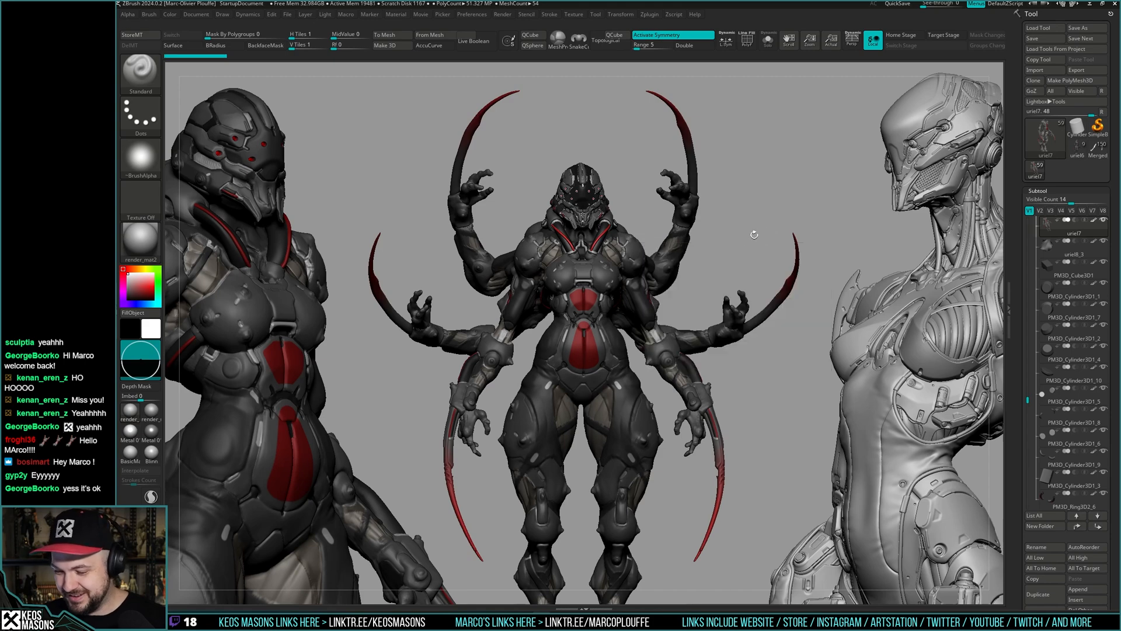
- Hide the otherarms subtool folder so the character's back is shown without the extra arms
right_drag(754, 233, 695, 309)
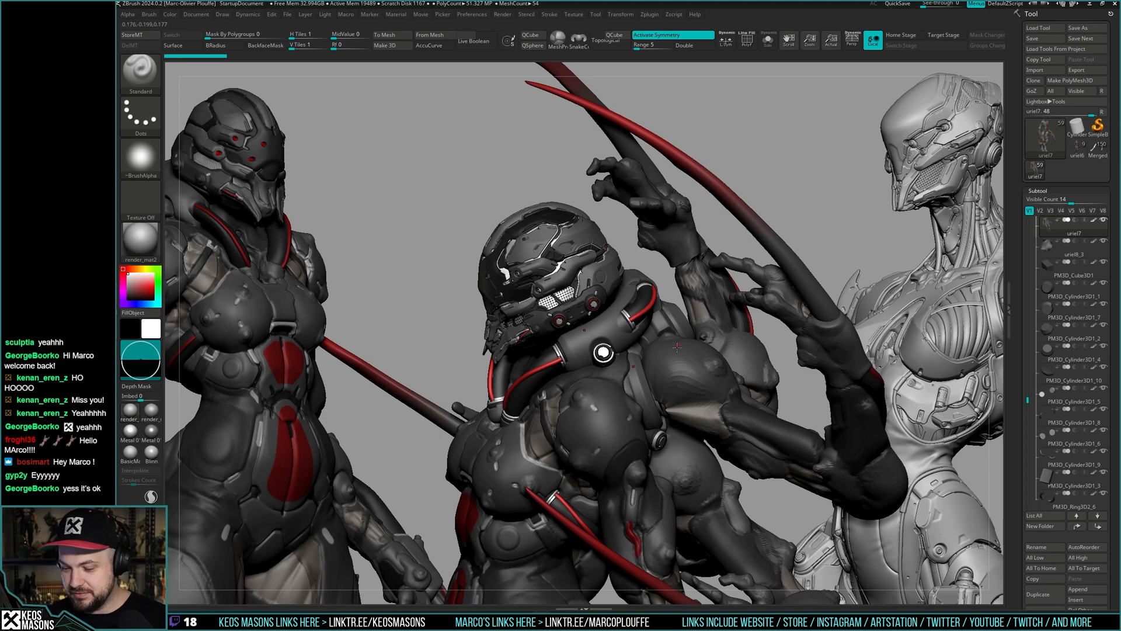
right_drag(677, 347, 806, 320)
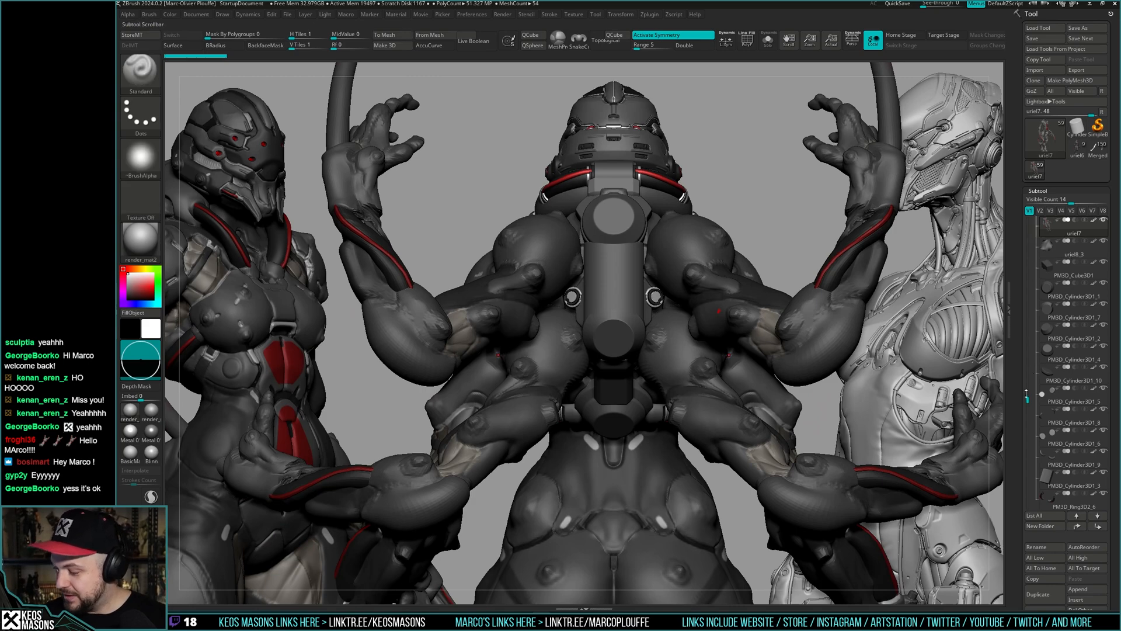
drag(1027, 395, 1028, 471)
click(1078, 339)
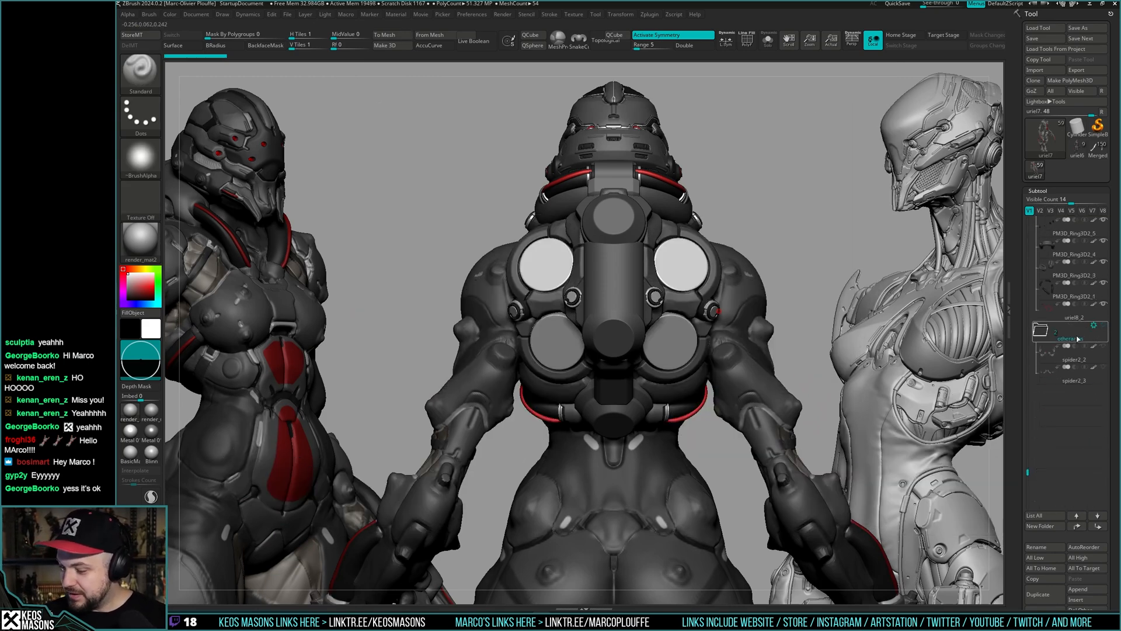
- Select the uriel8_3 subtool on the upper back and inspect it in isolation and with its polyframe
mouse_move(794, 377)
right_down()
mouse_move(754, 294)
mouse_move(694, 339)
right_up()
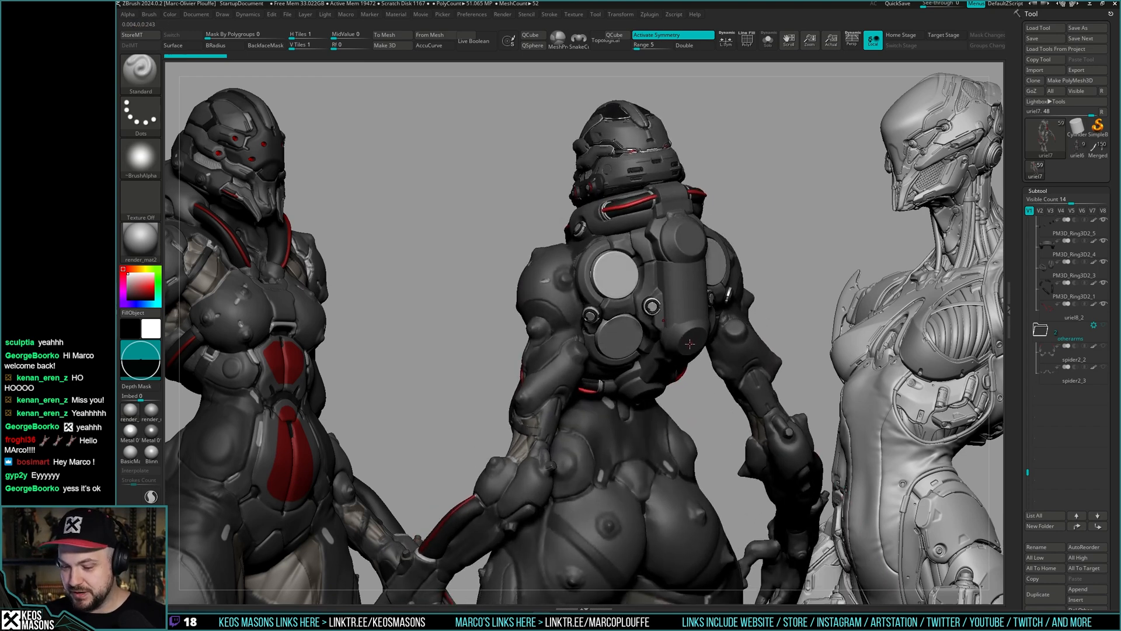
mouse_move(683, 344)
right_down()
mouse_move(698, 340)
mouse_move(691, 333)
right_up()
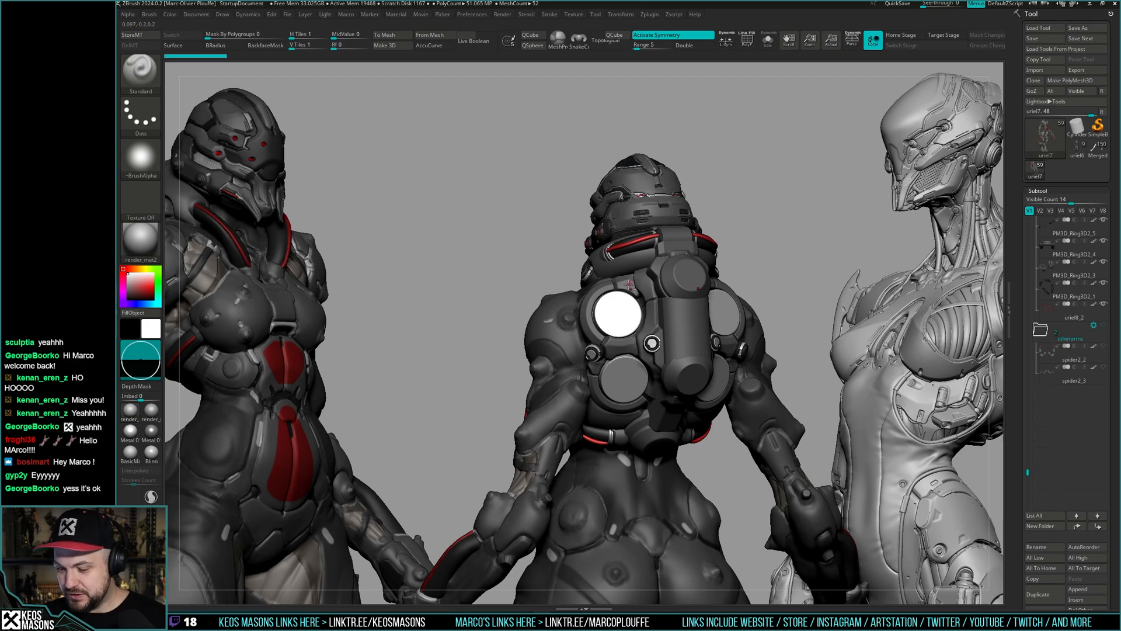
alt+click(665, 285)
key(alt+s)
right_drag(771, 307, 751, 273)
key(shift+f)
key(alt+s)
key(shift+f)
- Examine the helmet, collar, shoulders and torso of the character from the side, front and three-quarter angles
mouse_move(730, 334)
right_down()
mouse_move(748, 351)
mouse_move(745, 340)
mouse_move(803, 345)
mouse_move(741, 346)
mouse_move(785, 295)
right_up()
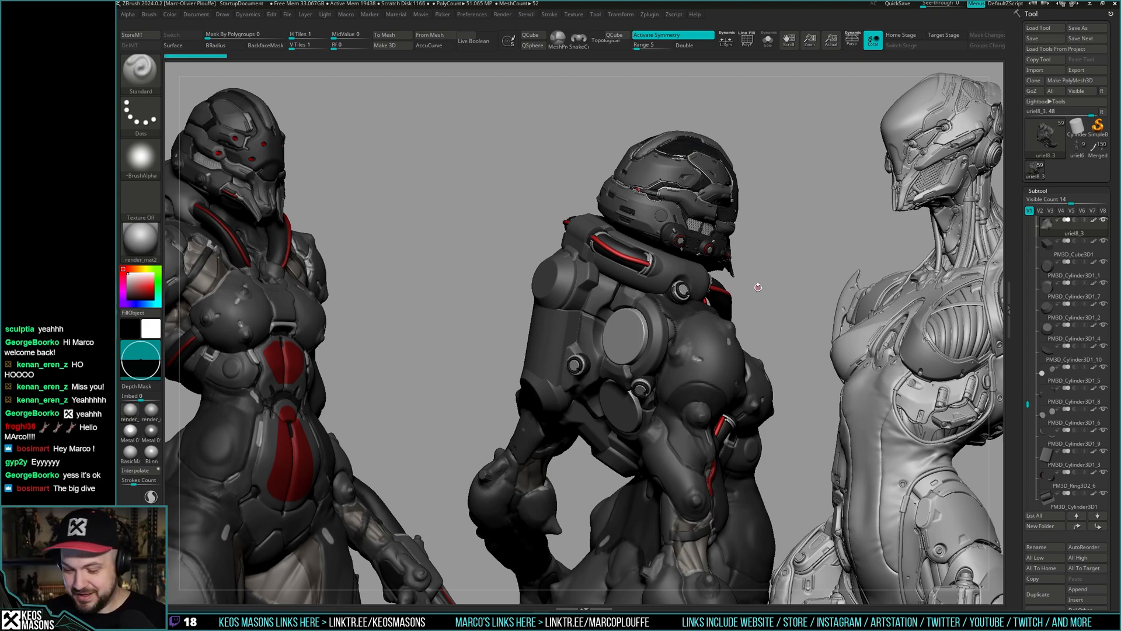
right_drag(763, 311, 764, 235)
right_drag(687, 343, 650, 220)
right_drag(674, 303, 730, 292)
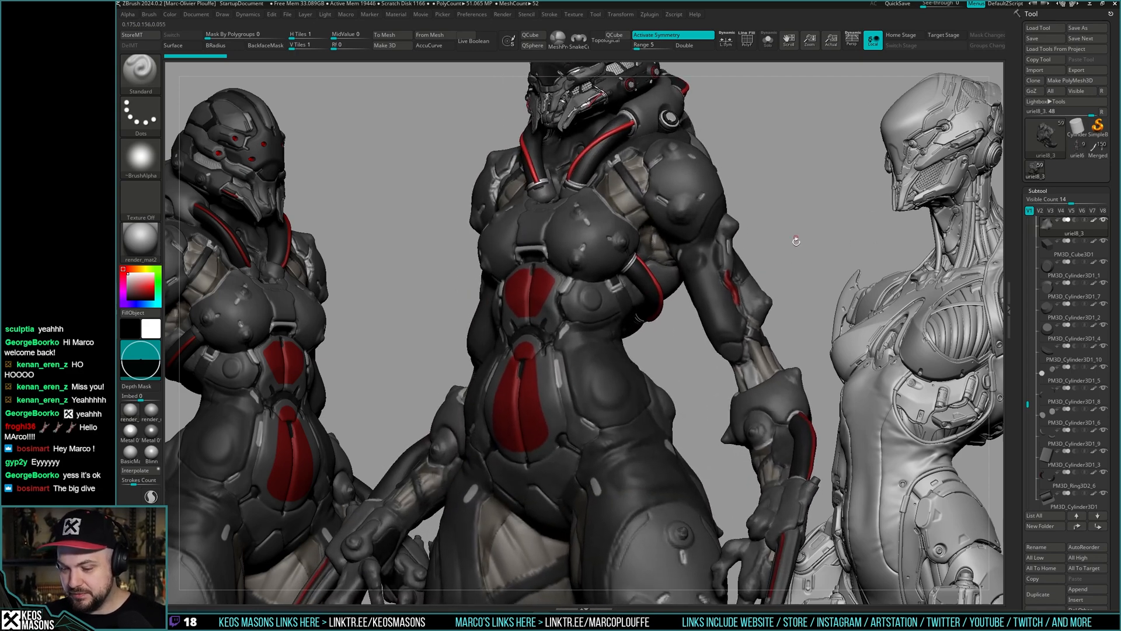
right_drag(796, 240, 618, 349)
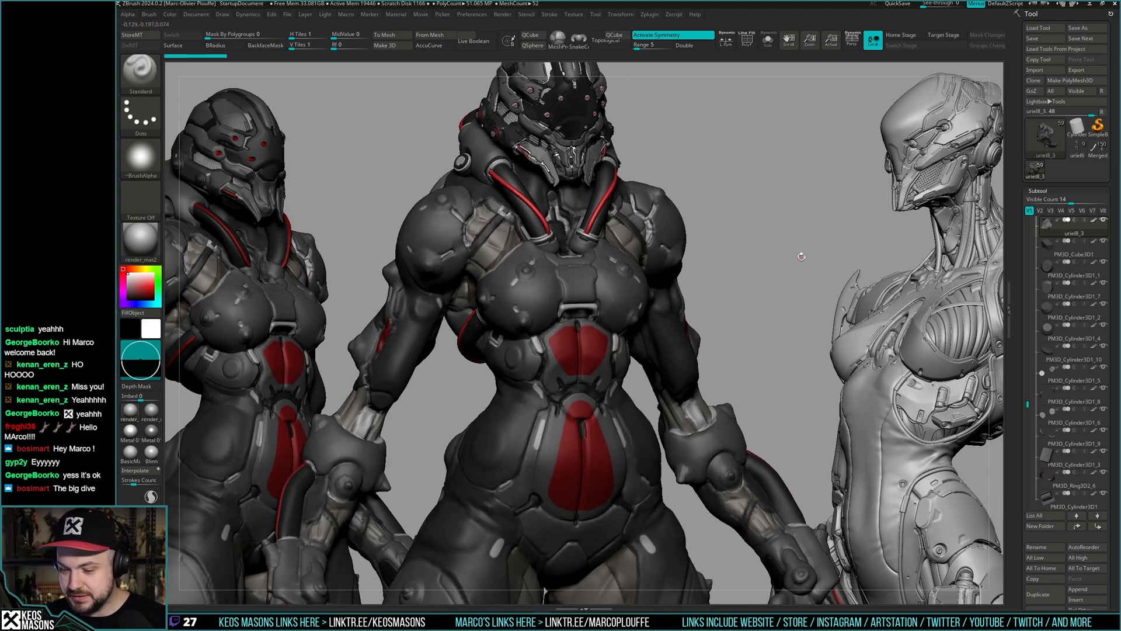
right_drag(801, 257, 631, 269)
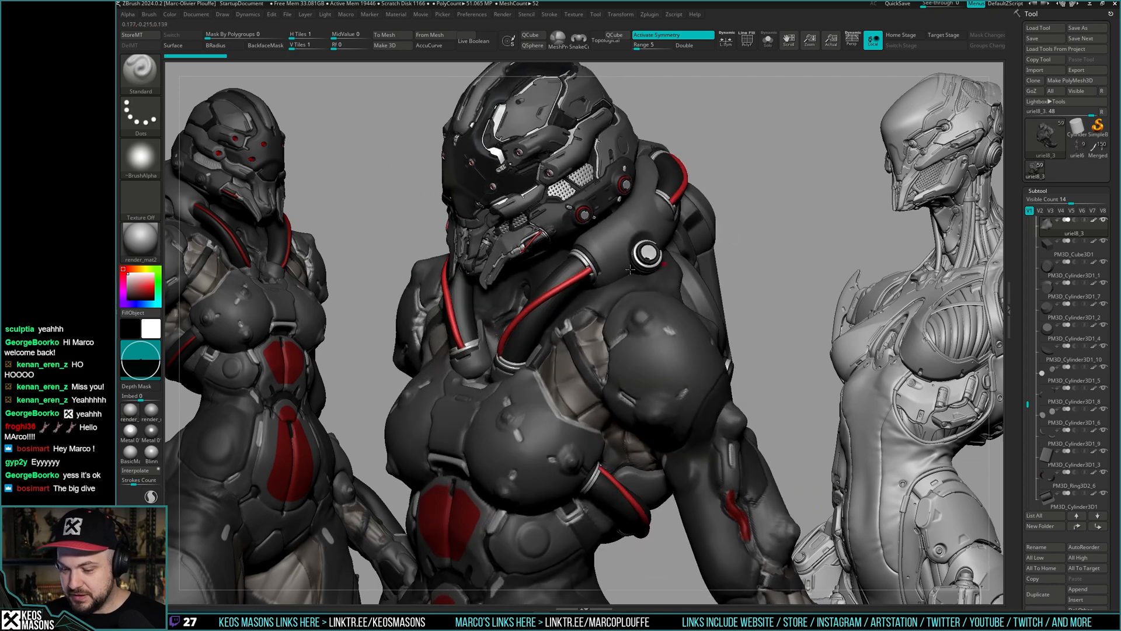
mouse_move(807, 253)
right_down()
mouse_move(789, 297)
mouse_move(801, 274)
mouse_move(786, 254)
right_up()
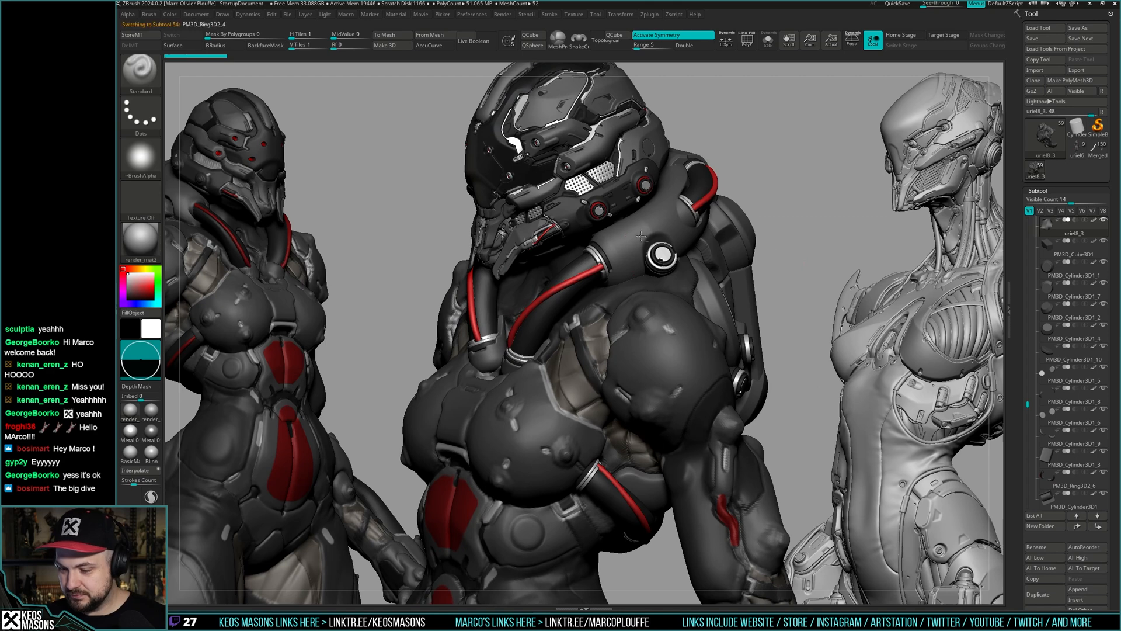
- Isolate the collar tube PM3D_Ring3D2_4 and check what its selected sculpt layer changes, then show the full model again
key(alt+s)
scroll(1032, 201, down, 5)
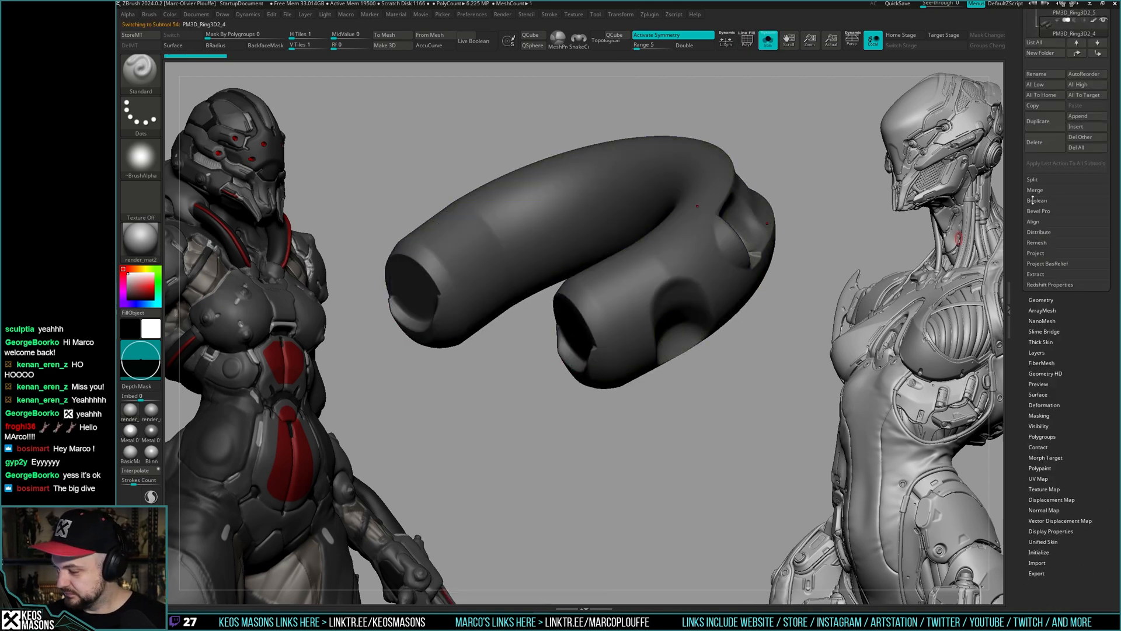
scroll(1033, 201, down, 1)
click(1041, 276)
click(1038, 575)
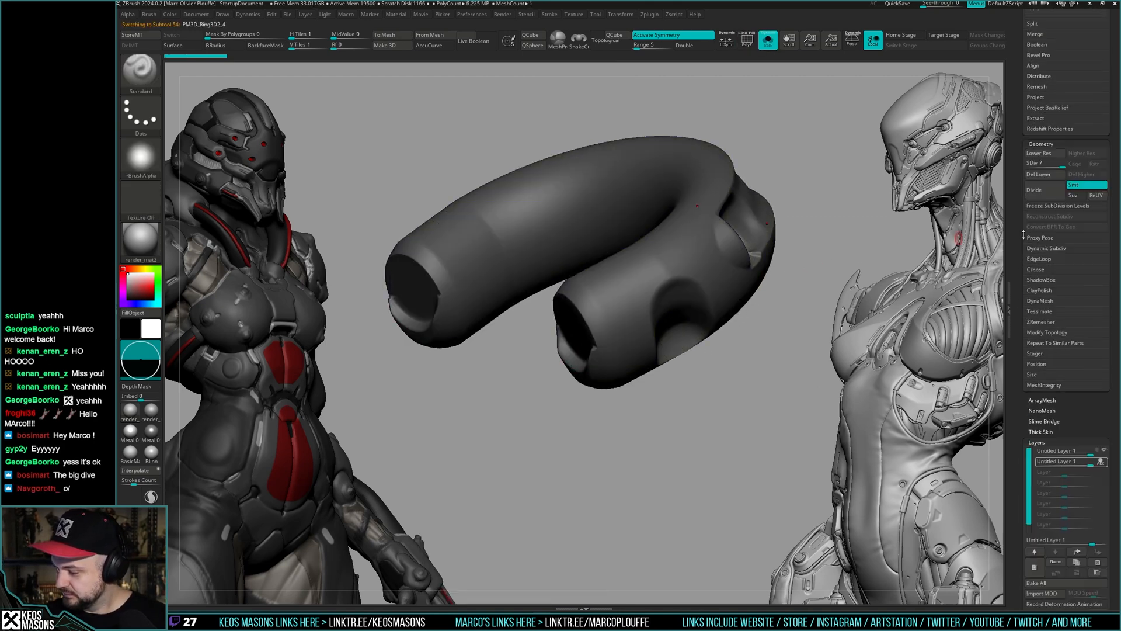
scroll(1023, 235, down, 3)
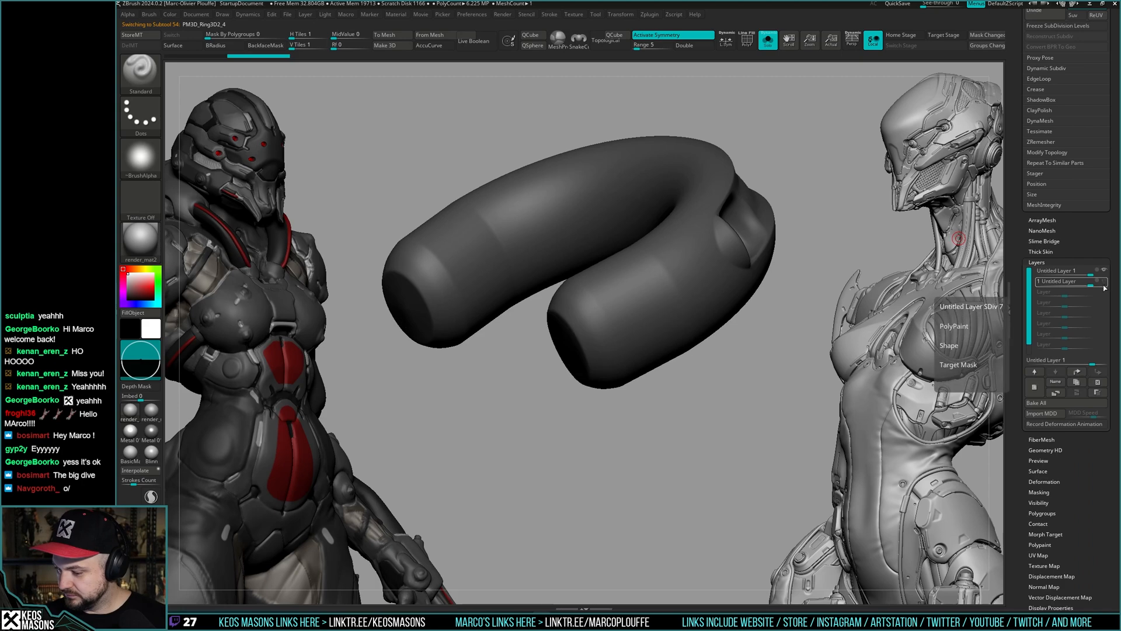
click(768, 39)
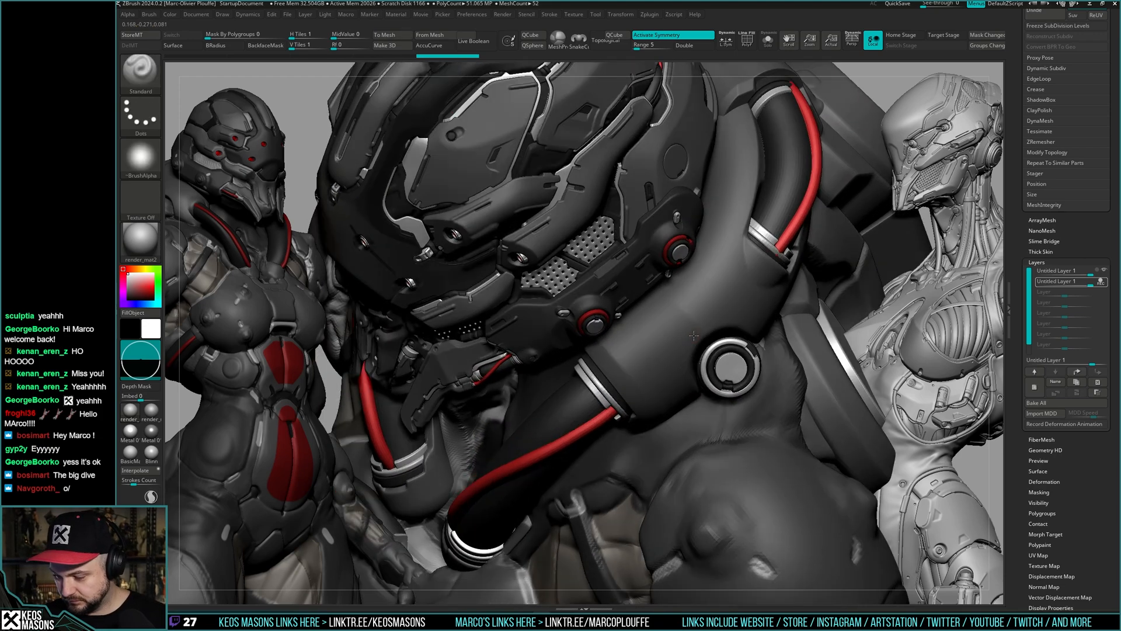
- Isolate the collar tube, show only its main polygroup, and shrink the visible region inward several times
key(space)
key(shift+alt+s)
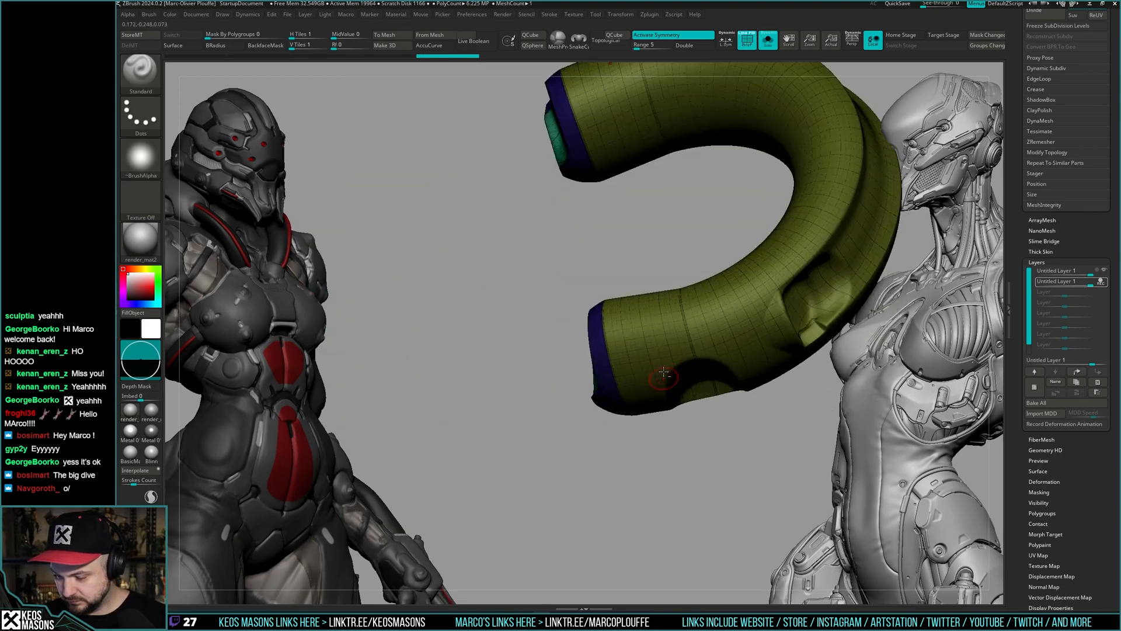
ctrl+shift+click(673, 316)
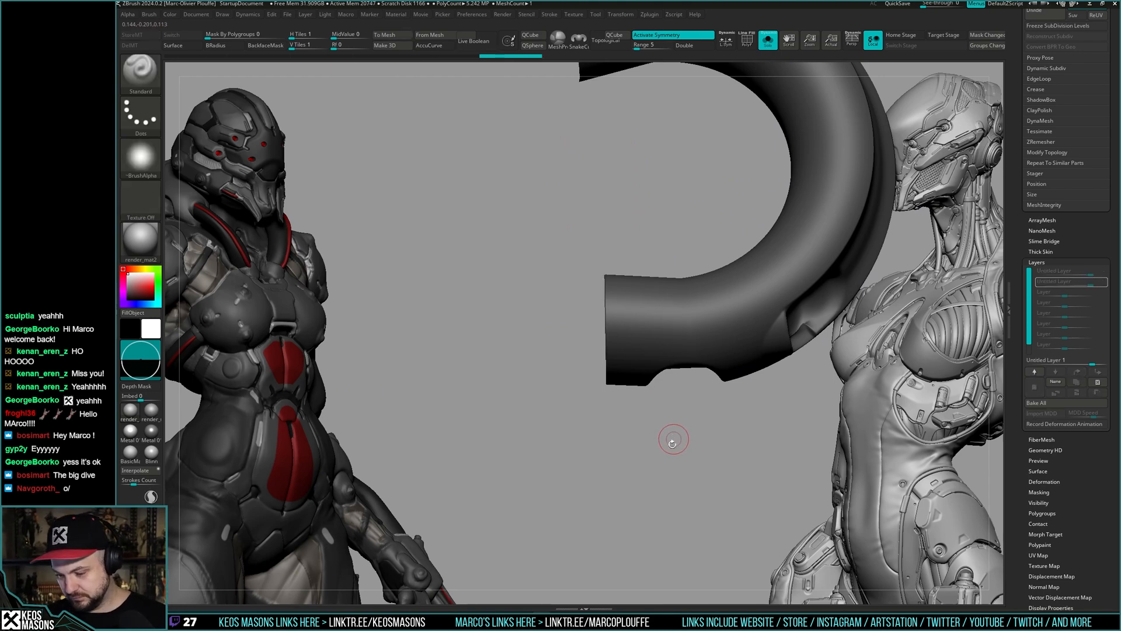
key(ctrl+shift+s)
key(ctrl+shift+s)
key(ctrl+shift+s)
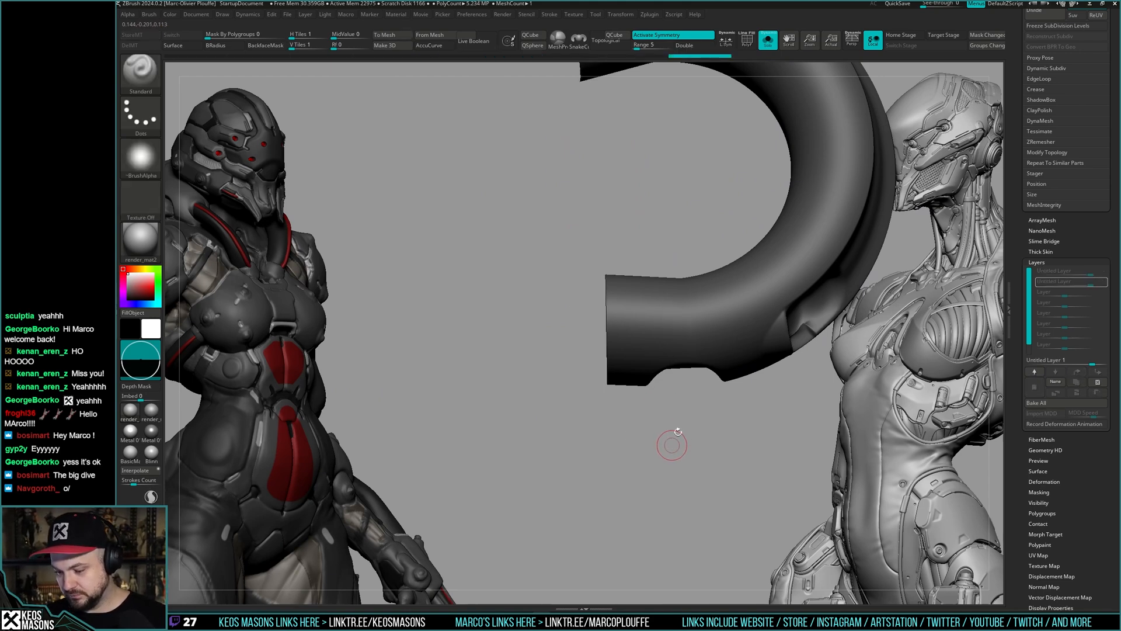
key(ctrl+shift+s)
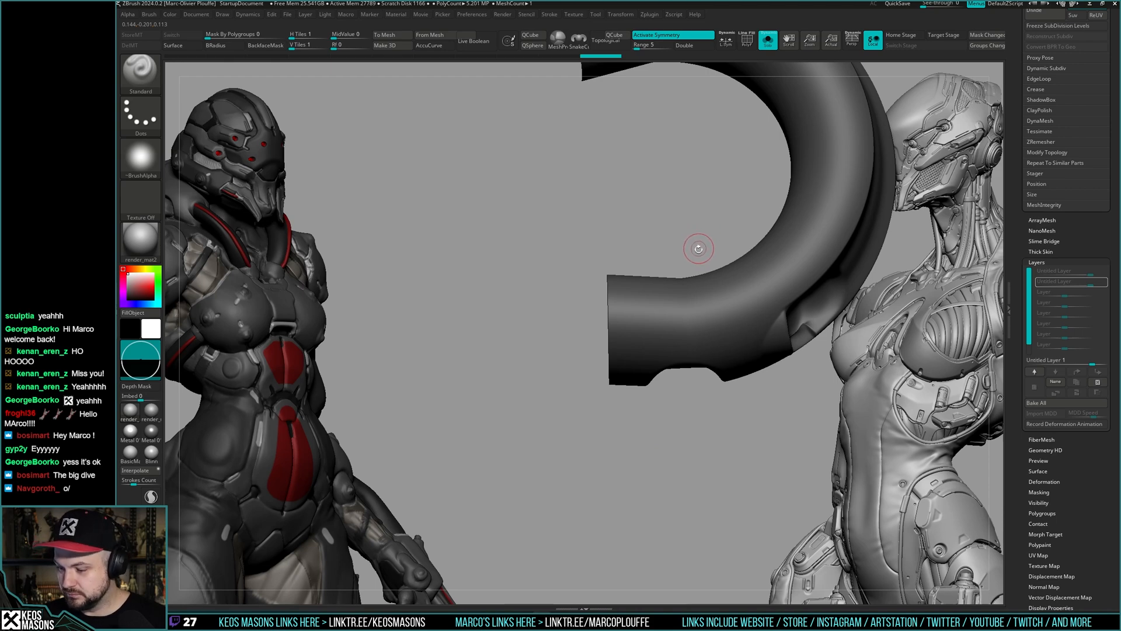
drag(703, 228, 706, 230)
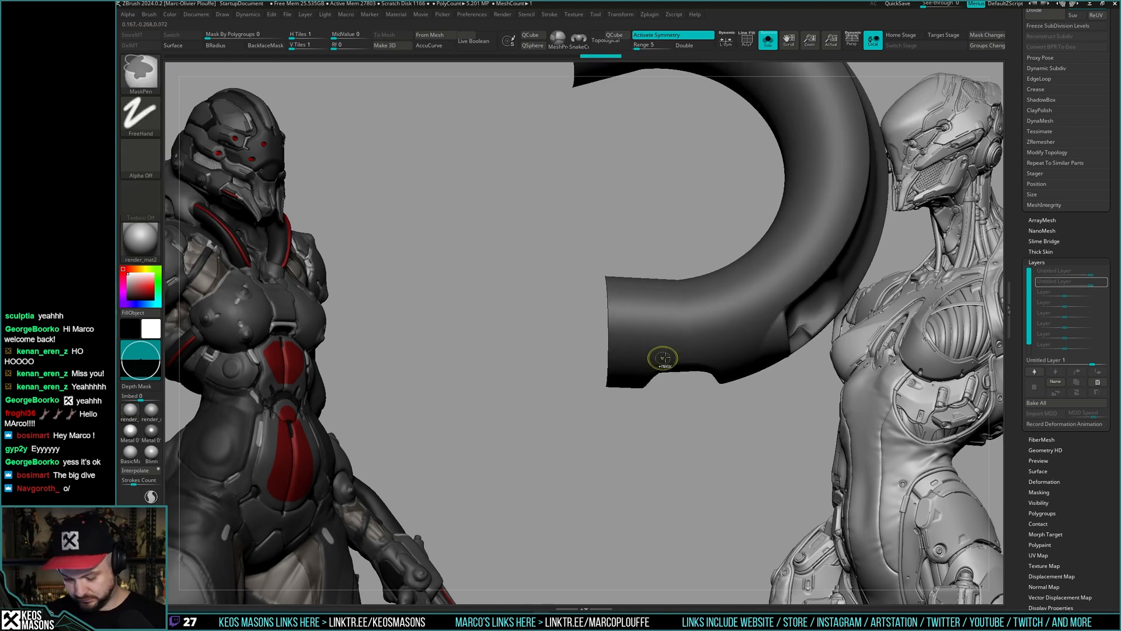
key(ctrl+n)
mouse_move(689, 243)
mouse_down()
mouse_move(682, 250)
mouse_move(691, 234)
mouse_up()
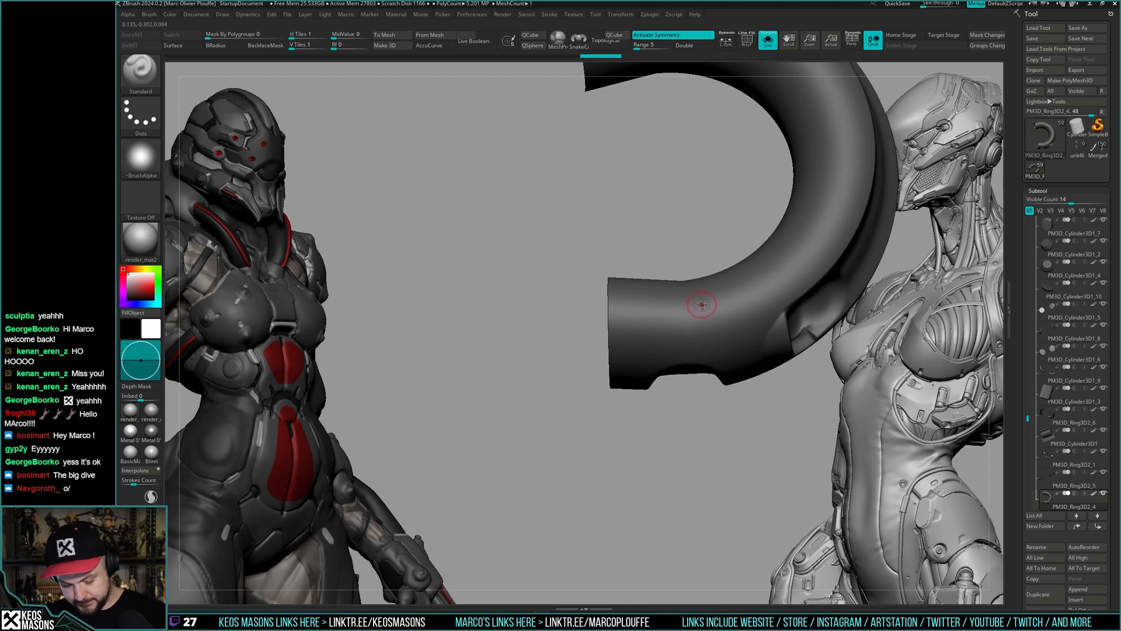
scroll(1032, 169, down, 8)
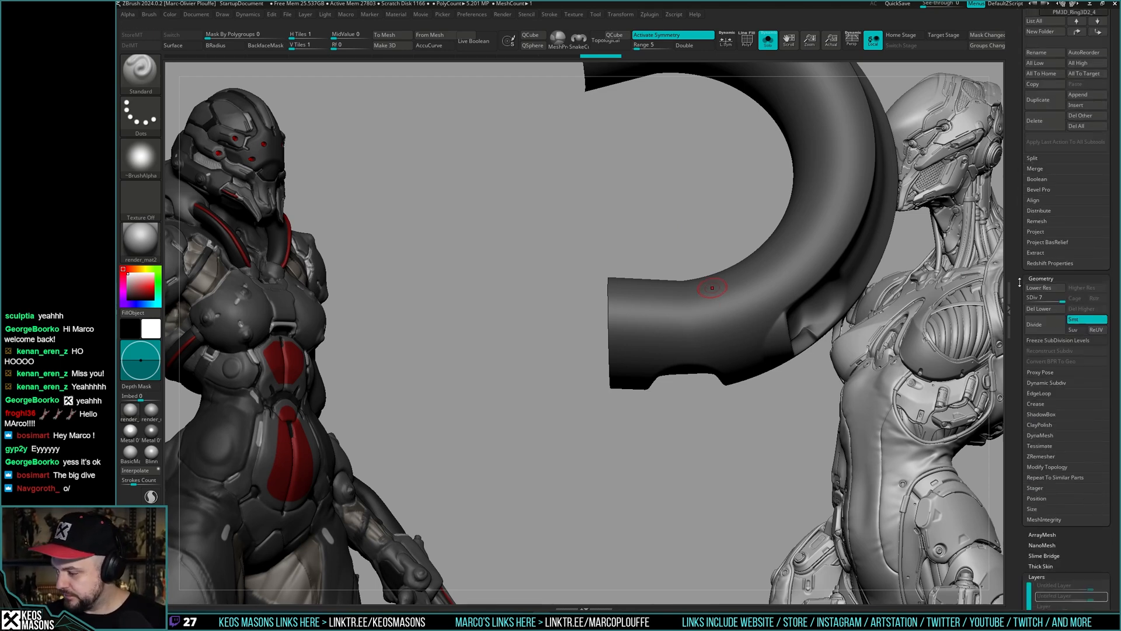
scroll(1019, 282, down, 3)
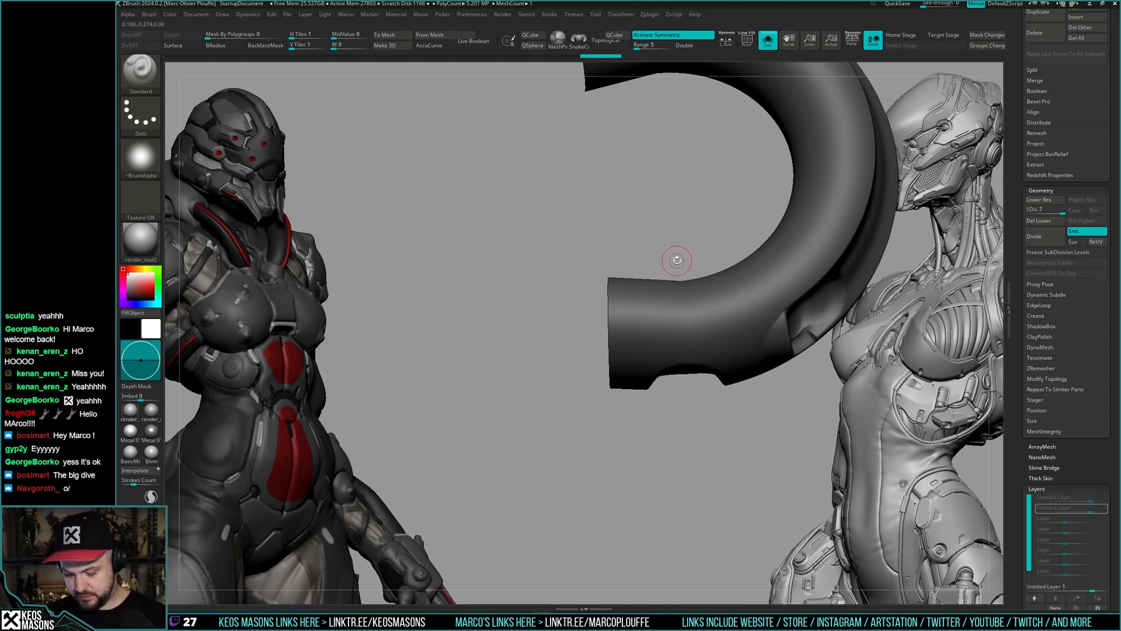
key(ctrl)
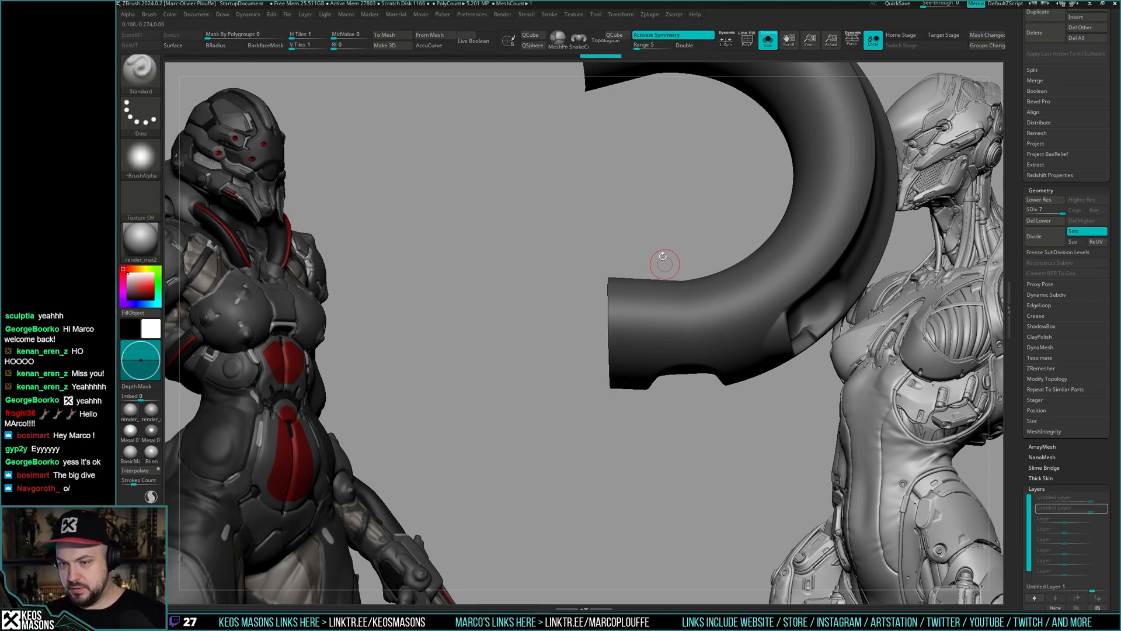
click(484, 16)
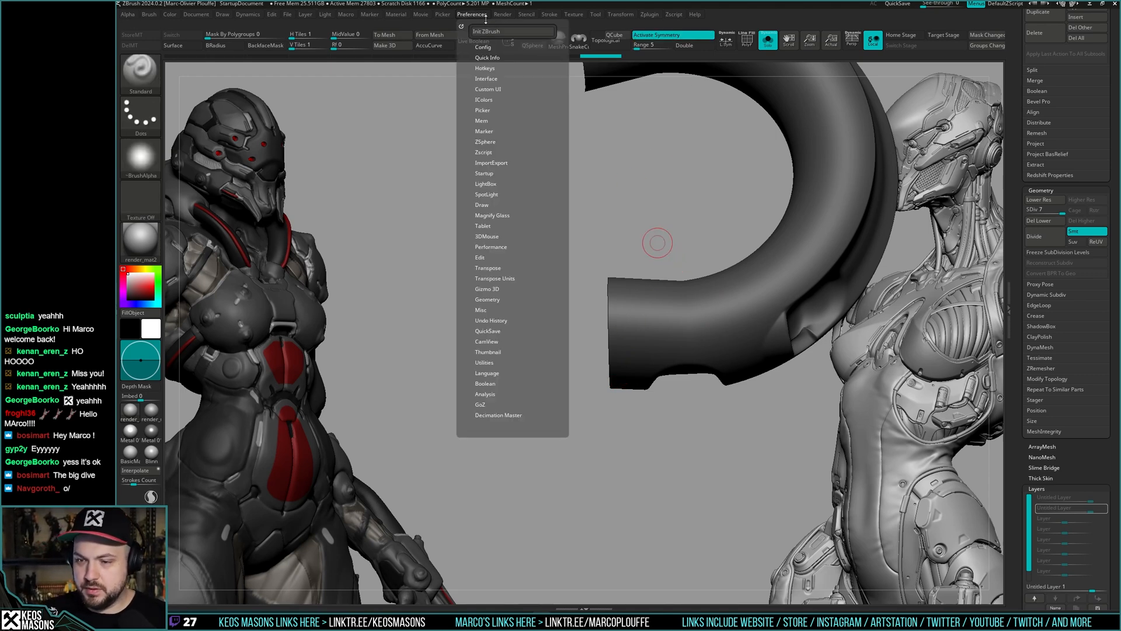
click(512, 47)
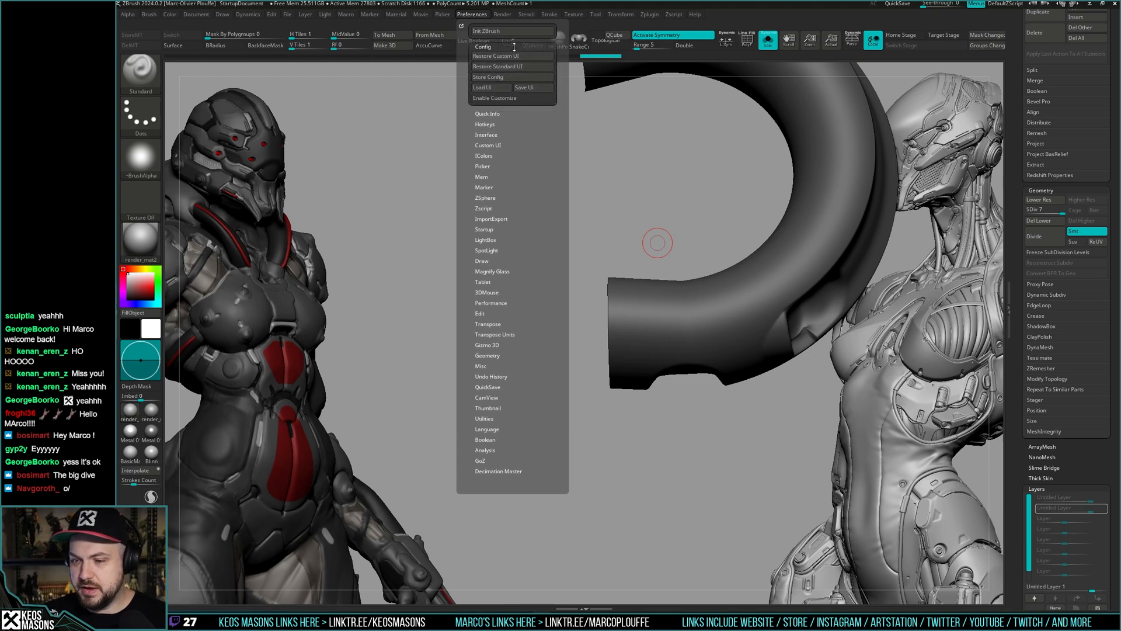
click(499, 124)
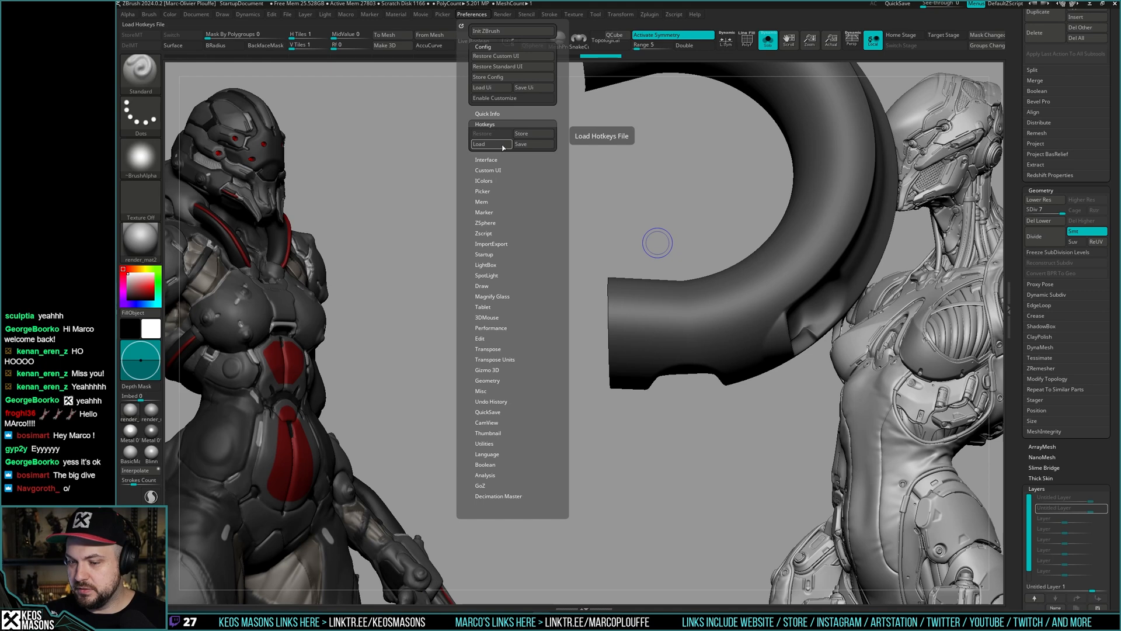
key(ctrl+z)
key(x)
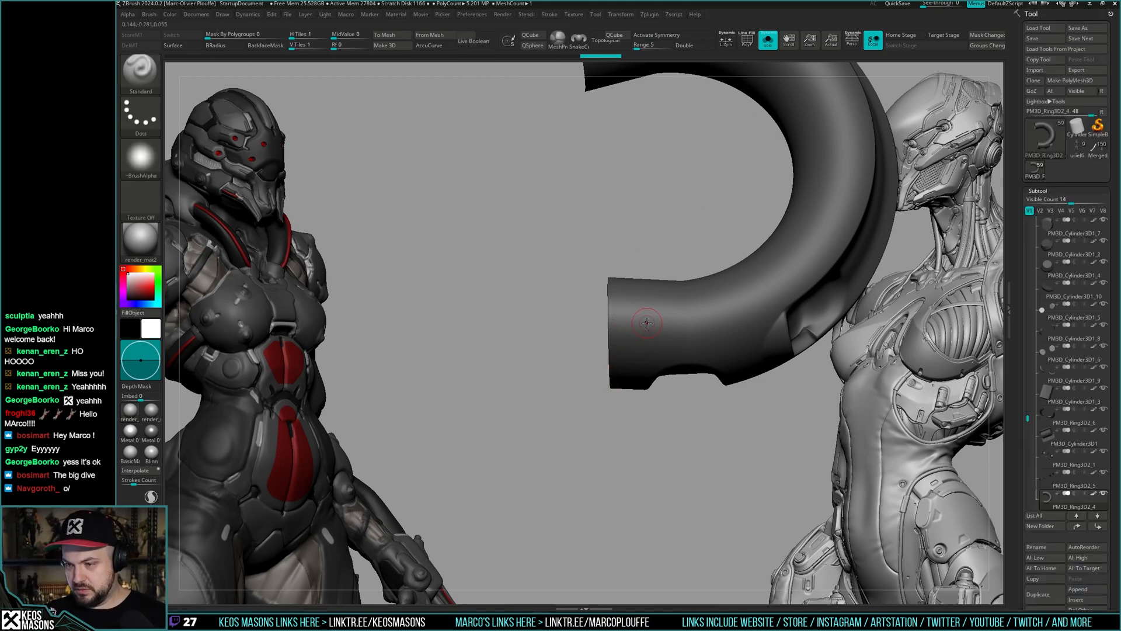
key(x)
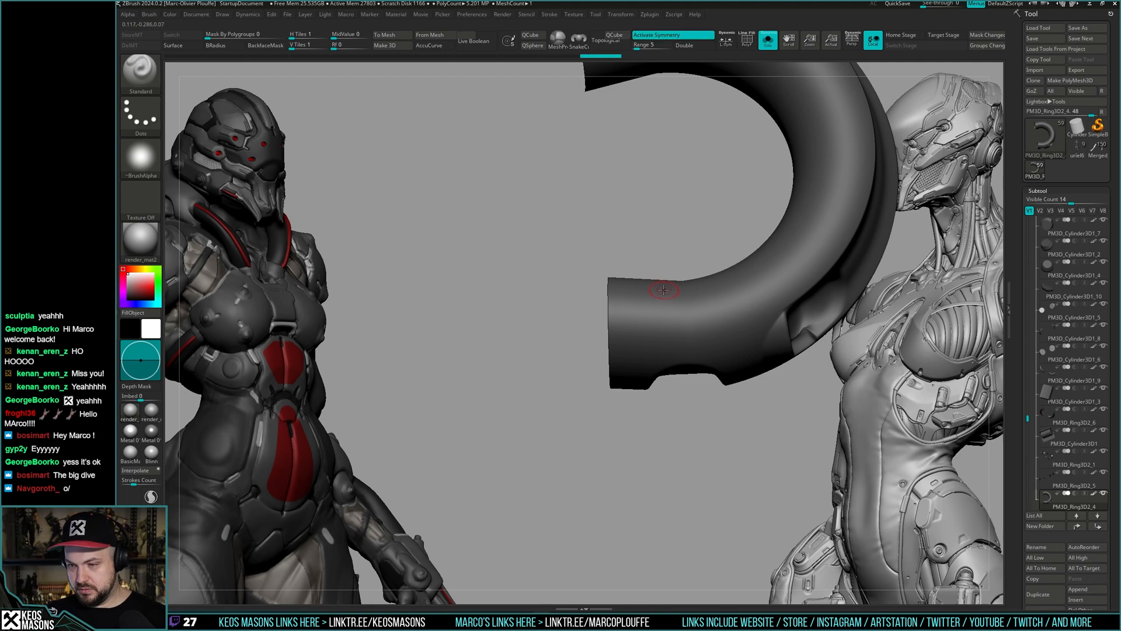
- Load the custom hotkeys file ZHotkeys_2023.txt from the Tool Plugins folder inside Art tools
click(474, 14)
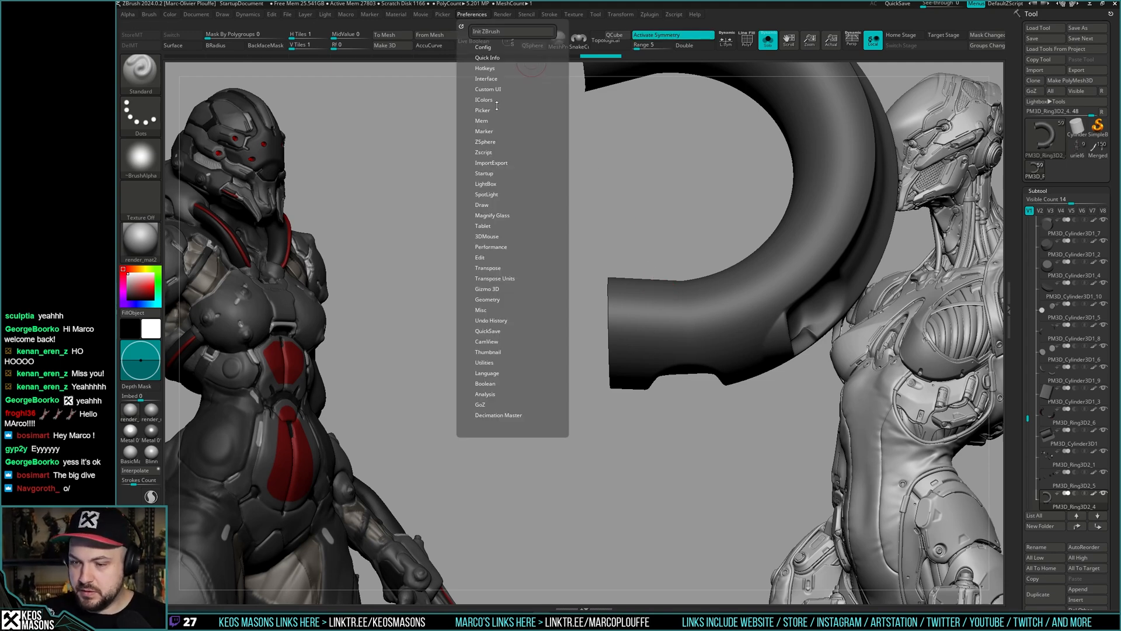
click(504, 68)
click(506, 92)
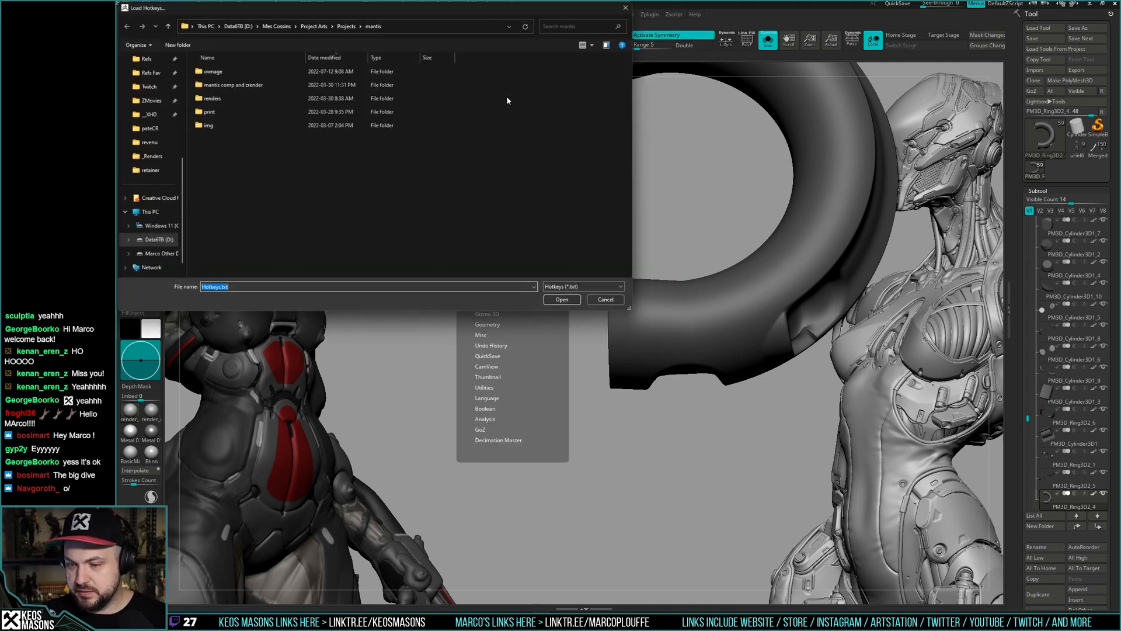
drag(488, 7, 660, 89)
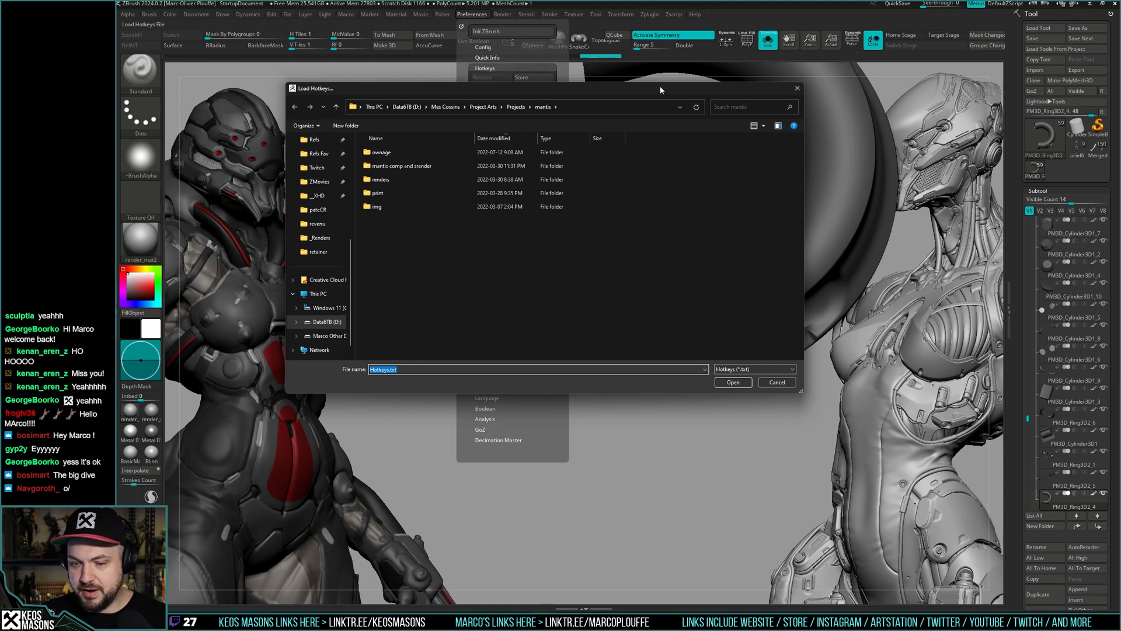
click(483, 106)
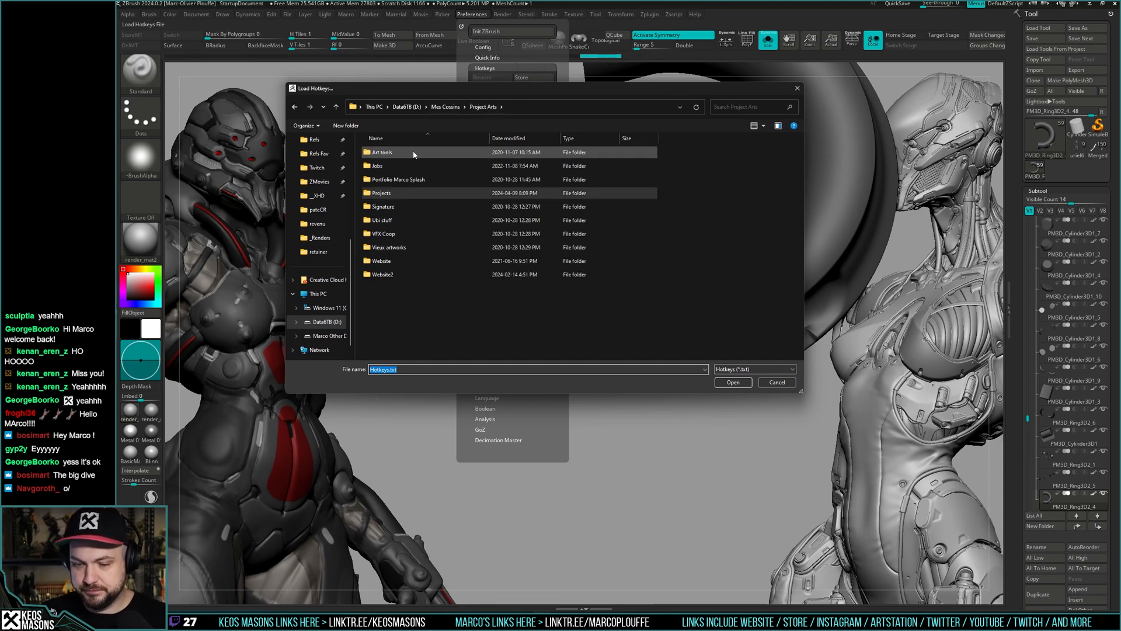
double_click(382, 152)
drag(801, 246, 797, 362)
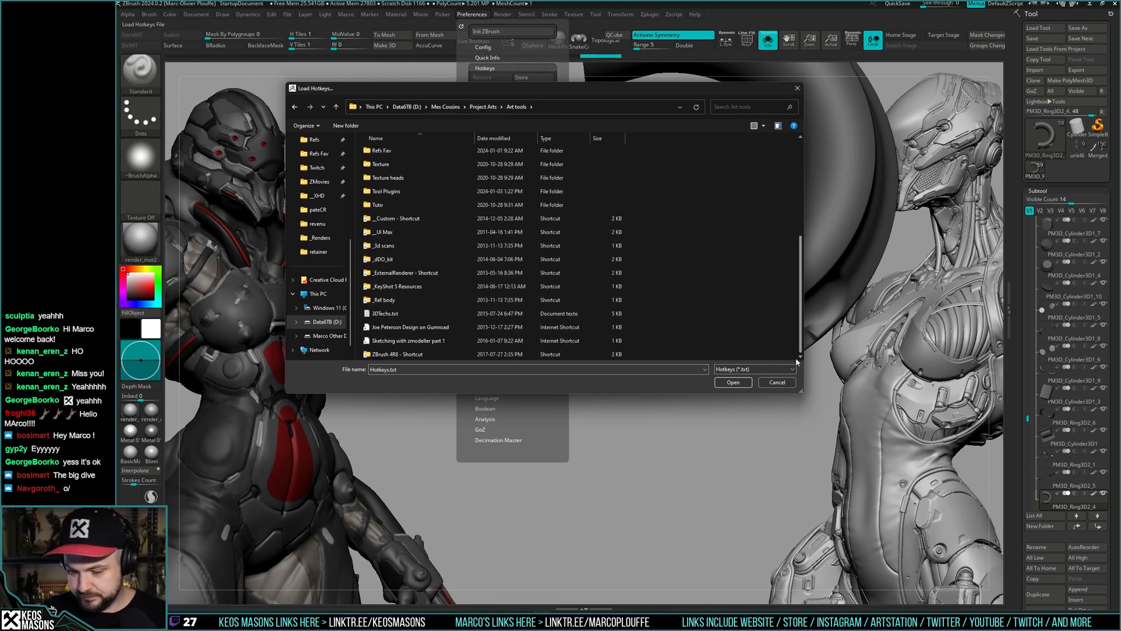
scroll(706, 332, up, 5)
double_click(402, 191)
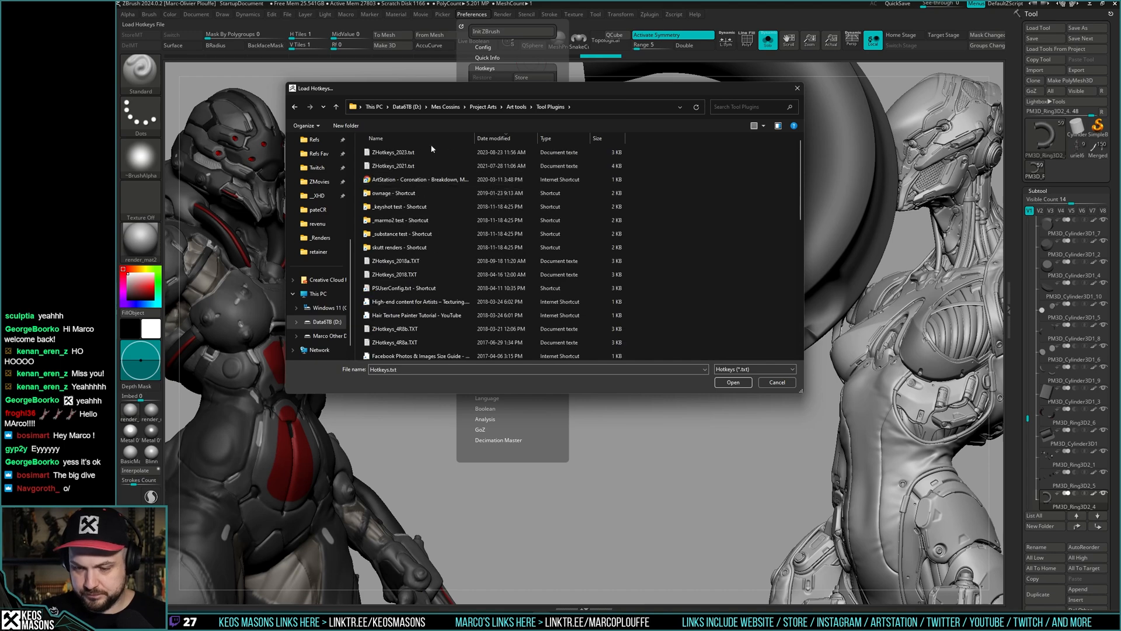
click(393, 153)
click(734, 382)
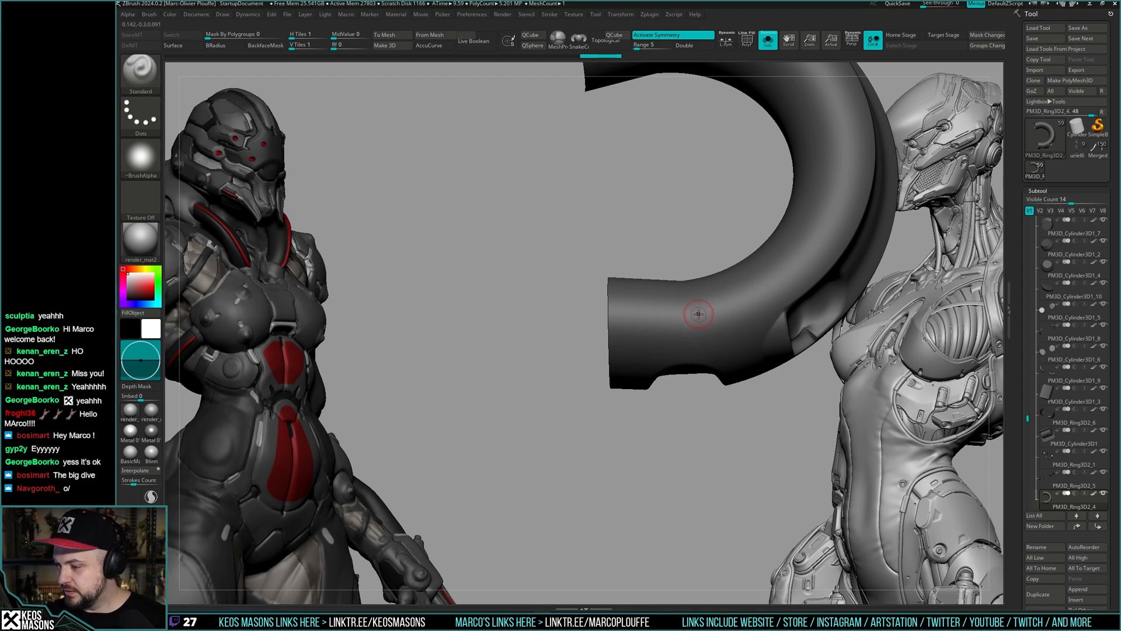
mouse_move(698, 314)
right_down()
mouse_move(689, 280)
mouse_move(696, 333)
mouse_move(693, 297)
right_up()
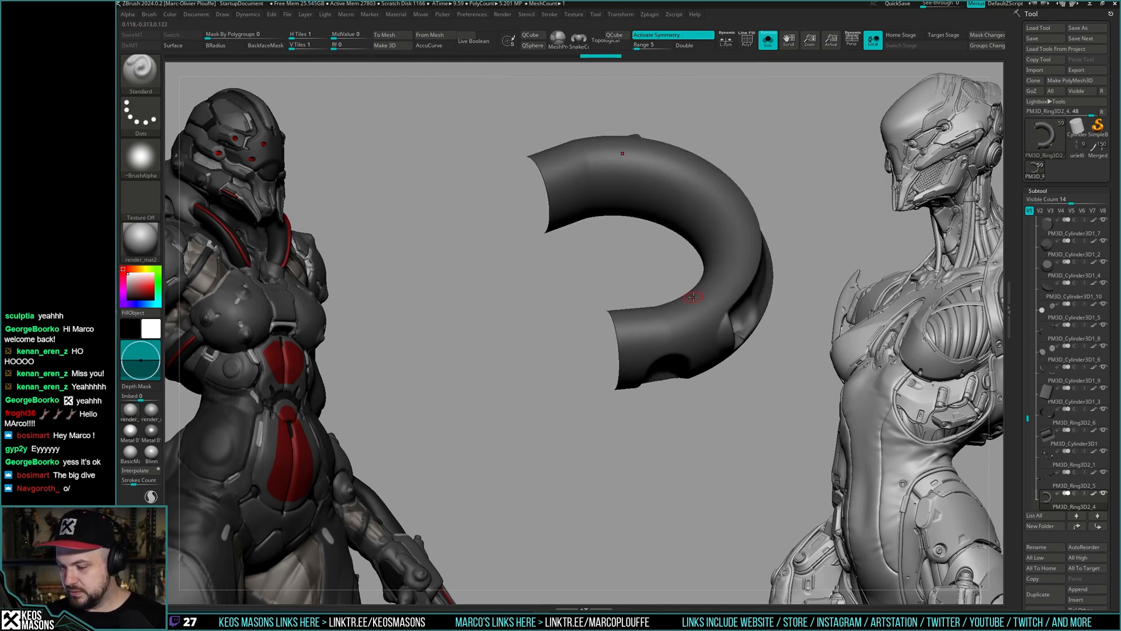
click(473, 14)
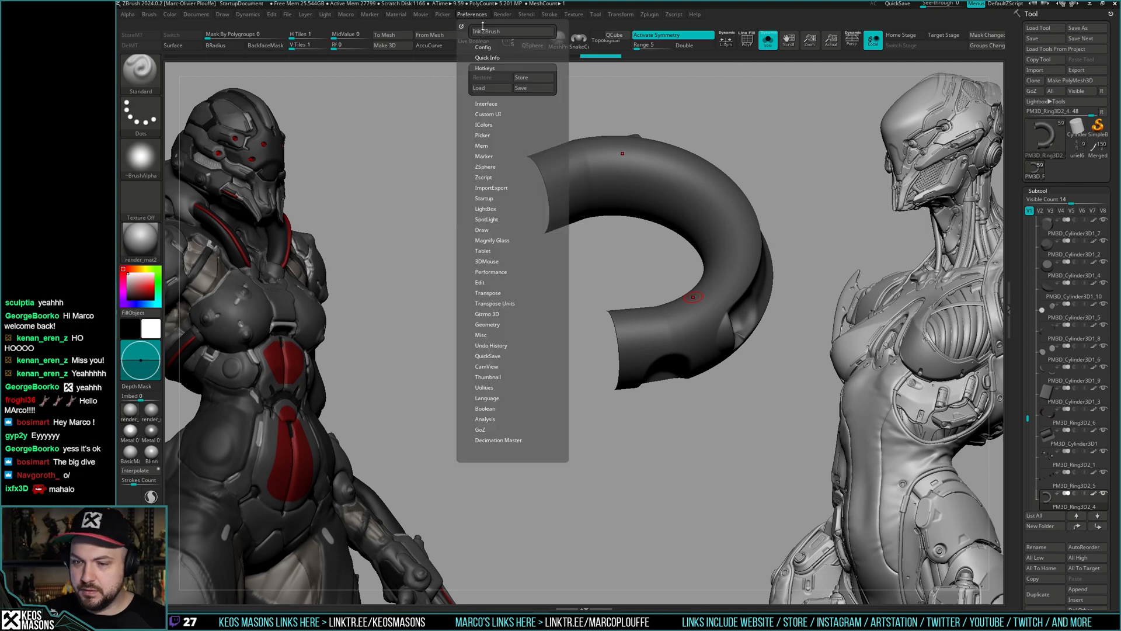
click(500, 89)
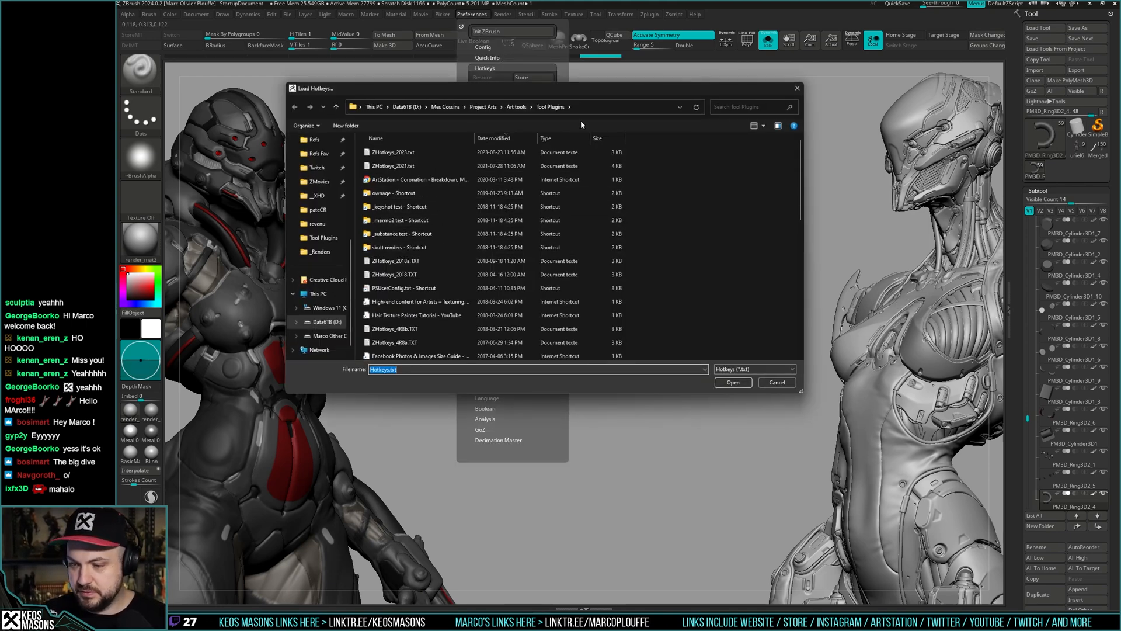
click(797, 88)
- Load the custom interface configuration ZUI2023b.cfg from the Tool Plugins folder
click(472, 14)
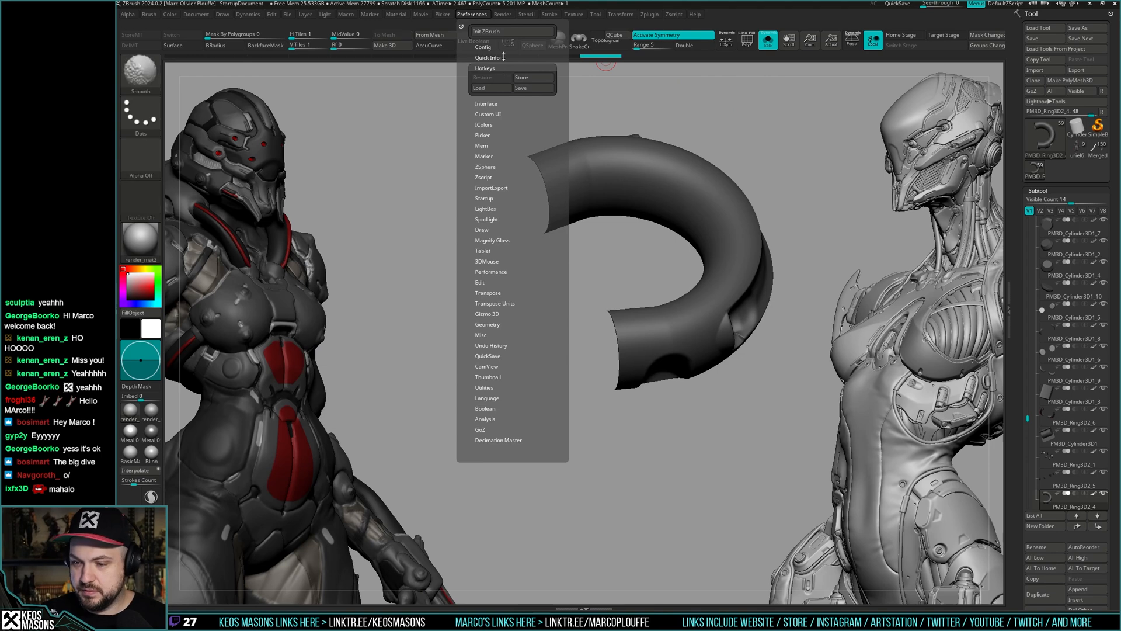
click(487, 57)
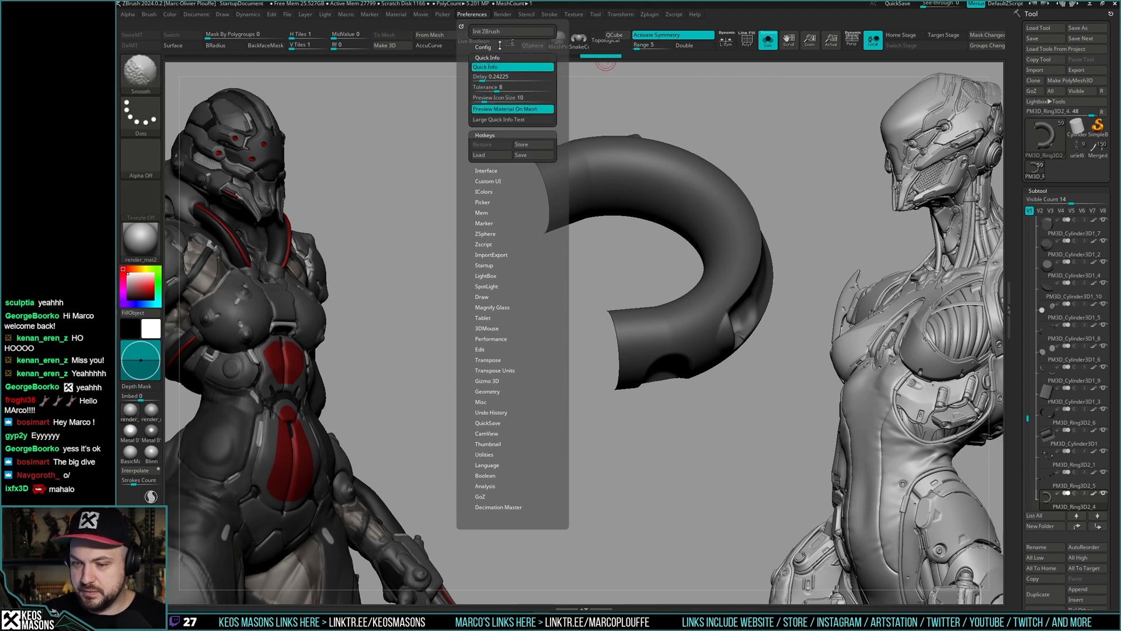
click(500, 46)
click(500, 87)
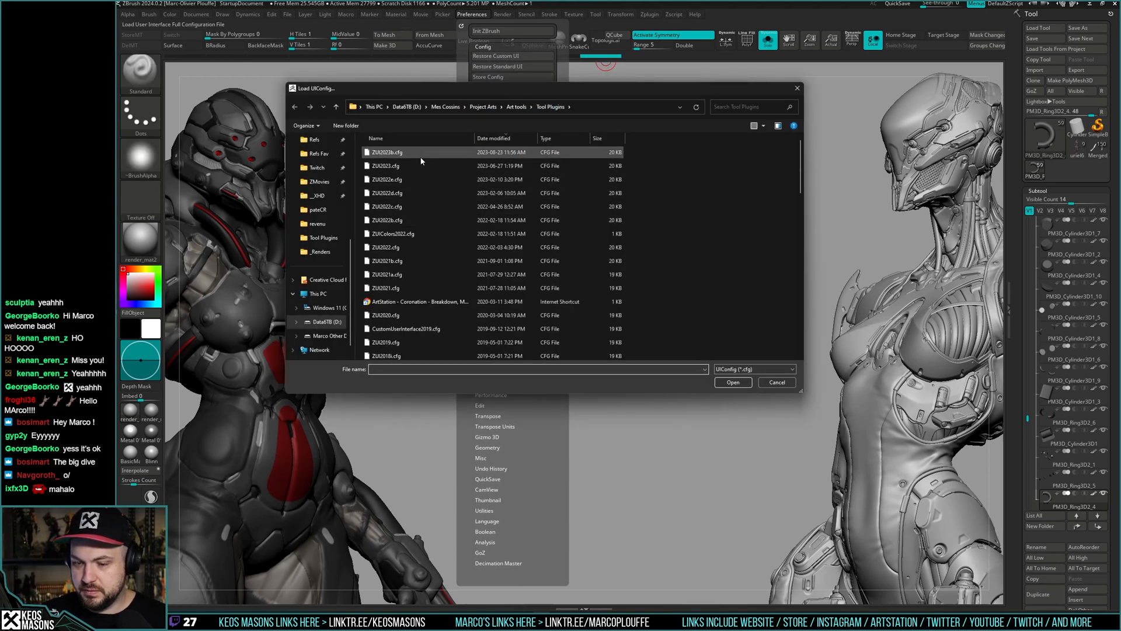
click(734, 382)
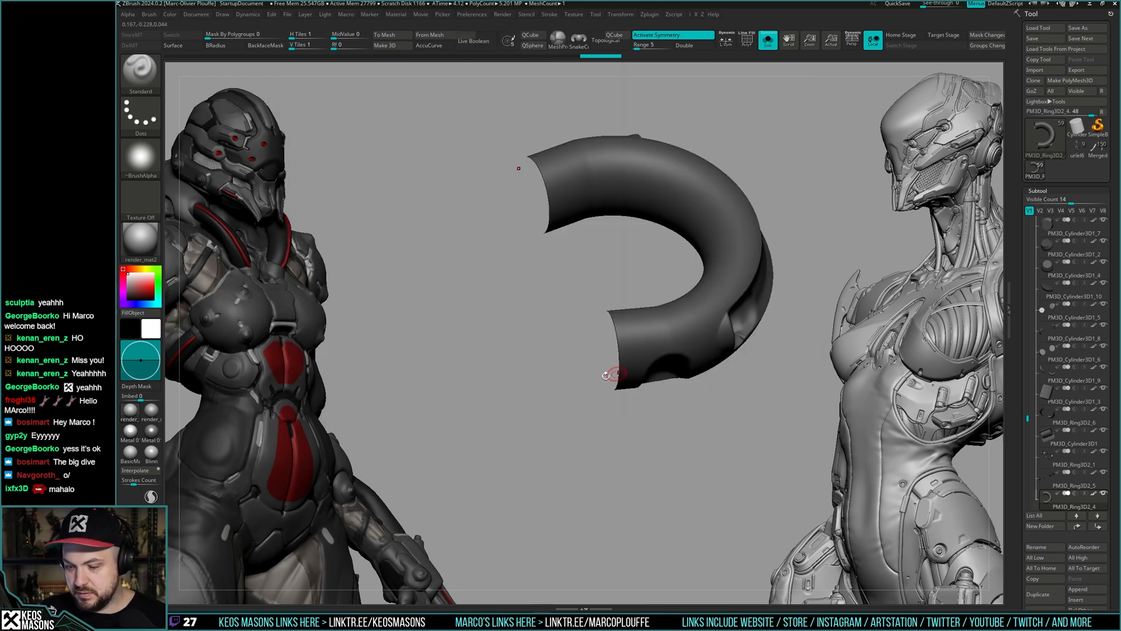
- Try the restored shortcuts on the collar tube and store the current interface configuration
key(space)
key(i)
key(i)
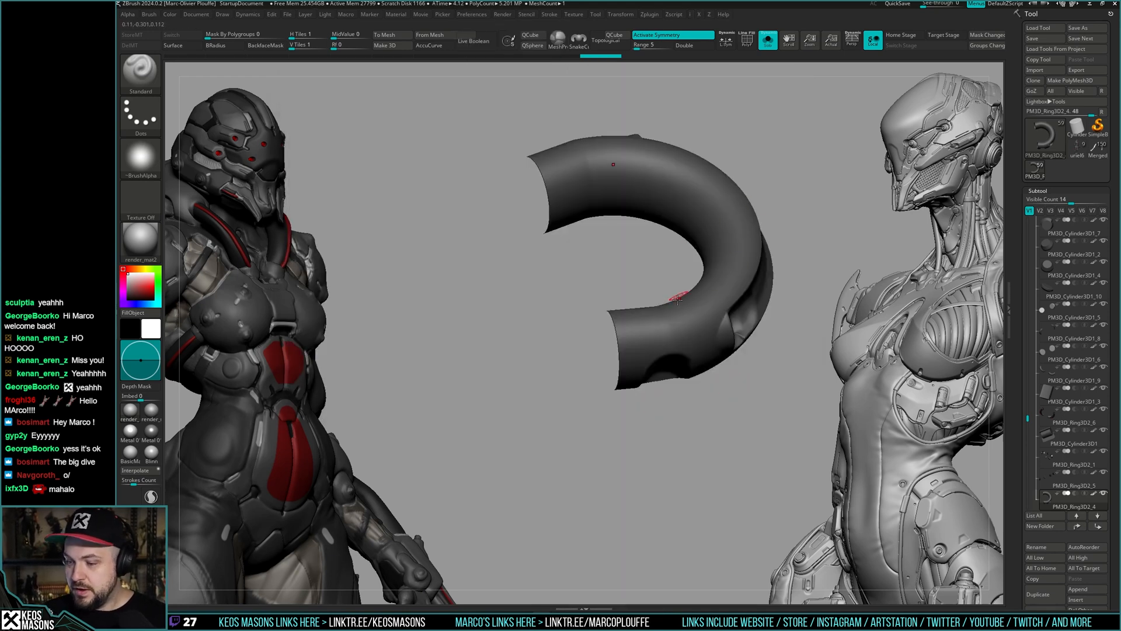
click(473, 14)
click(483, 47)
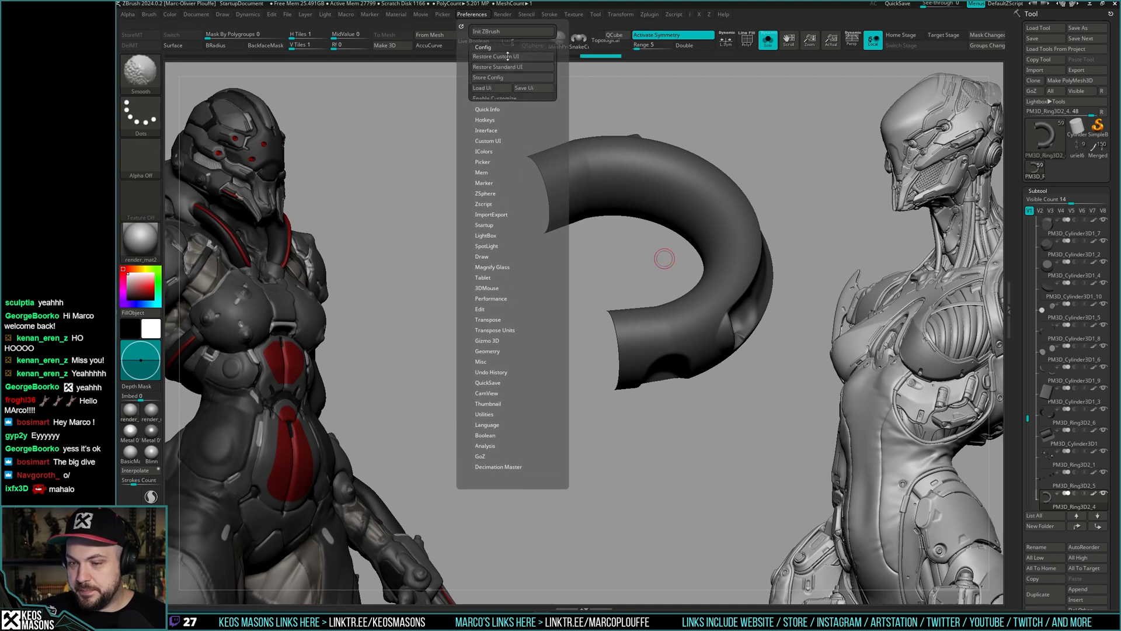
click(488, 77)
click(625, 341)
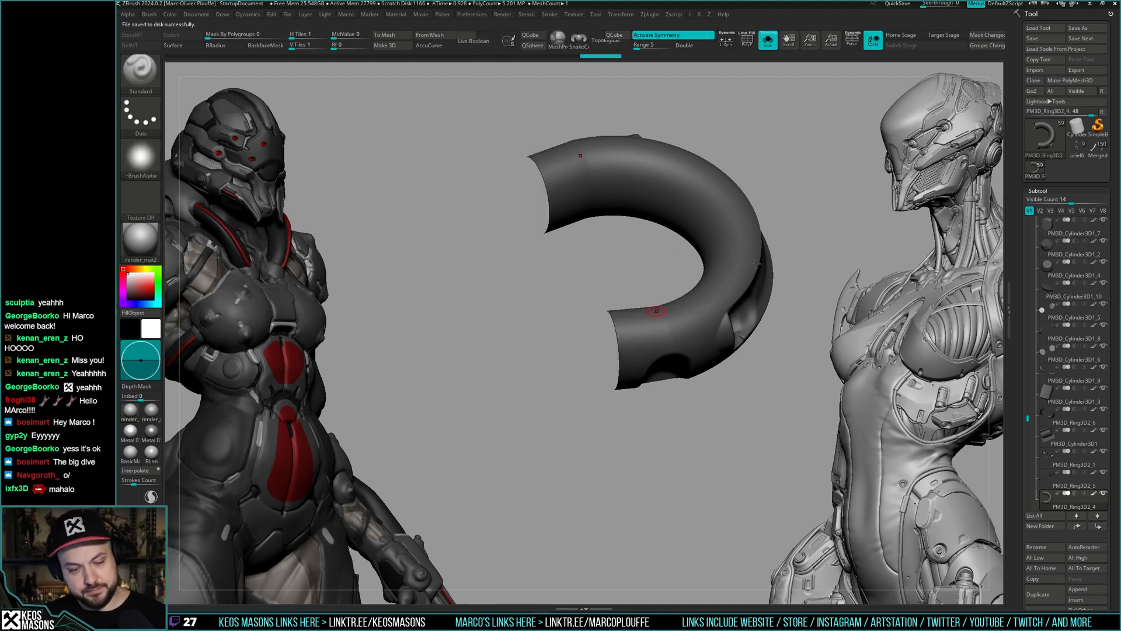
- Lower the collar tube's subdivision level and invert the visibility to check the hidden end pieces, then invert it back
right_drag(737, 326, 683, 333)
key(i)
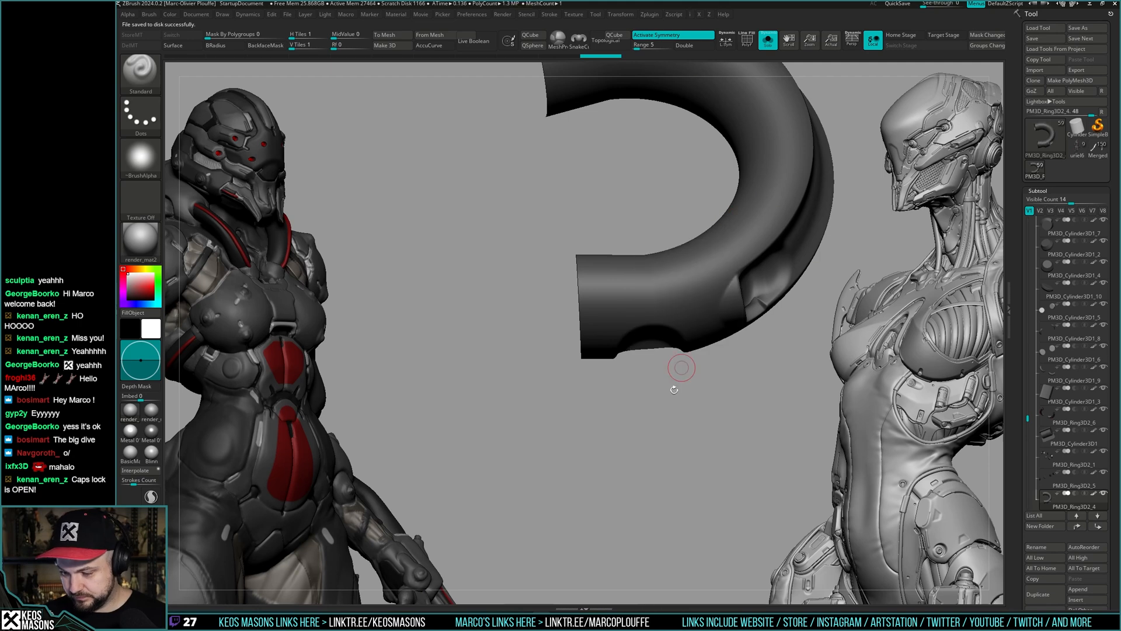
ctrl+shift+click(669, 439)
key(shift)
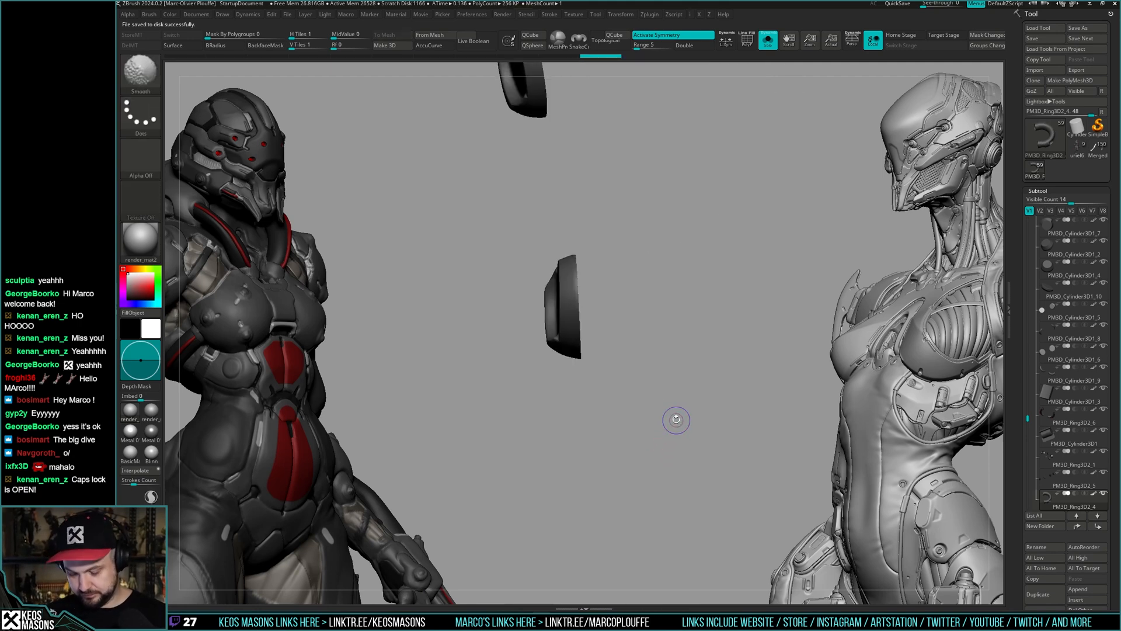
ctrl+shift+click(666, 452)
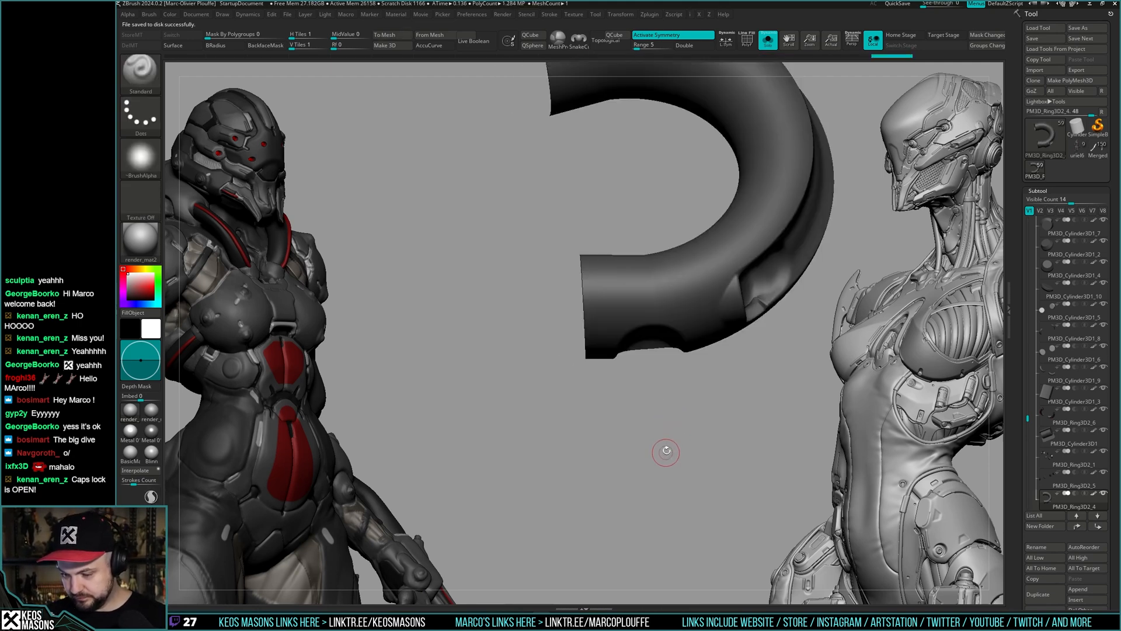
- Mask the visible part of the collar tube, shrink the visible region further from its ends, and flip the visibility to the end pieces
mouse_move(666, 451)
mouse_down()
mouse_move(663, 426)
mouse_move(667, 438)
mouse_up()
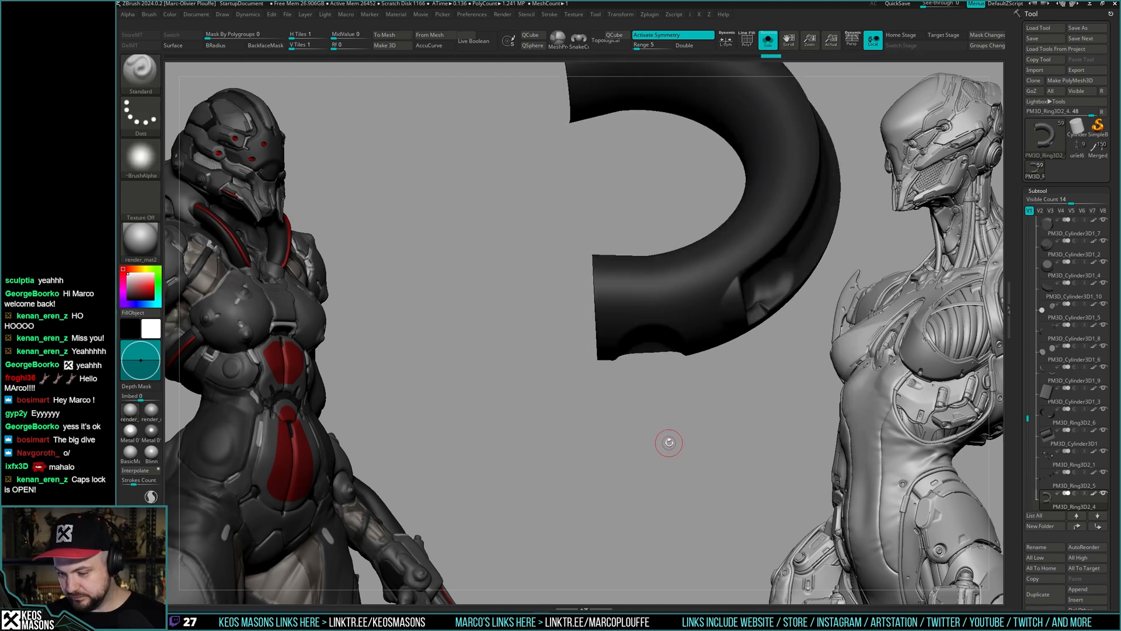
drag(665, 453, 667, 451)
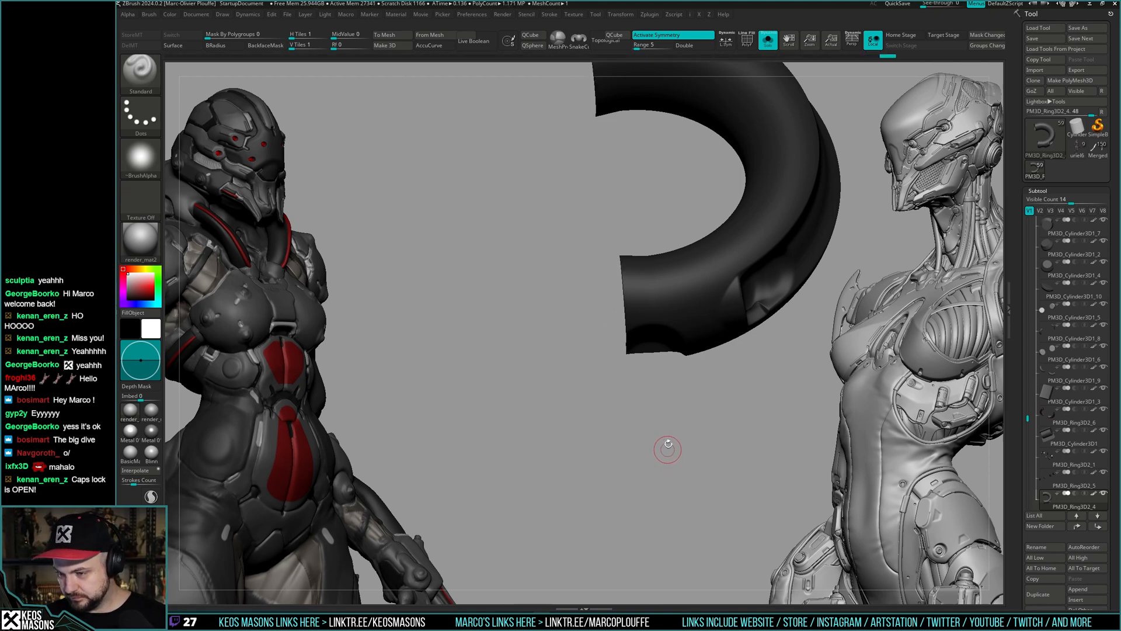
mouse_move(668, 450)
mouse_down()
mouse_move(677, 415)
mouse_move(666, 368)
mouse_up()
ctrl+shift+drag(592, 436, 584, 486)
drag(693, 396, 691, 425)
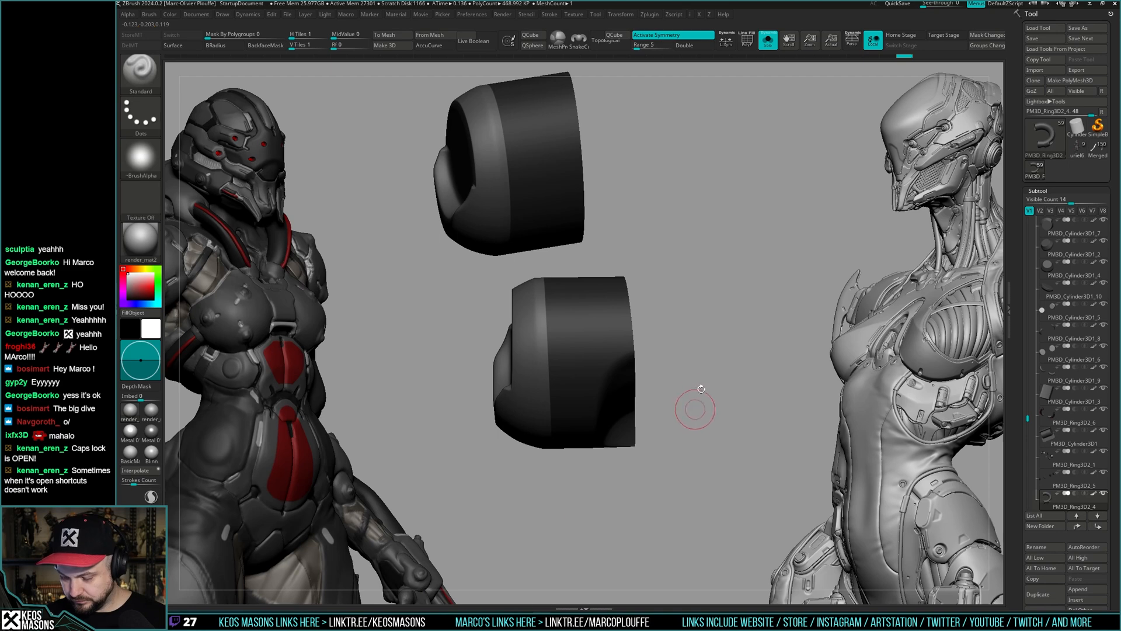
- Bring back the whole collar tube and show the full character around it again
ctrl+shift+click(707, 435)
key(ctrl+z)
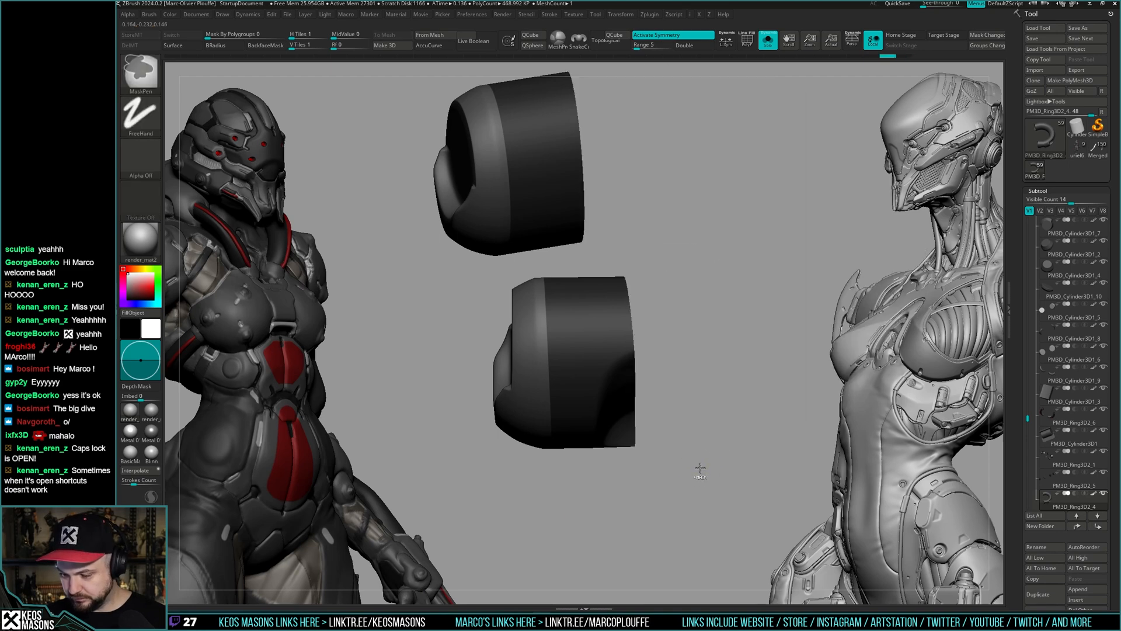
ctrl+shift+click(704, 461)
mouse_move(701, 469)
mouse_down()
mouse_move(666, 408)
mouse_move(691, 351)
mouse_move(663, 393)
mouse_move(694, 336)
mouse_move(687, 327)
mouse_move(695, 350)
mouse_up()
key(shift+s)
- Adjust the brush draw size and mask part of the unmasked band on the collar tube to give it an angled corner
key(space)
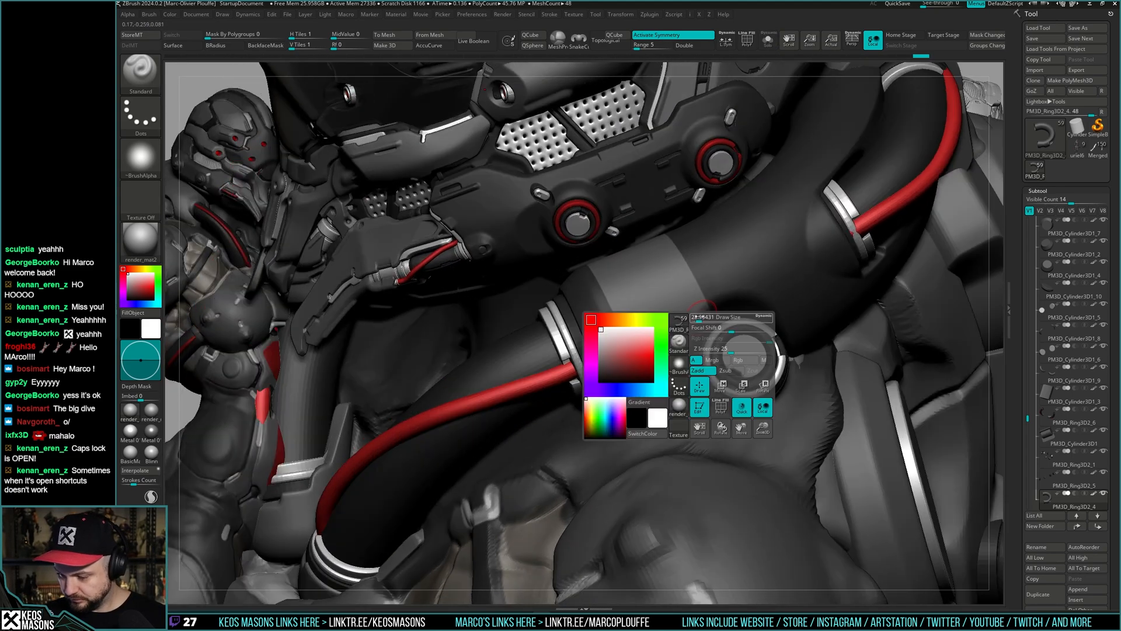
click(697, 317)
right_drag(702, 346, 701, 311)
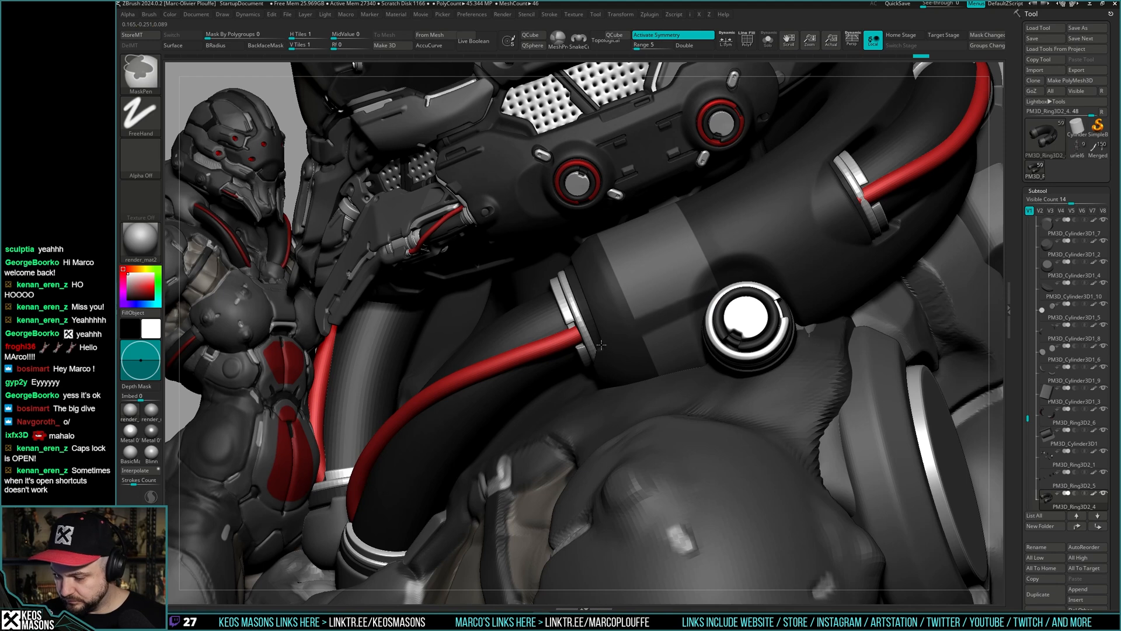
right_drag(601, 345, 718, 269)
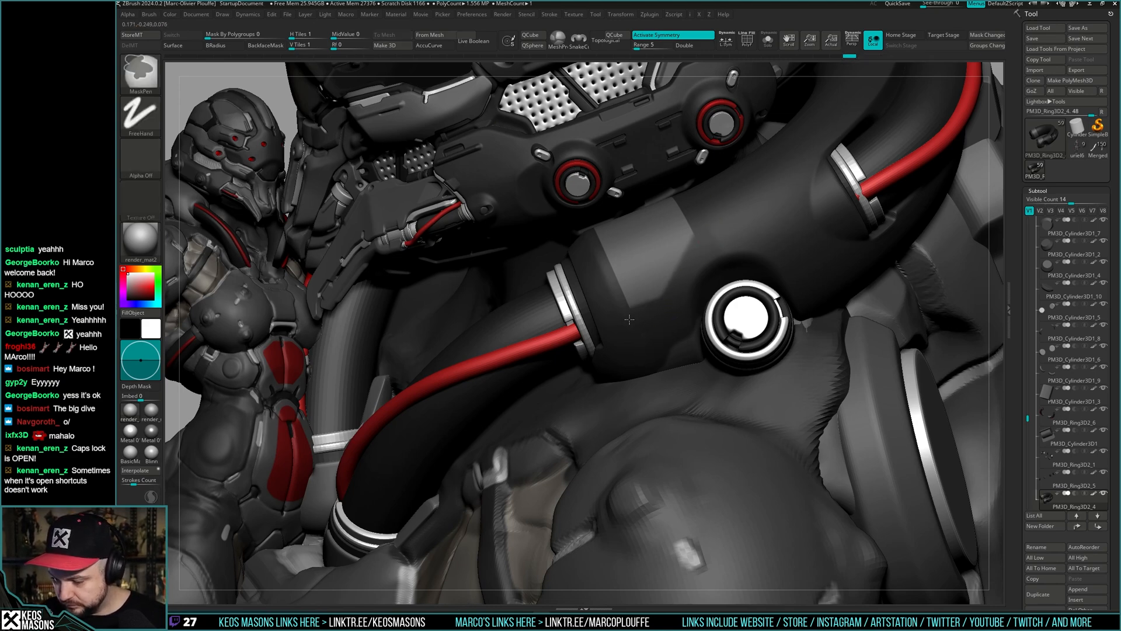
mouse_move(739, 324)
right_down()
mouse_move(689, 298)
mouse_move(699, 328)
mouse_move(674, 351)
right_up()
key(alt+shift+s)
ctrl+drag(513, 453, 783, 292)
- Refine the masked outline of the tube's end band, checking it both isolated and against the helmet and shoulder
mouse_move(778, 295)
right_down()
mouse_move(759, 286)
mouse_move(751, 333)
mouse_move(689, 326)
mouse_move(723, 381)
mouse_move(692, 316)
mouse_move(715, 343)
mouse_move(773, 318)
mouse_move(762, 342)
mouse_move(790, 297)
right_up()
key(alt+shift+s)
key(alt+shift+s)
key(space)
key(alt+shift+s)
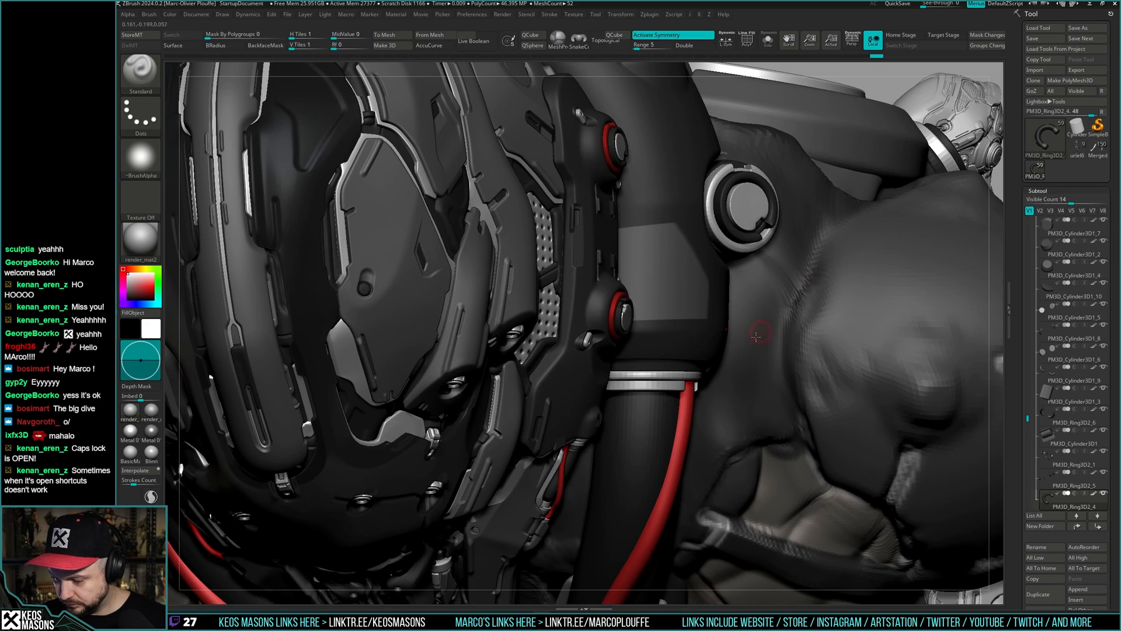
right_drag(756, 334, 797, 288)
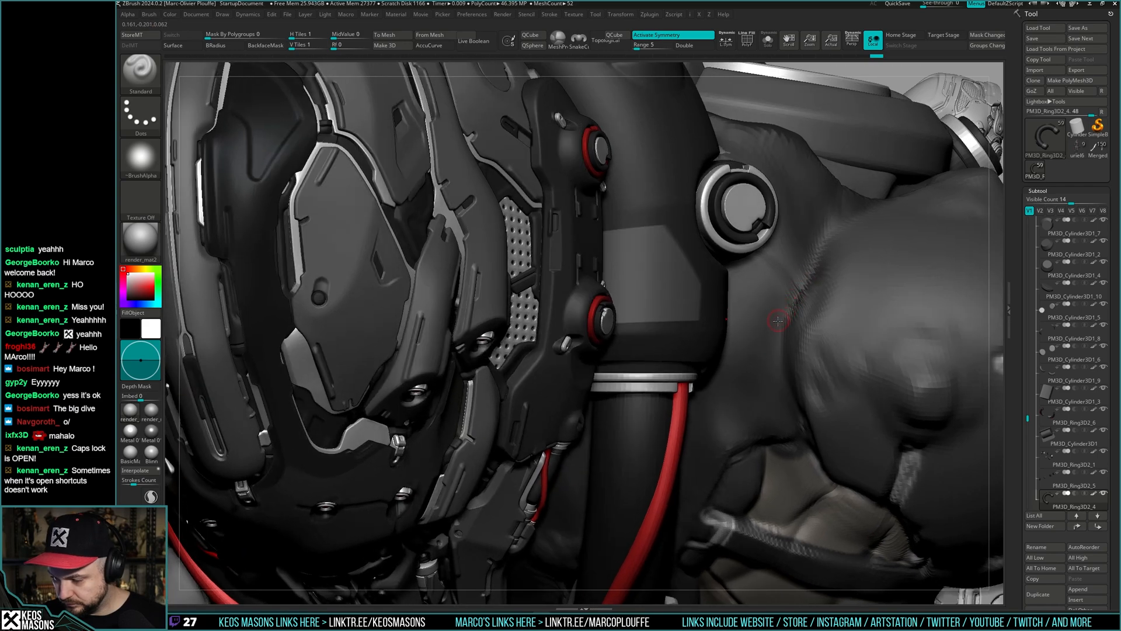
mouse_move(707, 344)
right_down()
mouse_move(725, 349)
mouse_move(719, 329)
mouse_move(705, 386)
right_up()
key(shift+s)
mouse_move(728, 99)
ctrl+mouse_down()
mouse_move(576, 463)
mouse_move(676, 431)
ctrl+mouse_up()
right_drag(675, 431, 722, 413)
key(shift+ctrl+alt+s)
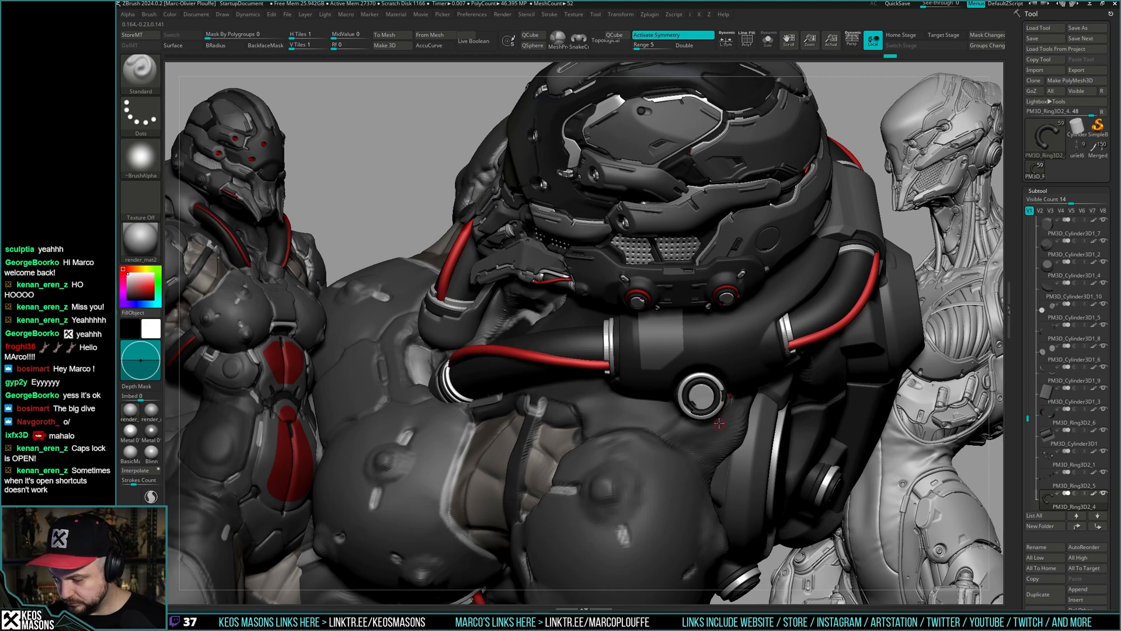
- Isolate the collar tube and raise its subdivision level to 7
mouse_move(719, 423)
right_down()
mouse_move(708, 391)
mouse_move(705, 406)
right_up()
key(shift+s)
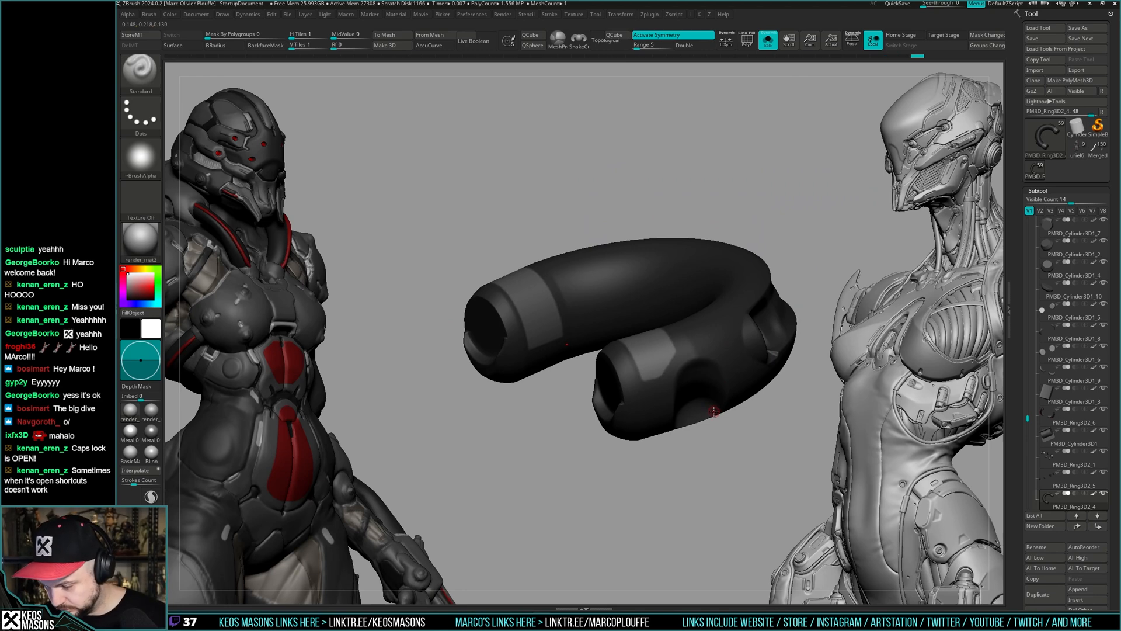
right_drag(716, 410, 703, 375)
ctrl+right_drag(703, 375, 712, 427)
key(space)
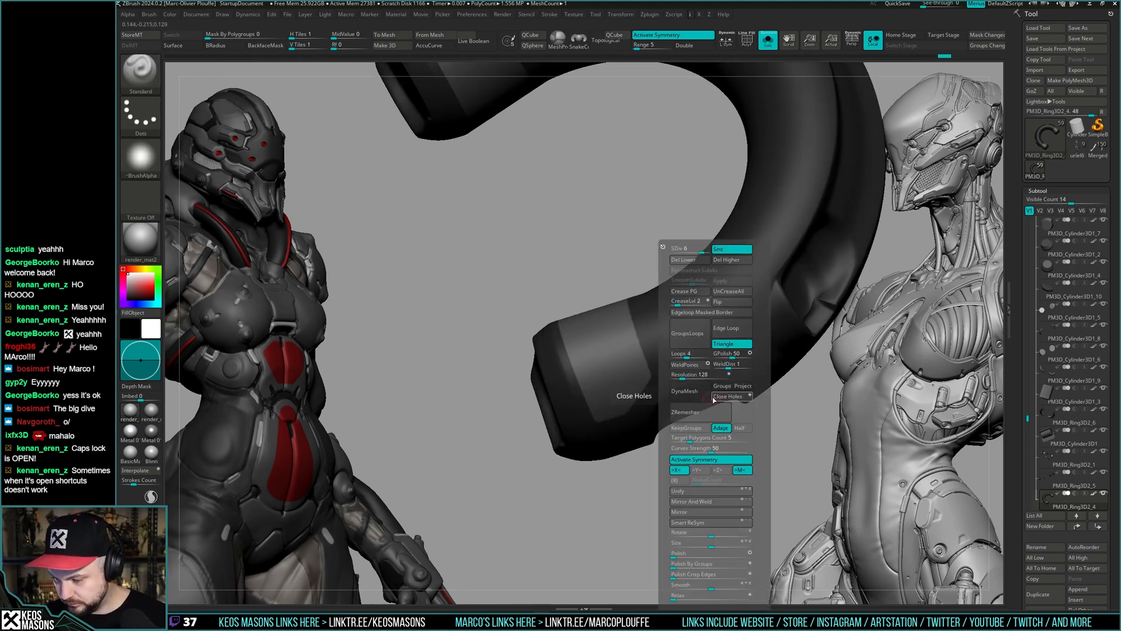
drag(720, 393, 738, 392)
ctrl+right_drag(706, 413, 700, 372)
key(i)
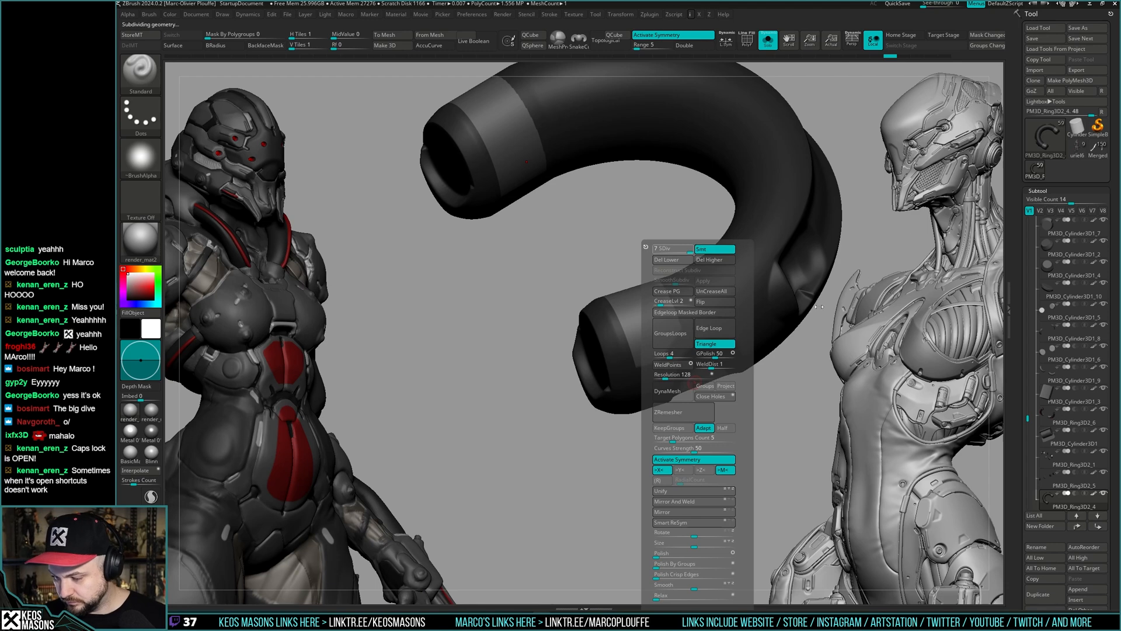
drag(820, 307, 833, 307)
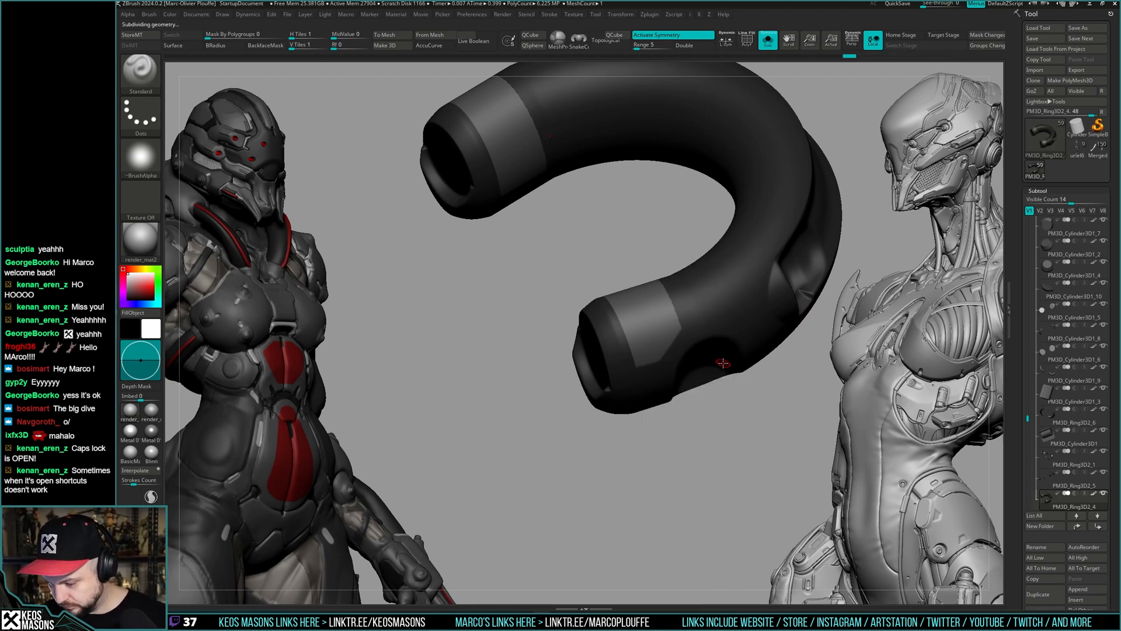
- Compare the collar tube at the lower and the higher subdivision level
right_drag(723, 362, 715, 316)
key(i)
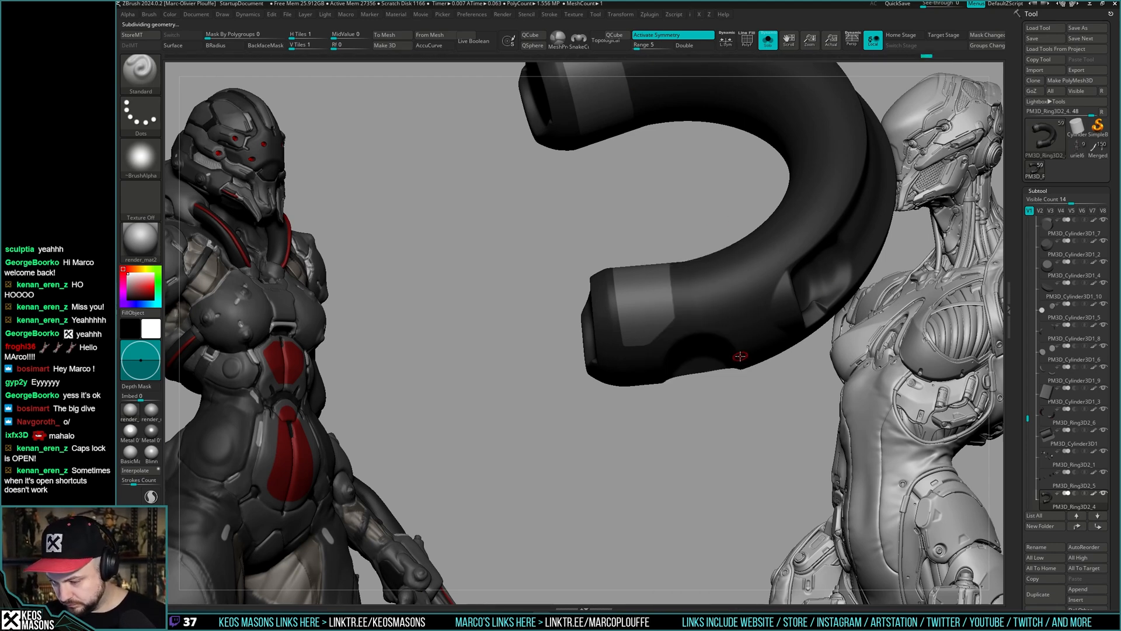
key(i)
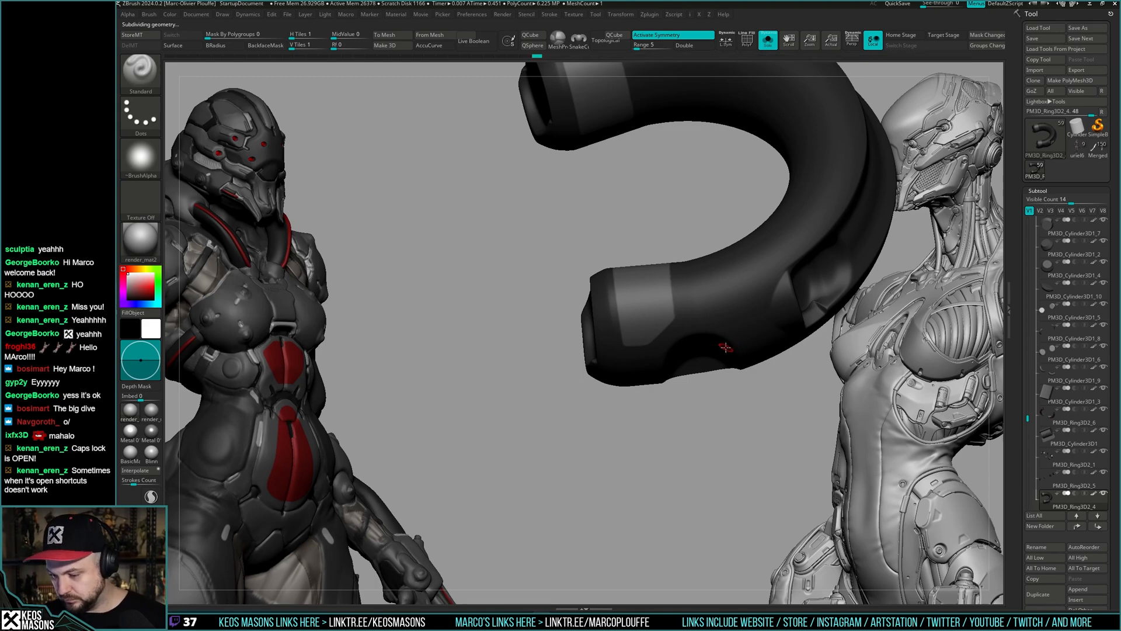
- Invert the collar tube's mask to inspect the edges around the end bands, then invert it back
right_drag(726, 348, 709, 321)
key(alt+s)
key(alt+s)
ctrl+click(853, 225)
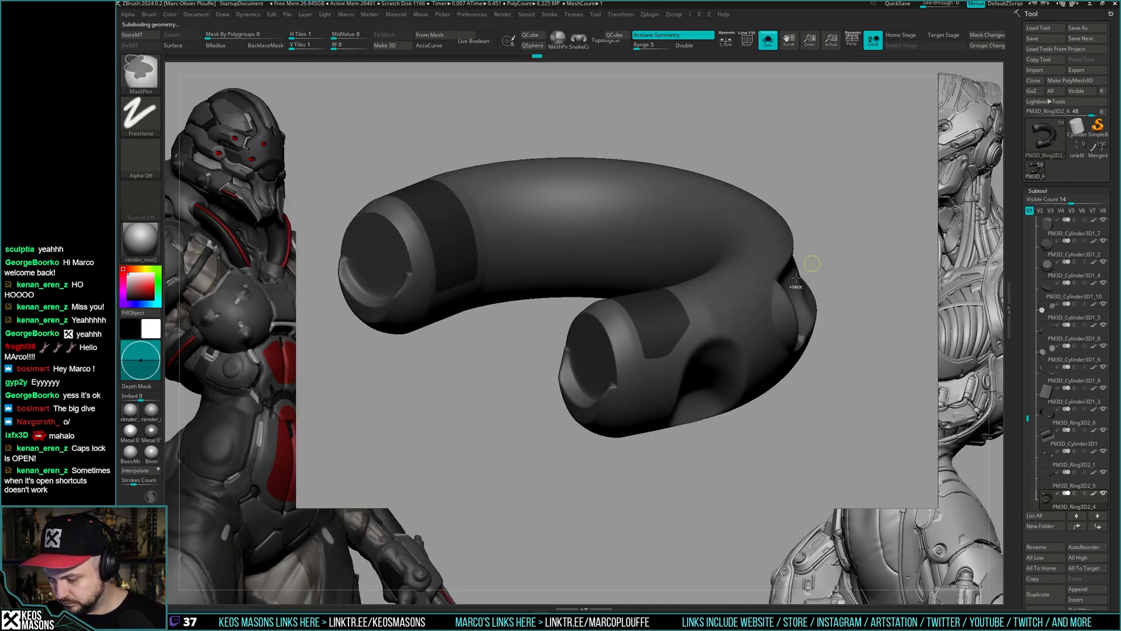
right_drag(797, 279, 686, 335)
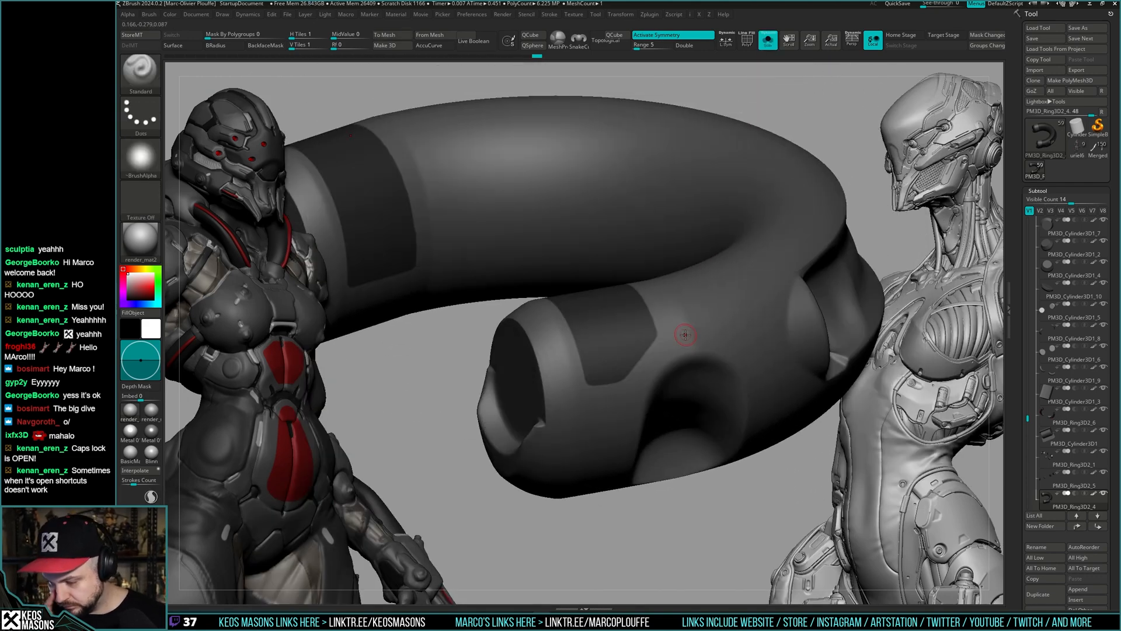
key(ctrl)
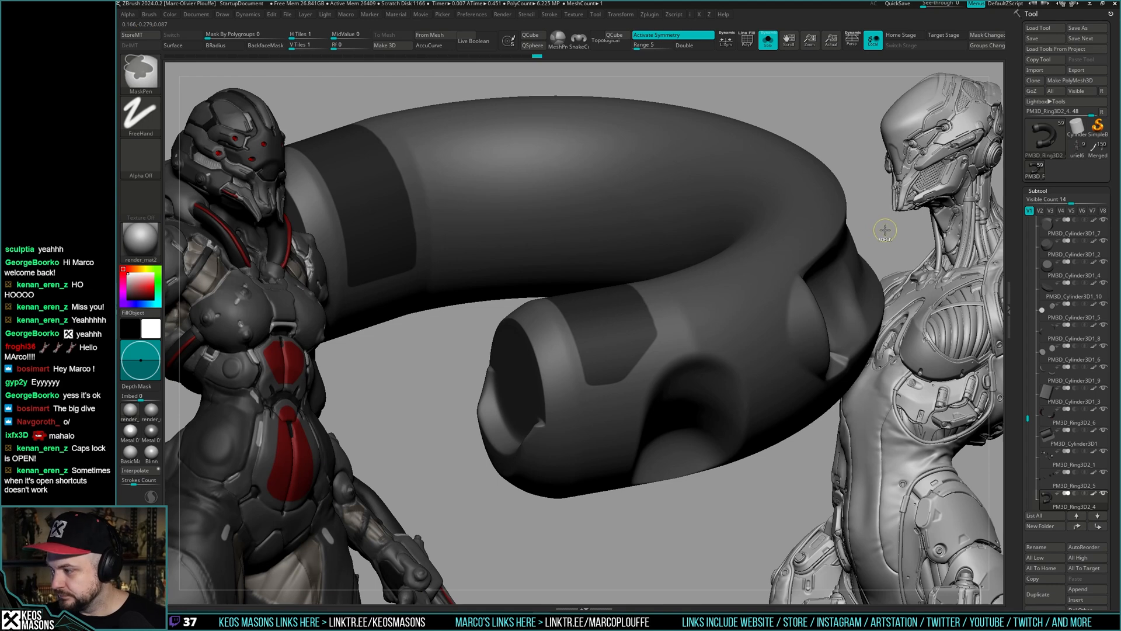
ctrl+click(886, 230)
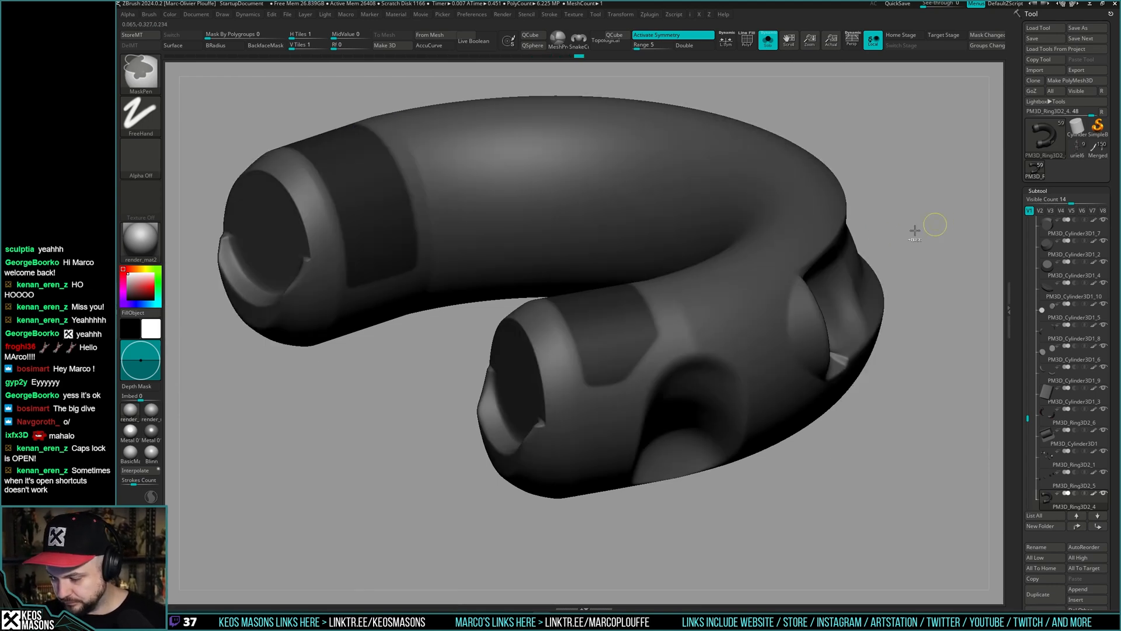
- Invert the collar tube's mask and try scaling the exposed end bands with Transpose, comparing the isolated tube with the whole character
key(w)
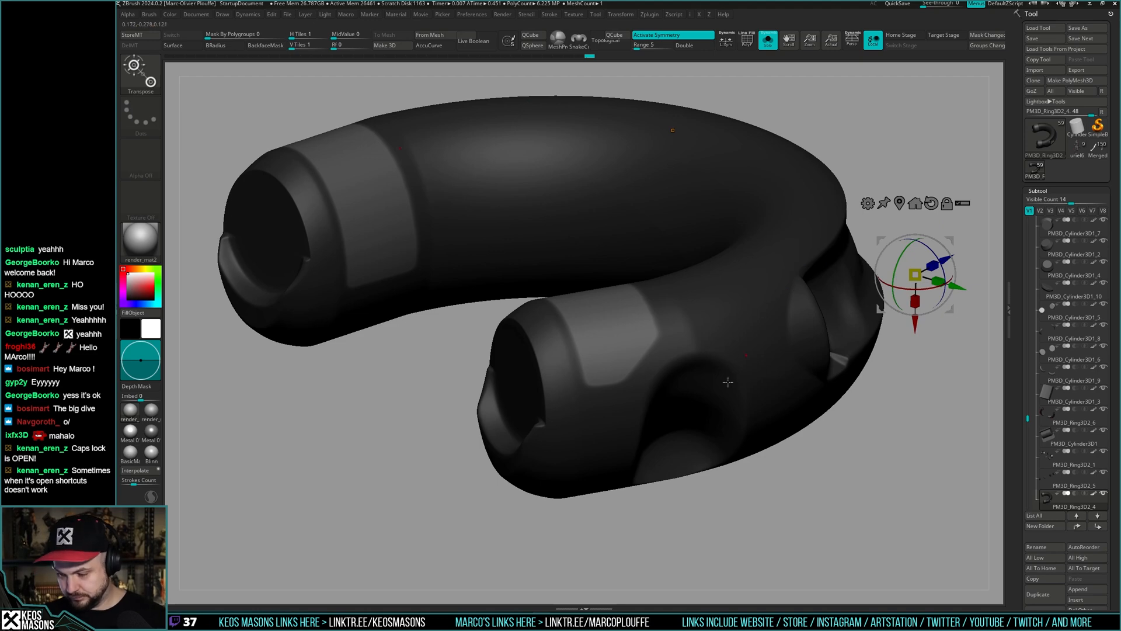
key(y)
drag(634, 331, 889, 192)
ctrl+right_drag(894, 191, 870, 146)
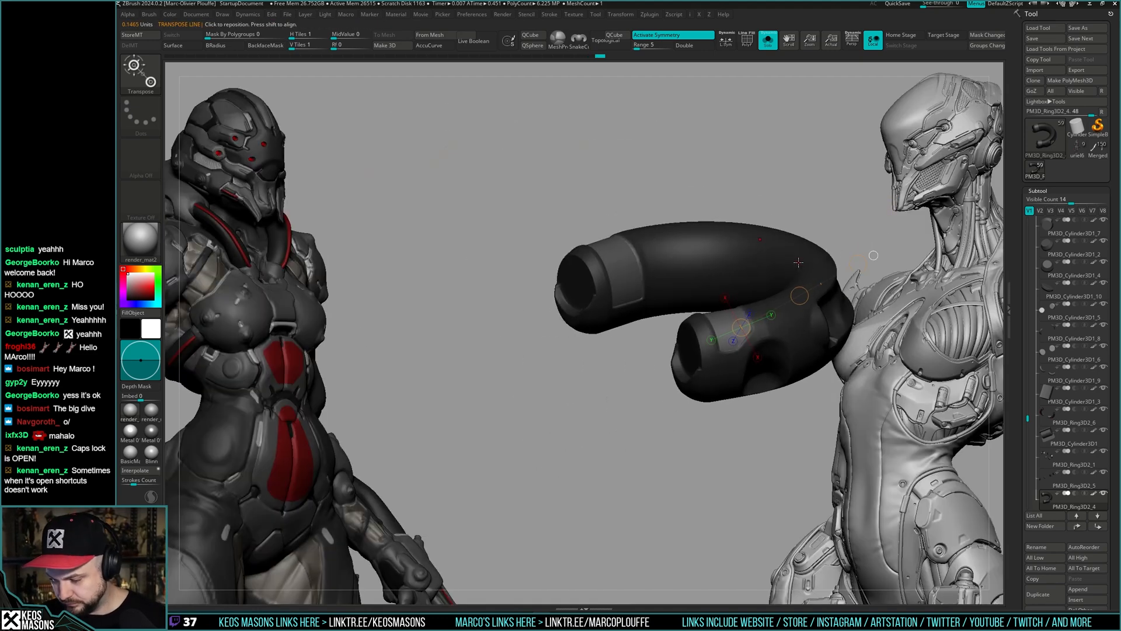
key(q)
key(alt+s)
mouse_move(765, 328)
alt+right_down()
mouse_move(738, 329)
mouse_move(716, 361)
mouse_move(726, 368)
mouse_move(716, 345)
mouse_move(729, 339)
alt+right_up()
key(alt+s)
key(alt+s)
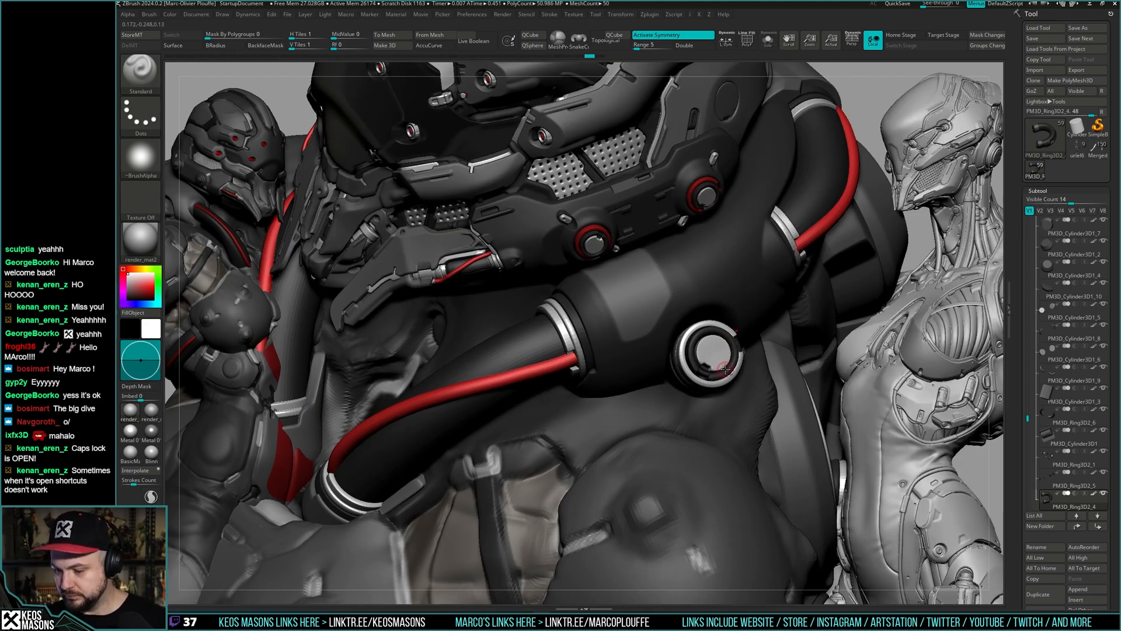
key(alt+s)
scroll(719, 387, up, 5)
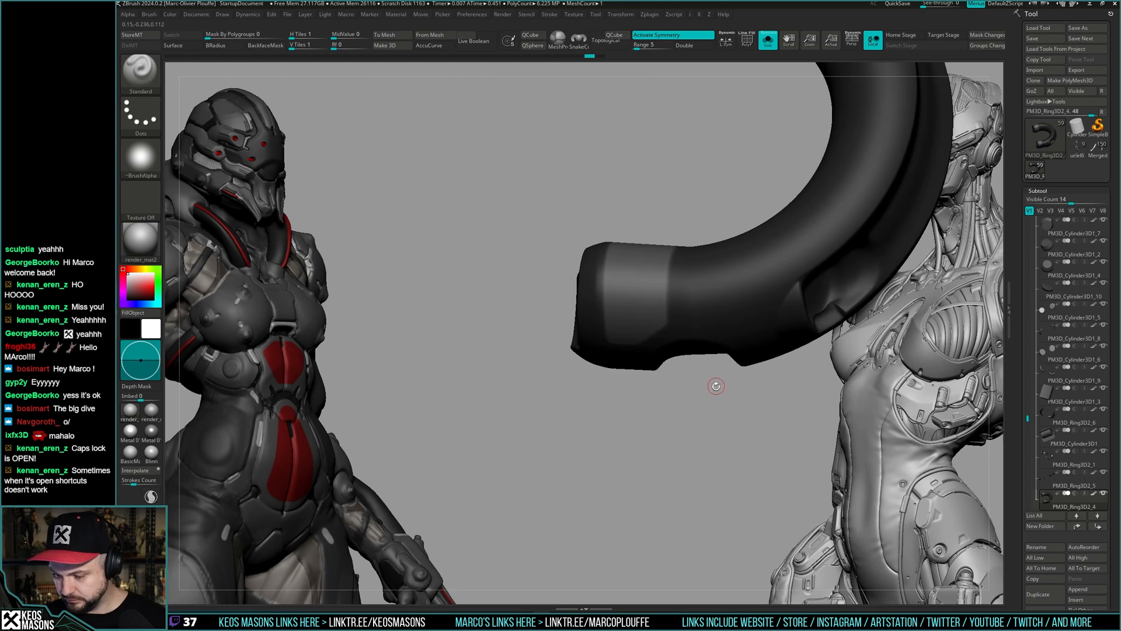
- Recess the unmasked end bands into the collar tube with a Transpose stretch, checking their depth with the full character shown
mouse_move(716, 383)
right_down()
mouse_move(726, 330)
mouse_move(722, 356)
mouse_move(775, 281)
right_up()
key(alt+s)
key(w)
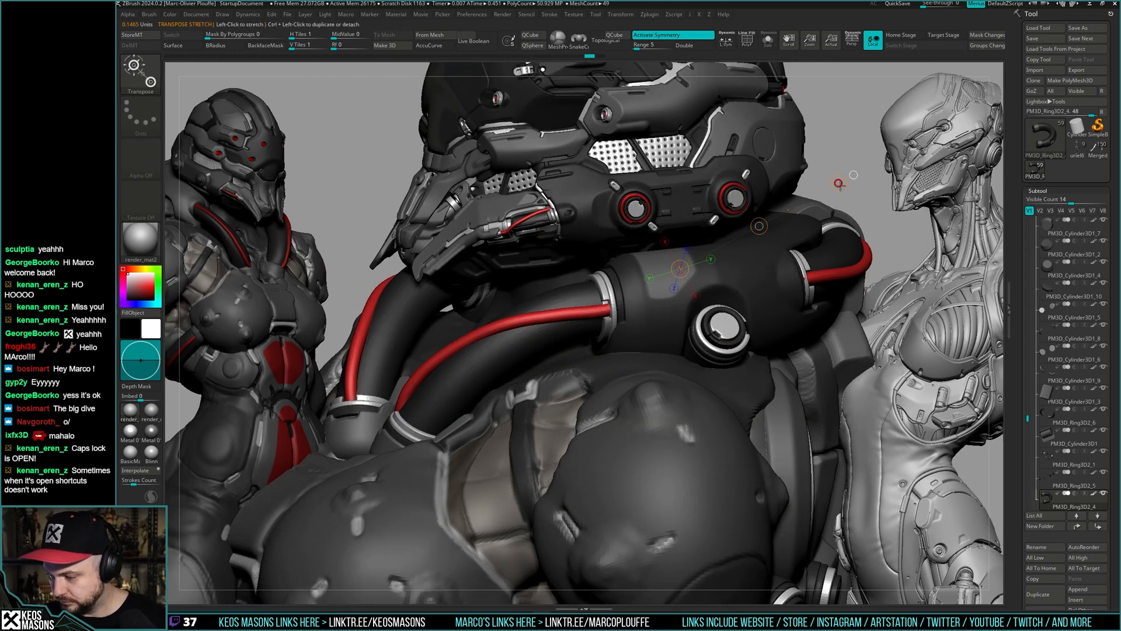
drag(840, 185, 834, 192)
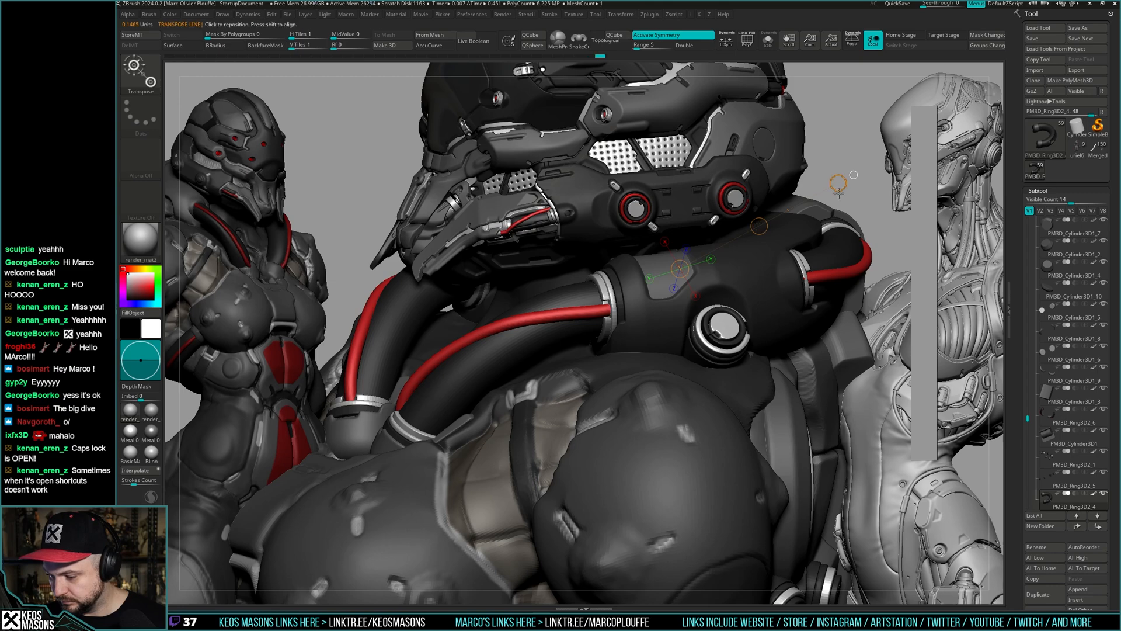
key(q)
mouse_move(753, 245)
right_down()
mouse_move(711, 296)
mouse_move(722, 349)
right_up()
key(alt+s)
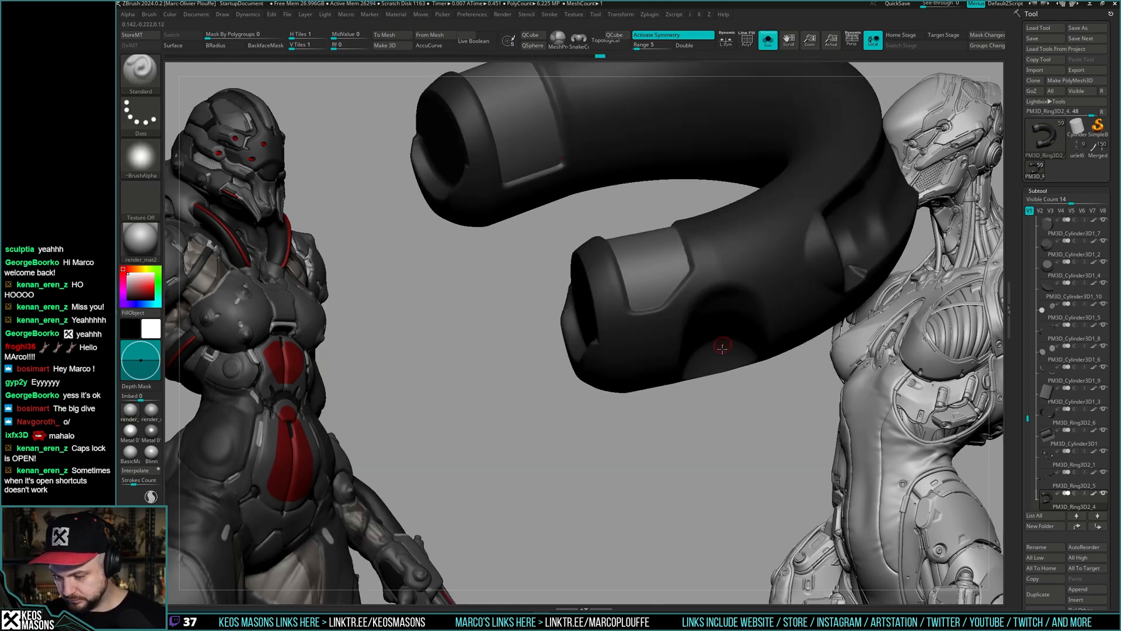
- Invert the mask to protect the end bands and lower the collar tube's subdivision level to 5
ctrl+click(705, 415)
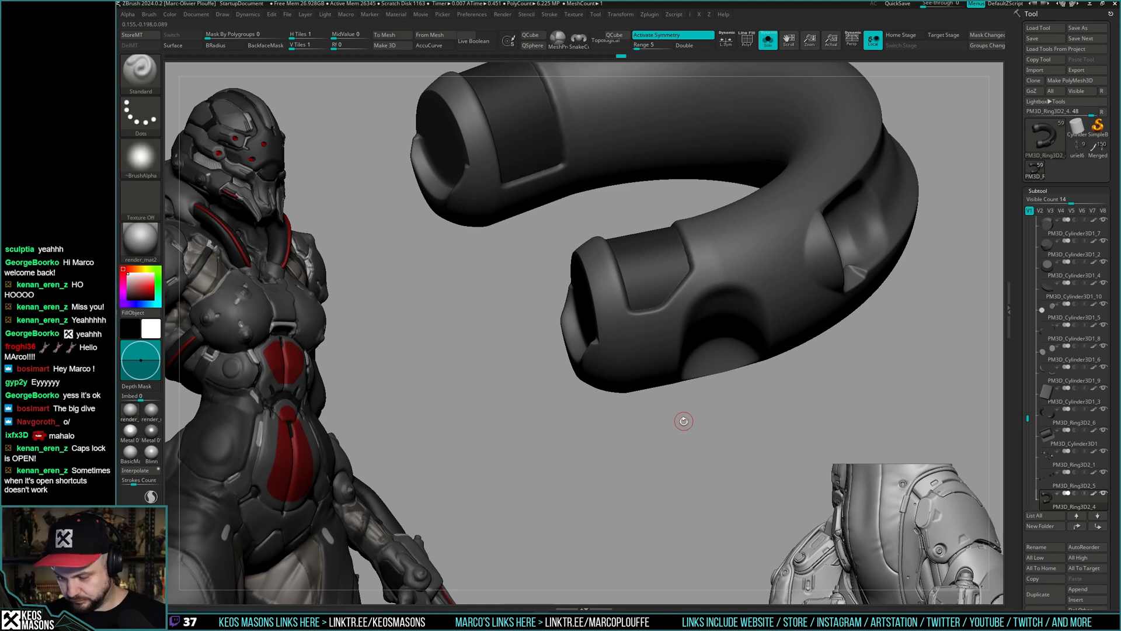
key(space)
click(666, 249)
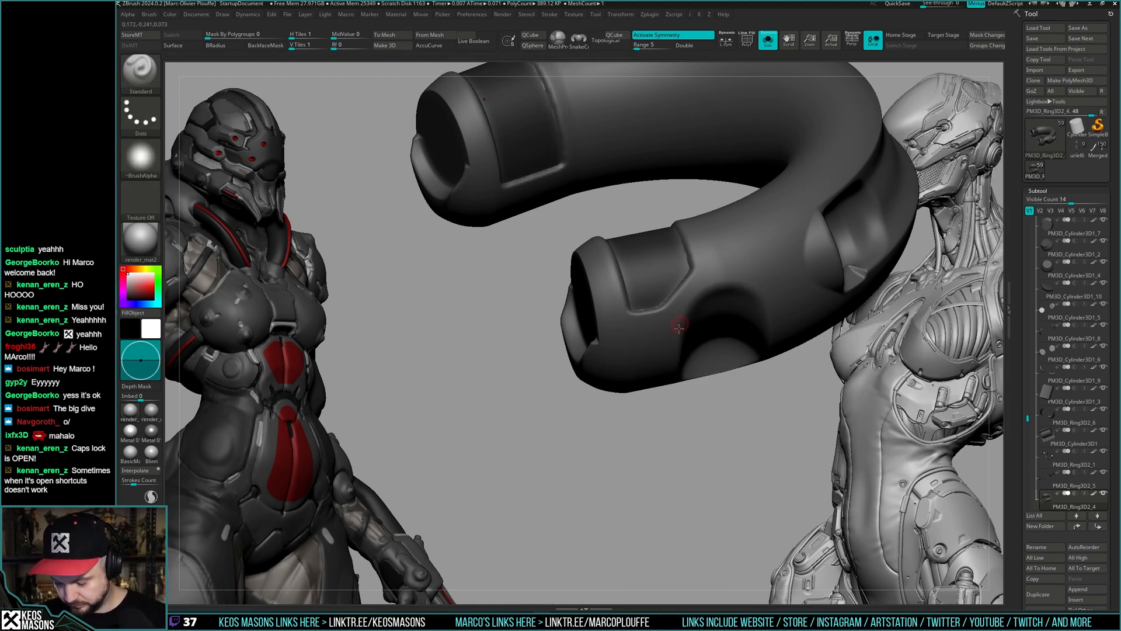
key(space)
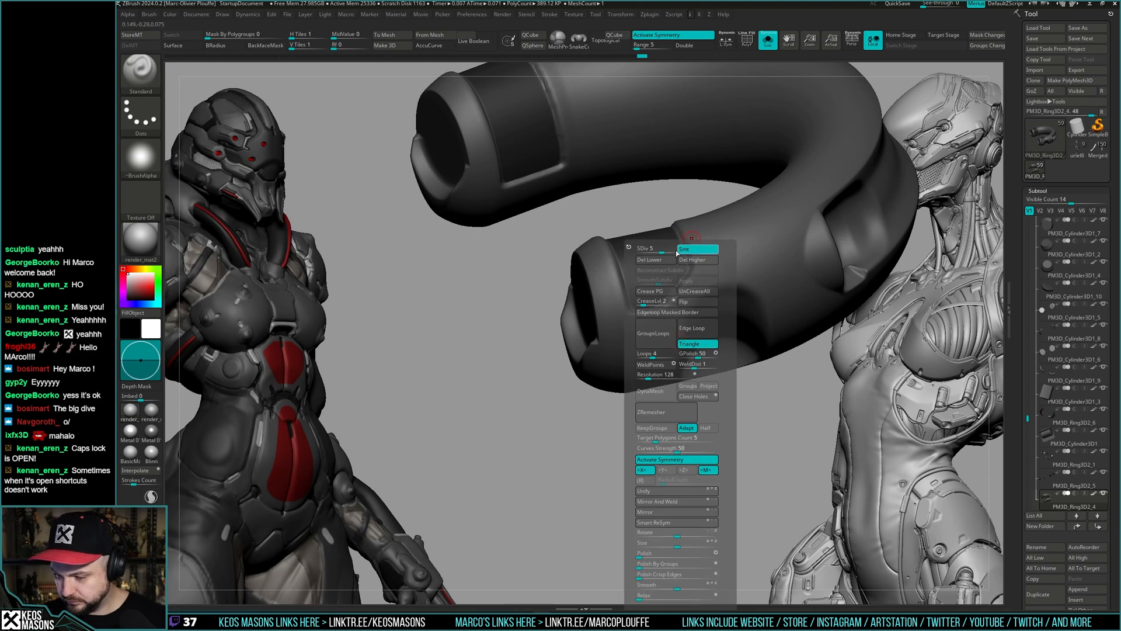
- Raise the tube to subdivision level 6 and invert the mask to adjust the end bands with Transpose, checking against the whole character
mouse_move(695, 363)
right_down()
mouse_move(758, 271)
mouse_move(708, 369)
right_up()
ctrl+click(837, 193)
key(w)
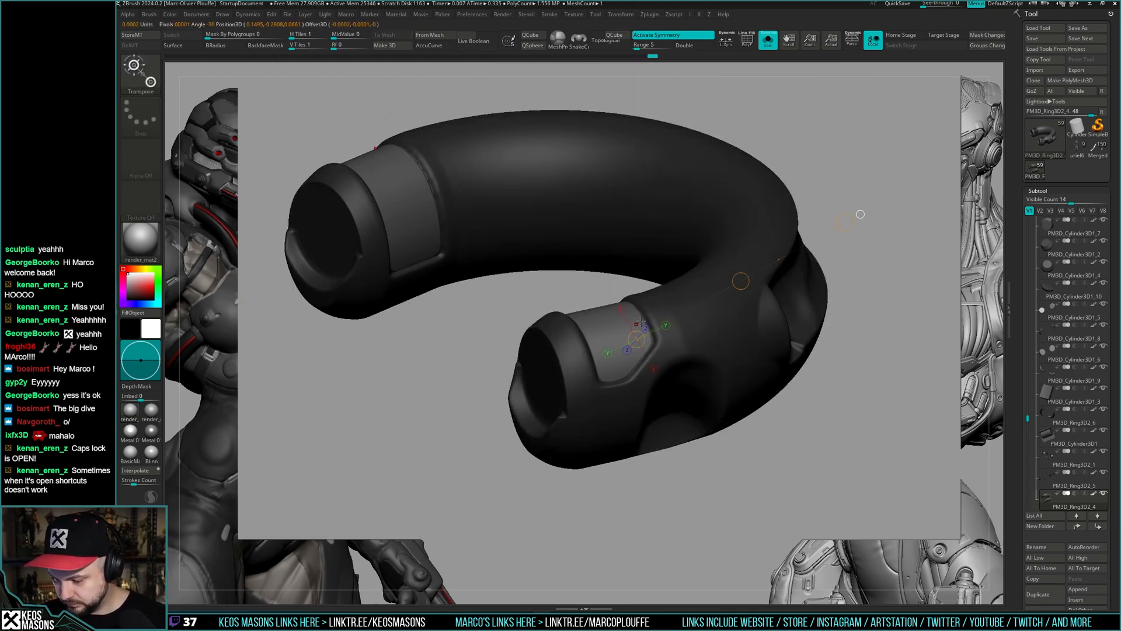
key(shift+s)
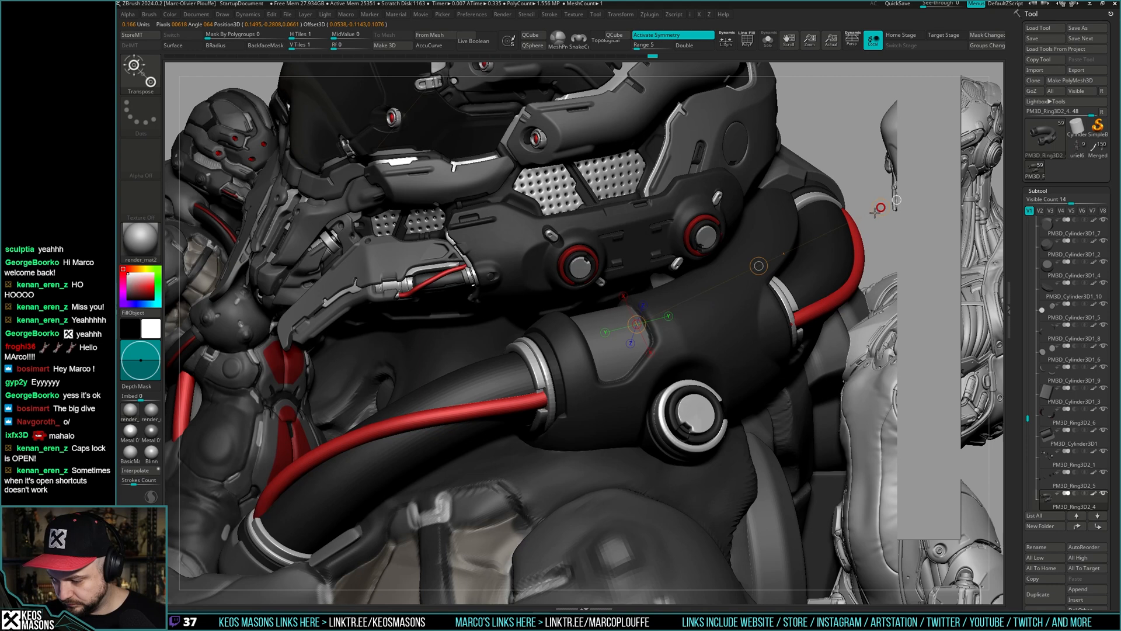
key(q)
key(shift+s)
right_drag(713, 343, 739, 301)
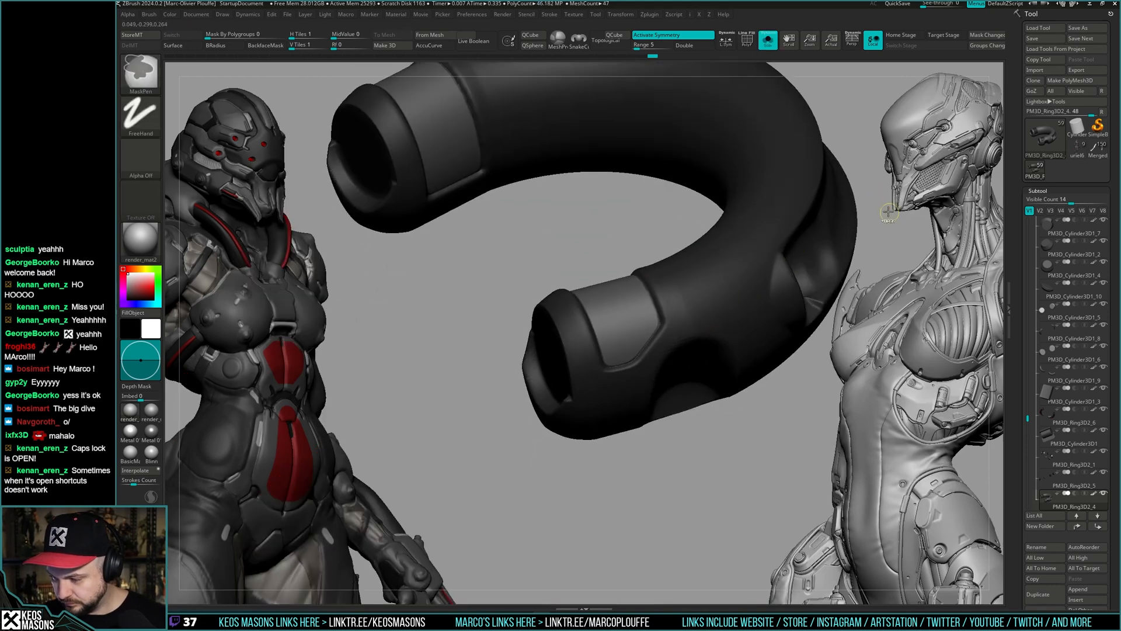
- Invert the mask to protect the end bands and smooth the border around the recessed band's corner
ctrl+click(889, 212)
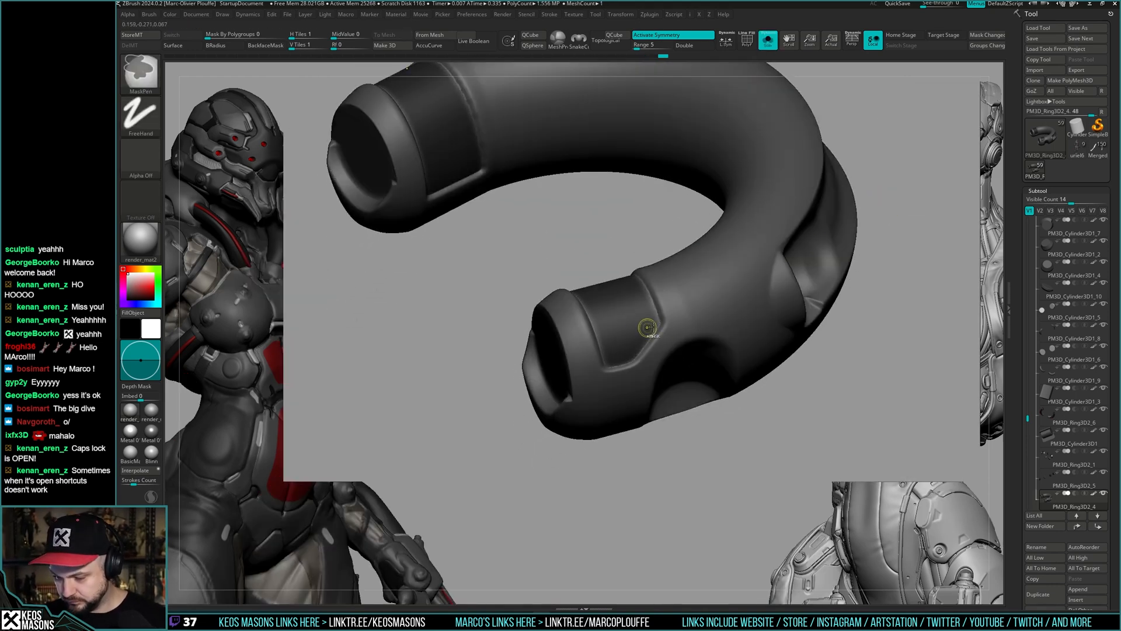
right_drag(671, 373, 686, 338)
key(i)
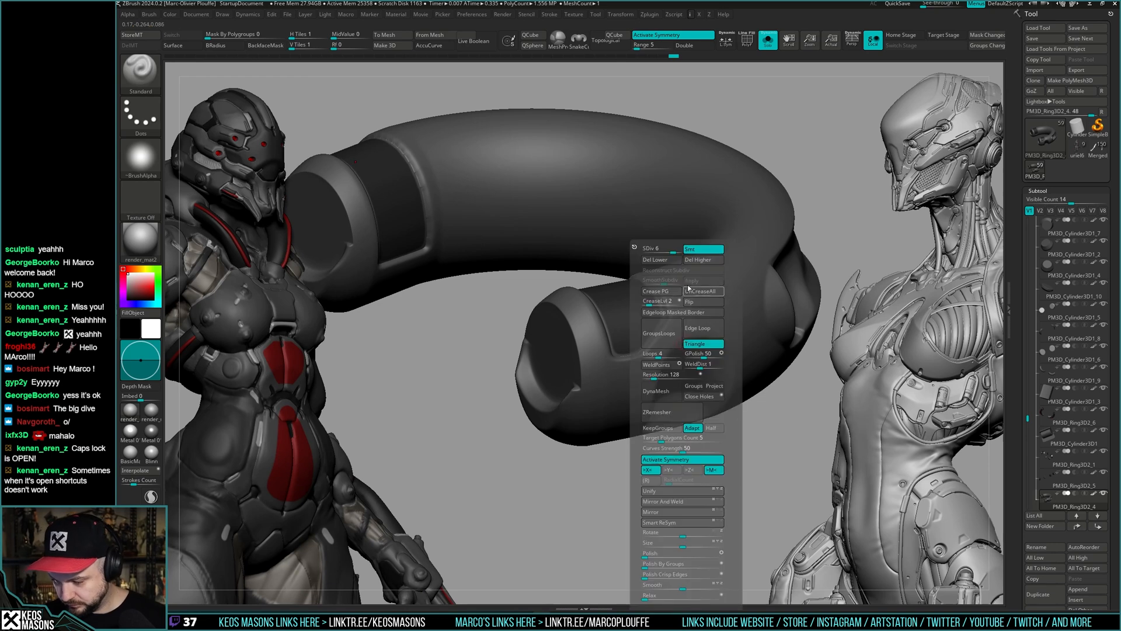
right_drag(651, 374, 659, 320)
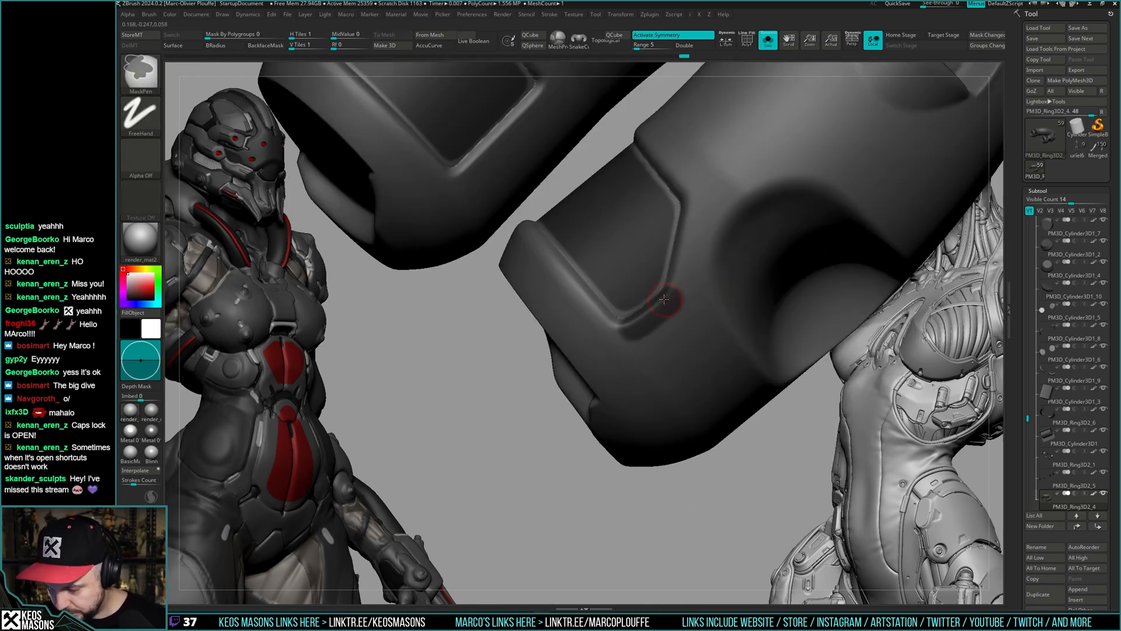
key(ctrl+z)
right_click(639, 351)
right_drag(643, 358, 656, 321)
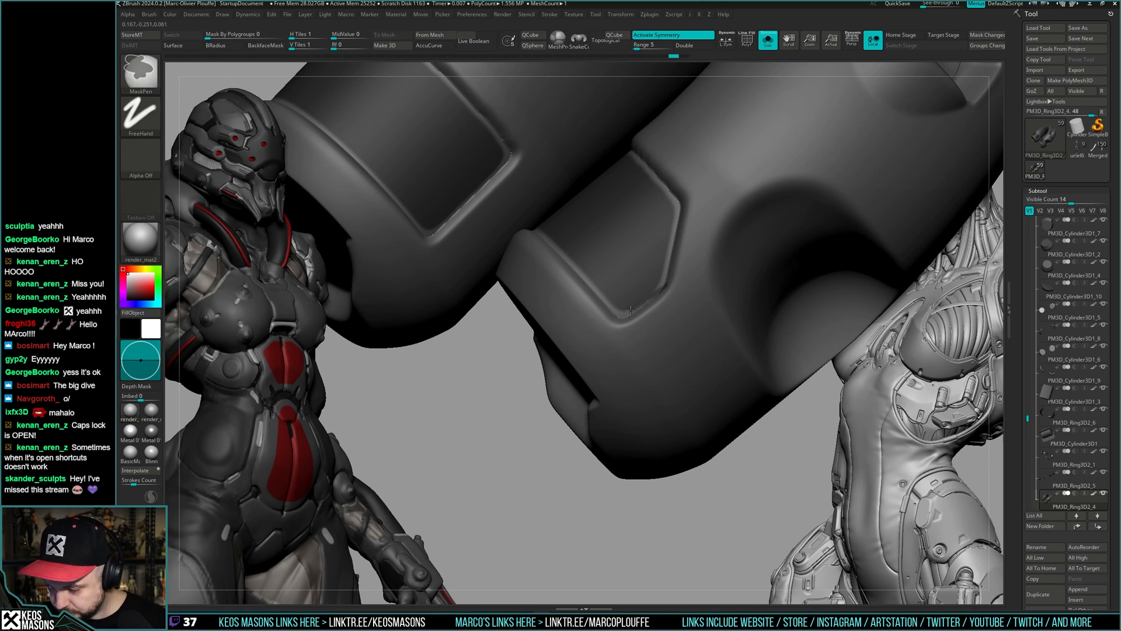
shift+drag(663, 300, 659, 289)
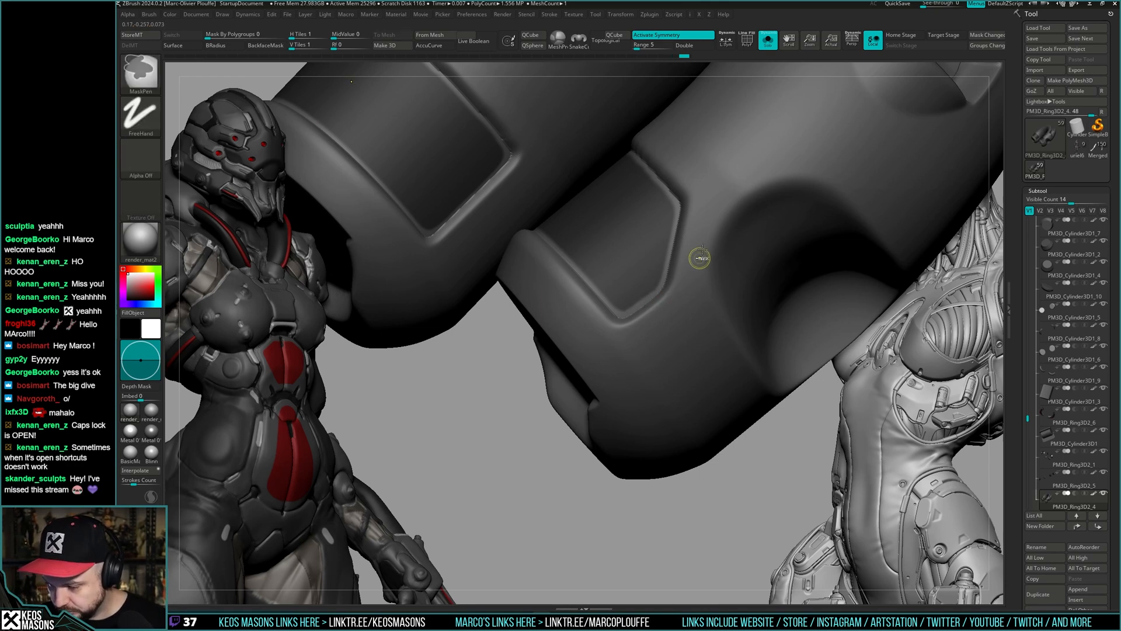
- Unmask the end bands and stretch them with Transpose while the full character is displayed
mouse_move(702, 256)
ctrl+right_down()
mouse_move(691, 214)
mouse_move(726, 326)
mouse_move(725, 280)
mouse_move(708, 297)
mouse_move(780, 245)
mouse_move(801, 204)
ctrl+right_up()
key(alt+s)
key(w)
ctrl+click(802, 203)
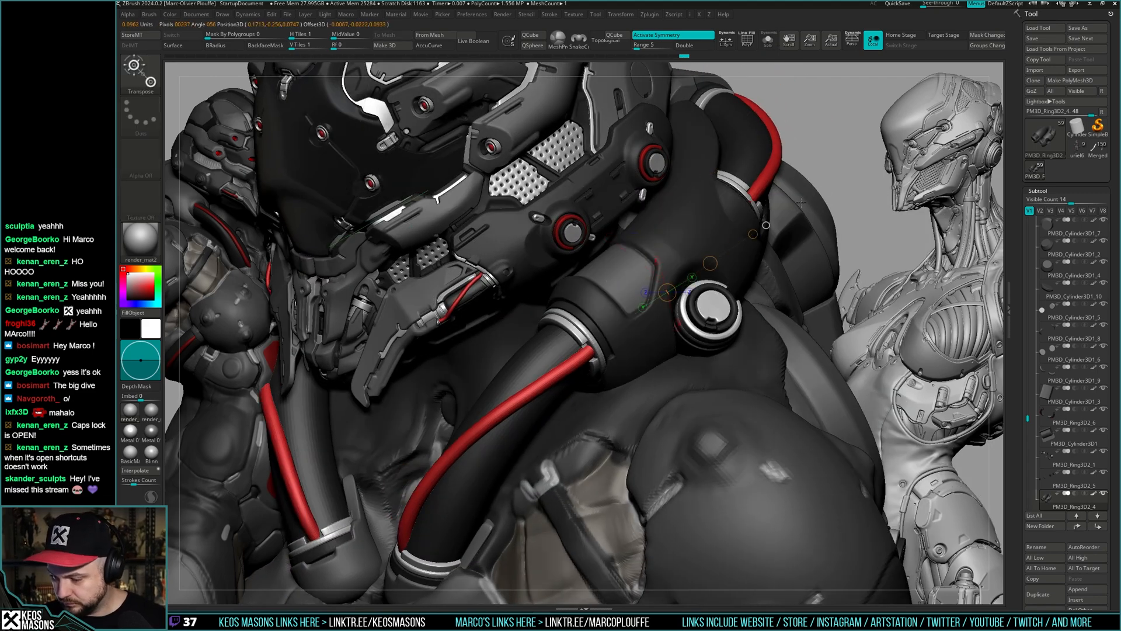
drag(753, 234, 850, 177)
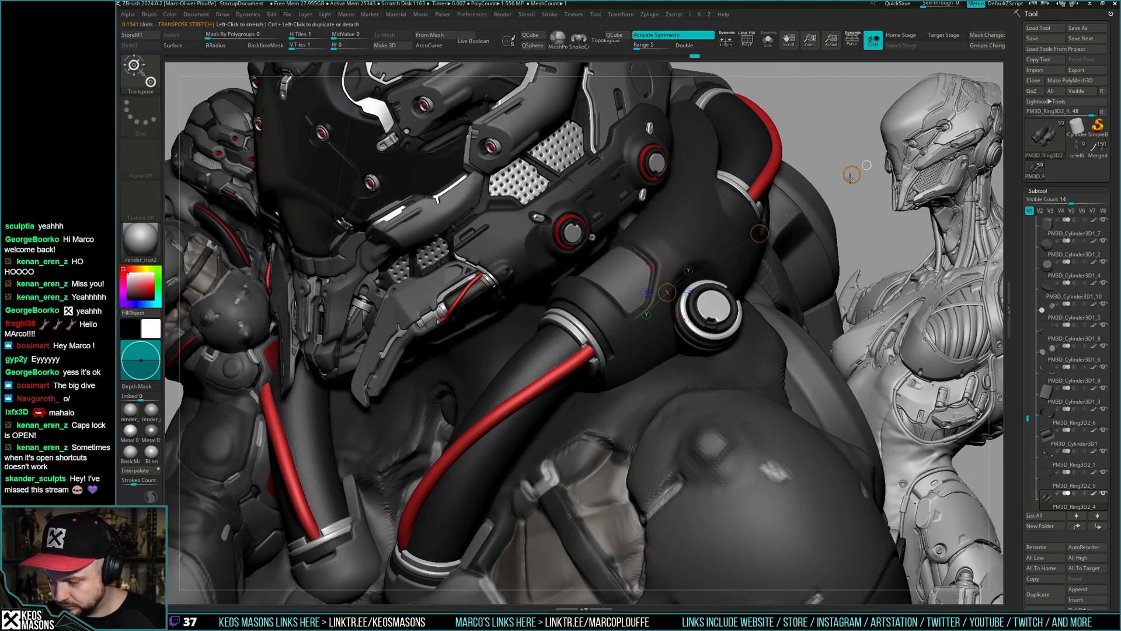
- Isolate the collar tube and raise its subdivision level to 7
key(q)
key(alt+s)
key(space)
key(ctrl+z)
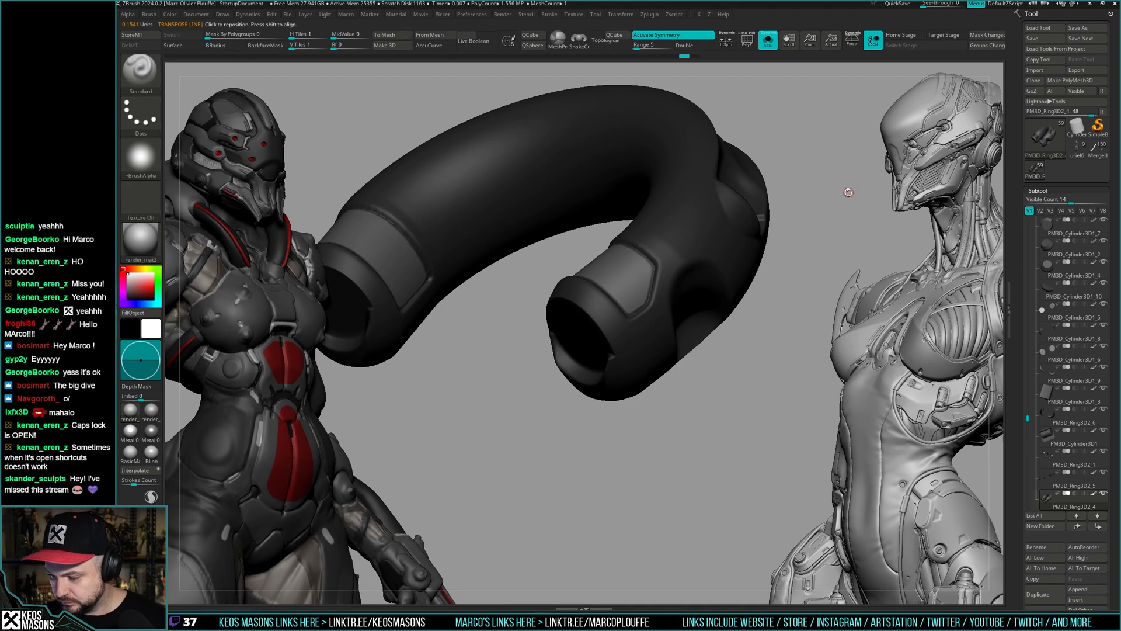
key(space)
key(ctrl+shift+z)
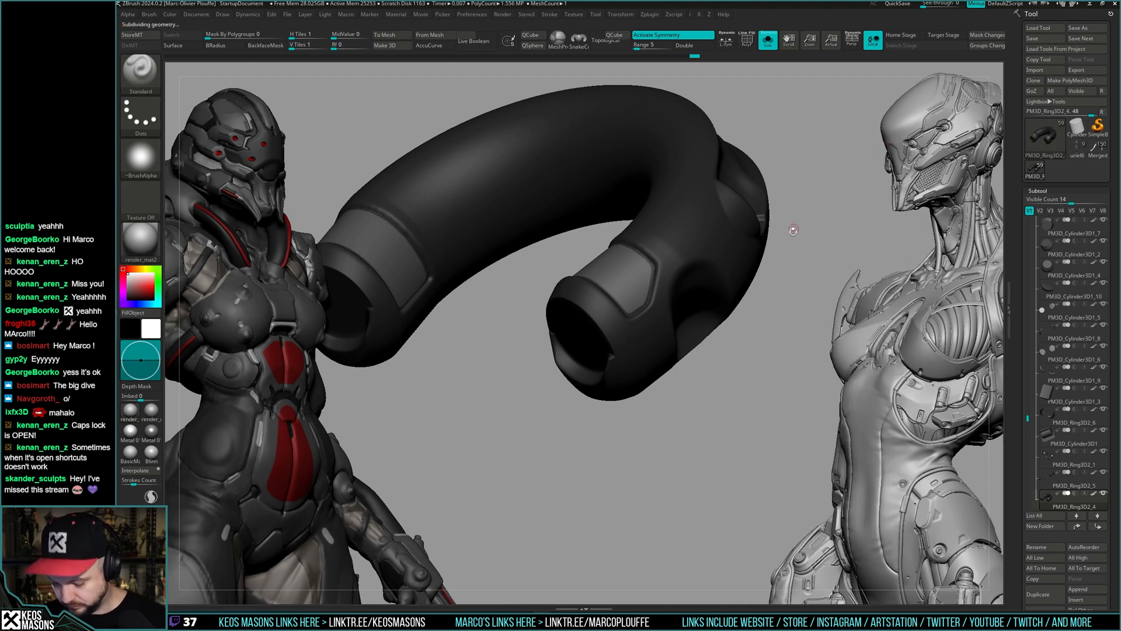
- Refine the end bands with Transpose at the higher resolution, show the whole character and clear the tube's mask
key(w)
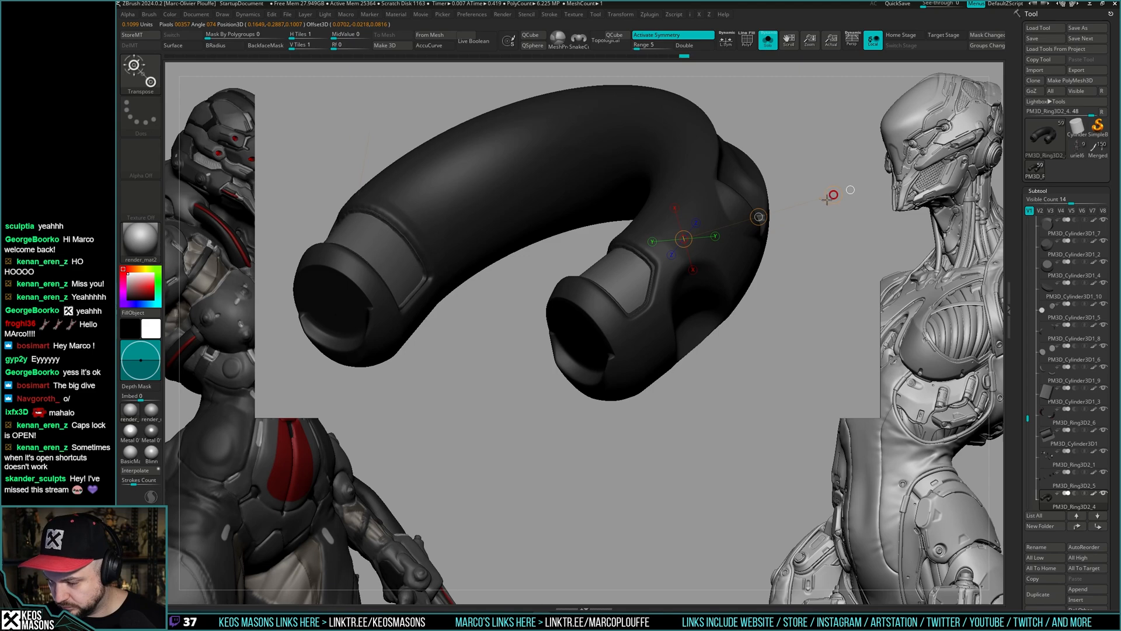
key(q)
key(shift+s)
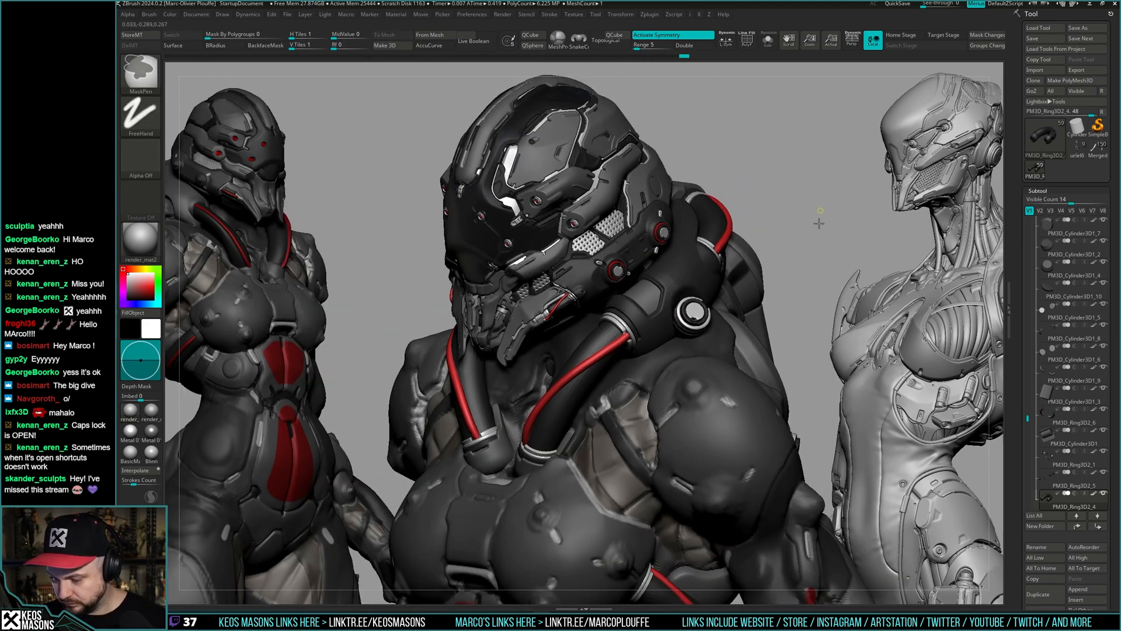
drag(803, 256, 781, 277)
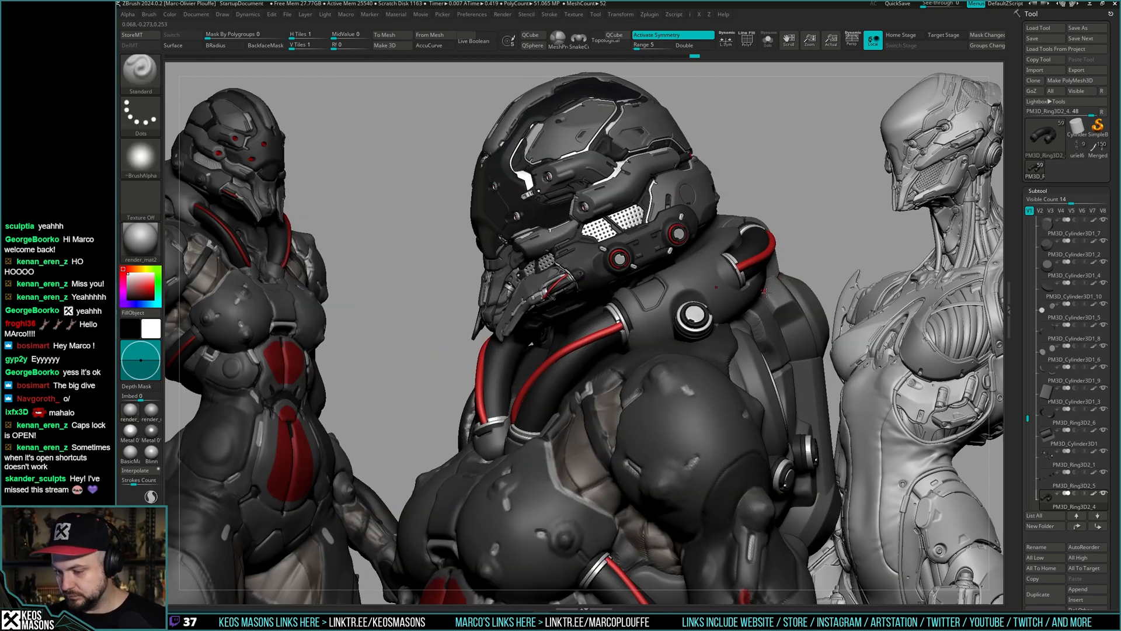
- Examine the character's collar, torso and arms from several angles, with and without the surrounding parts
mouse_move(766, 292)
ctrl+right_down()
mouse_move(760, 227)
mouse_move(767, 328)
mouse_move(636, 345)
mouse_move(647, 285)
mouse_move(630, 345)
mouse_move(642, 293)
mouse_move(684, 360)
mouse_move(711, 323)
mouse_move(701, 344)
mouse_move(684, 334)
ctrl+right_up()
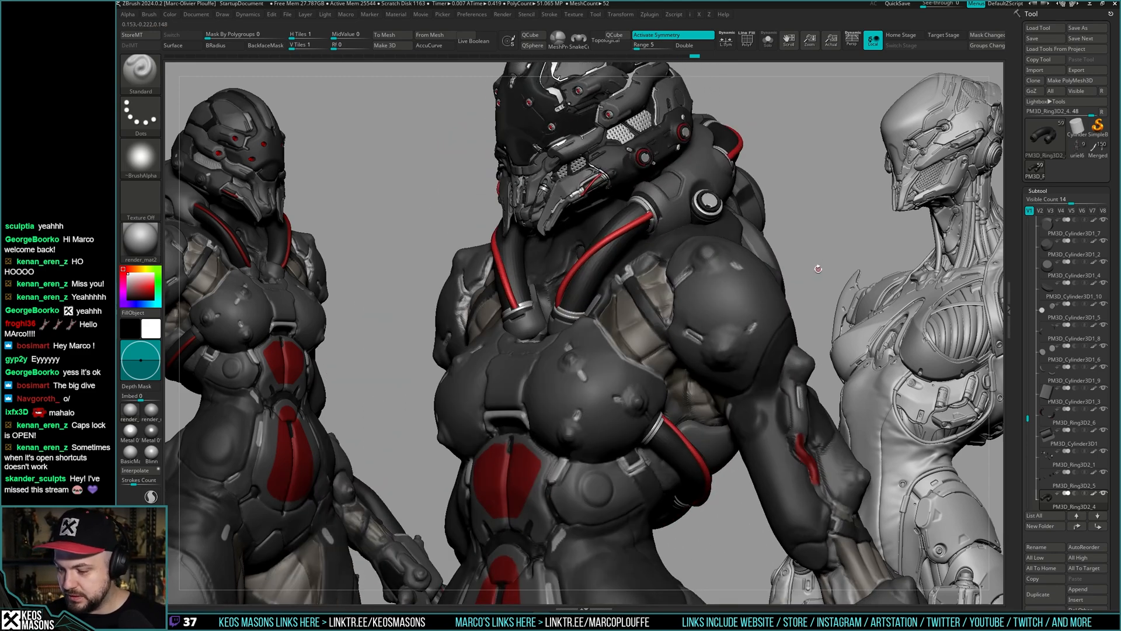
right_drag(818, 269, 719, 316)
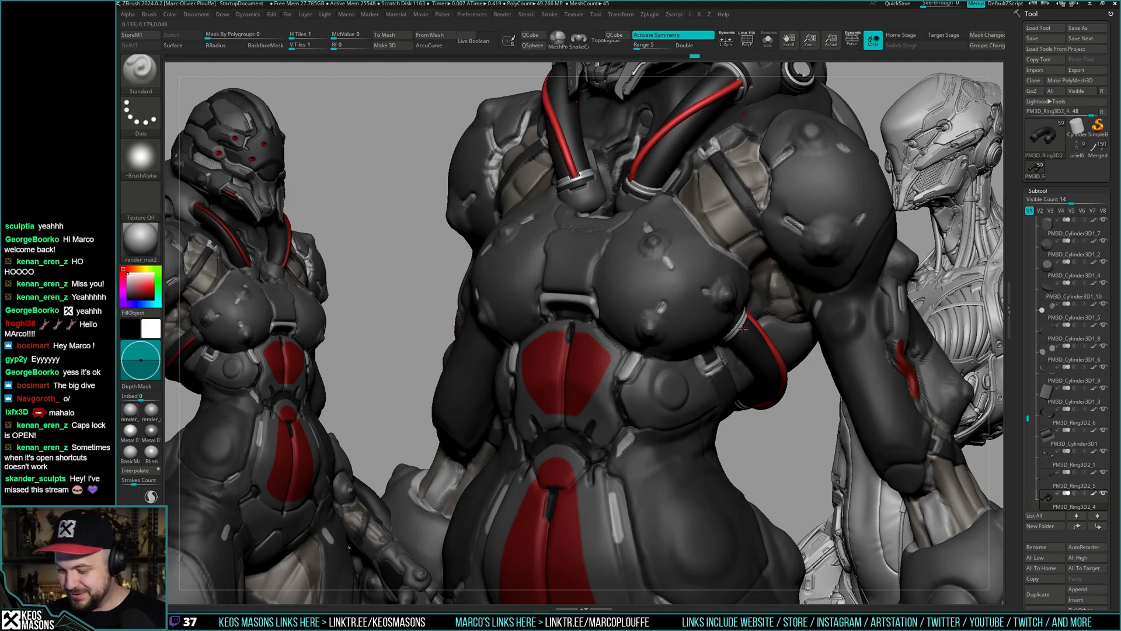
mouse_move(743, 330)
right_down()
mouse_move(749, 347)
mouse_move(731, 332)
mouse_move(736, 313)
mouse_move(808, 401)
mouse_move(761, 338)
mouse_move(677, 342)
mouse_move(691, 338)
right_up()
scroll(676, 343, up, 5)
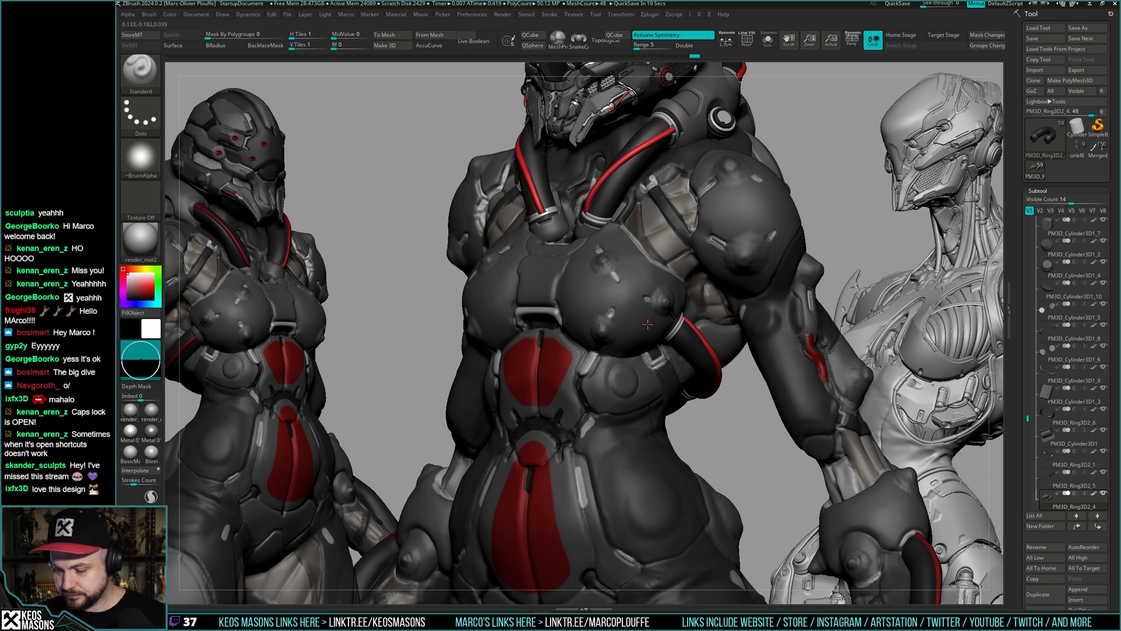
right_drag(648, 324, 676, 319)
key(alt+s)
key(alt+s)
right_click(700, 302)
key(alt+s)
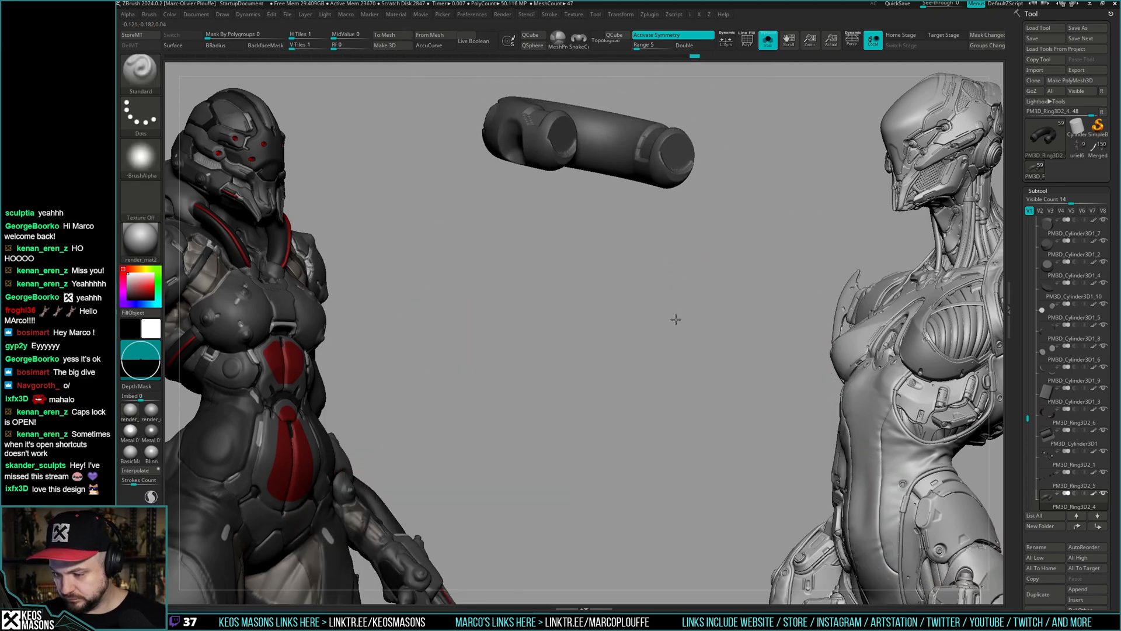
key(alt+s)
- Select the main body subtool, isolate it and inspect its polygroups and the area beneath the arm
alt+click(666, 321)
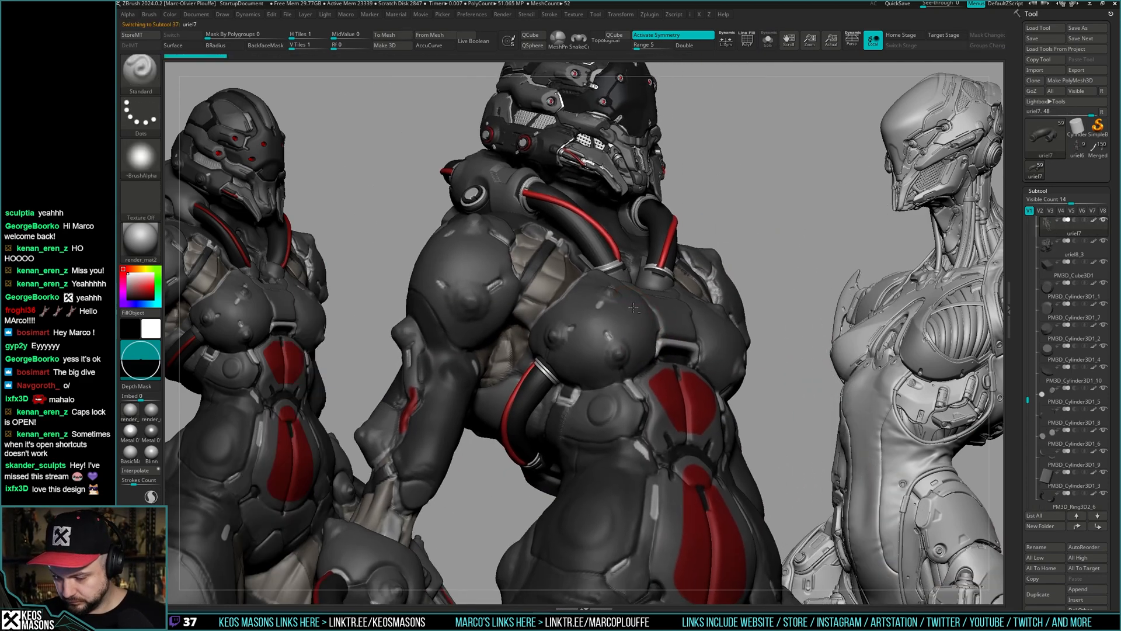
right_drag(633, 308, 672, 340)
key(alt+s)
key(shift+f)
key(shift+f)
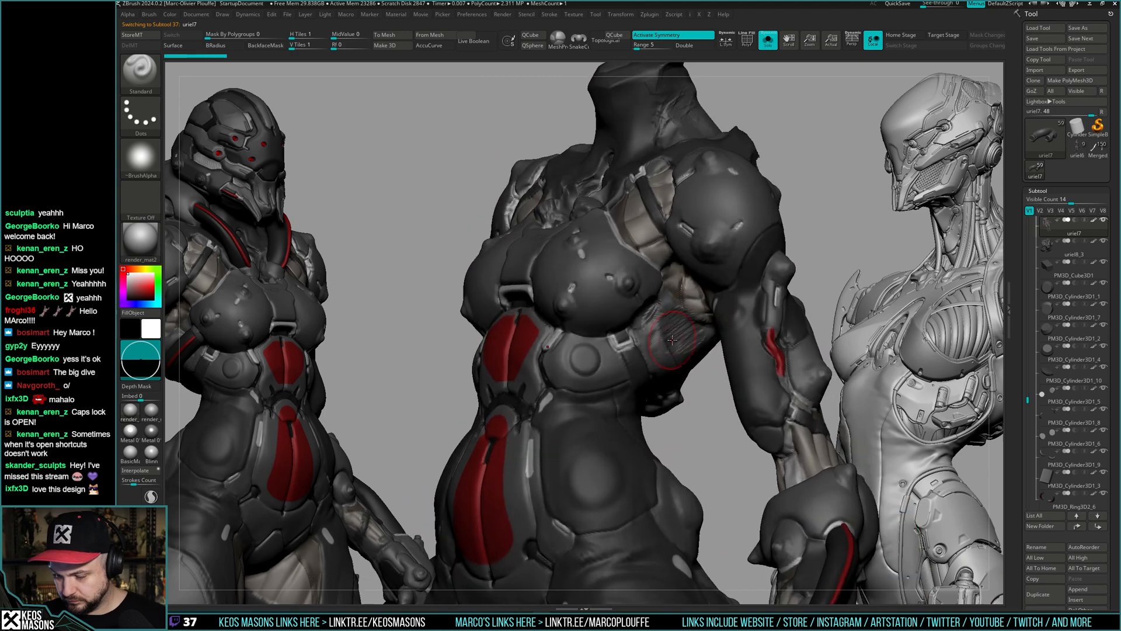
mouse_move(668, 285)
right_down()
mouse_move(678, 330)
mouse_move(690, 321)
right_up()
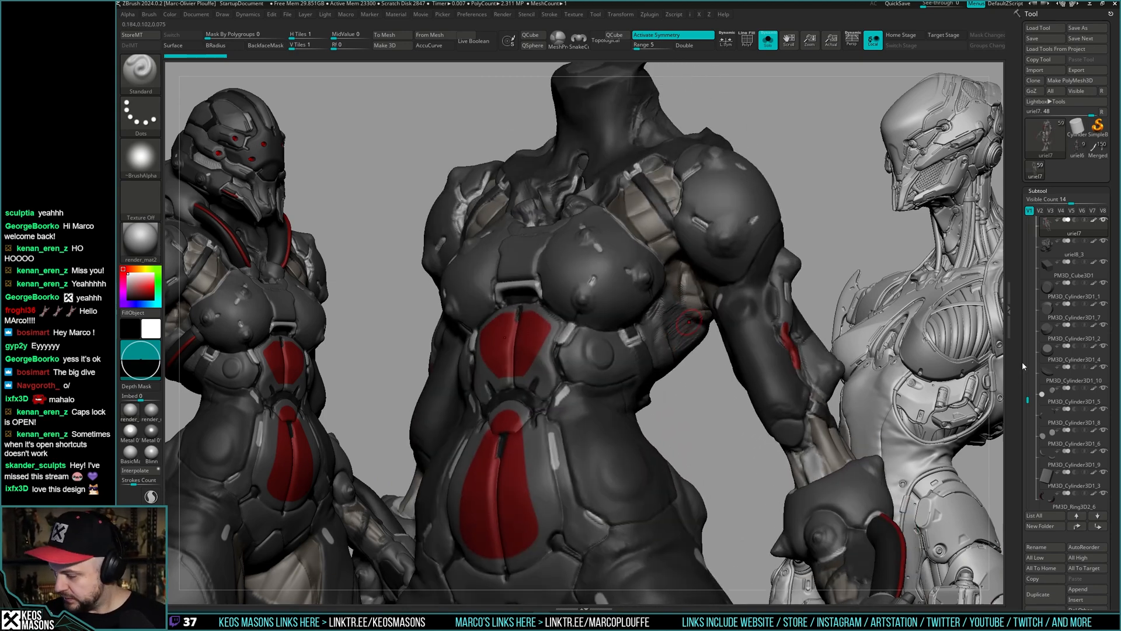
- Duplicate the body subtool and examine the side of the torso beneath the arm
scroll(1022, 362, down, 10)
scroll(1045, 238, up, 3)
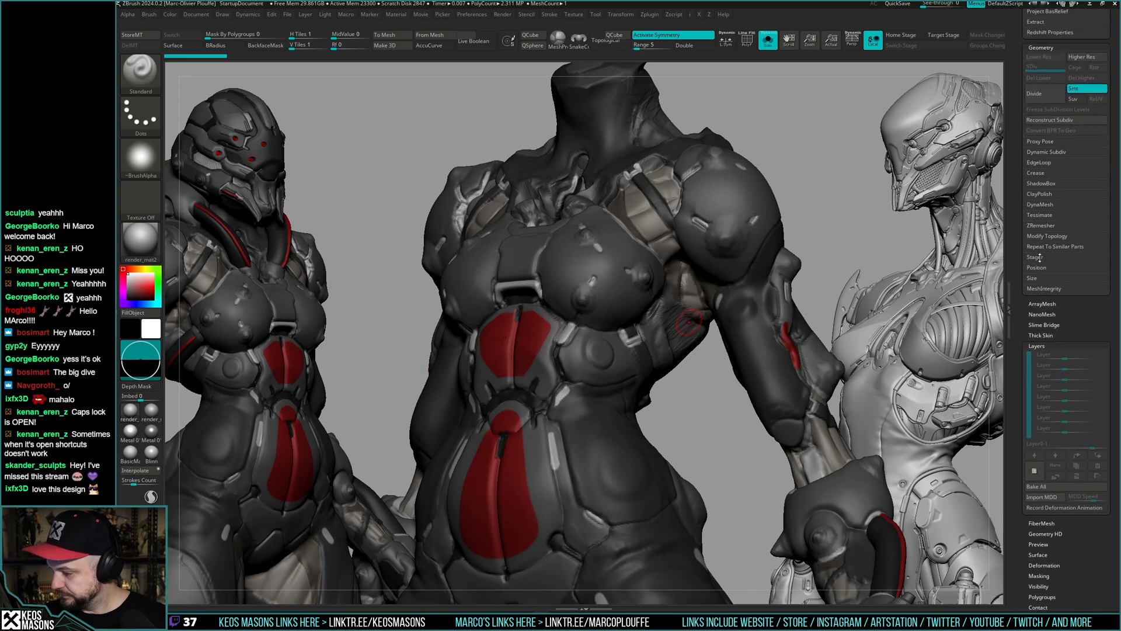
scroll(1028, 250, up, 15)
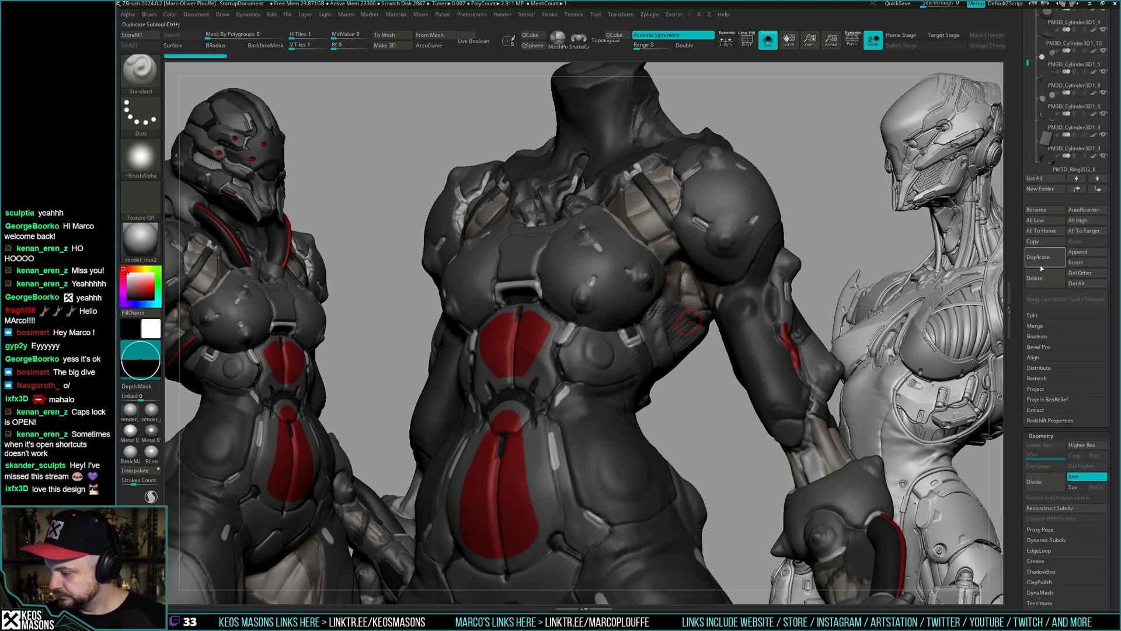
mouse_move(686, 318)
right_down()
mouse_move(660, 314)
mouse_move(680, 301)
right_up()
right_drag(796, 266, 716, 269)
key(shift+s)
key(shift+s)
key(shift+s)
key(shift+s)
key(shift+f)
key(shift+f)
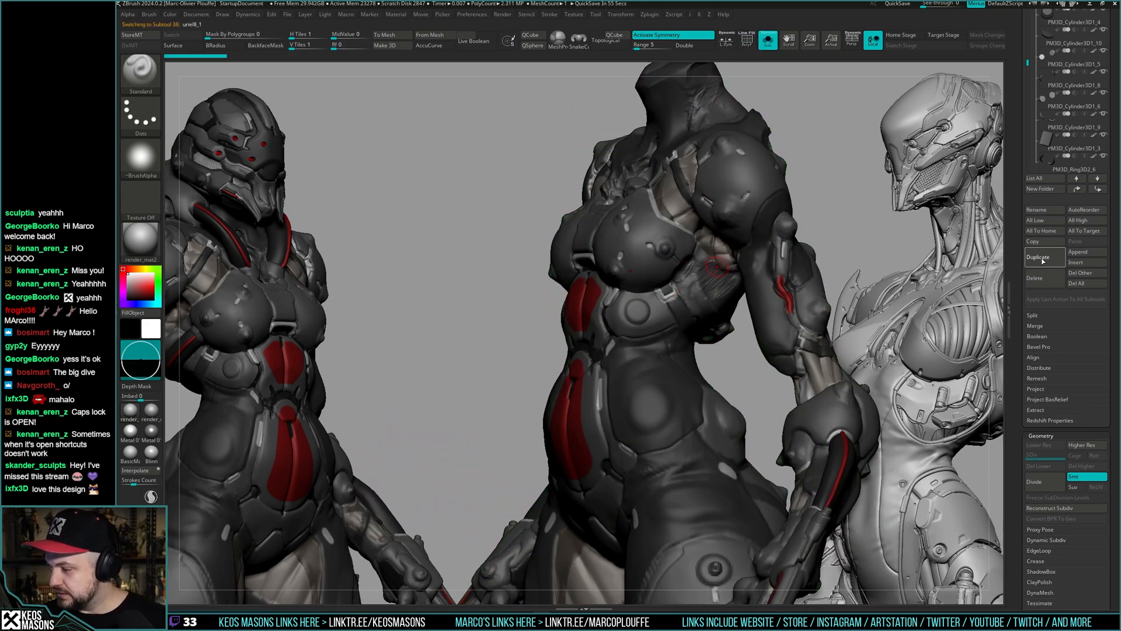
- Duplicate the body subtool, select the copy and bring the whole character into view with its front torso facing forward
click(1044, 261)
drag(1023, 146, 1022, 331)
mouse_move(1032, 240)
mouse_down()
mouse_move(1028, 219)
mouse_move(1028, 231)
mouse_up()
right_drag(679, 351, 730, 344)
right_drag(631, 327, 655, 317)
key(space)
drag(678, 258, 681, 259)
right_drag(681, 258, 641, 208)
key(shift+f)
key(shift+f)
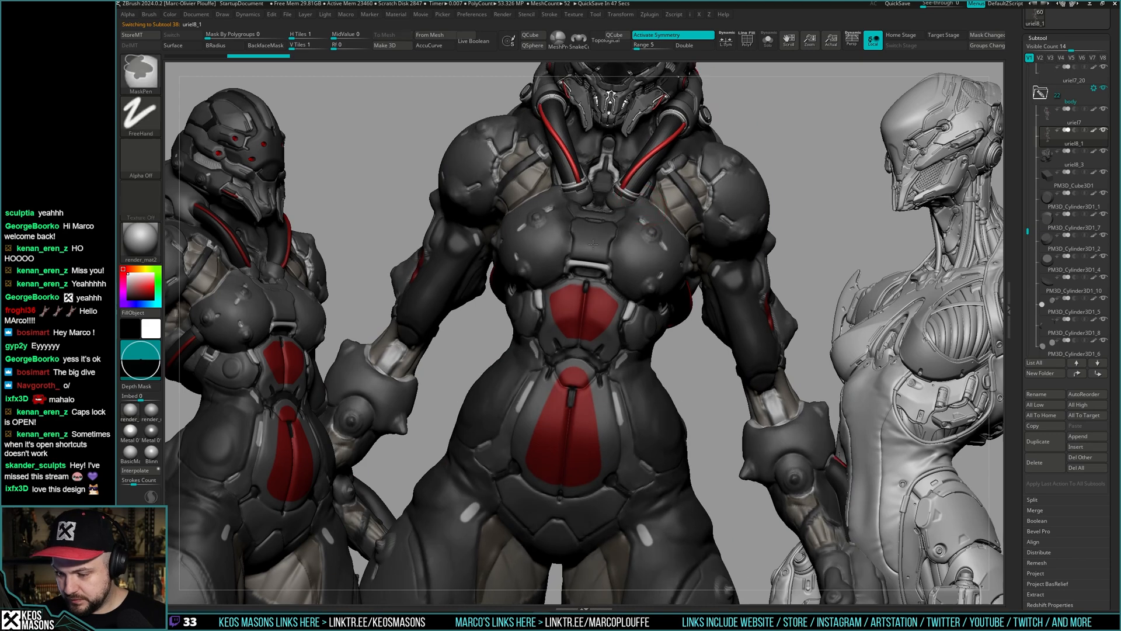
- Paint a mask over the body copy's chest plates, upper ribs and abdomen with MaskPen
ctrl+drag(605, 257, 639, 236)
key(c)
mouse_move(651, 231)
right_down()
mouse_move(630, 209)
mouse_move(714, 257)
right_up()
mouse_move(718, 261)
ctrl+mouse_down()
mouse_move(649, 251)
mouse_move(584, 292)
mouse_move(678, 301)
mouse_move(680, 343)
mouse_move(645, 335)
ctrl+mouse_up()
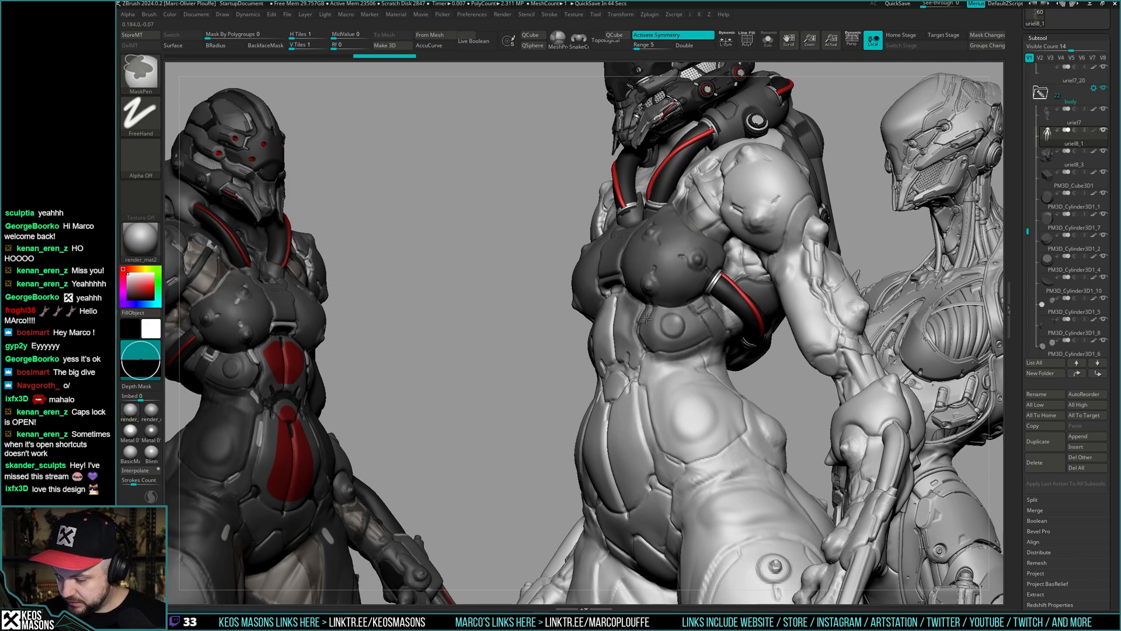
alt+right_drag(649, 350, 658, 277)
mouse_move(658, 277)
right_down()
mouse_move(708, 331)
mouse_move(675, 321)
mouse_move(686, 318)
mouse_move(684, 329)
mouse_move(692, 301)
mouse_move(684, 317)
right_up()
key(c)
key(space)
key(ctrl)
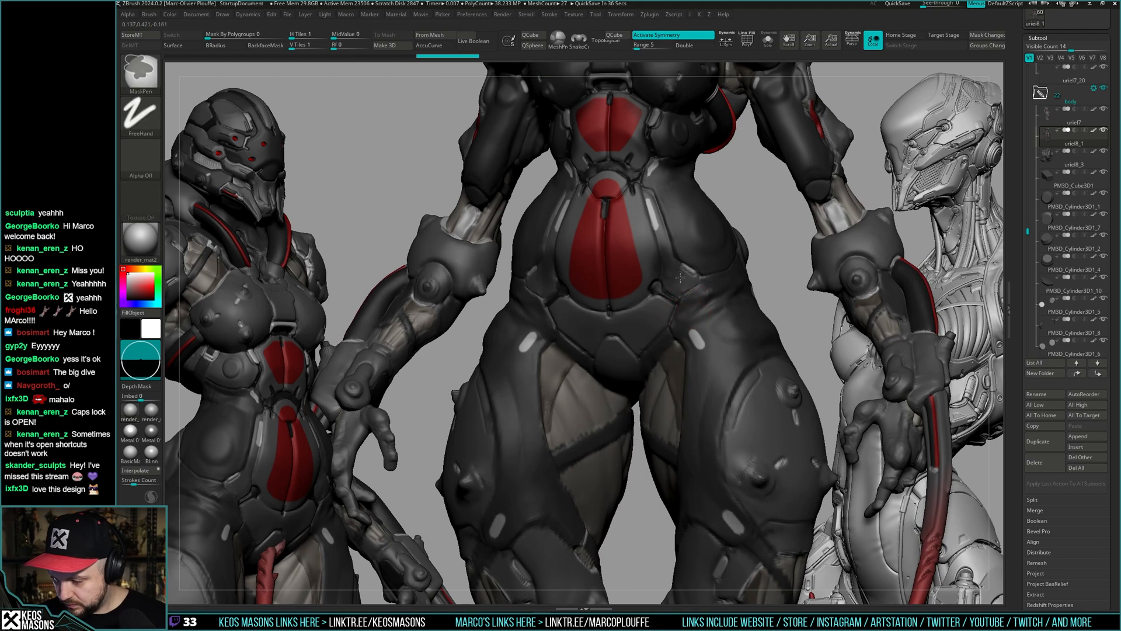
- Extend the mask across the lower abdomen plates and down through the crotch
mouse_move(662, 228)
ctrl+mouse_down()
mouse_move(617, 104)
mouse_move(617, 170)
ctrl+mouse_up()
key(c)
alt+right_drag(609, 212, 598, 329)
mouse_move(612, 400)
ctrl+mouse_down()
mouse_move(613, 274)
mouse_move(552, 427)
mouse_move(595, 407)
mouse_move(634, 470)
mouse_move(645, 461)
ctrl+mouse_up()
alt+right_drag(646, 459, 660, 303)
mouse_move(660, 304)
ctrl+right_down()
mouse_move(662, 345)
mouse_move(643, 380)
mouse_move(644, 351)
ctrl+right_up()
key(space)
ctrl+drag(643, 353, 641, 362)
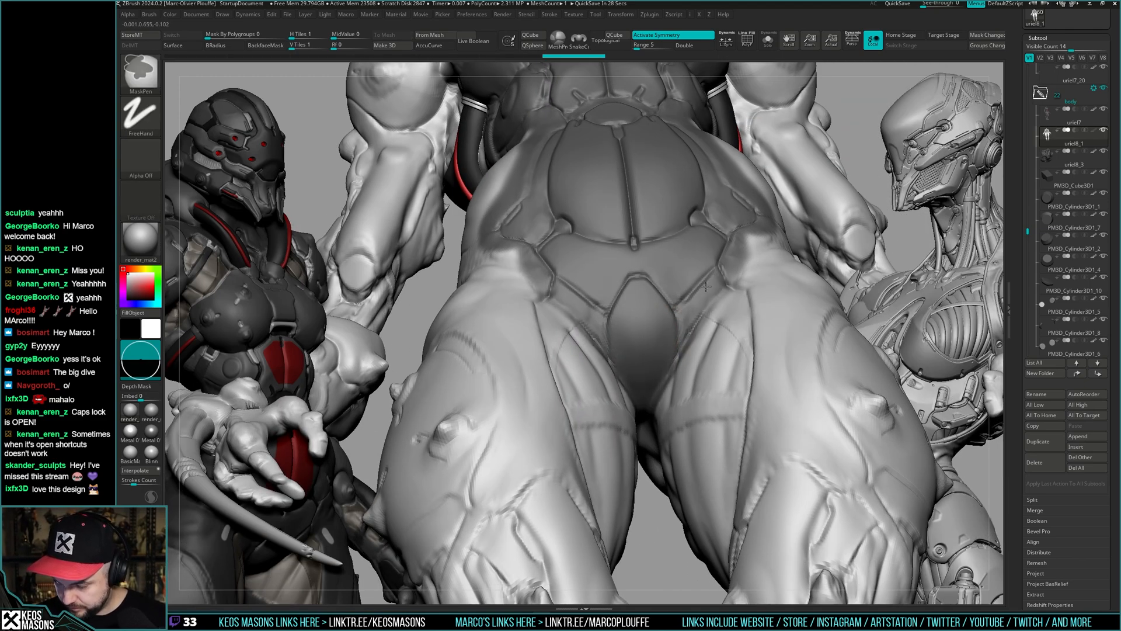
- Complete the mask around the side of the chest and the rib panel beneath the arm
ctrl+right_drag(706, 287, 698, 239)
right_drag(689, 351, 684, 257)
drag(685, 260, 683, 412)
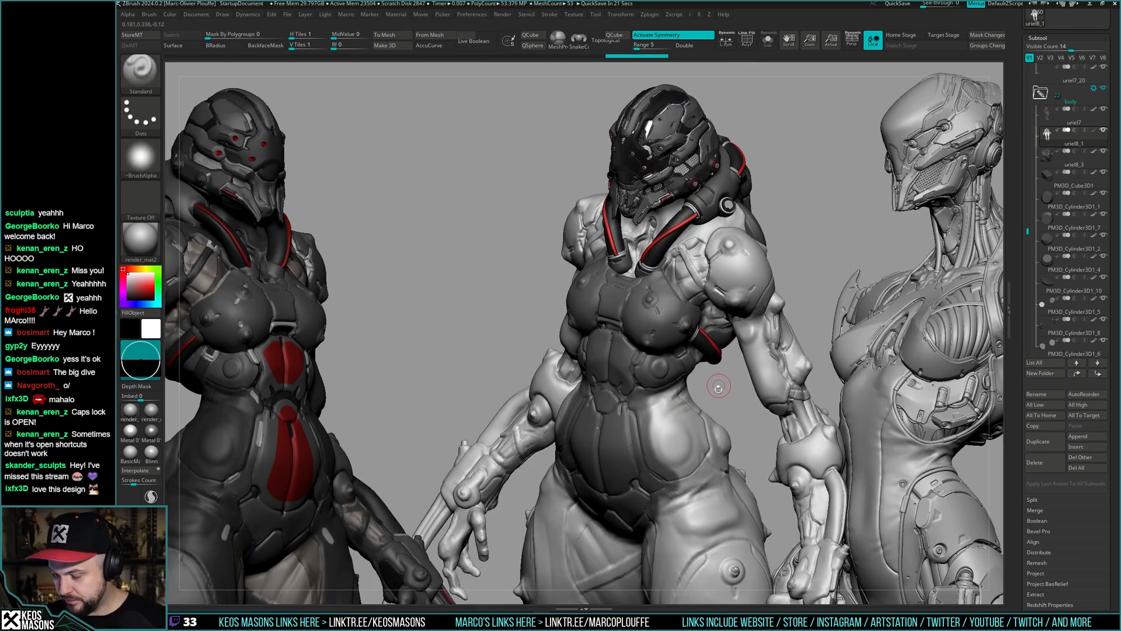
drag(713, 386, 657, 250)
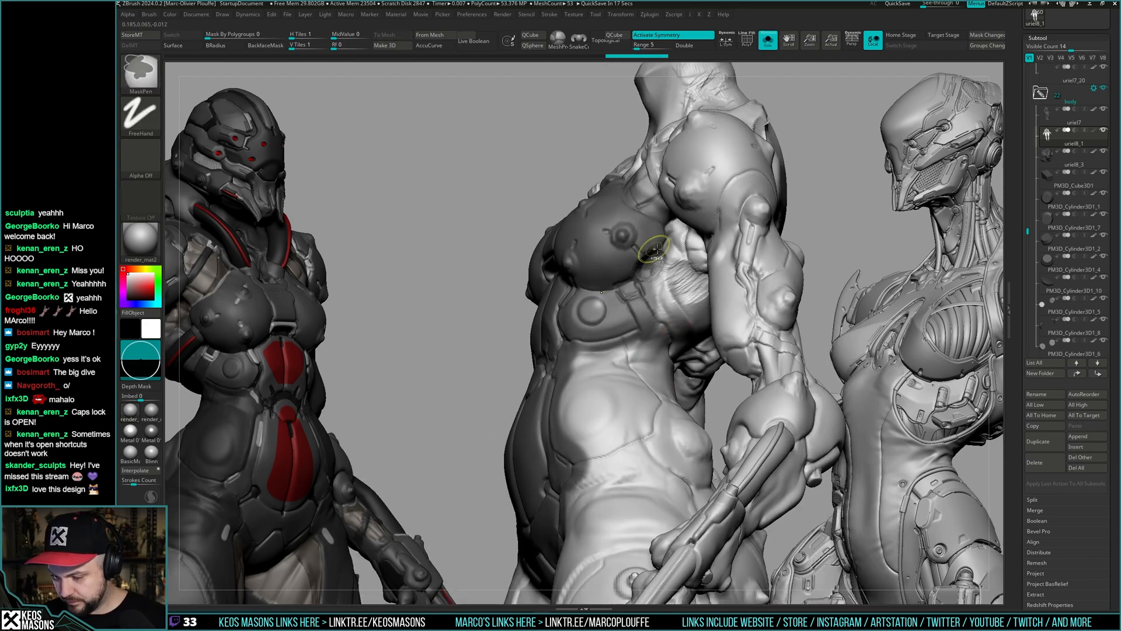
right_drag(653, 261, 632, 351)
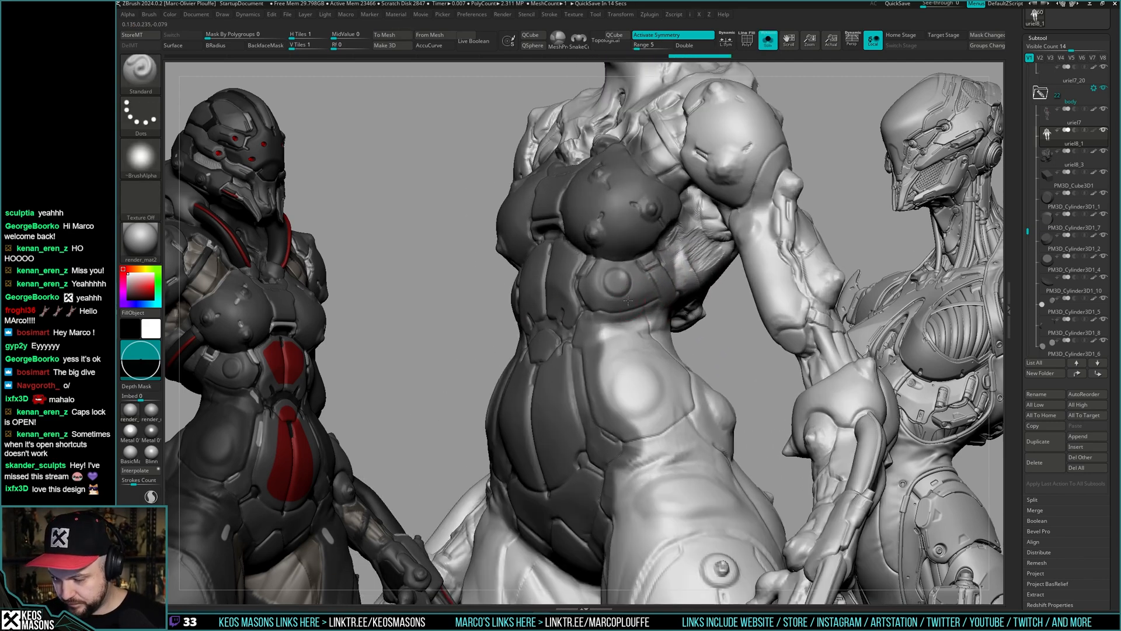
mouse_move(617, 286)
ctrl+right_down()
mouse_move(629, 269)
mouse_move(622, 250)
mouse_move(607, 251)
ctrl+right_up()
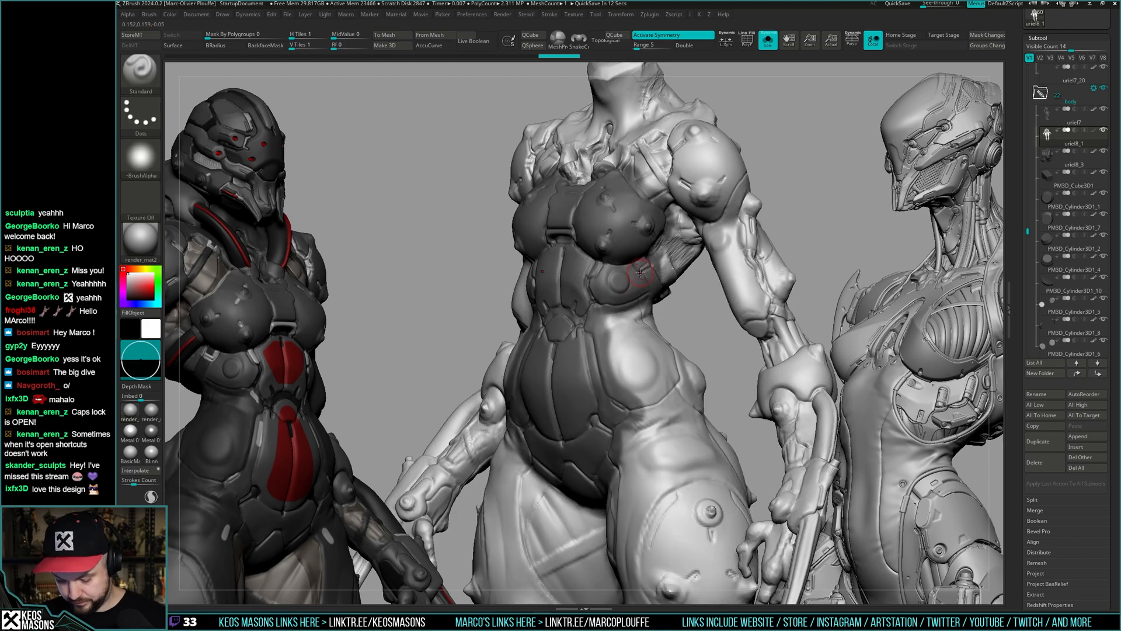
- Isolate the masked front-torso region and remove the rest of the body copy to leave a separate torso piece
alt+click(608, 251)
drag(684, 336, 701, 351)
key(space)
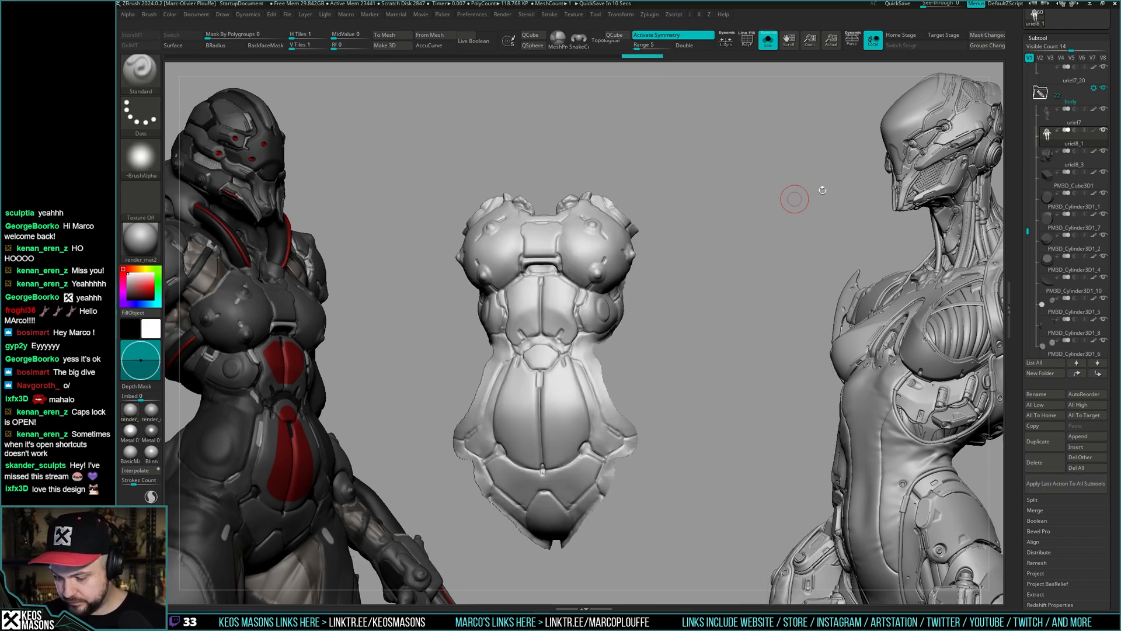
key(f)
mouse_move(666, 372)
right_down()
mouse_move(655, 390)
mouse_move(666, 375)
right_up()
key(ctrl+shift+s)
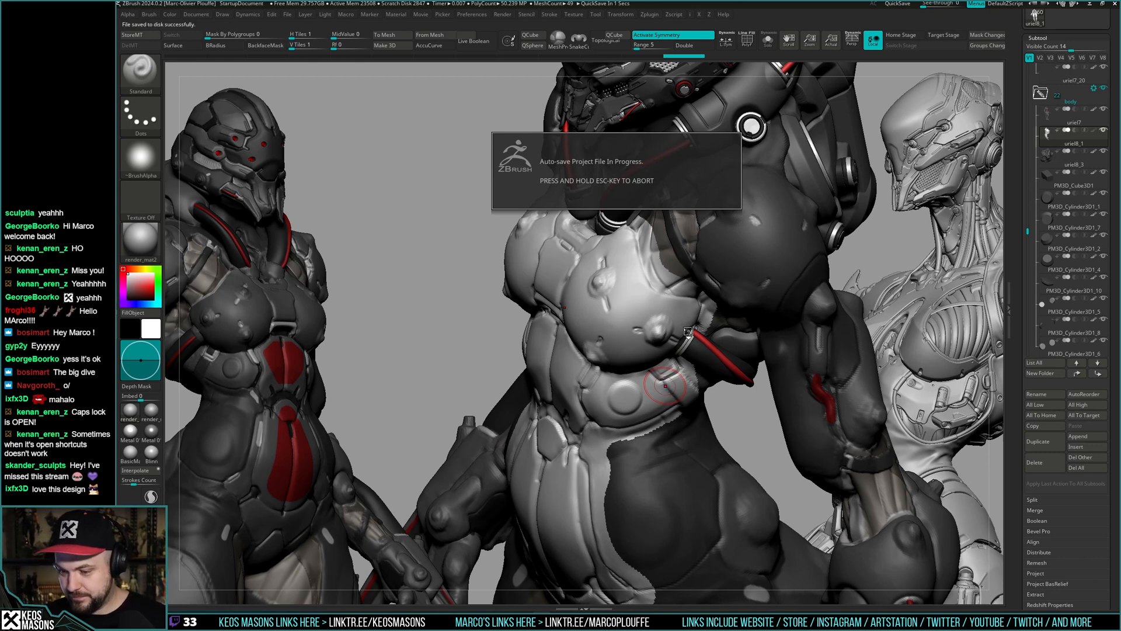
- Abort the project auto-save and open the QuickSave preferences
key(Escape)
drag(513, 95, 518, 67)
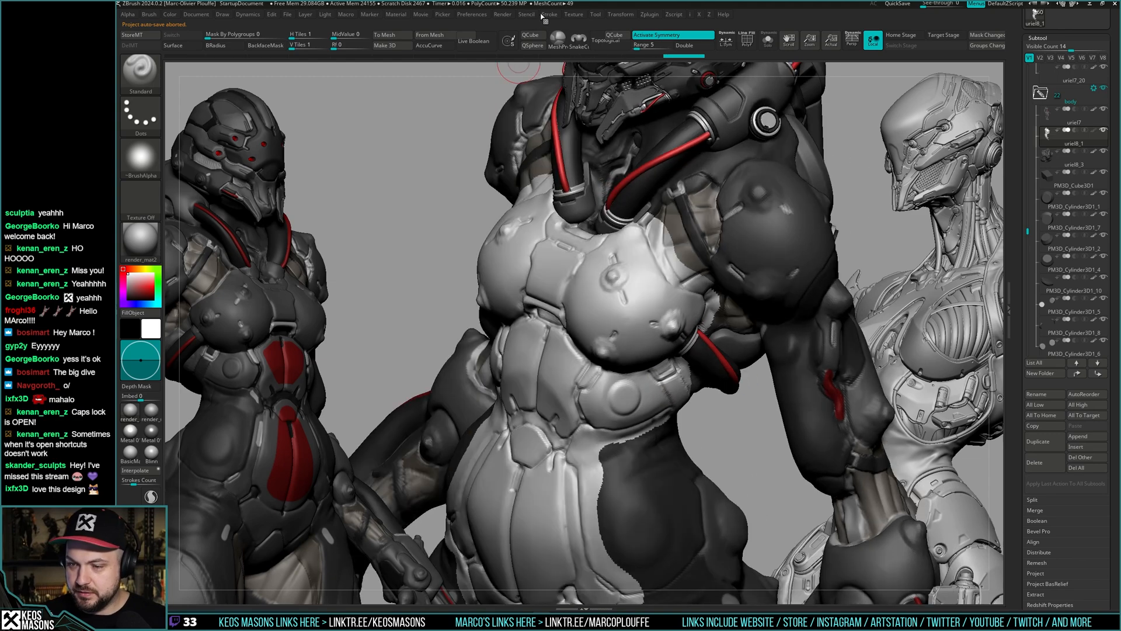
click(471, 15)
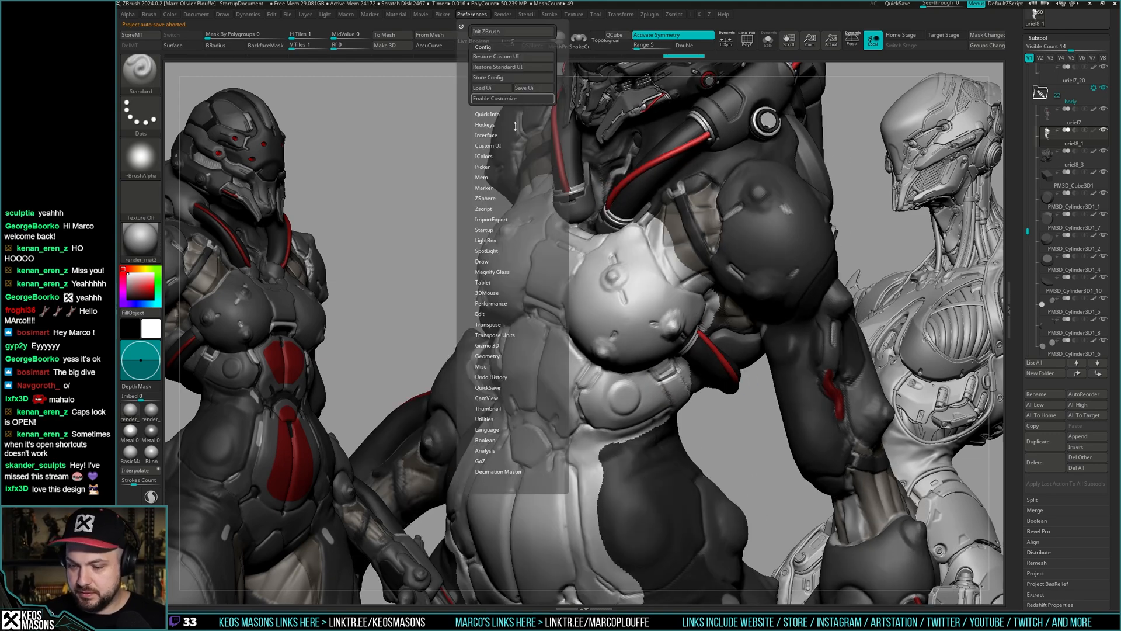
click(508, 387)
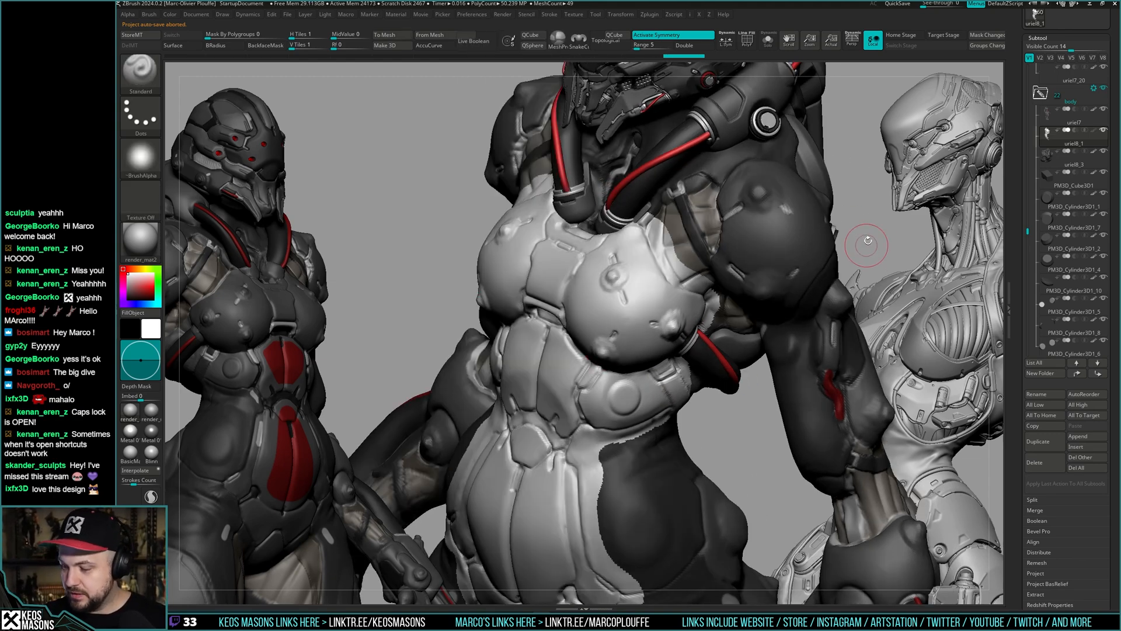
- Examine the isolated torso piece and its polygroups from the front and side
drag(614, 362, 694, 330)
key(shift+ctrl+s)
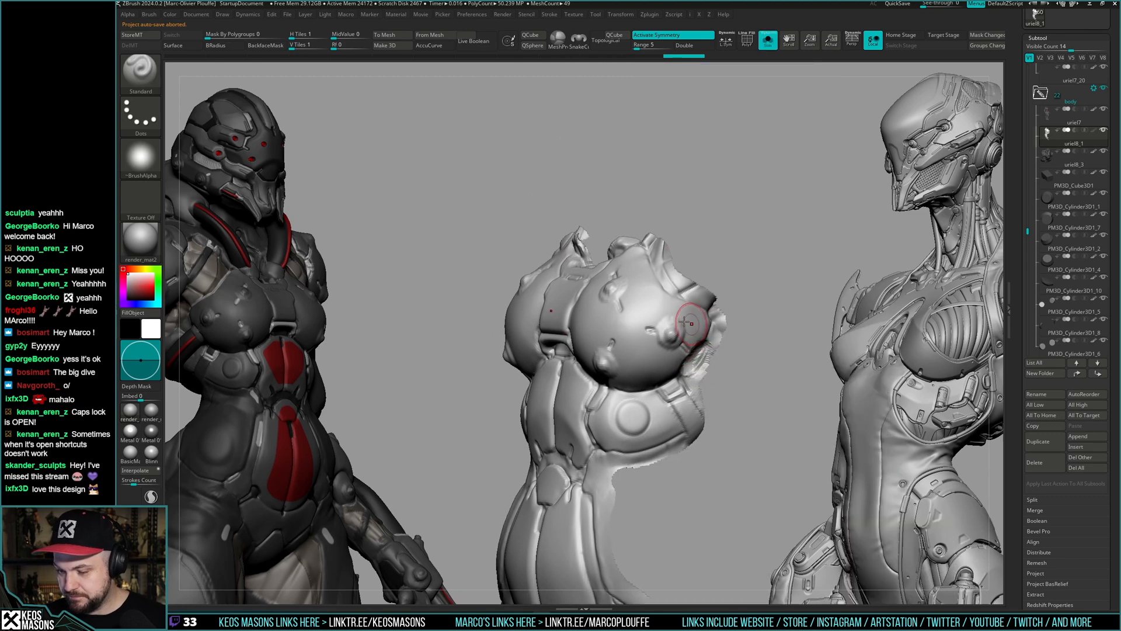
key(shift+f)
key(shift+f)
right_drag(674, 371, 700, 320)
key(space)
key(shift+f)
key(shift+f)
- Flatten the small raised and recessed details on the chest plates with TrimDynamic
key(space)
right_drag(755, 221, 729, 293)
key(space)
click(695, 349)
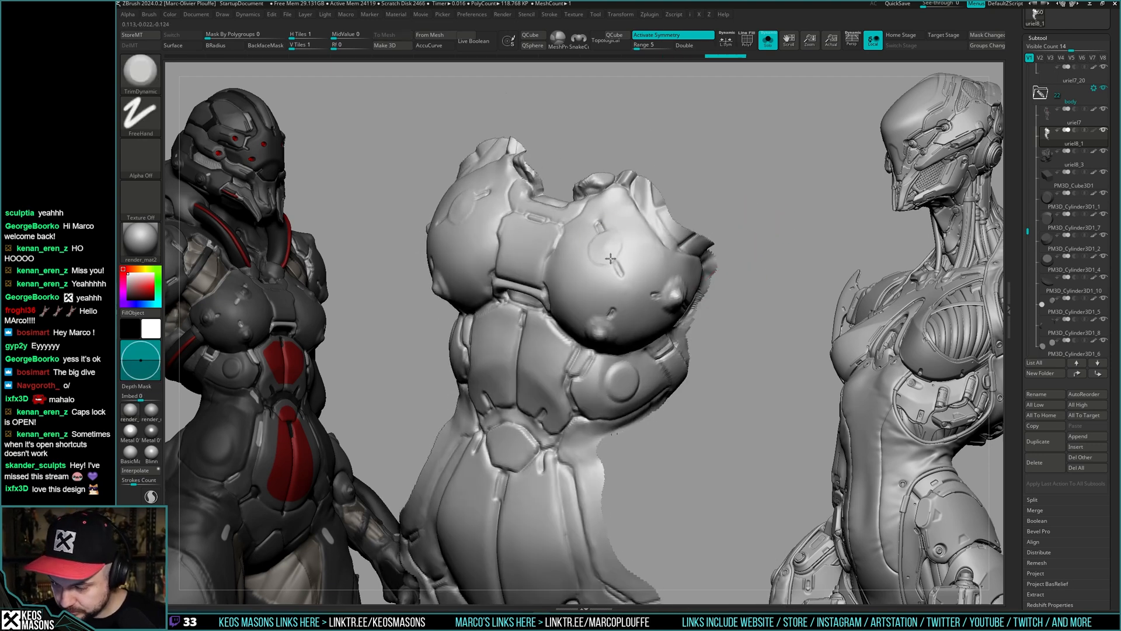
right_drag(611, 258, 608, 326)
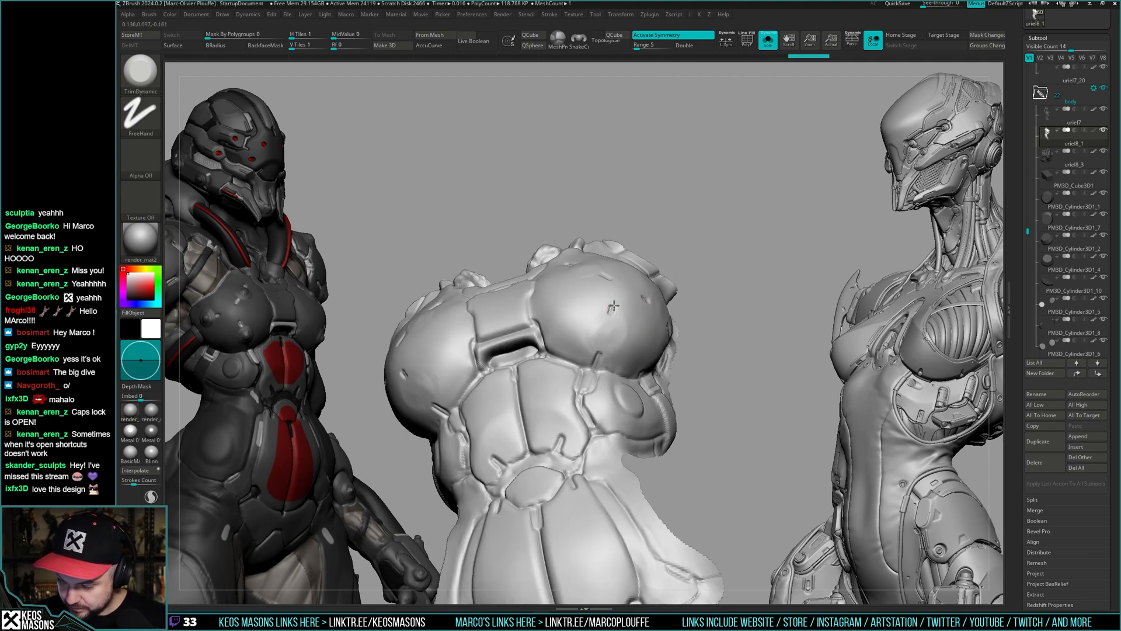
drag(613, 305, 601, 336)
- Fill the remaining chest-plate details with ClayBuildup and smooth both chest plates into clean rounded surfaces
mouse_move(602, 339)
right_down()
mouse_move(663, 296)
mouse_move(606, 244)
right_up()
key(space)
click(660, 301)
shift+drag(600, 233, 632, 285)
right_drag(634, 294, 643, 280)
key(space)
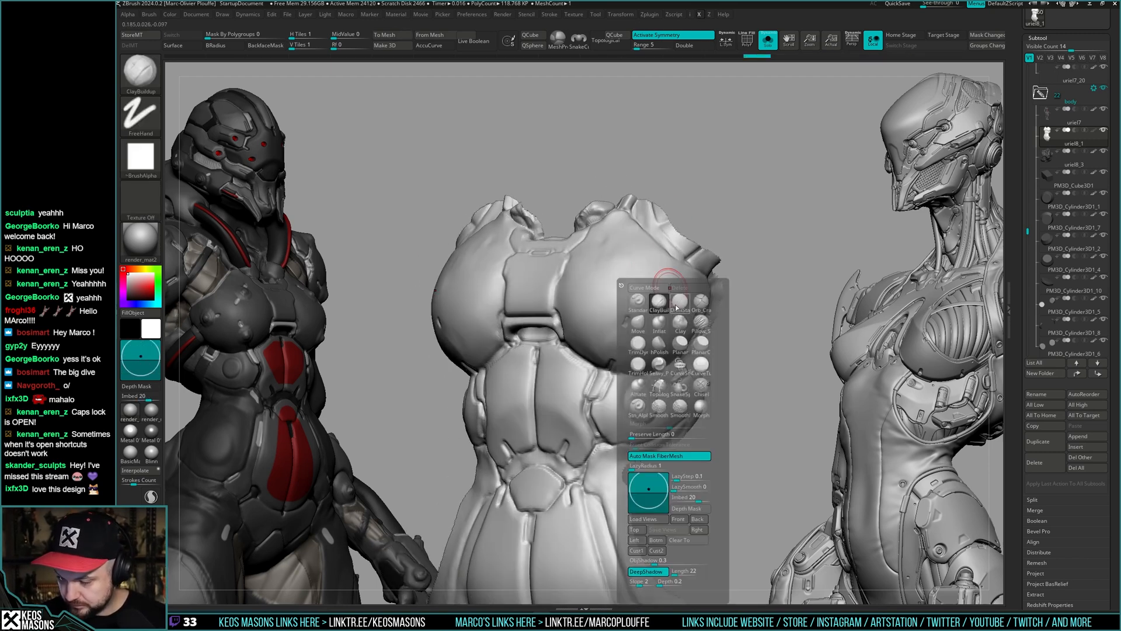
mouse_move(871, 232)
right_down()
mouse_move(596, 307)
mouse_move(611, 296)
right_up()
key(shift)
right_drag(682, 301, 713, 314)
- Compare the smoothed torso piece alone and within the full character, checking the ribs beneath the arm
key(ctrl+shift+s)
key(ctrl+shift+s)
key(ctrl+shift+s)
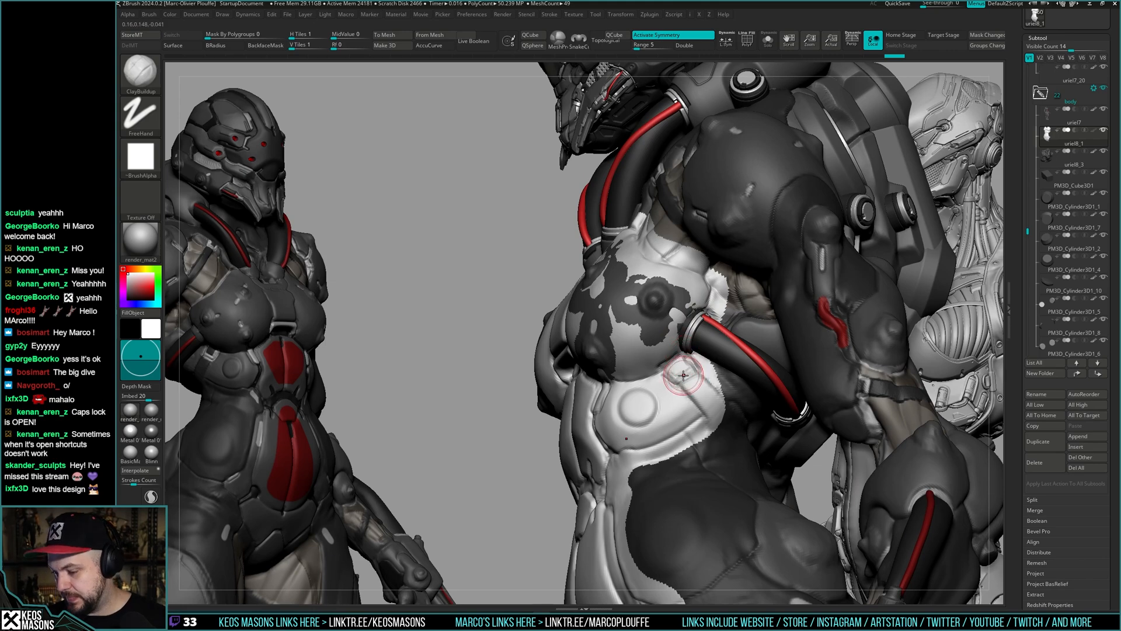
mouse_move(716, 354)
right_down()
mouse_move(710, 332)
mouse_move(694, 331)
mouse_move(711, 310)
mouse_move(689, 353)
mouse_move(673, 321)
mouse_move(679, 355)
mouse_move(698, 352)
mouse_move(672, 330)
right_up()
key(ctrl+shift+s)
key(ctrl+shift+s)
key(ctrl+shift+s)
key(ctrl+shift+s)
key(ctrl+shift+s)
key(ctrl+shift+s)
key(ctrl+shift+s)
- Fill and smooth away the circular detail and creases on the side rib panel below the chest with ClayBuildup
key(space)
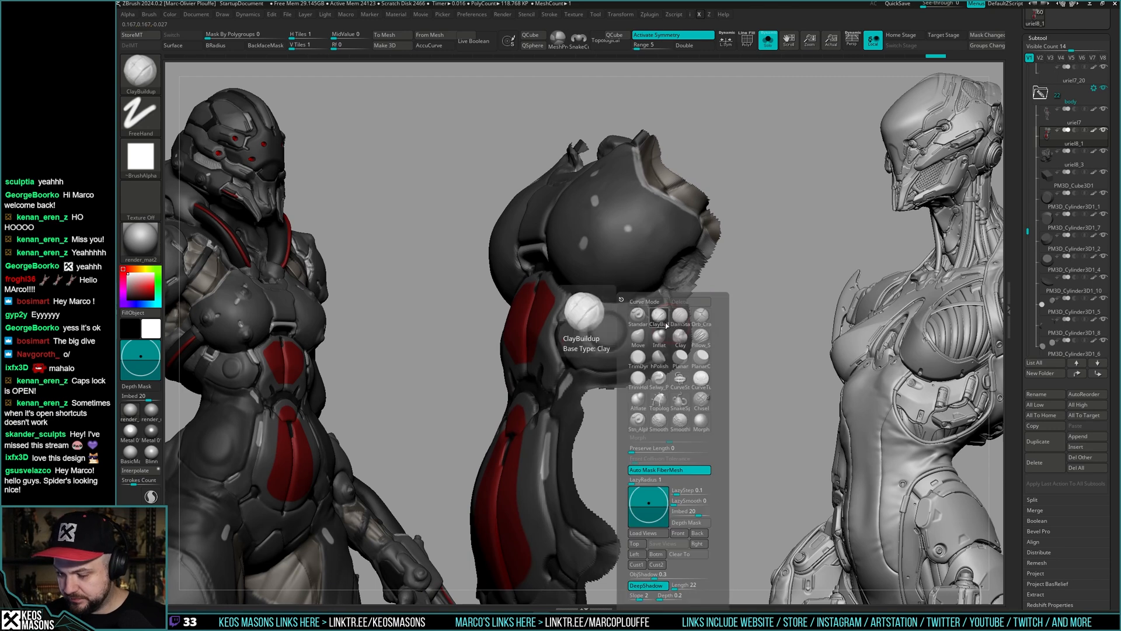
click(666, 325)
key(shift)
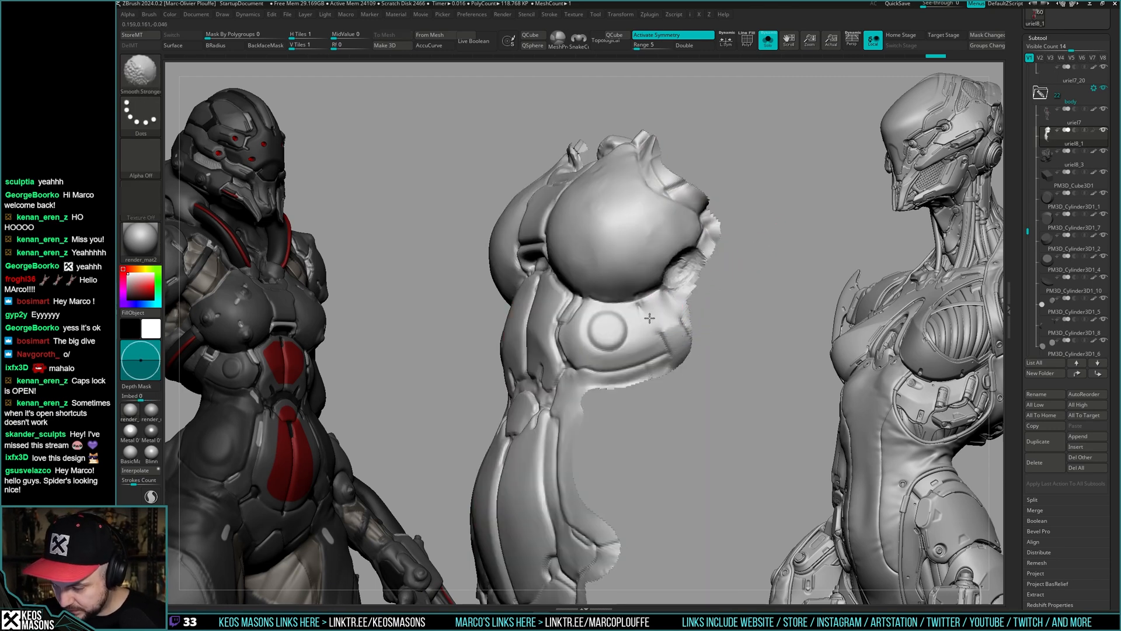
right_drag(679, 314, 665, 343)
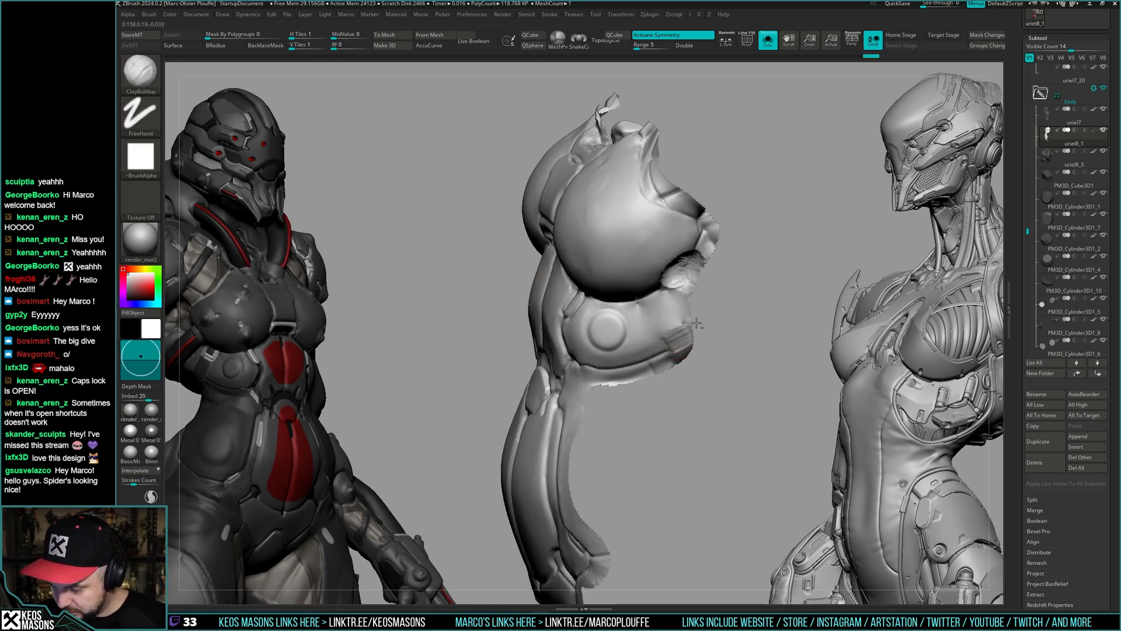
key(shift)
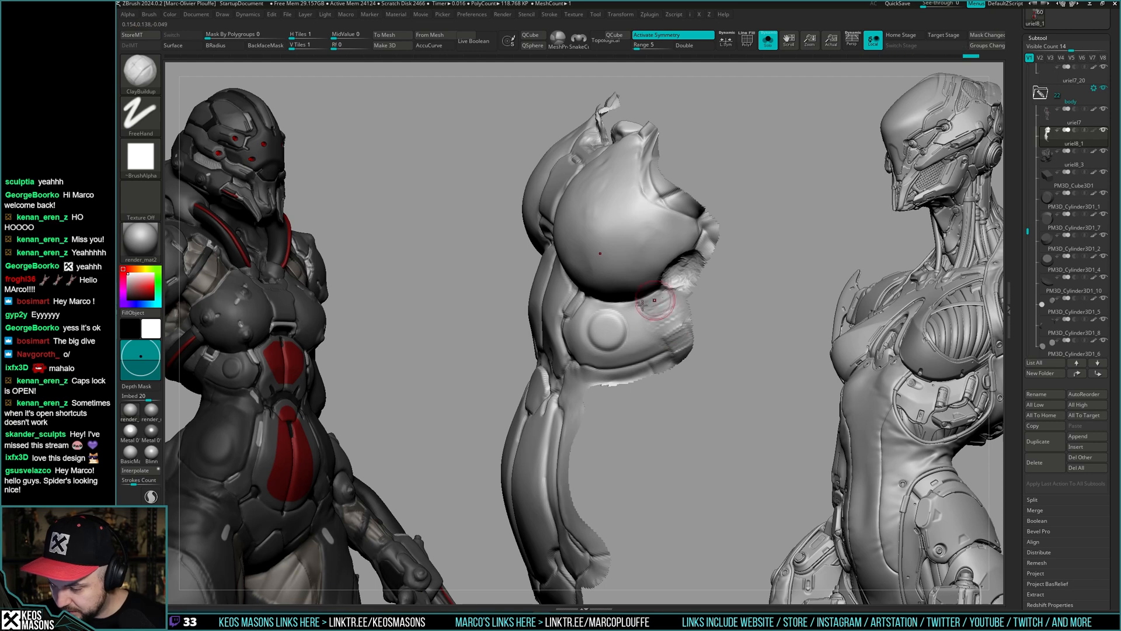
mouse_move(642, 303)
right_down()
mouse_move(618, 325)
mouse_move(625, 317)
mouse_move(700, 352)
mouse_move(686, 382)
mouse_move(648, 313)
mouse_move(656, 288)
mouse_move(703, 294)
mouse_move(670, 344)
mouse_move(615, 282)
mouse_move(627, 342)
right_up()
key(shift)
- Fill and smooth the small notches beside the navel plate and at the upper end of the central abdomen groove
key(alt+s)
key(shift+f)
key(shift+f)
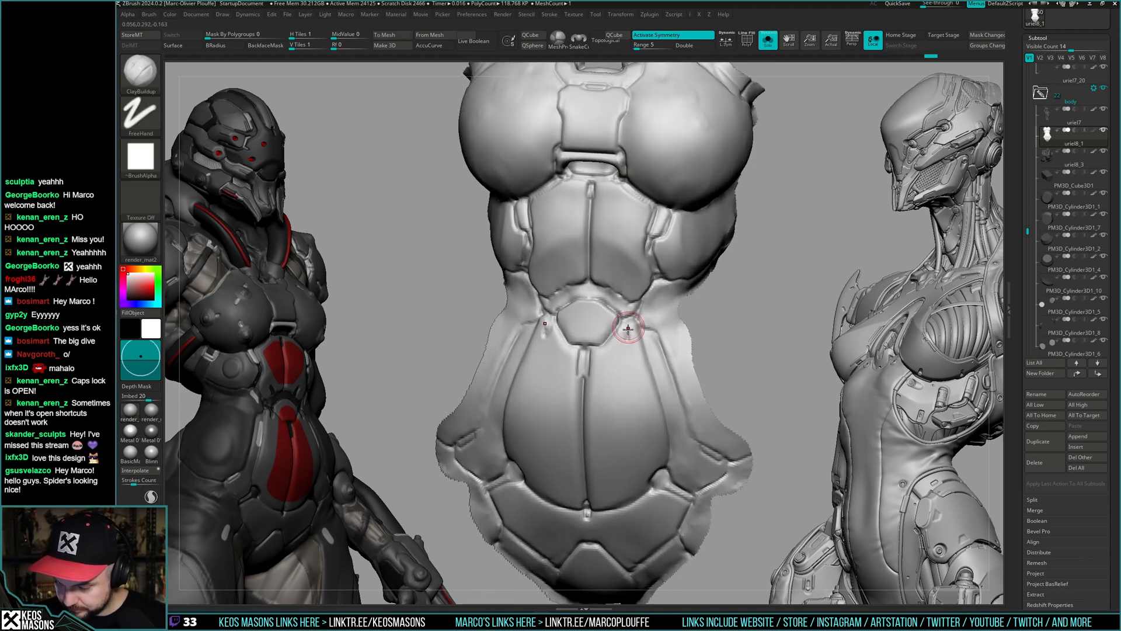
key(shift)
mouse_move(614, 384)
ctrl+right_down()
mouse_move(626, 300)
mouse_move(661, 366)
mouse_move(620, 350)
mouse_move(648, 345)
ctrl+right_up()
right_drag(582, 269, 576, 268)
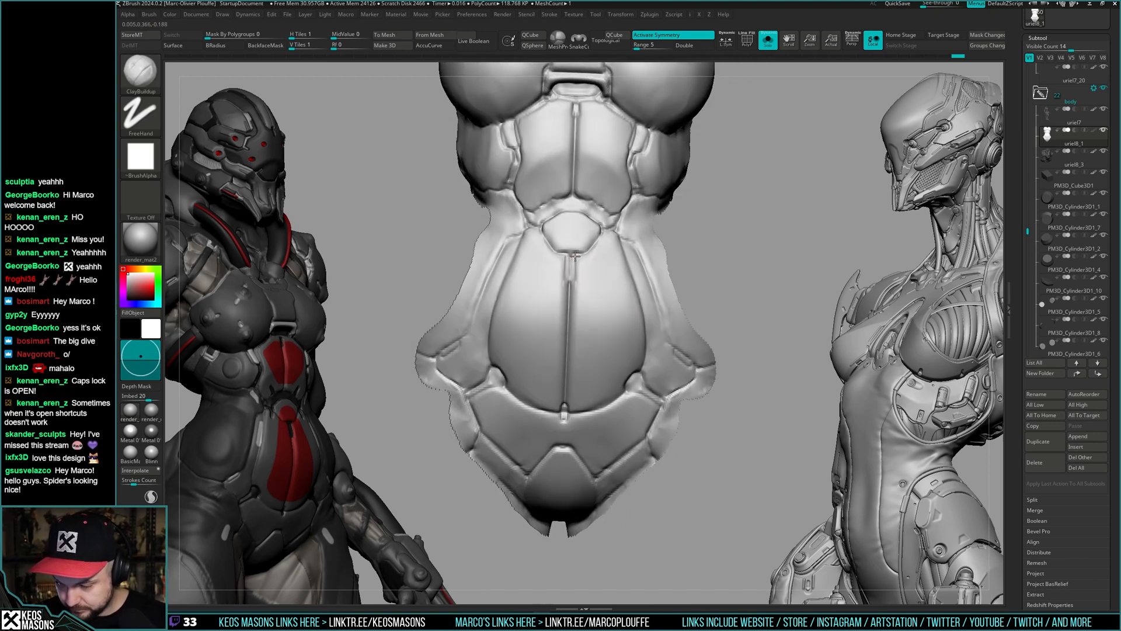
key(shift)
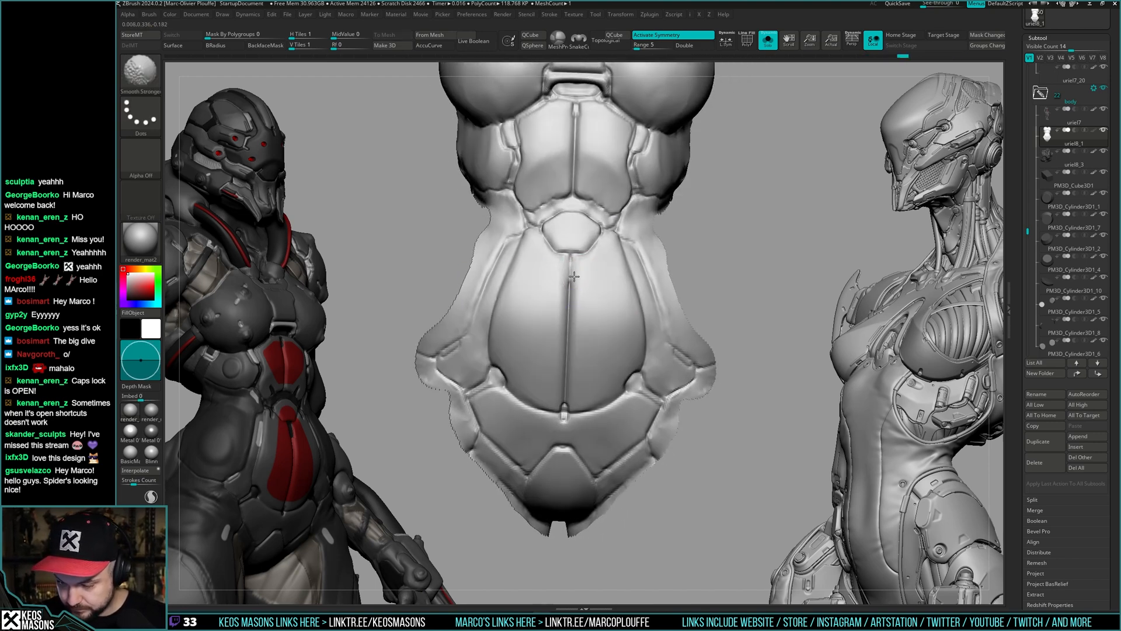
- Smooth out the notch at the lower end of the central abdomen groove and check it against the full body
mouse_move(574, 277)
right_down()
mouse_move(618, 374)
mouse_move(643, 328)
mouse_move(596, 263)
right_up()
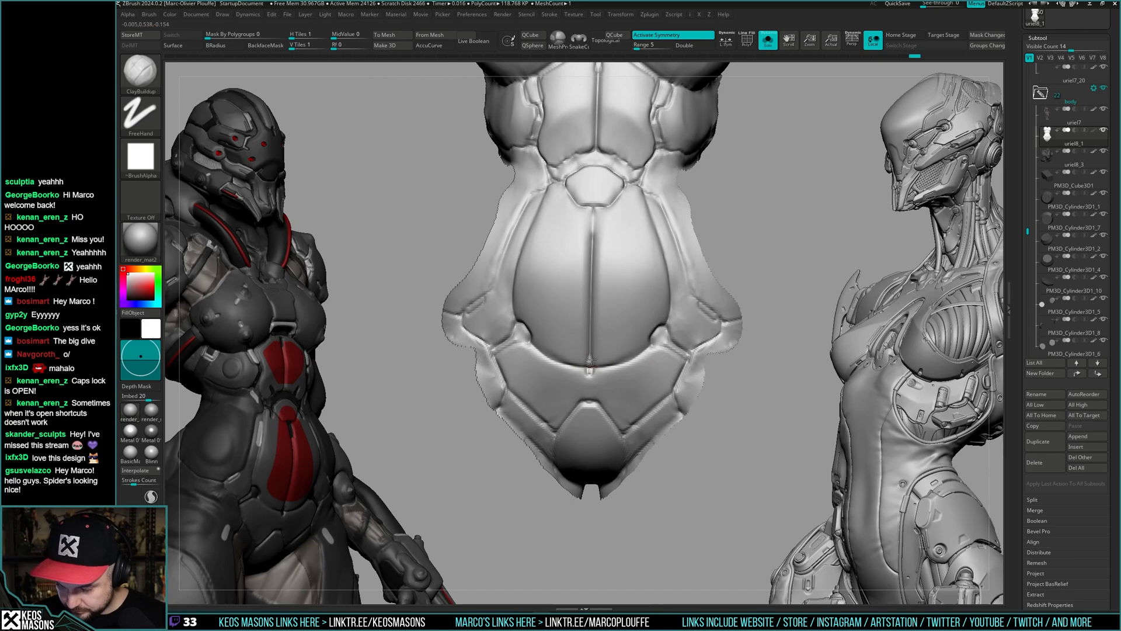
right_drag(592, 361, 591, 334)
shift+drag(590, 373, 590, 363)
mouse_move(604, 386)
right_down()
mouse_move(663, 355)
mouse_move(660, 330)
mouse_move(692, 340)
mouse_move(661, 341)
mouse_move(658, 330)
right_up()
key(alt+s)
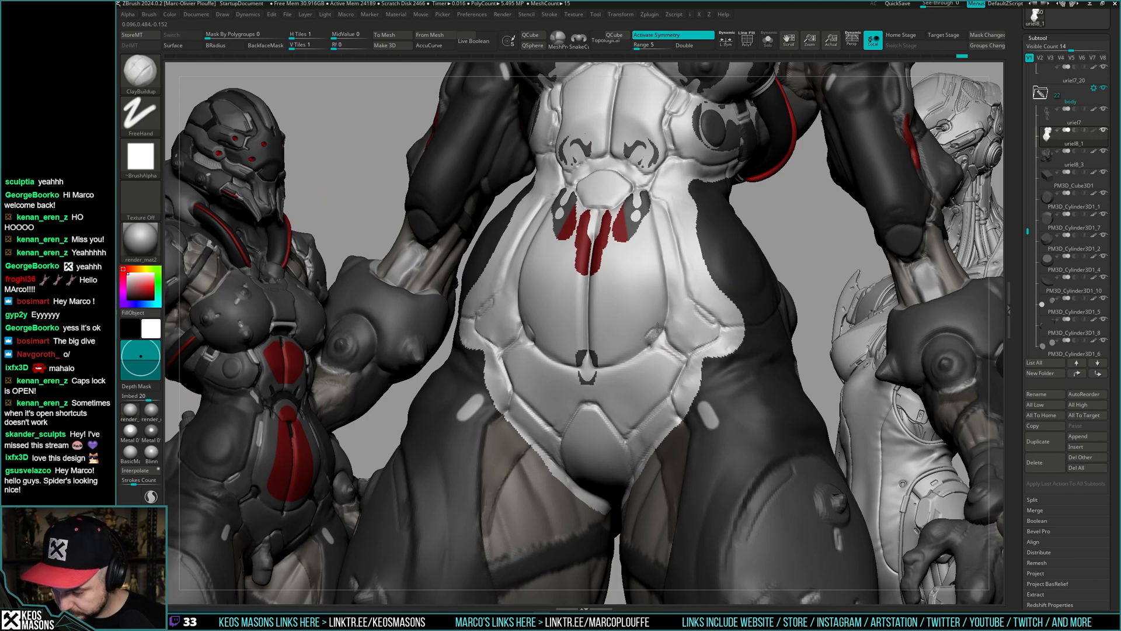
key(alt+s)
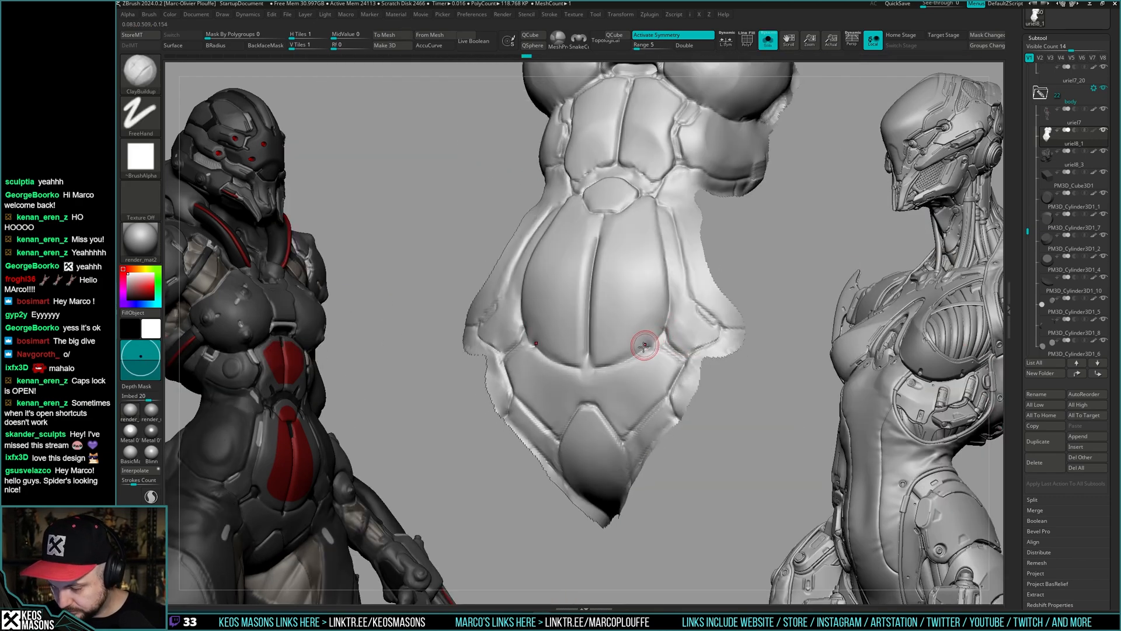
- Smooth away the bumps at the lower corners of the large abdomen plate, keeping its rounded outline
shift+drag(644, 346, 653, 311)
mouse_move(653, 311)
right_down()
mouse_move(668, 365)
mouse_move(690, 346)
mouse_move(678, 388)
right_up()
key(alt+s)
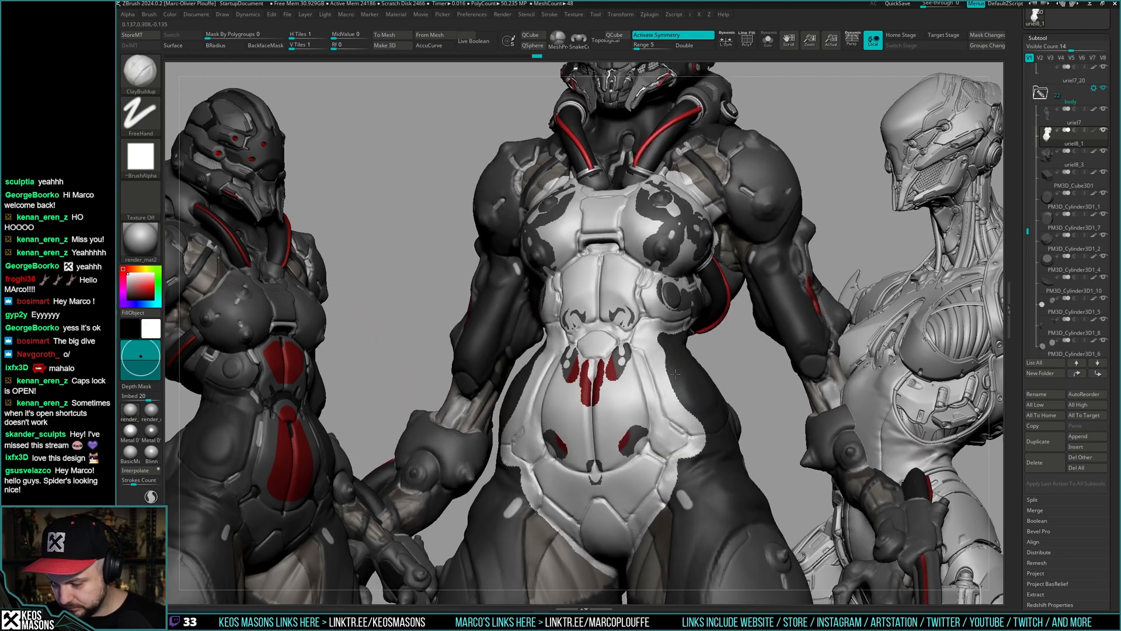
key(alt+s)
right_drag(676, 377, 657, 392)
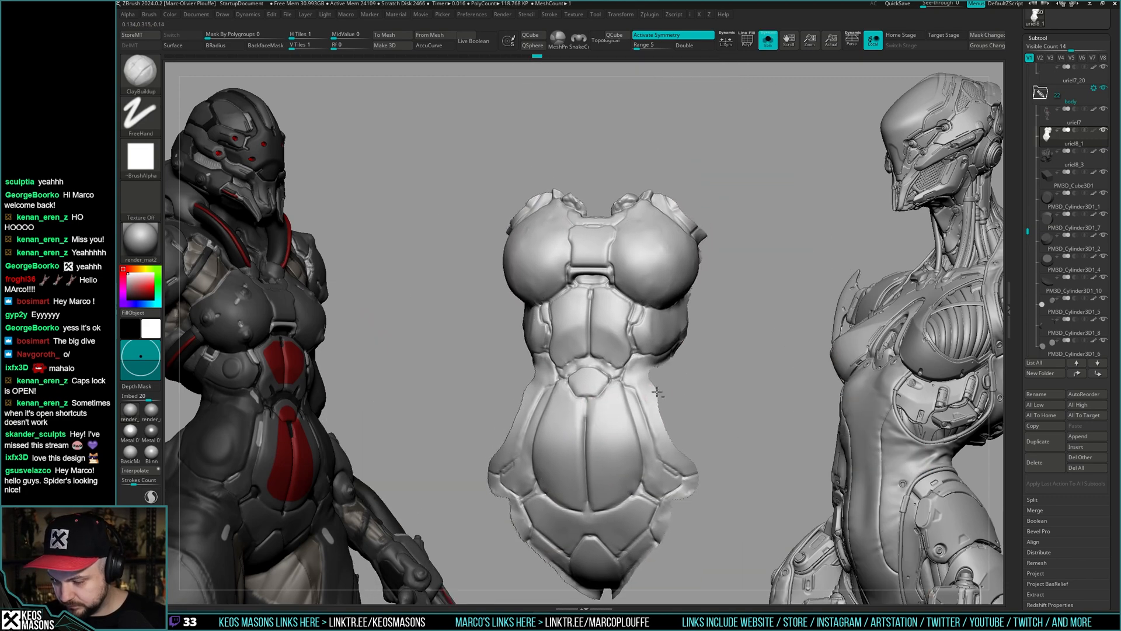
key(alt+s)
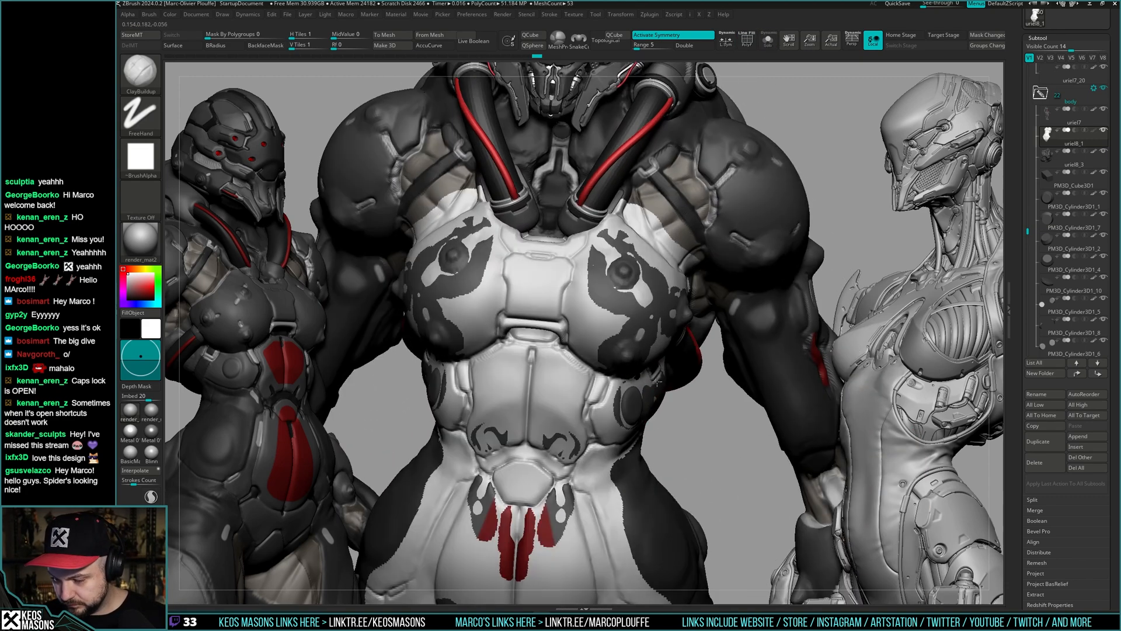
- Smooth the side rib panel and its edge beneath the arm on the isolated torso piece
mouse_move(657, 381)
right_down()
mouse_move(688, 350)
mouse_move(672, 372)
right_up()
key(alt+s)
key(alt+s)
key(alt+s)
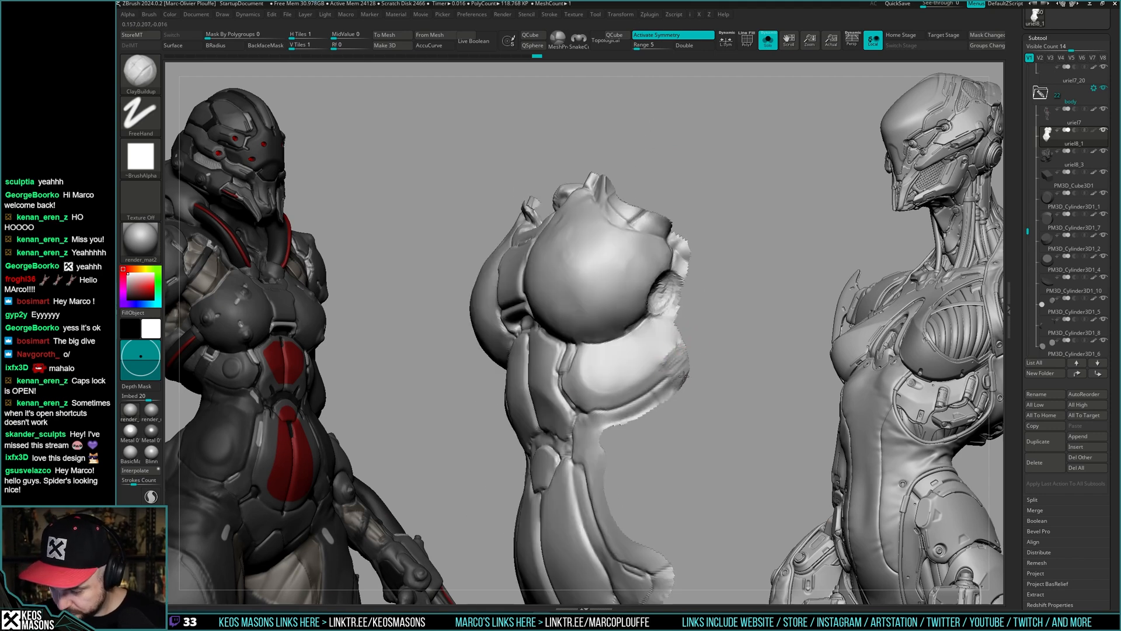
key(shift)
mouse_move(692, 339)
right_down()
mouse_move(680, 382)
mouse_move(662, 335)
mouse_move(640, 363)
mouse_move(688, 378)
mouse_move(643, 377)
right_up()
- Inspect the torso piece's polygroups and its fit within the full character from both sides
key(shift+f)
key(shift+f)
key(alt+s)
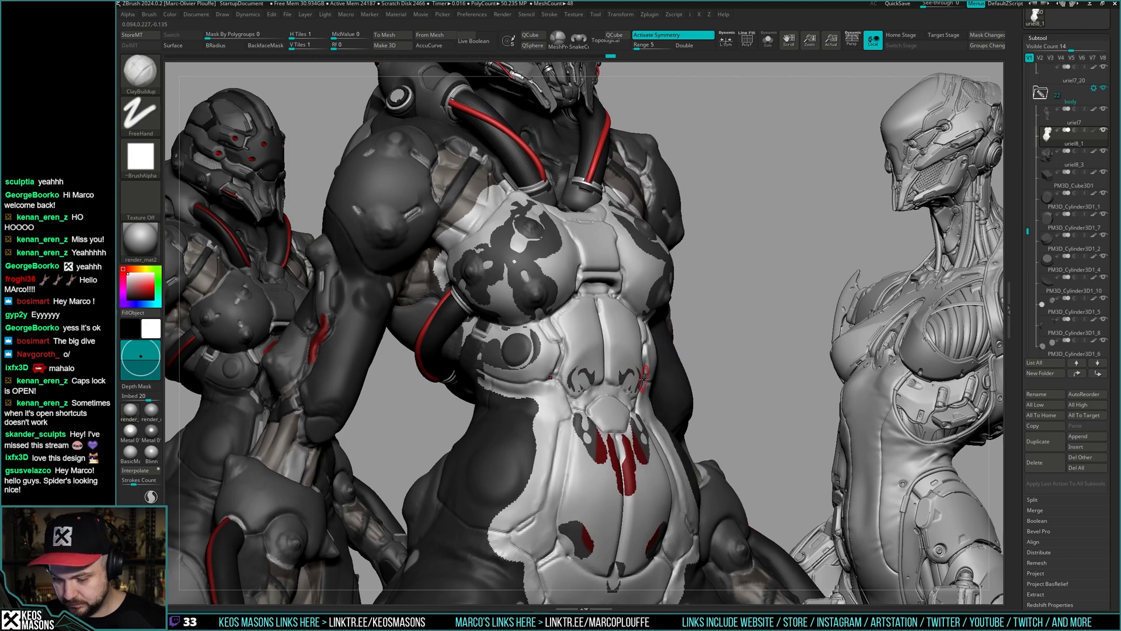
key(alt+s)
right_drag(715, 327, 668, 273)
key(shift+f)
key(shift+f)
right_drag(709, 348, 686, 344)
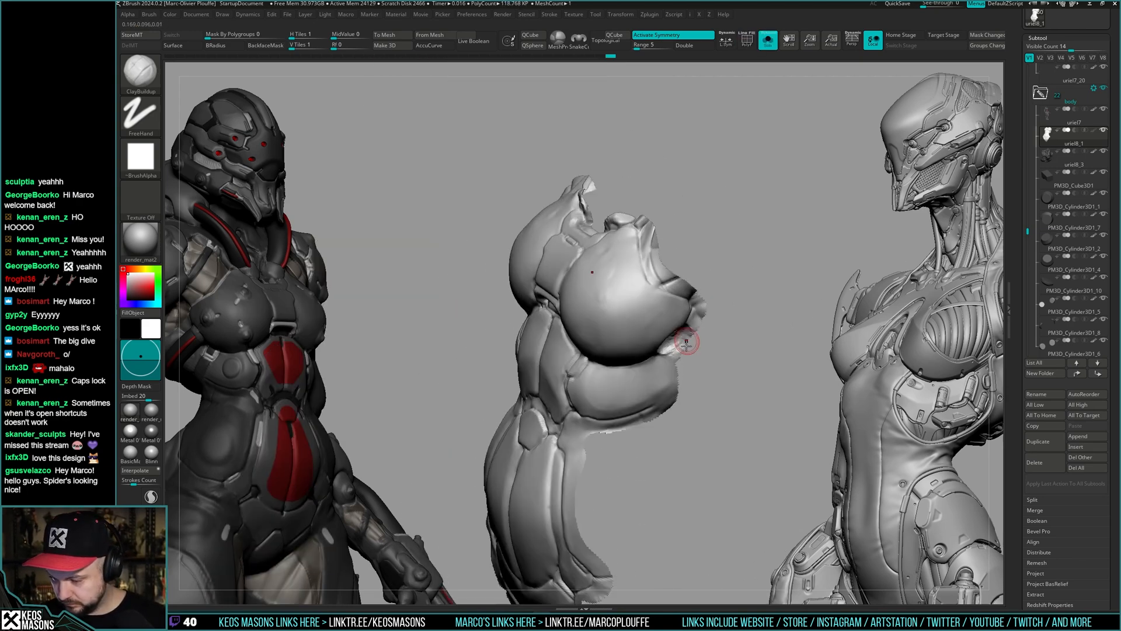
- Mask the leftover strip along the upper outer shoulder edge of the chest plates with symmetry on
key(b)
key(b)
click(749, 280)
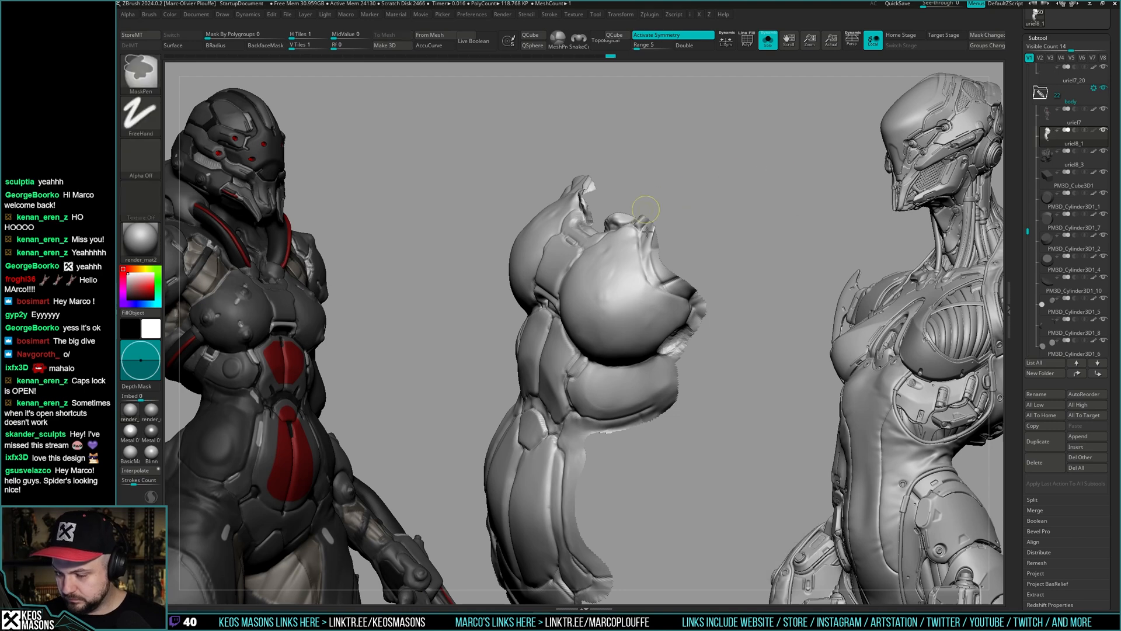
ctrl+right_drag(646, 212, 636, 312)
key(space)
key(b)
key(space)
click(734, 254)
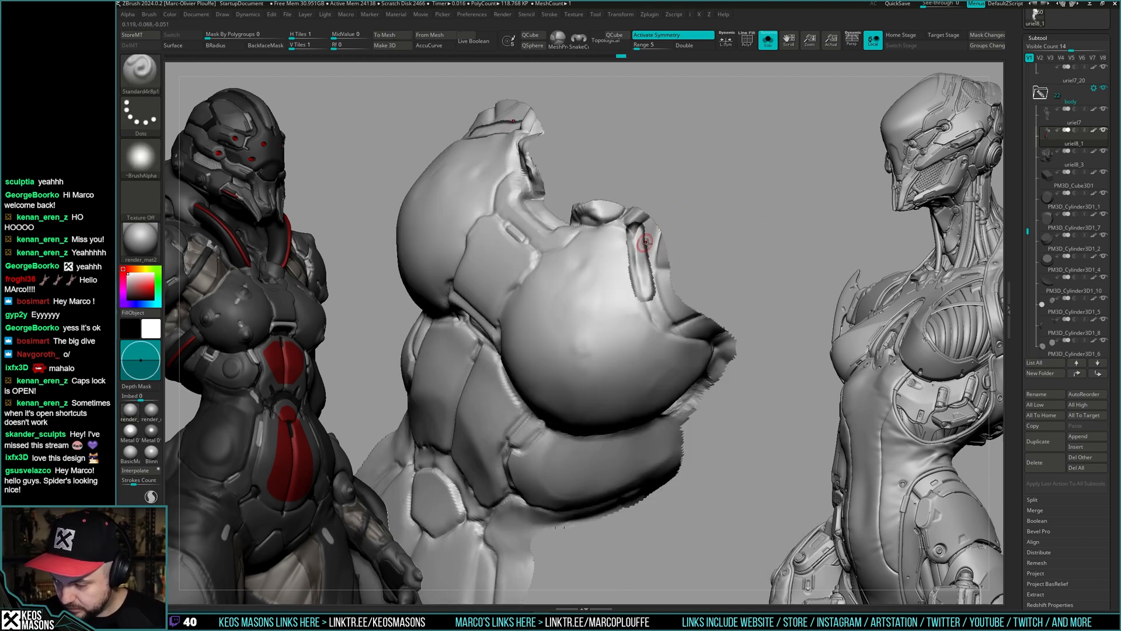
right_drag(645, 242, 726, 289)
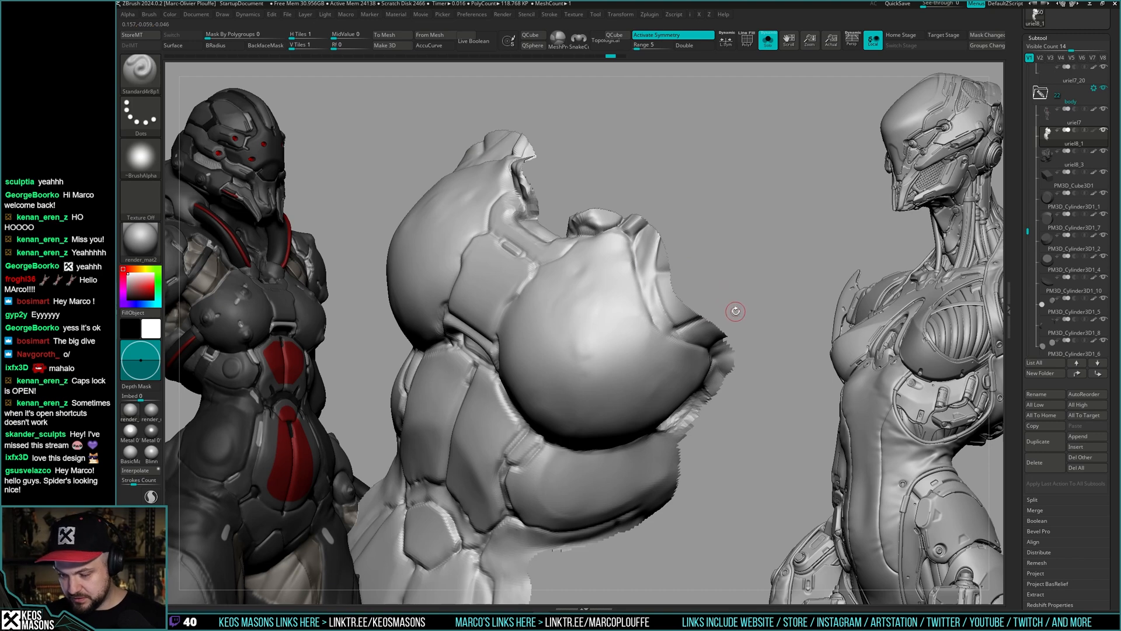
key(space)
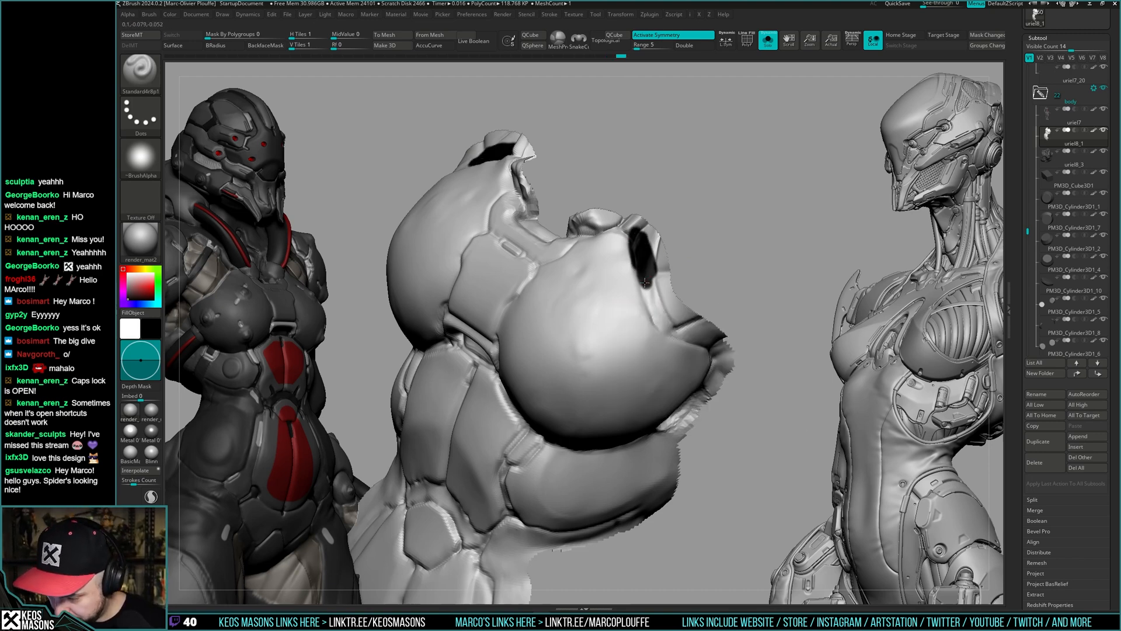
right_drag(645, 282, 781, 265)
key(space)
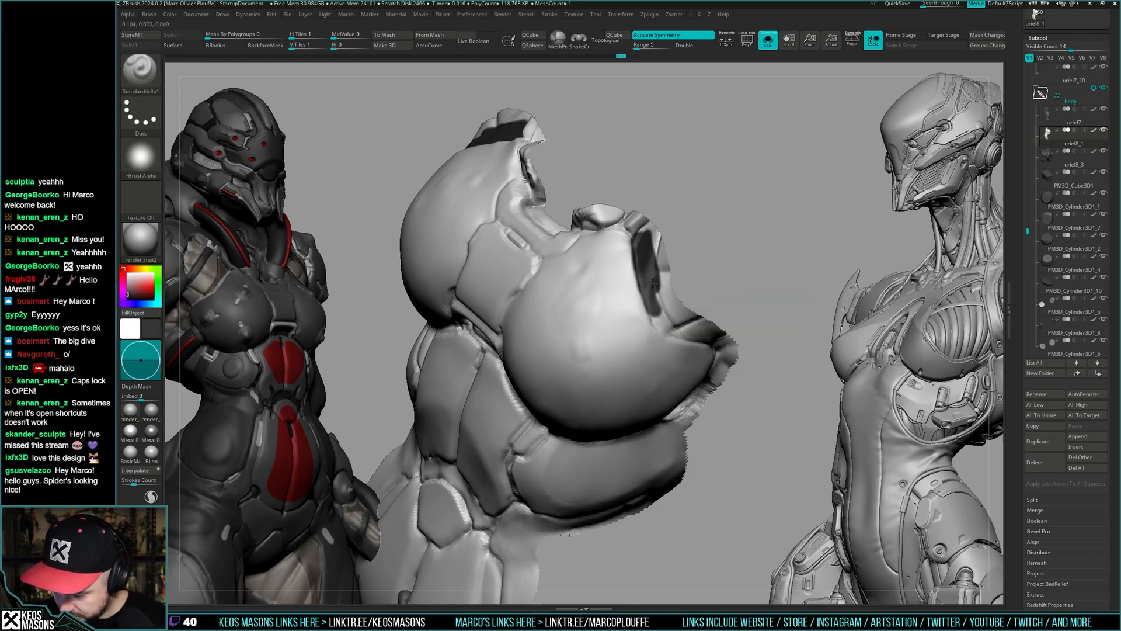
- Extend the mask over the shoulder corners and the torn neck-side edges of both chest plates
right_drag(651, 216, 652, 321)
key(shift+s)
key(shift+s)
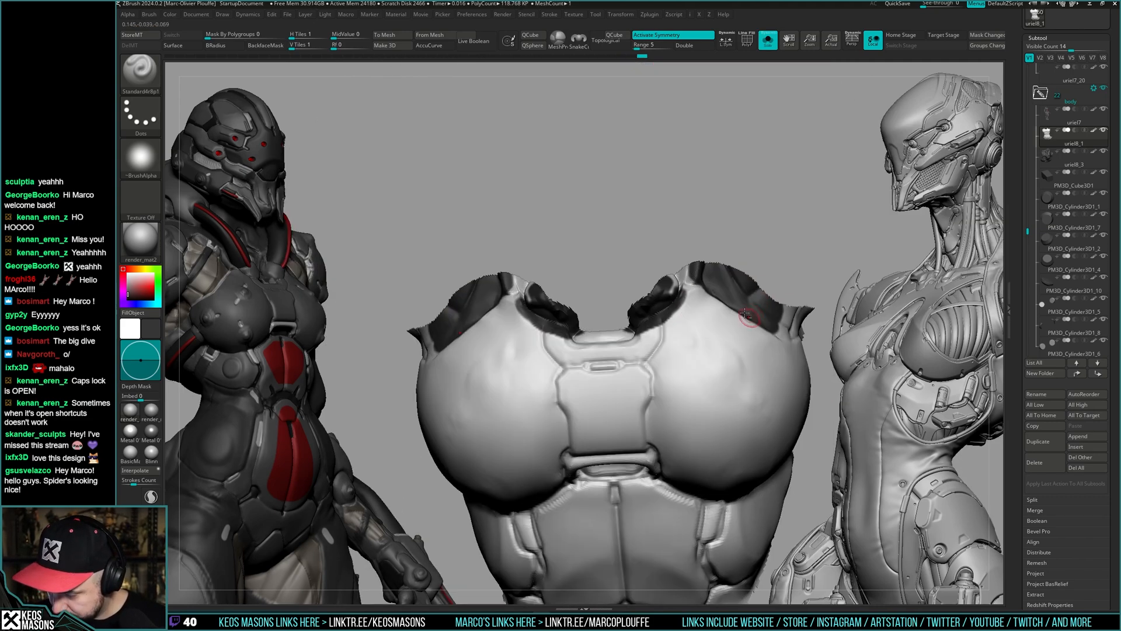
right_drag(746, 318, 804, 285)
ctrl+right_drag(701, 318, 636, 327)
- Add a subdivision level to the torso piece and continue the mask over the shoulder tops and the chest plate's arm-side edge
key(d)
key(space)
right_drag(717, 266, 726, 236)
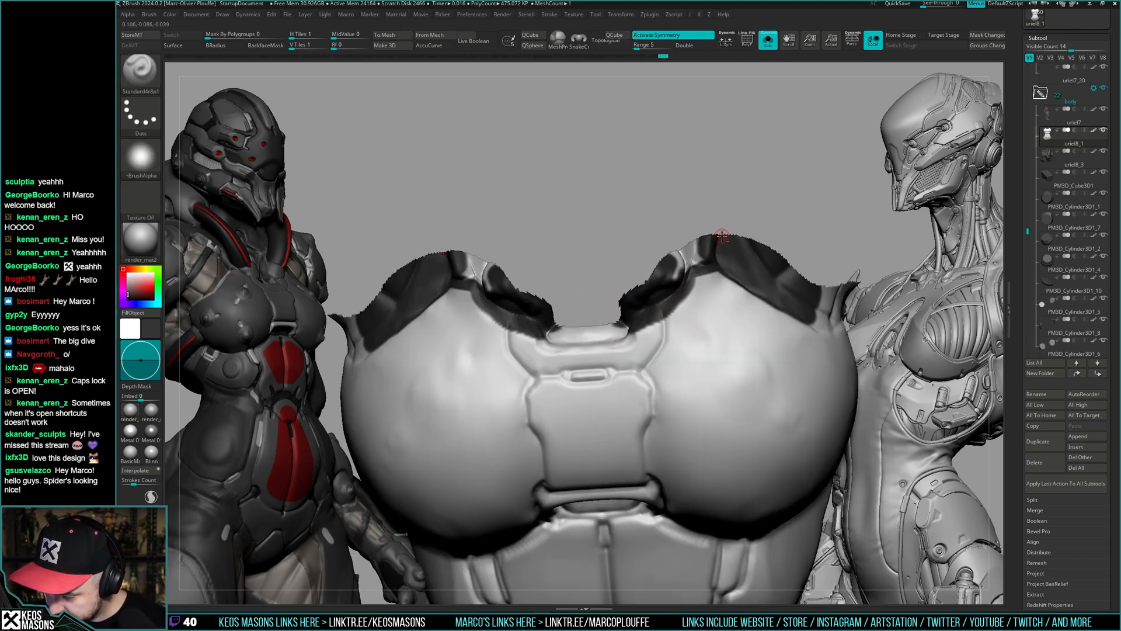
key(shift+s)
right_drag(847, 275, 771, 292)
ctrl+right_drag(771, 292, 704, 257)
key(shift+s)
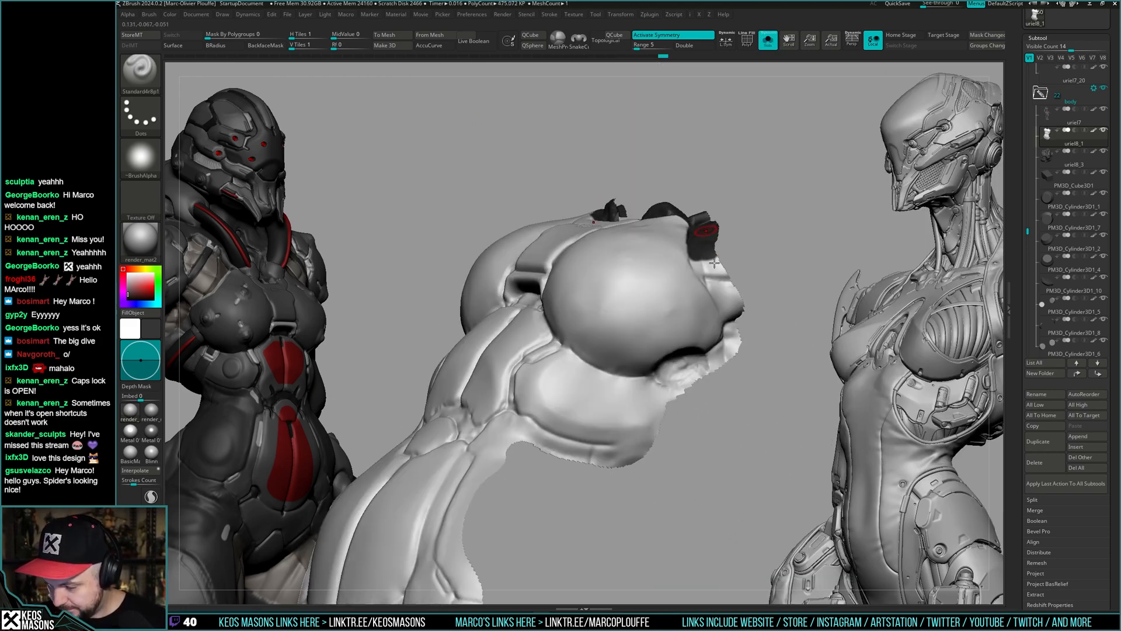
key(shift+s)
key(shift+s)
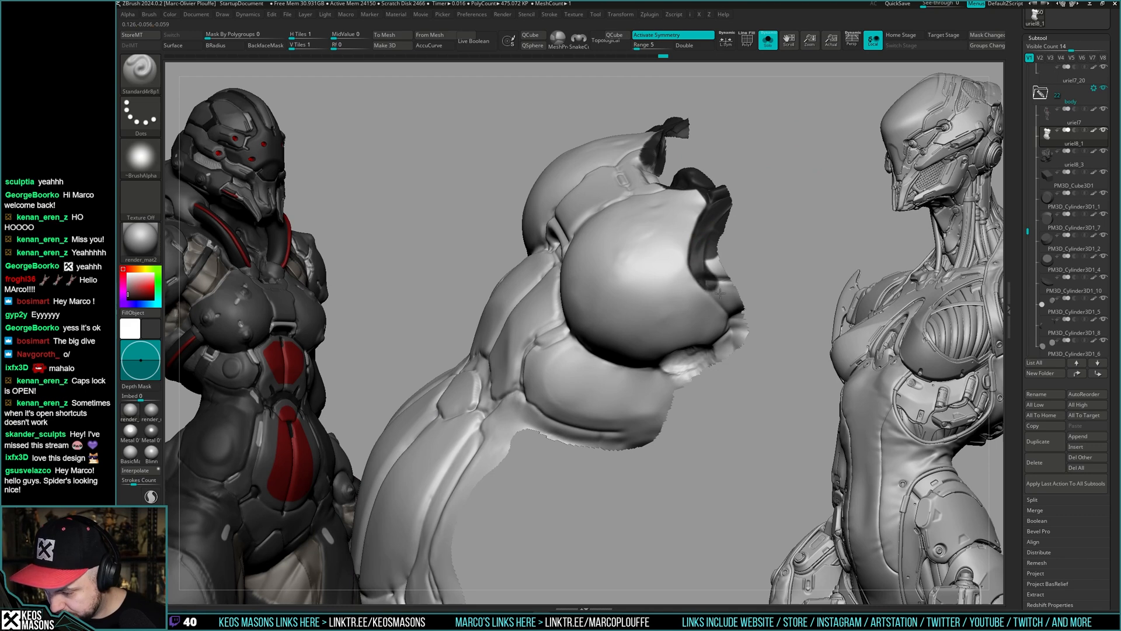
- Mask the round socket beneath the arm and the rear and lower edges of the side rib panel
right_drag(707, 249, 740, 263)
right_drag(709, 304, 670, 262)
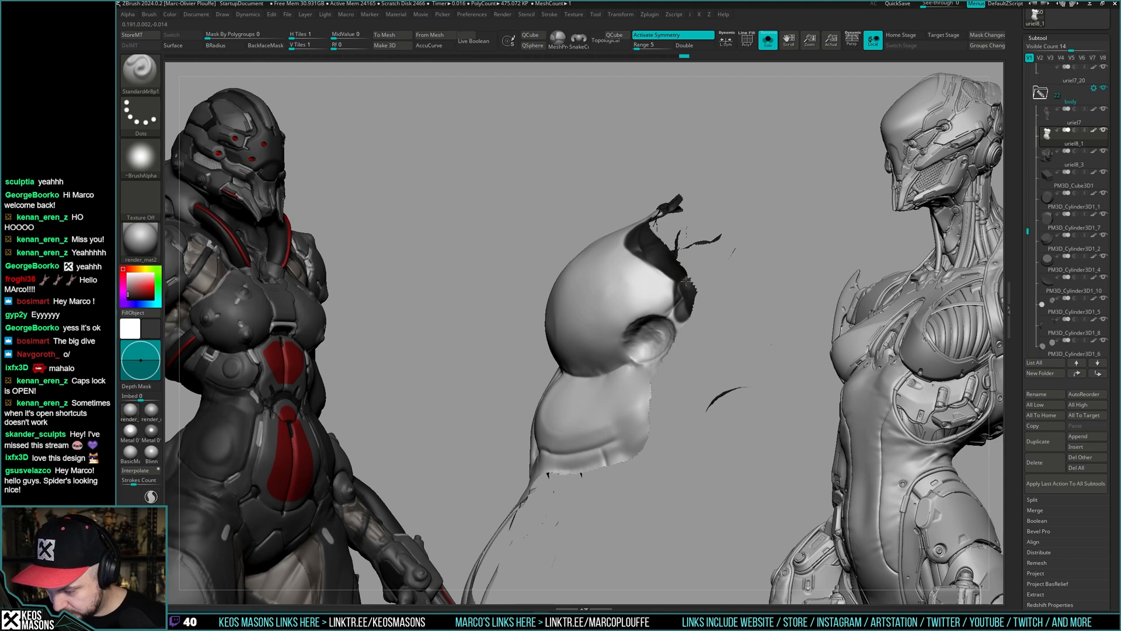
right_drag(686, 279, 698, 342)
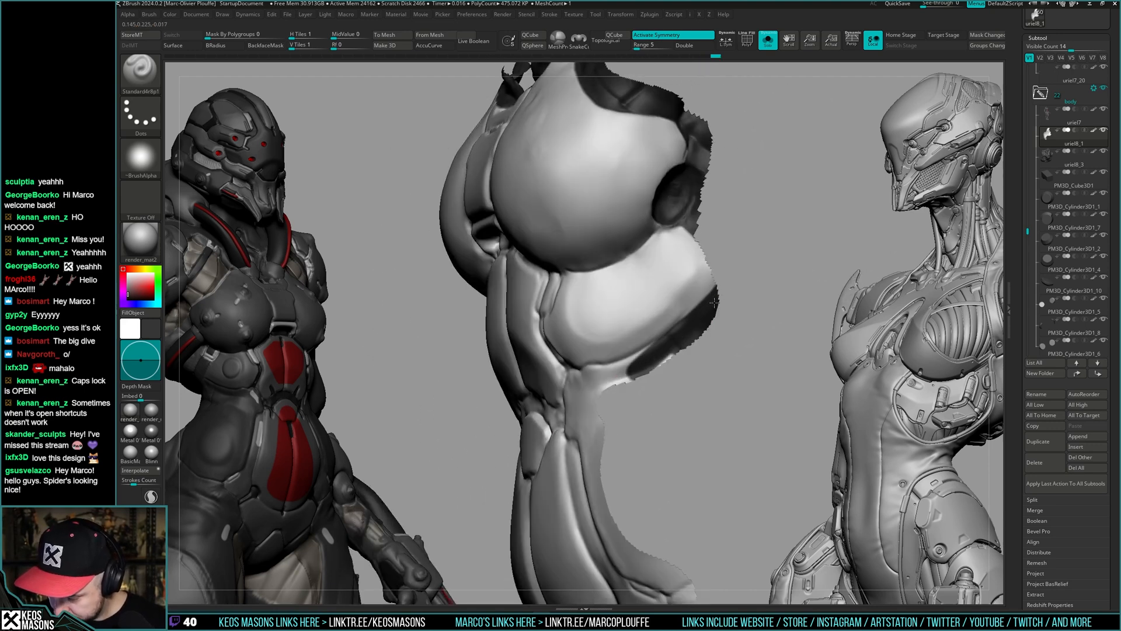
right_drag(631, 374, 646, 341)
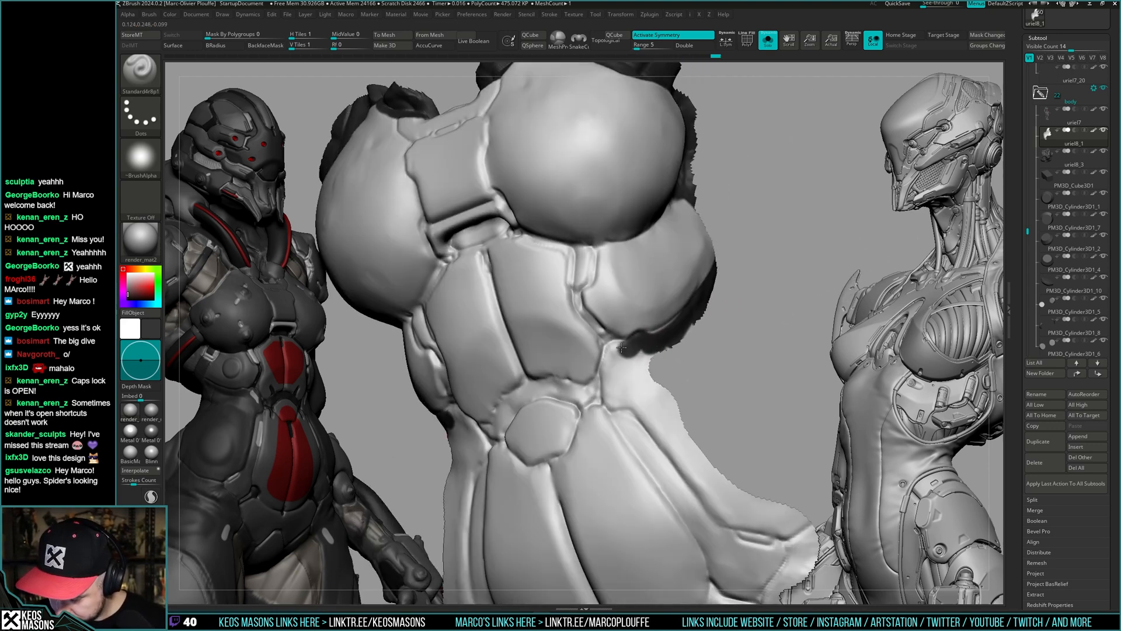
- Mask the waist area below the rib panel and the small insert between the rib panel and upper abdomen plates
mouse_move(621, 347)
ctrl+mouse_down()
mouse_move(608, 370)
mouse_move(628, 347)
ctrl+mouse_up()
right_drag(633, 372, 628, 341)
right_drag(695, 304, 628, 250)
right_click(607, 310)
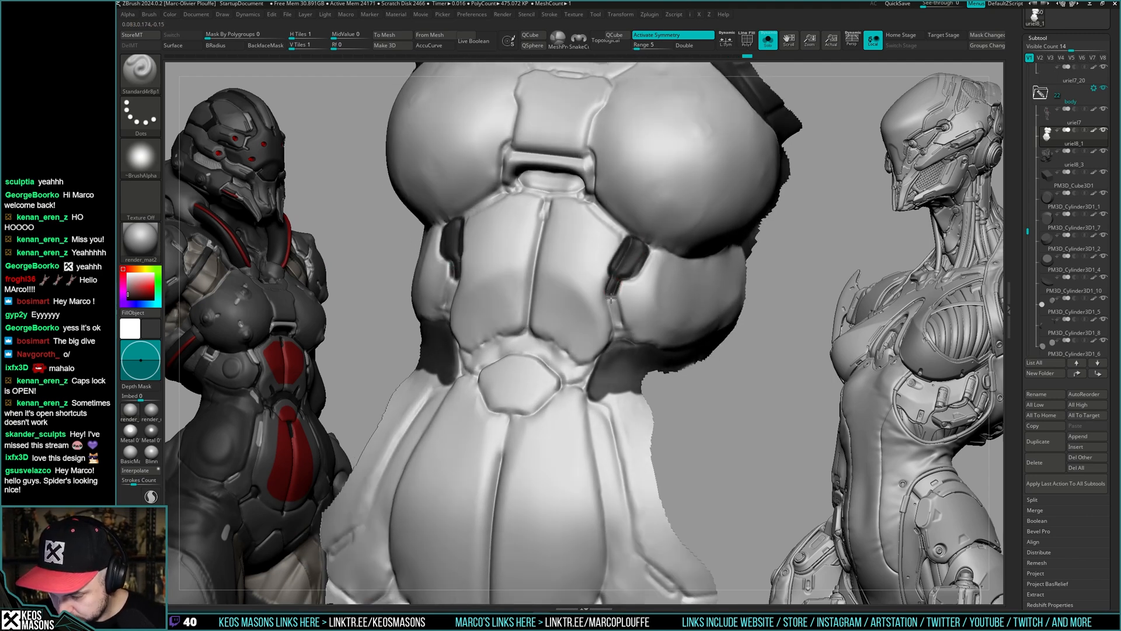
- Mask the groove between the side rib panel and the upper abdomen plates down to the waist
right_drag(612, 299, 624, 301)
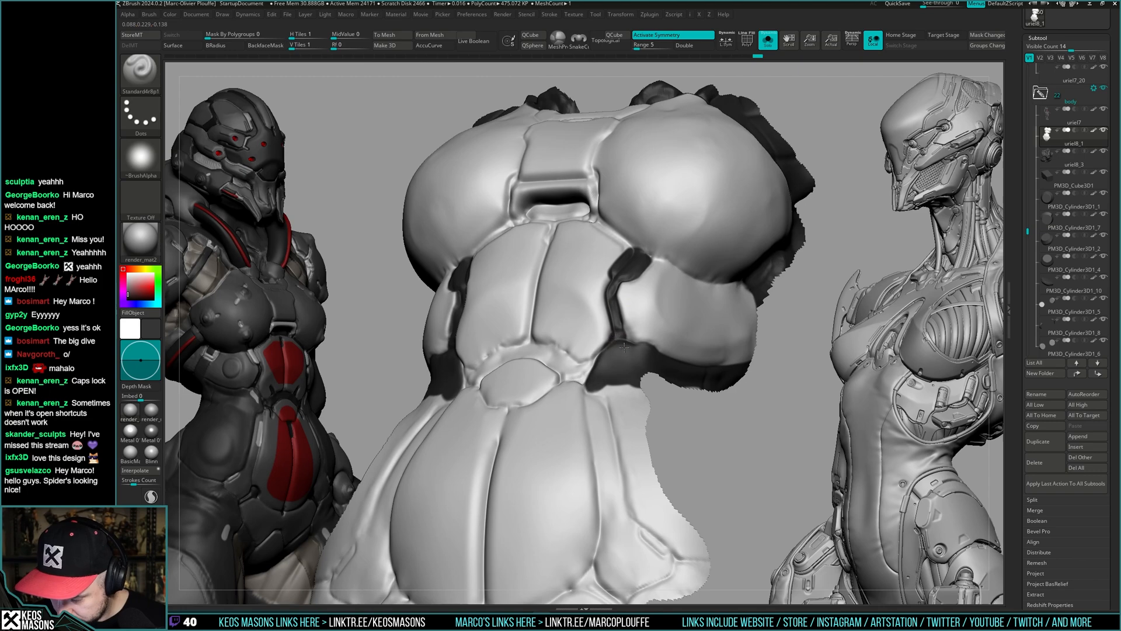
mouse_move(624, 347)
right_down()
mouse_move(628, 328)
mouse_move(618, 329)
right_up()
drag(617, 327, 620, 334)
mouse_move(619, 327)
right_down()
mouse_move(664, 292)
mouse_move(695, 325)
mouse_move(608, 333)
mouse_move(622, 344)
right_up()
key(shift+s)
key(shift+s)
mouse_move(646, 304)
right_down()
mouse_move(684, 304)
mouse_move(660, 299)
right_up()
- Mask the slot beneath the sternum plate, the gap under the chest plates and the arch above the small central abdomen plate
key(space)
click(660, 300)
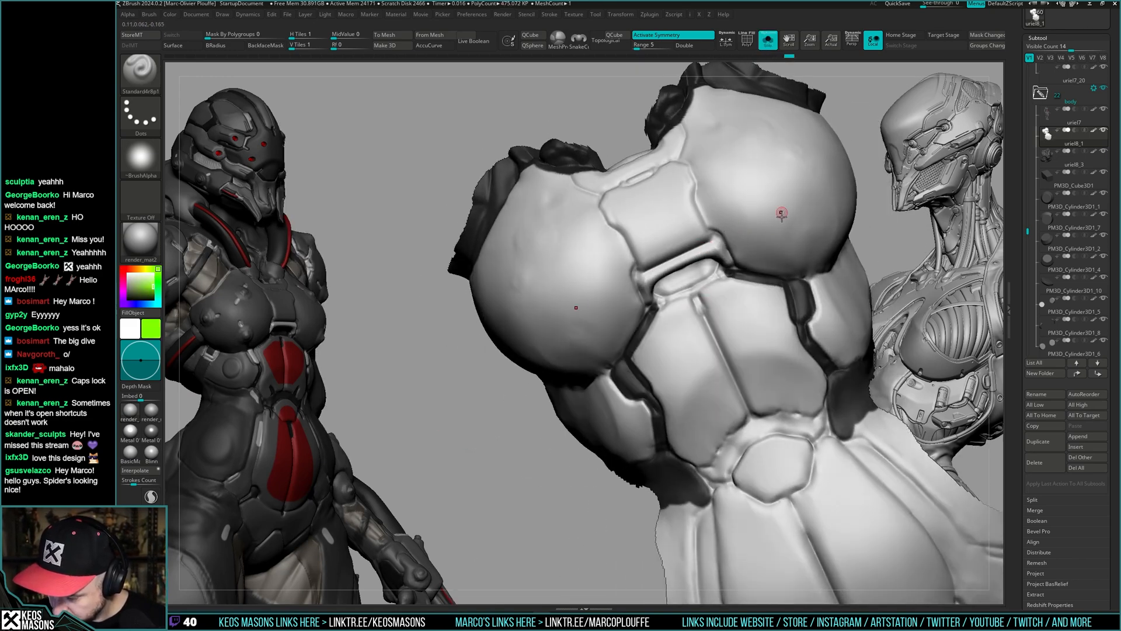
mouse_move(782, 214)
right_down()
mouse_move(759, 280)
mouse_move(584, 286)
mouse_move(672, 292)
right_up()
drag(707, 272, 652, 309)
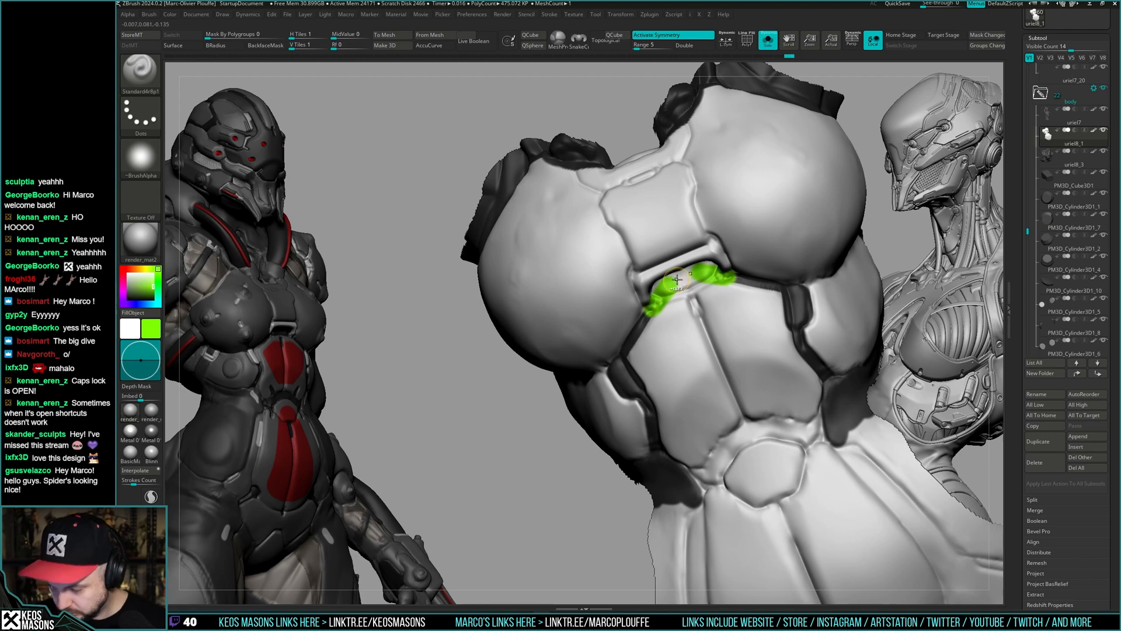
key(c)
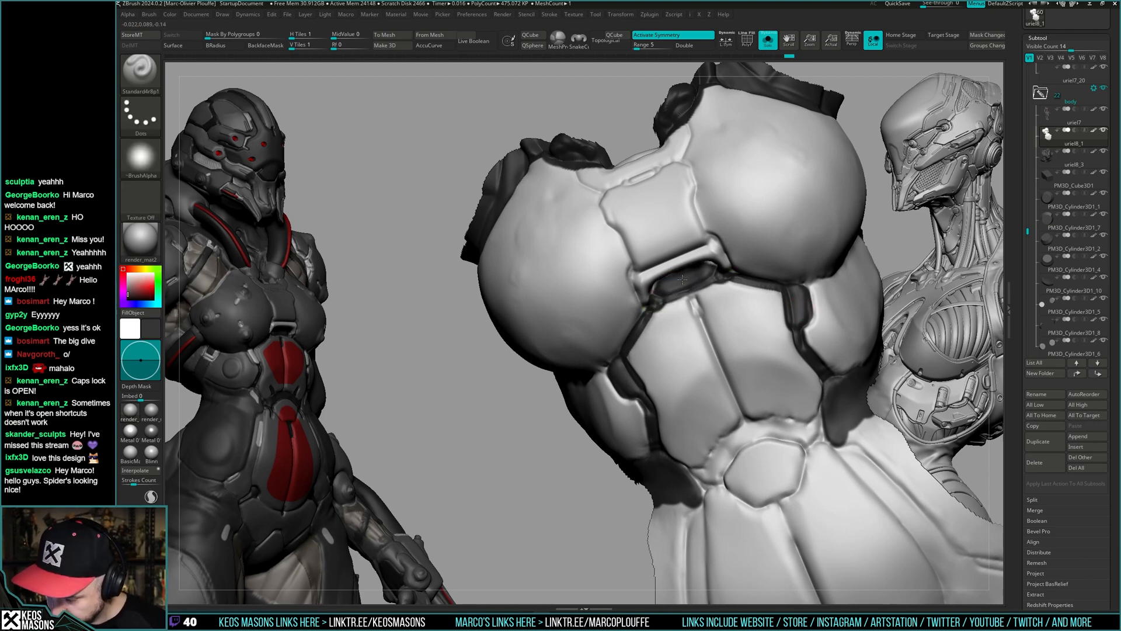
right_drag(682, 279, 681, 237)
right_drag(673, 277, 682, 354)
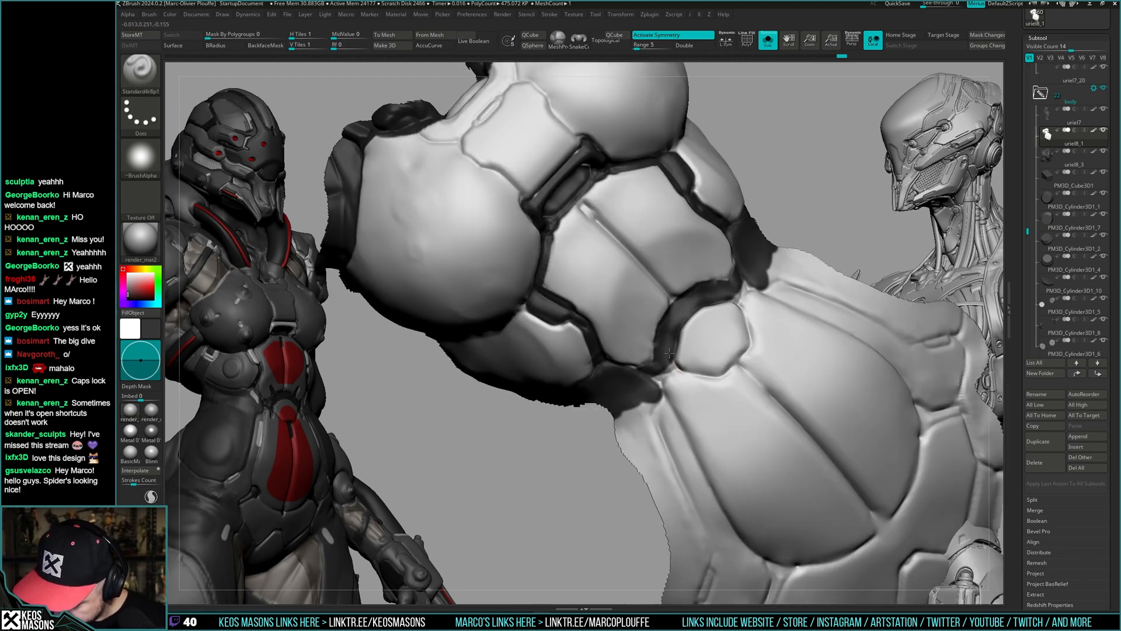
- Mask the outer side strips of the lower abdomen from the waist down to the hip points
right_drag(669, 370, 675, 217)
ctrl+drag(686, 243, 703, 352)
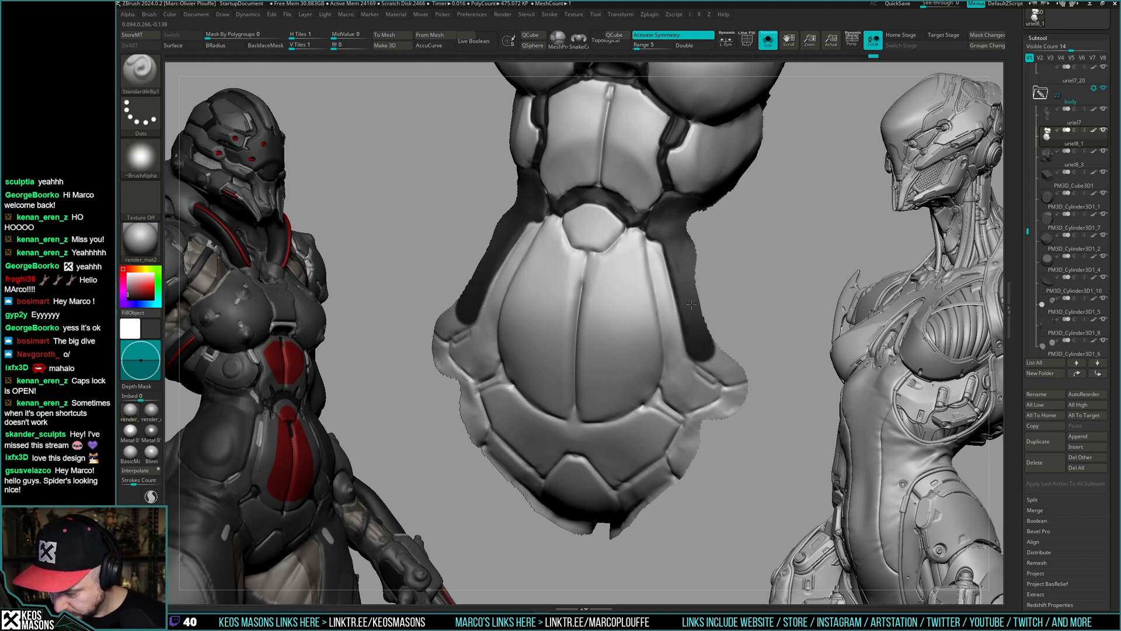
ctrl+drag(692, 304, 735, 374)
right_drag(737, 367, 754, 309)
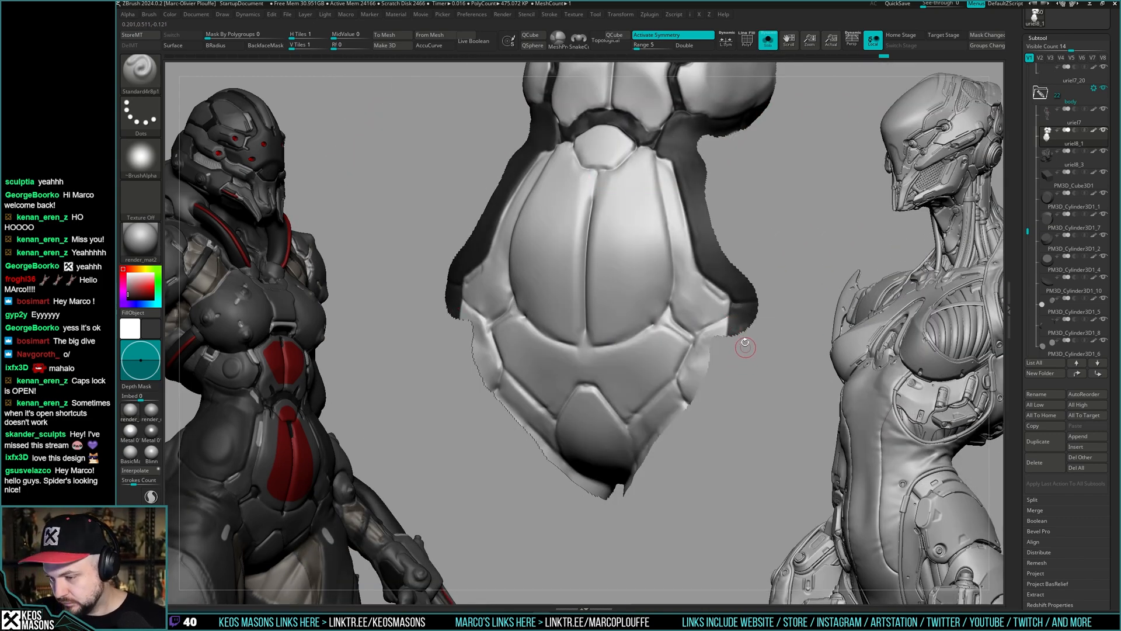
- Mask the pelvis edge just below the hip points, checking its placement against the full body
mouse_move(703, 344)
ctrl+mouse_down()
mouse_move(687, 372)
mouse_move(693, 387)
ctrl+mouse_up()
key(alt+s)
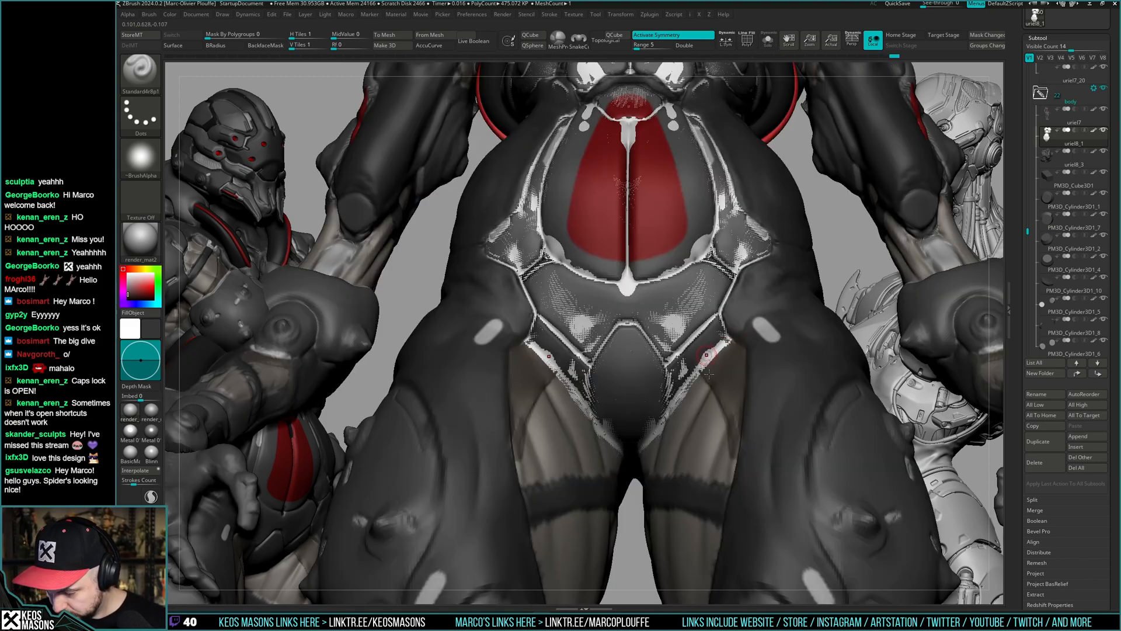
key(alt+s)
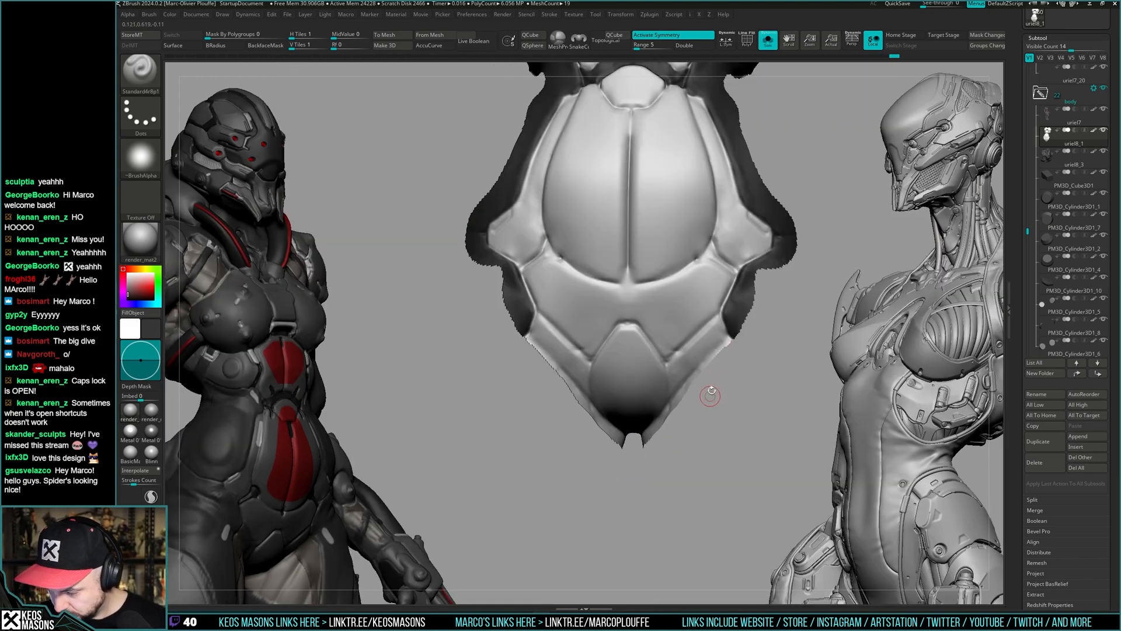
- Refine the mask along the lower rib panel edge and at its waist corner
drag(723, 368, 646, 309)
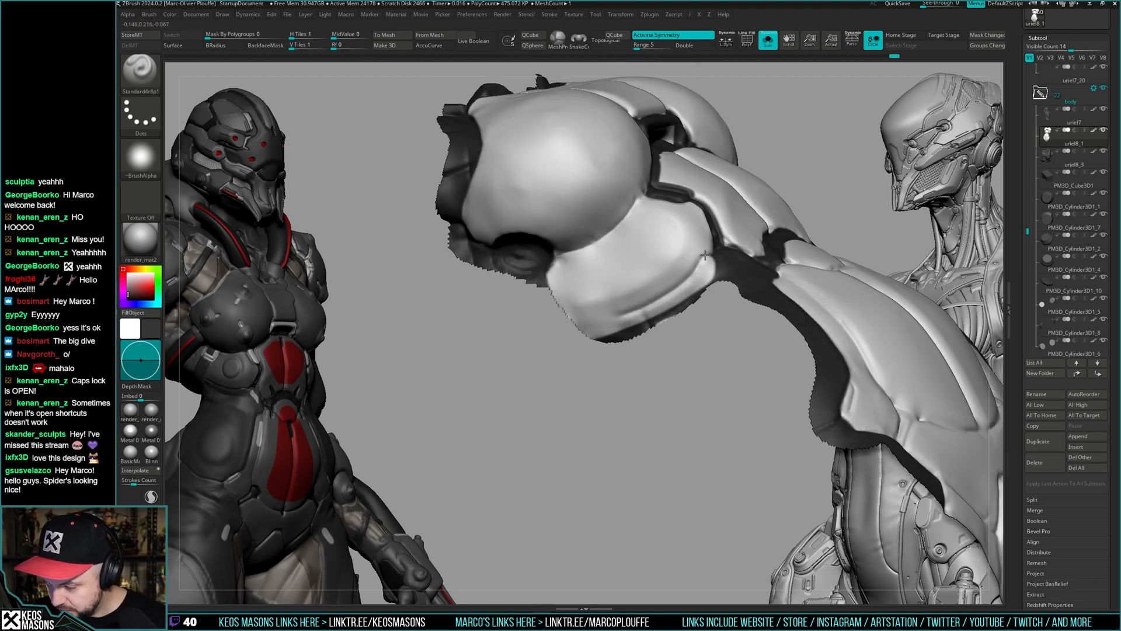
mouse_move(704, 254)
mouse_down()
mouse_move(722, 280)
mouse_move(649, 332)
mouse_up()
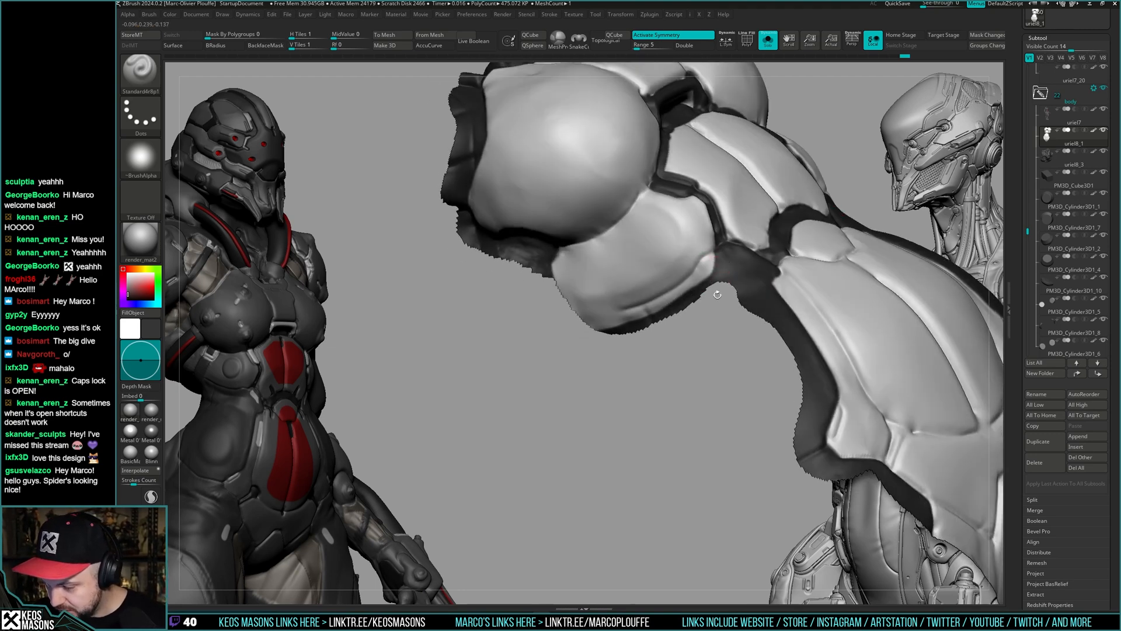
drag(717, 295, 703, 266)
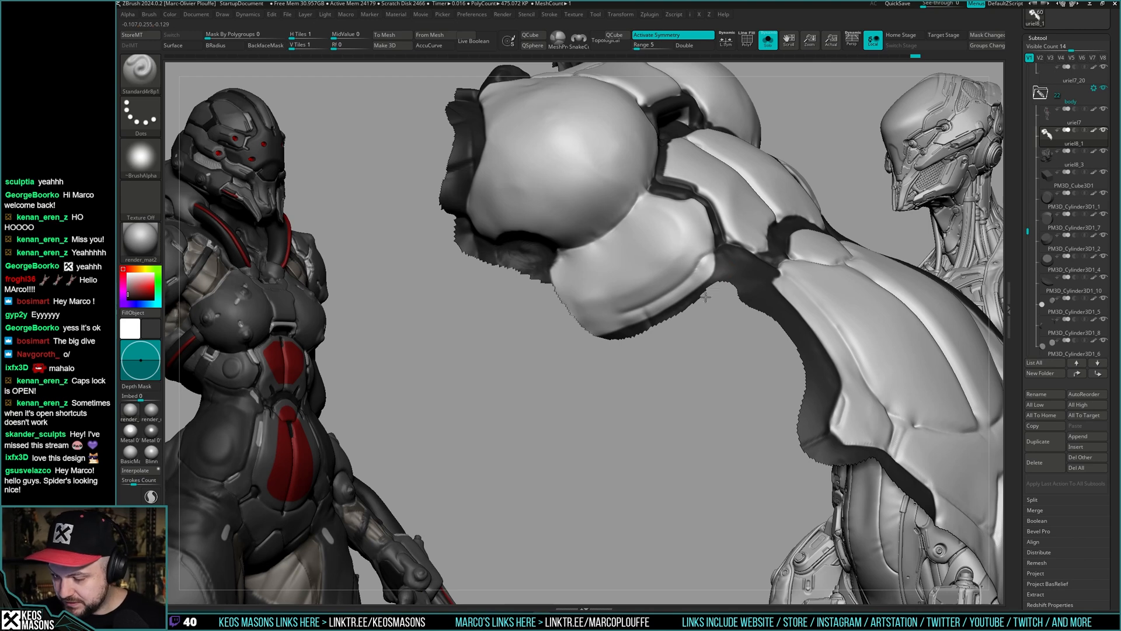
mouse_move(754, 313)
right_down()
mouse_move(608, 325)
mouse_move(748, 321)
mouse_move(667, 297)
right_up()
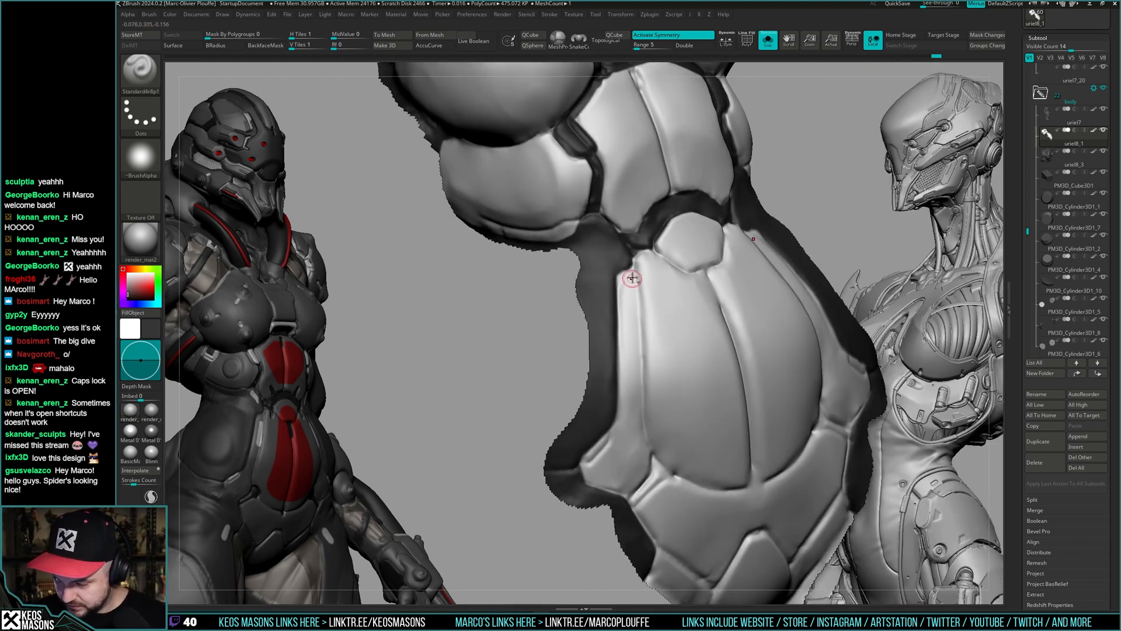
- Refine the mask border beside the narrow abdomen side strip and around the pointed hip plate
drag(613, 288, 609, 430)
alt+right_drag(618, 403, 631, 321)
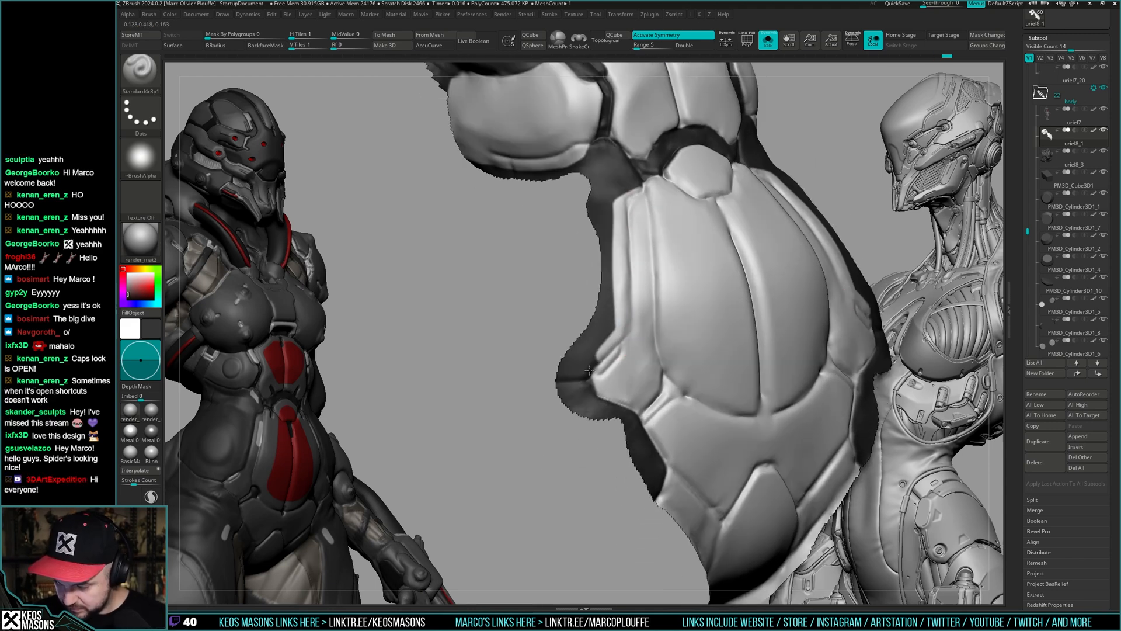
right_drag(614, 372, 709, 291)
drag(710, 290, 675, 328)
right_drag(706, 324, 700, 313)
right_drag(683, 353, 681, 358)
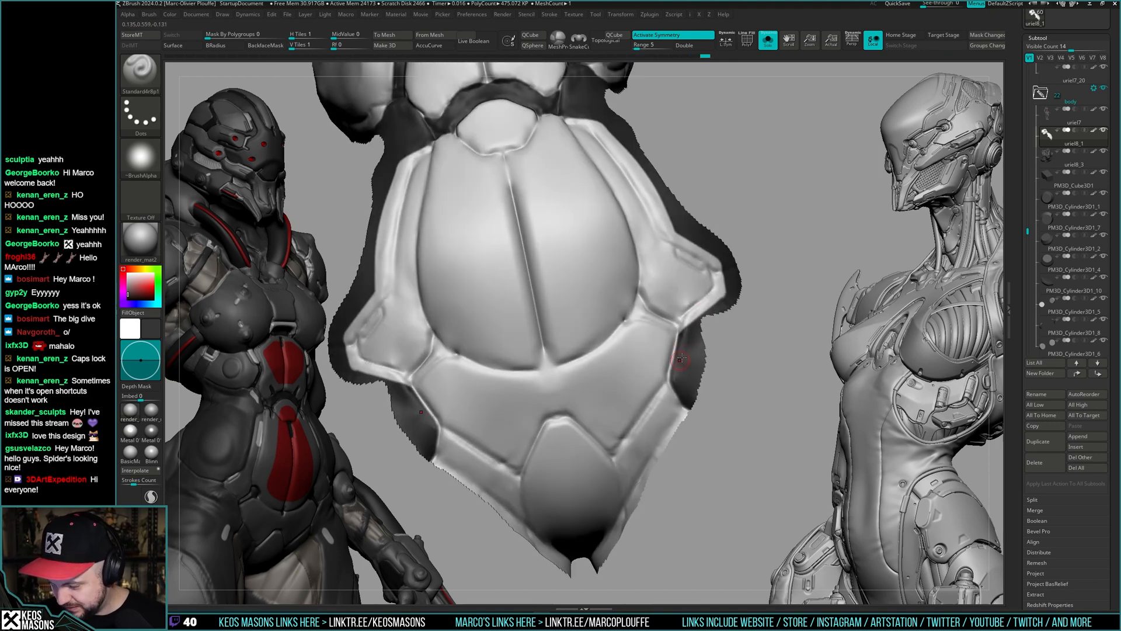
- Extend the mask along the outer pelvis edges down to the crotch tip
drag(680, 334, 670, 385)
mouse_move(696, 374)
right_down()
mouse_move(654, 344)
mouse_move(700, 339)
mouse_move(688, 354)
right_up()
alt+right_drag(688, 353, 604, 413)
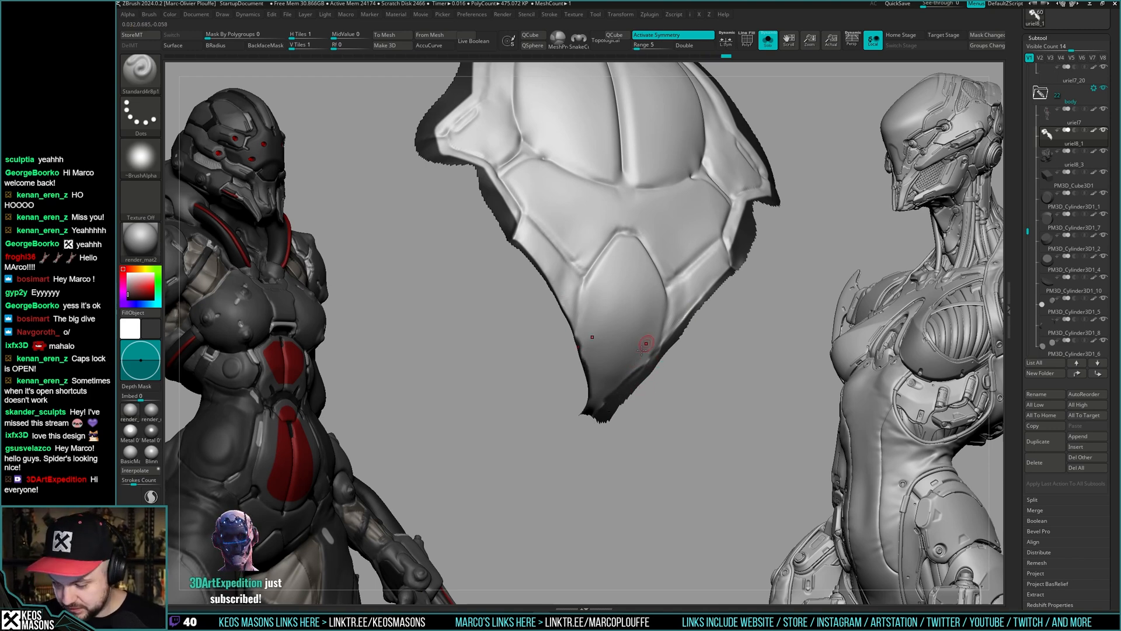
mouse_move(648, 365)
right_down()
mouse_move(591, 418)
mouse_move(701, 387)
mouse_move(678, 378)
mouse_move(715, 366)
right_up()
- Separate the masked gaps from the armour plates and hide them so only the plates show
key(space)
click(723, 377)
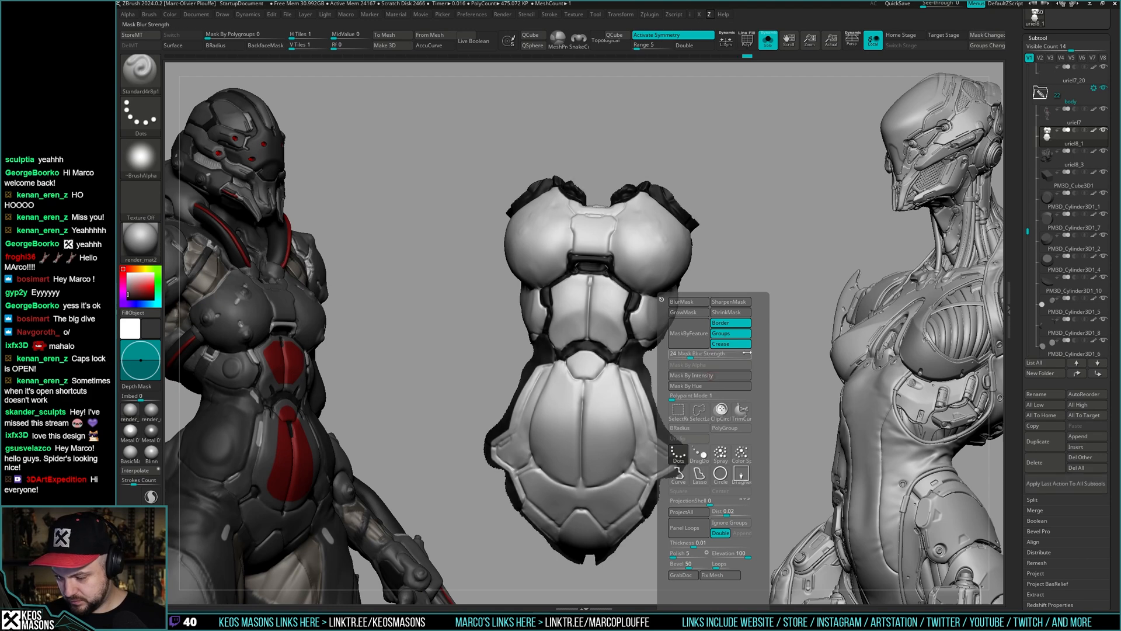
key(h)
ctrl+shift+click(724, 385)
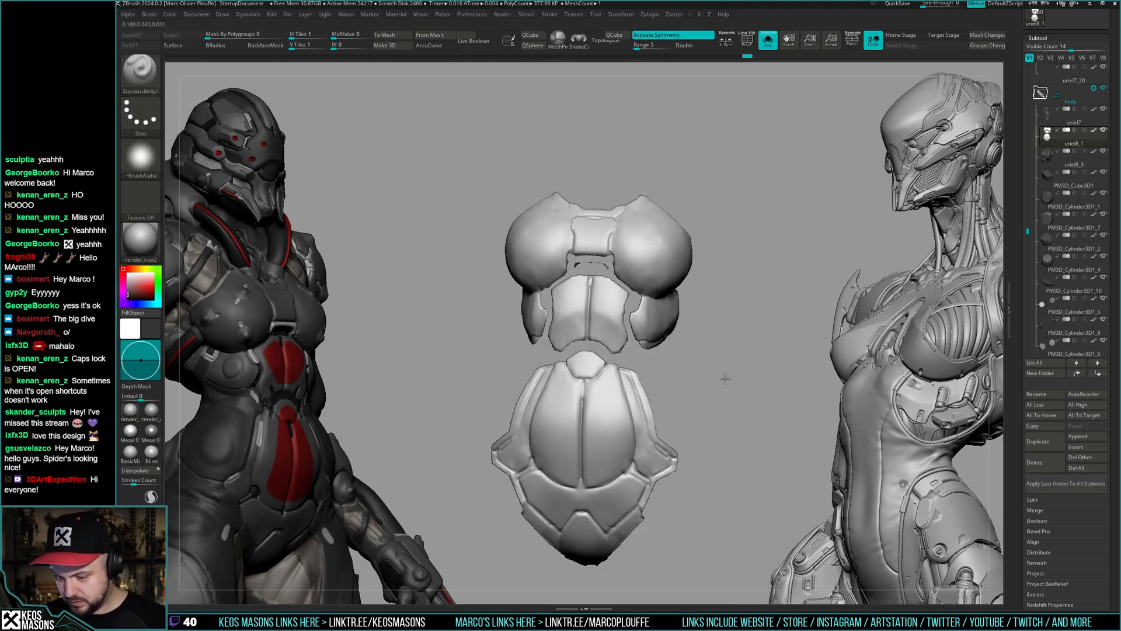
ctrl+shift+click(725, 374)
- Isolate the chest, upper abdomen and lower abdomen plate groups, leaving out the stray fragments in the sternum slot
ctrl+shift+click(651, 257)
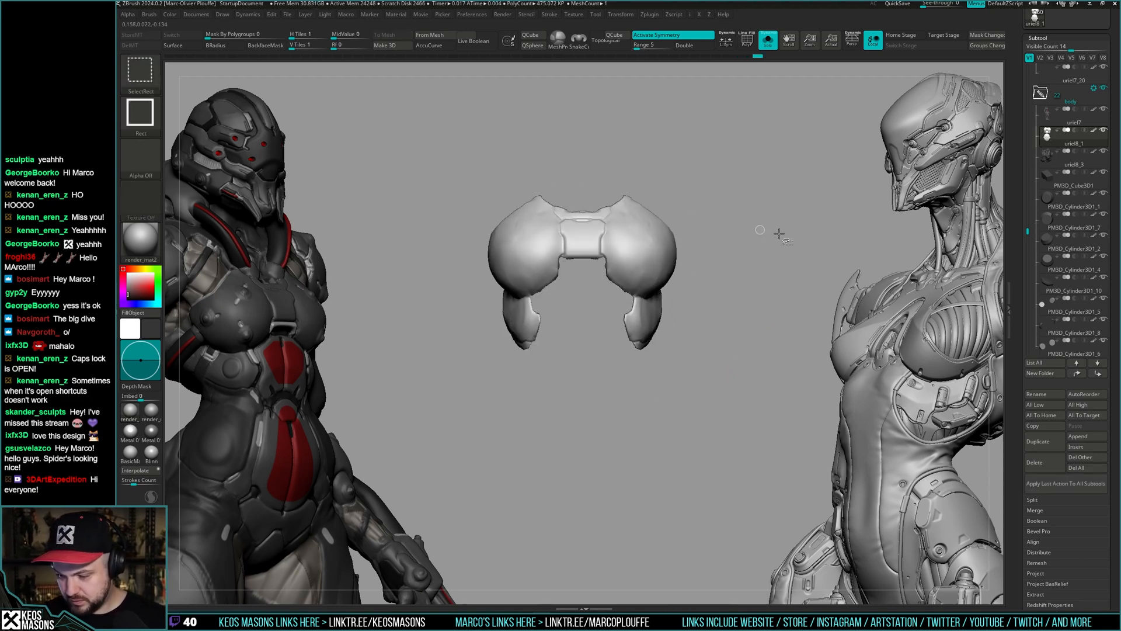
ctrl+shift+drag(781, 233, 755, 291)
ctrl+shift+click(608, 315)
ctrl+shift+click(621, 413)
ctrl+shift+drag(762, 401, 778, 424)
drag(777, 422, 703, 425)
- Delete the hidden gap geometry and the lower subdivision level, and clear the mask on the remaining plates
key(space)
click(737, 301)
key(space)
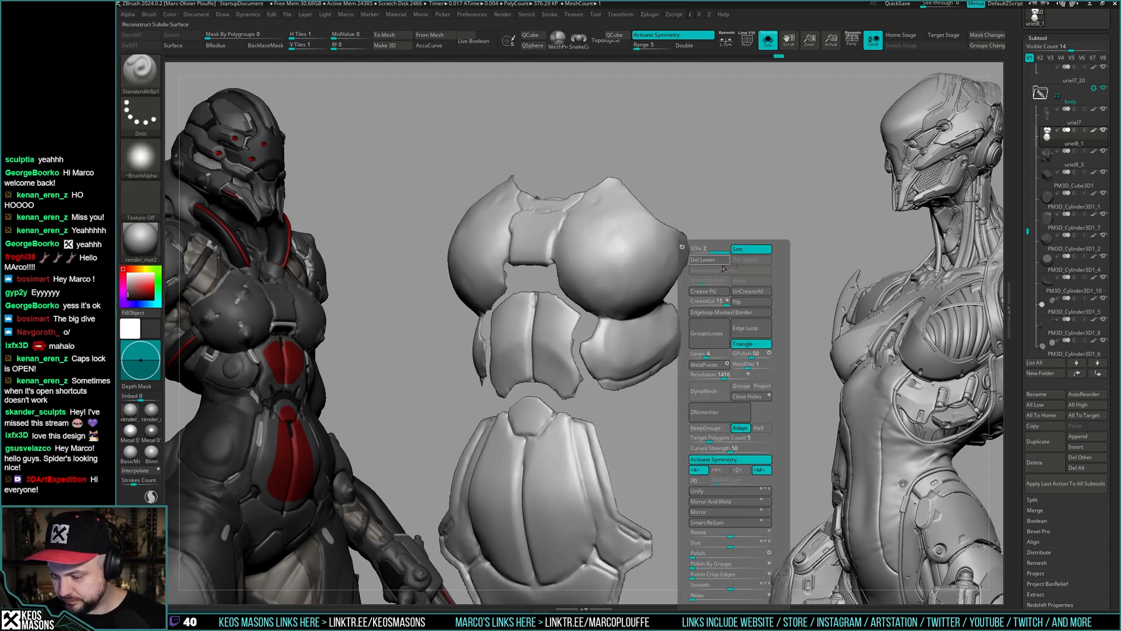
click(733, 298)
mouse_move(769, 177)
ctrl+mouse_down()
mouse_move(737, 193)
mouse_move(426, 524)
ctrl+mouse_up()
ctrl+drag(780, 310, 769, 328)
- Mask the seams between the chest domes and the rib plates beneath them
mouse_move(770, 327)
mouse_down()
mouse_move(708, 311)
mouse_move(737, 350)
mouse_move(720, 369)
mouse_move(698, 364)
mouse_move(697, 334)
mouse_up()
mouse_move(698, 334)
ctrl+right_down()
mouse_move(696, 350)
mouse_move(689, 318)
mouse_move(701, 337)
ctrl+right_up()
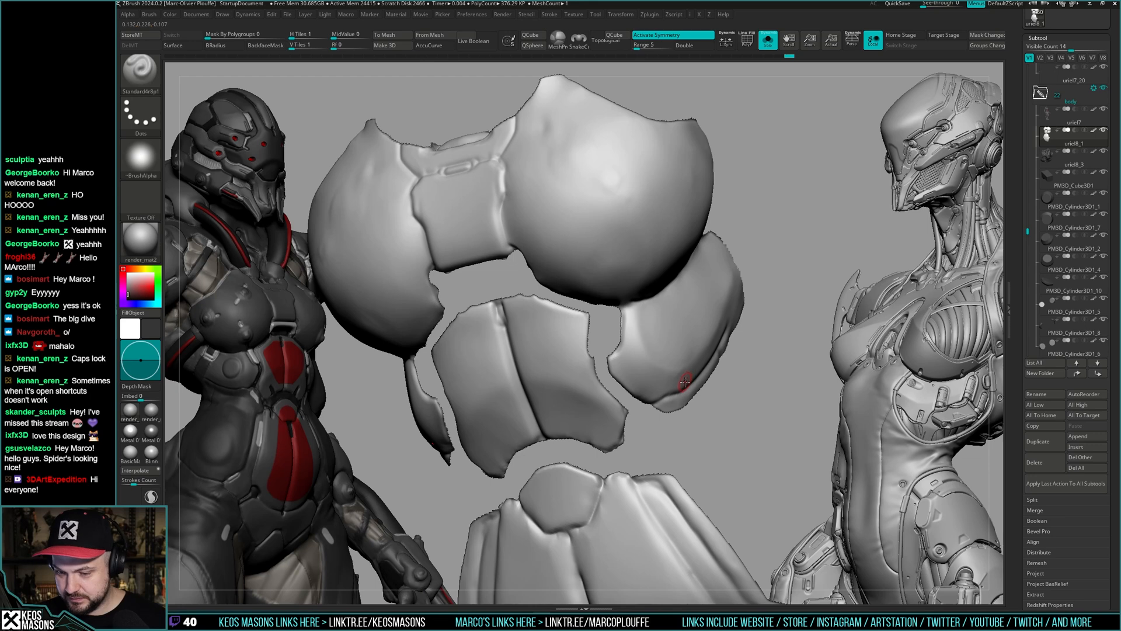
right_drag(684, 384, 657, 308)
right_click(709, 326)
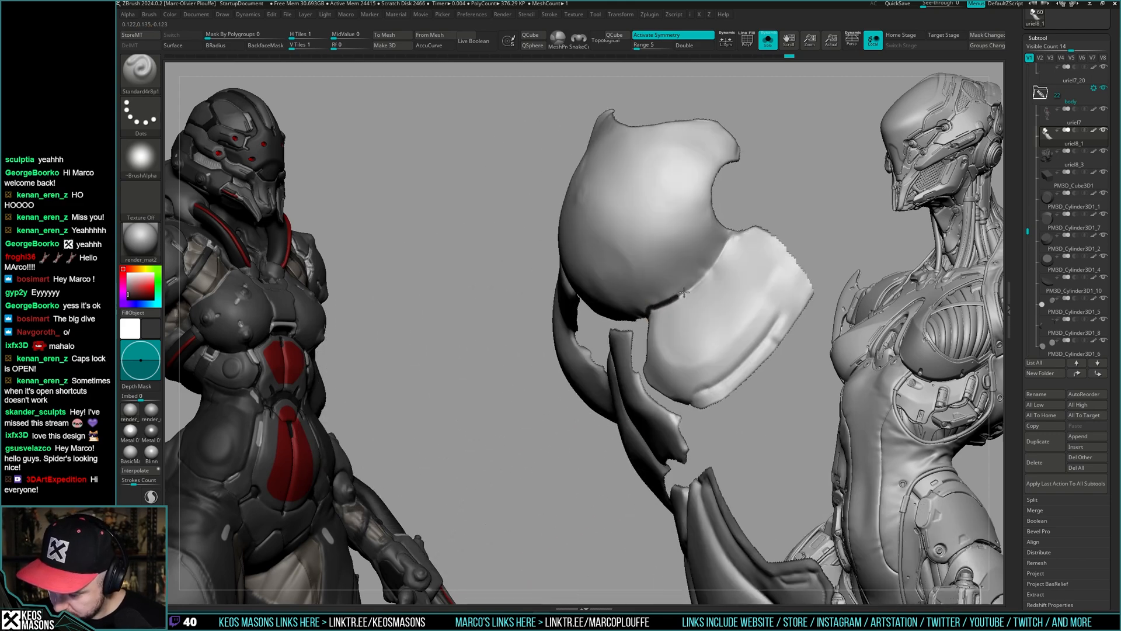
right_drag(768, 298, 747, 270)
- Mask the vertical centre seam of the upper abdomen plate
shift+right_drag(686, 314, 631, 300)
alt+right_drag(600, 261, 630, 169)
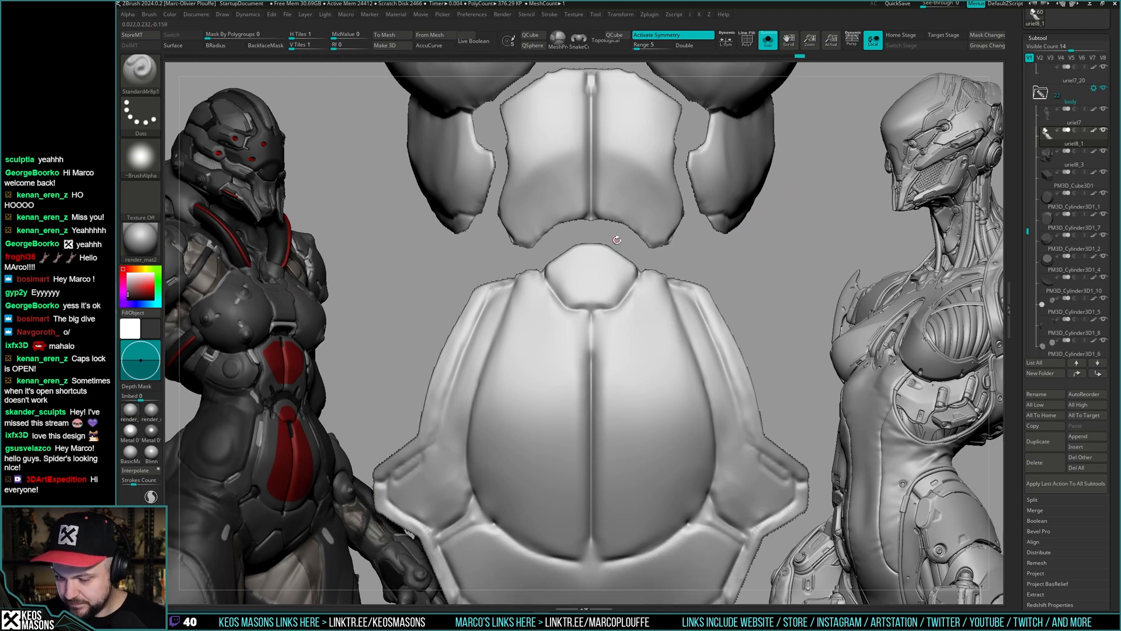
alt+right_drag(611, 365, 601, 512)
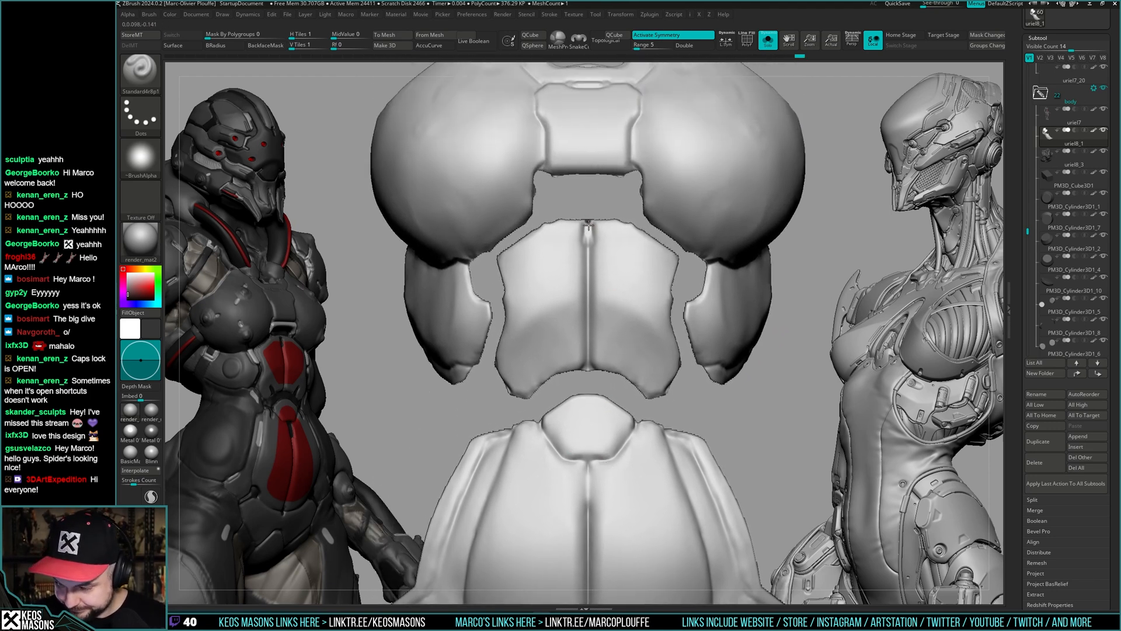
alt+right_drag(587, 387, 612, 263)
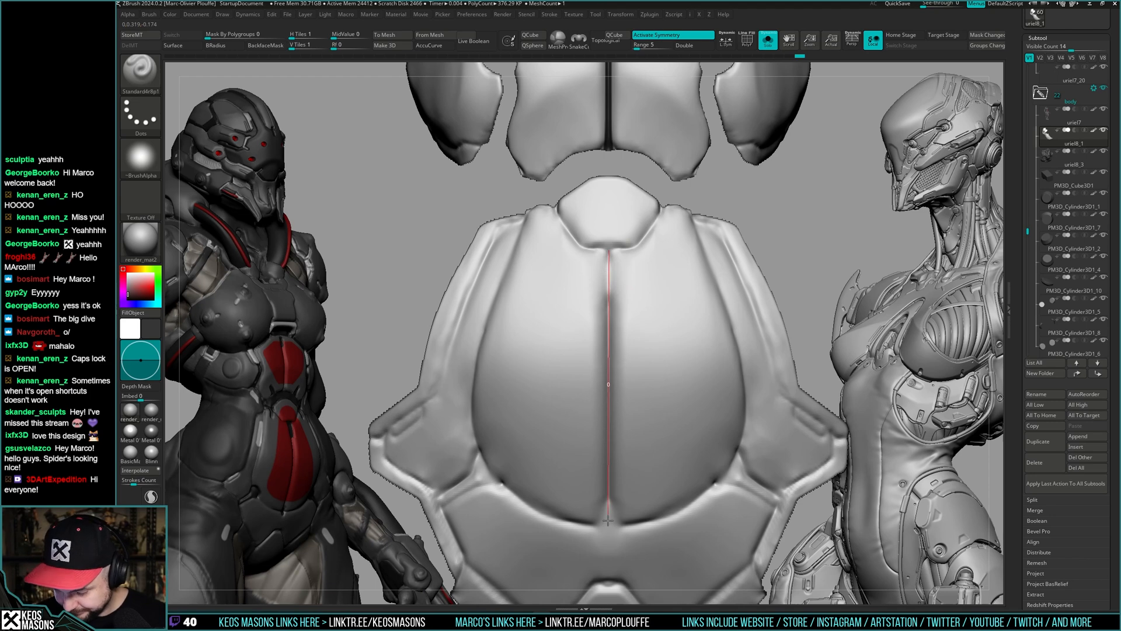
- Mask the lower abdomen's centre seam and the seam around the small plate above it
drag(609, 525, 608, 524)
alt+right_drag(649, 250, 643, 294)
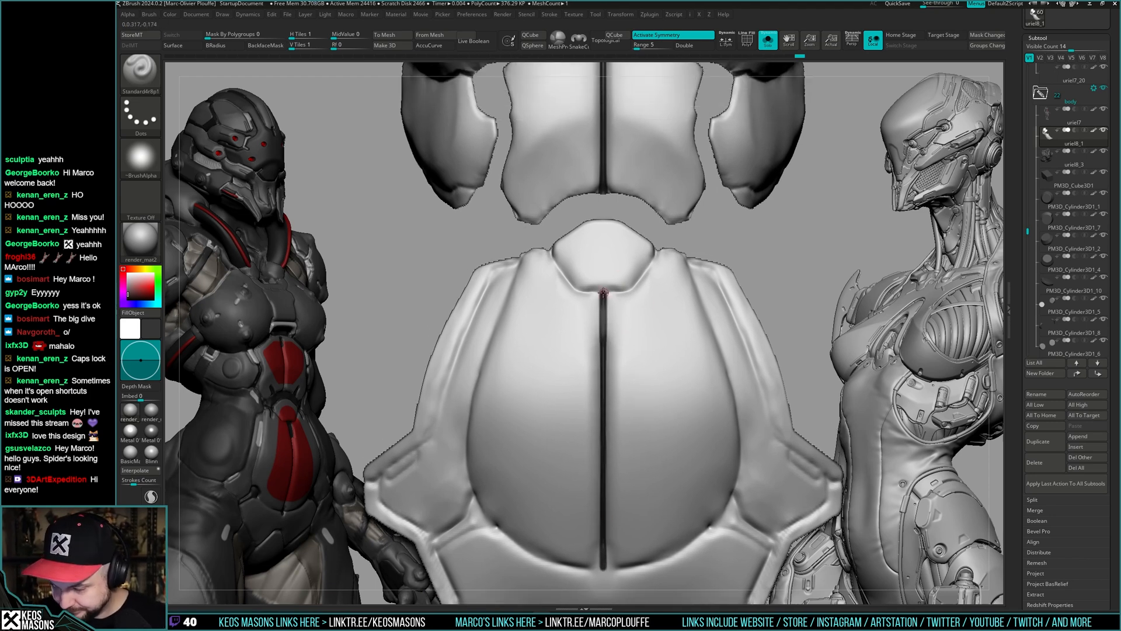
right_drag(659, 242, 622, 188)
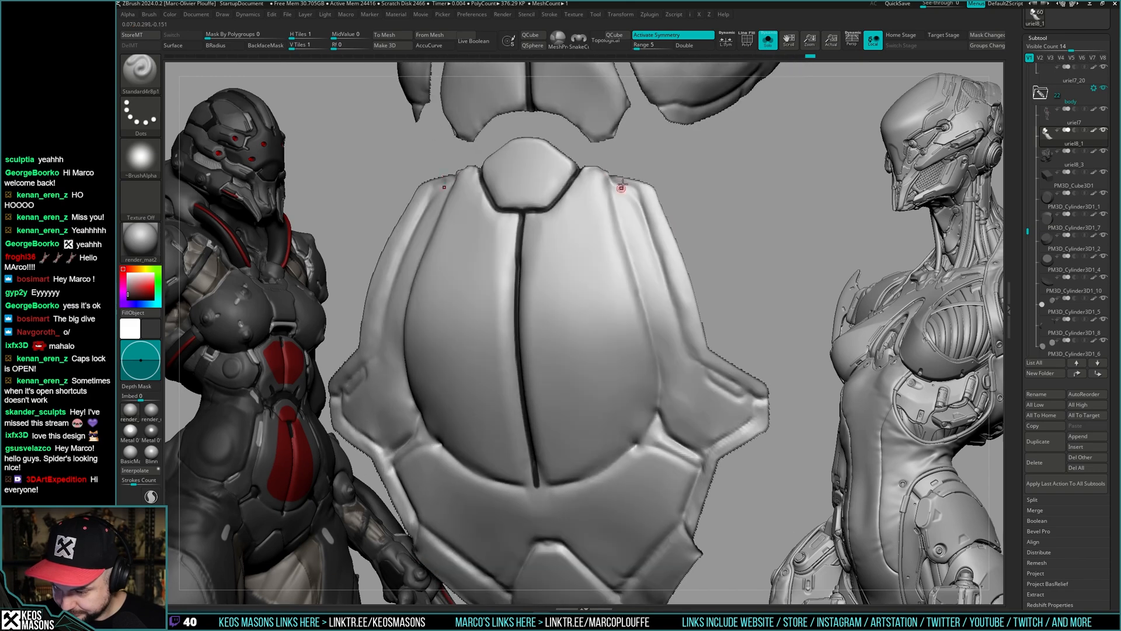
key(shift+s)
key(shift+s)
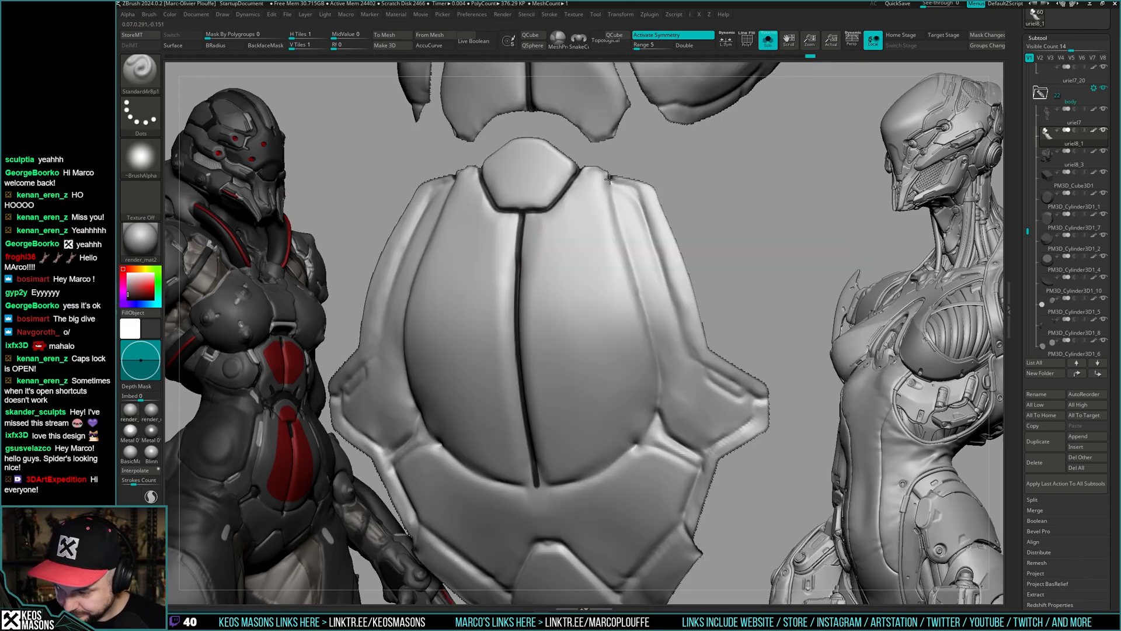
- Mask the curved seams along the outer sides and lower edge of the two large abdomen plates
drag(620, 222, 656, 368)
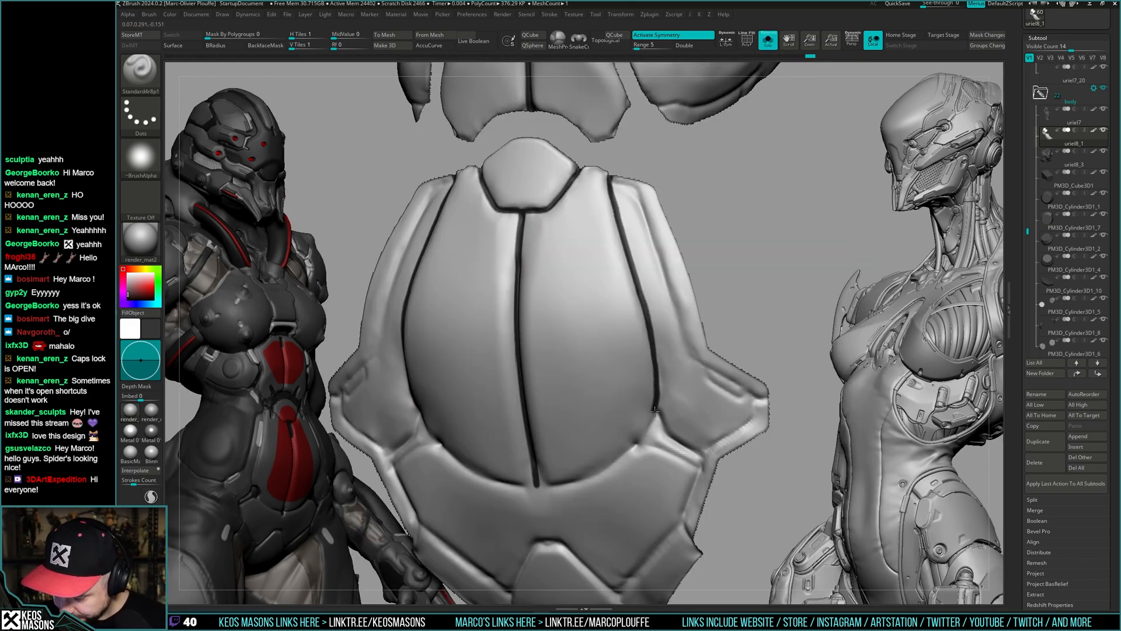
alt+right_drag(655, 411, 674, 324)
key(shift+s)
key(shift+s)
drag(645, 321, 738, 286)
- Mask the seam outlining the central crotch plate down to the pelvis edge
right_drag(774, 241, 744, 280)
alt+right_drag(590, 418, 665, 328)
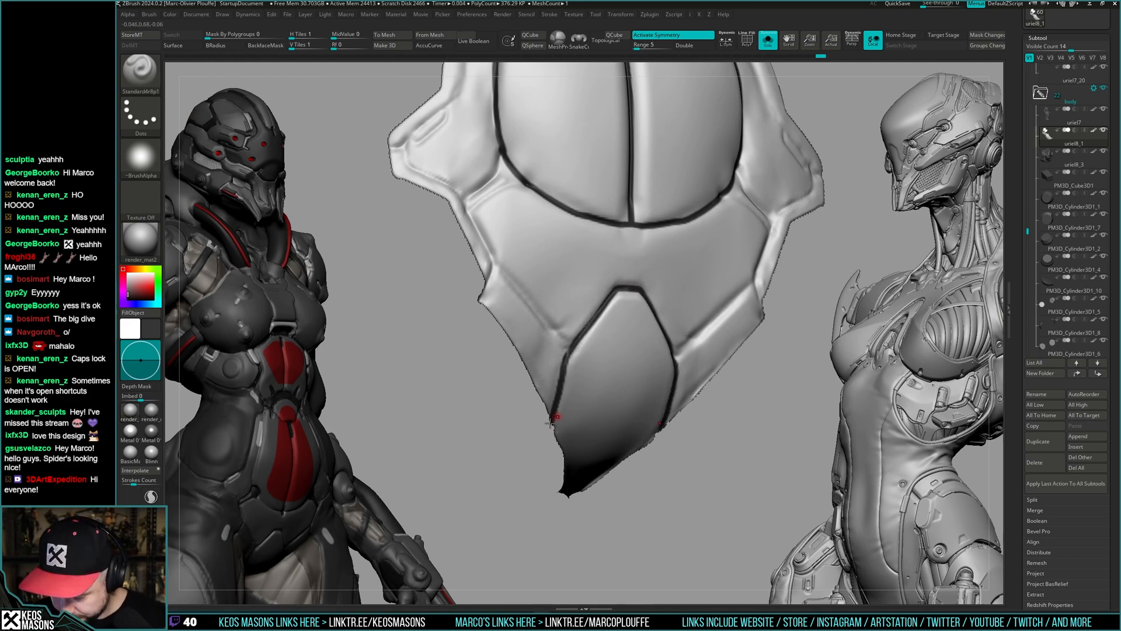
mouse_move(551, 422)
right_down()
mouse_move(703, 353)
mouse_move(700, 390)
right_up()
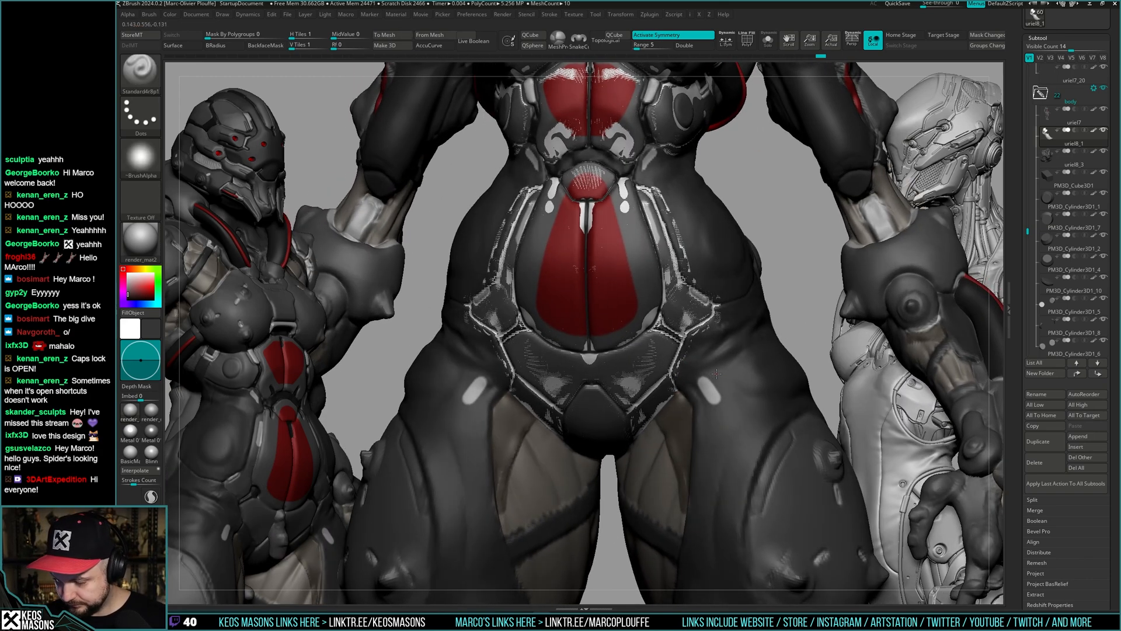
- Mask the paired diagonal seams between the hip side plates and the pelvis plate
right_drag(722, 377, 645, 275)
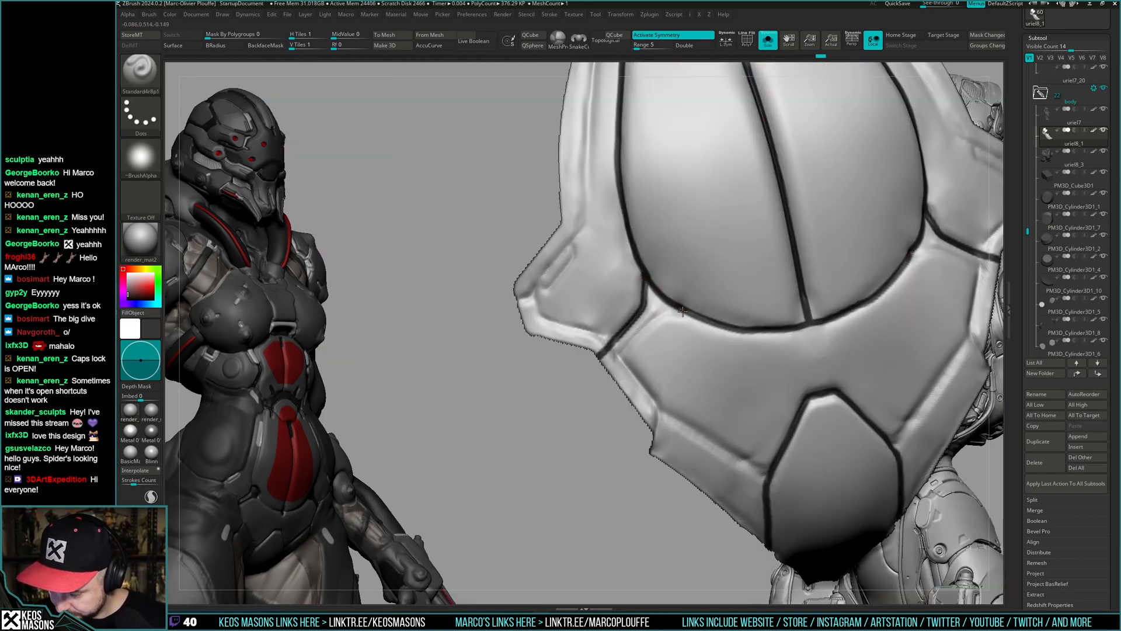
ctrl+right_drag(591, 384, 666, 304)
alt+right_drag(666, 304, 698, 342)
right_drag(698, 342, 695, 268)
ctrl+right_drag(695, 269, 674, 203)
alt+right_drag(701, 298, 600, 73)
right_click(715, 277)
alt+right_drag(759, 343, 744, 322)
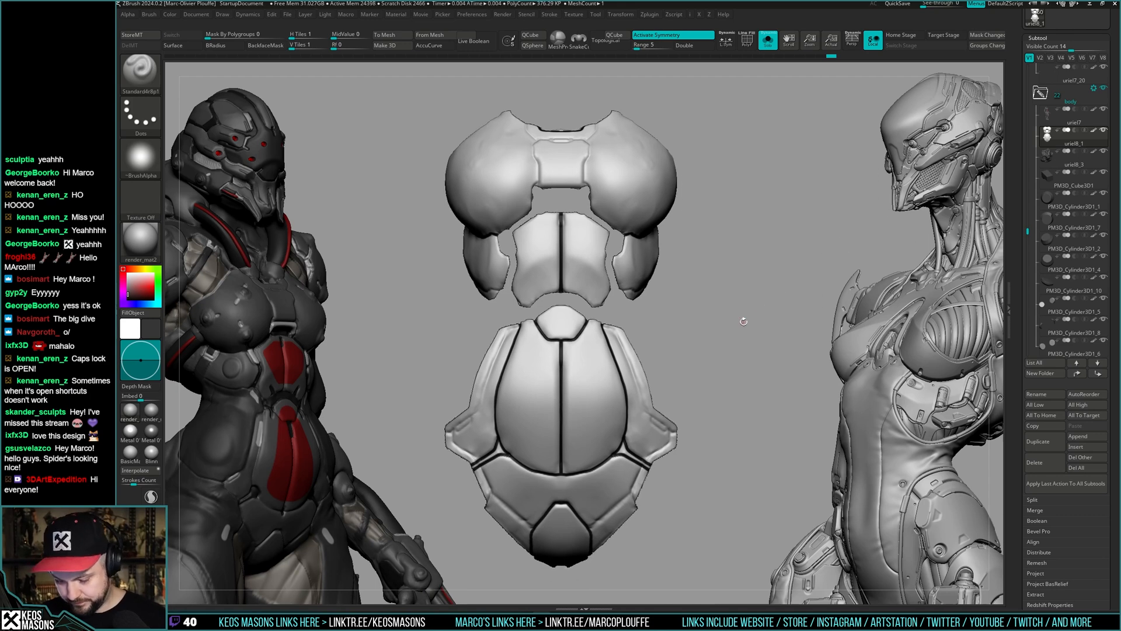
- Try to hide the masked seams so only the armour plates show
right_click(743, 327)
click(750, 379)
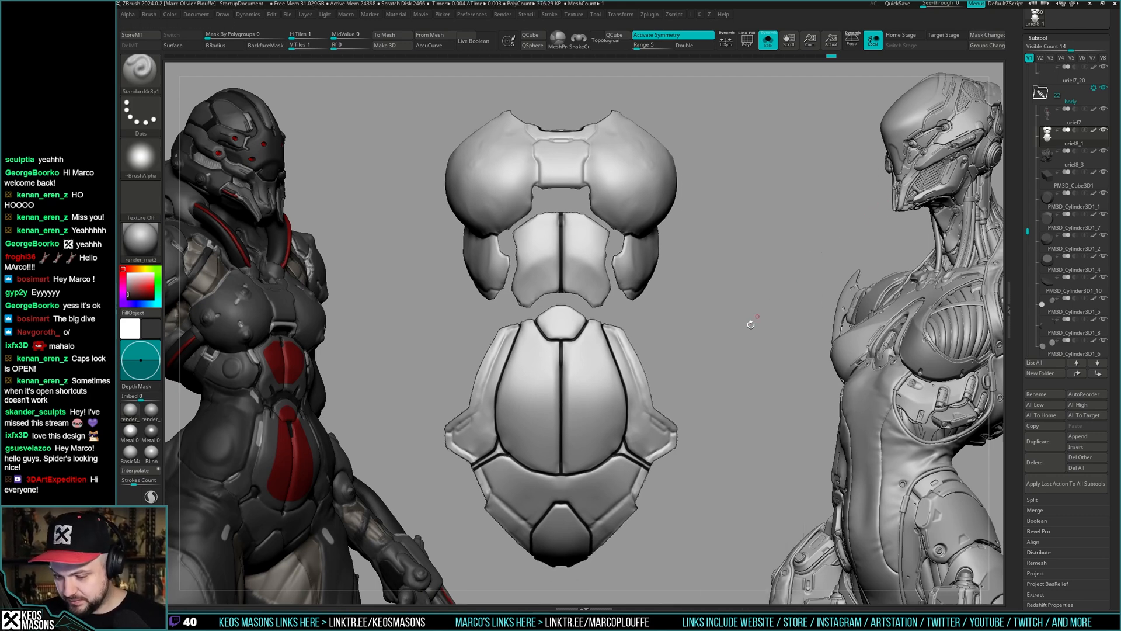
right_click(748, 333)
click(757, 380)
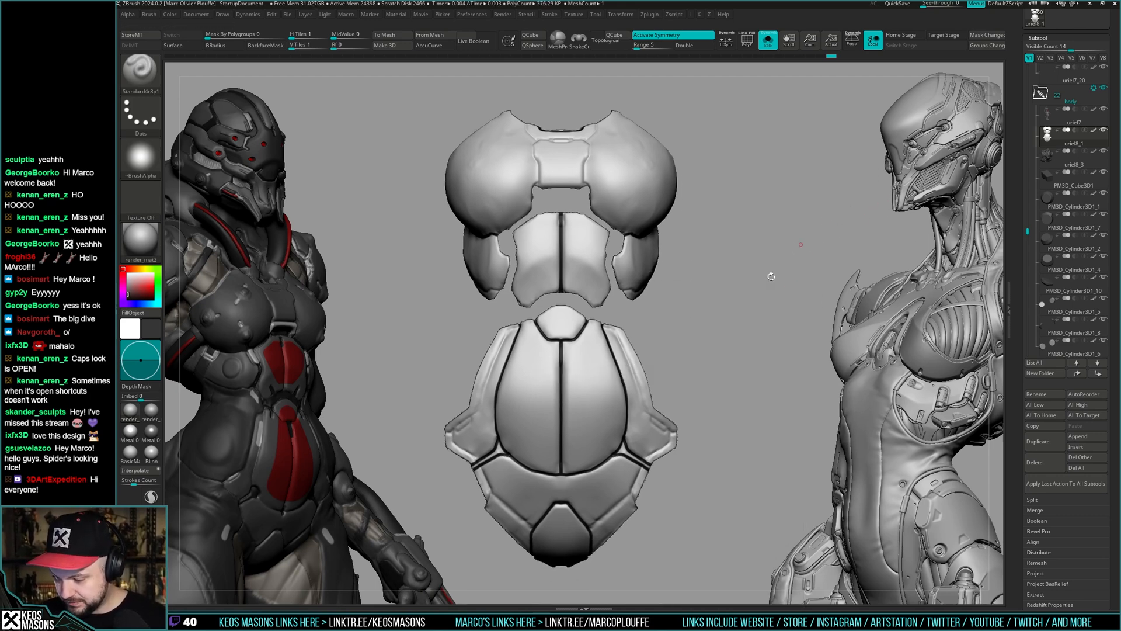
ctrl+shift+click(741, 340)
ctrl+shift+click(741, 346)
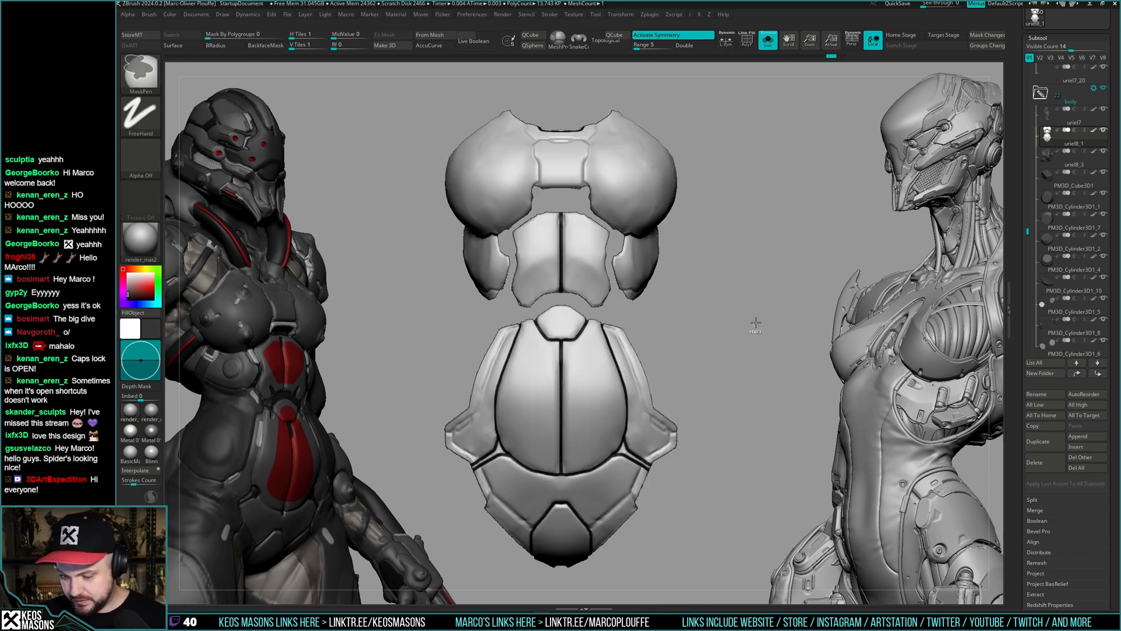
ctrl+click(757, 328)
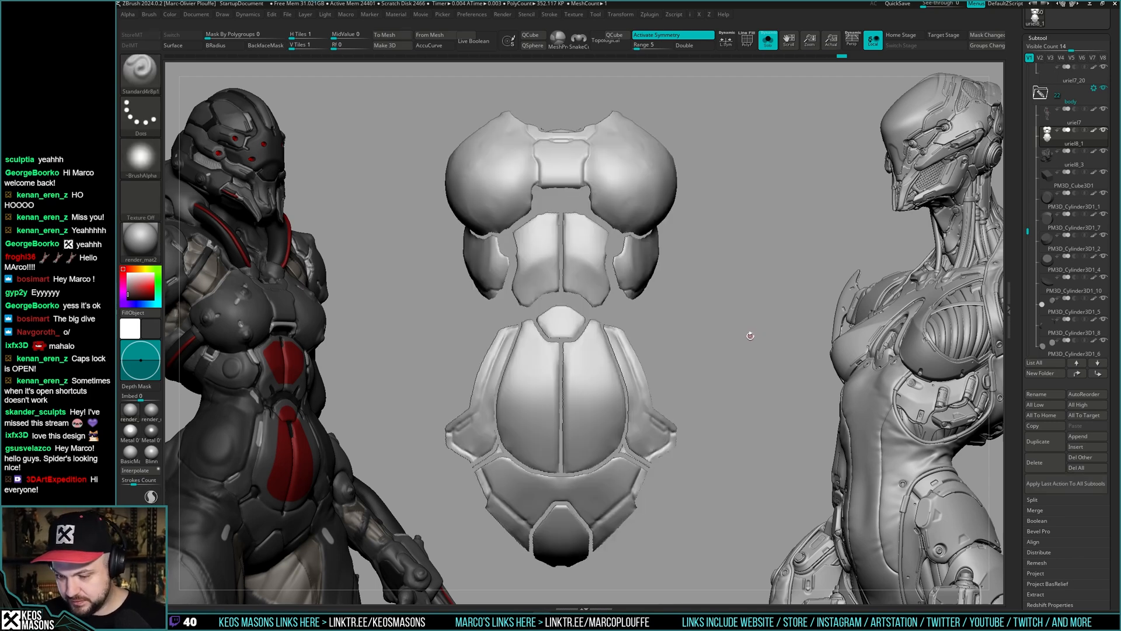
- Try to isolate the seams along with the plate borders, restore the whole mesh and invert the mask
ctrl+shift+click(750, 338)
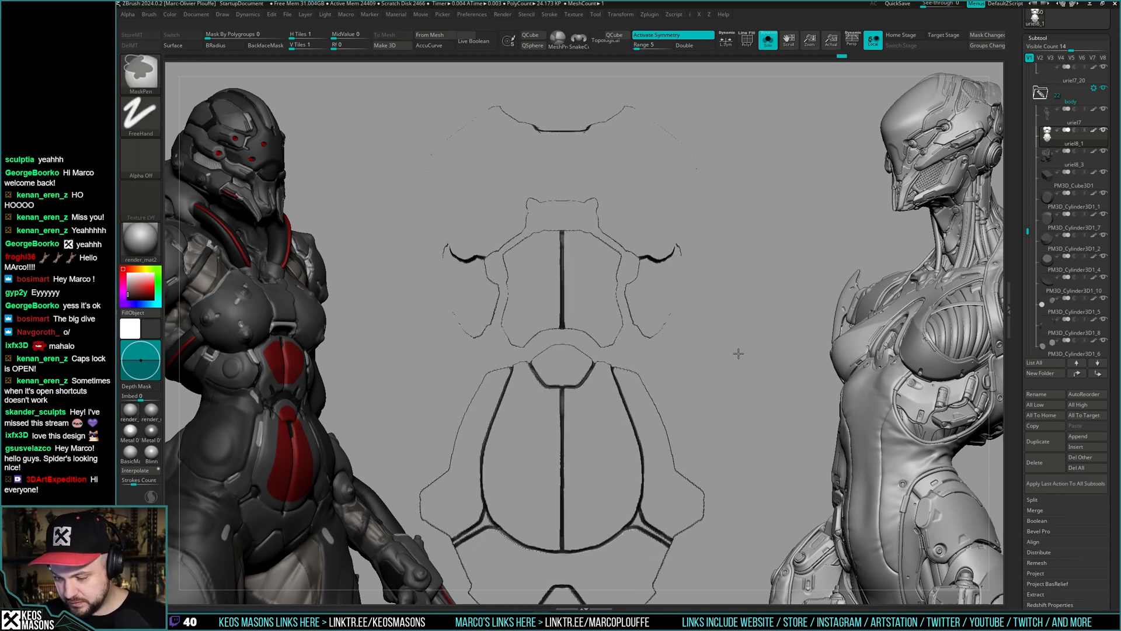
ctrl+shift+click(763, 348)
ctrl+shift+click(739, 359)
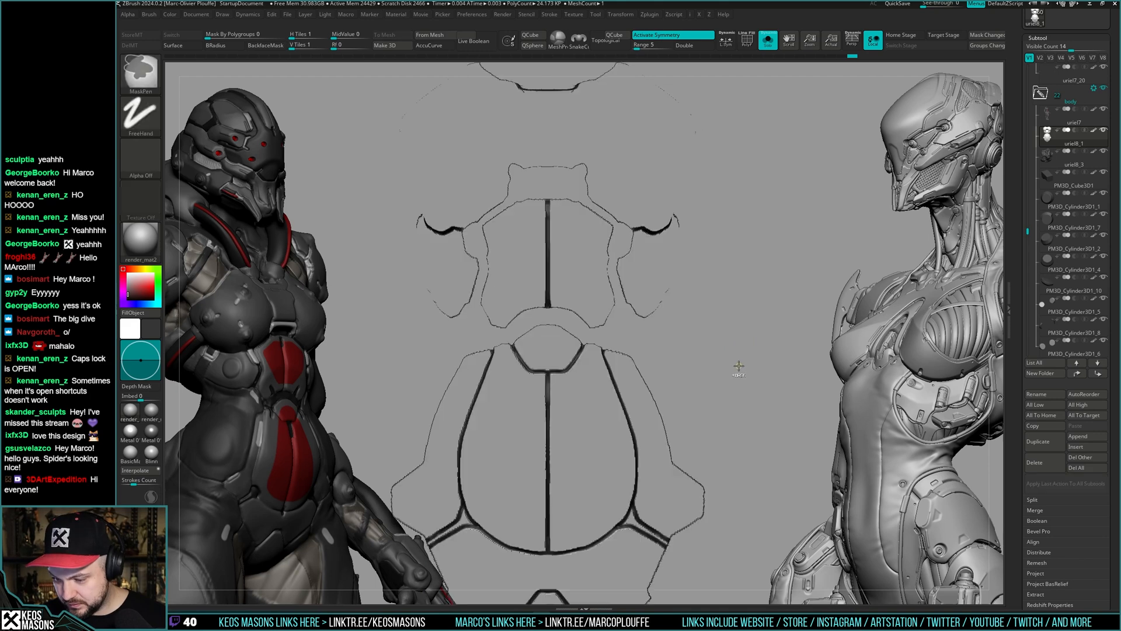
ctrl+shift+click(739, 367)
ctrl+shift+click(739, 369)
ctrl+shift+click(740, 370)
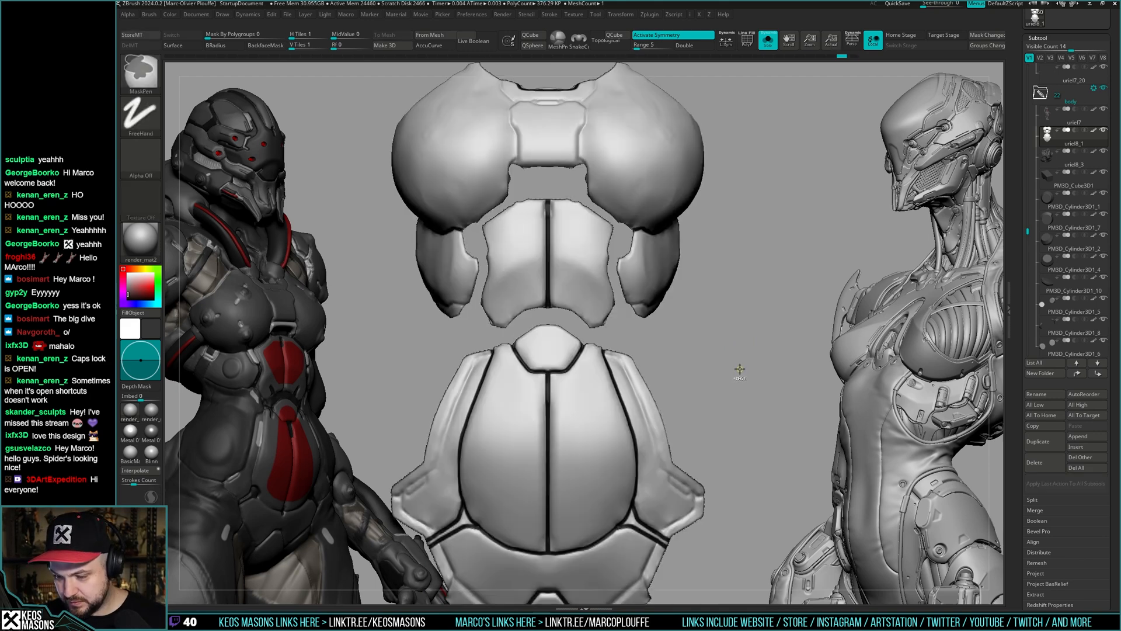
ctrl+shift+click(740, 369)
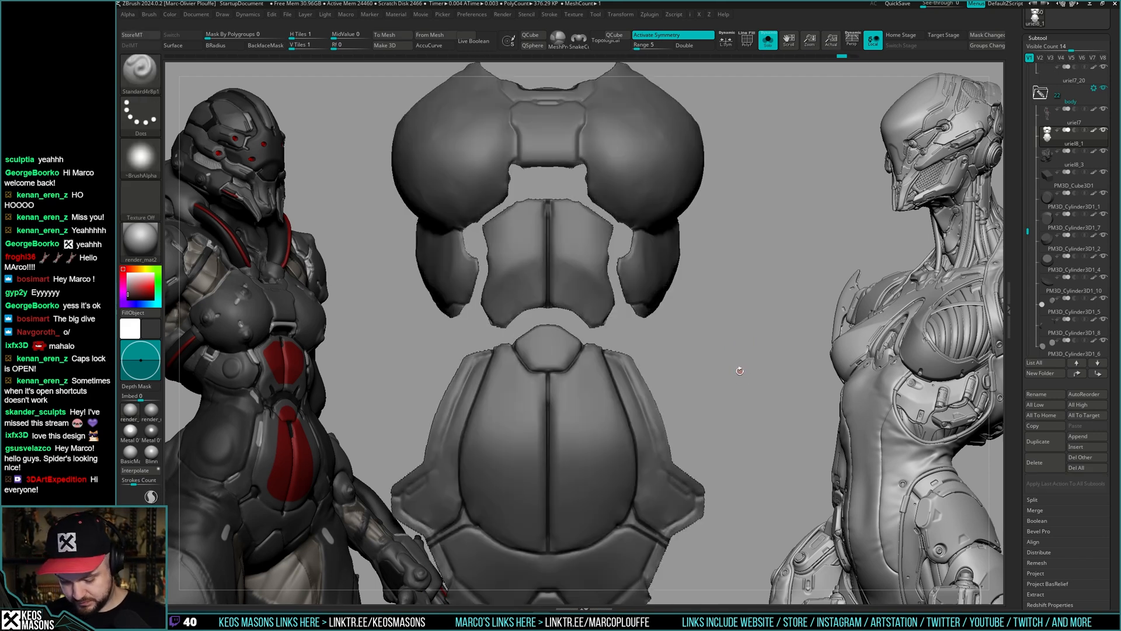
- Isolate the seam lines without the outer plate borders and swap visibility to show only the plates
ctrl+shift+click(743, 369)
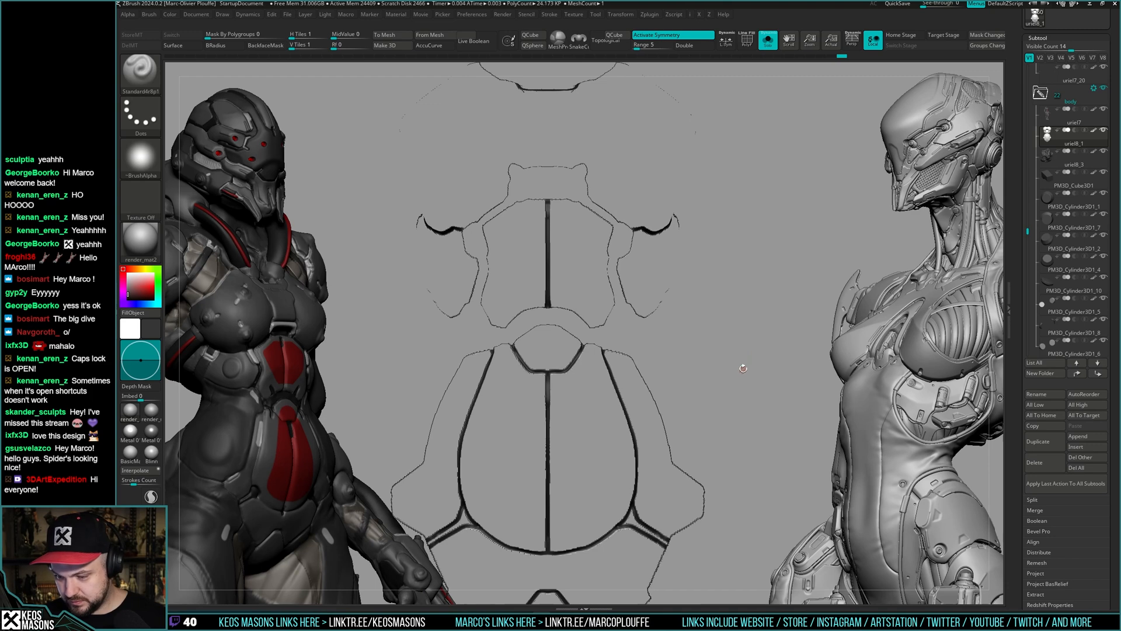
ctrl+shift+click(742, 371)
ctrl+shift+click(743, 374)
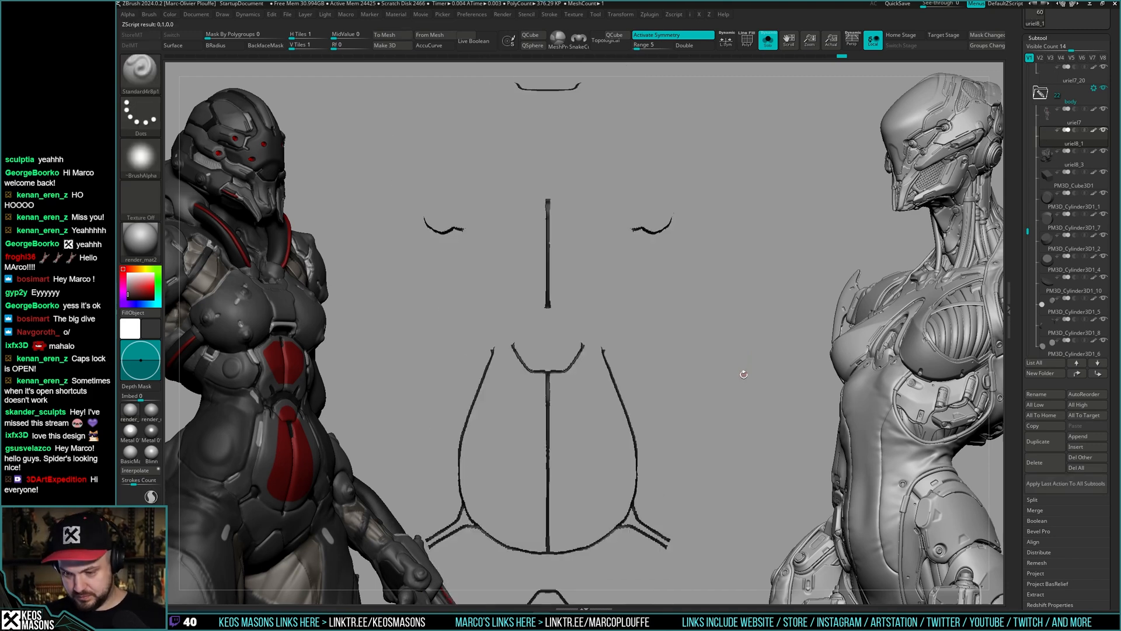
mouse_move(765, 344)
ctrl+shift+mouse_down()
mouse_move(773, 351)
mouse_move(733, 350)
mouse_move(744, 373)
mouse_move(748, 352)
ctrl+shift+mouse_up()
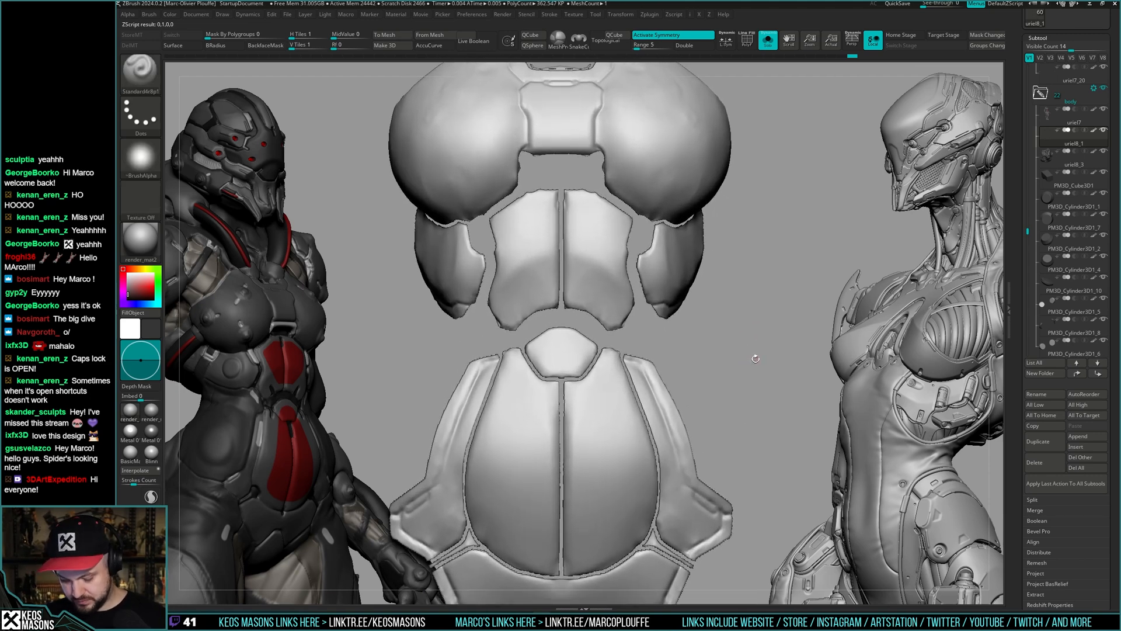
- Try welding the identical points of the plates
key(i)
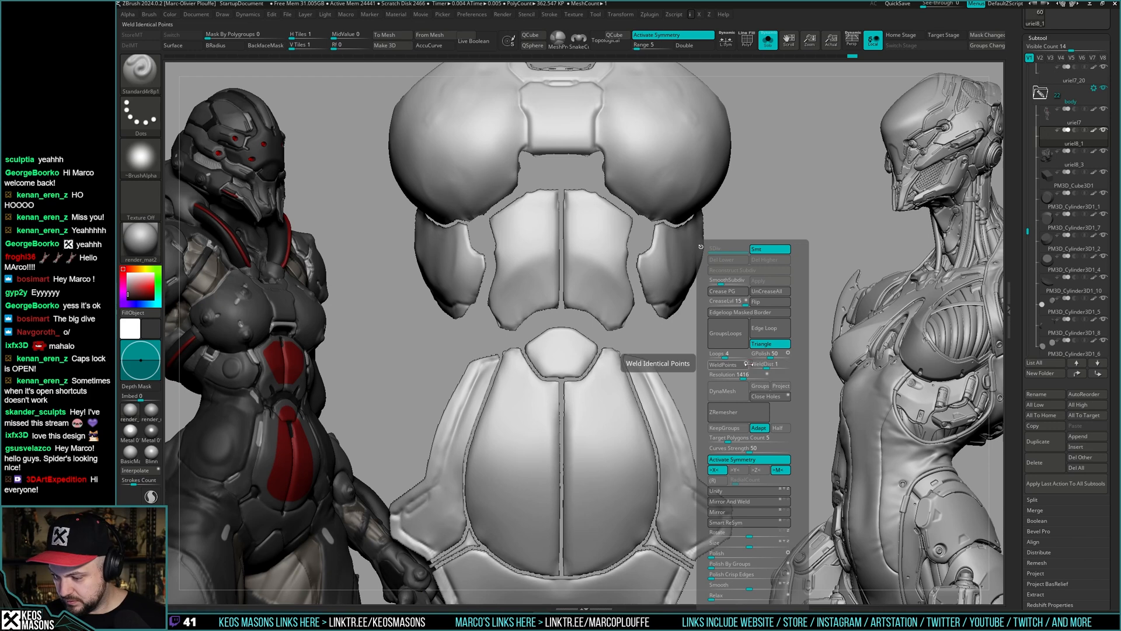
click(747, 363)
key(ctrl+z)
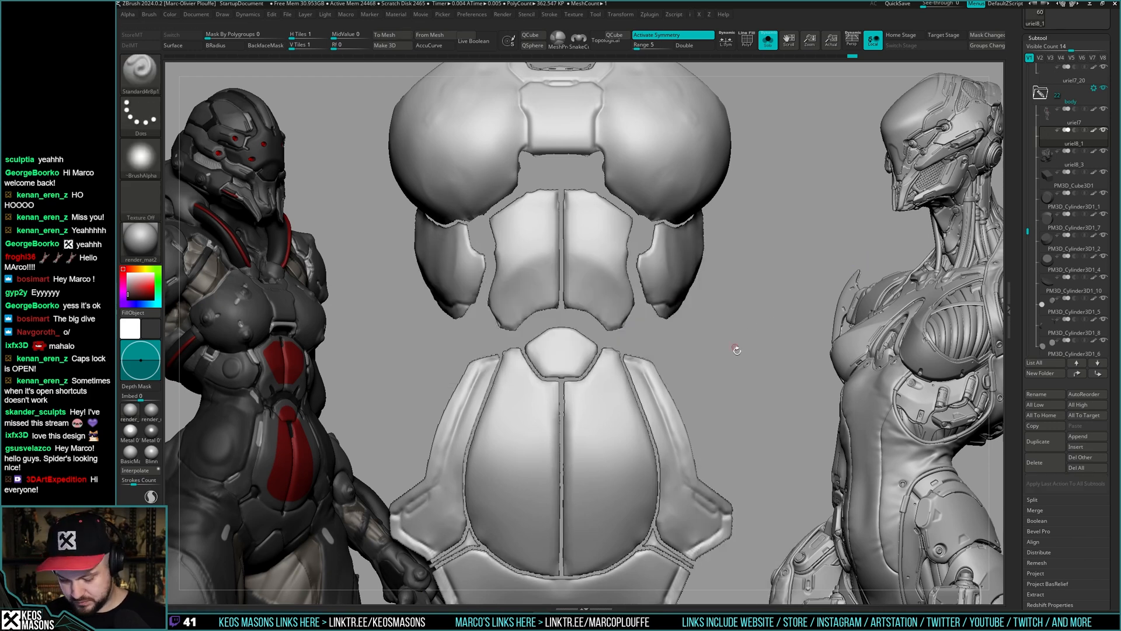
- Display the polygroups and hide the chest, rib, abdomen, hip and pelvis plates to leave only the seam strips
mouse_move(749, 345)
mouse_down()
mouse_move(742, 335)
mouse_move(725, 394)
mouse_move(740, 334)
mouse_move(731, 366)
mouse_up()
key(shift+f)
ctrl+shift+click(640, 208)
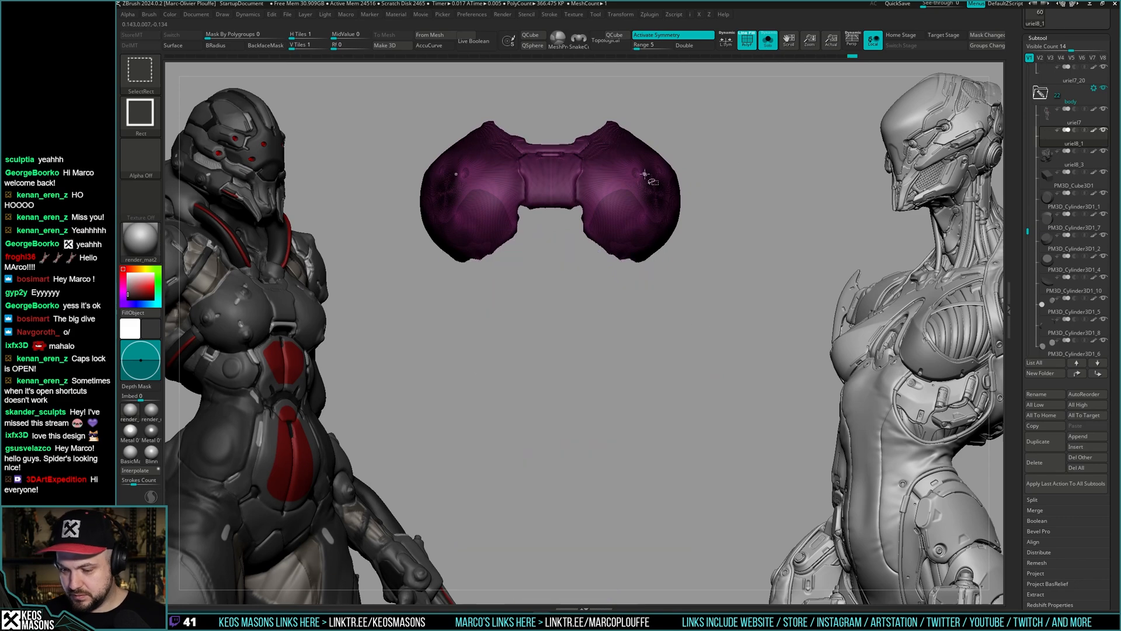
ctrl+shift+click(735, 167)
ctrl+alt+shift+click(596, 283)
ctrl+alt+shift+click(619, 292)
ctrl+alt+shift+click(549, 444)
ctrl+alt+shift+click(550, 357)
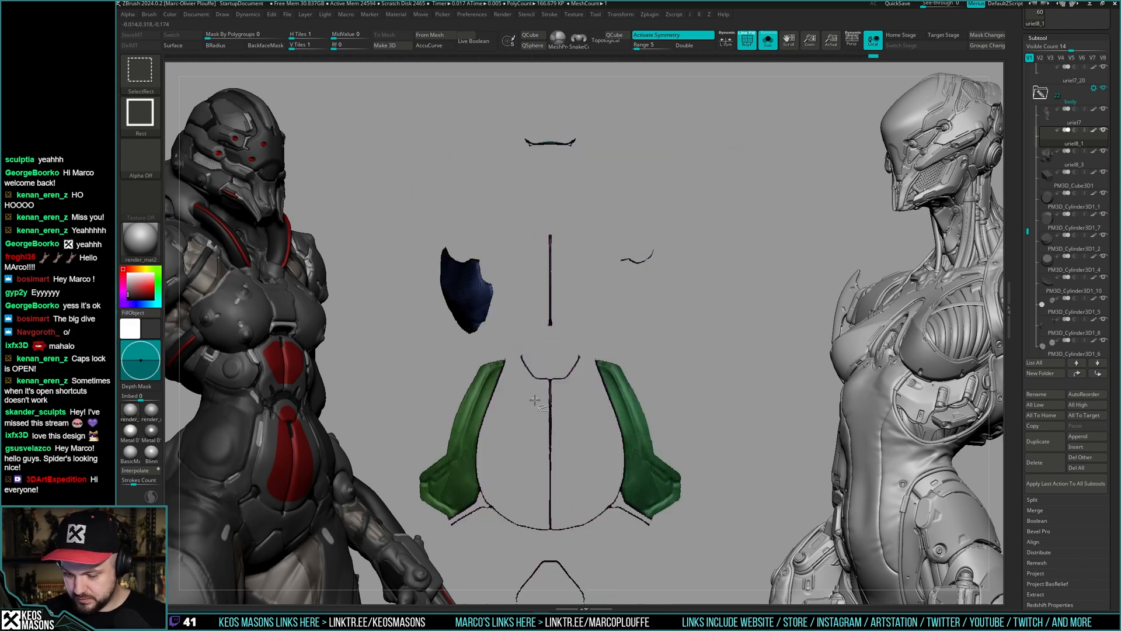
ctrl+alt+shift+click(467, 292)
key(f)
ctrl+alt+shift+click(473, 350)
ctrl+alt+shift+click(666, 350)
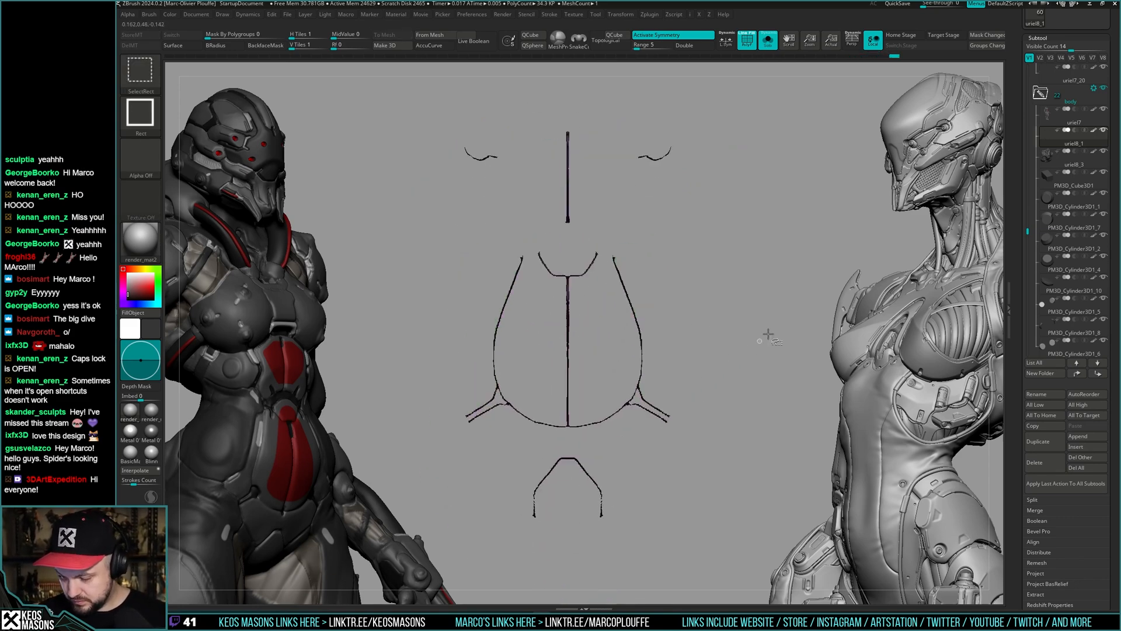
- Bring the armour plates back into view, frame them and turn off the polygroup display
ctrl+shift+click(783, 325)
key(f)
key(shift+f)
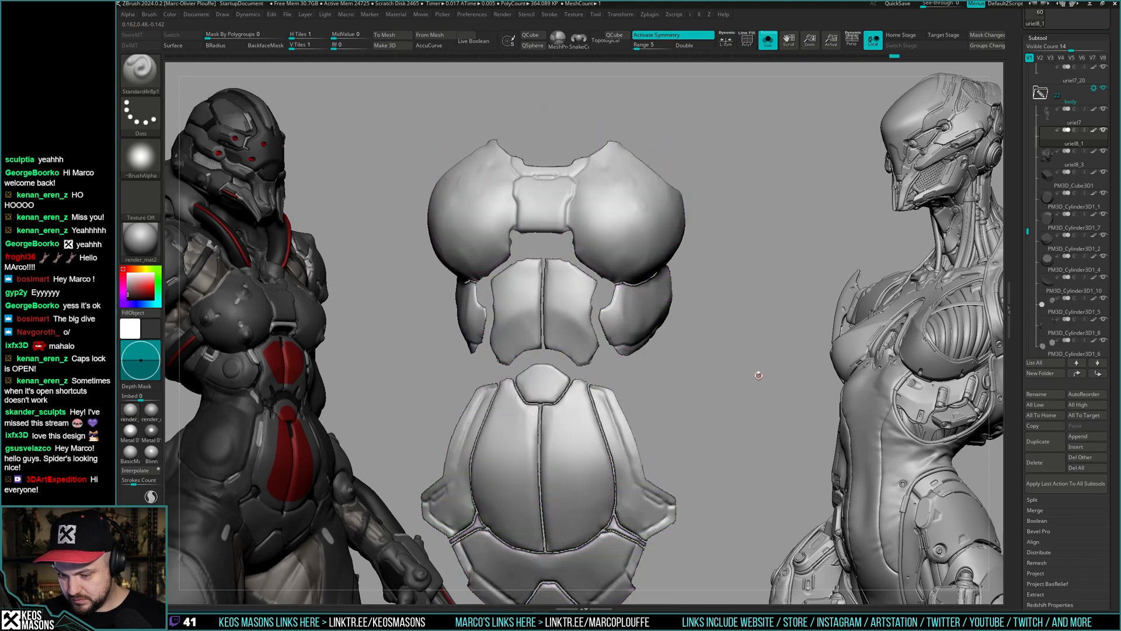
- Isolate the polygroup containing the large abdomen, pelvis and crotch plates with the polygroup display on
mouse_move(754, 359)
mouse_down()
mouse_move(736, 327)
mouse_move(771, 344)
mouse_move(680, 376)
mouse_move(674, 435)
mouse_move(693, 423)
mouse_move(618, 332)
mouse_up()
ctrl+shift+click(675, 434)
key(shift+f)
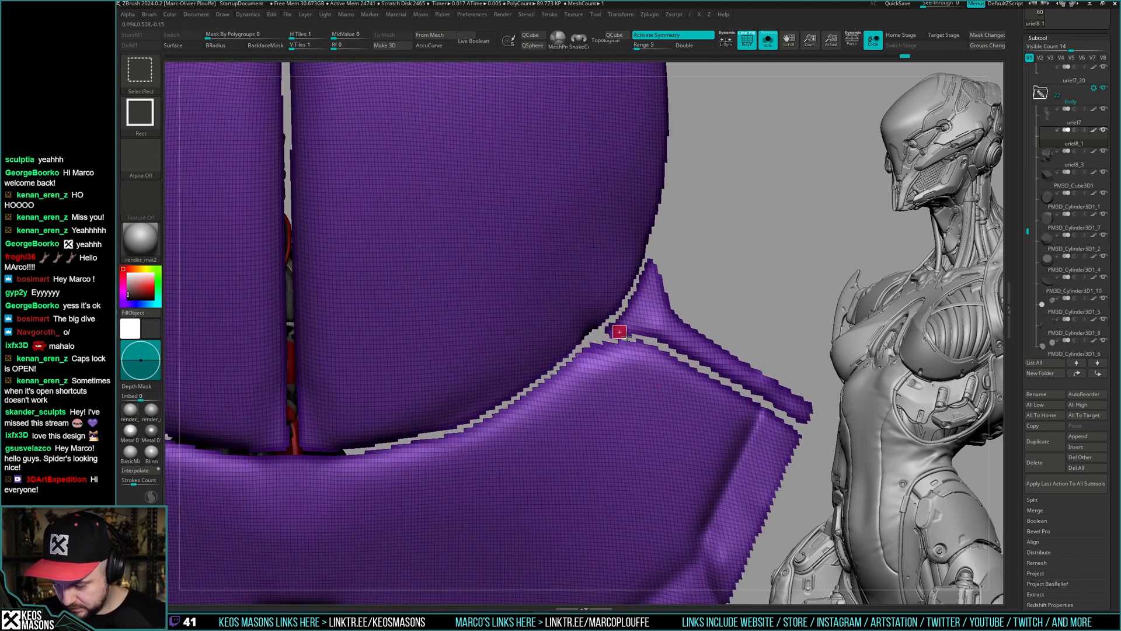
key(f)
mouse_move(736, 304)
mouse_down()
mouse_move(758, 305)
mouse_move(729, 338)
mouse_move(756, 317)
mouse_move(756, 329)
mouse_up()
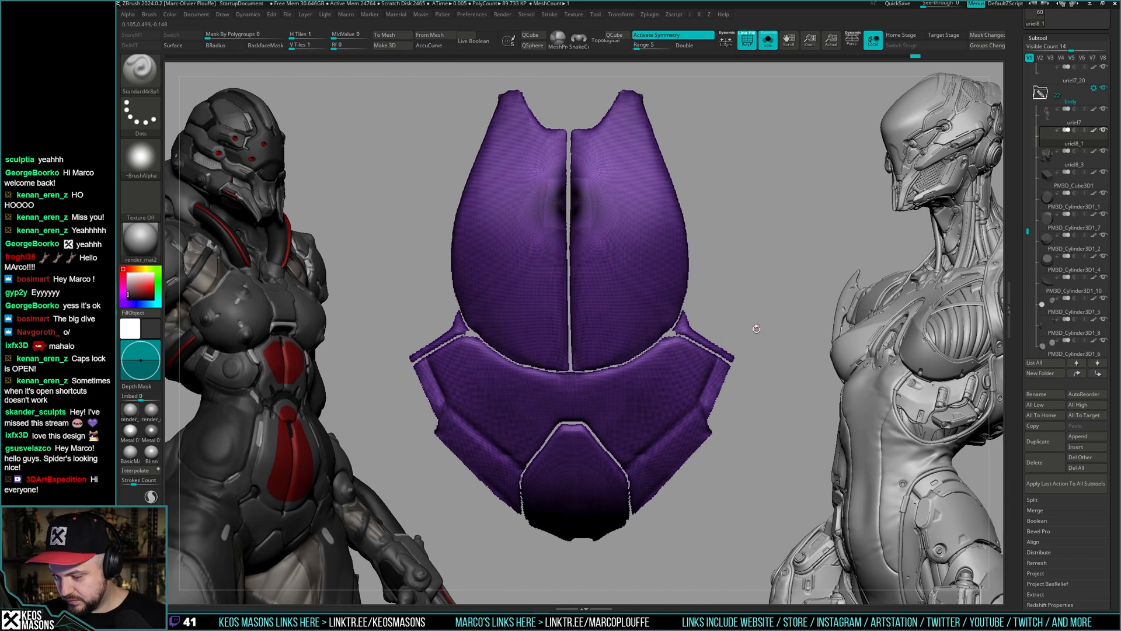
- Mask the pelvis and crotch plates, split them off as their own polygroup and hide them
key(w)
ctrl+click(704, 343)
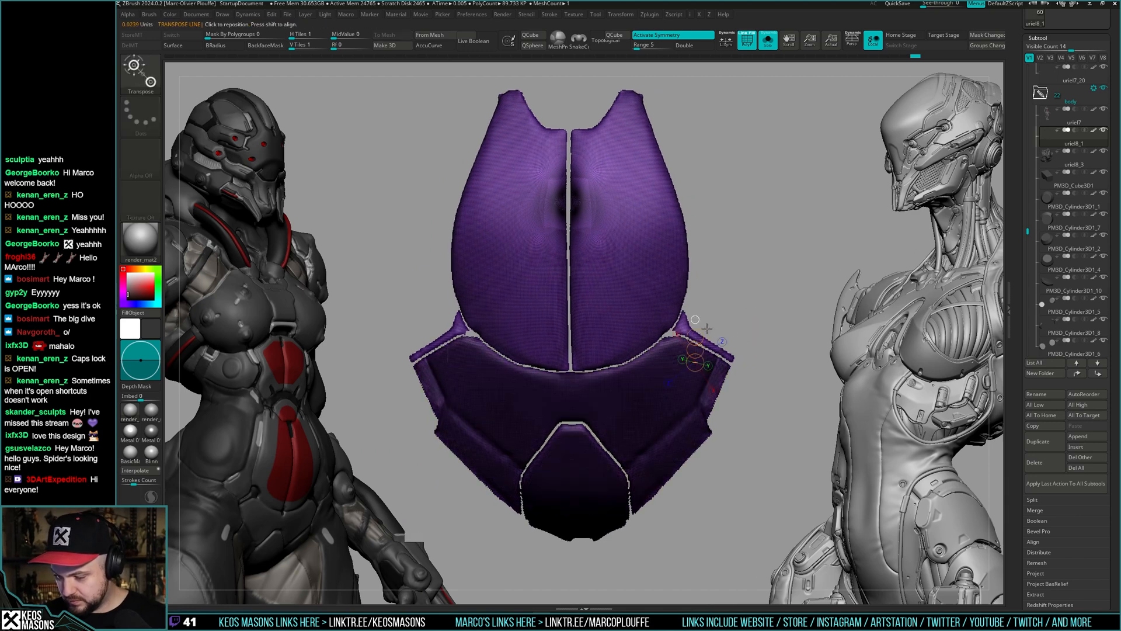
key(ctrl)
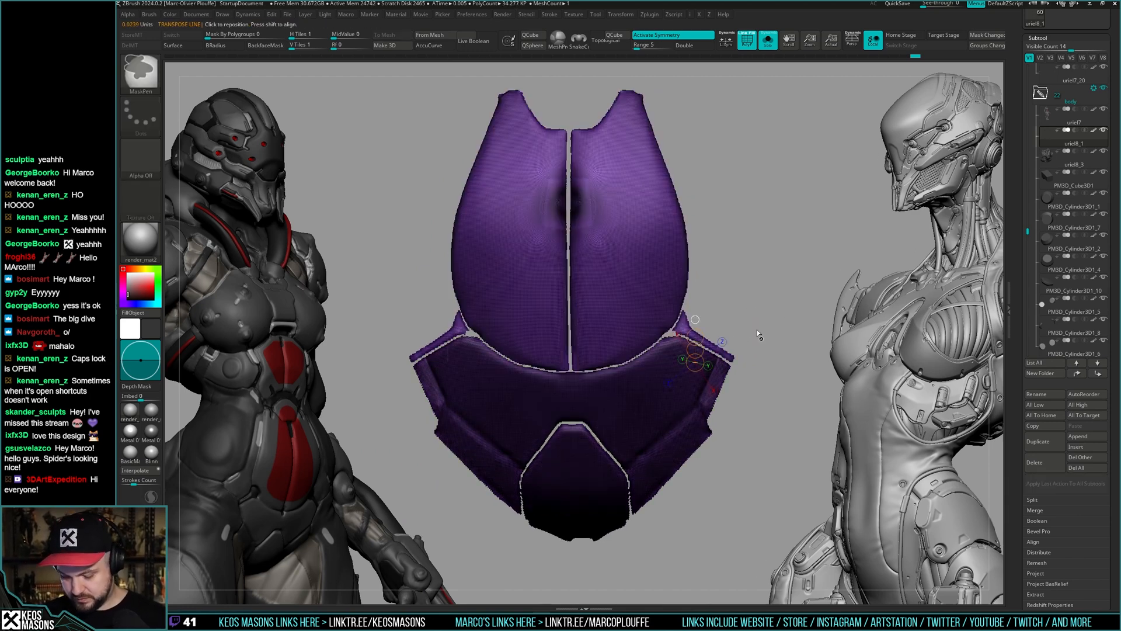
ctrl+shift+click(663, 312)
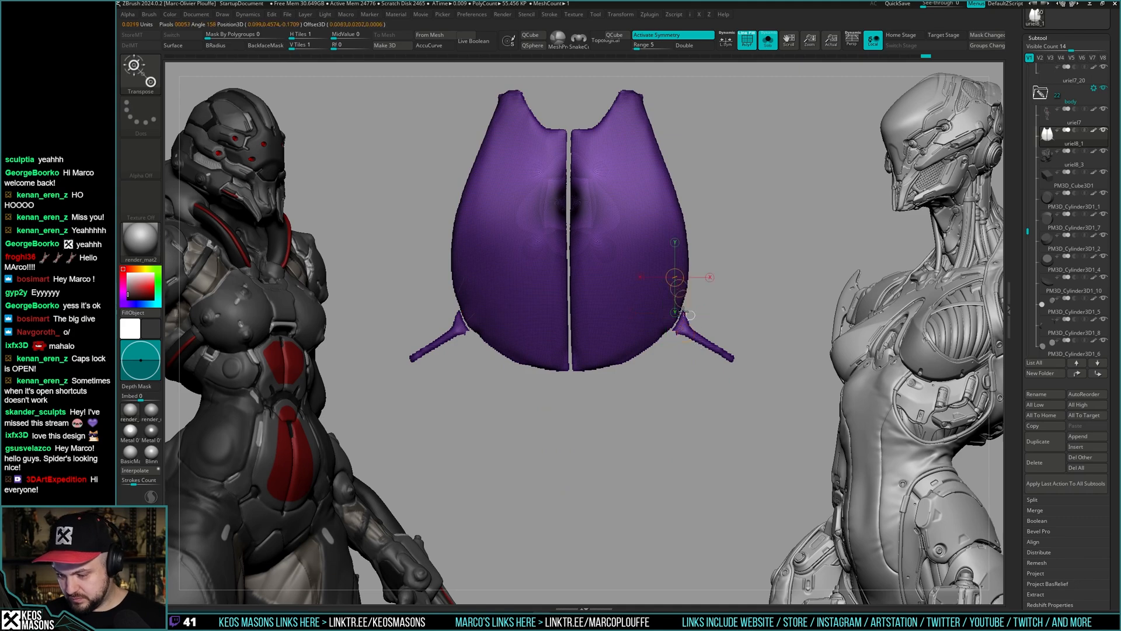
- Clear the mask and isolate the abdomen halves together with the pelvis and crotch plates
mouse_move(647, 321)
ctrl+mouse_down()
mouse_move(704, 335)
mouse_move(717, 286)
mouse_move(701, 342)
ctrl+mouse_up()
mouse_move(701, 345)
ctrl+right_down()
mouse_move(708, 406)
mouse_move(669, 393)
mouse_move(701, 312)
ctrl+right_up()
key(q)
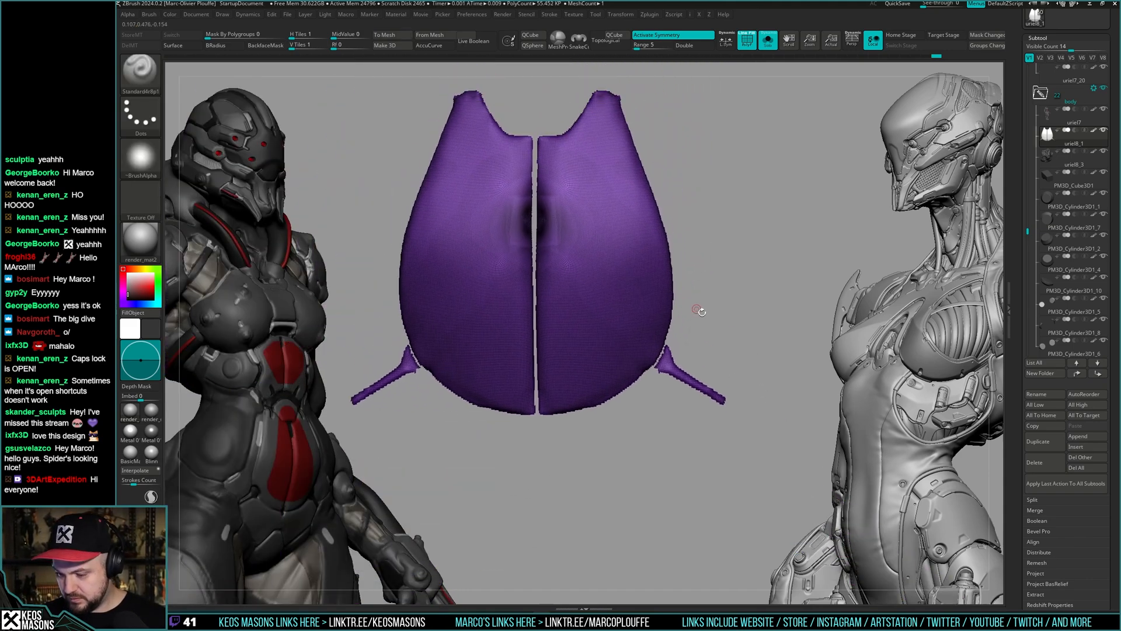
ctrl+shift+click(724, 363)
key(shift+f)
mouse_move(725, 351)
mouse_down()
mouse_move(714, 324)
mouse_move(746, 348)
mouse_up()
key(shift+f)
key(shift+d)
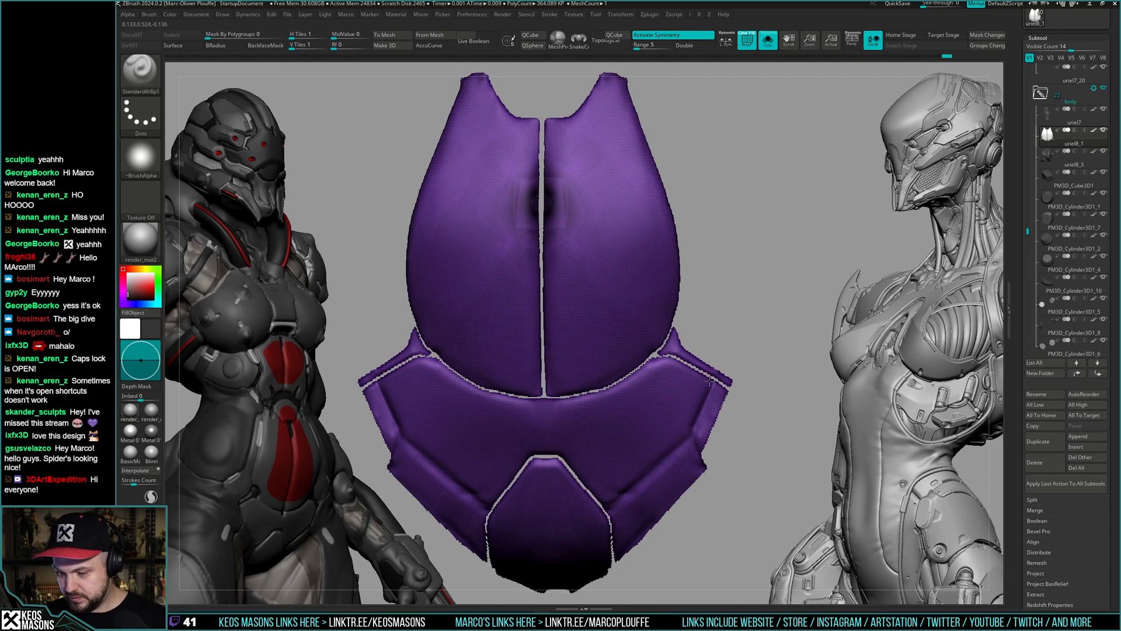
- Try to hide the connecting tips of the thin side strips beside the abdomen halves with a lasso selection
ctrl+right_drag(751, 367, 774, 410)
key(space)
click(760, 411)
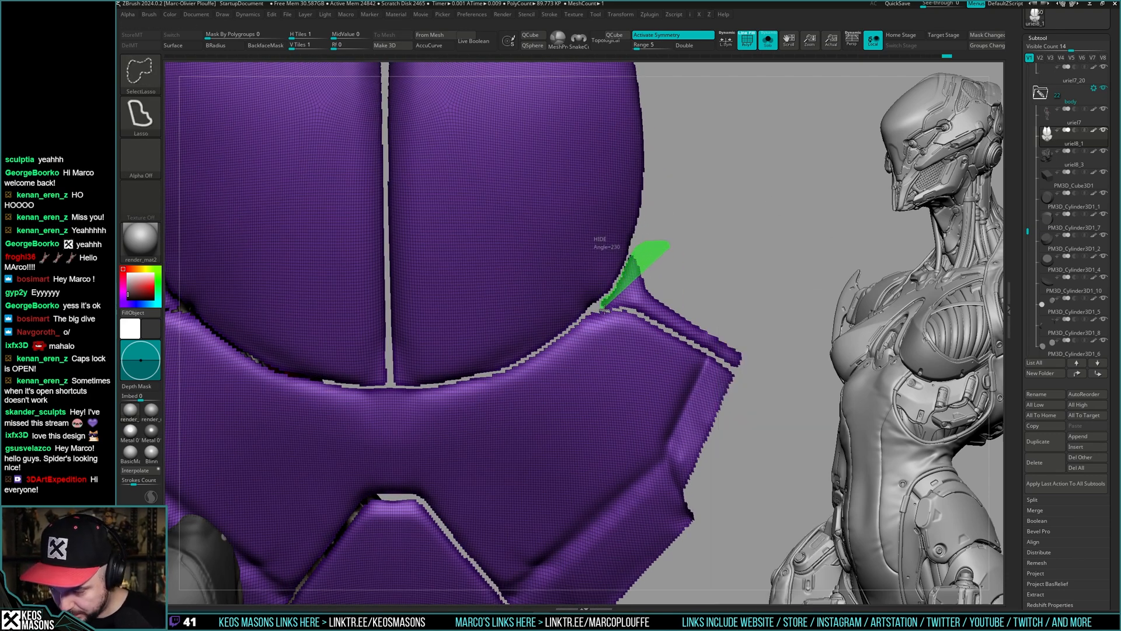
ctrl+alt+shift+drag(631, 306, 636, 297)
key(f)
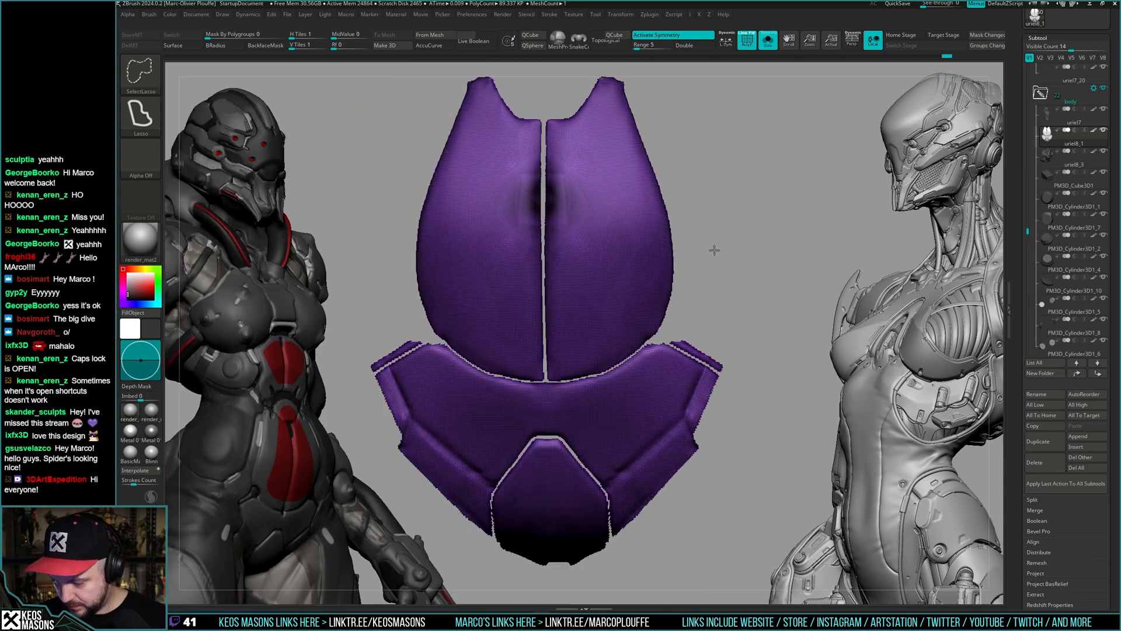
- Try to isolate the thin side strips by auto-grouping and hiding the abdomen and pelvis plates, and undo it
key(shift+f)
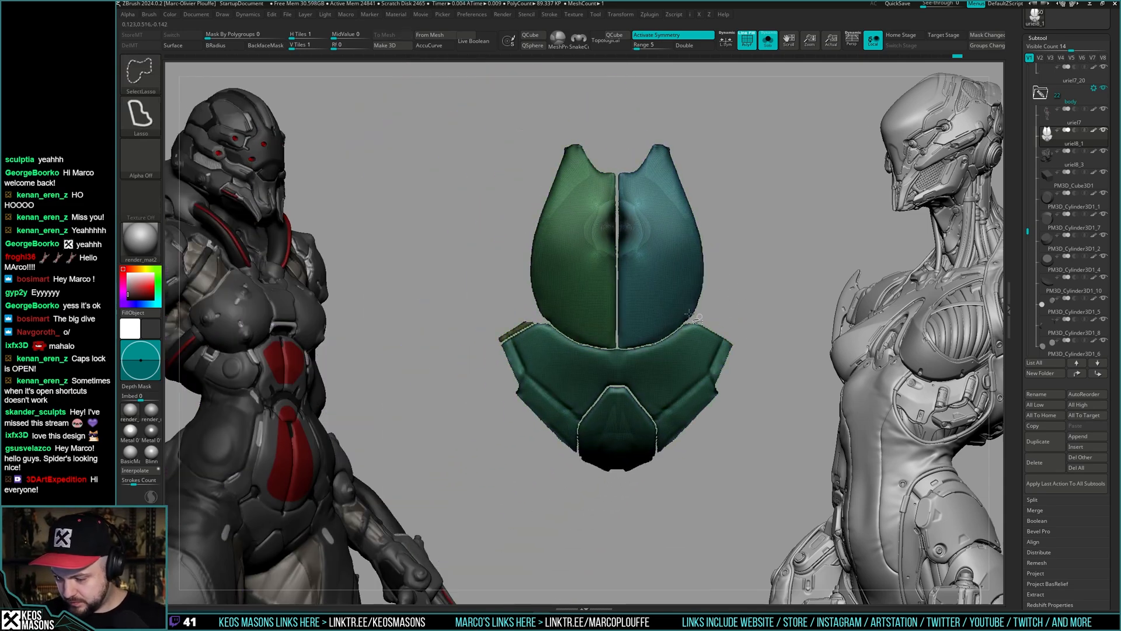
key(ctrl+shift+a)
ctrl+shift+click(674, 292)
ctrl+shift+click(588, 298)
ctrl+shift+click(655, 369)
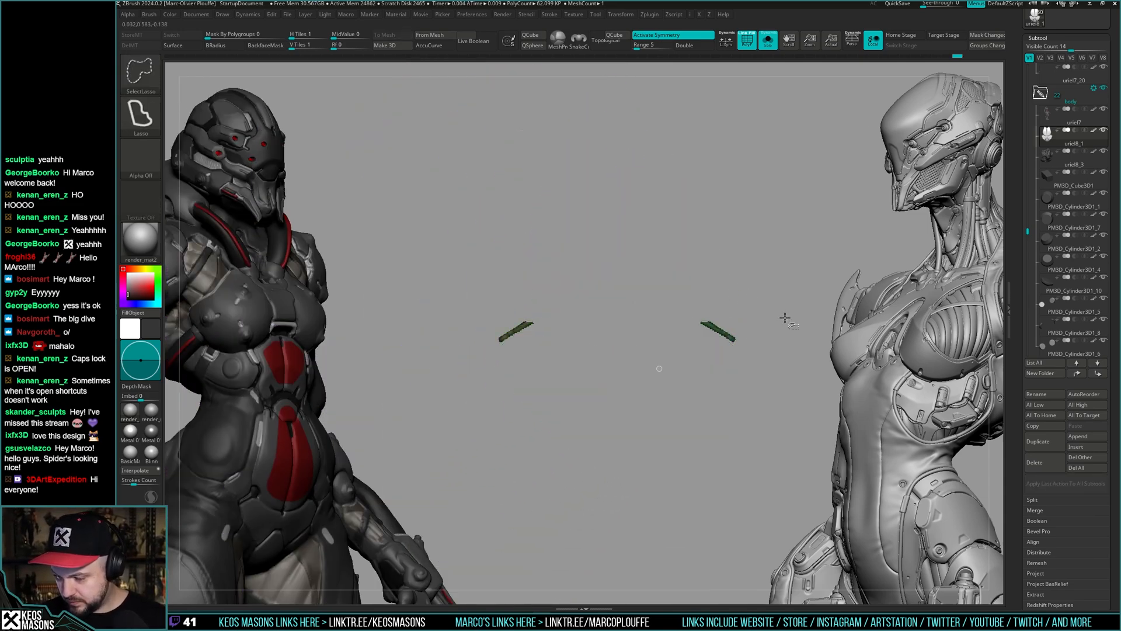
key(ctrl+z)
key(ctrl+z)
key(ctrl+z)
key(ctrl+z)
ctrl+right_drag(777, 339, 740, 360)
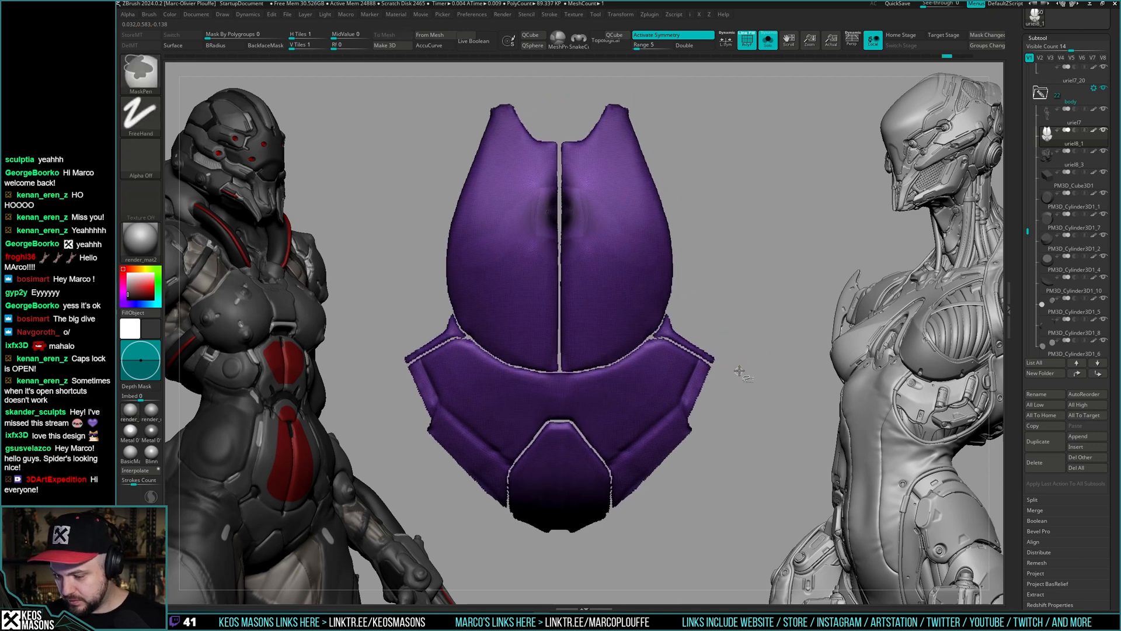
- Try once more to isolate the side strips by hiding the abdomen halves and the pelvis polygroup
key(shift+f)
ctrl+shift+click(608, 321)
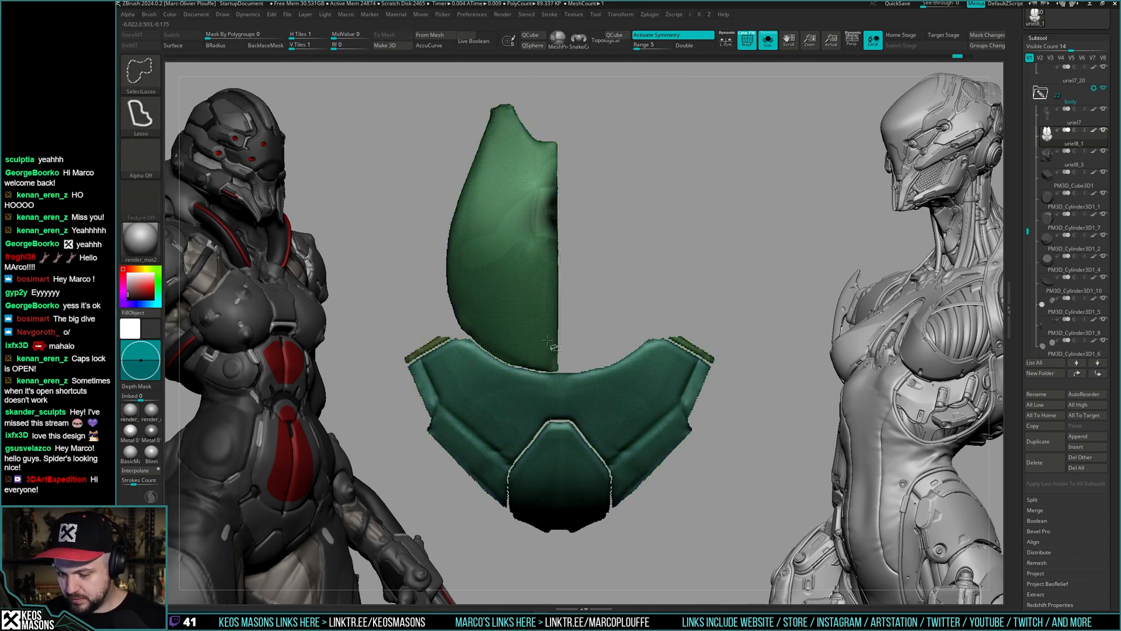
ctrl+shift+click(585, 386)
key(ctrl+z)
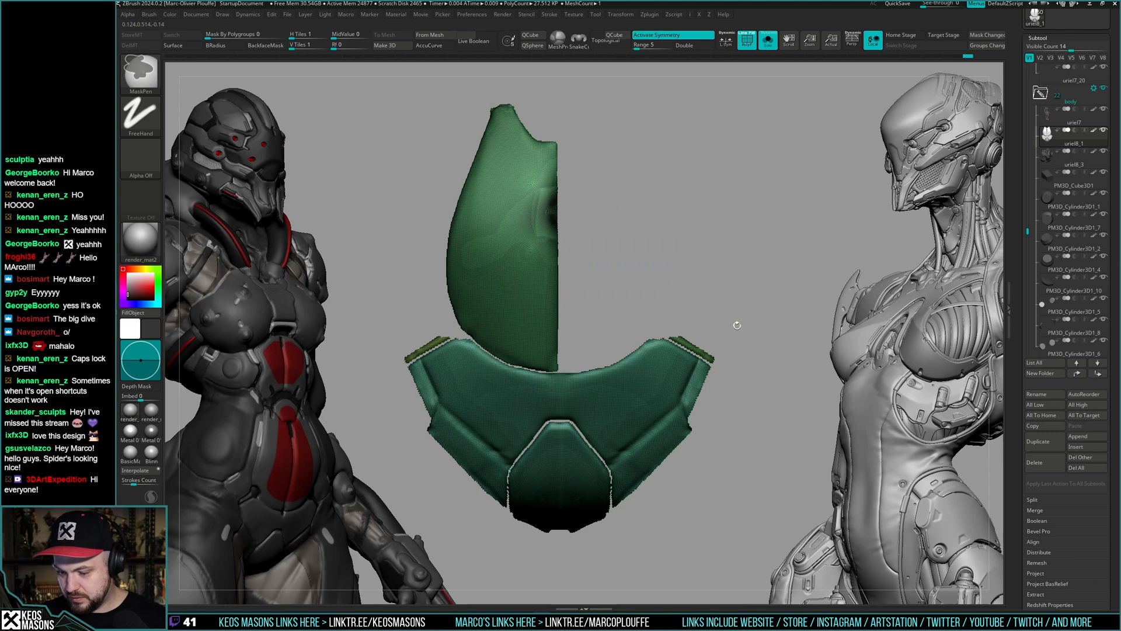
right_click(737, 325)
ctrl+shift+click(725, 407)
ctrl+shift+click(542, 320)
ctrl+shift+click(604, 388)
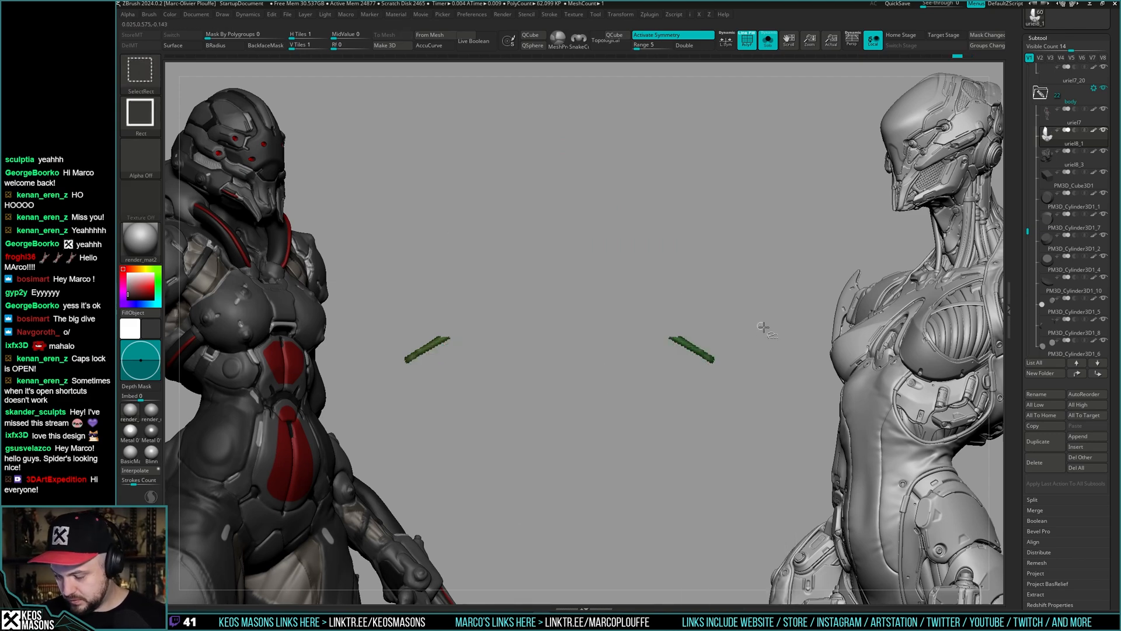
- Undo the plate hiding, the regrouping and the lasso trimming of the side strips
key(ctrl+z)
key(ctrl+z)
key(ctrl+z)
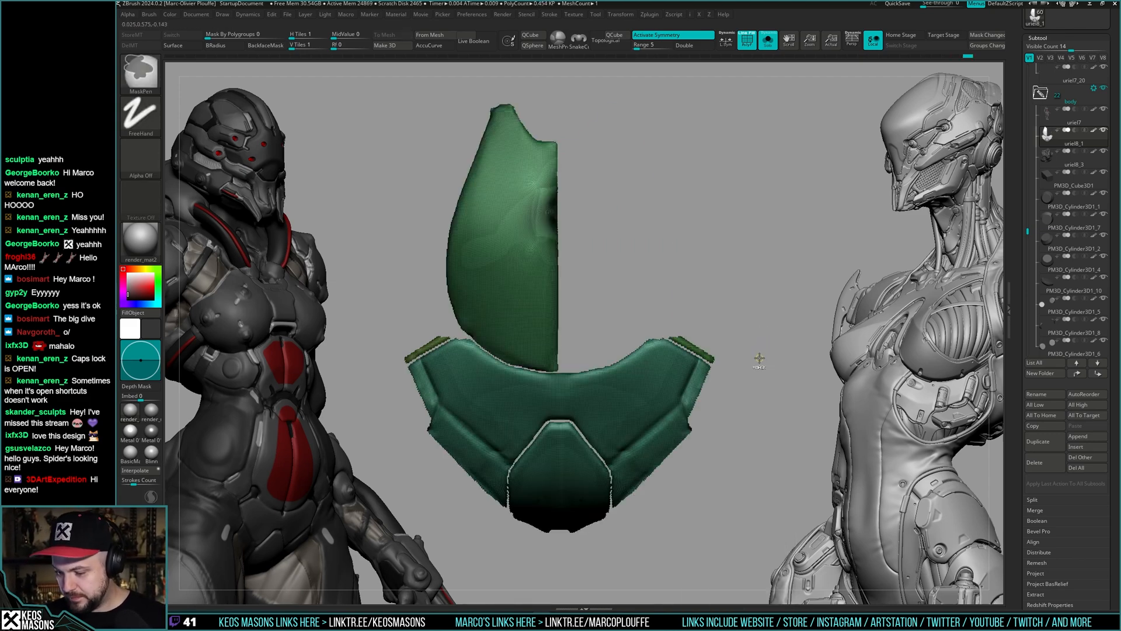
key(ctrl+z)
key(ctrl+z)
key(ctrl+z)
key(ctrl+z)
key(ctrl+z)
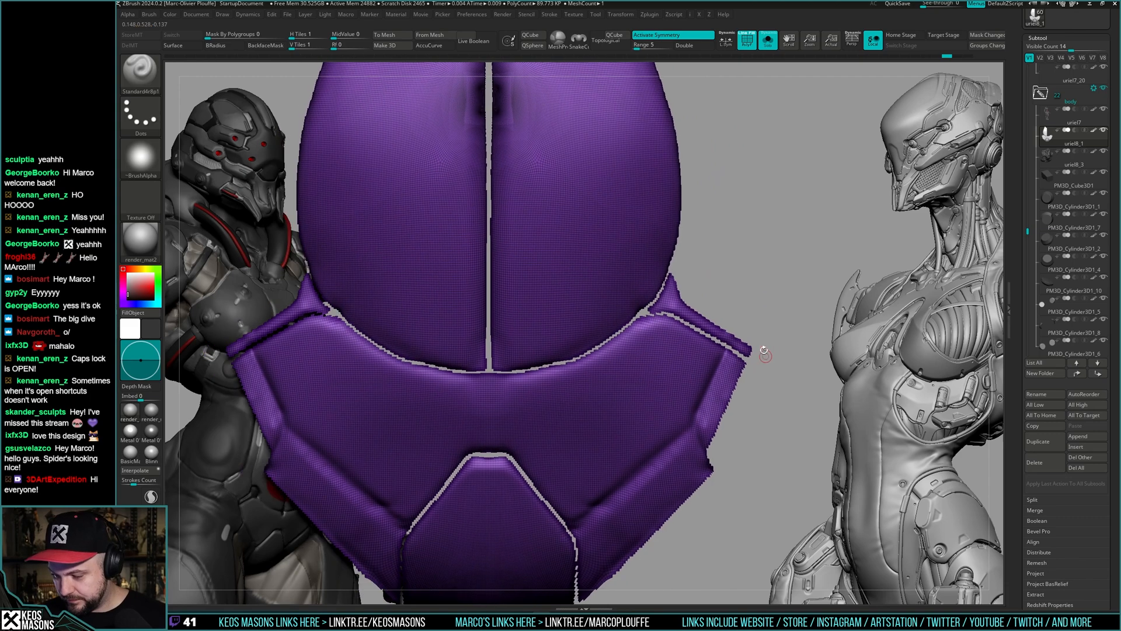
- Isolate the Y-shaped side strips at the lower corners of the abdomen with lasso visibility selections
key(ctrl+shift+space)
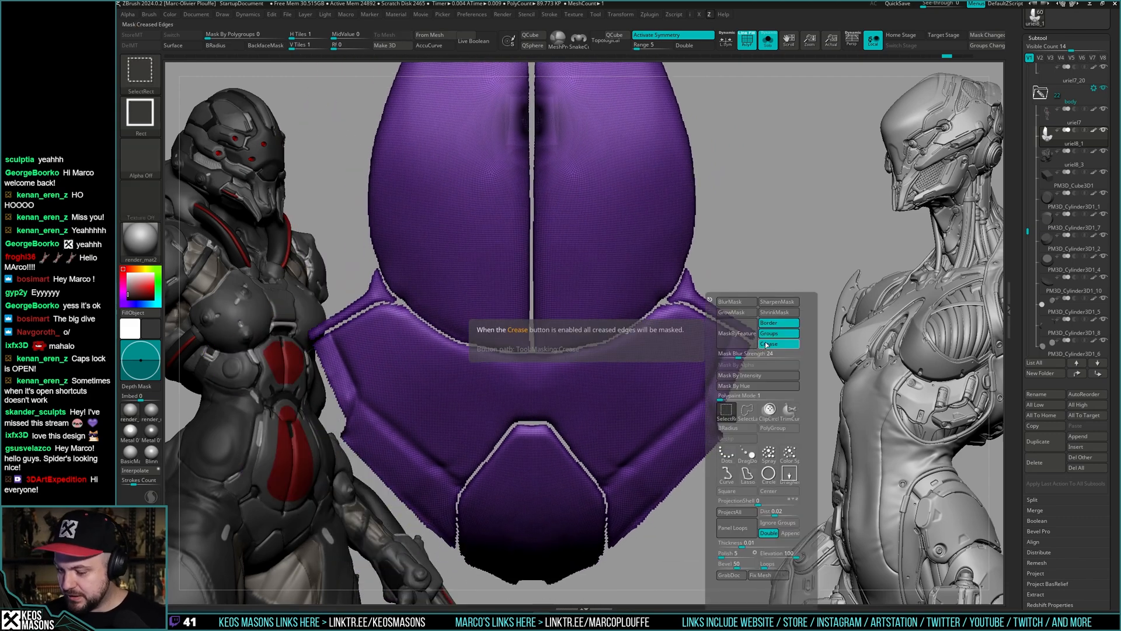
click(742, 412)
alt+drag(765, 344, 799, 302)
mouse_move(754, 229)
ctrl+shift+mouse_down()
mouse_move(393, 188)
mouse_move(476, 351)
mouse_move(444, 543)
mouse_move(654, 582)
mouse_move(729, 416)
mouse_move(755, 243)
ctrl+shift+mouse_up()
mouse_move(760, 327)
alt+mouse_down()
mouse_move(759, 313)
mouse_move(753, 381)
mouse_move(631, 510)
alt+mouse_up()
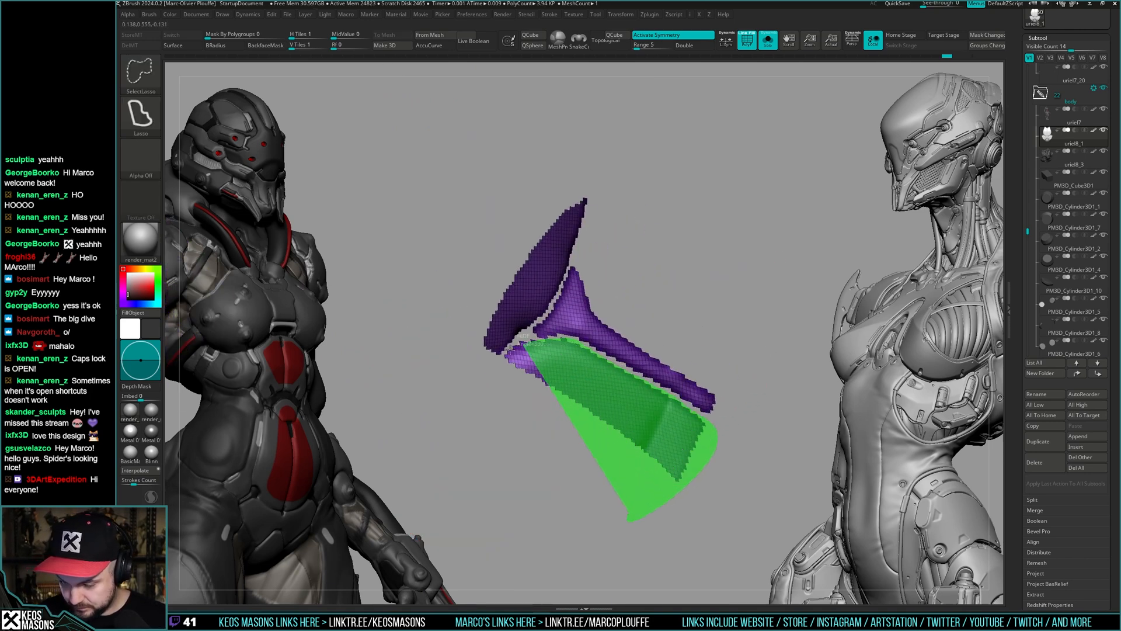
mouse_move(511, 346)
ctrl+alt+shift+mouse_down()
mouse_move(426, 295)
mouse_move(526, 150)
ctrl+alt+shift+mouse_up()
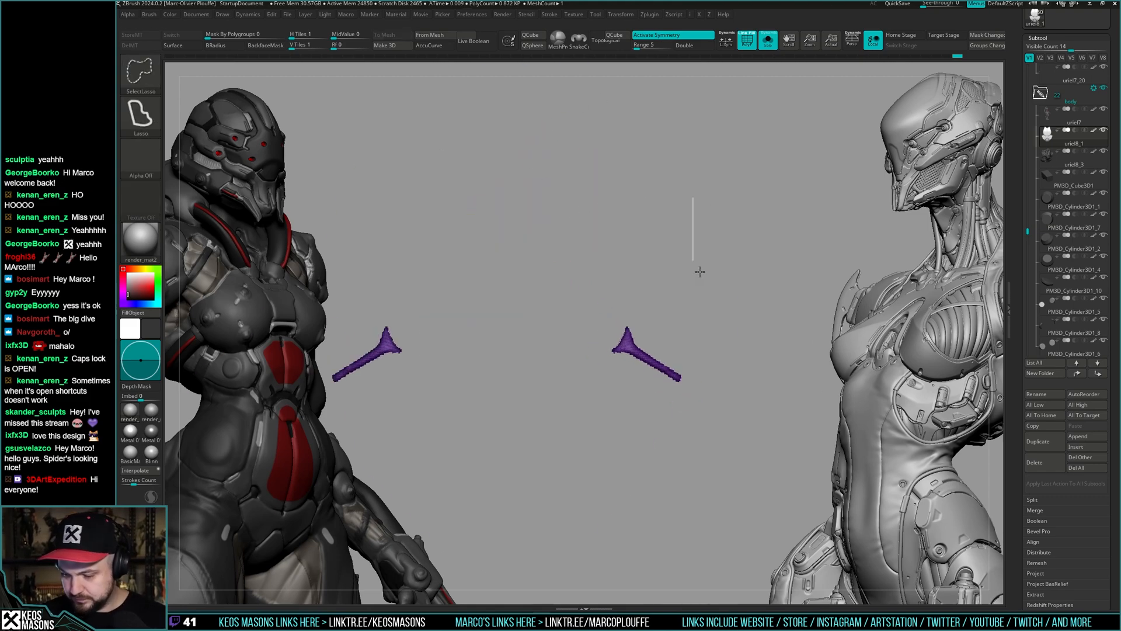
- Invert the visibility, delete the hidden side strips and regroup the torso plates into separate polygroups
ctrl+shift+click(701, 243)
scroll(649, 383, up, 3)
key(ctrl+shift+d)
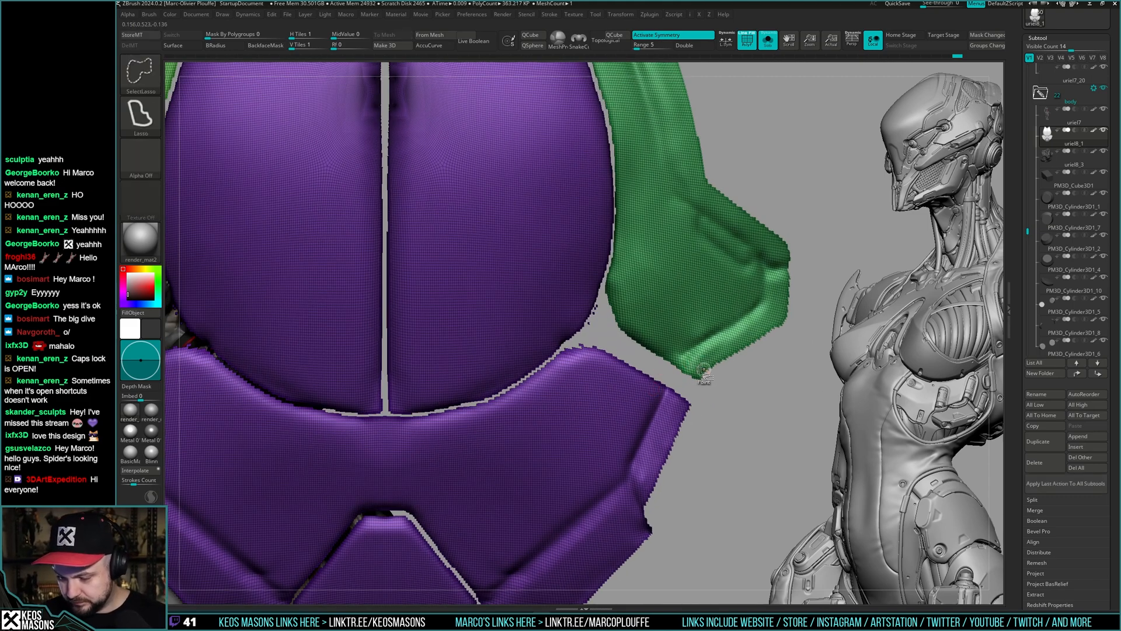
key(ctrl+g)
ctrl+right_drag(633, 306, 629, 328)
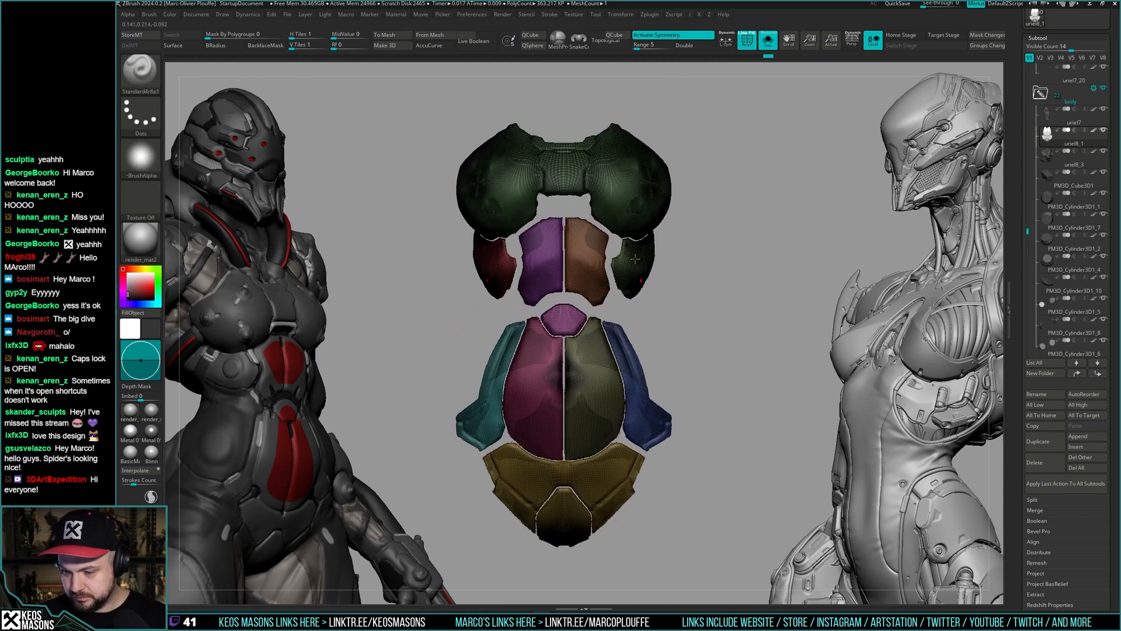
- Hide the chest, centre rib and one side rib plate by polygroup to search for stray fragments
key(z)
ctrl+shift+click(655, 202)
ctrl+shift+drag(761, 147, 708, 234)
ctrl+shift+click(588, 259)
ctrl+shift+click(686, 257)
ctrl+shift+click(636, 259)
ctrl+shift+click(701, 241)
ctrl+shift+drag(708, 234, 704, 234)
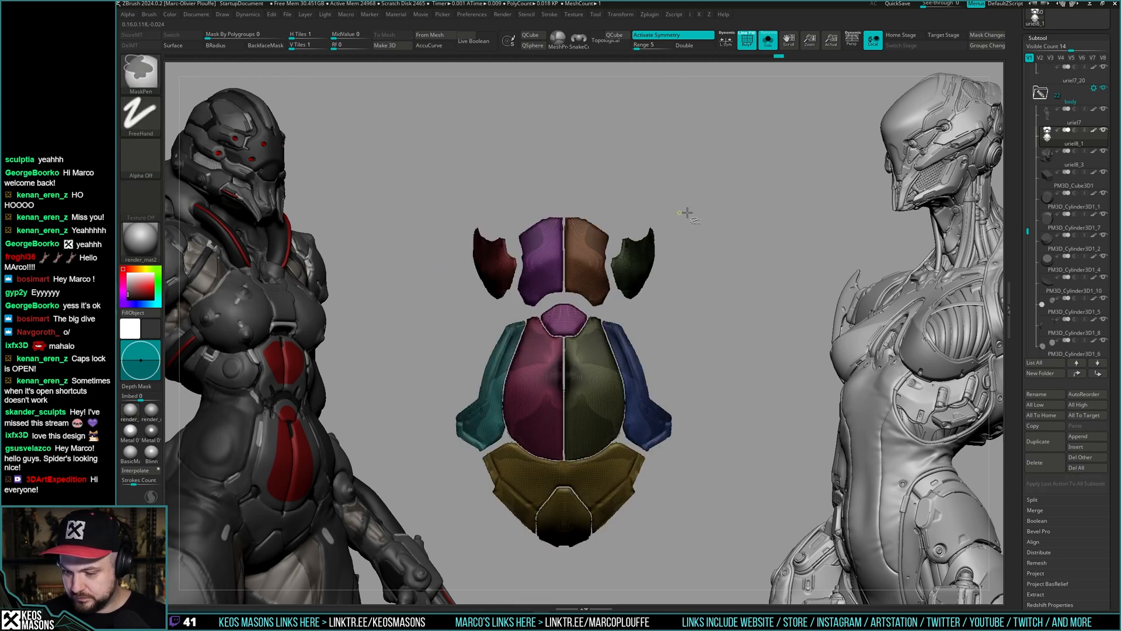
ctrl+shift+click(688, 214)
ctrl+shift+click(647, 205)
ctrl+shift+drag(747, 188, 723, 226)
ctrl+shift+click(592, 261)
ctrl+shift+click(630, 265)
ctrl+shift+click(547, 267)
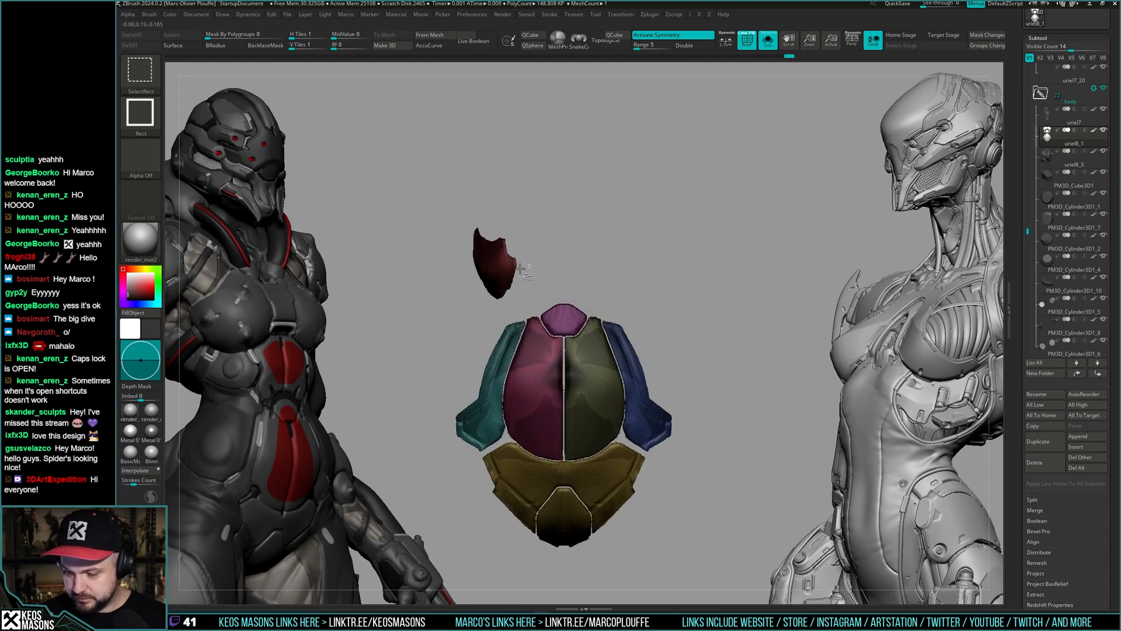
- Hide the remaining torso plates to expose the stray polygons and remove them, leaving only the full armour plates
ctrl+shift+click(510, 346)
ctrl+shift+click(534, 354)
ctrl+shift+click(562, 320)
ctrl+shift+click(602, 350)
ctrl+shift+click(601, 473)
ctrl+shift+drag(759, 338, 688, 542)
alt+drag(626, 374, 612, 349)
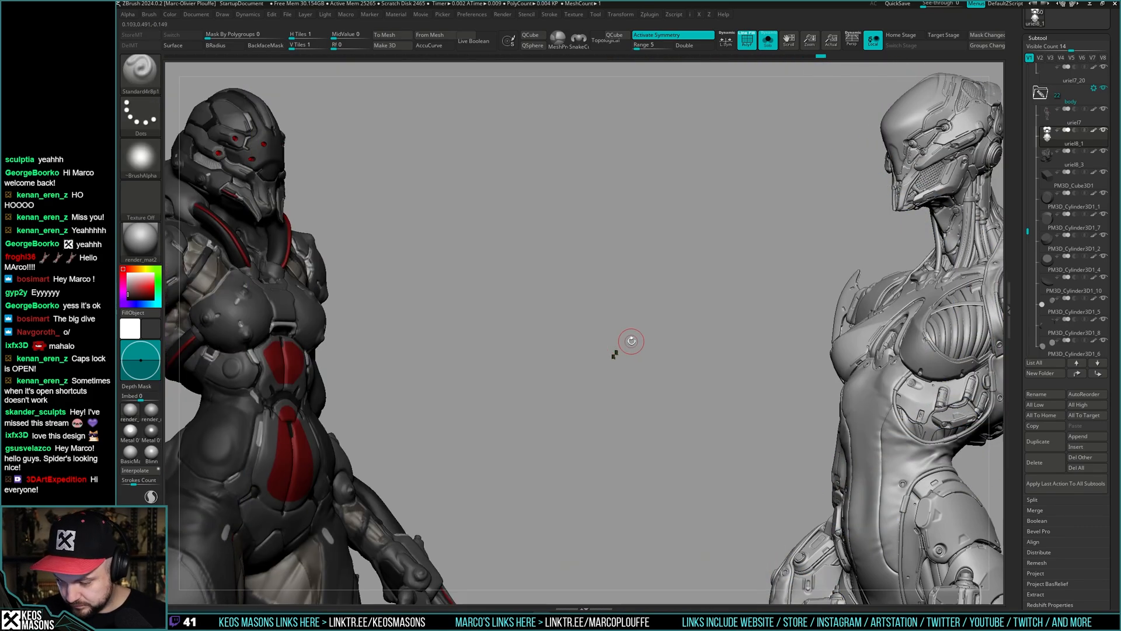
ctrl+shift+click(643, 346)
mouse_move(673, 380)
ctrl+right_down()
mouse_move(598, 201)
mouse_move(611, 381)
ctrl+right_up()
ctrl+alt+shift+drag(633, 385, 634, 386)
ctrl+right_drag(655, 379, 695, 292)
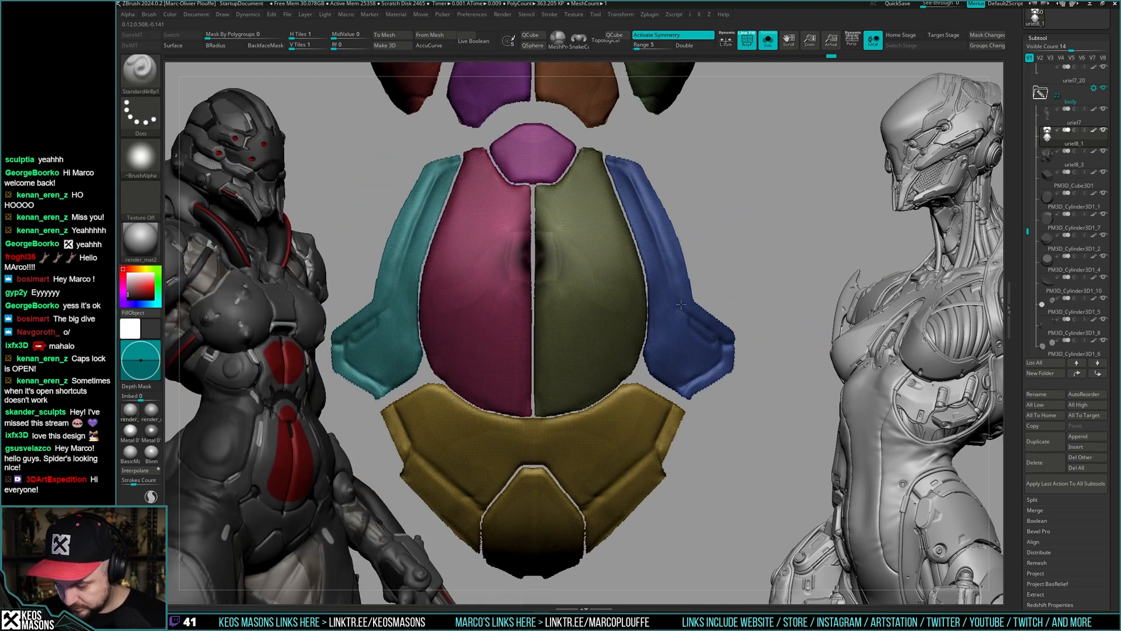
- Inspect the separated plates across the torso and turn off the polygroup display for a closer look at the chest
ctrl+shift+drag(759, 266, 788, 327)
ctrl+right_drag(782, 318, 751, 363)
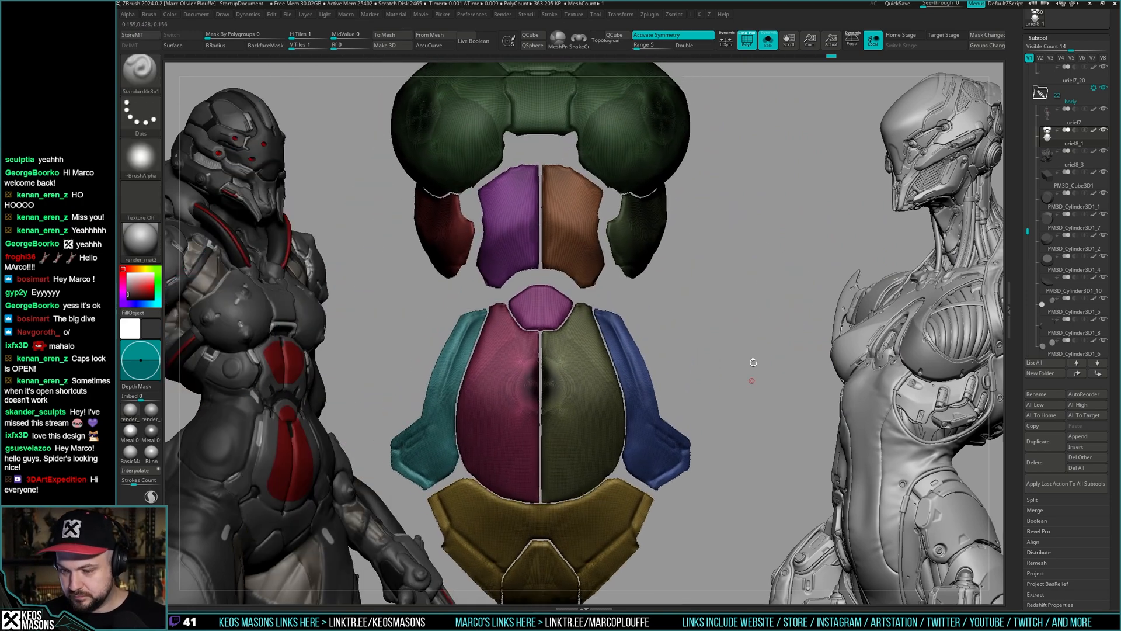
ctrl+drag(799, 579, 429, 132)
ctrl+right_drag(719, 403, 729, 320)
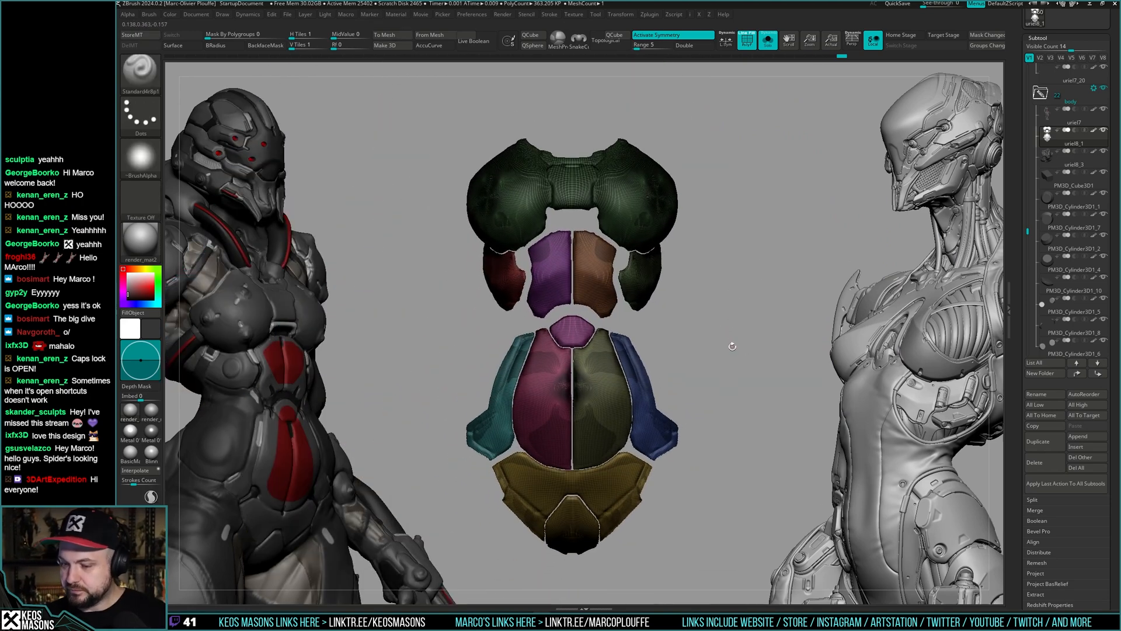
ctrl+right_drag(576, 193, 612, 287)
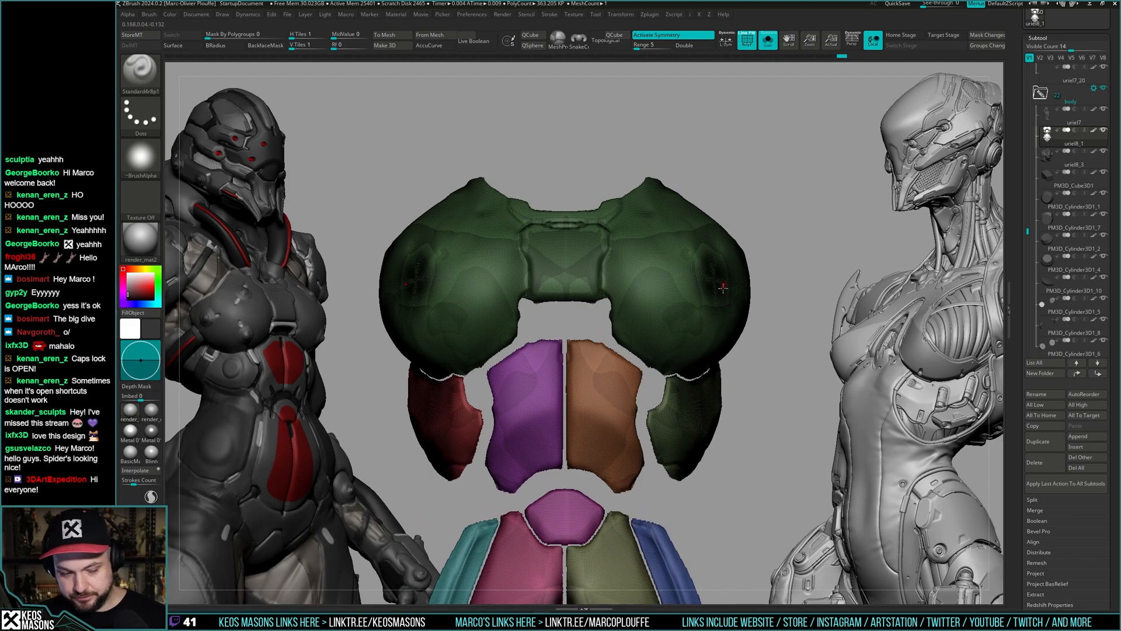
ctrl+right_drag(719, 300, 660, 274)
key(shift+f)
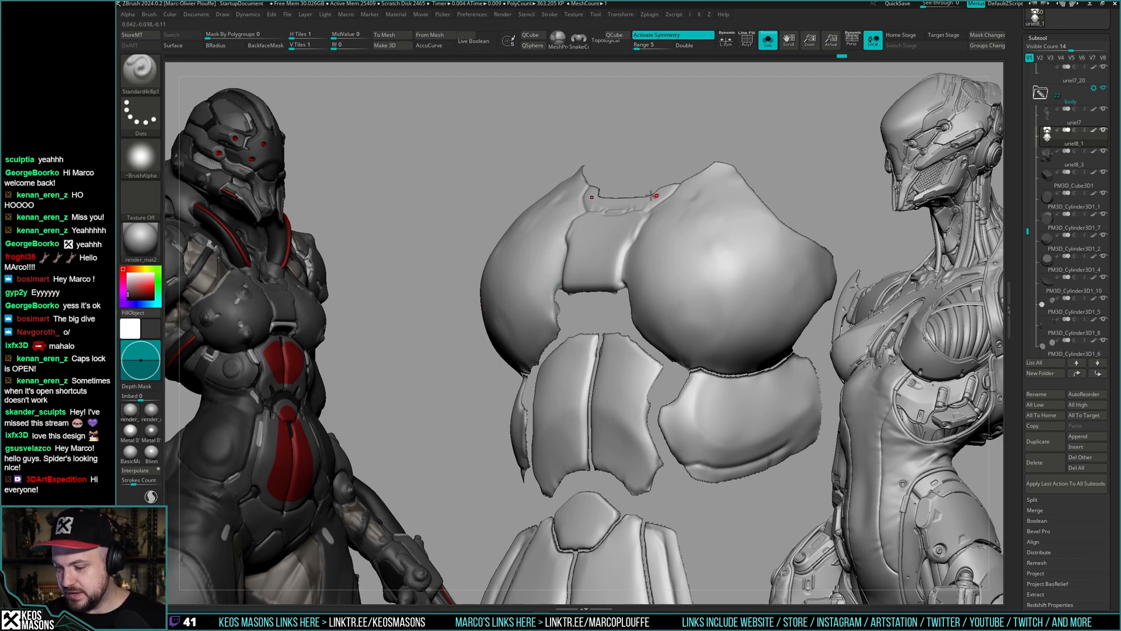
shift+right_drag(606, 274, 621, 224)
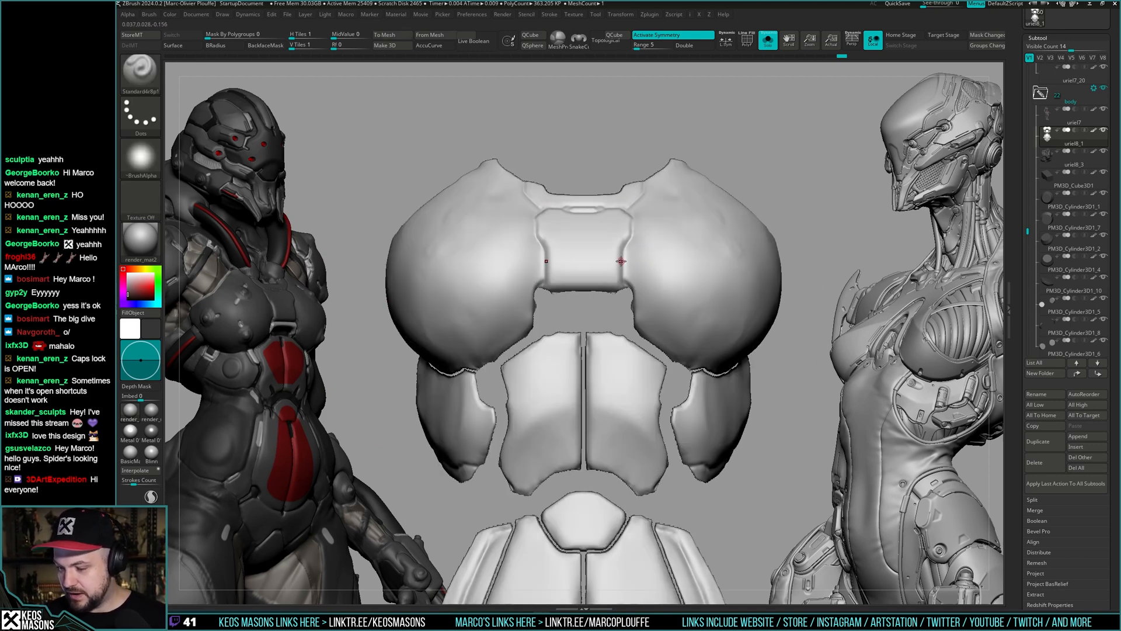
- Duplicate the torso plates subtool, isolate the chest plate in the copy and delete the hidden geometry
click(1043, 443)
ctrl+shift+click(683, 269)
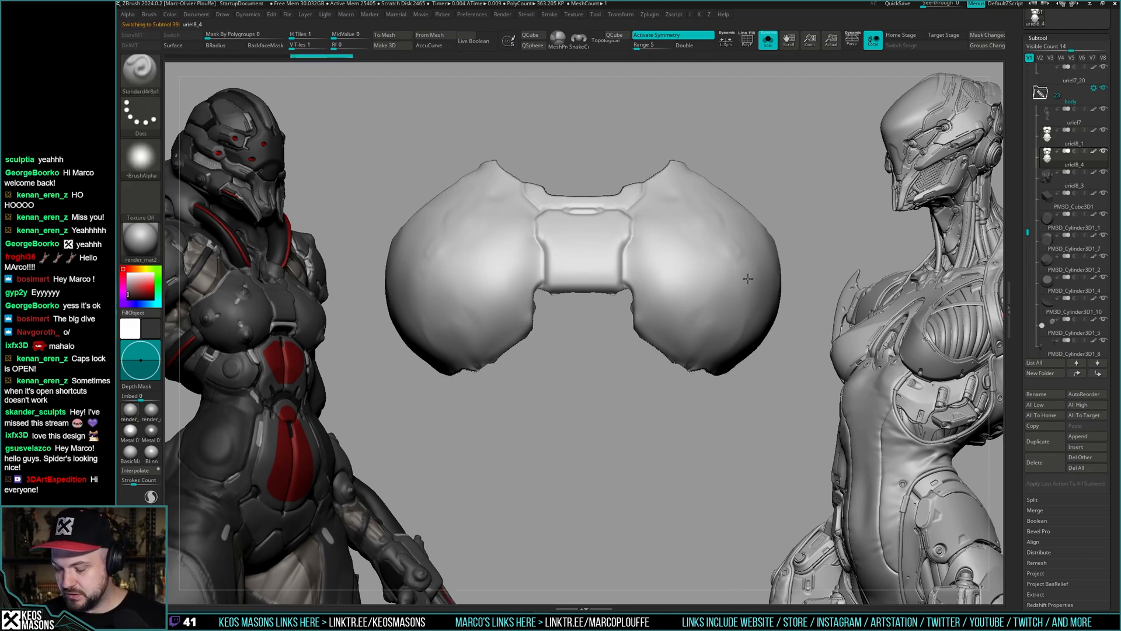
alt+right_drag(748, 256, 741, 307)
key(shift+f)
key(ctrl+shift+d)
- Mask the symmetrical seams between the breast and sternum plates, plus the recessed slot and the seam across the sternum's upper edge
ctrl+right_drag(642, 277, 651, 206)
key(shift+f)
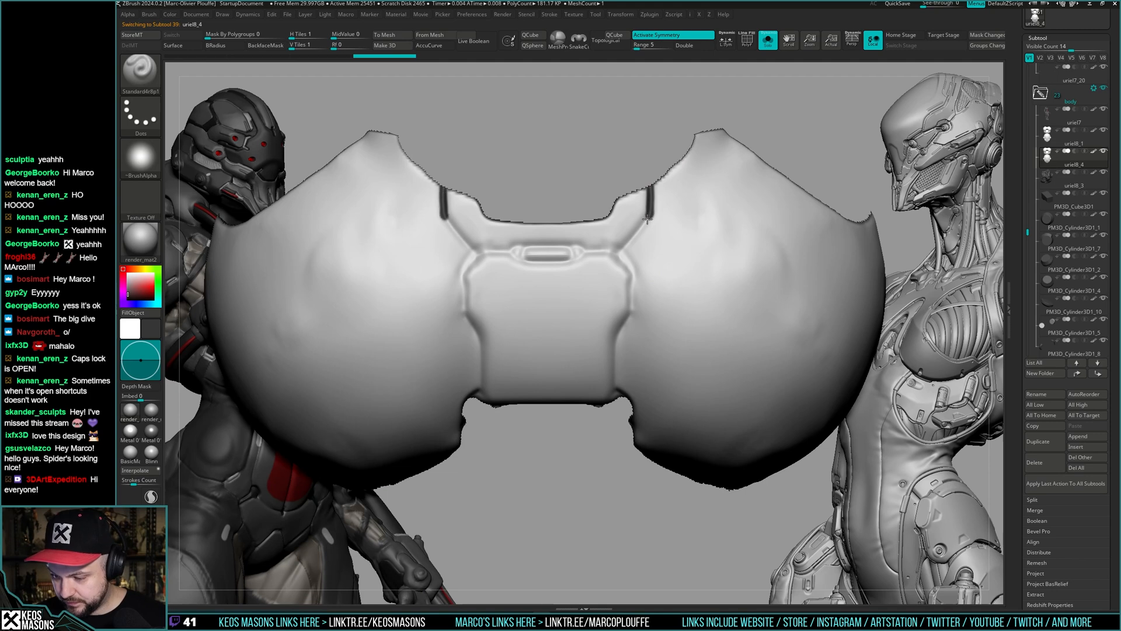
mouse_move(618, 258)
right_down()
mouse_move(626, 236)
mouse_move(621, 257)
right_up()
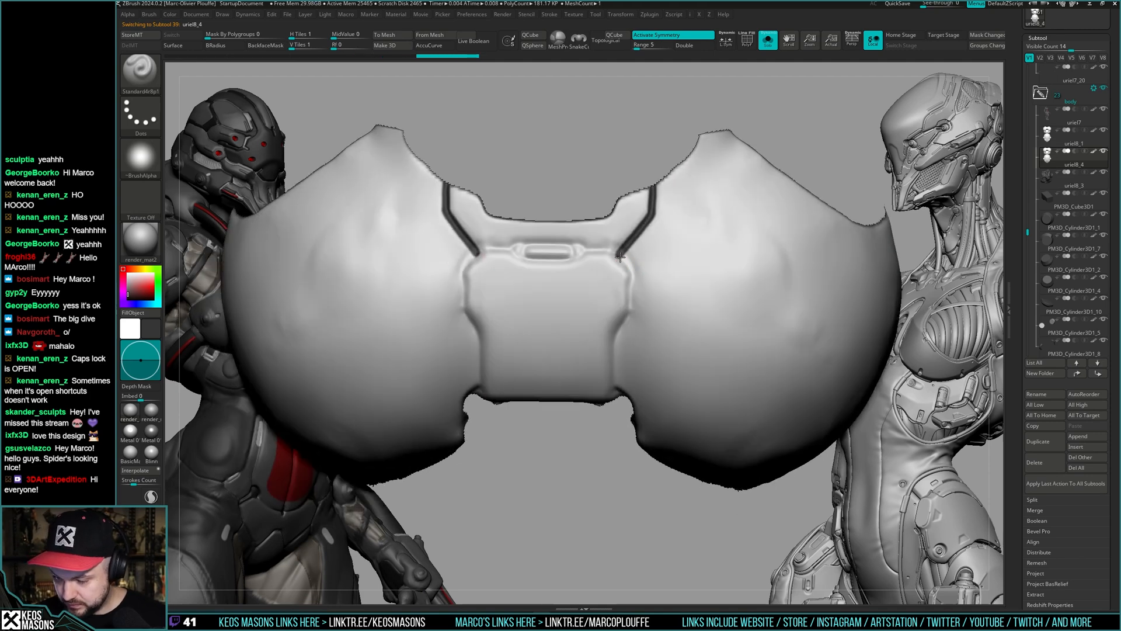
right_drag(629, 299, 635, 317)
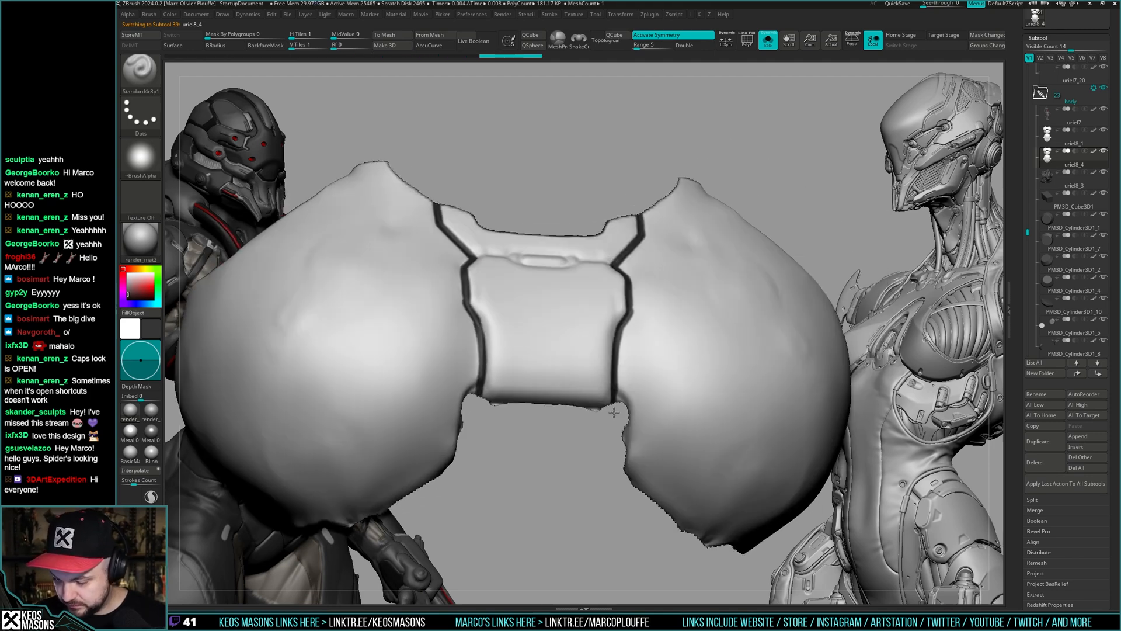
right_drag(614, 413, 656, 288)
mouse_move(716, 296)
right_down()
mouse_move(624, 298)
mouse_move(625, 267)
right_up()
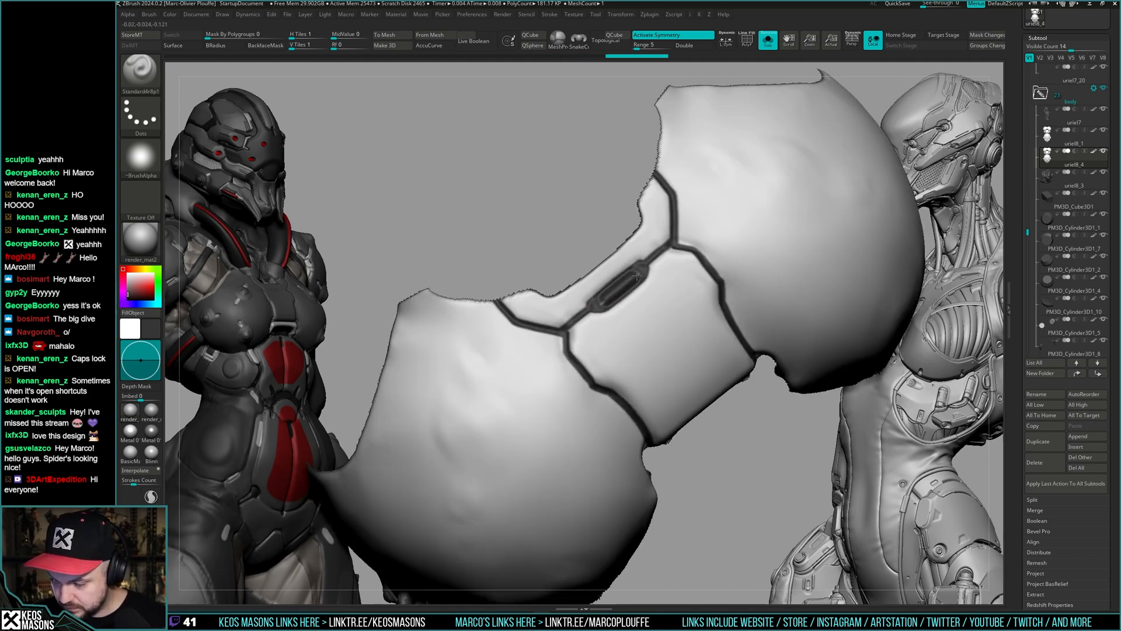
ctrl+right_drag(608, 292, 601, 251)
mouse_move(601, 251)
right_down()
mouse_move(668, 308)
mouse_move(655, 361)
right_up()
- Mask the chest plate's borders by feature and hide the masked seam strips to separate the breast, collar and sternum plates
key(space)
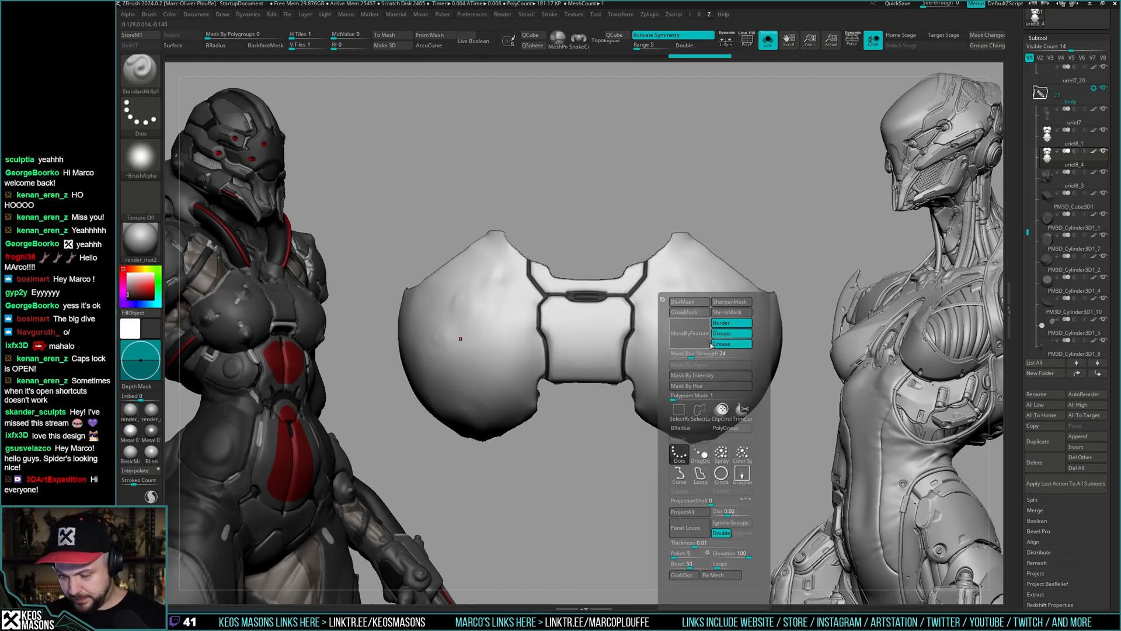
ctrl+shift+click(750, 301)
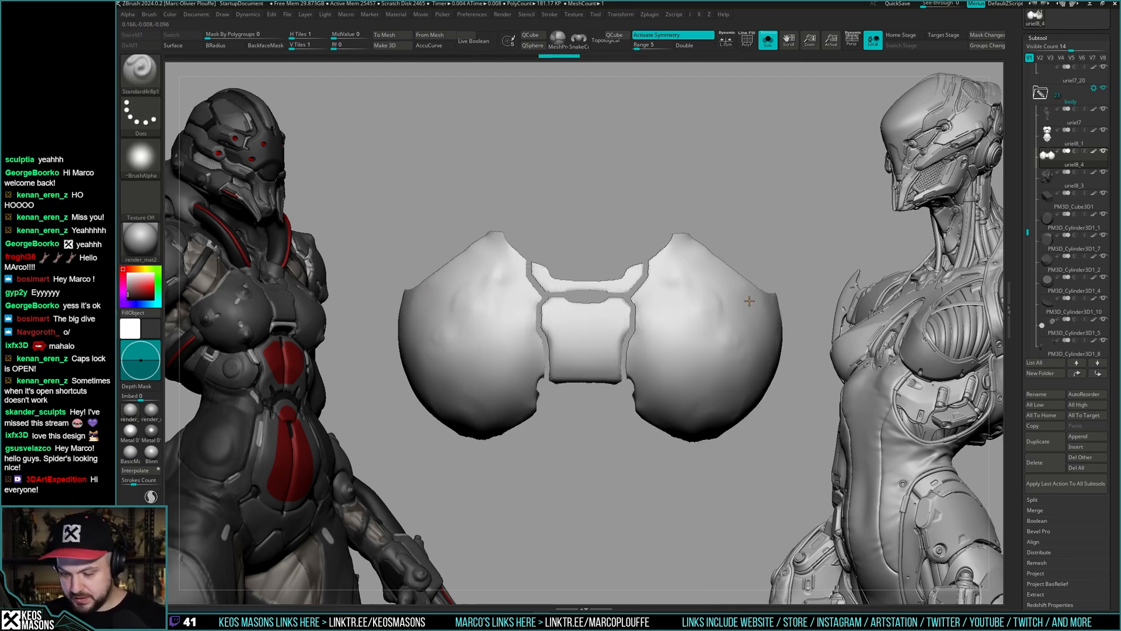
ctrl+shift+click(775, 271)
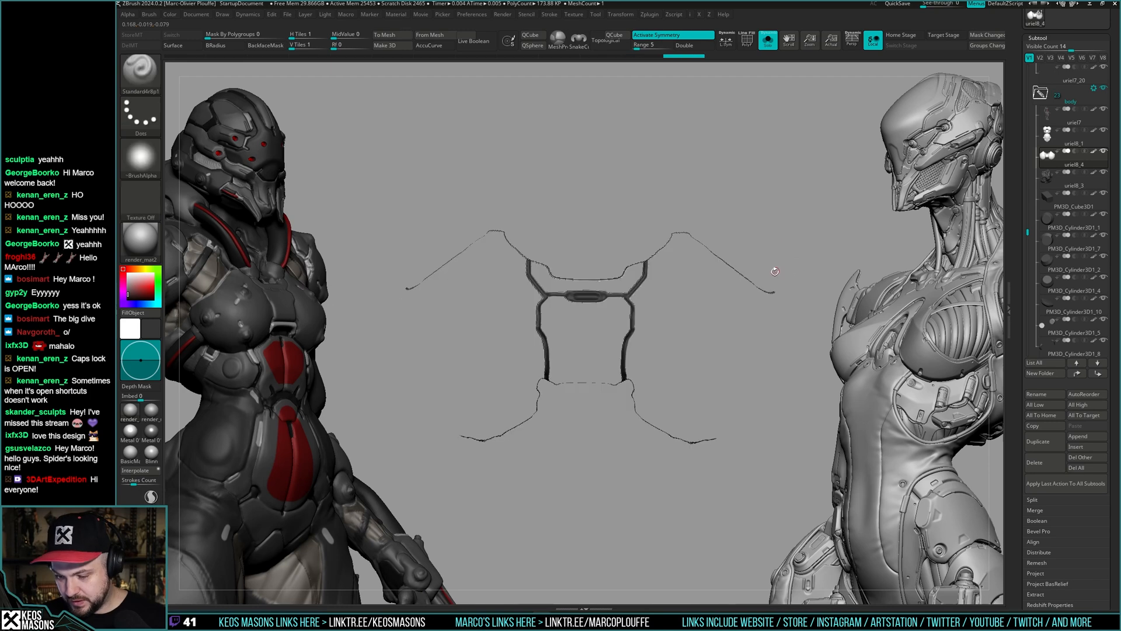
ctrl+shift+click(809, 237)
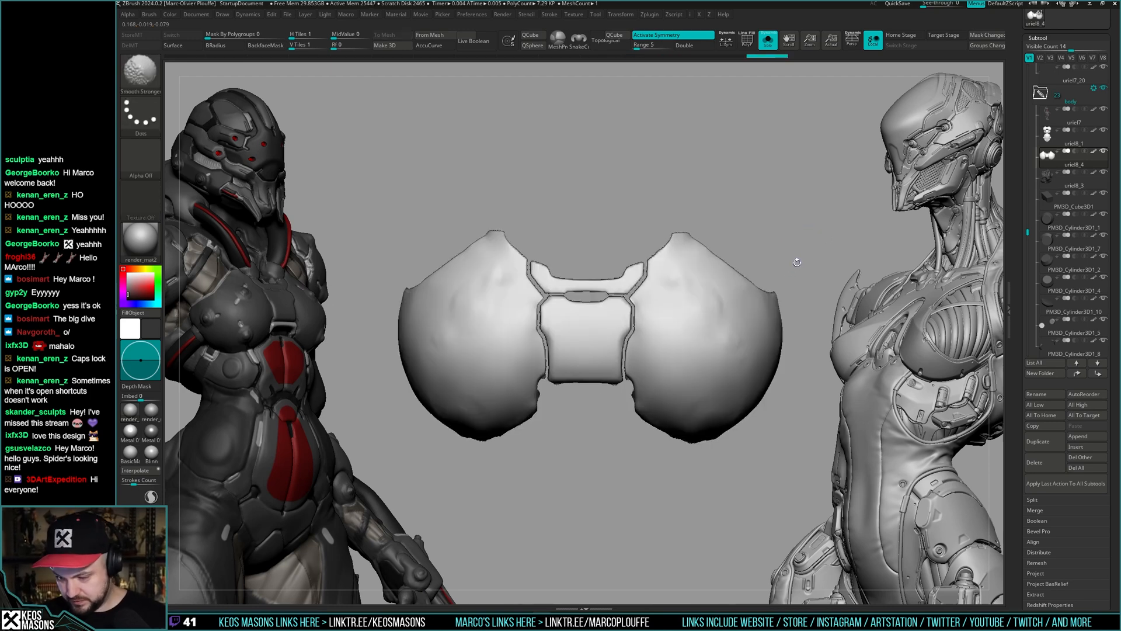
- Hide the breast plates and seam strips so the duplicate keeps only the collar and sternum pieces, and reselect the original torso plates subtool
key(ctrl+z)
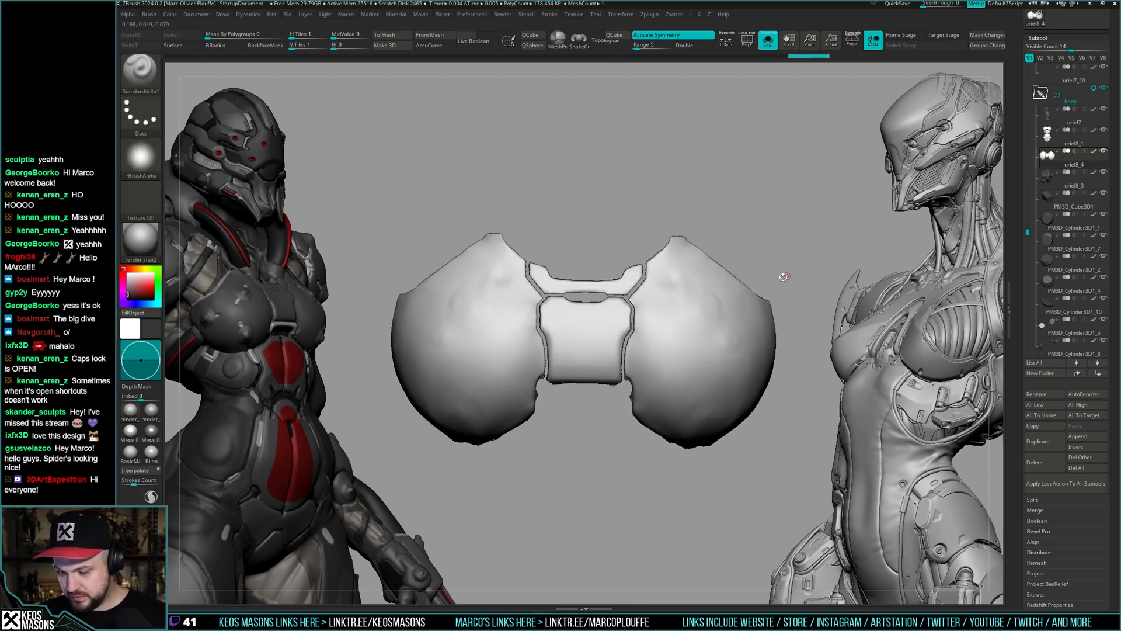
ctrl+shift+drag(760, 246, 737, 212)
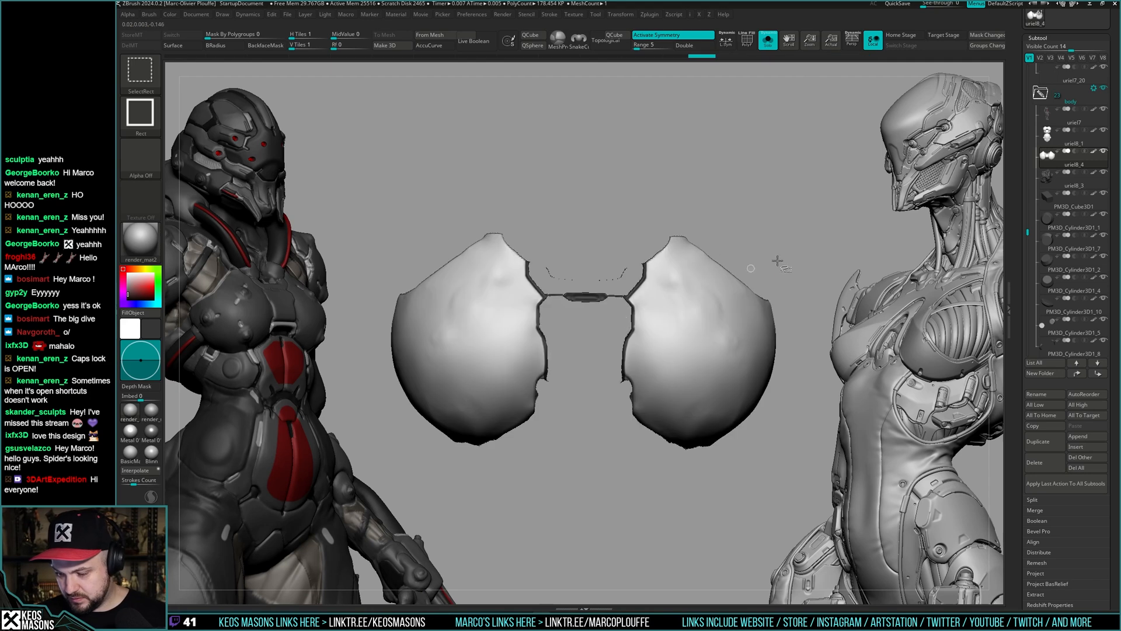
mouse_move(803, 240)
ctrl+shift+mouse_down()
mouse_move(793, 268)
mouse_move(710, 333)
ctrl+shift+mouse_up()
key(space)
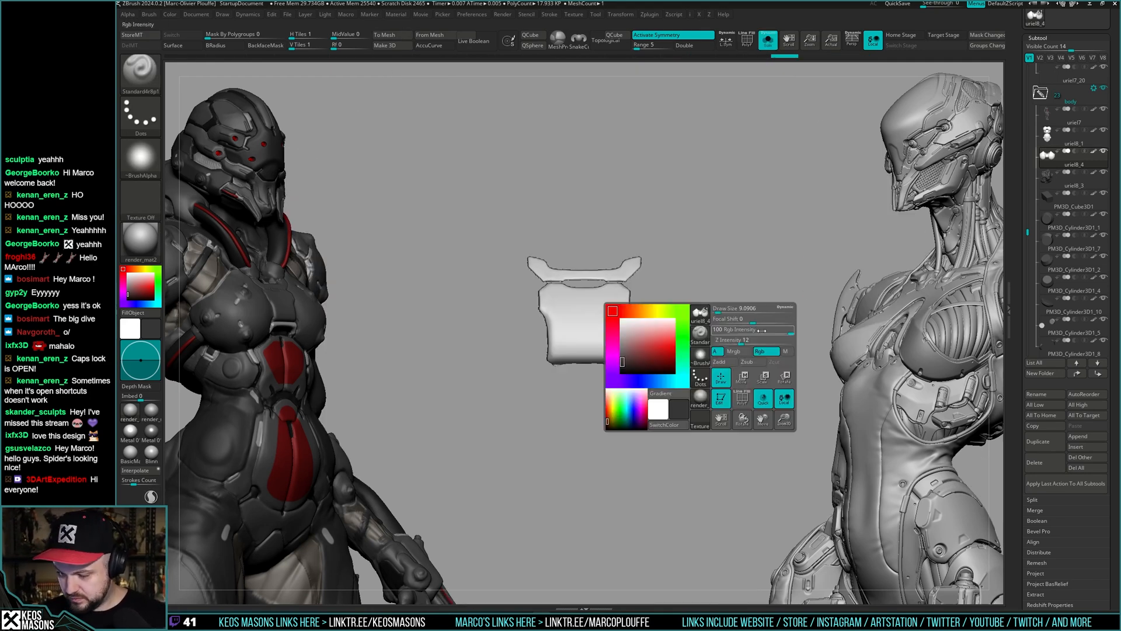
key(v)
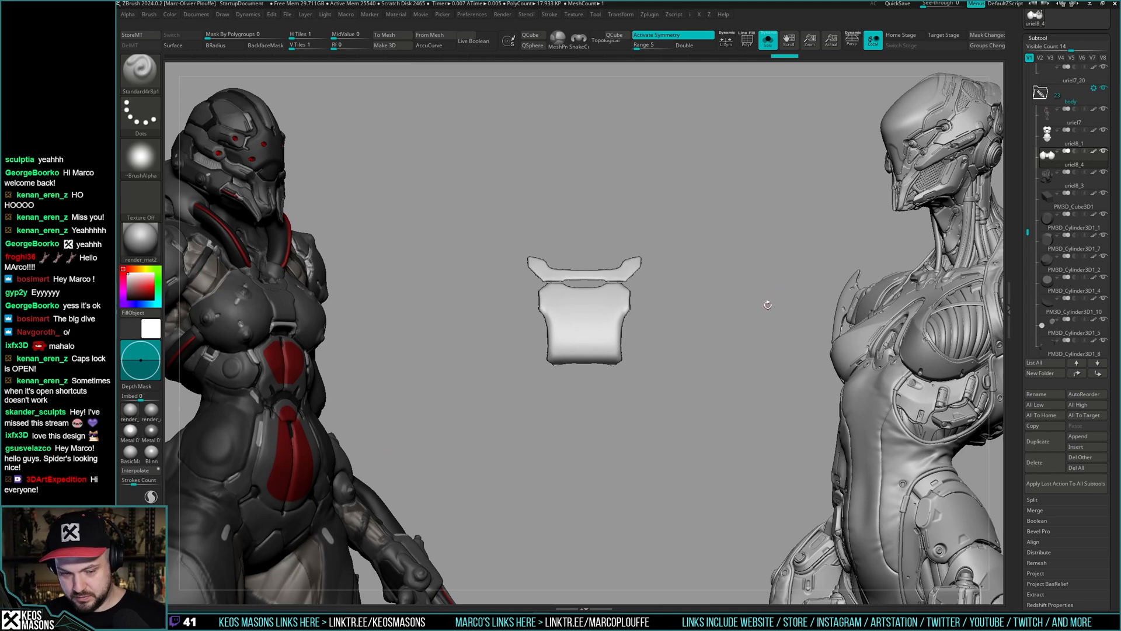
click(1051, 141)
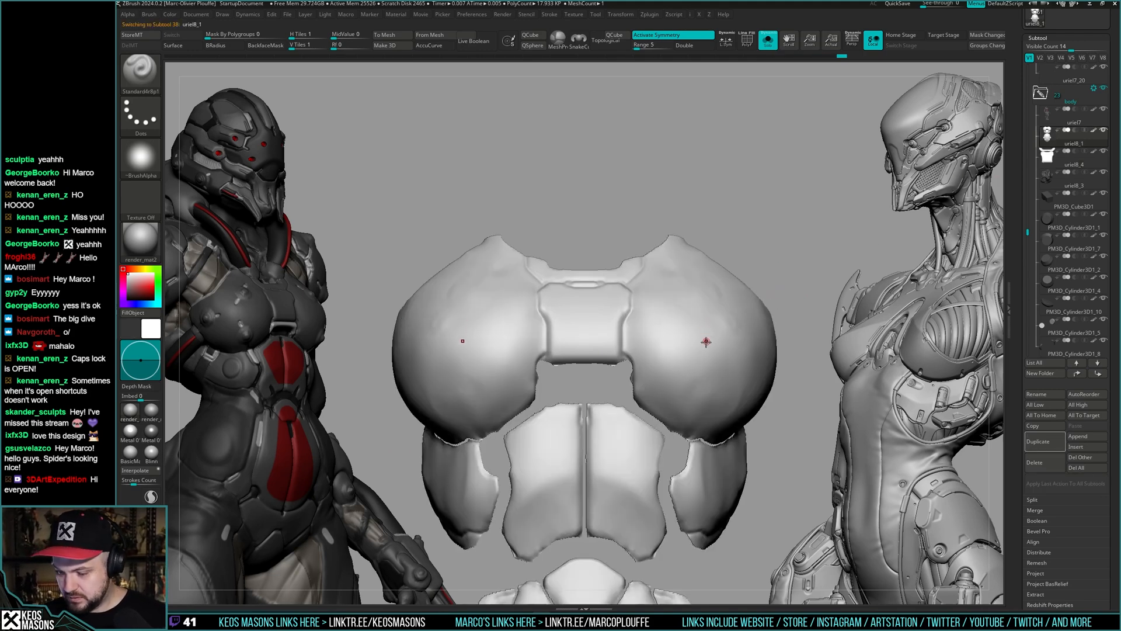
- Compare the chest area of the original torso plates with the full armoured body, alternating between isolated and complete views
key(f)
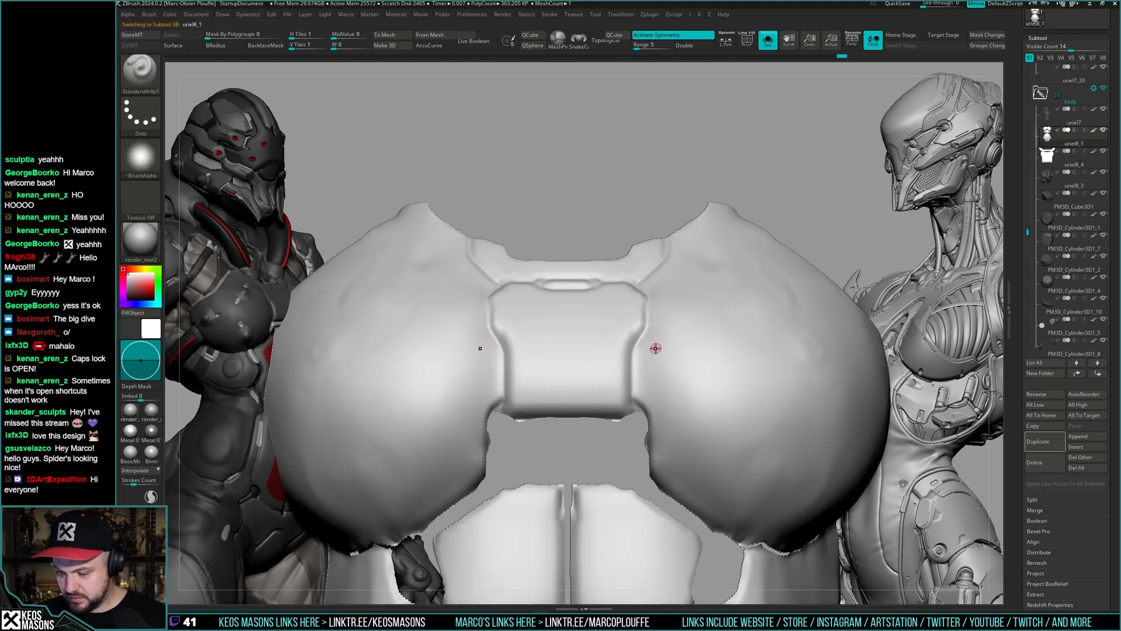
alt+right_drag(688, 343, 693, 321)
key(alt+s)
key(shift+f)
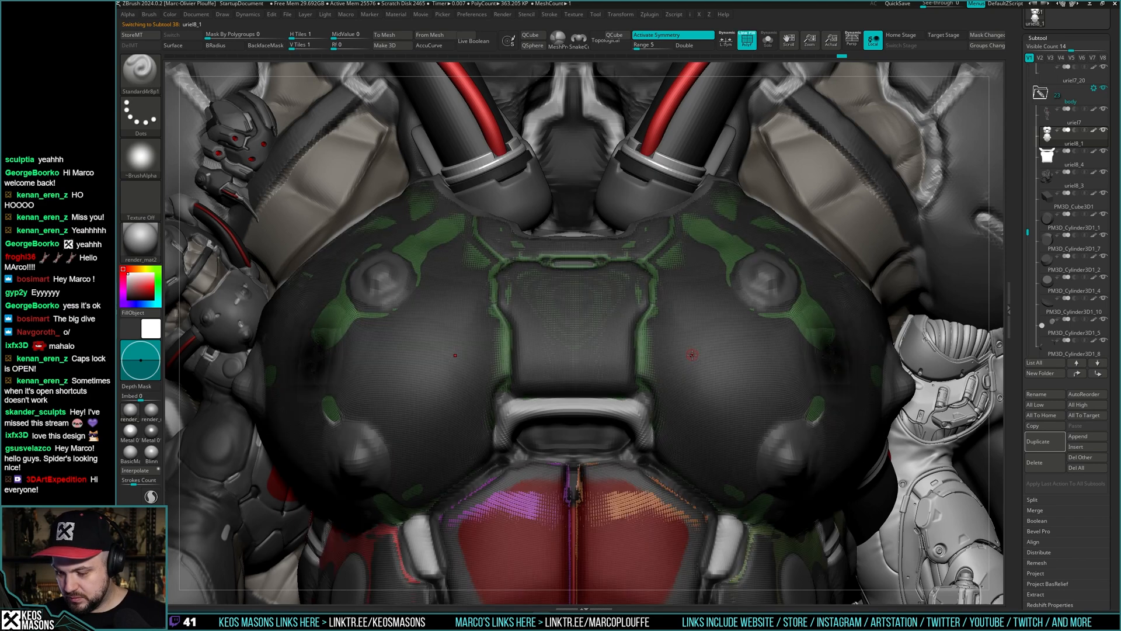
key(shift+f)
key(alt+s)
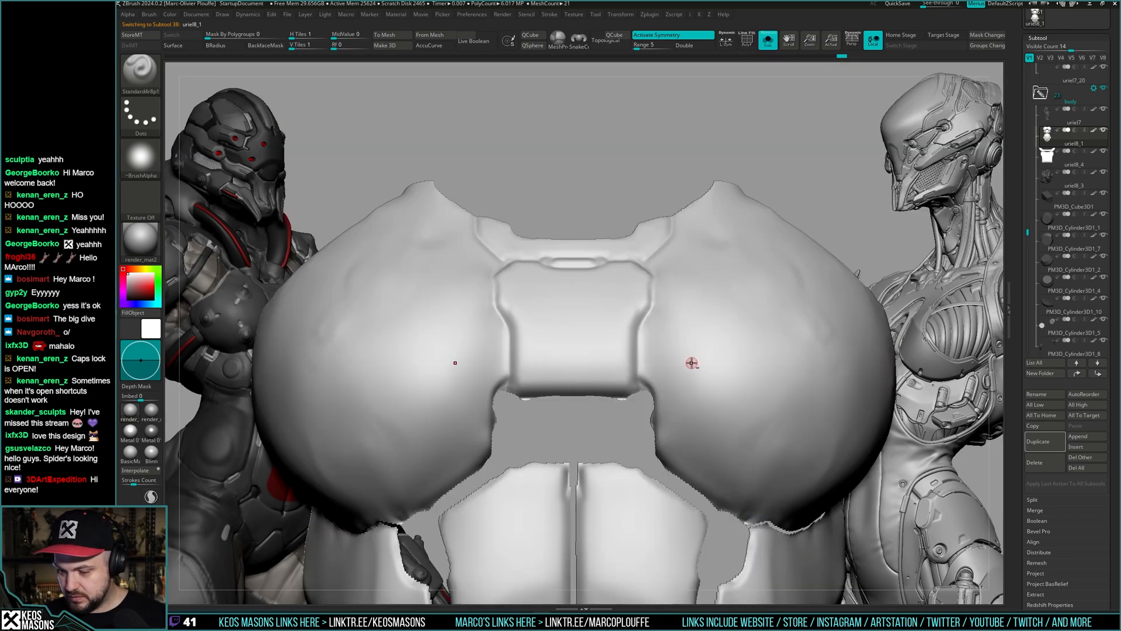
mouse_move(691, 361)
ctrl+right_down()
mouse_move(689, 371)
mouse_move(692, 346)
ctrl+right_up()
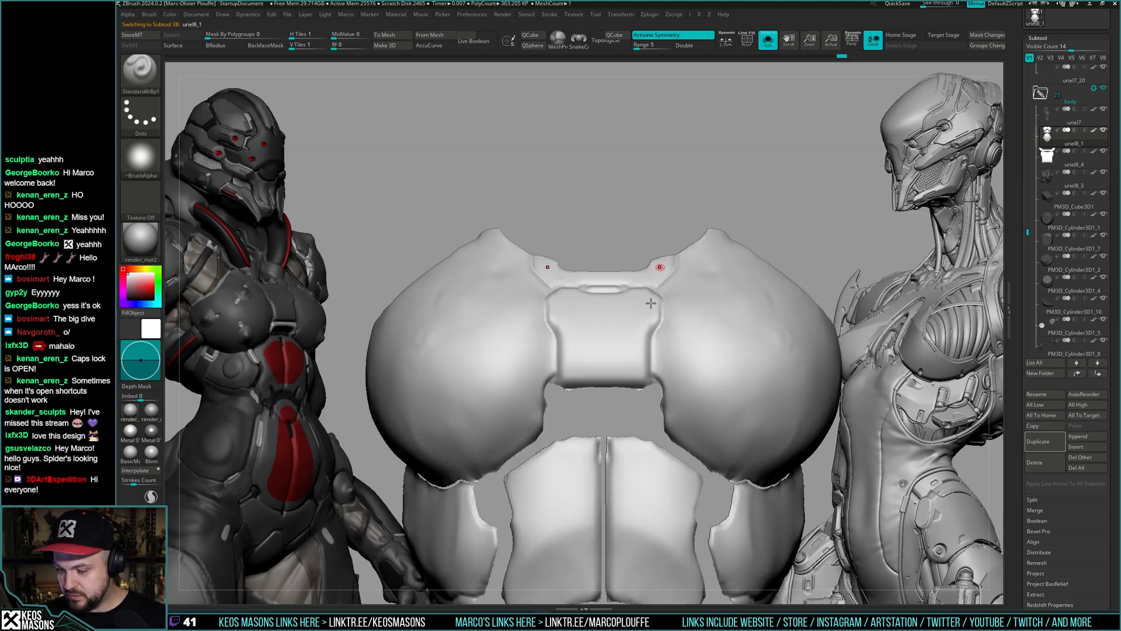
key(alt+s)
mouse_move(651, 303)
right_down()
mouse_move(656, 351)
mouse_move(683, 379)
right_up()
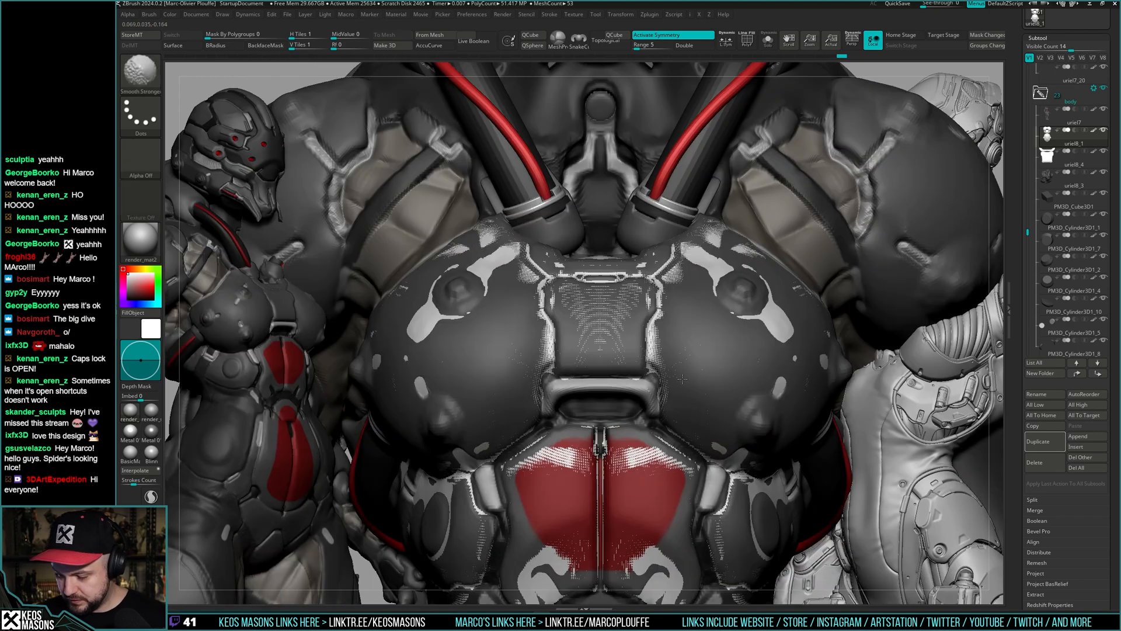
key(alt+s)
- Mask the sternum and collar area between the breasts with the MaskPen brush and invert the mask to protect everything else
key(space)
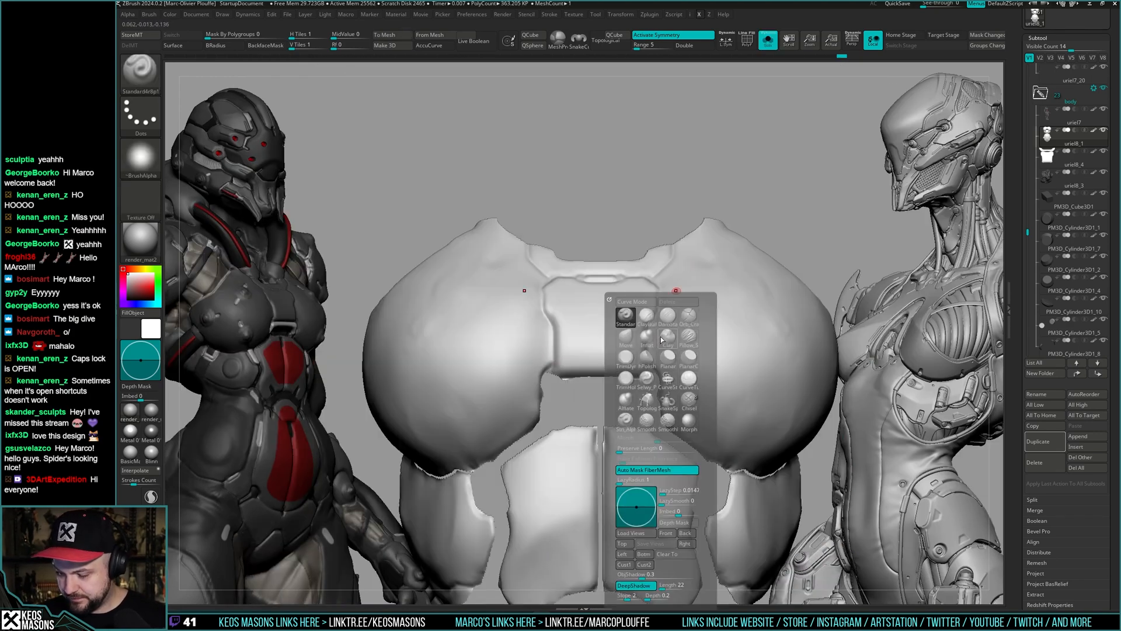
right_click(660, 320)
right_drag(660, 321, 633, 346)
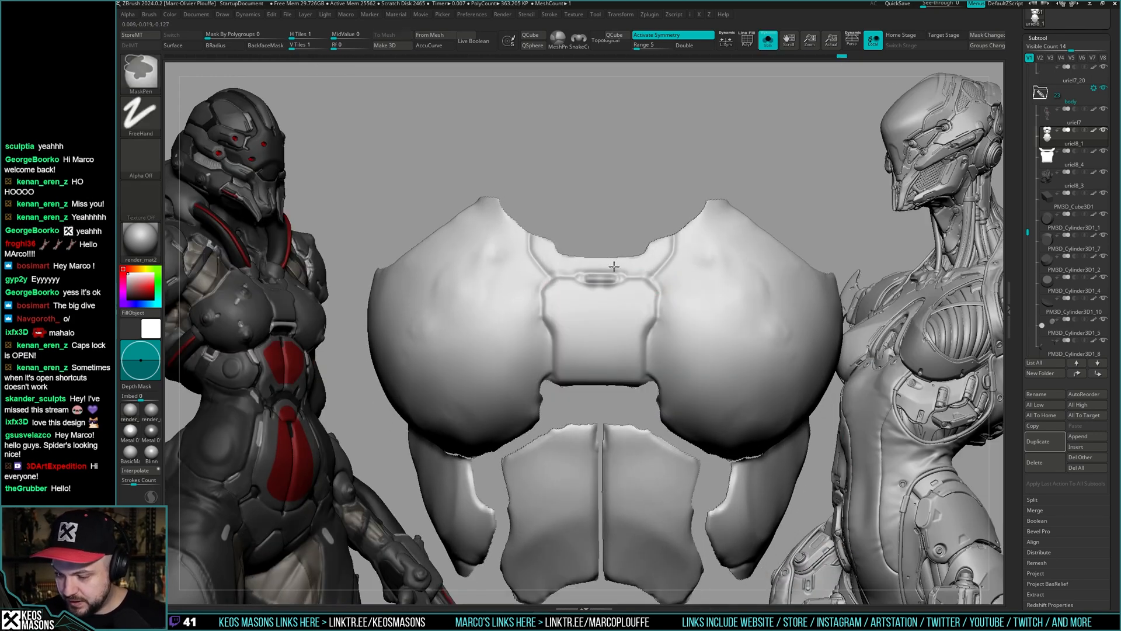
mouse_move(613, 273)
ctrl+mouse_down()
mouse_move(658, 248)
mouse_move(614, 362)
mouse_move(619, 350)
mouse_move(630, 374)
mouse_move(638, 264)
ctrl+mouse_up()
drag(627, 365, 640, 282)
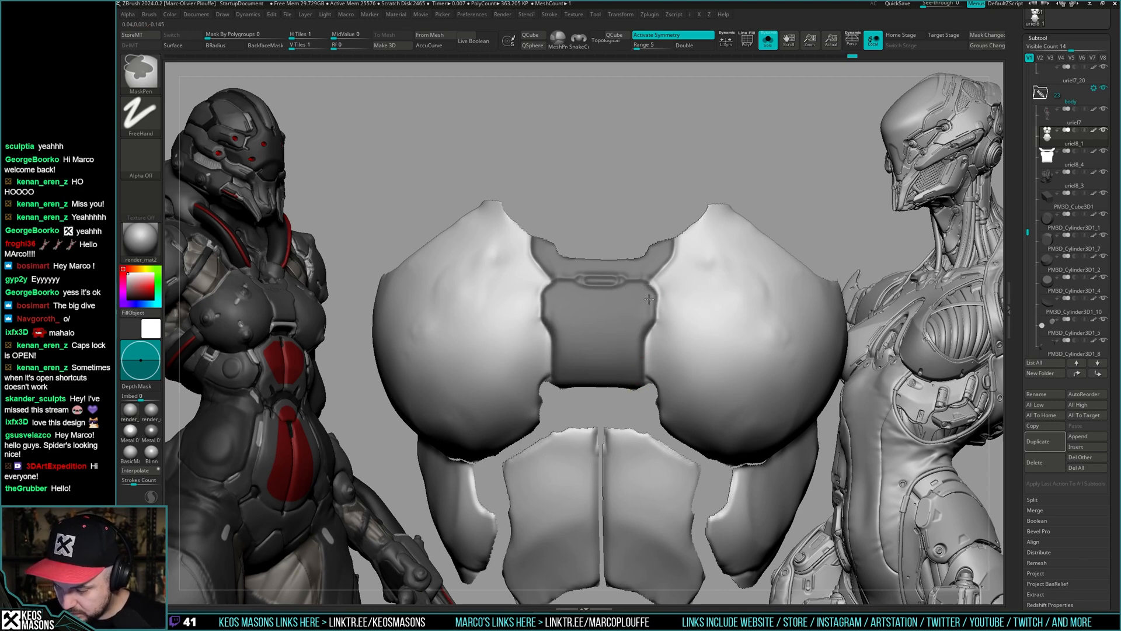
right_drag(649, 299, 582, 374)
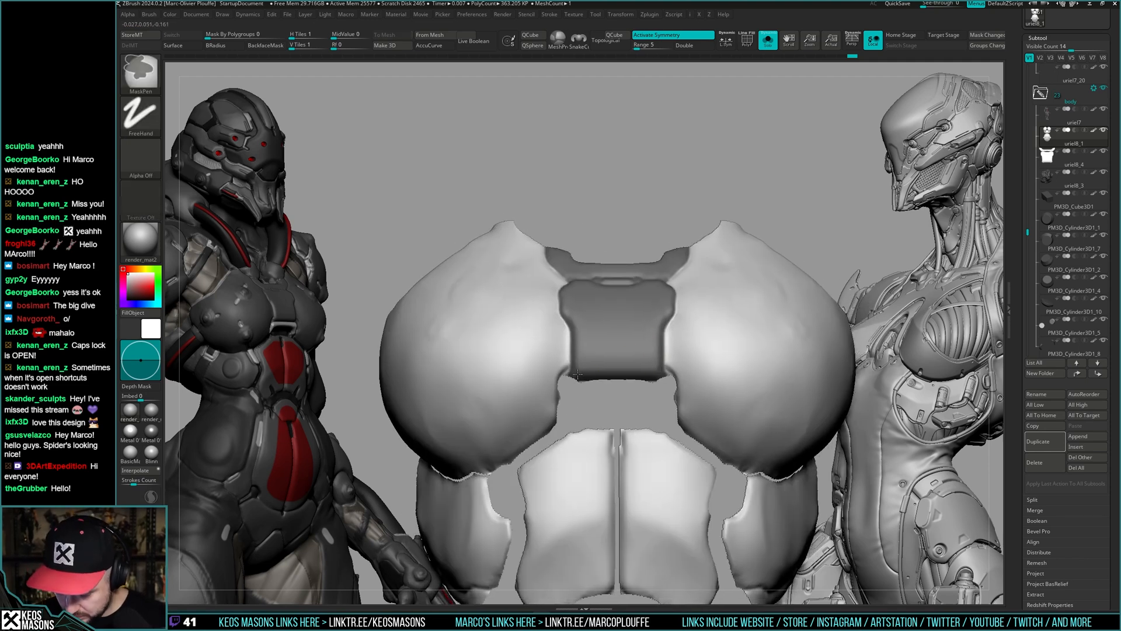
mouse_move(654, 363)
ctrl+right_down()
mouse_move(688, 275)
mouse_move(713, 324)
mouse_move(765, 286)
mouse_move(656, 375)
mouse_move(671, 313)
mouse_move(651, 299)
ctrl+right_up()
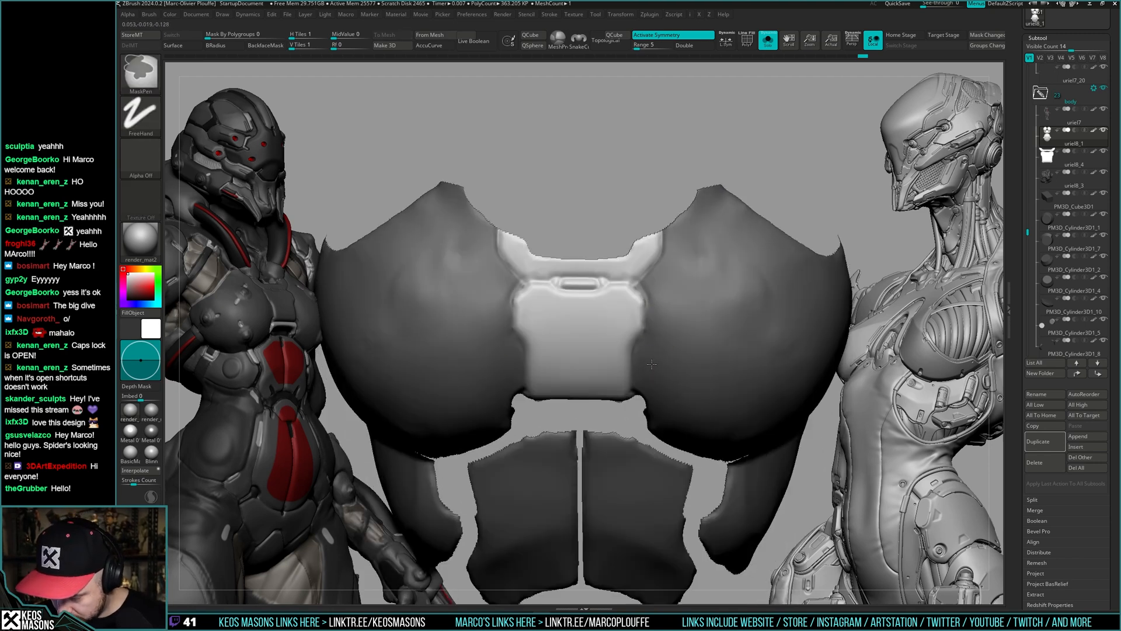
- Flatten the slot, seams and raised borders of the unmasked sternum and collar area with the TrimDynamic brush
right_drag(646, 343, 646, 313)
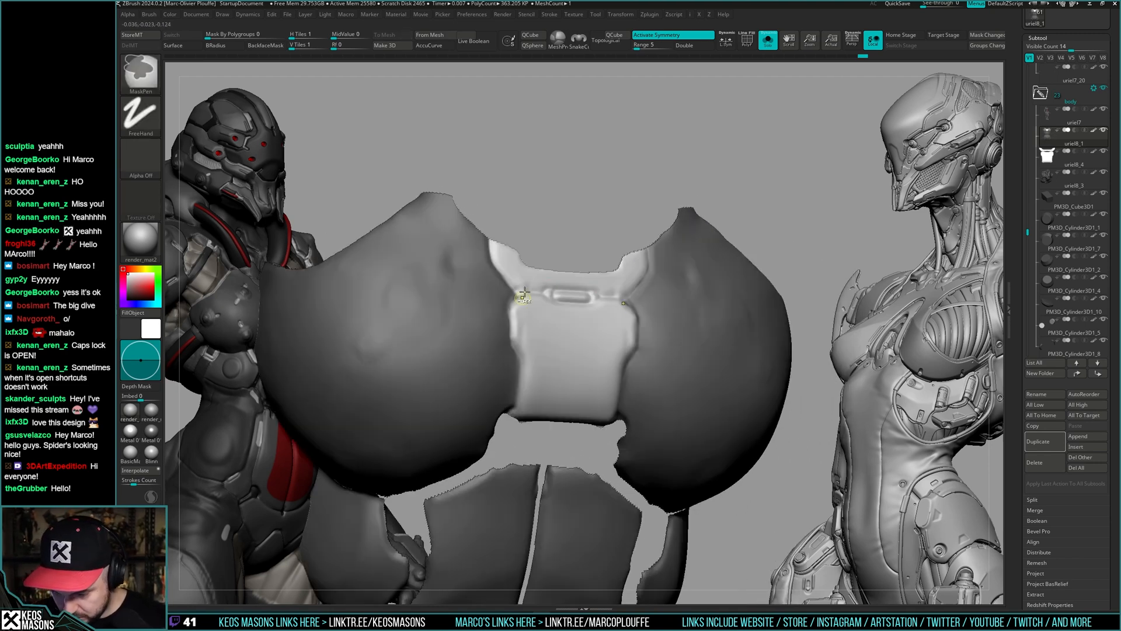
key(f)
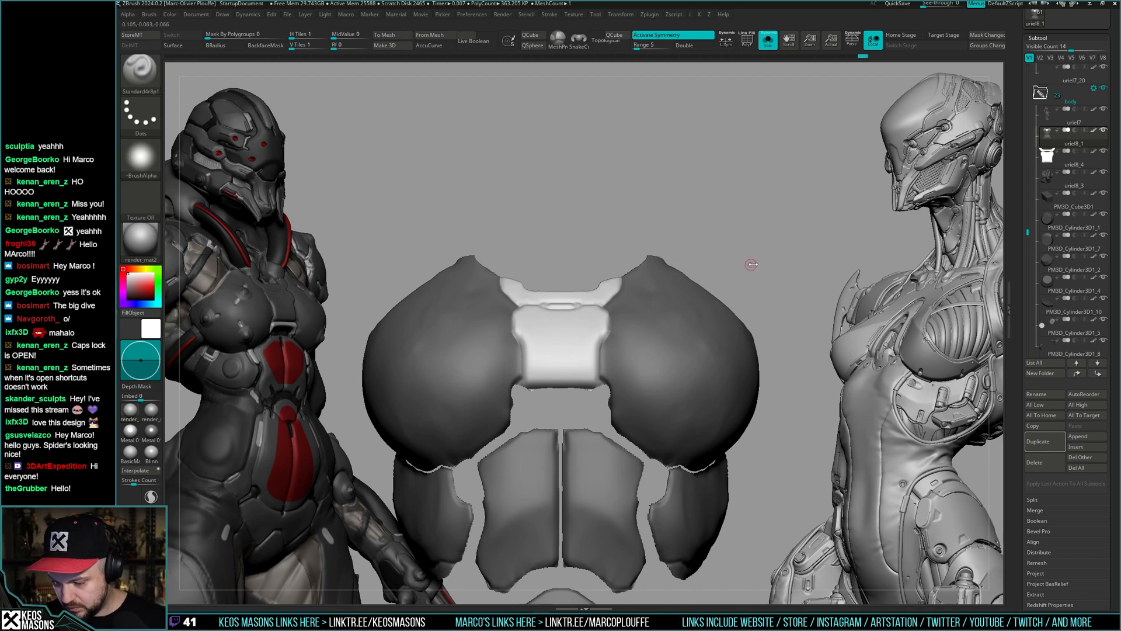
key(space)
right_drag(801, 224, 657, 301)
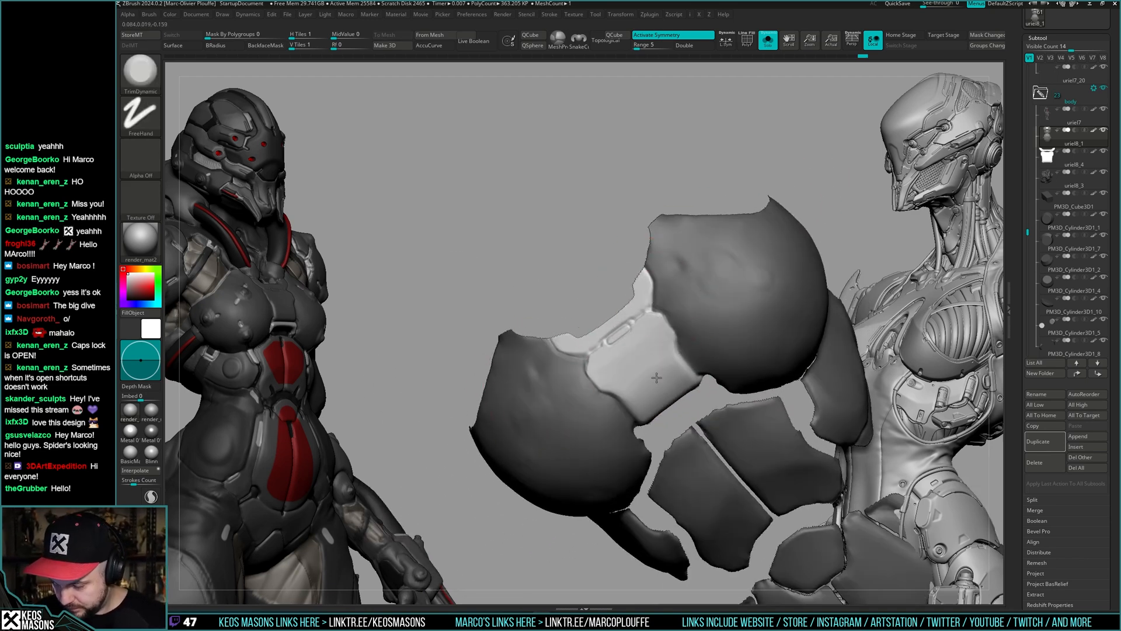
right_drag(656, 378, 701, 319)
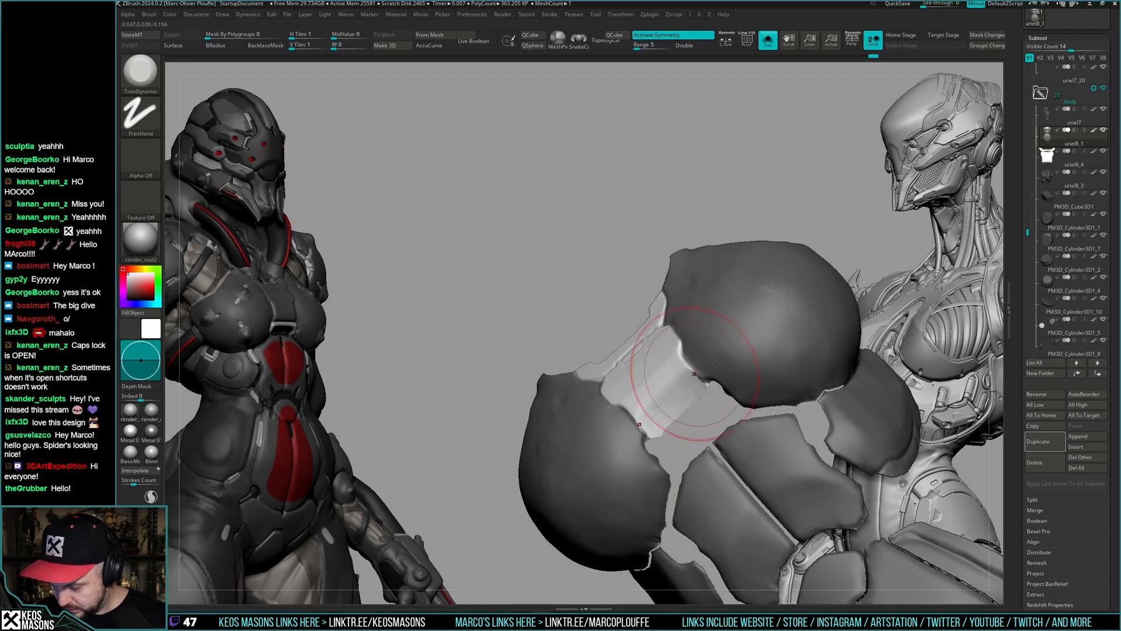
right_drag(713, 359, 652, 384)
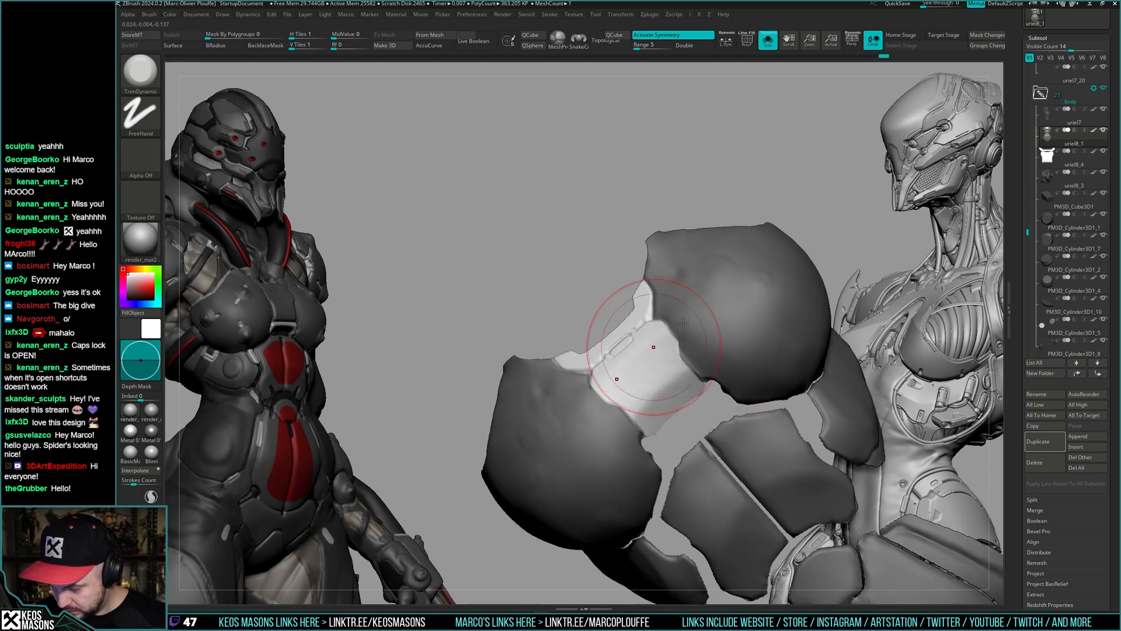
right_drag(564, 404, 647, 291)
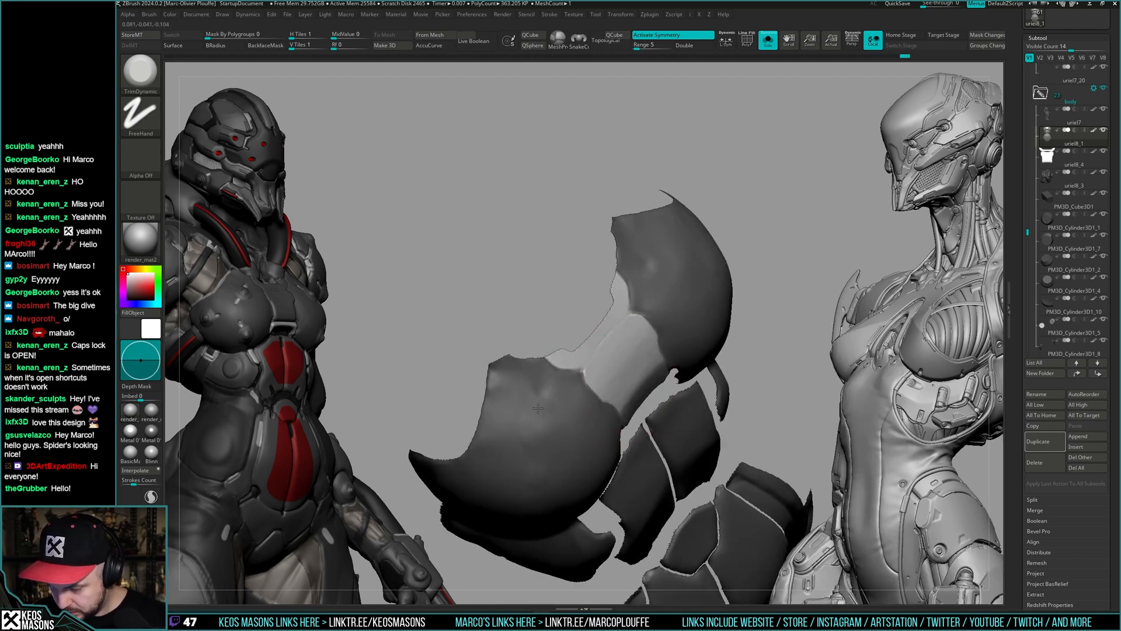
- Push the flattened sternum area back behind the breast plates' edges, clear the mask and check the result against the full body
mouse_move(645, 377)
right_down()
mouse_move(685, 339)
mouse_move(788, 303)
right_up()
key(shift+f)
key(shift+f)
key(w)
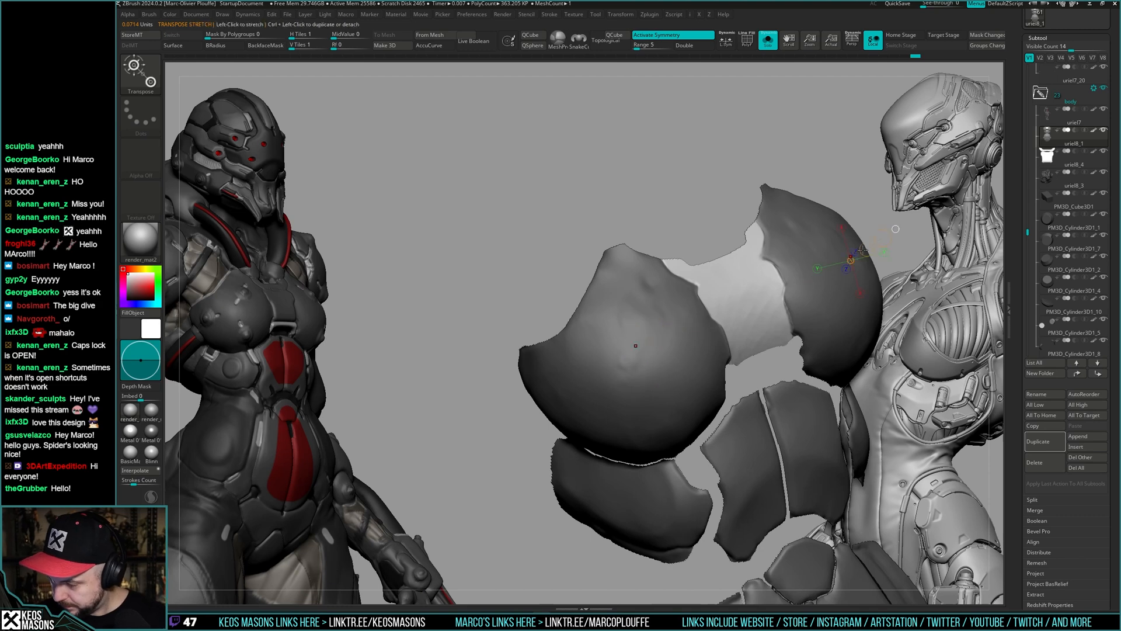
click(867, 250)
key(q)
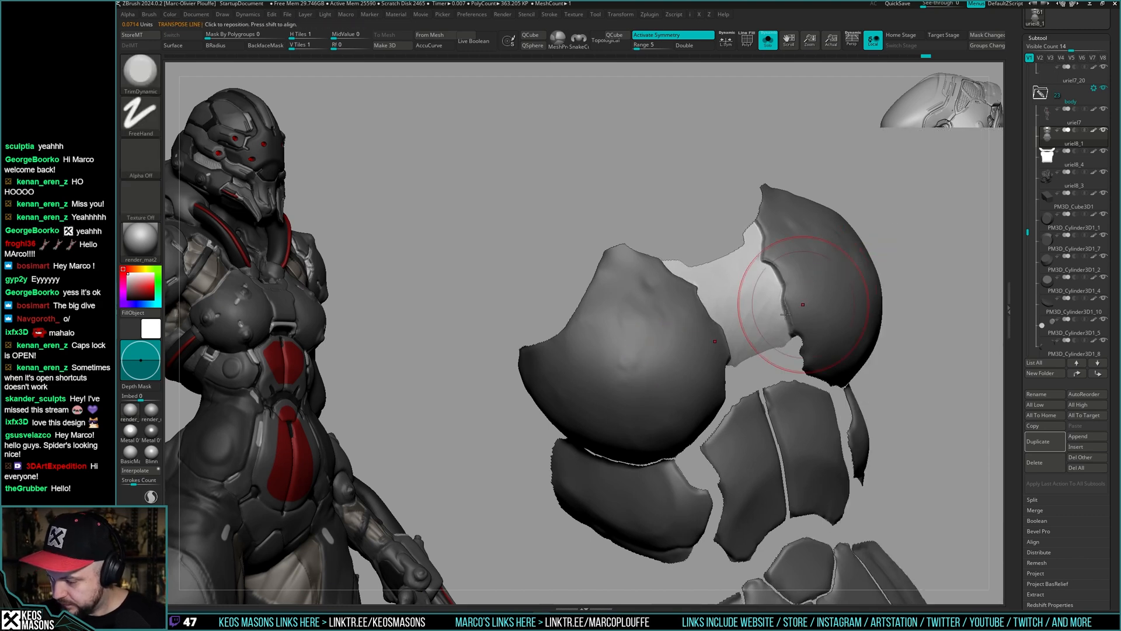
key(alt+s)
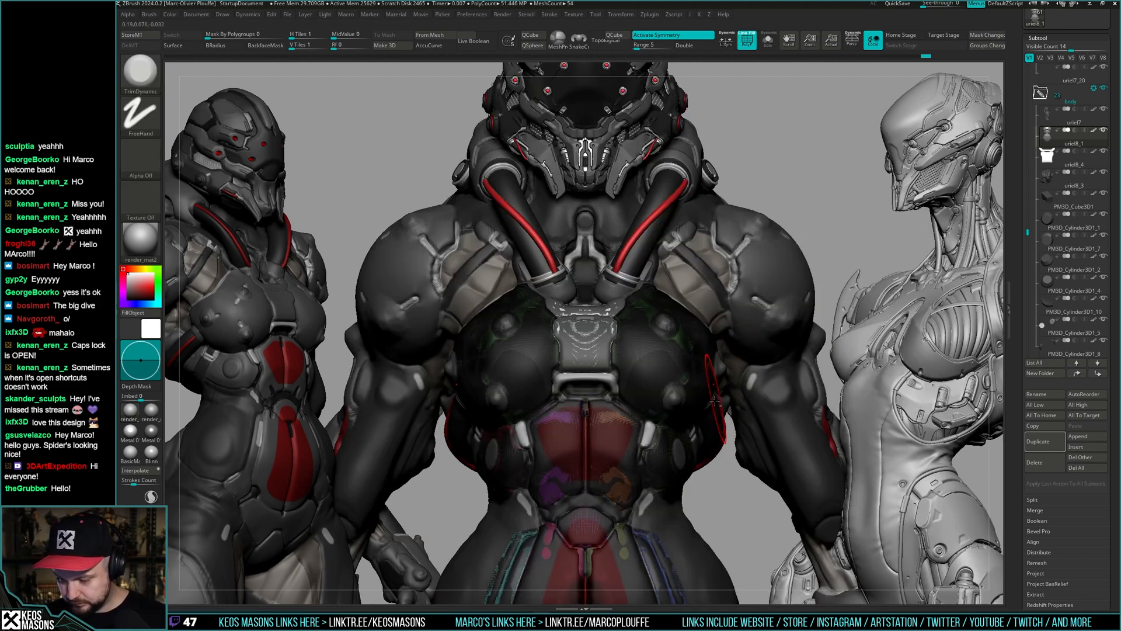
key(alt+s)
key(space)
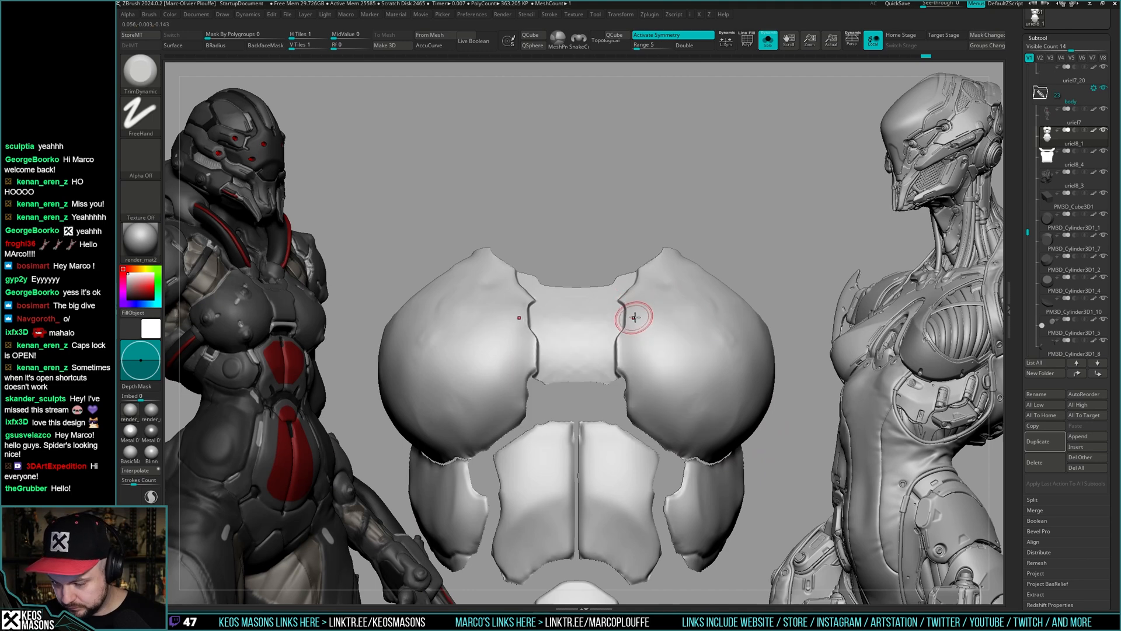
- Remove the small stray geometry near the lower edge of the recessed sternum area
scroll(721, 326, up, 5)
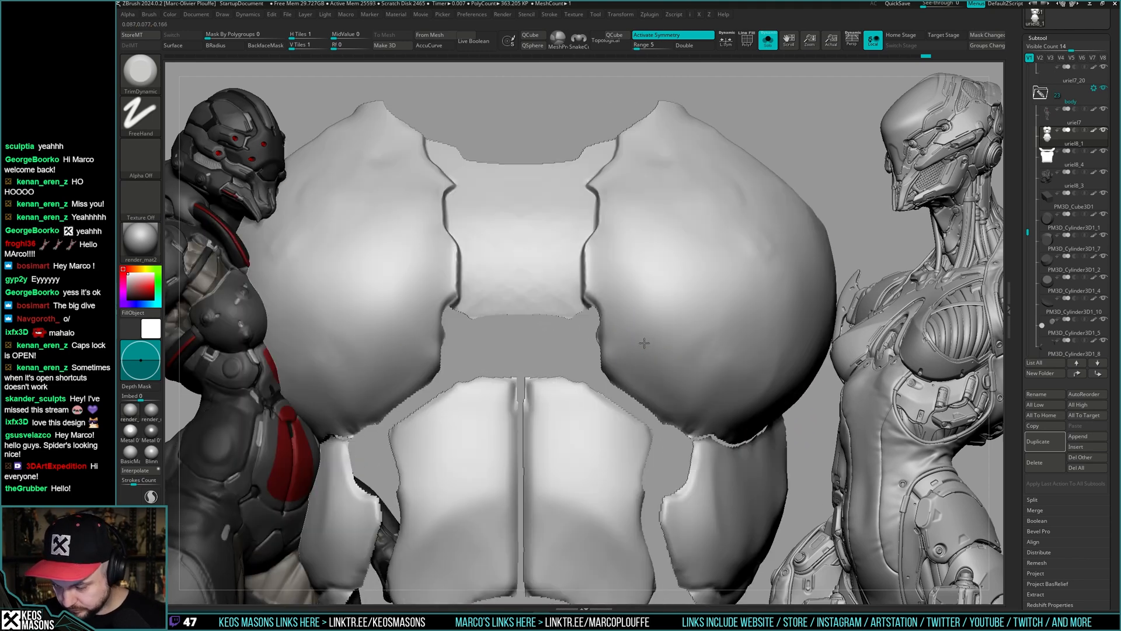
key(ctrl+shift)
drag(599, 320, 599, 321)
scroll(747, 292, down, 5)
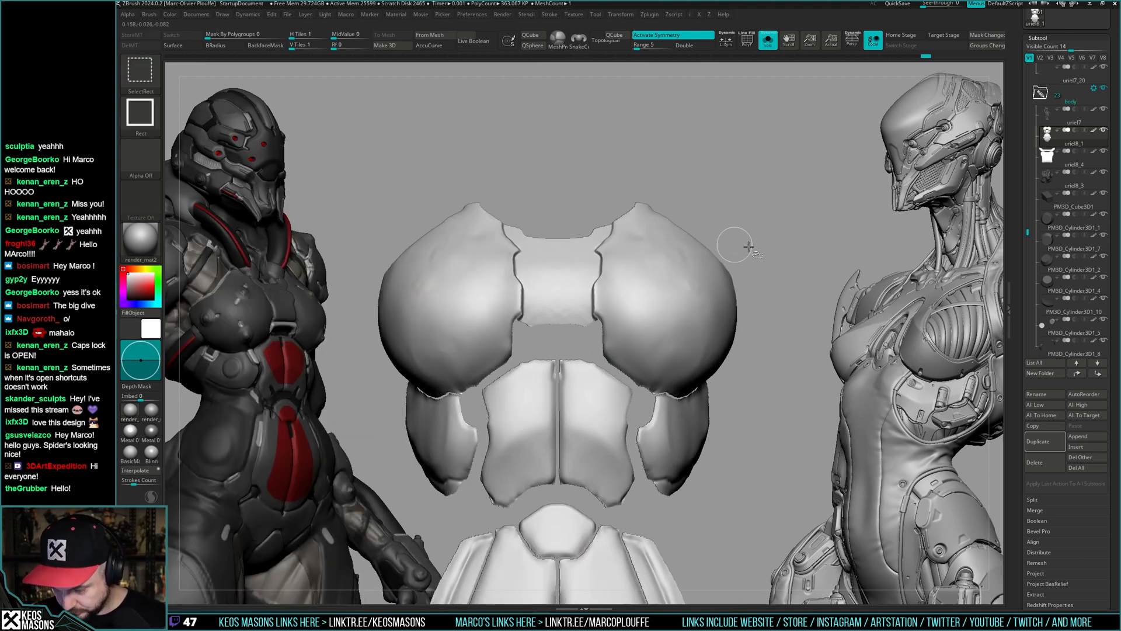
mouse_move(764, 296)
mouse_down()
mouse_move(746, 298)
mouse_move(759, 304)
mouse_move(757, 289)
mouse_up()
- Examine the collar and sternum subtool and the torso plates subtool in turn, isolated and together with the full body
key(alt+s)
click(1034, 157)
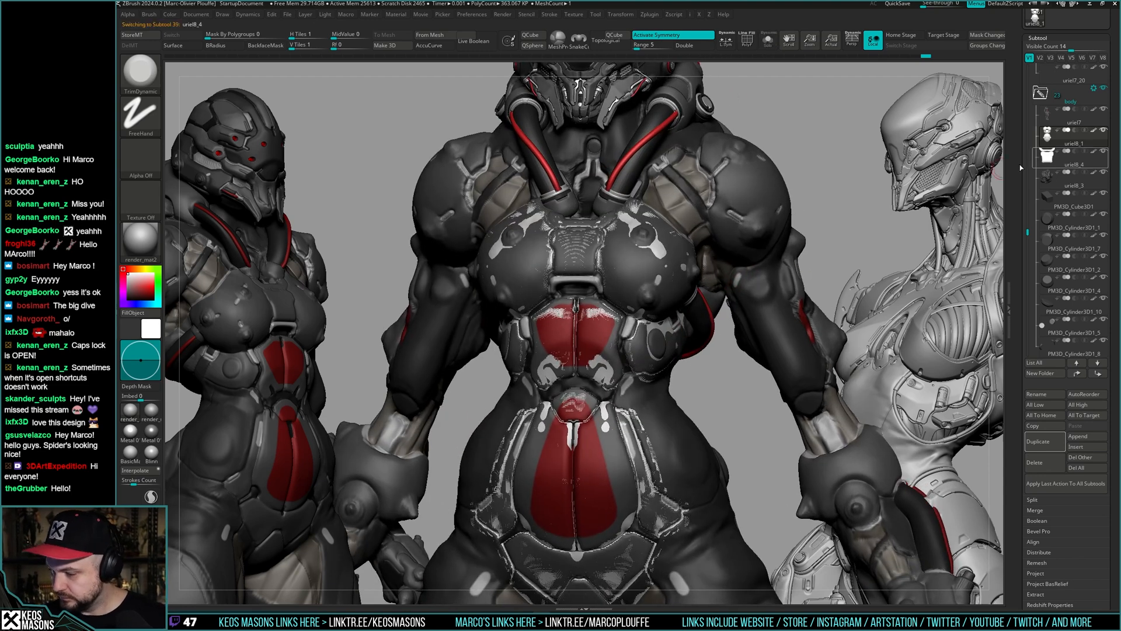
key(alt+s)
drag(649, 323, 650, 365)
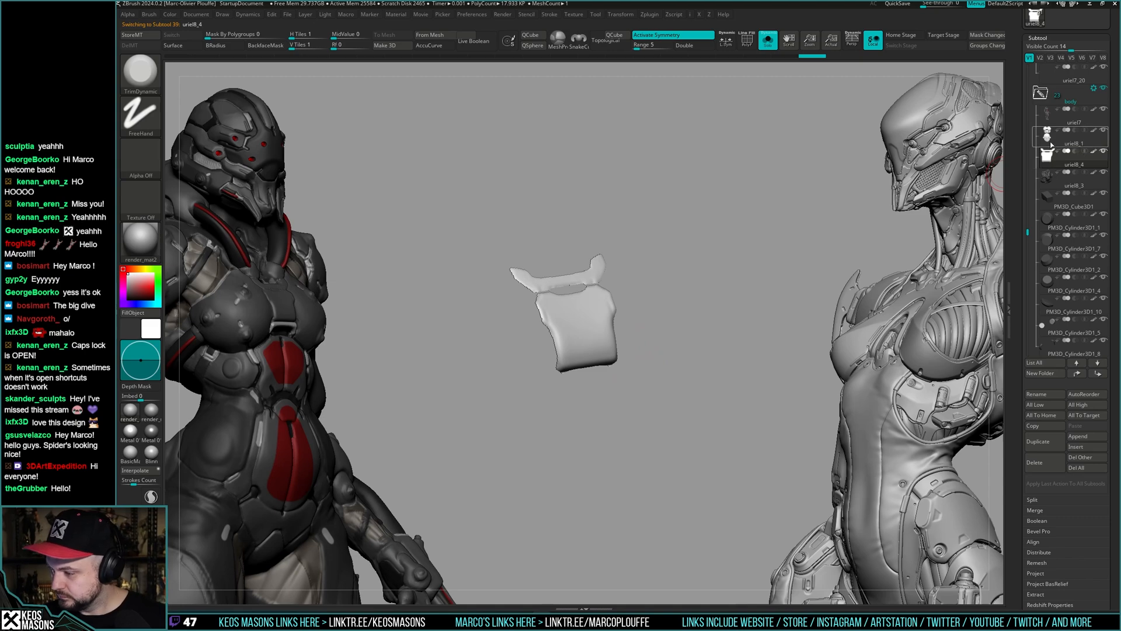
click(1052, 144)
key(alt+s)
drag(773, 271, 689, 330)
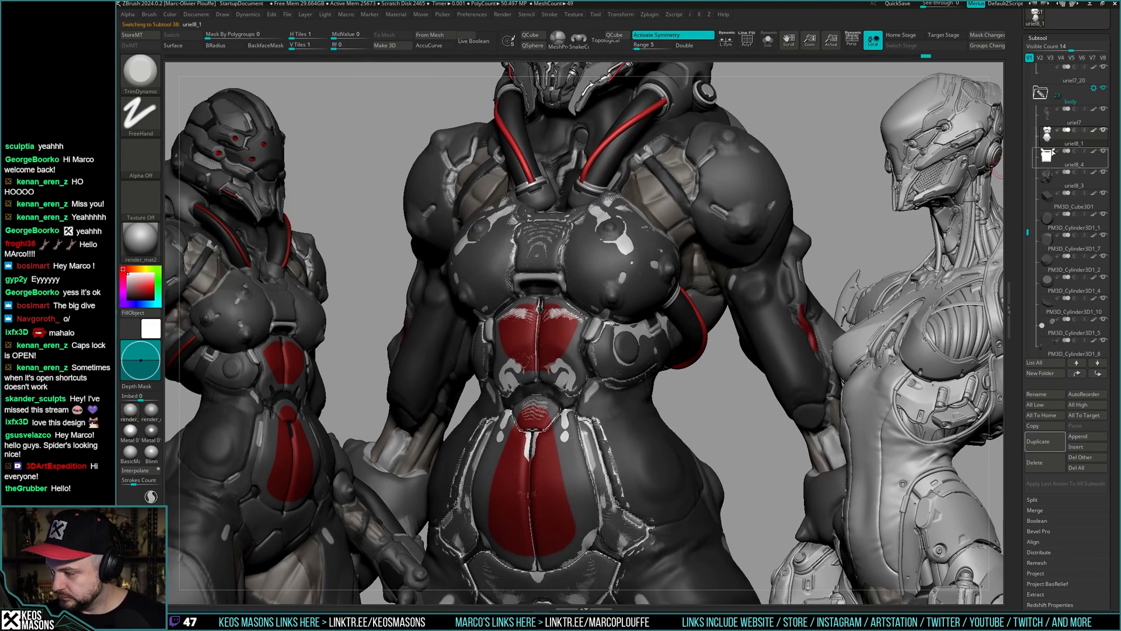
key(alt+s)
drag(721, 321, 717, 316)
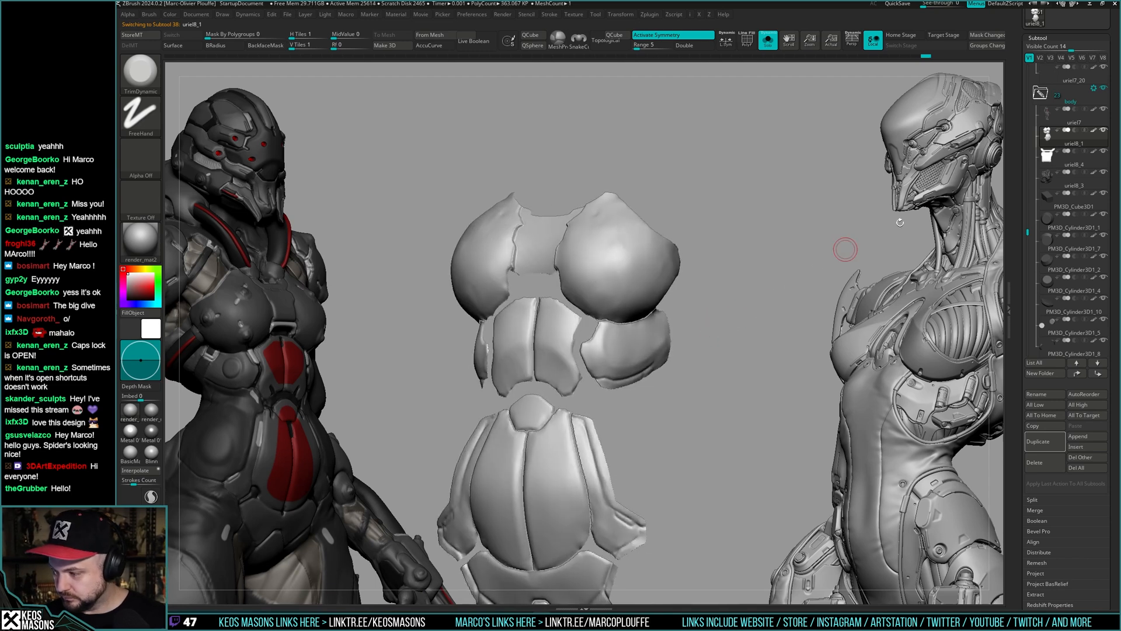
drag(708, 371, 677, 339)
mouse_move(676, 340)
right_down()
mouse_move(710, 353)
mouse_move(695, 385)
mouse_move(687, 344)
mouse_move(687, 364)
mouse_move(695, 343)
right_up()
- Select the body subtool and carve its surface back beneath the two upper abdomen plates with the ClayBuildup brush
key(alt+s)
mouse_move(664, 272)
alt+right_down()
mouse_move(667, 330)
mouse_move(670, 299)
alt+right_up()
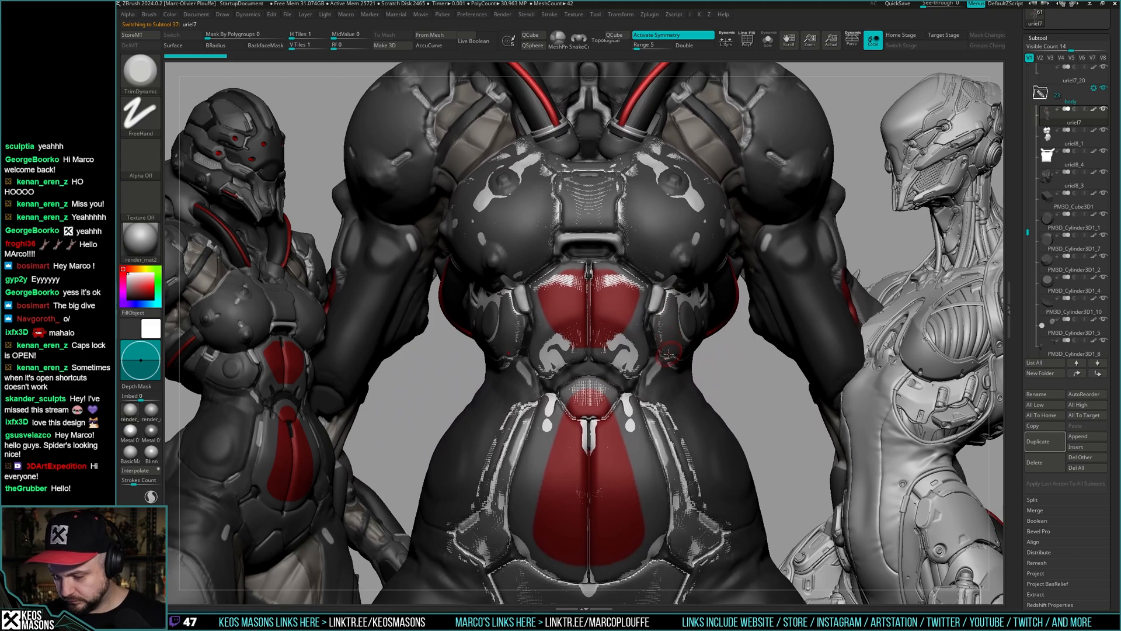
key(b)
key(c)
key(b)
right_click(591, 269)
mouse_move(678, 223)
right_down()
mouse_move(590, 269)
mouse_move(635, 256)
mouse_move(616, 292)
mouse_move(620, 316)
right_up()
right_click(590, 269)
mouse_move(657, 265)
right_down()
mouse_move(643, 267)
mouse_move(677, 267)
right_up()
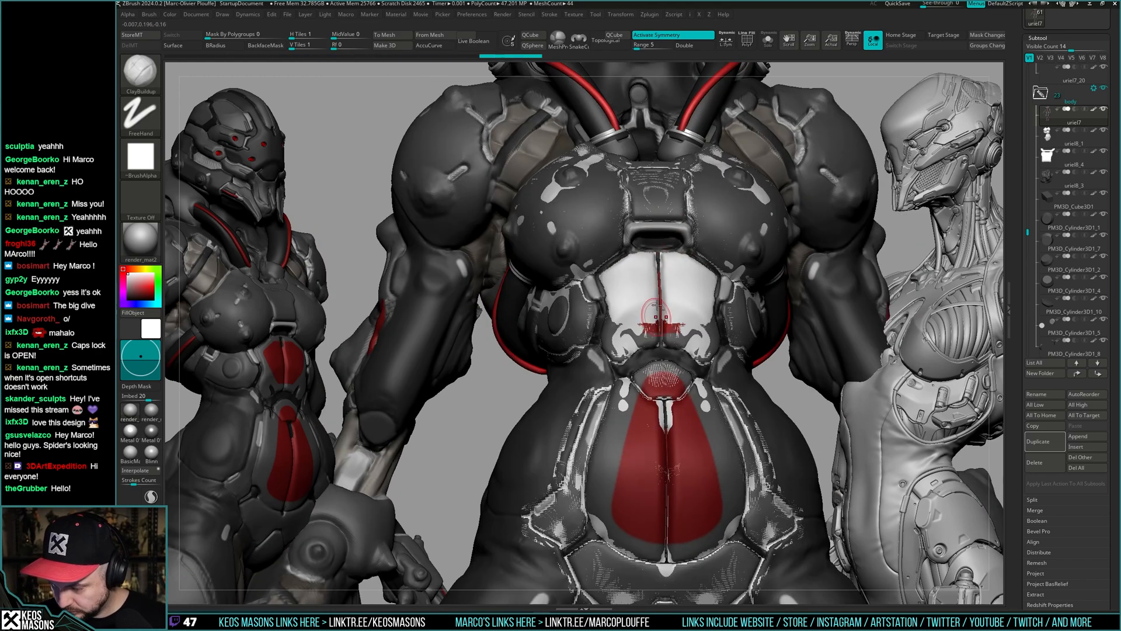
right_drag(655, 332, 623, 323)
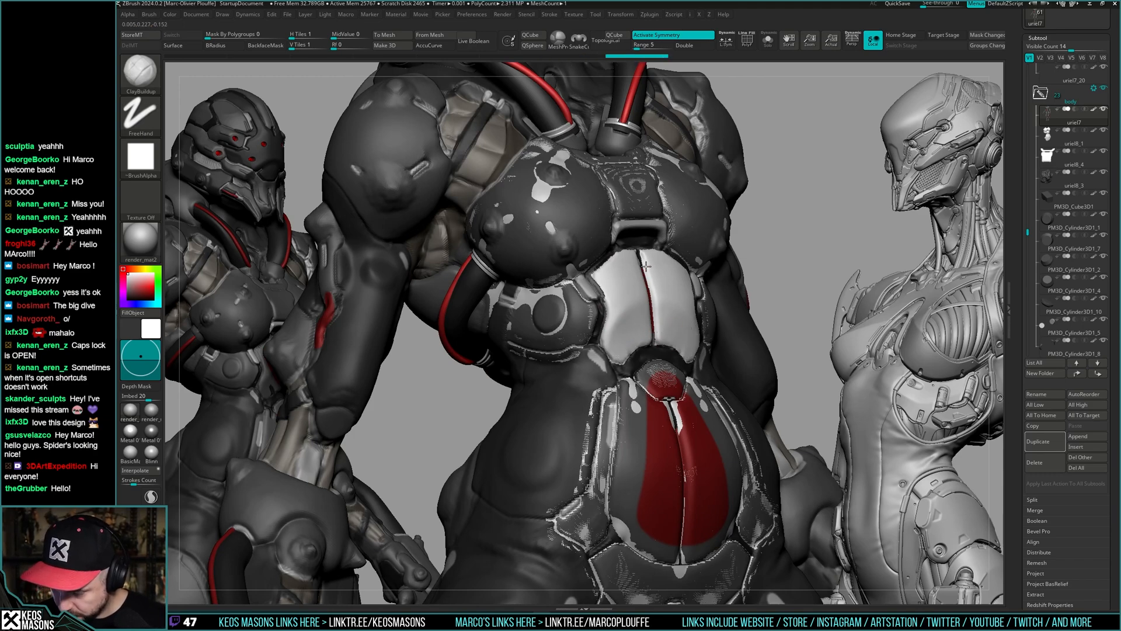
- Sink the body surface beneath the small centre plate and the two long belly plates using ClayBuildup strokes
right_drag(646, 267, 660, 242)
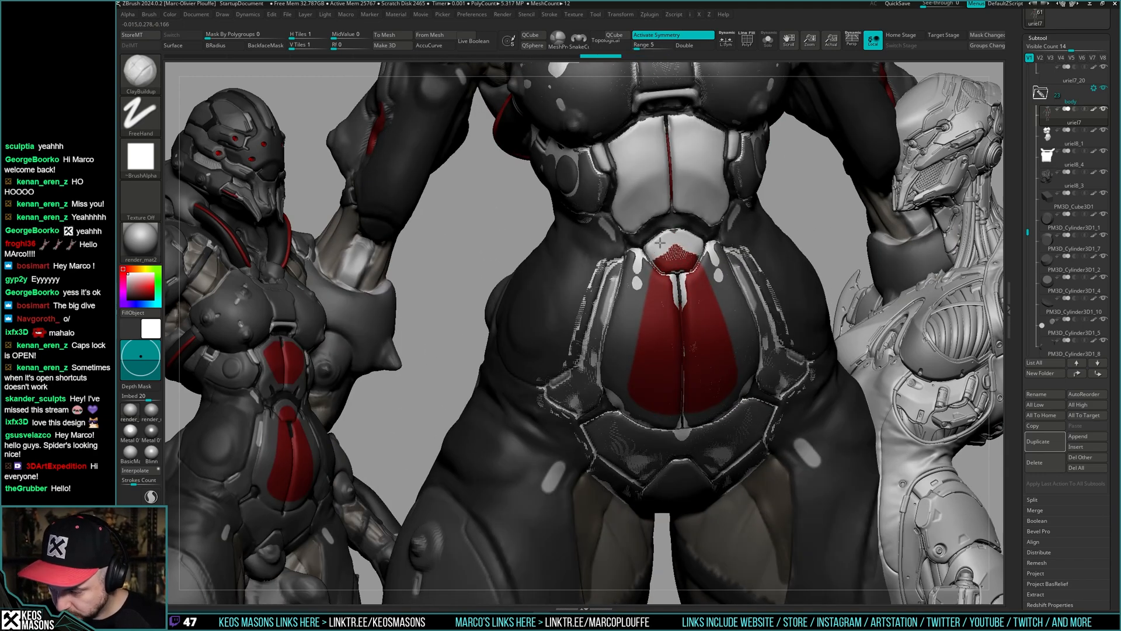
mouse_move(660, 243)
mouse_down()
mouse_move(656, 265)
mouse_move(672, 301)
mouse_up()
right_drag(669, 281, 640, 271)
drag(648, 257, 589, 367)
mouse_move(596, 357)
right_down()
mouse_move(625, 349)
mouse_move(656, 304)
right_up()
key(space)
drag(640, 252, 628, 350)
drag(677, 242, 646, 382)
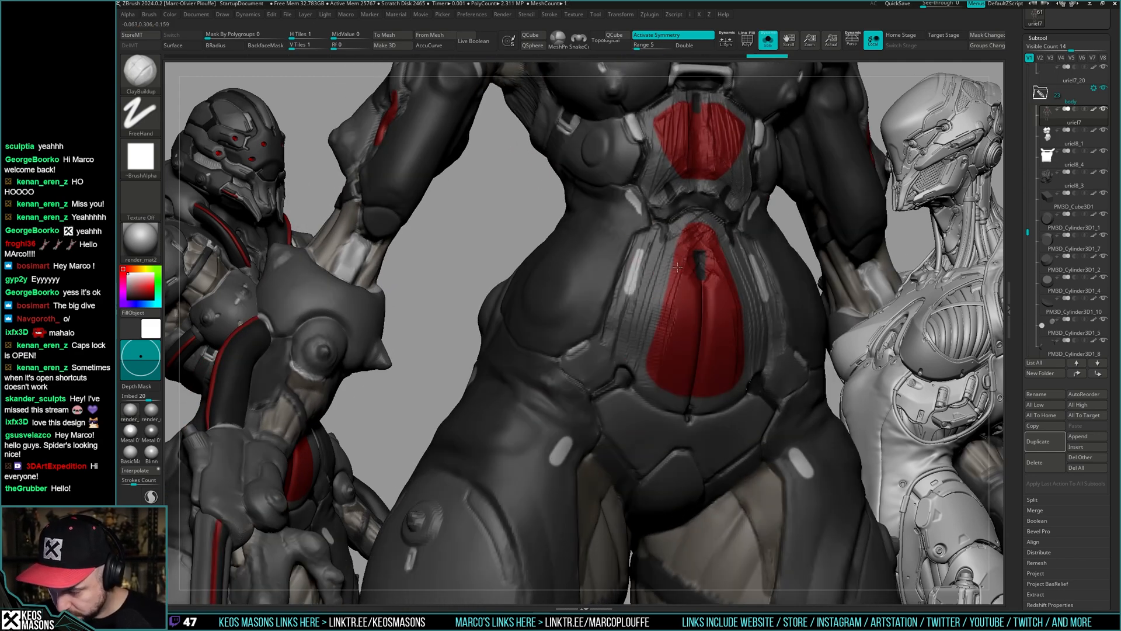
mouse_move(692, 263)
mouse_down()
mouse_move(676, 368)
mouse_move(662, 367)
mouse_up()
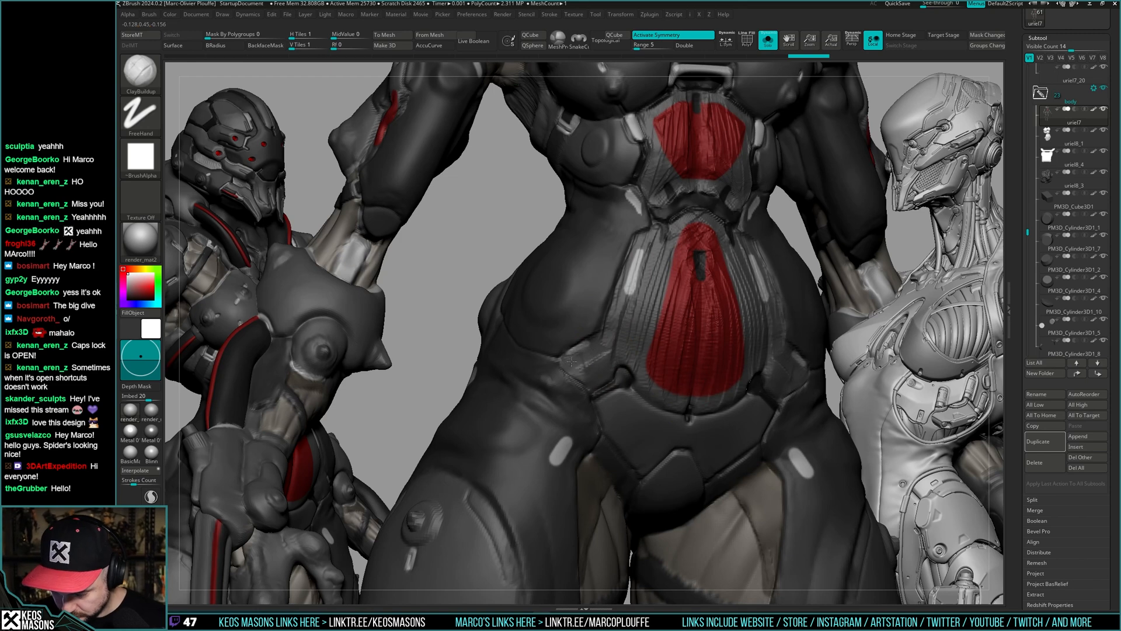
- Carve the body surface down beneath the hip and pelvic plates and around the crotch
key(s)
alt+right_drag(654, 431, 654, 359)
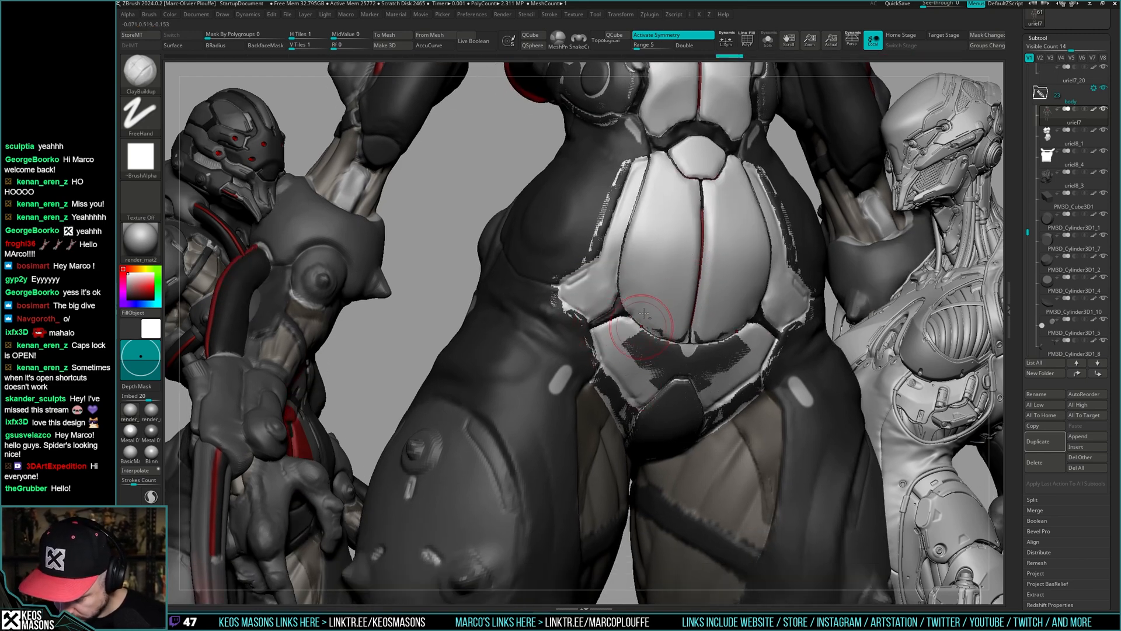
right_drag(702, 369, 677, 409)
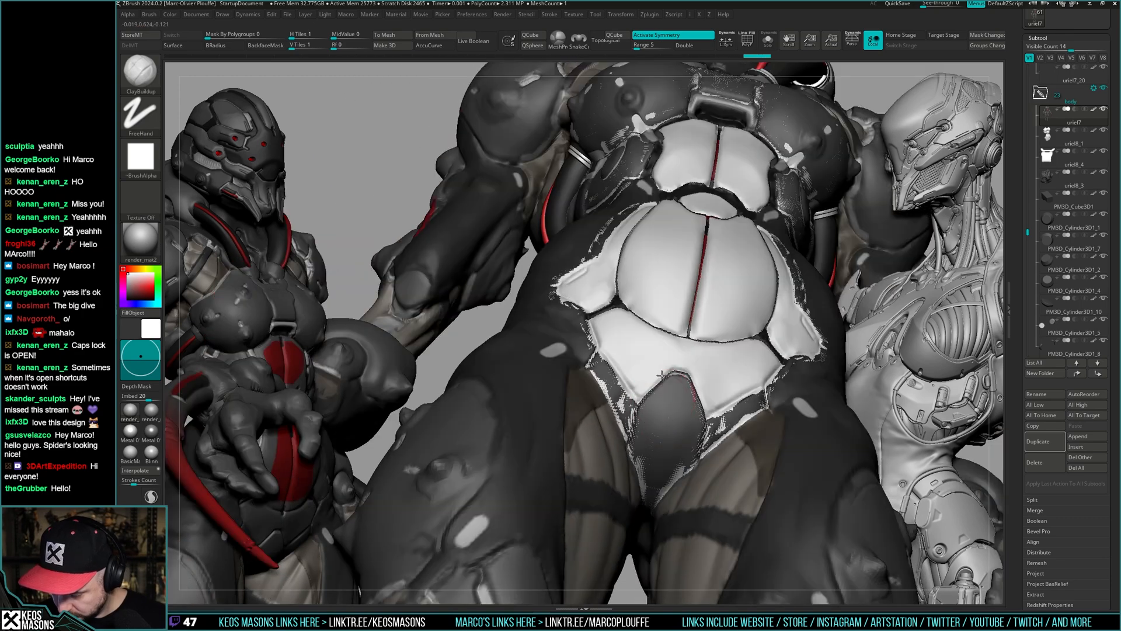
key(s)
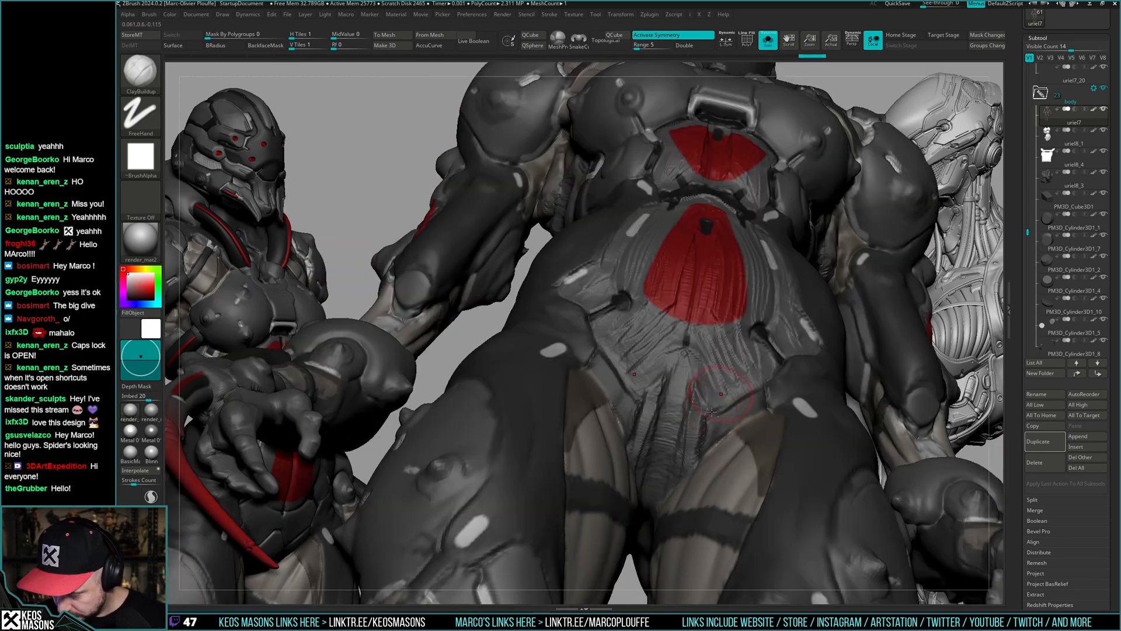
right_drag(651, 498, 716, 337)
right_drag(715, 298, 727, 345)
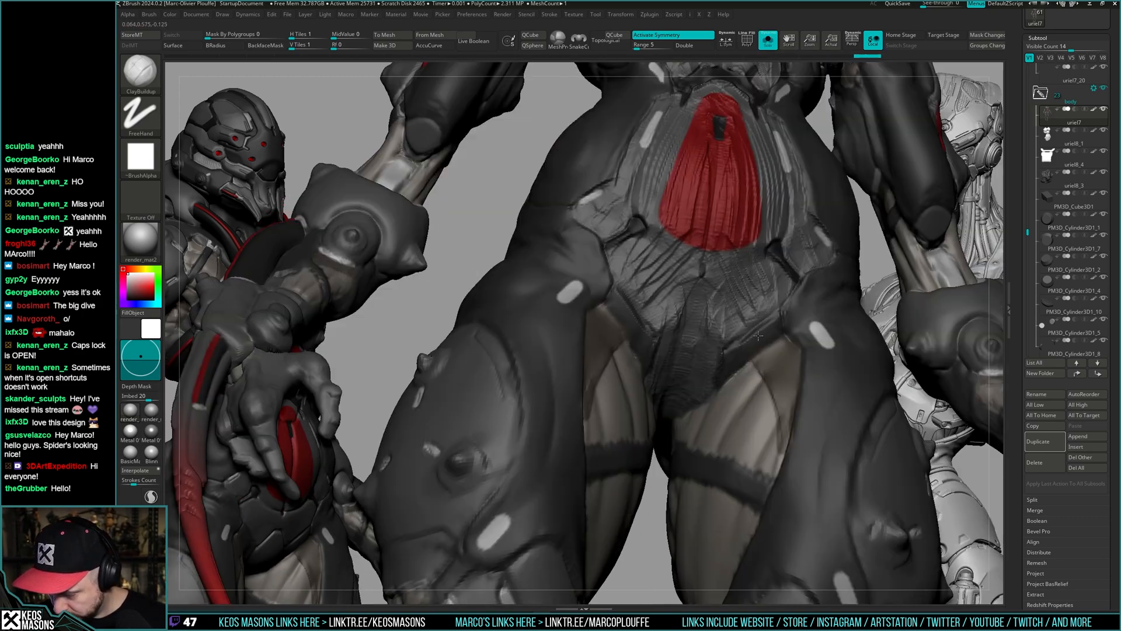
key(s)
mouse_move(812, 281)
alt+right_down()
mouse_move(704, 368)
mouse_move(672, 318)
mouse_move(698, 403)
alt+right_up()
- Sink the body surface beneath the side rib plate and check the area with the polyframe display
key(space)
click(691, 357)
mouse_move(649, 298)
right_down()
mouse_move(701, 298)
mouse_move(687, 312)
mouse_move(667, 277)
mouse_move(649, 286)
mouse_move(682, 308)
right_up()
key(ctrl)
ctrl+click(655, 278)
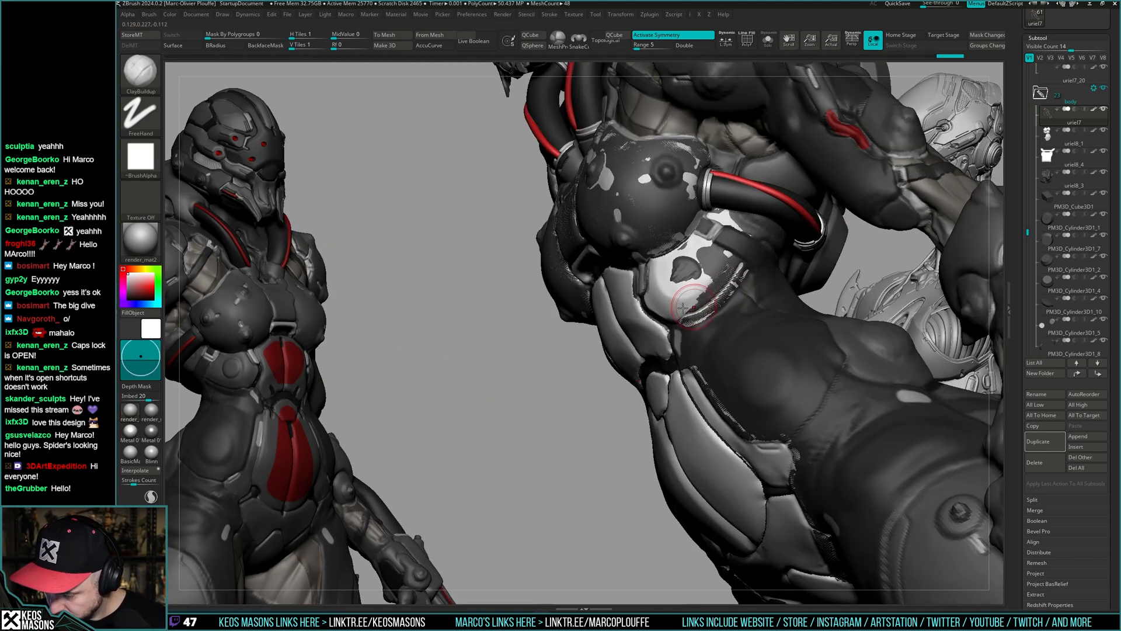
mouse_move(688, 257)
right_down()
mouse_move(701, 268)
mouse_move(730, 215)
mouse_move(740, 244)
mouse_move(726, 314)
mouse_move(737, 296)
mouse_move(692, 285)
mouse_move(730, 322)
mouse_move(753, 320)
mouse_move(714, 270)
mouse_move(803, 348)
right_up()
right_click(701, 269)
key(ctrl+z)
key(shift+f)
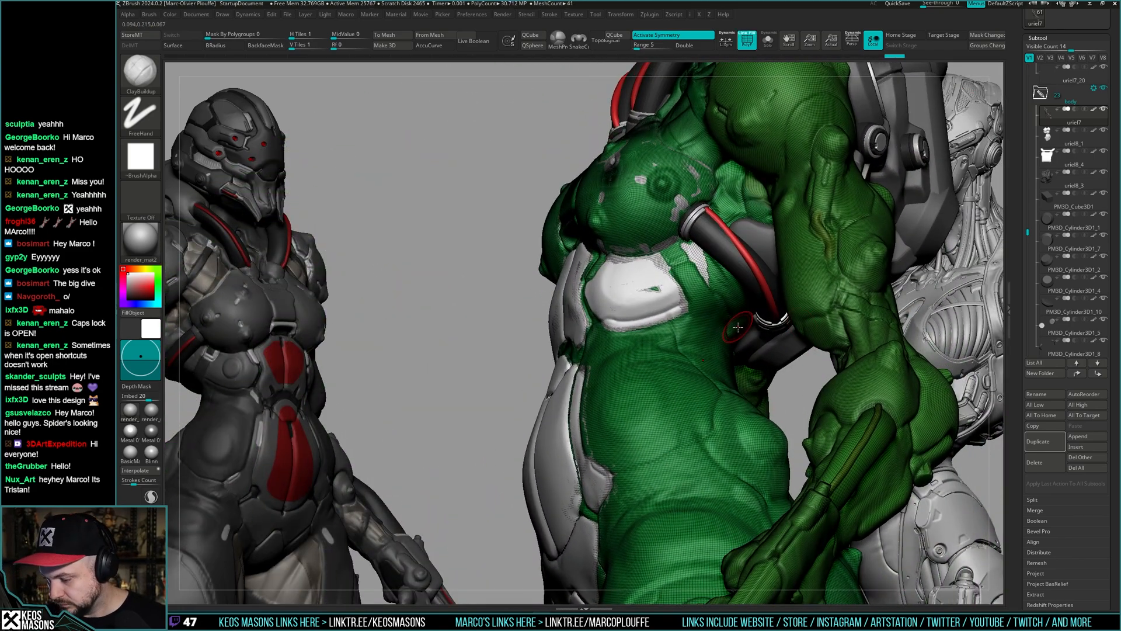
right_drag(740, 331, 690, 322)
key(shift+f)
- Carve the body surface back beneath the breast and sternum plates, from the collar down to the outer sides
right_drag(705, 285, 695, 273)
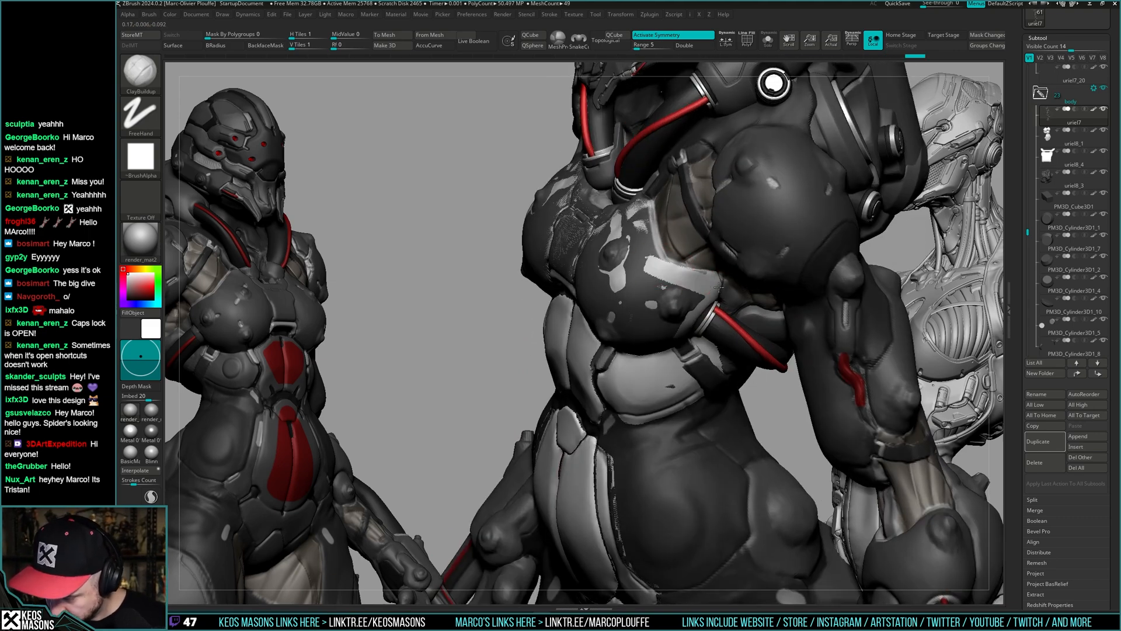
right_drag(650, 223, 664, 242)
right_drag(647, 251, 643, 257)
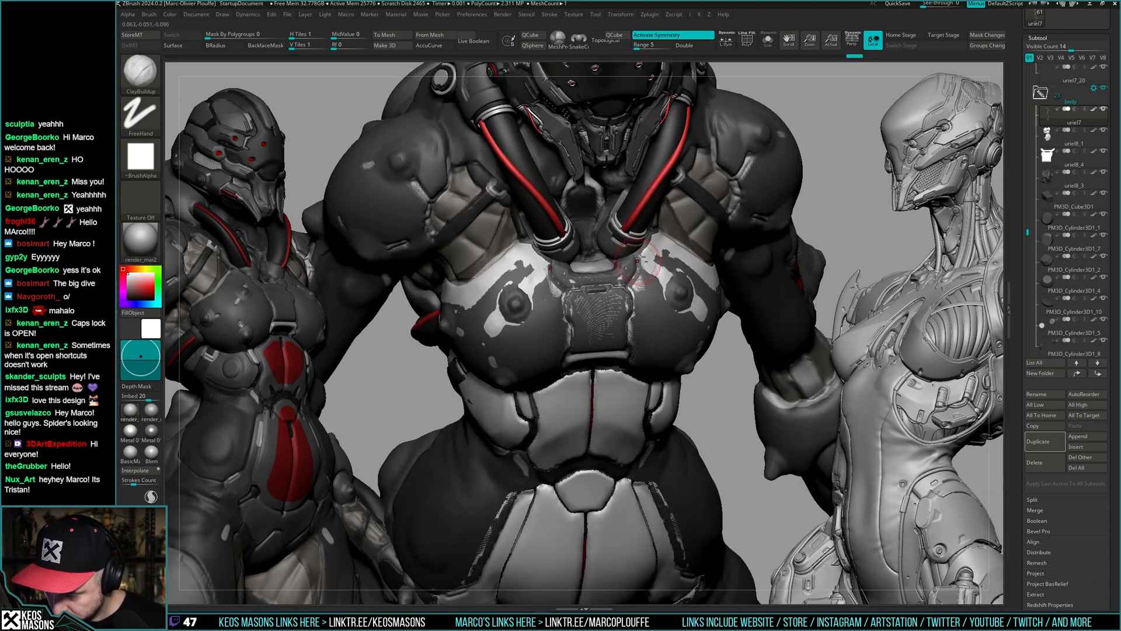
right_drag(615, 296, 622, 291)
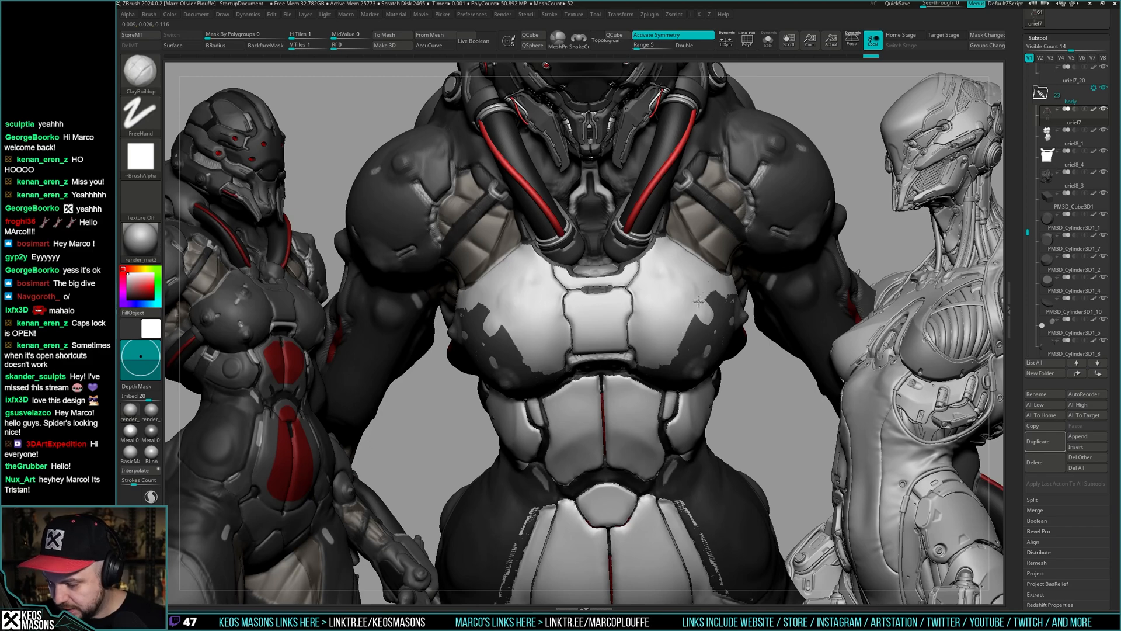
right_drag(630, 349, 638, 306)
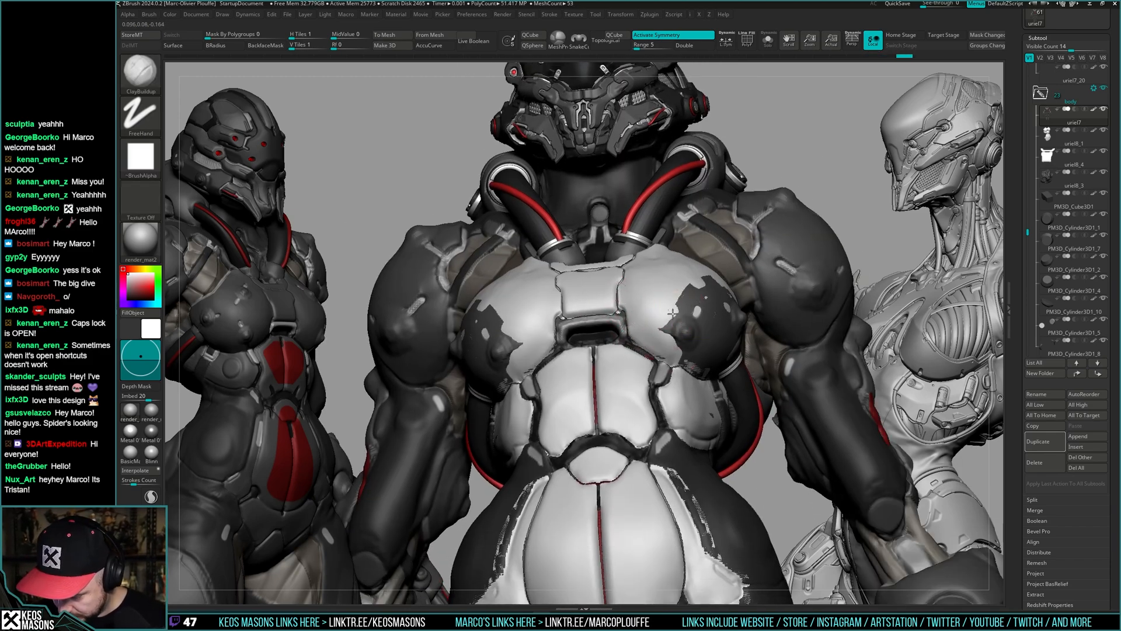
right_drag(673, 314, 728, 332)
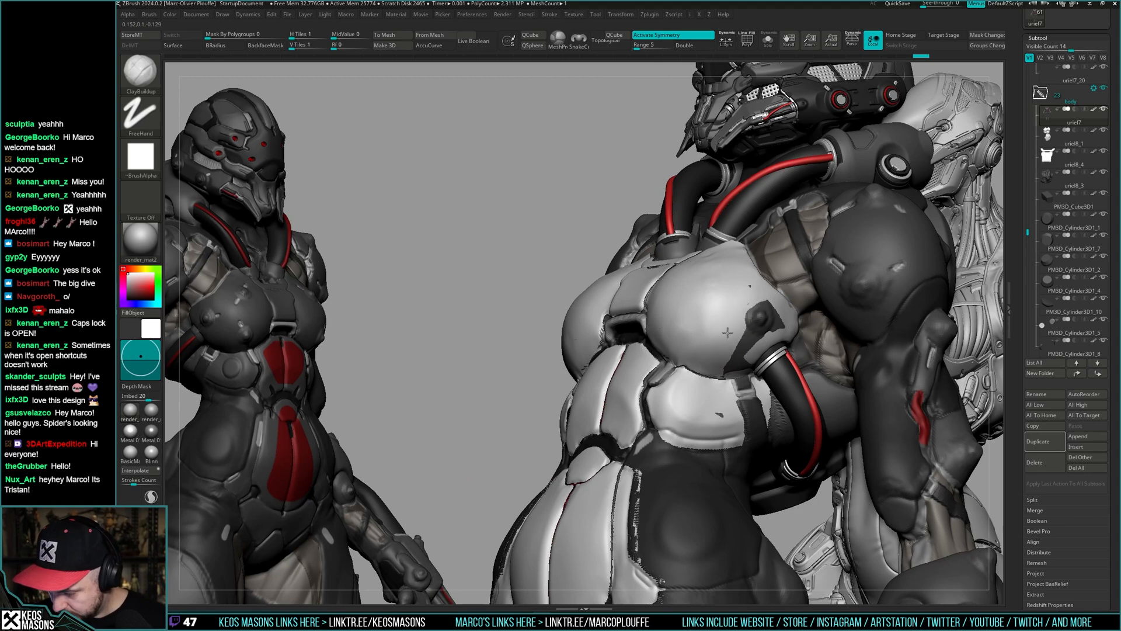
drag(728, 332, 758, 346)
- Select the torso plates subtool and adjust the plates' outer side edges with the Move brush
mouse_move(748, 271)
right_down()
mouse_move(754, 303)
mouse_move(696, 394)
mouse_move(621, 285)
mouse_move(635, 258)
mouse_move(593, 232)
mouse_move(607, 236)
right_up()
alt+click(591, 232)
key(space)
click(575, 274)
key(space)
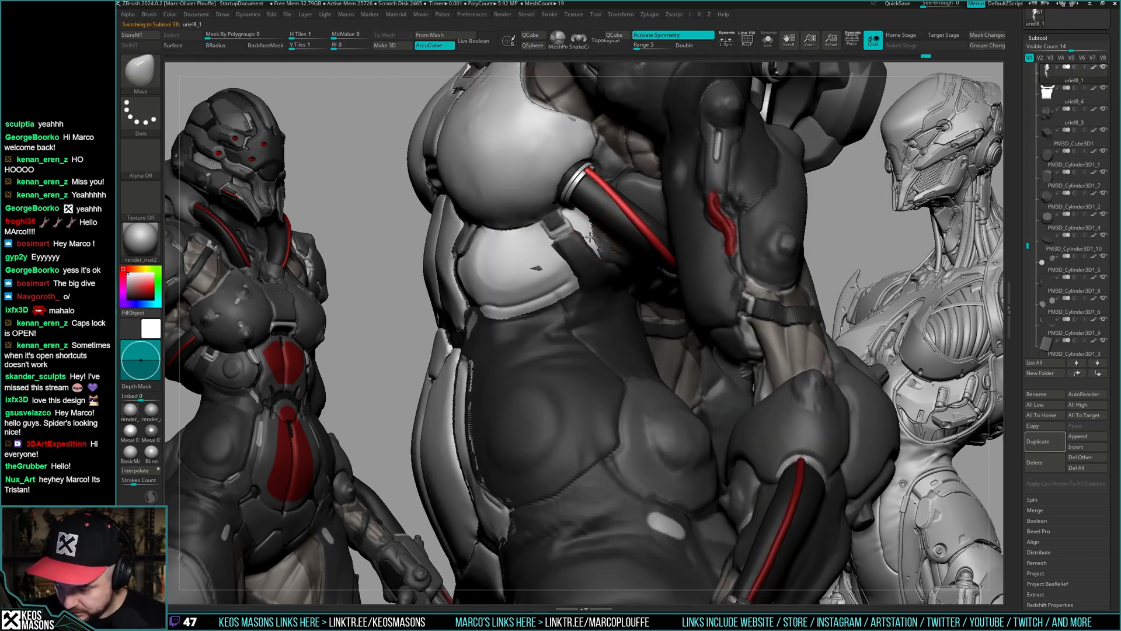
mouse_move(600, 249)
right_down()
mouse_move(593, 222)
mouse_move(619, 261)
mouse_move(621, 243)
right_up()
key(space)
key(space)
- Reselect the body subtool and set up the ClayBuildup brush to work the flank under the arm
alt+click(625, 248)
key(space)
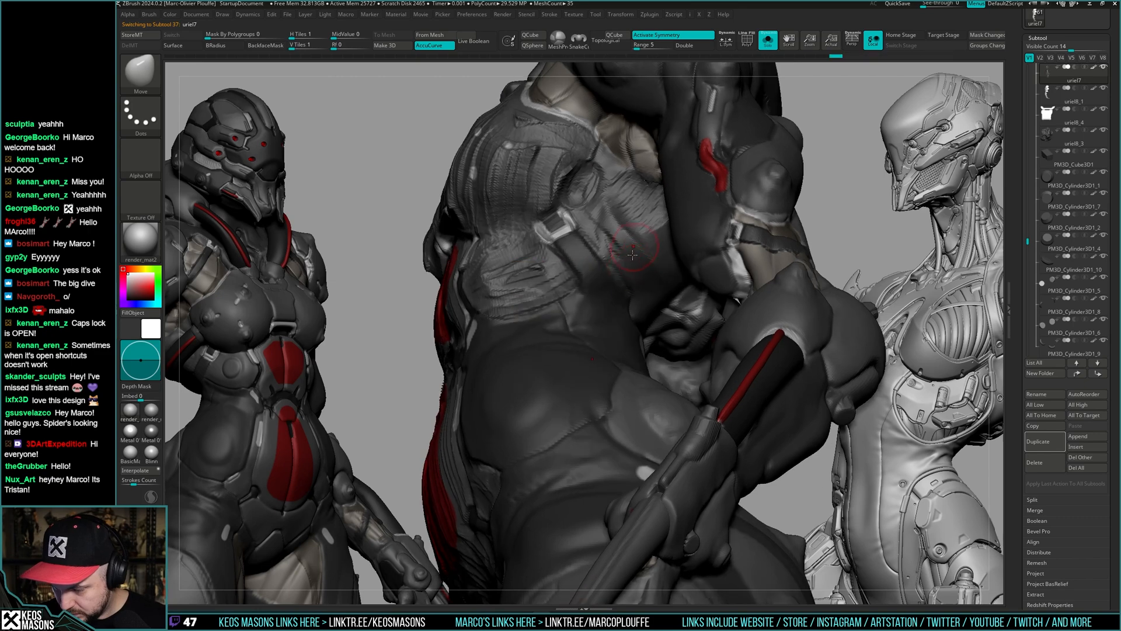
key(b)
key(c)
key(b)
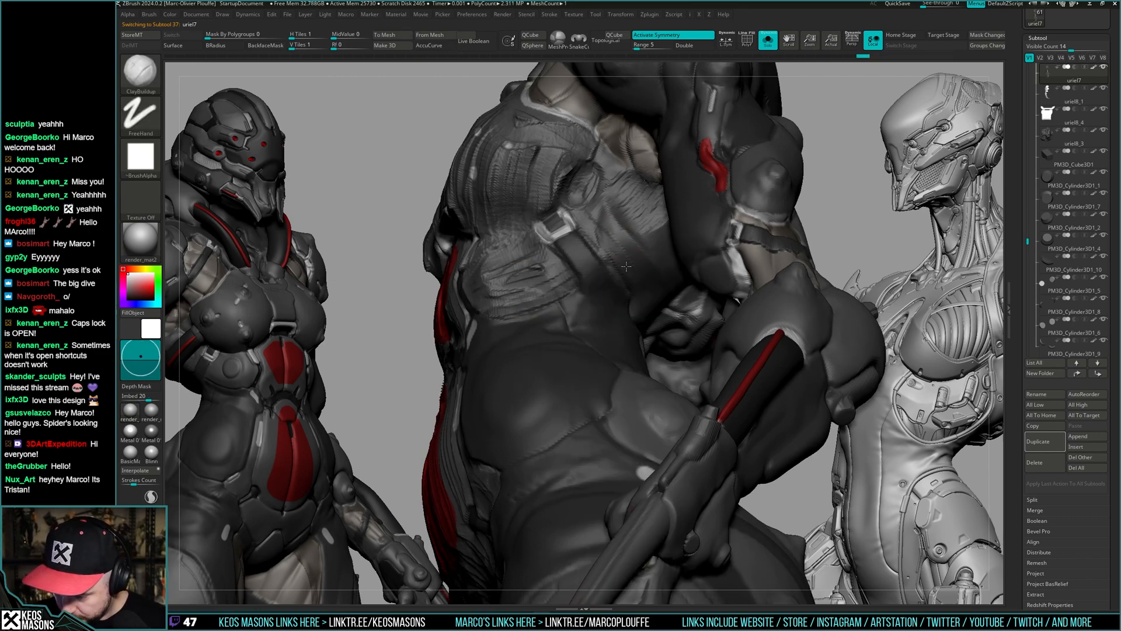
key(space)
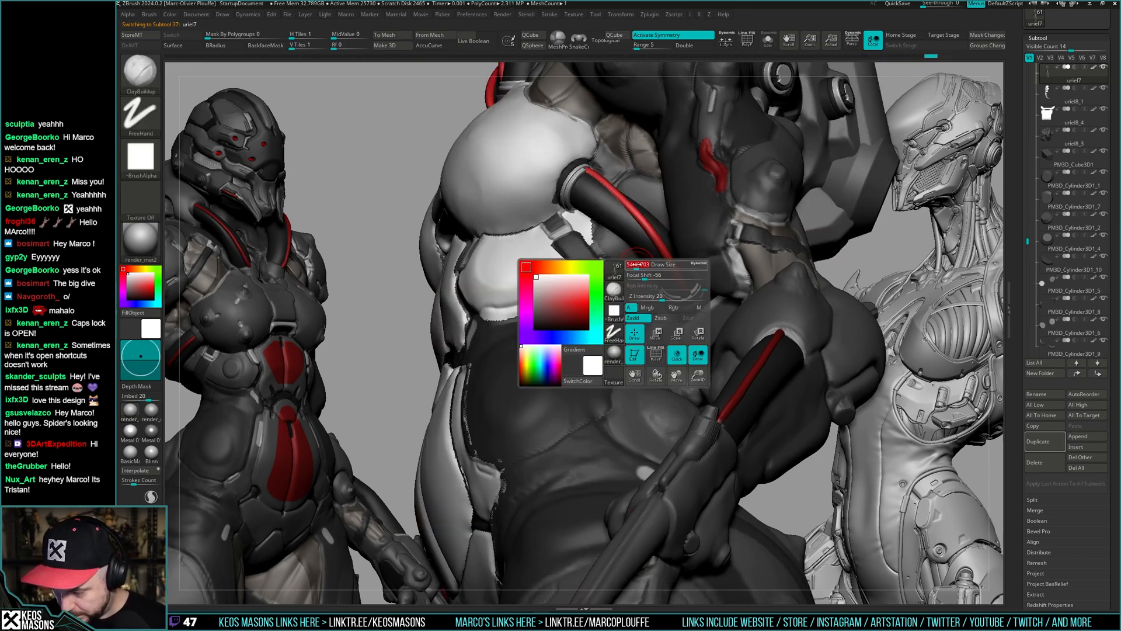
right_drag(632, 265, 652, 317)
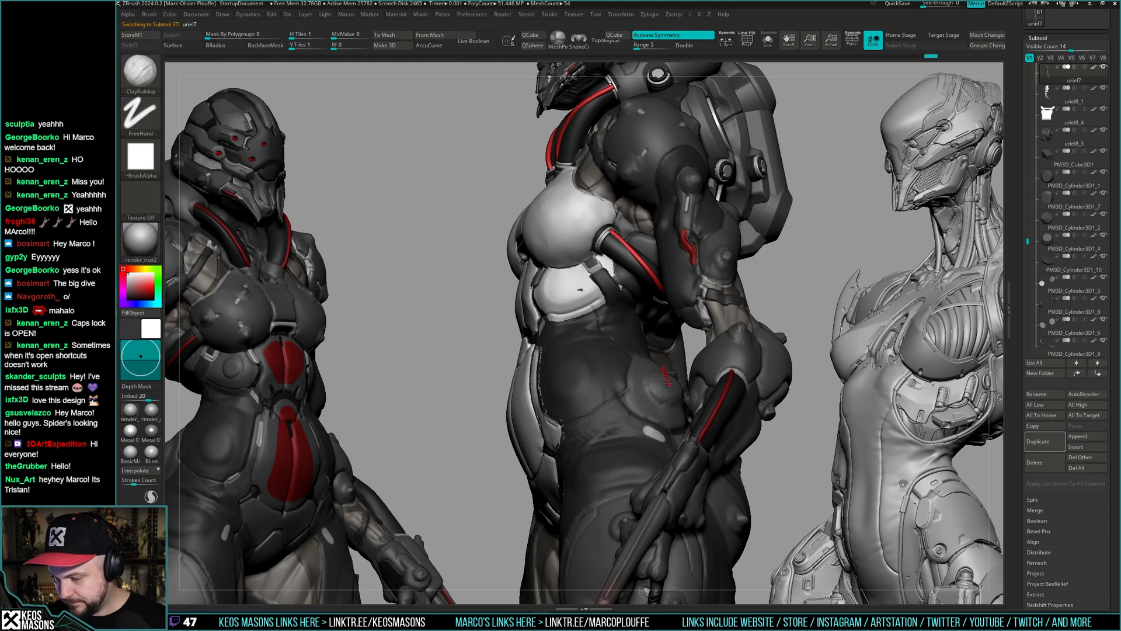
- Pick the Standard painting brush with a dark brown colour for the body's underarm area and bring up the layer settings
alt+right_drag(666, 397, 644, 290)
key(shift+f)
key(shift+f)
key(b)
key(s)
key(t)
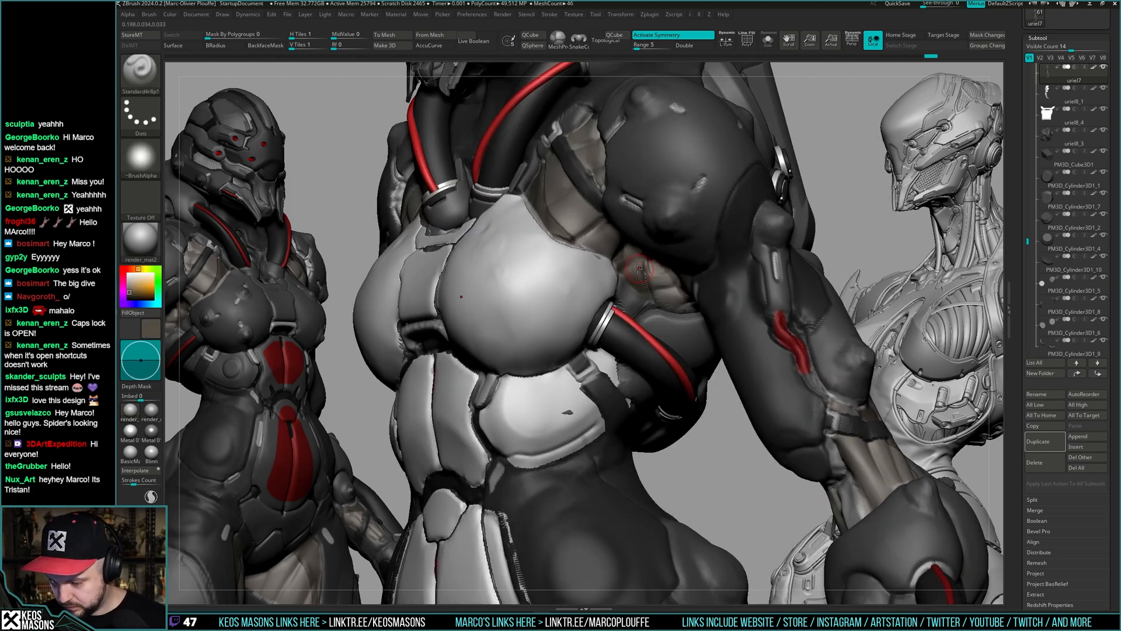
key(shift+f)
key(shift+f)
key(space)
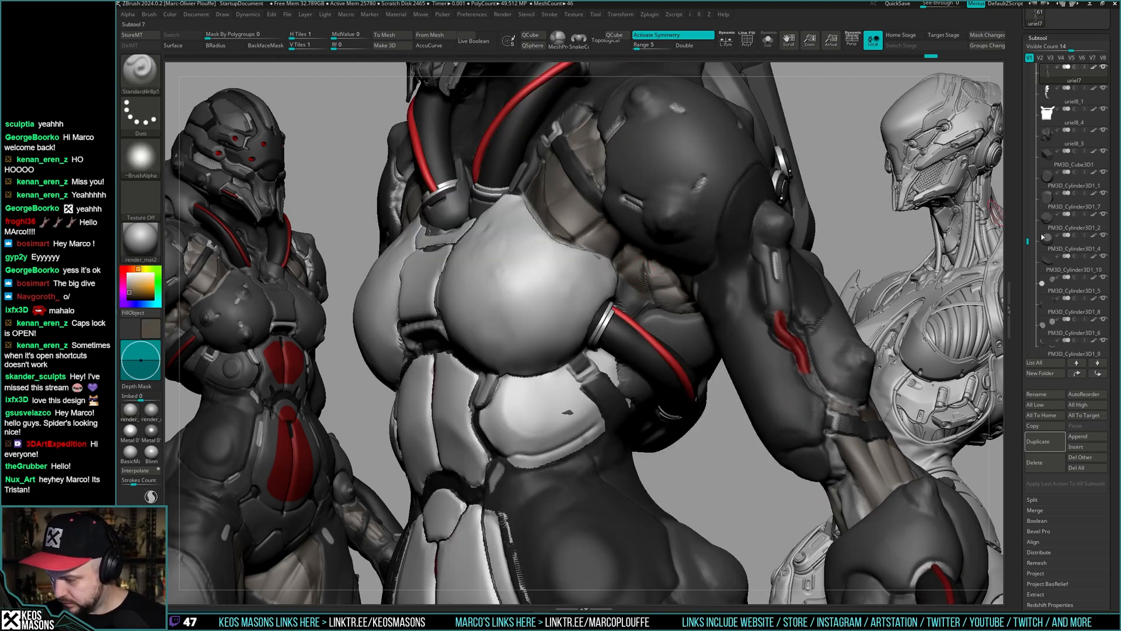
scroll(1027, 168, down, 10)
scroll(1027, 168, down, 1)
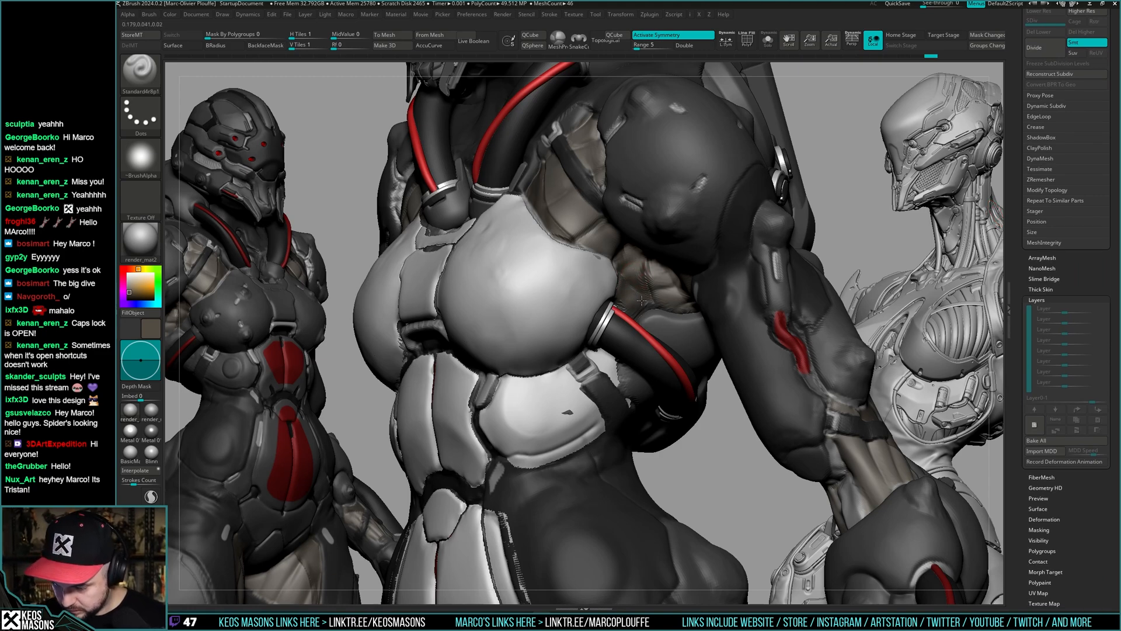
- Smooth the body surface under the arm behind the side rib plate
mouse_move(641, 300)
right_down()
mouse_move(628, 296)
mouse_move(654, 310)
mouse_move(703, 297)
mouse_move(669, 356)
right_up()
key(space)
key(shift)
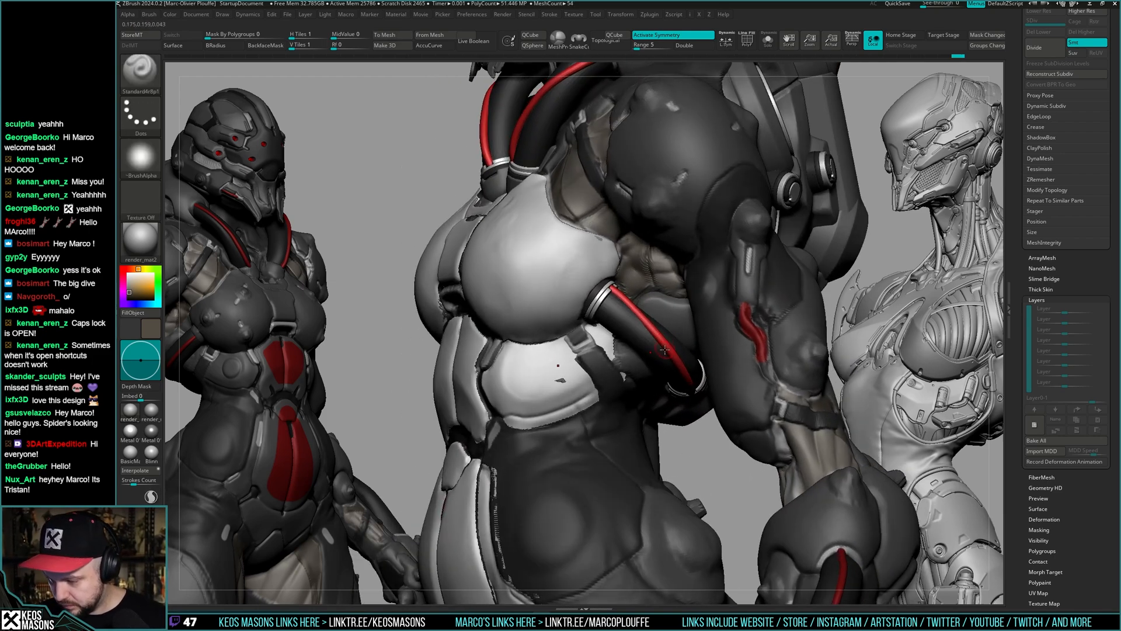
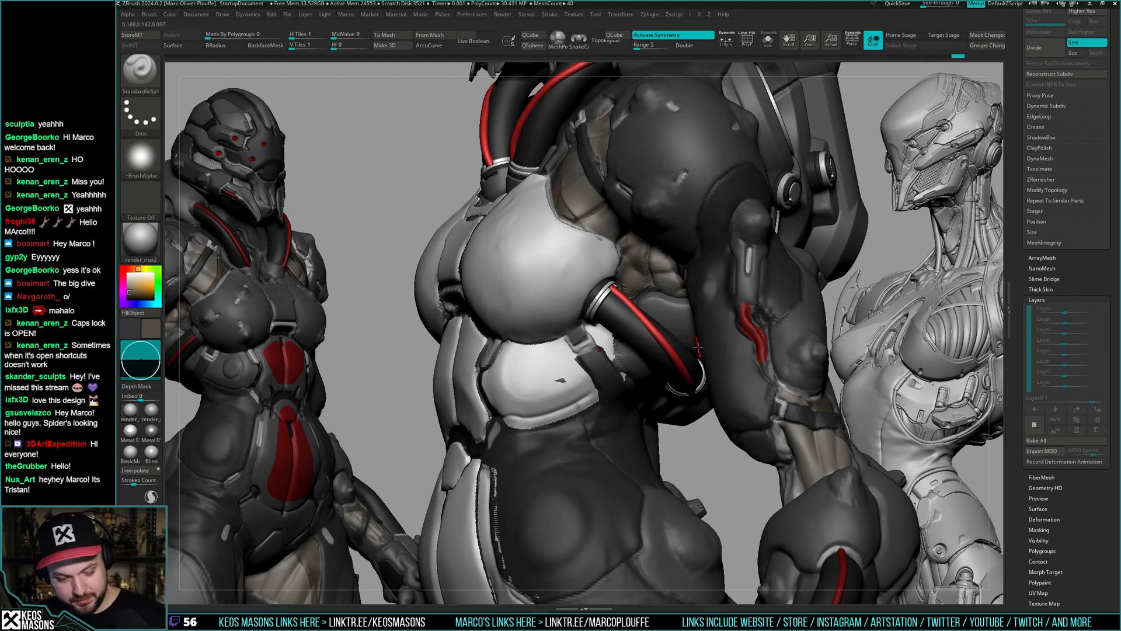
mouse_move(698, 348)
right_down()
mouse_move(652, 232)
mouse_move(644, 279)
right_up()
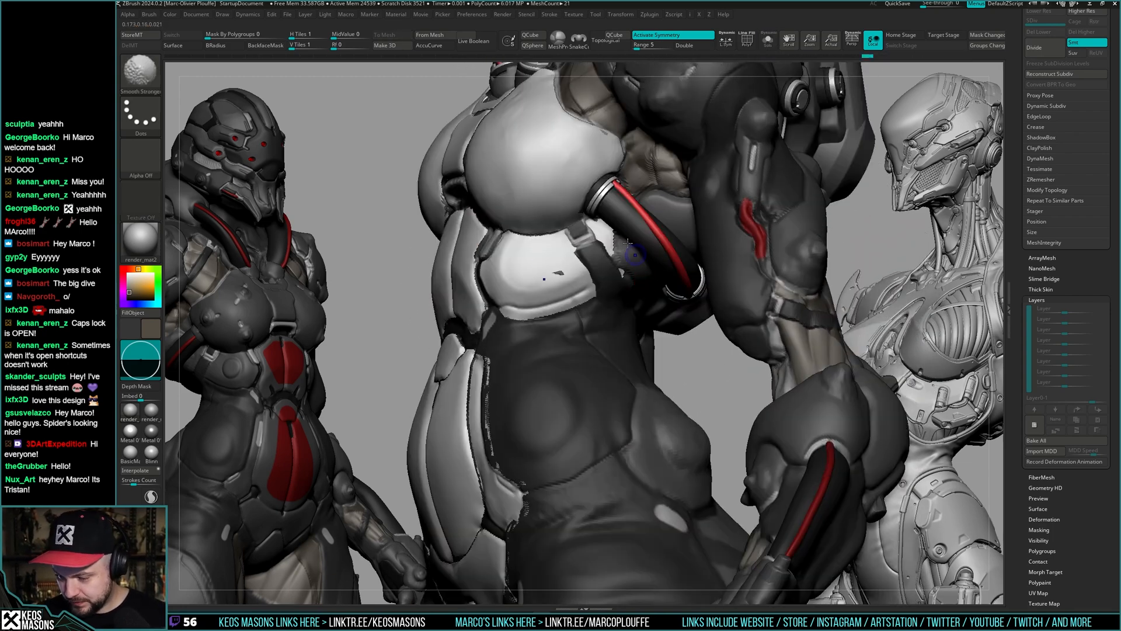
ctrl+right_drag(629, 241, 646, 292)
- Duplicate the body subtool and isolate the copy
scroll(1064, 364, up, 5)
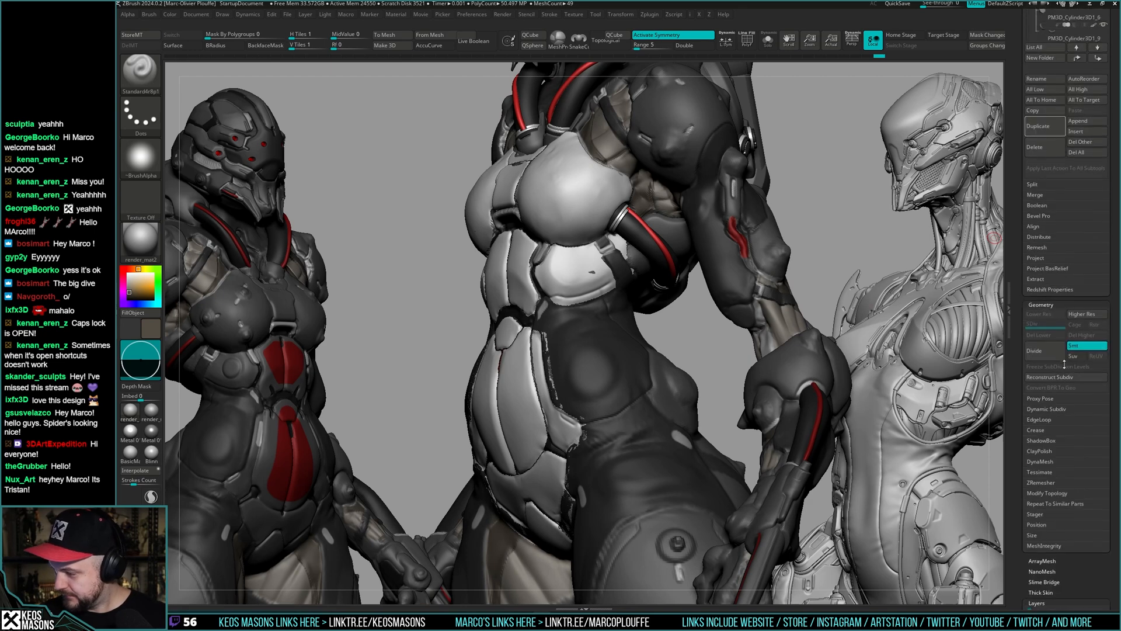
scroll(1064, 364, up, 5)
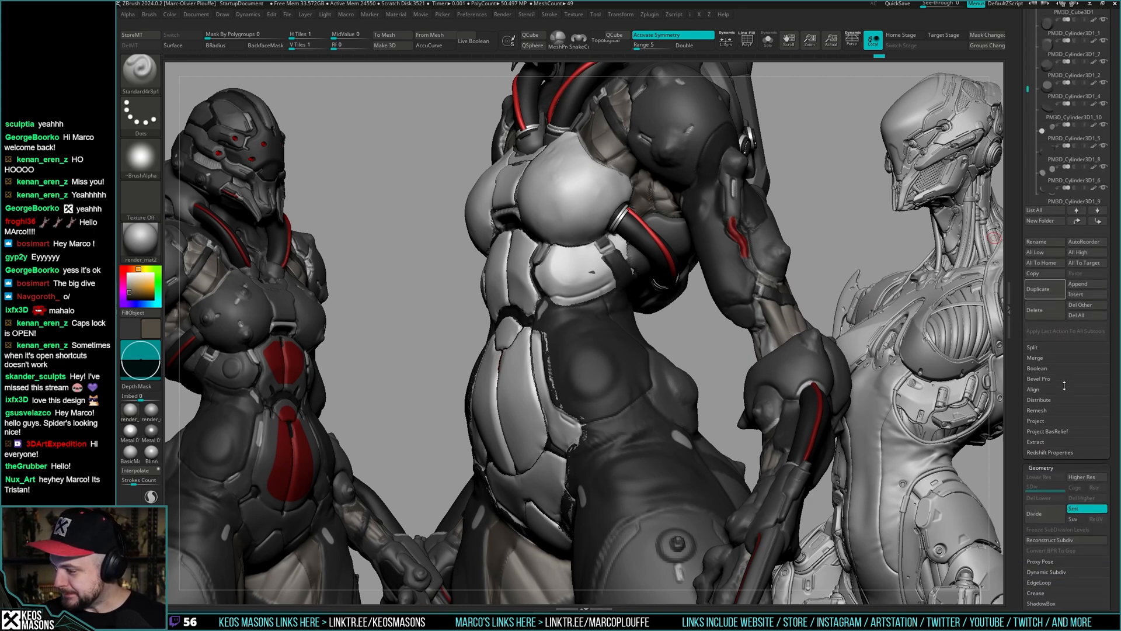
scroll(1064, 386, up, 5)
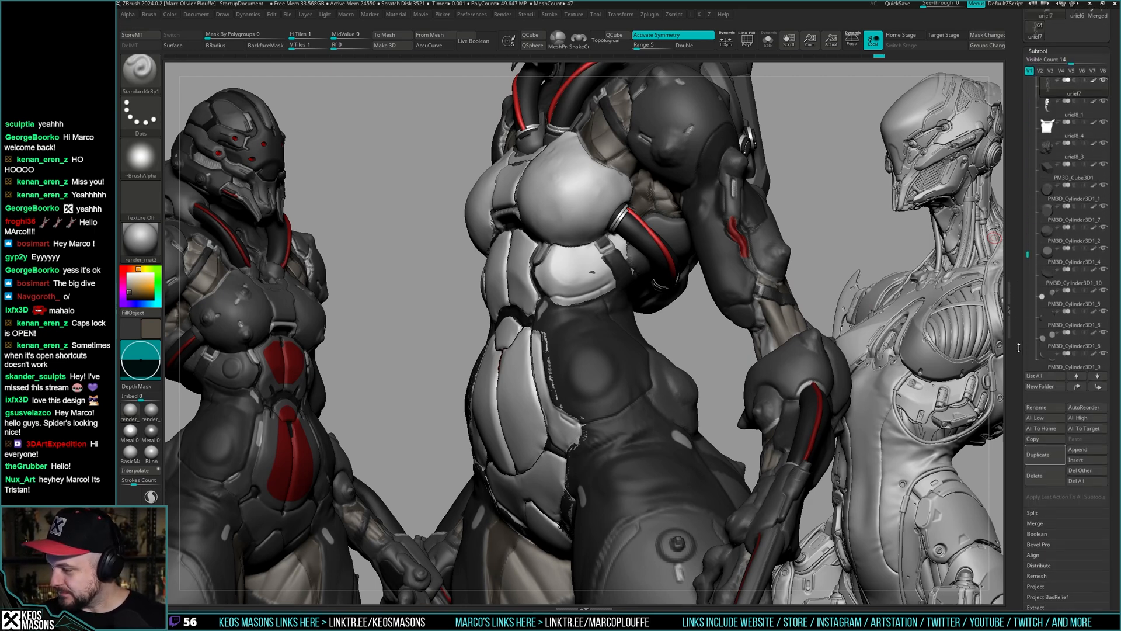
click(1045, 455)
click(768, 40)
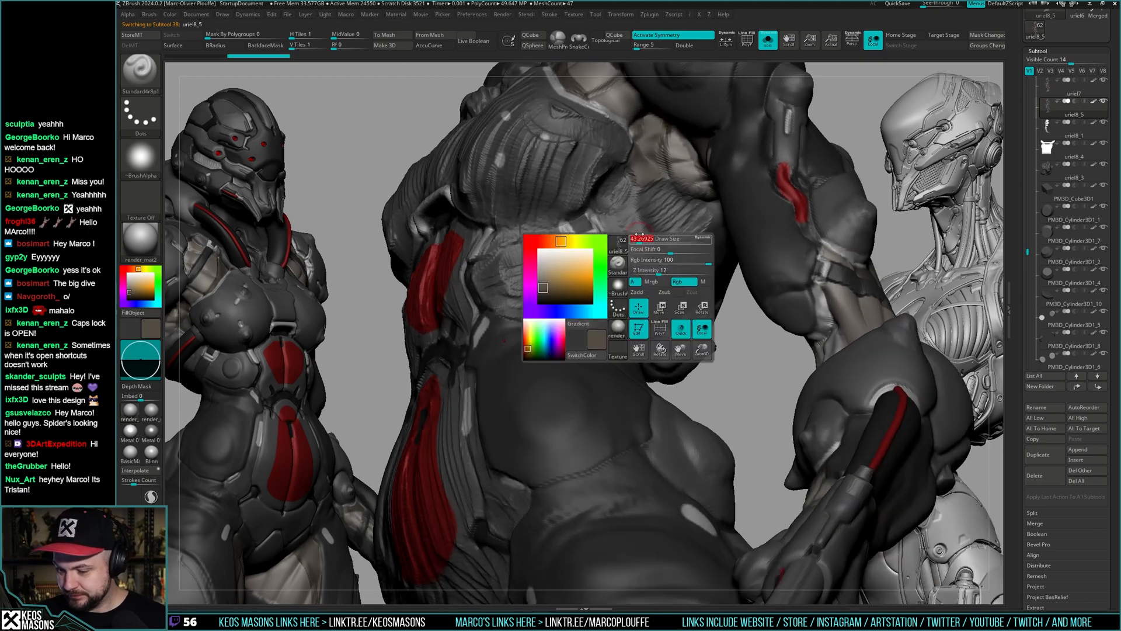
- Mask the flank surface under the arm on the body copy, beside the side rib plate
mouse_move(665, 281)
right_down()
mouse_move(696, 245)
mouse_move(660, 304)
mouse_move(722, 278)
mouse_move(734, 252)
right_up()
key(ctrl+shift+s)
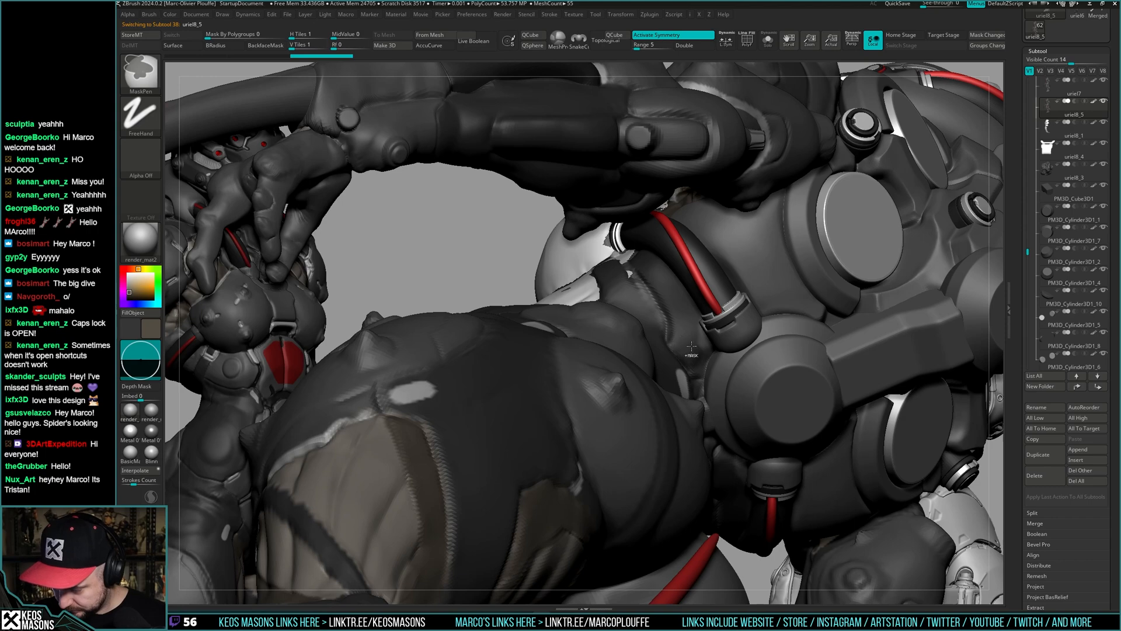
key(ctrl+shift+s)
mouse_move(689, 357)
right_down()
mouse_move(660, 315)
mouse_move(701, 347)
right_up()
key(ctrl)
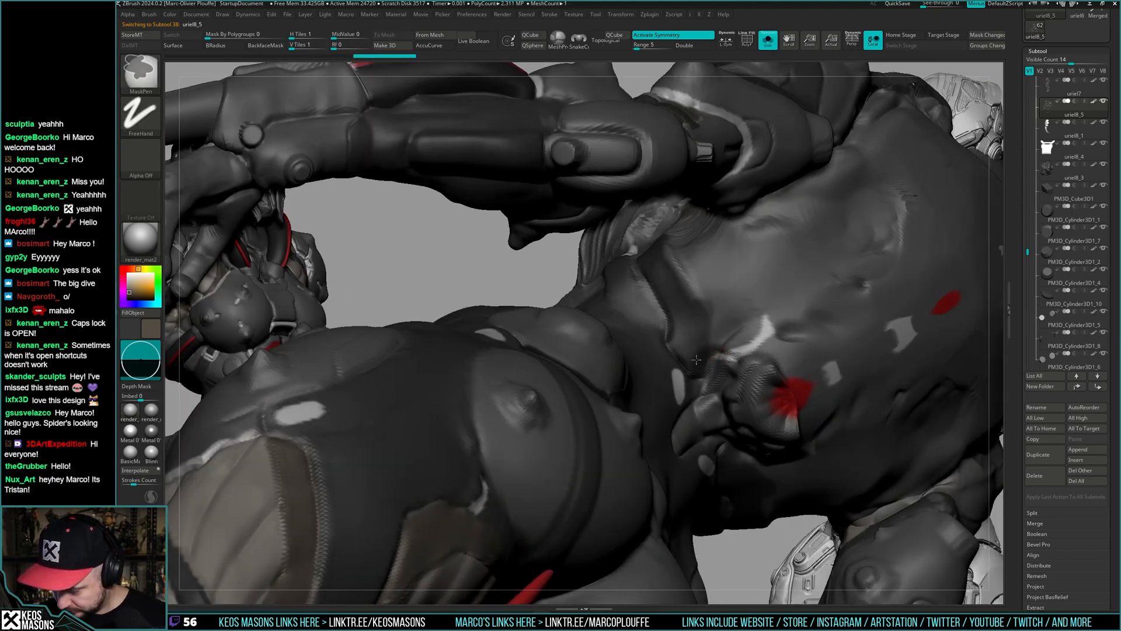
key(ctrl+shift+s)
mouse_move(697, 302)
right_down()
mouse_move(780, 277)
mouse_move(644, 269)
right_up()
key(ctrl+shift+s)
mouse_move(717, 335)
right_down()
mouse_move(698, 362)
mouse_move(673, 252)
right_up()
key(ctrl)
mouse_move(721, 318)
ctrl+mouse_down()
mouse_move(733, 321)
mouse_move(725, 341)
ctrl+mouse_up()
mouse_move(725, 310)
right_down()
mouse_move(746, 406)
mouse_move(734, 312)
right_up()
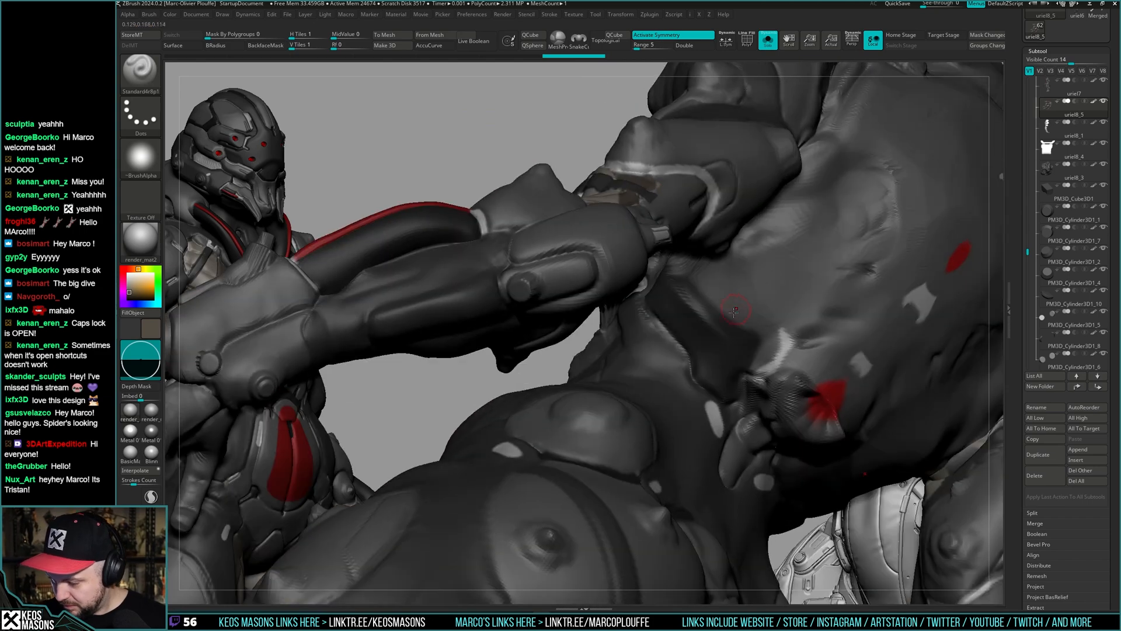
- Extend the mask across the rest of the underarm flank and make the masked area its own polygroup
key(ctrl)
ctrl+drag(720, 304, 751, 333)
mouse_move(751, 333)
right_down()
mouse_move(766, 262)
mouse_move(760, 338)
mouse_move(715, 275)
right_up()
key(ctrl+shift+s)
key(ctrl+shift+s)
key(ctrl)
ctrl+drag(678, 270, 682, 301)
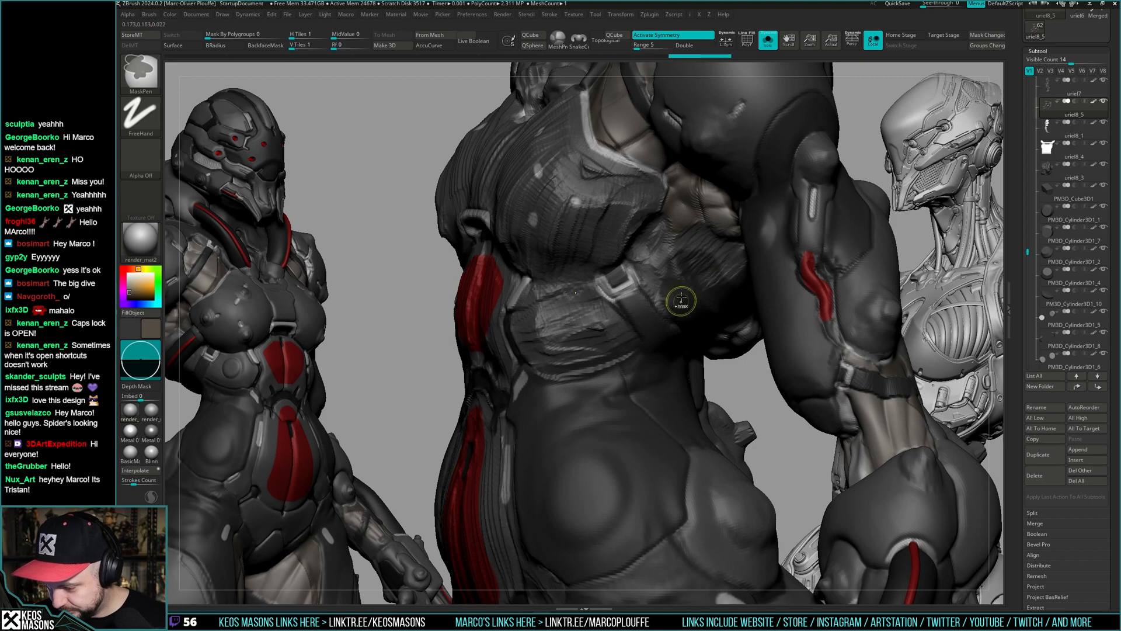
key(ctrl+shift+s)
mouse_move(697, 257)
alt+right_down()
mouse_move(700, 352)
mouse_move(789, 349)
mouse_move(699, 353)
mouse_move(666, 374)
alt+right_up()
key(ctrl+shift+s)
key(shift+f)
key(shift+f)
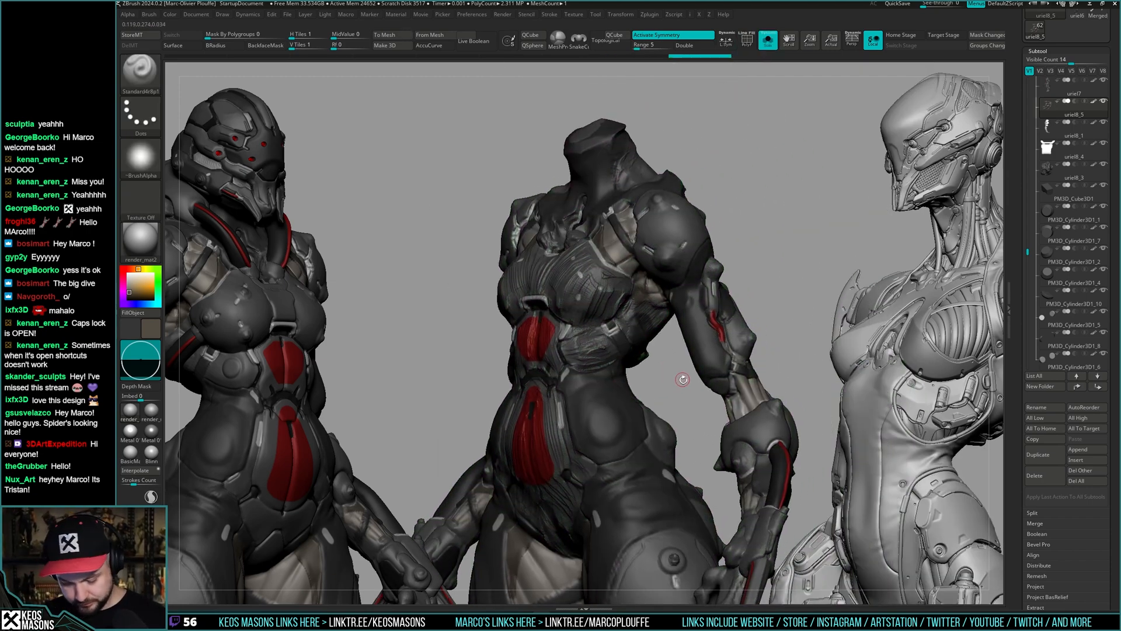
click(1043, 455)
click(1044, 478)
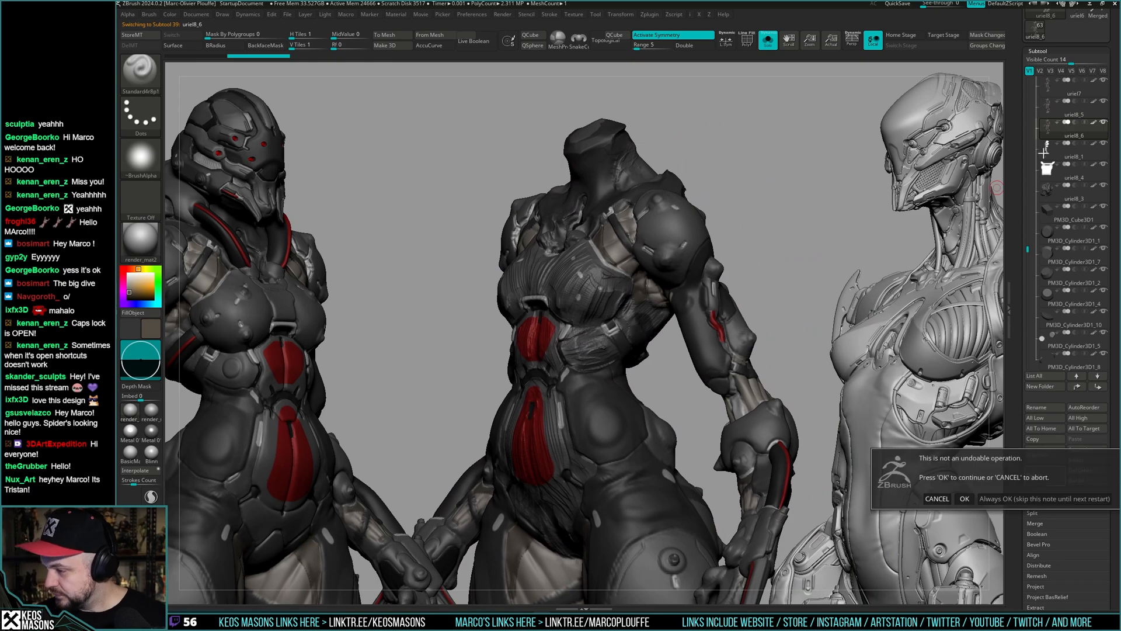
click(1008, 499)
- Isolate the underarm flank patch of the uriel8_5 body copy and reduce the subtool to that piece
click(1049, 138)
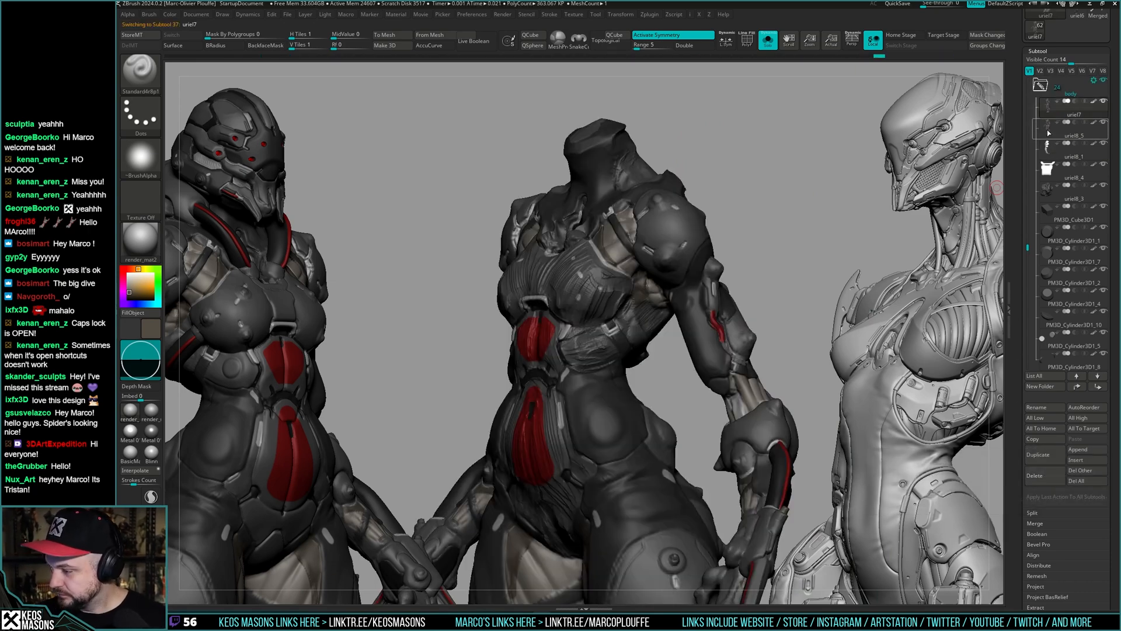
ctrl+shift+click(641, 334)
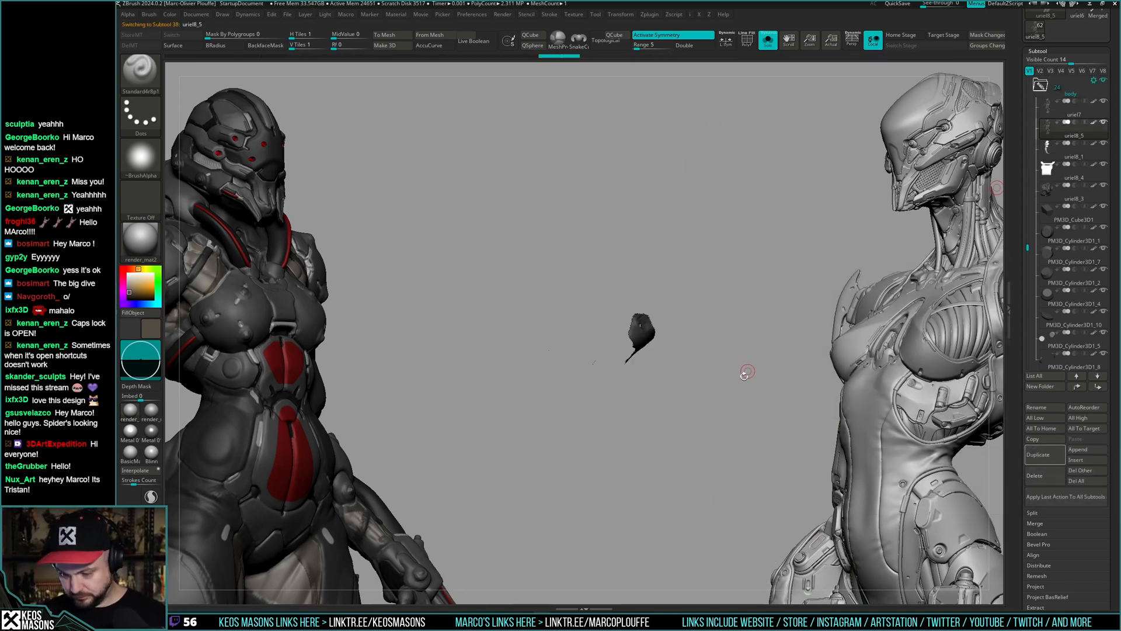
key(alt+s)
ctrl+right_drag(744, 369, 680, 357)
key(alt+s)
right_drag(719, 307, 672, 327)
key(space)
click(736, 304)
key(alt+s)
key(alt+s)
key(alt+s)
key(shift+f)
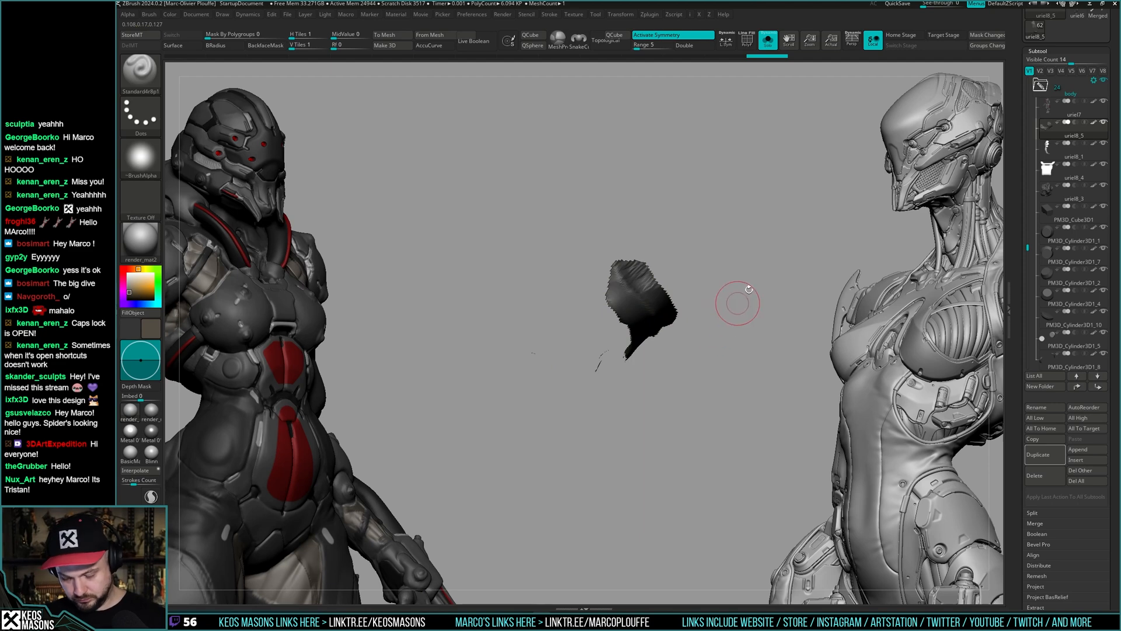
- Fill the flank patch with white and merge it down into the torso plates subtool
key(space)
click(646, 298)
key(ctrl+f)
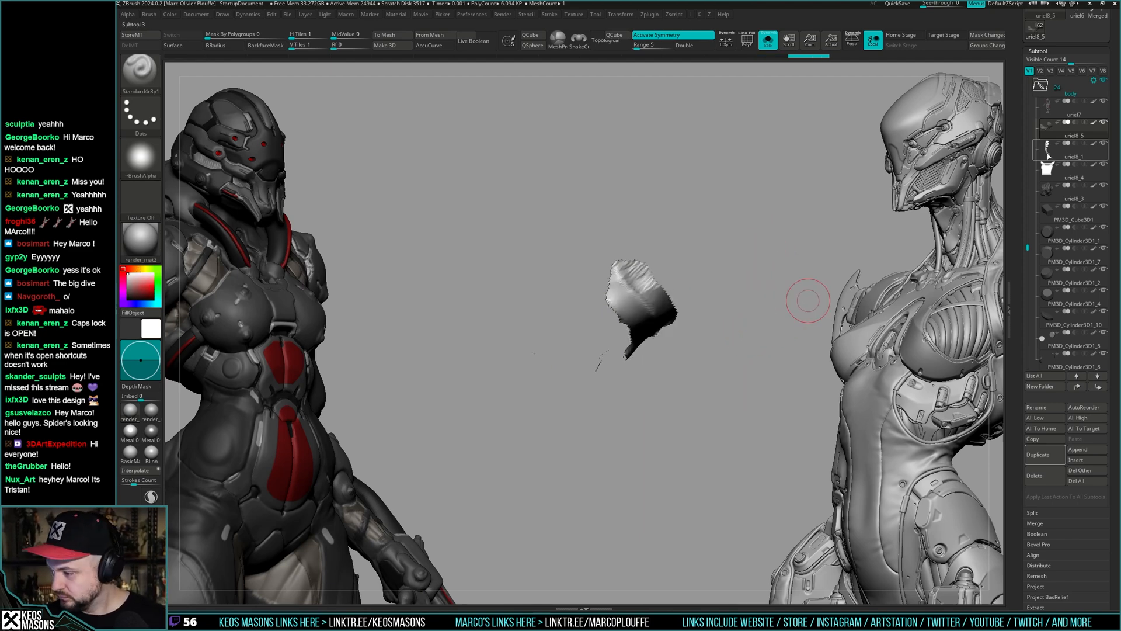
click(1048, 152)
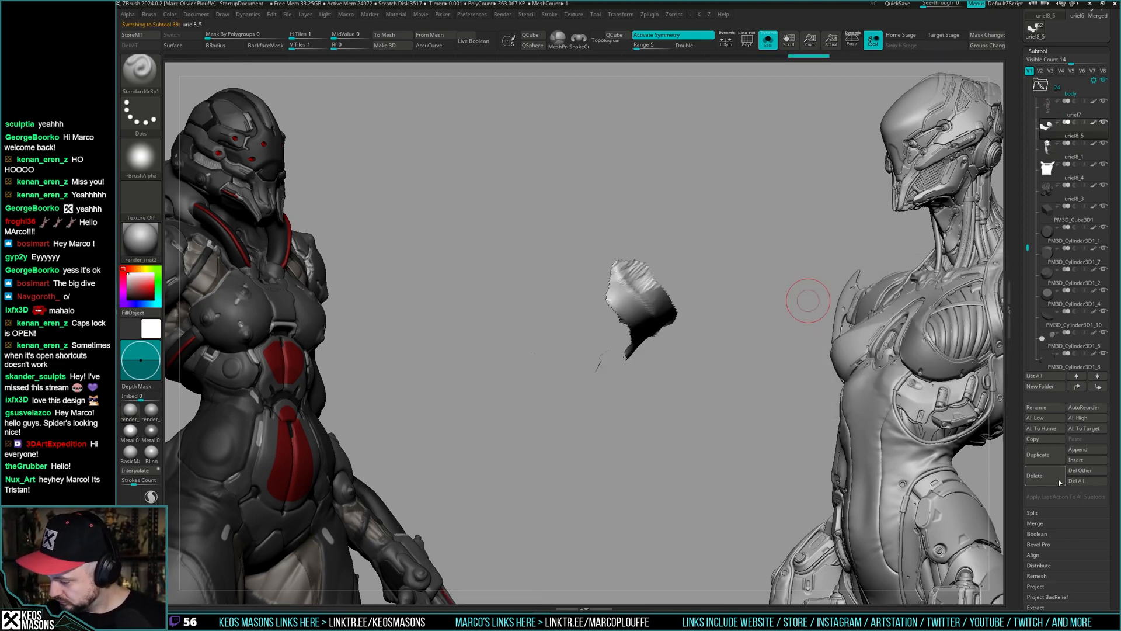
click(1036, 523)
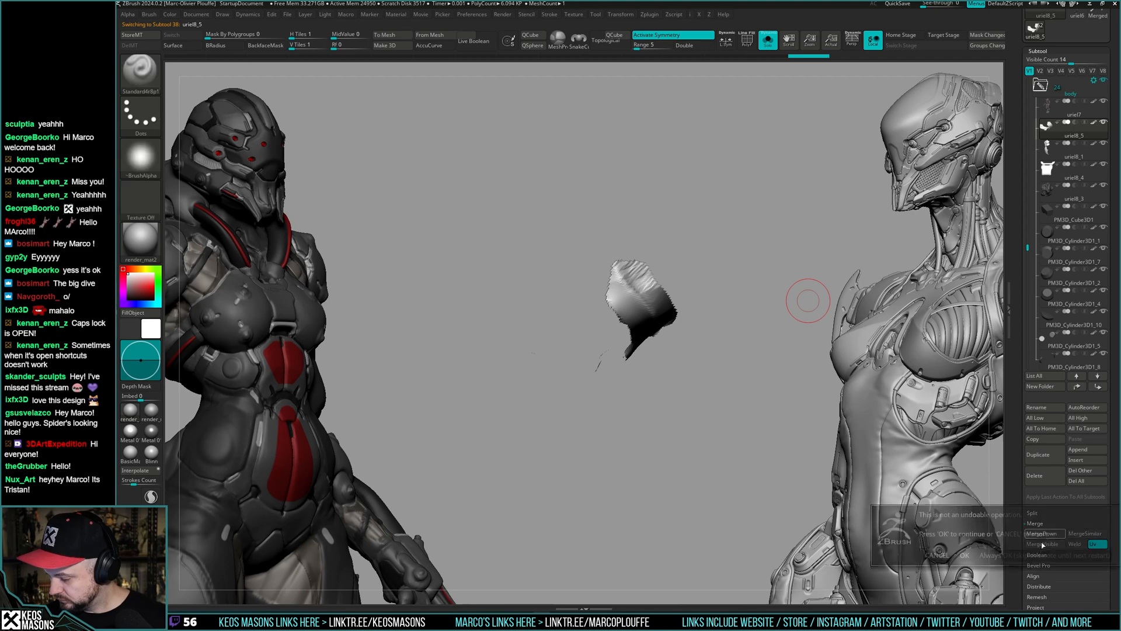
click(1042, 533)
- Pick the Move brush for the flank patch, then mirror and weld the torso plates to the opposite side
right_drag(672, 333, 632, 328)
key(space)
click(607, 337)
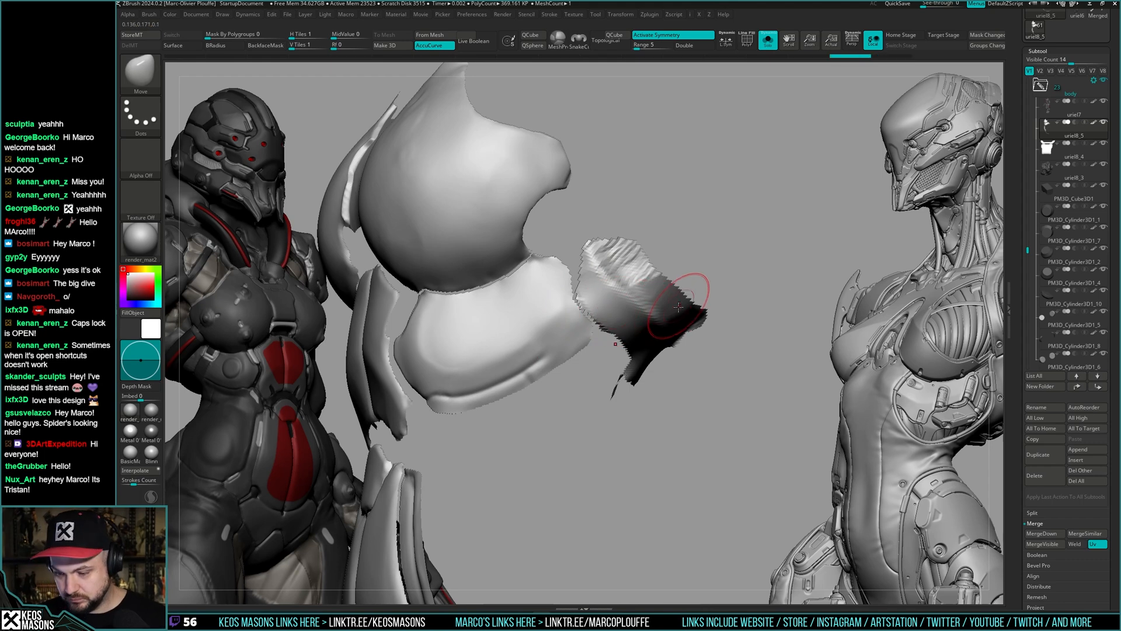
key(shift+f)
ctrl+right_drag(683, 310, 746, 278)
key(i)
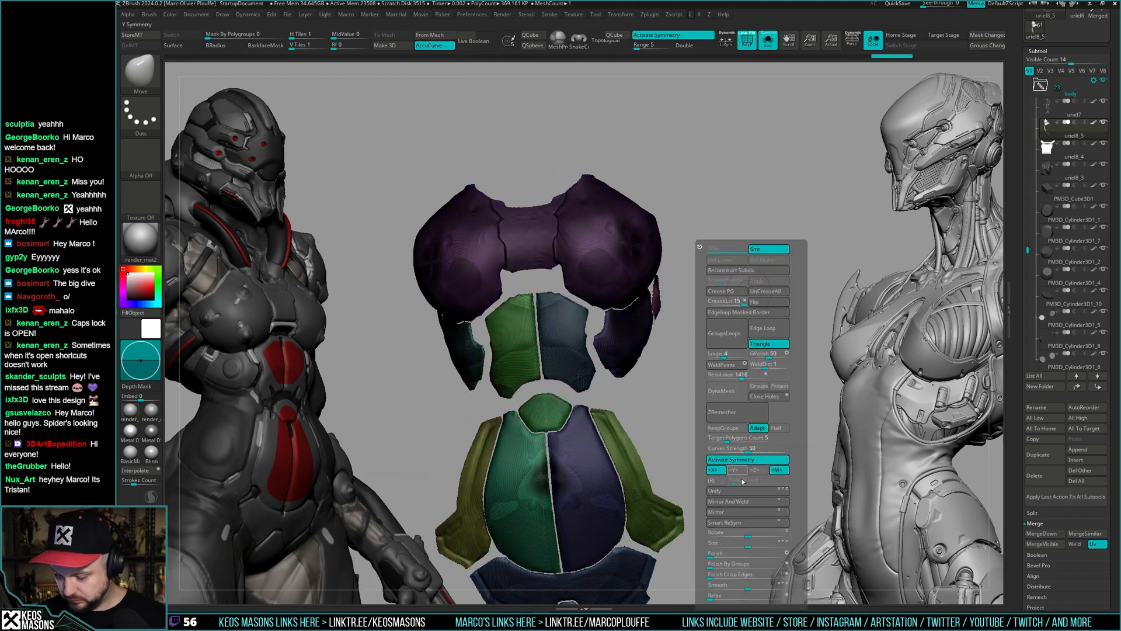
click(741, 502)
- Examine the mirrored flank plate in isolation and the torso plates' fit against the whole body
mouse_move(826, 190)
right_down()
mouse_move(725, 234)
mouse_move(692, 310)
mouse_move(651, 284)
right_up()
ctrl+shift+click(649, 320)
ctrl+shift+click(741, 248)
right_drag(740, 248, 693, 290)
key(shift+f)
ctrl+right_drag(694, 290, 688, 285)
key(alt+s)
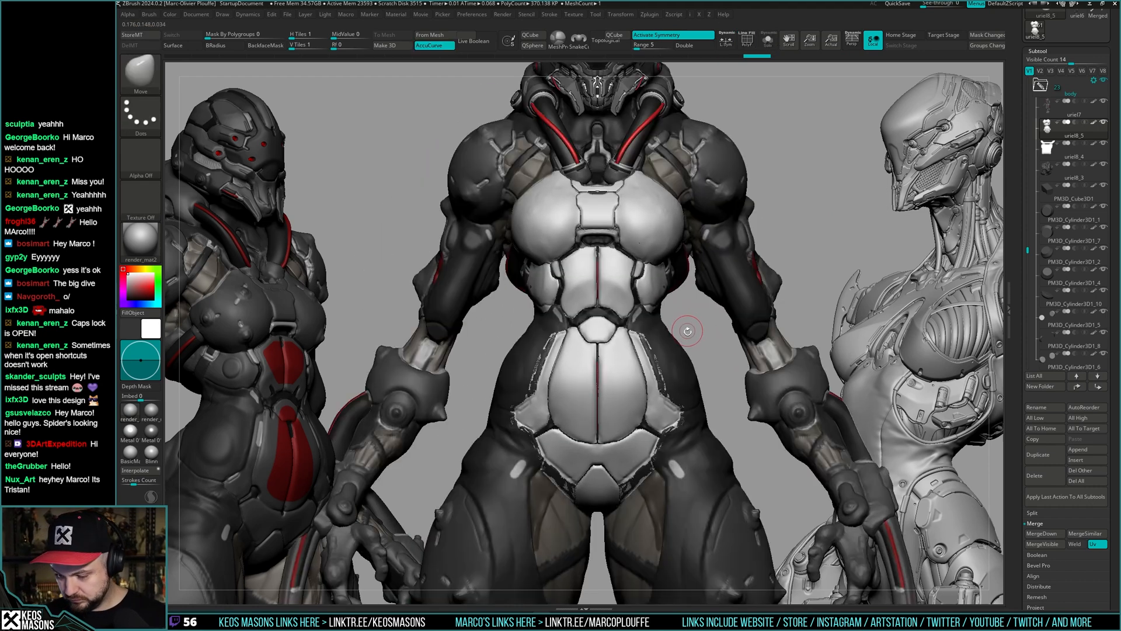
mouse_move(691, 333)
right_down()
mouse_move(686, 320)
mouse_move(664, 377)
mouse_move(701, 340)
mouse_move(601, 353)
mouse_move(594, 327)
mouse_move(613, 334)
right_up()
key(alt+s)
right_click(593, 304)
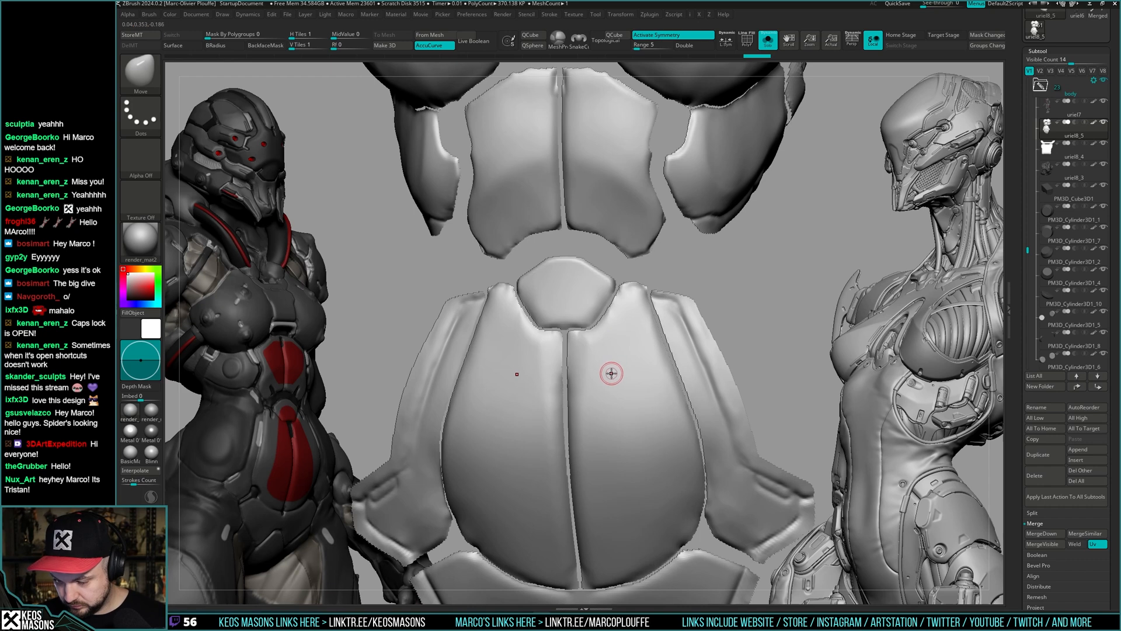
right_drag(610, 373, 631, 319)
mouse_move(630, 318)
right_down()
mouse_move(708, 295)
mouse_move(737, 320)
mouse_move(722, 311)
right_up()
right_click(737, 320)
- Build up the outer edges of the abdominal side plates and the pelvic plate with the ClayBuildup brush
key(x)
click(704, 316)
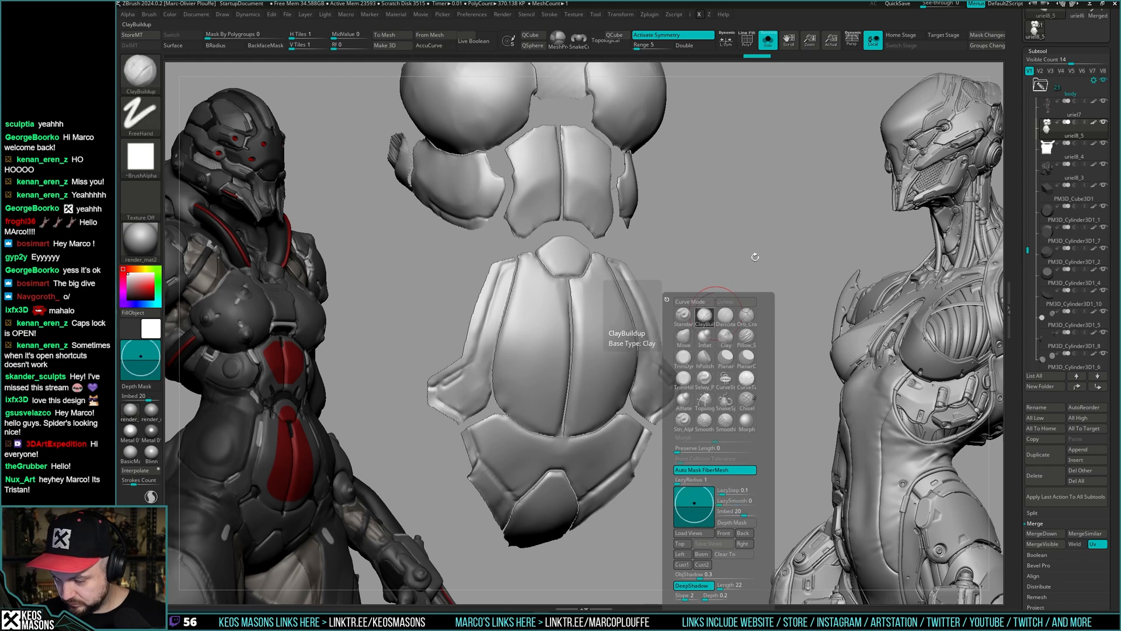
mouse_move(755, 257)
right_down()
mouse_move(631, 259)
mouse_move(633, 283)
right_up()
drag(596, 214, 656, 338)
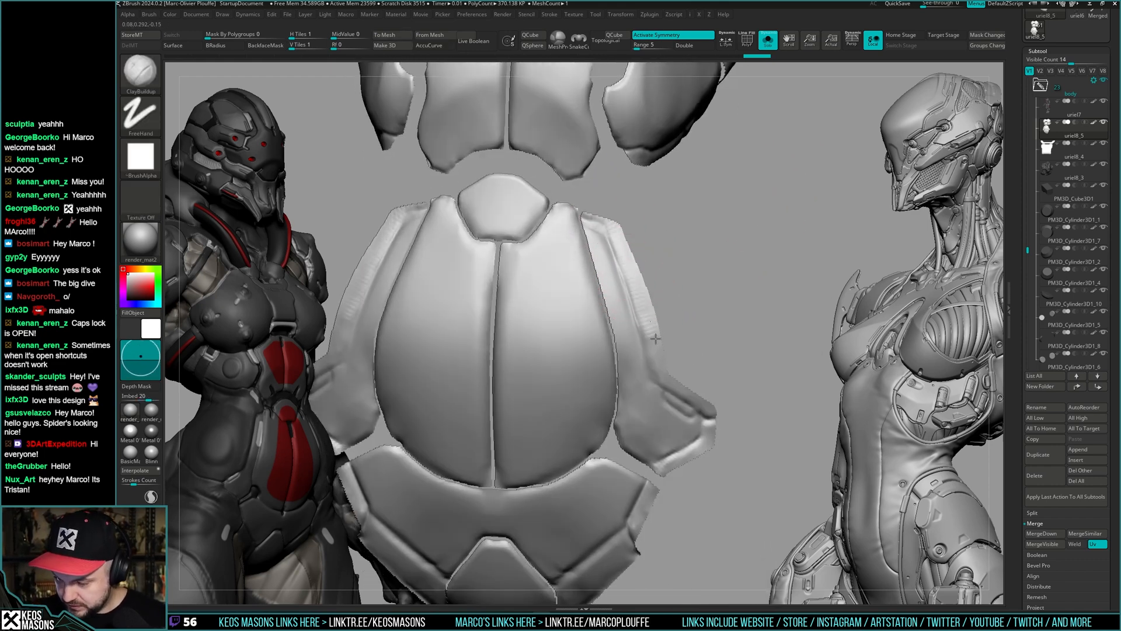
drag(613, 231, 675, 382)
drag(721, 407, 735, 335)
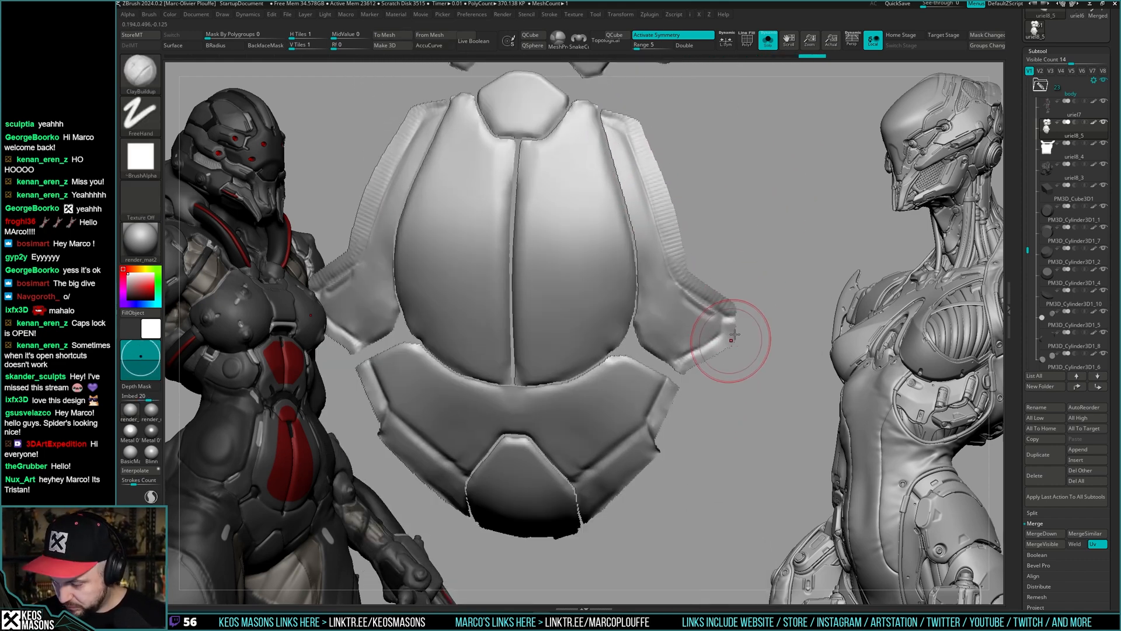
drag(674, 390, 688, 364)
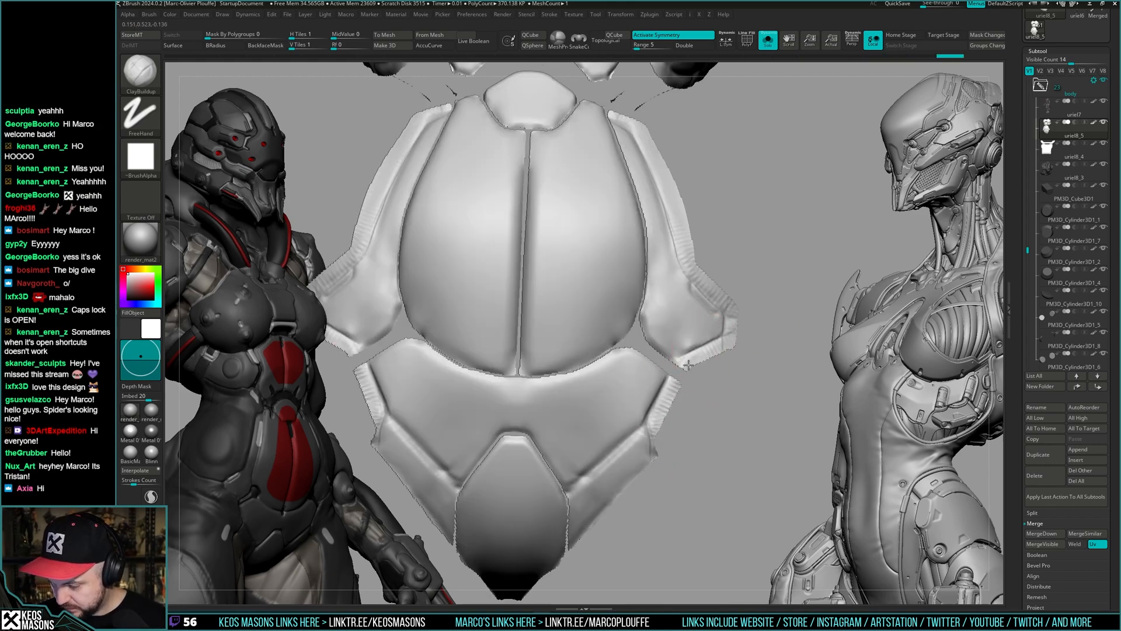
- Smooth and build out the lower outer edges of the pelvic plate, comparing them with the body
key(alt+s)
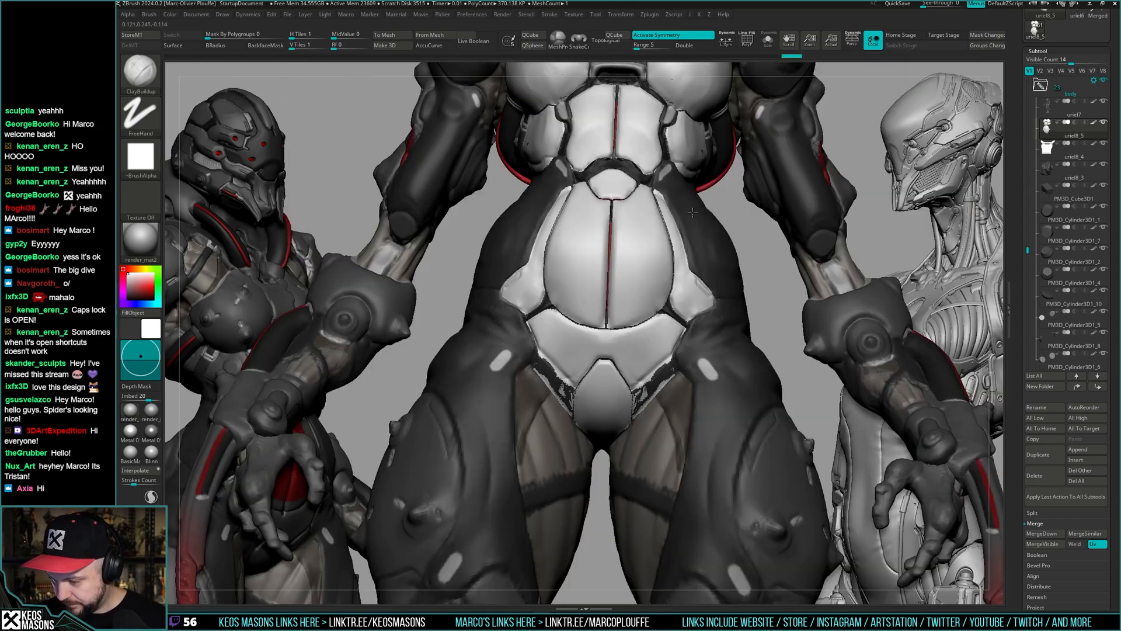
key(alt+s)
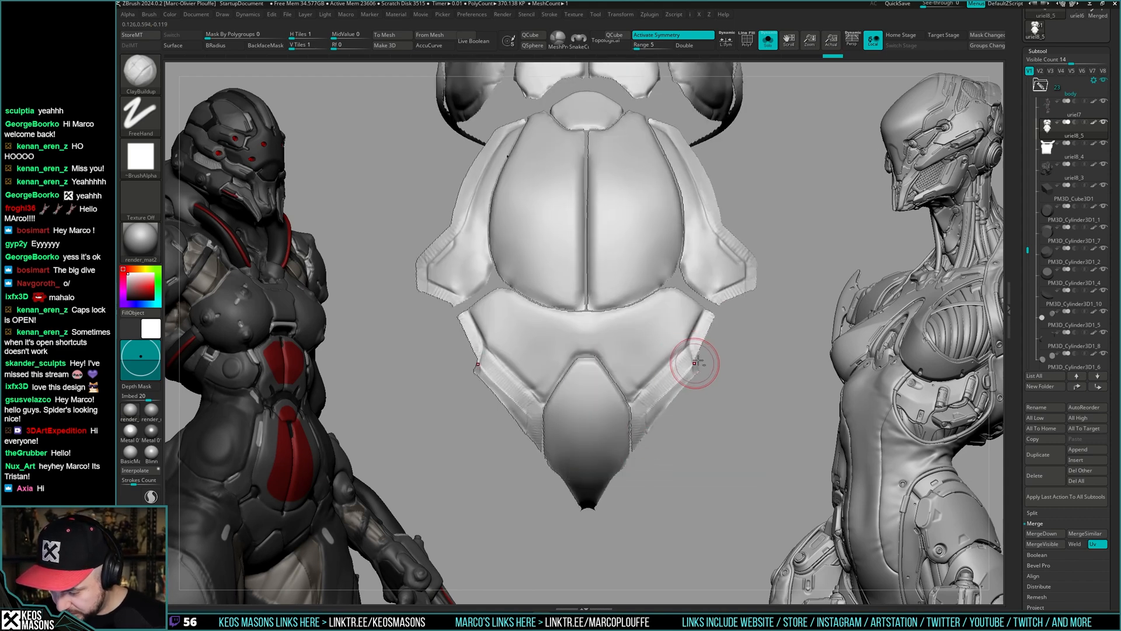
key(alt+s)
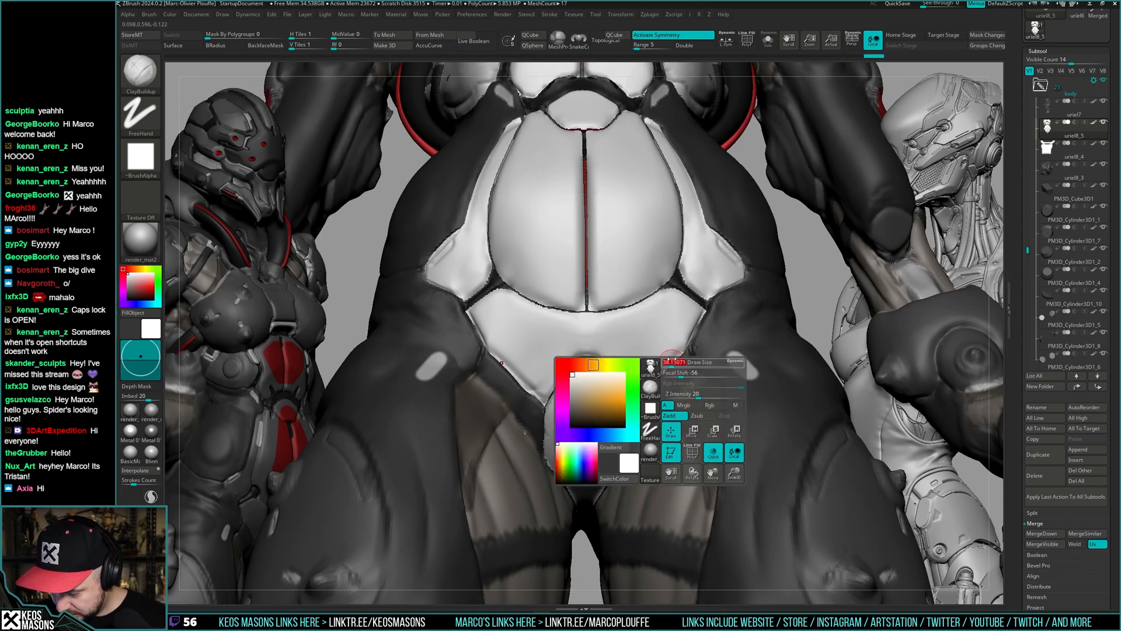
key(alt+s)
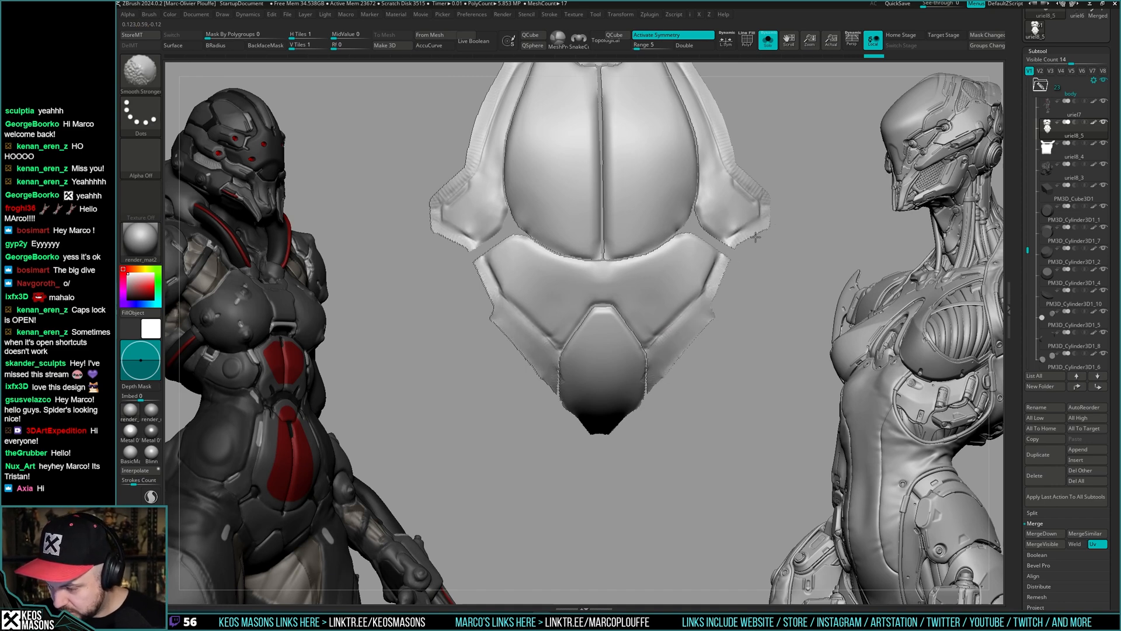
drag(726, 258, 657, 359)
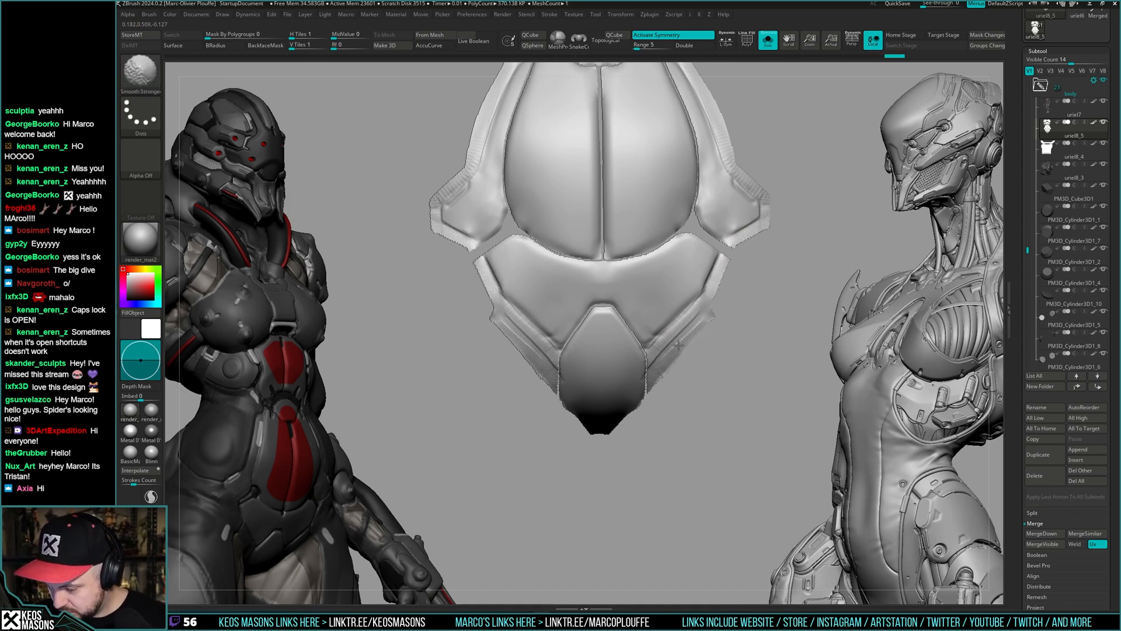
drag(656, 425, 677, 402)
- Check the plates against the body and polyframe, then refine the outer edges of the abdominal side plates
key(alt+s)
key(alt+s)
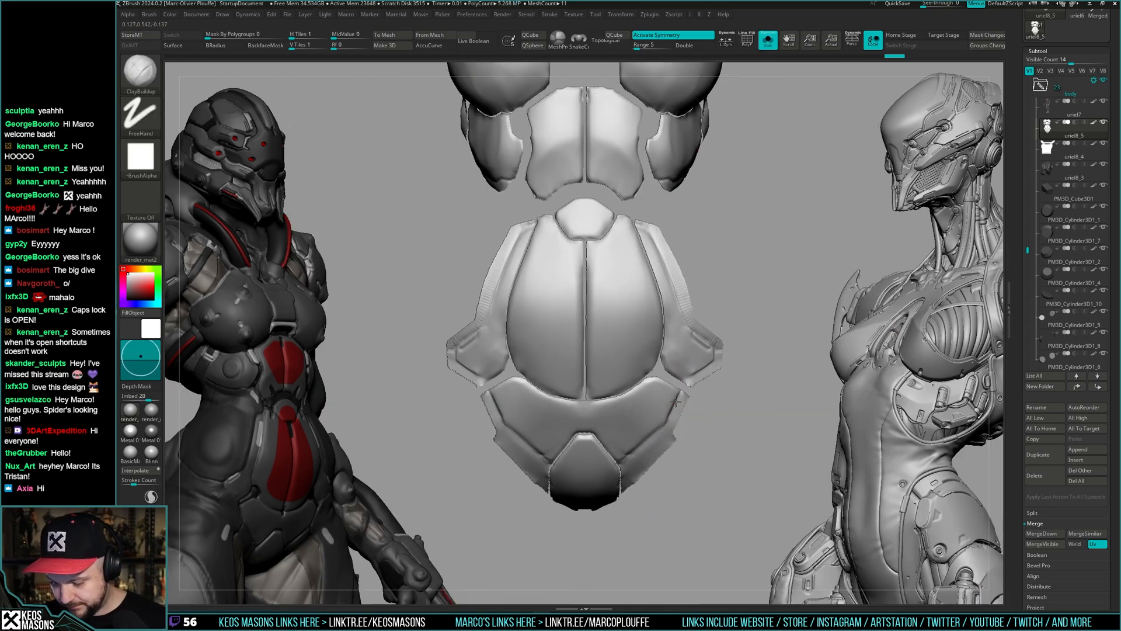
key(shift+f)
key(shift+f)
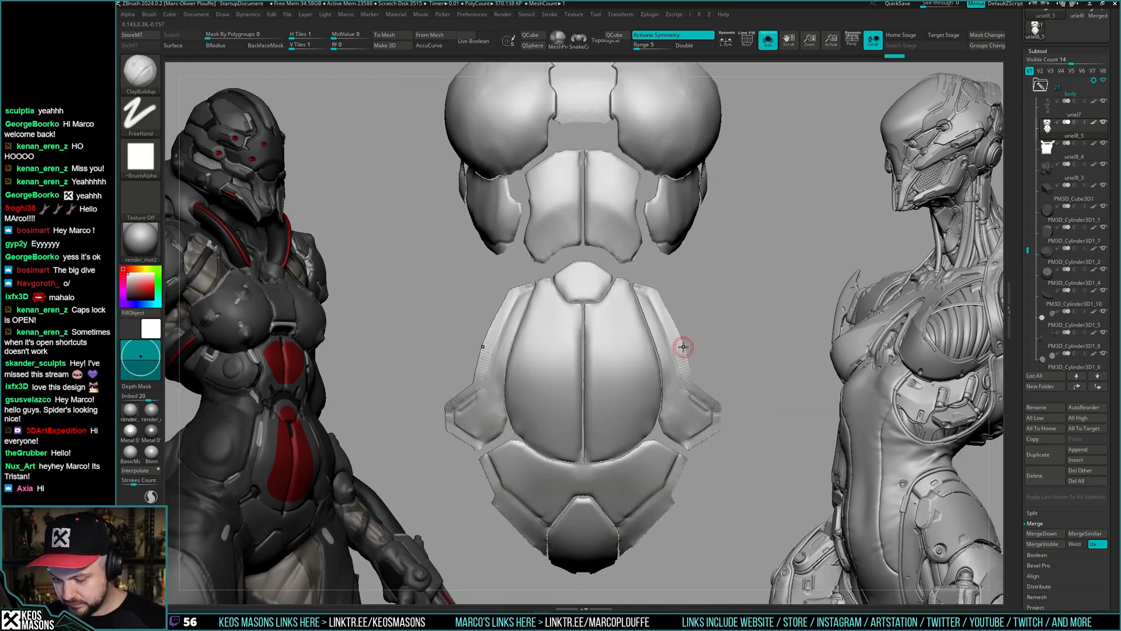
drag(683, 347, 755, 451)
- Try to fill and smooth the central seam between the two abdominal plates with a resized ClayBuildup brush
key(space)
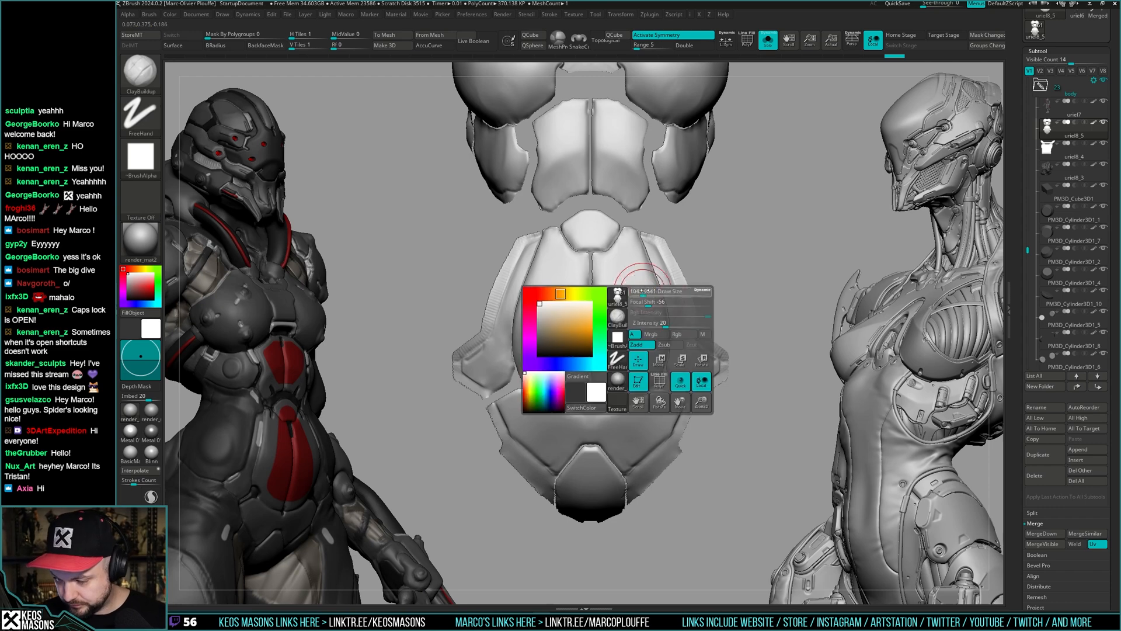
drag(644, 290, 649, 291)
key(b)
alt+drag(812, 223, 833, 188)
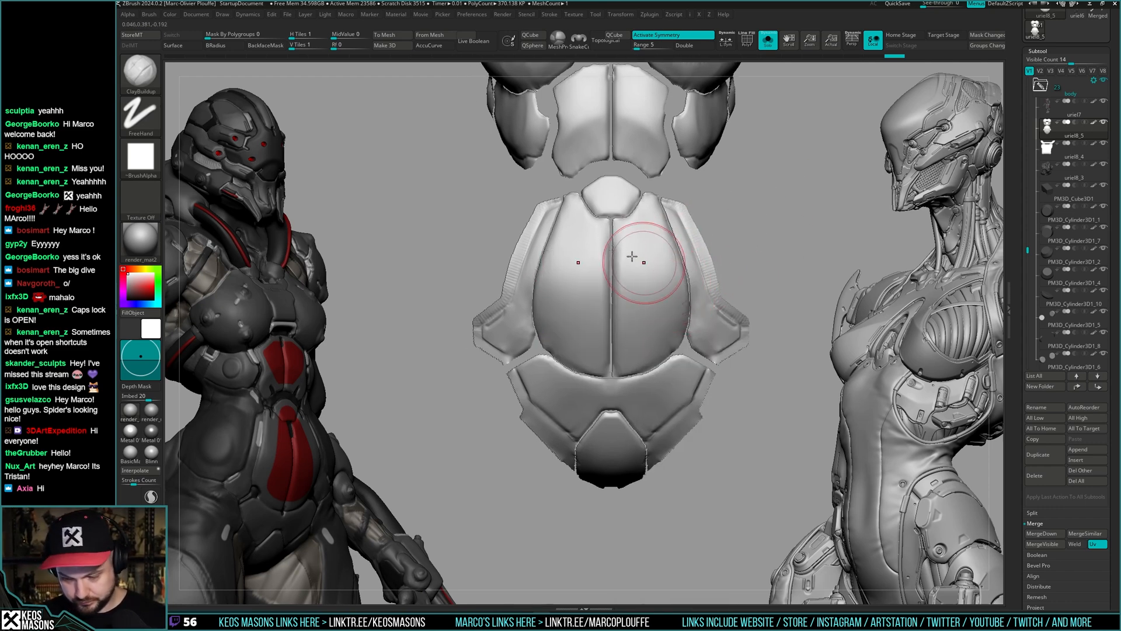
key(space)
drag(632, 257, 637, 257)
shift+drag(621, 329, 617, 236)
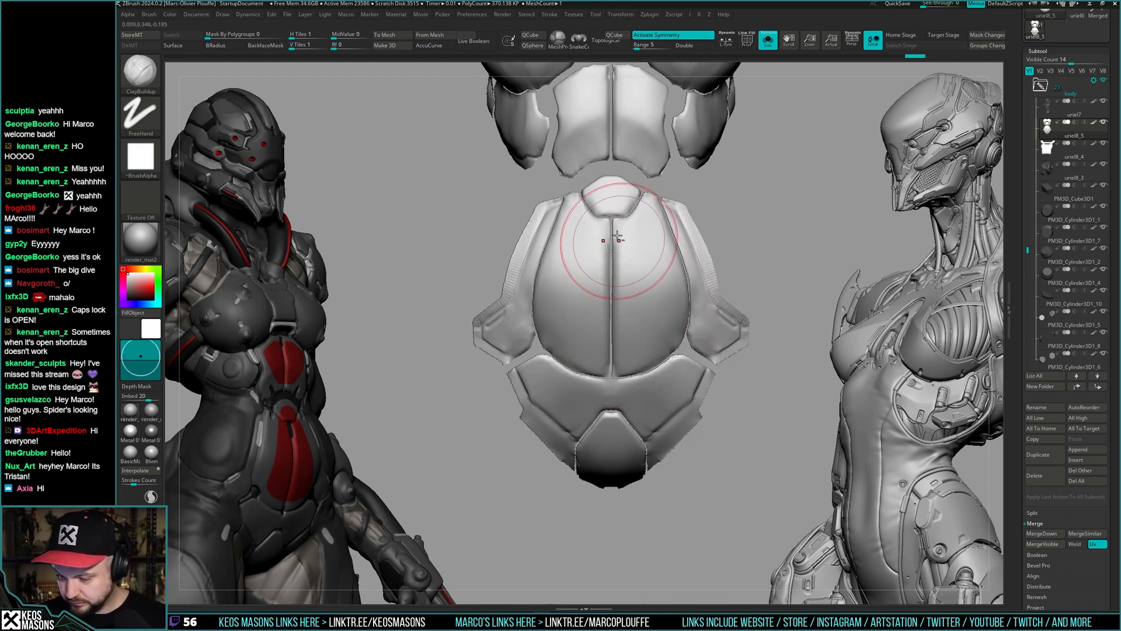
shift+drag(612, 347, 611, 236)
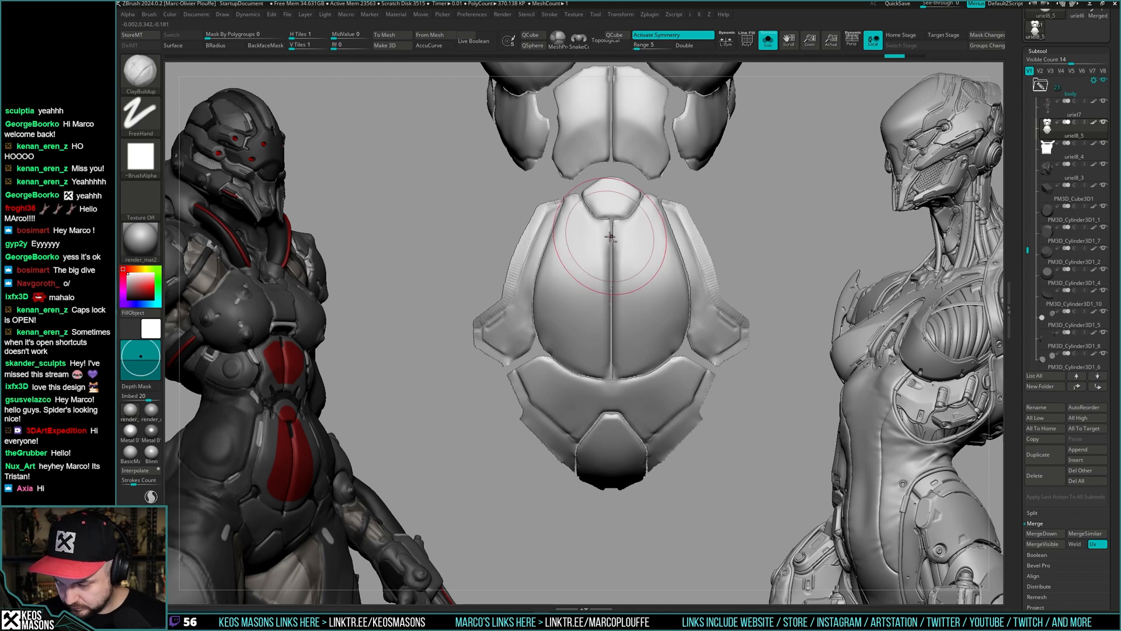
right_drag(612, 353, 628, 272)
key(space)
drag(630, 273, 623, 273)
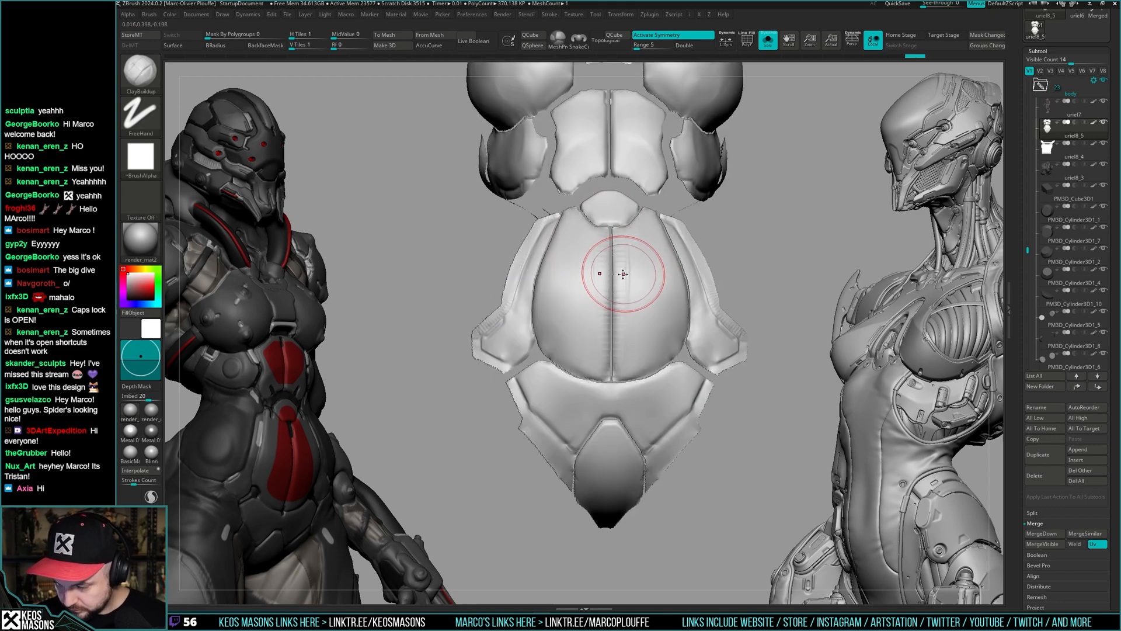
shift+drag(623, 337, 624, 331)
right_drag(621, 277, 618, 383)
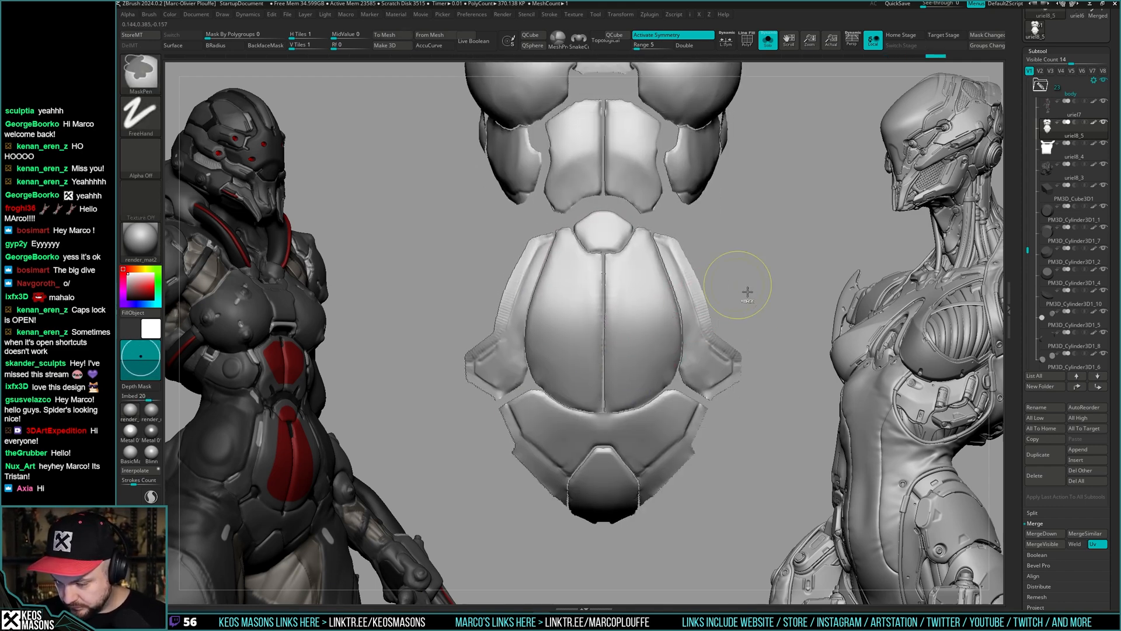
- Switch to the DamStandard brush for the abdominal plates and check their polyframe
key(b)
key(c)
key(b)
mouse_move(746, 318)
right_down()
mouse_move(771, 304)
mouse_move(759, 280)
mouse_move(736, 315)
mouse_move(747, 313)
mouse_move(746, 280)
mouse_move(764, 325)
mouse_move(746, 311)
right_up()
key(space)
key(b)
key(d)
key(s)
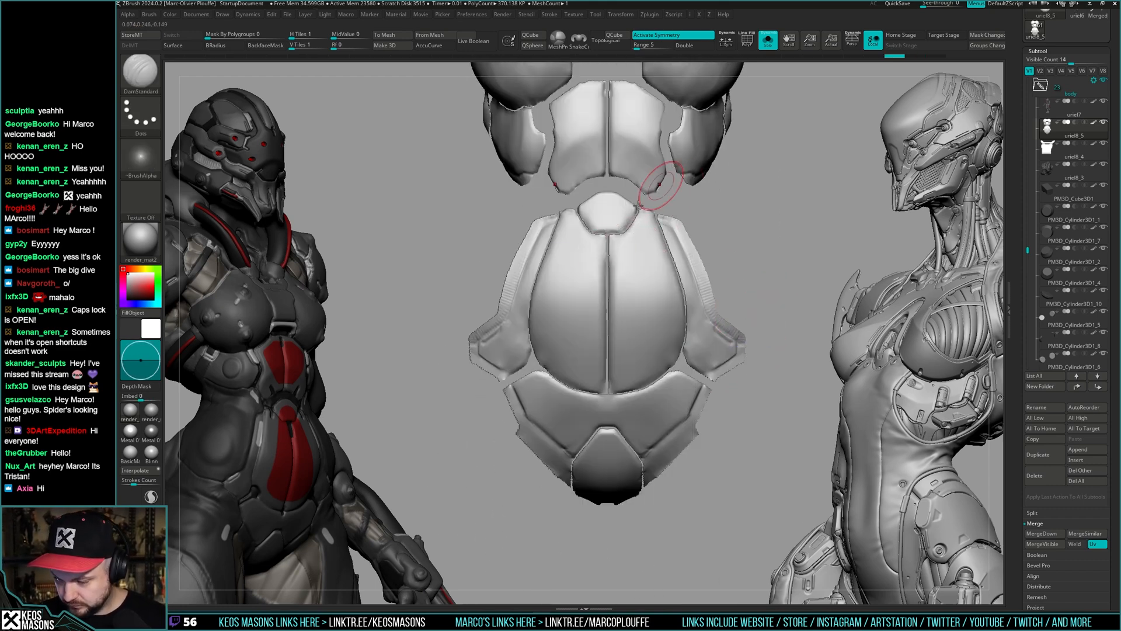
right_drag(607, 236, 643, 258)
key(shift+f)
key(shift+f)
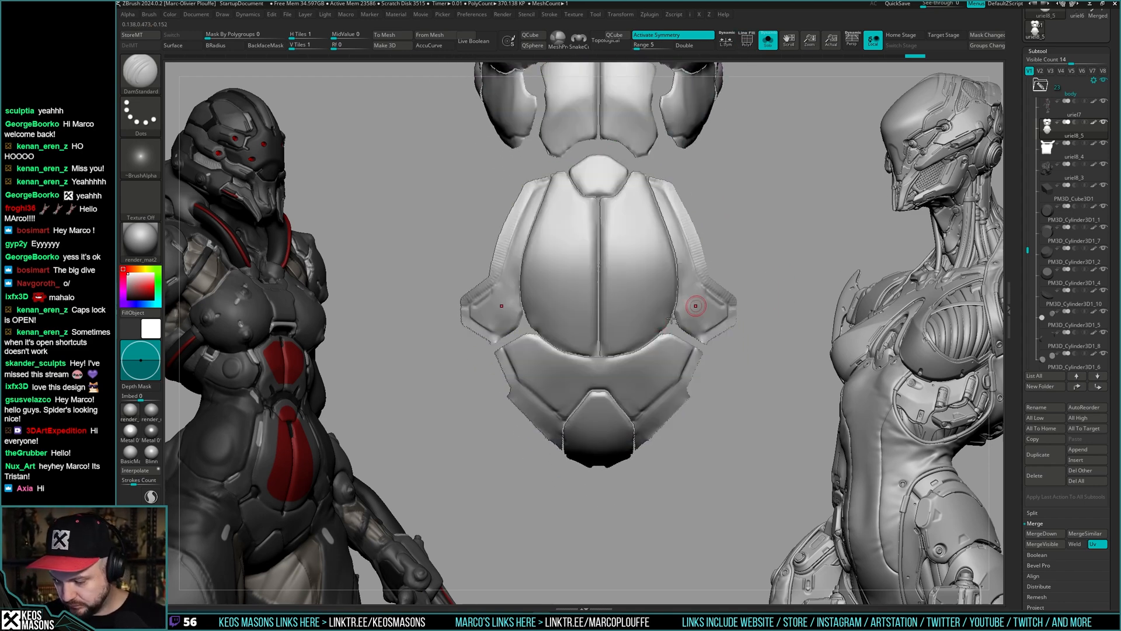
- Switch back to the ClayBuildup brush for the lower end of the central seam between the abdominal plates
ctrl+right_drag(672, 320, 670, 278)
key(b)
key(c)
key(b)
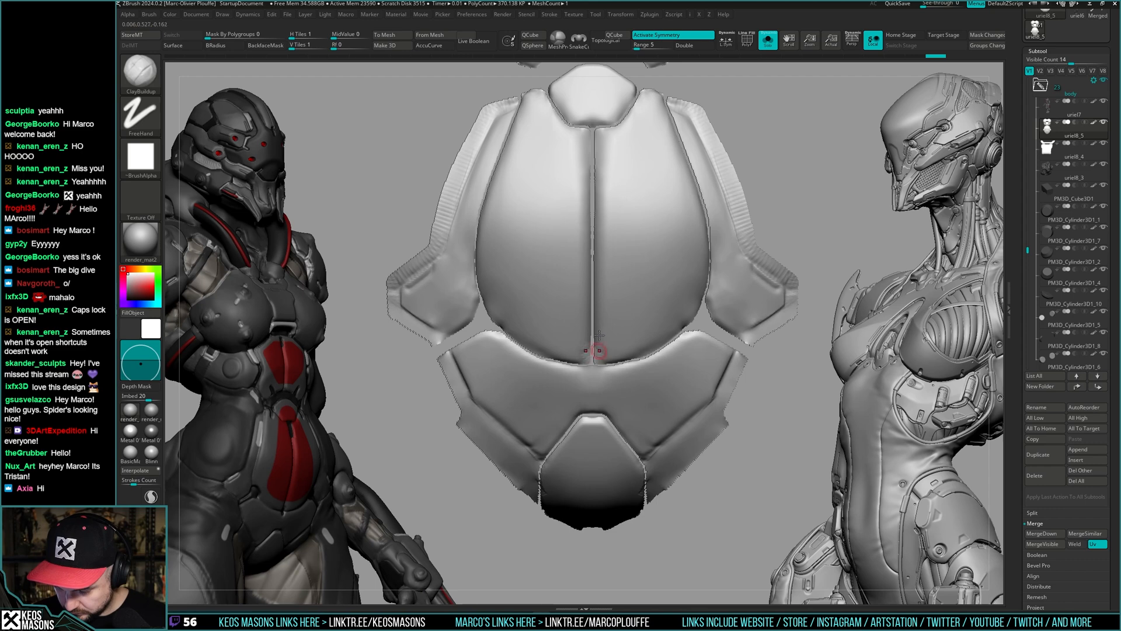
mouse_move(599, 351)
ctrl+right_down()
mouse_move(604, 397)
mouse_move(672, 351)
mouse_move(760, 330)
mouse_move(748, 354)
mouse_move(533, 257)
ctrl+right_up()
key(ctrl)
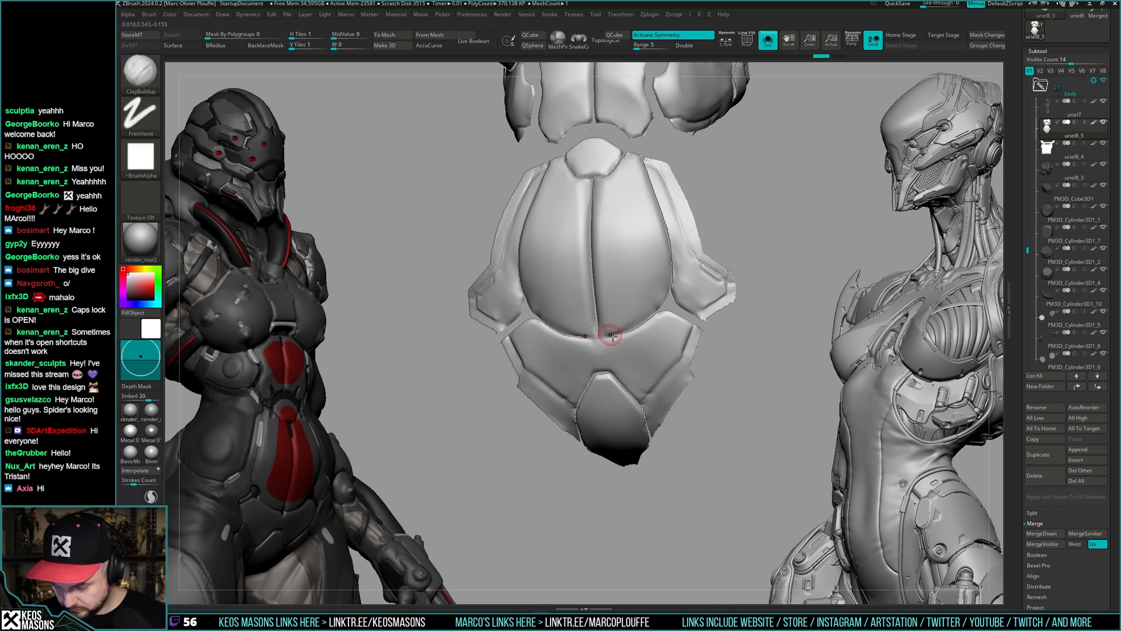
- Examine the abdominal and pelvic plates from several angles, checking their seams and outer edges
alt+right_drag(761, 290, 751, 364)
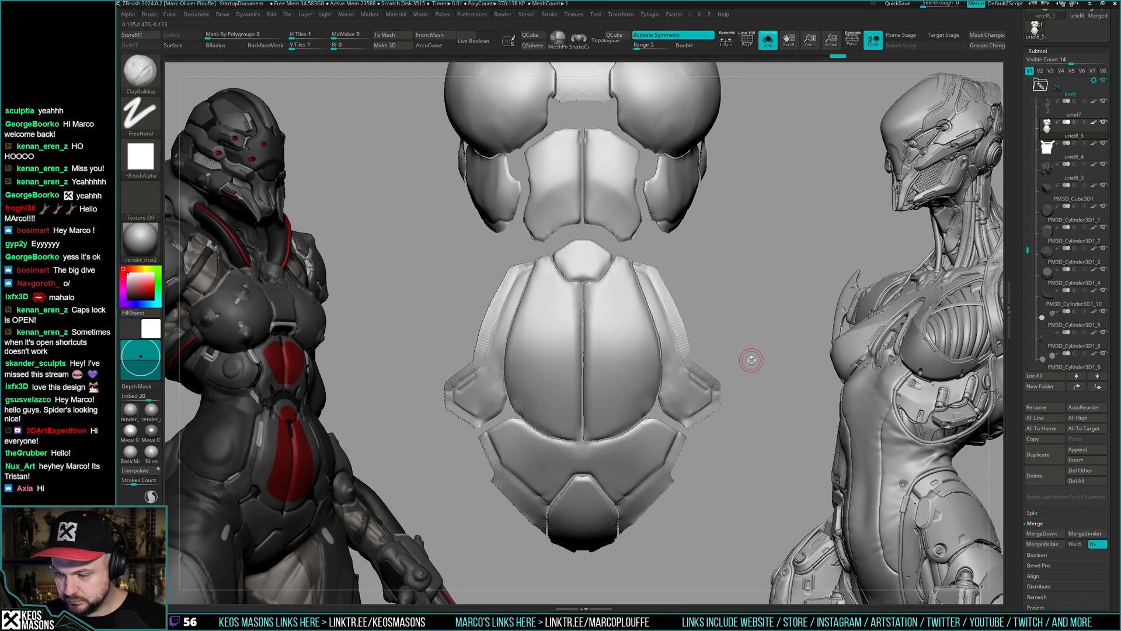
mouse_move(753, 358)
right_down()
mouse_move(724, 337)
mouse_move(733, 320)
mouse_move(652, 286)
right_up()
scroll(652, 286, up, 2)
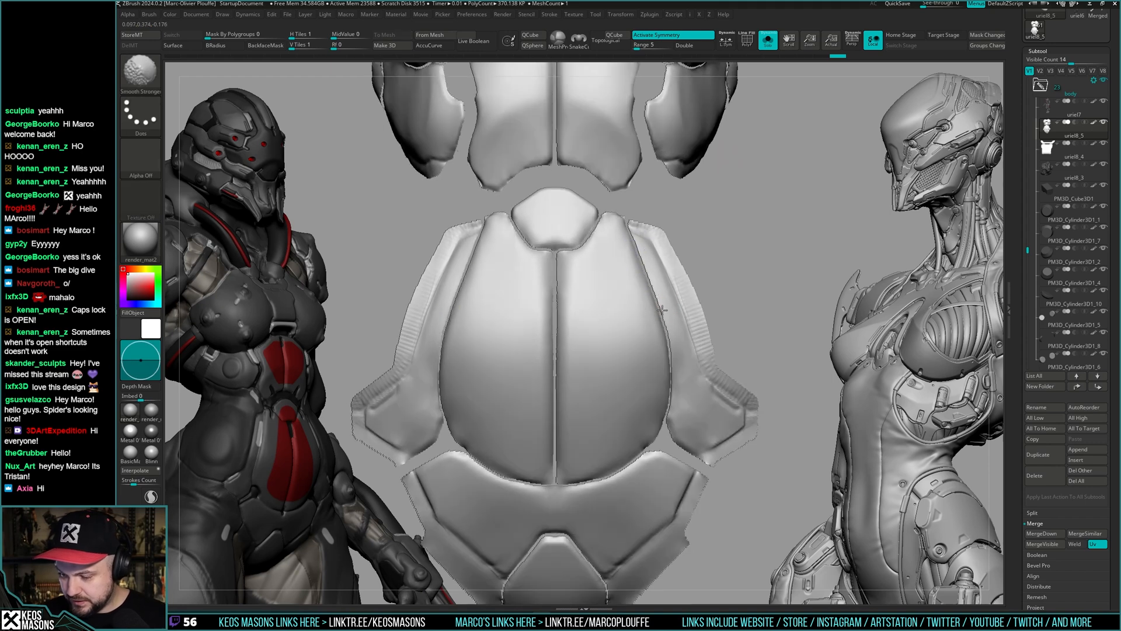
mouse_move(656, 443)
right_down()
mouse_move(702, 465)
mouse_move(698, 351)
mouse_move(705, 385)
right_up()
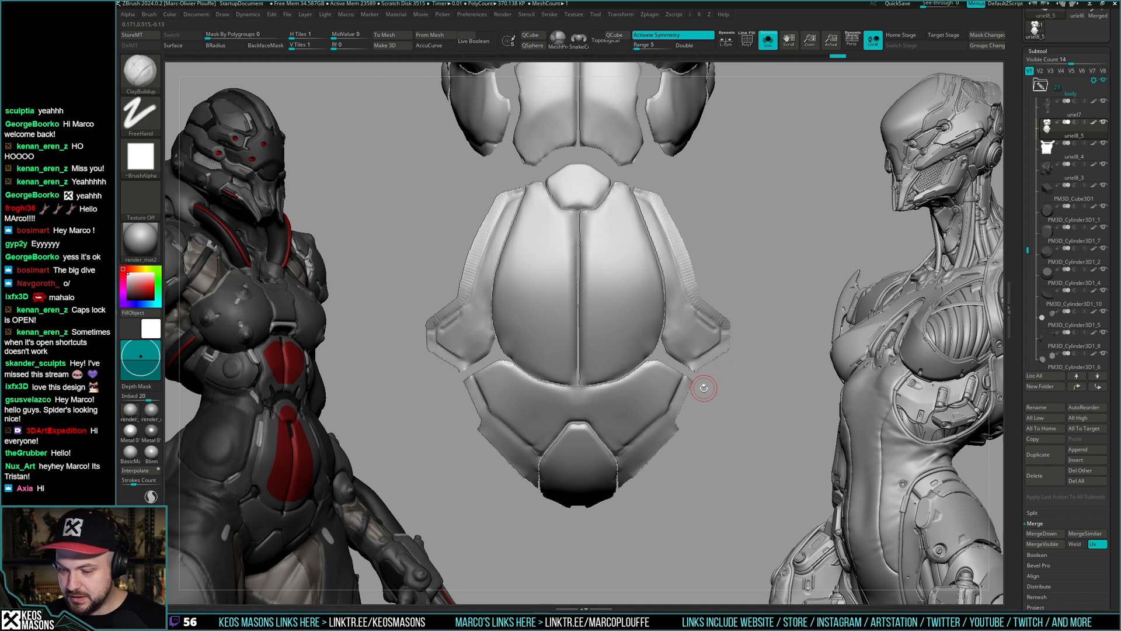
mouse_move(702, 390)
right_down()
mouse_move(692, 378)
mouse_move(709, 375)
right_up()
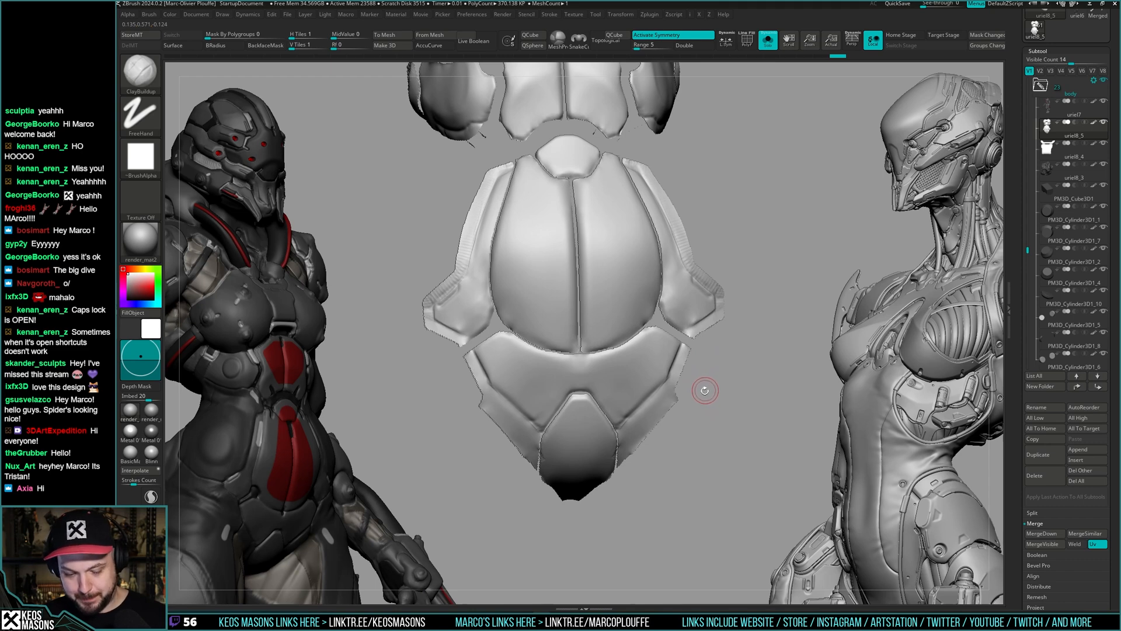
right_drag(702, 392, 703, 389)
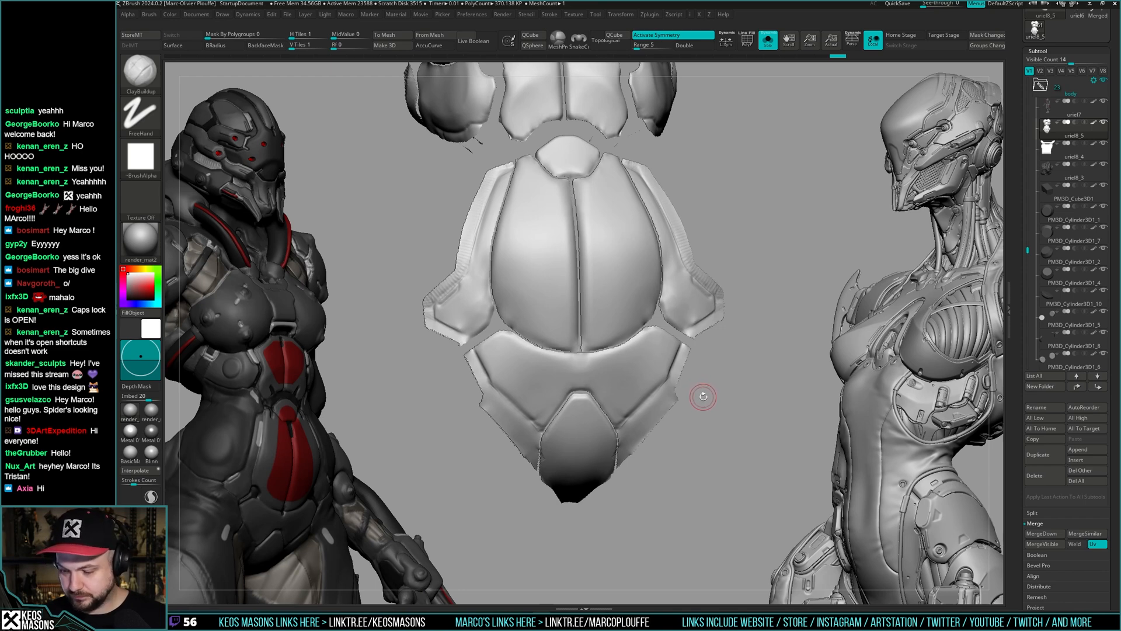
mouse_move(703, 398)
right_down()
mouse_move(692, 331)
mouse_move(678, 382)
mouse_move(669, 356)
mouse_move(685, 355)
mouse_move(645, 366)
mouse_move(658, 368)
mouse_move(673, 335)
right_up()
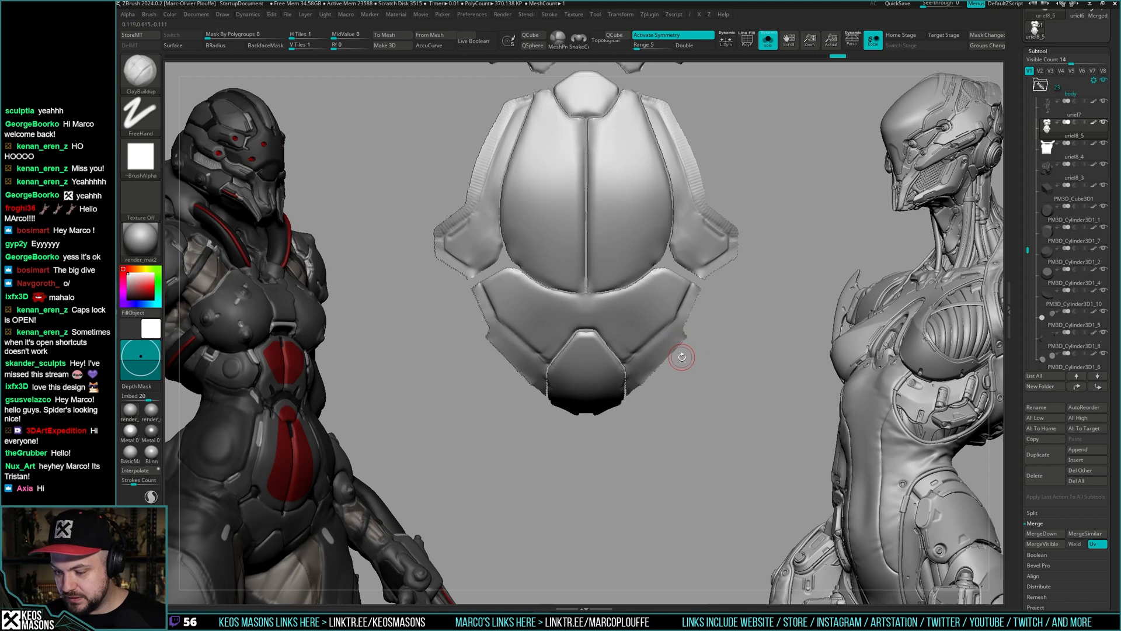
- Separate the abdominal and pelvic plates from the chest armour by polygroup and split them into their own subtool
mouse_move(679, 361)
right_down()
mouse_move(681, 335)
mouse_move(706, 330)
mouse_move(681, 296)
mouse_move(676, 396)
mouse_move(670, 275)
mouse_move(669, 368)
right_up()
key(shift+f)
key(shift+f)
ctrl+shift+click(601, 277)
ctrl+shift+drag(759, 246, 766, 263)
ctrl+shift+click(531, 329)
ctrl+shift+click(579, 330)
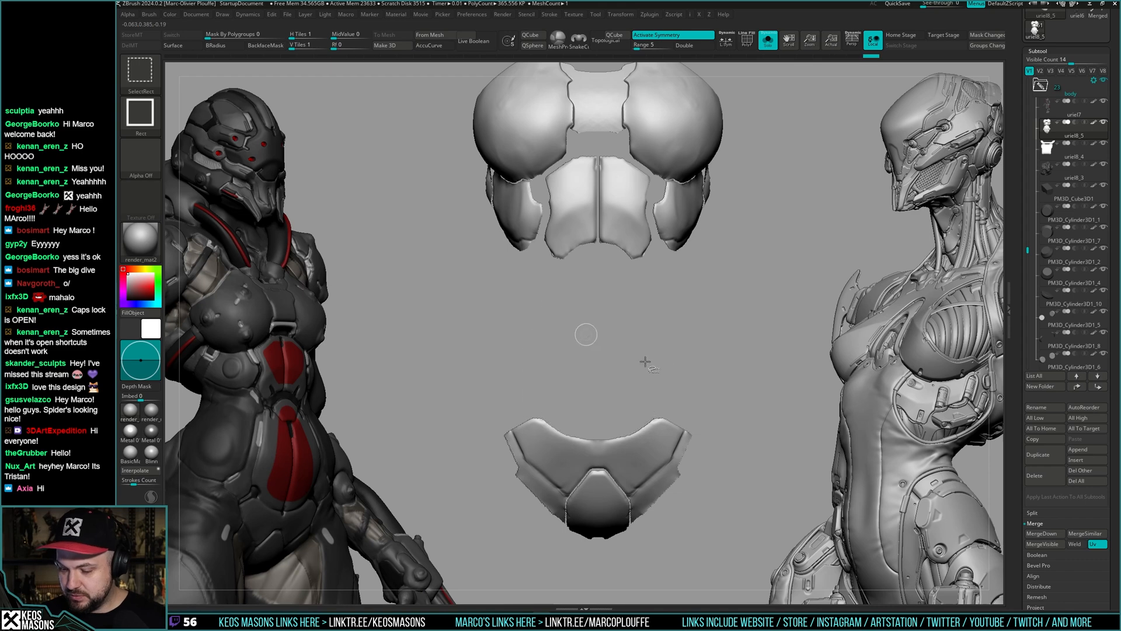
ctrl+shift+click(643, 451)
key(f)
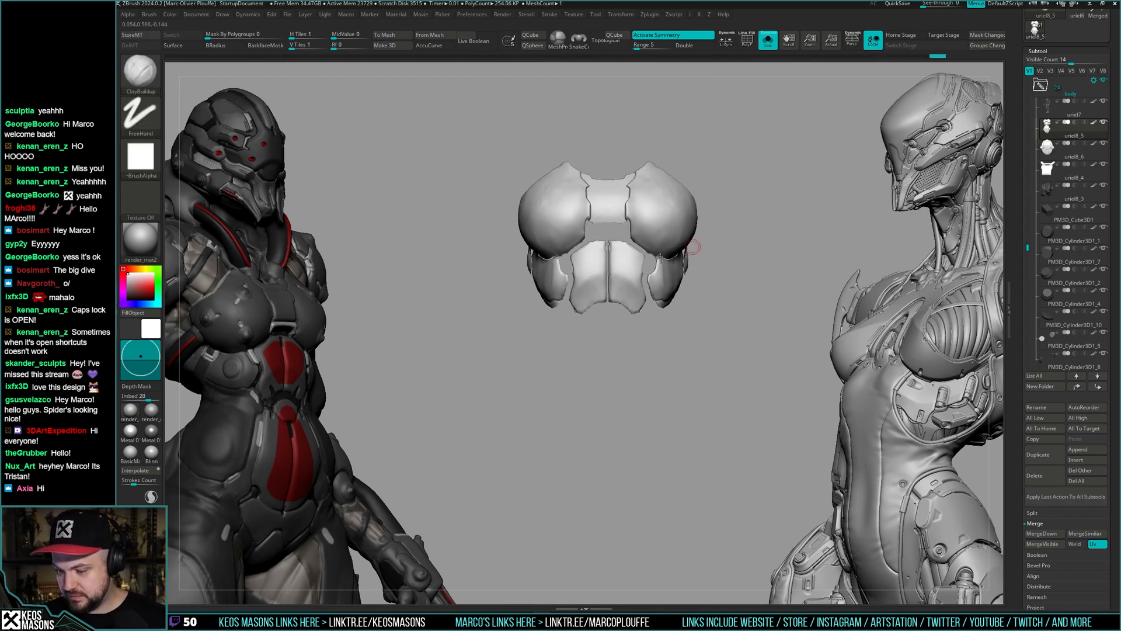
- Select the new abdominal and pelvic plate subtool and adjust the brush for its upper central plate
mouse_move(721, 304)
right_down()
mouse_move(711, 368)
mouse_move(698, 318)
mouse_move(669, 396)
mouse_move(678, 356)
mouse_move(676, 387)
mouse_move(609, 288)
mouse_move(608, 343)
mouse_move(616, 313)
right_up()
key(shift+s)
key(shift+s)
key(shift+s)
alt+click(655, 388)
key(shift+s)
key(shift+f)
key(shift+f)
ctrl+right_drag(617, 313, 613, 333)
key(space)
drag(638, 332, 630, 331)
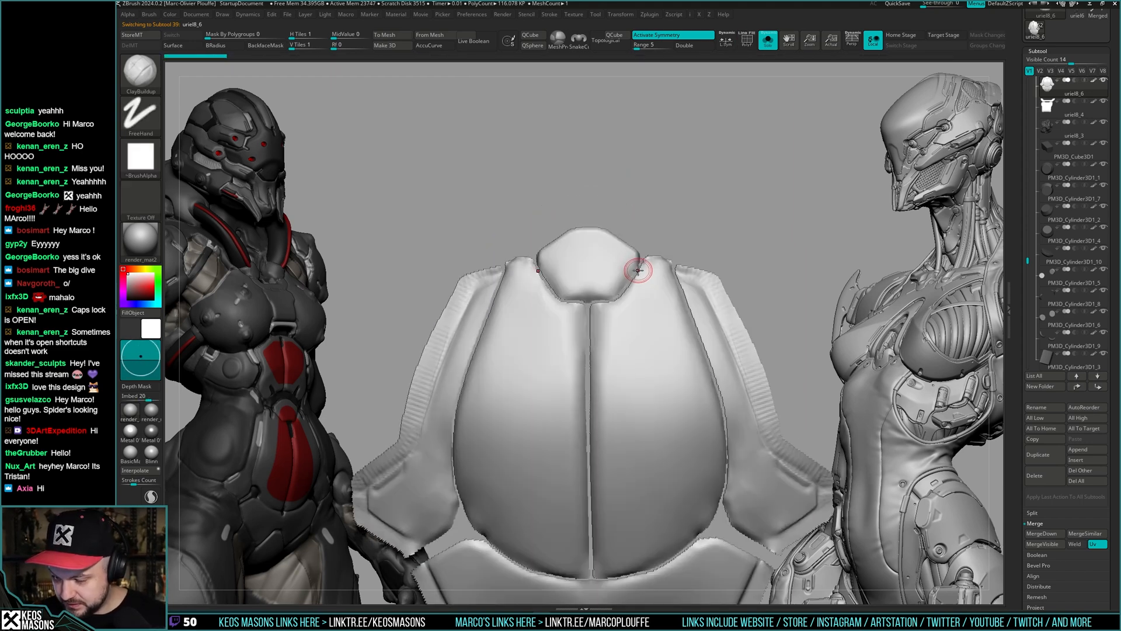
- Mask the joint below the upper central plate and a band along the seam between the two abdominal plates
key(ctrl)
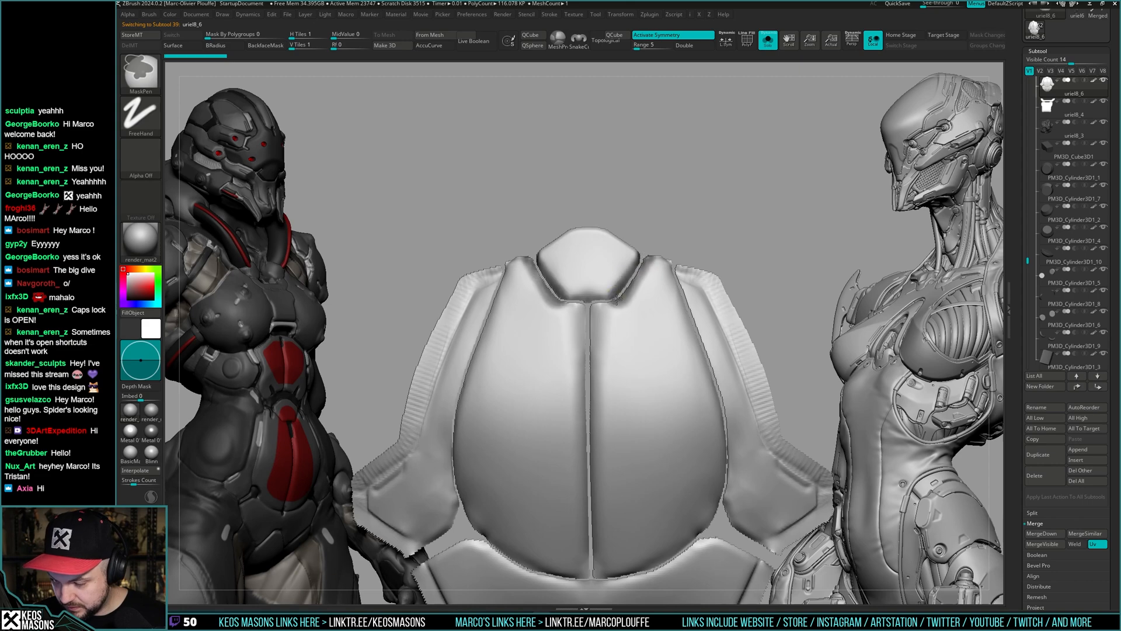
right_drag(617, 299, 639, 283)
key(space)
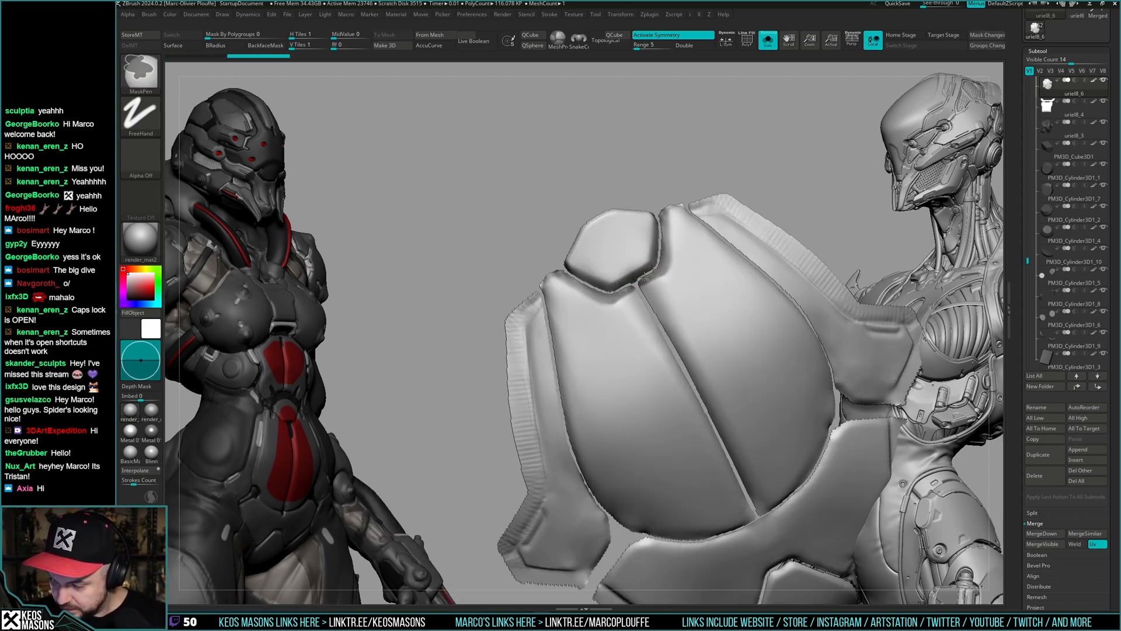
right_drag(644, 278, 684, 224)
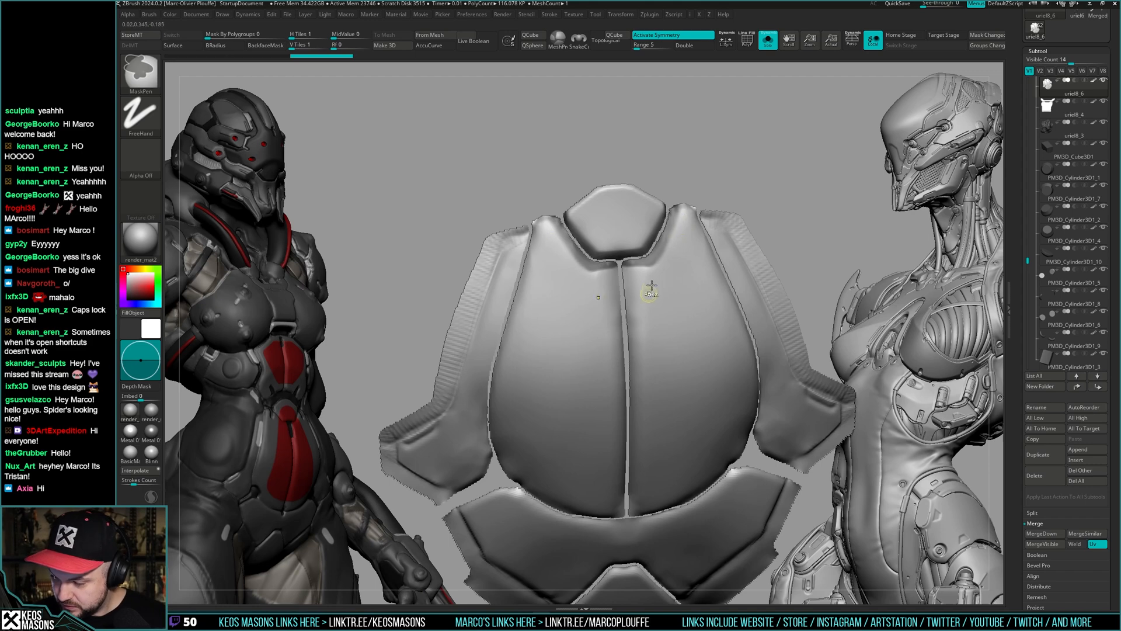
right_drag(651, 273, 633, 225)
ctrl+drag(618, 217, 616, 490)
key(ctrl)
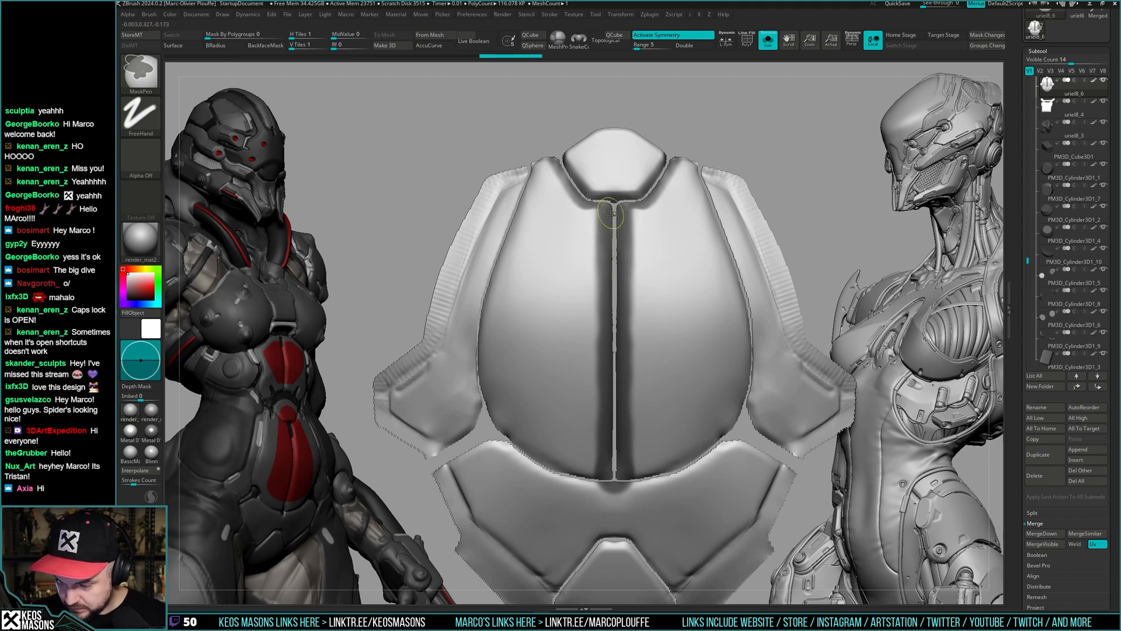
- Extend the mask along the lower curve and outer edges of the two large abdominal plates
mouse_move(611, 464)
alt+right_down()
mouse_move(660, 324)
mouse_move(662, 377)
mouse_move(652, 342)
mouse_move(703, 366)
mouse_move(701, 327)
mouse_move(668, 318)
alt+right_up()
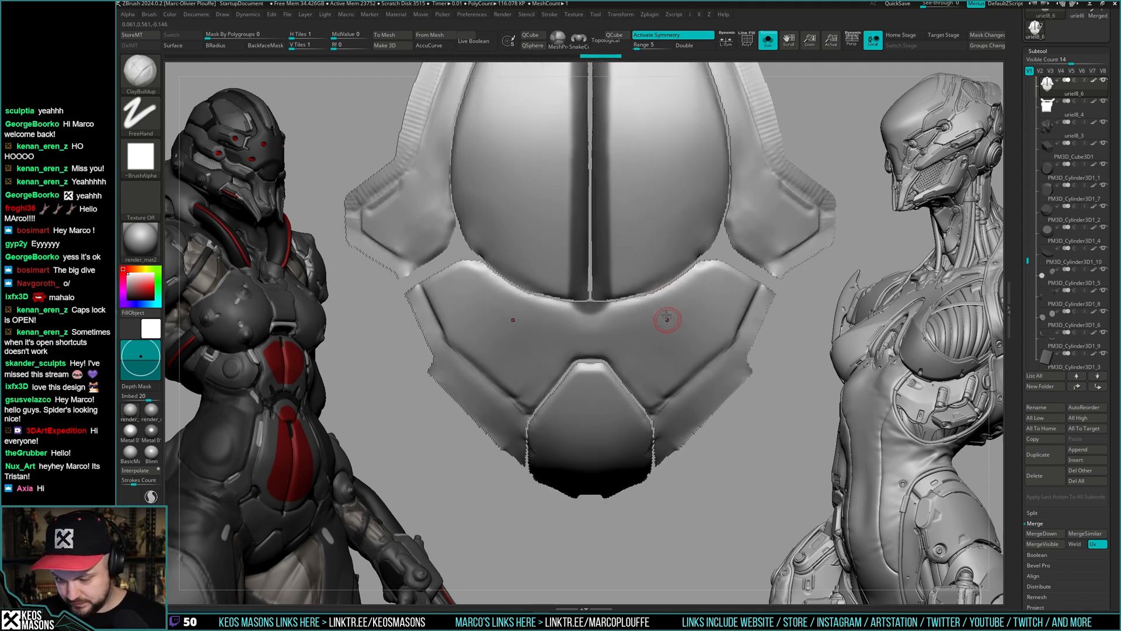
right_click(666, 319)
mouse_move(594, 301)
ctrl+mouse_down()
mouse_move(632, 295)
mouse_move(711, 252)
ctrl+mouse_up()
alt+right_drag(711, 252, 674, 316)
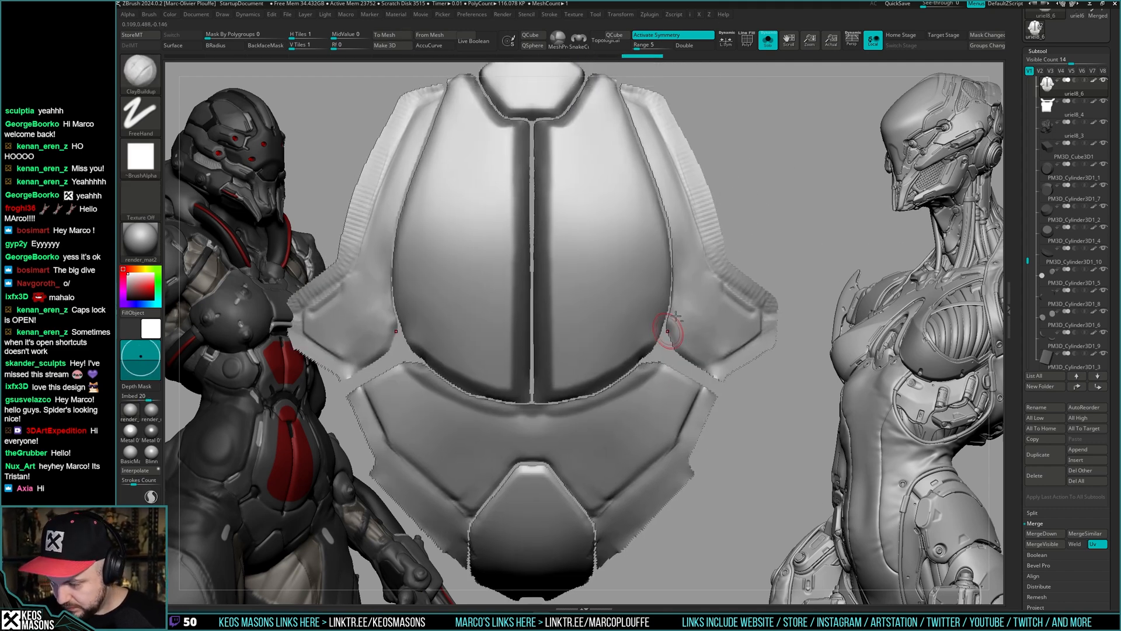
mouse_move(632, 119)
right_down()
mouse_move(626, 99)
mouse_move(613, 113)
mouse_move(623, 105)
right_up()
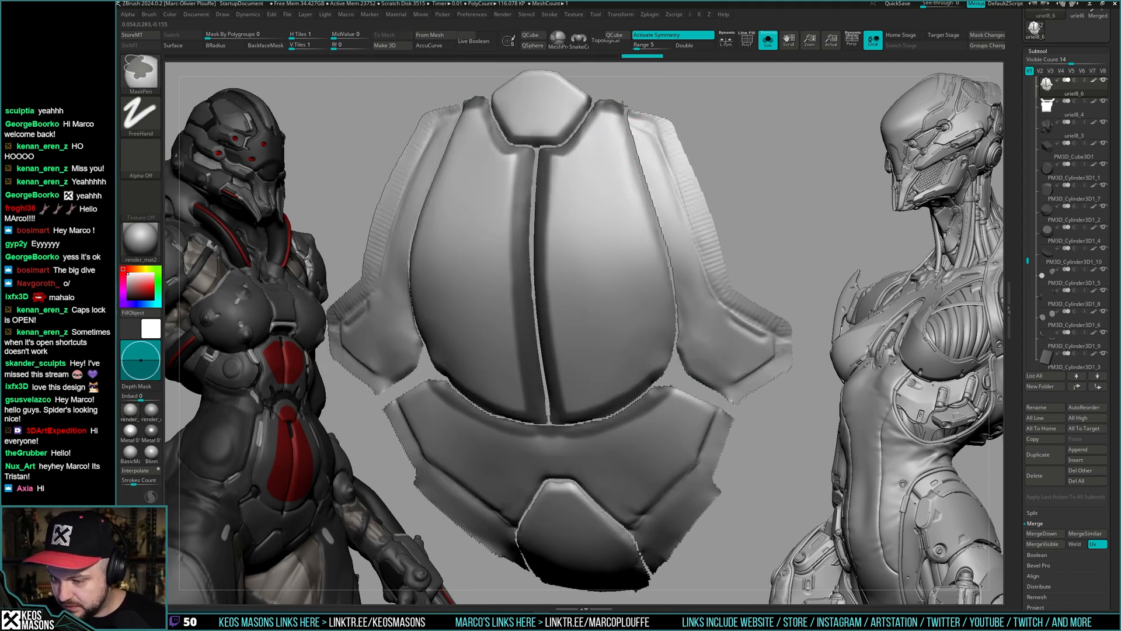
mouse_move(620, 105)
ctrl+mouse_down()
mouse_move(673, 295)
mouse_move(672, 353)
ctrl+mouse_up()
right_drag(656, 386, 656, 155)
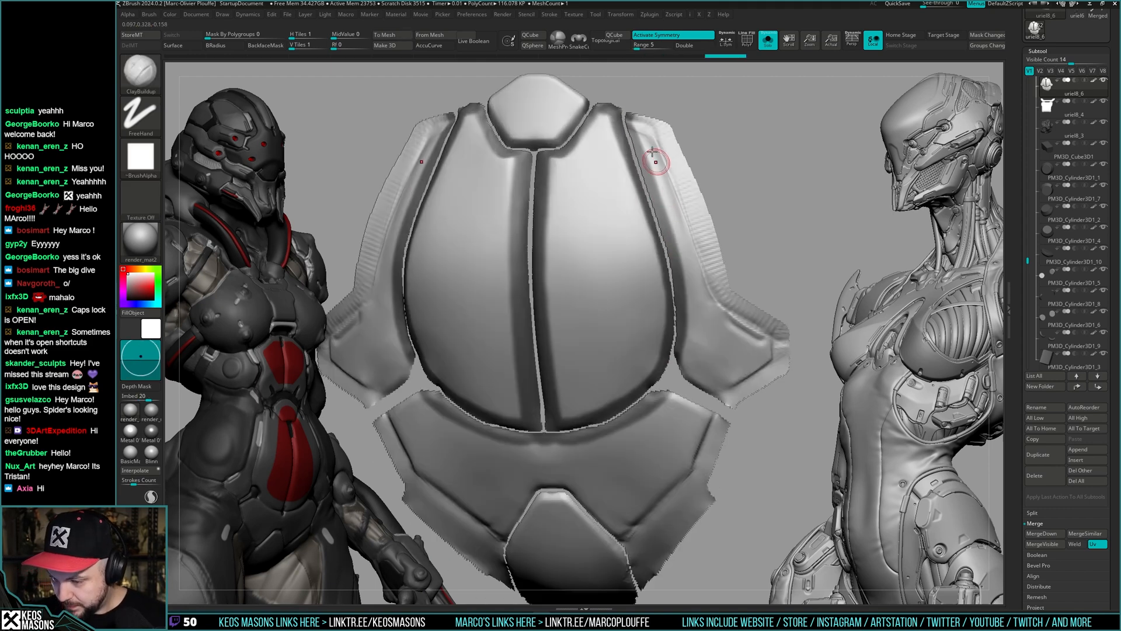
- Isolate the abdominal side plates and clear the mask that spilled onto them, then restore the other plates
ctrl+alt+drag(639, 132, 658, 189)
key(ctrl+z)
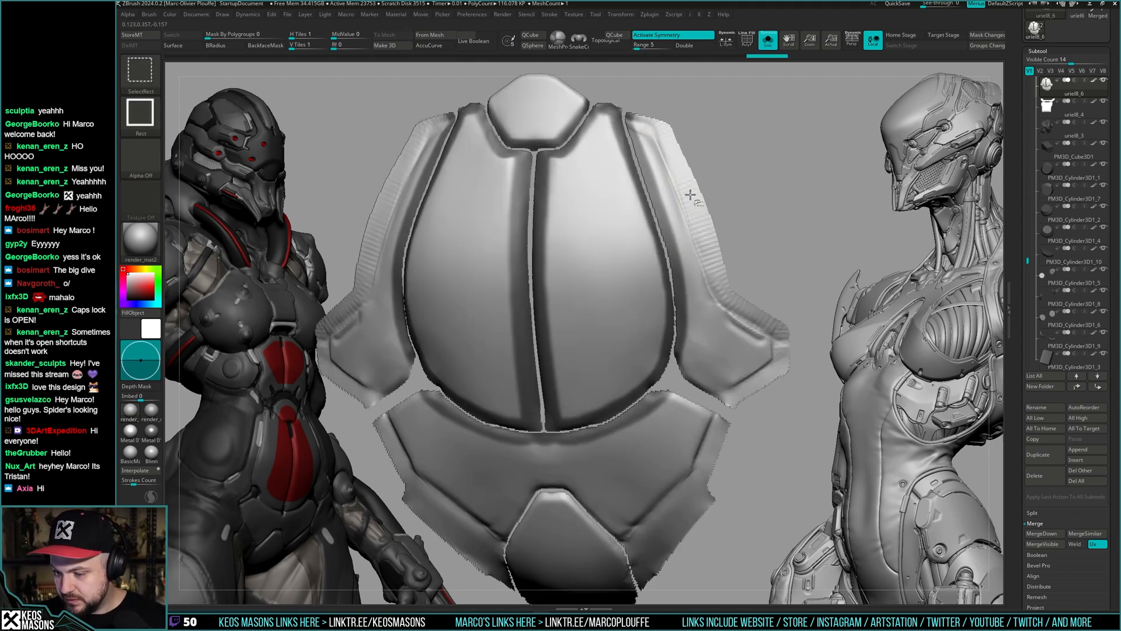
ctrl+shift+click(692, 194)
ctrl+right_drag(692, 187, 730, 136)
mouse_move(774, 96)
ctrl+alt+mouse_down()
mouse_move(612, 422)
mouse_move(588, 440)
ctrl+alt+mouse_up()
ctrl+shift+click(671, 379)
- Smooth the side plates' ridged edges and the pelvic plate's outer corners, and switch to the hPolish brush
ctrl+right_drag(681, 368, 727, 312)
right_click(726, 290)
mouse_move(728, 312)
right_down()
mouse_move(708, 331)
mouse_move(705, 360)
mouse_move(728, 255)
mouse_move(706, 409)
right_up()
key(shift+f)
key(shift+f)
right_click(726, 286)
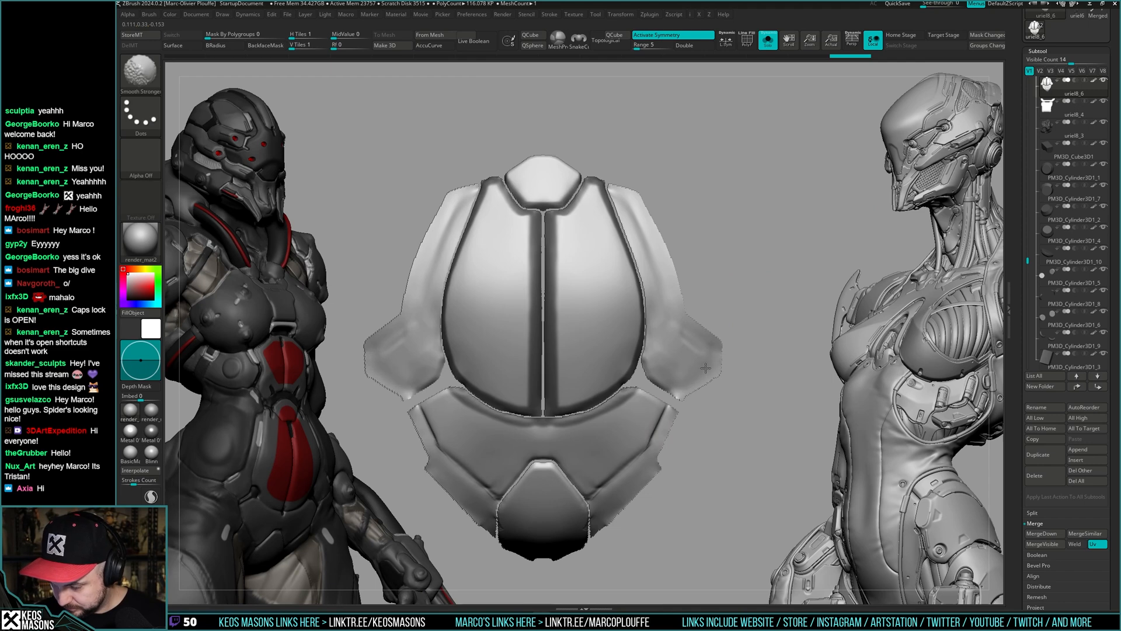
alt+right_drag(702, 378, 740, 301)
shift+drag(706, 333, 688, 373)
alt+right_drag(669, 414, 692, 341)
right_click(704, 333)
click(691, 358)
right_drag(794, 265, 710, 299)
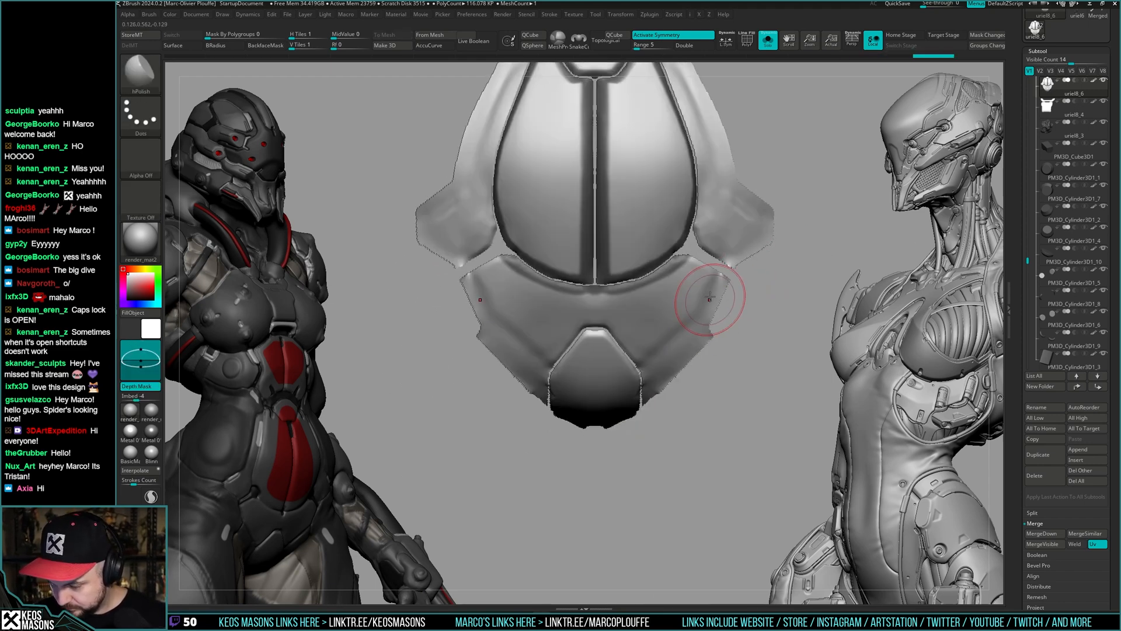
- Isolate the pelvic pieces to inspect their polygroups and regroup the pelvic plate around its central tip
ctrl+shift+click(705, 301)
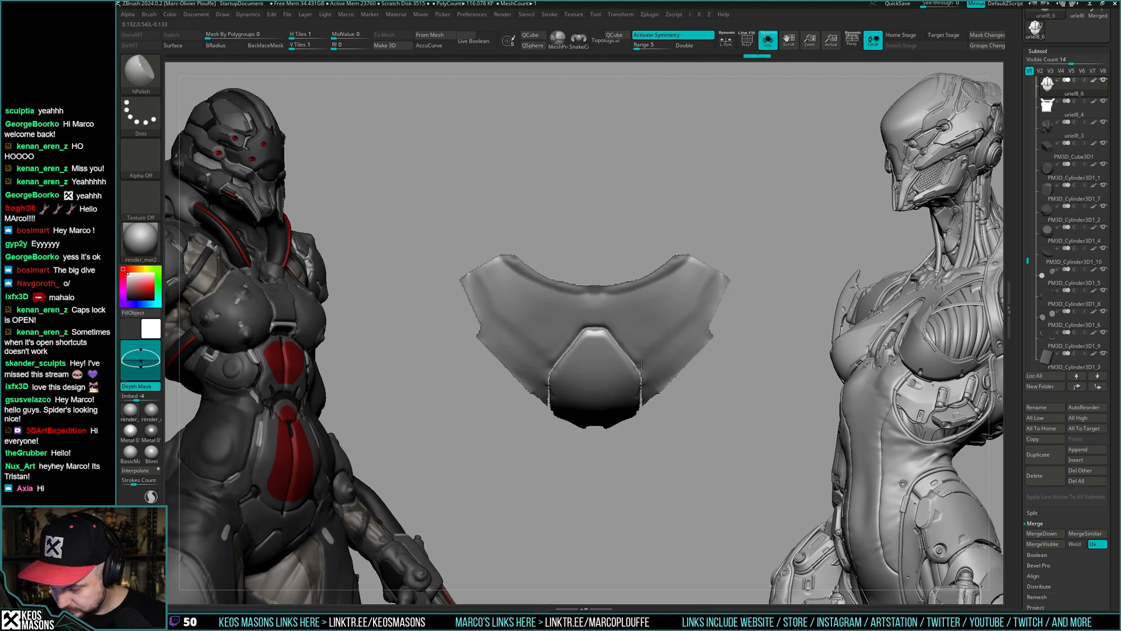
key(shift+f)
mouse_move(711, 343)
ctrl+right_down()
mouse_move(651, 458)
mouse_move(650, 401)
mouse_move(643, 444)
mouse_move(674, 347)
mouse_move(703, 368)
mouse_move(660, 433)
ctrl+right_up()
key(shift+f)
right_drag(660, 432, 634, 379)
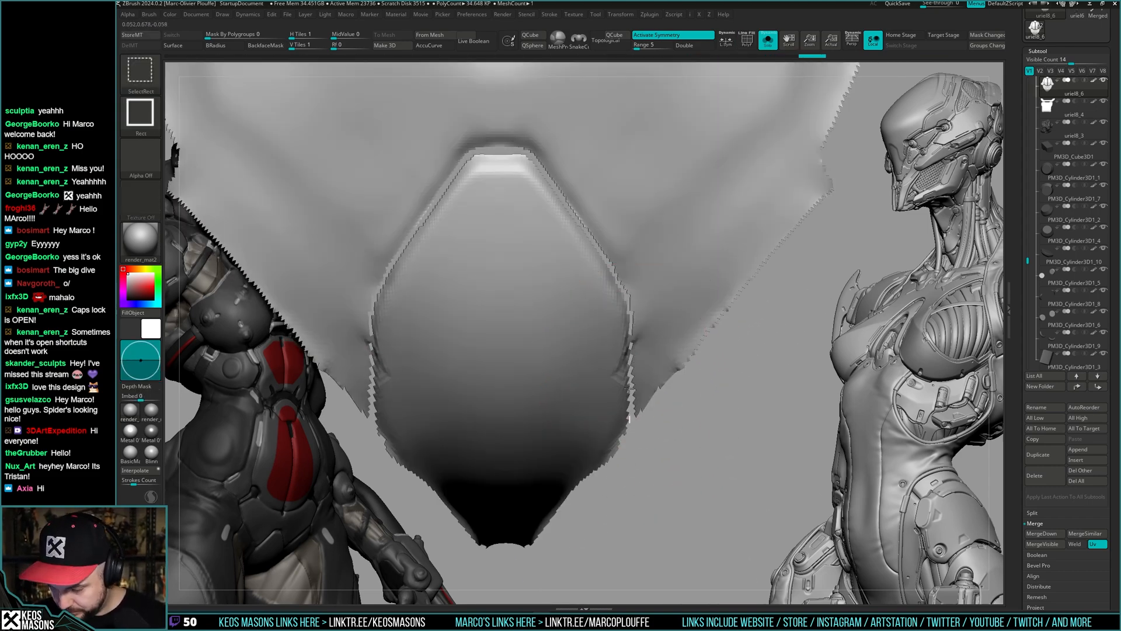
ctrl+shift+drag(631, 331, 631, 329)
ctrl+right_drag(647, 349, 685, 362)
key(shift+f)
key(shift+f)
key(ctrl+w)
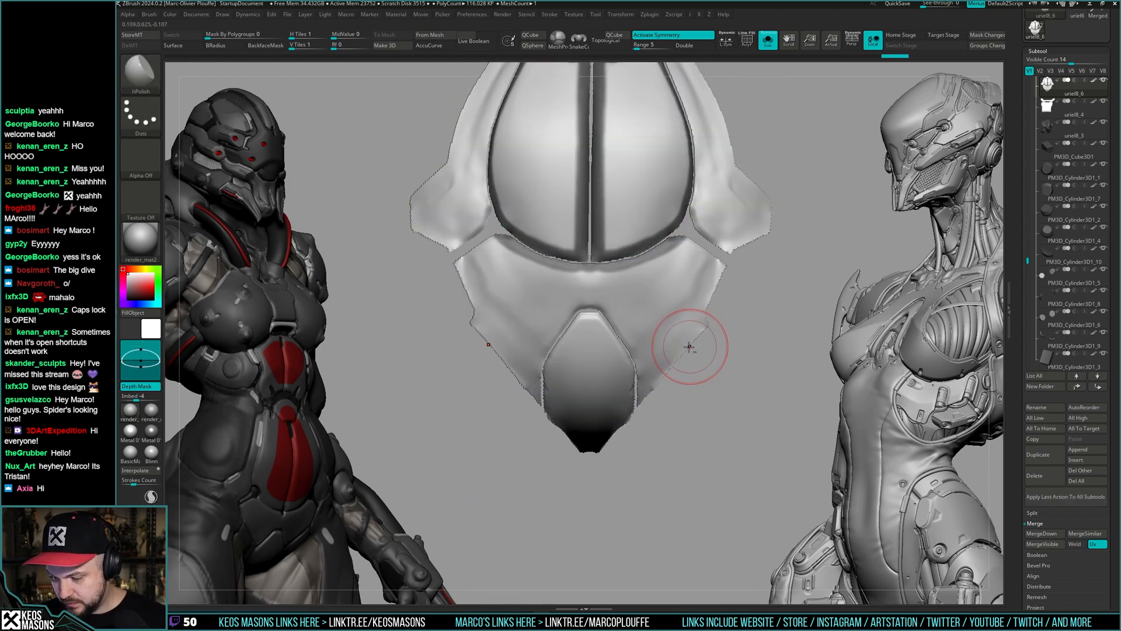
- Check the plates' polygroups and apply Mirror And Weld to the subtool
key(shift+f)
key(space)
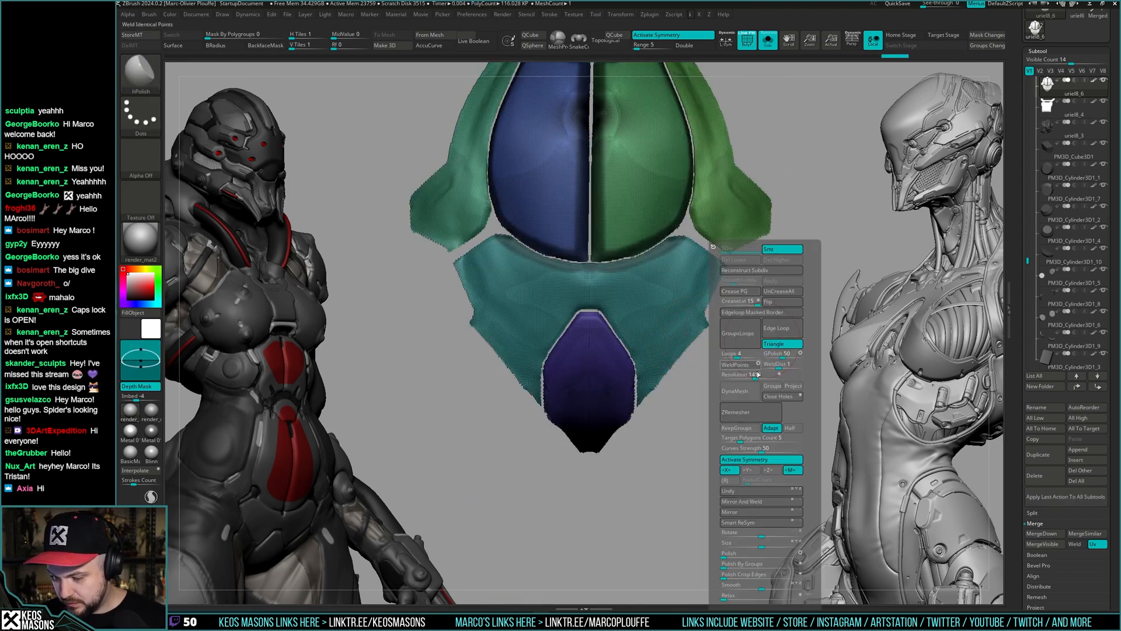
click(755, 502)
key(shift+f)
ctrl+right_drag(714, 295, 693, 313)
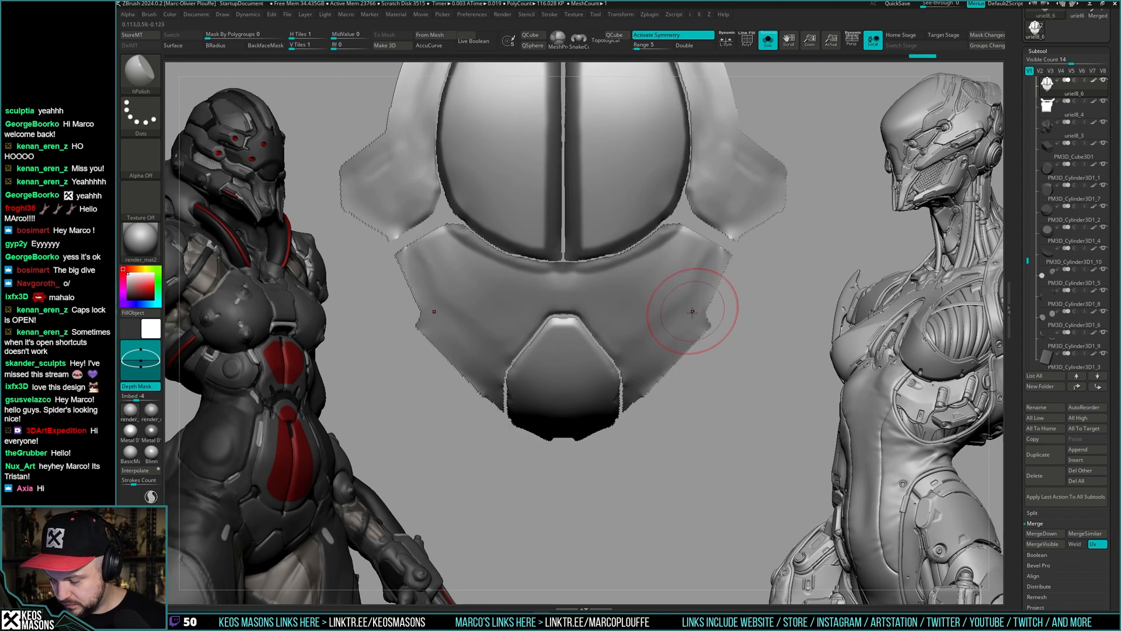
- Isolate the pelvic plate and flatten its surface and edges with hPolish
ctrl+shift+click(693, 311)
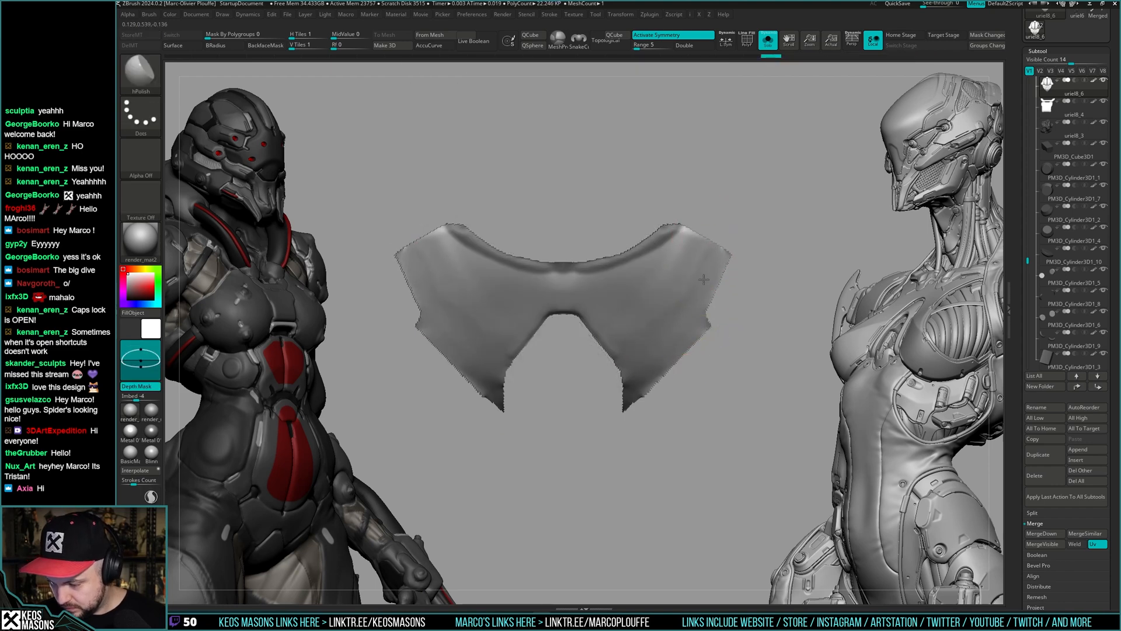
right_drag(686, 348, 703, 333)
mouse_move(658, 415)
right_down()
mouse_move(665, 400)
mouse_move(650, 402)
right_up()
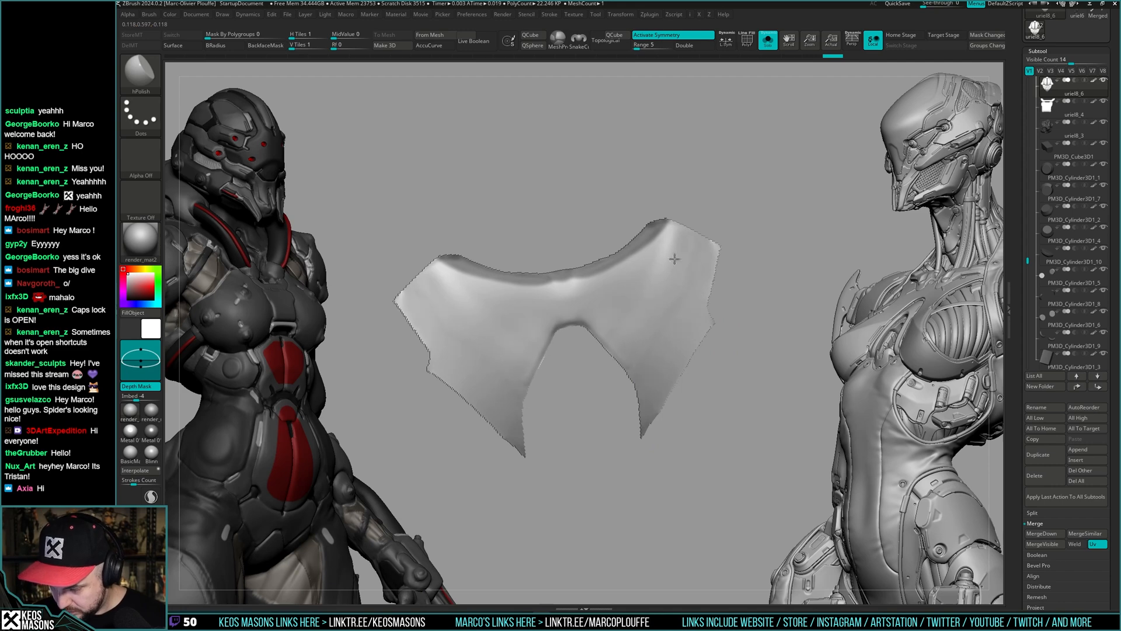
right_drag(700, 338, 713, 273)
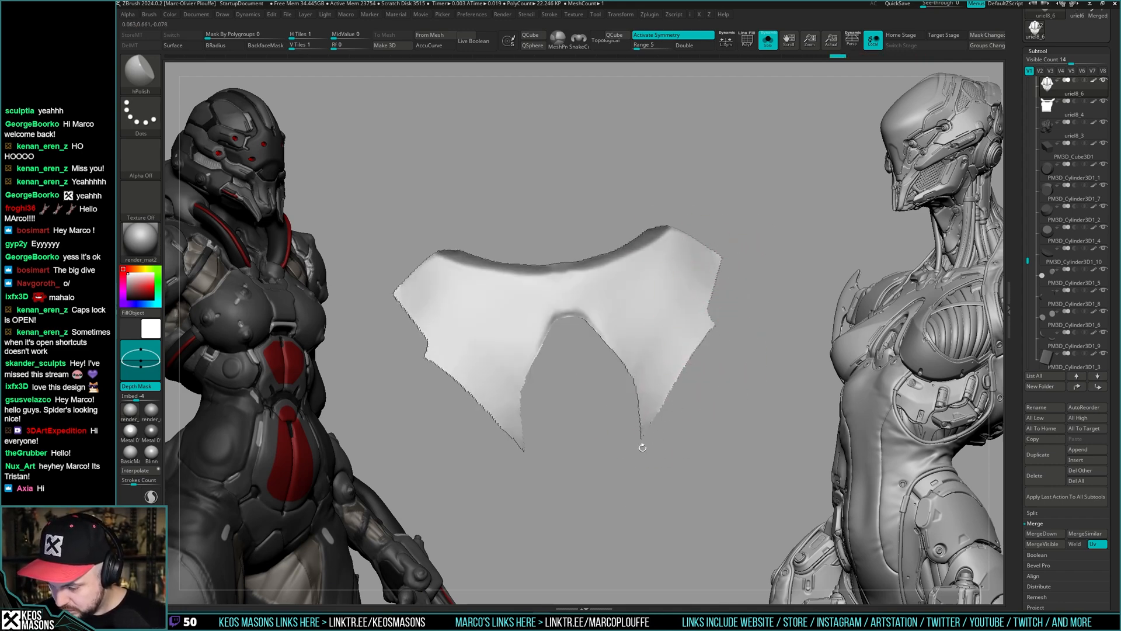
right_drag(583, 405, 581, 364)
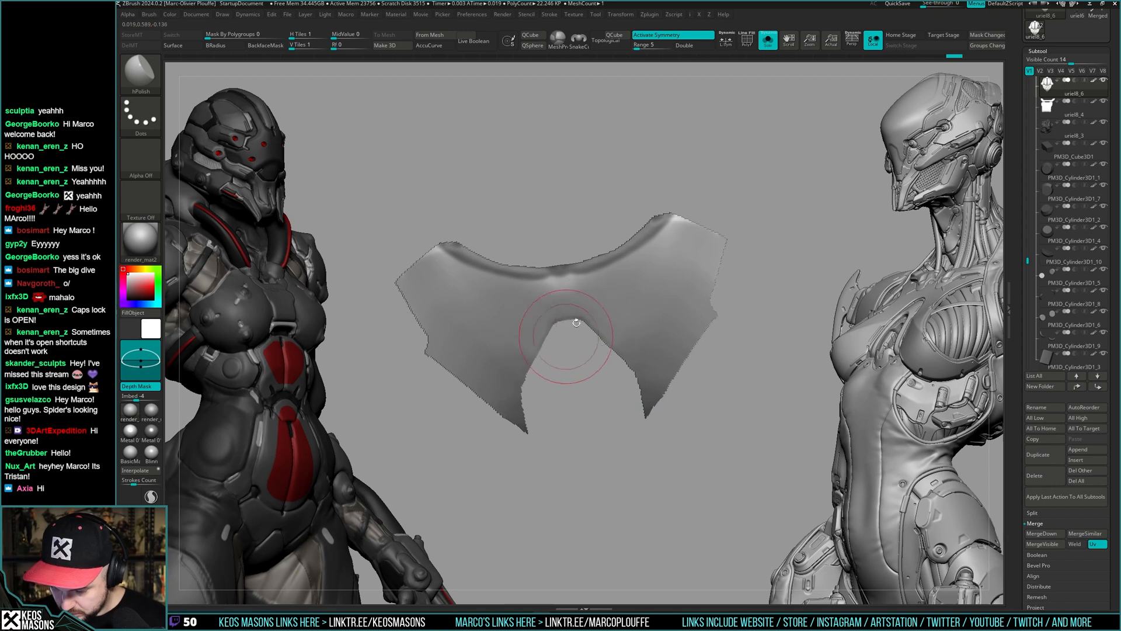
mouse_move(516, 391)
mouse_down()
mouse_move(726, 300)
mouse_move(734, 391)
mouse_move(732, 361)
mouse_up()
mouse_move(733, 361)
alt+mouse_down()
mouse_move(752, 327)
mouse_move(750, 358)
mouse_move(663, 346)
alt+mouse_up()
- Isolate the central pelvic tip plate and polish its rim and sides
ctrl+shift+click(633, 358)
right_drag(633, 358, 546, 357)
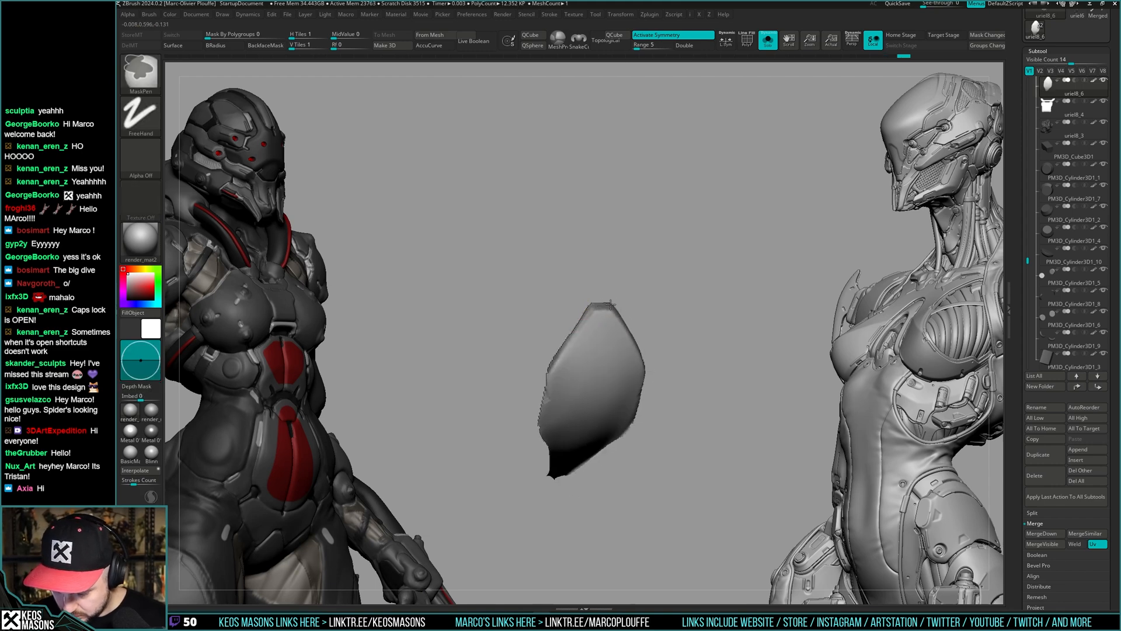
right_drag(610, 304, 589, 312)
right_drag(533, 390, 569, 309)
right_drag(542, 434, 648, 349)
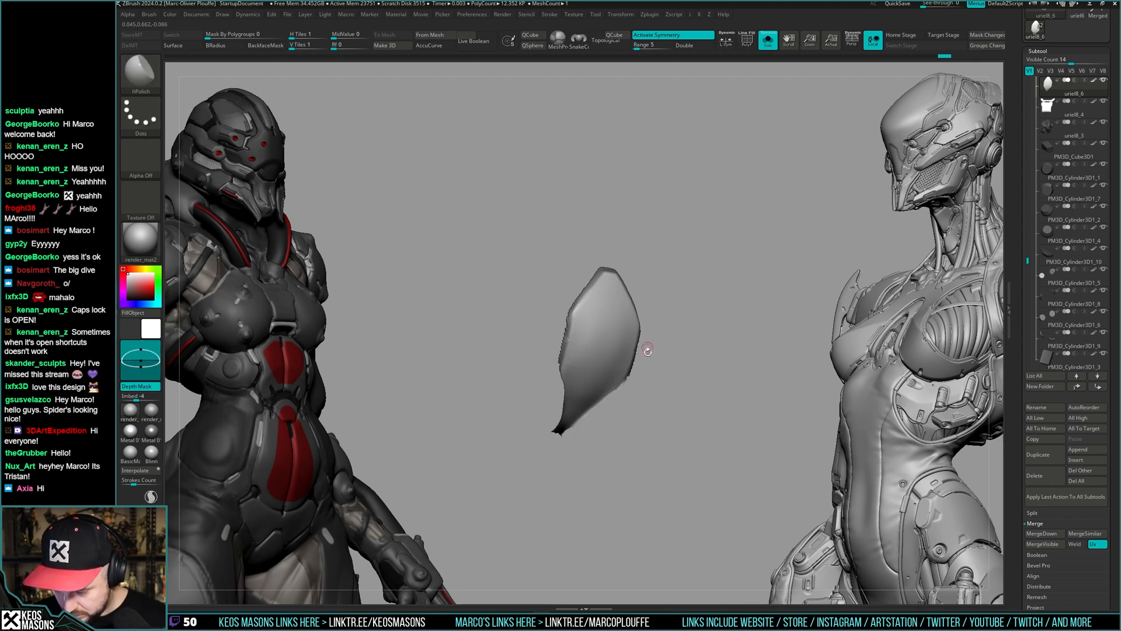
- Compare the isolated plate with the full body and view the whole abdominal and pelvic plate set from several angles
key(alt+s)
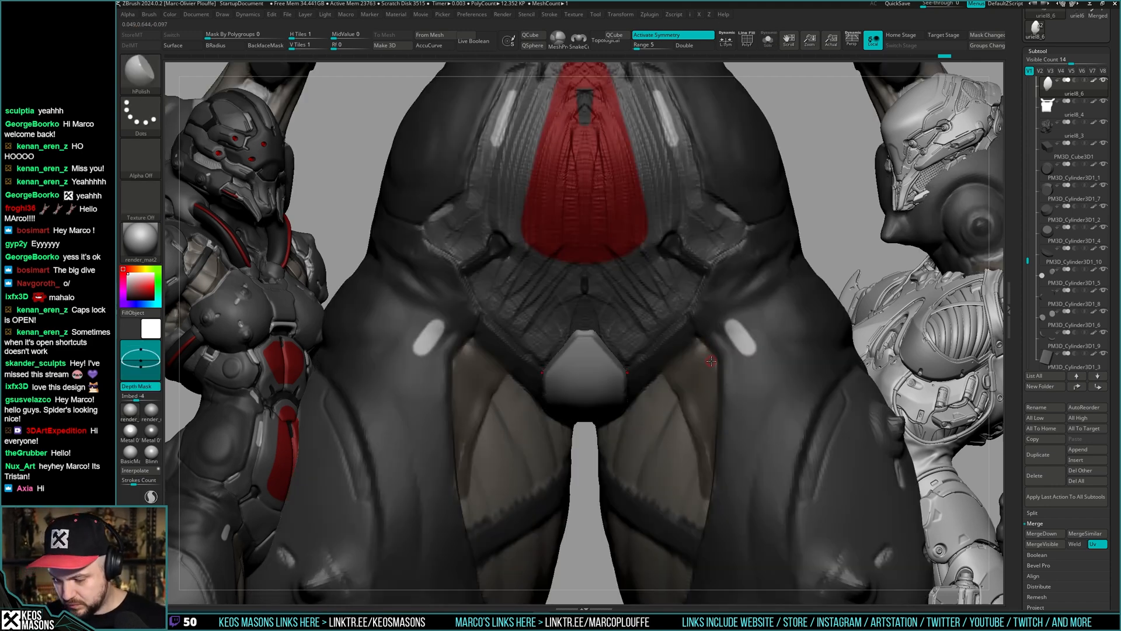
key(alt+s)
key(f)
key(shift+f)
mouse_move(711, 361)
right_down()
mouse_move(709, 409)
mouse_move(678, 359)
mouse_move(592, 275)
right_up()
key(shift+f)
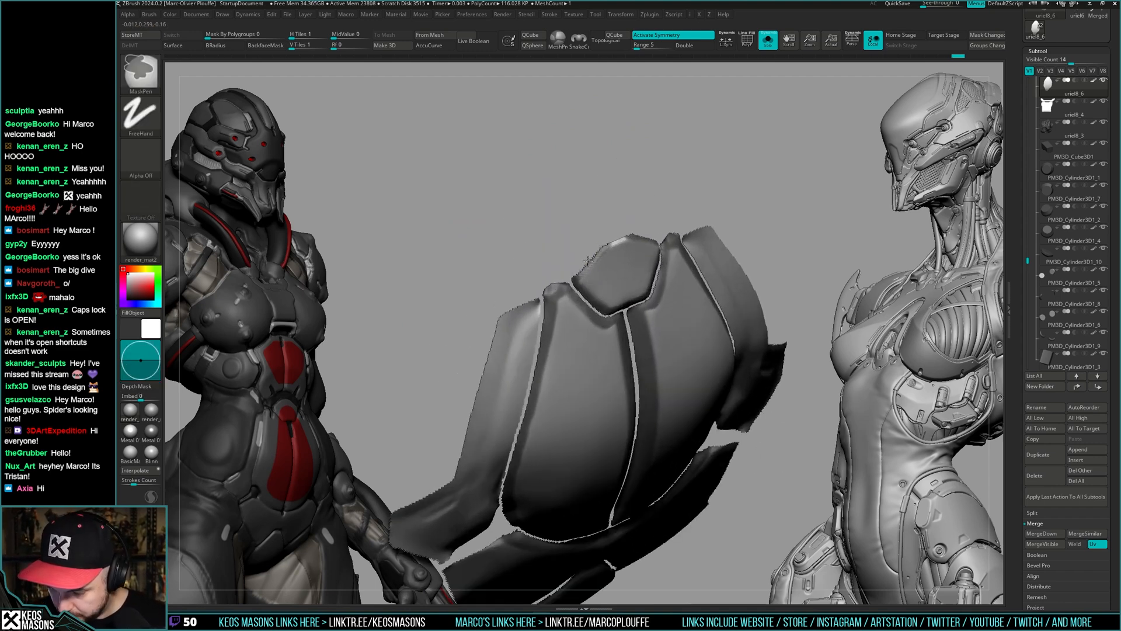
right_drag(639, 231, 745, 355)
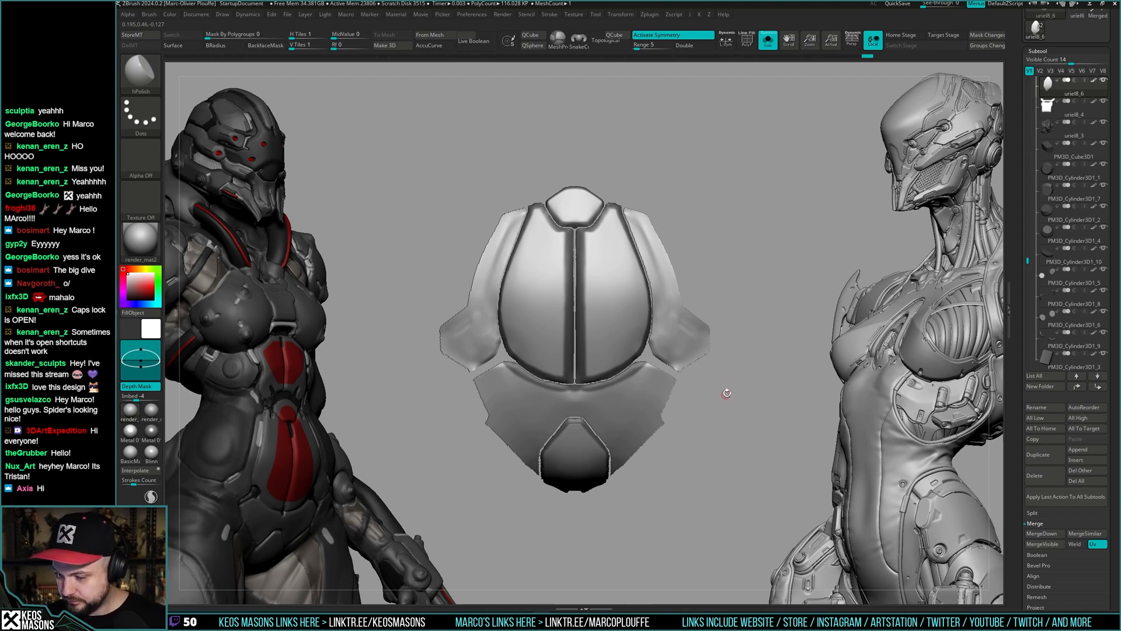
- Show the plates' polygroups and isolate the rim strips around the abdominal and pelvic plates
mouse_move(723, 395)
ctrl+right_down()
mouse_move(724, 409)
mouse_move(764, 304)
mouse_move(636, 348)
mouse_move(590, 330)
mouse_move(744, 261)
mouse_move(780, 323)
mouse_move(765, 410)
ctrl+right_up()
key(shift+f)
key(ctrl+w)
ctrl+right_drag(765, 410, 655, 335)
ctrl+shift+click(706, 302)
alt+right_drag(706, 301, 699, 263)
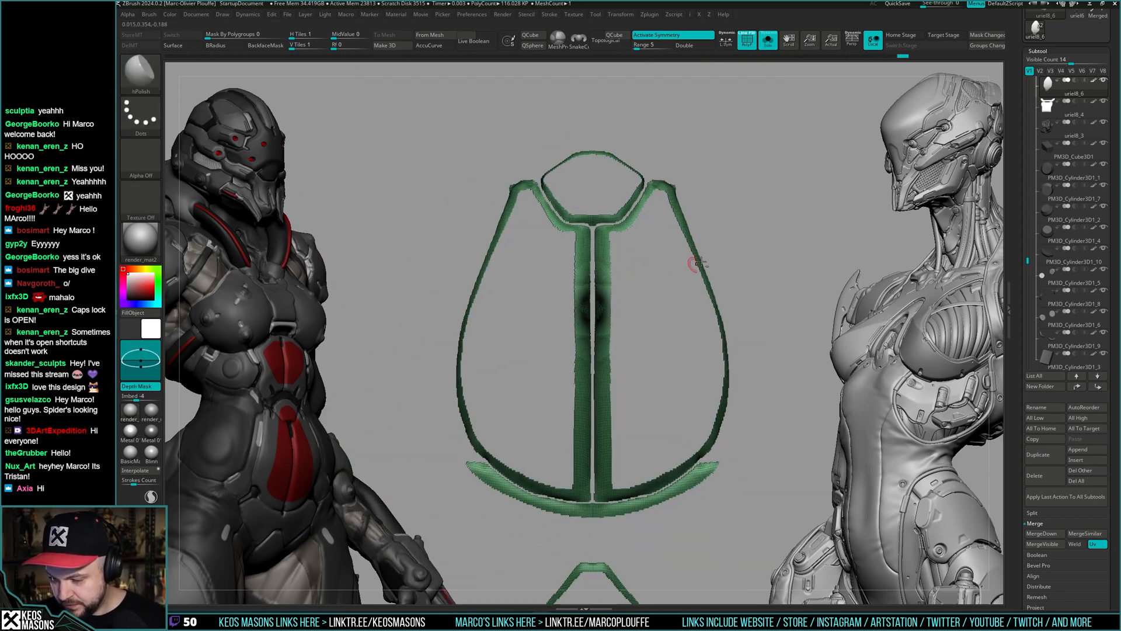
- Give the pelvic plate's upper rim its own polygroup and apply Mirror And Weld to the subtool
ctrl+shift+click(781, 260)
key(ctrl+shift+z)
mouse_move(773, 251)
ctrl+right_down()
mouse_move(746, 230)
mouse_move(779, 266)
mouse_move(769, 268)
ctrl+right_up()
key(ctrl+w)
ctrl+shift+click(781, 268)
key(space)
click(770, 494)
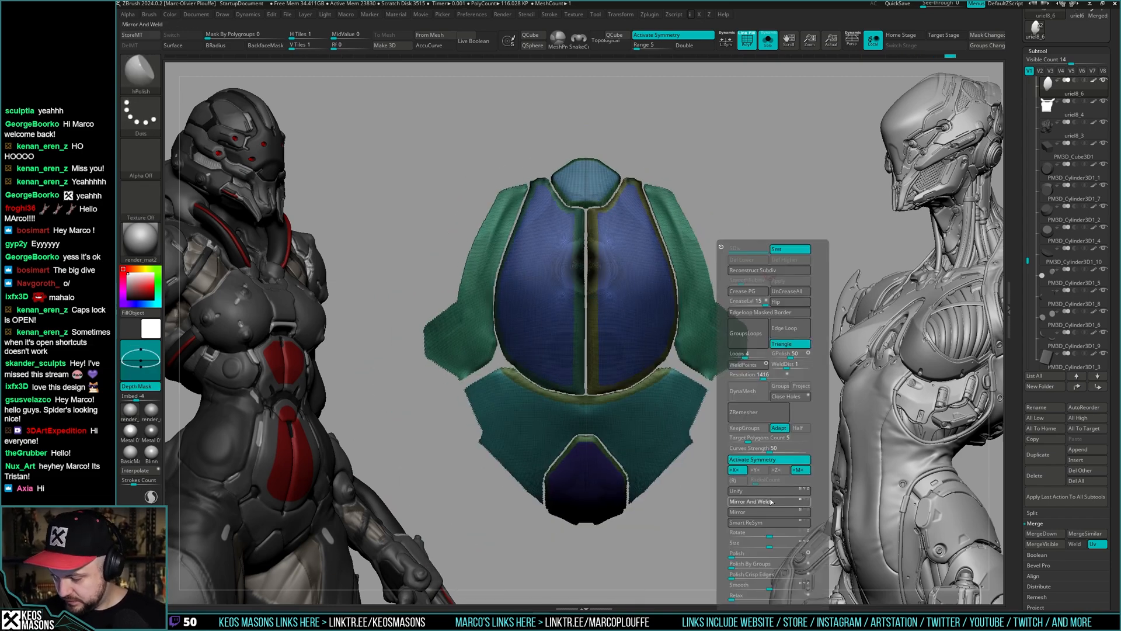
- Isolate the rim of the small plate above the abdominal plates and regroup its edges
alt+right_drag(605, 217, 606, 315)
ctrl+right_drag(606, 316, 634, 345)
ctrl+shift+click(623, 301)
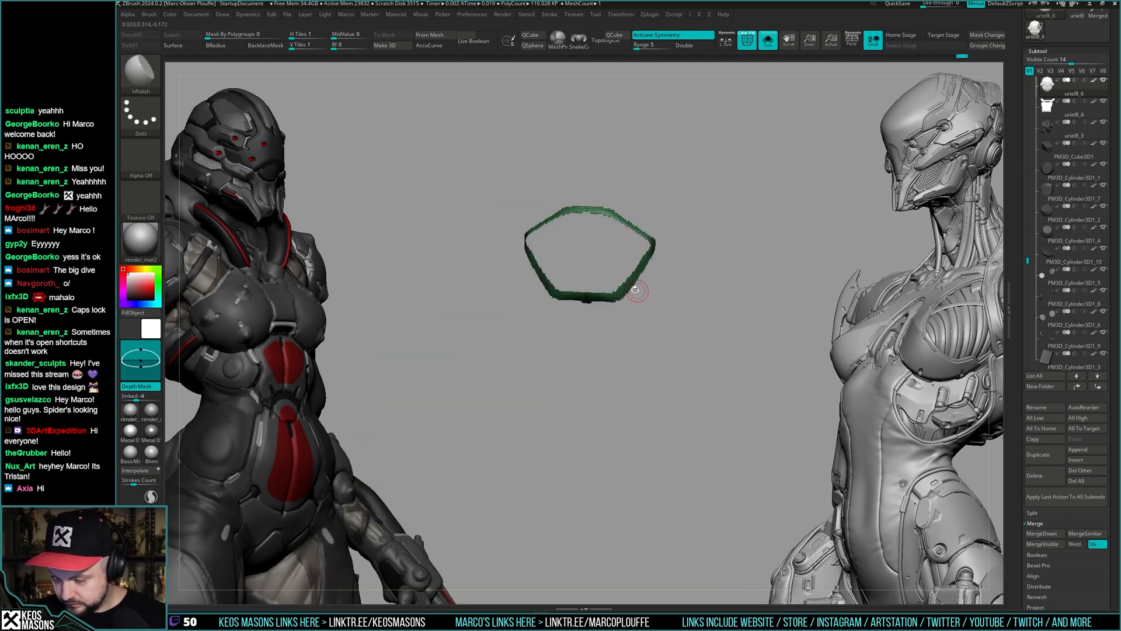
key(ctrl+w)
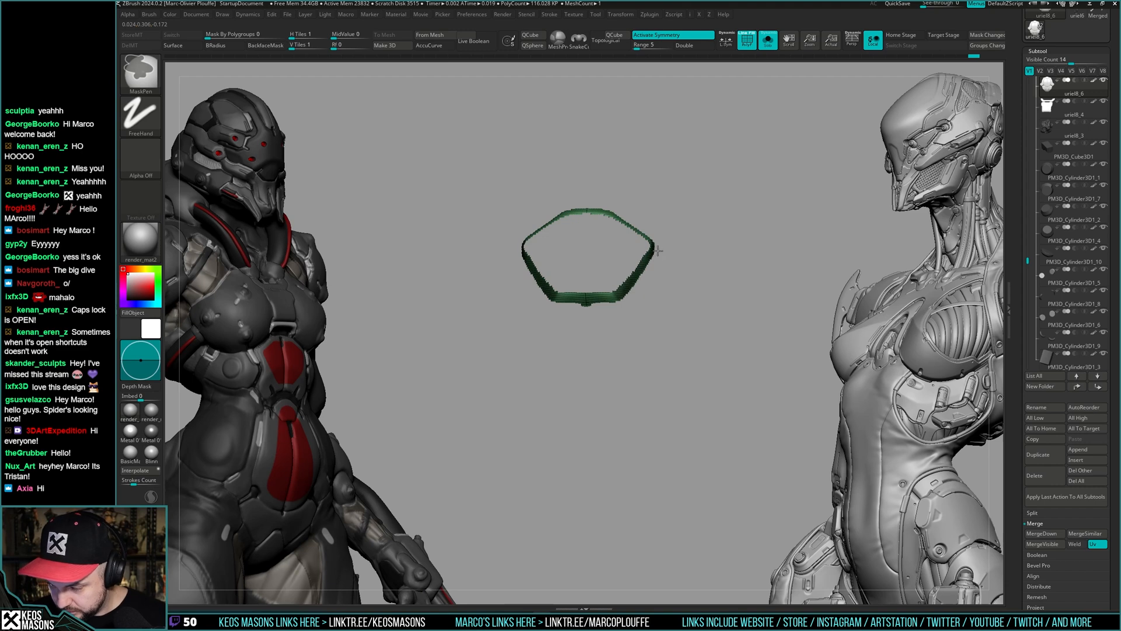
mouse_move(659, 251)
mouse_down()
mouse_move(637, 269)
mouse_move(587, 216)
mouse_move(663, 187)
mouse_move(729, 326)
mouse_up()
ctrl+shift+click(688, 381)
alt+right_drag(687, 381, 685, 316)
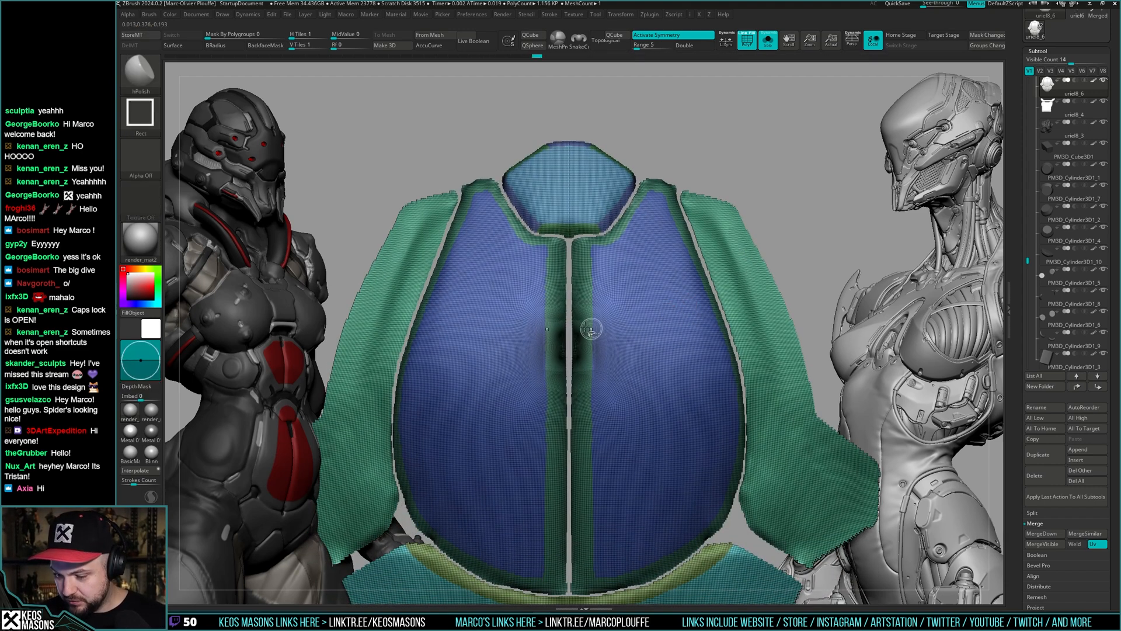
- Isolate the rims of the two large abdominal plates and give their notched upper inner edges a separate polygroup
ctrl+shift+click(589, 327)
right_drag(594, 312, 599, 243)
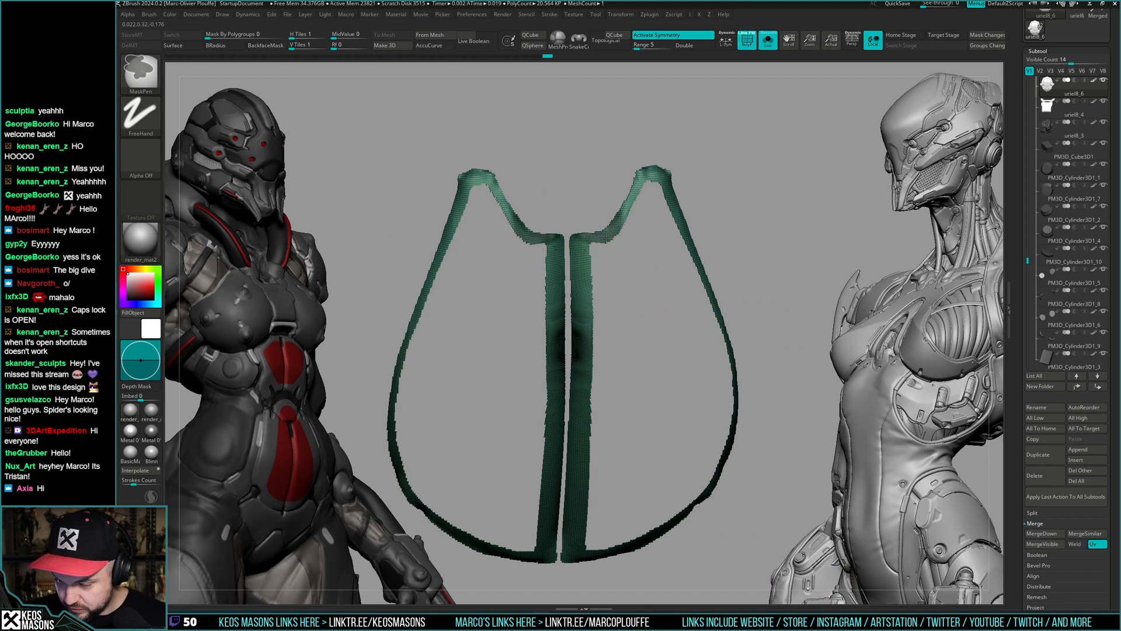
mouse_move(638, 175)
right_down()
mouse_move(625, 151)
mouse_move(675, 191)
right_up()
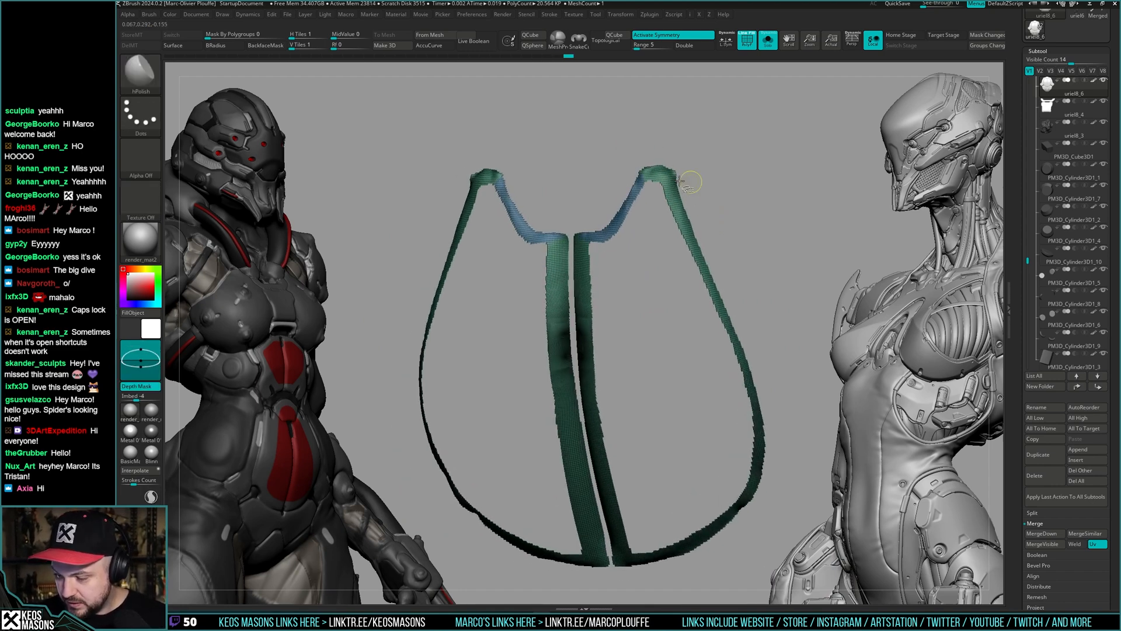
ctrl+shift+click(666, 178)
ctrl+shift+click(695, 179)
ctrl+shift+click(650, 160)
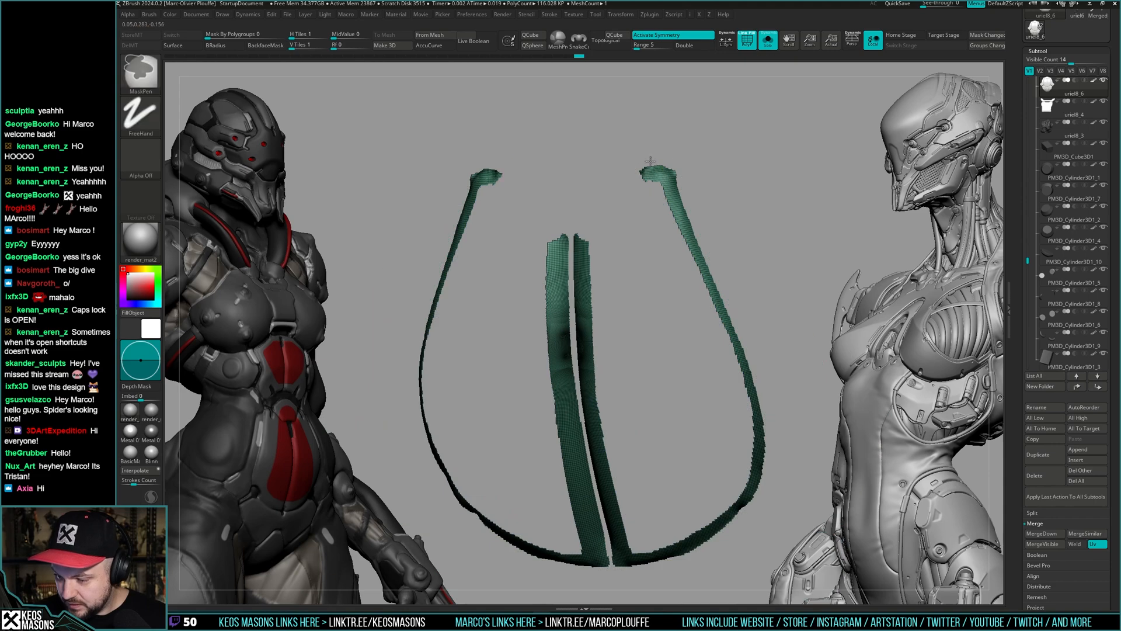
ctrl+shift+click(653, 183)
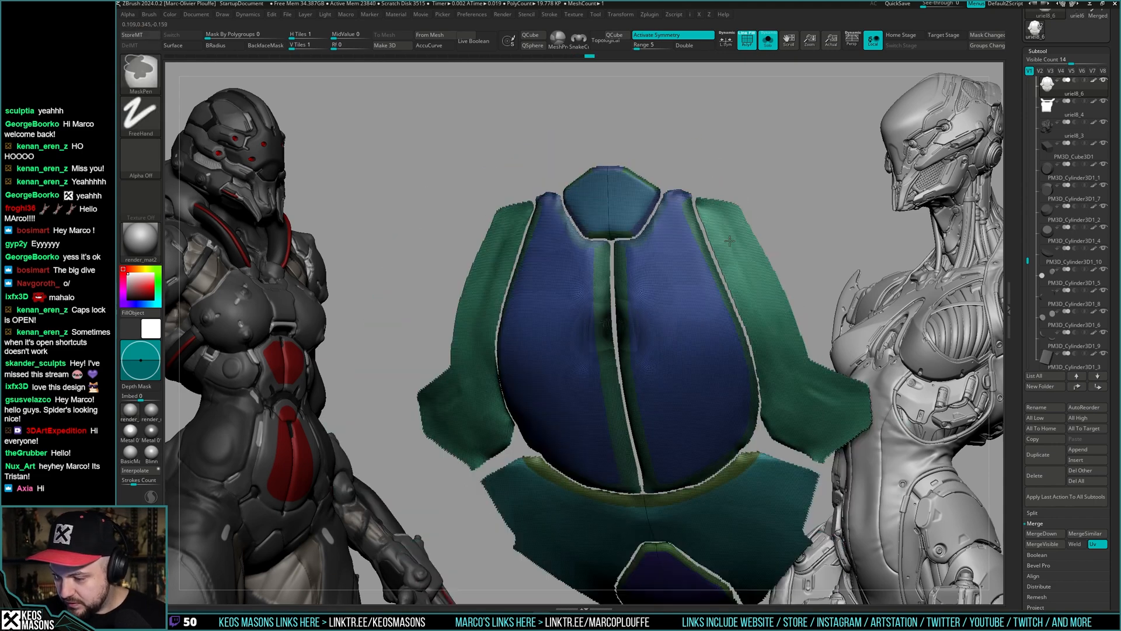
- Give the outer curved edges of the two large abdominal plates their own polygroup, separate from the central seam strips
right_drag(653, 183, 782, 146)
ctrl+shift+click(723, 320)
ctrl+drag(794, 136, 652, 485)
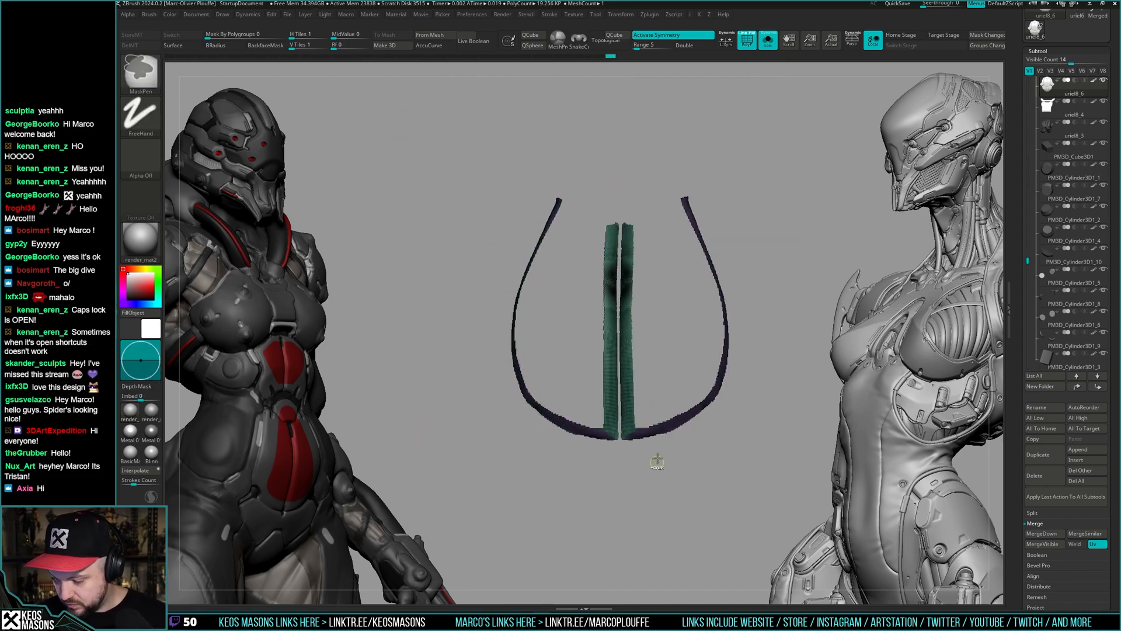
ctrl+shift+click(656, 450)
- Isolate the pelvic tip's rim to check its polygroups, and review the full plate set against the body
mouse_move(656, 450)
right_down()
mouse_move(700, 361)
mouse_move(710, 363)
mouse_move(659, 376)
mouse_move(653, 415)
right_up()
ctrl+shift+click(601, 390)
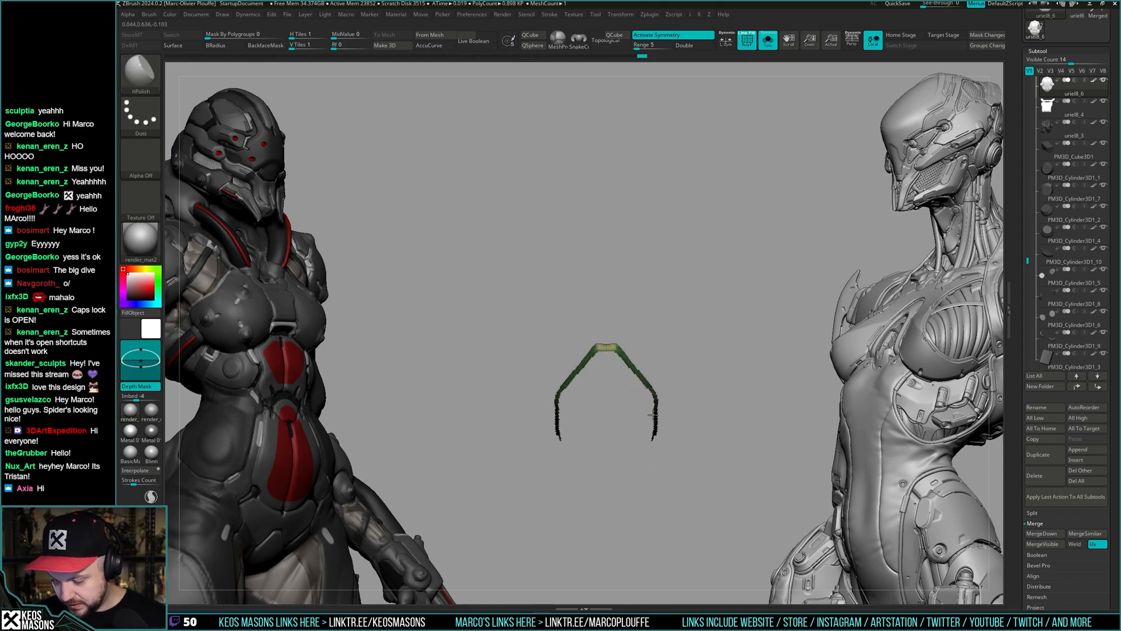
ctrl+shift+click(660, 409)
key(f)
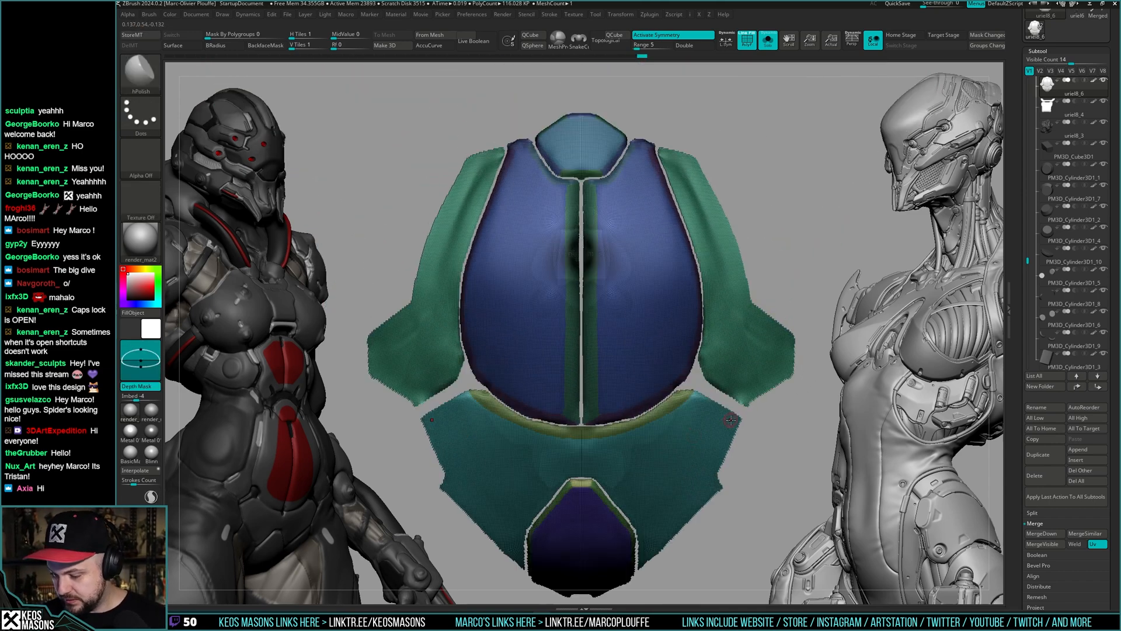
key(shift+f)
right_drag(733, 406, 631, 327)
key(alt+s)
key(alt+s)
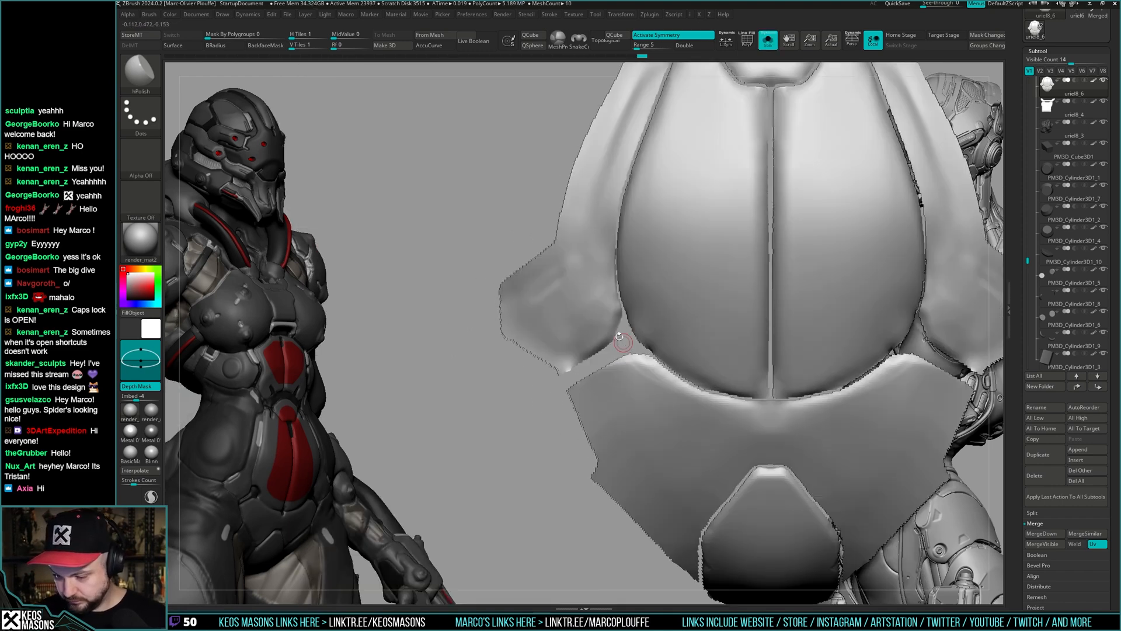
- Isolate the two outer side plates and check their polygroups
ctrl+shift+click(620, 319)
key(ctrl)
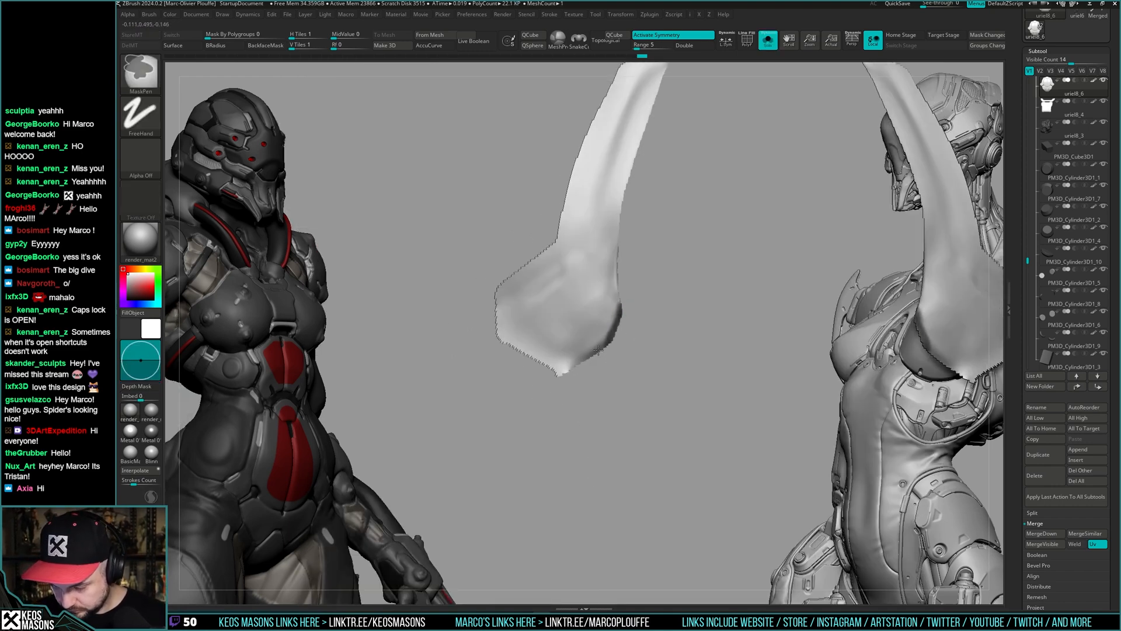
ctrl+drag(598, 349, 556, 378)
mouse_move(538, 387)
right_down()
mouse_move(646, 335)
mouse_move(646, 388)
mouse_move(676, 362)
mouse_move(673, 403)
right_up()
key(shift+f)
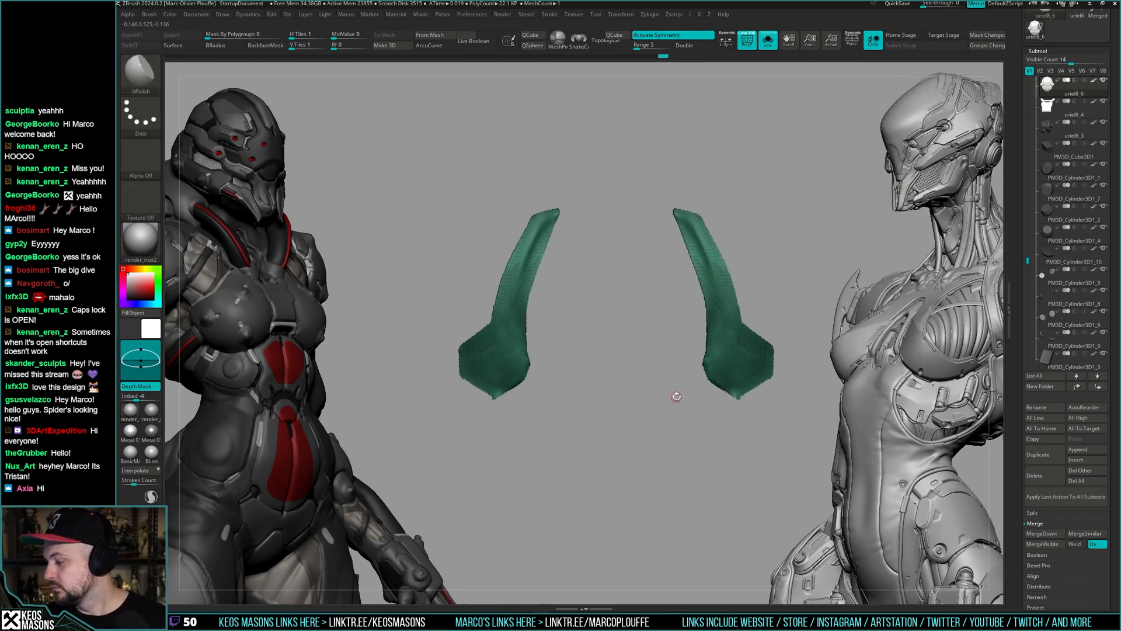
ctrl+shift+click(778, 351)
key(shift+f)
- Compare the side plates with the full body and select the hPolish brush for refining them
mouse_move(769, 325)
right_down()
mouse_move(763, 376)
mouse_move(727, 356)
mouse_move(661, 273)
mouse_move(644, 285)
right_up()
key(shift+s)
key(space)
key(b)
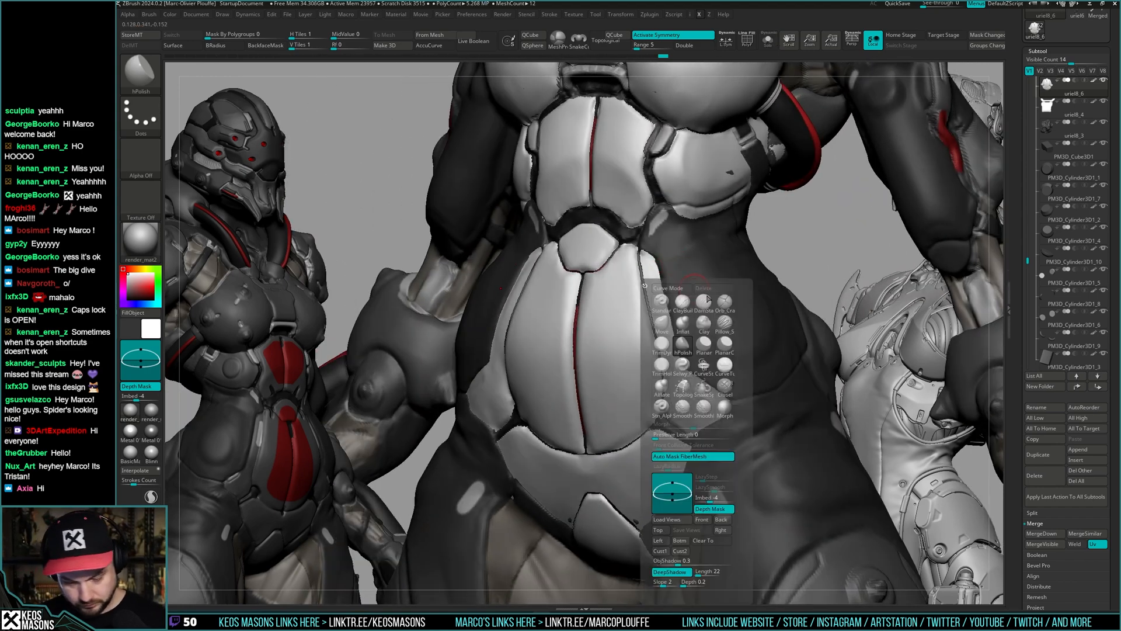
click(685, 347)
key(shift+s)
key(space)
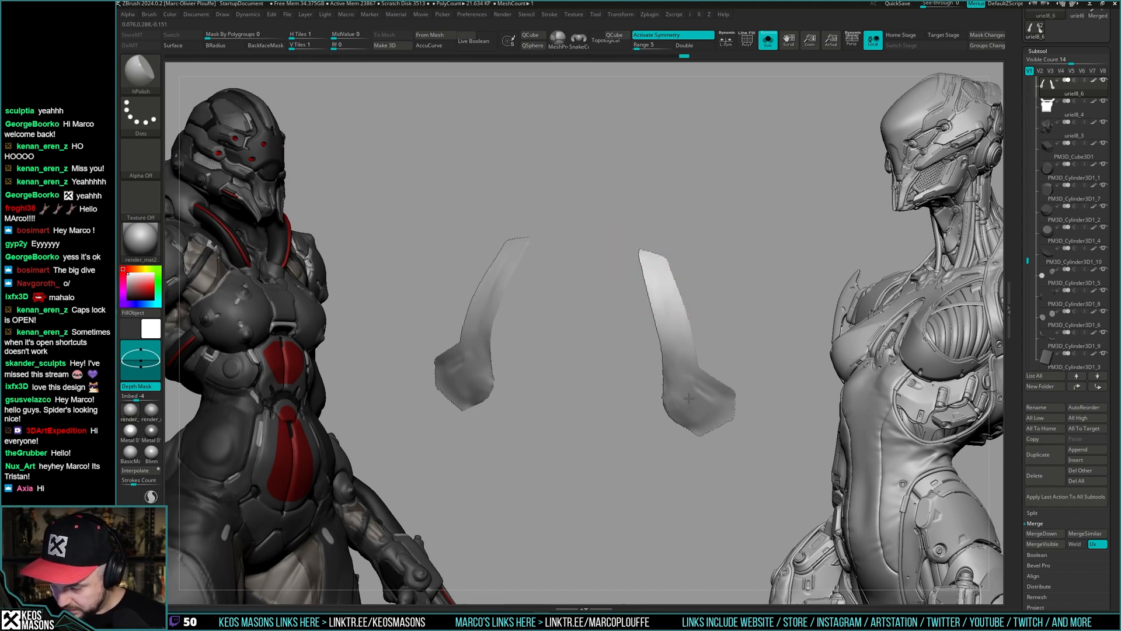
- Check the two side plates from several angles and unhide the rest of the abdomen armour plates
right_drag(690, 398, 675, 352)
mouse_move(692, 420)
right_down()
mouse_move(713, 429)
mouse_move(700, 412)
right_up()
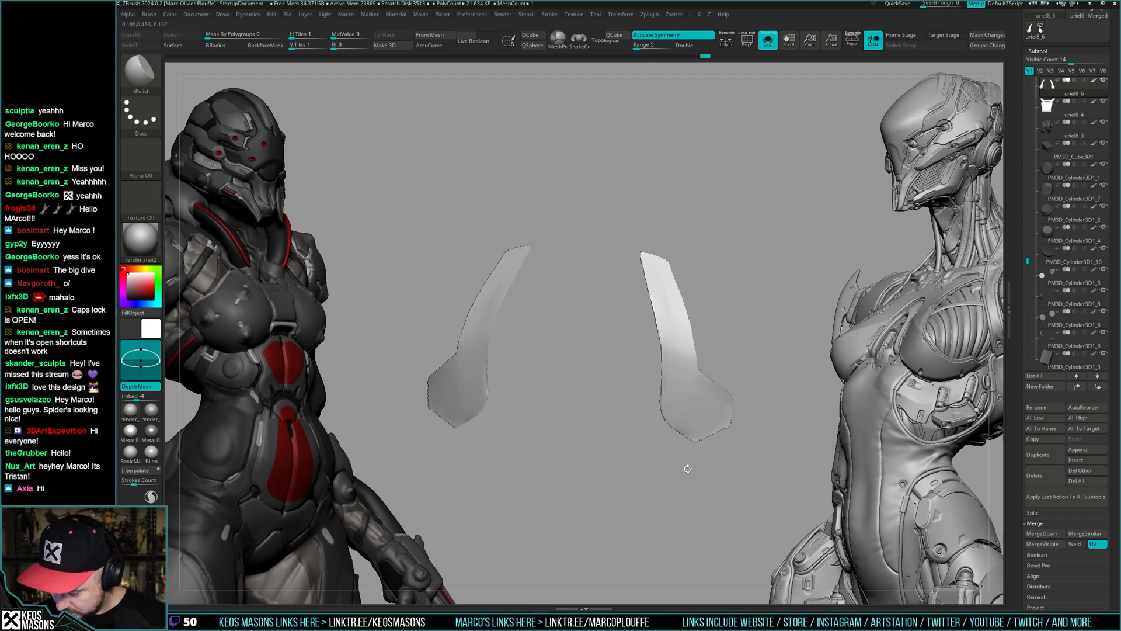
right_drag(689, 467, 696, 473)
ctrl+shift+click(768, 360)
mouse_move(769, 360)
right_down()
mouse_move(745, 350)
mouse_move(704, 382)
right_up()
mouse_move(704, 382)
alt+right_down()
mouse_move(721, 350)
mouse_move(726, 392)
mouse_move(751, 363)
mouse_move(719, 375)
mouse_move(739, 393)
mouse_move(777, 351)
mouse_move(768, 391)
mouse_move(761, 374)
mouse_move(752, 401)
mouse_move(761, 389)
alt+right_up()
- Switch to the DamStandard brush for the abdomen plates
right_click(721, 351)
key(b)
key(d)
key(s)
key(alt+s)
key(alt+s)
key(shift+f)
key(shift+f)
key(5)
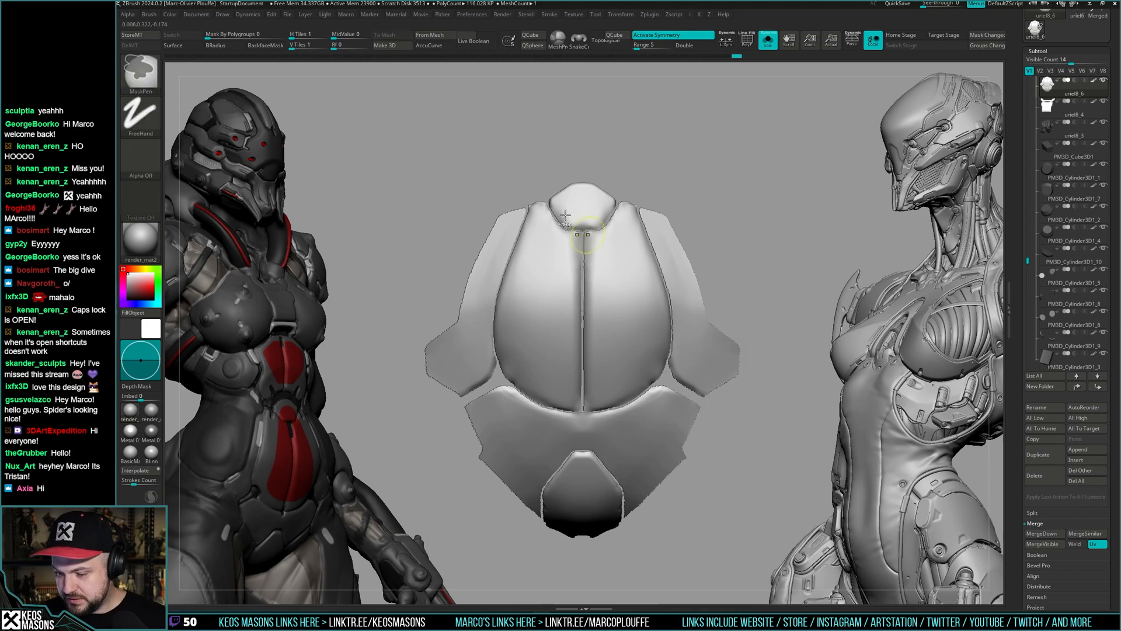
- Remove the stray polygons joining the top plate's rim to the centre plates at the upper end of the seam
alt+right_drag(587, 233, 635, 379)
key(shift+f)
ctrl+shift+click(617, 307)
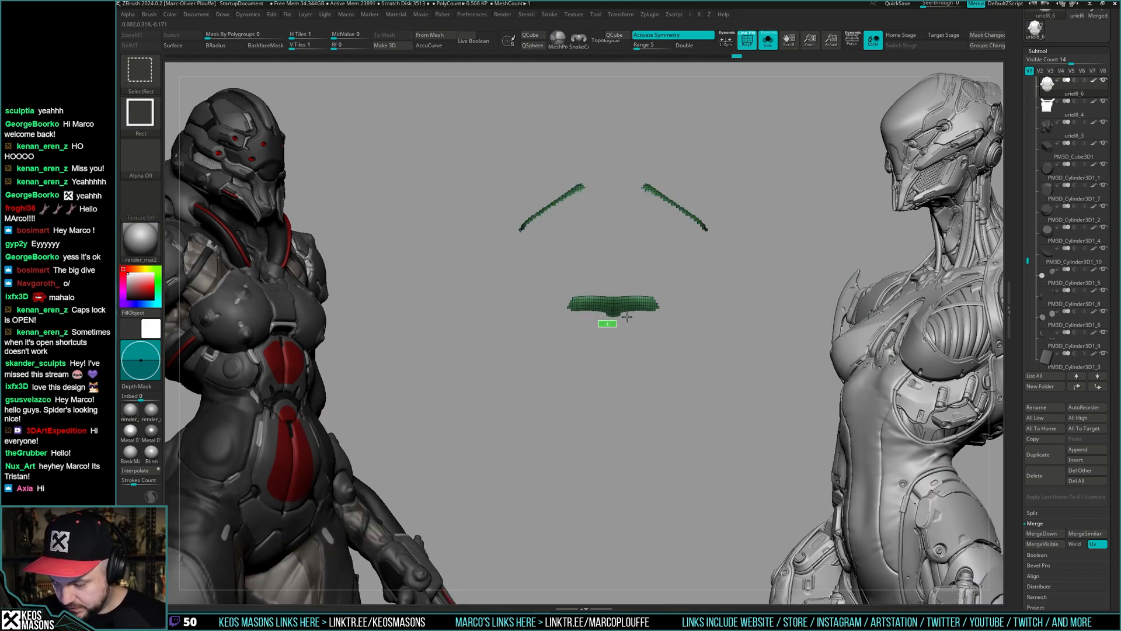
ctrl+shift+click(620, 323)
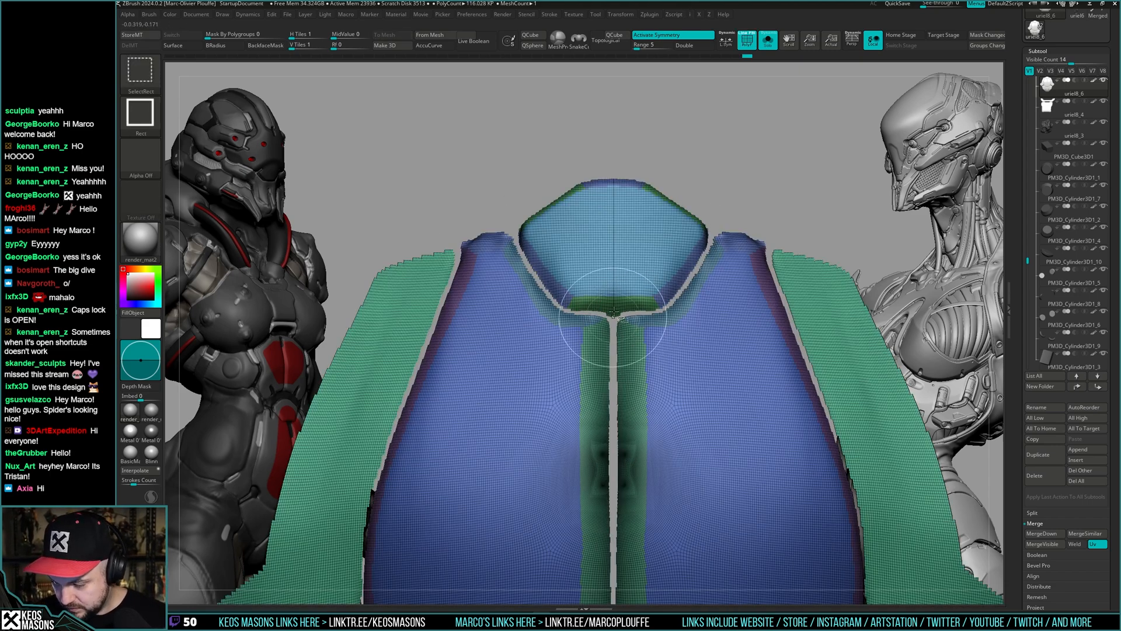
ctrl+right_drag(614, 314, 616, 409)
ctrl+shift+drag(600, 331, 633, 317)
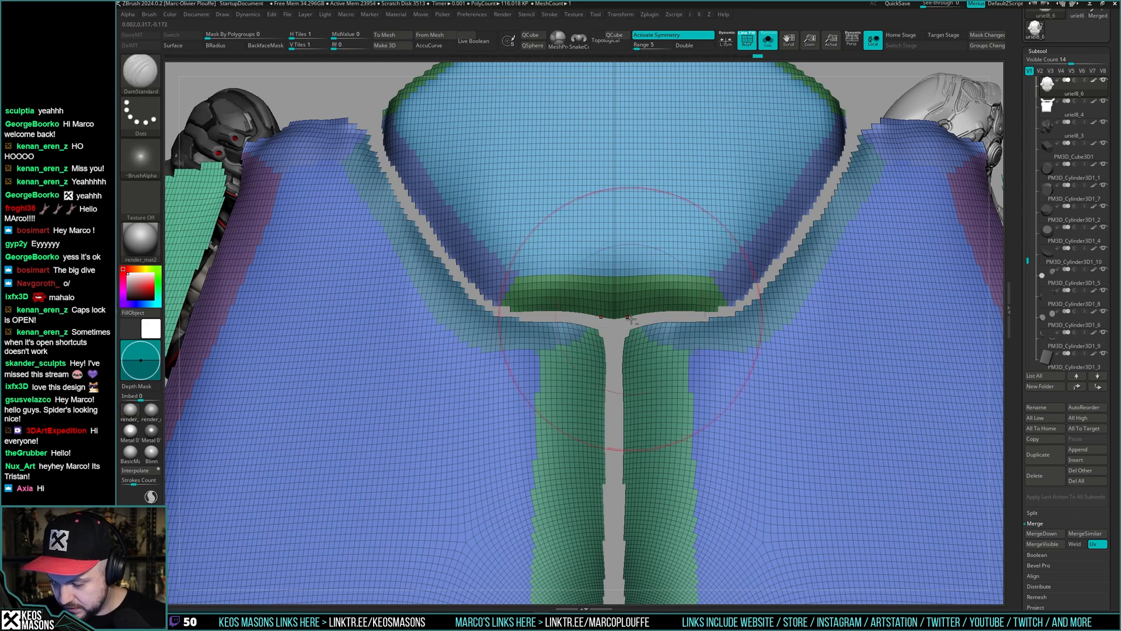
- Remove the stray polygons between the upper ends of the centre plates and the outer side plates
ctrl+right_drag(618, 276, 607, 175)
mouse_move(728, 305)
ctrl+right_down()
mouse_move(683, 275)
mouse_move(646, 401)
mouse_move(643, 261)
mouse_move(641, 286)
mouse_move(667, 251)
ctrl+right_up()
key(shift+f)
key(shift+f)
ctrl+shift+drag(661, 249, 639, 278)
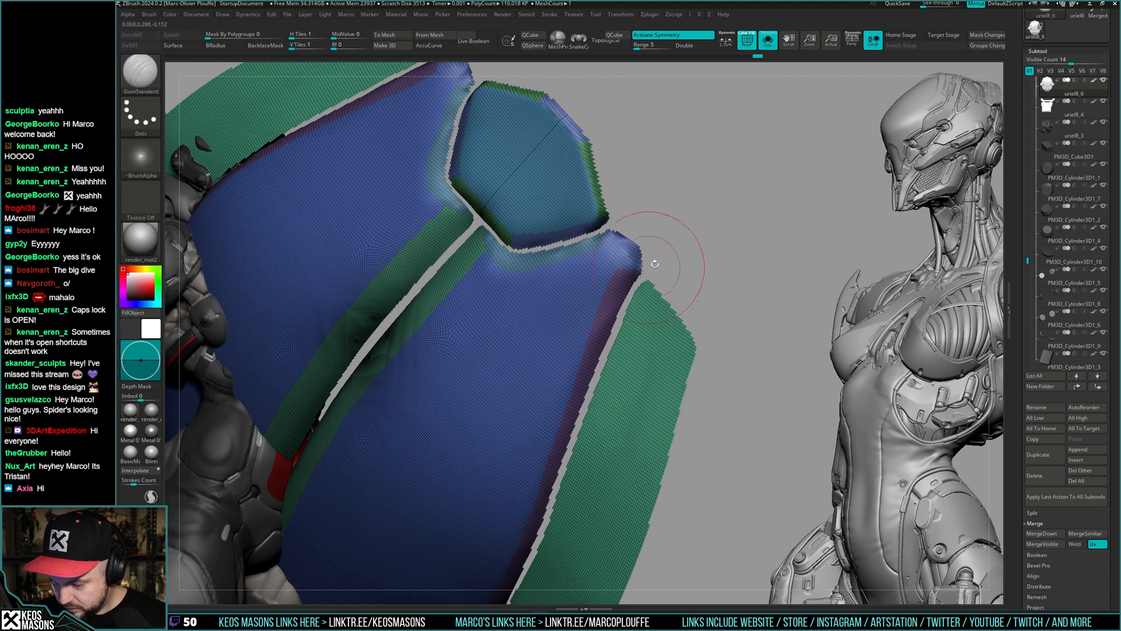
mouse_move(682, 315)
ctrl+right_down()
mouse_move(672, 248)
mouse_move(693, 330)
mouse_move(689, 295)
ctrl+right_up()
key(shift+f)
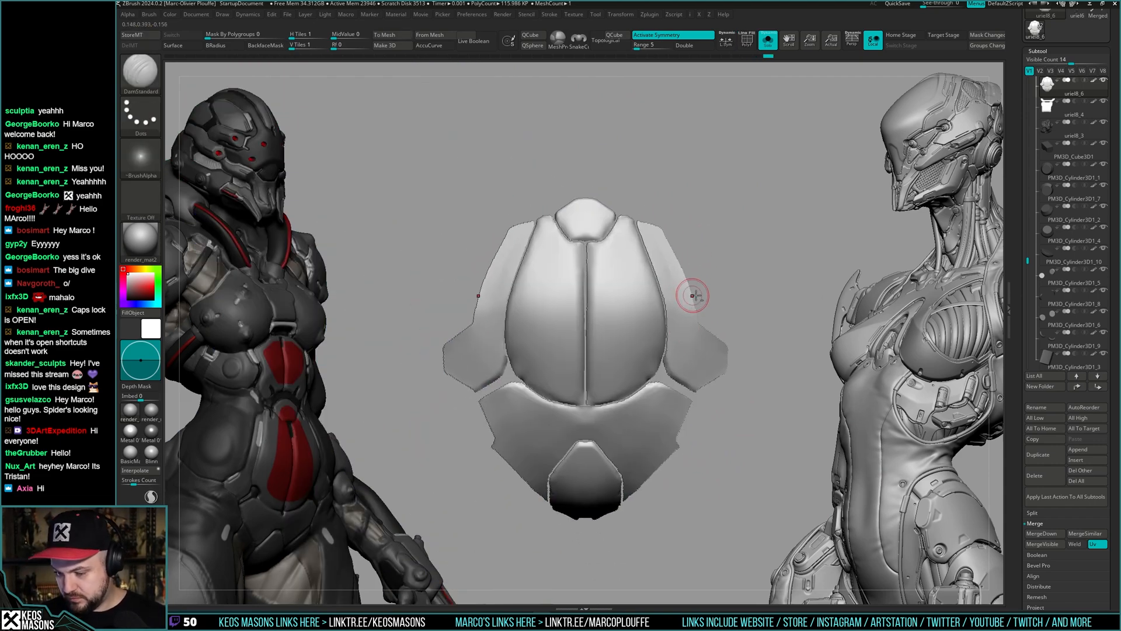
- Apply Polish to the whole abdomen armour subtool to smooth the jagged borders of its plates
key(d)
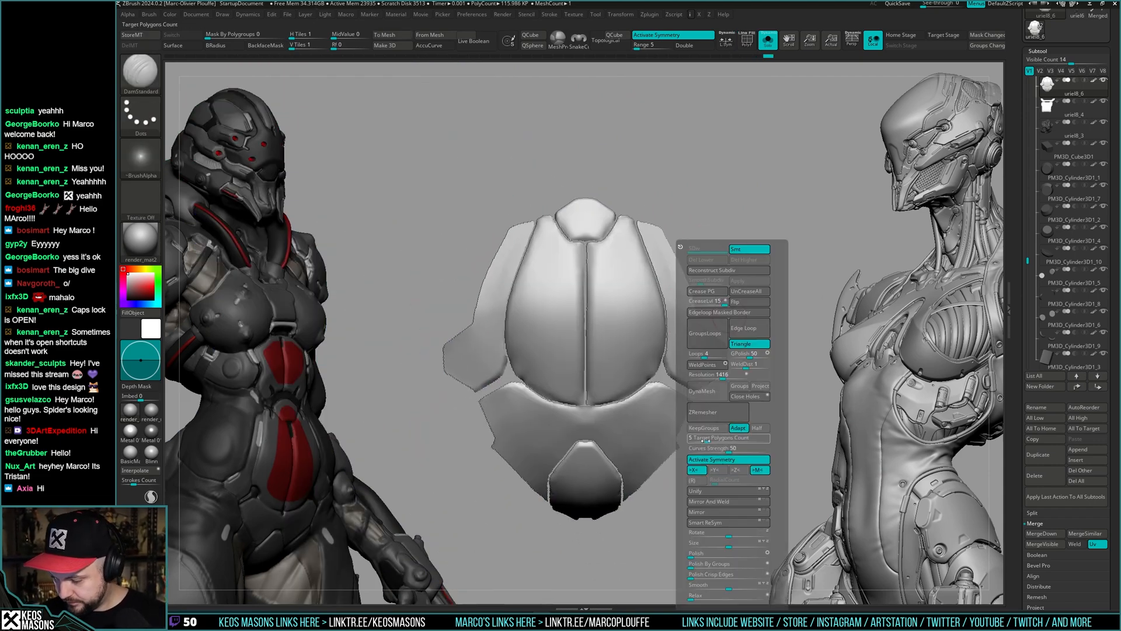
click(709, 393)
key(shift+f)
key(d)
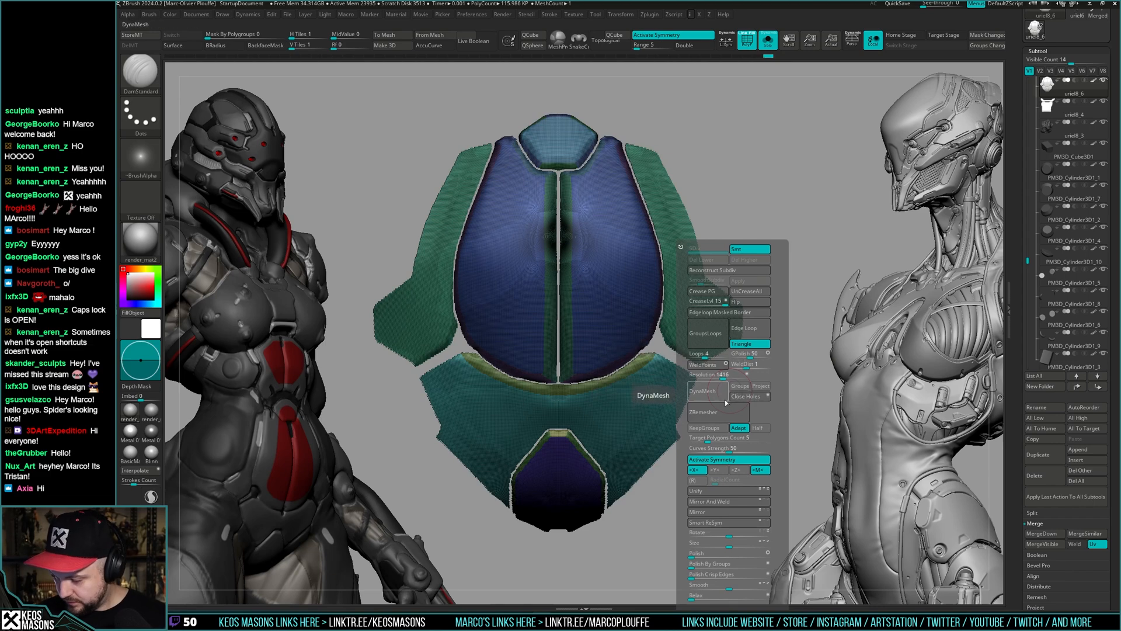
key(shift+f)
key(d)
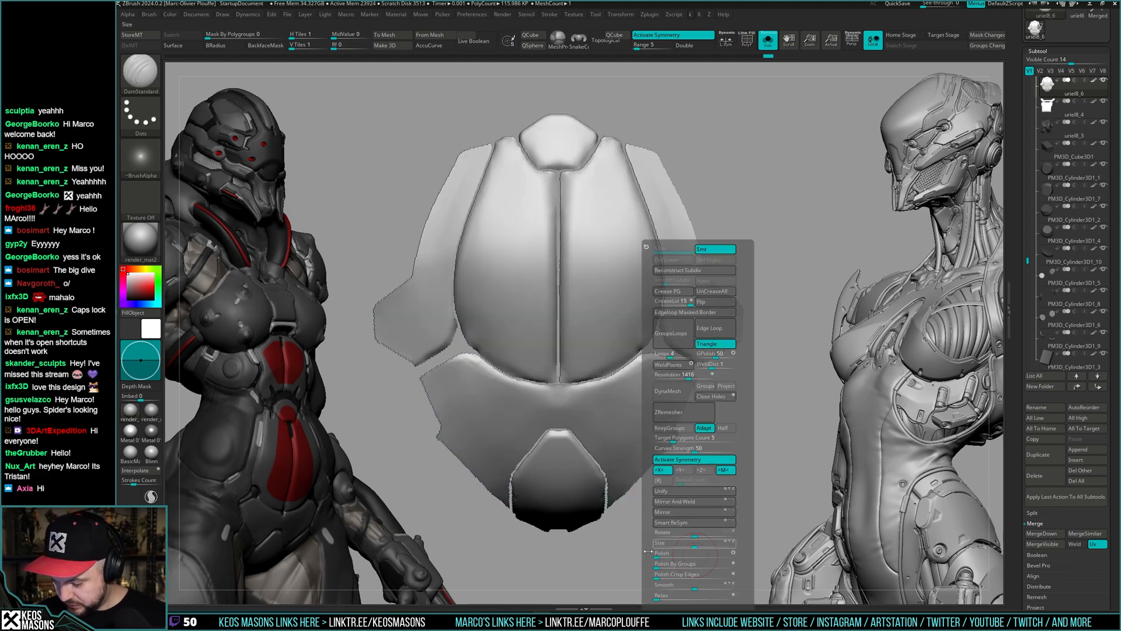
click(657, 557)
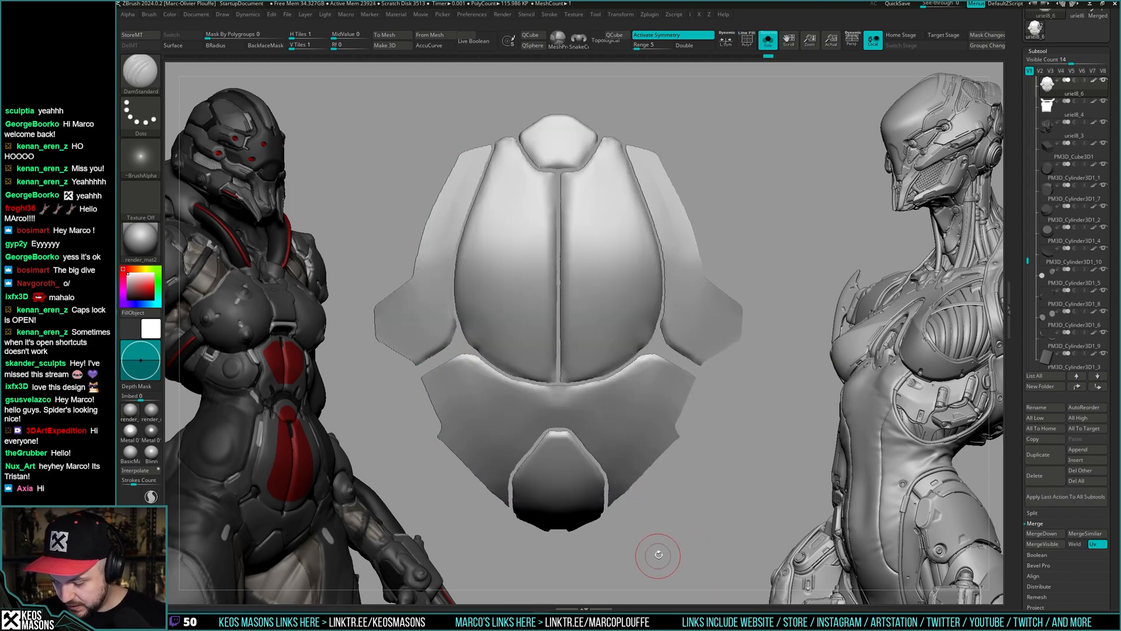
- Enable KeepGroups, set the target polygon count to 4.14206 and remesh the plates with ZRemesher
key(d)
click(708, 439)
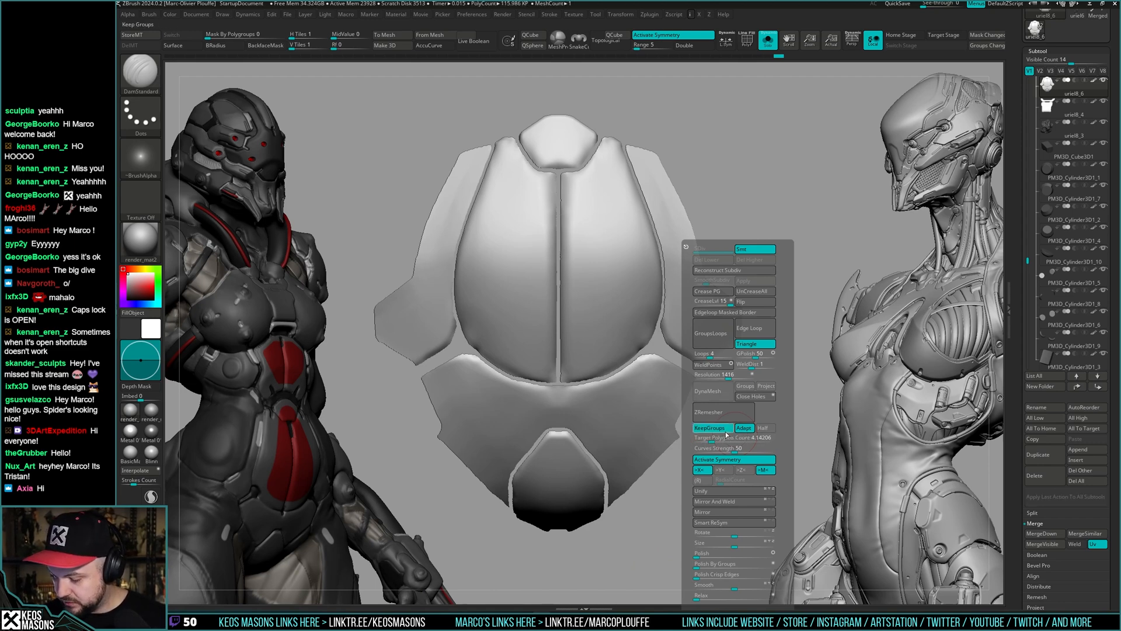
click(732, 409)
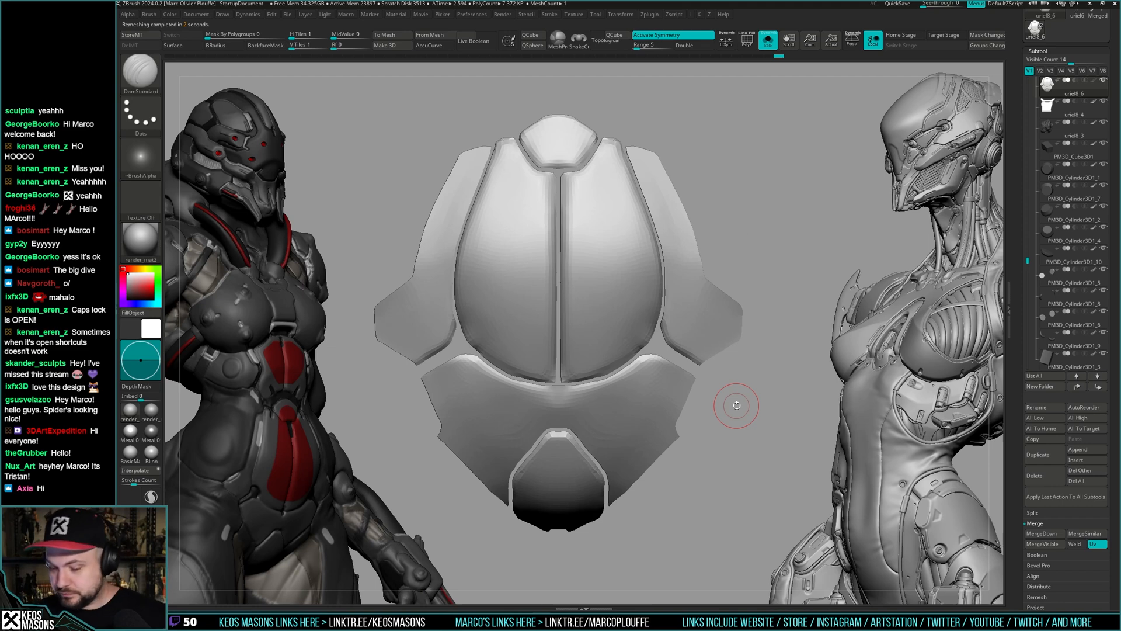
key(shift+f)
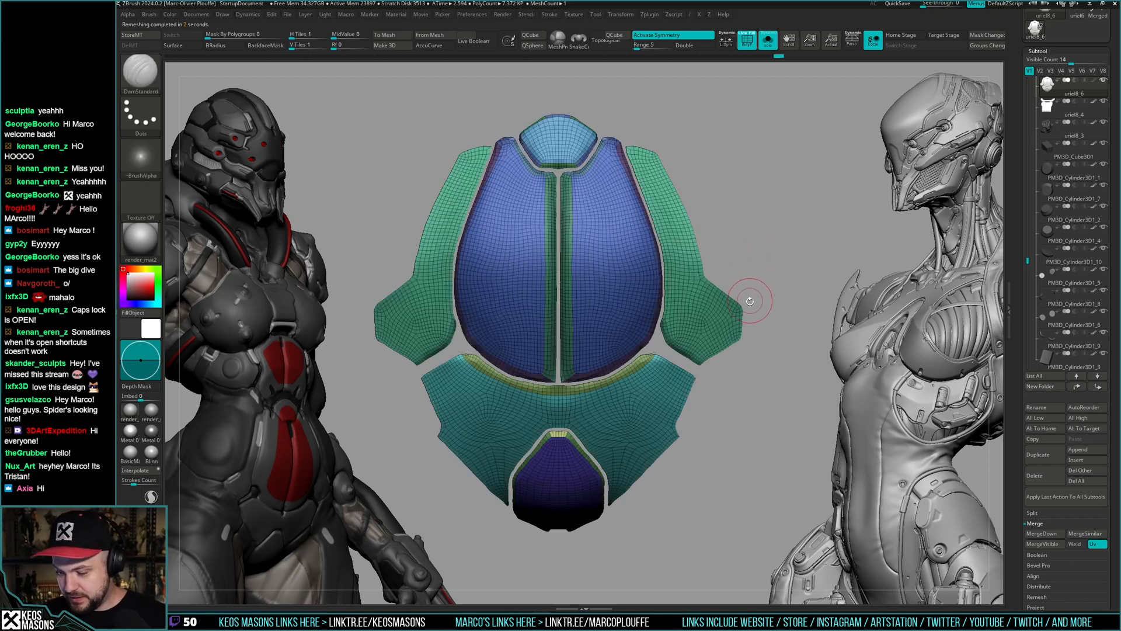
- Undo the remesh, try ZRemesher with a target polygon count of about 1.56, and undo that too
key(space)
key(ctrl+z)
key(1)
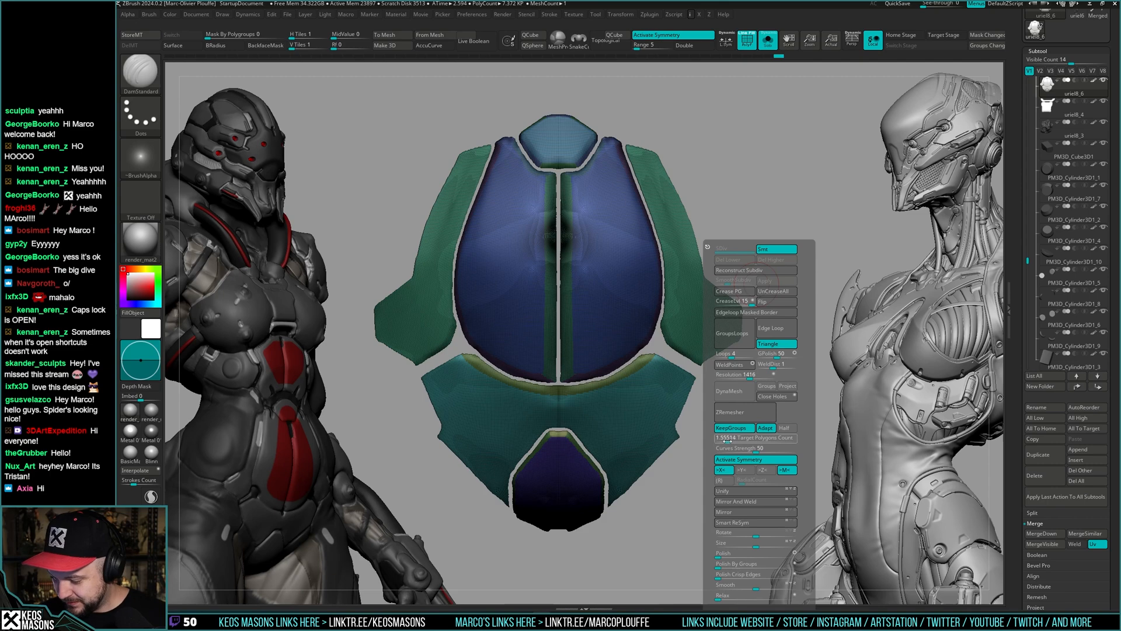
click(742, 415)
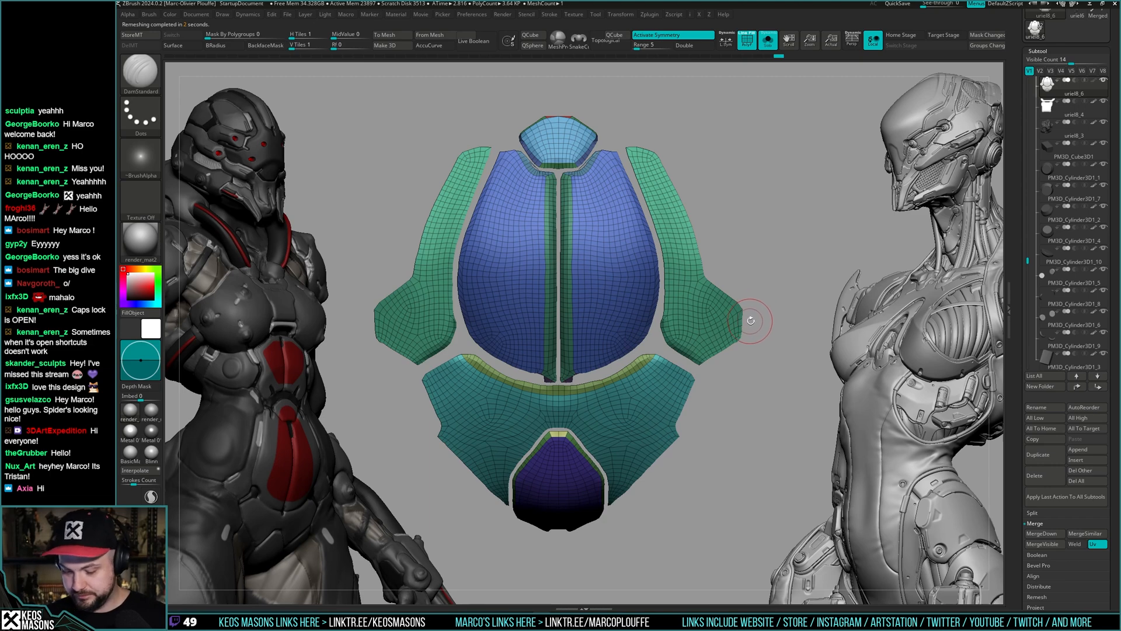
mouse_move(750, 320)
mouse_down()
mouse_move(761, 275)
mouse_move(764, 300)
mouse_up()
key(ctrl+z)
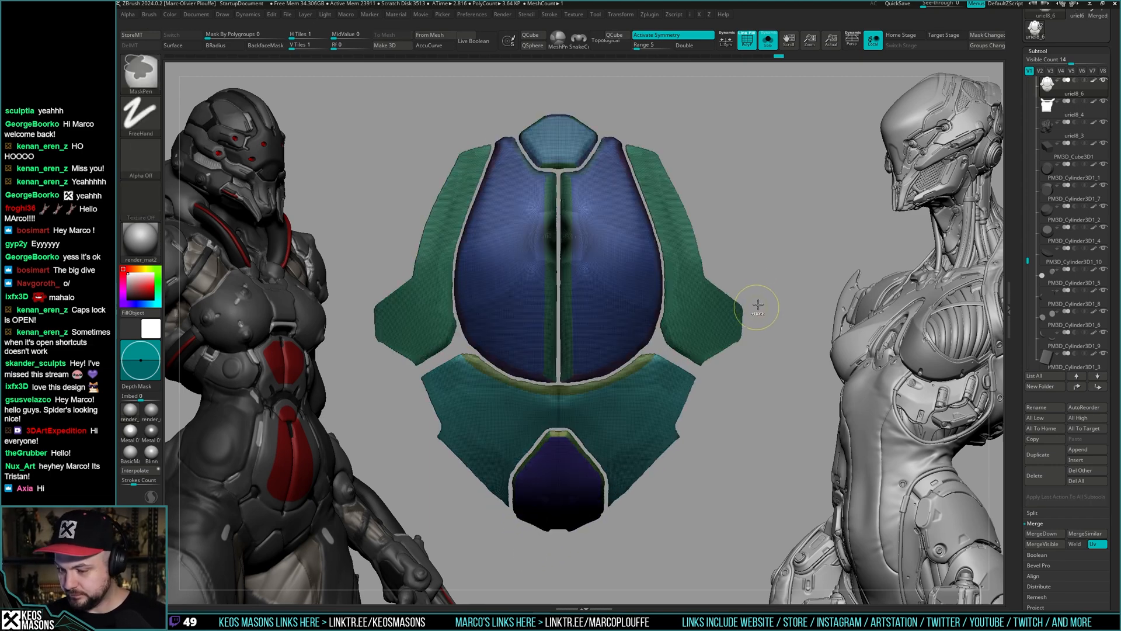
- Duplicate the uriel8_6 subtool as a backup and reselect the original
key(shift+f)
drag(729, 220, 733, 262)
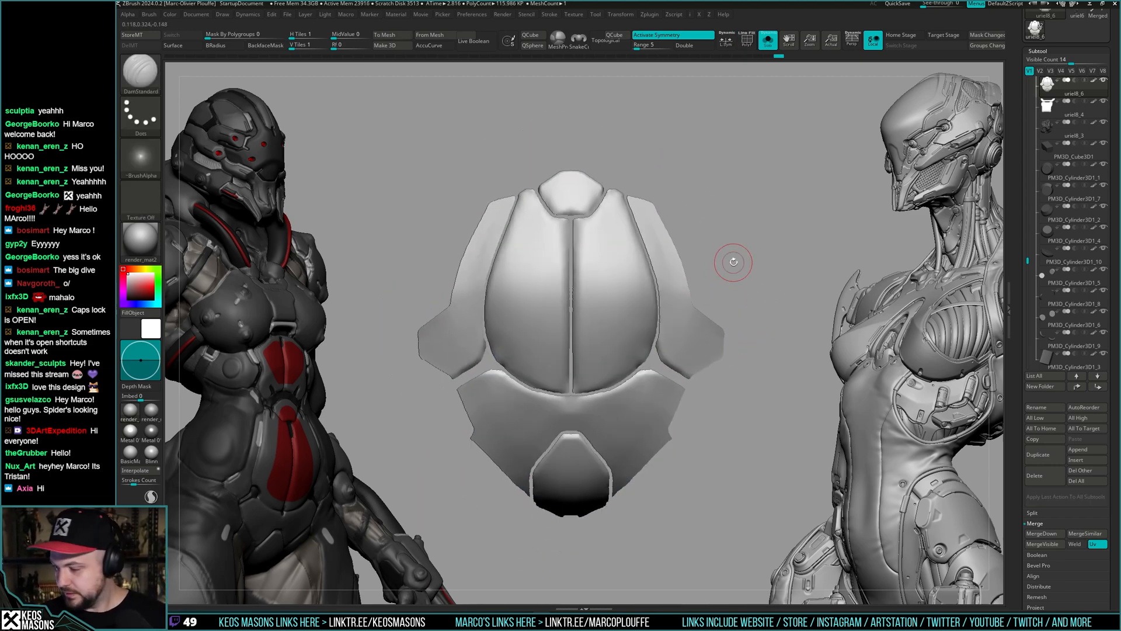
click(1039, 455)
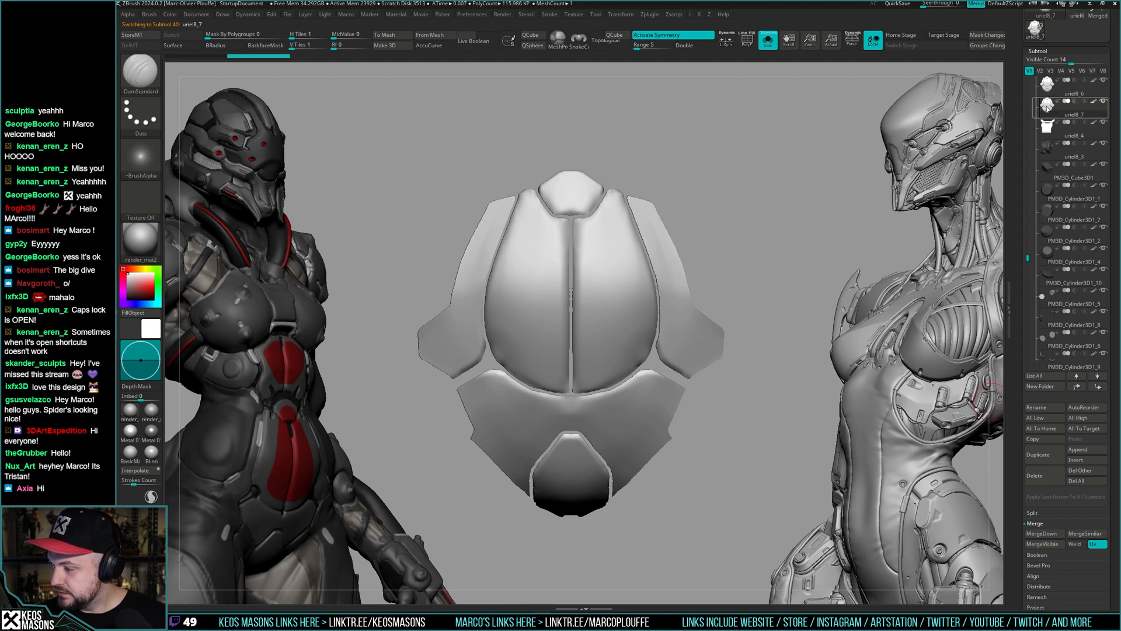
click(1049, 86)
- Hide the narrow border polygroups around the plates, leaving only the main face of each plate visible
ctrl+shift+click(575, 193)
ctrl+shift+drag(701, 166, 689, 208)
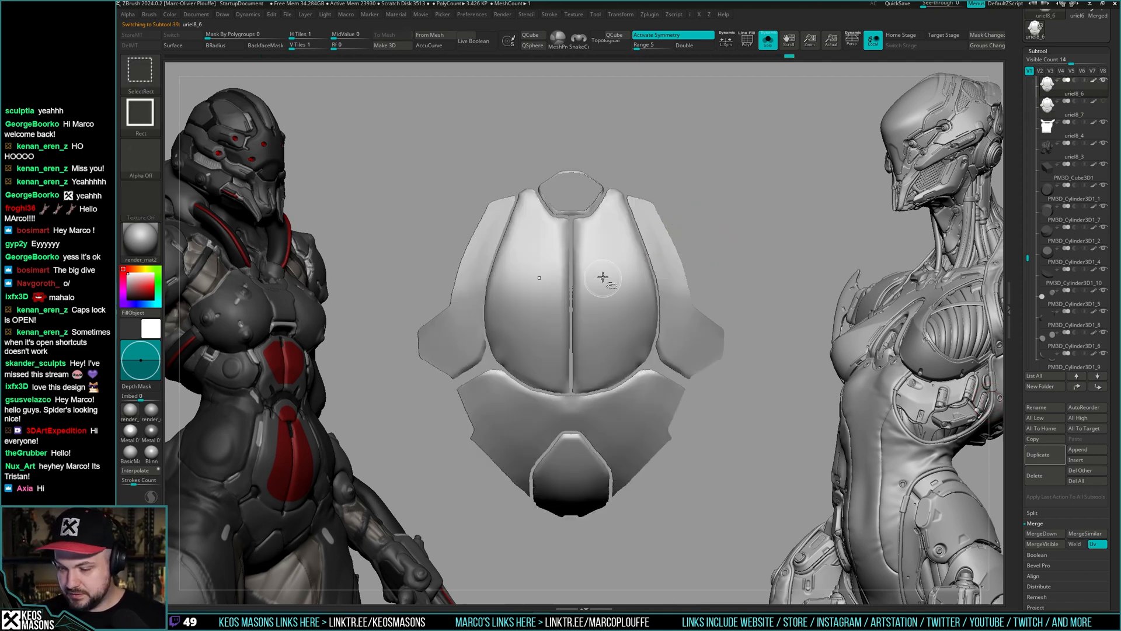
ctrl+shift+click(604, 277)
ctrl+shift+click(677, 365)
ctrl+shift+click(636, 424)
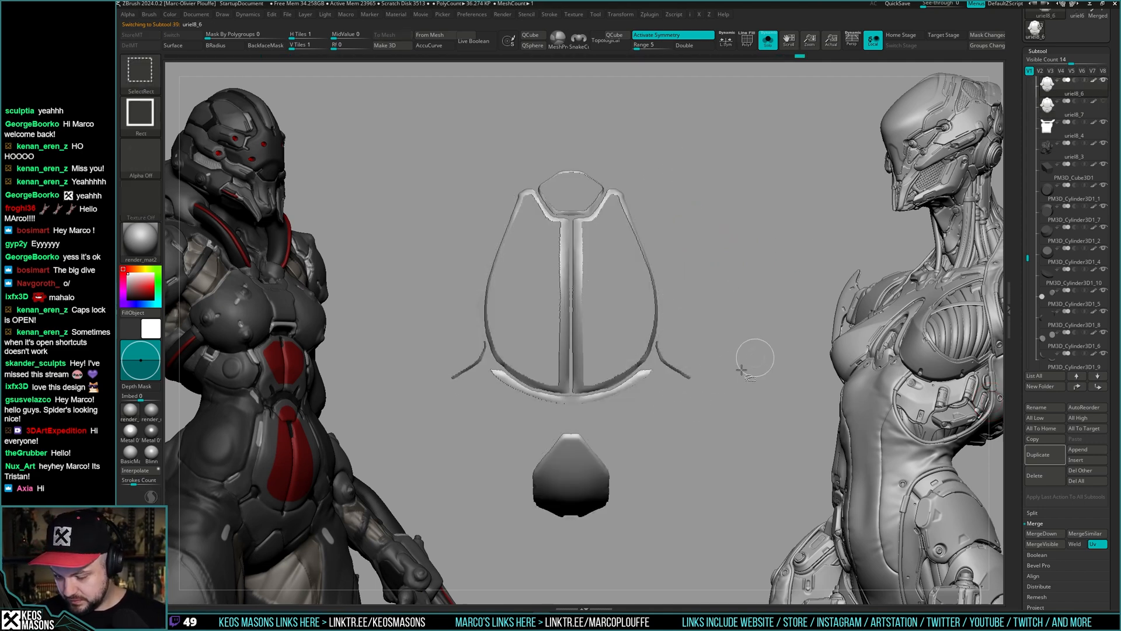
ctrl+shift+click(585, 467)
ctrl+shift+click(779, 316)
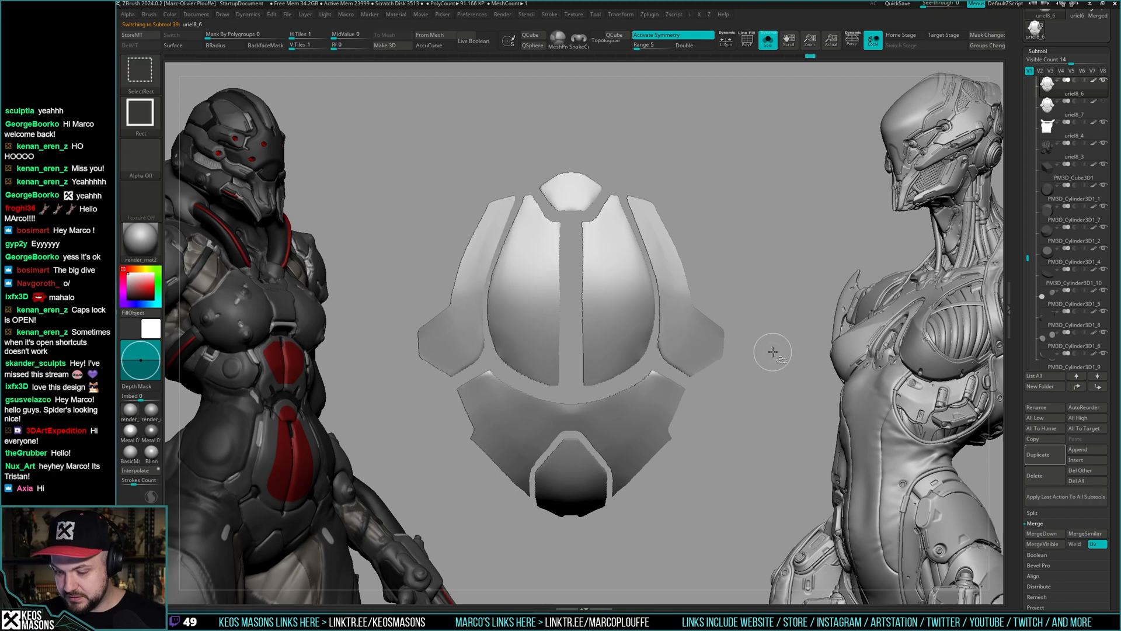
- Remesh the visible plate faces with ZRemesher at a target polygon count of 1.84551 and display their wireframe
key(space)
key(2)
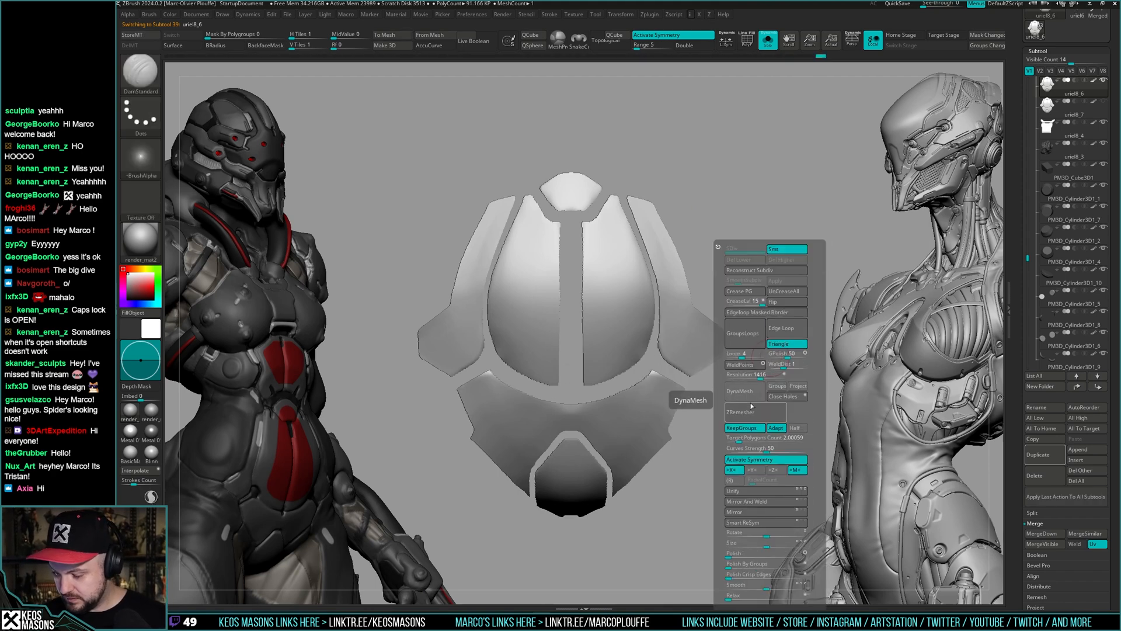
click(739, 440)
click(747, 417)
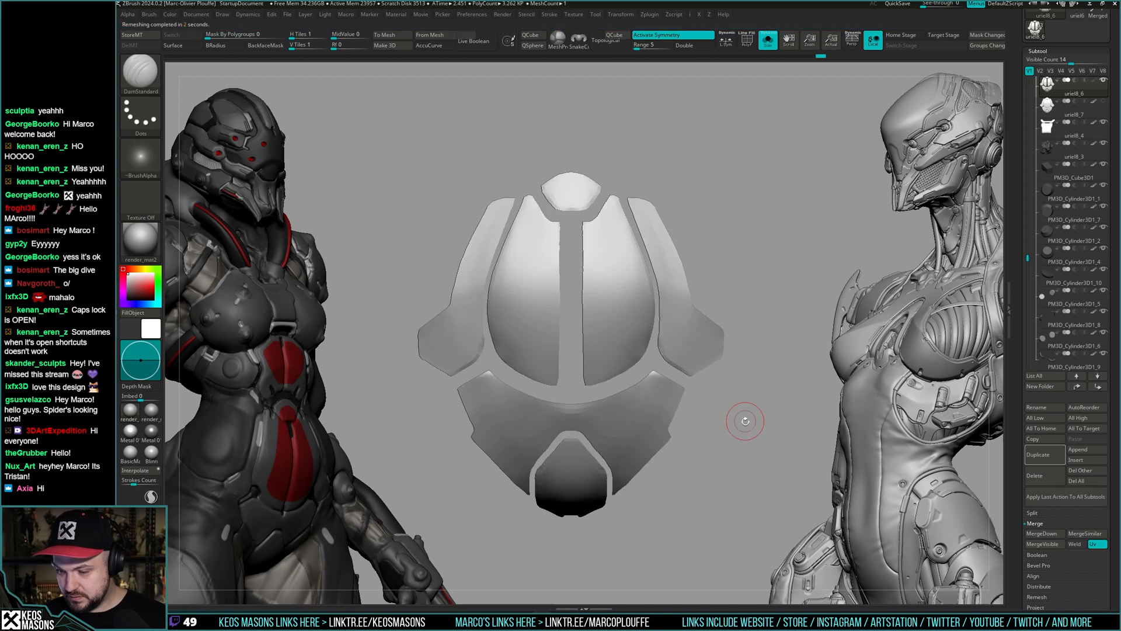
key(shift+f)
alt+drag(744, 420, 743, 409)
- Try another ZRemesher pass on the plate faces and undo it
key(2)
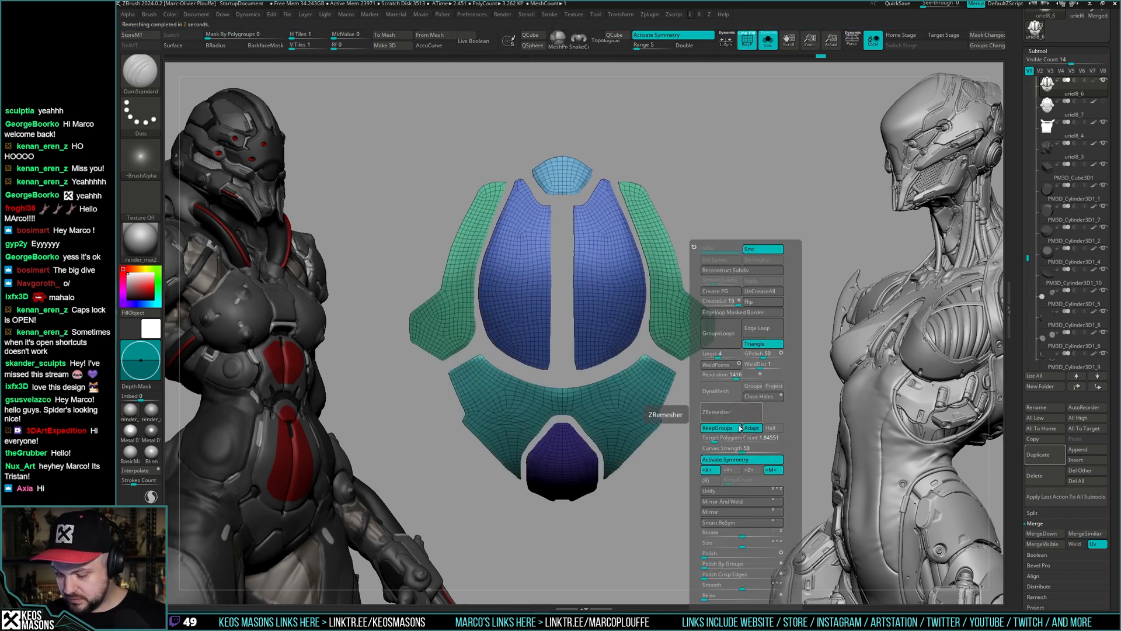
click(743, 417)
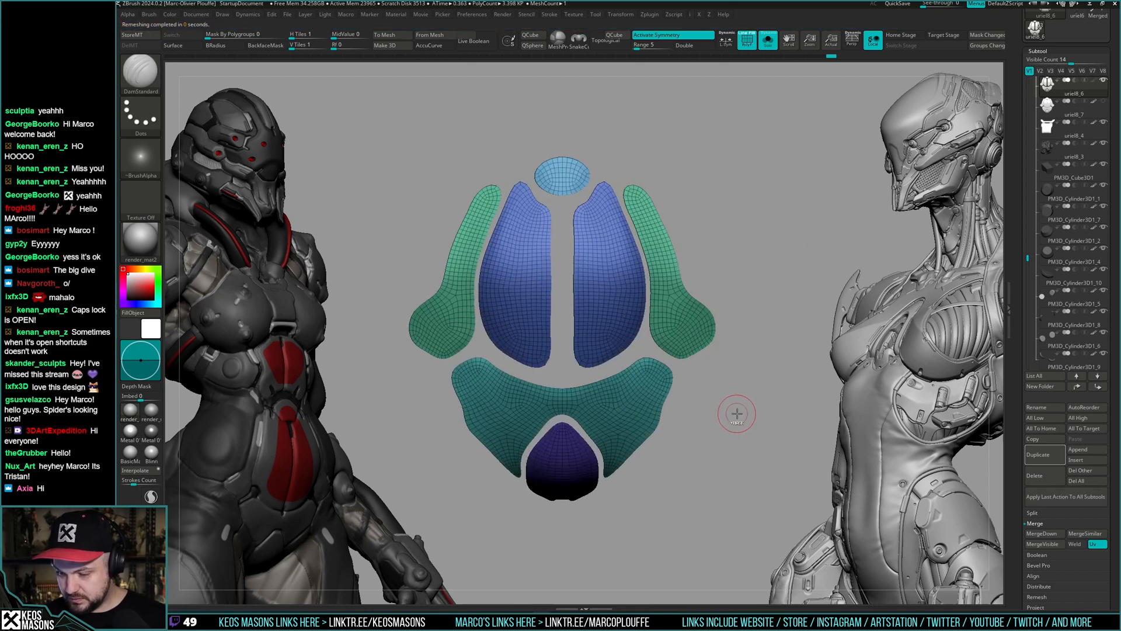
key(ctrl+z)
click(736, 417)
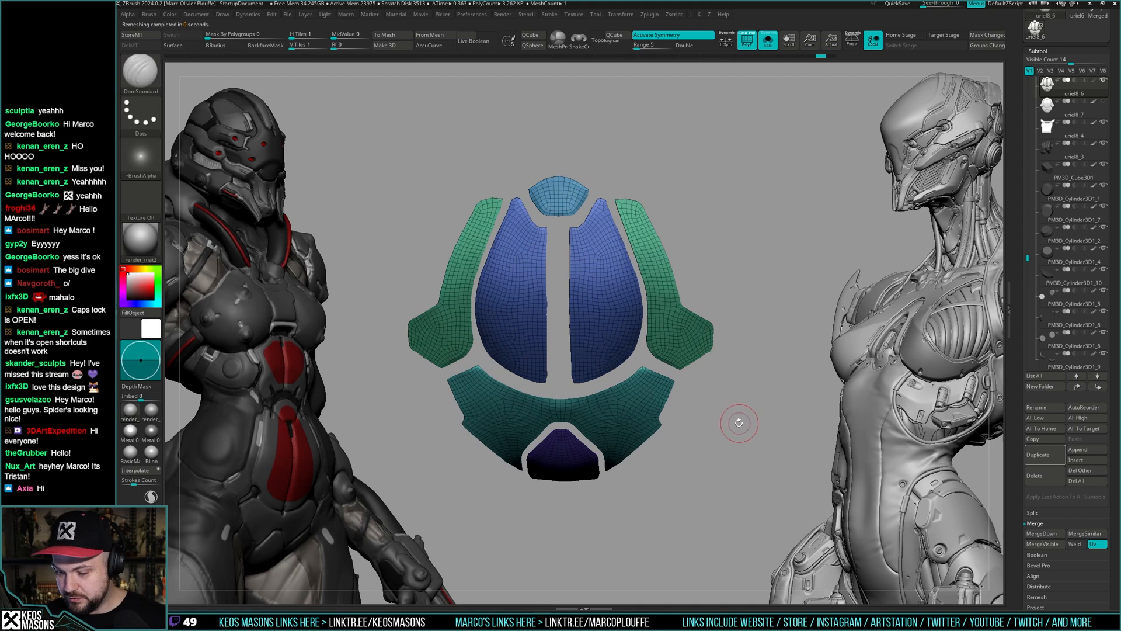
drag(739, 422, 738, 405)
key(z)
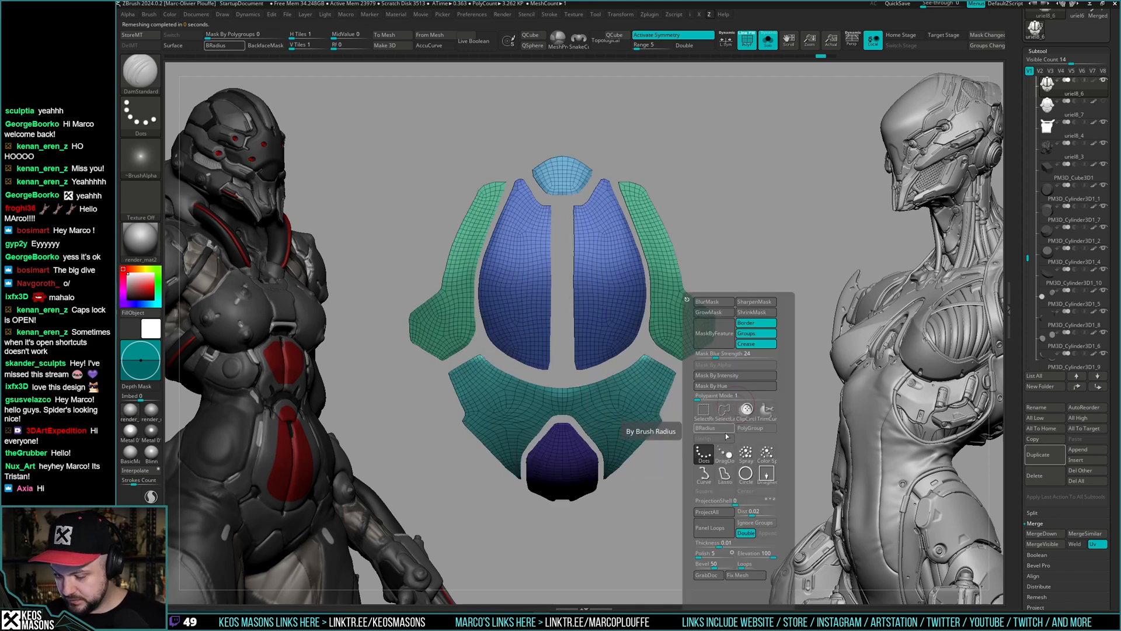
- Run ZRemesher again from the full Geometry settings to reduce the plate faces' density with KeepGroups on
key(d)
mouse_move(1034, 341)
mouse_down()
mouse_move(1038, 284)
mouse_move(1042, 327)
mouse_up()
click(1042, 338)
click(1042, 353)
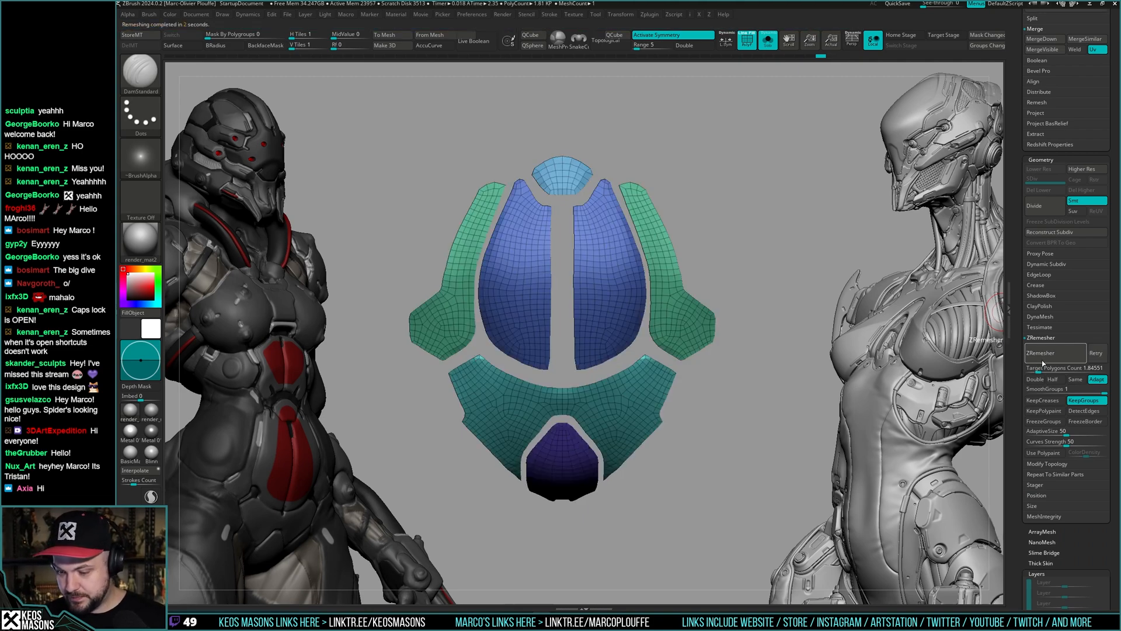
- Show the rest of the character around the remeshed plates and choose the Move brush
mouse_move(690, 281)
alt+right_down()
mouse_move(699, 380)
mouse_move(647, 339)
mouse_move(644, 311)
alt+right_up()
key(alt+shift+s)
key(space)
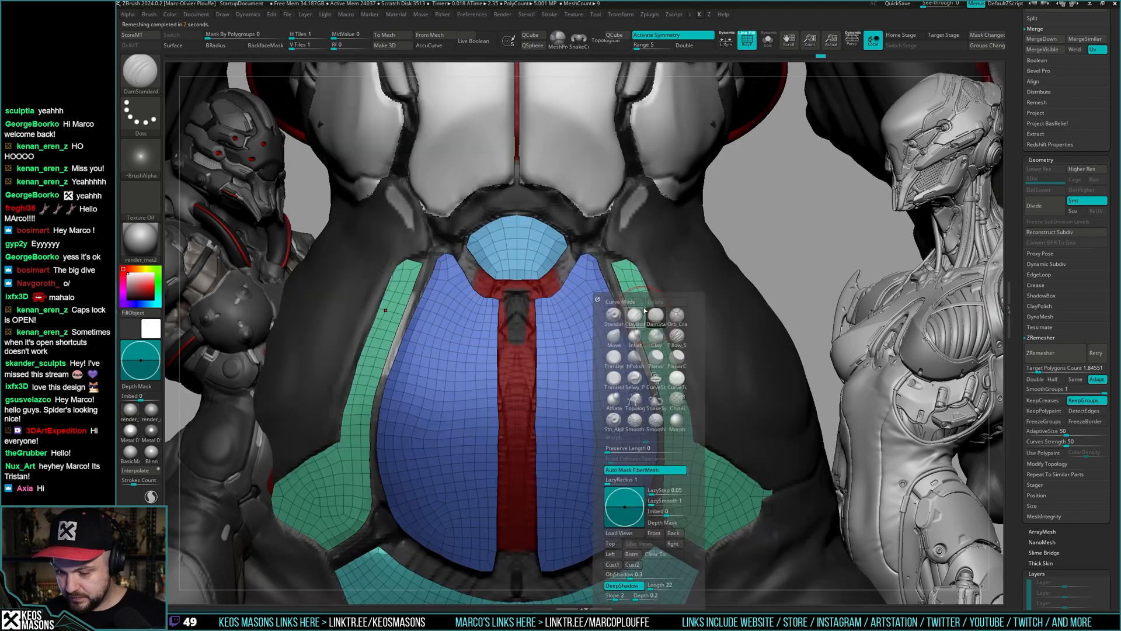
click(615, 336)
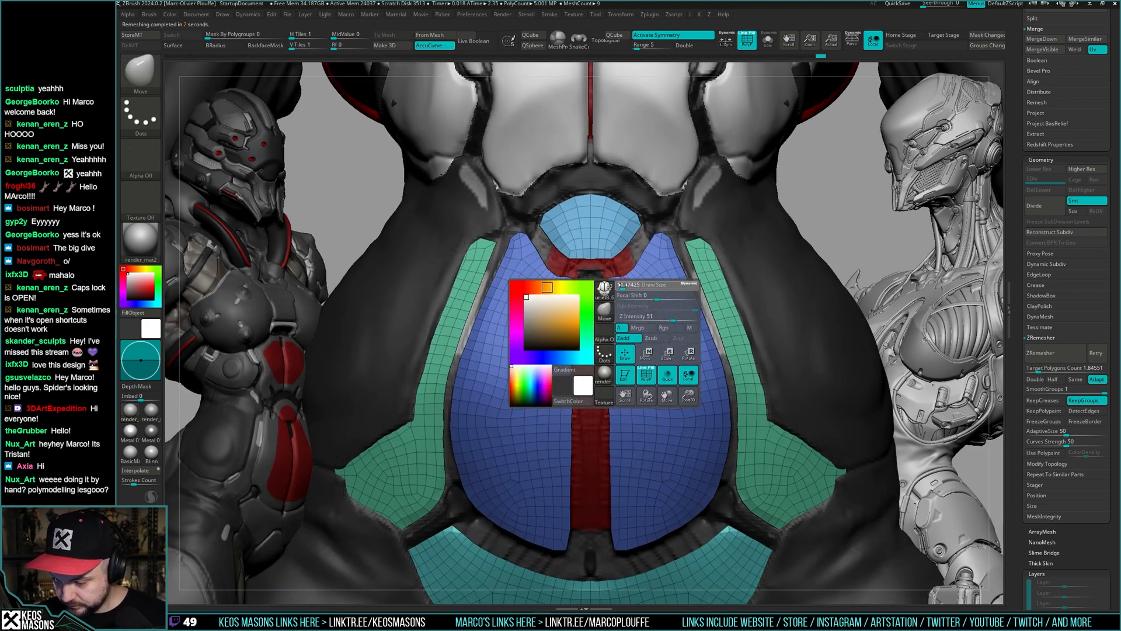
key(space)
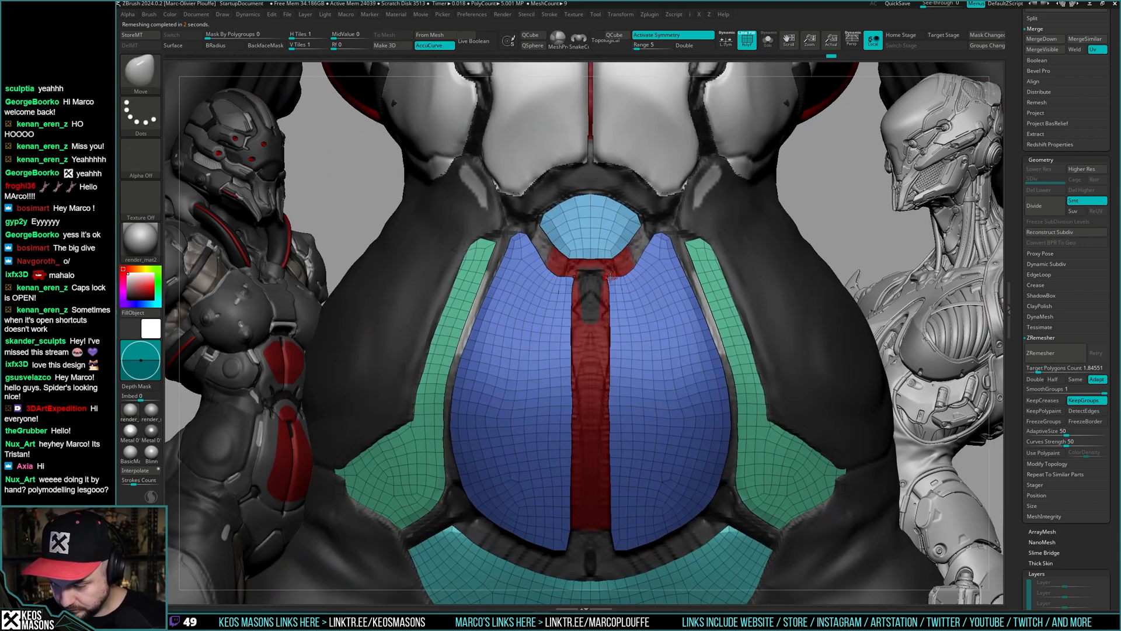
key(space)
ctrl+right_drag(624, 301, 625, 242)
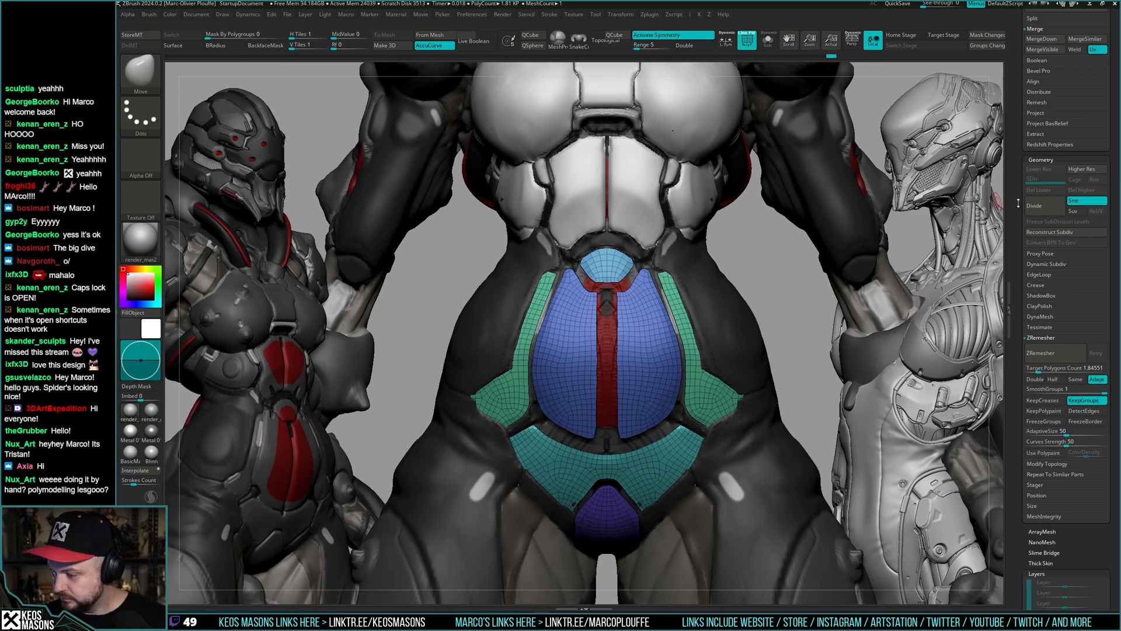
- Make the source plates subtool uriel8_7 visible and active, isolate it and hide its wireframe
drag(1018, 175, 1017, 311)
scroll(1097, 128, up, 2)
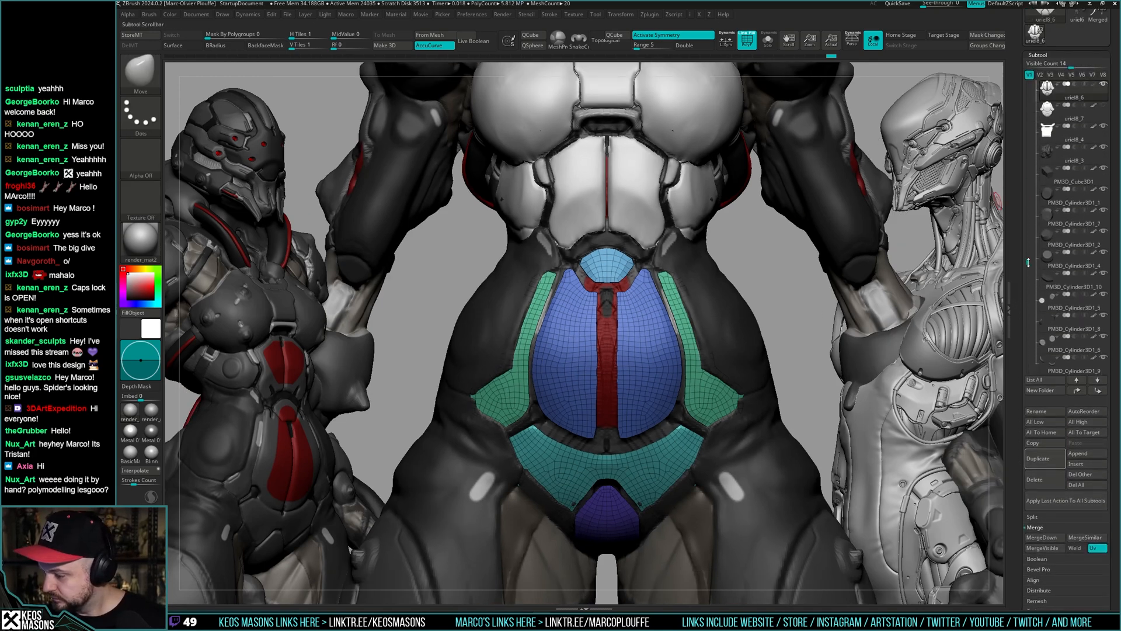
drag(1029, 263, 1033, 217)
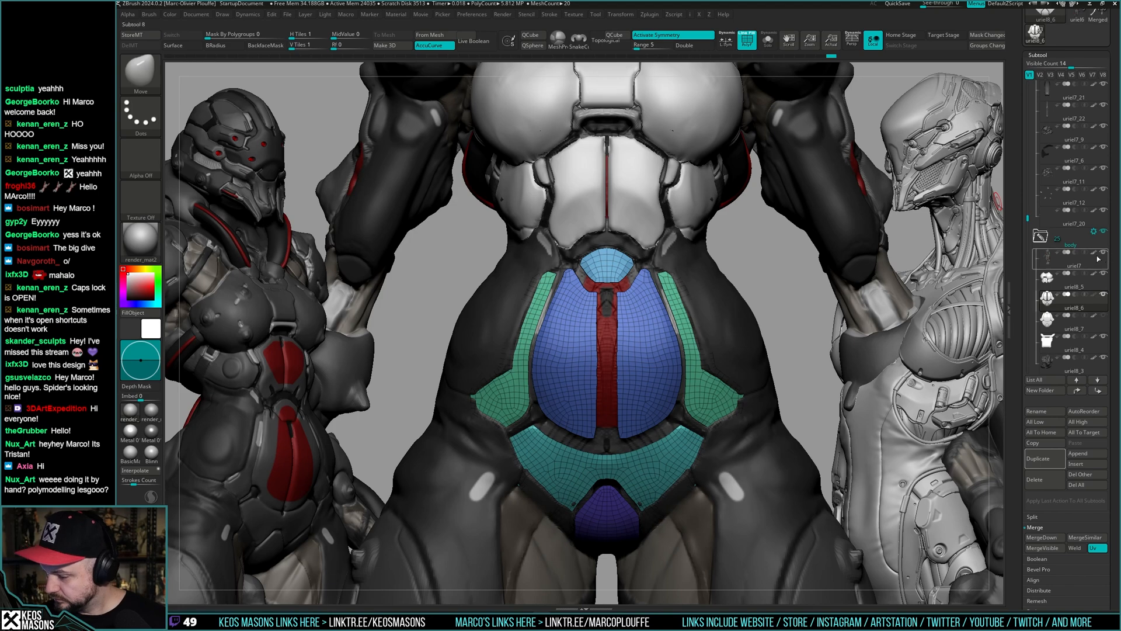
click(1069, 301)
click(1068, 325)
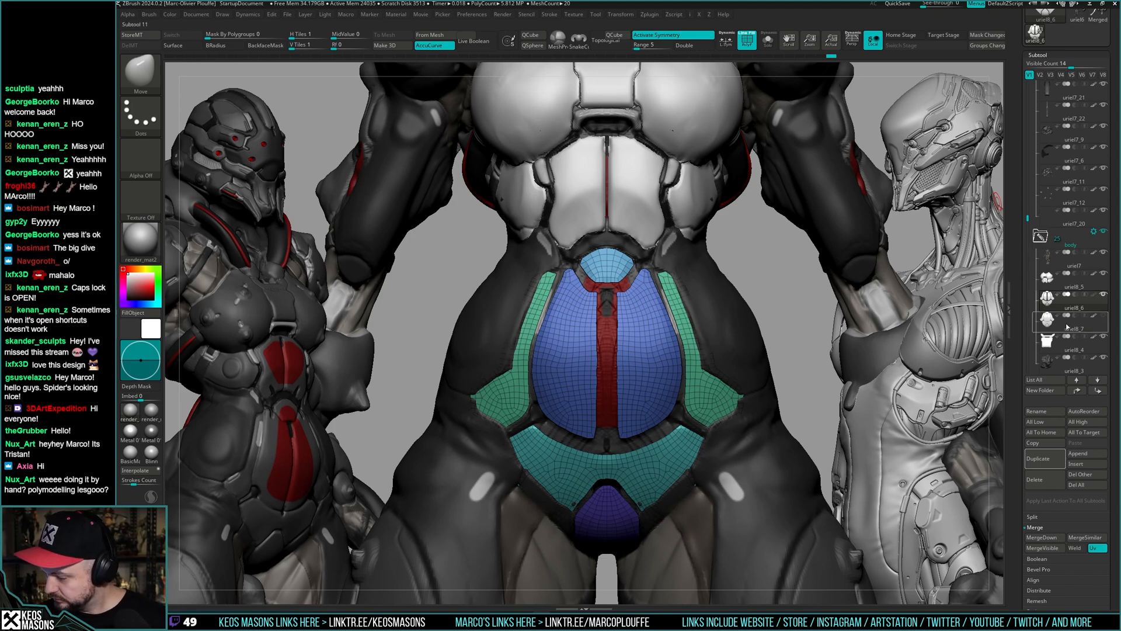
click(1105, 320)
key(shift+f)
key(ctrl+shift+s)
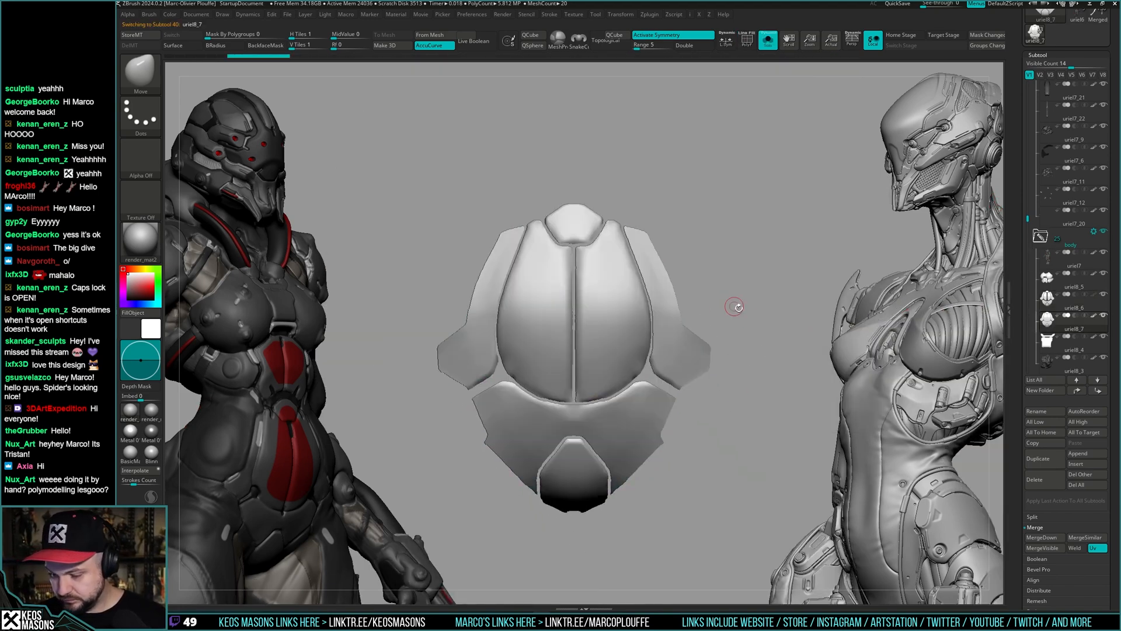
- Fill the isolated source plates with a muted red
key(g)
key(space)
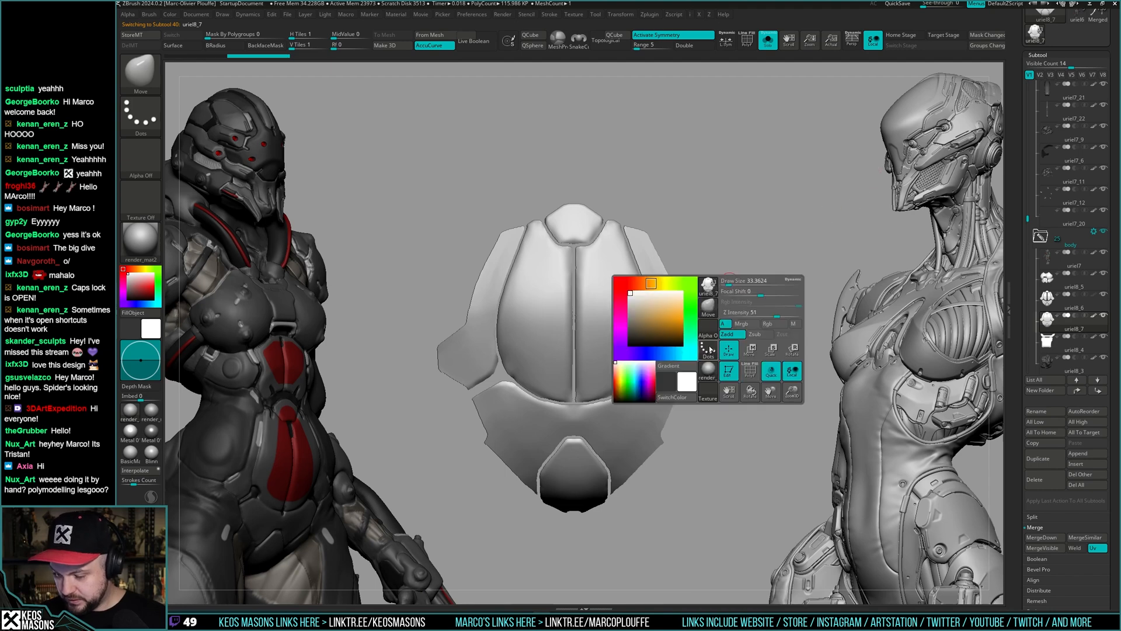
click(632, 284)
key(ctrl+f)
key(space)
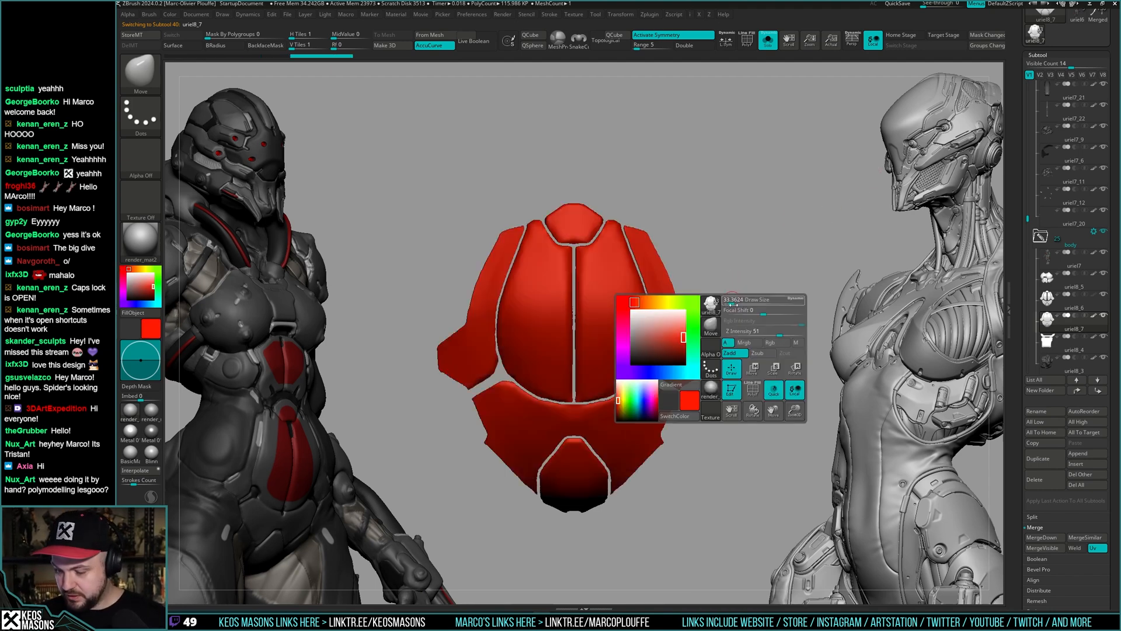
key(ctrl+f)
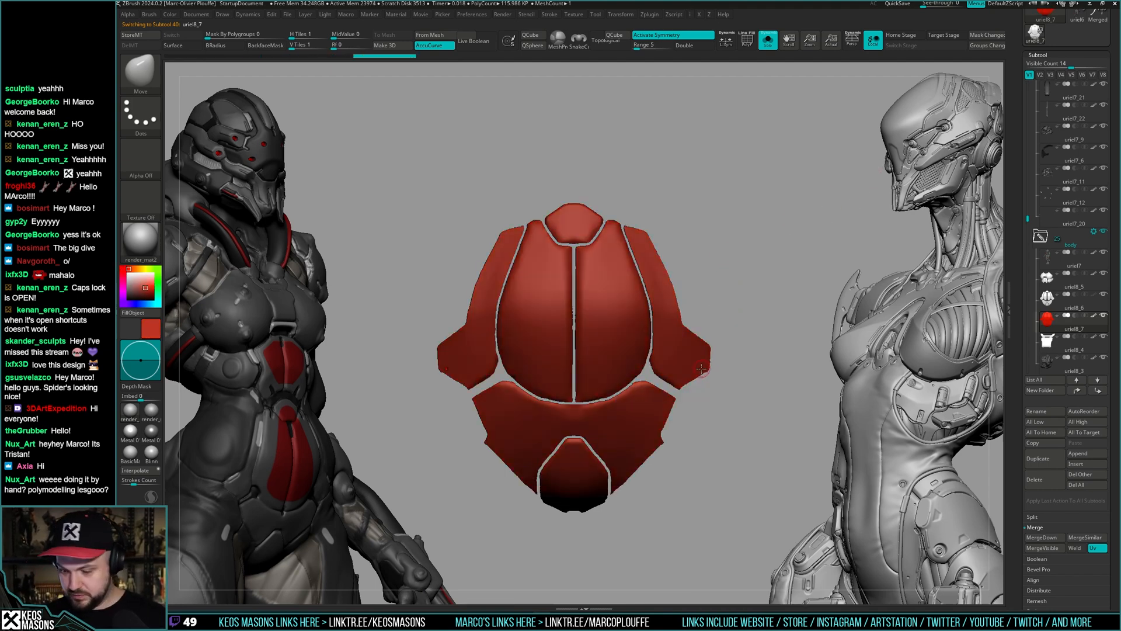
- Show the whole character again, activate the remeshed faces uriel8_6 and fill them with light green
key(shift+s)
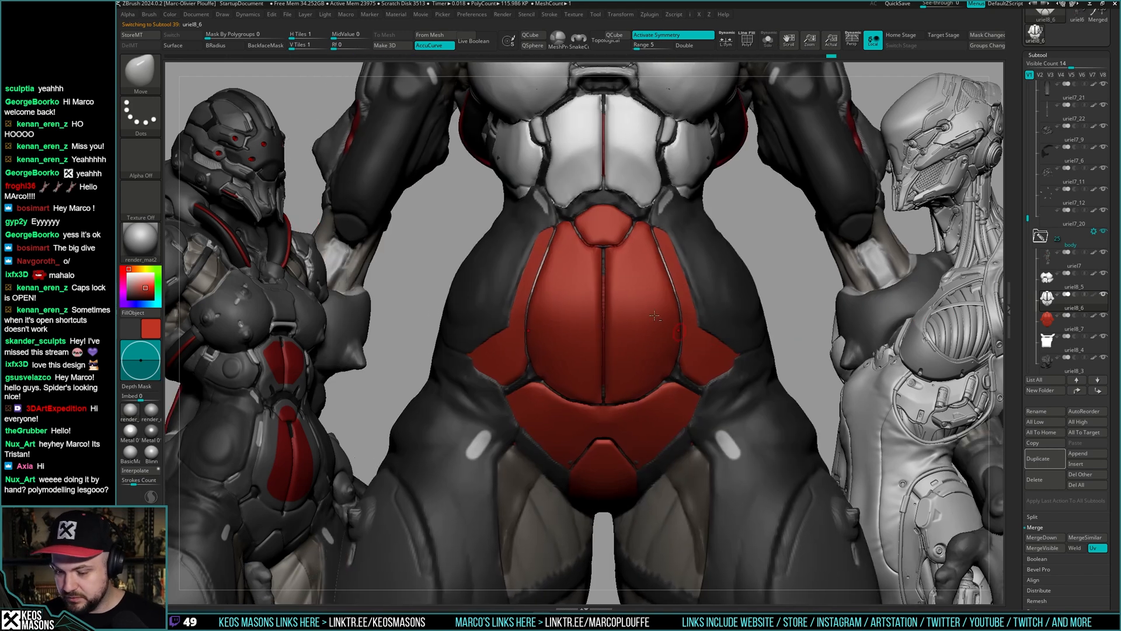
key(w)
key(space)
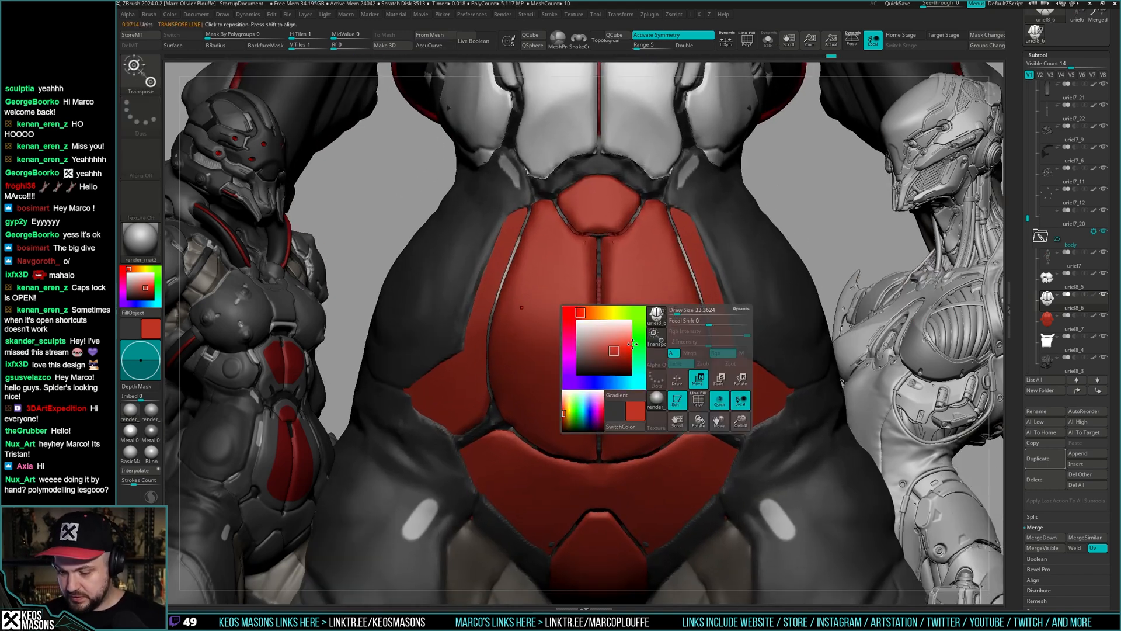
click(602, 336)
- Offset the red source plates slightly behind the green remeshed faces with a Transpose line, and return to drawing
drag(695, 273, 835, 196)
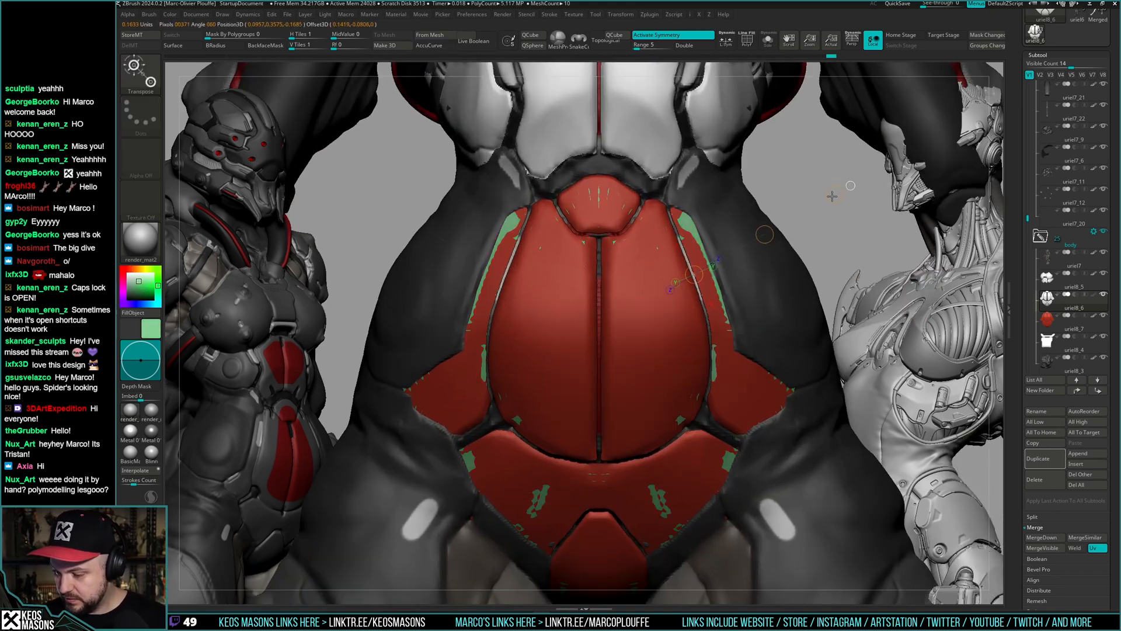
click(1048, 318)
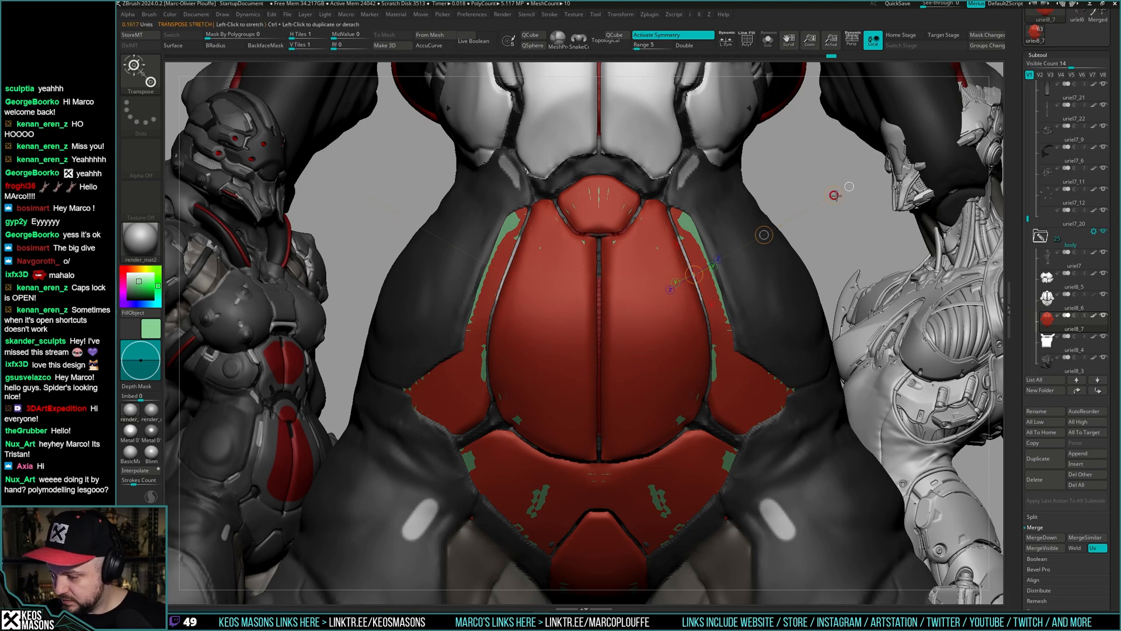
key(ctrl+f)
key(q)
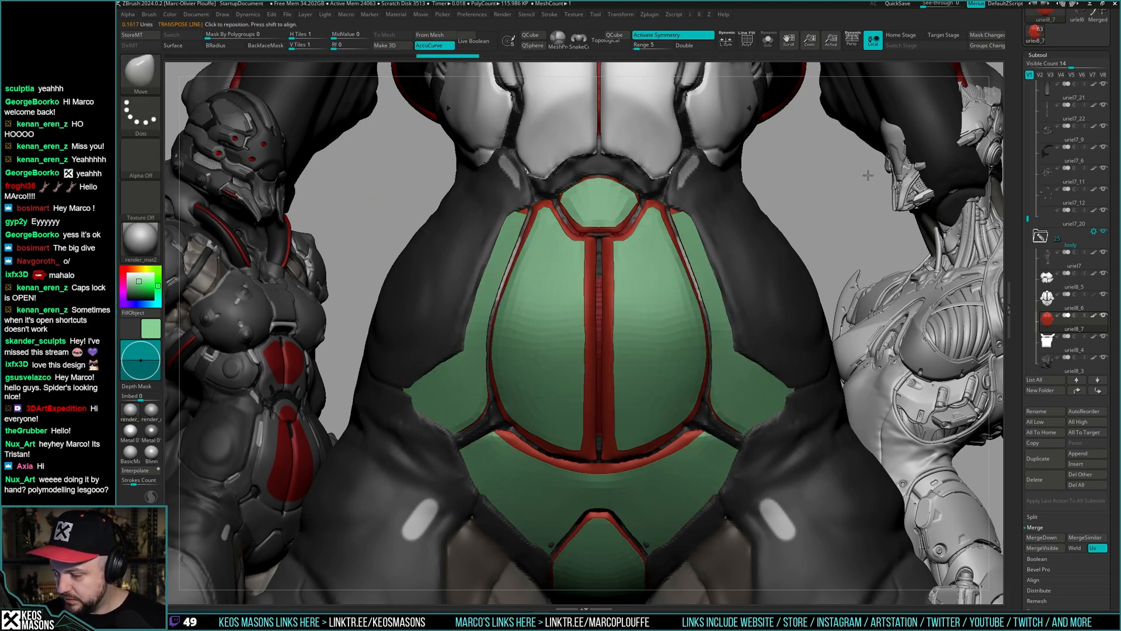
- Activate the remeshed faces, display their polygroup wireframe and pull the upper tips of the two large central faces toward the red plate edges
alt+click(784, 317)
mouse_move(645, 296)
ctrl+right_down()
mouse_move(618, 273)
mouse_move(653, 271)
mouse_move(656, 315)
mouse_move(660, 304)
ctrl+right_up()
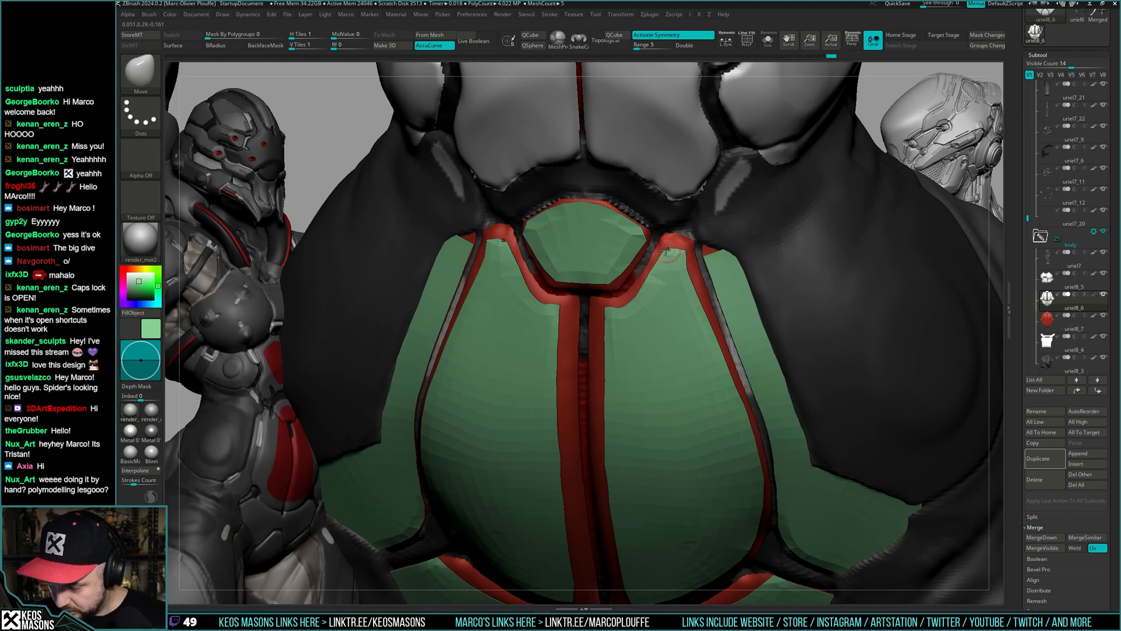
key(shift+f)
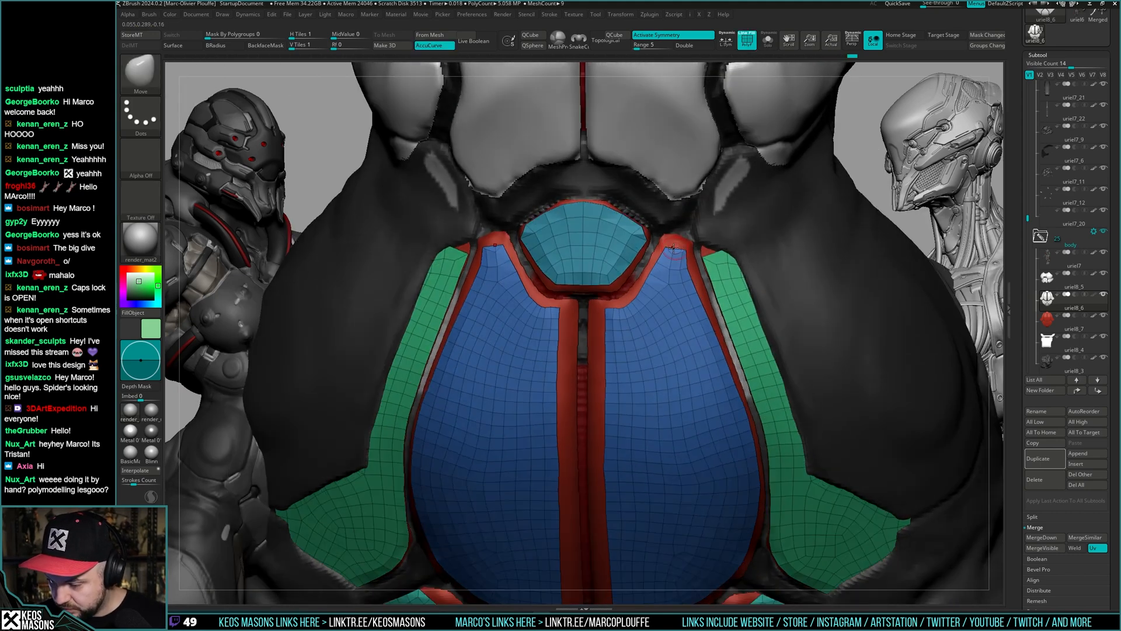
right_drag(678, 235, 675, 251)
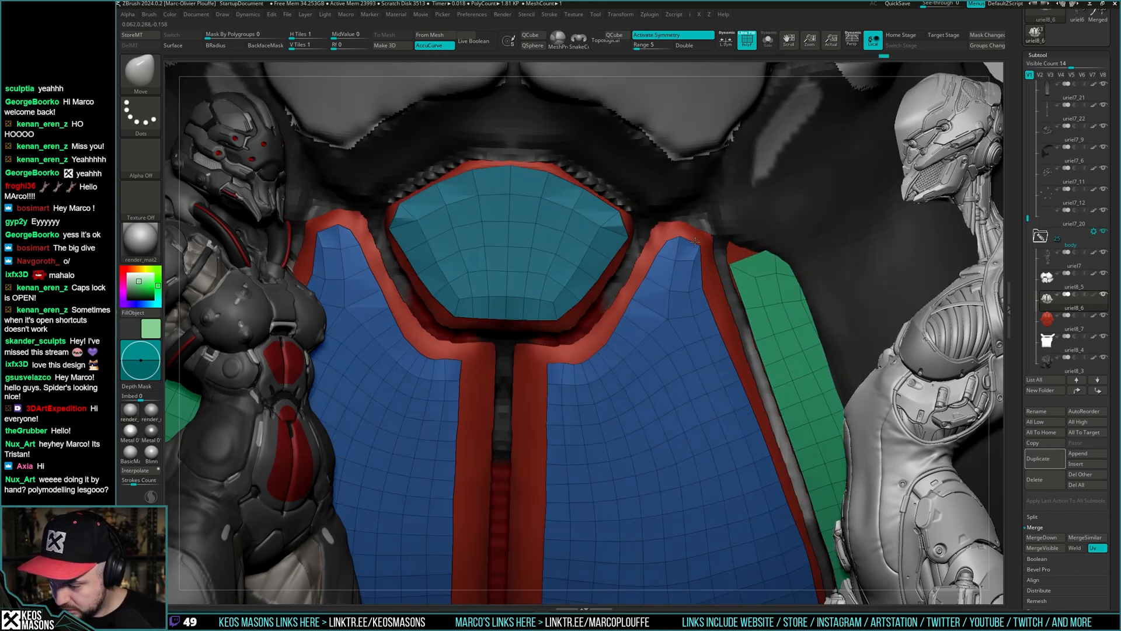
right_drag(658, 226, 665, 223)
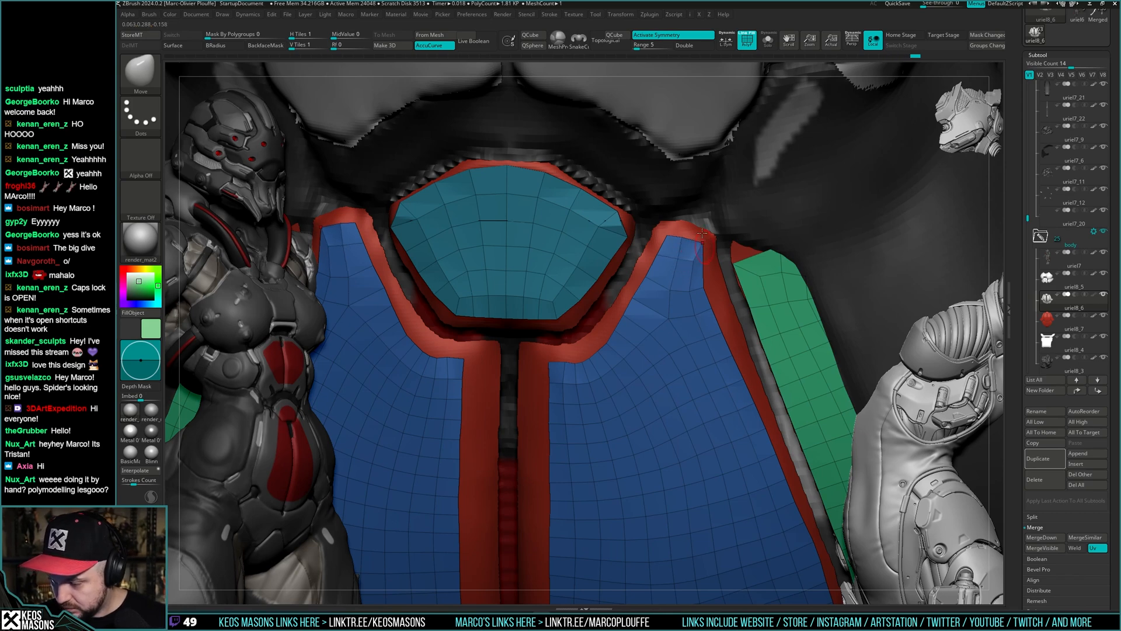
mouse_move(702, 233)
right_down()
mouse_move(644, 218)
mouse_move(635, 232)
mouse_move(645, 214)
mouse_move(619, 228)
right_up()
- Stretch the upper corners of the small top face toward its red plate outline with the Move brush
key(b)
key(m)
key(v)
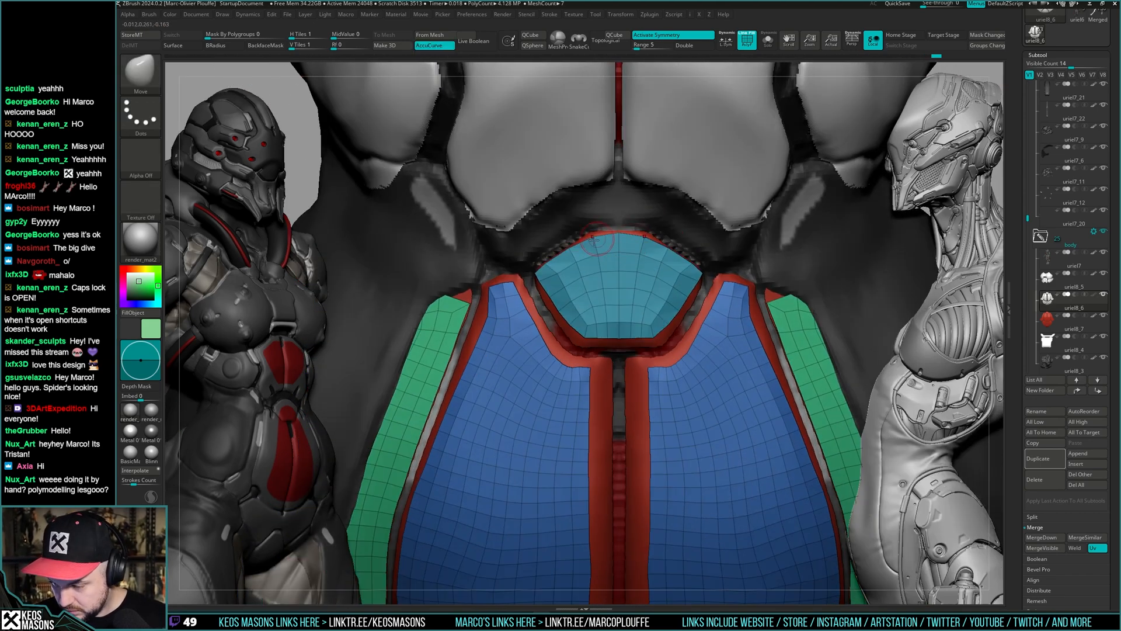
drag(552, 258, 549, 261)
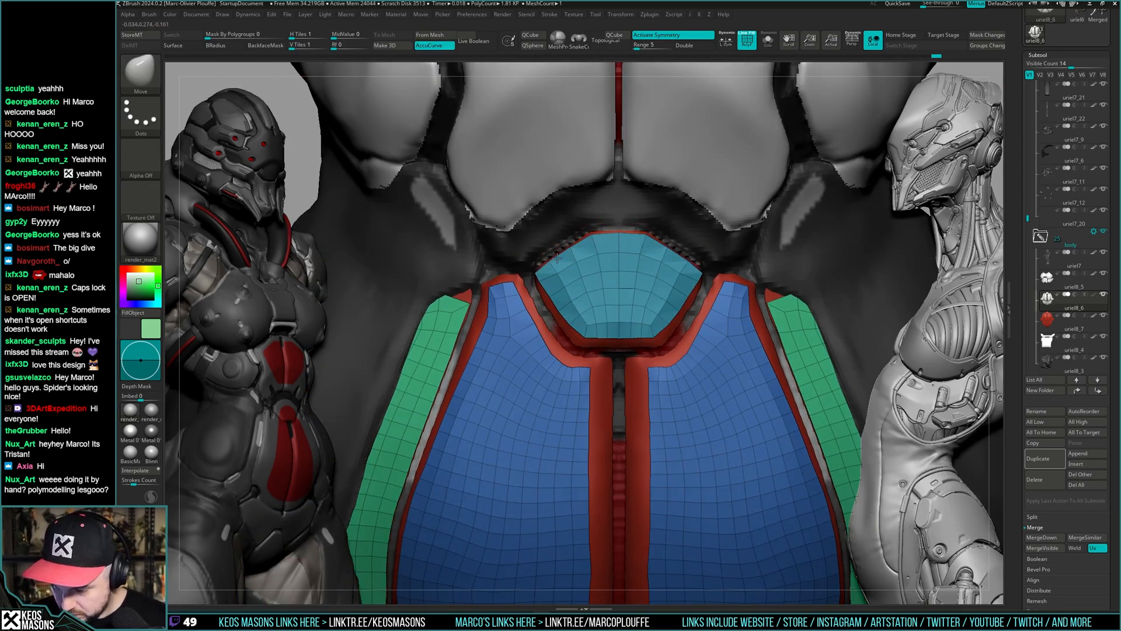
- Set Mask By Polygroups to 100 and widen the side corners of the small top face
right_drag(586, 292, 682, 297)
key(space)
key(space)
right_drag(648, 341, 624, 350)
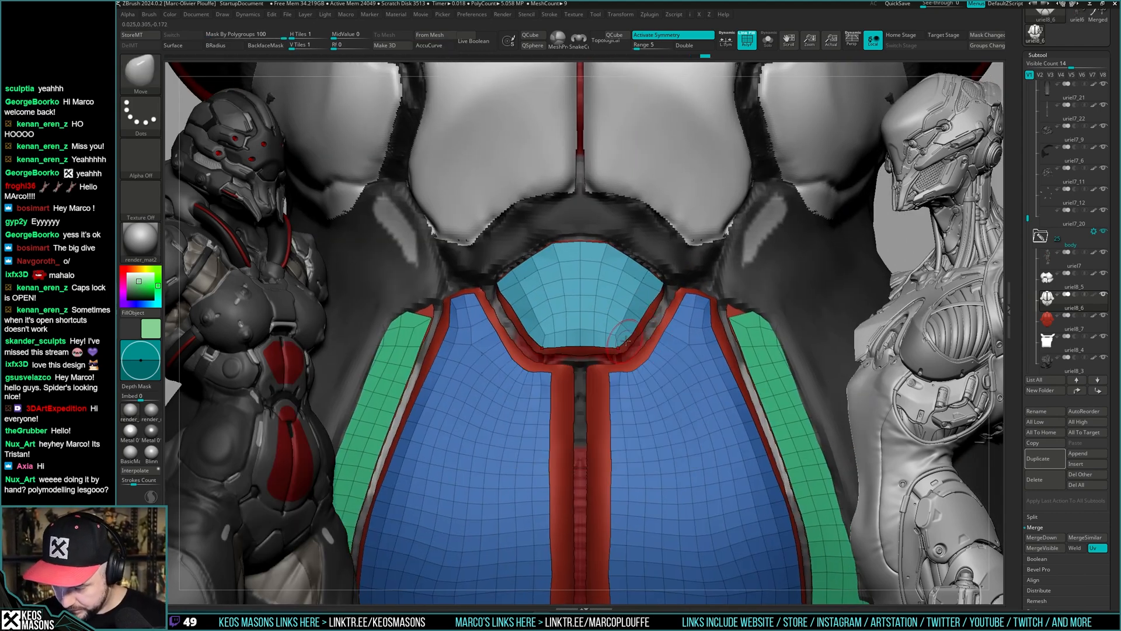
key(ctrl+z)
drag(649, 309, 669, 280)
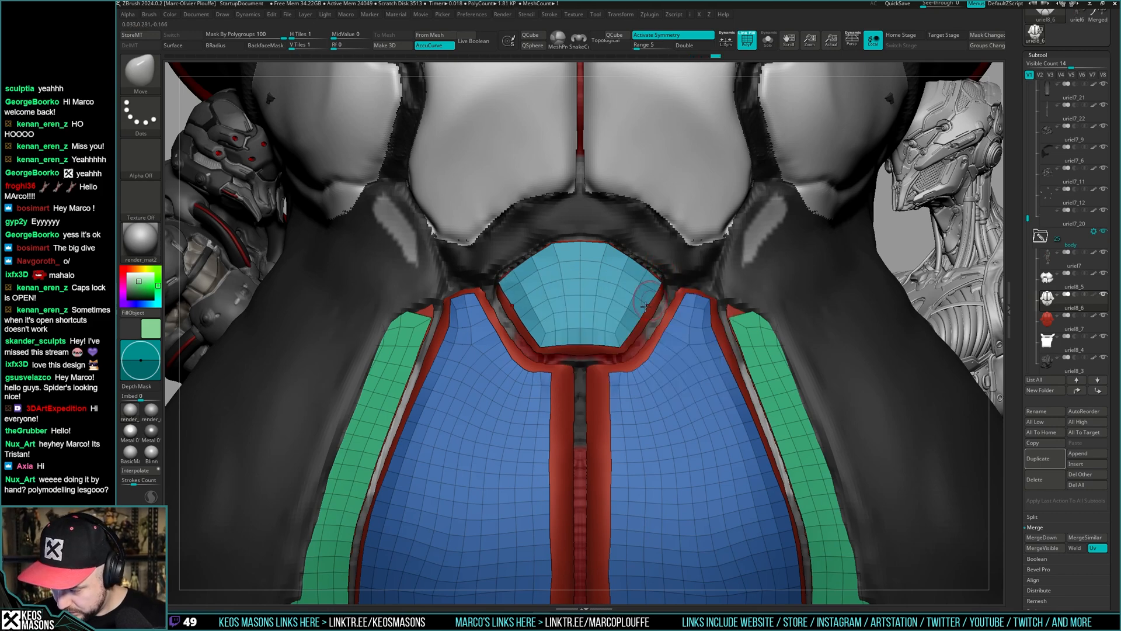
- Refine the lower edge of the small top face and the upper corners of the central faces against the red borders
key(space)
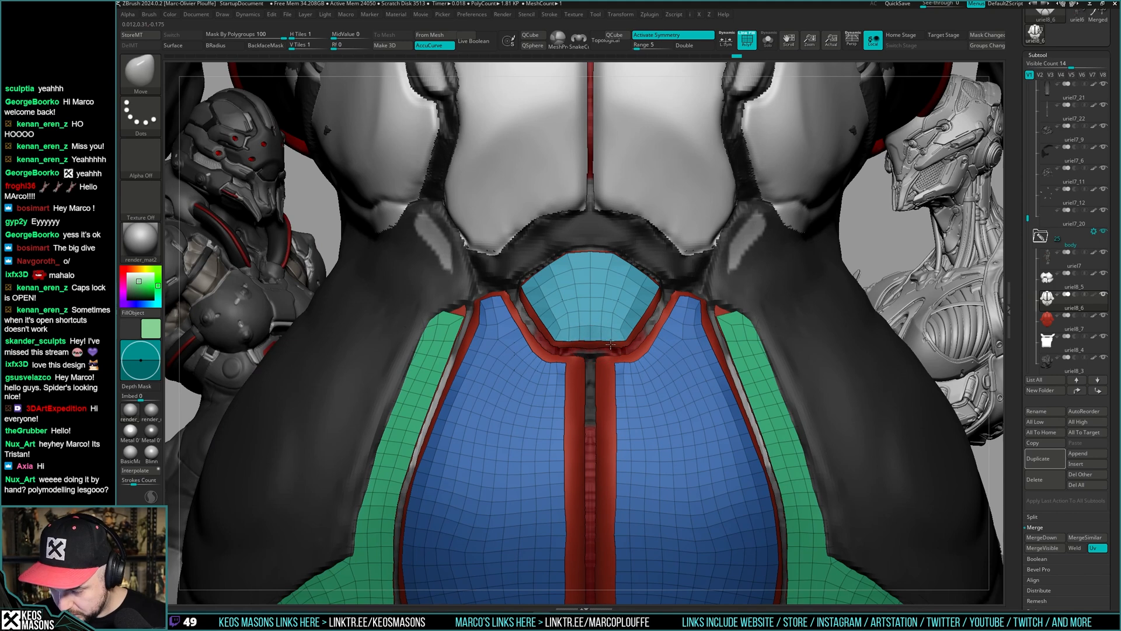
alt+right_drag(623, 334, 604, 299)
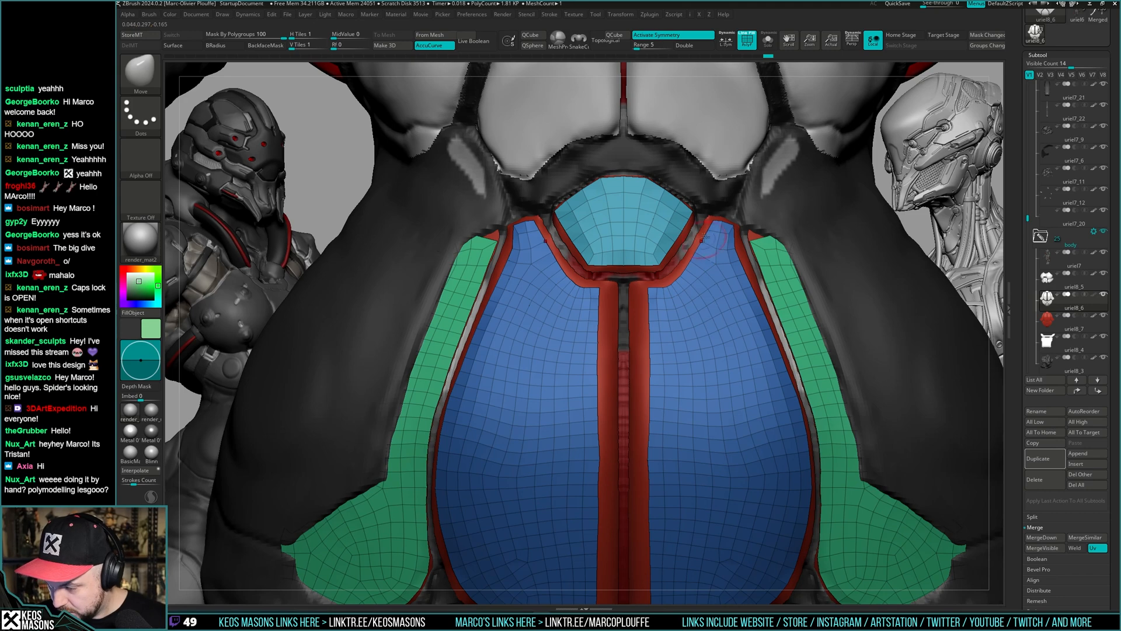
alt+right_drag(705, 236, 664, 211)
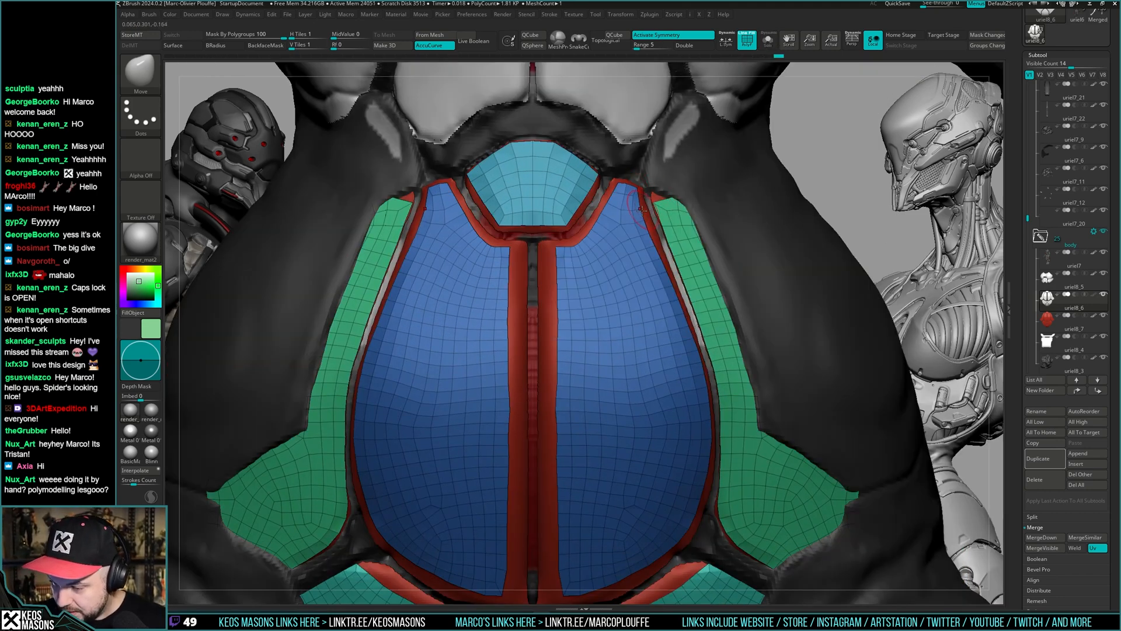
alt+right_drag(653, 202, 628, 206)
- Reshape the upper corners of the green side faces to the plate outline, alternating between the isolated and full views
key(shift+s)
key(shift+s)
key(shift+s)
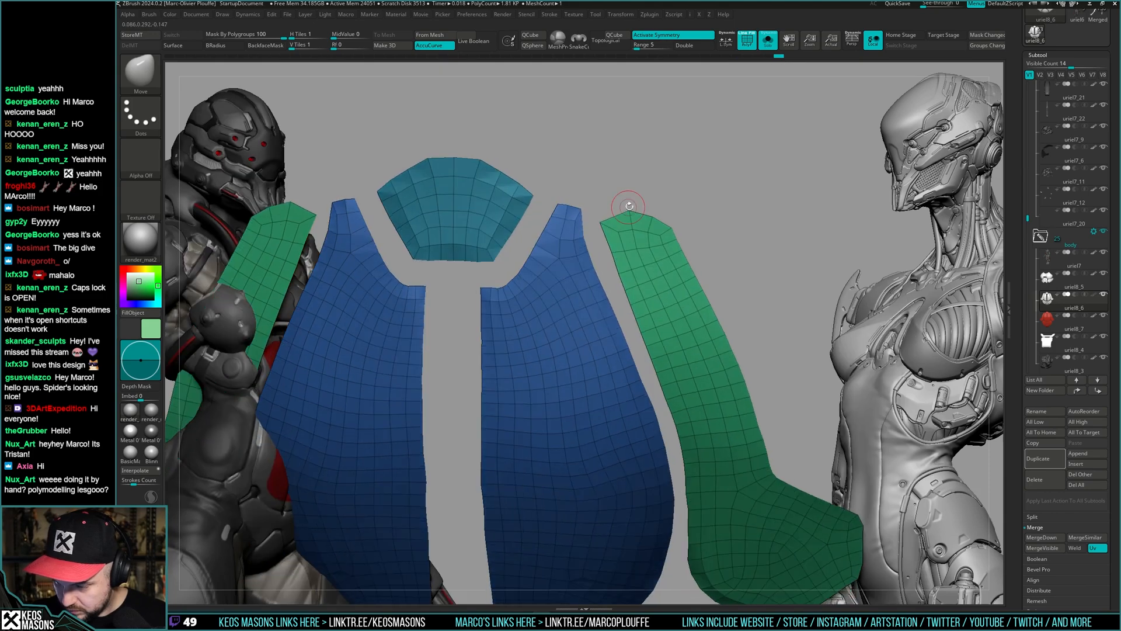
key(shift+s)
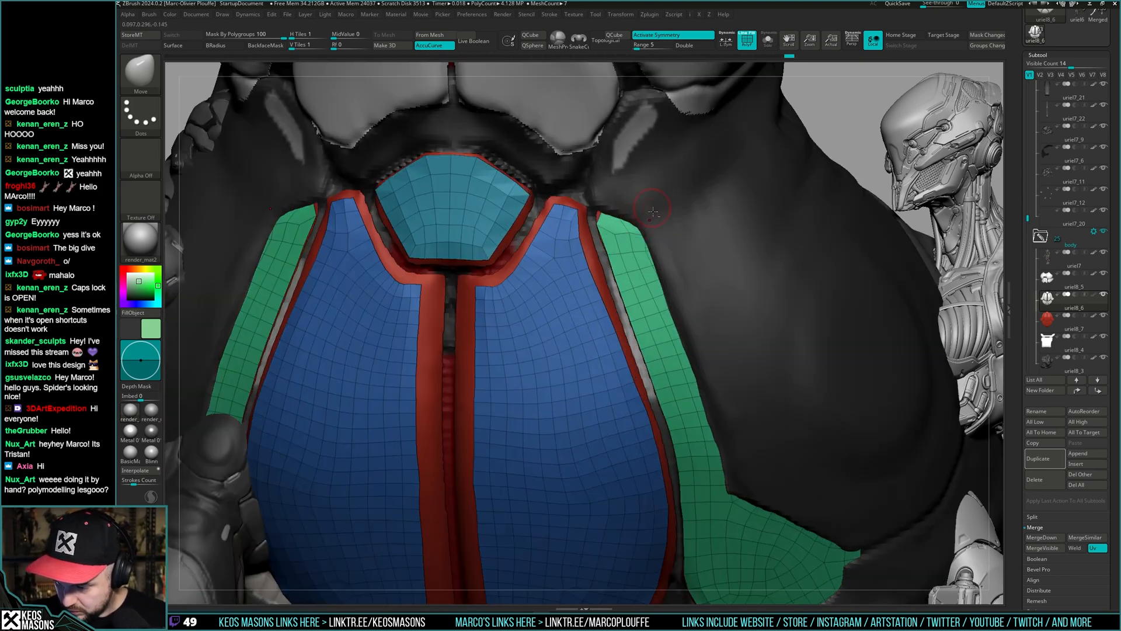
key(shift+s)
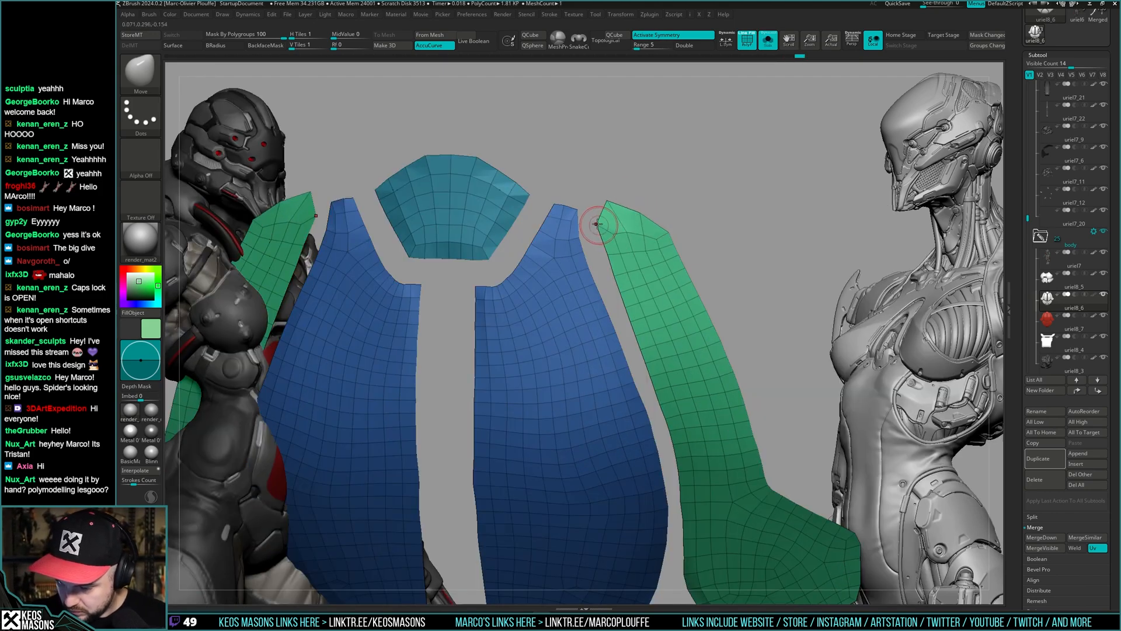
key(shift+s)
key(shift+s)
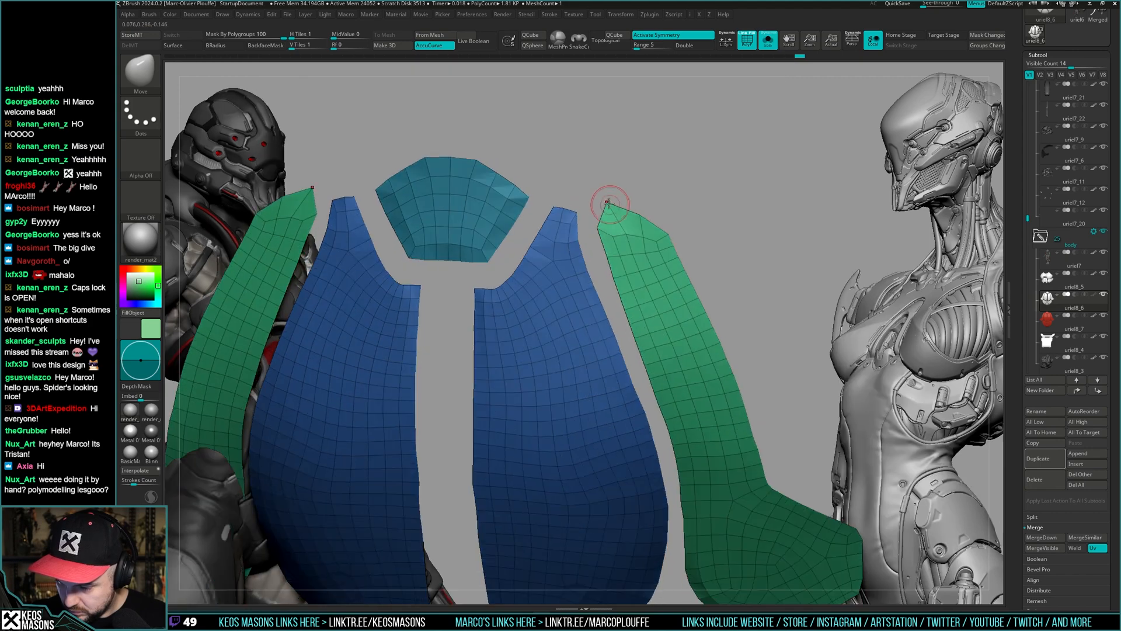
key(shift+s)
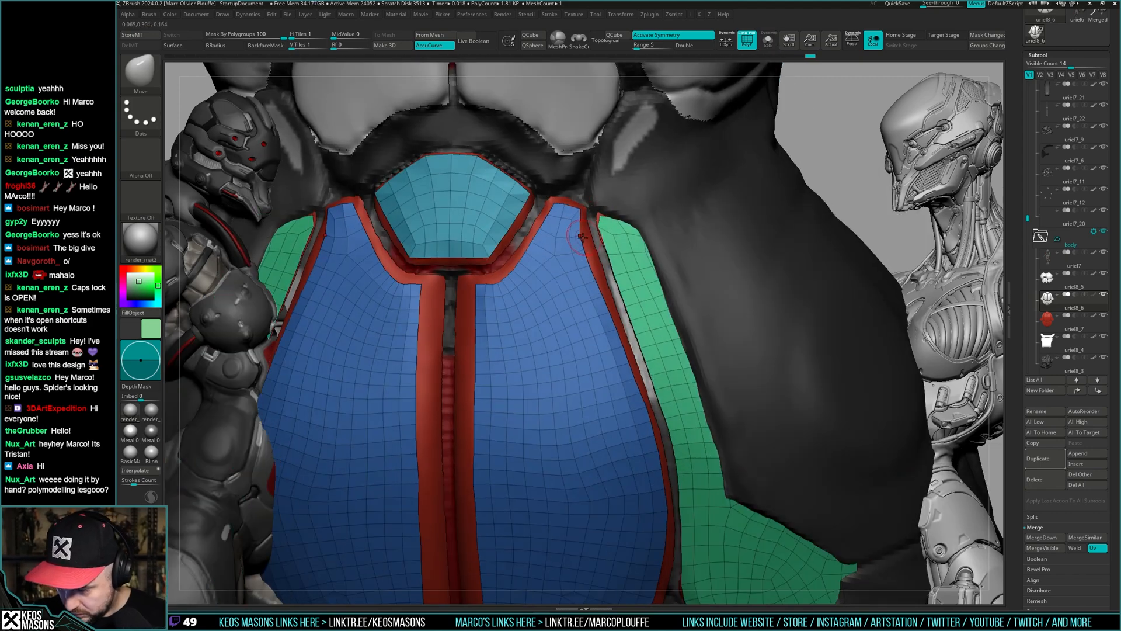
- Adjust the long inner edges of the green side faces along the central plates with a larger Move brush
ctrl+right_drag(609, 202, 704, 280)
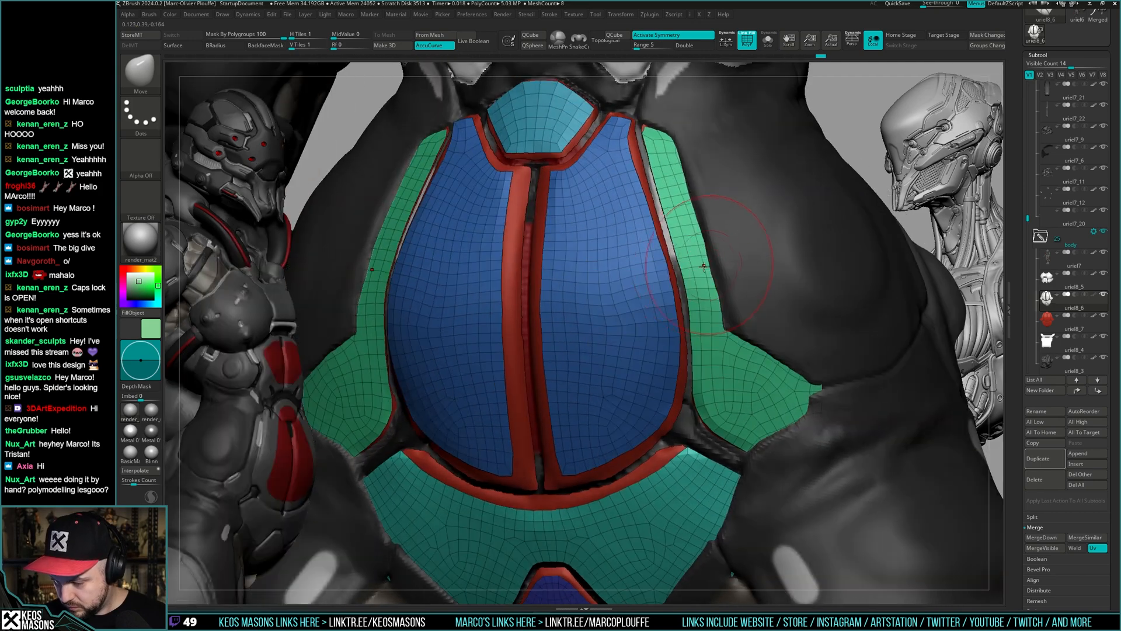
key(shift+s)
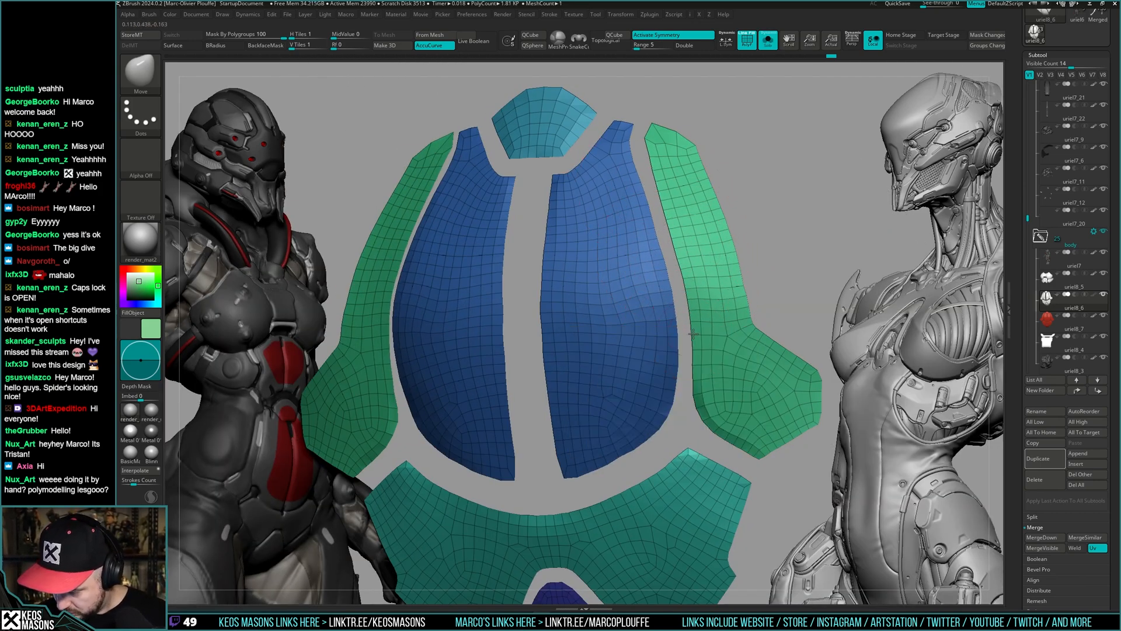
alt+right_drag(696, 398, 695, 370)
key(shift+s)
right_click(688, 385)
right_click(695, 370)
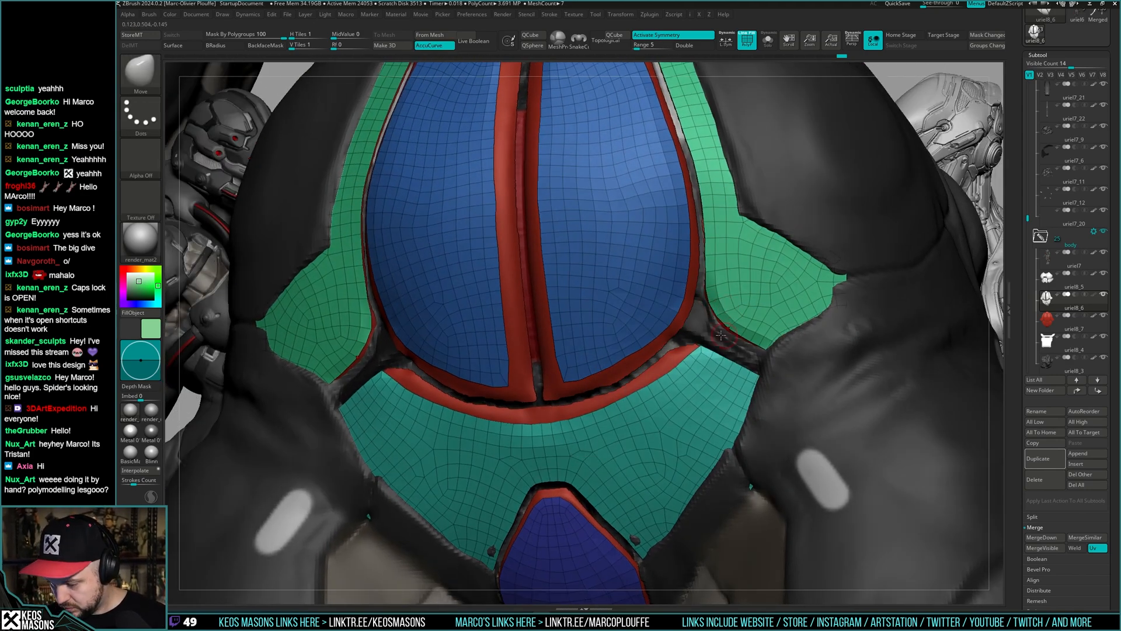
- Fit the flared lower ends of the green side faces to the underlying plates, checking them in isolation
right_drag(721, 336, 754, 292)
key(shift+s)
right_drag(754, 315, 609, 490)
key(shift+s)
- Hide the wireframe, isolate the faces and nudge the surfaces of the large central faces with the Move brush
key(shift+f)
key(shift+s)
key(shift+s)
right_drag(540, 246, 551, 266)
key(shift+s)
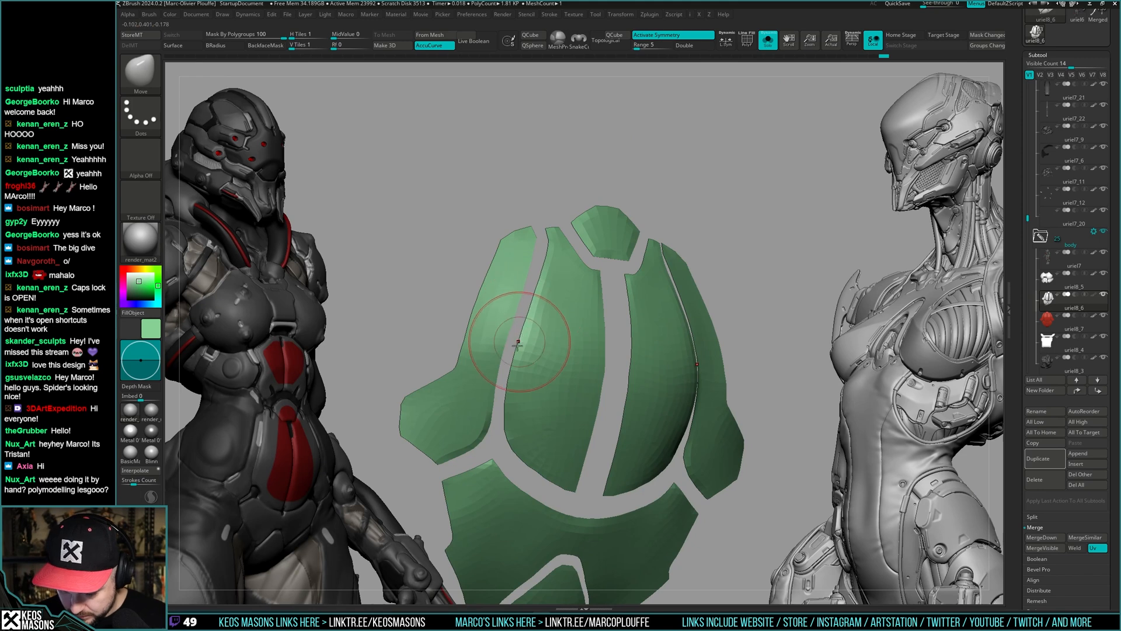
drag(551, 248, 548, 247)
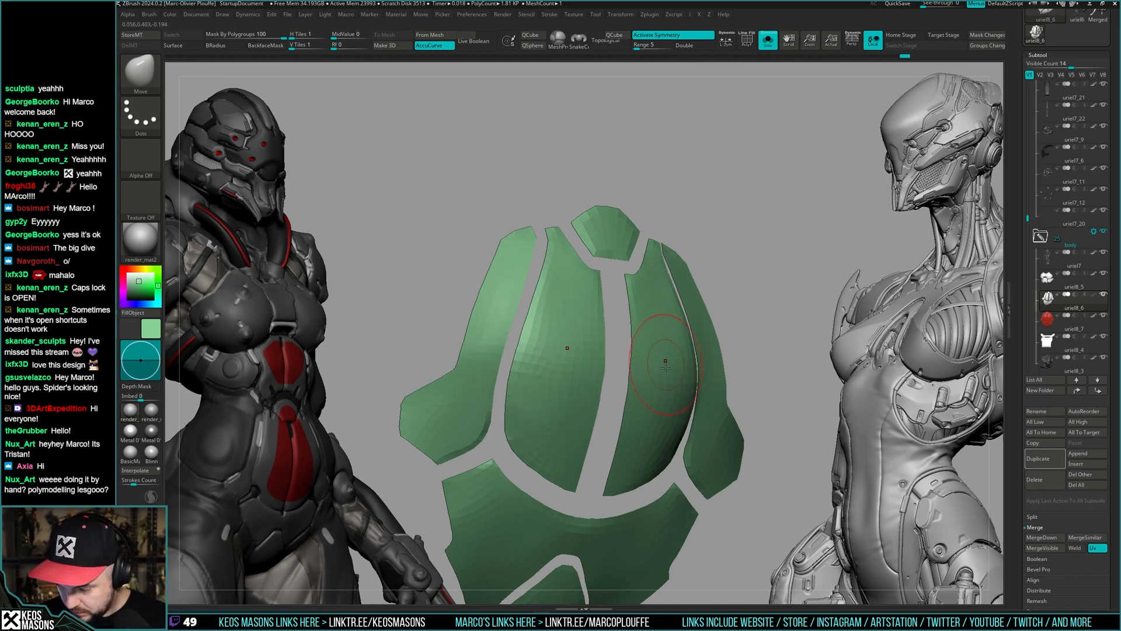
- Adjust the upper corners of the wide lower face with a resized Move brush, comparing the isolated faces with the full body
alt+right_drag(666, 368, 730, 261)
right_drag(630, 304, 583, 316)
key(space)
drag(582, 331, 570, 331)
mouse_move(569, 331)
right_down()
mouse_move(561, 350)
mouse_move(590, 342)
right_up()
key(alt+shift+s)
mouse_move(651, 323)
shift+right_down()
mouse_move(613, 351)
mouse_move(666, 304)
mouse_move(630, 320)
shift+right_up()
key(space)
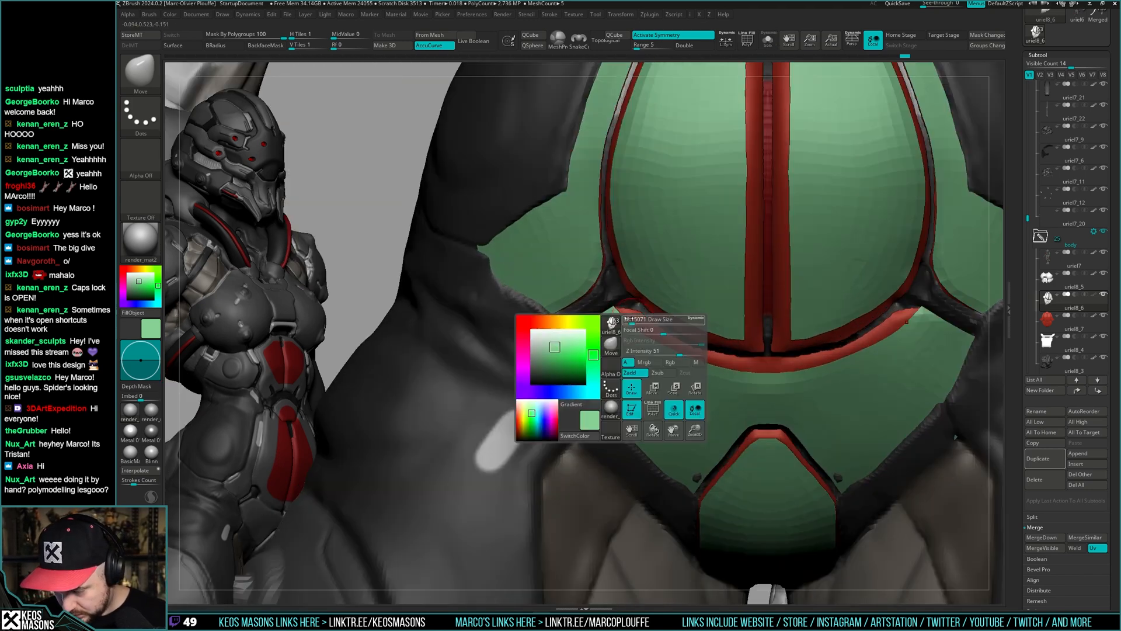
key(alt+shift+s)
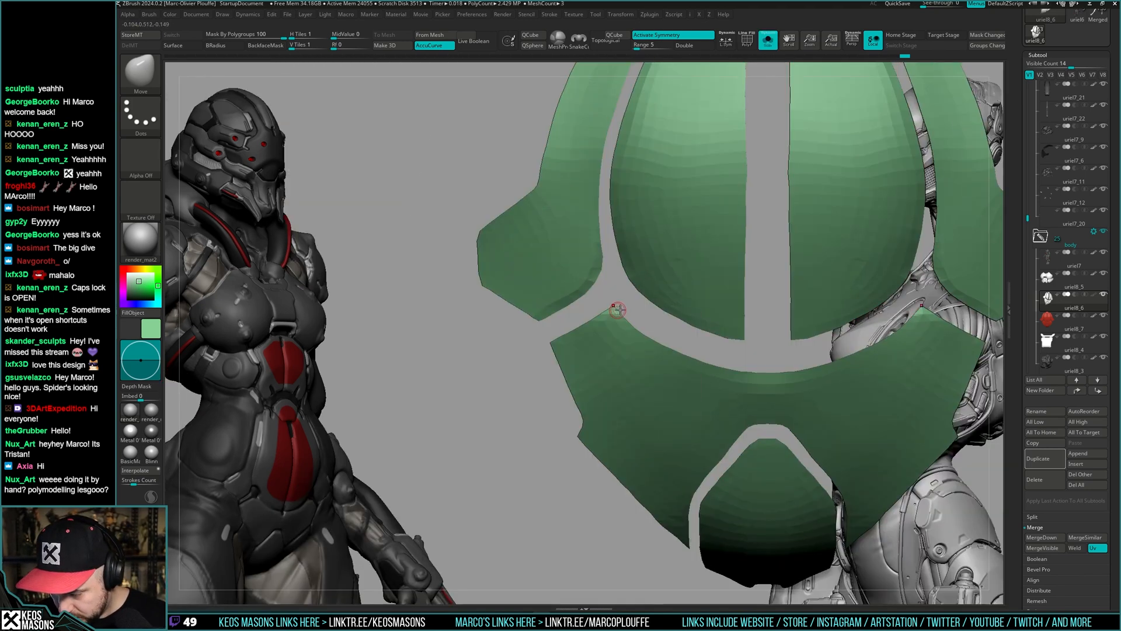
key(space)
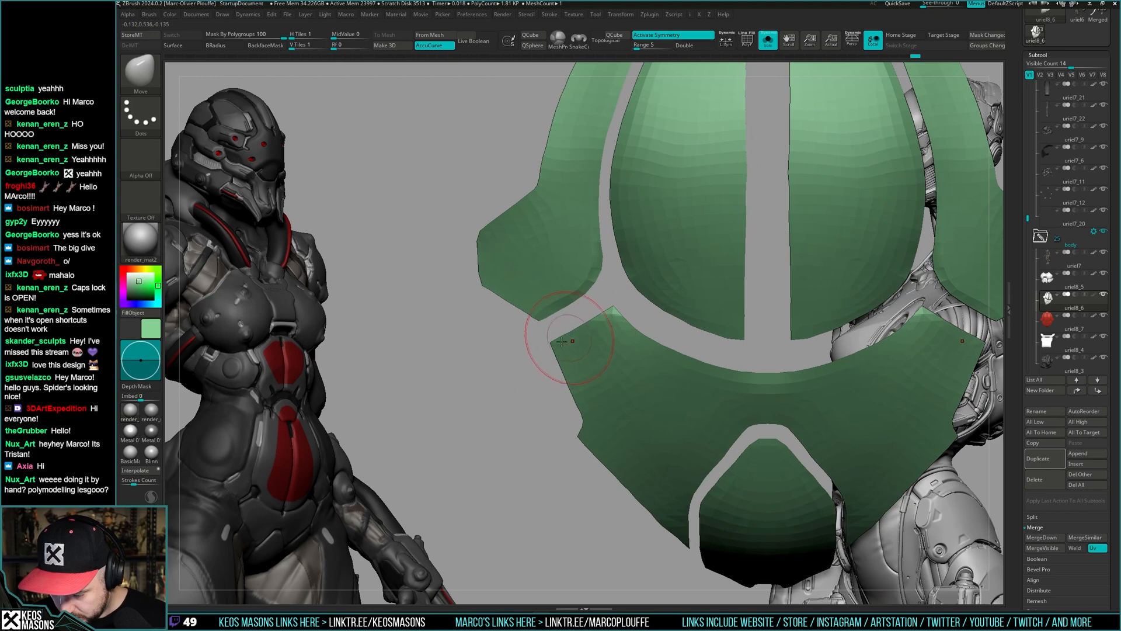
ctrl+right_drag(551, 343, 602, 333)
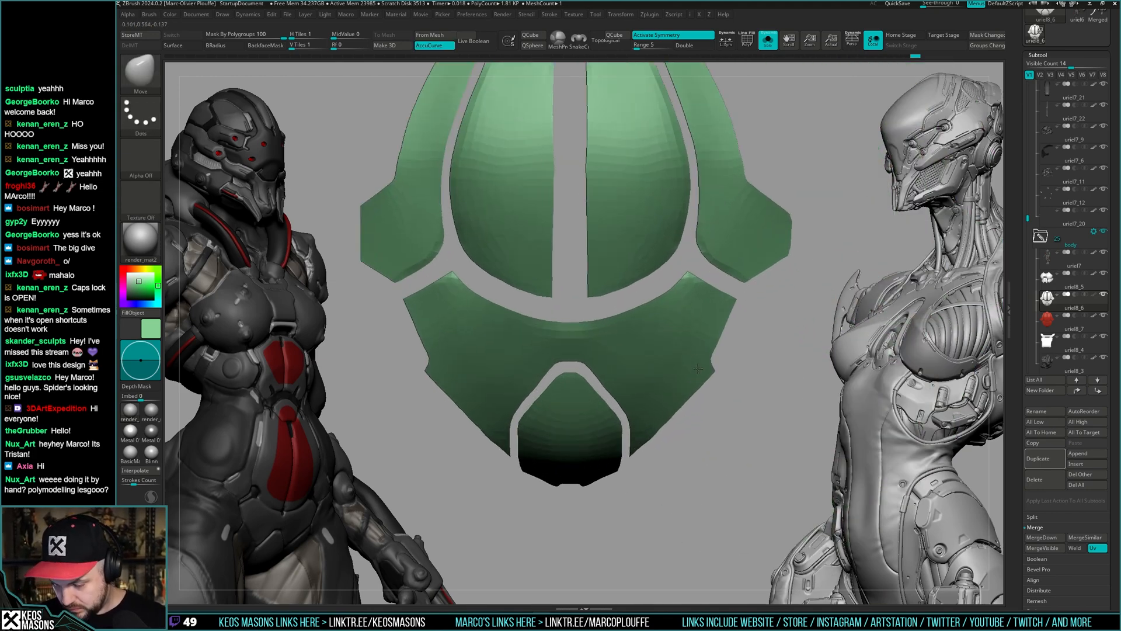
- Check the wide lower face against the body and inspect the pointed bottom face's wireframe down to its tip
mouse_move(701, 333)
right_down()
mouse_move(724, 343)
mouse_move(727, 304)
right_up()
key(alt+shift+s)
key(alt+shift+s)
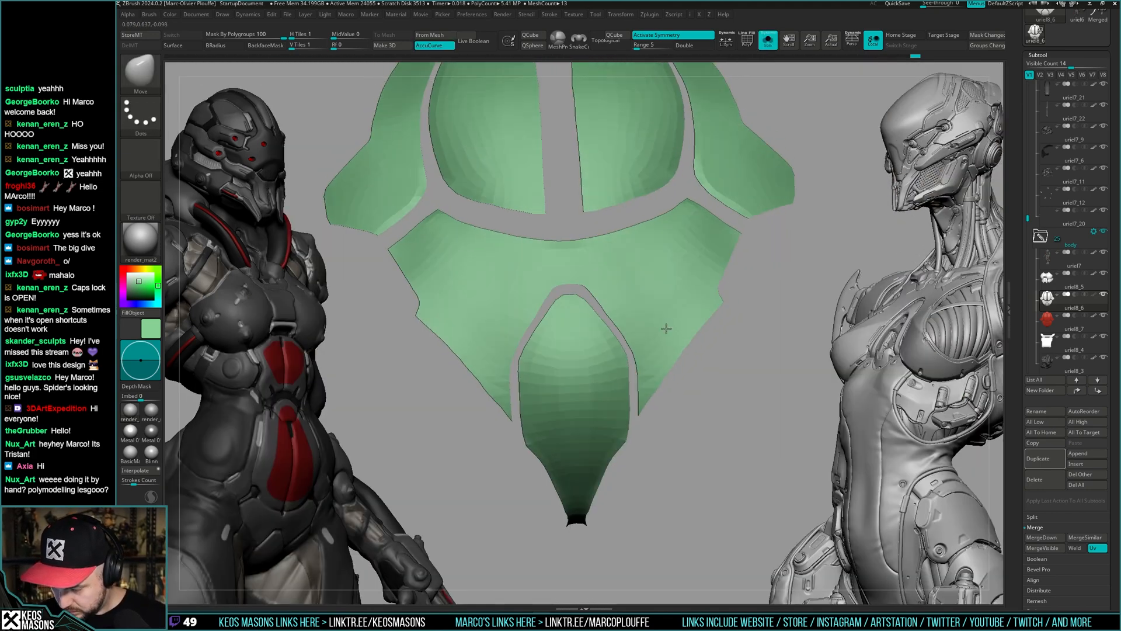
alt+right_drag(666, 327, 677, 281)
mouse_move(675, 334)
right_down()
mouse_move(683, 306)
mouse_move(677, 318)
right_up()
key(shift+f)
right_drag(654, 362, 641, 446)
key(shift+f)
key(shift+f)
right_click(625, 457)
right_click(632, 432)
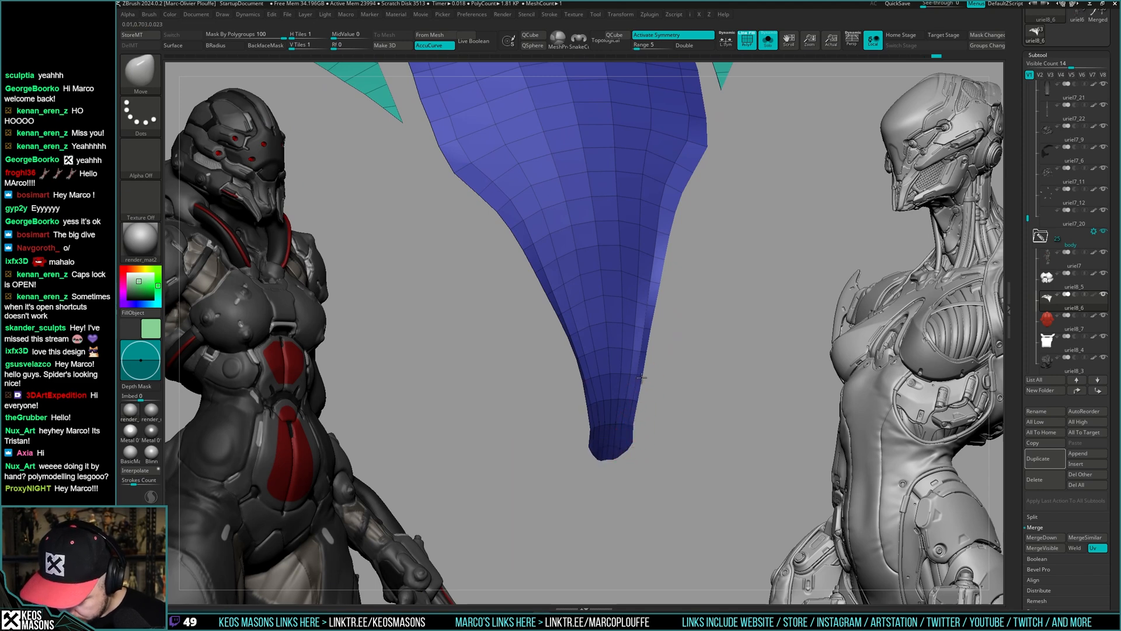
- Hide the wireframe and smooth the surface of the pointed bottom face above its narrow tip
mouse_move(642, 377)
right_down()
mouse_move(663, 374)
mouse_move(654, 343)
right_up()
key(shift+f)
shift+drag(653, 285, 642, 270)
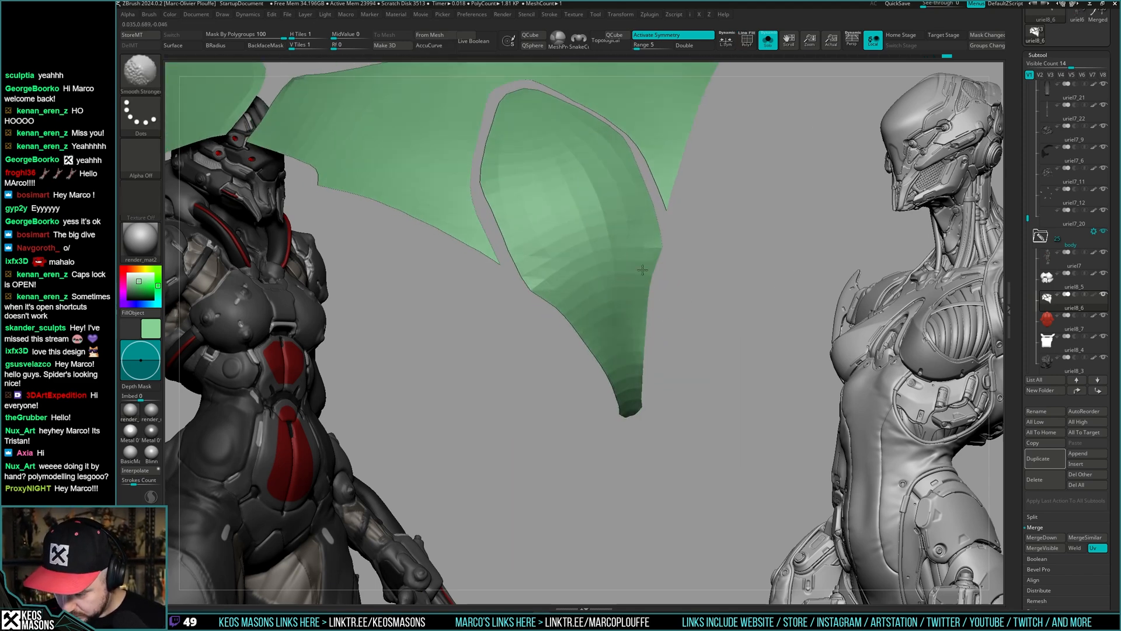
mouse_move(649, 362)
right_down()
mouse_move(656, 390)
mouse_move(656, 377)
mouse_move(678, 376)
mouse_move(675, 277)
right_up()
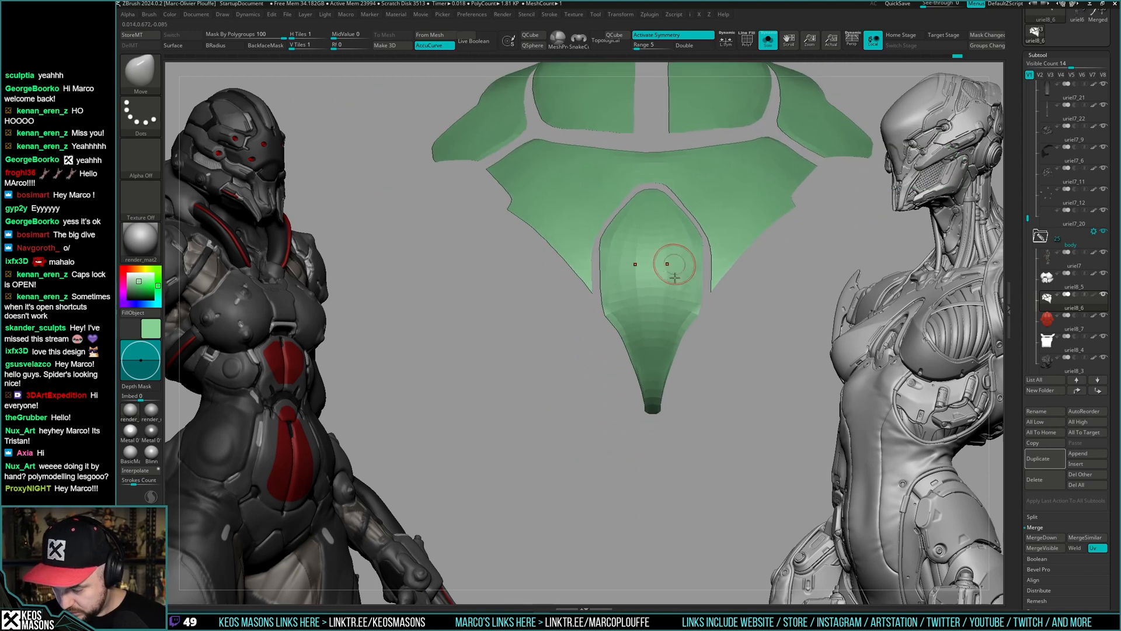
- Build up volume on the tapered part of the pointed bottom face with the ClayBuildup brush
key(space)
click(648, 367)
right_click(653, 367)
right_drag(653, 366, 682, 329)
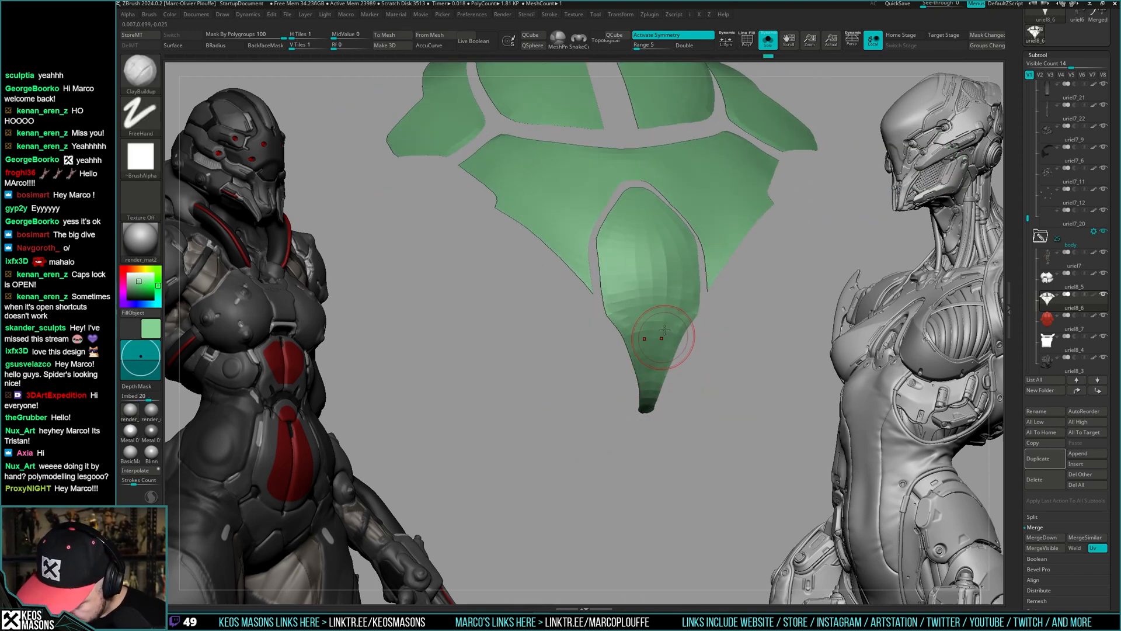
right_drag(664, 373, 669, 344)
- Flatten the pointed bottom face along its length with the hPolish brush
key(space)
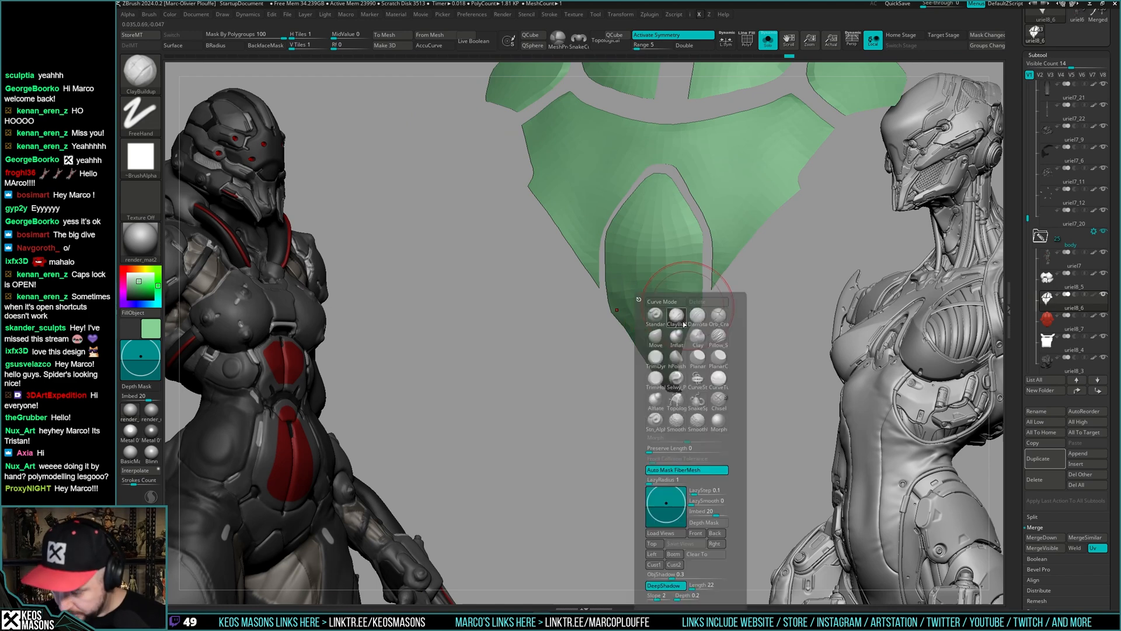
click(675, 334)
drag(647, 196, 640, 344)
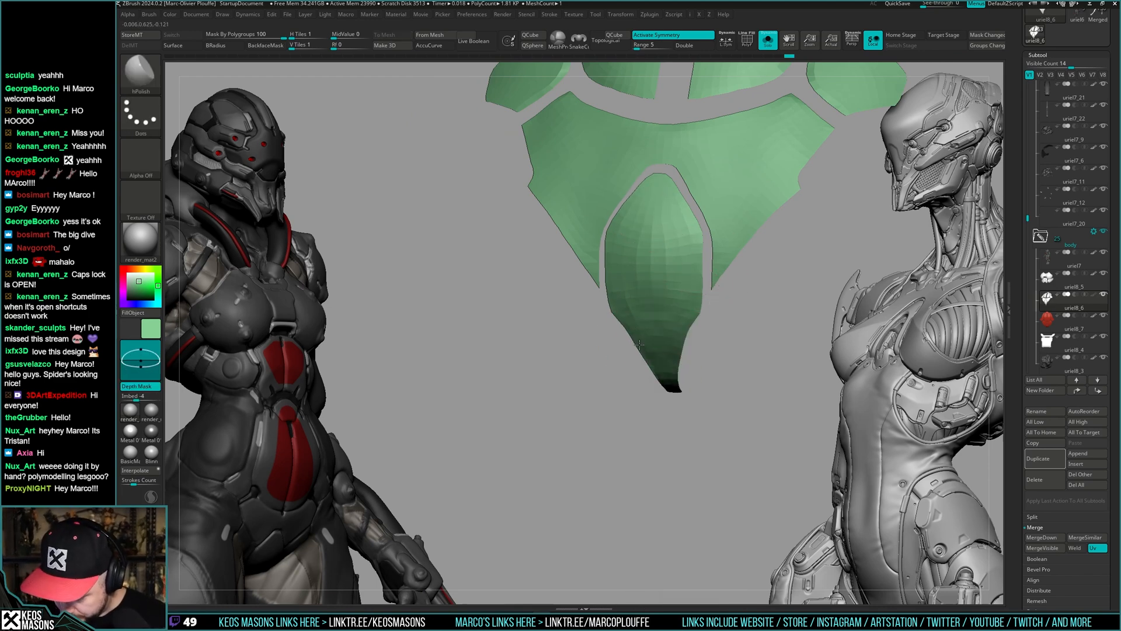
right_drag(674, 408, 658, 301)
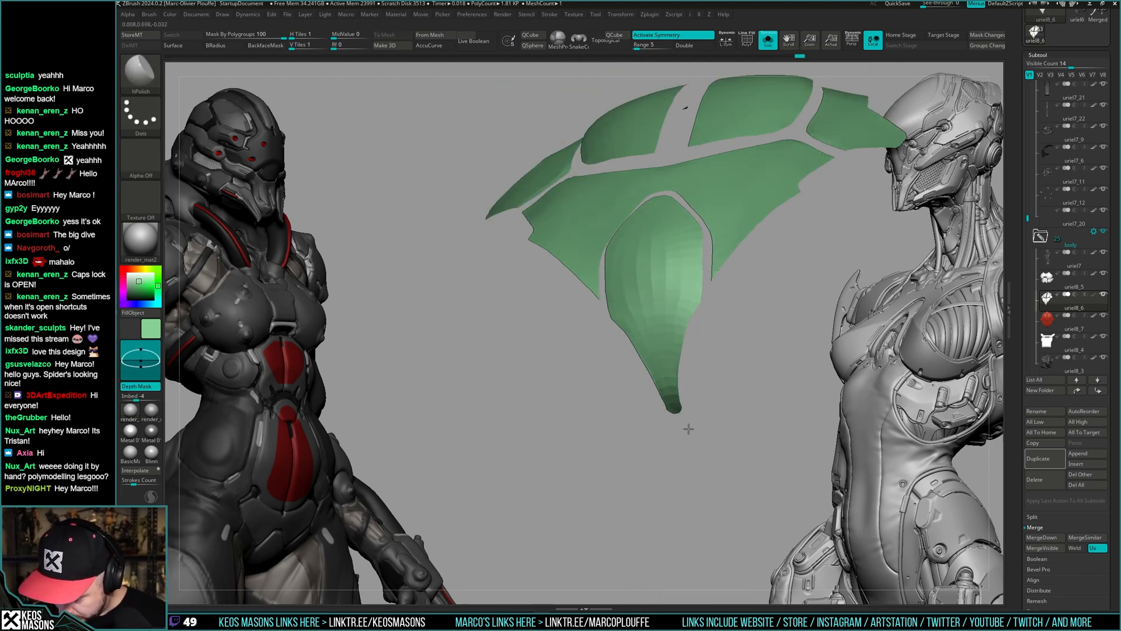
drag(668, 314, 673, 331)
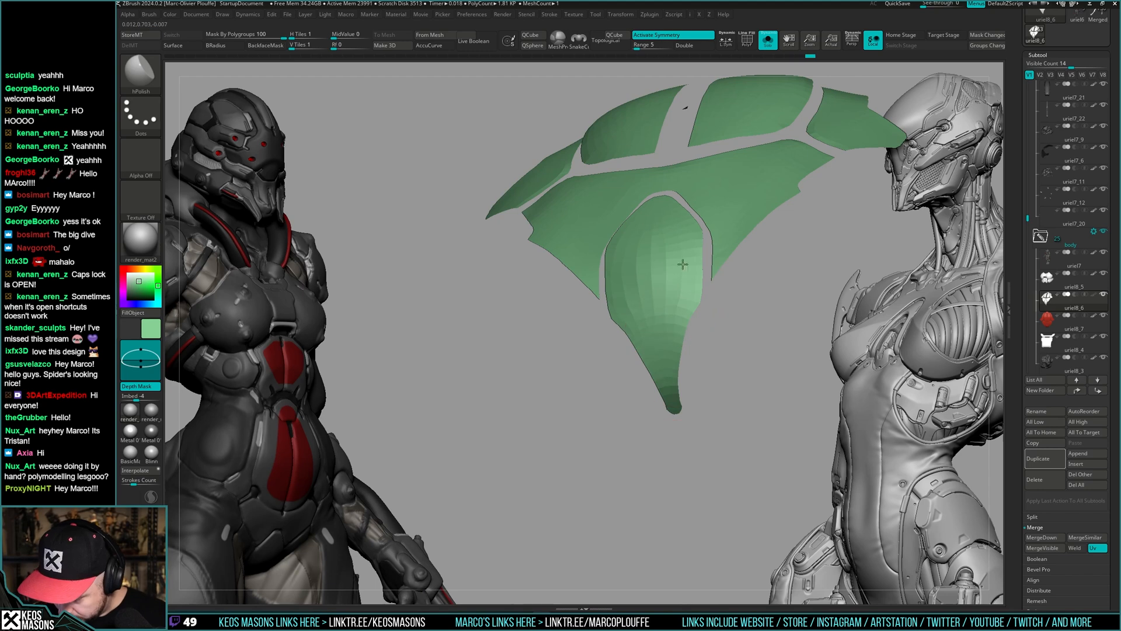
drag(640, 231, 660, 366)
mouse_move(688, 459)
mouse_down()
mouse_move(693, 427)
mouse_move(718, 417)
mouse_move(690, 374)
mouse_up()
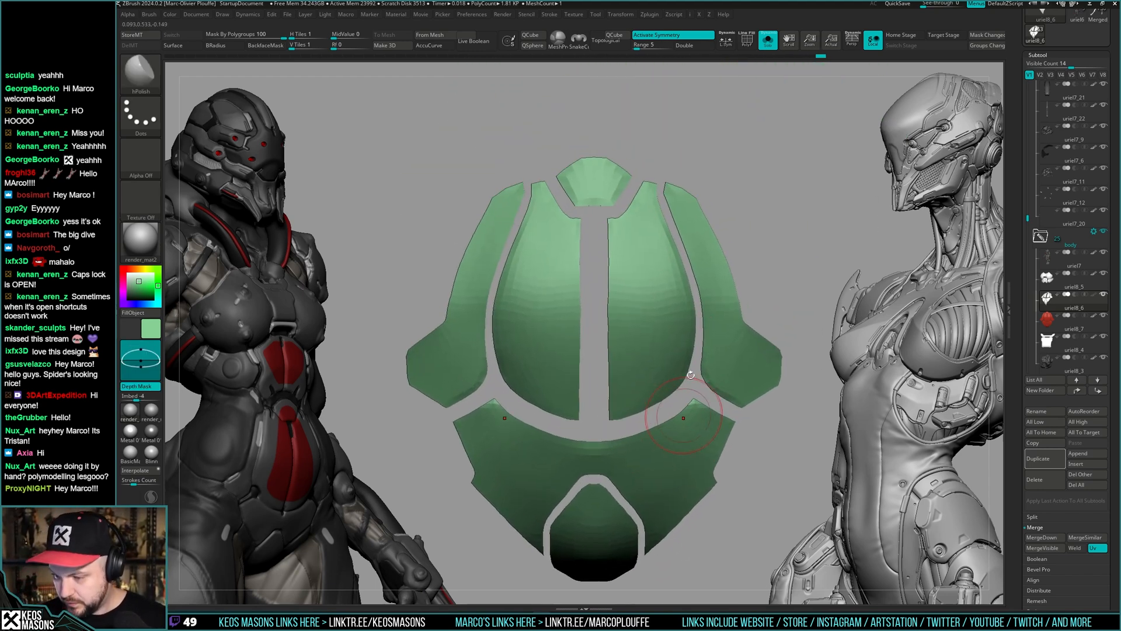
- Check the polygroup wireframe, then flatten the small top face into cleaner planes with the hPolish brush
key(shift+f)
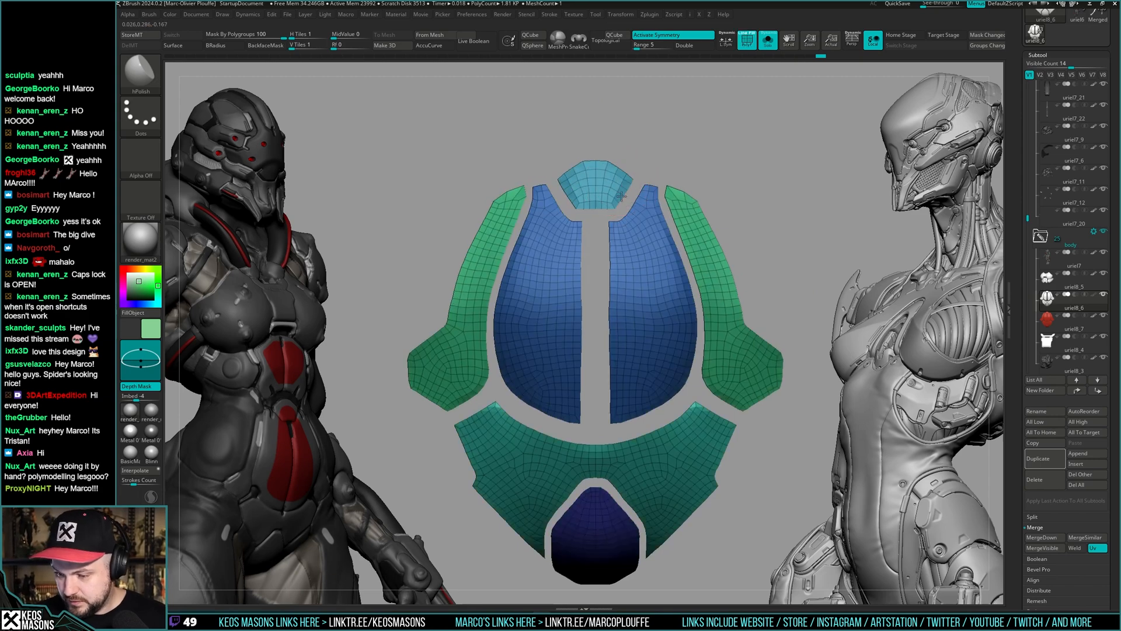
key(shift+f)
right_click(641, 216)
alt+right_drag(621, 197, 663, 246)
key(alt+s)
key(alt+s)
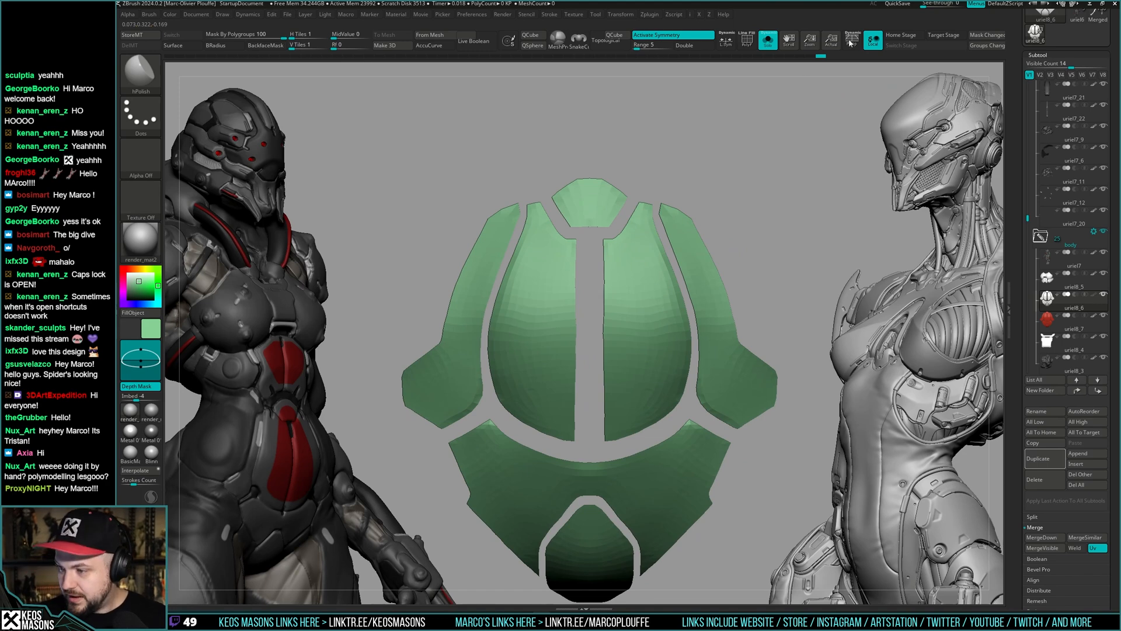
right_drag(673, 258, 686, 259)
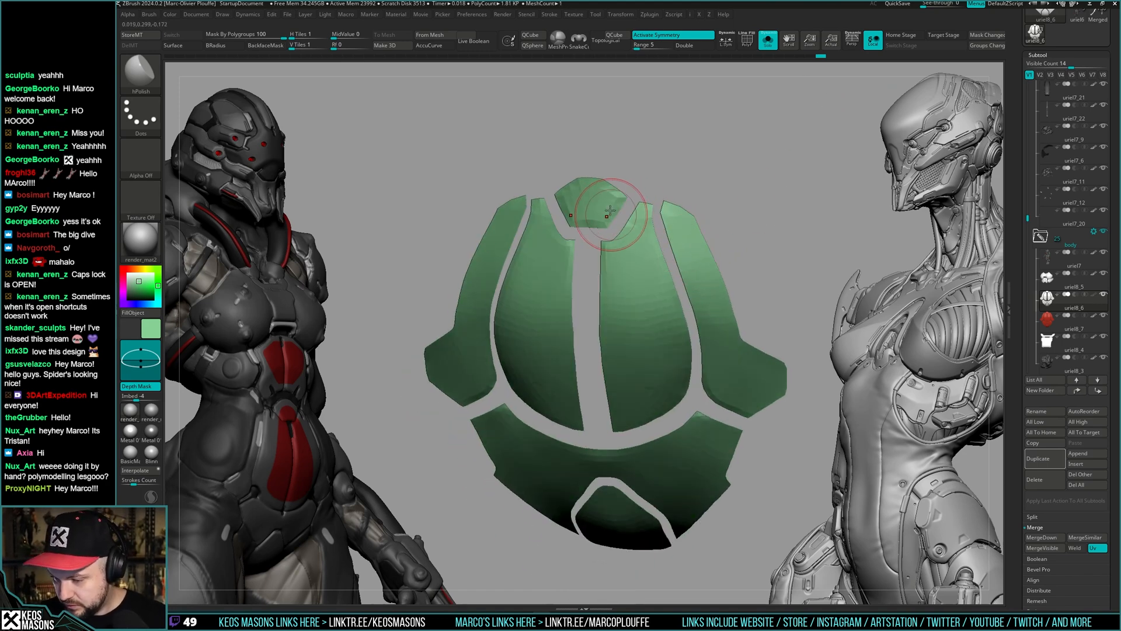
right_drag(669, 220, 709, 200)
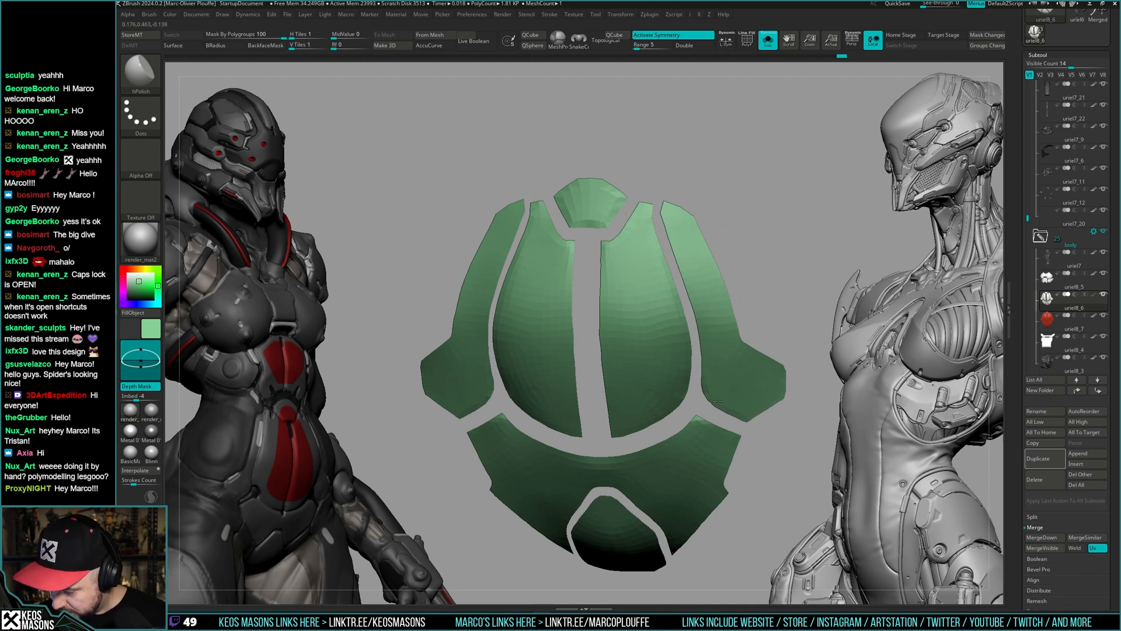
- Polish the surfaces of the two large central faces with hPolish, working from several angles
right_drag(717, 401, 685, 330)
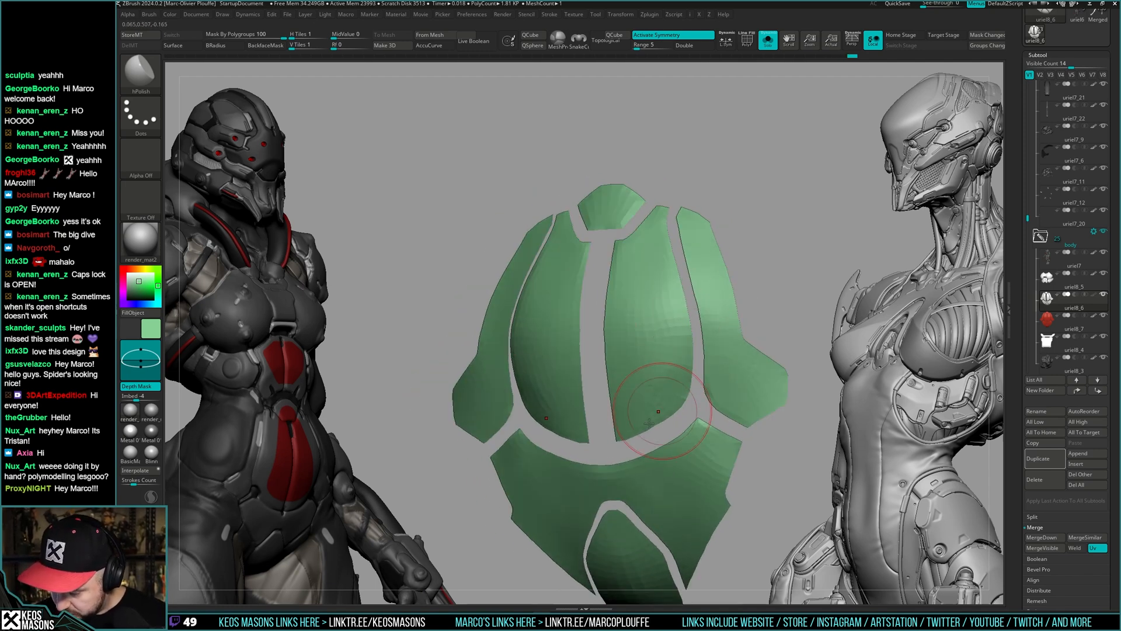
mouse_move(671, 375)
right_down()
mouse_move(588, 400)
mouse_move(651, 222)
right_up()
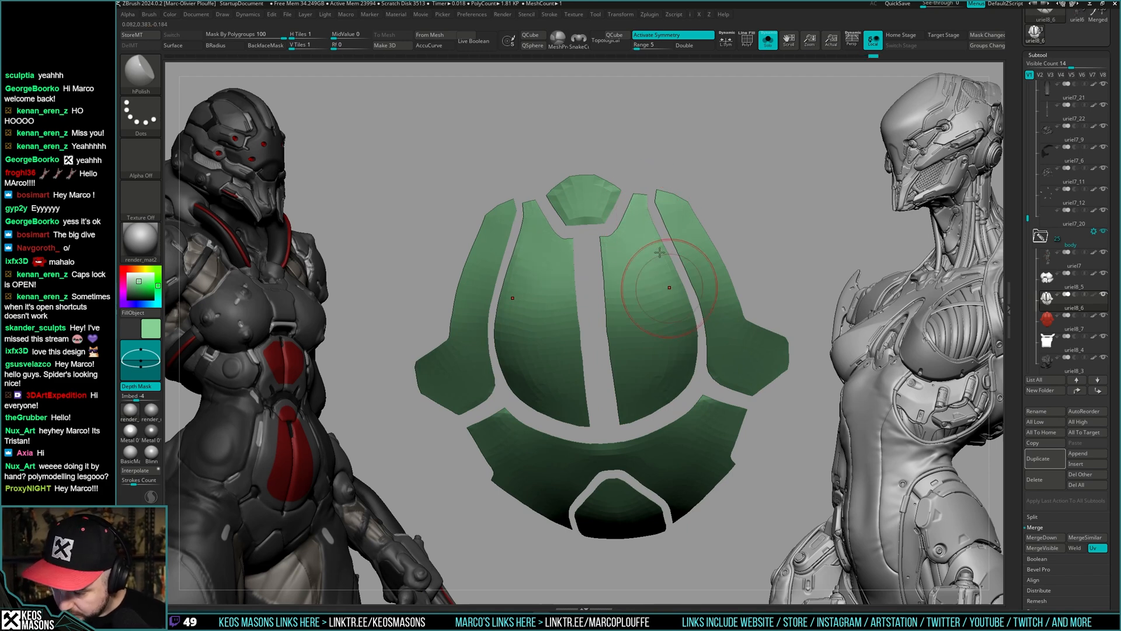
mouse_move(663, 257)
right_down()
mouse_move(656, 292)
mouse_move(690, 303)
mouse_move(683, 310)
mouse_move(726, 275)
mouse_move(685, 334)
mouse_move(711, 254)
right_up()
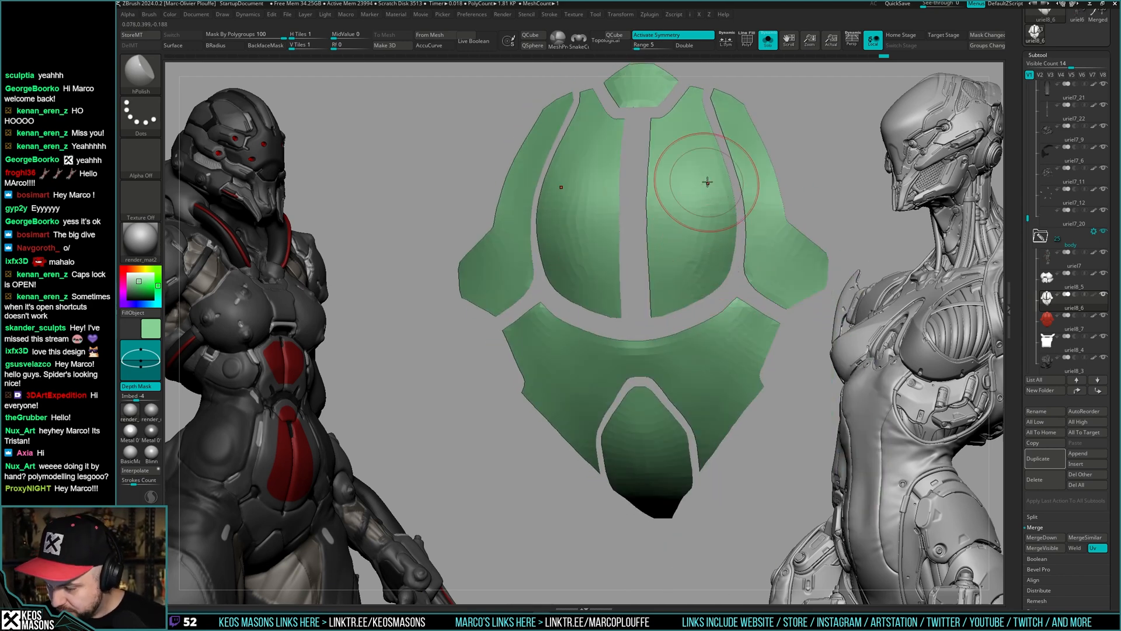
right_drag(701, 175, 770, 283)
- Switch to the Move brush and adjust the lower ends of the large central faces
key(b)
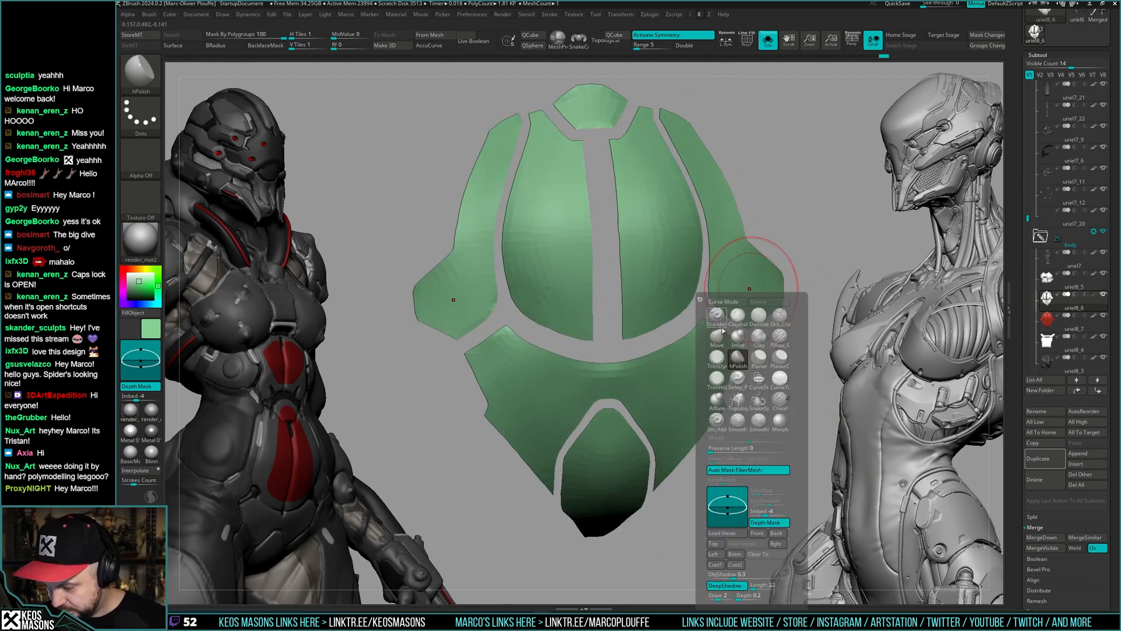
key(m)
key(v)
key(space)
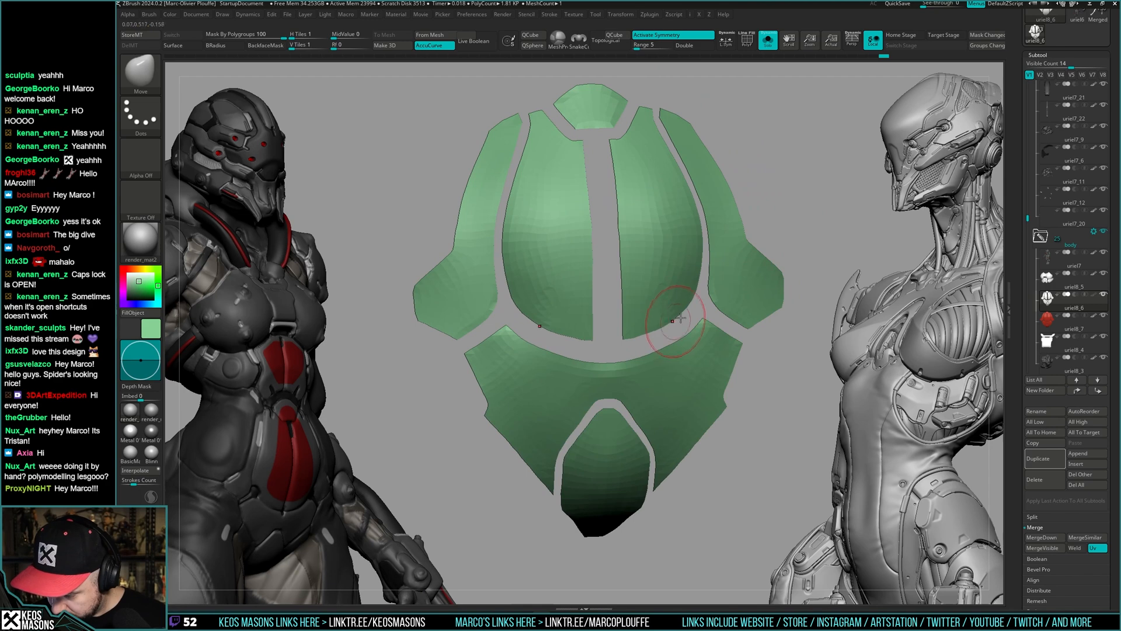
key(space)
right_drag(753, 339, 716, 270)
right_drag(716, 270, 724, 301)
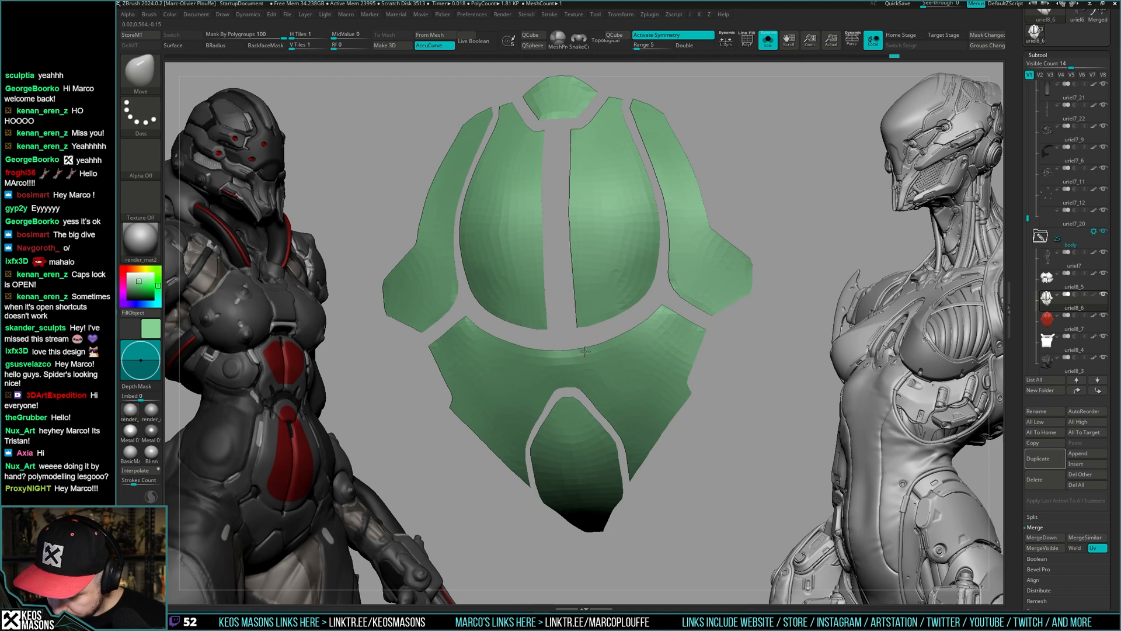
- Show the wireframe and nudge the edges along the gap between the teal lower face and the purple bottom face
mouse_move(677, 304)
alt+right_down()
mouse_move(727, 305)
mouse_move(707, 258)
mouse_move(584, 325)
mouse_move(581, 350)
mouse_move(594, 334)
alt+right_up()
key(shift+f)
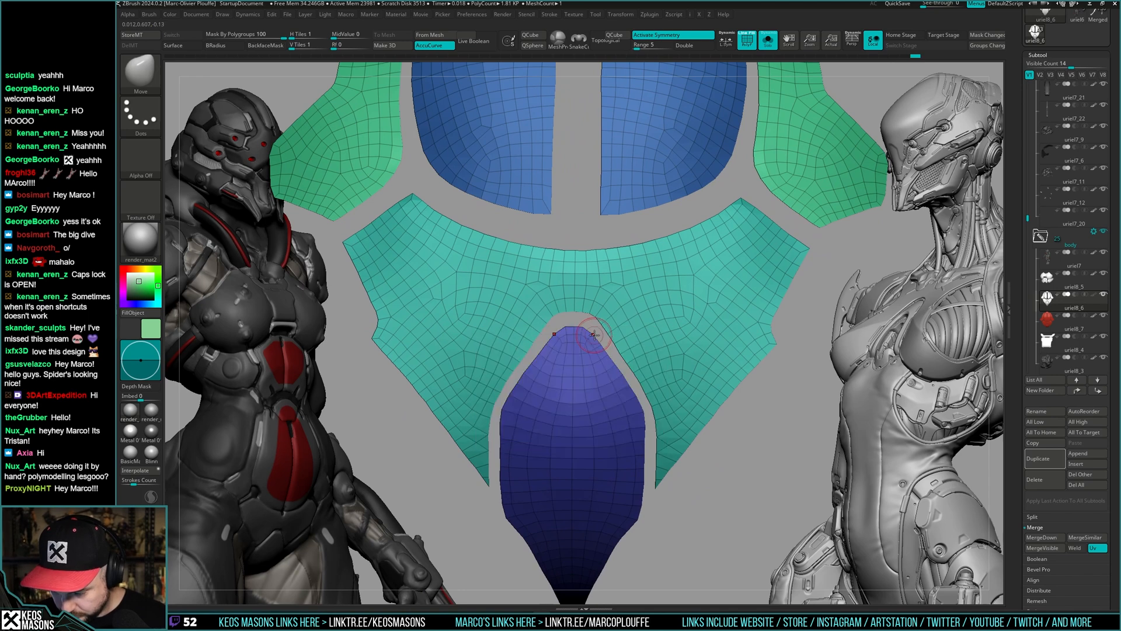
key(space)
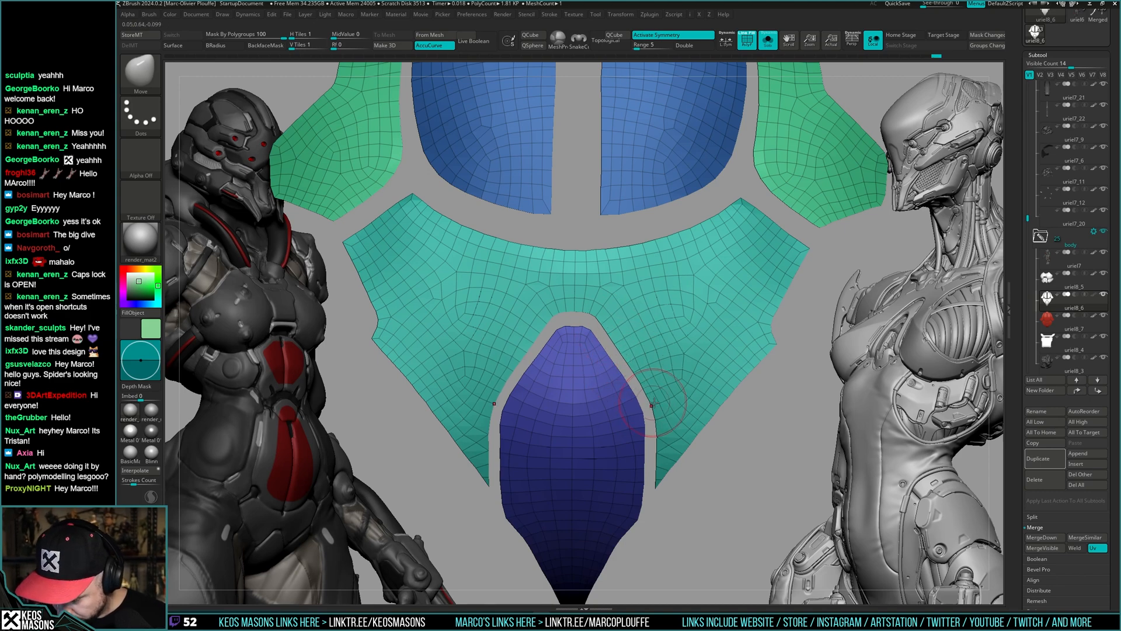
key(f)
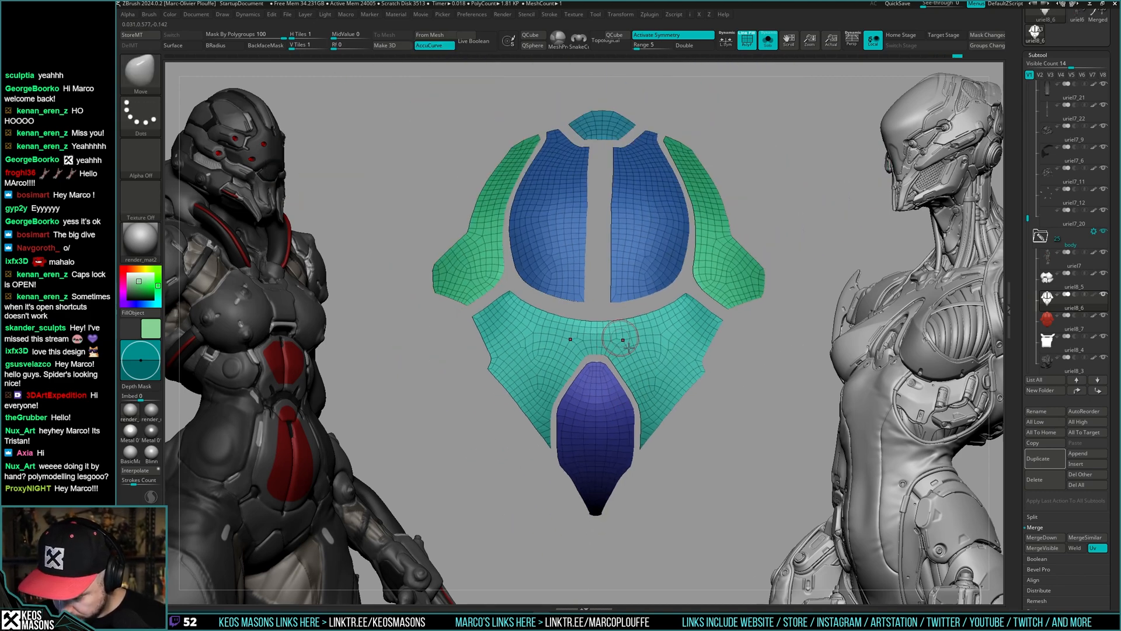
- Hide the wireframe and polish the wide lower face and pointed bottom face with the hPolish brush
key(shift+f)
key(b)
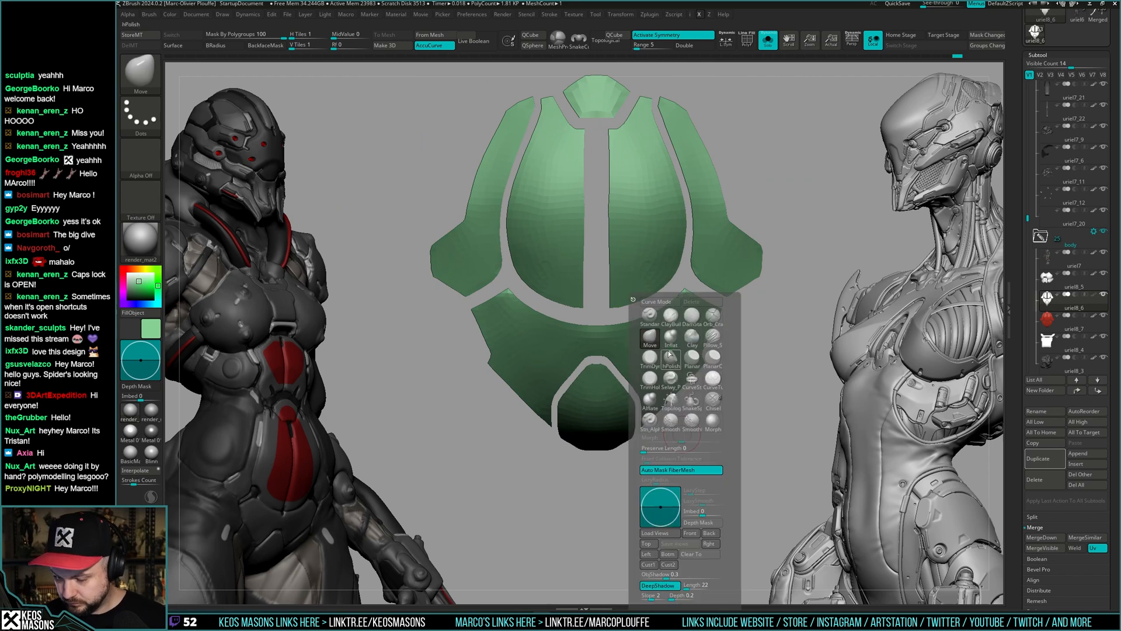
key(h)
key(p)
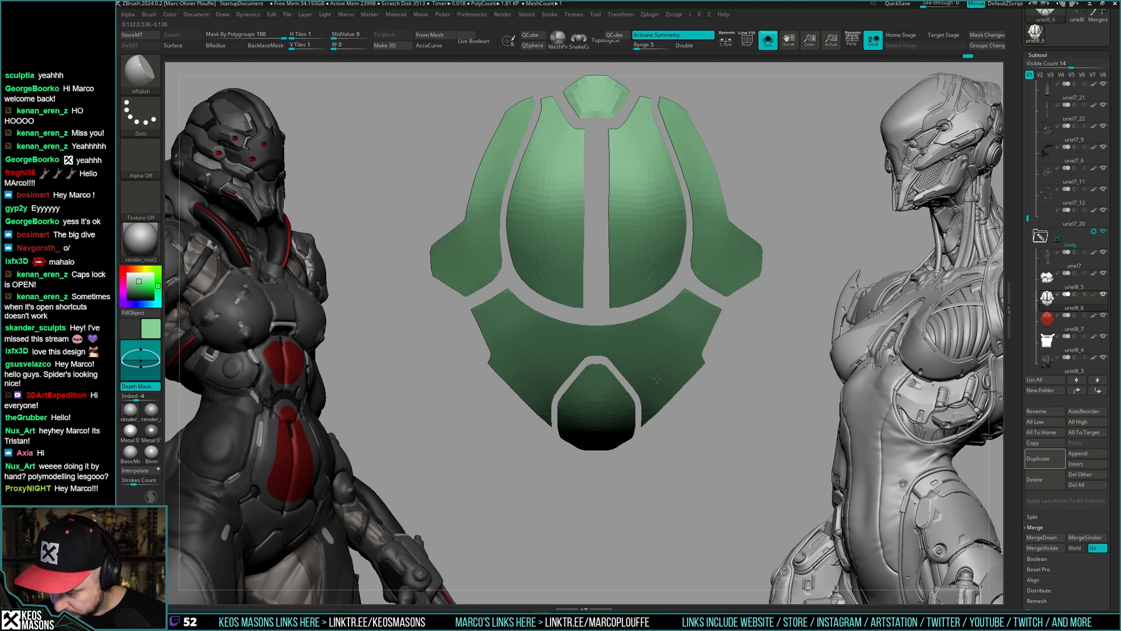
drag(643, 445, 623, 402)
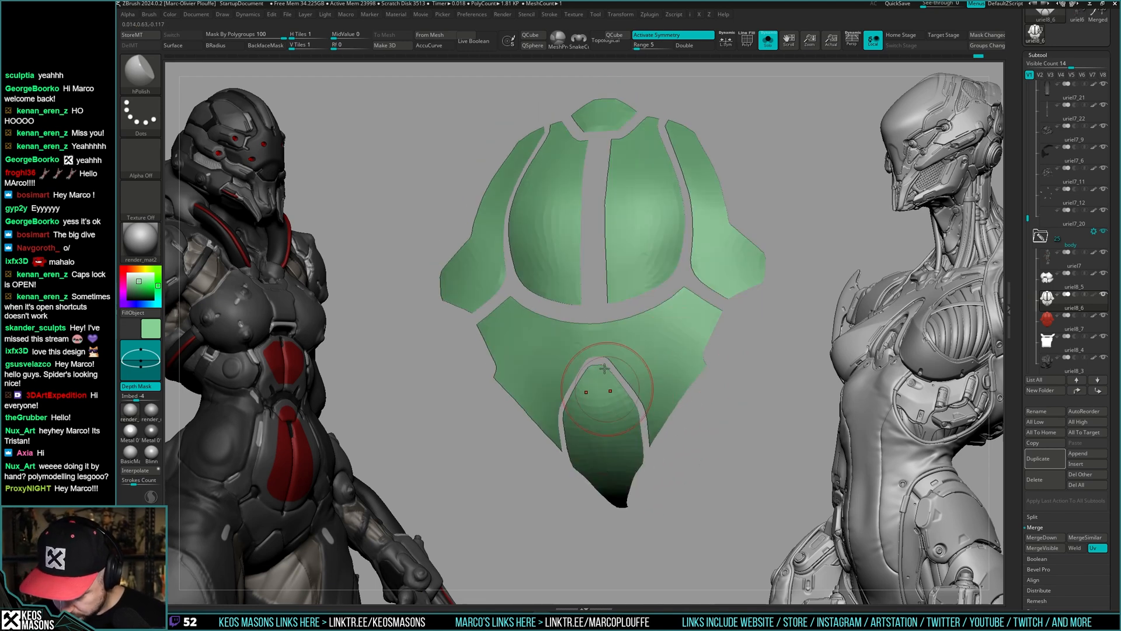
right_drag(600, 413, 669, 372)
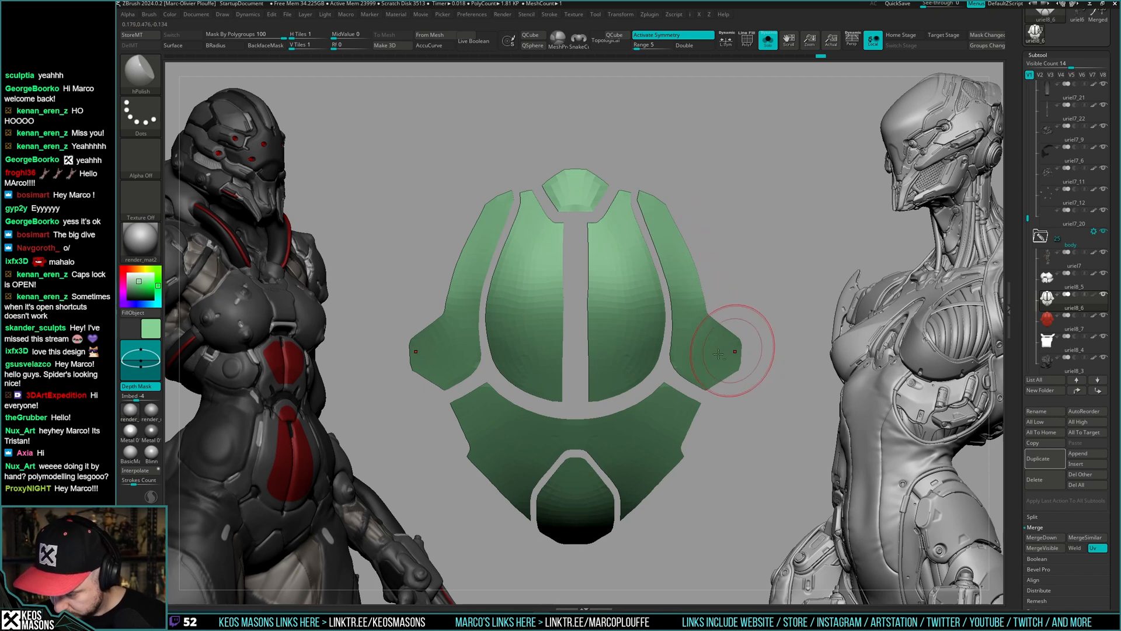
mouse_move(601, 188)
right_down()
mouse_move(646, 298)
mouse_move(634, 174)
mouse_move(643, 234)
mouse_move(666, 274)
mouse_move(689, 308)
mouse_move(693, 296)
mouse_move(706, 299)
right_up()
- Switch to the Move brush with AccuCurve enabled and nudge the upper inner corners of the two large central faces
key(space)
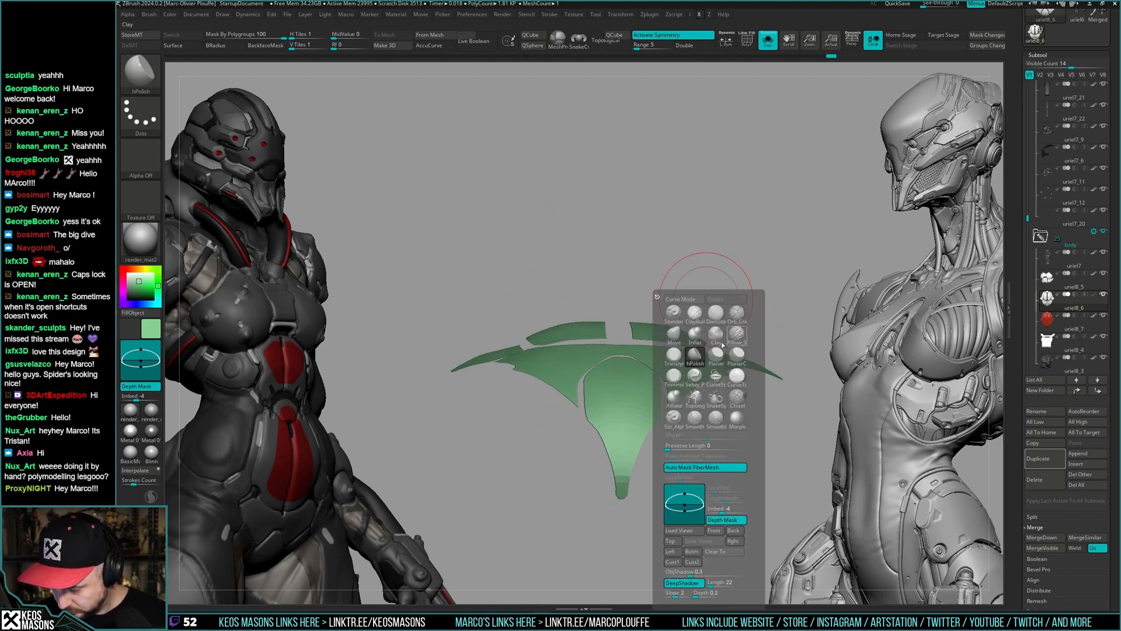
click(676, 333)
key(f)
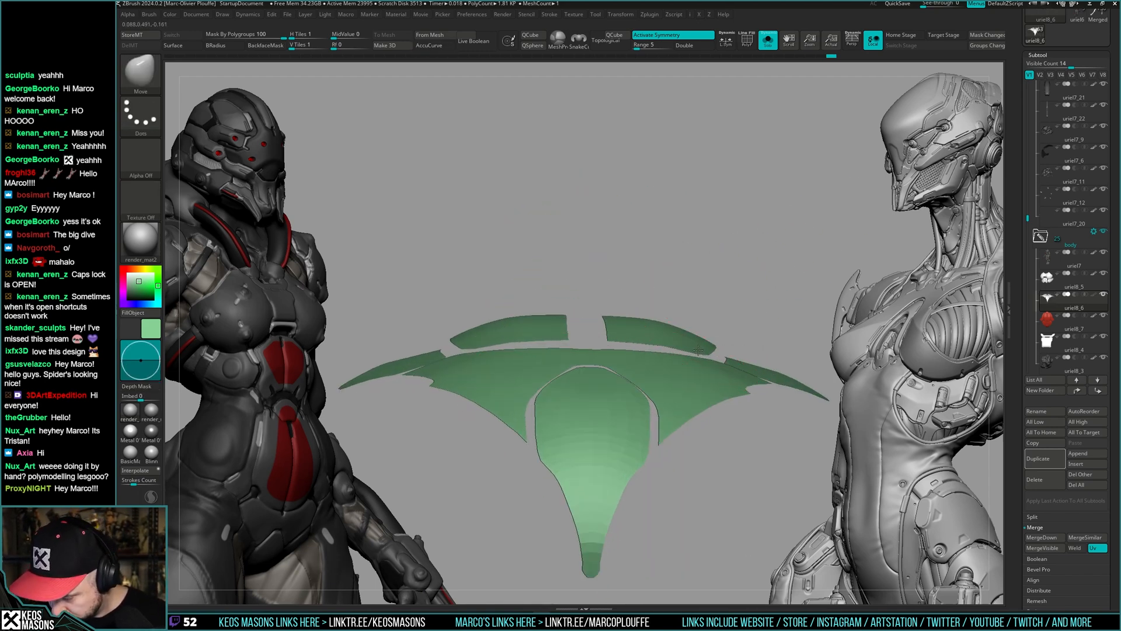
key(space)
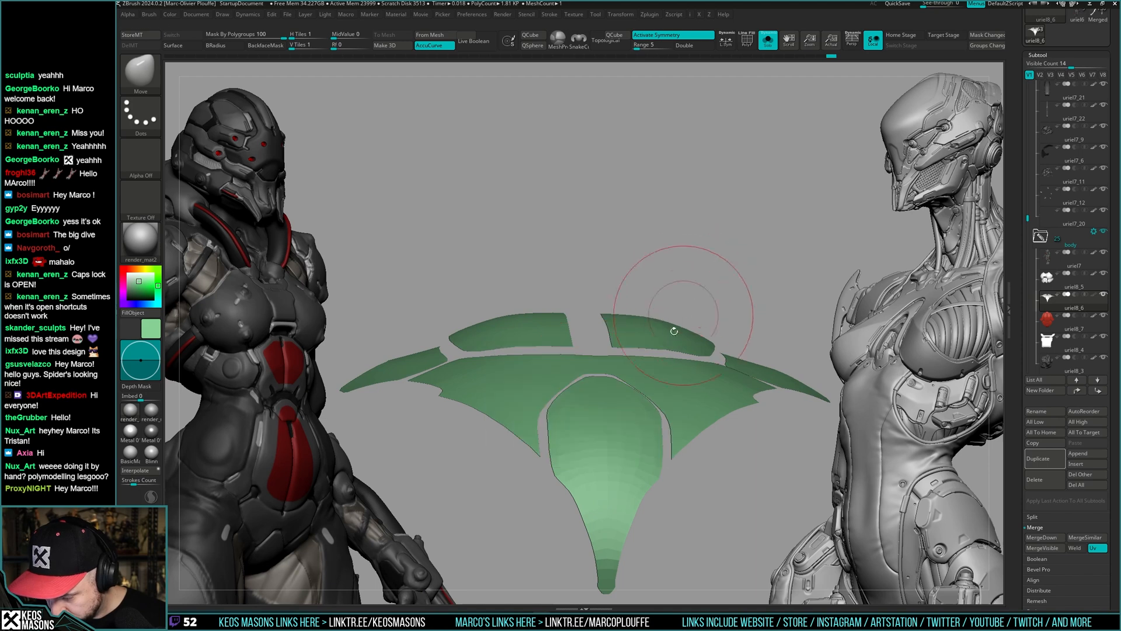
right_drag(700, 354, 672, 345)
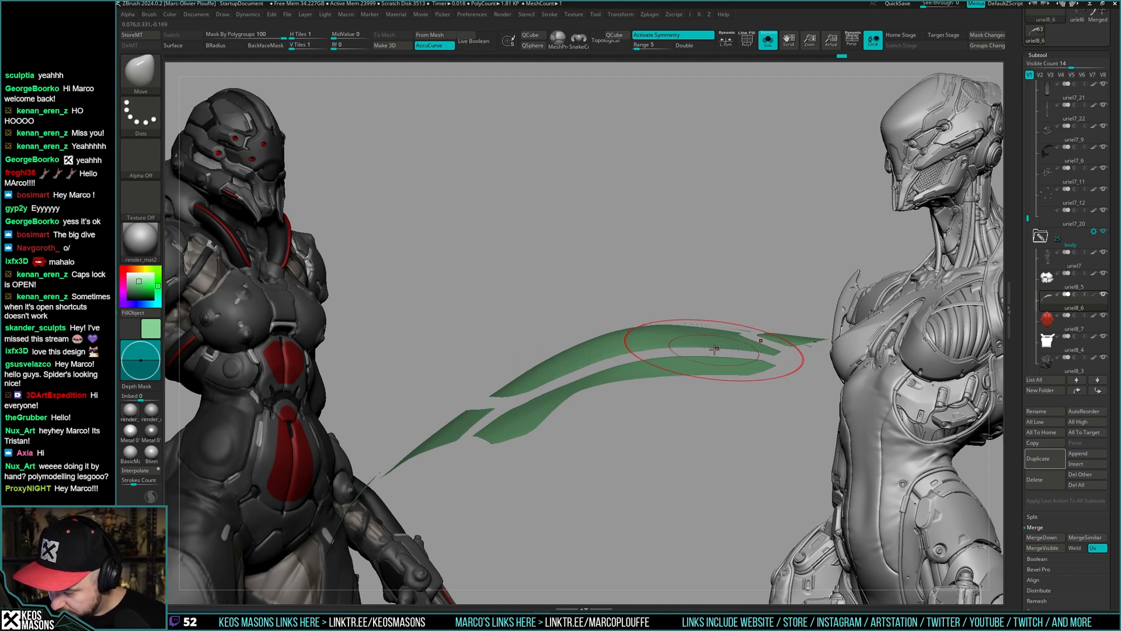
mouse_move(715, 348)
right_down()
mouse_move(671, 265)
mouse_move(518, 419)
mouse_move(591, 344)
mouse_move(609, 343)
right_up()
key(space)
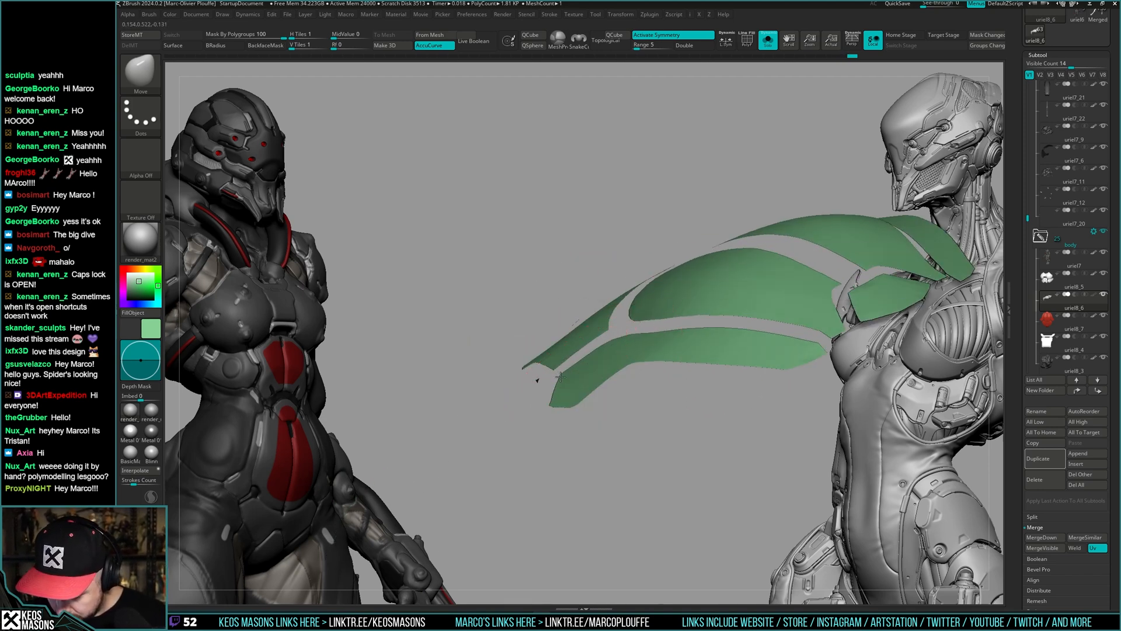
mouse_move(608, 329)
right_down()
mouse_move(656, 258)
mouse_move(721, 288)
mouse_move(714, 334)
mouse_move(762, 334)
mouse_move(603, 217)
right_up()
key(space)
drag(602, 234, 598, 233)
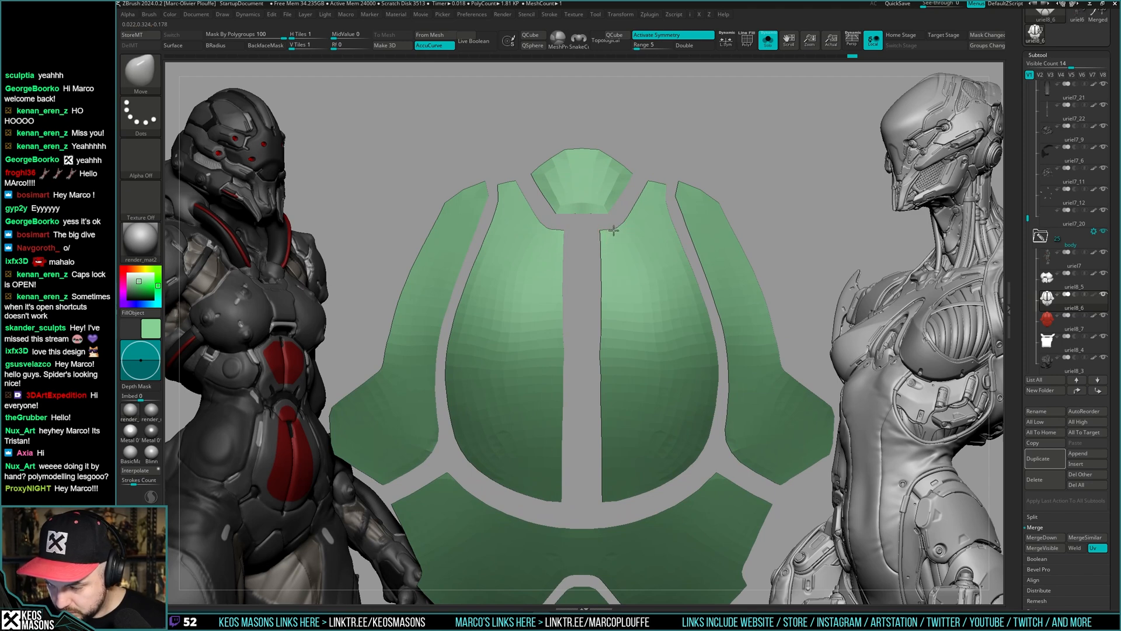
- View the faces from behind, isolate the small reversed triangular polygons near the top corners, and clean them up
ctrl+right_drag(613, 230, 628, 179)
alt+right_drag(762, 320, 676, 304)
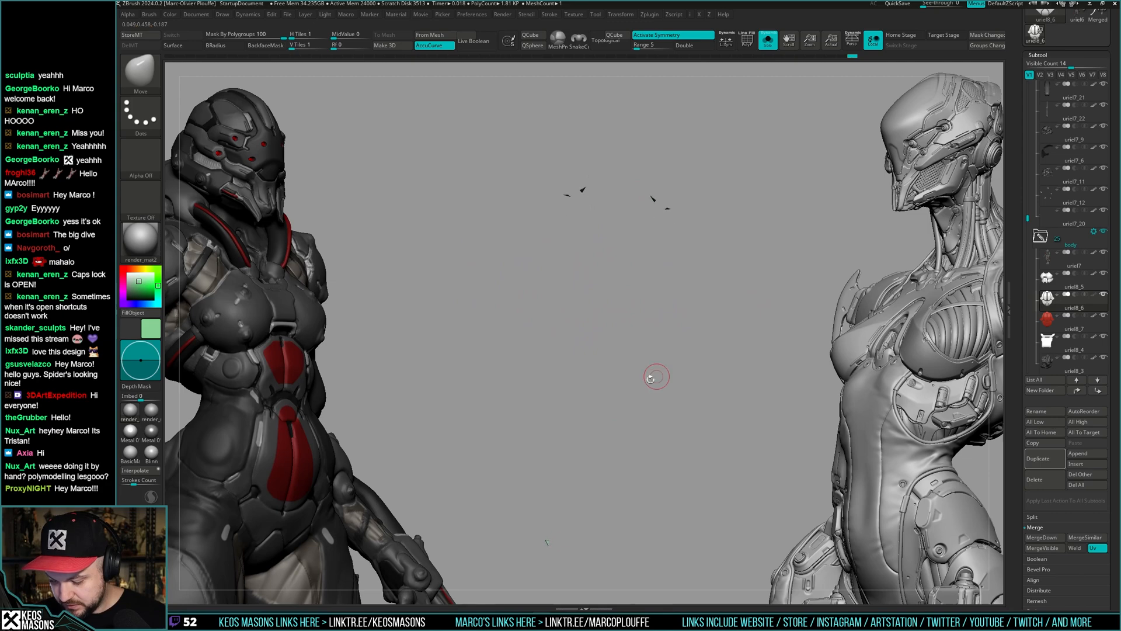
right_drag(655, 197, 681, 333)
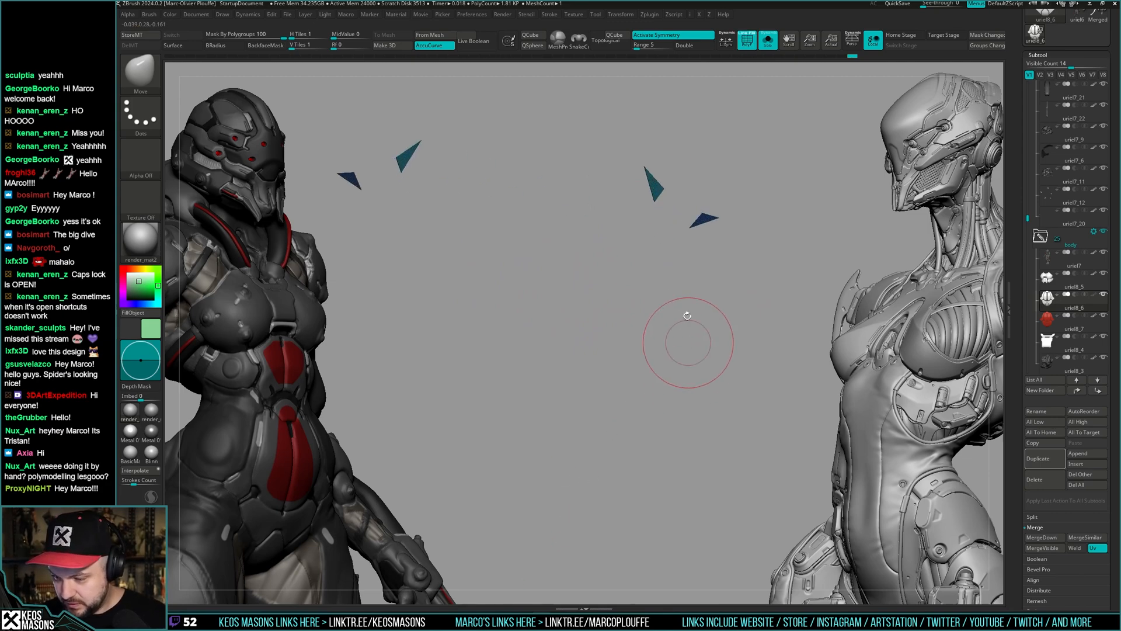
right_drag(656, 187, 656, 121)
key(ctrl+shift)
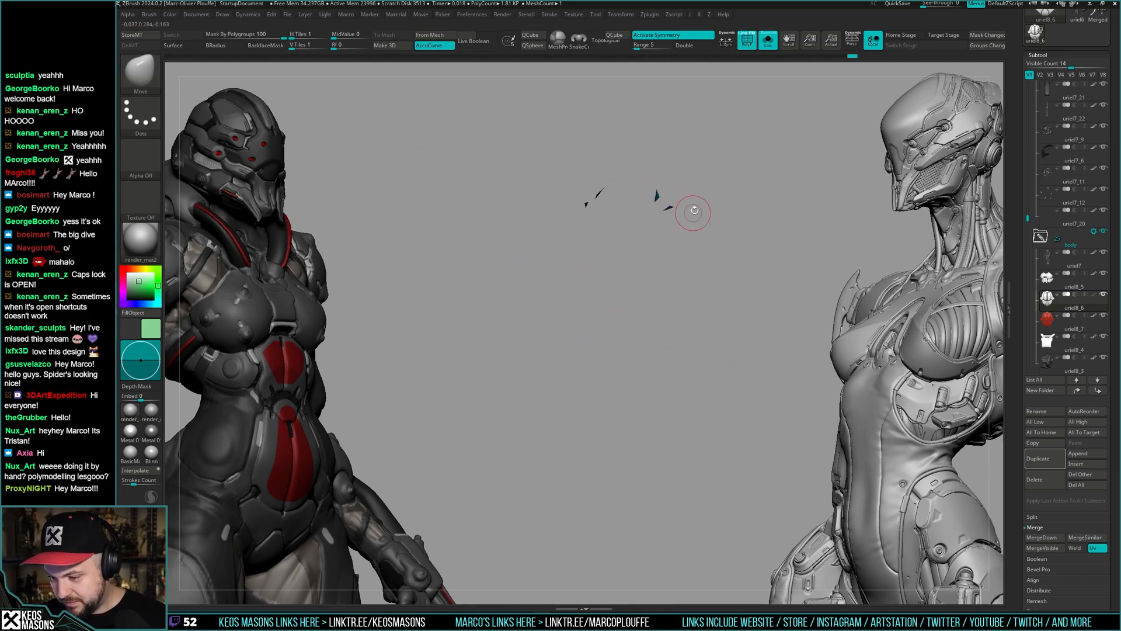
mouse_move(689, 208)
right_down()
mouse_move(761, 229)
mouse_move(695, 202)
mouse_move(638, 257)
mouse_move(696, 264)
right_up()
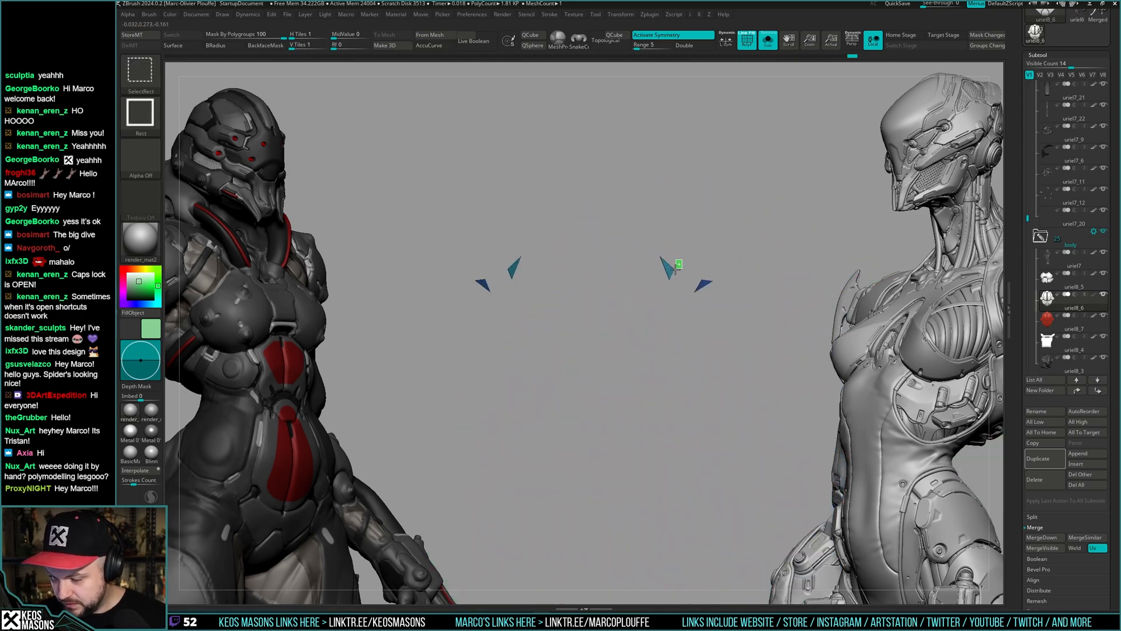
key(ctrl)
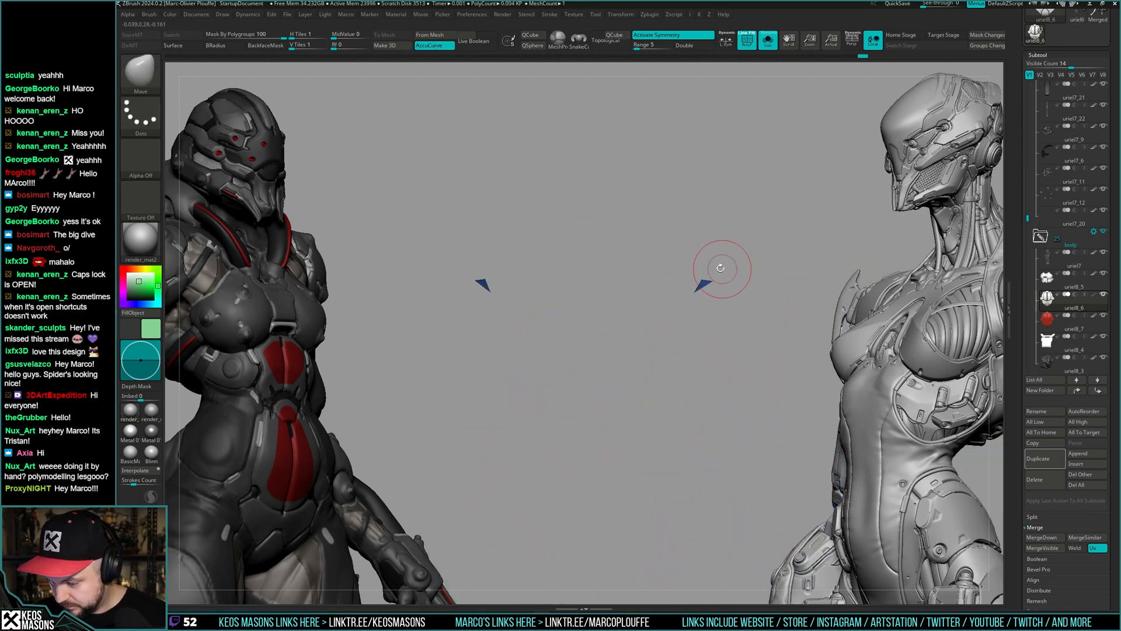
mouse_move(701, 281)
right_down()
mouse_move(701, 233)
mouse_move(678, 211)
right_up()
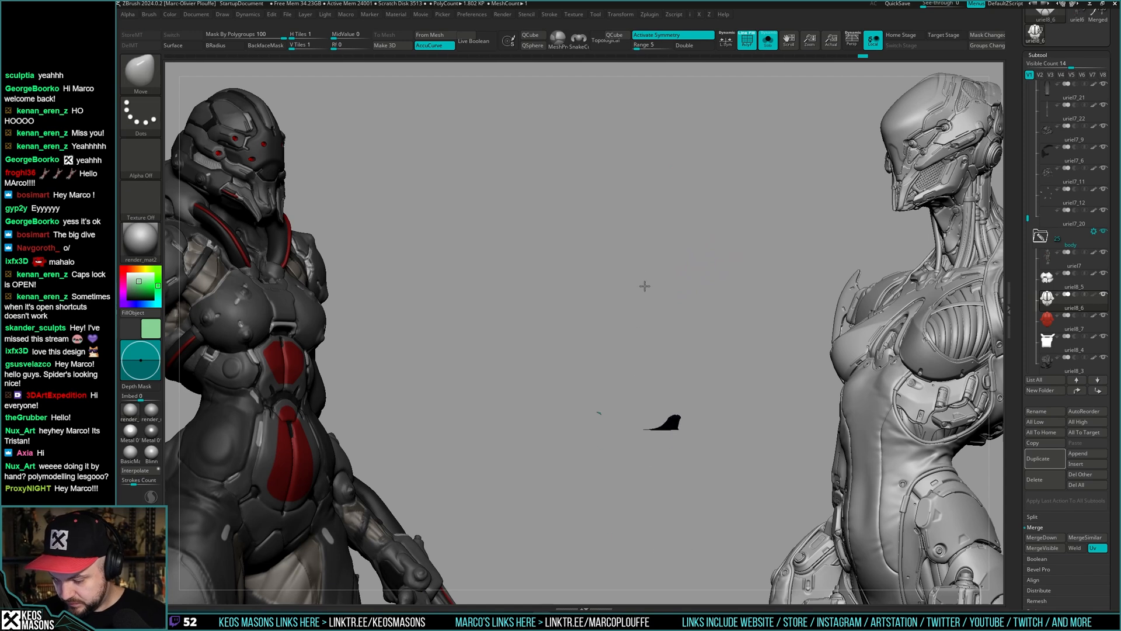
key(ctrl)
- Isolate the remaining reversed polygons, clean them up, and bring all the faces back into view
right_drag(658, 391, 644, 438)
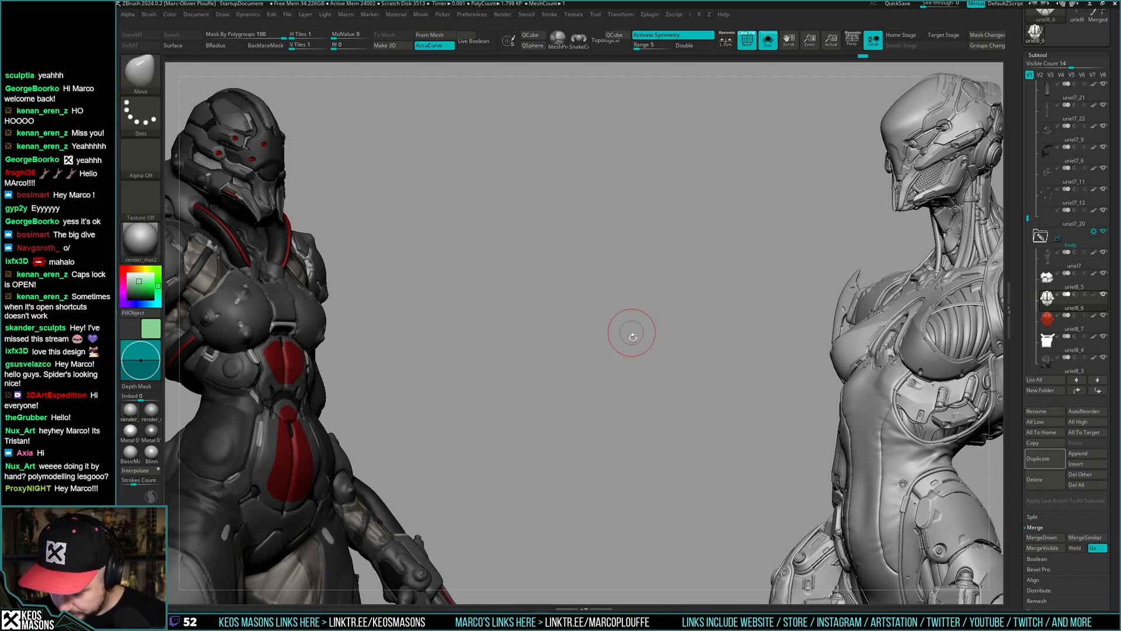
key(ctrl+shift)
mouse_move(621, 305)
right_down()
mouse_move(484, 389)
mouse_move(491, 429)
right_up()
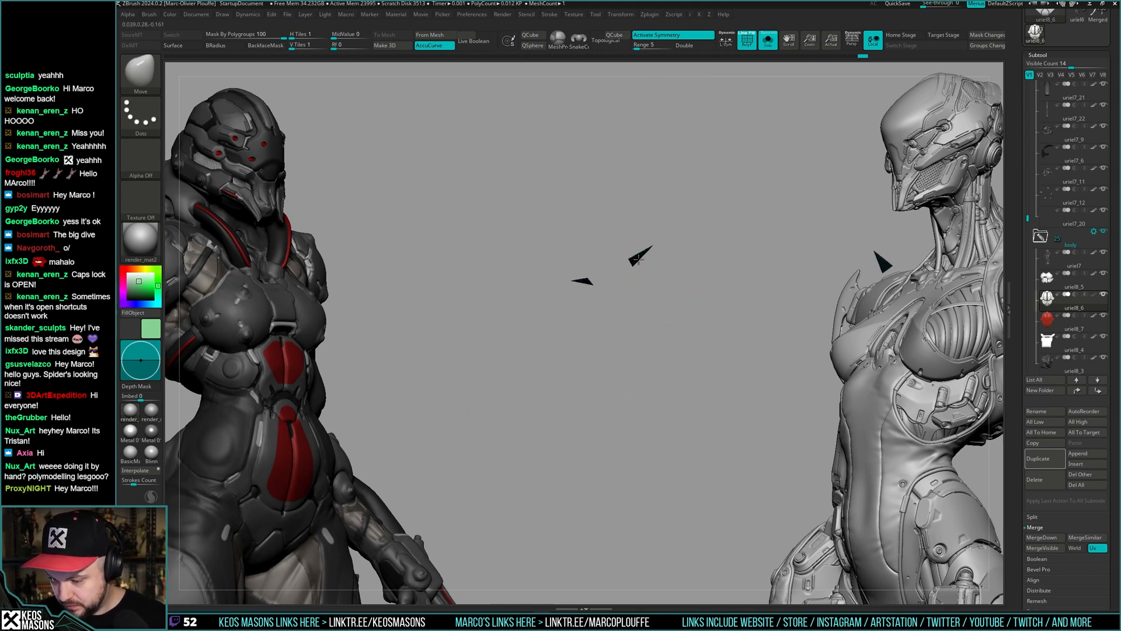
mouse_move(636, 260)
right_down()
mouse_move(614, 266)
mouse_move(677, 271)
mouse_move(633, 282)
mouse_move(671, 280)
mouse_move(670, 265)
mouse_move(718, 248)
mouse_move(715, 267)
mouse_move(677, 251)
mouse_move(640, 322)
right_up()
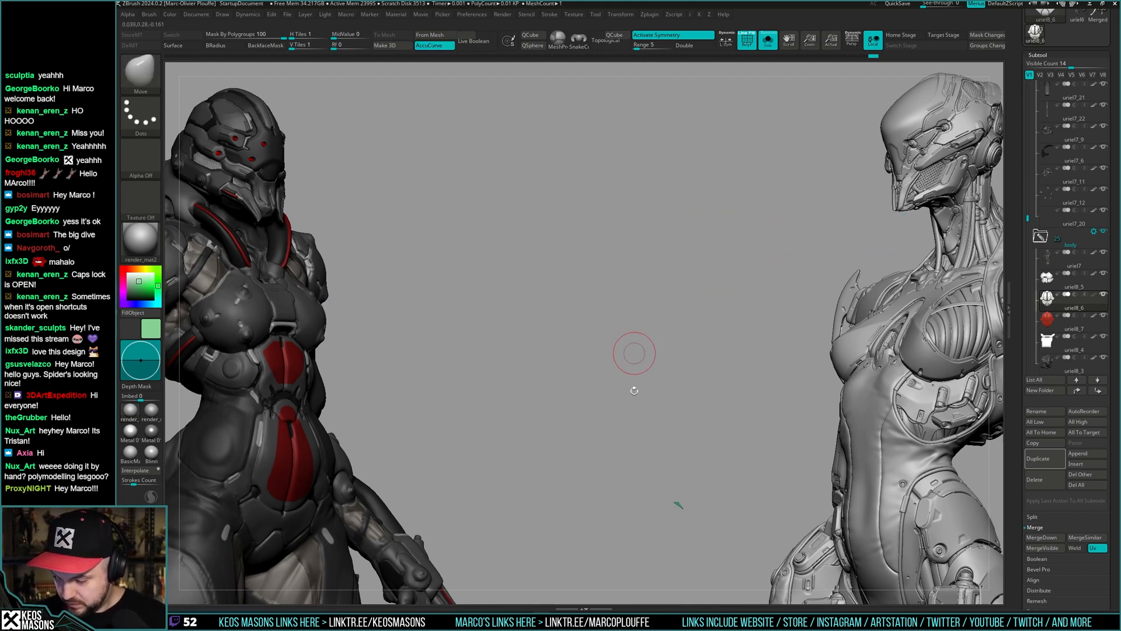
mouse_move(672, 419)
right_down()
mouse_move(708, 345)
mouse_move(724, 342)
right_up()
ctrl+shift+drag(719, 332, 694, 344)
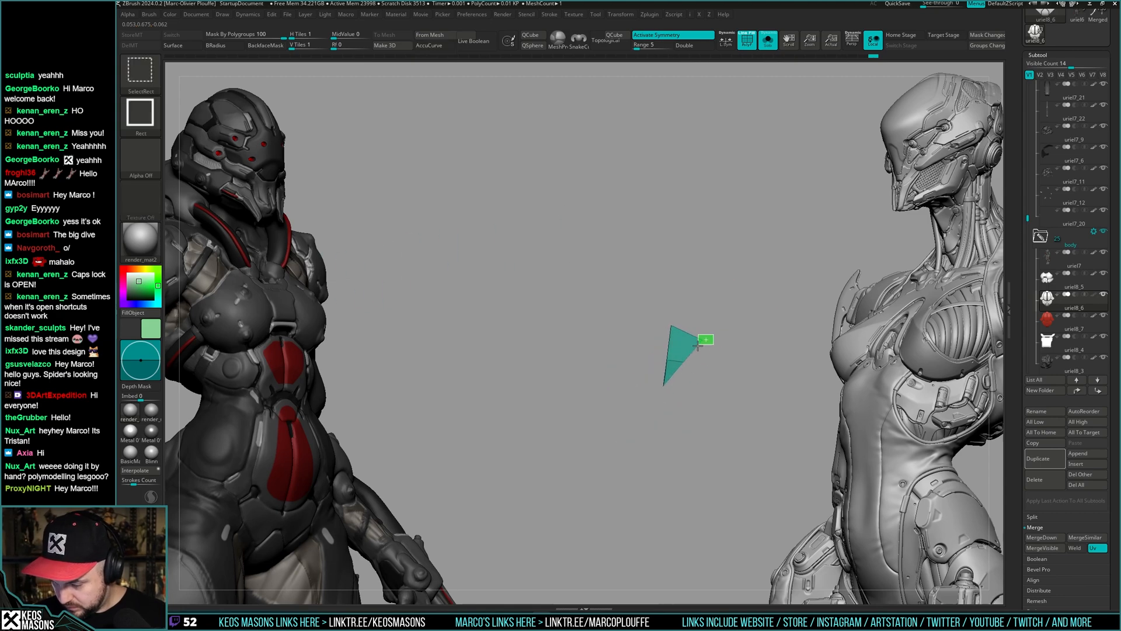
ctrl+right_drag(706, 345, 704, 292)
ctrl+shift+drag(732, 439, 724, 468)
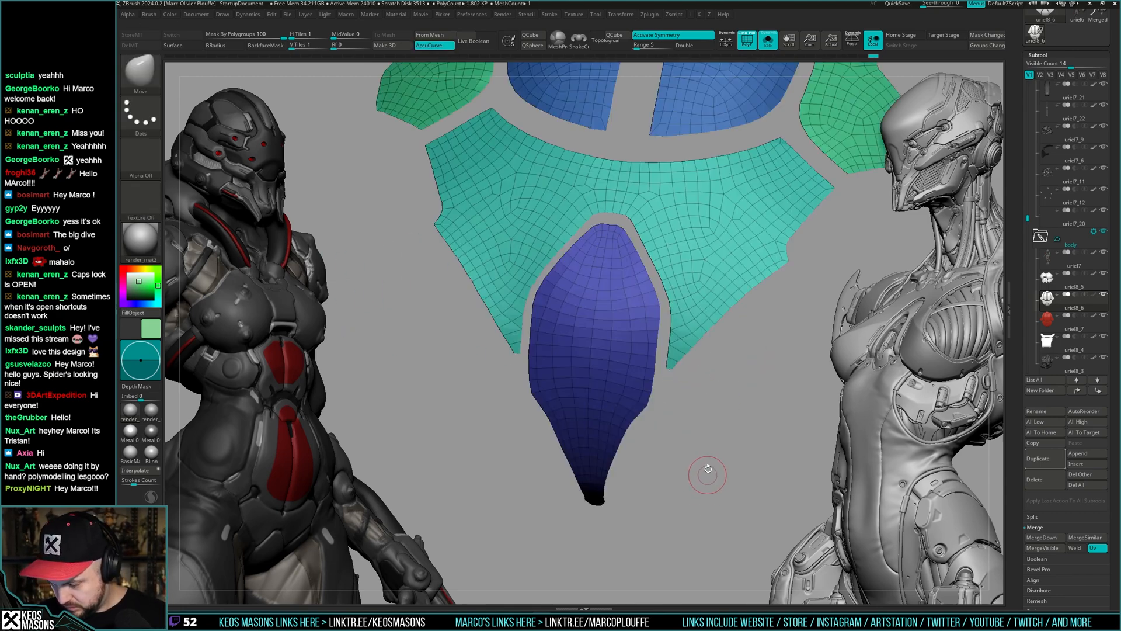
- Adjust the inner edges and lower tips of the wide teal face with the Move brush along the gap around the pointed face
mouse_move(710, 467)
right_down()
mouse_move(712, 419)
mouse_move(697, 477)
mouse_move(671, 453)
mouse_move(714, 413)
mouse_move(695, 416)
mouse_move(698, 286)
mouse_move(679, 365)
right_up()
right_drag(680, 365, 679, 268)
right_drag(661, 340, 650, 302)
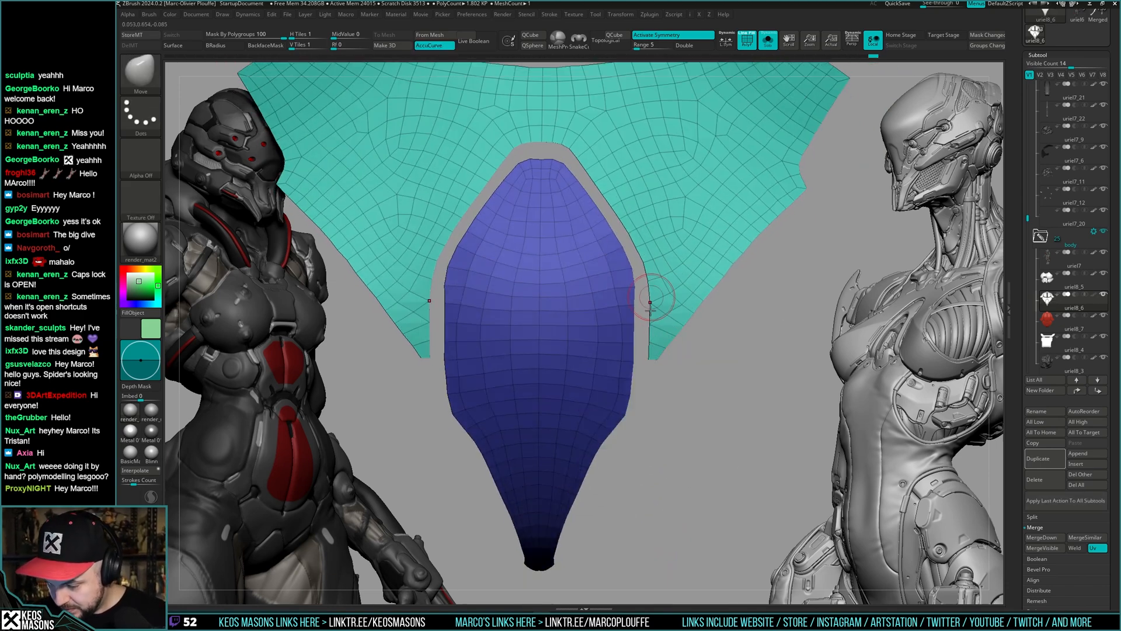
right_click(649, 332)
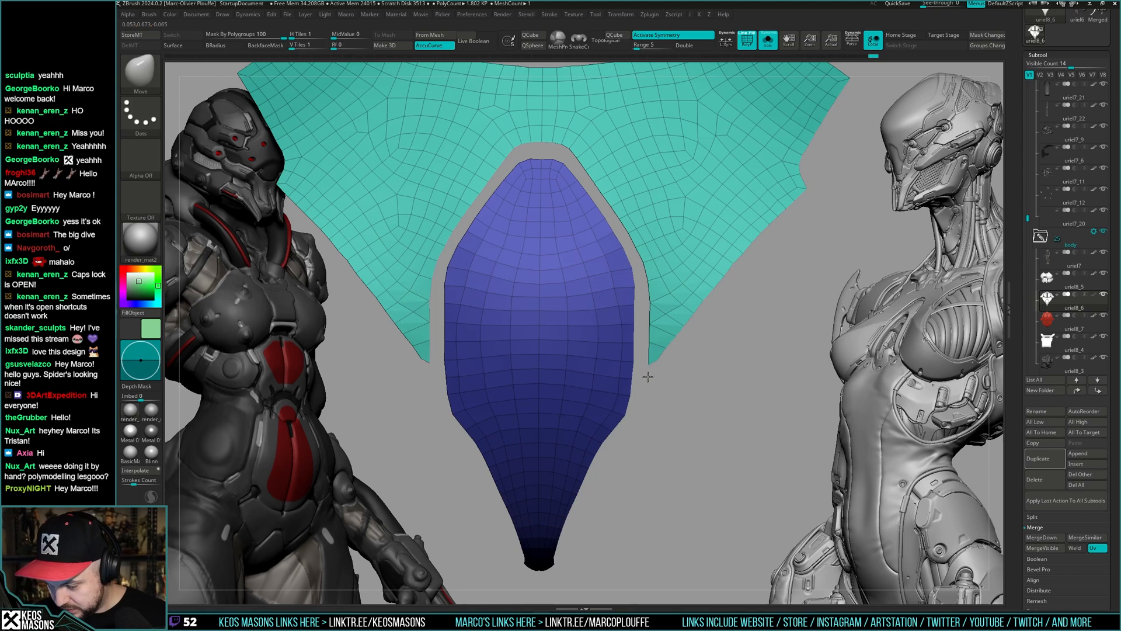
ctrl+right_drag(648, 377, 695, 389)
key(shift+f)
alt+right_drag(695, 388, 668, 400)
key(shift+f)
ctrl+right_drag(669, 400, 675, 356)
alt+right_drag(675, 357, 661, 400)
- Thicken all faces with Panel Loops using thickness 0.00798, polish 0, bevel 0 and elevation -100, and hide the wireframe
key(z)
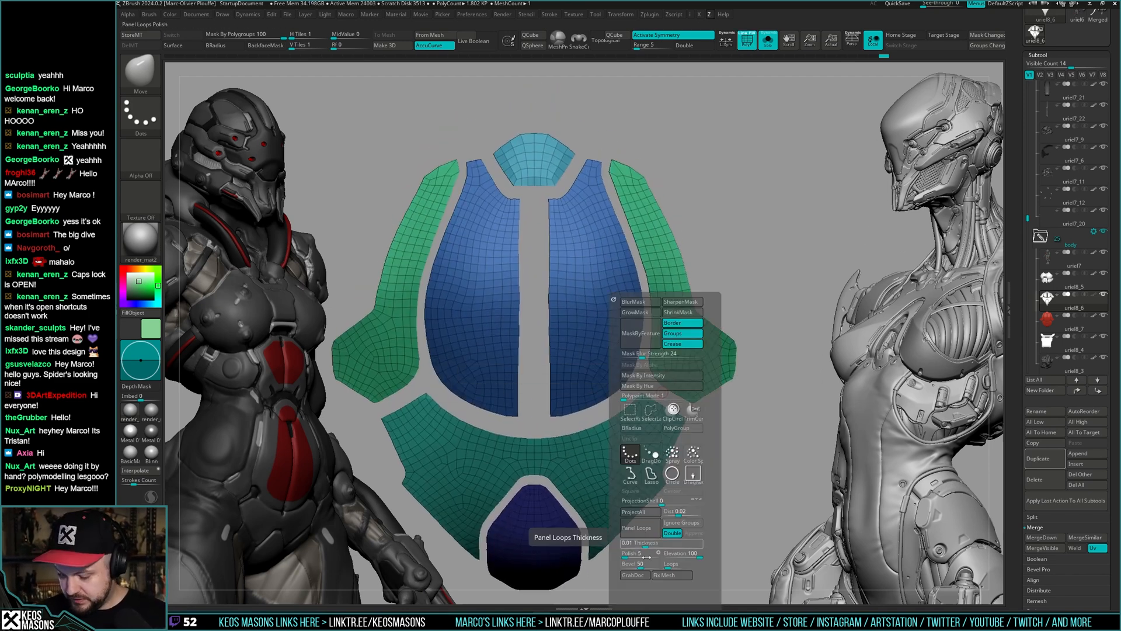
mouse_move(647, 557)
mouse_down()
mouse_move(620, 556)
mouse_move(617, 570)
mouse_move(645, 545)
mouse_up()
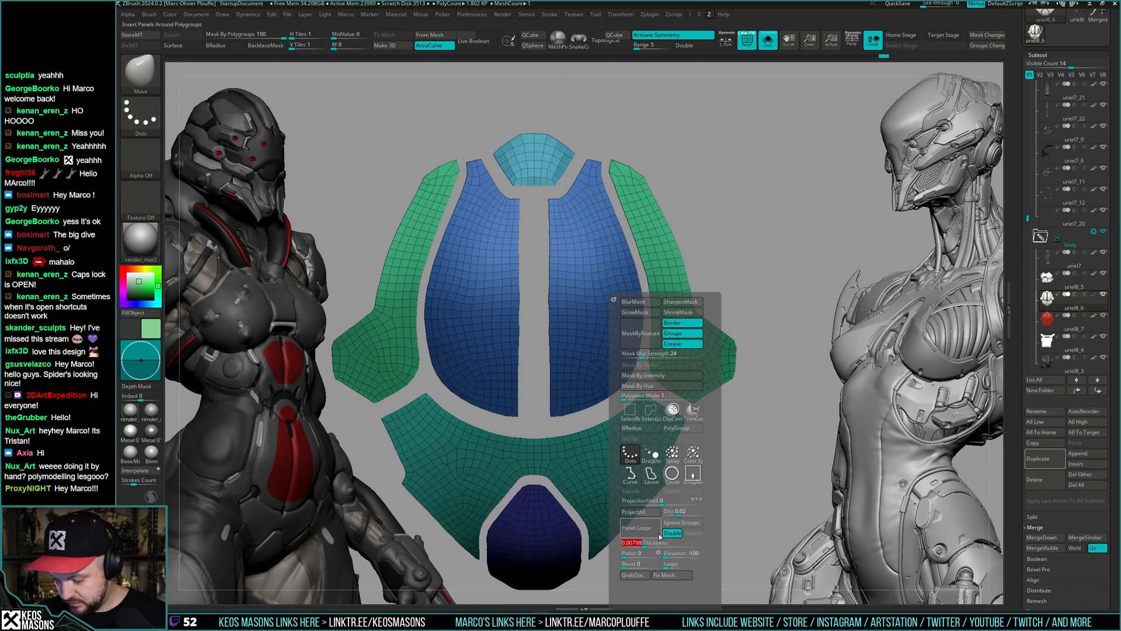
click(643, 529)
right_drag(649, 529, 631, 323)
key(shift+f)
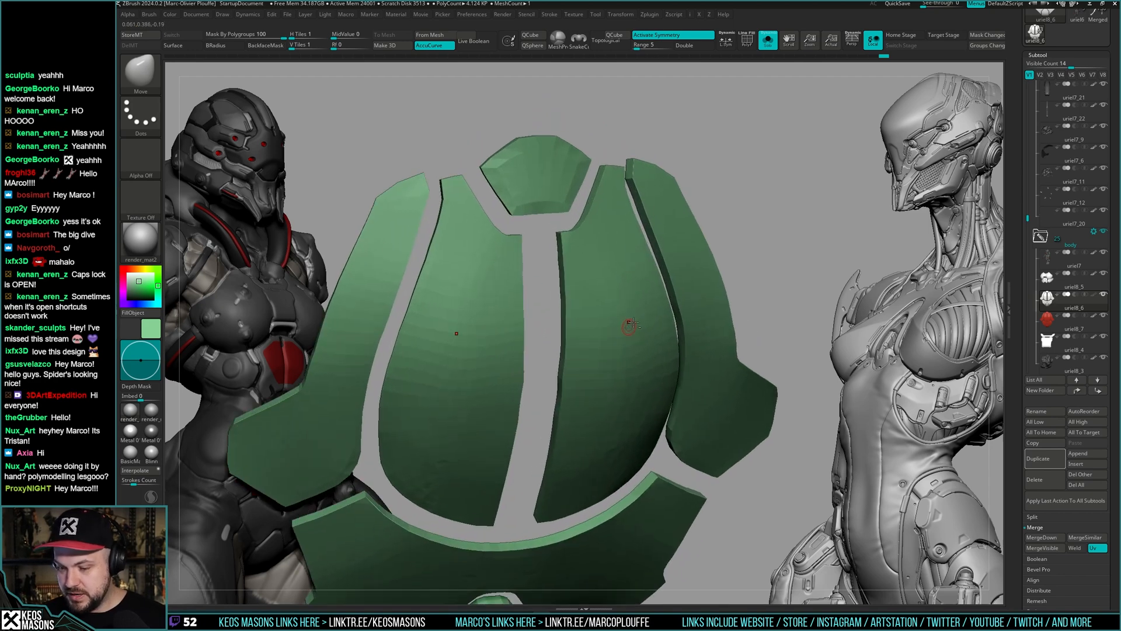
- Show the wireframe, assign separate polygroups to the plates' fronts and side walls, and dismiss the smoothing-brush note
key(shift+f)
key(x)
key(x)
key(z)
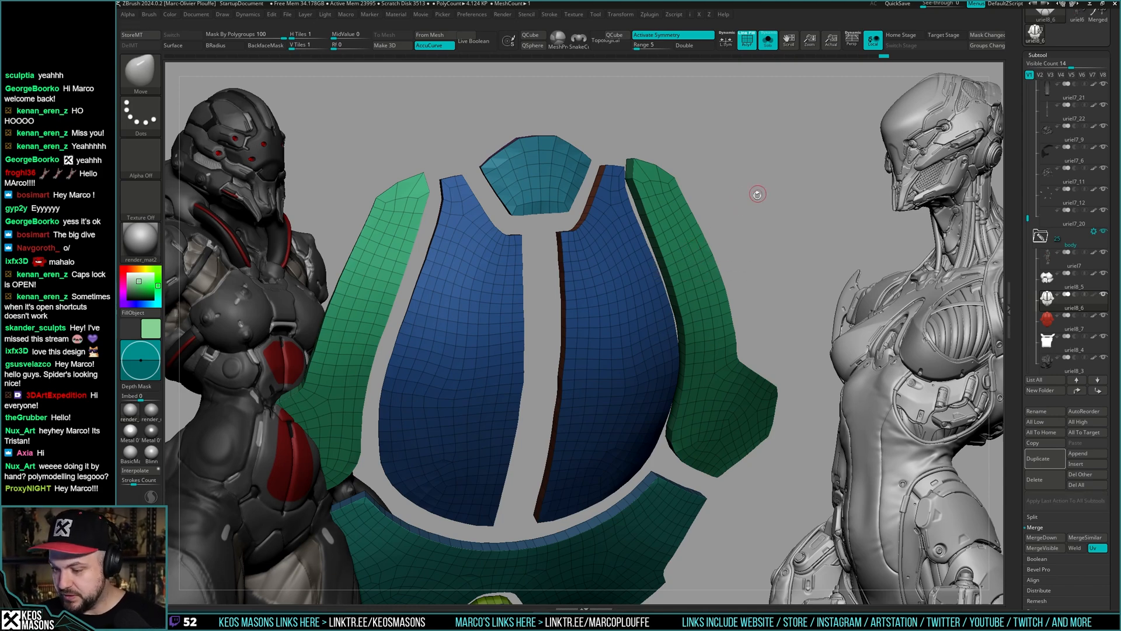
key(shift+f)
mouse_move(755, 186)
right_down()
mouse_move(751, 220)
mouse_move(772, 232)
mouse_move(777, 224)
mouse_move(750, 246)
mouse_move(733, 290)
mouse_move(777, 296)
mouse_move(748, 314)
right_up()
key(1)
click(753, 499)
key(2)
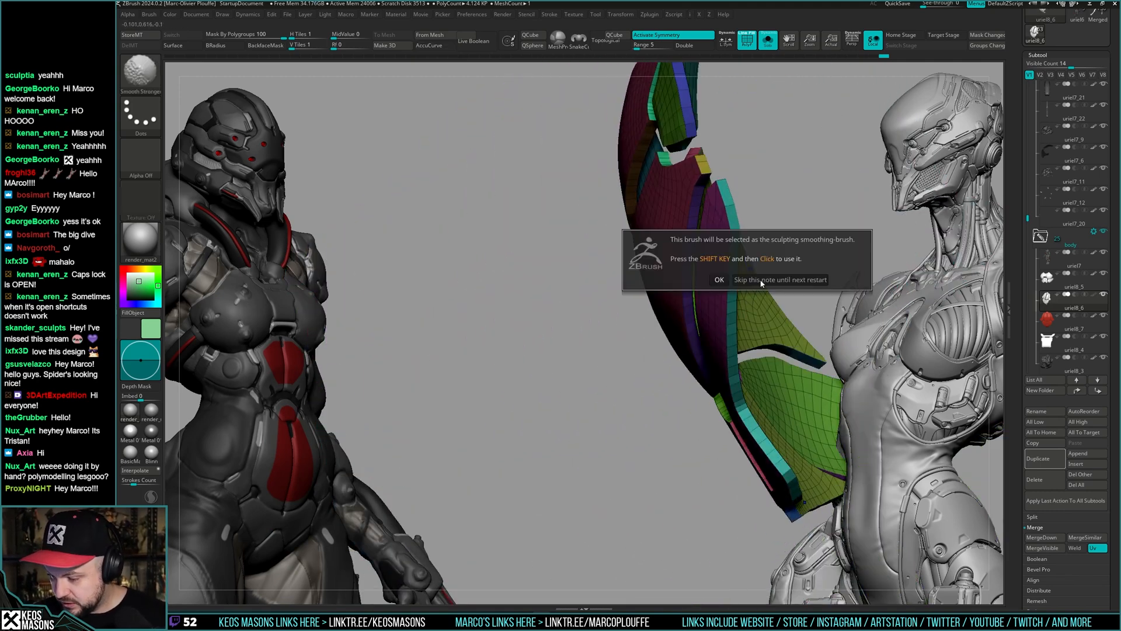
click(762, 281)
- Switch to the ZModeler brush and examine the side walls and corners of the thickened plates
mouse_move(734, 222)
right_down()
mouse_move(718, 234)
mouse_move(682, 227)
mouse_move(795, 255)
mouse_move(766, 251)
mouse_move(760, 234)
right_up()
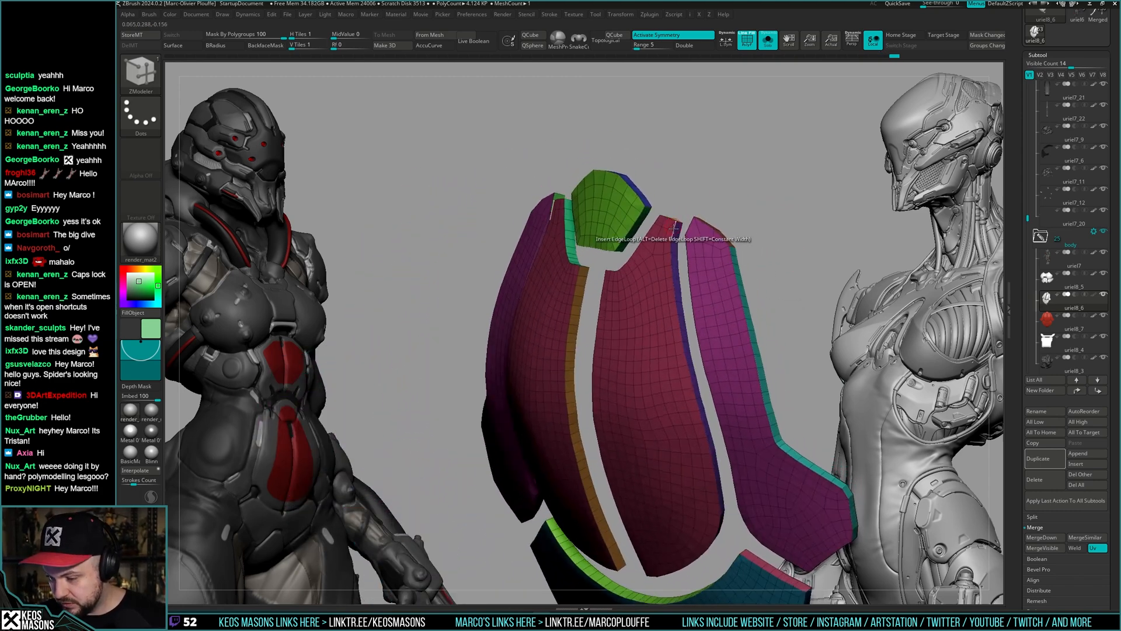
click(677, 232)
right_drag(671, 240, 661, 353)
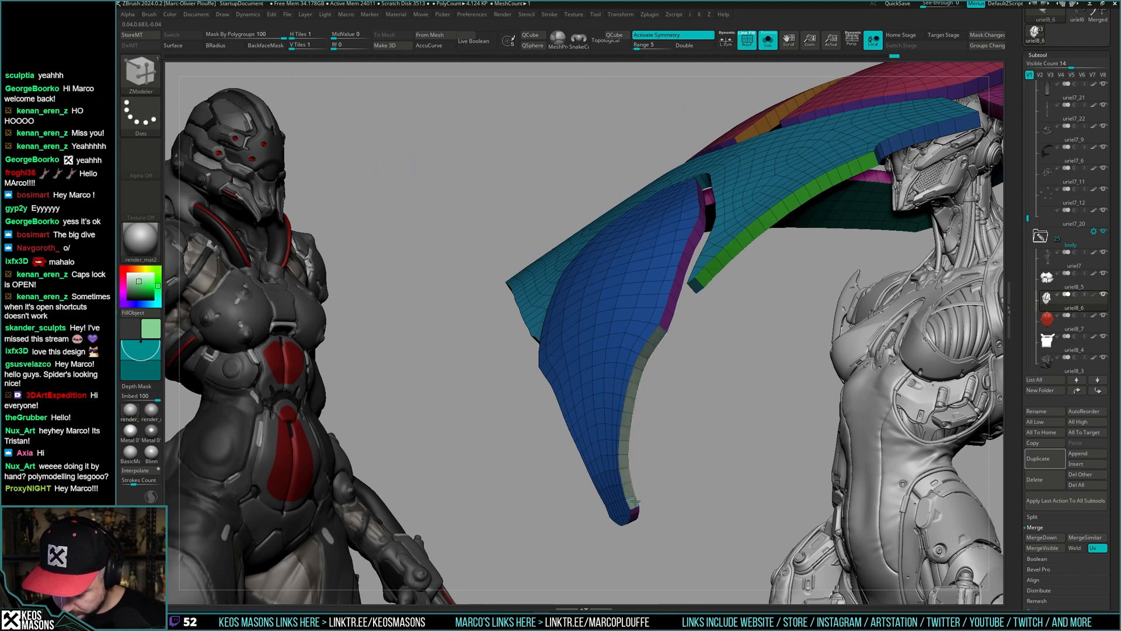
mouse_move(635, 501)
right_down()
mouse_move(681, 401)
mouse_move(708, 426)
mouse_move(604, 339)
mouse_move(595, 279)
mouse_move(615, 237)
mouse_move(601, 260)
mouse_move(676, 269)
mouse_move(695, 338)
mouse_move(654, 412)
right_up()
right_drag(709, 315, 790, 282)
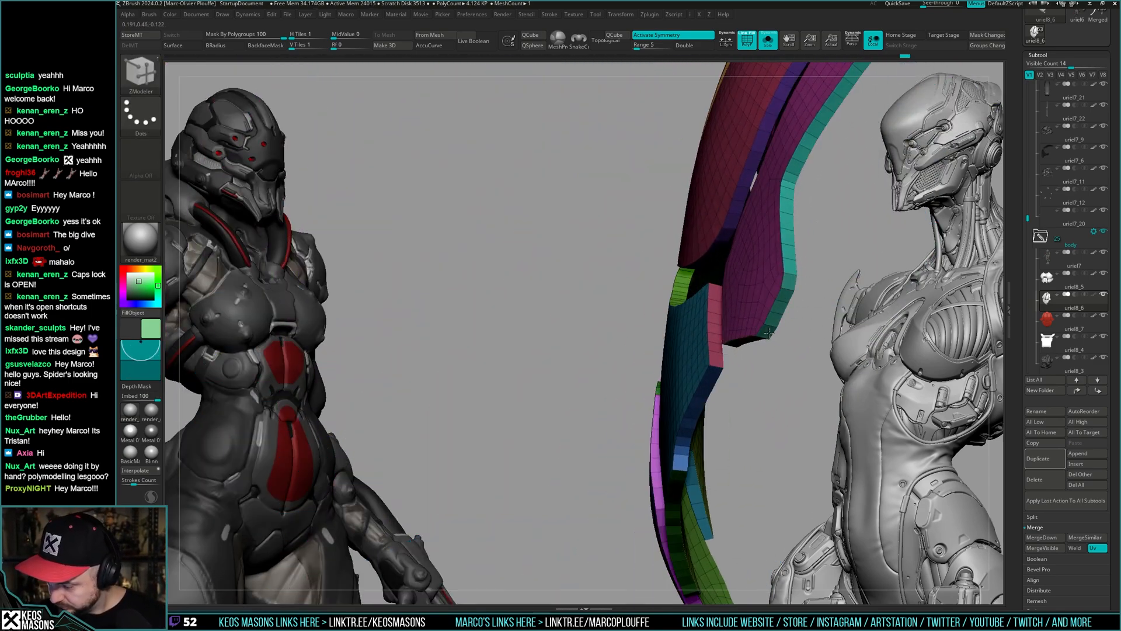
mouse_move(769, 332)
right_down()
mouse_move(796, 325)
mouse_move(777, 385)
mouse_move(791, 310)
mouse_move(728, 348)
mouse_move(677, 350)
mouse_move(723, 368)
mouse_move(725, 275)
mouse_move(721, 388)
mouse_move(730, 338)
right_up()
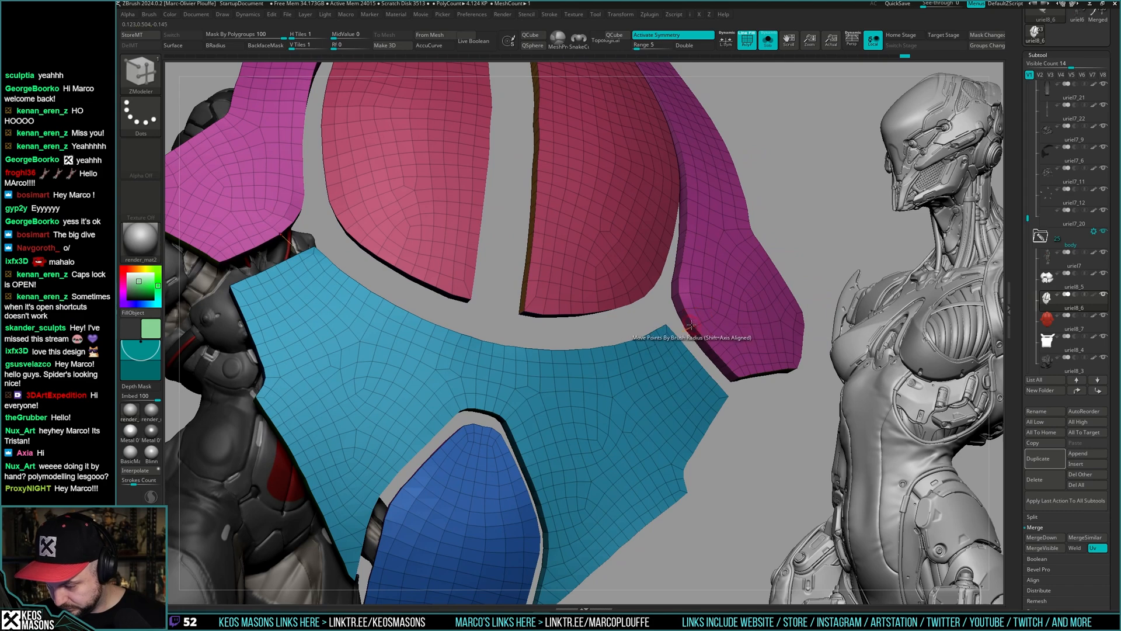
right_drag(688, 320, 734, 269)
- Mask everything except the lower inner corners of the side plates, reposition those corners with Transpose, and check the shape without the wireframe
key(ctrl)
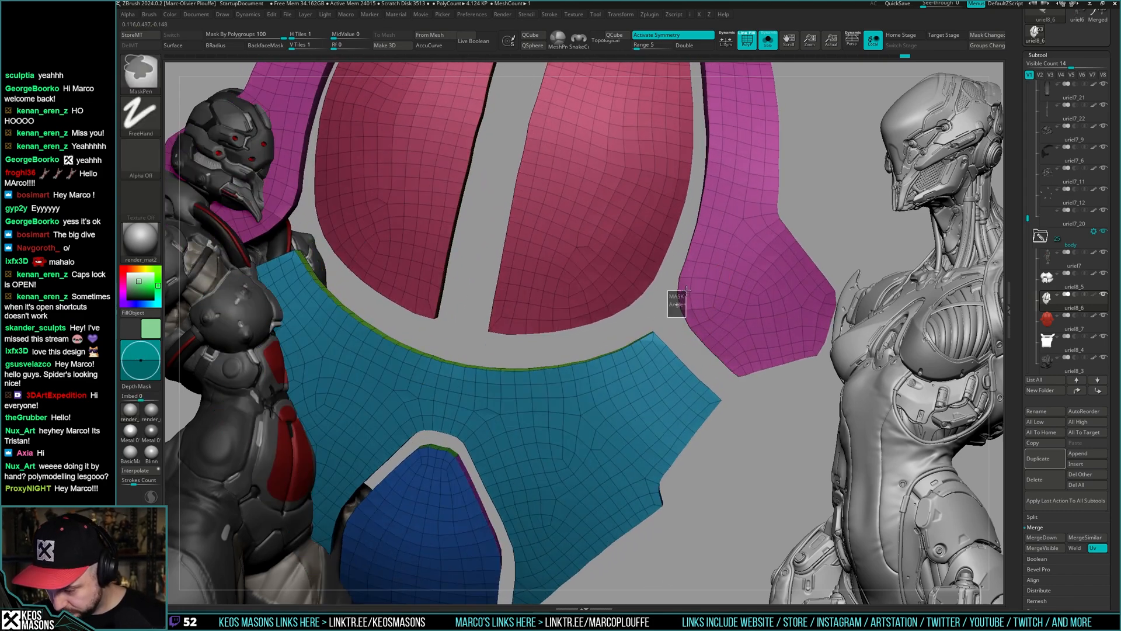
ctrl+click(683, 293)
key(w)
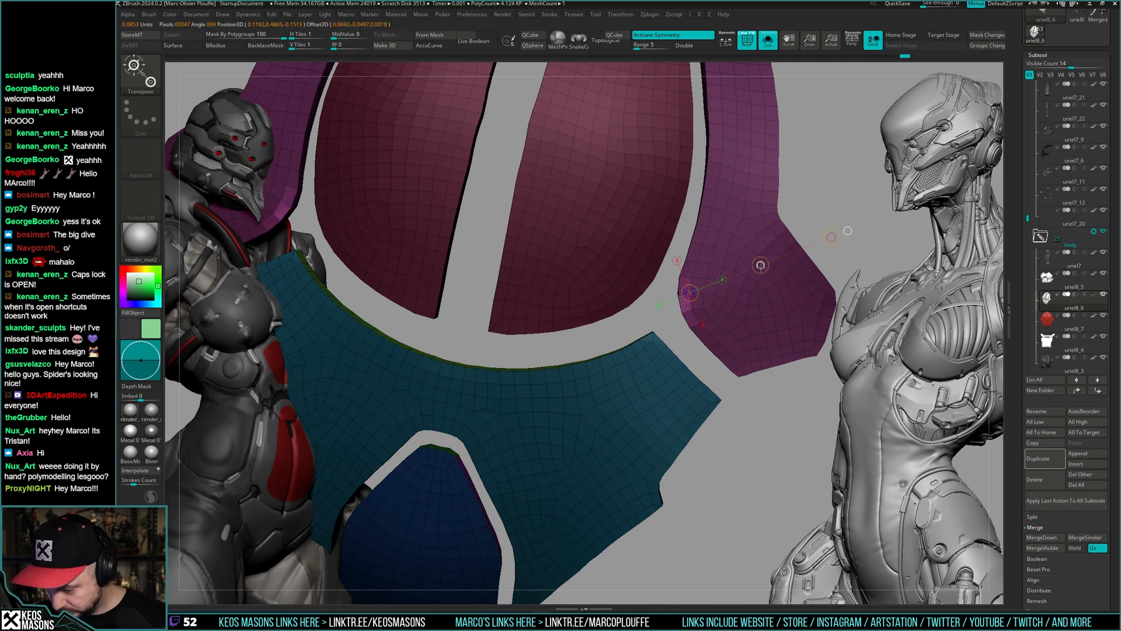
ctrl+click(821, 230)
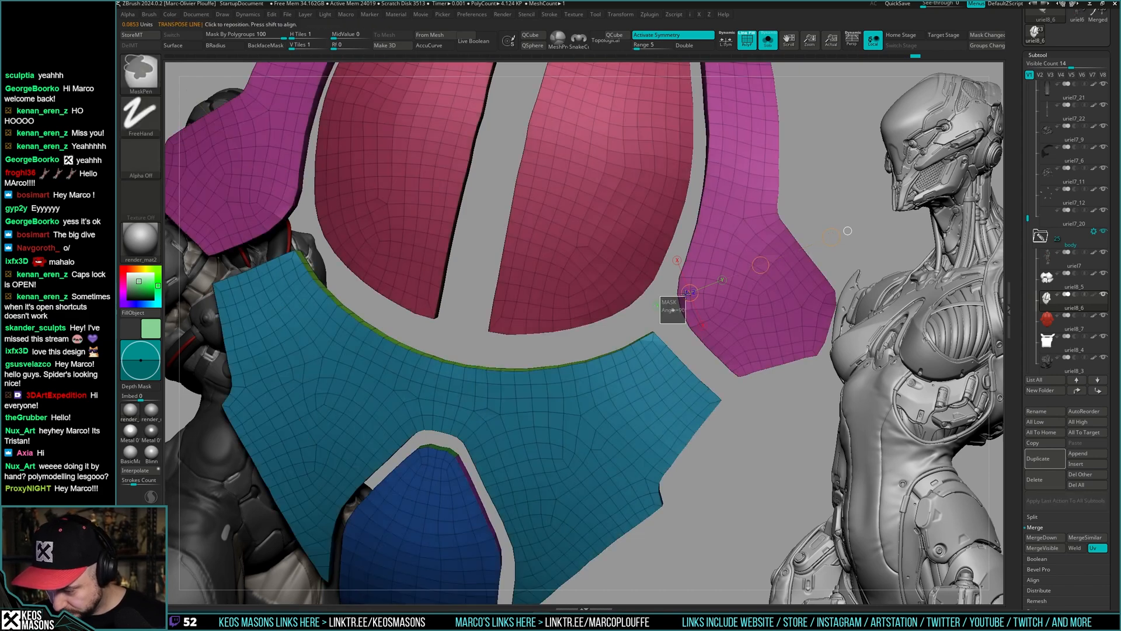
ctrl+click(829, 224)
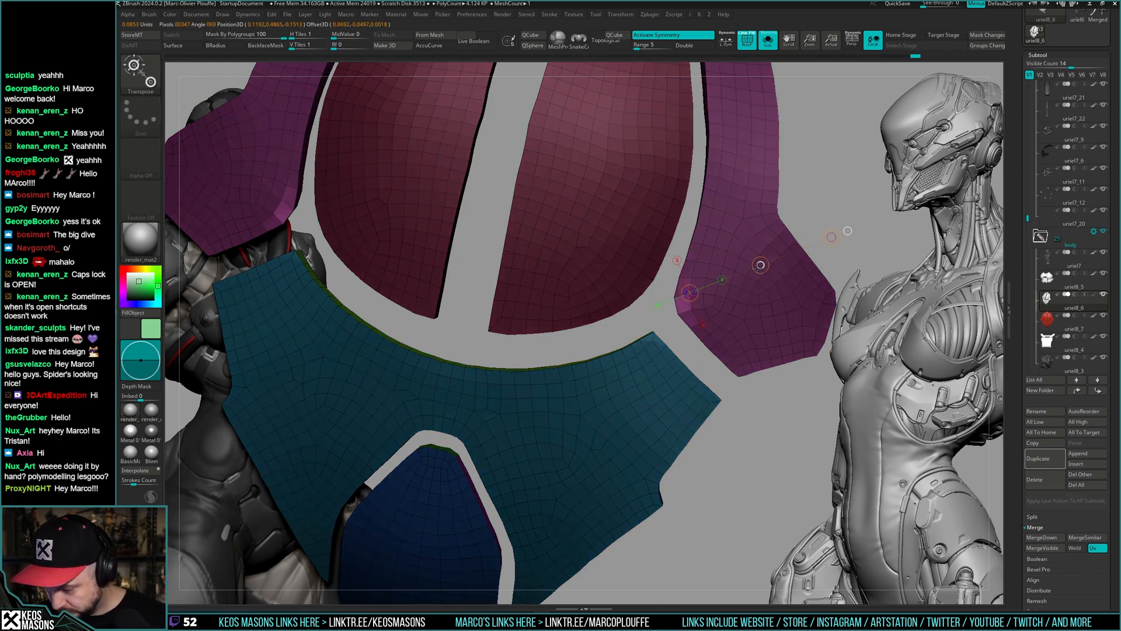
mouse_move(853, 275)
mouse_down()
mouse_move(817, 264)
mouse_move(807, 240)
mouse_up()
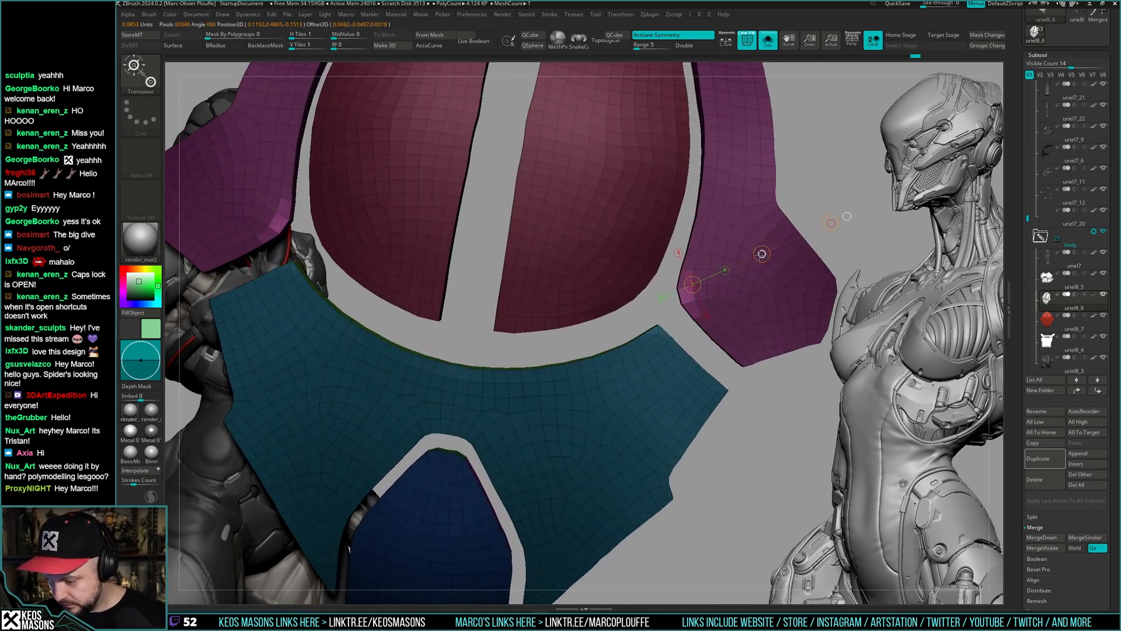
drag(694, 339, 690, 315)
key(shift+f)
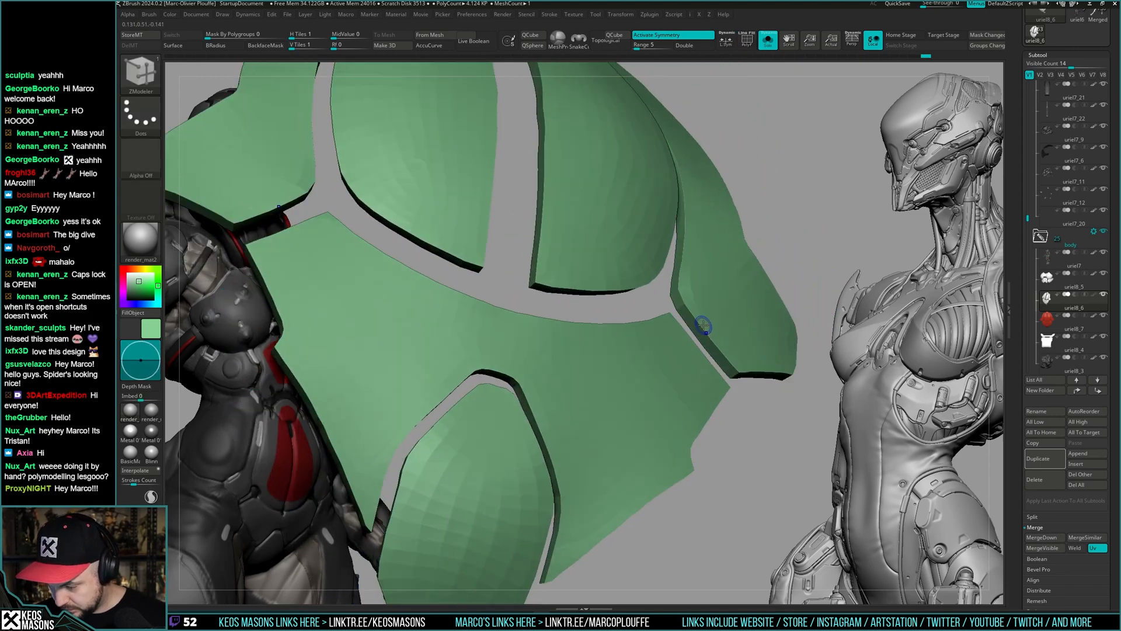
key(shift+f)
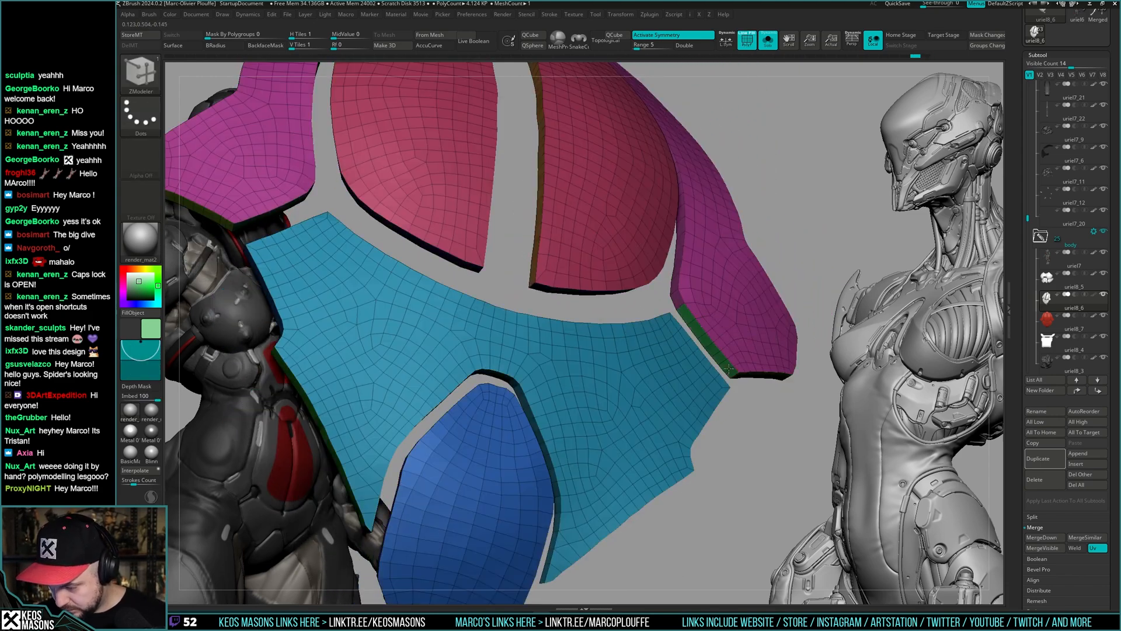
- Frame the plates, hide their wireframe, and switch to the Move brush
drag(729, 368, 749, 299)
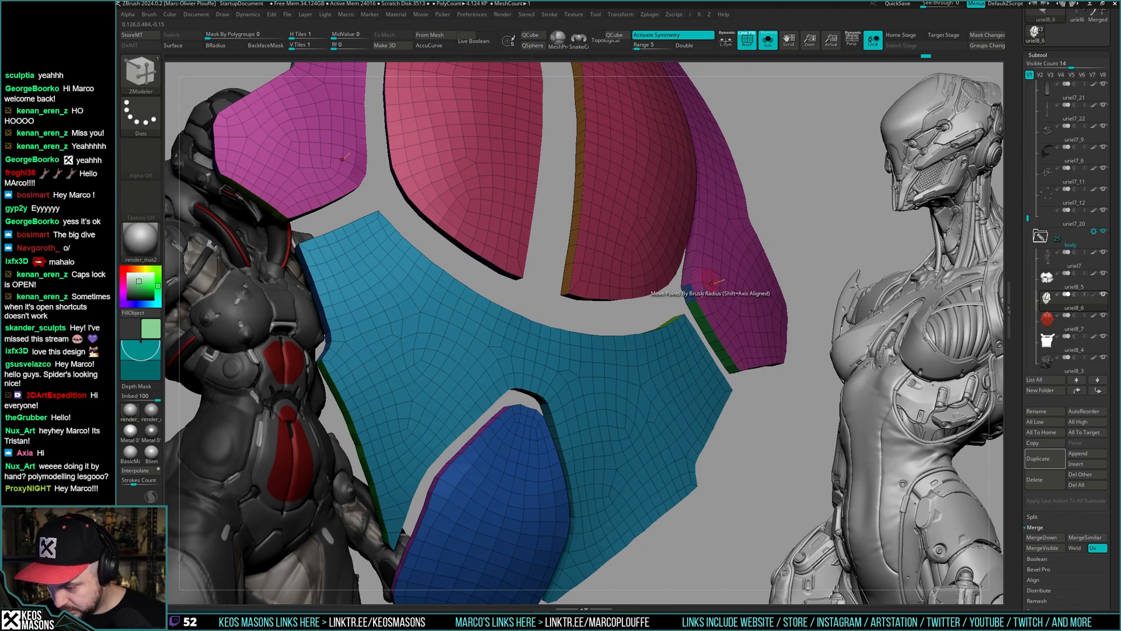
key(f)
drag(740, 363, 802, 285)
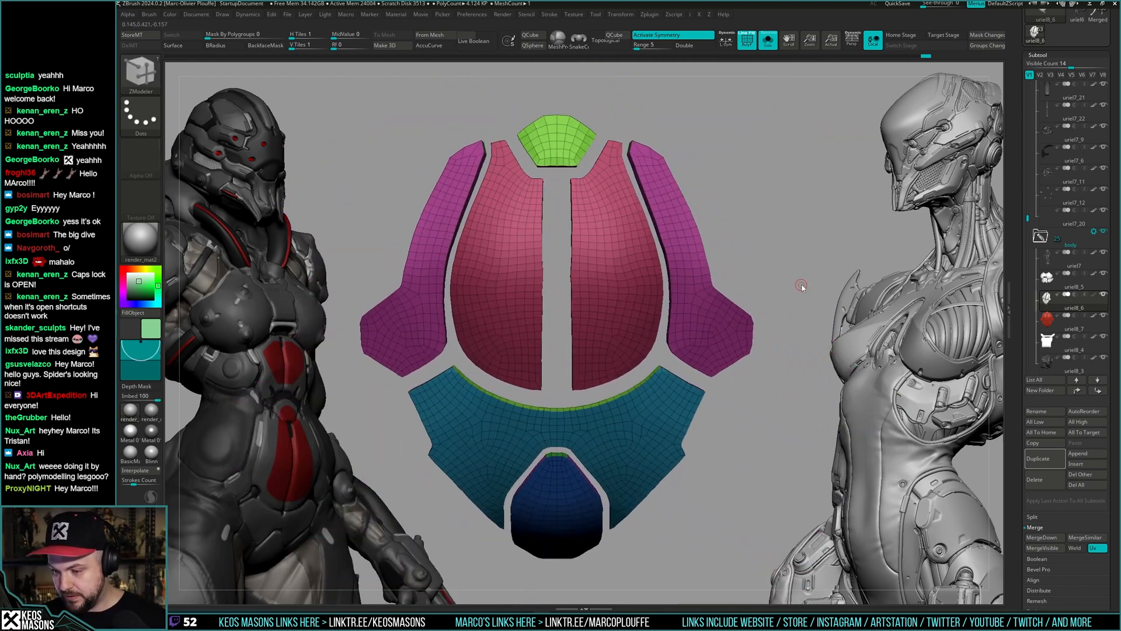
key(space)
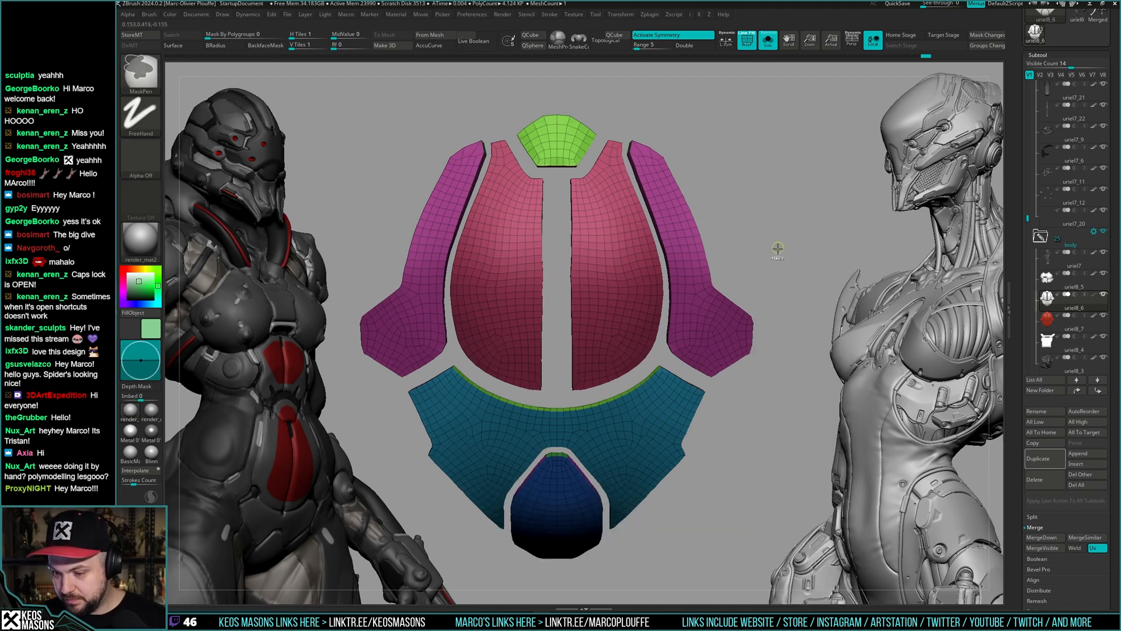
key(shift+f)
alt+drag(764, 260, 766, 280)
key(space)
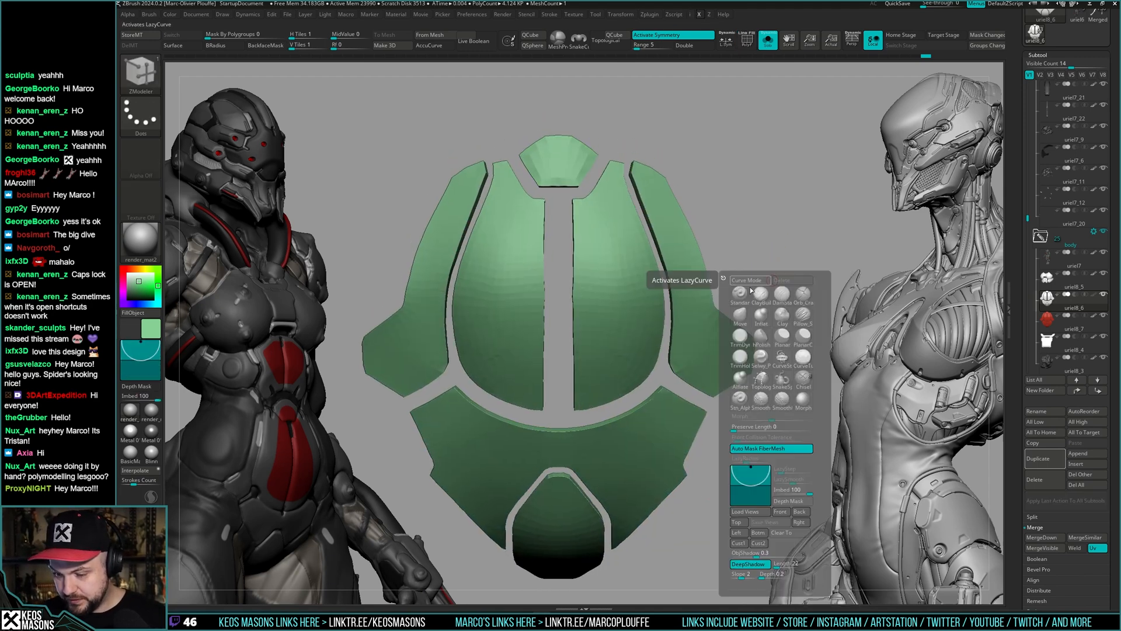
key(space)
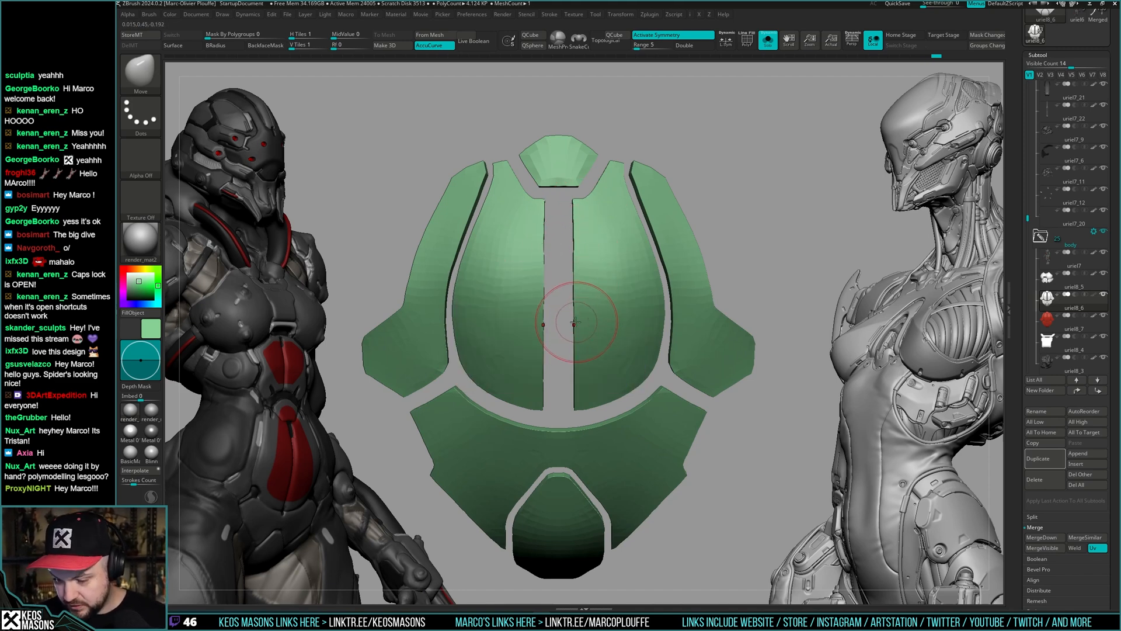
- Switch to the hPolish brush for the lower abdomen plates
mouse_move(724, 327)
alt+mouse_down()
mouse_move(716, 268)
mouse_move(762, 247)
alt+mouse_up()
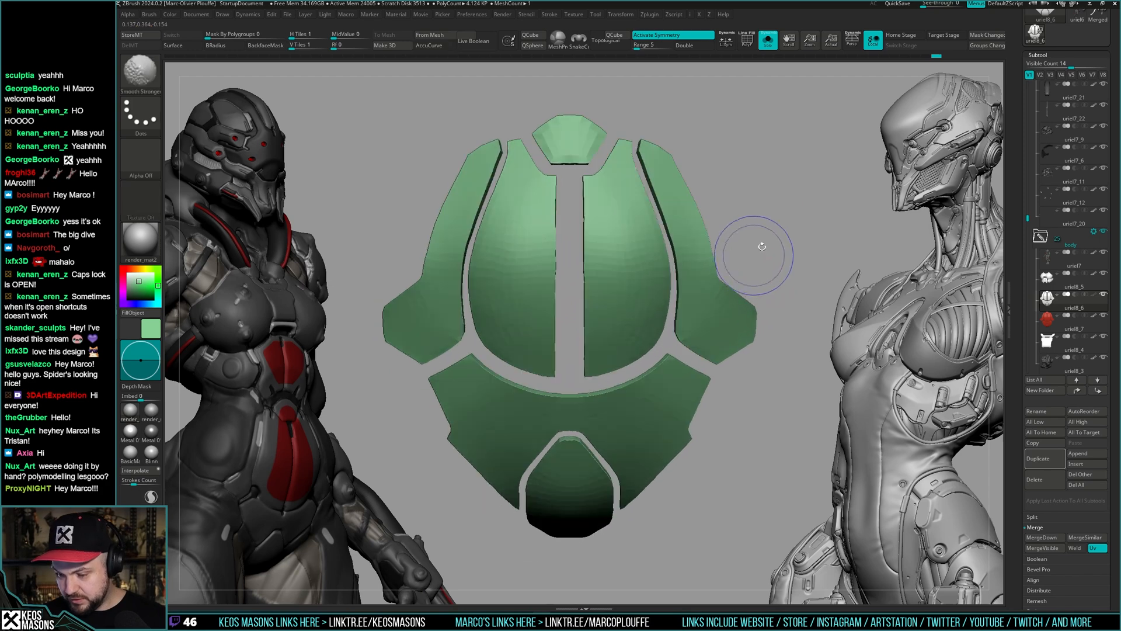
key(ctrl)
key(z)
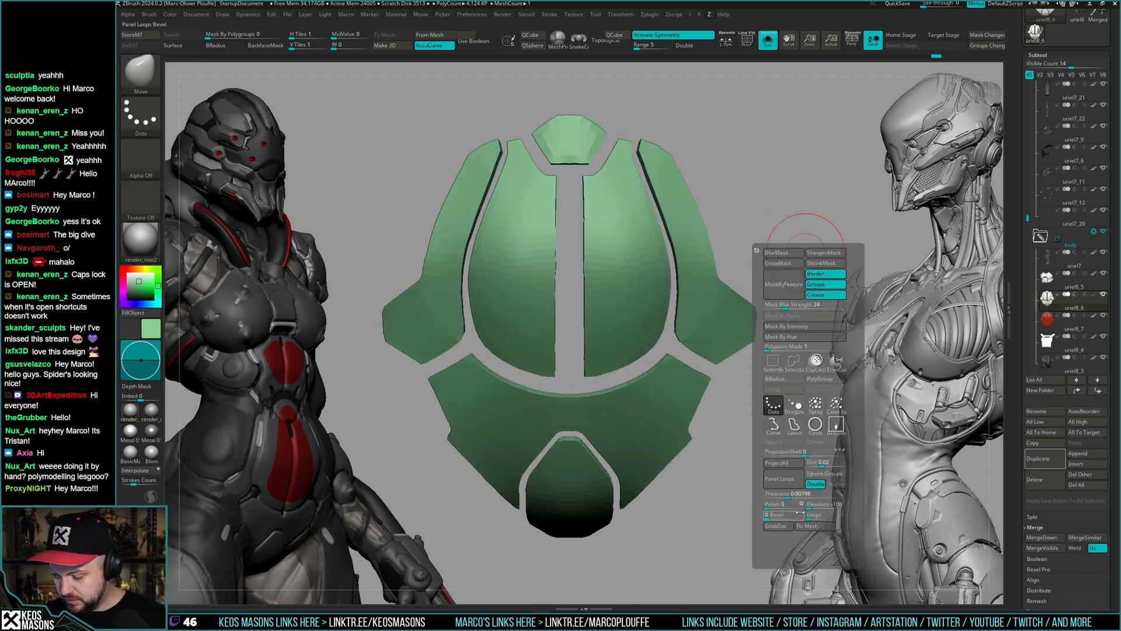
key(x)
click(759, 564)
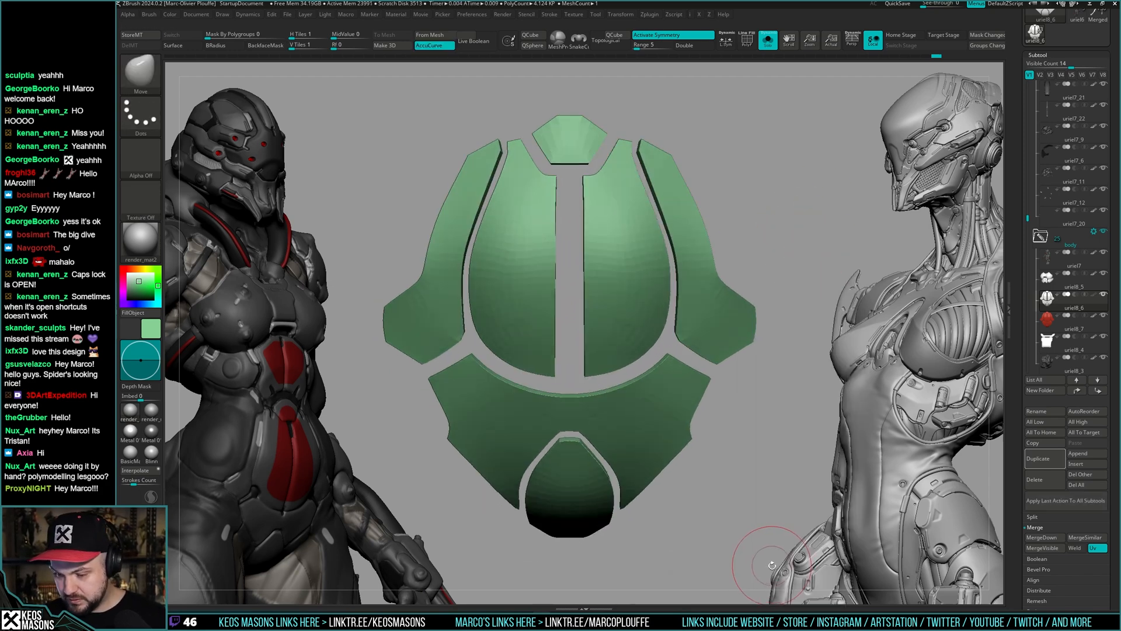
mouse_move(782, 527)
ctrl+right_down()
mouse_move(734, 248)
mouse_move(759, 269)
mouse_move(696, 370)
mouse_move(679, 314)
mouse_move(689, 319)
ctrl+right_up()
key(b)
key(h)
key(p)
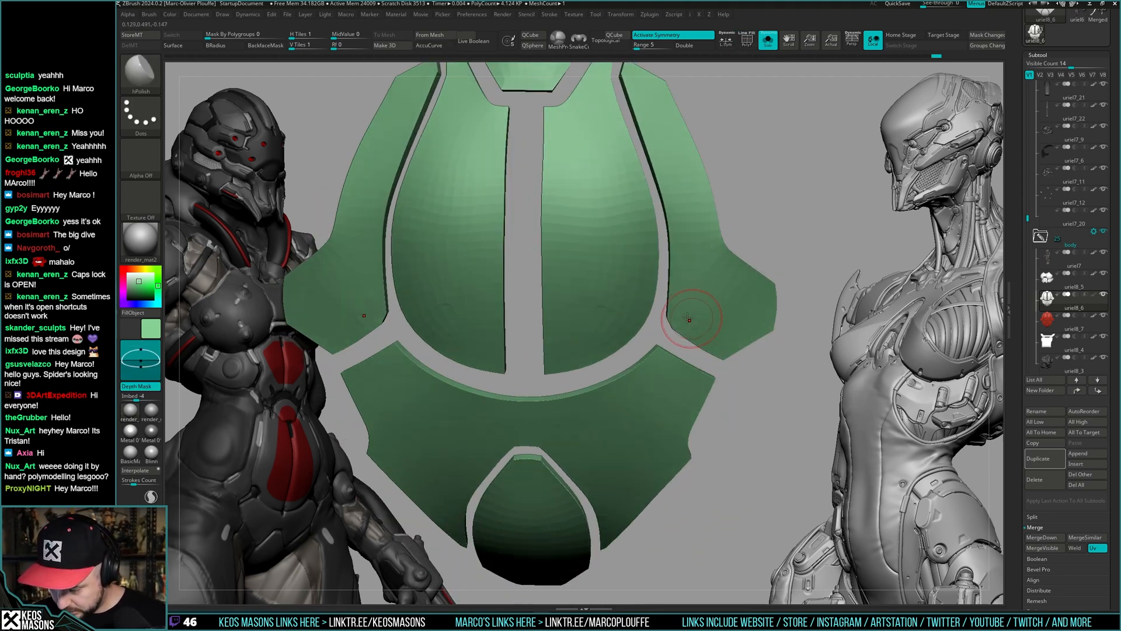
- Examine the isolated plates with and without wireframe, and compare them with the full character body
key(f)
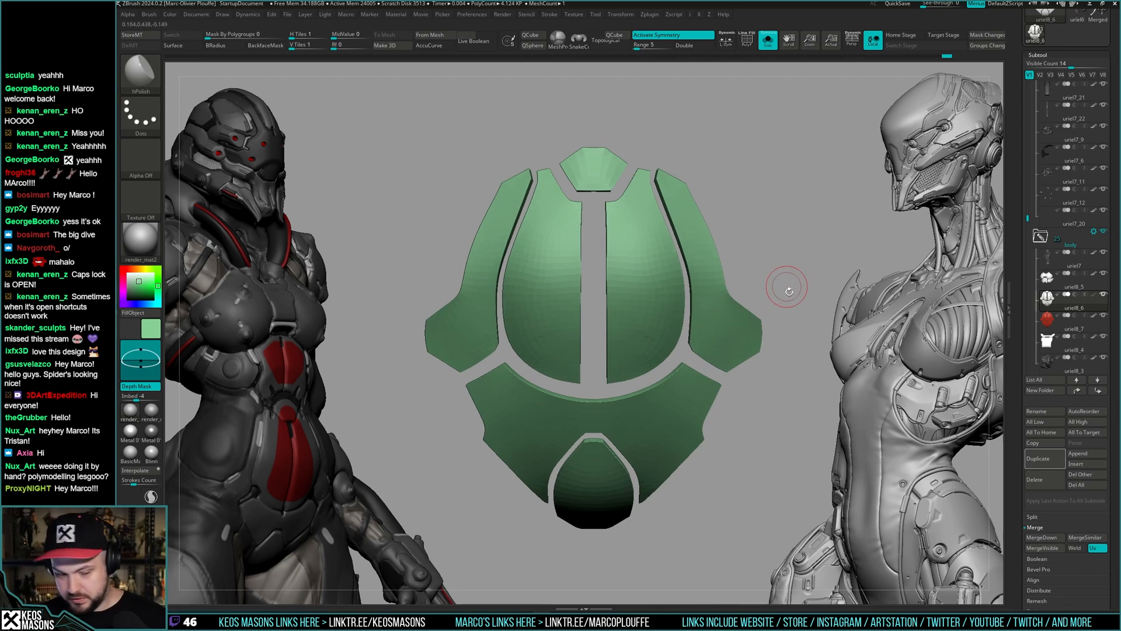
alt+right_drag(789, 283, 776, 315)
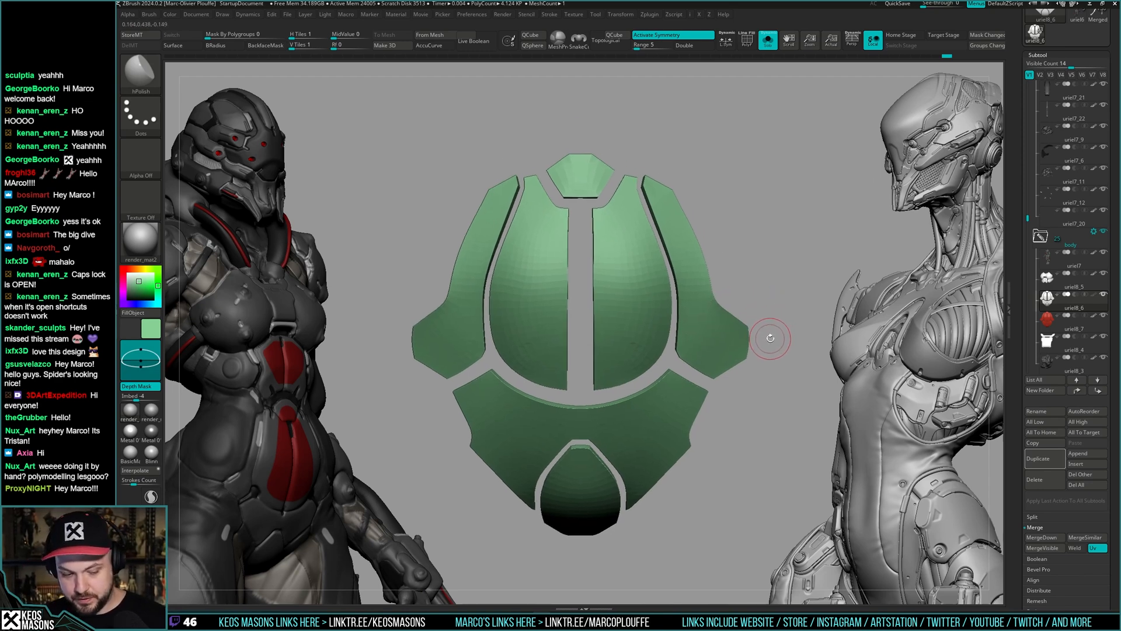
key(shift+f)
key(shift+f)
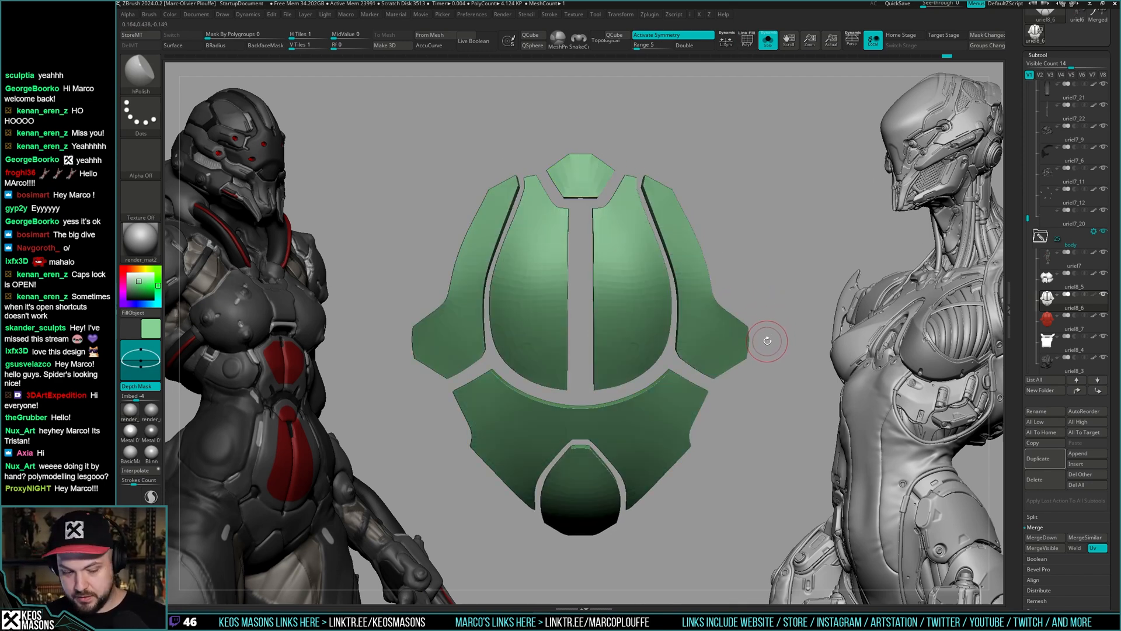
ctrl+right_drag(754, 345, 644, 340)
key(shift+f)
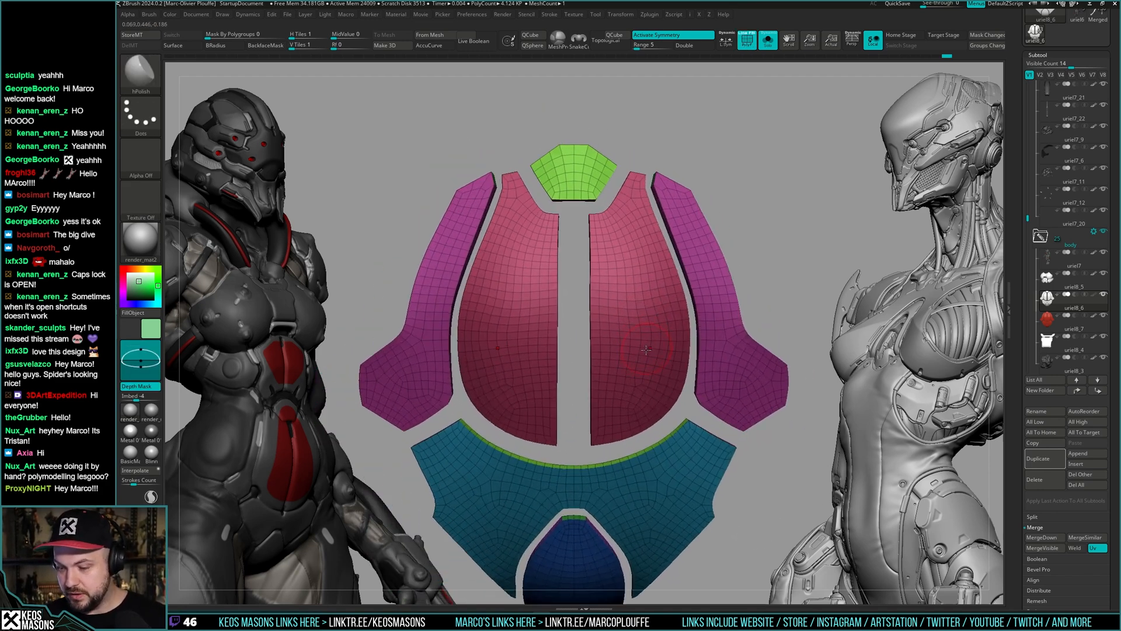
right_drag(639, 334, 642, 361)
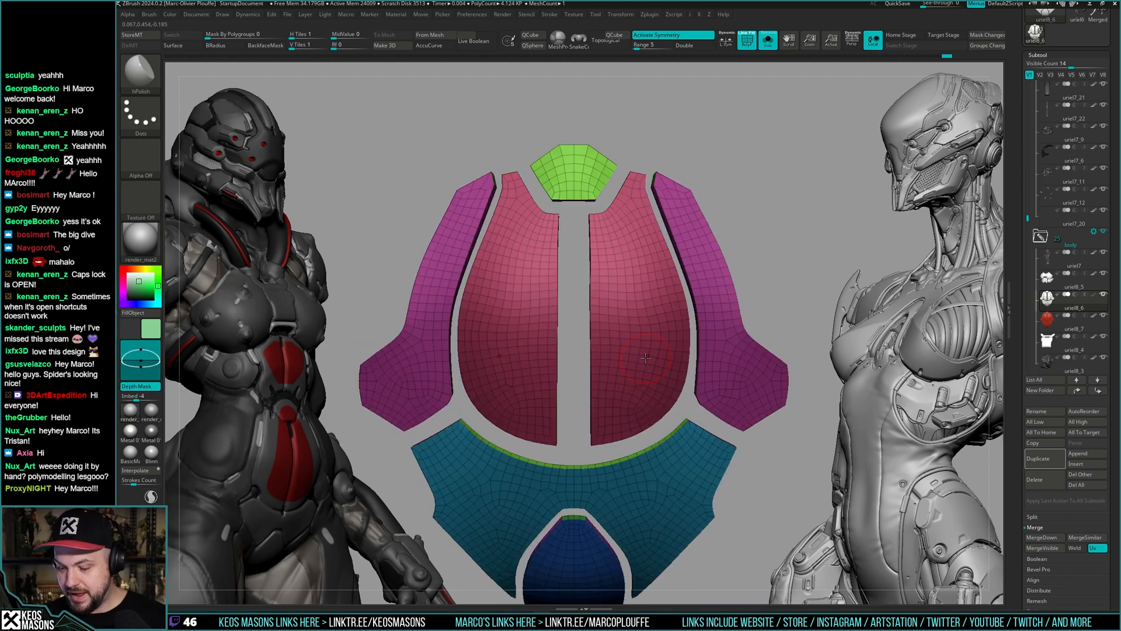
key(ctrl+shift+s)
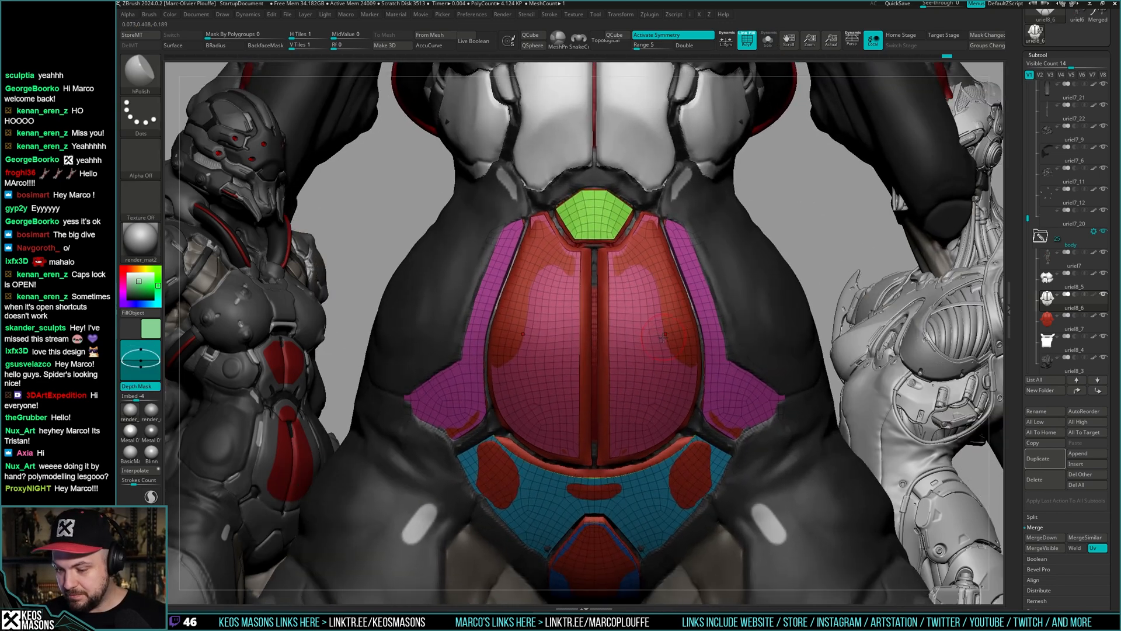
key(ctrl+shift+s)
right_drag(660, 350, 795, 269)
key(ctrl+shift+s)
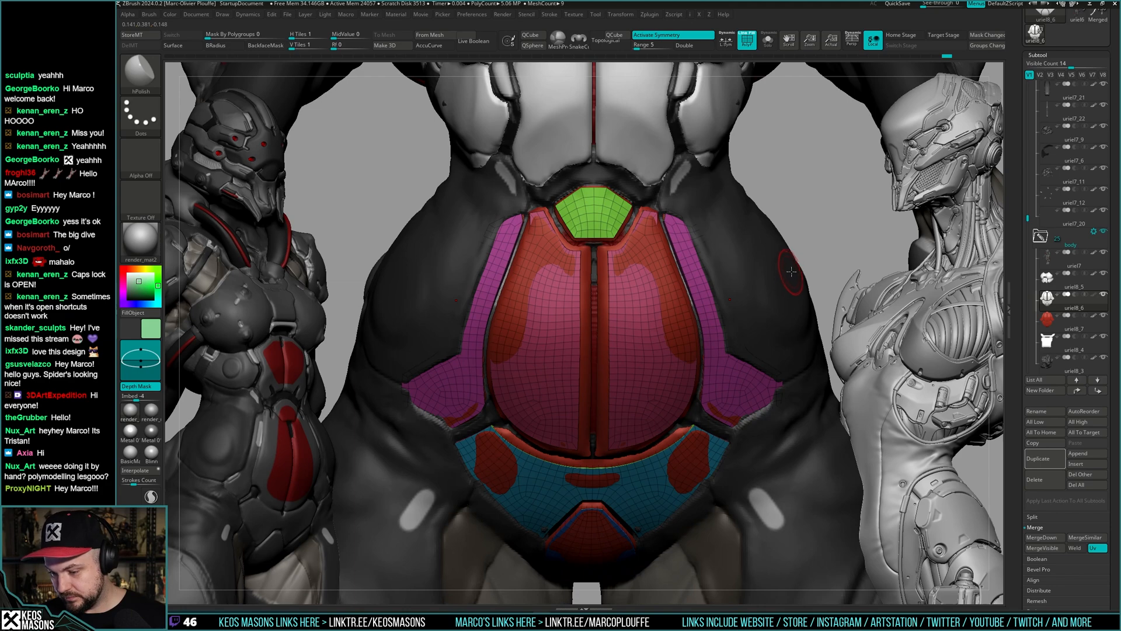
right_drag(803, 261, 648, 327)
key(ctrl+shift+s)
- Hide the wireframe, show the full body around the plates, and switch to the Move brush
key(shift+f)
key(shift+f)
key(shift+f)
key(w)
key(q)
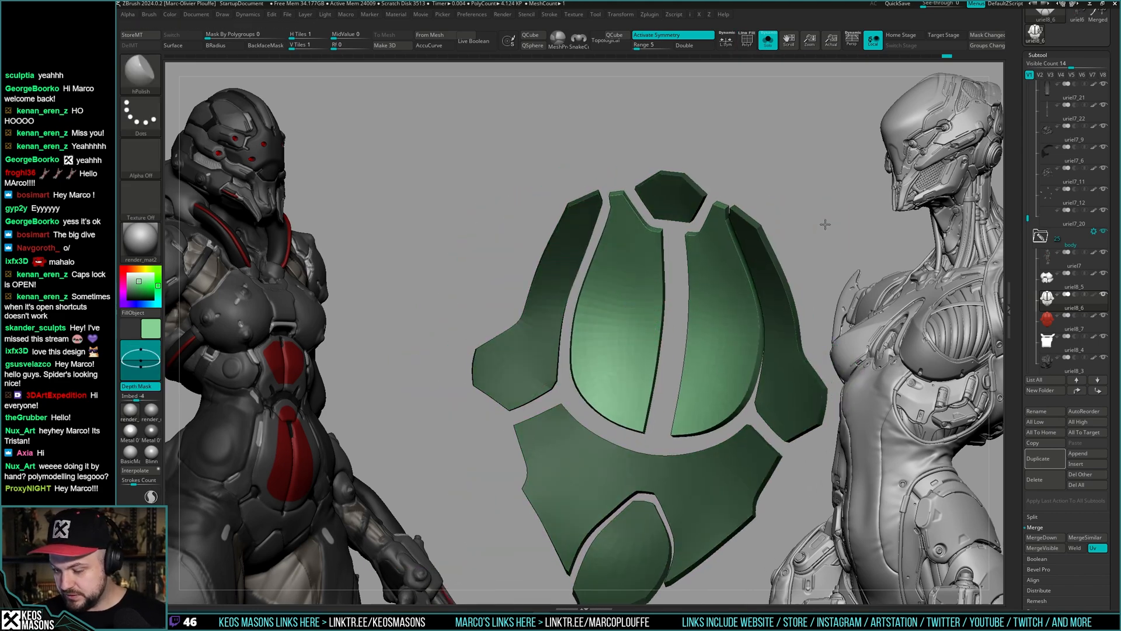
mouse_move(826, 224)
shift+right_down()
mouse_move(765, 241)
mouse_move(772, 282)
shift+right_up()
key(ctrl+shift+s)
key(x)
click(674, 319)
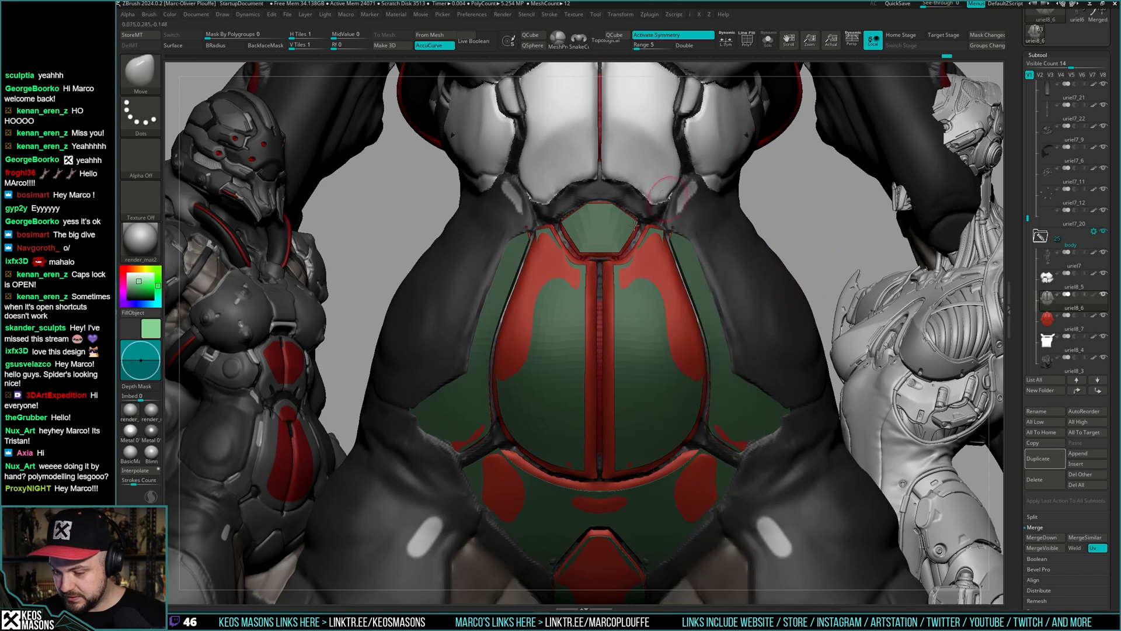
- Check how the abdomen plates fit the surrounding body, and isolate them again with the wireframe shown
right_drag(619, 327, 596, 304)
key(space)
click(637, 260)
key(ctrl+shift+s)
mouse_move(602, 251)
right_down()
mouse_move(582, 271)
mouse_move(748, 245)
mouse_move(748, 260)
right_up()
key(ctrl+shift+s)
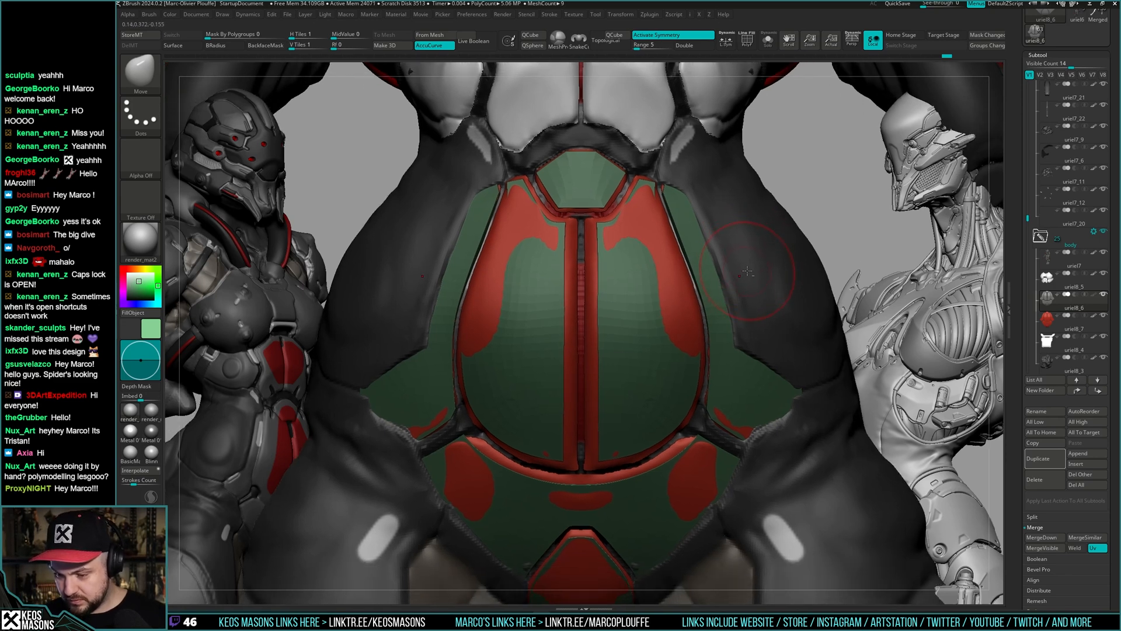
key(ctrl+shift+s)
key(shift+f)
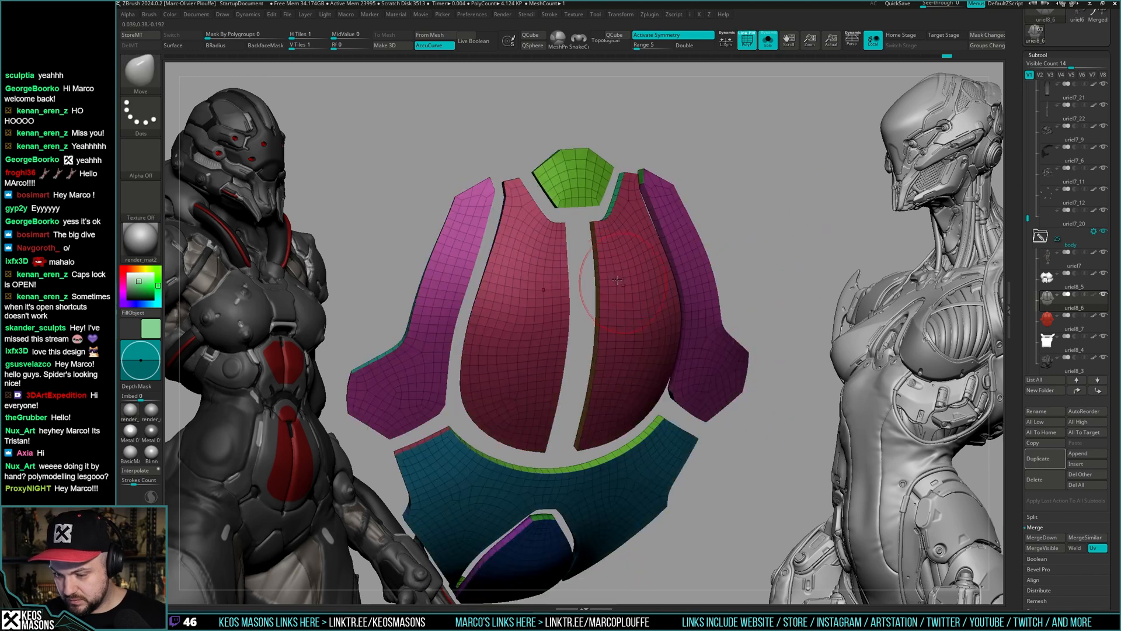
- Try to extrude the back faces of the two central plates with the ZModeler Extrude polygon action
mouse_move(607, 276)
right_down()
mouse_move(575, 271)
mouse_move(596, 264)
right_up()
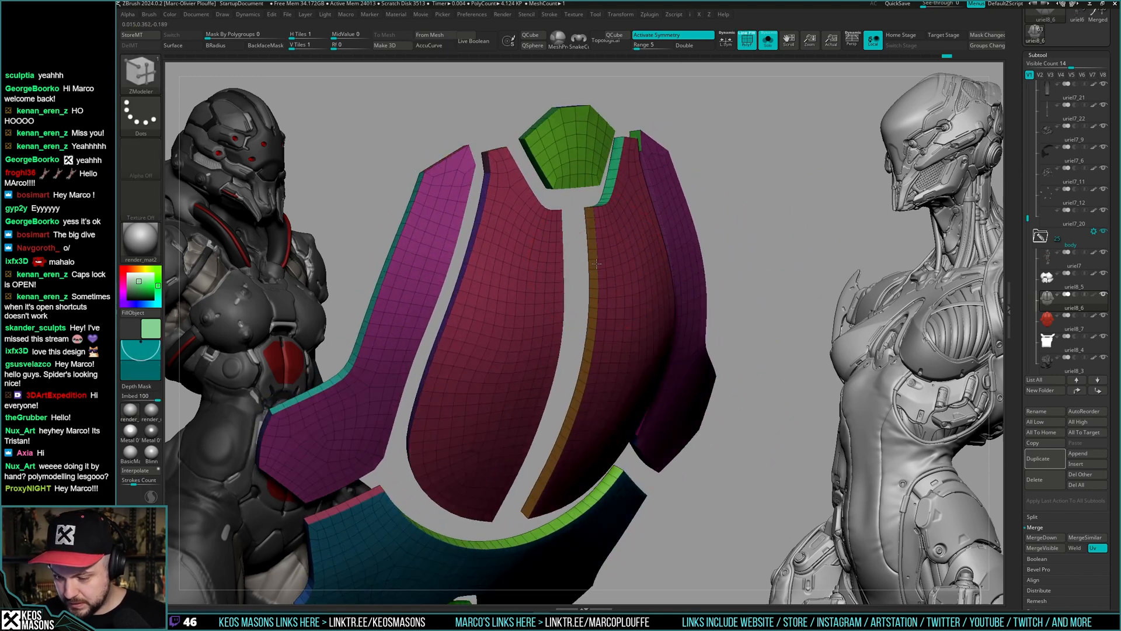
key(space)
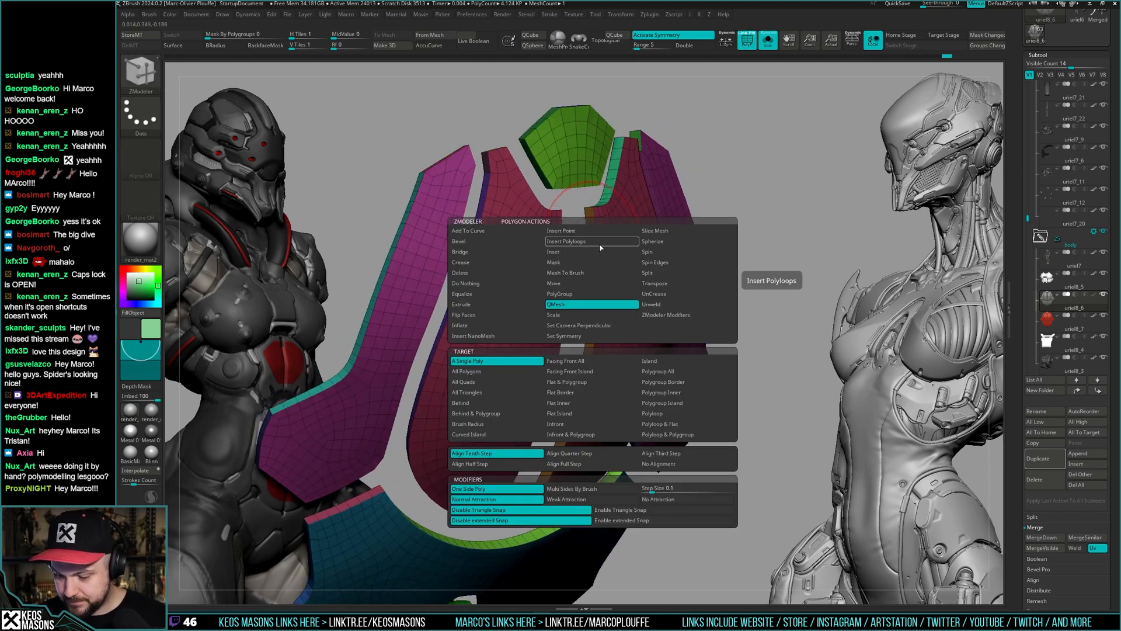
click(546, 331)
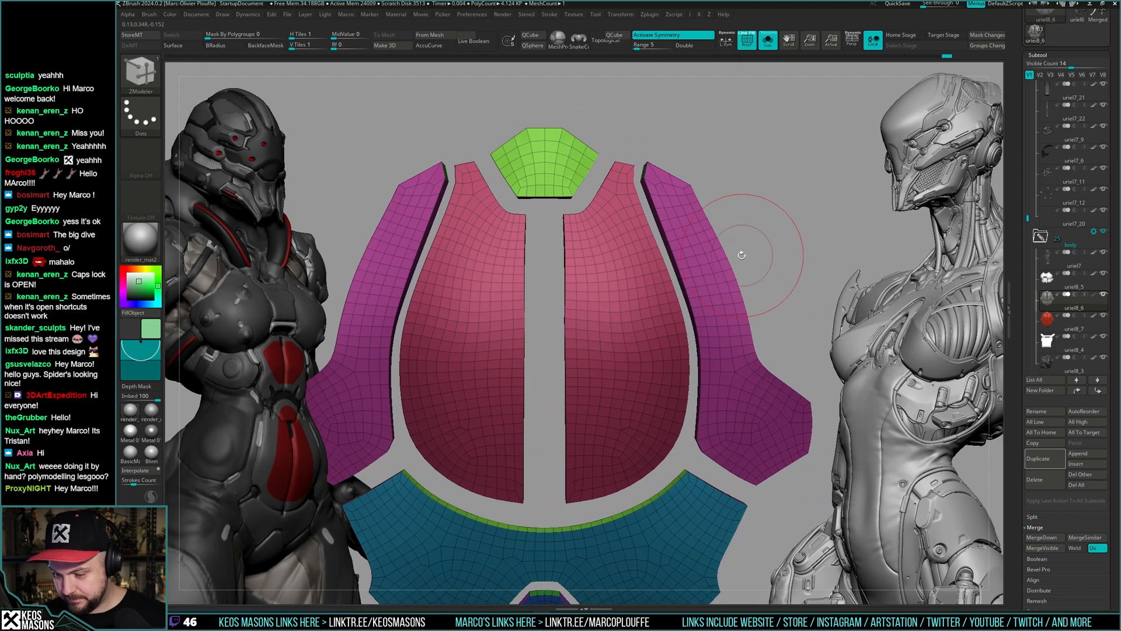
right_drag(641, 309, 615, 310)
key(shift+f)
key(shift+f)
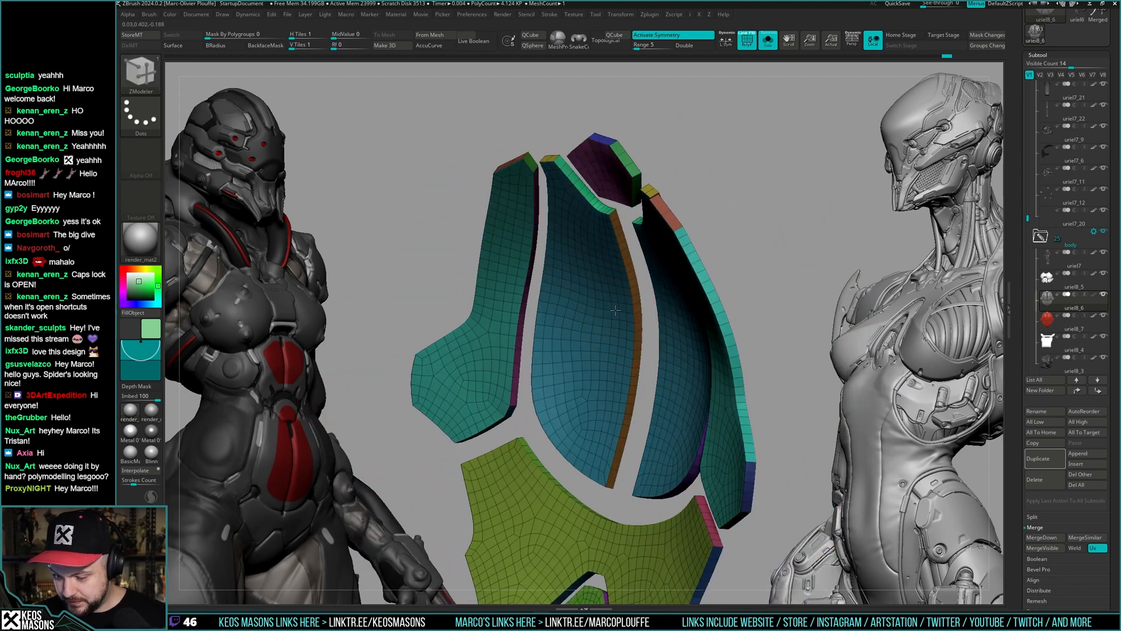
key(space)
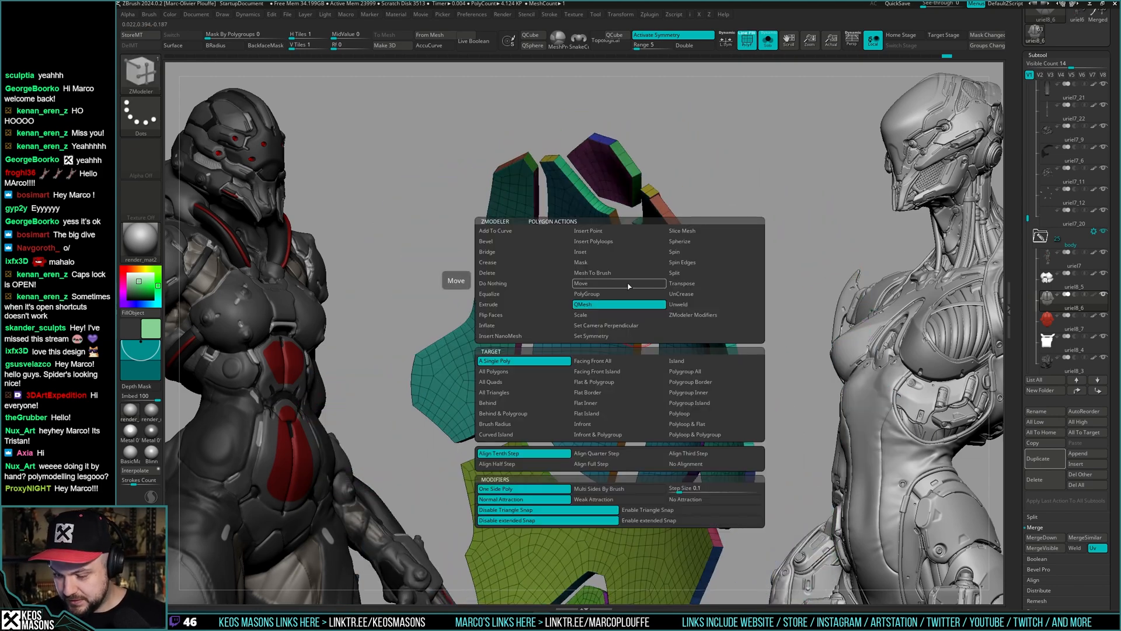
click(532, 304)
drag(616, 272, 608, 278)
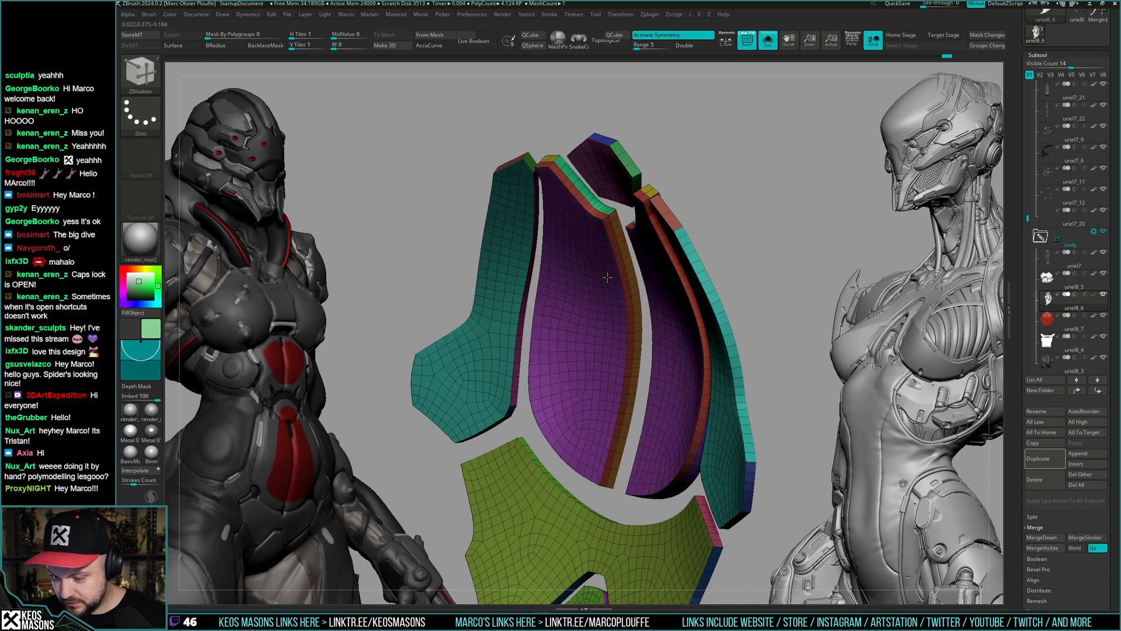
- Inspect the central plates' side walls and undo the extrusion of their back faces
mouse_move(609, 277)
right_down()
mouse_move(540, 234)
mouse_move(698, 271)
mouse_move(754, 260)
mouse_move(760, 246)
mouse_move(707, 233)
mouse_move(672, 257)
right_up()
alt+click(627, 324)
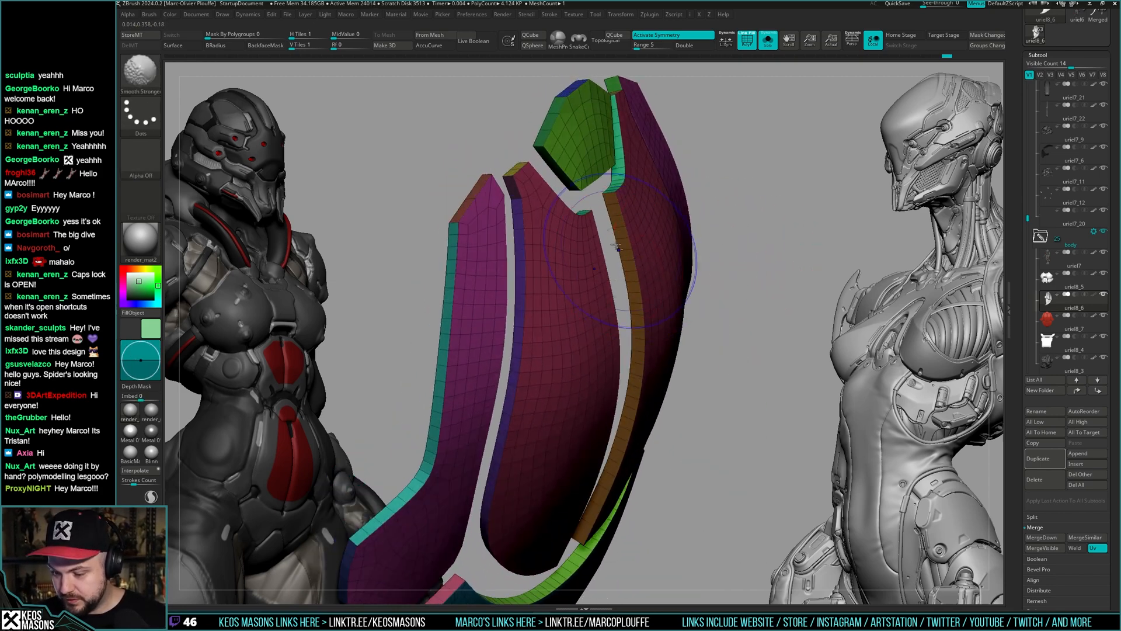
ctrl+right_drag(626, 324, 630, 235)
key(space)
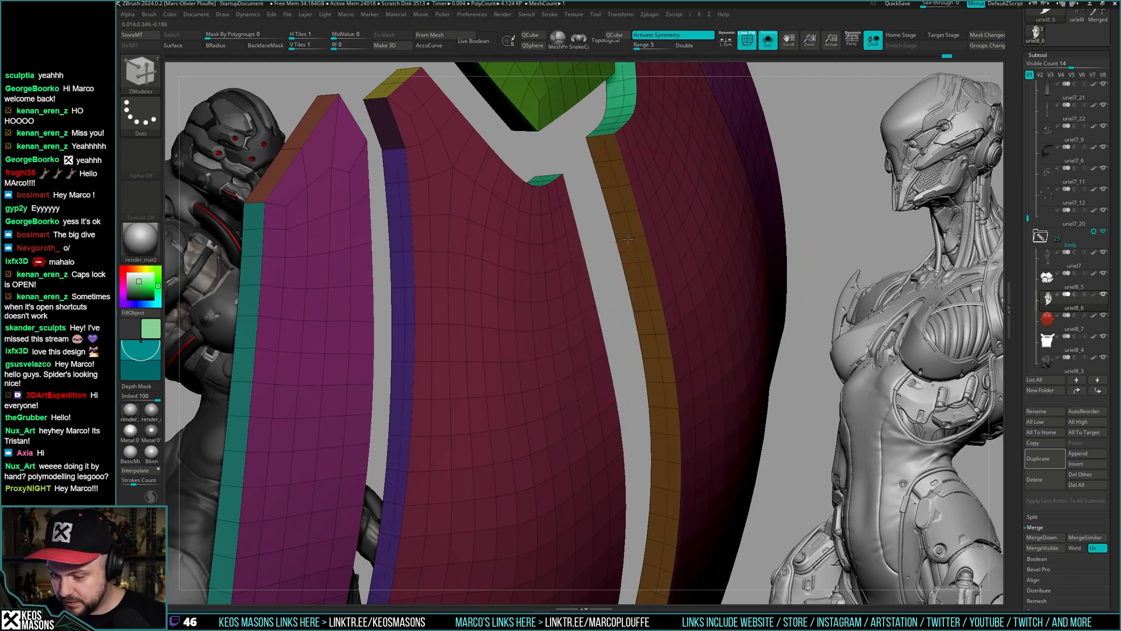
ctrl+right_drag(615, 244, 641, 240)
key(ctrl+z)
key(ctrl+z)
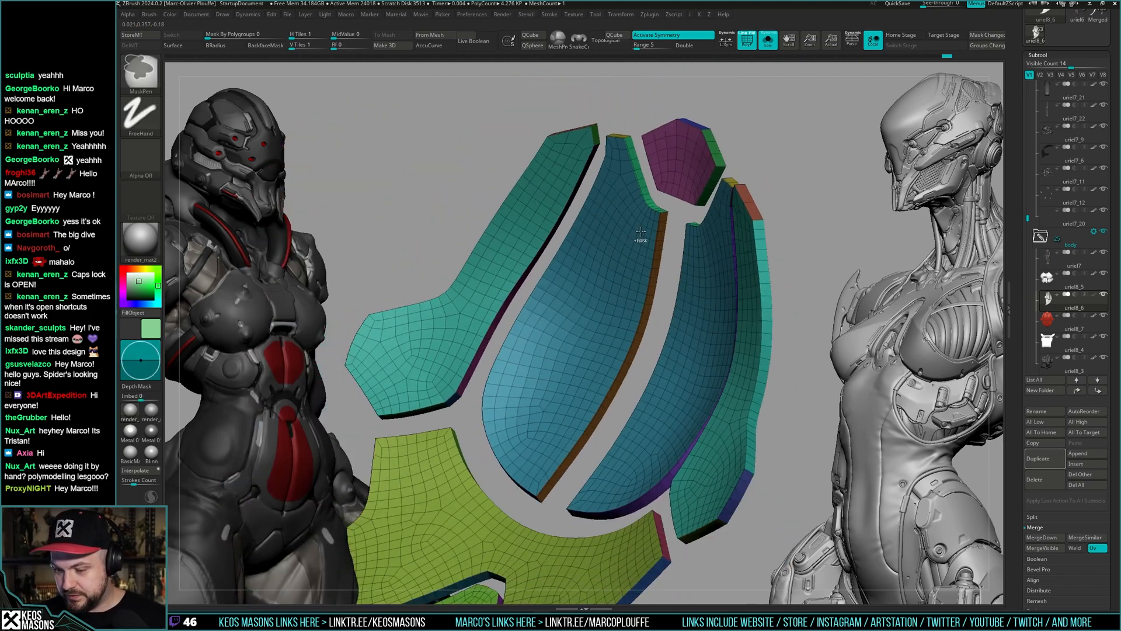
- Thicken the two central plates by inflating their back faces with ZModeler's Inflate action targeting Polygroup All
key(space)
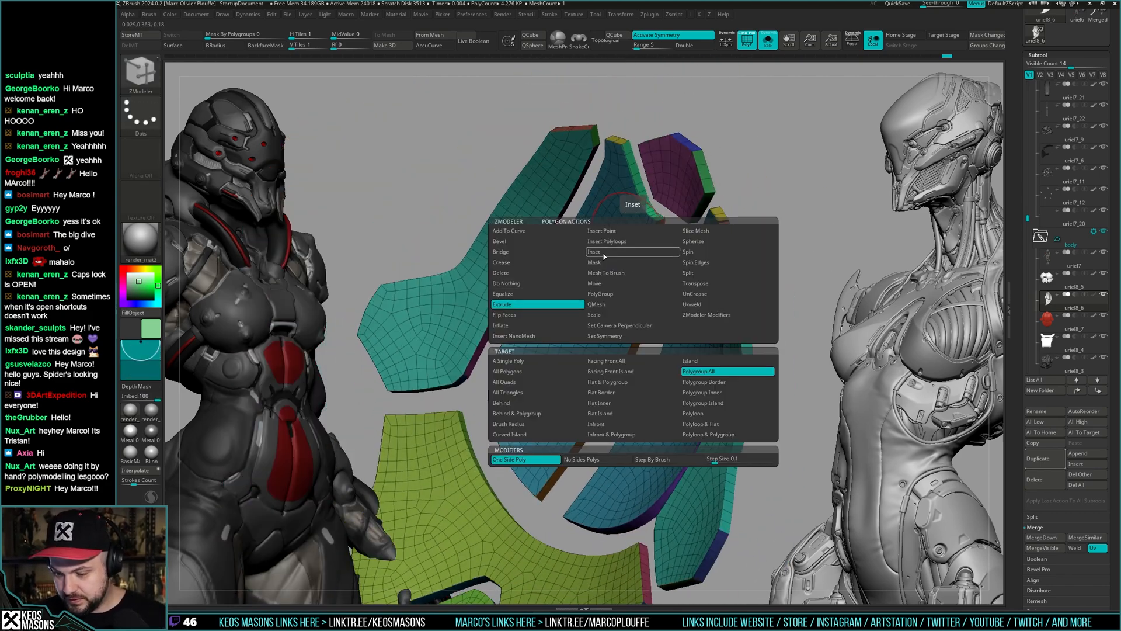
click(539, 324)
right_drag(644, 254, 637, 249)
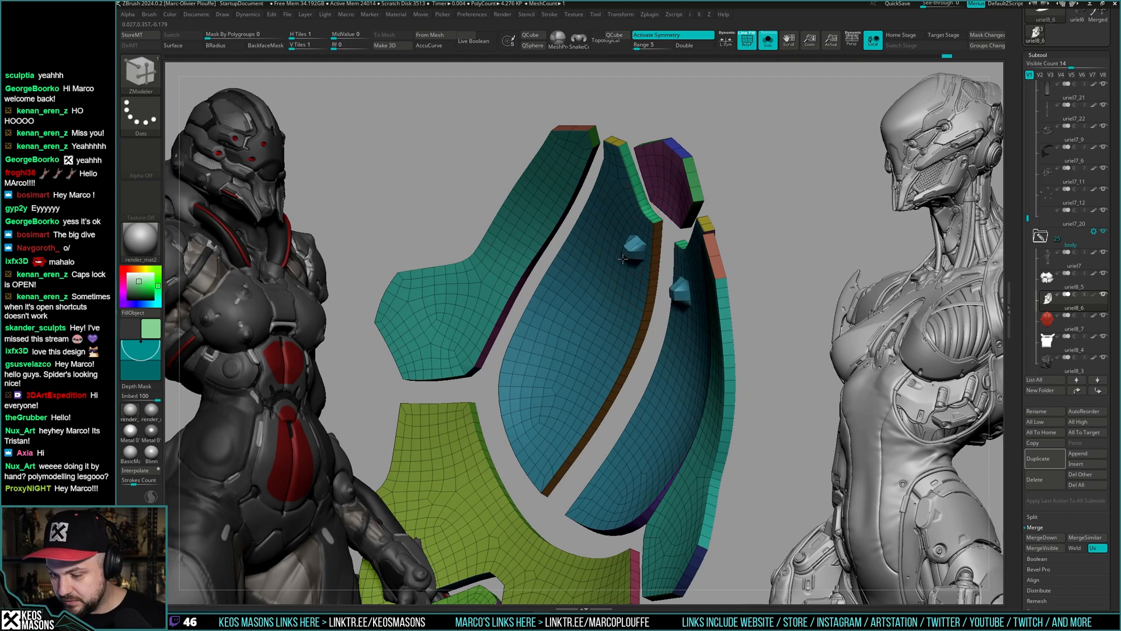
key(space)
click(724, 369)
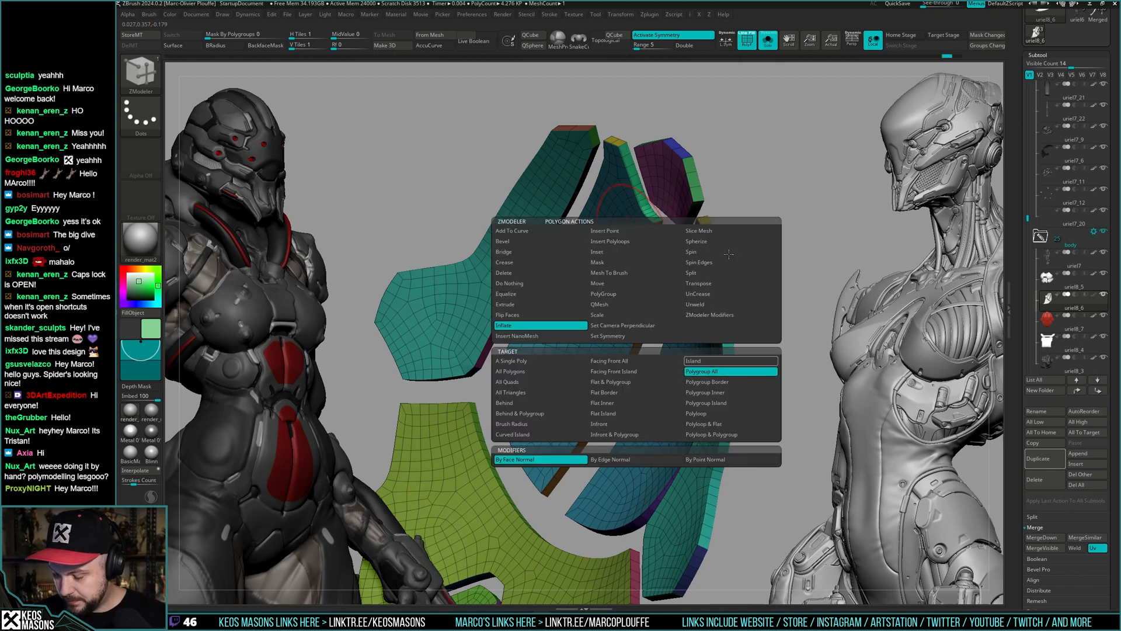
drag(645, 257, 629, 263)
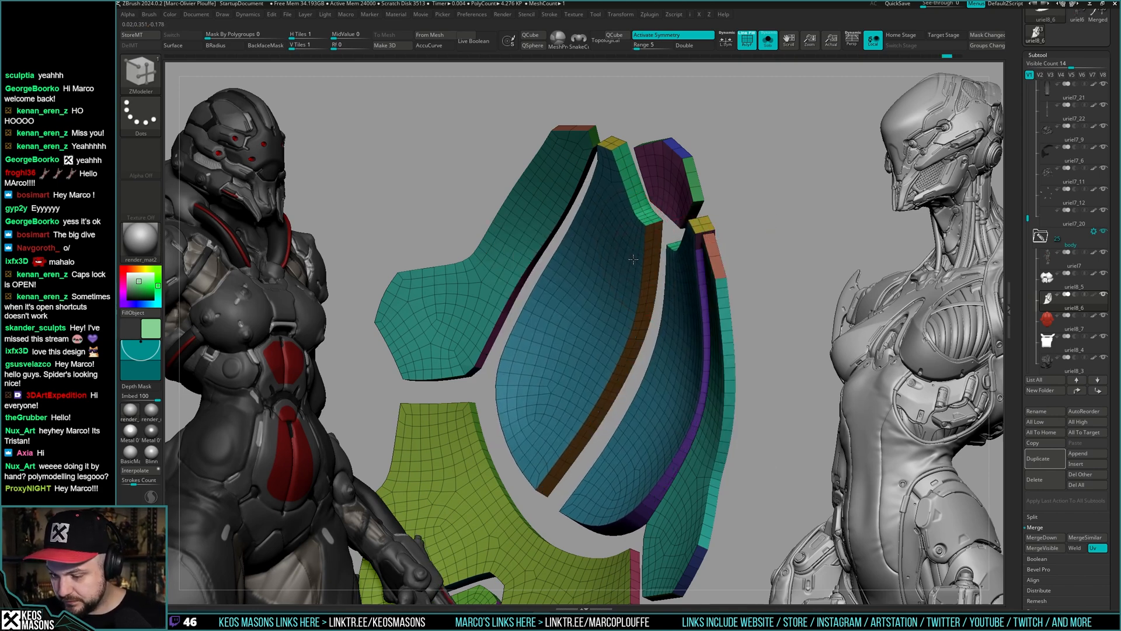
- Inspect the thickened central plates by toggling the wireframe, isolating and inverting polygroup visibility, and restoring all plates
right_drag(630, 262, 654, 276)
key(shift+f)
key(shift+f)
key(shift+f)
ctrl+shift+click(654, 276)
mouse_move(771, 227)
right_down()
mouse_move(789, 220)
mouse_move(759, 227)
mouse_move(776, 230)
right_up()
ctrl+shift+click(804, 240)
key(shift+f)
key(shift+f)
ctrl+shift+drag(792, 230, 777, 256)
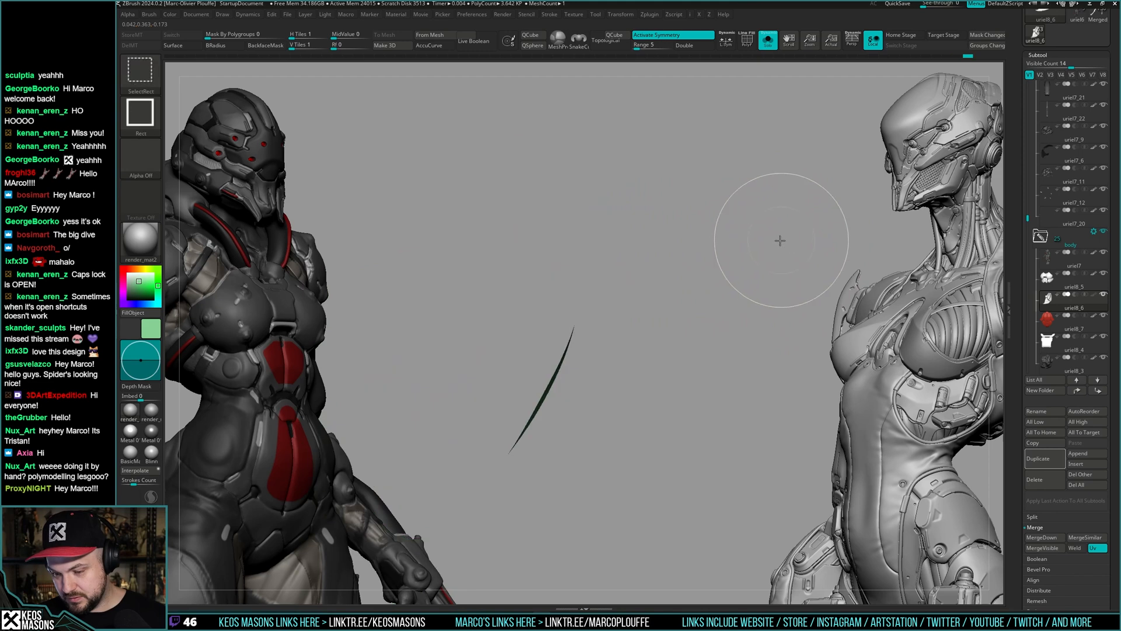
ctrl+shift+click(781, 252)
mouse_move(784, 255)
right_down()
mouse_move(771, 255)
mouse_move(778, 281)
mouse_move(779, 249)
mouse_move(761, 258)
right_up()
ctrl+shift+drag(761, 258, 766, 266)
ctrl+shift+click(767, 267)
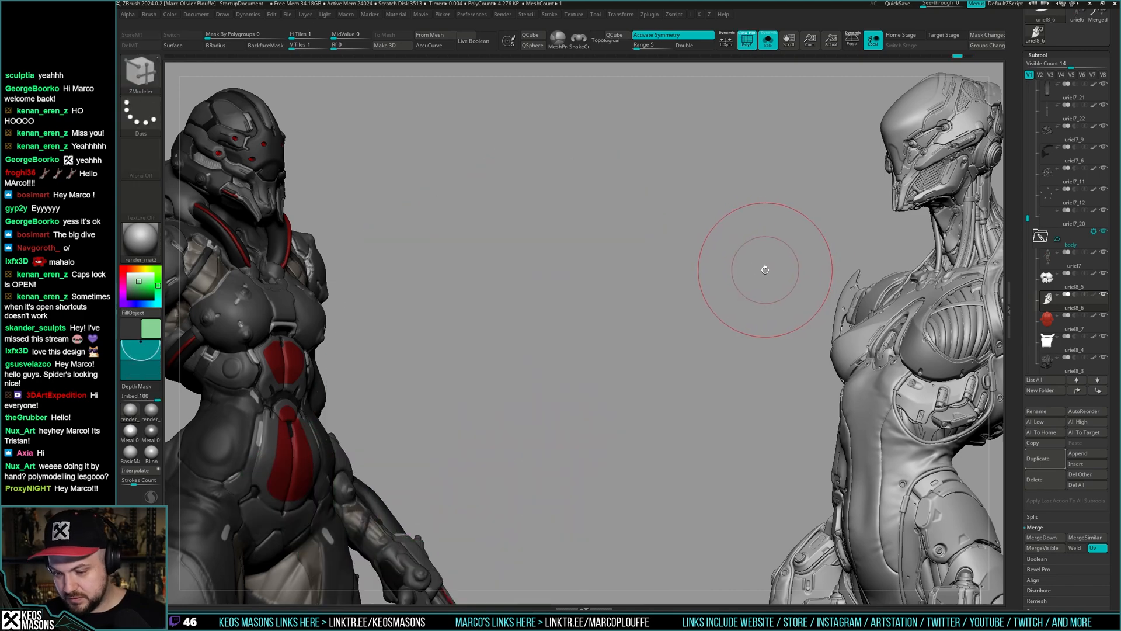
- Inspect the thickness and spacing of the abdomen armour plates from several angles with their polygroup wireframe displayed
key(shift+f)
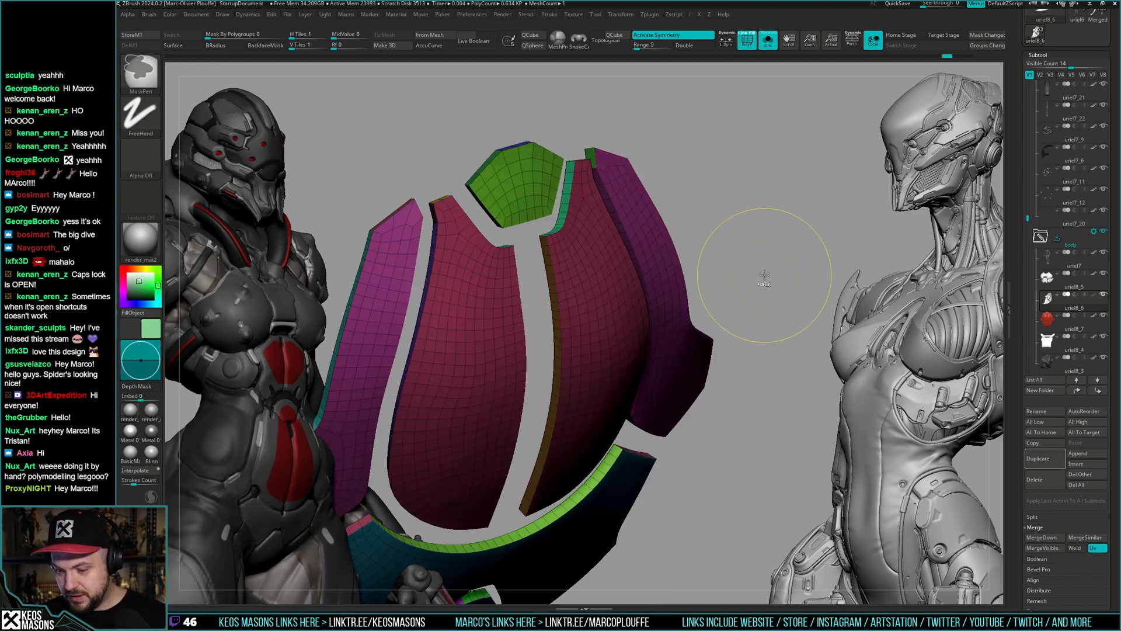
mouse_move(764, 275)
right_down()
mouse_move(814, 249)
mouse_move(748, 243)
mouse_move(777, 257)
right_up()
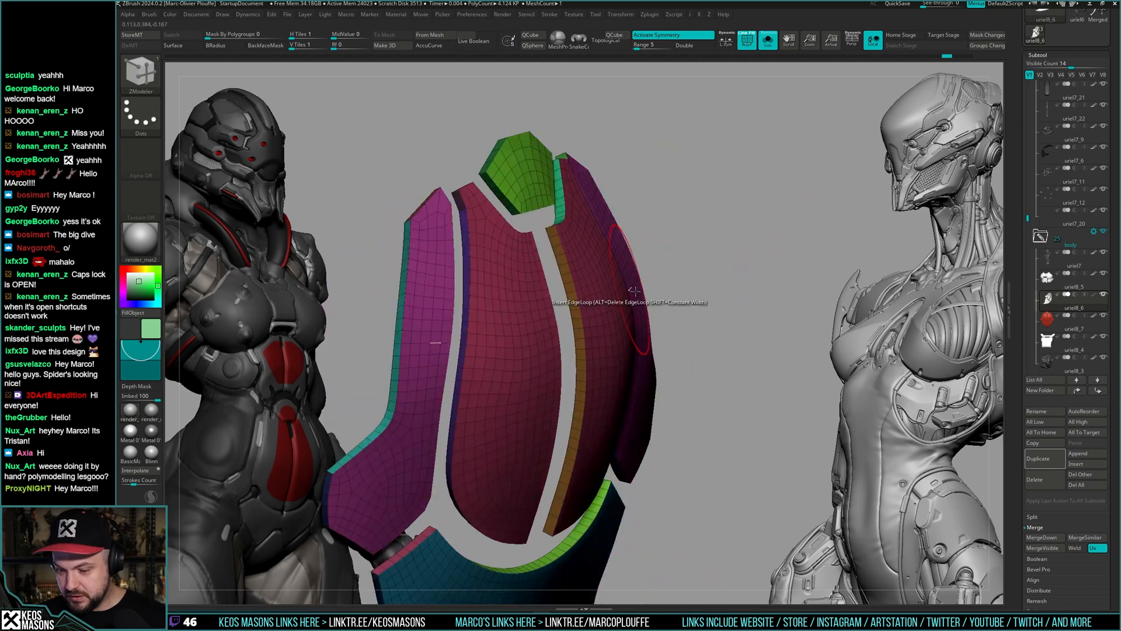
mouse_move(635, 290)
right_down()
mouse_move(729, 292)
mouse_move(666, 269)
right_up()
key(space)
click(660, 303)
mouse_move(663, 306)
ctrl+right_down()
mouse_move(682, 295)
mouse_move(662, 308)
ctrl+right_up()
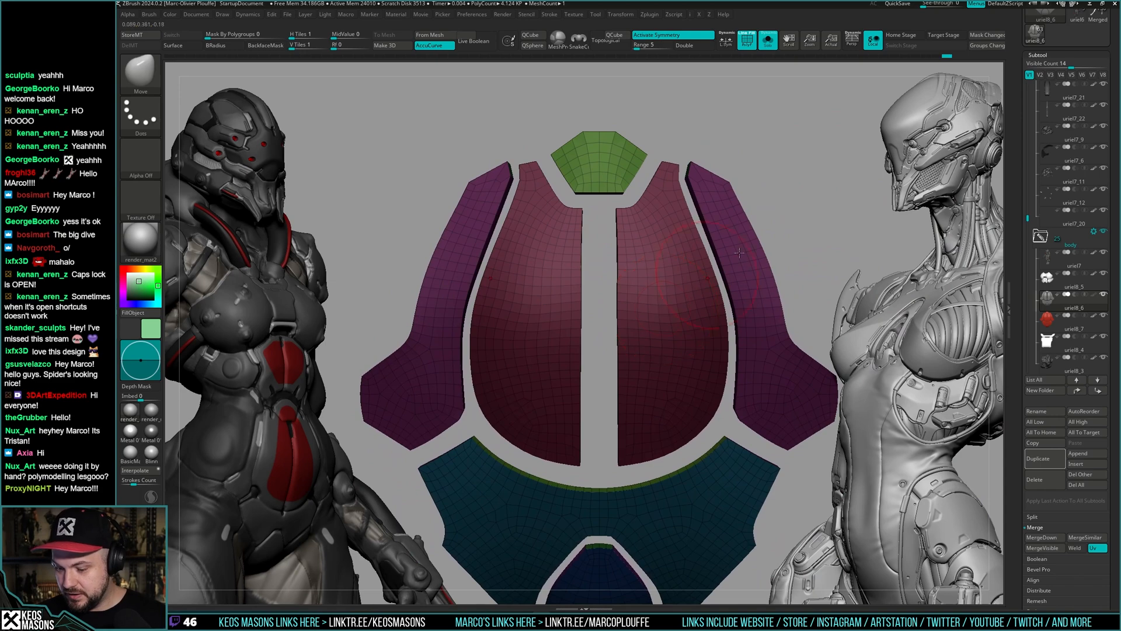
mouse_move(739, 252)
right_down()
mouse_move(621, 325)
mouse_move(637, 340)
mouse_move(636, 327)
mouse_move(622, 336)
right_up()
mouse_move(622, 336)
right_down()
mouse_move(633, 323)
mouse_move(611, 300)
right_up()
- Try to widen the two central plates by extruding their side walls with ZModeler's Extrude polygon action targeting Polyloop
key(space)
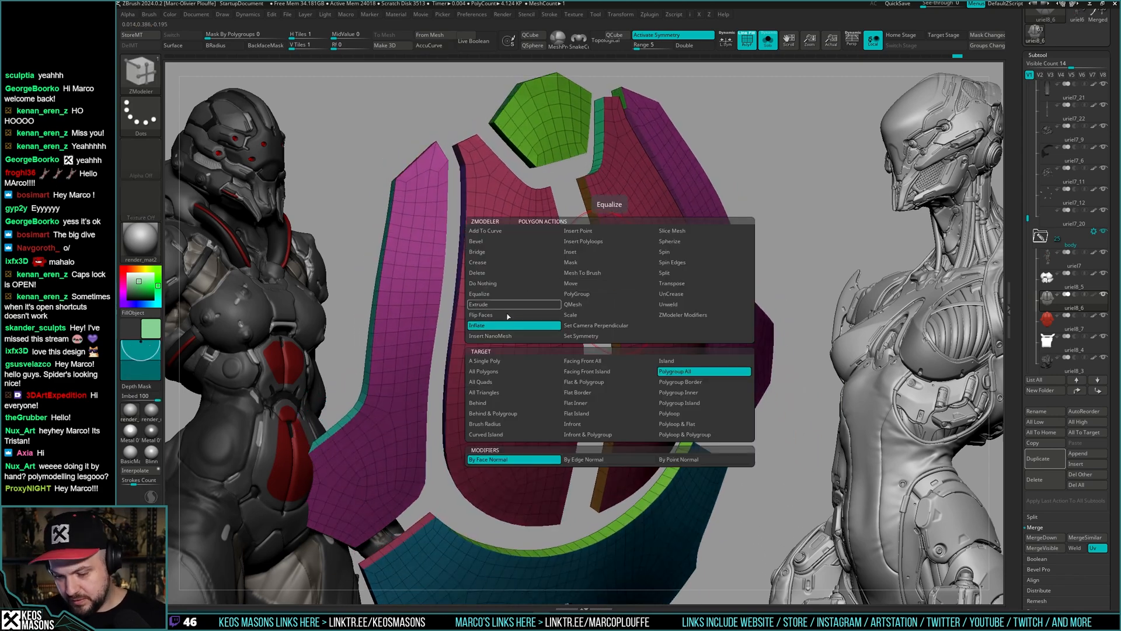
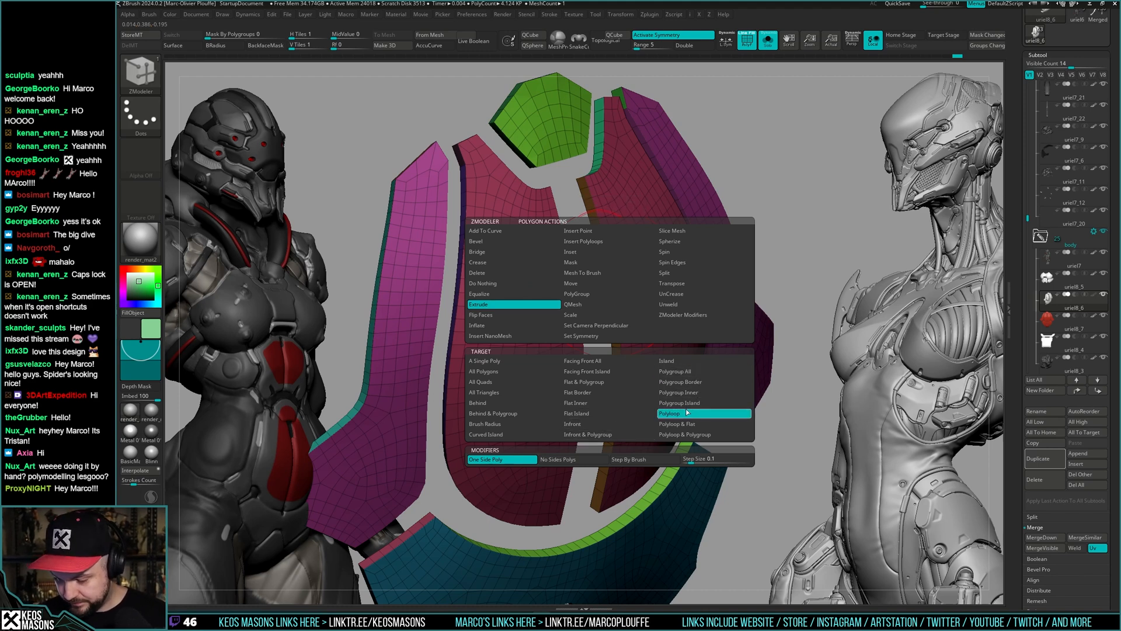
drag(602, 255, 586, 267)
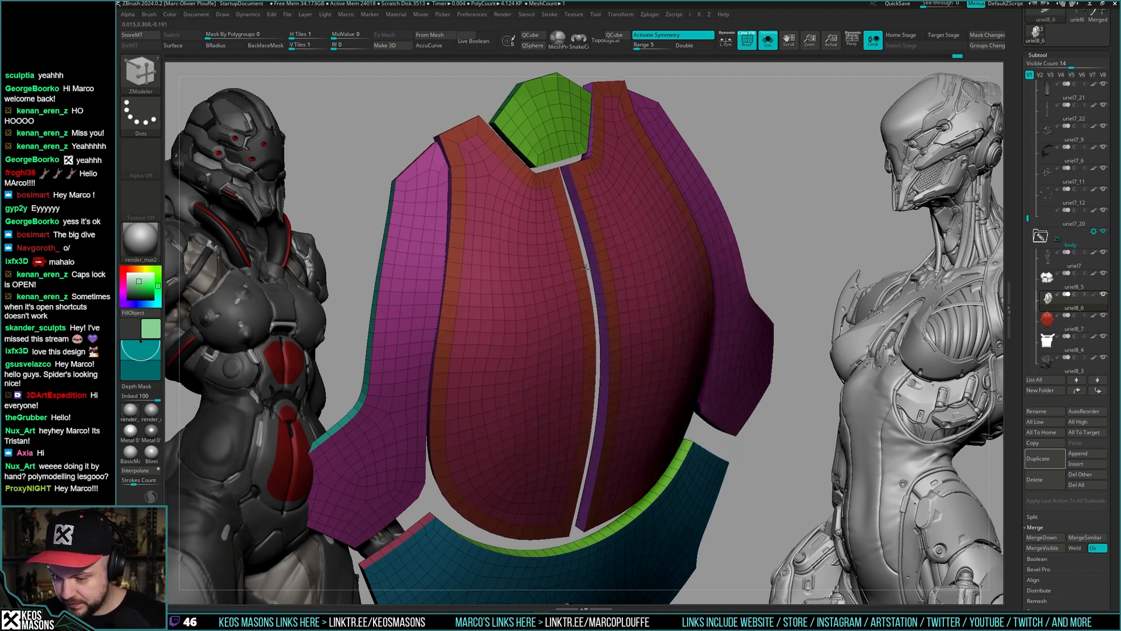
mouse_move(609, 272)
right_down()
mouse_move(719, 243)
mouse_move(734, 247)
mouse_move(678, 263)
mouse_move(738, 275)
mouse_move(734, 265)
mouse_move(755, 261)
mouse_move(751, 243)
mouse_move(765, 275)
right_up()
key(ctrl+z)
key(shift+f)
key(shift+f)
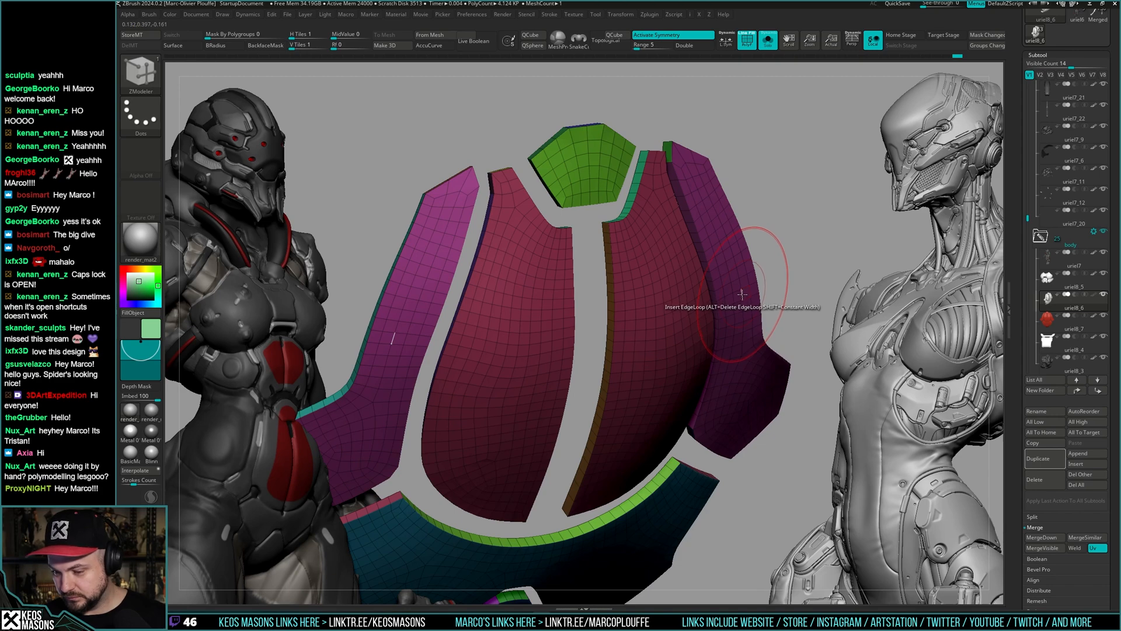
- Extrude the two central plates' side walls outward as a polyloop to add a border band and narrow the gaps
mouse_move(741, 296)
right_down()
mouse_move(741, 286)
mouse_move(662, 362)
mouse_move(666, 343)
mouse_move(615, 299)
mouse_move(611, 262)
right_up()
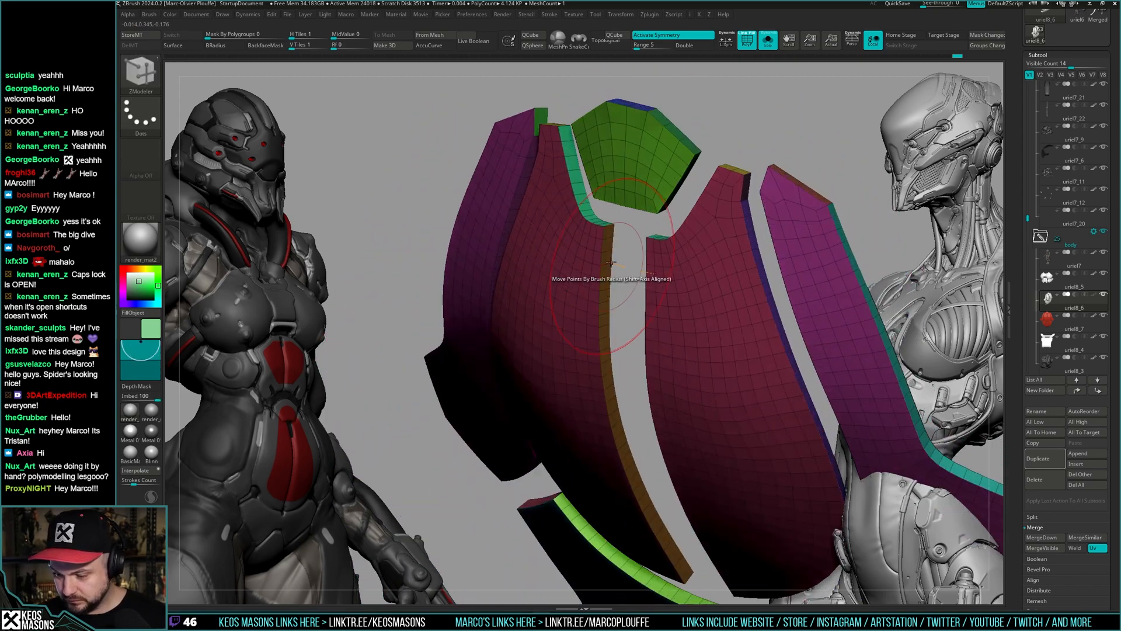
drag(608, 255, 641, 240)
shift+right_drag(641, 240, 593, 269)
alt+right_drag(786, 283, 763, 250)
alt+right_drag(764, 288, 764, 251)
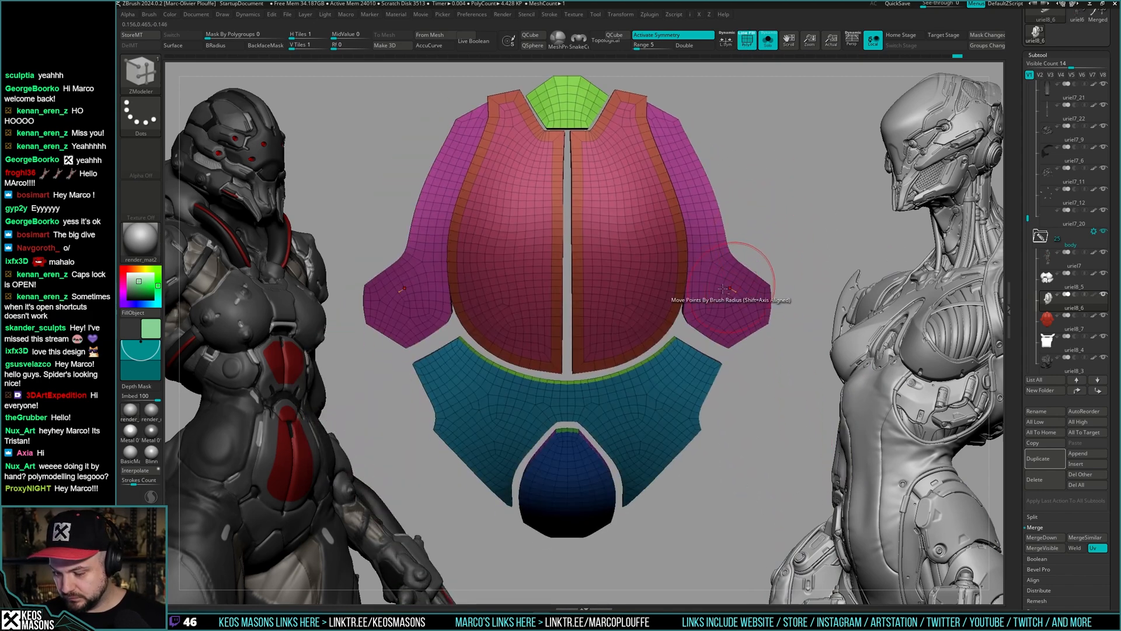
- Isolate the two central plates and regroup their front faces and side walls into separate polygroups
ctrl+click(709, 253)
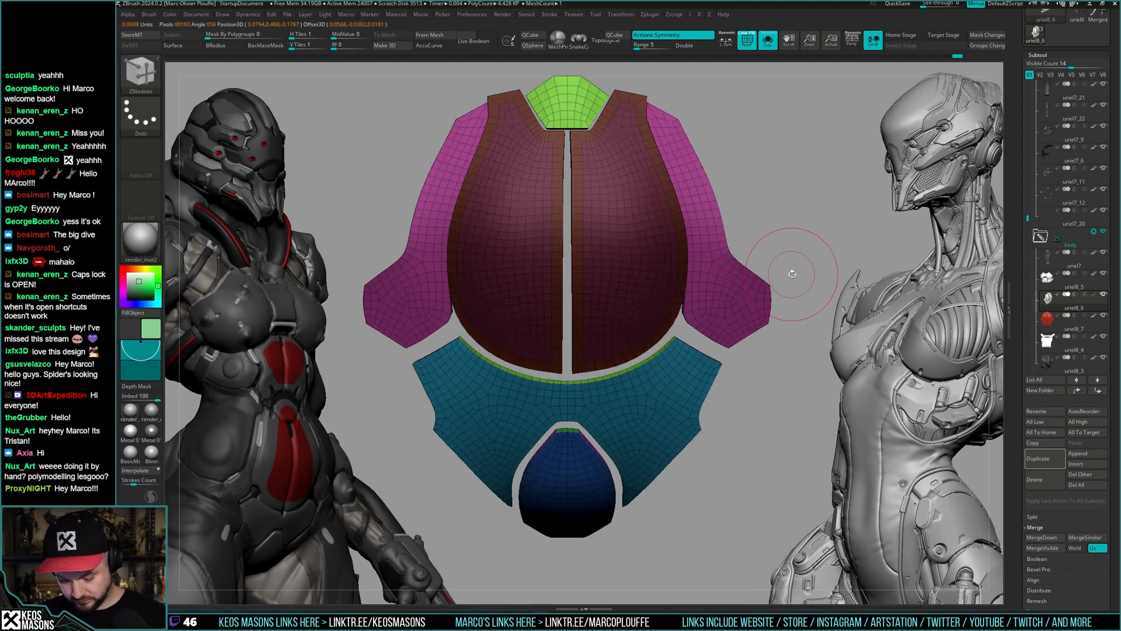
ctrl+shift+click(789, 269)
mouse_move(781, 256)
right_down()
mouse_move(771, 300)
mouse_move(770, 274)
right_up()
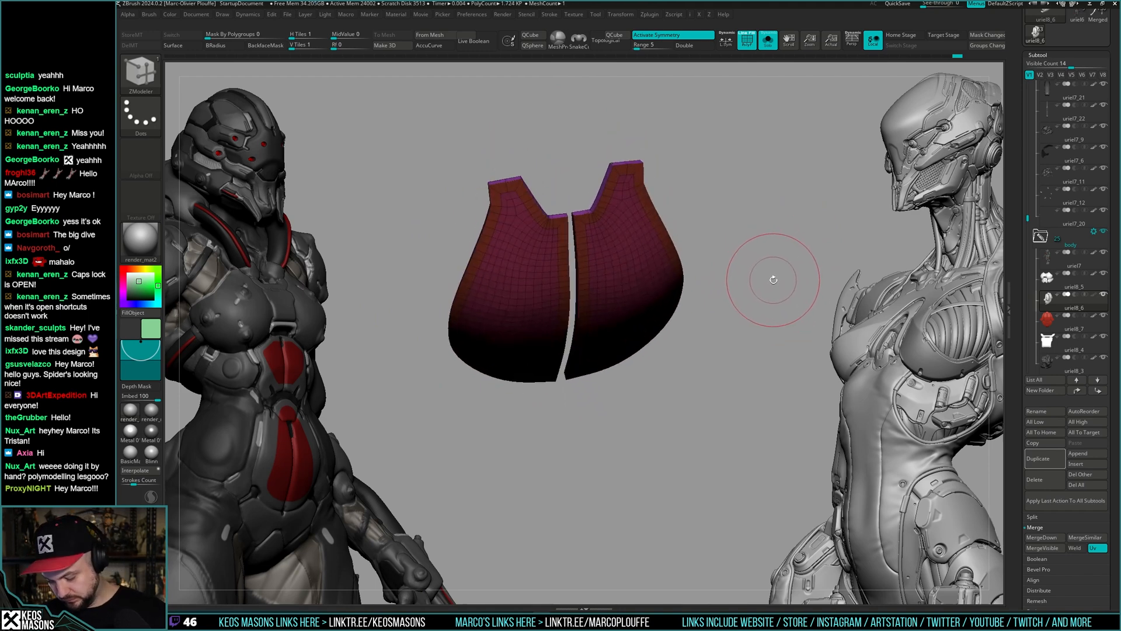
key(shift+f)
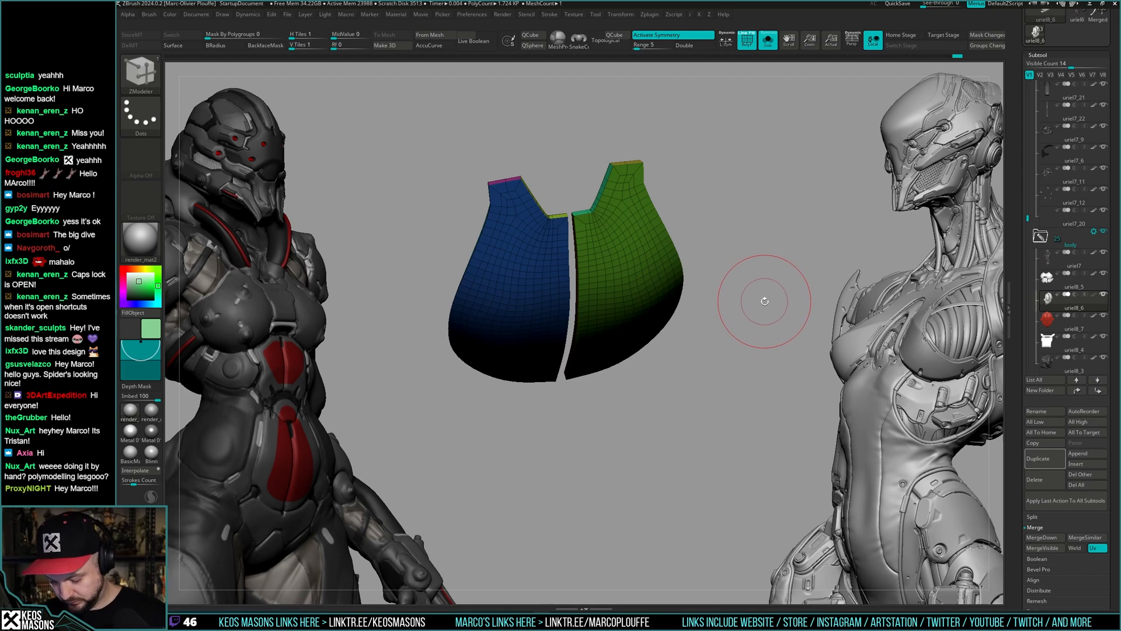
right_drag(763, 301, 576, 188)
key(space)
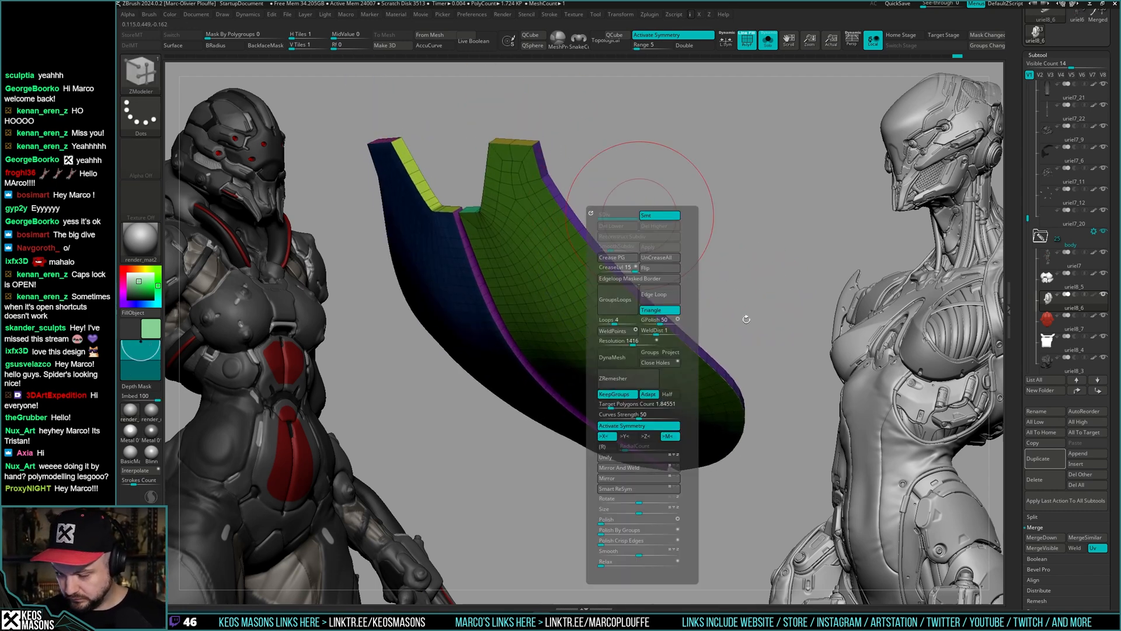
key(space)
click(775, 309)
click(791, 301)
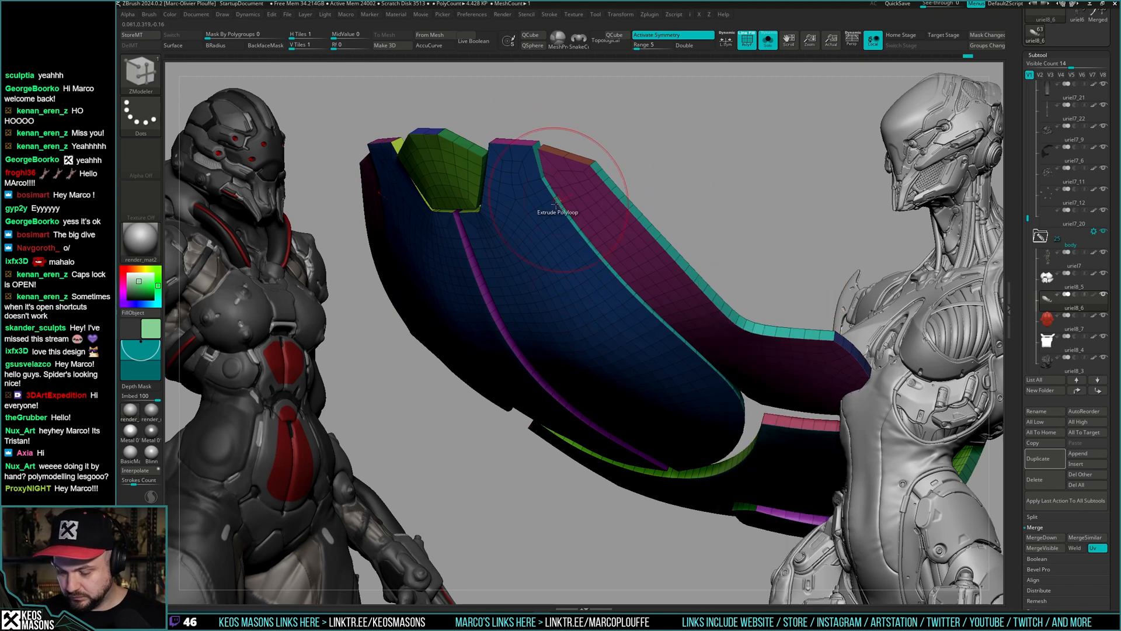
- Isolate the two central plates and examine the outline of their front faces and side walls
right_drag(563, 213, 637, 257)
key(w)
key(q)
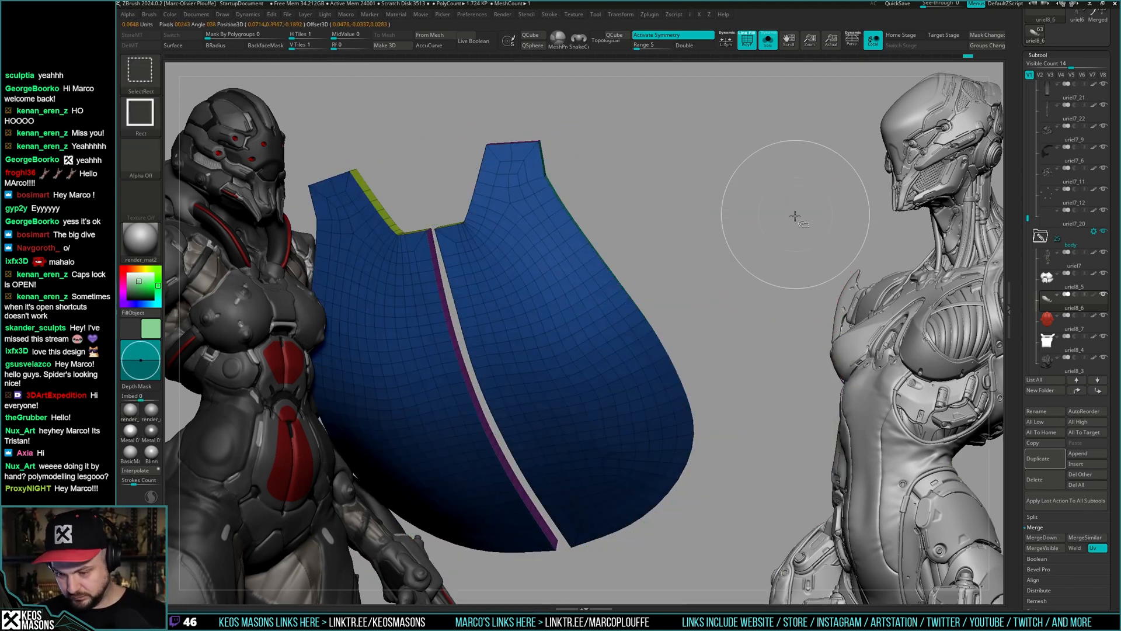
ctrl+shift+drag(795, 215, 786, 244)
ctrl+shift+drag(700, 111, 690, 144)
mouse_move(630, 161)
right_down()
mouse_move(547, 160)
mouse_move(561, 268)
mouse_move(558, 228)
mouse_move(584, 175)
mouse_move(596, 355)
mouse_move(683, 334)
mouse_move(695, 304)
right_up()
key(shift)
ctrl+right_drag(695, 304, 656, 359)
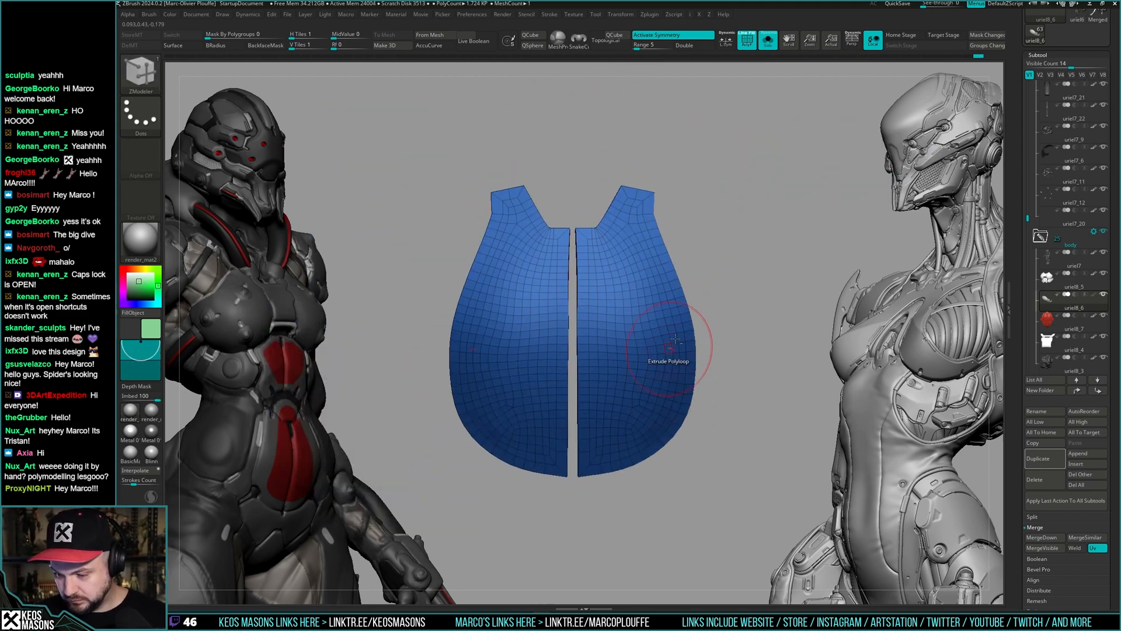
- Compare the central plates with the full body and the red uriel8_7 armour, and return to the uriel8_6 subtool
key(alt+s)
alt+right_drag(750, 307, 729, 293)
key(shift+f)
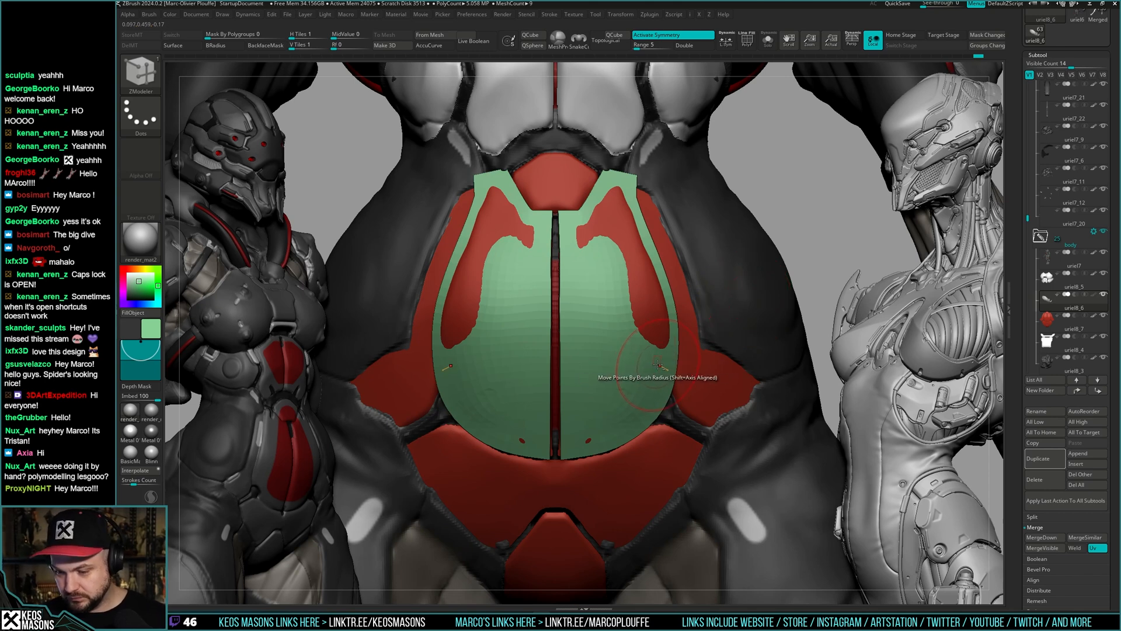
key(alt+s)
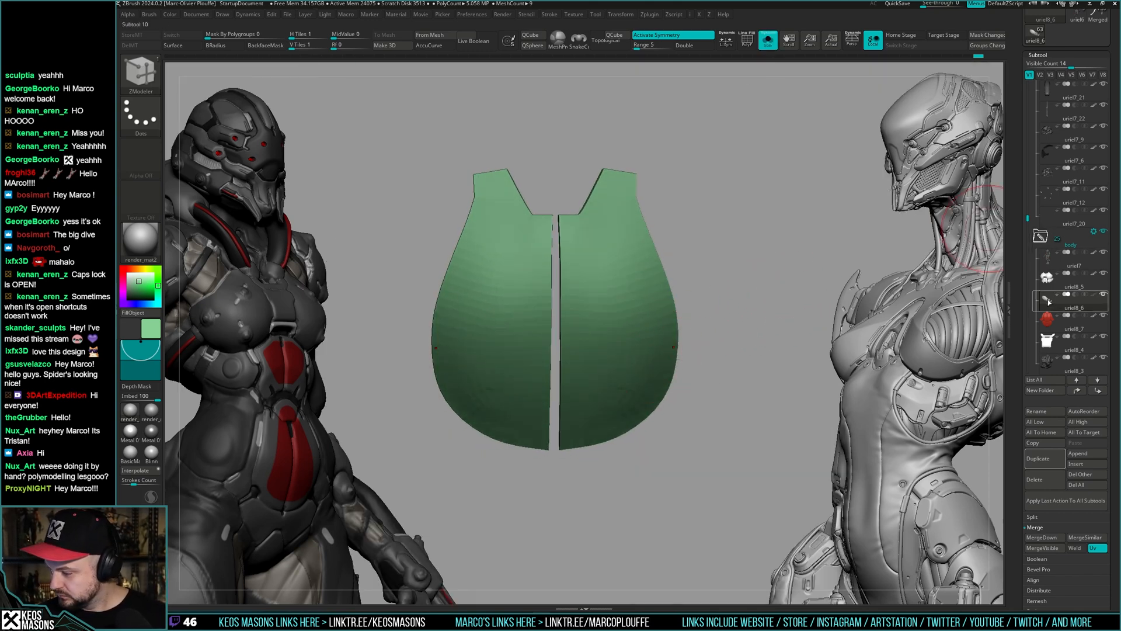
click(1044, 345)
click(1047, 325)
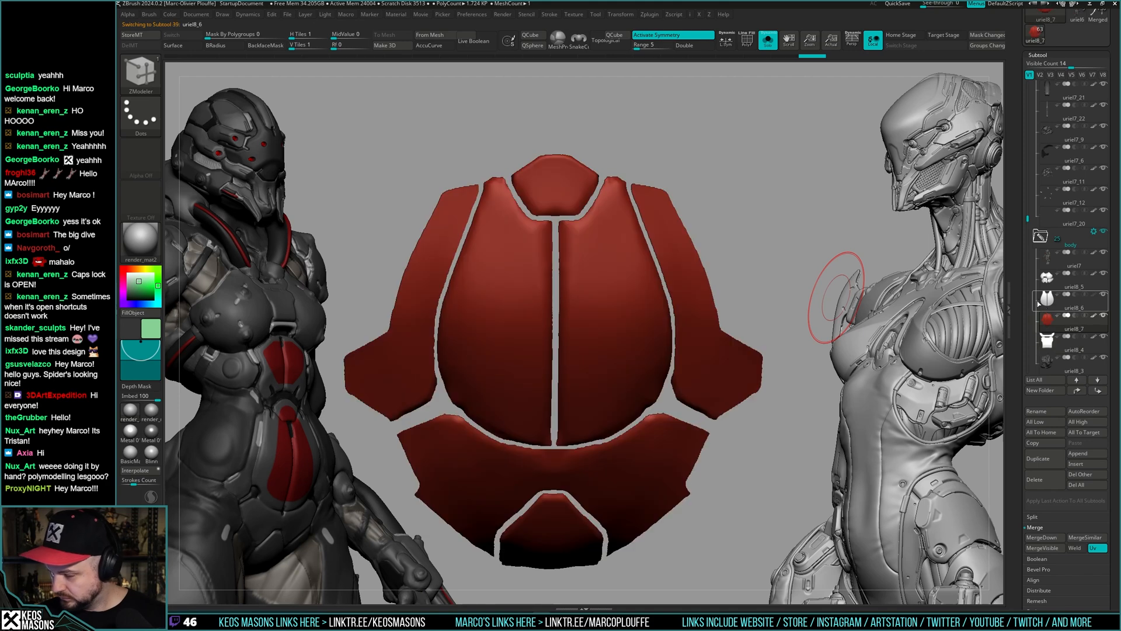
click(1047, 305)
drag(783, 334, 808, 321)
click(1047, 322)
click(1048, 301)
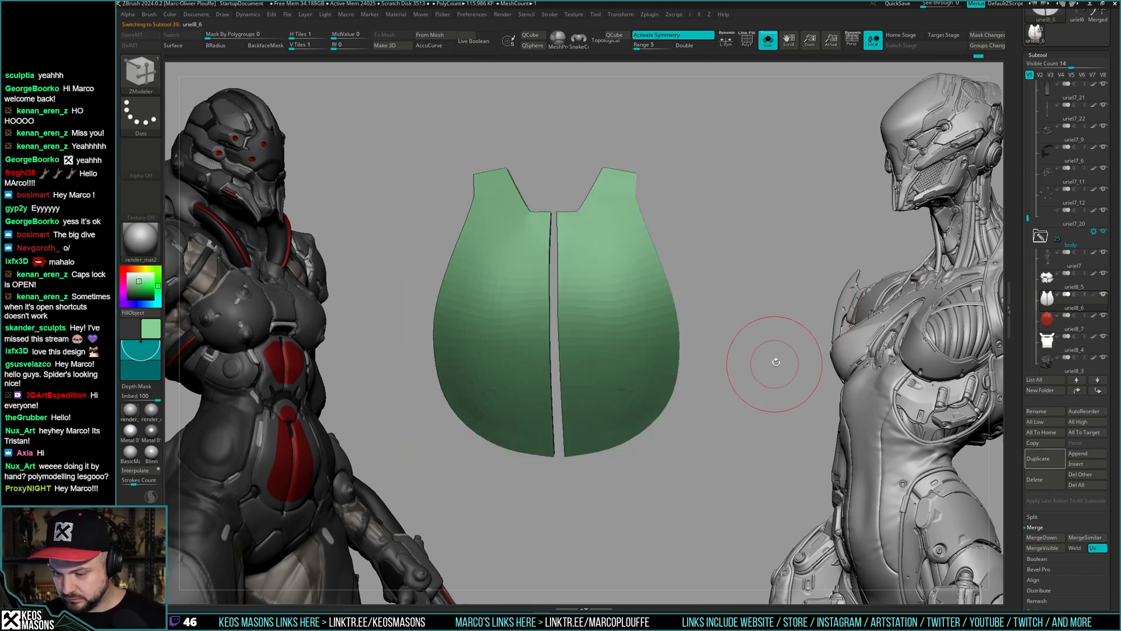
- Give the two central plates' inner front faces their own polygroup, separate from the small lower plate
key(shift+f)
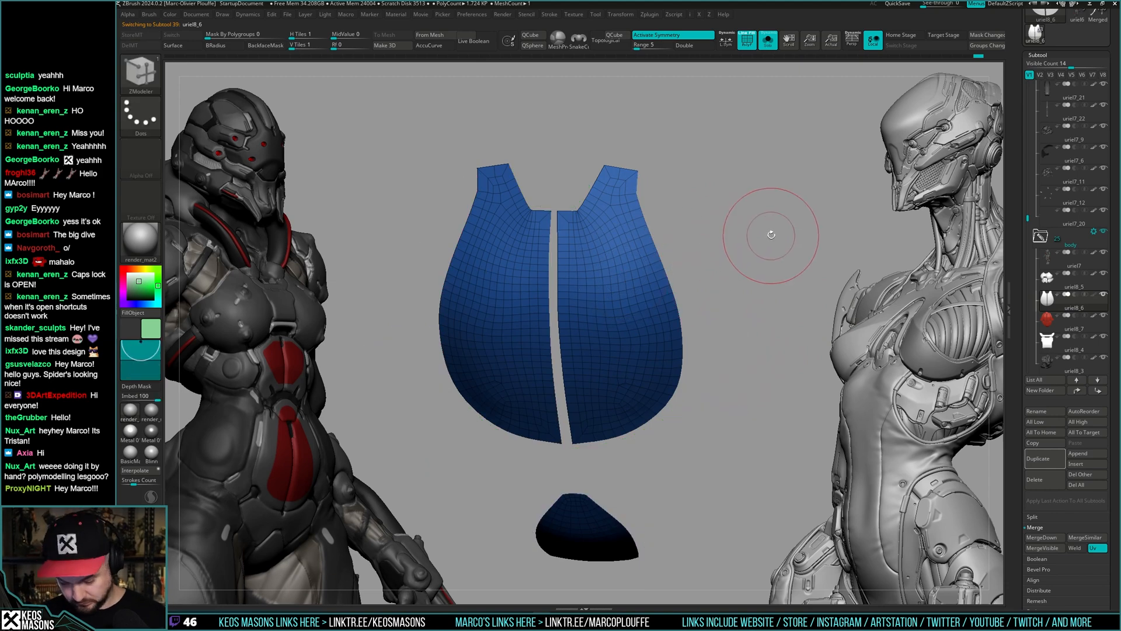
ctrl+shift+click(736, 251)
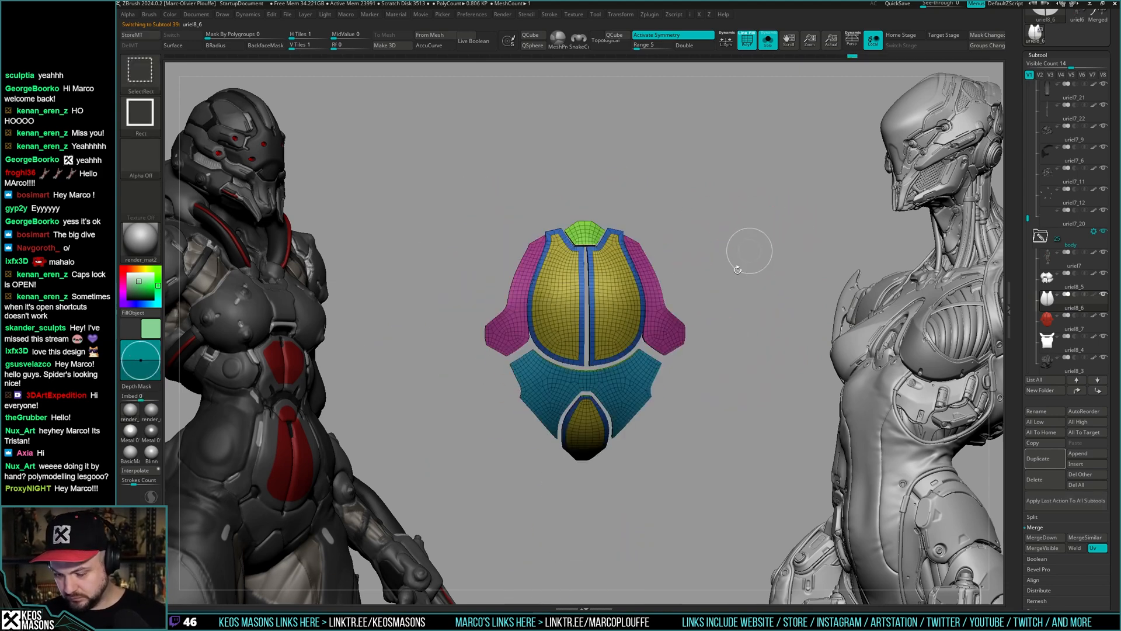
drag(738, 269, 625, 412)
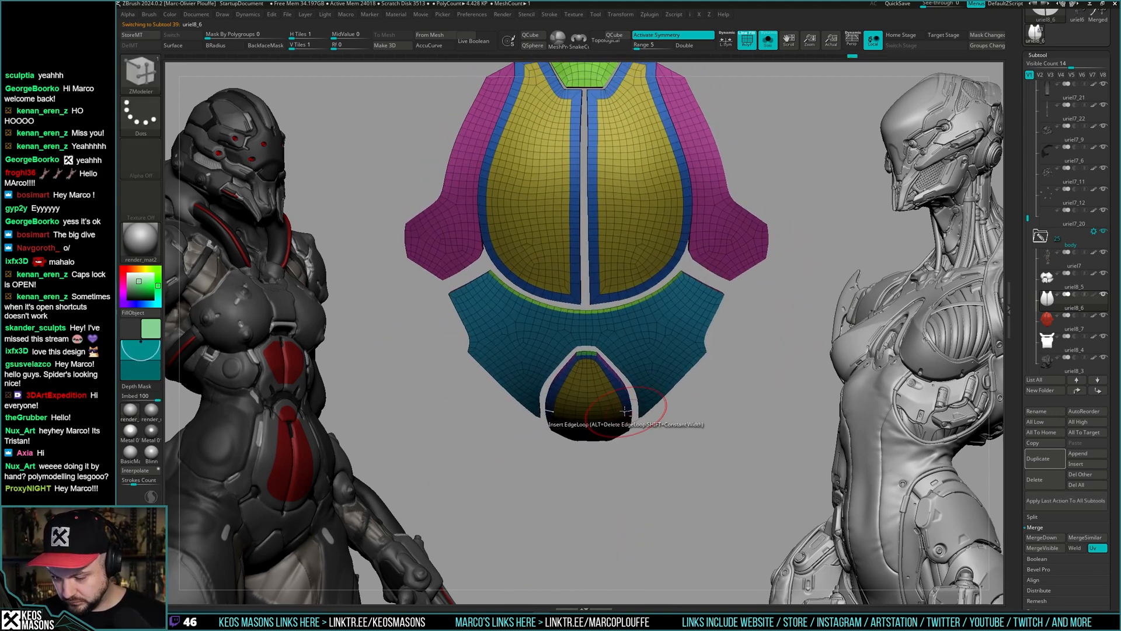
ctrl+shift+click(625, 412)
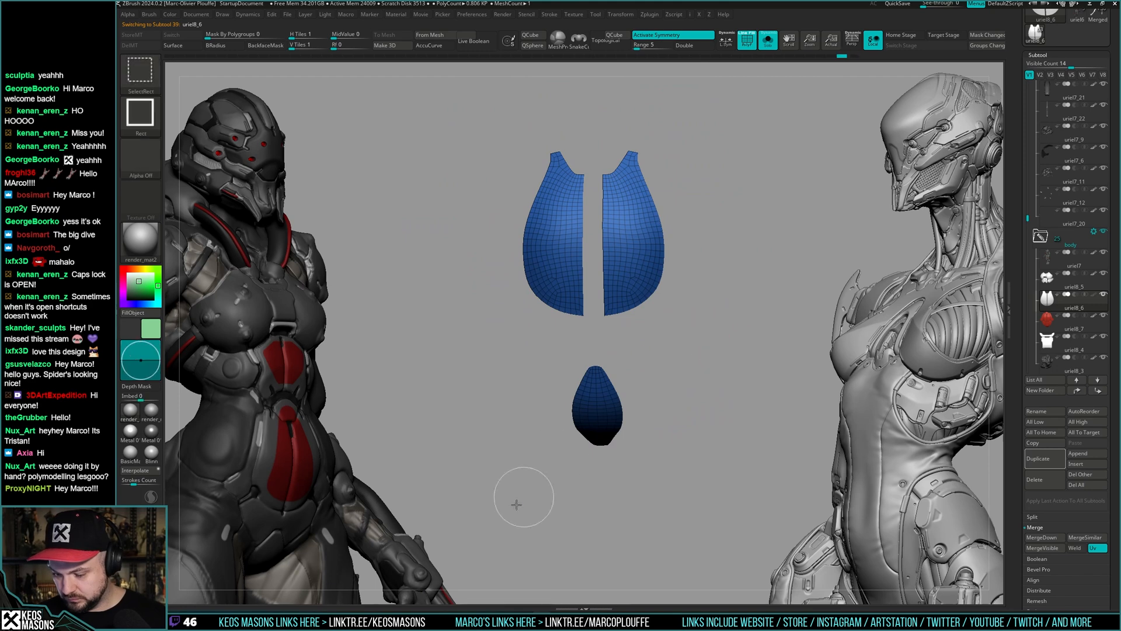
ctrl+alt+shift+drag(517, 504, 669, 352)
ctrl+shift+click(720, 327)
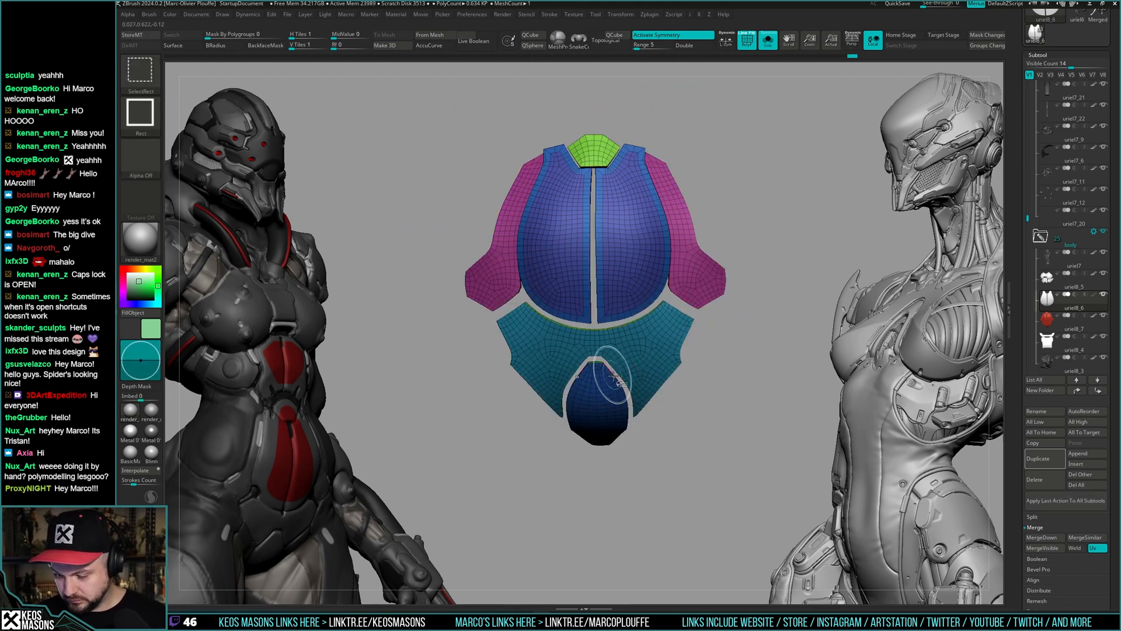
- Isolate the shared border polygroup and separate the small lower plate's border from the central plates' borders
ctrl+shift+click(610, 379)
ctrl+alt+shift+drag(769, 97, 468, 352)
ctrl+shift+click(764, 293)
scroll(713, 286, up, 4)
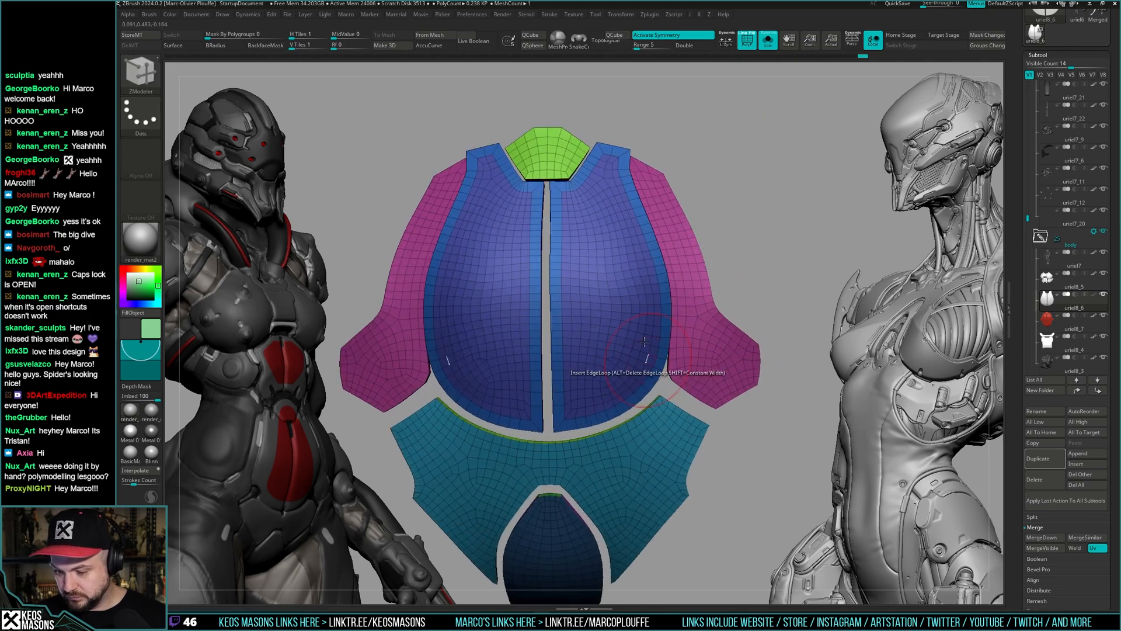
- Narrow the centre gap by inflating the central plates' facing side walls with ZModeler's Inflate action targeting Polygroup All
key(shift+f)
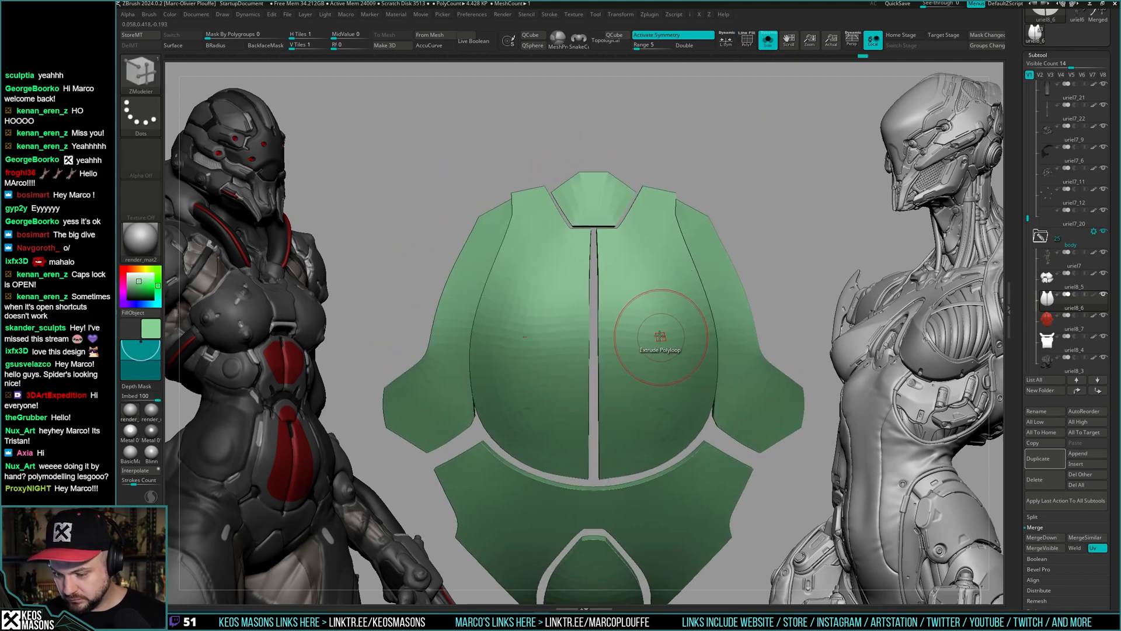
drag(725, 328, 769, 251)
key(shift+f)
key(shift+f)
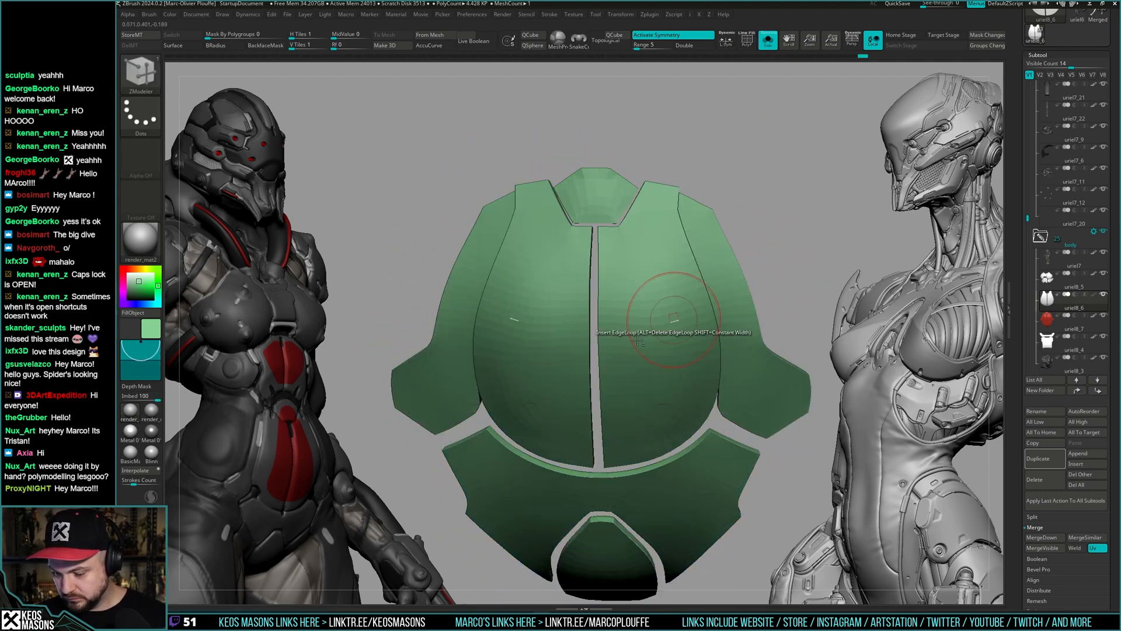
scroll(577, 320, up, 3)
key(space)
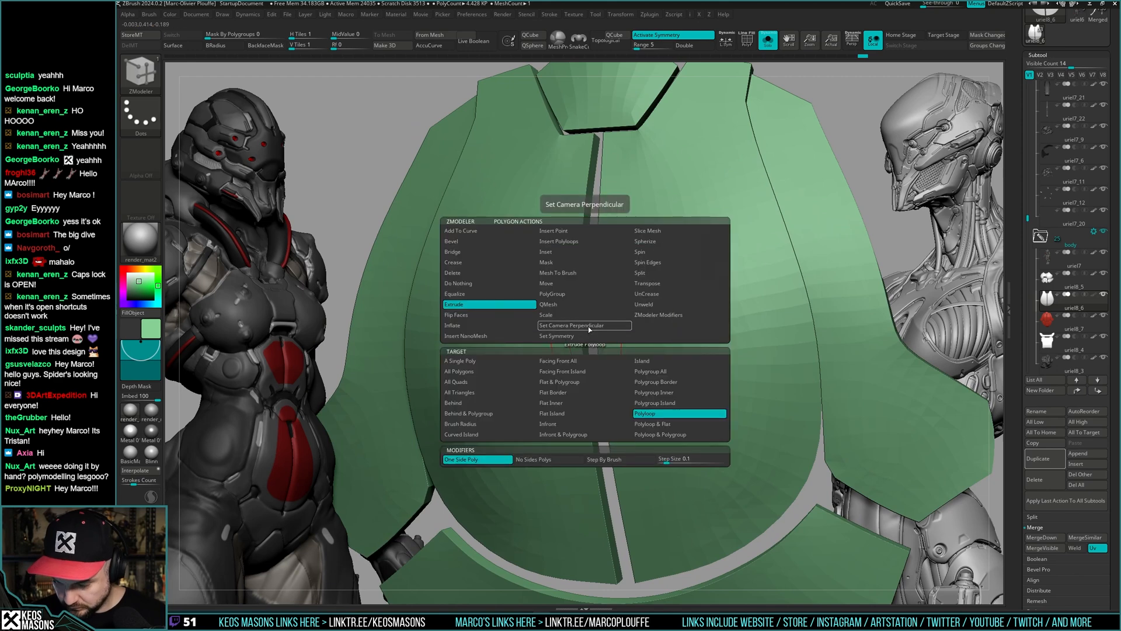
click(494, 326)
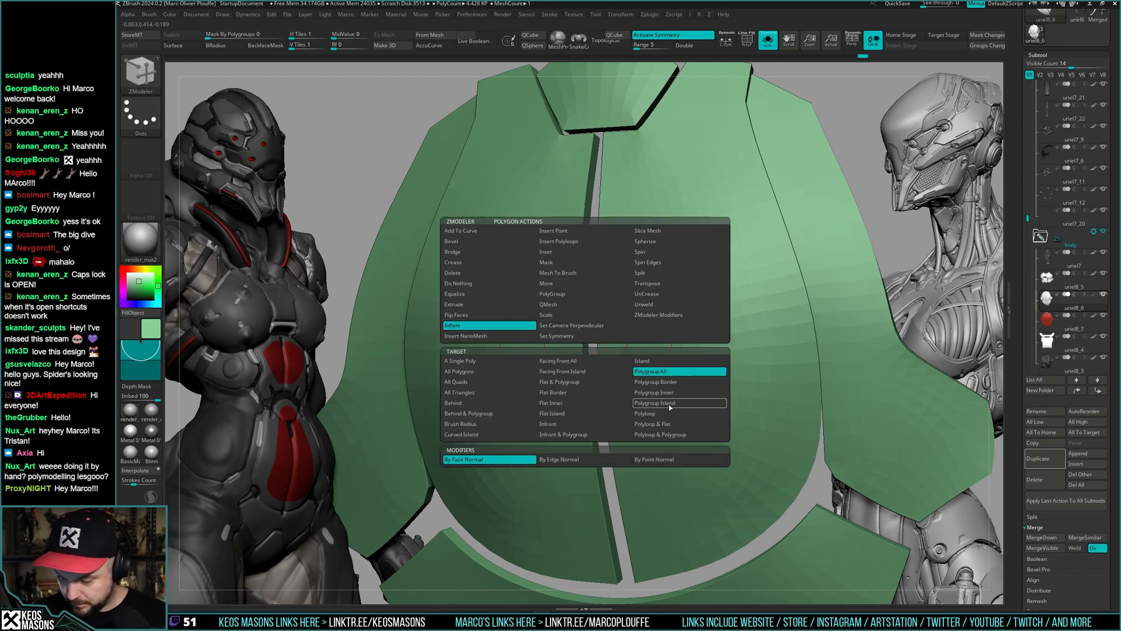
click(678, 360)
drag(563, 401, 592, 347)
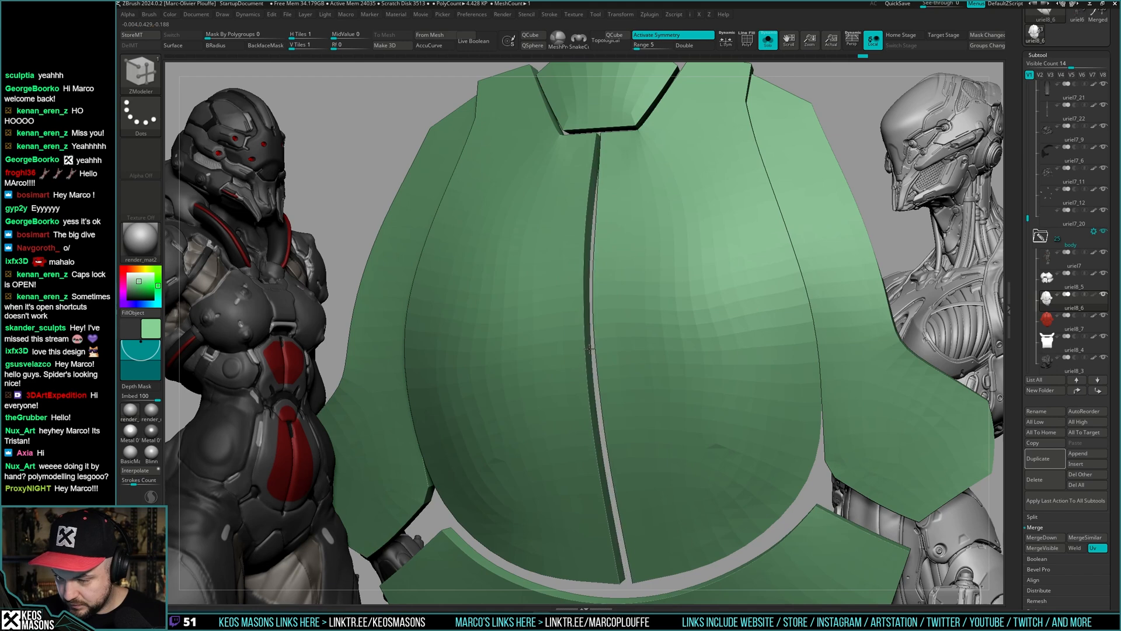
key(f)
ctrl+right_drag(676, 350, 660, 357)
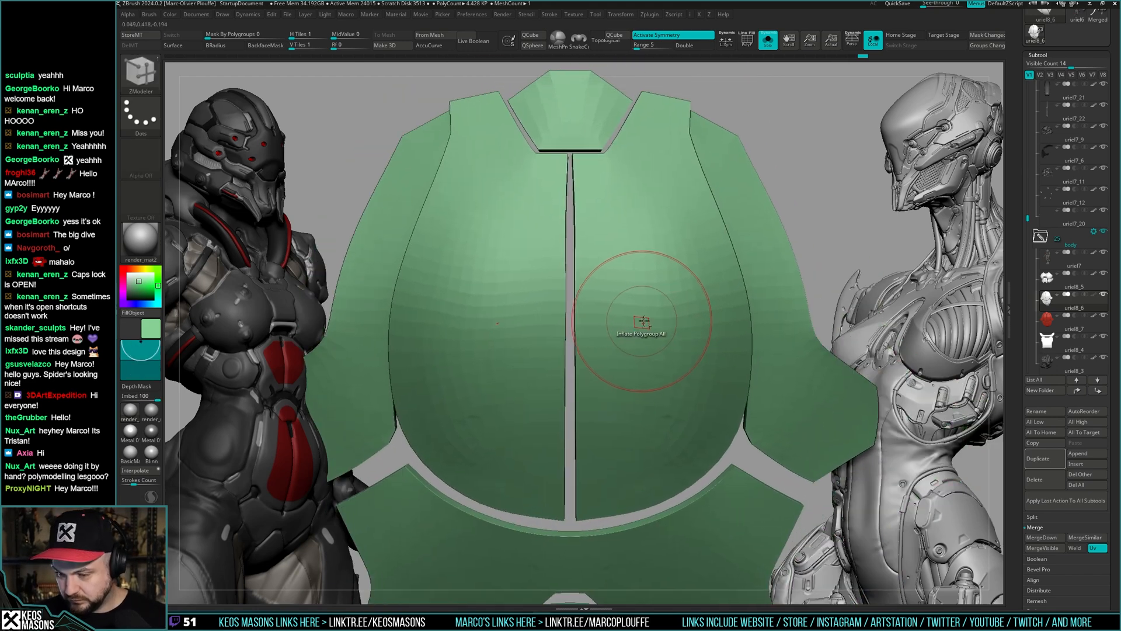
- Isolate the side walls facing the centre gap, adjust them with the Transpose line, and show all plates again
key(shift+f)
key(ctrl+z)
key(shift+f)
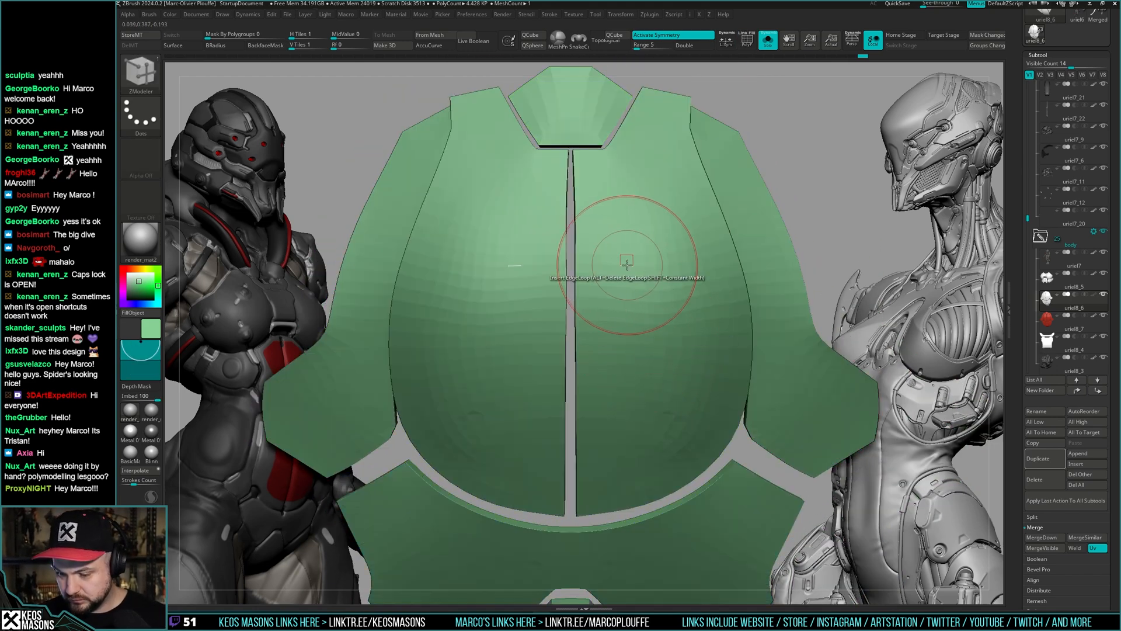
ctrl+shift+click(575, 287)
ctrl+shift+click(593, 265)
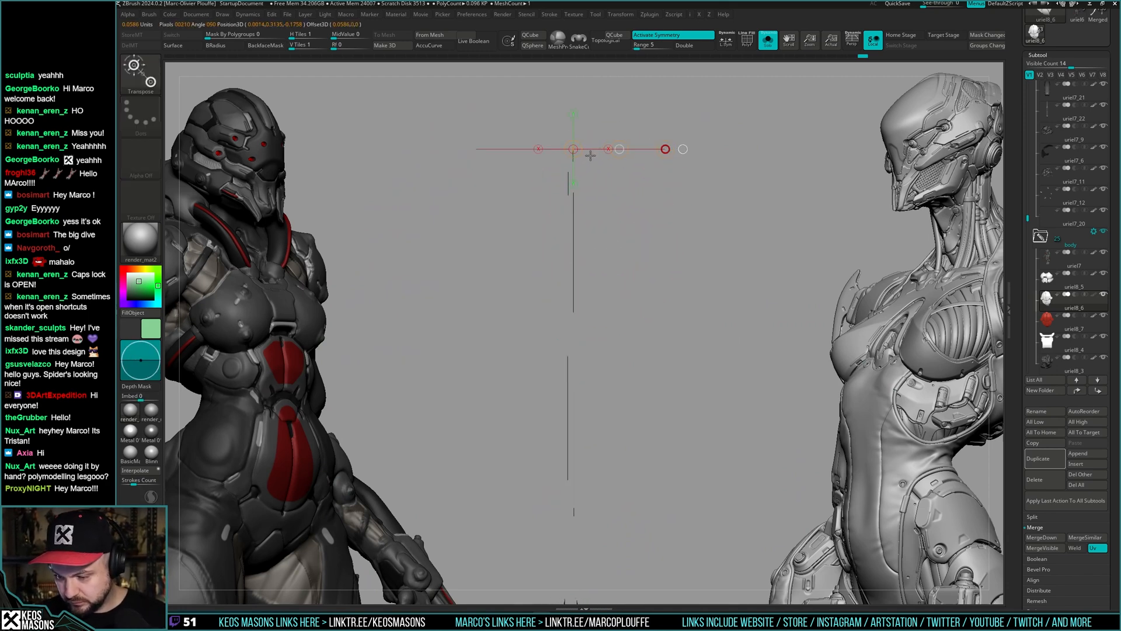
key(q)
ctrl+shift+click(791, 234)
key(shift+f)
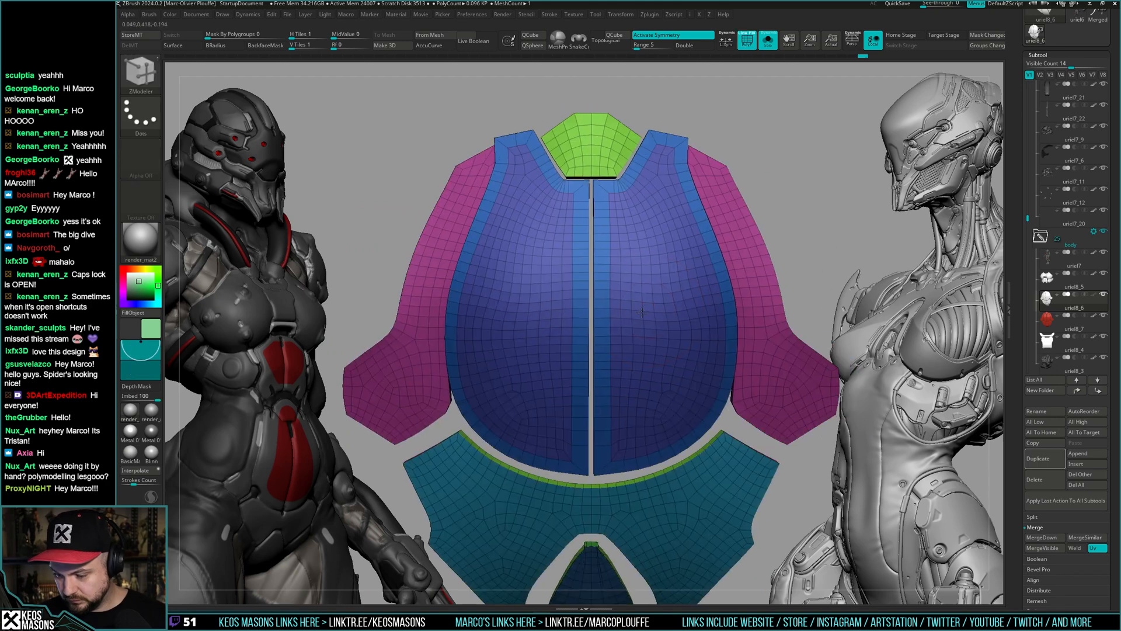
- Isolate the central plates' inner front faces, mask all but the strip beside the centre gap, and shift that strip with the Transpose line
ctrl+shift+click(641, 322)
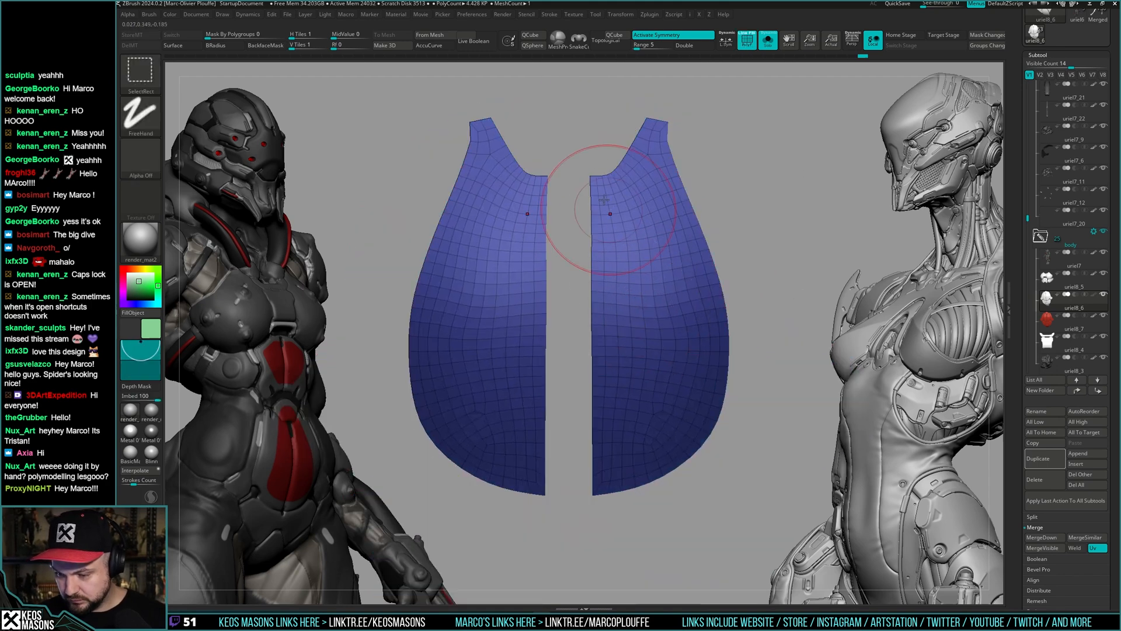
ctrl+click(597, 508)
key(w)
ctrl+drag(785, 92, 594, 200)
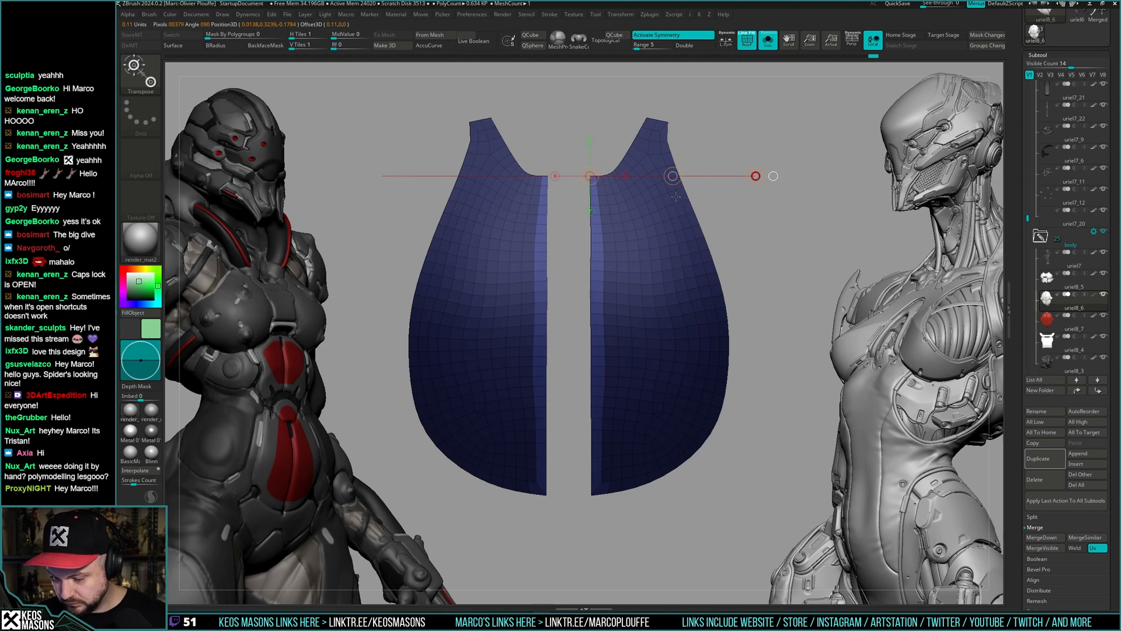
ctrl+drag(725, 206, 753, 230)
key(q)
- Examine the full set of plates from several angles, with and without the wireframe, checking the centre gap and surfaces
ctrl+right_drag(754, 231, 683, 274)
key(shift+s)
key(shift+s)
mouse_move(683, 275)
ctrl+right_down()
mouse_move(590, 326)
mouse_move(601, 306)
mouse_move(634, 309)
mouse_move(643, 297)
mouse_move(726, 333)
mouse_move(676, 314)
mouse_move(702, 323)
mouse_move(680, 362)
ctrl+right_up()
key(shift+f)
key(shift+t)
ctrl+right_drag(634, 287, 654, 307)
mouse_move(655, 307)
right_down()
mouse_move(647, 298)
mouse_move(668, 291)
mouse_move(631, 309)
mouse_move(661, 318)
mouse_move(660, 292)
right_up()
key(shift+s)
alt+right_drag(651, 218, 678, 344)
key(shift+f)
key(shift+s)
key(shift+f)
key(shift+s)
ctrl+right_drag(677, 345, 718, 270)
key(shift+f)
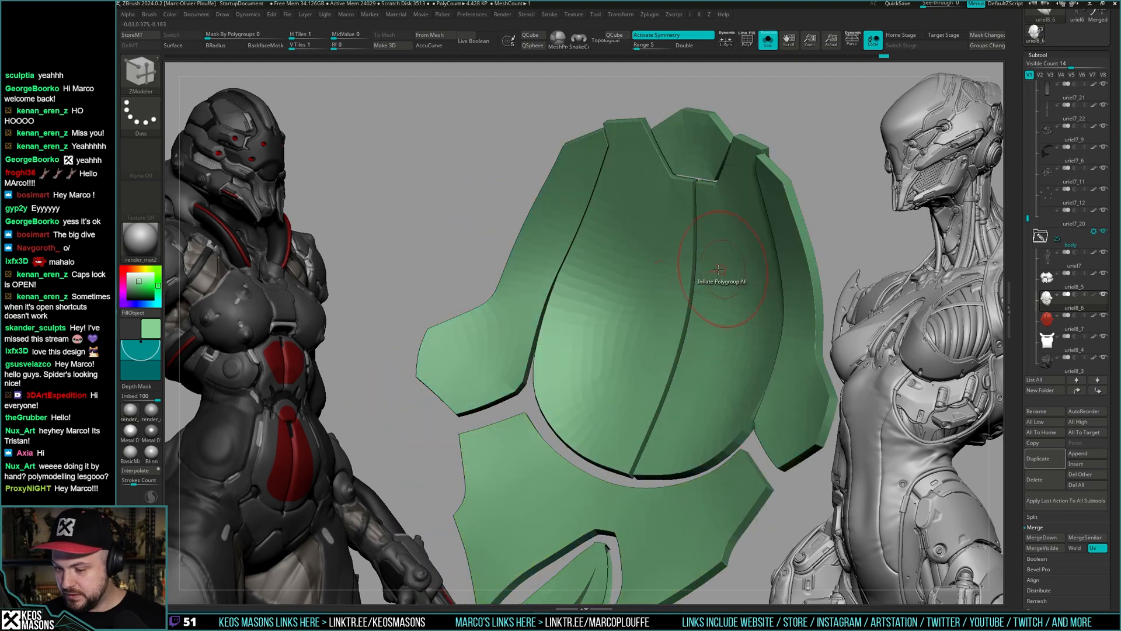
right_drag(651, 278, 717, 300)
key(space)
key(q)
right_drag(833, 170, 794, 175)
key(space)
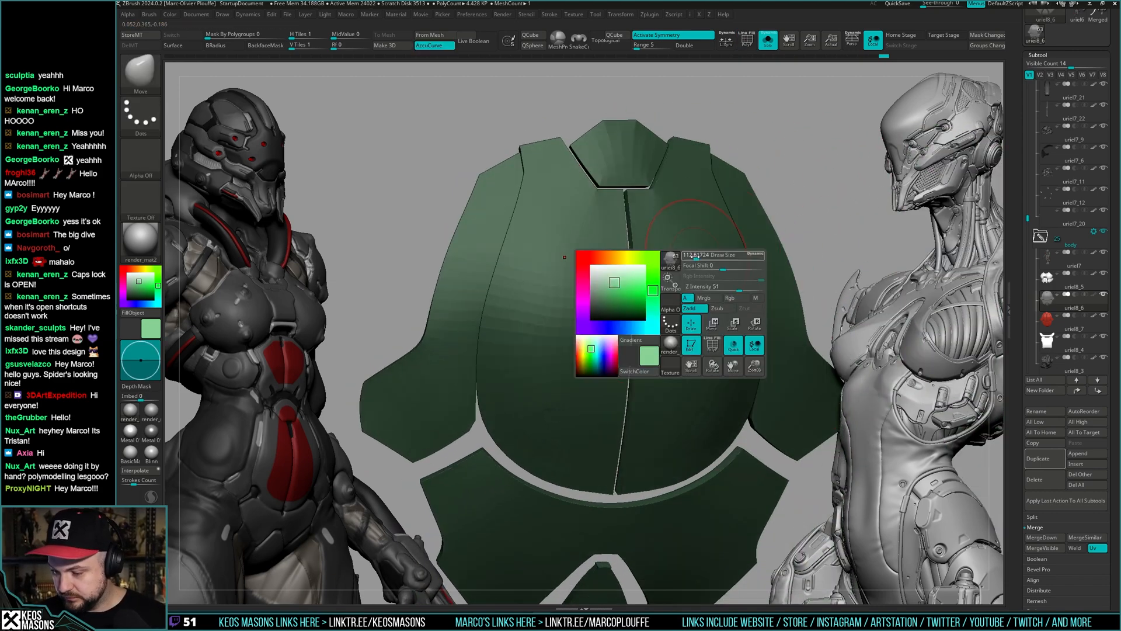
key(shift+f)
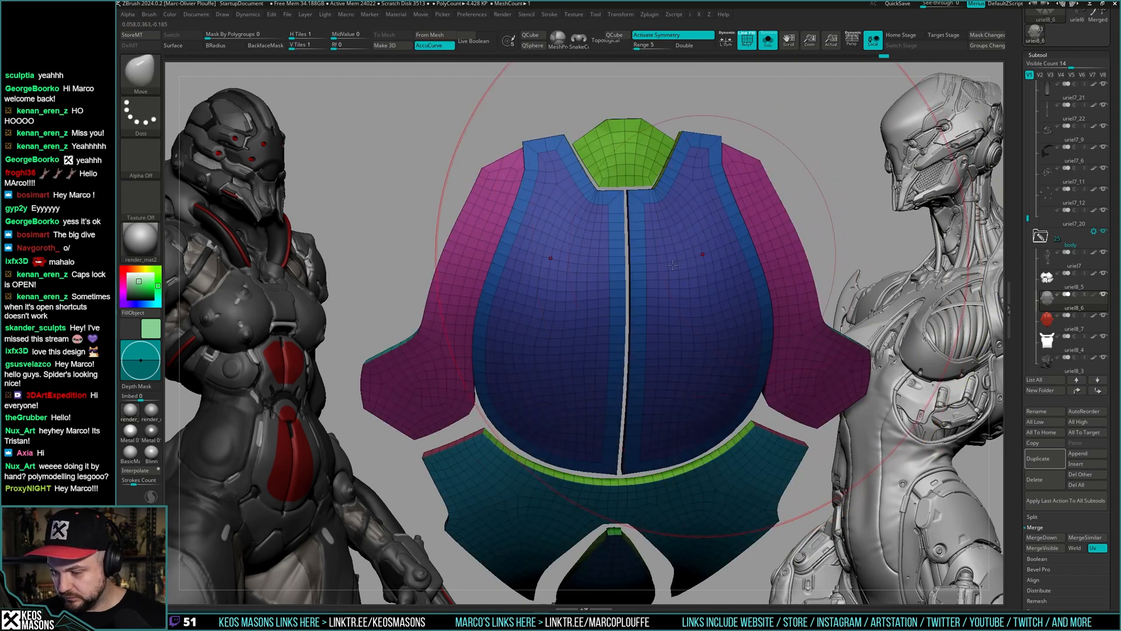
- Mask everything except the central plates' border strips and offset those strips with the Transpose line to form a chamfer
right_drag(711, 255, 658, 270)
key(ctrl+shift)
ctrl+shift+click(659, 271)
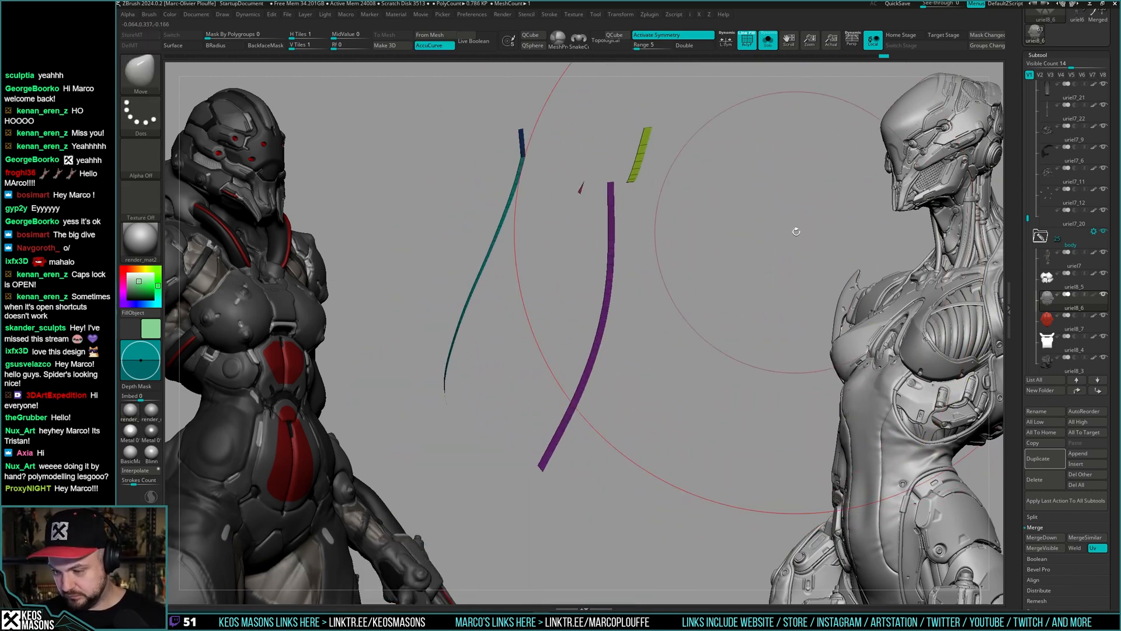
ctrl+shift+click(812, 223)
shift+right_drag(811, 226, 801, 228)
key(shift+f)
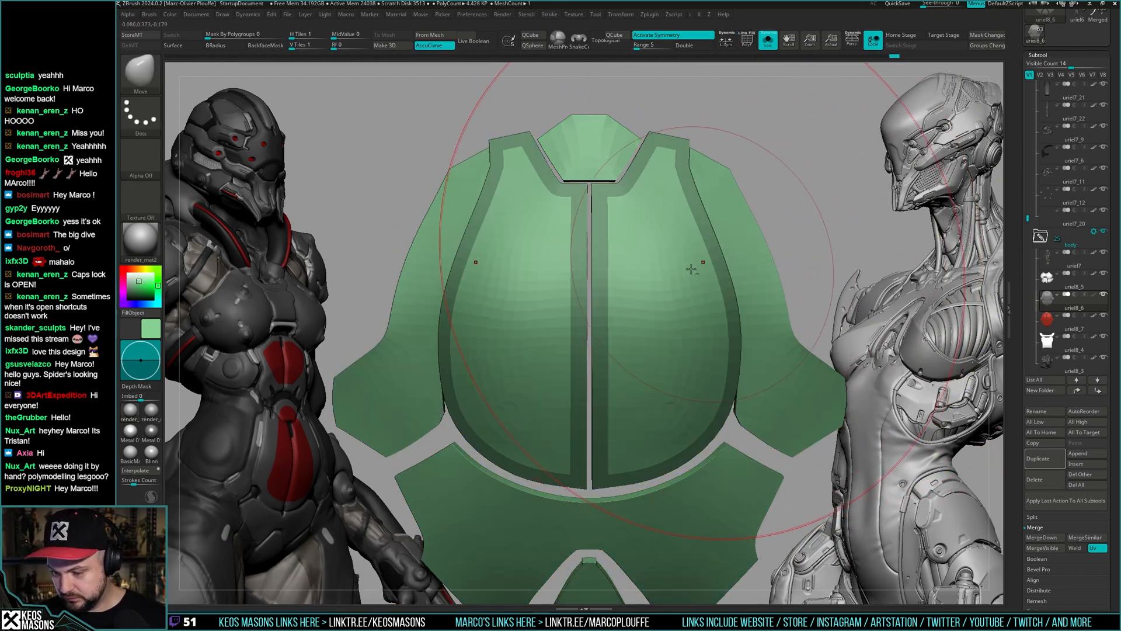
mouse_move(701, 266)
alt+right_down()
mouse_move(754, 248)
mouse_move(677, 288)
mouse_move(738, 270)
alt+right_up()
key(w)
drag(671, 265, 664, 270)
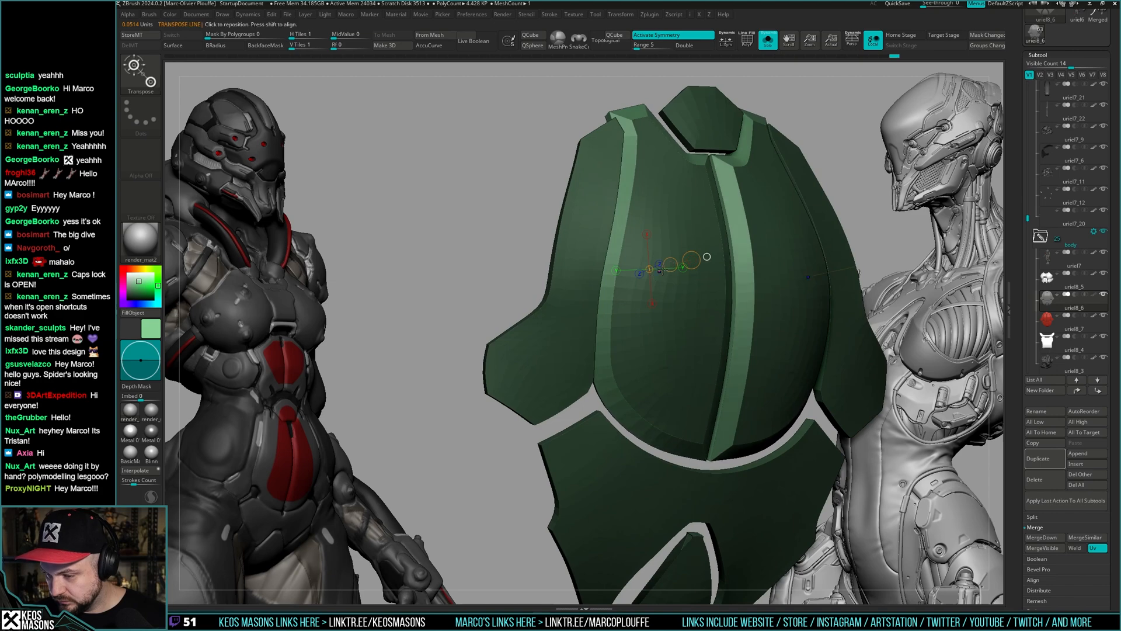
- Set ZModeler's edge action to Move Infinite Radius for adjusting the central plates' edges
key(q)
mouse_move(817, 281)
right_down()
mouse_move(704, 345)
mouse_move(697, 269)
mouse_move(704, 345)
mouse_move(730, 318)
mouse_move(724, 305)
mouse_move(711, 350)
mouse_move(711, 320)
mouse_move(702, 328)
mouse_move(698, 316)
mouse_move(715, 316)
right_up()
key(shift+f)
key(shift+f)
key(space)
drag(629, 232, 633, 232)
mouse_move(750, 207)
right_down()
mouse_move(801, 205)
mouse_move(781, 243)
mouse_move(676, 256)
mouse_move(636, 292)
mouse_move(647, 271)
mouse_move(627, 253)
right_up()
key(shift+f)
key(b)
key(z)
key(m)
key(space)
key(space)
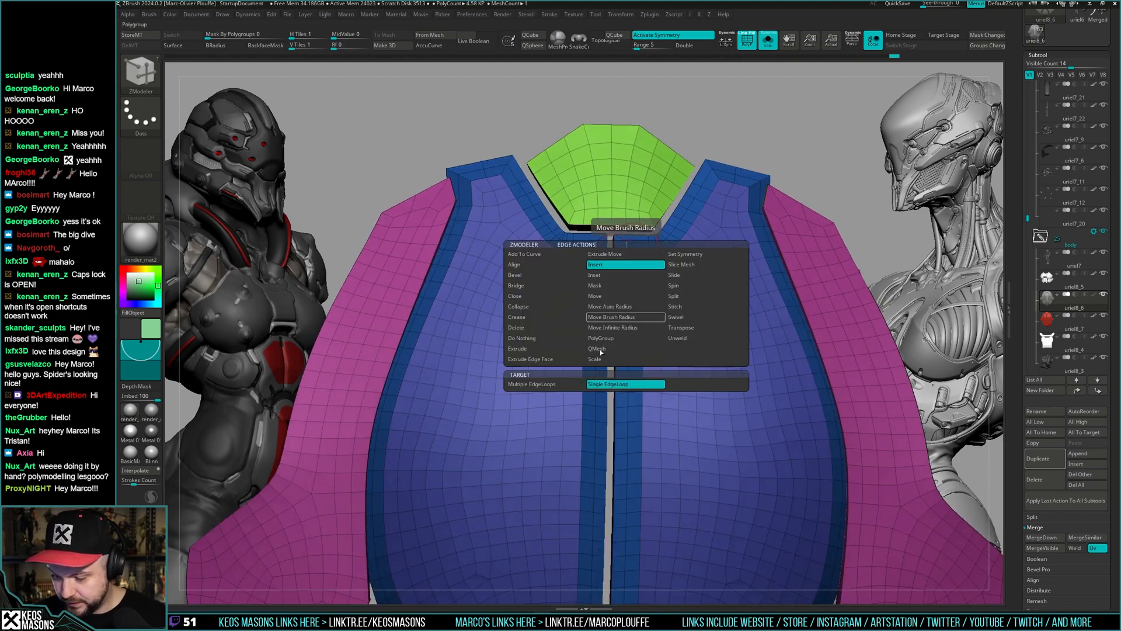
click(629, 328)
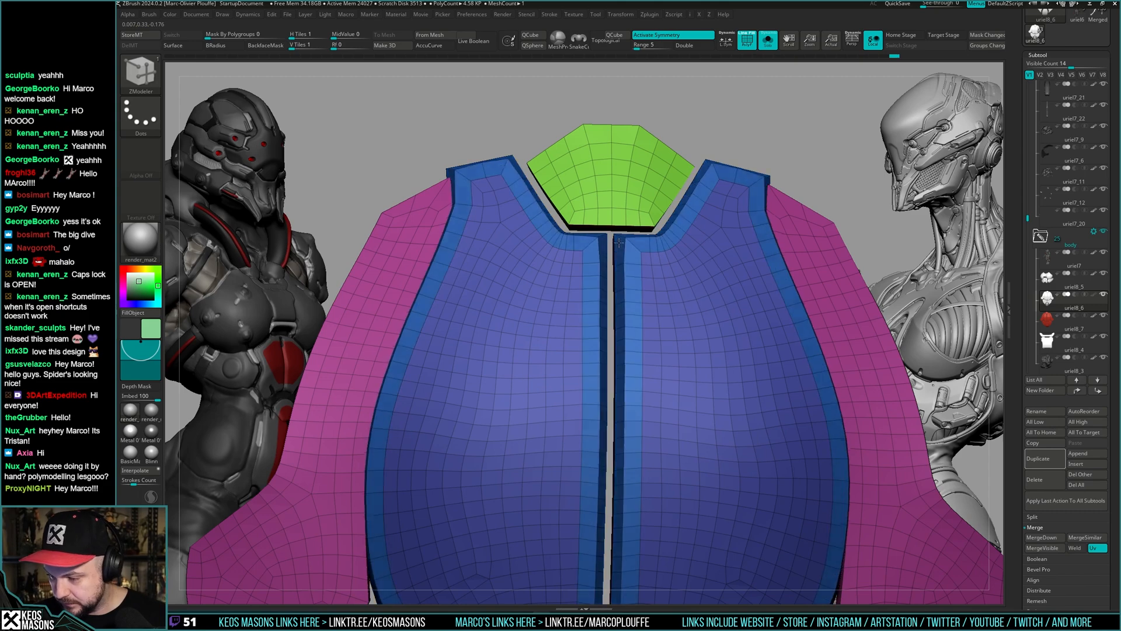
- Preview the plates with dynamic subdivision and inspect the chamfered borders and gaps from several angles
key(shift+f)
right_drag(722, 264, 637, 257)
key(d)
alt+right_drag(707, 382, 631, 143)
key(shift+d)
key(shift+f)
right_drag(709, 339, 695, 307)
shift+right_drag(695, 306, 688, 330)
right_drag(704, 368, 660, 280)
mouse_move(631, 351)
right_down()
mouse_move(657, 362)
mouse_move(629, 411)
mouse_move(632, 288)
right_up()
key(shift+f)
alt+right_drag(693, 375, 672, 392)
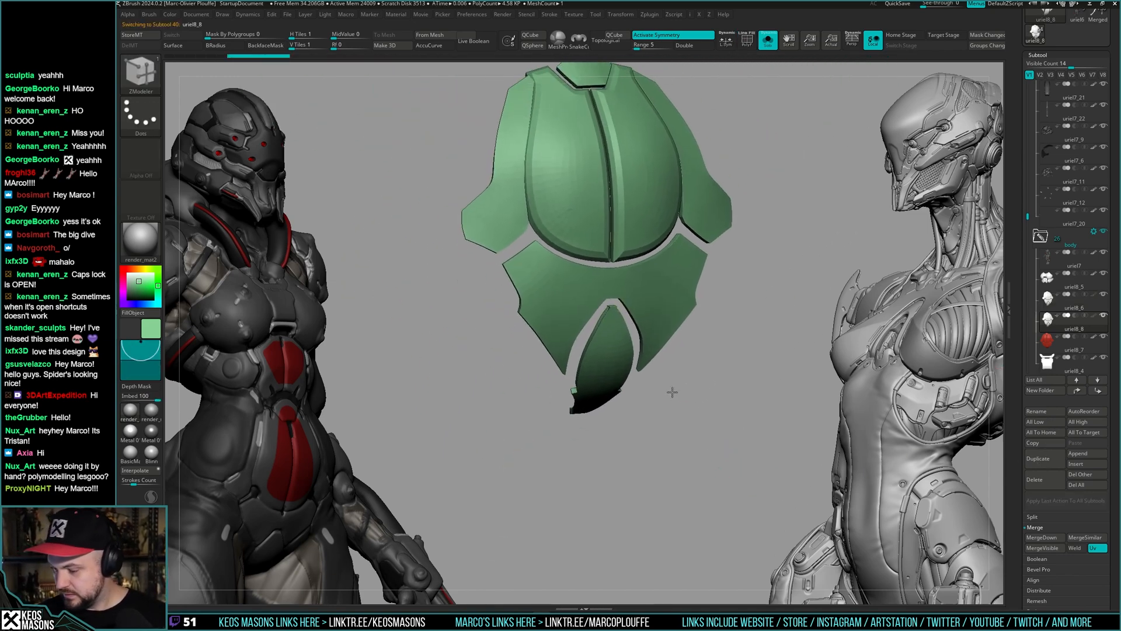
- Isolate the small lower plate in the duplicate subtool uriel8_8 and invert the visibility to leave it out of that subtool
ctrl+shift+click(608, 372)
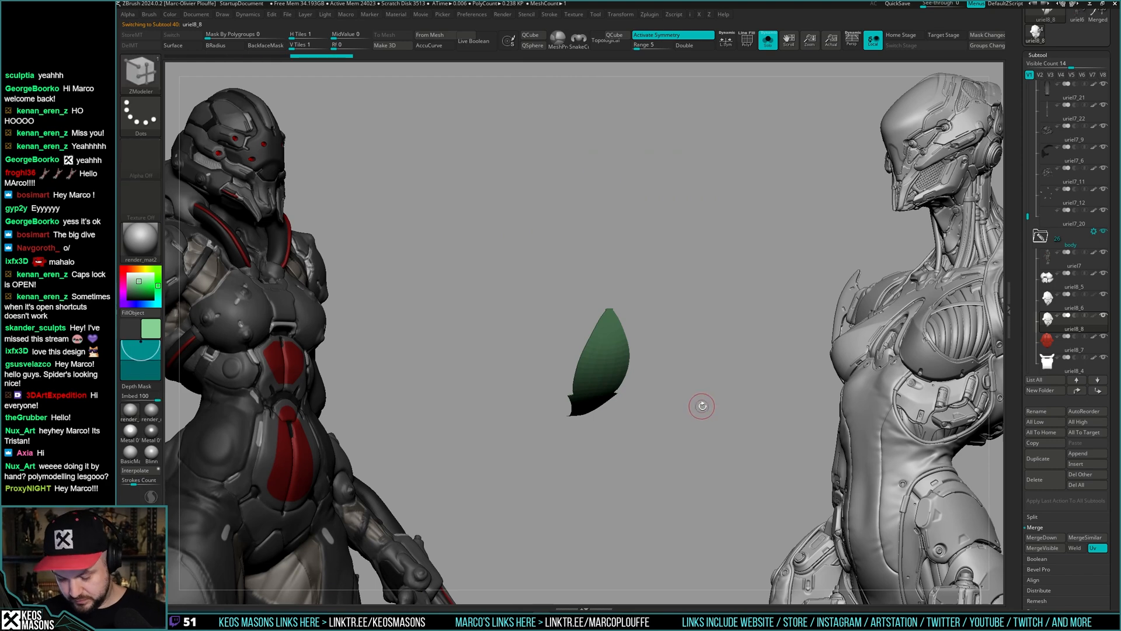
ctrl+shift+click(699, 420)
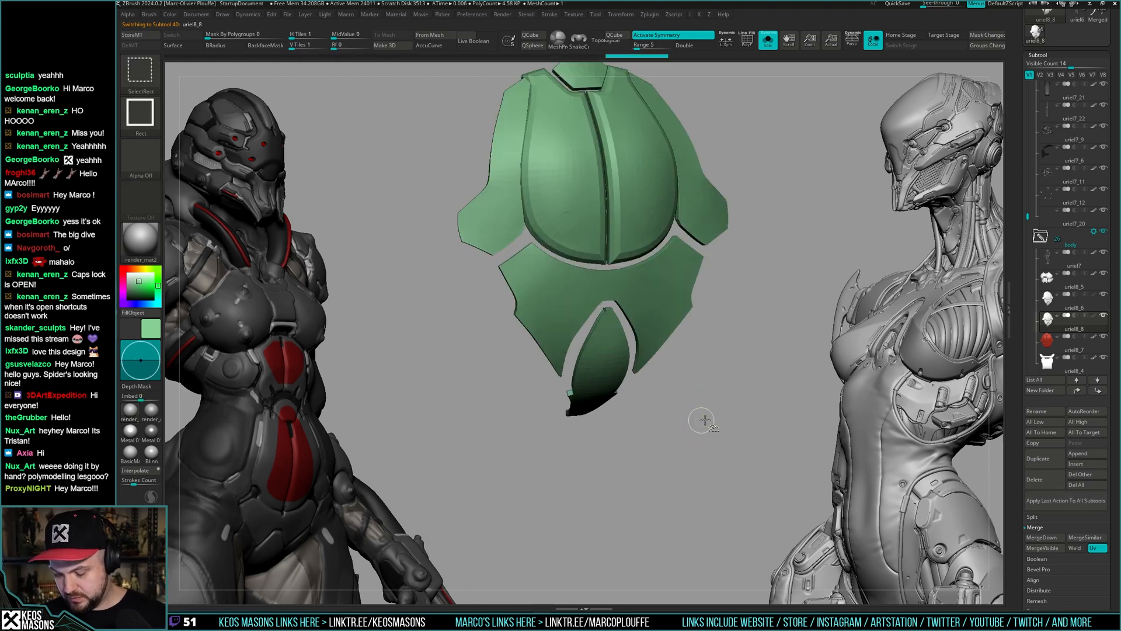
mouse_move(736, 387)
ctrl+shift+mouse_down()
mouse_move(721, 420)
mouse_move(730, 408)
ctrl+shift+mouse_up()
- Select subtool uriel8_6 and step its undo history back to the small lower plate's earlier, wider shape
click(1051, 300)
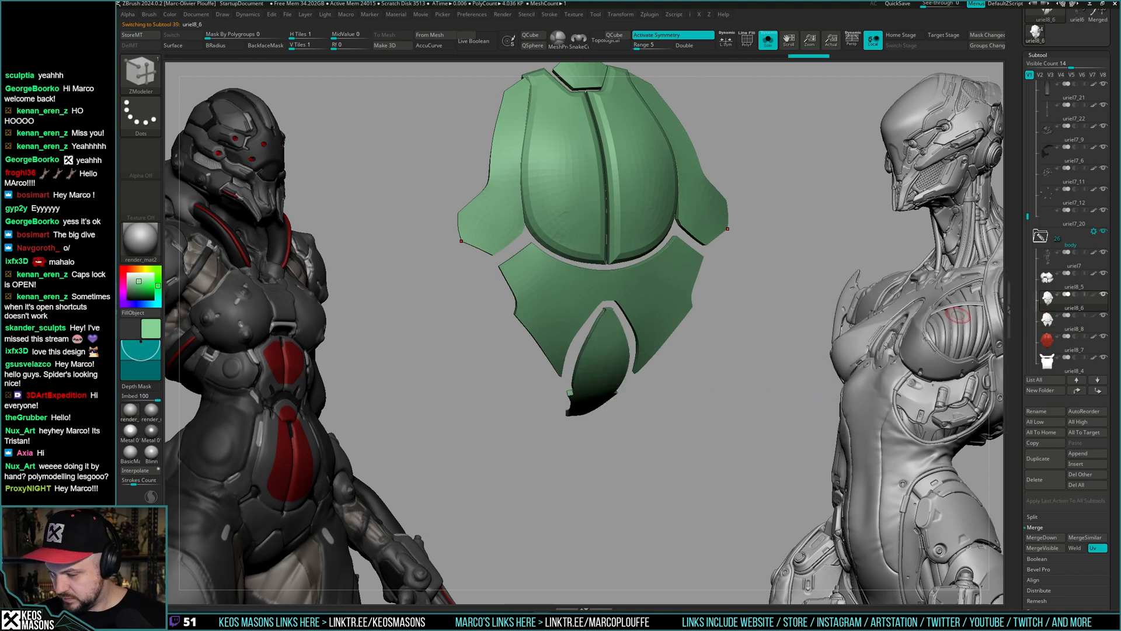
key(ctrl+z)
key(ctrl+z)
key(ctrl+z)
key(ctrl+z)
key(ctrl+z)
key(ctrl+z)
key(ctrl+z)
key(ctrl+z)
key(ctrl+z)
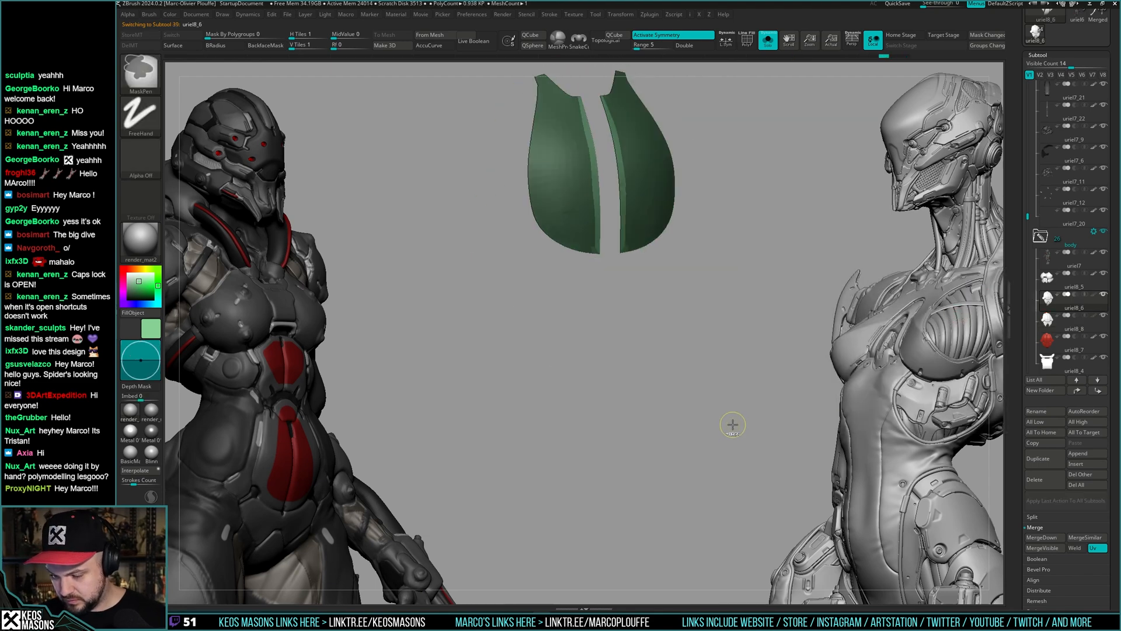
key(ctrl+z)
key(b)
key(z)
key(m)
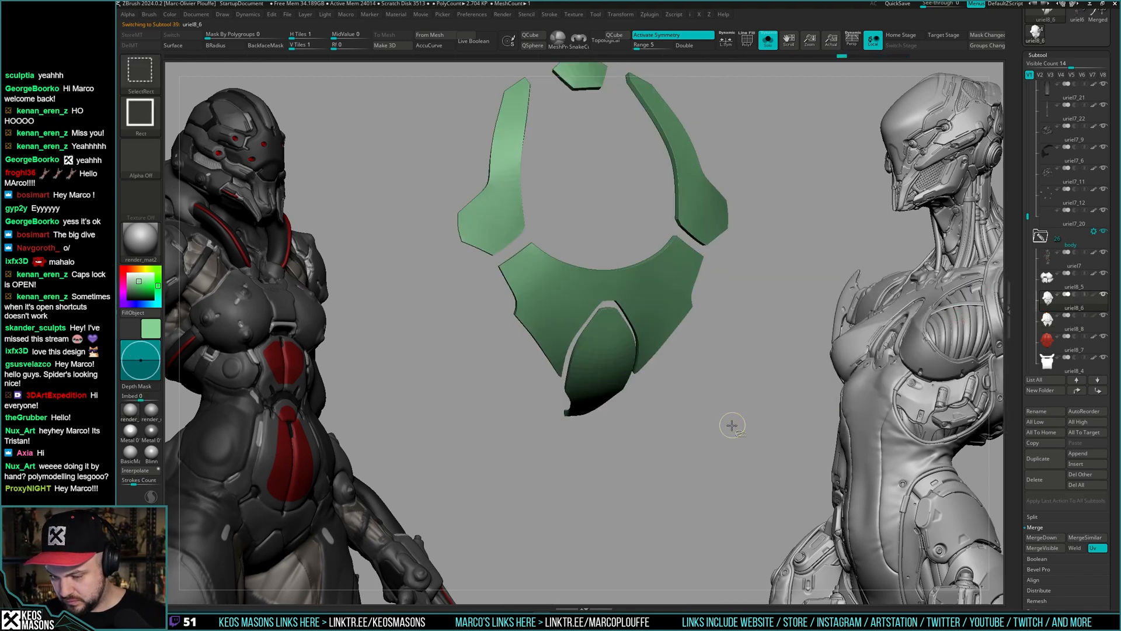
key(ctrl+shift+z)
- Keep only the small lower plate in uriel8_6, accepting the removal of the newer undo history entries
ctrl+shift+click(737, 414)
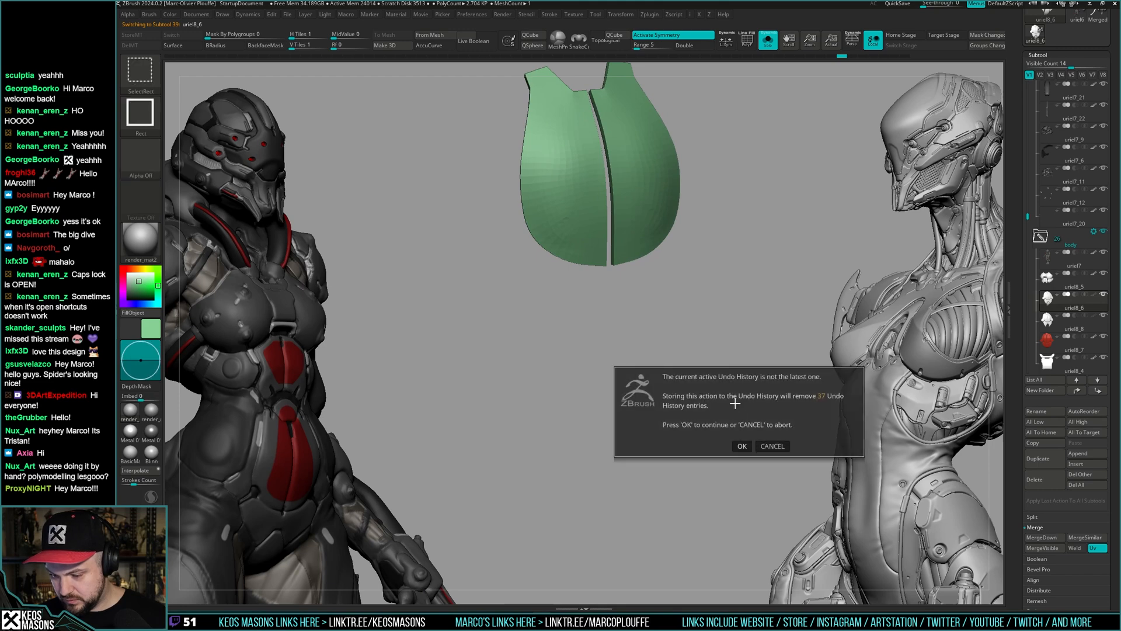
click(742, 445)
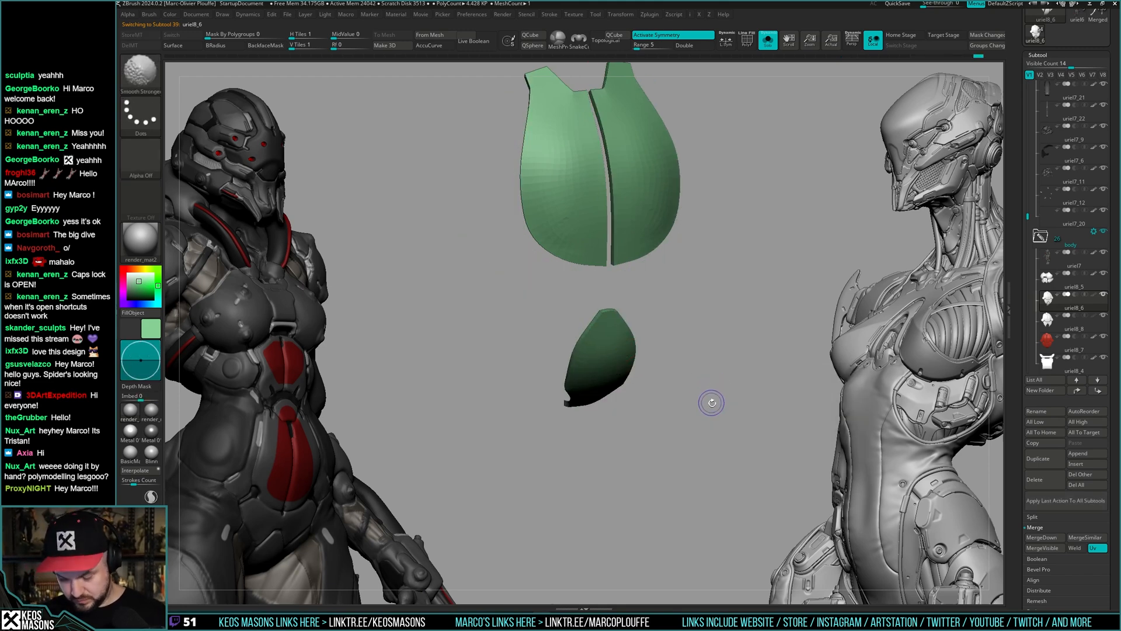
drag(710, 408, 631, 325)
ctrl+alt+shift+drag(454, 147, 958, 317)
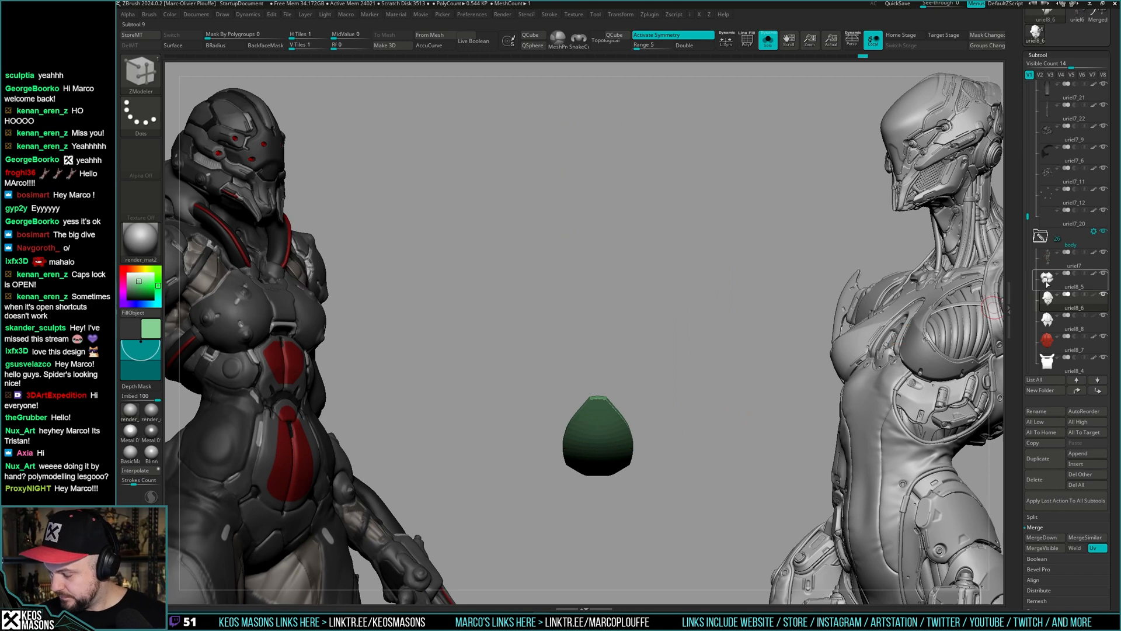
key(shift+f)
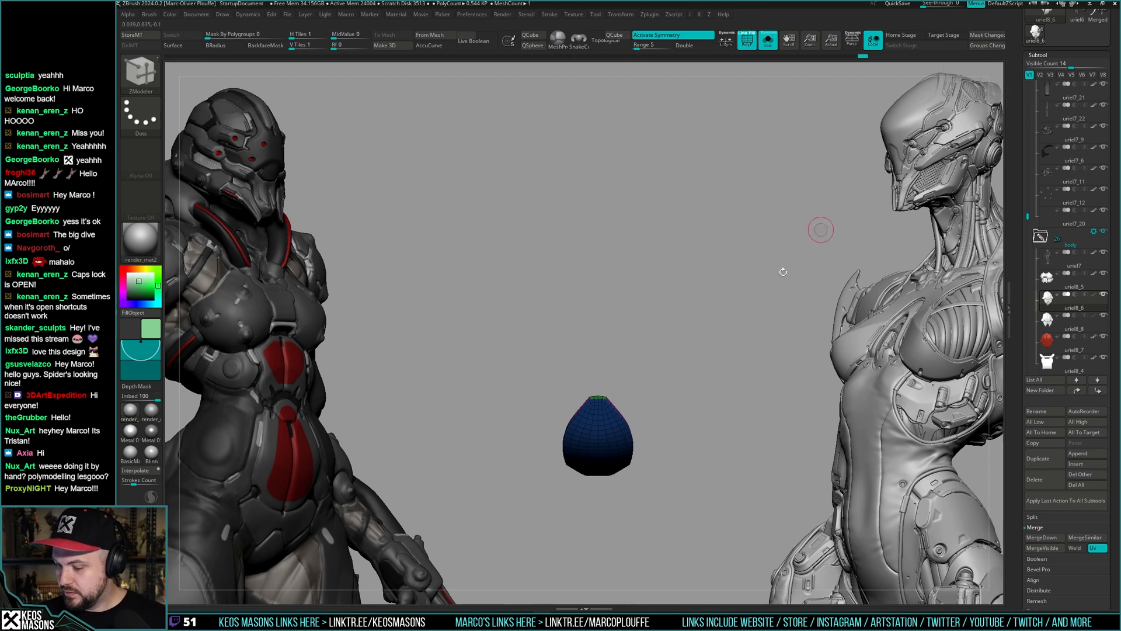
drag(692, 354, 688, 359)
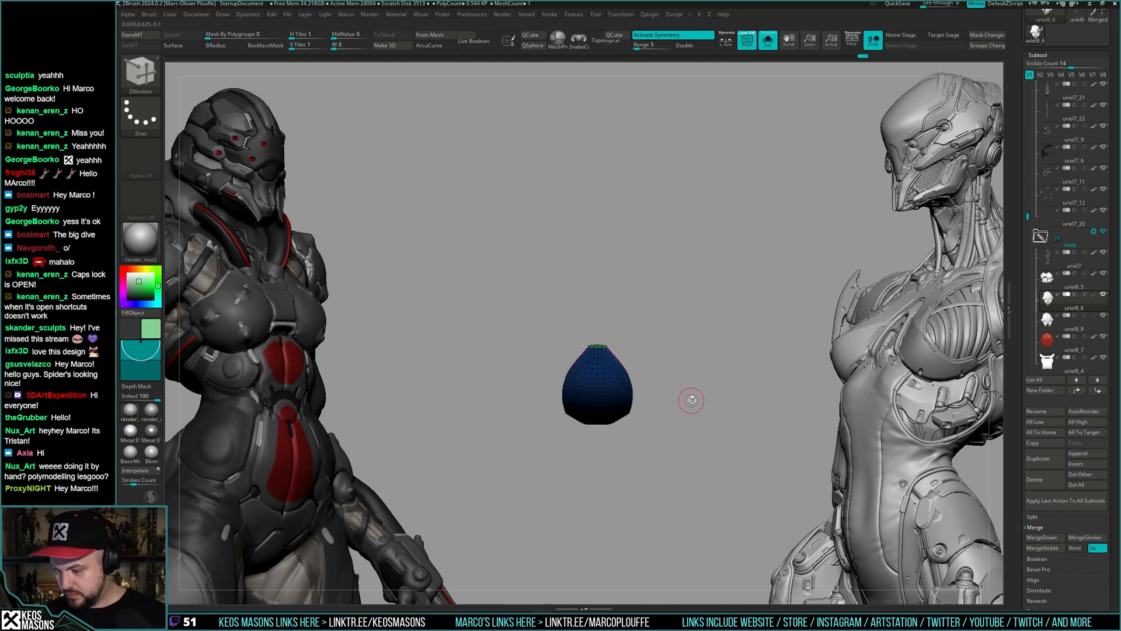
click(1103, 8)
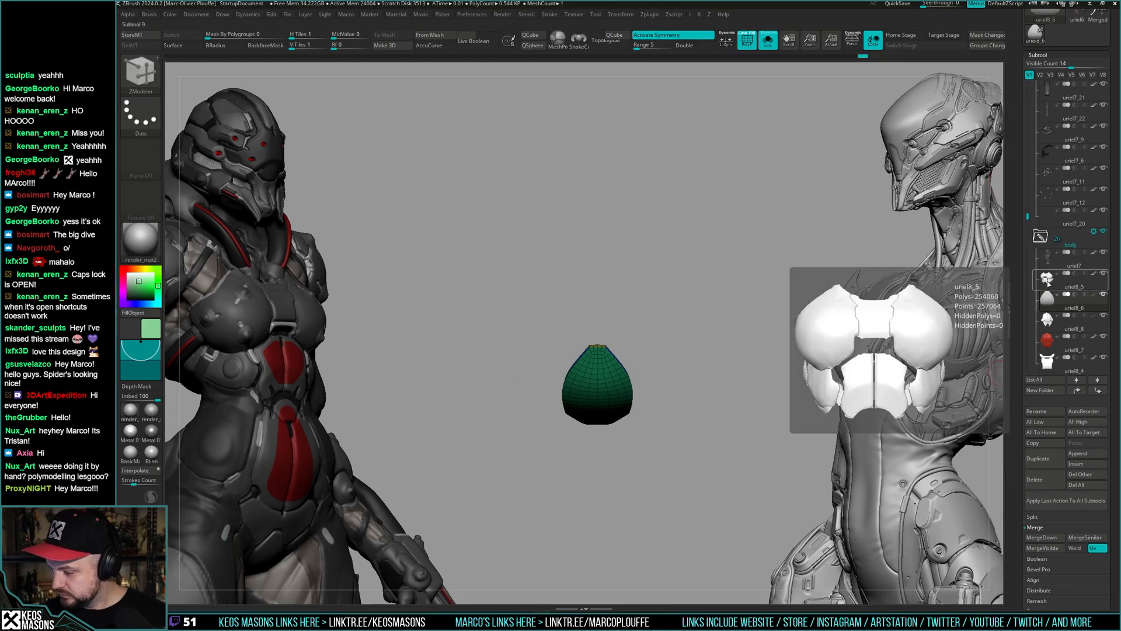
- Move subtool uriel8_8 directly above uriel8_6 and merge it down to combine all plates in one subtool
click(1047, 320)
click(1048, 320)
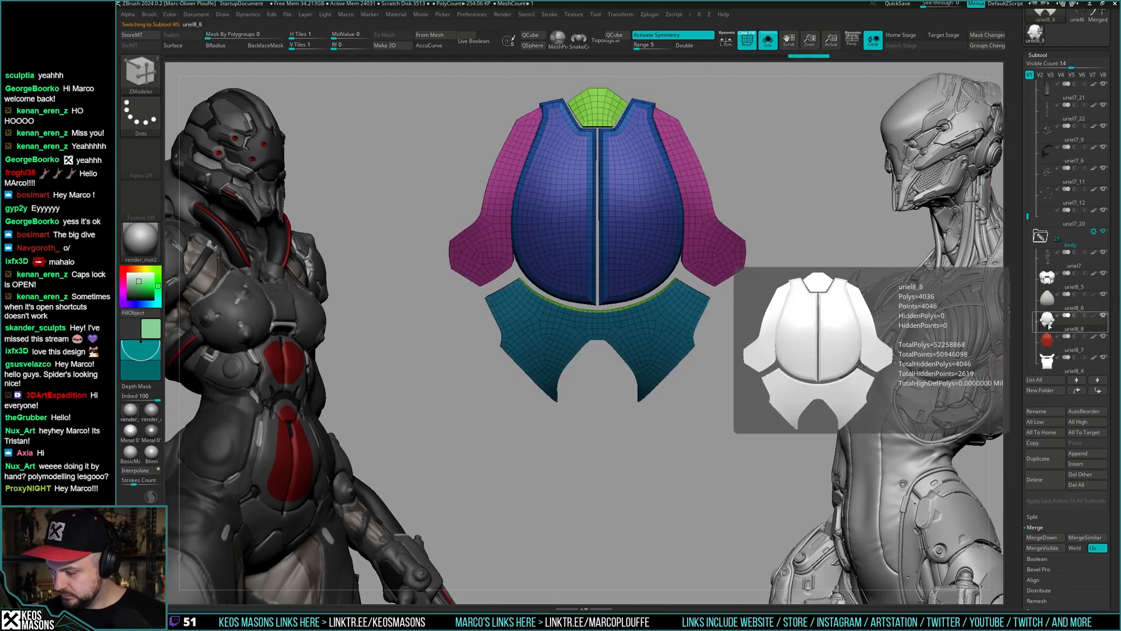
drag(1050, 307, 1051, 316)
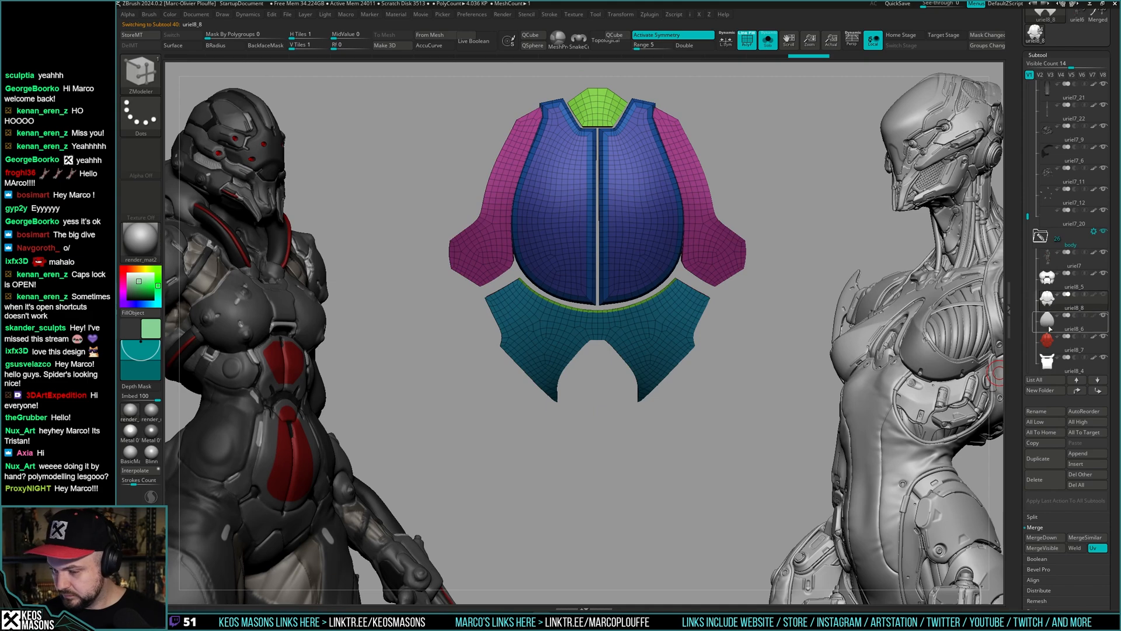
click(1040, 537)
- Examine the merged plates with and without the wireframe, checking how the small lower plate fits its opening
alt+right_drag(695, 411, 666, 322)
key(shift+f)
key(shift+f)
ctrl+right_drag(666, 321, 729, 278)
key(shift+f)
alt+right_drag(742, 369, 714, 346)
key(shift+f)
alt+right_drag(714, 346, 668, 332)
key(shift+f)
- Turn on dynamic subdivision for the merged plates and check the smoothed edges and the gap around the small lower plate
key(d)
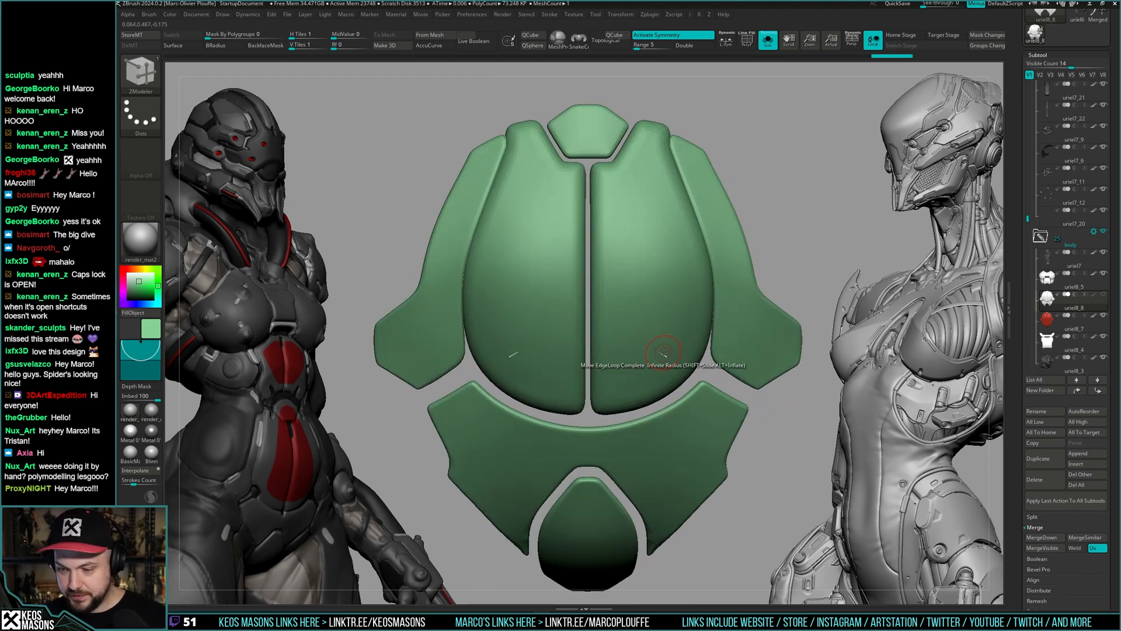
mouse_move(665, 335)
alt+right_down()
mouse_move(675, 415)
mouse_move(660, 298)
mouse_move(729, 293)
mouse_move(750, 108)
mouse_move(754, 295)
alt+right_up()
key(shift+f)
mouse_move(748, 350)
alt+right_down()
mouse_move(749, 328)
mouse_move(743, 355)
alt+right_up()
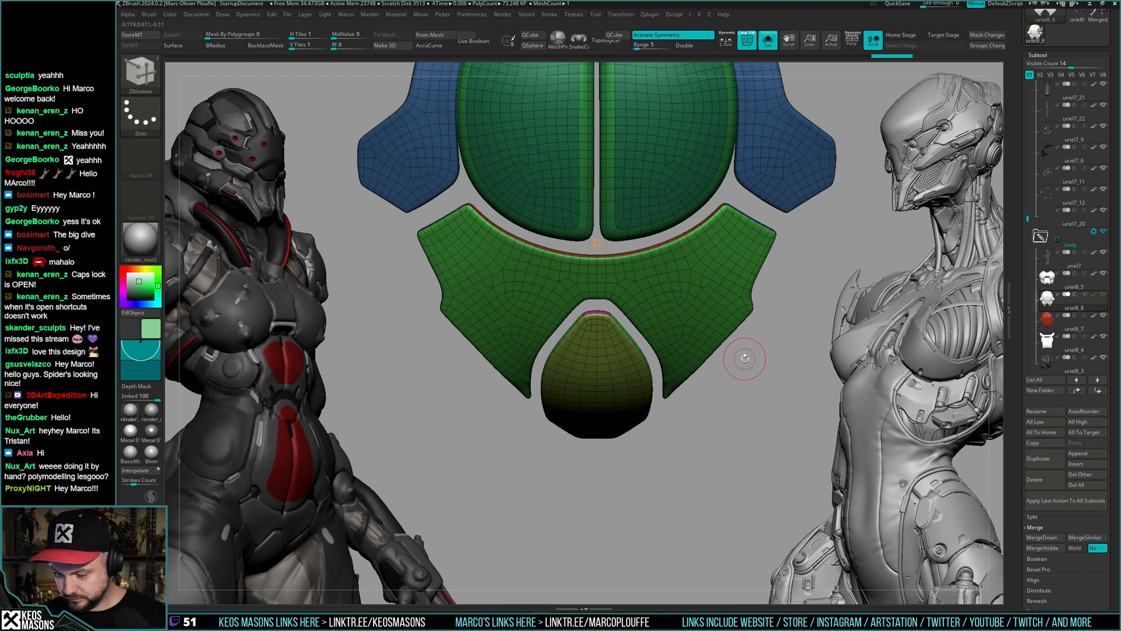
key(shift+f)
right_drag(746, 358, 762, 335)
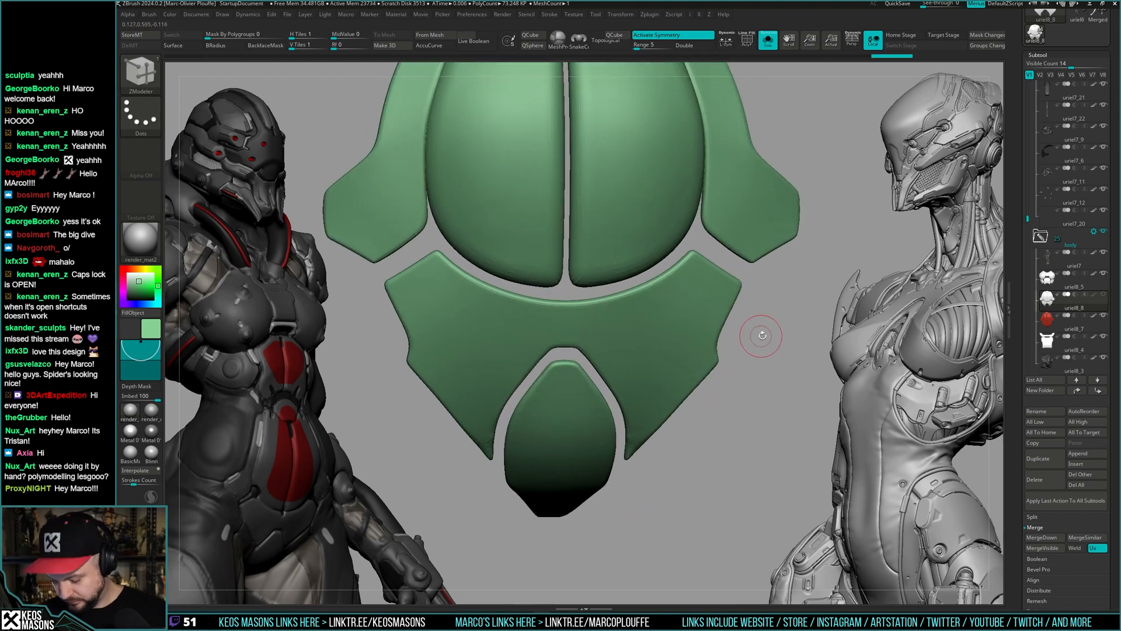
- Set the dynamic subdivision's SmoothSubdiv to 4 levels for the merged plates
key(shift+d)
key(space)
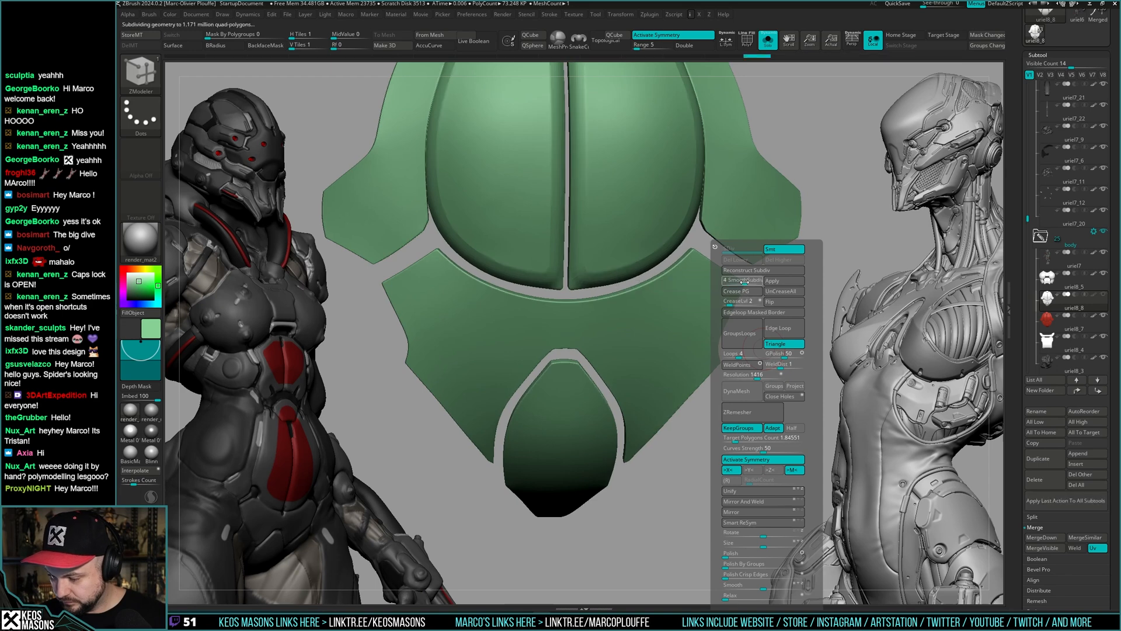
key(ctrl+d)
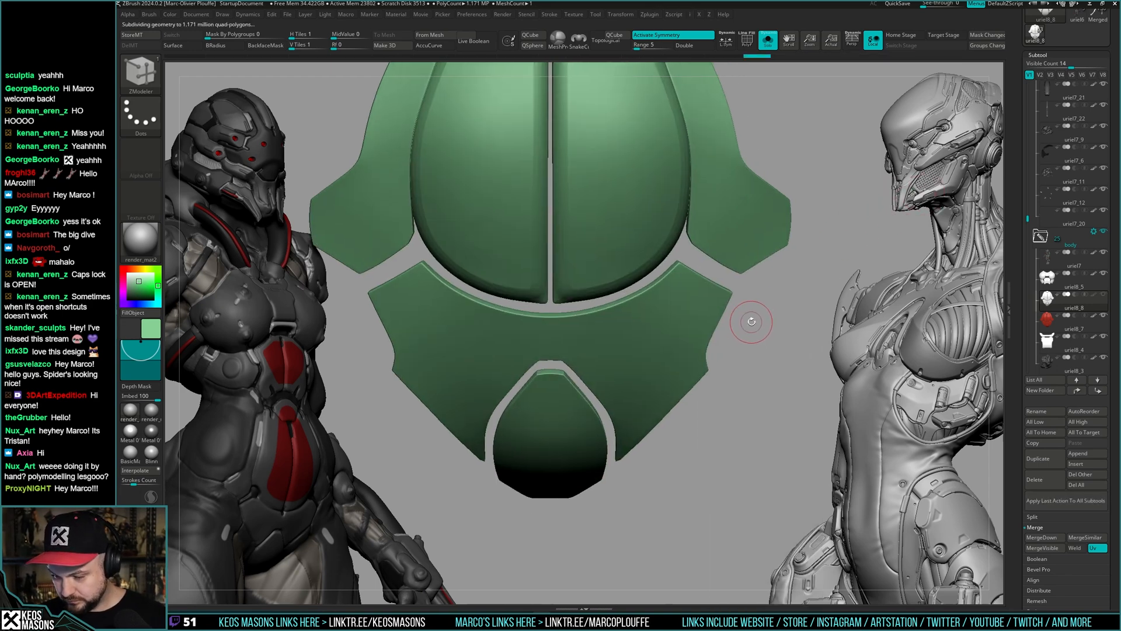
key(space)
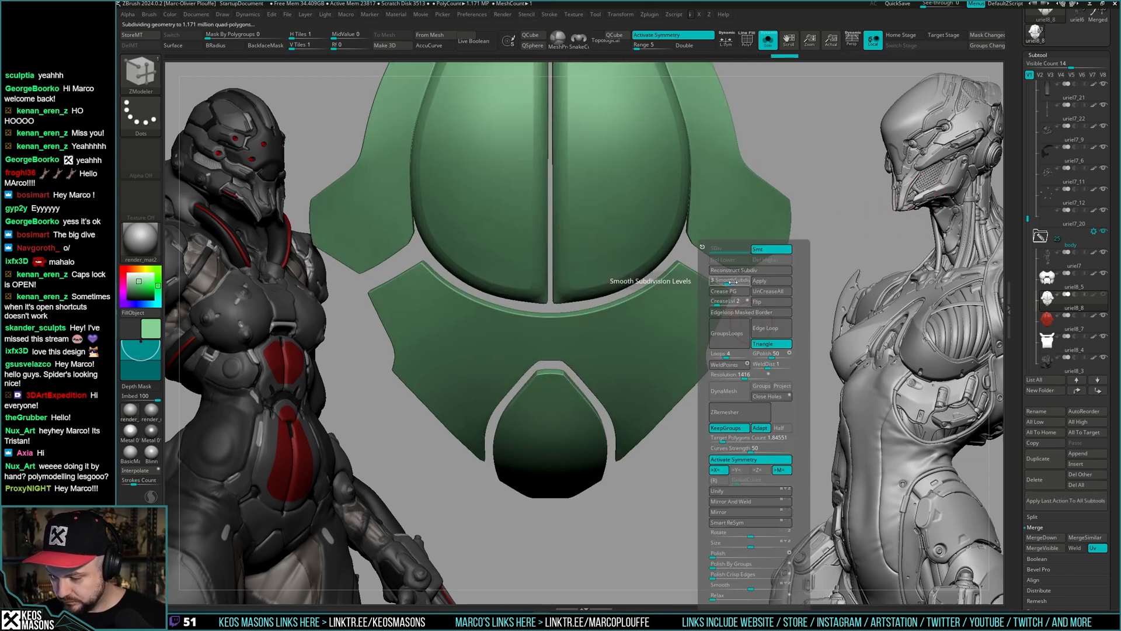
- Switch to the ClayBuildup brush and examine the smoothed plates' edges and gaps up close, with and without the wireframe
key(shift+f)
key(f)
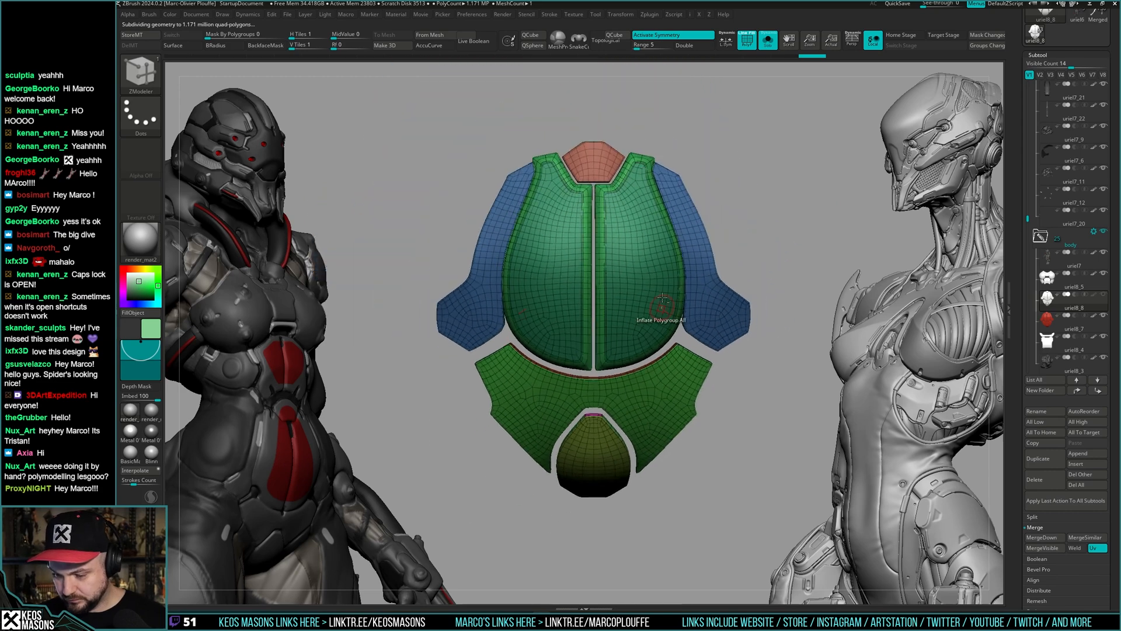
key(space)
click(654, 315)
scroll(652, 316, up, 5)
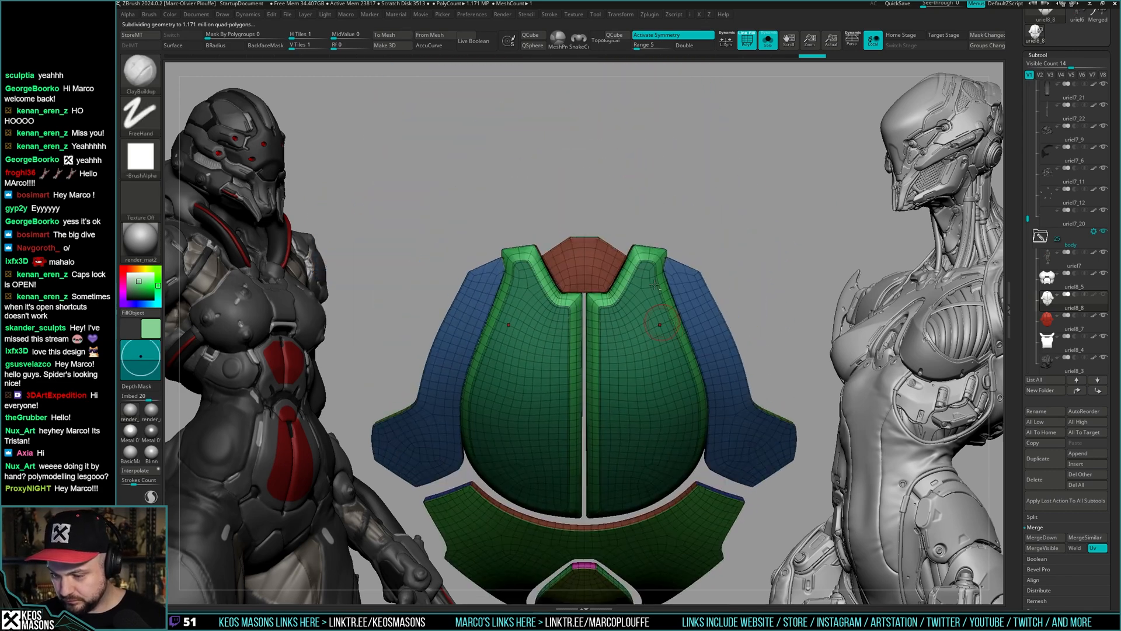
scroll(652, 316, up, 3)
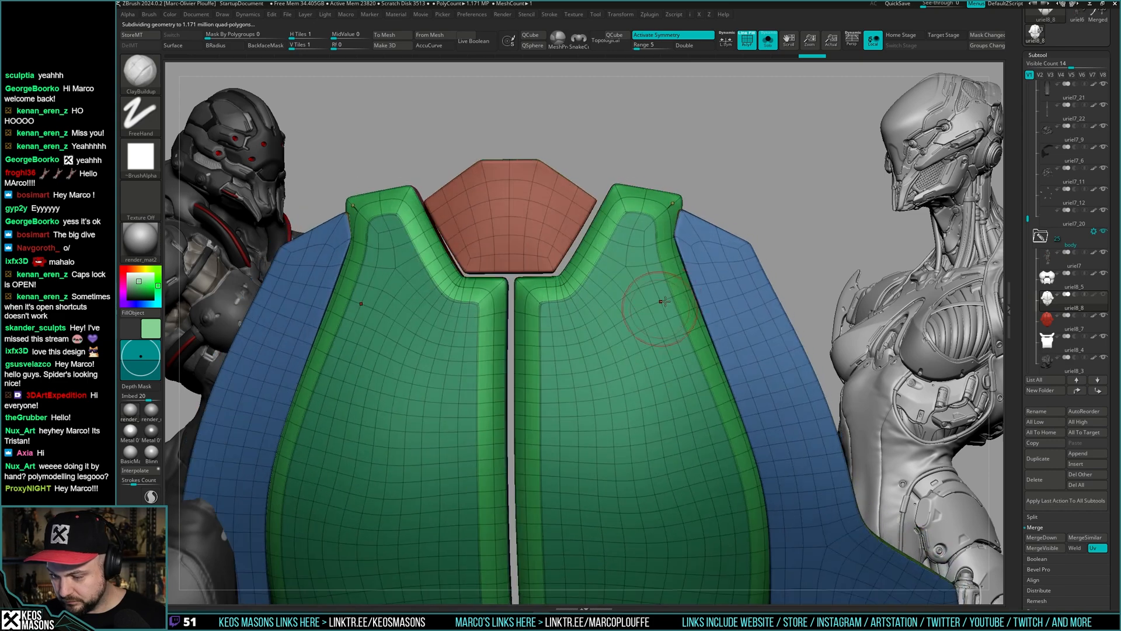
key(space)
key(shift+f)
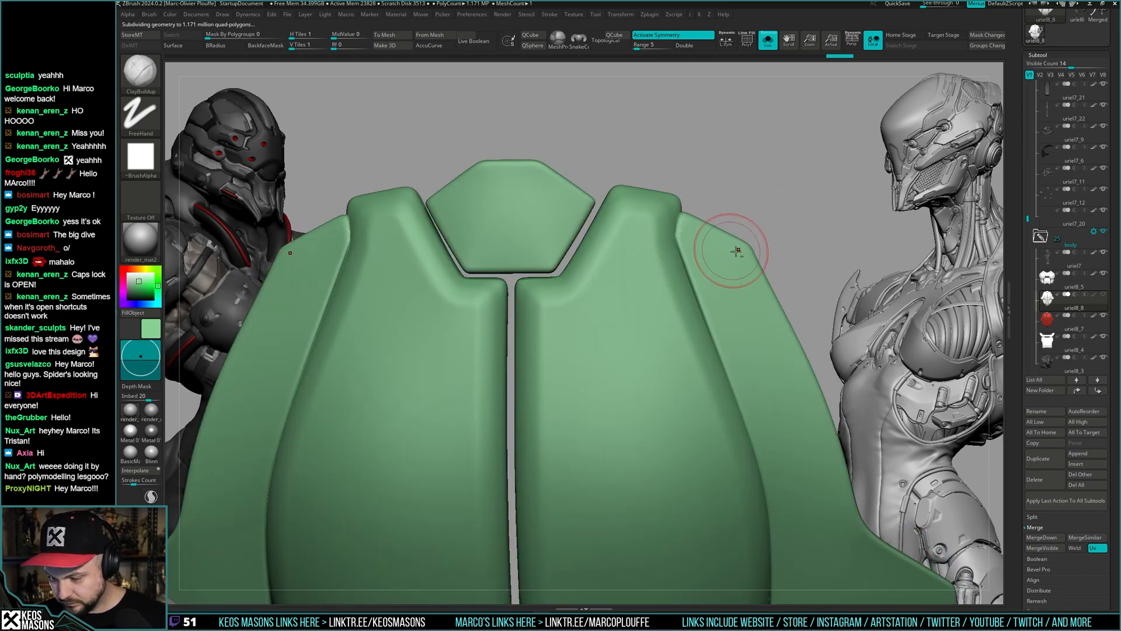
key(f)
scroll(706, 275, up, 3)
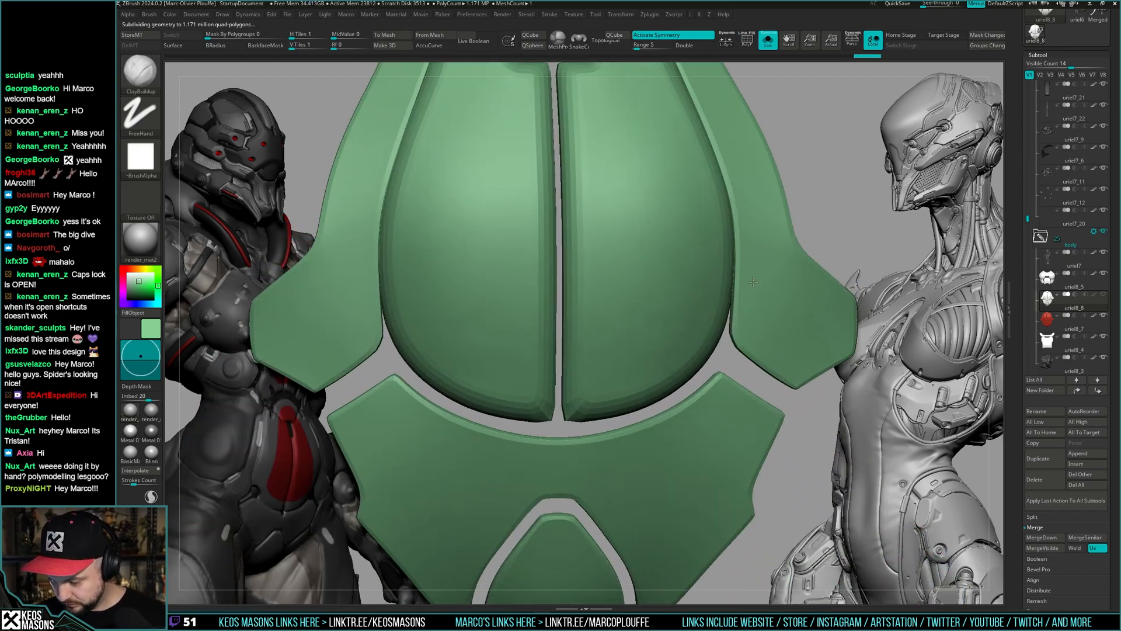
- Examine the smoothed abdomen plates as a whole, with and without the wireframe
scroll(766, 291, down, 2)
key(shift+f)
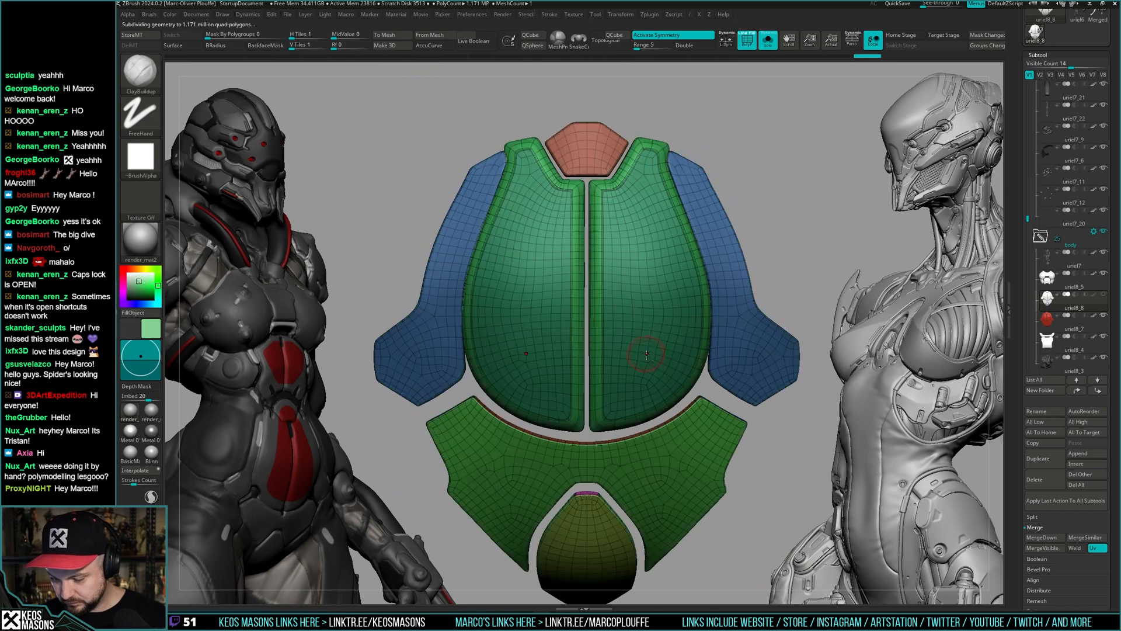
key(shift+f)
scroll(649, 357, up, 3)
- Switch to the ZModeler brush and, with dynamic subdivision off, set its edge action to Crease for edge loops
key(b)
key(z)
key(m)
key(shift+f)
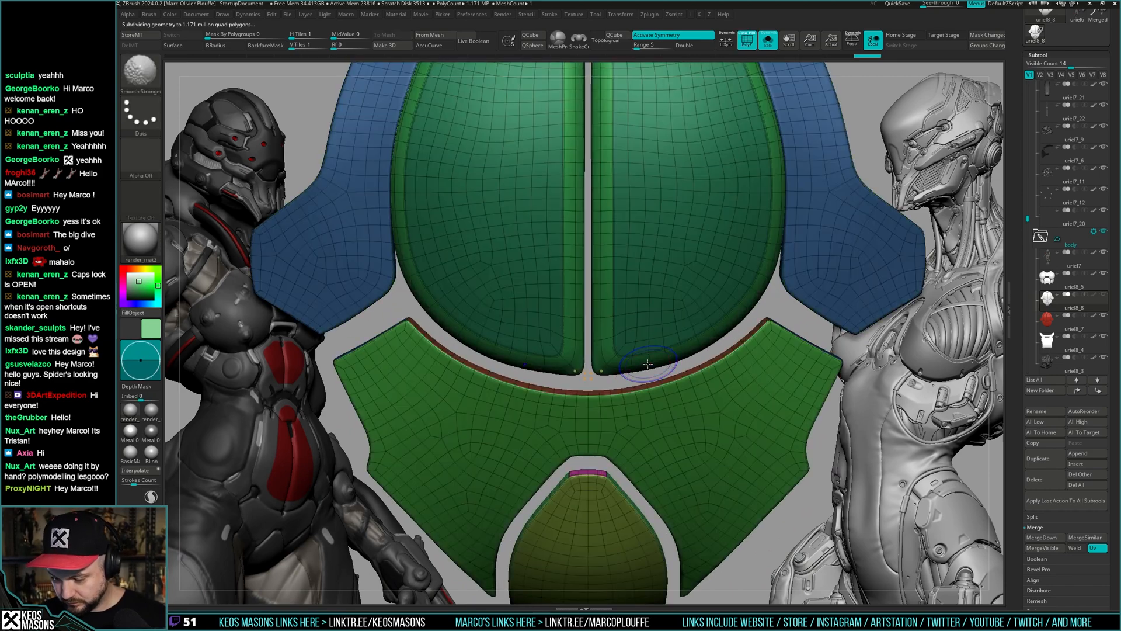
key(shift+f)
key(shift+f)
key(space)
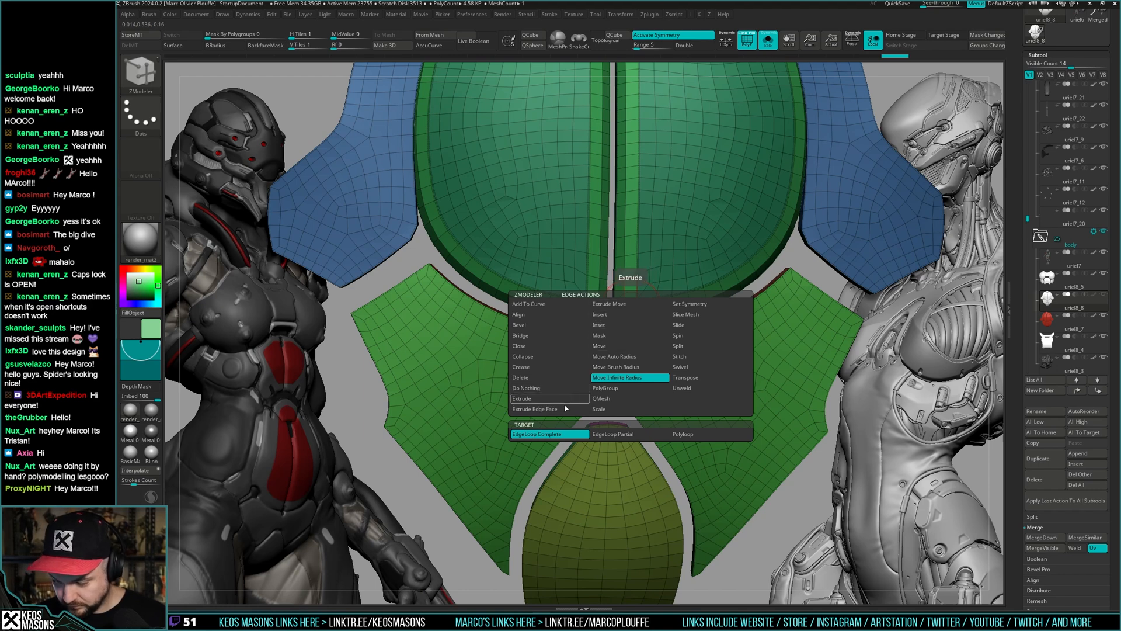
click(554, 367)
key(space)
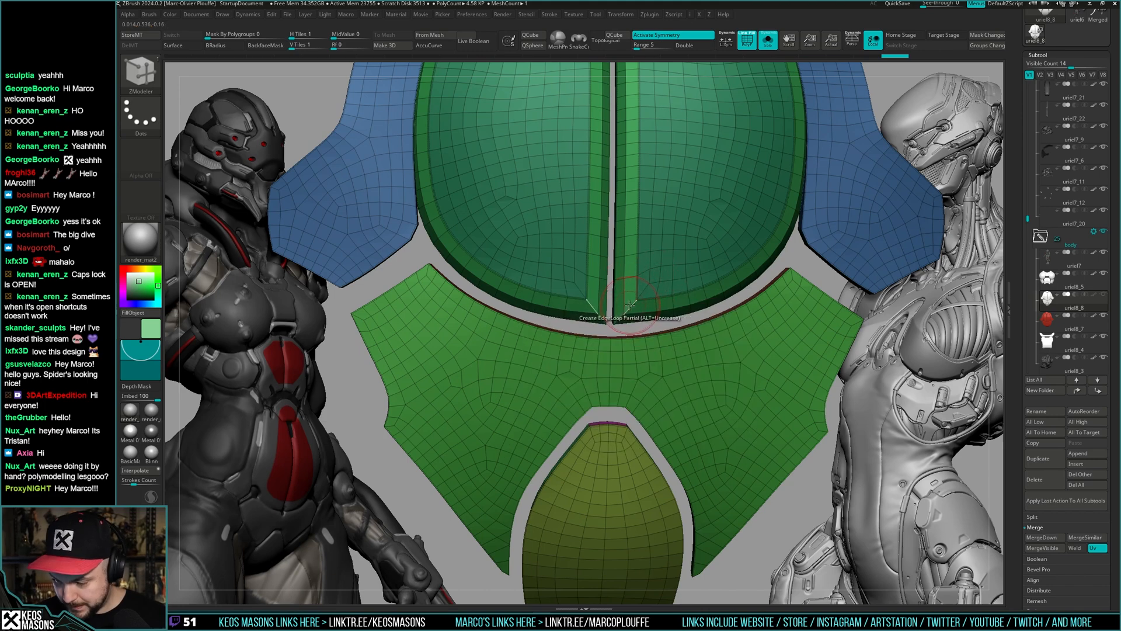
alt+right_drag(650, 195, 624, 291)
key(space)
click(552, 434)
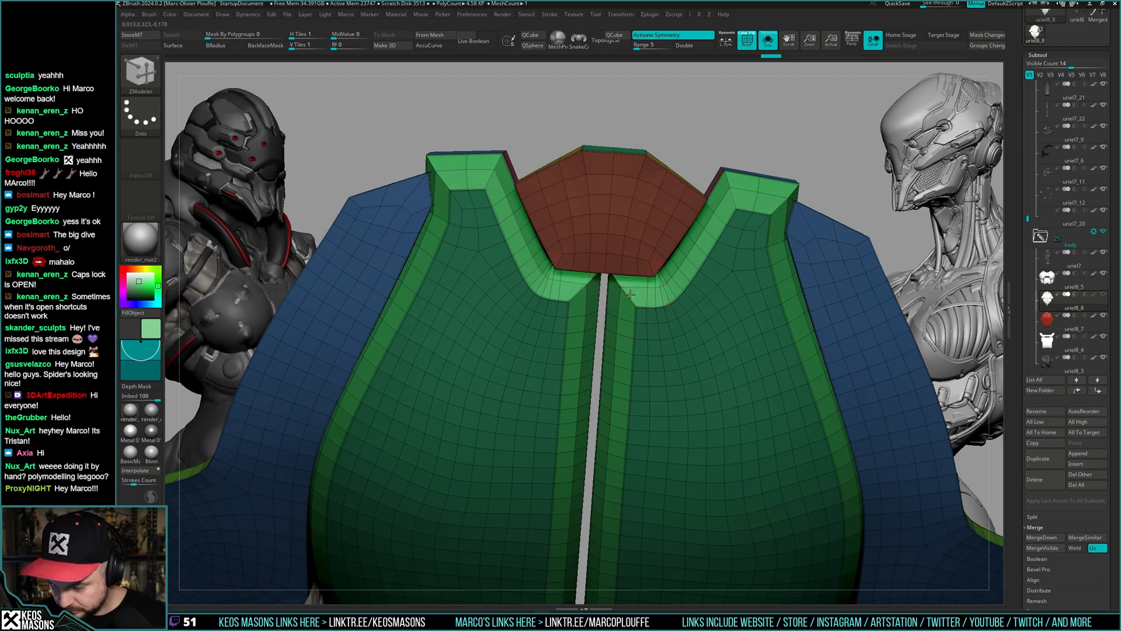
- Turn dynamic subdivision back on for the plates and open ZModeler's edge actions on the large plate's upper border
right_drag(738, 197, 796, 275)
ctrl+right_drag(796, 274, 766, 304)
right_drag(749, 209, 741, 153)
right_drag(795, 306, 768, 283)
key(d)
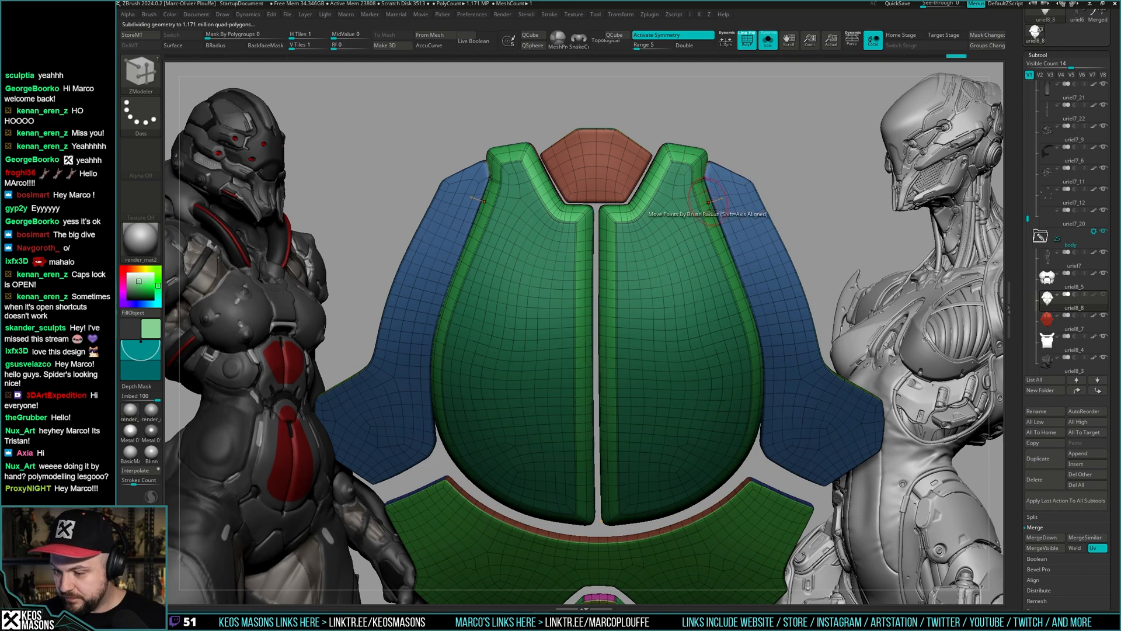
ctrl+right_drag(709, 201, 698, 181)
key(space)
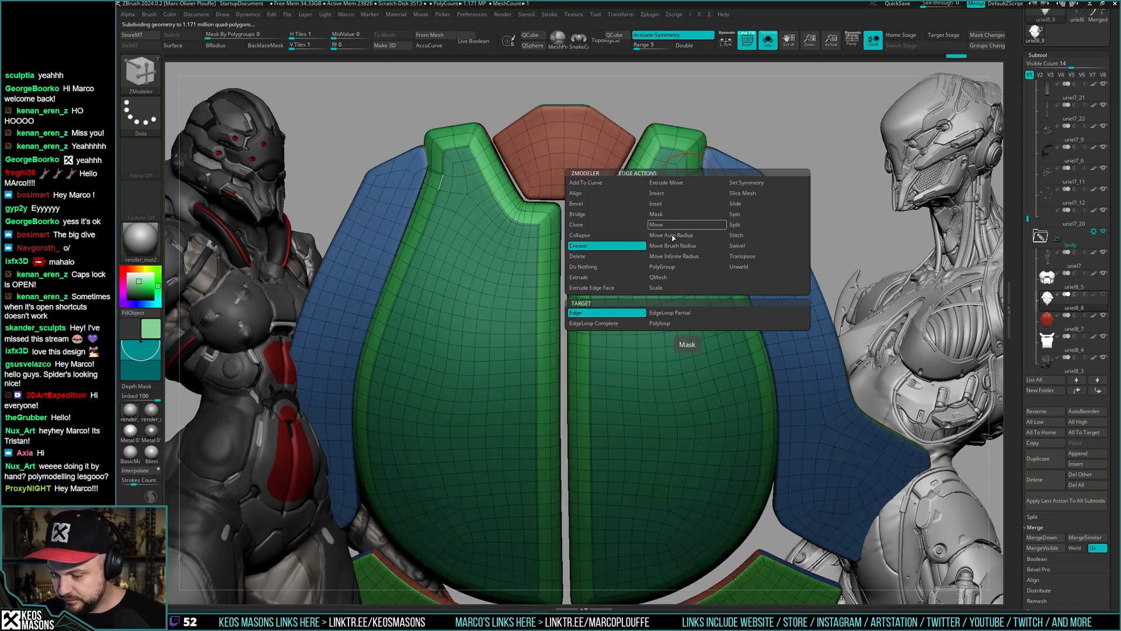
key(space)
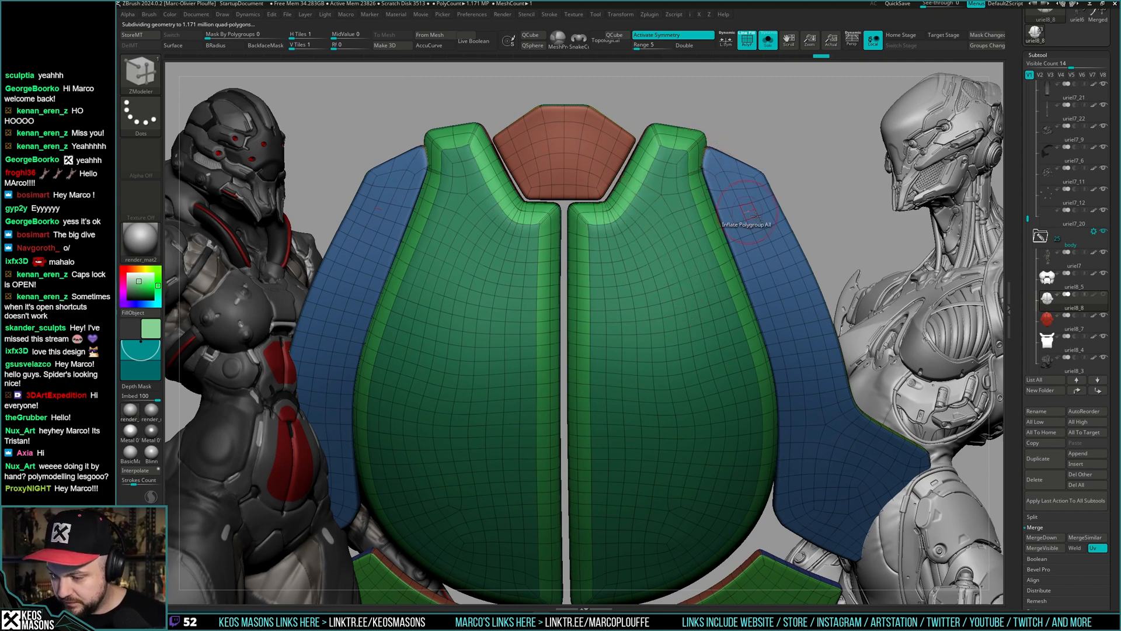
- Examine the upper plates' smoothed borders and gaps up close from several angles, with and without the wireframe
key(shift+f)
ctrl+right_drag(755, 216, 696, 284)
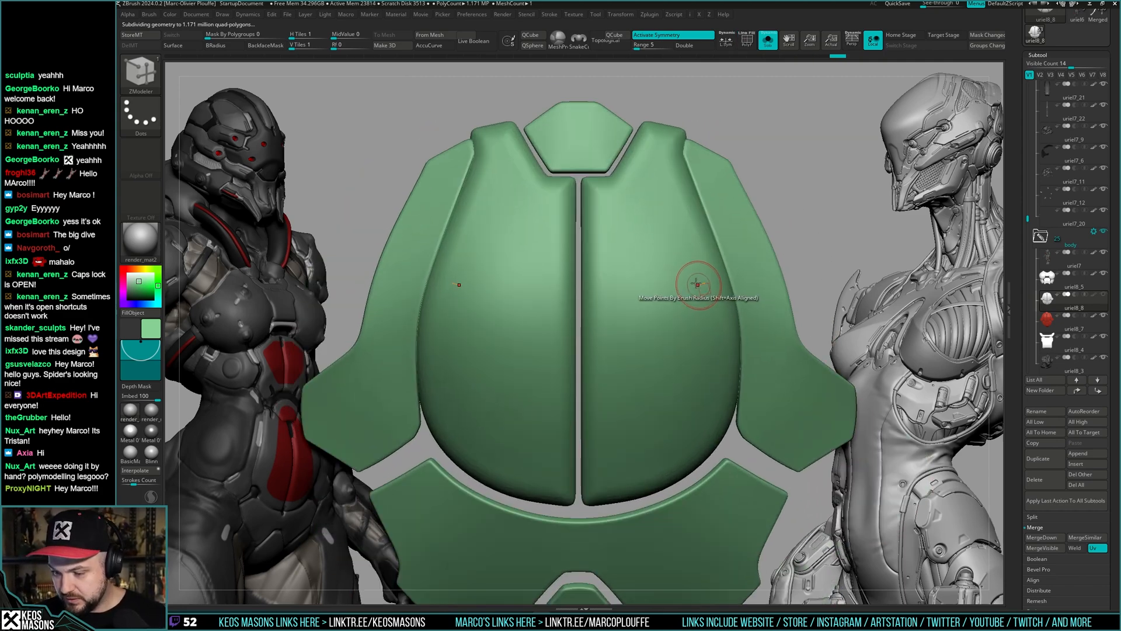
key(shift+f)
ctrl+right_drag(608, 176, 695, 216)
key(shift+f)
ctrl+right_drag(738, 246, 721, 180)
key(shift+f)
key(shift+f)
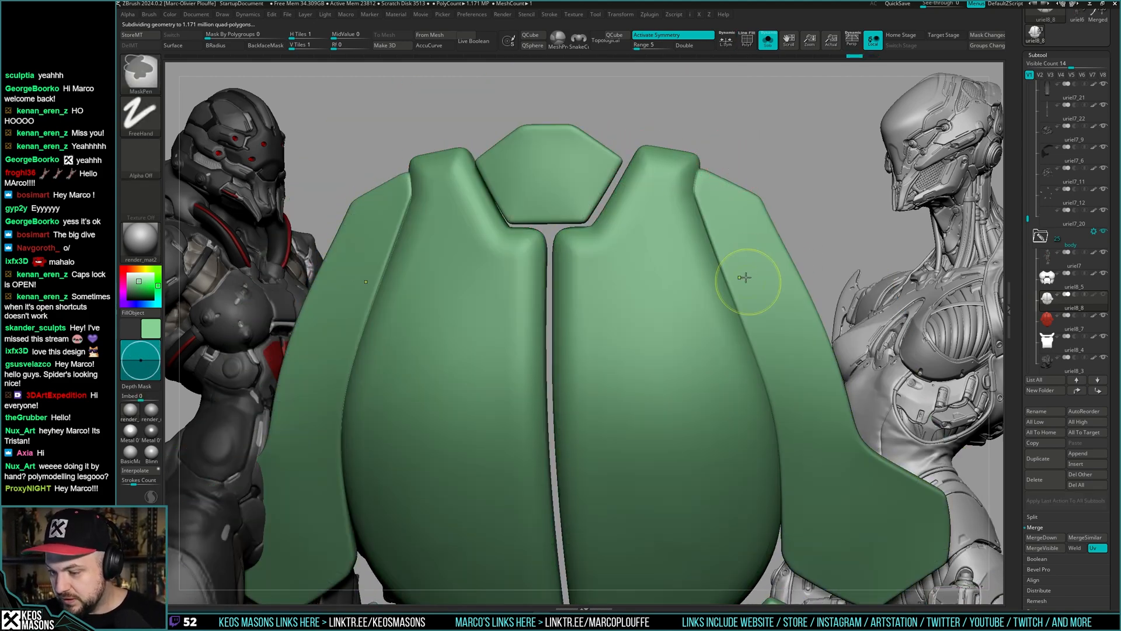
mouse_move(768, 275)
ctrl+right_down()
mouse_move(787, 243)
mouse_move(769, 283)
mouse_move(750, 284)
mouse_move(640, 367)
mouse_move(641, 332)
mouse_move(804, 252)
mouse_move(791, 285)
mouse_move(775, 282)
mouse_move(794, 276)
mouse_move(780, 333)
mouse_move(736, 287)
mouse_move(672, 299)
ctrl+right_up()
mouse_move(676, 251)
right_down()
mouse_move(776, 209)
mouse_move(790, 268)
mouse_move(773, 226)
mouse_move(773, 265)
mouse_move(790, 274)
mouse_move(806, 233)
right_up()
- Turn off dynamic subdivision and mask everything except the inner borders along the two large plates' central gap
key(shift+f)
key(shift+d)
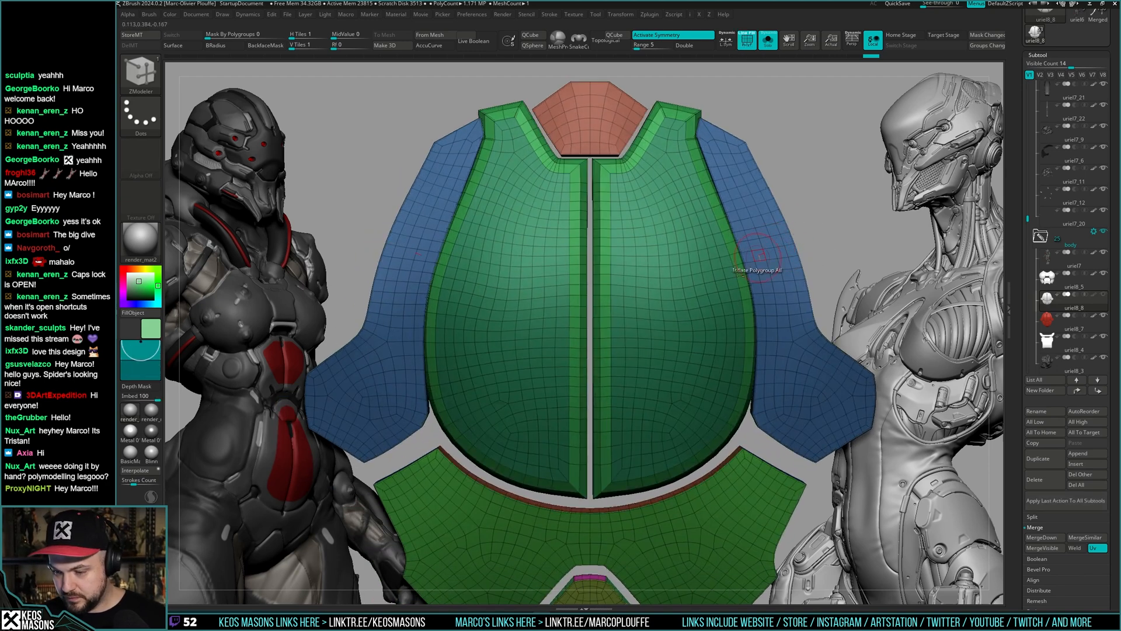
key(shift+f)
alt+right_drag(660, 291, 677, 262)
key(ctrl)
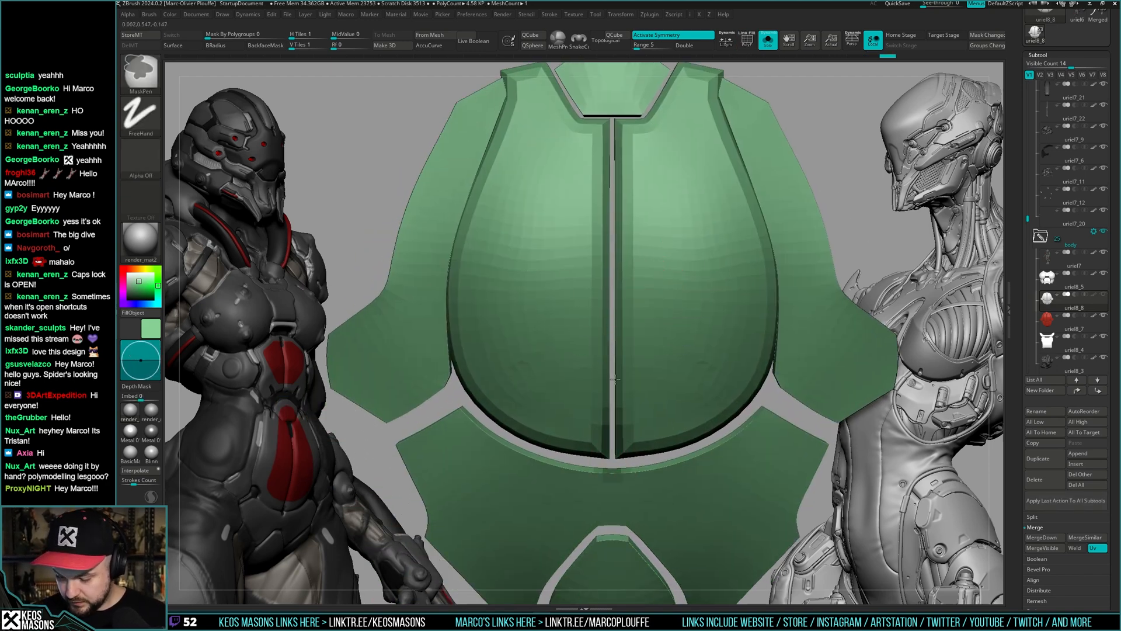
ctrl+drag(849, 107, 841, 120)
alt+right_drag(820, 146, 808, 204)
mouse_move(814, 142)
ctrl+mouse_down()
mouse_move(842, 244)
mouse_move(643, 268)
ctrl+mouse_up()
key(space)
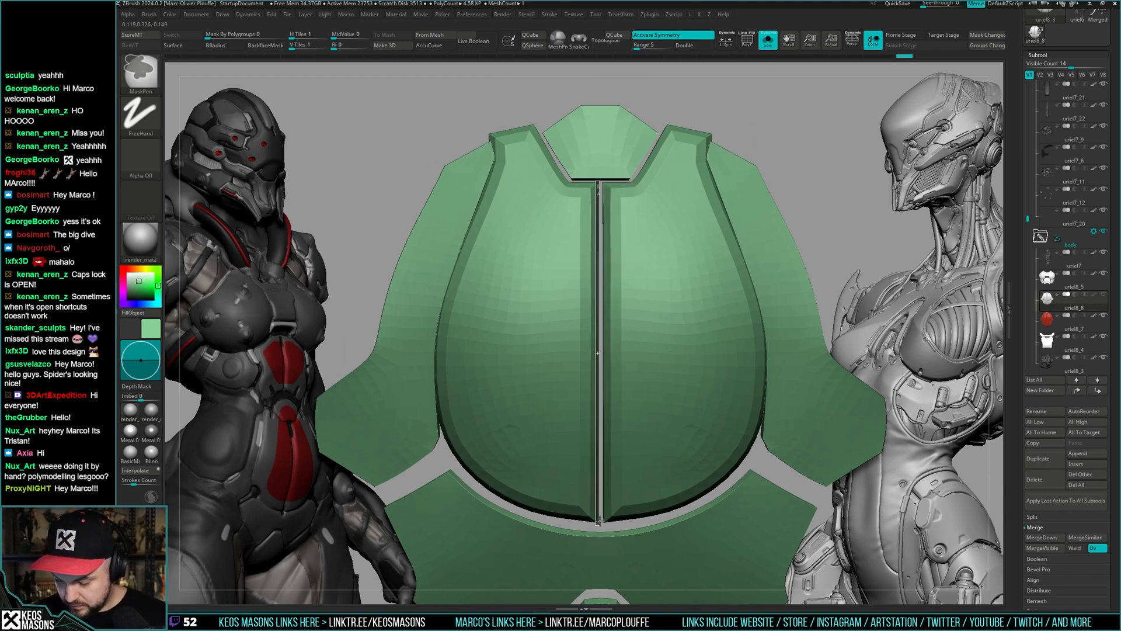
key(ctrl+i)
- Narrow the central gap between the two large plates with Transpose and clear the mask
key(w)
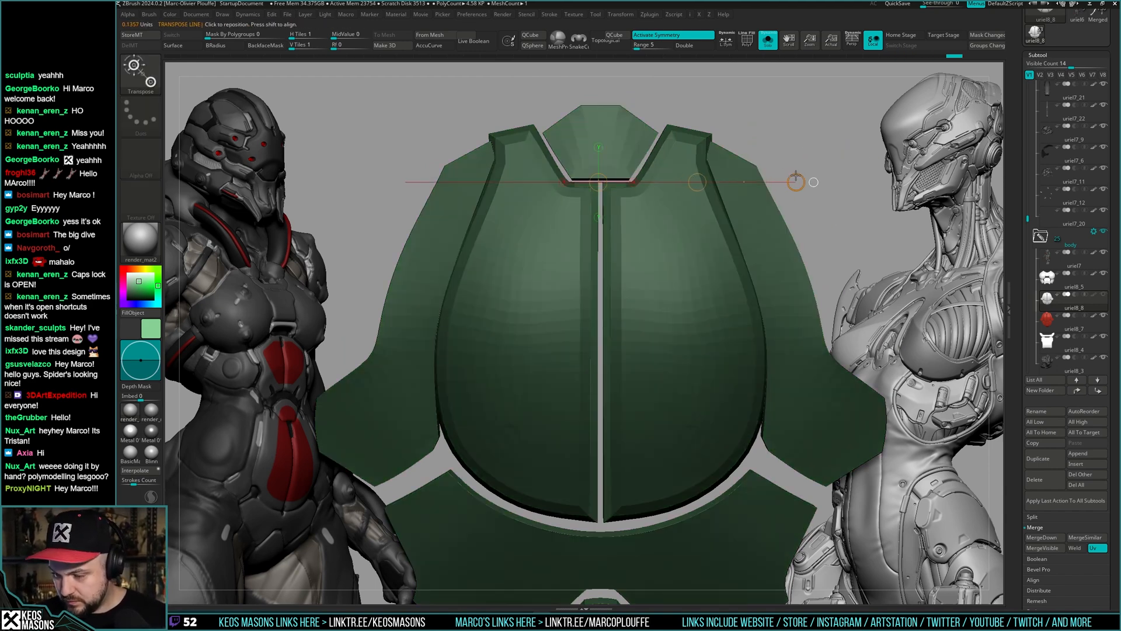
drag(759, 202, 757, 202)
key(q)
ctrl+right_drag(757, 202, 800, 265)
ctrl+drag(803, 265, 796, 275)
- Turn dynamic subdivision back on and check the central gap between the large plates, with and without the wireframe
key(shift+f)
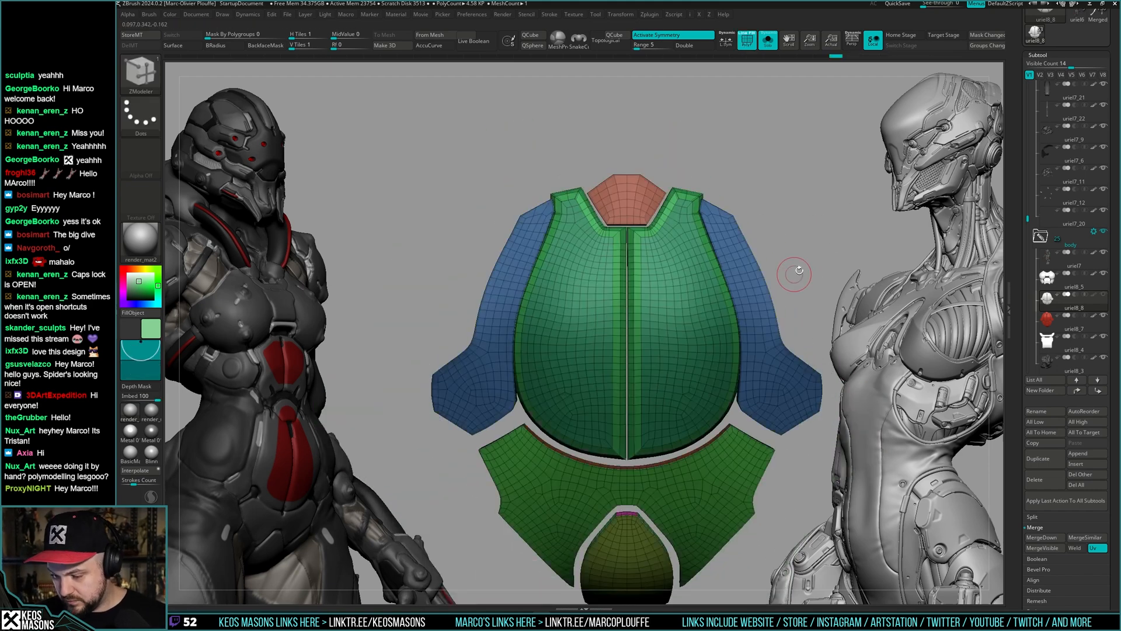
key(ctrl+d)
right_drag(796, 275, 781, 245)
key(shift+f)
key(ctrl+d)
key(ctrl+d)
key(ctrl+d)
right_drag(781, 245, 766, 295)
right_drag(766, 295, 768, 316)
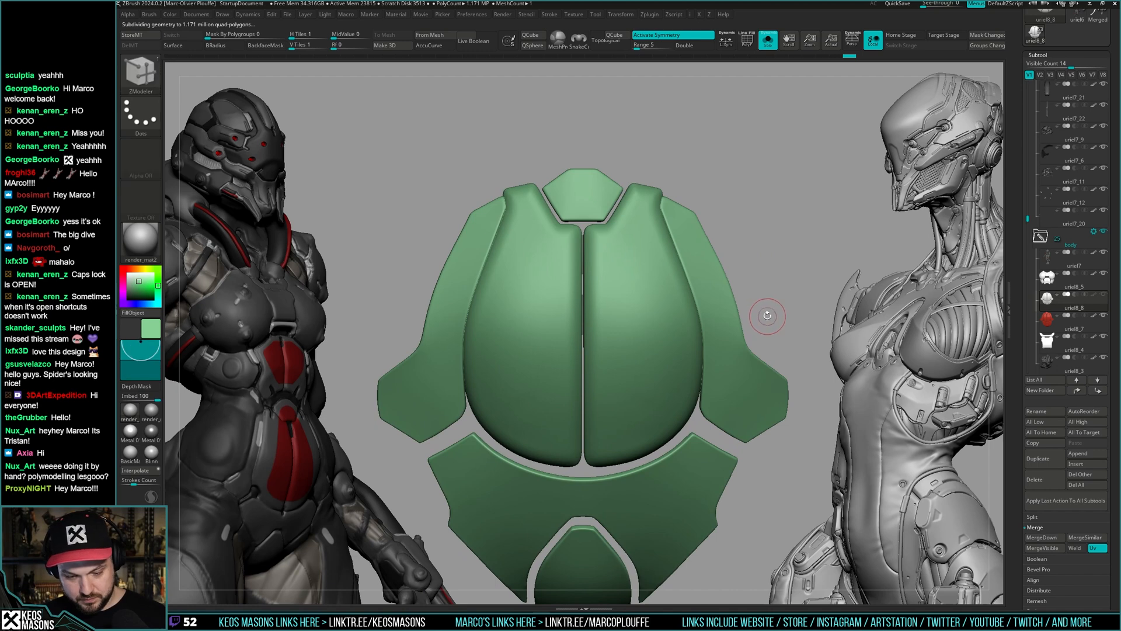
key(shift+f)
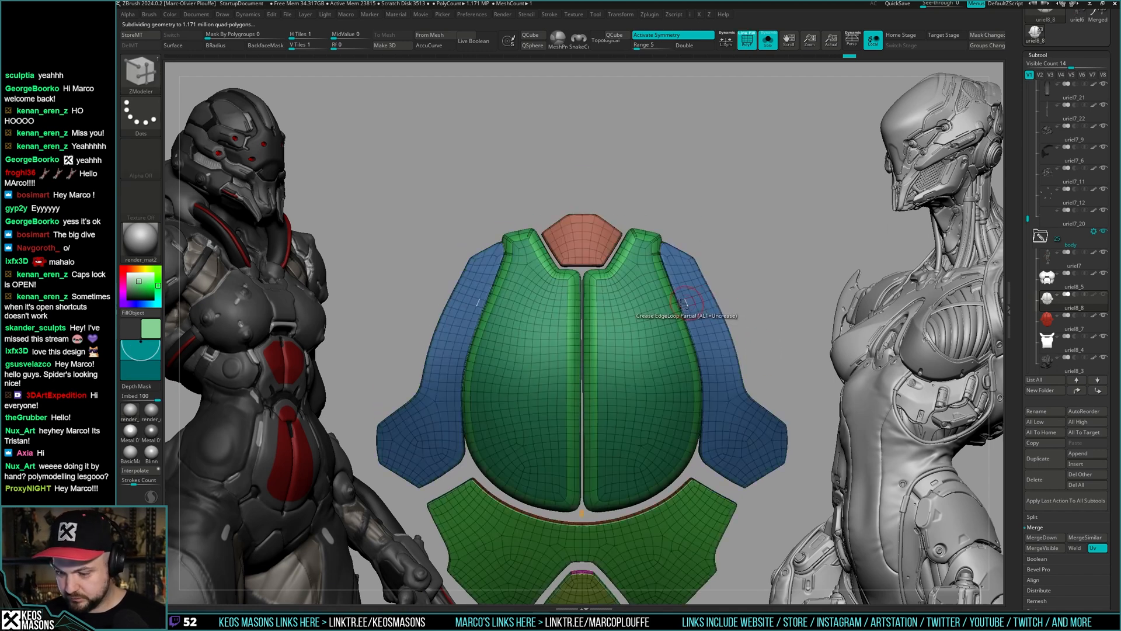
key(shift+f)
right_drag(762, 280, 746, 291)
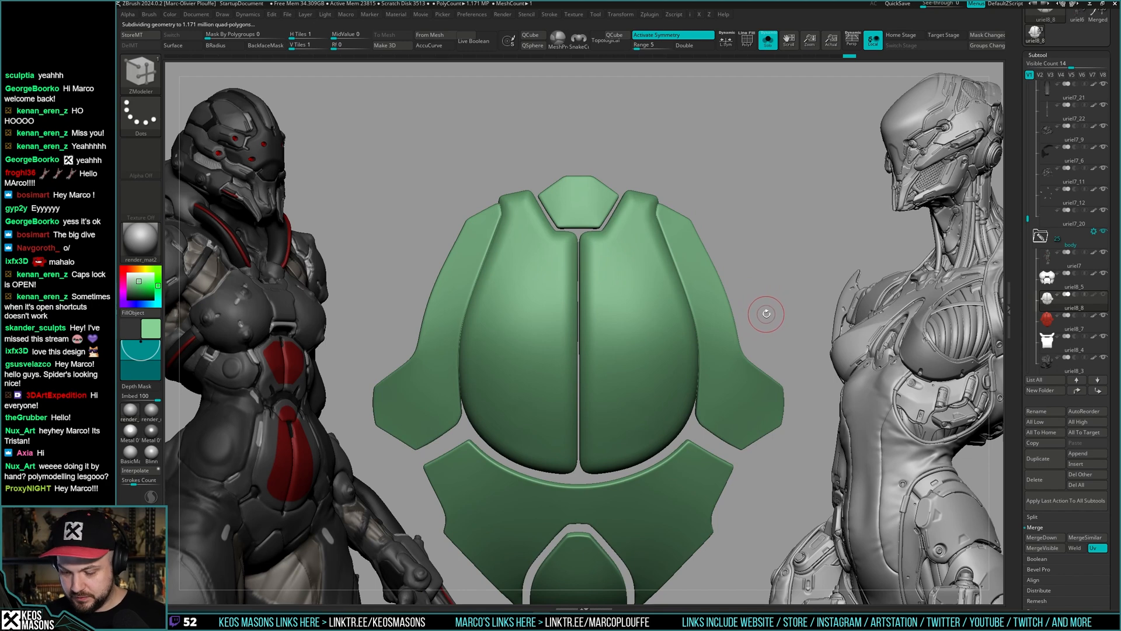
- Examine the lower plates and the gap around the small lower plate, with and without the wireframe
alt+right_drag(763, 317, 774, 229)
alt+right_drag(753, 298, 753, 229)
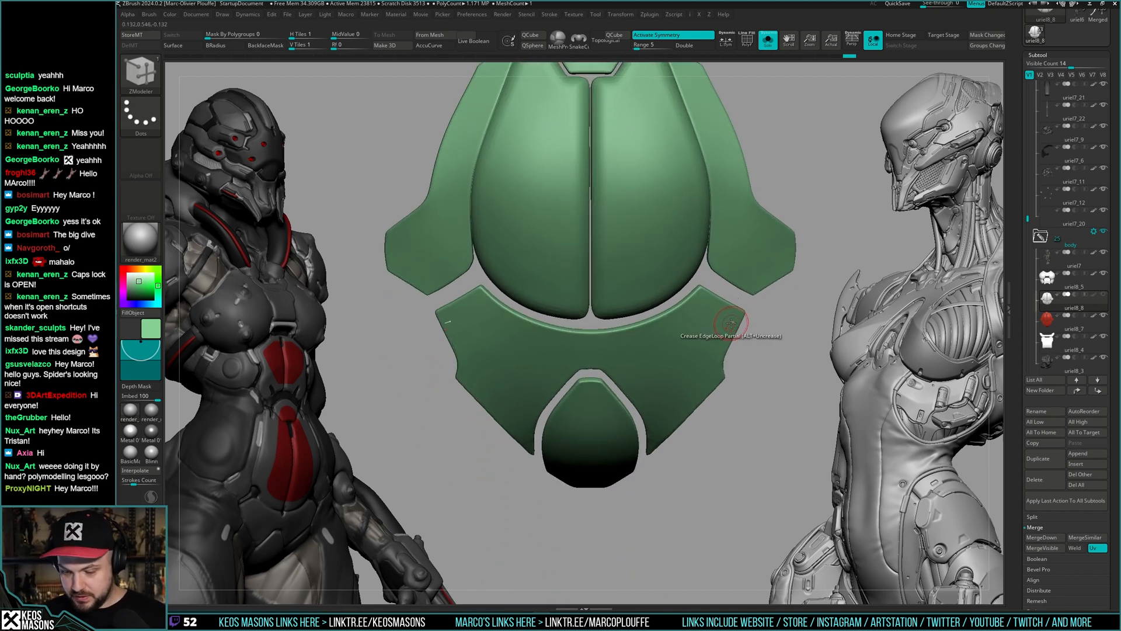
mouse_move(730, 323)
right_down()
mouse_move(732, 266)
mouse_move(730, 328)
mouse_move(723, 275)
mouse_move(699, 310)
mouse_move(700, 348)
right_up()
alt+right_drag(645, 374, 656, 358)
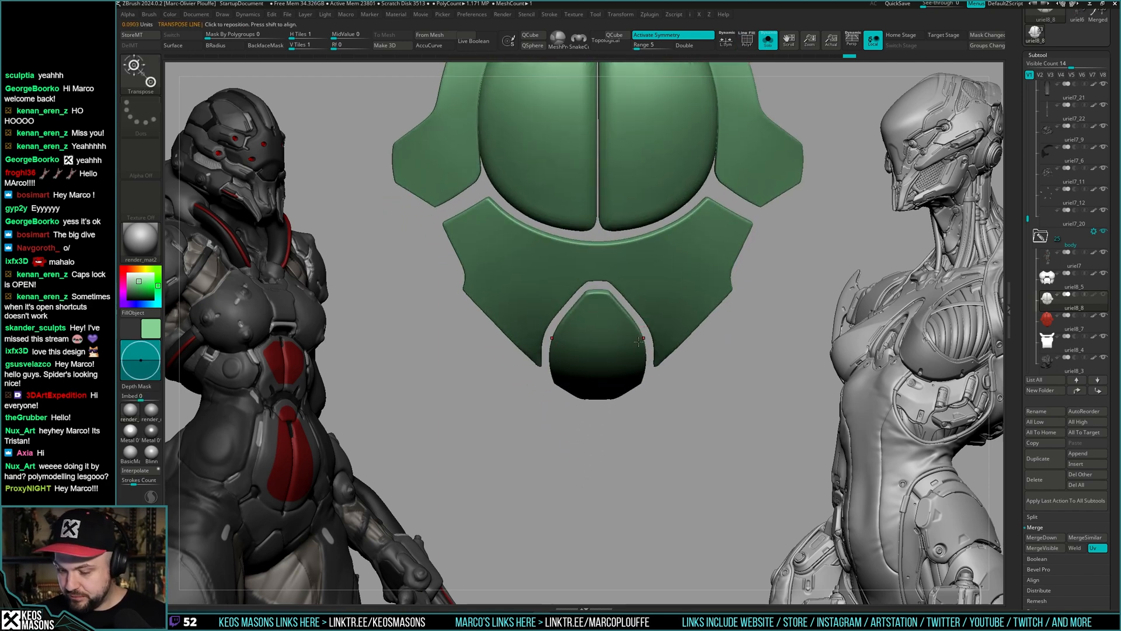
right_drag(715, 299, 666, 343)
key(shift+f)
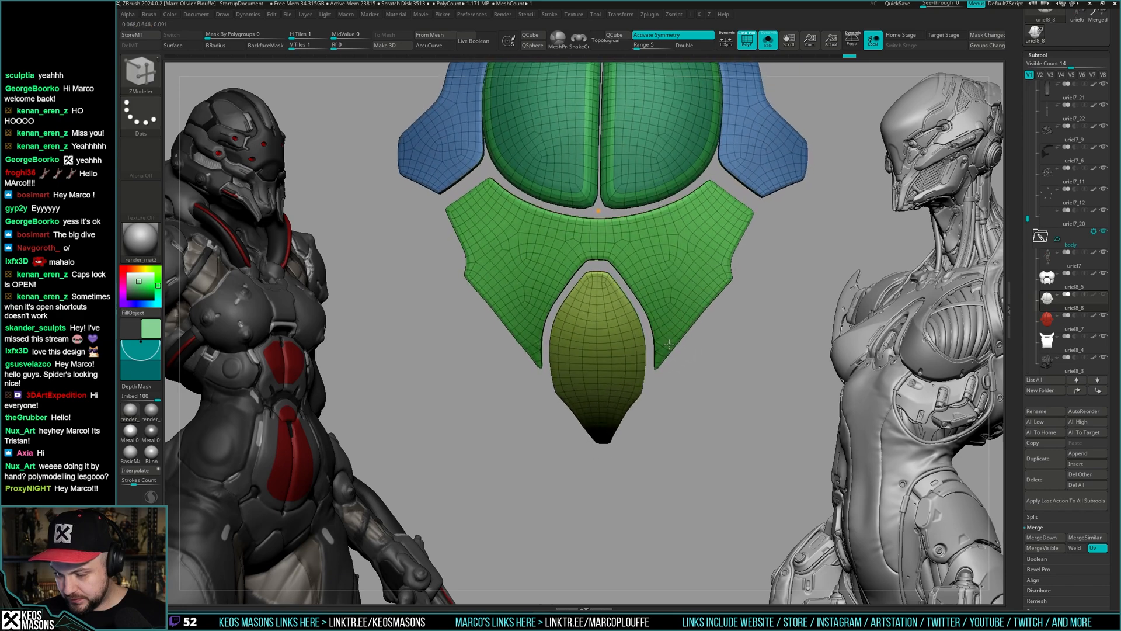
key(shift+f)
- Mask everything except the small lower plate and widen it with Transpose to narrow the gap around it
key(w)
ctrl+drag(694, 298, 682, 270)
key(q)
ctrl+click(803, 280)
key(b)
click(701, 334)
key(space)
shift+right_drag(702, 276, 703, 293)
key(w)
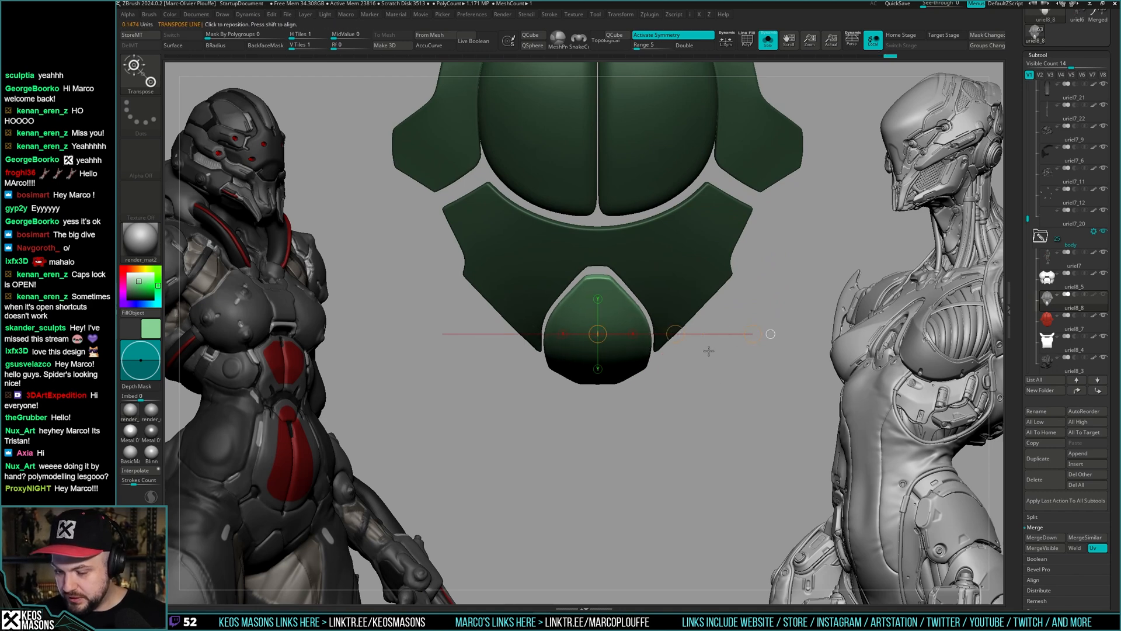
- Adjust the small lower plate's upper borders to follow its opening, using the Inflat and Move brushes
key(q)
right_drag(706, 349, 688, 320)
key(space)
drag(615, 263, 619, 261)
right_drag(619, 256, 624, 262)
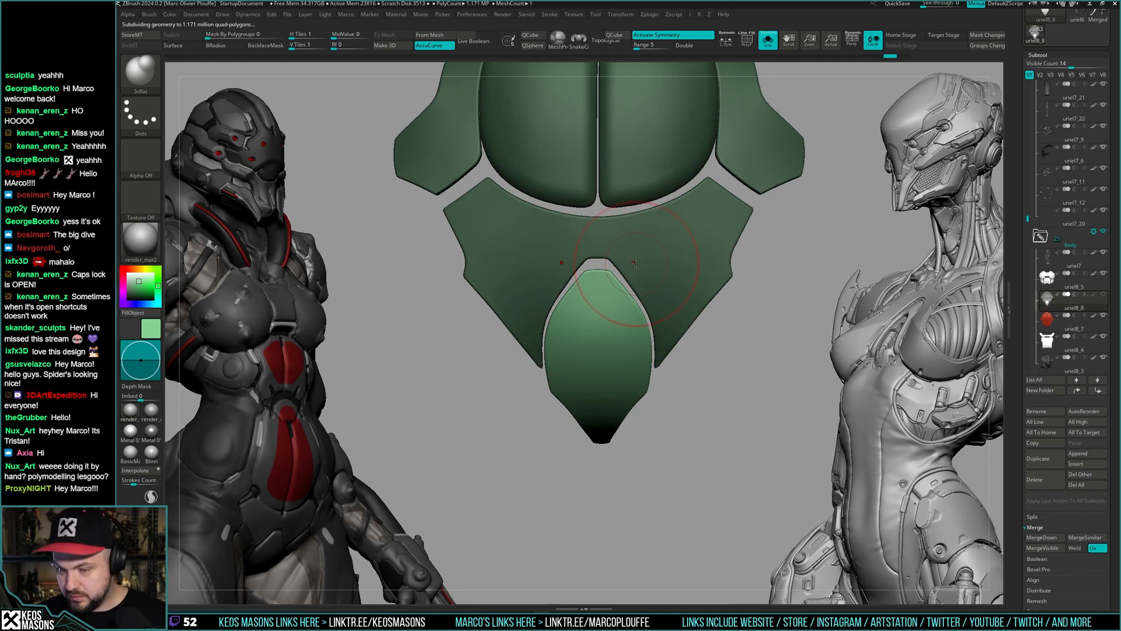
key(space)
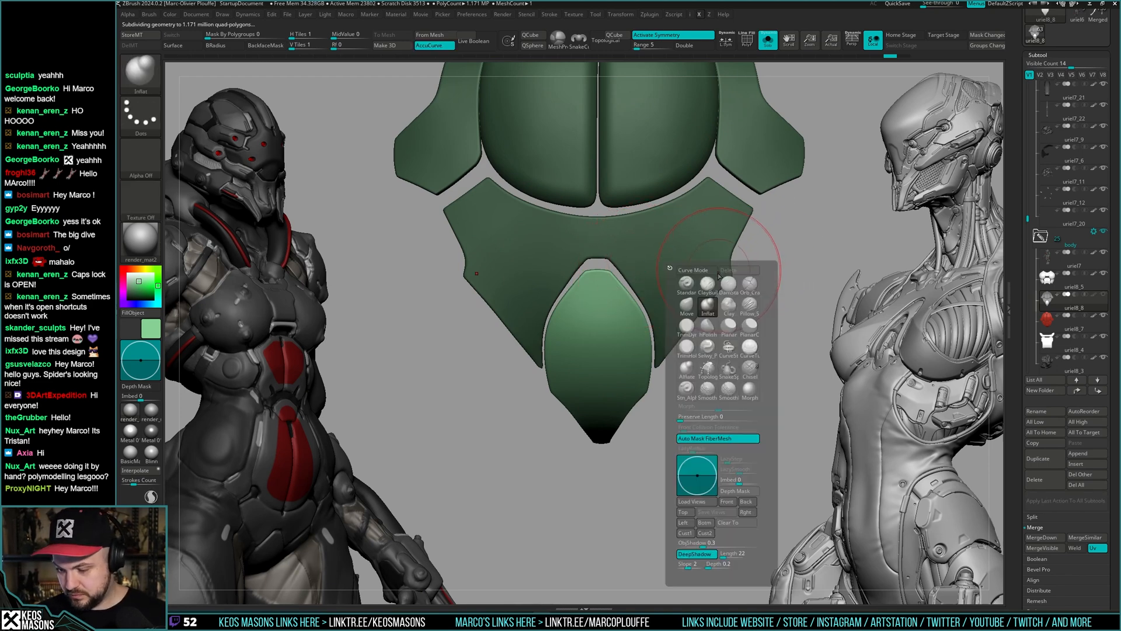
click(688, 307)
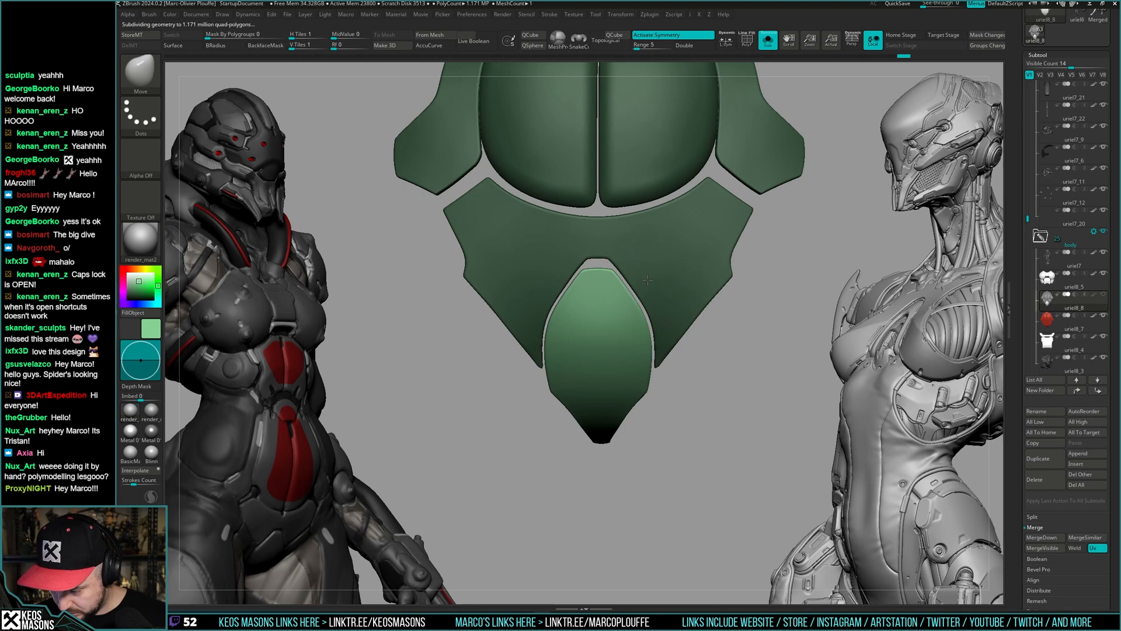
right_drag(648, 279, 658, 312)
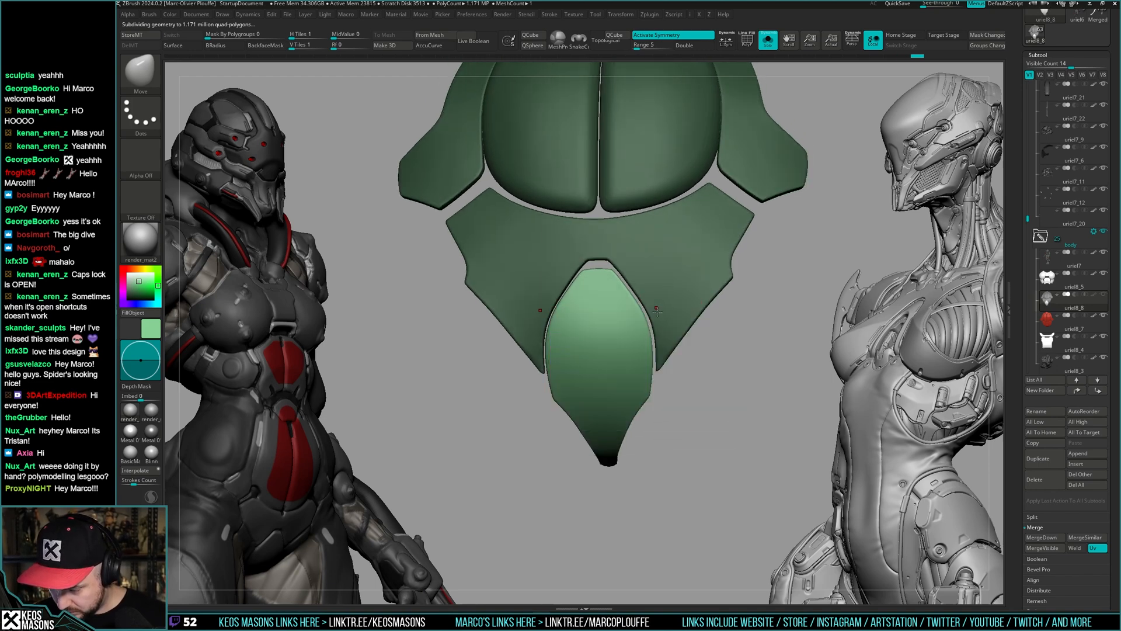
right_click(658, 312)
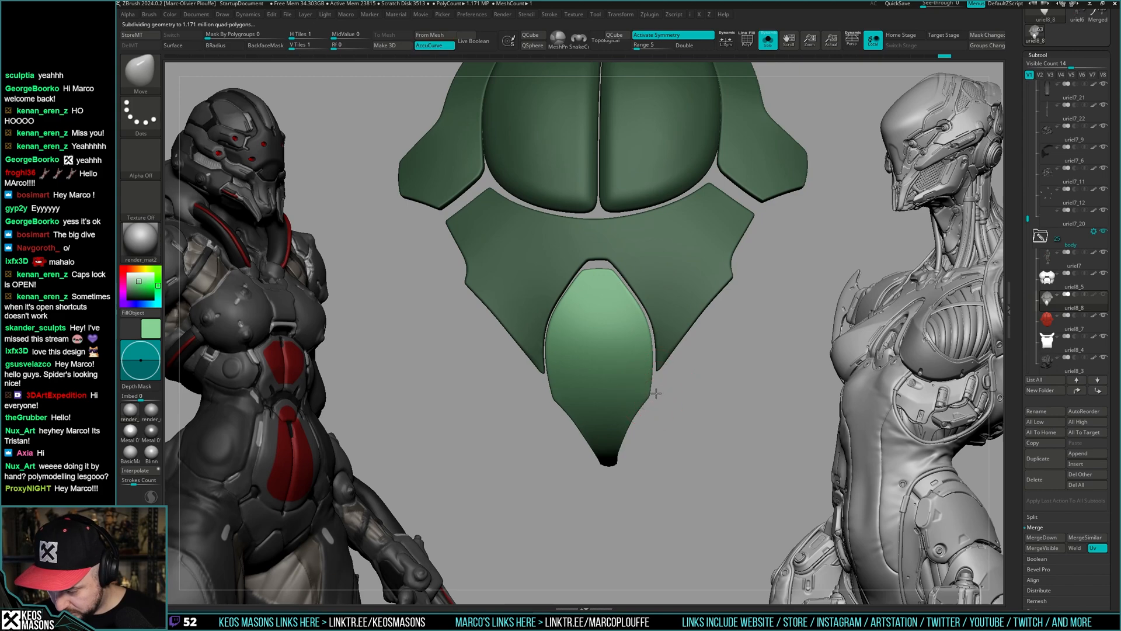
- Refine the small lower plate's sides with the Move brush against the ghosted body, and clear the mask
key(shift+s)
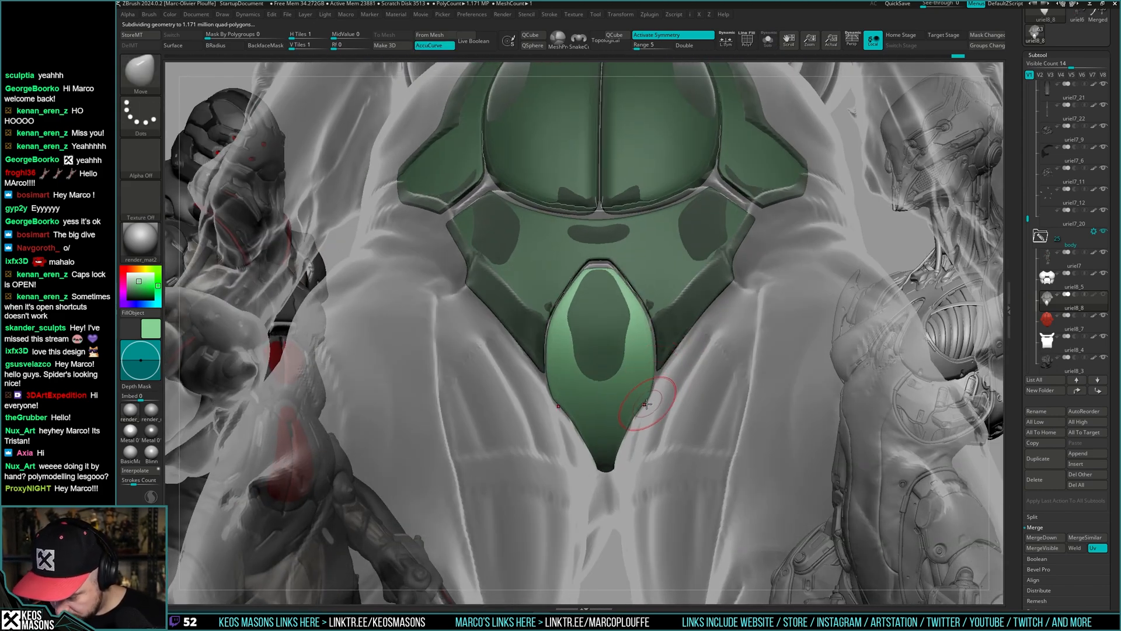
right_drag(646, 403, 670, 338)
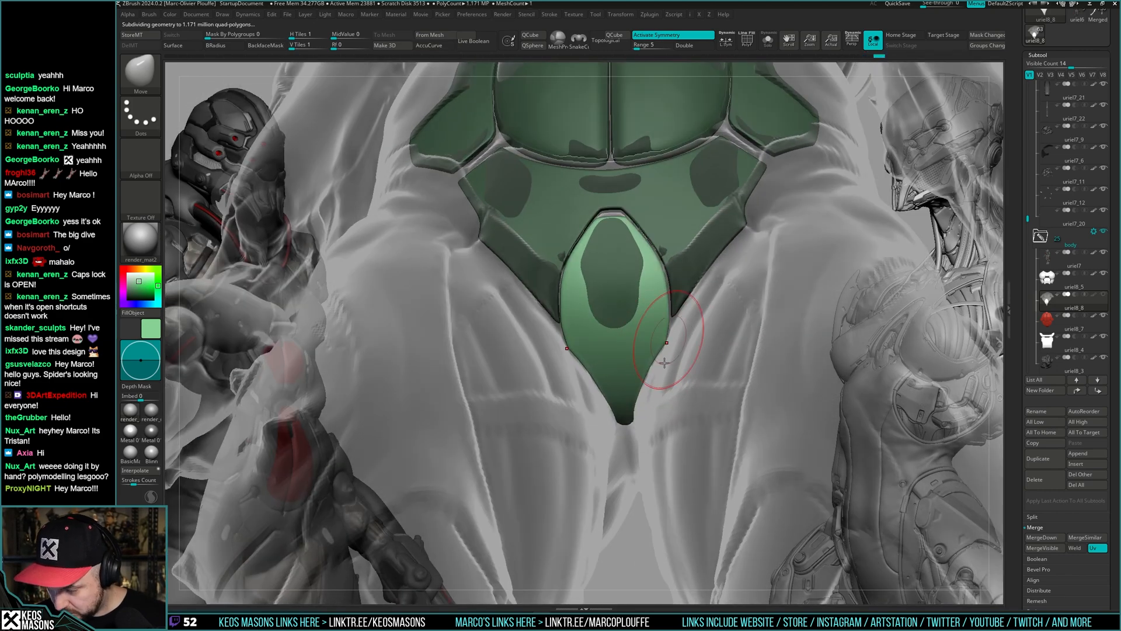
key(shift+s)
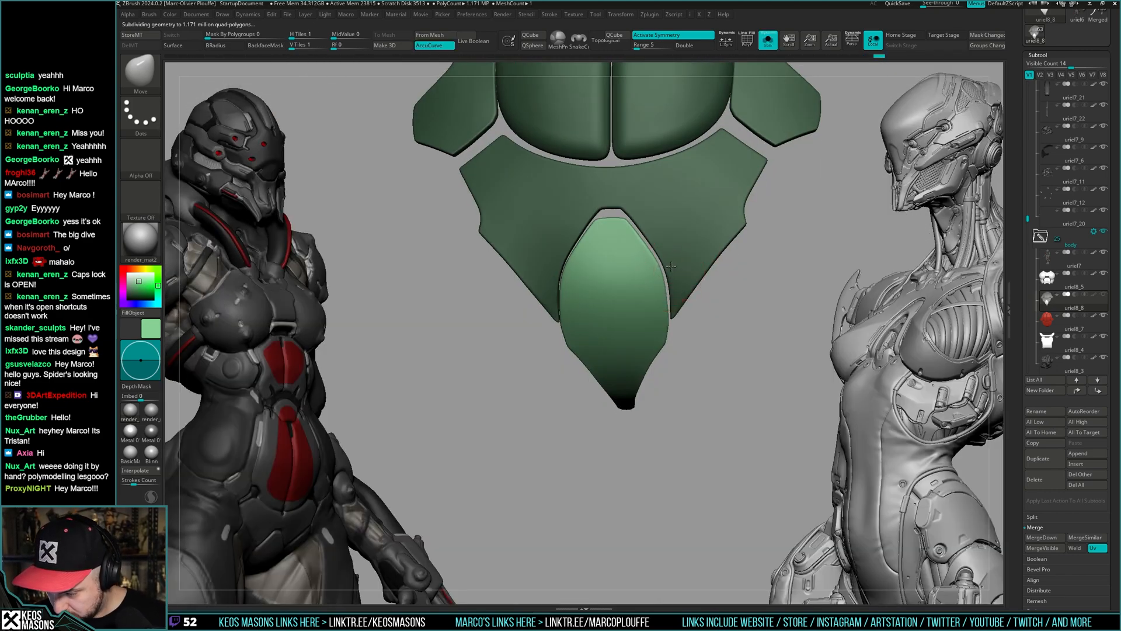
mouse_move(674, 260)
right_down()
mouse_move(635, 301)
mouse_move(630, 238)
mouse_move(719, 370)
mouse_move(713, 320)
mouse_move(695, 357)
mouse_move(667, 349)
mouse_move(680, 309)
mouse_move(728, 323)
mouse_move(784, 295)
right_up()
key(shift+f)
key(shift+f)
ctrl+click(783, 296)
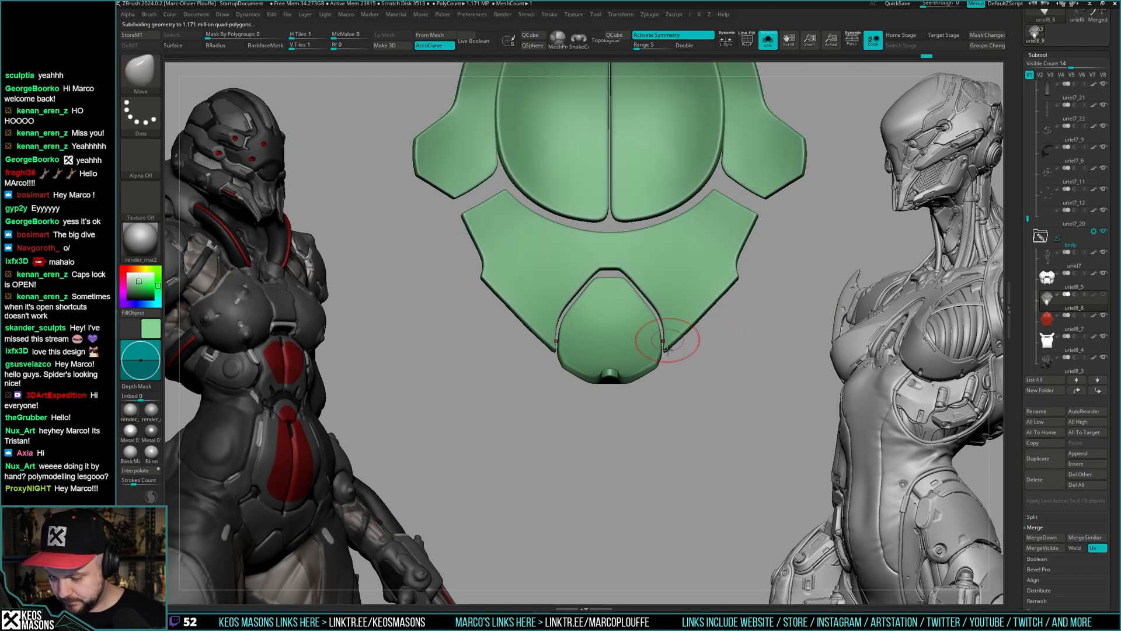
- Isolate and mask the small lower plate's front face, and bring the other plates back into view
right_drag(668, 341, 637, 328)
key(shift+f)
key(shift+f)
ctrl+shift+click(611, 326)
ctrl+click(752, 292)
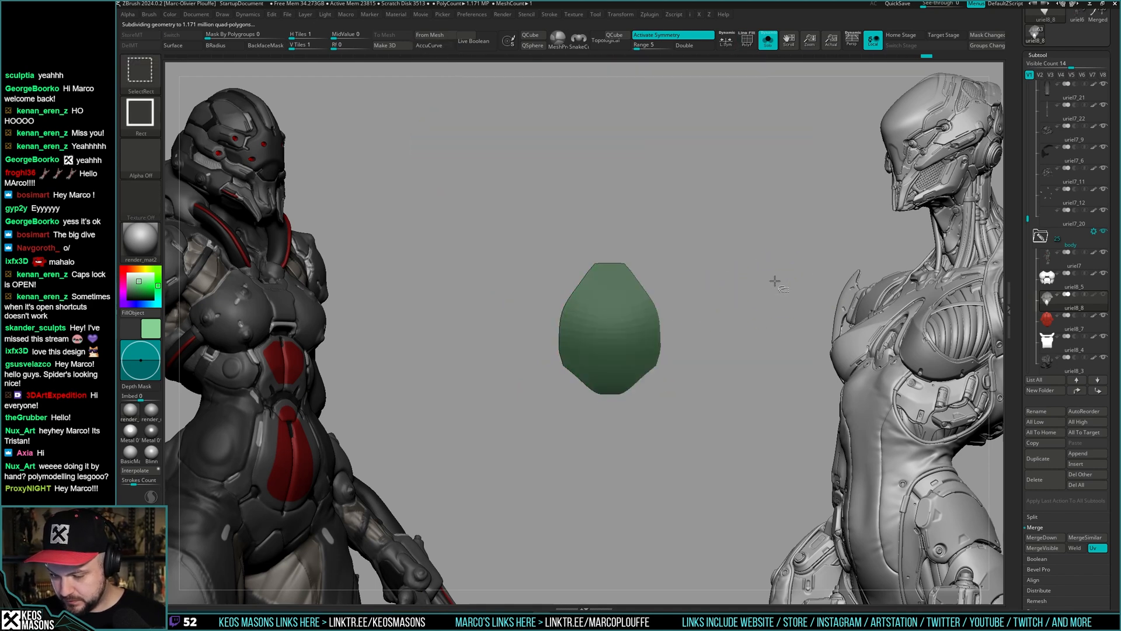
ctrl+shift+click(777, 283)
right_drag(745, 290, 719, 320)
key(w)
ctrl+click(719, 320)
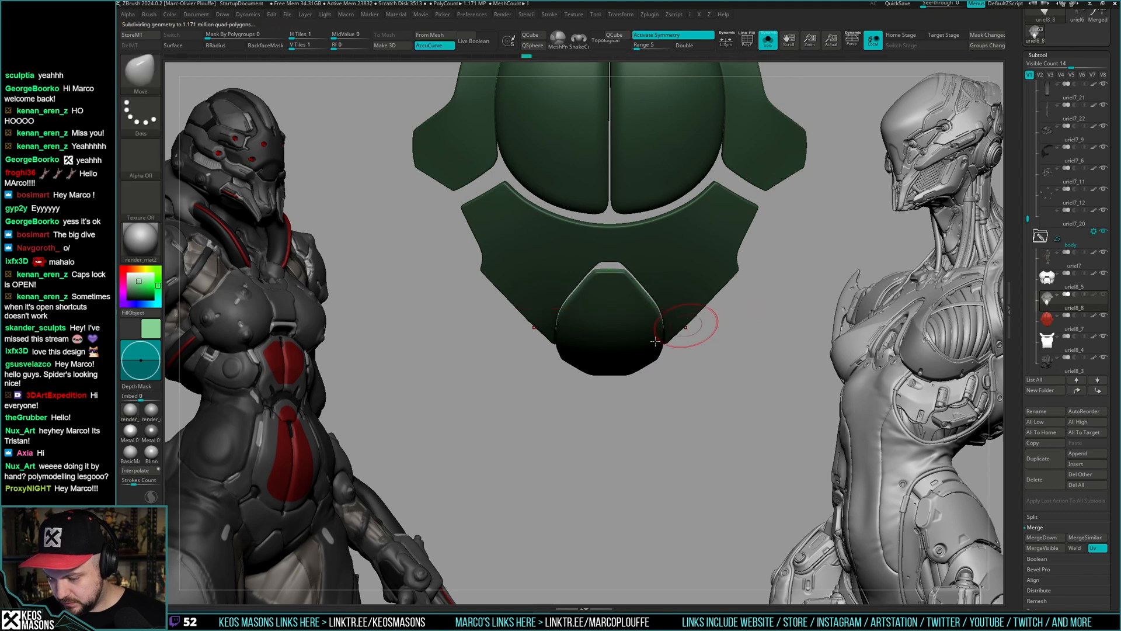
- Check the small lower plate's fit in its opening with and without the wireframe, and switch to the ZModeler brush
mouse_move(796, 321)
right_down()
mouse_move(689, 325)
mouse_move(671, 339)
mouse_move(736, 286)
mouse_move(687, 277)
mouse_move(678, 285)
mouse_move(719, 289)
mouse_move(751, 327)
mouse_move(726, 212)
mouse_move(710, 285)
mouse_move(768, 257)
mouse_move(771, 299)
mouse_move(752, 333)
mouse_move(759, 305)
mouse_move(657, 347)
mouse_move(668, 326)
mouse_move(701, 351)
mouse_move(681, 308)
right_up()
key(q)
key(shift+f)
key(shift+f)
key(shift+f)
key(shift+f)
key(b)
key(z)
key(m)
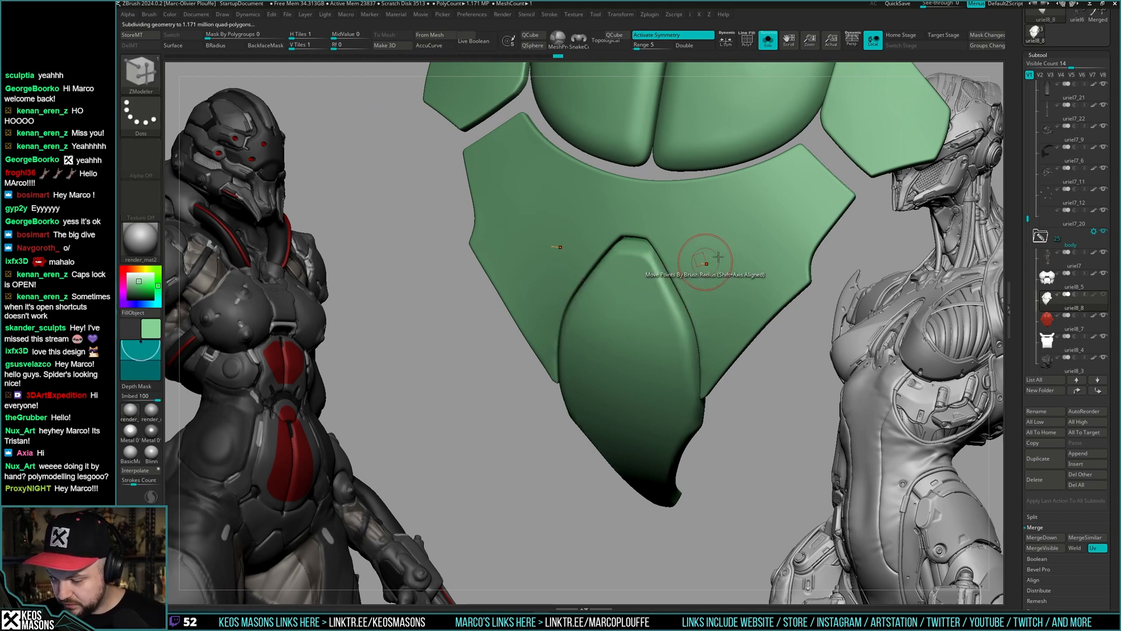
- Bring the whole character back into view and check the abdomen plates in context from the front
mouse_move(717, 257)
right_down()
mouse_move(720, 226)
mouse_move(711, 300)
mouse_move(708, 288)
mouse_move(724, 304)
mouse_move(643, 276)
mouse_move(686, 297)
mouse_move(733, 350)
right_up()
key(ctrl)
key(shift+alt+s)
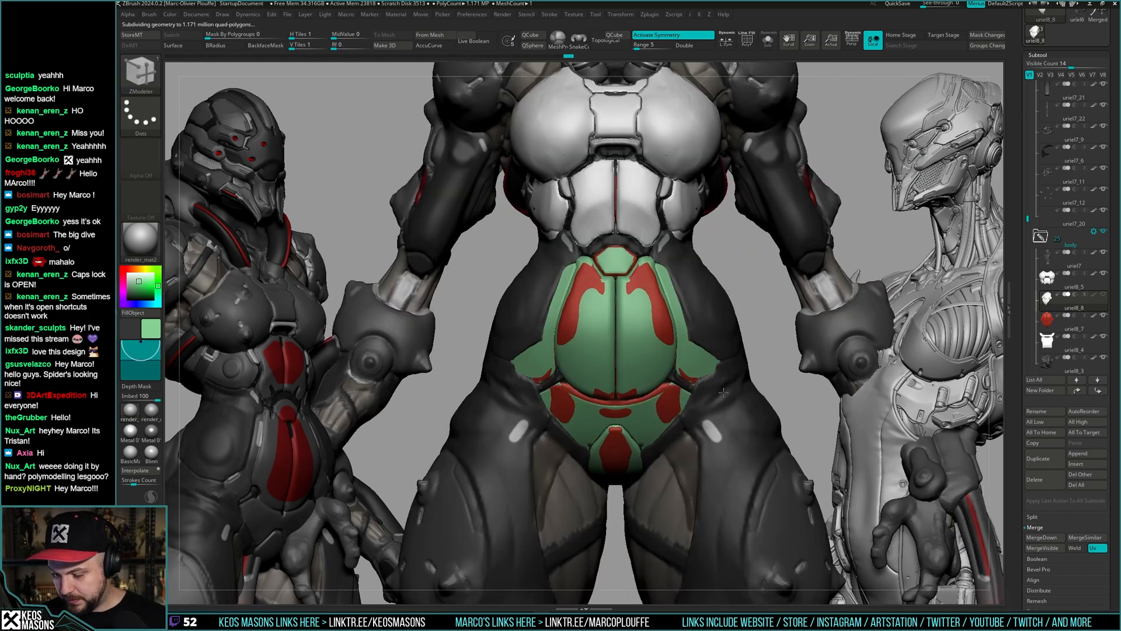
- Look over the character's helmet and chest, and isolate the abdomen plates with their polygroup wireframe
right_drag(723, 392, 625, 263)
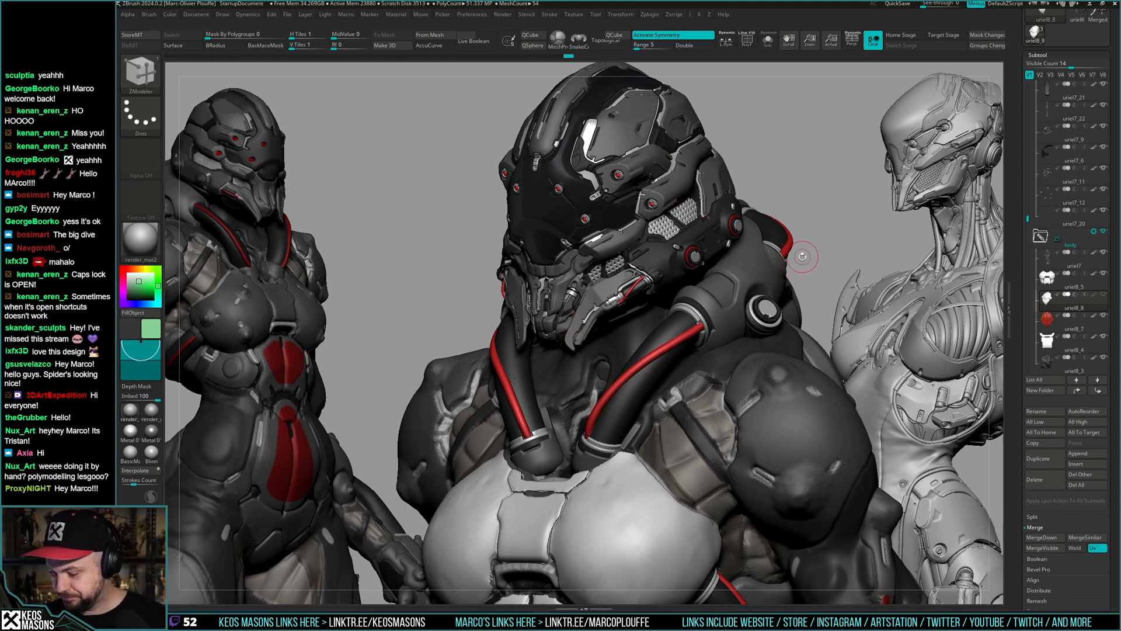
right_drag(711, 304, 689, 349)
key(shift+s)
key(shift+f)
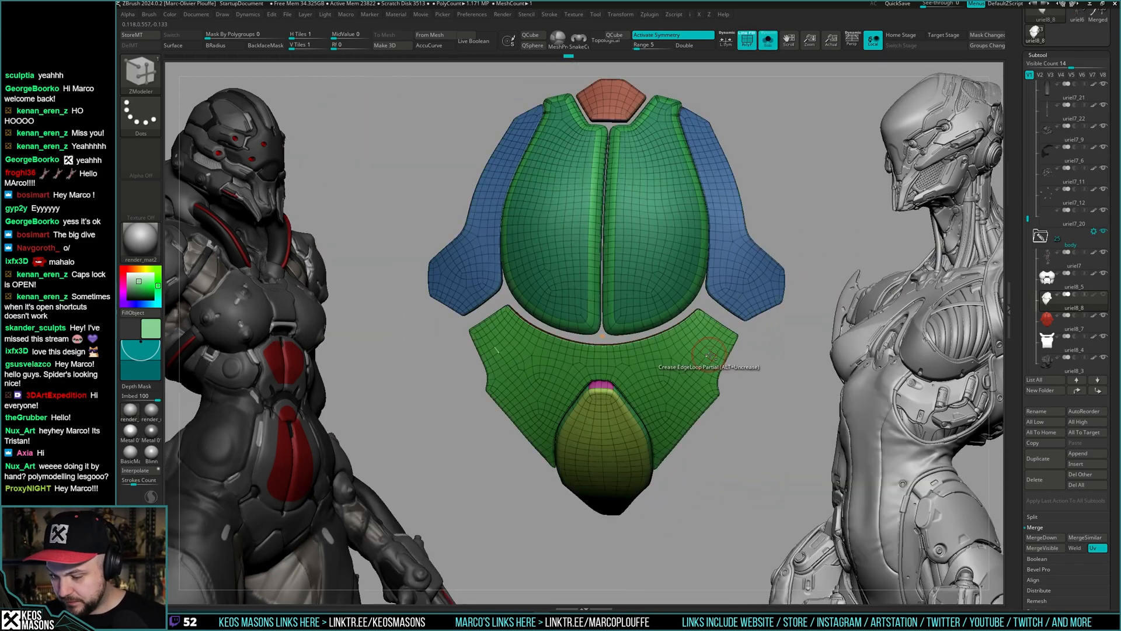
- Set the abdomen plates' crease level to 2 and compare them with and without the wireframe
key(shift+f)
key(g)
key(ctrl+d)
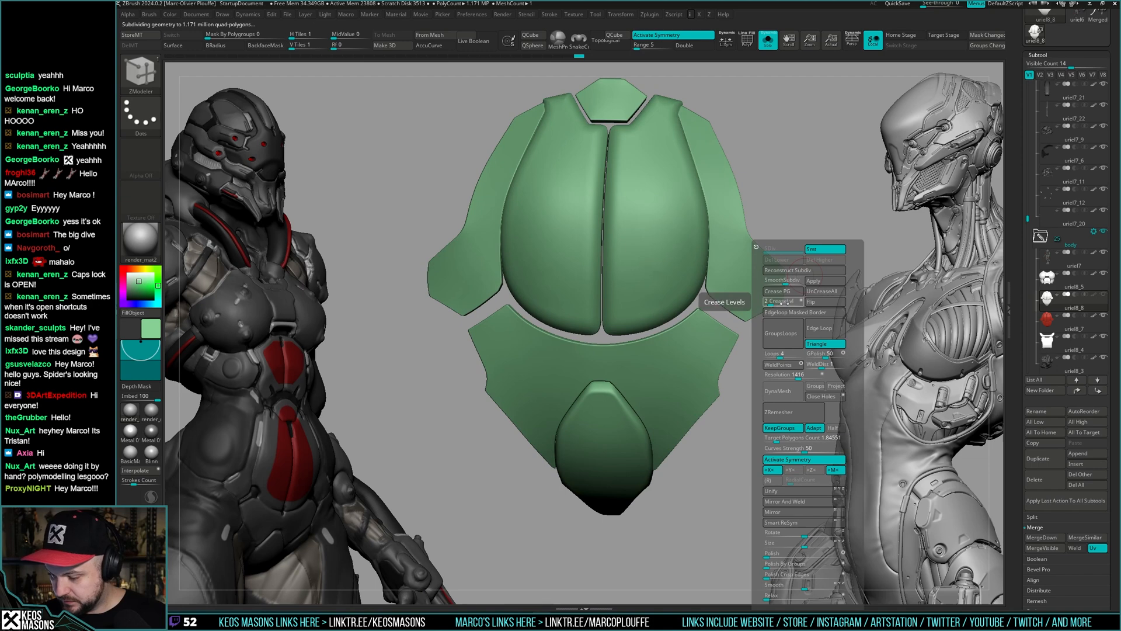
right_drag(762, 274, 787, 288)
key(shift+f)
key(shift+f)
- Compare the upper abdomen plates with the surrounding body, and examine their smoothed surface and mesh in isolation
ctrl+right_drag(648, 228, 638, 274)
key(alt+s)
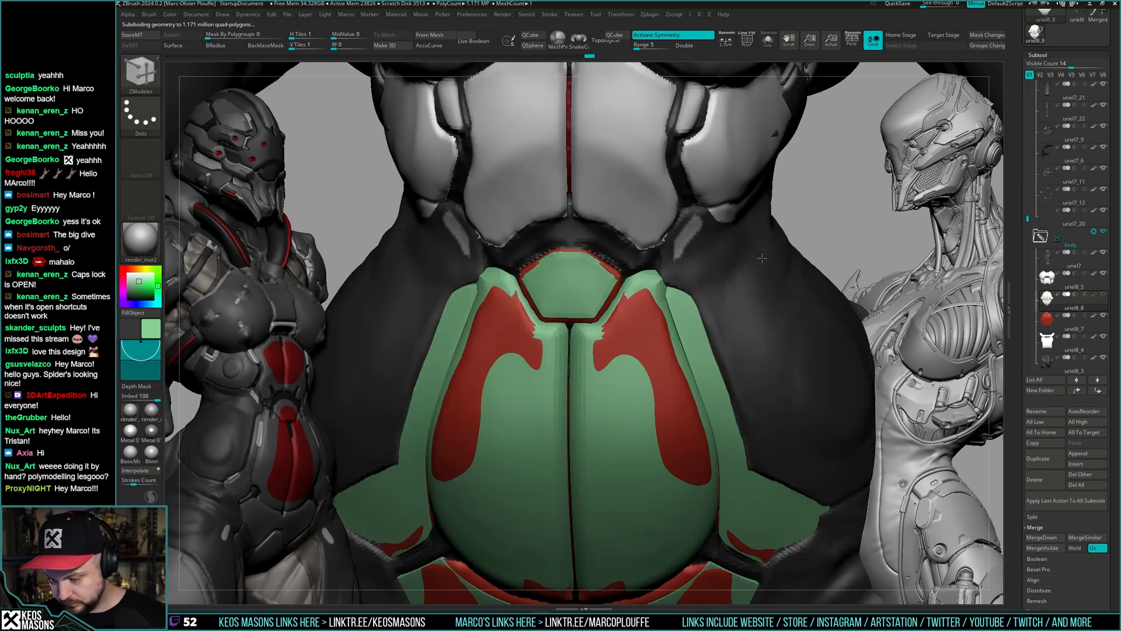
right_drag(762, 256, 767, 252)
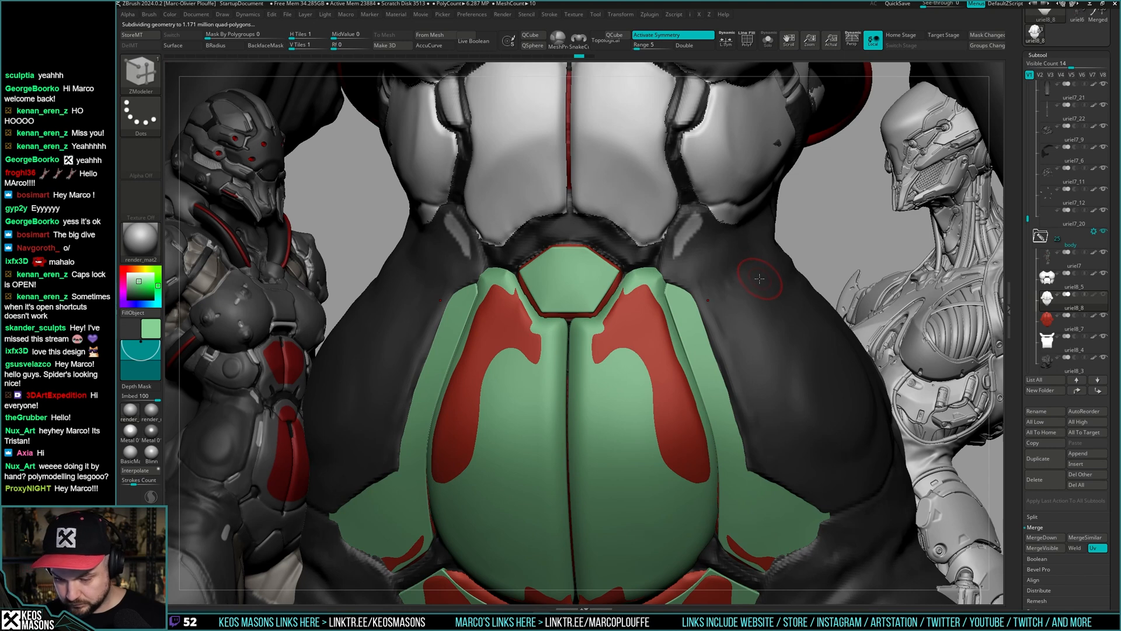
key(alt+s)
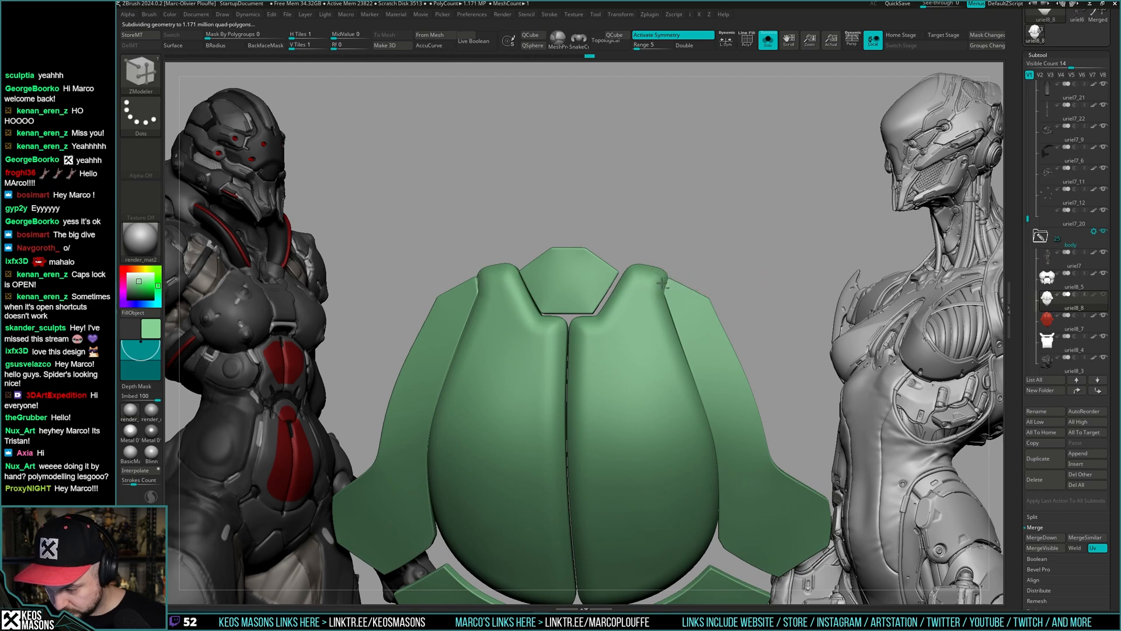
right_drag(676, 332, 742, 308)
key(shift+f)
right_drag(635, 294, 723, 301)
key(shift+f)
alt+right_drag(723, 300, 786, 284)
key(shift+f)
key(shift+f)
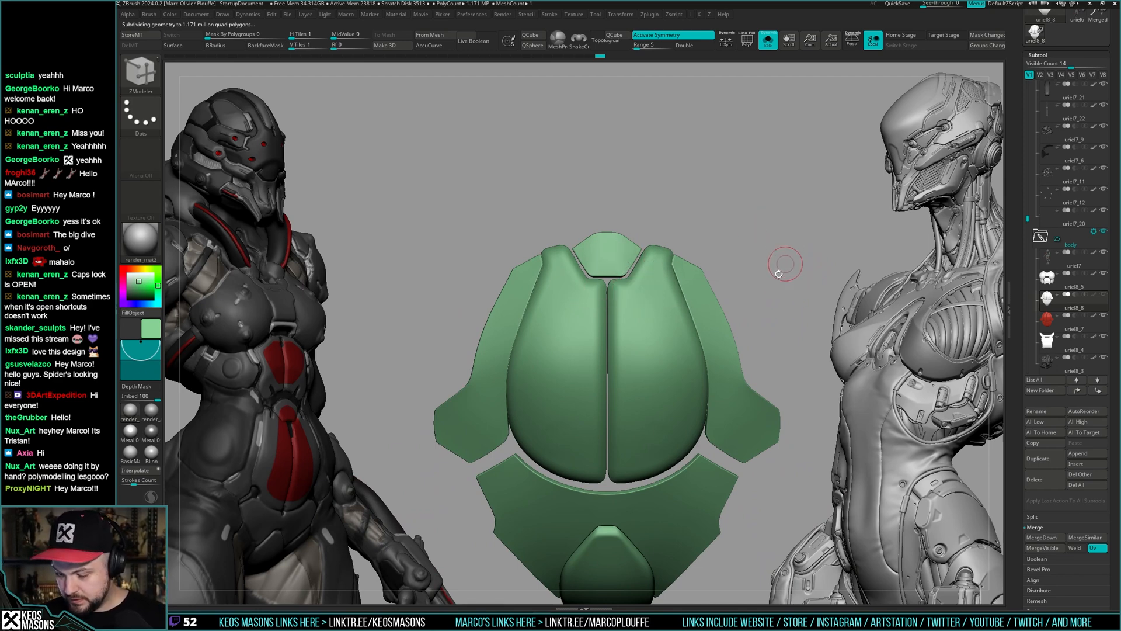
- Examine the gaps and topology around the side and lower abdomen plates with and without the wireframe
right_drag(786, 264, 779, 240)
alt+right_drag(771, 286, 742, 217)
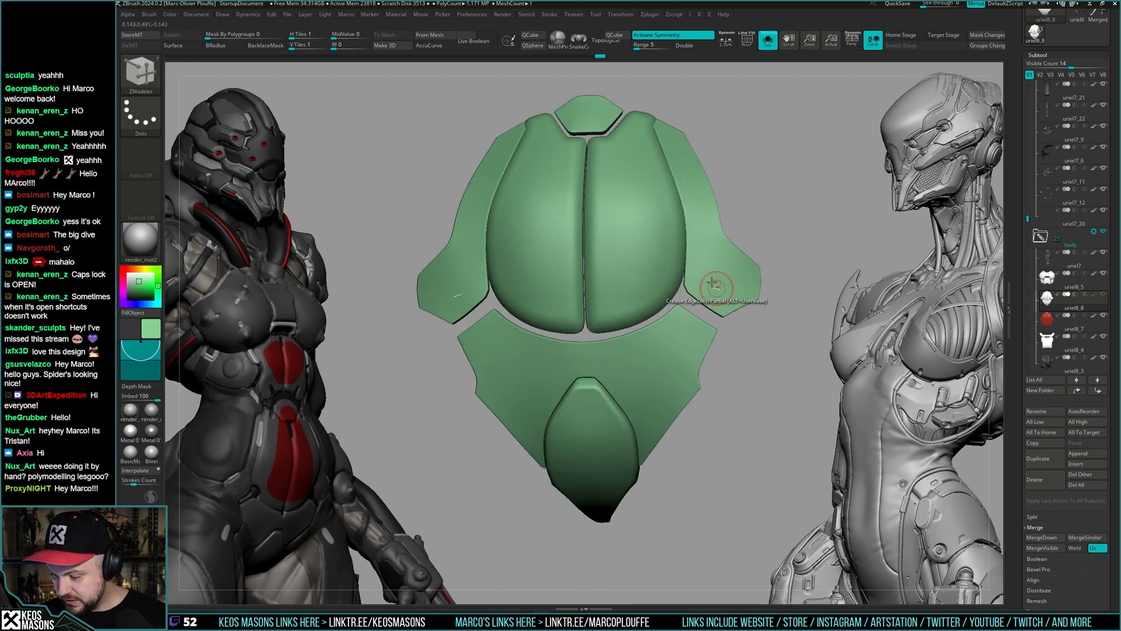
key(shift+f)
ctrl+right_drag(712, 283, 753, 318)
key(shift+f)
ctrl+right_drag(754, 319, 760, 244)
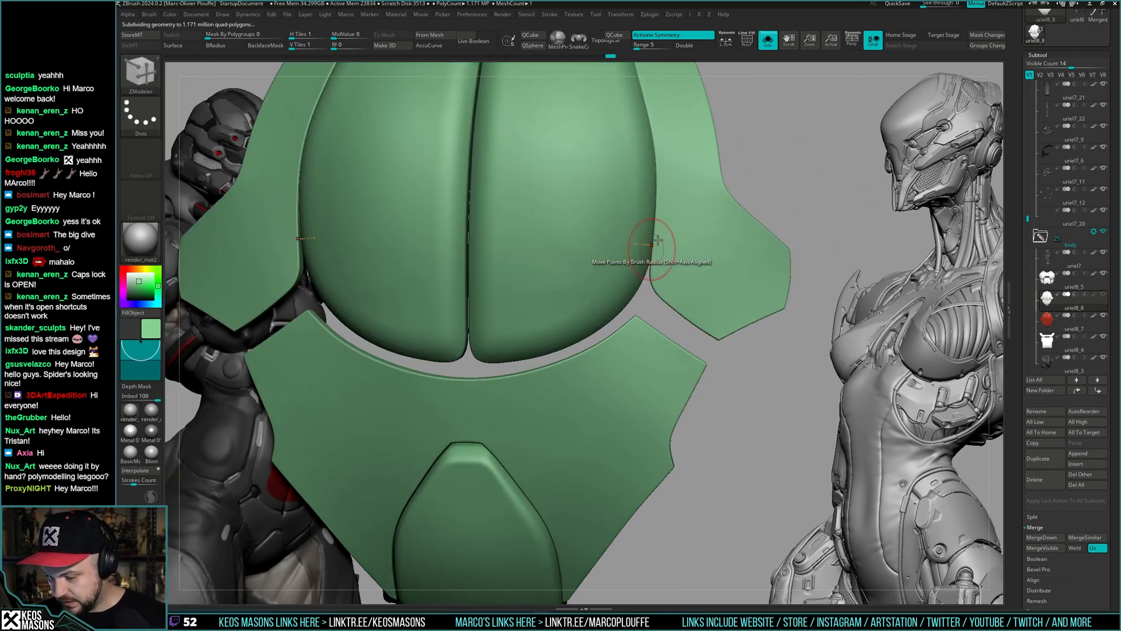
right_drag(754, 321, 762, 269)
key(shift+f)
ctrl+right_drag(605, 374, 613, 443)
mouse_move(613, 408)
right_down()
mouse_move(671, 281)
mouse_move(743, 313)
mouse_move(710, 350)
mouse_move(807, 270)
mouse_move(796, 268)
mouse_move(810, 280)
right_up()
key(shift+f)
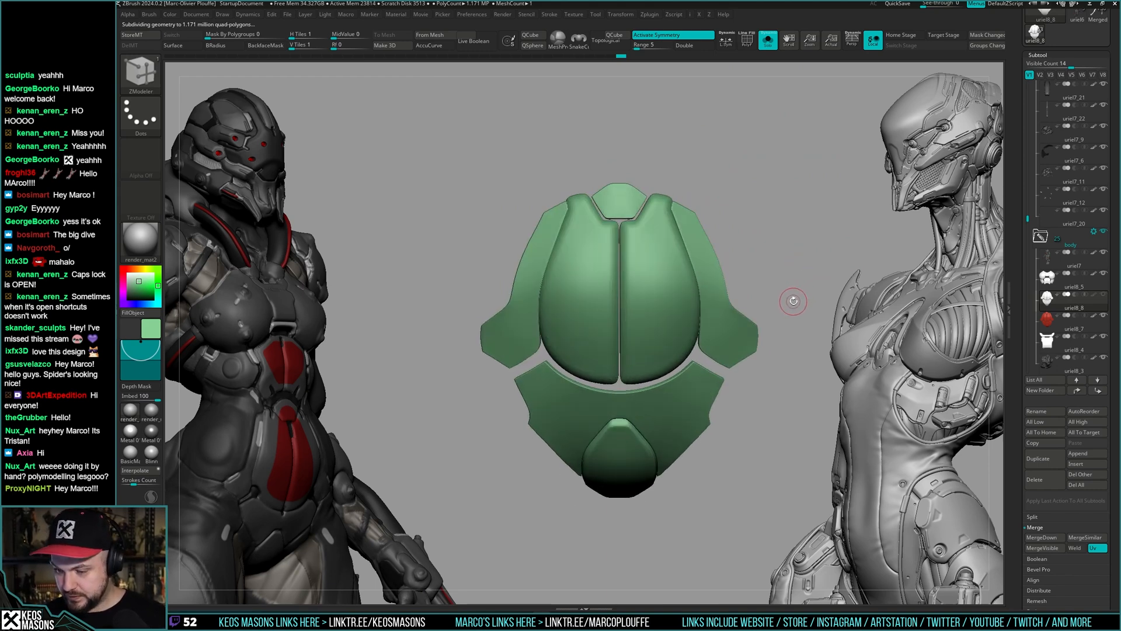
ctrl+right_drag(793, 300, 667, 338)
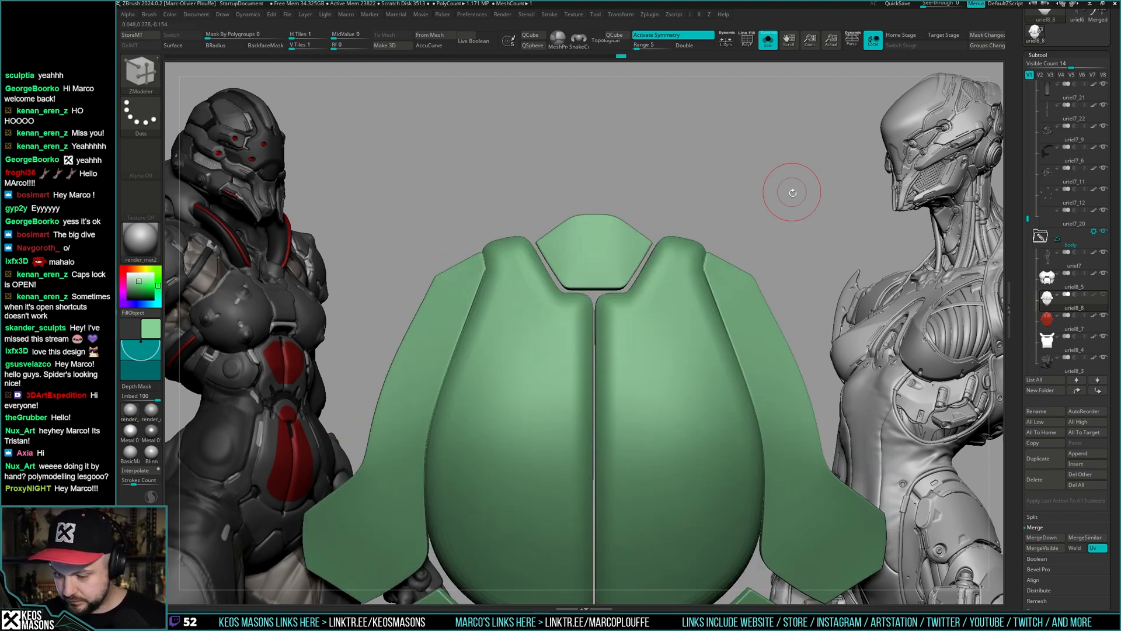
- Switch to the ClayBuildup brush and check the upper plates' mesh around the centre notch
key(b)
key(c)
key(b)
key(shift+f)
ctrl+right_drag(660, 260, 726, 245)
ctrl+right_drag(726, 246, 781, 237)
key(shift+f)
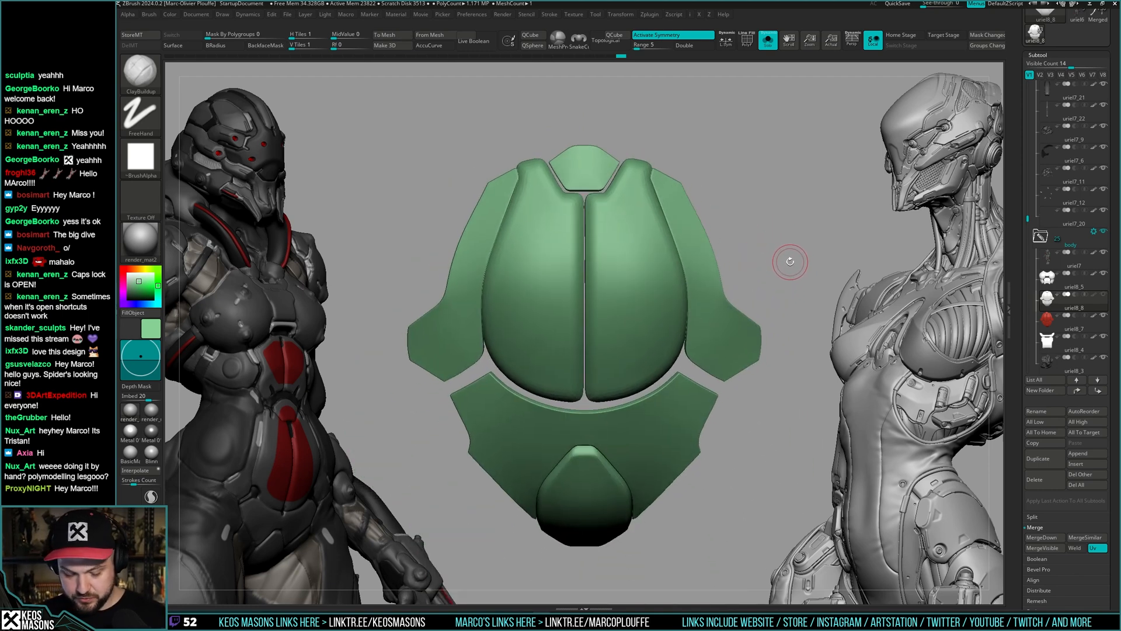
- Check the plates in context on the body, and apply their dynamic subdivision as real geometry
key(alt+s)
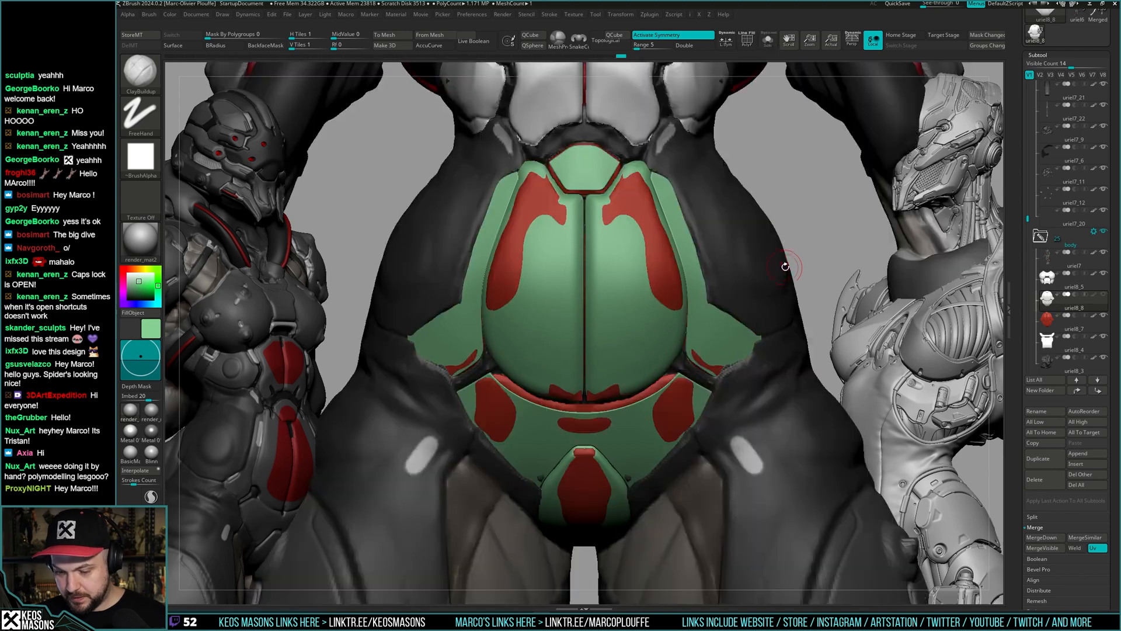
right_drag(787, 265, 778, 260)
key(alt+s)
key(shift+f)
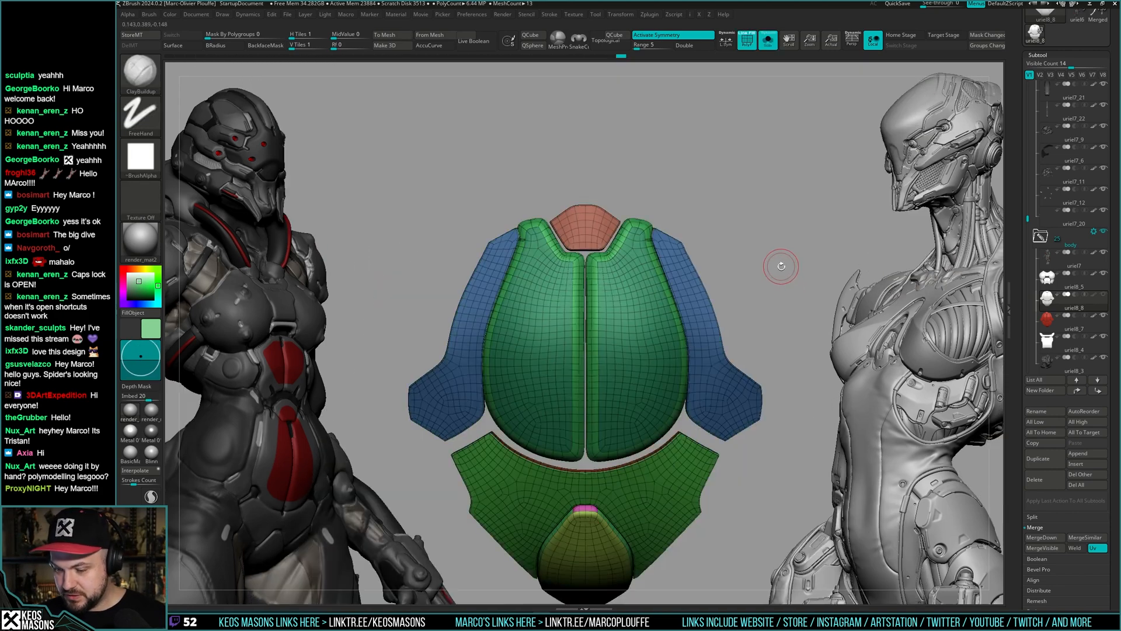
key(shift+f)
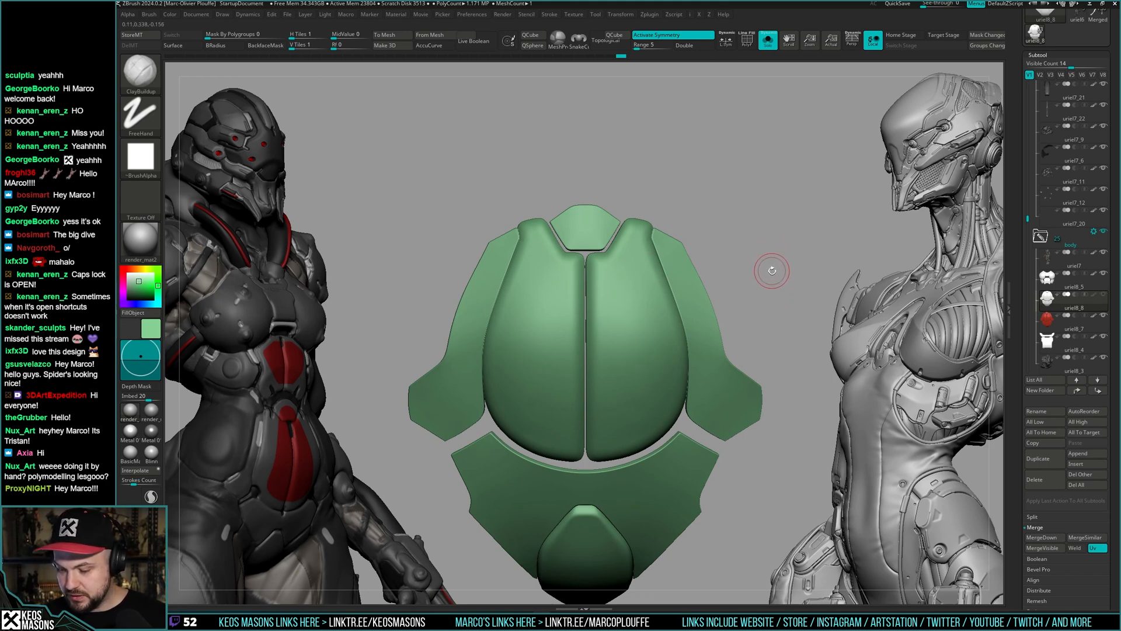
key(g)
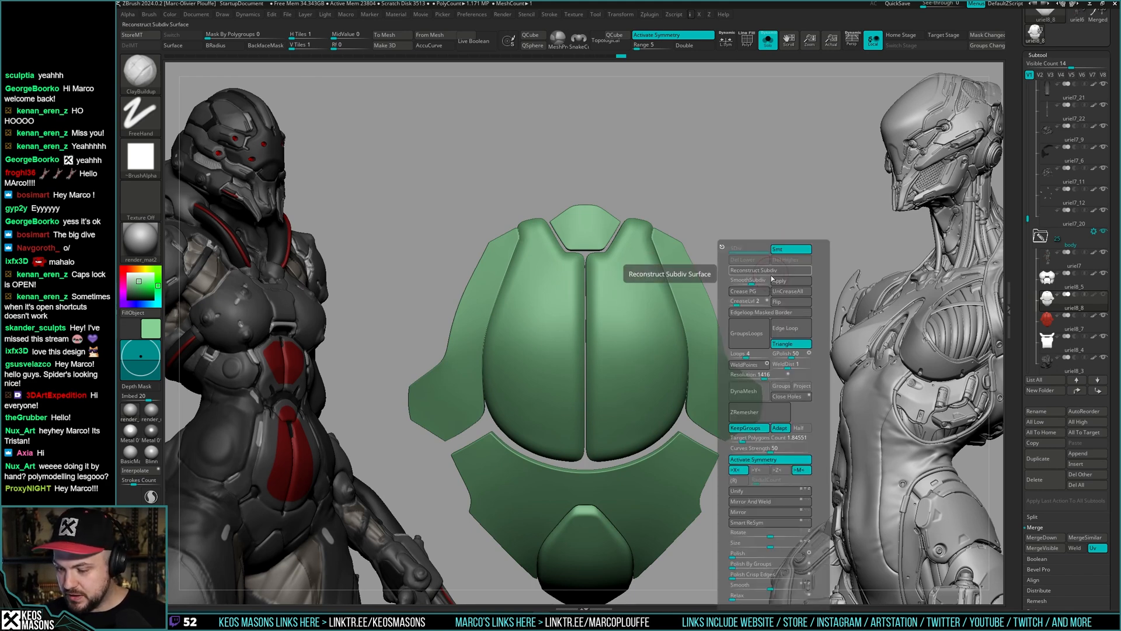
click(782, 280)
ctrl+right_drag(705, 246, 671, 297)
key(shift+f)
key(shift+f)
- Mask every abdomen plate except the small top centre plate
key(w)
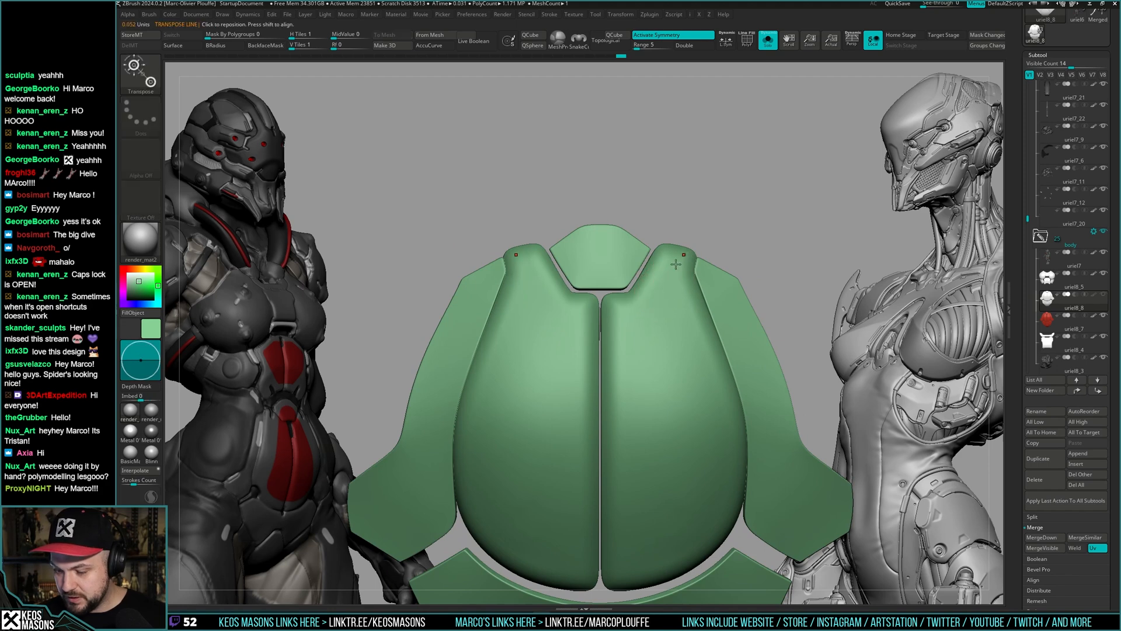
ctrl+drag(633, 255, 678, 299)
key(q)
alt+right_drag(796, 245, 782, 238)
ctrl+click(795, 231)
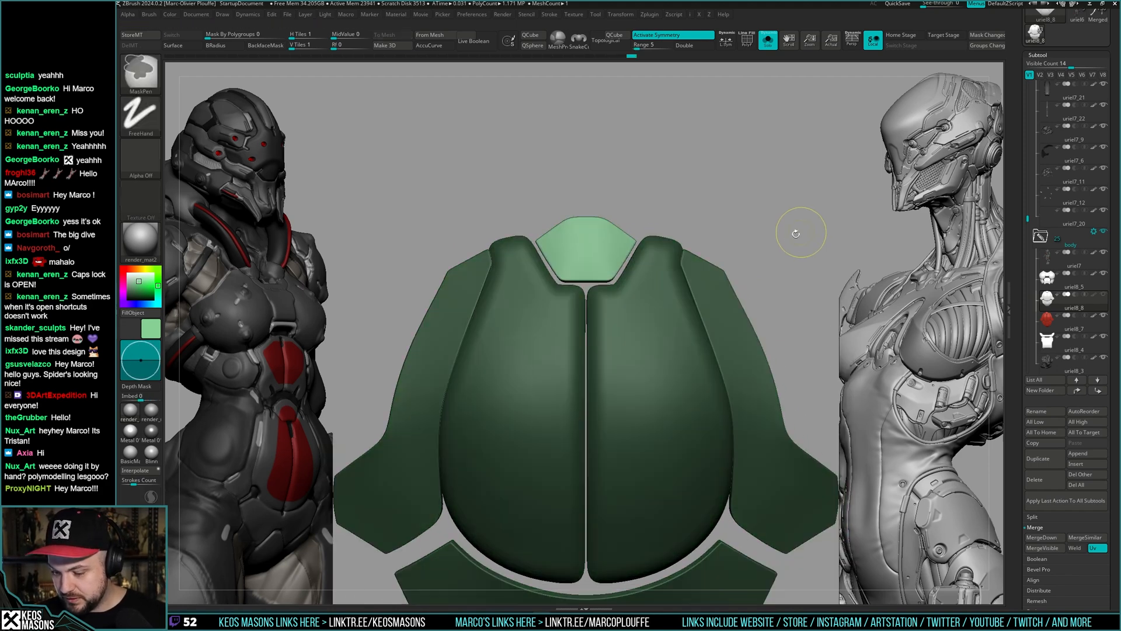
- Widen the unmasked top centre plate slightly with a horizontal Transpose line
key(w)
key(q)
key(space)
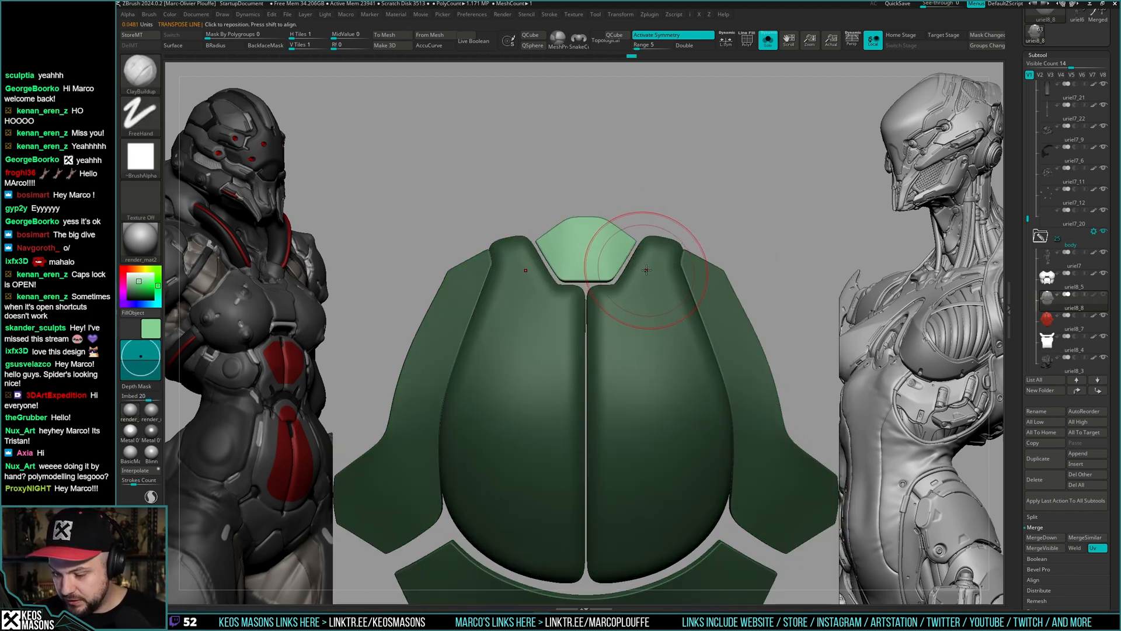
key(shift+f)
key(shift+f)
key(w)
shift+drag(585, 218, 631, 217)
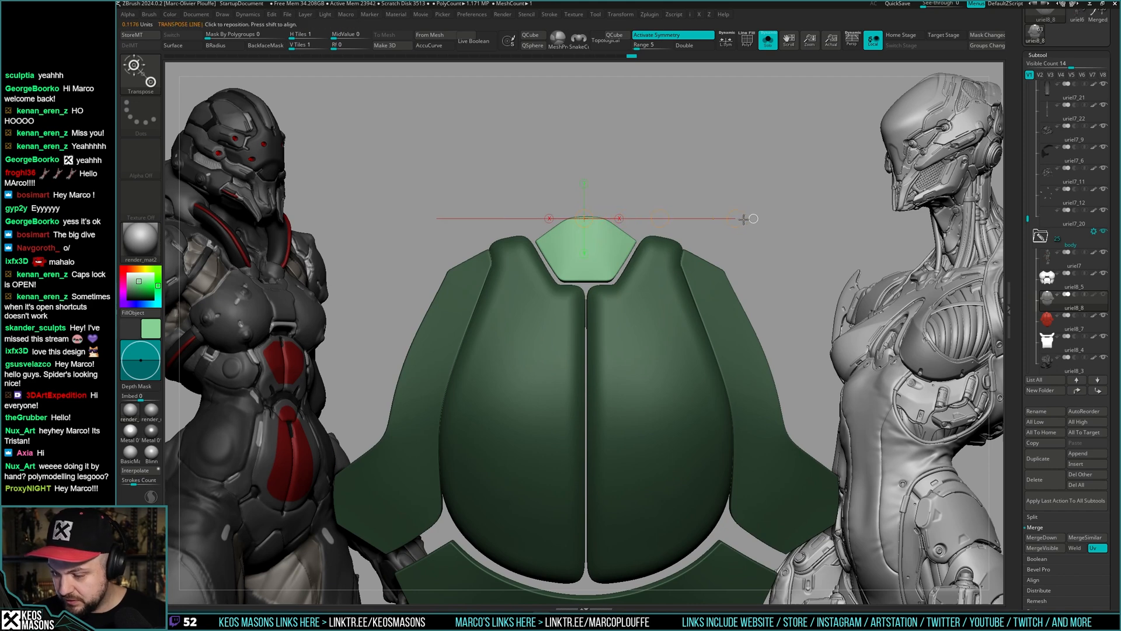
drag(742, 218, 738, 218)
shift+drag(638, 241, 637, 183)
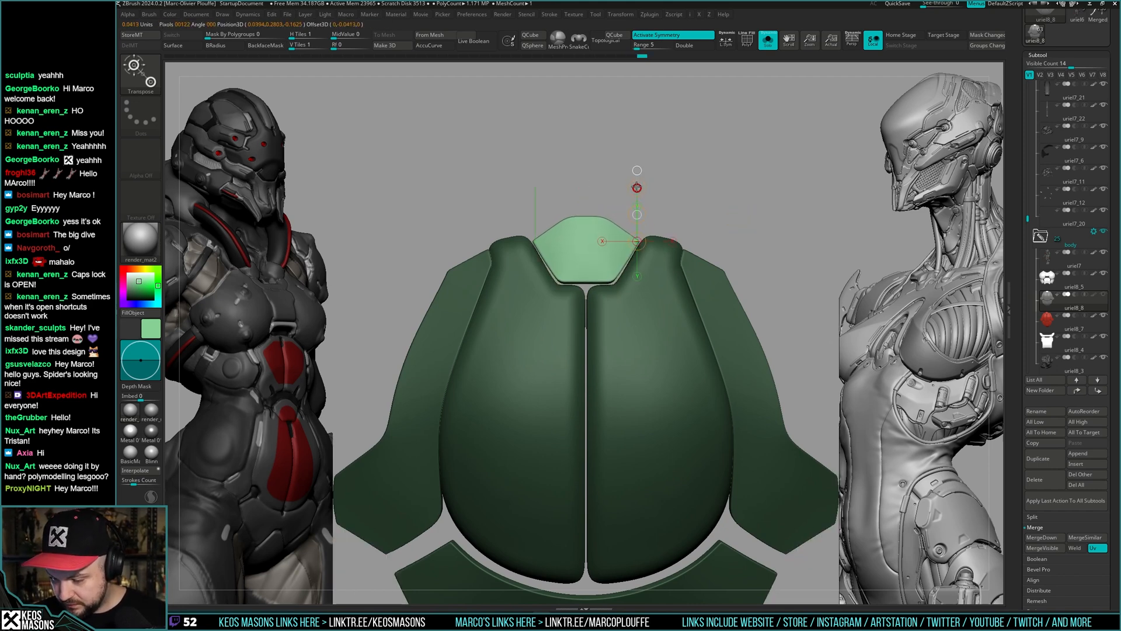
key(q)
- Adjust the top centre plate with the Move brush so its sides tuck under the two large plates
mouse_move(759, 269)
alt+mouse_down()
mouse_move(706, 260)
mouse_move(713, 268)
alt+mouse_up()
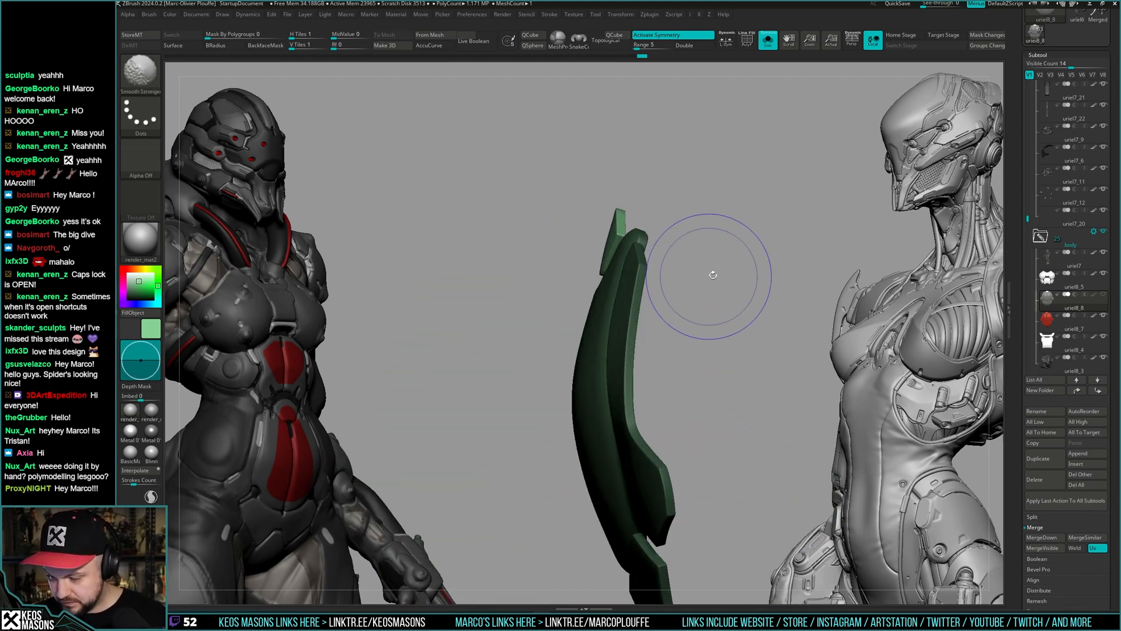
key(space)
click(673, 287)
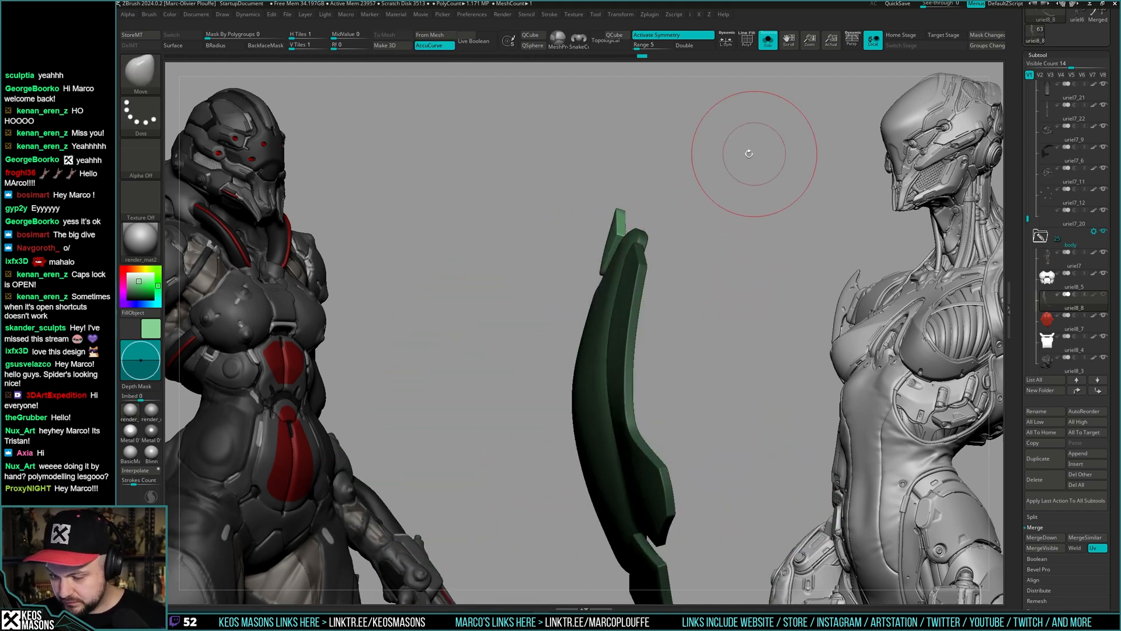
click(748, 151)
alt+right_drag(653, 239, 677, 251)
key(alt+s)
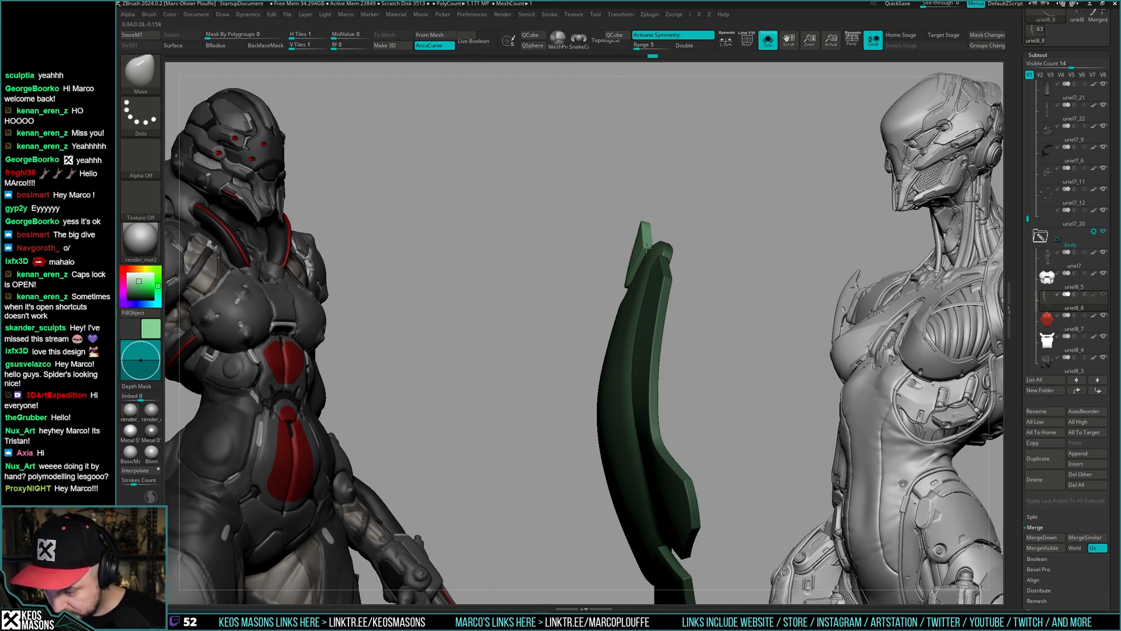
shift+right_drag(660, 257, 734, 250)
key(shift+f)
key(shift+f)
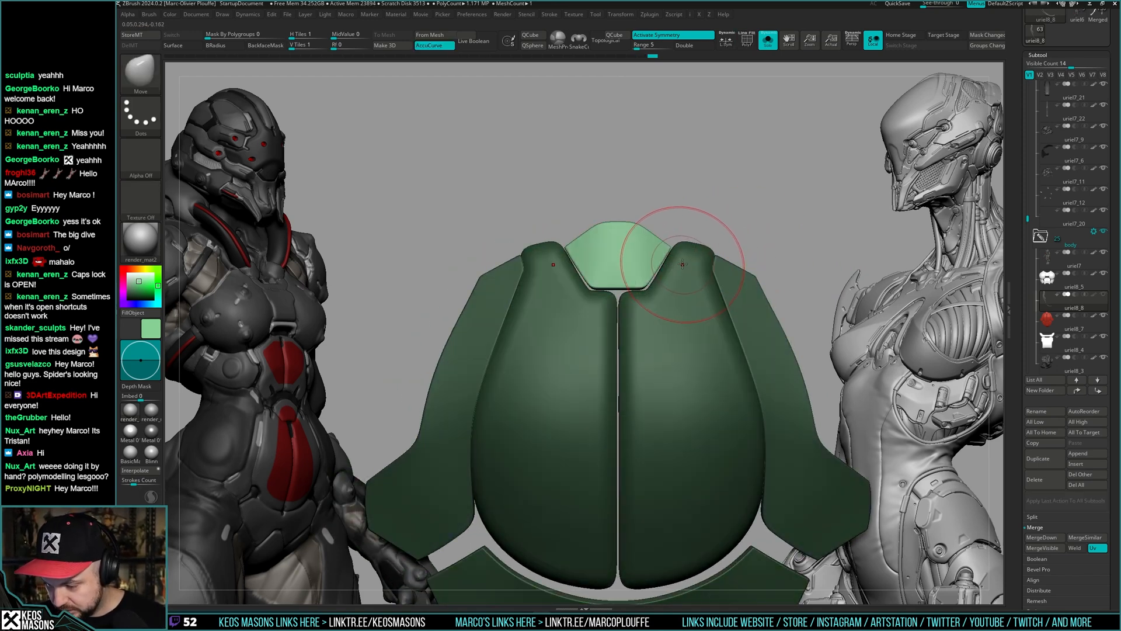
- Build up the unmasked top centre plate's surface with the ClayBuildup brush
right_drag(690, 325, 688, 350)
key(space)
click(675, 292)
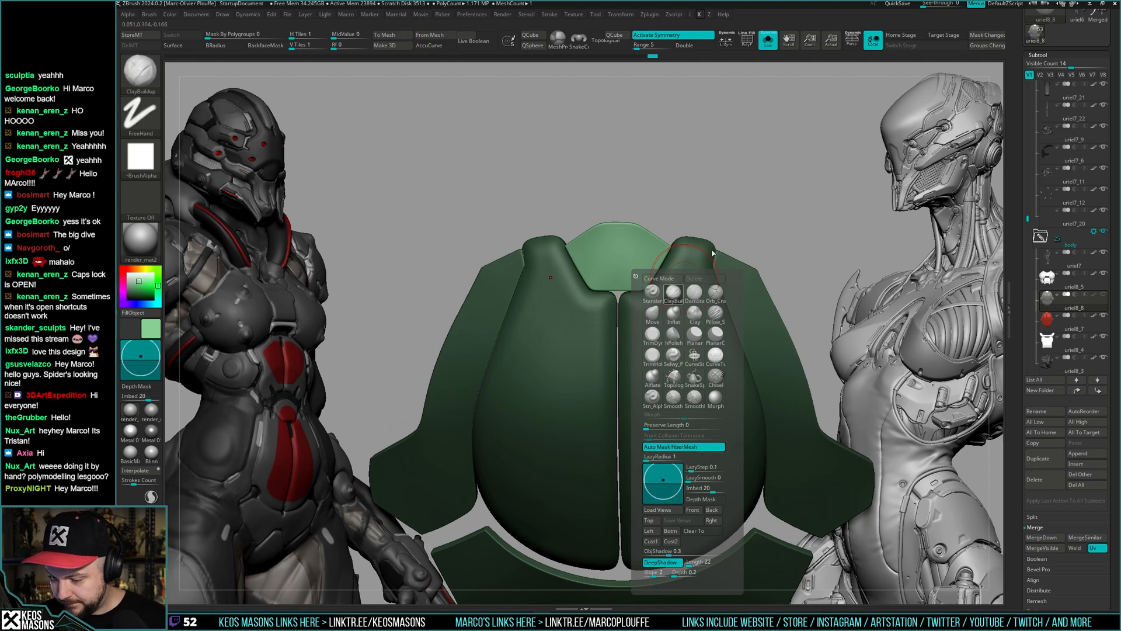
right_drag(710, 248, 697, 270)
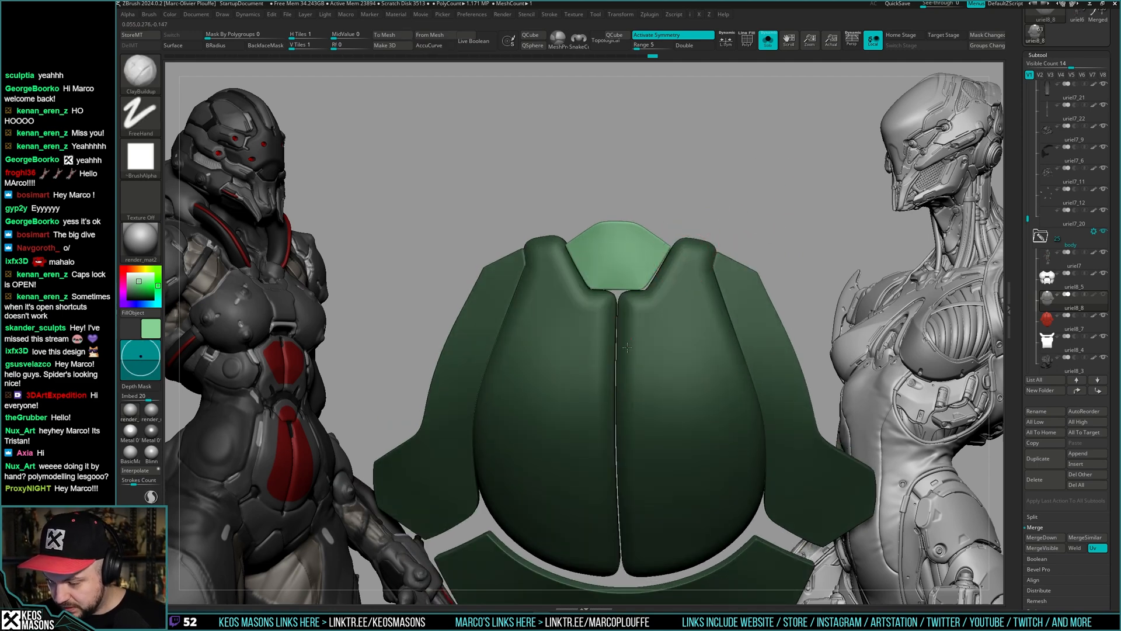
right_drag(628, 348, 680, 263)
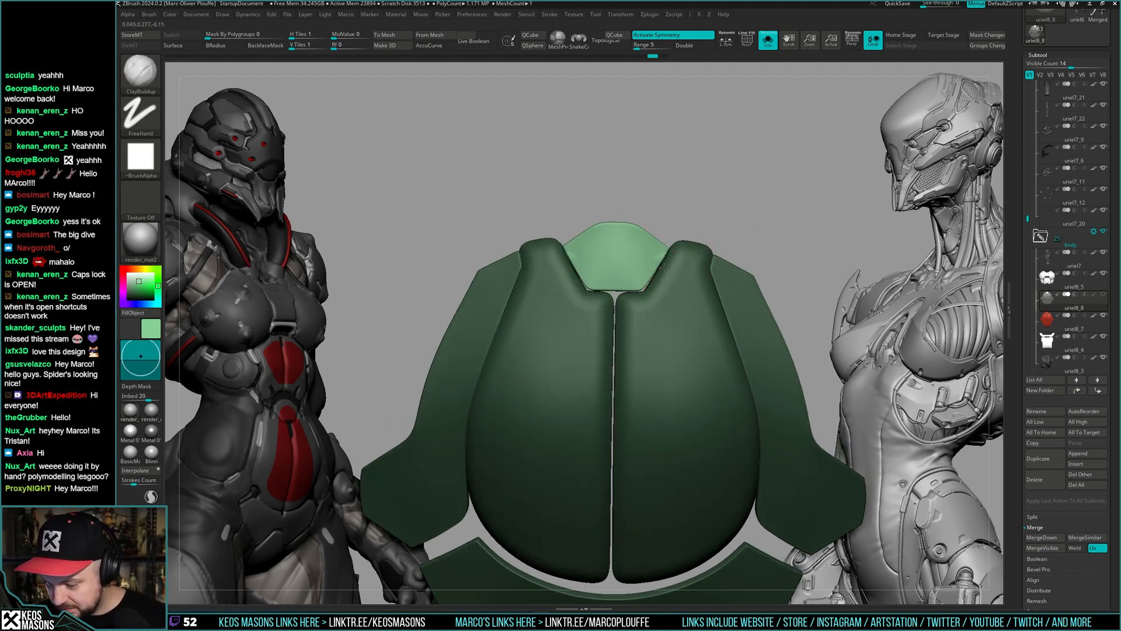
mouse_move(643, 310)
right_down()
mouse_move(701, 268)
mouse_move(684, 251)
right_up()
- Define the planes and creases of the top centre plate with the DamStandard brush
key(b)
key(d)
key(s)
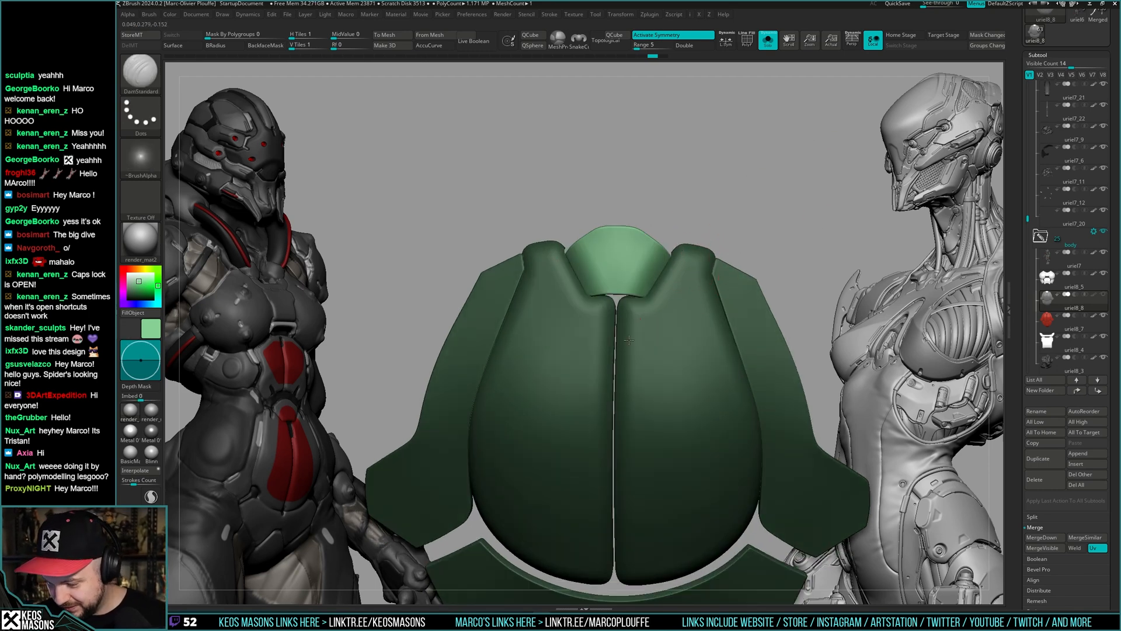
drag(629, 340, 632, 327)
mouse_move(701, 287)
right_down()
mouse_move(739, 263)
mouse_move(718, 301)
mouse_move(678, 315)
mouse_move(643, 362)
right_up()
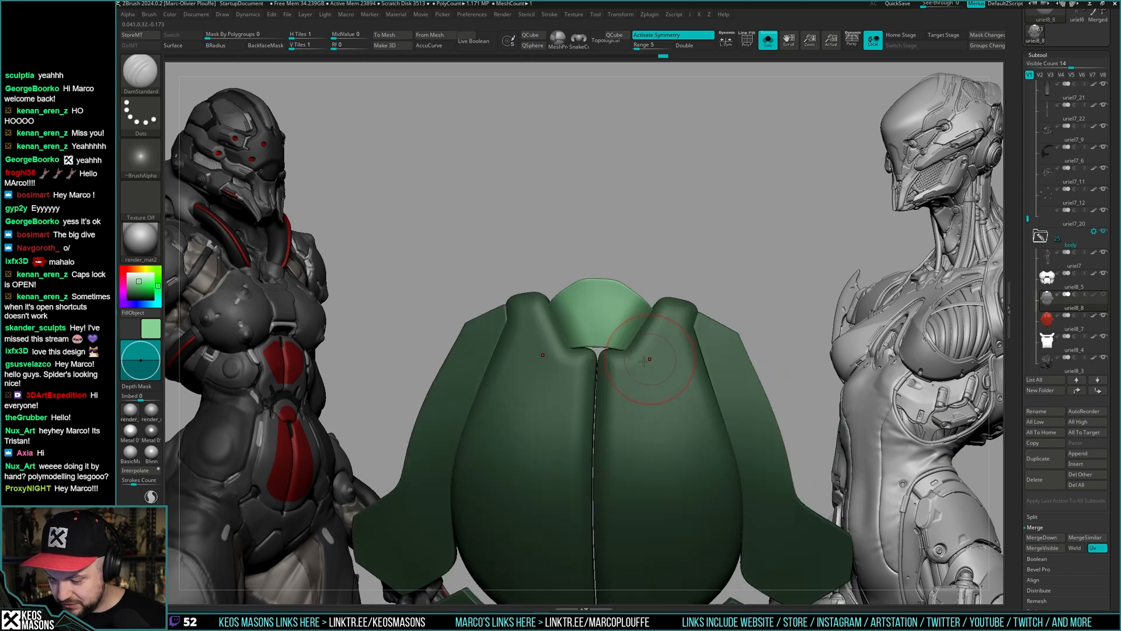
mouse_move(702, 280)
right_down()
mouse_move(655, 328)
mouse_move(668, 329)
mouse_move(695, 323)
mouse_move(671, 321)
mouse_move(642, 281)
right_up()
key(shift+f)
key(shift+f)
right_drag(688, 246, 673, 279)
right_drag(623, 337, 648, 302)
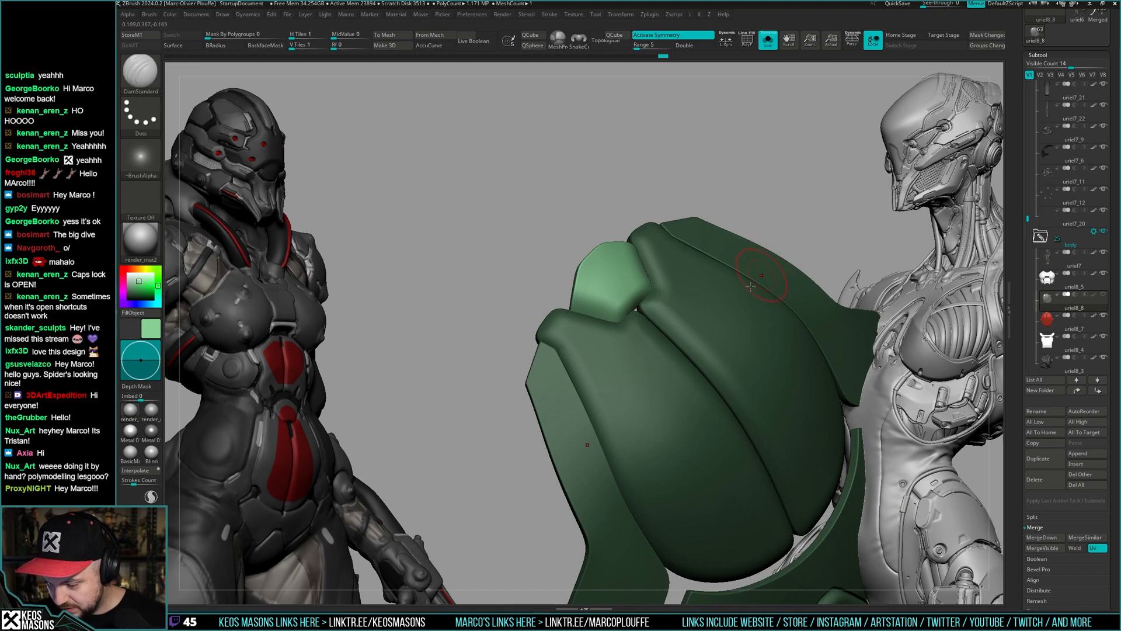
- Check the reshaped top centre plate from an angle and against the whole body
mouse_move(751, 286)
right_down()
mouse_move(710, 294)
mouse_move(729, 320)
mouse_move(666, 288)
mouse_move(708, 342)
right_up()
mouse_move(708, 342)
shift+right_down()
mouse_move(713, 350)
mouse_move(694, 311)
mouse_move(707, 318)
mouse_move(691, 318)
shift+right_up()
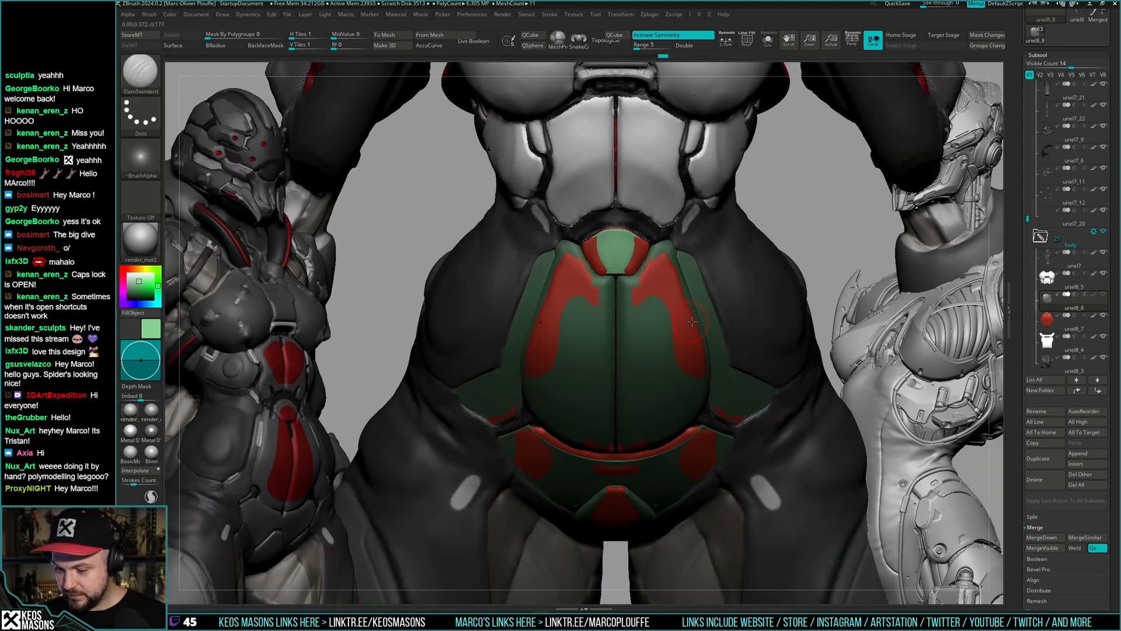
mouse_move(692, 321)
right_down()
mouse_move(689, 289)
mouse_move(687, 324)
mouse_move(648, 286)
mouse_move(650, 269)
right_up()
key(shift+s)
- Refine the top centre plate's shape with the Move brush, and clear the mask from the other plates
key(x)
click(655, 337)
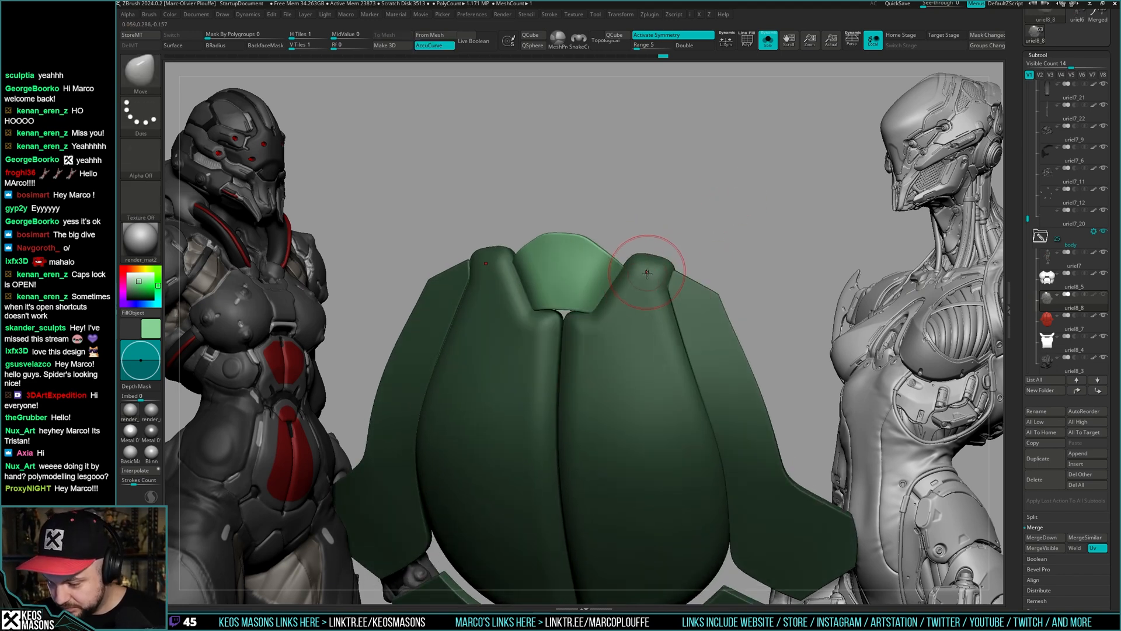
key(space)
drag(642, 273, 645, 273)
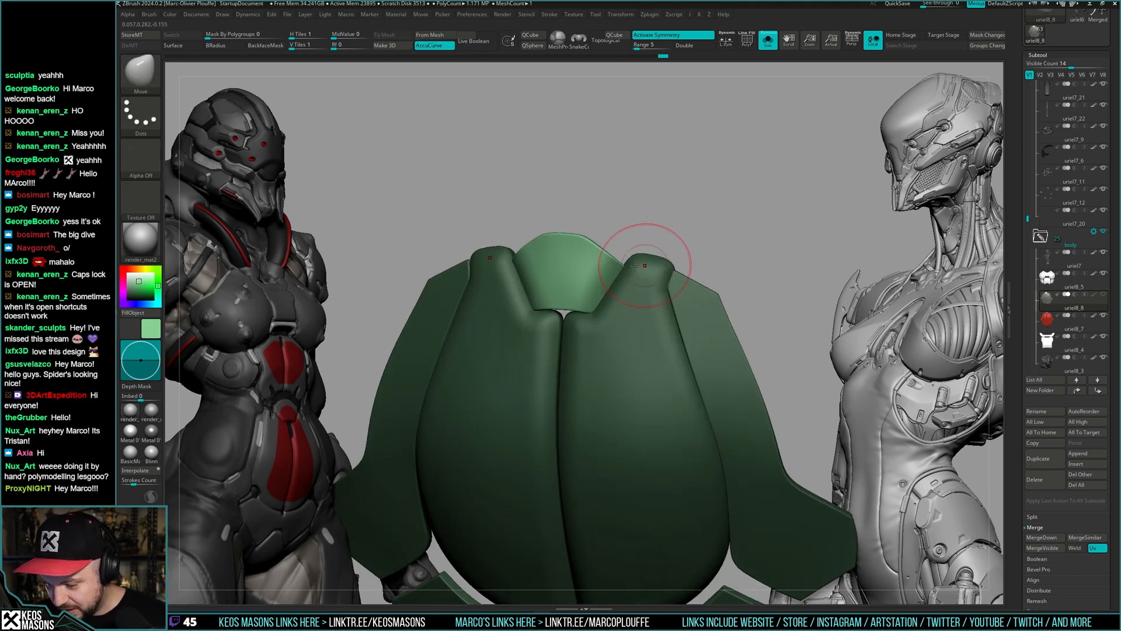
mouse_move(629, 267)
right_down()
mouse_move(621, 239)
mouse_move(611, 255)
mouse_move(599, 246)
mouse_move(613, 238)
mouse_move(538, 255)
mouse_move(538, 212)
mouse_move(751, 250)
mouse_move(723, 269)
mouse_move(727, 317)
mouse_move(726, 300)
mouse_move(759, 295)
mouse_move(735, 298)
right_up()
key(space)
key(space)
key(shift+s)
key(shift+s)
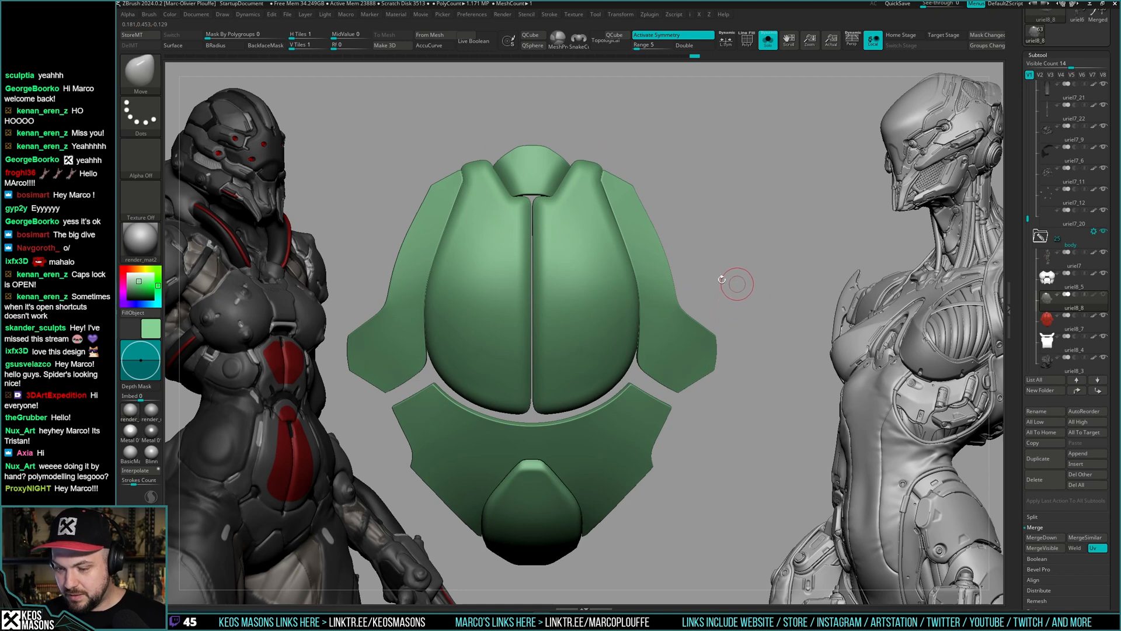
- Compare the green abdomen plates with the whole body, alternating between the isolated and full views
key(ctrl+shift+s)
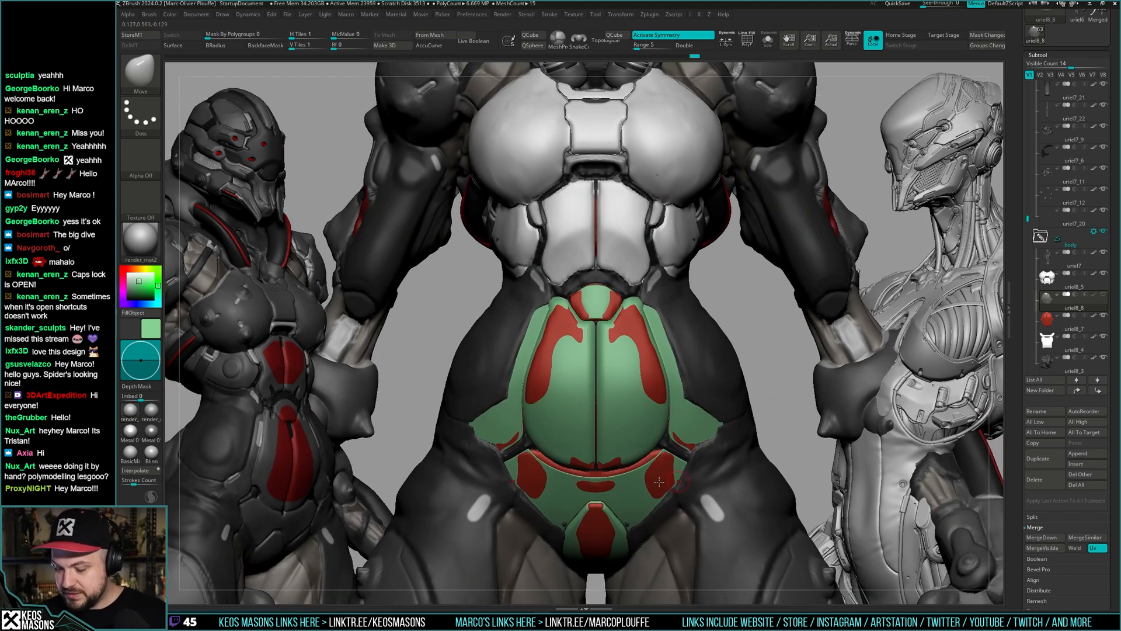
right_drag(704, 402, 692, 360)
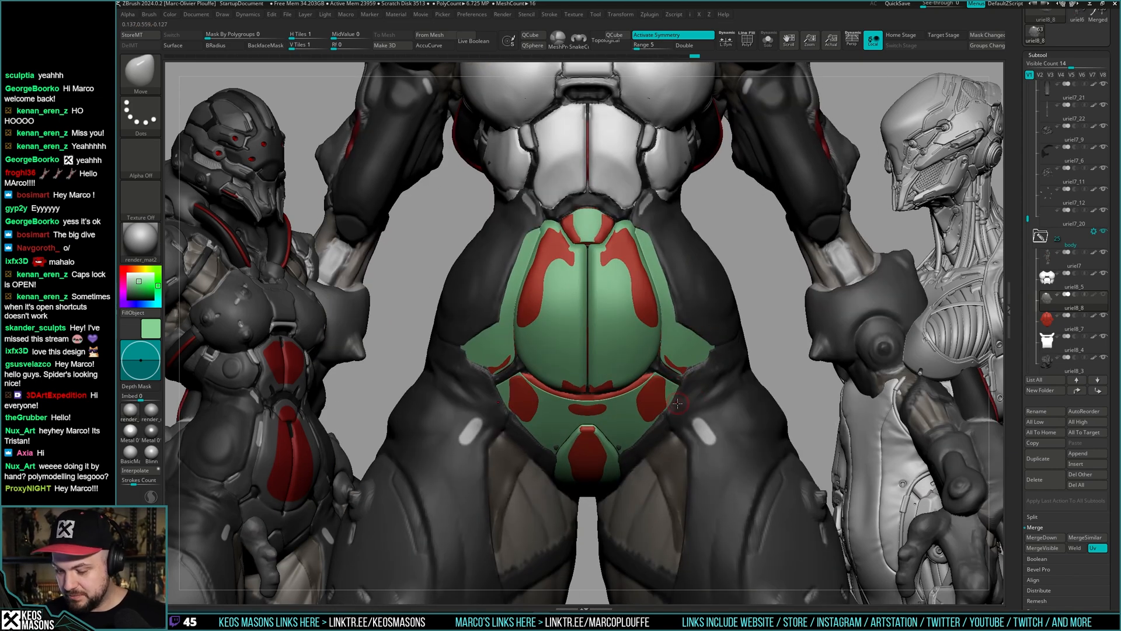
alt+right_drag(678, 403, 689, 314)
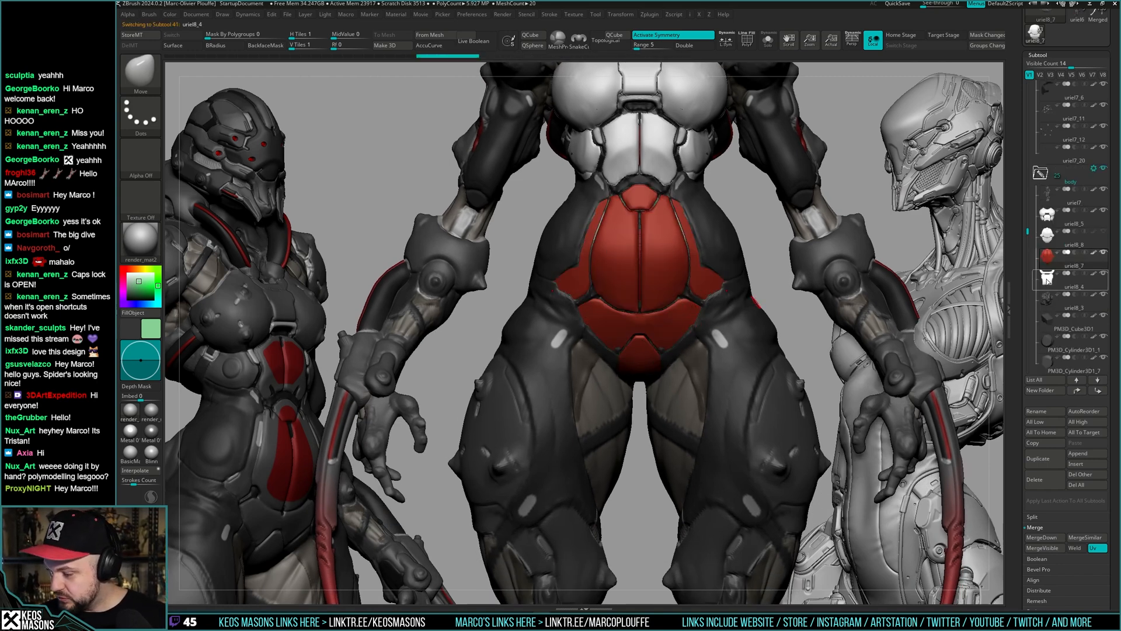
alt+click(681, 337)
key(shift+ctrl+s)
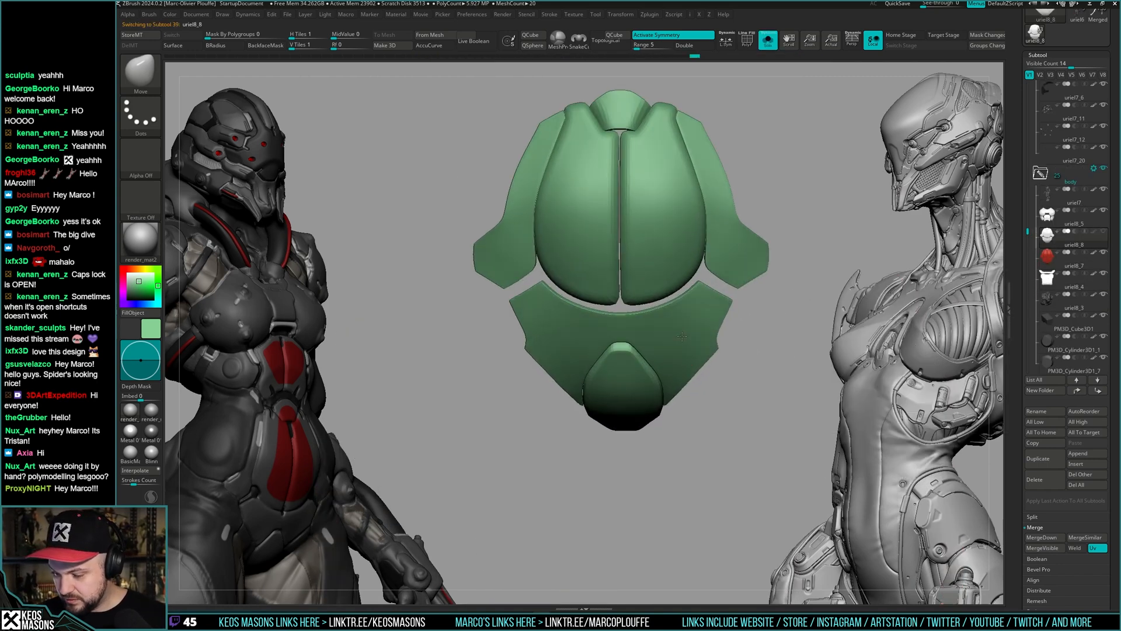
mouse_move(681, 336)
right_down()
mouse_move(713, 363)
mouse_move(723, 322)
mouse_move(718, 342)
mouse_move(696, 318)
mouse_move(711, 304)
mouse_move(725, 323)
mouse_move(723, 355)
mouse_move(707, 310)
right_up()
key(ctrl+shift+s)
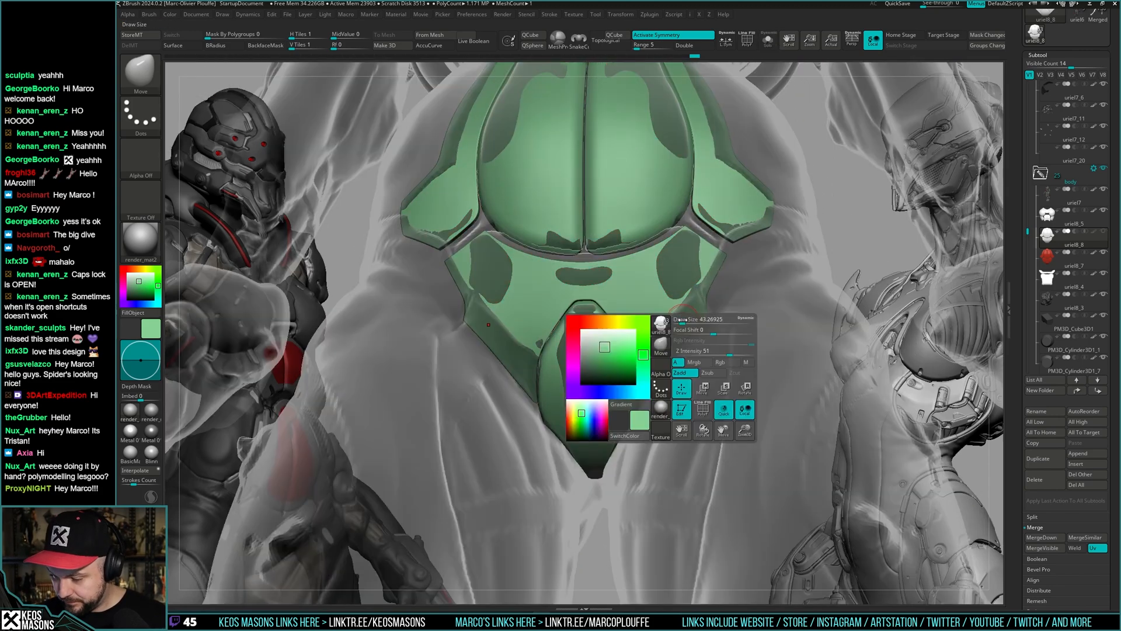
- Mask the lower abdomen plate and lasso away its upper area, keeping only the lower side wedges masked
key(w)
key(ctrl+shift+s)
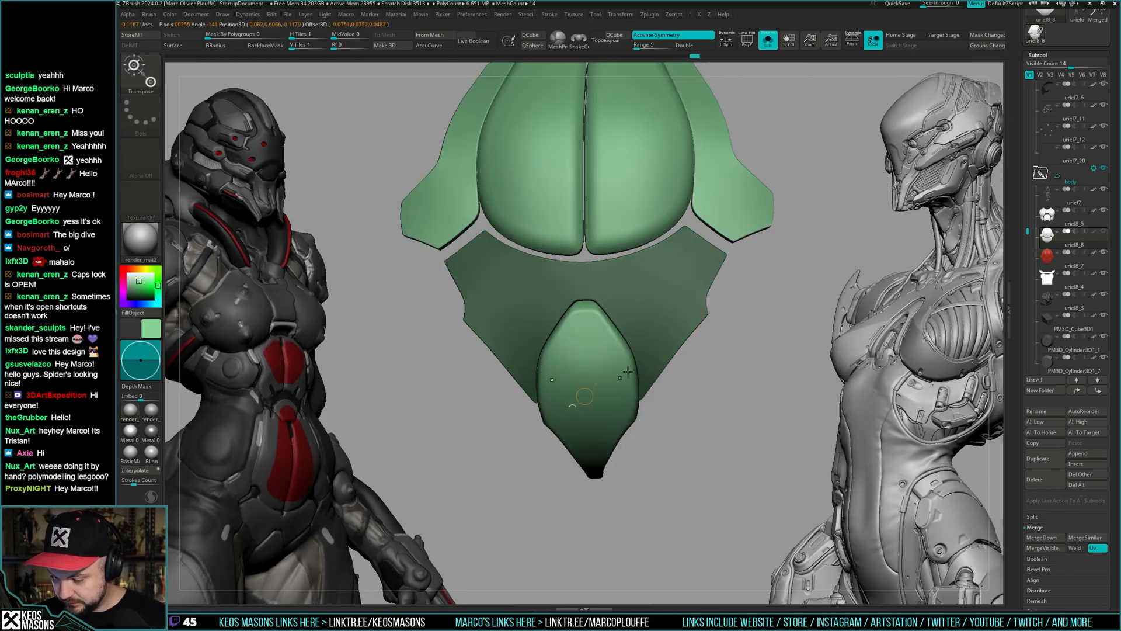
key(q)
key(ctrl+shift+s)
key(space)
right_drag(713, 299, 715, 308)
key(ctrl+space)
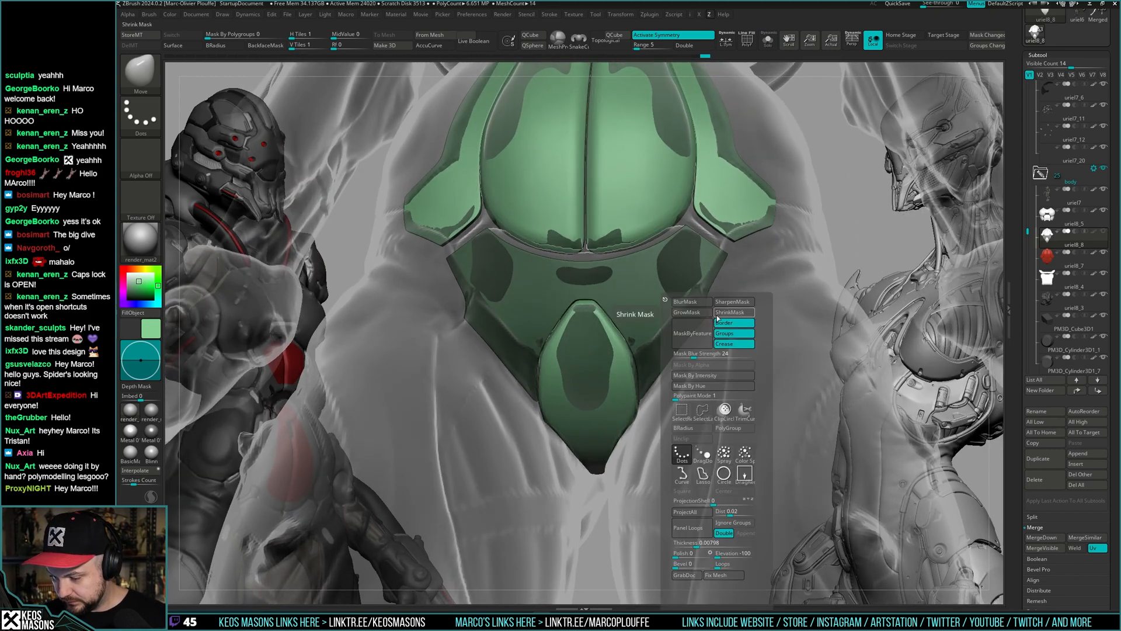
ctrl+click(724, 464)
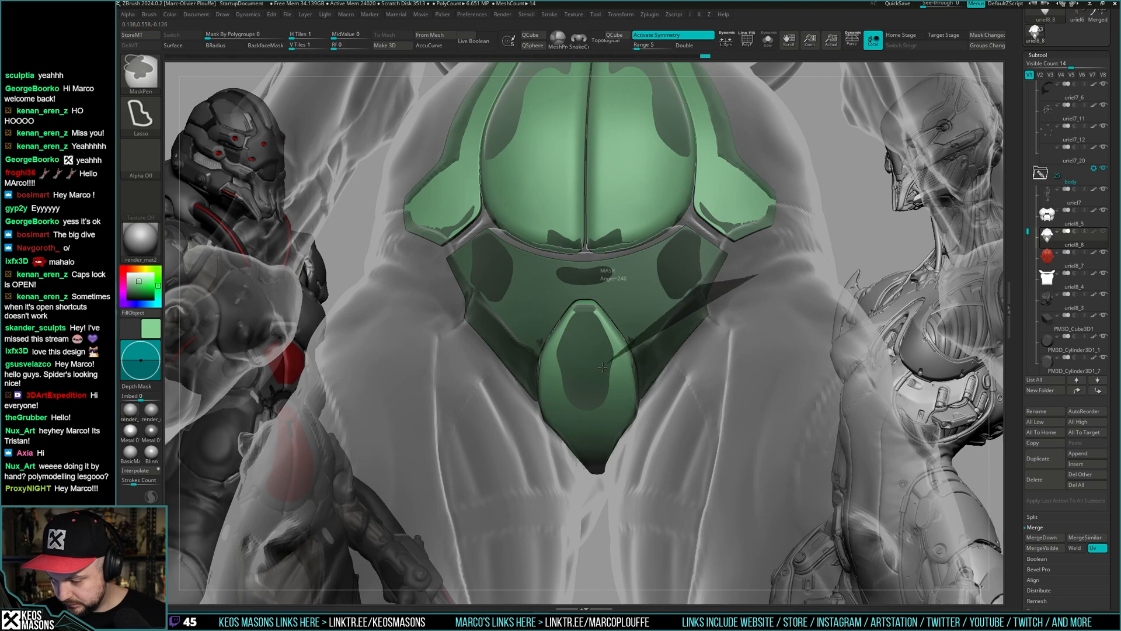
mouse_move(603, 366)
ctrl+alt+mouse_down()
mouse_move(695, 292)
mouse_move(775, 146)
ctrl+alt+mouse_up()
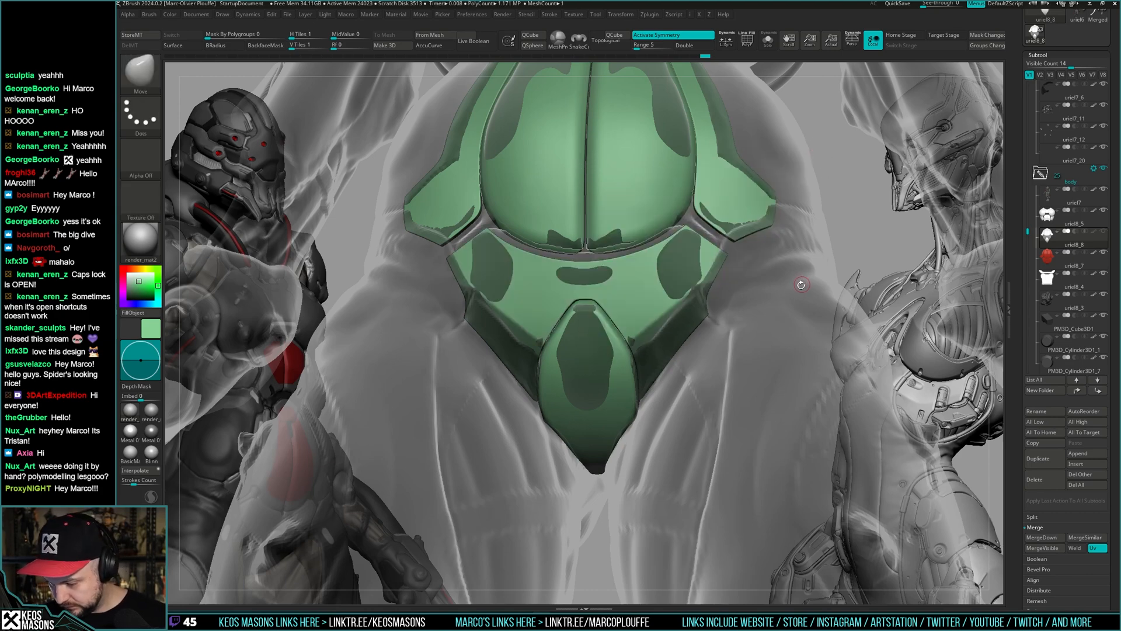
- Extend the wedge masks on the lower plate with the lasso, and invert the mask to free only the wedges
alt+right_drag(797, 283, 782, 314)
key(shift+t)
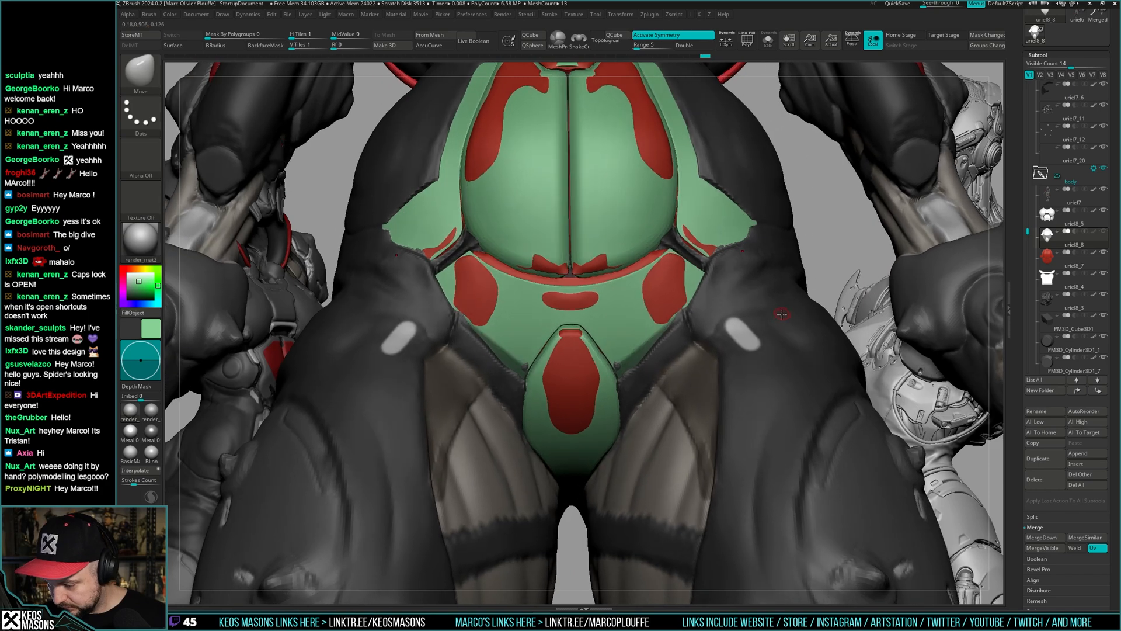
key(shift+alt+s)
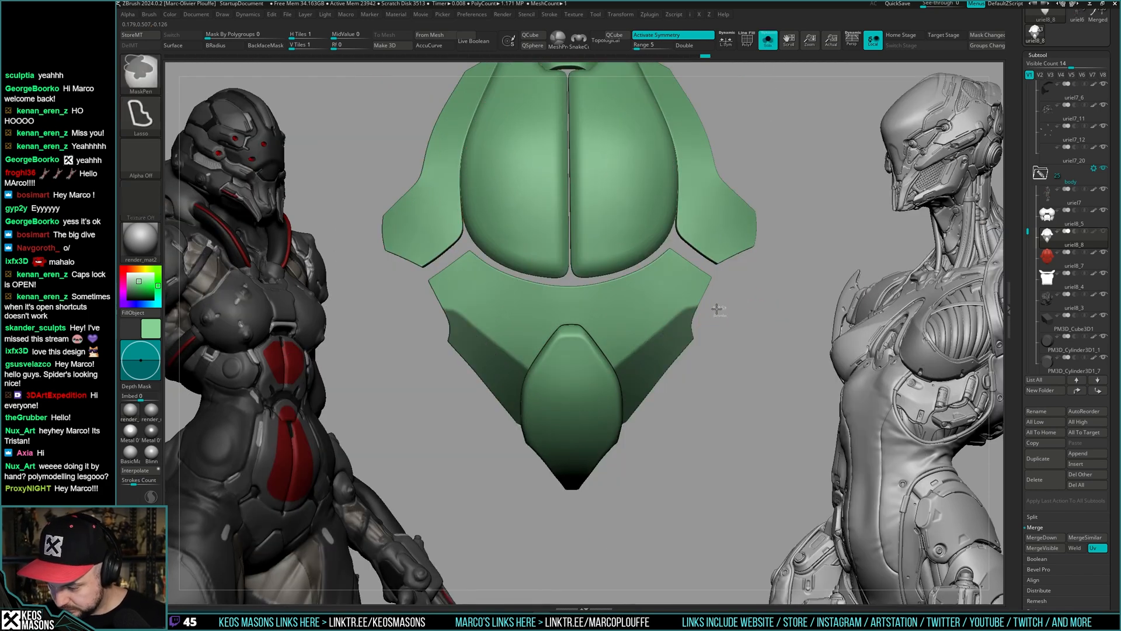
drag(627, 359, 629, 361)
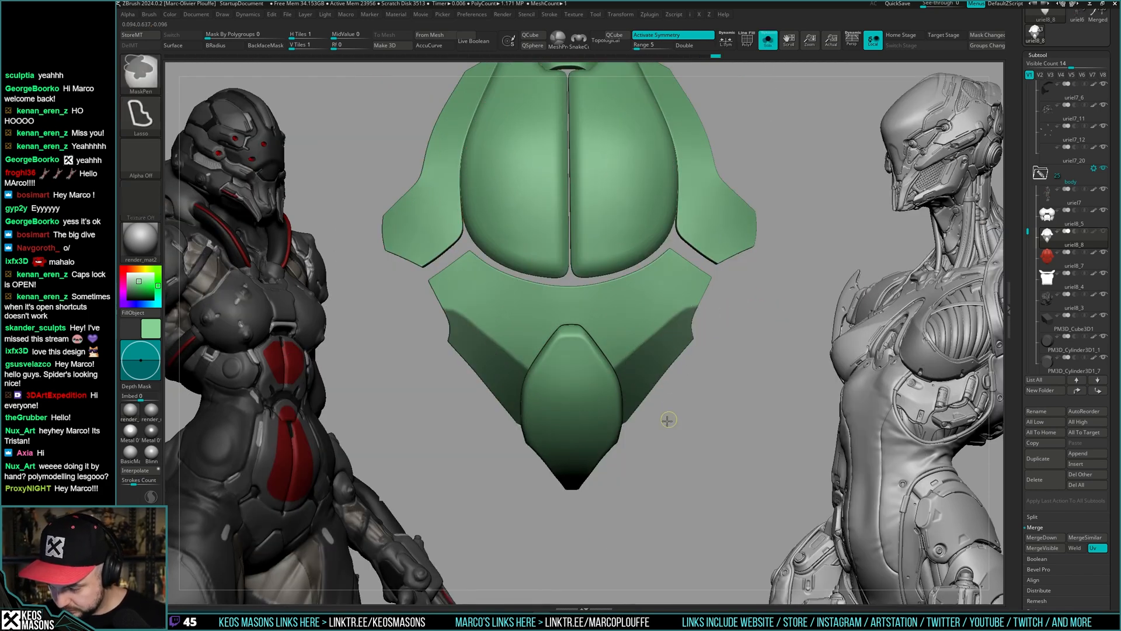
key(shift+alt+s)
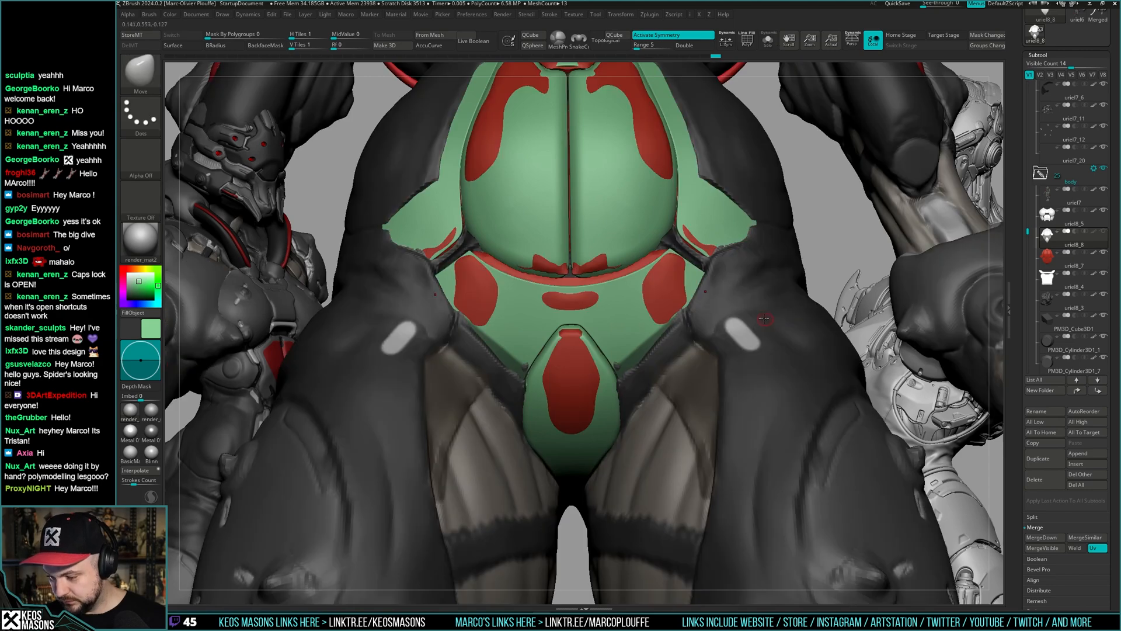
key(ctrl)
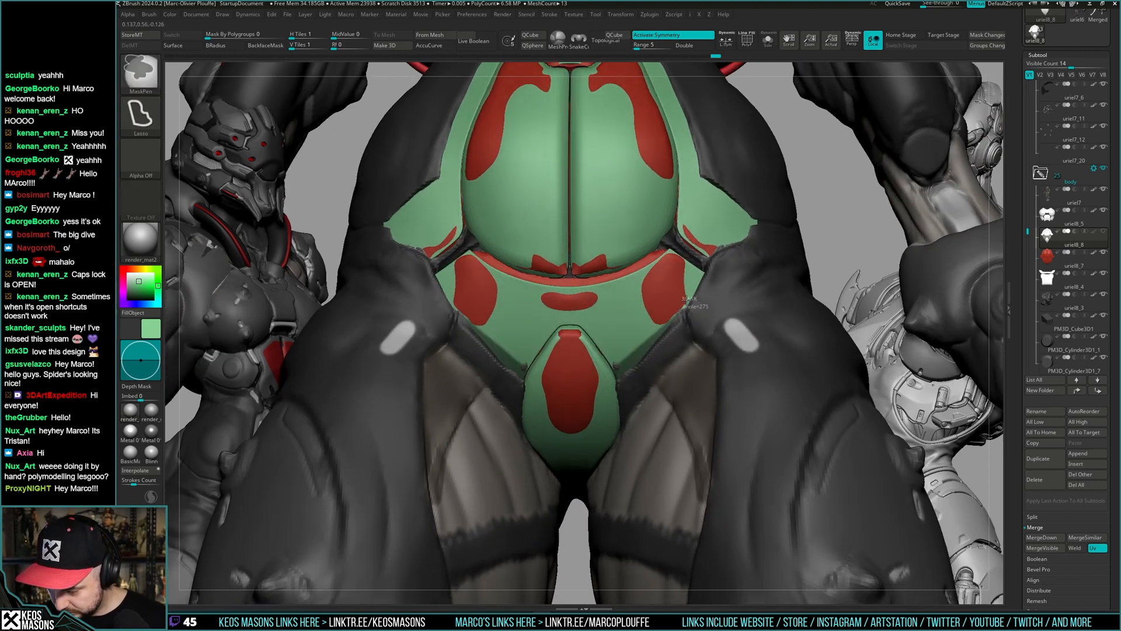
key(shift+alt+s)
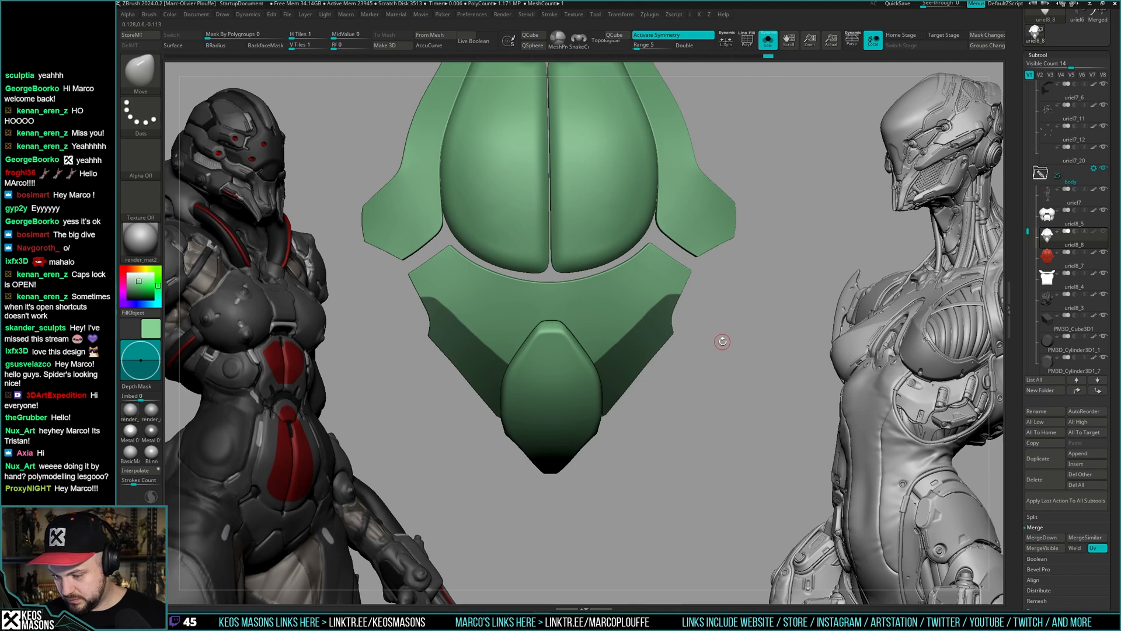
ctrl+click(733, 328)
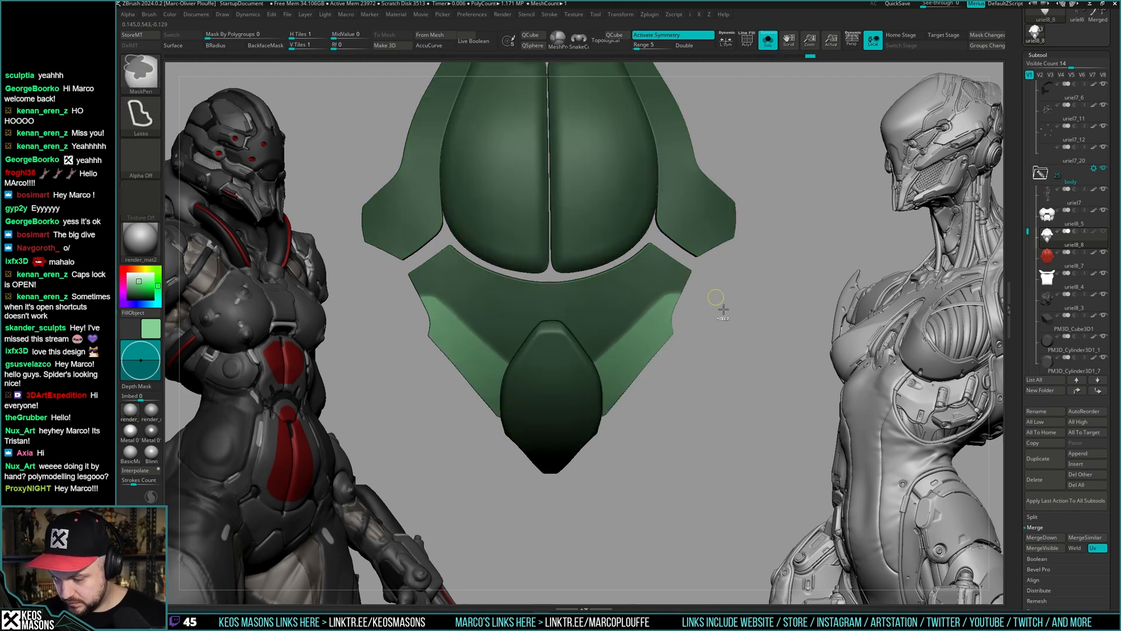
ctrl+click(723, 309)
- Offset the unmasked side wedges of the lower plate with Transpose to form stepped facets, and clear the mask
key(w)
ctrl+click(728, 310)
drag(728, 310, 745, 312)
key(alt+s)
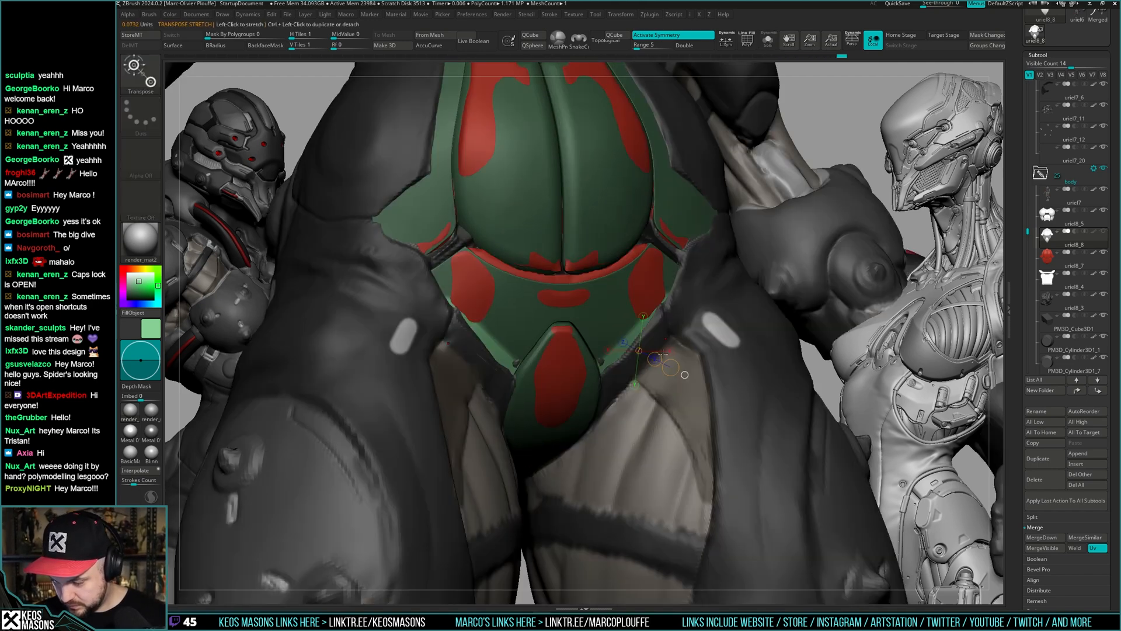
drag(655, 358, 653, 358)
key(alt+s)
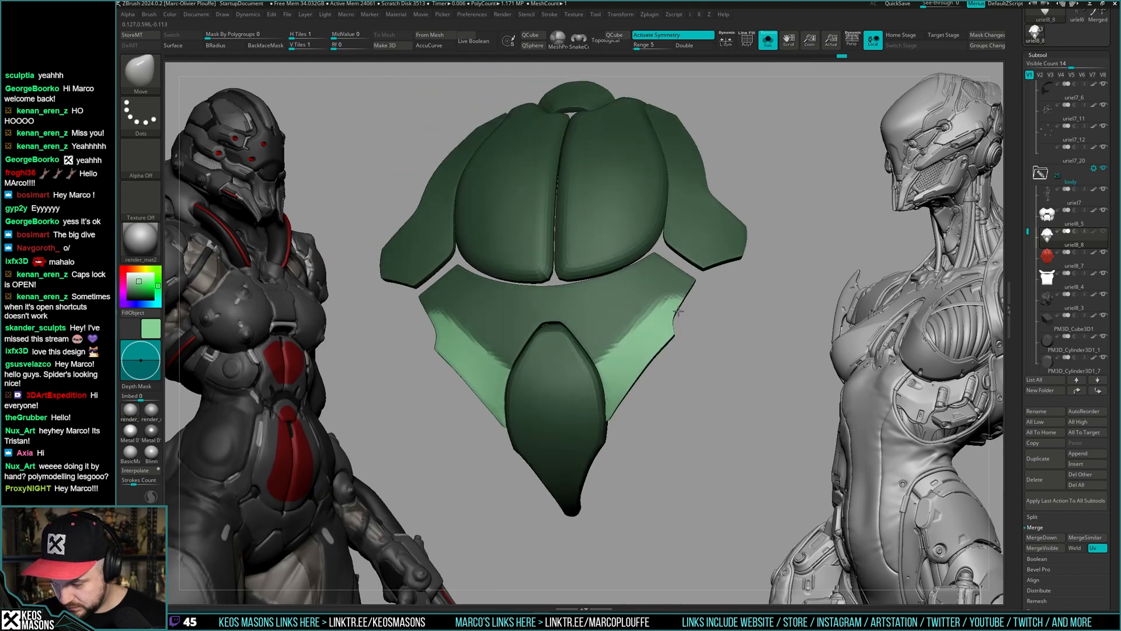
drag(628, 347, 629, 349)
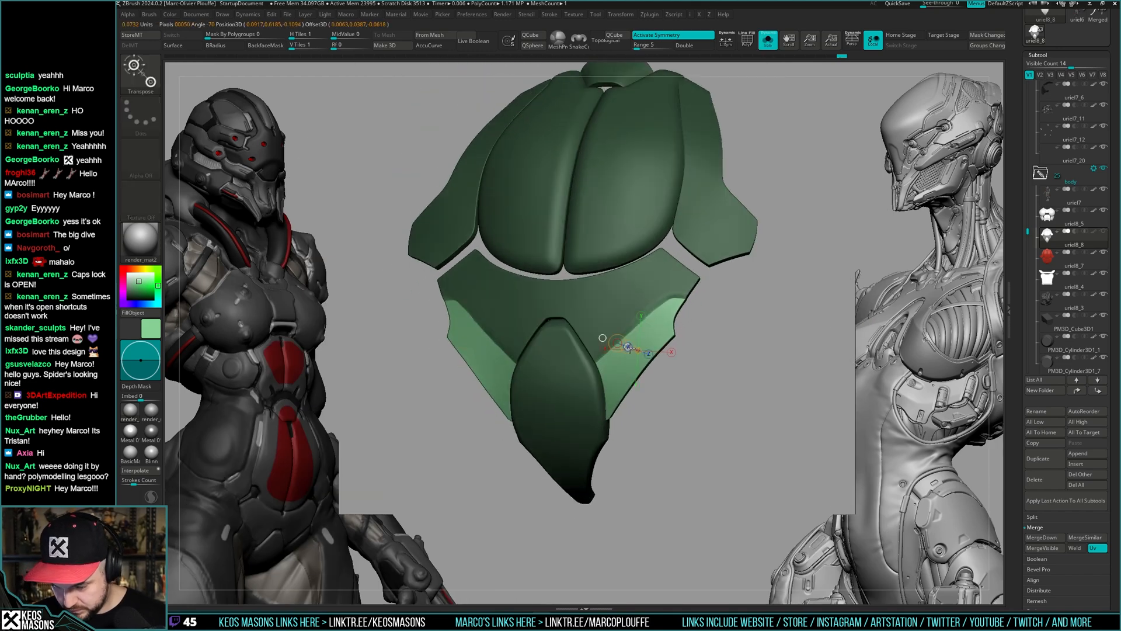
ctrl+drag(710, 339, 724, 346)
- Lasso-mask the outer strips of the two side plates through the transparent body
mouse_move(725, 342)
right_down()
mouse_move(713, 328)
mouse_move(728, 263)
mouse_move(740, 353)
mouse_move(713, 317)
mouse_move(671, 333)
mouse_move(649, 292)
right_up()
key(q)
key(alt+s)
key(alt+s)
key(alt+s)
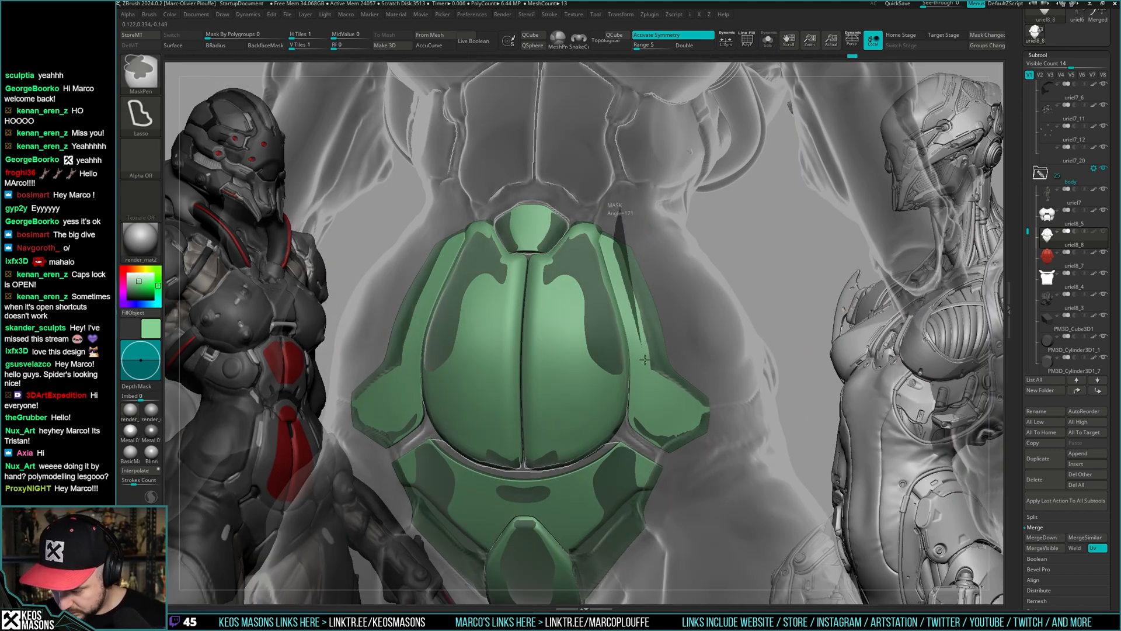
mouse_move(657, 393)
ctrl+mouse_down()
mouse_move(739, 353)
mouse_move(818, 252)
ctrl+mouse_up()
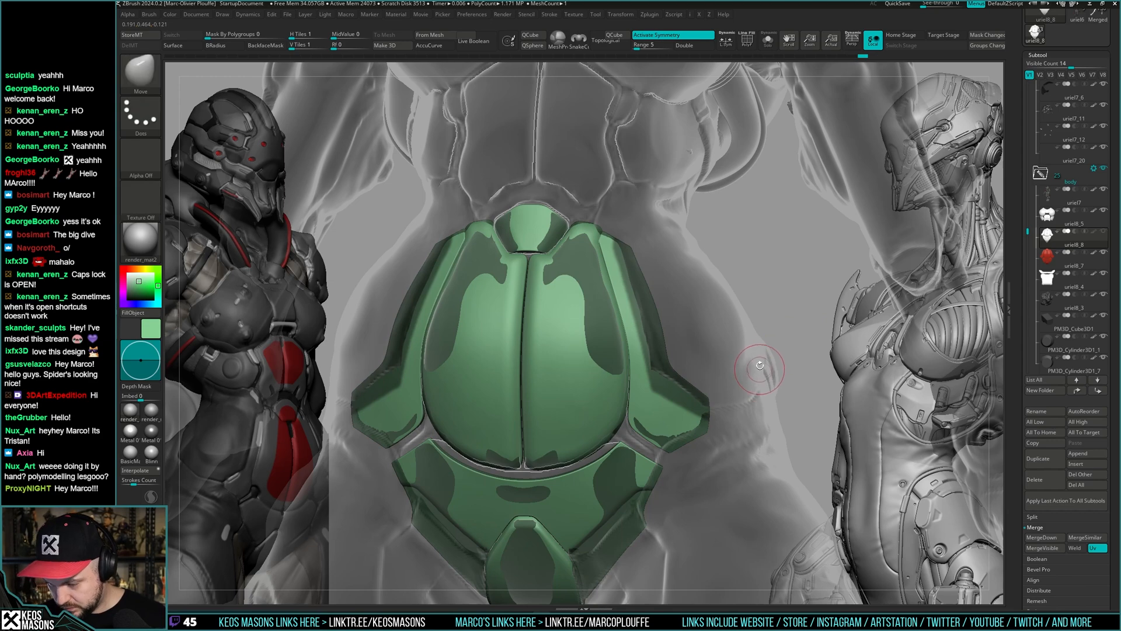
- Refine the outer strip masks on the side plates from an angle, and invert the mask to free only the strips
mouse_move(761, 369)
right_down()
mouse_move(750, 356)
mouse_move(764, 393)
mouse_move(623, 306)
mouse_move(629, 257)
right_up()
key(alt+s)
ctrl+drag(568, 399, 672, 264)
key(ctrl)
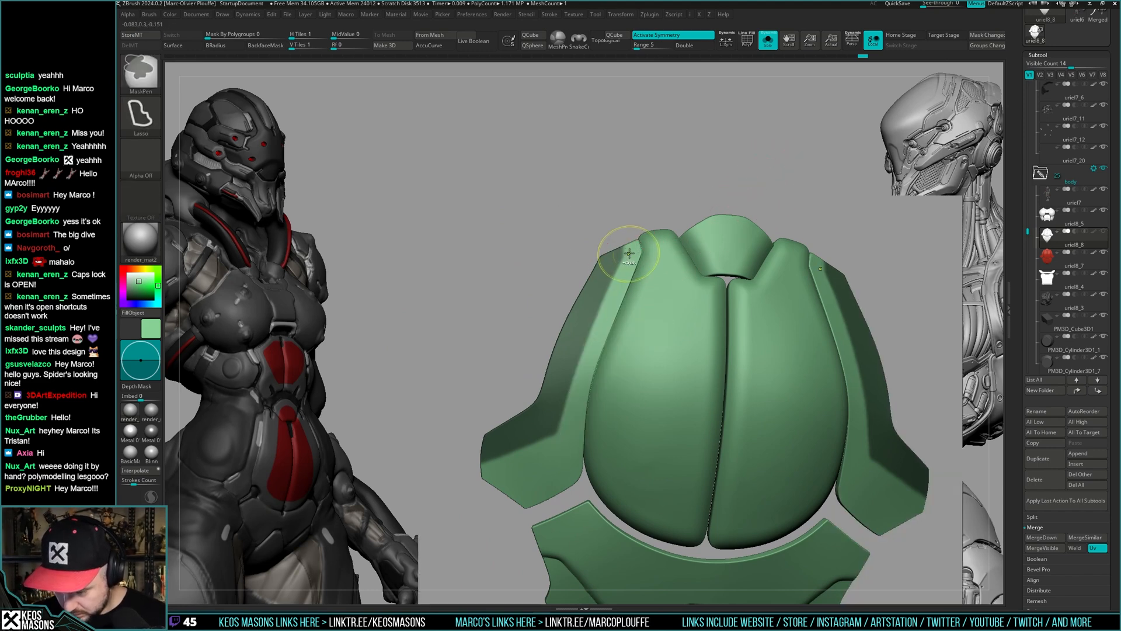
mouse_move(564, 402)
ctrl+mouse_down()
mouse_move(763, 178)
mouse_move(757, 243)
ctrl+mouse_up()
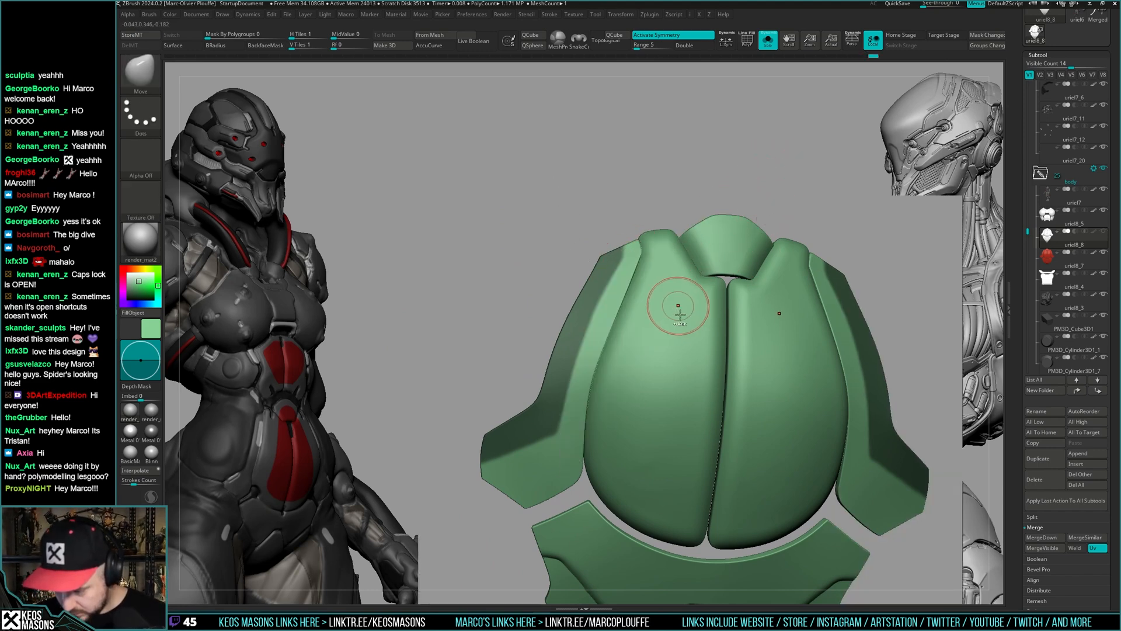
mouse_move(680, 315)
ctrl+right_down()
mouse_move(687, 307)
mouse_move(601, 392)
mouse_move(564, 358)
ctrl+right_up()
ctrl+drag(564, 355, 629, 358)
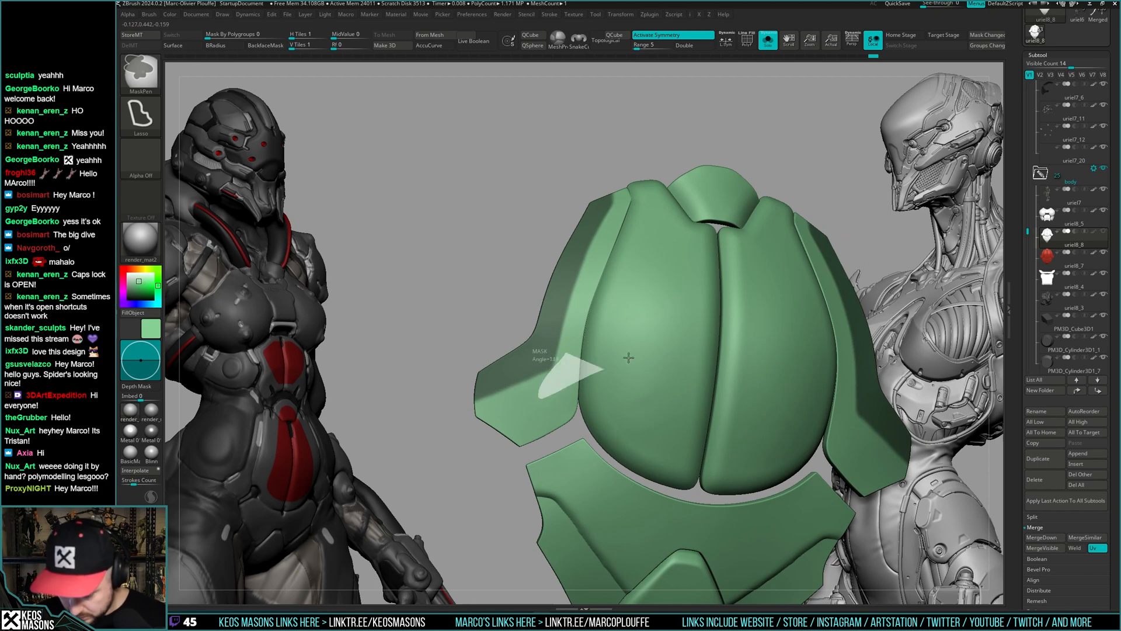
ctrl+right_drag(629, 357, 638, 310)
ctrl+drag(796, 300, 823, 299)
mouse_move(822, 299)
alt+right_down()
mouse_move(751, 312)
mouse_move(772, 321)
mouse_move(759, 368)
alt+right_up()
ctrl+click(811, 331)
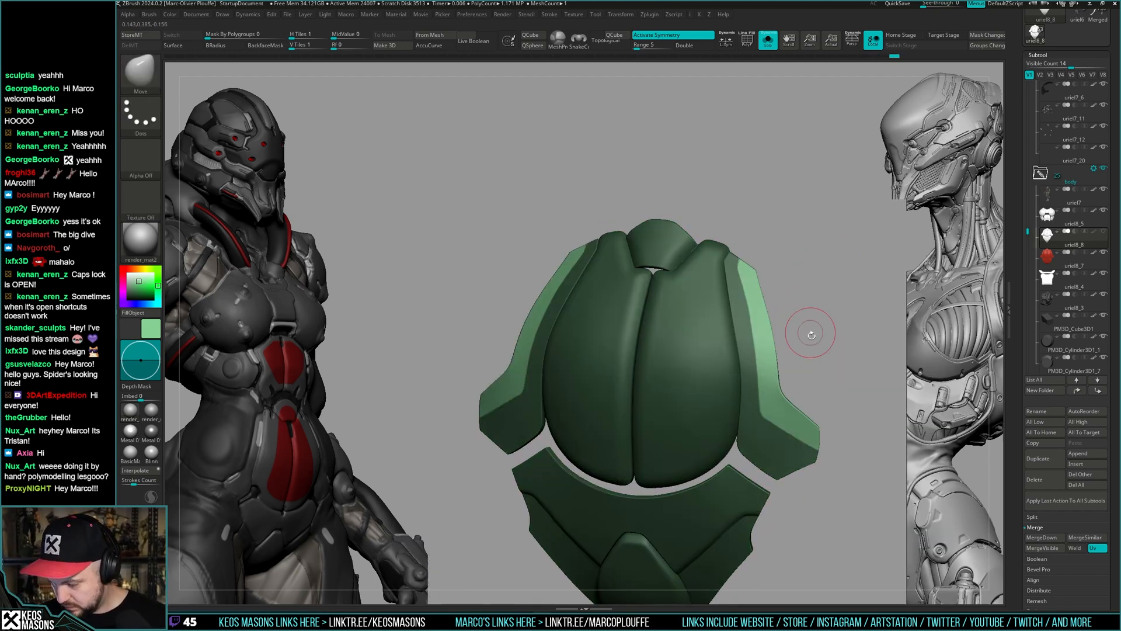
- Offset the unmasked outer strips of the side plates with Transpose to form stepped facets, and clear the mask
alt+right_drag(811, 331, 757, 302)
right_drag(771, 373, 758, 293)
key(w)
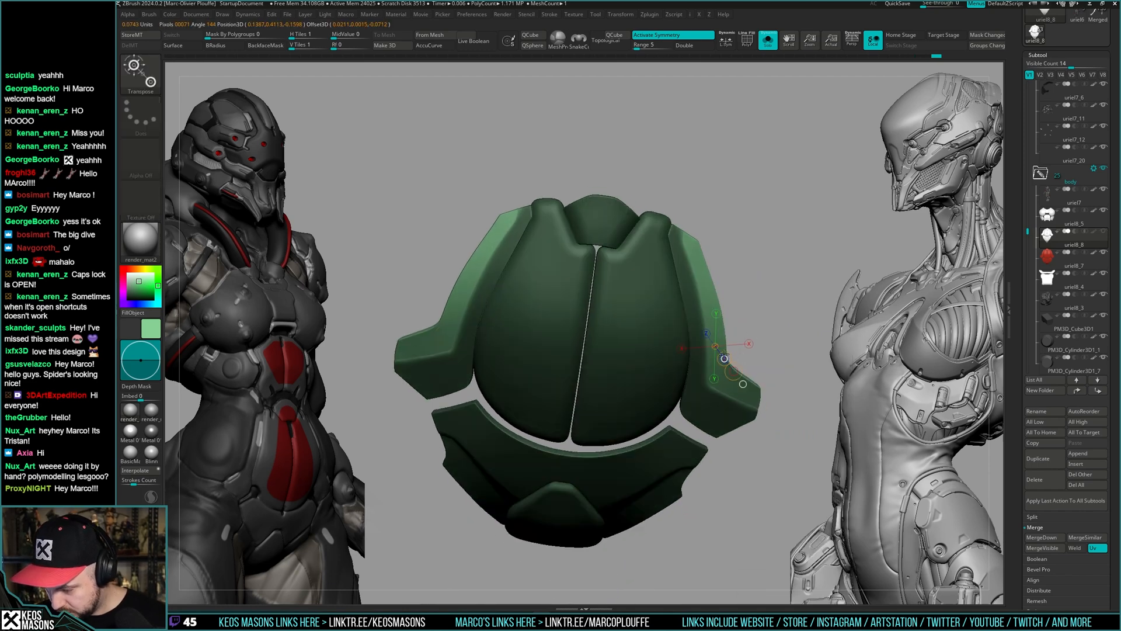
key(q)
right_drag(766, 331, 783, 286)
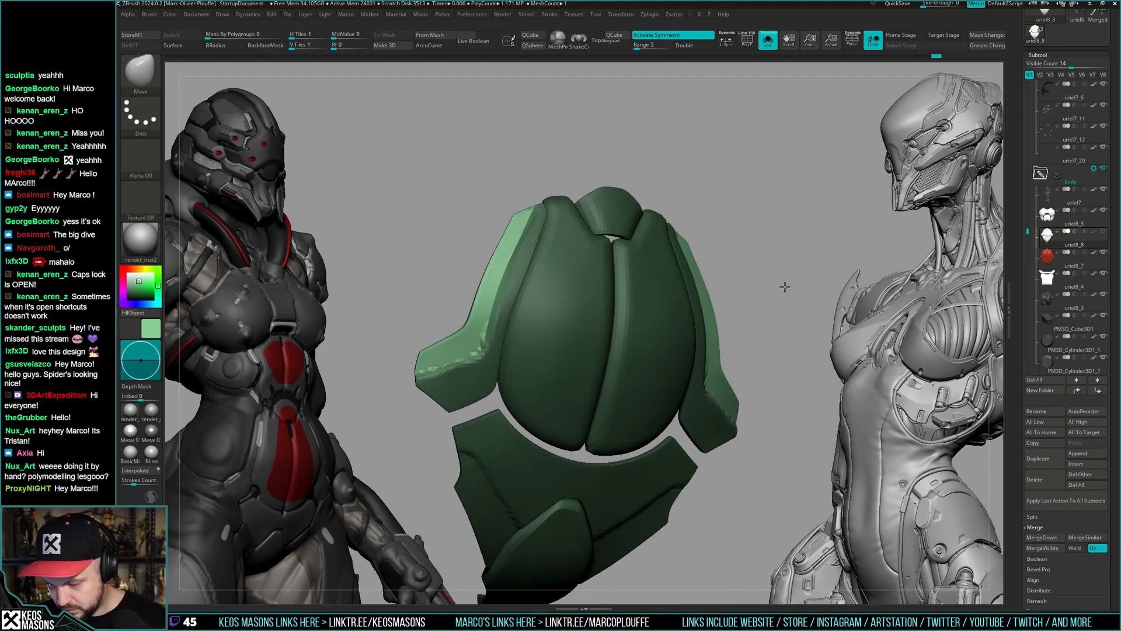
ctrl+drag(784, 286, 789, 301)
- Select and isolate the old red abdomen plate subtool uriel8_7, and delete it
mouse_move(788, 300)
right_down()
mouse_move(785, 334)
mouse_move(769, 321)
mouse_move(754, 330)
mouse_move(749, 378)
mouse_move(701, 318)
right_up()
key(shift+s)
key(shift+s)
key(shift+s)
alt+click(716, 313)
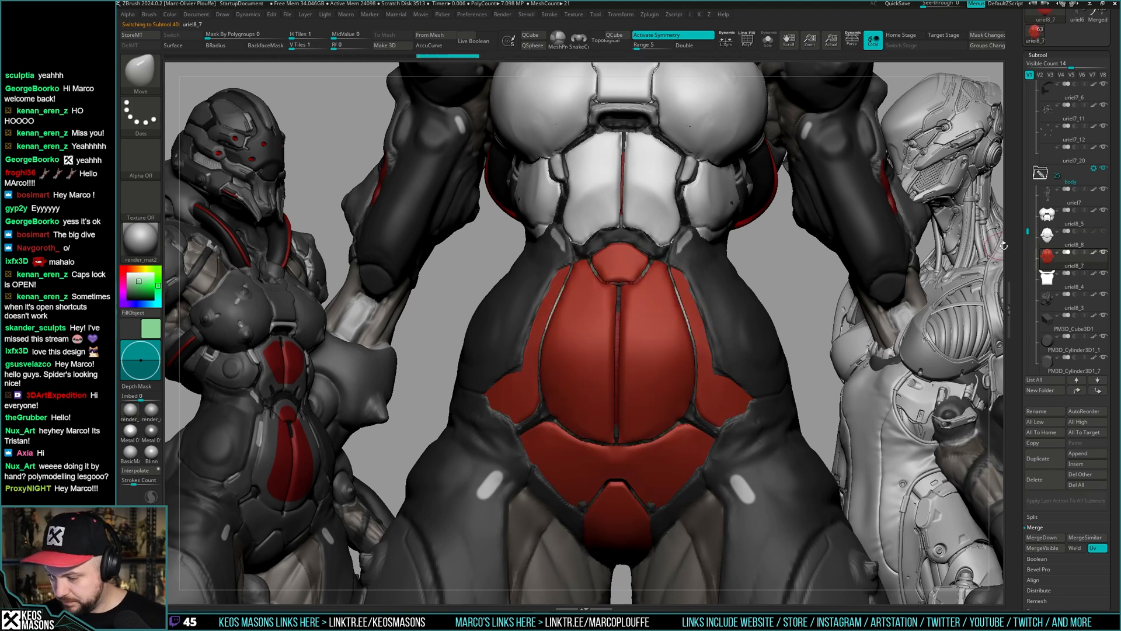
key(shift+s)
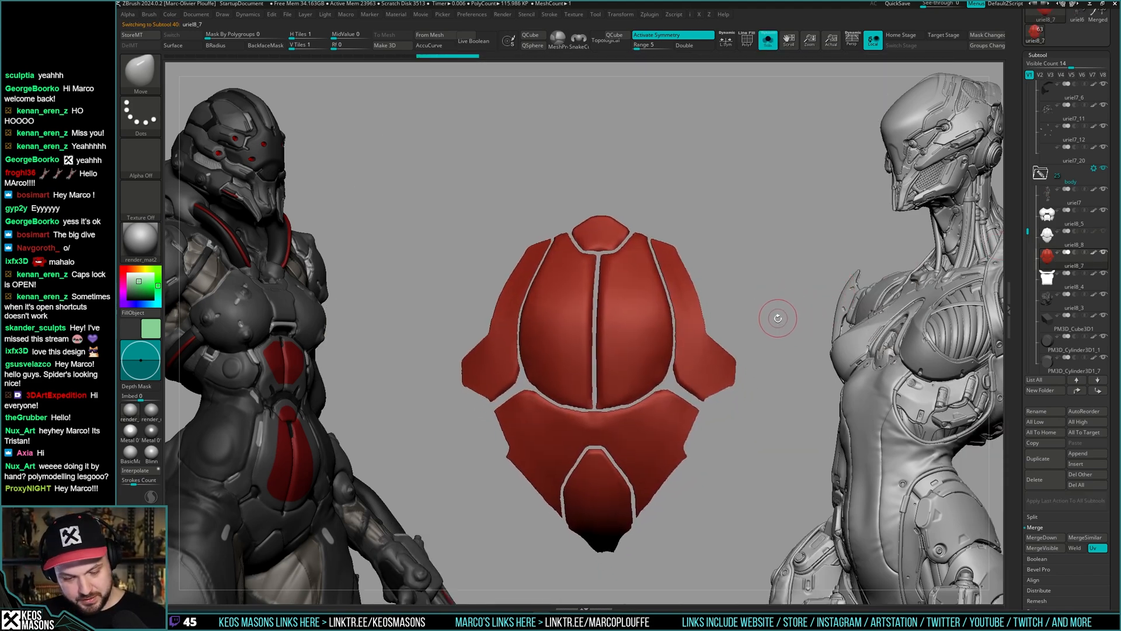
right_drag(775, 330, 777, 338)
click(1040, 485)
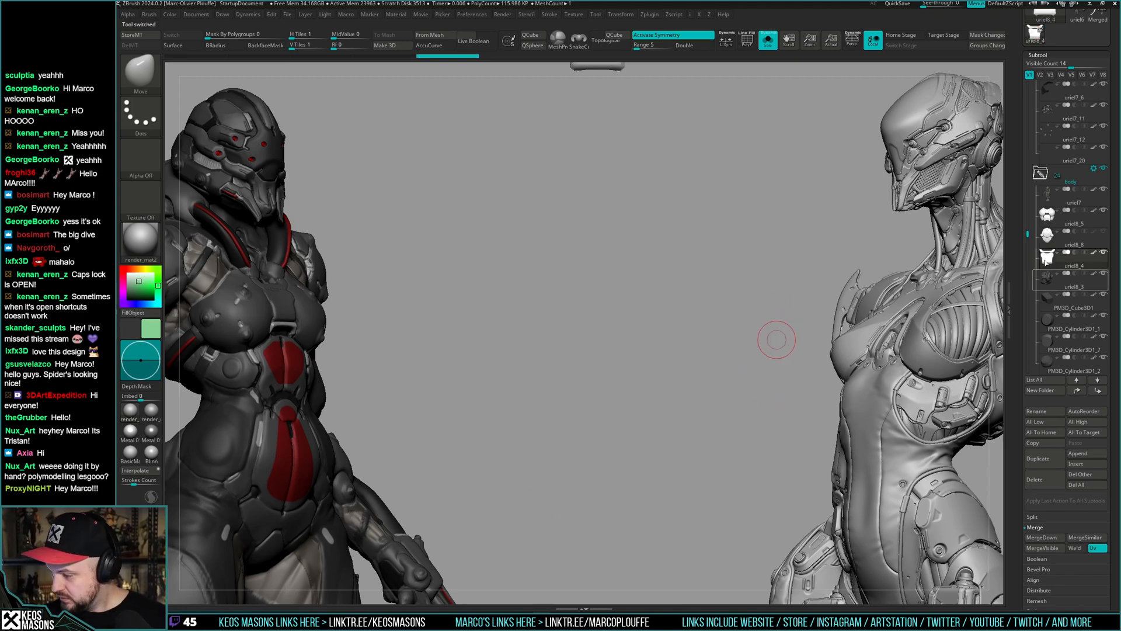
- Reselect the green abdomen plates and check their fit against the surrounding body
key(shift+s)
ctrl+right_drag(723, 341, 737, 309)
key(shift+s)
mouse_move(722, 358)
right_down()
mouse_move(742, 351)
mouse_move(725, 343)
mouse_move(710, 415)
right_up()
key(shift+s)
key(space)
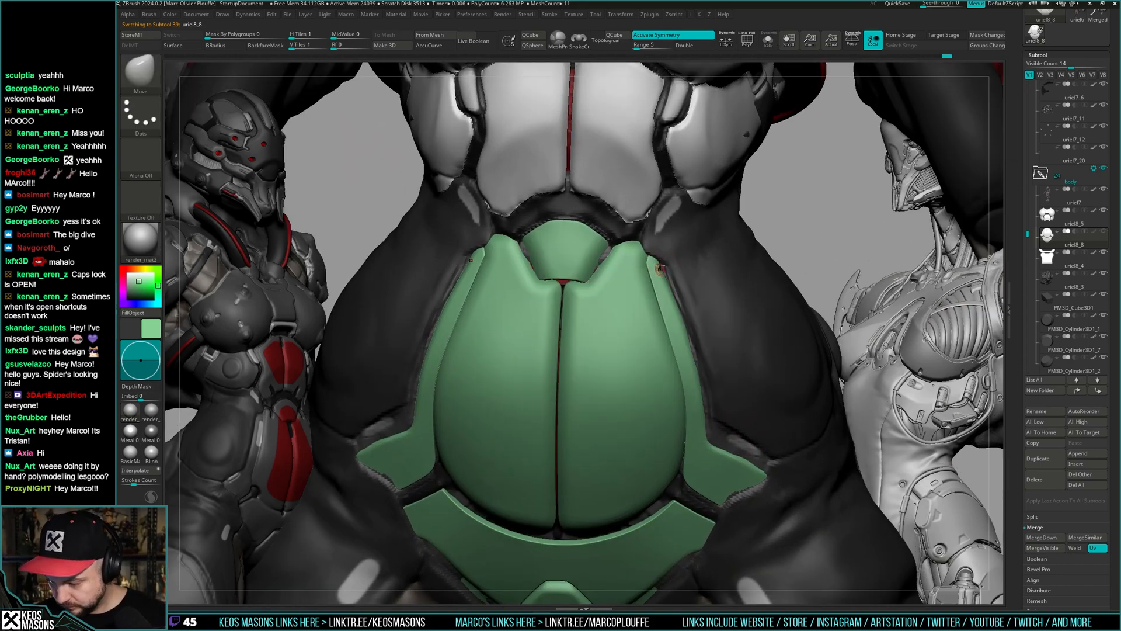
mouse_move(681, 336)
right_down()
mouse_move(727, 330)
mouse_move(687, 335)
mouse_move(653, 253)
right_up()
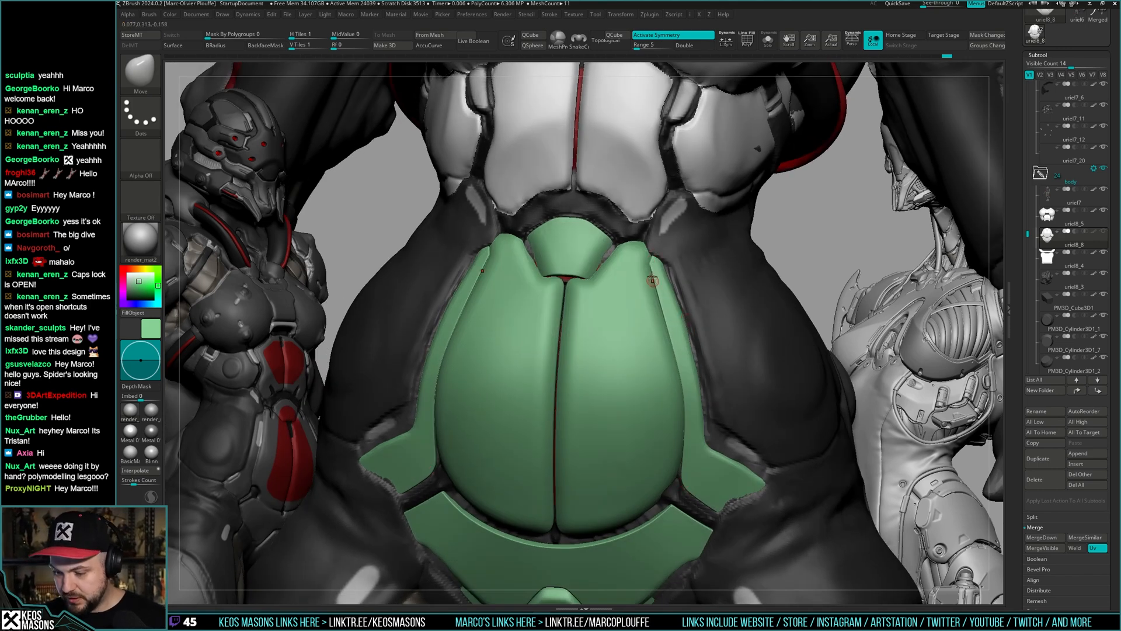
- Isolate the green abdomen plates, mask everything except the side plates, and paint mask bands across their upper inner strips
key(space)
key(alt+s)
mouse_move(700, 260)
ctrl+mouse_down()
mouse_move(750, 257)
mouse_move(741, 317)
mouse_move(631, 353)
ctrl+mouse_up()
right_drag(782, 283, 775, 280)
ctrl+click(779, 271)
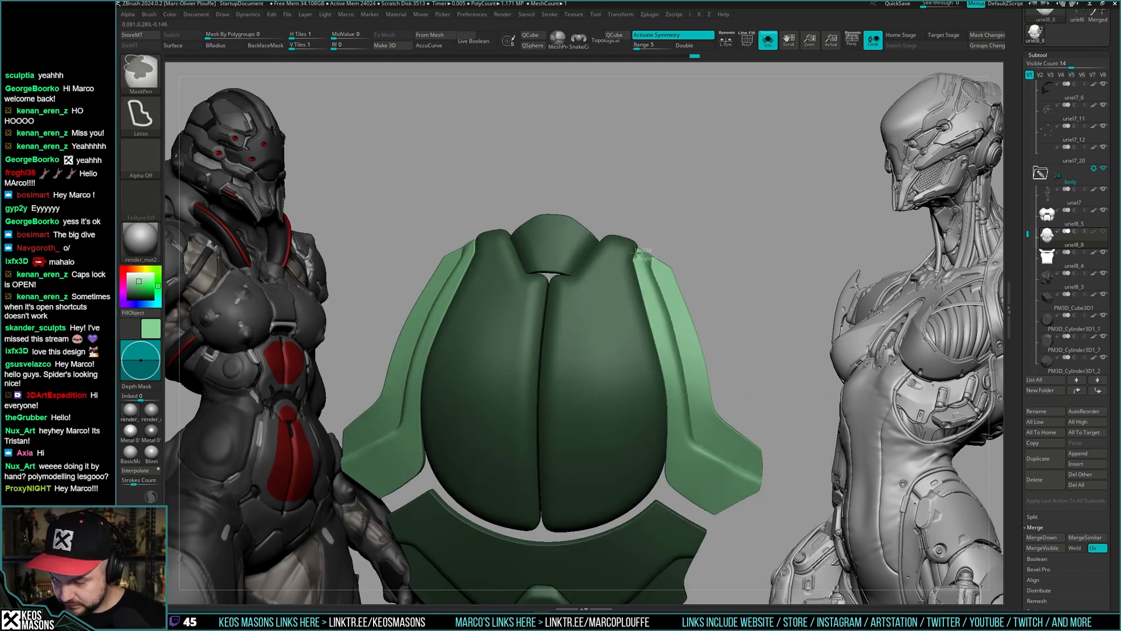
click(720, 449)
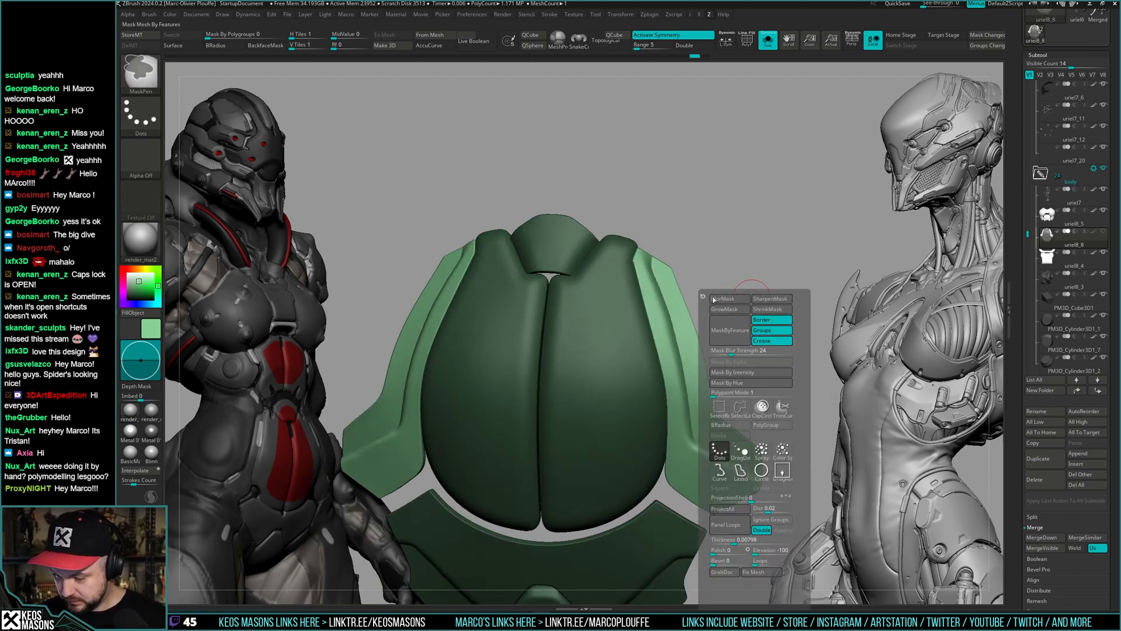
ctrl+drag(697, 279, 663, 373)
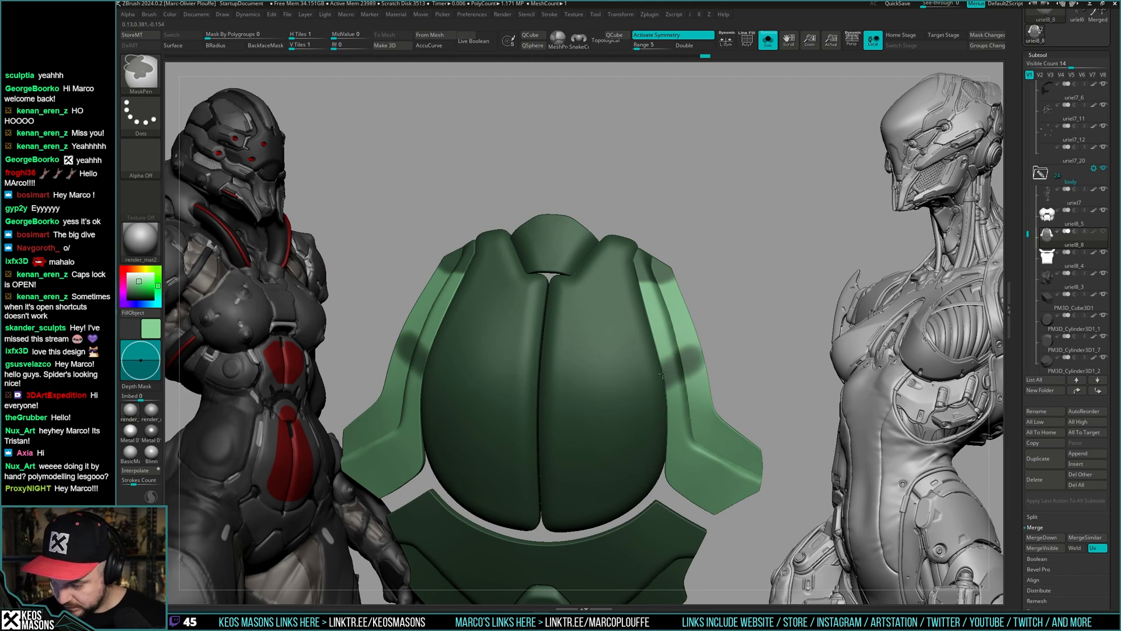
- Carve the inner strip of the side plates between the two mask bands with the Orb_Cracks brush
key(b)
key(o)
key(c)
drag(724, 327, 643, 286)
ctrl+click(642, 287)
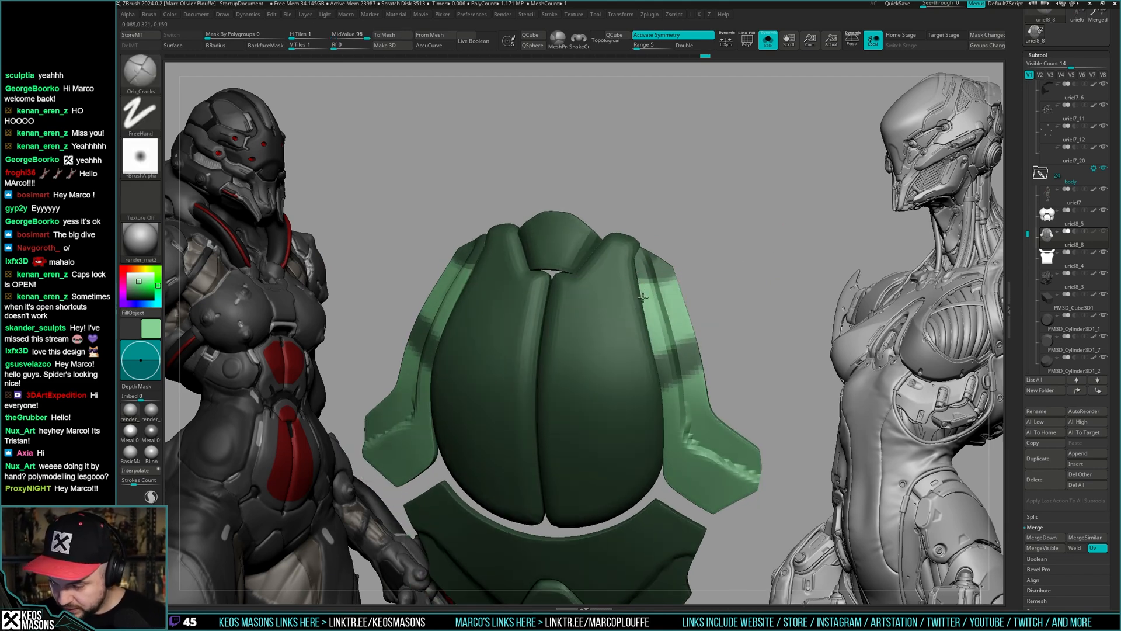
key(space)
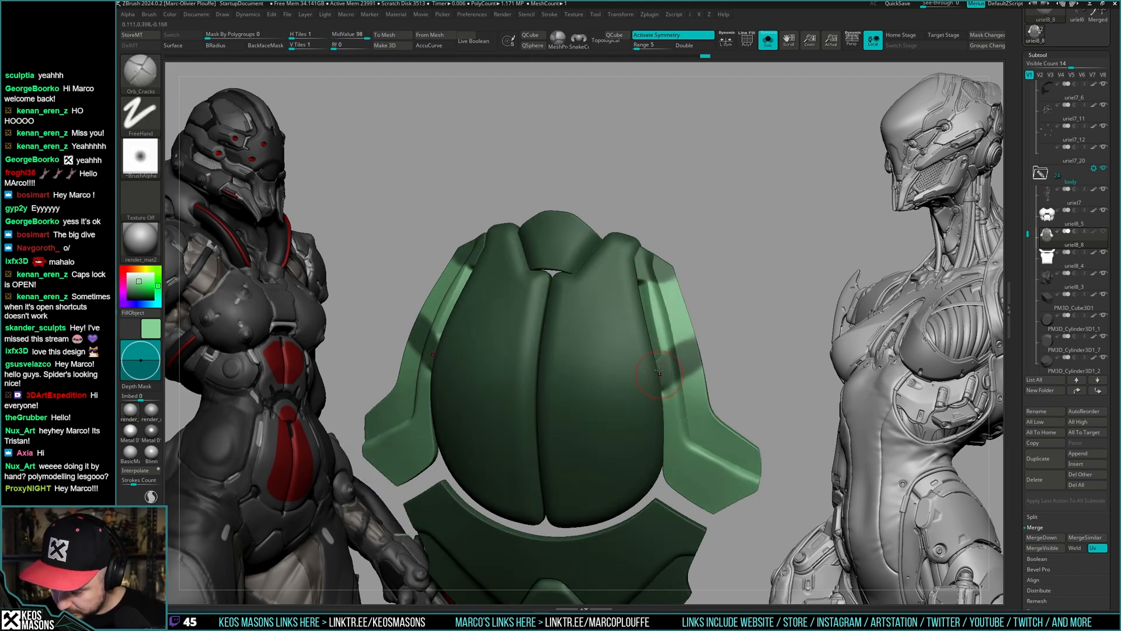
mouse_move(689, 327)
mouse_down()
mouse_move(708, 288)
mouse_move(729, 321)
mouse_move(776, 313)
mouse_move(754, 291)
mouse_move(692, 298)
mouse_move(722, 298)
mouse_move(629, 424)
mouse_move(643, 403)
mouse_up()
key(space)
key(ctrl)
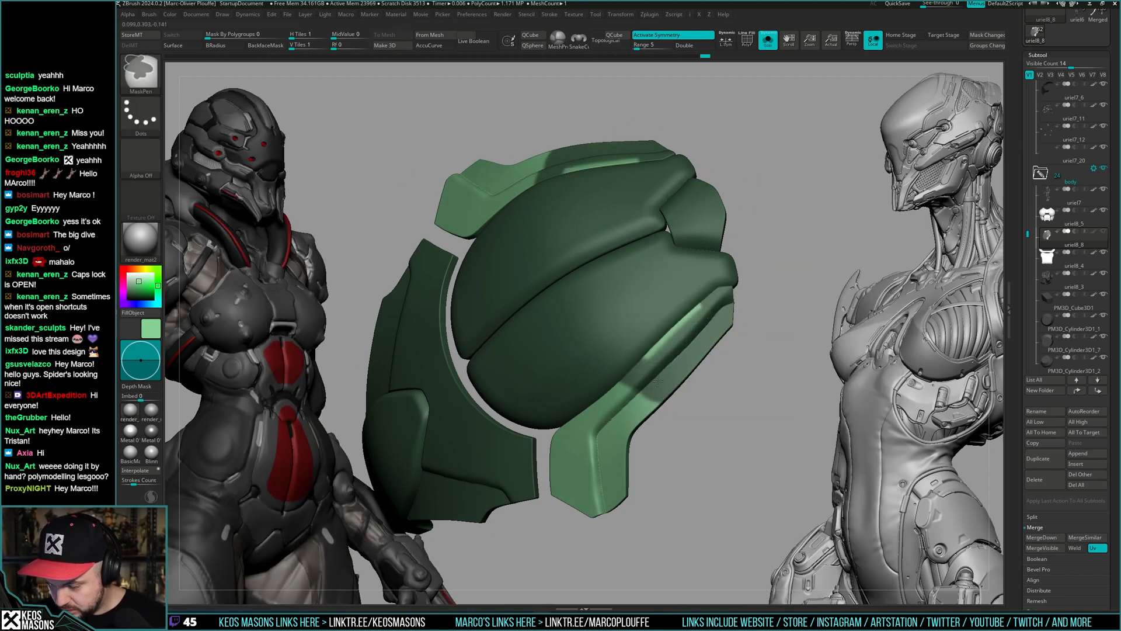
- Mask everything except the short inner segments of the side plates and offset those segments with Transpose
key(w)
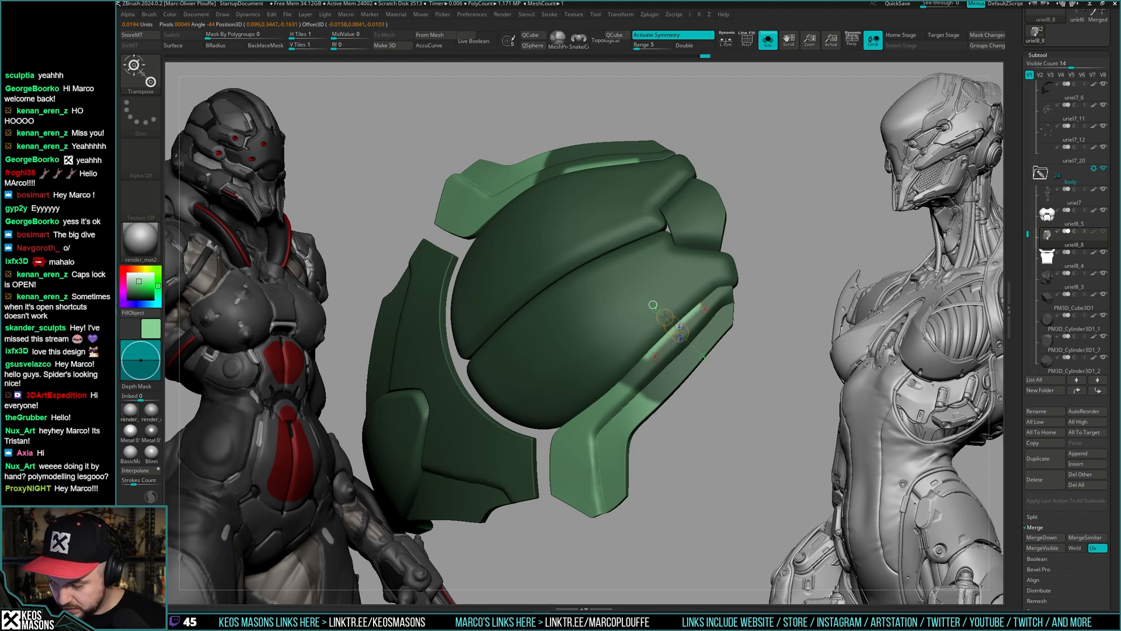
ctrl+drag(717, 366, 526, 555)
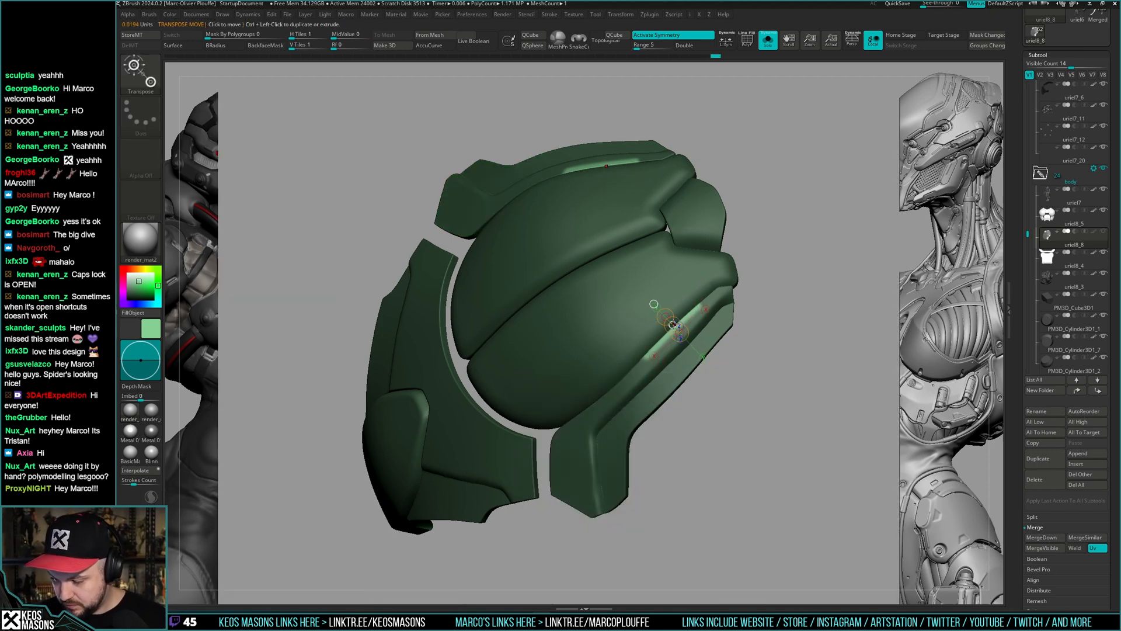
drag(674, 325, 671, 322)
right_drag(654, 351, 672, 328)
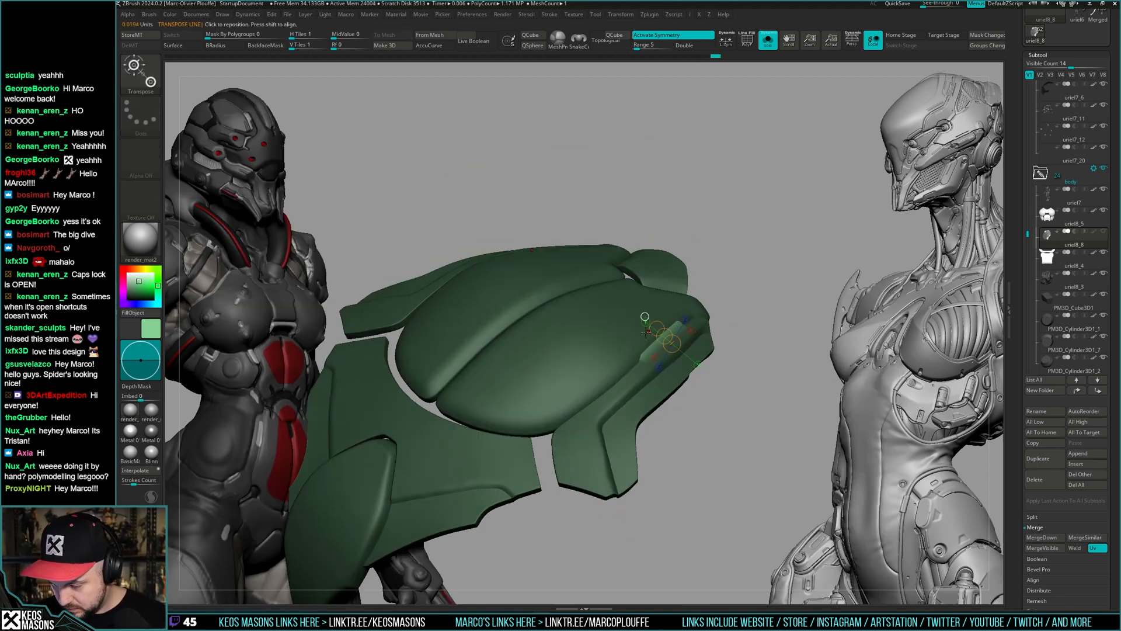
drag(669, 313, 662, 304)
- Clear the mask and bring back the full body to check the side plate notches in context
key(q)
mouse_move(677, 274)
right_down()
mouse_move(733, 388)
mouse_move(759, 344)
right_up()
ctrl+drag(760, 344, 766, 353)
mouse_move(766, 353)
ctrl+right_down()
mouse_move(746, 301)
mouse_move(705, 288)
ctrl+right_up()
key(shift+s)
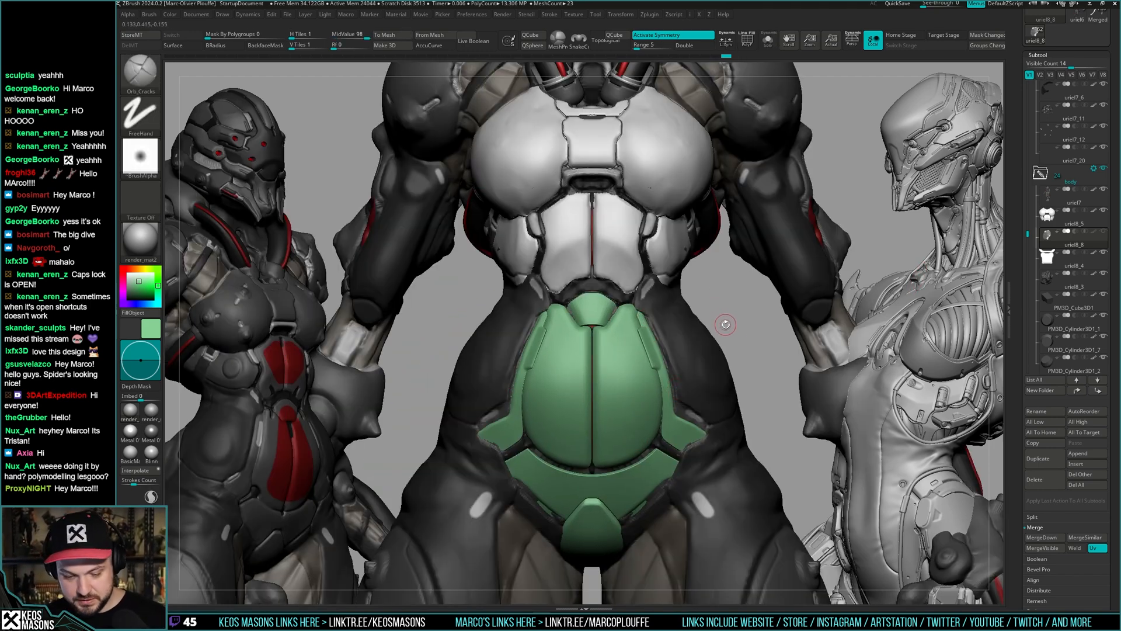
right_drag(714, 330, 695, 351)
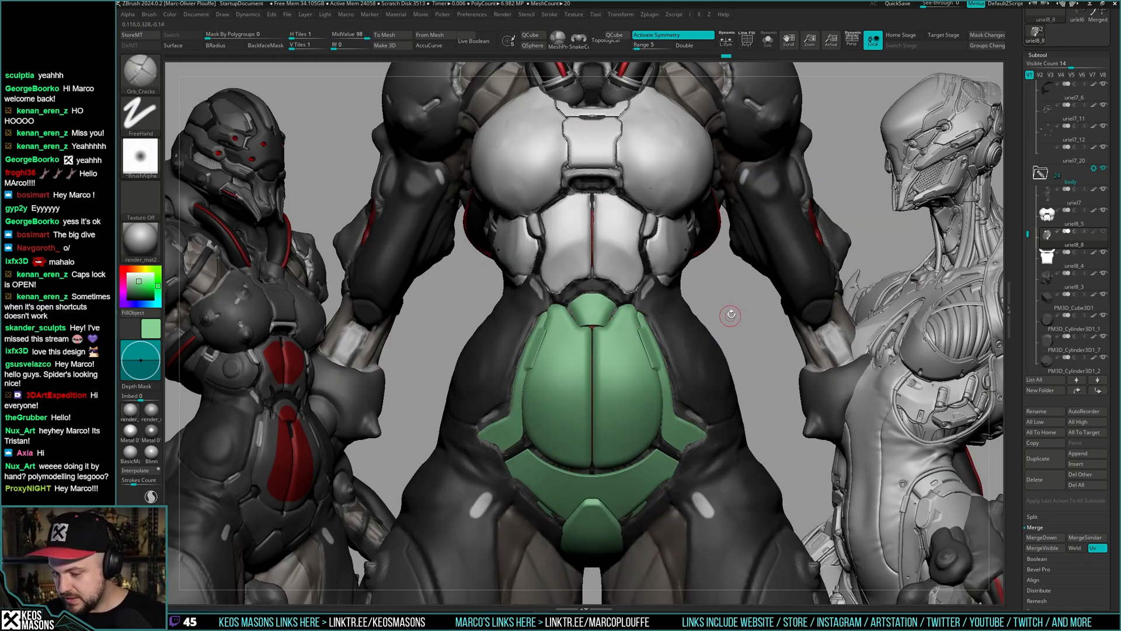
ctrl+click(750, 380)
- Examine the abdomen plates alone and against the body, looking at their polygroups and the gap above the lower plate
mouse_move(752, 409)
alt+right_down()
mouse_move(756, 306)
mouse_move(786, 221)
mouse_move(756, 349)
mouse_move(683, 323)
mouse_move(688, 340)
alt+right_up()
key(shift+s)
ctrl+click(756, 351)
key(shift+f)
key(shift+f)
key(shift+d)
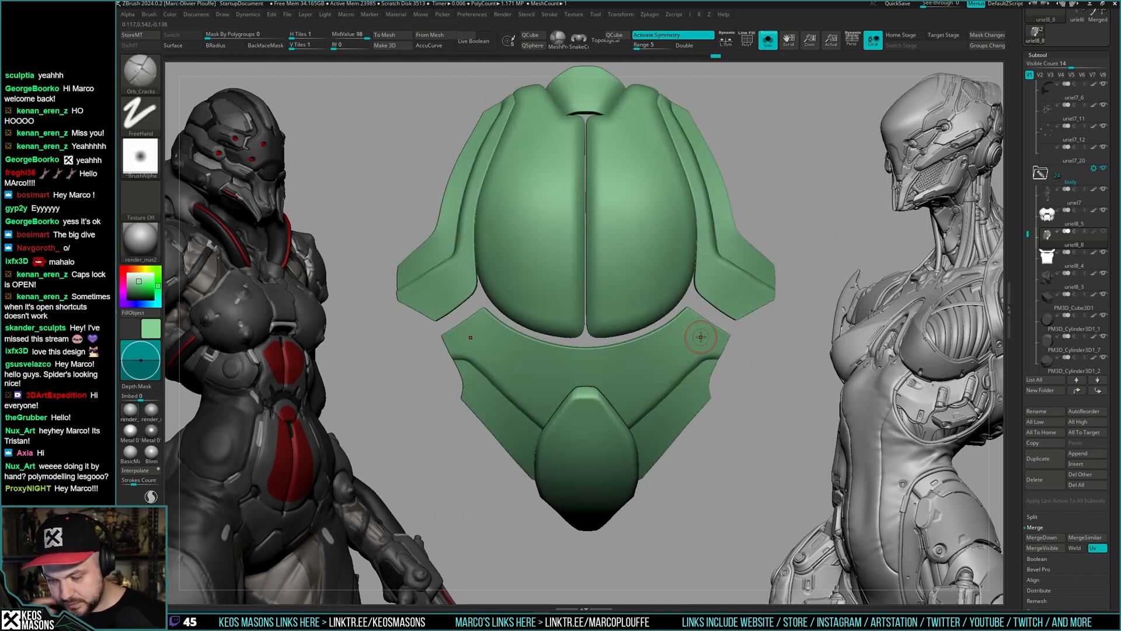
key(shift+f)
key(shift+f)
mouse_move(726, 444)
alt+right_down()
mouse_move(713, 406)
mouse_move(784, 283)
mouse_move(772, 312)
mouse_move(690, 316)
alt+right_up()
key(ctrl+shift+s)
key(space)
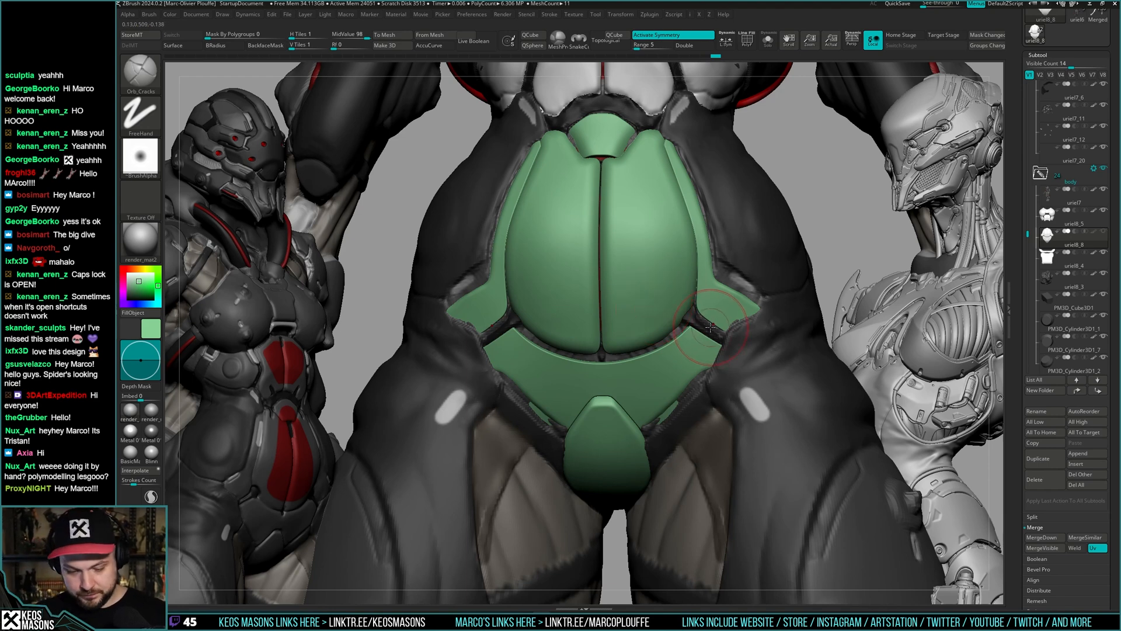
key(ctrl+shift+s)
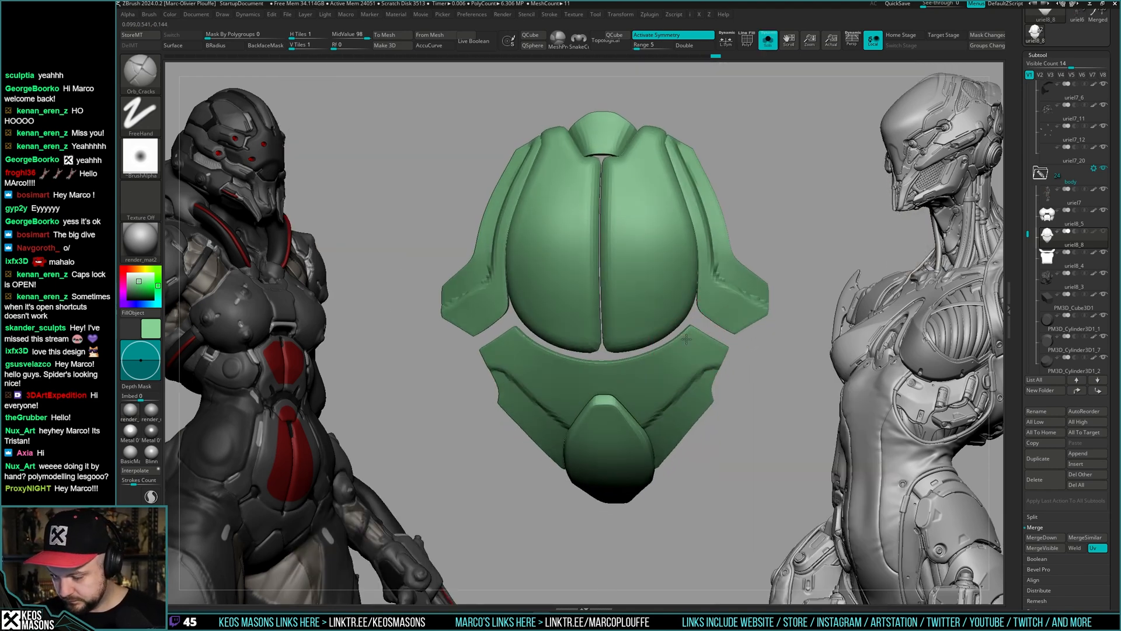
- Isolate the polygroup on the lower plate's upper rim and mask a narrow band along that edge
ctrl+shift+click(704, 321)
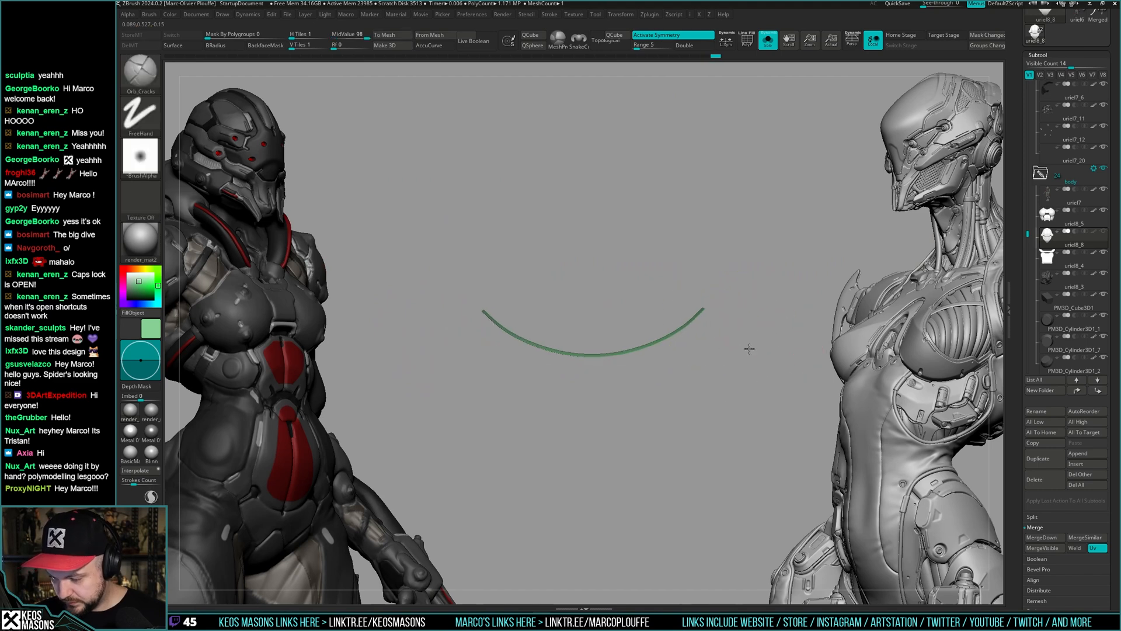
ctrl+shift+click(774, 362)
scroll(774, 350, up, 6)
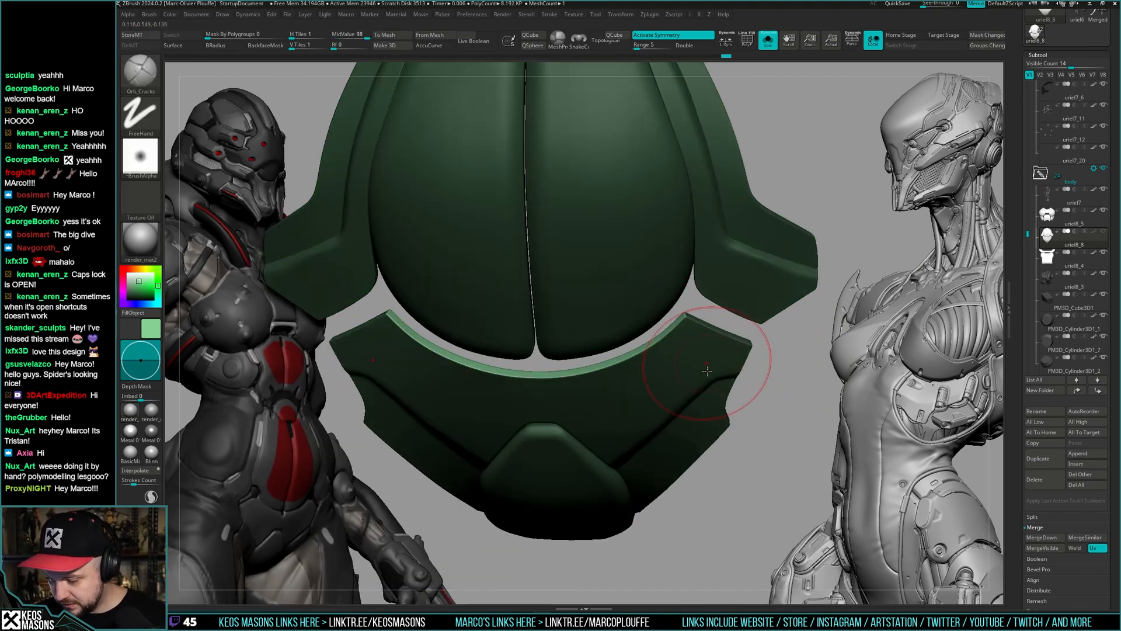
ctrl+click(759, 345)
ctrl+shift+click(678, 315)
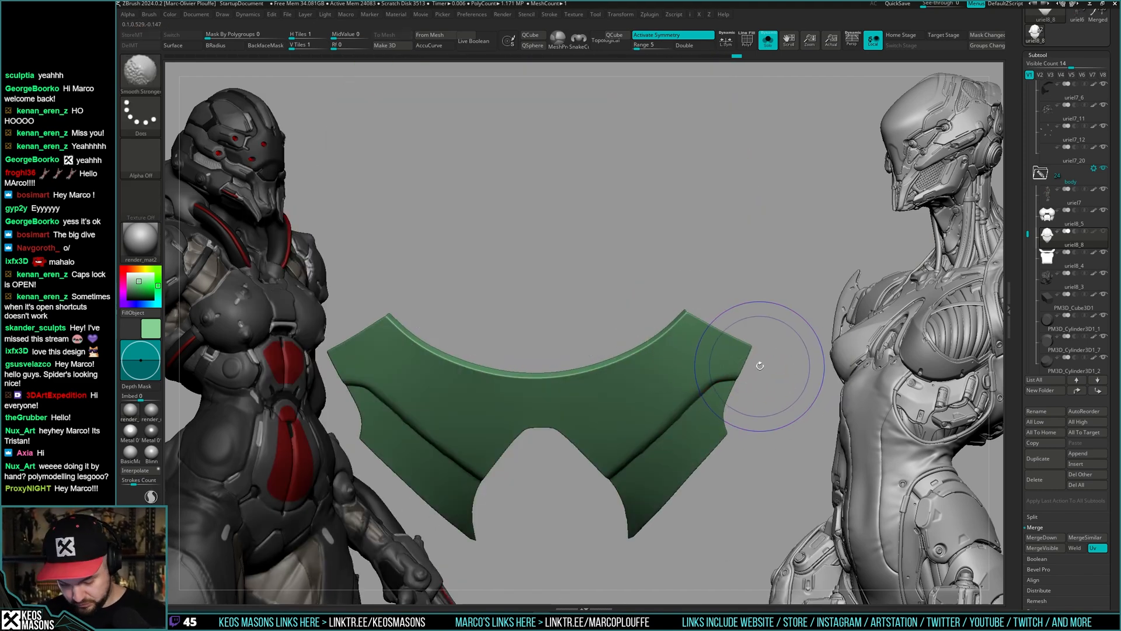
ctrl+shift+click(695, 330)
ctrl+shift+click(695, 330)
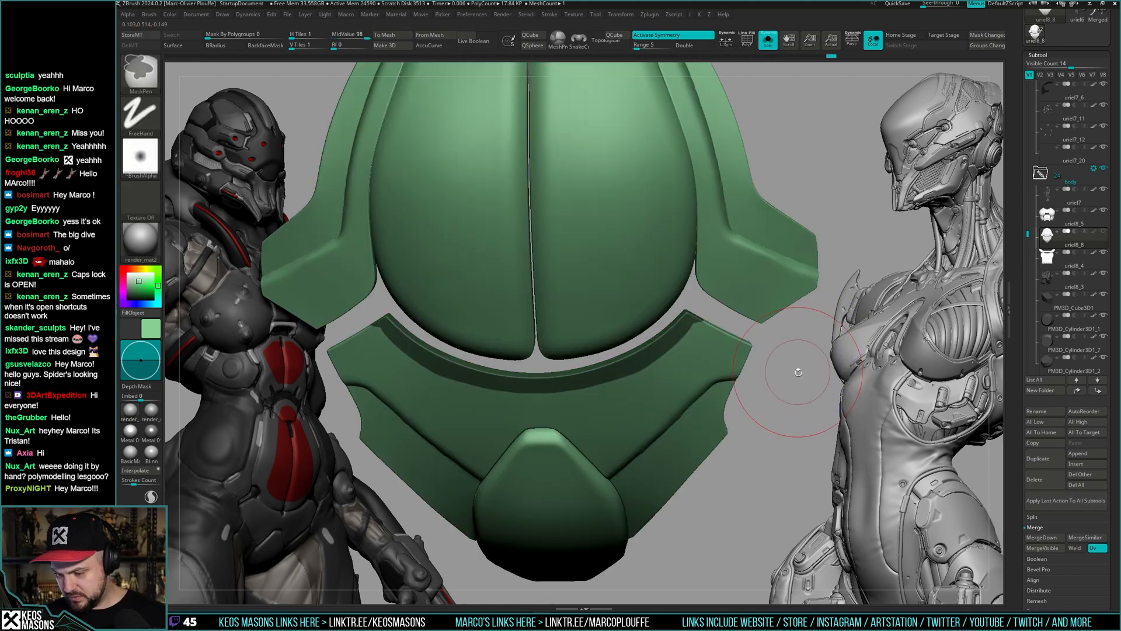
- Expand the isolated rim band down the lower plate, mask the plate, and invert the mask to leave it editable
ctrl+shift+click(790, 365)
key(ctrl+z)
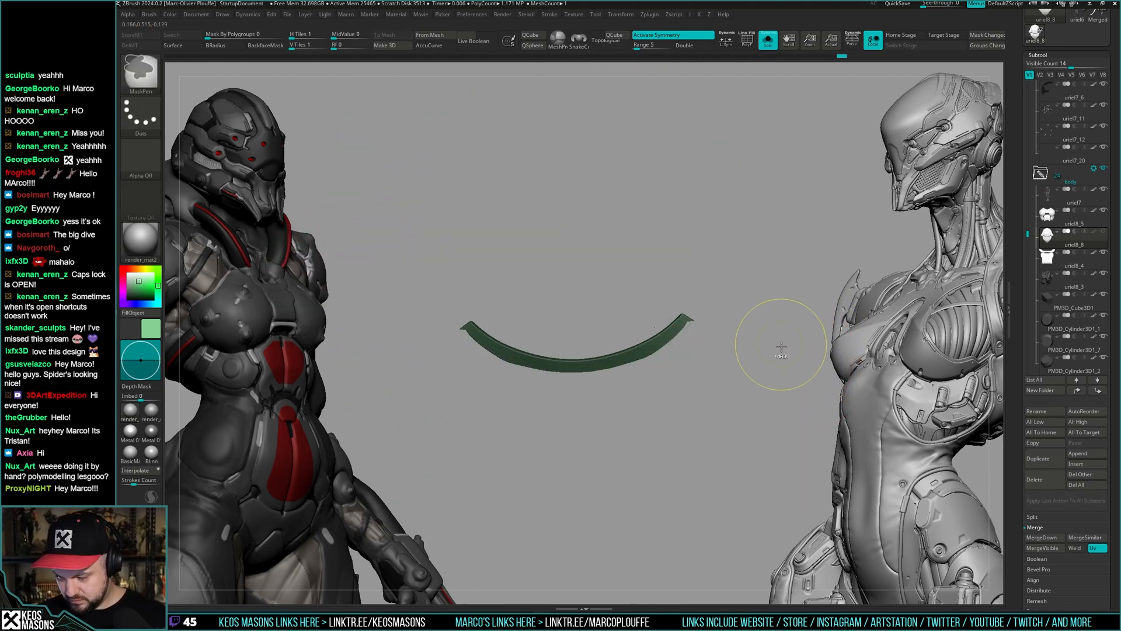
key(shift)
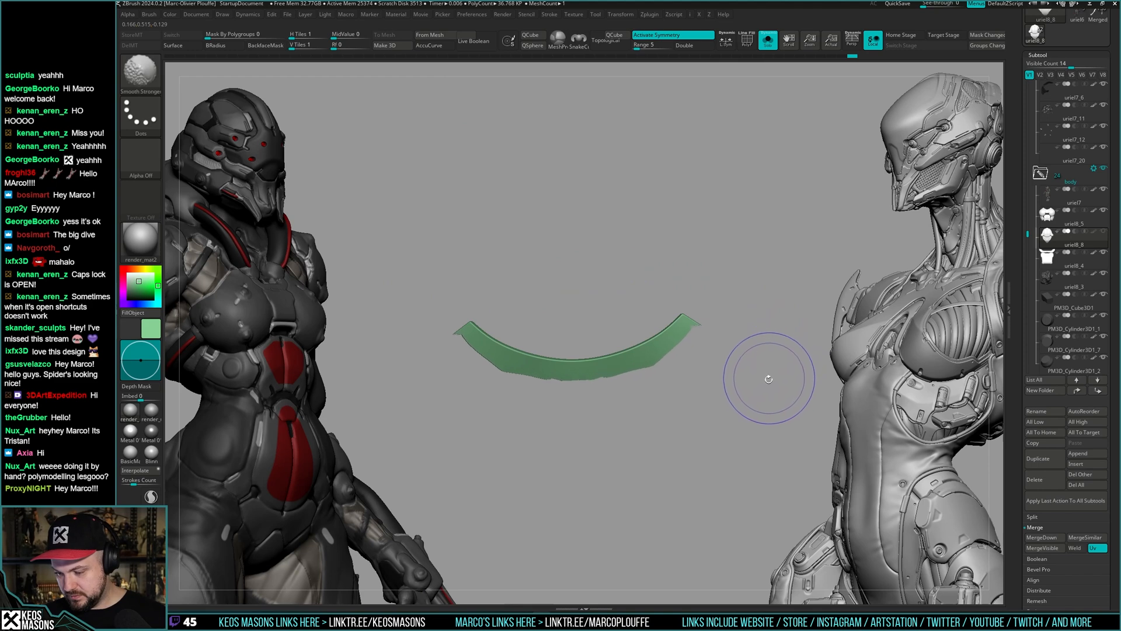
ctrl+shift+click(771, 386)
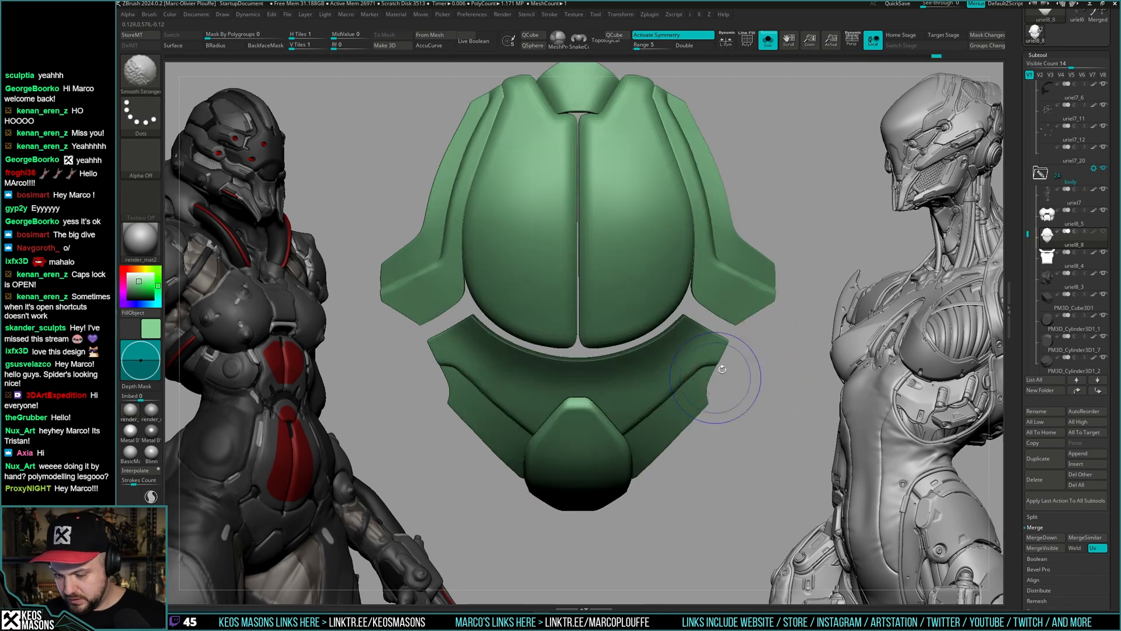
alt+click(678, 350)
- Pull the lower plate's upper edge up toward the oval plates with the Move brush to tighten the gap
key(b)
key(m)
key(v)
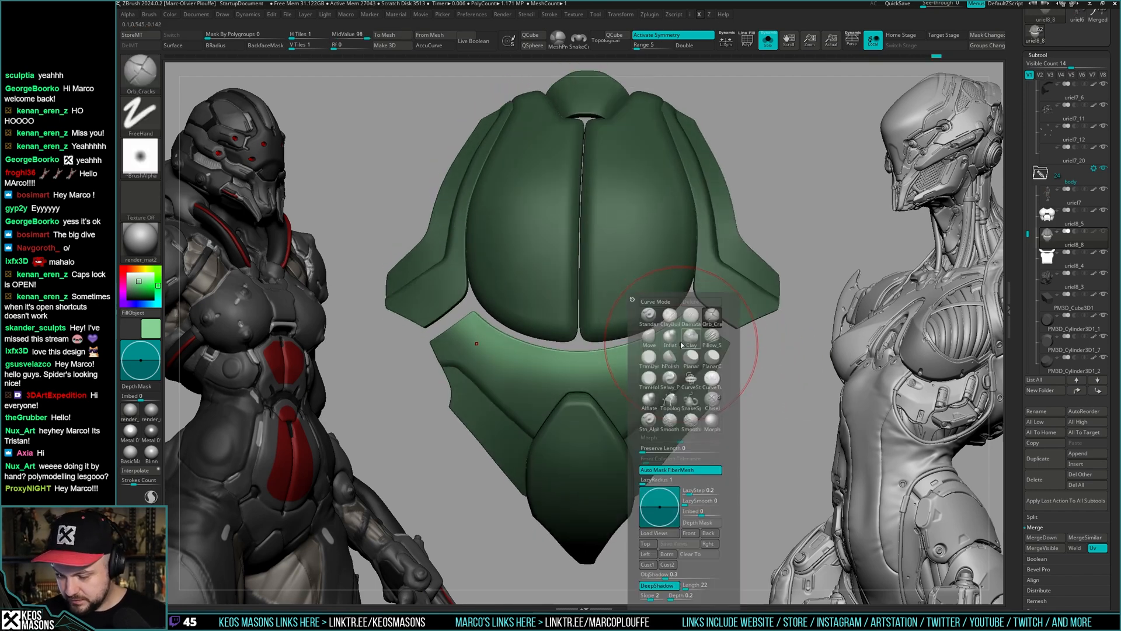
right_drag(616, 291, 578, 322)
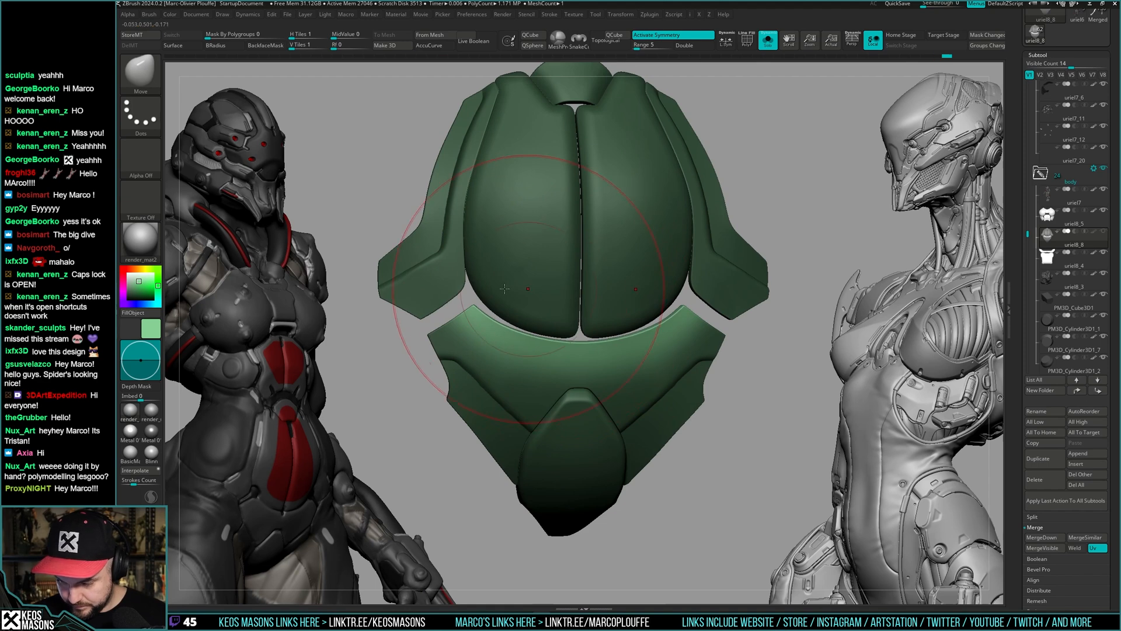
key(space)
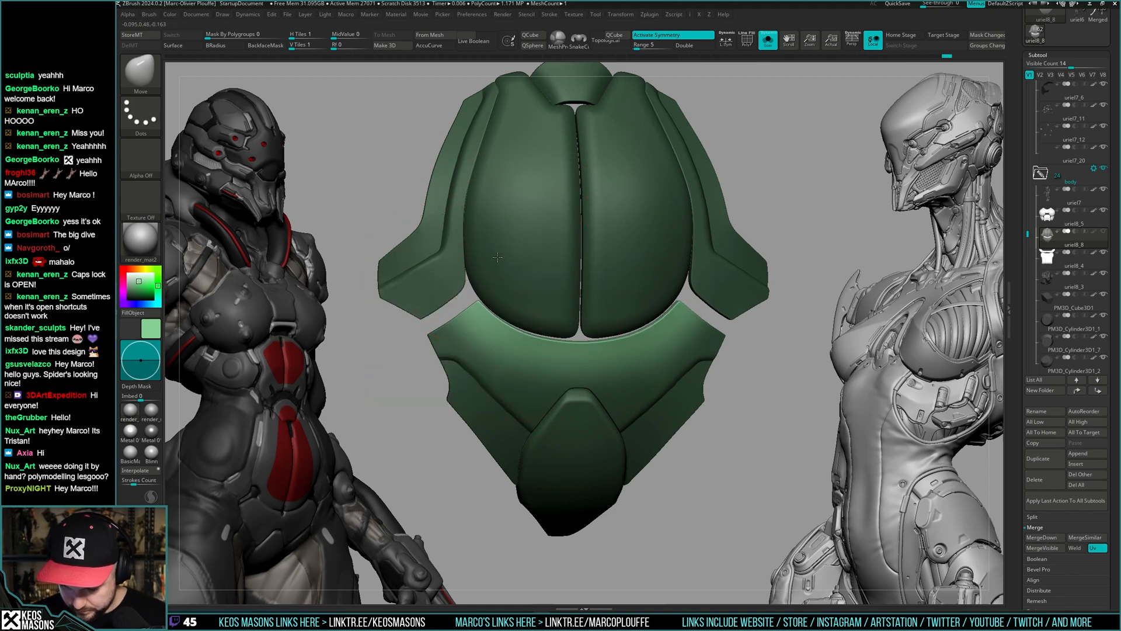
right_drag(682, 295, 659, 310)
key(space)
mouse_move(515, 336)
right_down()
mouse_move(710, 310)
mouse_move(774, 356)
mouse_move(796, 413)
mouse_move(783, 355)
mouse_move(725, 248)
mouse_move(683, 304)
right_up()
- Mask the whole lower plate by topology with Transpose and invert the mask so only that plate stays editable
key(ctrl)
key(shift+f)
key(shift+f)
key(w)
ctrl+drag(621, 258, 624, 244)
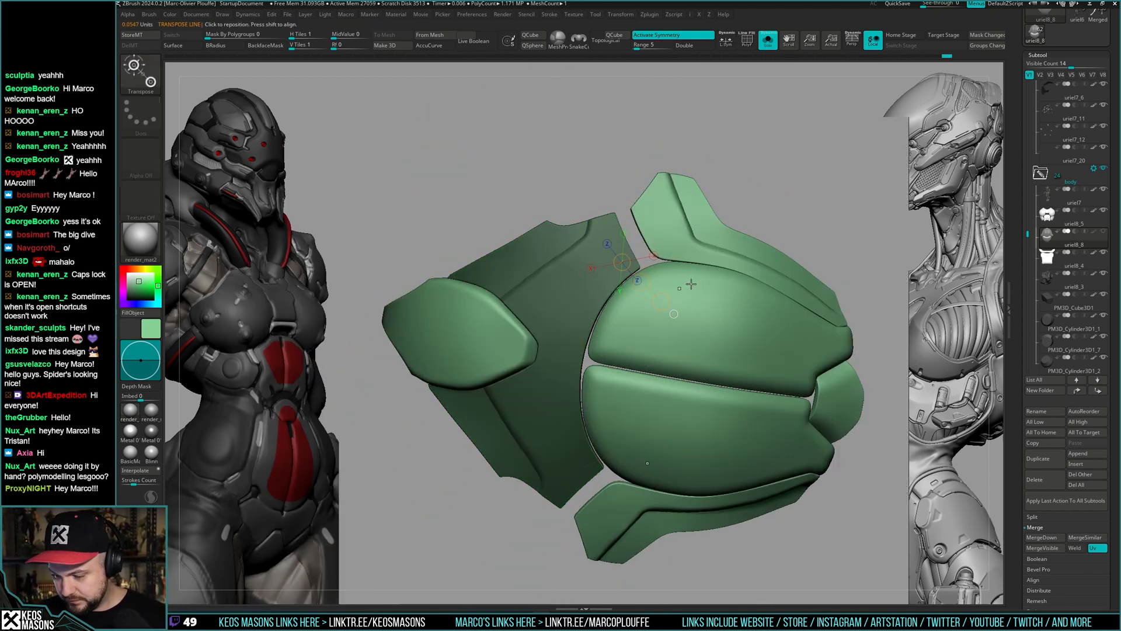
key(q)
ctrl+click(843, 225)
alt+right_drag(696, 295, 686, 277)
key(b)
key(Escape)
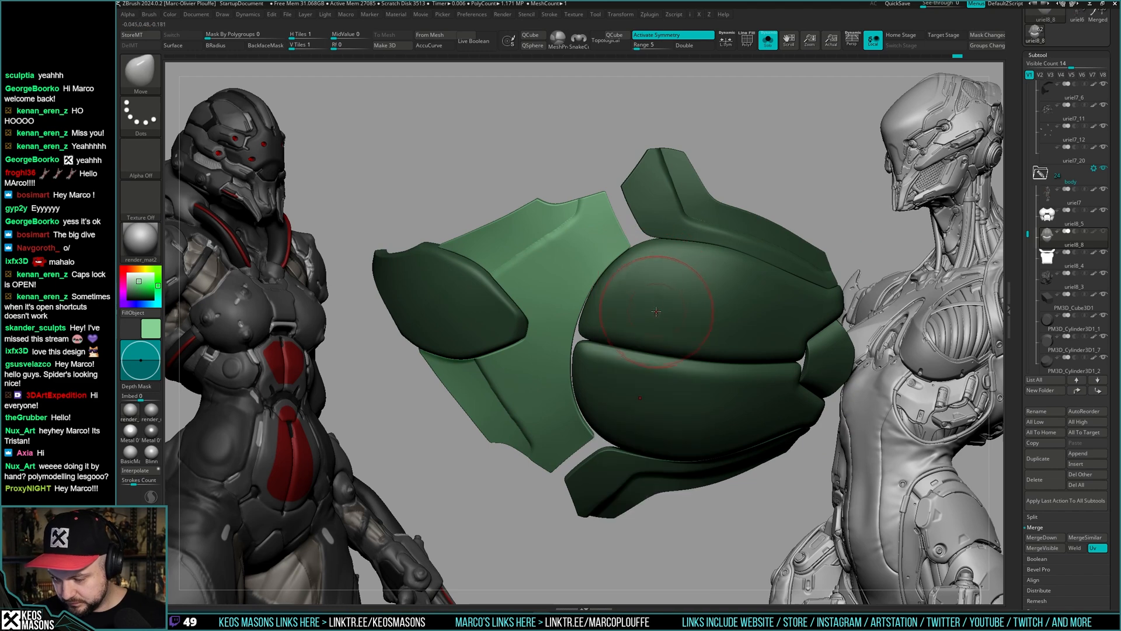
- Switch to the DamStandard brush, adjust its draw size, and inspect the lower plate's upper edge from several angles
key(b)
key(d)
key(s)
key(space)
drag(629, 264, 618, 265)
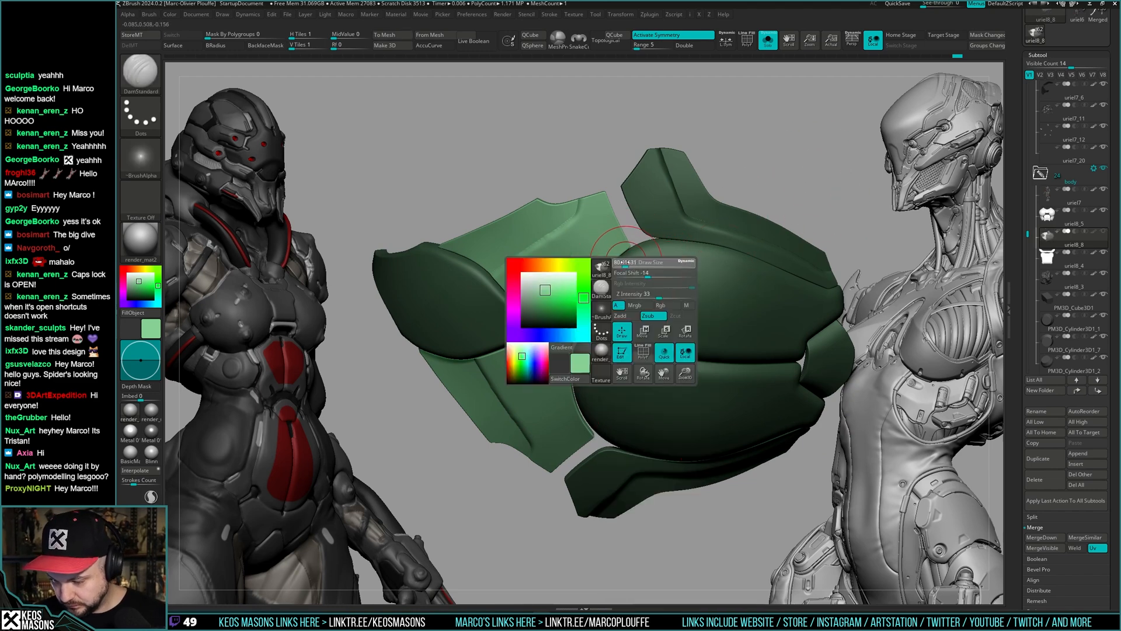
right_drag(601, 262, 631, 258)
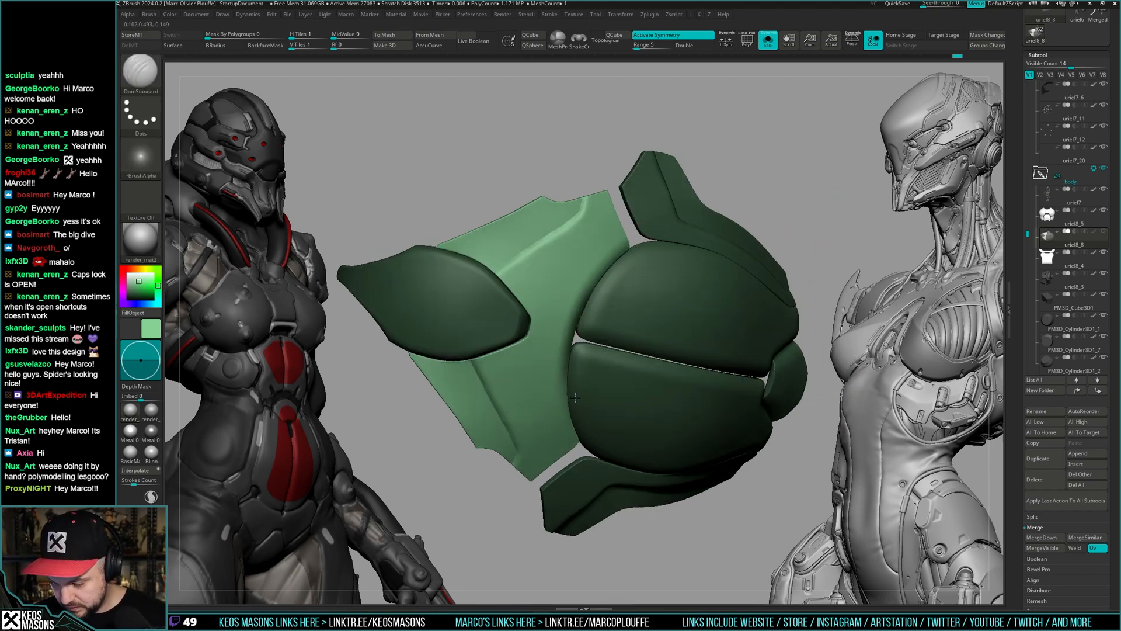
mouse_move(589, 445)
right_down()
mouse_move(642, 345)
mouse_move(610, 356)
mouse_move(611, 389)
mouse_move(709, 257)
right_up()
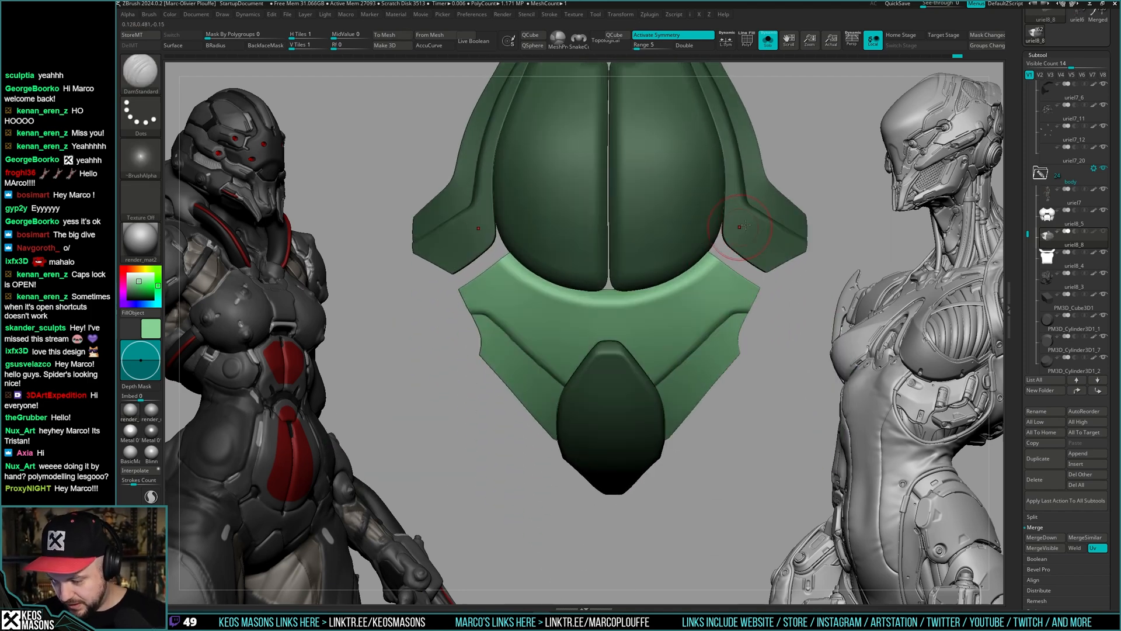
- Check the lower plate with the mask shading hidden, clear the mask, and show the full body
mouse_move(818, 221)
right_down()
mouse_move(756, 266)
mouse_move(781, 250)
mouse_move(781, 222)
mouse_move(784, 292)
right_up()
mouse_move(784, 292)
ctrl+right_down()
mouse_move(780, 249)
mouse_move(790, 251)
mouse_move(753, 298)
ctrl+right_up()
key(ctrl+h)
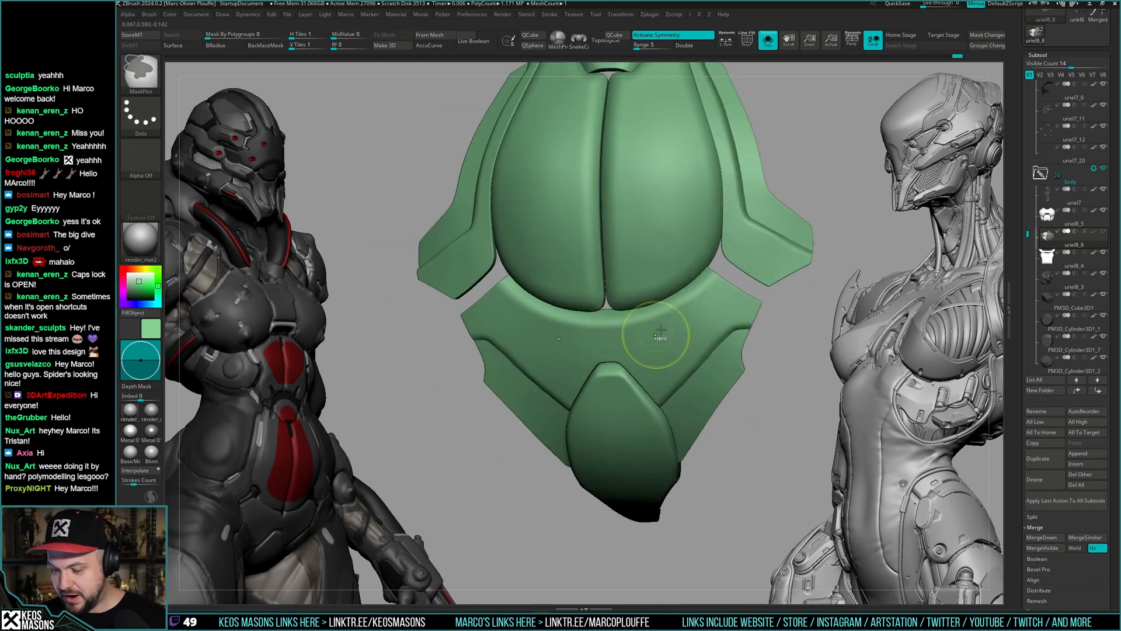
key(ctrl+h)
right_drag(639, 316, 566, 308)
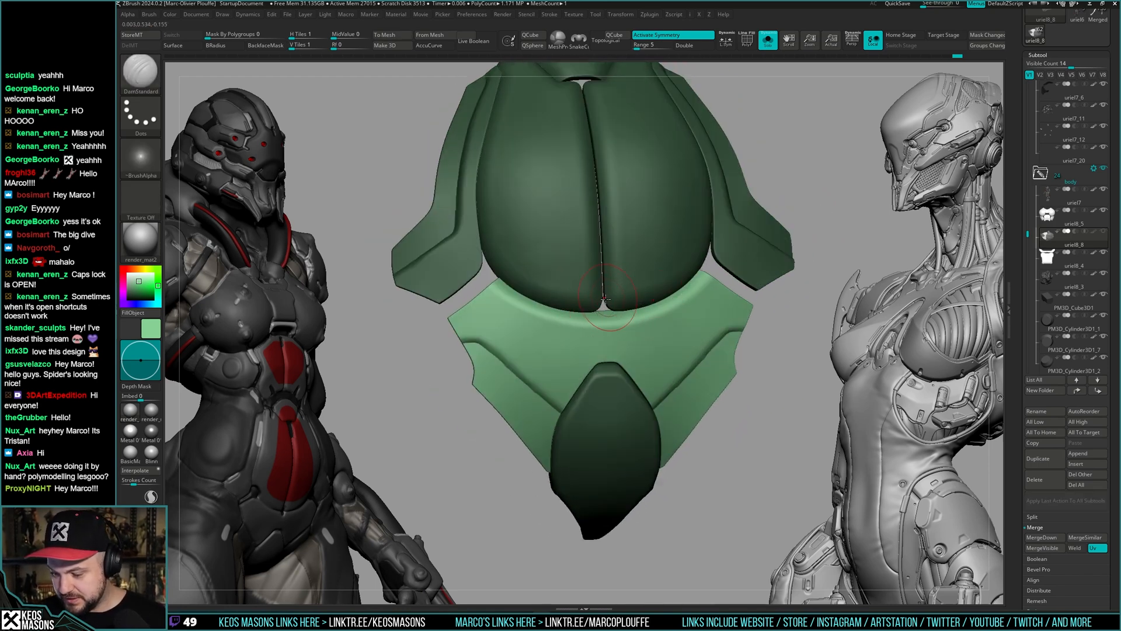
right_drag(644, 312, 761, 311)
ctrl+drag(737, 345, 750, 339)
mouse_move(750, 338)
ctrl+right_down()
mouse_move(751, 320)
mouse_move(758, 355)
mouse_move(742, 353)
ctrl+right_up()
key(alt+s)
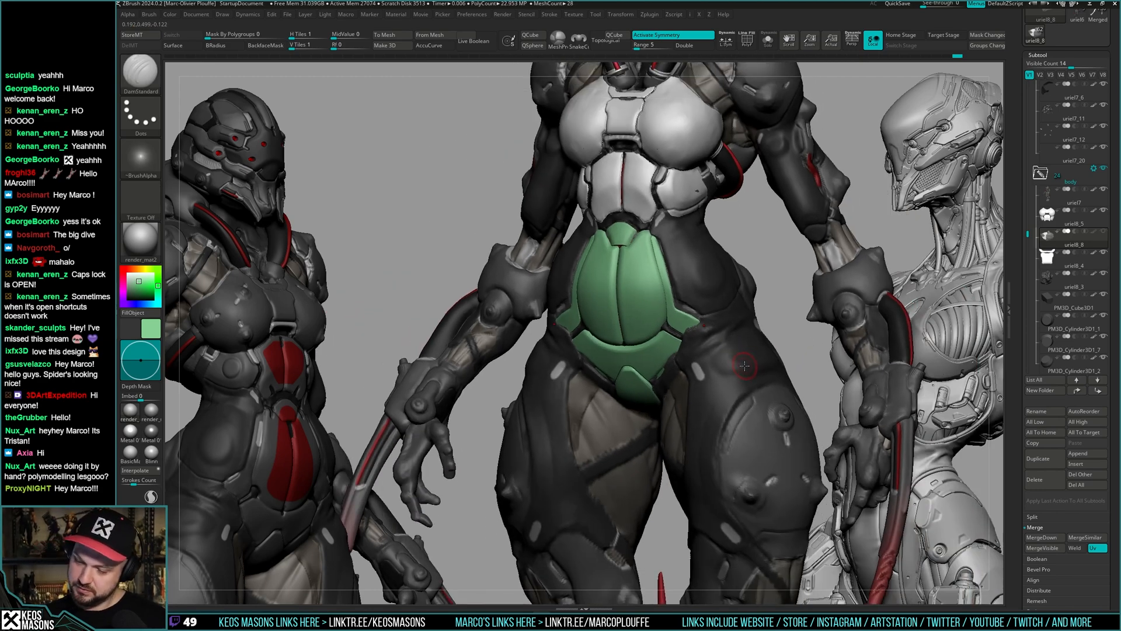
- Examine the reshaped plates from several angles, switching between the isolated plates and the full body
mouse_move(745, 366)
right_down()
mouse_move(625, 379)
mouse_move(718, 388)
mouse_move(689, 401)
mouse_move(706, 332)
mouse_move(695, 371)
mouse_move(682, 374)
mouse_move(710, 307)
mouse_move(698, 277)
mouse_move(671, 333)
right_up()
key(alt+s)
key(f)
key(space)
drag(672, 339, 657, 339)
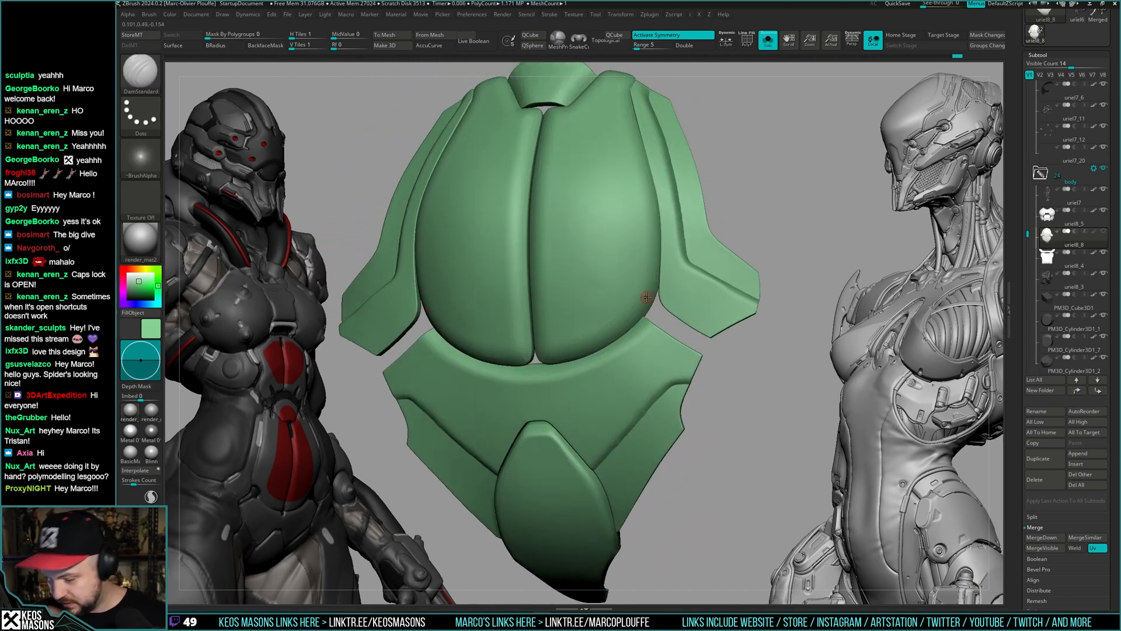
mouse_move(703, 310)
ctrl+right_down()
mouse_move(712, 305)
mouse_move(704, 324)
mouse_move(695, 298)
ctrl+right_up()
key(alt+s)
key(alt+s)
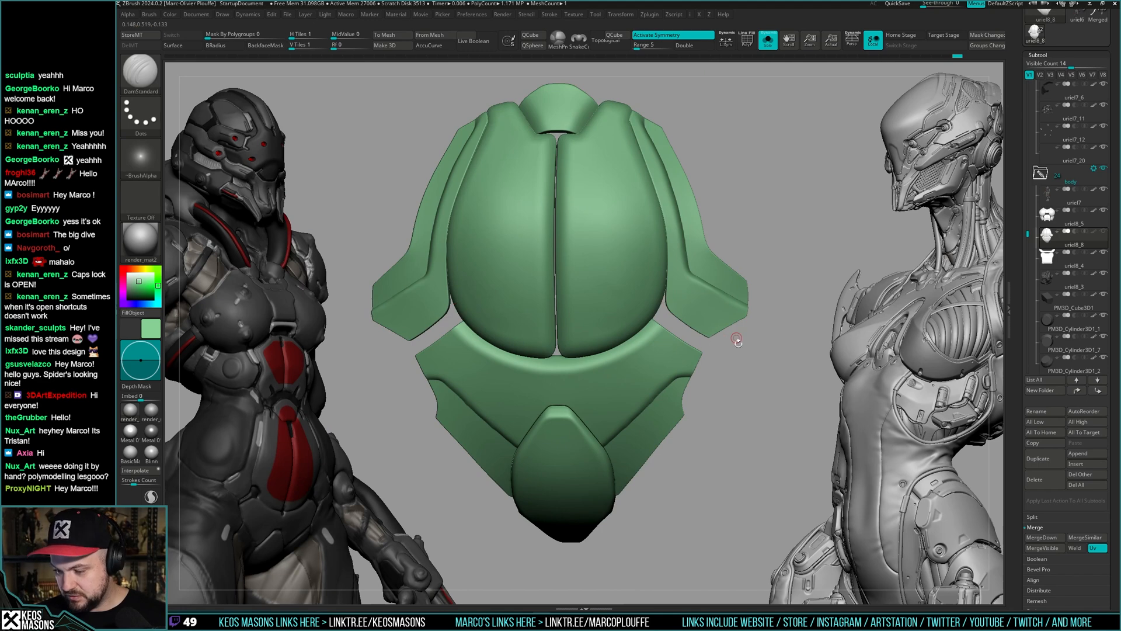
key(alt+s)
mouse_move(725, 365)
right_down()
mouse_move(710, 328)
mouse_move(724, 318)
right_up()
key(alt+s)
key(s)
drag(728, 310, 734, 309)
right_drag(735, 309, 736, 297)
key(s)
click(721, 299)
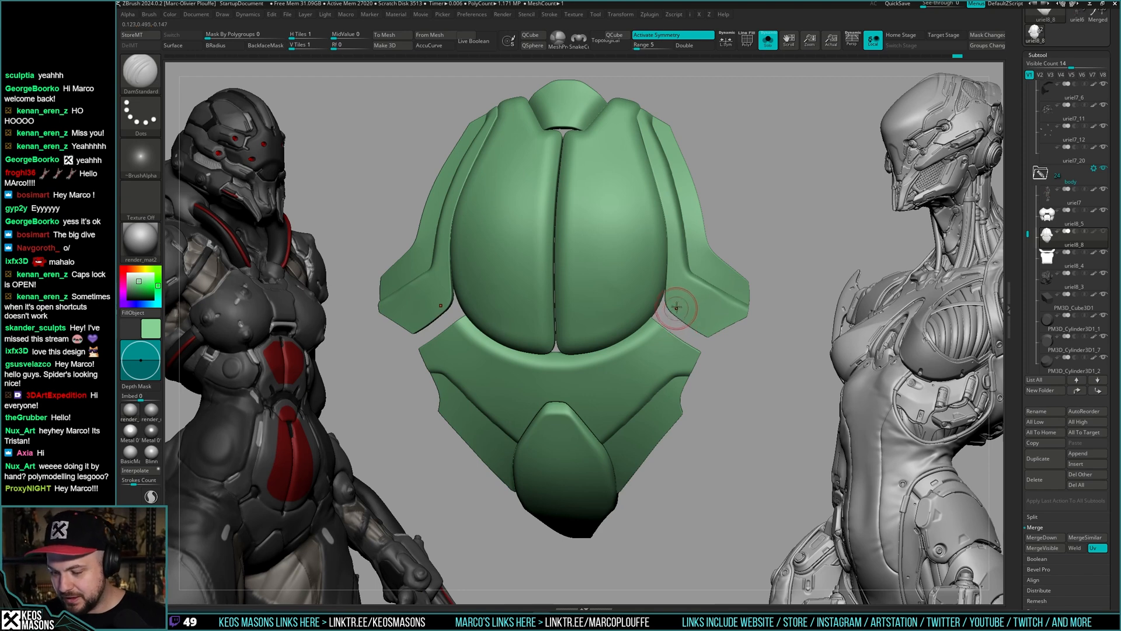
- Isolate the abdomen plates, mask the small upper centre plate by topology with Transpose, and invert the mask so only that plate stays editable
right_drag(675, 307, 723, 311)
key(alt+s)
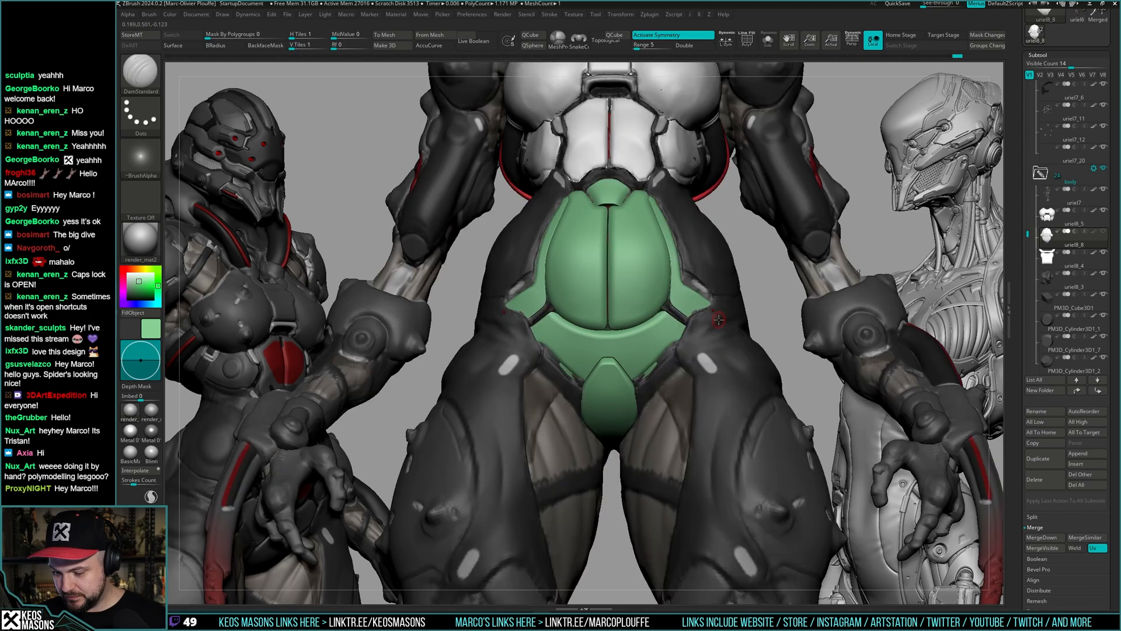
alt+right_drag(709, 258, 731, 301)
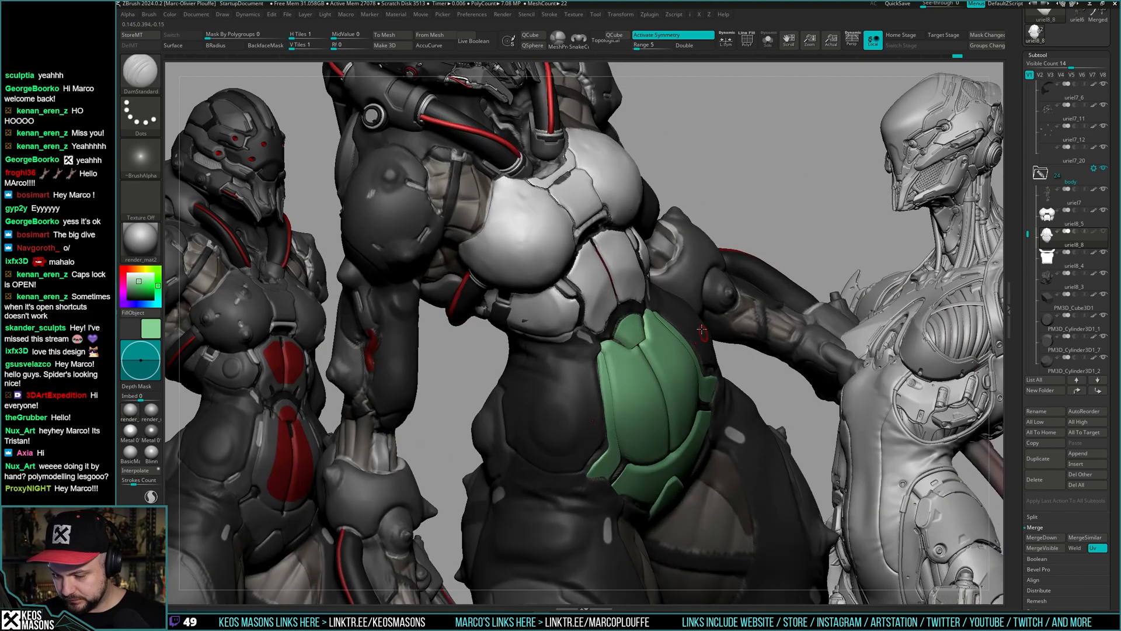
ctrl+right_drag(649, 327, 667, 285)
key(alt+s)
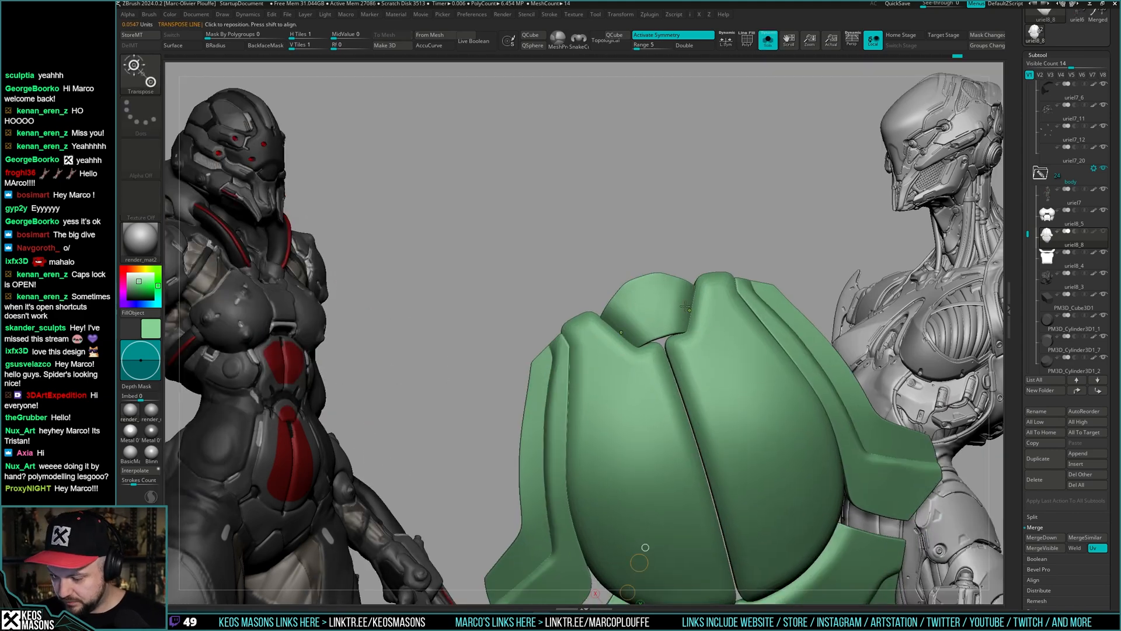
key(w)
ctrl+click(759, 223)
key(q)
key(space)
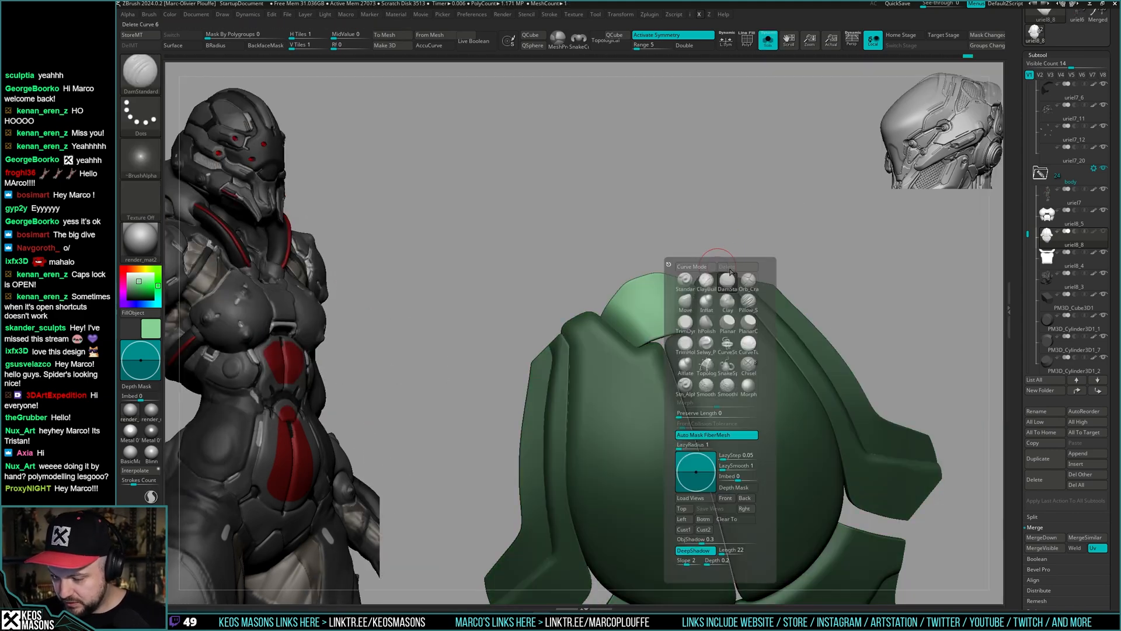
- Choose the DamStandard brush, check the small upper centre plate, show the full body again, and clear the mask
key(b)
key(d)
key(s)
right_drag(535, 308, 544, 308)
right_drag(622, 298, 623, 287)
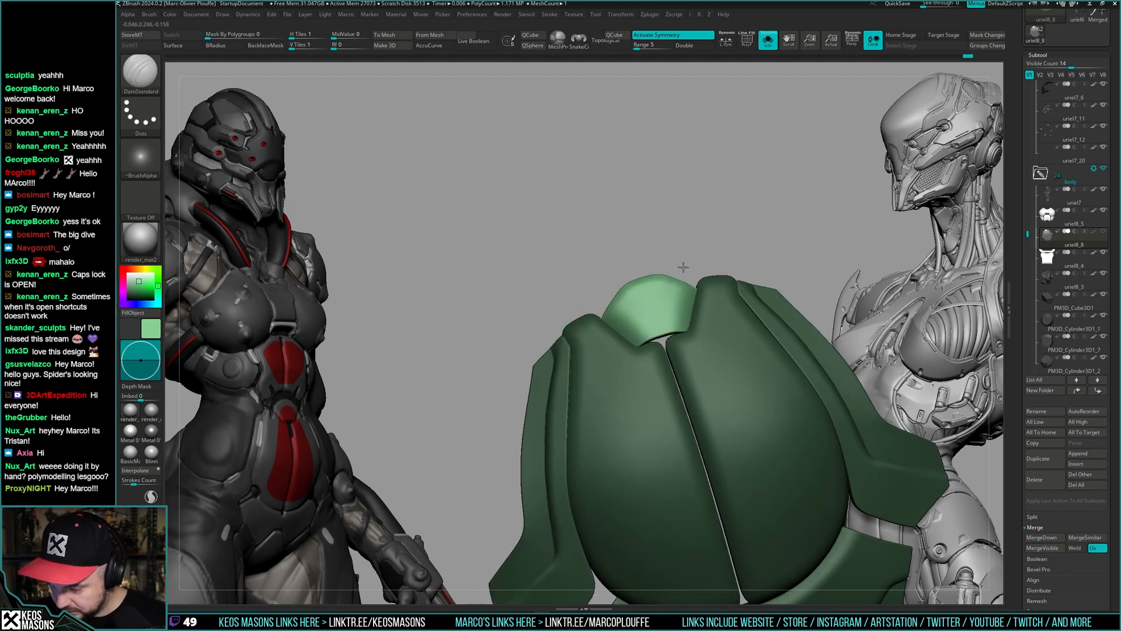
mouse_move(683, 280)
right_down()
mouse_move(674, 321)
mouse_move(672, 309)
mouse_move(775, 284)
mouse_move(814, 233)
mouse_move(771, 307)
right_up()
key(alt+s)
ctrl+drag(780, 309, 791, 300)
- Select the dark body under the abdomen plates, activate symmetry, and check the covered surface with the plates temporarily hidden
mouse_move(791, 299)
ctrl+right_down()
mouse_move(772, 318)
mouse_move(789, 281)
mouse_move(754, 305)
mouse_move(754, 333)
mouse_move(754, 318)
ctrl+right_up()
right_drag(755, 319, 736, 315)
alt+click(709, 338)
key(x)
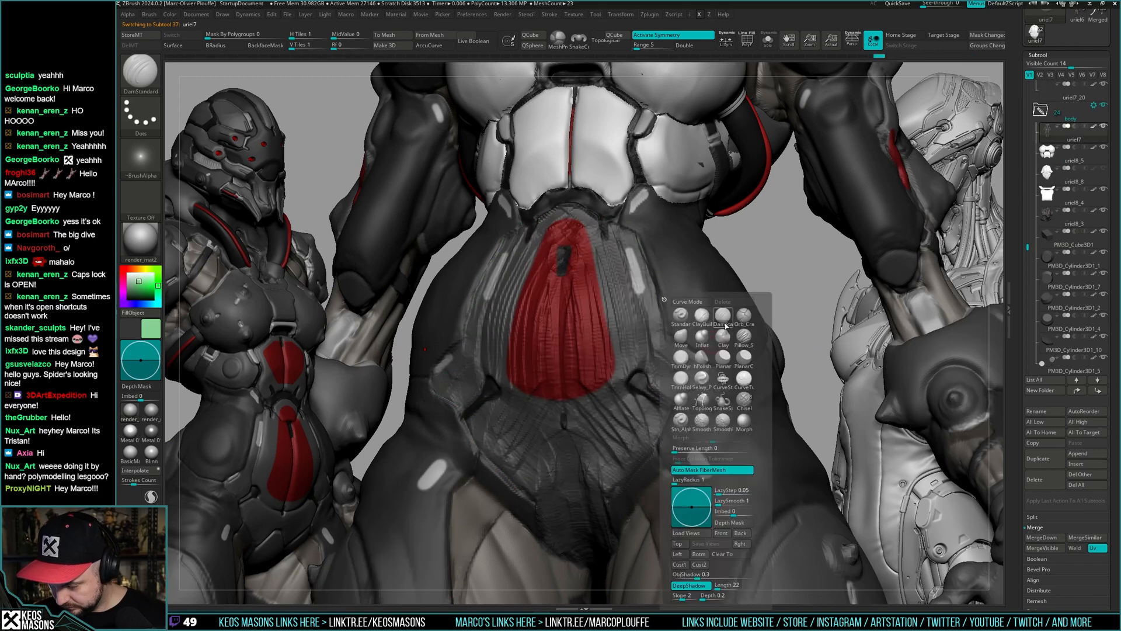
key(shift+s)
key(shift+s)
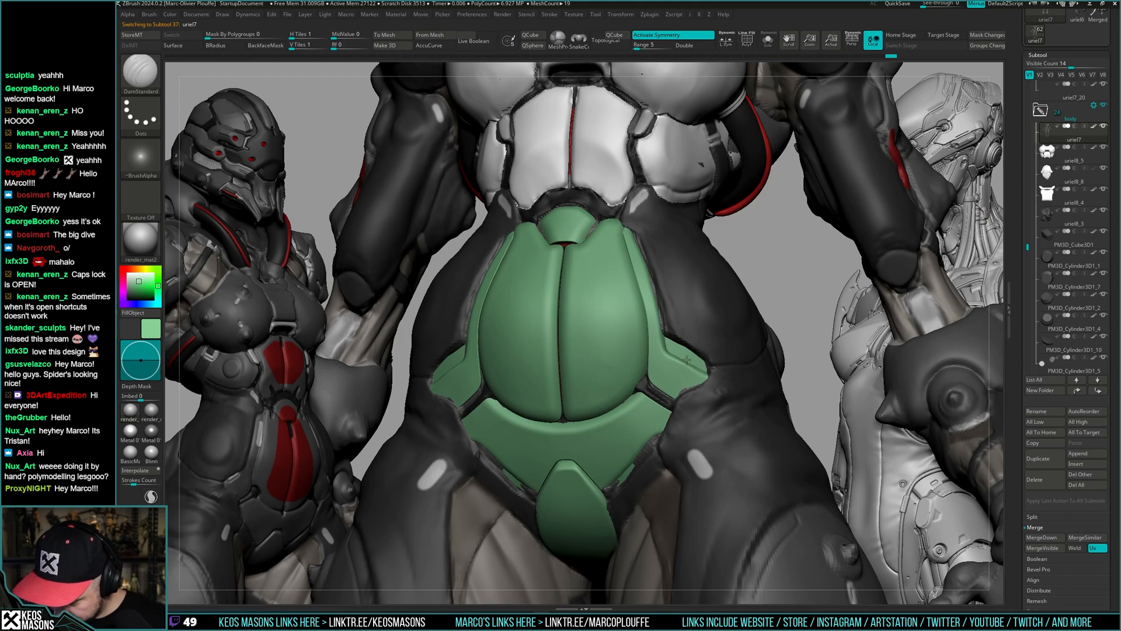
- Carve the dark body symmetrically along the outer edges of the green side plates with the DamStandard brush
mouse_move(686, 360)
alt+right_down()
mouse_move(702, 320)
mouse_move(650, 386)
mouse_move(686, 329)
mouse_move(687, 339)
alt+right_up()
right_click(649, 386)
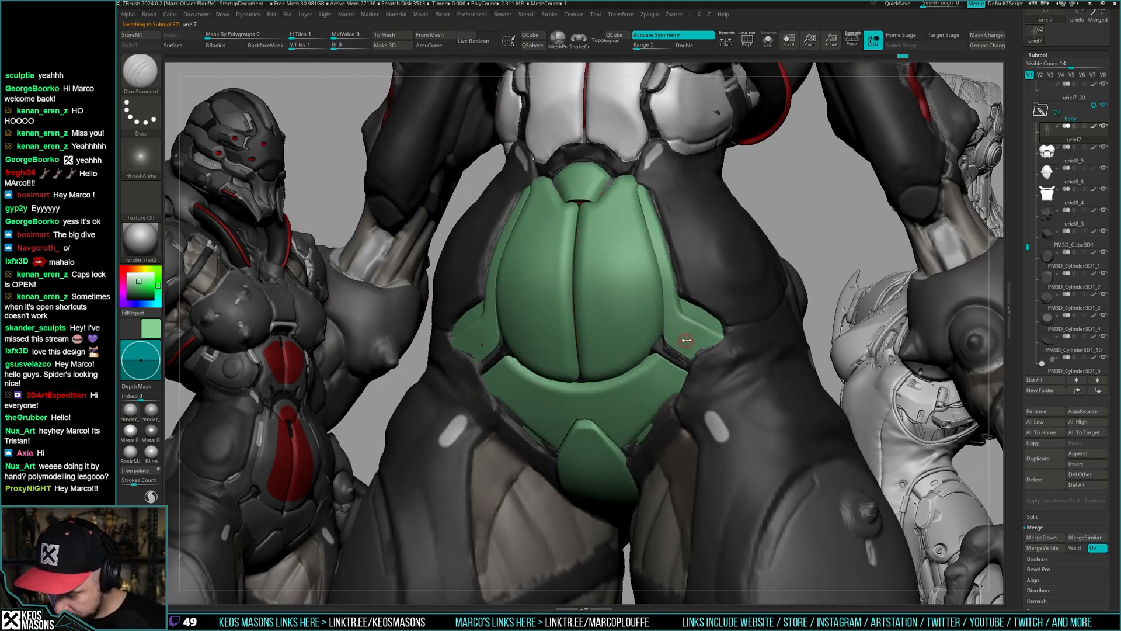
right_drag(659, 243, 637, 184)
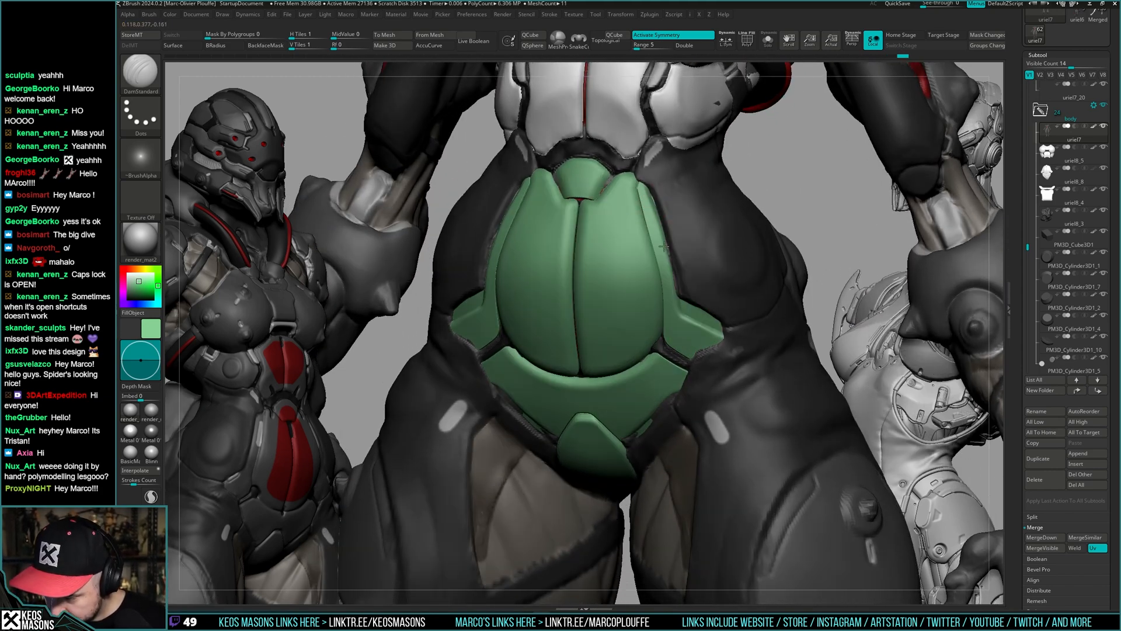
drag(665, 246, 670, 266)
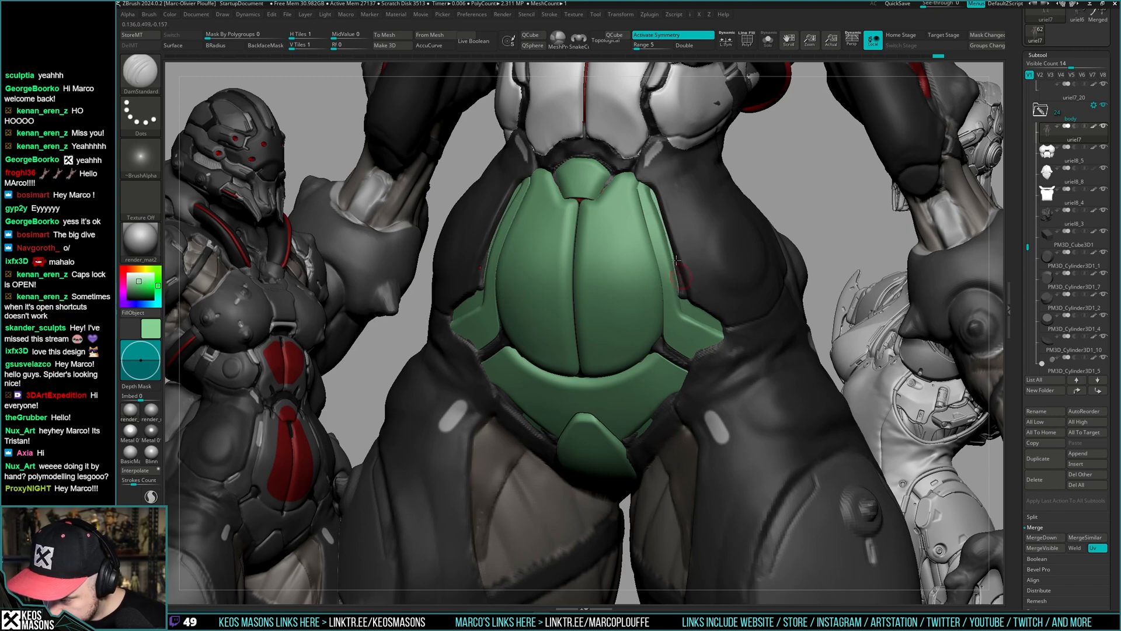
drag(655, 194, 688, 296)
right_drag(690, 292, 677, 249)
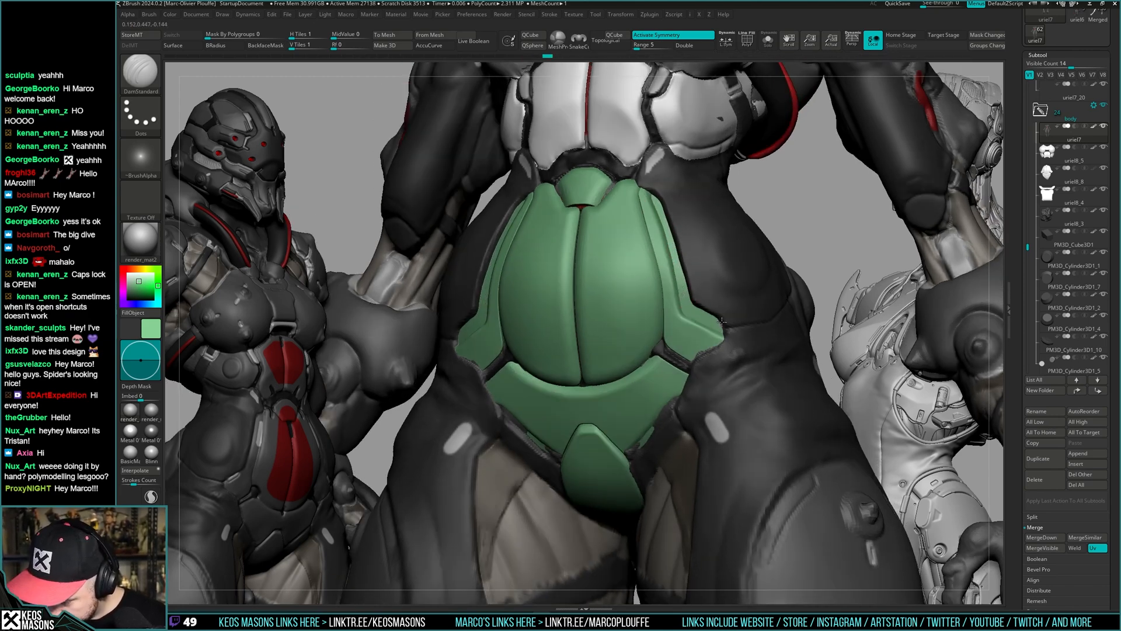
right_drag(719, 333, 687, 367)
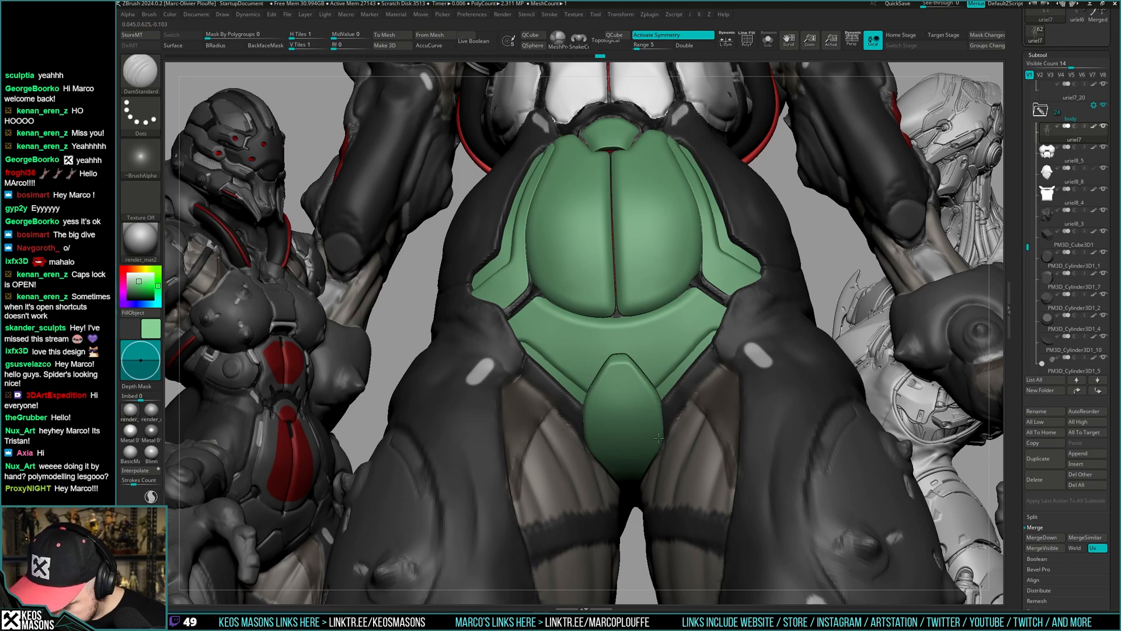
- Review the carved plate borders against the whole figure from several angles and make the green abdomen plates the active subtool
right_drag(659, 438, 738, 440)
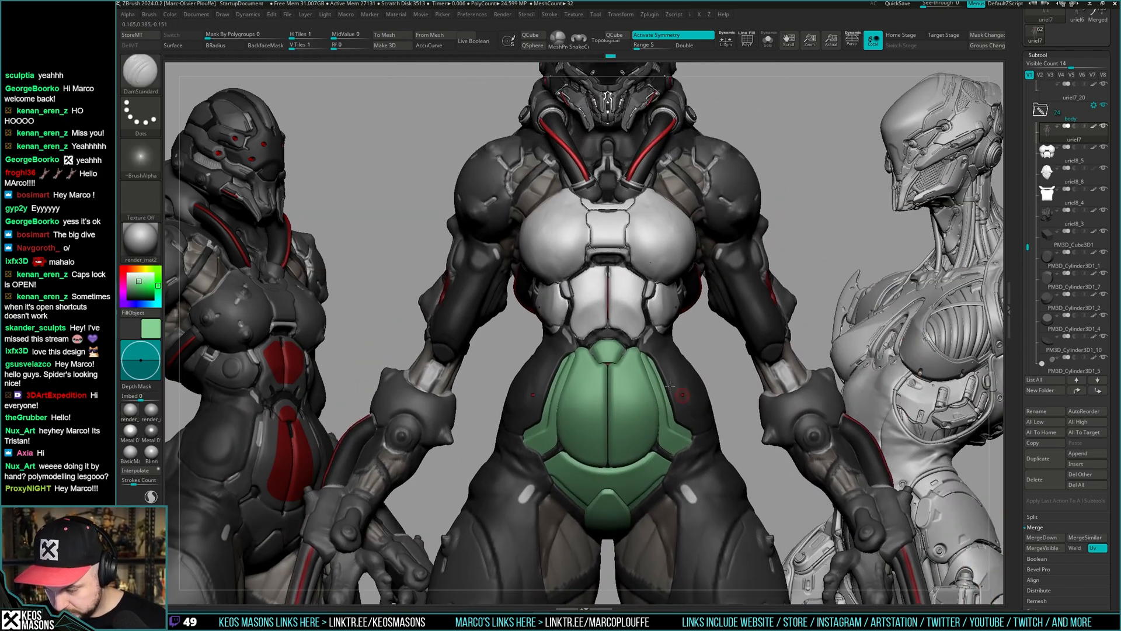
ctrl+right_drag(671, 385, 621, 348)
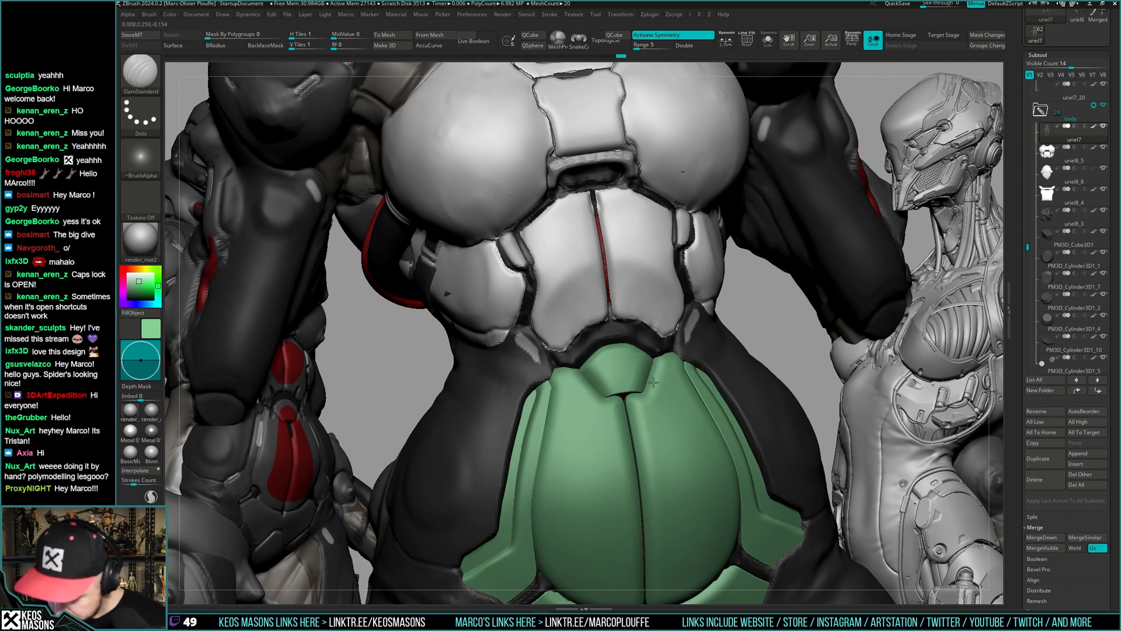
right_drag(653, 383, 691, 361)
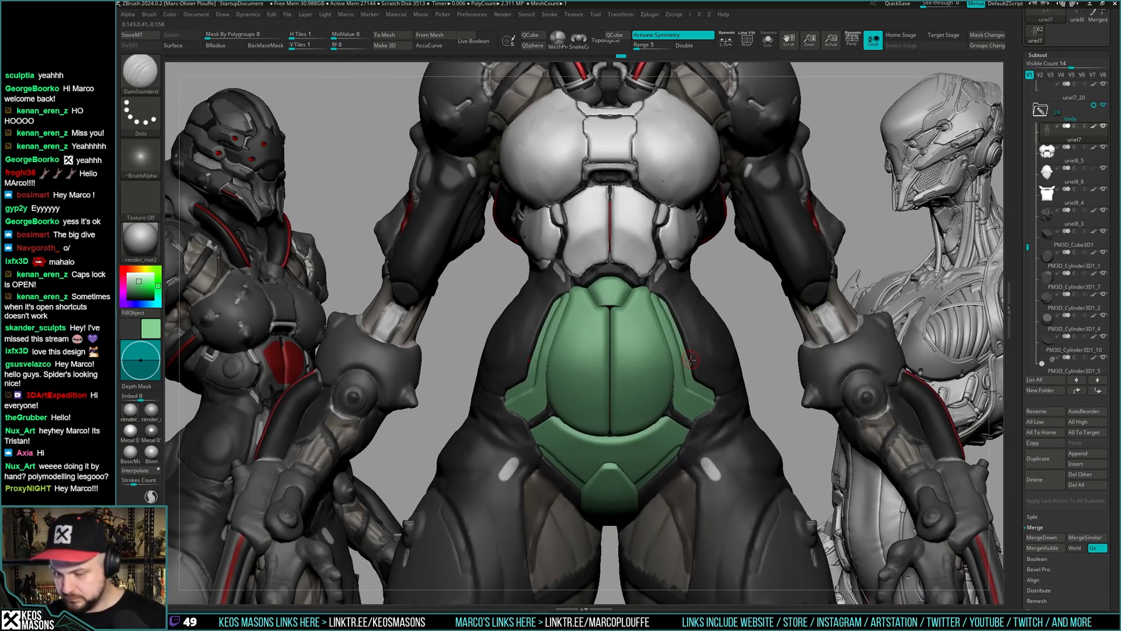
ctrl+right_drag(661, 399, 698, 345)
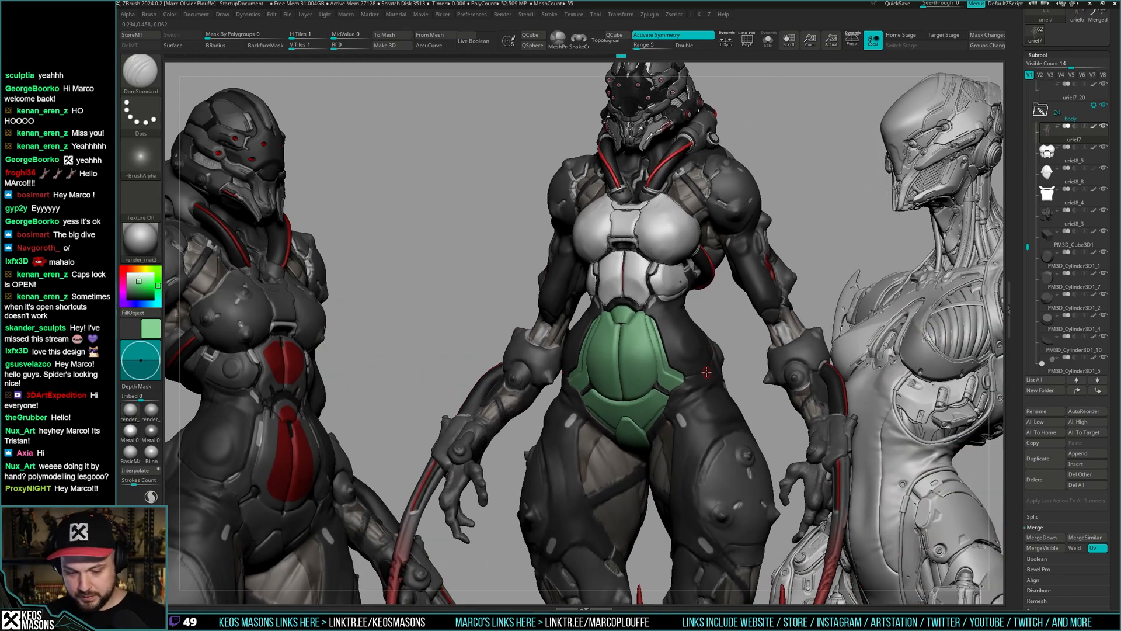
right_drag(703, 378, 722, 200)
alt+click(643, 359)
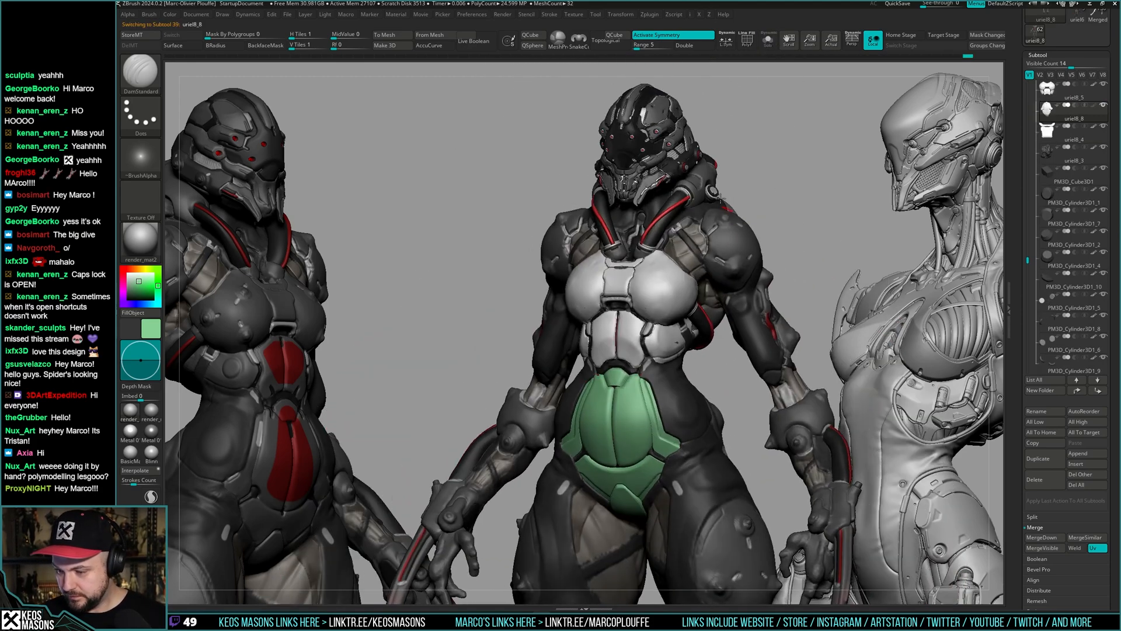
- Isolate the abdomen armour plates and set the masking stroke to Lasso
key(space)
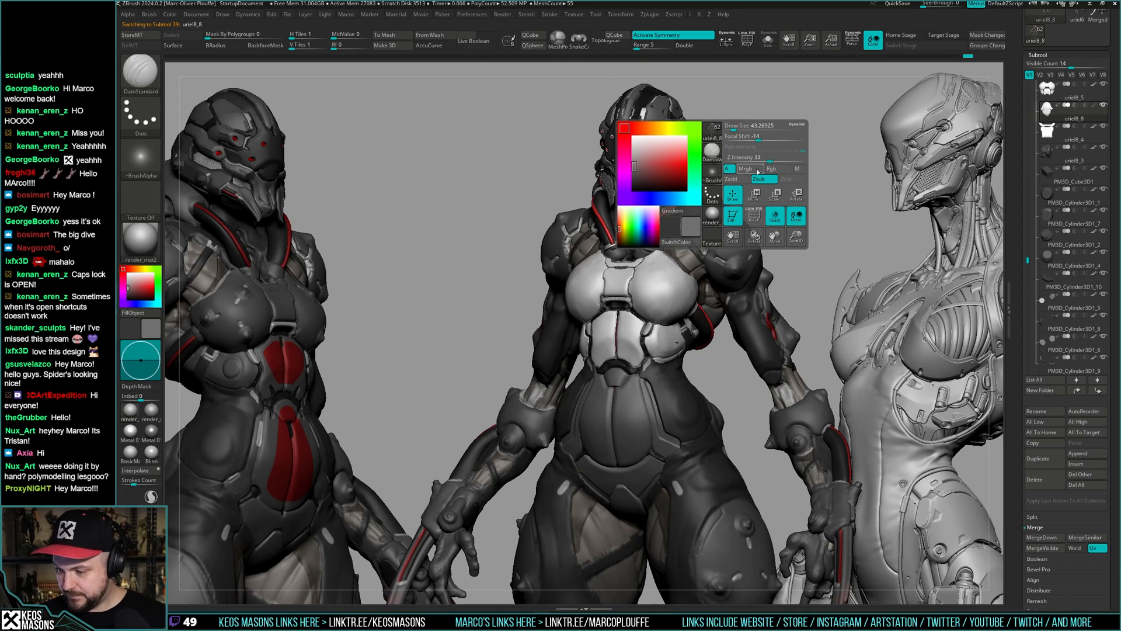
shift+right_drag(716, 388, 694, 359)
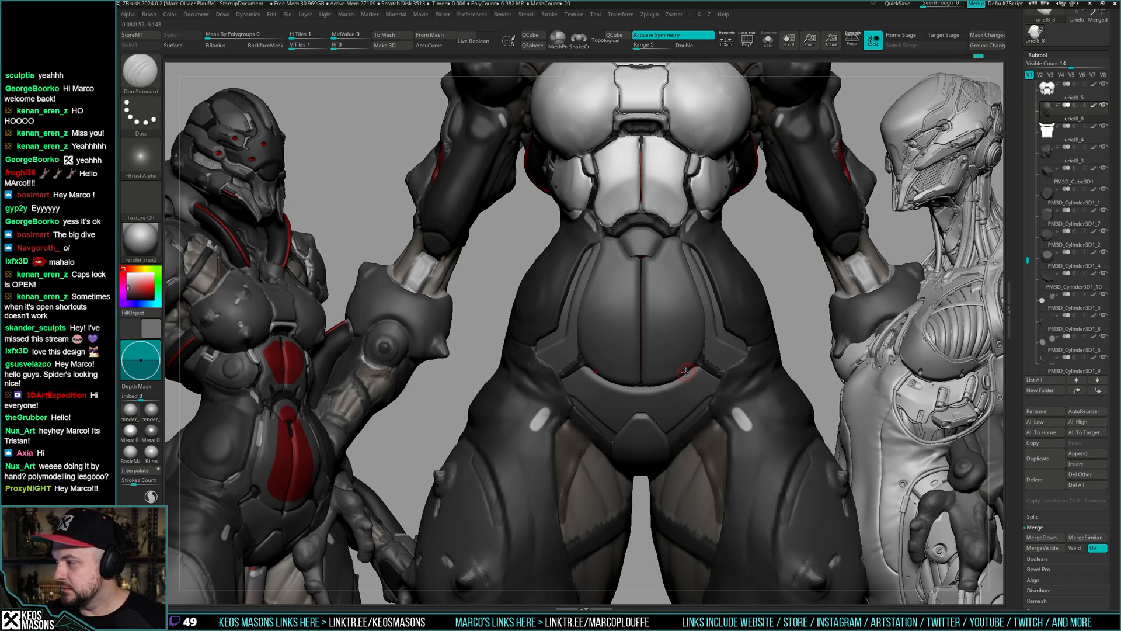
key(ctrl+shift+s)
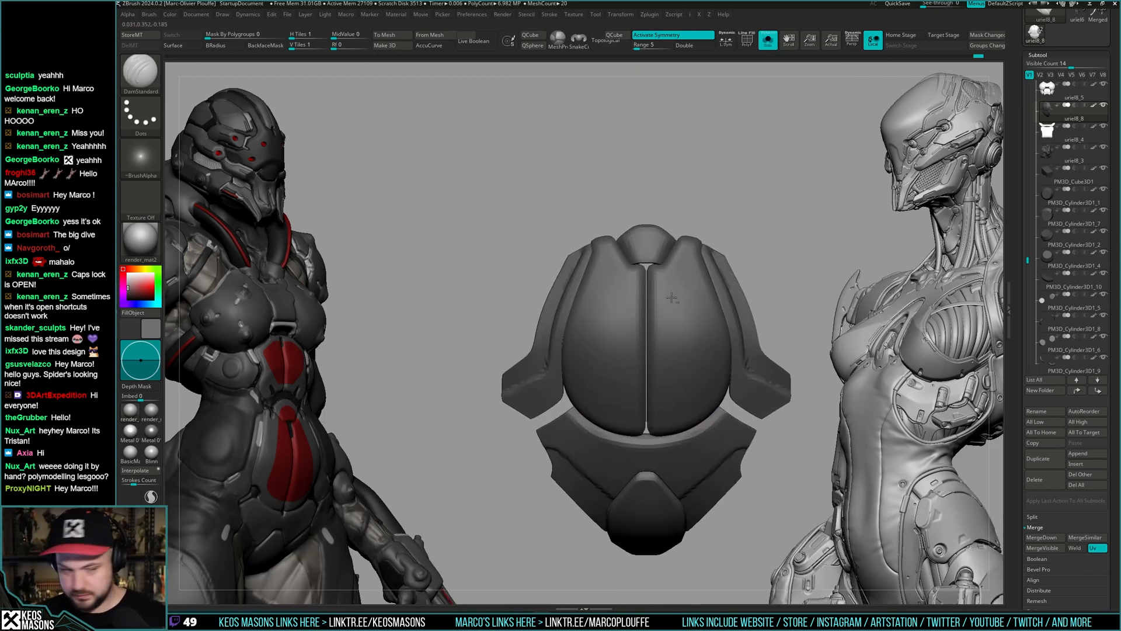
key(z)
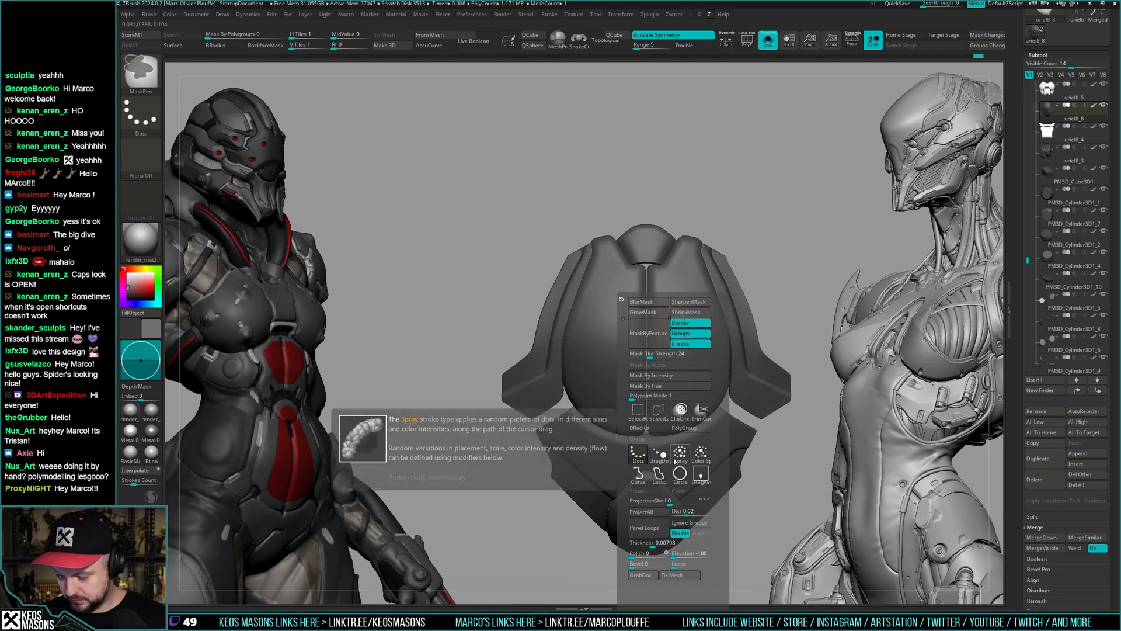
click(660, 475)
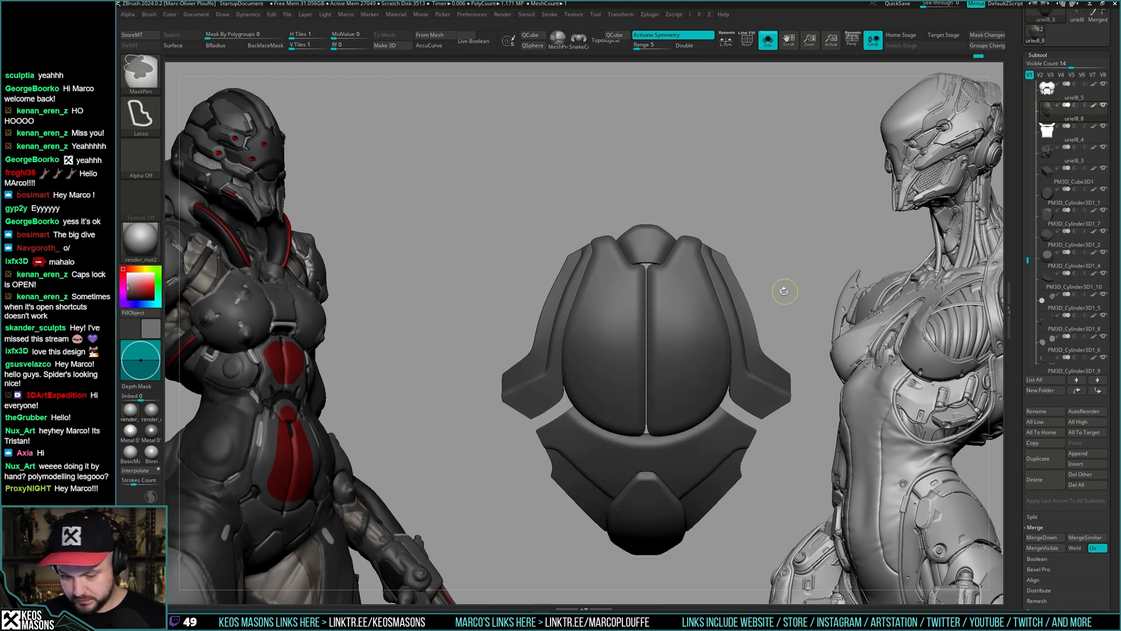
- Lasso-mask the inner area of the two central abdomen plates symmetrically
alt+drag(791, 306, 779, 308)
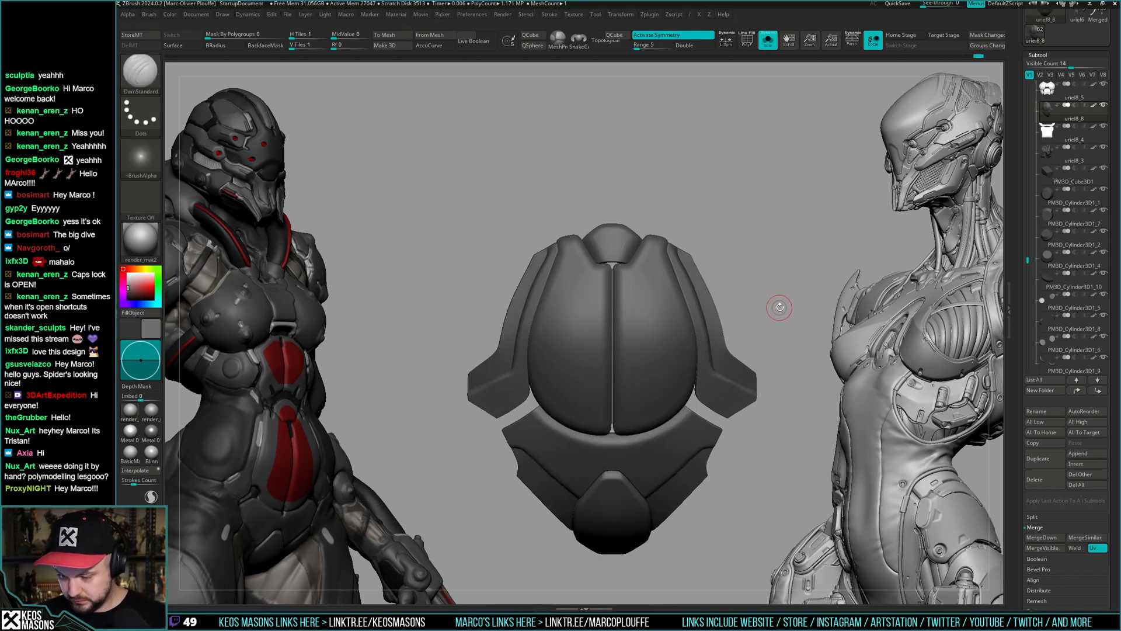
key(ctrl)
mouse_move(584, 260)
ctrl+mouse_down()
mouse_move(562, 330)
mouse_move(587, 403)
mouse_move(666, 356)
ctrl+mouse_up()
mouse_move(790, 286)
mouse_down()
mouse_move(806, 275)
mouse_move(794, 273)
mouse_move(801, 290)
mouse_move(781, 286)
mouse_up()
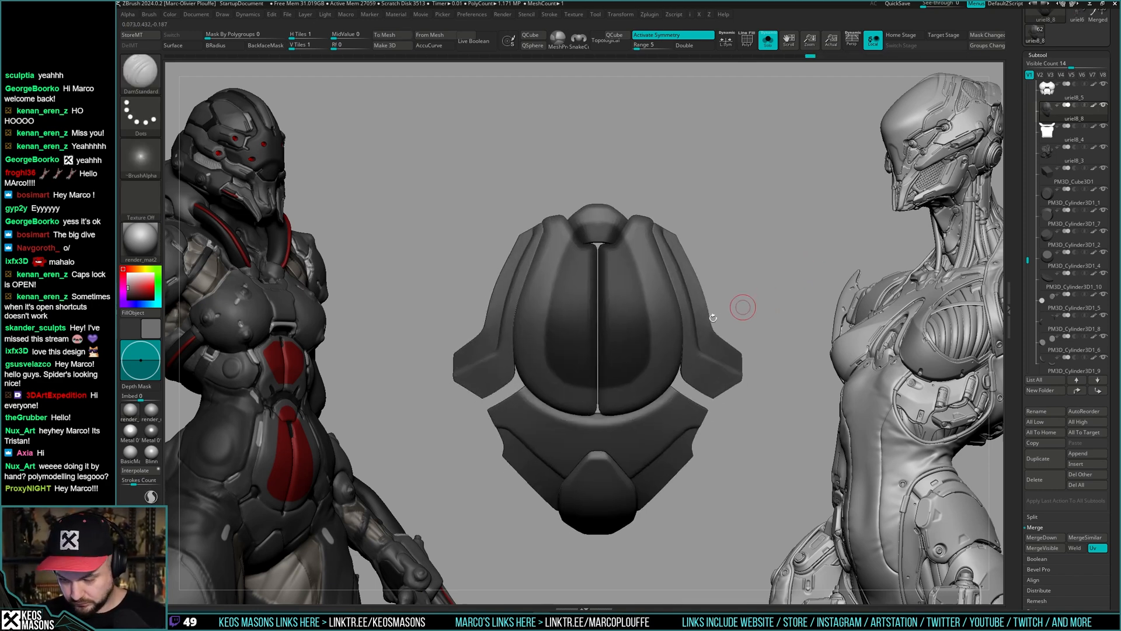
- Check the mask against the full body and reshape its upper part on the central abdomen plates with the lasso
alt+drag(744, 244, 774, 265)
click(774, 265)
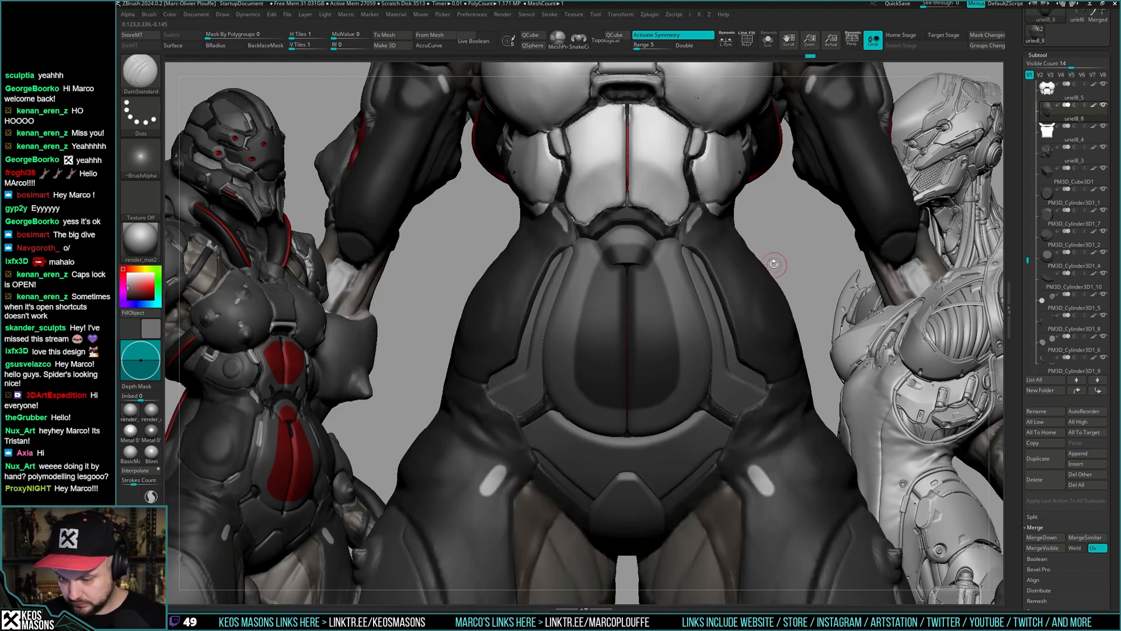
click(775, 264)
key(ctrl)
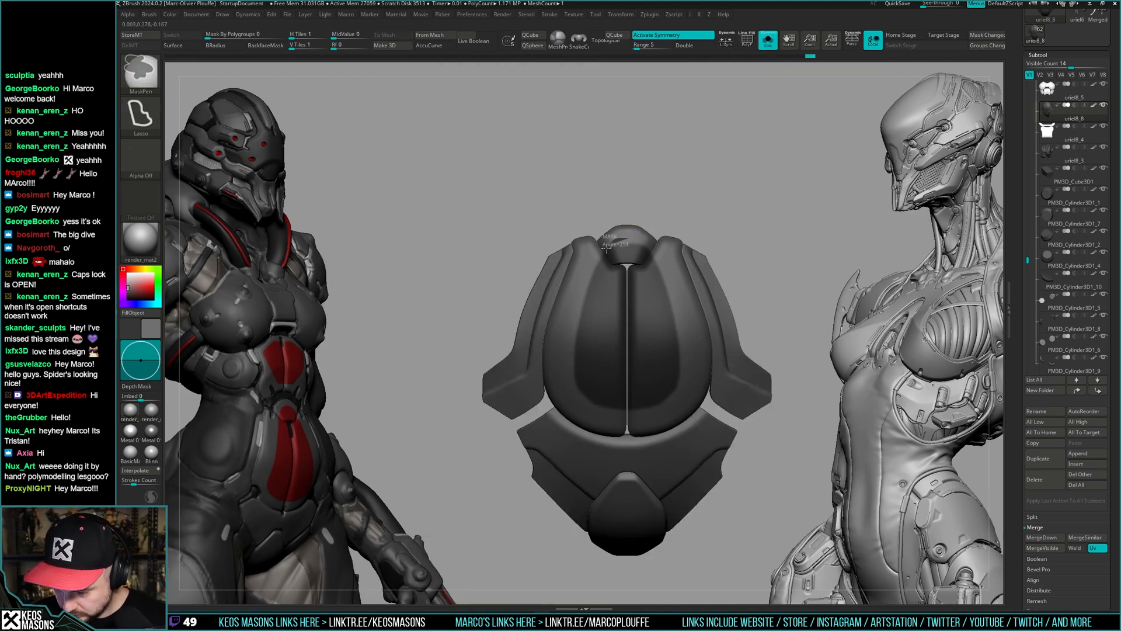
mouse_move(606, 248)
ctrl+mouse_down()
mouse_move(579, 341)
mouse_move(584, 397)
mouse_move(607, 414)
mouse_move(631, 251)
mouse_move(666, 351)
ctrl+mouse_up()
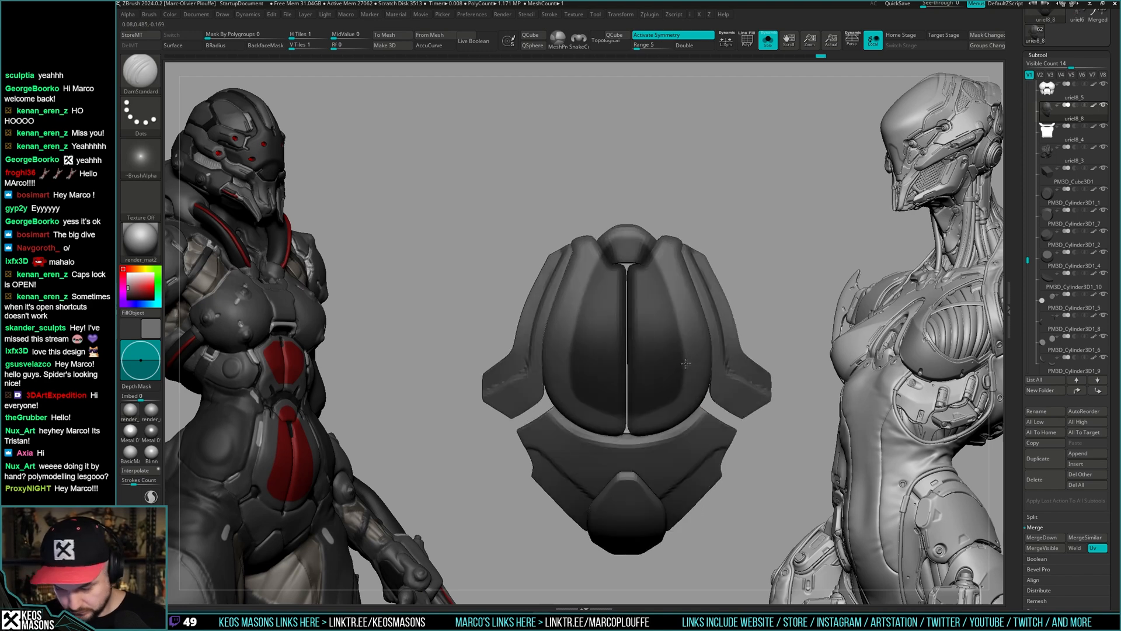
- Refine the lasso mask's side and lower outline on the two central abdomen plates
mouse_move(689, 378)
right_down()
mouse_move(699, 364)
mouse_move(615, 243)
mouse_move(646, 195)
mouse_move(623, 251)
mouse_move(654, 245)
mouse_move(697, 338)
mouse_move(717, 339)
right_up()
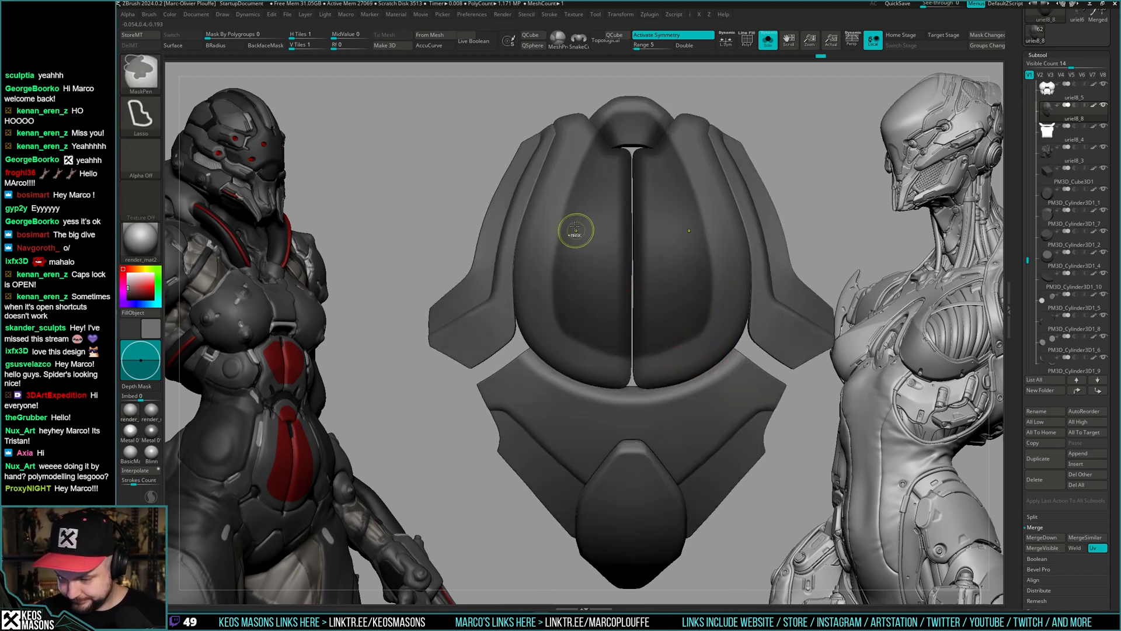
mouse_move(573, 187)
ctrl+mouse_down()
mouse_move(553, 319)
mouse_move(573, 354)
mouse_move(649, 363)
ctrl+mouse_up()
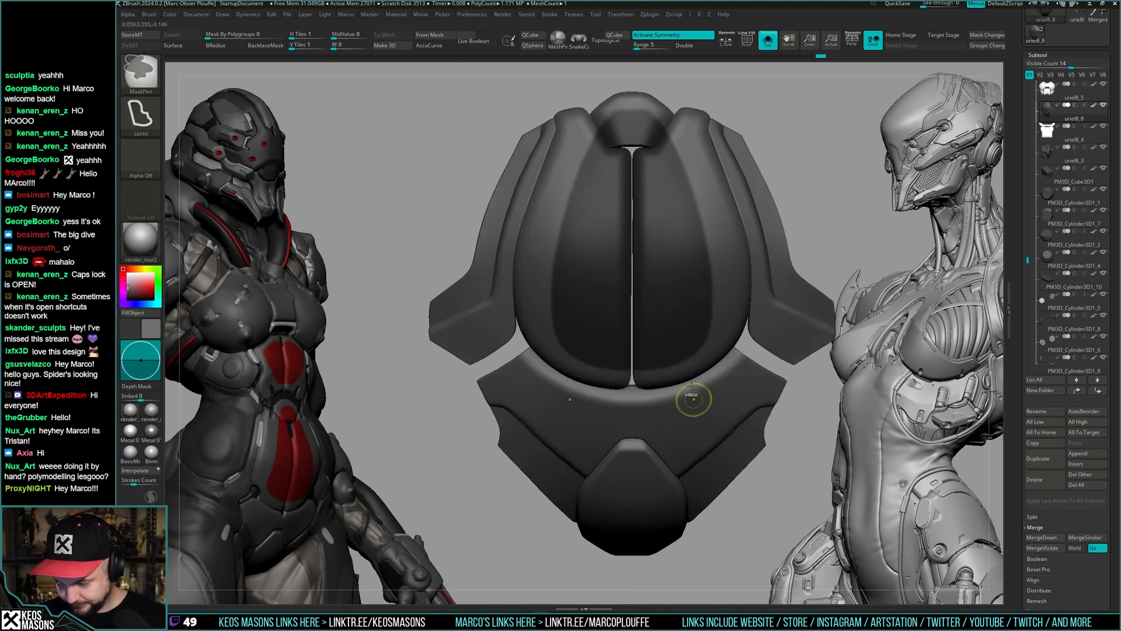
mouse_move(683, 465)
ctrl+right_down()
mouse_move(782, 320)
mouse_move(701, 292)
ctrl+right_up()
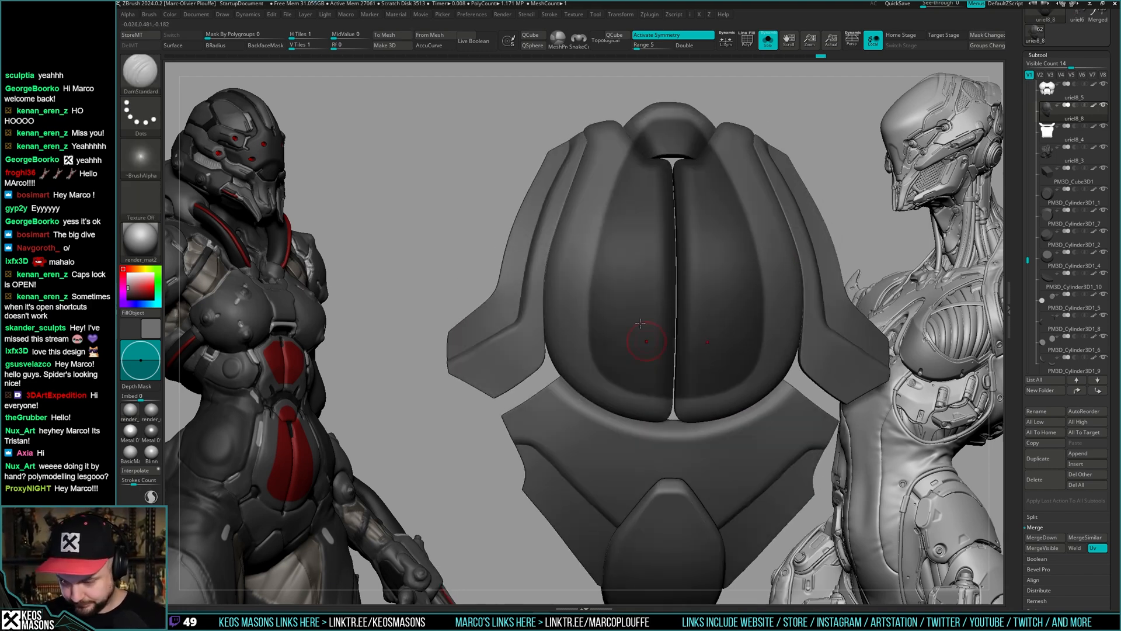
ctrl+drag(589, 355, 634, 380)
mouse_move(735, 307)
ctrl+right_down()
mouse_move(736, 327)
mouse_move(739, 263)
mouse_move(709, 220)
ctrl+right_up()
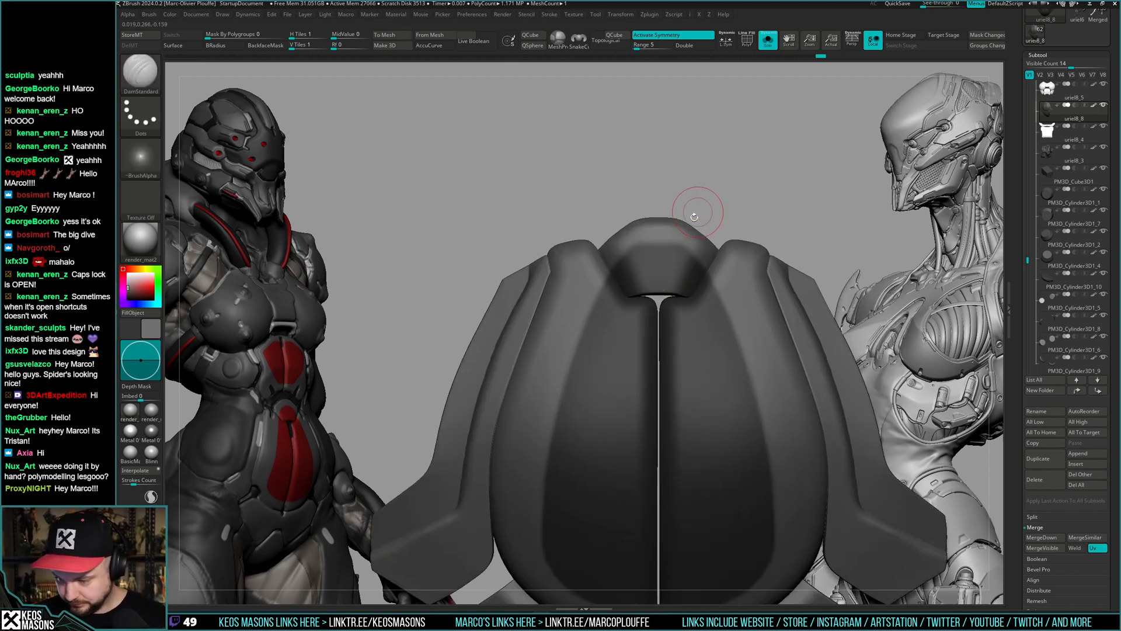
- Adjust the lasso mask around the small cap above the central plates and bring back the full body
ctrl+drag(651, 248, 605, 283)
ctrl+drag(636, 244, 663, 283)
mouse_move(664, 282)
ctrl+right_down()
mouse_move(758, 220)
mouse_move(786, 258)
ctrl+right_up()
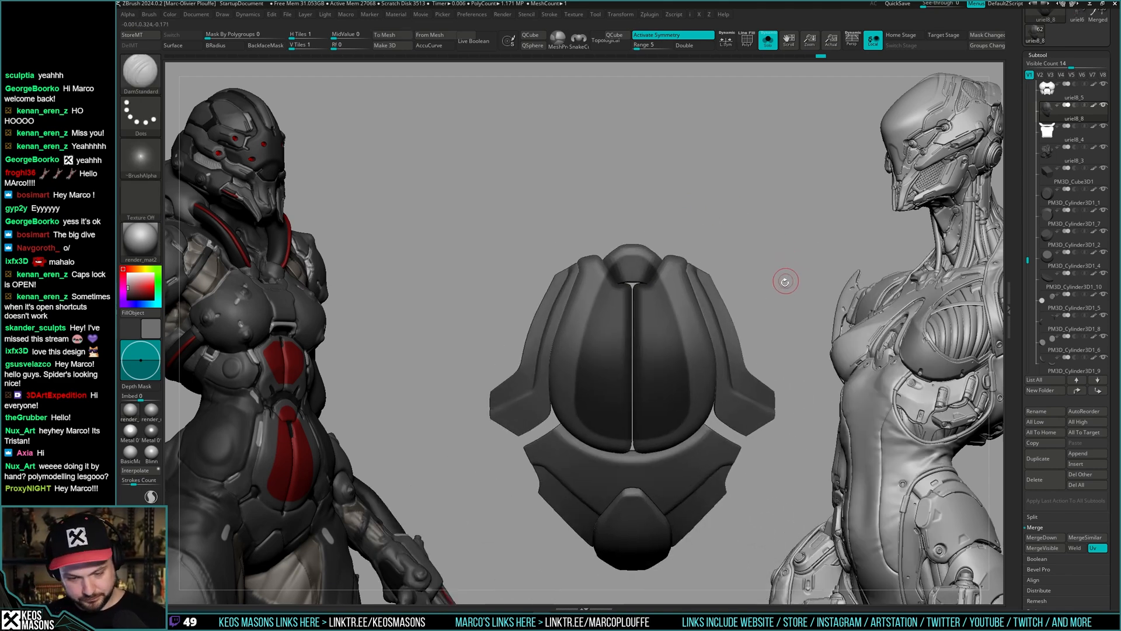
key(ctrl+shift+s)
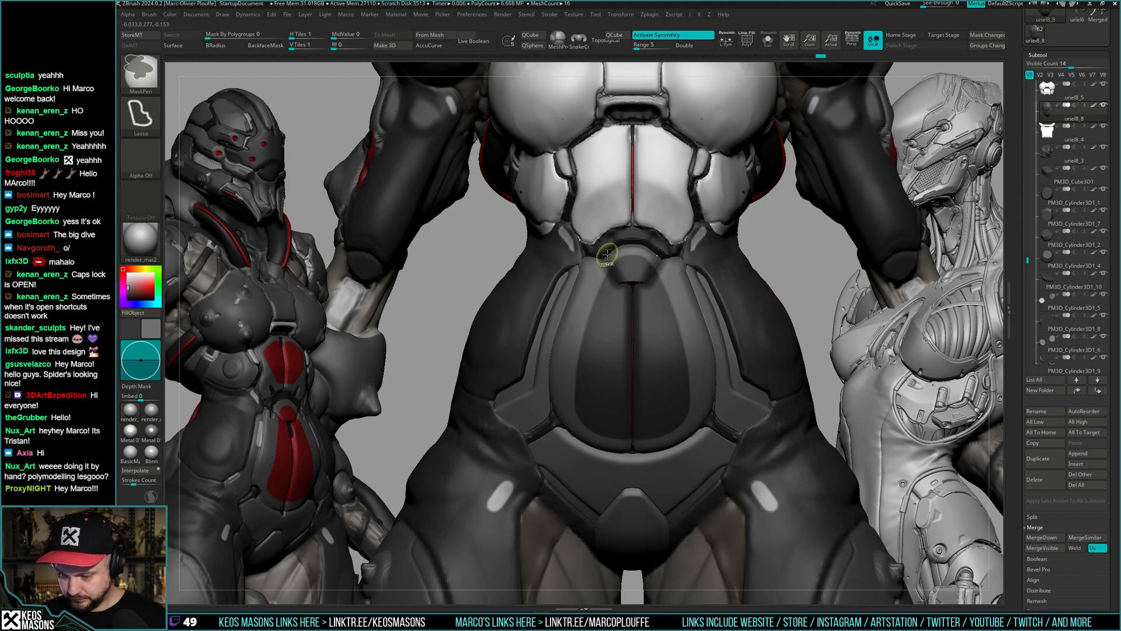
- Rework the lasso mask across the upper central plates and clean it up on the cap's upper part
ctrl+right_drag(601, 246, 601, 281)
ctrl+drag(601, 293, 663, 357)
ctrl+right_drag(701, 365, 681, 253)
mouse_move(681, 253)
ctrl+mouse_down()
mouse_move(632, 300)
mouse_move(648, 295)
ctrl+mouse_up()
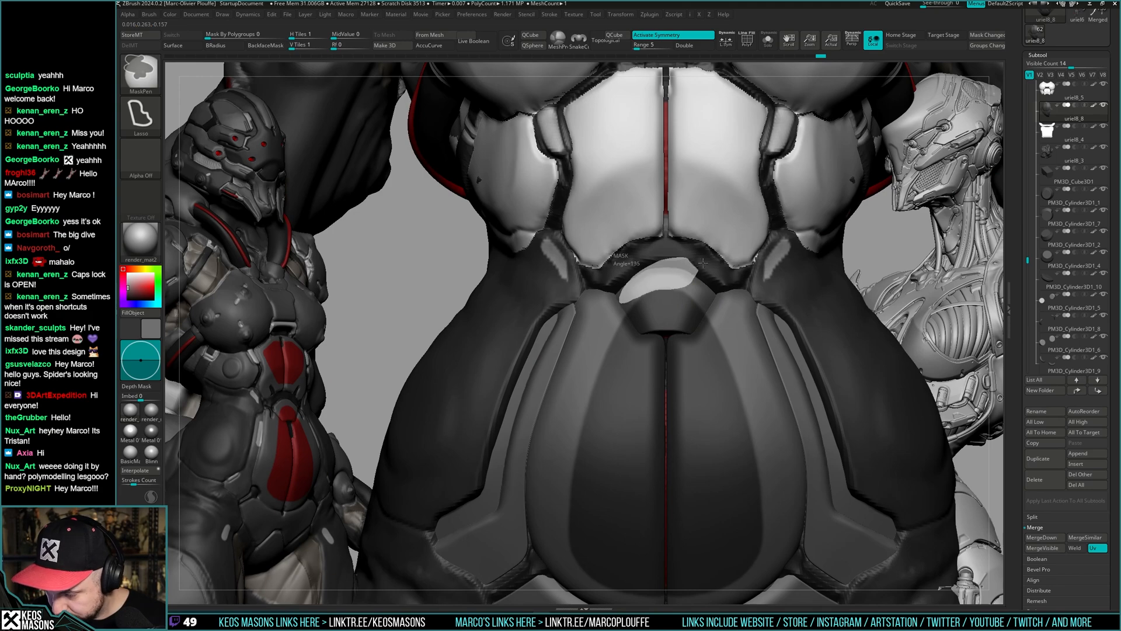
ctrl+right_drag(730, 303, 758, 311)
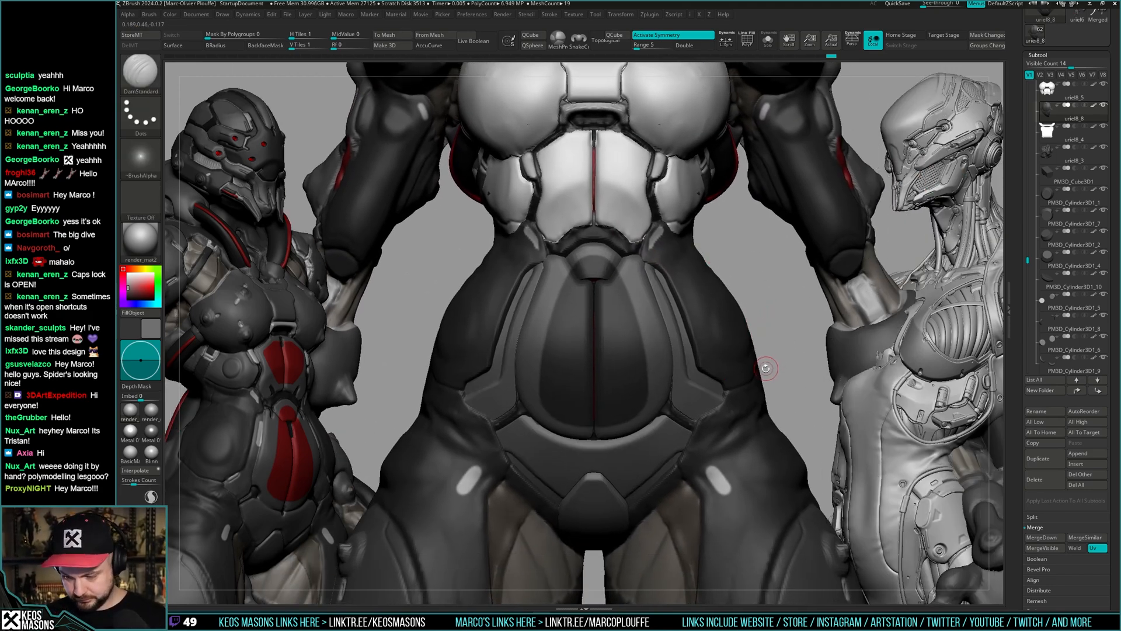
- Correct the mask's outer side edge on the central plates from a lower viewing angle
mouse_move(764, 370)
right_down()
mouse_move(757, 332)
mouse_move(727, 351)
right_up()
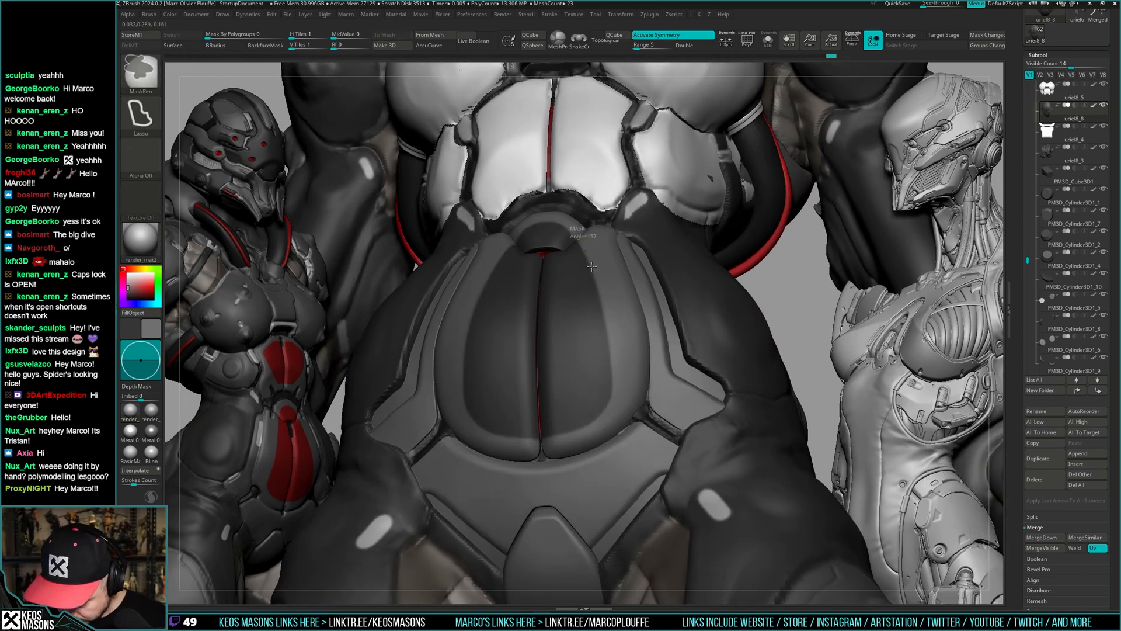
mouse_move(609, 337)
ctrl+mouse_down()
mouse_move(663, 246)
mouse_move(648, 239)
ctrl+mouse_up()
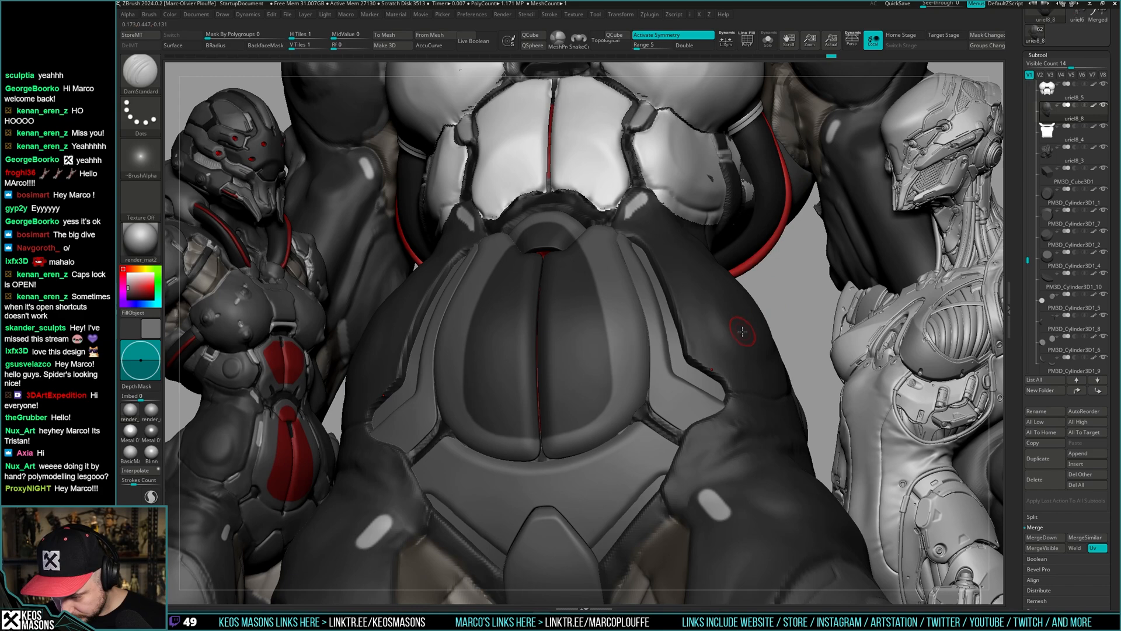
right_drag(738, 334, 724, 376)
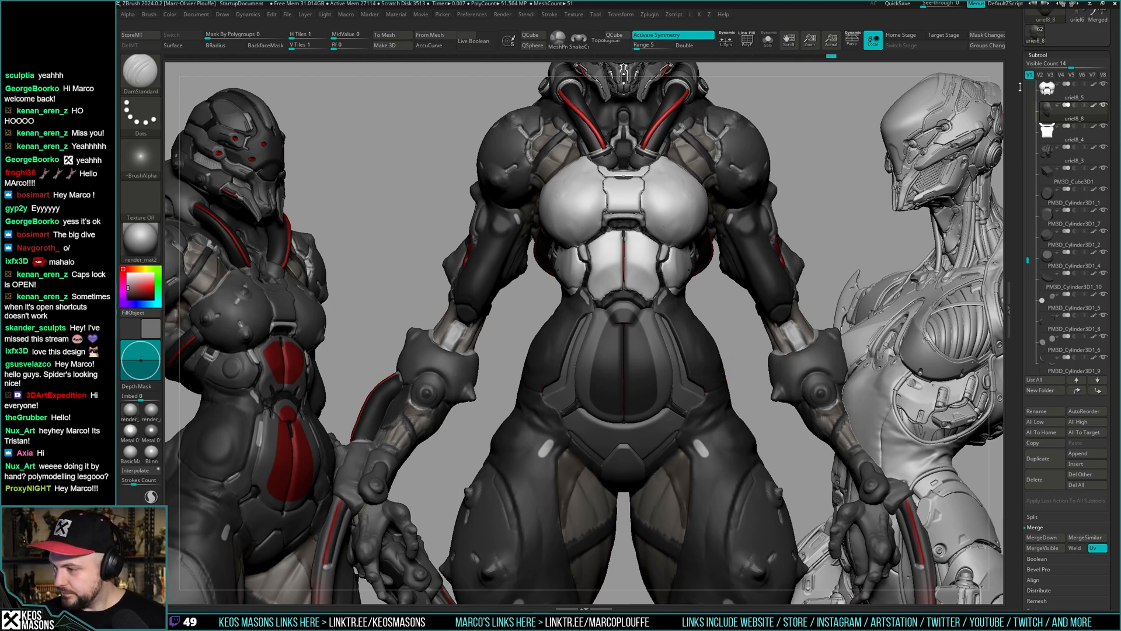
- Compare the abdomen mask shape with the red panels of the earlier version by switching between the uriel6 and uriel8_8 tools
drag(1020, 86, 1020, 153)
click(1076, 157)
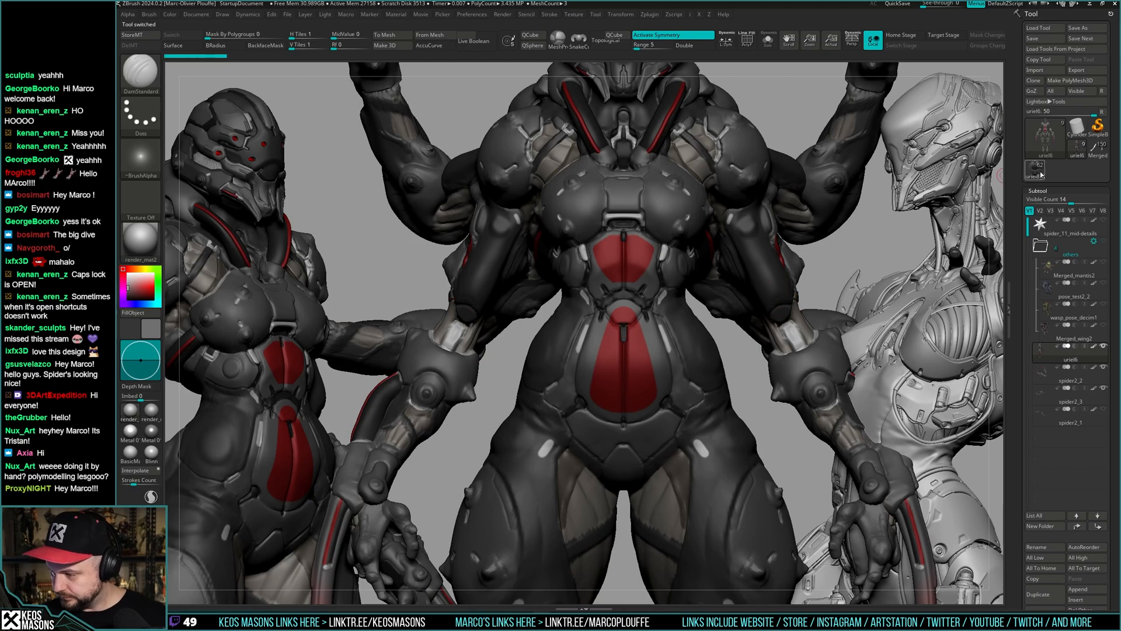
click(1038, 172)
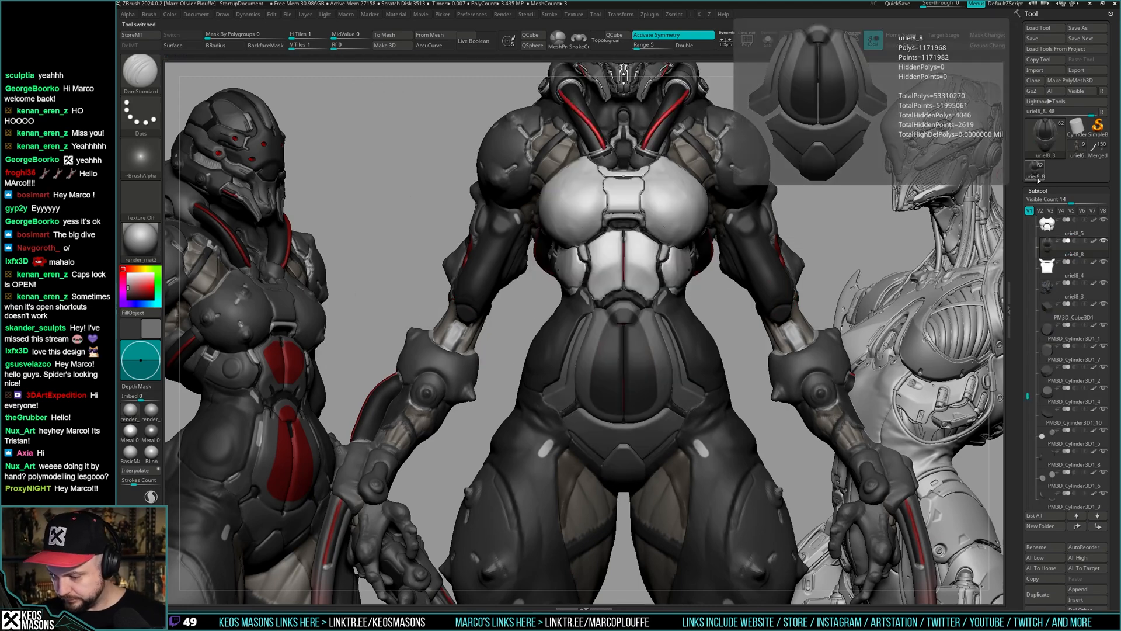
click(1038, 177)
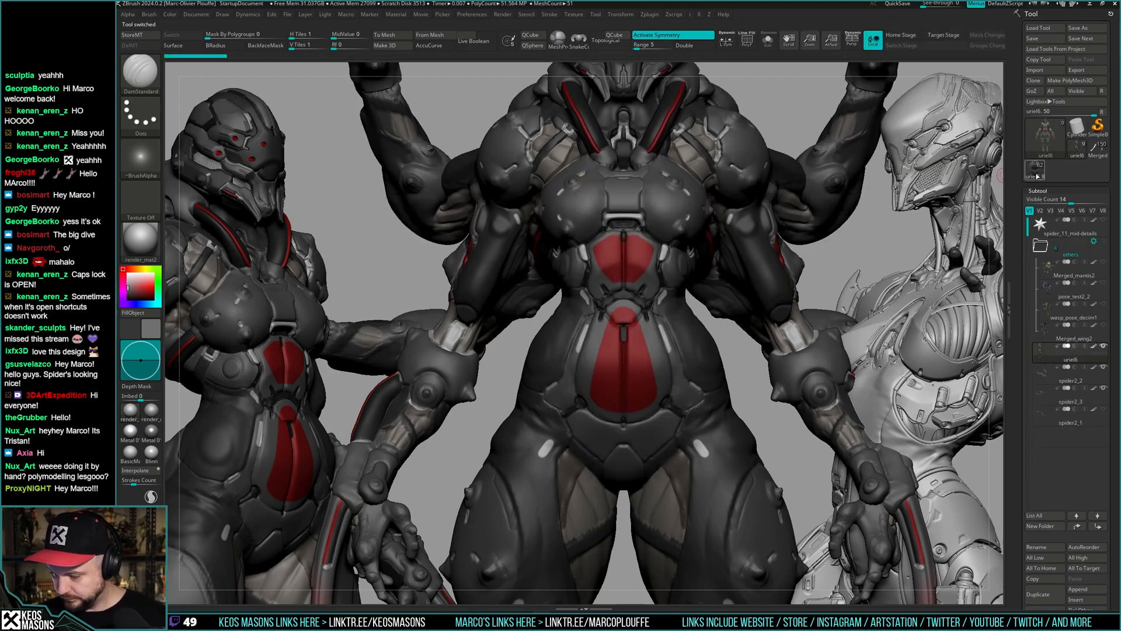
click(1037, 177)
click(1043, 170)
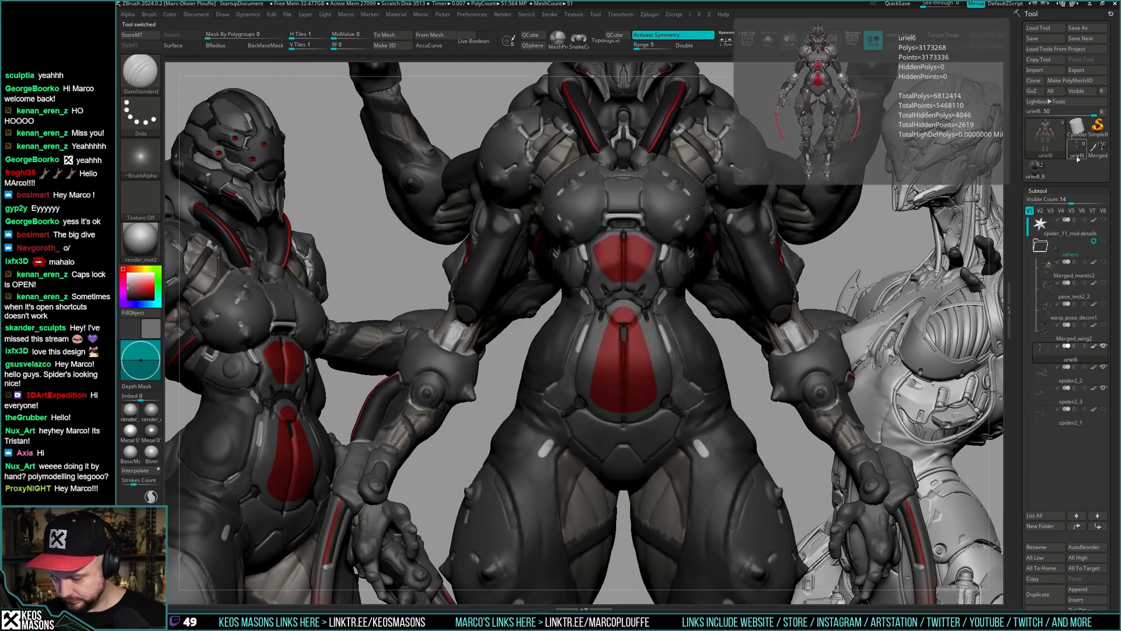
click(1038, 176)
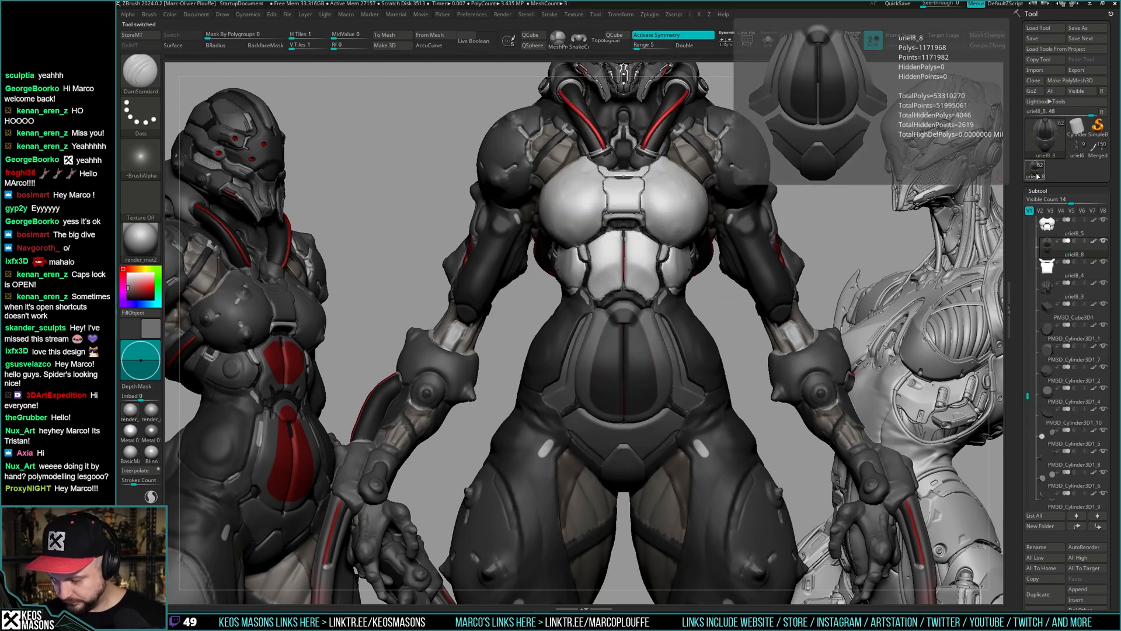
click(1071, 158)
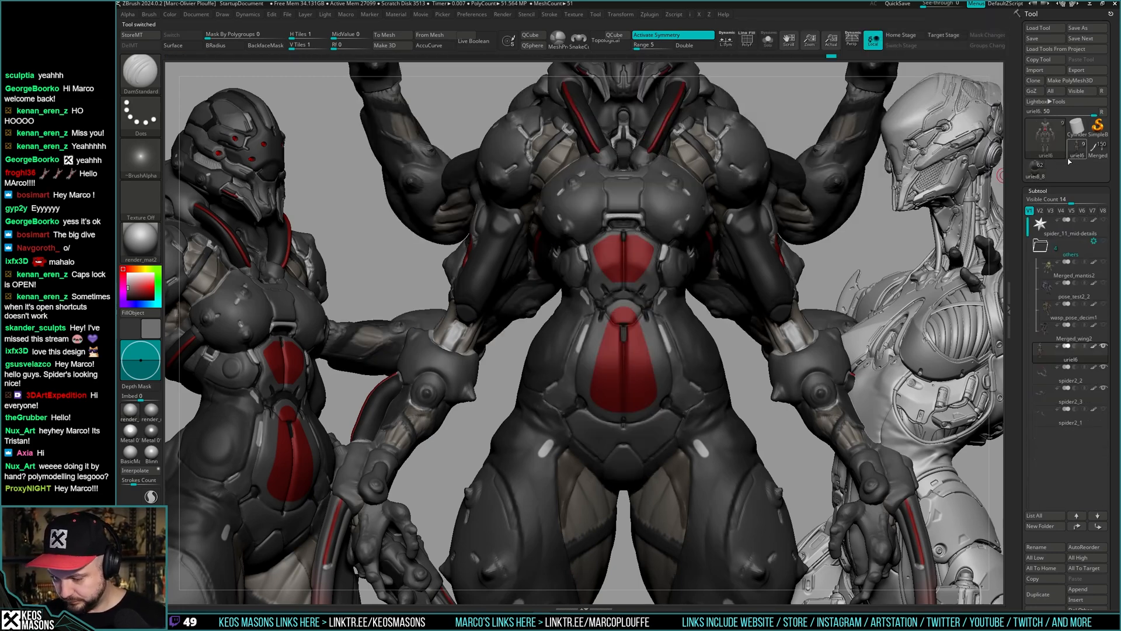
click(1041, 173)
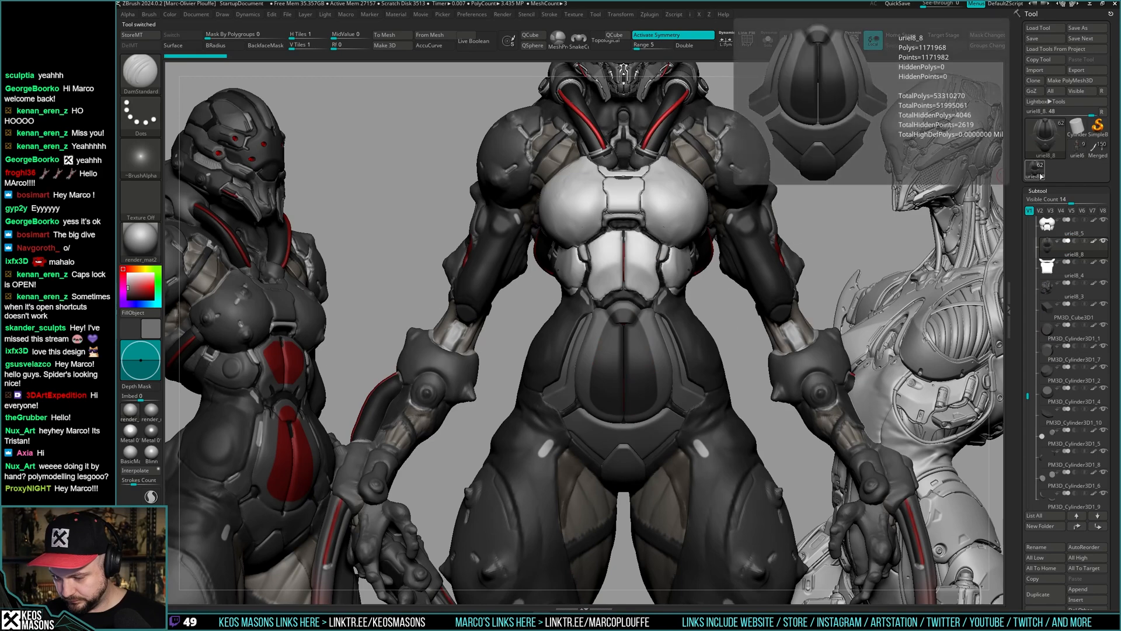
- Trim the outer sides of the abdomen mask with the lasso so it tapers toward the cap
mouse_move(906, 232)
ctrl+right_down()
mouse_move(904, 292)
mouse_move(876, 263)
ctrl+right_up()
key(space)
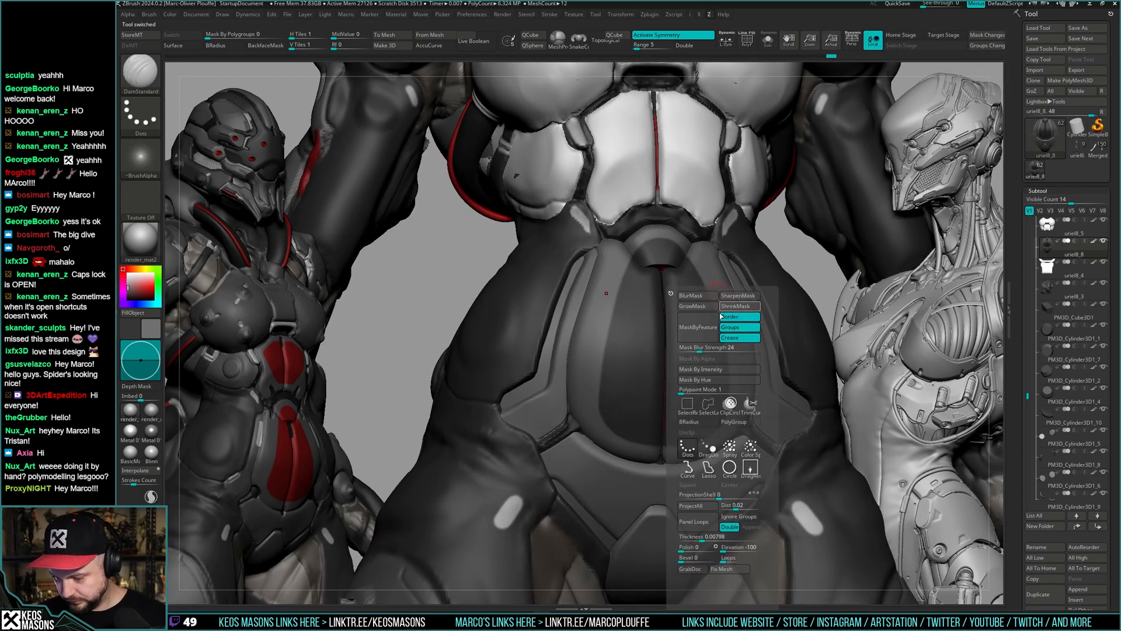
ctrl+click(706, 469)
ctrl+drag(593, 416, 648, 185)
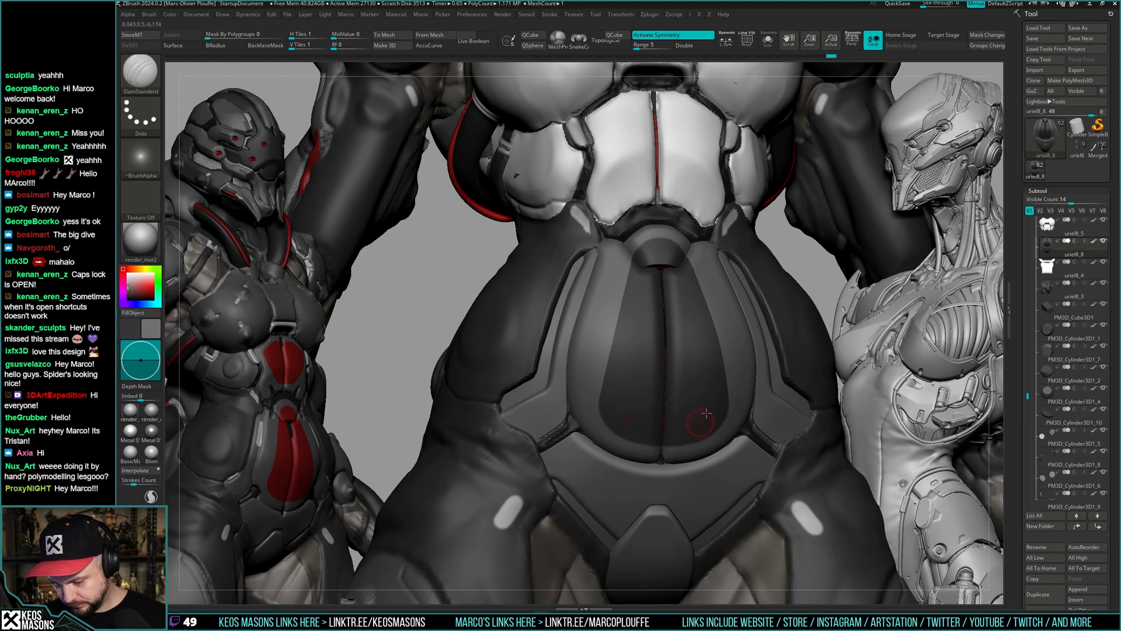
shift+right_drag(706, 413, 638, 421)
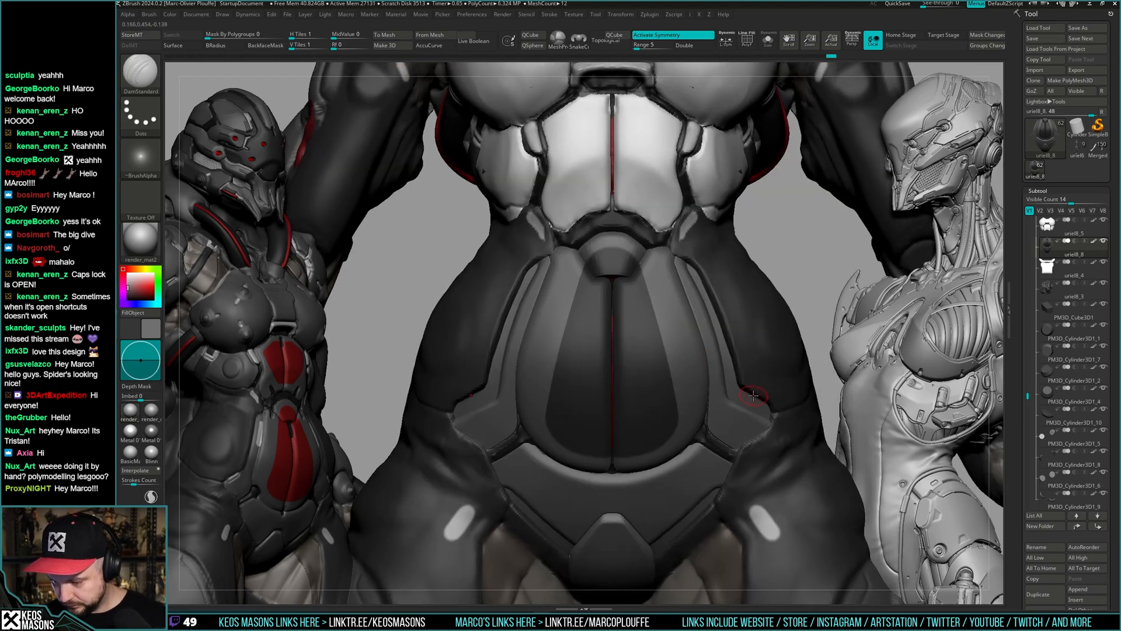
mouse_move(751, 411)
ctrl+right_down()
mouse_move(762, 401)
mouse_move(742, 400)
ctrl+right_up()
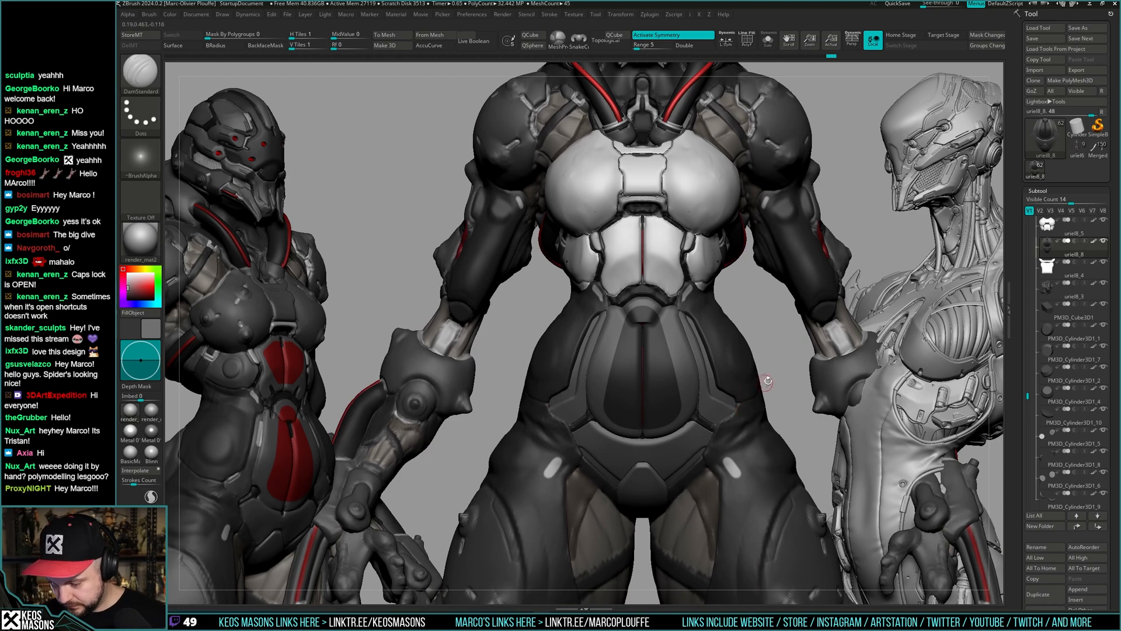
- Sample the red of the neck tubes, isolate the abdomen armour and limit the paint mode to Rgb
right_drag(768, 381, 686, 222)
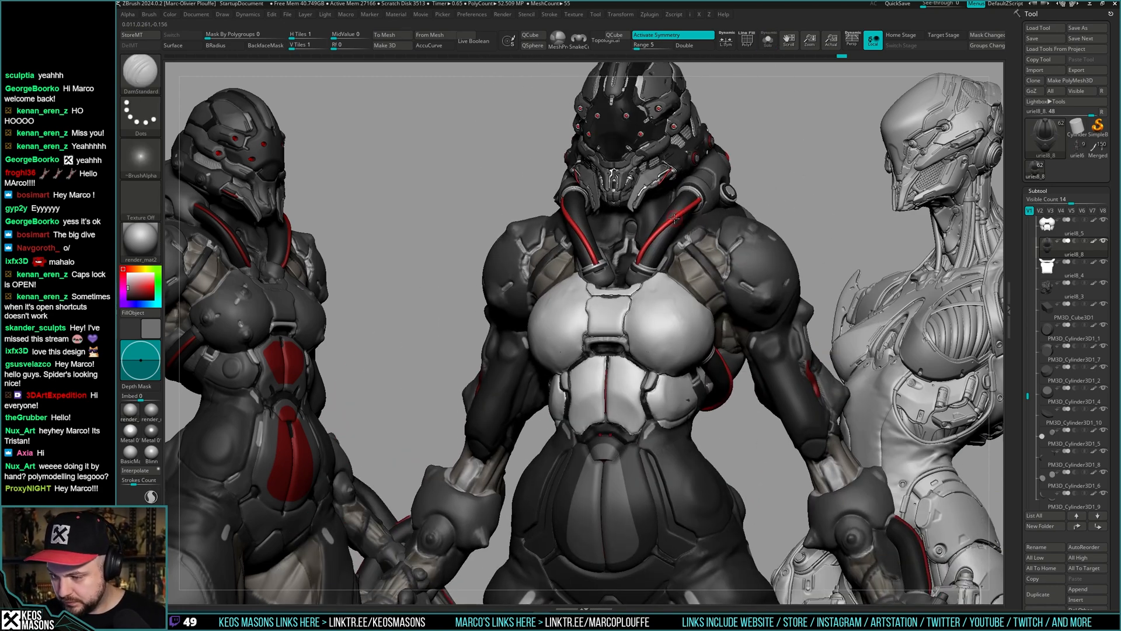
key(c)
key(alt+s)
alt+right_drag(724, 378, 725, 335)
key(space)
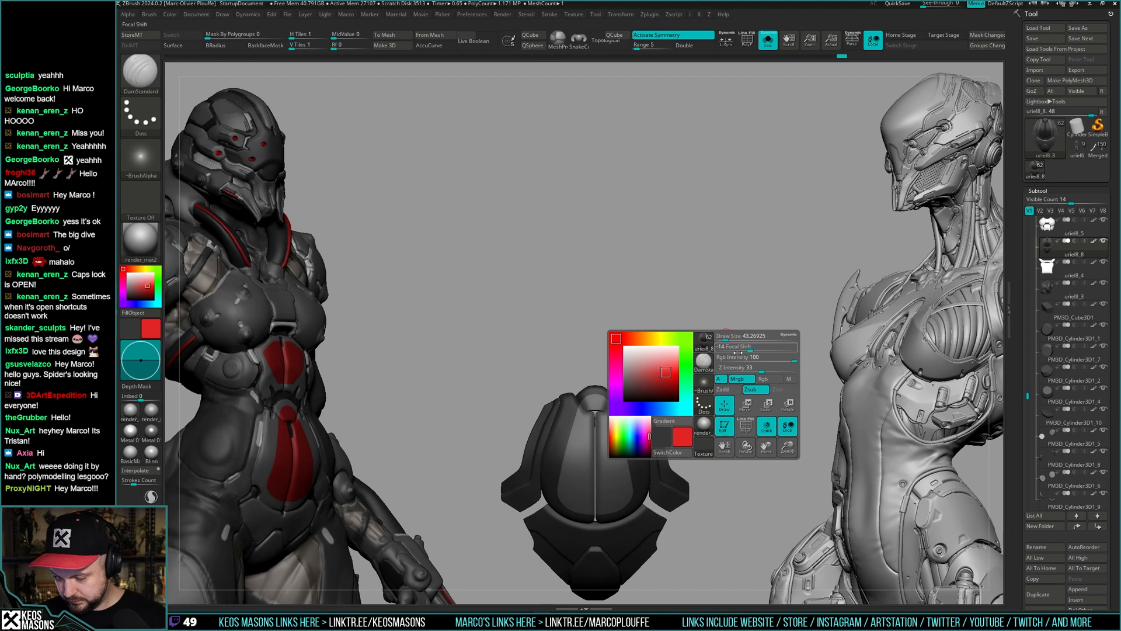
click(774, 381)
- Try to fill the abdomen armour with the red colour around the mask, and undo the attempt
key(ctrl+f)
ctrl+drag(765, 321, 766, 331)
ctrl+right_drag(766, 331, 744, 376)
key(ctrl+z)
key(ctrl+z)
key(space)
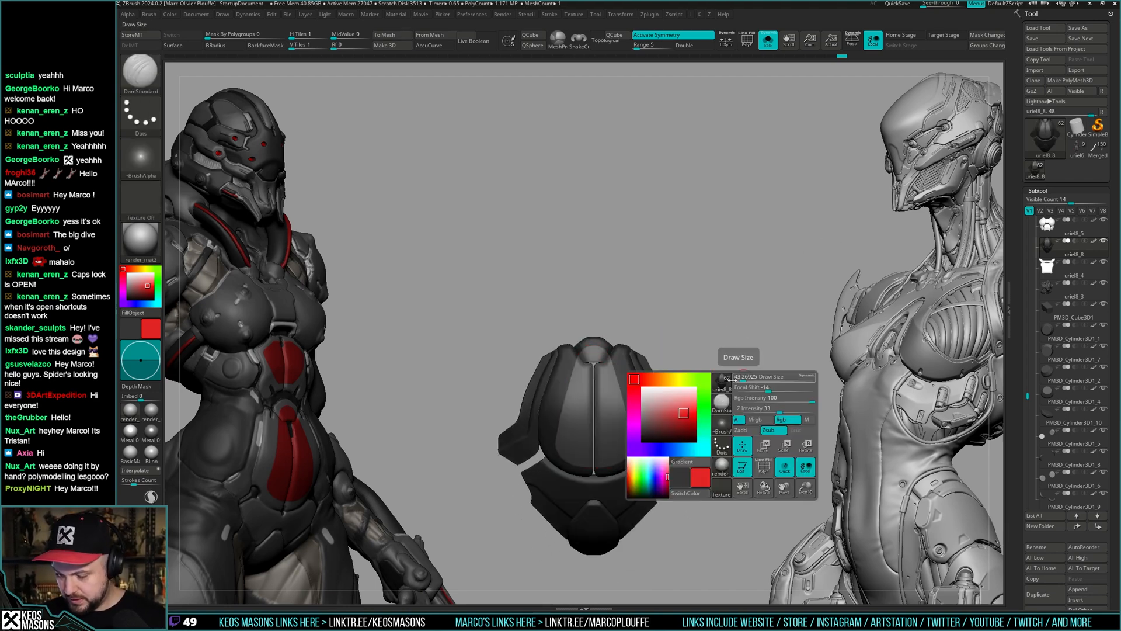
- Pick a darker red, fill the tapered centre panels of the abdomen armour with it and bring back the full figure
click(685, 421)
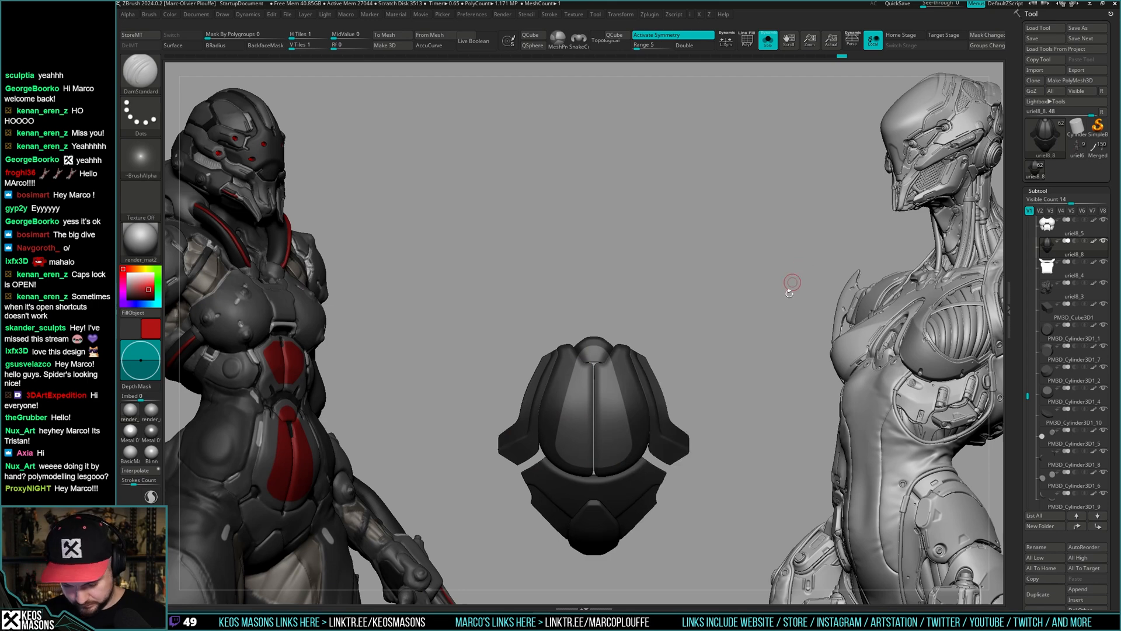
key(ctrl+f)
ctrl+drag(788, 299, 785, 303)
ctrl+right_drag(785, 303, 775, 318)
right_drag(776, 318, 769, 349)
key(alt+s)
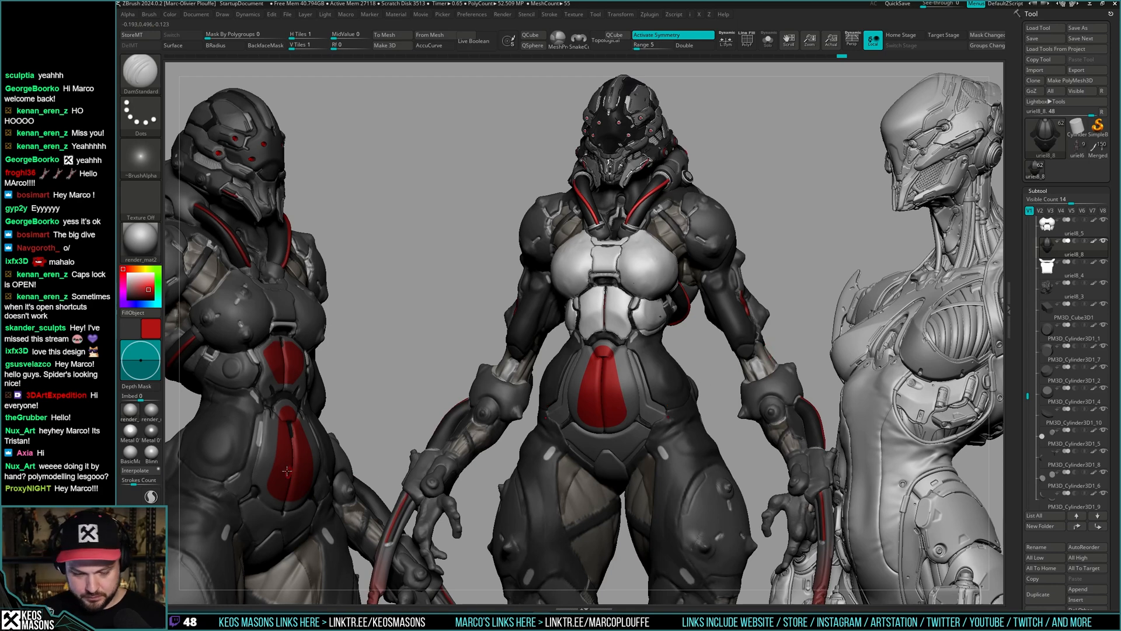
- Try an even darker red on the isolated abdomen panels and compare it on the full figure
click(768, 39)
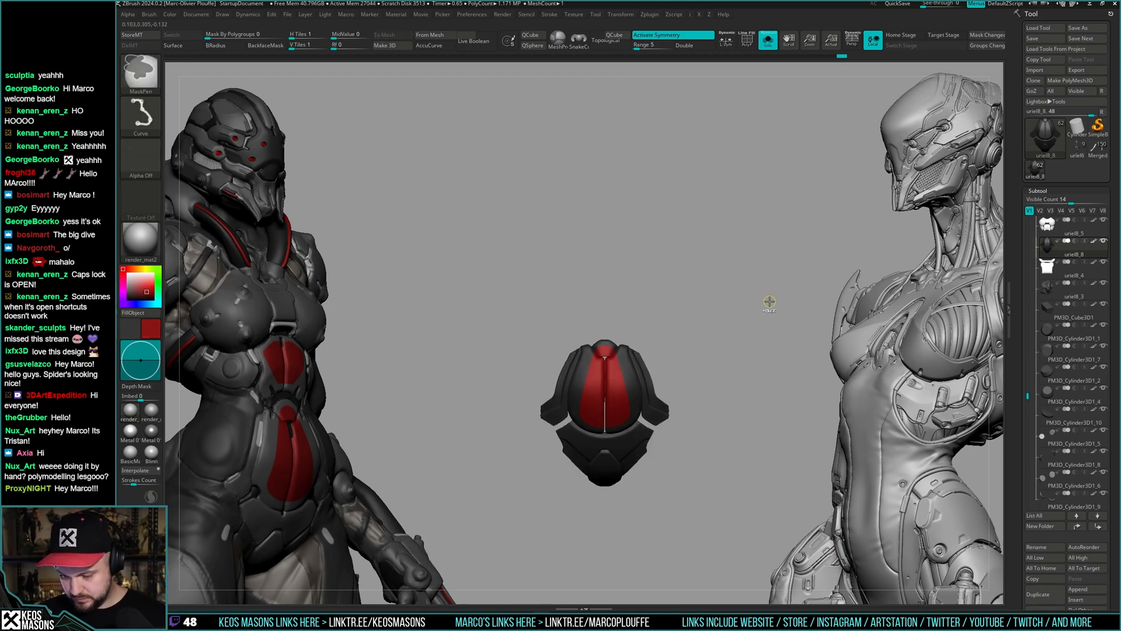
ctrl+drag(773, 299, 763, 352)
key(alt+s)
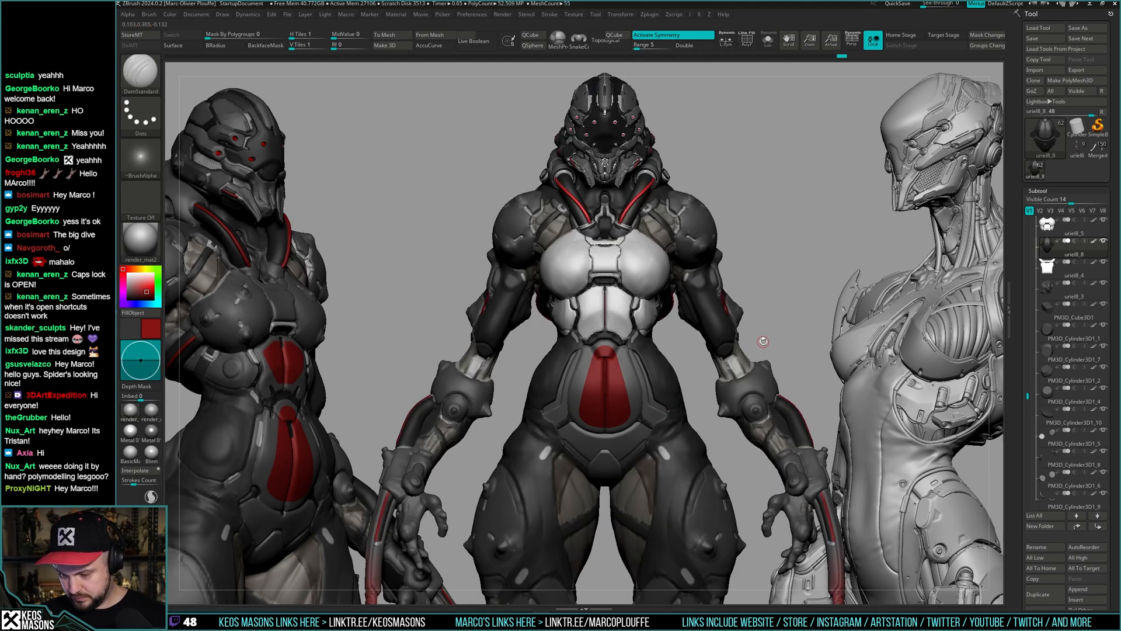
key(alt+s)
ctrl+click(764, 342)
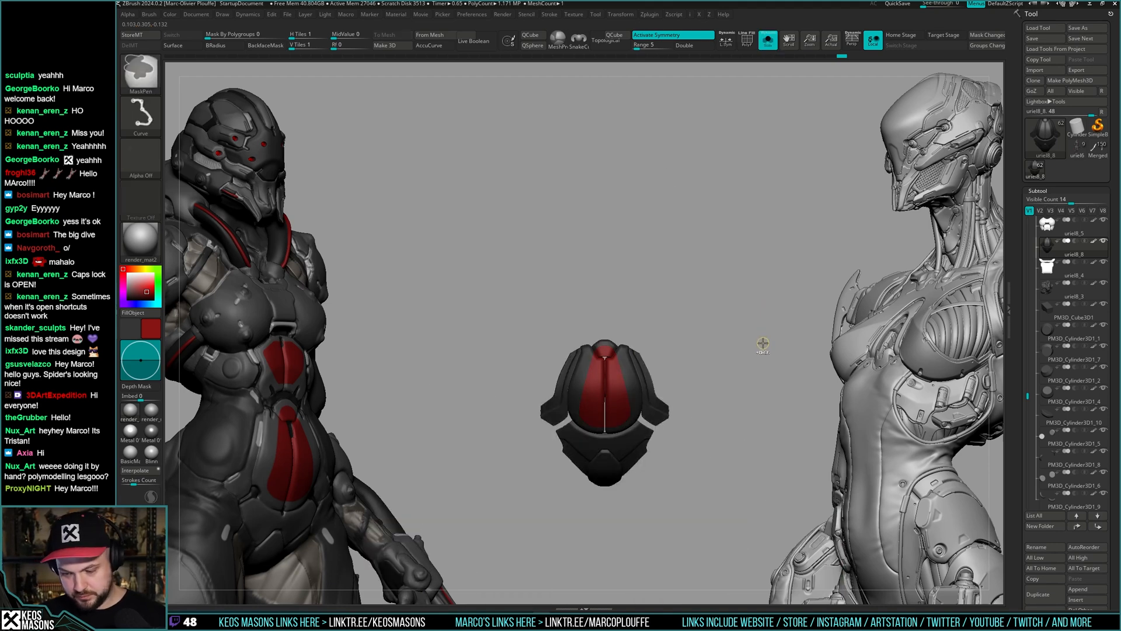
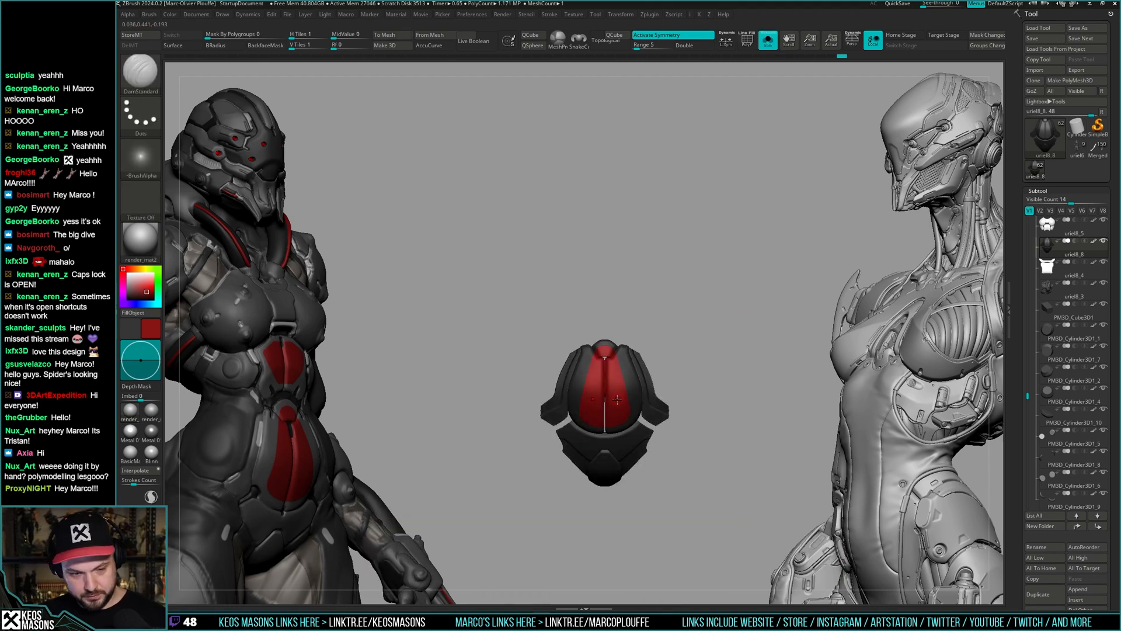
- Refill the abdomen panels with a slightly brighter red and show the whole character around them
ctrl+click(762, 330)
key(alt+s)
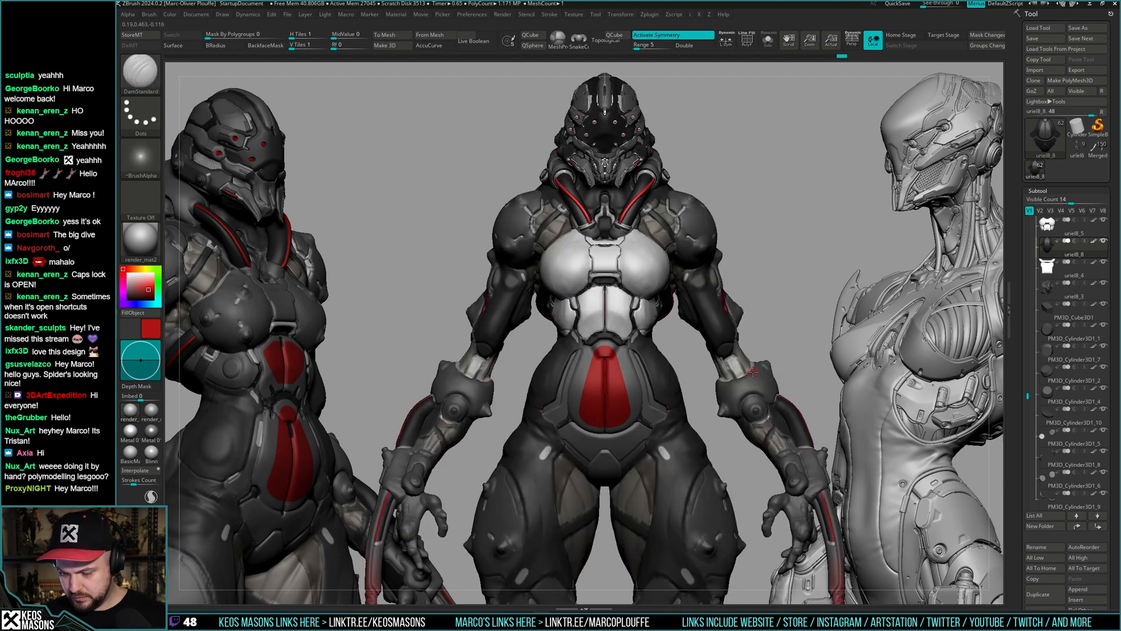
key(alt+s)
drag(761, 348, 743, 359)
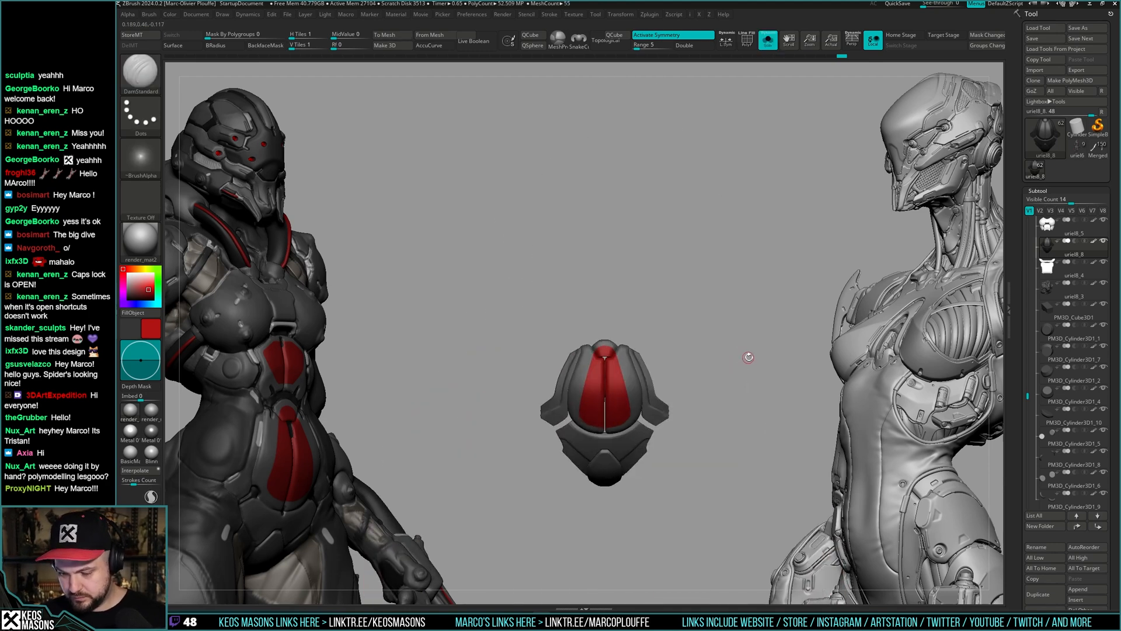
key(space)
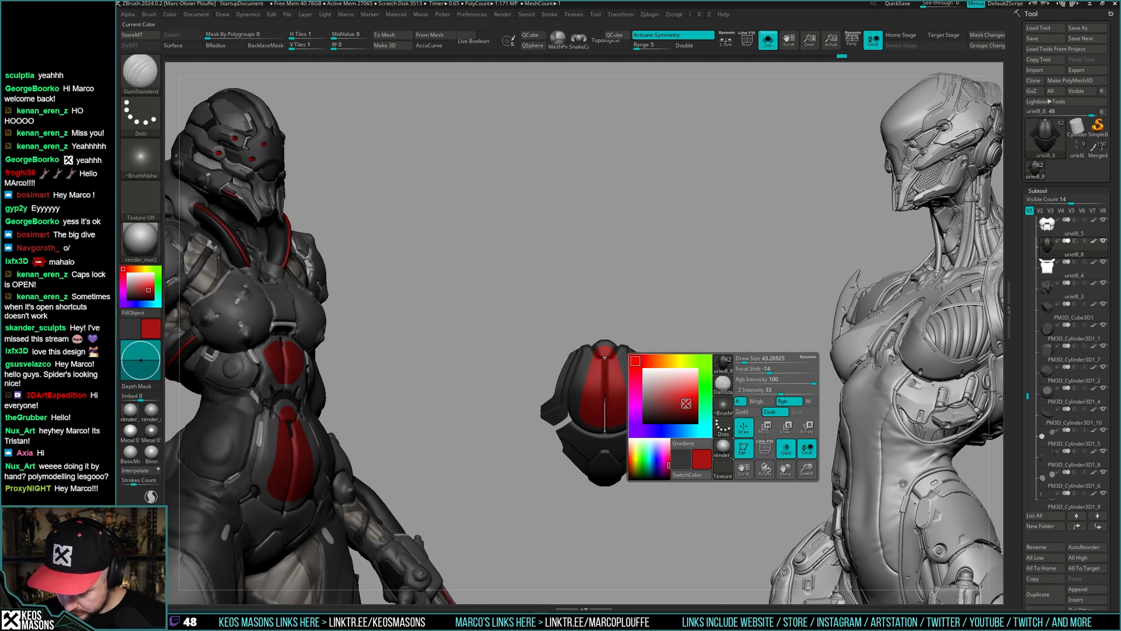
key(alt+s)
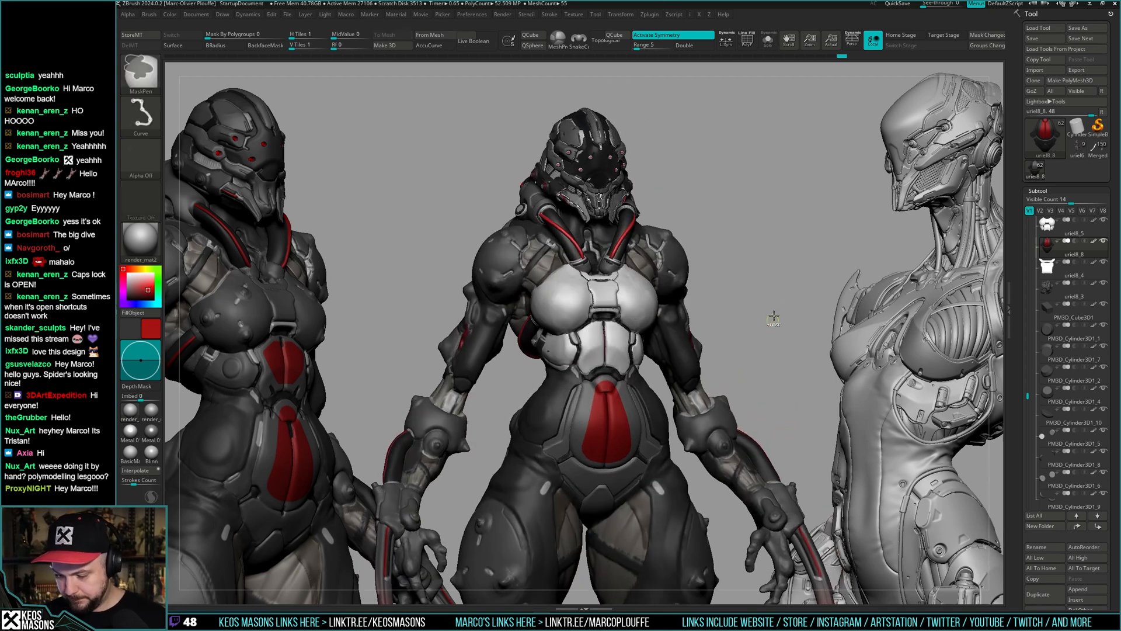
- Choose the DamStandard brush and make the white chest armour, uriel8_5, the active subtool
shift+drag(773, 317, 774, 320)
alt+drag(774, 321, 771, 328)
key(space)
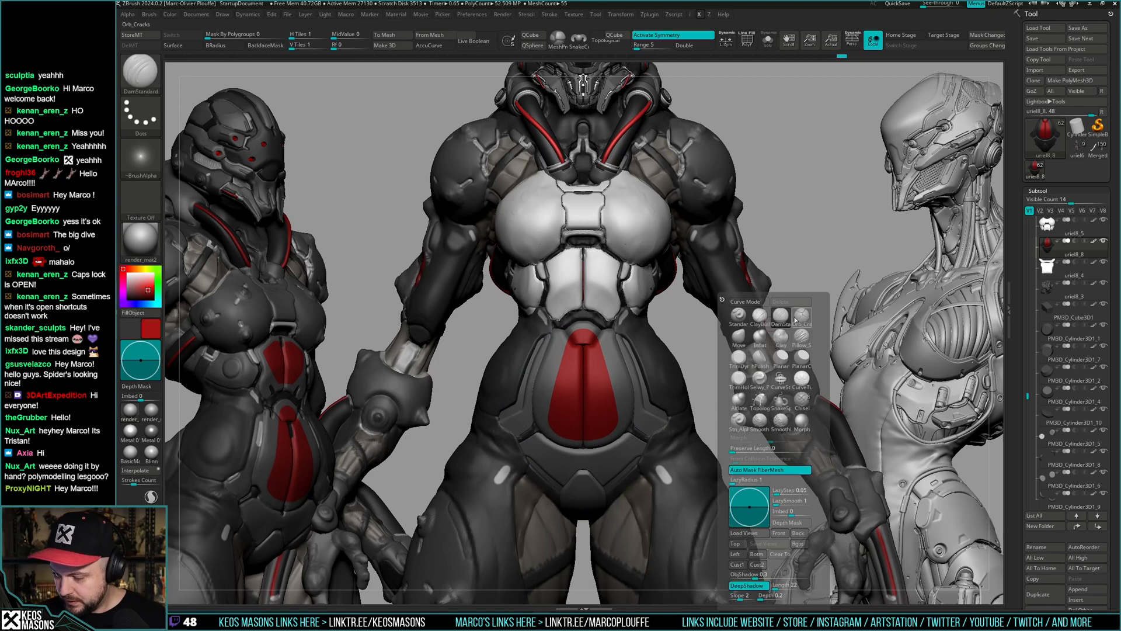
click(785, 318)
alt+drag(639, 270, 651, 342)
alt+drag(649, 298, 642, 326)
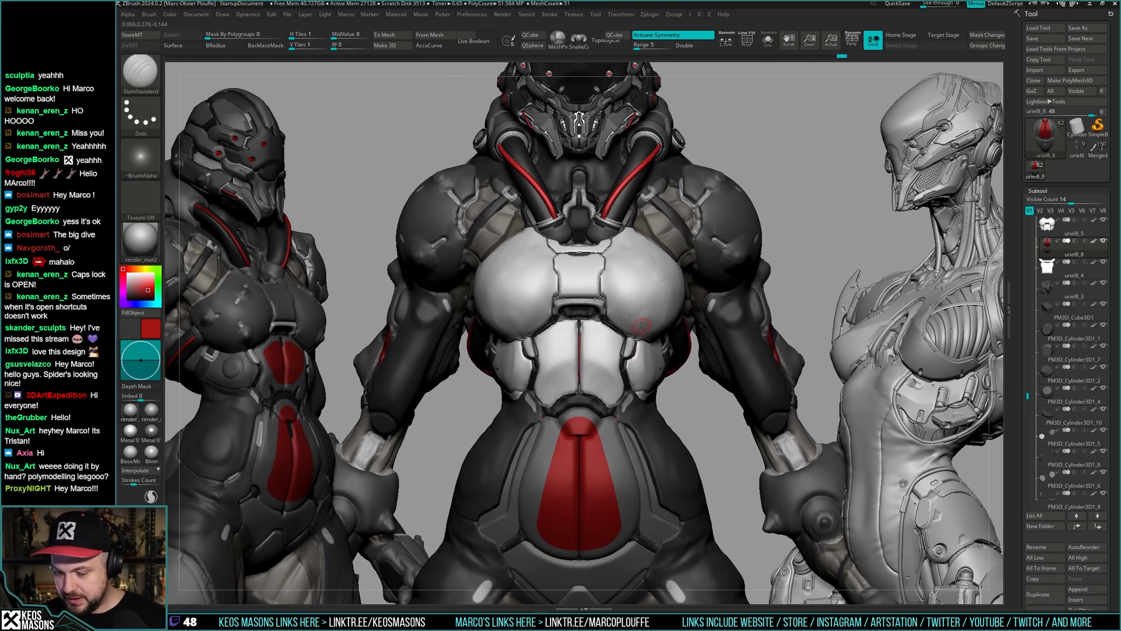
mouse_move(642, 326)
right_down()
mouse_move(645, 282)
mouse_move(647, 335)
right_up()
alt+click(653, 300)
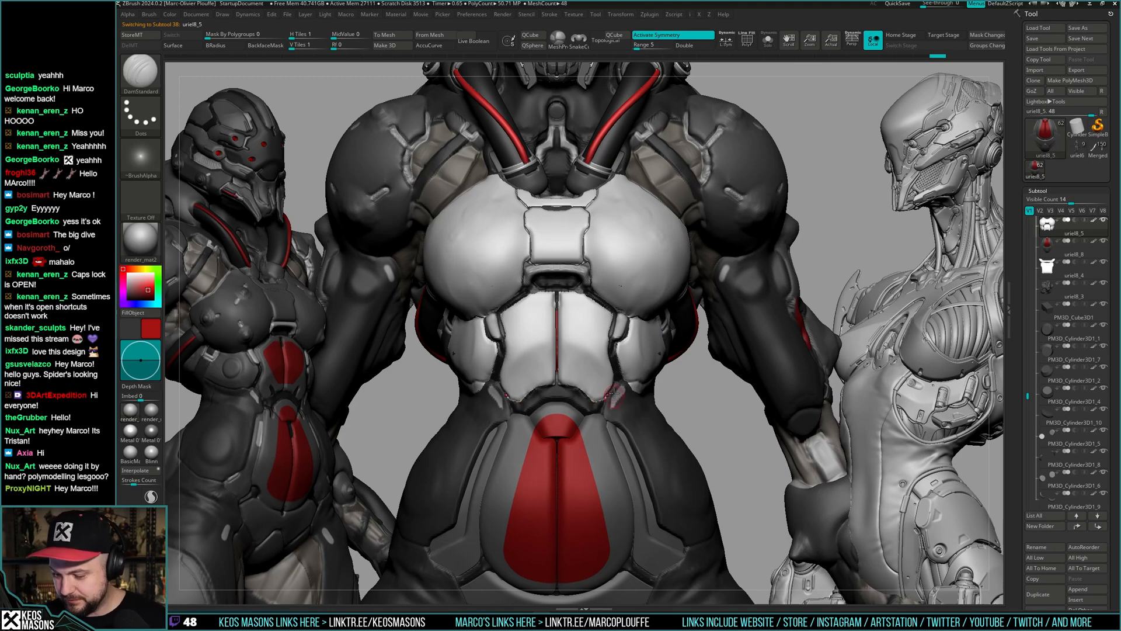
- Isolate the upper chest polygroup of the chest armour and split the lower torso plates into their own subtool
right_drag(614, 394, 587, 379)
key(alt+s)
alt+right_drag(701, 326, 673, 337)
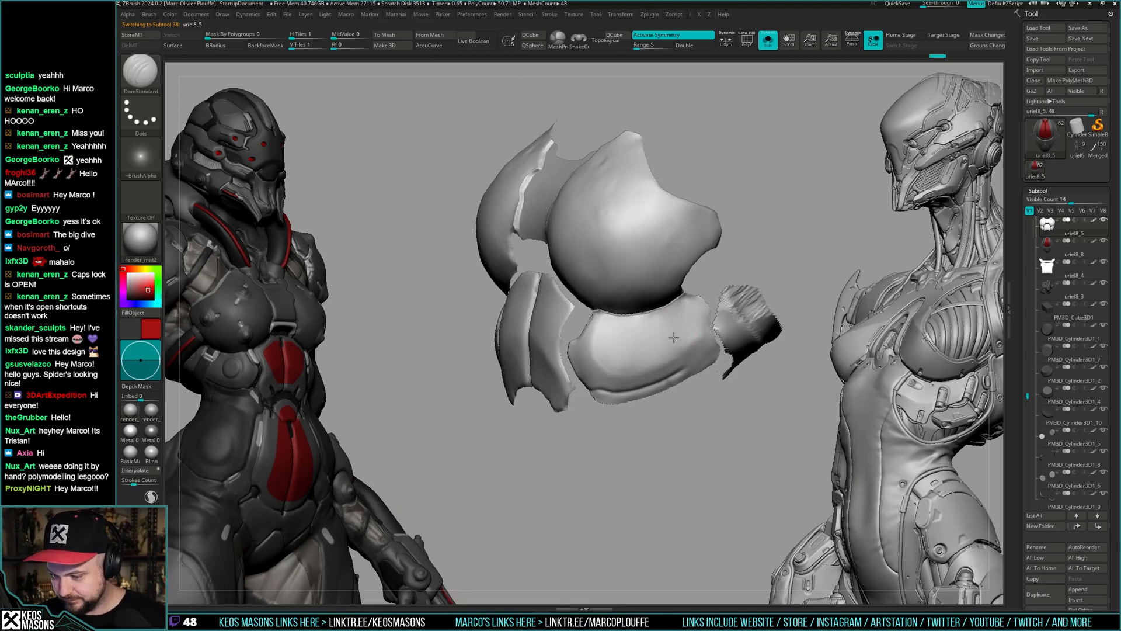
key(shift+f)
right_drag(766, 300, 683, 343)
ctrl+shift+click(675, 265)
key(ctrl+h)
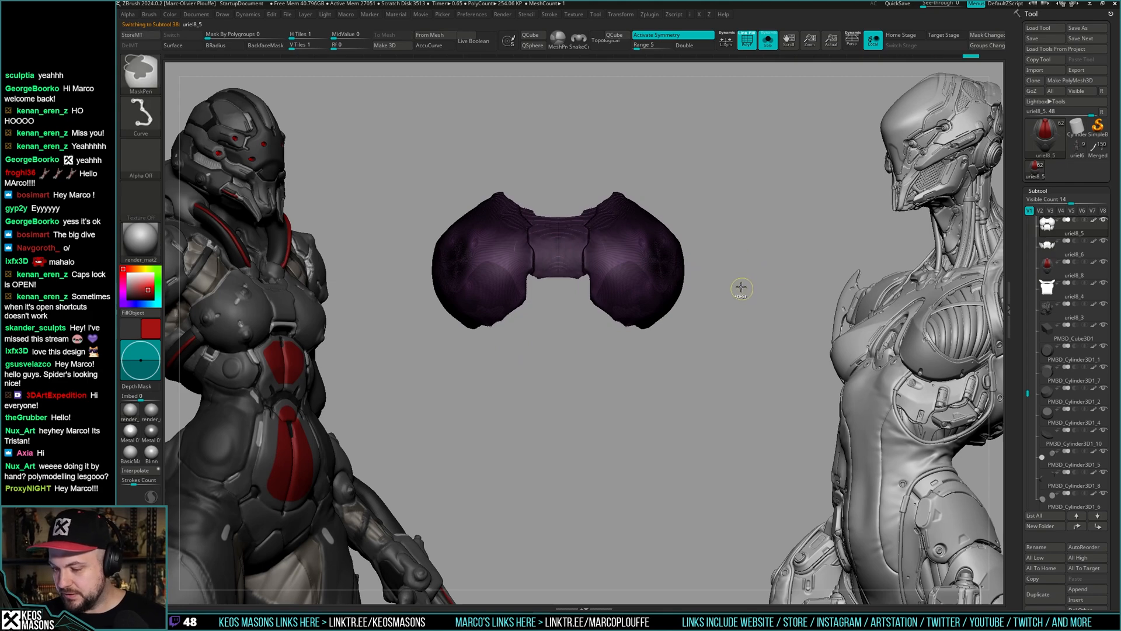
ctrl+drag(760, 192, 550, 434)
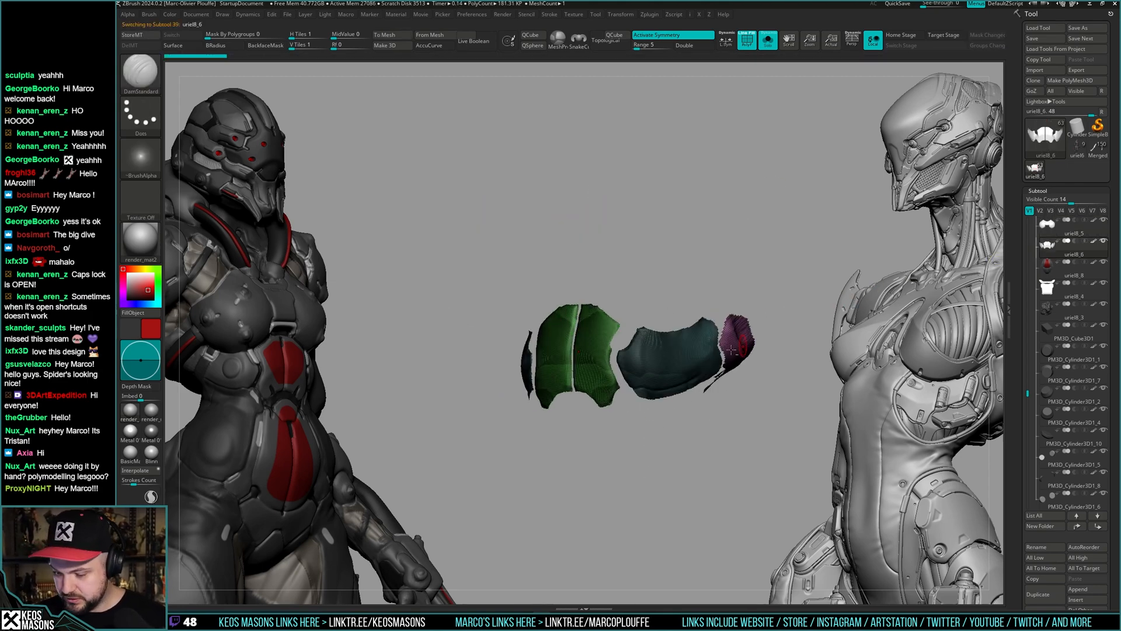
- Reduce the split lower torso plates to their outer shells and choose the ClayBuildup brush
key(alt+s)
mouse_move(733, 354)
ctrl+right_down()
mouse_move(765, 380)
mouse_move(763, 363)
mouse_move(733, 354)
mouse_move(780, 374)
mouse_move(735, 379)
mouse_move(741, 355)
mouse_move(729, 381)
mouse_move(654, 292)
mouse_move(684, 309)
mouse_move(694, 296)
mouse_move(672, 270)
ctrl+right_up()
key(alt+s)
key(shift+f)
key(shift+f)
key(shift+f)
key(alt+s)
key(b)
key(c)
key(b)
key(alt+s)
key(space)
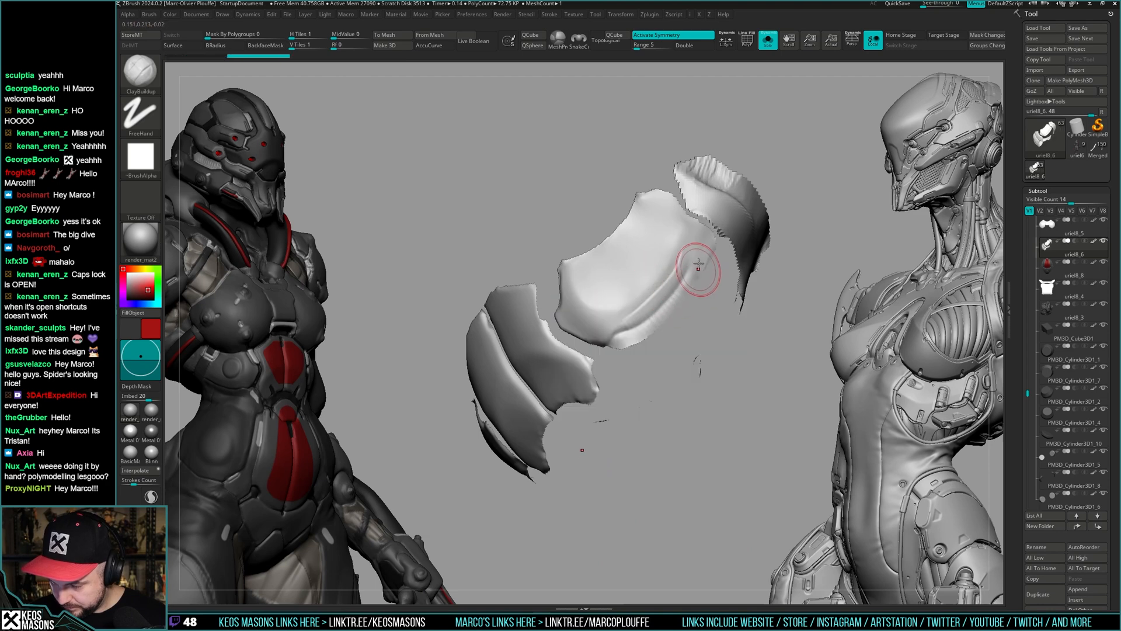
- Fill and smooth away the raised ridges on the lower torso plates, checking the shape against the full figure
key(shift)
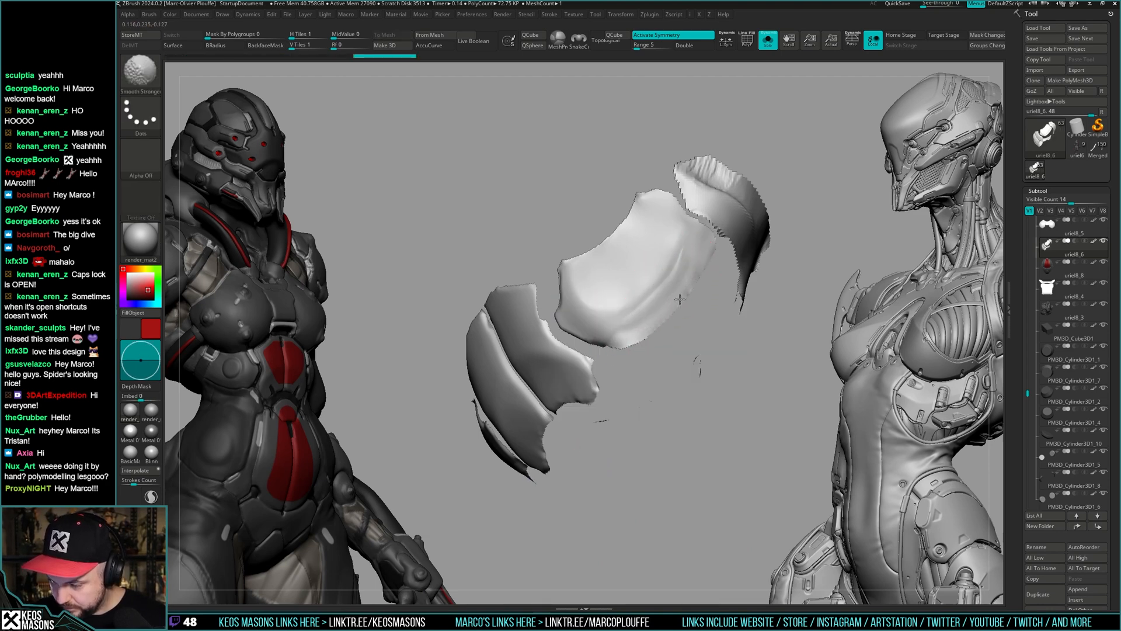
right_drag(662, 316, 718, 250)
right_drag(744, 309, 738, 237)
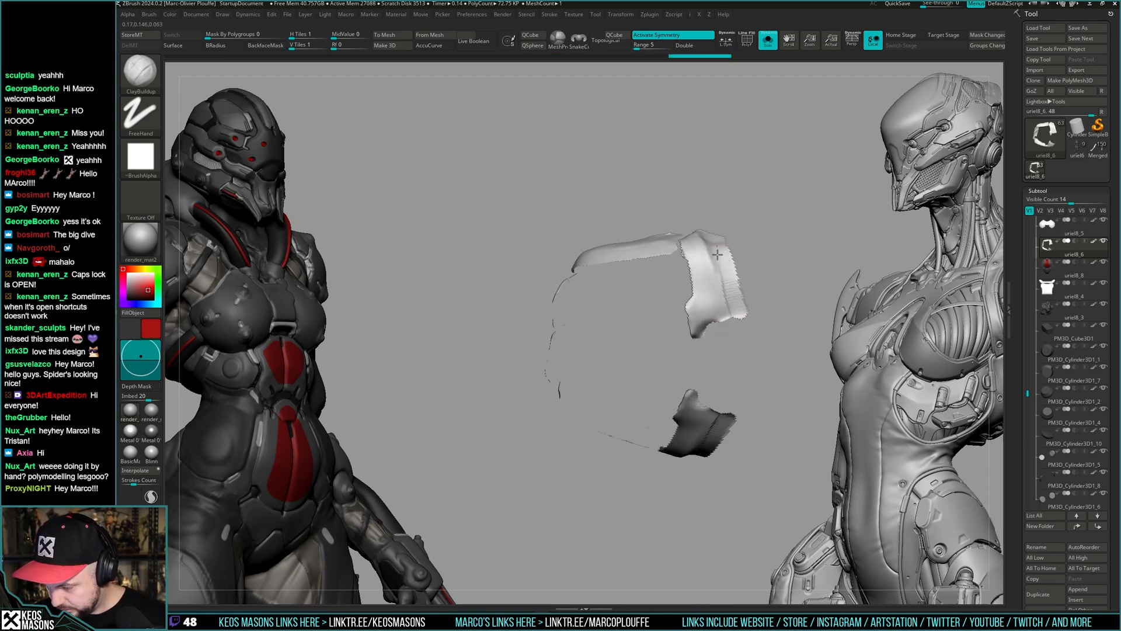
mouse_move(746, 327)
right_down()
mouse_move(743, 293)
mouse_move(731, 380)
mouse_move(742, 330)
mouse_move(780, 310)
mouse_move(691, 372)
mouse_move(740, 362)
mouse_move(715, 403)
mouse_move(653, 367)
right_up()
key(shift)
key(alt+s)
key(alt+s)
key(alt+s)
key(alt+s)
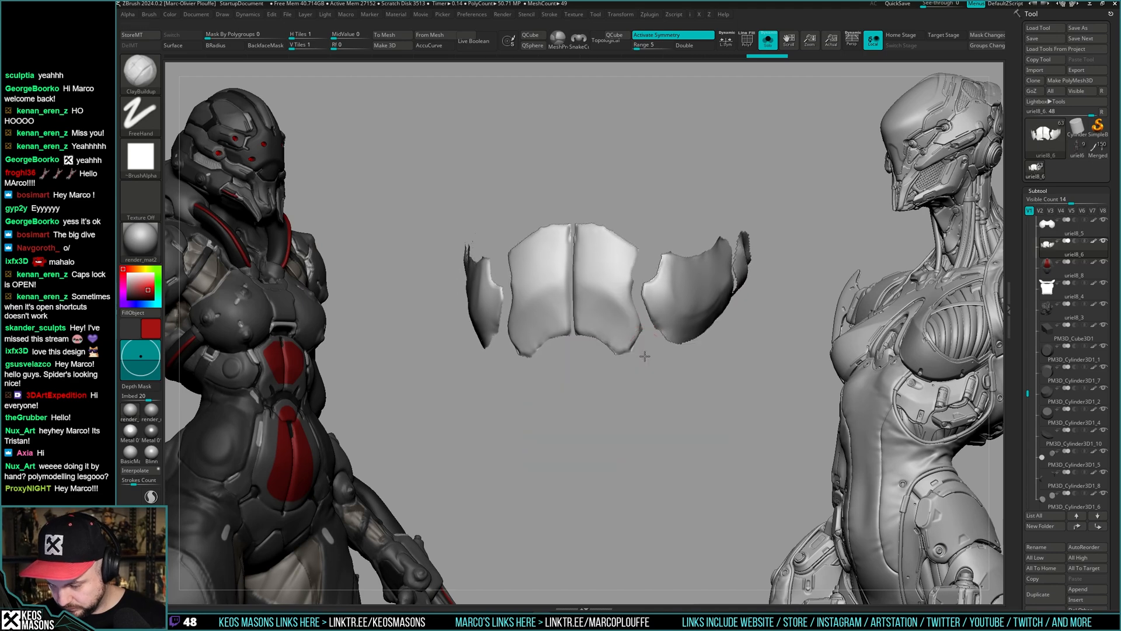
- Cut the narrow seam strip out of the middle of the central torso plate, leaving two mirrored halves
shift+drag(642, 347, 639, 333)
mouse_move(594, 329)
right_down()
mouse_move(598, 300)
mouse_move(584, 312)
mouse_move(641, 335)
mouse_move(632, 286)
right_up()
key(ctrl+shift)
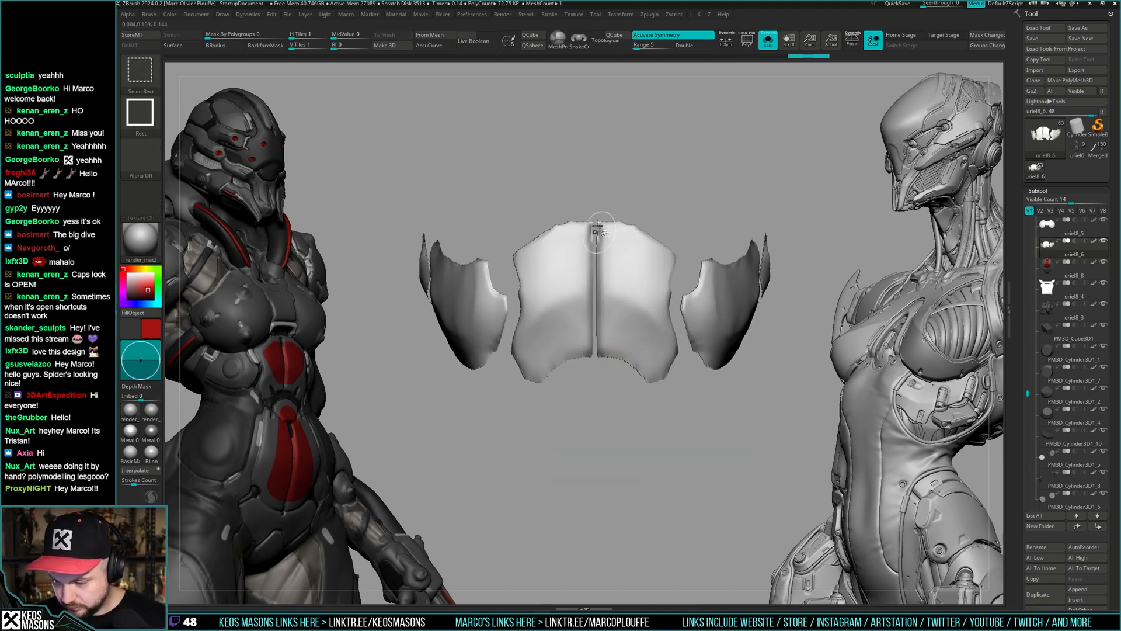
ctrl+alt+shift+drag(601, 390, 601, 390)
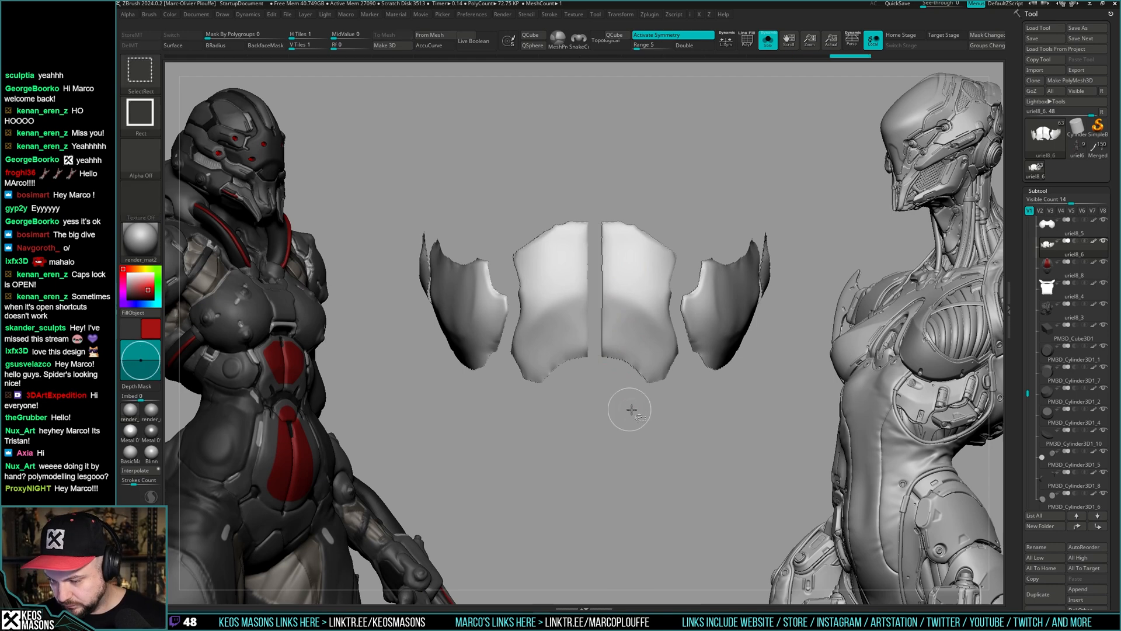
right_drag(631, 409, 643, 323)
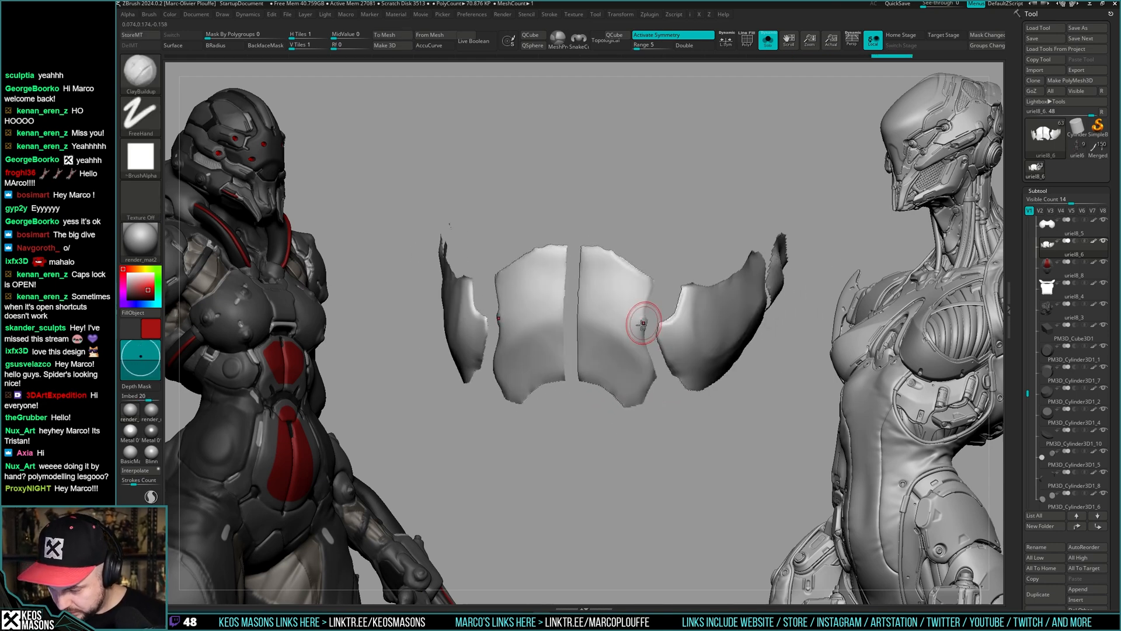
- Build up and smooth the edges of the central halves and the inner edges of the side rib plates
right_drag(660, 378, 648, 320)
key(shift)
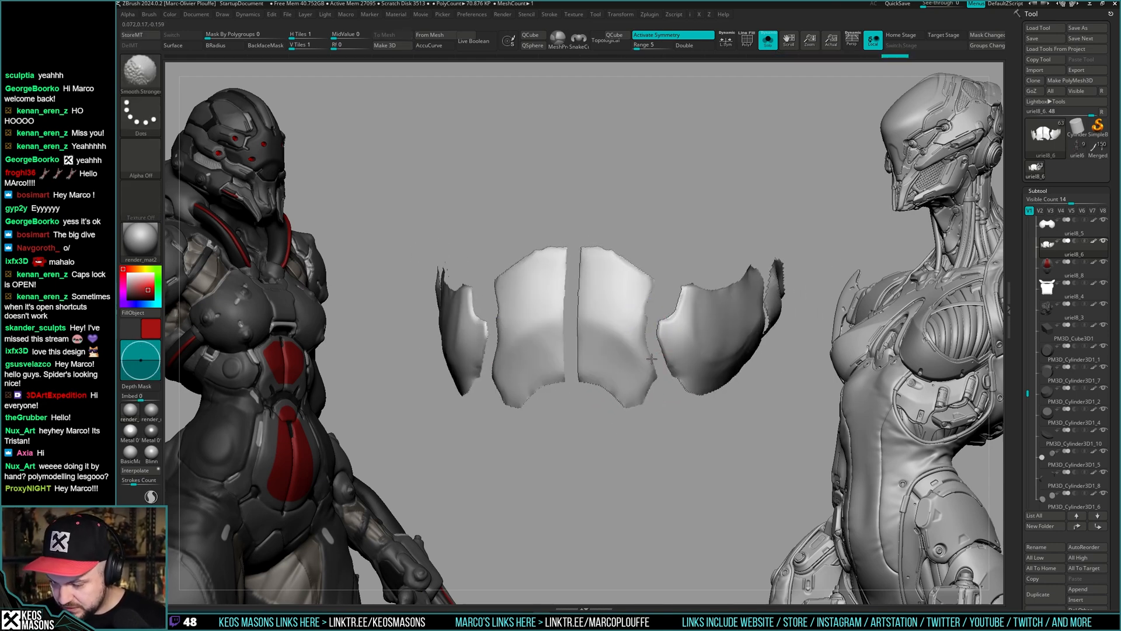
mouse_move(651, 358)
shift+right_down()
mouse_move(660, 323)
mouse_move(672, 351)
mouse_move(681, 316)
shift+right_up()
key(shift)
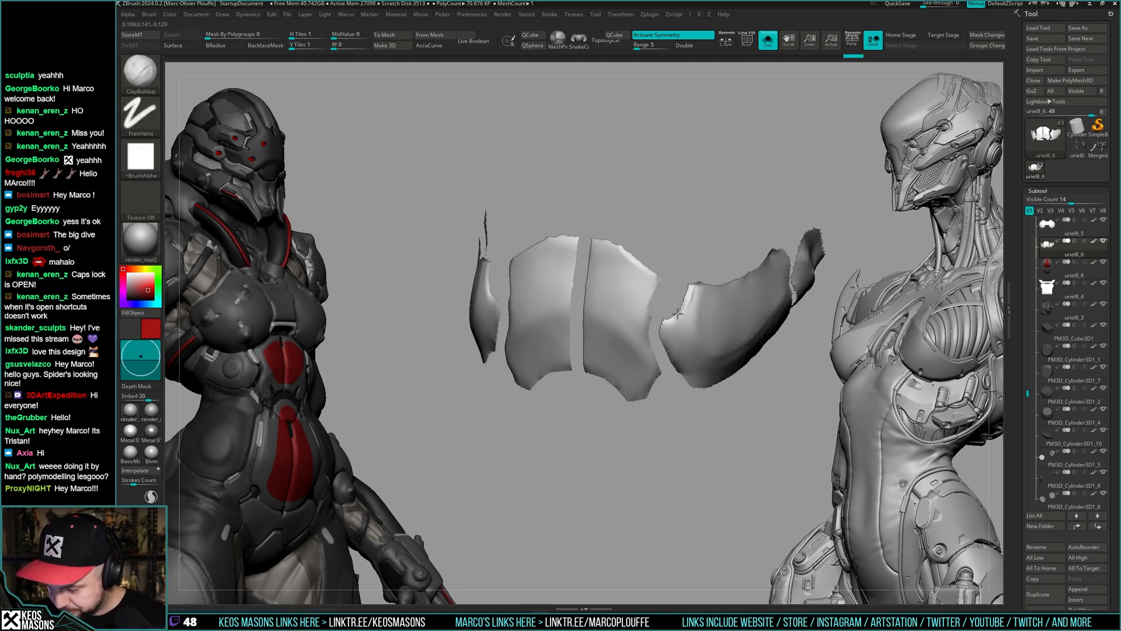
key(shift)
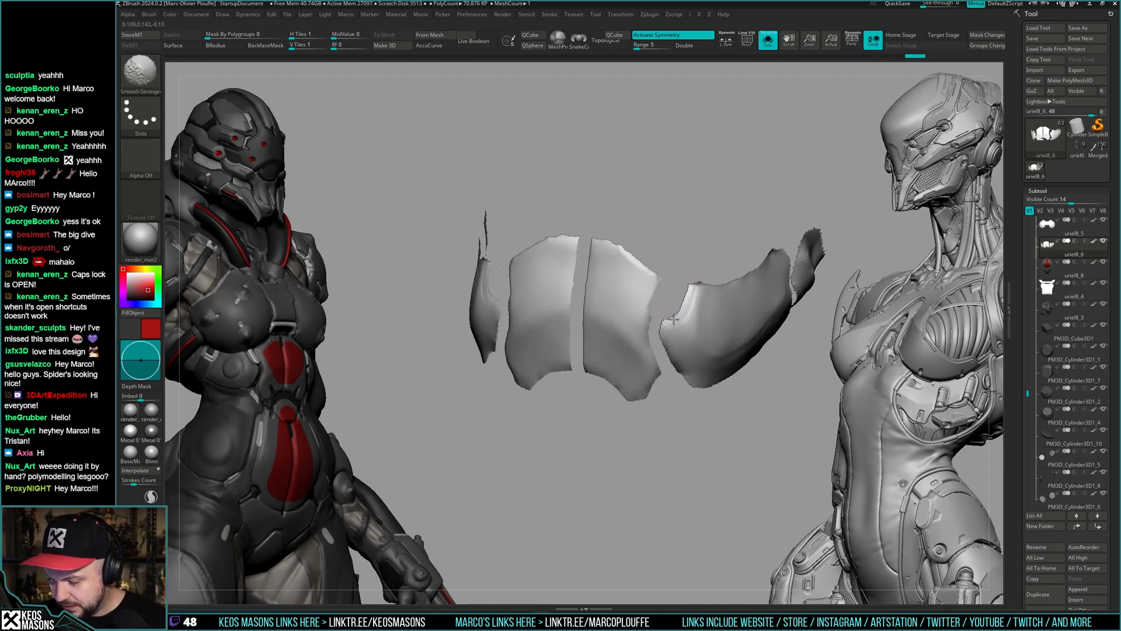
mouse_move(674, 323)
shift+right_down()
mouse_move(719, 272)
mouse_move(601, 270)
mouse_move(631, 258)
shift+right_up()
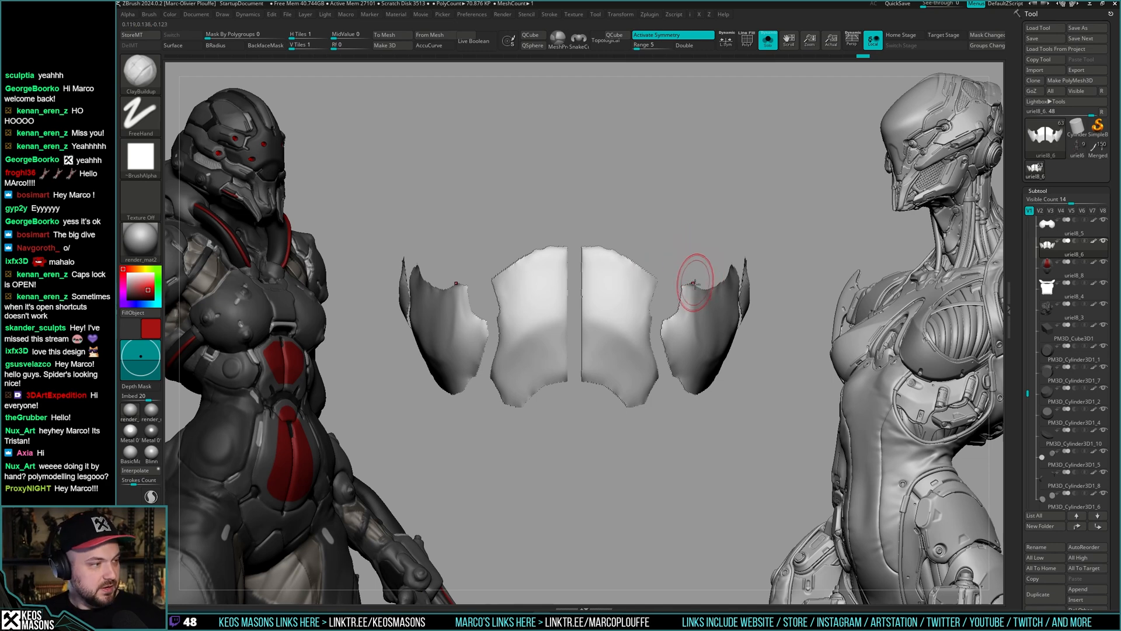
- Flatten and even out the side rib plates with the hPolish brush
mouse_move(681, 307)
right_down()
mouse_move(751, 343)
mouse_move(761, 302)
mouse_move(751, 282)
mouse_move(759, 315)
mouse_move(668, 274)
right_up()
right_click(762, 302)
key(b)
click(747, 358)
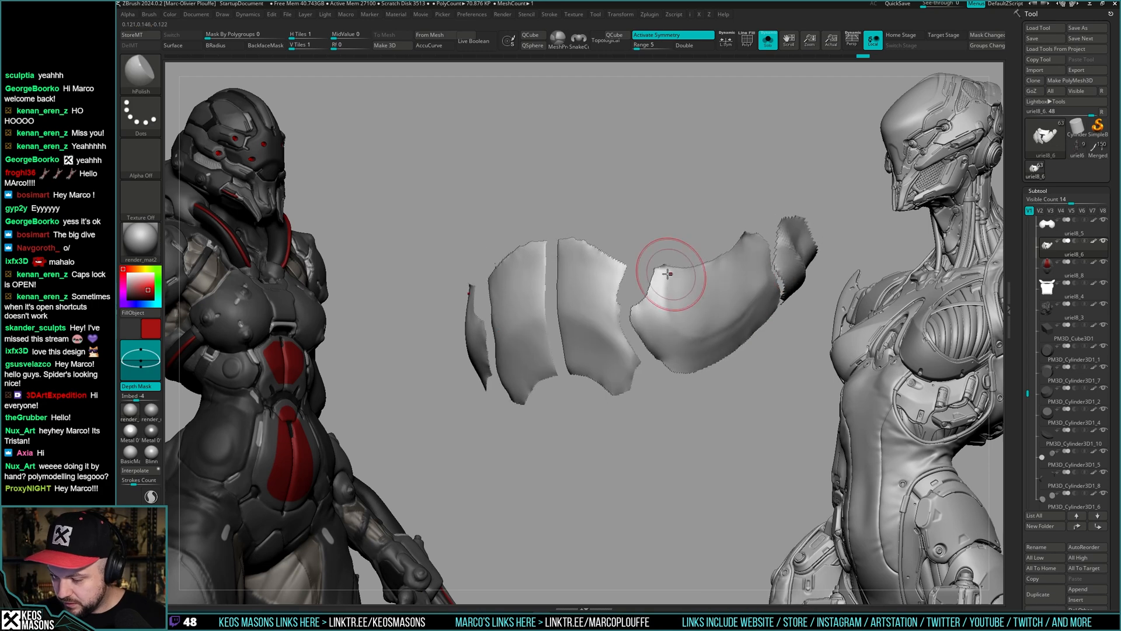
right_drag(648, 317, 708, 363)
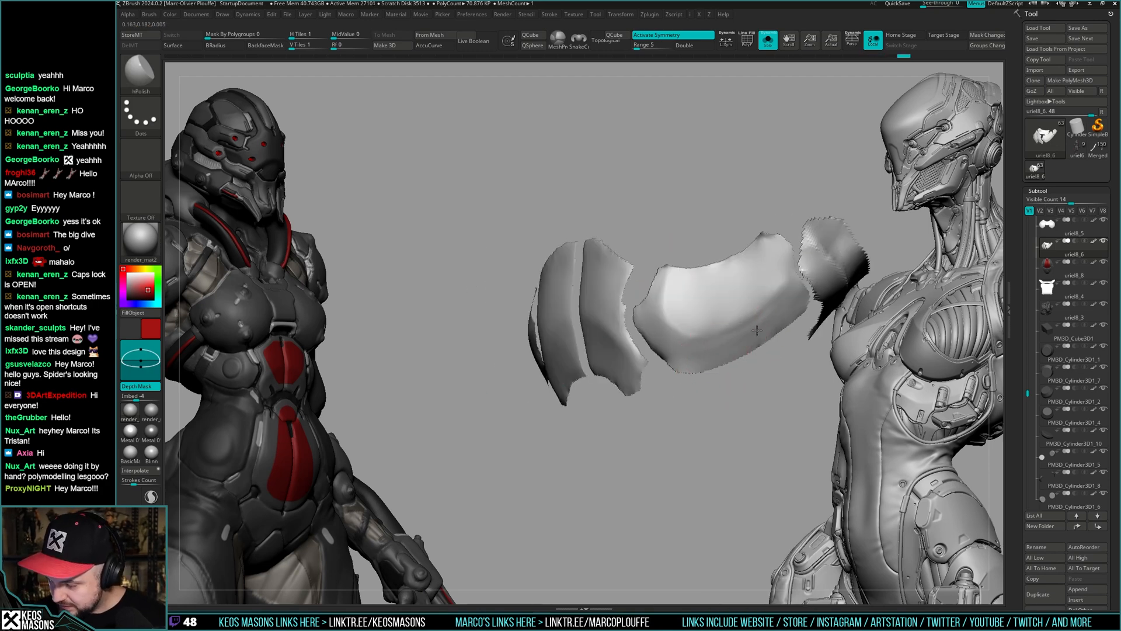
mouse_move(757, 331)
right_down()
mouse_move(776, 325)
mouse_move(717, 328)
mouse_move(680, 264)
mouse_move(659, 251)
mouse_move(618, 287)
mouse_move(638, 238)
mouse_move(680, 317)
mouse_move(781, 333)
mouse_move(740, 280)
mouse_move(719, 317)
right_up()
- Check the rib plates within the full figure and polish the upper rear corner of the side plates
key(alt+s)
key(alt+s)
key(shift+f)
key(shift+f)
key(space)
key(space)
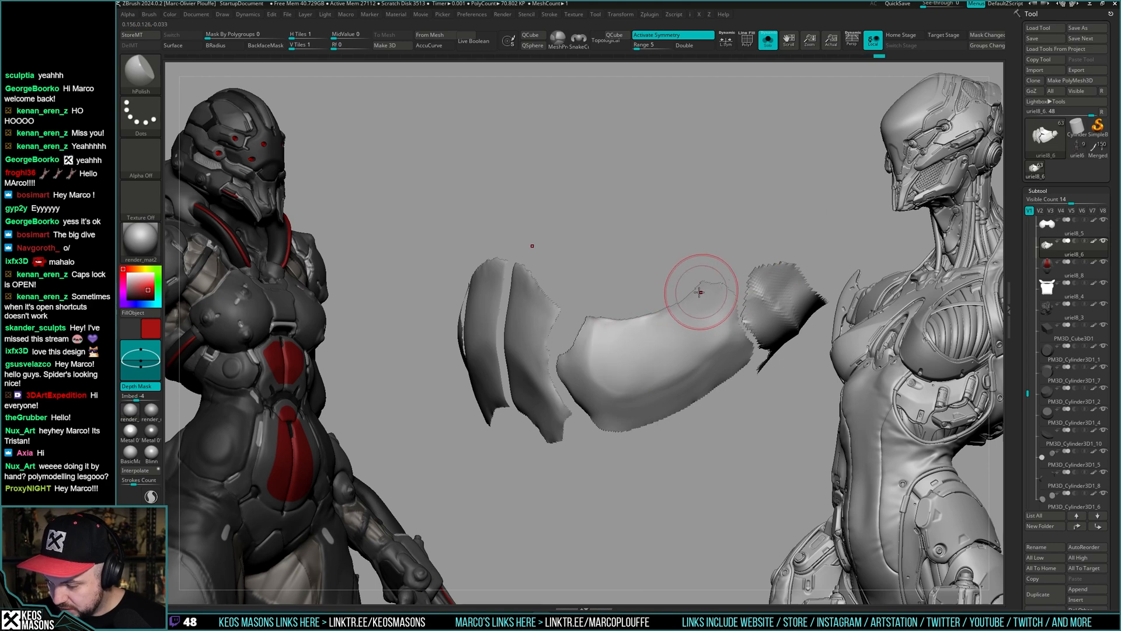
right_drag(673, 363, 712, 380)
- Display the polygroups, isolate the side rib plates and choose the DamStandard brush
key(shift+f)
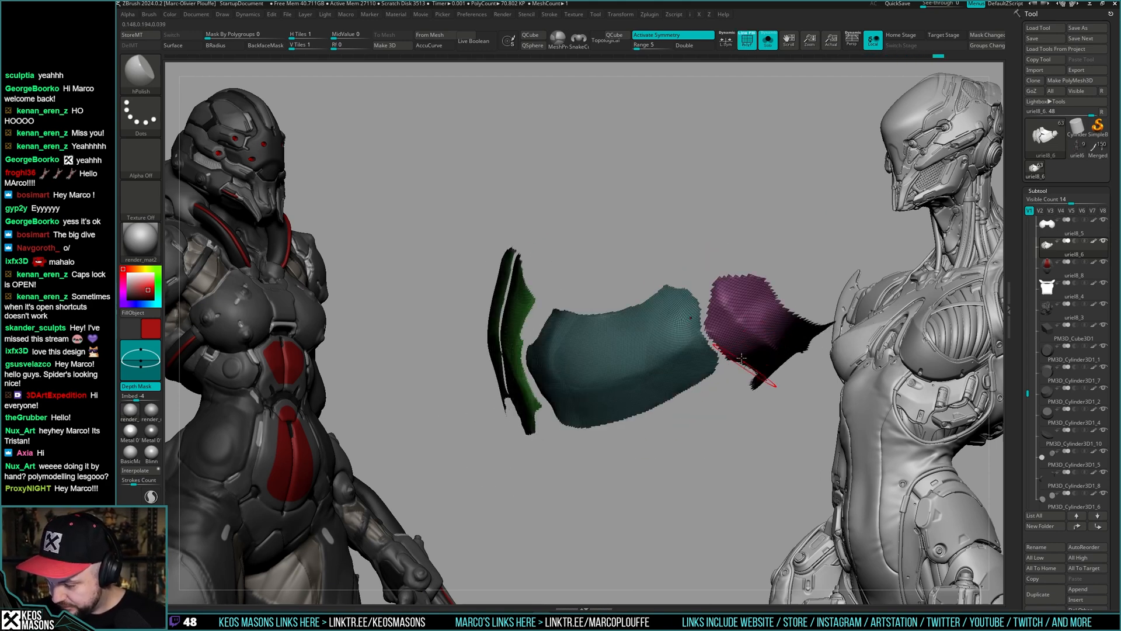
key(alt+s)
key(shift+f)
key(alt+s)
right_drag(696, 329, 664, 341)
key(space)
click(710, 316)
right_drag(776, 238, 664, 325)
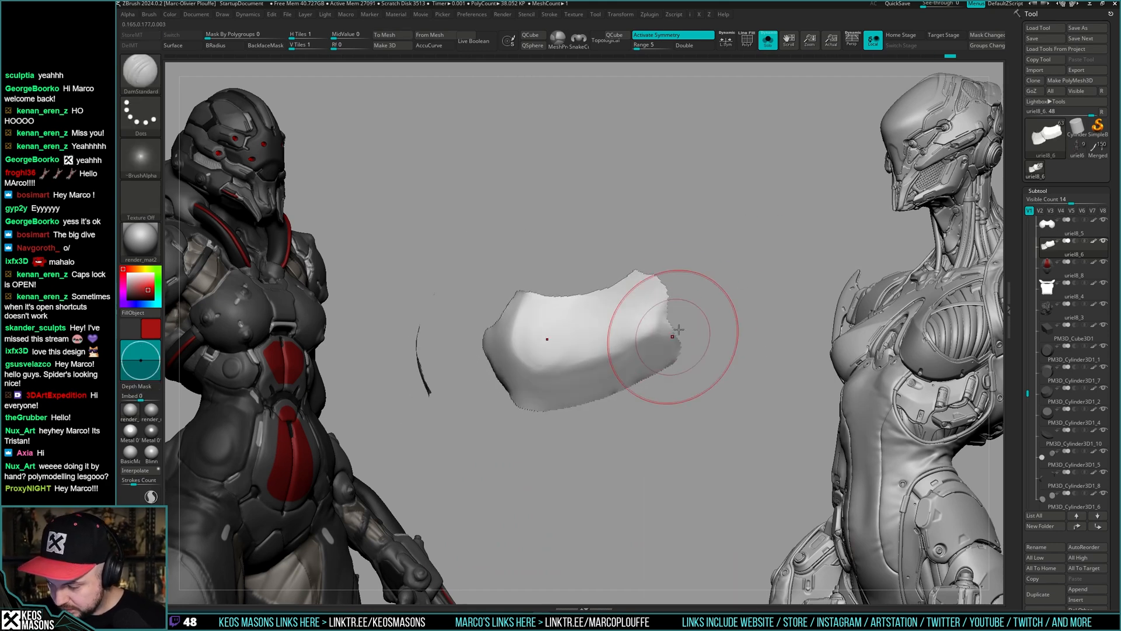
- Adjust the draw size, refine the rear end of the side rib plates and unhide the remaining torso plates
right_click(664, 323)
right_click(700, 297)
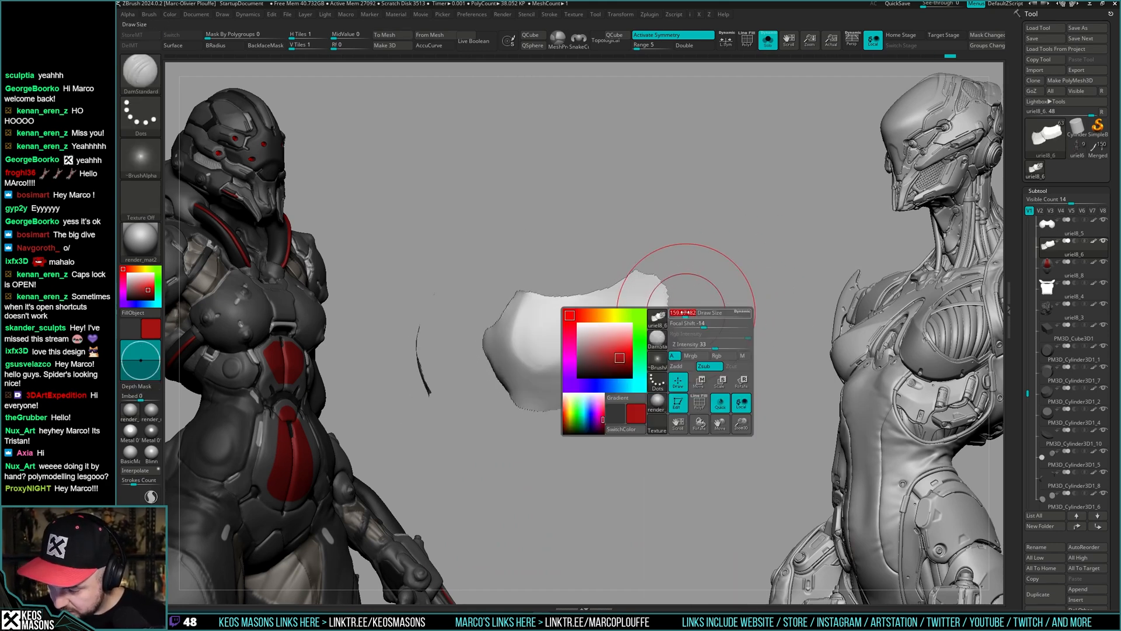
right_drag(683, 316, 710, 319)
key(alt+s)
key(alt+s)
mouse_move(710, 318)
ctrl+right_down()
mouse_move(660, 320)
mouse_move(633, 303)
mouse_move(613, 350)
mouse_move(580, 368)
mouse_move(621, 342)
mouse_move(604, 323)
mouse_move(611, 299)
mouse_move(623, 339)
mouse_move(631, 322)
ctrl+right_up()
ctrl+shift+click(692, 318)
- Adjust the draw size and examine the torso plates from several angles, within the full figure and by polygroup
key(x)
key(b)
key(space)
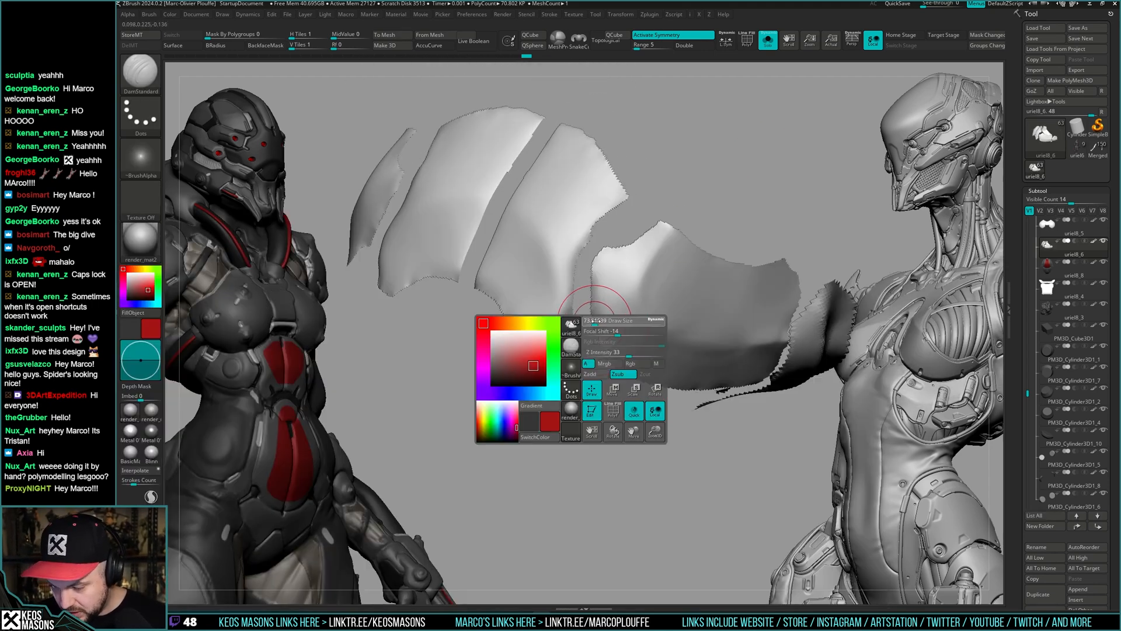
mouse_move(594, 338)
right_down()
mouse_move(621, 304)
mouse_move(612, 292)
mouse_move(620, 308)
mouse_move(601, 314)
mouse_move(570, 279)
mouse_move(590, 323)
mouse_move(576, 366)
mouse_move(609, 264)
right_up()
key(space)
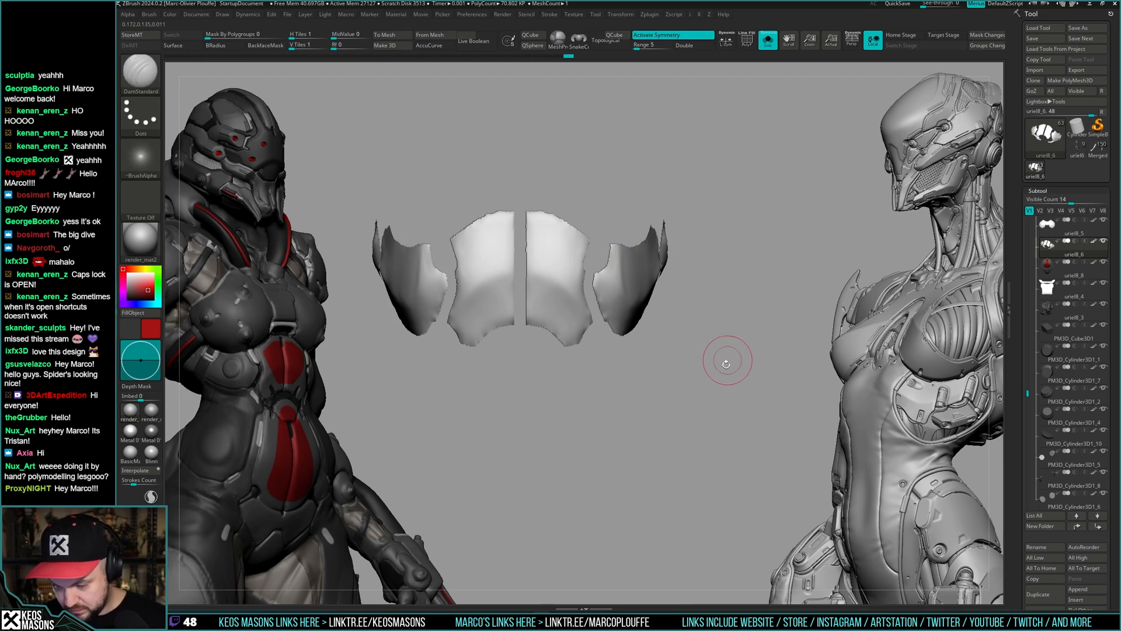
right_drag(727, 364, 591, 330)
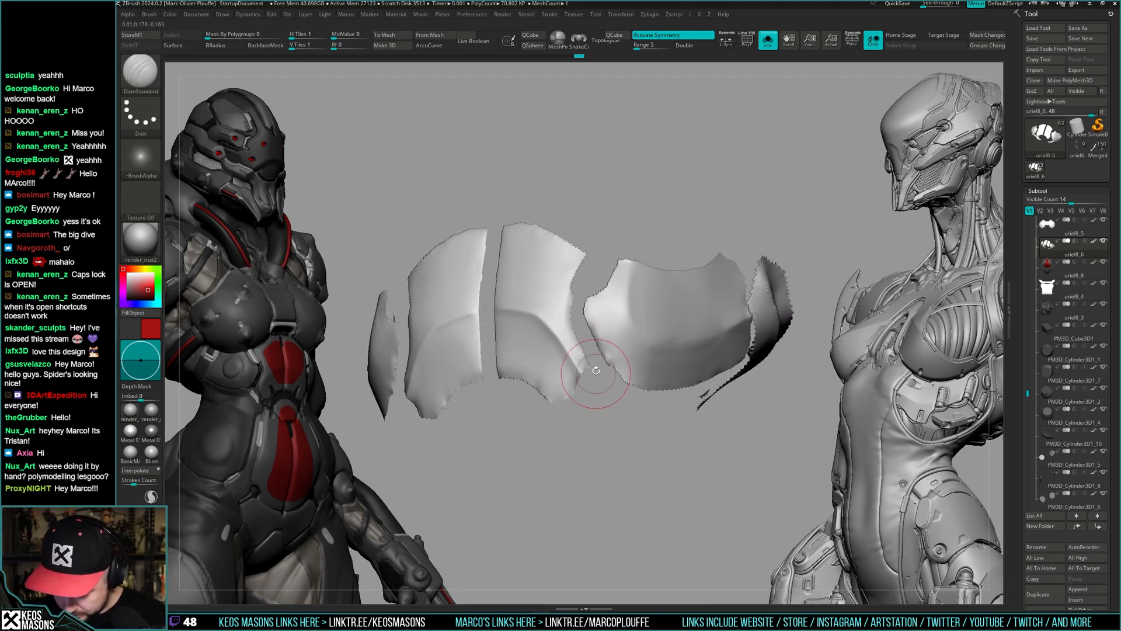
shift+right_drag(597, 371, 674, 347)
key(alt+s)
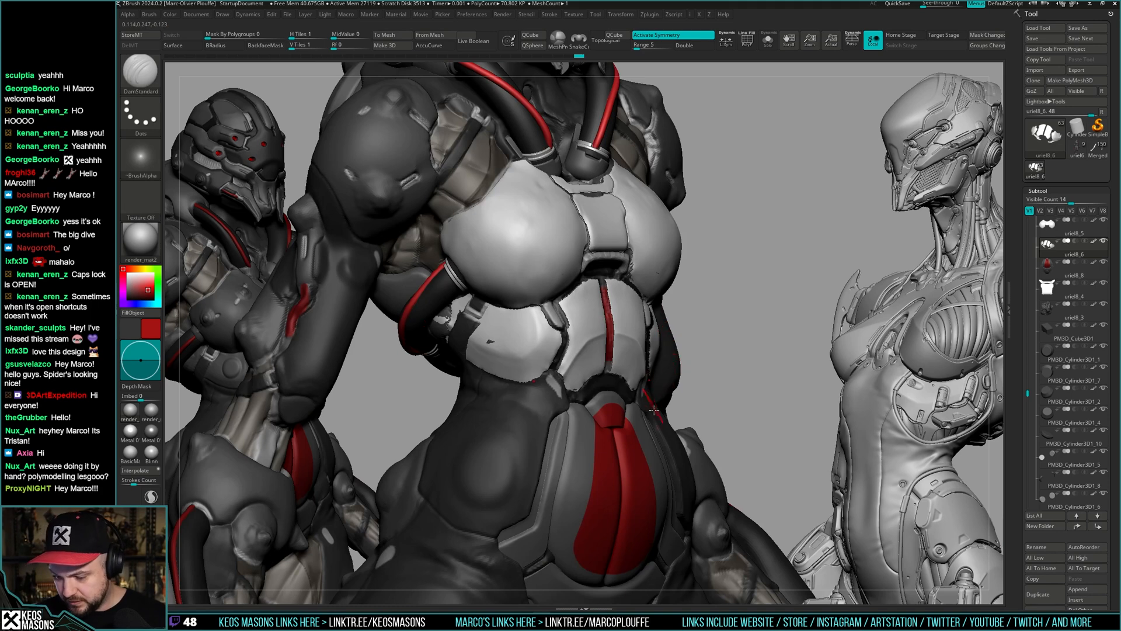
key(alt+s)
key(shift+f)
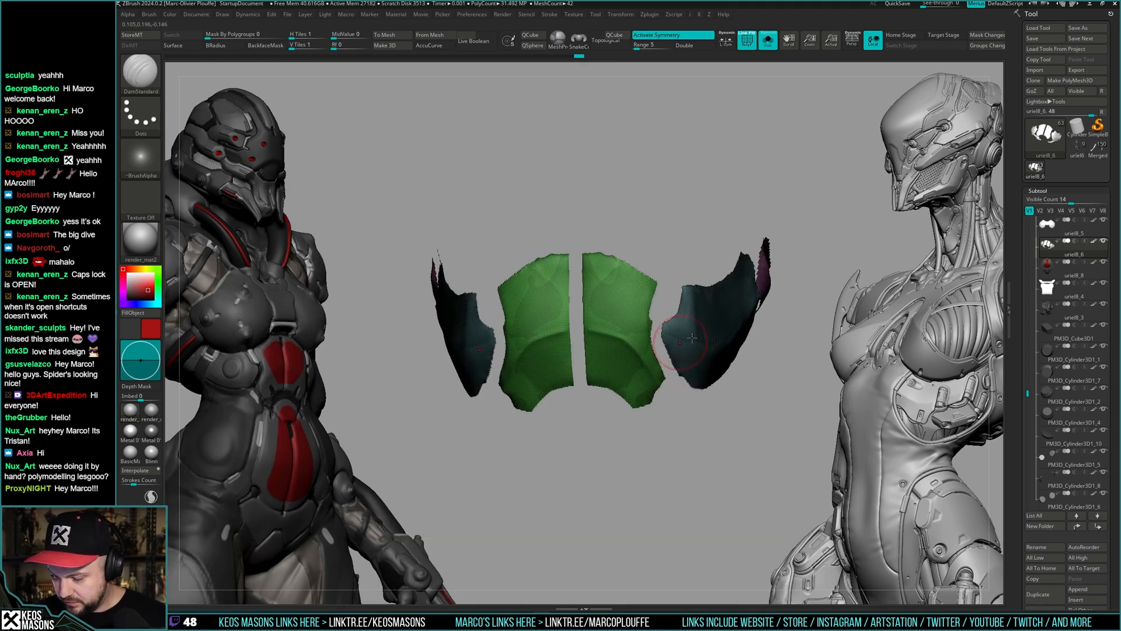
right_drag(739, 334, 678, 316)
key(shift+f)
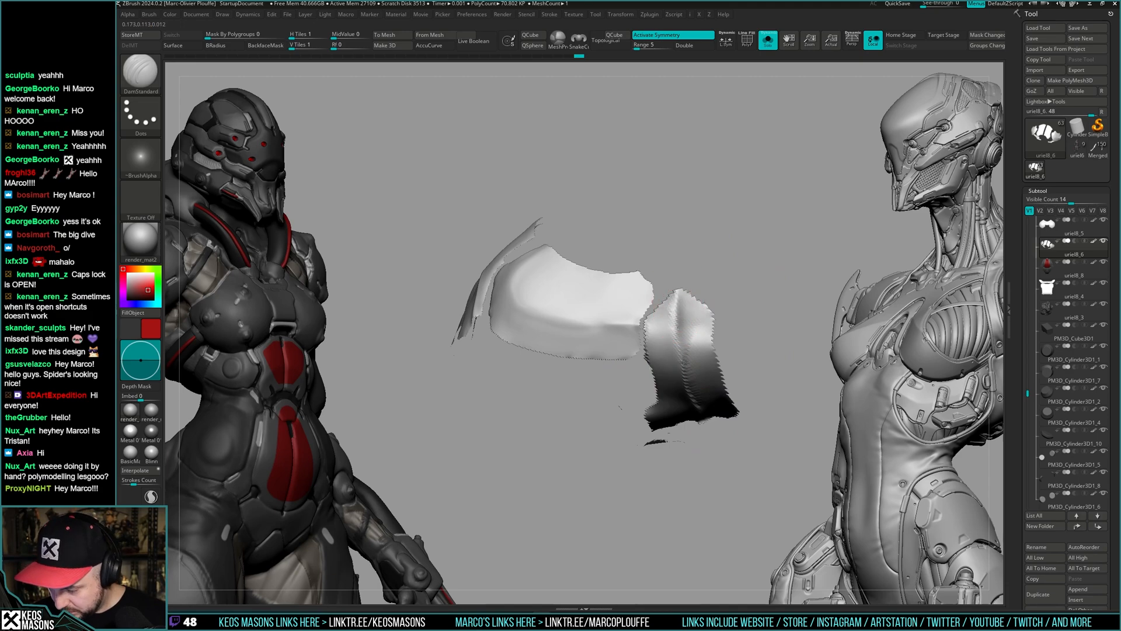
- Smooth the rear plate behind the side rib plate and check its fit against the surrounding body and tubes
shift+drag(694, 327, 678, 299)
right_drag(689, 417, 672, 374)
key(shift+s)
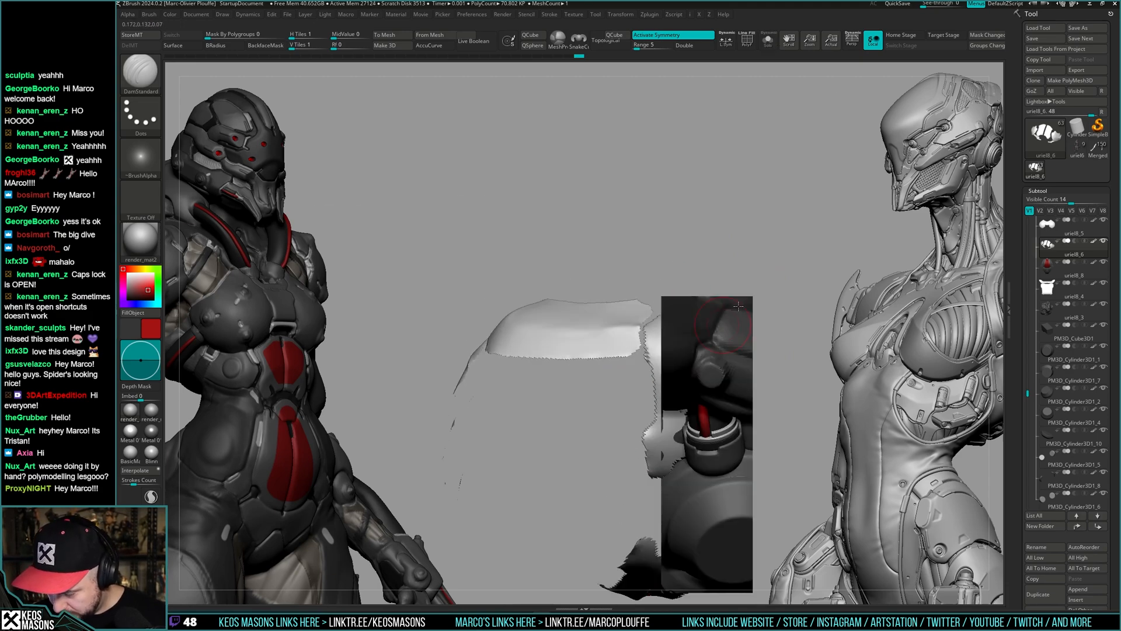
right_drag(568, 306, 576, 351)
key(shift+s)
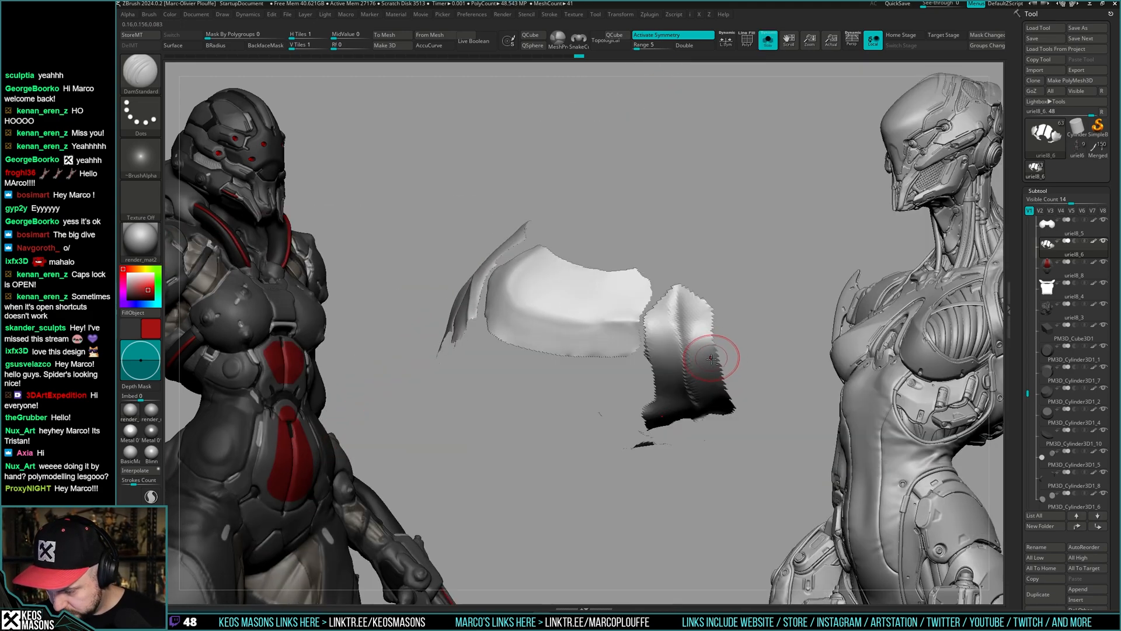
key(shift+s)
key(shift+t)
mouse_move(709, 370)
right_down()
mouse_move(695, 350)
mouse_move(703, 330)
mouse_move(721, 383)
mouse_move(695, 374)
mouse_move(726, 382)
right_up()
key(shift+s)
key(shift+s)
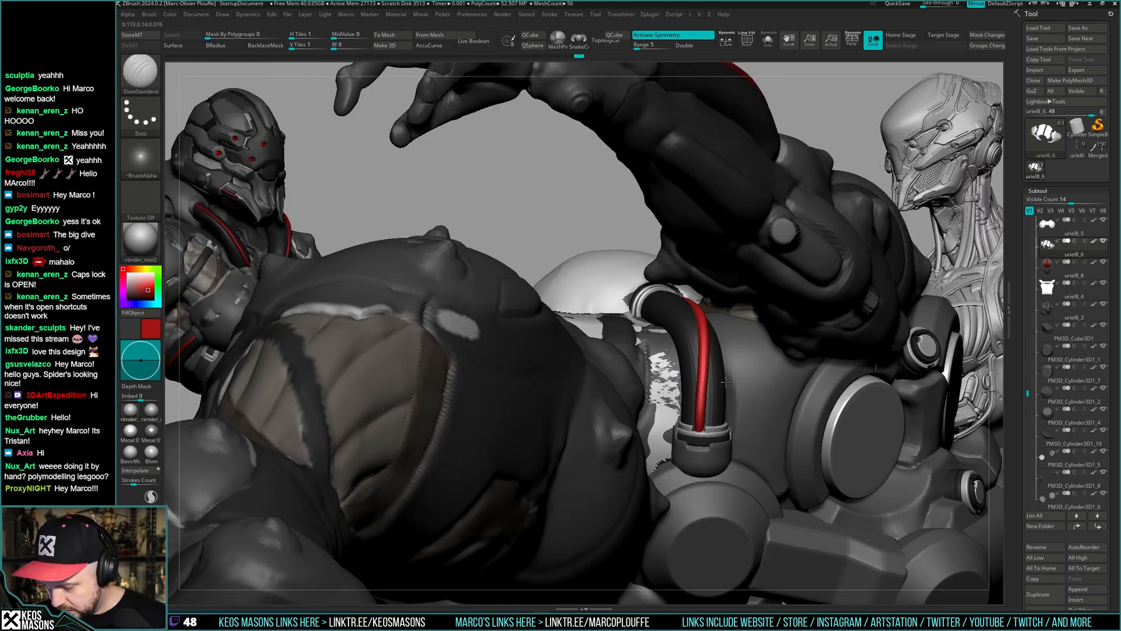
key(shift+s)
- Build up the rear plate's surface with the ClayBuildup brush and smooth the strokes out
key(space)
click(721, 321)
key(Escape)
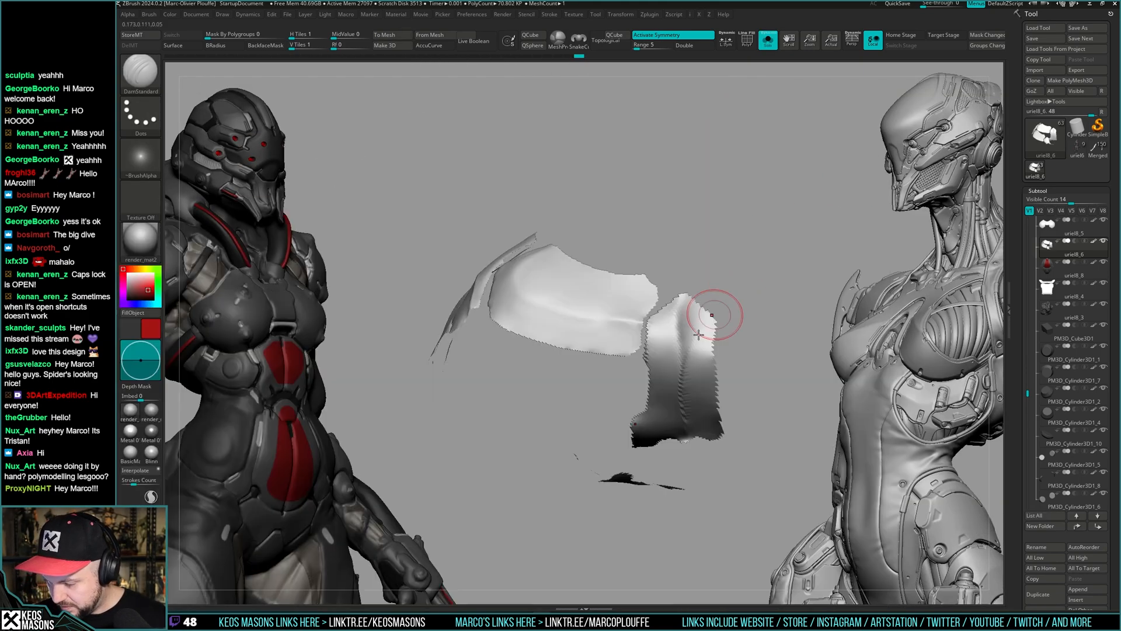
key(space)
click(688, 315)
key(s)
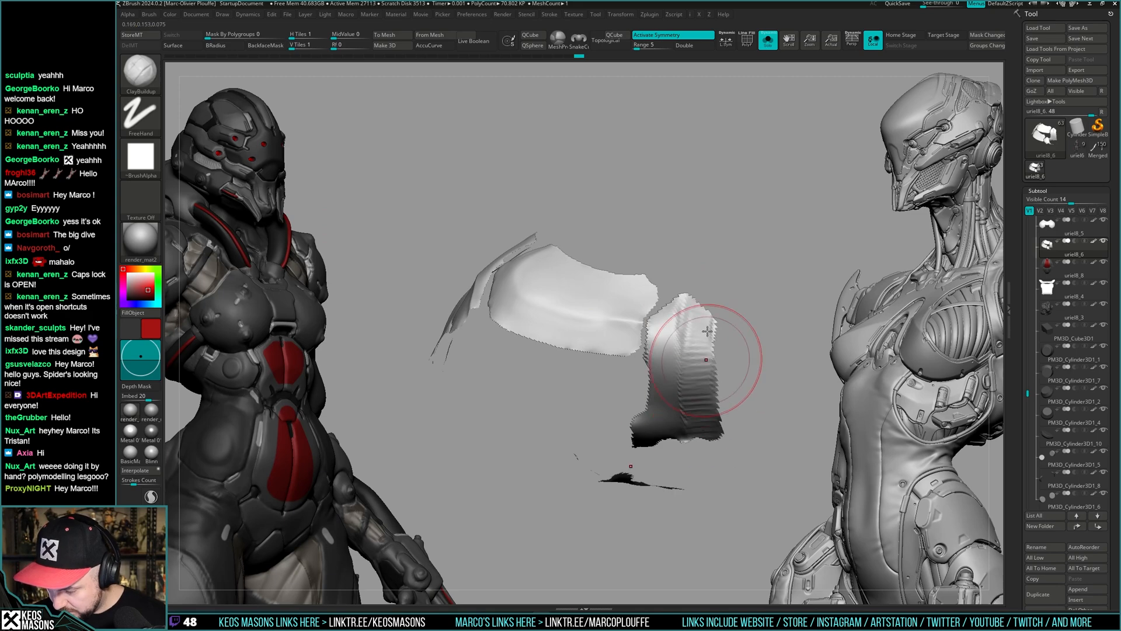
mouse_move(717, 377)
shift+mouse_down()
mouse_move(716, 325)
mouse_move(694, 384)
shift+mouse_up()
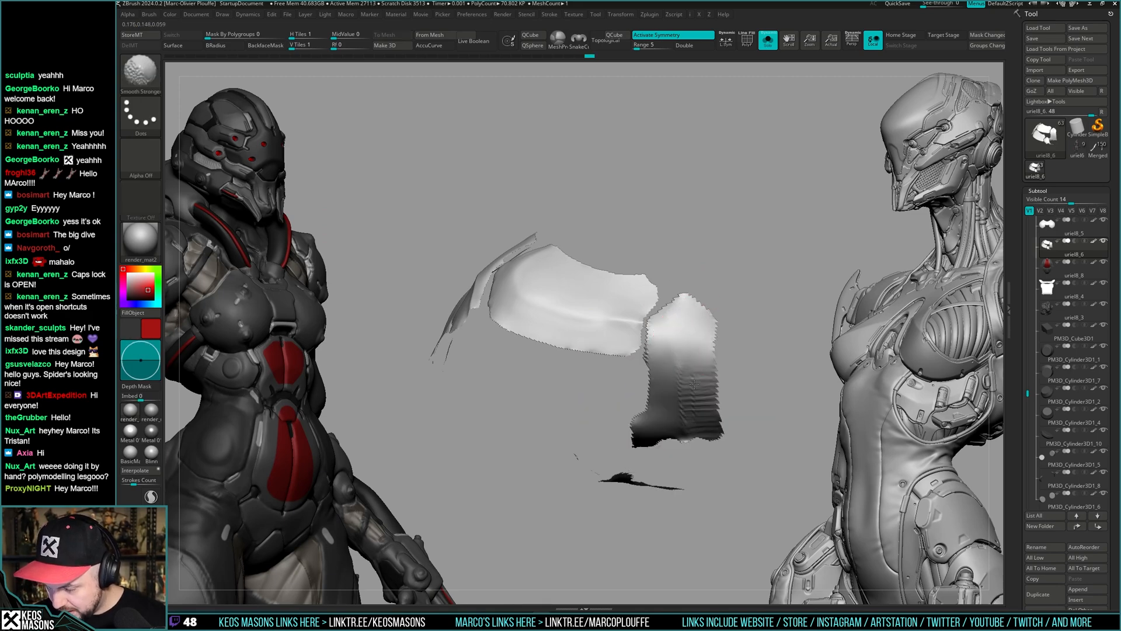
- Inspect the reworked rear plate and its polygroups from the side, and choose the Move brush
mouse_move(700, 336)
right_down()
mouse_move(732, 387)
mouse_move(777, 362)
mouse_move(754, 327)
right_up()
key(shift+s)
mouse_move(754, 327)
right_down()
mouse_move(678, 345)
mouse_move(698, 374)
mouse_move(661, 297)
mouse_move(679, 321)
mouse_move(716, 322)
right_up()
key(shift+s)
right_click(661, 297)
key(shift+f)
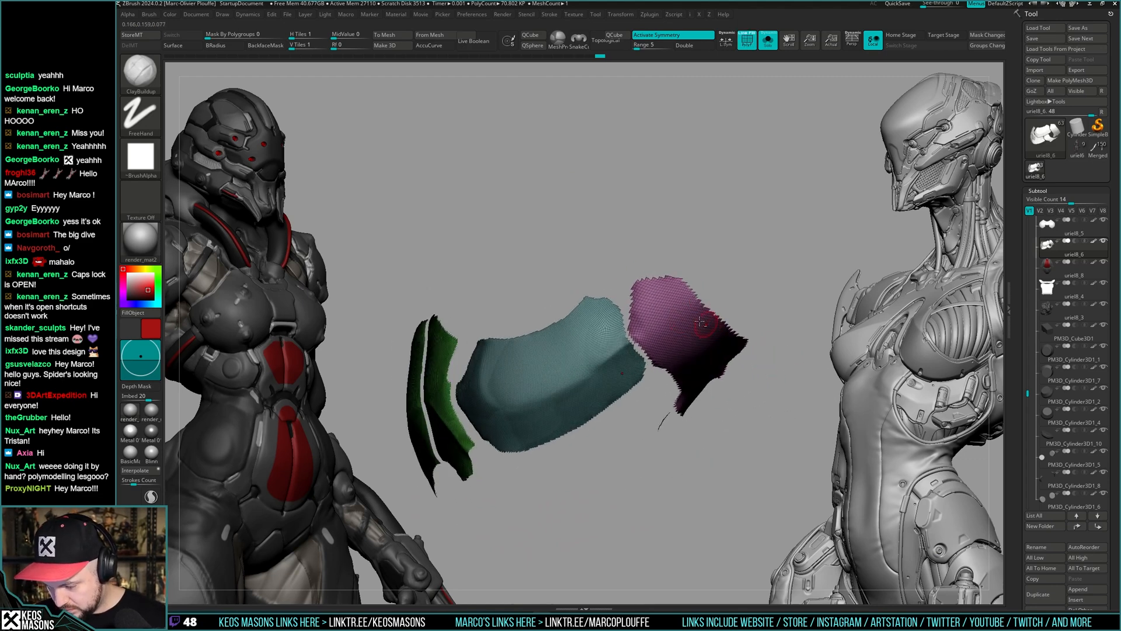
key(shift+f)
key(b)
click(651, 316)
- Compare the rear plate with the full figure, viewing it alone by its polygroup and unhiding the other plates again
key(shift+s)
right_click(622, 360)
right_drag(622, 360, 645, 308)
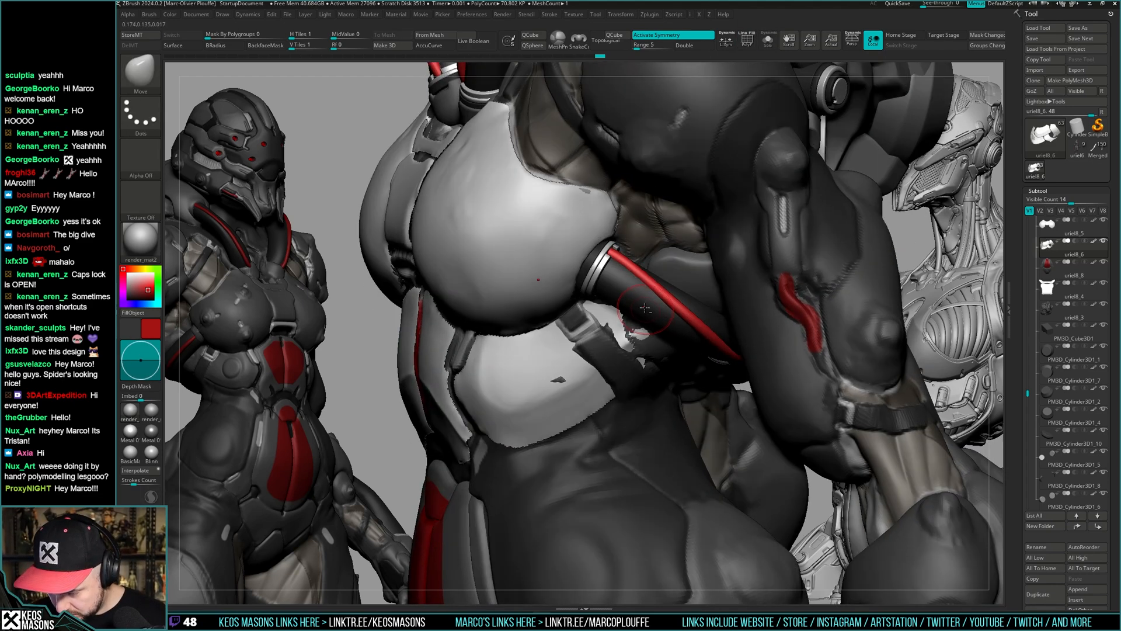
key(shift+s)
ctrl+shift+click(636, 304)
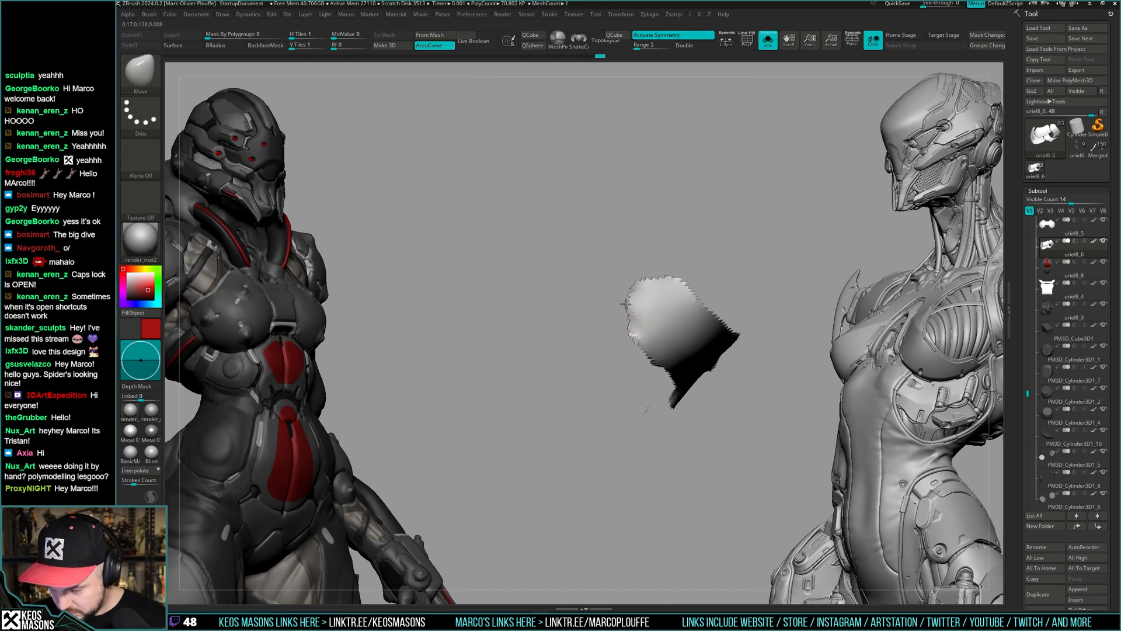
key(shift+s)
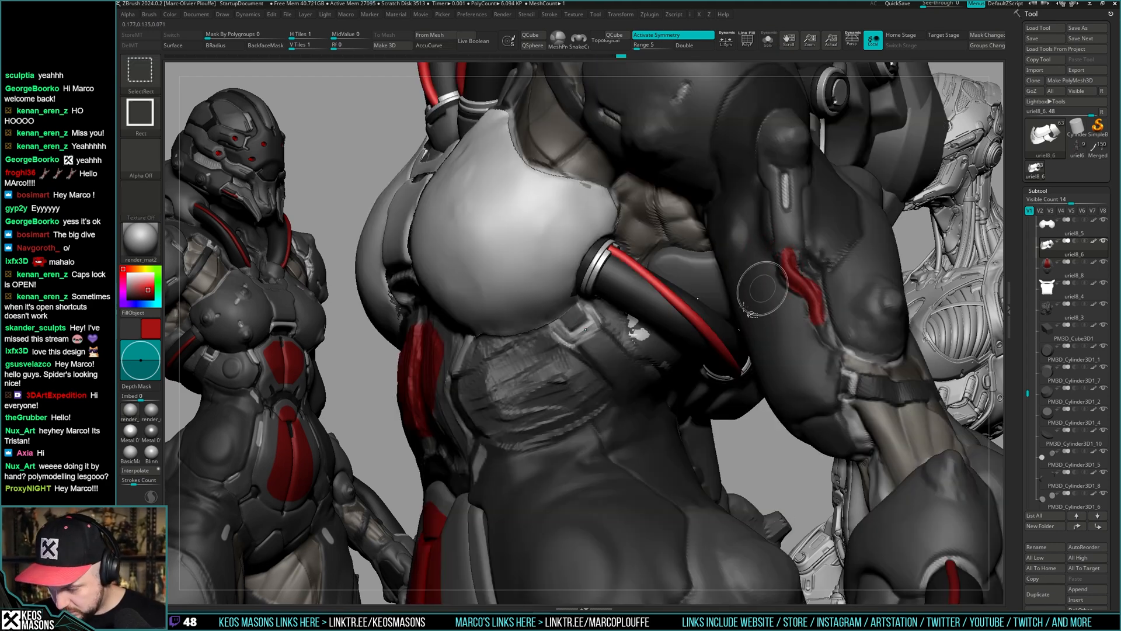
key(shift+s)
ctrl+shift+click(764, 269)
- Isolate the side rib plates by polygroup and set the MaskPen stroke to Dots
right_drag(697, 326, 680, 285)
key(shift+f)
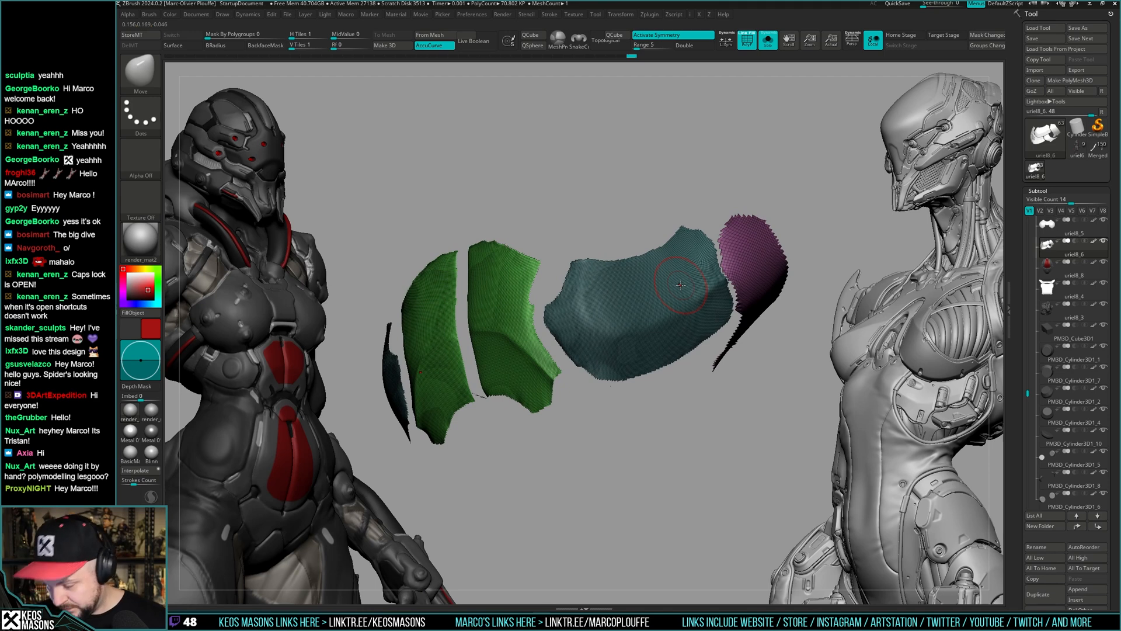
ctrl+shift+click(680, 285)
key(shift+f)
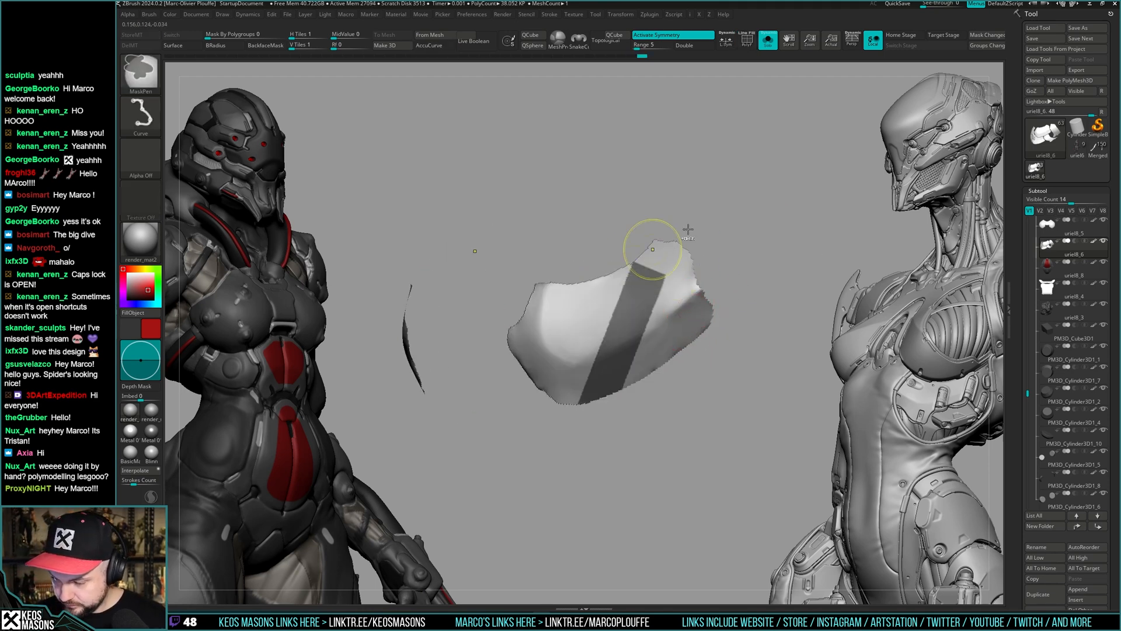
key(ctrl+space)
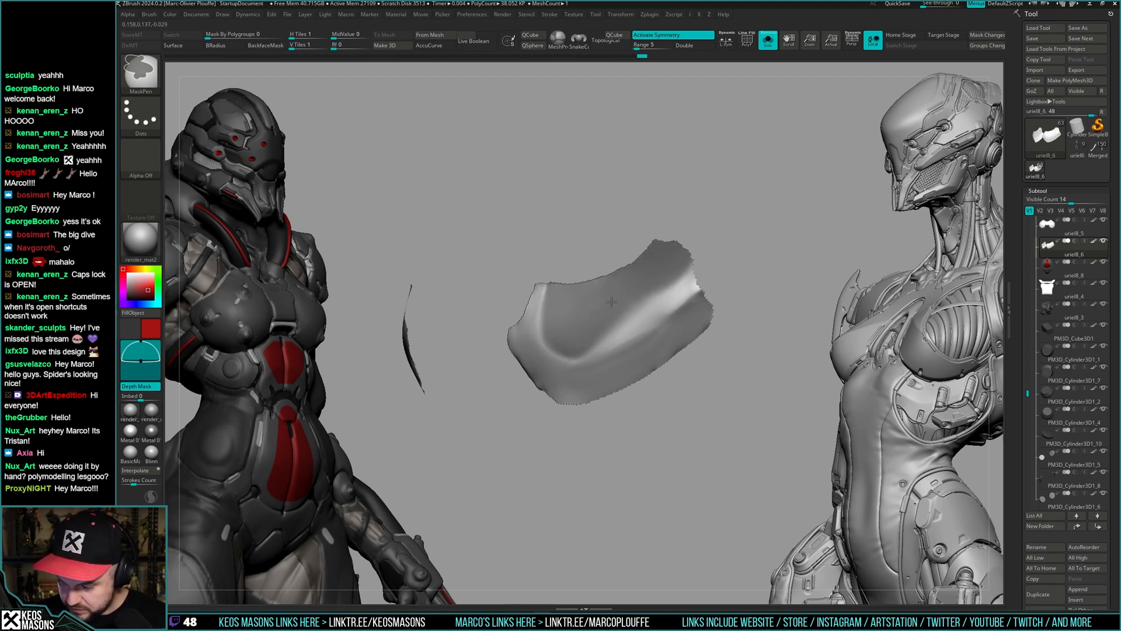
- Mask the upper area of the side rib plates down to the crease and soften the mask edge
mouse_move(660, 303)
right_down()
mouse_move(688, 283)
mouse_move(691, 322)
right_up()
key(alt+s)
key(alt+s)
ctrl+drag(765, 418, 572, 286)
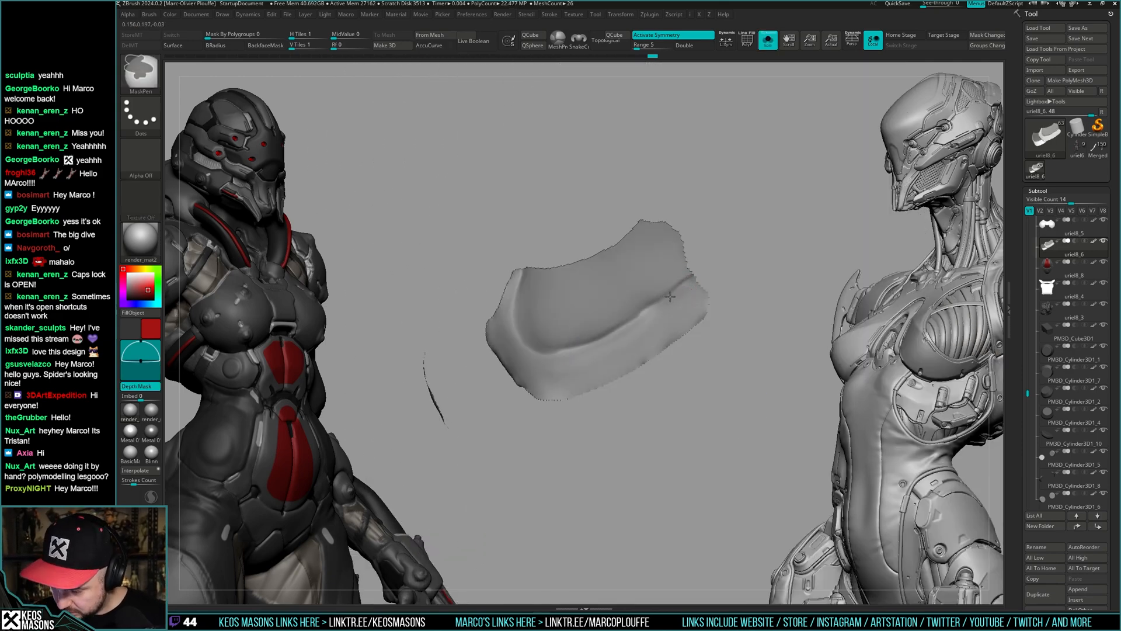
ctrl+click(704, 273)
right_drag(704, 274, 752, 318)
key(alt+s)
key(alt+s)
- Isolate the two front torso plates and mask their lower area below the curved crease
ctrl+shift+click(753, 319)
ctrl+shift+click(646, 284)
ctrl+right_drag(646, 284, 632, 348)
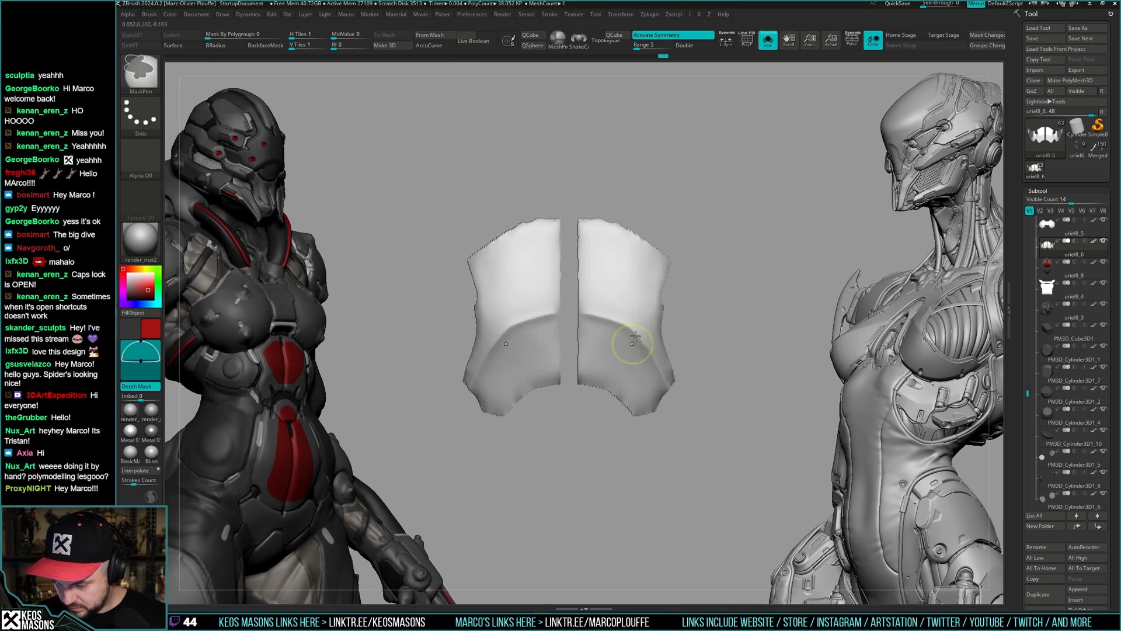
mouse_move(587, 337)
ctrl+mouse_down()
mouse_move(643, 385)
mouse_move(613, 330)
ctrl+mouse_up()
key(space)
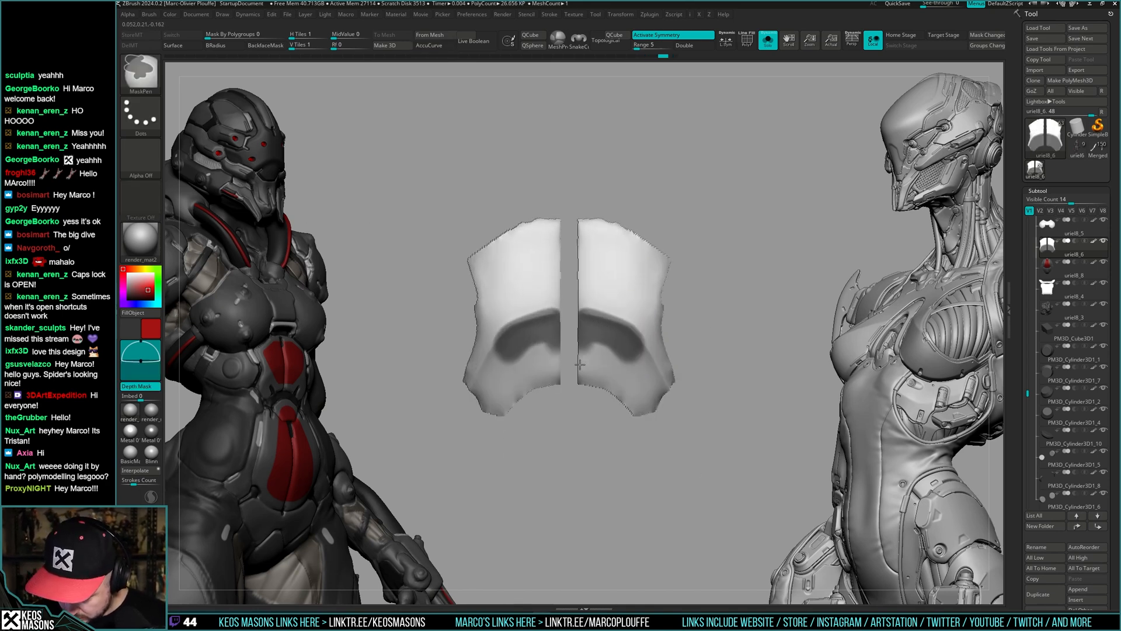
right_drag(635, 415, 650, 387)
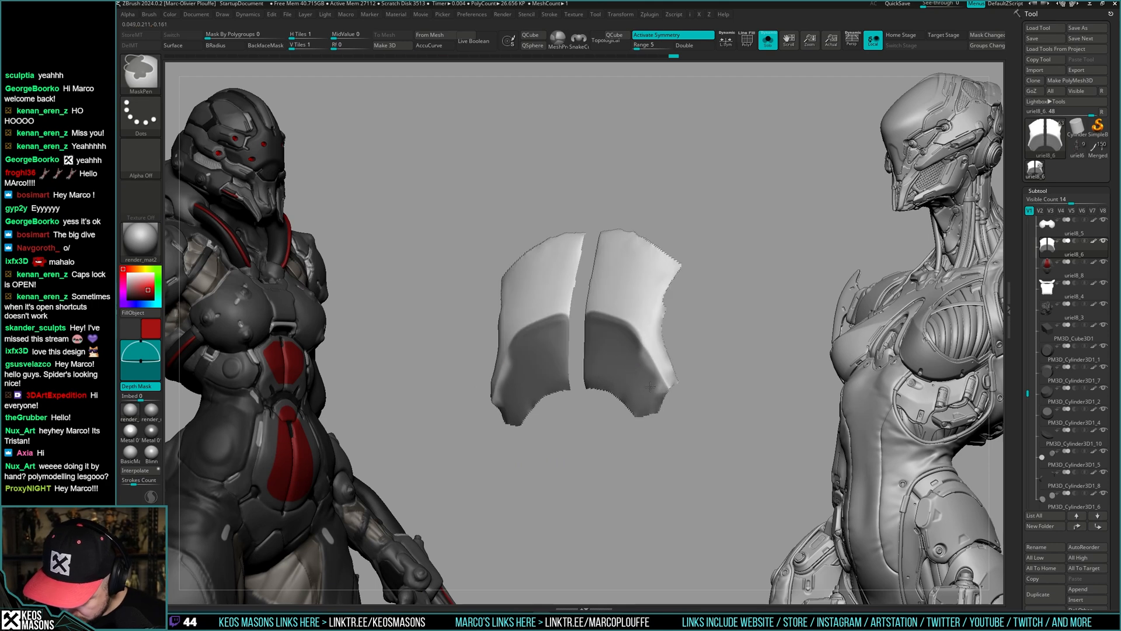
ctrl+drag(654, 392, 662, 387)
- Turn the masked lower area of the front plates into a separate polygroup and display the polygroups
right_drag(662, 387, 596, 362)
right_click(579, 388)
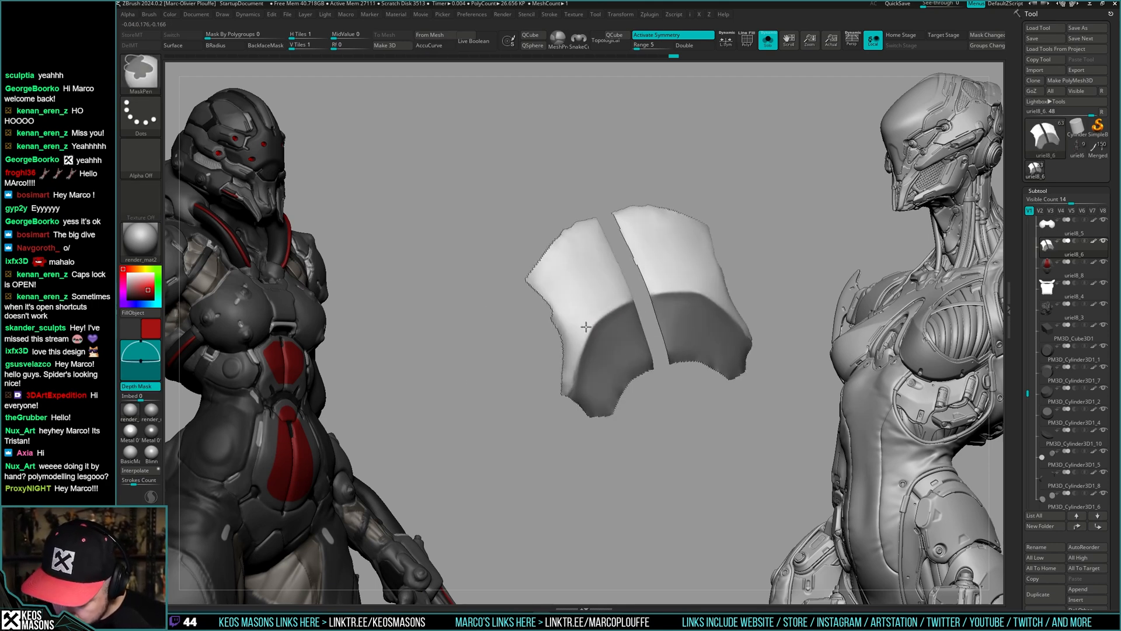
right_drag(564, 403, 661, 338)
alt+right_drag(758, 340, 706, 354)
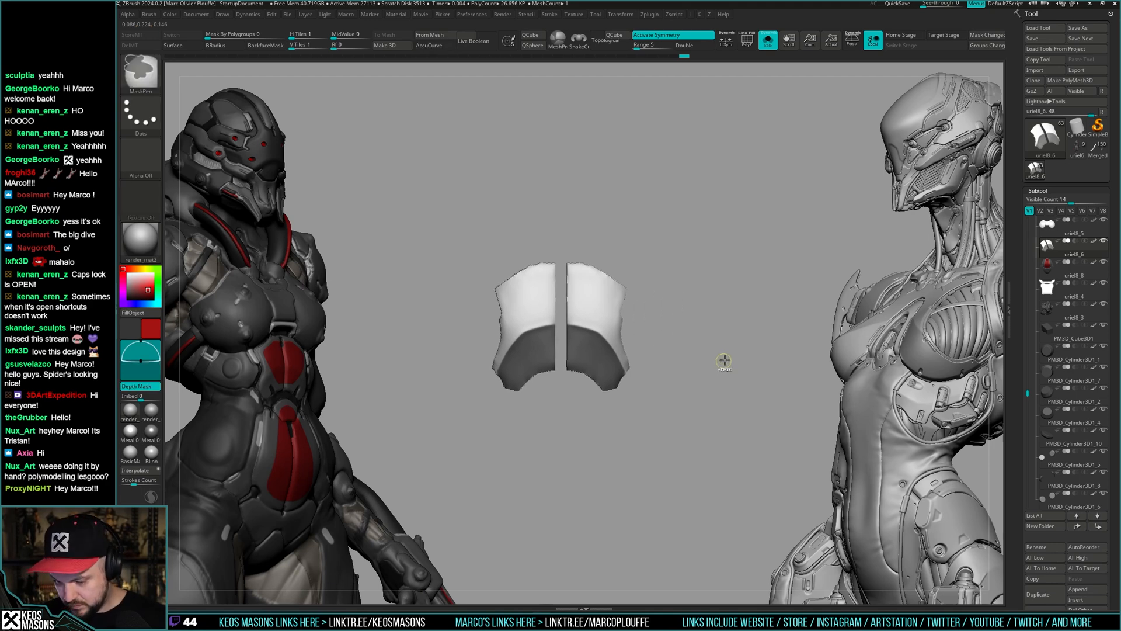
key(ctrl+e)
click(777, 383)
key(shift+f)
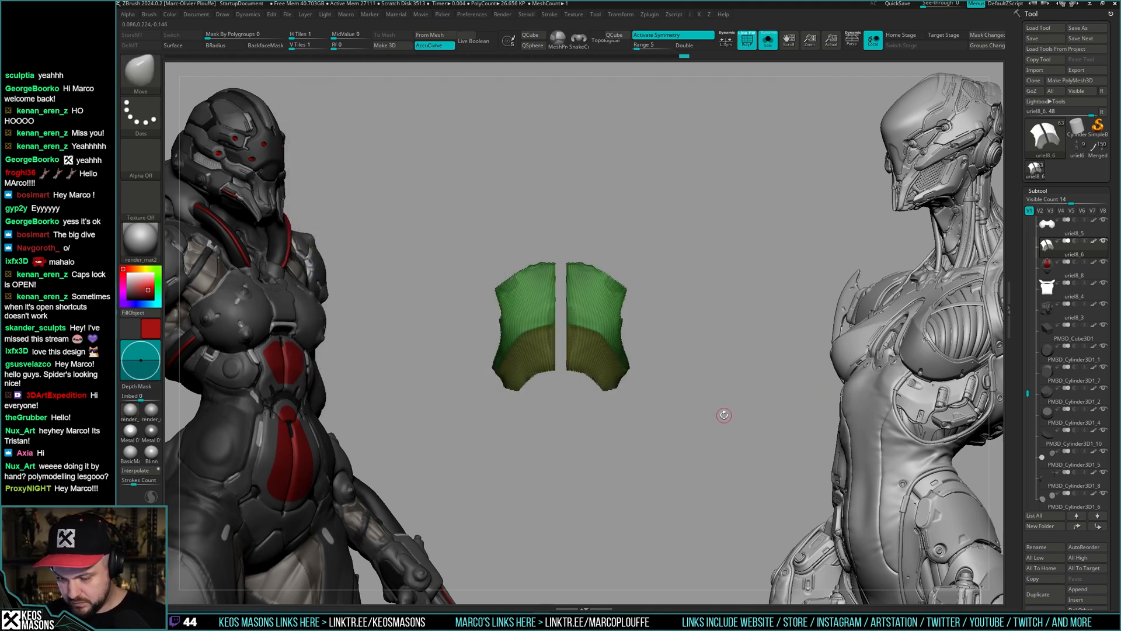
- Unhide all the torso plates, isolate the side rib plates again and repaint the mask over their upper area
key(shift+alt+s)
ctrl+shift+click(721, 390)
key(shift+alt+s)
key(shift+f)
mouse_move(720, 396)
right_down()
mouse_move(716, 384)
mouse_move(713, 436)
mouse_move(702, 382)
right_up()
key(shift+f)
key(shift+f)
ctrl+right_drag(702, 383, 704, 393)
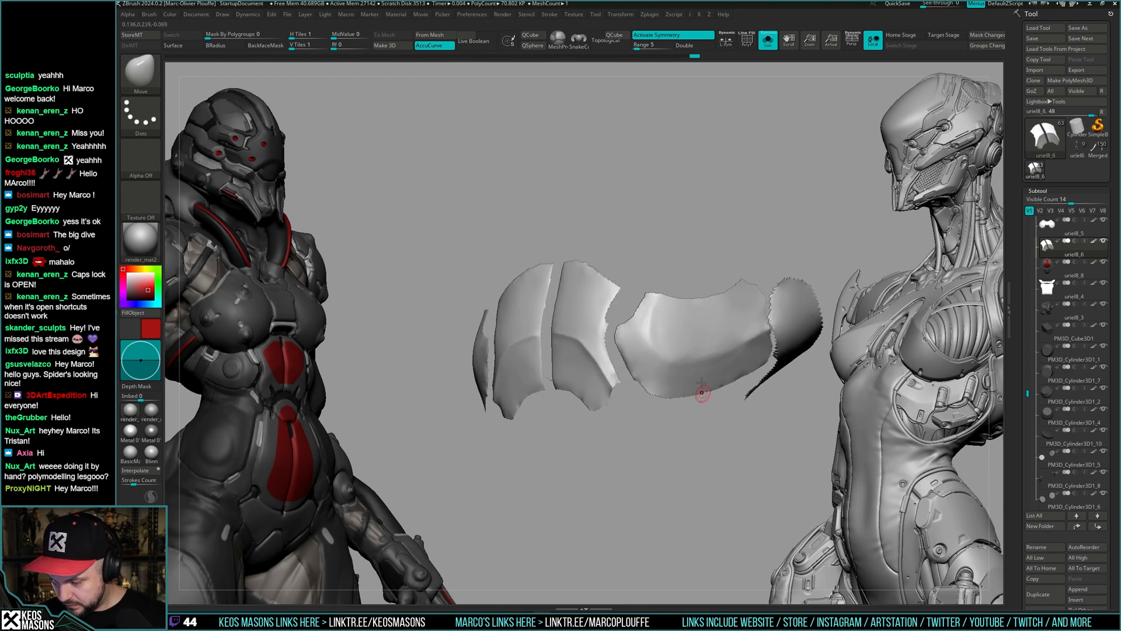
ctrl+shift+click(735, 332)
mouse_move(736, 333)
alt+right_down()
mouse_move(725, 331)
mouse_move(738, 313)
alt+right_up()
ctrl+drag(739, 314, 742, 290)
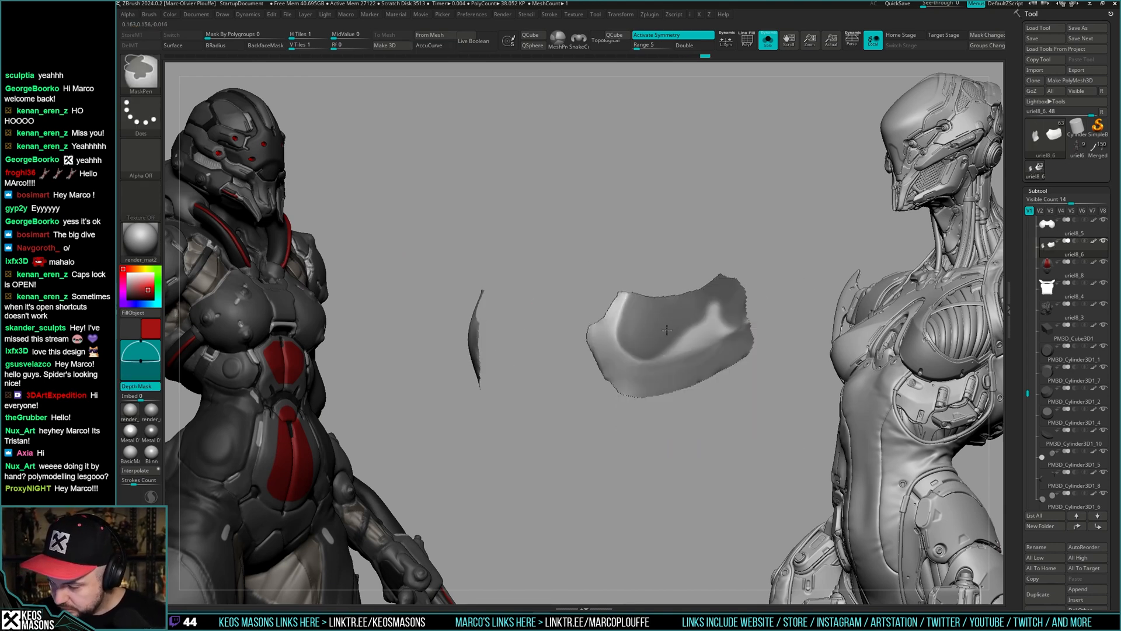
right_drag(742, 315, 678, 374)
right_click(674, 390)
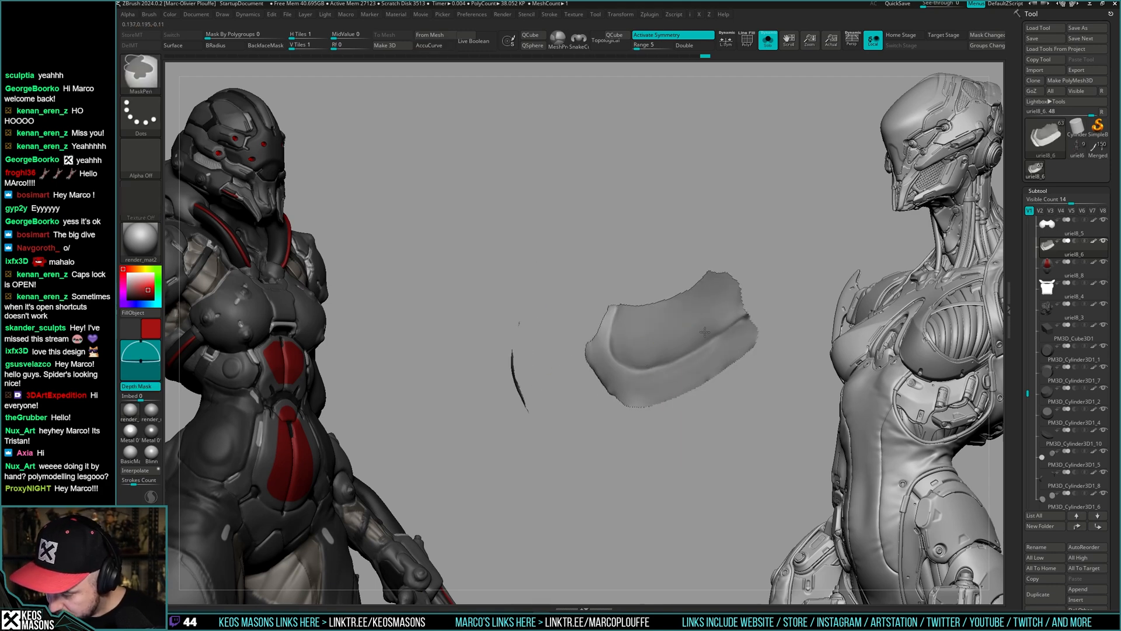
- Create a new polygroup from the side rib plates' masked area and unhide the remaining plates
key(ctrl+w)
key(shift+f)
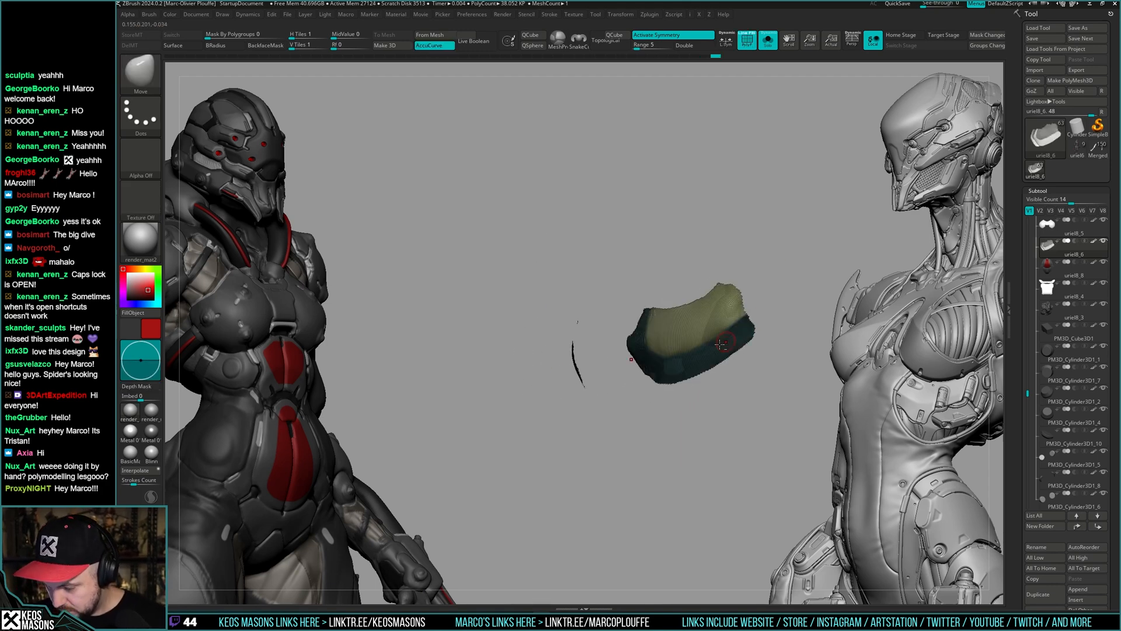
drag(777, 298, 742, 335)
ctrl+shift+click(743, 351)
alt+drag(734, 402, 679, 420)
key(shift+f)
- Save the tool in the spider project folder under the next numbered version name
key(ctrl+s)
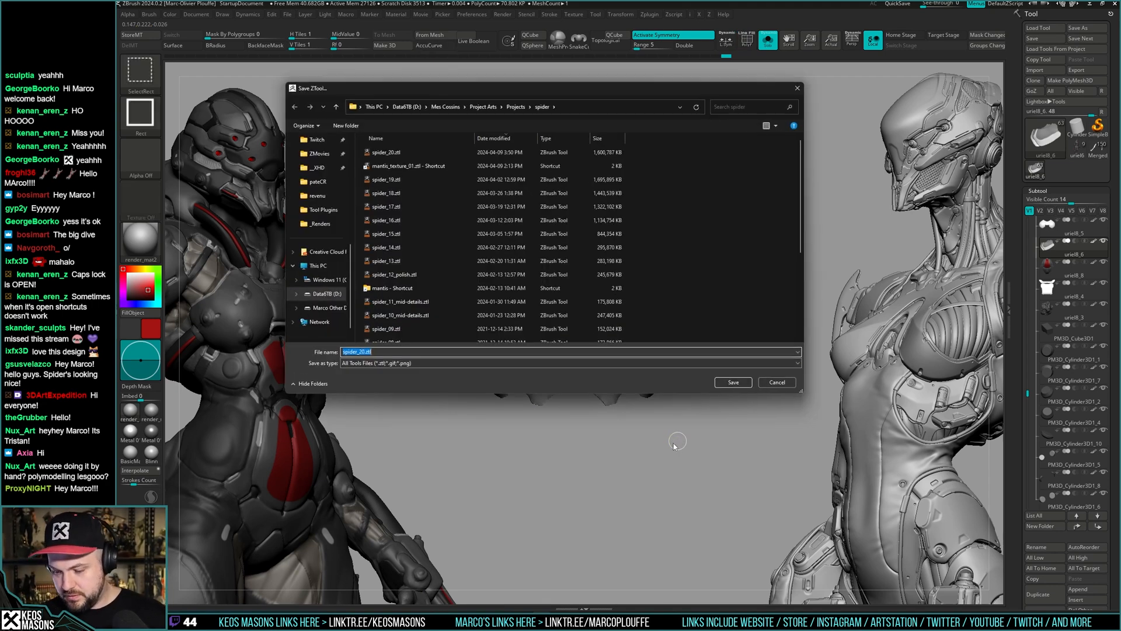
click(365, 352)
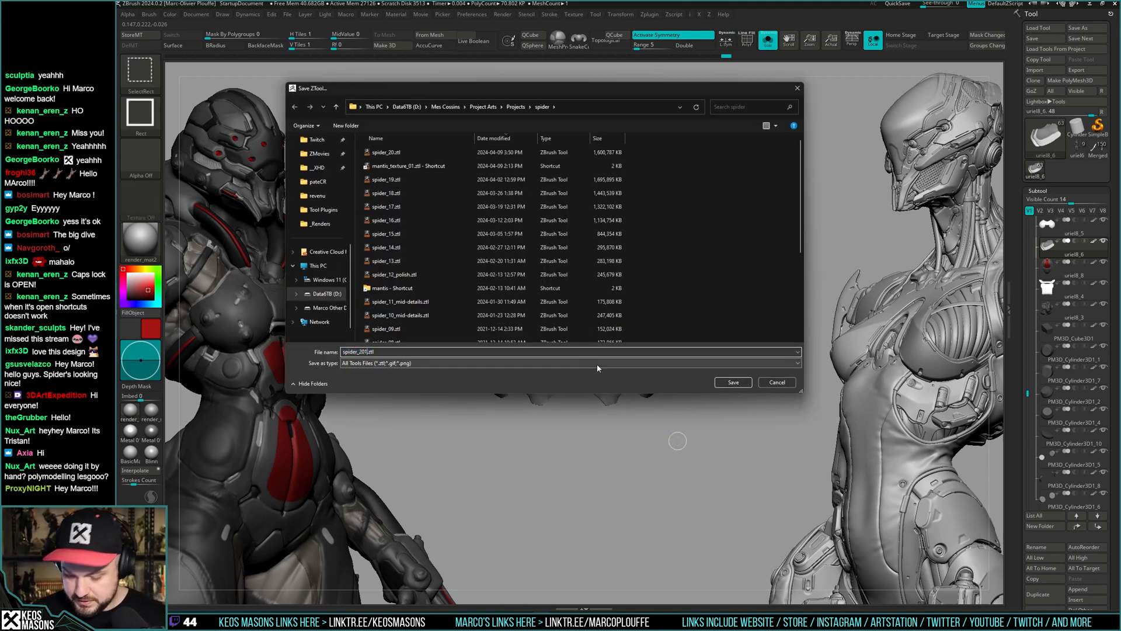
text(1)
click(747, 386)
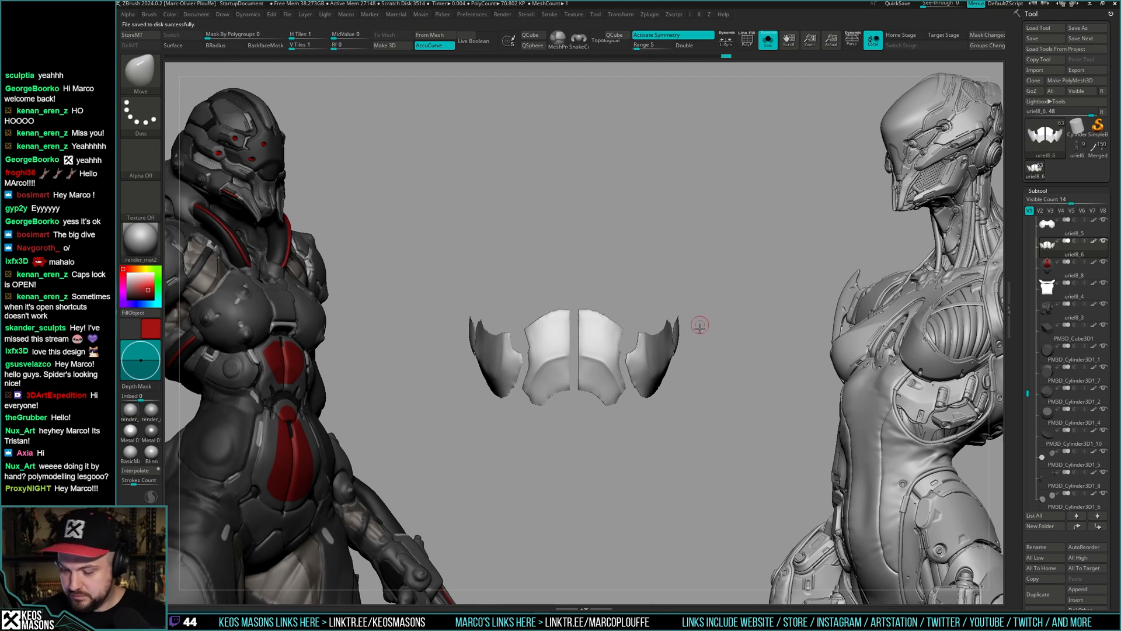
- Display the polygroups on all torso plates and check the new divisions within the full figure
drag(709, 326, 655, 372)
key(shift+alt+s)
key(shift+alt+s)
key(shift+f)
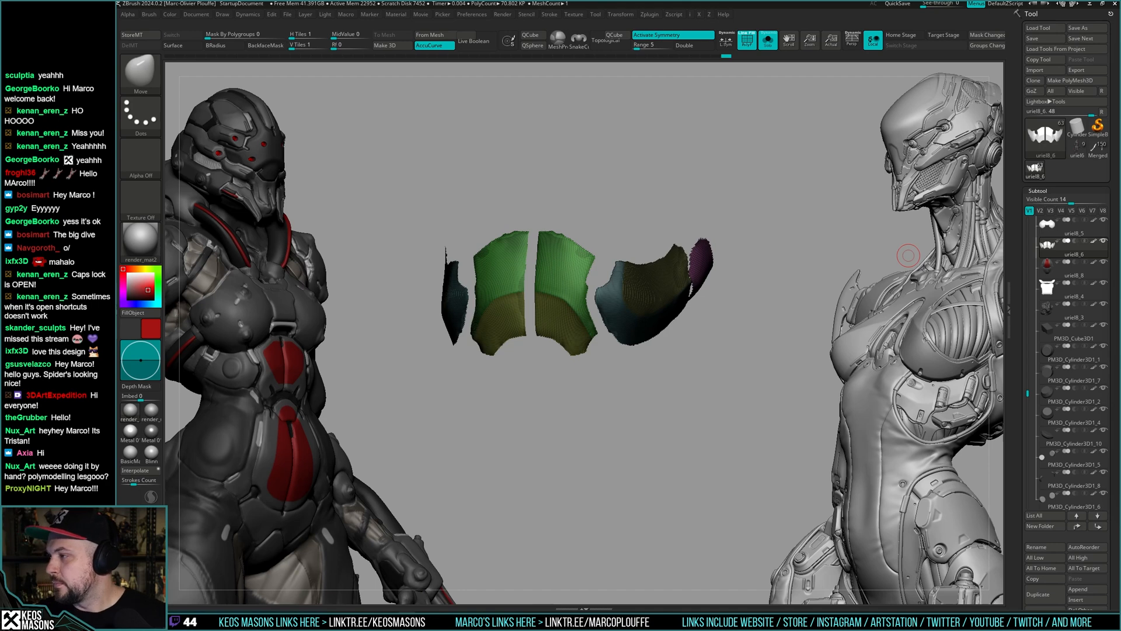
drag(909, 255, 643, 339)
key(ctrl+shift+s)
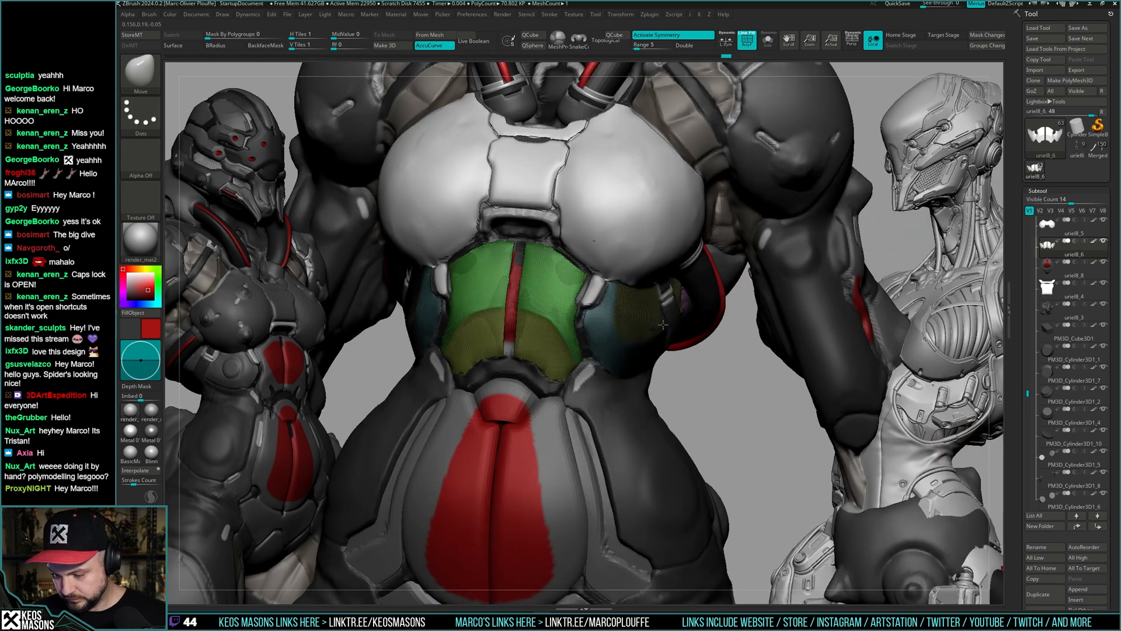
- Switch to the uriel8 tool, enlarge the dark figure's torso at one side of the canvas and snapshot it as a reference
key(ctrl+shift+s)
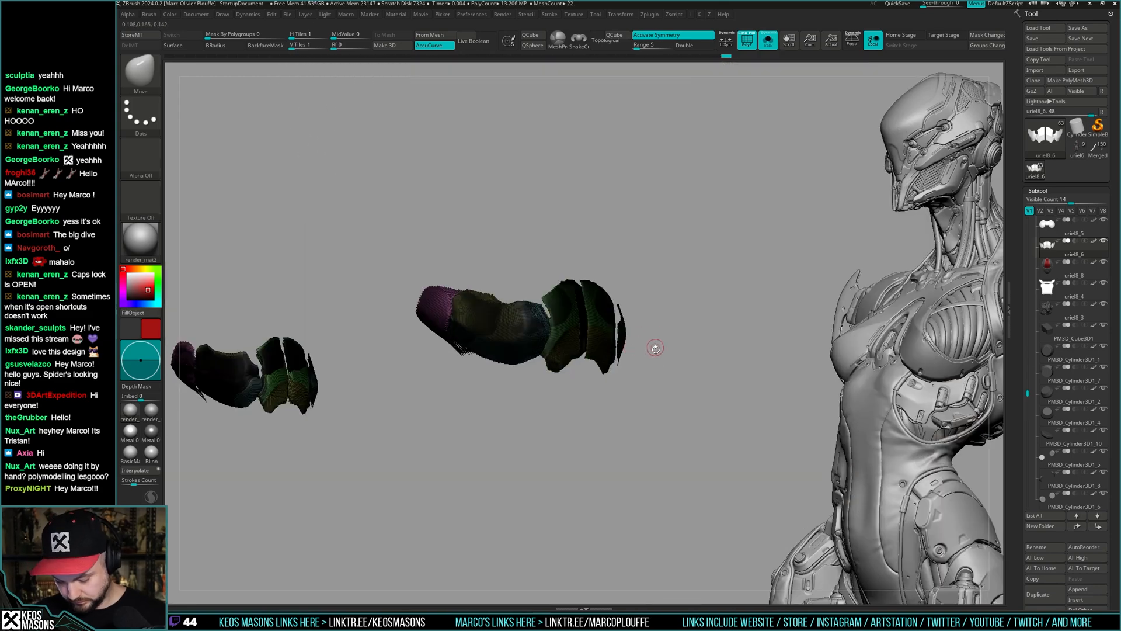
mouse_move(660, 347)
shift+mouse_down()
mouse_move(641, 344)
mouse_move(670, 325)
mouse_move(638, 354)
shift+mouse_up()
key(shift+f)
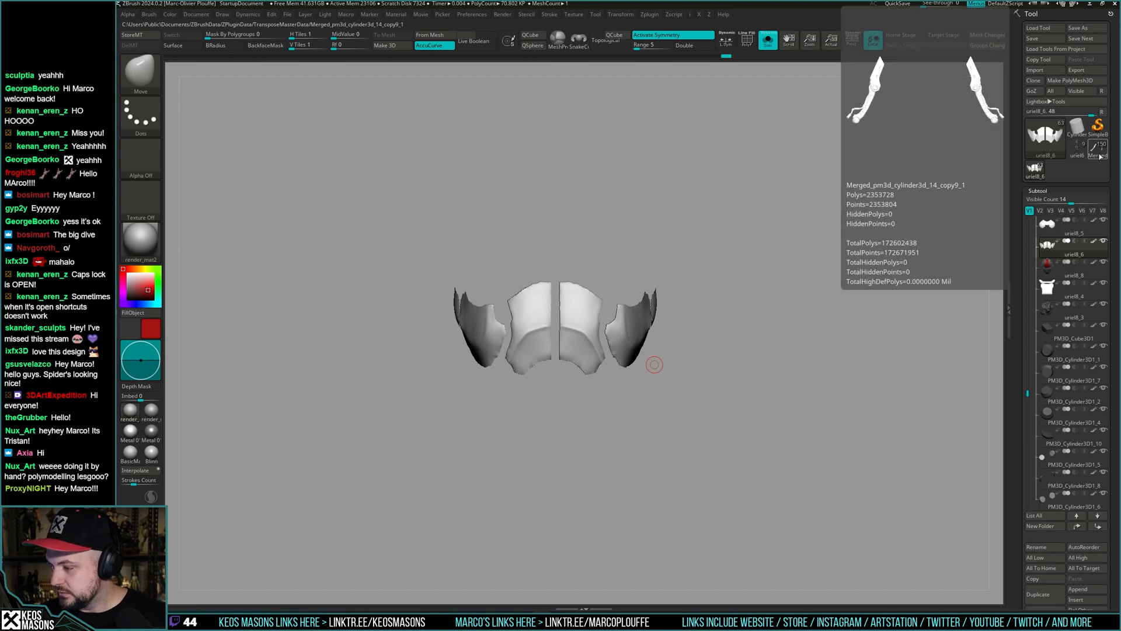
click(1077, 144)
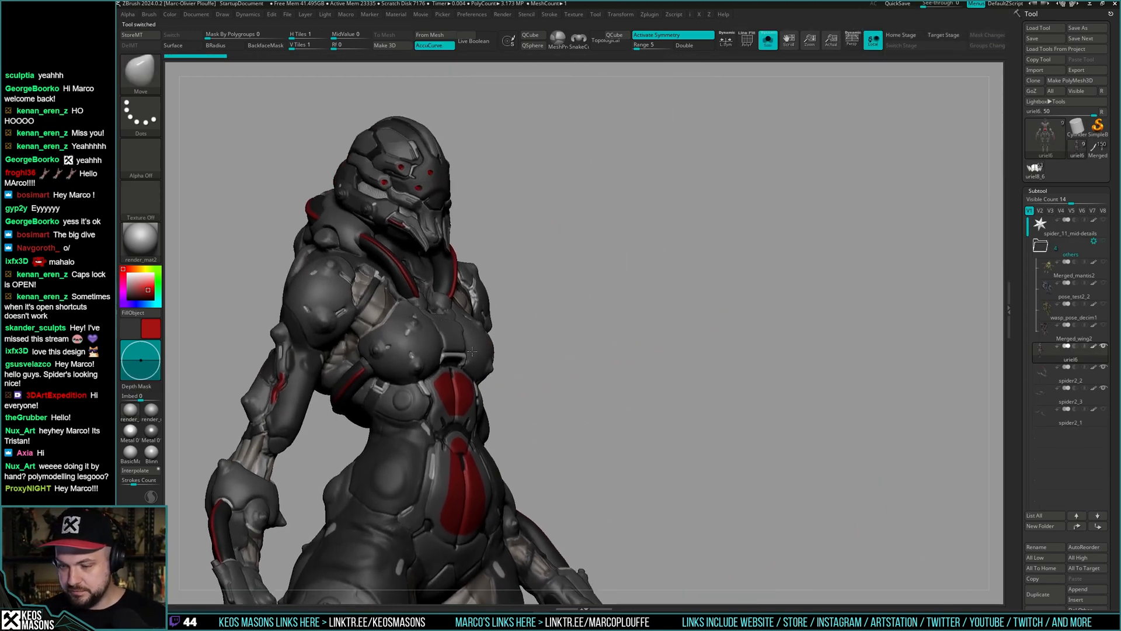
mouse_move(472, 351)
alt+mouse_down()
mouse_move(498, 362)
mouse_move(473, 371)
mouse_move(454, 342)
mouse_move(465, 378)
mouse_move(494, 365)
mouse_move(483, 355)
alt+mouse_up()
key(shift+s)
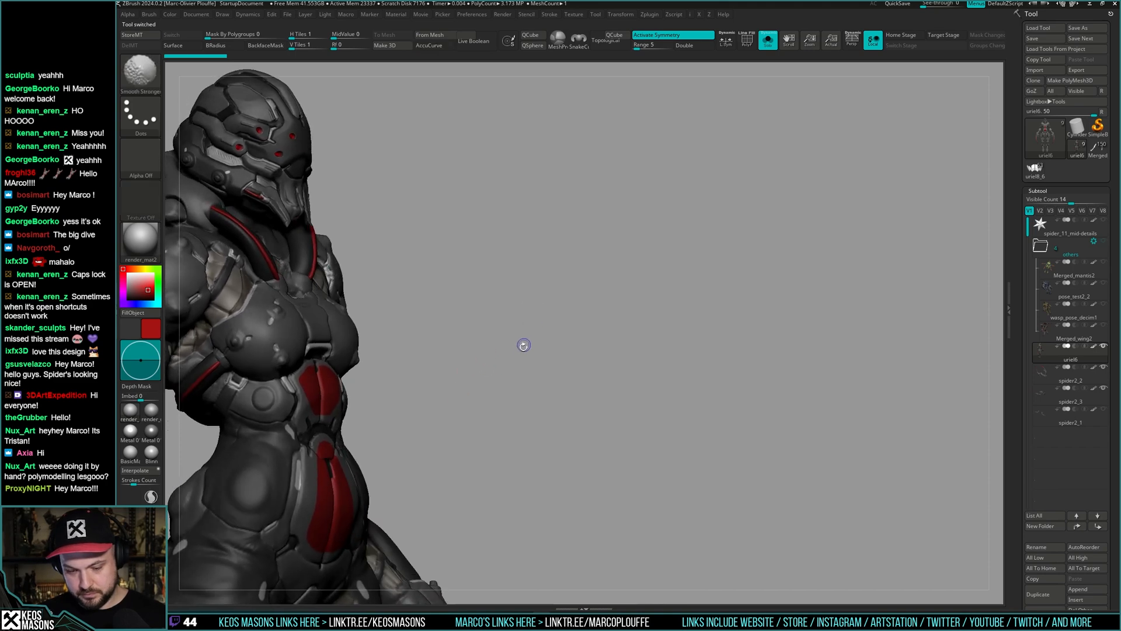
alt+drag(587, 347, 853, 339)
- Snapshot the Merged mantis figure, coloured light grey, opposite the first reference, and return to the uriel8_6 torso plates
click(1035, 169)
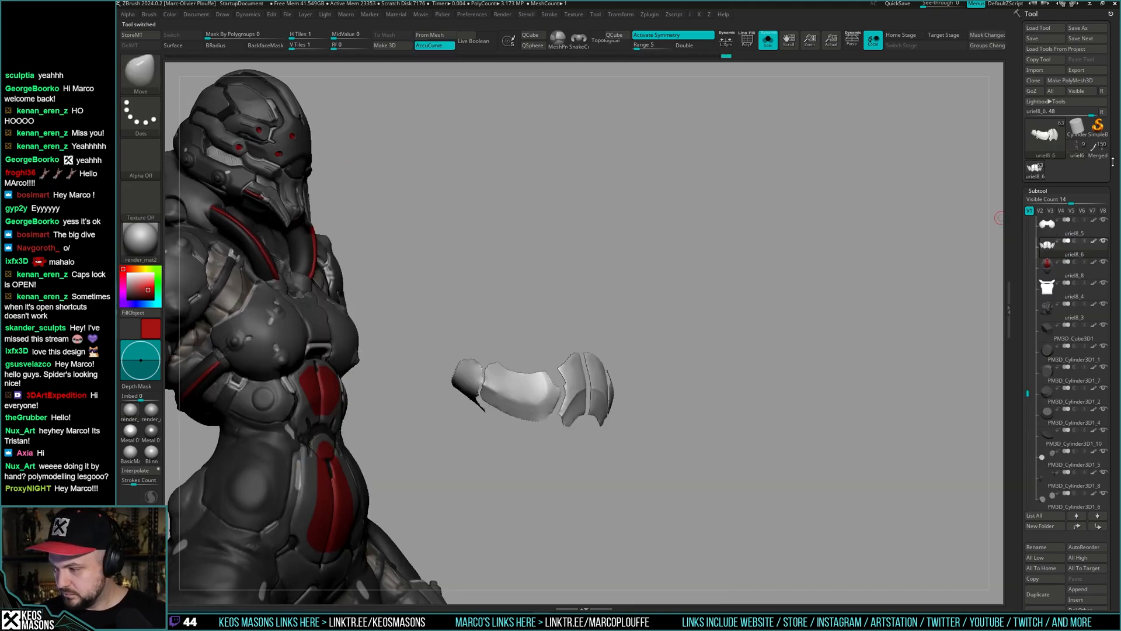
click(1098, 149)
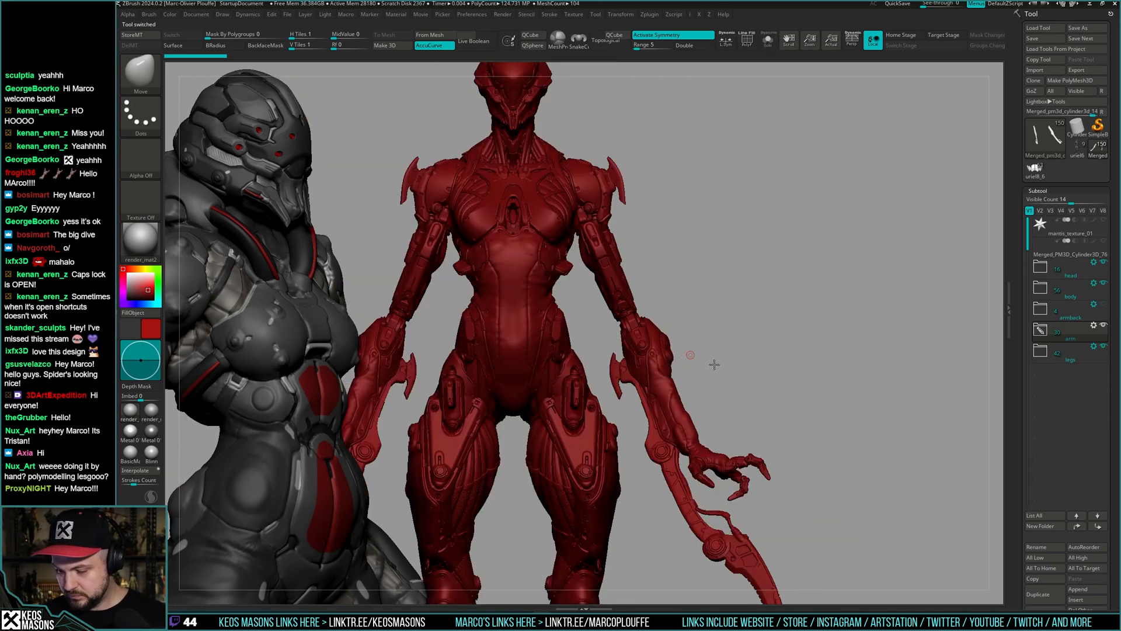
key(space)
click(697, 371)
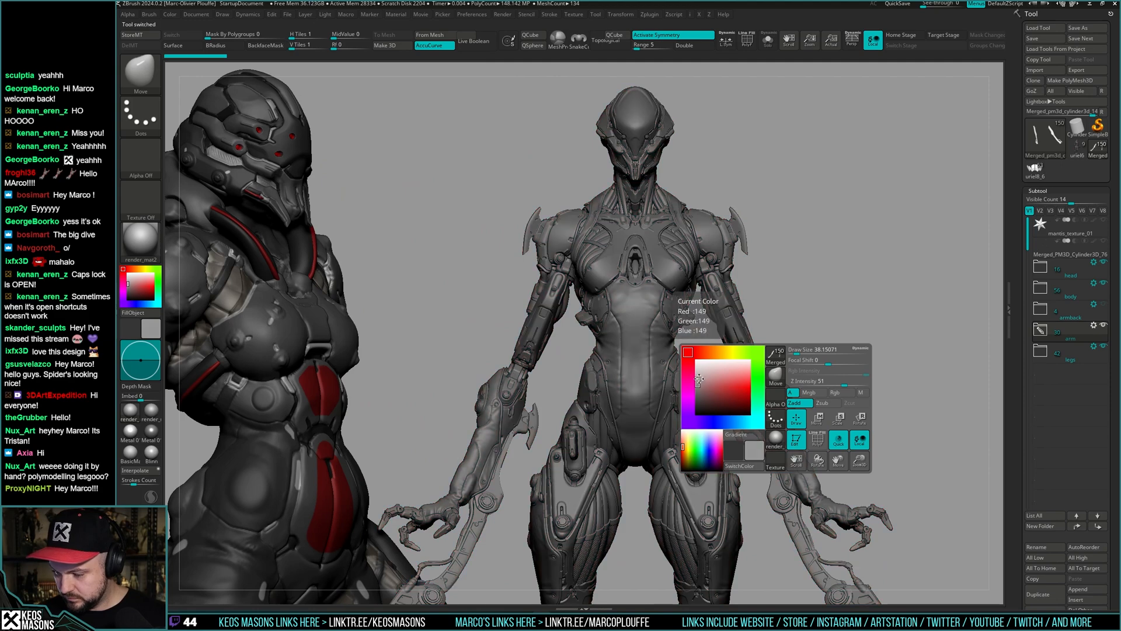
mouse_move(728, 327)
right_down()
mouse_move(640, 350)
mouse_move(844, 391)
mouse_move(877, 352)
mouse_move(876, 322)
mouse_move(919, 396)
mouse_move(634, 362)
right_up()
key(shift+s)
click(1035, 170)
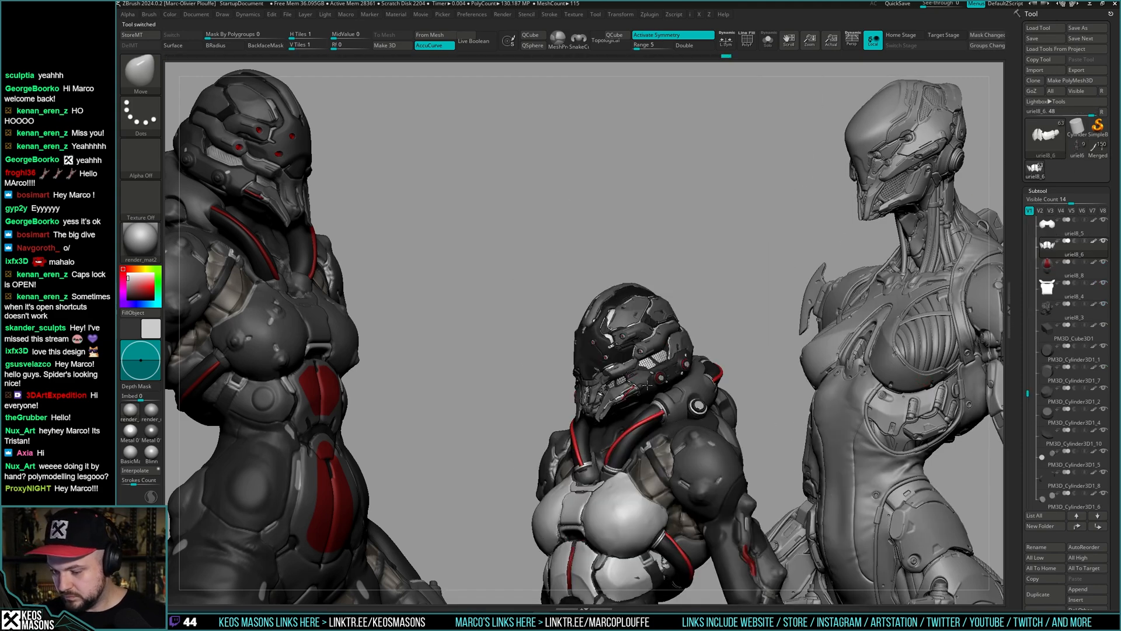
- Frame the torso plates between the two reference figures and activate the Move brush
alt+right_drag(655, 322, 688, 140)
right_drag(688, 234, 640, 362)
right_drag(640, 362, 619, 339)
mouse_move(731, 342)
right_down()
mouse_move(666, 351)
mouse_move(689, 356)
mouse_move(633, 330)
mouse_move(636, 351)
mouse_move(624, 324)
right_up()
key(ctrl+shift+s)
key(shift+f)
key(ctrl+shift+s)
right_click(624, 325)
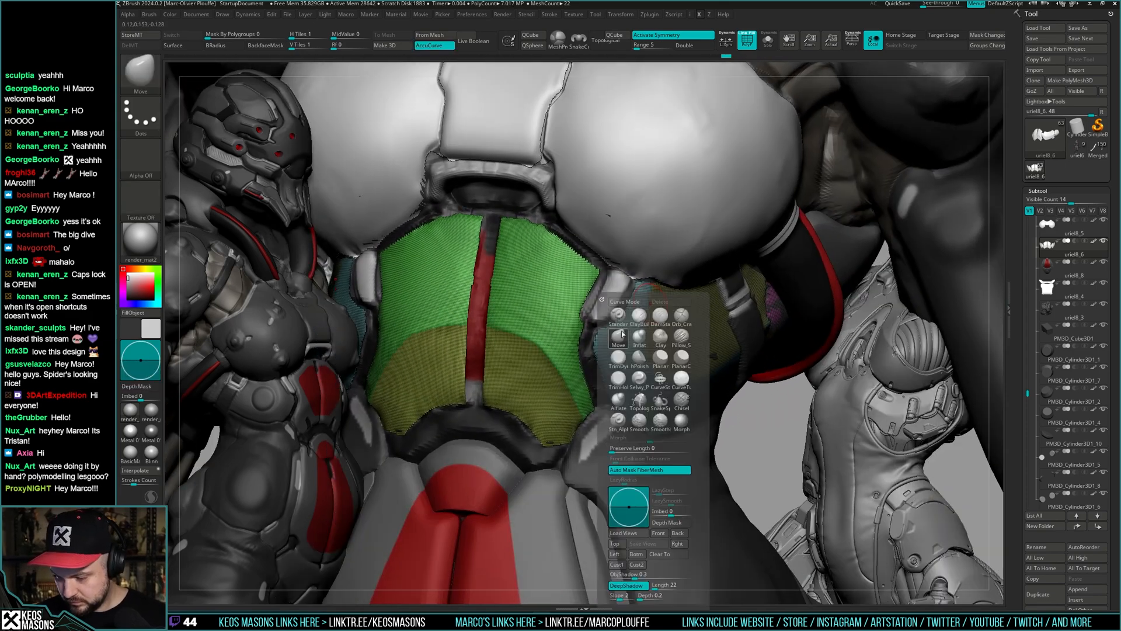
key(b)
key(m)
key(v)
key(ctrl+shift+s)
- Isolate the torso plates and ZRemesh them with KeepGroups enabled and a target polygon count of about 2
ctrl+right_drag(681, 345, 683, 328)
right_drag(737, 374, 683, 384)
key(shift+f)
key(space)
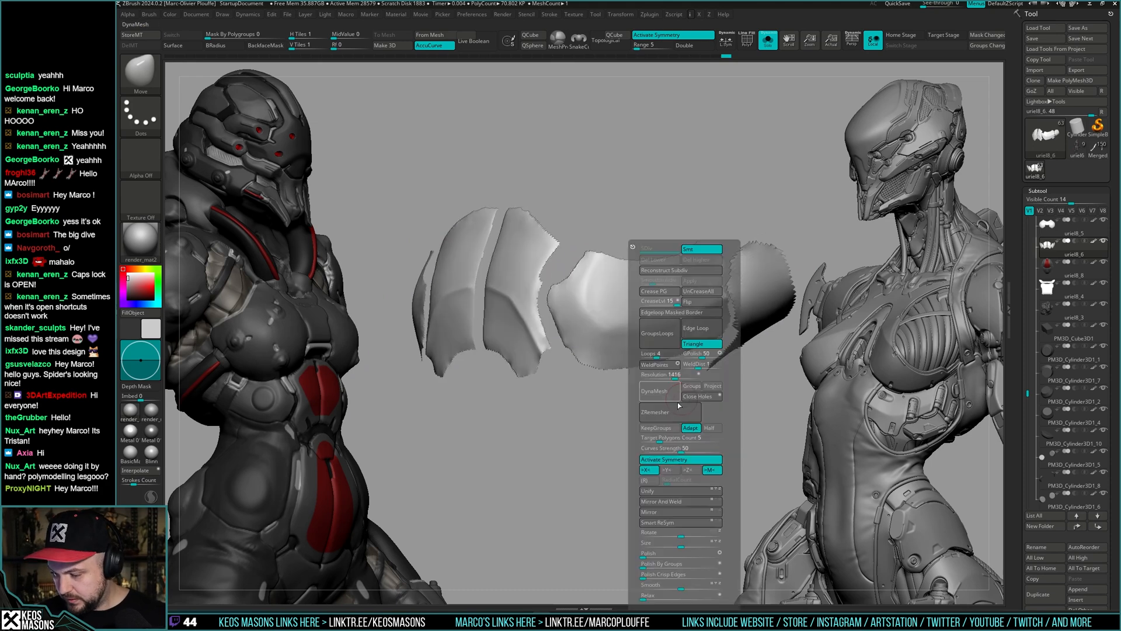
click(657, 427)
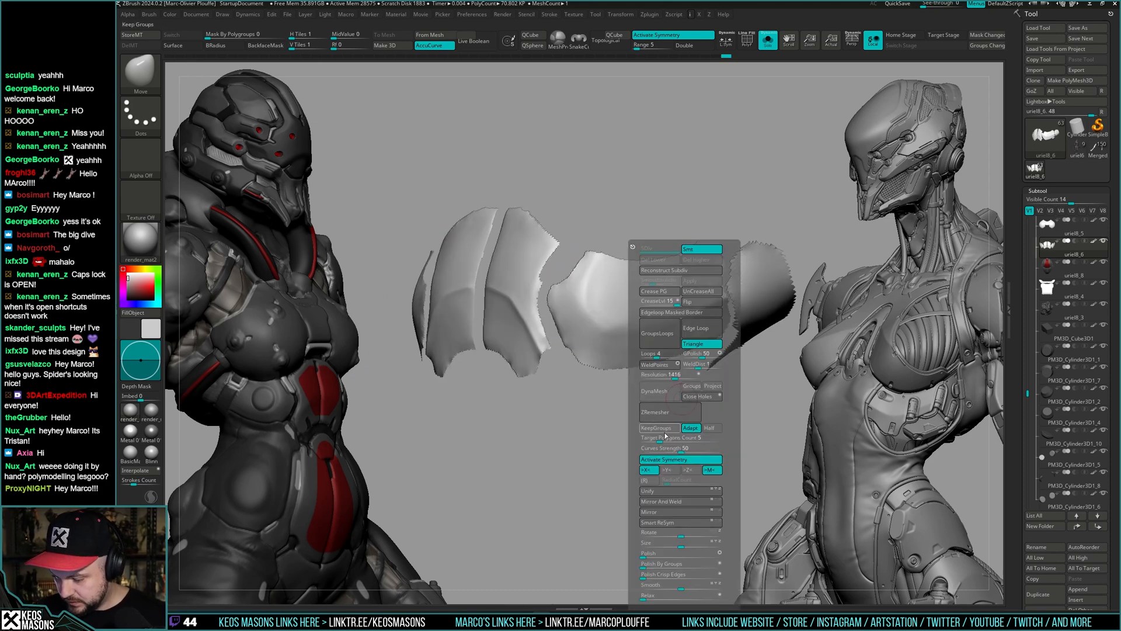
drag(661, 440, 652, 441)
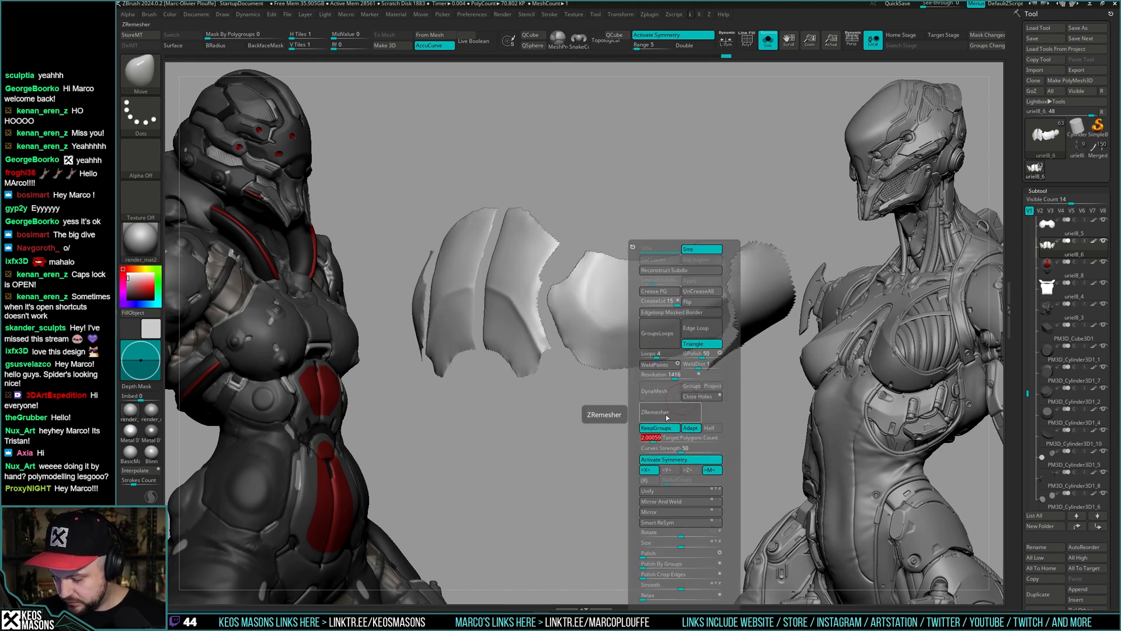
click(666, 415)
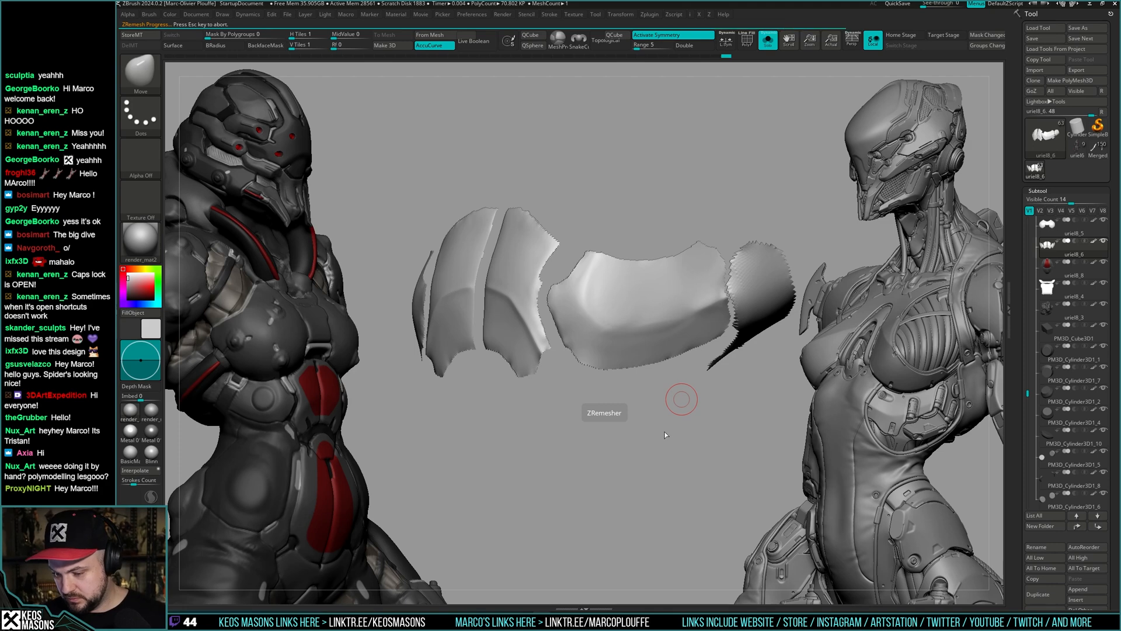
- Compare the remeshed torso plates' topology with the mesh density of the lower abdomen piece
key(shift+f)
right_drag(667, 414, 602, 440)
key(alt+shift+s)
alt+click(602, 442)
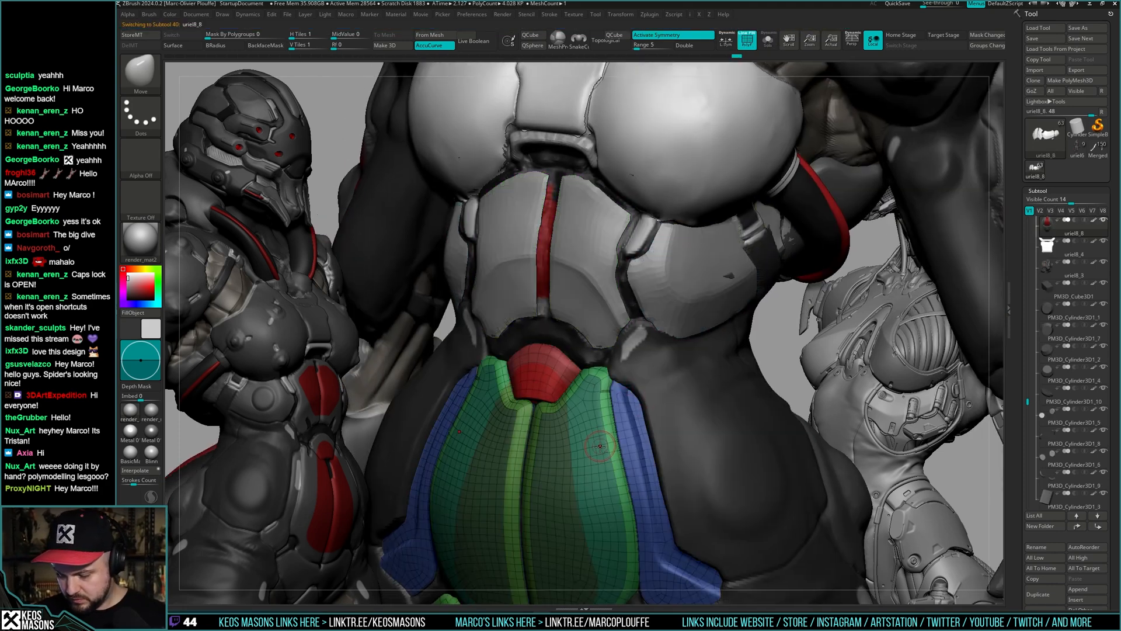
alt+click(600, 243)
key(alt+shift+s)
right_drag(714, 390, 694, 403)
- Undo the remesh and ZRemesh the torso plates again with a target polygon count of about 1.17
key(ctrl+z)
key(i)
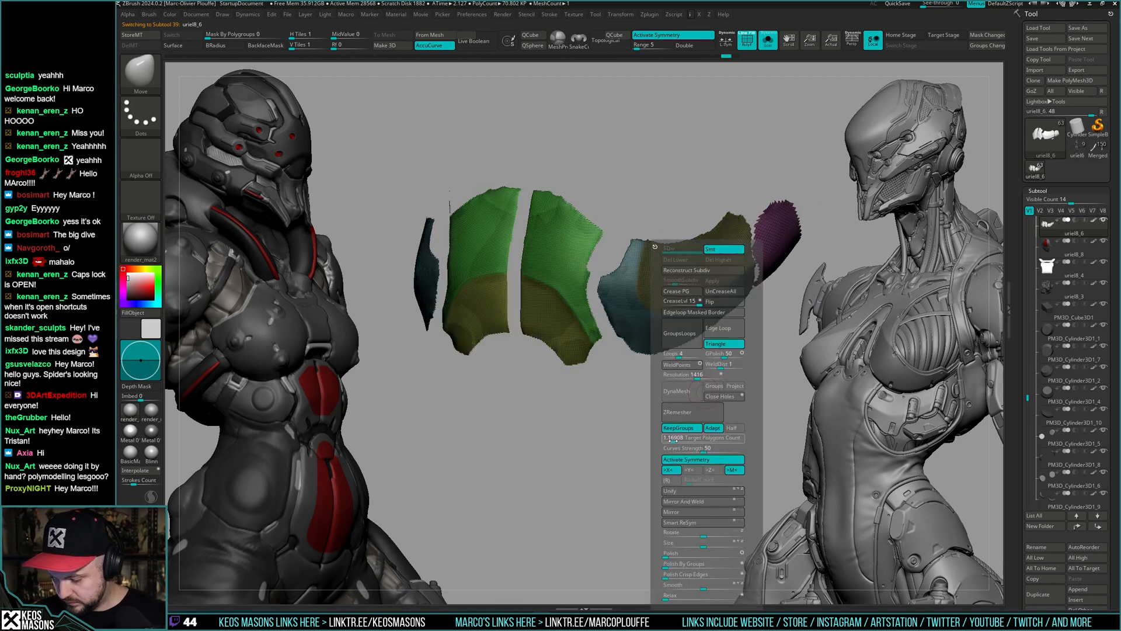
click(685, 416)
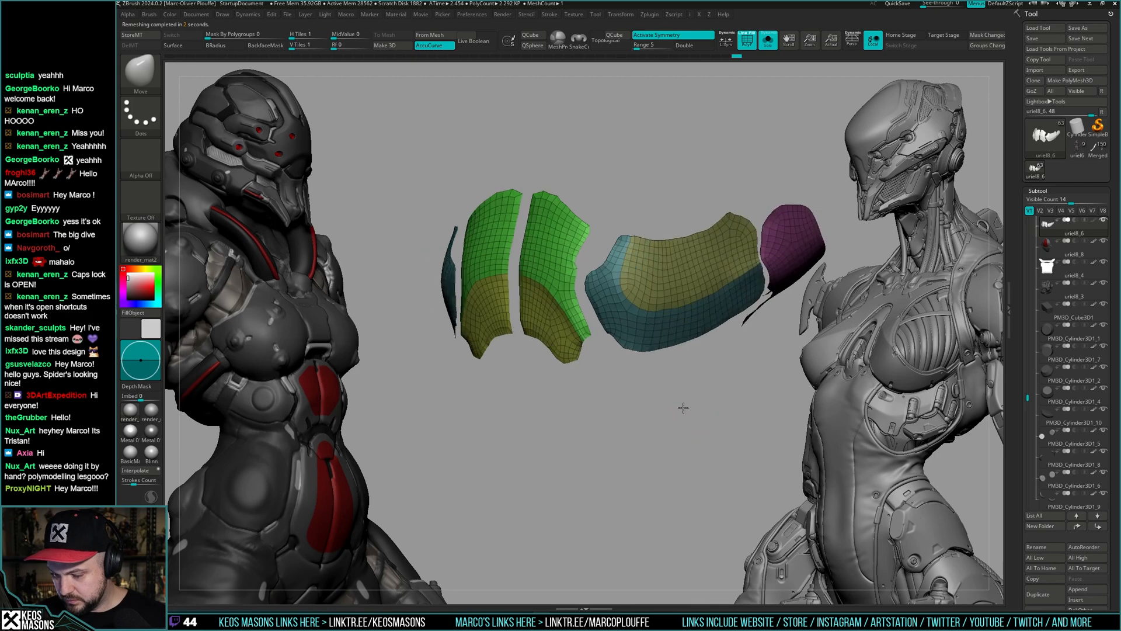
- Reshape the inner top corners of the two front plates under the chest buckle with the Move brush
mouse_move(683, 408)
mouse_down()
mouse_move(643, 414)
mouse_move(679, 440)
mouse_move(672, 336)
mouse_move(649, 339)
mouse_move(701, 340)
mouse_move(660, 337)
mouse_move(668, 298)
mouse_move(656, 312)
mouse_move(668, 346)
mouse_up()
key(alt+s)
key(alt+s)
key(alt+s)
key(space)
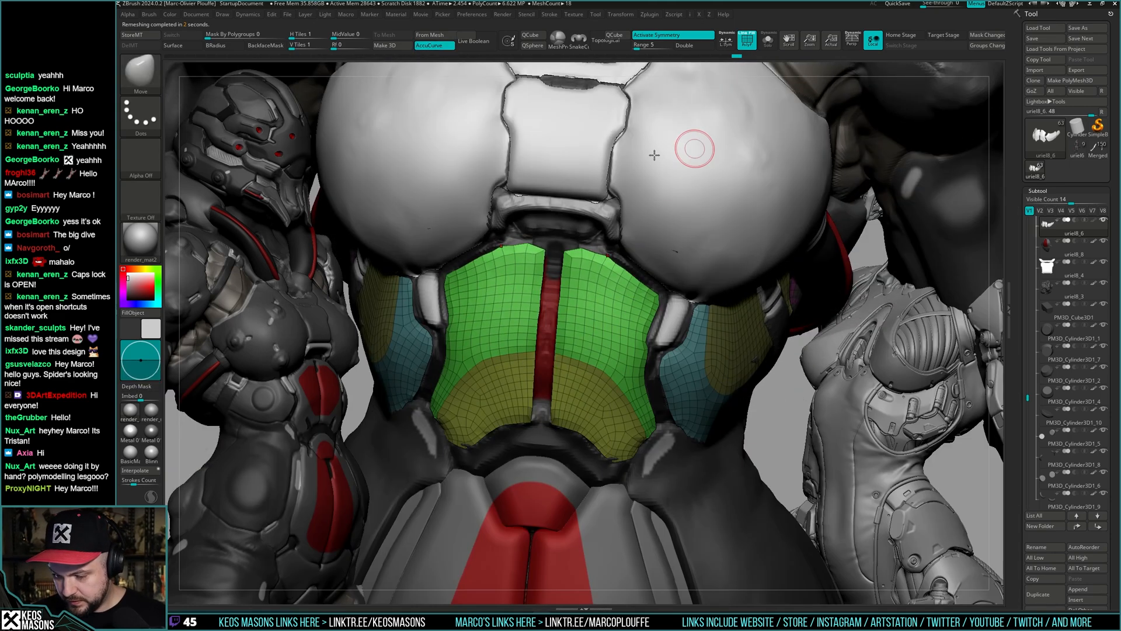
key(shift+f)
drag(648, 175, 563, 244)
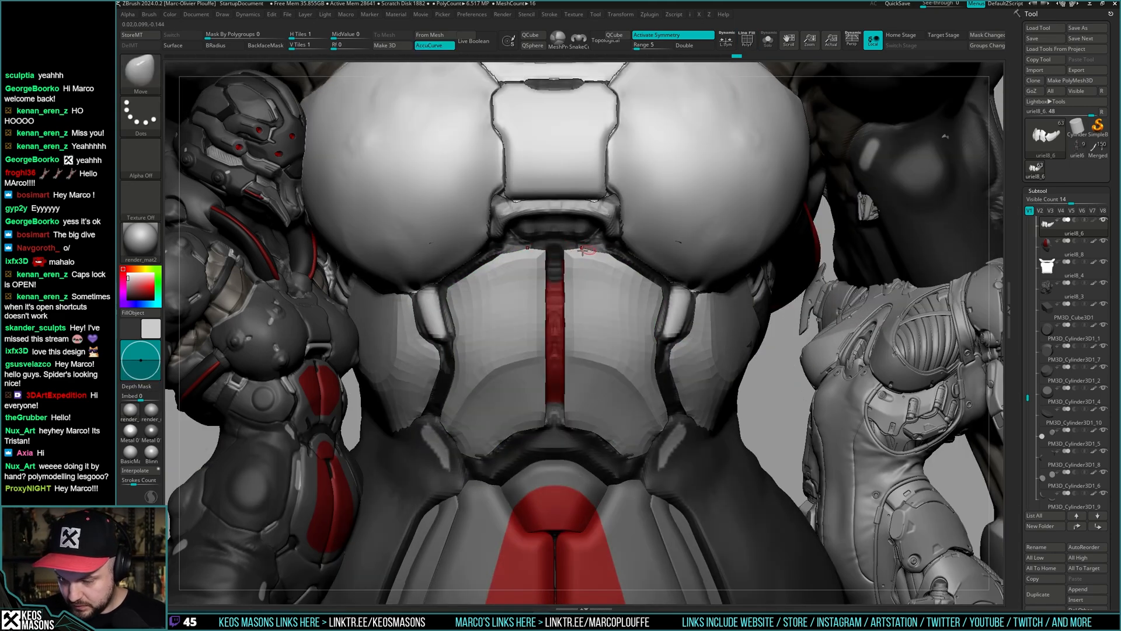
key(alt+s)
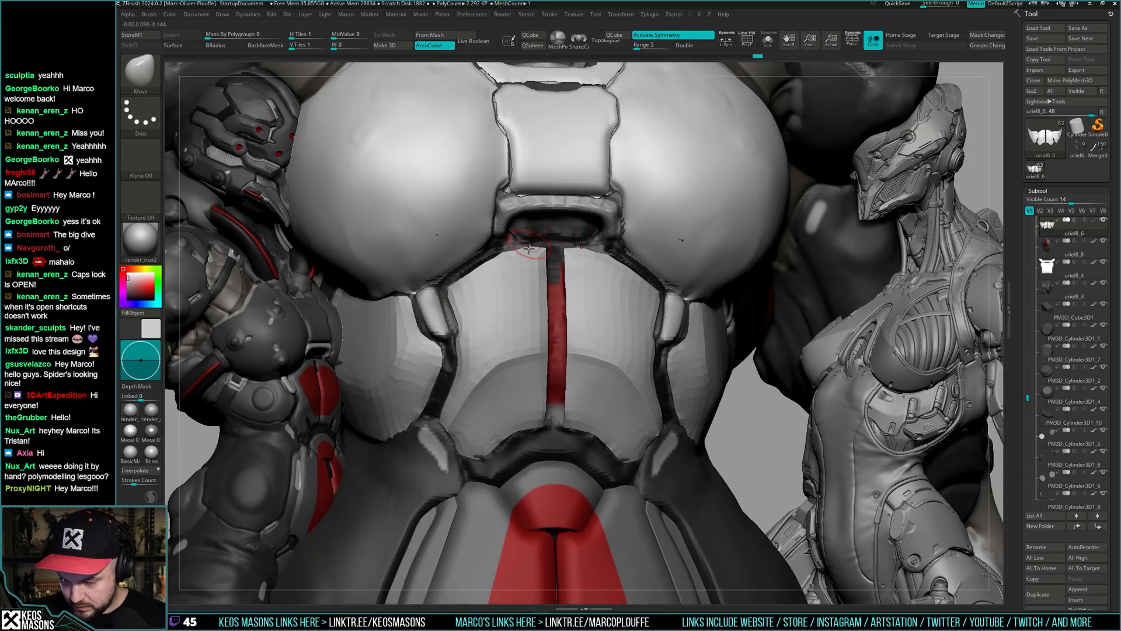
key(space)
drag(525, 246, 528, 246)
mouse_move(558, 229)
mouse_down()
mouse_move(518, 257)
mouse_move(584, 263)
mouse_up()
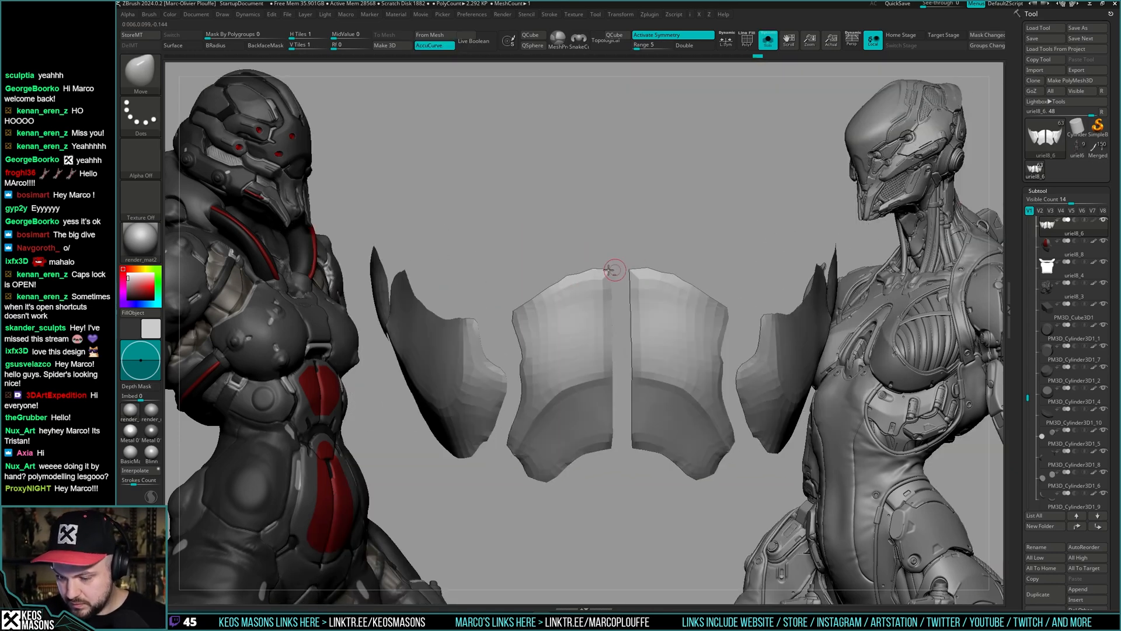
key(shift+f)
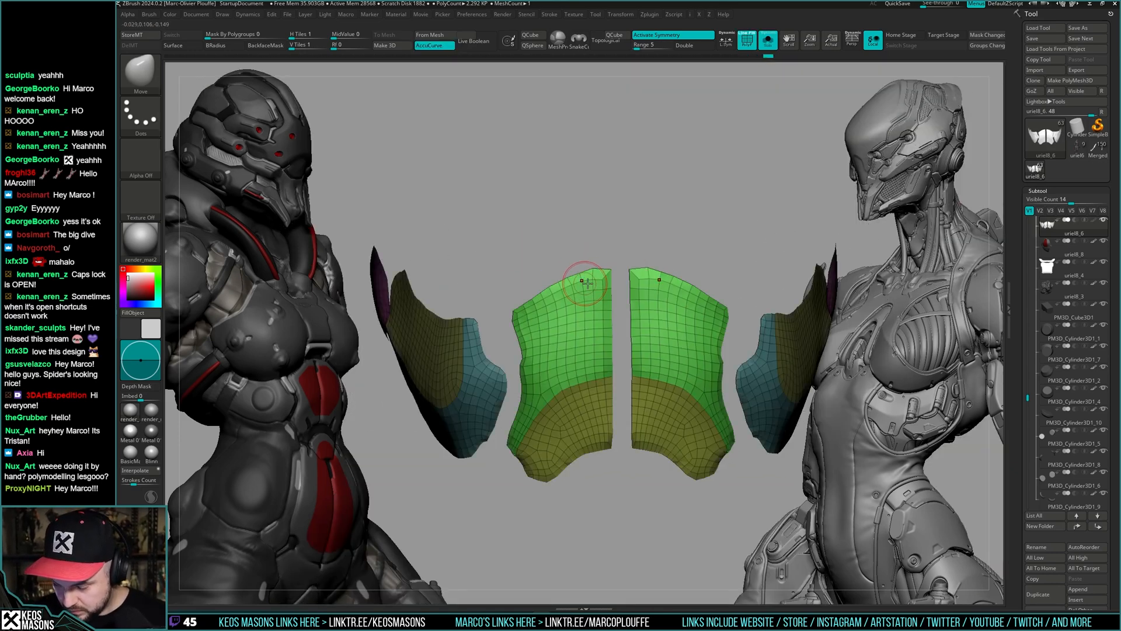
- Adjust the front plates' upper borders with the Move brush to follow the dark frame around them
key(alt+s)
right_drag(573, 303, 551, 299)
key(space)
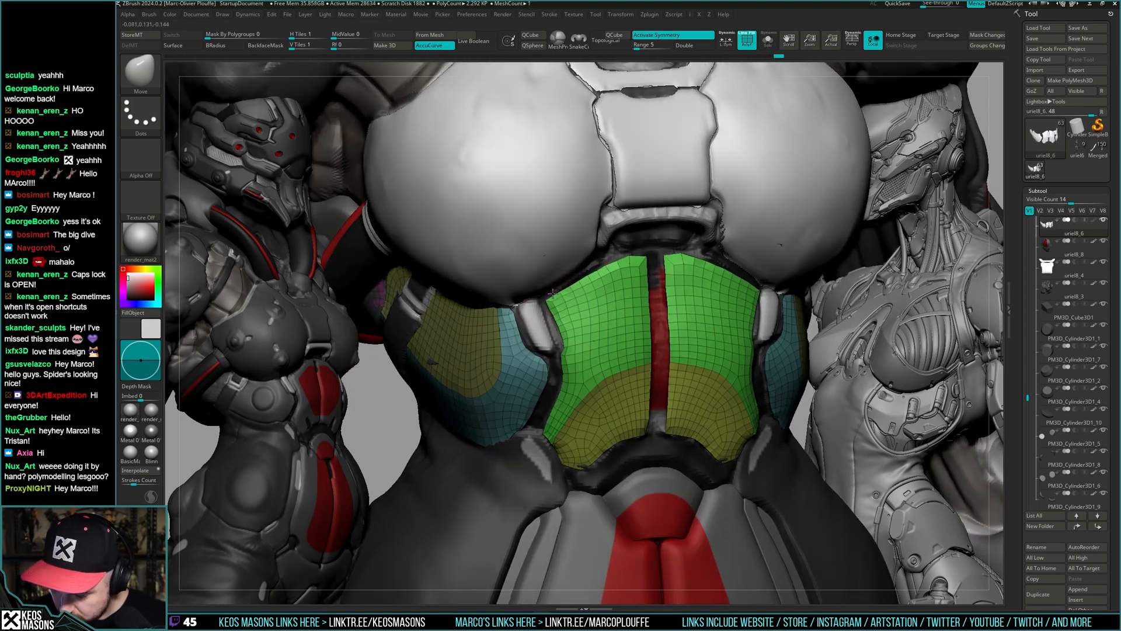
mouse_move(553, 292)
right_down()
mouse_move(597, 269)
mouse_move(611, 309)
mouse_move(625, 303)
mouse_move(630, 262)
mouse_move(718, 322)
mouse_move(702, 327)
right_up()
right_click(611, 312)
alt+right_drag(699, 371, 696, 320)
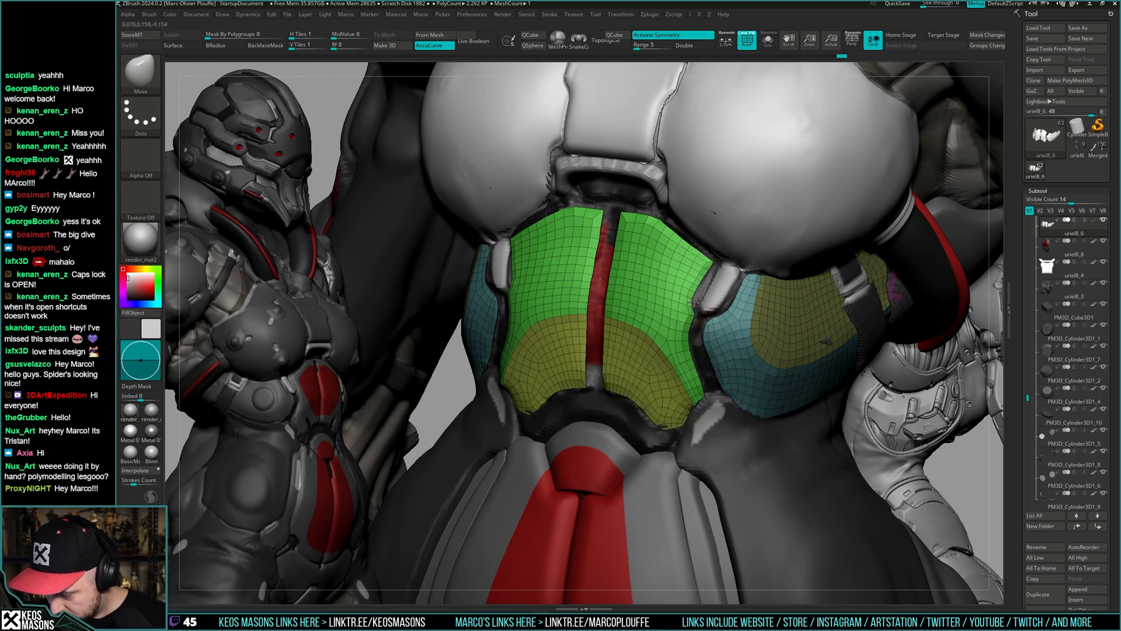
right_drag(743, 310, 694, 303)
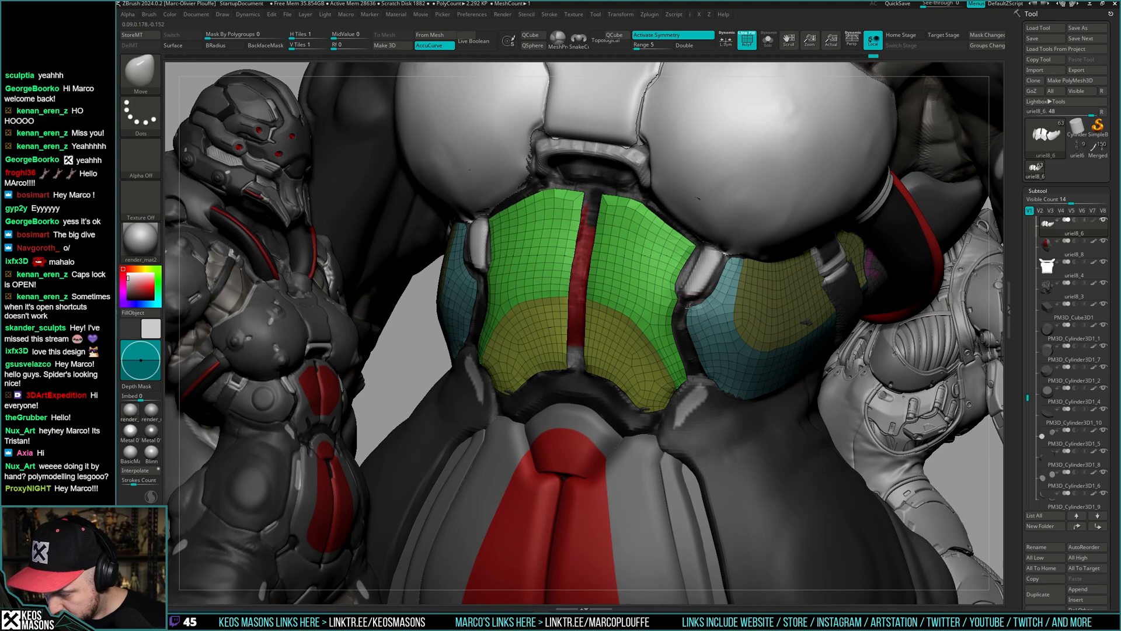
right_drag(713, 293, 719, 286)
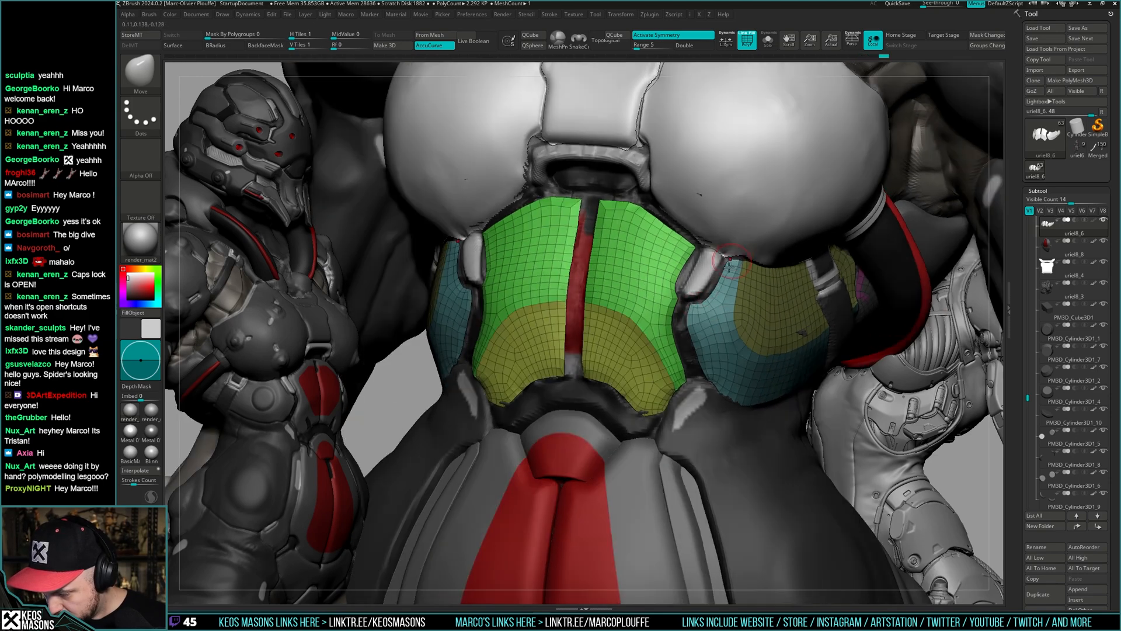
- Move the side rib plates' upper front corners into place beside the light clasps
click(725, 269)
key(shift+f)
key(shift+f)
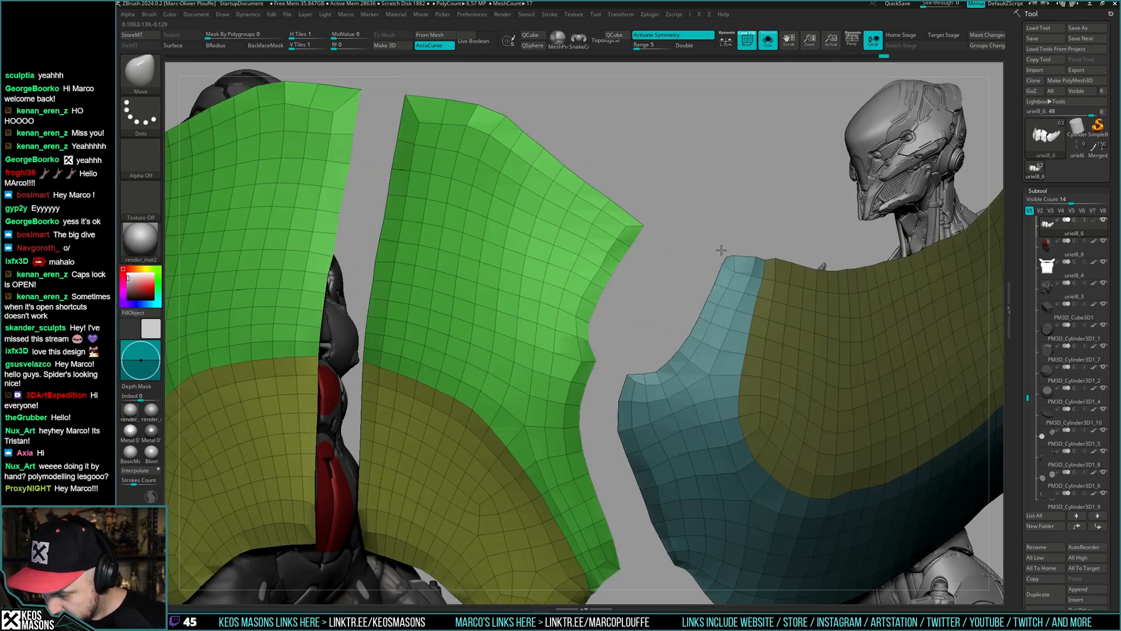
mouse_move(721, 240)
alt+right_down()
mouse_move(753, 266)
mouse_move(729, 266)
mouse_move(712, 294)
mouse_move(665, 282)
alt+right_up()
key(alt+s)
key(space)
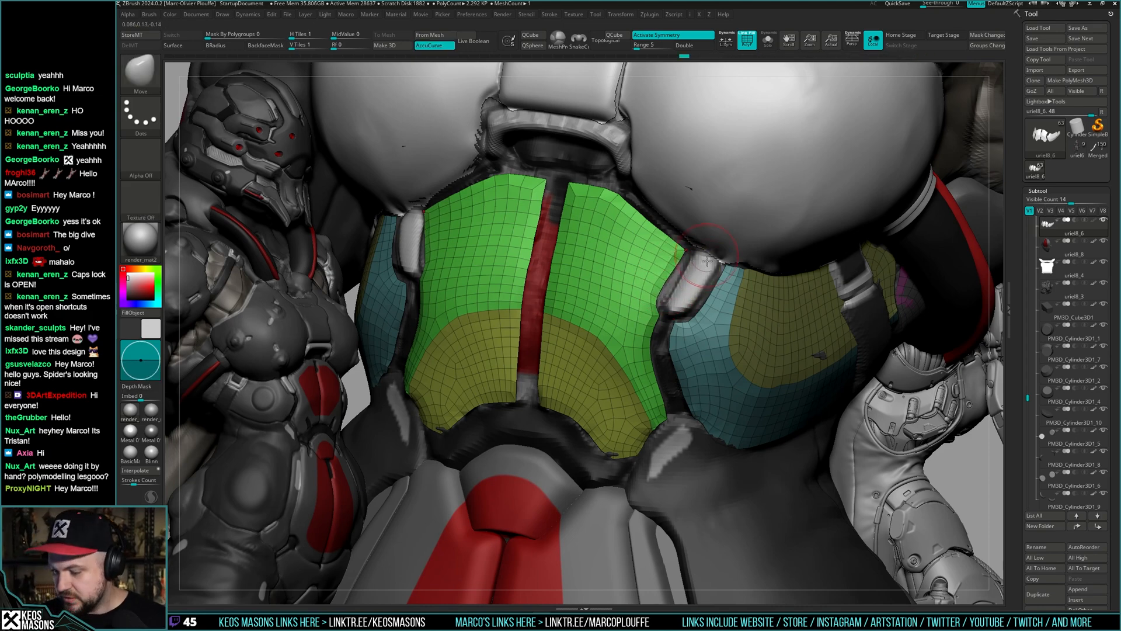
- Fit the front plates' outer edges to the light clasps with the Move brush
right_drag(679, 320, 655, 325)
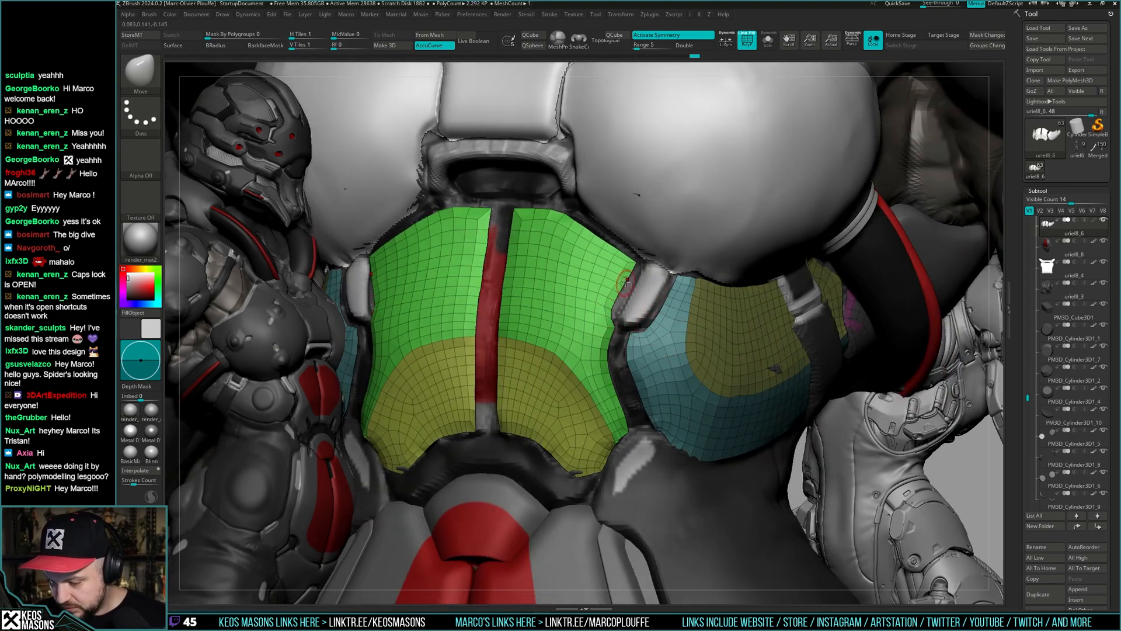
drag(626, 282, 623, 285)
key(shift+f)
mouse_move(648, 324)
ctrl+right_down()
mouse_move(656, 301)
mouse_move(695, 318)
mouse_move(687, 290)
mouse_move(635, 324)
mouse_move(645, 357)
mouse_move(606, 397)
mouse_move(646, 345)
mouse_move(646, 333)
mouse_move(625, 350)
mouse_move(640, 352)
mouse_move(650, 262)
mouse_move(657, 332)
mouse_move(677, 318)
ctrl+right_up()
key(shift+f)
key(space)
key(alt+s)
key(shift+f)
key(space)
key(shift+f)
- Hide the stray polygons at the front plates' lower outer corners with a lasso selection
key(ctrl+shift)
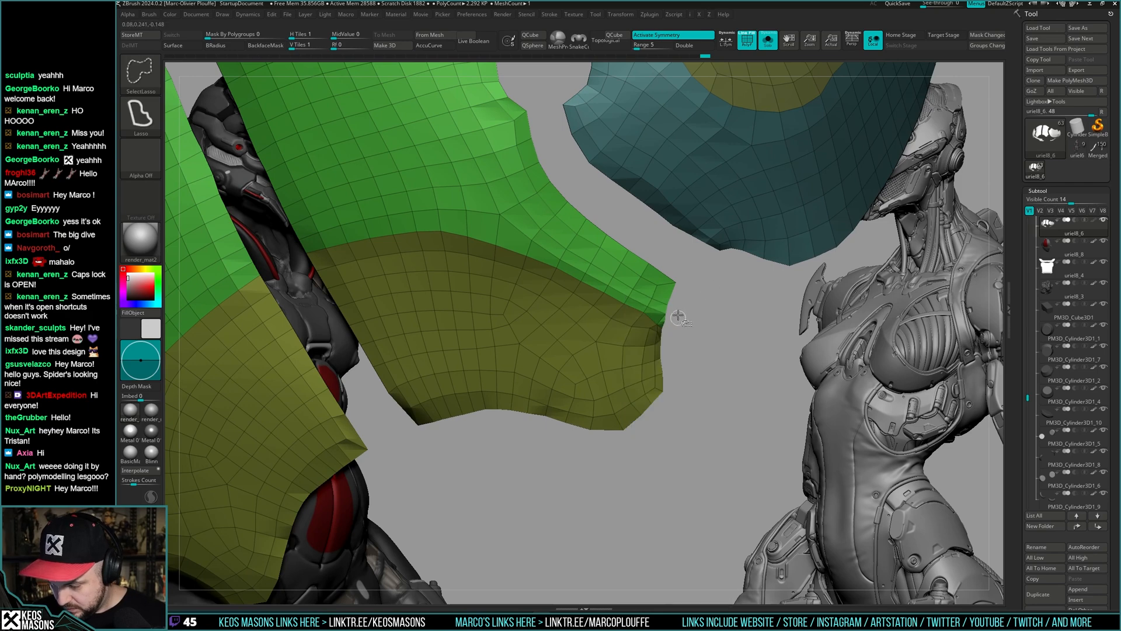
mouse_move(657, 329)
ctrl+alt+shift+mouse_down()
mouse_move(660, 409)
mouse_move(657, 351)
ctrl+alt+shift+mouse_up()
mouse_move(657, 350)
ctrl+right_down()
mouse_move(648, 243)
mouse_move(626, 327)
mouse_move(647, 316)
ctrl+right_up()
key(space)
key(space)
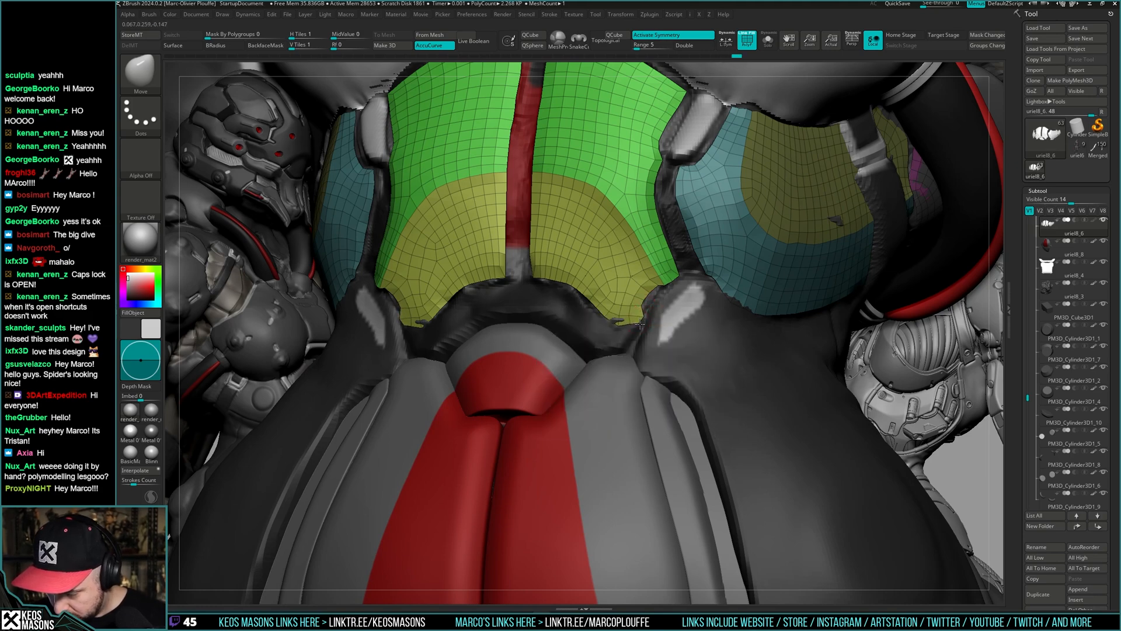
- Refine the front plates' lower outer corners and edges around the hip pieces with the Move brush
right_drag(650, 309, 658, 286)
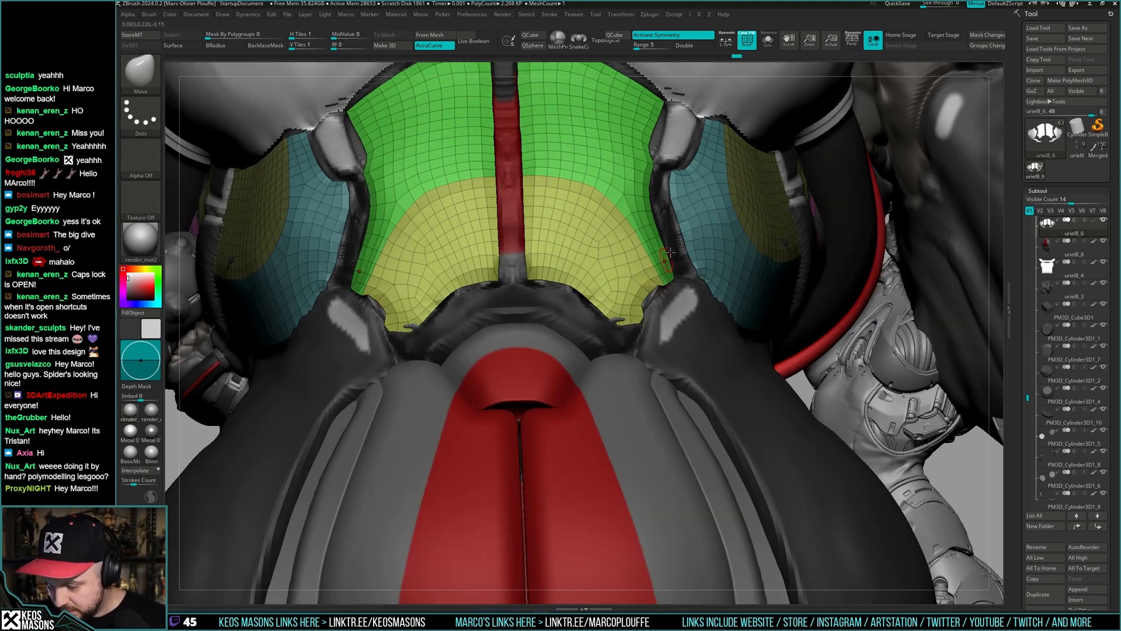
key(space)
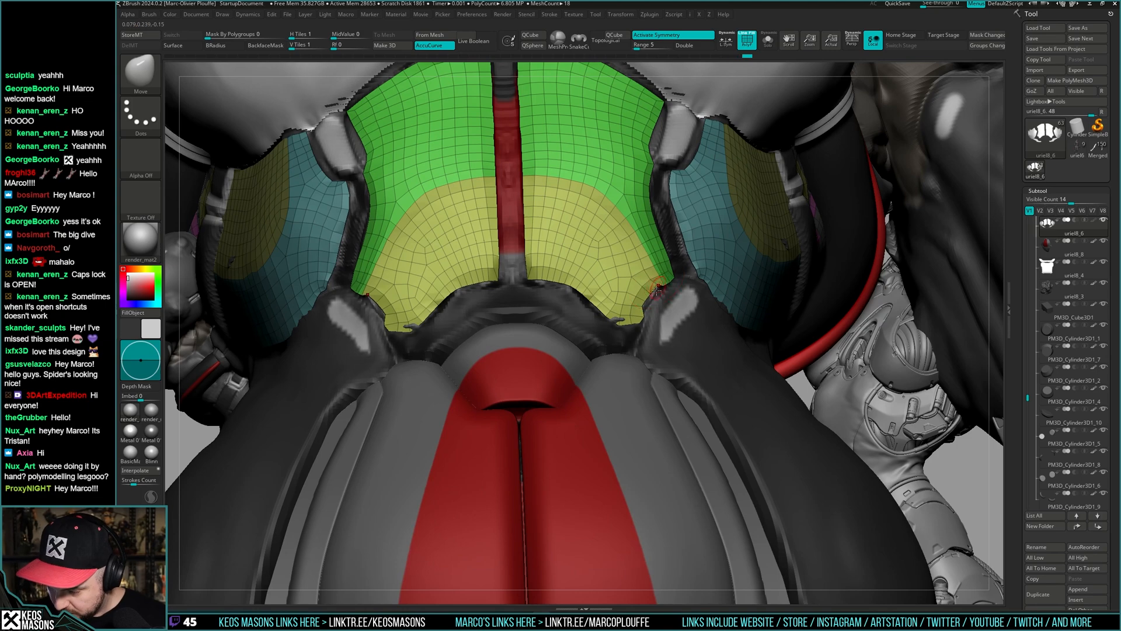
key(shift+f)
right_drag(647, 297, 538, 321)
key(ctrl+shift+s)
key(ctrl+shift+s)
key(ctrl+shift+s)
key(space)
key(shift+f)
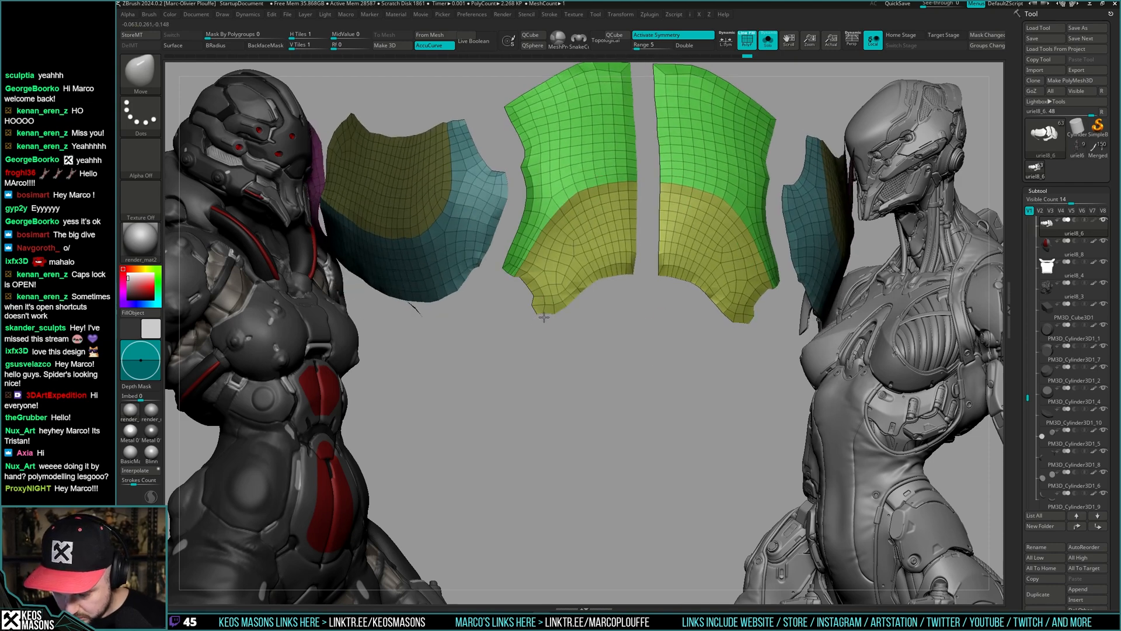
key(ctrl+shift+s)
ctrl+right_drag(544, 319, 663, 283)
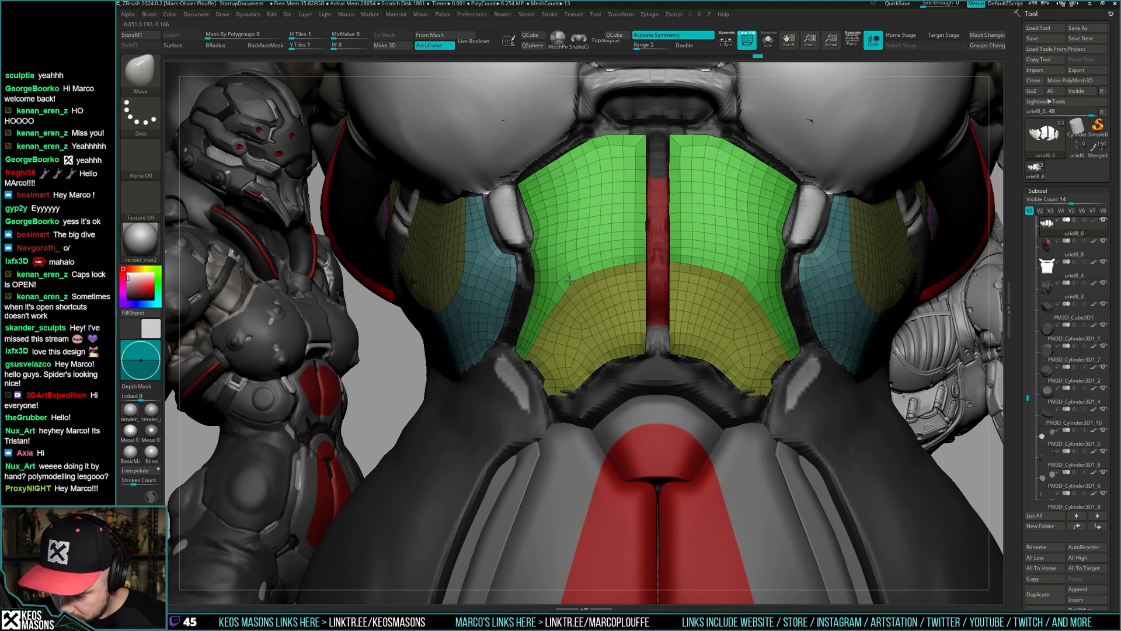
right_drag(563, 294, 574, 294)
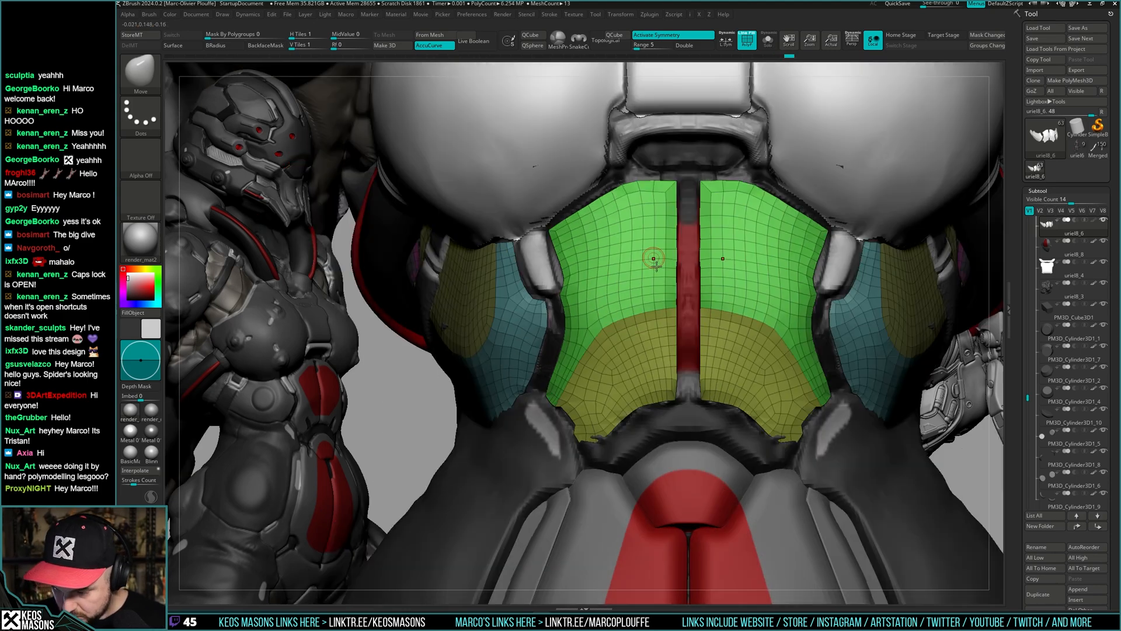
- Refine the facing edges of the side and front torso plates below the light clasps with the Move brush
key(shift+f)
mouse_move(597, 278)
right_down()
mouse_move(656, 230)
mouse_move(584, 322)
mouse_move(596, 300)
mouse_move(550, 284)
mouse_move(533, 320)
right_up()
key(space)
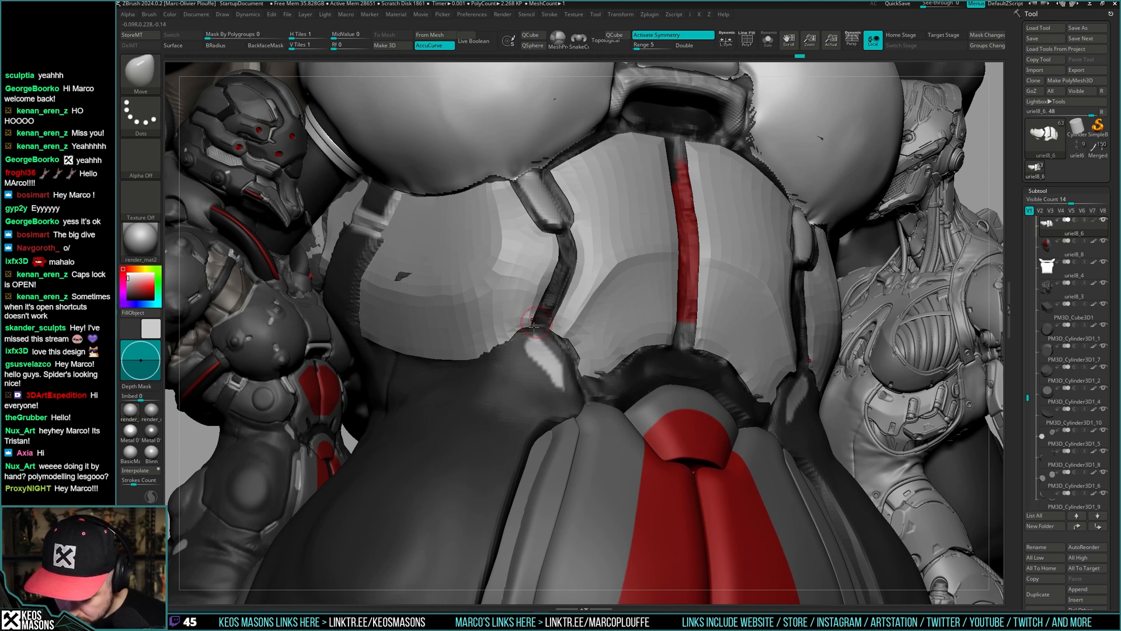
key(space)
right_drag(526, 330, 551, 285)
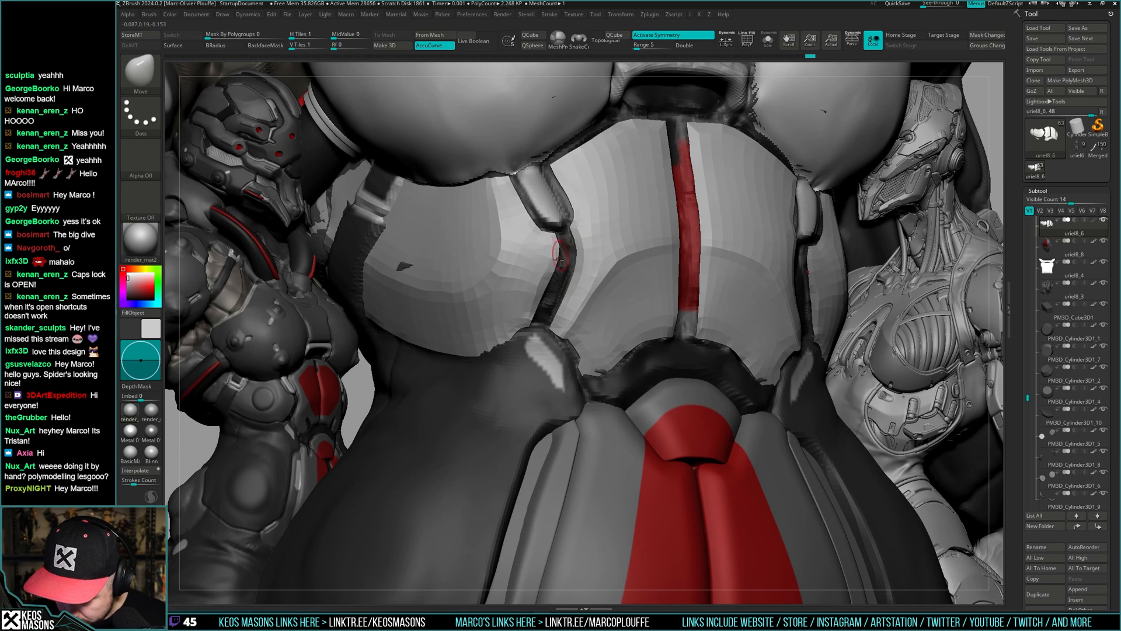
key(space)
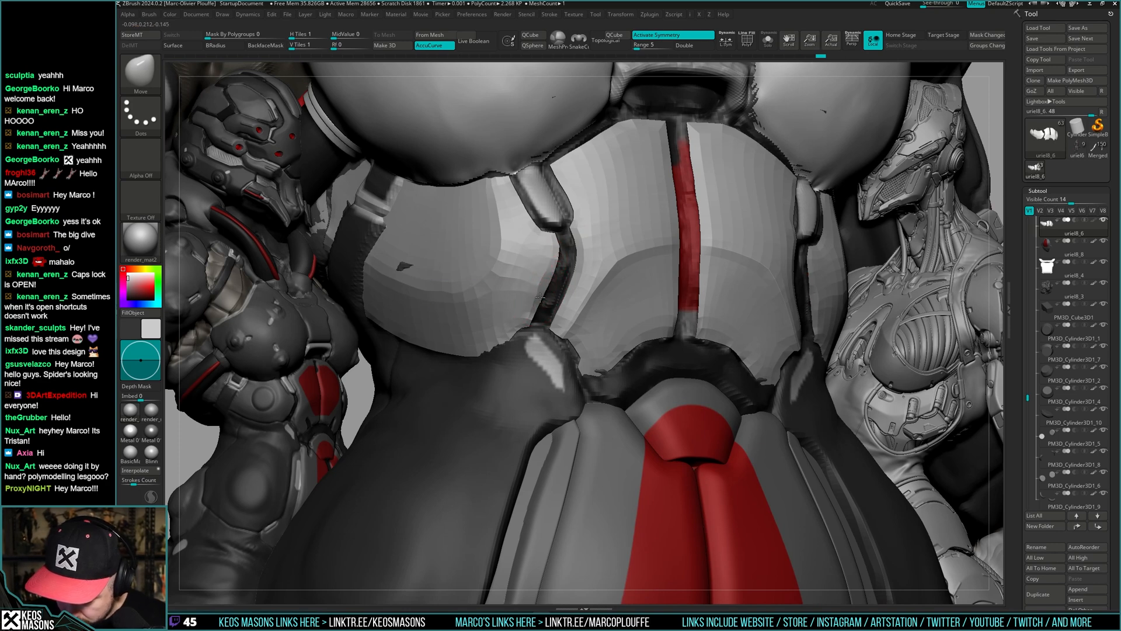
key(space)
right_drag(558, 252, 558, 230)
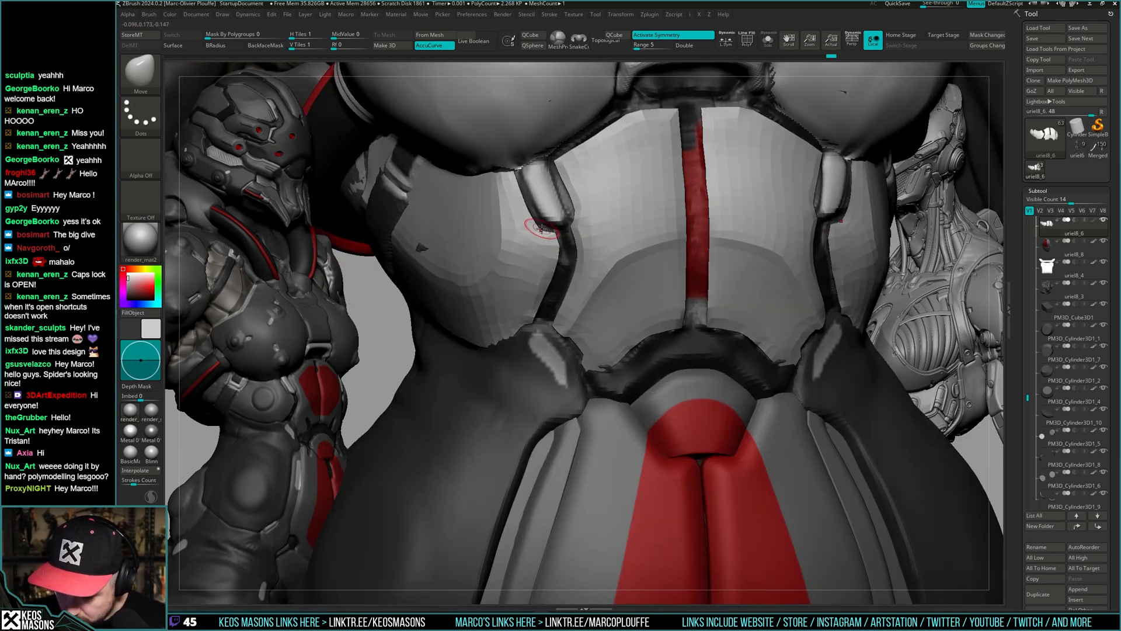
key(space)
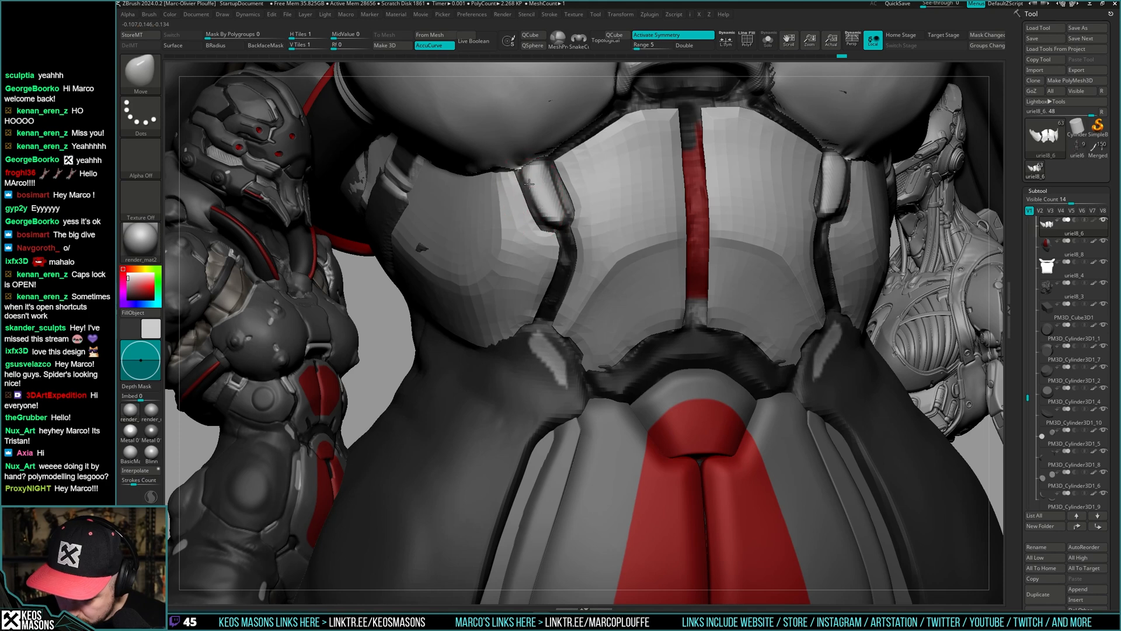
- Isolate the torso plates and adjust the side rib plates' upper front corners with the Move brush
right_drag(529, 184, 562, 185)
key(alt+s)
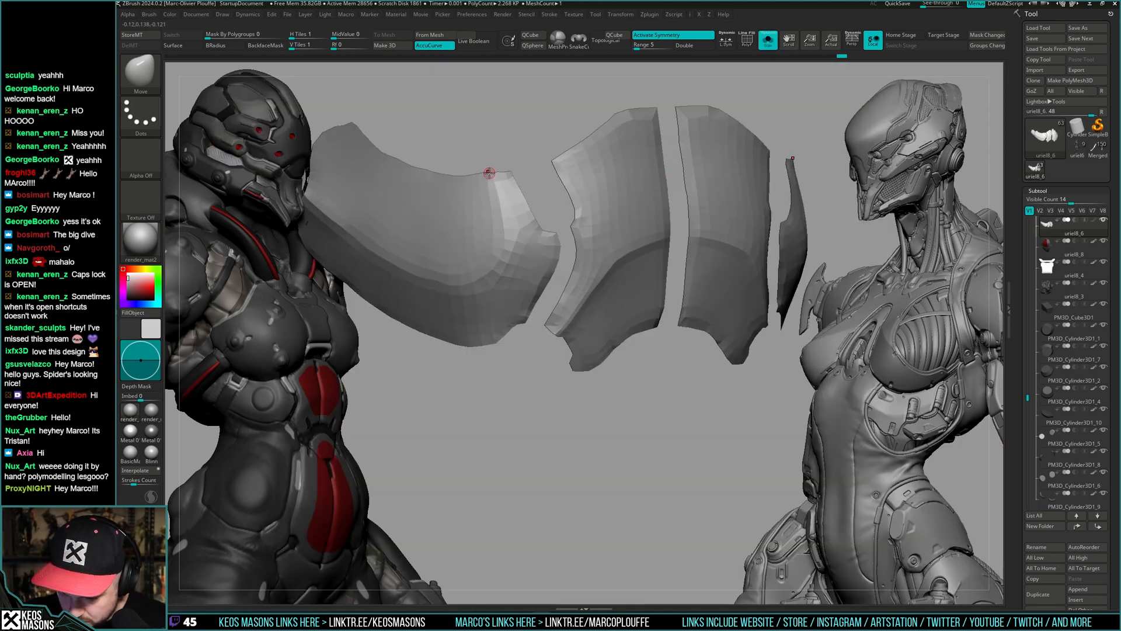
drag(490, 173, 493, 174)
key(space)
click(492, 171)
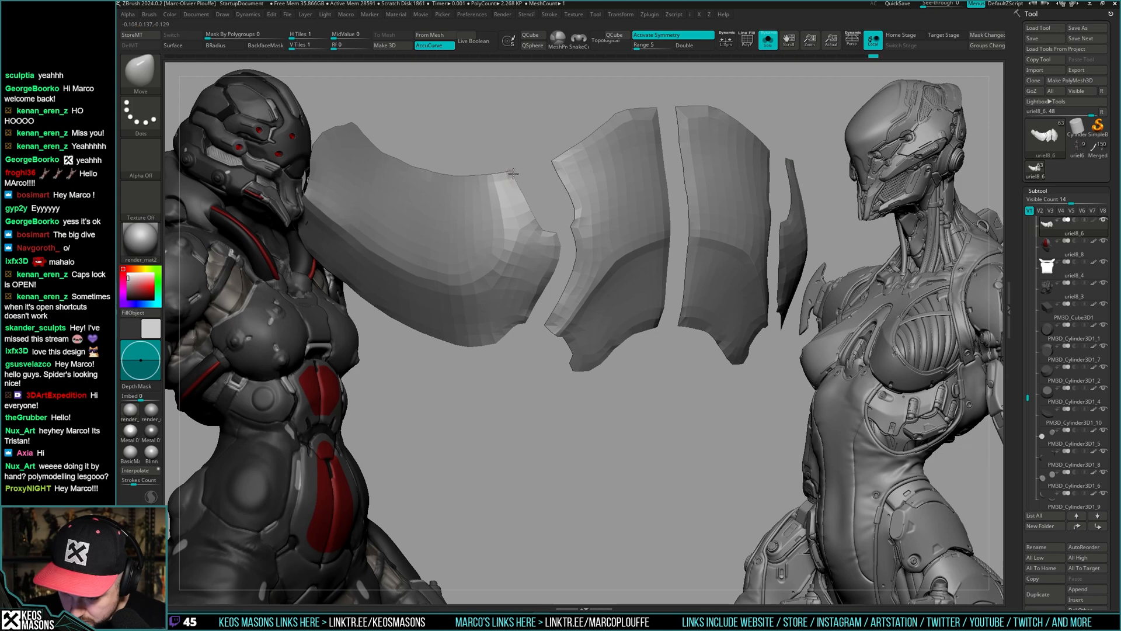
key(alt+s)
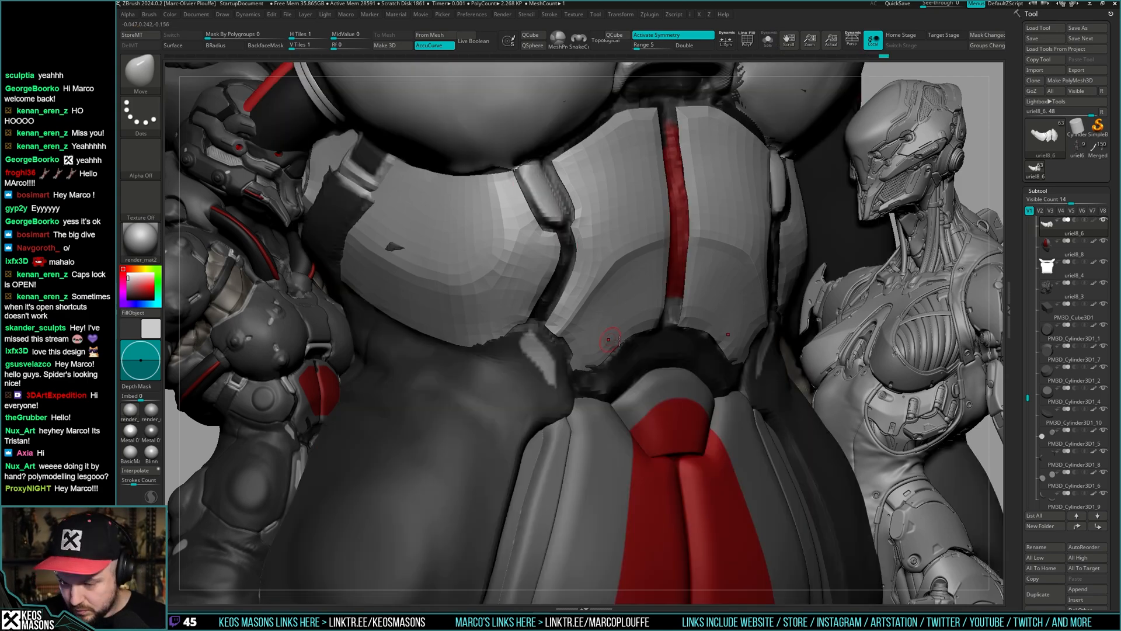
- Examine from the front, side and rear how the torso plates fit the surrounding frame
mouse_move(608, 335)
right_down()
mouse_move(631, 322)
mouse_move(653, 210)
mouse_move(653, 301)
mouse_move(688, 293)
mouse_move(642, 277)
mouse_move(646, 265)
right_up()
key(s)
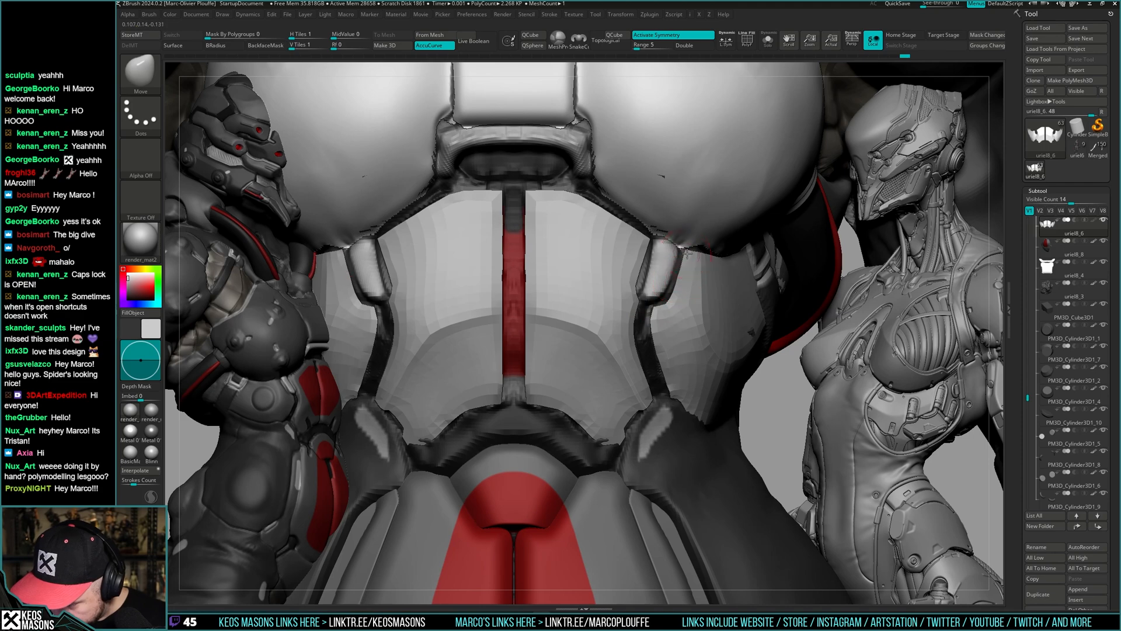
ctrl+right_drag(655, 263, 648, 236)
key(shift+s)
ctrl+right_drag(703, 343, 705, 361)
right_drag(704, 351, 631, 292)
key(shift+s)
key(shift+s)
right_drag(753, 278, 695, 292)
key(shift+s)
mouse_move(767, 257)
right_down()
mouse_move(701, 274)
mouse_move(671, 342)
mouse_move(605, 295)
mouse_move(584, 308)
mouse_move(619, 322)
mouse_move(718, 284)
right_up()
key(space)
key(space)
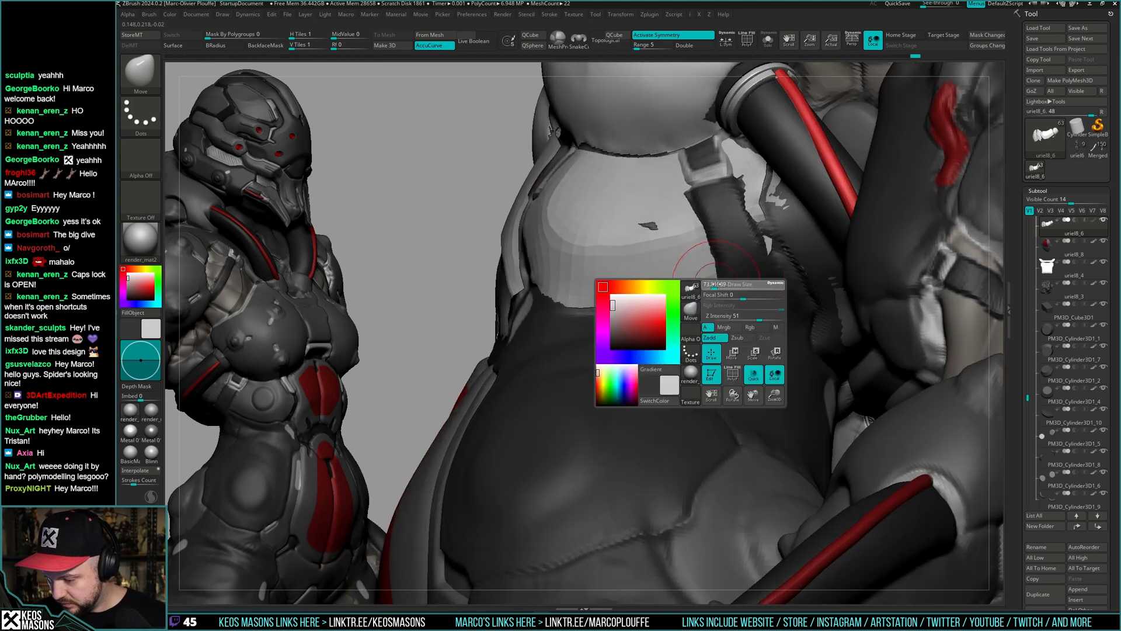
- Check the torso plates' polygroups in wireframe and isolate the side rib plates
key(shift+s)
key(shift+f)
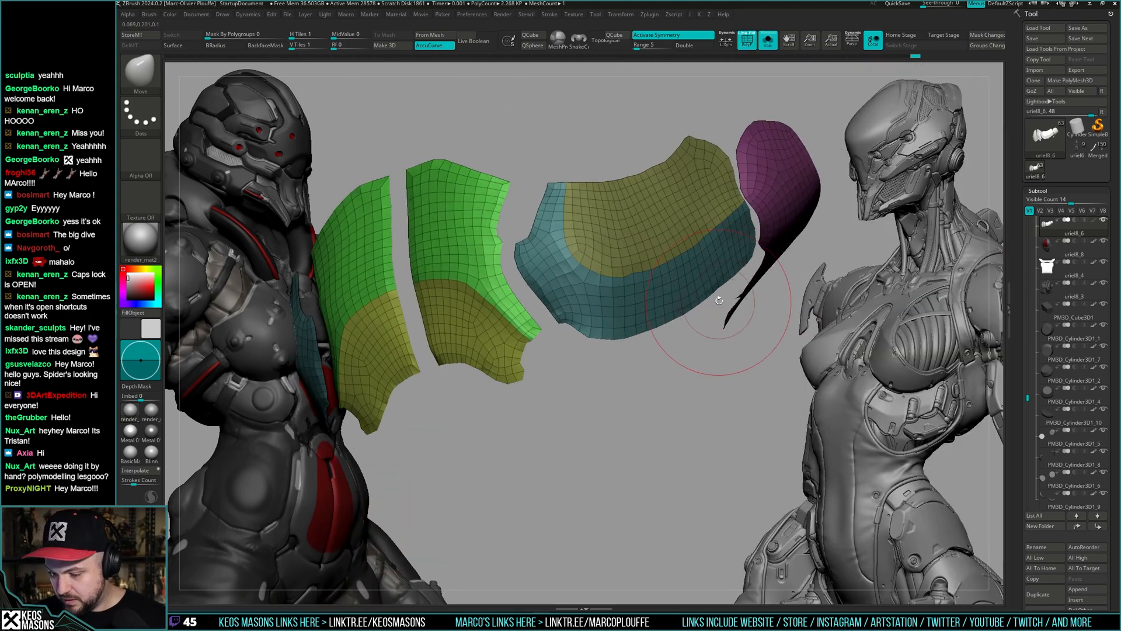
key(shift+s)
mouse_move(701, 310)
right_down()
mouse_move(576, 381)
mouse_move(676, 320)
mouse_move(671, 338)
mouse_move(703, 262)
mouse_move(721, 265)
right_up()
key(shift+s)
ctrl+shift+click(655, 276)
key(shift+f)
- Mask the isolated side rib plates with a lasso and compare the area with the full model
key(z)
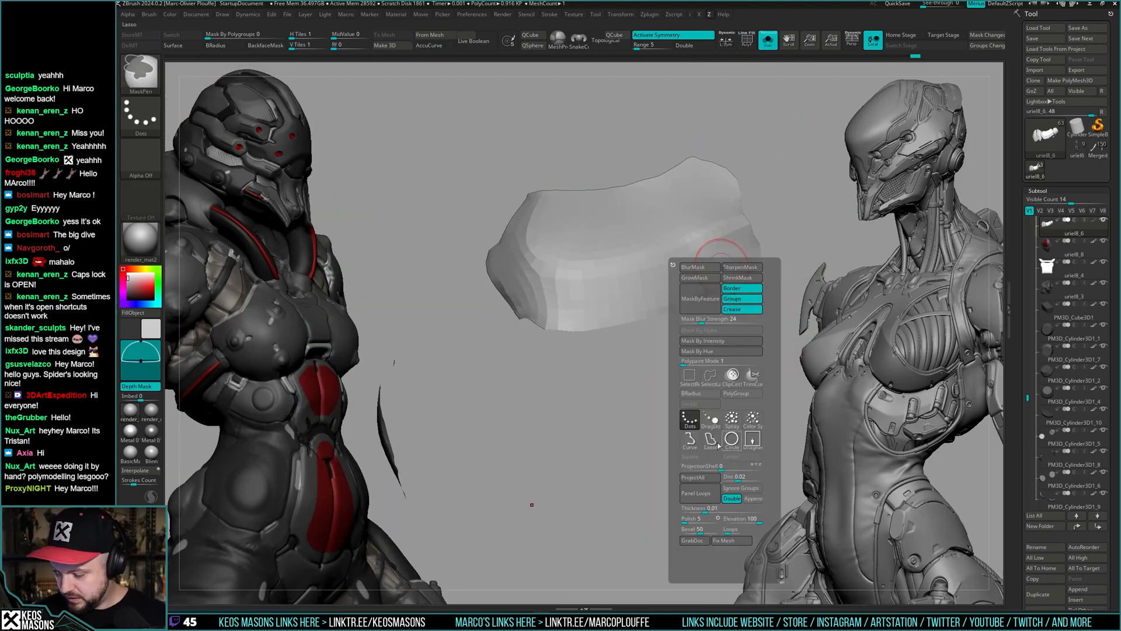
click(718, 444)
mouse_move(735, 107)
ctrl+mouse_down()
mouse_move(458, 274)
mouse_move(739, 251)
mouse_move(763, 215)
ctrl+mouse_up()
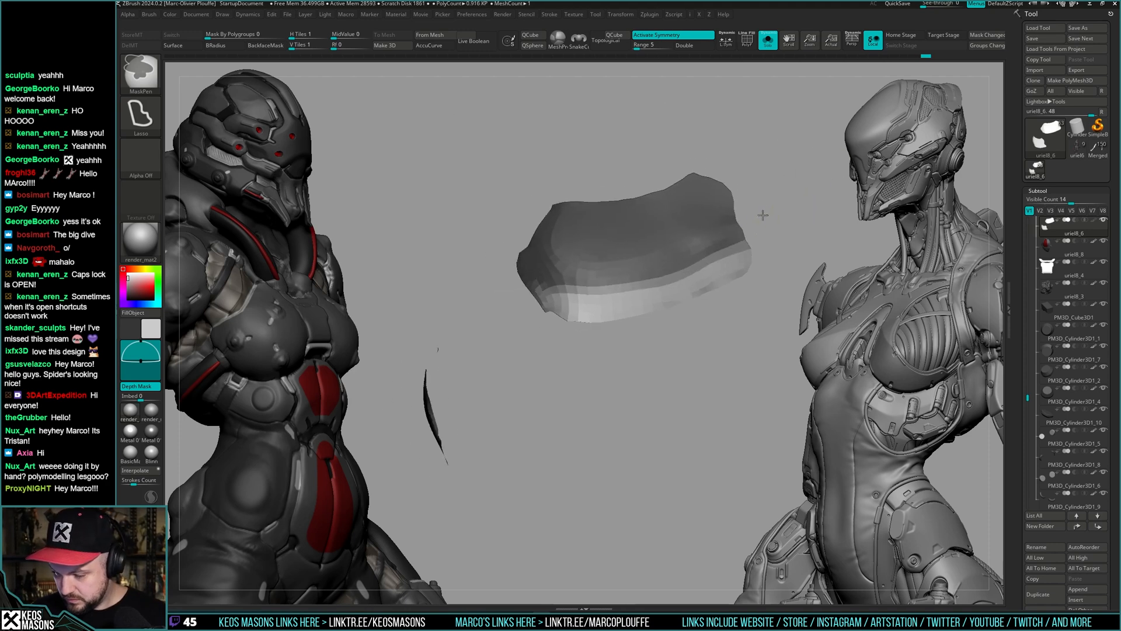
mouse_move(714, 351)
ctrl+right_down()
mouse_move(708, 377)
mouse_move(691, 385)
ctrl+right_up()
ctrl+click(691, 385)
key(alt+s)
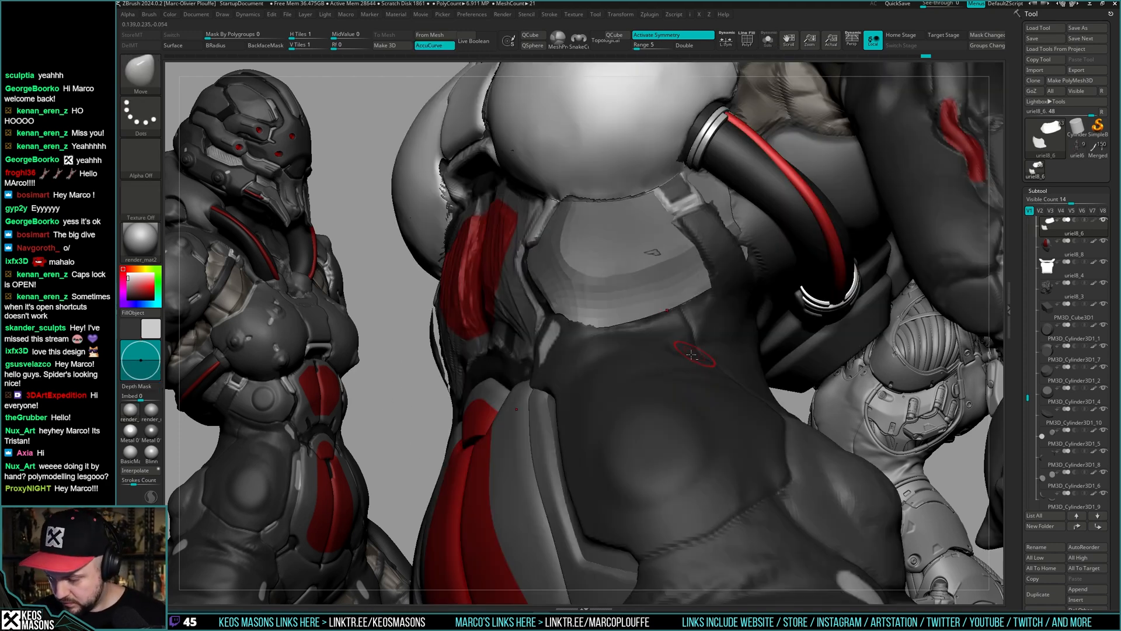
ctrl+drag(759, 332, 567, 460)
- Refit the side rib plates' rear and lower edges to the waist with the Move brush
right_drag(704, 304, 748, 281)
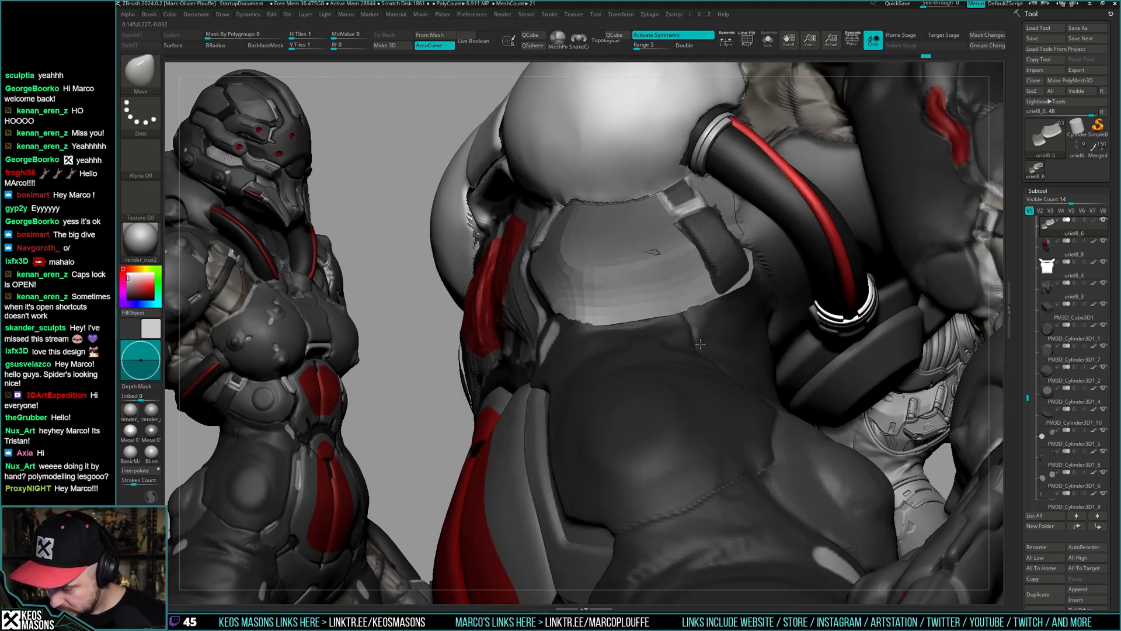
key(space)
mouse_move(669, 321)
right_down()
mouse_move(764, 295)
mouse_move(580, 390)
mouse_move(588, 322)
mouse_move(575, 327)
mouse_move(564, 313)
mouse_move(580, 328)
mouse_move(604, 324)
mouse_move(574, 305)
mouse_move(565, 314)
mouse_move(567, 304)
mouse_move(561, 330)
mouse_move(589, 353)
mouse_move(583, 342)
mouse_move(659, 325)
right_up()
right_click(580, 390)
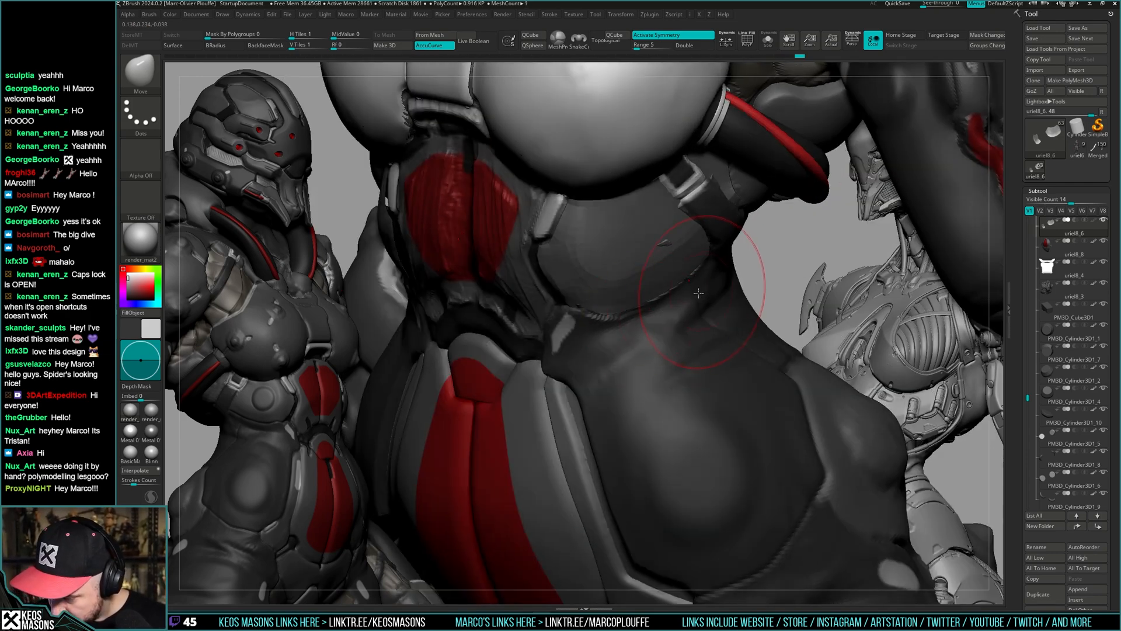
right_drag(698, 293, 642, 351)
key(alt+s)
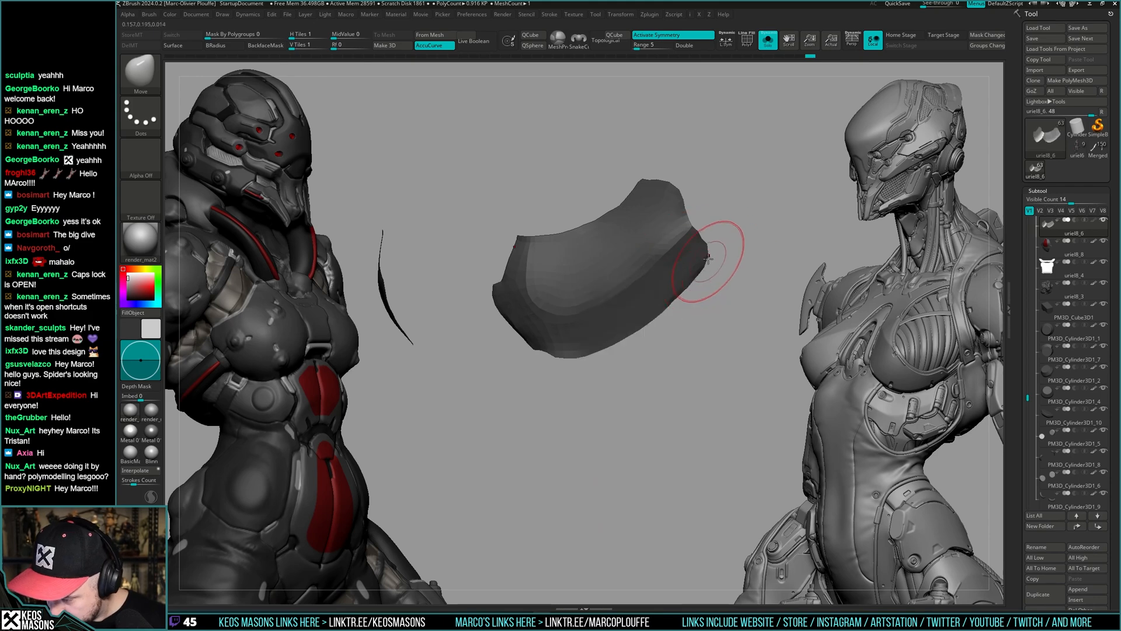
- Clear the mask from the side rib plates and compare them in isolation and on the full body
mouse_move(708, 259)
right_down()
mouse_move(694, 320)
mouse_move(651, 315)
mouse_move(669, 317)
mouse_move(666, 292)
mouse_move(682, 339)
mouse_move(580, 298)
mouse_move(654, 326)
mouse_move(605, 280)
mouse_move(536, 246)
mouse_move(559, 328)
mouse_move(547, 276)
right_up()
key(alt+s)
key(alt+s)
key(alt+s)
key(alt+s)
ctrl+click(581, 235)
ctrl+click(562, 271)
right_click(544, 280)
- Define the crease between the side rib plates' upper face and lower band with the DamStandard brush
key(b)
key(d)
key(s)
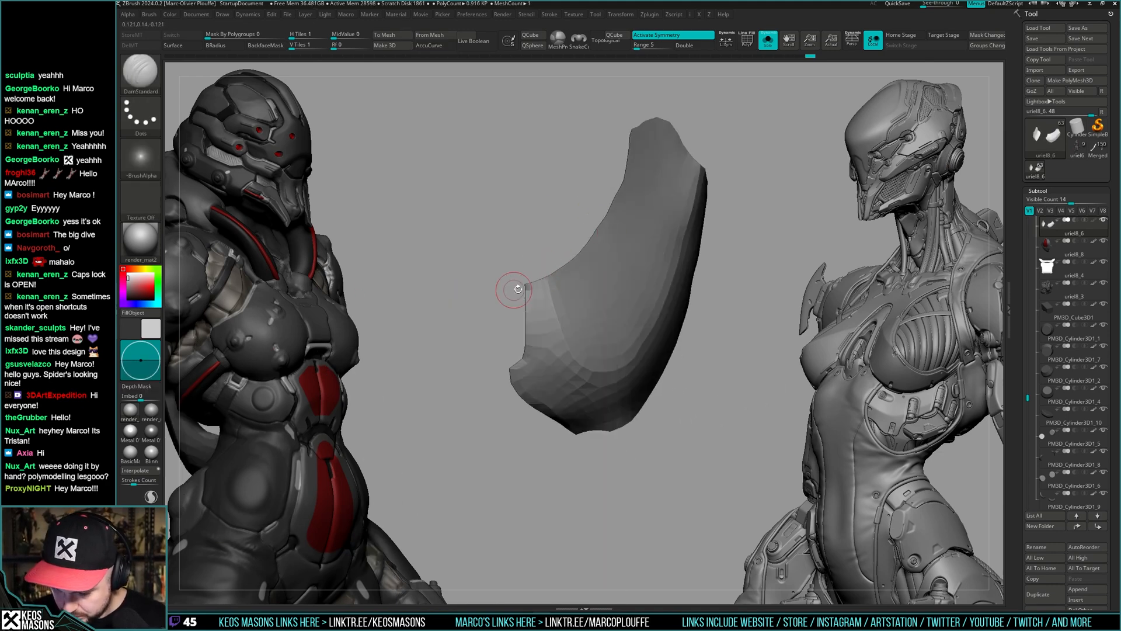
right_drag(561, 269, 604, 257)
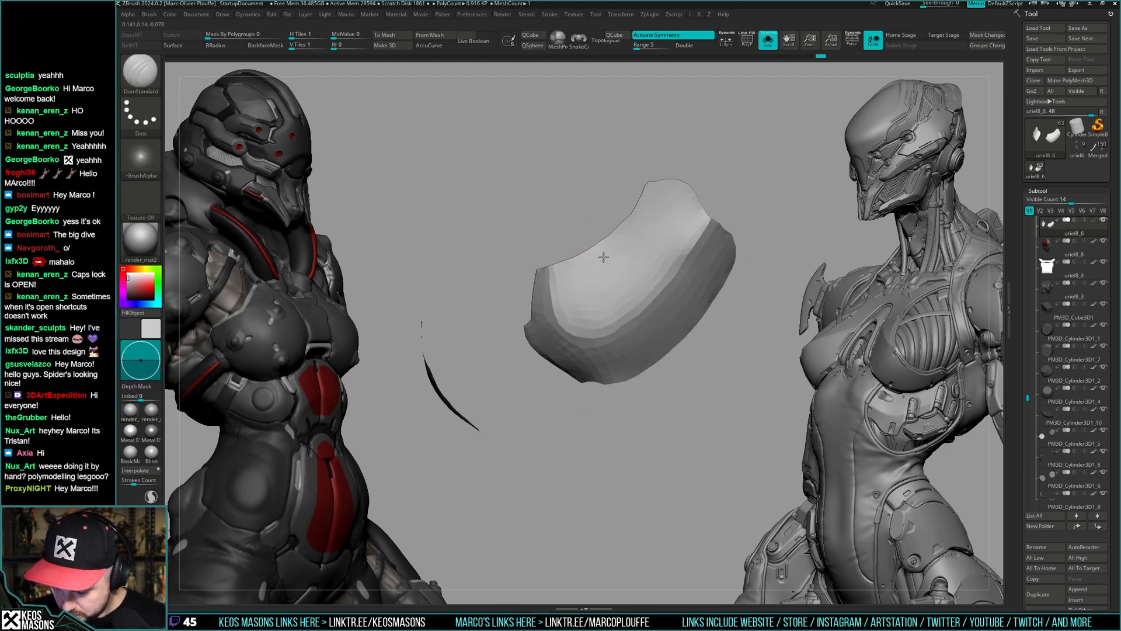
right_drag(700, 306, 570, 239)
key(alt+s)
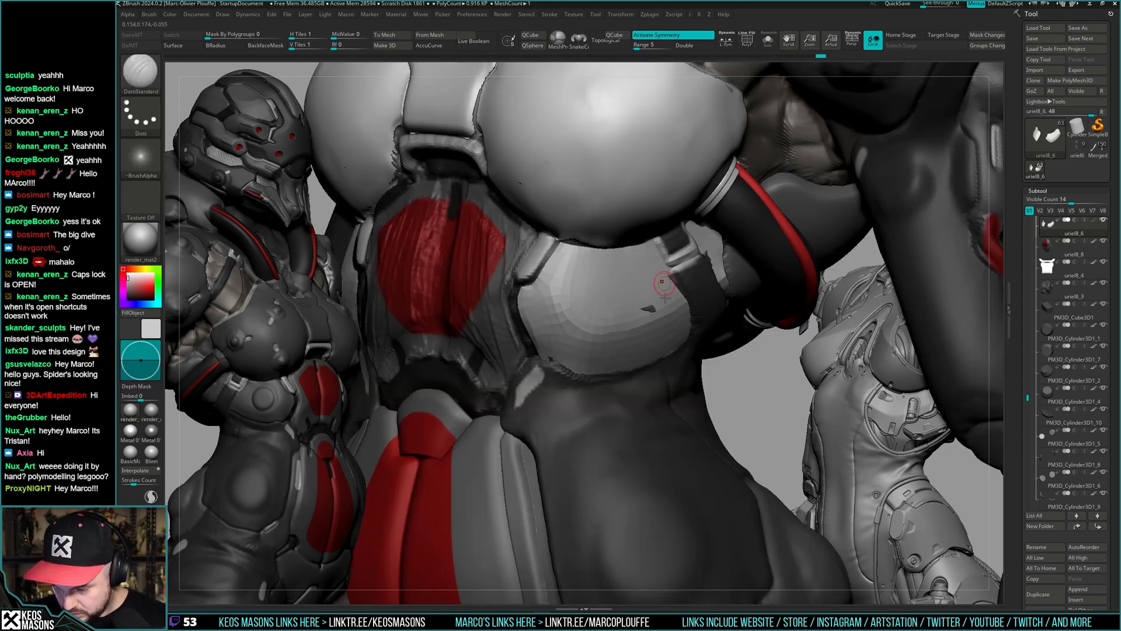
- Isolate the side rib plates' lower band, polish it with the hPolish brush and restore all torso plates
mouse_move(664, 283)
right_down()
mouse_move(580, 339)
mouse_move(636, 286)
mouse_move(676, 304)
mouse_move(675, 282)
mouse_move(727, 272)
right_up()
key(alt+s)
right_click(580, 342)
right_click(727, 274)
click(718, 332)
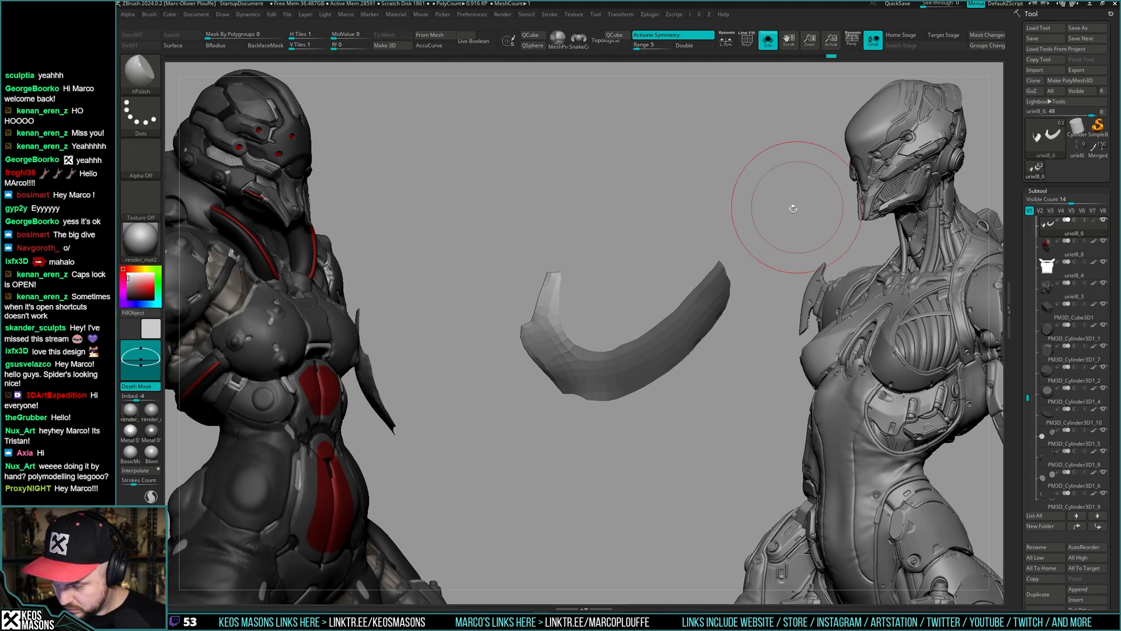
right_drag(789, 201, 608, 258)
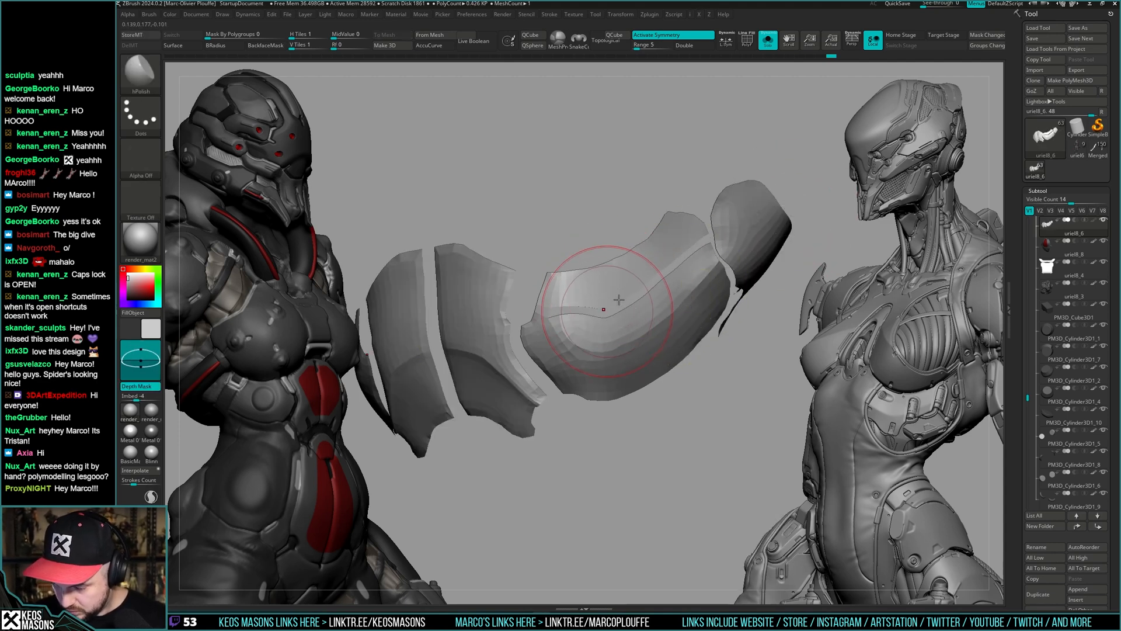
- Isolate the side rib plates' upper face polygroup, flatten it with the hPolish brush and unhide the remaining plates
key(shift+f)
ctrl+shift+click(659, 310)
key(shift+f)
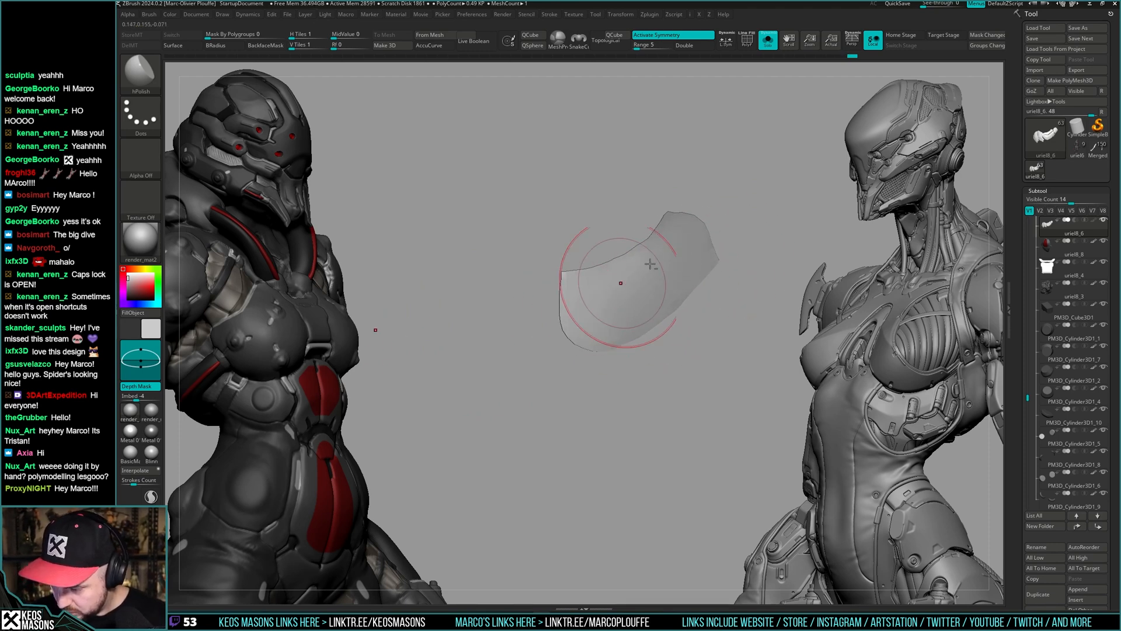
ctrl+shift+click(698, 334)
right_drag(698, 334, 597, 374)
key(shift+f)
key(alt+s)
key(alt+s)
right_click(597, 374)
key(shift+f)
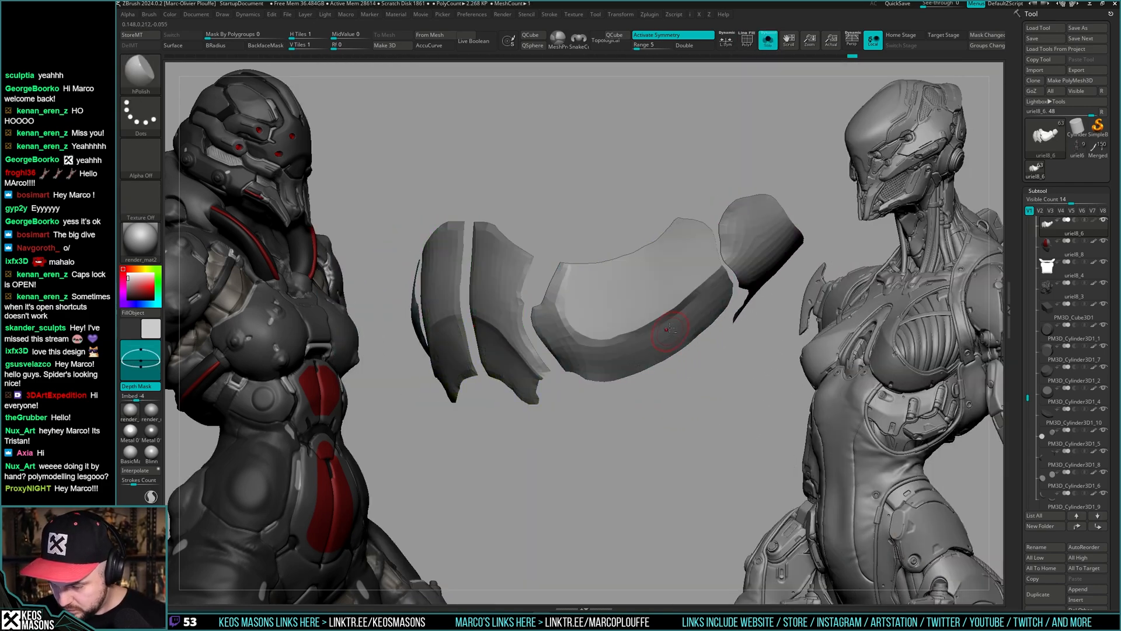
- Isolate the side rib plates and pull their rear upper corners upward with the Move brush
right_click(656, 316)
mouse_move(670, 329)
right_down()
mouse_move(656, 315)
mouse_move(686, 300)
right_up()
key(space)
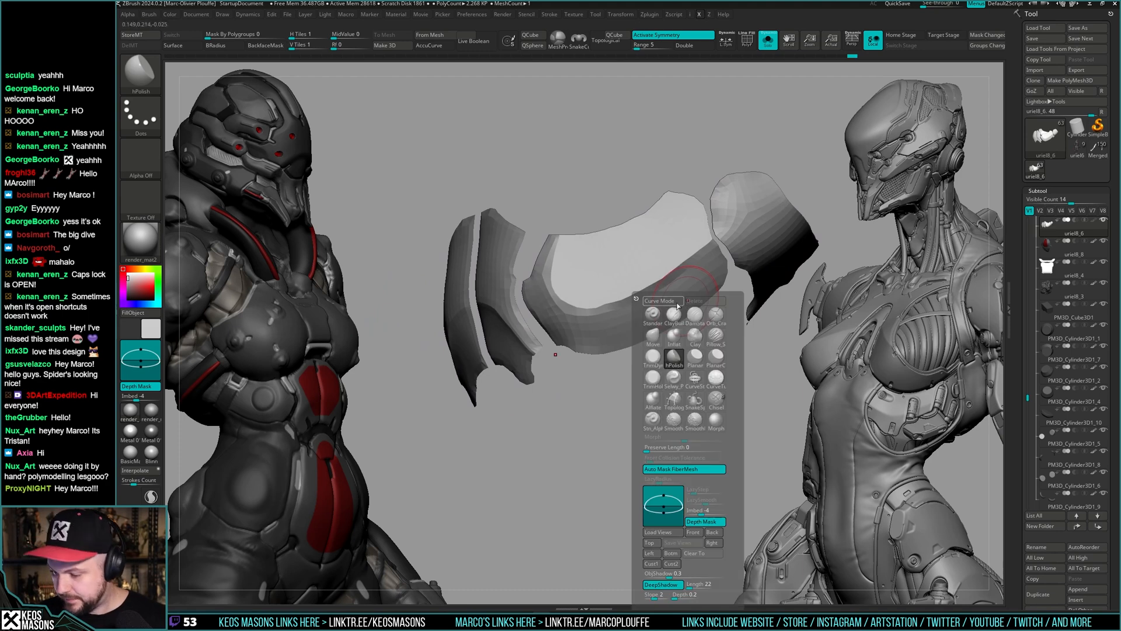
click(653, 336)
right_click(606, 300)
click(606, 304)
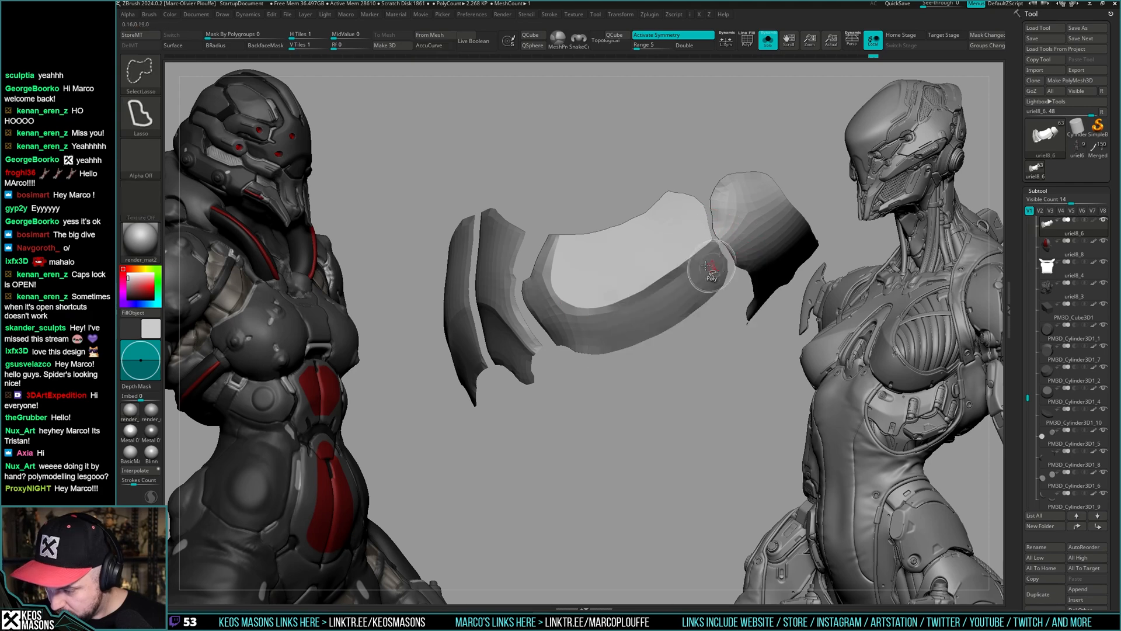
ctrl+shift+click(713, 241)
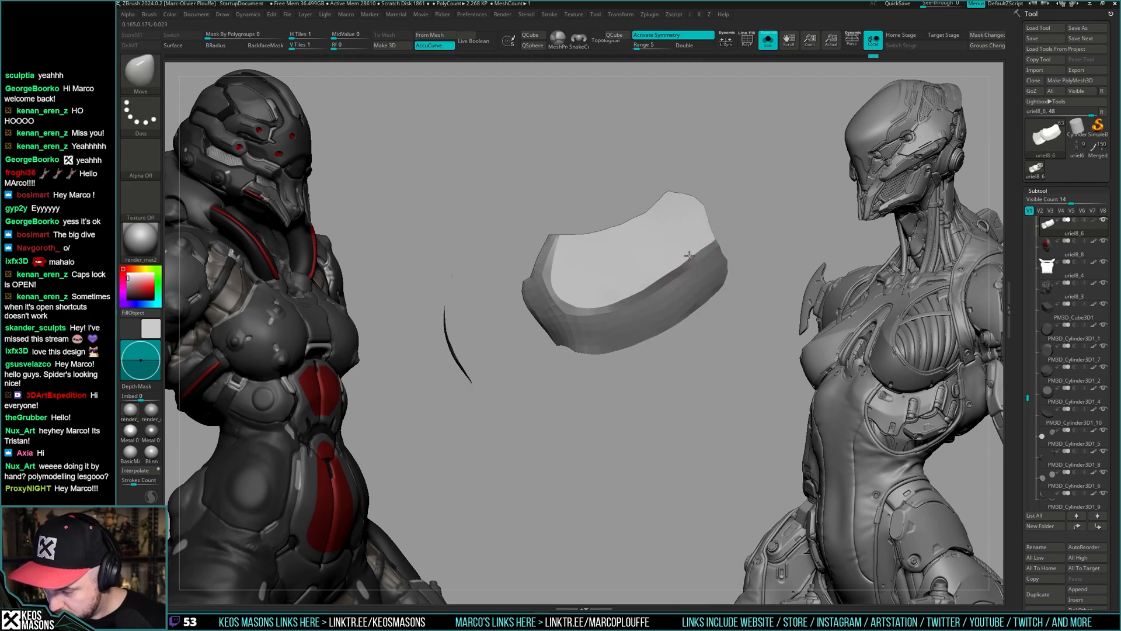
drag(715, 270, 677, 214)
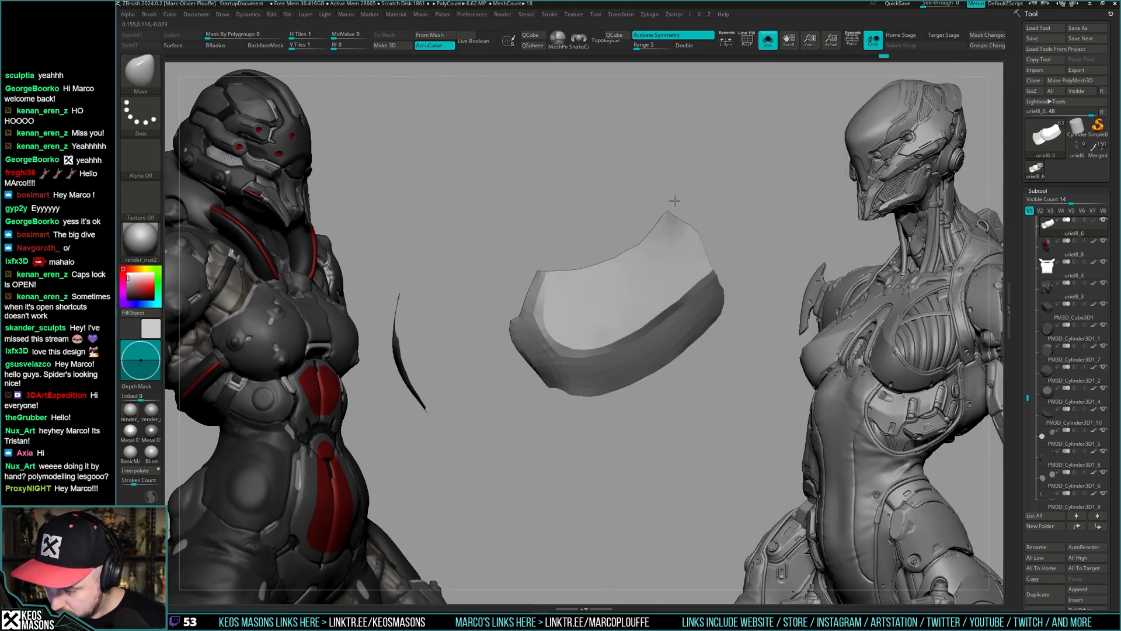
- Fit the side rib plates' upper edges to the chest armour and rear clasps with the surrounding parts transparent
key(alt+shift+s)
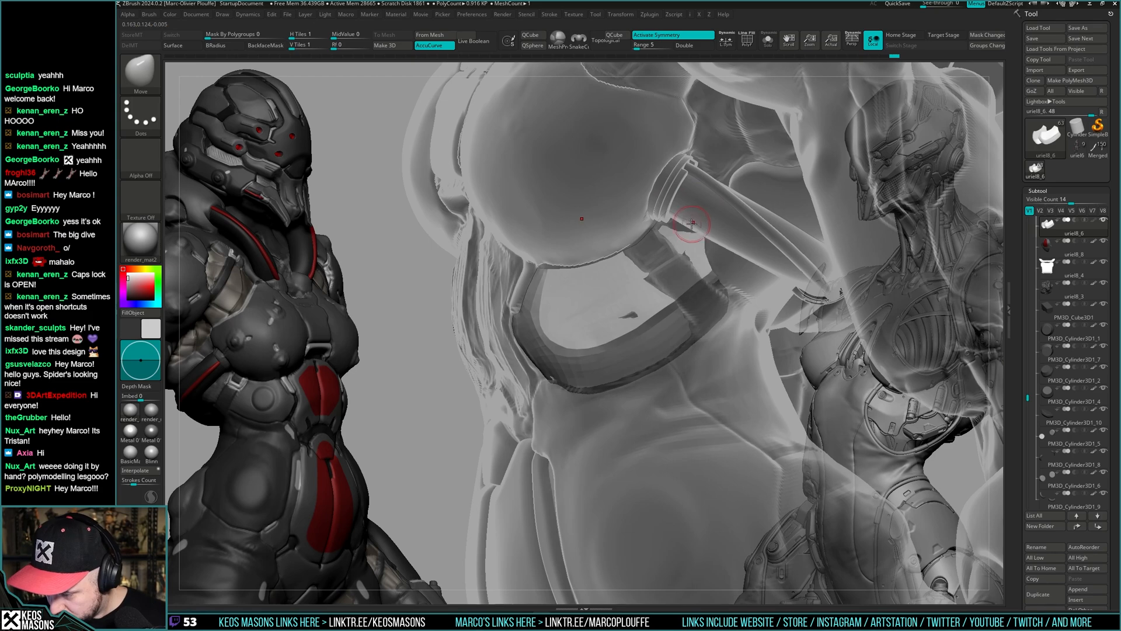
mouse_move(675, 212)
mouse_down()
mouse_move(715, 270)
mouse_move(641, 246)
mouse_up()
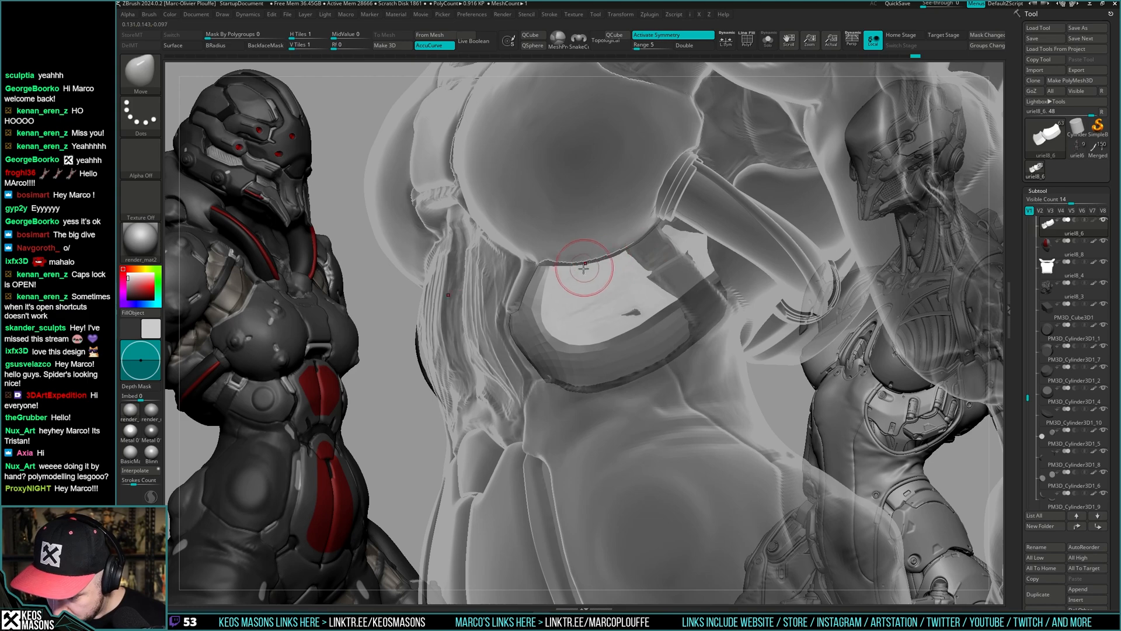
mouse_move(584, 267)
mouse_down()
mouse_move(540, 263)
mouse_move(580, 267)
mouse_up()
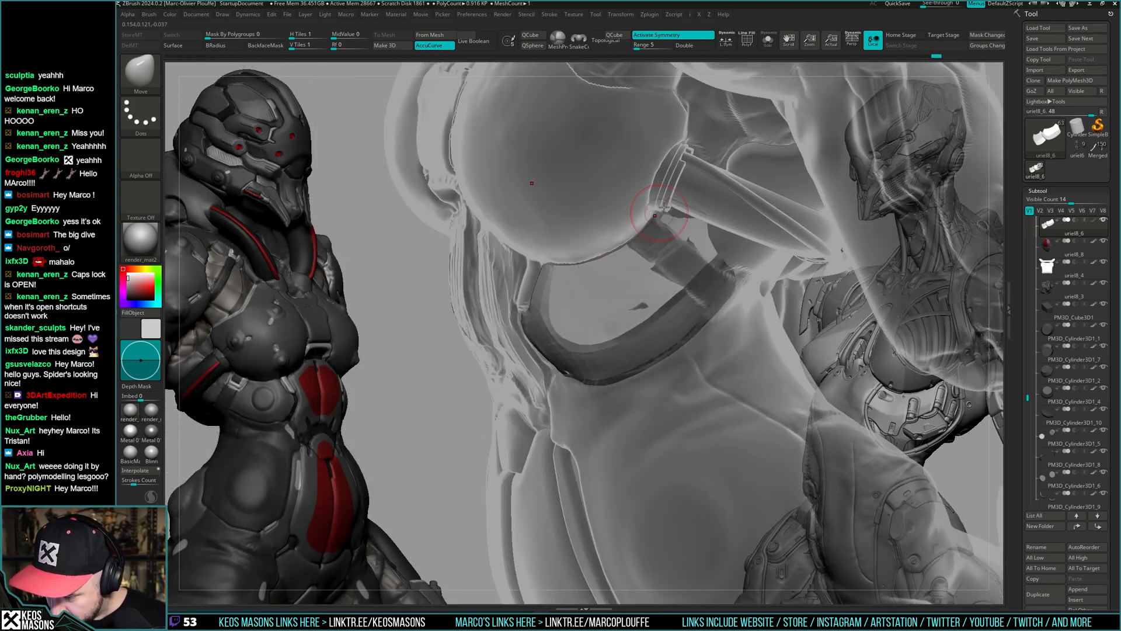
mouse_move(660, 212)
right_down()
mouse_move(643, 305)
mouse_move(611, 288)
mouse_move(620, 275)
mouse_move(608, 230)
right_up()
- Turn off transparency and polish the isolated side rib plates' front bevels with the hPolish brush
key(alt+t)
key(alt+s)
key(b)
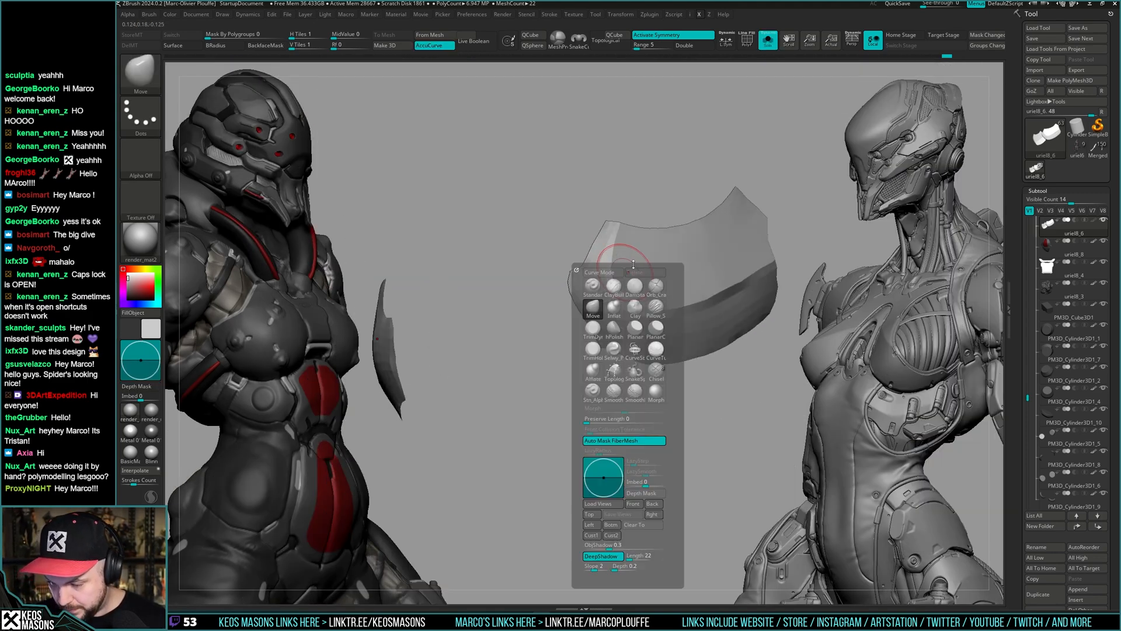
key(h)
key(p)
key(space)
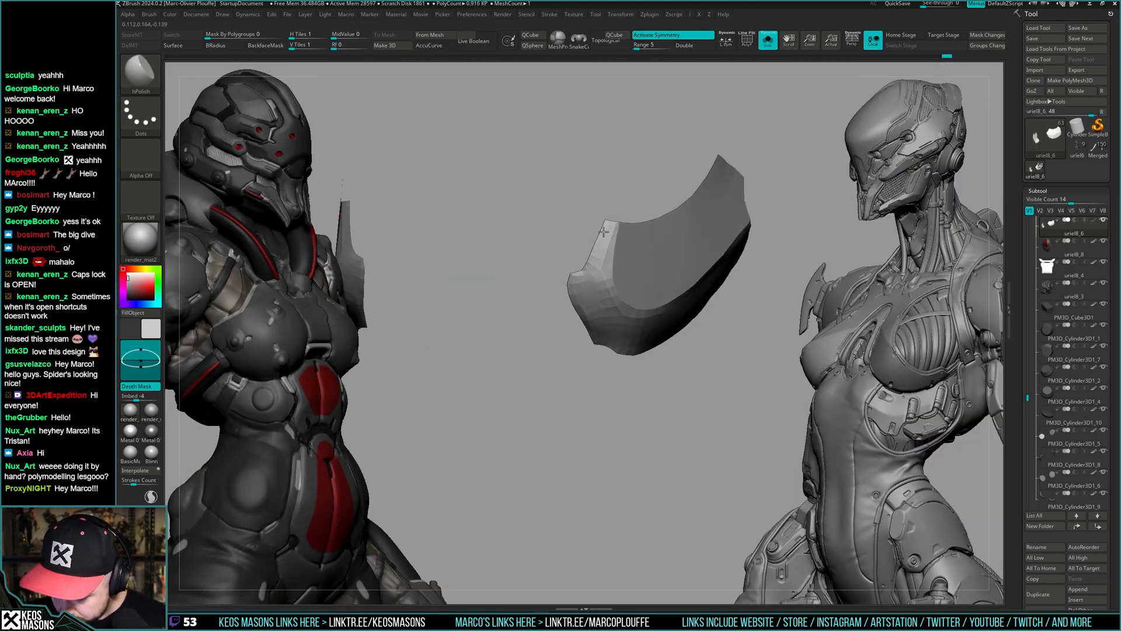
mouse_move(577, 299)
right_down()
mouse_move(589, 275)
mouse_move(692, 330)
mouse_move(660, 348)
right_up()
key(alt+s)
- Insert a Cylinder No Edge primitive from the IMM Primitives brush on the side rib plates' upper faces
alt+click(669, 322)
key(b)
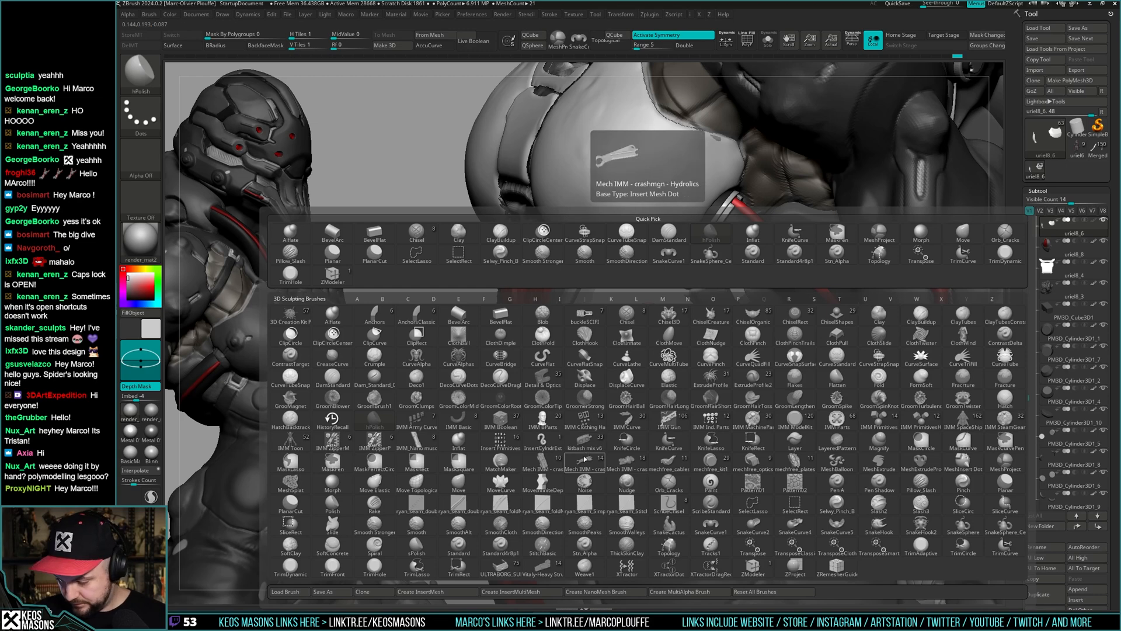
click(879, 417)
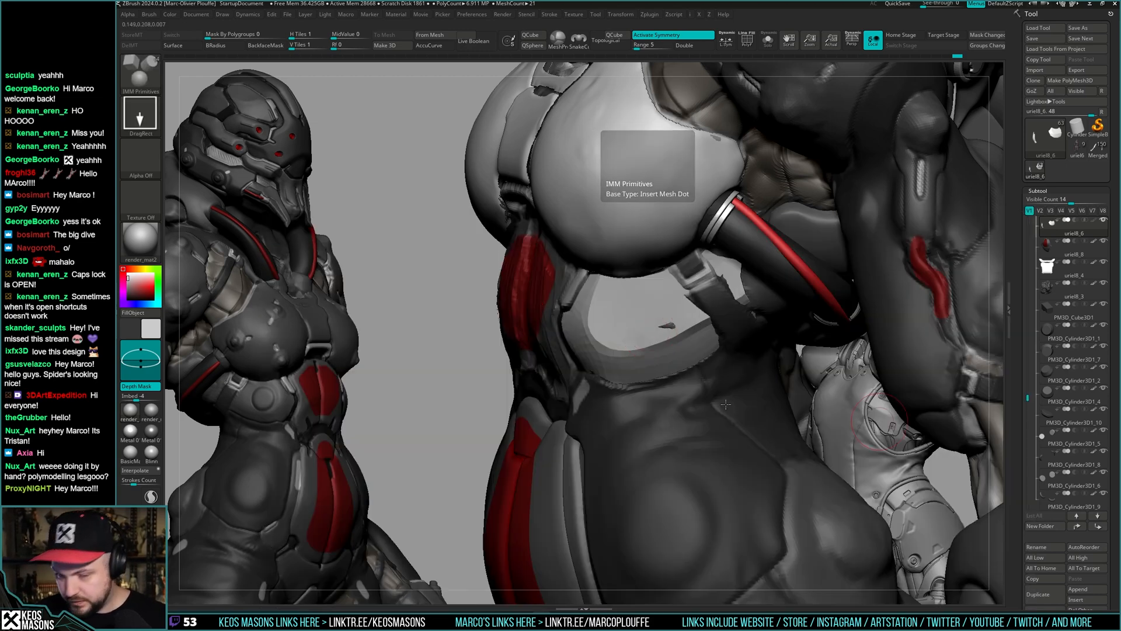
click(210, 71)
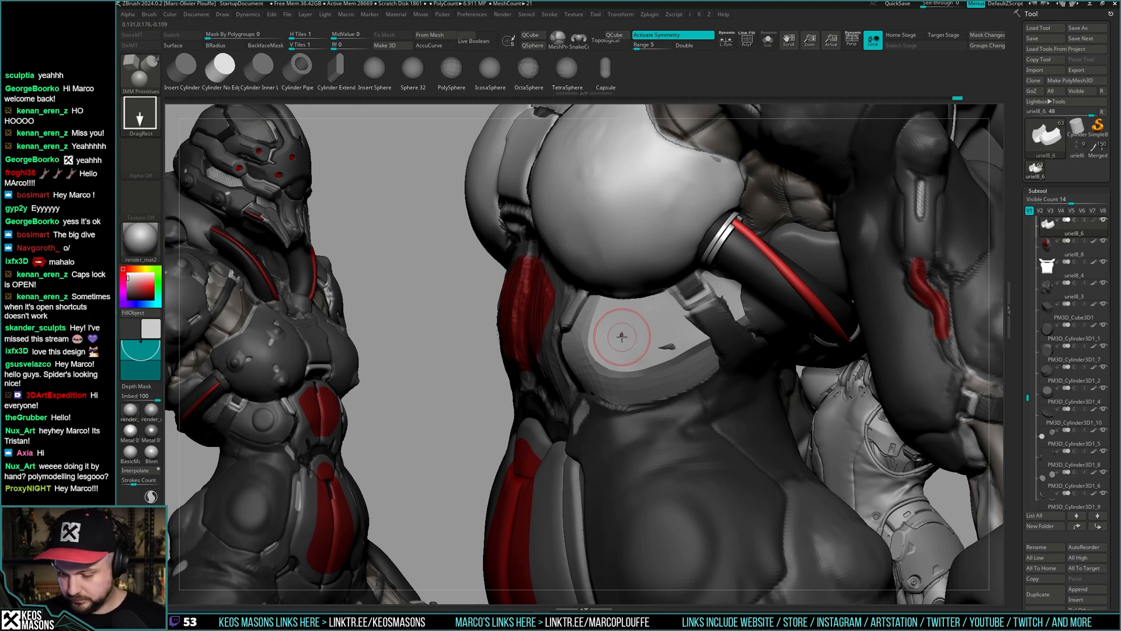
drag(626, 342, 655, 344)
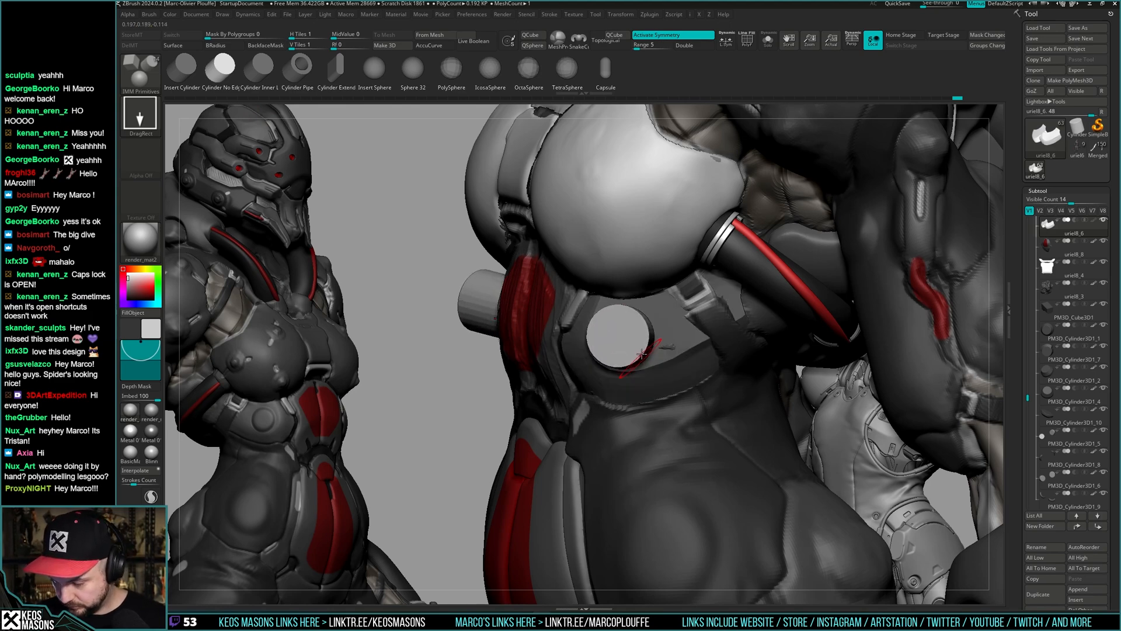
right_drag(590, 343, 653, 337)
key(w)
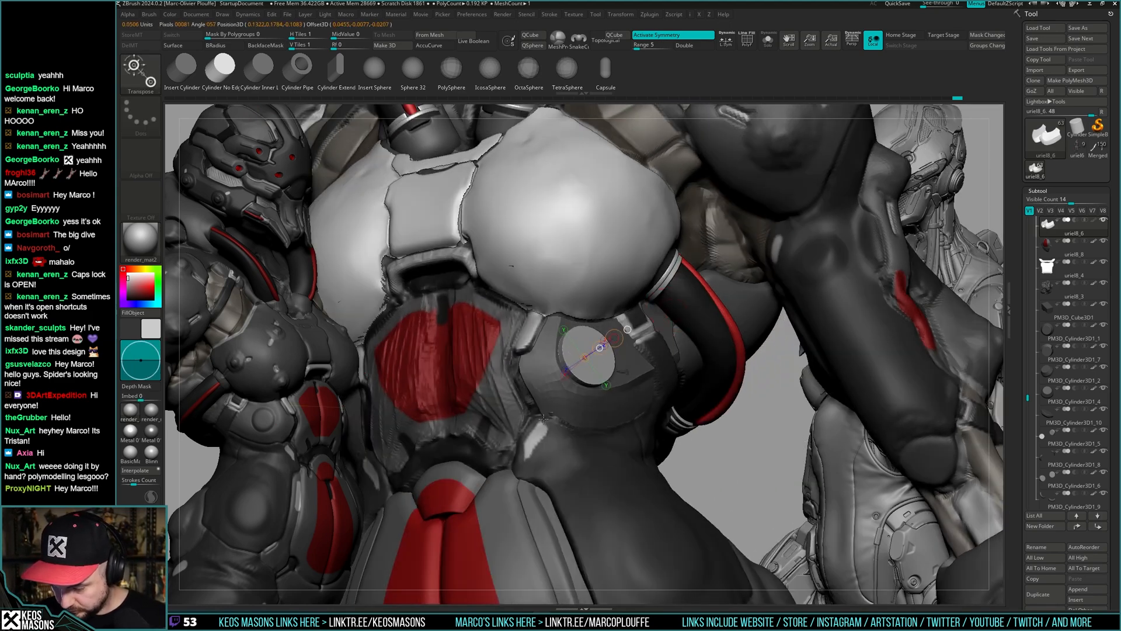
- Isolate the inserted cylinders from the torso plates and split them off into their own subtool
key(q)
key(alt+s)
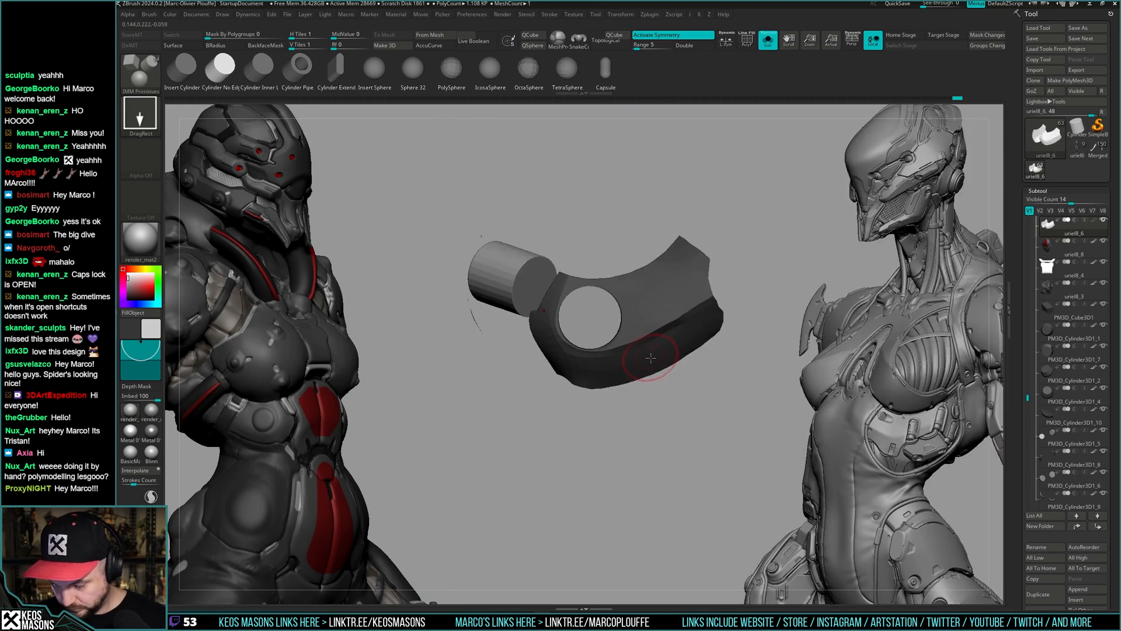
key(ctrl+z)
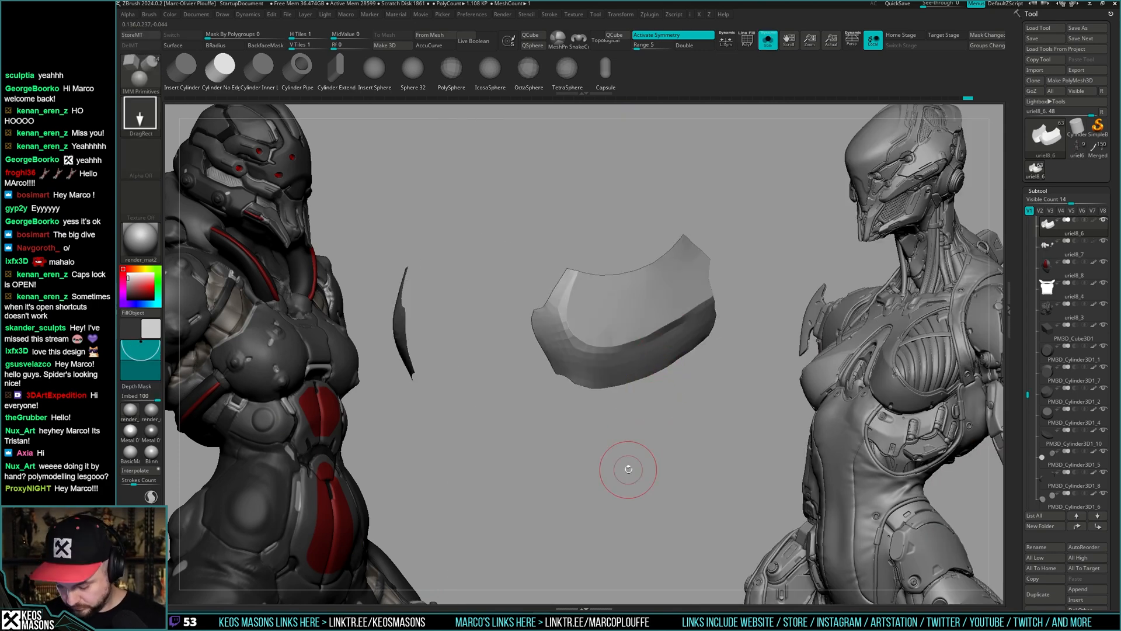
key(alt+s)
key(alt+s)
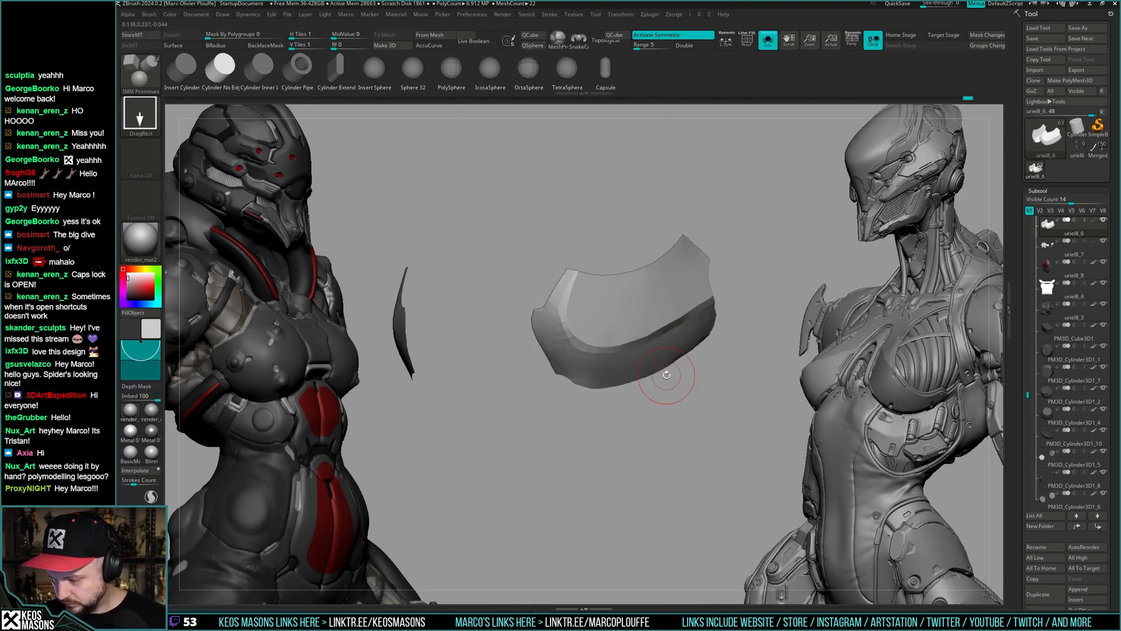
click(1046, 246)
key(shift+f)
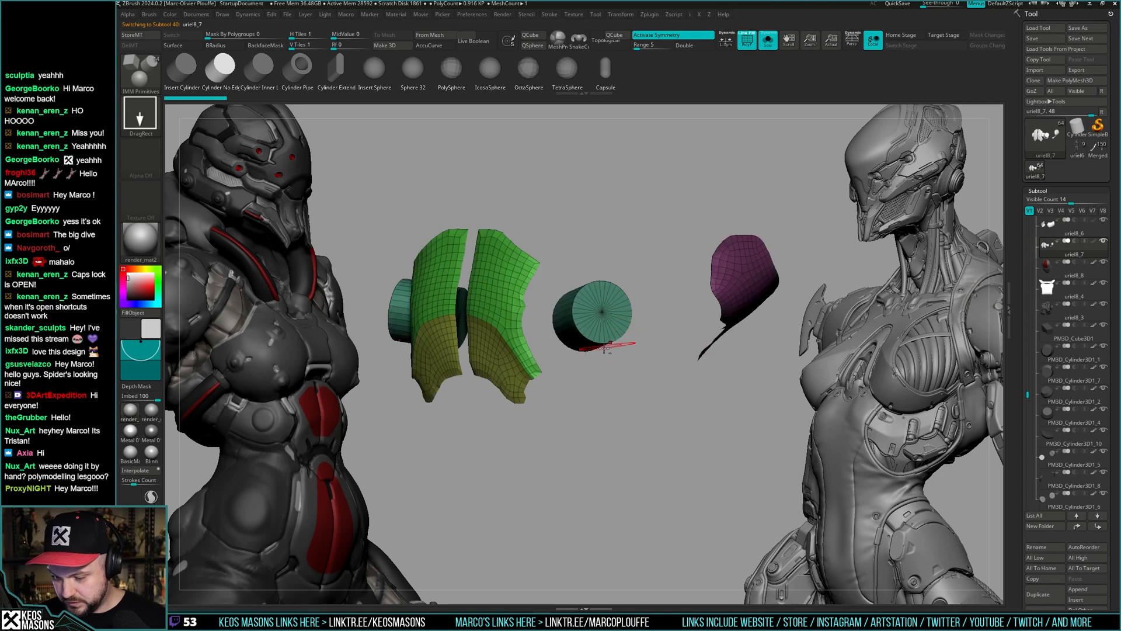
ctrl+shift+click(593, 313)
click(1047, 266)
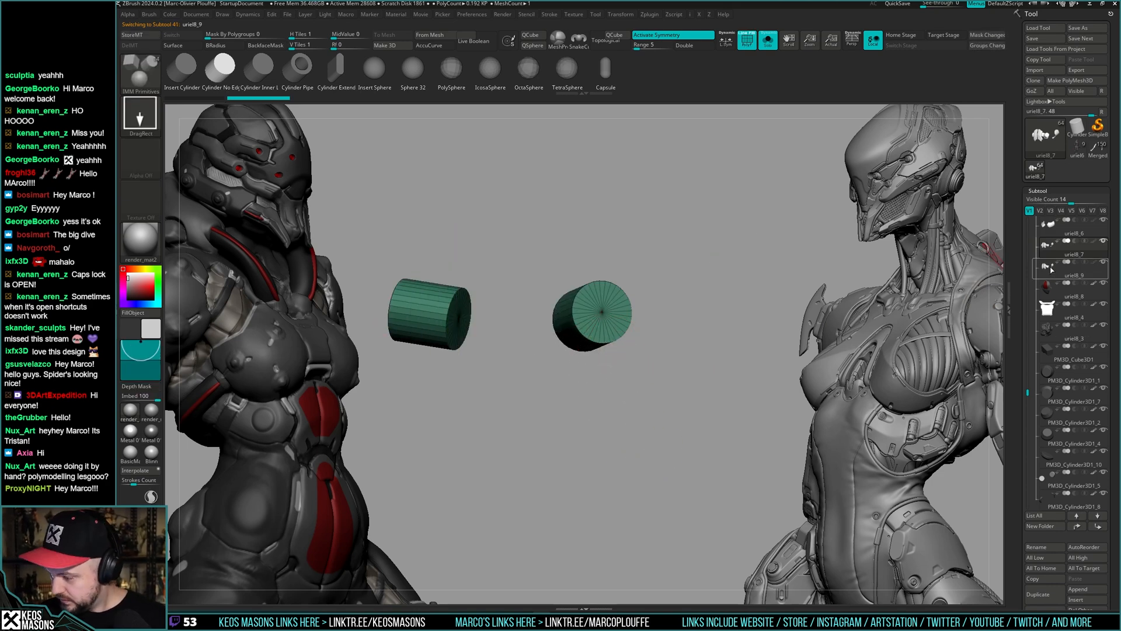
- Merge the side rib plates' subtool down with the remaining torso plates
click(1051, 233)
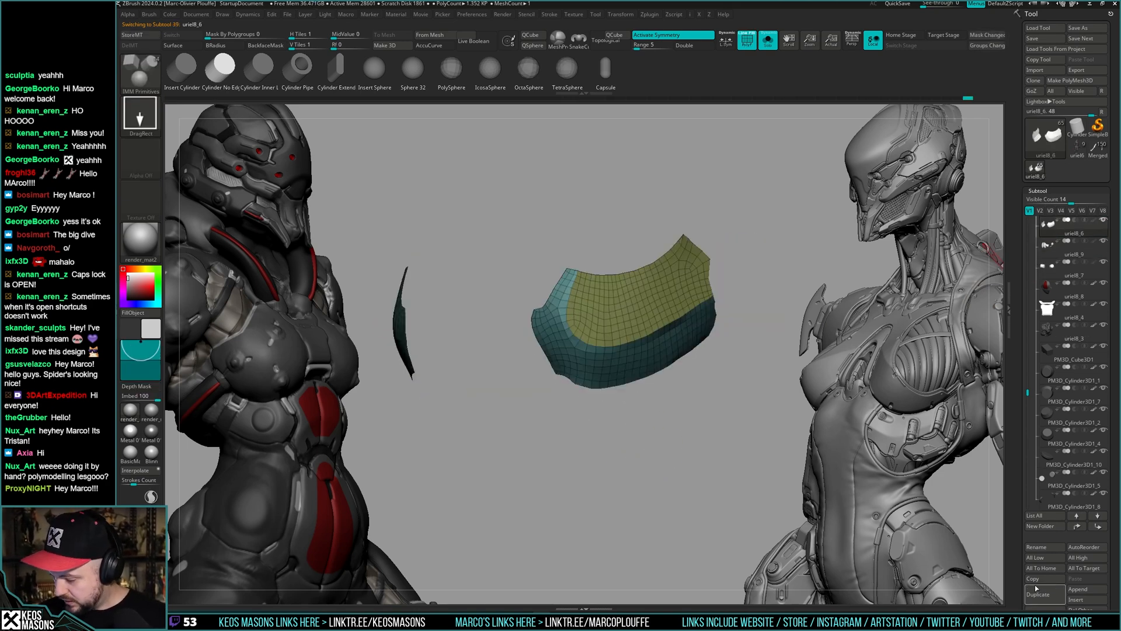
scroll(1036, 549, down, 4)
click(1042, 549)
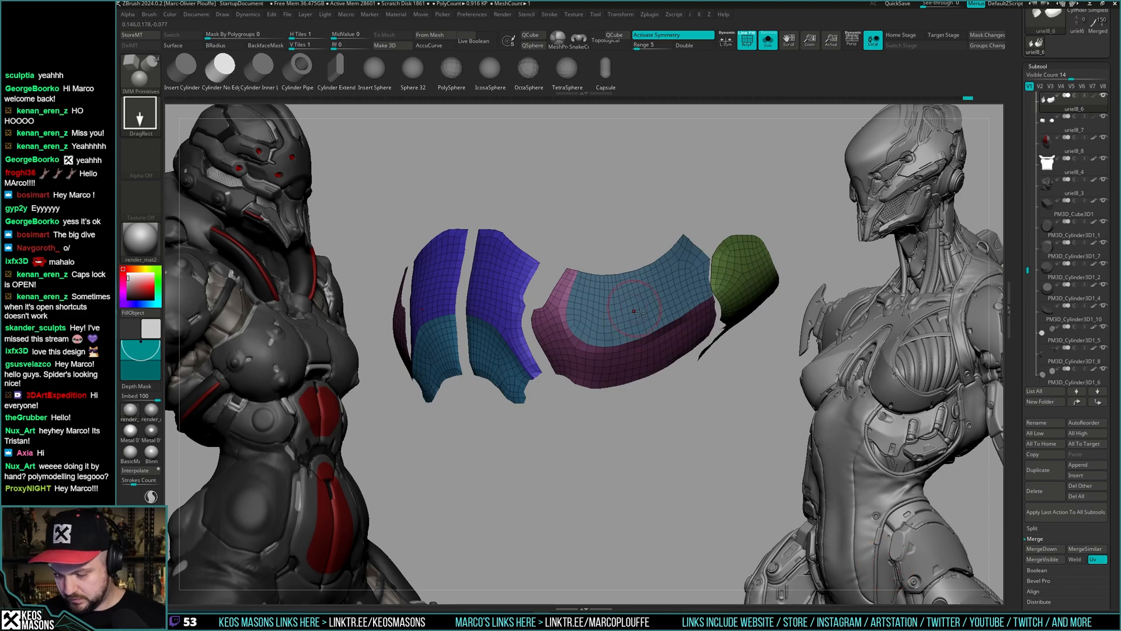
right_drag(639, 312, 643, 289)
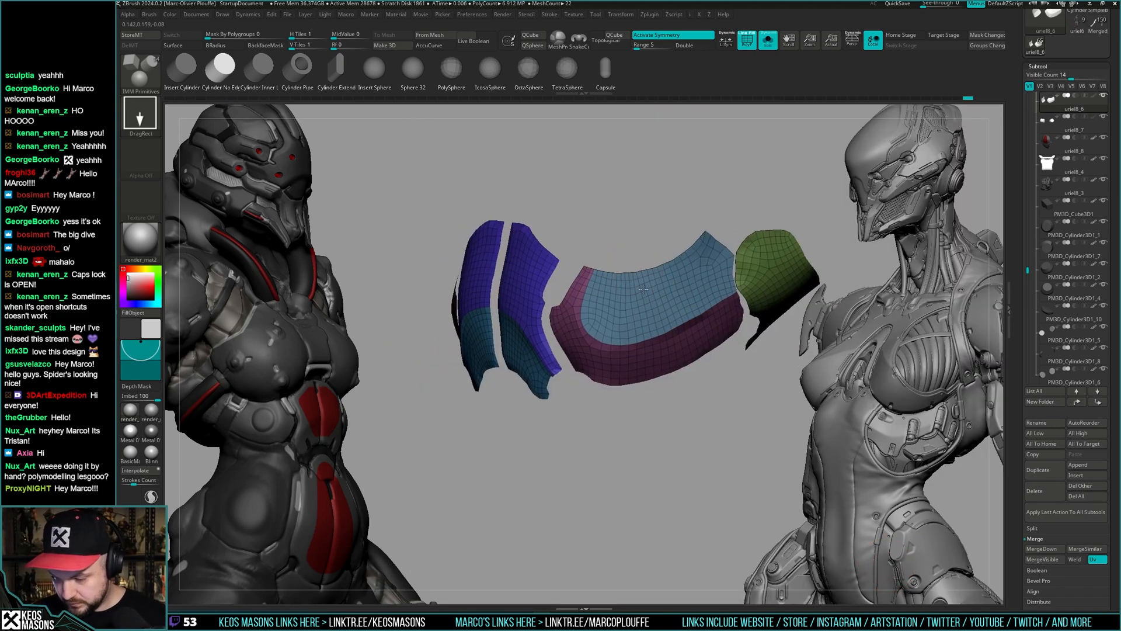
- Shape the side rib plates' inner bevel line around the cylinders with the Move brush, with the full armour shown
key(shift+s)
key(shift+f)
key(b)
key(m)
key(v)
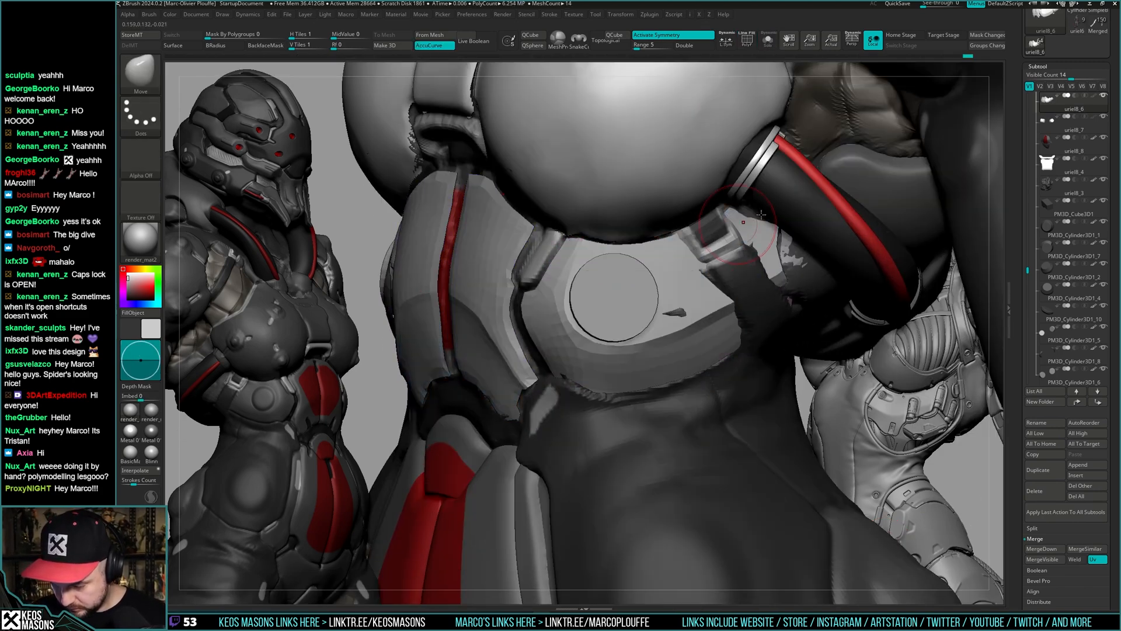
right_click(606, 341)
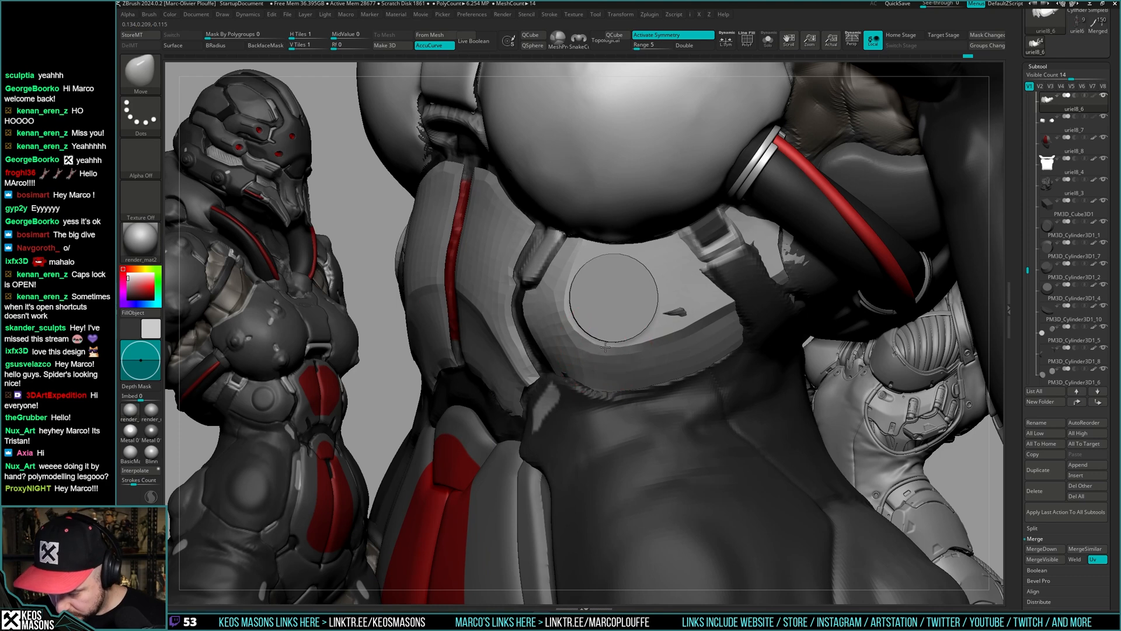
right_click(573, 308)
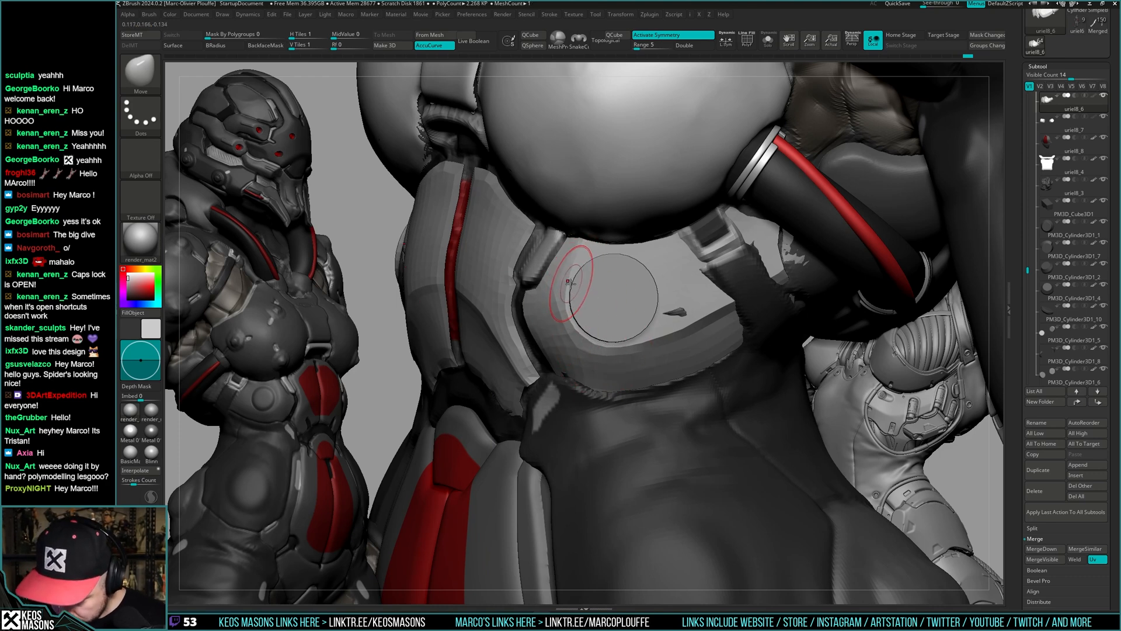
right_click(566, 292)
- Refine the front curve of the side rib plates' bevel against the cylinders, checking the polygroups in isolation
key(shift+s)
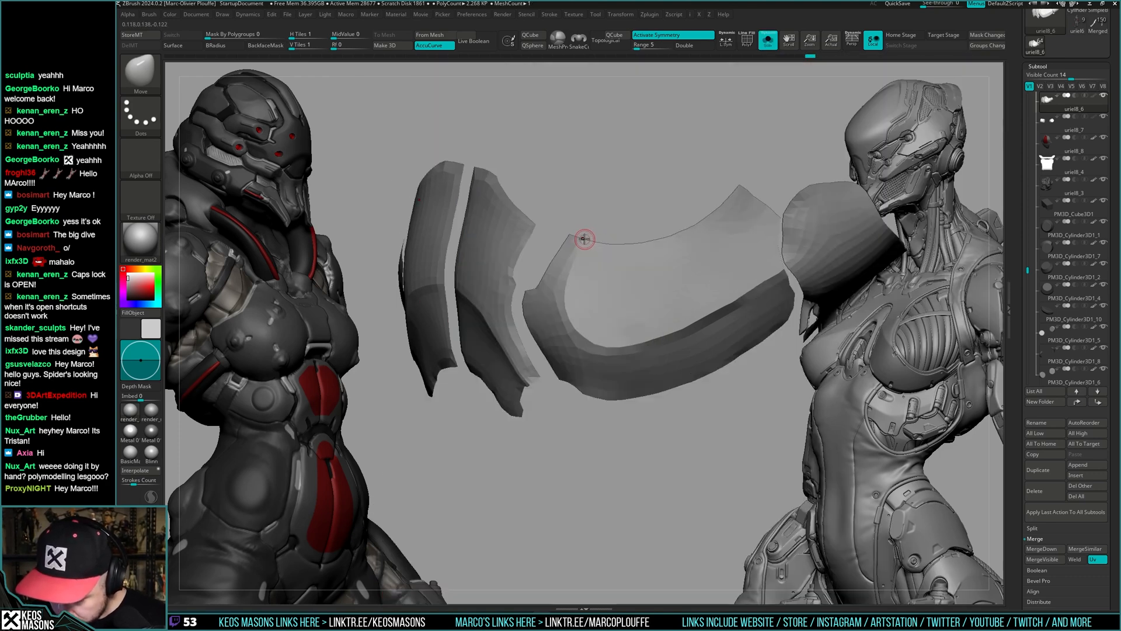
key(shift+f)
key(shift+f)
key(shift+s)
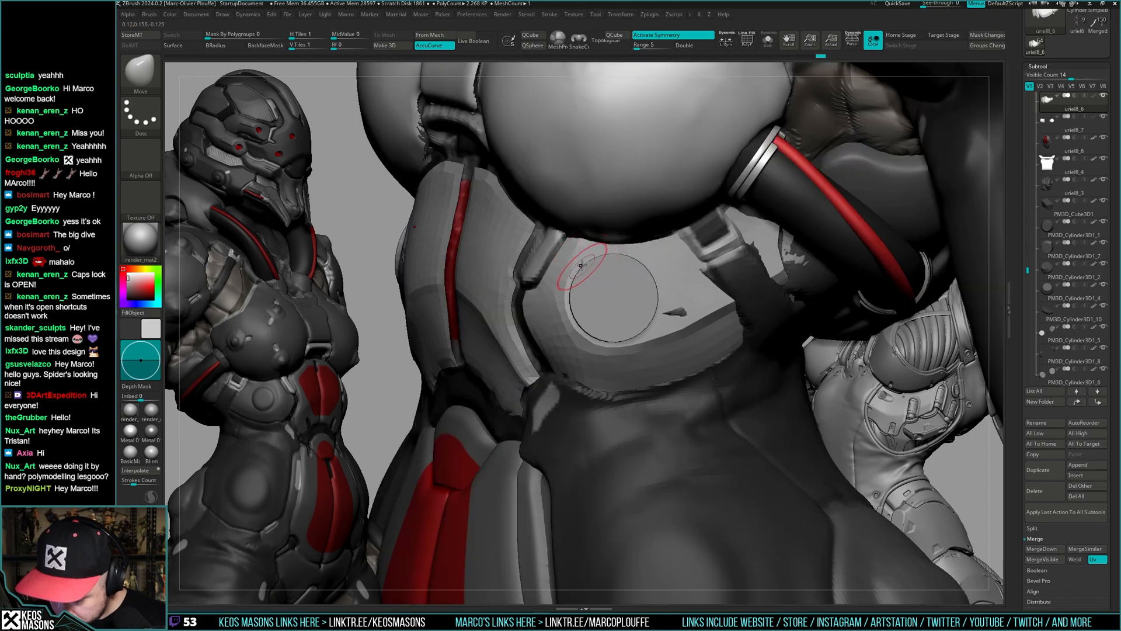
key(shift+f)
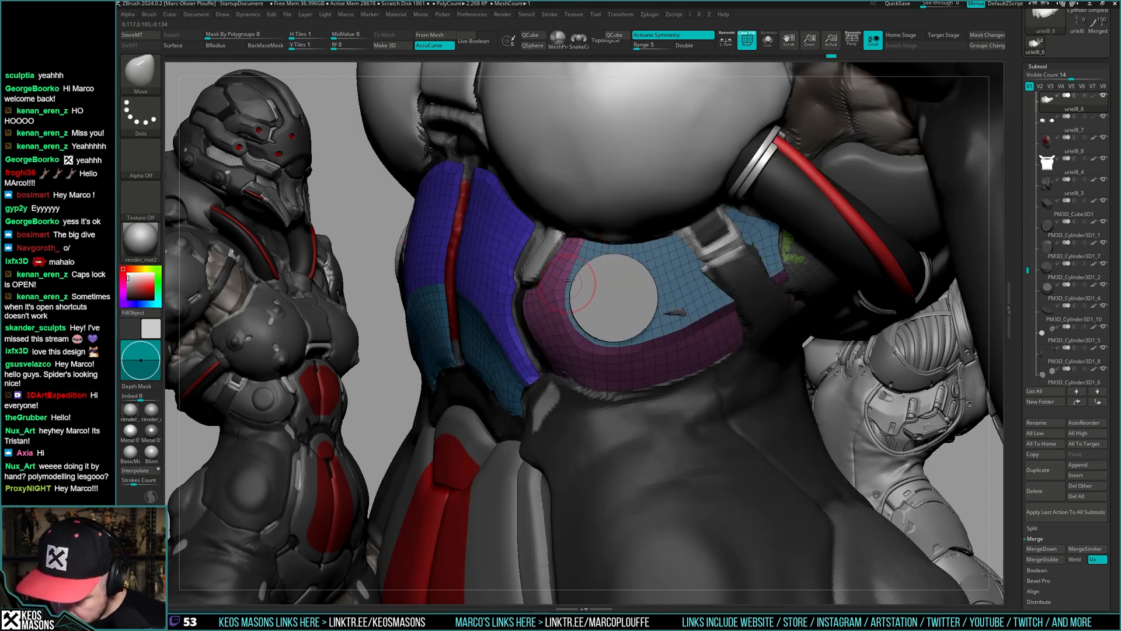
right_click(569, 280)
key(shift+s)
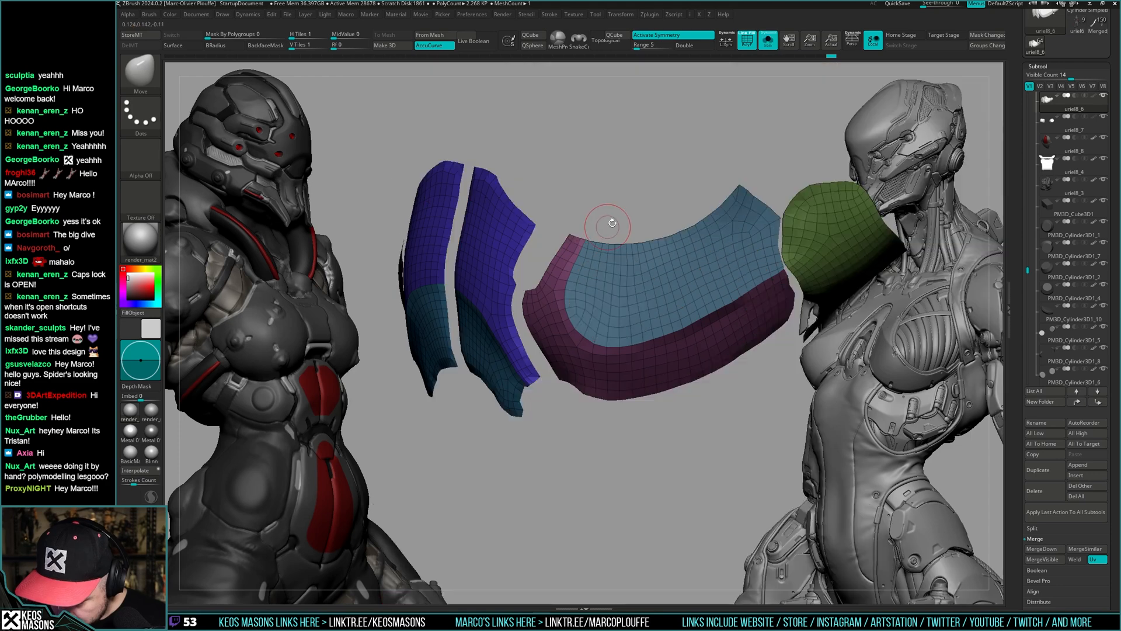
key(shift+f)
key(shift+f)
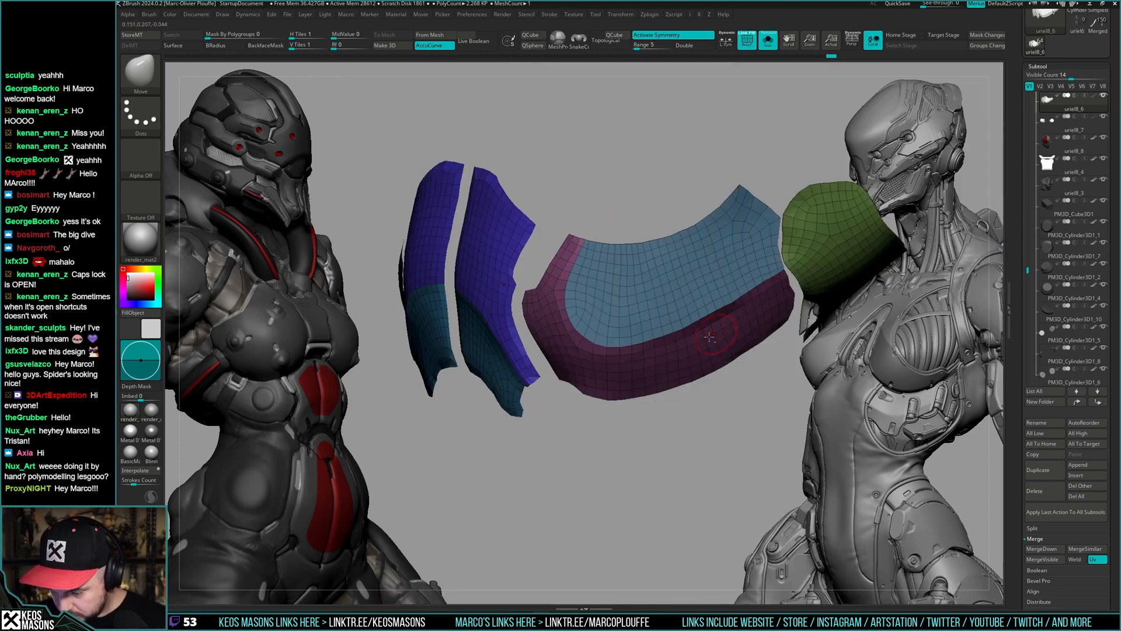
key(shift+s)
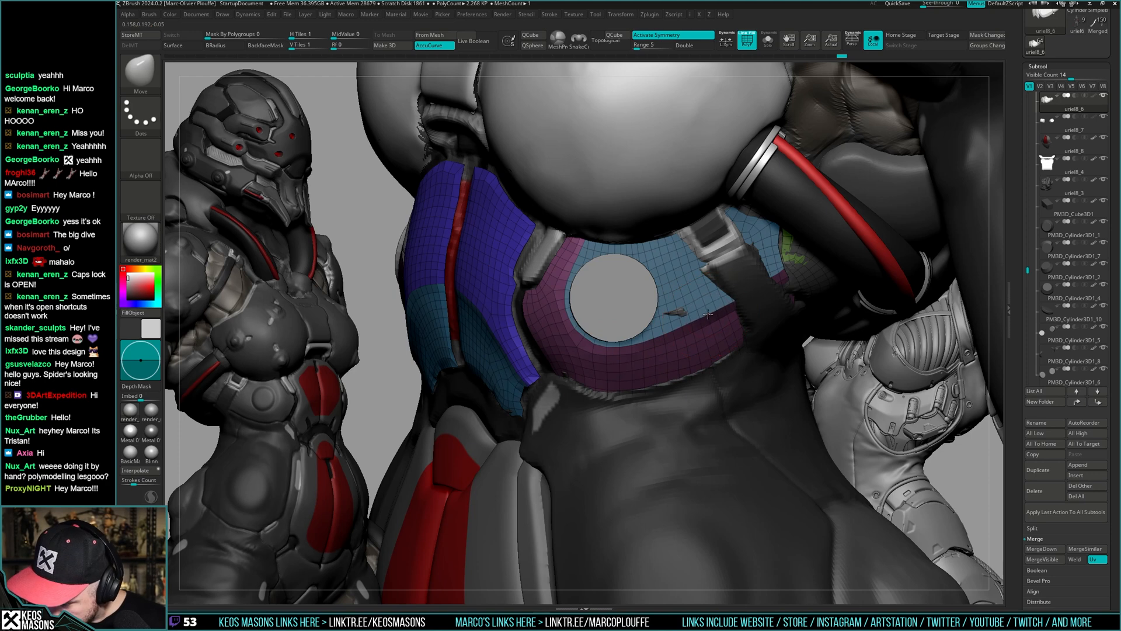
- Adjust the side rib plates' rear bevel and corners with the Move brush, masking all the other torso plates
key(shift+s)
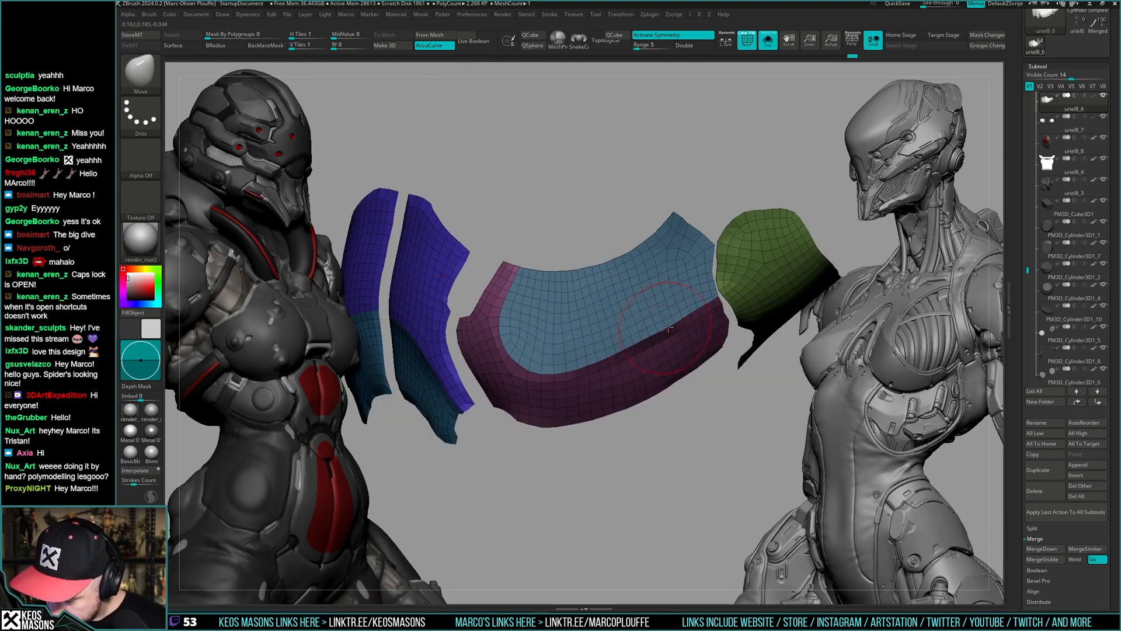
drag(668, 328, 706, 305)
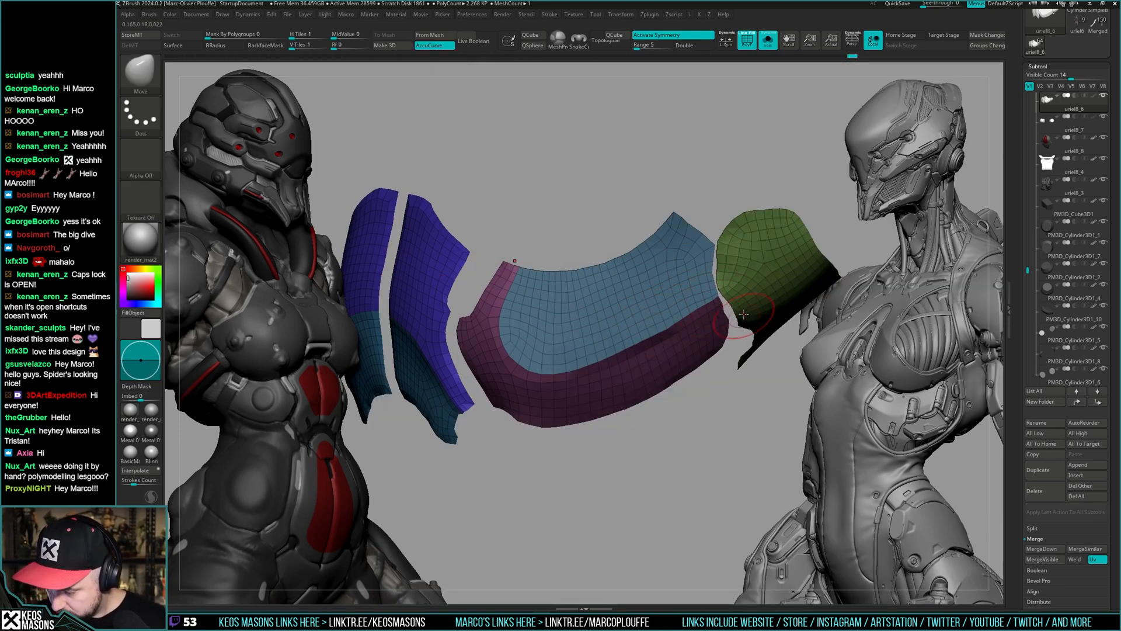
ctrl+click(713, 317)
key(ctrl+i)
key(shift+s)
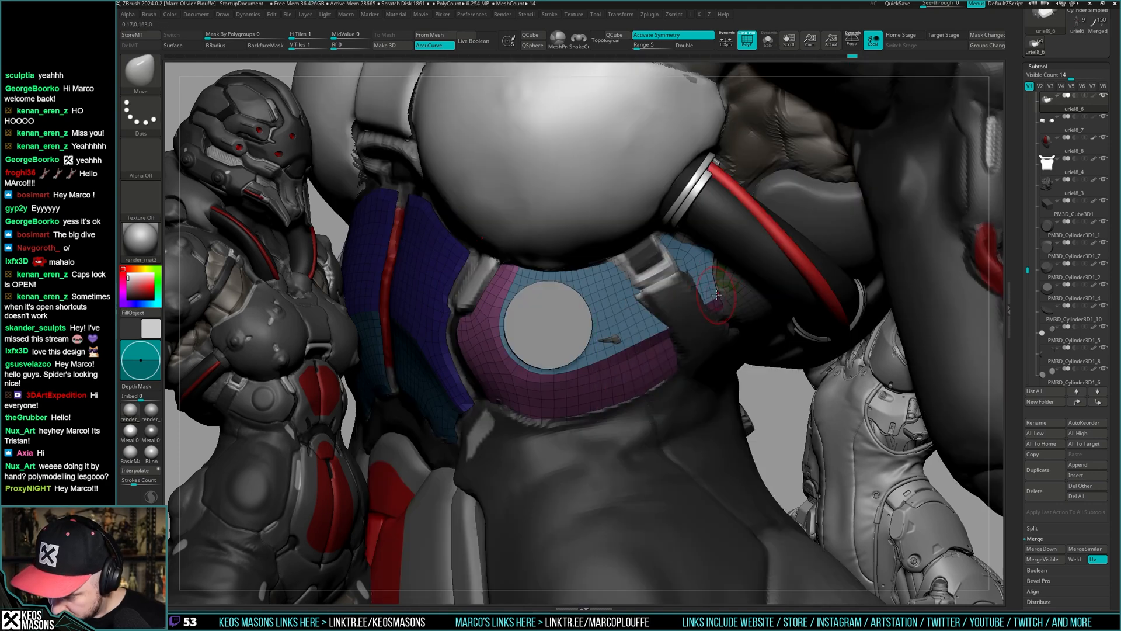
key(shift+s)
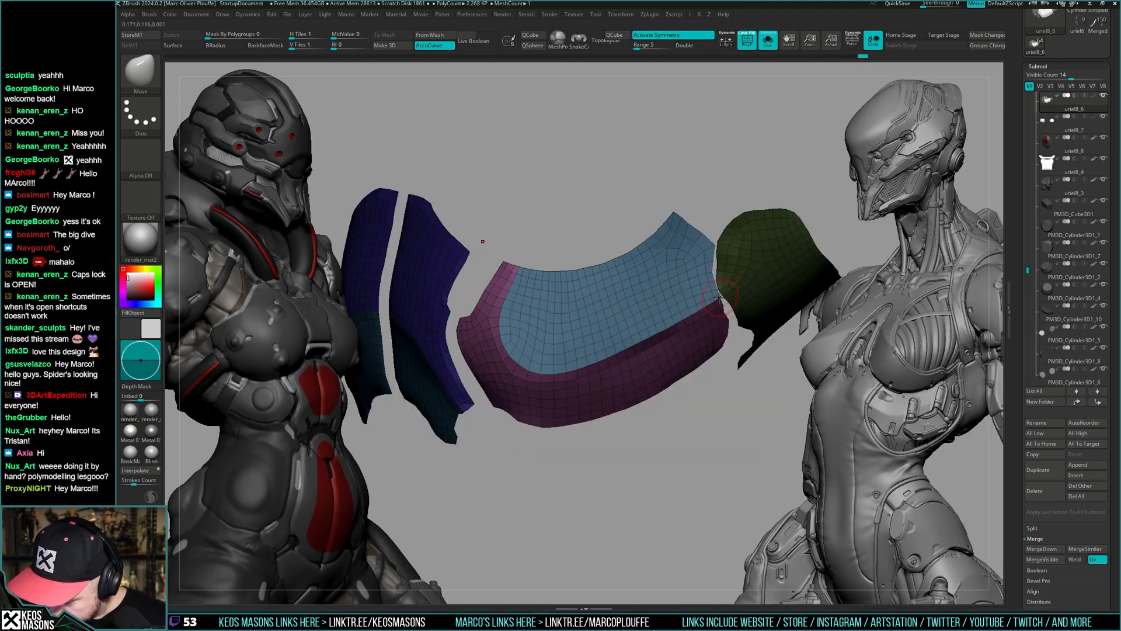
key(shift+s)
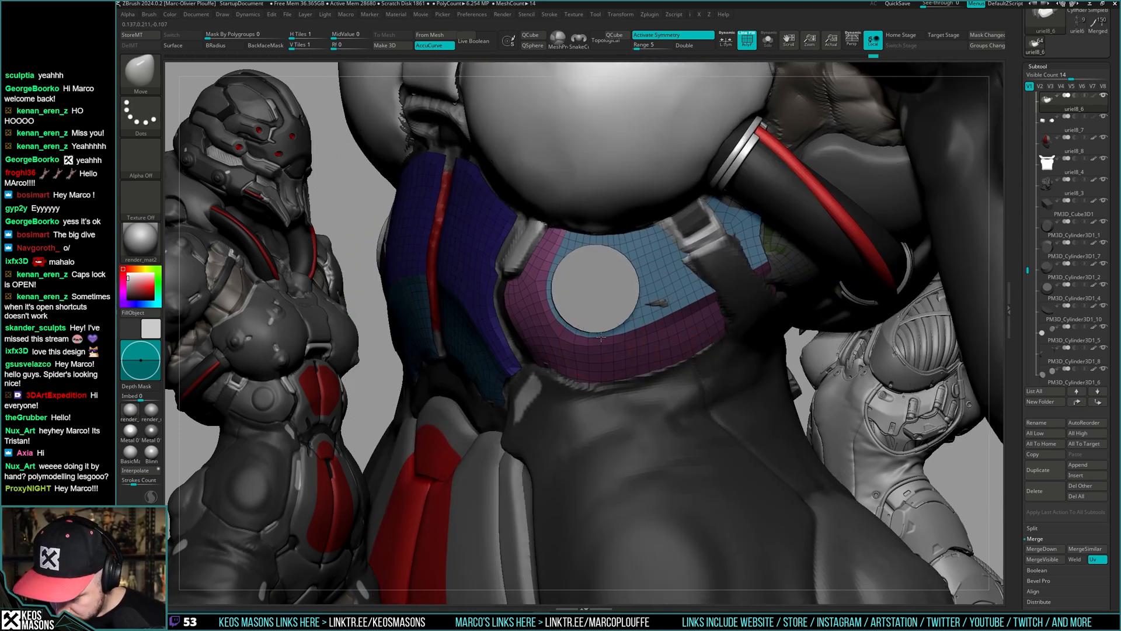
- Even out the side rib plates' upper edge and the bevel line below the cylinders with the Move brush
key(space)
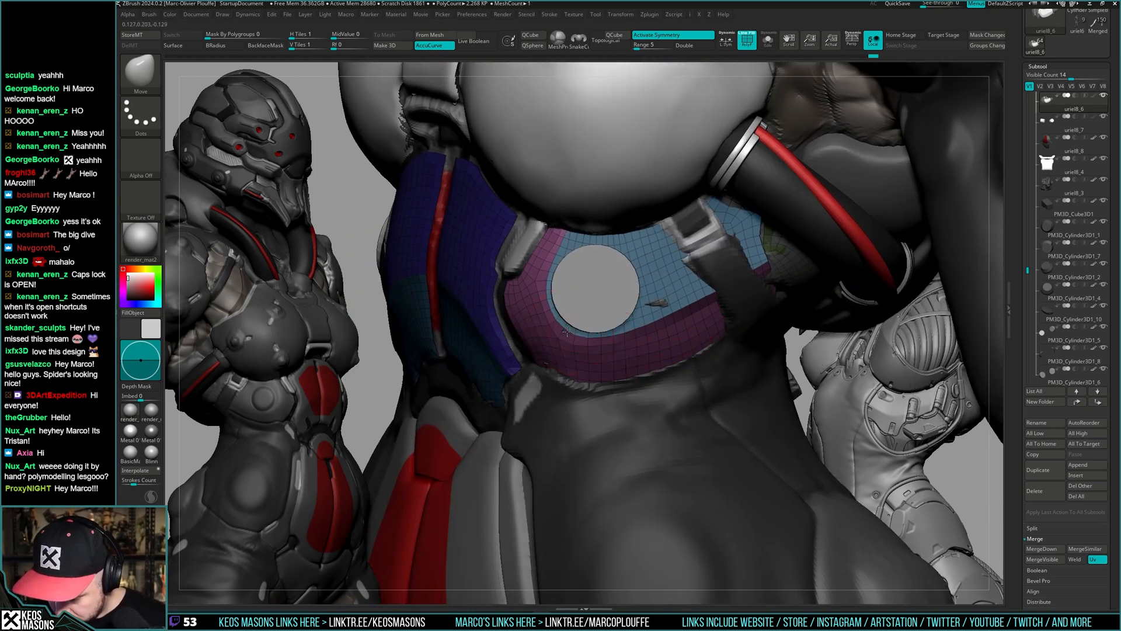
key(shift+s)
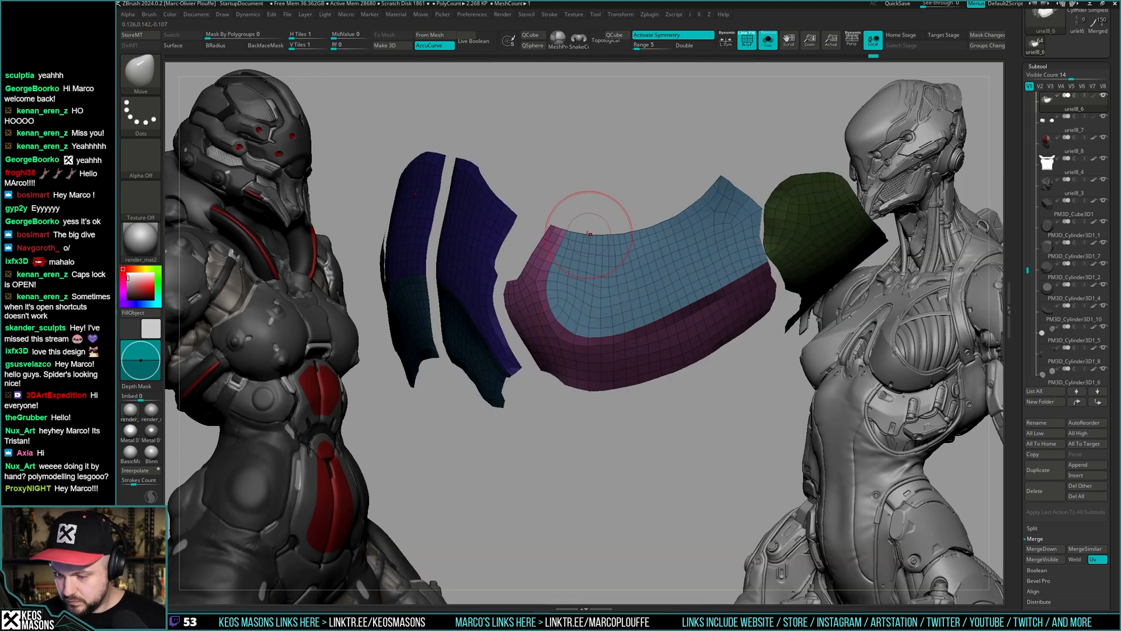
key(space)
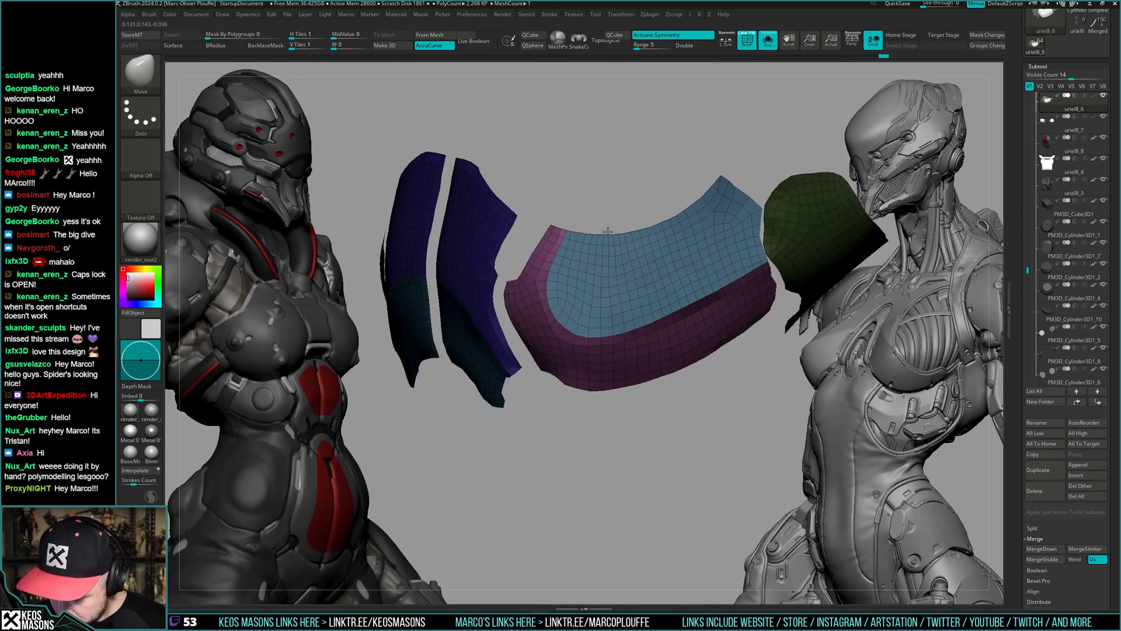
key(shift+s)
key(space)
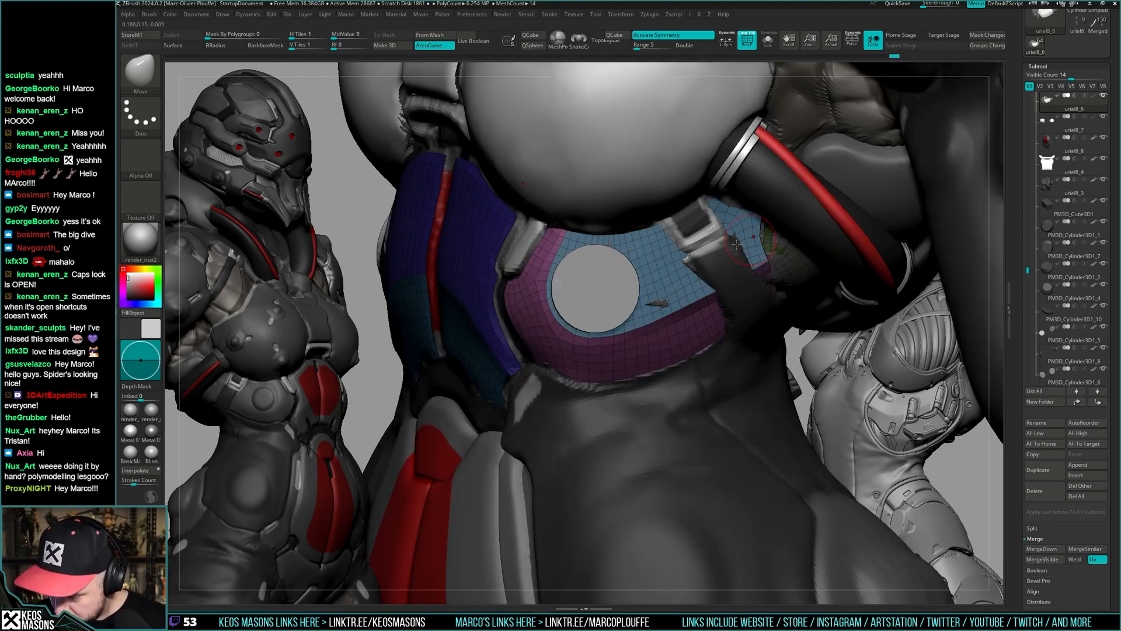
key(shift+s)
key(shift+s)
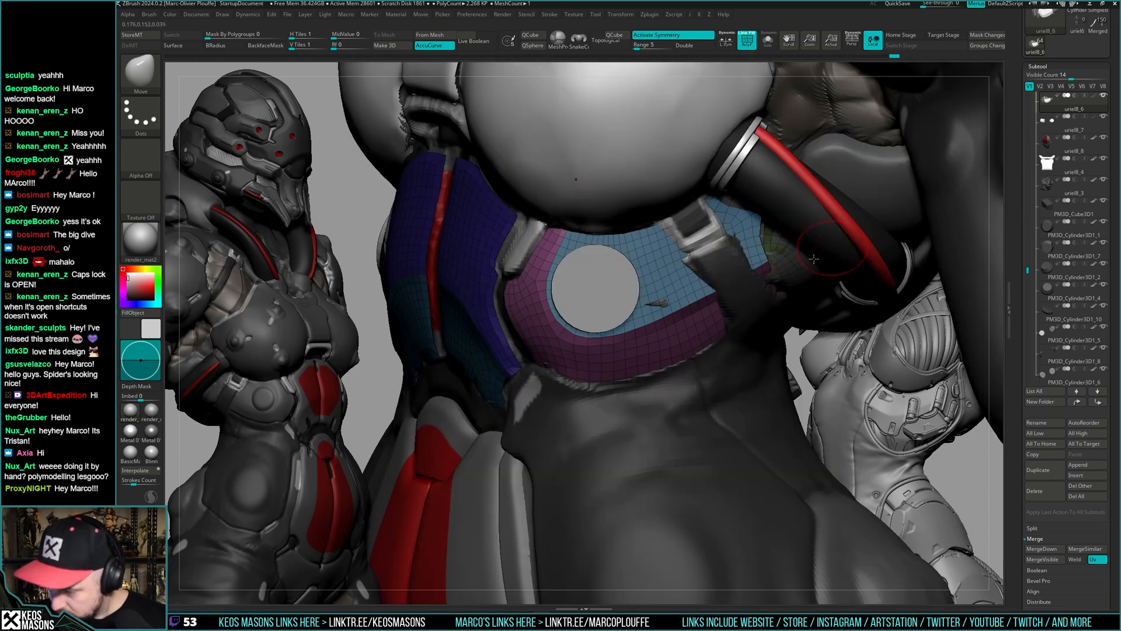
mouse_move(741, 295)
right_down()
mouse_move(714, 230)
mouse_move(724, 217)
mouse_move(739, 278)
mouse_move(753, 276)
right_up()
key(shift+s)
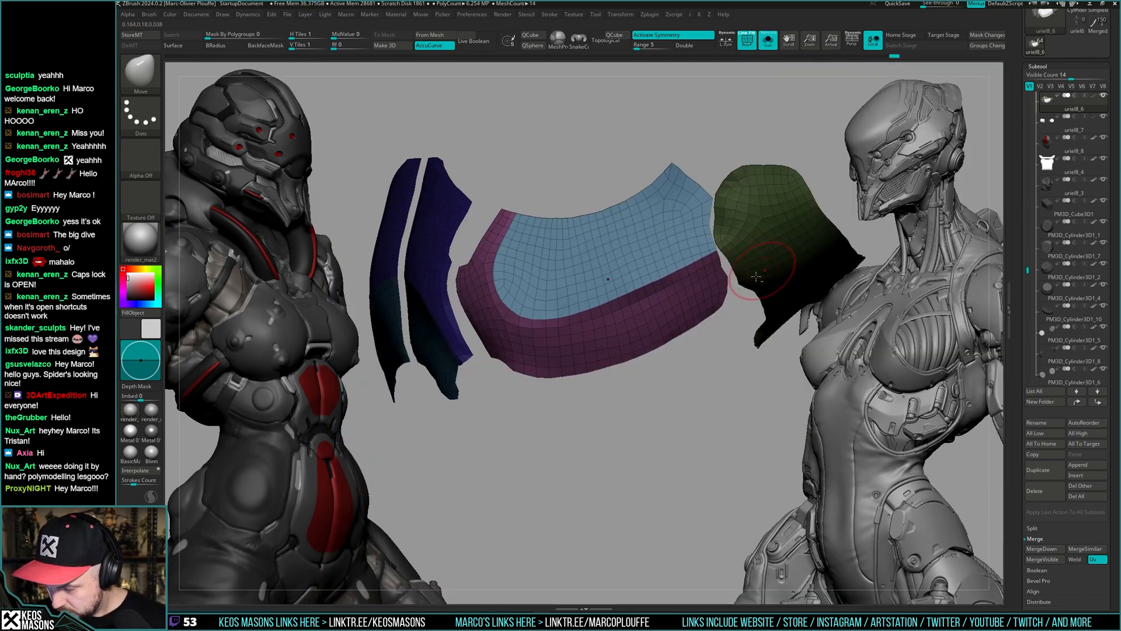
- Turn off the polyframe display and hide the side rib plates' upper face polygroup, leaving the bevels and other plates visible
right_drag(705, 308, 671, 332)
key(shift+s)
key(shift+f)
key(shift+s)
ctrl+shift+click(675, 231)
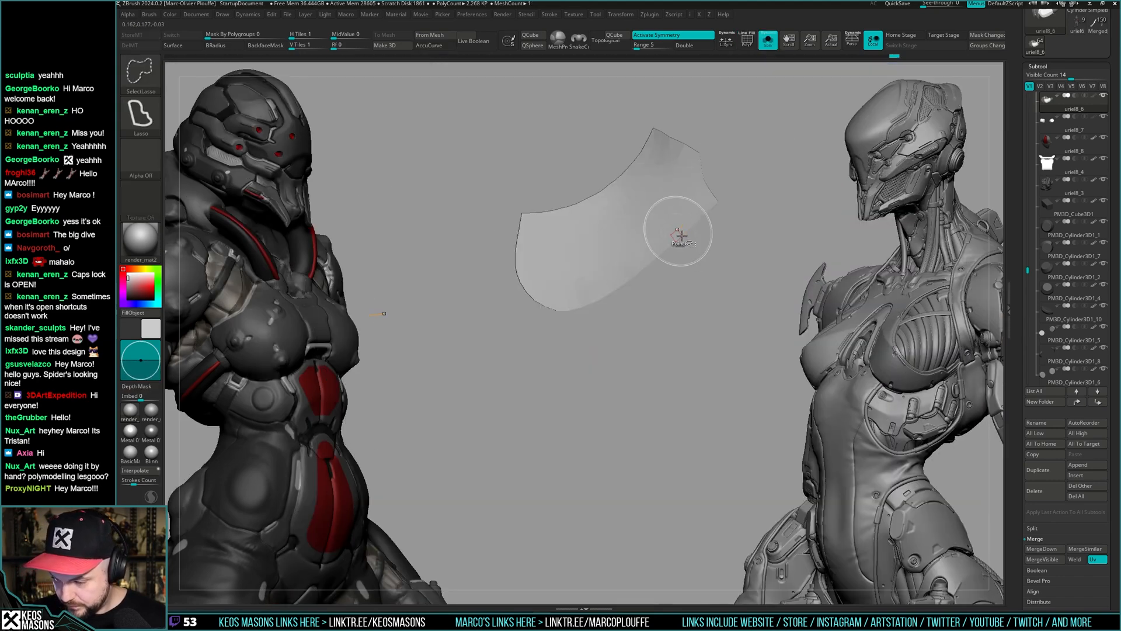
ctrl+shift+click(706, 402)
right_drag(706, 402, 708, 272)
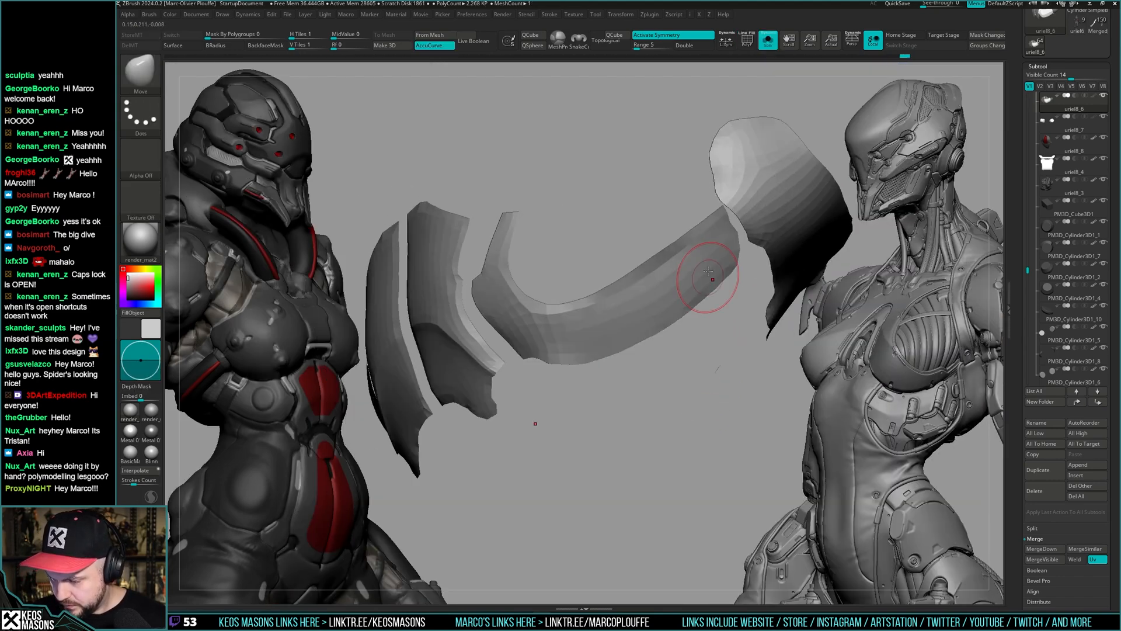
- Isolate the lower bevel polygroup of the side rib plates and smooth its facets along the full length
ctrl+shift+click(772, 202)
ctrl+shift+click(457, 309)
key(ctrl+z)
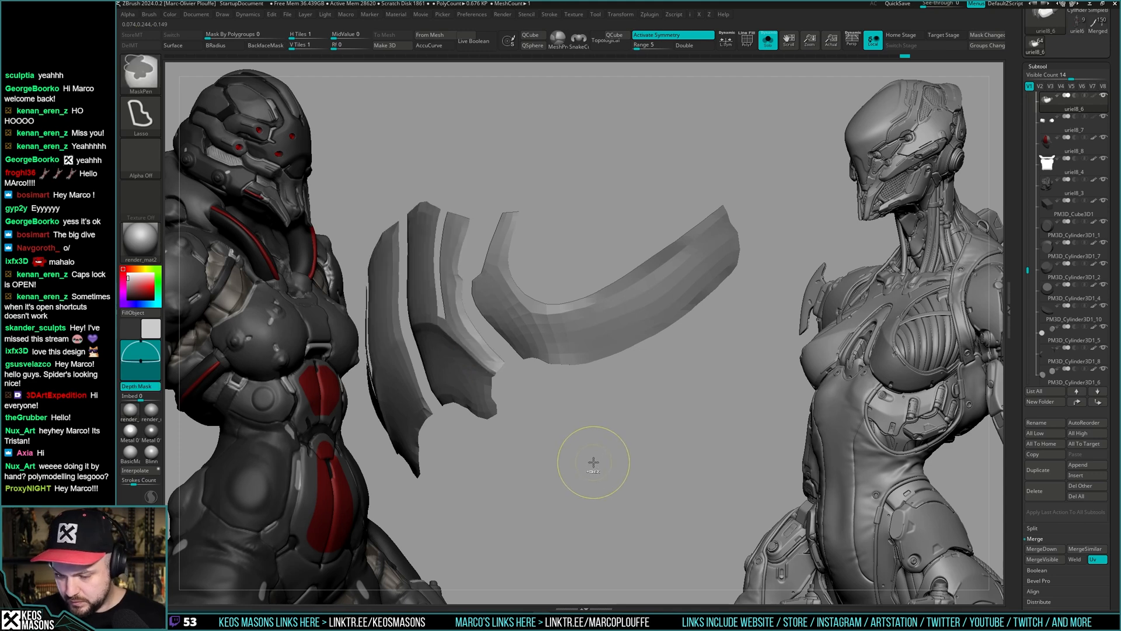
key(ctrl+shift+space)
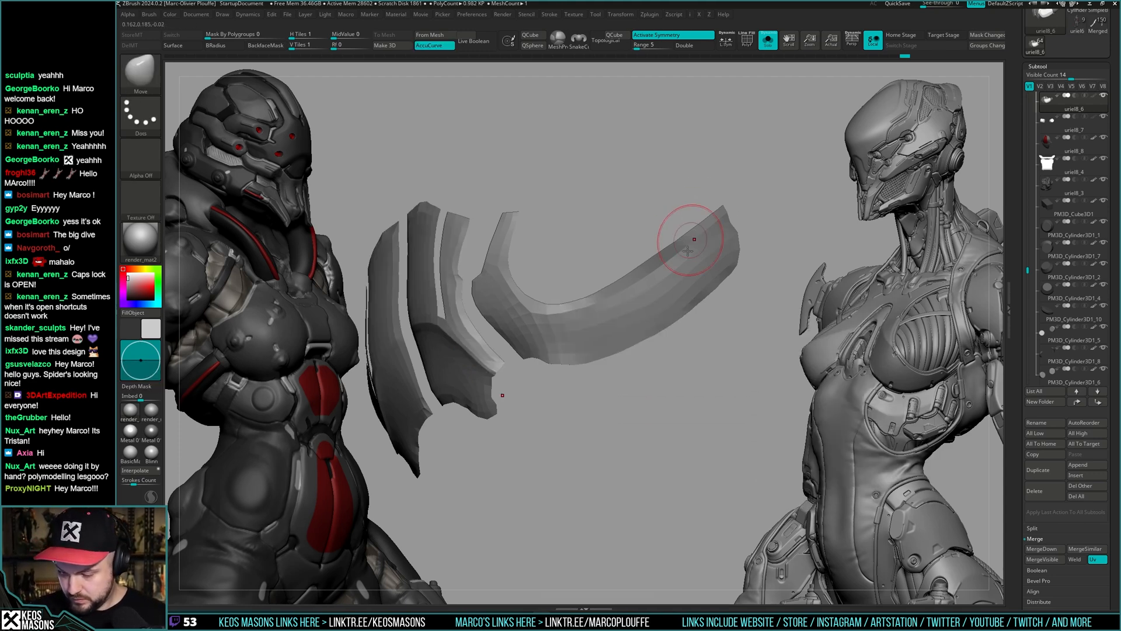
key(ctrl+shift+space)
click(655, 362)
ctrl+shift+double_click(454, 339)
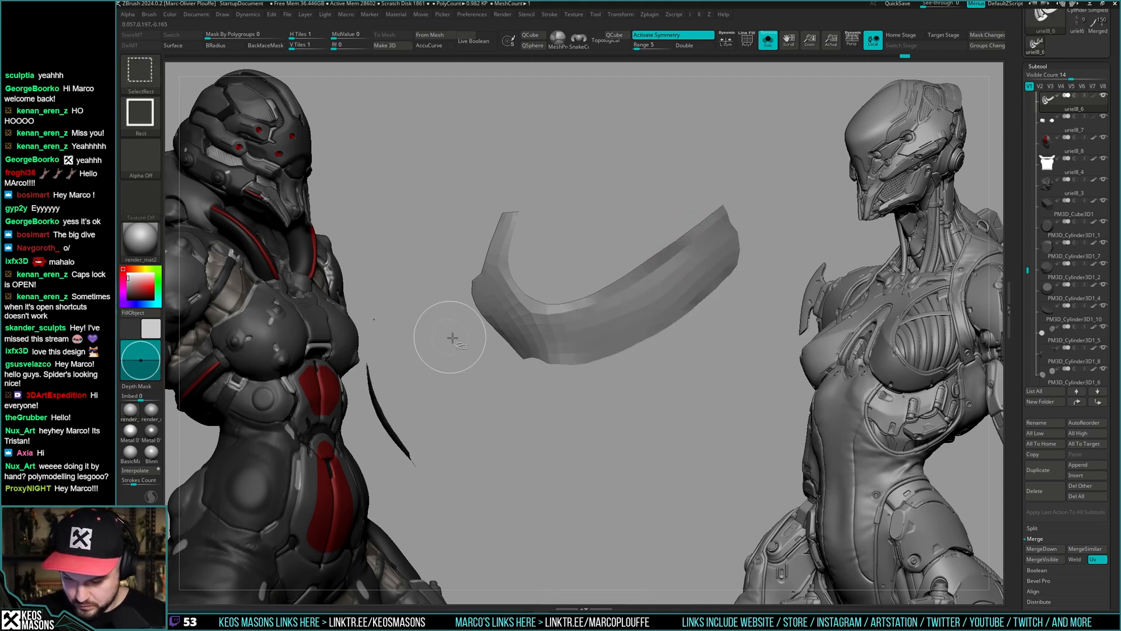
shift+drag(711, 285, 723, 240)
shift+drag(608, 323, 727, 234)
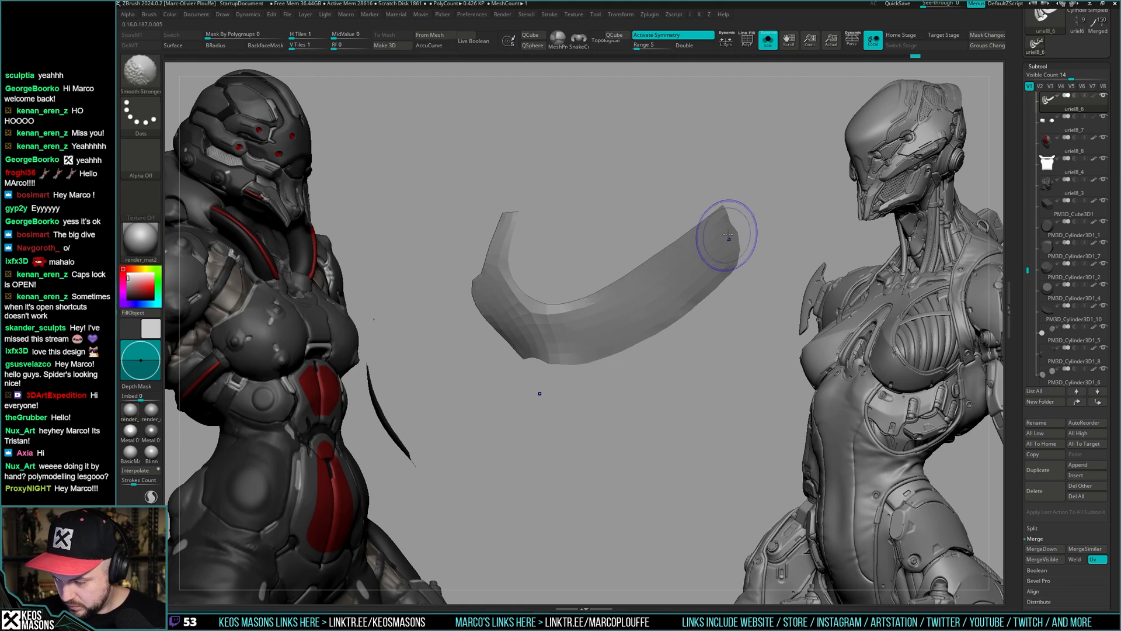
drag(500, 351, 481, 350)
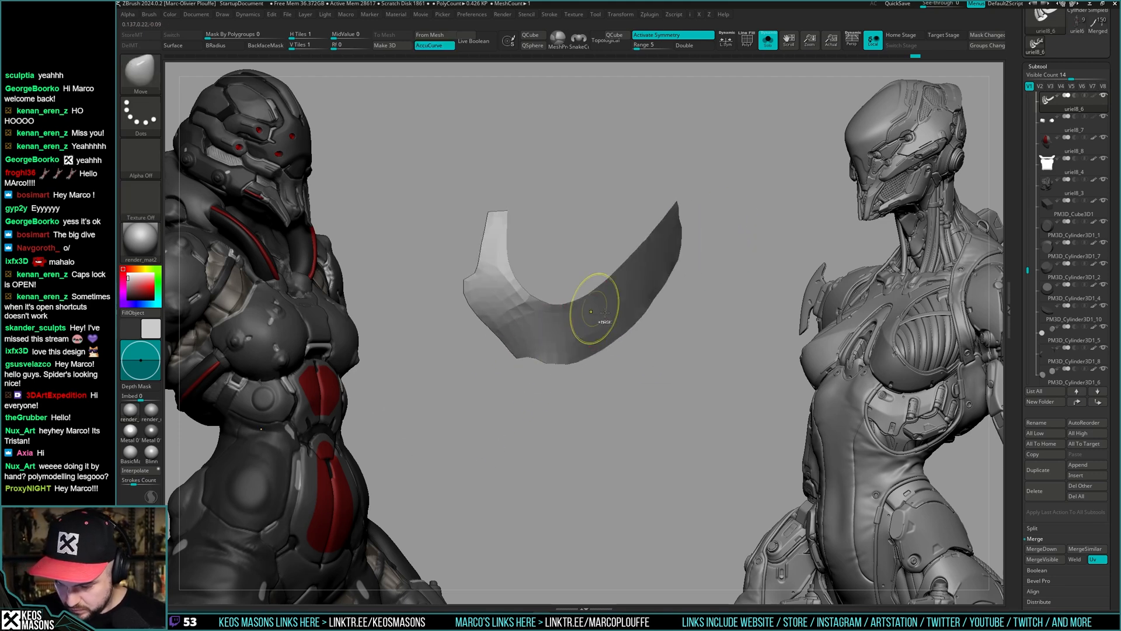
- Flatten the side rib plates' isolated bevel with the hPolish brush and smooth the facets around its front corner
key(space)
key(b)
click(601, 354)
shift+drag(528, 292, 552, 370)
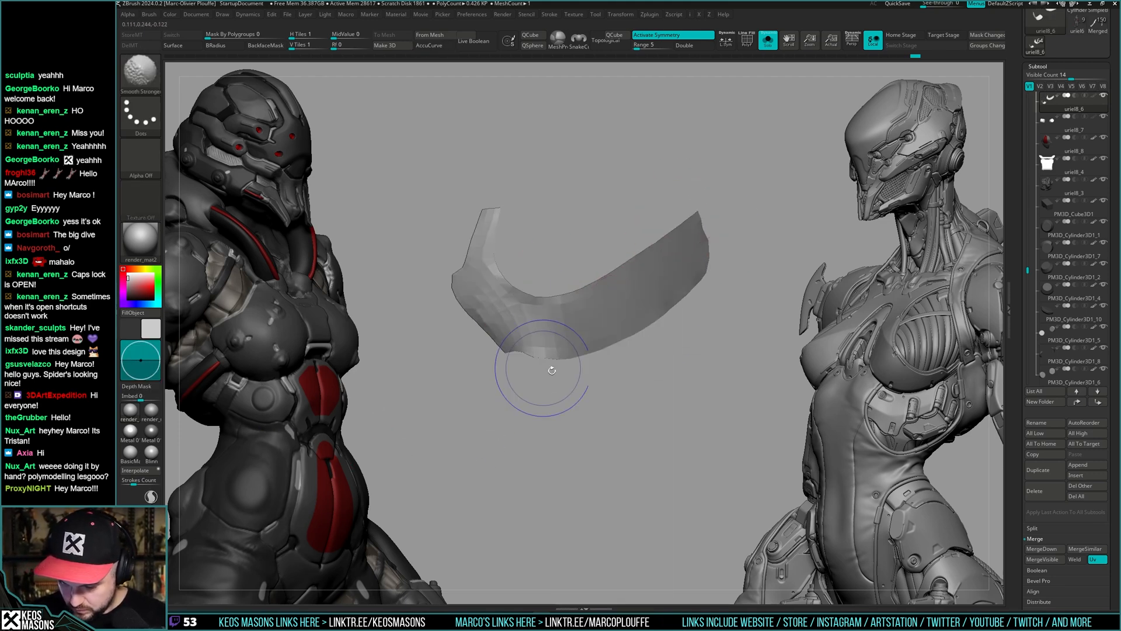
key(ctrl+z)
mouse_move(566, 298)
shift+mouse_down()
mouse_move(627, 314)
mouse_move(666, 292)
shift+mouse_up()
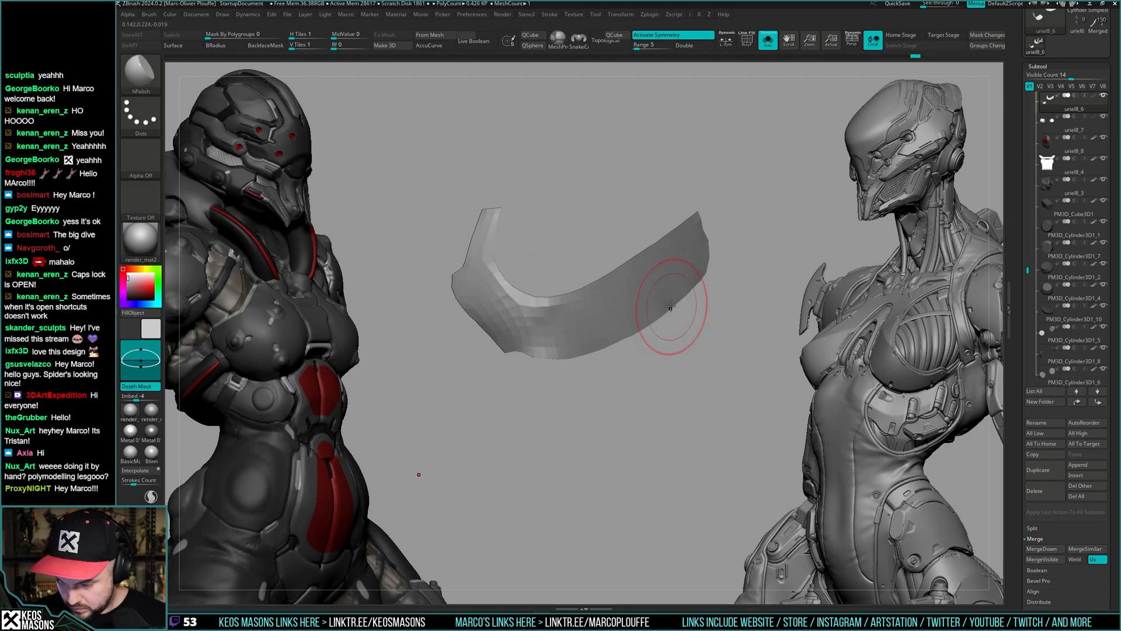
key(space)
drag(644, 342, 651, 342)
mouse_move(666, 278)
shift+mouse_down()
mouse_move(509, 309)
mouse_move(621, 303)
mouse_move(504, 248)
shift+mouse_up()
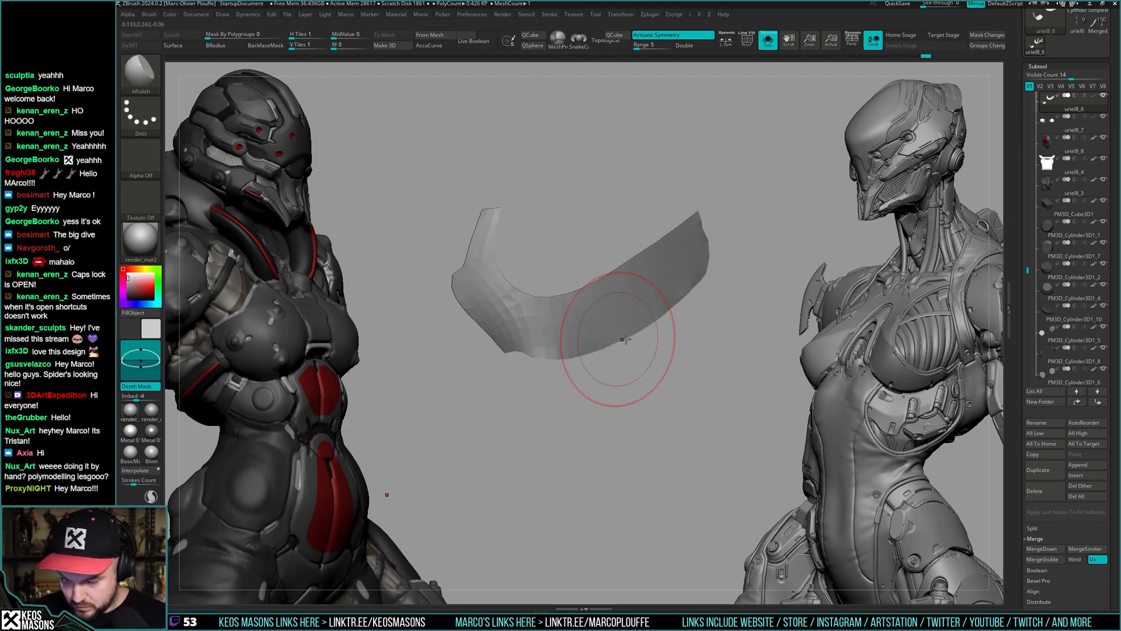
- Show all the lower torso plates again and check the polished bevel against the full body
ctrl+shift+click(660, 356)
mouse_move(660, 355)
shift+mouse_down()
mouse_move(661, 332)
mouse_move(649, 373)
shift+mouse_up()
key(shift+s)
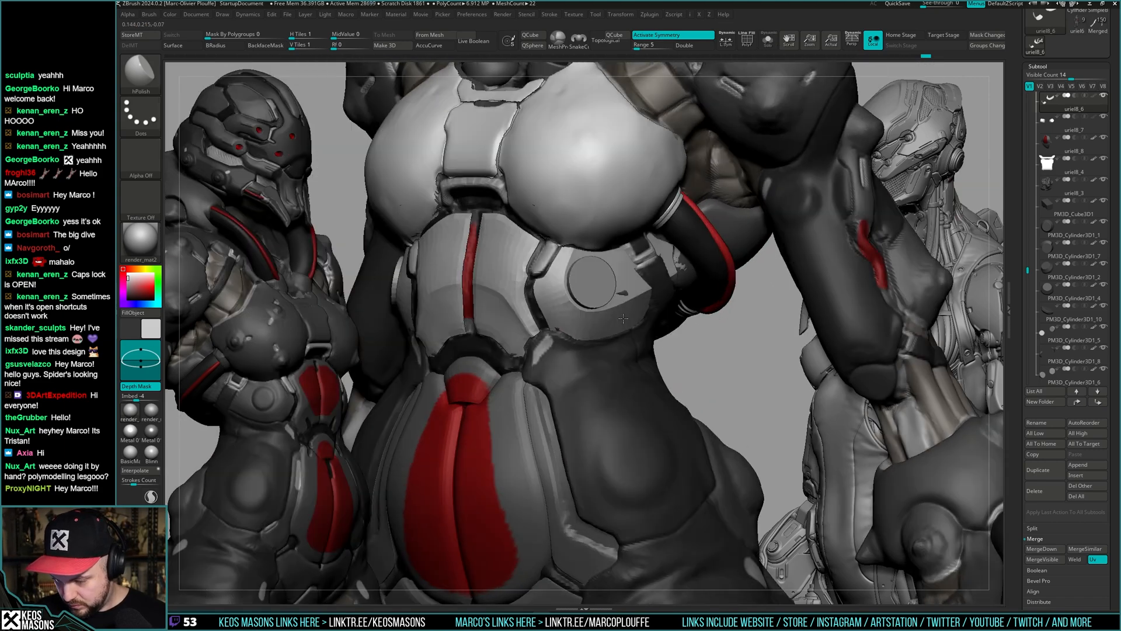
drag(753, 345, 535, 321)
key(space)
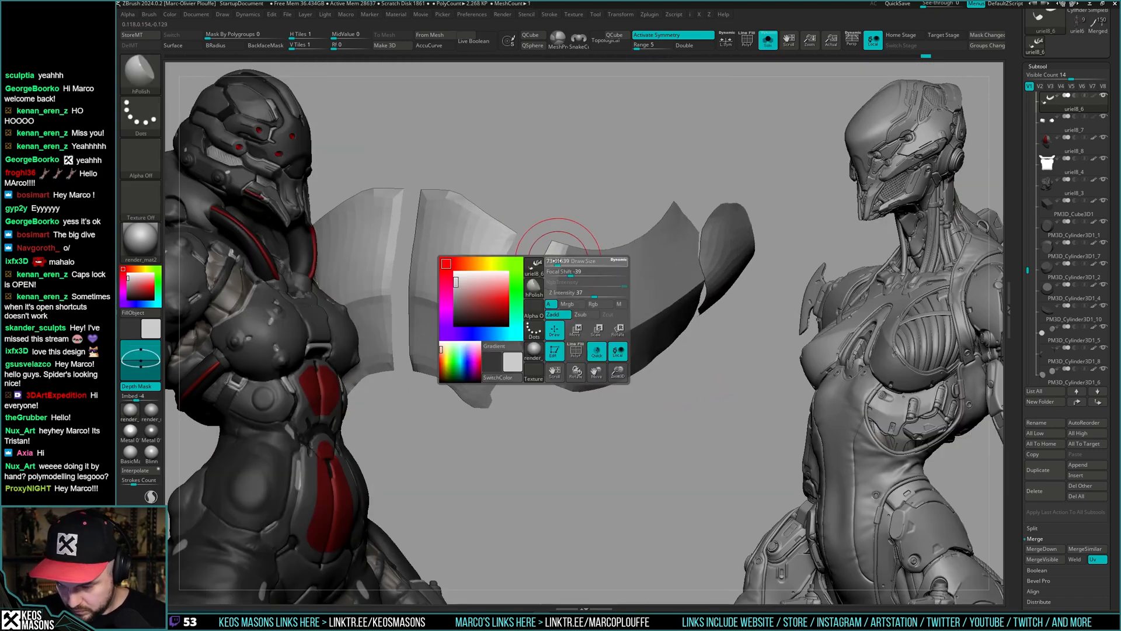
drag(556, 245, 544, 279)
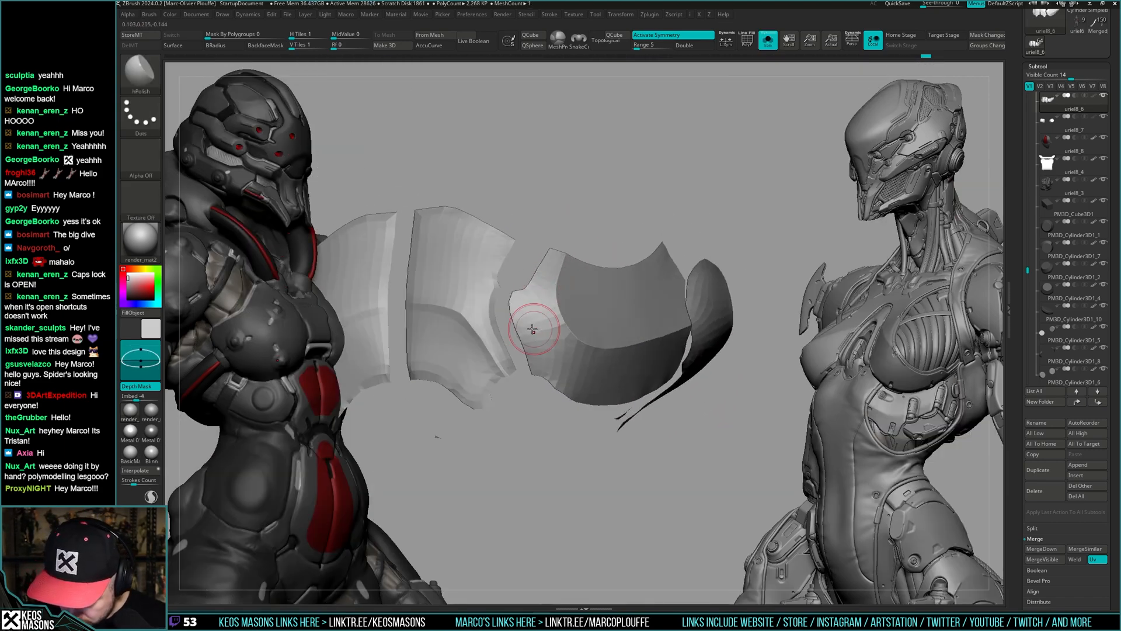
- Polish the front corner and lower bevel of the side rib plates with hPolish from several angles
drag(533, 329, 558, 340)
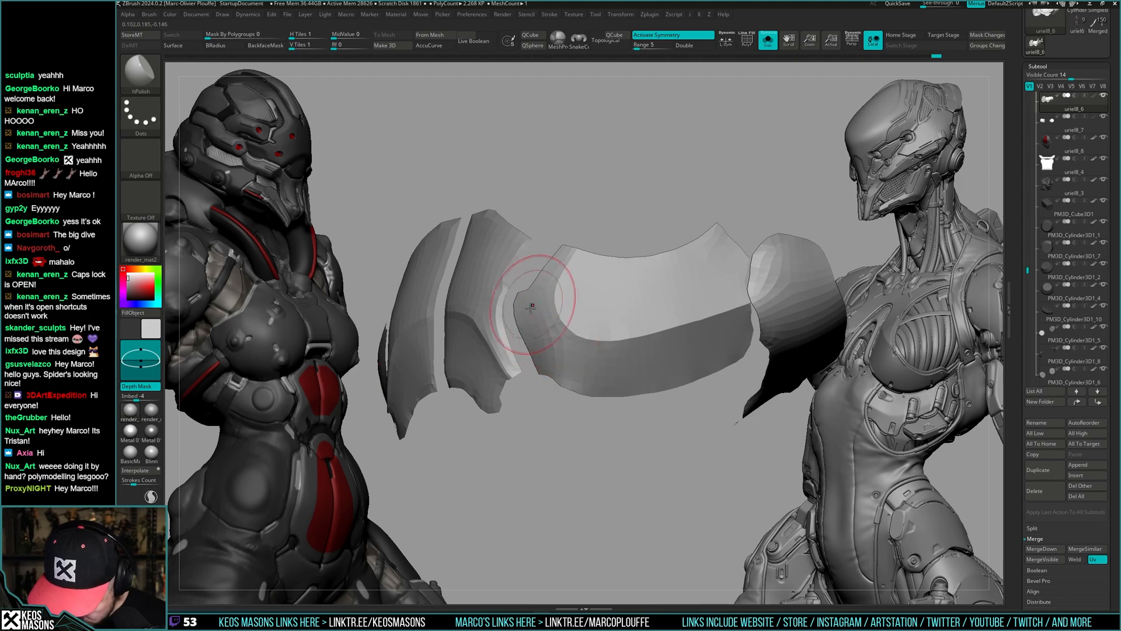
key(s)
right_drag(583, 380, 589, 351)
key(s)
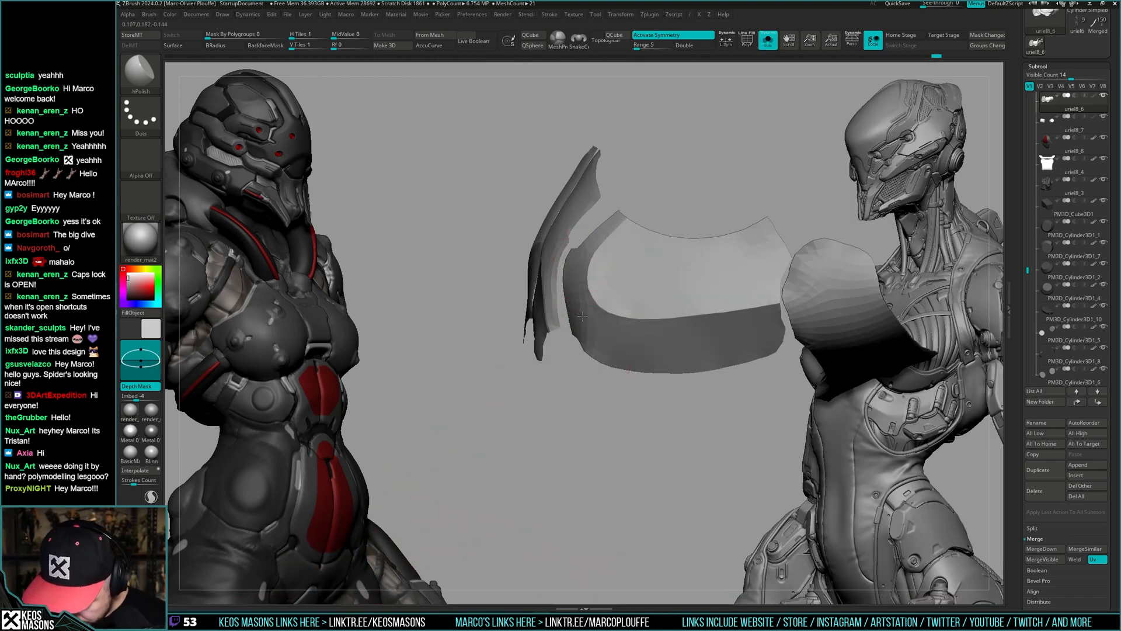
right_drag(580, 334, 582, 319)
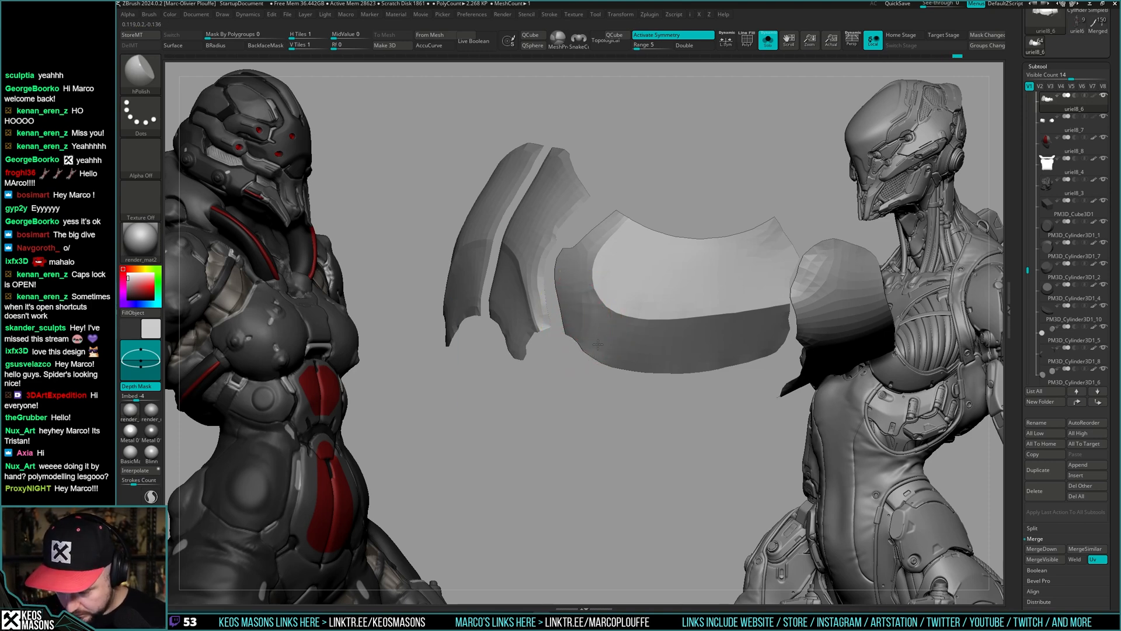
right_drag(599, 345, 671, 353)
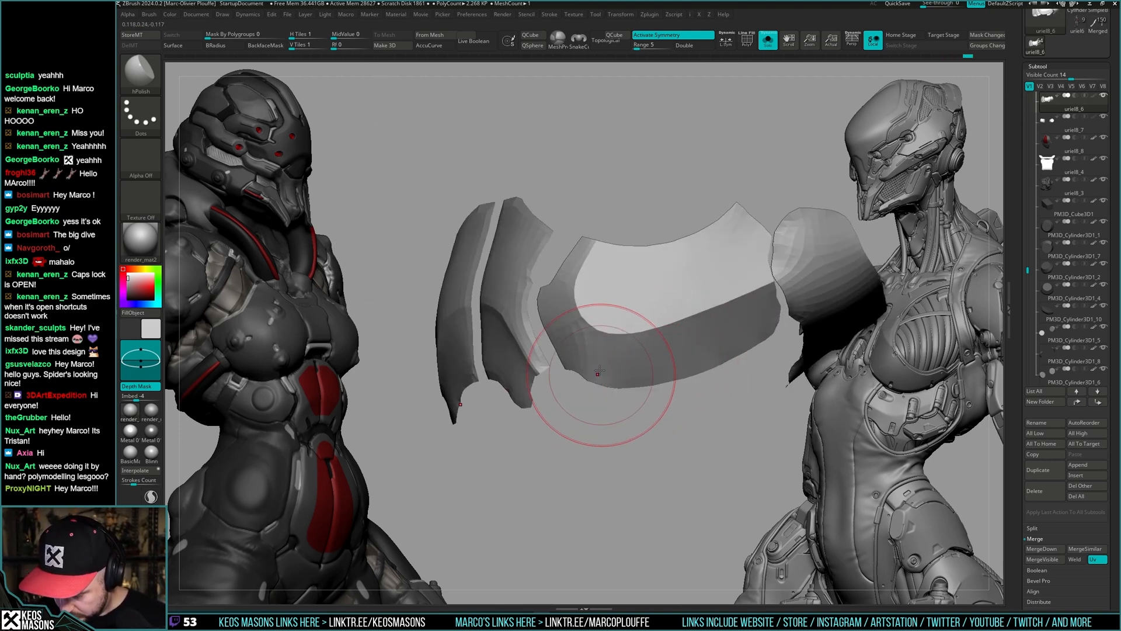
mouse_move(599, 371)
right_down()
mouse_move(622, 364)
mouse_move(656, 387)
mouse_move(665, 359)
right_up()
shift+right_drag(666, 359, 703, 316)
- Isolate the side rib plates' upper face to polish it, and bring back all the other plates
ctrl+shift+click(705, 282)
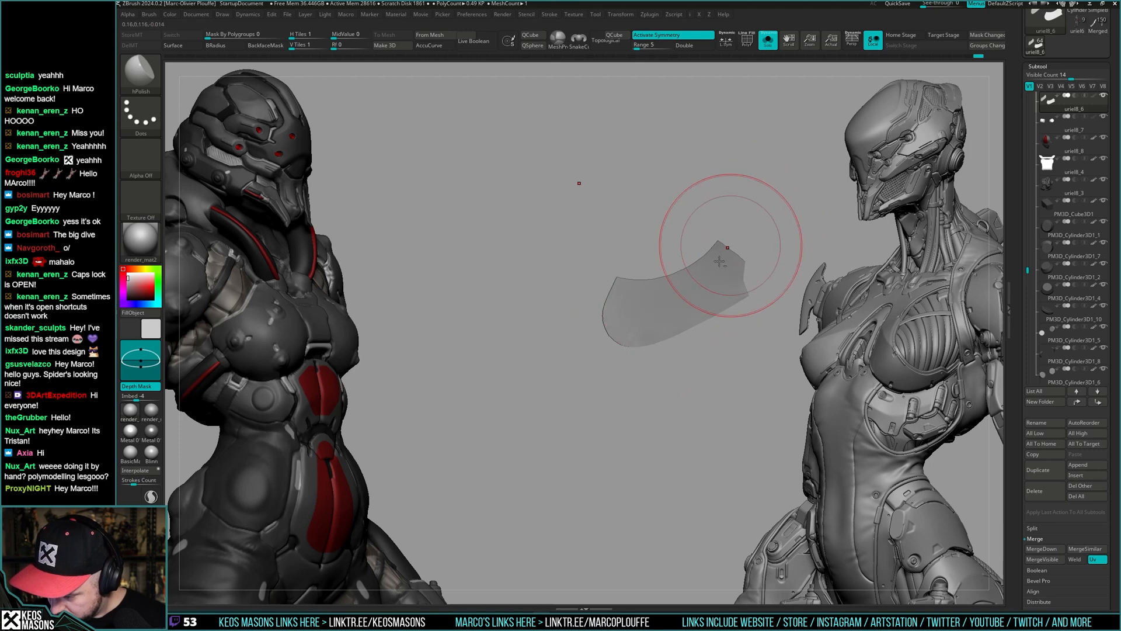
ctrl+shift+click(771, 213)
right_drag(771, 214, 750, 295)
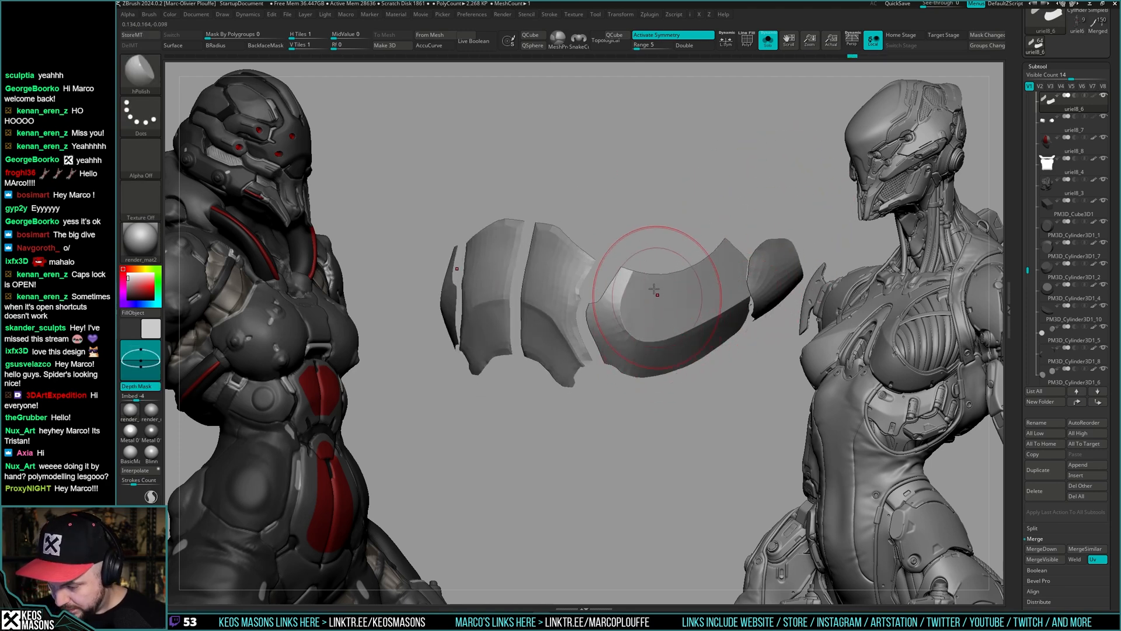
mouse_move(663, 316)
right_down()
mouse_move(774, 254)
mouse_move(692, 353)
right_up()
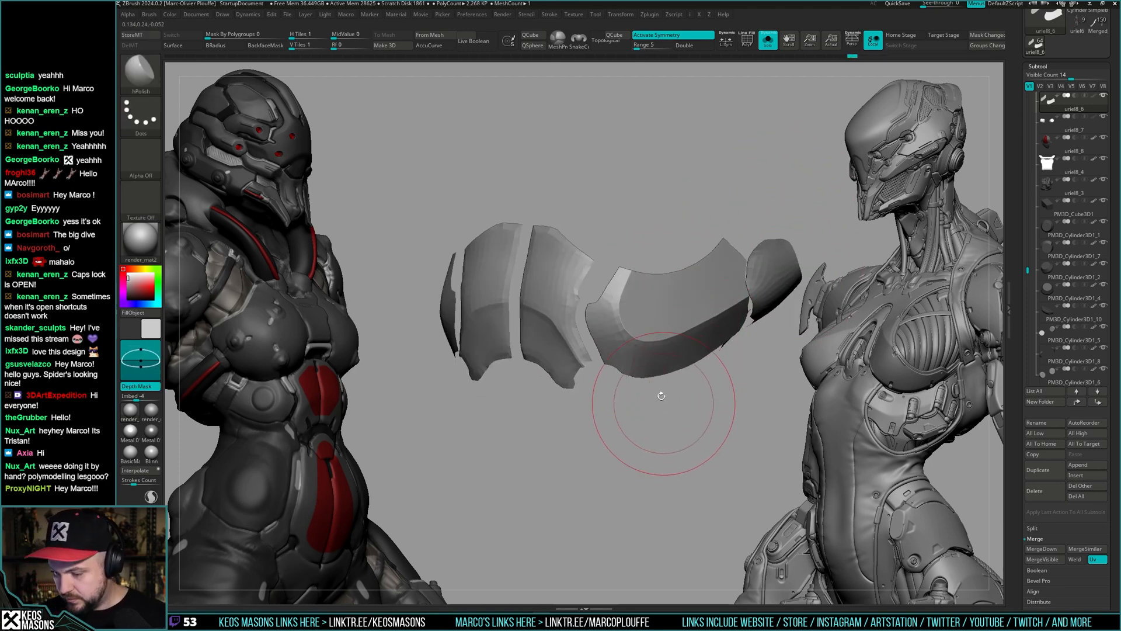
mouse_move(661, 396)
right_down()
mouse_move(671, 450)
mouse_move(667, 401)
right_up()
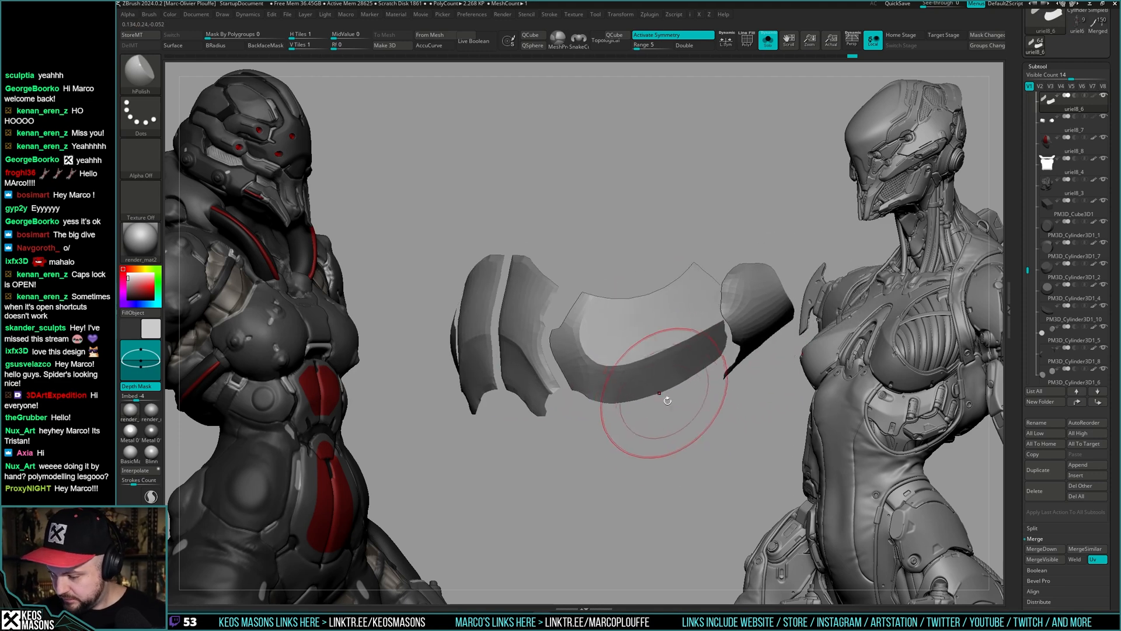
- Isolate the lower face polygroup of the two front abdominal plates and smooth it with a smaller brush
key(alt+s)
key(alt+s)
mouse_move(542, 379)
alt+right_down()
mouse_move(626, 318)
mouse_move(602, 350)
alt+right_up()
key(space)
drag(627, 290, 621, 290)
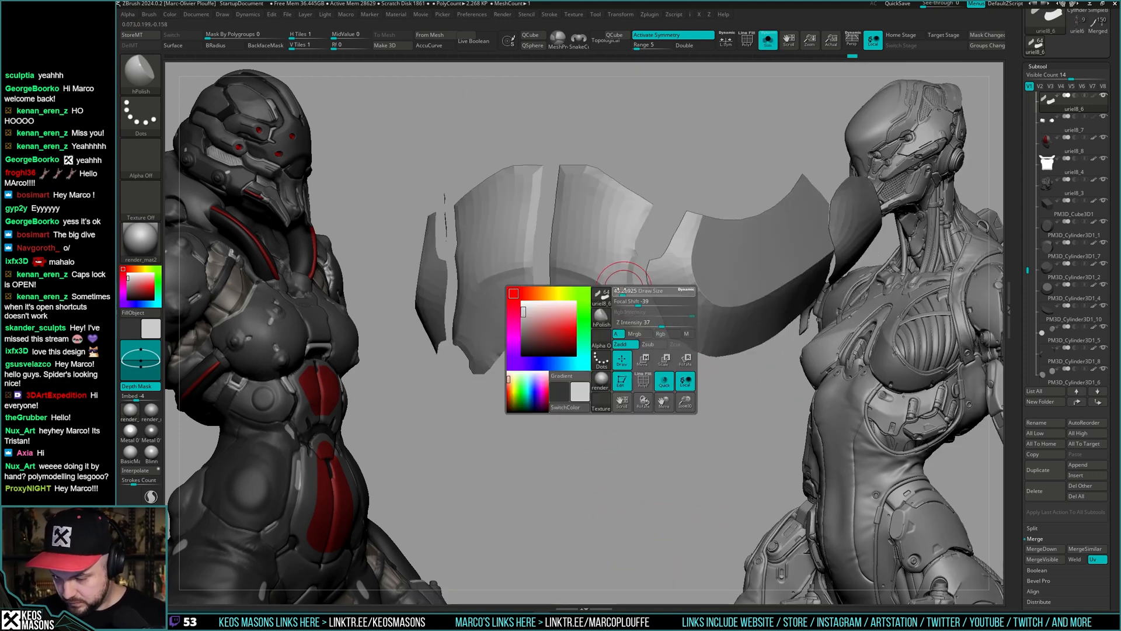
key(shift+f)
key(shift+f)
right_drag(624, 327, 660, 346)
ctrl+shift+click(630, 337)
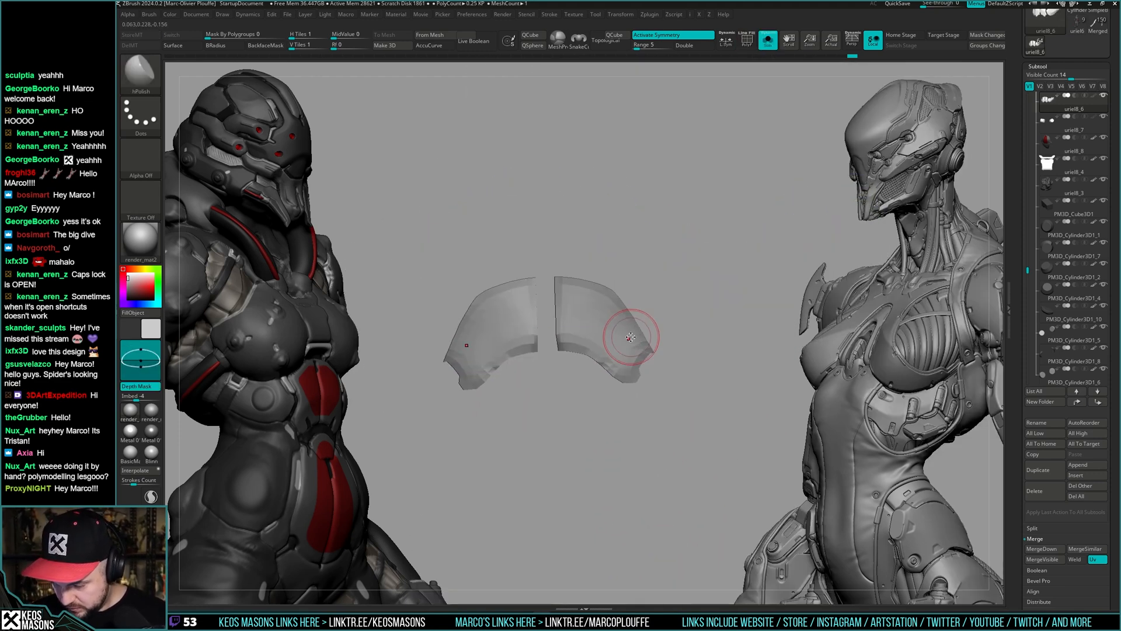
key(shift)
shift+drag(631, 390, 657, 334)
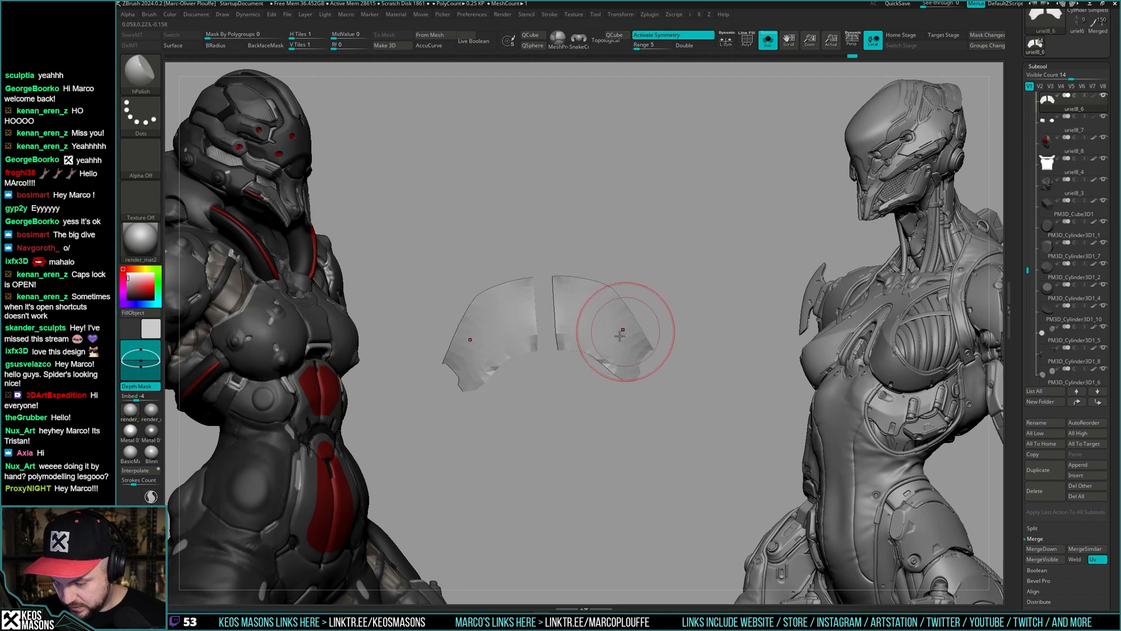
- Polish the front abdominal plates' lower faces with hPolish, checking their shape against the full body
key(alt+s)
mouse_move(657, 373)
right_down()
mouse_move(667, 367)
mouse_move(672, 380)
mouse_move(651, 393)
mouse_move(661, 365)
right_up()
mouse_move(680, 363)
right_down()
mouse_move(620, 379)
mouse_move(683, 374)
right_up()
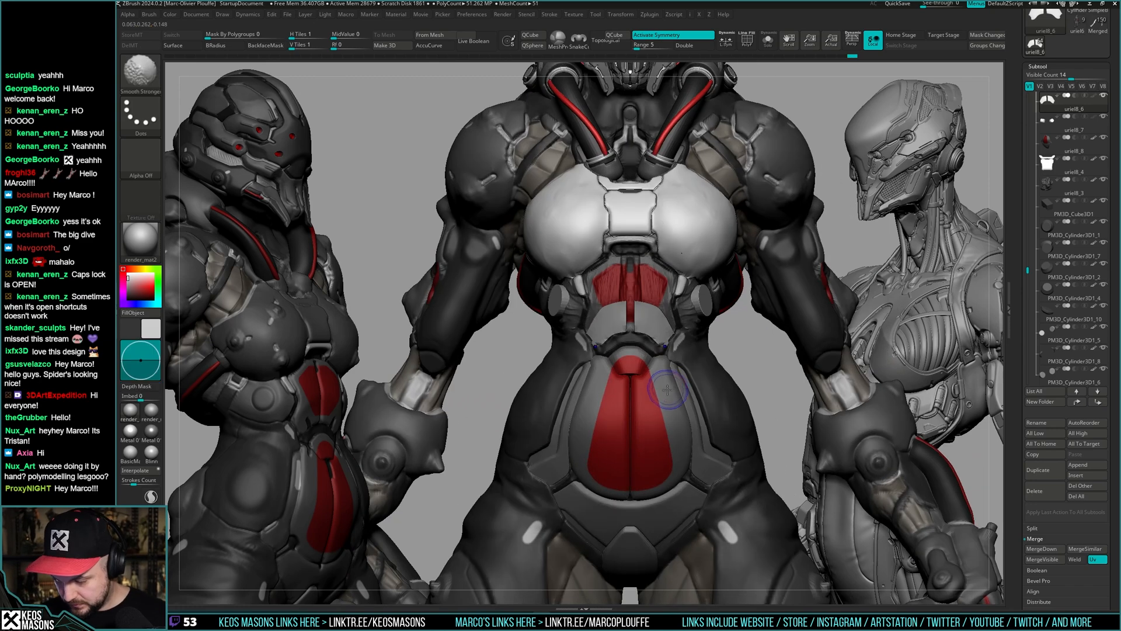
ctrl+right_drag(638, 304, 648, 320)
key(ctrl+shift+s)
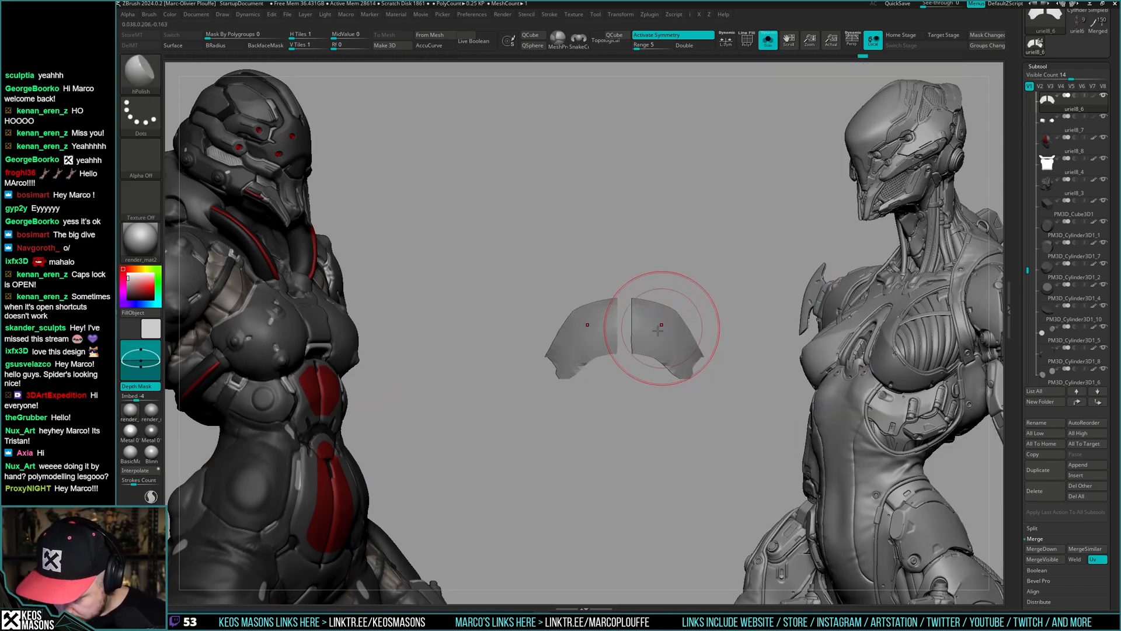
right_drag(650, 359, 671, 342)
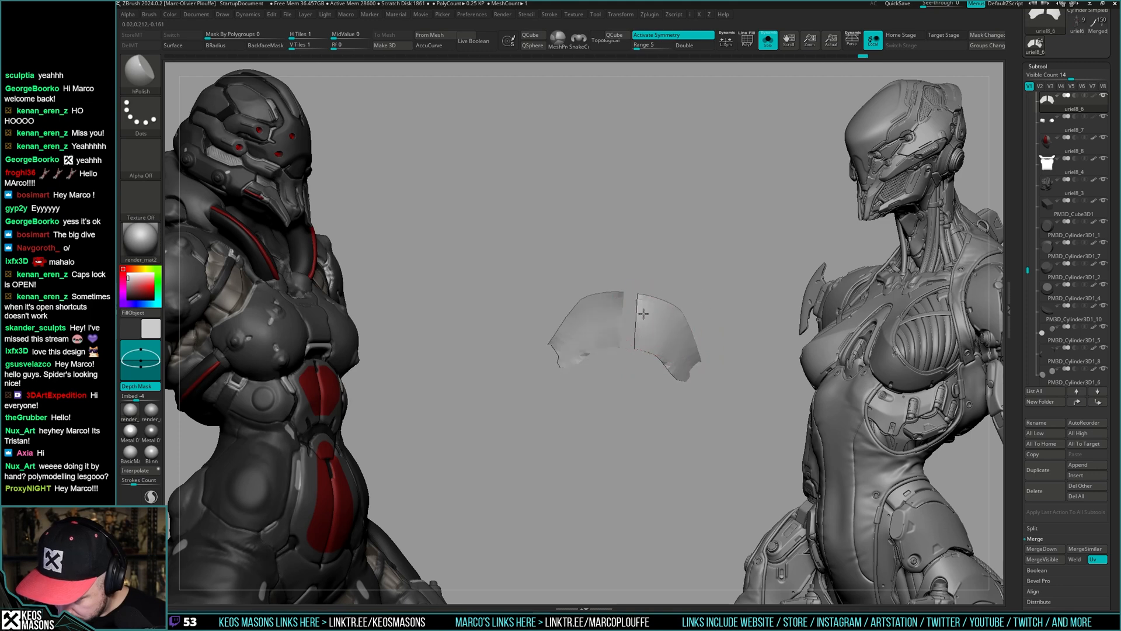
mouse_move(639, 271)
right_down()
mouse_move(611, 304)
mouse_move(622, 295)
mouse_move(660, 338)
mouse_move(643, 310)
right_up()
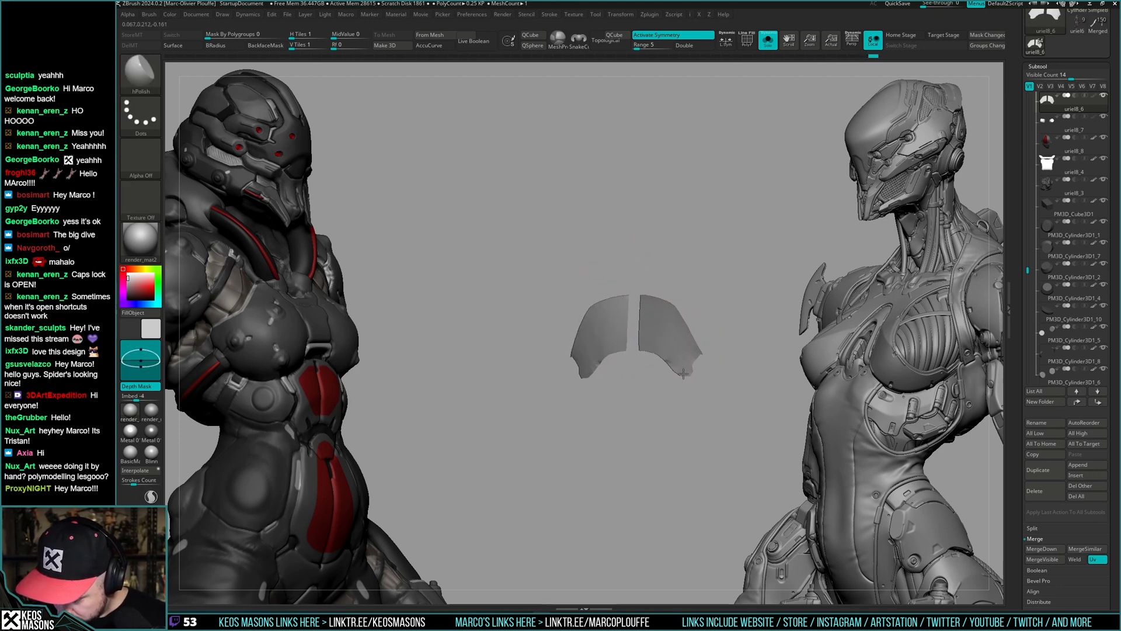
mouse_move(683, 374)
right_down()
mouse_move(694, 361)
mouse_move(681, 401)
mouse_move(696, 257)
mouse_move(698, 284)
mouse_move(708, 271)
mouse_move(704, 222)
right_up()
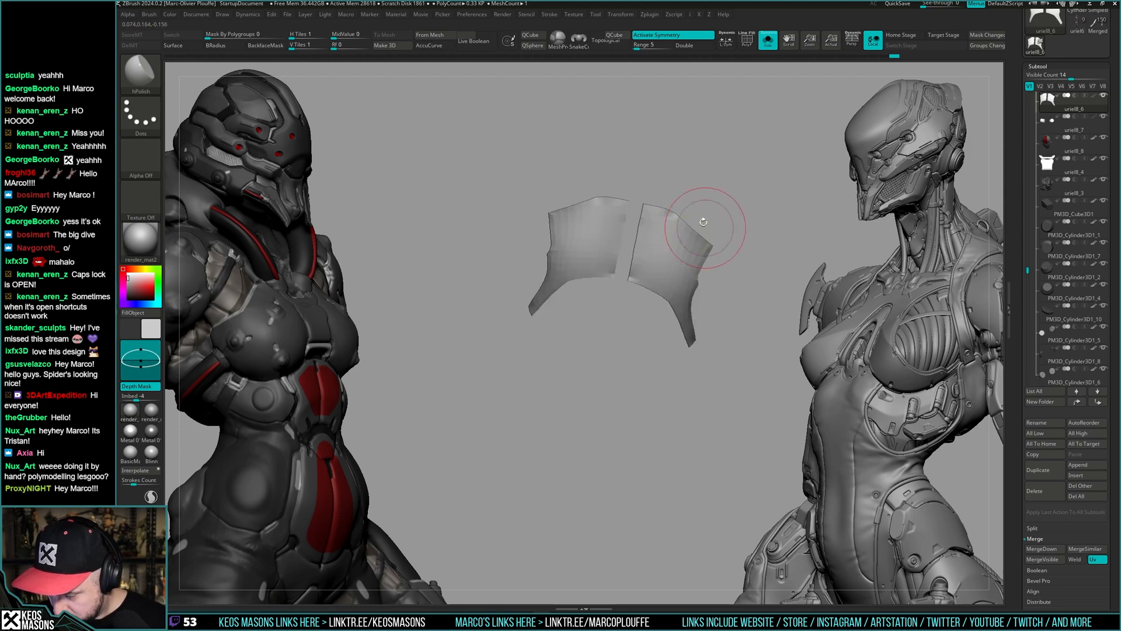
- Even out the isolated upper faces of the front abdominal plates with hPolish, working out to the side edges
shift+drag(704, 222, 643, 272)
right_drag(701, 288, 634, 233)
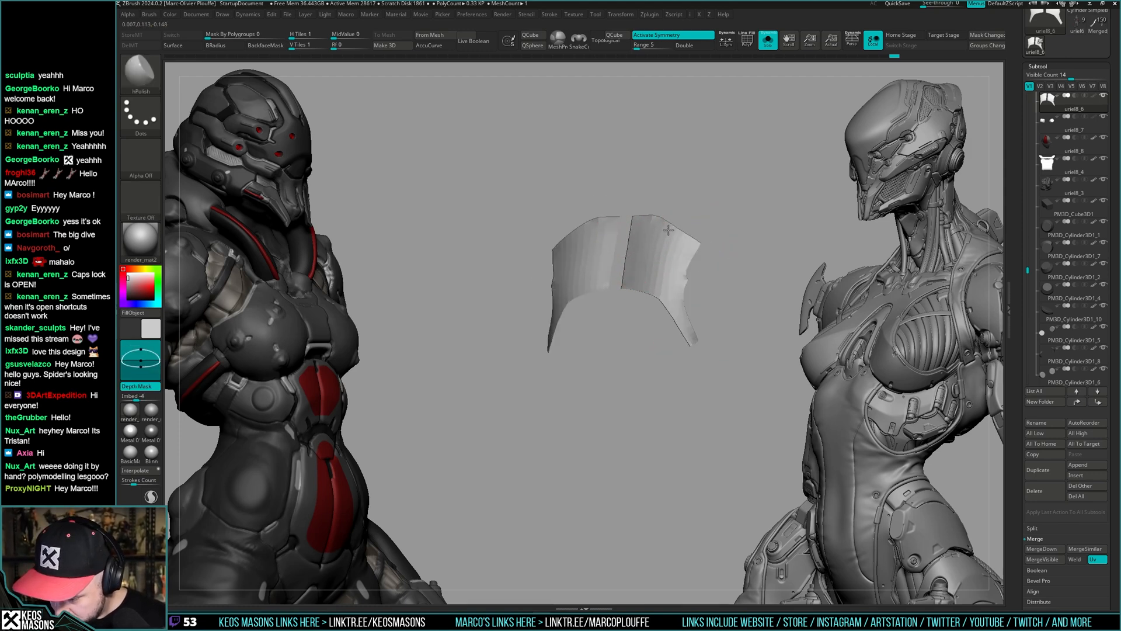
right_drag(691, 288, 700, 282)
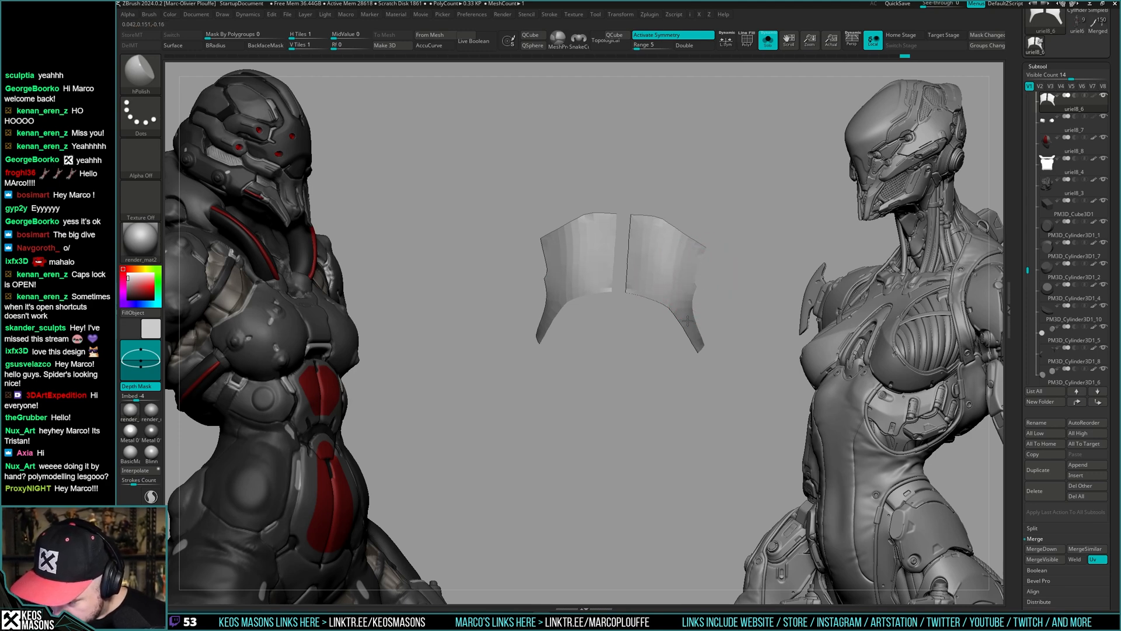
right_drag(707, 357, 696, 340)
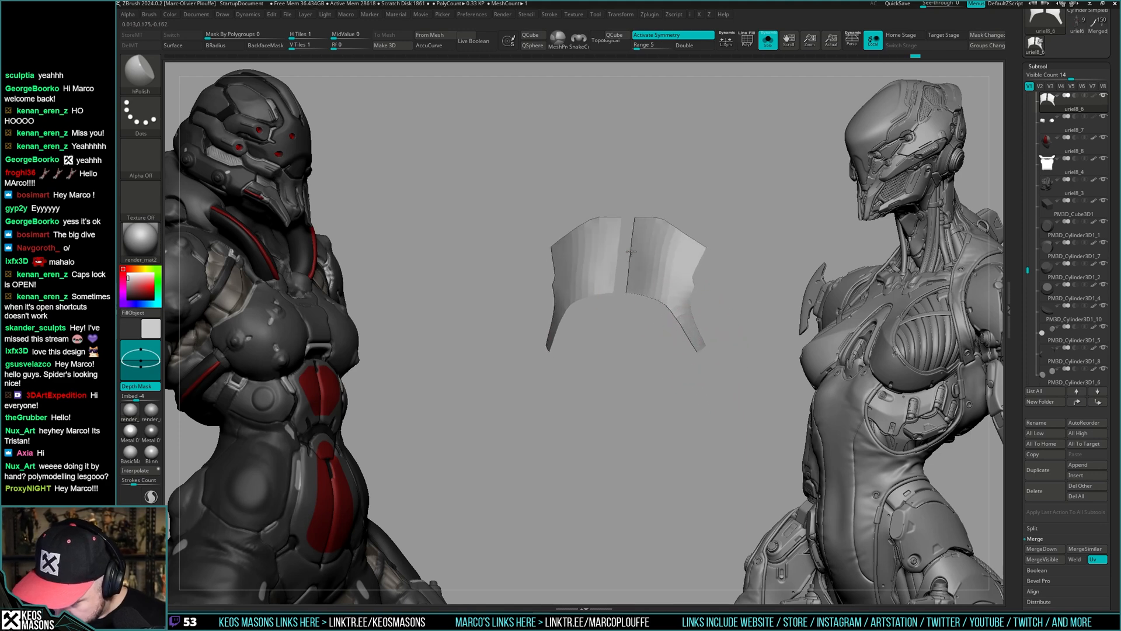
right_drag(654, 215, 664, 228)
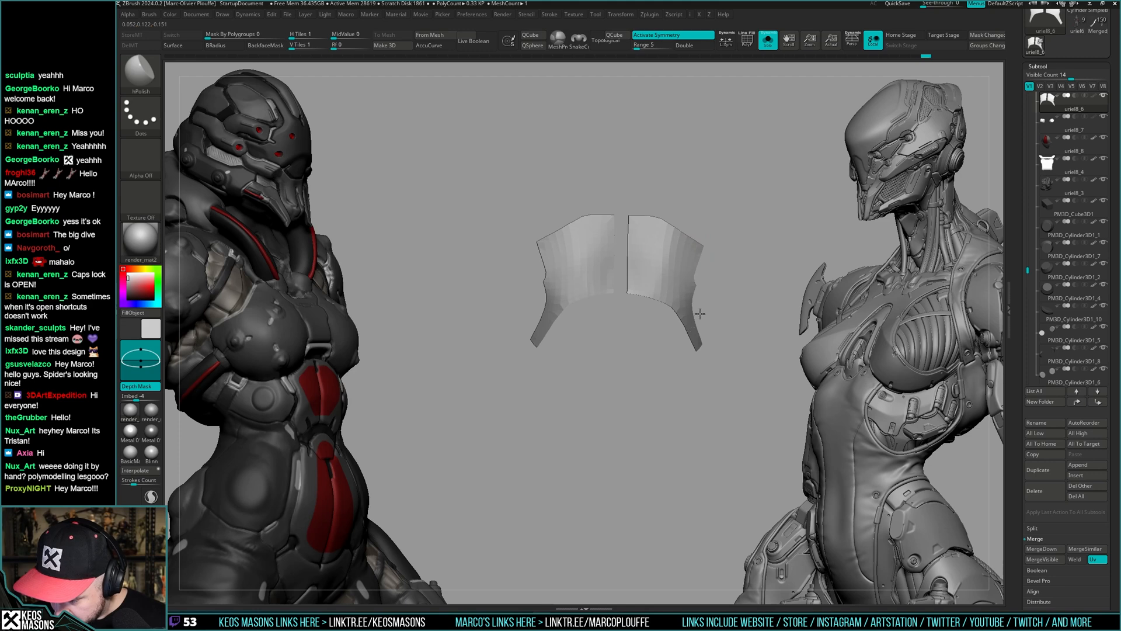
right_drag(689, 351, 640, 234)
right_drag(629, 305, 612, 256)
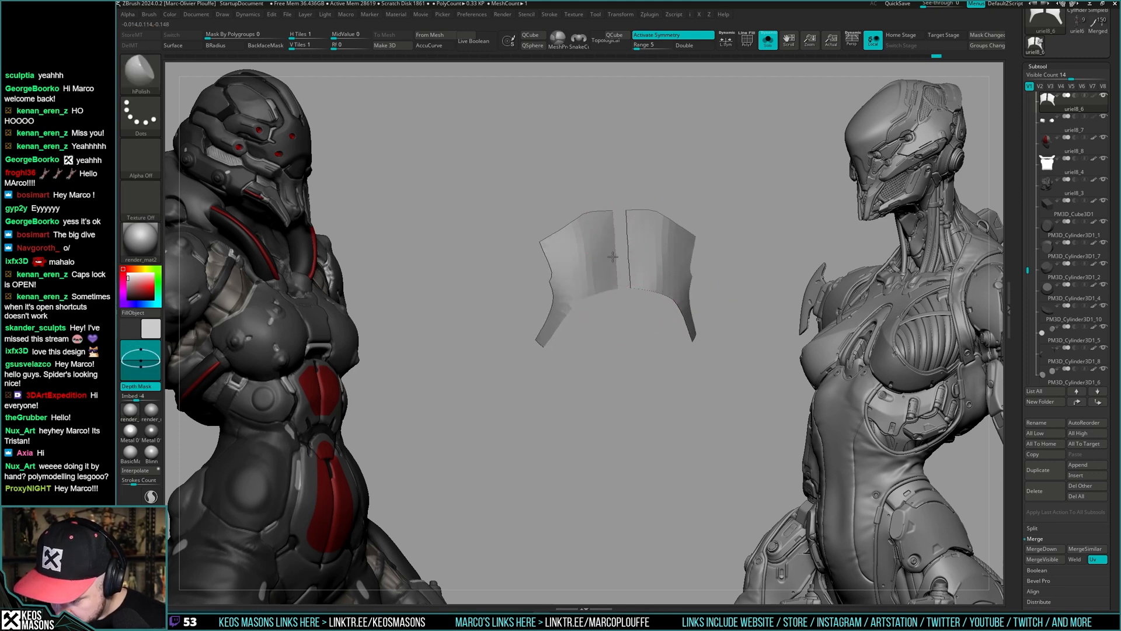
right_drag(604, 207, 603, 221)
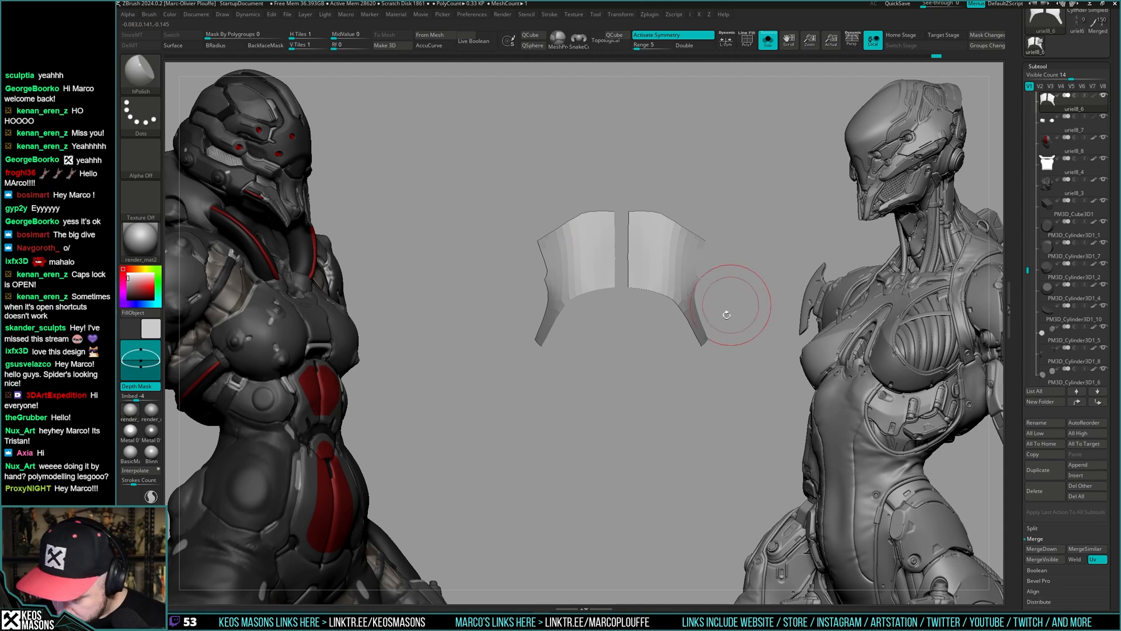
- Isolate the lower faces of the front abdominal plates, refine them with hPolish, and show all the plates again
ctrl+shift+click(748, 323)
mouse_move(777, 304)
right_down()
mouse_move(782, 263)
mouse_move(779, 292)
right_up()
ctrl+shift+click(675, 331)
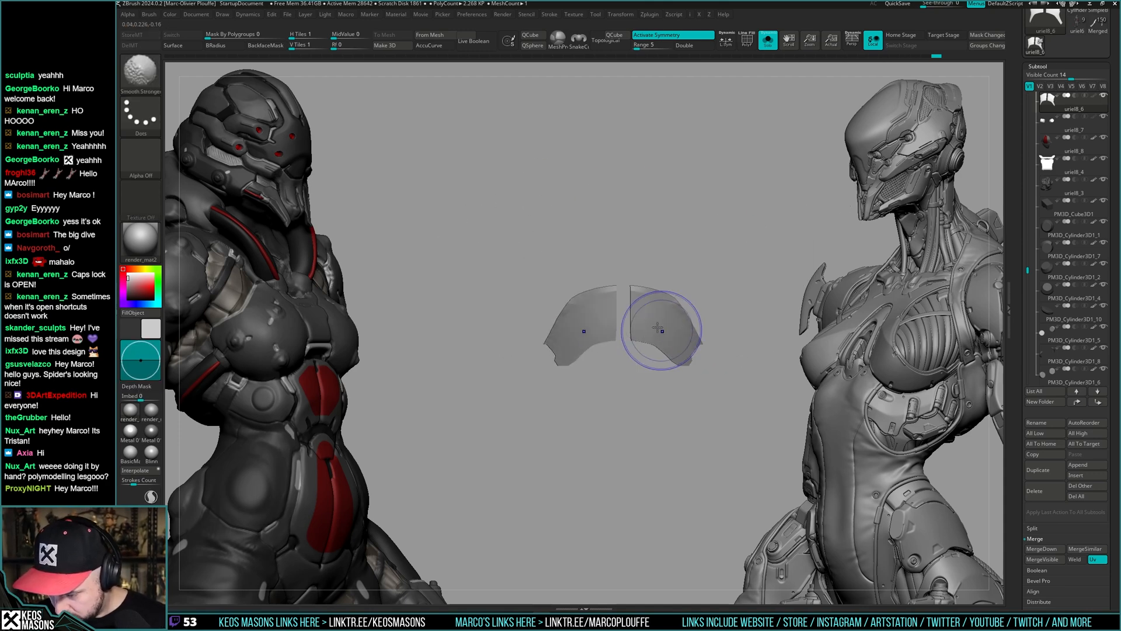
key(b)
key(h)
key(p)
ctrl+drag(695, 389, 701, 408)
key(space)
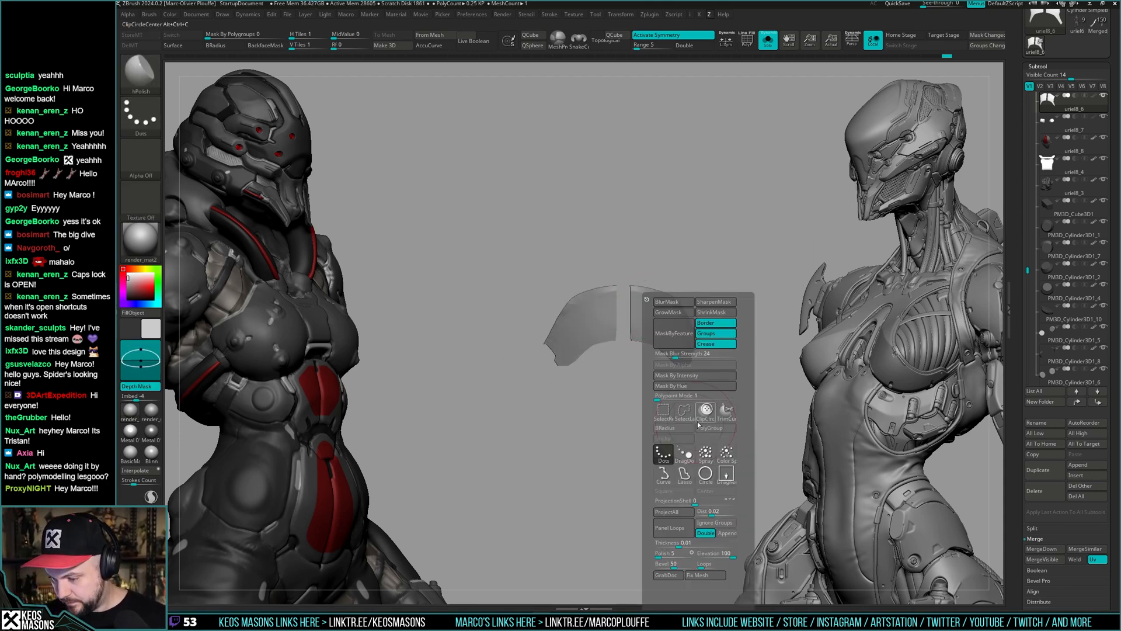
click(696, 375)
ctrl+shift+click(752, 332)
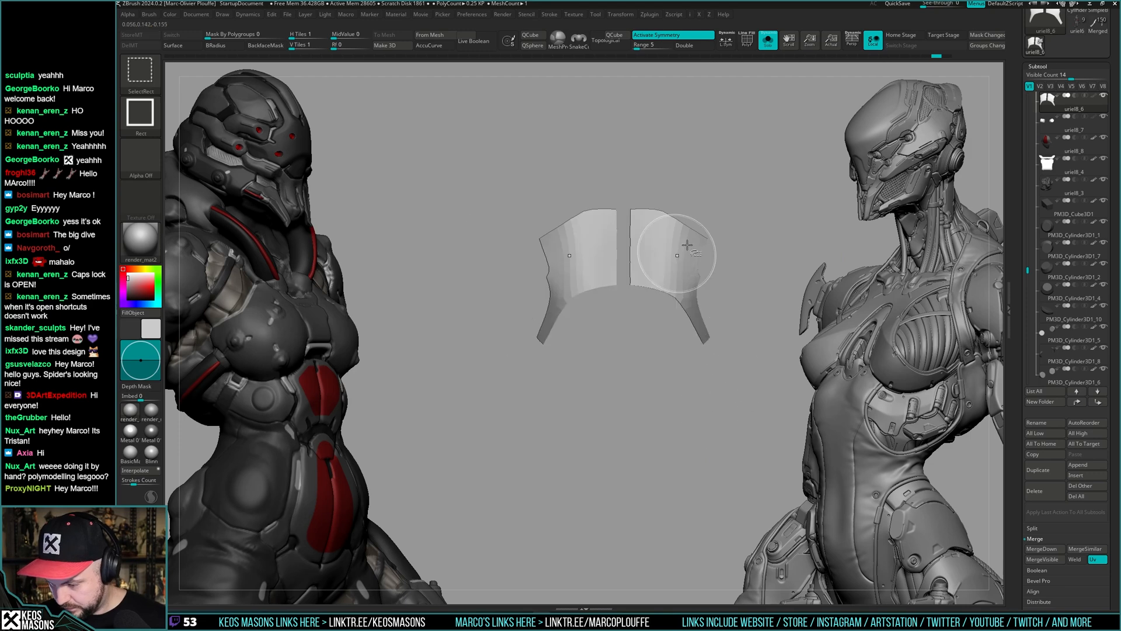
ctrl+shift+click(743, 200)
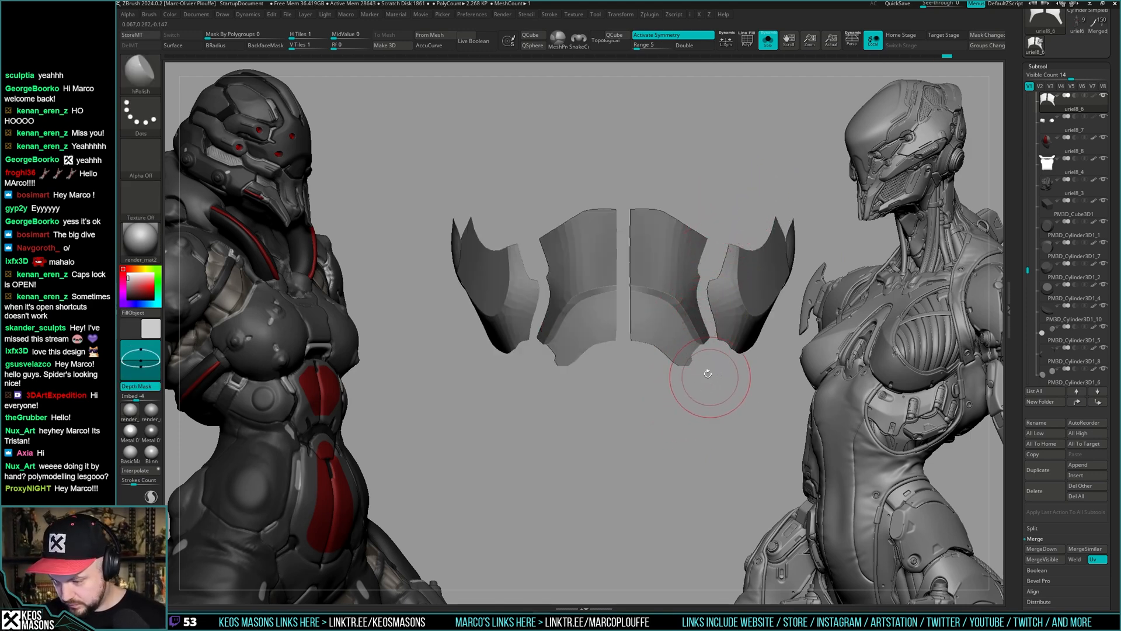
- Isolate the two complete front abdominal plates and polish the transition between their upper and lower faces with a larger hPolish brush
mouse_move(708, 373)
alt+mouse_down()
mouse_move(669, 380)
mouse_move(709, 325)
alt+mouse_up()
ctrl+shift+click(741, 318)
mouse_move(613, 364)
mouse_down()
mouse_move(600, 338)
mouse_move(656, 351)
mouse_up()
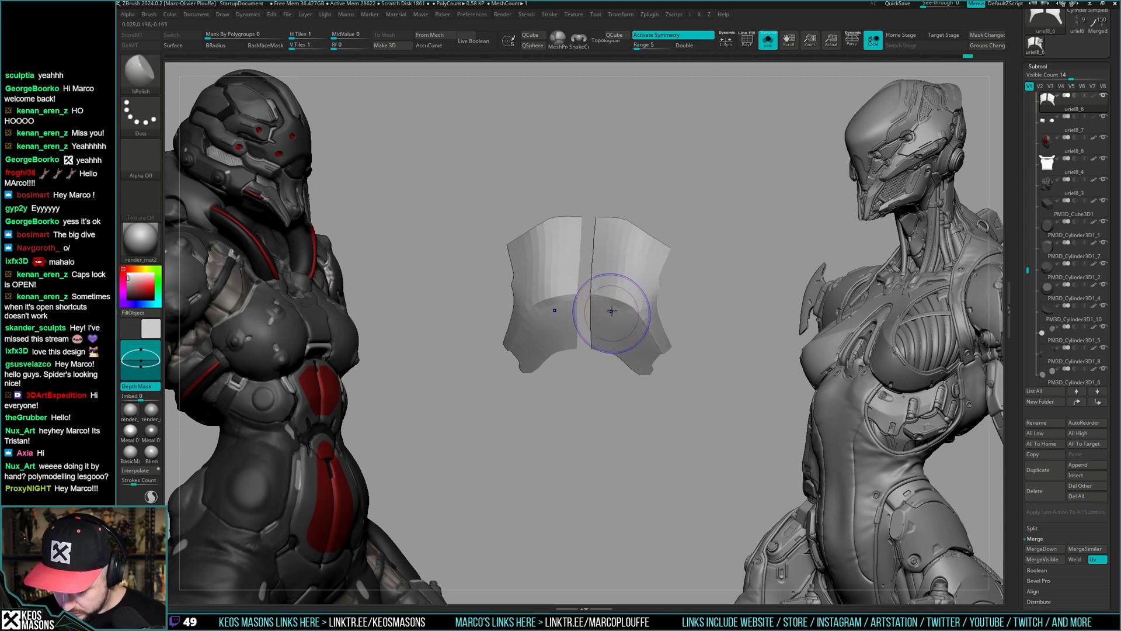
drag(659, 395, 746, 325)
key(space)
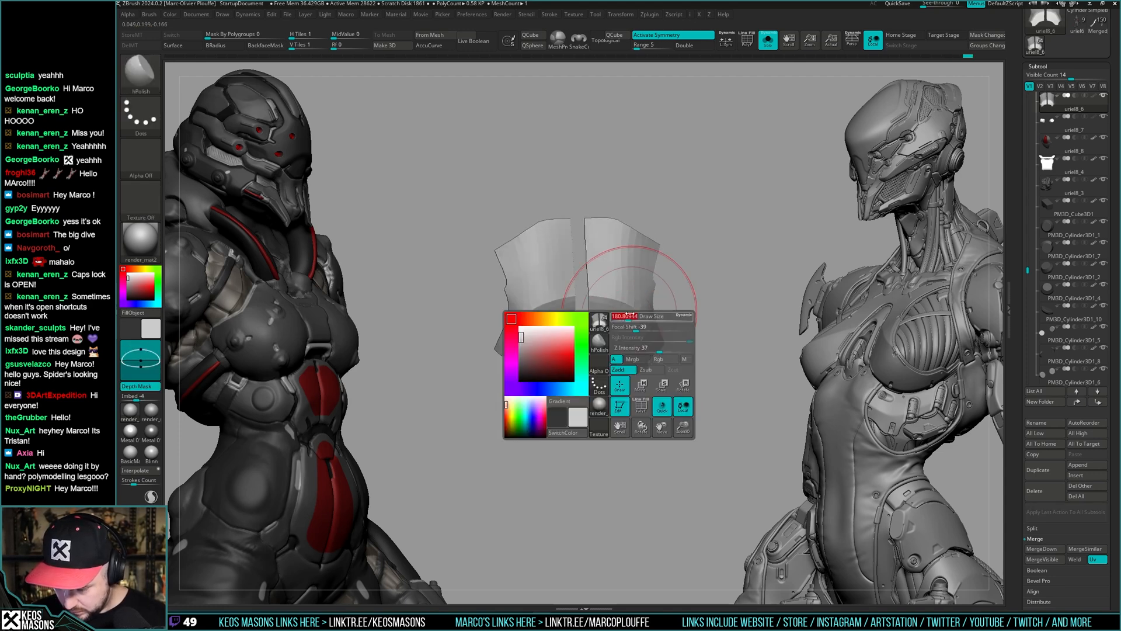
drag(613, 263, 638, 249)
mouse_move(639, 426)
mouse_down()
mouse_move(684, 380)
mouse_move(676, 452)
mouse_move(671, 370)
mouse_move(683, 365)
mouse_move(646, 393)
mouse_move(672, 390)
mouse_move(672, 362)
mouse_move(648, 333)
mouse_move(681, 322)
mouse_up()
- Examine the torso plates' fit by switching between the isolated subtool, its polygroups and the full body
key(ctrl+shift+s)
key(ctrl+shift+s)
key(ctrl+shift+s)
drag(643, 357, 743, 302)
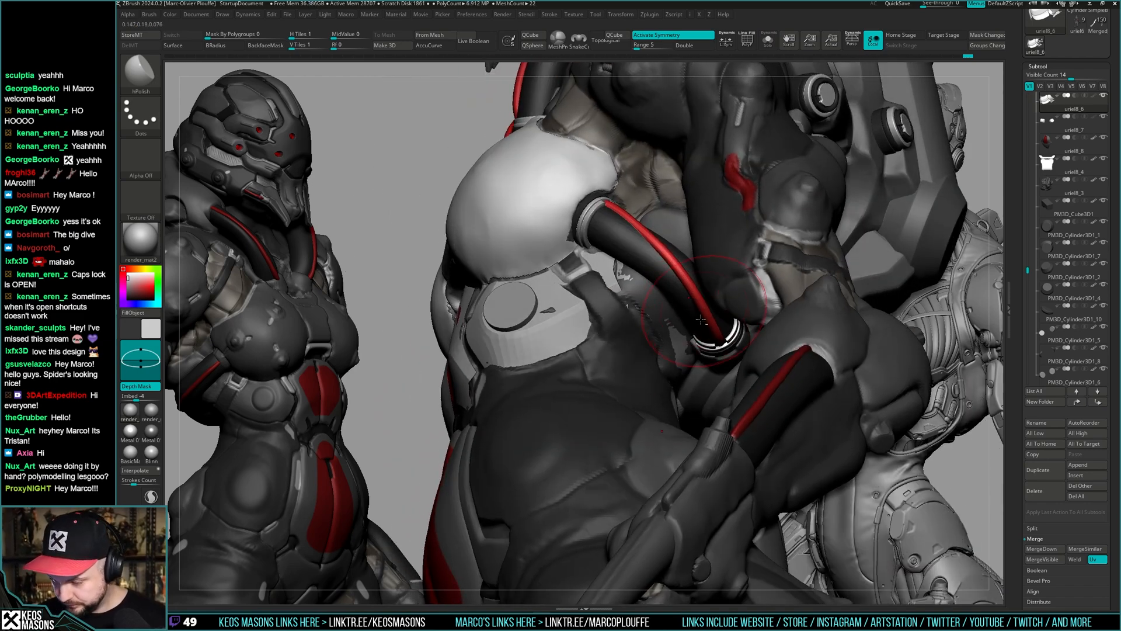
key(ctrl+shift+s)
key(shift+f)
key(shift+f)
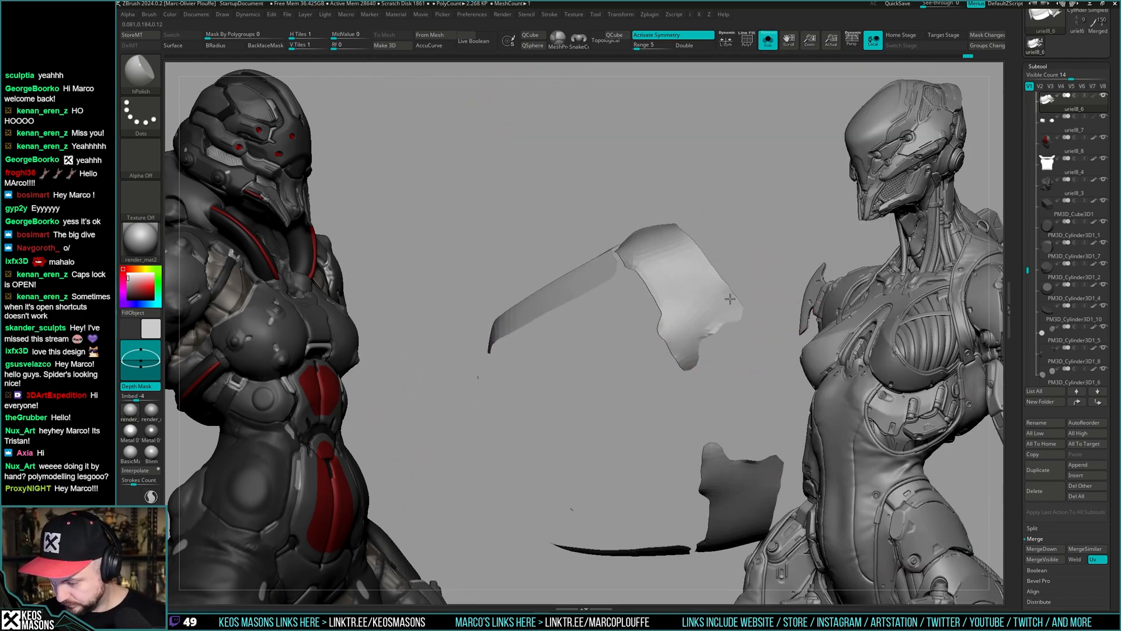
key(ctrl+shift+s)
drag(725, 318, 731, 300)
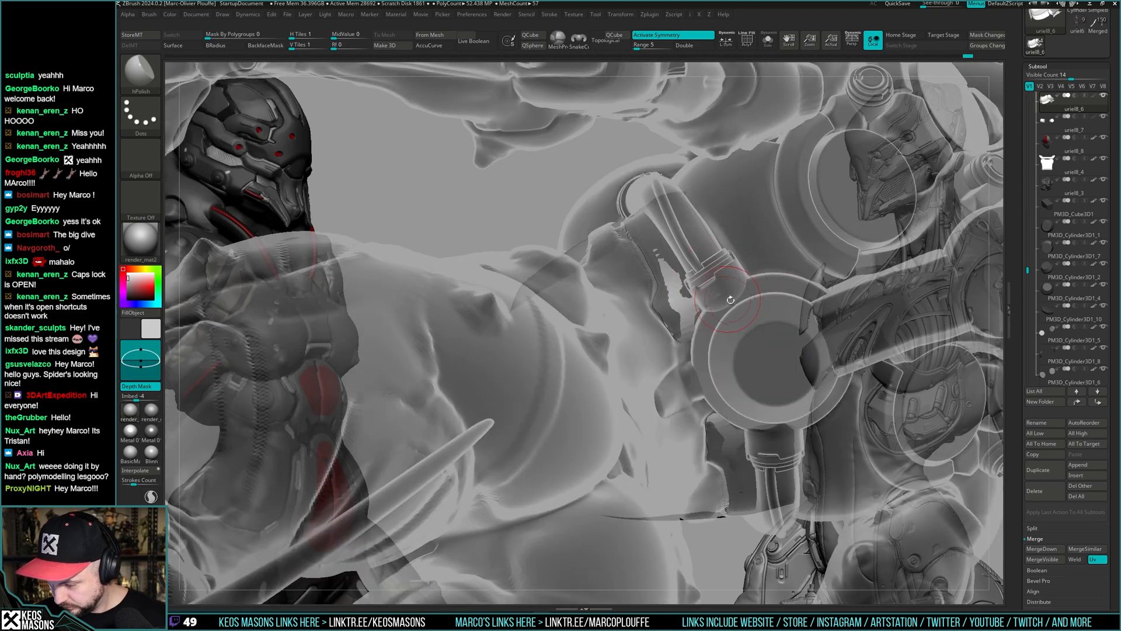
- Adjust the side rib plates' outline with the Move brush, using the ghosted body as a guide
key(b)
key(m)
key(v)
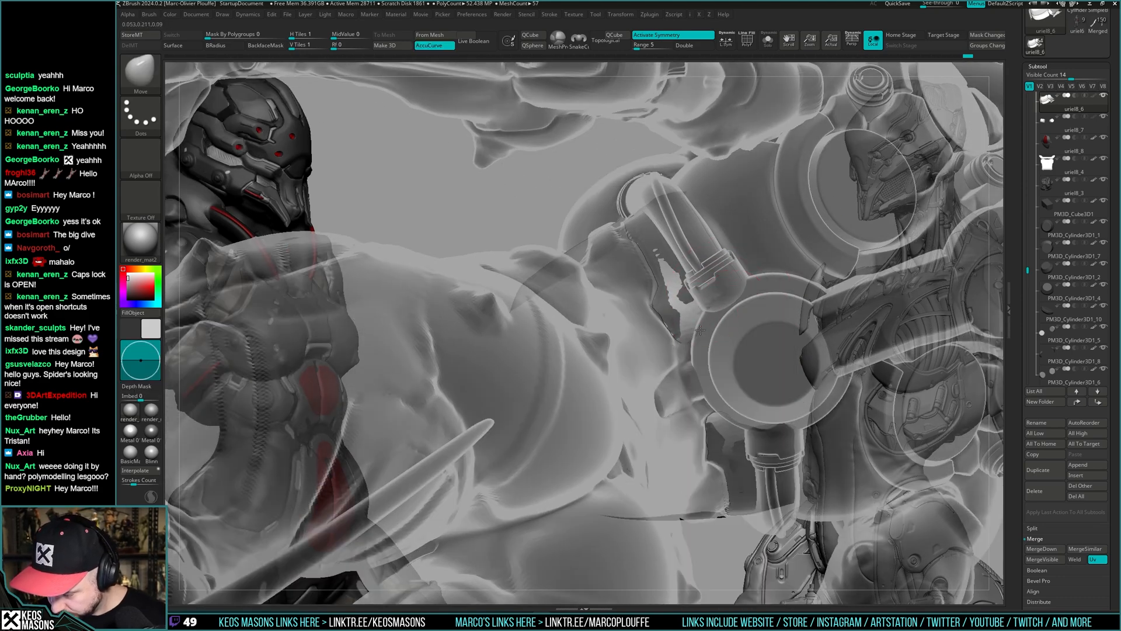
key(ctrl+shift+s)
drag(704, 317, 701, 325)
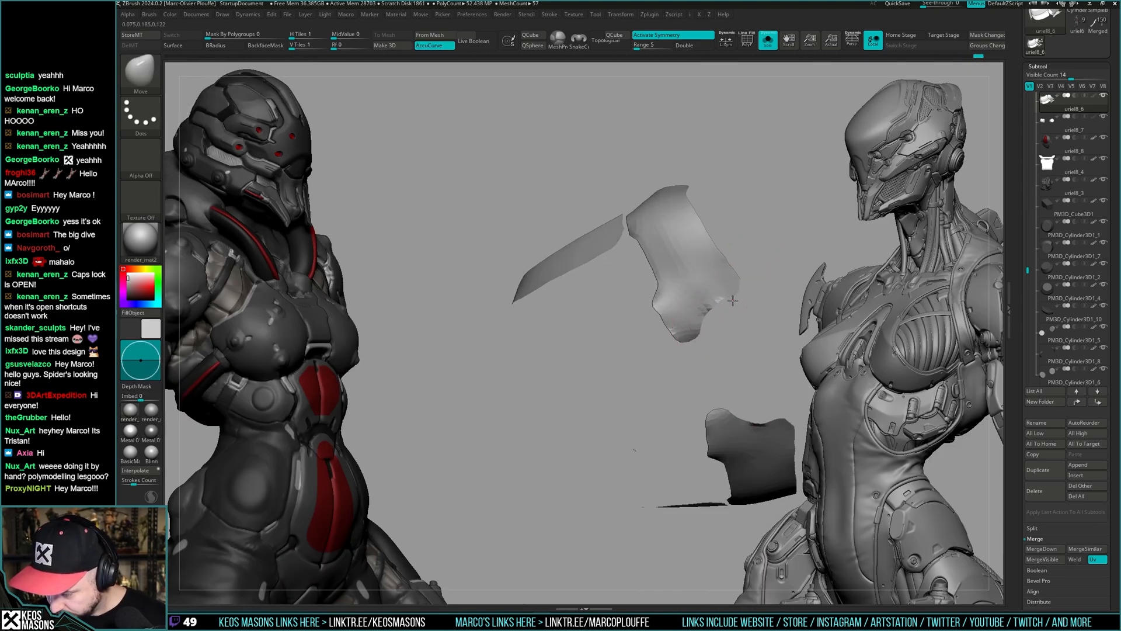
key(ctrl+shift+s)
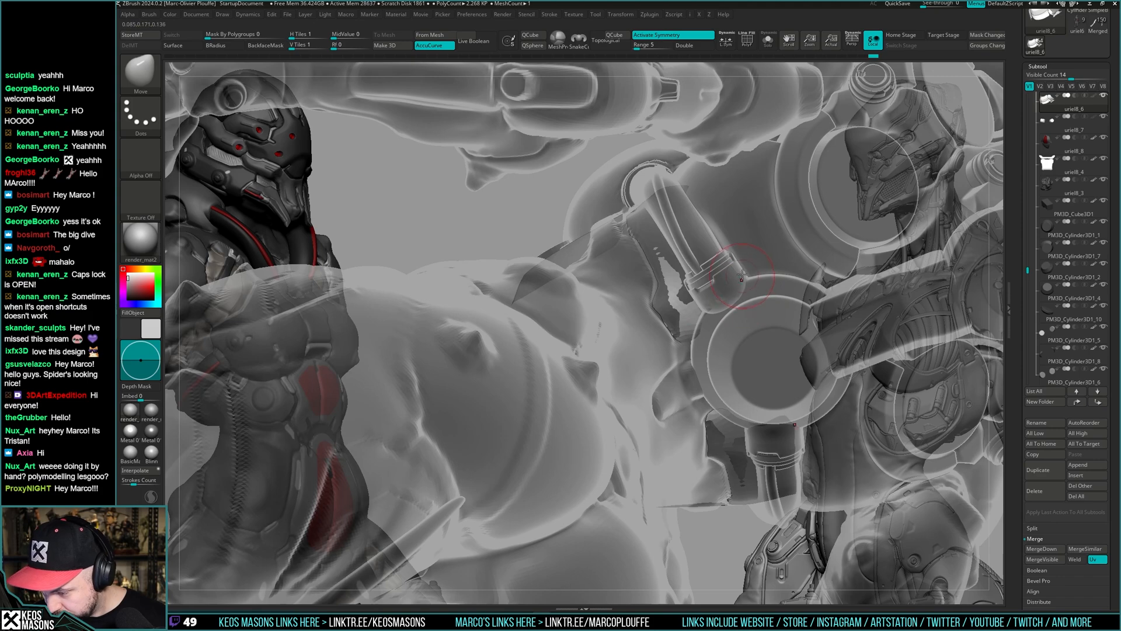
mouse_move(742, 274)
mouse_down()
mouse_move(691, 207)
mouse_move(671, 210)
mouse_move(643, 244)
mouse_move(684, 320)
mouse_up()
- Resize the Move brush and even out the side rib plates' curved edge from the reverse angle
key(space)
key(space)
mouse_move(685, 321)
right_down()
mouse_move(644, 307)
mouse_move(638, 268)
mouse_move(750, 314)
mouse_move(688, 307)
right_up()
key(space)
key(space)
key(alt+s)
key(alt+s)
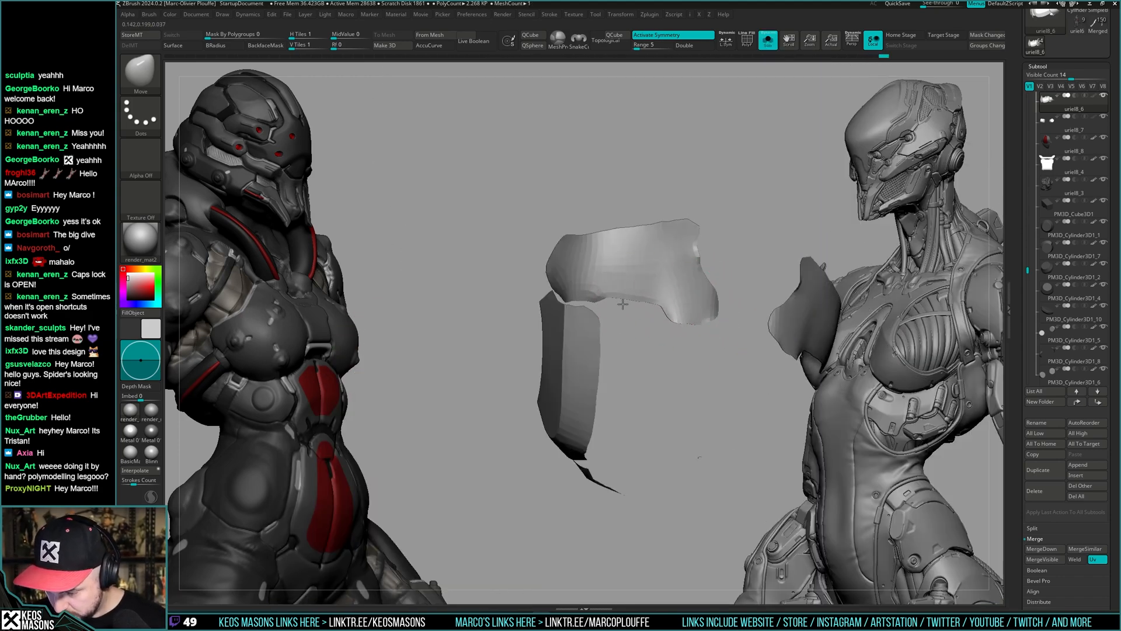
key(ctrl)
right_drag(681, 346, 652, 273)
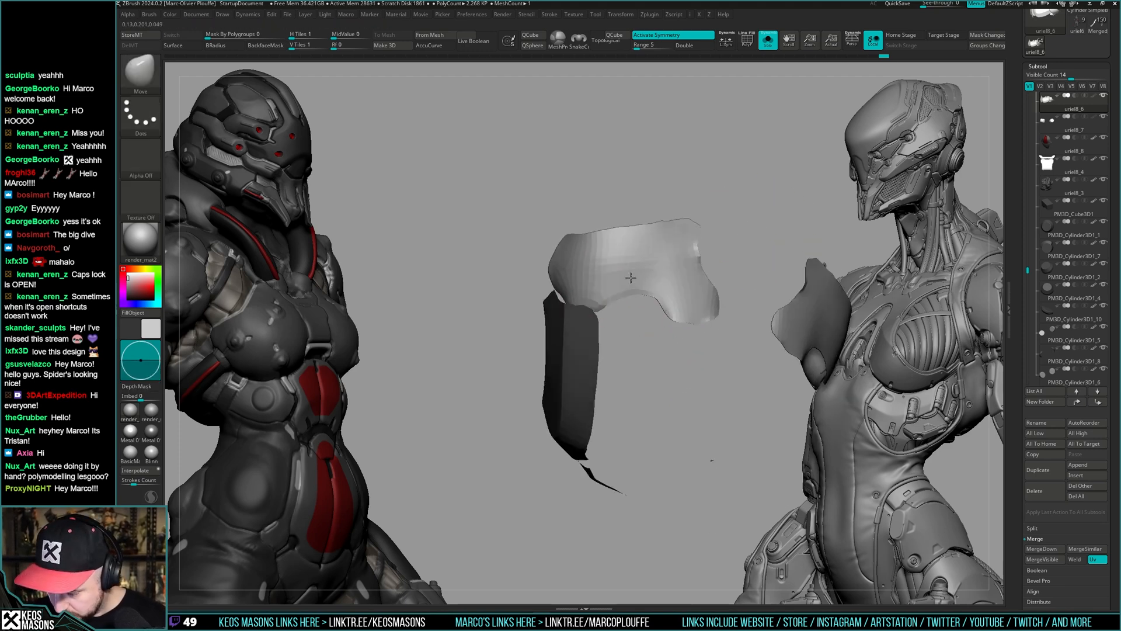
key(alt+s)
mouse_move(685, 307)
right_down()
mouse_move(670, 369)
mouse_move(690, 318)
right_up()
- Compare the reshaped rib plates with the transparent and solid body from several angles
key(alt+t)
right_click(670, 370)
drag(680, 302, 691, 322)
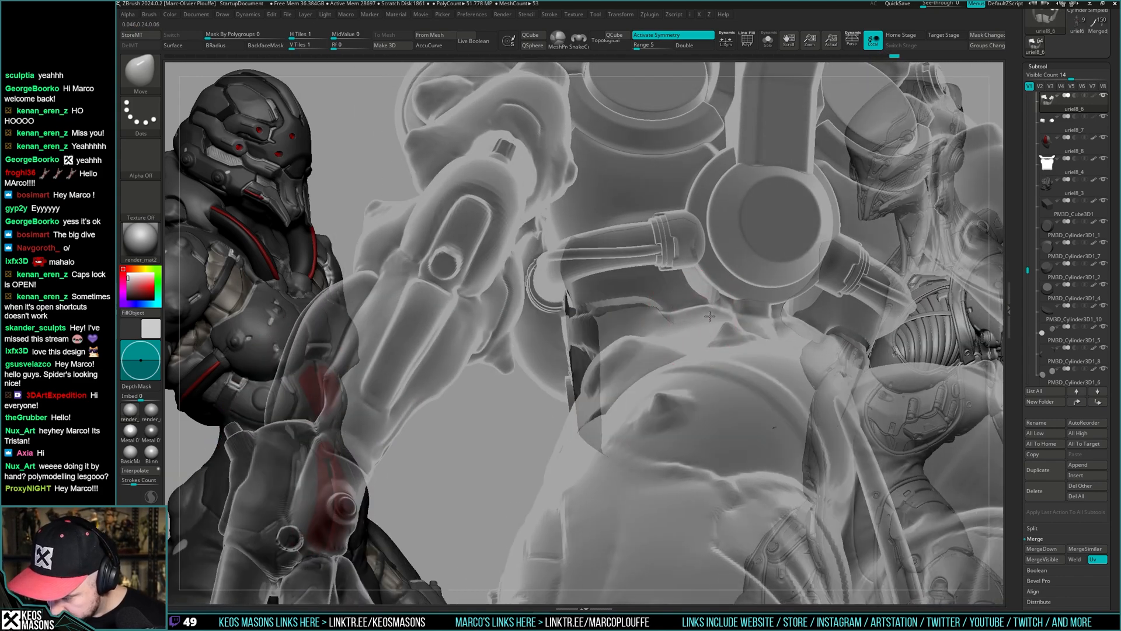
right_drag(710, 316, 692, 366)
right_click(692, 366)
mouse_move(741, 291)
right_down()
mouse_move(737, 304)
mouse_move(759, 318)
mouse_move(708, 302)
mouse_move(776, 300)
mouse_move(694, 303)
mouse_move(711, 307)
mouse_move(707, 321)
right_up()
key(alt+t)
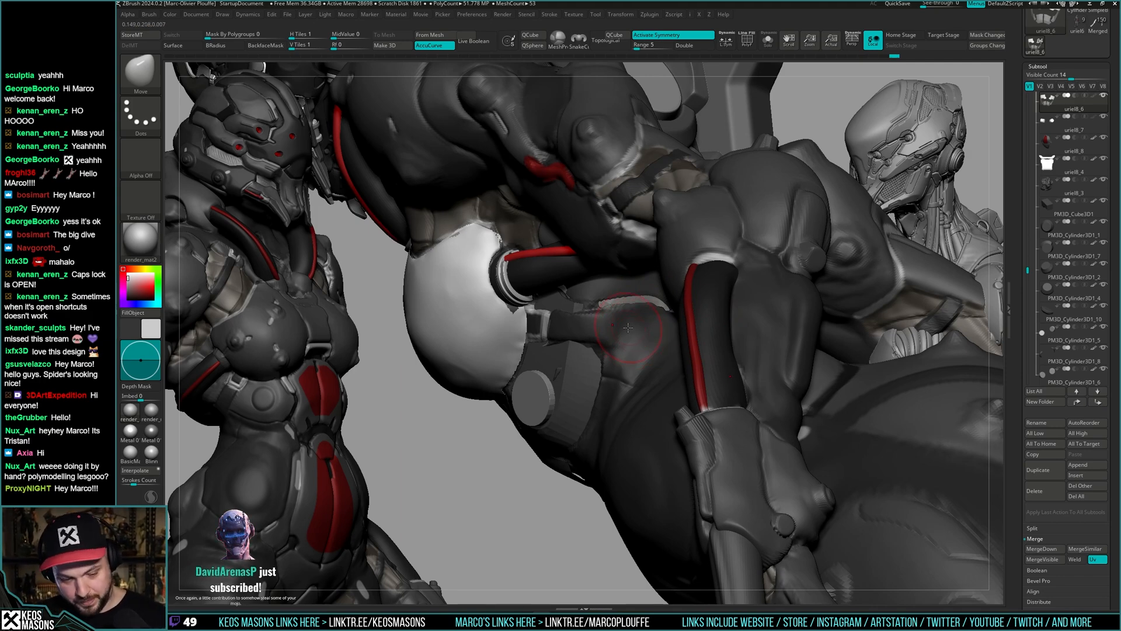
mouse_move(658, 321)
right_down()
mouse_move(662, 290)
mouse_move(678, 352)
mouse_move(641, 312)
mouse_move(688, 335)
mouse_move(654, 323)
mouse_move(668, 327)
mouse_move(645, 334)
mouse_move(651, 324)
right_up()
key(s)
right_drag(634, 274, 664, 284)
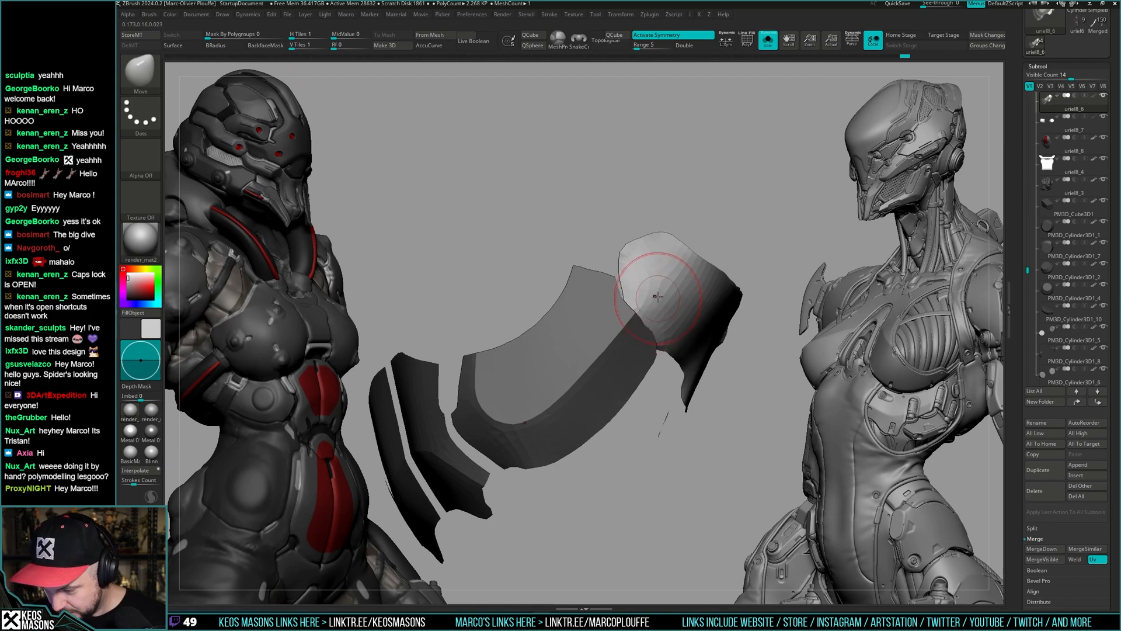
- Isolate the side rib plate, lasso off its curved front area as a separate polygroup, and show all the plates again
key(shift+f)
key(shift+f)
right_drag(670, 282, 682, 304)
ctrl+drag(738, 266, 732, 285)
key(shift+f)
ctrl+shift+click(631, 268)
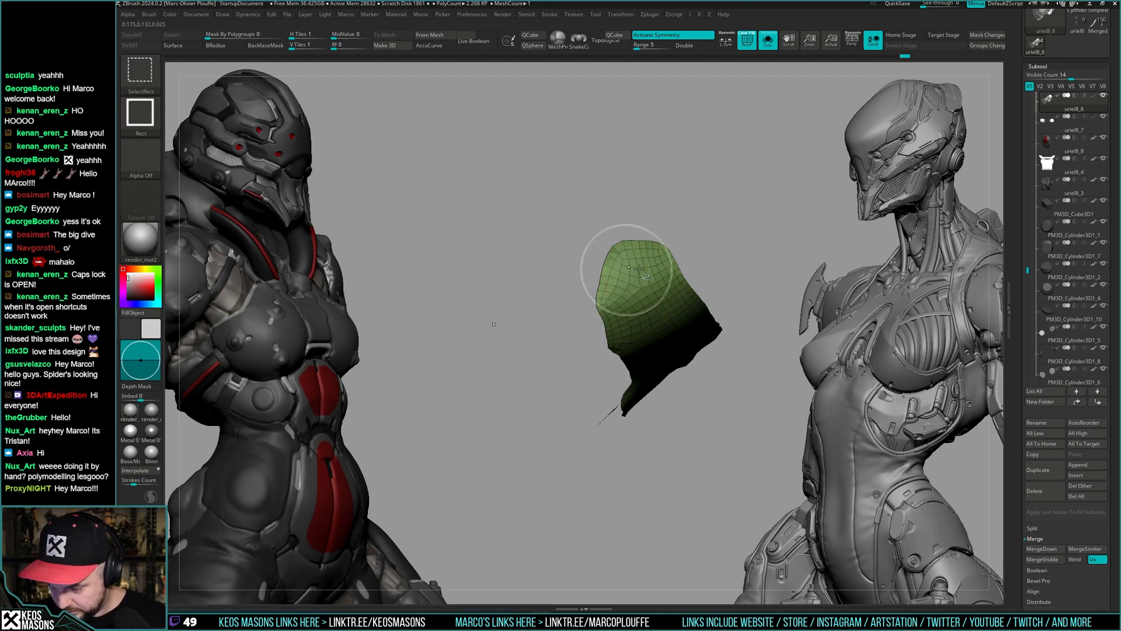
ctrl+right_drag(638, 282, 644, 292)
key(space)
ctrl+shift+click(634, 404)
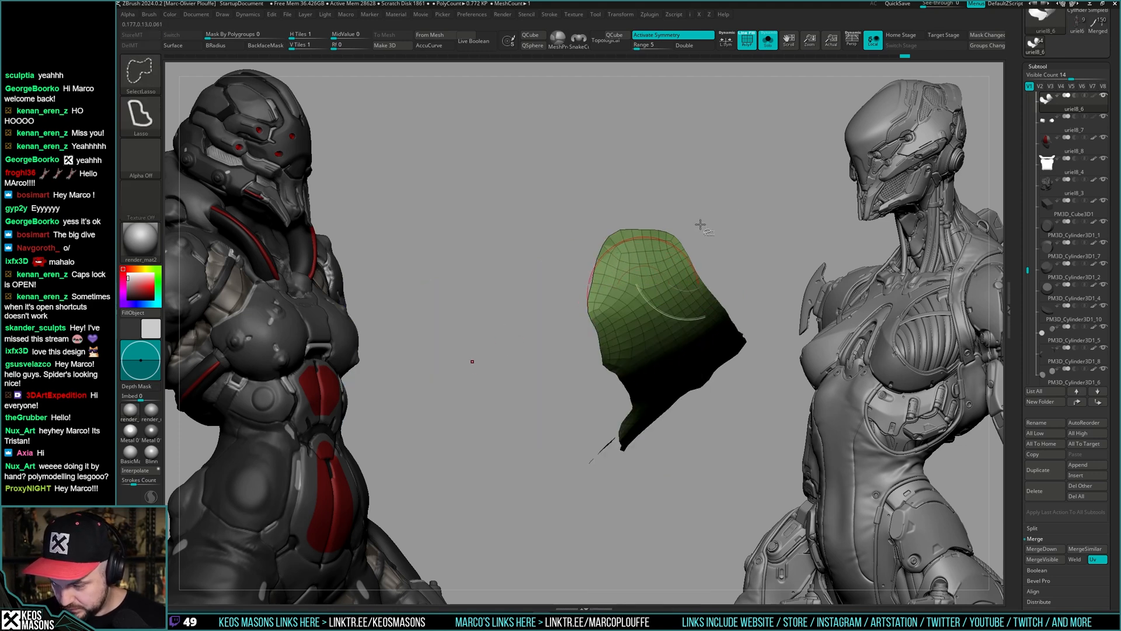
ctrl+alt+shift+drag(591, 316, 590, 318)
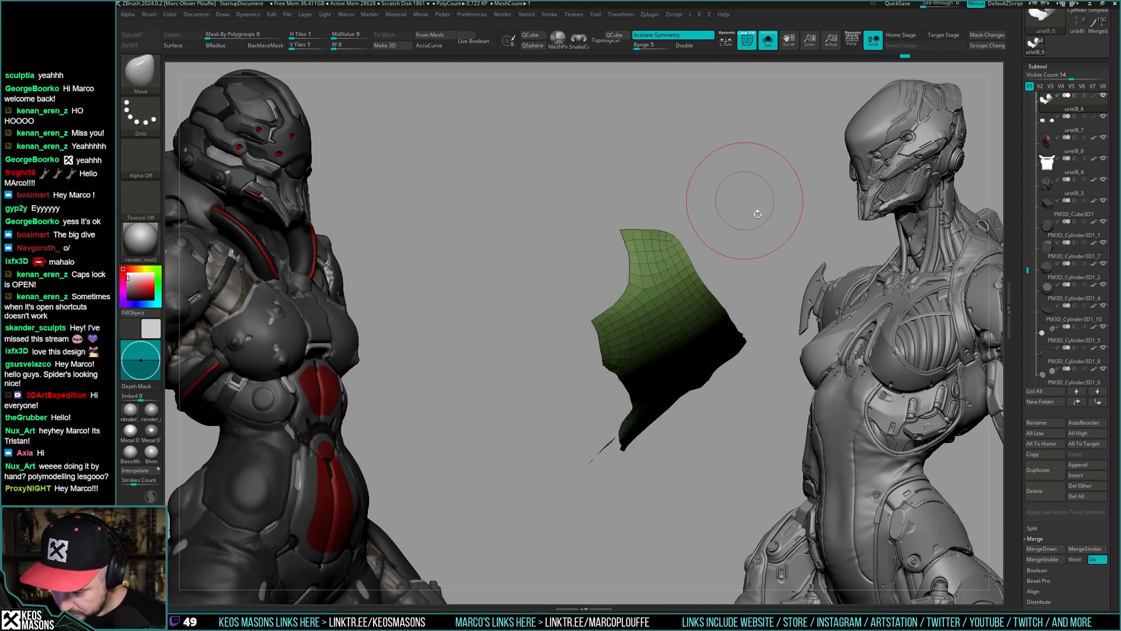
ctrl+shift+click(759, 245)
key(shift+f)
- Isolate the side rib plate's new front polygroup to flatten it with hPolish, undo the last change, and show all plates
mouse_move(650, 314)
right_down()
mouse_move(633, 284)
mouse_move(629, 431)
mouse_move(626, 300)
mouse_move(641, 263)
right_up()
ctrl+shift+click(697, 246)
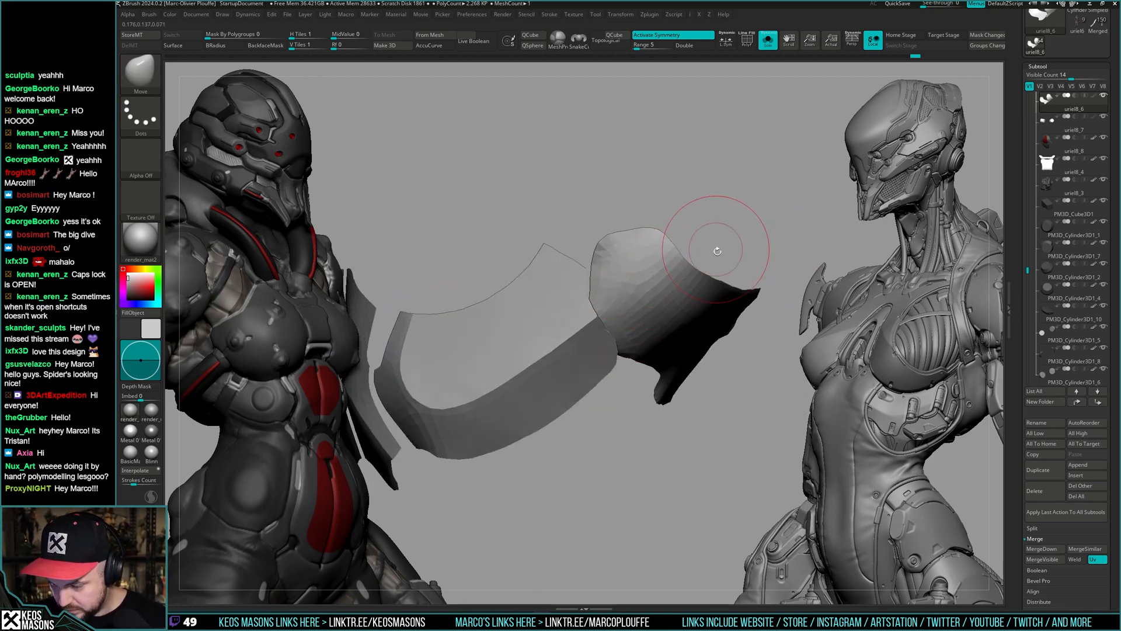
right_click(722, 248)
ctrl+shift+right_click(760, 214)
ctrl+shift+click(727, 326)
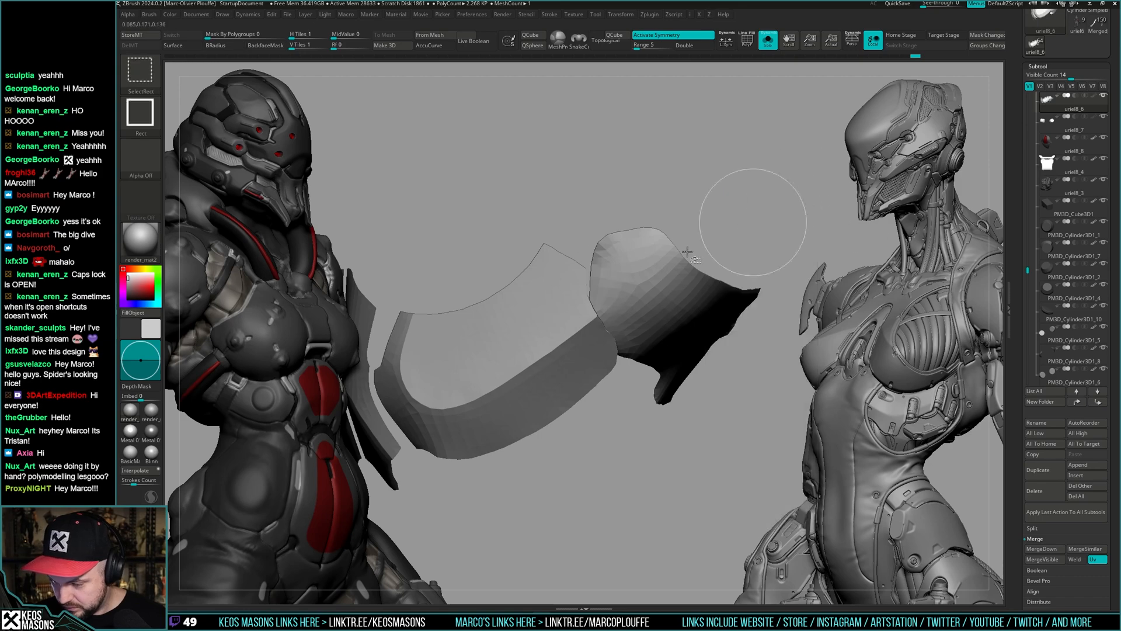
ctrl+shift+click(608, 275)
right_click(664, 255)
click(653, 314)
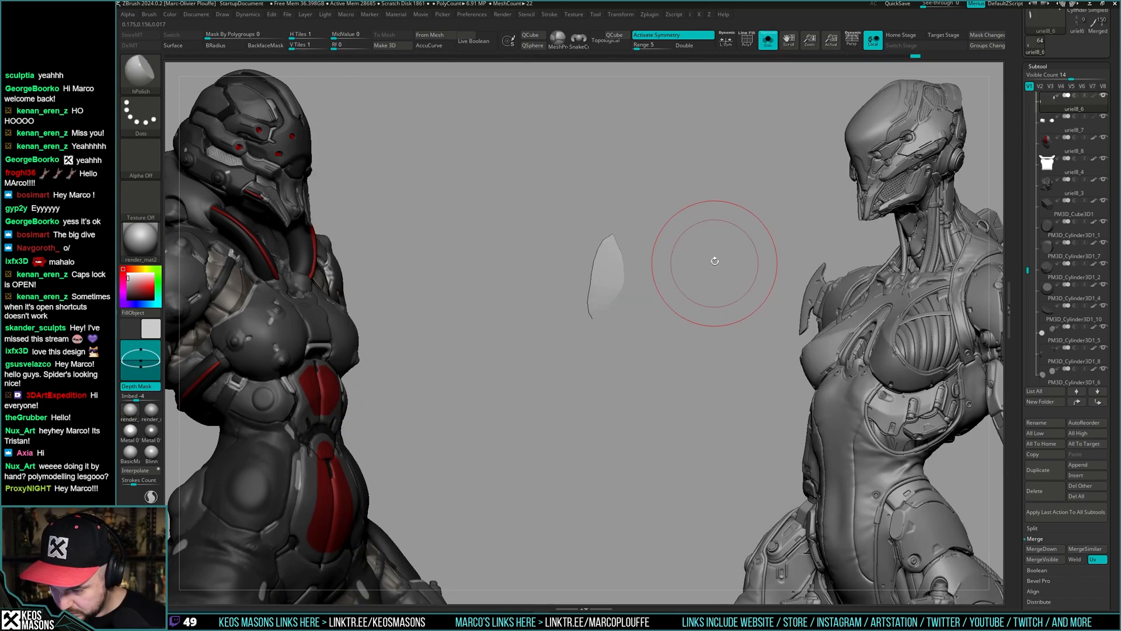
ctrl+shift+click(719, 260)
mouse_move(719, 258)
mouse_down()
mouse_move(716, 243)
mouse_move(709, 255)
mouse_up()
key(ctrl+z)
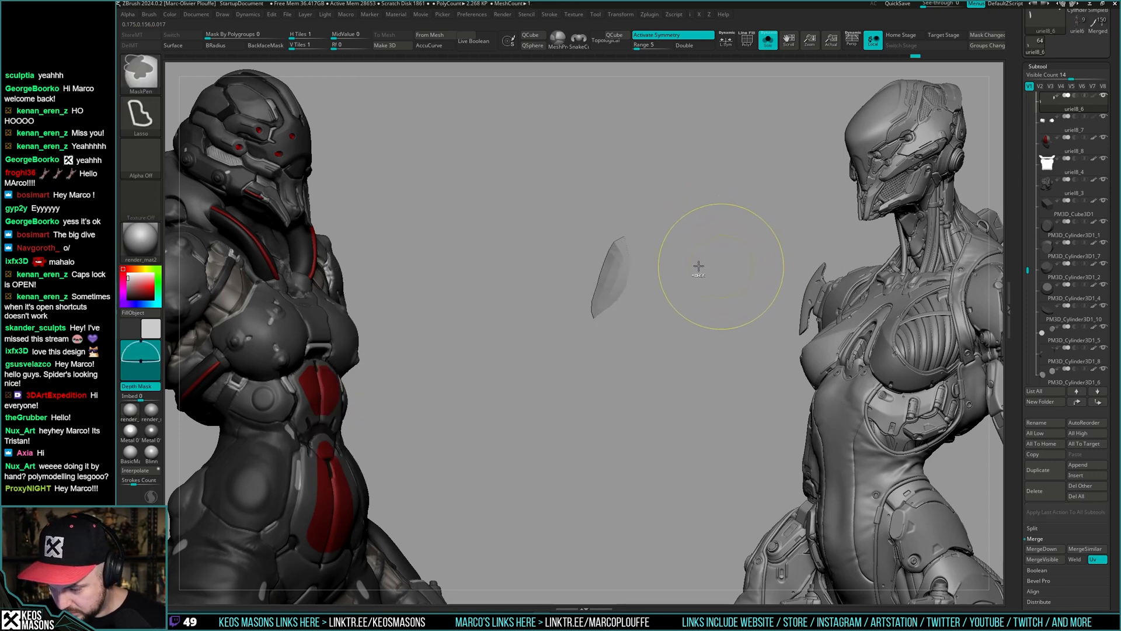
ctrl+shift+click(736, 239)
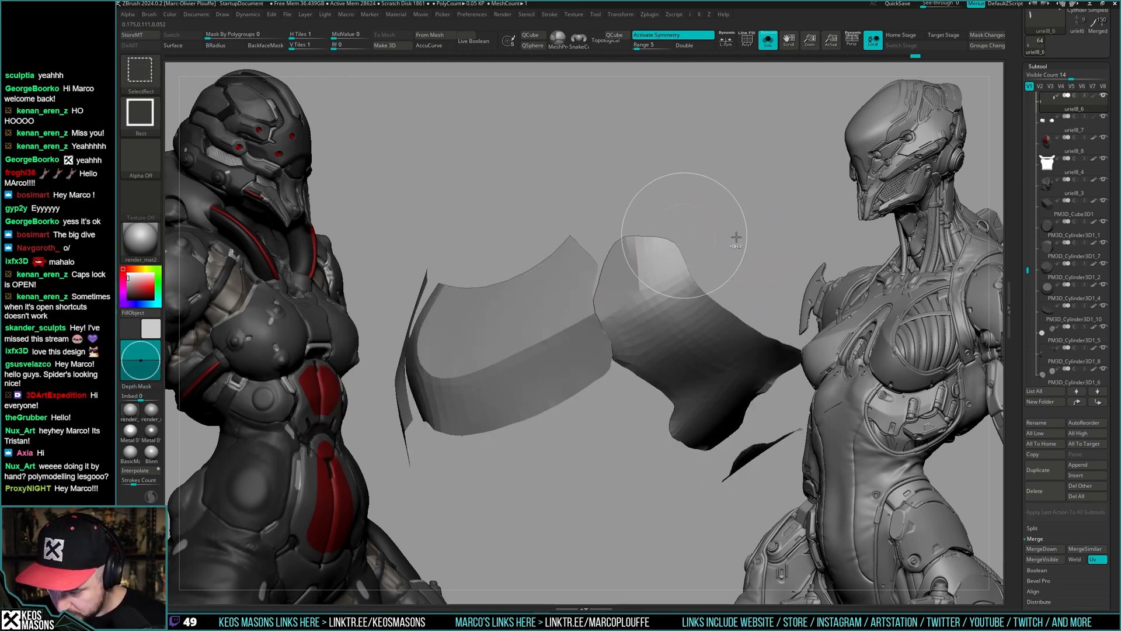
- Isolate the side rib plate's main face, bring the other plates back, and smooth and polish its broad surface
drag(735, 239, 717, 268)
ctrl+shift+click(689, 252)
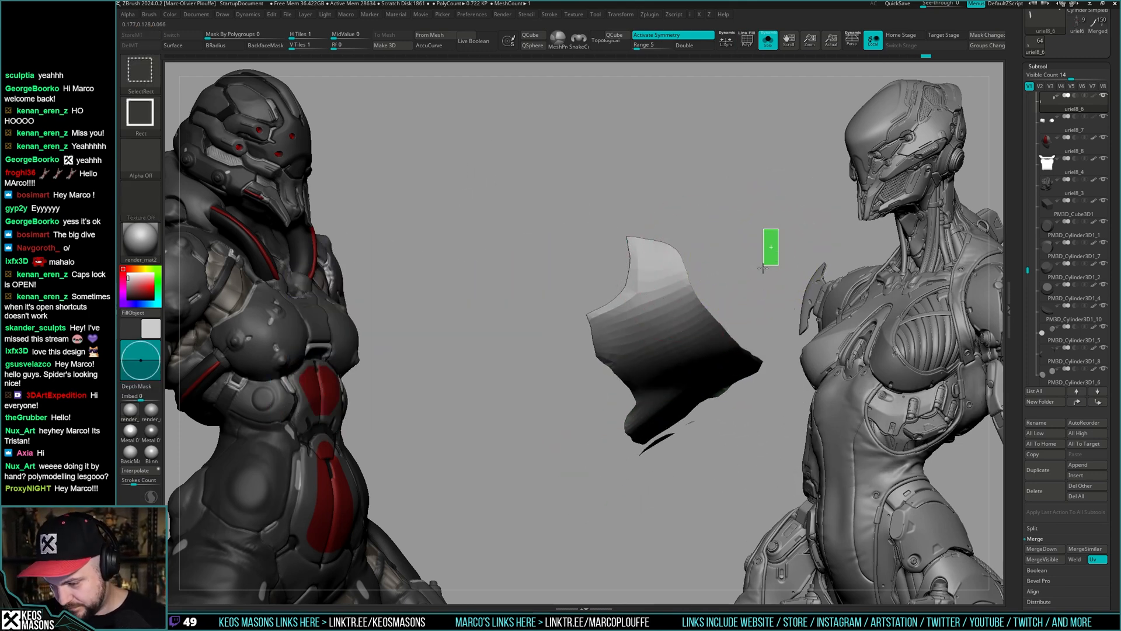
ctrl+shift+drag(763, 268, 733, 236)
ctrl+shift+click(766, 256)
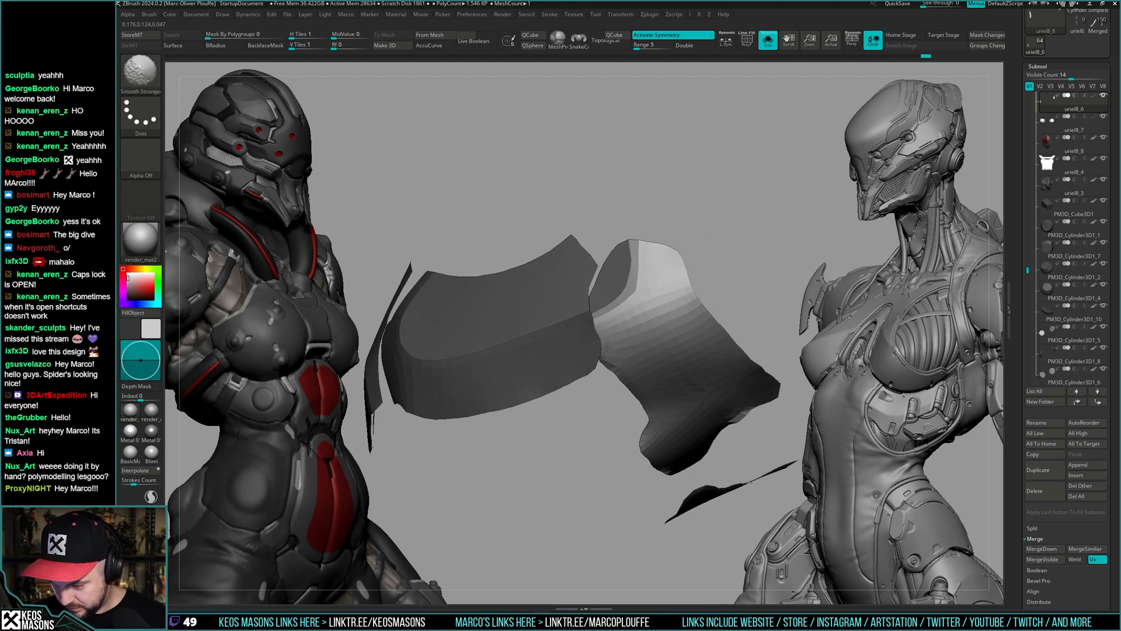
drag(670, 501, 681, 288)
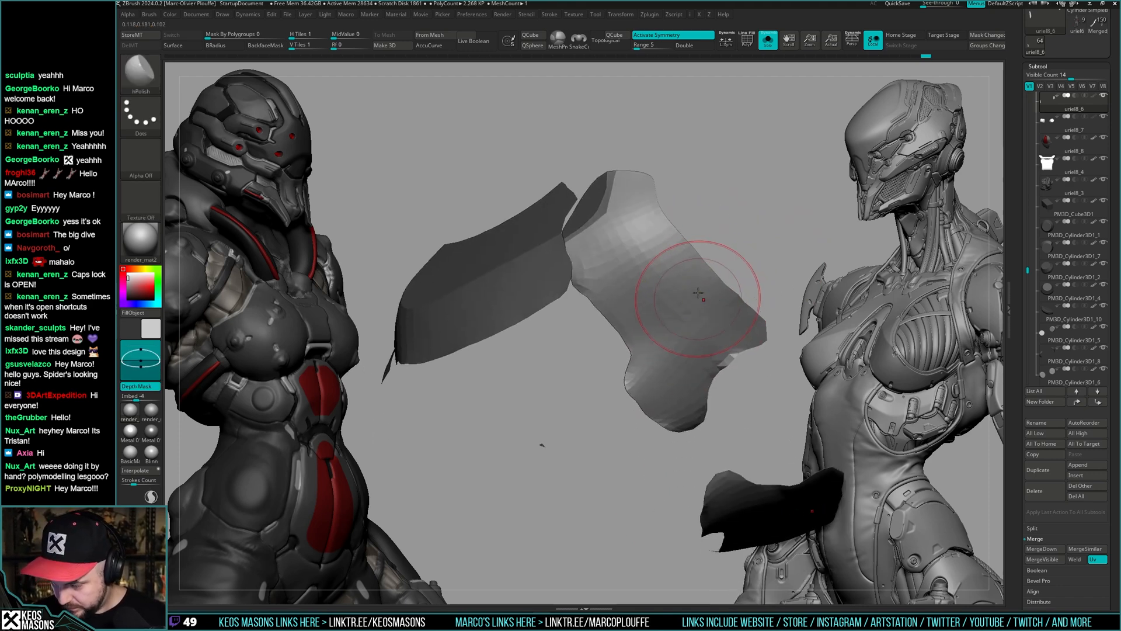
shift+drag(602, 261, 614, 273)
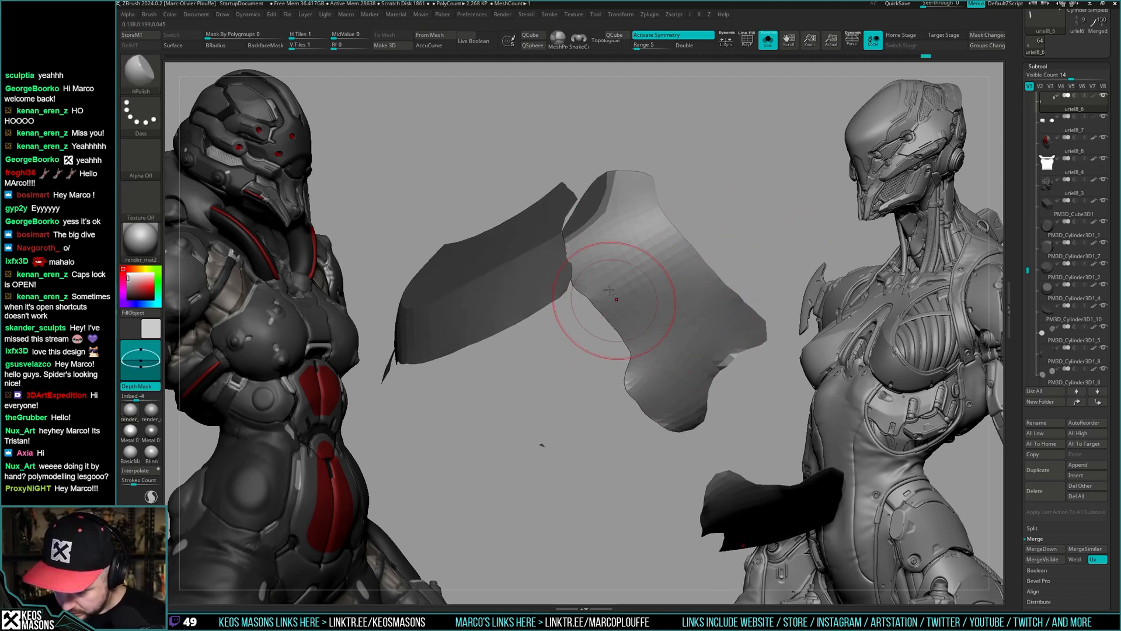
drag(585, 398, 647, 401)
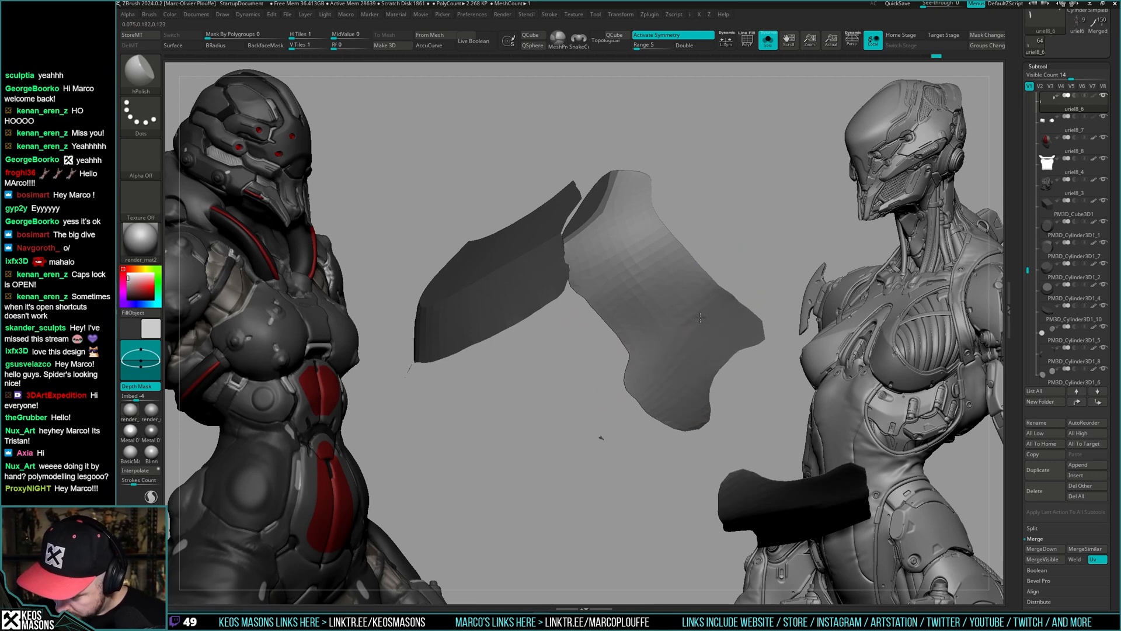
mouse_move(644, 168)
right_down()
mouse_move(641, 220)
mouse_move(629, 190)
right_up()
- Review the side rib plate's new planes and polygroups from different angles
right_drag(685, 328, 707, 264)
key(shift+s)
right_drag(625, 309, 640, 262)
key(shift+s)
key(shift+f)
key(shift+f)
key(shift+s)
key(shift+s)
- Polish the isolated main face of the side rib plate beside its front cutout, then show all plates and reduce the brush size
key(space)
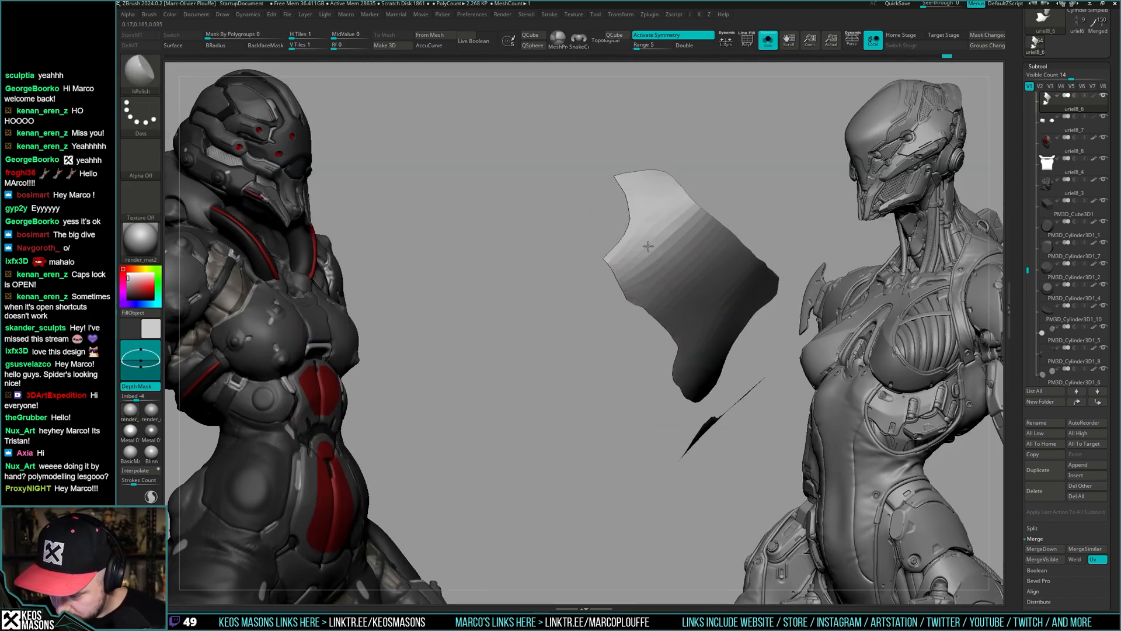
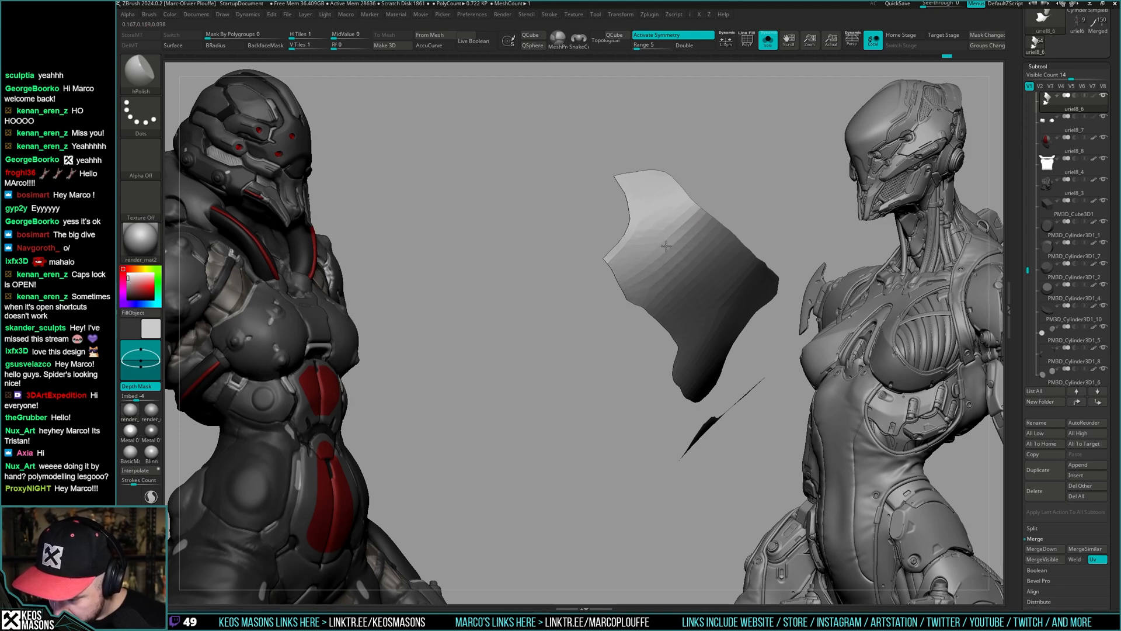
ctrl+shift+click(754, 214)
mouse_move(666, 274)
right_down()
mouse_move(625, 342)
mouse_move(616, 283)
right_up()
key(space)
click(646, 282)
key(shift+f)
key(shift+f)
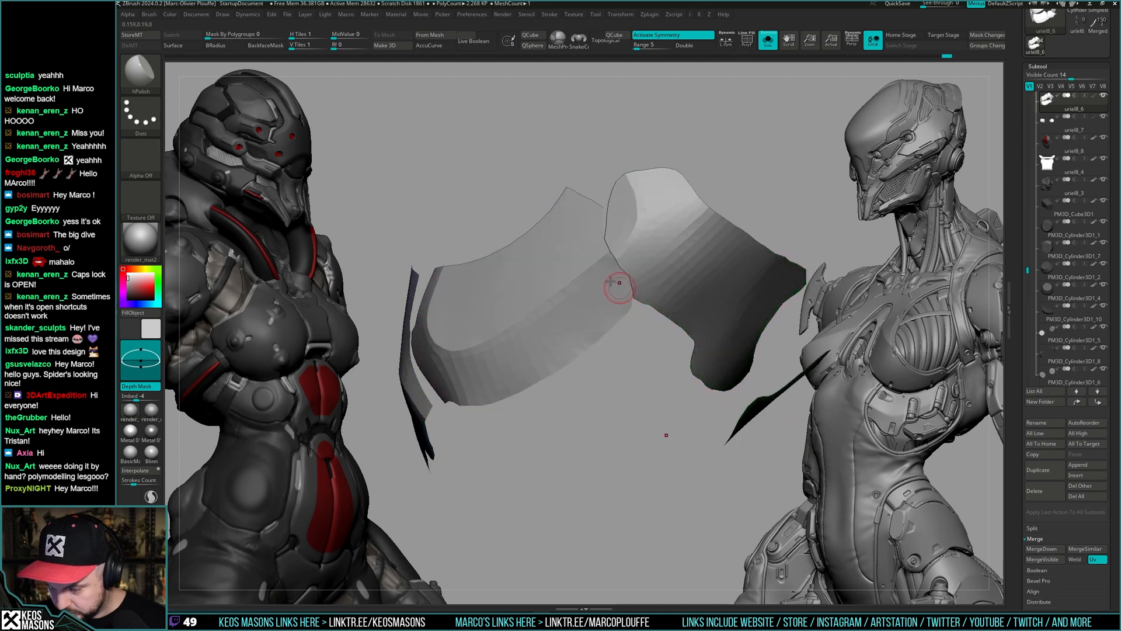
- Mask the rear side plate and reshape the side rib plate's edge beside it with the Move brush
ctrl+shift+click(610, 270)
ctrl+click(770, 181)
ctrl+shift+click(772, 182)
ctrl+click(776, 186)
right_drag(716, 234, 694, 264)
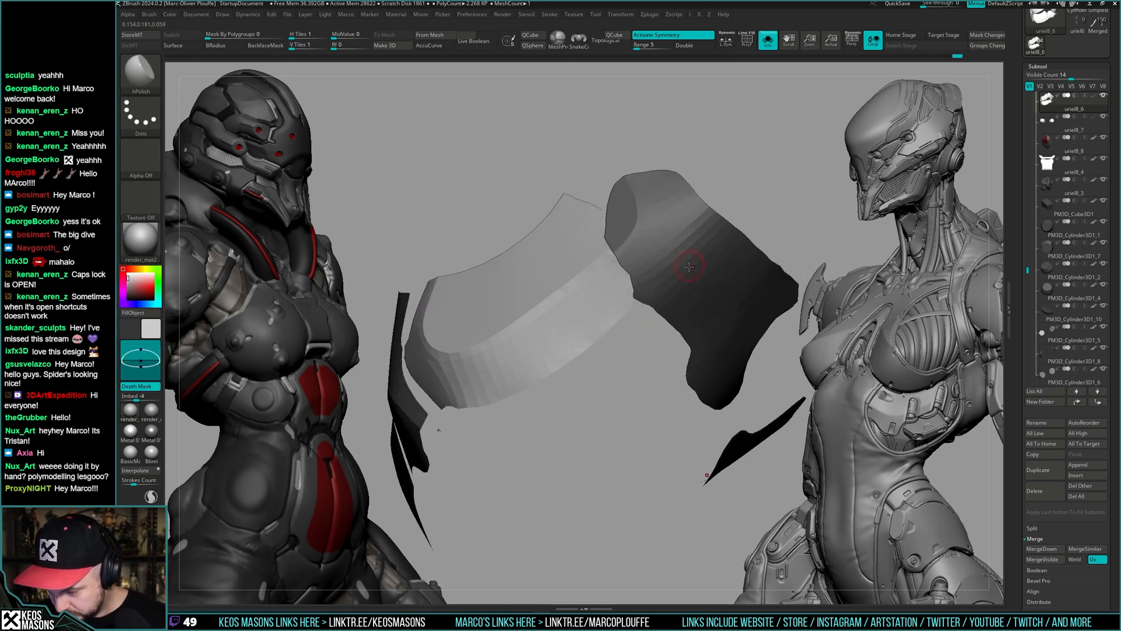
key(space)
click(656, 300)
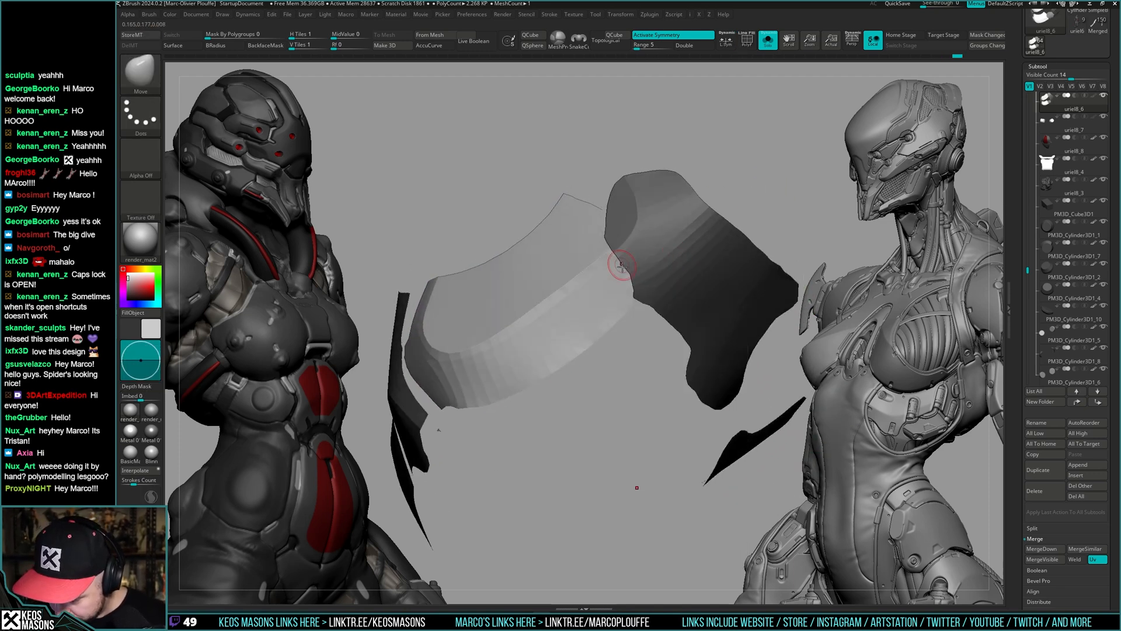
mouse_move(622, 265)
mouse_down()
mouse_move(640, 288)
mouse_move(622, 317)
mouse_move(683, 320)
mouse_move(635, 304)
mouse_move(661, 261)
mouse_move(613, 300)
mouse_move(618, 312)
mouse_move(583, 332)
mouse_move(528, 300)
mouse_move(636, 301)
mouse_move(674, 244)
mouse_move(600, 340)
mouse_up()
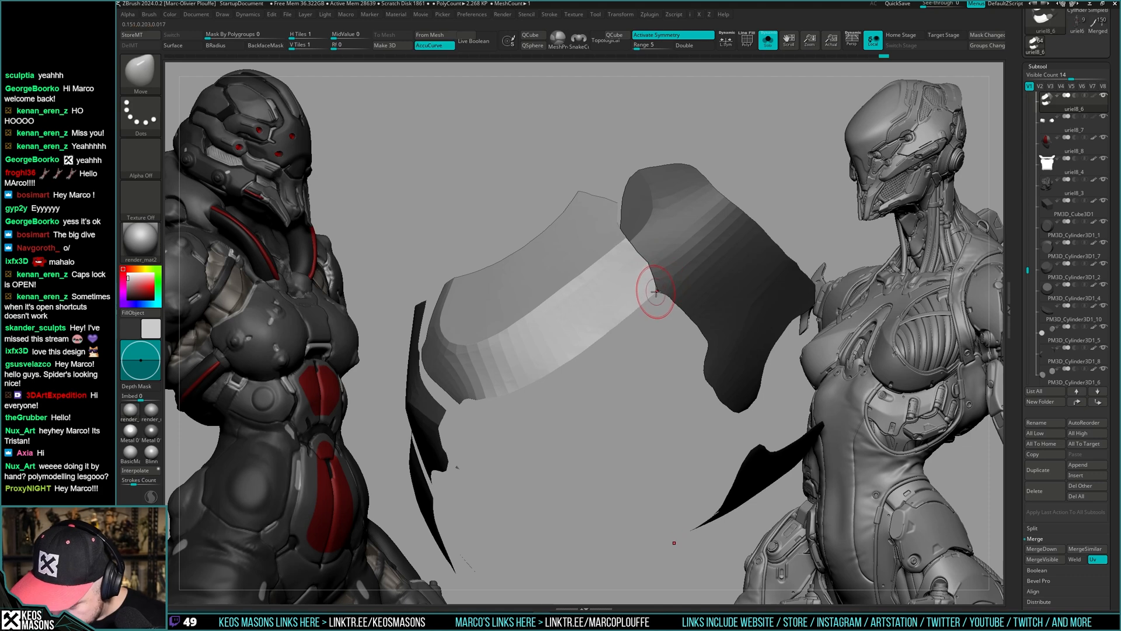
mouse_move(647, 260)
mouse_down()
mouse_move(695, 290)
mouse_move(655, 333)
mouse_up()
- Polish the rear end of the side rib plate with the hPolish brush
key(b)
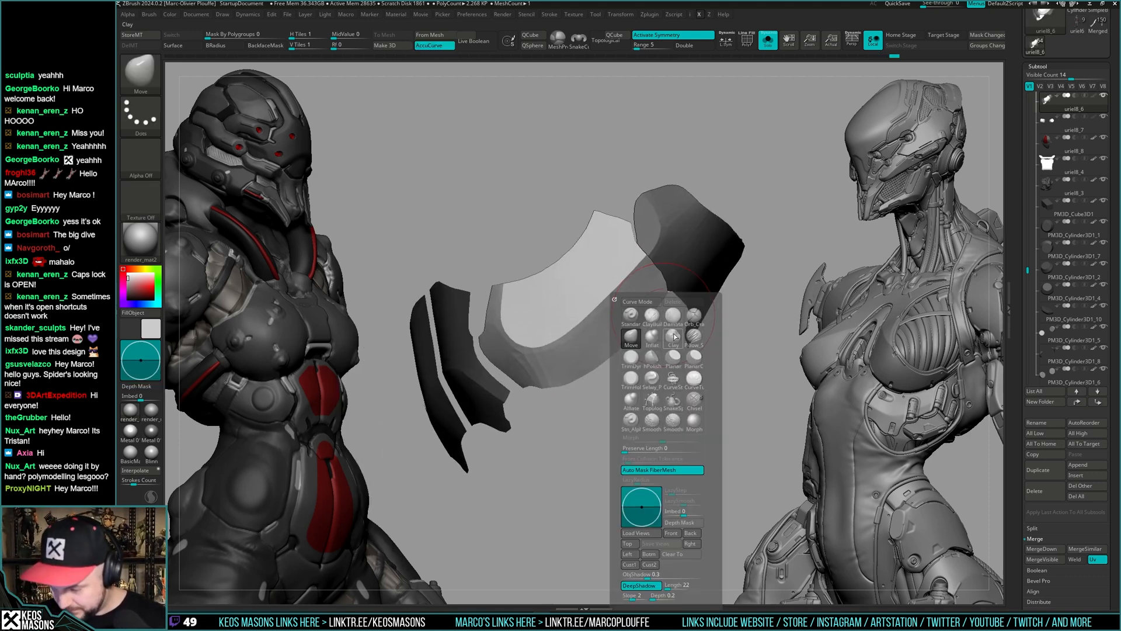
key(h)
key(p)
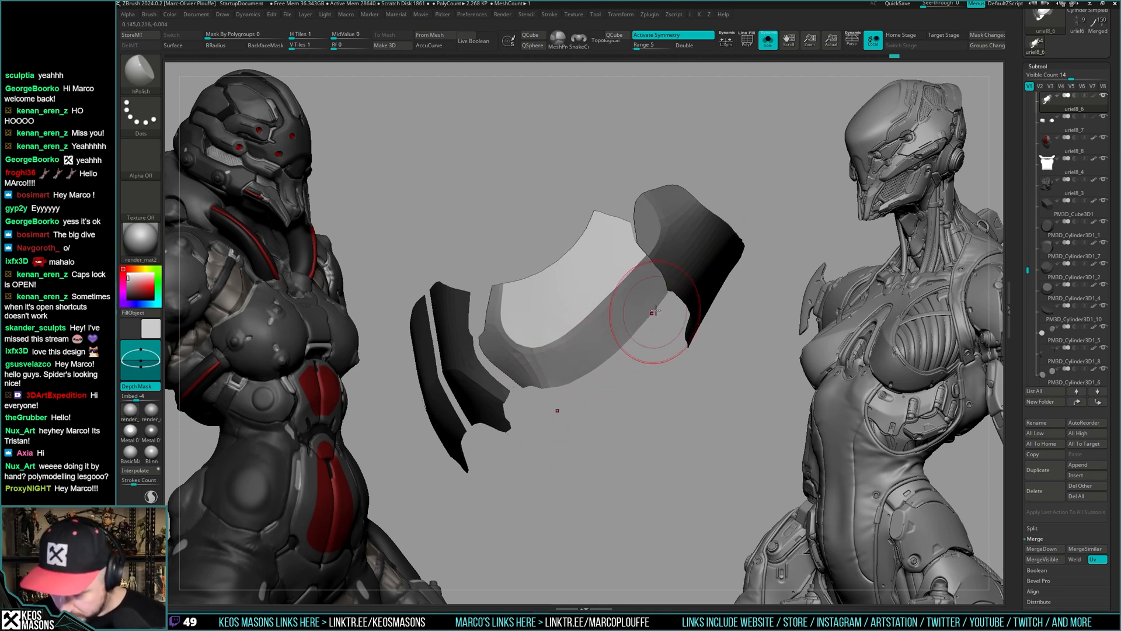
drag(654, 313, 649, 318)
- Compare the side rib plate's fit against the full character from different angles
mouse_move(723, 260)
right_down()
mouse_move(703, 264)
mouse_move(672, 343)
right_up()
right_click(672, 334)
key(alt+s)
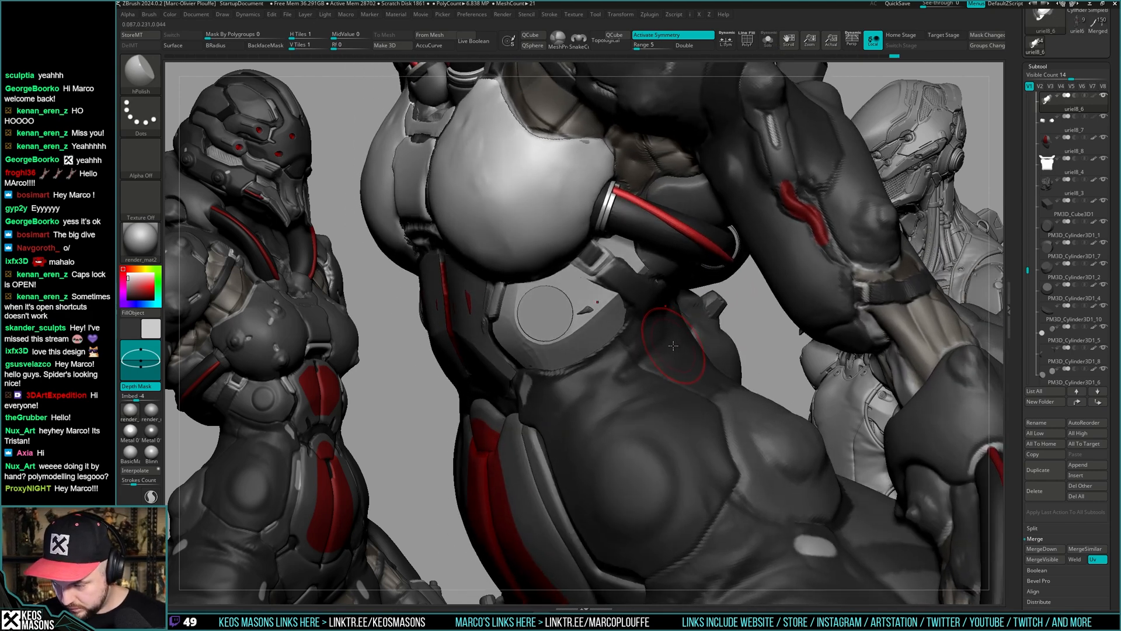
key(alt+s)
right_drag(761, 311, 619, 367)
key(alt+s)
key(alt+s)
key(alt+s)
- Choose a bright green colour and fill the lower torso plates with it
key(shift+f)
key(shift+f)
key(space)
click(582, 348)
click(601, 341)
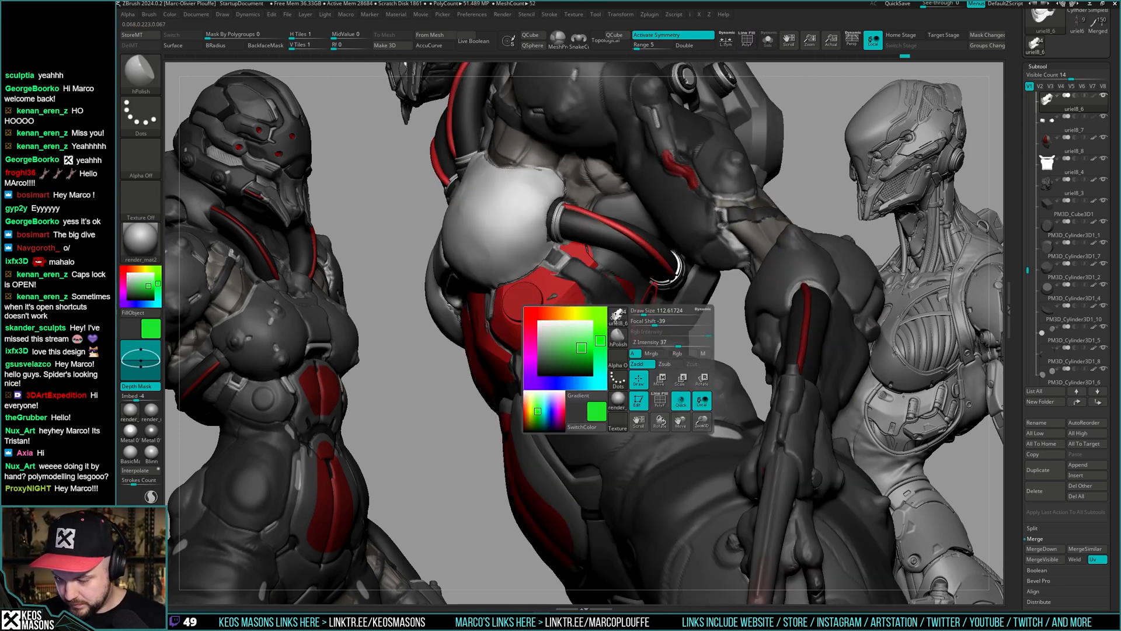
key(x)
click(657, 296)
mouse_move(656, 297)
ctrl+right_down()
mouse_move(660, 286)
mouse_move(684, 327)
mouse_move(691, 299)
ctrl+right_up()
key(x)
click(706, 300)
- Select the uriel7 subtool, examine the green plates around its side and back, and reselect the plates
alt+click(637, 288)
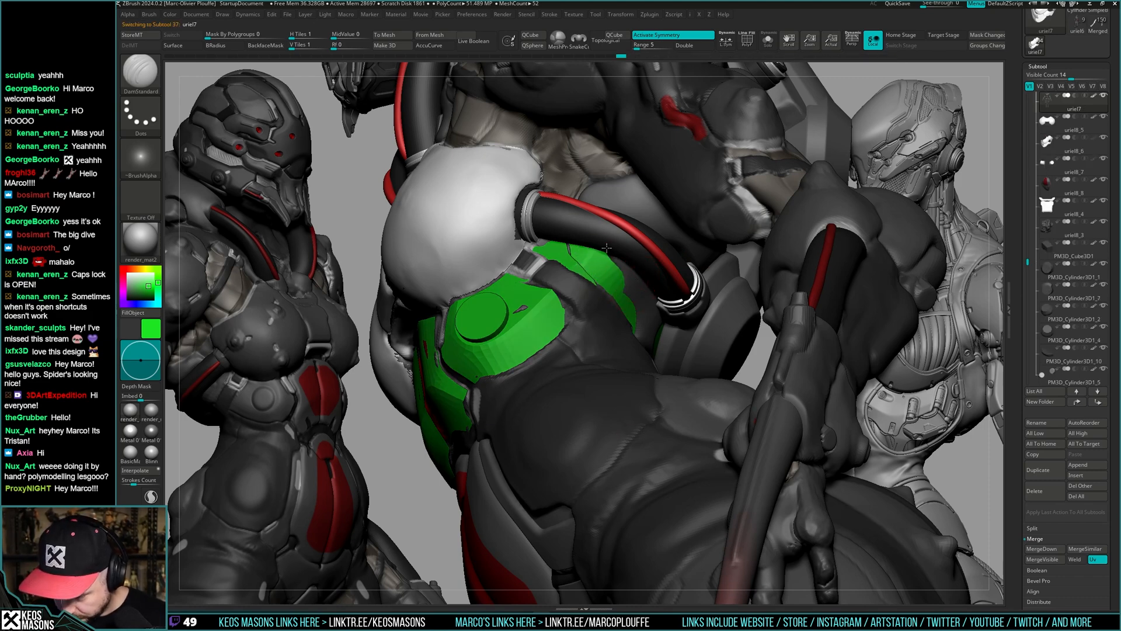
right_drag(651, 314, 635, 334)
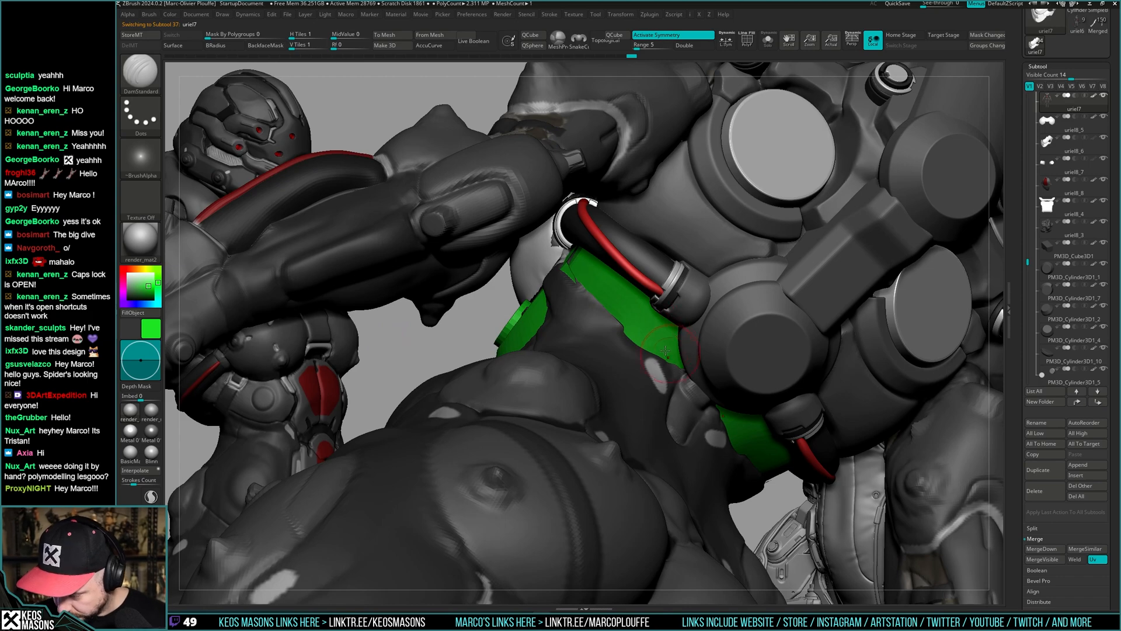
right_drag(679, 374, 641, 320)
right_drag(668, 371, 658, 356)
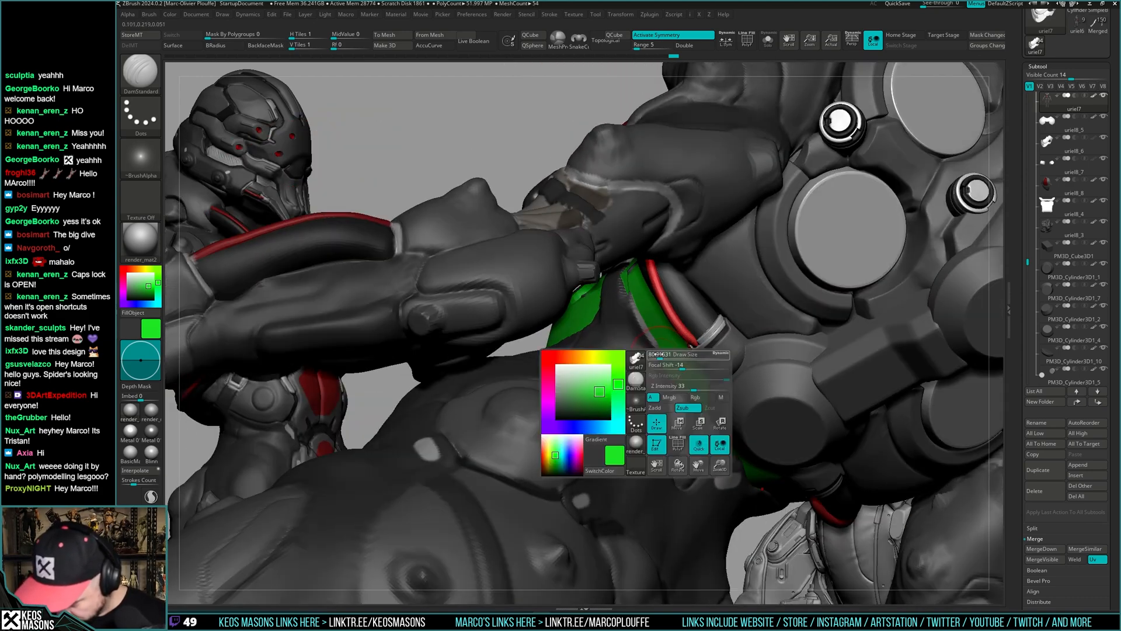
mouse_move(687, 395)
right_down()
mouse_move(635, 301)
mouse_move(636, 351)
mouse_move(632, 316)
right_up()
alt+click(631, 315)
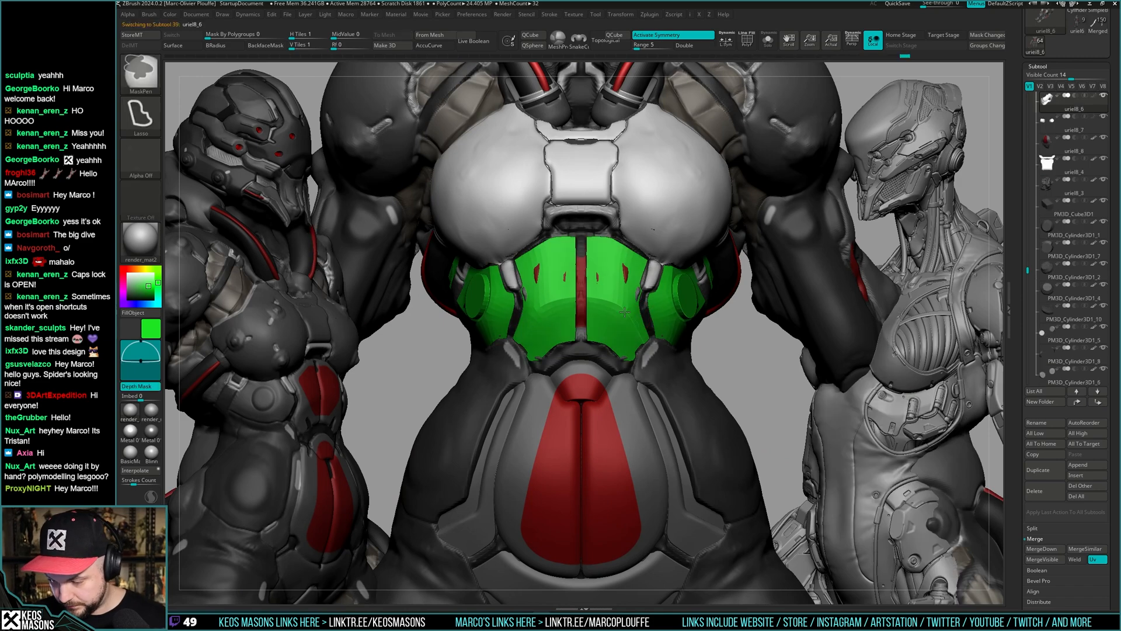
- Isolate the green plates with their polyframe shown and mask everything except the inner edge strips of the two front plates
key(ctrl+shift+s)
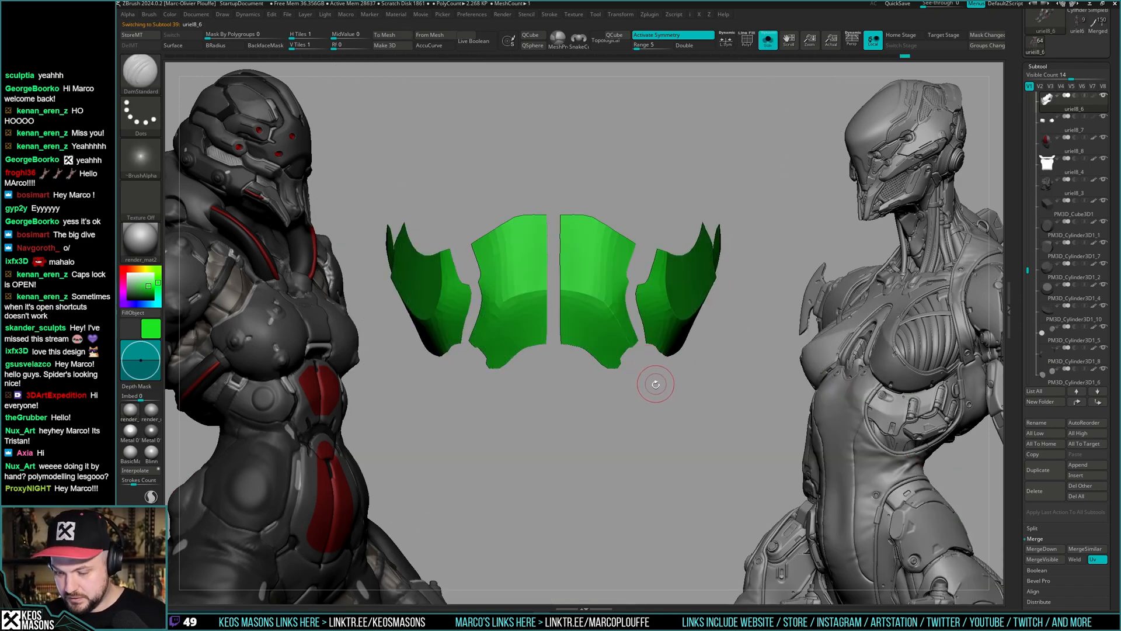
right_drag(660, 354, 586, 164)
key(shift+f)
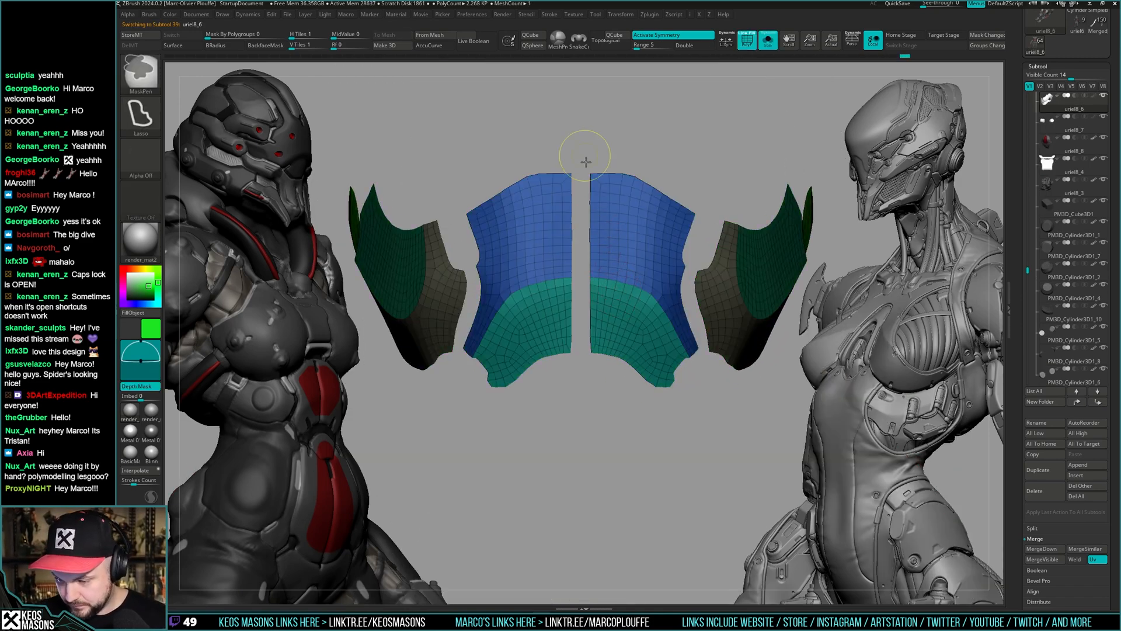
ctrl+drag(592, 393, 593, 394)
key(space)
ctrl+drag(586, 153, 592, 383)
ctrl+click(593, 383)
- Set a horizontal Transpose move line at the front plates' inner edges, and clear the mask and polyframe
key(w)
shift+drag(591, 173, 699, 174)
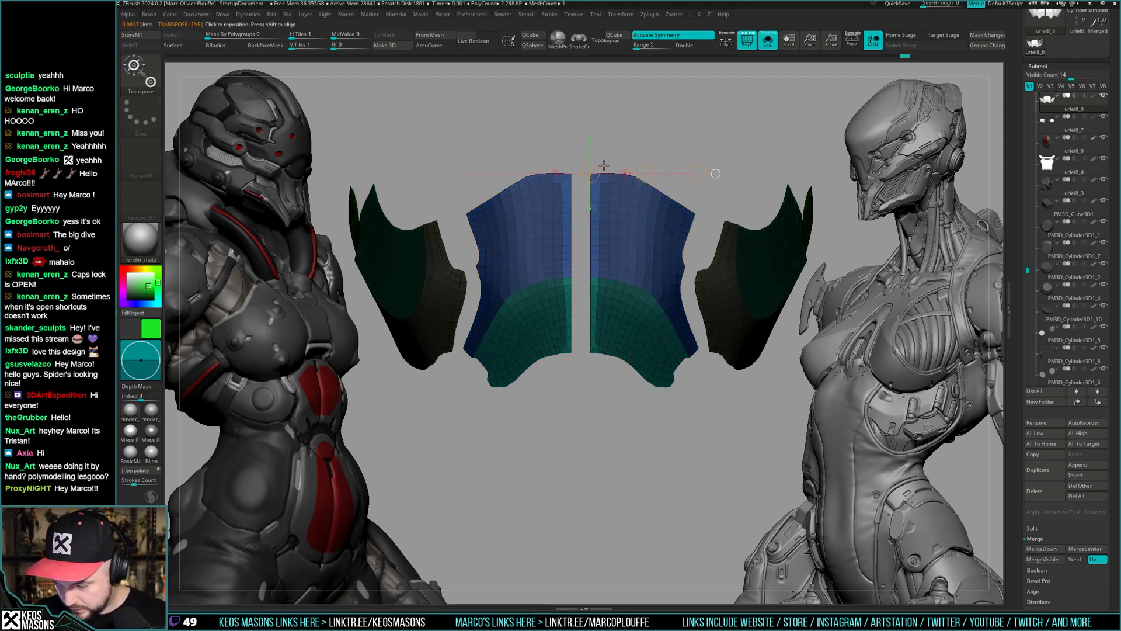
key(q)
ctrl+click(631, 117)
key(shift+f)
right_drag(660, 233, 677, 351)
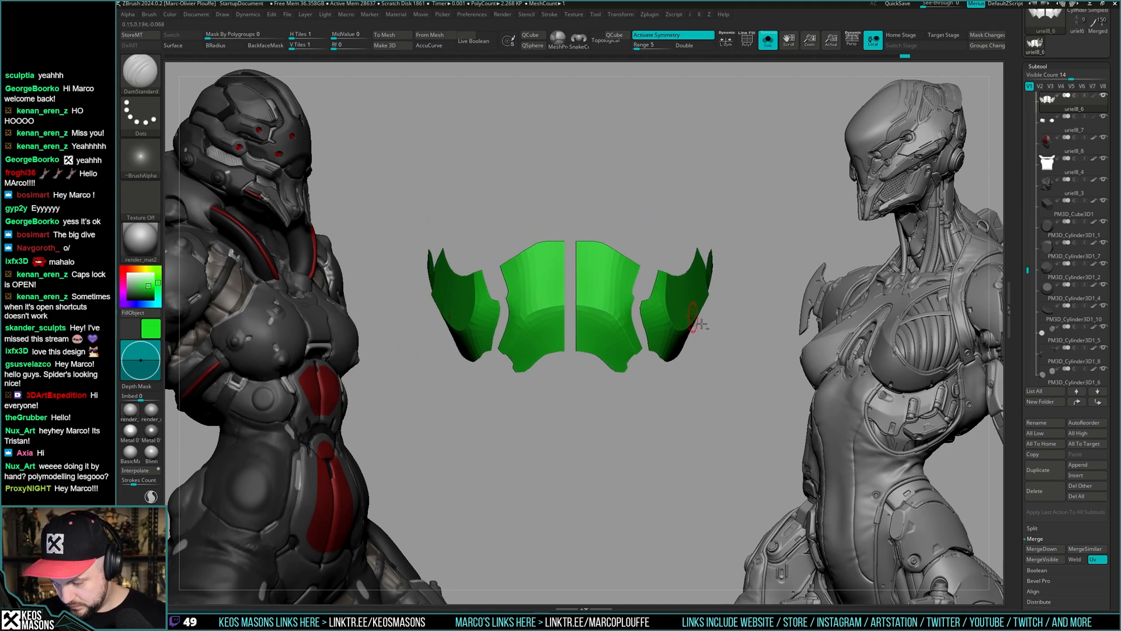
- Mask the rear side plate so only the side rib plate stays editable, and choose the Move brush
key(b)
click(667, 360)
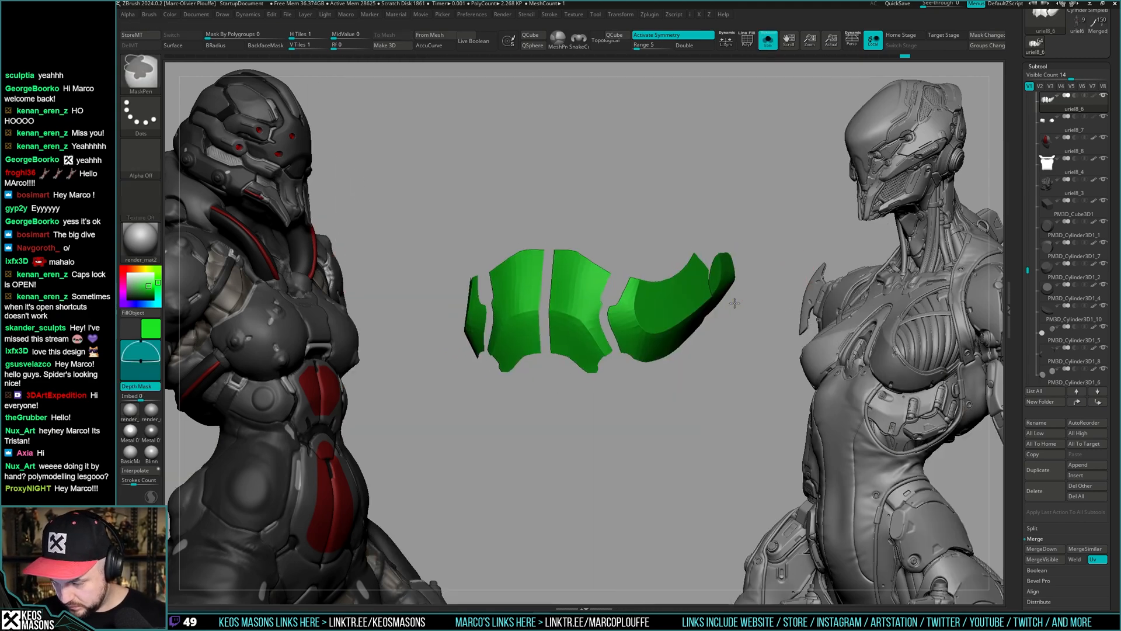
key(shift+s)
mouse_move(671, 350)
right_down()
mouse_move(726, 323)
mouse_move(710, 338)
mouse_move(696, 277)
right_up()
key(shift+s)
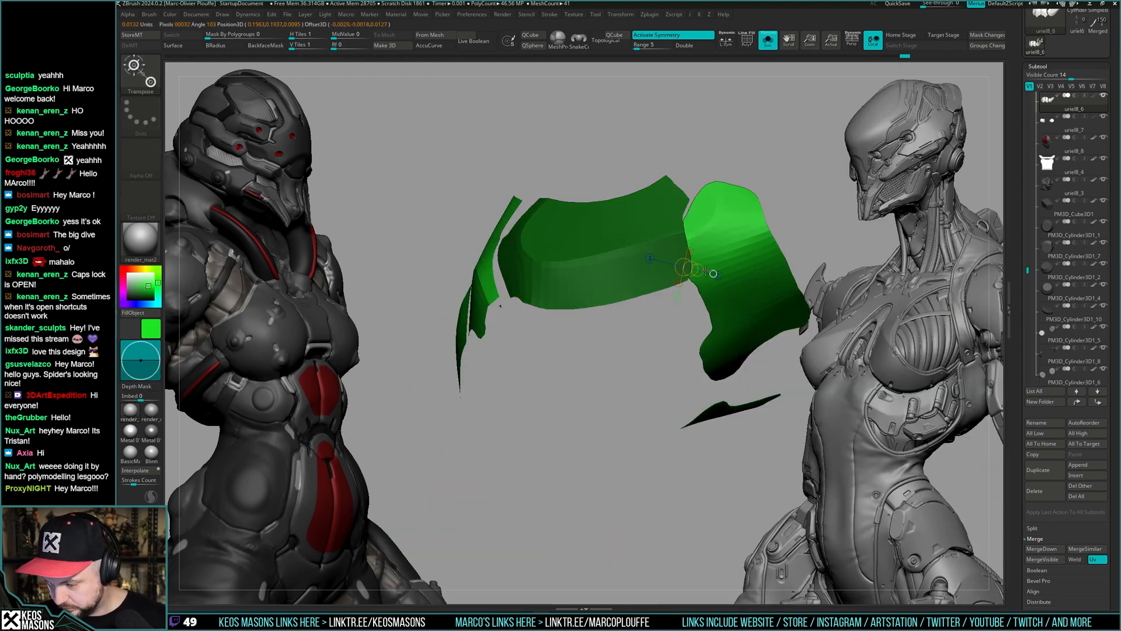
key(space)
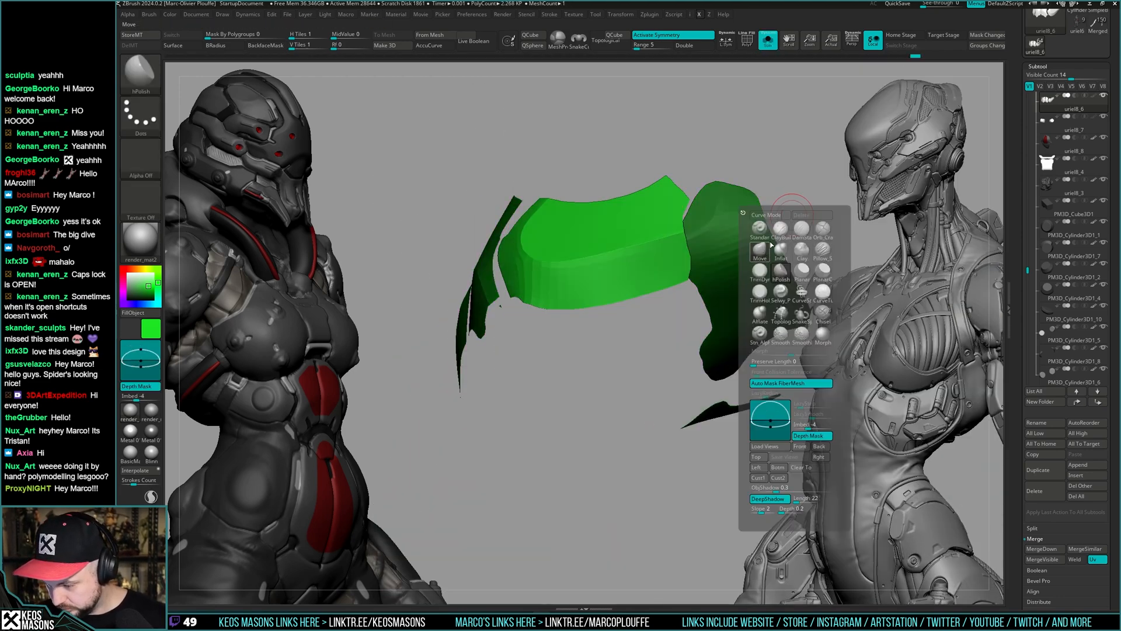
click(762, 250)
- Adjust the side rib plate's rear edge with the Move brush while checking its fit against the full body
key(shift+s)
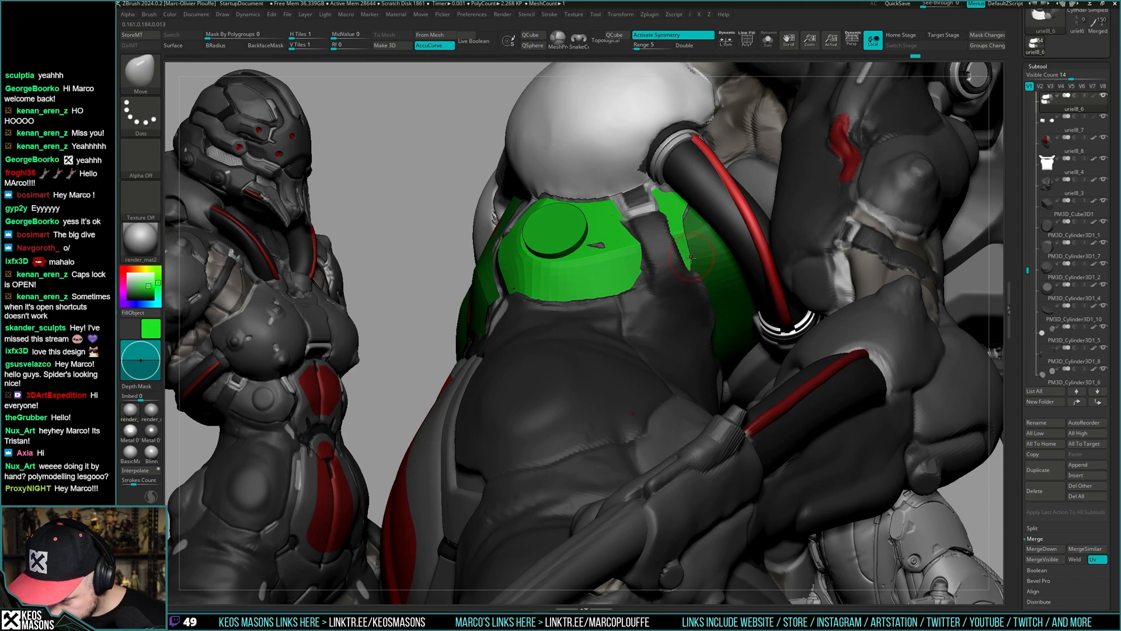
key(shift+s)
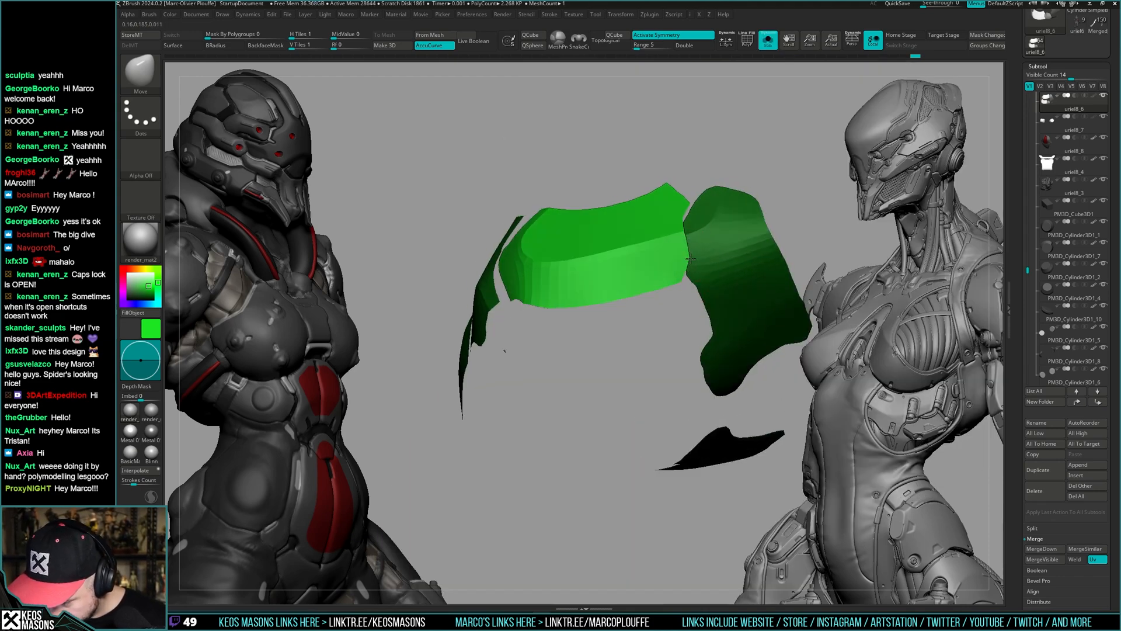
key(shift+s)
right_drag(690, 258, 677, 298)
key(shift+s)
key(shift+s)
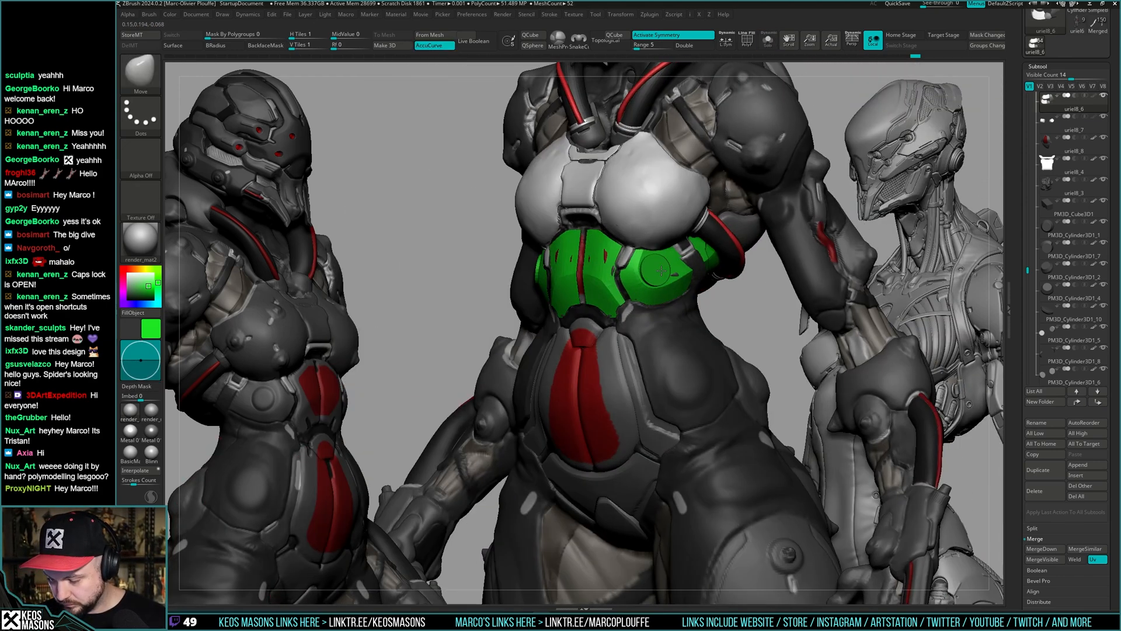
- Delete the uriel8_7 subtool containing the cylinders on the side rib plates
alt+click(660, 270)
key(shift+s)
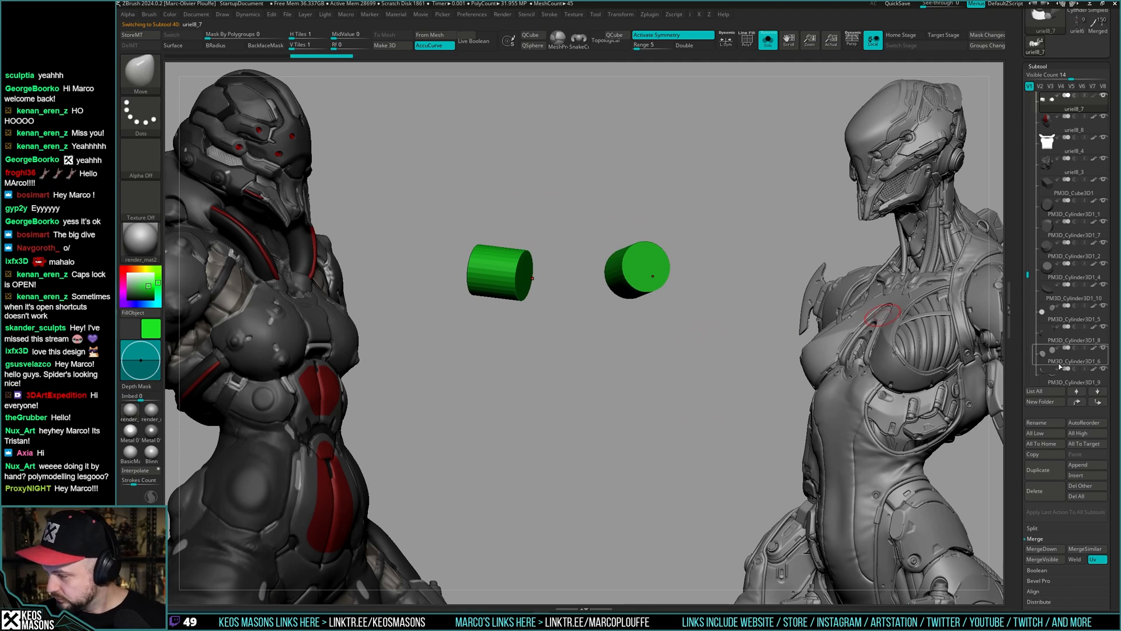
click(1047, 495)
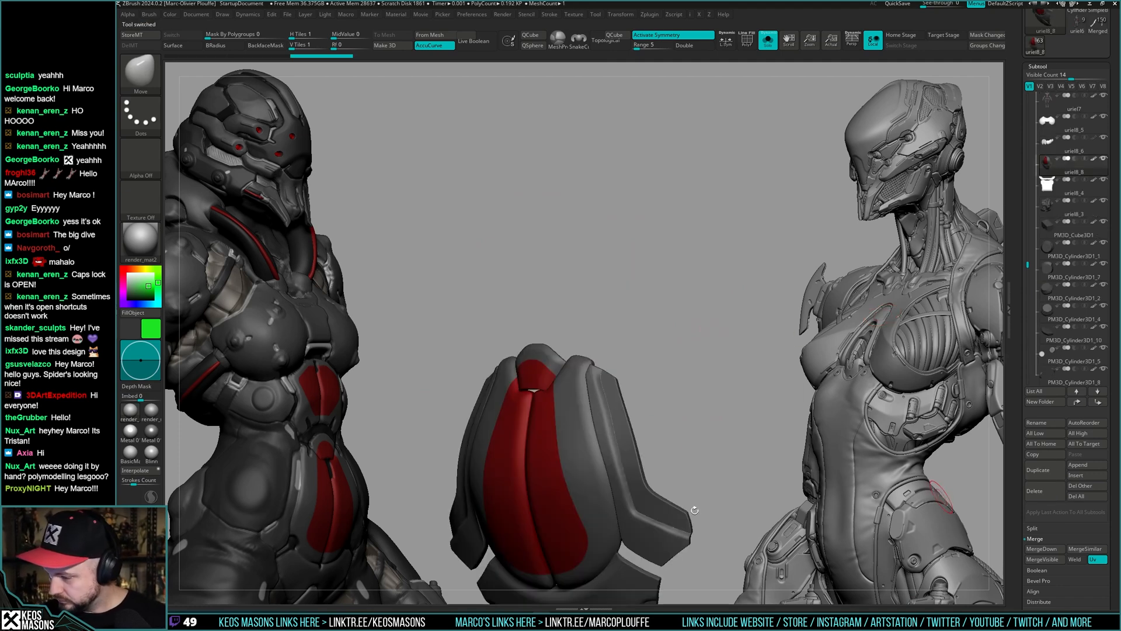
- Reselect the green torso plates, isolate them in front view, and check their polygroups
key(shift+s)
shift+right_drag(634, 275, 671, 319)
alt+click(635, 281)
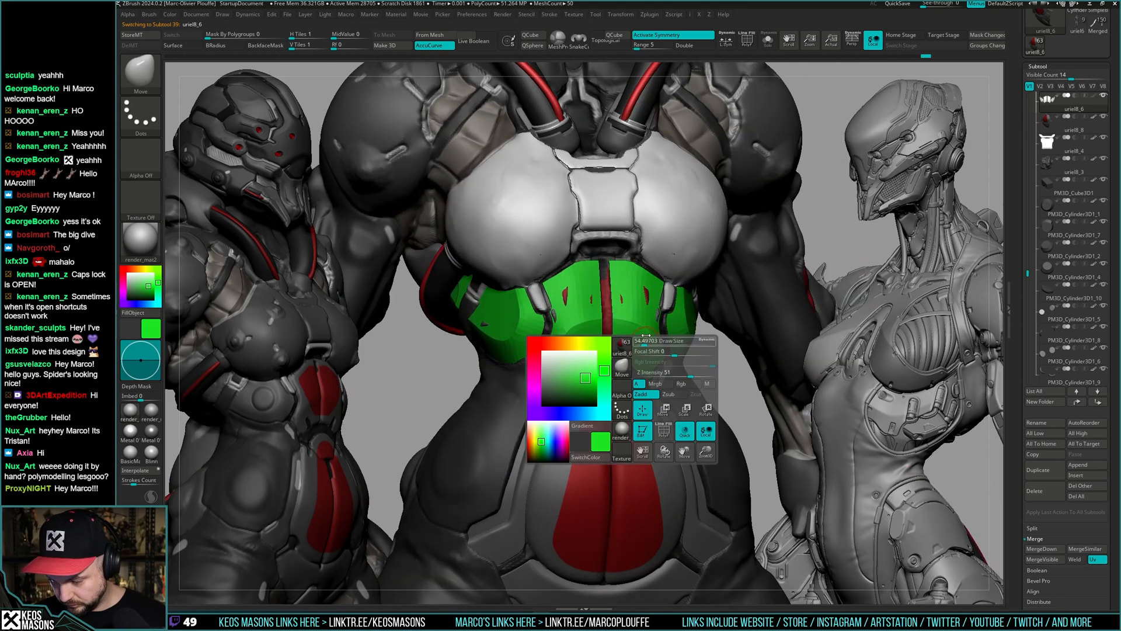
key(shift+s)
key(shift+f)
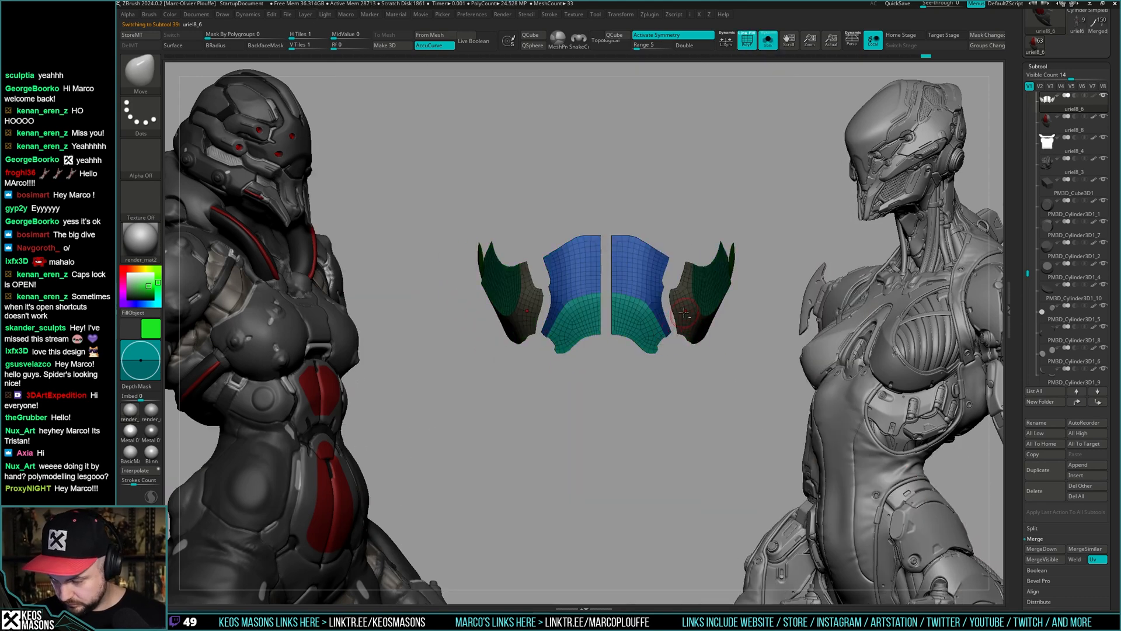
key(shift+f)
mouse_move(684, 313)
ctrl+right_down()
mouse_move(713, 318)
mouse_move(631, 330)
mouse_move(559, 315)
mouse_move(593, 295)
ctrl+right_up()
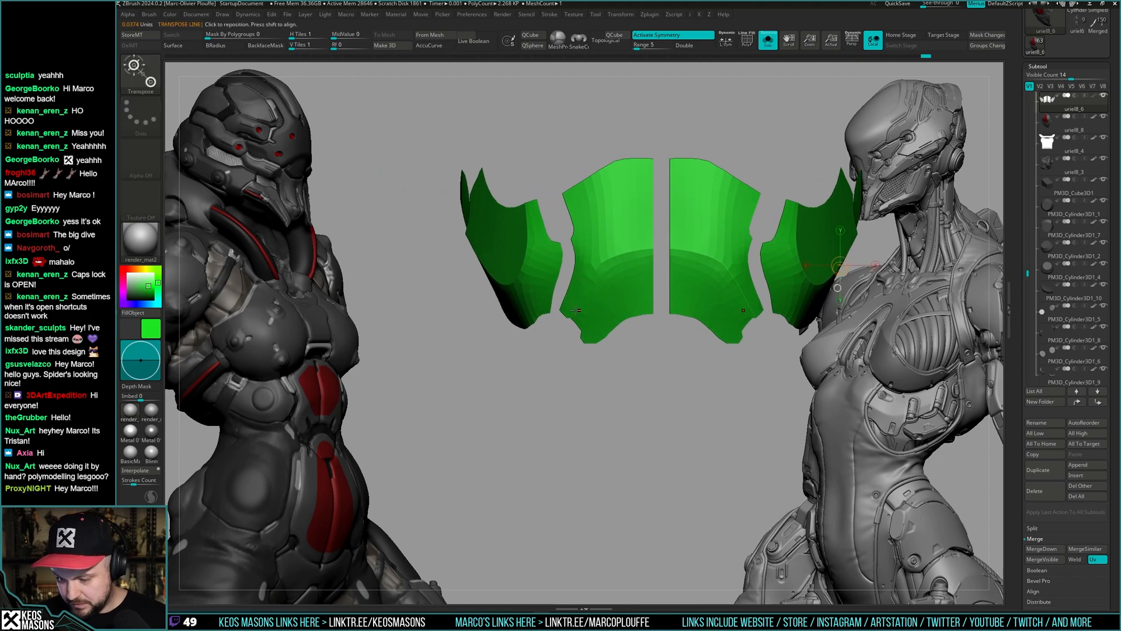
- Mask the two front plates and adjust the side rib plates' neighbouring edges with the Move brush
key(space)
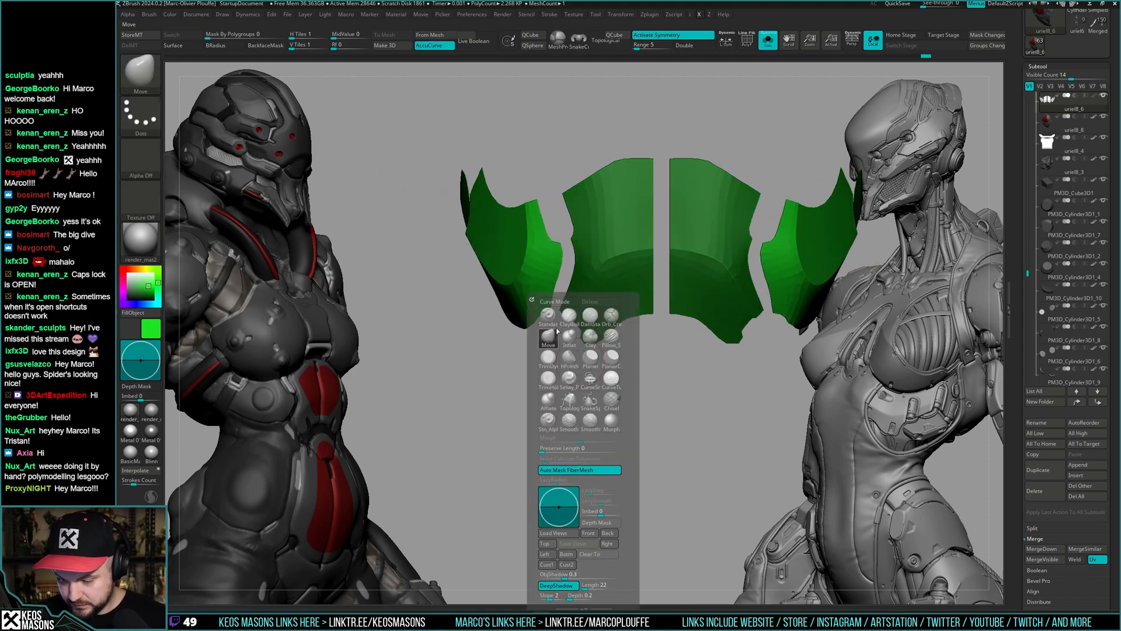
key(s)
key(shift+s)
key(space)
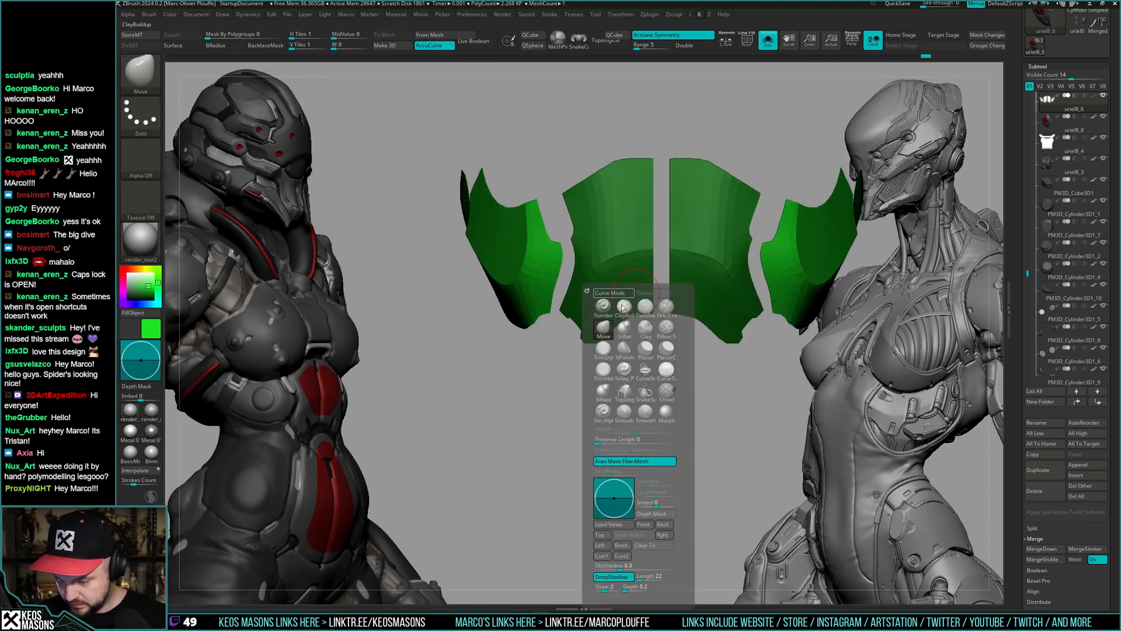
key(s)
mouse_move(508, 277)
right_down()
mouse_move(575, 280)
mouse_move(560, 319)
mouse_move(579, 270)
mouse_move(559, 307)
mouse_move(566, 280)
right_up()
key(s)
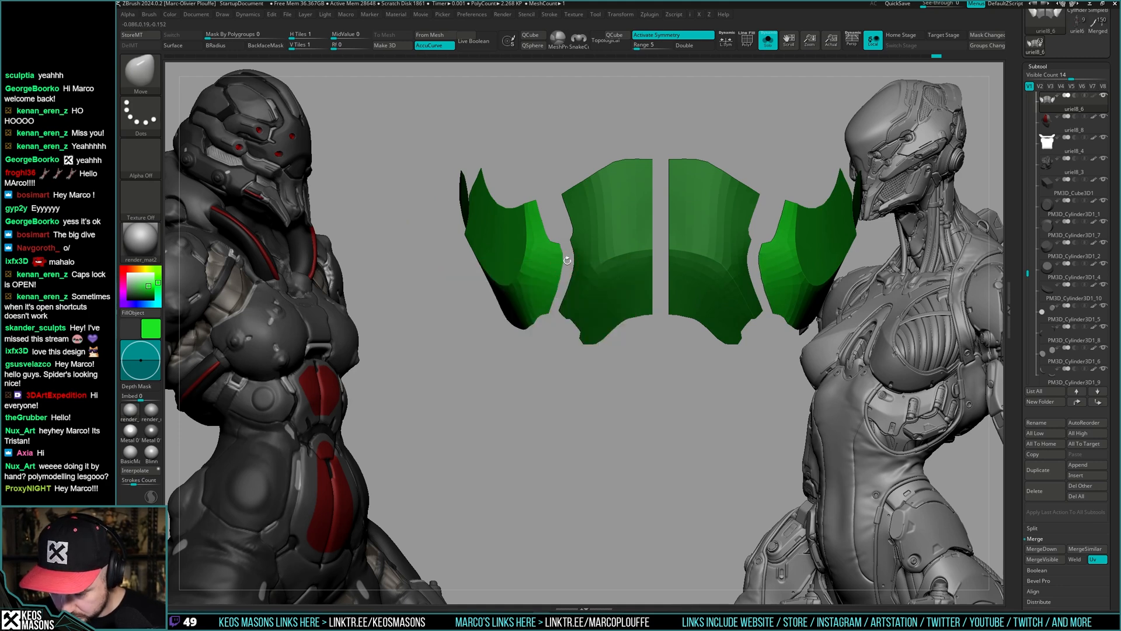
key(space)
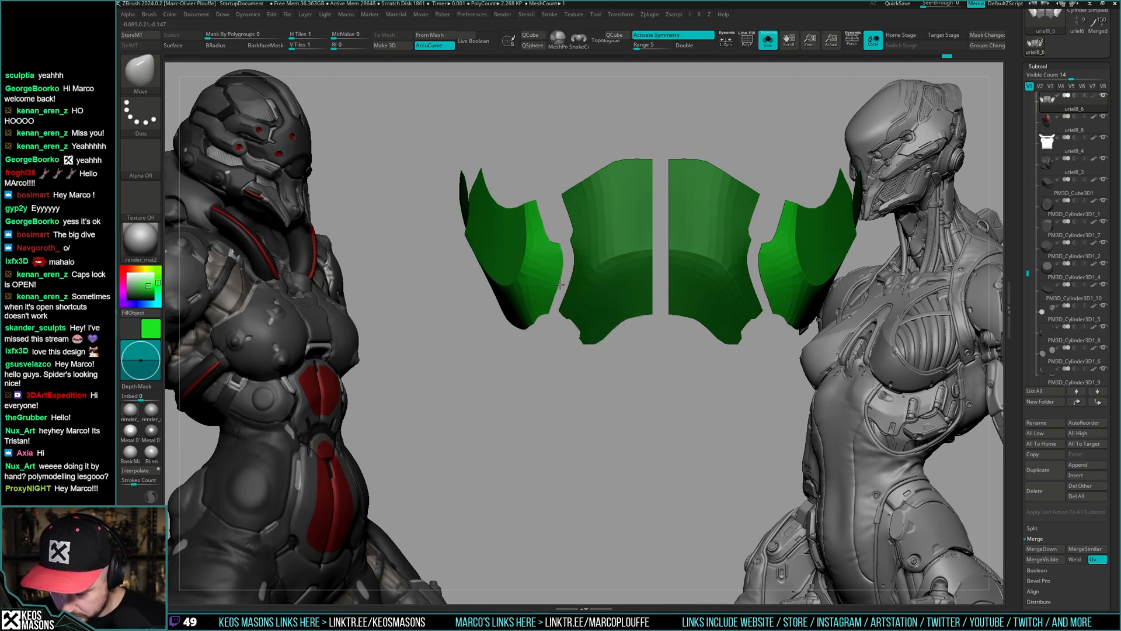
- Refine the side rib plates' front edges with the Move brush from several angles, and invert the mask to free the front plates
right_click(575, 292)
mouse_move(575, 288)
right_down()
mouse_move(602, 291)
mouse_move(548, 311)
mouse_move(590, 245)
mouse_move(606, 316)
mouse_move(578, 362)
mouse_move(625, 313)
mouse_move(603, 307)
right_up()
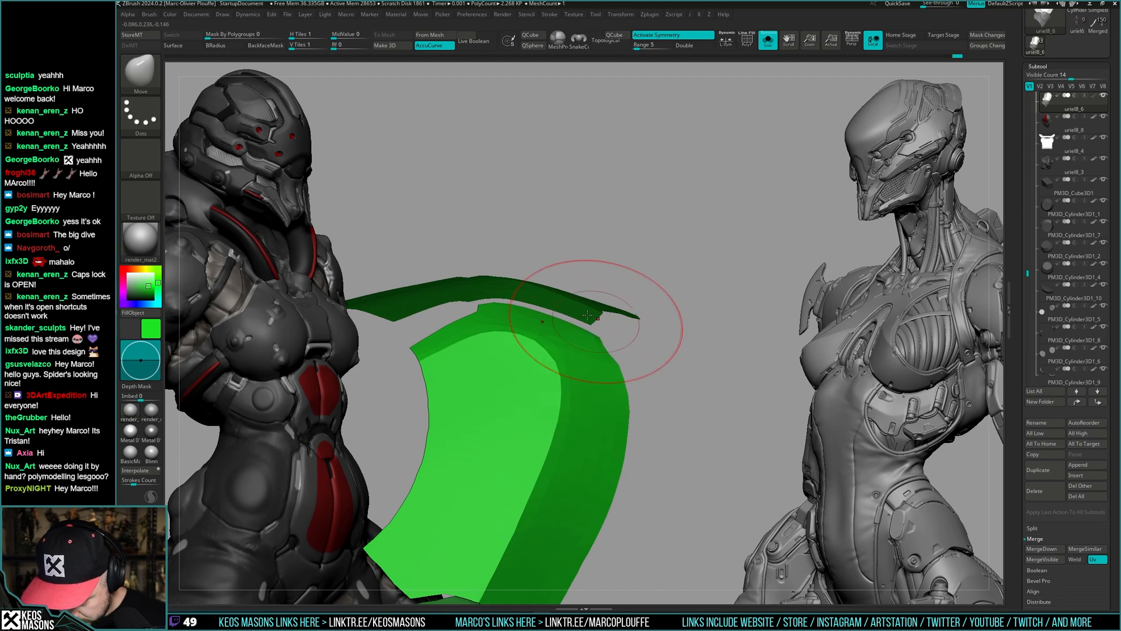
mouse_move(503, 283)
right_down()
mouse_move(501, 270)
mouse_move(493, 286)
right_up()
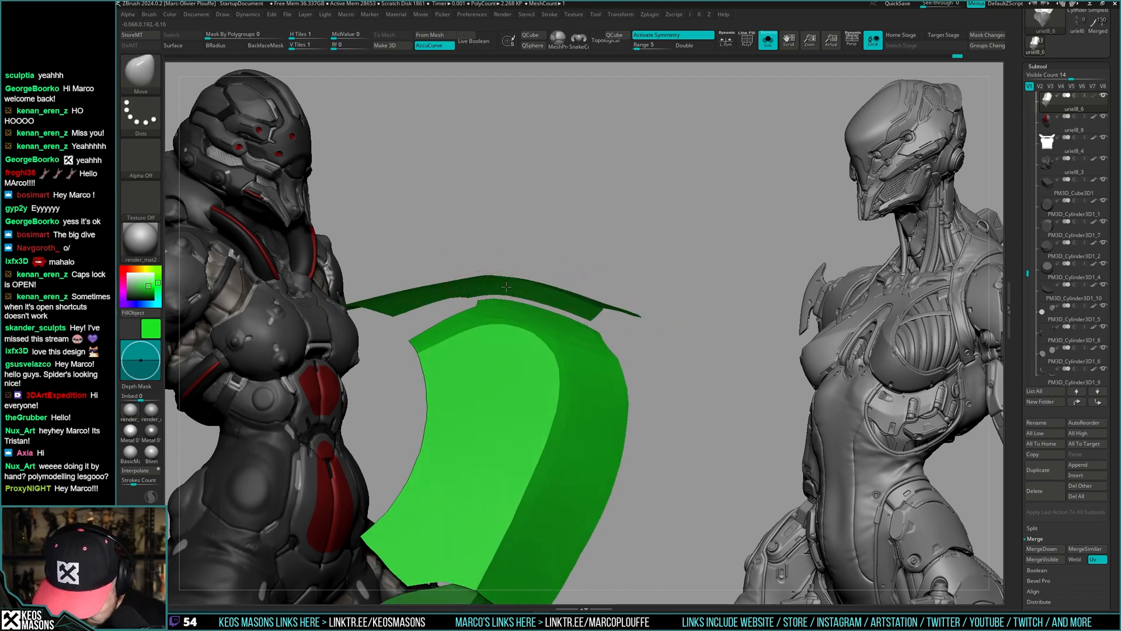
right_drag(599, 308, 540, 325)
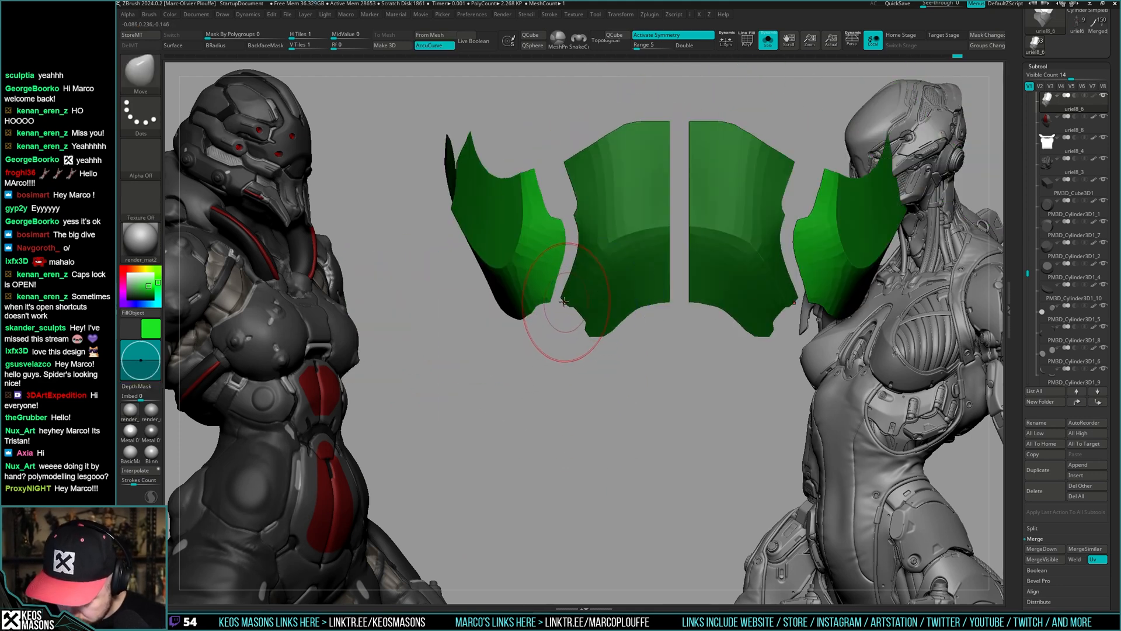
right_drag(567, 260, 552, 304)
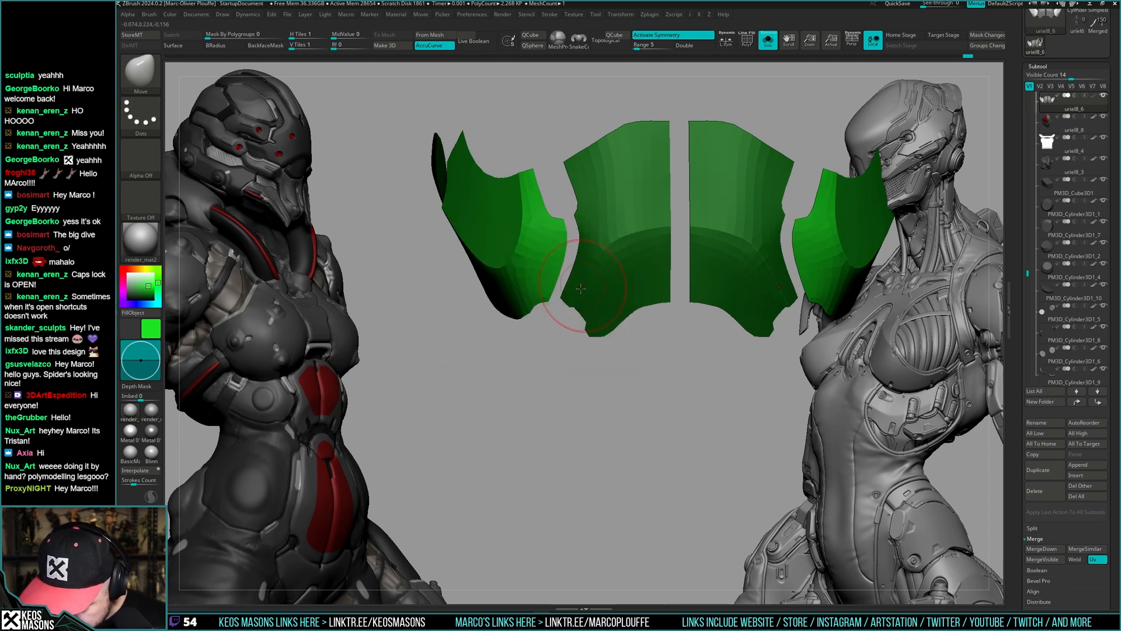
alt+click(562, 300)
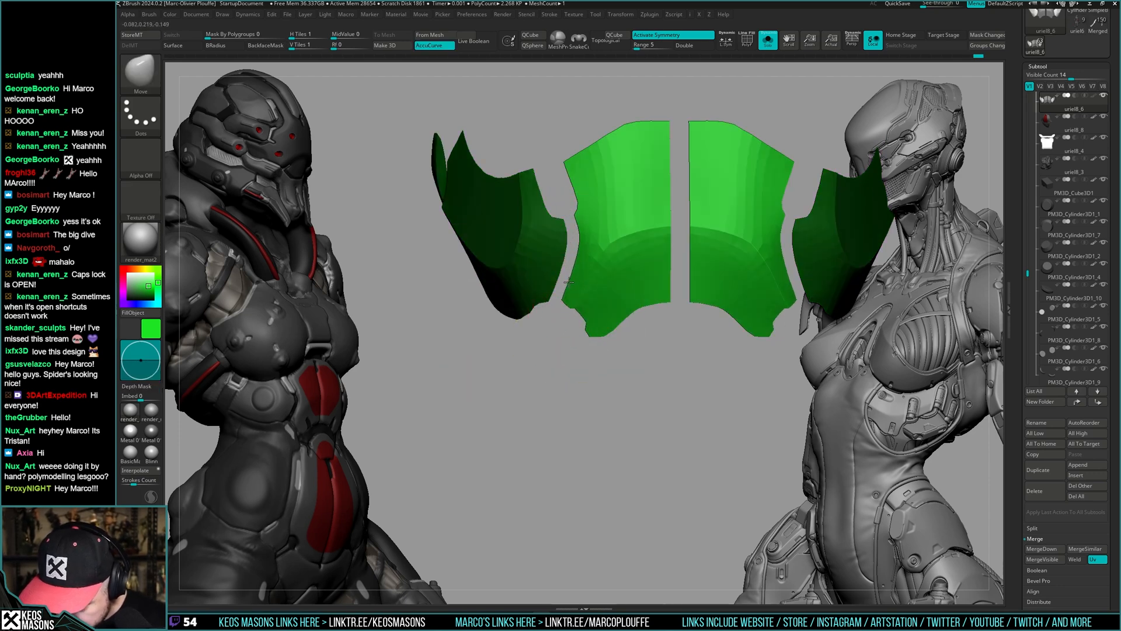
- Examine the isolated side rib and front plates from several angles, and check their polygroups
right_drag(564, 326, 684, 303)
alt+drag(770, 322, 674, 363)
key(alt+s)
key(alt+s)
ctrl+right_drag(676, 357, 654, 395)
key(alt+s)
mouse_move(654, 396)
alt+mouse_down()
mouse_move(662, 374)
mouse_move(631, 400)
mouse_move(646, 397)
alt+mouse_up()
mouse_move(646, 397)
shift+right_down()
mouse_move(670, 386)
mouse_move(638, 377)
shift+right_up()
right_drag(649, 328, 626, 296)
key(alt+s)
key(shift+f)
- Fine-tune the front plates' lower outer corners with a resized Move brush, comparing them with the surrounding body in front view
key(space)
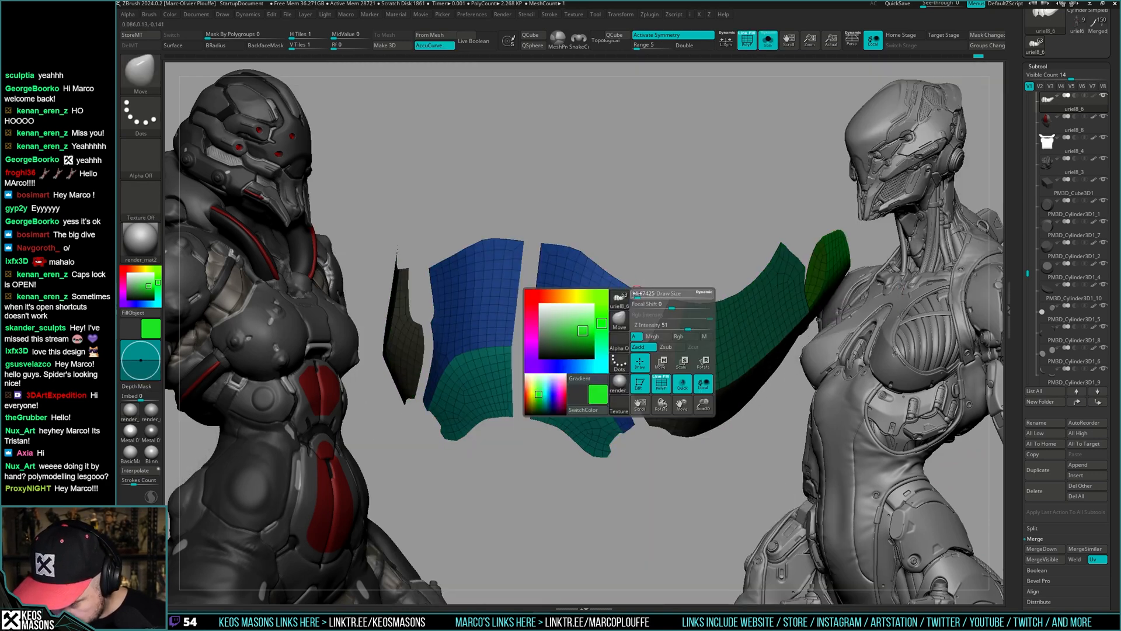
key(shift+f)
key(space)
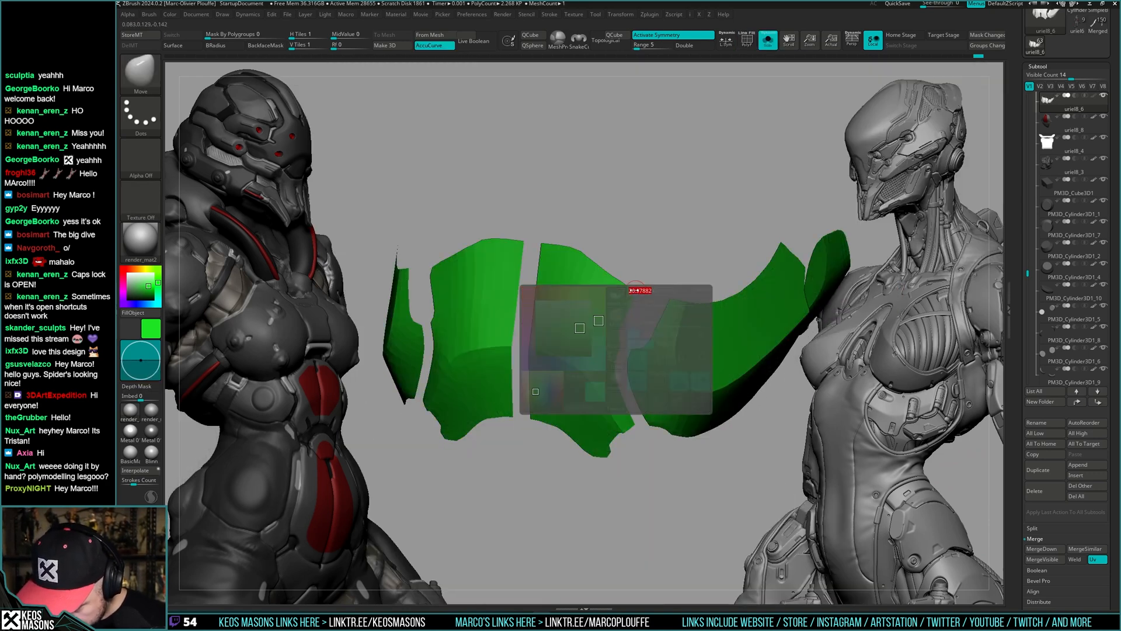
right_drag(631, 302, 621, 350)
key(shift+f)
key(alt+s)
key(alt+s)
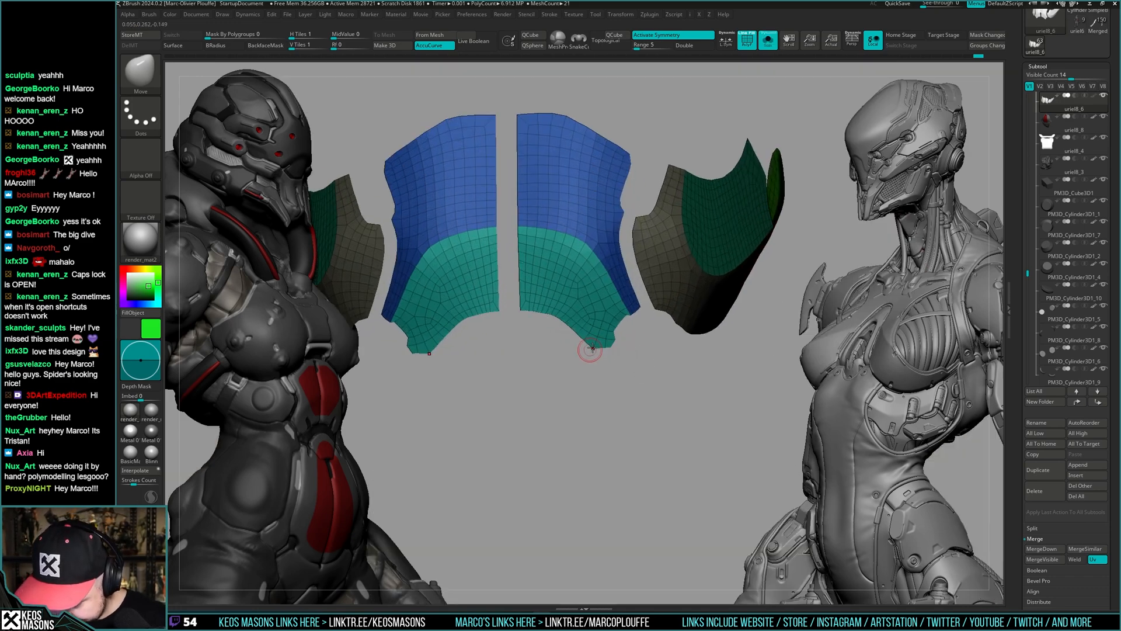
key(alt+s)
shift+right_drag(593, 349, 607, 352)
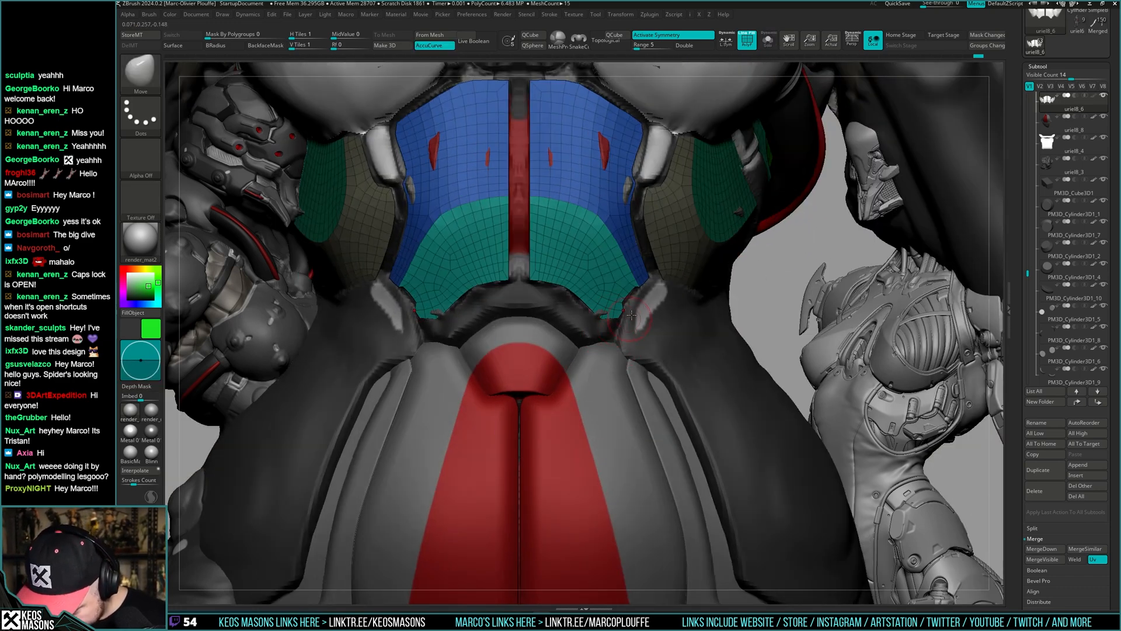
ctrl+right_drag(657, 318, 641, 274)
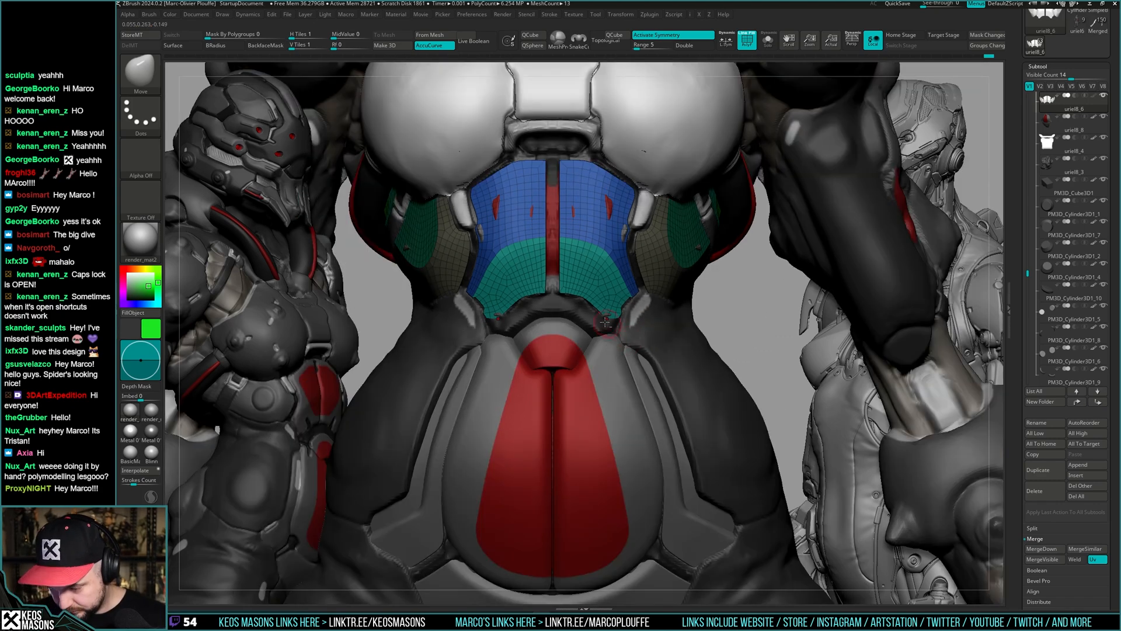
- Select the uriel7 body subtool below the torso plates and switch to the ClayBuildup brush
alt+click(625, 339)
right_click(585, 380)
mouse_move(584, 377)
right_down()
mouse_move(643, 303)
mouse_move(629, 338)
mouse_move(613, 287)
right_up()
key(shift+f)
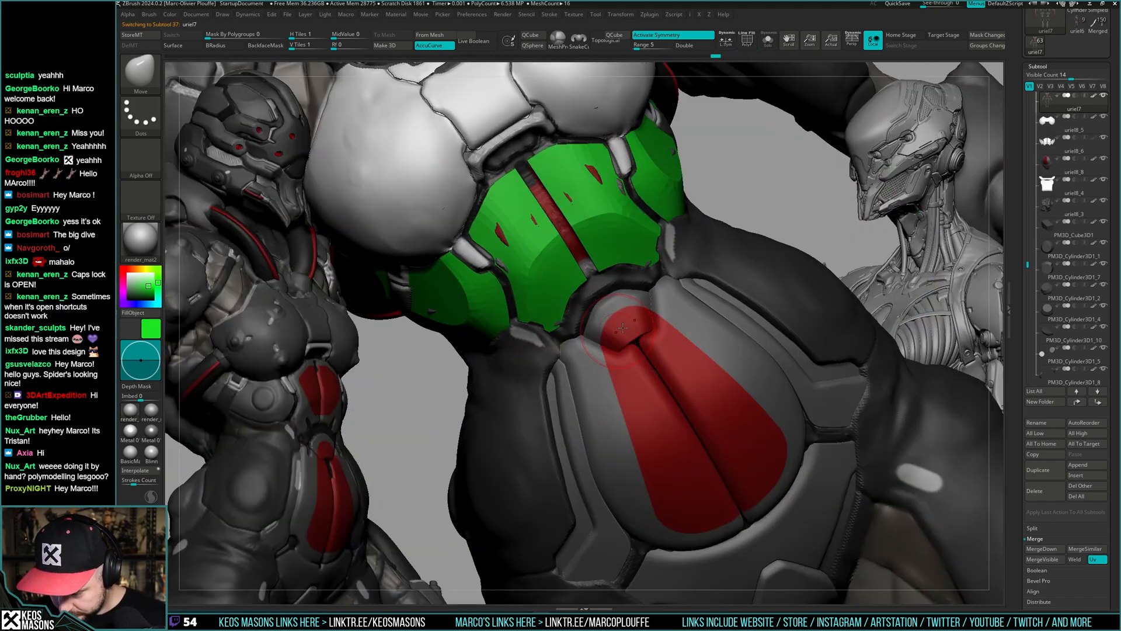
key(b)
key(c)
key(b)
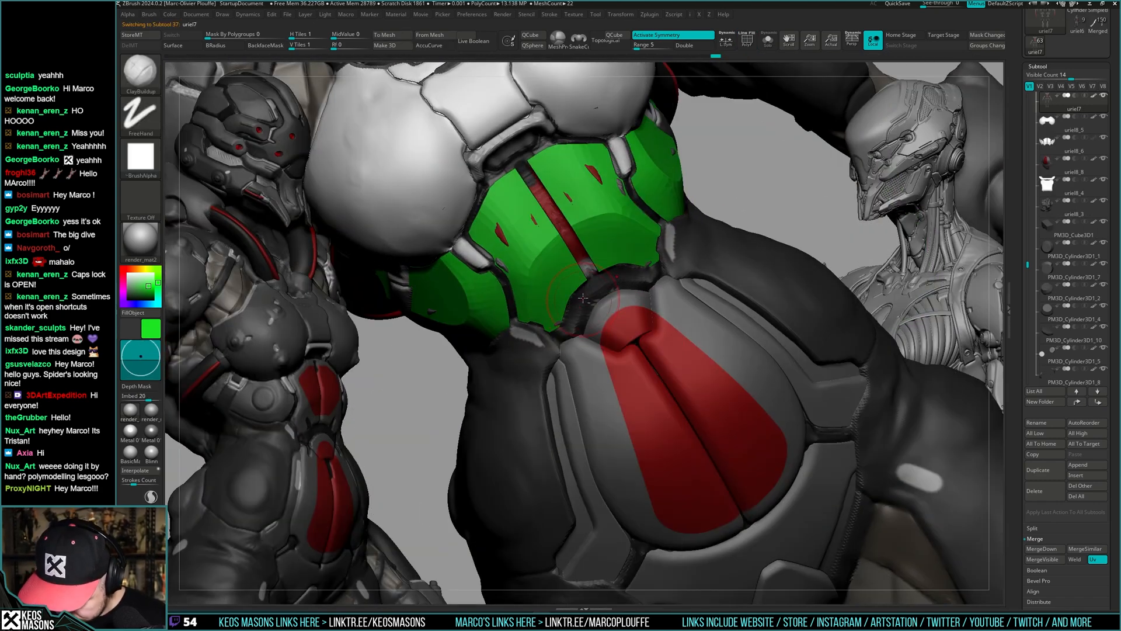
- Reselect the uriel8_6 torso plates and isolate them in front view
right_drag(578, 325, 679, 336)
right_click(654, 302)
alt+click(654, 302)
scroll(1025, 144, up, 2)
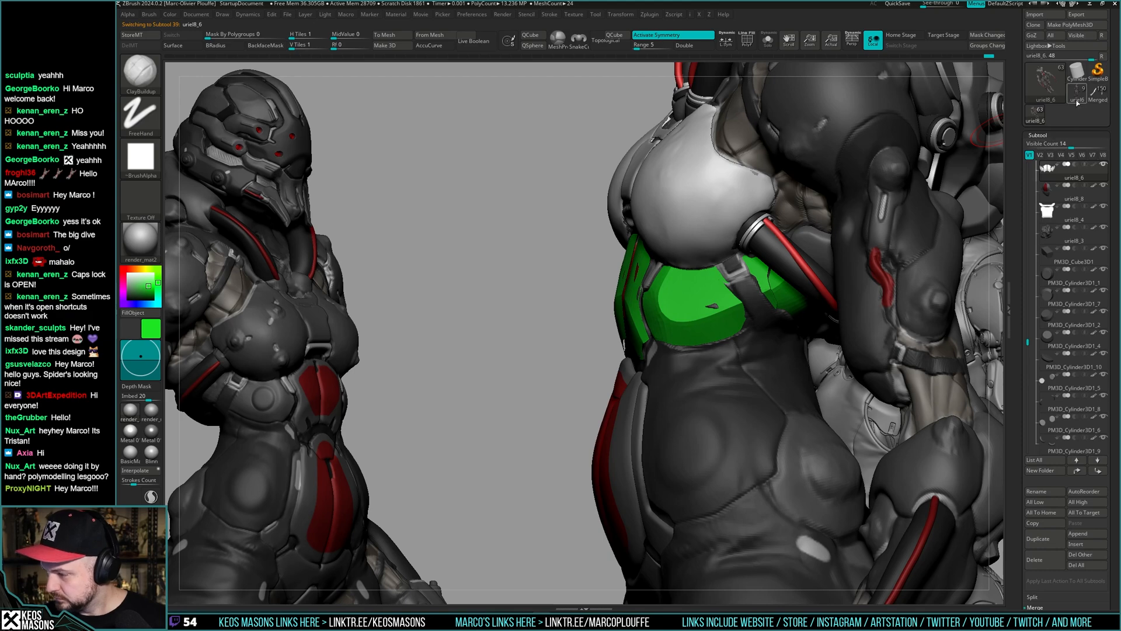
click(1078, 103)
click(1037, 123)
shift+right_drag(695, 281, 647, 279)
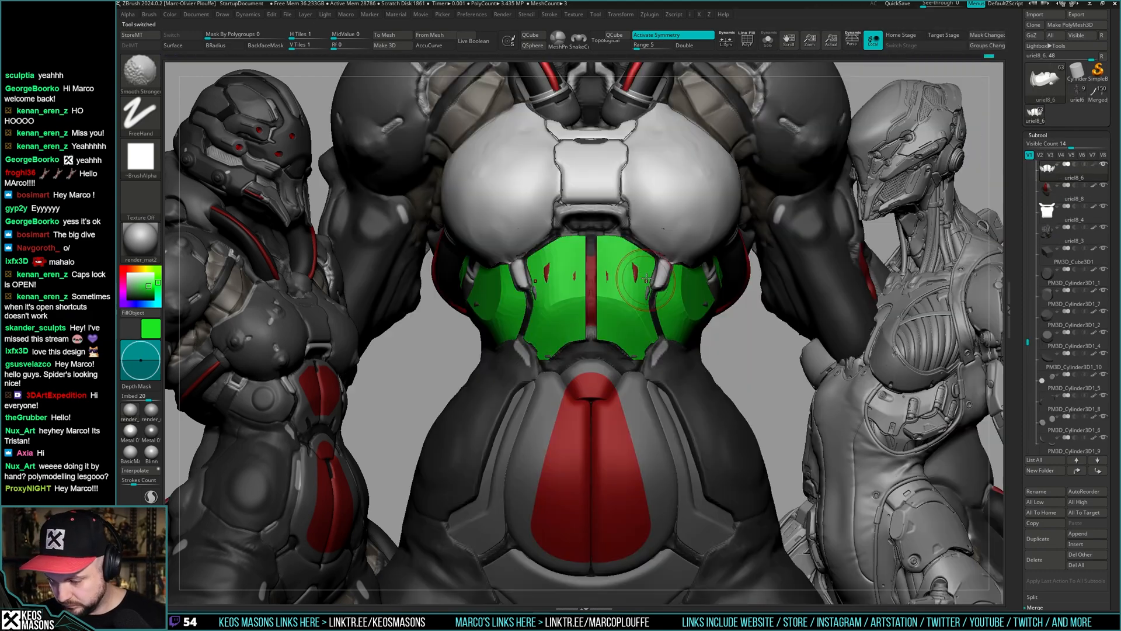
key(alt+s)
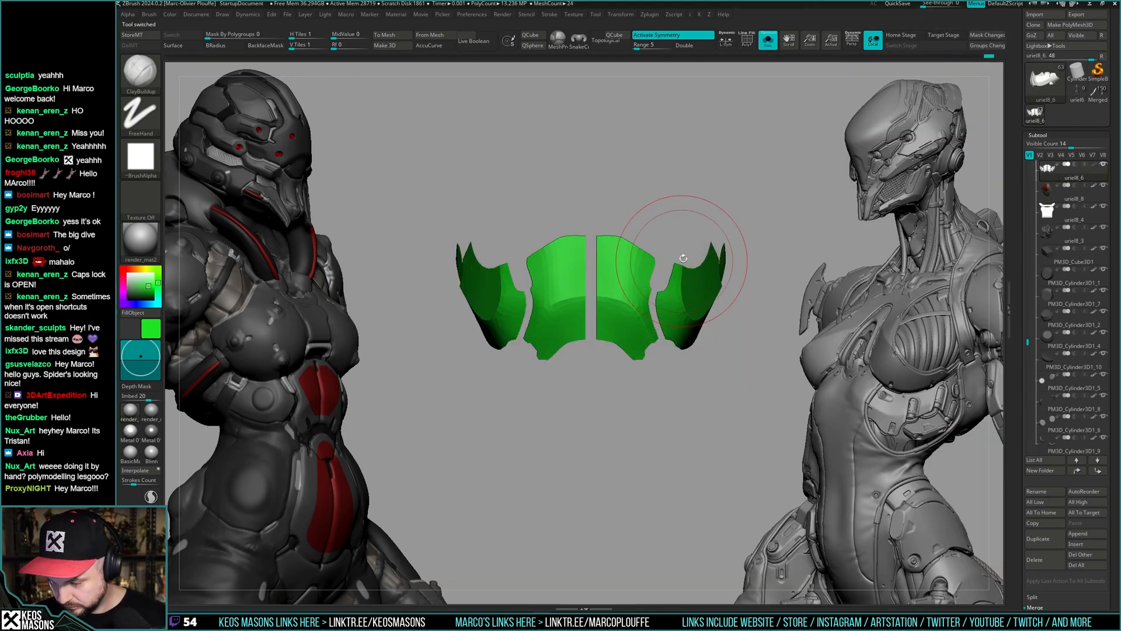
- Pull the front torso plates outward with the Move brush so they cover the red spots poking through
key(alt+s)
key(1)
click(688, 274)
key(space)
click(626, 277)
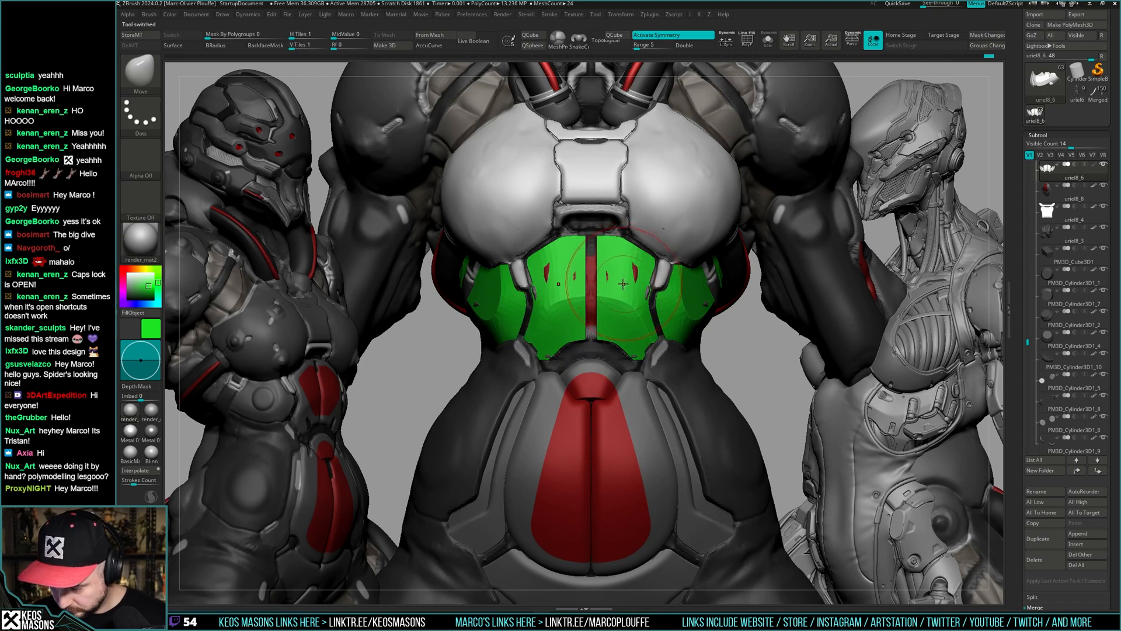
mouse_move(627, 282)
right_down()
mouse_move(625, 290)
mouse_move(752, 255)
mouse_move(715, 285)
mouse_move(715, 312)
mouse_move(701, 328)
mouse_move(608, 309)
mouse_move(647, 302)
right_up()
key(space)
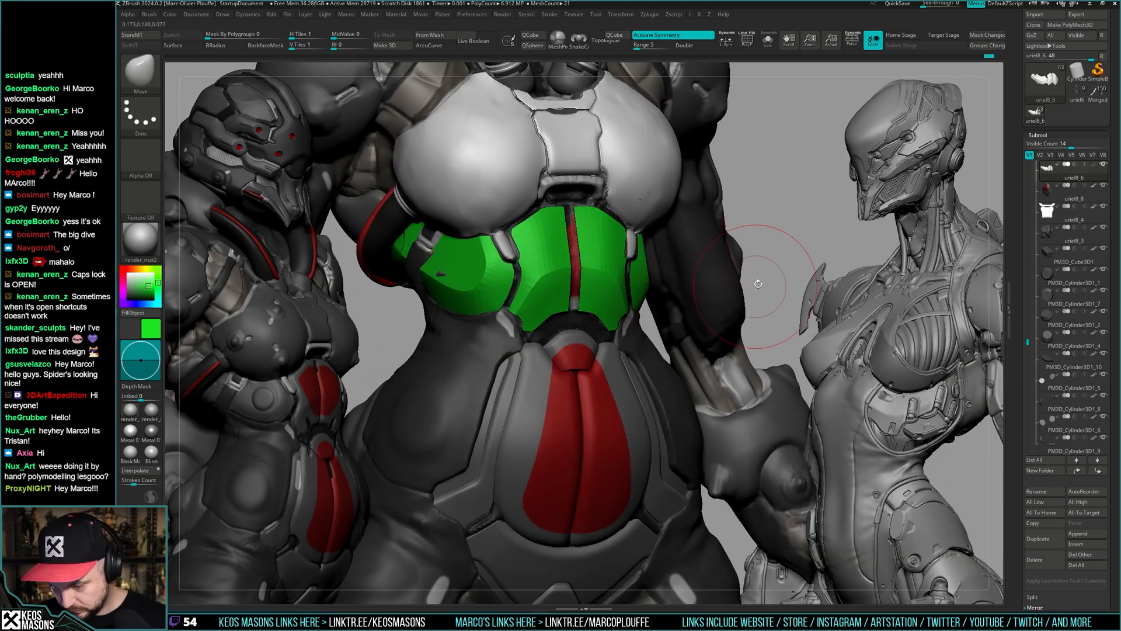
- Isolate the torso plates and flatten the front plates' surfaces with the hPolish brush
mouse_move(758, 284)
ctrl+right_down()
mouse_move(753, 257)
mouse_move(753, 274)
ctrl+right_up()
key(ctrl+shift+f)
key(space)
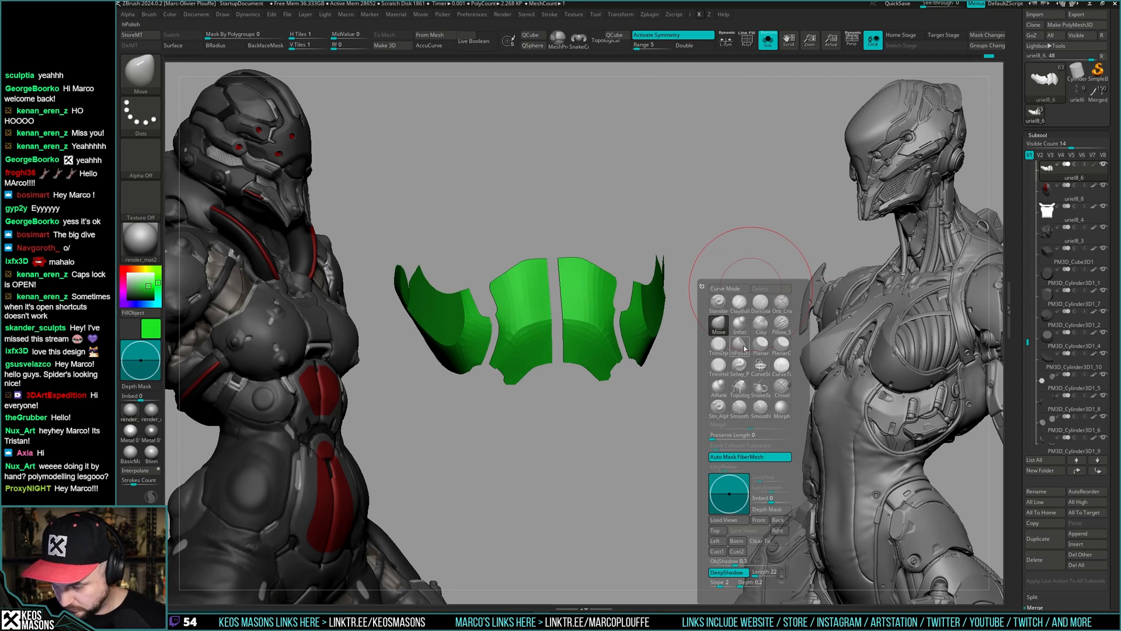
click(740, 345)
right_drag(549, 438, 657, 277)
key(space)
key(space)
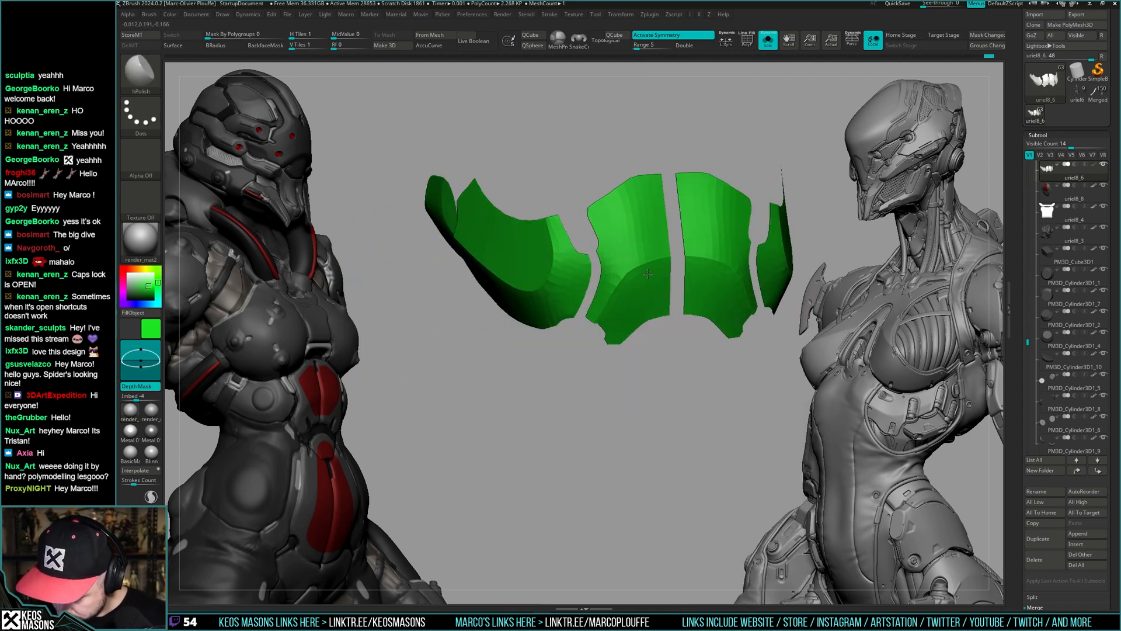
mouse_move(624, 334)
right_down()
mouse_move(708, 292)
mouse_move(697, 324)
mouse_move(709, 336)
mouse_move(737, 318)
mouse_move(726, 328)
right_up()
- Check the plates' planes and polygroups, both isolated and in place on the body
key(ctrl)
key(shift+f)
key(shift+f)
key(alt+s)
key(alt+s)
key(shift+f)
key(shift+f)
key(alt+s)
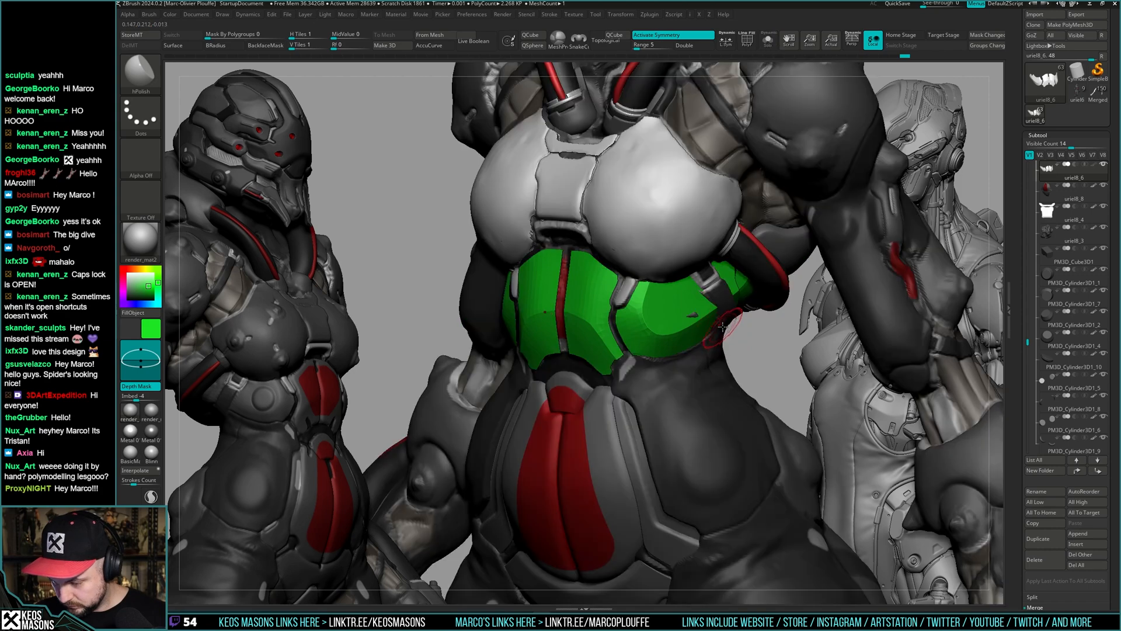
- Adjust the side rib plates' upper edge beneath the chest armour with the Move brush
mouse_move(665, 297)
ctrl+right_down()
mouse_move(666, 327)
mouse_move(653, 319)
ctrl+right_up()
key(space)
click(668, 307)
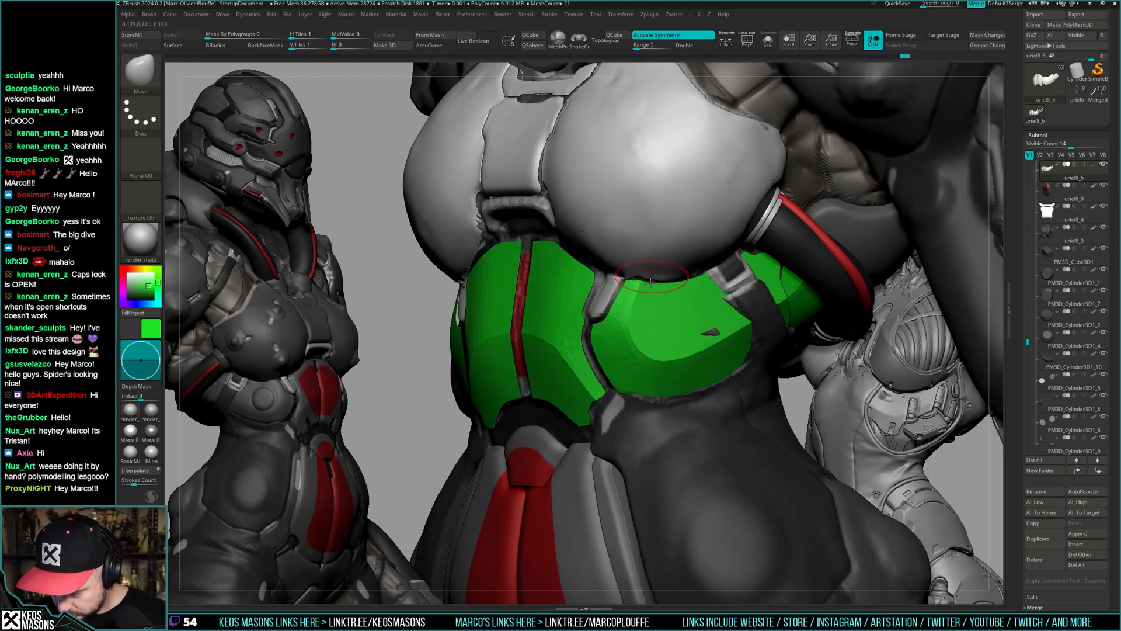
right_drag(659, 267, 642, 295)
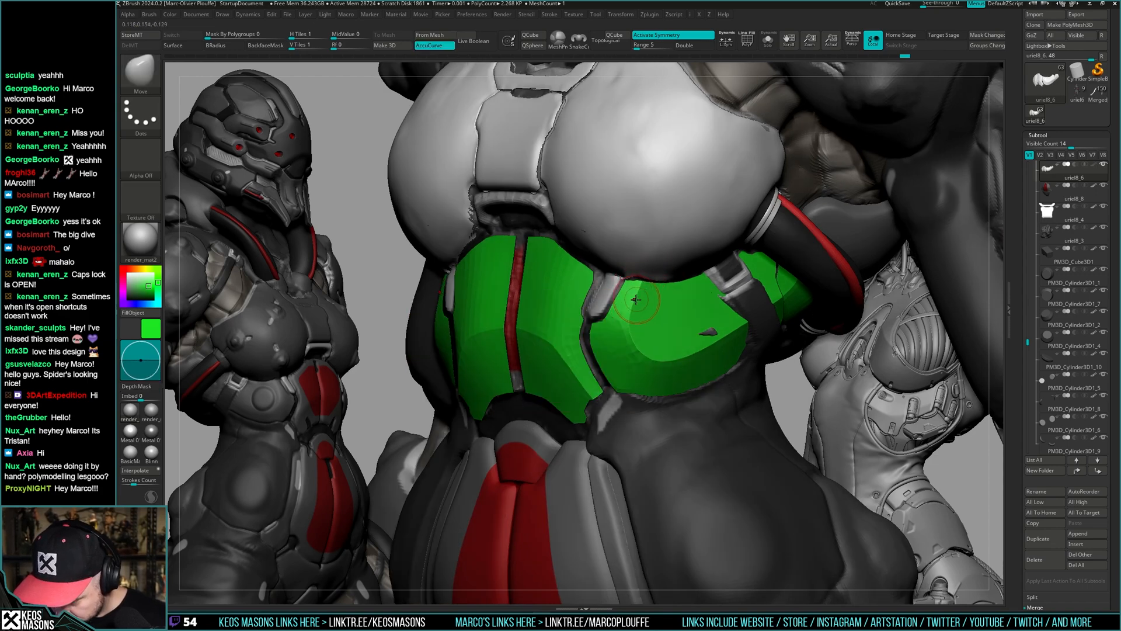
right_drag(636, 301, 629, 276)
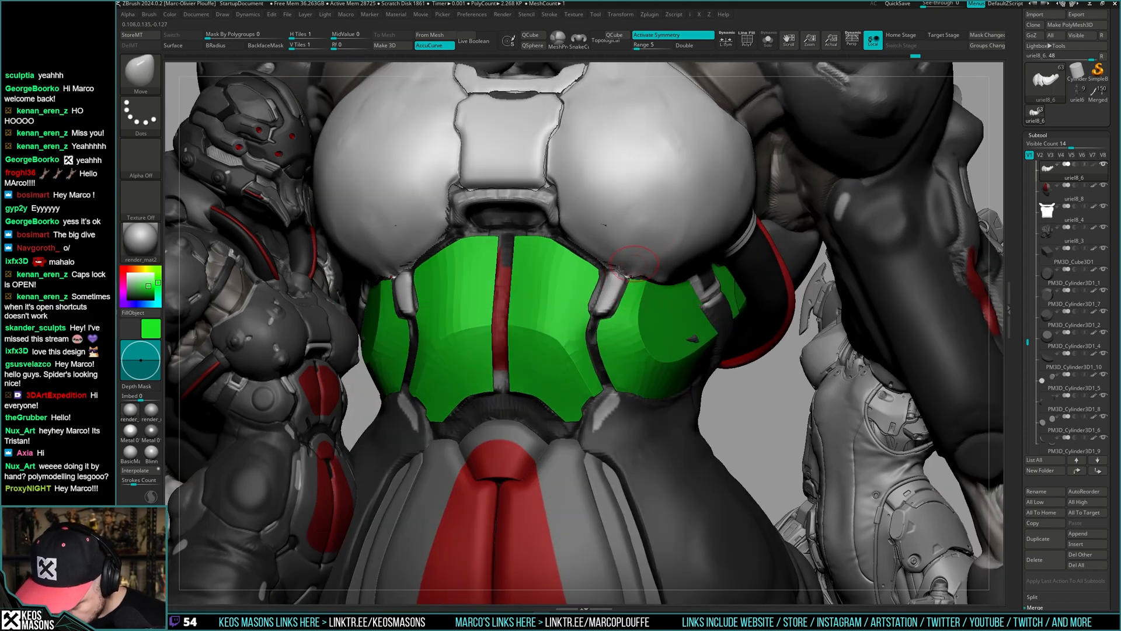
right_click(609, 282)
ctrl+right_drag(609, 292, 633, 251)
key(ctrl+shift+s)
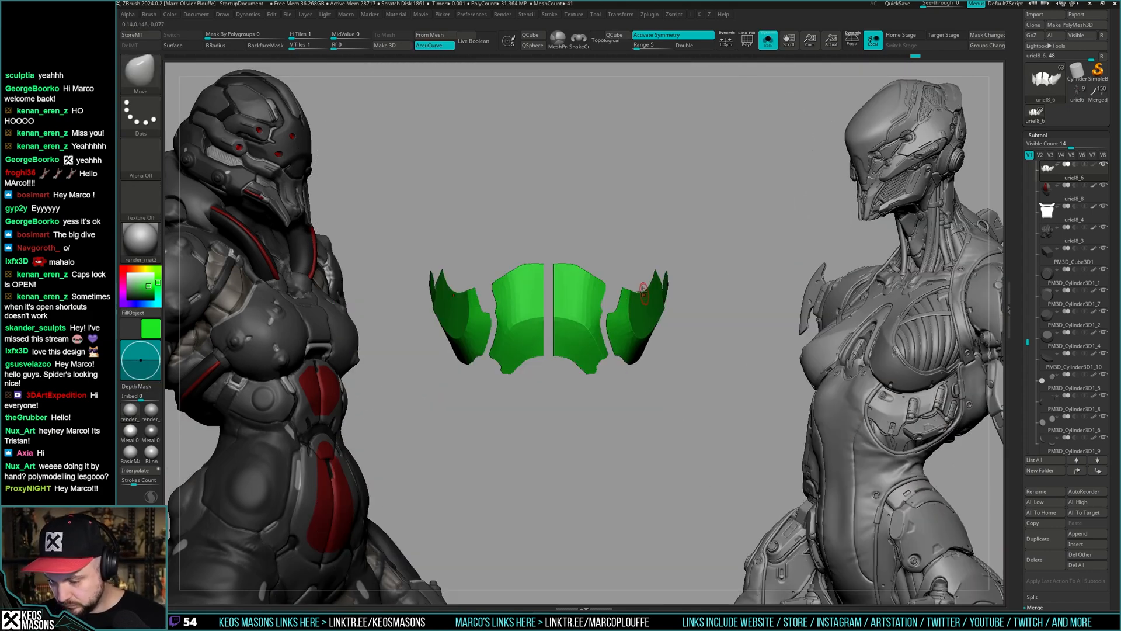
- Refine the side rib plates' upper front corner with the Move brush, checking the isolated plates from several angles
right_drag(643, 290, 604, 285)
key(ctrl+shift+s)
key(ctrl+shift+s)
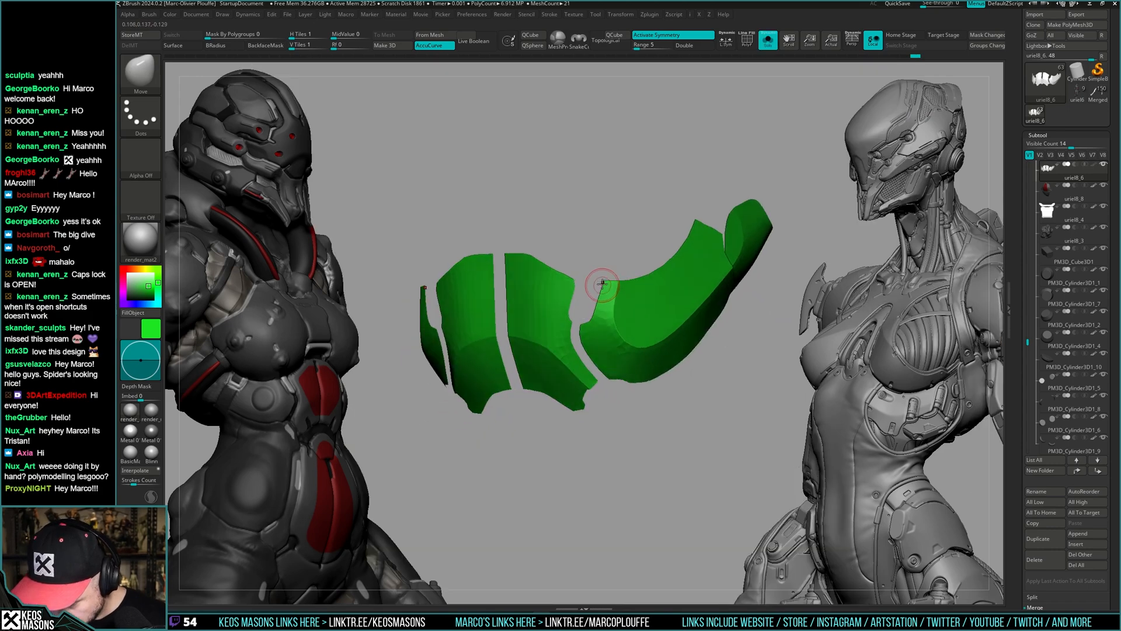
shift+right_drag(603, 284, 614, 287)
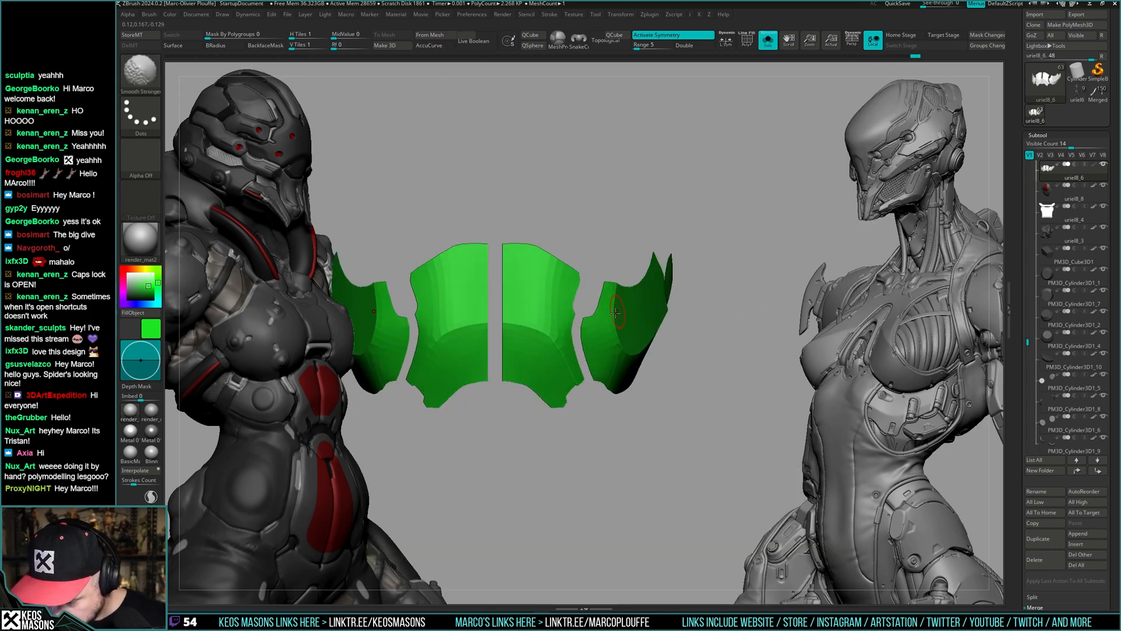
key(ctrl+shift+s)
key(ctrl+shift+s)
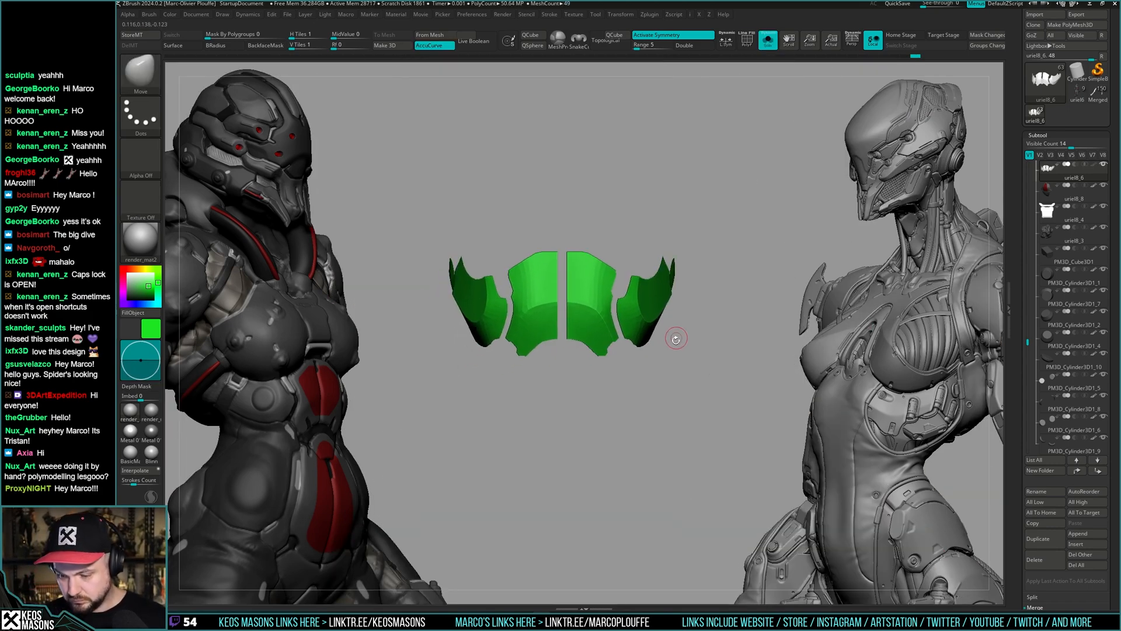
- Try thickening the torso plates with Panel Loops while Ignore Groups is off
right_click(677, 327)
key(shift+f)
right_drag(699, 321, 676, 348)
right_click(676, 348)
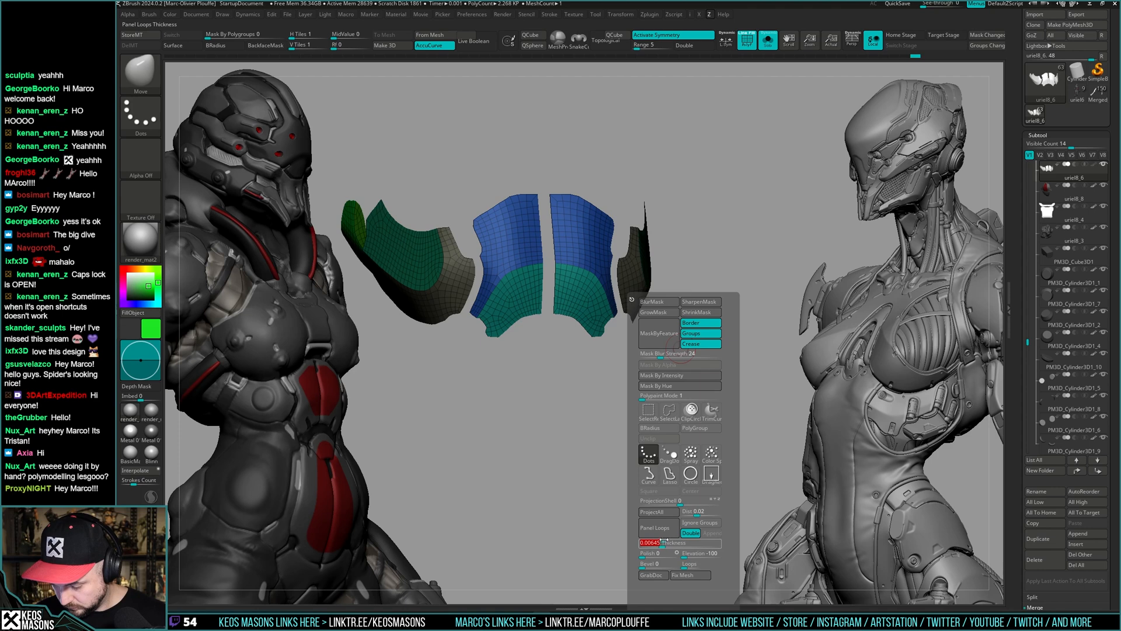
click(655, 528)
shift+right_drag(672, 409, 656, 250)
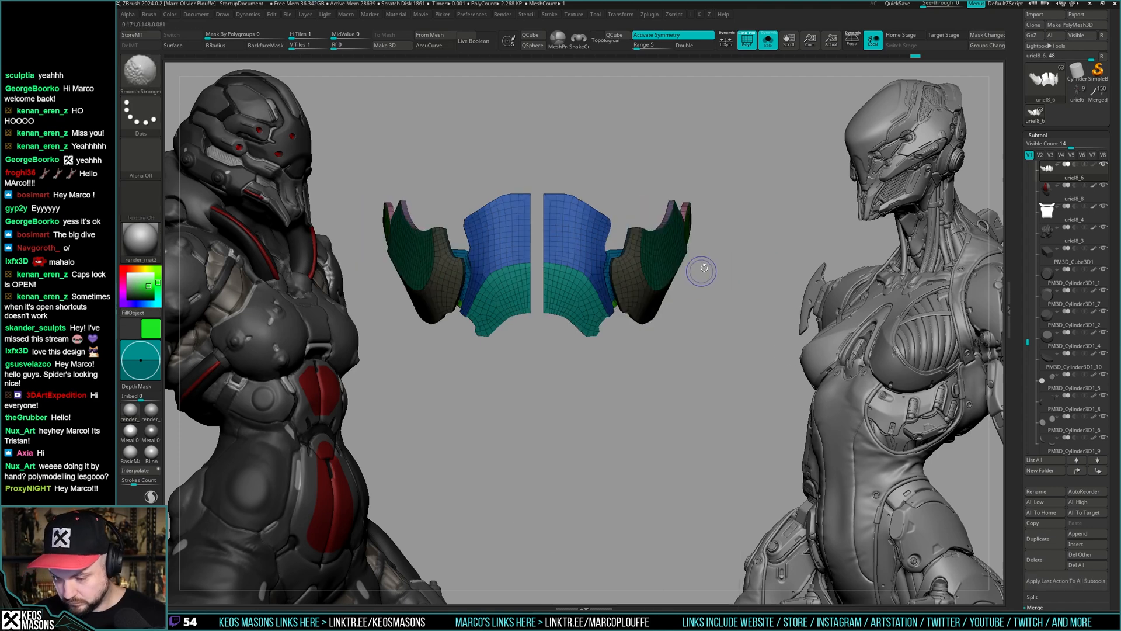
scroll(635, 332, up, 3)
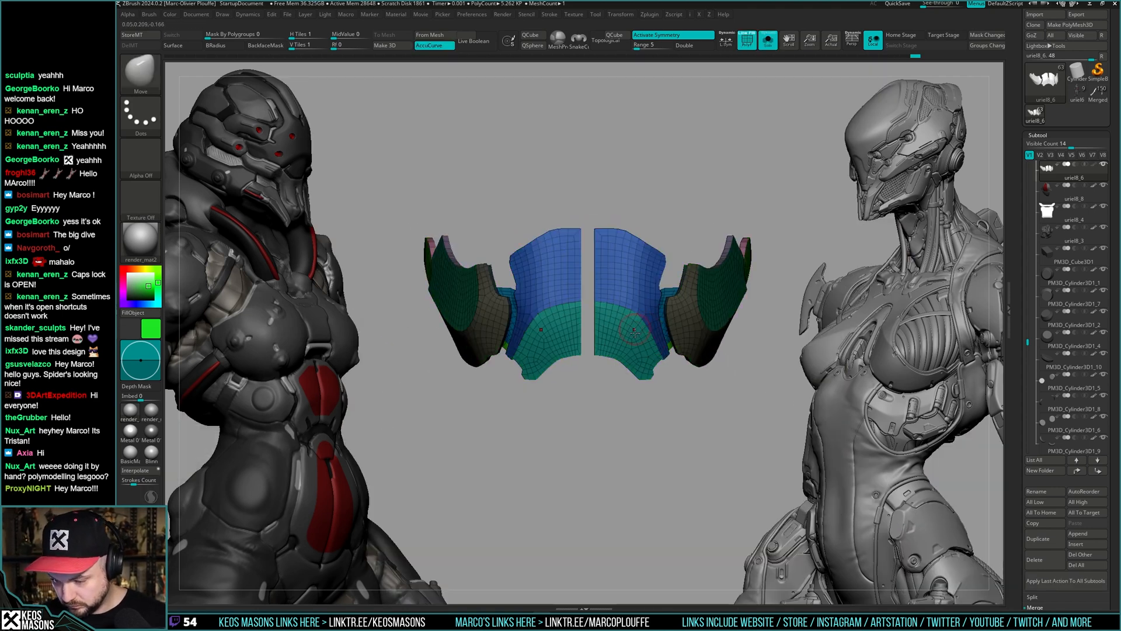
mouse_move(634, 332)
shift+right_down()
mouse_move(666, 334)
mouse_move(641, 337)
shift+right_up()
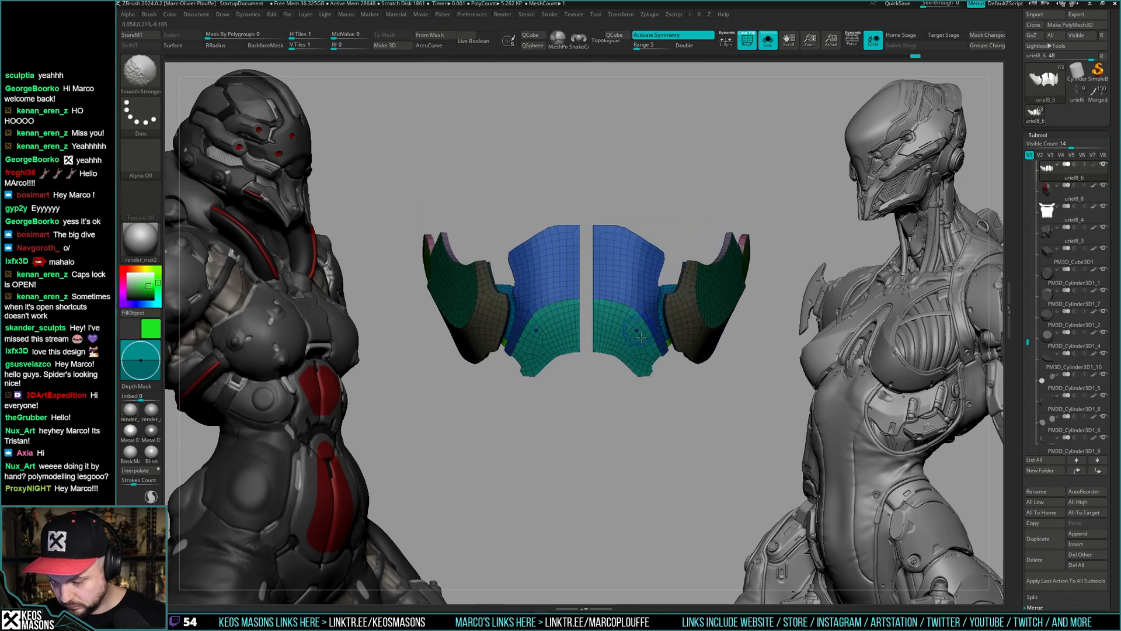
- Enable Ignore Groups for Panel Loops and test the thickening on the torso plates
key(space)
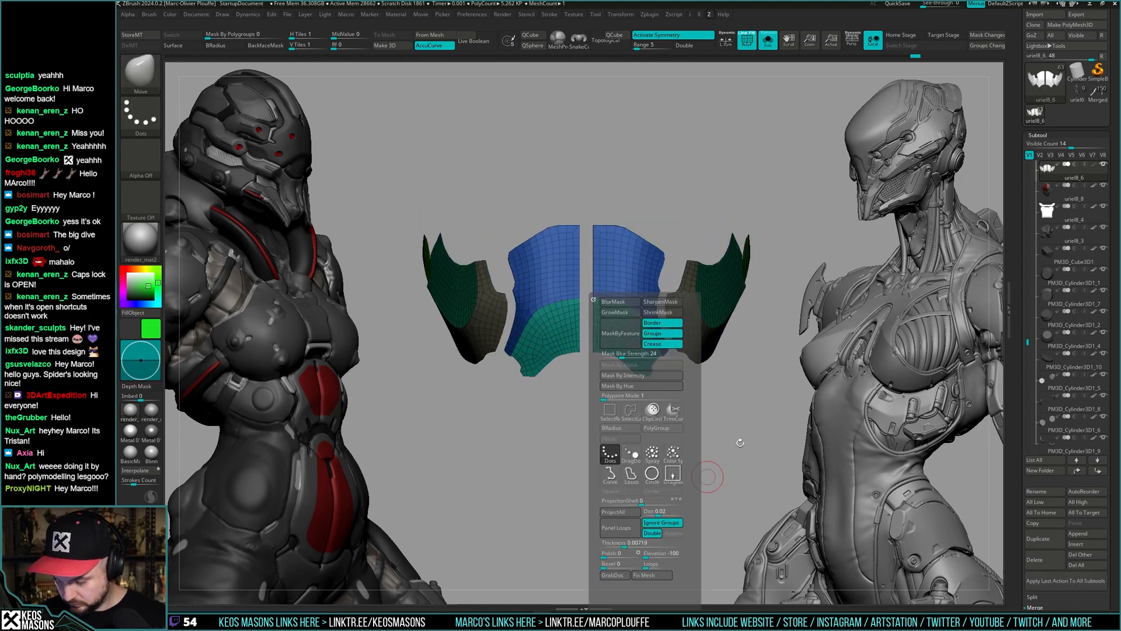
key(space)
click(664, 527)
mouse_move(664, 514)
right_down()
mouse_move(665, 380)
mouse_move(634, 341)
mouse_move(683, 324)
mouse_move(662, 394)
mouse_move(613, 311)
mouse_move(613, 326)
mouse_move(646, 339)
mouse_move(617, 377)
mouse_move(621, 288)
right_up()
key(shift+f)
key(shift+f)
key(shift+f)
- Delete the stray triangular fragment above the plates with ZModeler's polygon Delete action targeting Polygroup All
key(b)
key(z)
key(m)
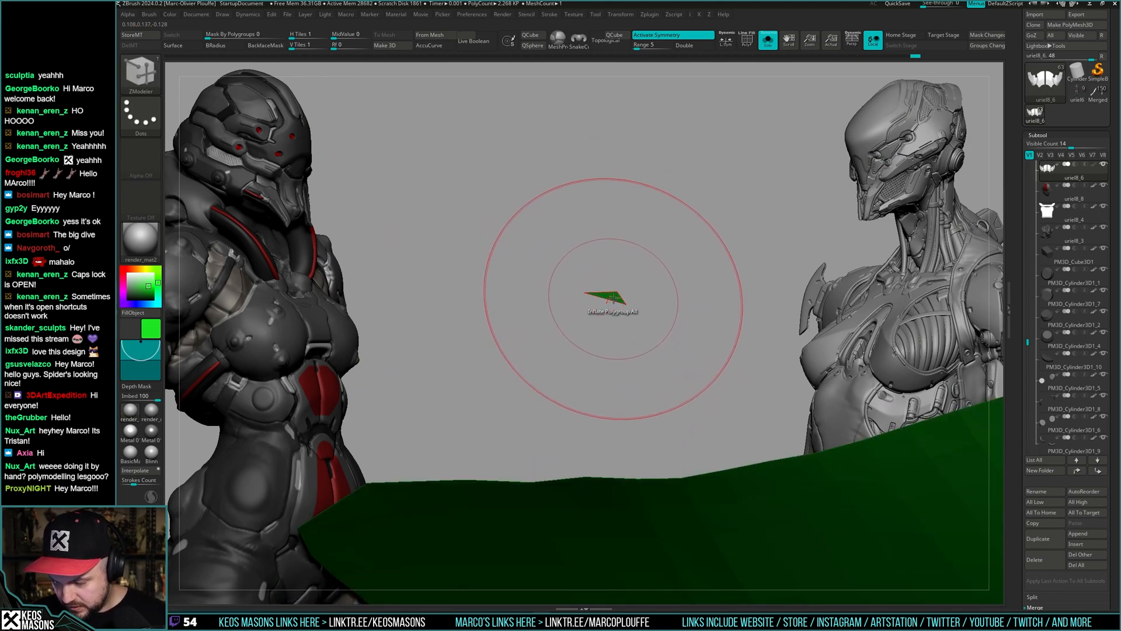
key(space)
click(526, 273)
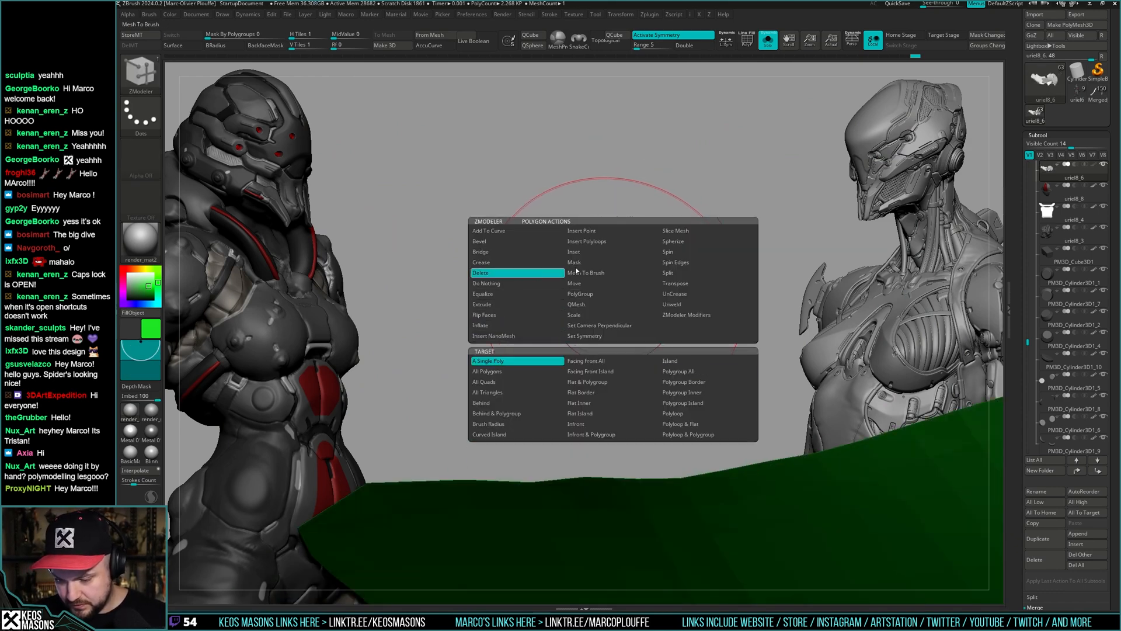
click(695, 370)
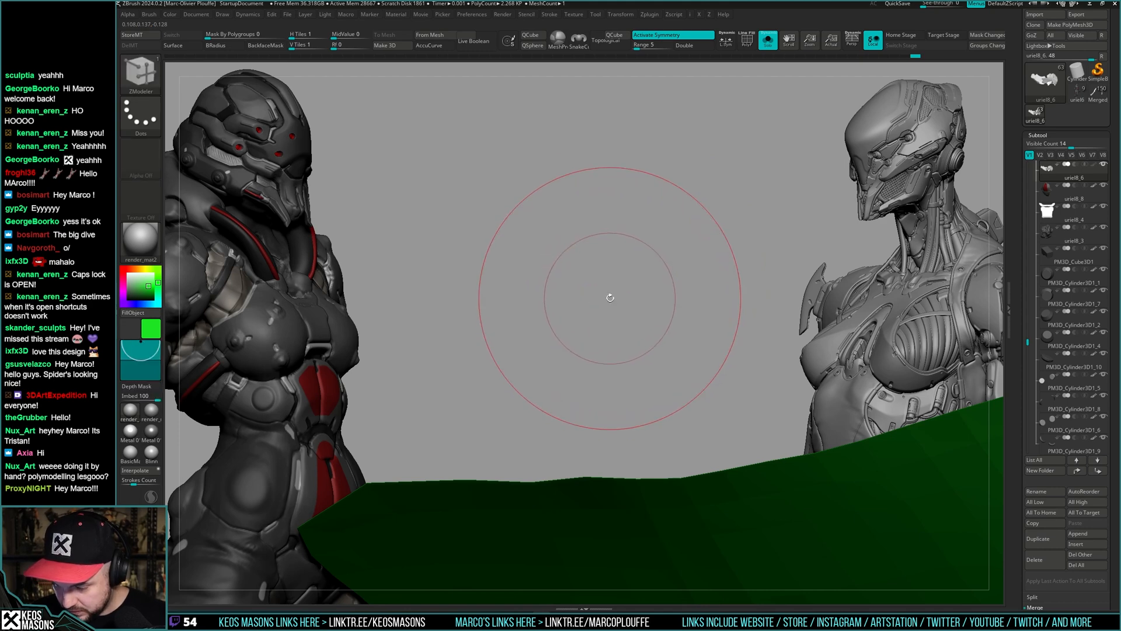
mouse_move(610, 298)
right_down()
mouse_move(549, 355)
mouse_move(598, 230)
mouse_move(626, 326)
mouse_move(658, 280)
mouse_move(710, 401)
mouse_move(693, 386)
mouse_move(689, 348)
mouse_move(724, 338)
mouse_move(633, 363)
right_up()
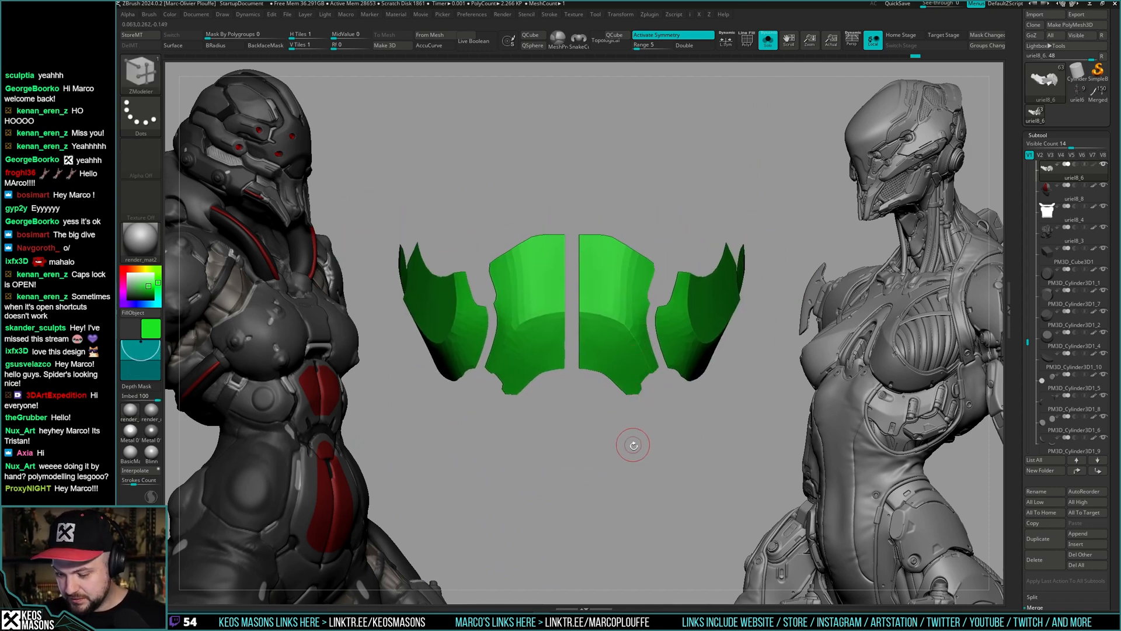
- Switch to the ClayBuildup brush and thicken the torso plates using Panel Loops with Ignore Groups, Double and thickness 0.00719
mouse_move(633, 445)
right_down()
mouse_move(641, 405)
mouse_move(676, 378)
right_up()
key(space)
click(671, 316)
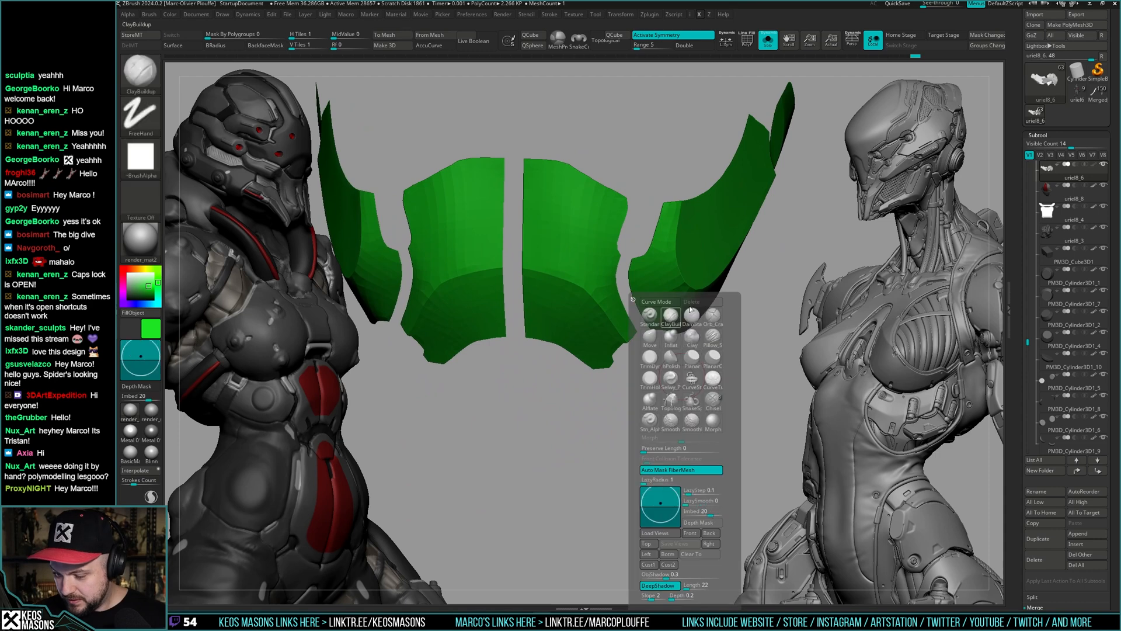
alt+right_drag(726, 296, 694, 364)
key(z)
click(682, 524)
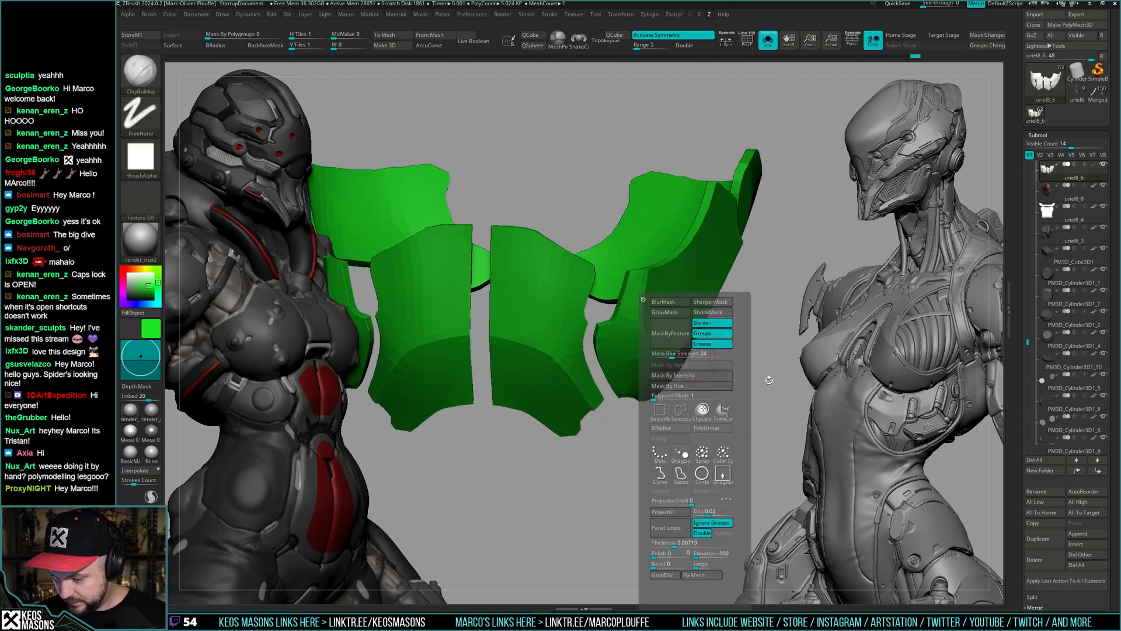
- Turn on dynamic subdivision for the thickened torso plates, setting SmoothSubdiv to 3 and the crease level to 2
key(shift+f)
ctrl+right_drag(710, 275, 637, 299)
key(shift+f)
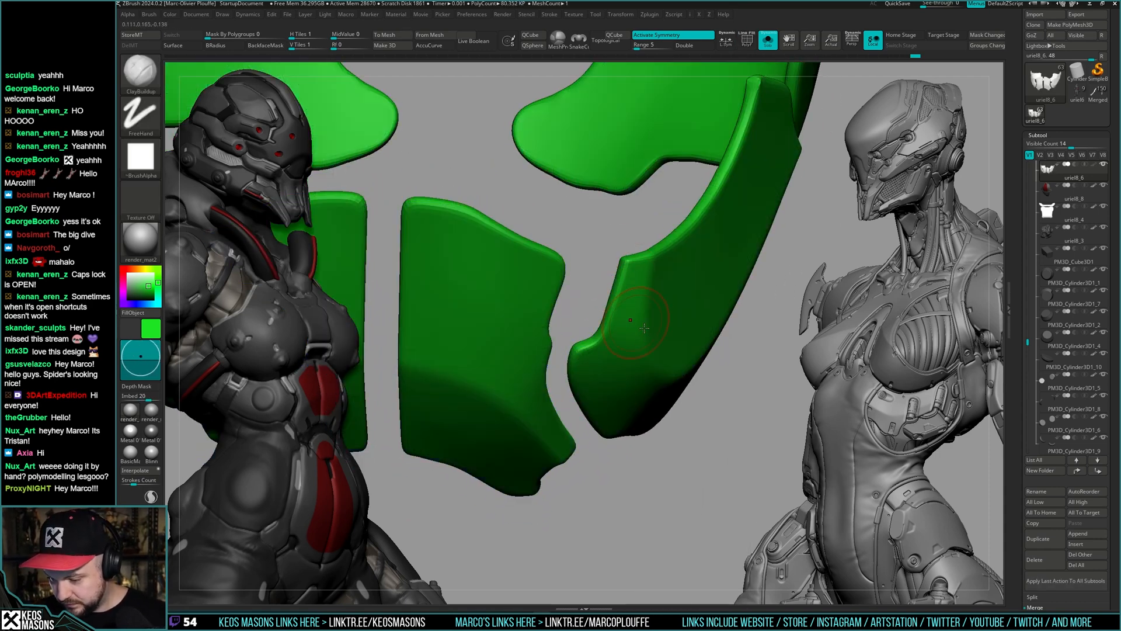
right_drag(651, 344, 620, 316)
key(shift+f)
key(shift+f)
ctrl+right_drag(620, 316, 659, 399)
key(space)
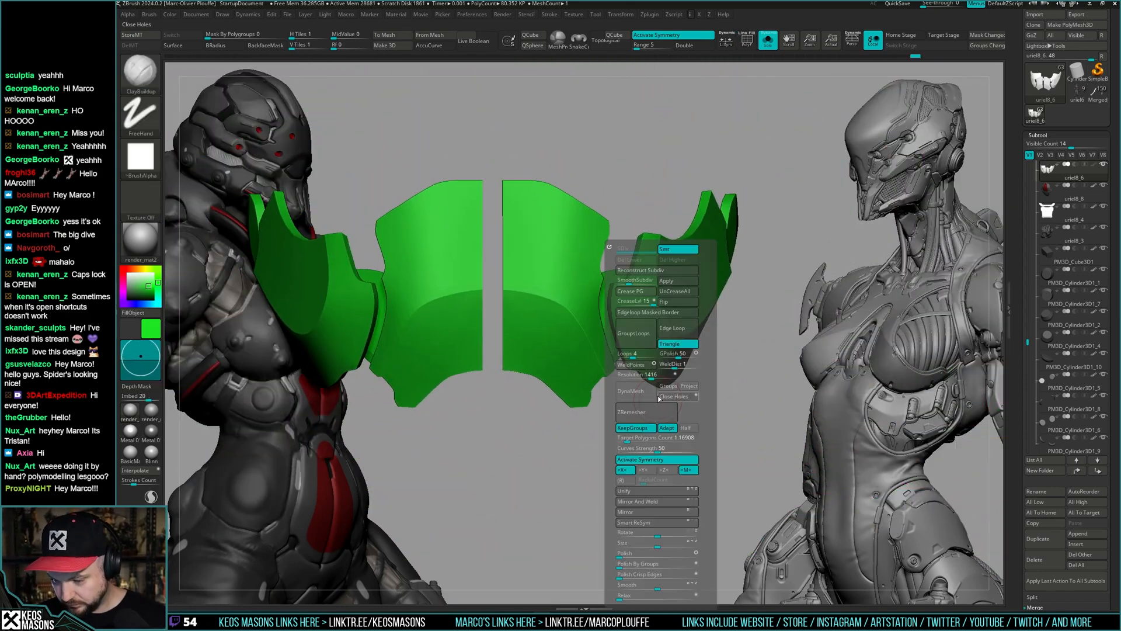
click(638, 281)
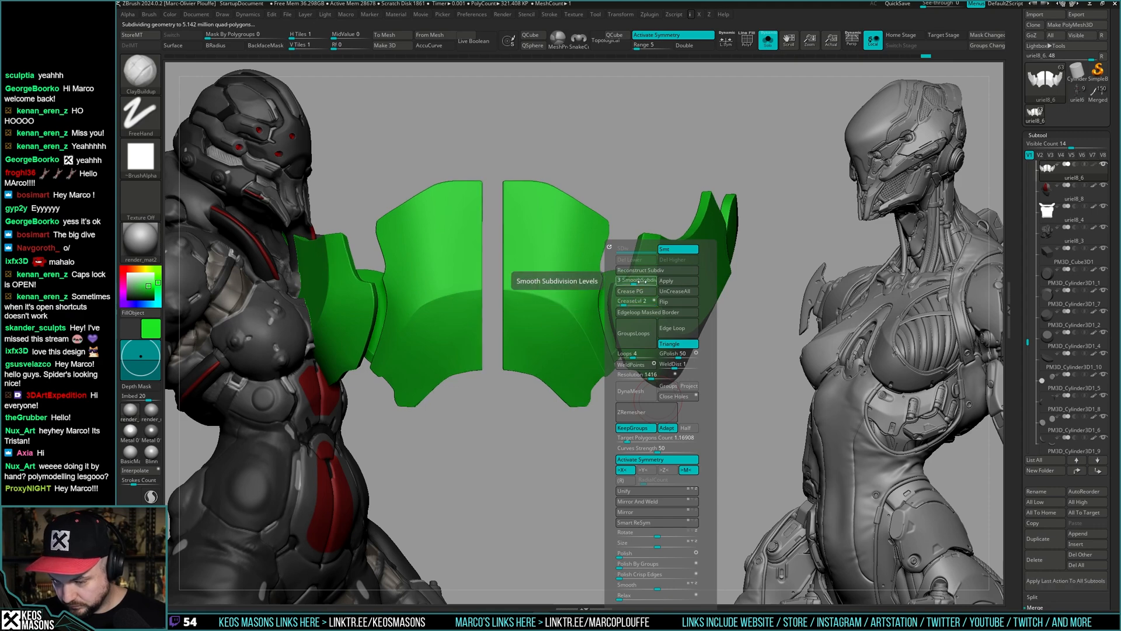
- Examine the subdivided torso plates from several angles, with the polygroup wireframe shown and hidden
right_drag(718, 326, 516, 318)
key(shift+f)
key(shift+f)
key(alt+s)
key(alt+s)
key(shift+f)
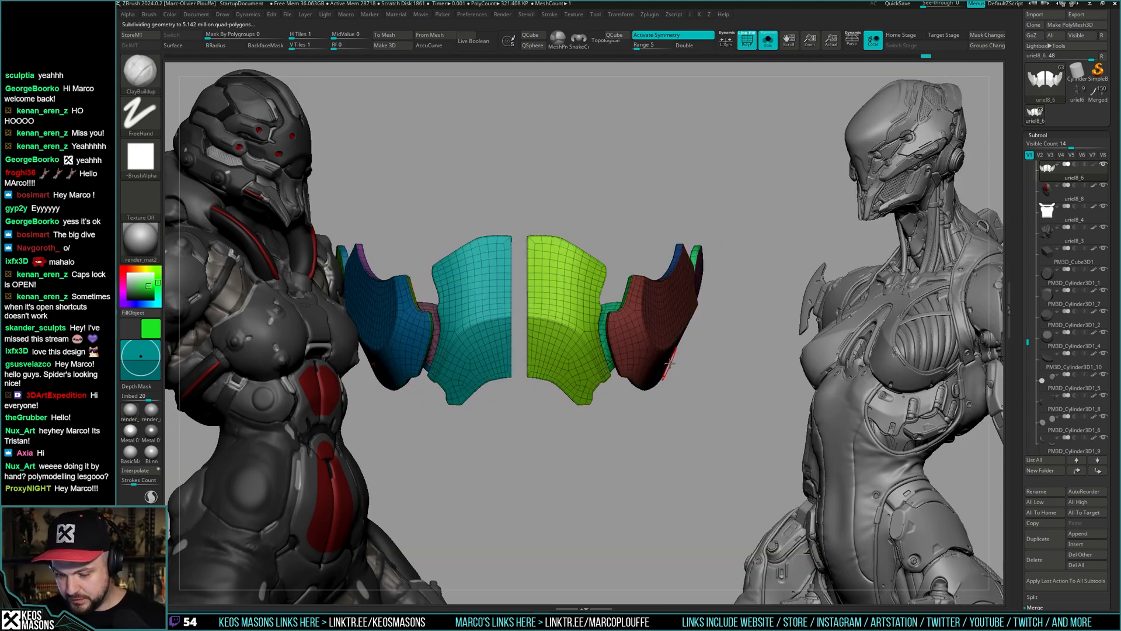
mouse_move(607, 374)
right_down()
mouse_move(681, 370)
mouse_move(672, 375)
right_up()
key(shift+f)
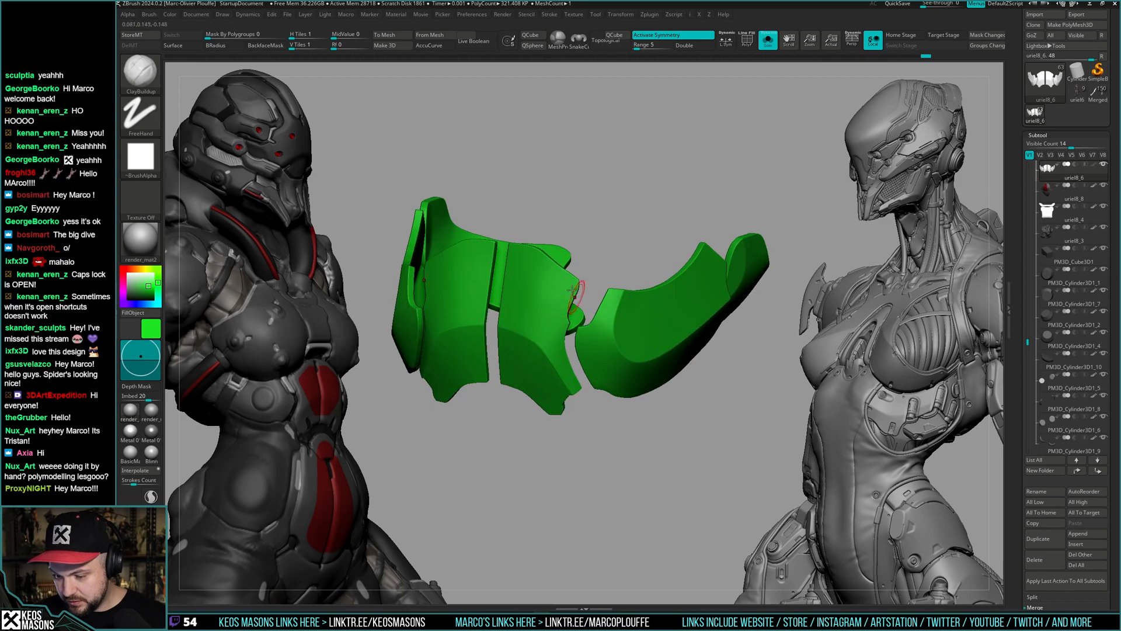
key(shift+f)
mouse_move(576, 295)
ctrl+right_down()
mouse_move(637, 345)
mouse_move(606, 315)
mouse_move(625, 333)
mouse_move(592, 324)
mouse_move(596, 298)
ctrl+right_up()
- Switch to the ZModeler brush and set its edge action to Crease with EdgeLoop Partial as the target
key(b)
key(z)
key(m)
key(shift+f)
right_drag(596, 298, 646, 299)
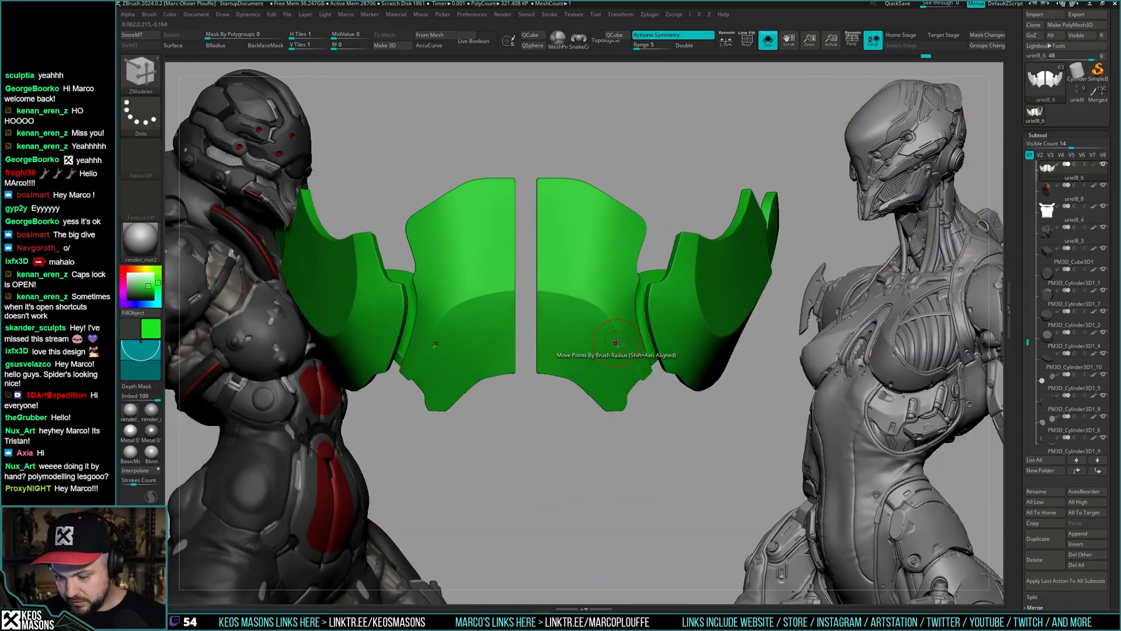
right_drag(617, 342, 617, 305)
key(space)
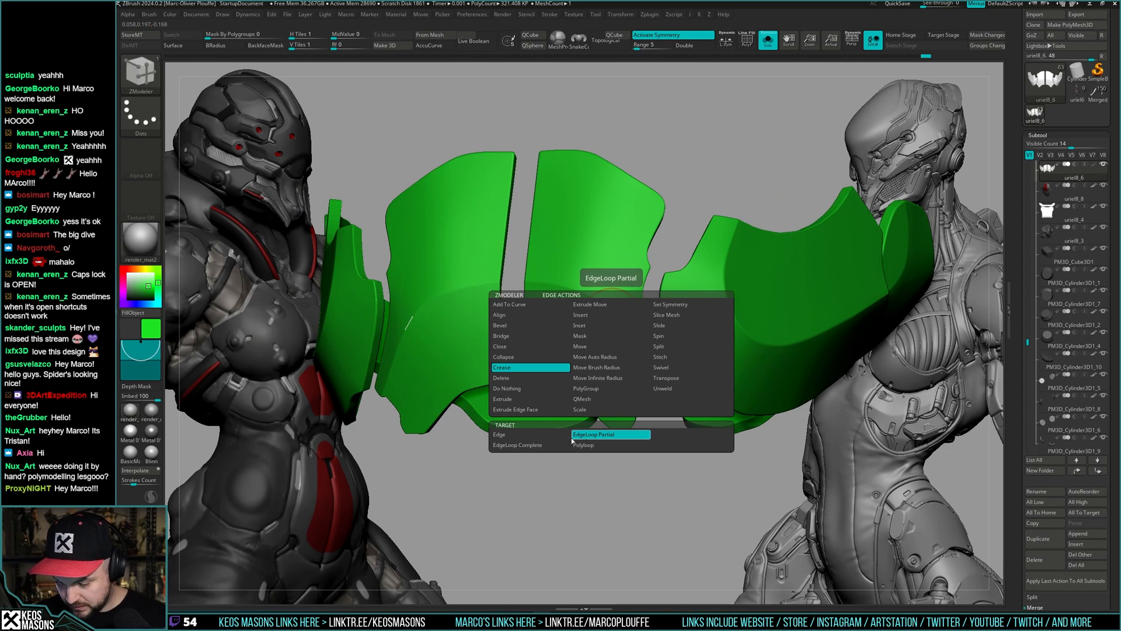
- Examine the side and front plates isolated and on the full figure, including their wireframe without subdivision
right_drag(618, 324, 726, 352)
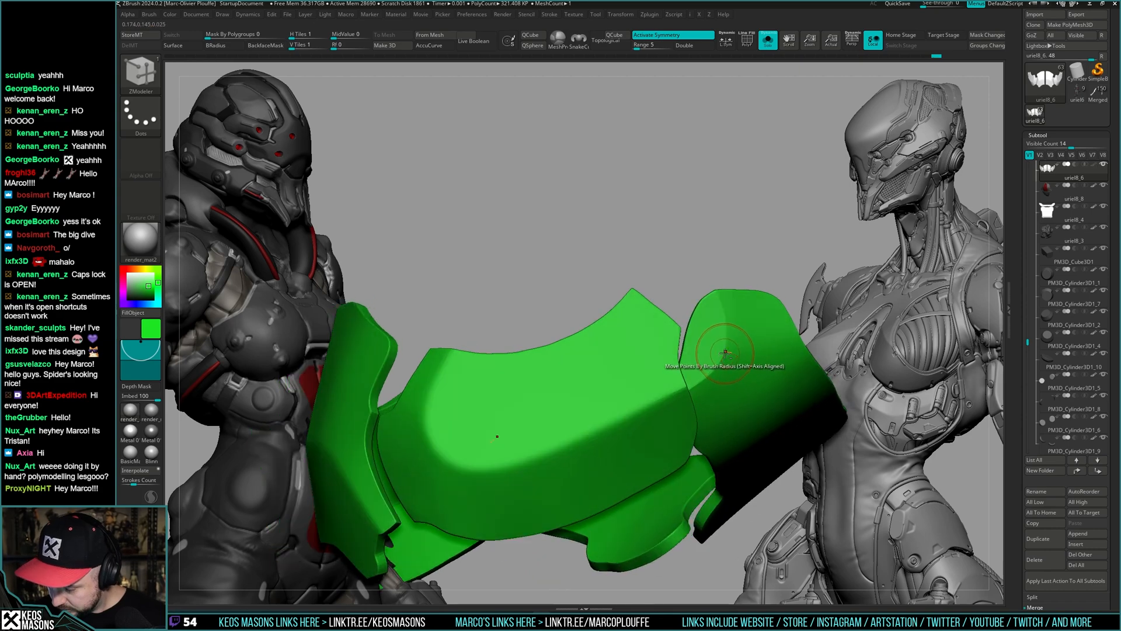
key(shift+f)
key(shift+f)
key(f)
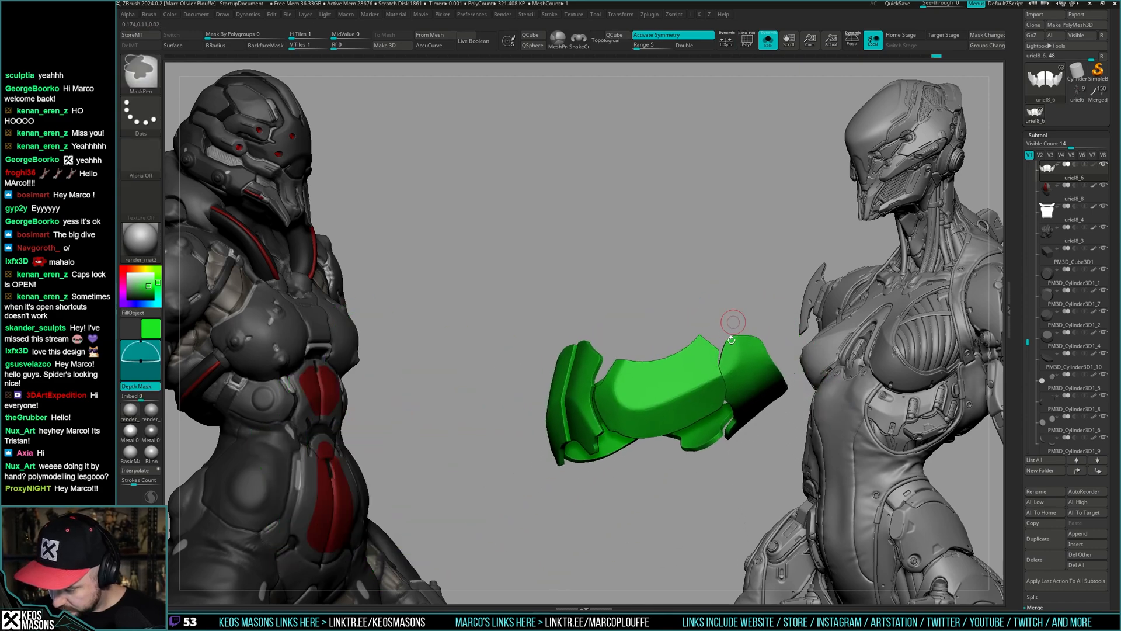
ctrl+right_drag(728, 372, 686, 419)
key(shift+s)
mouse_move(660, 373)
shift+right_down()
mouse_move(691, 410)
mouse_move(675, 390)
mouse_move(678, 454)
mouse_move(675, 434)
mouse_move(696, 435)
mouse_move(682, 463)
shift+right_up()
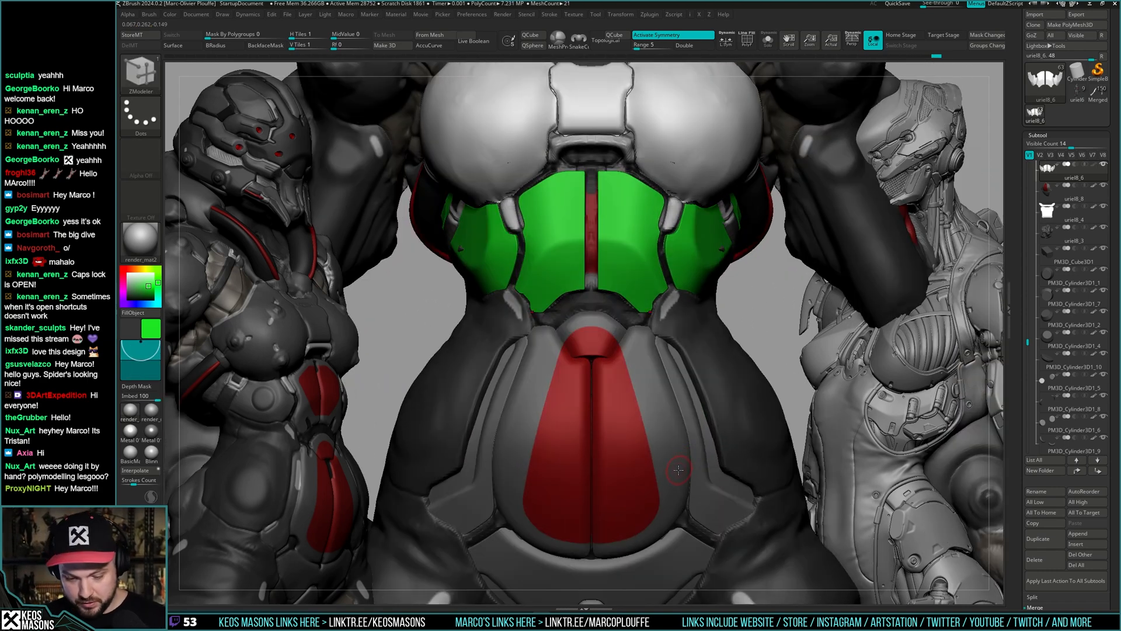
key(alt+s)
key(shift+f)
mouse_move(656, 280)
alt+right_down()
mouse_move(666, 321)
mouse_move(650, 293)
alt+right_up()
key(shift+f)
key(shift+f)
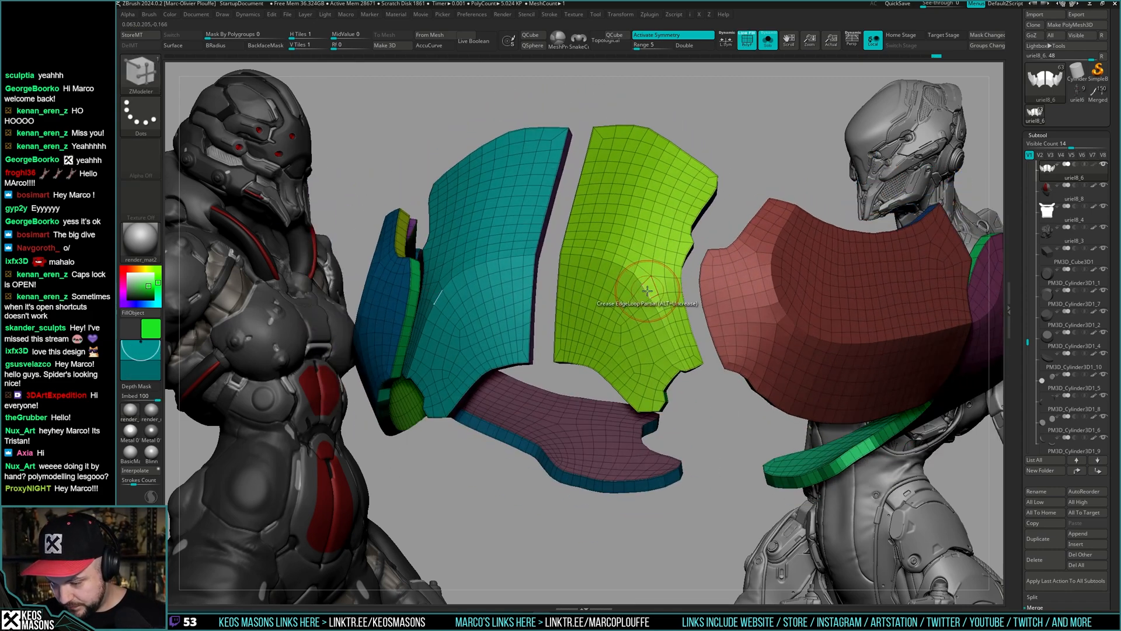
- Compare the plates' shading and ridge definition with dynamic subdivision on and off, ending on the front plate's wireframe
key(space)
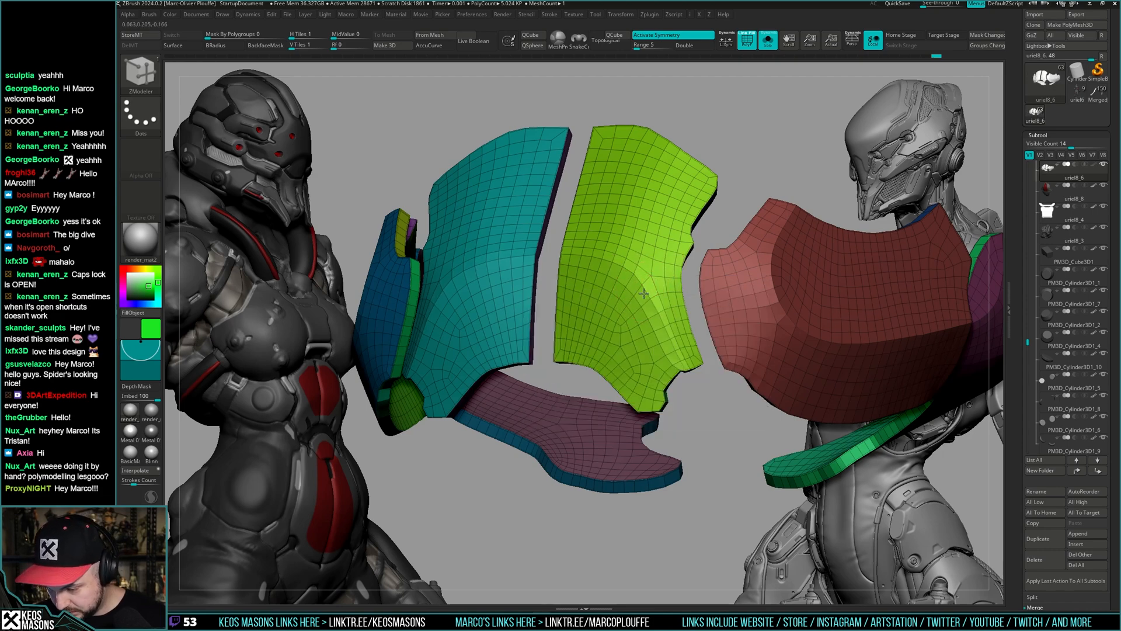
right_drag(644, 293, 671, 400)
key(shift+f)
key(ctrl)
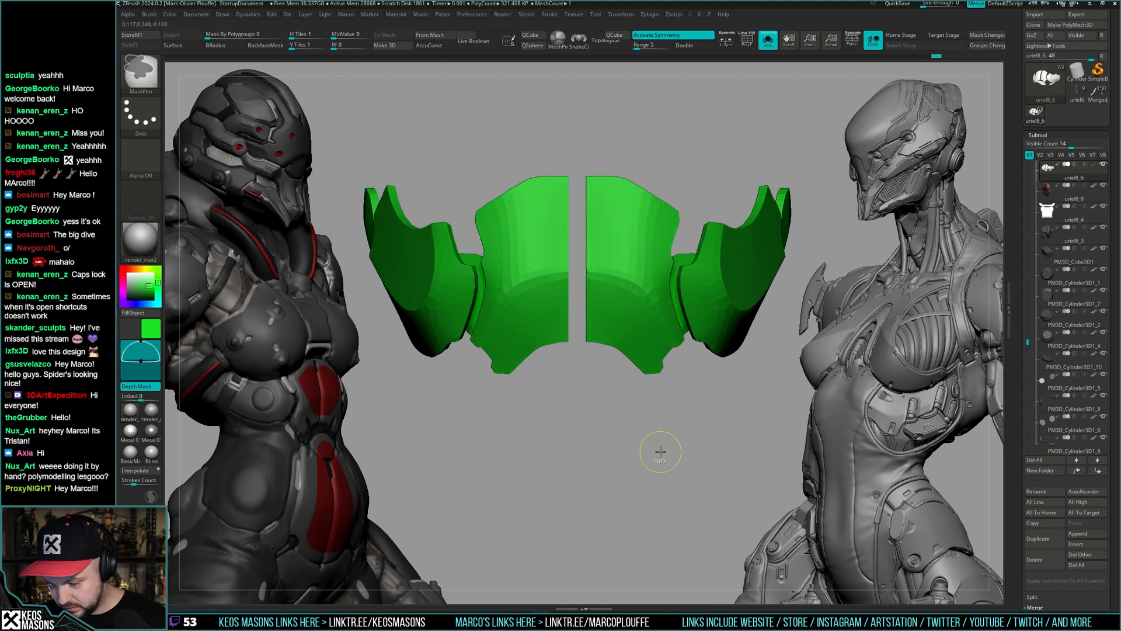
key(ctrl+shift)
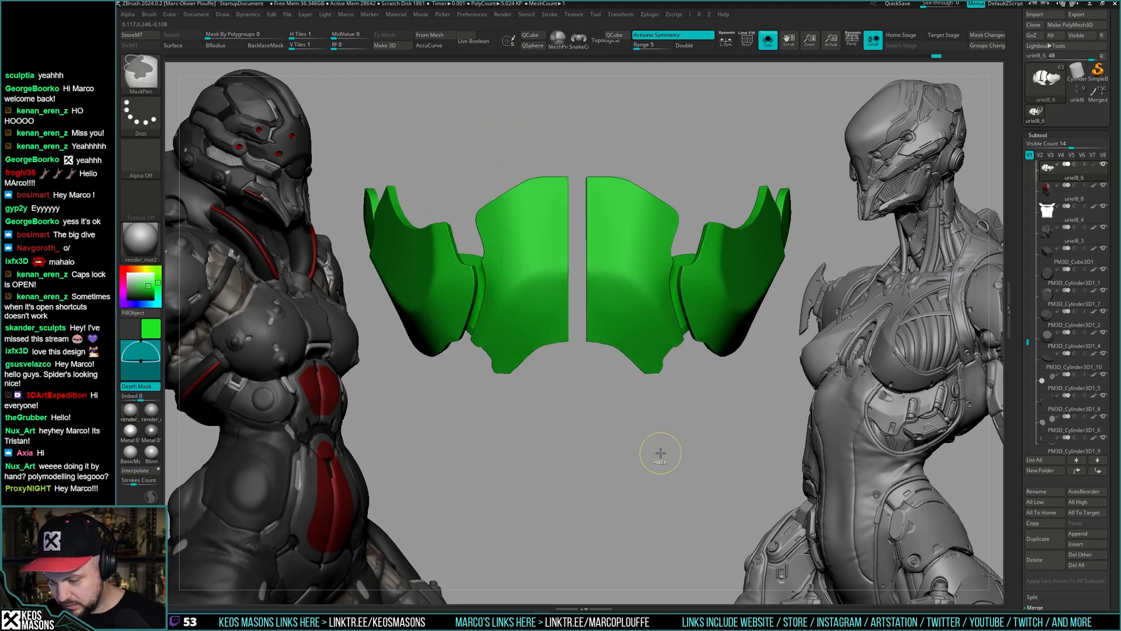
mouse_move(661, 453)
right_down()
mouse_move(667, 435)
mouse_move(652, 436)
right_up()
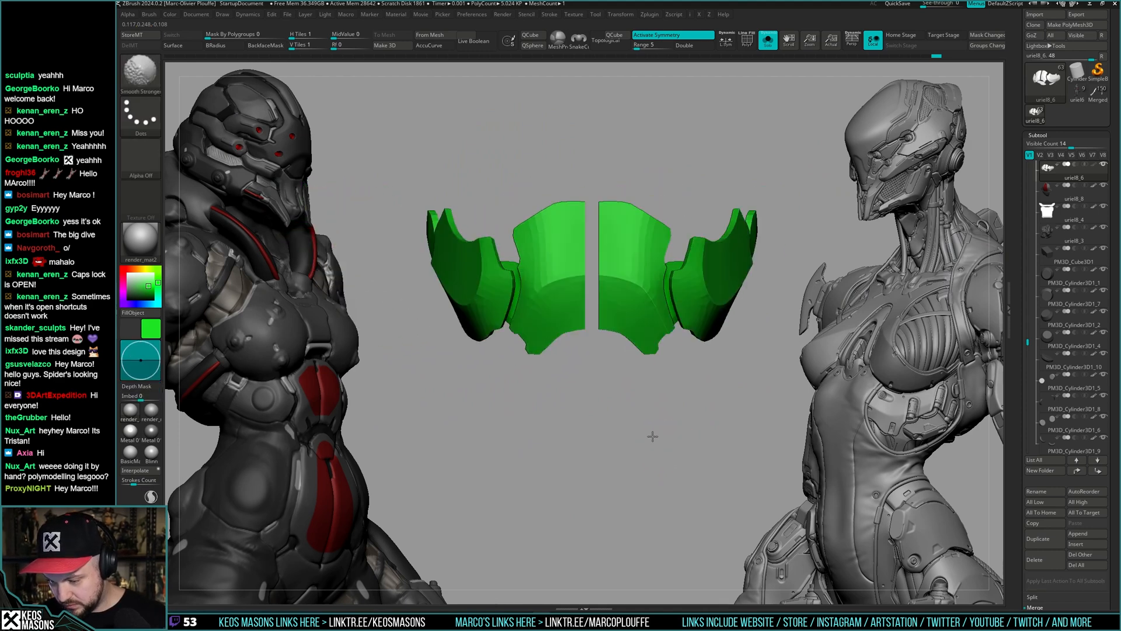
key(shift+f)
right_drag(663, 384, 679, 348)
key(shift+f)
key(shift+f)
right_drag(680, 336, 623, 272)
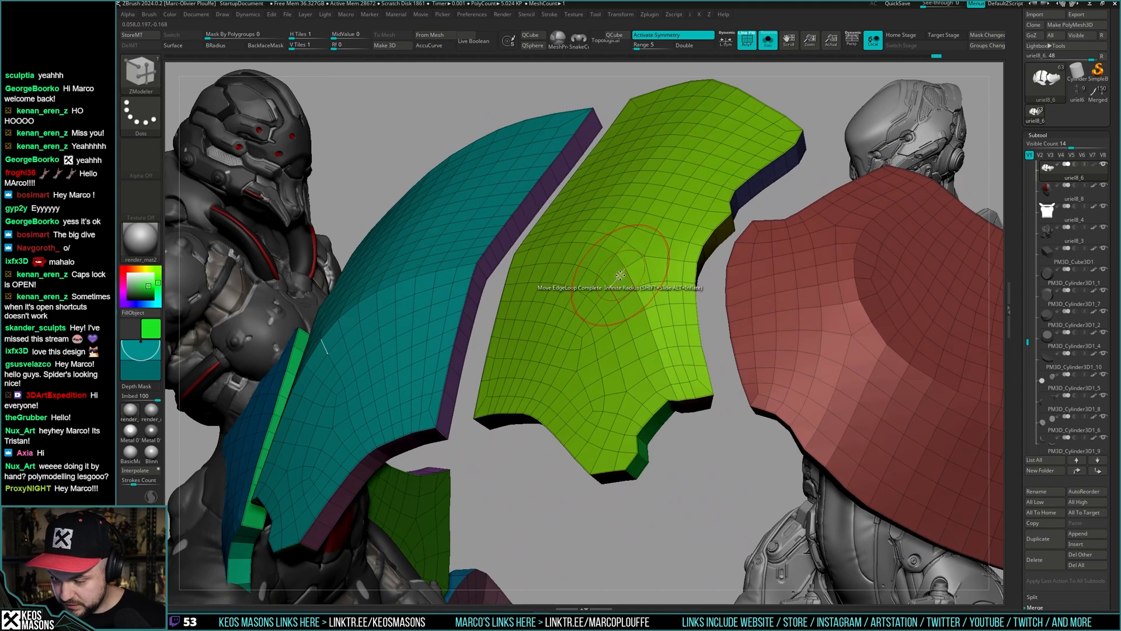
- Try inserting an extra edge loop along the ridge of the front plate with ZModeler
key(space)
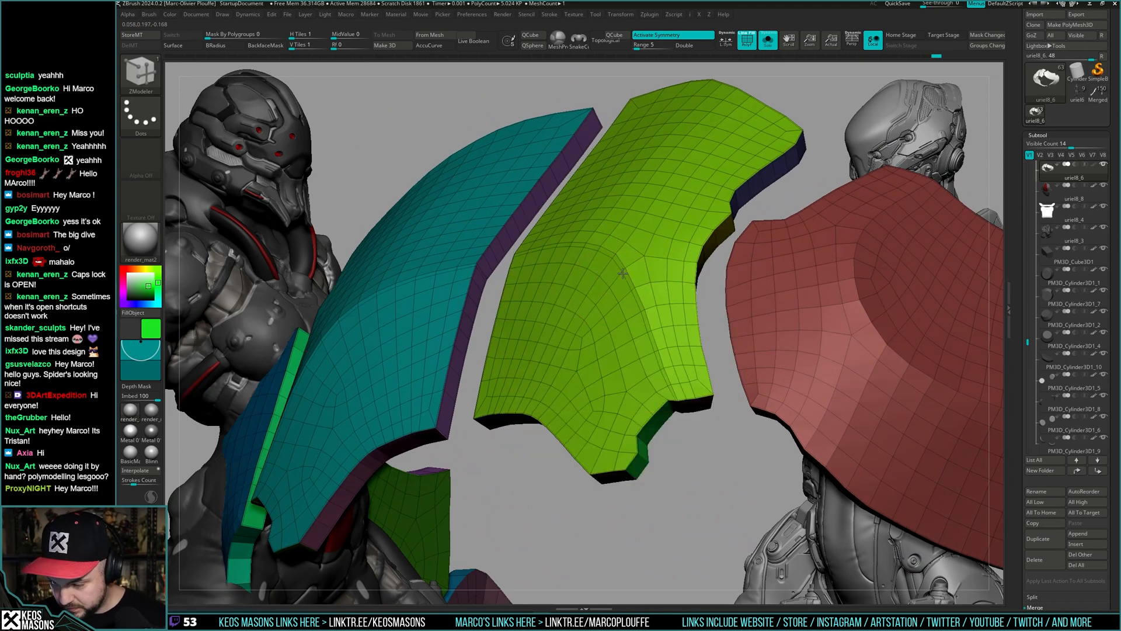
right_drag(631, 266, 670, 303)
key(ctrl+z)
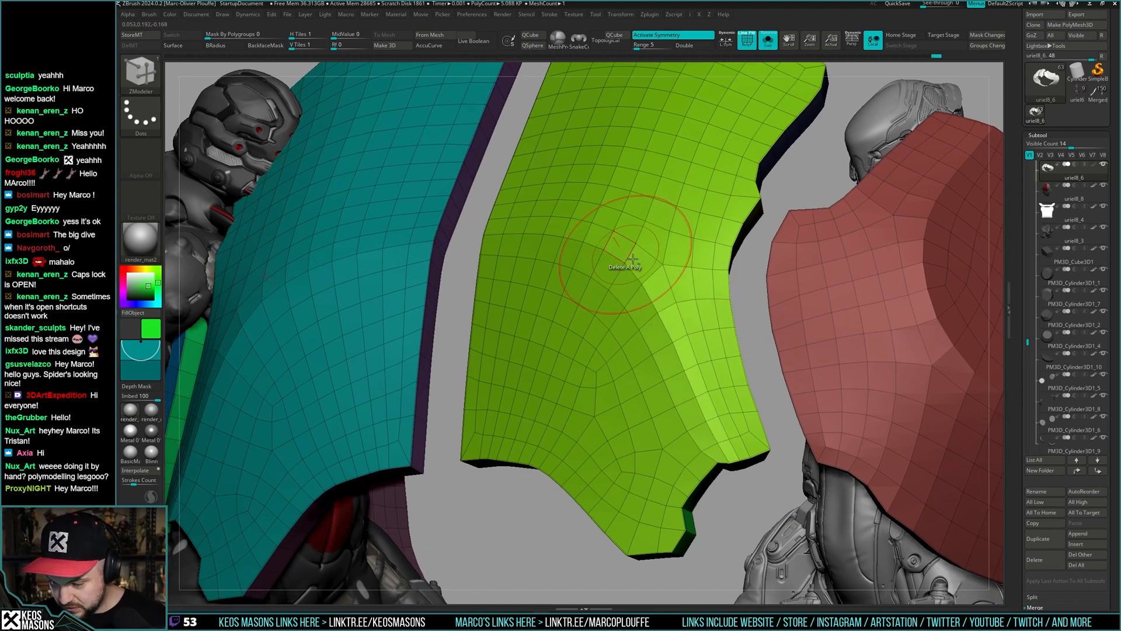
- Duplicate the torso plates subtool and make the copy the active subtool
right_drag(632, 259, 744, 463)
key(shift+f)
key(shift+ctrl+s)
key(shift+ctrl+s)
key(shift+f)
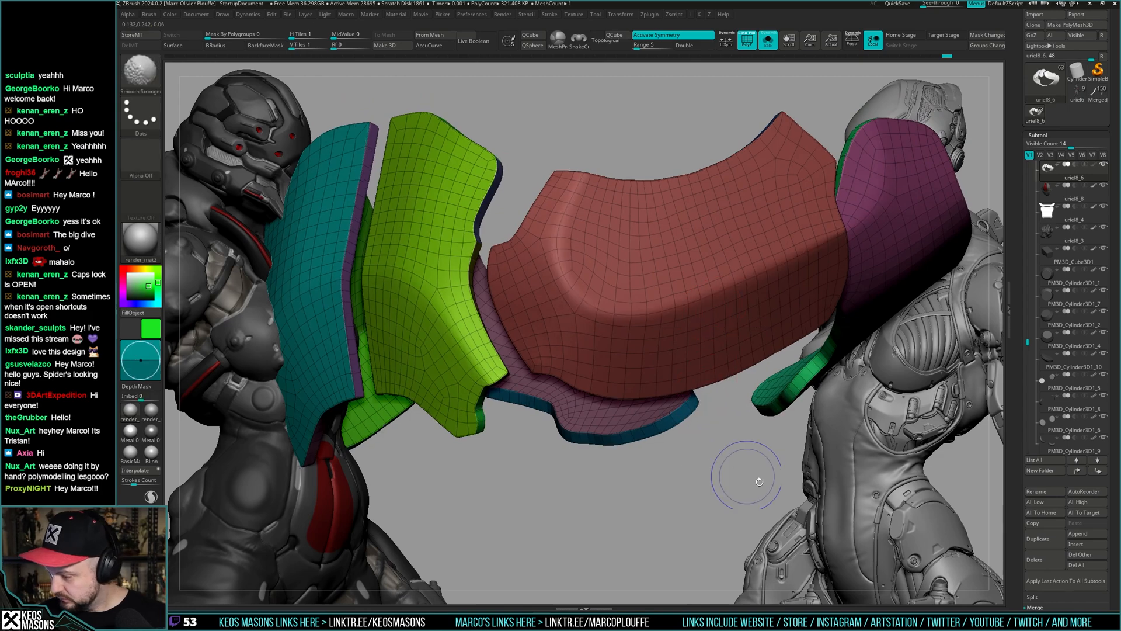
alt+click(993, 430)
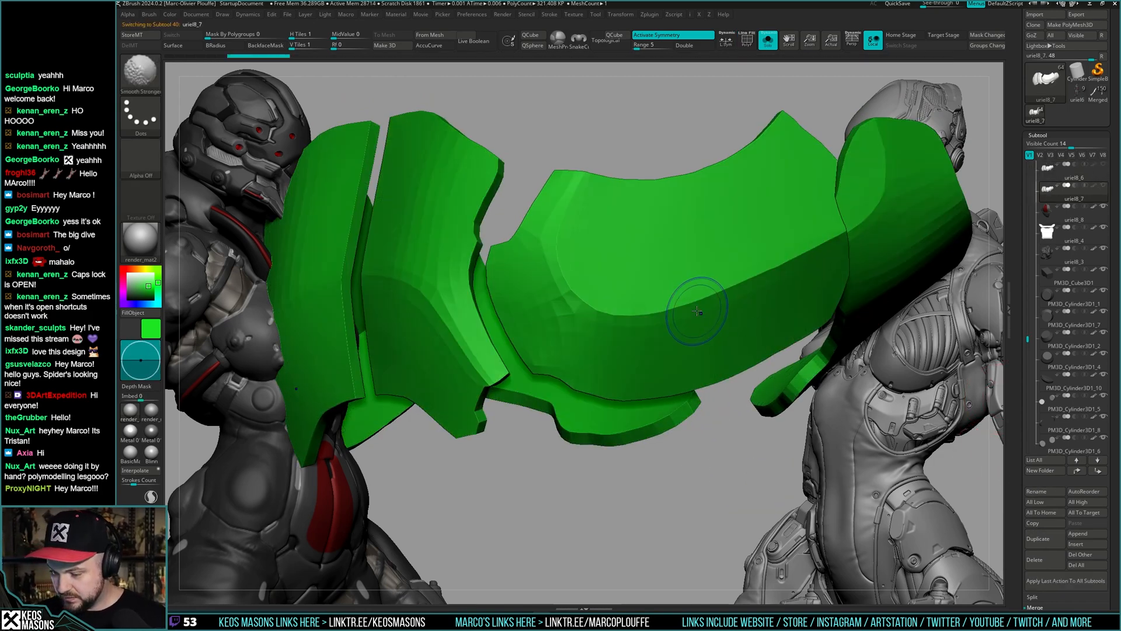
- Try adding supporting edge loops along the side plate's ridge with ZModeler, and restore the dynamic subdivision preview
mouse_move(724, 298)
ctrl+right_down()
mouse_move(718, 275)
mouse_move(718, 296)
ctrl+right_up()
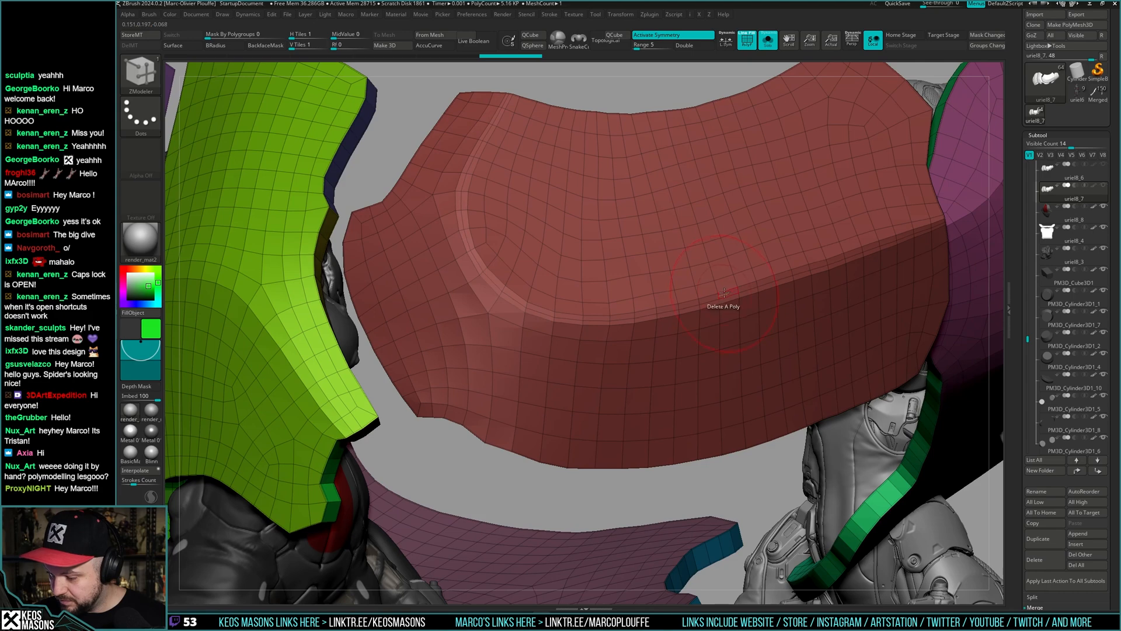
click(727, 296)
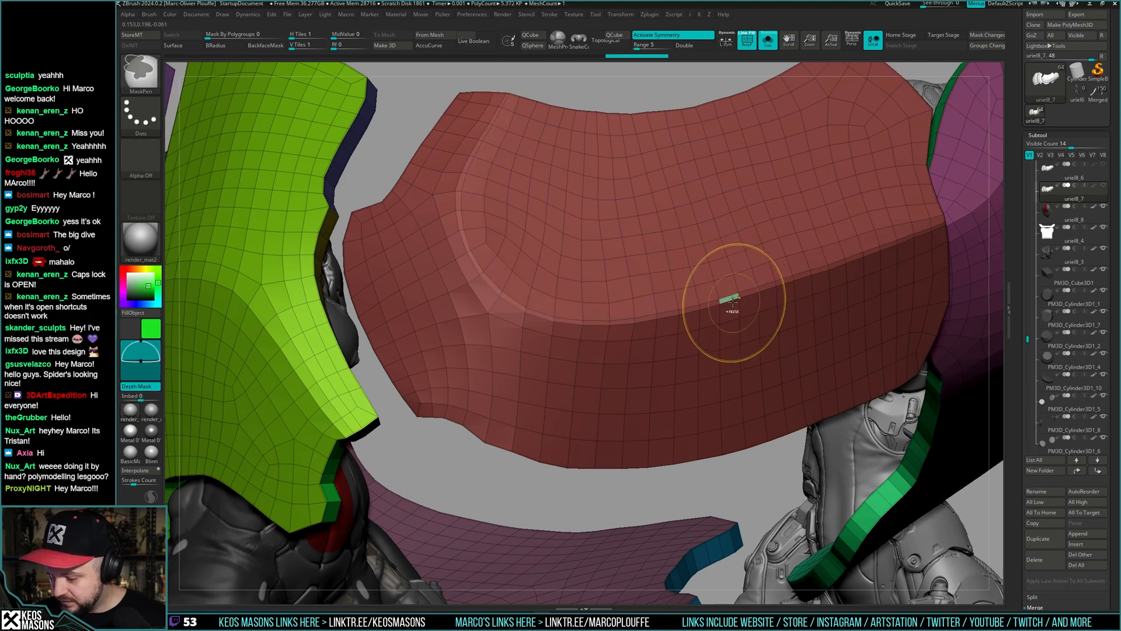
key(ctrl+z)
key(ctrl+z)
ctrl+right_drag(737, 310, 726, 331)
key(shift+f)
key(d)
- Compare the original and duplicated plates in isolation and on the full figure, checking their fit from front and side
click(1048, 189)
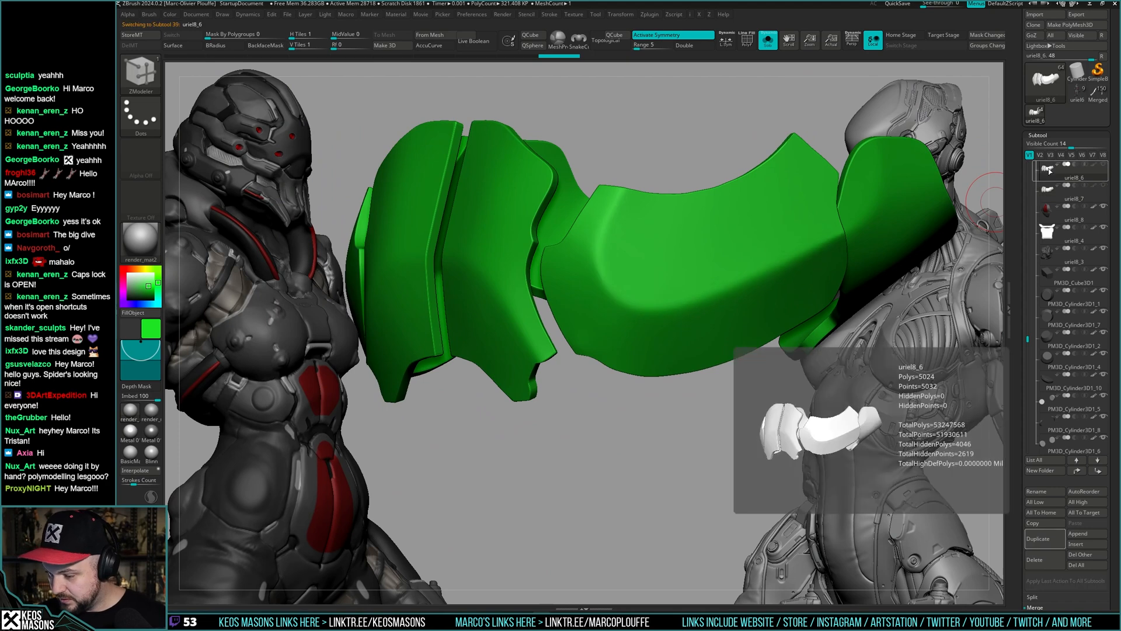
ctrl+right_drag(733, 339, 701, 318)
right_drag(700, 318, 693, 418)
key(alt+s)
right_click(692, 422)
mouse_move(700, 336)
right_down()
mouse_move(723, 358)
mouse_move(714, 335)
mouse_move(688, 344)
mouse_move(712, 358)
mouse_move(707, 369)
mouse_move(716, 329)
mouse_move(705, 337)
mouse_move(786, 346)
mouse_move(734, 365)
mouse_move(671, 350)
mouse_move(587, 369)
right_up()
key(alt+s)
key(b)
key(c)
key(b)
key(alt+s)
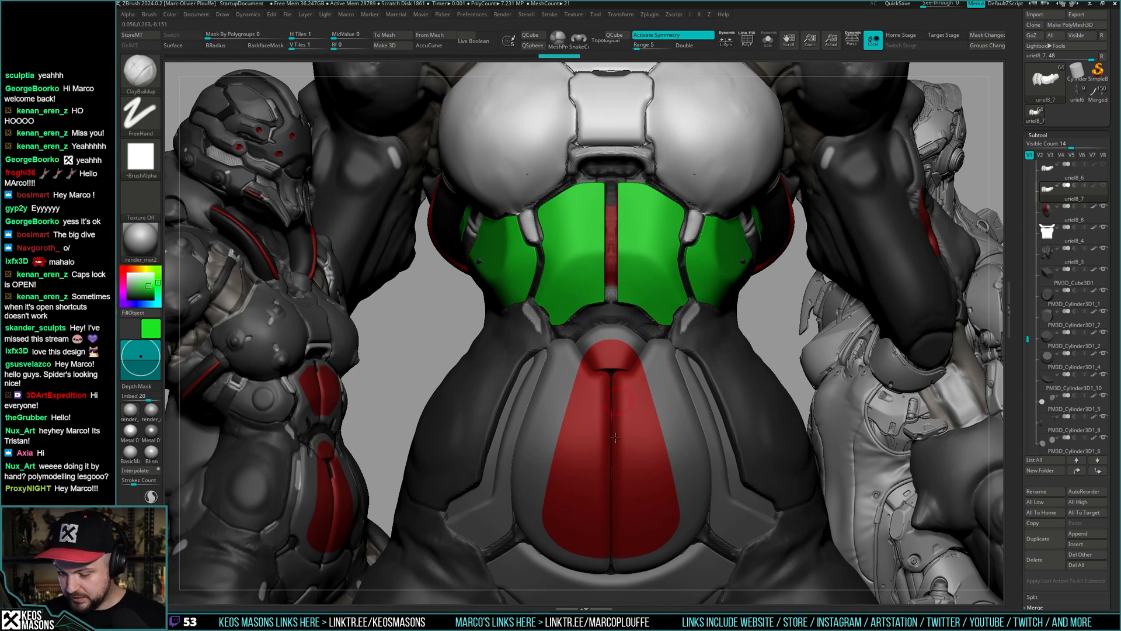
right_drag(762, 307, 733, 372)
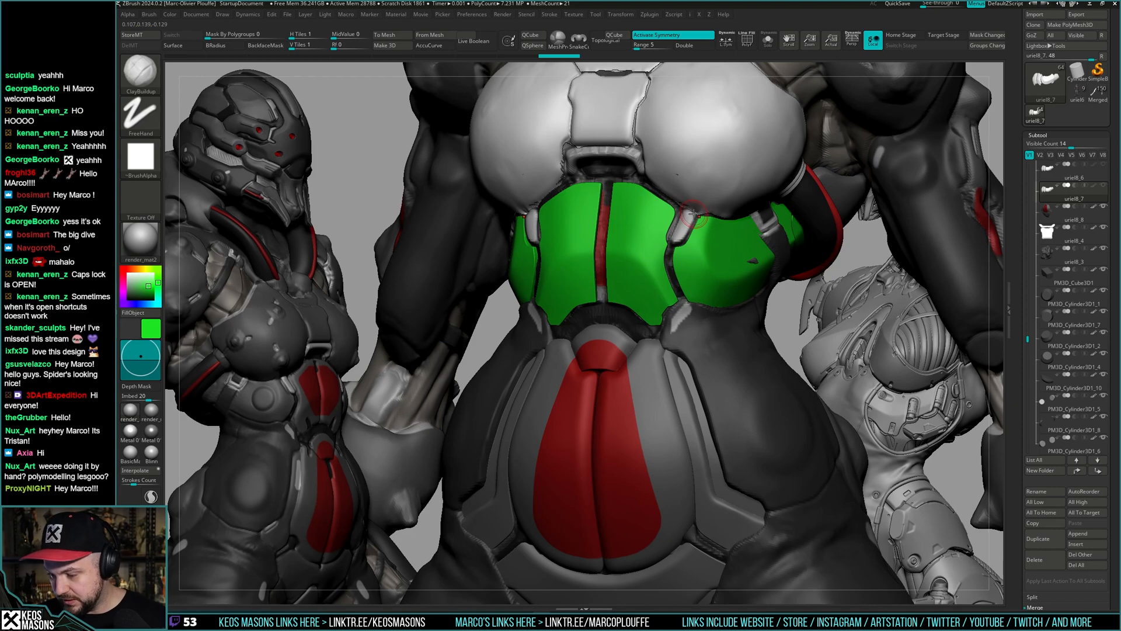
mouse_move(708, 256)
right_down()
mouse_move(742, 330)
mouse_move(728, 330)
mouse_move(804, 178)
right_up()
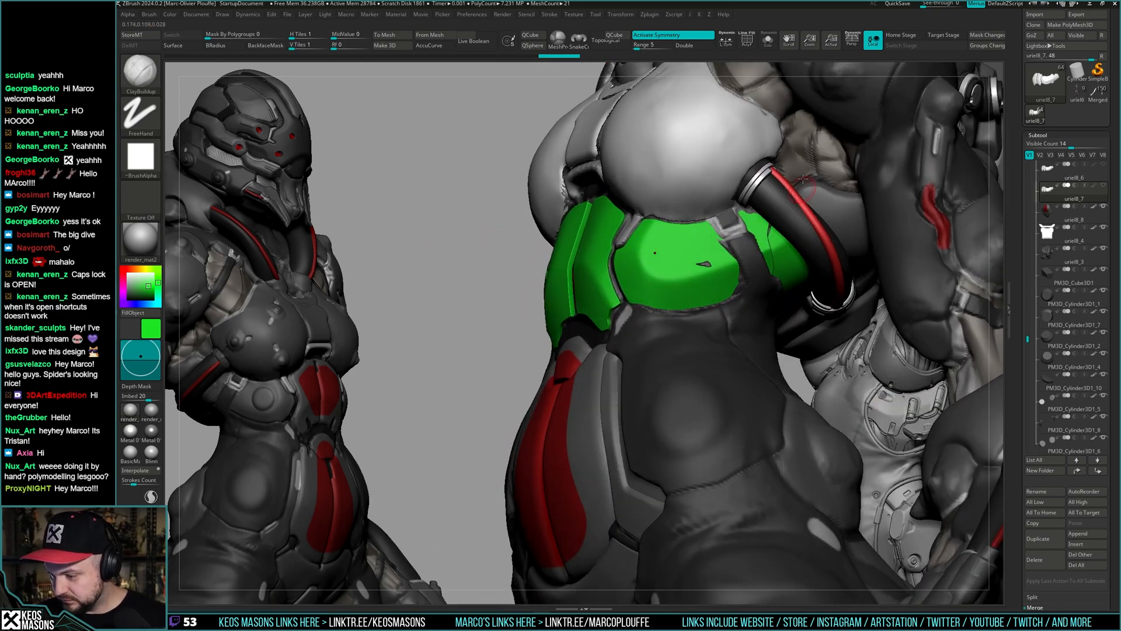
right_click(759, 149)
- Delete the original torso plates subtool and keep the duplicated plates visible on the figure
click(805, 181)
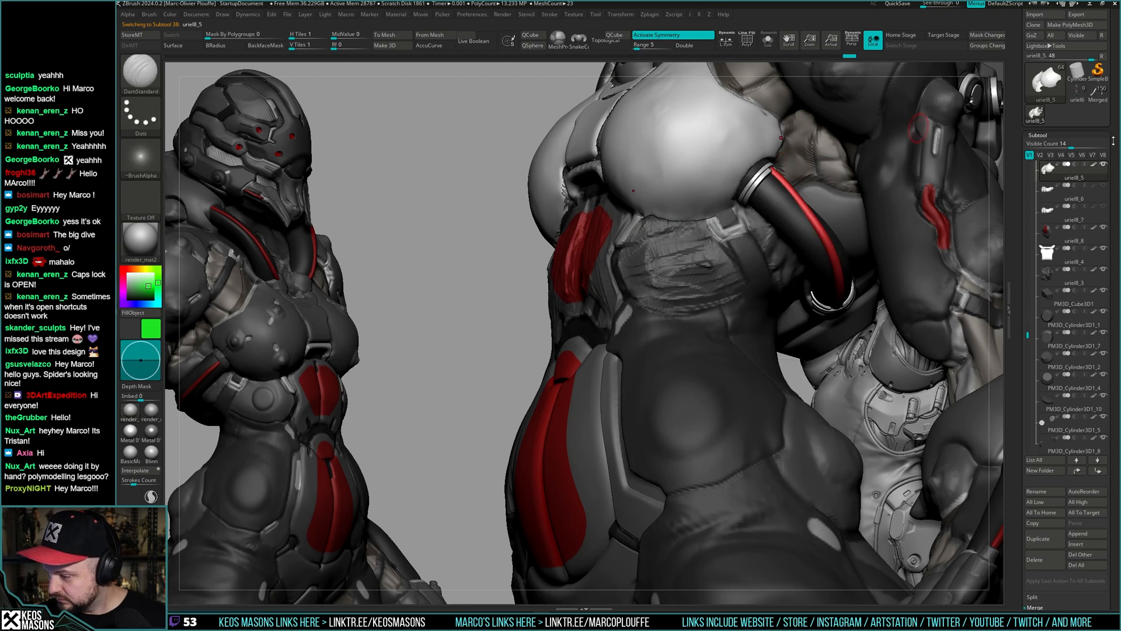
click(1046, 195)
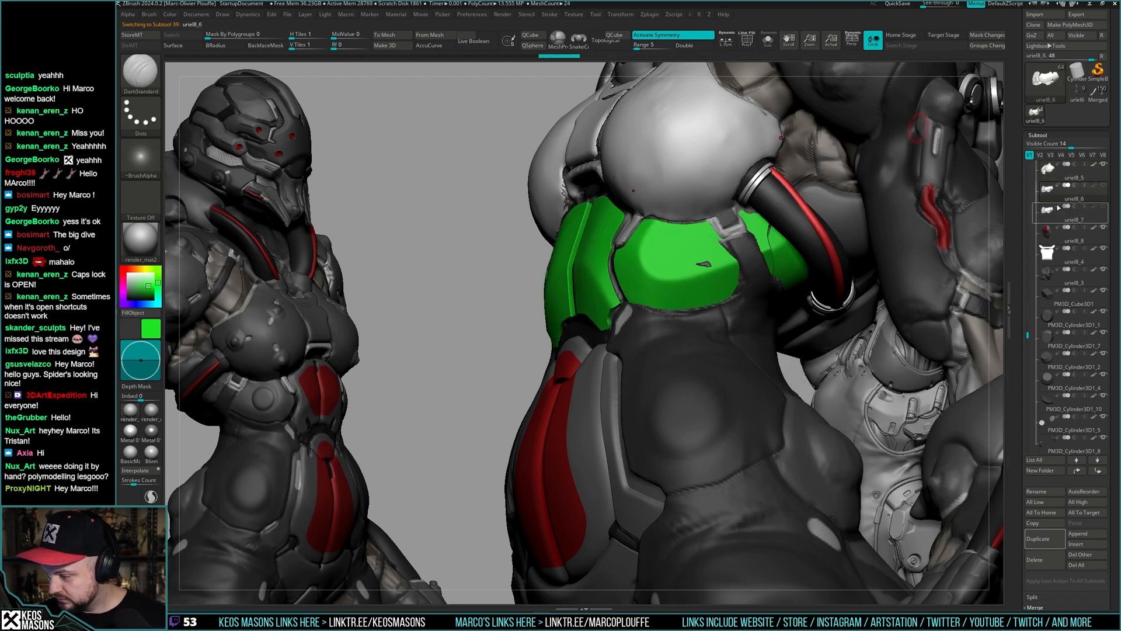
click(1040, 540)
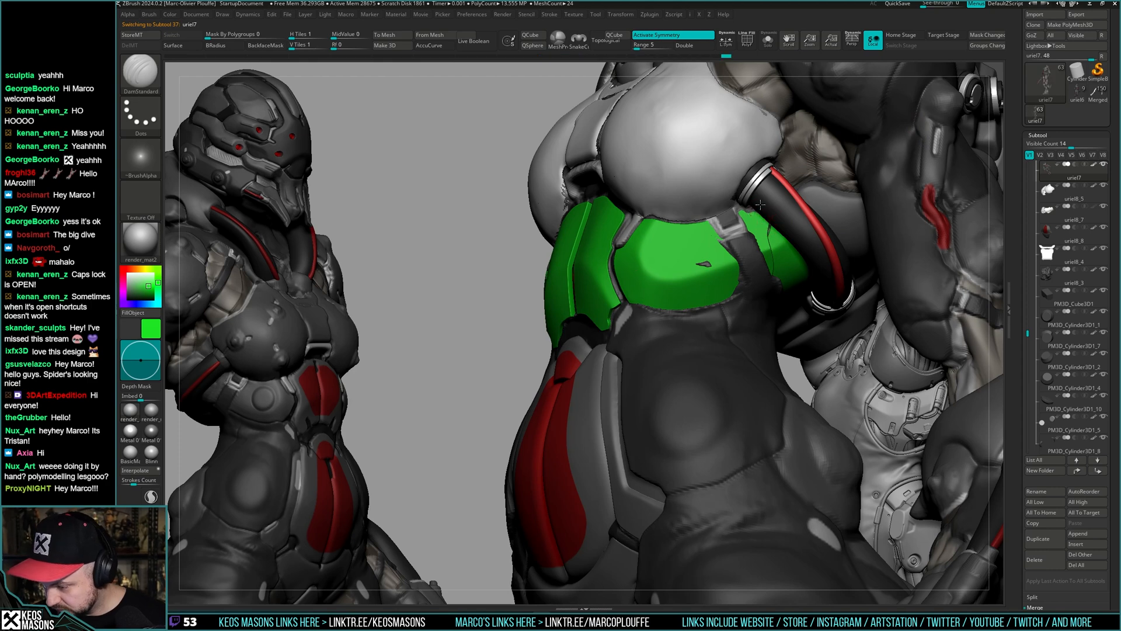
- Isolate the duplicated plates subtool and mask the two central front plates with a Transpose topological mask
drag(752, 224, 793, 276)
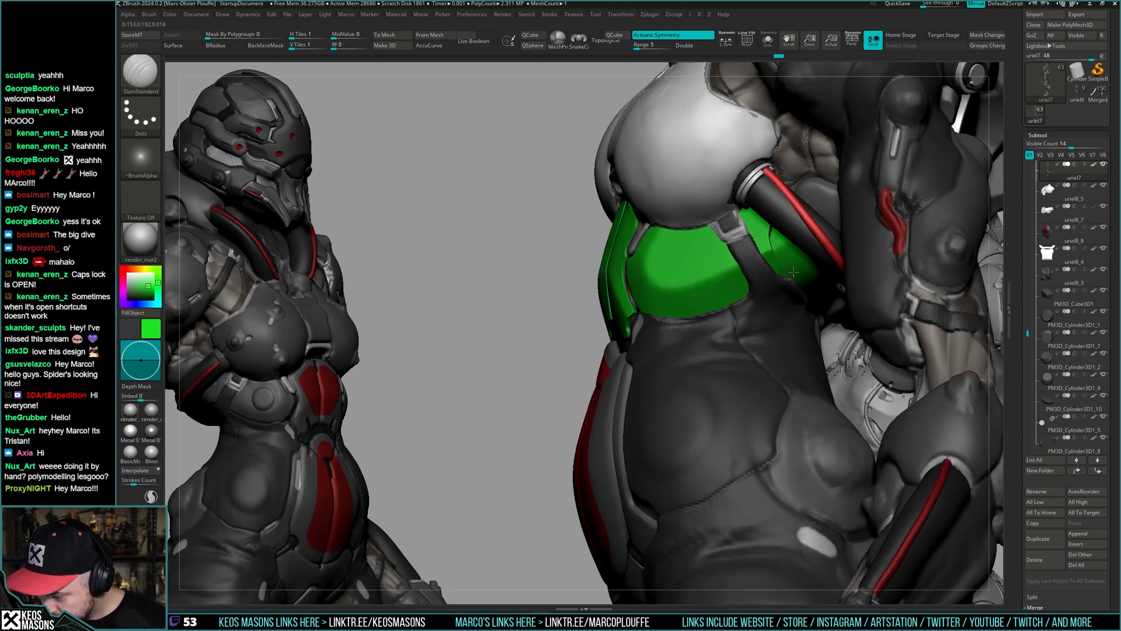
right_drag(794, 272, 711, 257)
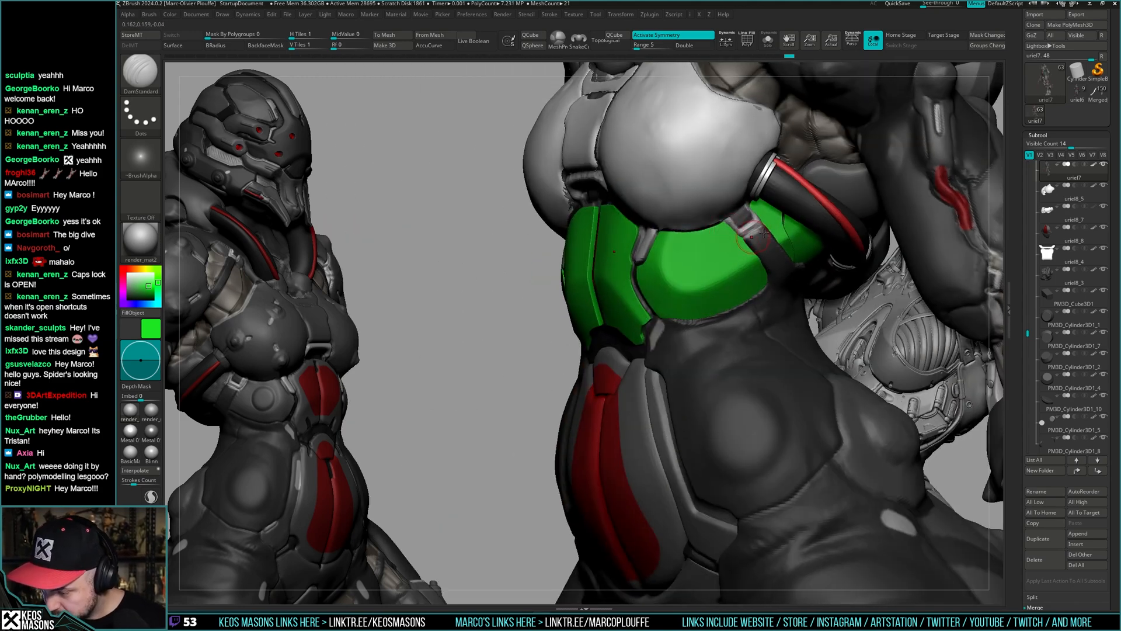
mouse_move(764, 233)
right_down()
mouse_move(678, 315)
mouse_move(695, 320)
mouse_move(685, 348)
mouse_move(701, 305)
right_up()
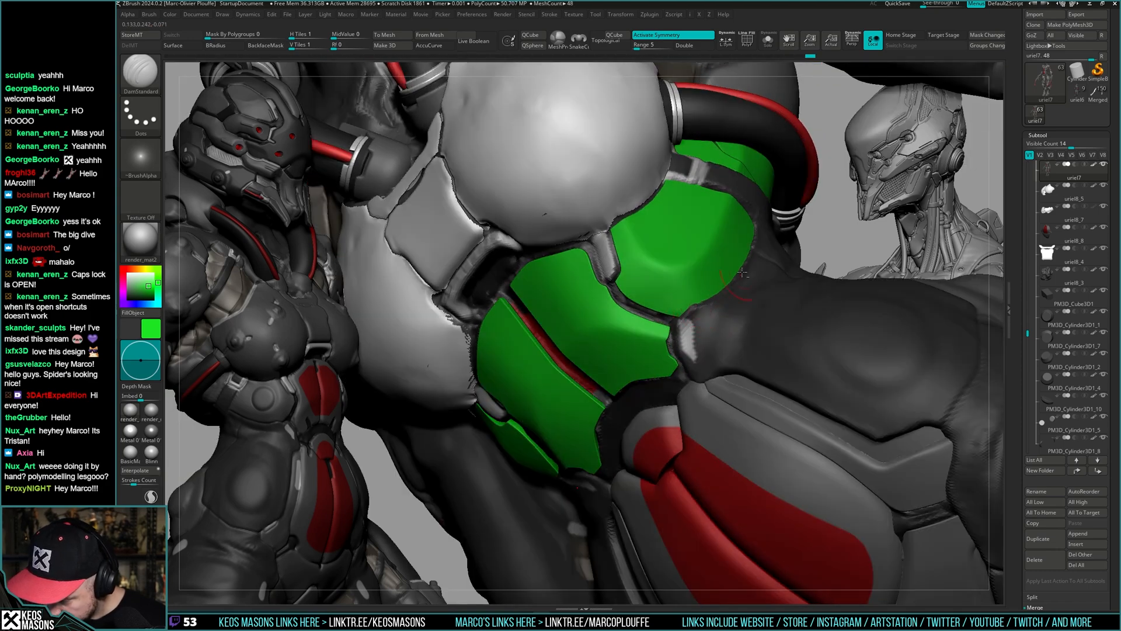
mouse_move(742, 272)
ctrl+right_down()
mouse_move(746, 320)
mouse_move(756, 289)
mouse_move(740, 323)
mouse_move(670, 306)
mouse_move(663, 280)
mouse_move(660, 334)
ctrl+right_up()
key(ctrl+shift+s)
key(shift+f)
key(shift+f)
key(w)
ctrl+drag(653, 329, 709, 330)
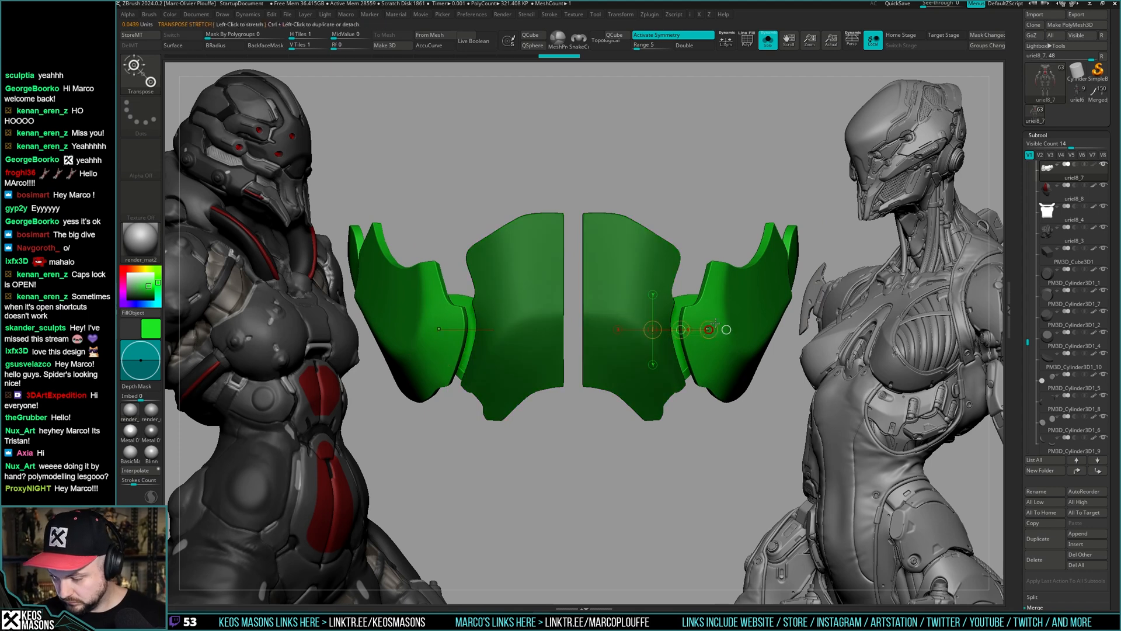
key(q)
mouse_move(759, 277)
right_down()
mouse_move(731, 300)
mouse_move(739, 286)
mouse_move(724, 275)
mouse_move(750, 285)
right_up()
right_click(727, 292)
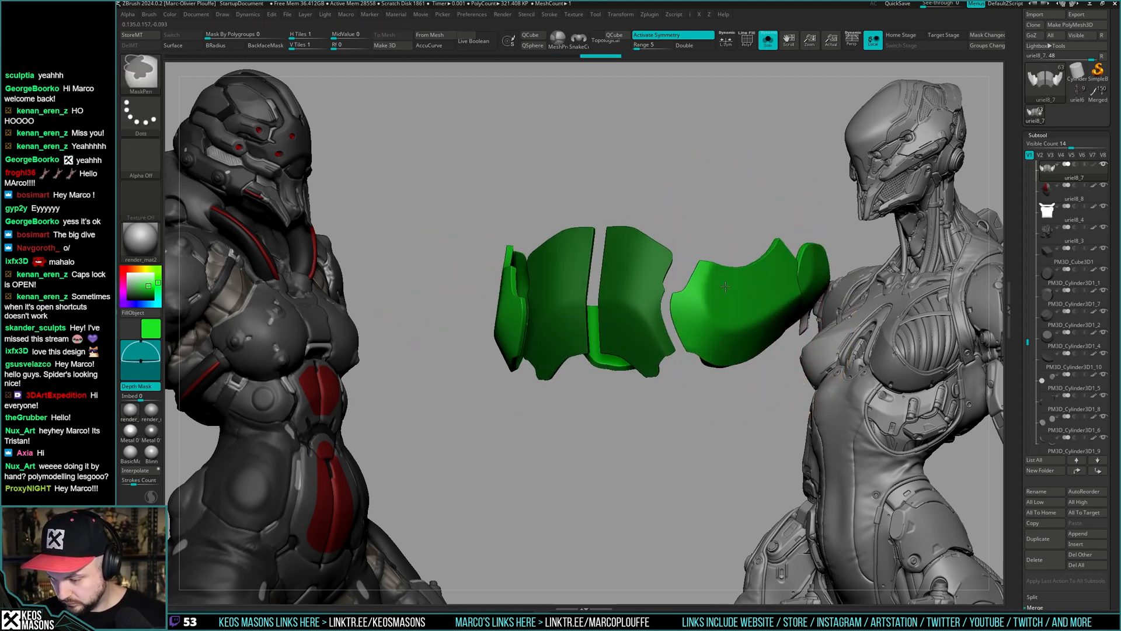
- Extend the mask over the front edge of the side plate and soften it
ctrl+drag(684, 255, 673, 319)
mouse_move(673, 319)
right_down()
mouse_move(678, 368)
mouse_move(641, 288)
mouse_move(716, 308)
right_up()
key(ctrl)
ctrl+click(711, 268)
ctrl+click(710, 268)
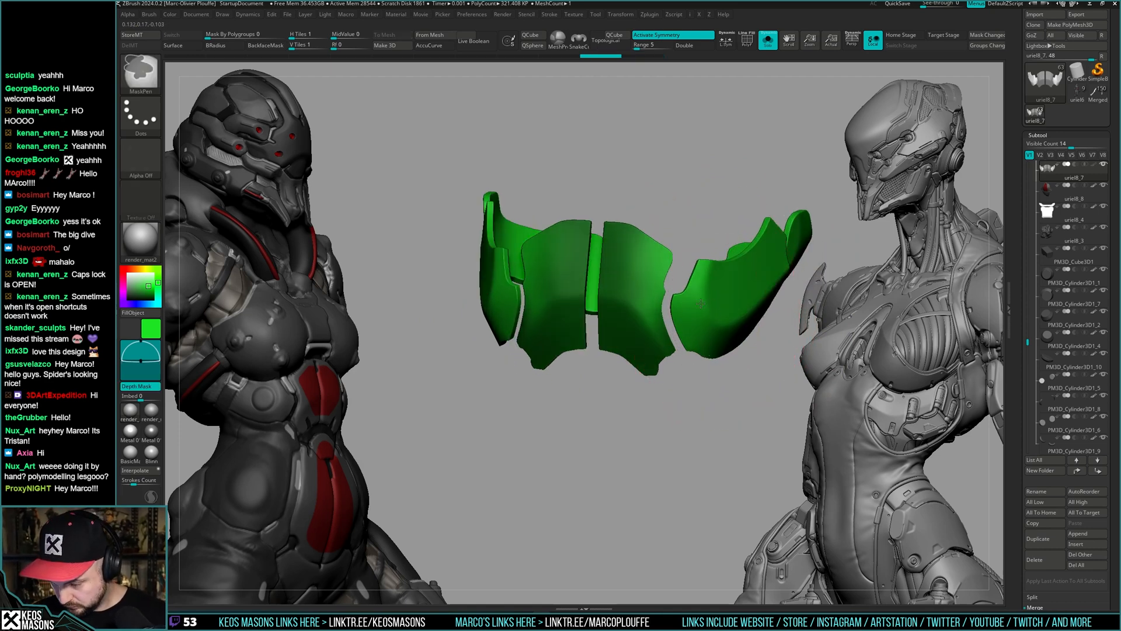
- Soften the mask further and reposition the unmasked side plates with Transpose Move while the full figure is visible
ctrl+click(710, 269)
mouse_move(706, 380)
right_down()
mouse_move(706, 302)
mouse_move(611, 265)
mouse_move(698, 263)
mouse_move(706, 284)
mouse_move(631, 257)
mouse_move(588, 421)
mouse_move(681, 416)
mouse_move(726, 226)
mouse_move(714, 195)
mouse_move(580, 195)
mouse_move(660, 234)
right_up()
key(w)
key(shift+ctrl+s)
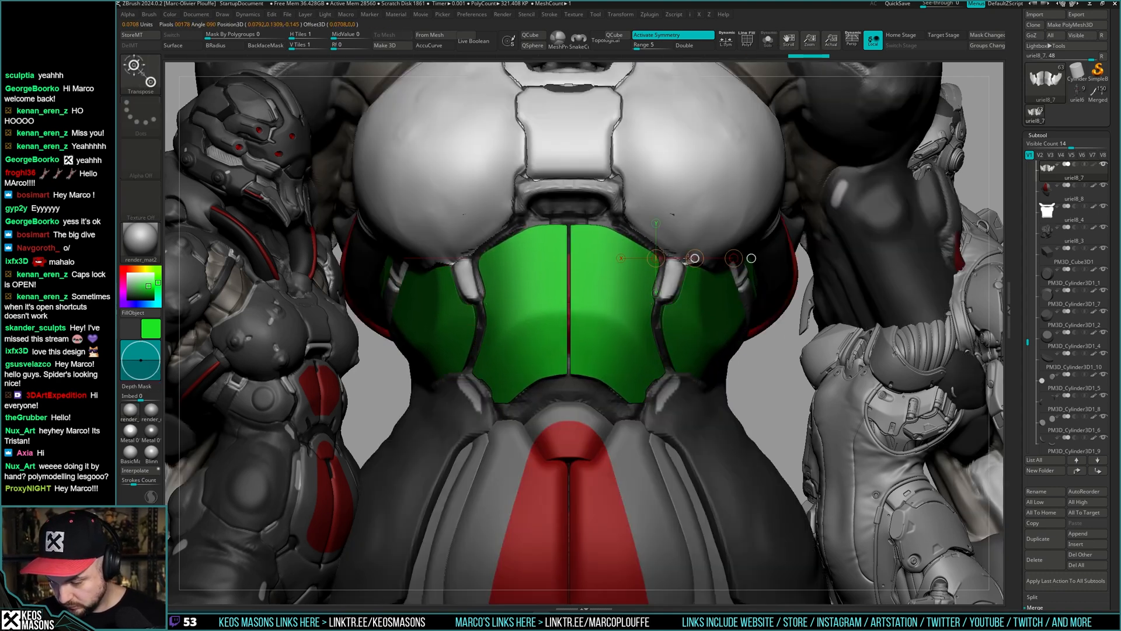
mouse_move(695, 258)
right_down()
mouse_move(672, 292)
mouse_move(696, 326)
mouse_move(683, 238)
mouse_move(699, 322)
mouse_move(730, 249)
mouse_move(692, 254)
right_up()
key(ctrl+shift+z)
mouse_move(693, 254)
ctrl+right_down()
mouse_move(682, 288)
mouse_move(681, 257)
mouse_move(684, 349)
mouse_move(673, 335)
mouse_move(707, 345)
mouse_move(673, 335)
ctrl+right_up()
- Compare the plates in isolation and on the full figure from the front
key(alt+s)
key(shift+f)
key(shift+f)
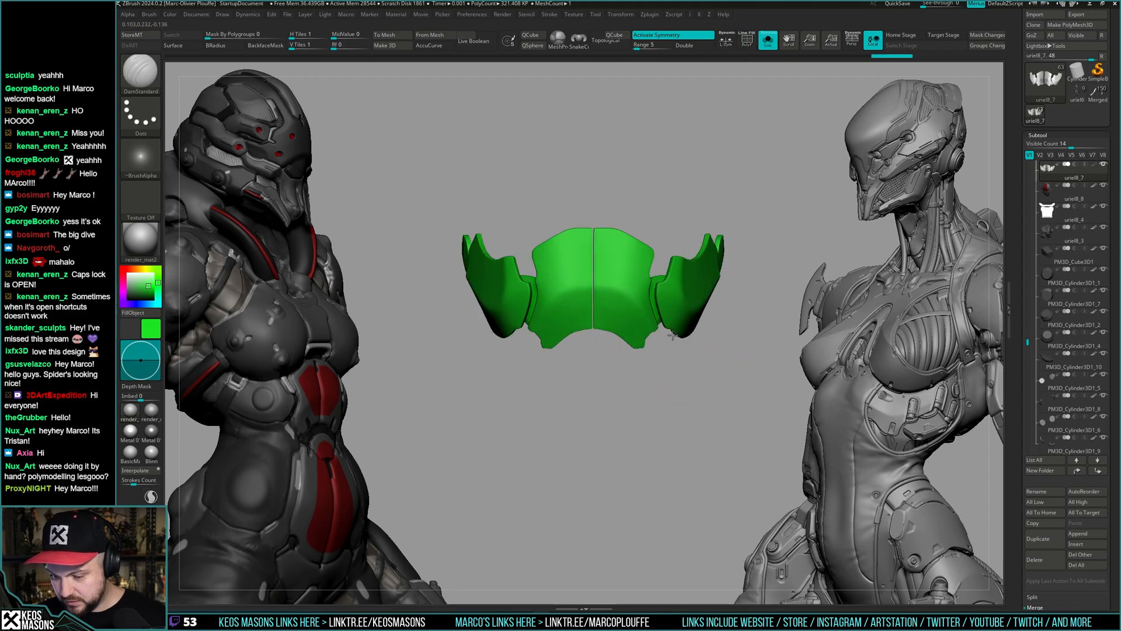
key(alt+s)
key(space)
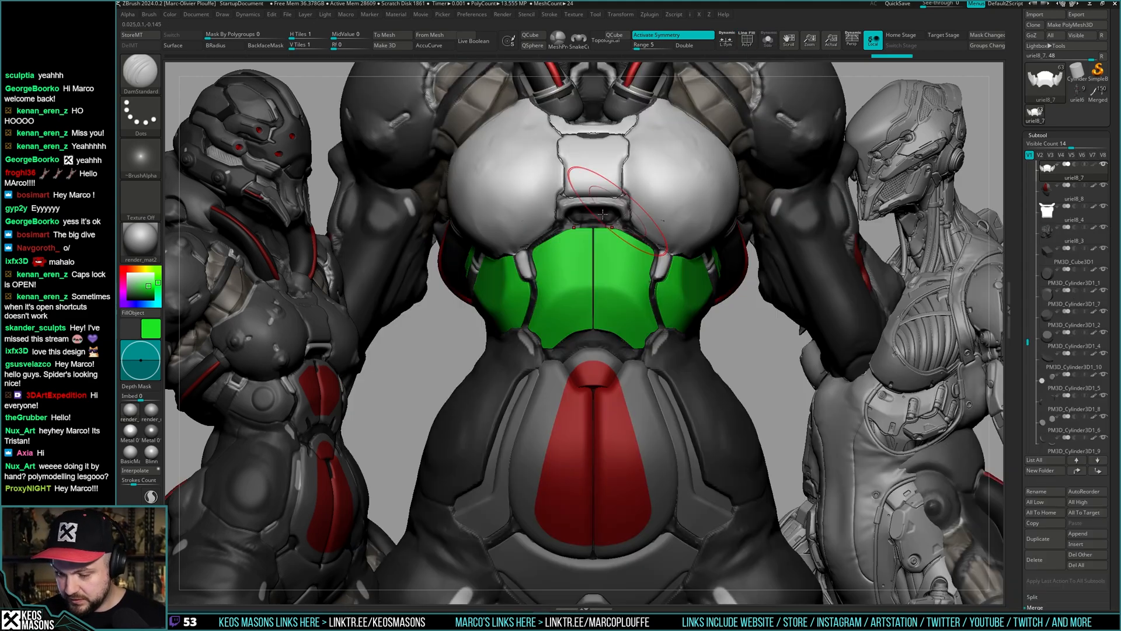
key(alt+s)
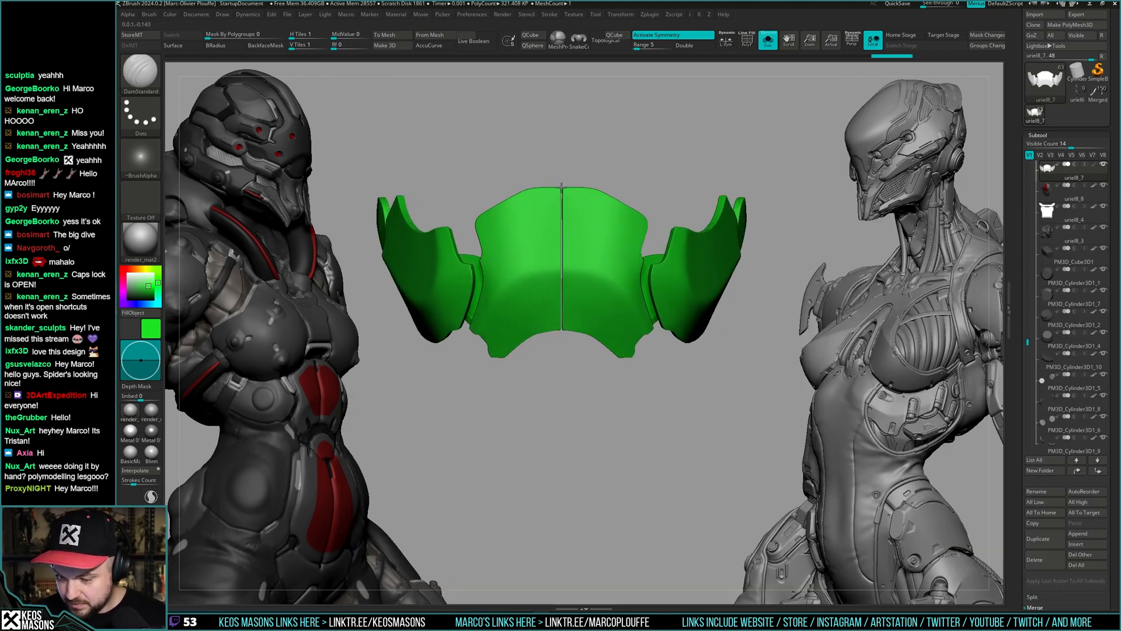
- Try to carve the centre seam between the two front plates with symmetrical DamStandard strokes
drag(562, 186, 562, 261)
drag(562, 384, 585, 331)
key(ctrl+z)
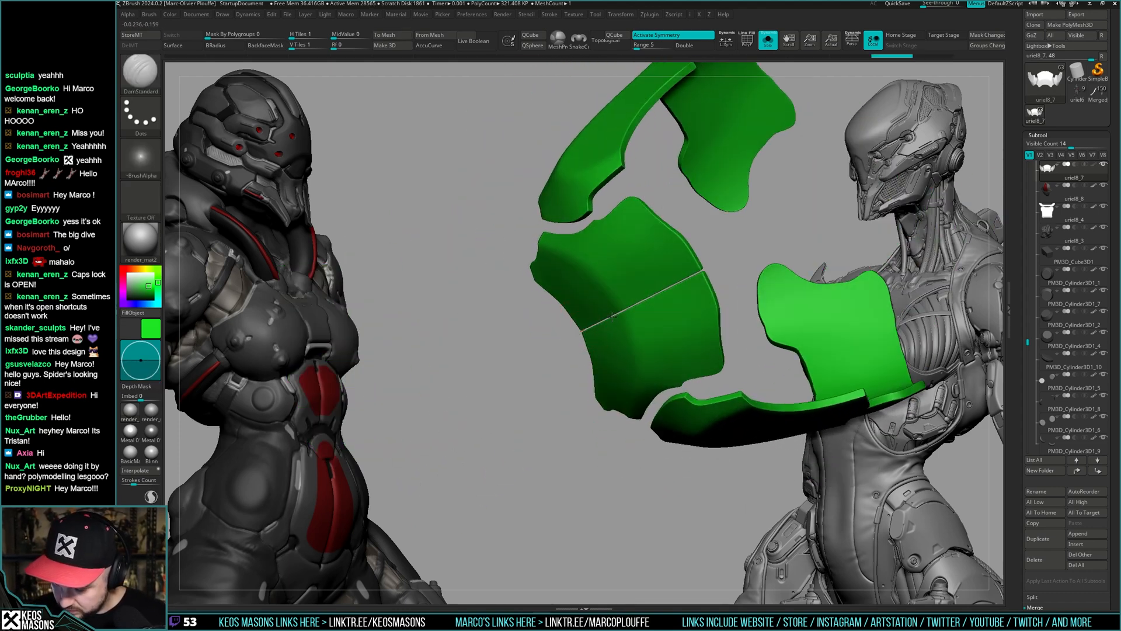
mouse_move(739, 251)
mouse_down()
mouse_move(646, 343)
mouse_move(704, 269)
mouse_move(688, 285)
mouse_up()
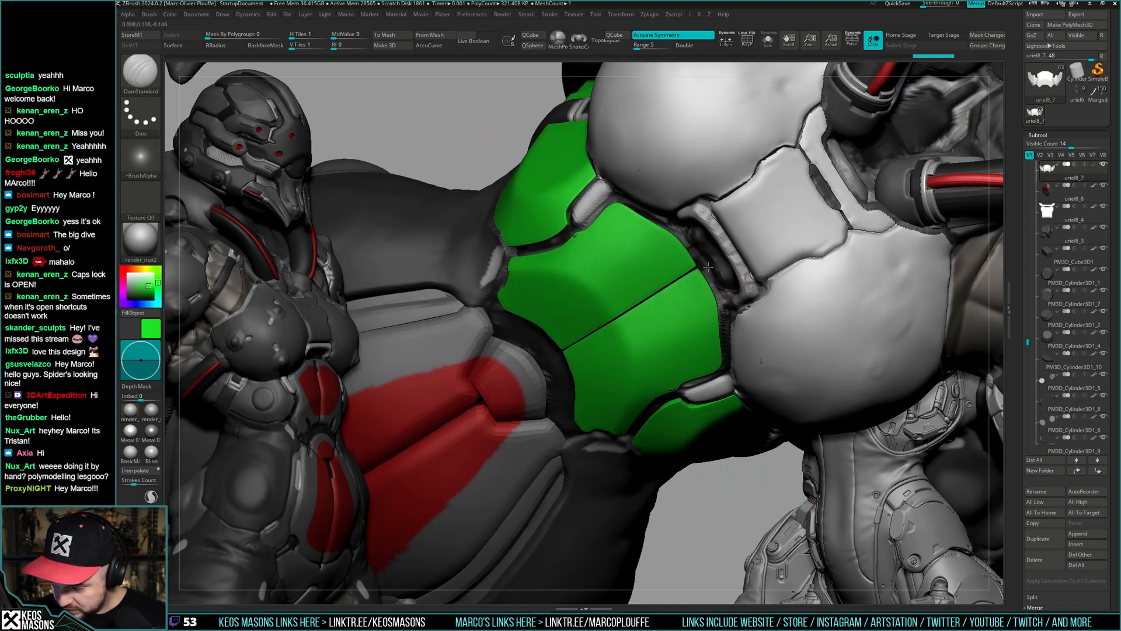
key(ctrl+z)
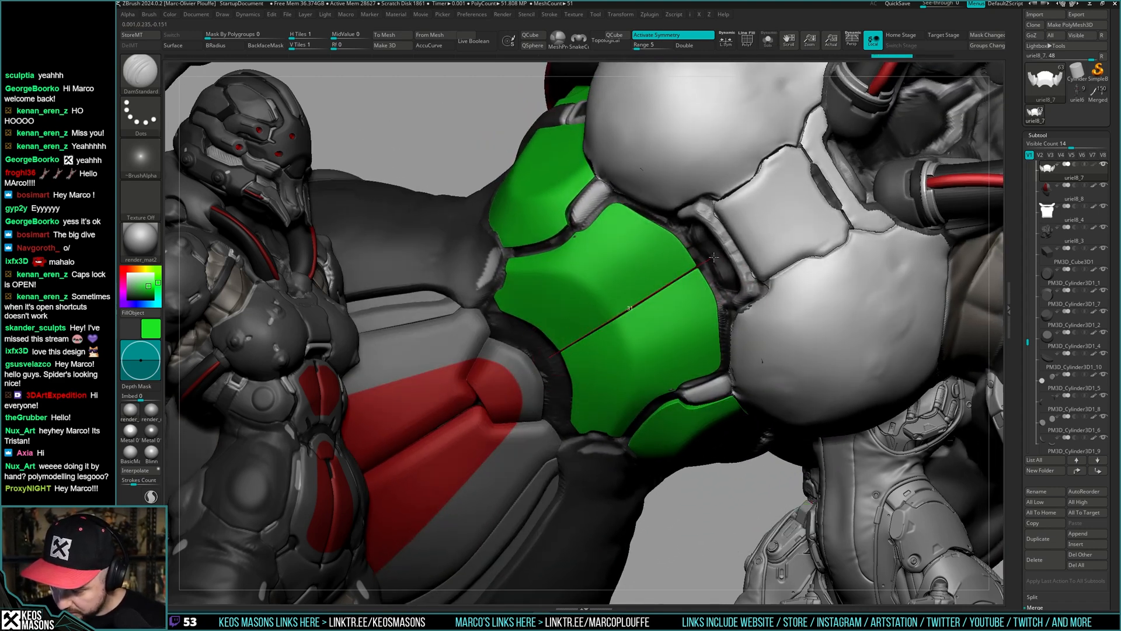
key(ctrl+z)
right_drag(696, 277, 607, 333)
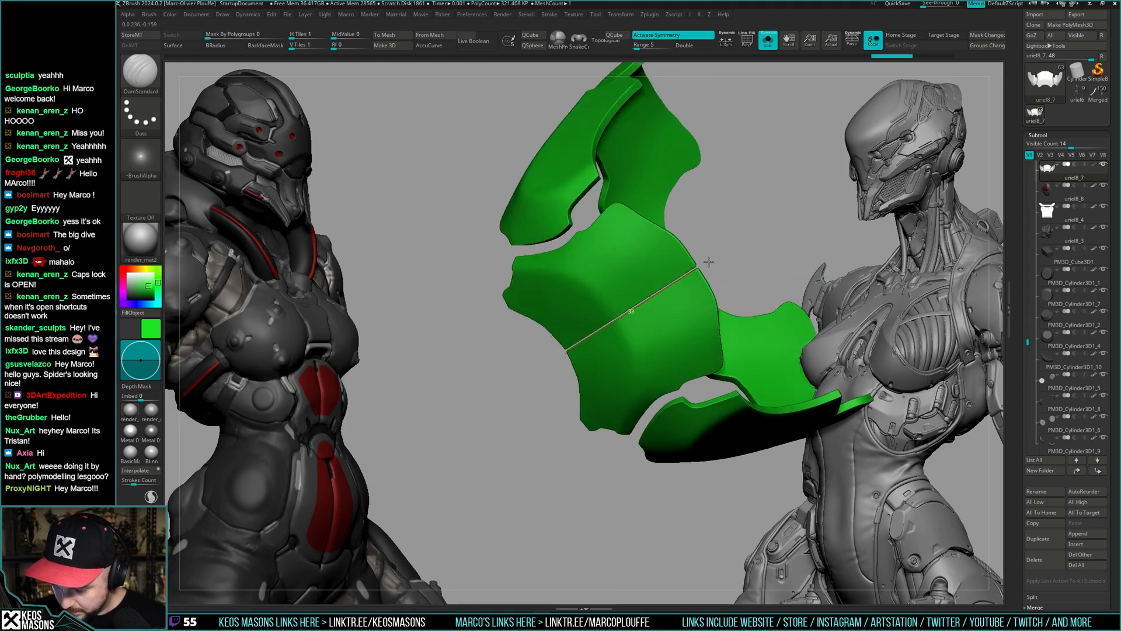
key(ctrl+z)
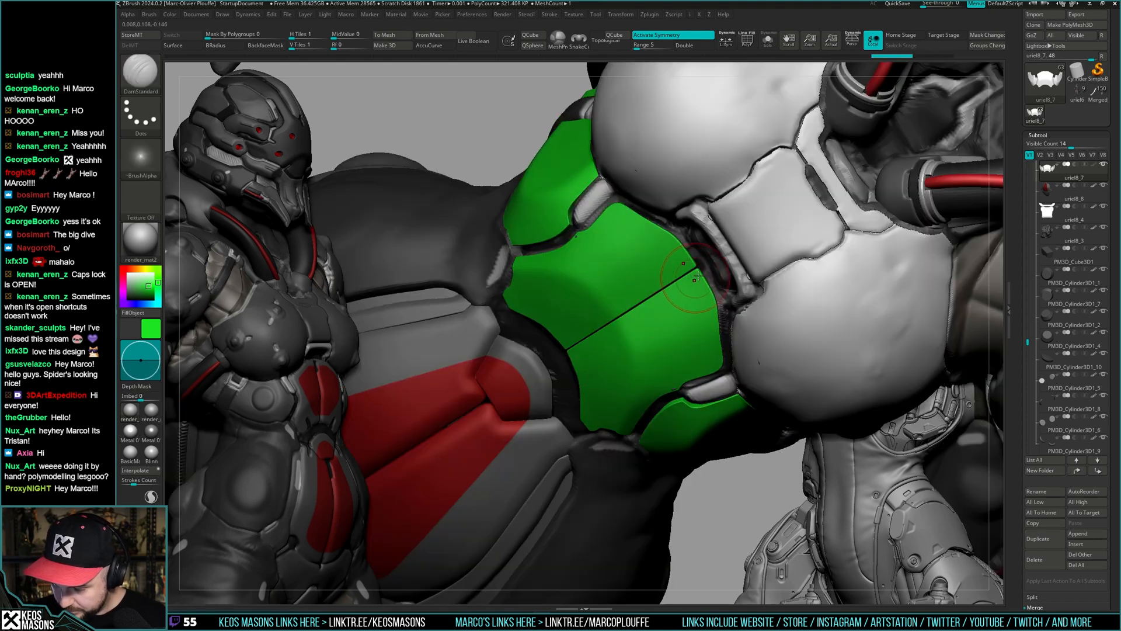
key(ctrl+z)
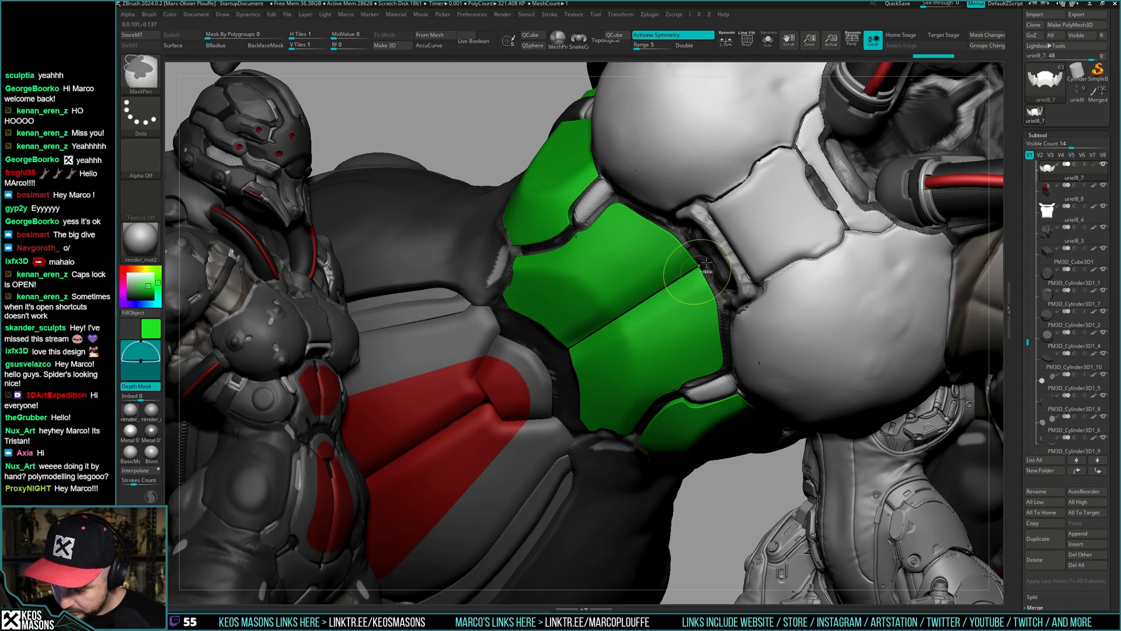
- Carve a soft groove along the centre seam between the two front plates with the DamStandard brush
drag(701, 265, 668, 286)
mouse_move(559, 363)
right_down()
mouse_move(590, 336)
mouse_move(672, 304)
mouse_move(640, 300)
mouse_move(626, 253)
right_up()
key(alt+s)
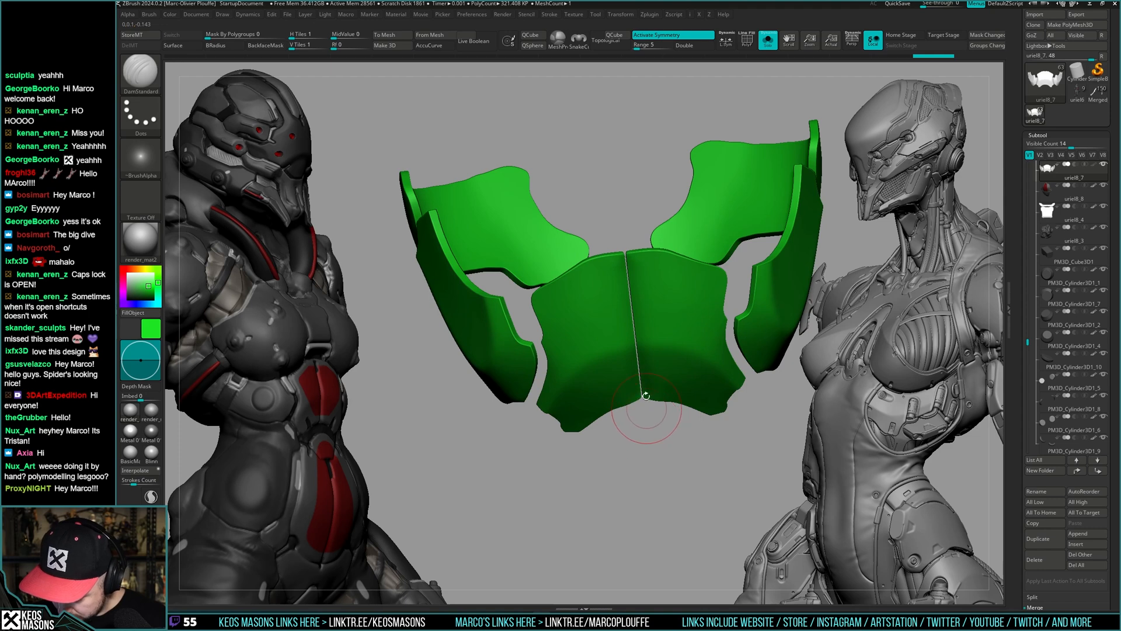
right_drag(646, 396, 639, 264)
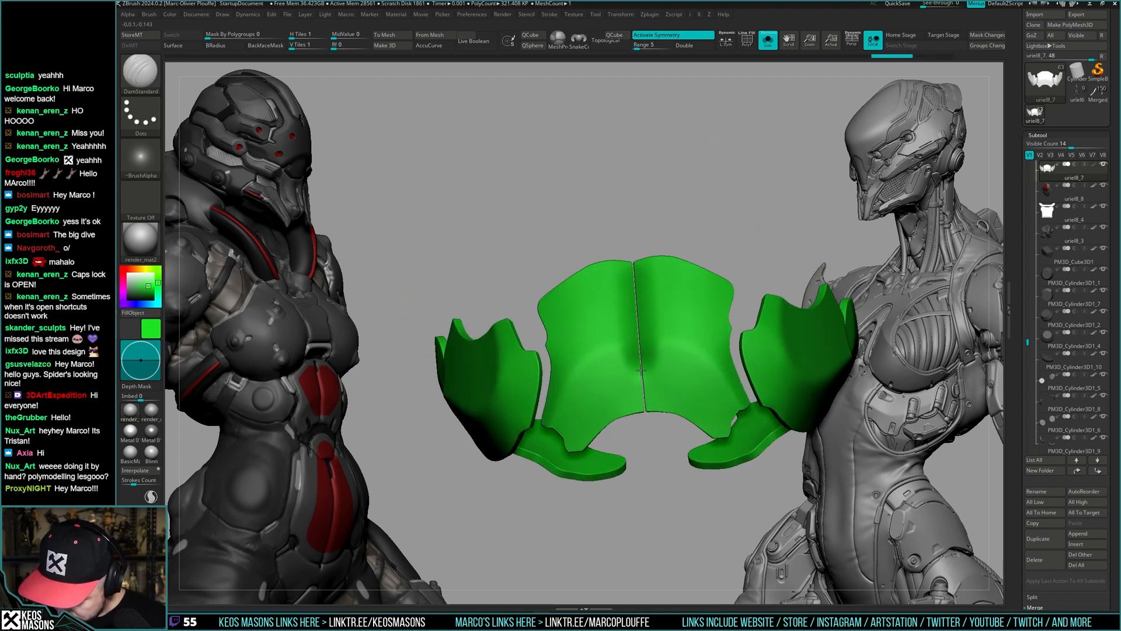
mouse_move(655, 443)
right_down()
mouse_move(666, 476)
mouse_move(677, 443)
right_up()
ctrl+right_drag(684, 393, 663, 327)
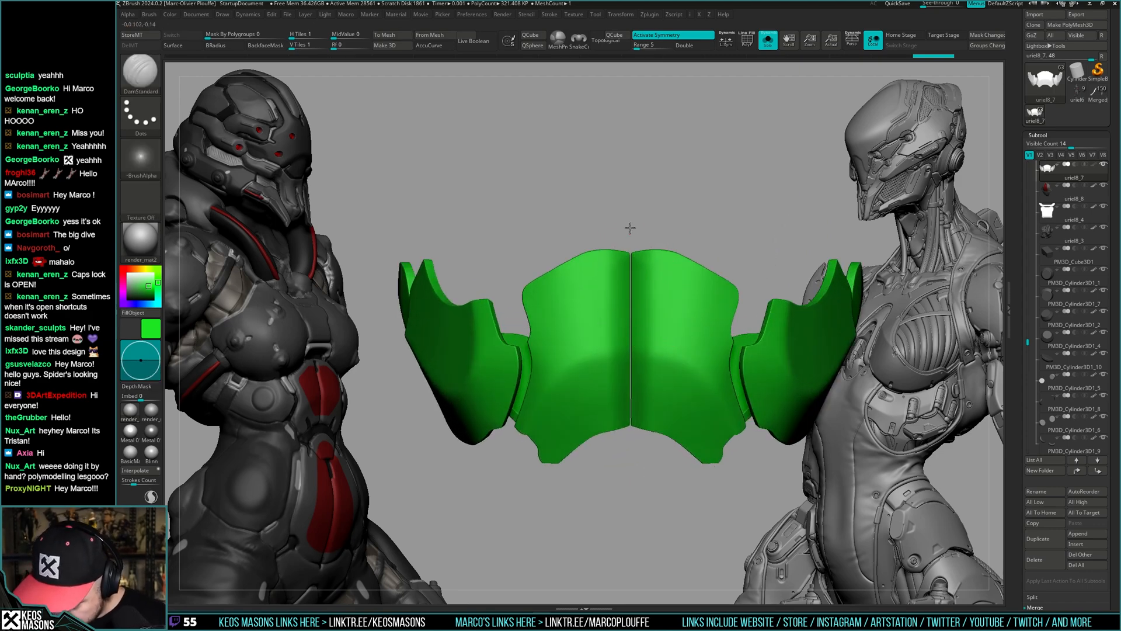
- Examine the grooved plates in isolation and on the full figure from the front, side and below
right_drag(646, 213, 660, 251)
key(alt+s)
ctrl+right_drag(710, 350, 711, 382)
right_drag(697, 365, 697, 389)
right_drag(697, 388, 672, 395)
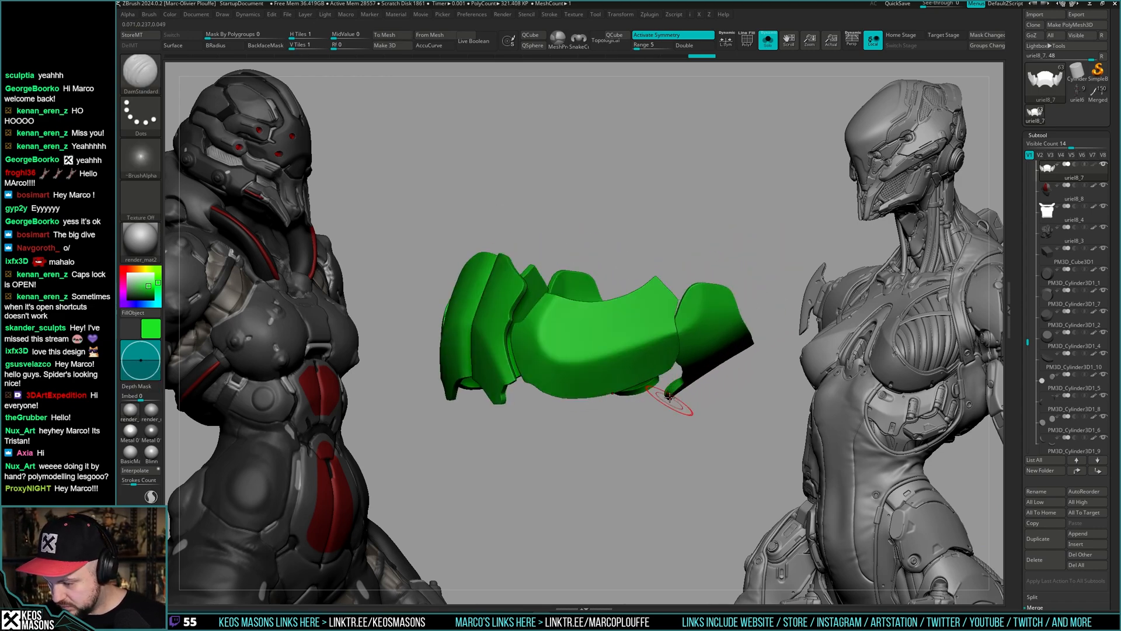
key(alt+s)
right_drag(730, 357, 673, 324)
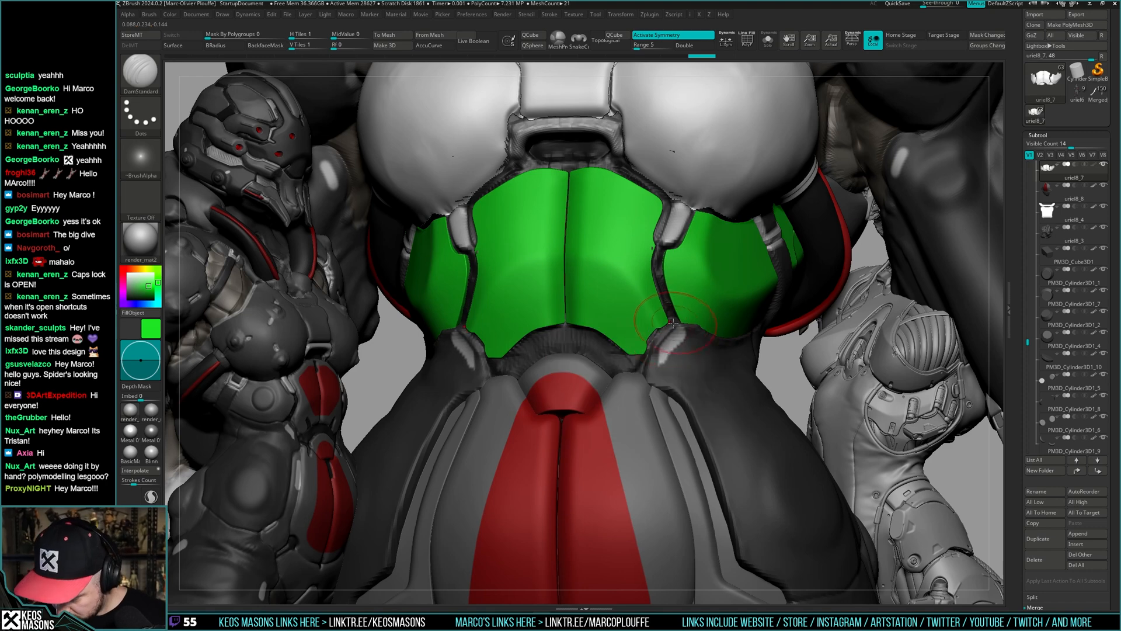
key(ctrl+shift+s)
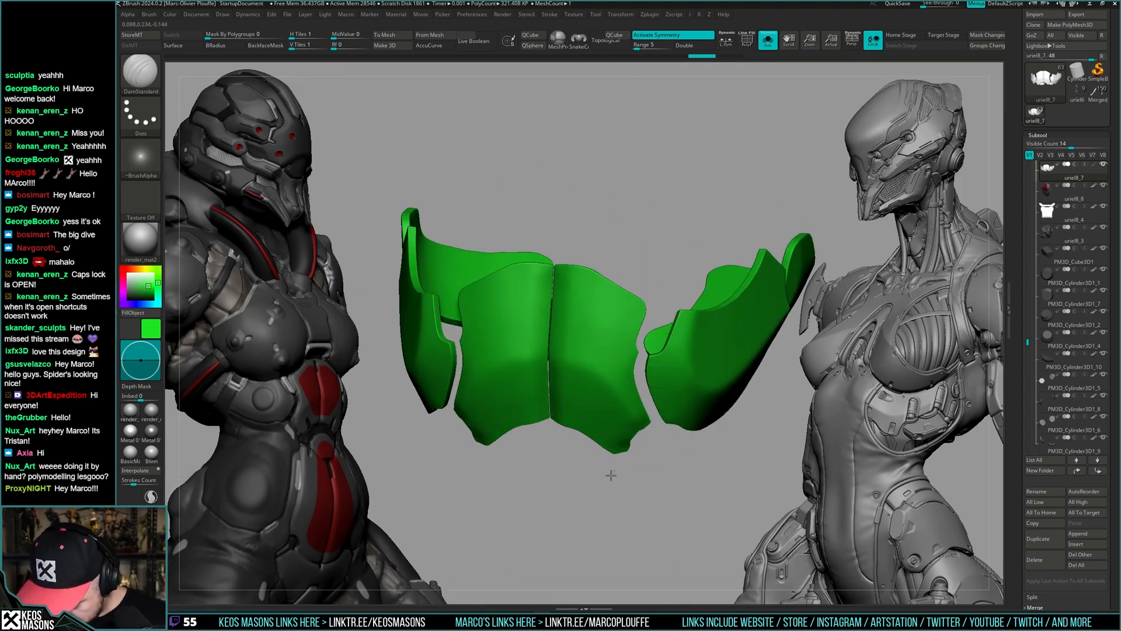
drag(648, 431, 616, 467)
right_drag(654, 426, 693, 405)
key(ctrl+shift+s)
right_drag(676, 451, 683, 399)
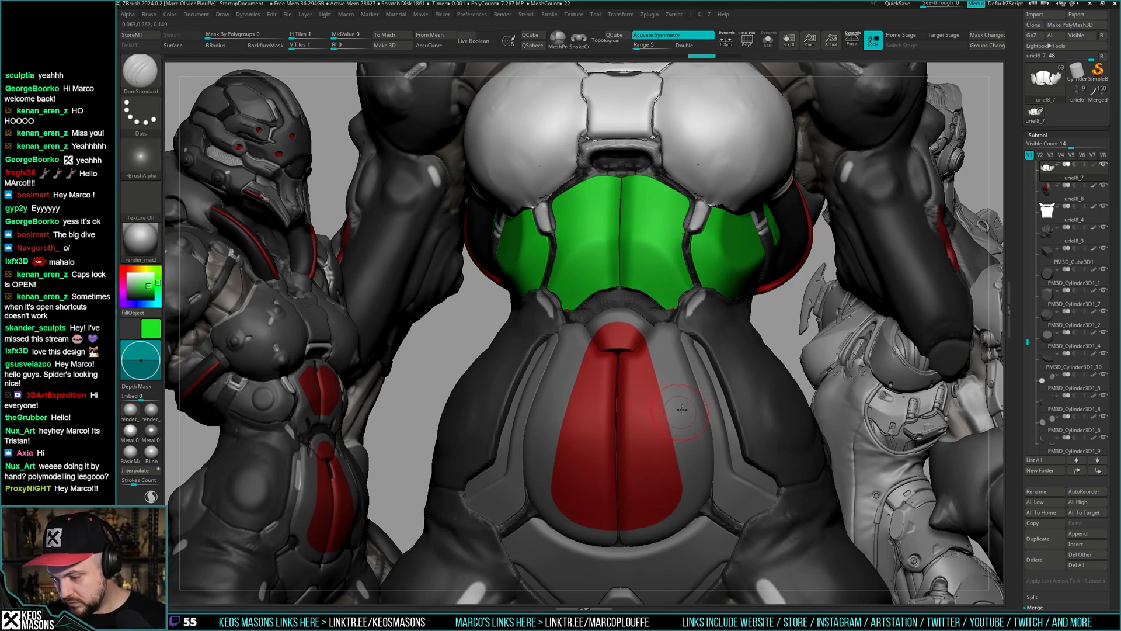
- Reshape the lower corner of the green waist plate beside the hip with the Move brush
ctrl+right_drag(689, 378, 707, 373)
key(b)
key(m)
key(v)
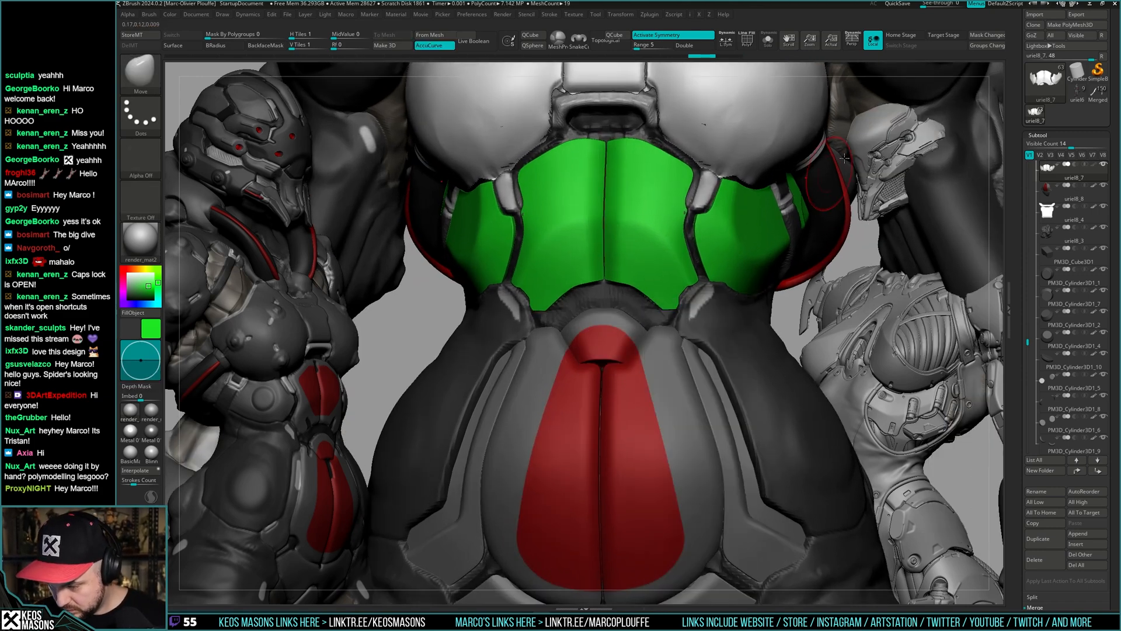
mouse_move(679, 321)
ctrl+right_down()
mouse_move(683, 335)
mouse_move(659, 299)
mouse_move(654, 316)
ctrl+right_up()
right_click(654, 318)
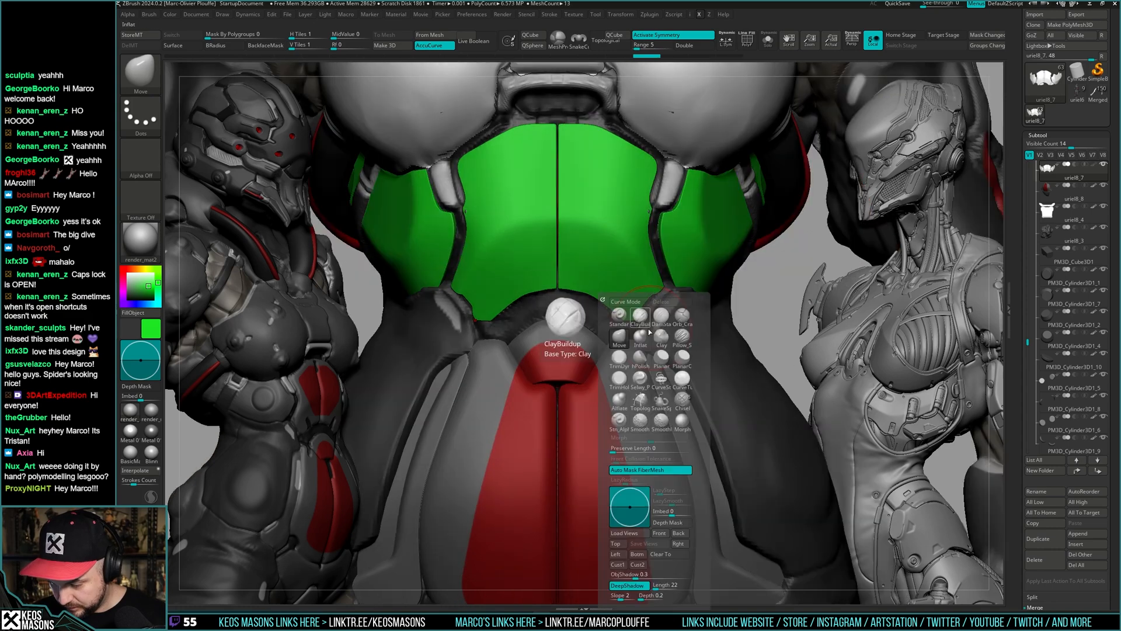
key(b)
right_click(634, 336)
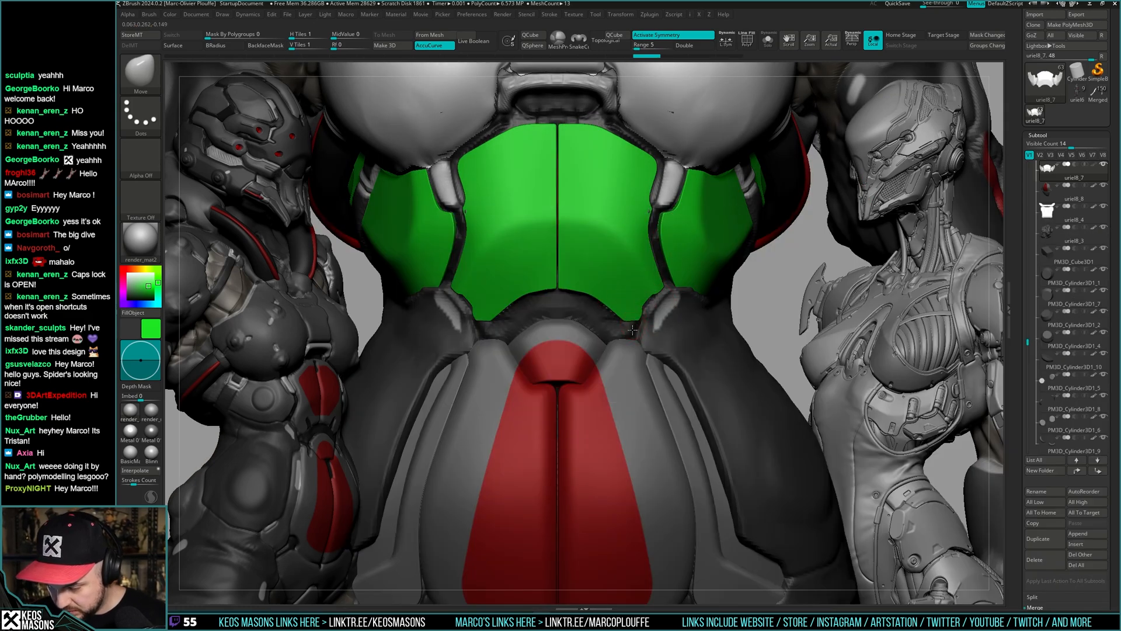
mouse_move(643, 333)
right_down()
mouse_move(649, 318)
mouse_move(643, 328)
right_up()
right_click(648, 317)
right_click(650, 316)
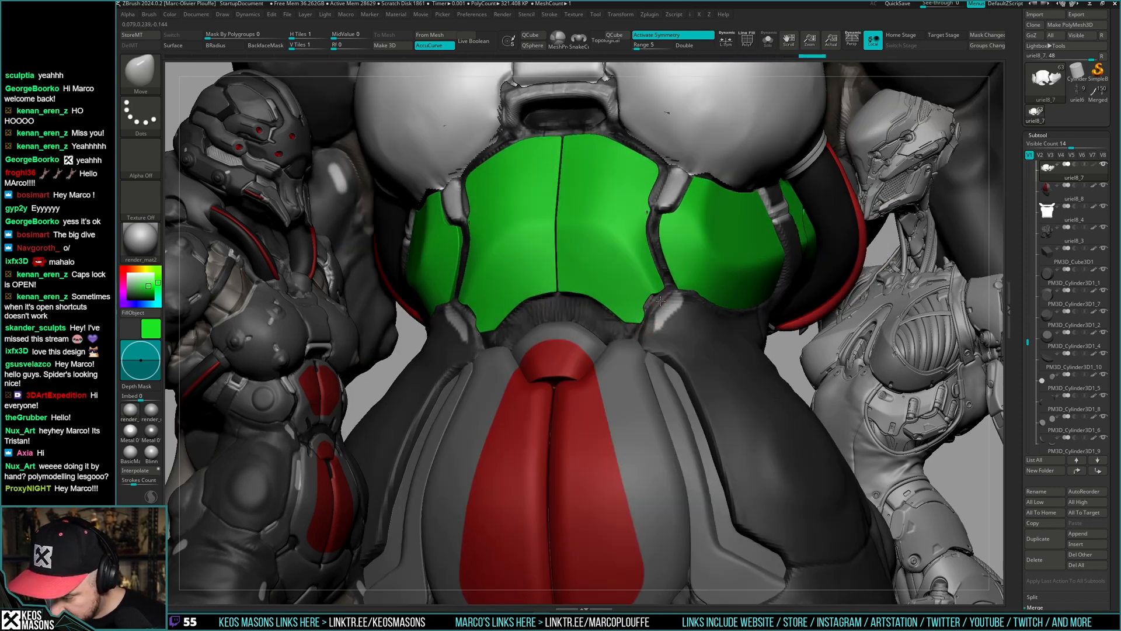
key(ctrl+shift+z)
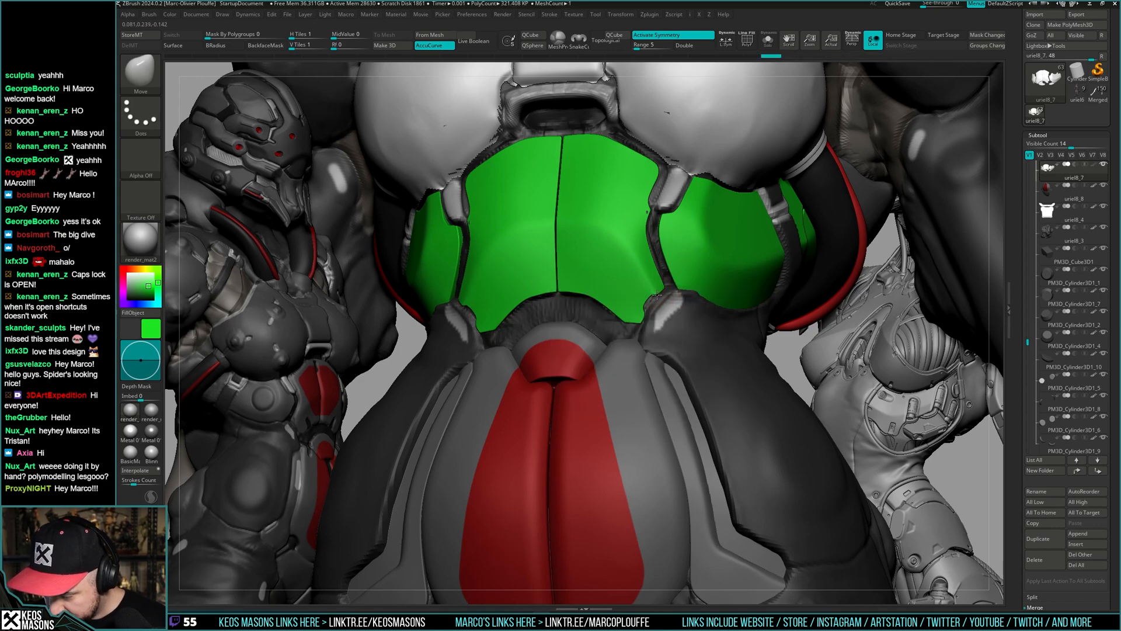
ctrl+right_drag(641, 309, 670, 367)
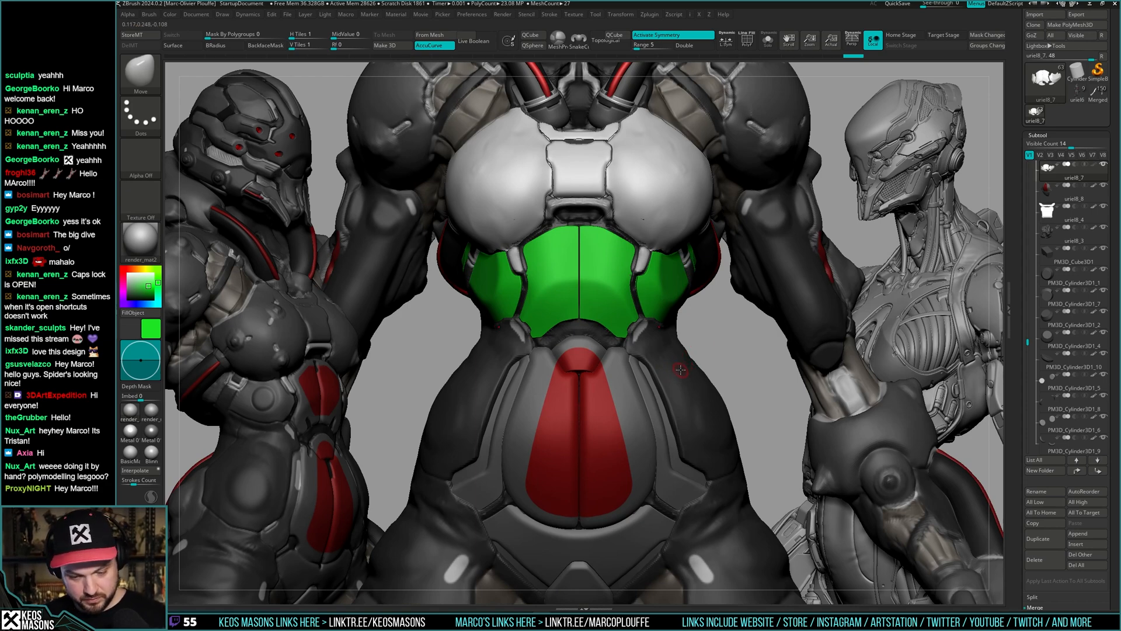
- Select the green waist plates' subtool (uriel8_7) and fill it with the neutral grey colour
right_drag(681, 369, 748, 386)
alt+click(693, 354)
key(ctrl+shift+s)
key(shift+ctrl+s)
alt+click(647, 326)
key(shift+ctrl+s)
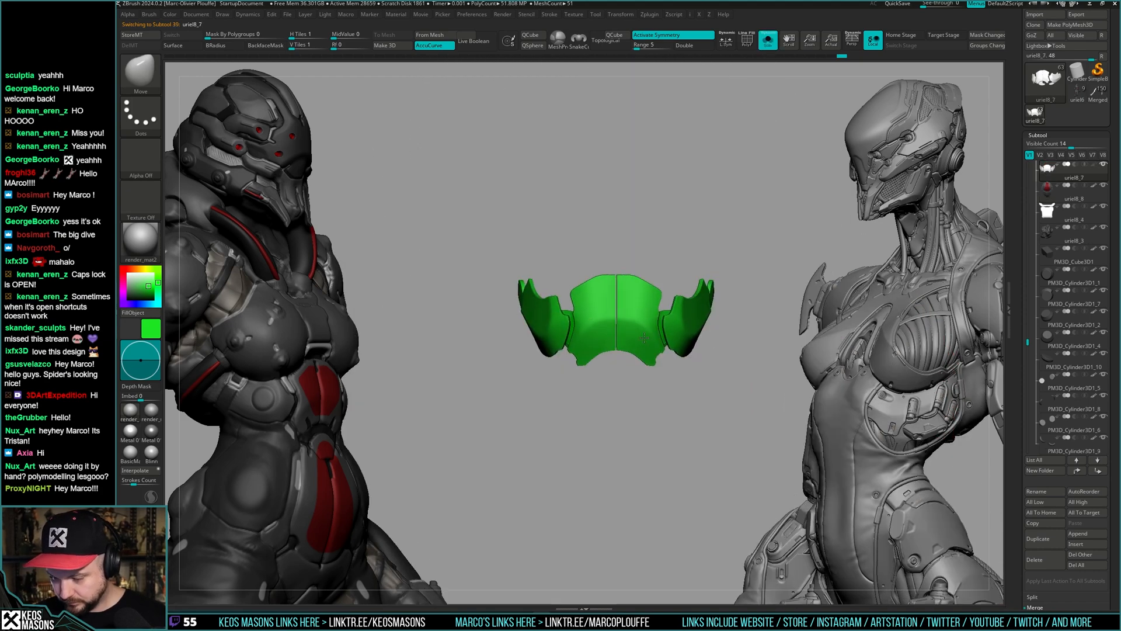
key(shift+ctrl+s)
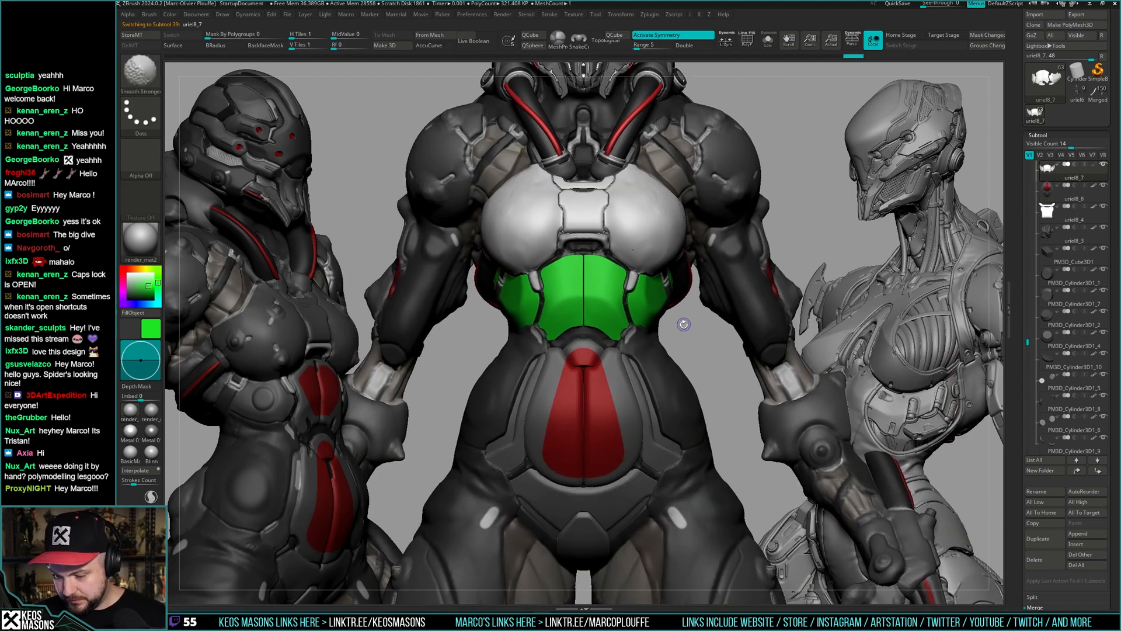
key(space)
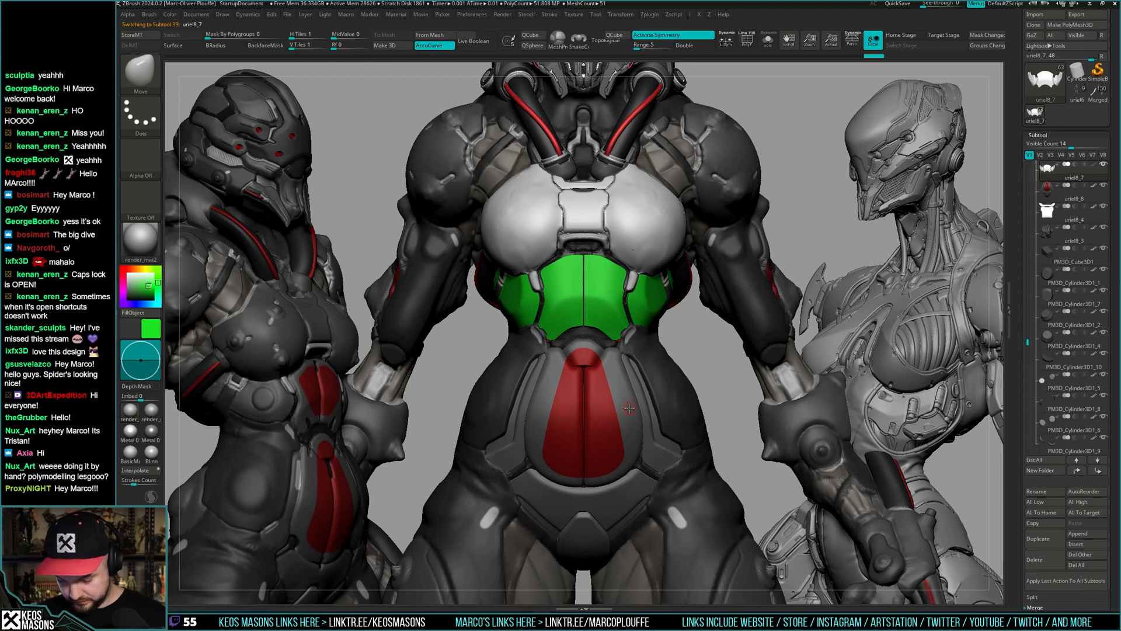
key(ctrl+z)
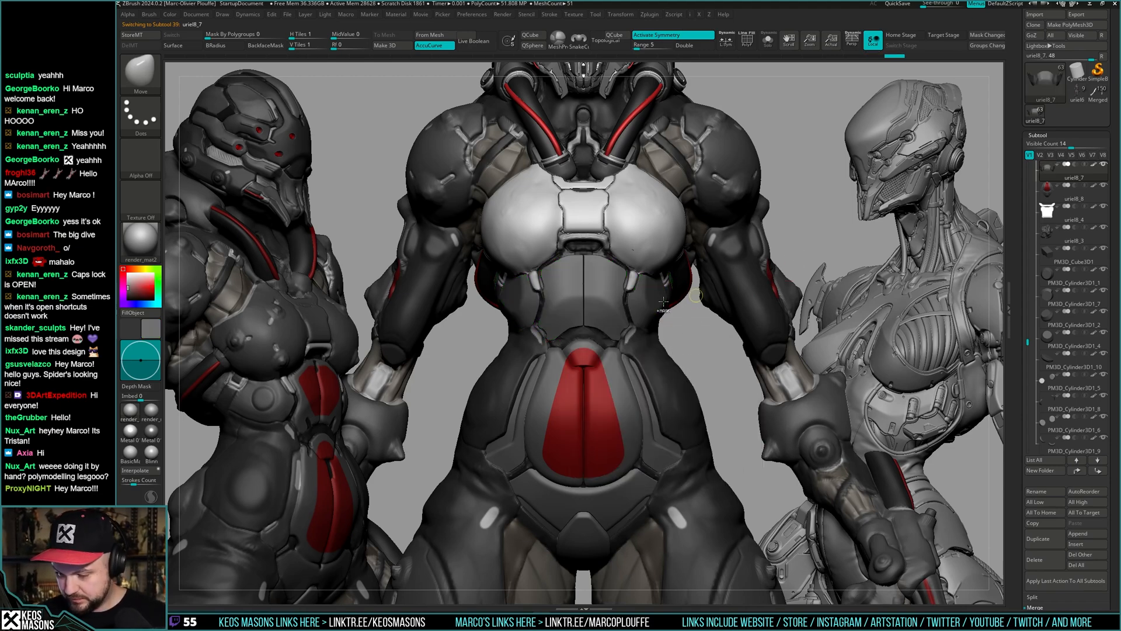
- Isolate and frame the grey waist plates, and add a new sculpt layer to them
key(shift+ctrl+s)
key(f)
key(shift+f)
key(shift+f)
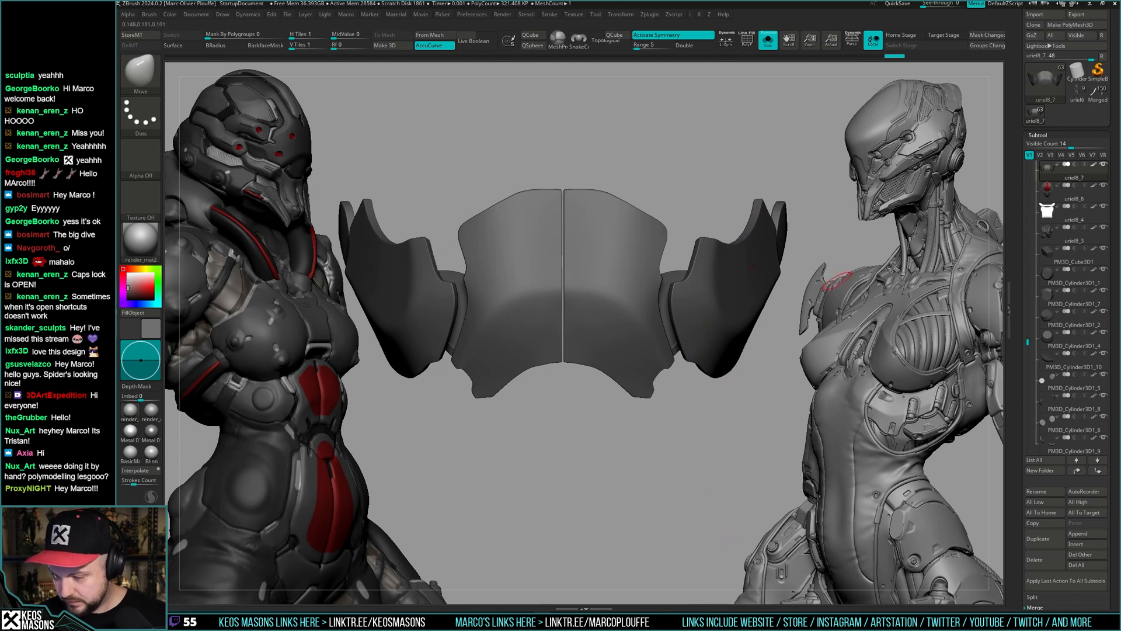
scroll(1020, 318, down, 10)
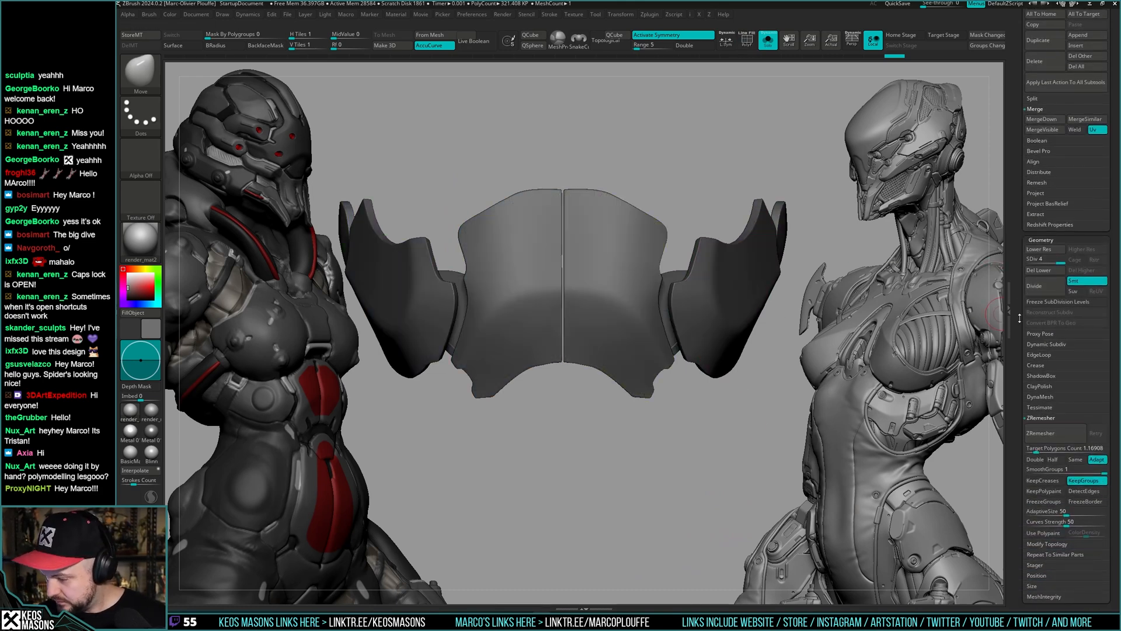
scroll(1020, 318, down, 8)
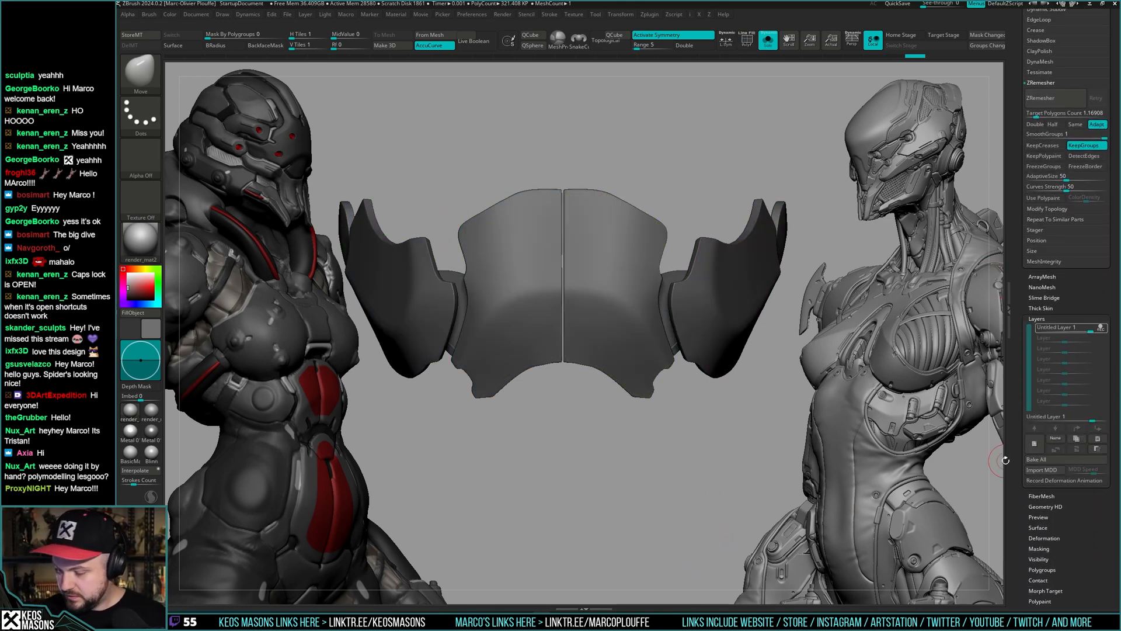
- Select the DamStandard brush and adjust its draw size for carving the centre seam
key(b)
key(d)
key(s)
key(space)
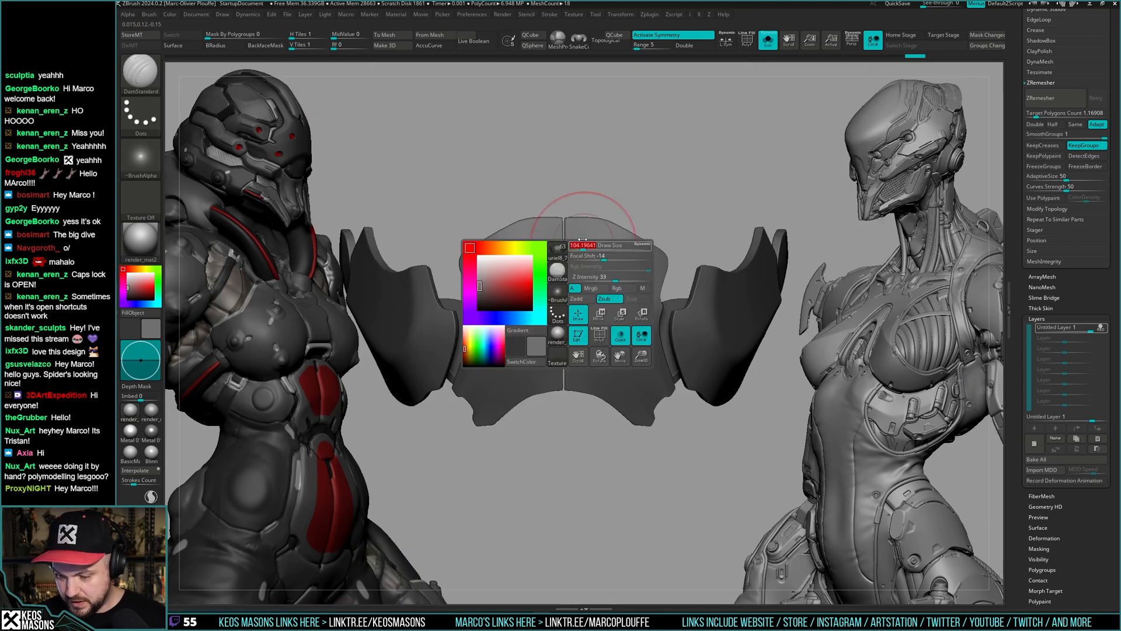
- Try carving a straight groove down the centre seam of the isolated waist plate, comparing it against the full figure
drag(570, 195, 564, 217)
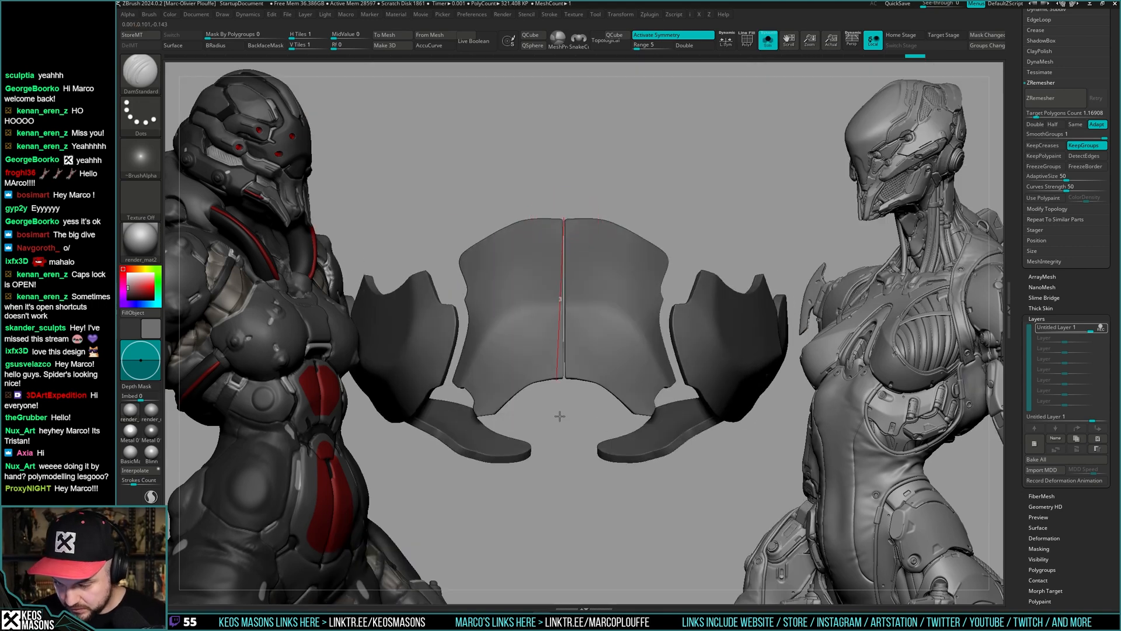
drag(566, 433, 576, 357)
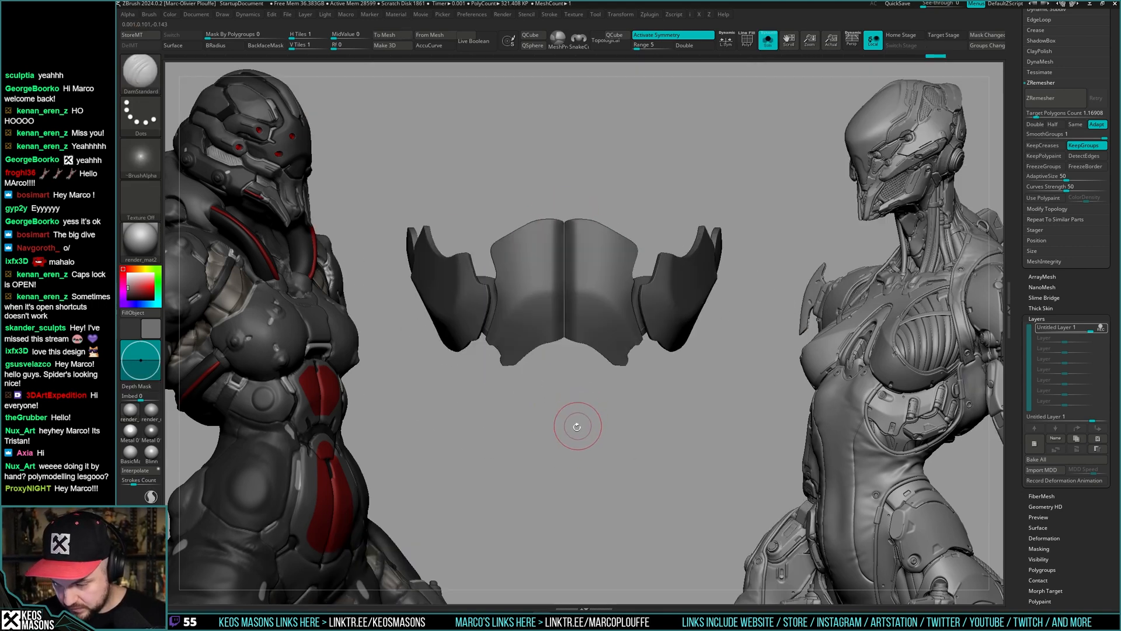
key(alt+s)
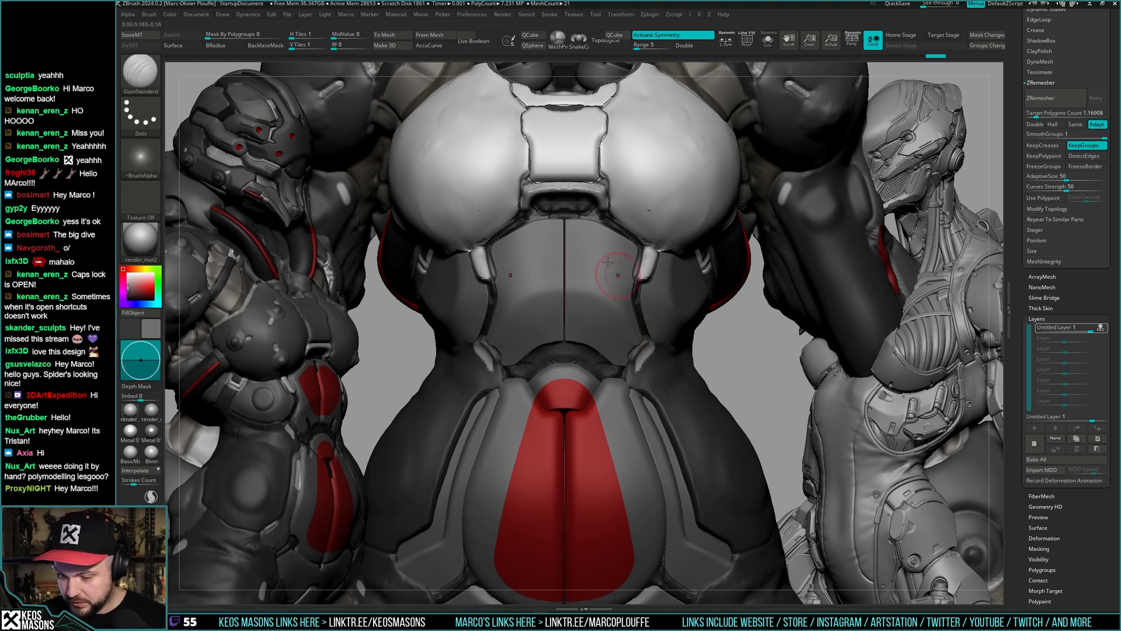
key(alt+s)
- Try centre-seam grooves with an adjusted DamStandard brush, and check the result on the whole character
key(space)
drag(567, 225, 569, 223)
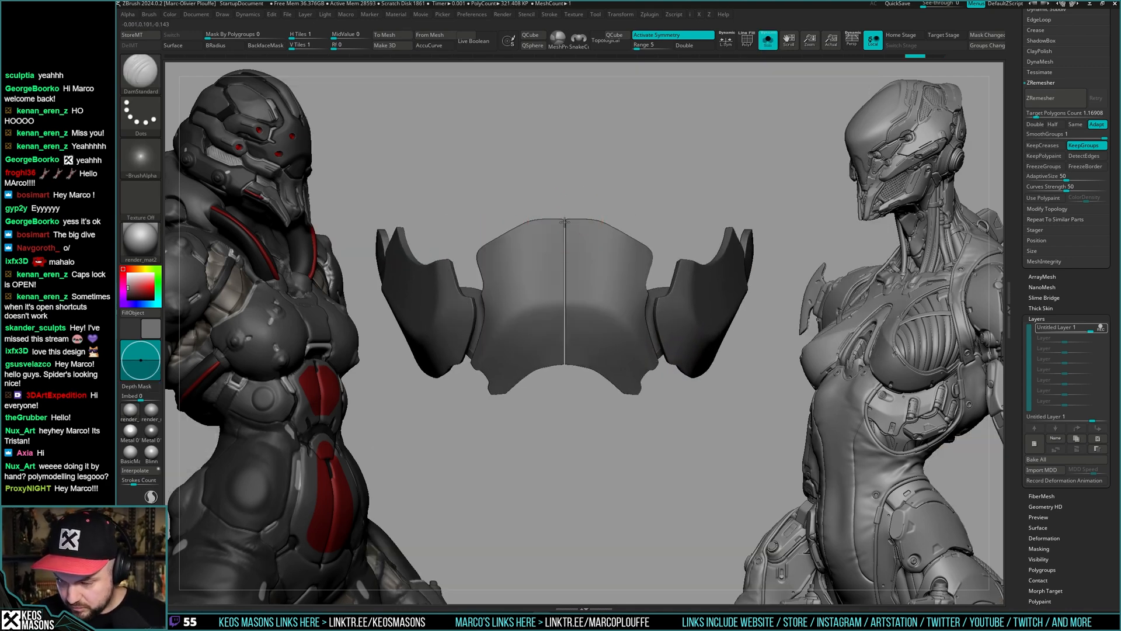
shift+drag(566, 382, 566, 382)
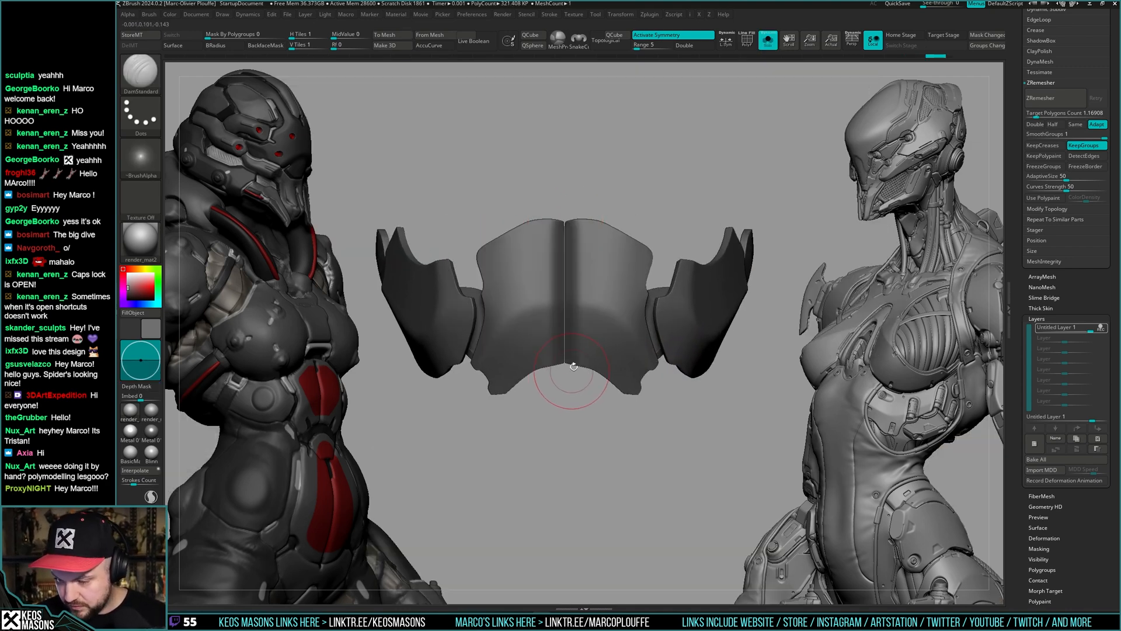
drag(565, 221, 565, 357)
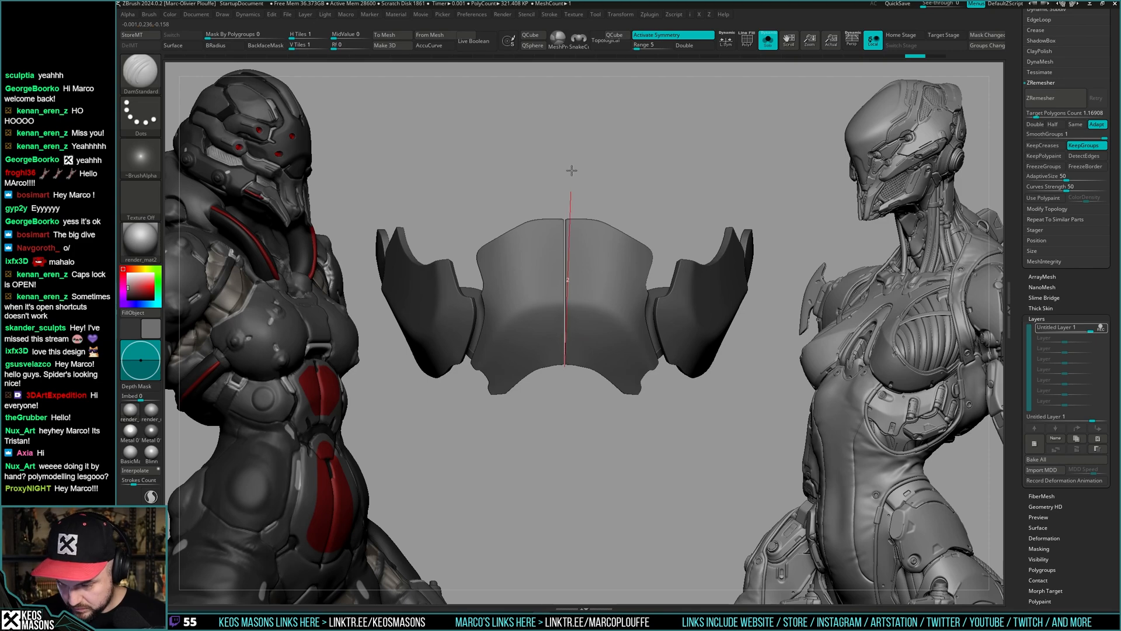
key(shift+alt+s)
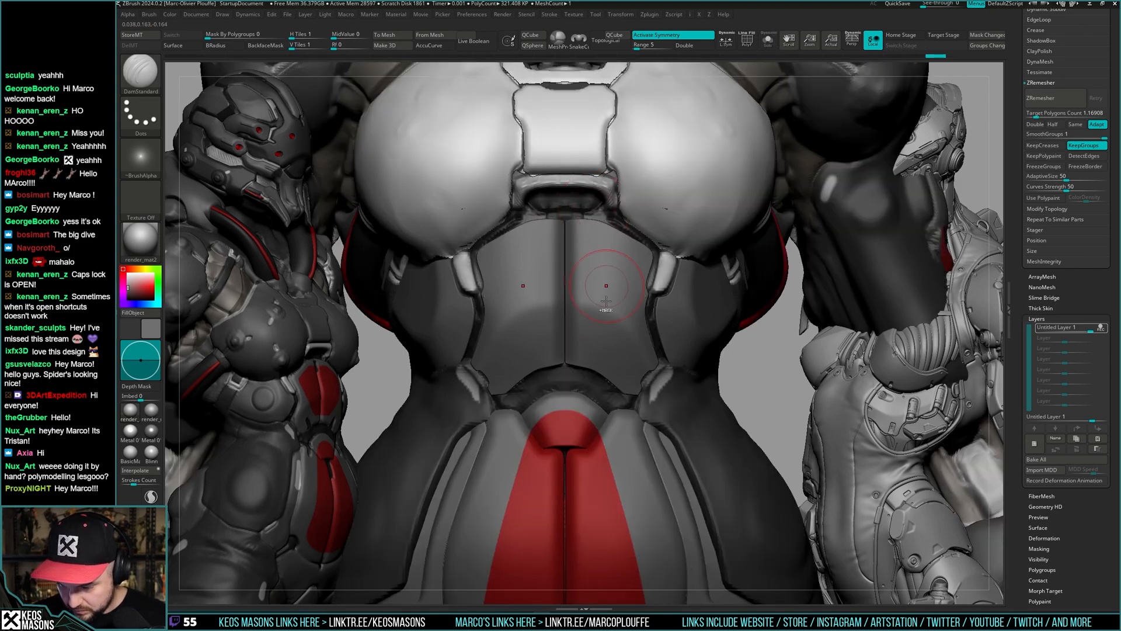
ctrl+right_drag(606, 298, 736, 256)
right_drag(783, 295, 722, 303)
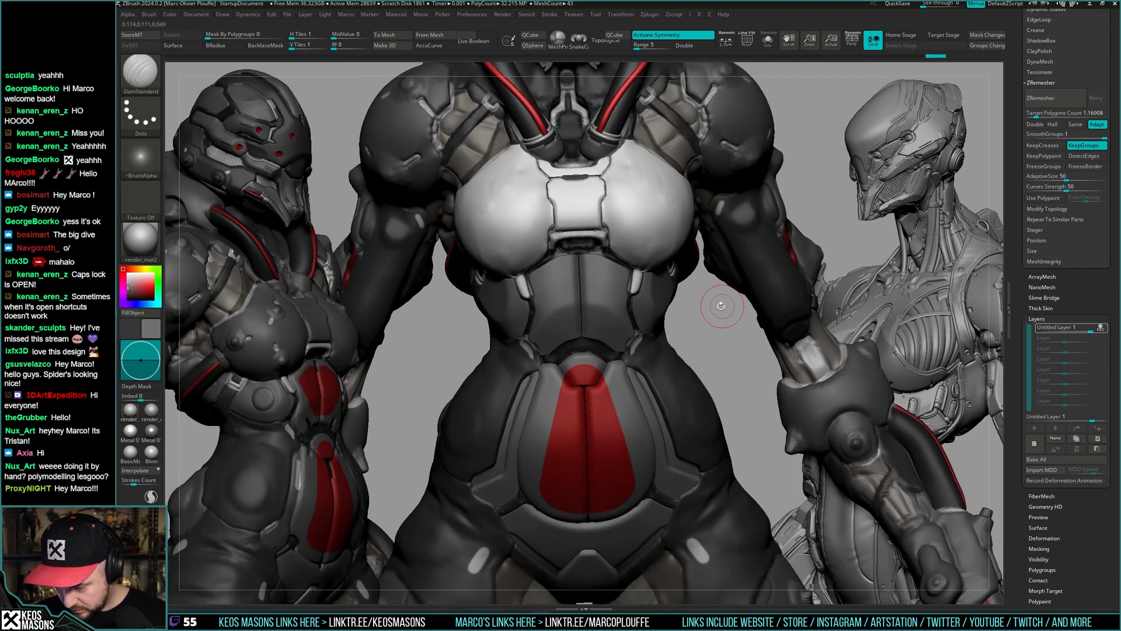
- Try carving the waist plate's centre groove as a straight line with the full figure visible
mouse_move(588, 257)
ctrl+right_down()
mouse_move(592, 301)
mouse_move(589, 286)
ctrl+right_up()
key(space)
drag(578, 244, 582, 242)
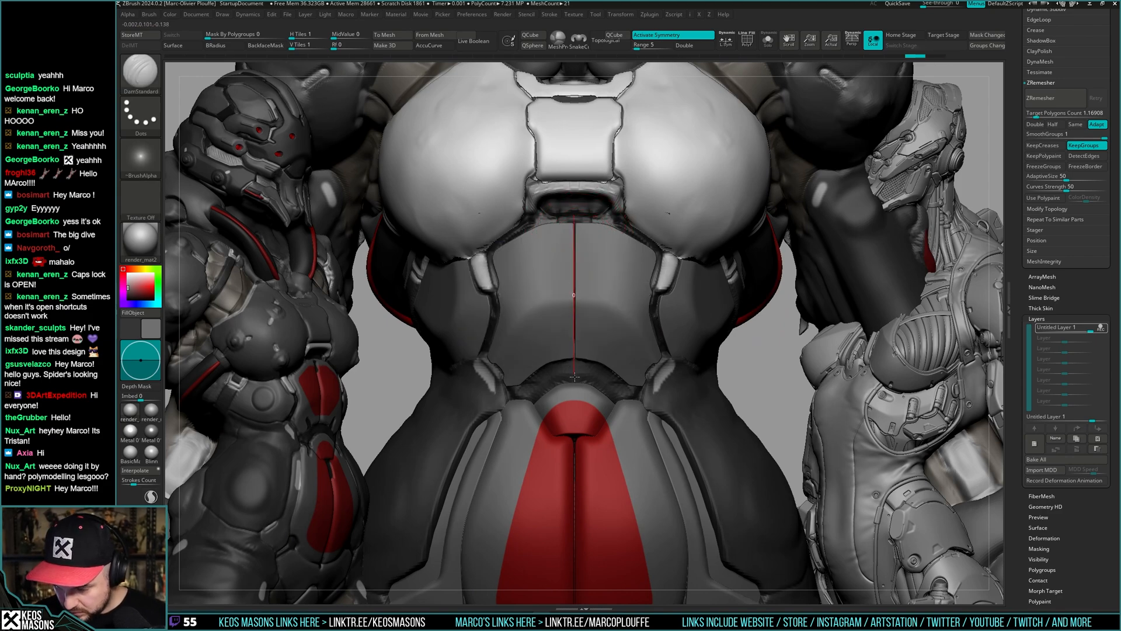
shift+drag(575, 377, 575, 380)
mouse_move(672, 240)
right_down()
mouse_move(758, 260)
mouse_move(672, 248)
right_up()
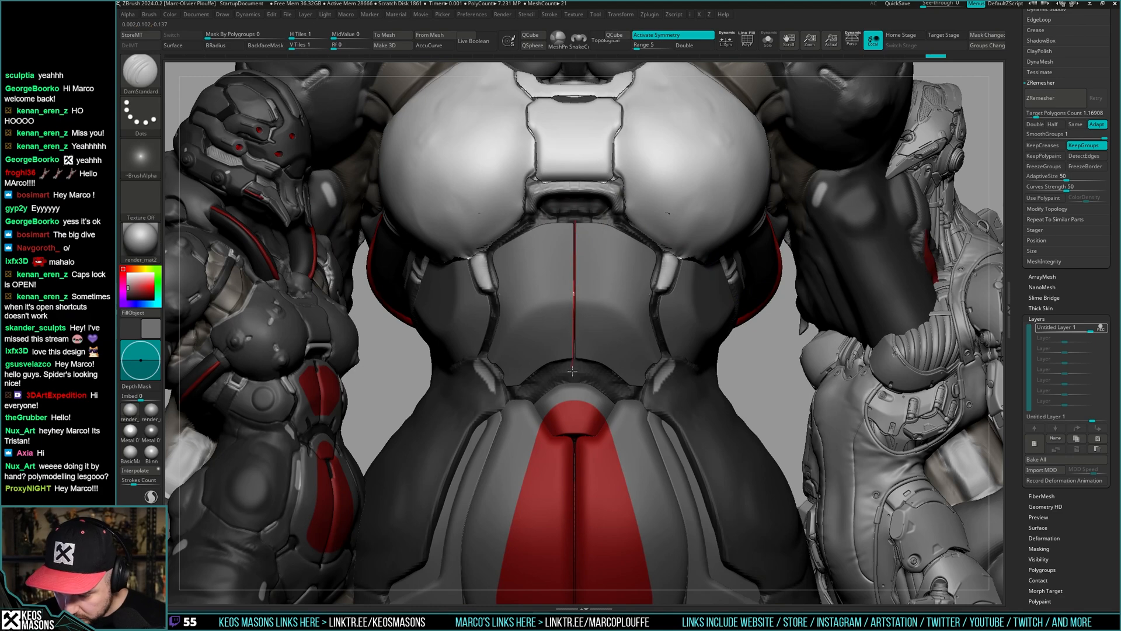
shift+drag(576, 376, 575, 378)
mouse_move(570, 368)
right_down()
mouse_move(608, 281)
mouse_move(618, 339)
right_up()
- Set the brush's Z Intensity to about 28, isolate the waist plates and carve a straight groove down the centre seam
key(space)
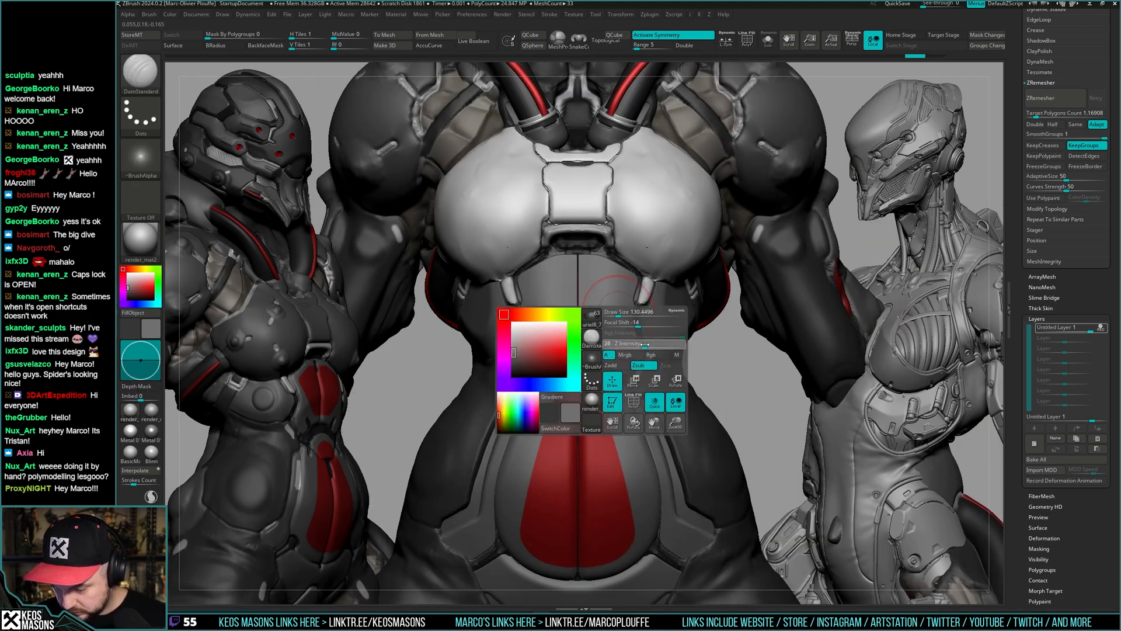
key(shift+s)
key(space)
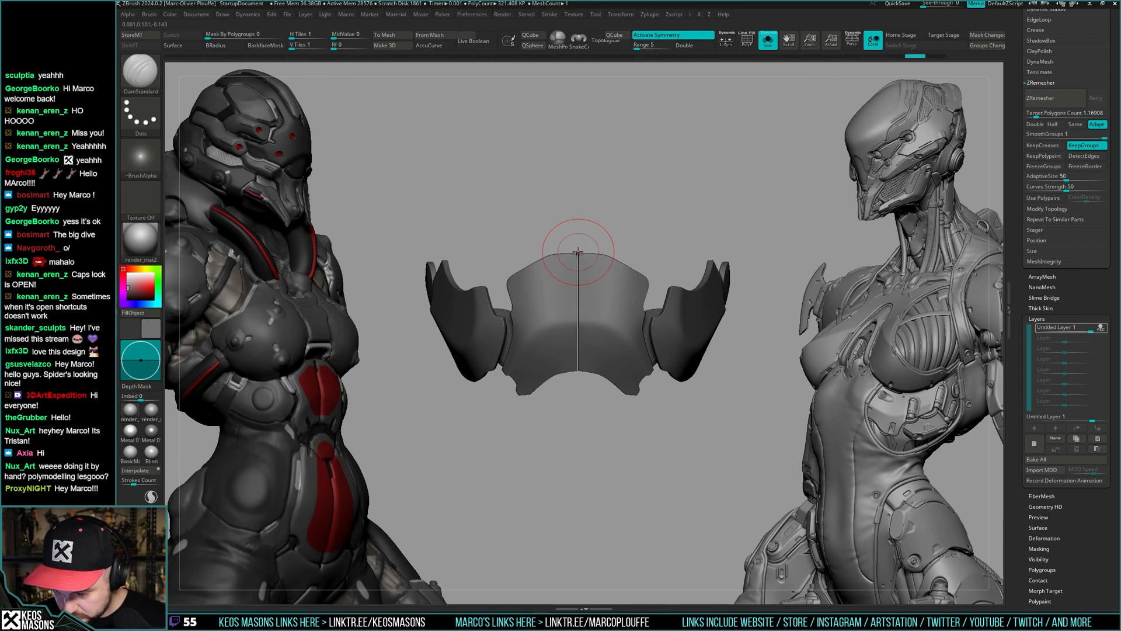
mouse_move(577, 252)
right_down()
mouse_move(584, 280)
mouse_move(583, 245)
right_up()
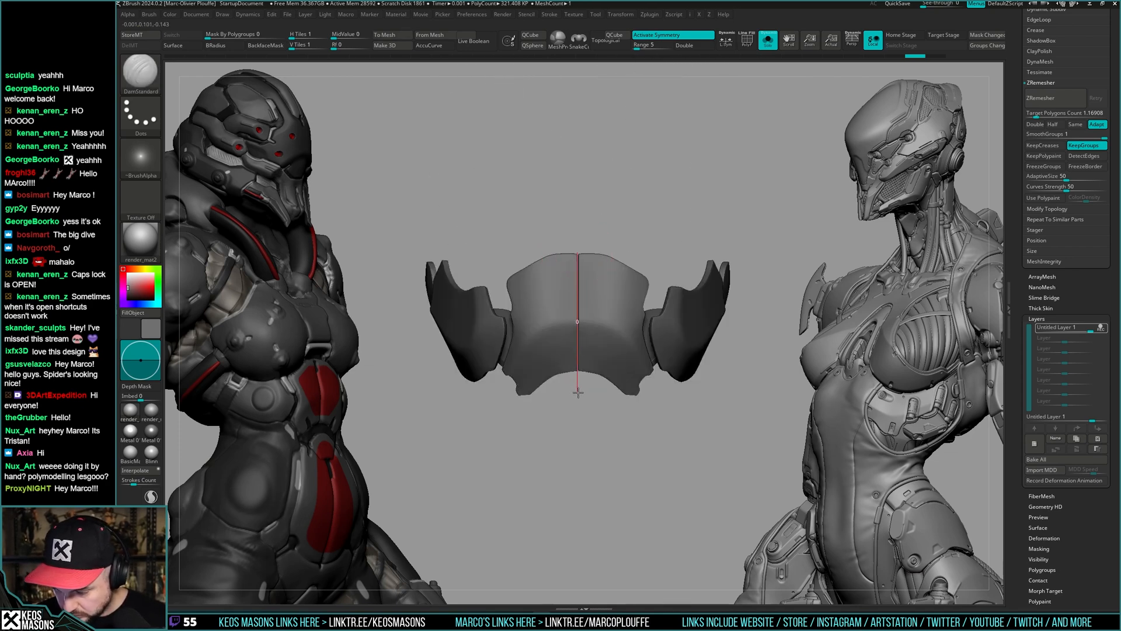
right_drag(581, 376, 602, 374)
key(shift+s)
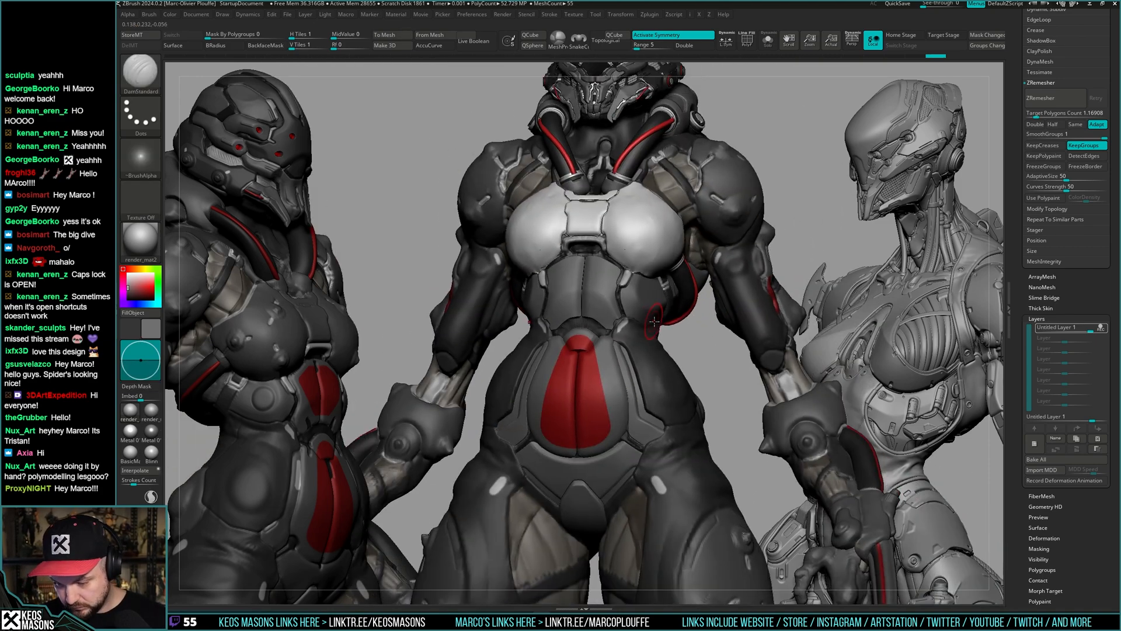
- Adjust the draw size and refine the upper end of the isolated waist plate's centre groove
mouse_move(654, 321)
right_down()
mouse_move(649, 371)
mouse_move(615, 365)
mouse_move(622, 403)
mouse_move(665, 234)
mouse_move(686, 292)
mouse_move(633, 324)
mouse_move(617, 294)
right_up()
key(alt+s)
right_click(617, 294)
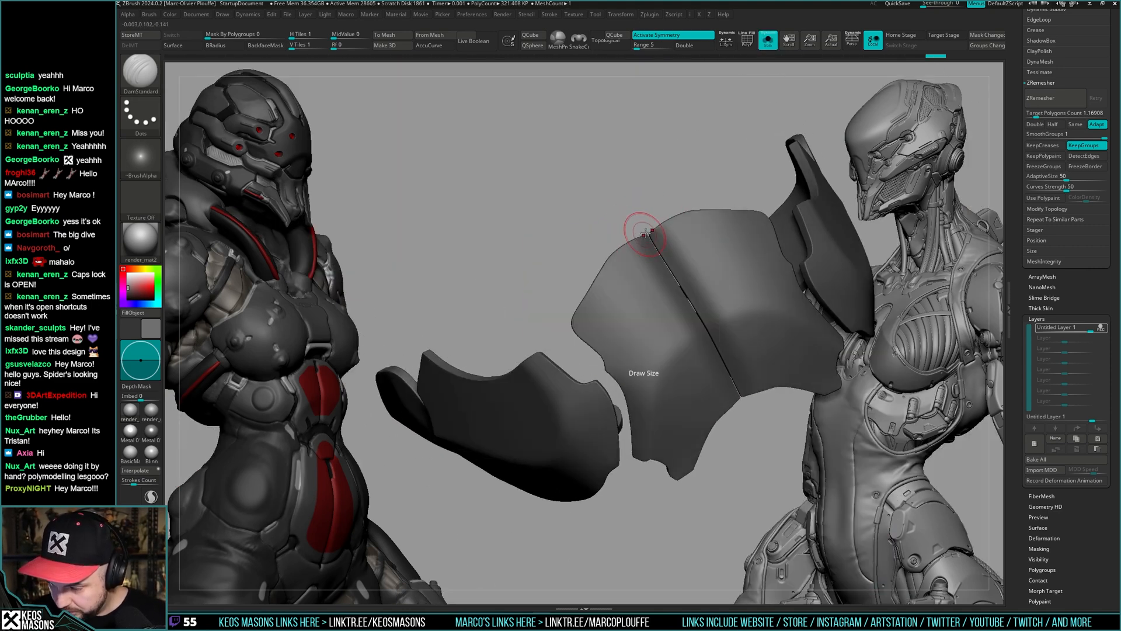
right_drag(646, 233, 659, 223)
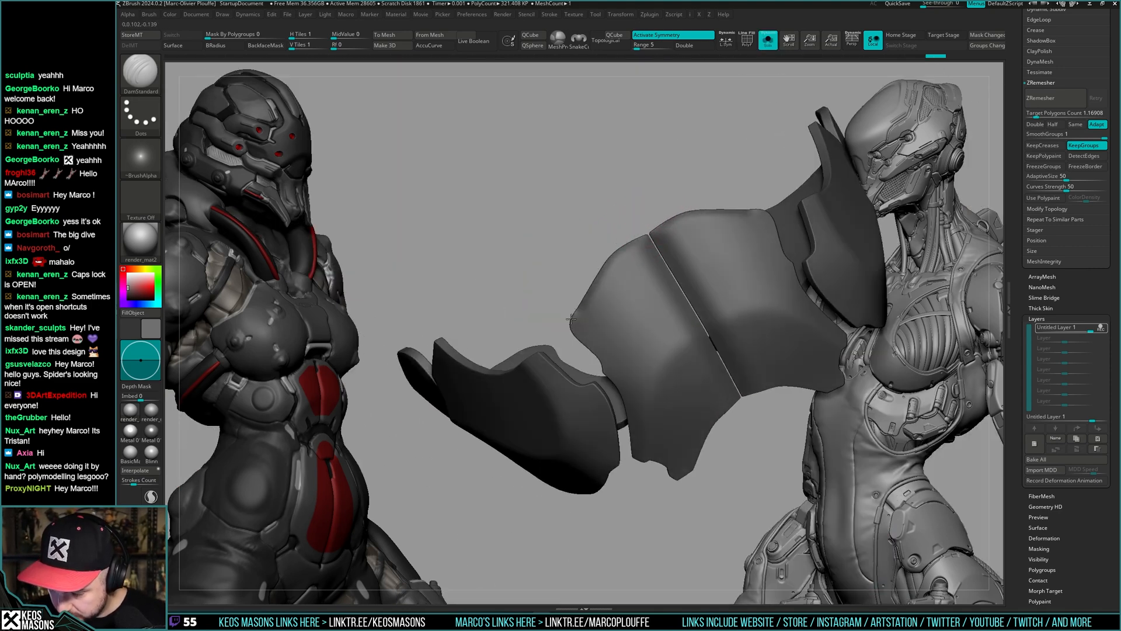
right_drag(561, 344, 582, 303)
right_drag(658, 290, 725, 257)
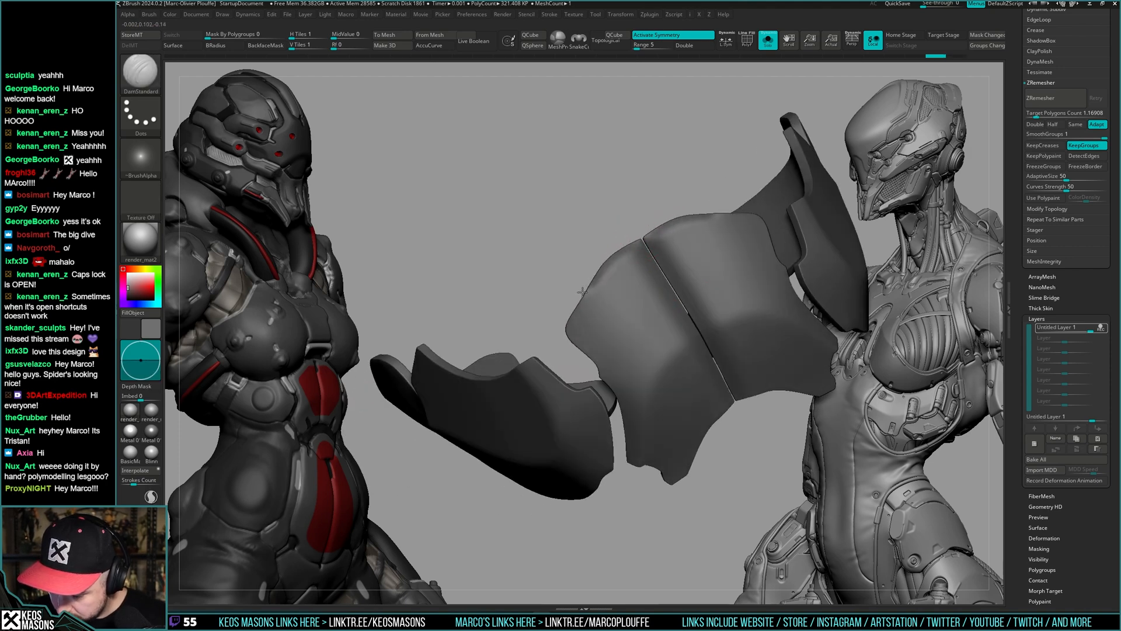
right_drag(553, 346, 653, 213)
- Refine the lower end of the centre groove, checking the plate's profile from below and the front
key(shift+s)
key(shift+s)
scroll(611, 273, up, 2)
mouse_move(676, 421)
alt+right_down()
mouse_move(689, 266)
mouse_move(716, 318)
mouse_move(663, 284)
mouse_move(661, 297)
alt+right_up()
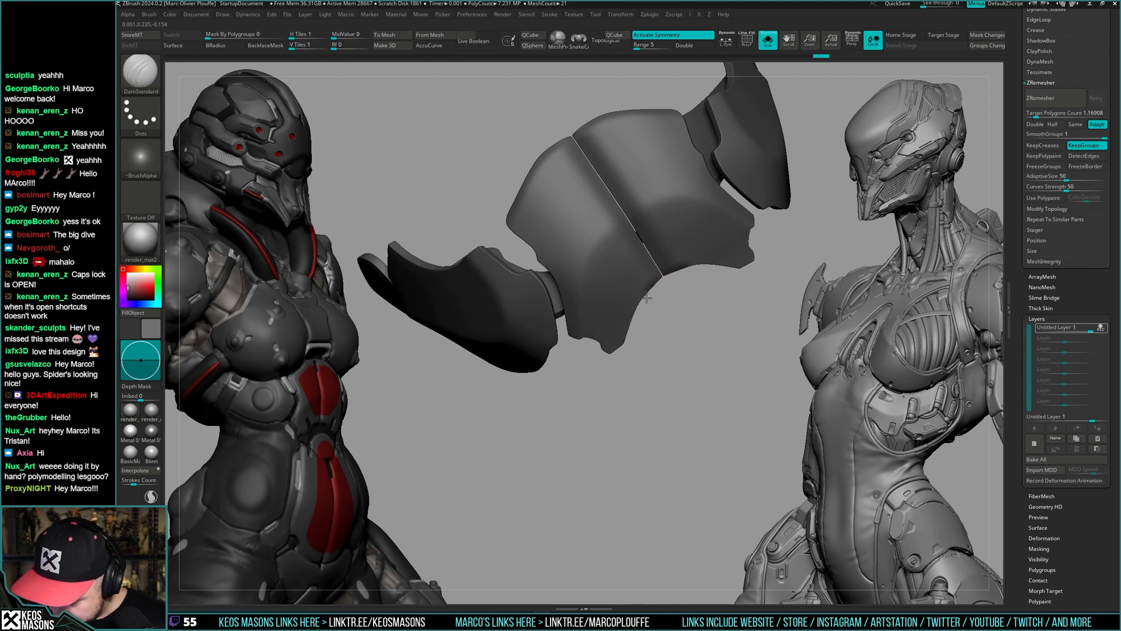
right_drag(623, 365, 600, 272)
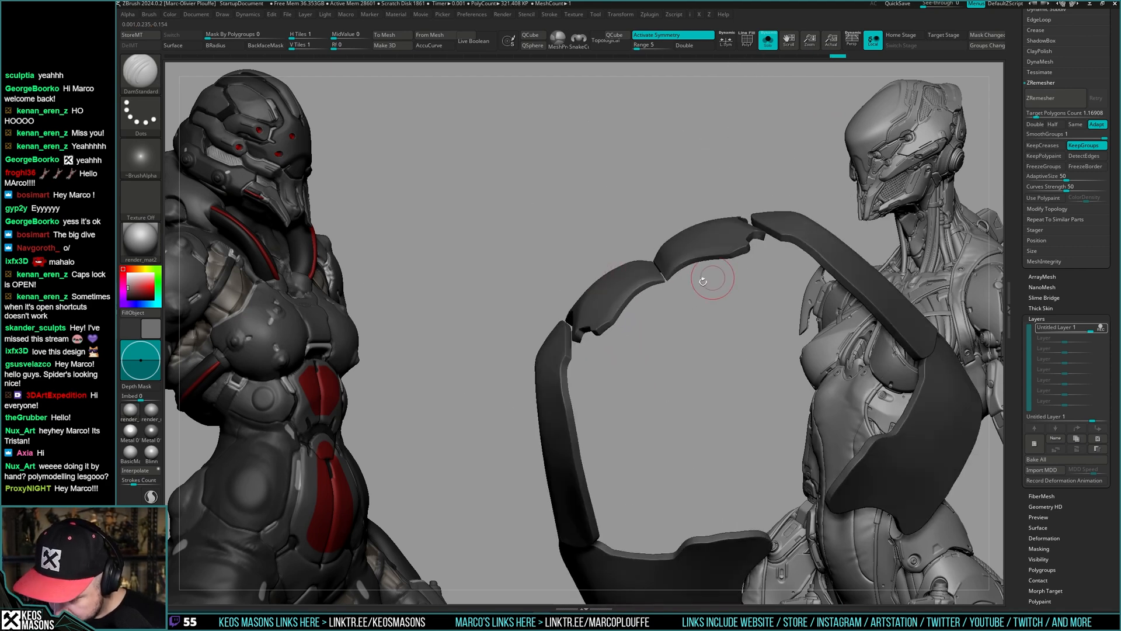
mouse_move(703, 281)
right_down()
mouse_move(671, 352)
mouse_move(639, 333)
mouse_move(625, 344)
right_up()
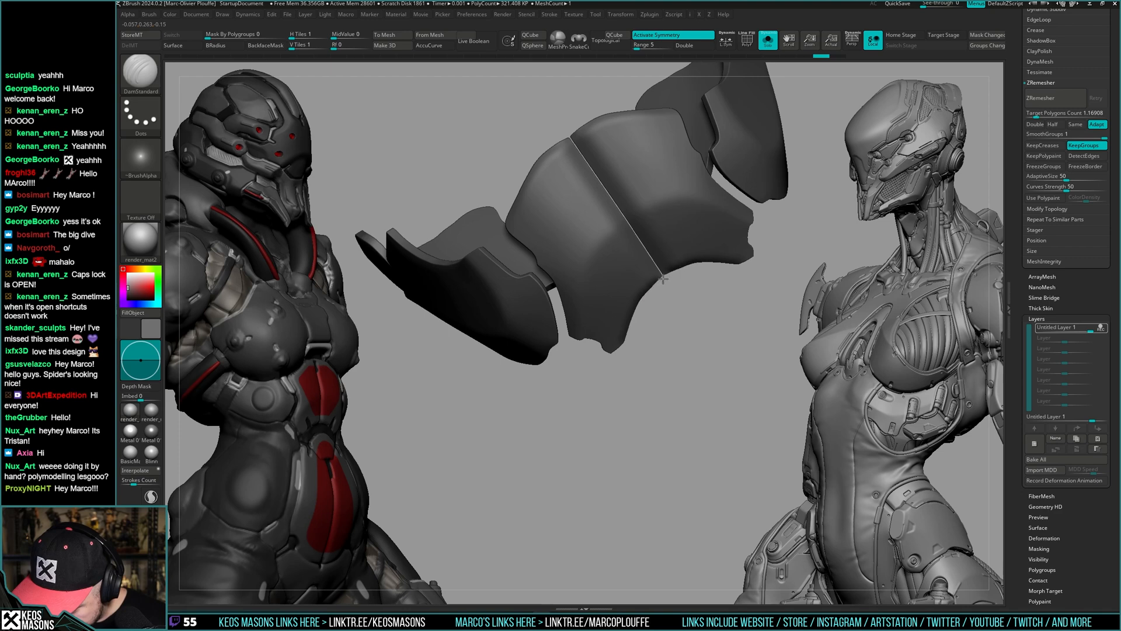
right_drag(668, 275, 663, 218)
right_drag(643, 301, 703, 296)
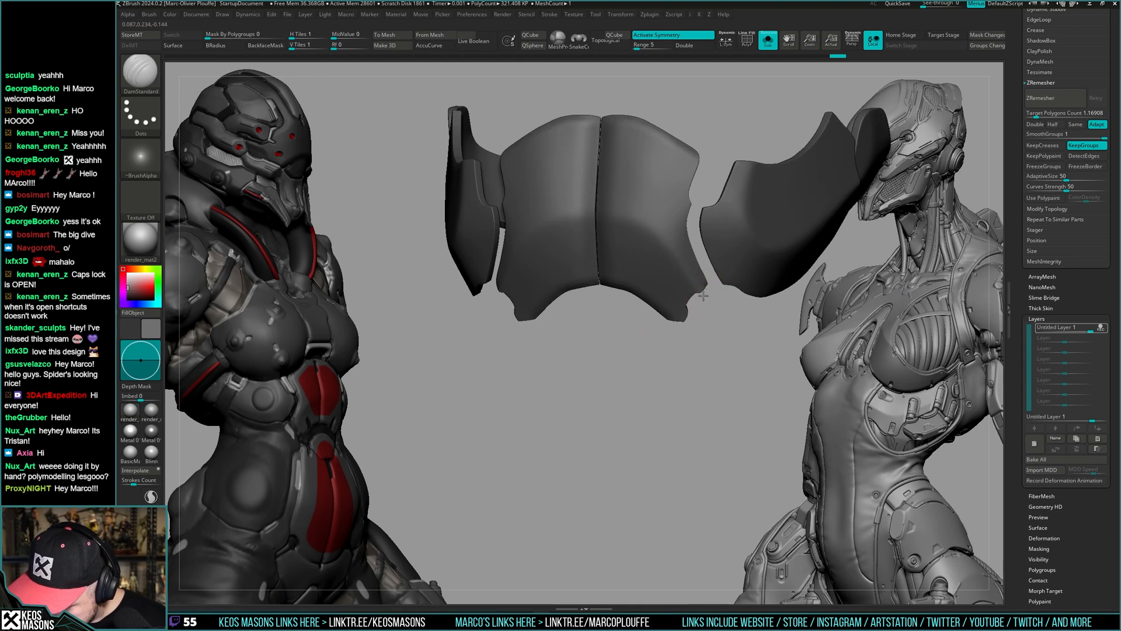
- Isolate the lower abdomen armour, mask every piece except the pelvic plate, and adjust the brush's draw size
mouse_move(673, 347)
right_down()
mouse_move(705, 309)
mouse_move(718, 304)
mouse_move(703, 322)
mouse_move(728, 319)
mouse_move(678, 382)
mouse_move(683, 412)
mouse_move(681, 329)
mouse_move(710, 377)
mouse_move(779, 302)
right_up()
key(s)
alt+click(780, 301)
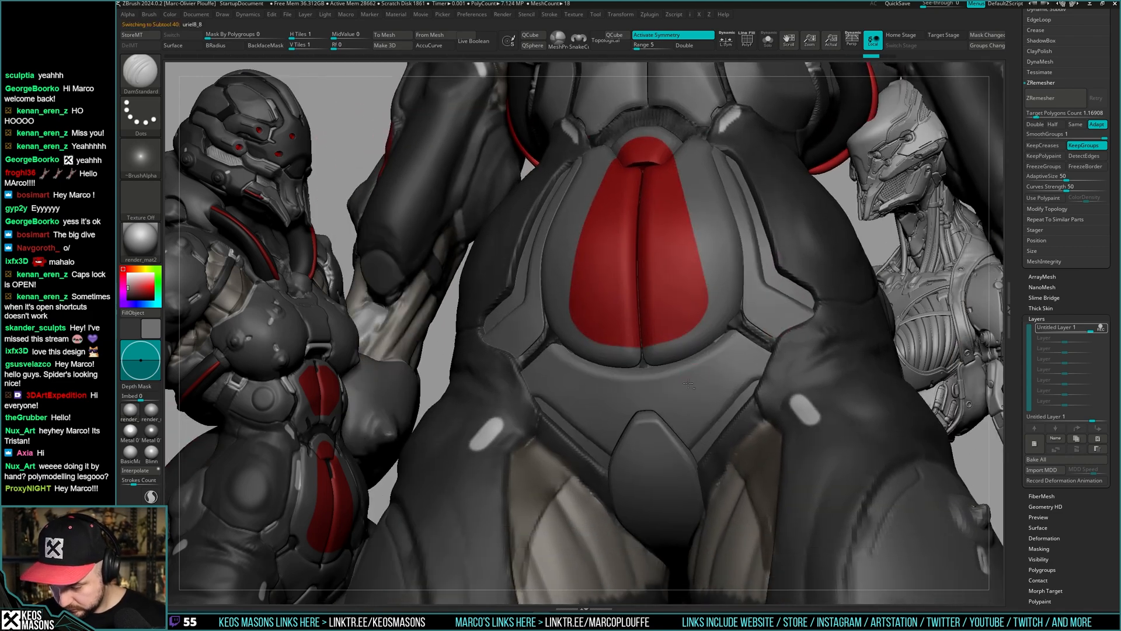
key(s)
mouse_move(531, 360)
alt+right_down()
mouse_move(628, 331)
mouse_move(637, 366)
alt+right_up()
key(w)
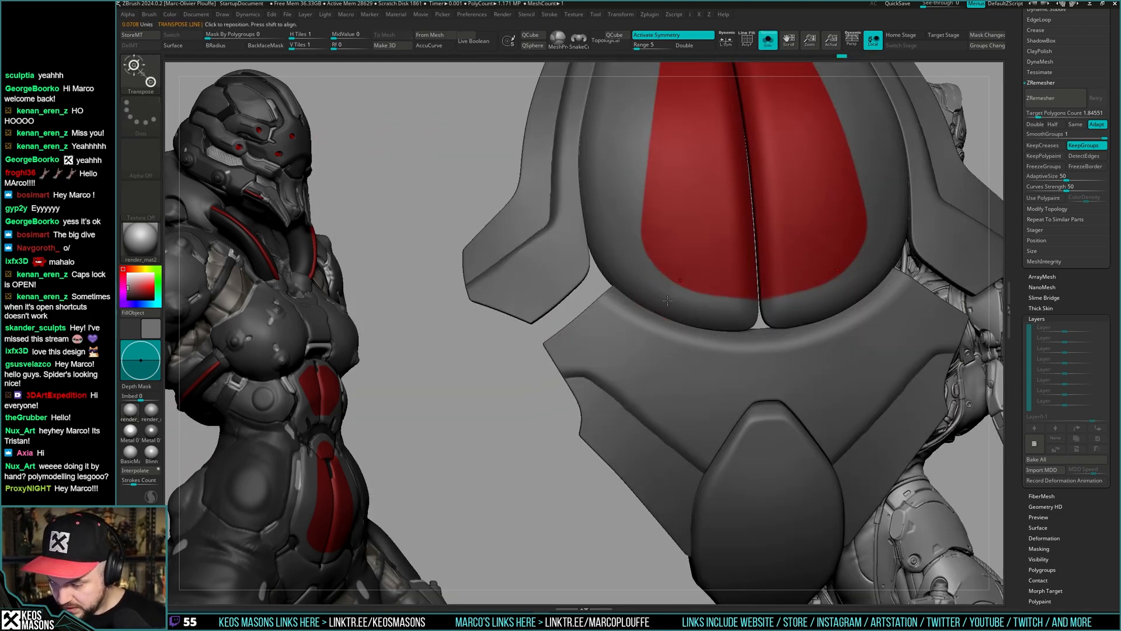
ctrl+drag(649, 350, 681, 263)
key(q)
ctrl+click(520, 408)
key(s)
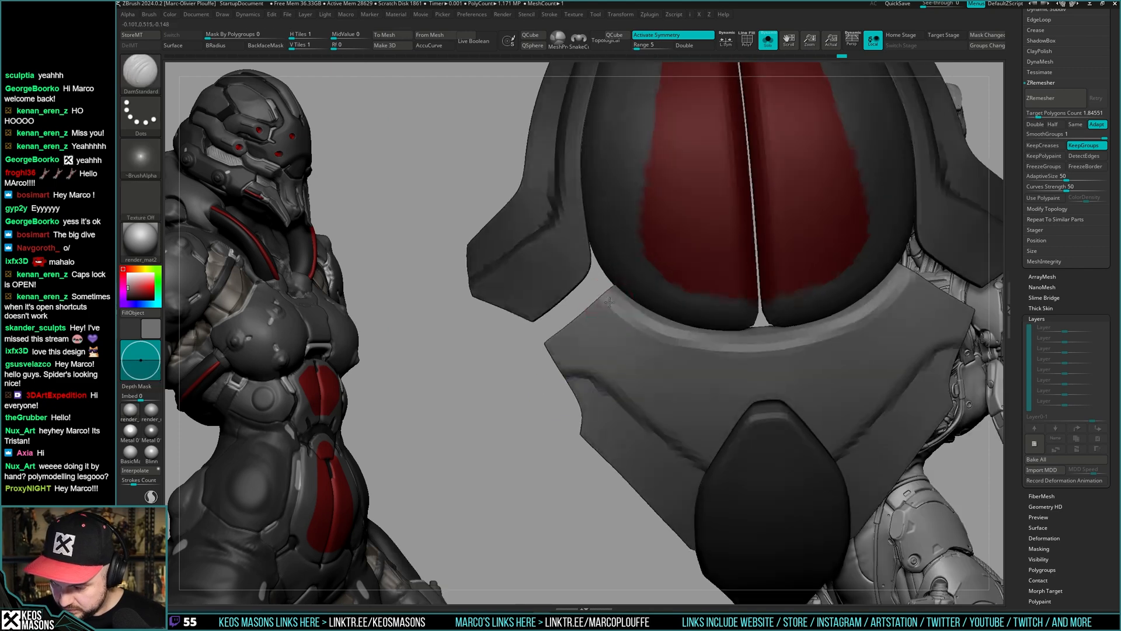
- Check the pelvic plate's upper corners from the front, clear the mask and readjust the draw size
right_drag(597, 310, 615, 287)
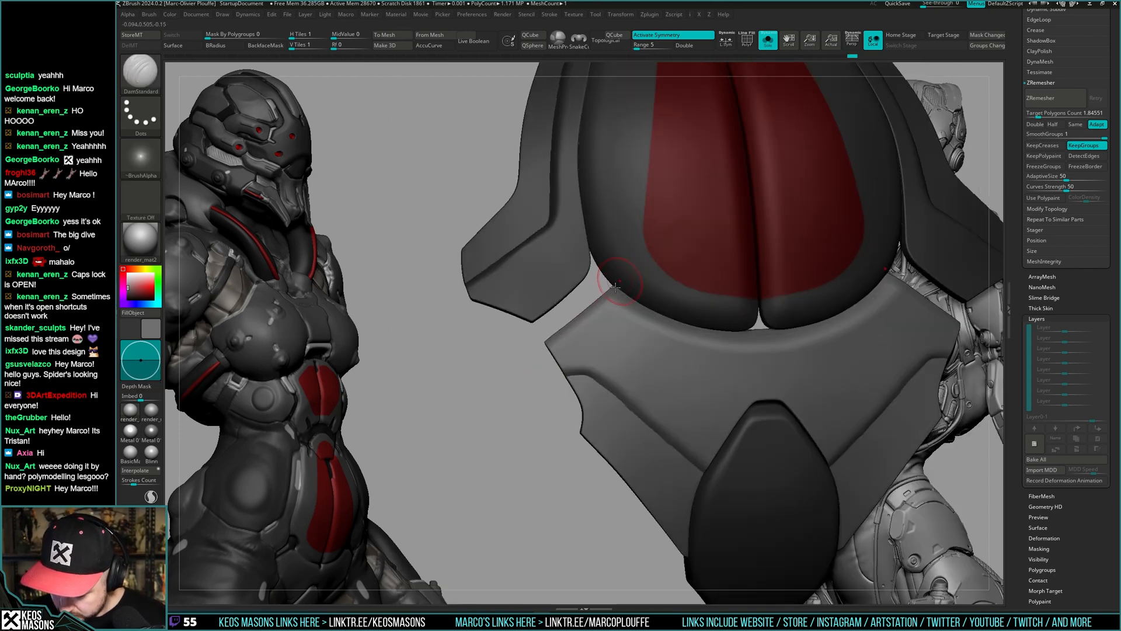
ctrl+right_drag(516, 382, 528, 345)
shift+right_drag(630, 383, 656, 375)
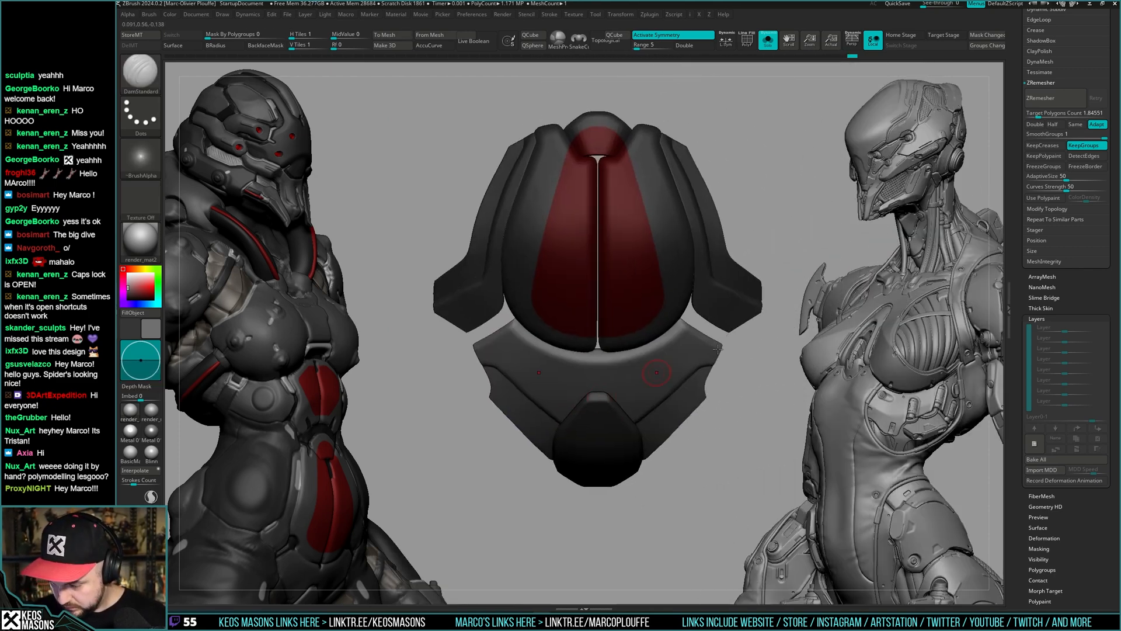
ctrl+drag(756, 374, 776, 388)
key(s)
key(s)
alt+right_drag(726, 355, 767, 357)
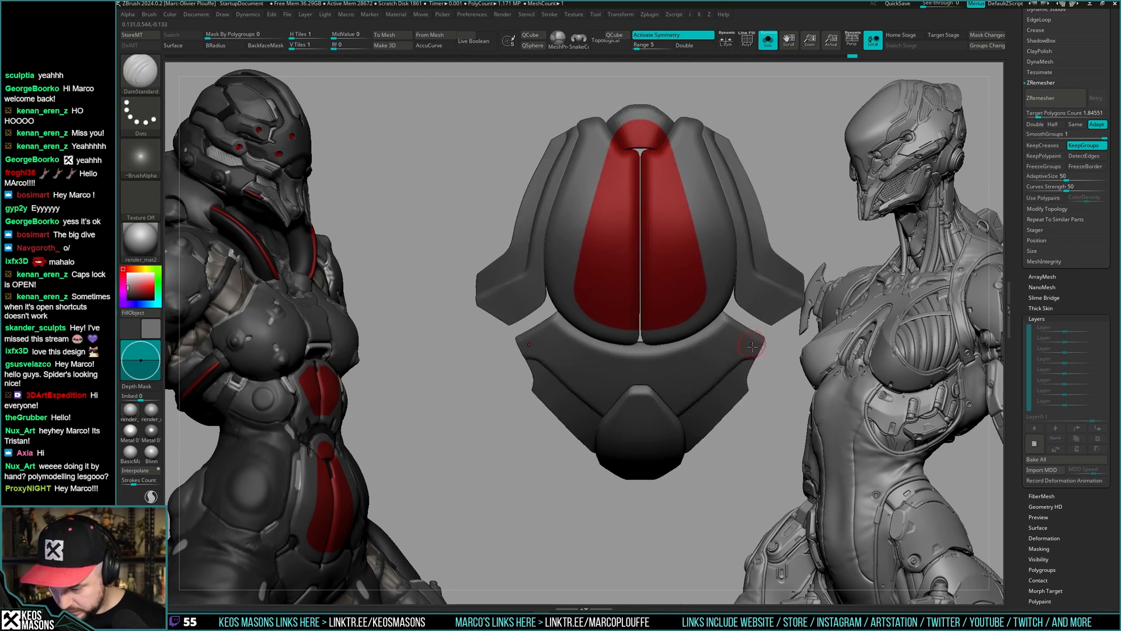
alt+right_drag(591, 334, 602, 337)
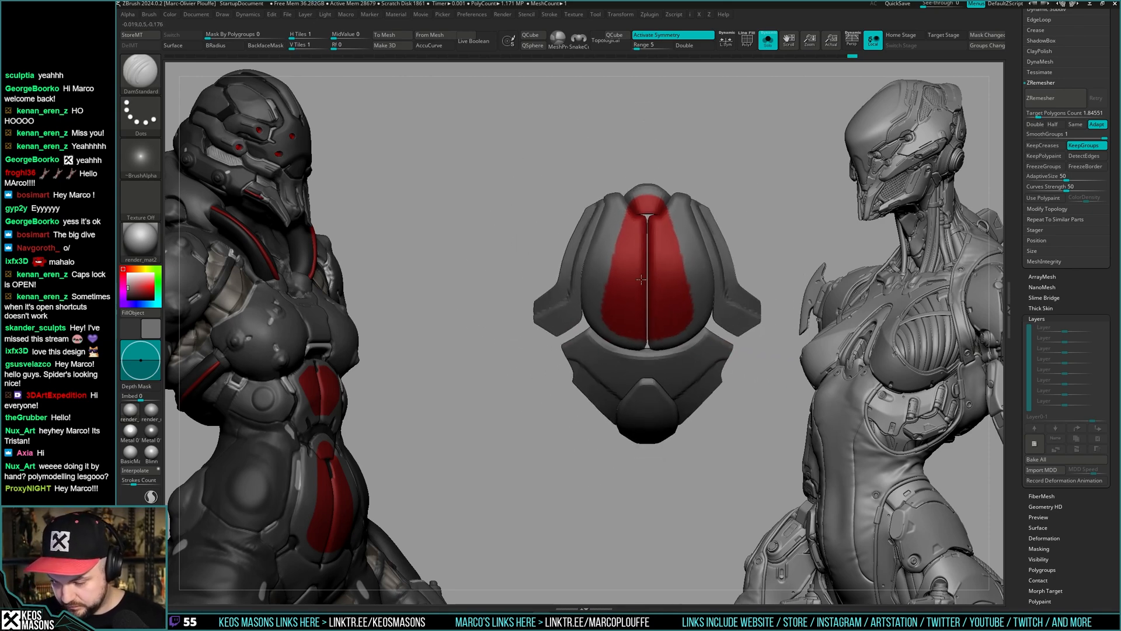
key(s)
ctrl+right_drag(689, 253, 672, 319)
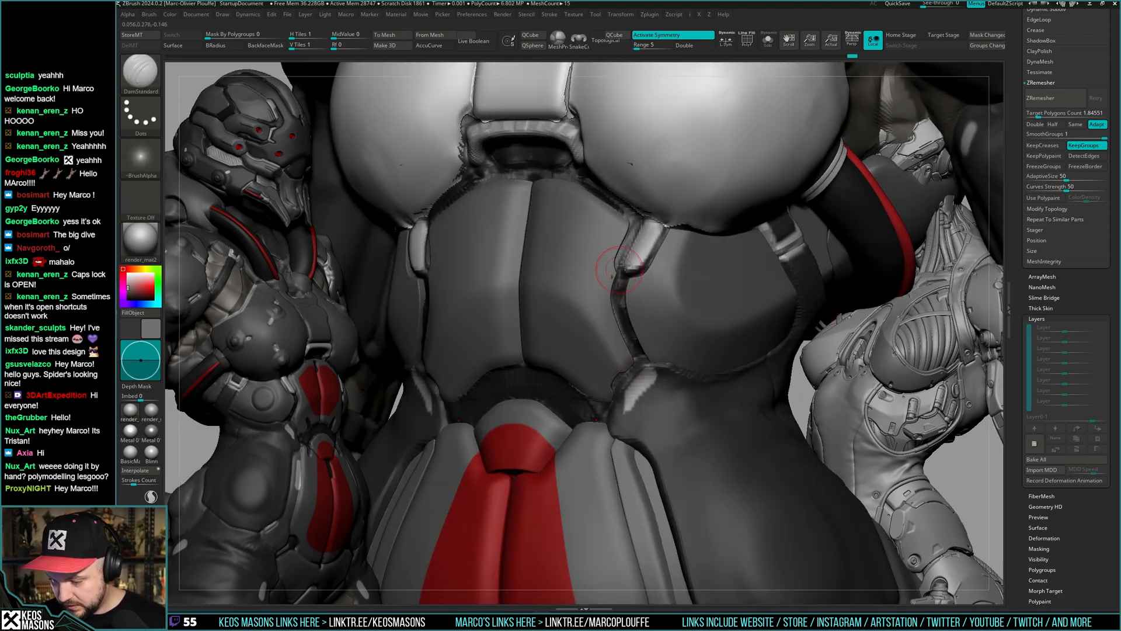
- Switch to the Move brush, select the waist plates and examine their side gaps in isolation and on the full figure
mouse_move(698, 271)
right_down()
mouse_move(771, 275)
mouse_move(683, 282)
mouse_move(712, 283)
mouse_move(718, 319)
mouse_move(708, 332)
mouse_move(690, 327)
mouse_move(700, 325)
right_up()
key(b)
key(m)
key(v)
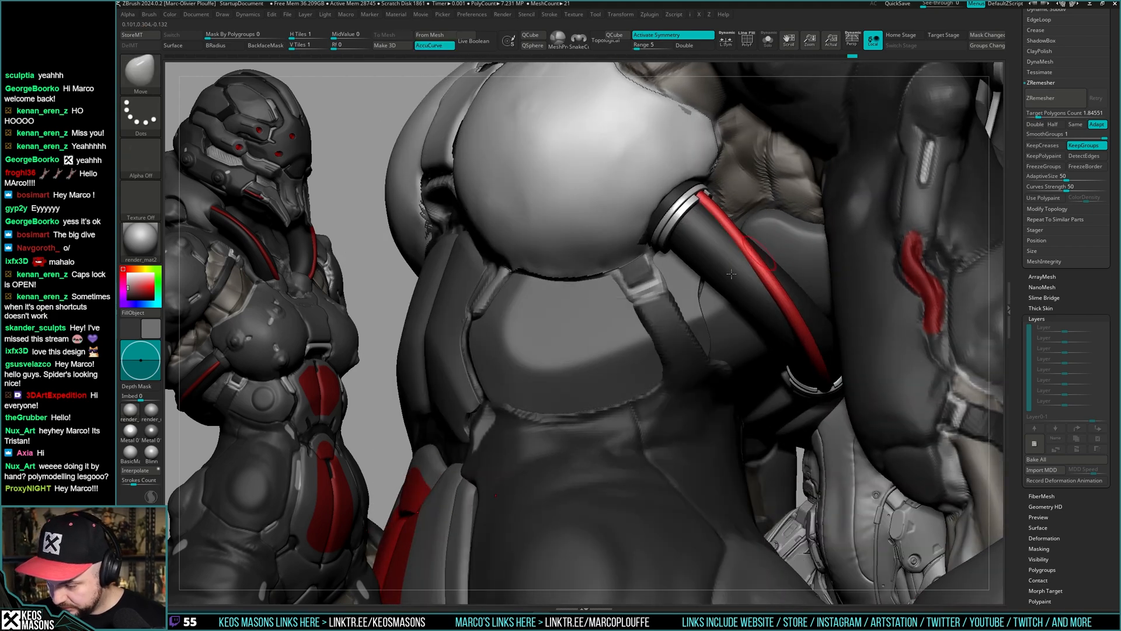
alt+click(700, 289)
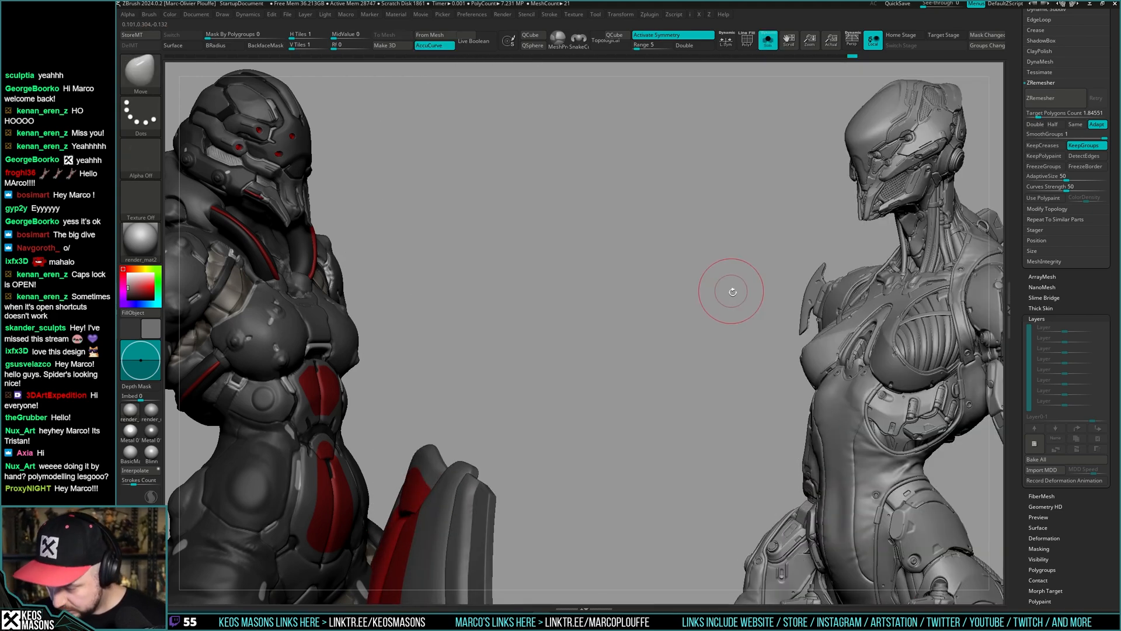
key(space)
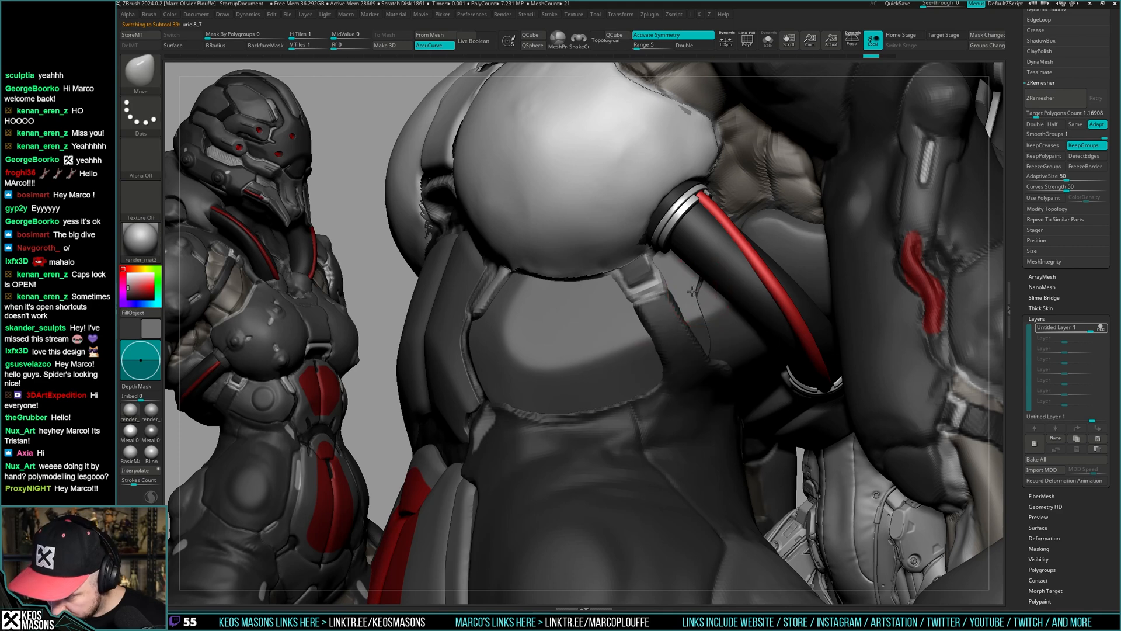
key(ctrl+shift+s)
drag(759, 514, 681, 536)
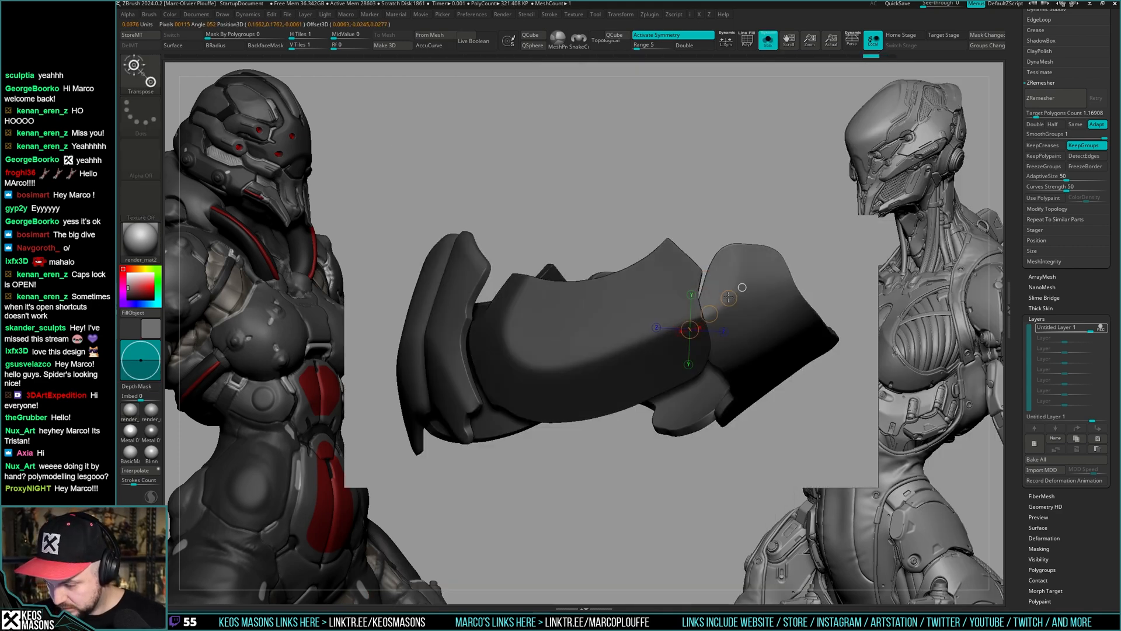
key(ctrl)
key(ctrl+shift+s)
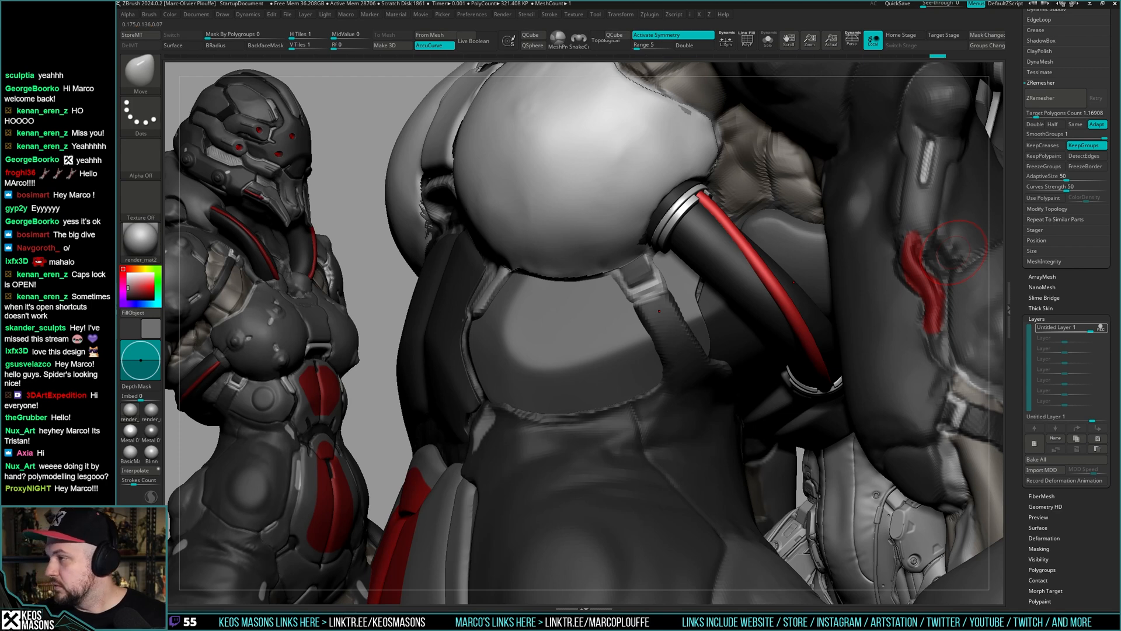
- Try pulling the waist plates' edge near the side gap with the Move brush, and undo the pull
right_drag(713, 316, 687, 336)
right_click(686, 336)
right_drag(696, 297, 734, 281)
key(alt+s)
drag(734, 281, 694, 274)
key(ctrl+z)
right_drag(756, 236, 703, 293)
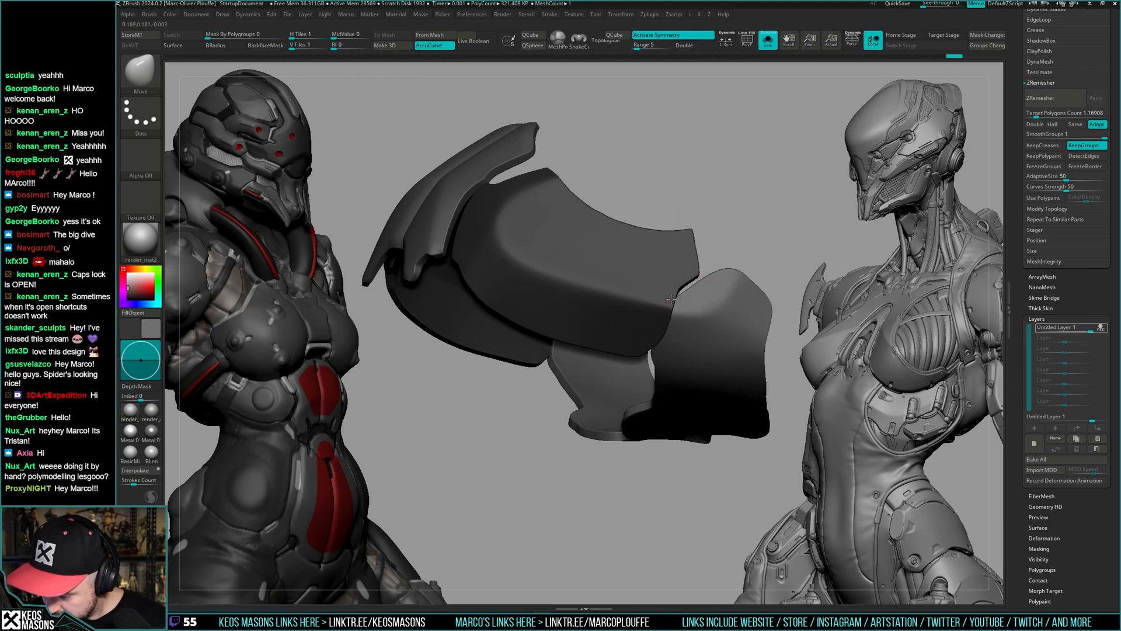
- Switch to the DamStandard brush and hide the side waist plates so the rear ones are exposed
key(b)
key(d)
key(s)
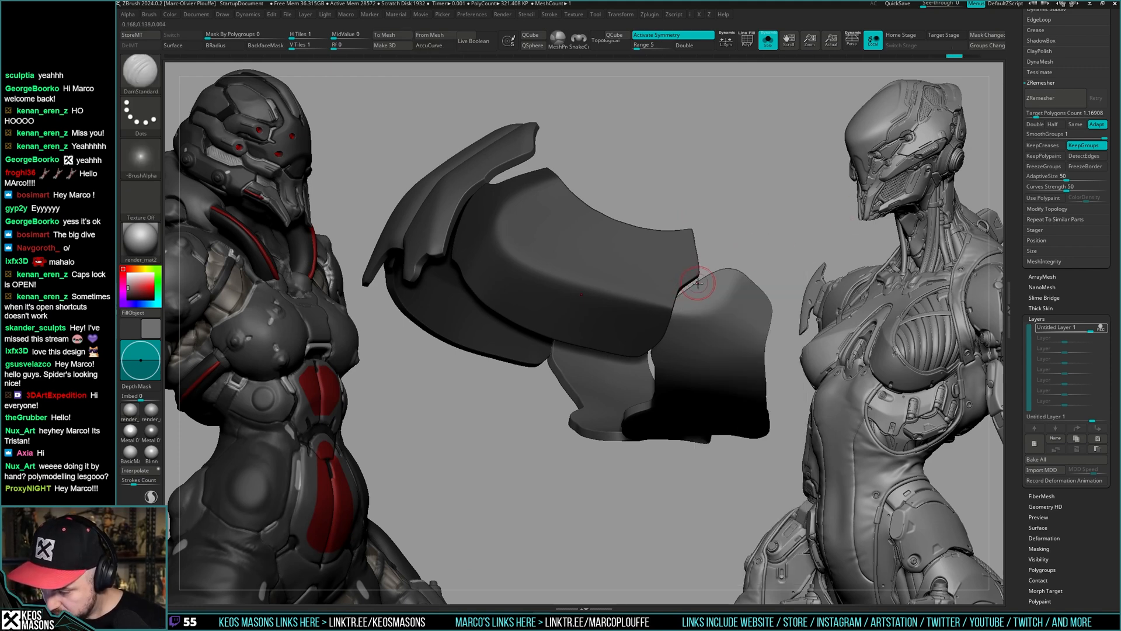
right_drag(745, 260, 789, 252)
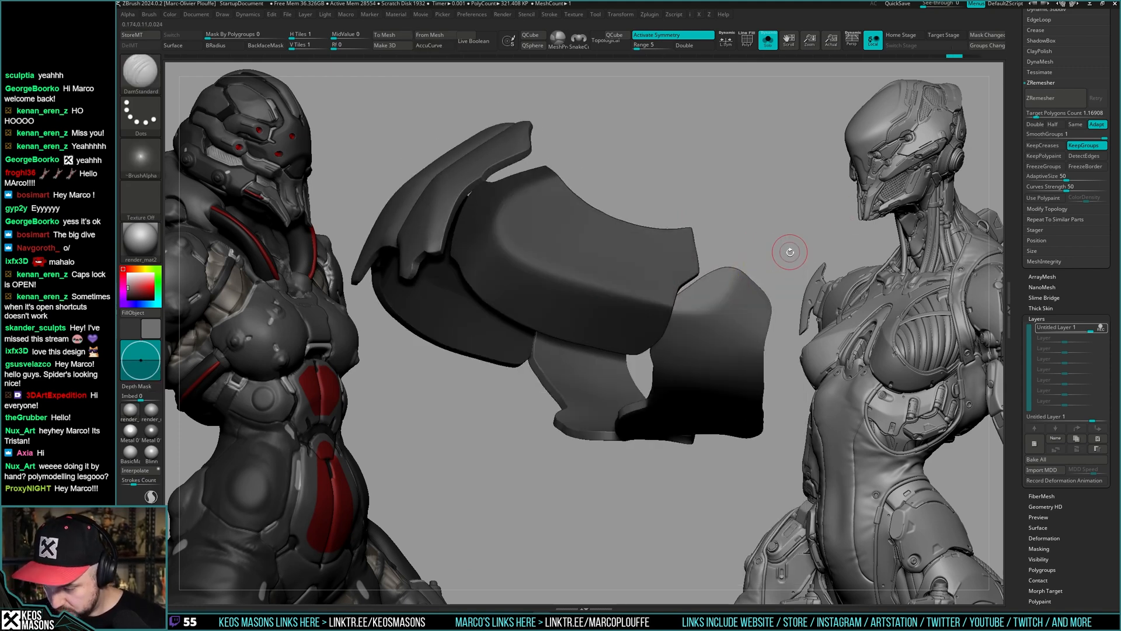
ctrl+shift+click(671, 257)
ctrl+shift+drag(805, 247, 813, 253)
- Work along the exposed upper front edge of the rear waist plates with the mask brush, and show the hidden side plates again
right_drag(706, 303, 709, 284)
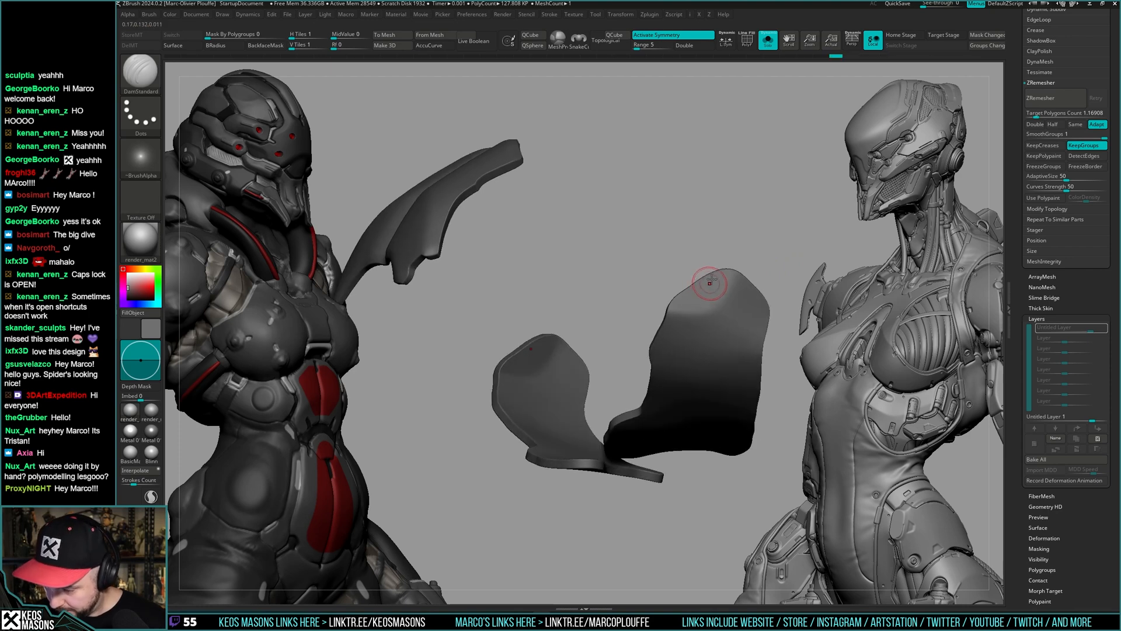
right_click(726, 262)
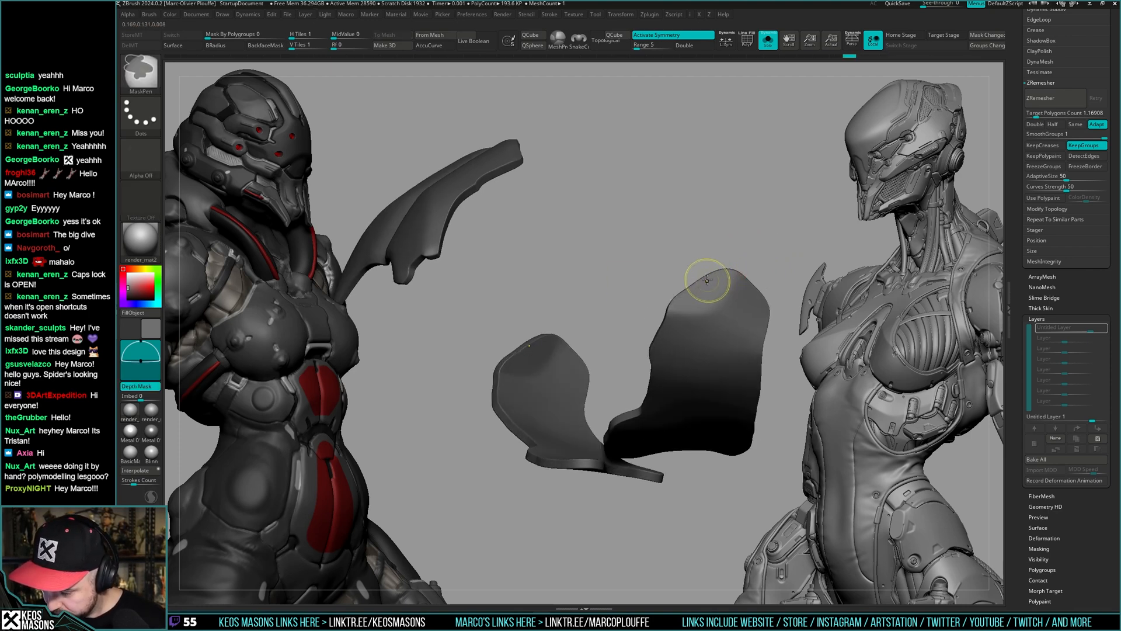
drag(743, 272, 660, 304)
right_drag(755, 243, 681, 296)
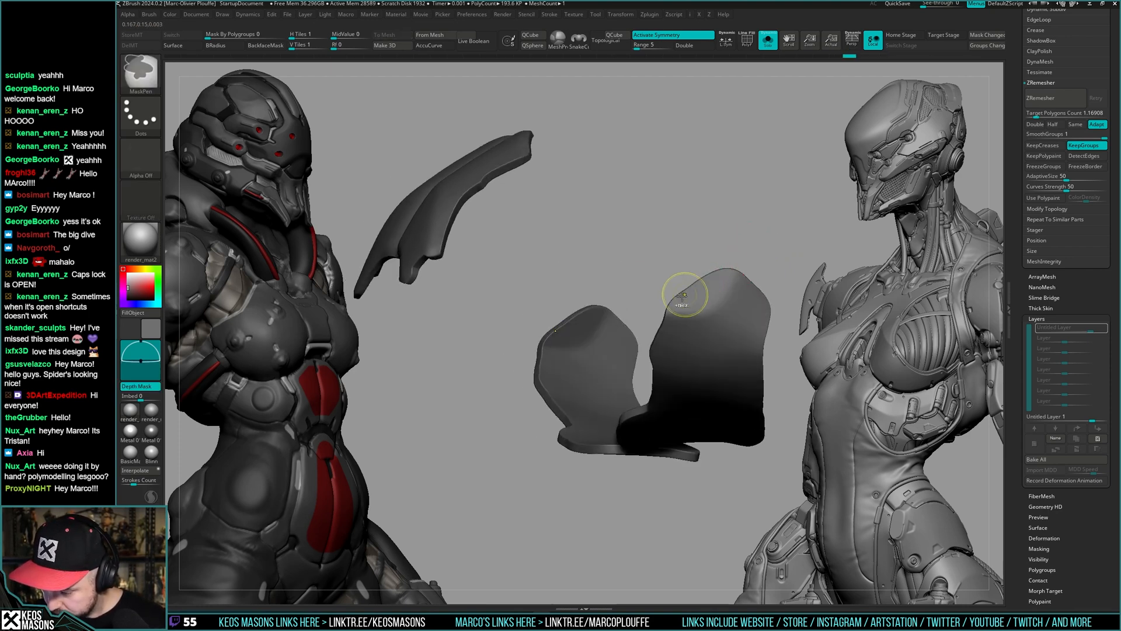
mouse_move(763, 238)
right_down()
mouse_move(765, 261)
mouse_move(684, 339)
mouse_move(709, 321)
mouse_move(701, 368)
mouse_move(686, 334)
right_up()
key(alt+s)
key(shift+d)
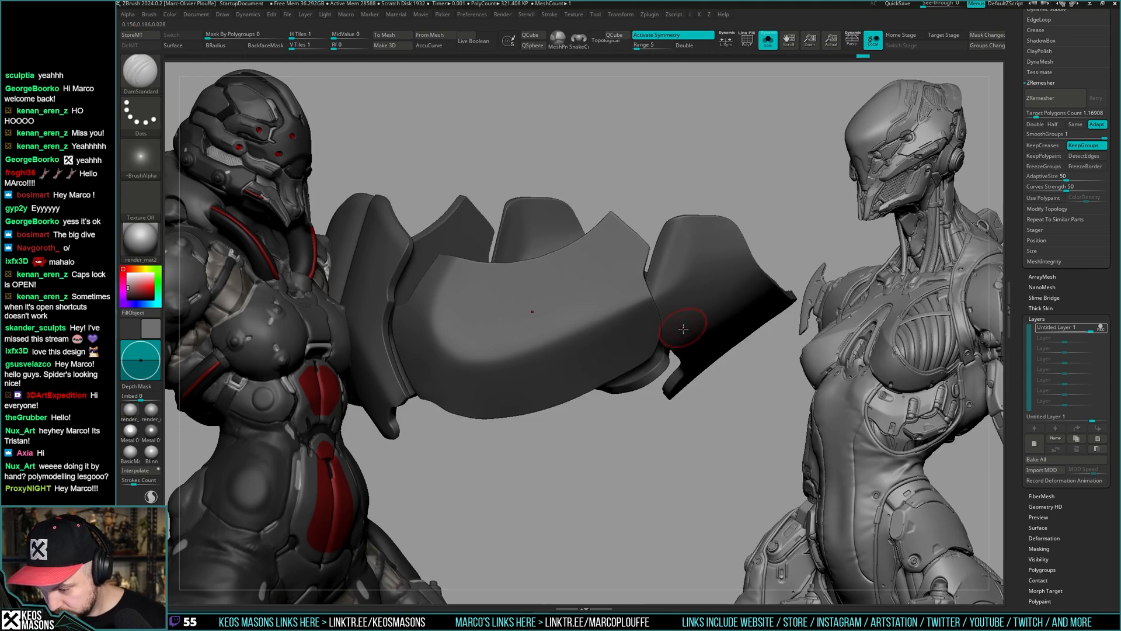
- Mask a diagonal band across the rear waist plates and refine their upper front edges with the side plates hidden
key(alt+s)
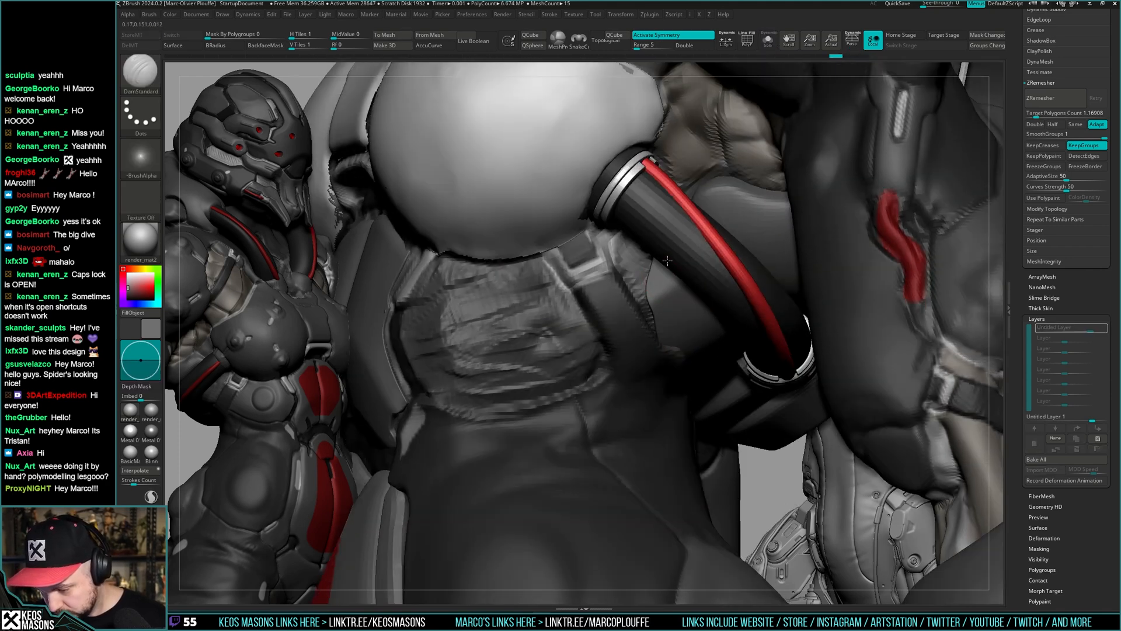
key(f)
key(space)
key(ctrl)
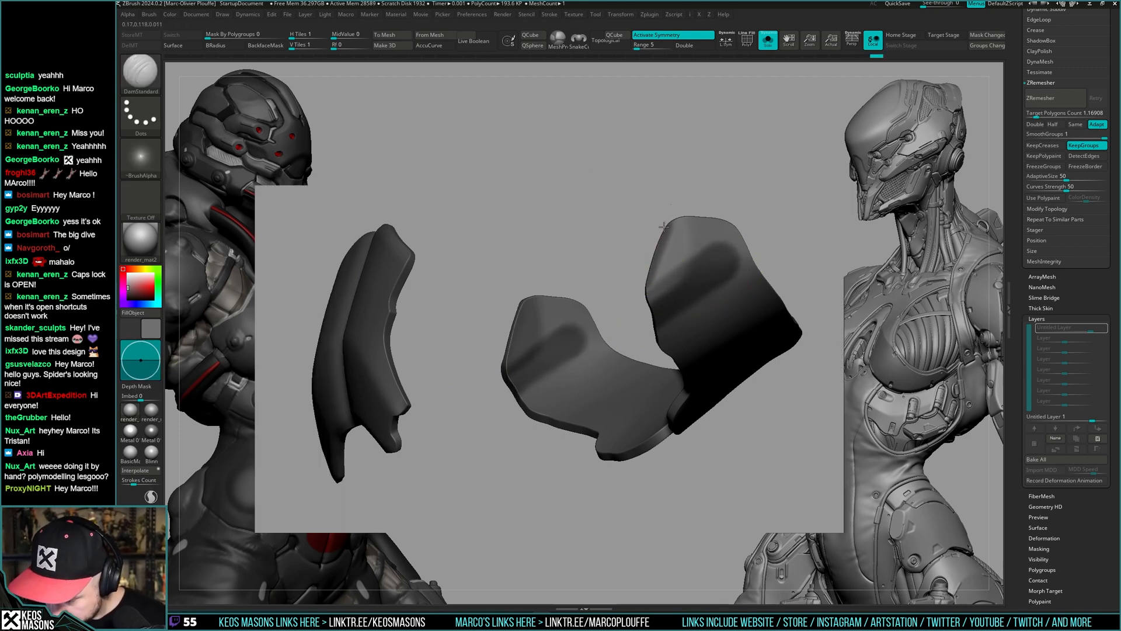
drag(764, 208, 663, 213)
alt+click(658, 266)
mouse_move(678, 316)
shift+mouse_down()
mouse_move(658, 362)
mouse_move(648, 356)
shift+mouse_up()
- Reselect the waist plates with the full figure visible and bake all their layers
key(space)
alt+click(662, 310)
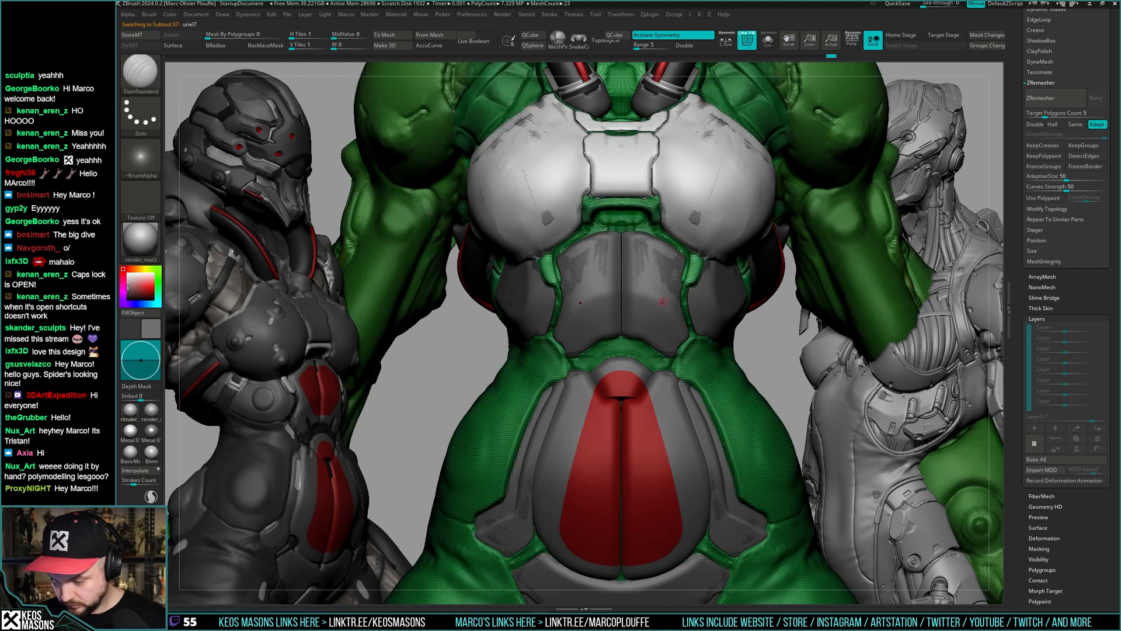
key(ctrl+shift+s)
key(ctrl+shift+s)
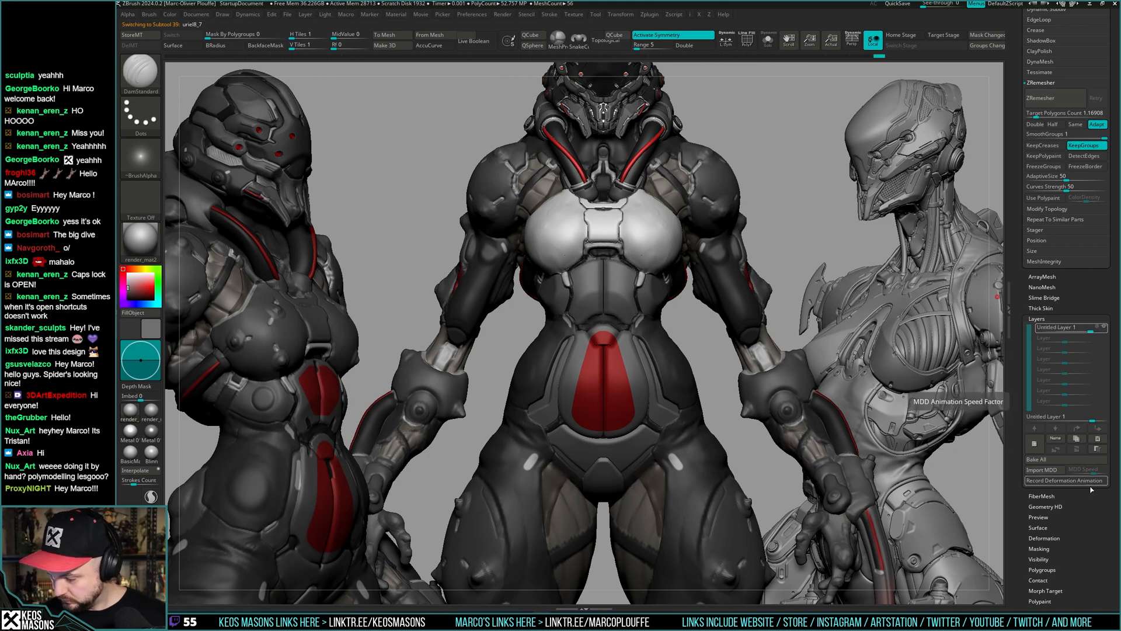
click(1081, 459)
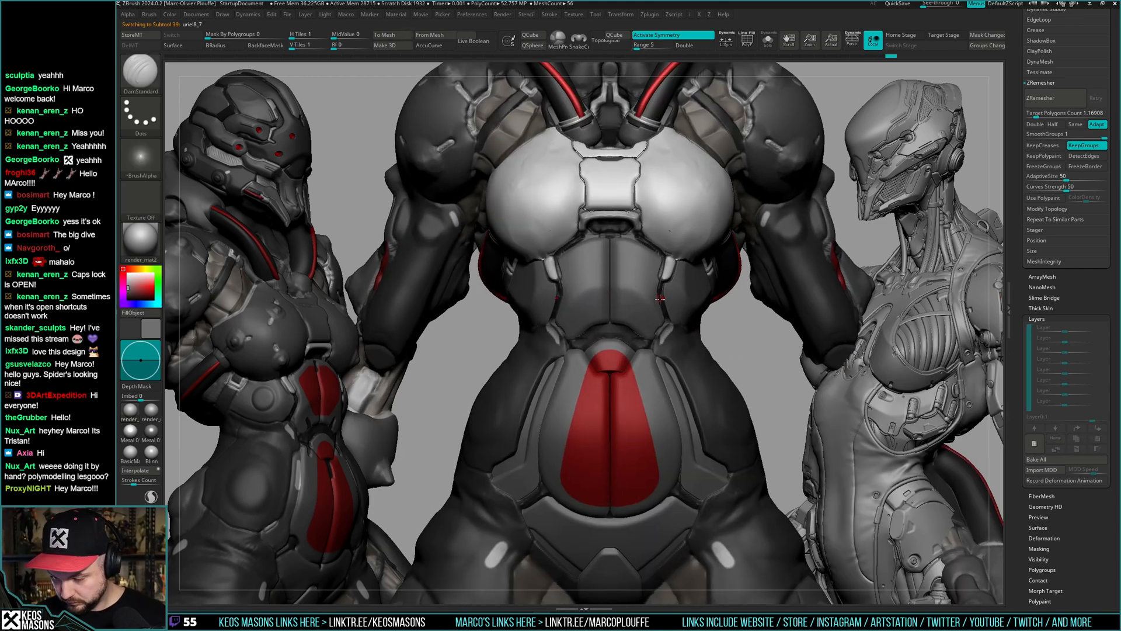
- Choose the soft Standard airbrush and paint a symmetrical mask for the inset panels on both sides of the front waist plate's centre seam
key(space)
click(628, 313)
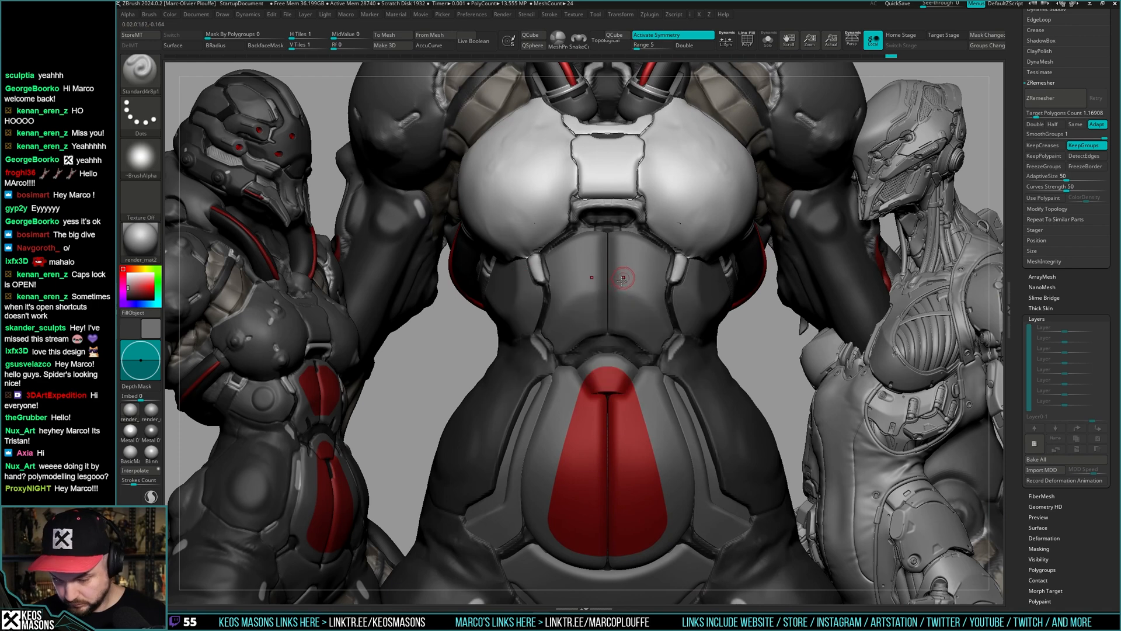
key(space)
key(ctrl)
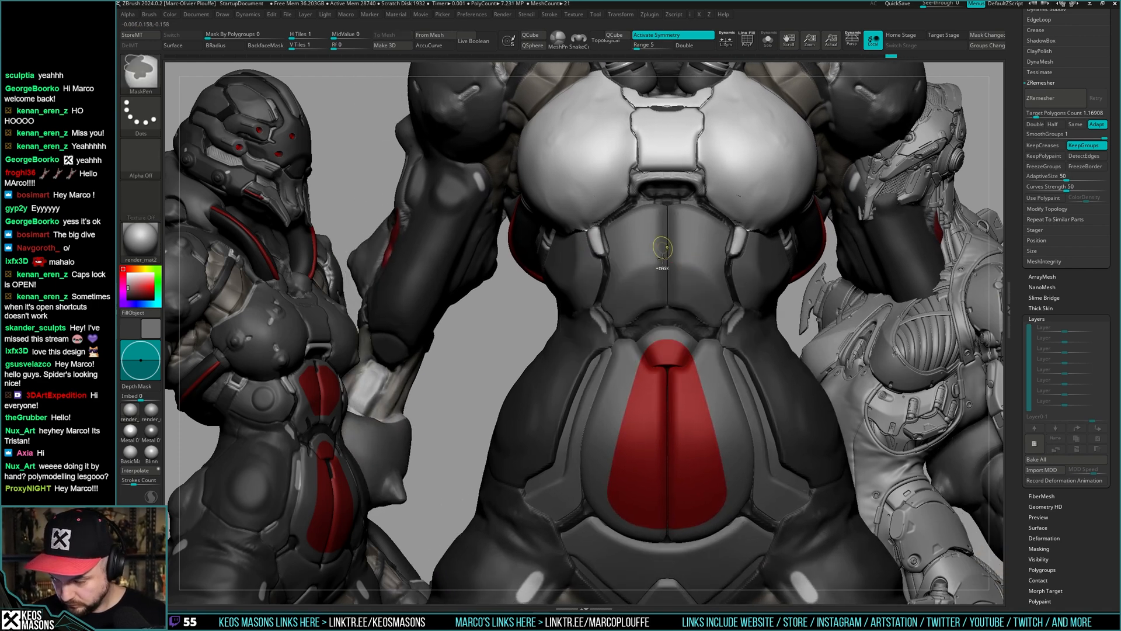
mouse_move(677, 268)
ctrl+mouse_down()
mouse_move(666, 286)
mouse_move(664, 274)
ctrl+mouse_up()
mouse_move(662, 221)
ctrl+mouse_down()
mouse_move(634, 234)
mouse_move(640, 286)
ctrl+mouse_up()
mouse_move(717, 260)
right_down()
mouse_move(708, 270)
mouse_move(738, 266)
right_up()
mouse_move(677, 215)
ctrl+mouse_down()
mouse_move(658, 223)
mouse_move(709, 204)
ctrl+mouse_up()
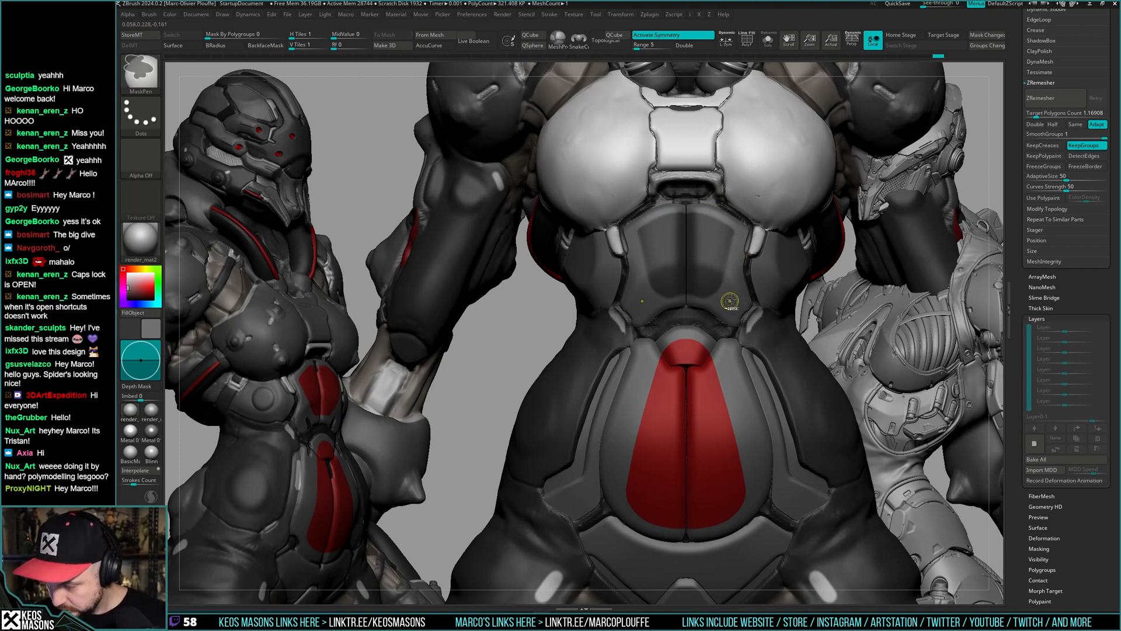
- Refine the lower ends of the masked waist panels, working from a tilted view and the front
right_drag(731, 300, 737, 284)
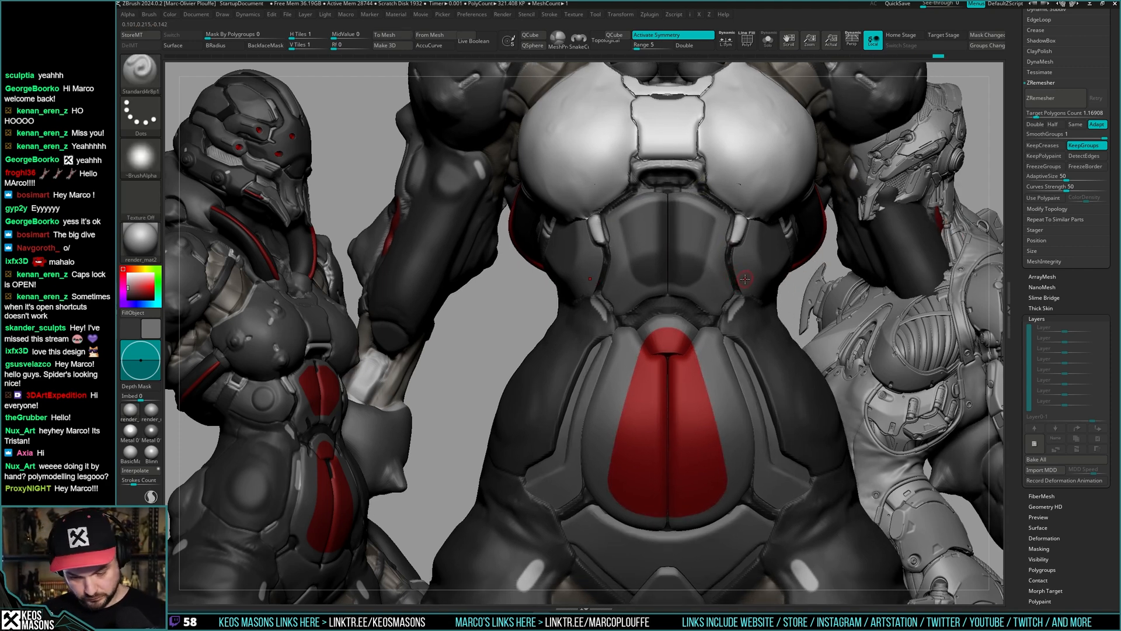
key(ctrl)
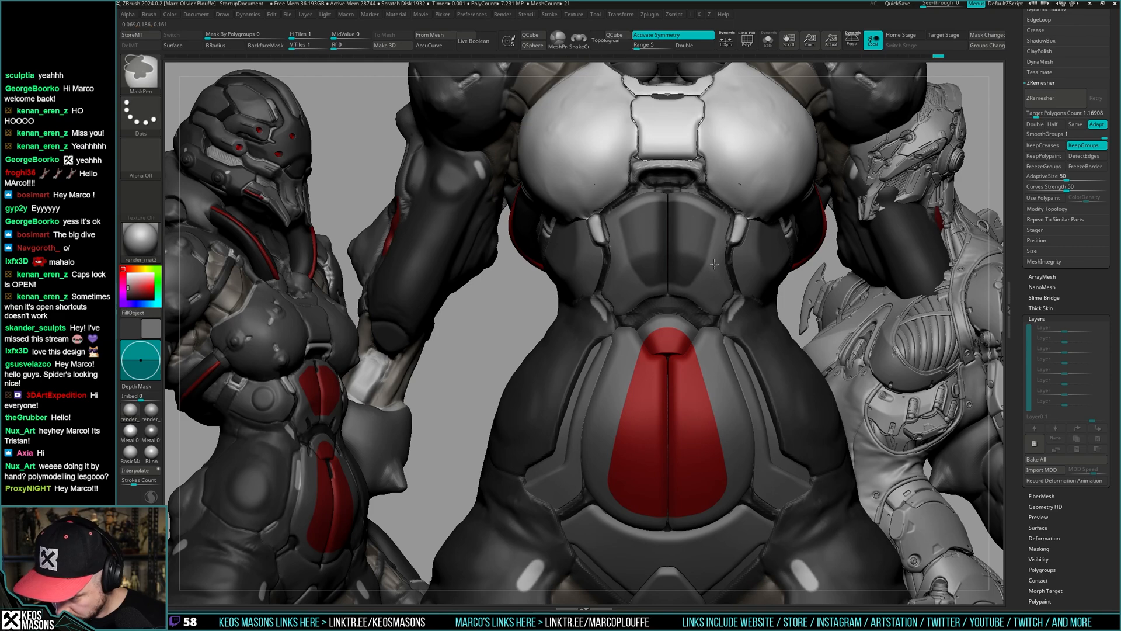
right_drag(713, 282, 738, 287)
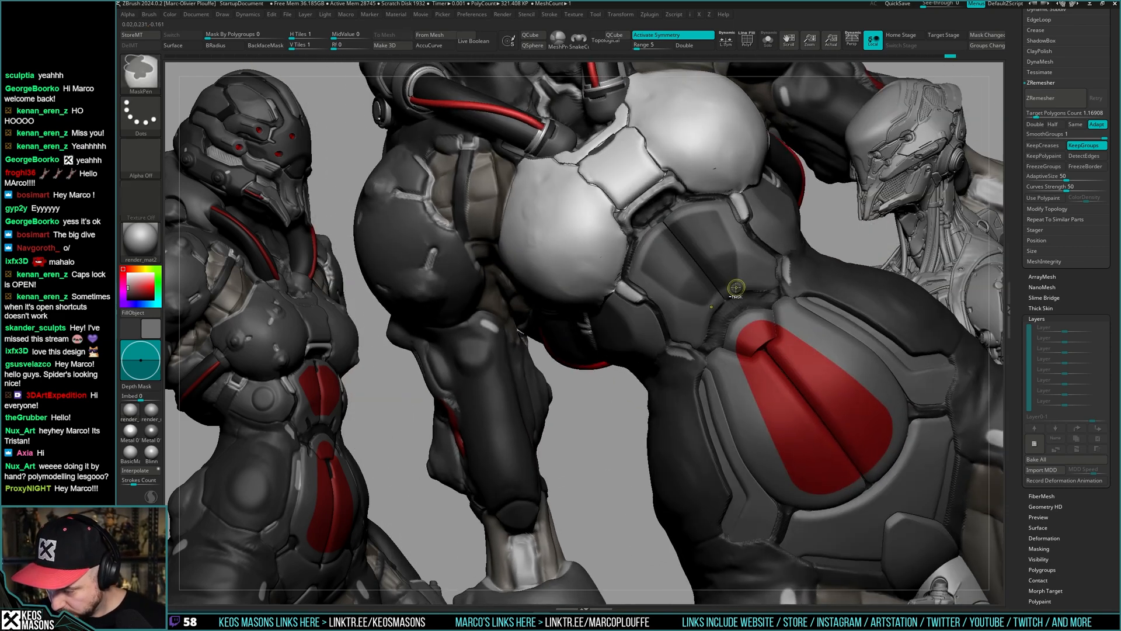
ctrl+click(734, 290)
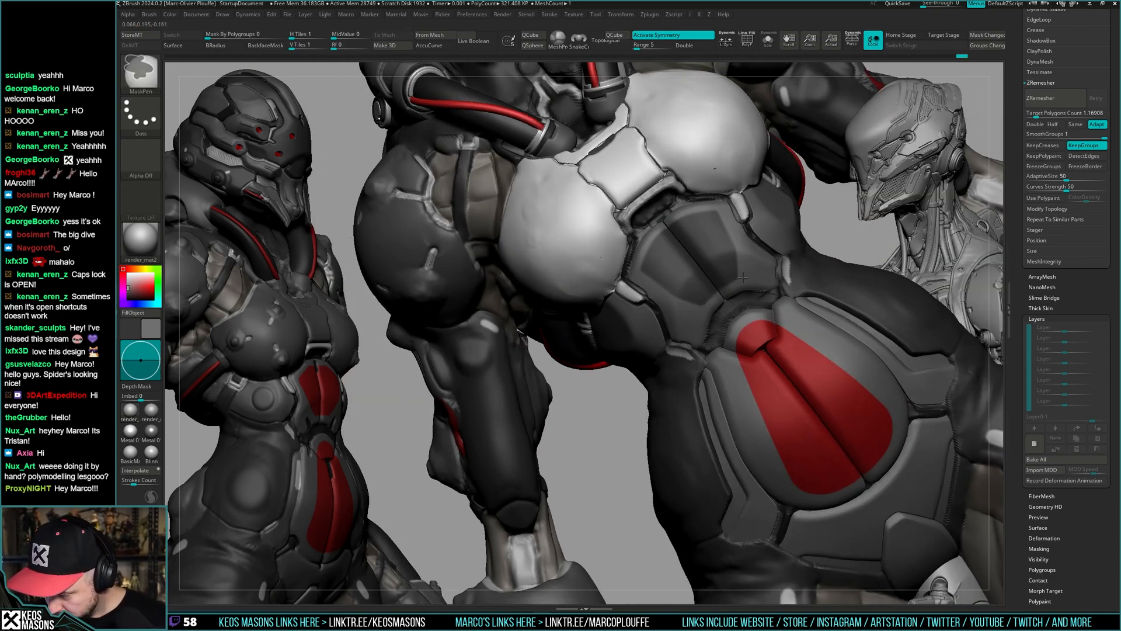
mouse_move(742, 296)
right_down()
mouse_move(796, 250)
mouse_move(759, 240)
mouse_move(716, 351)
mouse_move(740, 280)
mouse_move(711, 267)
right_up()
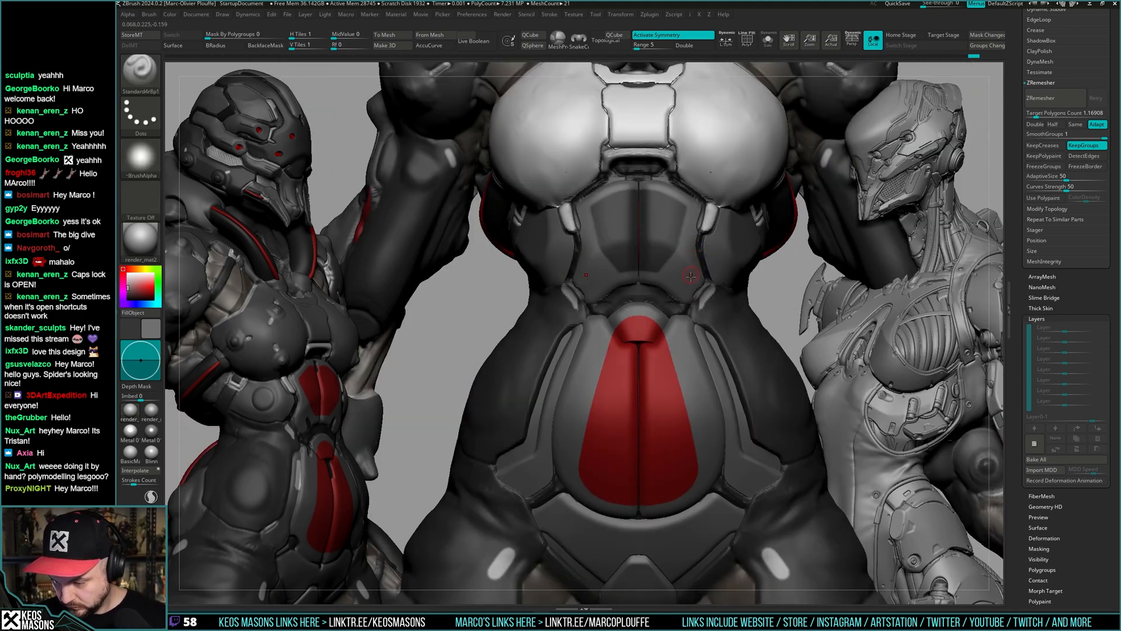
- Switch to the uriel6 tool to compare its red waist panels
scroll(1017, 164, up, 5)
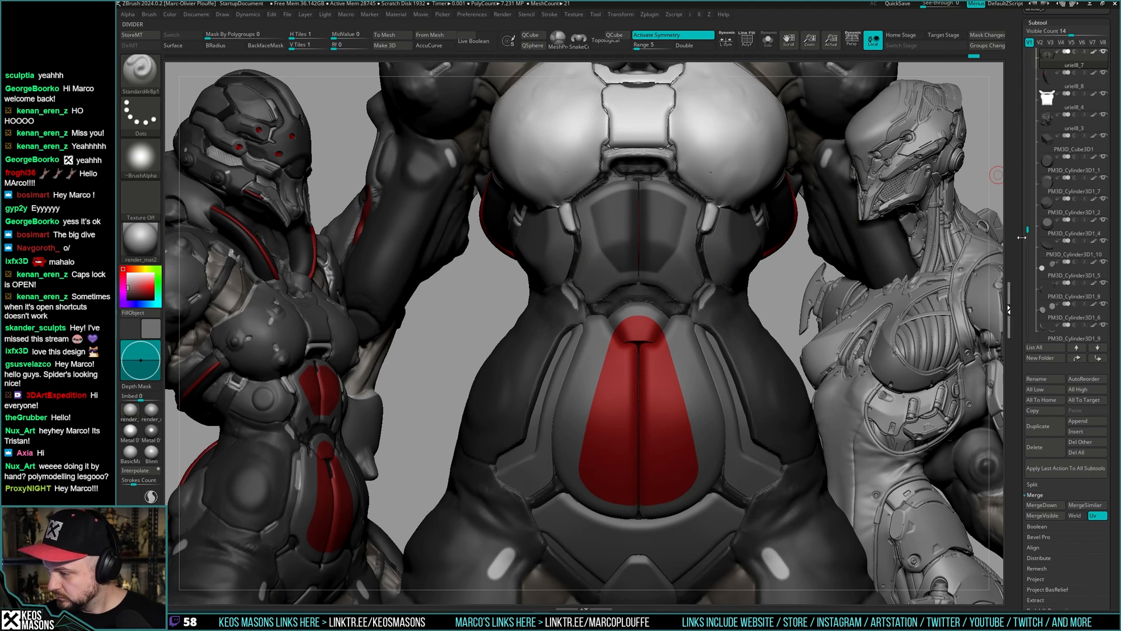
drag(1021, 237, 1023, 309)
click(1079, 156)
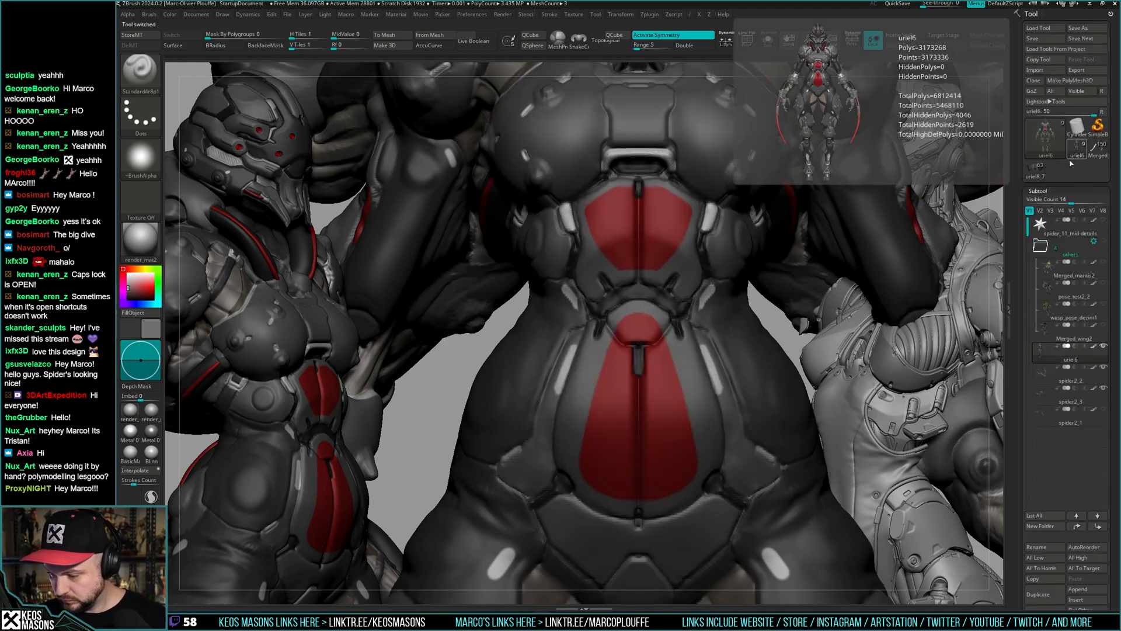
- Switch back to the uriel8_7 tool and refine the mask outline of the front waist plate's inset panels
click(1045, 176)
key(ctrl)
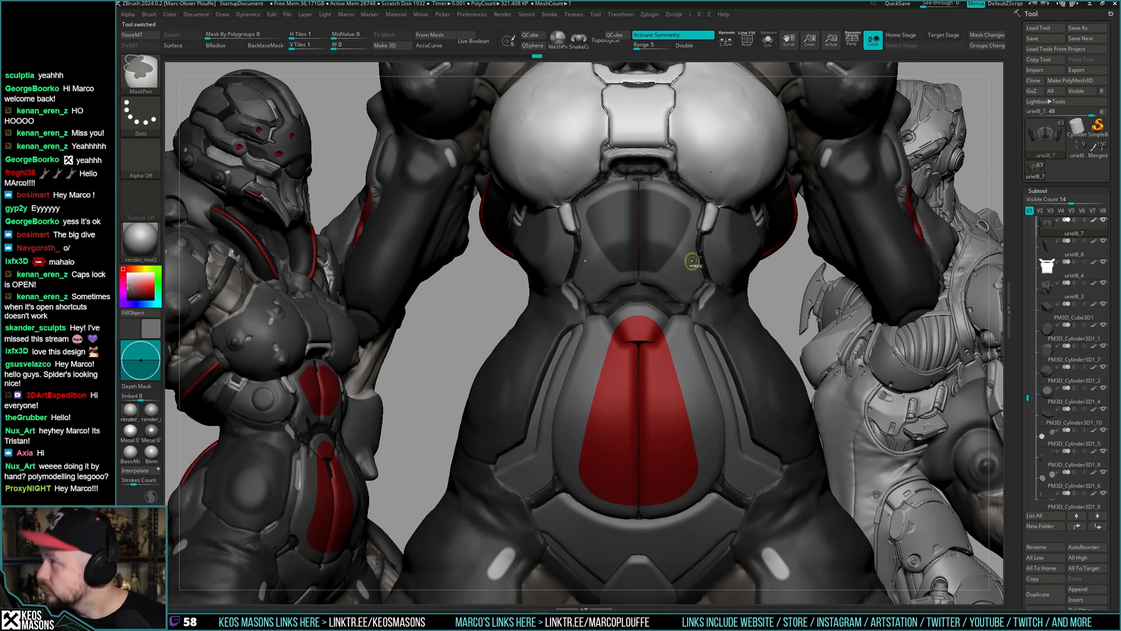
key(ctrl)
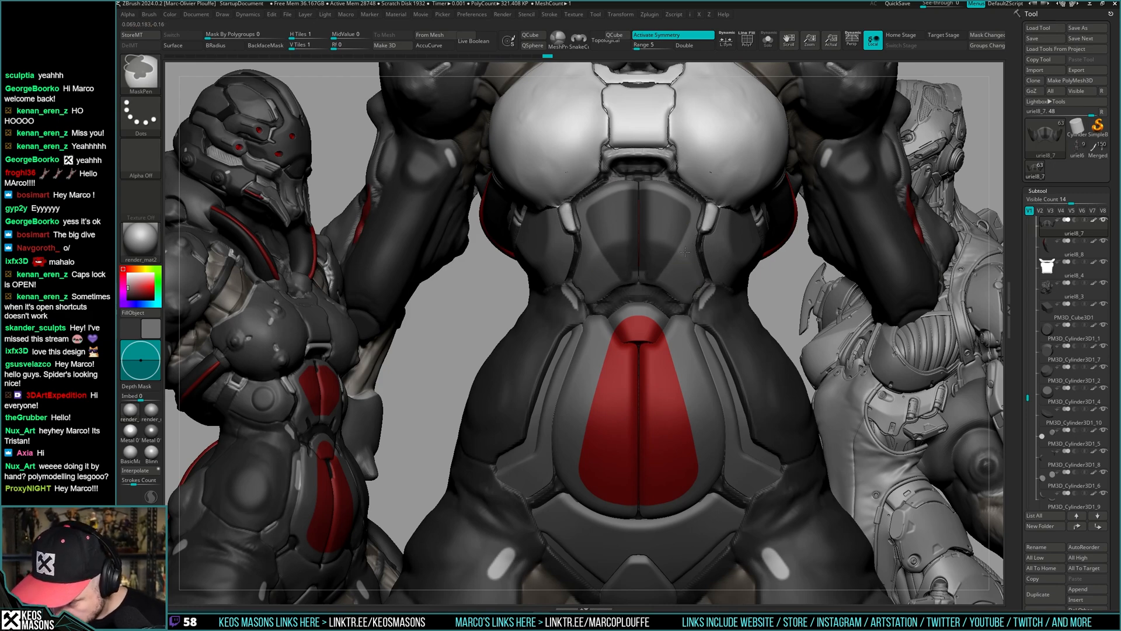
right_drag(688, 248, 678, 292)
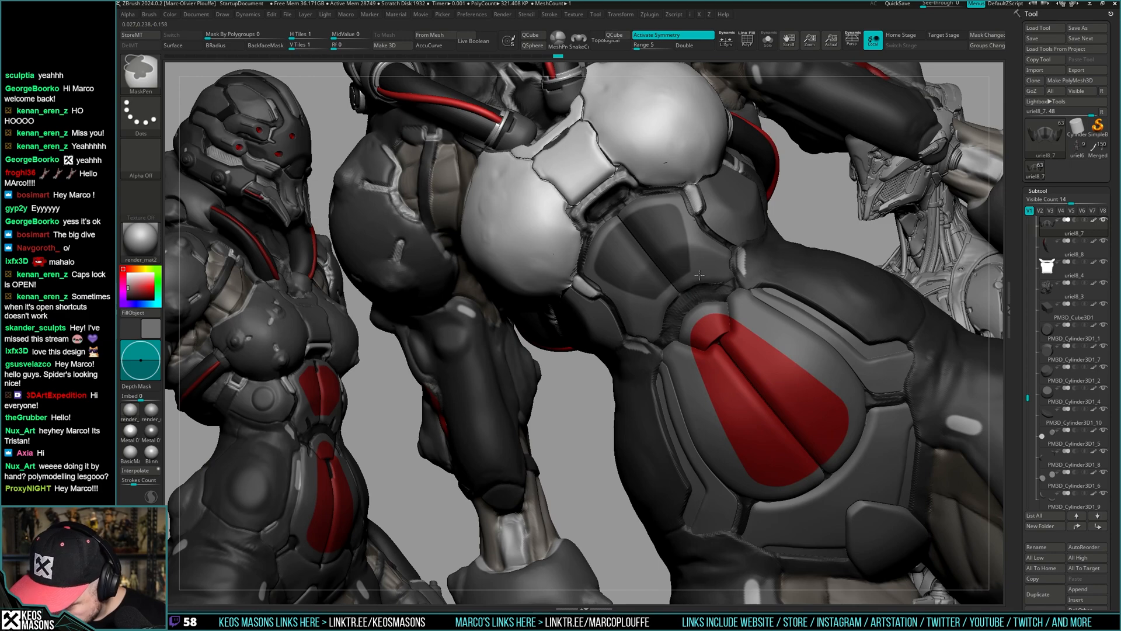
right_drag(698, 276, 708, 248)
key(ctrl)
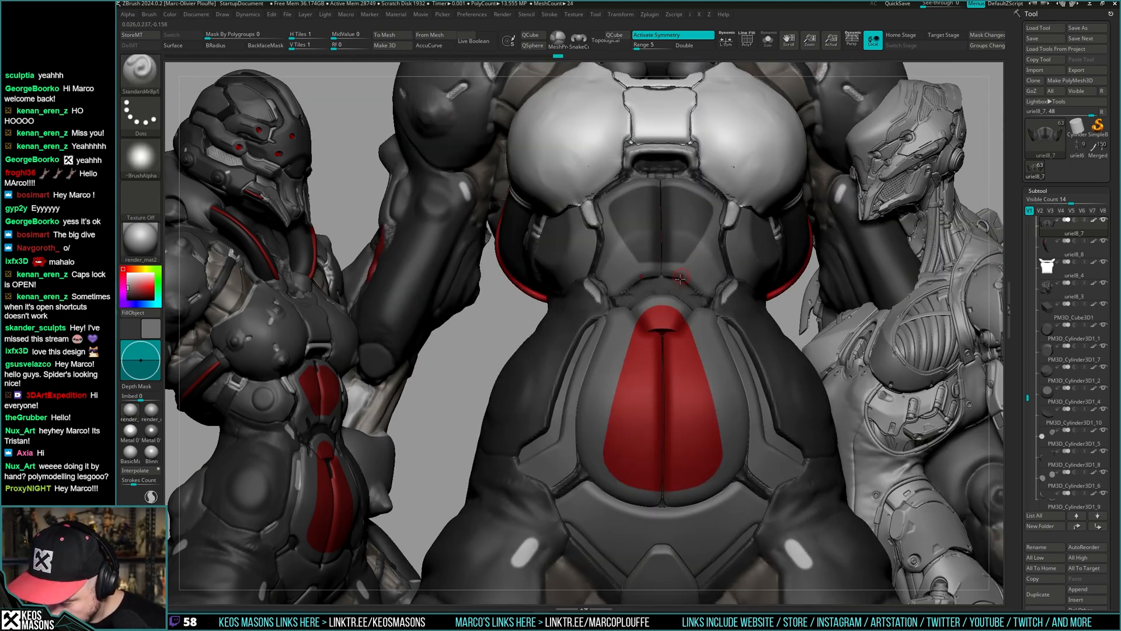
- Clean up the waist panel mask along its lower corners and the centre seam, checking front and tilted views
right_drag(674, 289, 660, 275)
key(ctrl)
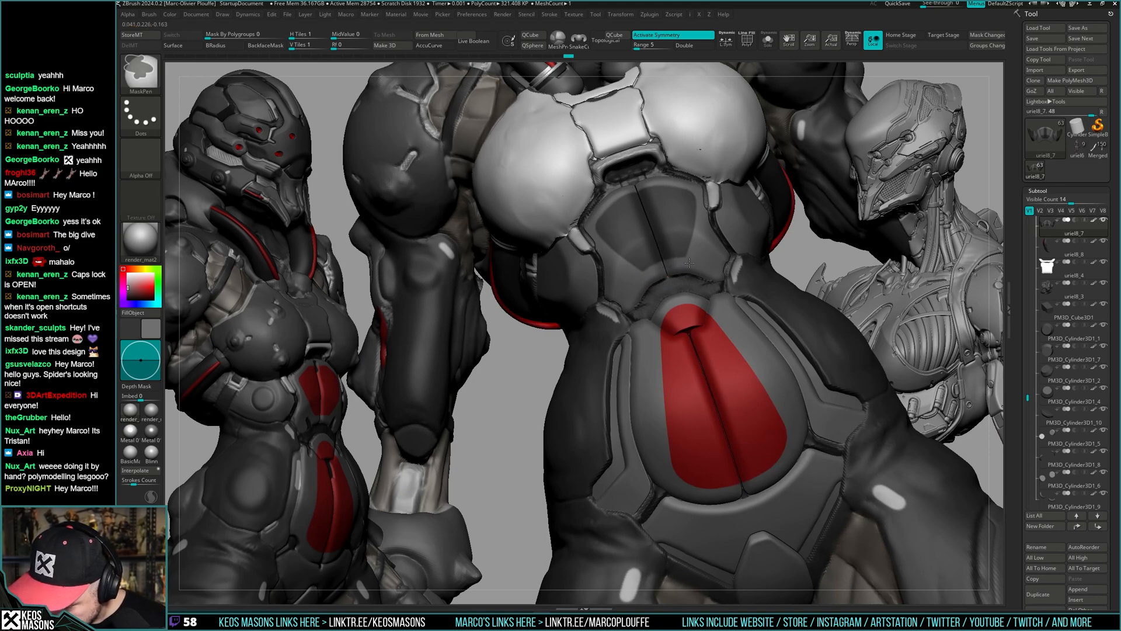
mouse_move(687, 270)
right_down()
mouse_move(631, 328)
mouse_move(656, 306)
right_up()
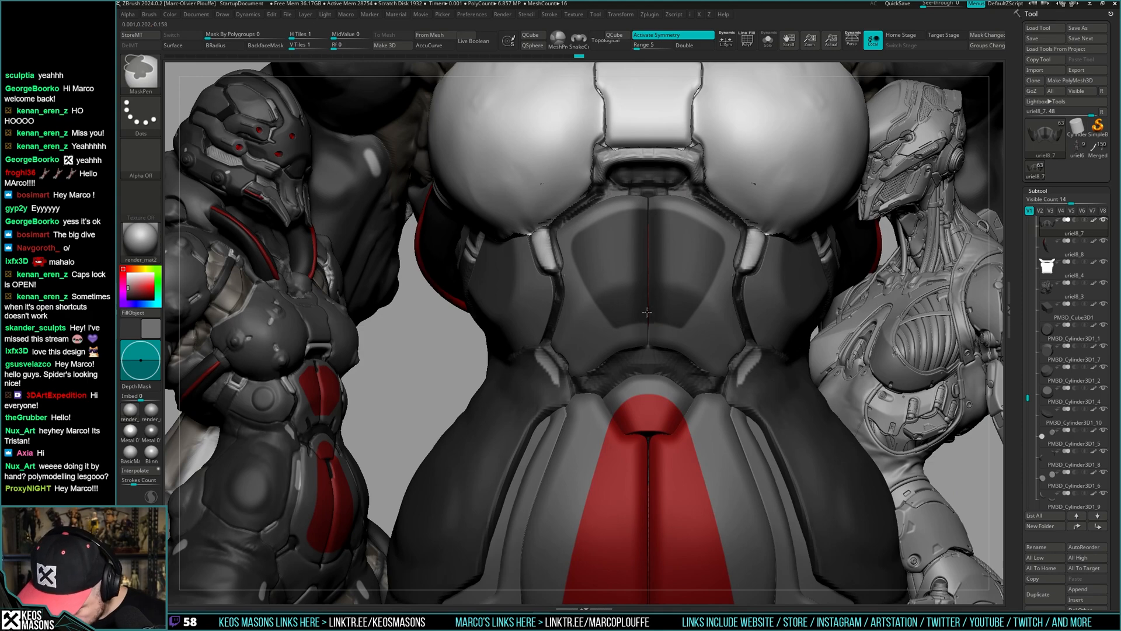
mouse_move(663, 315)
right_down()
mouse_move(732, 263)
mouse_move(672, 292)
mouse_move(659, 363)
mouse_move(674, 327)
mouse_move(664, 322)
mouse_move(702, 325)
mouse_move(670, 336)
mouse_move(688, 356)
mouse_move(693, 347)
mouse_move(674, 345)
mouse_move(660, 325)
mouse_move(657, 290)
right_up()
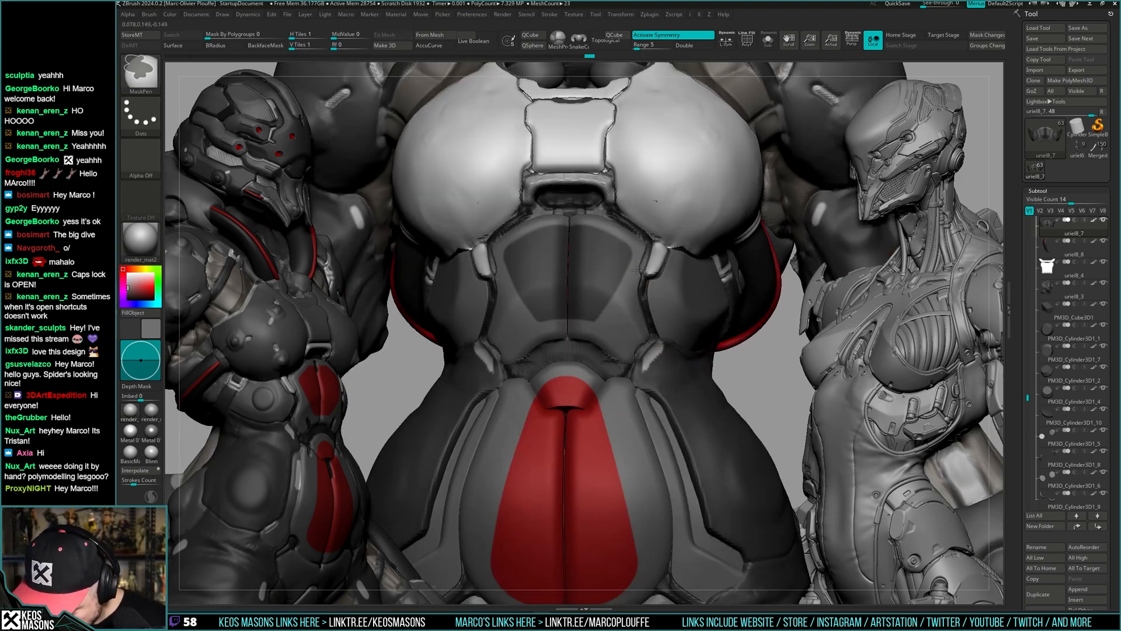
mouse_move(633, 298)
right_down()
mouse_move(643, 254)
mouse_move(664, 330)
right_up()
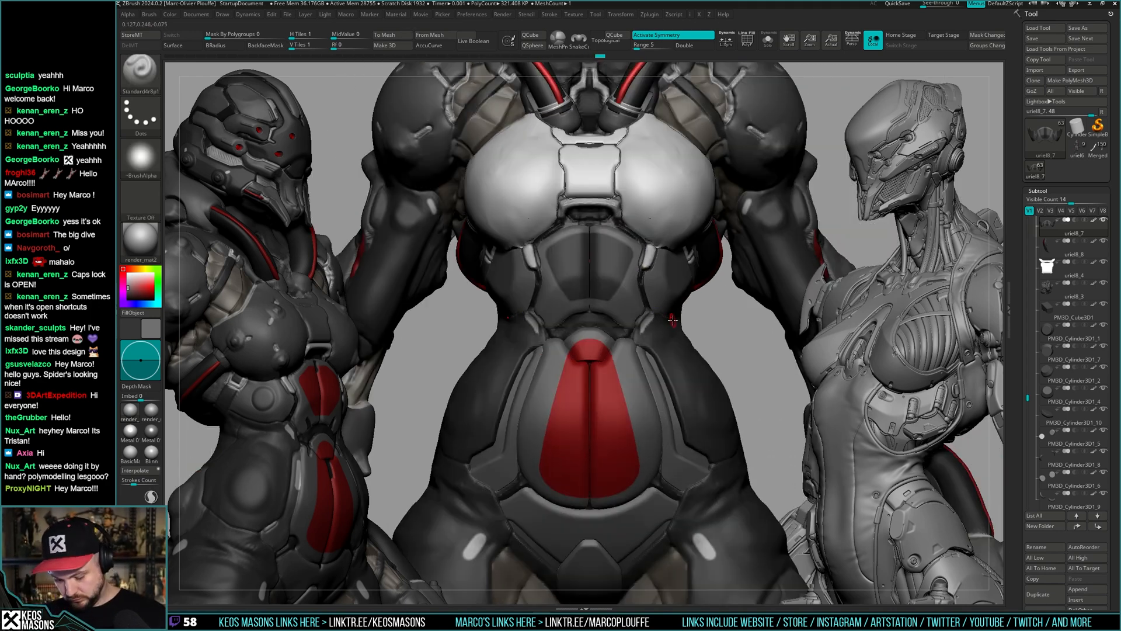
- Invert the mask and fill the waist plate's two inset panels with the abdomen panels' red
ctrl+click(840, 216)
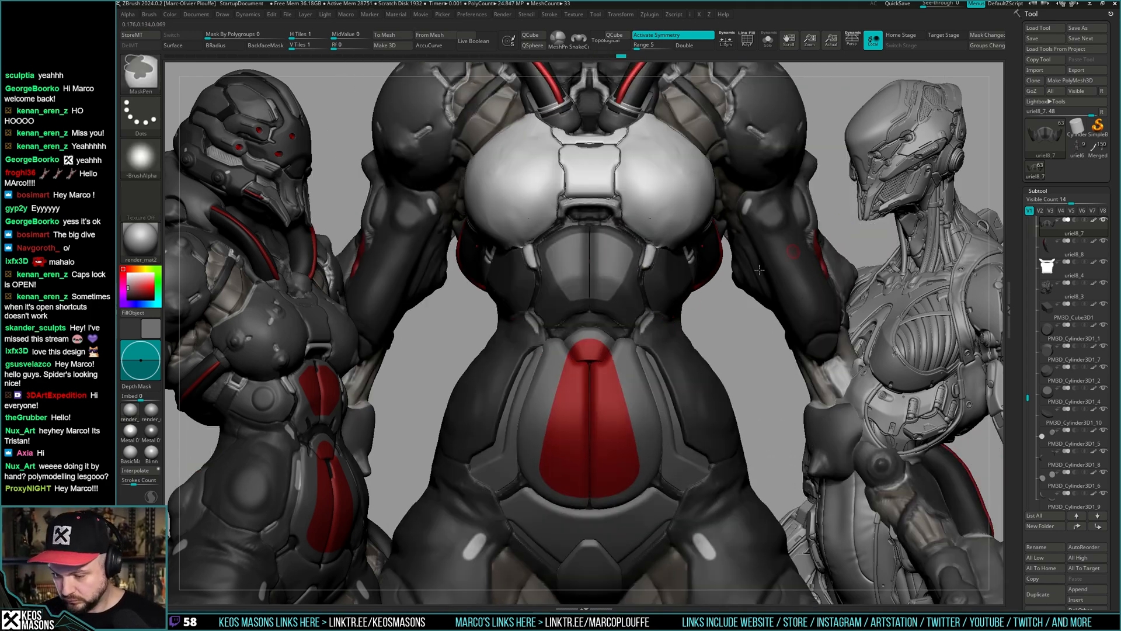
right_click(712, 305)
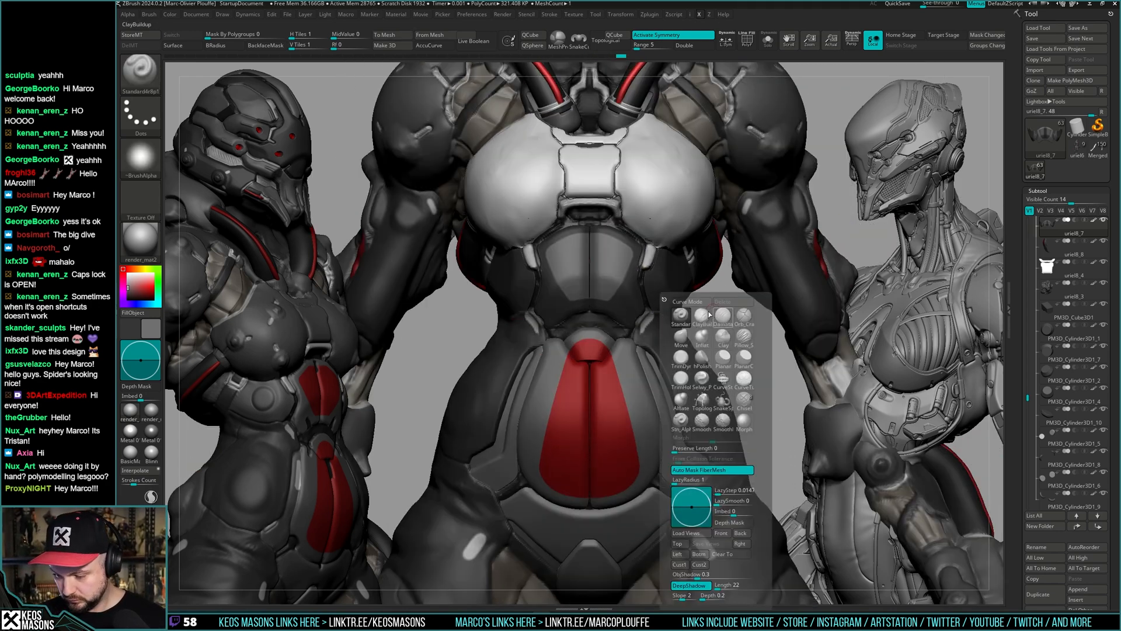
right_click(609, 407)
scroll(1029, 189, down, 5)
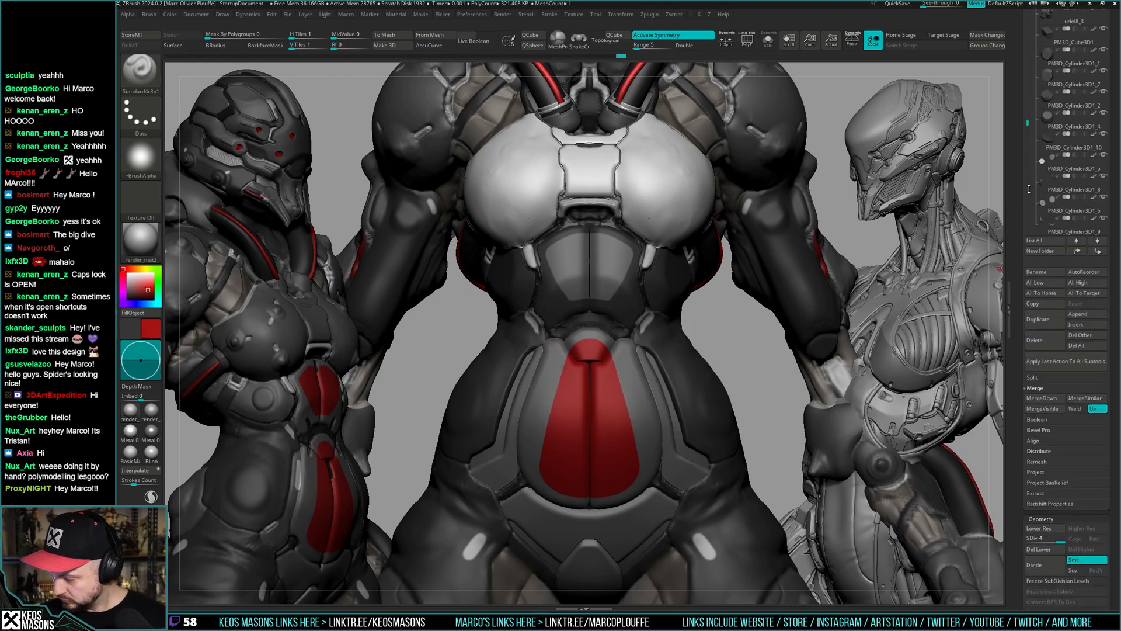
scroll(1029, 189, down, 10)
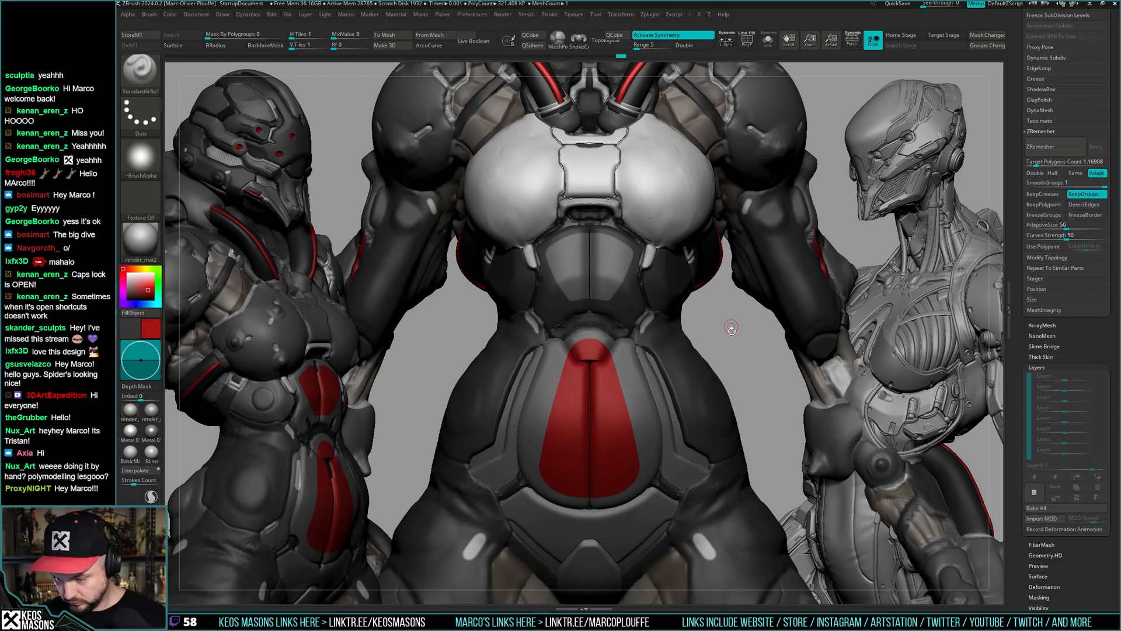
key(s)
key(s)
key(ctrl+f)
key(s)
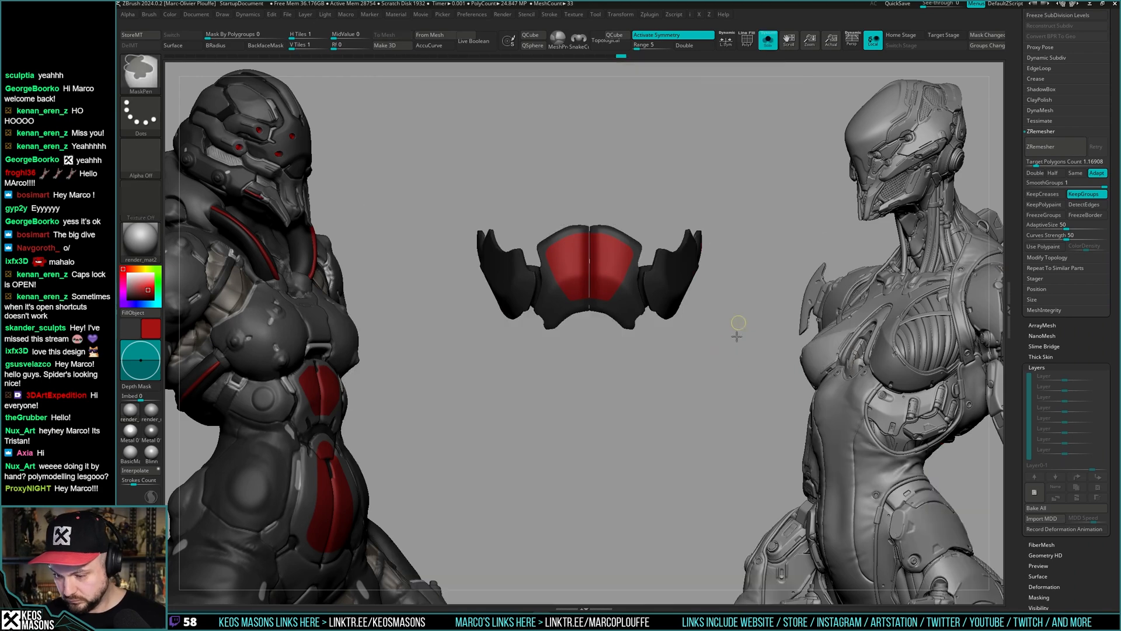
- Clear the waist plate's mask and compare the red fill with its previous state
ctrl+drag(737, 337, 733, 311)
key(s)
mouse_move(725, 319)
ctrl+right_down()
mouse_move(672, 327)
mouse_move(681, 347)
mouse_move(665, 370)
mouse_move(632, 333)
mouse_move(621, 347)
mouse_move(665, 348)
ctrl+right_up()
mouse_move(668, 343)
right_down()
mouse_move(679, 398)
mouse_move(672, 376)
mouse_move(691, 327)
mouse_move(673, 352)
mouse_move(683, 380)
right_up()
key(ctrl+z)
key(ctrl+shift+z)
- Select the uriel8_5 chest plates and fill them with light green
key(space)
click(612, 380)
alt+click(668, 255)
key(ctrl+f)
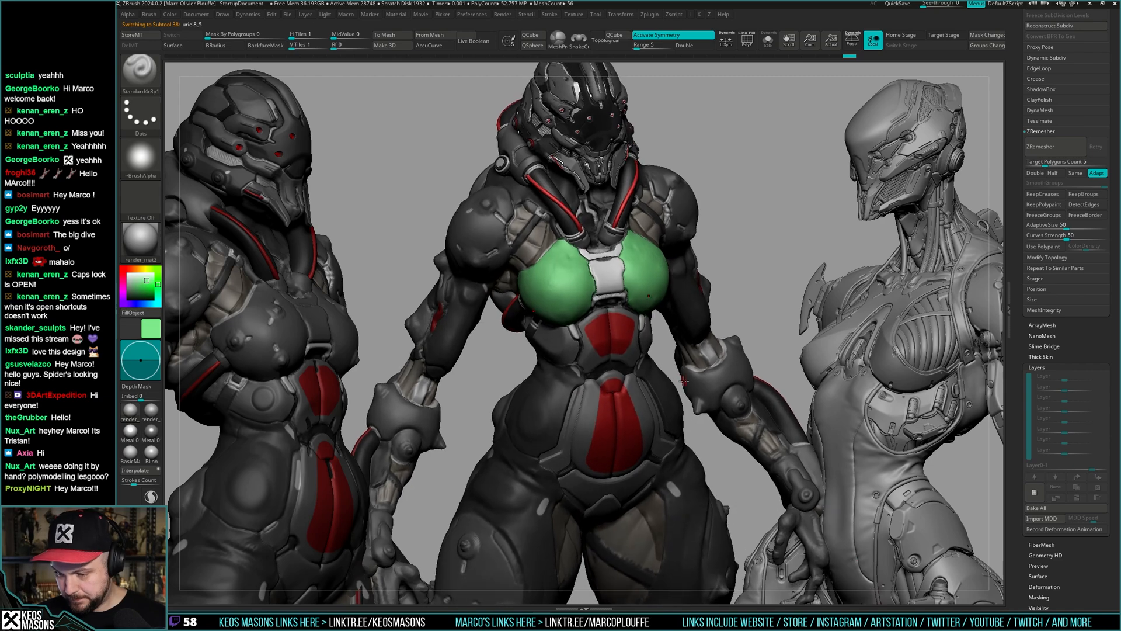
- Examine the green chest plates on the full figure and in isolation, up close and from several angles
scroll(1020, 358, up, 15)
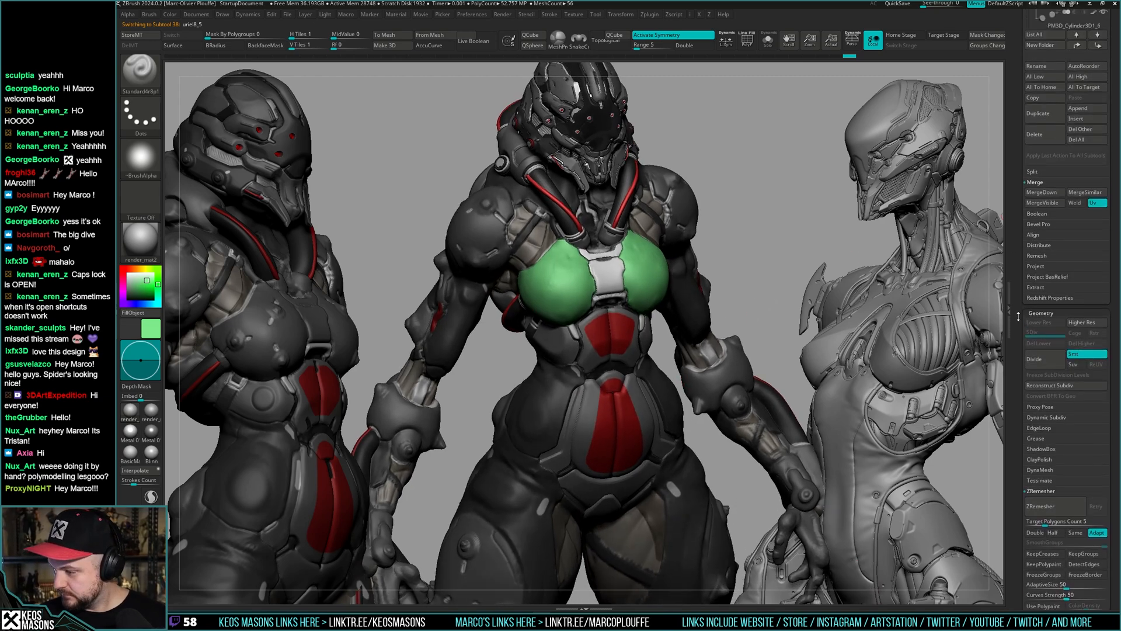
scroll(1020, 358, up, 1)
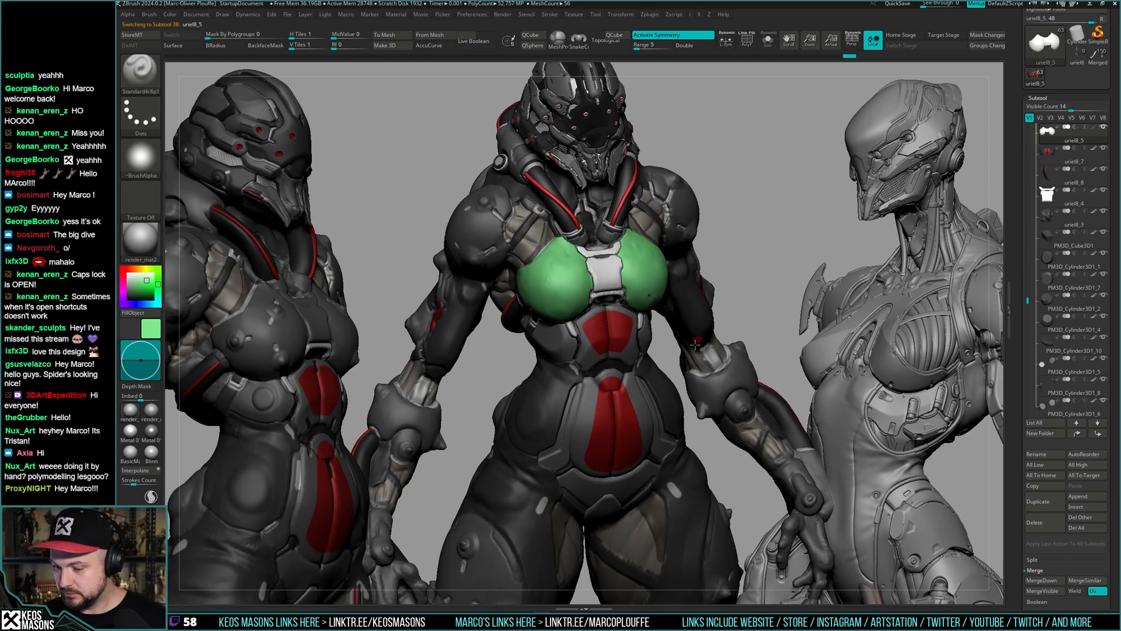
key(alt+s)
key(d)
key(alt+s)
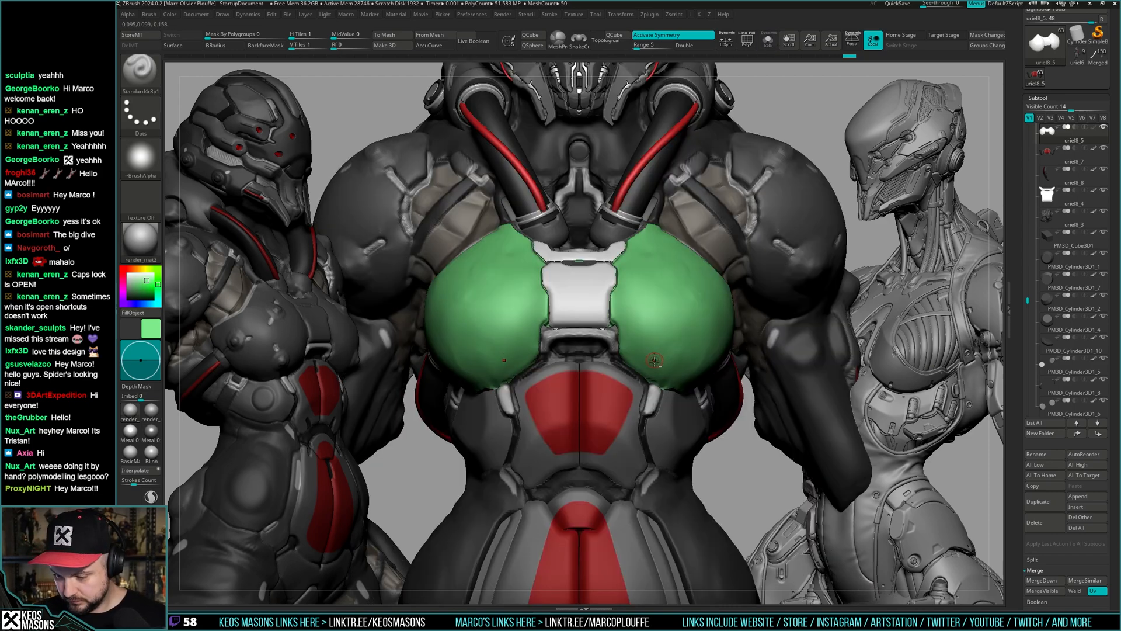
key(shift+f)
key(shift+f)
scroll(654, 363, up, 4)
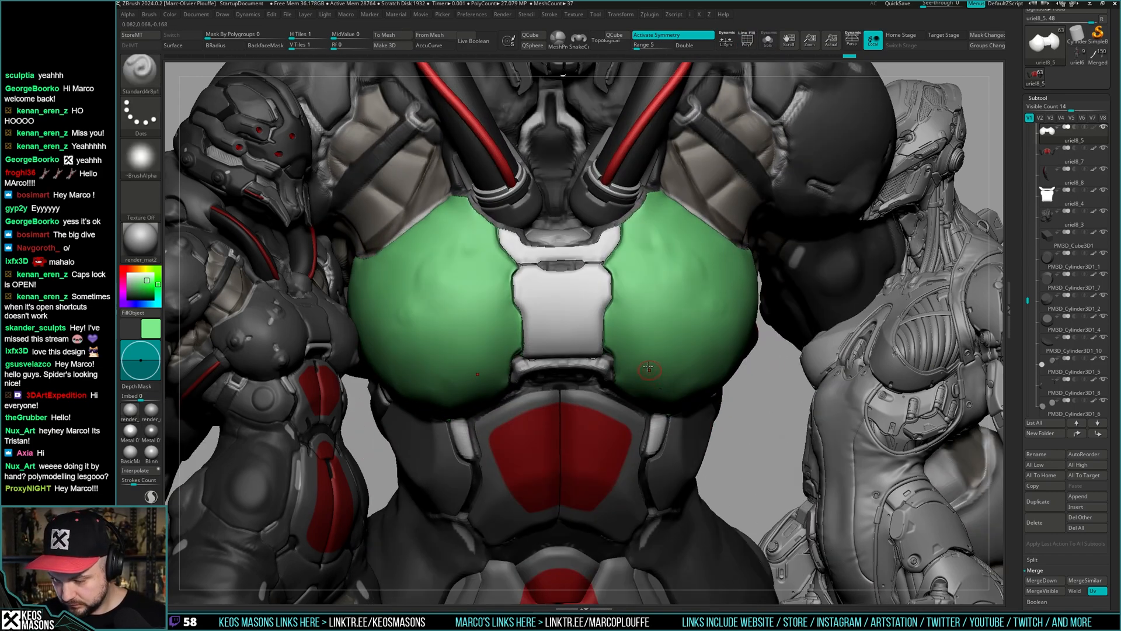
key(alt+s)
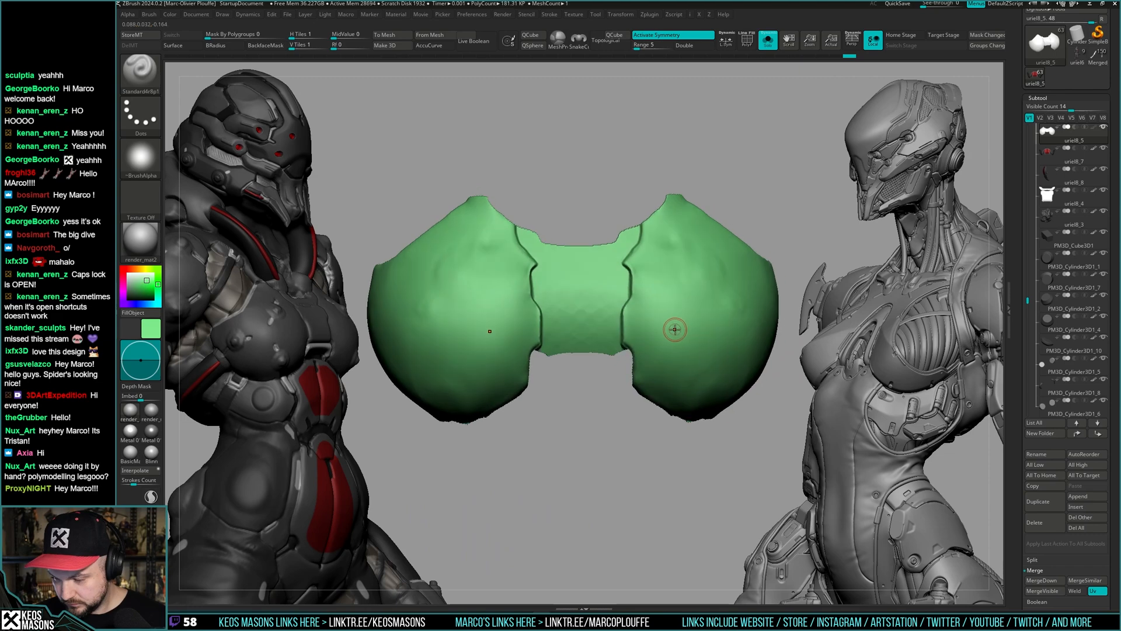
key(alt+s)
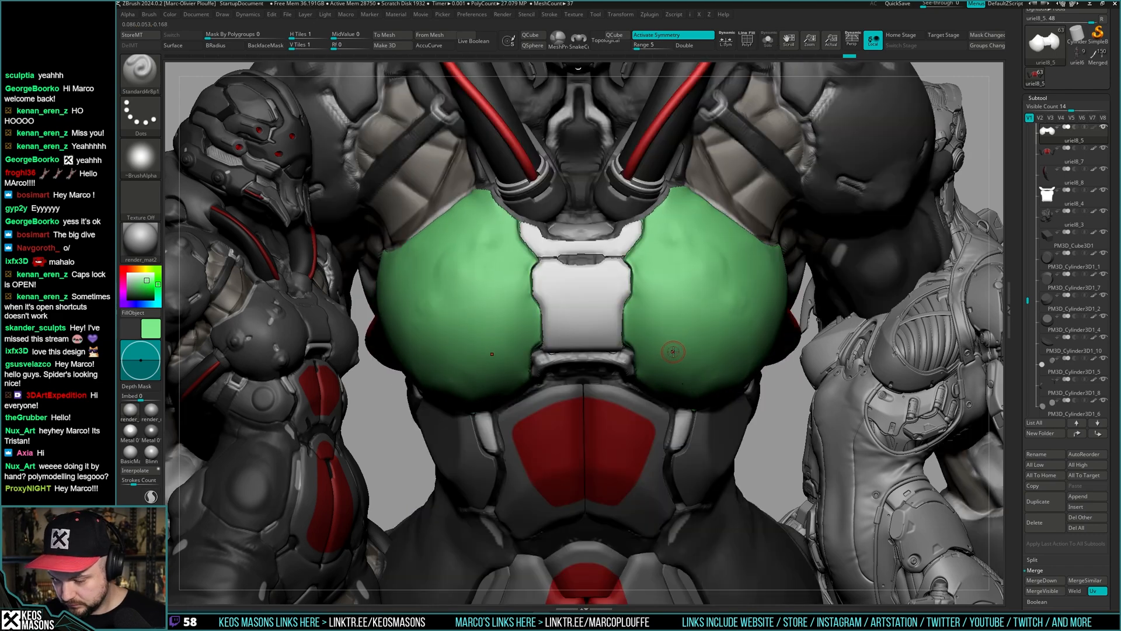
scroll(673, 351, down, 4)
scroll(701, 333, up, 3)
key(alt+s)
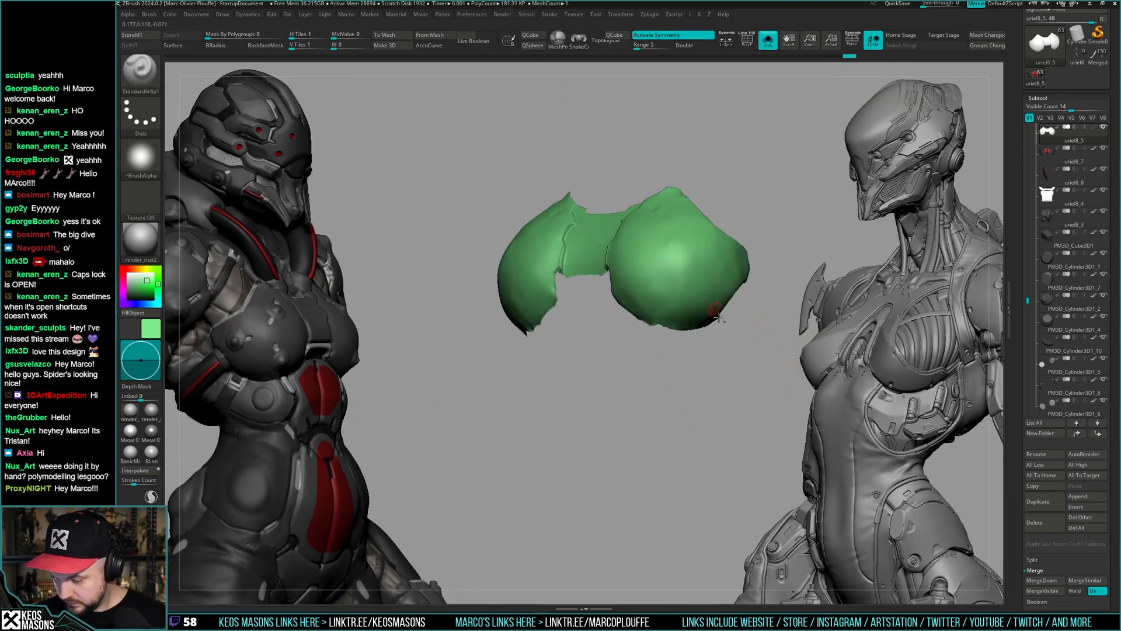
- Choose the hPolish brush for the chest plates, checking their side against the surrounding armour
right_drag(717, 315, 743, 312)
right_click(743, 313)
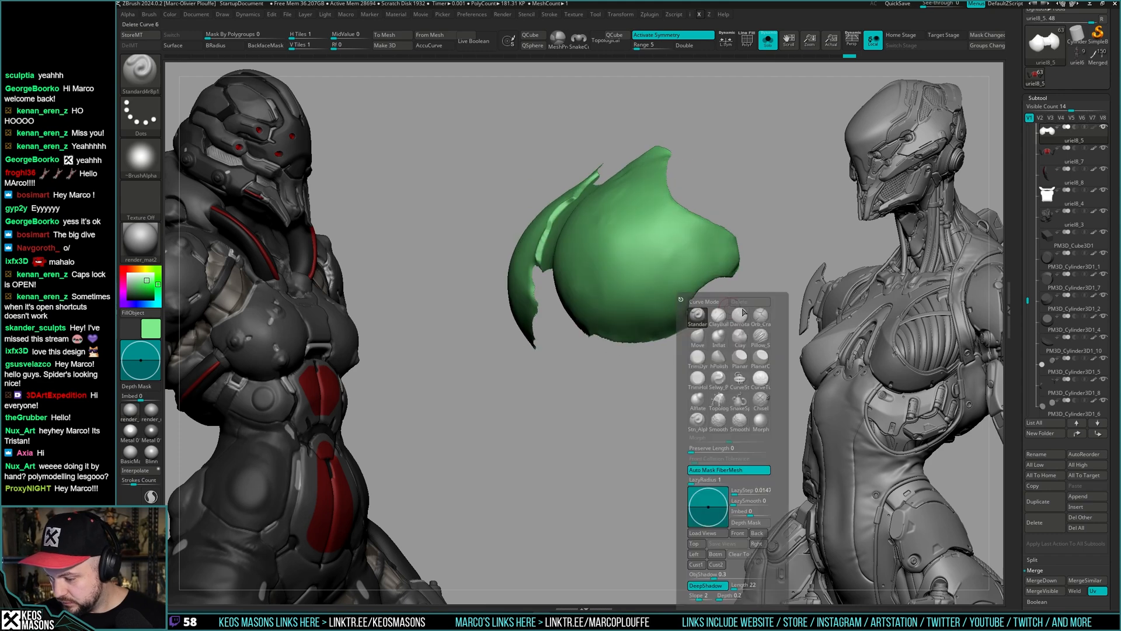
click(719, 357)
key(alt+s)
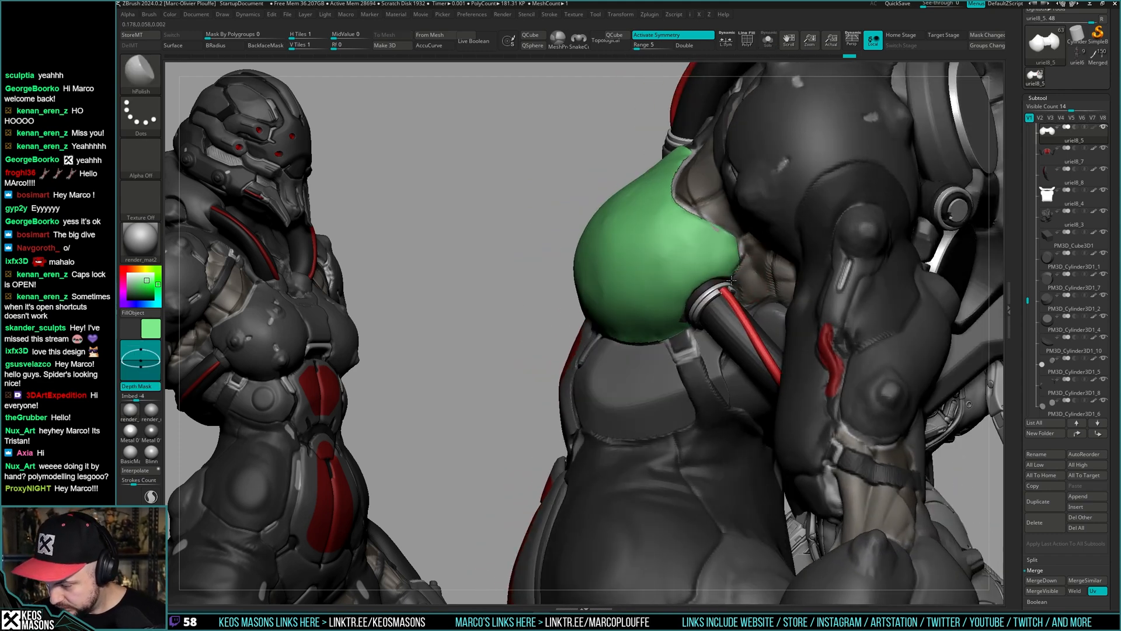
- Isolate the chest plates and lasso off the excess geometry along their outer side edge
key(alt+s)
ctrl+shift+right_click(752, 245)
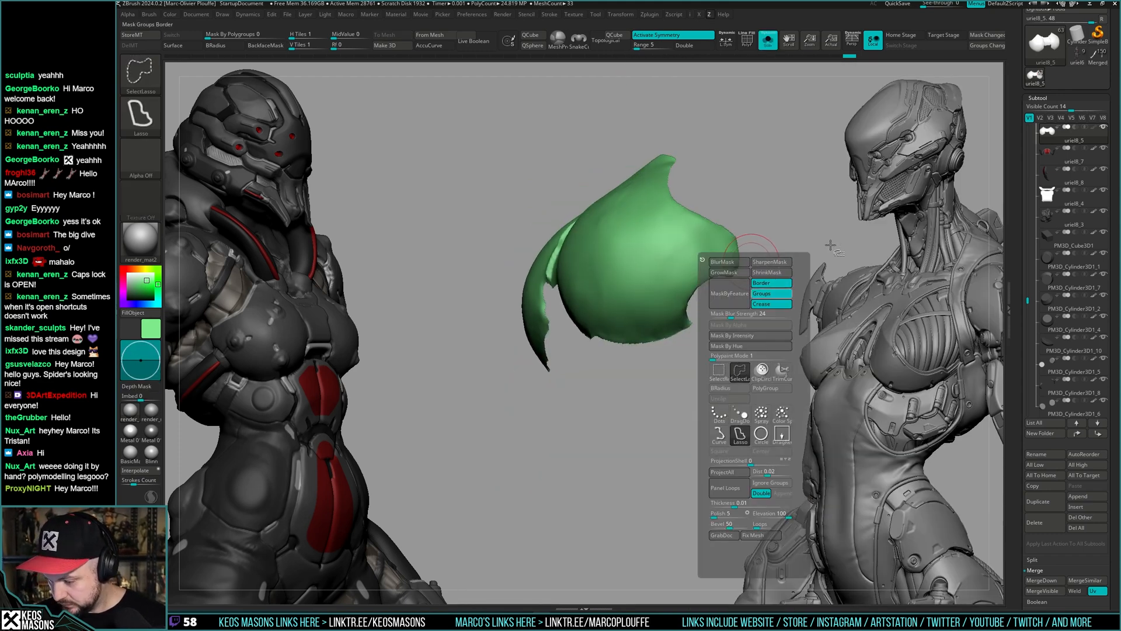
mouse_move(794, 253)
ctrl+alt+shift+mouse_down()
mouse_move(742, 327)
mouse_move(696, 332)
mouse_move(700, 318)
mouse_move(714, 323)
mouse_move(685, 350)
mouse_move(729, 312)
mouse_move(727, 294)
mouse_move(712, 295)
ctrl+alt+shift+mouse_up()
key(s)
key(s)
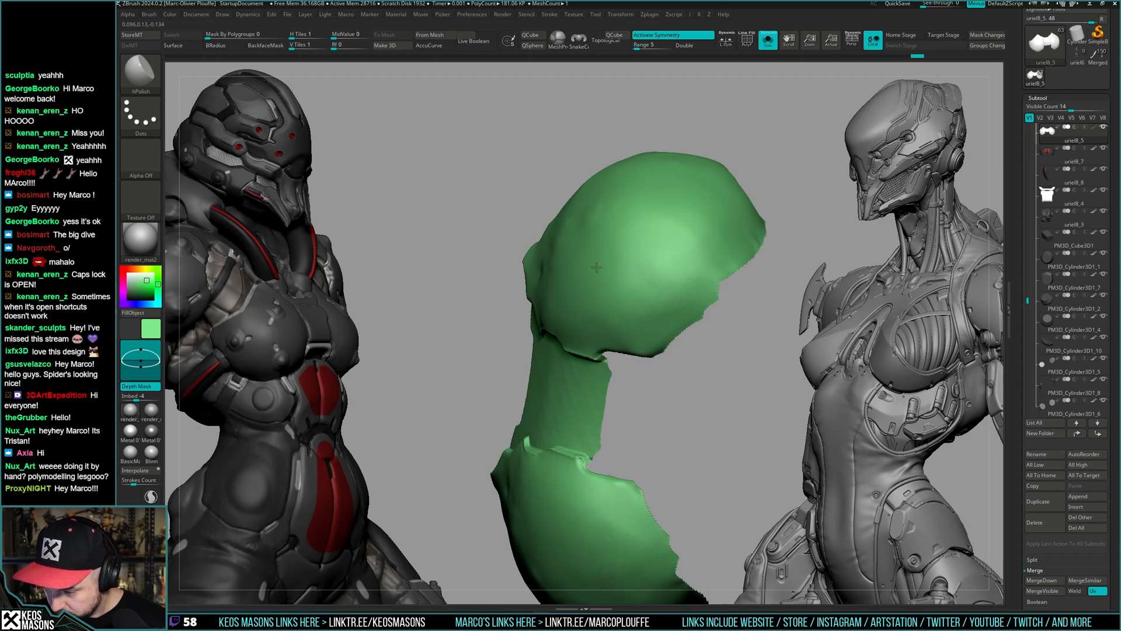
- Polish the isolated chest plates symmetrically with hPolish, smoothing their outer sides and lower curves
mouse_move(597, 267)
mouse_down()
mouse_move(756, 225)
mouse_move(713, 301)
mouse_up()
mouse_move(726, 261)
mouse_down()
mouse_move(708, 308)
mouse_move(736, 255)
mouse_up()
mouse_move(709, 291)
mouse_down()
mouse_move(756, 215)
mouse_move(786, 230)
mouse_move(756, 268)
mouse_move(759, 240)
mouse_move(741, 250)
mouse_move(748, 271)
mouse_up()
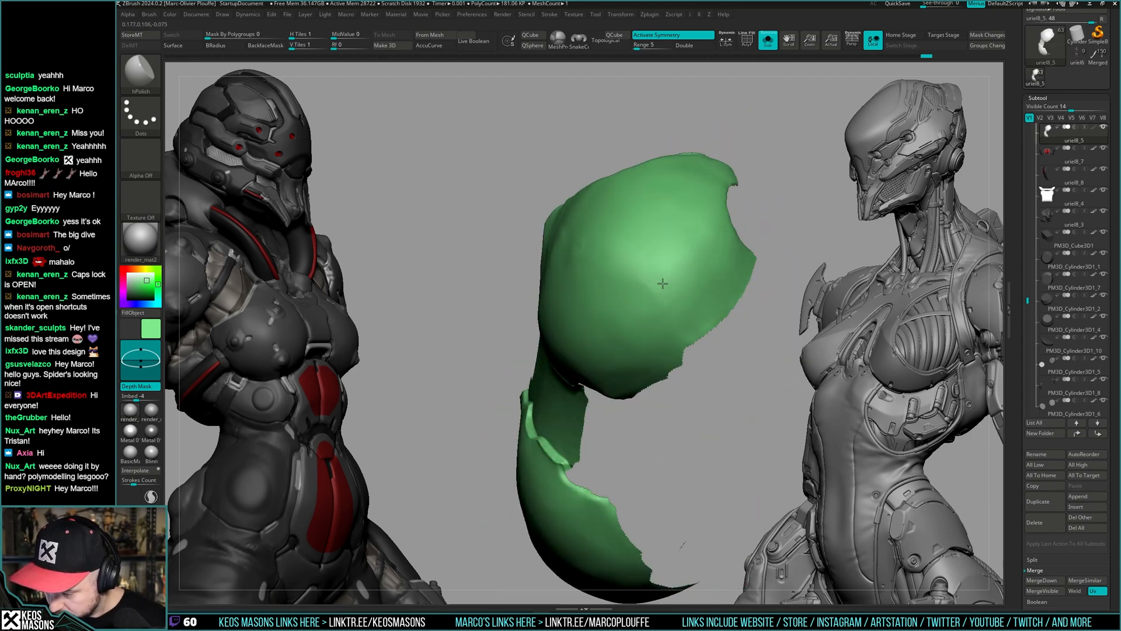
mouse_move(675, 189)
mouse_down()
mouse_move(701, 176)
mouse_move(718, 187)
mouse_move(723, 172)
mouse_move(692, 208)
mouse_move(672, 199)
mouse_move(634, 208)
mouse_up()
key(ctrl+shift+s)
drag(625, 268, 730, 316)
key(ctrl+shift+s)
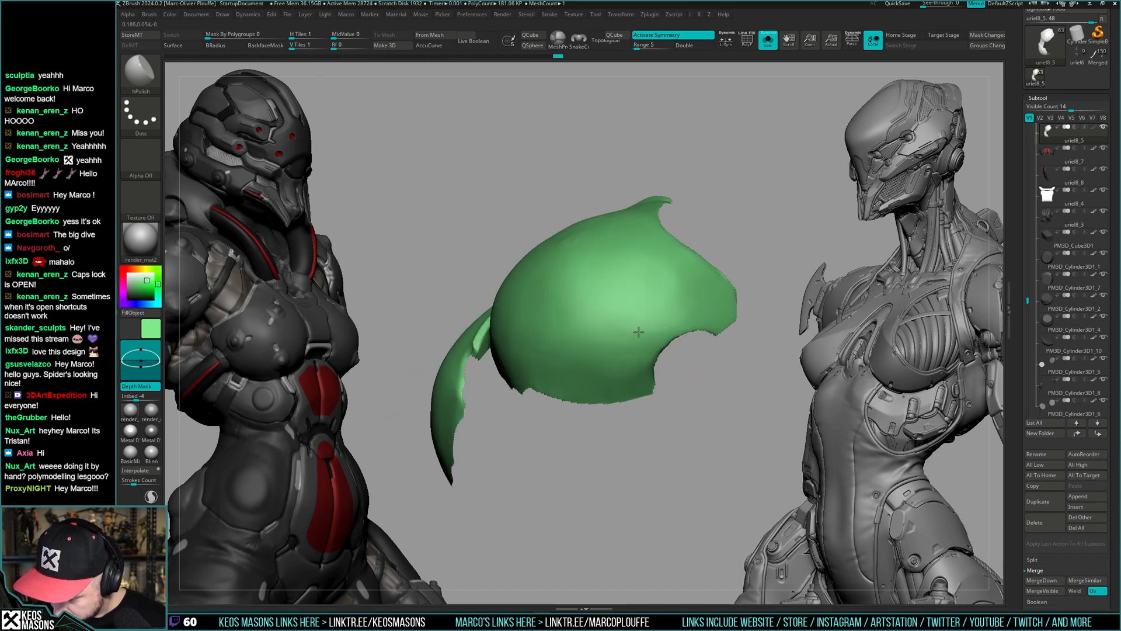
drag(681, 205, 671, 369)
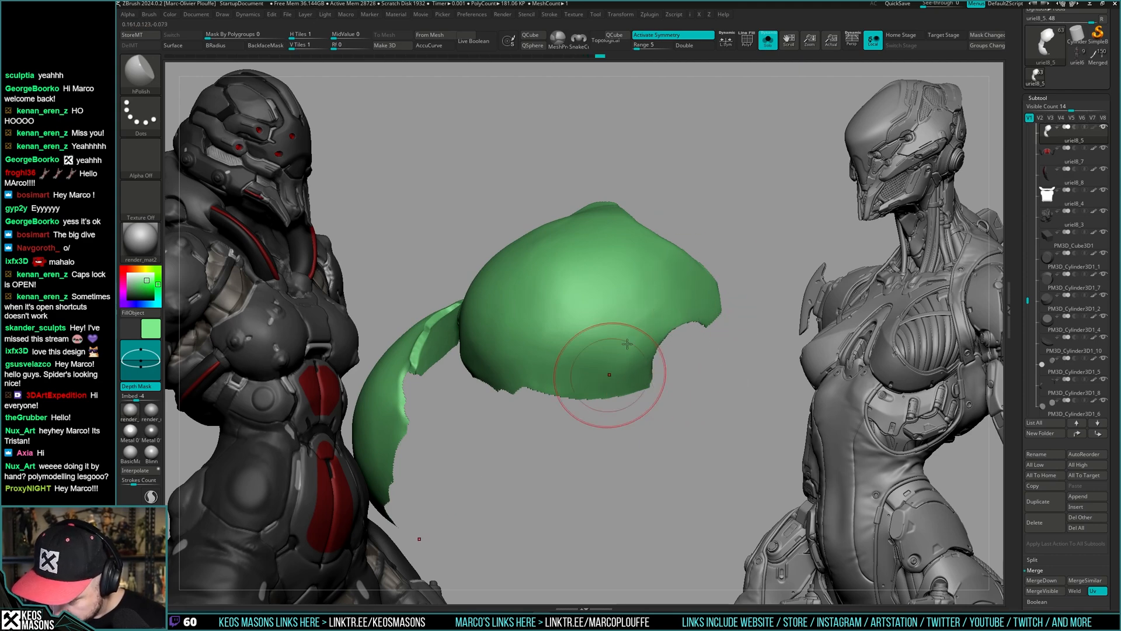
drag(549, 361, 753, 255)
- Clip the chest plates' upper contour with ClipCurve and polish their fronts with the full figure visible
key(ctrl+shift+s)
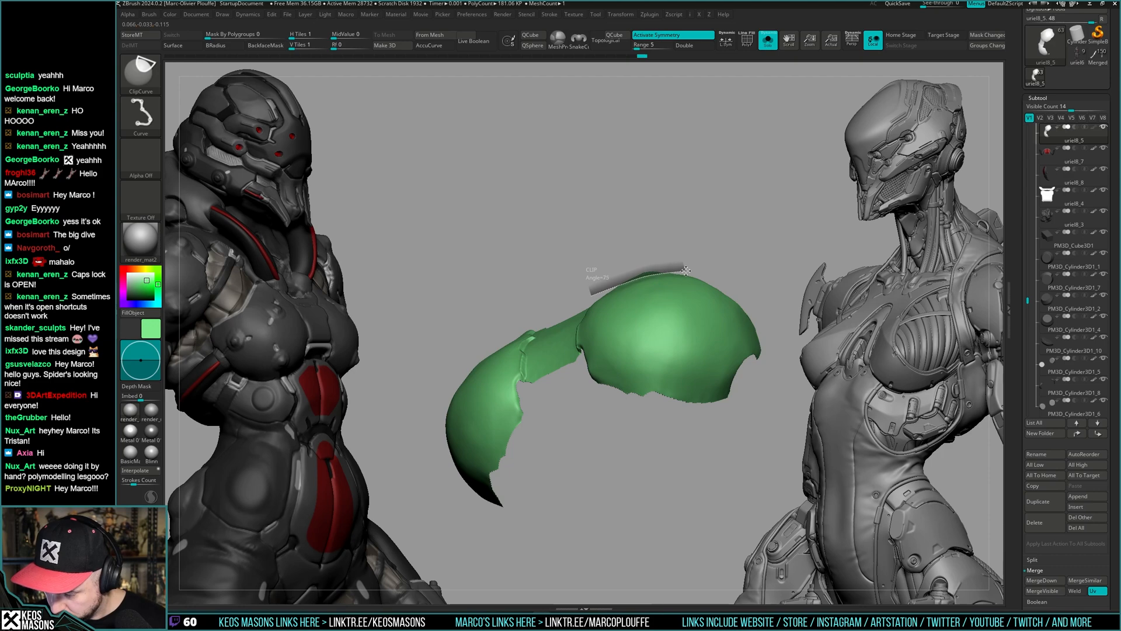
drag(675, 274, 688, 343)
key(ctrl+shift+s)
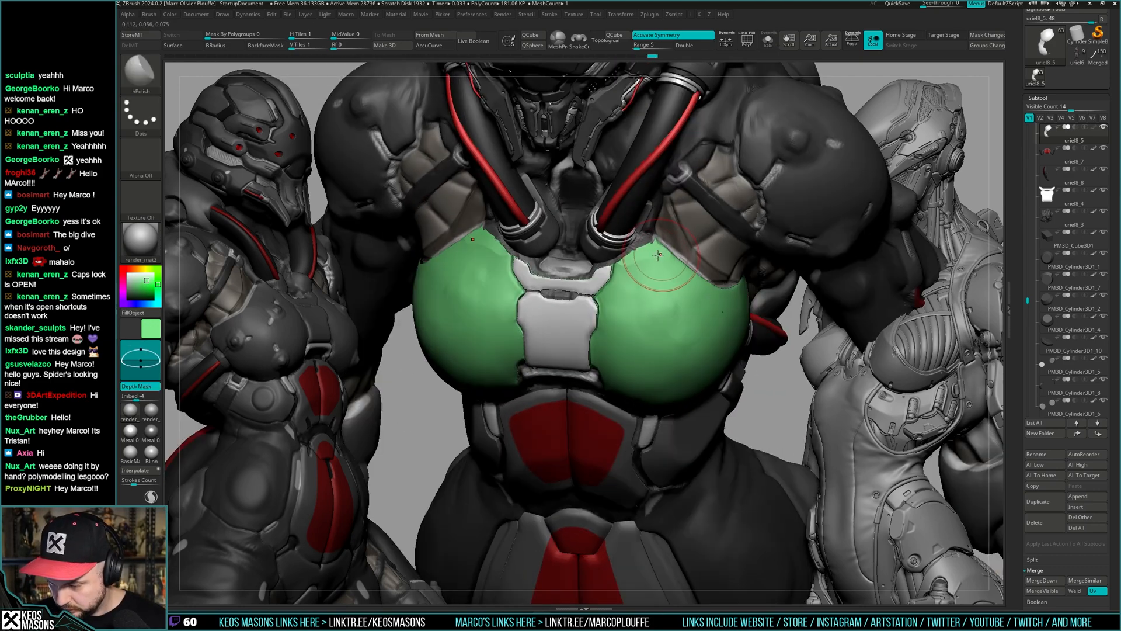
drag(645, 286, 672, 359)
mouse_move(673, 359)
right_down()
mouse_move(681, 351)
mouse_move(686, 361)
mouse_move(681, 305)
mouse_move(672, 316)
mouse_move(660, 274)
mouse_move(653, 293)
mouse_move(697, 348)
mouse_move(693, 306)
mouse_move(686, 323)
right_up()
key(ctrl+shift+s)
key(ctrl+shift+s)
- Choose the Move brush, adjust its draw size to about 25 and reshape the chest plates symmetrically
key(b)
key(m)
key(v)
key(ctrl+shift+s)
key(ctrl+shift+s)
key(space)
drag(684, 317, 671, 311)
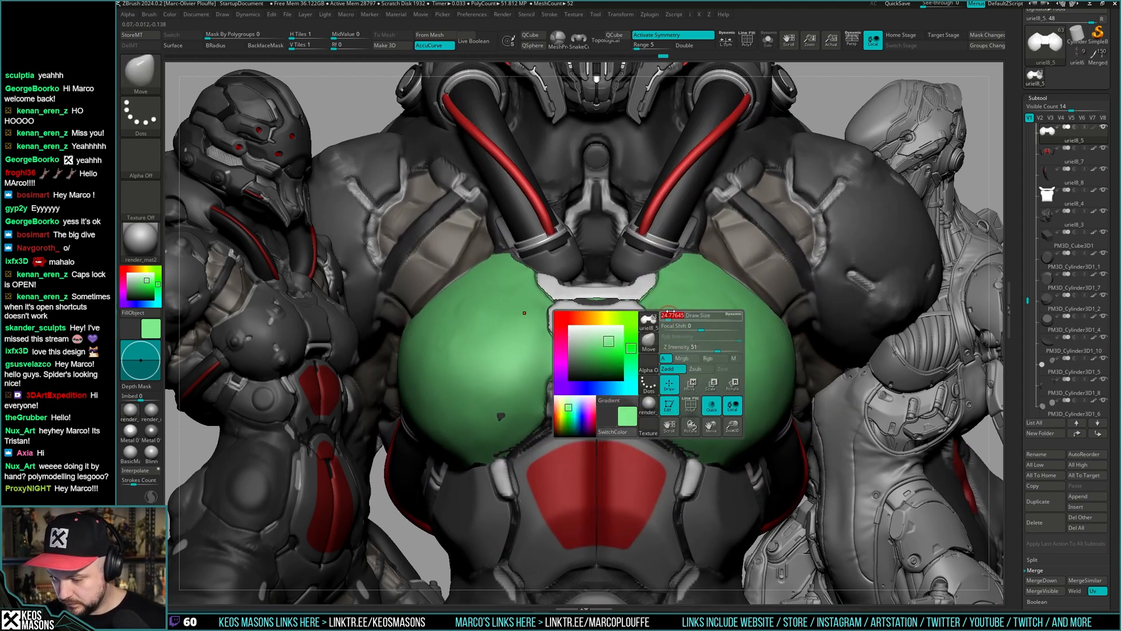
right_drag(670, 312, 674, 325)
- Isolate the chest plates and choose the Clay brush to work their inner edges
key(ctrl+shift+s)
key(1)
click(684, 358)
key(1)
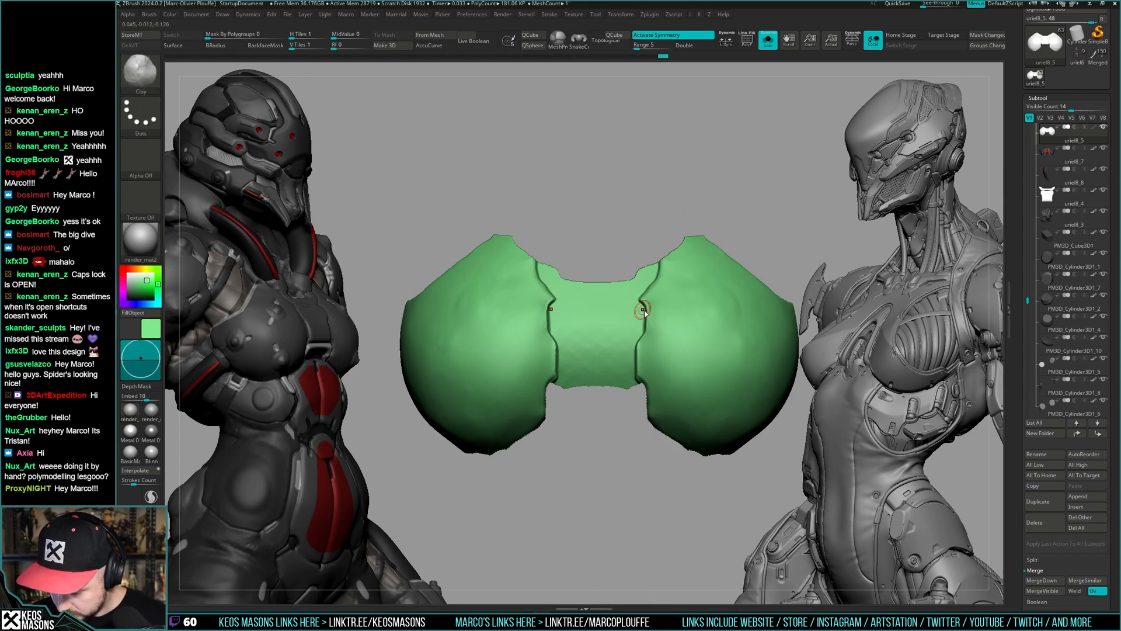
- Flatten the chest plates' inner edges beside the white centre plate with the Planar brush, keeping the full figure visible
key(1)
click(653, 355)
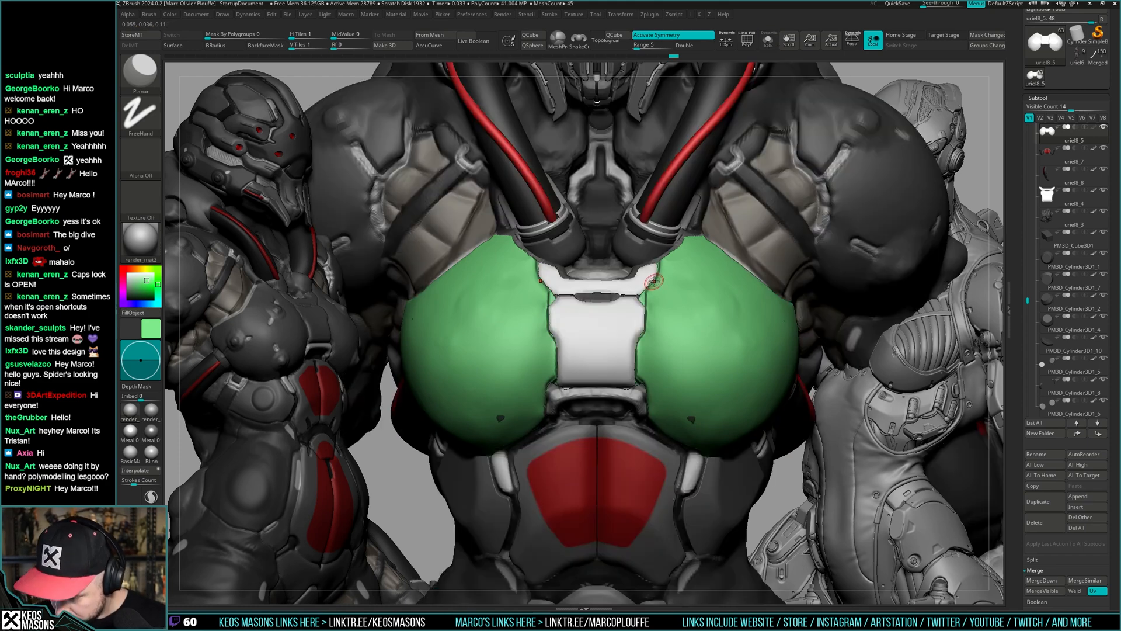
right_drag(653, 279, 637, 292)
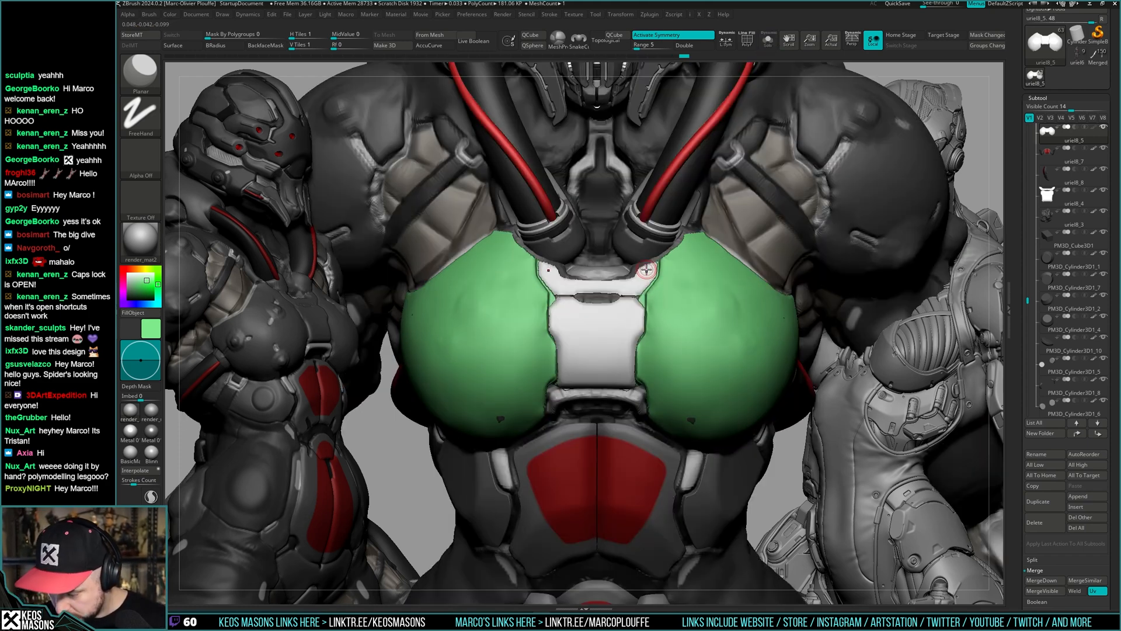
right_drag(649, 361, 628, 358)
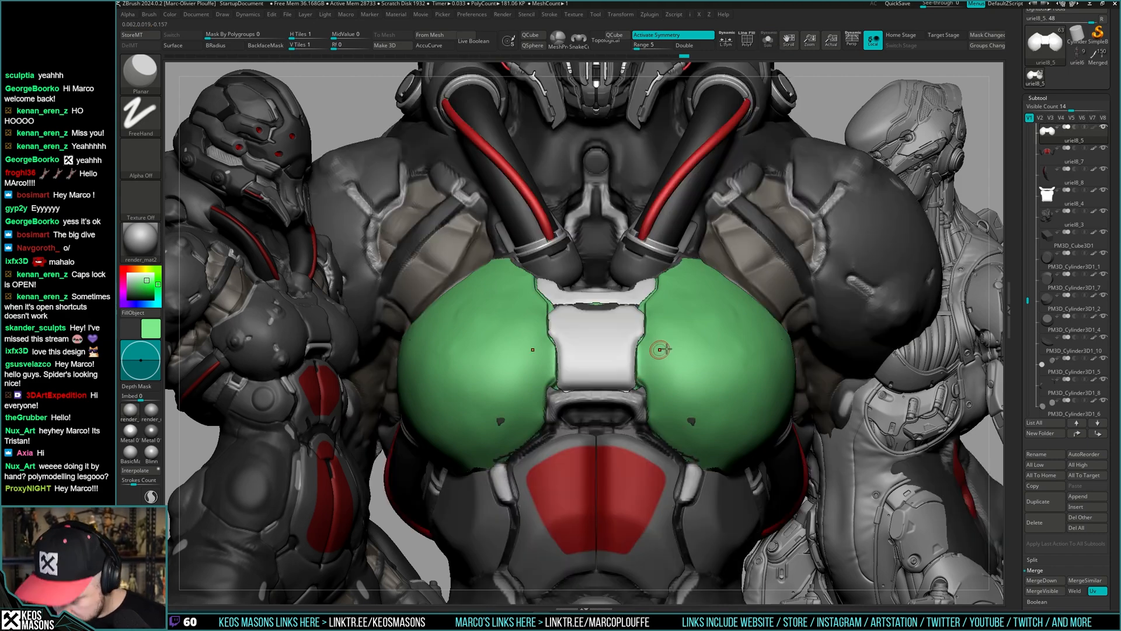
mouse_move(663, 349)
ctrl+right_down()
mouse_move(713, 338)
mouse_move(676, 378)
mouse_move(646, 317)
mouse_move(604, 356)
mouse_move(660, 356)
ctrl+right_up()
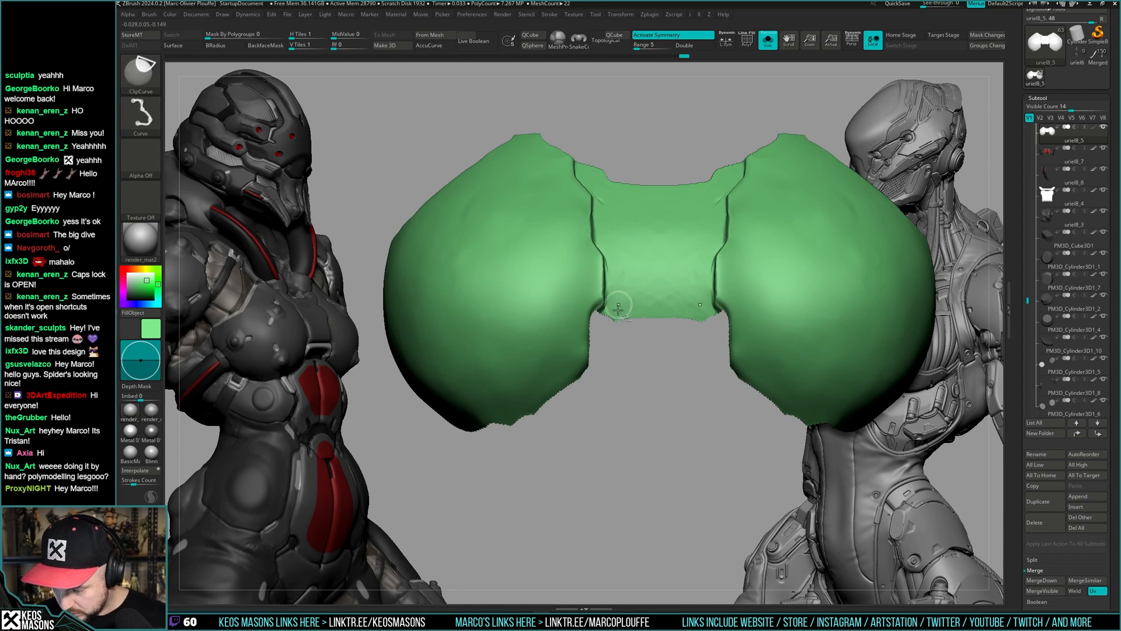
ctrl+shift+drag(600, 303, 608, 295)
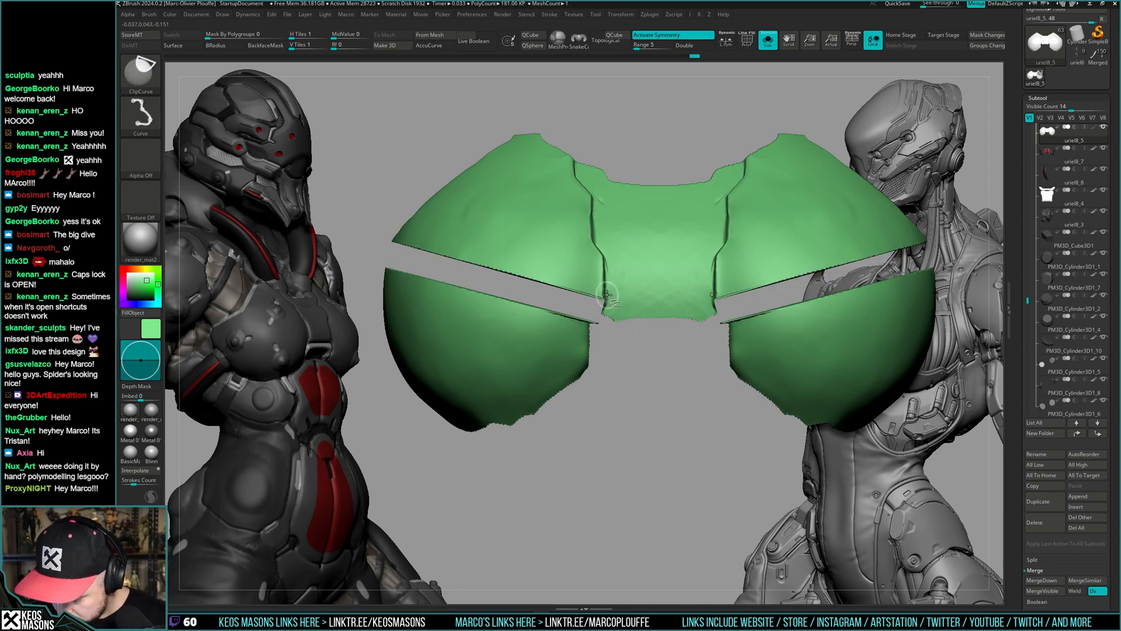
key(z)
click(646, 410)
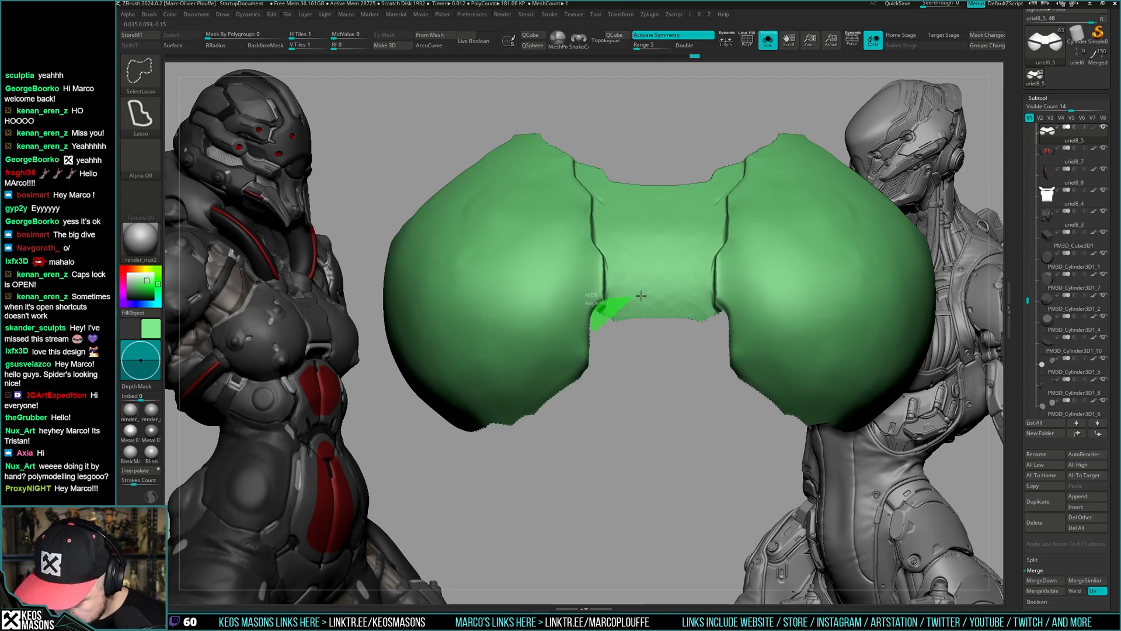
- Lasso off the small inner corners where the chest plates meet the lower edge of the bridge, then compare against the figure
ctrl+alt+shift+drag(668, 364, 657, 375)
mouse_move(694, 344)
ctrl+right_down()
mouse_move(724, 344)
mouse_move(657, 378)
ctrl+right_up()
right_drag(657, 379, 610, 347)
key(alt+s)
key(alt+s)
key(alt+s)
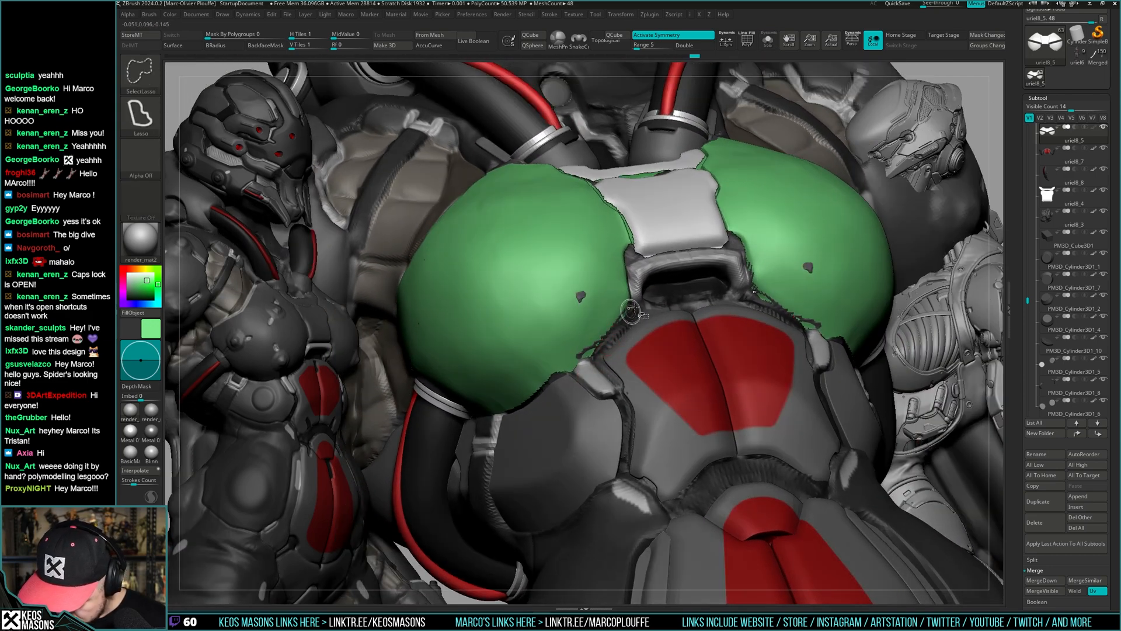
- Lasso off the chest plates' lower inner edges along the top of the abdomen armour
ctrl+shift+drag(566, 385, 570, 382)
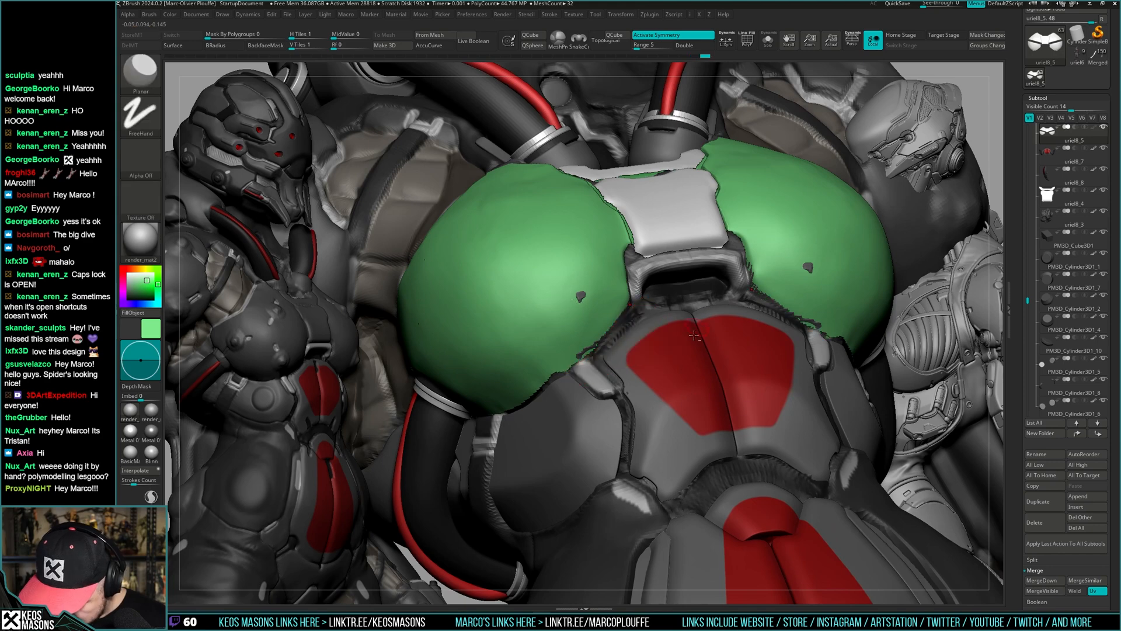
key(alt+s)
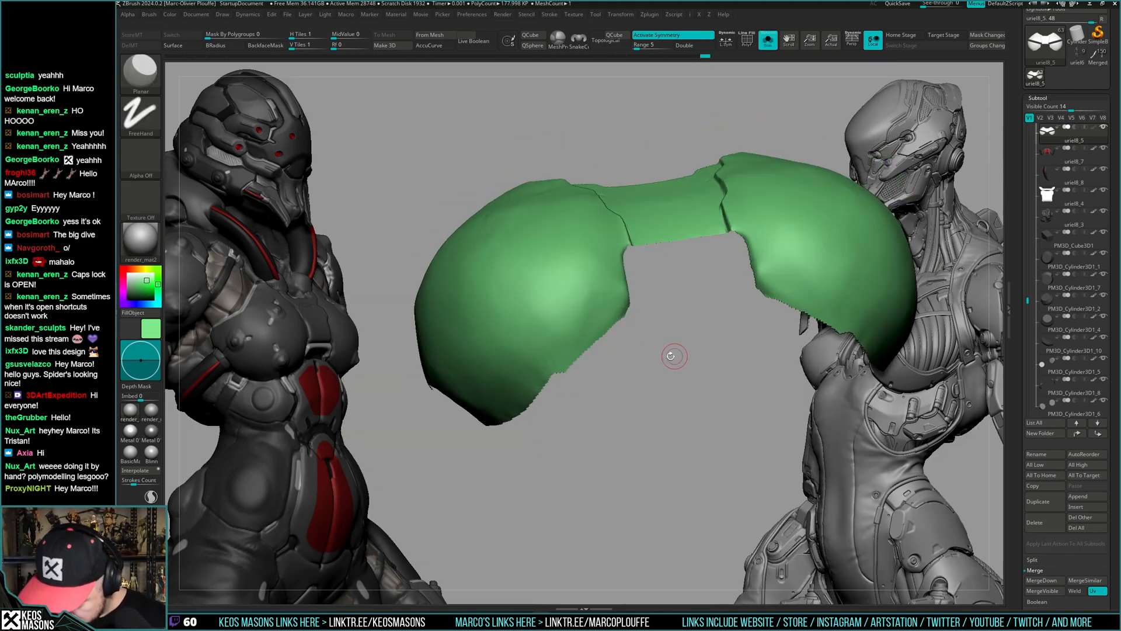
key(alt+s)
right_drag(670, 357, 610, 344)
ctrl+alt+shift+drag(571, 368, 649, 350)
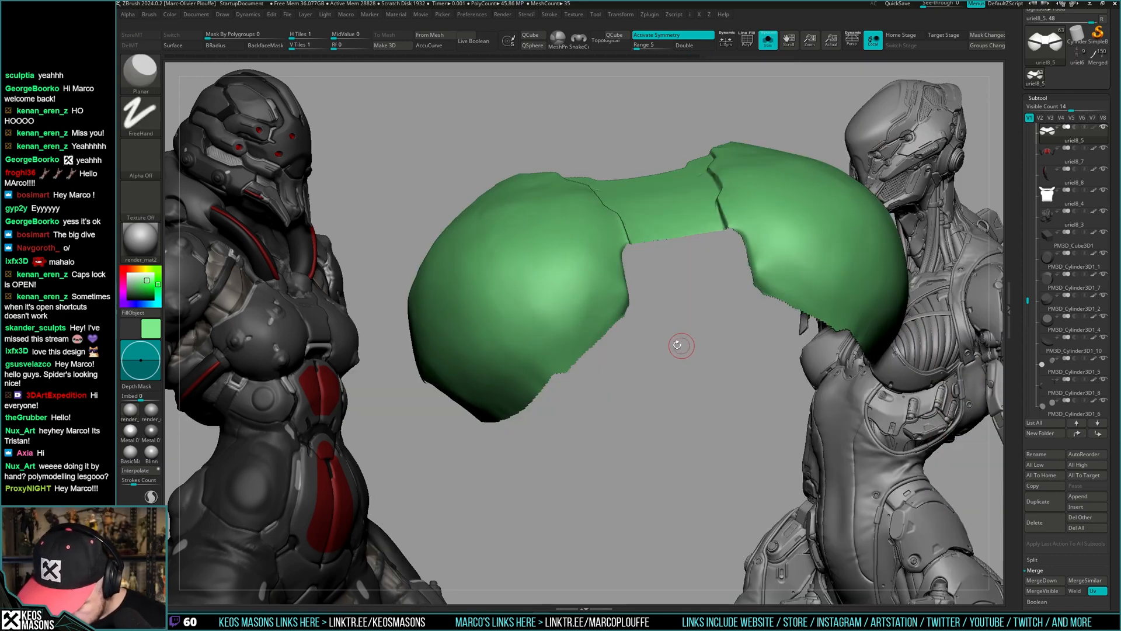
key(alt+s)
- Choose the Move brush and reshape the chest plates' trimmed lower edges, checking the fit against the full figure
mouse_move(652, 362)
right_down()
mouse_move(660, 329)
mouse_move(652, 341)
mouse_move(667, 354)
right_up()
key(space)
click(664, 339)
key(alt+s)
drag(606, 350, 613, 344)
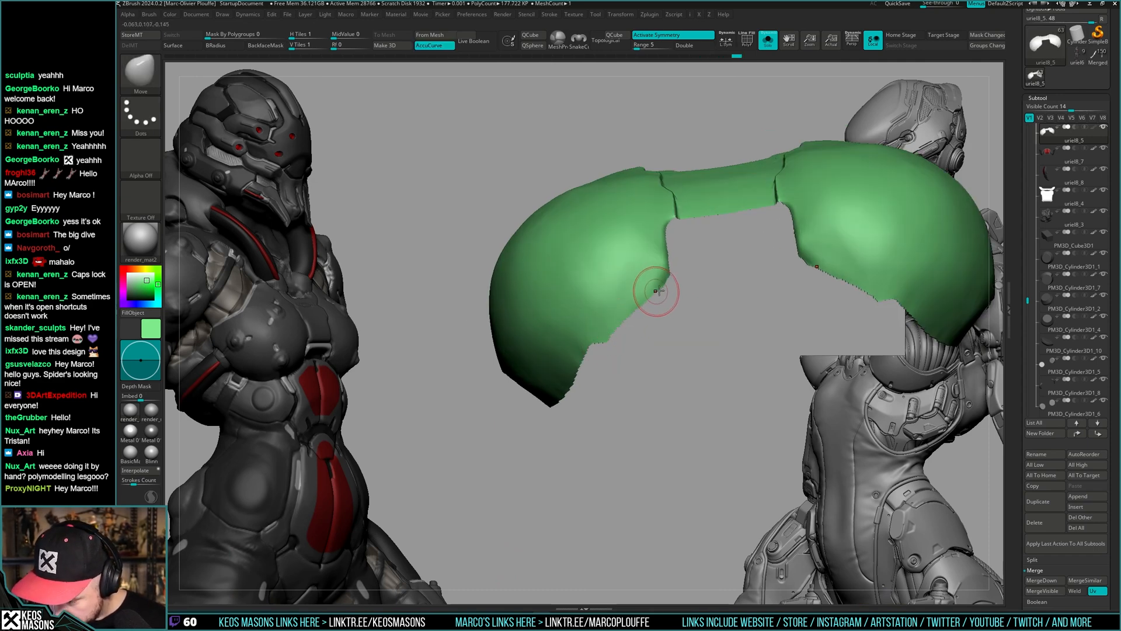
mouse_move(657, 291)
right_down()
mouse_move(656, 331)
mouse_move(639, 316)
mouse_move(668, 293)
mouse_move(669, 325)
mouse_move(657, 304)
mouse_move(668, 294)
mouse_move(648, 307)
mouse_move(653, 297)
mouse_move(676, 353)
mouse_move(716, 303)
mouse_move(738, 308)
mouse_move(728, 316)
right_up()
key(alt+s)
key(alt+s)
key(alt+s)
key(alt+s)
key(alt+s)
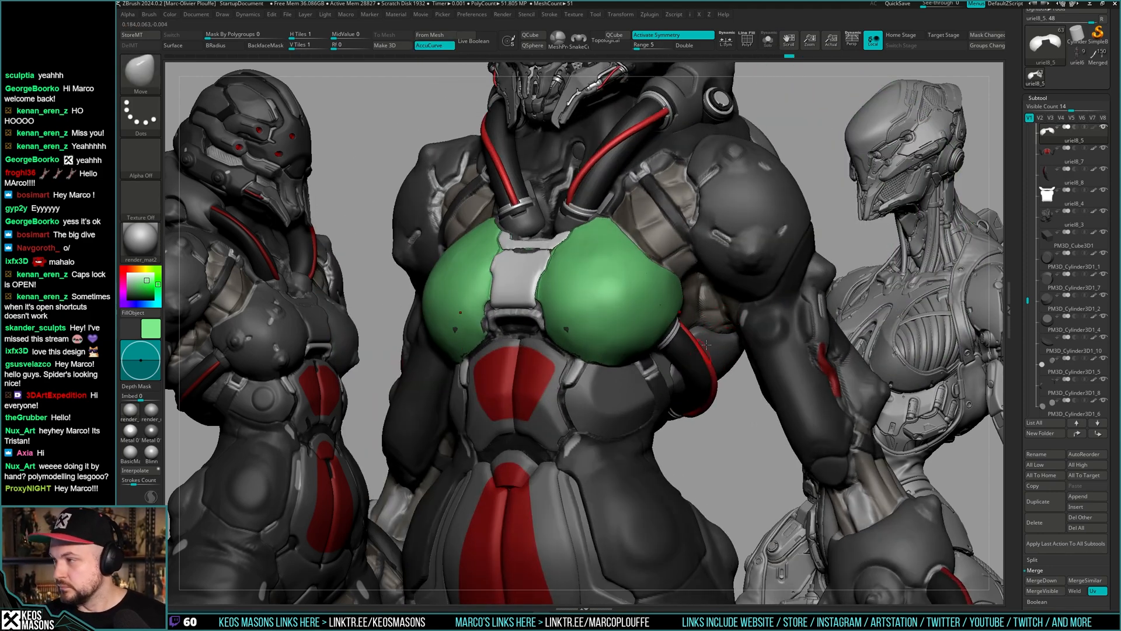
- Adjust the Move brush's draw size and reshape the chest plates' outer sides and upper contour around the shoulder and neck parts
mouse_move(694, 349)
right_down()
mouse_move(668, 280)
mouse_move(680, 292)
right_up()
key(space)
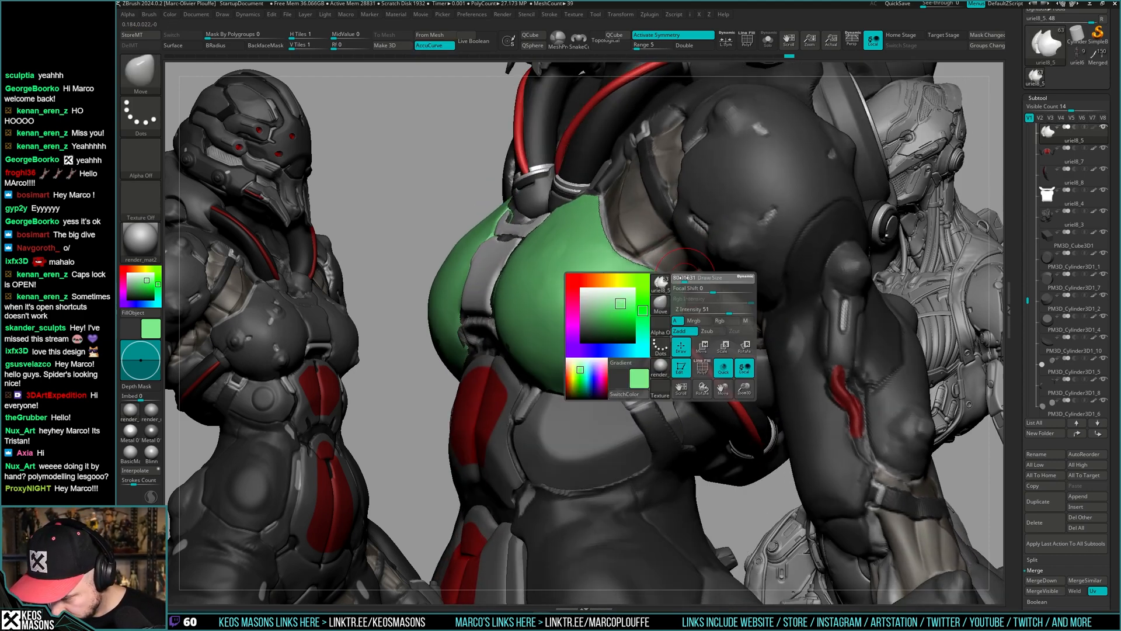
drag(695, 294, 684, 294)
mouse_move(685, 294)
right_down()
mouse_move(671, 275)
mouse_move(692, 283)
mouse_move(674, 316)
right_up()
key(alt+s)
key(alt+s)
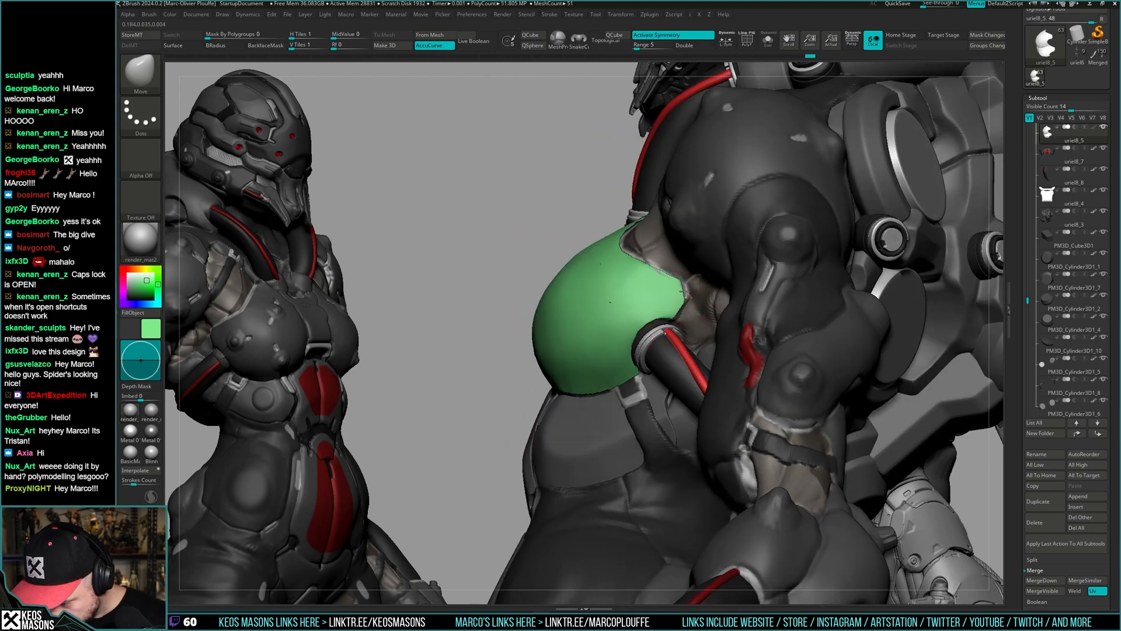
right_drag(684, 300, 635, 263)
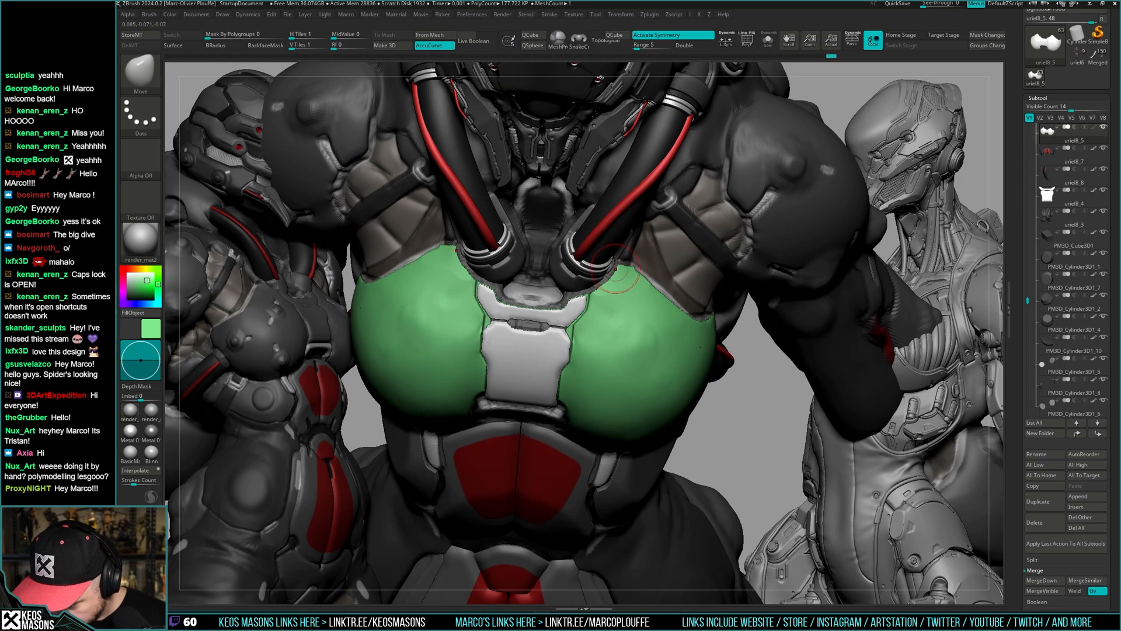
mouse_move(615, 260)
shift+right_down()
mouse_move(607, 280)
mouse_move(698, 354)
mouse_move(678, 371)
mouse_move(607, 252)
shift+right_up()
key(ctrl+shift+s)
key(space)
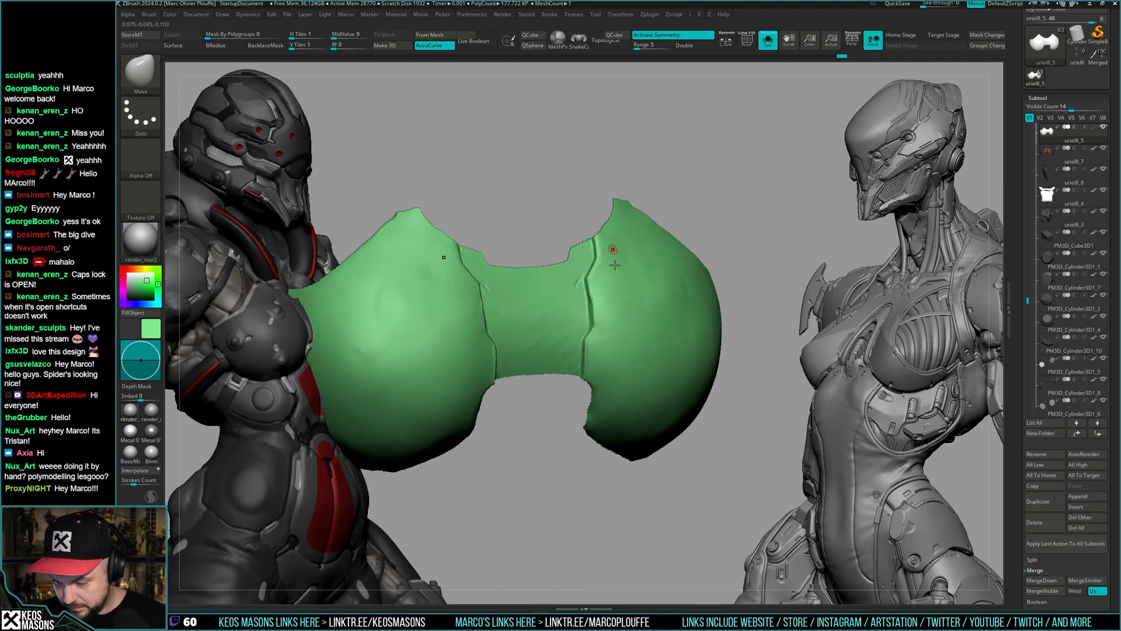
- Try to ZRemesh the isolated chest plates with a target polygon count of 1.16908 and KeepGroups off, then undo the remesh
ctrl+right_drag(591, 330, 706, 326)
key(shift+f)
key(shift+f)
key(m)
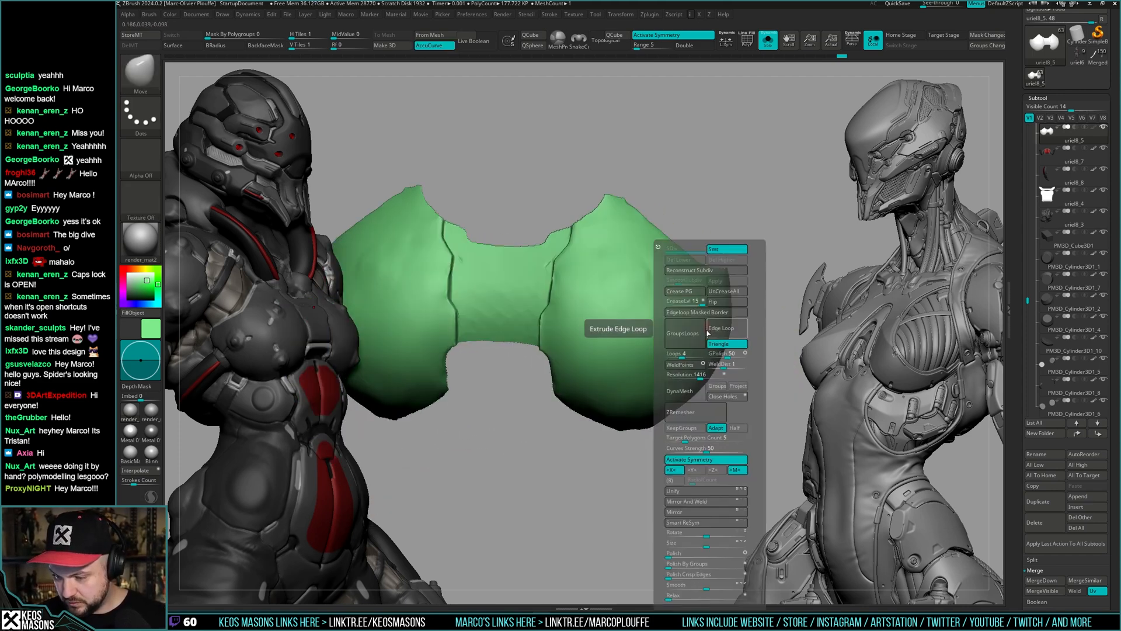
key(m)
key(g)
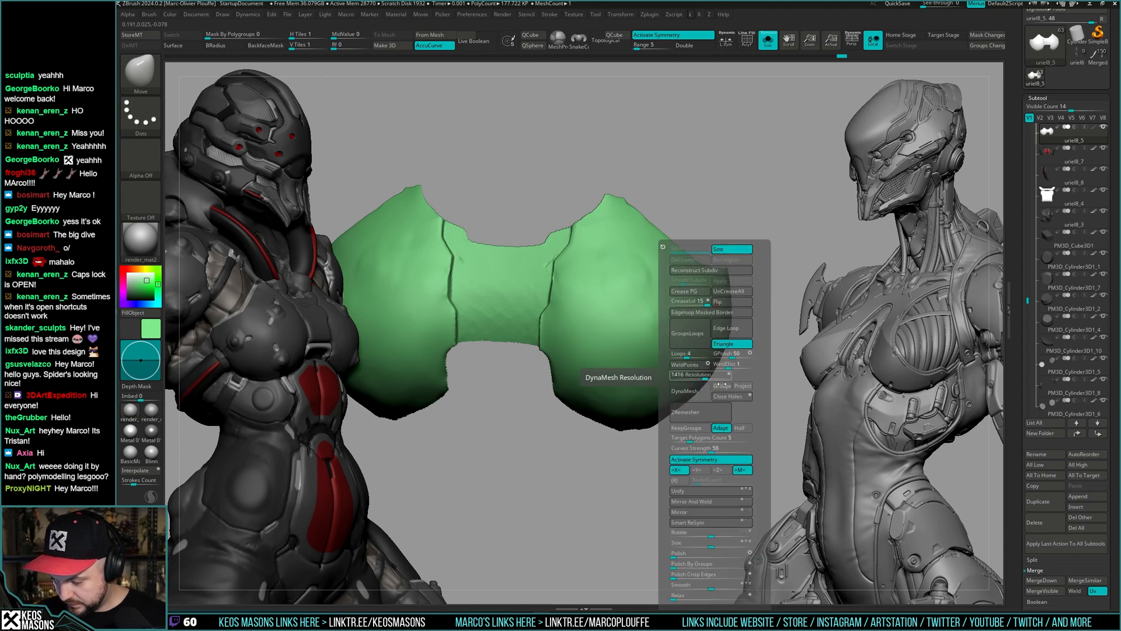
drag(698, 438, 688, 441)
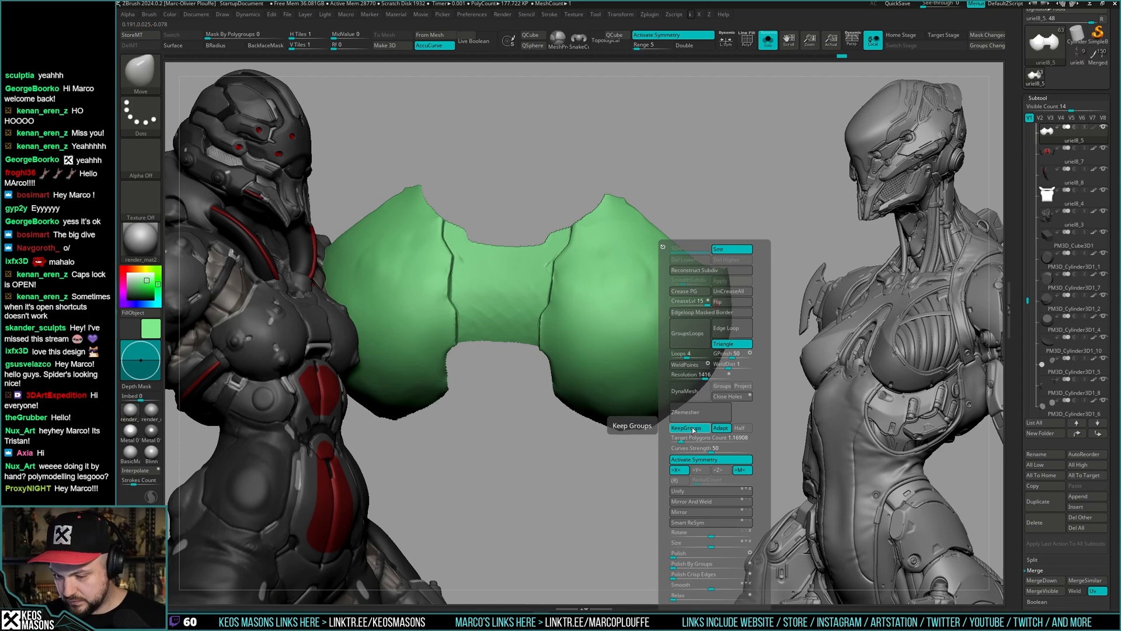
click(693, 430)
click(697, 419)
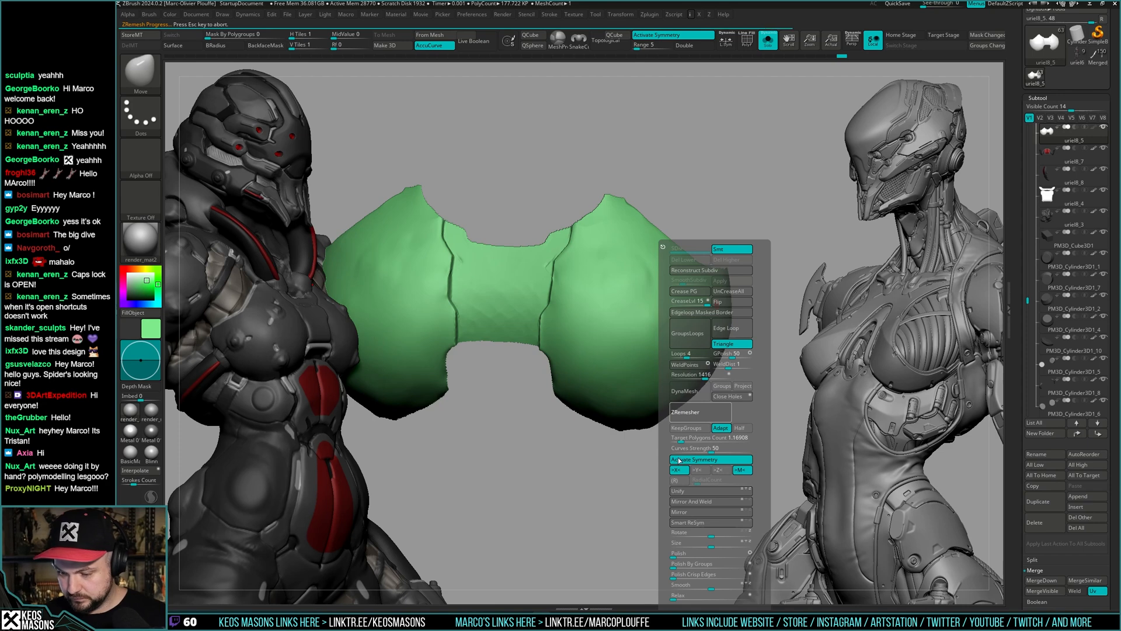
key(shift+f)
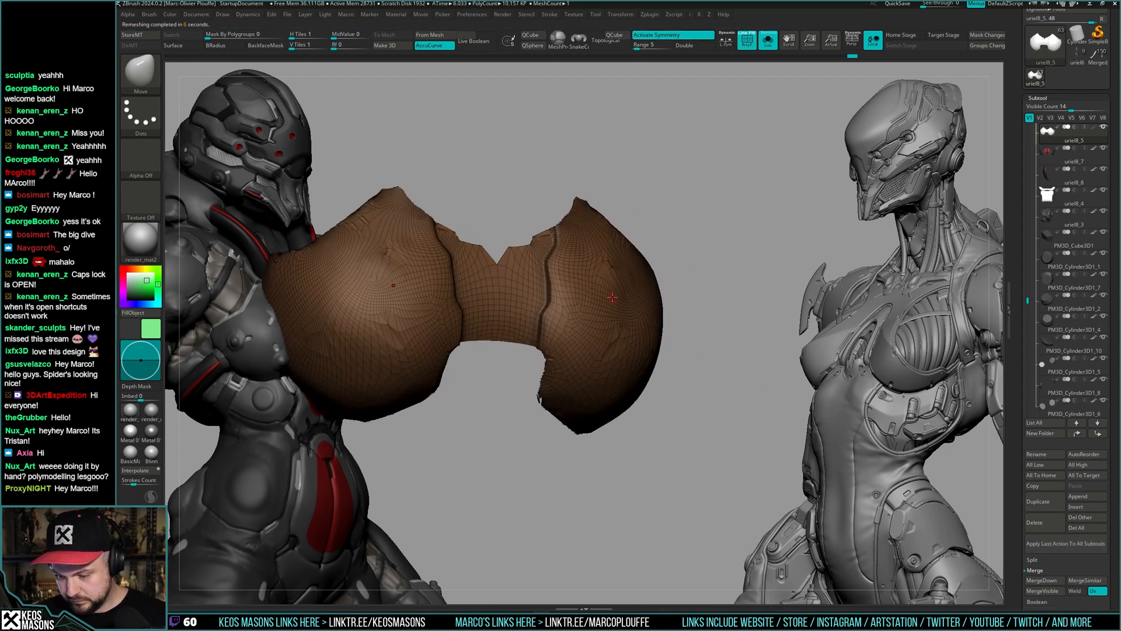
mouse_move(672, 309)
ctrl+right_down()
mouse_move(702, 336)
mouse_move(711, 306)
ctrl+right_up()
key(ctrl+z)
key(shift+f)
- ZRemesh the chest plates with a target polygon count of 0.65764 and show their wireframe
key(space)
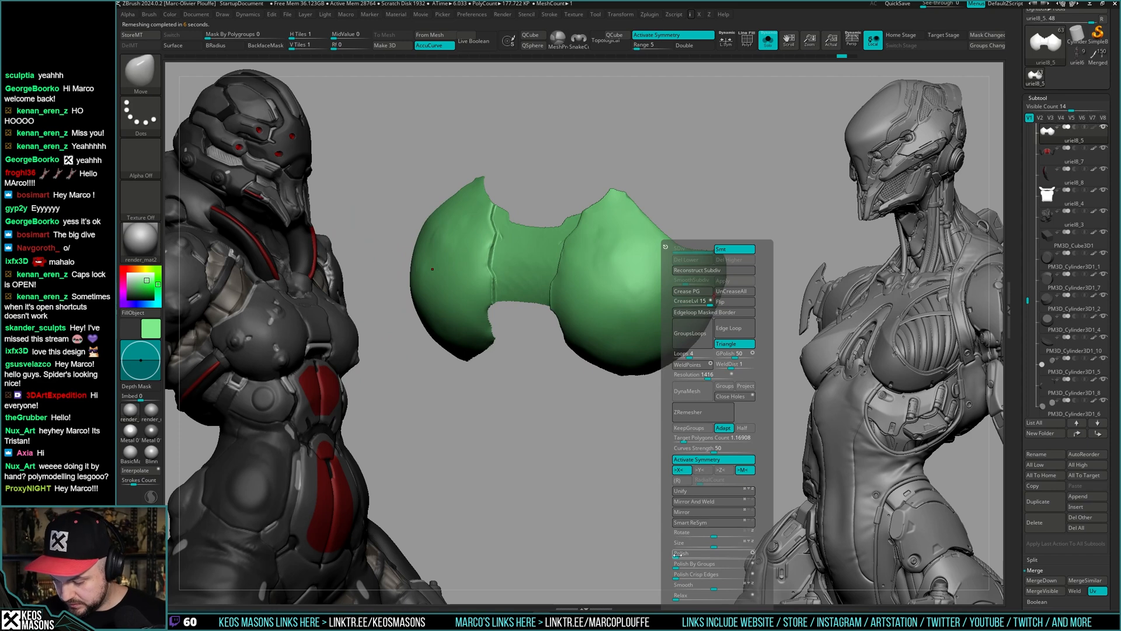
right_drag(677, 553, 694, 412)
key(space)
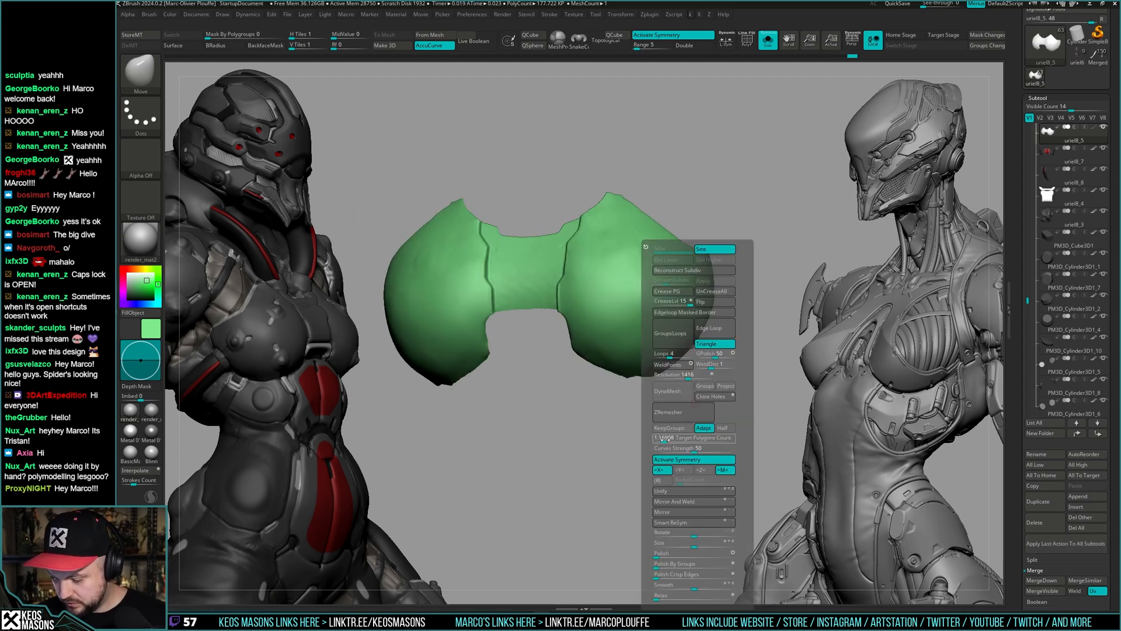
drag(662, 440, 660, 441)
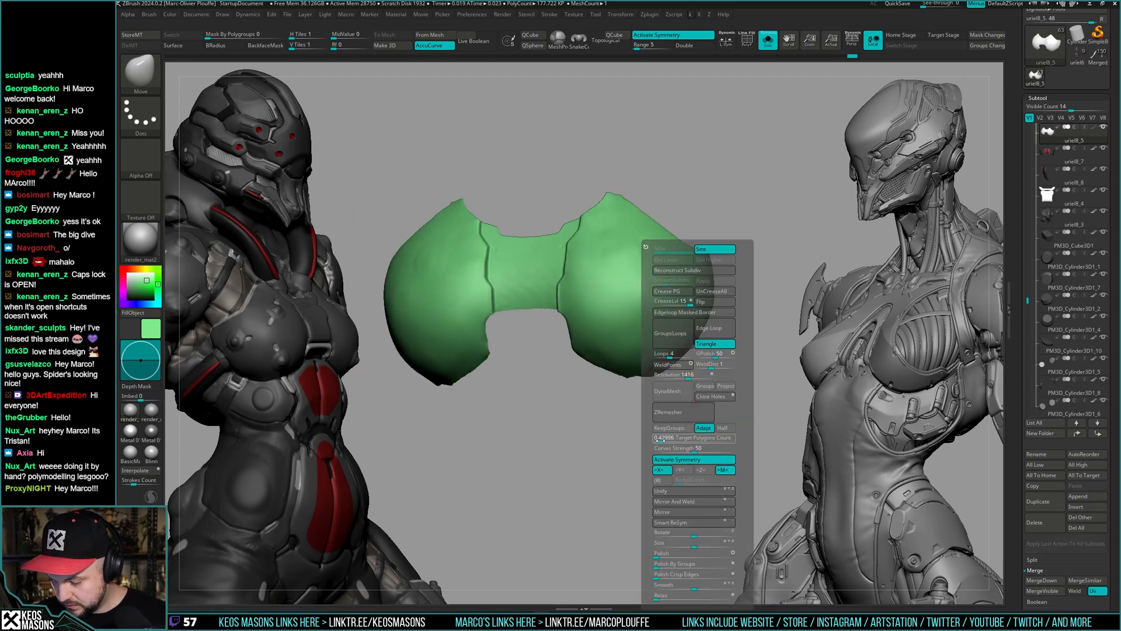
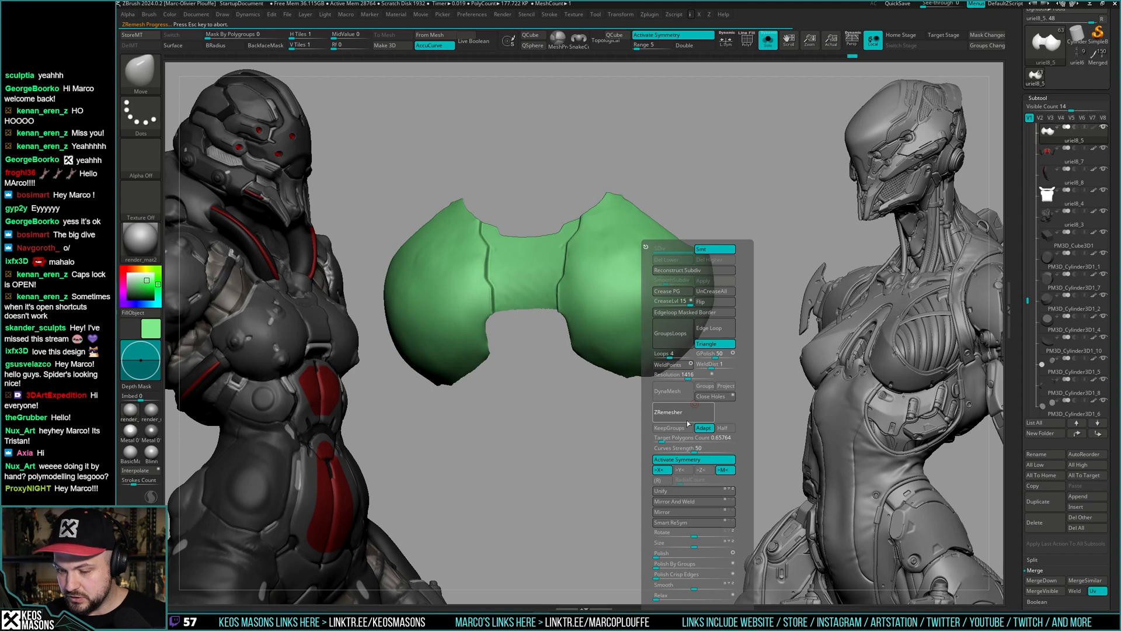
key(shift+f)
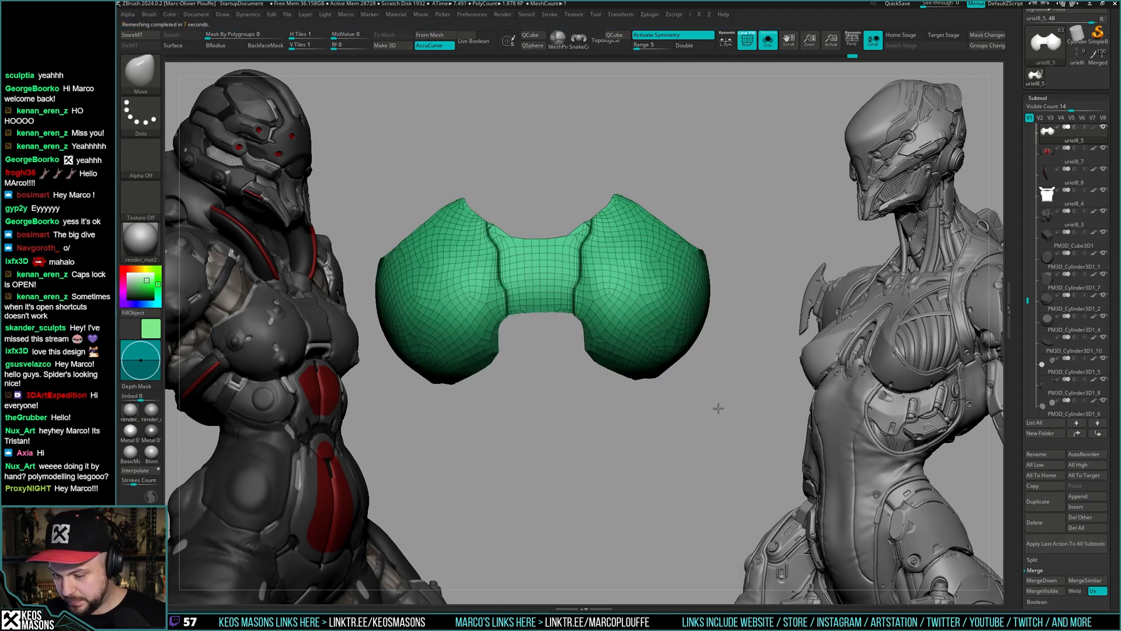
- Trim stray polygons near the chest plates' outer borders with SelectLasso and remesh the plates again
drag(719, 407, 706, 420)
key(ctrl+shift)
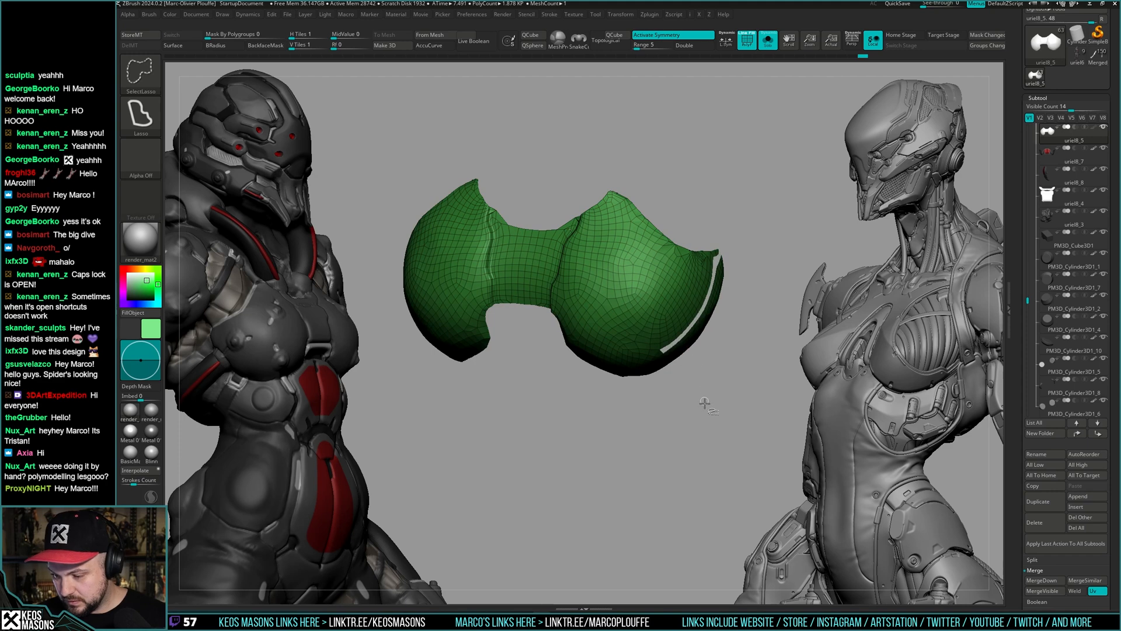
key(ctrl+shift)
key(g)
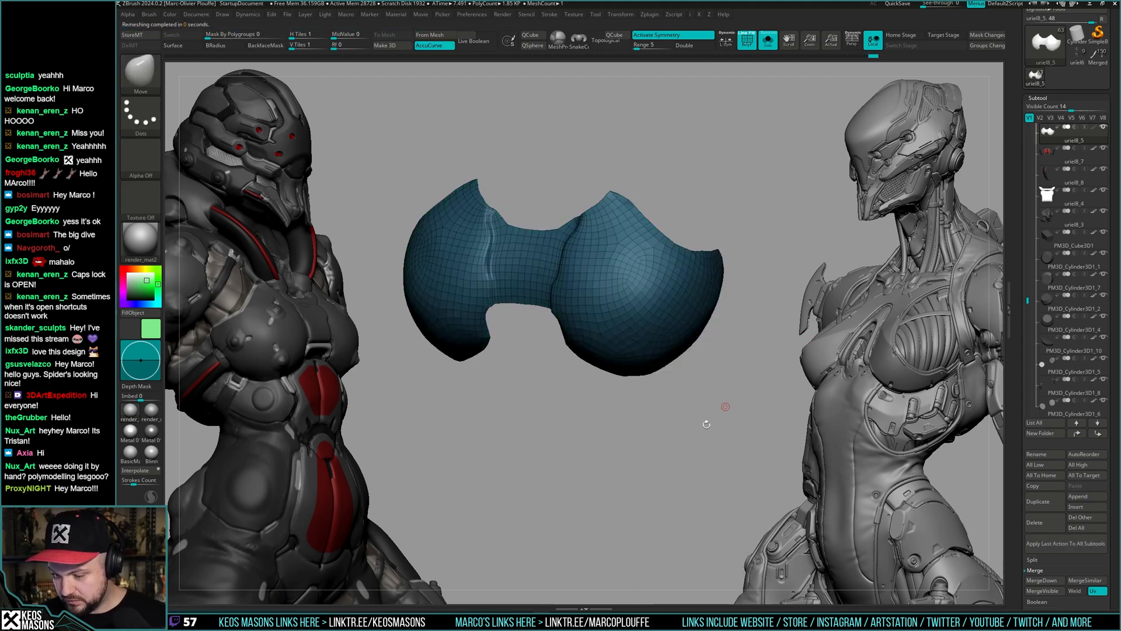
mouse_move(725, 406)
mouse_down()
mouse_move(694, 430)
mouse_move(686, 409)
mouse_up()
- Assign the chest plates a single new polygroup and run ZRemesher on them once more
key(shift+f)
key(shift+f)
key(ctrl+w)
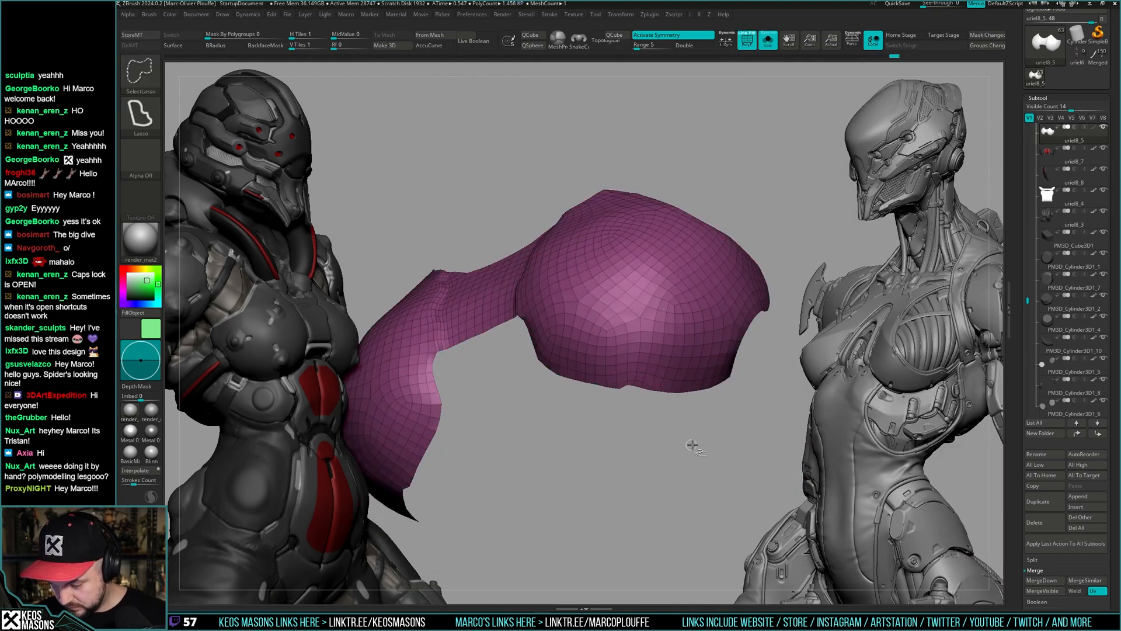
mouse_move(692, 445)
mouse_down()
mouse_move(696, 413)
mouse_move(681, 429)
mouse_move(710, 454)
mouse_move(718, 427)
mouse_move(691, 423)
mouse_move(701, 429)
mouse_move(717, 413)
mouse_move(706, 428)
mouse_move(706, 388)
mouse_up()
key(shift+g)
click(681, 417)
- Hide the wireframe and reshape the remeshed chest plates' contours with the Move brush, alternating between isolated and full-figure display
key(shift+s)
key(shift+f)
key(shift+s)
key(shift+s)
key(shift+s)
key(space)
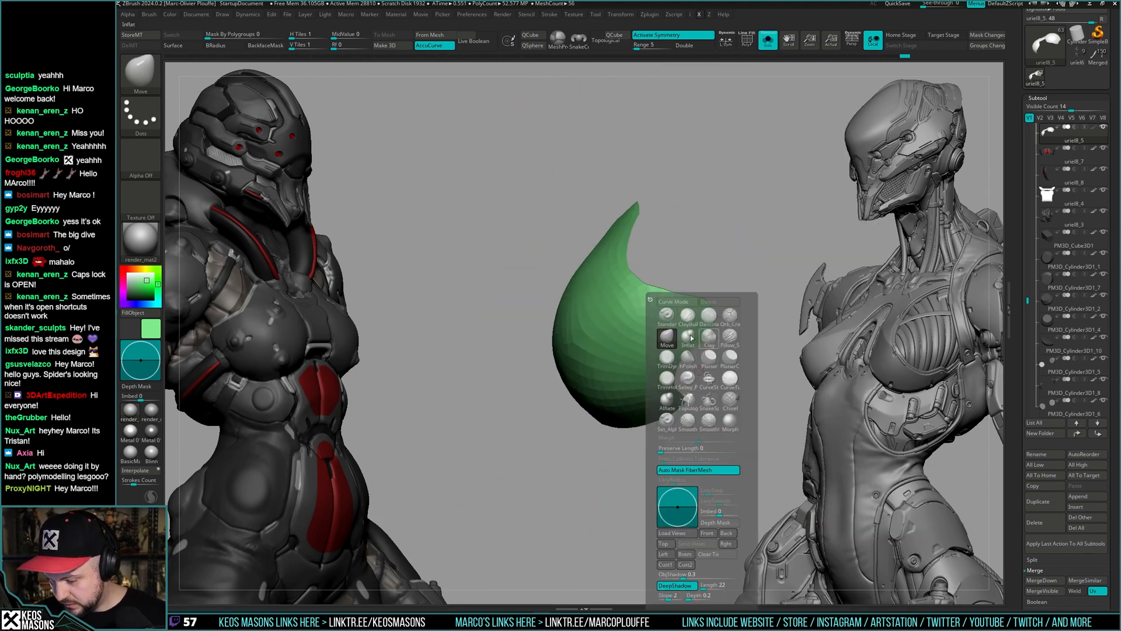
drag(657, 182, 704, 285)
key(shift+s)
key(shift+s)
key(shift+s)
key(shift+alt+s)
- Show the wireframe and move the chest plates' outer edges to fit around the underarm padding and the hose ring
right_drag(704, 284, 747, 251)
right_click(696, 303)
key(shift+alt+s)
right_click(747, 251)
key(shift+f)
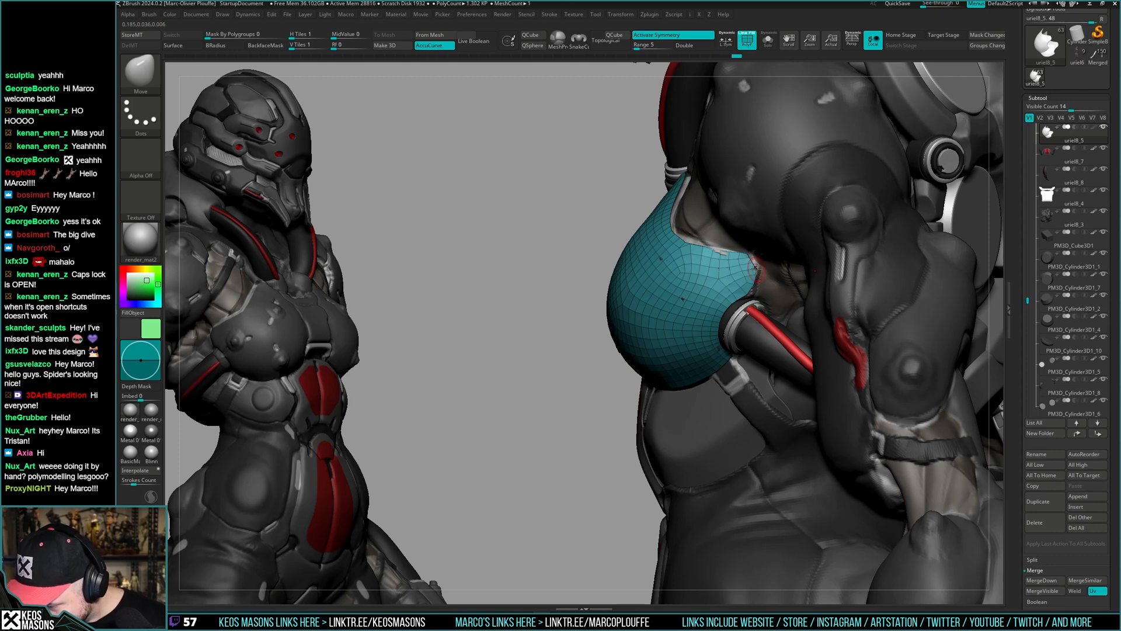
mouse_move(756, 274)
right_down()
mouse_move(738, 326)
mouse_move(735, 296)
mouse_move(730, 322)
mouse_move(741, 330)
mouse_move(764, 265)
mouse_move(774, 267)
mouse_move(769, 253)
mouse_move(754, 269)
mouse_move(769, 323)
mouse_move(785, 257)
mouse_move(765, 259)
mouse_move(783, 240)
right_up()
key(space)
right_click(739, 314)
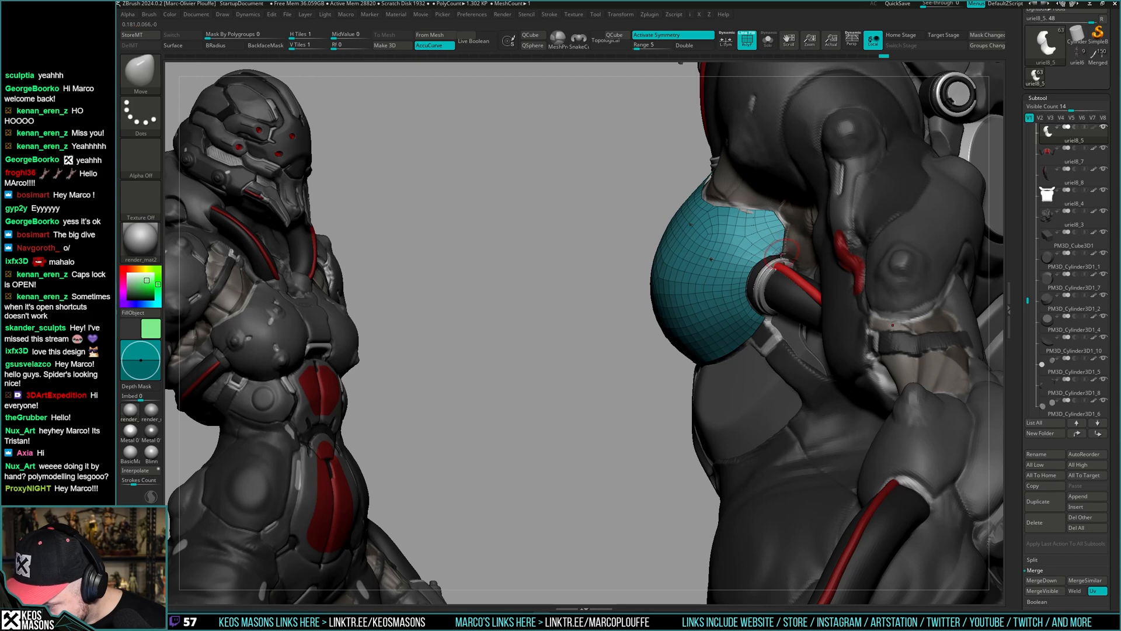
- Hide the wireframe and ghost the surrounding parts to fit the chest plates' lower edges against the torso
key(shift+f)
right_drag(780, 261, 691, 314)
key(alt+s)
key(alt+s)
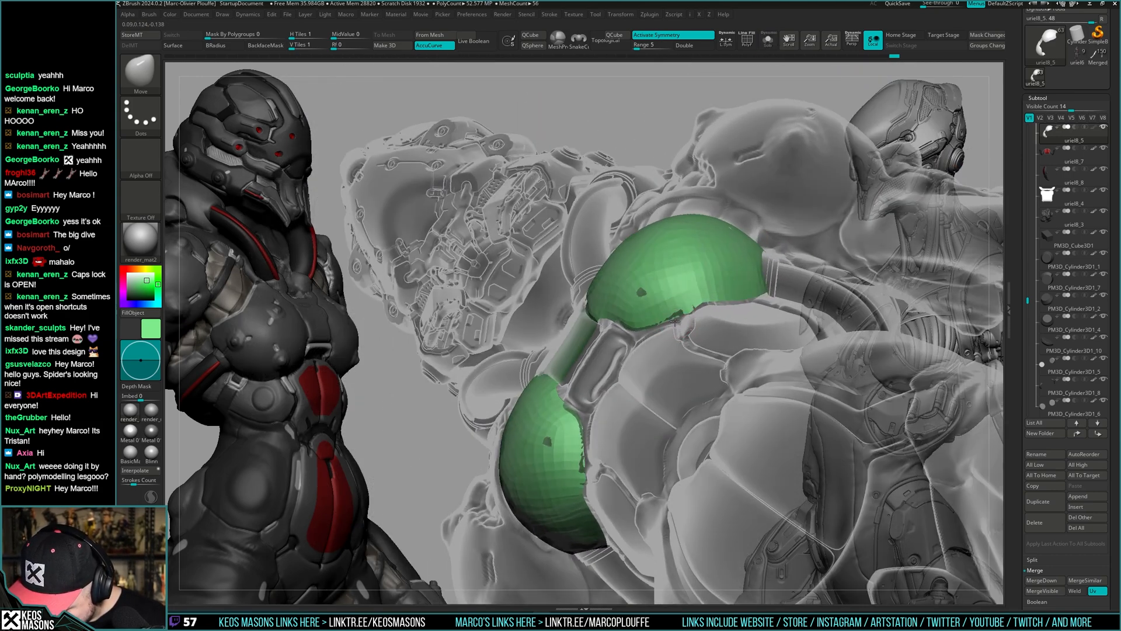
mouse_move(675, 322)
right_down()
mouse_move(619, 390)
mouse_move(636, 334)
mouse_move(628, 366)
mouse_move(721, 315)
mouse_move(711, 340)
mouse_move(704, 316)
mouse_move(684, 309)
mouse_move(625, 345)
mouse_move(661, 373)
mouse_move(660, 323)
mouse_move(704, 284)
mouse_move(695, 307)
mouse_move(718, 318)
mouse_move(695, 393)
mouse_move(708, 391)
mouse_move(670, 348)
right_up()
right_click(619, 390)
- Turn off ghosting and fit the chest plates' inner and lower edges to the torso with the Move brush
key(alt+t)
key(alt+s)
key(alt+s)
key(alt+s)
key(alt+s)
key(alt+s)
key(alt+s)
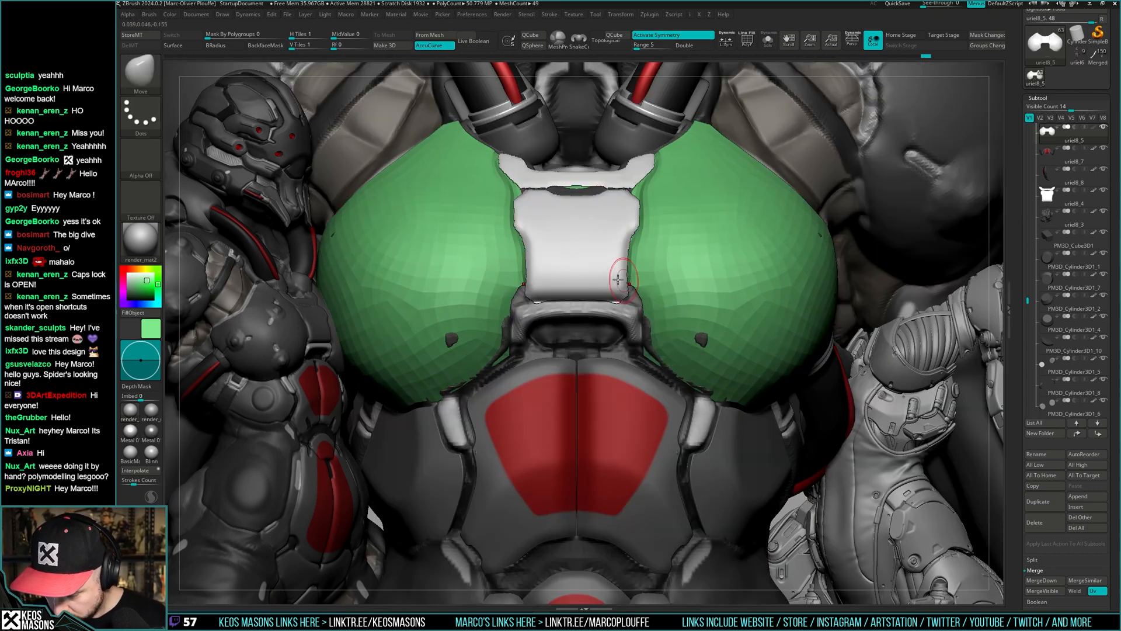
- Inspect the chest plates from the front and side, alternating between isolated and full-figure display and checking the wireframe
key(ctrl+shift+s)
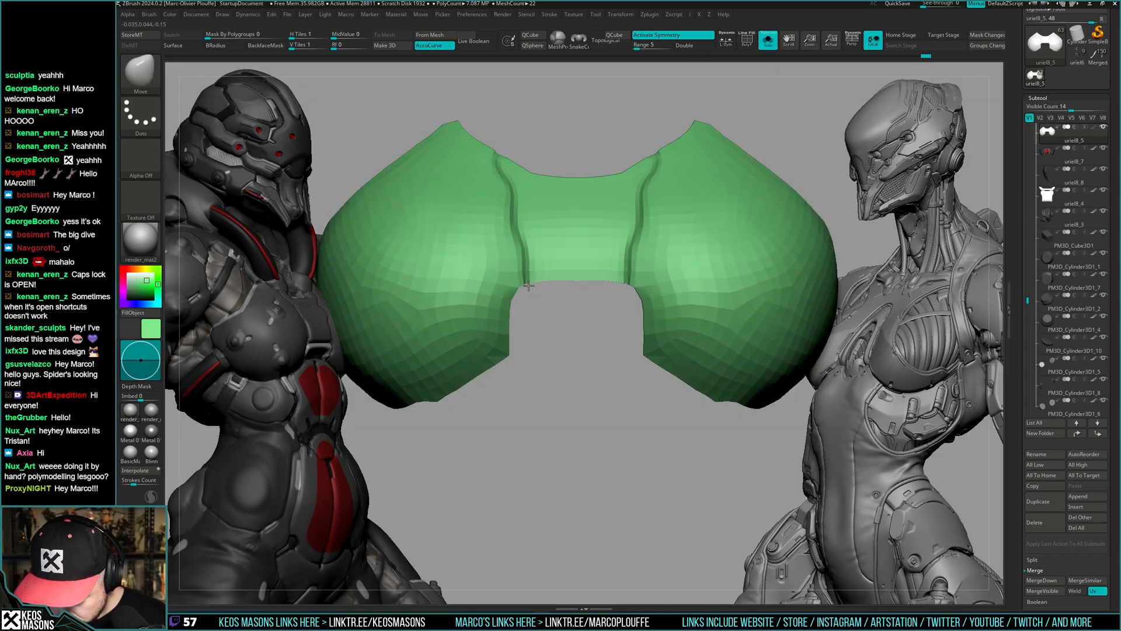
alt+right_drag(528, 285, 705, 315)
key(ctrl+shift+s)
key(shift+f)
key(shift+f)
key(ctrl+shift+s)
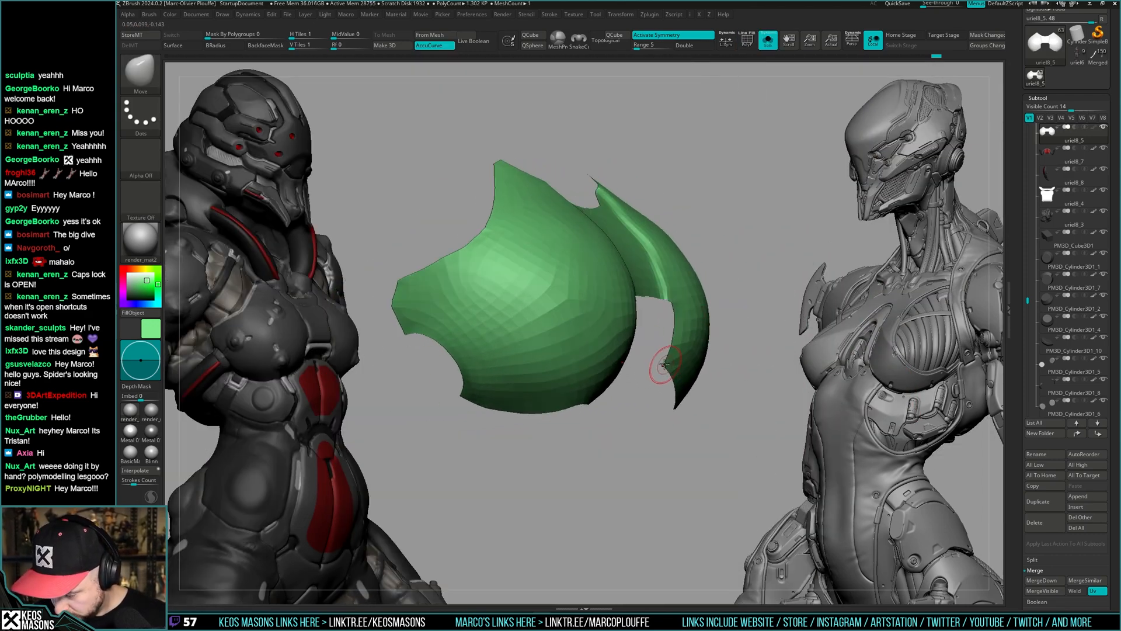
key(ctrl+shift+s)
right_drag(768, 305, 739, 281)
key(ctrl+shift+s)
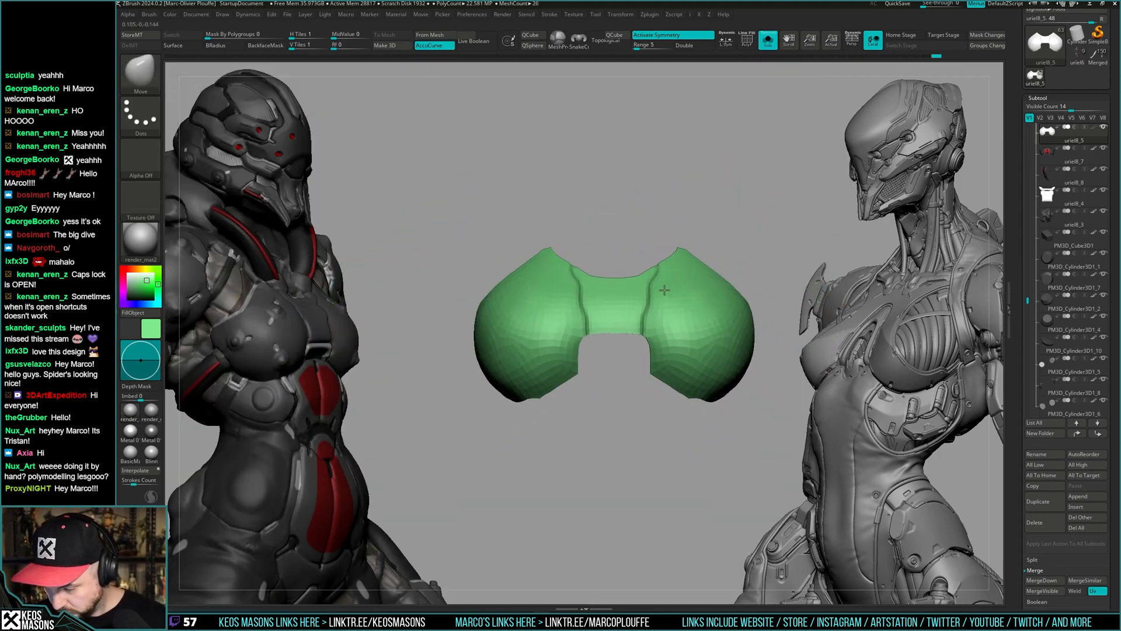
key(ctrl+shift+s)
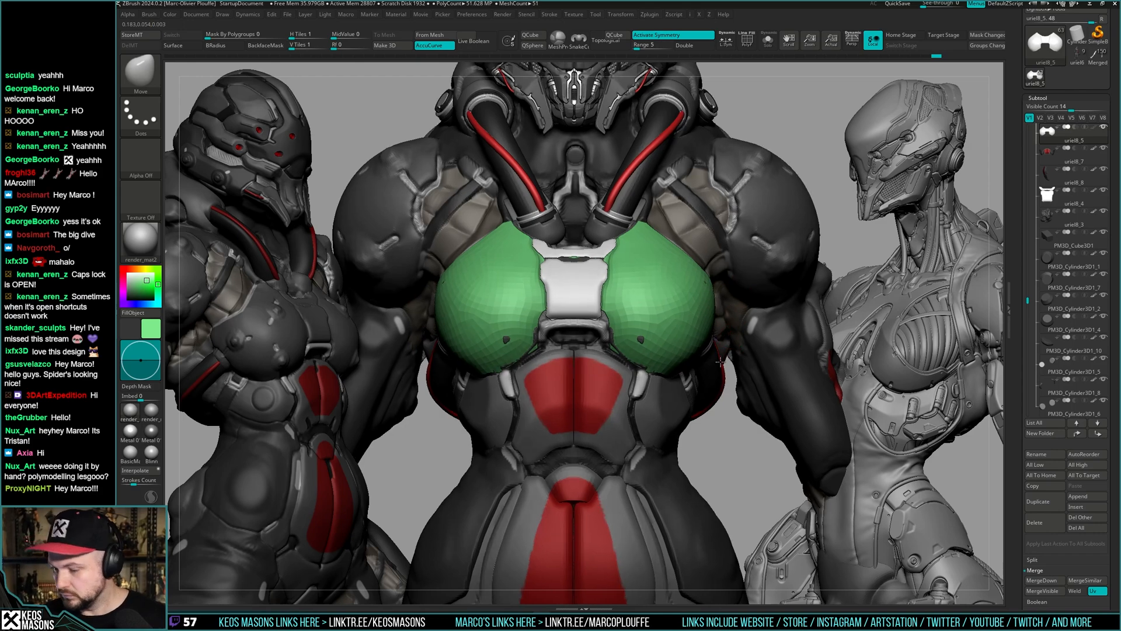
- Adjust the Move brush's draw size and fit the chest plates' outer edges beside the underarm padding
right_drag(728, 345, 672, 350)
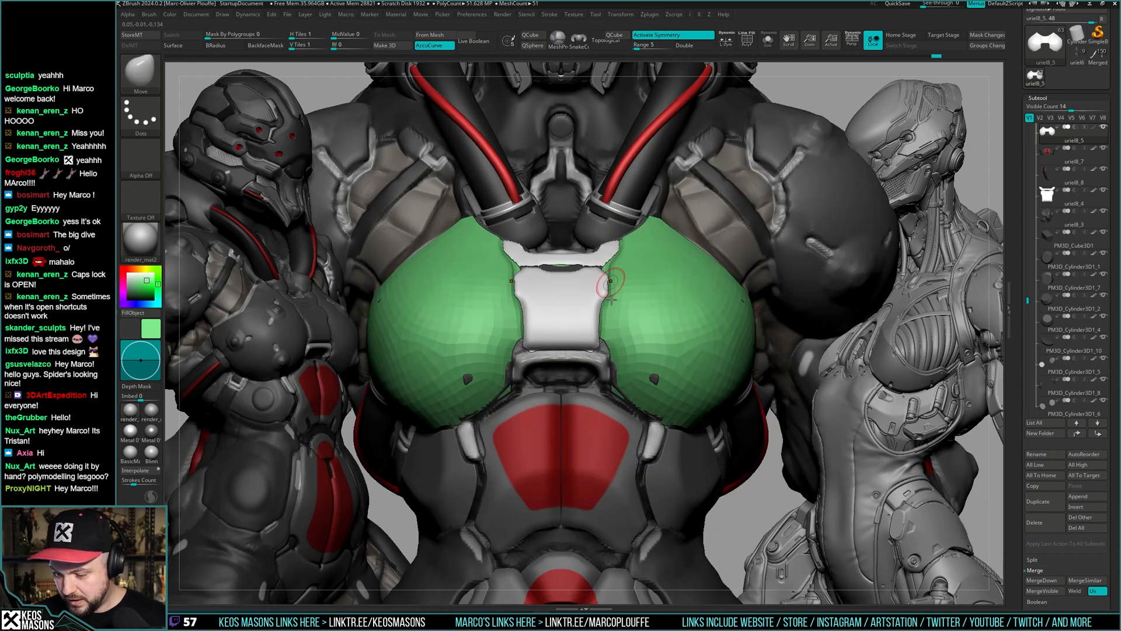
ctrl+right_drag(607, 301, 607, 341)
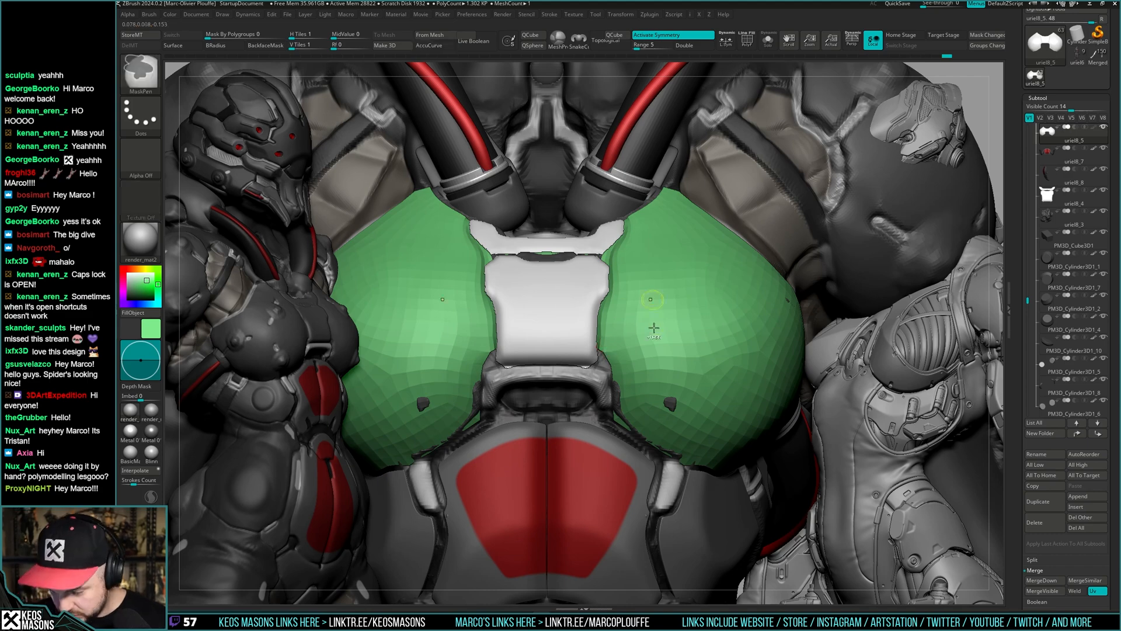
mouse_move(677, 339)
ctrl+right_down()
mouse_move(677, 316)
mouse_move(683, 325)
mouse_move(665, 316)
mouse_move(690, 339)
mouse_move(724, 310)
mouse_move(724, 283)
ctrl+right_up()
key(space)
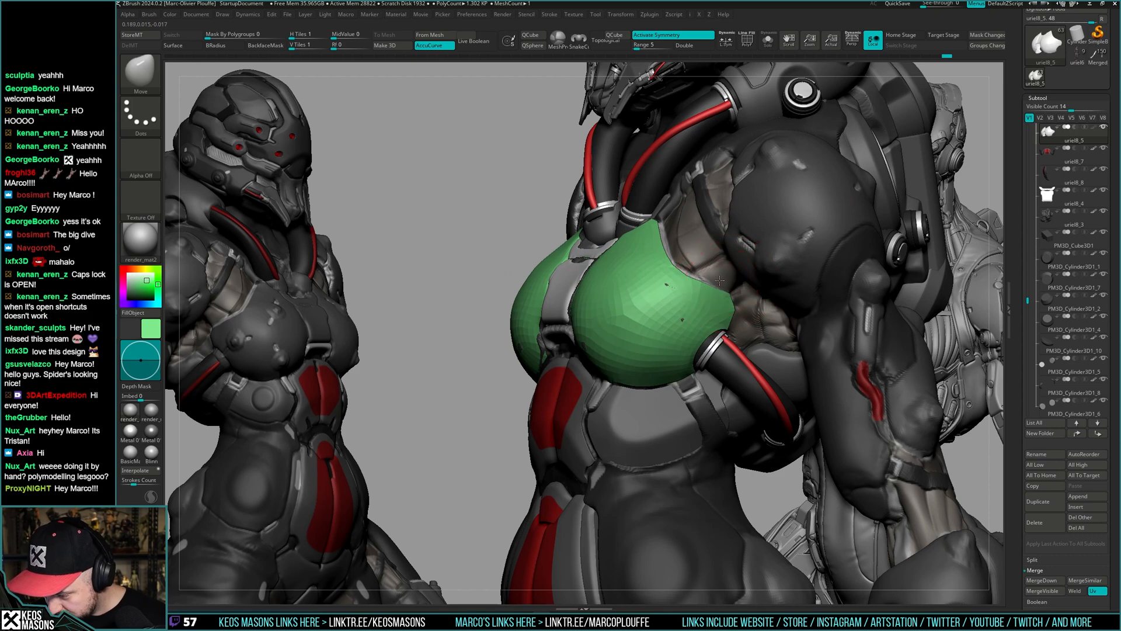
key(space)
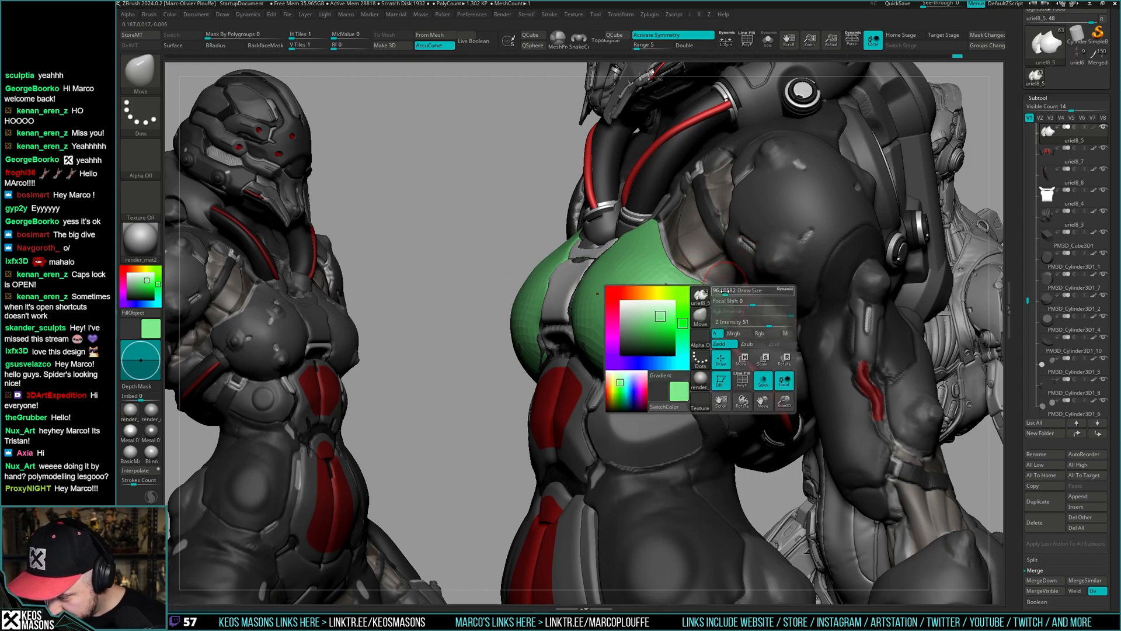
mouse_move(717, 283)
right_down()
mouse_move(788, 297)
mouse_move(726, 302)
mouse_move(693, 327)
mouse_move(722, 334)
right_up()
- Isolate the chest plates and mask their borders and polygroup boundaries by feature, keeping the Move brush active
key(alt+s)
key(b)
key(m)
key(v)
key(space)
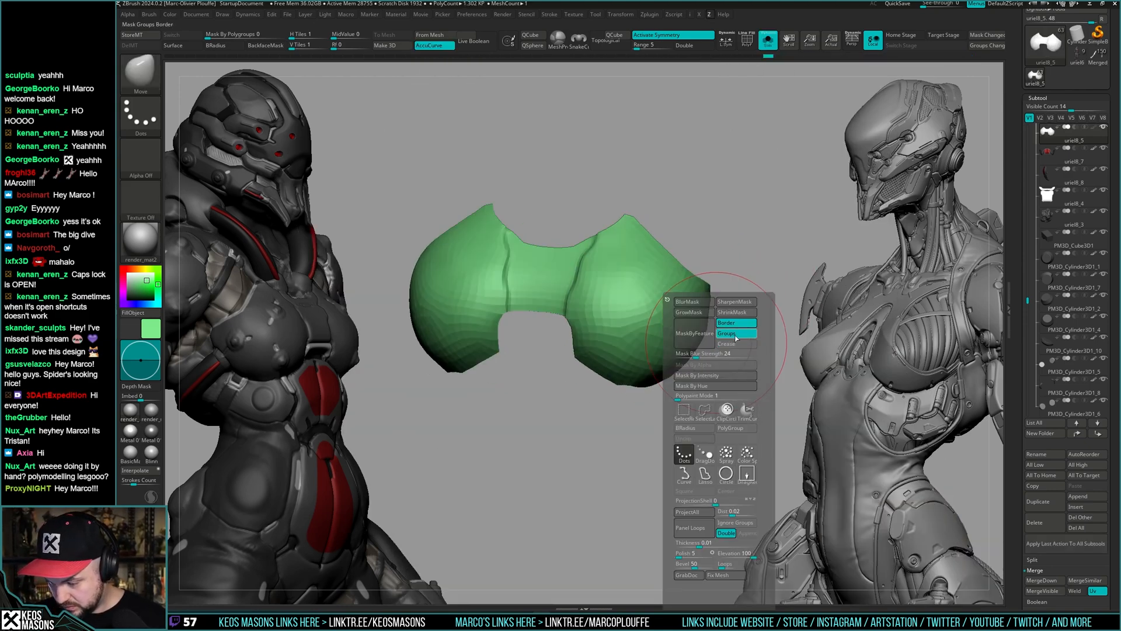
- Smooth the chest plates' rounded surfaces and adjust their overall volume with a large Move brush
right_drag(777, 238, 644, 262)
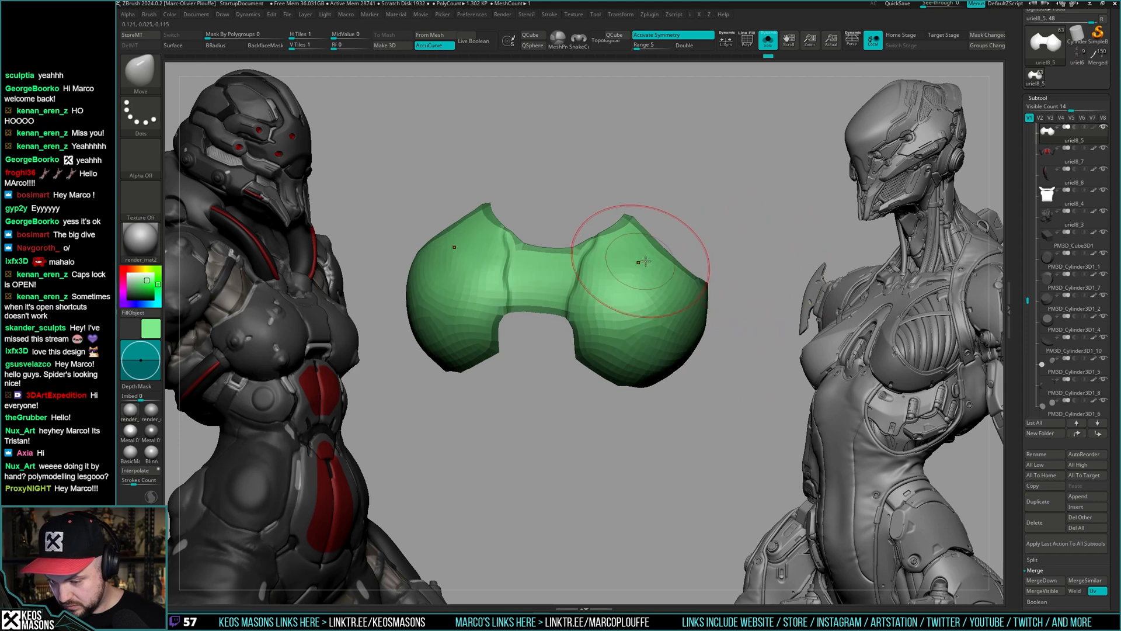
right_drag(741, 312, 712, 302)
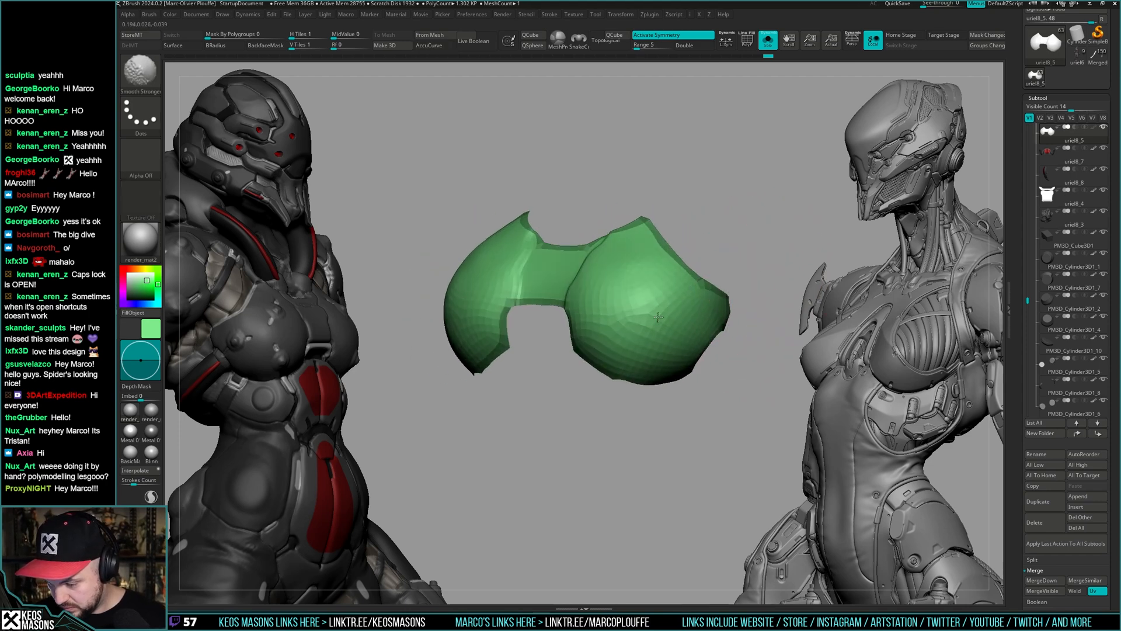
key(space)
key(shift)
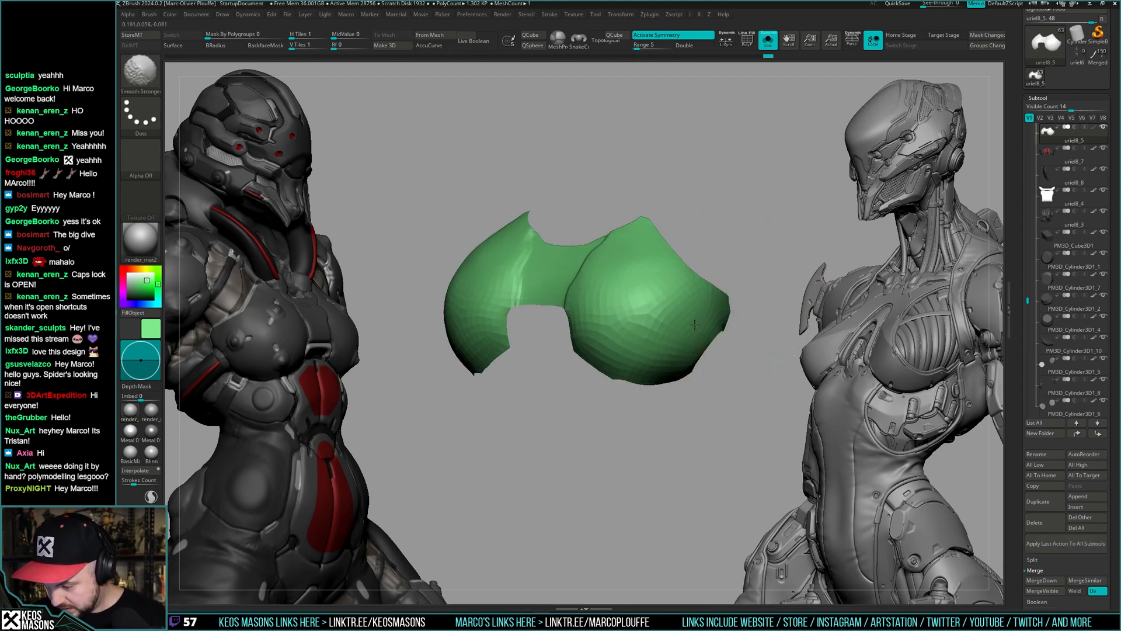
key(shift)
key(space)
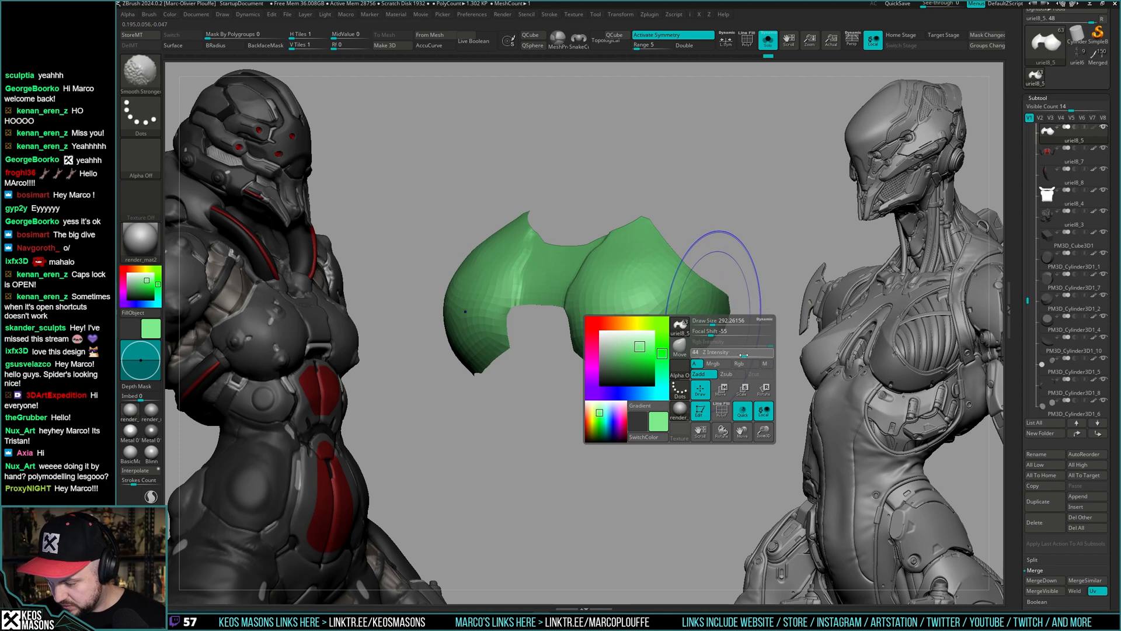
shift+right_drag(662, 352, 688, 288)
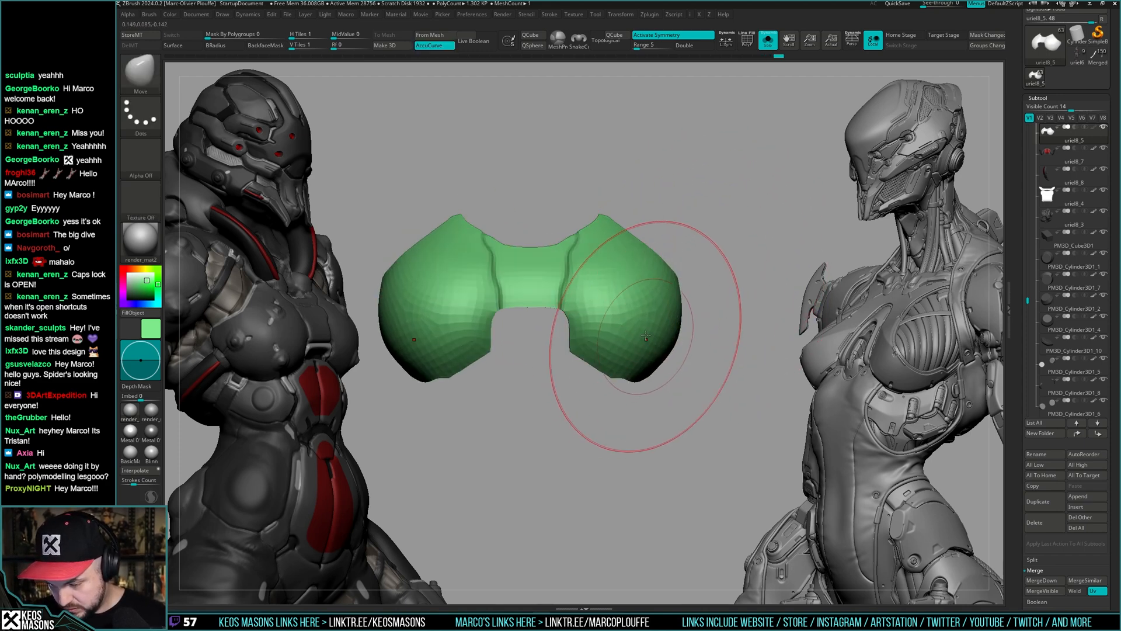
key(space)
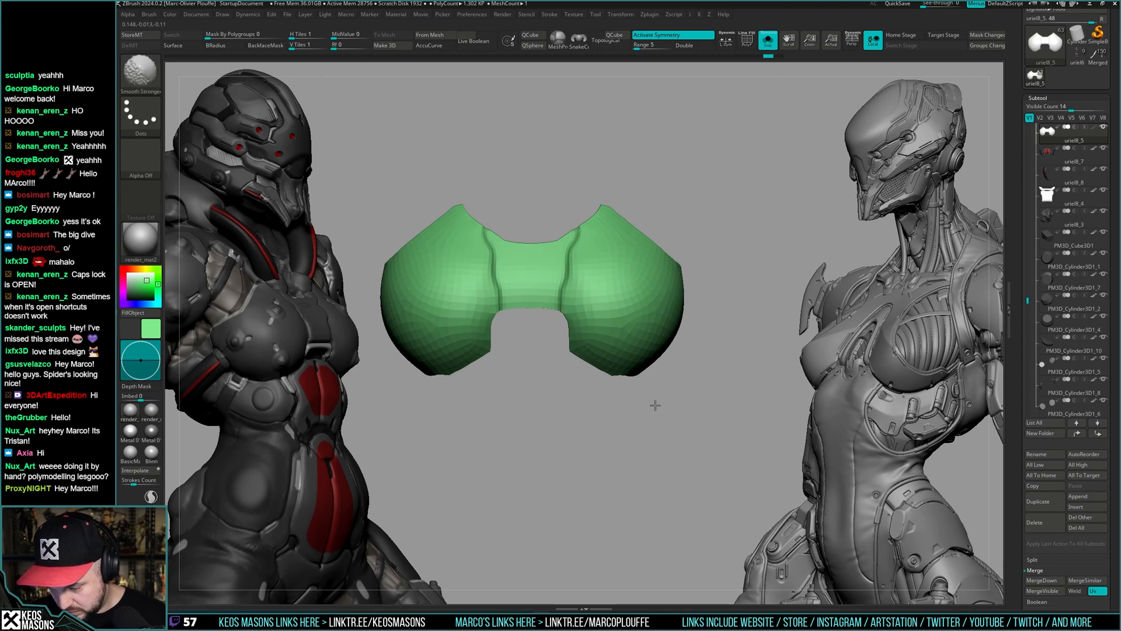
- Switch to the hPolish brush, adjust its draw size, and polish the chest plates' outer side surfaces
mouse_move(656, 405)
right_down()
mouse_move(751, 321)
mouse_move(818, 340)
mouse_move(724, 330)
mouse_move(738, 327)
mouse_move(770, 349)
mouse_move(714, 350)
mouse_move(751, 317)
right_up()
key(alt+s)
key(alt+s)
key(b)
click(748, 338)
ctrl+right_drag(757, 252, 722, 338)
key(space)
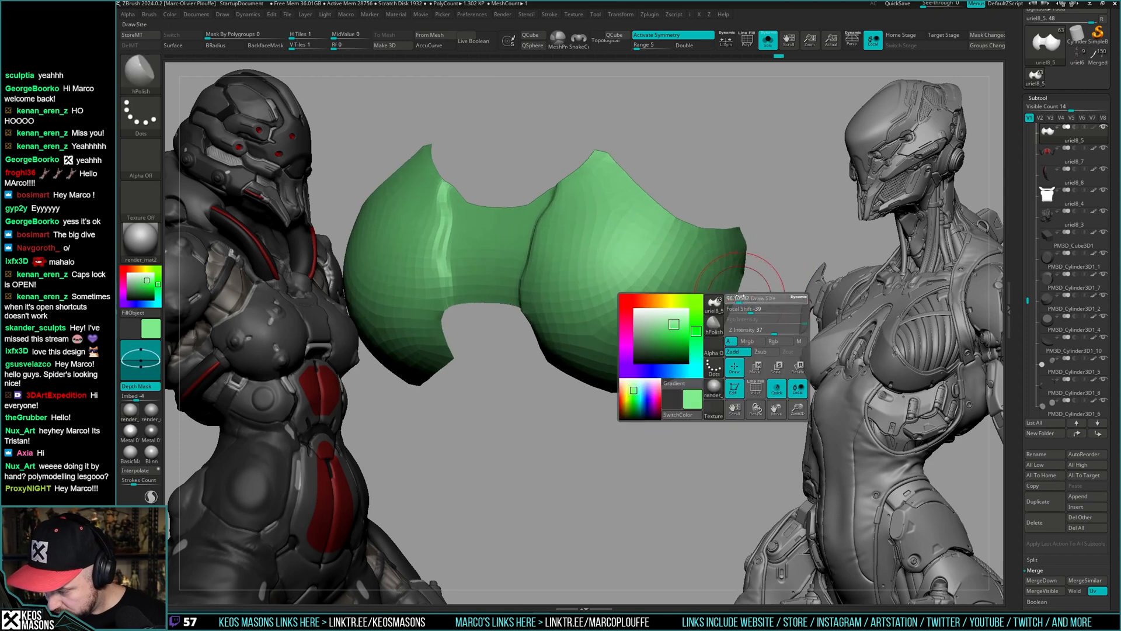
right_drag(741, 297, 765, 279)
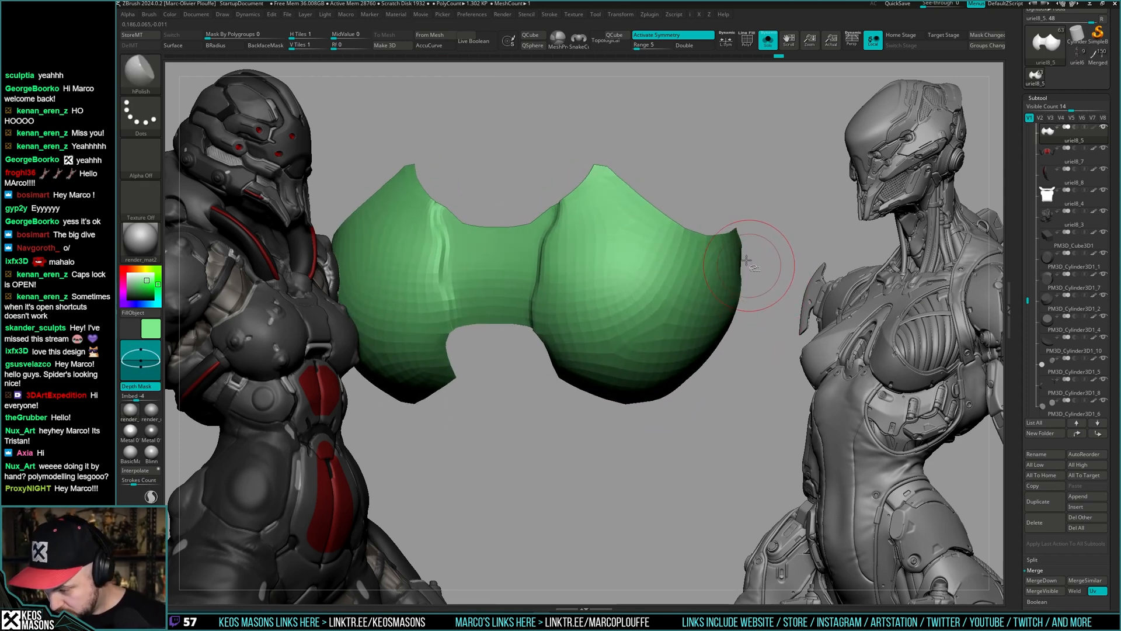
ctrl+shift+drag(721, 353, 720, 357)
- Polish the chest plates around the side cutouts and along their undersides with hPolish
mouse_move(757, 330)
right_down()
mouse_move(744, 313)
mouse_move(753, 294)
mouse_move(733, 303)
right_up()
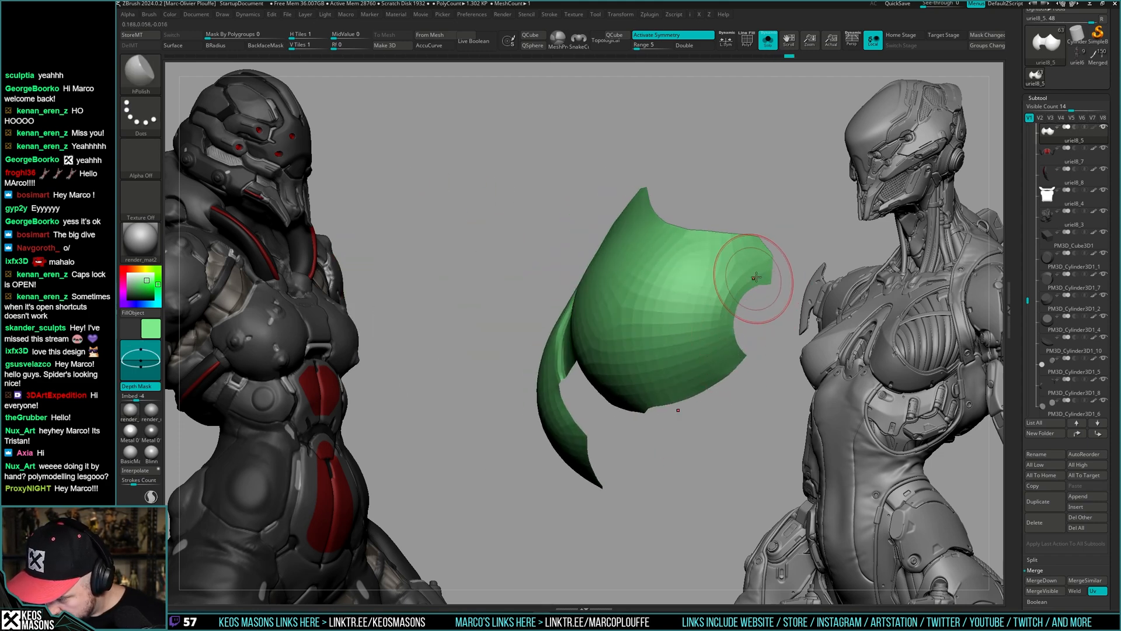
right_drag(756, 370, 733, 345)
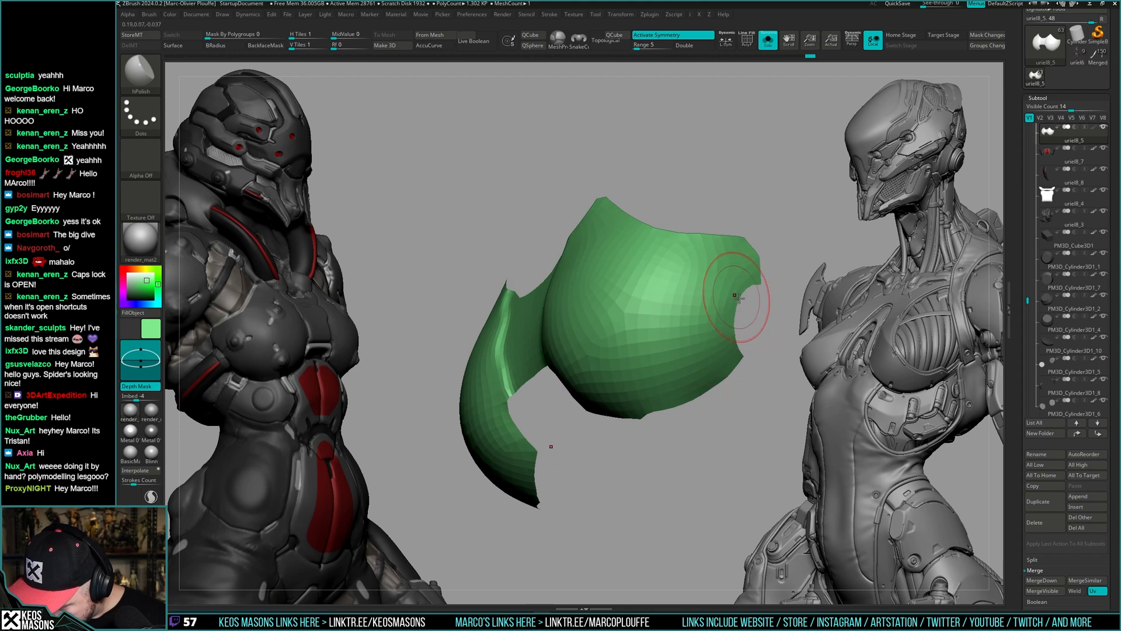
right_drag(737, 297, 732, 323)
right_drag(772, 250, 737, 360)
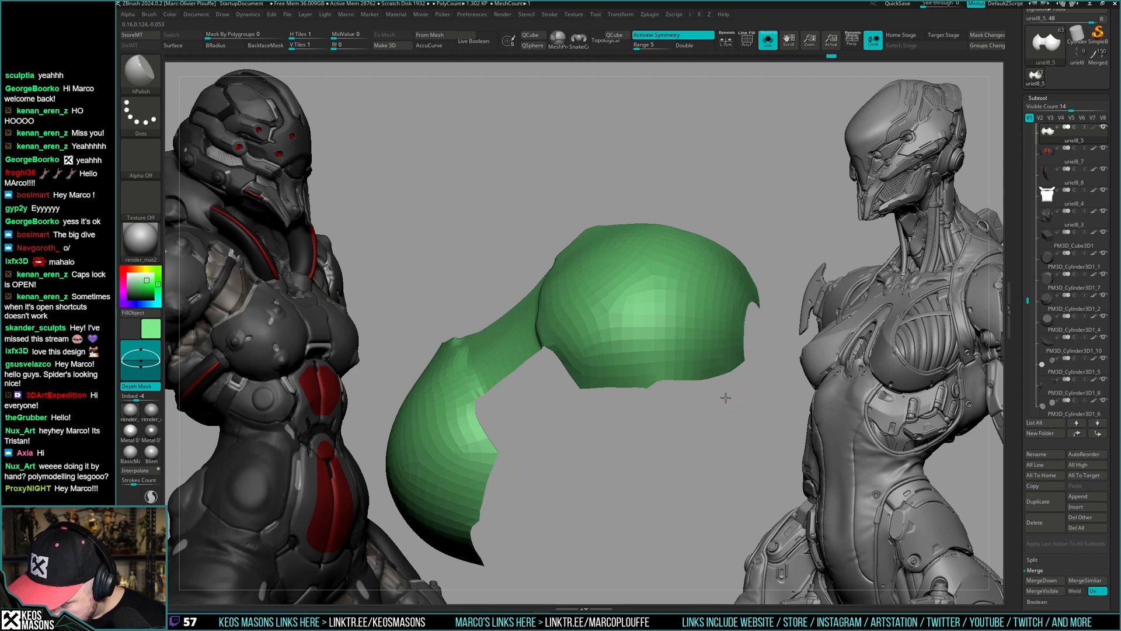
right_drag(726, 398, 734, 352)
right_drag(681, 401, 692, 379)
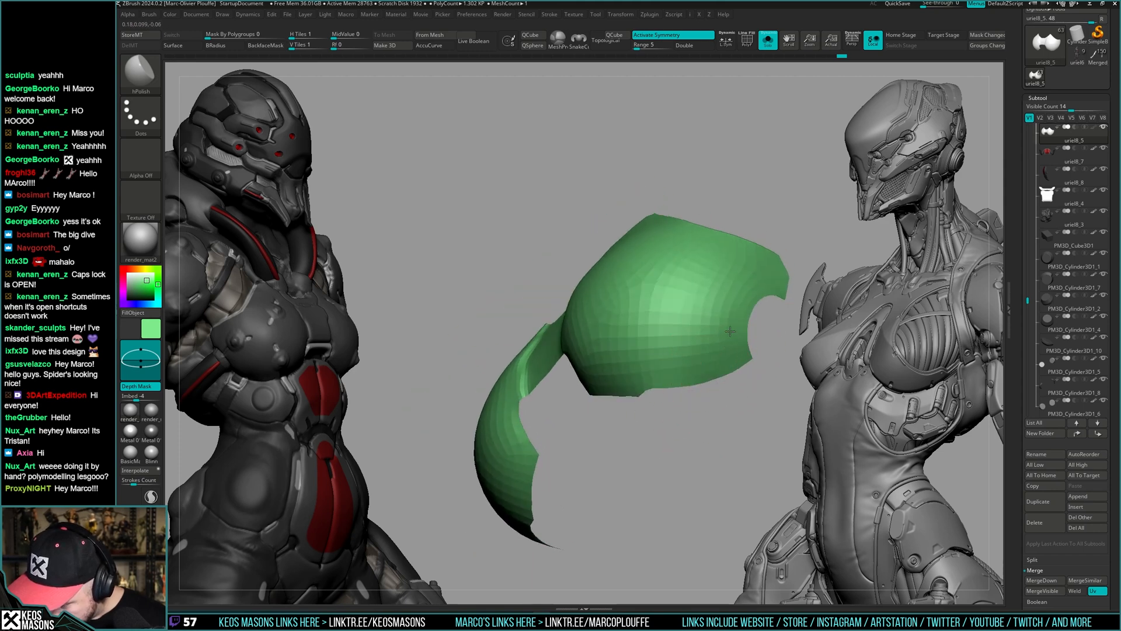
mouse_move(730, 331)
right_down()
mouse_move(759, 300)
mouse_move(686, 405)
mouse_move(681, 387)
right_up()
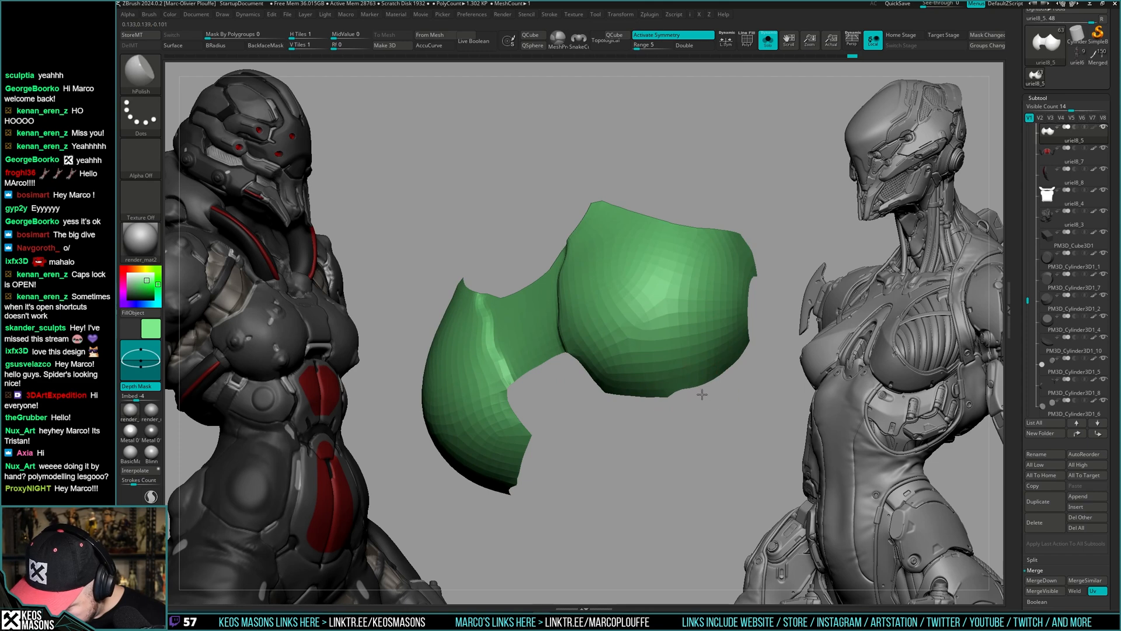
- Switch to the DamStandard brush and bring back the full figure around the chest plates
mouse_move(627, 435)
right_down()
mouse_move(741, 405)
mouse_move(681, 405)
mouse_move(724, 350)
mouse_move(666, 350)
mouse_move(719, 341)
mouse_move(756, 318)
mouse_move(725, 348)
mouse_move(706, 343)
mouse_move(772, 344)
mouse_move(716, 372)
mouse_move(749, 342)
mouse_move(729, 349)
mouse_move(754, 350)
mouse_move(711, 388)
mouse_move(692, 325)
mouse_move(709, 330)
mouse_move(678, 316)
mouse_move(682, 356)
right_up()
key(space)
click(734, 316)
key(space)
key(ctrl)
key(alt+s)
key(alt+s)
key(alt+s)
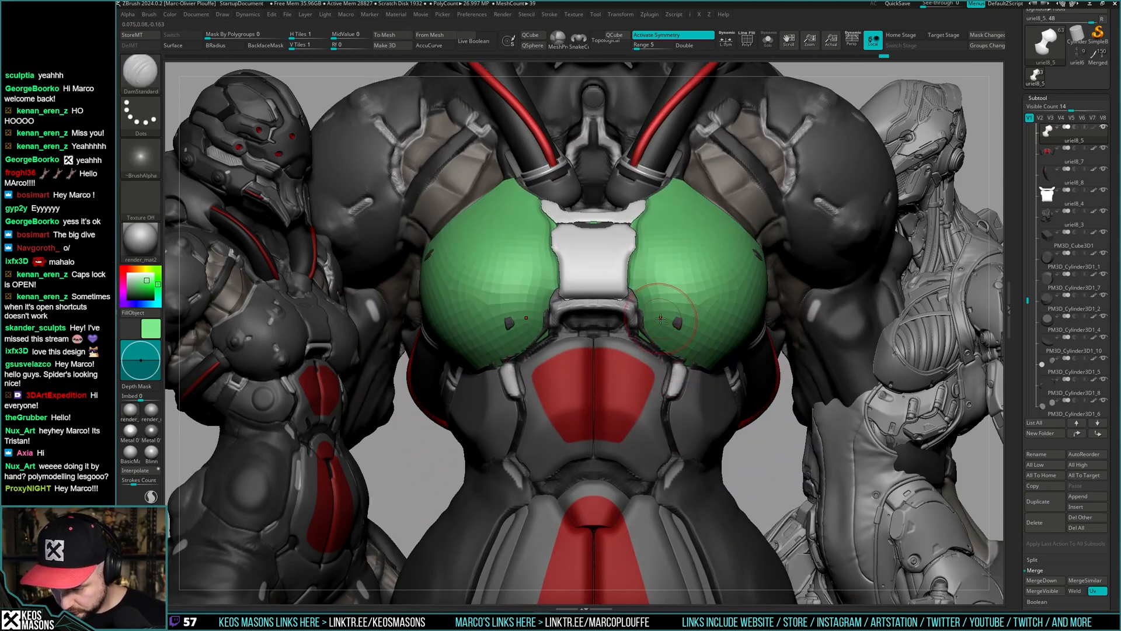
- Isolate the chest plates and thicken them with Panel Loops at polish 0, bevel 0 and elevation -100
key(shift+s)
right_click(612, 351)
mouse_move(612, 351)
right_down()
mouse_move(636, 327)
mouse_move(637, 289)
mouse_move(656, 251)
mouse_move(654, 298)
mouse_move(620, 295)
mouse_move(724, 275)
right_up()
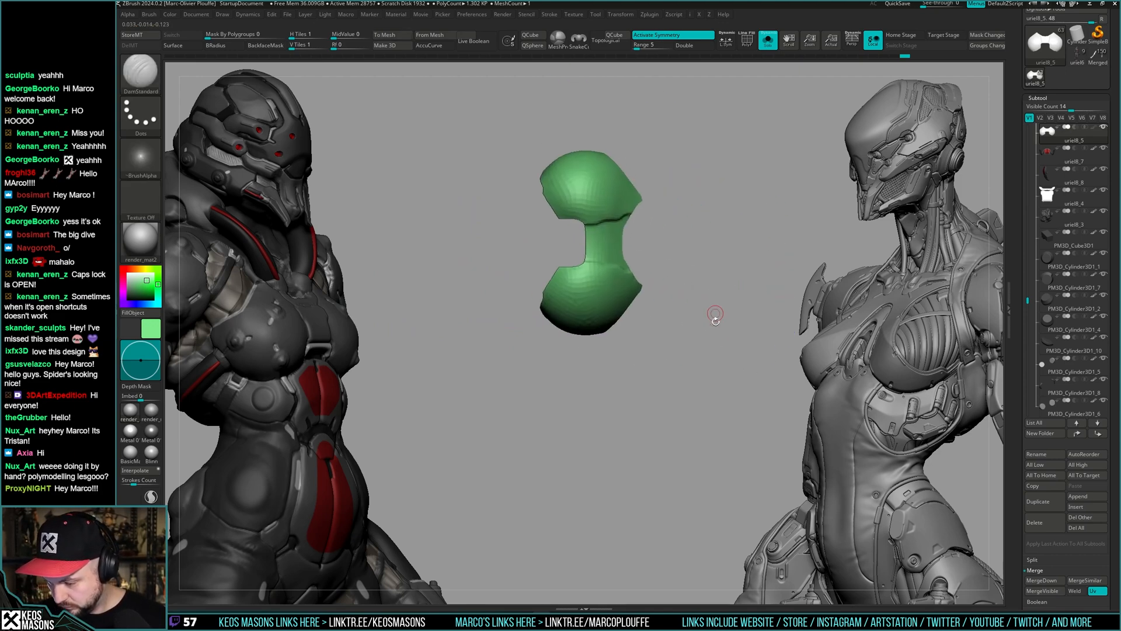
right_drag(715, 318, 699, 353)
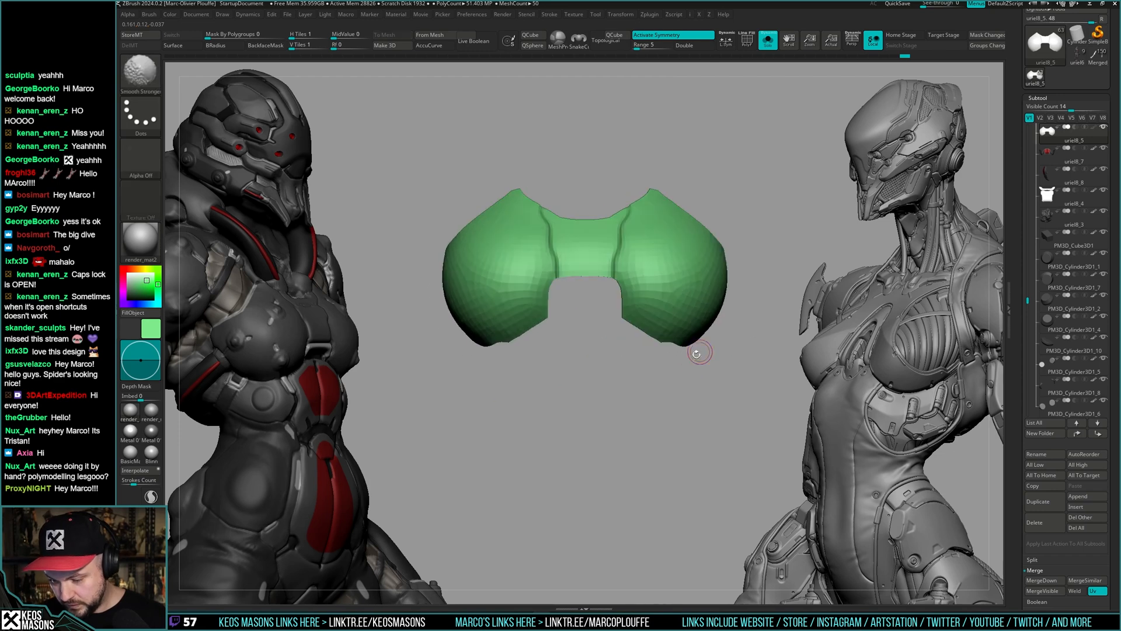
key(z)
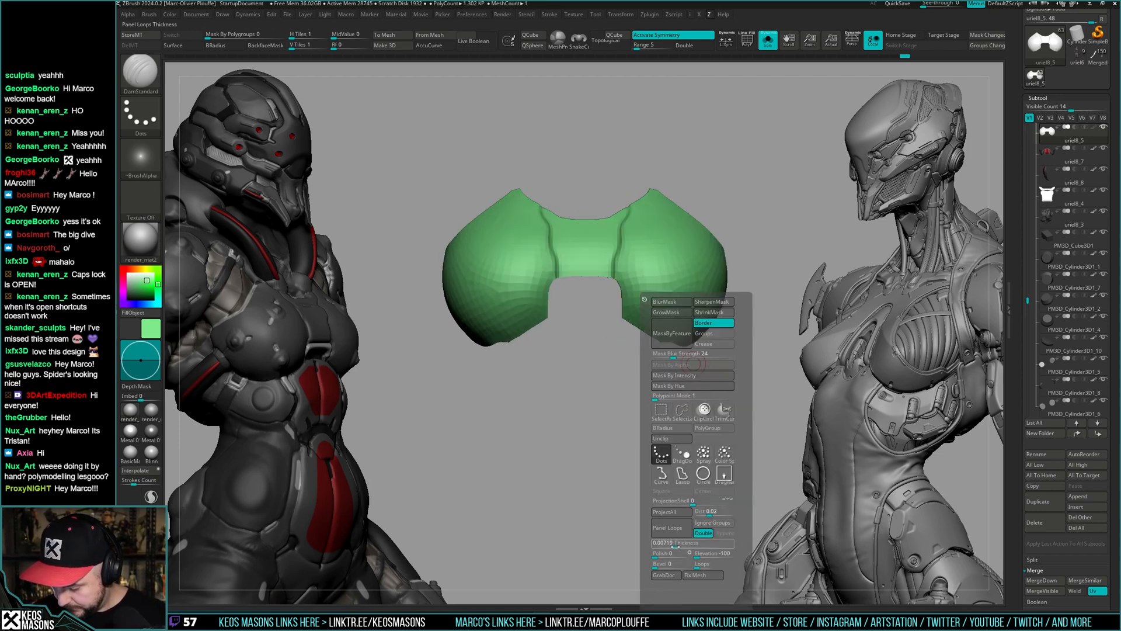
click(680, 535)
- Check the thickened chest plates in wireframe and on the full figure, and smooth their faceted surface with subdivision
key(shift+f)
right_drag(818, 269, 663, 366)
key(shift+f)
key(z)
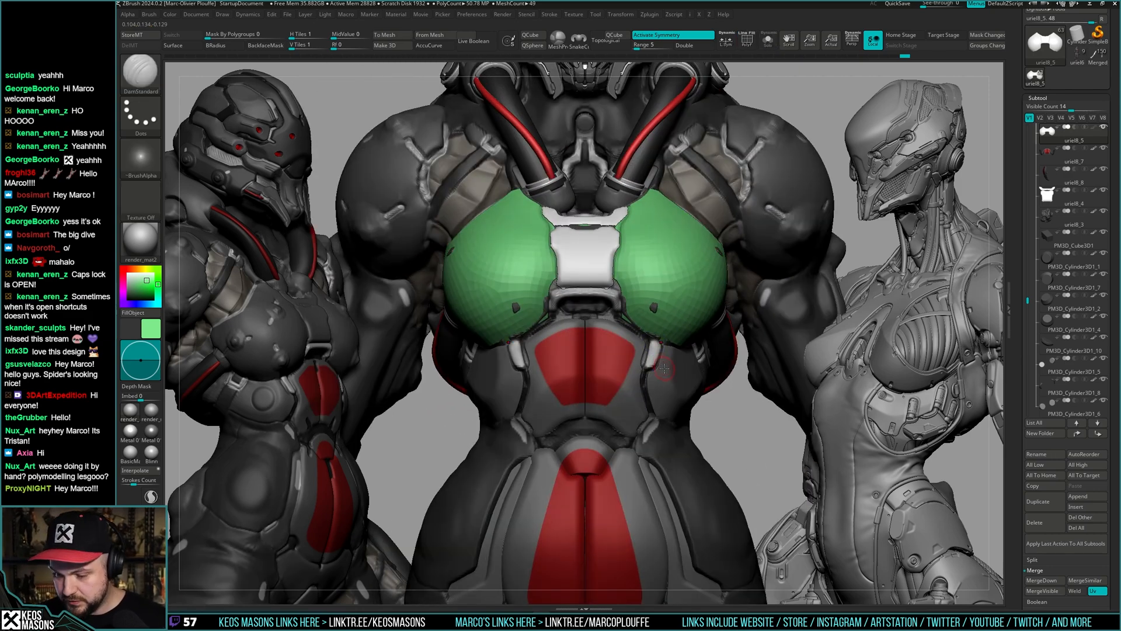
key(z)
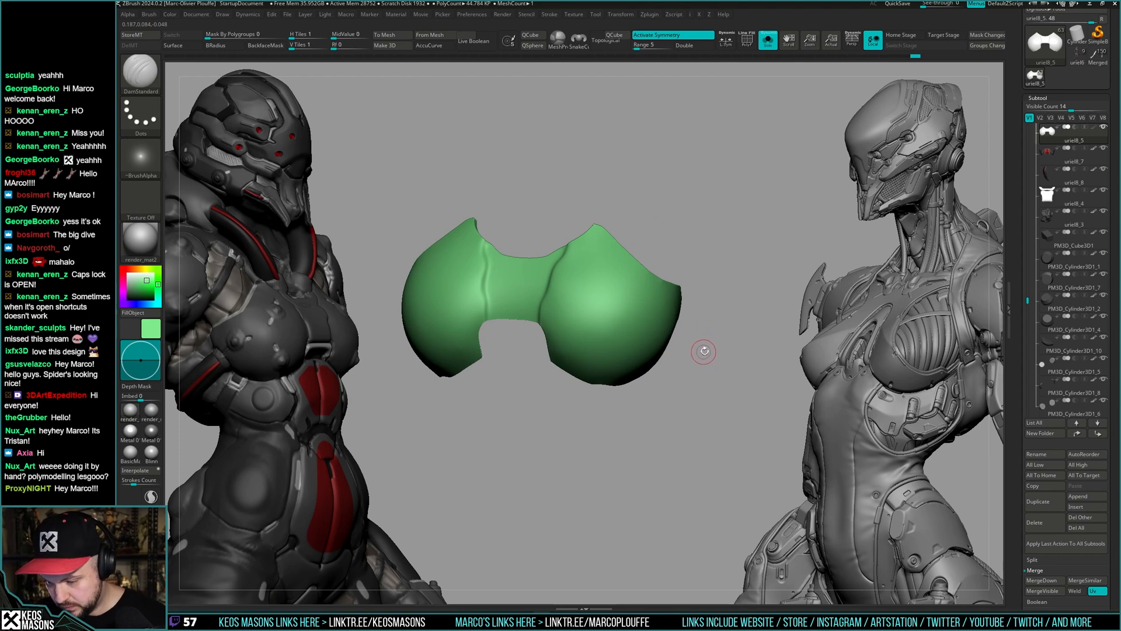
- Show the wireframe and use ZModeler's Crease action on partial edge loops along the chest plates' rims
mouse_move(704, 351)
right_down()
mouse_move(706, 363)
mouse_move(603, 335)
mouse_move(607, 358)
mouse_move(608, 327)
right_up()
key(shift+f)
key(space)
key(space)
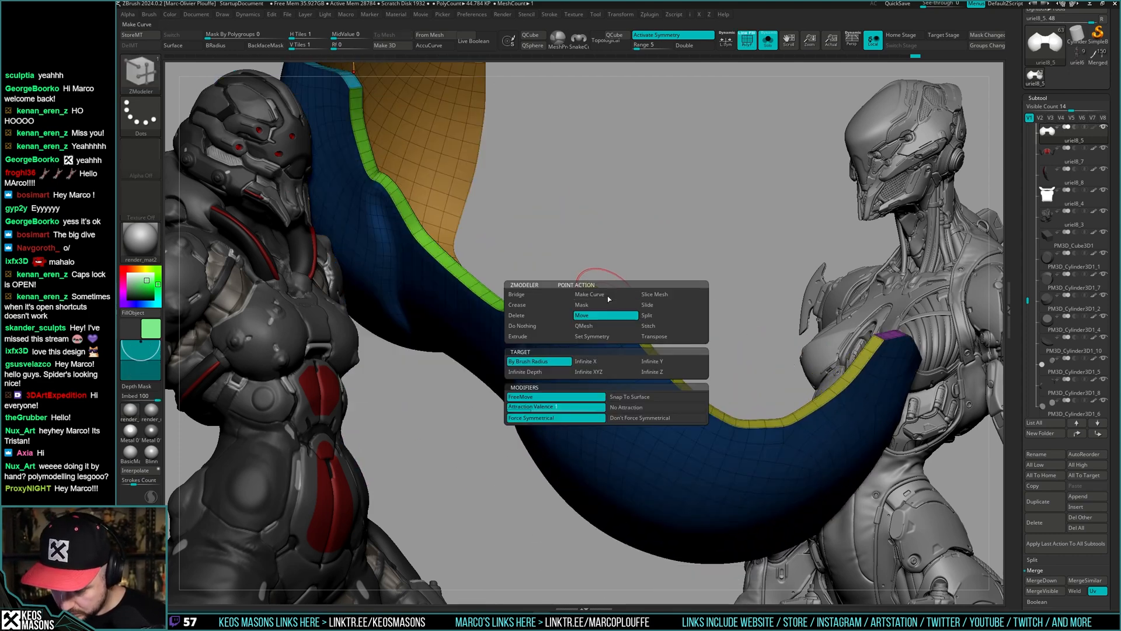
click(514, 352)
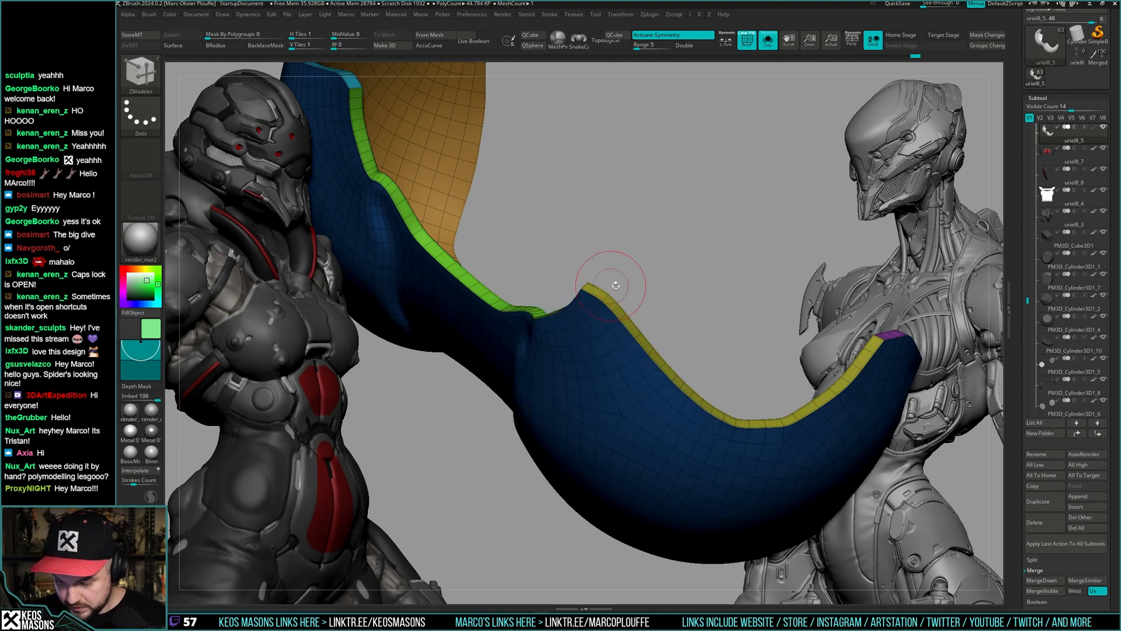
mouse_move(652, 312)
ctrl+right_down()
mouse_move(666, 275)
mouse_move(576, 232)
ctrl+right_up()
mouse_move(633, 344)
right_down()
mouse_move(583, 315)
mouse_move(555, 320)
mouse_move(558, 334)
right_up()
alt+right_drag(558, 334, 625, 403)
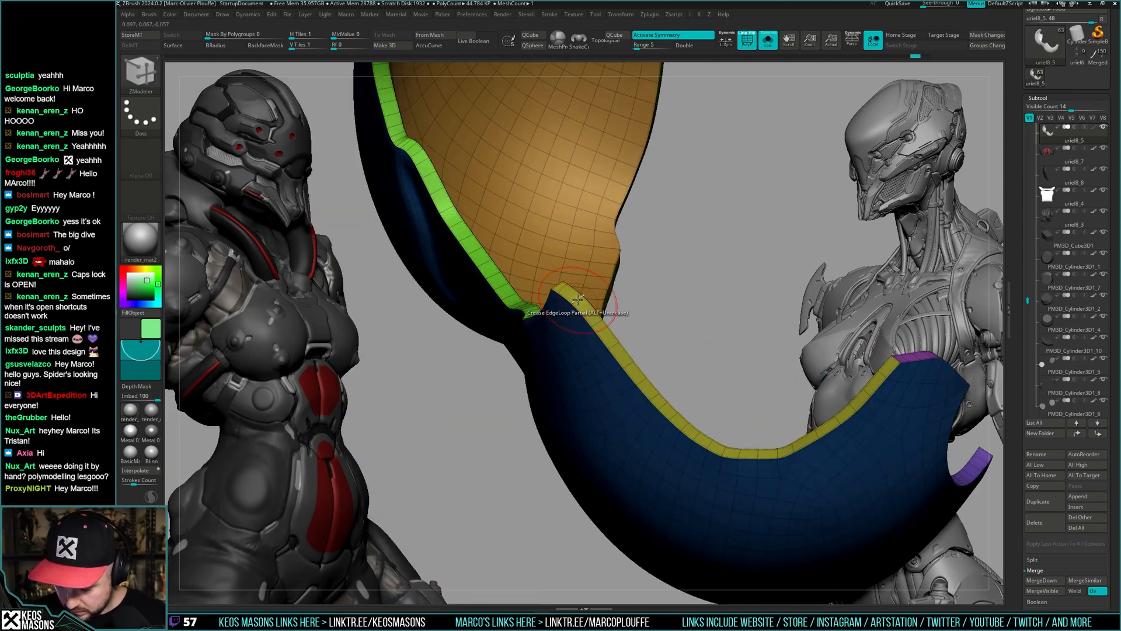
- Set the ZModeler crease target to single edges and crease the chest plates' rim near the inner corner
key(space)
click(520, 430)
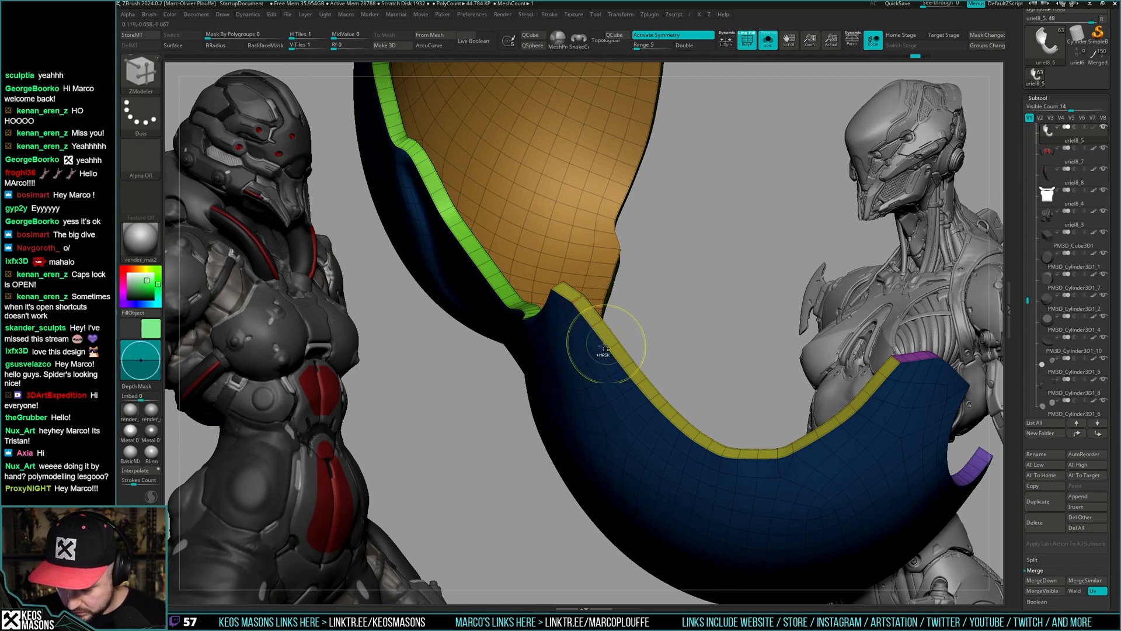
ctrl+right_drag(603, 347, 622, 312)
right_drag(622, 313, 649, 360)
ctrl+right_drag(648, 359, 716, 380)
- Examine the creased chest plates in isolation and on the full figure from the front and from below
key(shift+s)
key(shift+f)
ctrl+right_drag(715, 380, 705, 345)
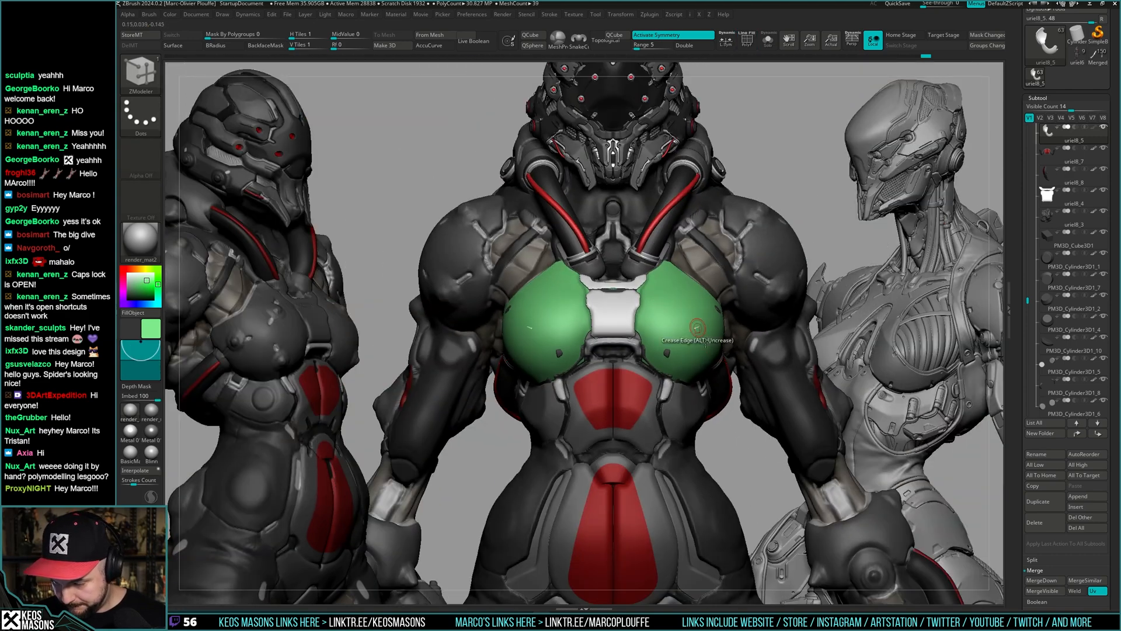
key(shift+s)
key(b)
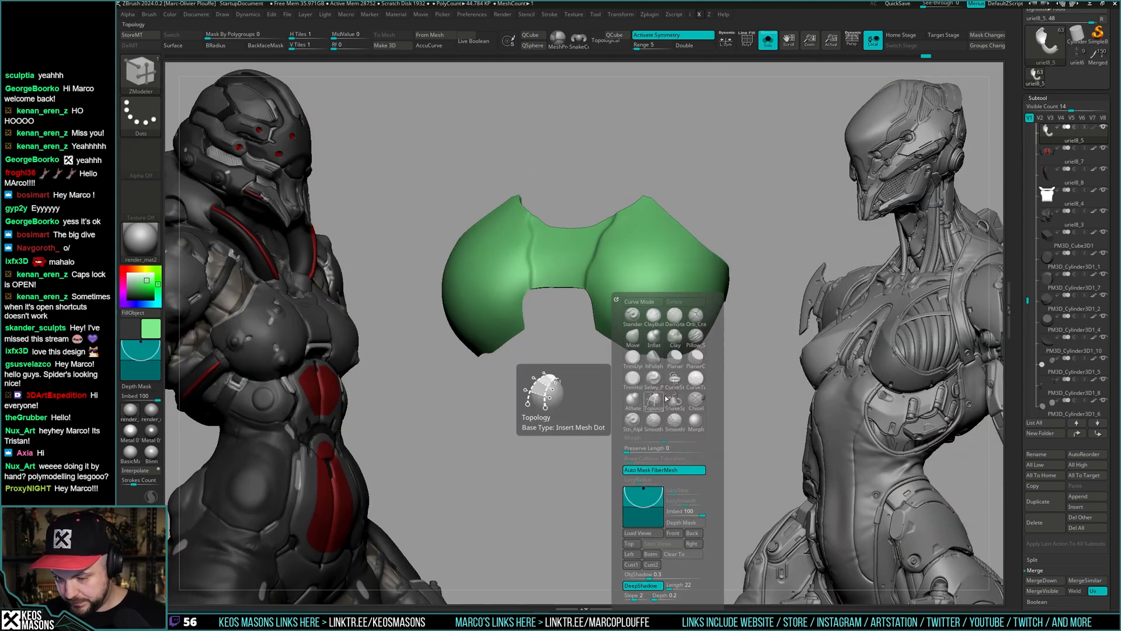
key(Escape)
key(b)
key(shift+s)
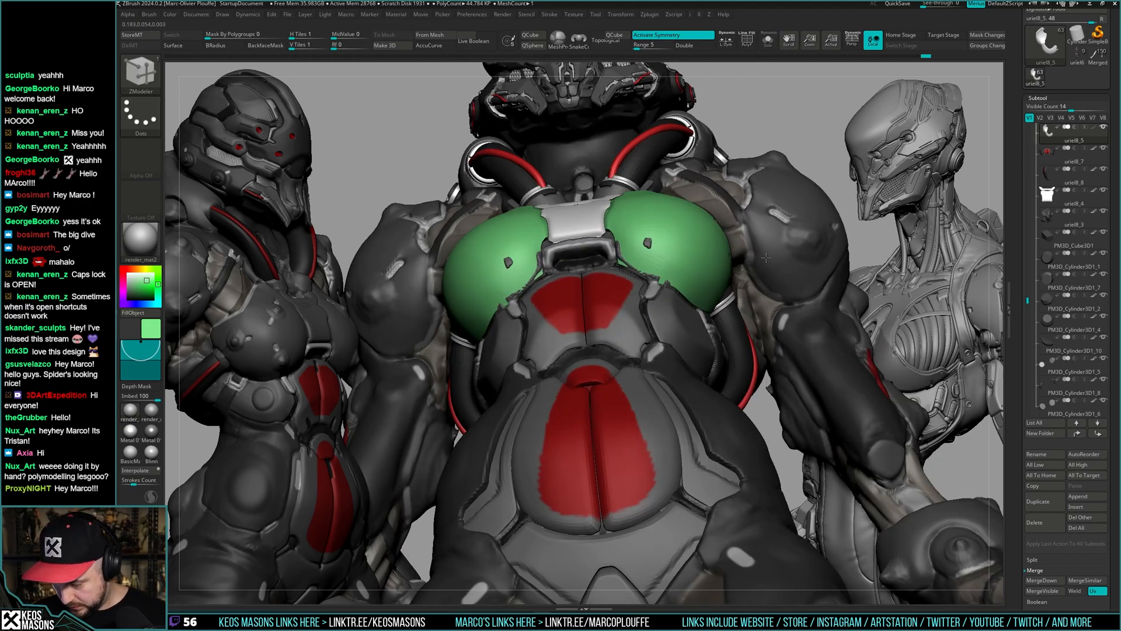
key(shift+s)
drag(683, 309, 728, 343)
key(shift+f)
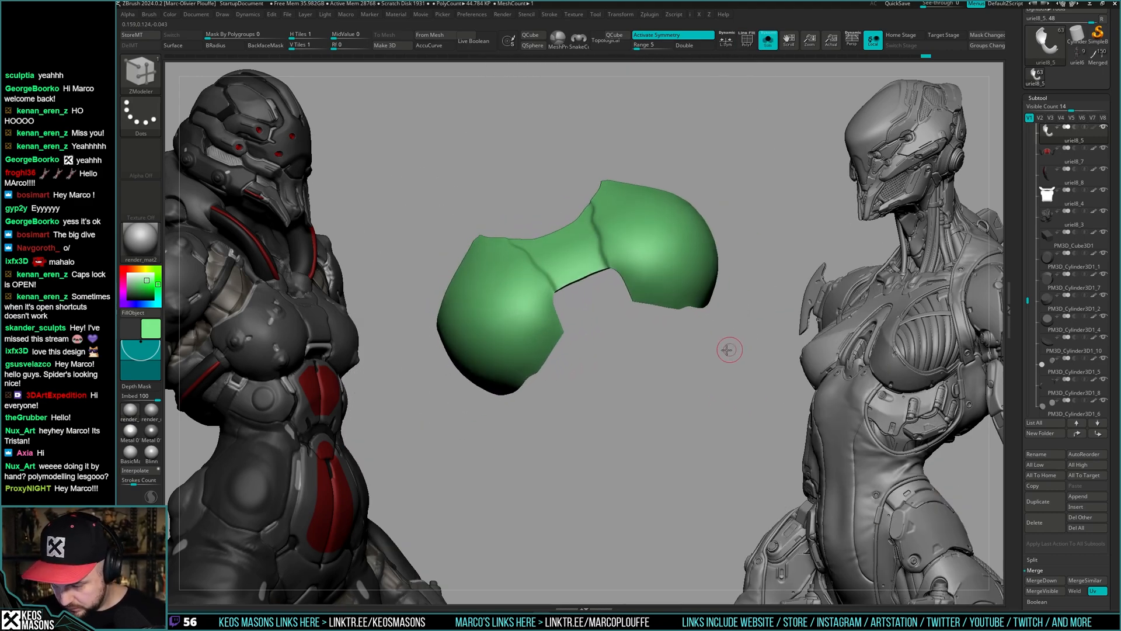
- Check the chest plates' topology in wireframe and switch to the DamStandard brush
key(shift+f)
key(shift+f)
mouse_move(721, 363)
mouse_down()
mouse_move(570, 283)
mouse_move(532, 339)
mouse_move(646, 388)
mouse_move(727, 369)
mouse_move(699, 365)
mouse_move(729, 334)
mouse_up()
key(ctrl)
mouse_move(707, 377)
mouse_down()
mouse_move(646, 338)
mouse_move(656, 333)
mouse_up()
key(space)
click(653, 345)
mouse_move(731, 259)
mouse_down()
mouse_move(626, 350)
mouse_move(659, 320)
mouse_move(641, 358)
mouse_move(656, 260)
mouse_move(671, 341)
mouse_move(696, 329)
mouse_move(693, 311)
mouse_up()
key(space)
key(shift+f)
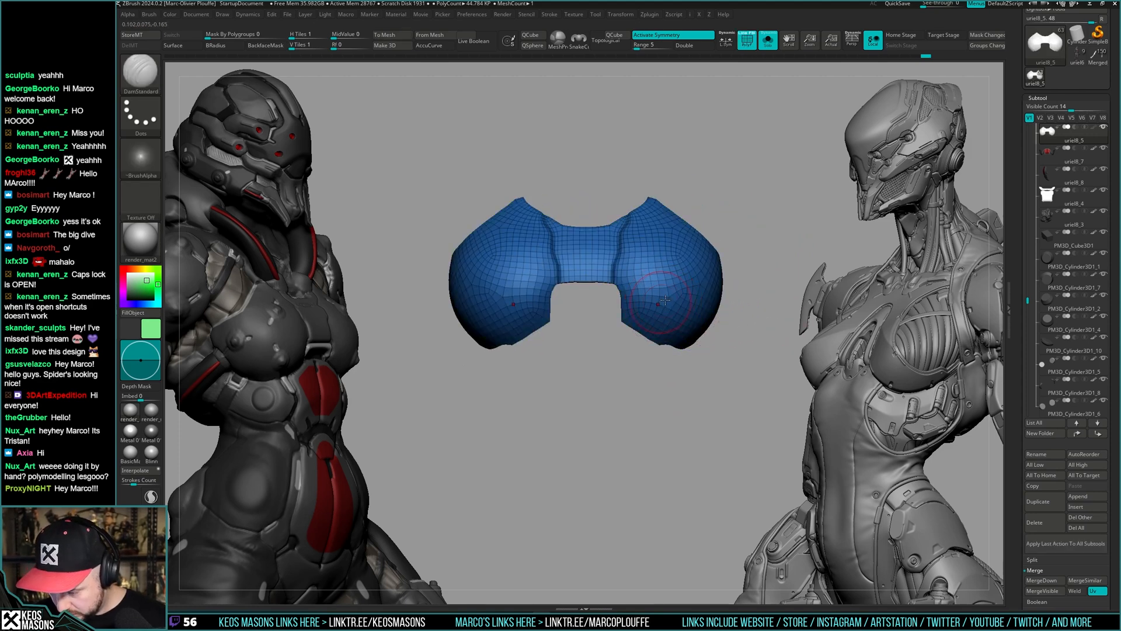
key(shift+f)
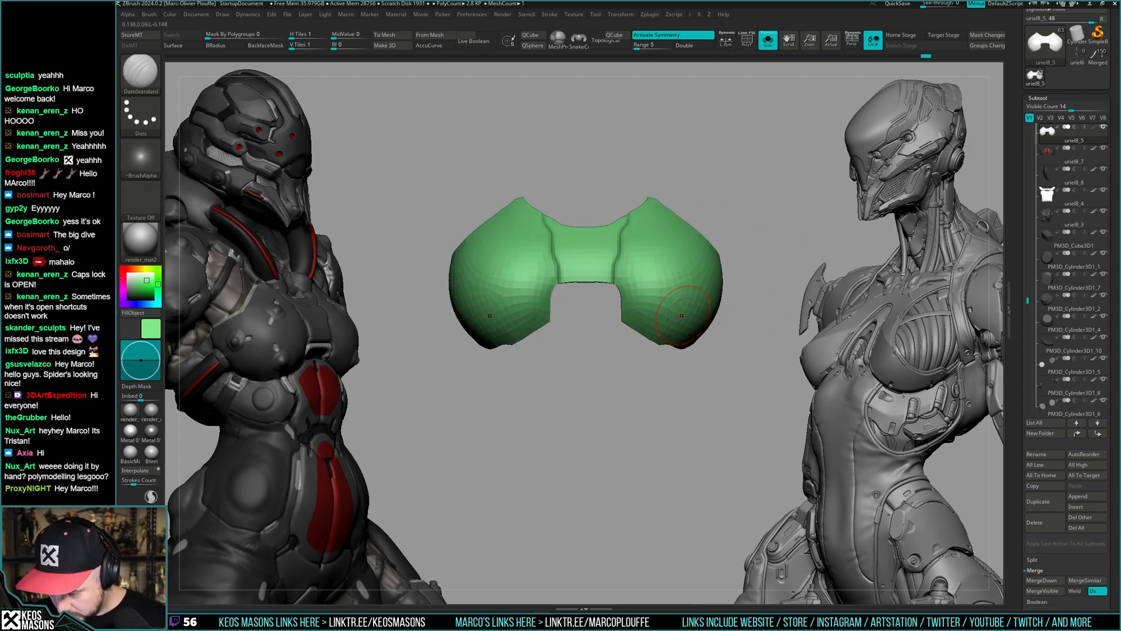
- Return the chest plates to their unthickened mesh, smooth them with subdivision, and compare them with the surrounding armour
key(space)
shift+drag(674, 304, 670, 299)
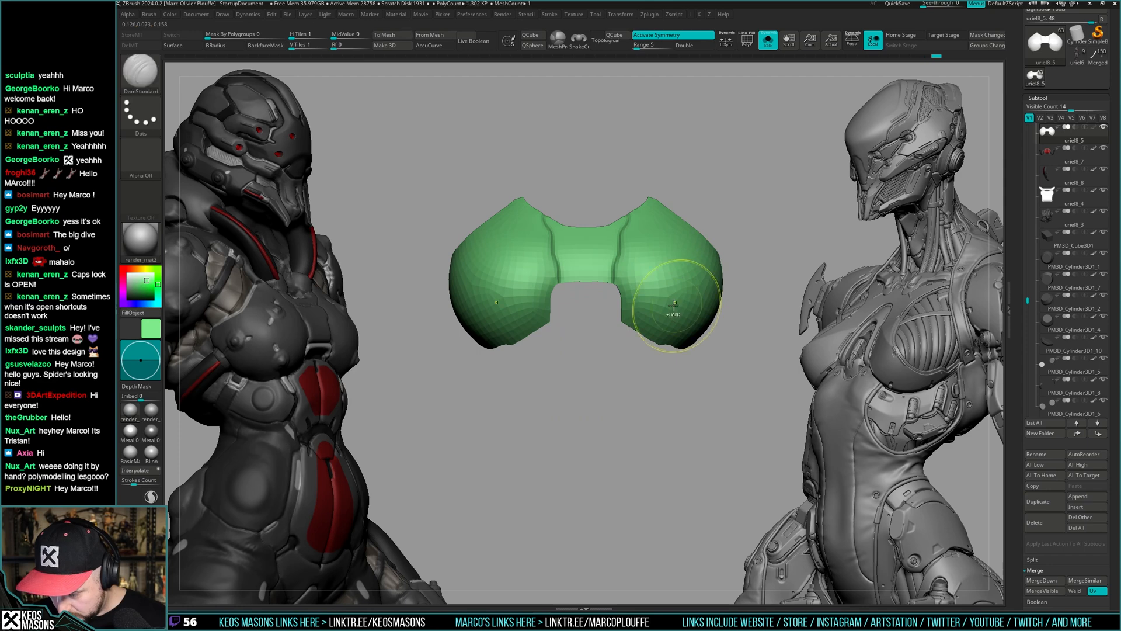
mouse_move(758, 298)
mouse_down()
mouse_move(786, 278)
mouse_move(786, 289)
mouse_move(768, 272)
mouse_move(776, 300)
mouse_move(788, 290)
mouse_move(765, 323)
mouse_up()
key(space)
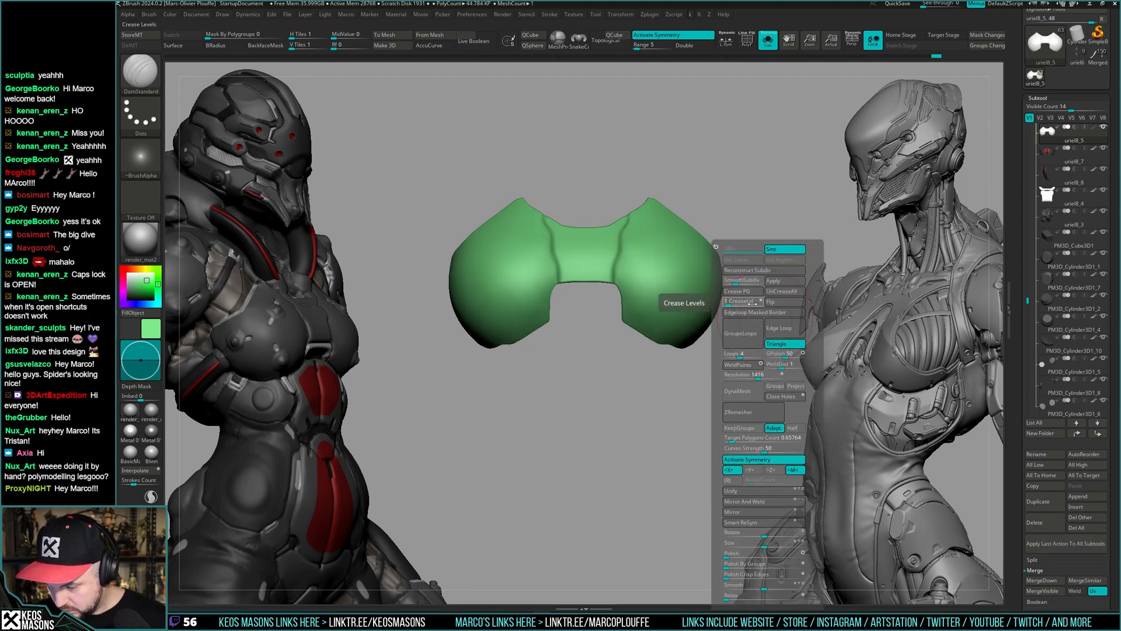
mouse_move(648, 363)
mouse_down()
mouse_move(709, 331)
mouse_move(659, 372)
mouse_up()
key(shift+alt+s)
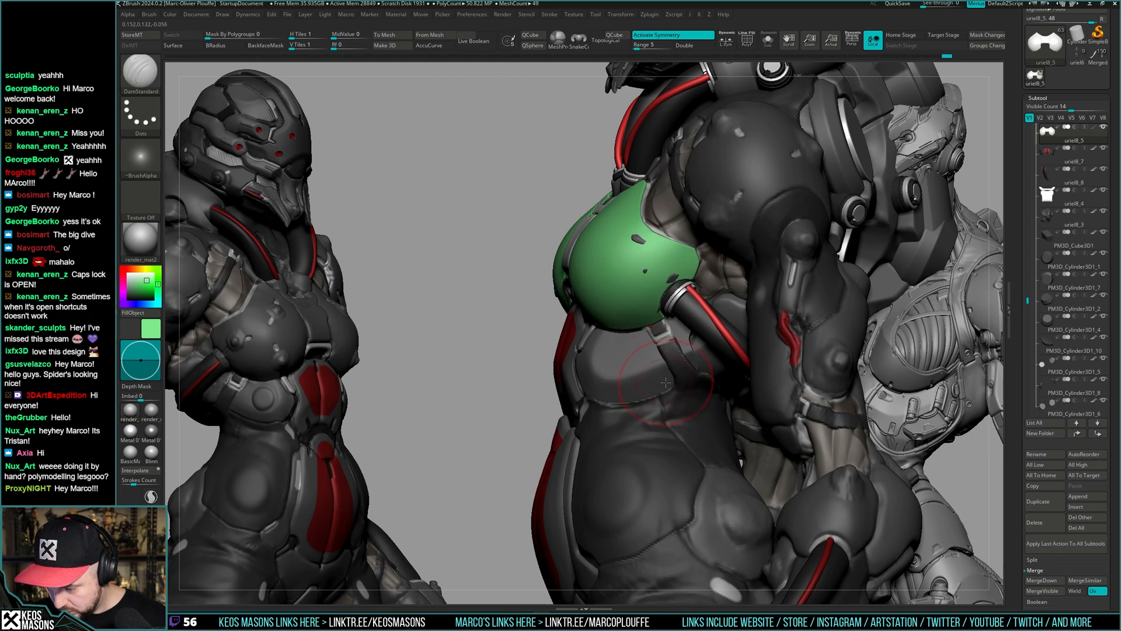
mouse_move(666, 383)
right_down()
mouse_move(716, 380)
mouse_move(651, 385)
mouse_move(664, 369)
mouse_move(652, 352)
right_up()
key(alt+s)
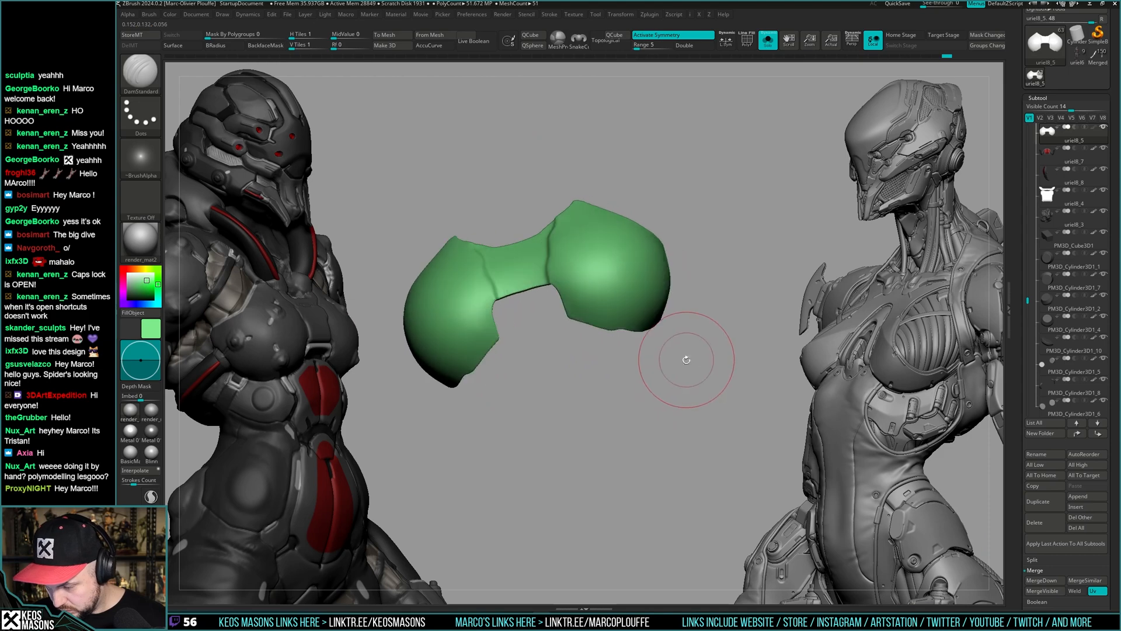
right_drag(654, 390, 710, 338)
key(shift+f)
key(space)
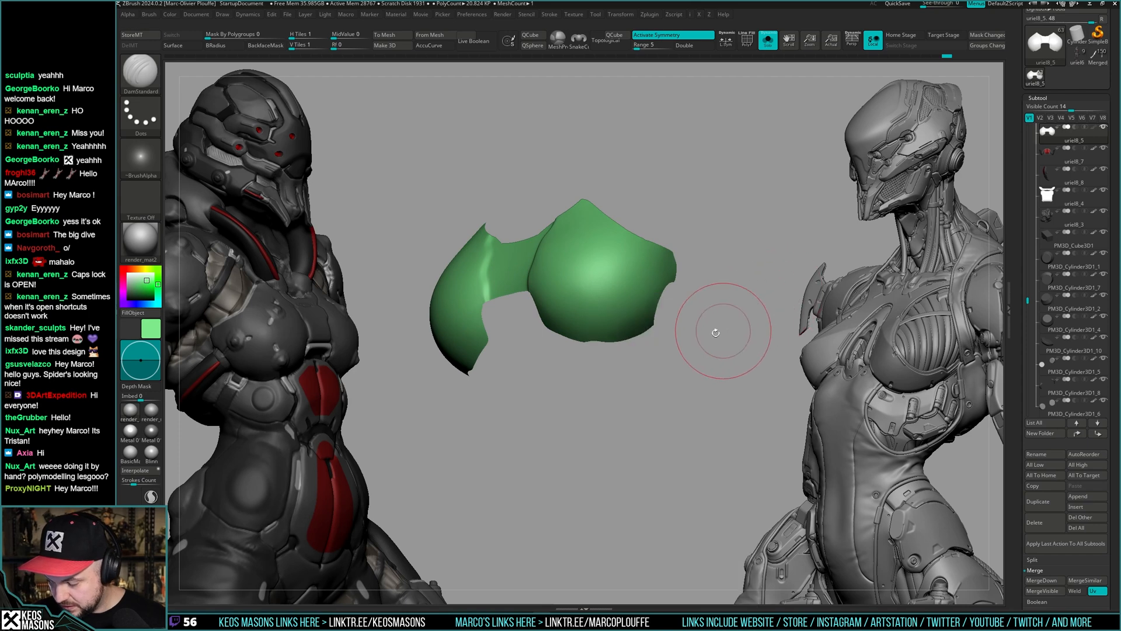
- Adjust the outer edge of the chest plates with the Move brush
key(space)
click(720, 319)
right_drag(645, 330, 646, 349)
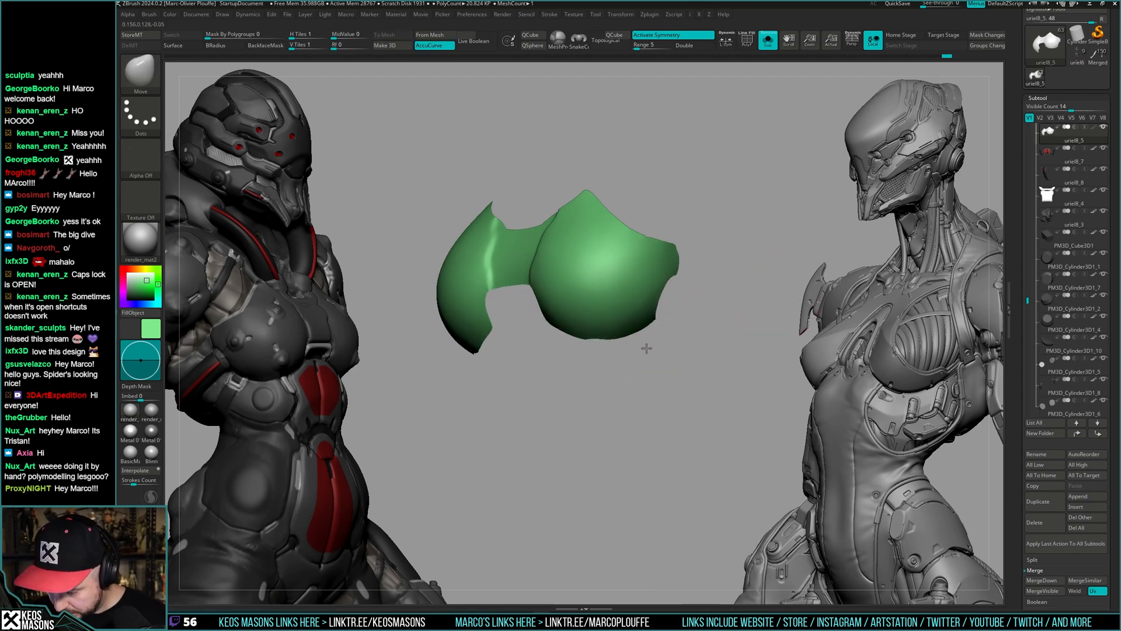
drag(652, 330, 699, 318)
- Return the chest plates to the low-poly mesh and flatten their outer corners with the hPolish brush
key(space)
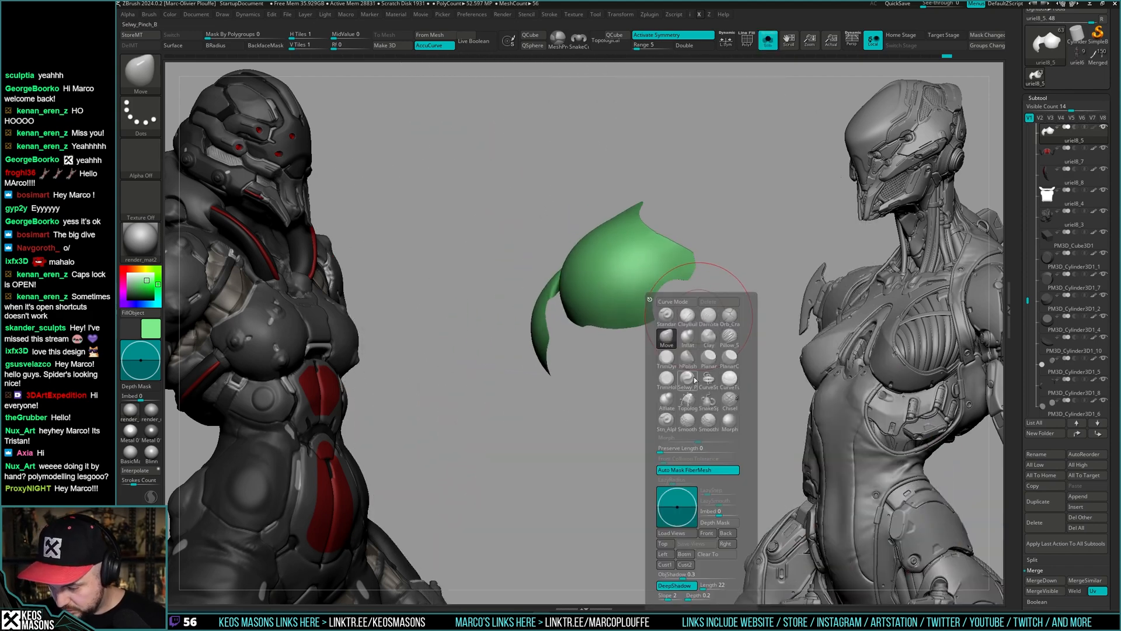
click(689, 377)
drag(713, 257, 697, 286)
key(space)
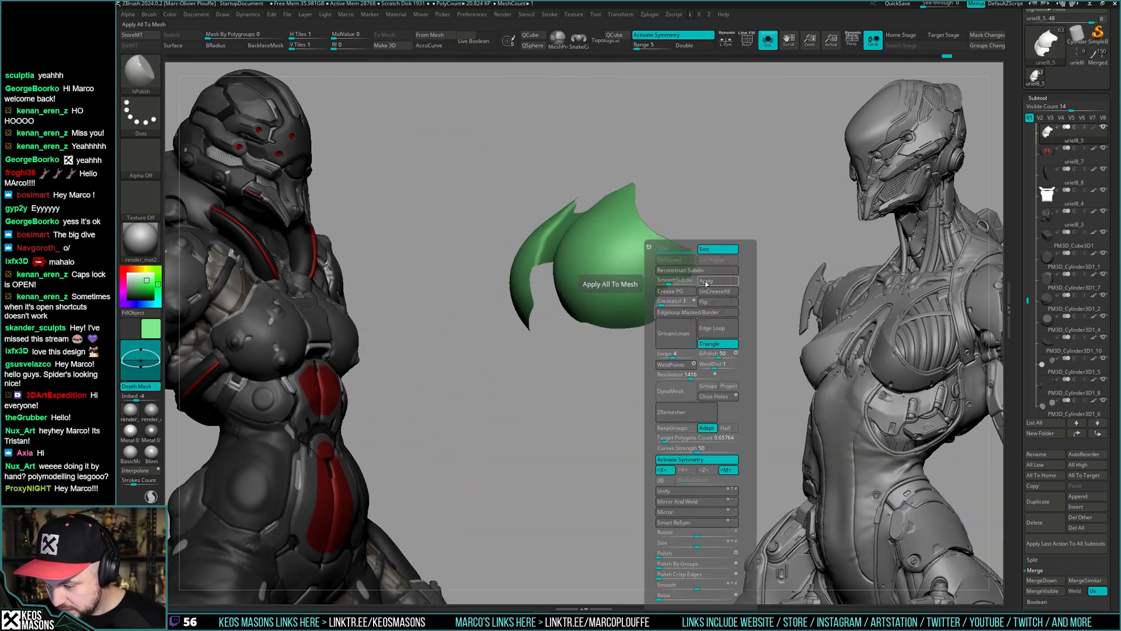
click(702, 284)
key(space)
click(680, 292)
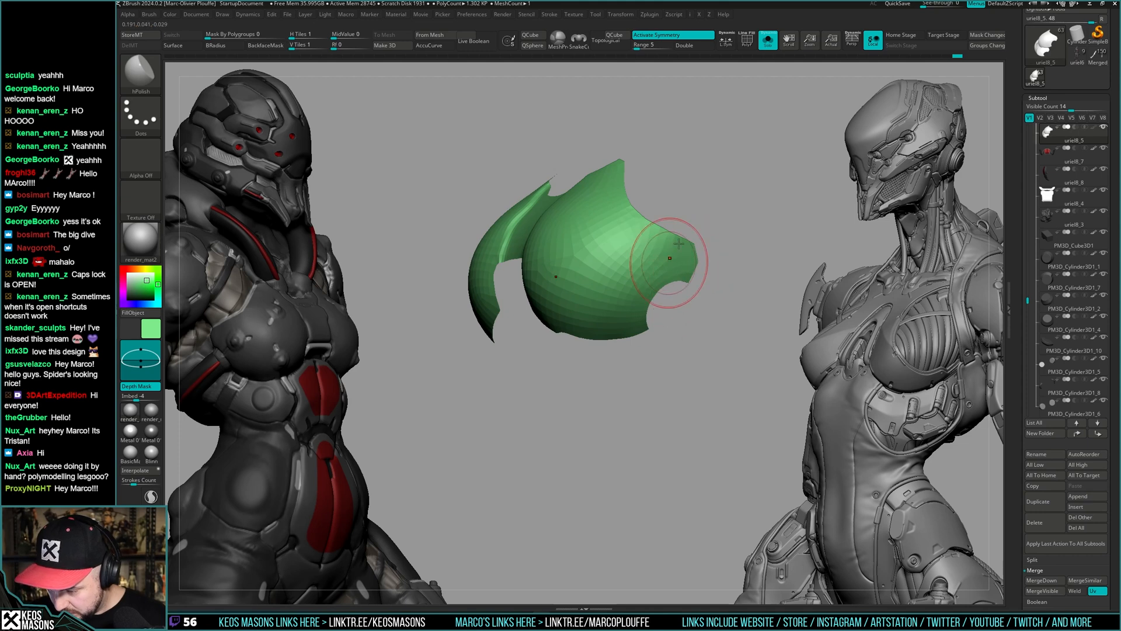
right_drag(659, 234, 640, 299)
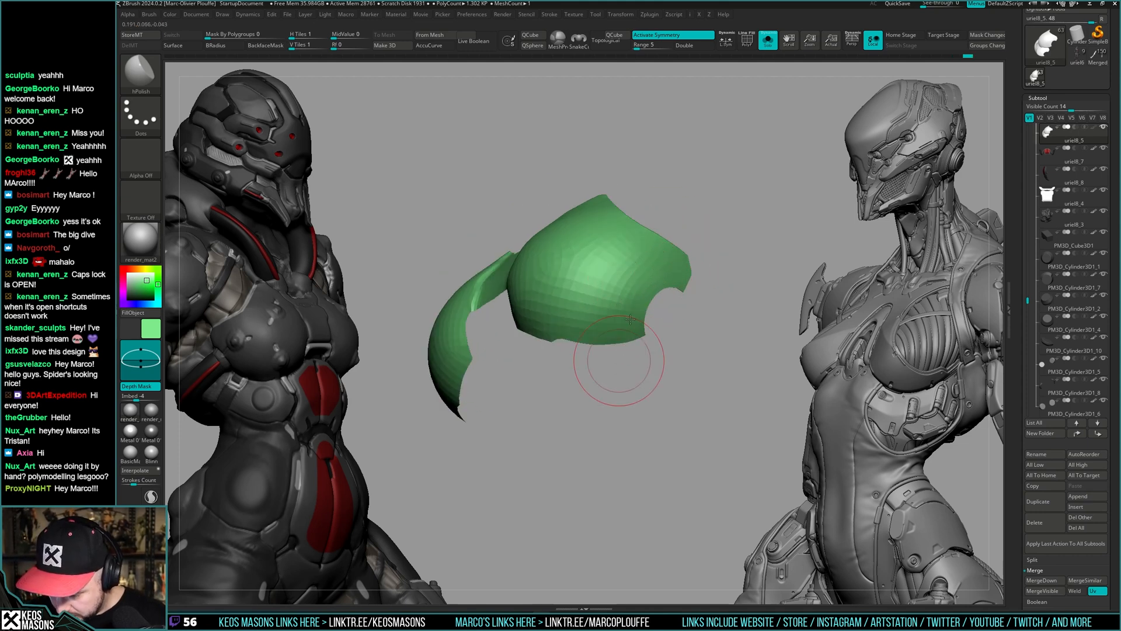
right_drag(602, 338, 676, 288)
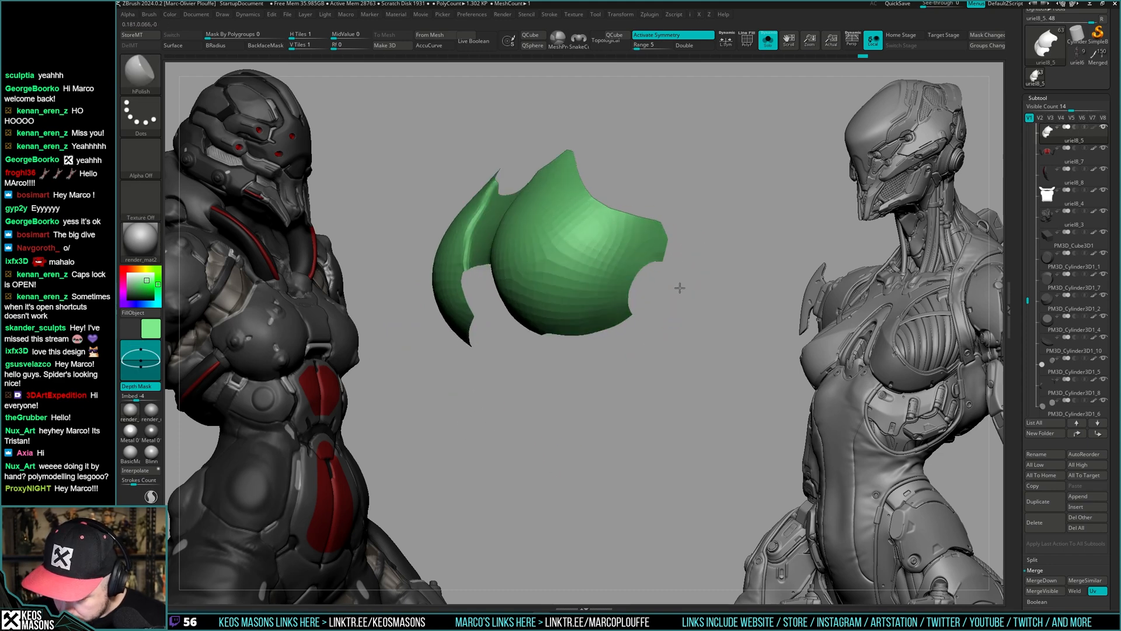
right_click(672, 275)
right_click(681, 270)
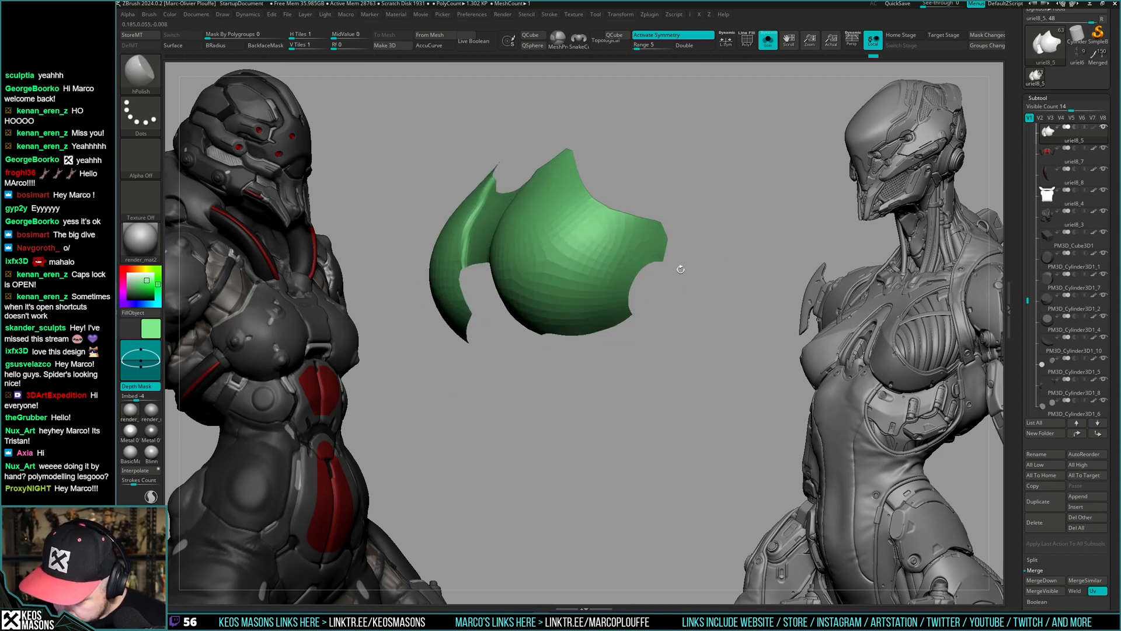
mouse_move(624, 298)
right_down()
mouse_move(633, 296)
mouse_move(626, 331)
mouse_move(608, 331)
mouse_move(626, 303)
mouse_move(662, 316)
mouse_move(636, 299)
mouse_move(630, 268)
right_up()
right_click(626, 303)
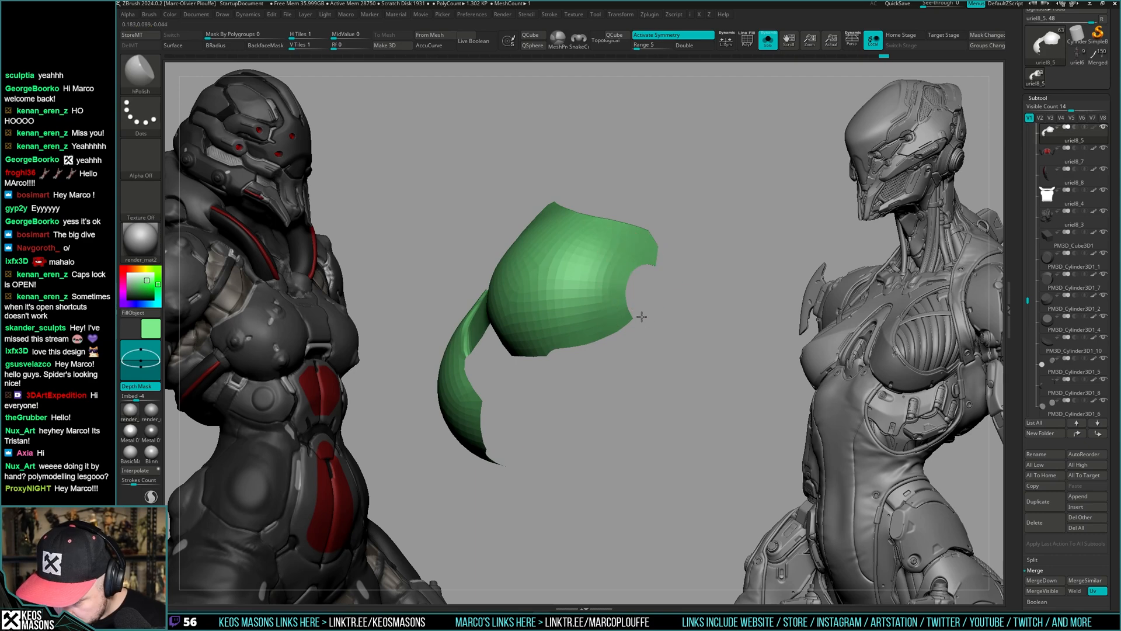
- Clip the outer edge of the chest plates with the ClipCurve brush
mouse_move(642, 317)
right_down()
mouse_move(629, 294)
mouse_move(671, 321)
mouse_move(707, 310)
mouse_move(706, 292)
mouse_move(685, 318)
mouse_move(678, 304)
mouse_move(674, 333)
mouse_move(708, 321)
right_up()
key(s)
key(s)
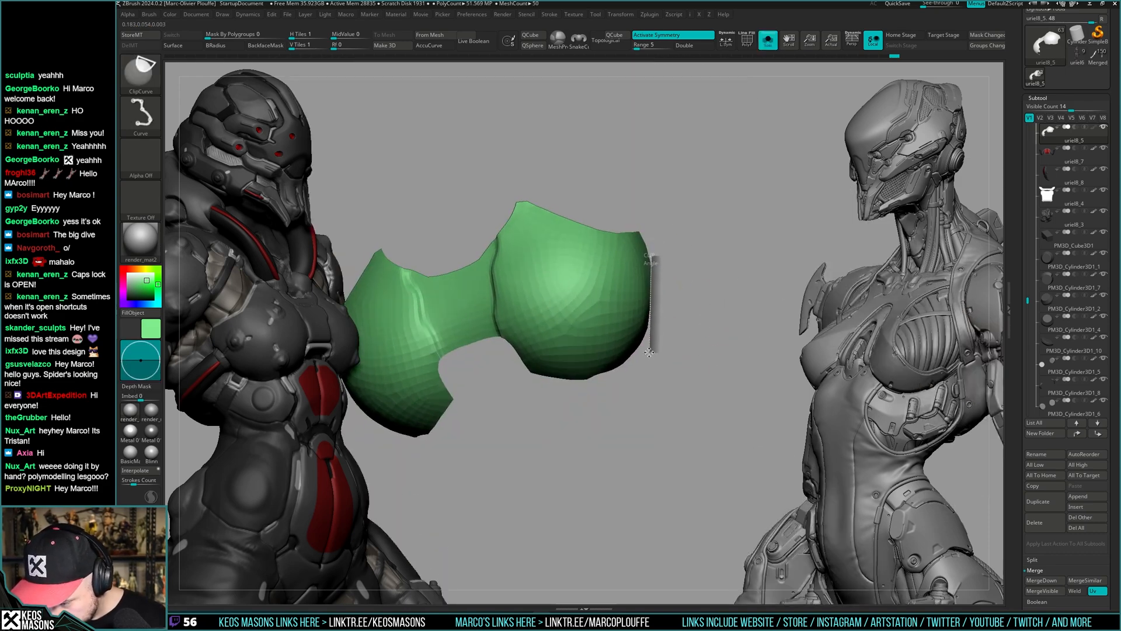
mouse_move(646, 356)
right_down()
mouse_move(613, 281)
mouse_move(629, 274)
right_up()
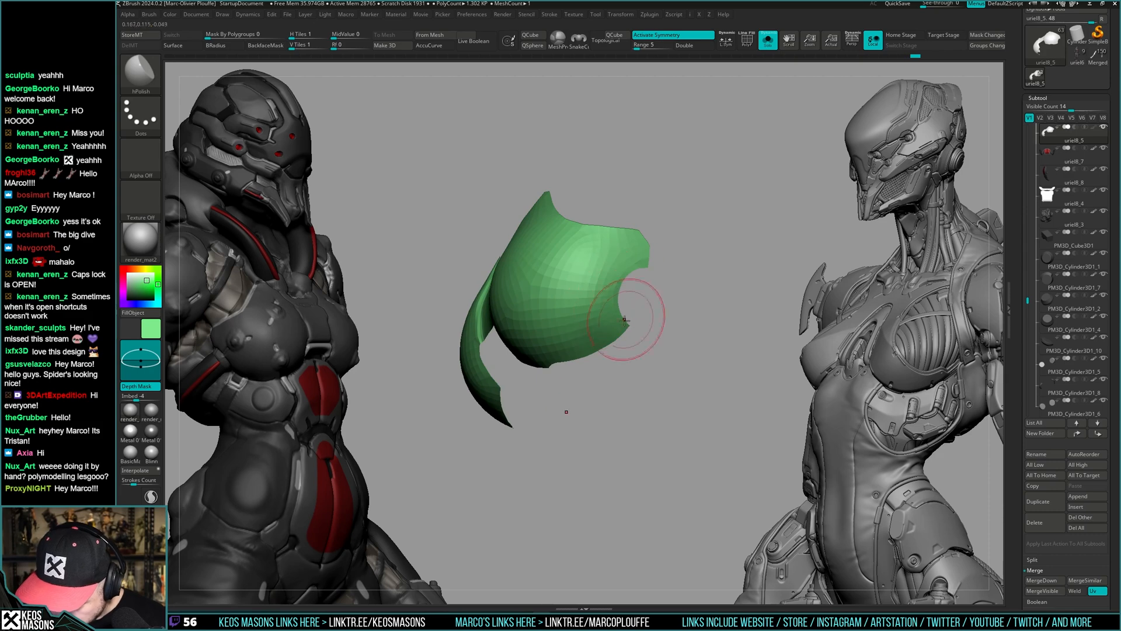
right_drag(624, 321, 641, 267)
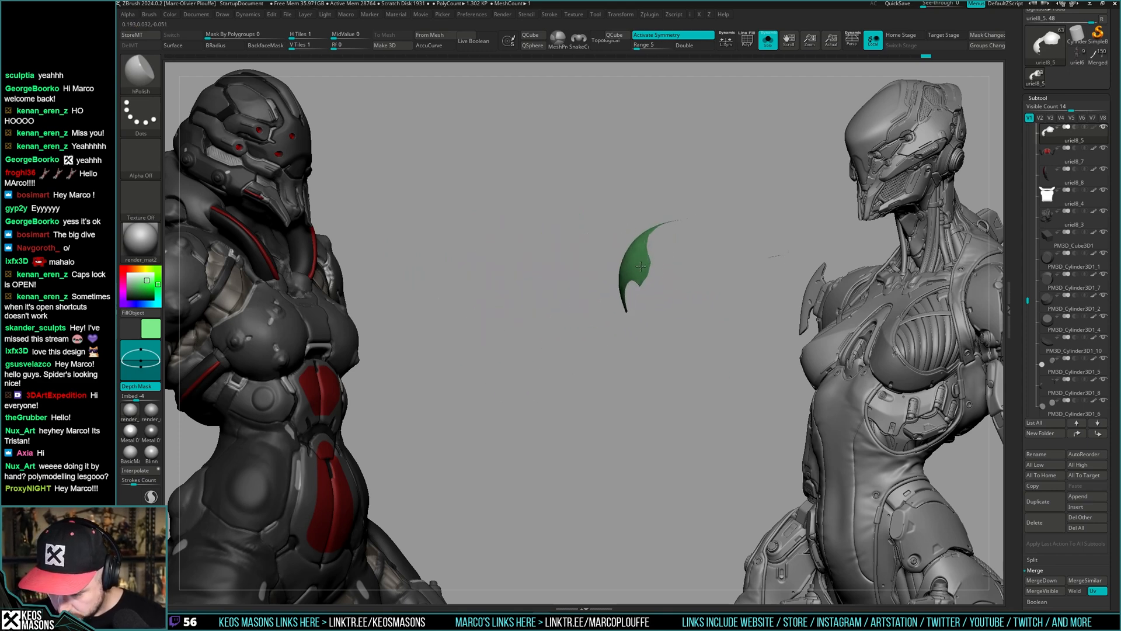
mouse_move(667, 303)
right_down()
mouse_move(665, 281)
mouse_move(671, 299)
mouse_move(694, 289)
mouse_move(723, 343)
mouse_move(671, 340)
mouse_move(721, 337)
mouse_move(668, 325)
mouse_move(651, 348)
mouse_move(672, 333)
mouse_move(643, 320)
right_up()
- Smooth the outer rim of the chest plates with the Smooth Stronger brush
key(space)
click(669, 318)
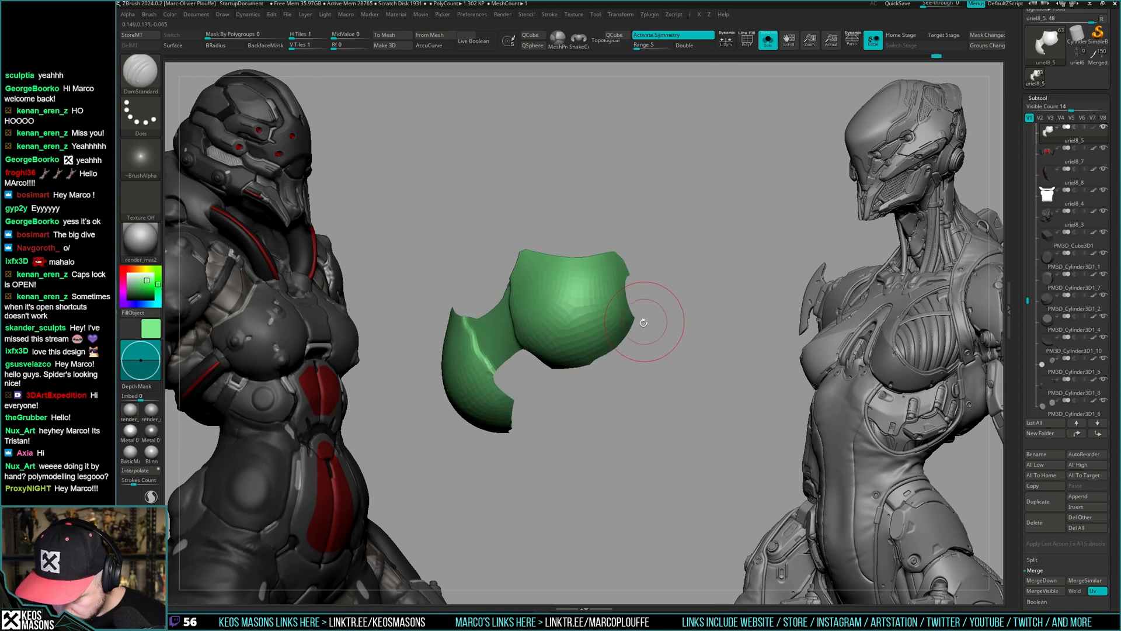
key(shift)
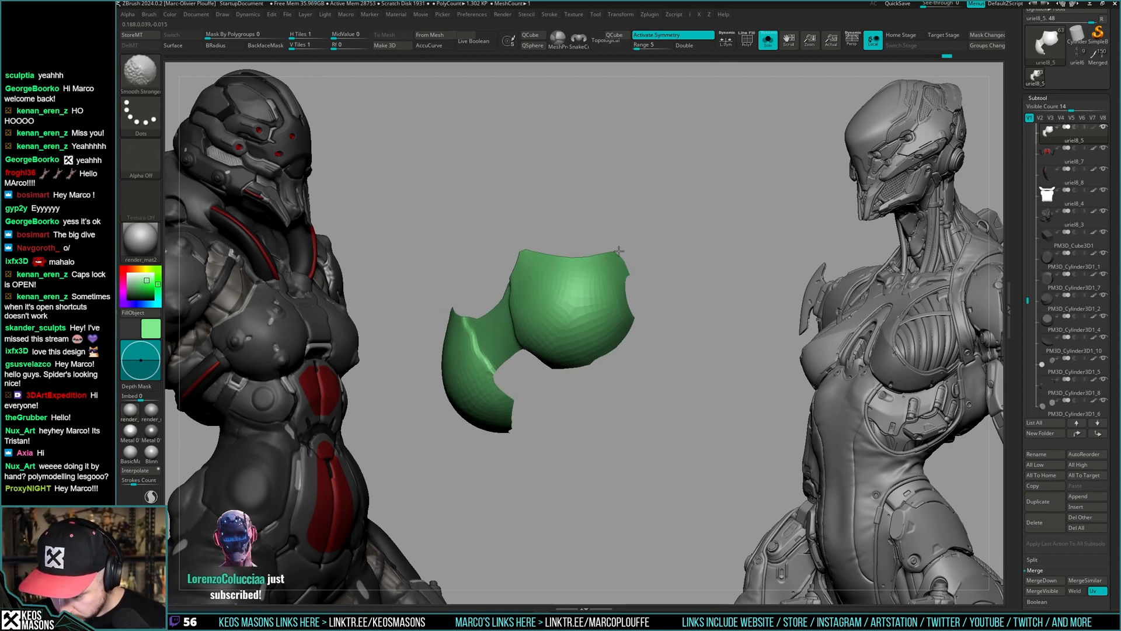
right_drag(619, 251, 699, 283)
- Try masking the chest plates' borders with MaskByFeature set to Border, and clear the mask
key(ctrl+space)
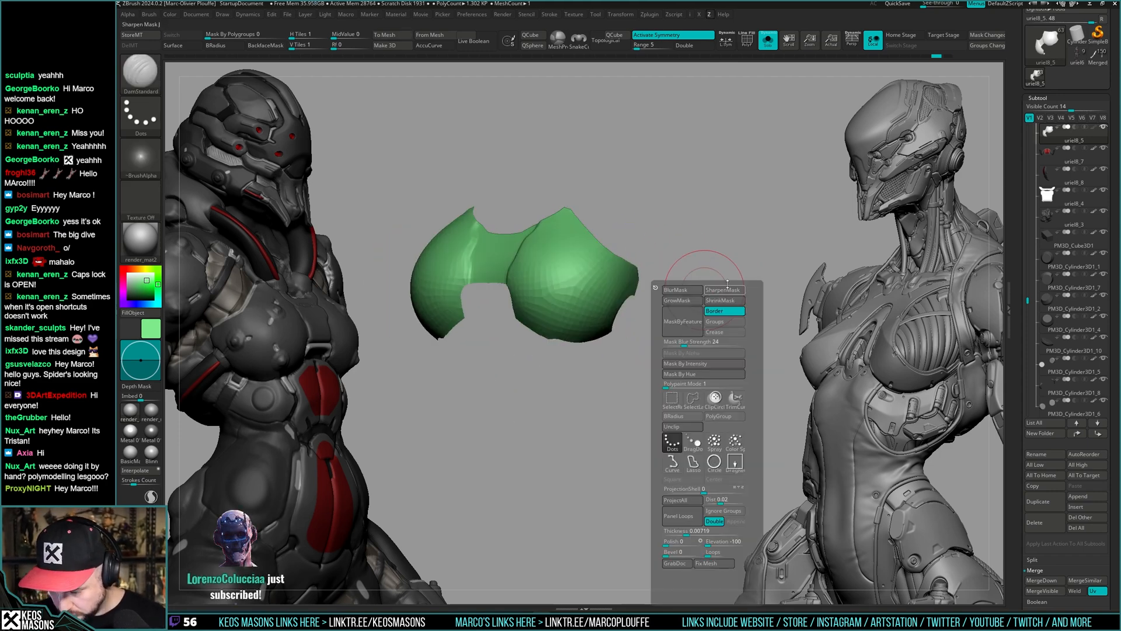
click(693, 326)
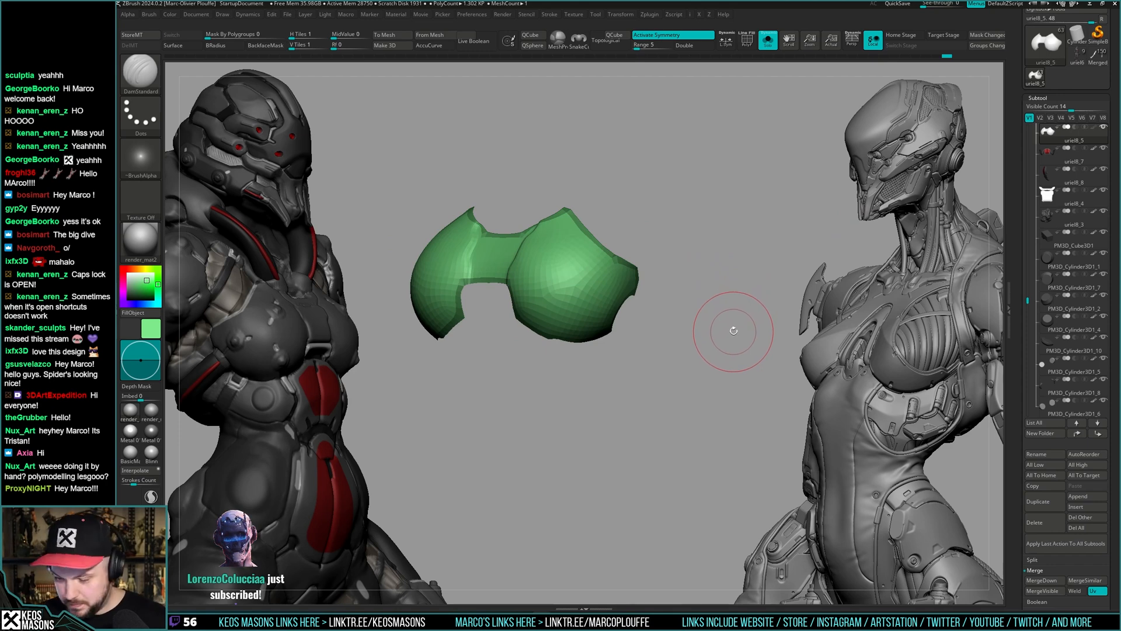
ctrl+drag(681, 283, 671, 280)
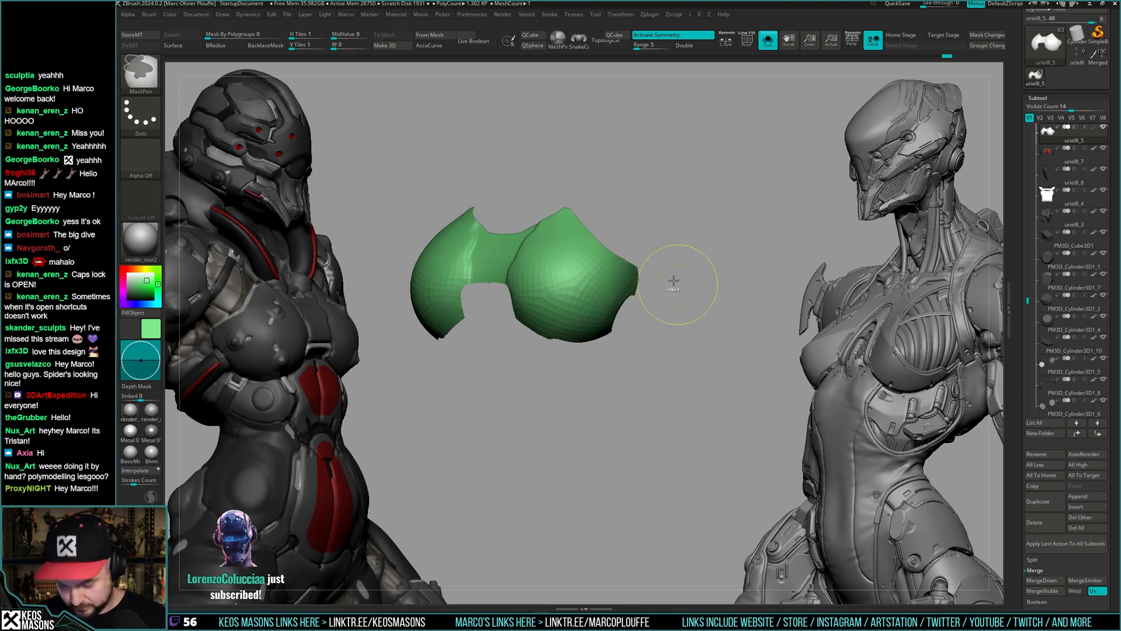
key(shift)
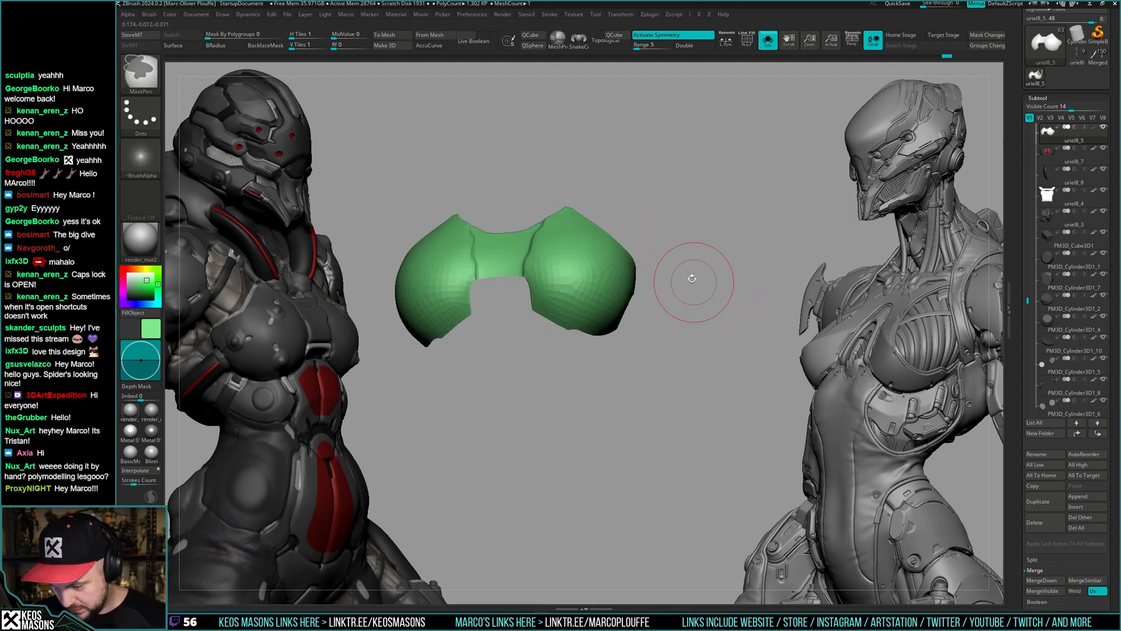
- Soften the edge around the arm-side notches of the chest plates with the smoothing brush
right_drag(681, 280, 676, 280)
key(space)
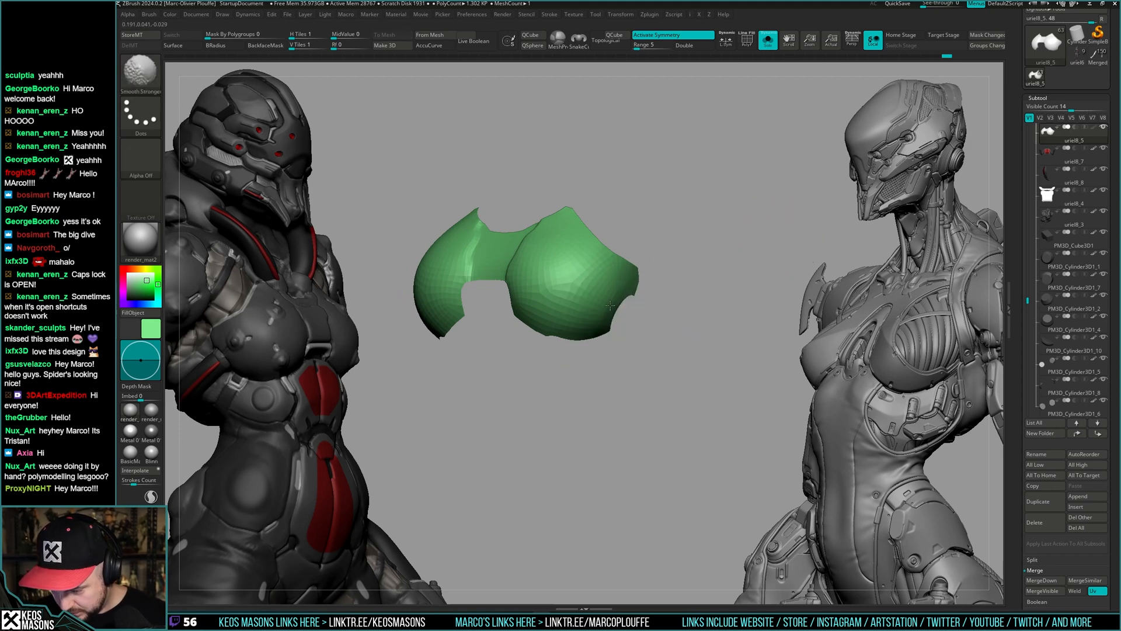
mouse_move(652, 267)
mouse_down()
mouse_move(708, 275)
mouse_move(709, 325)
mouse_move(751, 306)
mouse_move(706, 275)
mouse_move(693, 300)
mouse_move(708, 313)
mouse_move(741, 243)
mouse_move(707, 295)
mouse_up()
key(ctrl)
key(ctrl+shift+s)
key(ctrl+shift+s)
- Reshape the arm-side notches with the Move brush and smooth the chest plates with subdivision
key(b)
key(m)
key(v)
key(space)
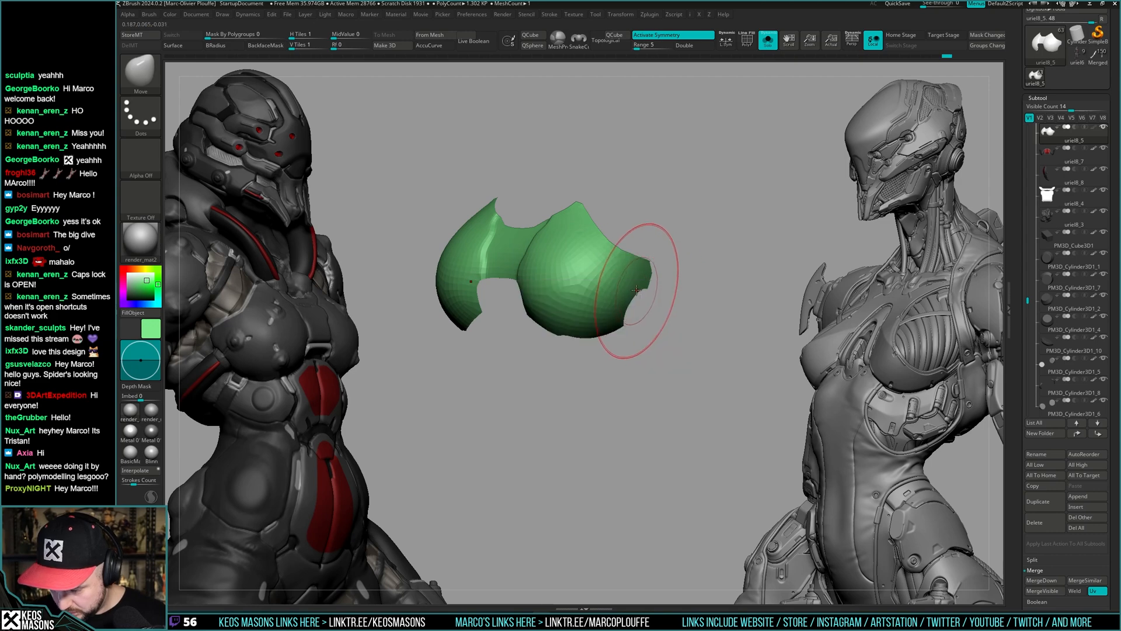
key(ctrl+shift+s)
mouse_move(736, 303)
mouse_down()
mouse_move(762, 272)
mouse_move(676, 309)
mouse_move(745, 301)
mouse_move(683, 339)
mouse_move(677, 322)
mouse_up()
key(ctrl+shift+s)
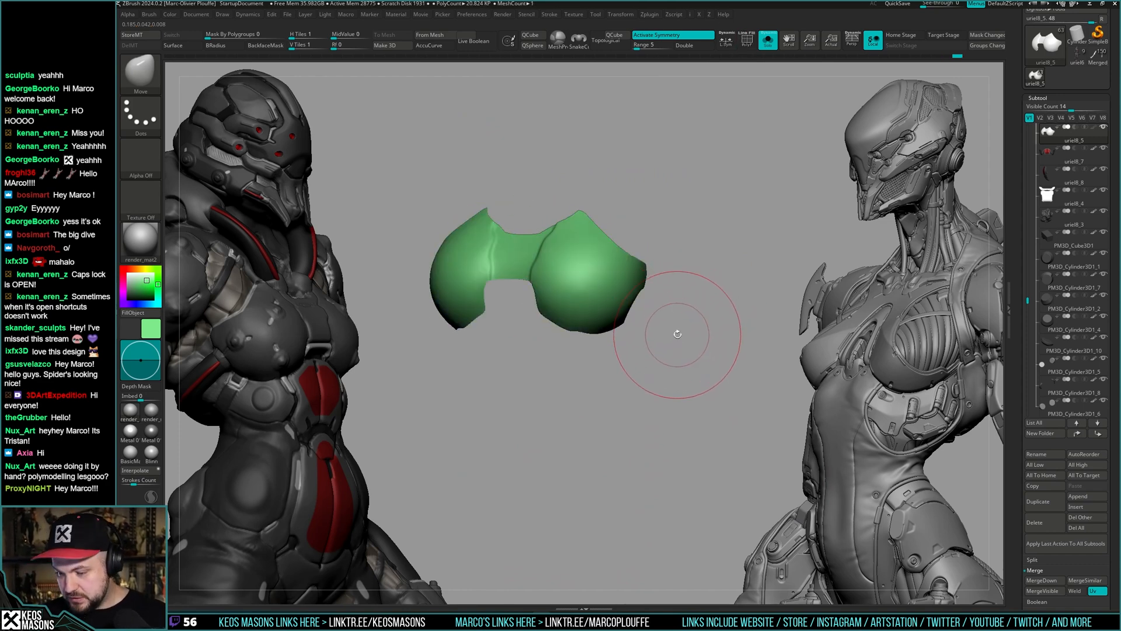
- Thicken the reshaped chest plates again with Panel Loops
key(g)
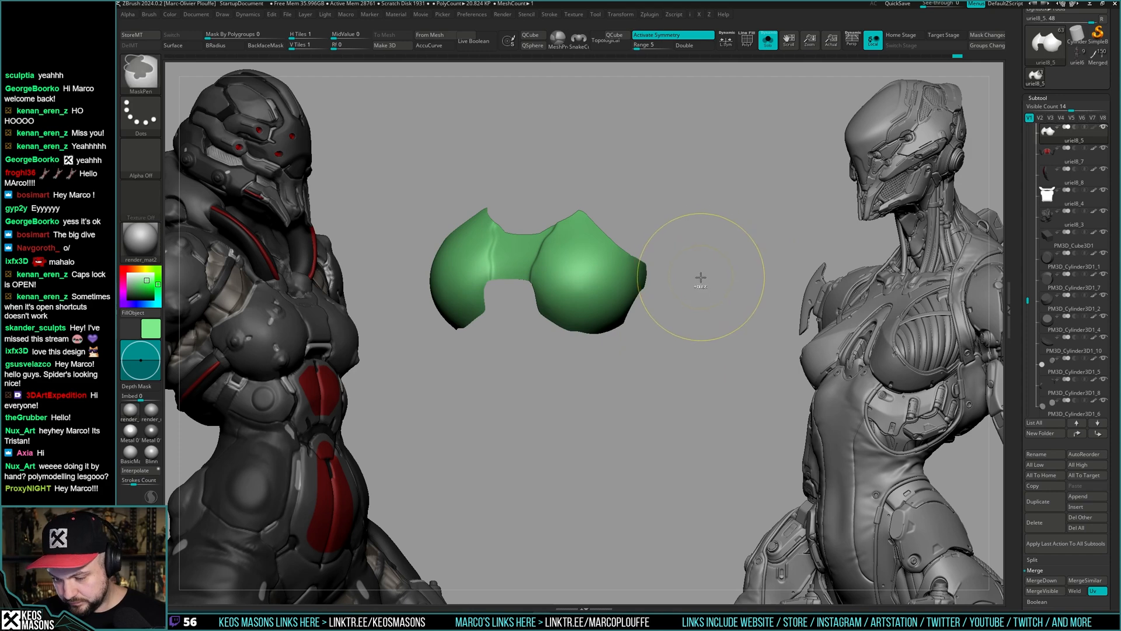
key(m)
click(679, 527)
- Show the wireframe of the thickened chest plates and crease their rim edges with ZModeler
mouse_move(677, 380)
mouse_down()
mouse_move(649, 362)
mouse_move(645, 309)
mouse_move(664, 351)
mouse_move(670, 296)
mouse_move(648, 287)
mouse_up()
key(shift+f)
key(ctrl+g)
mouse_move(607, 397)
alt+mouse_down()
mouse_move(620, 544)
mouse_move(584, 514)
alt+mouse_up()
key(b)
key(z)
key(m)
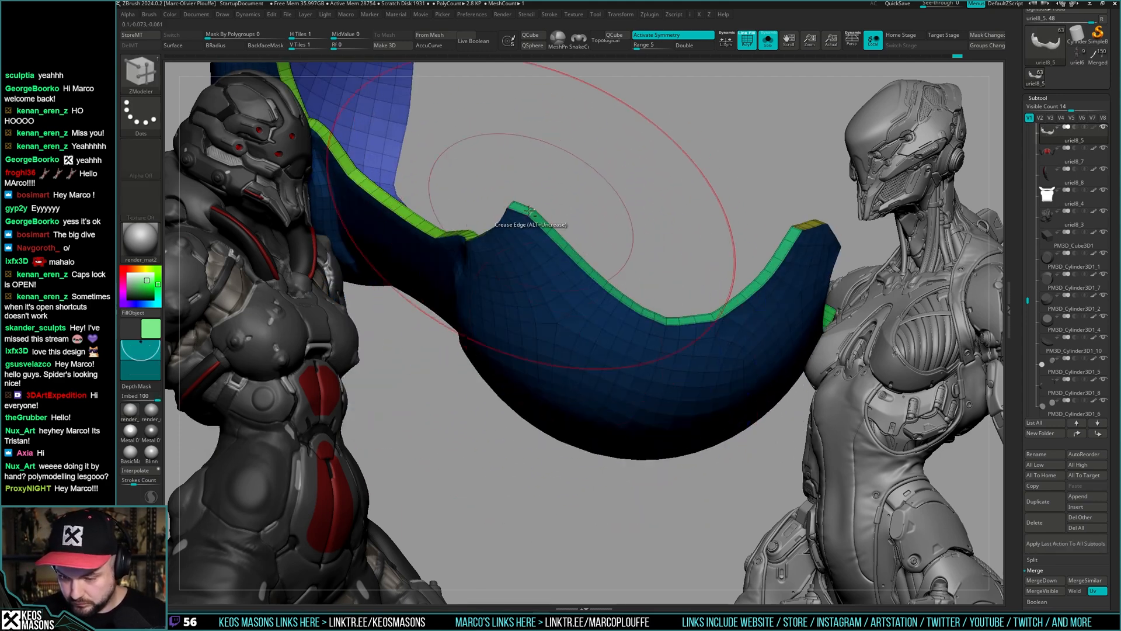
- Hide the wireframe, smooth the thickened chest plates with subdivision, and check them on the full figure
drag(671, 514, 704, 427)
key(shift+f)
key(space)
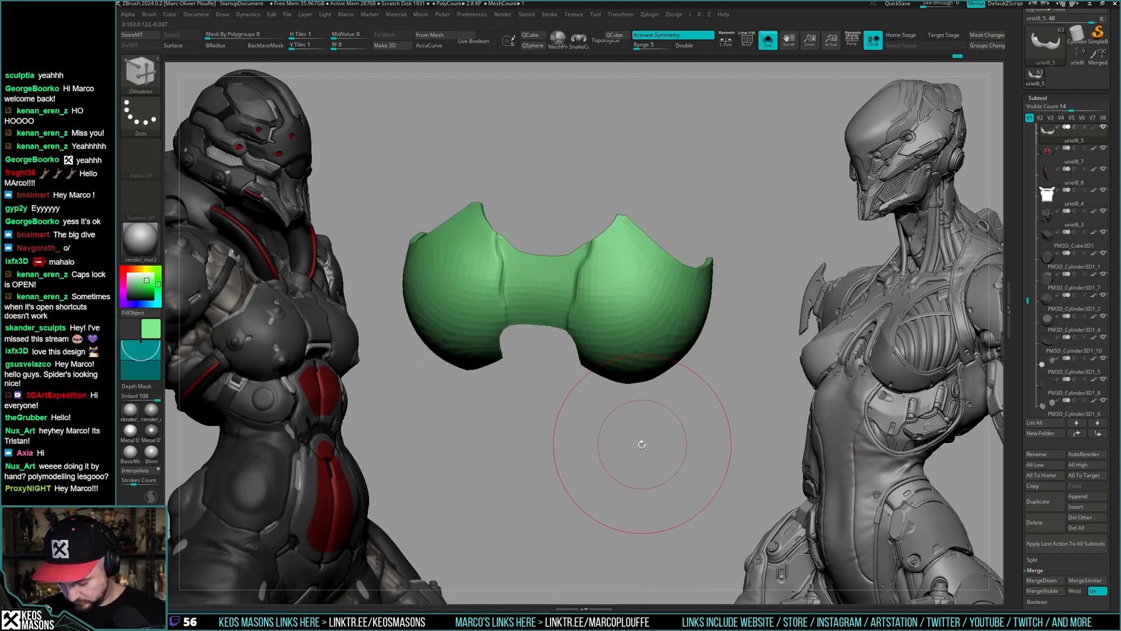
mouse_move(713, 388)
mouse_down()
mouse_move(688, 450)
mouse_move(717, 368)
mouse_up()
key(space)
key(ctrl+shift+s)
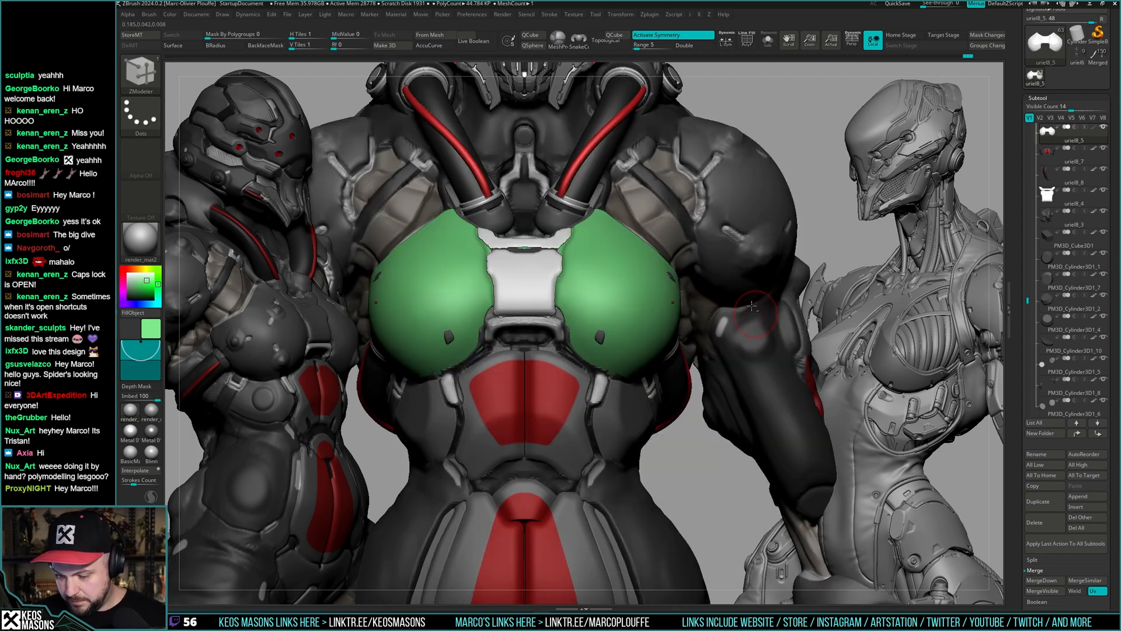
- Isolate the green chest plates from the rest of the figure
drag(701, 312, 757, 288)
key(ctrl+shift+s)
key(ctrl+z)
key(ctrl+shift+z)
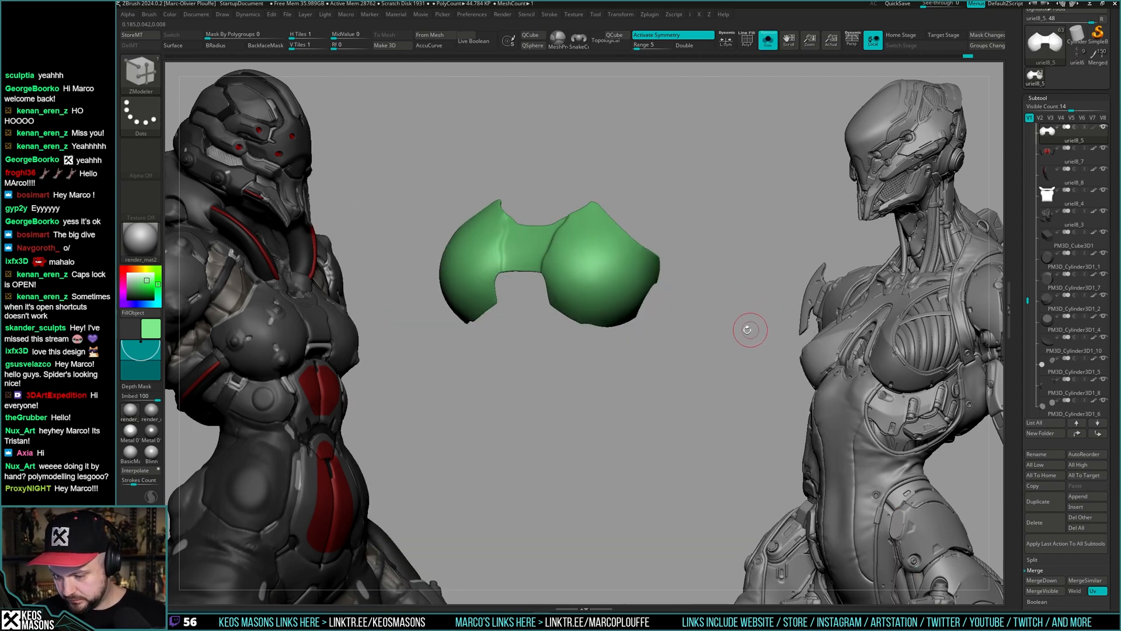
key(space)
drag(706, 564, 735, 562)
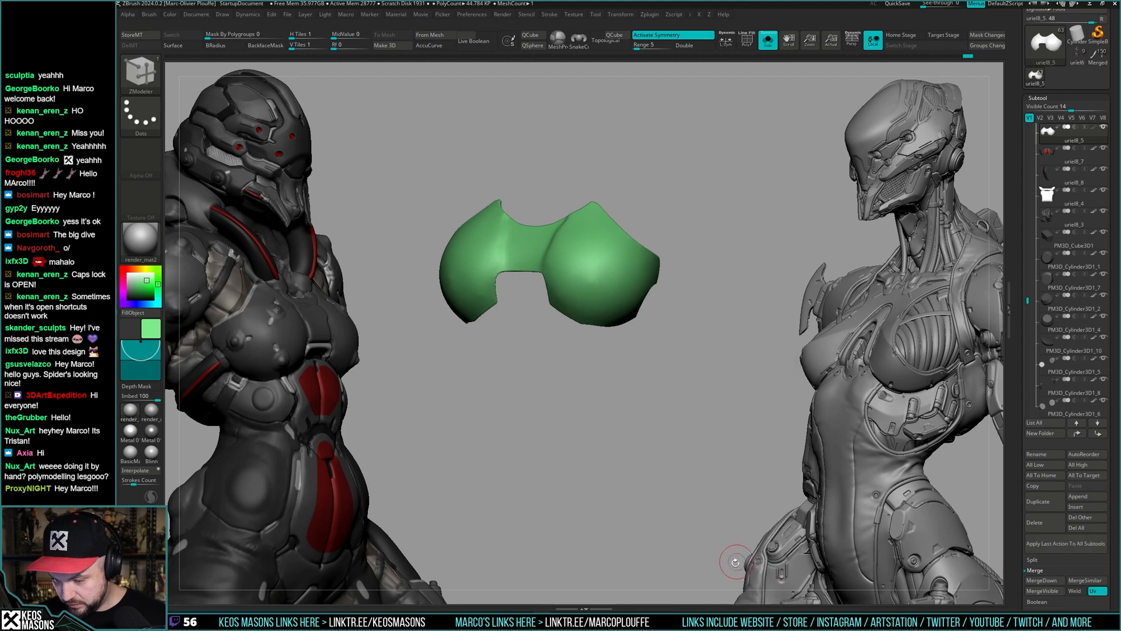
key(ctrl+z)
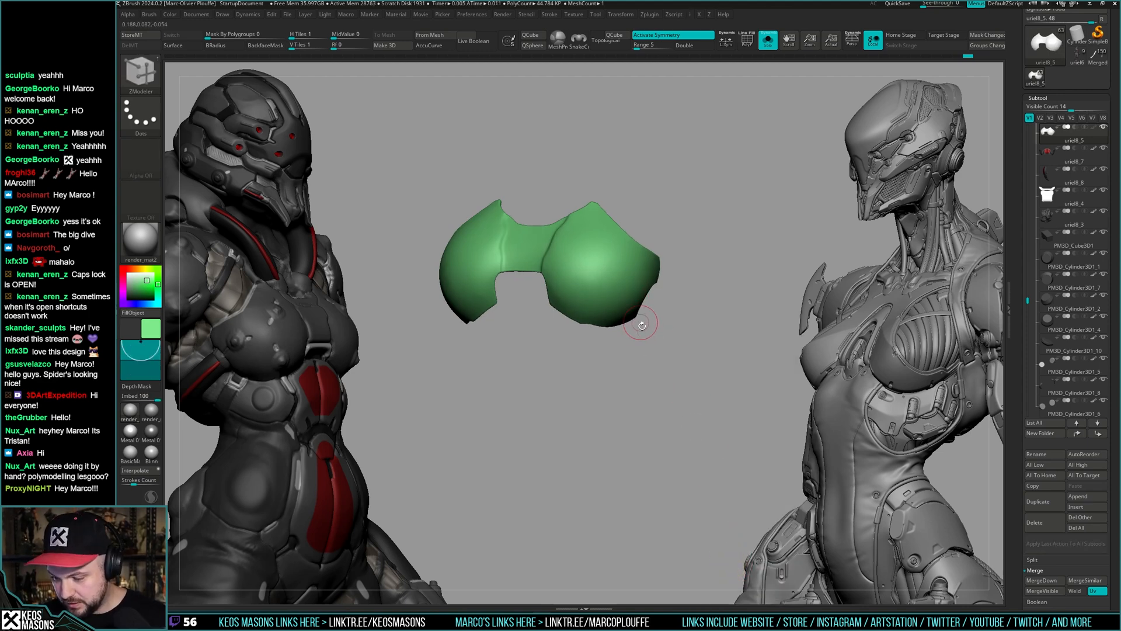
- Even out the chest plates' surface with the Polish Crisp Edges deformation
key(space)
key(i)
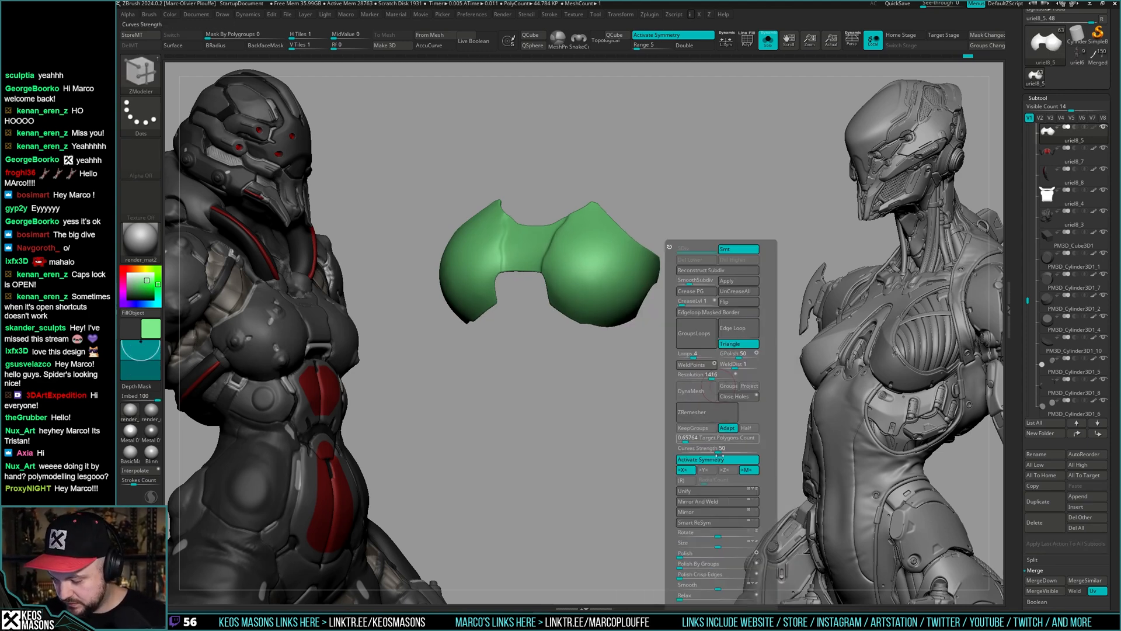
drag(691, 577, 707, 569)
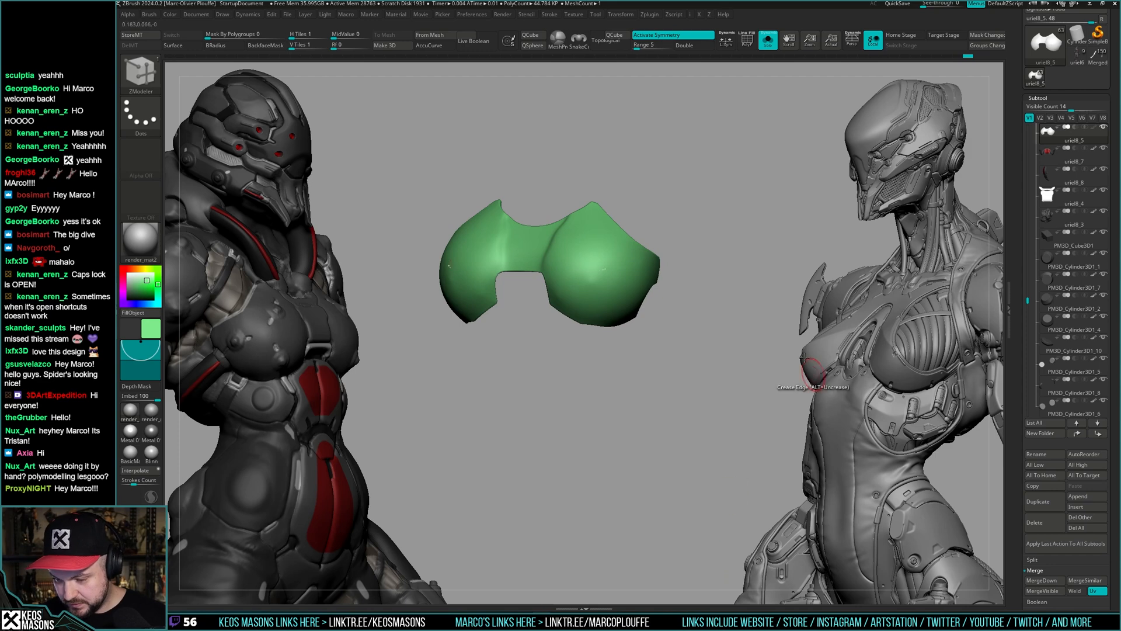
- Show the chest plates' wireframe and apply ZModeler's Collapse edge action along their rim
drag(806, 359, 638, 250)
key(shift+f)
key(space)
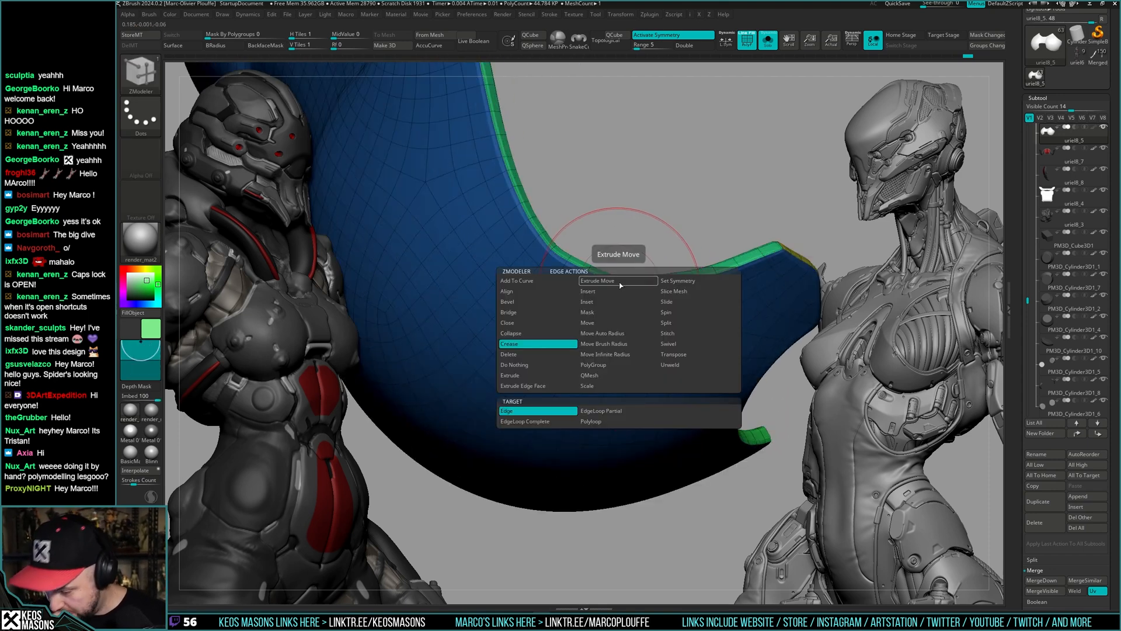
click(547, 333)
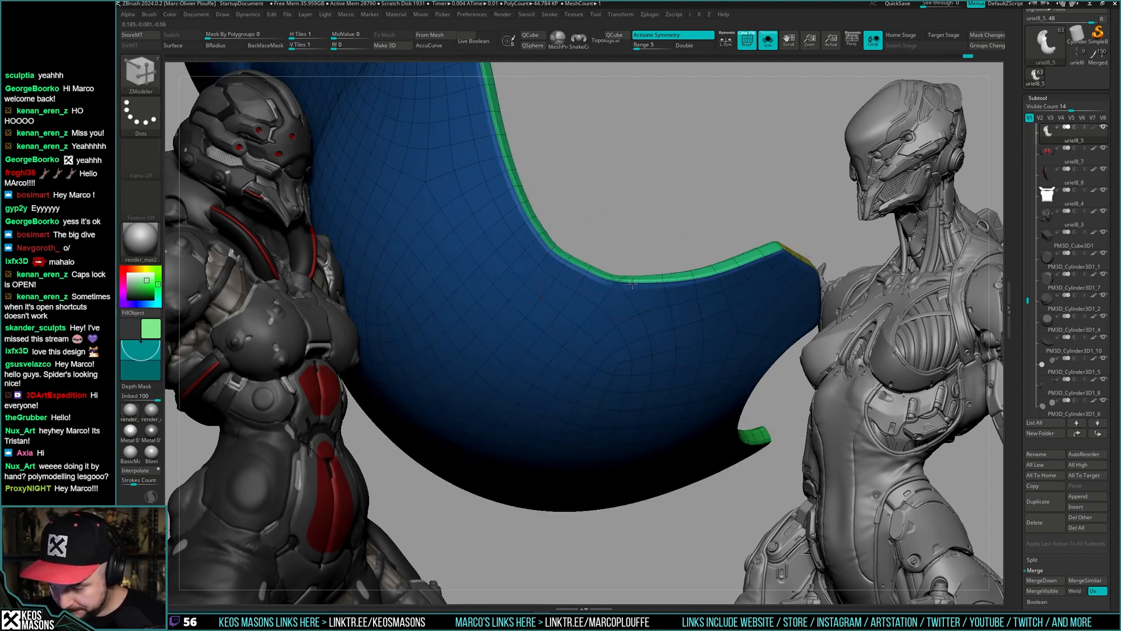
mouse_move(594, 299)
right_down()
mouse_move(637, 225)
mouse_move(622, 265)
mouse_move(723, 303)
mouse_move(748, 265)
mouse_move(733, 313)
mouse_move(743, 298)
mouse_move(720, 324)
mouse_move(690, 314)
mouse_move(684, 336)
mouse_move(678, 318)
mouse_move(701, 248)
right_up()
- Hide the wireframe, bring back the full figure and switch to the ClayBuildup brush
key(shift+f)
key(f)
key(shift+f)
key(shift+f)
key(alt+s)
key(alt+s)
key(space)
click(721, 320)
key(alt+s)
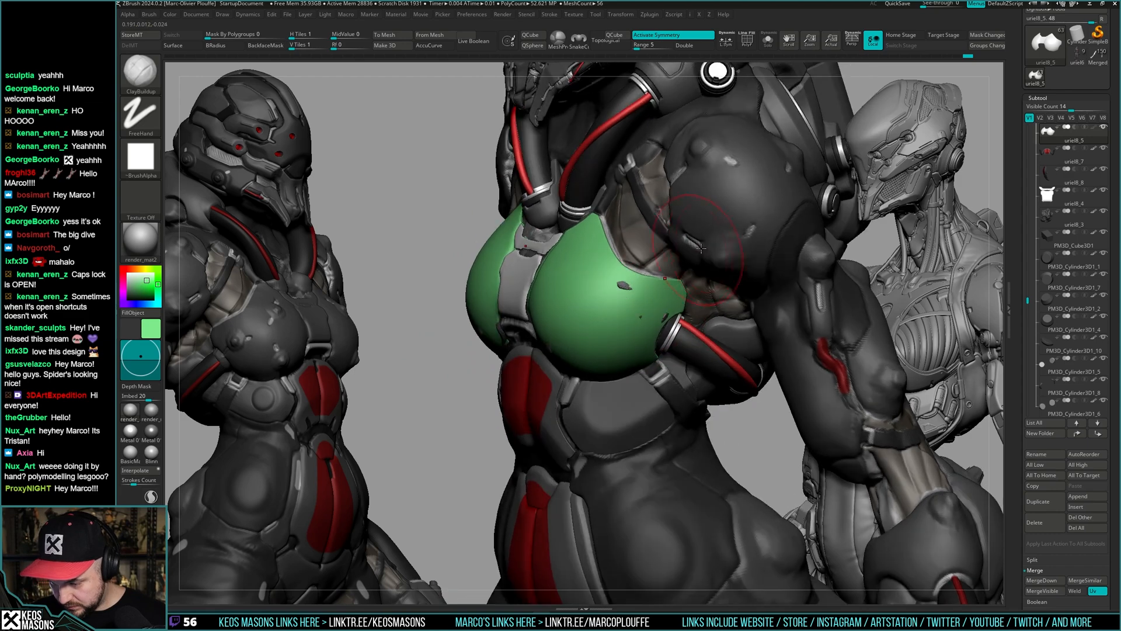
- Look briefly at the uriel6 tool for comparison, return to the uriel8_5 chest plates and isolate them
right_drag(739, 282, 785, 260)
ctrl+right_drag(785, 260, 771, 292)
click(1077, 66)
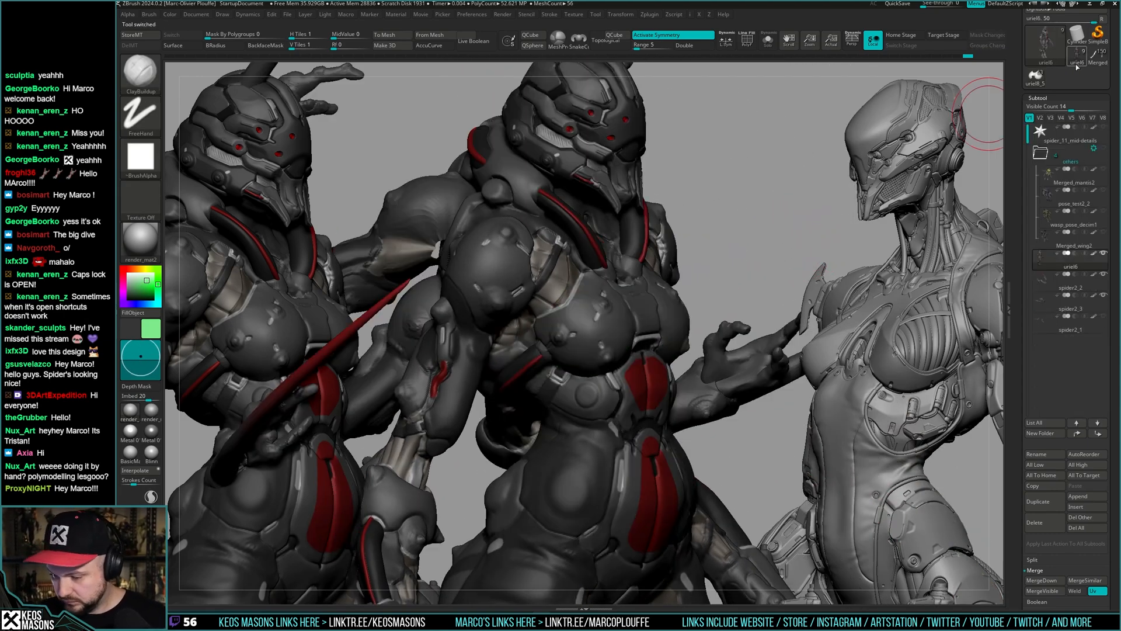
click(1035, 74)
key(alt+s)
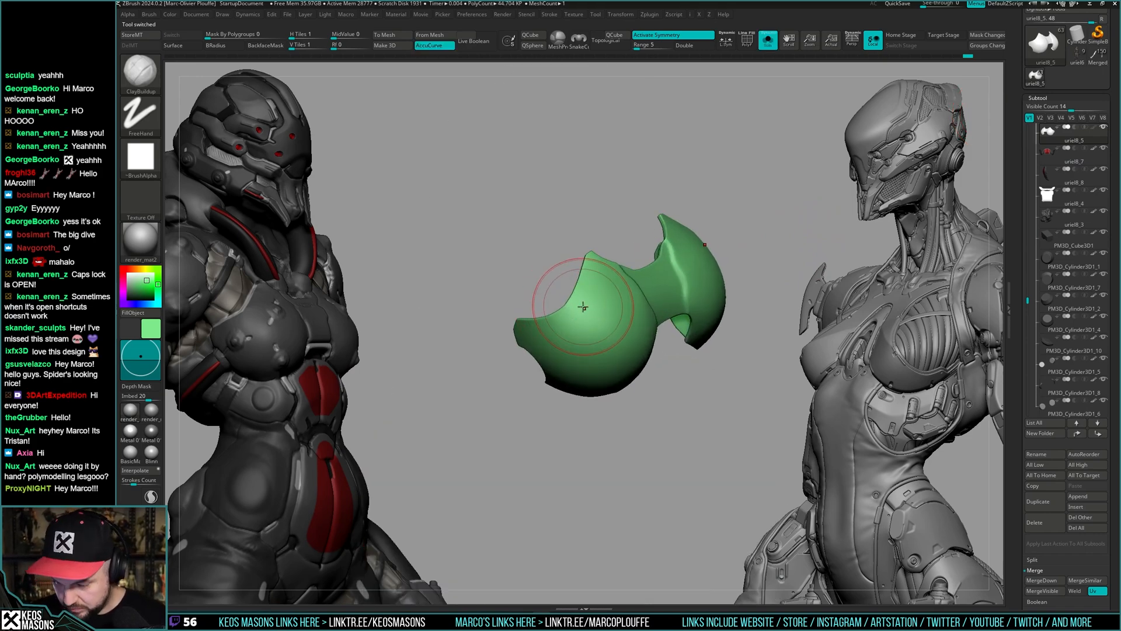
- Adjust the chest plates' arm-side corners with the Move brush, comparing them isolated and on the full figure
key(b)
click(571, 312)
key(alt+s)
key(space)
mouse_move(569, 309)
right_down()
mouse_move(555, 311)
mouse_move(567, 312)
right_up()
key(space)
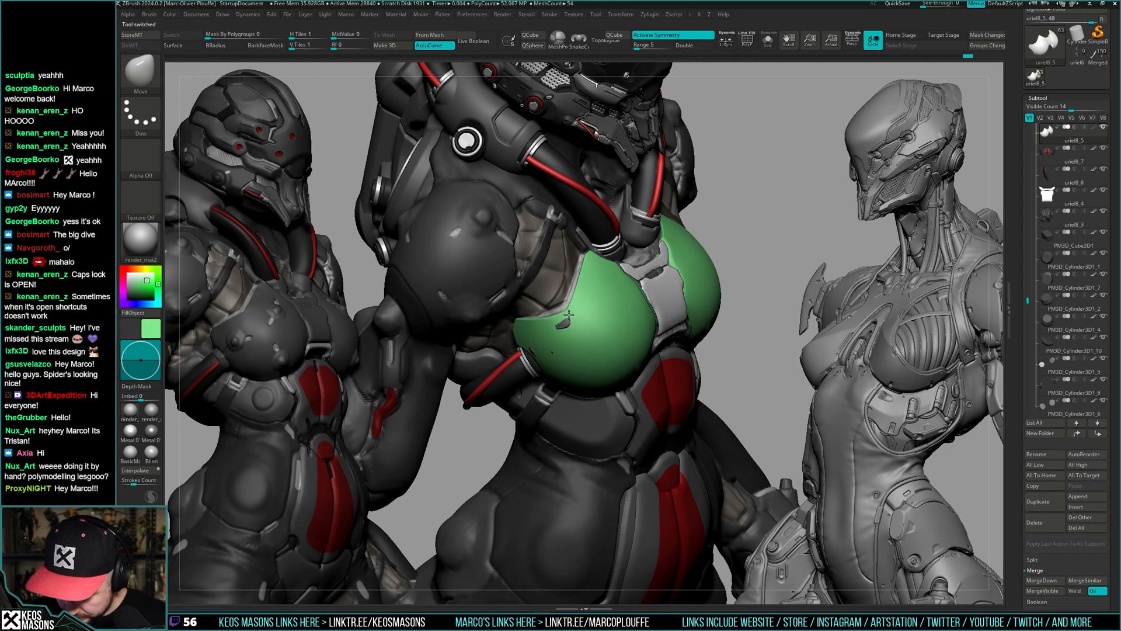
key(alt+s)
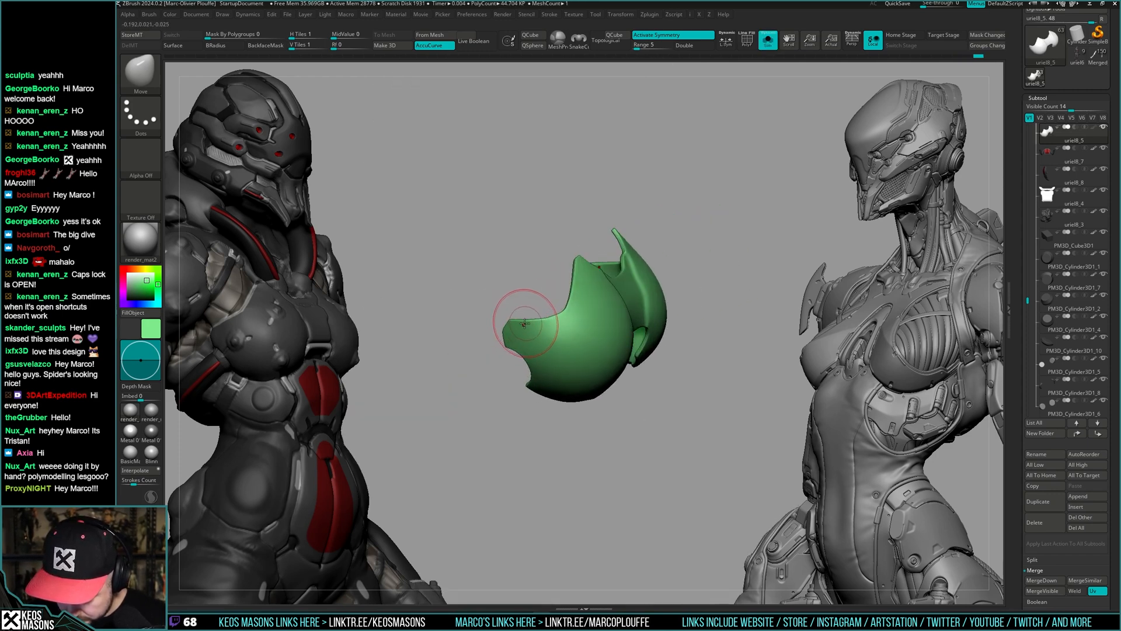
key(alt+s)
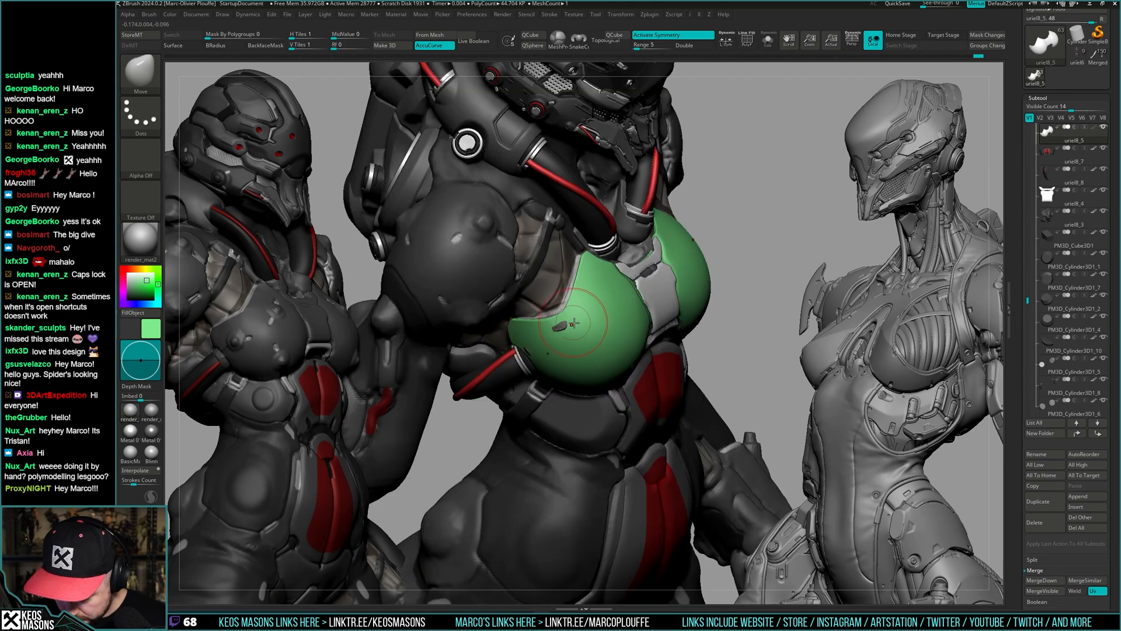
- Fit the chest plates' lower outer edge around the red side tube with the Move brush
right_drag(753, 316, 769, 270)
key(alt+s)
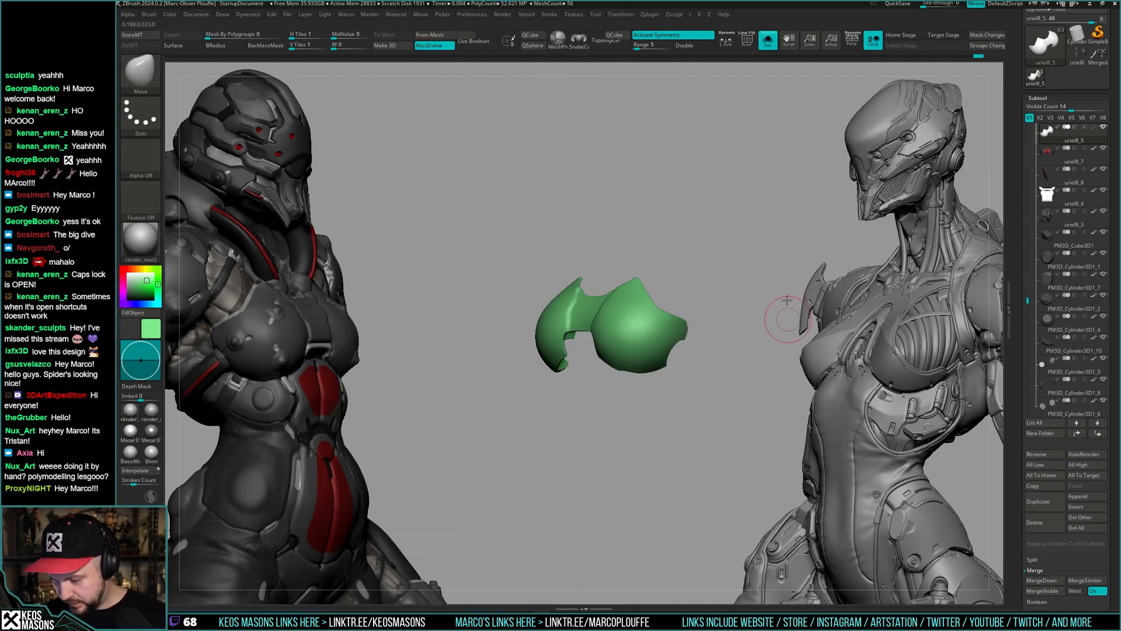
key(alt+s)
mouse_move(708, 341)
right_down()
mouse_move(681, 344)
mouse_move(704, 353)
mouse_move(718, 338)
right_up()
key(space)
drag(667, 353, 681, 363)
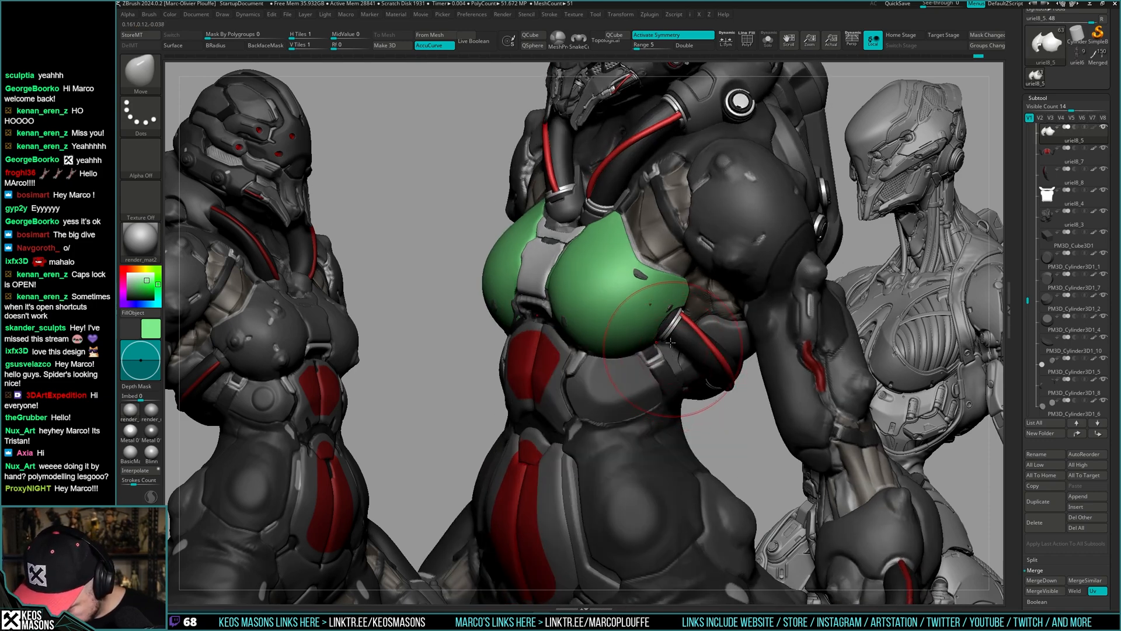
mouse_move(671, 343)
right_down()
mouse_move(645, 339)
mouse_move(696, 330)
mouse_move(666, 280)
mouse_move(697, 291)
mouse_move(683, 372)
right_up()
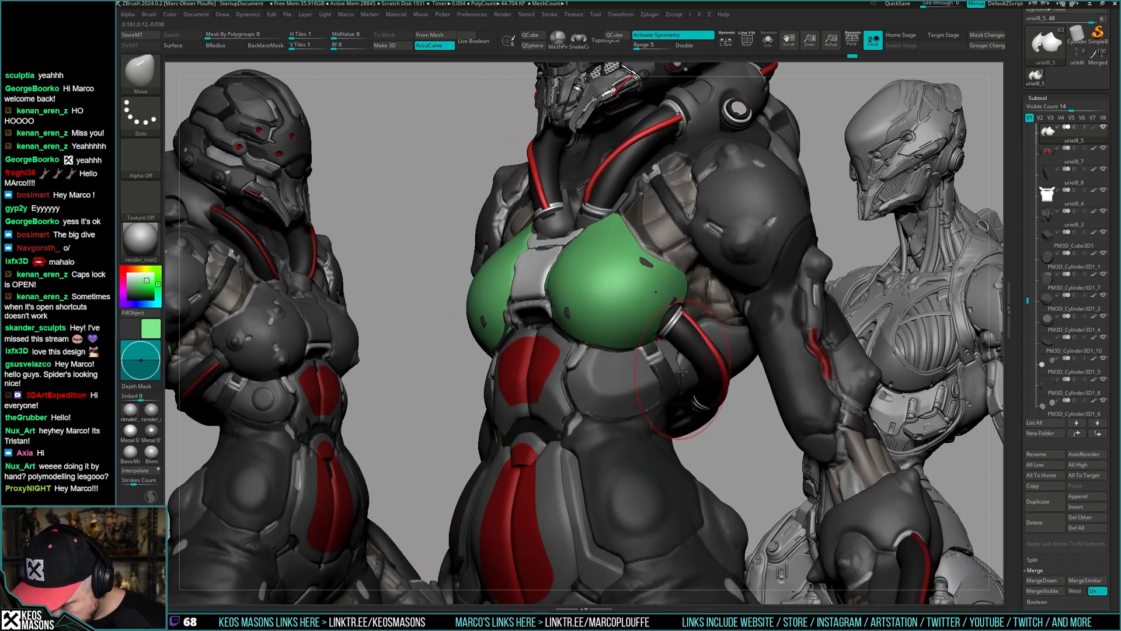
right_drag(627, 392, 619, 403)
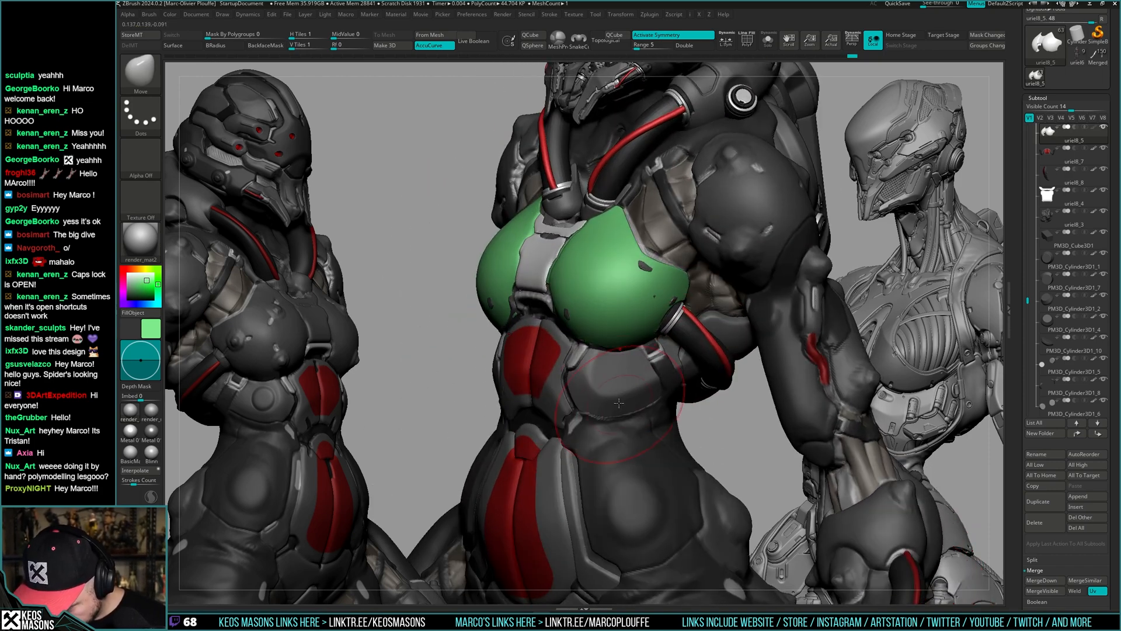
mouse_move(609, 371)
right_down()
mouse_move(721, 376)
mouse_move(634, 357)
right_up()
- Using a smaller brush on the underlying uriel7 body, flatten the spots that poke through the green chest plates
key(s)
key(s)
key(space)
drag(633, 290, 626, 290)
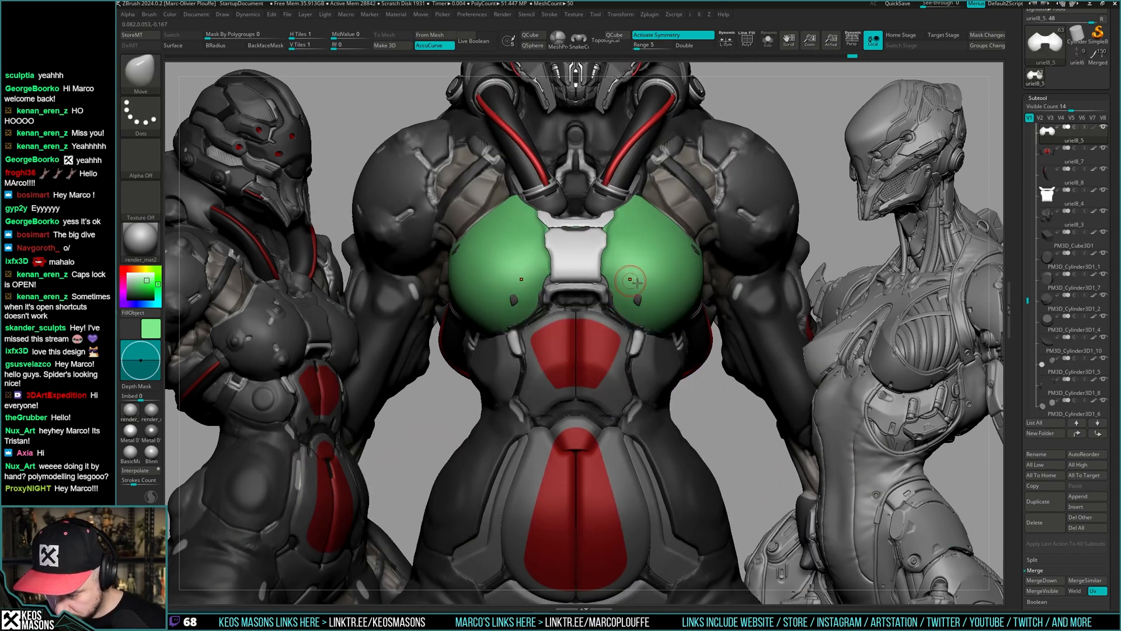
key(b)
key(d)
key(s)
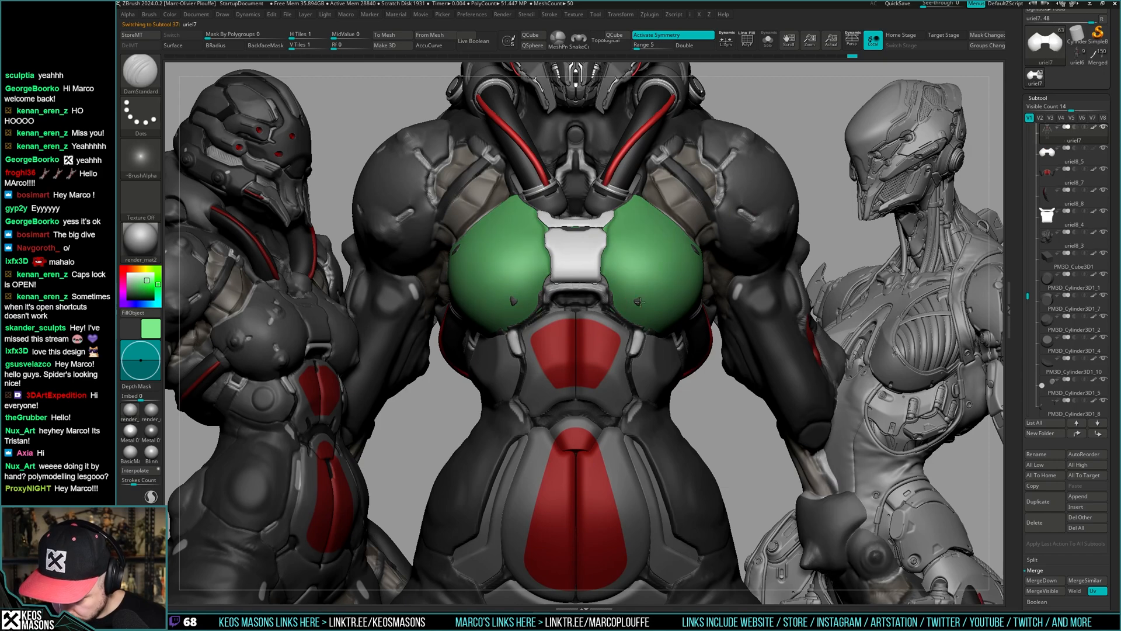
alt+click(638, 300)
right_drag(638, 300, 624, 292)
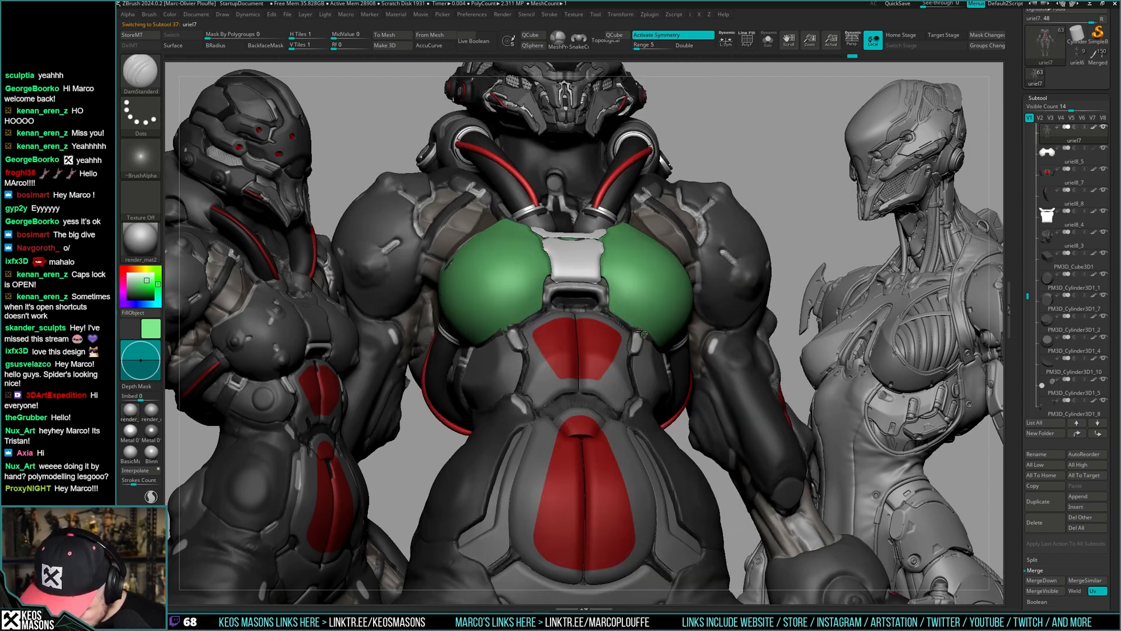
right_drag(646, 324, 608, 296)
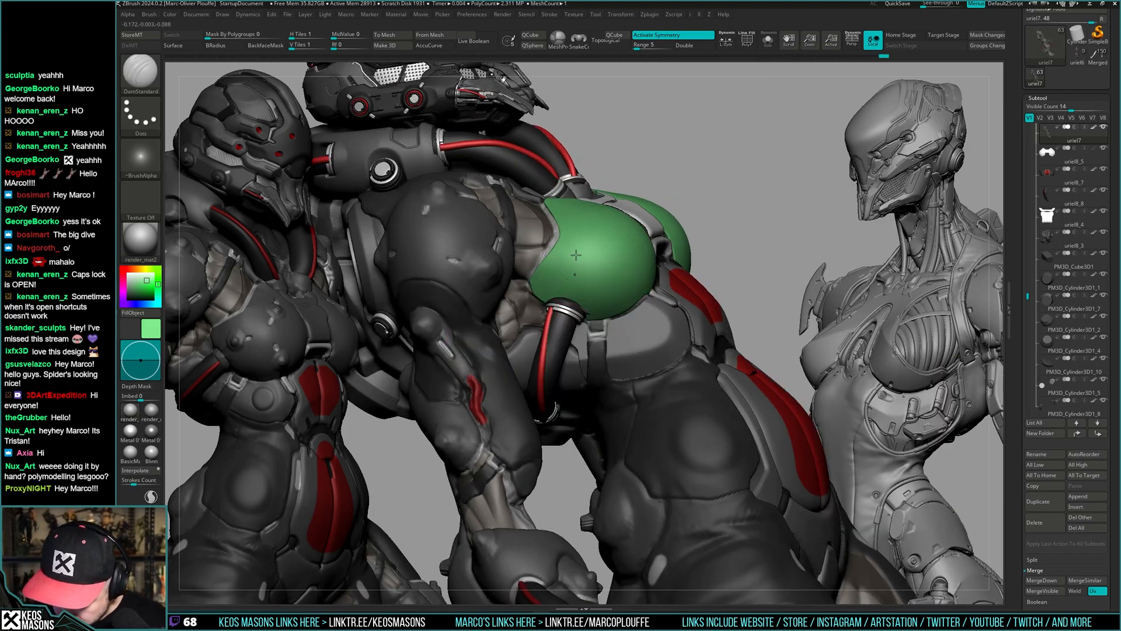
right_drag(576, 256, 677, 356)
- Reselect the chest plates, recolour them dark grey, and frame them isolated from the front
key(space)
alt+click(704, 323)
key(shift+f)
key(shift+f)
alt+right_drag(709, 321, 696, 293)
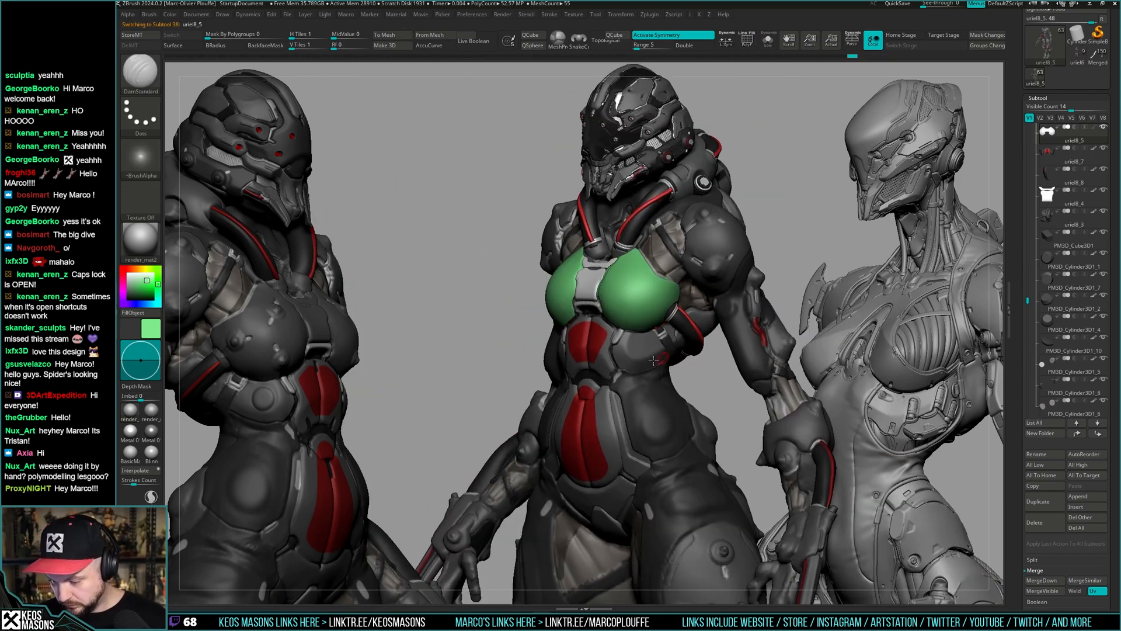
key(space)
key(ctrl+shift+f)
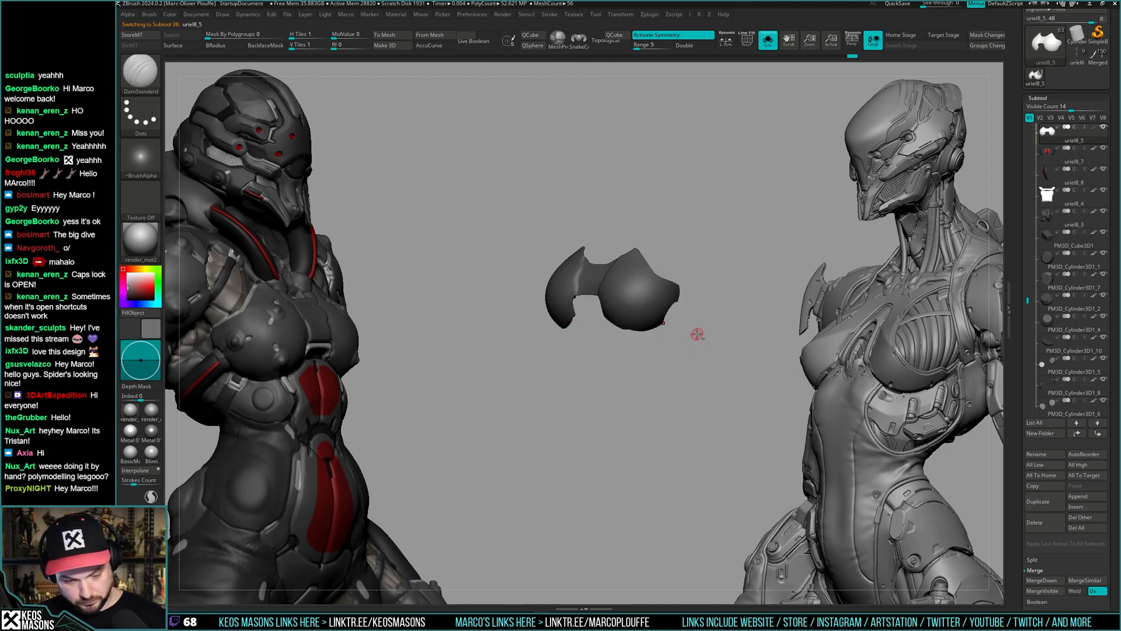
shift+drag(652, 382, 711, 201)
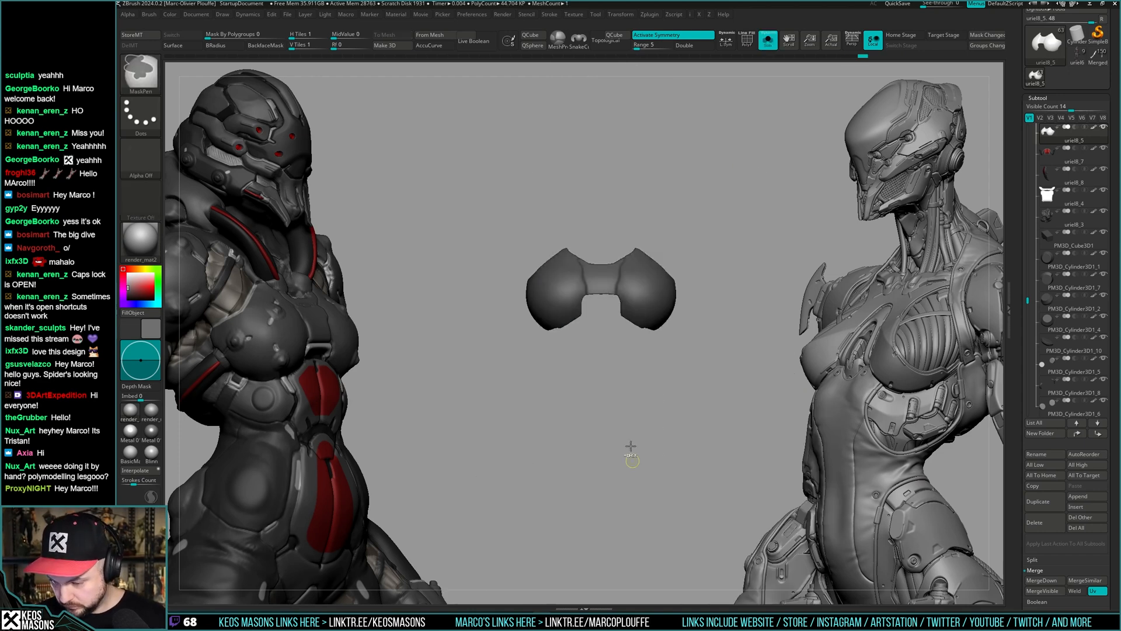
key(f)
key(g)
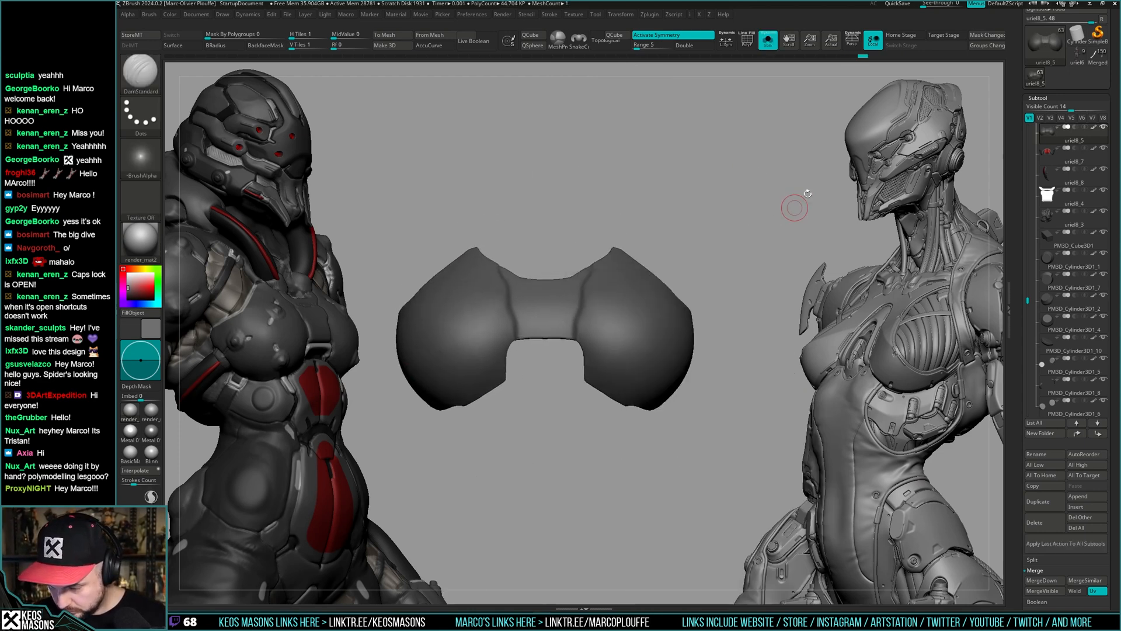
- Rebuild the chest plates' lower subdivision levels with Reconstruct Subdiv and bring them to subdivision level 4
key(ctrl+shift)
key(f)
key(ctrl+shift+f)
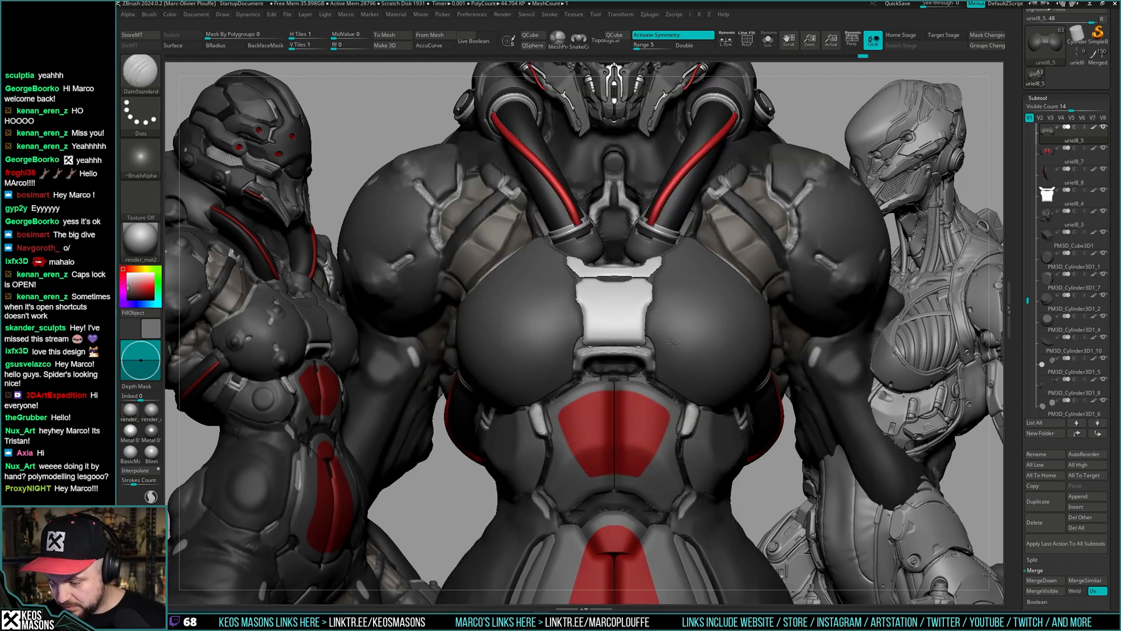
key(space)
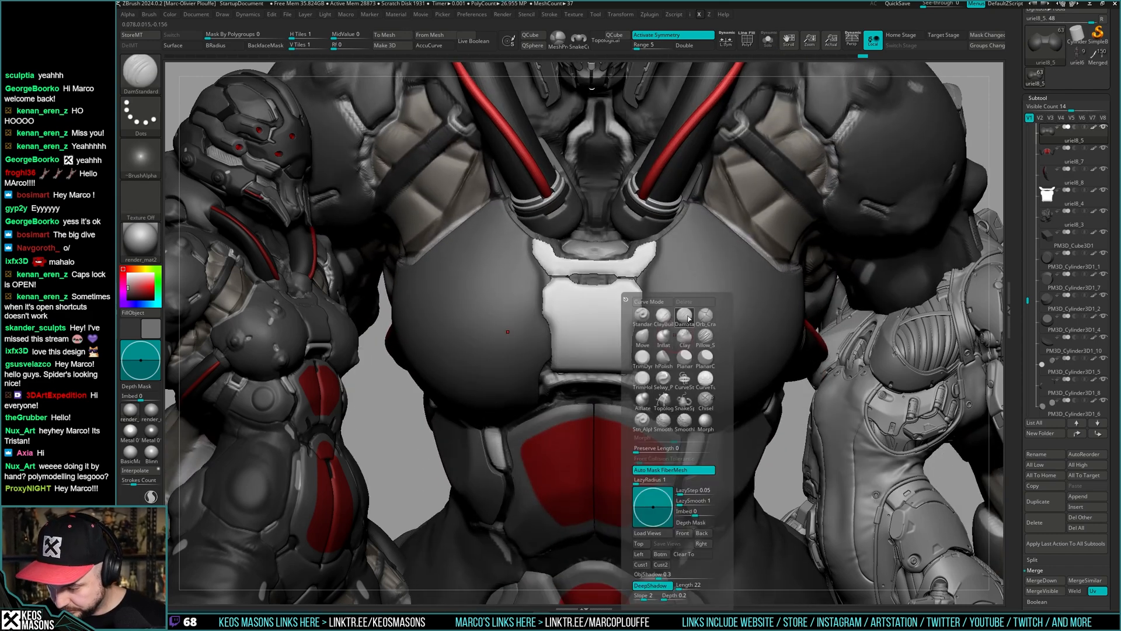
key(ctrl+shift+f)
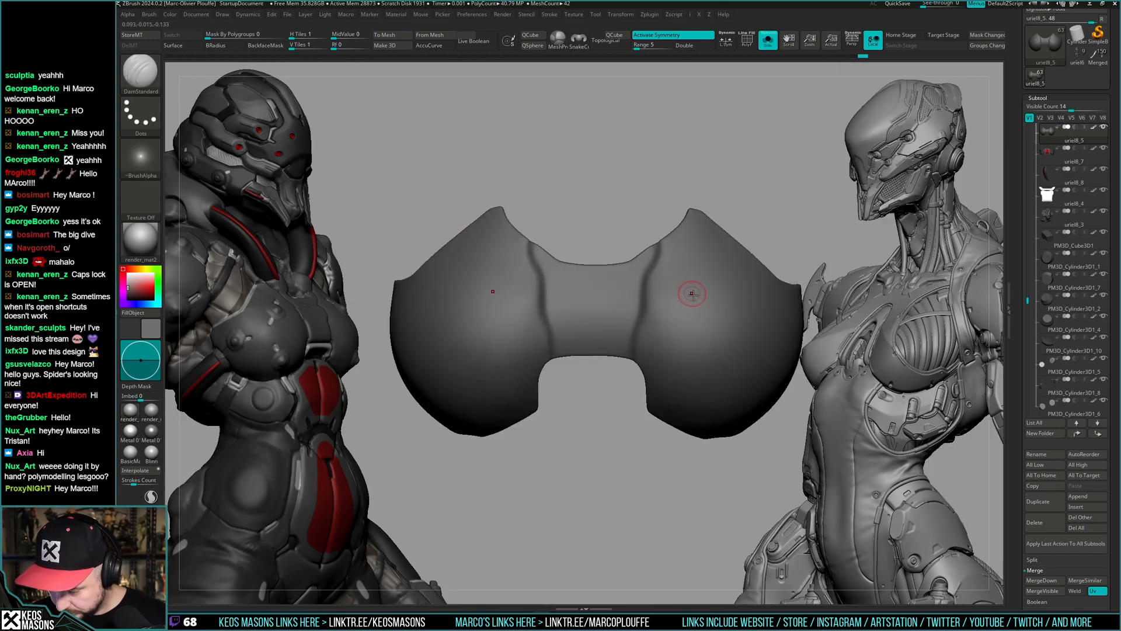
key(space)
key(i)
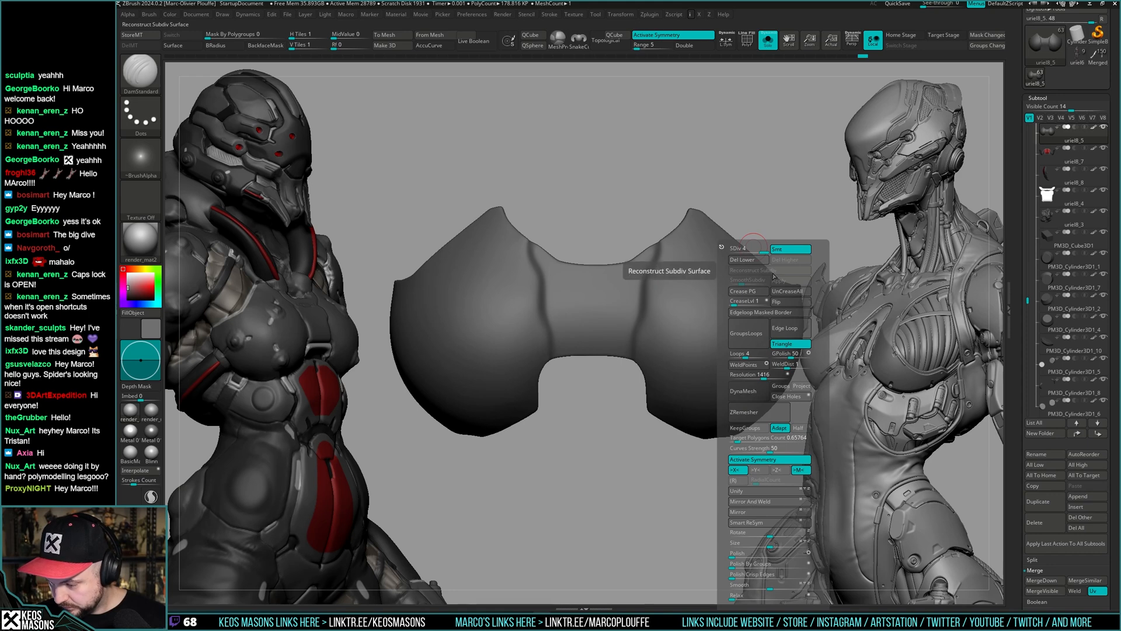
- With the surrounding armour transparent, refine the chest plates' inner contours along both sides of the central plate with DamStandard
key(space)
ctrl+right_drag(764, 286, 663, 277)
key(ctrl+shift+f)
key(ctrl+shift+t)
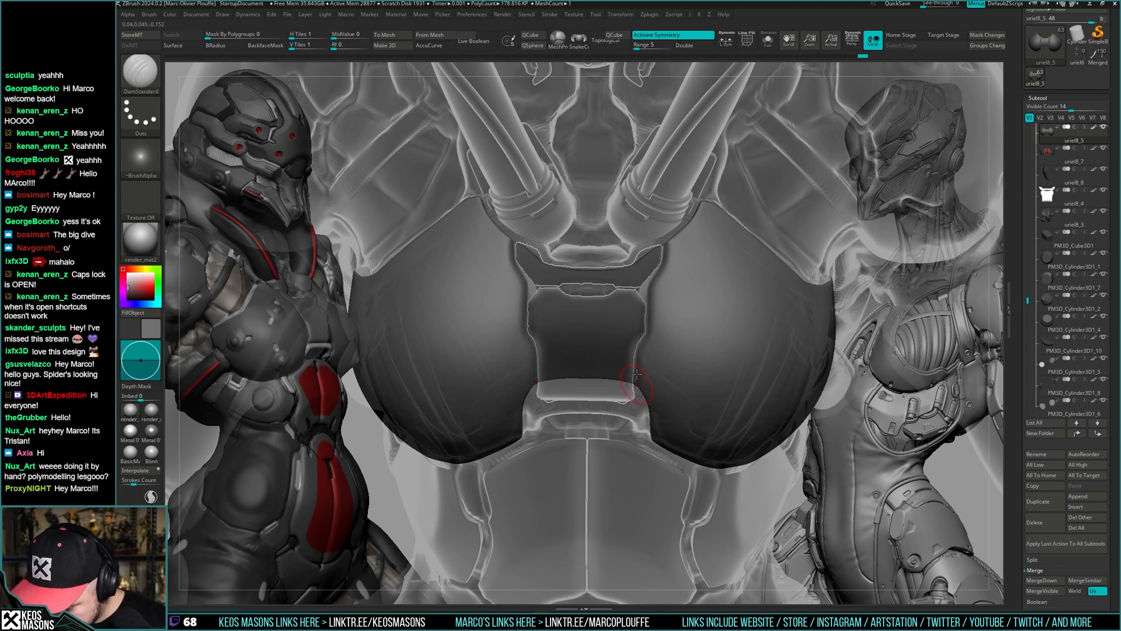
mouse_move(637, 374)
right_down()
mouse_move(656, 346)
mouse_move(657, 309)
right_up()
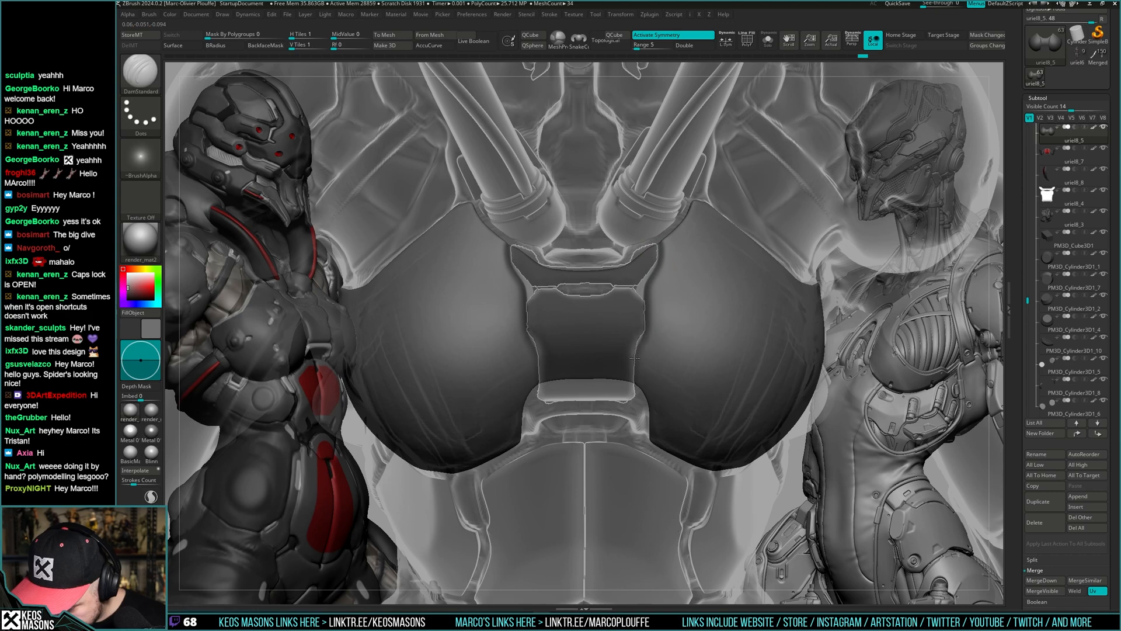
right_drag(635, 388, 648, 356)
key(shift+t)
right_drag(688, 318, 642, 341)
key(shift+s)
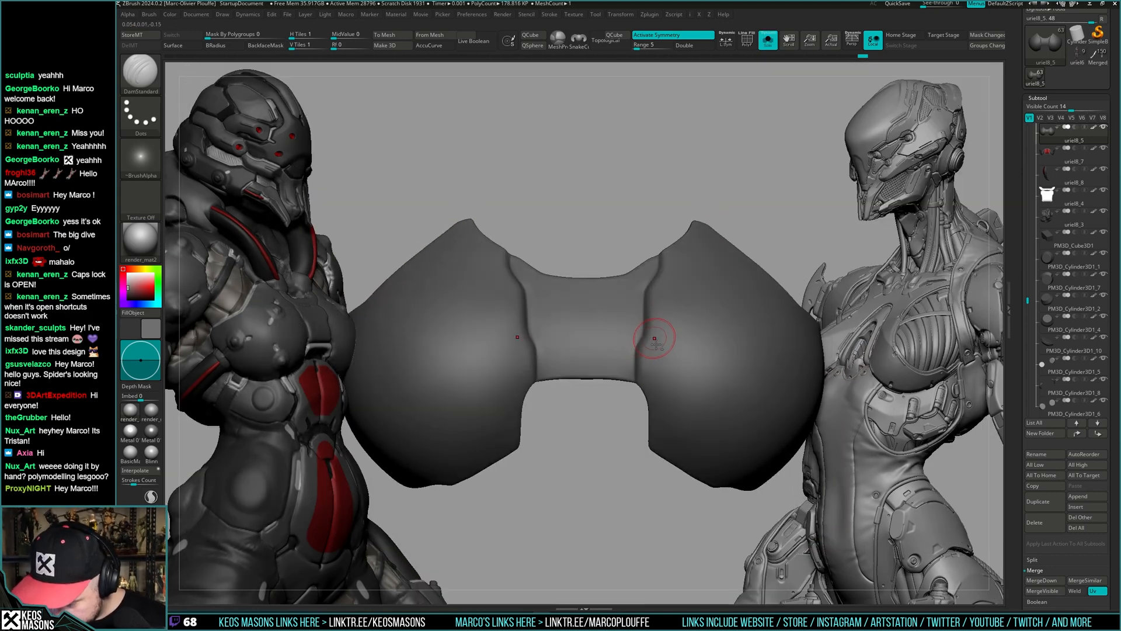
key(shift+s)
- Smooth the chest plates at a lower subdivision level, return them to level 4 and compare them with the full figure
mouse_move(698, 367)
right_down()
mouse_move(678, 373)
mouse_move(687, 292)
mouse_move(704, 329)
mouse_move(698, 358)
mouse_move(677, 317)
right_up()
key(space)
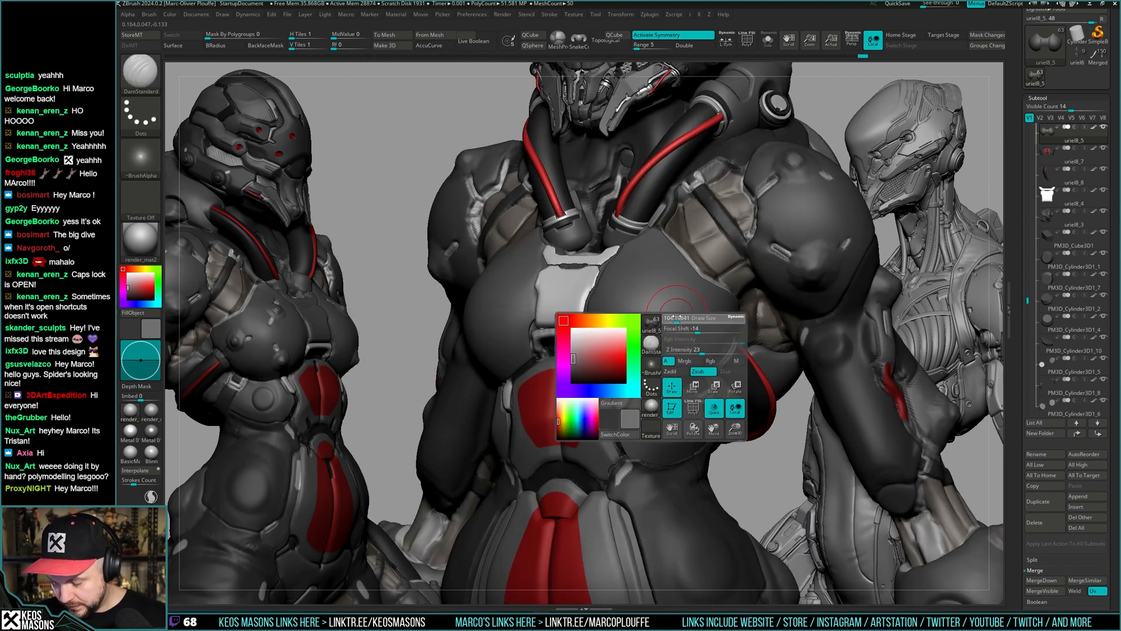
key(shift+alt+s)
key(g)
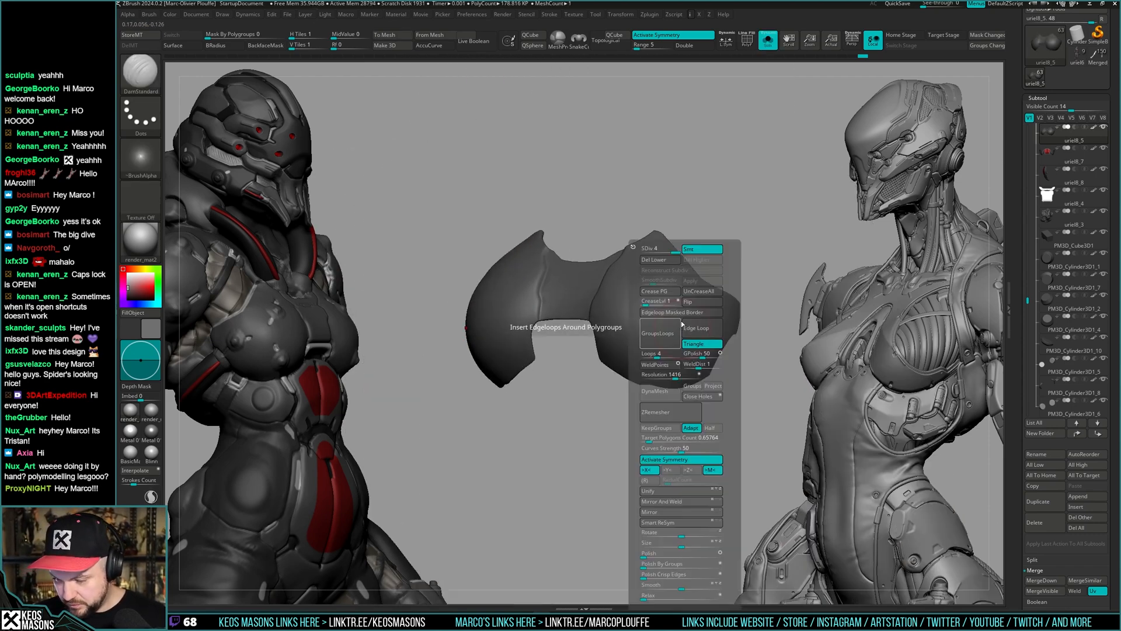
key(shift)
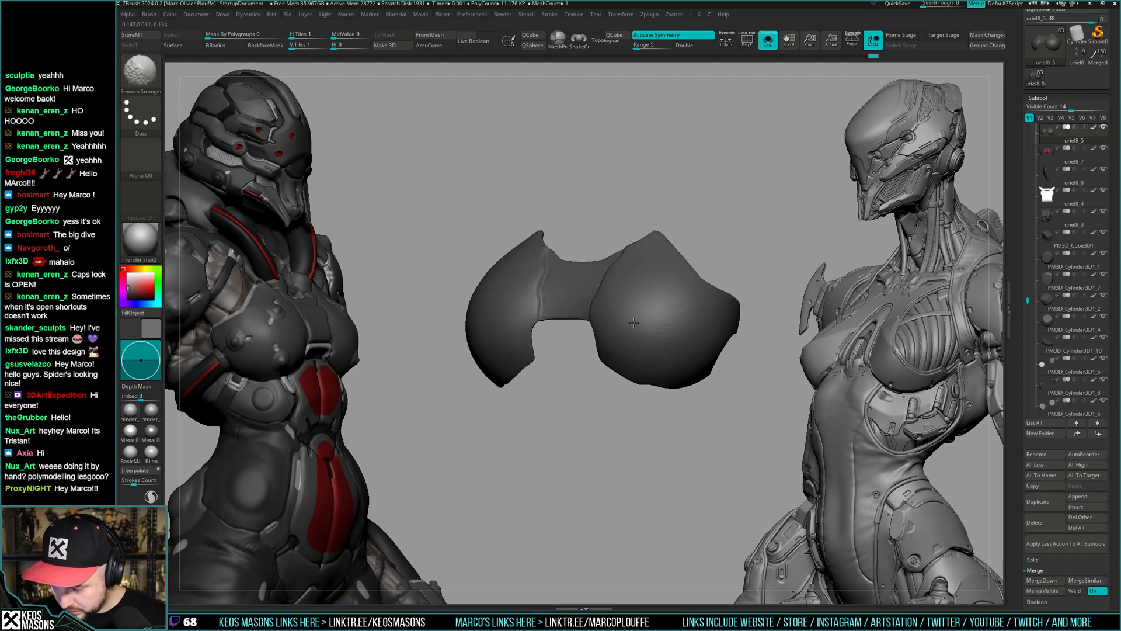
key(space)
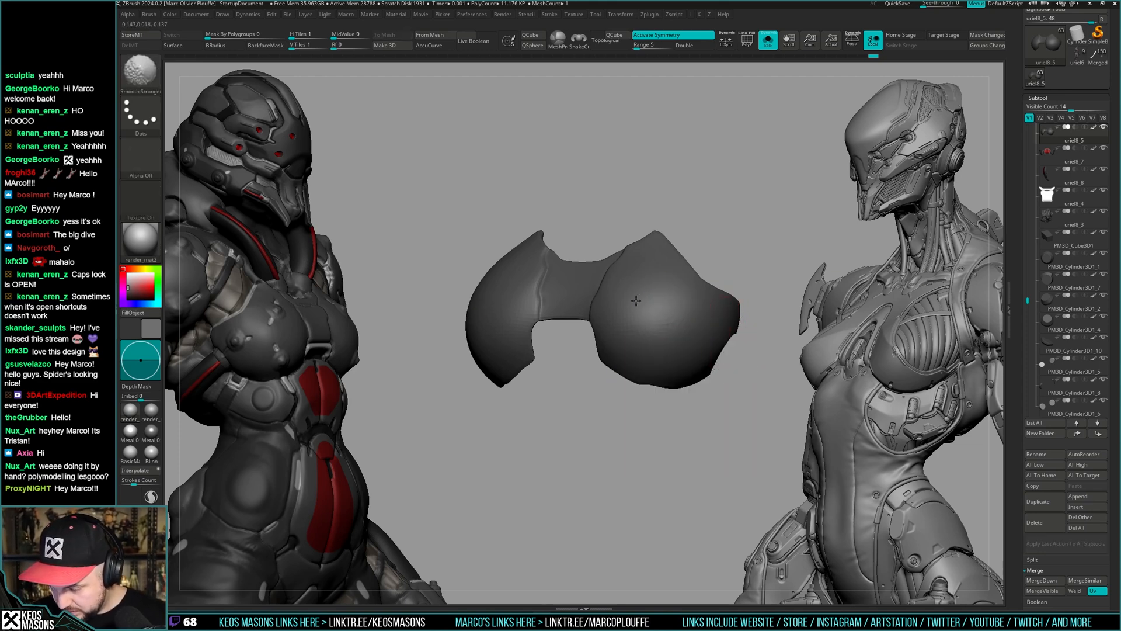
key(ctrl+d)
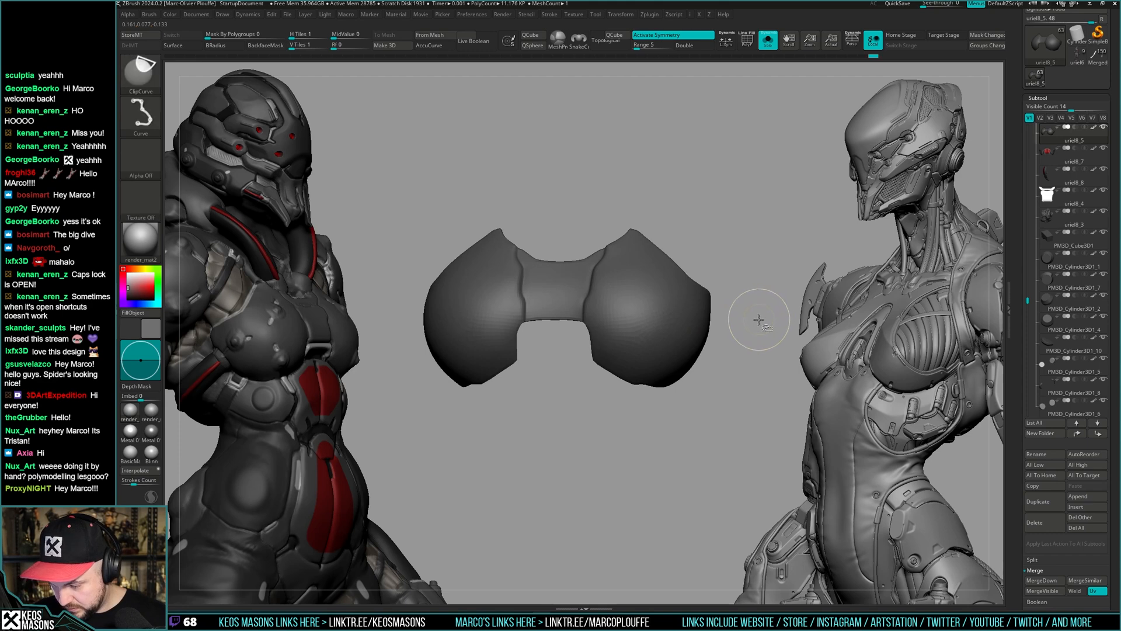
key(g)
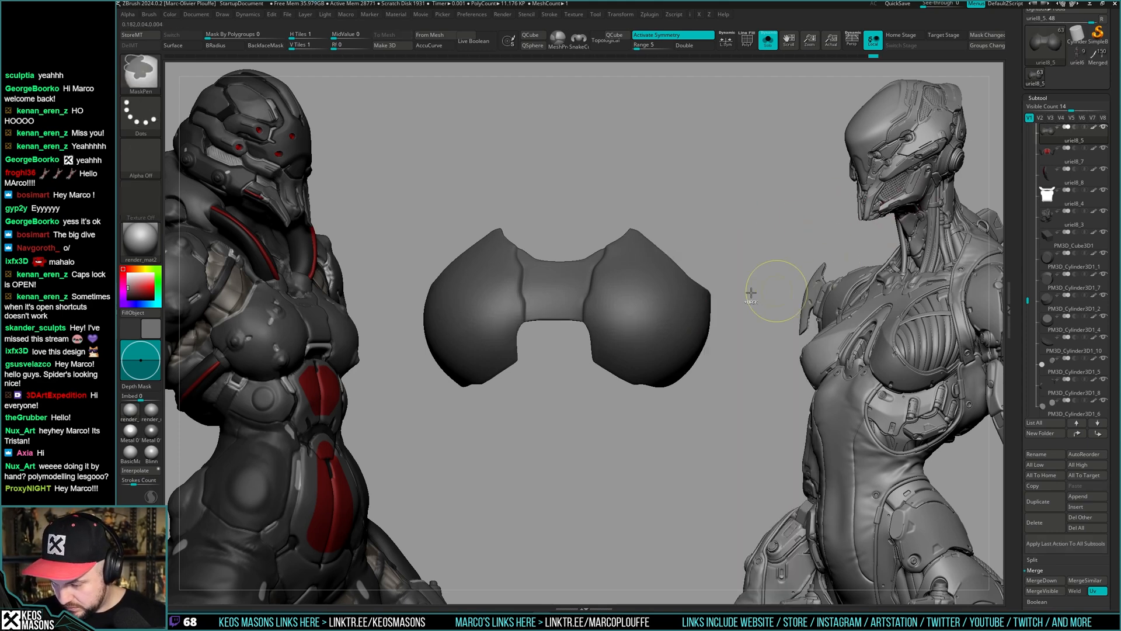
drag(739, 291, 747, 329)
key(ctrl+shift+s)
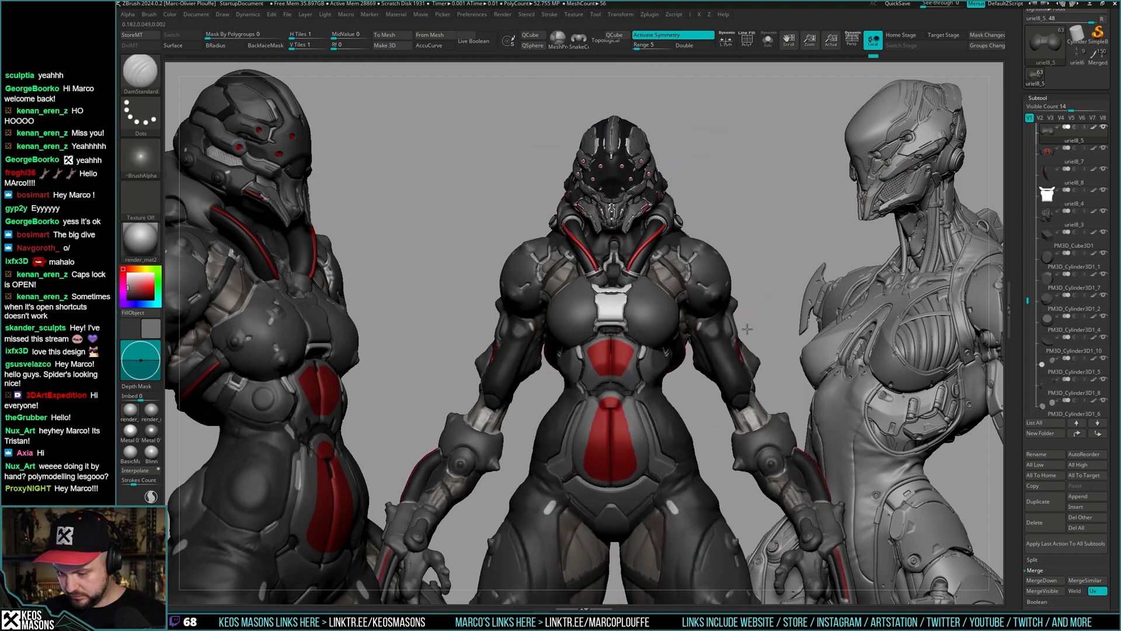
key(ctrl+shift+s)
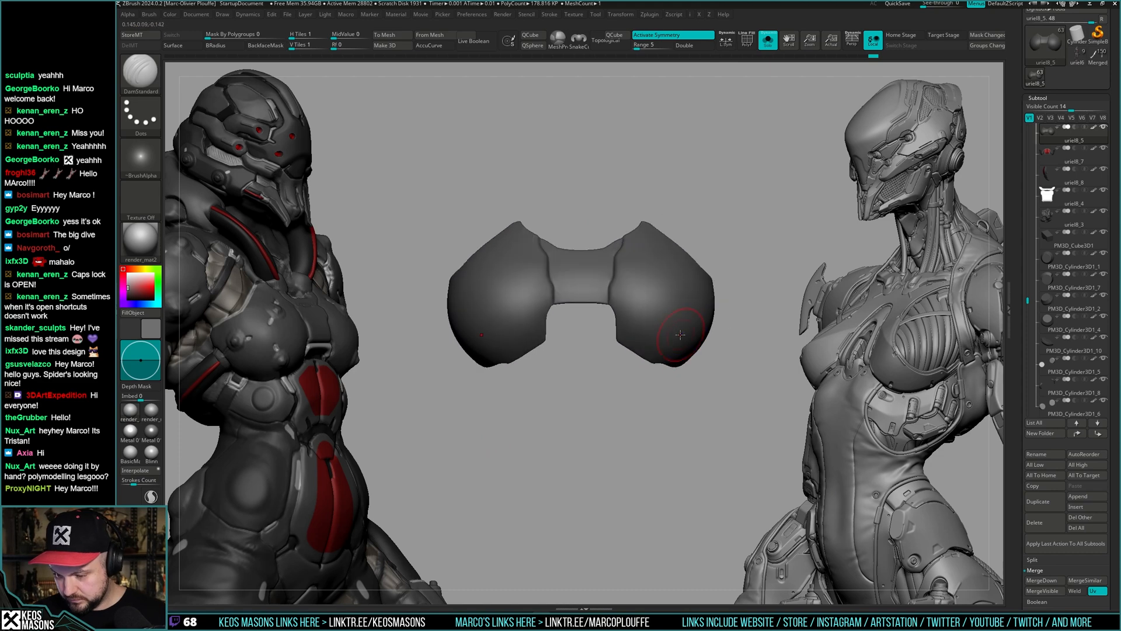
- Switch to the ClayBuildup brush, select the white central plate between the chest plates and recolour it bright green
key(b)
key(c)
key(b)
key(space)
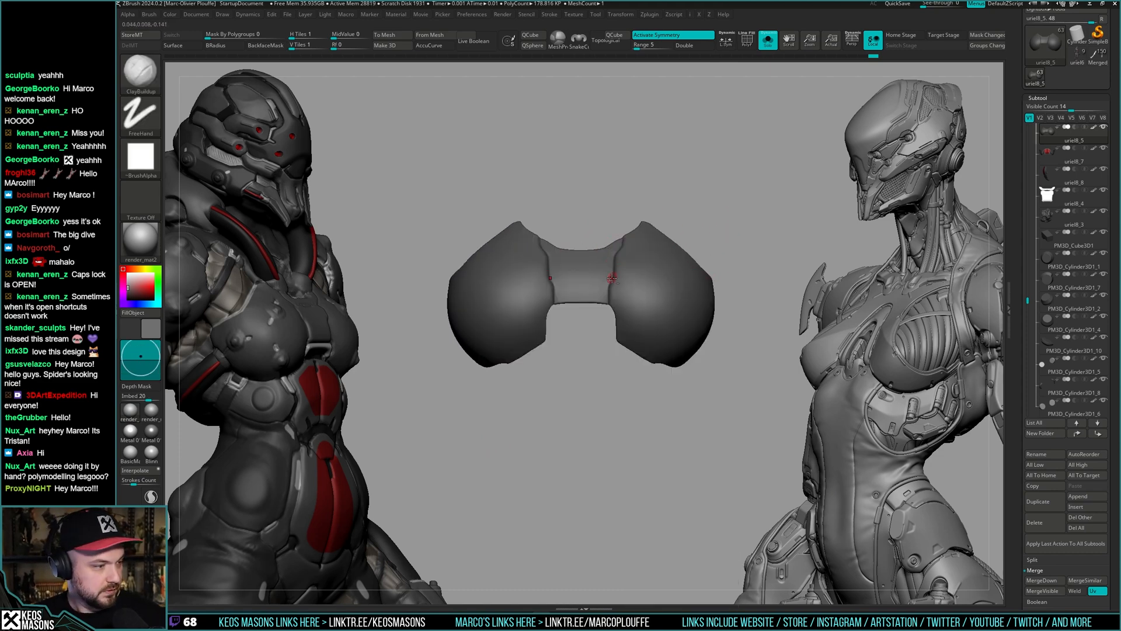
alt+click(601, 280)
key(shift+f)
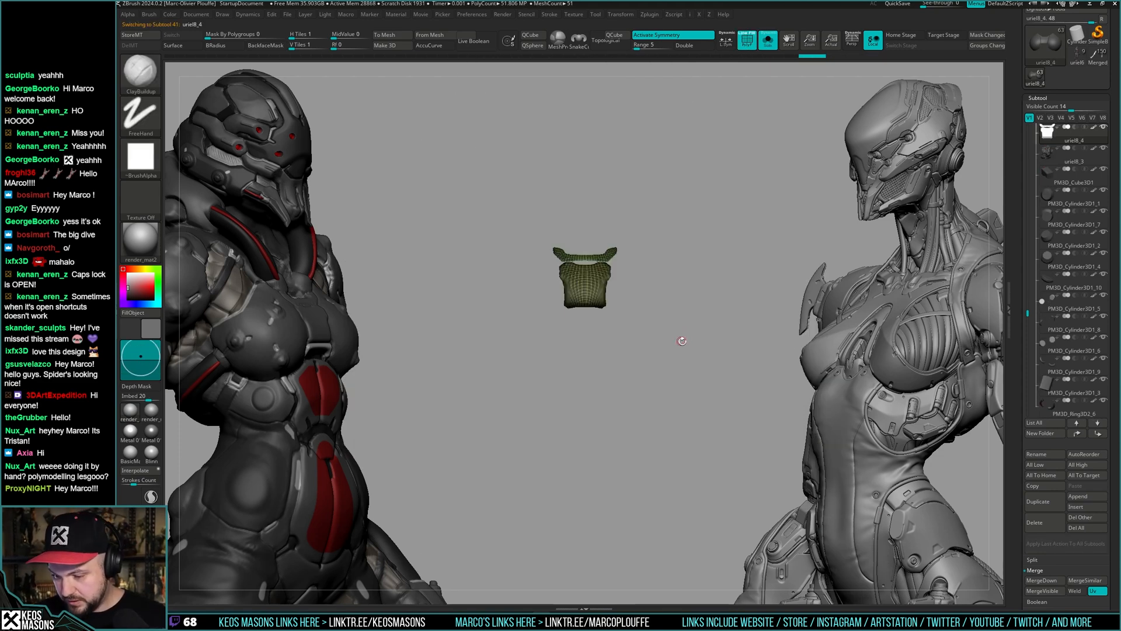
key(space)
click(584, 403)
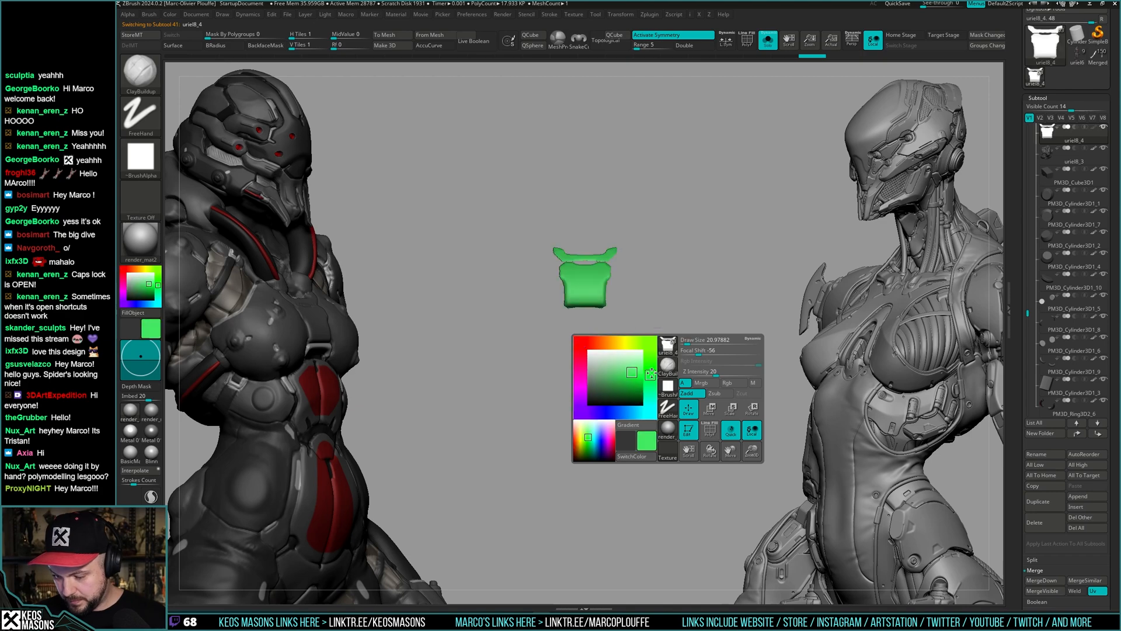
- Examine the green central plate both isolated and among the surrounding armour, checking its lower corners against the chest plates
key(ctrl+shift+s)
mouse_move(743, 303)
mouse_down()
mouse_move(765, 307)
mouse_move(712, 309)
mouse_move(724, 311)
mouse_up()
drag(635, 320, 616, 314)
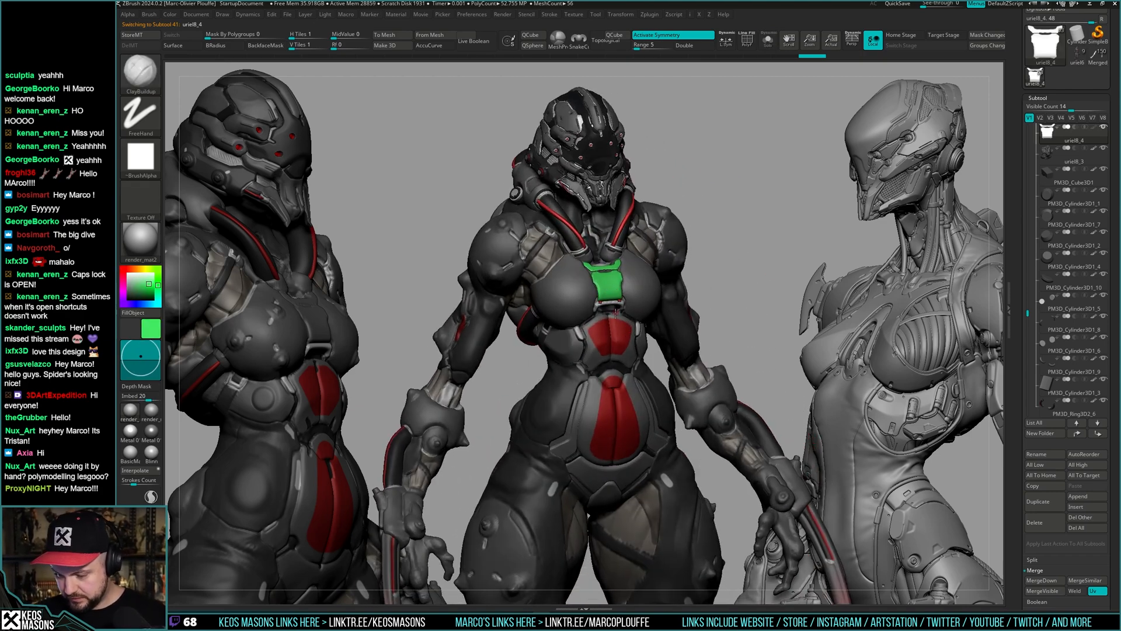
drag(742, 296, 704, 305)
key(ctrl+shift+s)
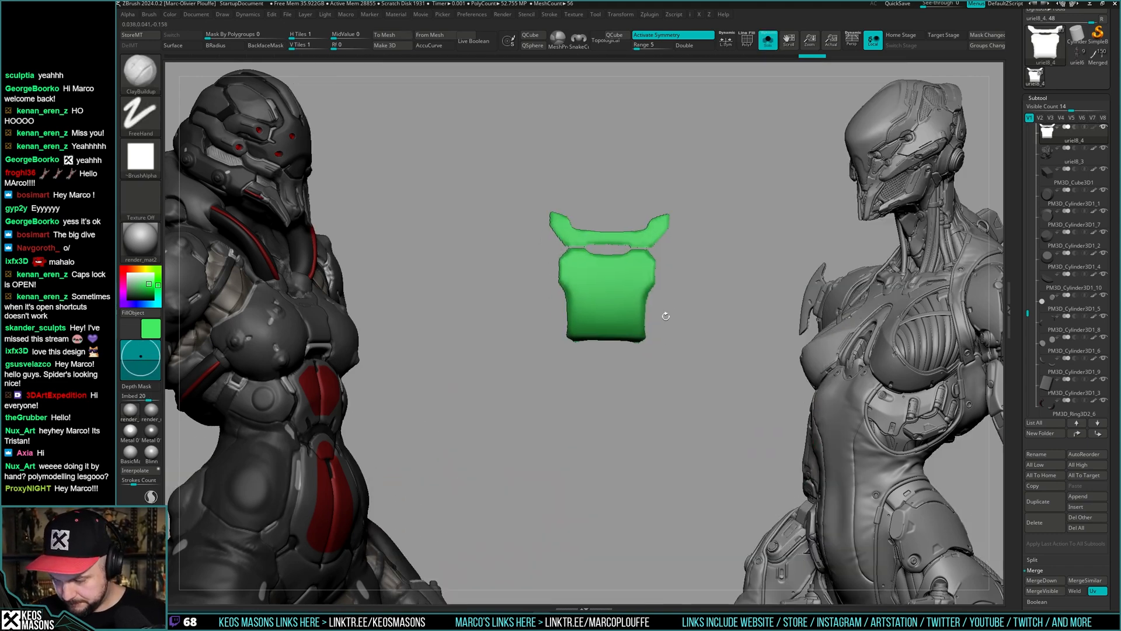
key(ctrl+shift+s)
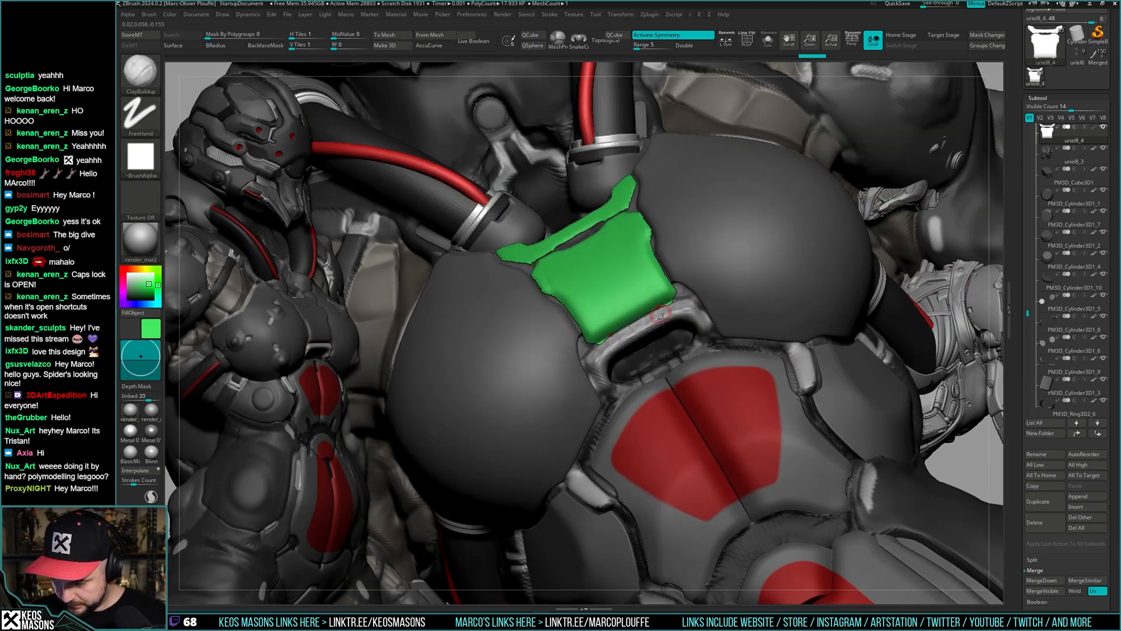
mouse_move(663, 317)
mouse_down()
mouse_move(685, 325)
mouse_move(664, 328)
mouse_up()
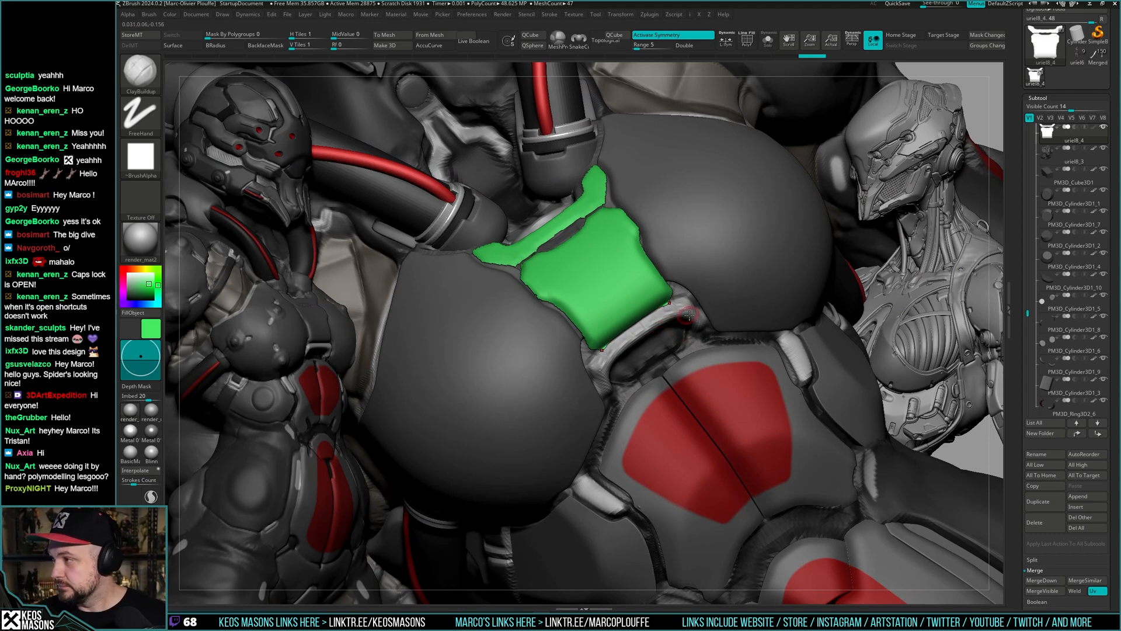
key(ctrl)
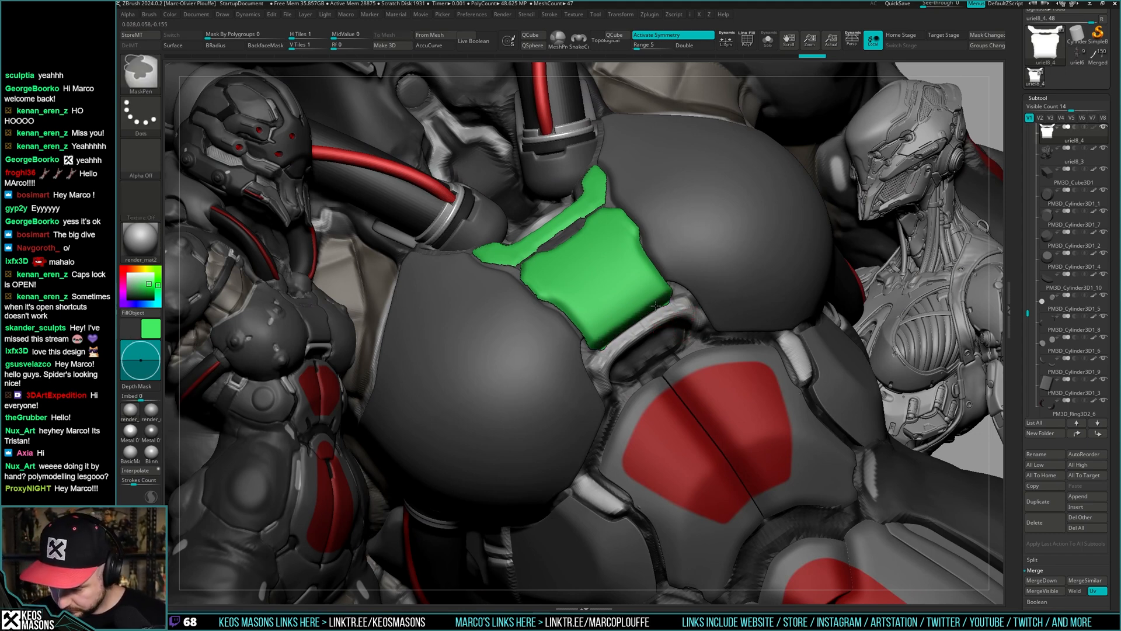
key(ctrl+shift+s)
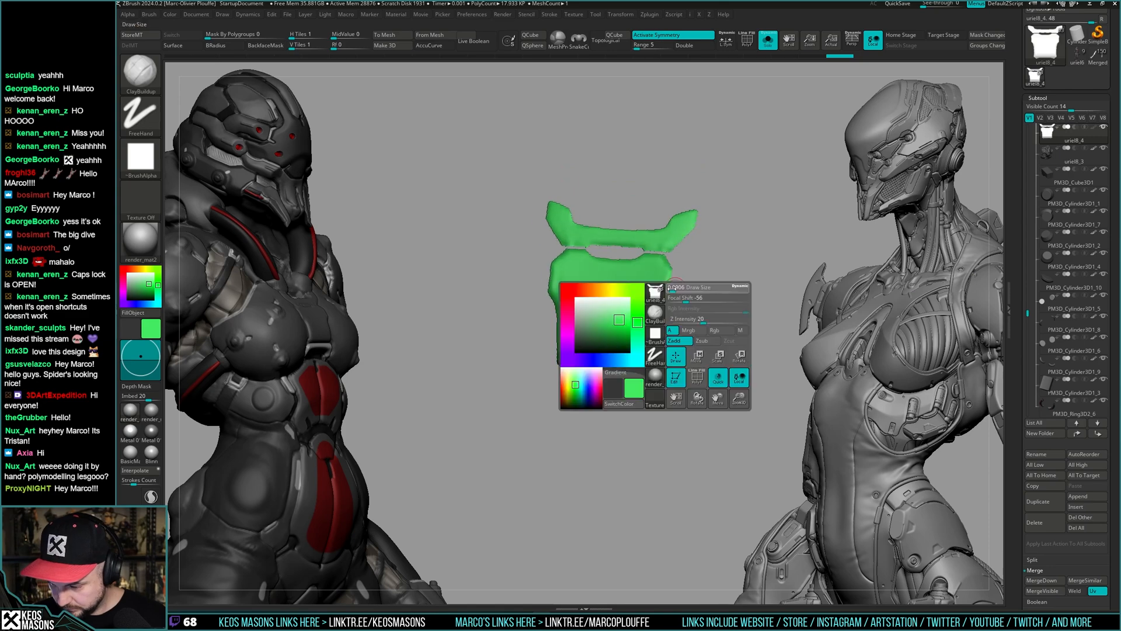
key(ctrl)
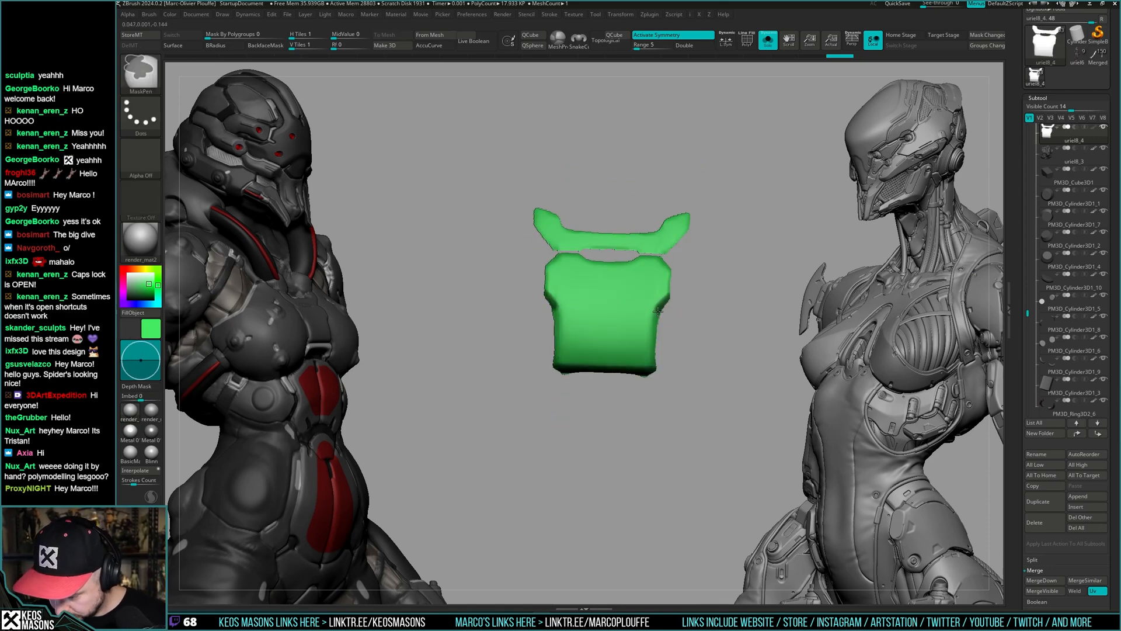
right_drag(671, 299, 687, 318)
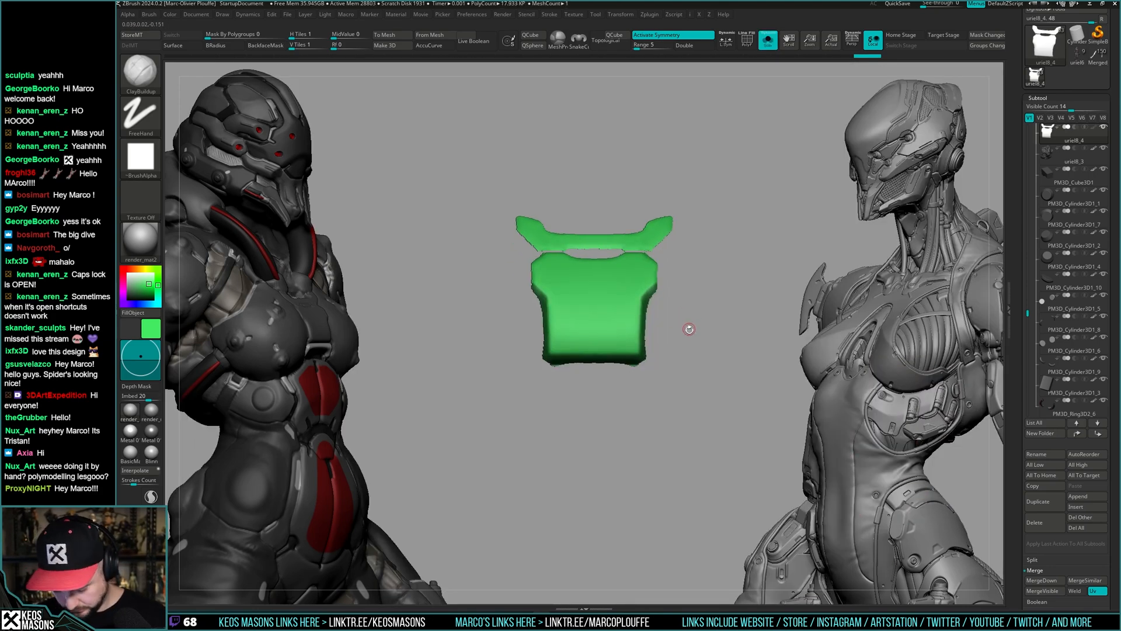
- Cut off the central plate's rounded lower rim to leave a straight bottom edge
key(h)
ctrl+shift+drag(716, 313, 694, 351)
click(693, 352)
mouse_move(689, 340)
right_down()
mouse_move(689, 296)
mouse_move(685, 337)
right_up()
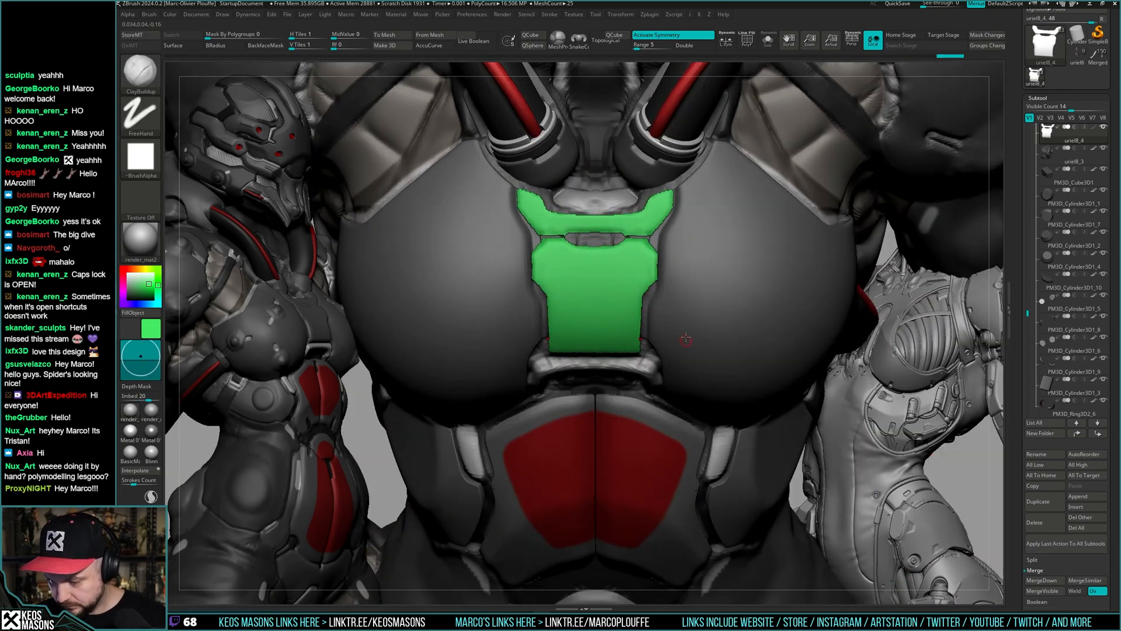
- Choose the hPolish brush and flatten the lower part of the isolated central plate
key(shift+s)
right_drag(676, 260, 670, 305)
key(space)
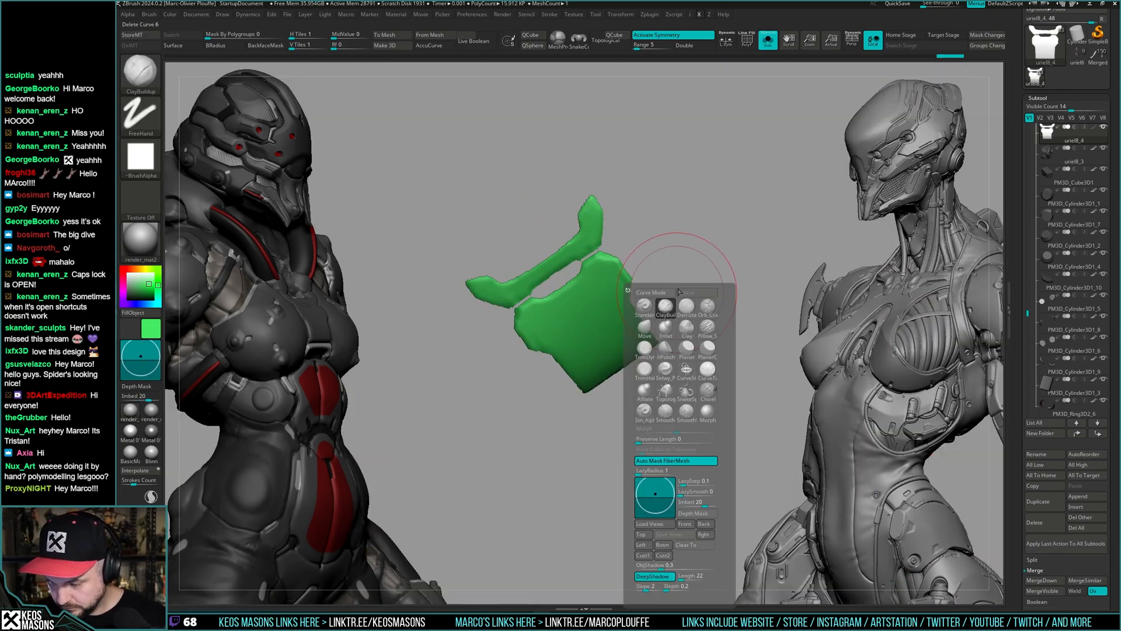
click(665, 353)
mouse_move(650, 250)
right_down()
mouse_move(656, 263)
mouse_move(635, 270)
right_up()
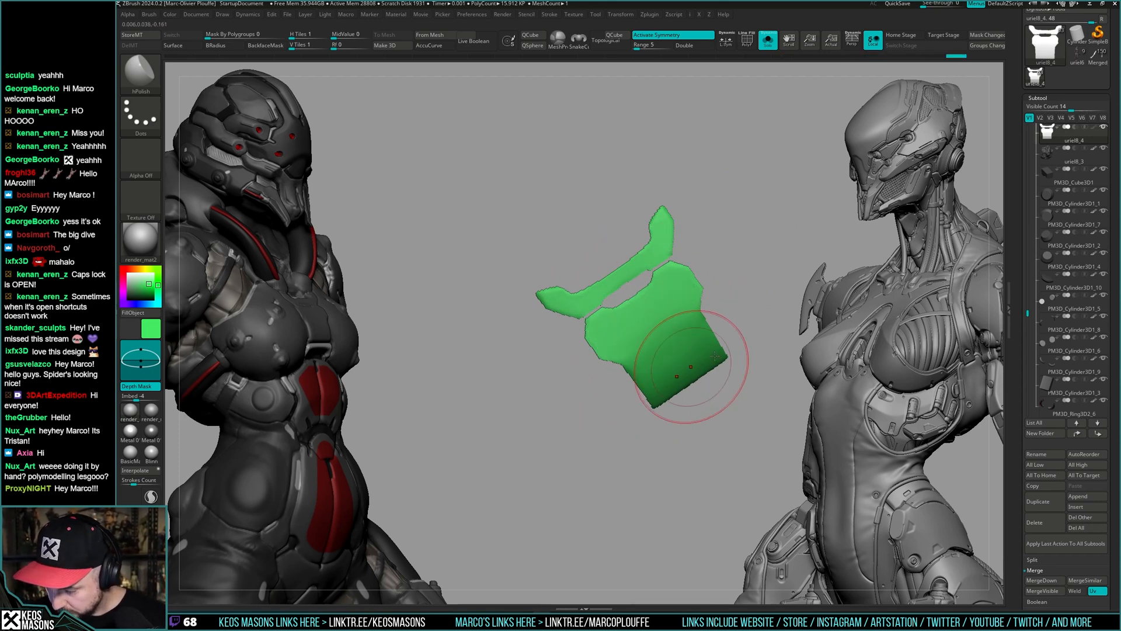
mouse_move(715, 356)
right_down()
mouse_move(703, 343)
mouse_move(722, 333)
mouse_move(695, 358)
mouse_move(717, 349)
mouse_move(710, 340)
right_up()
key(shift+s)
right_click(694, 357)
key(shift+s)
right_click(671, 378)
- Polish and smooth the central plate's lower half towards its side and bottom edges, finishing in a front view
drag(691, 319, 737, 248)
drag(694, 293, 722, 257)
mouse_move(722, 257)
shift+right_down()
mouse_move(686, 300)
mouse_move(654, 309)
mouse_move(682, 314)
mouse_move(676, 366)
mouse_move(690, 355)
mouse_move(642, 357)
mouse_move(615, 378)
shift+right_up()
key(alt+s)
key(alt+s)
key(z)
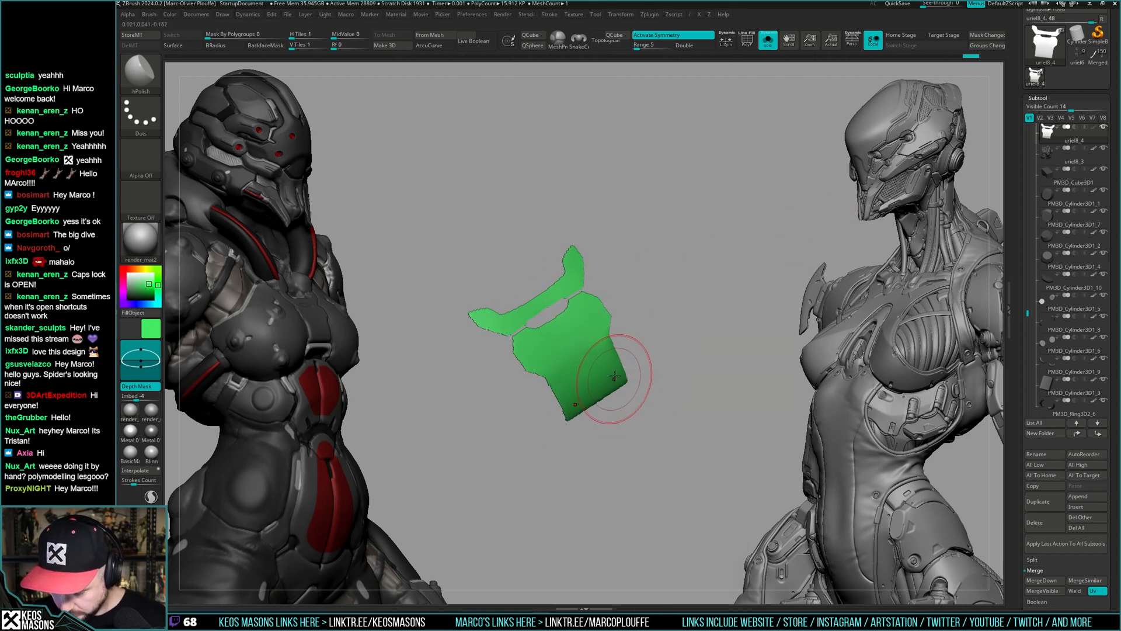
mouse_move(605, 383)
shift+mouse_down()
mouse_move(581, 391)
mouse_move(615, 358)
shift+mouse_up()
right_drag(614, 358, 598, 387)
shift+drag(598, 387, 636, 346)
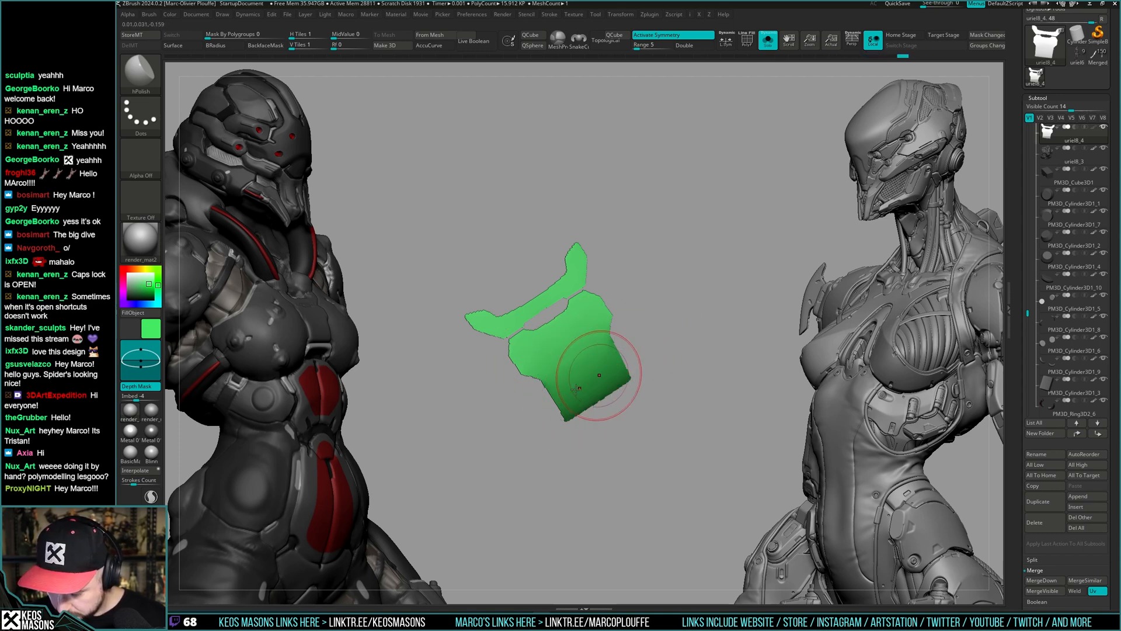
right_drag(619, 317, 646, 327)
ctrl+right_drag(645, 327, 699, 354)
key(shift+s)
key(shift+s)
key(shift+f)
right_click(691, 452)
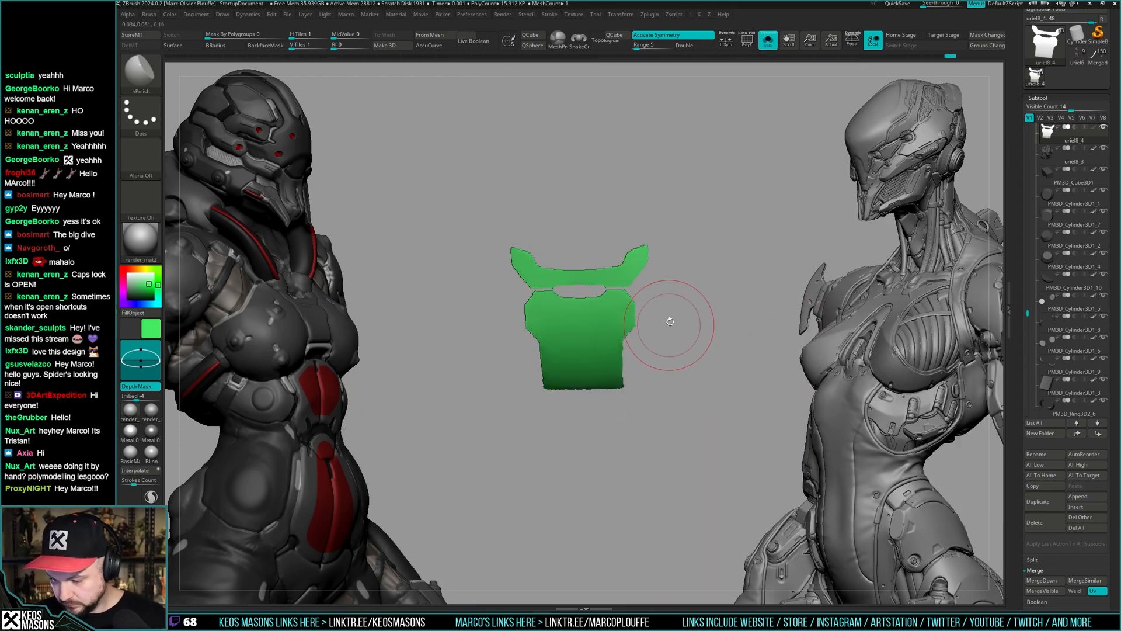
- With the Move brush and the surrounding armour shown, reshape the upper edge of the green collar piece
key(shift+f)
key(shift+s)
right_click(631, 287)
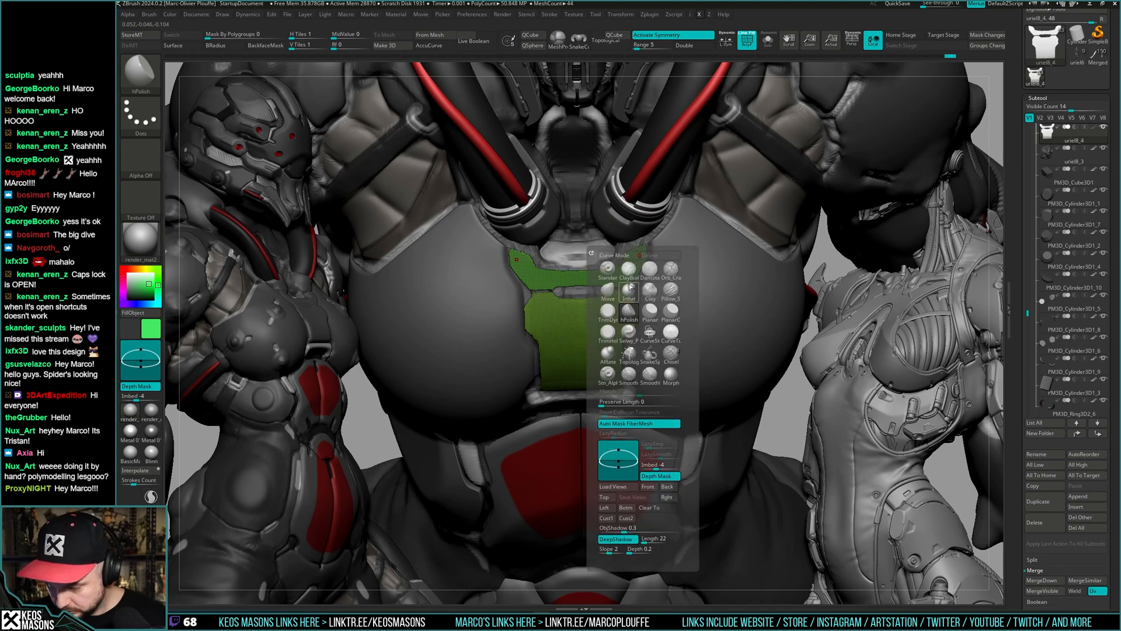
click(609, 290)
key(shift+f)
ctrl+right_drag(631, 264, 629, 257)
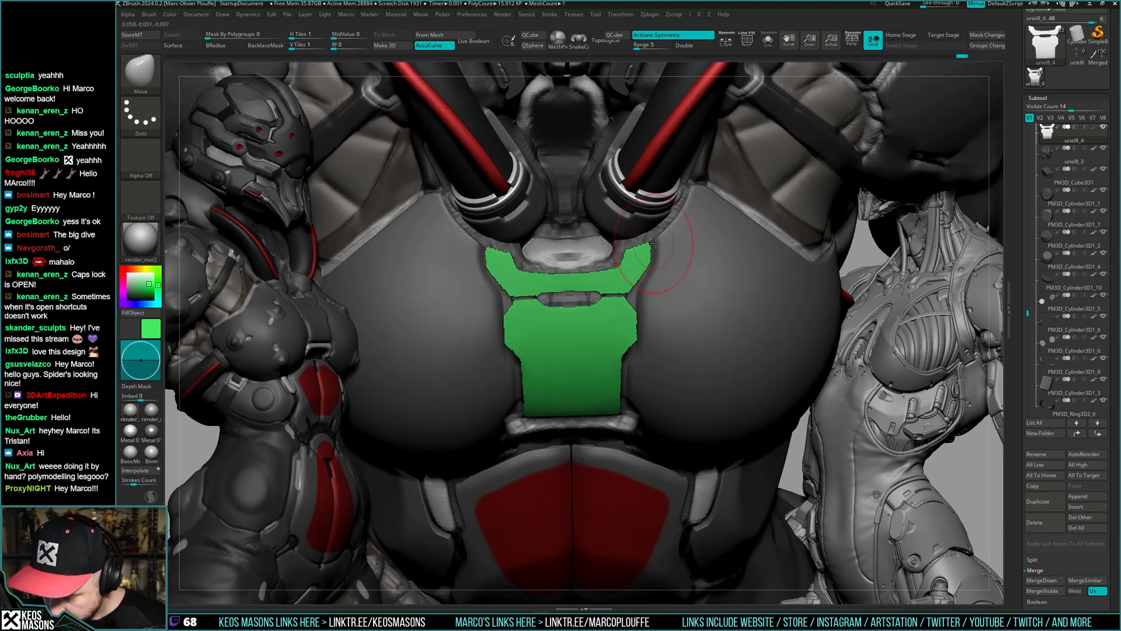
key(space)
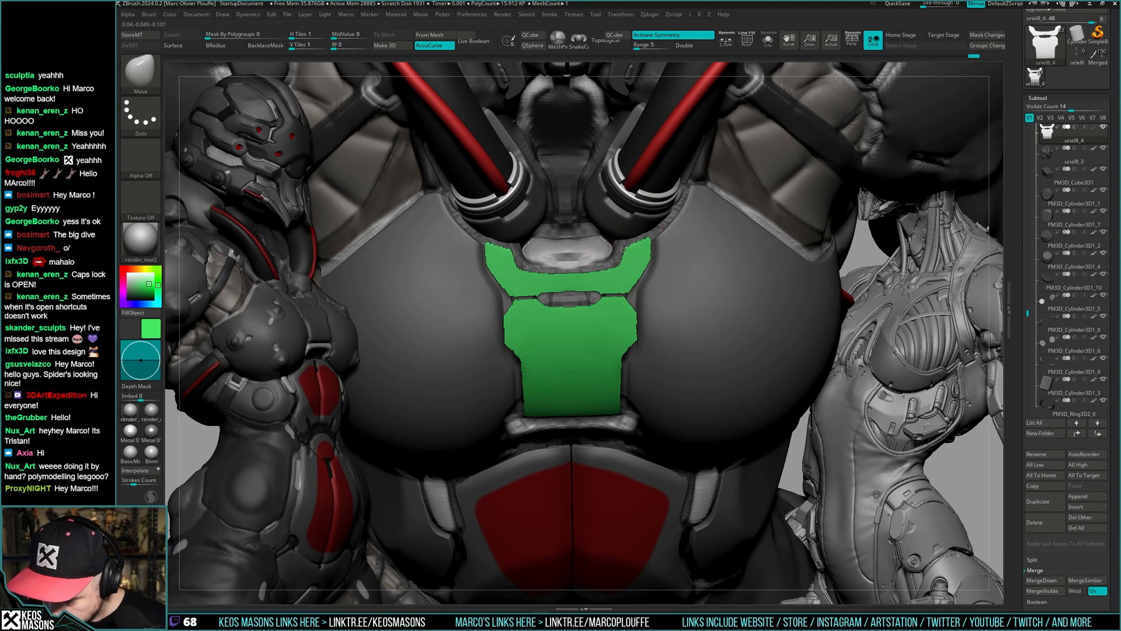
key(space)
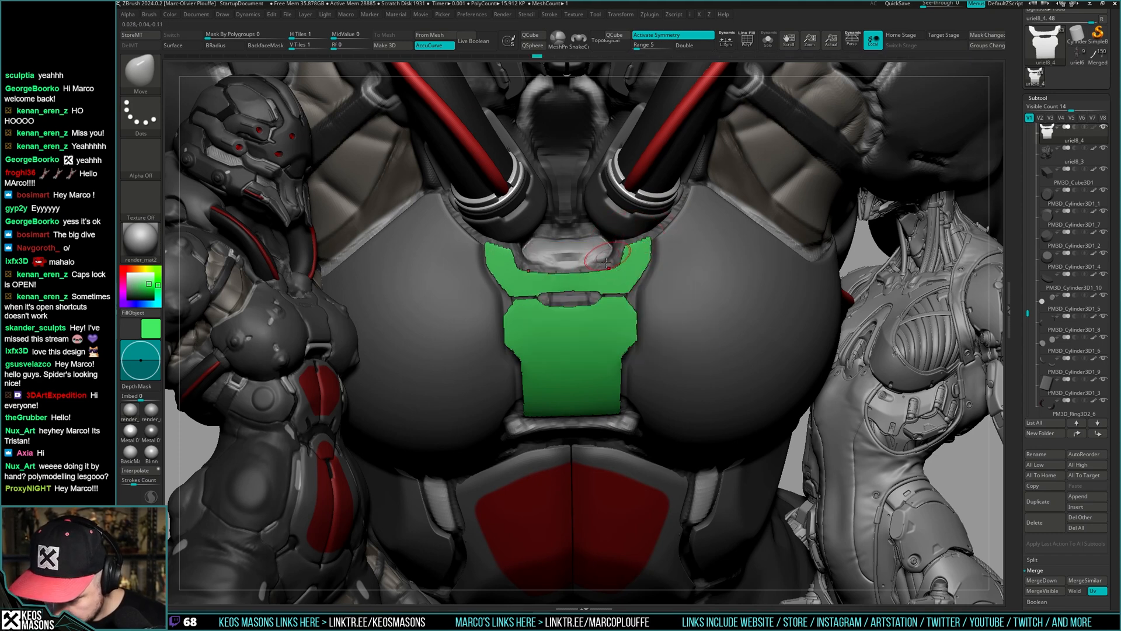
right_drag(607, 263, 574, 311)
key(space)
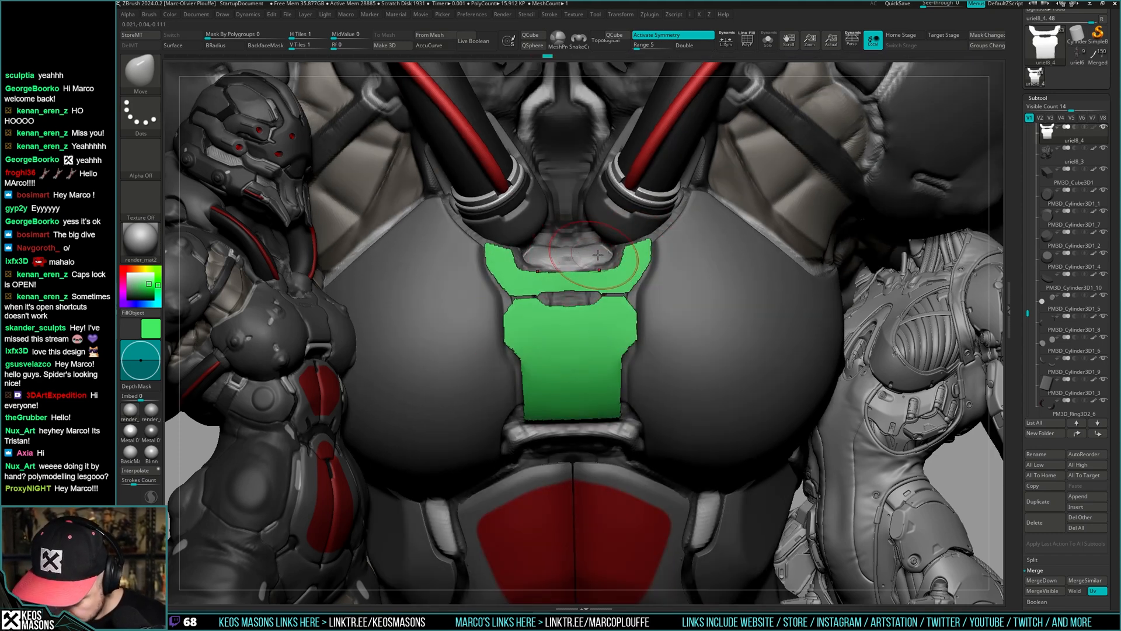
right_drag(613, 266, 603, 266)
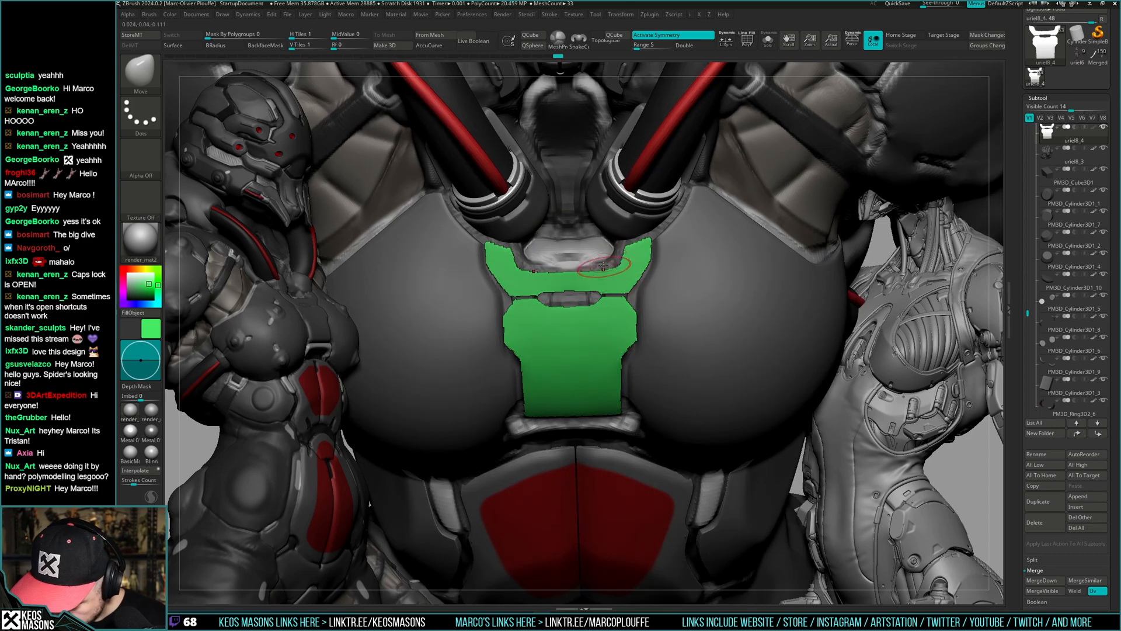
drag(619, 271, 621, 270)
- Nudge the collar piece's raised tips and inner corners to follow the surrounding armour, undoing an unwanted stroke
right_drag(623, 258, 662, 231)
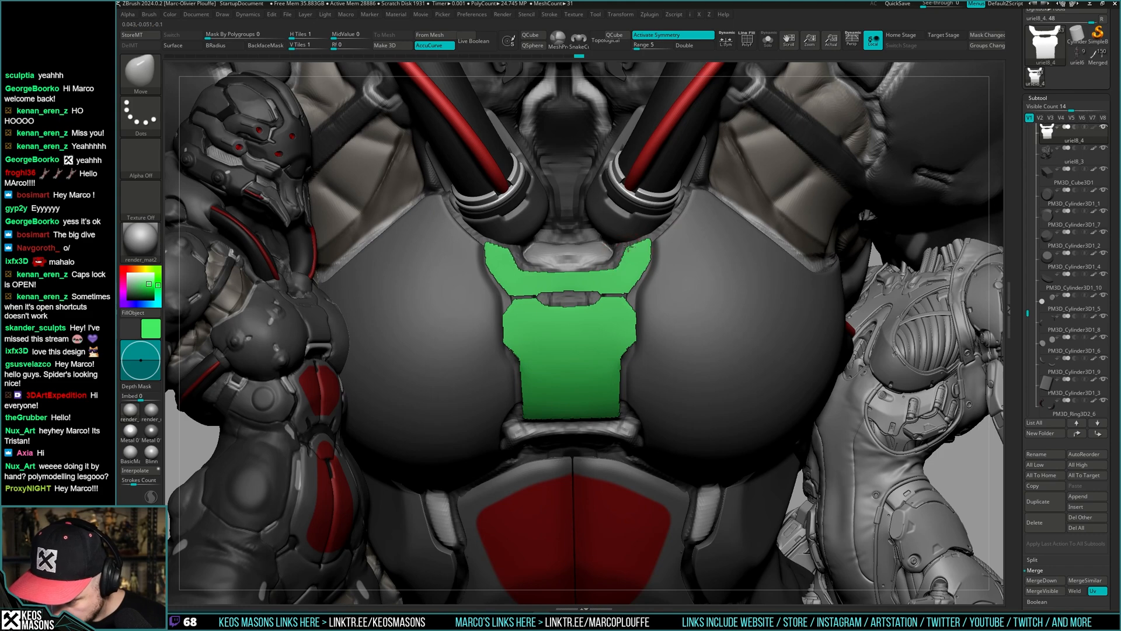
drag(628, 245, 625, 246)
mouse_move(642, 251)
right_down()
mouse_move(688, 244)
mouse_move(690, 257)
mouse_move(604, 282)
right_up()
key(ctrl+z)
right_click(600, 324)
right_click(603, 321)
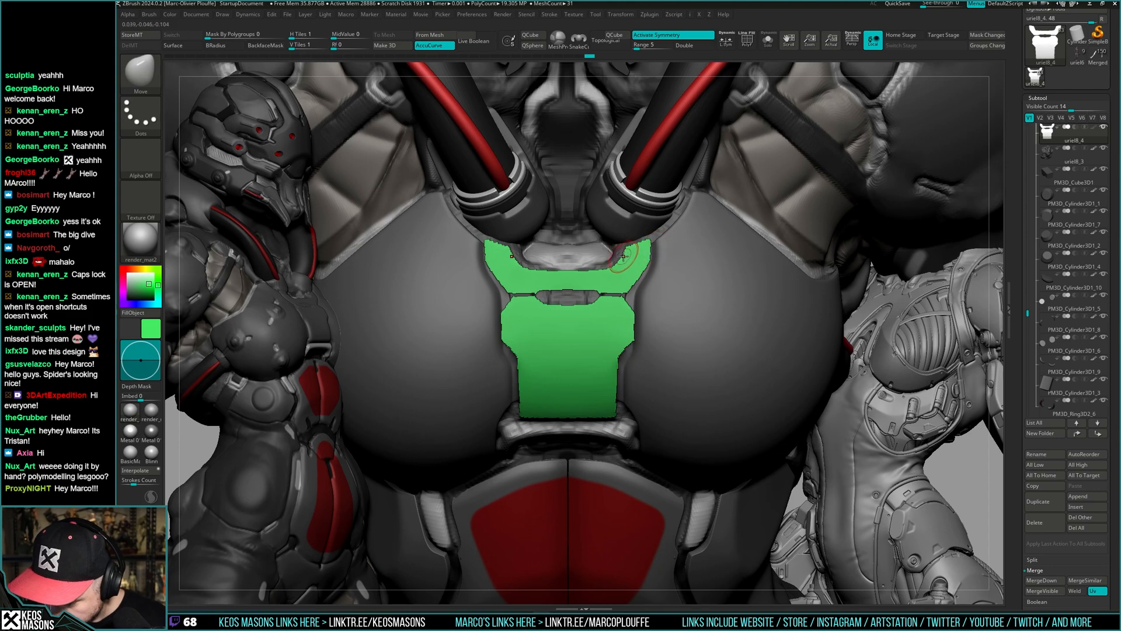
mouse_move(682, 245)
right_down()
mouse_move(632, 292)
mouse_move(664, 266)
right_up()
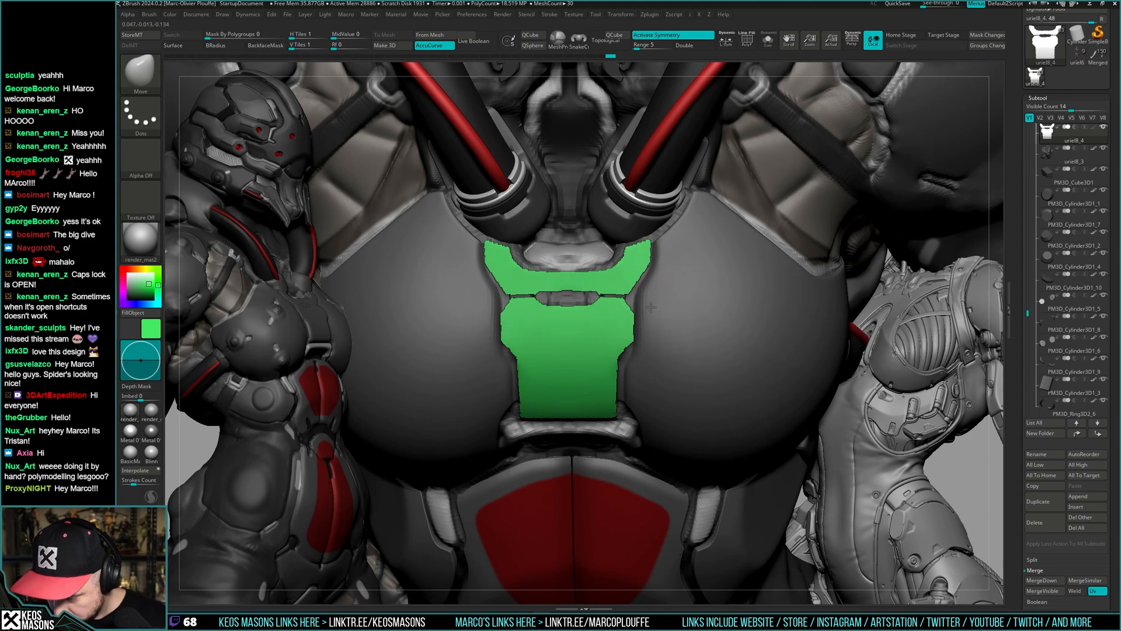
- Mask the collar piece and fit the central plate's edges between the chest plates with the Move brush
right_drag(650, 308, 620, 318)
key(w)
ctrl+drag(602, 308, 591, 362)
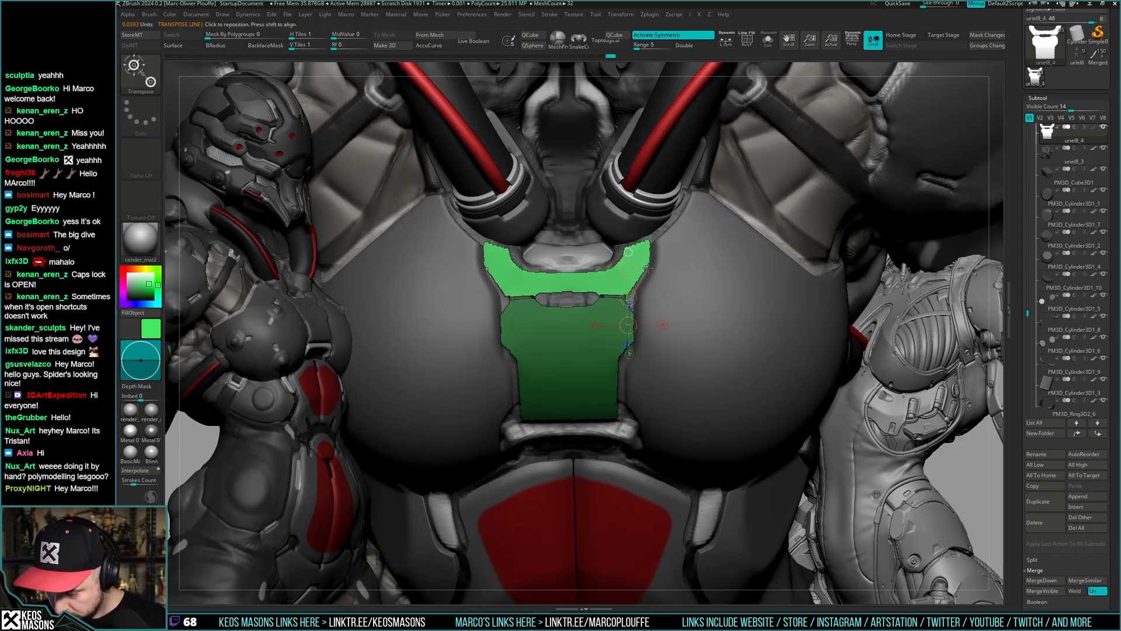
key(alt+s)
ctrl+click(691, 268)
key(q)
key(alt+s)
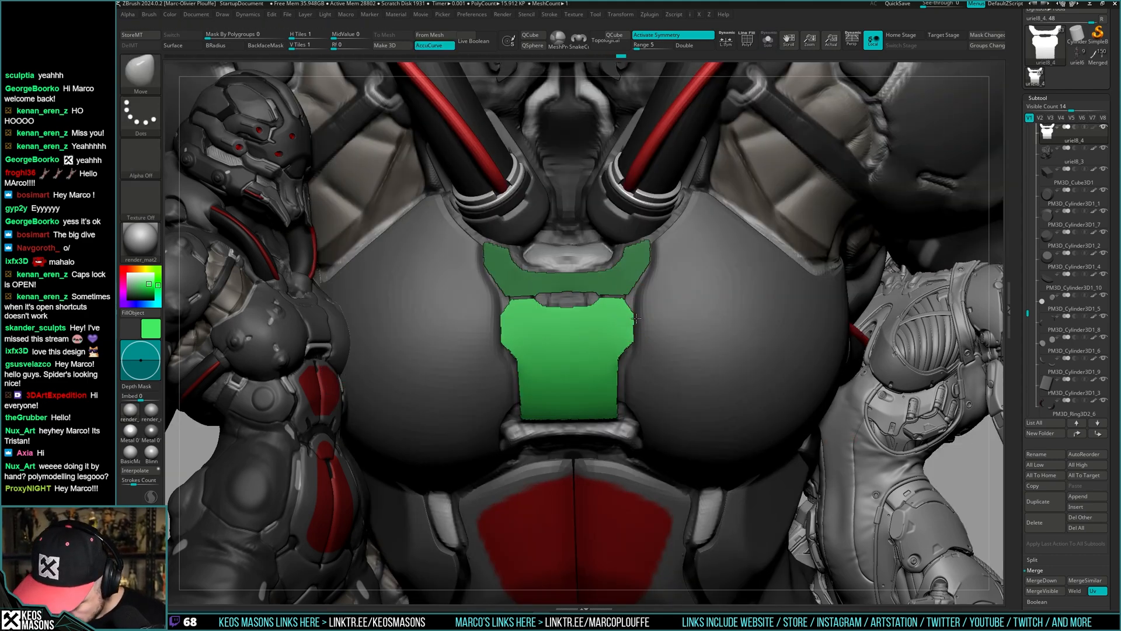
right_drag(637, 319, 642, 343)
right_drag(641, 343, 636, 290)
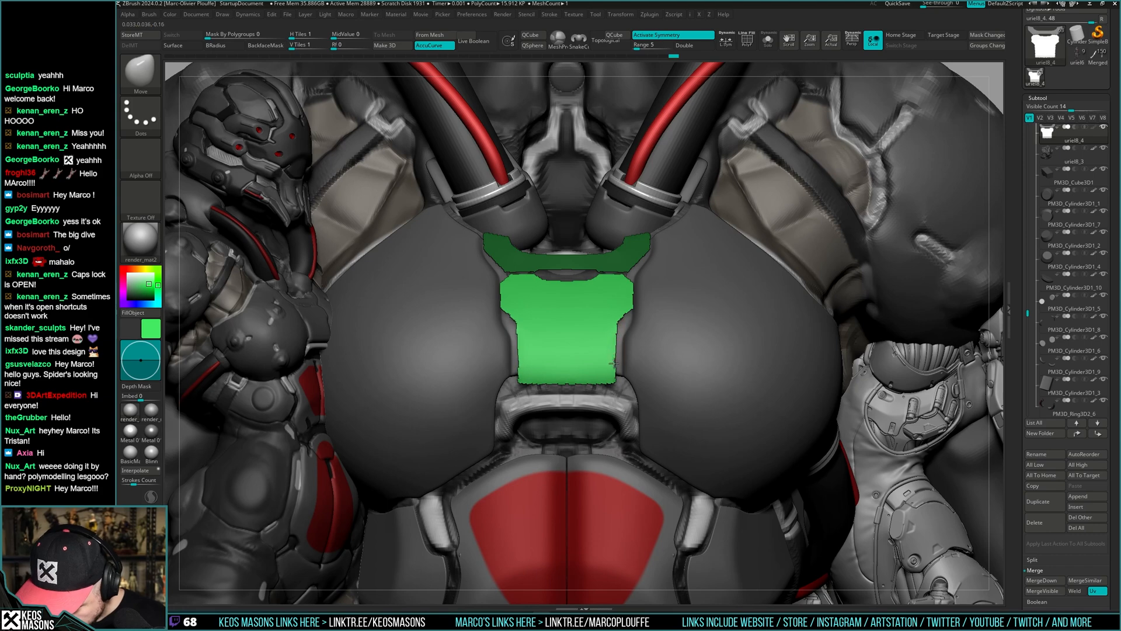
- Isolate the green pieces and trim a clean angular notch into the middle of the collar's lower edge
key(ctrl+shift+s)
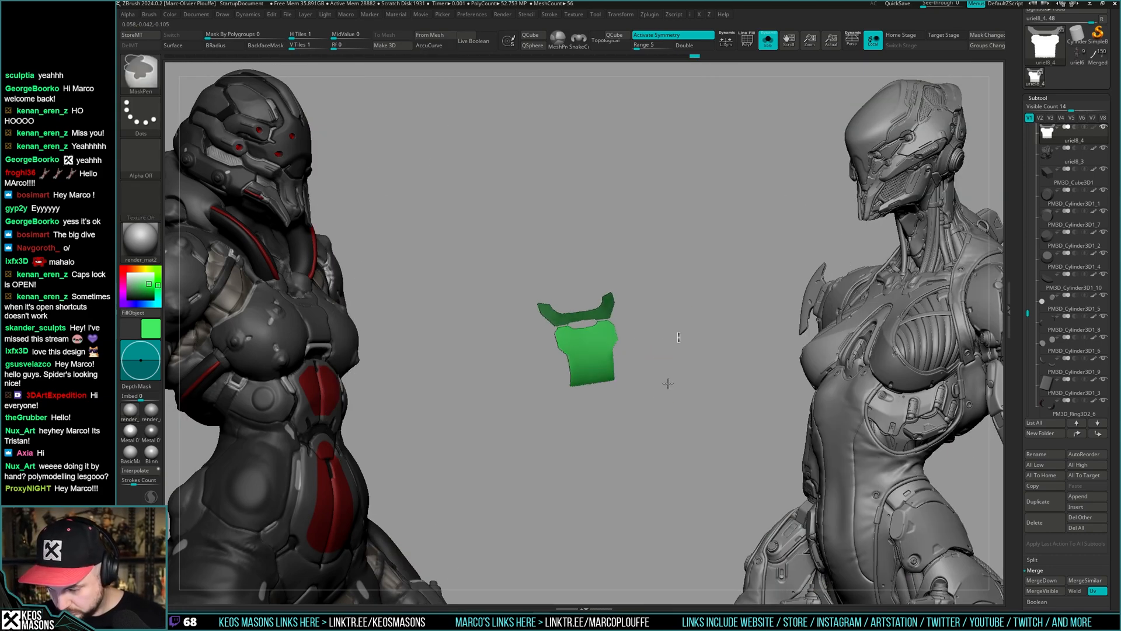
right_drag(671, 368, 583, 257)
key(shift+f)
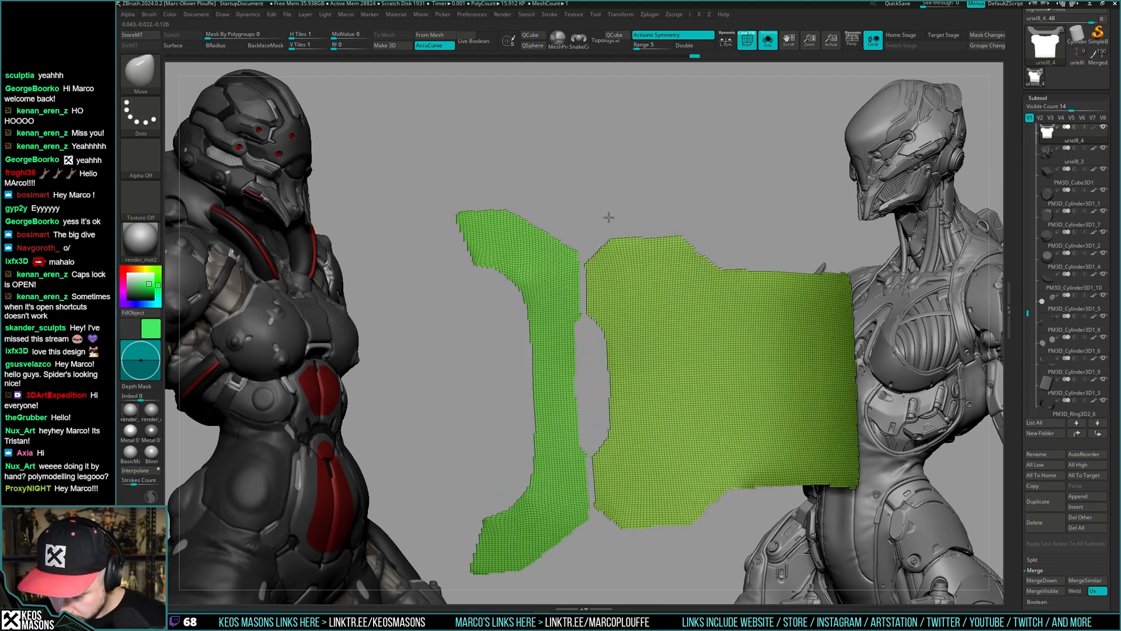
key(shift+f)
ctrl+shift+drag(584, 252, 586, 346)
key(shift+f)
right_drag(608, 325, 609, 325)
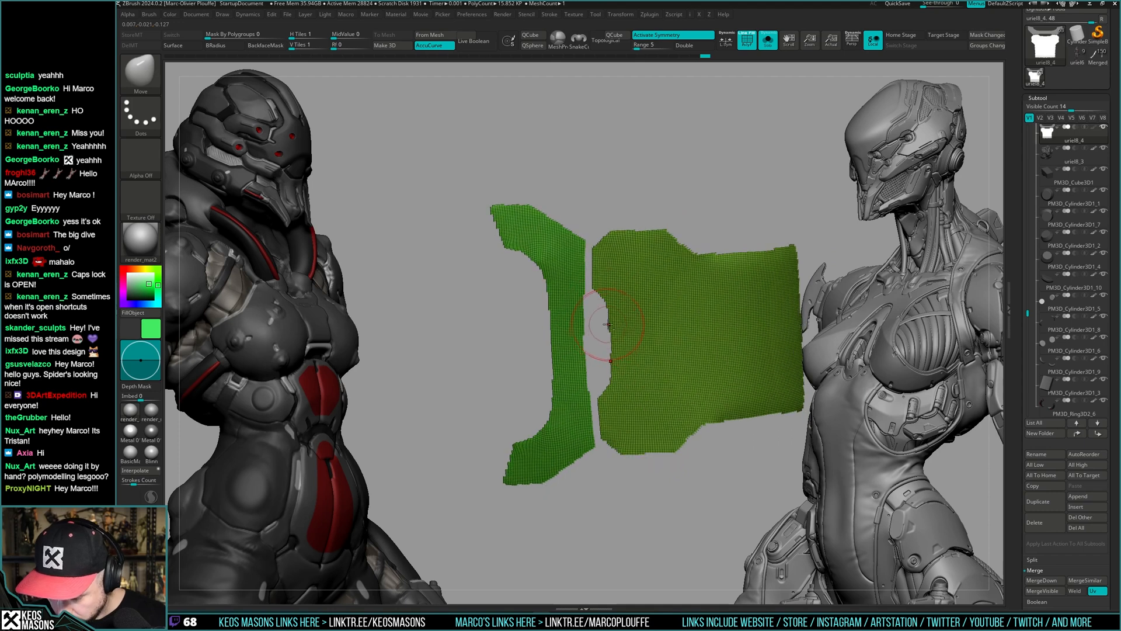
key(shift+f)
key(space)
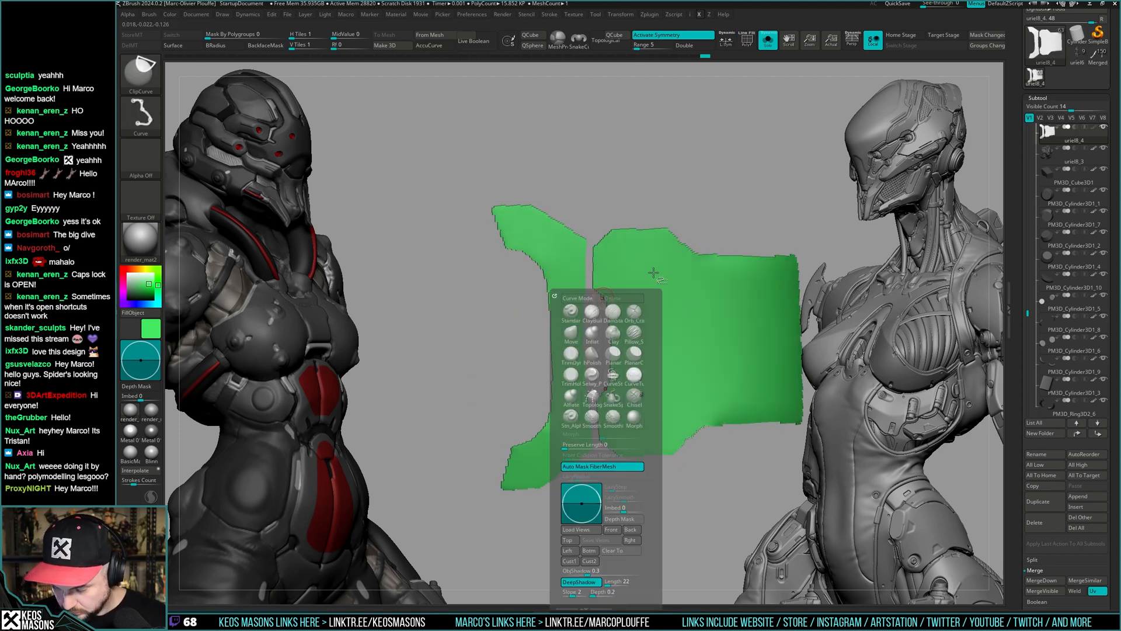
key(ctrl+shift+space)
click(650, 468)
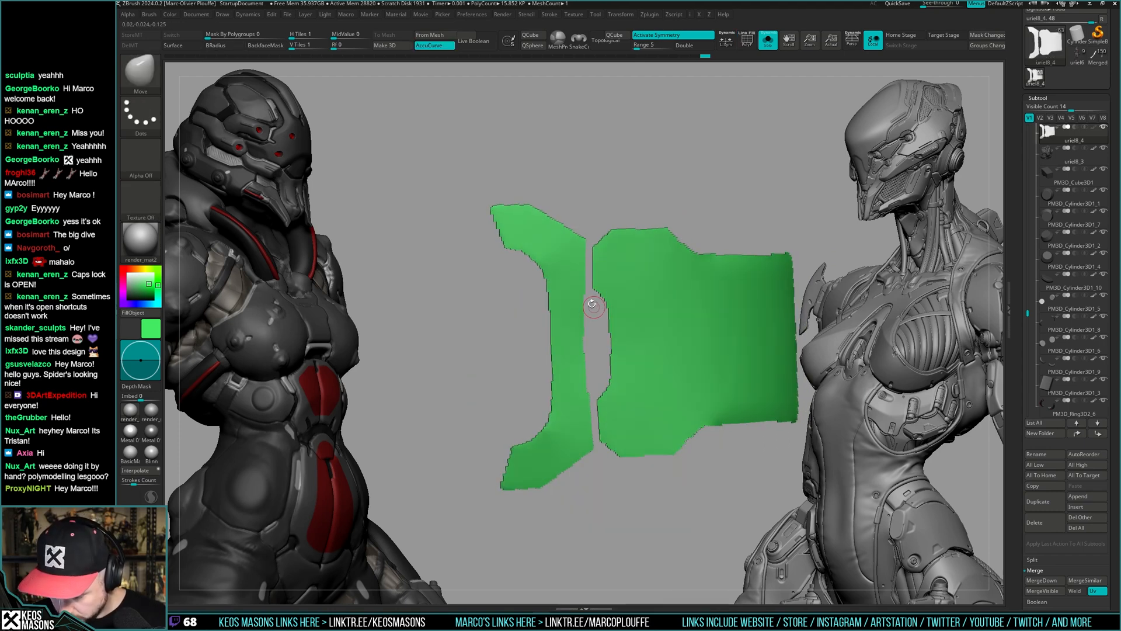
ctrl+alt+shift+drag(577, 335, 604, 360)
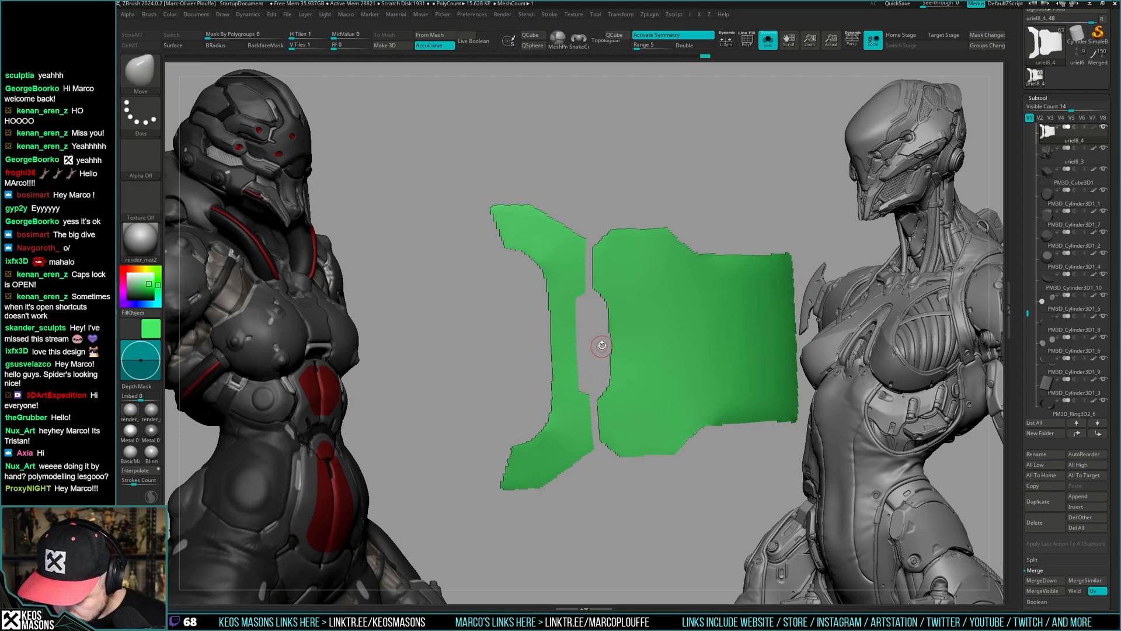
- Trim a matching angular notch into the middle of the central plate's upper edge with the lasso selection
mouse_move(605, 349)
ctrl+right_down()
mouse_move(609, 295)
mouse_move(680, 287)
mouse_move(709, 298)
mouse_move(667, 337)
mouse_move(604, 338)
mouse_move(619, 286)
mouse_move(593, 315)
ctrl+right_up()
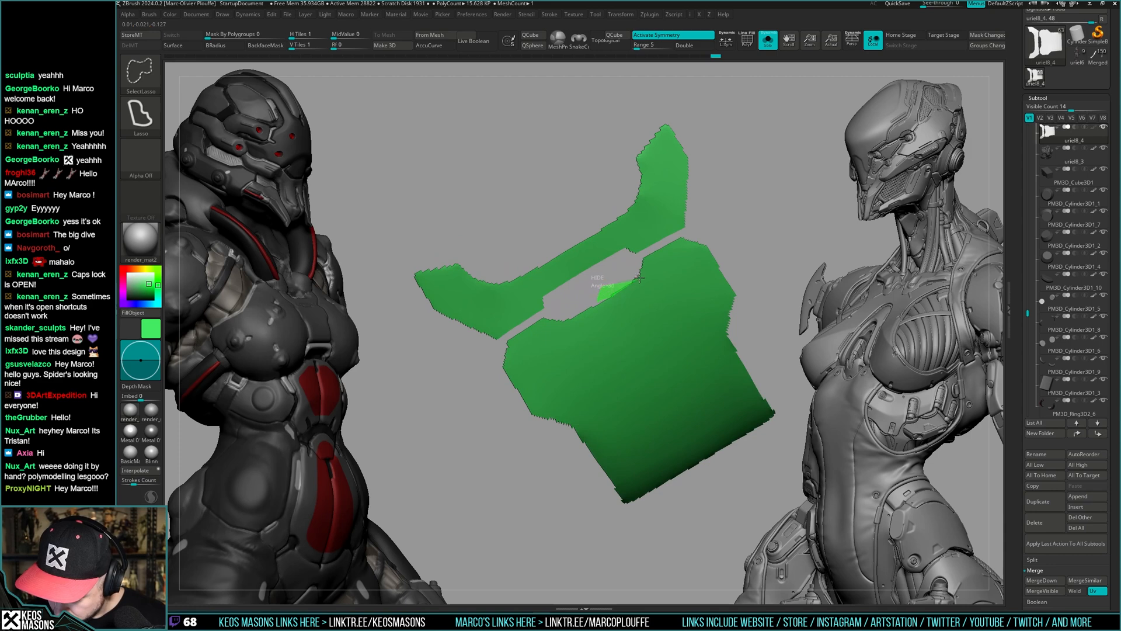
ctrl+alt+shift+drag(640, 259, 648, 250)
mouse_move(683, 303)
ctrl+right_down()
mouse_move(756, 275)
mouse_move(745, 258)
mouse_move(726, 337)
ctrl+right_up()
key(shift+f)
key(shift+f)
key(space)
click(758, 346)
- Set the Target Polygons Count to 0.12969 and run ZRemesher on the collar and central plate, undoing the first result
key(shift+f)
key(shift+f)
key(space)
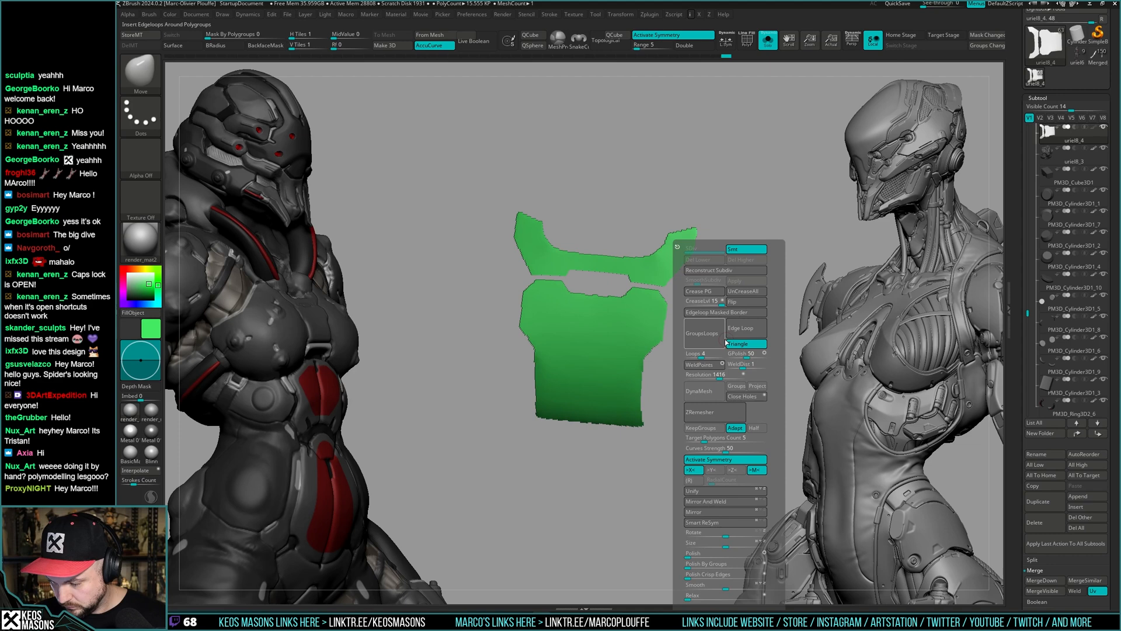
click(718, 395)
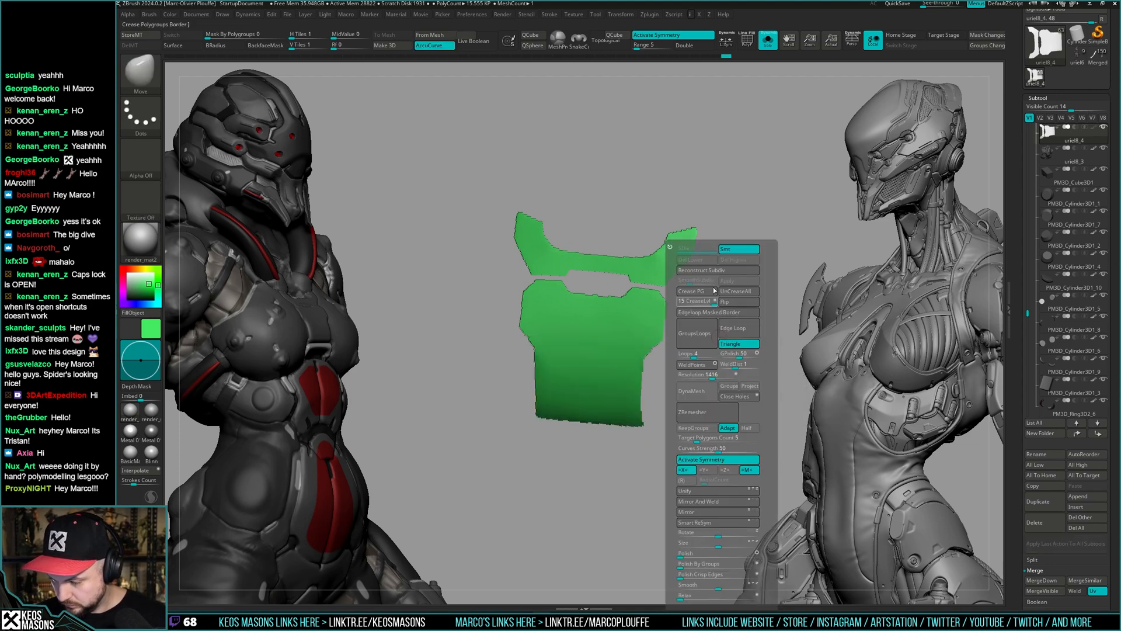
key(shift+f)
key(shift+f)
right_drag(726, 326, 730, 336)
key(space)
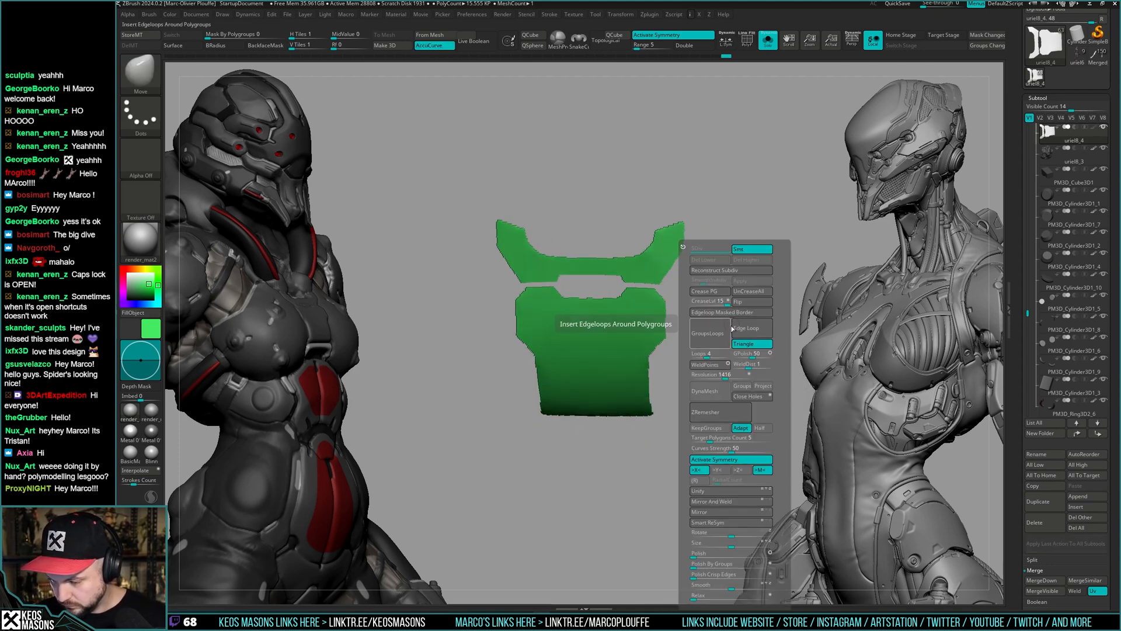
drag(703, 441, 695, 440)
click(708, 413)
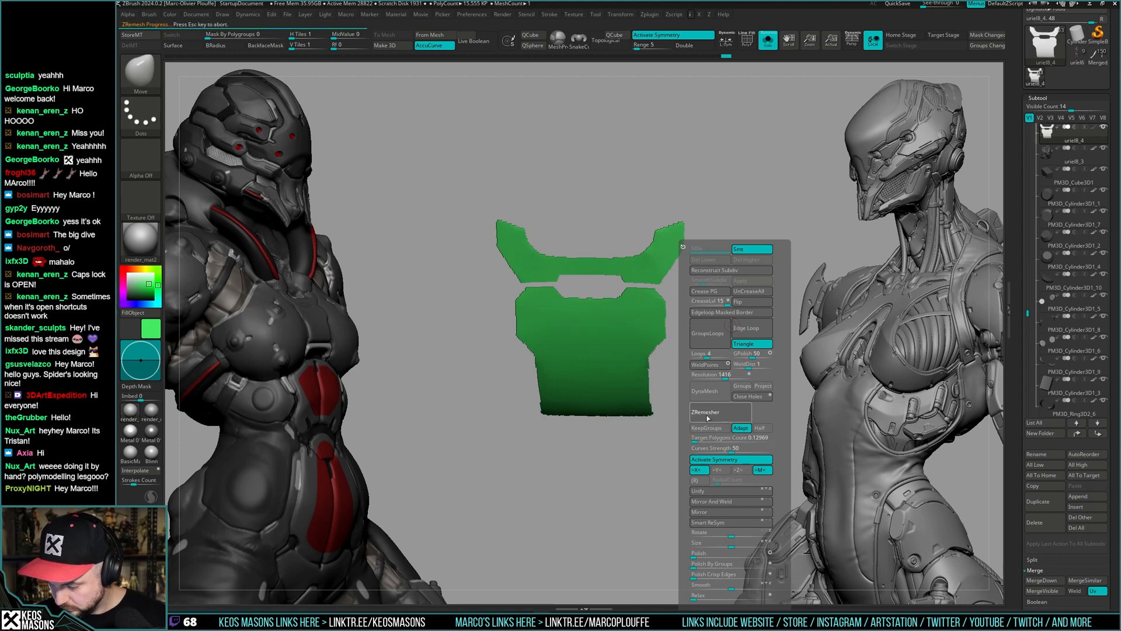
key(shift+f)
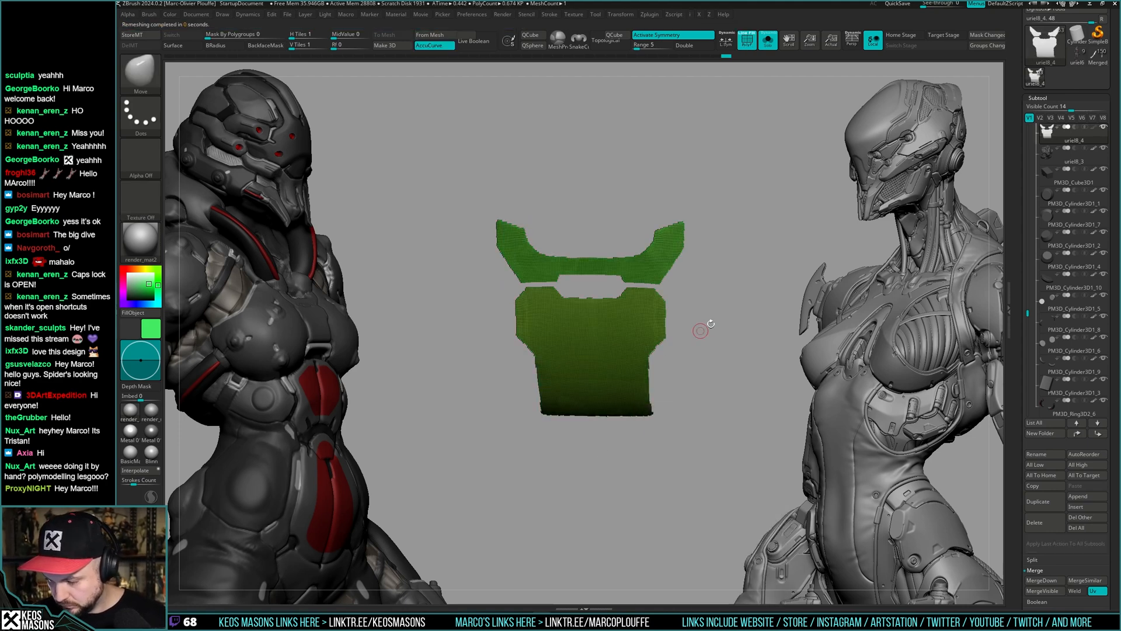
key(space)
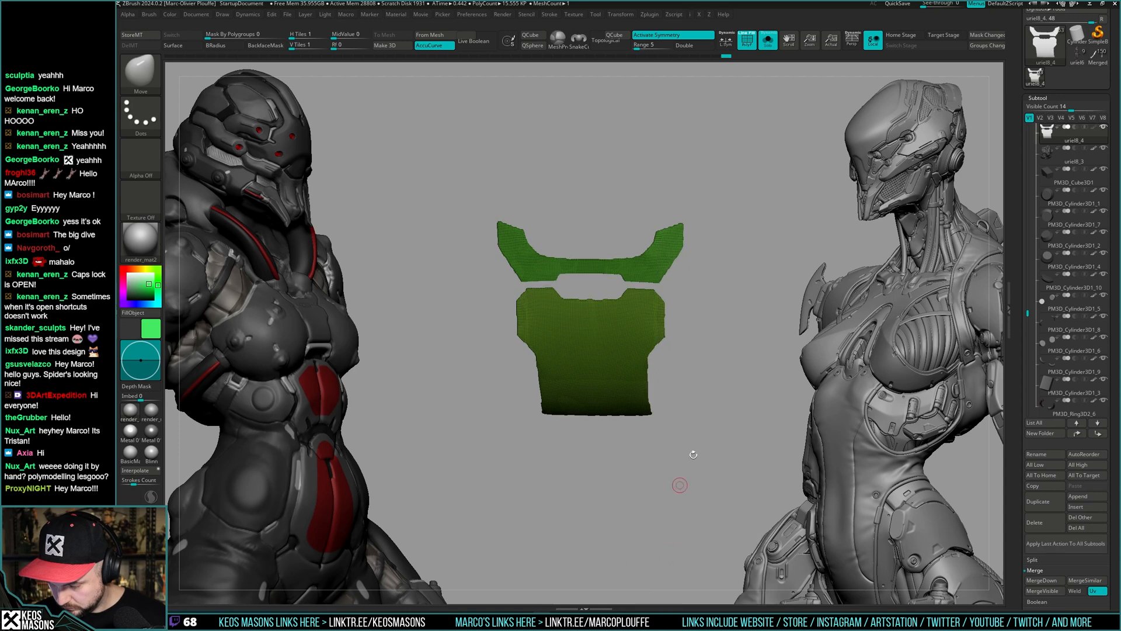
key(shift+f)
- Run ZRemesher again on the collar and central plate for a clean low-poly mesh, and show the surrounding armour
key(space)
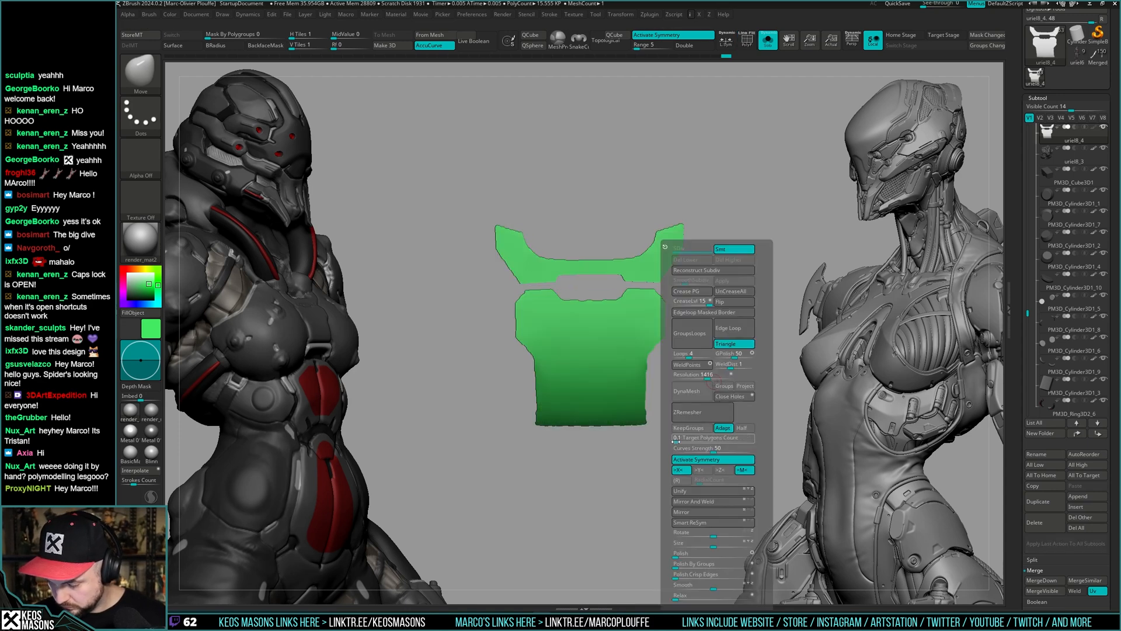
click(700, 413)
key(shift+f)
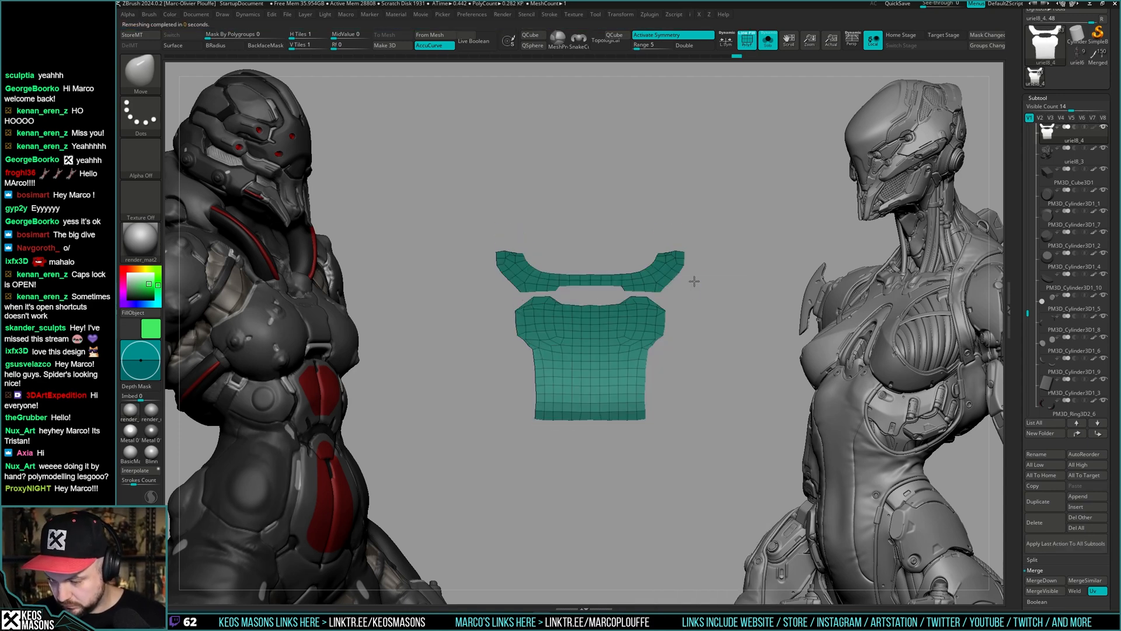
drag(695, 303, 696, 331)
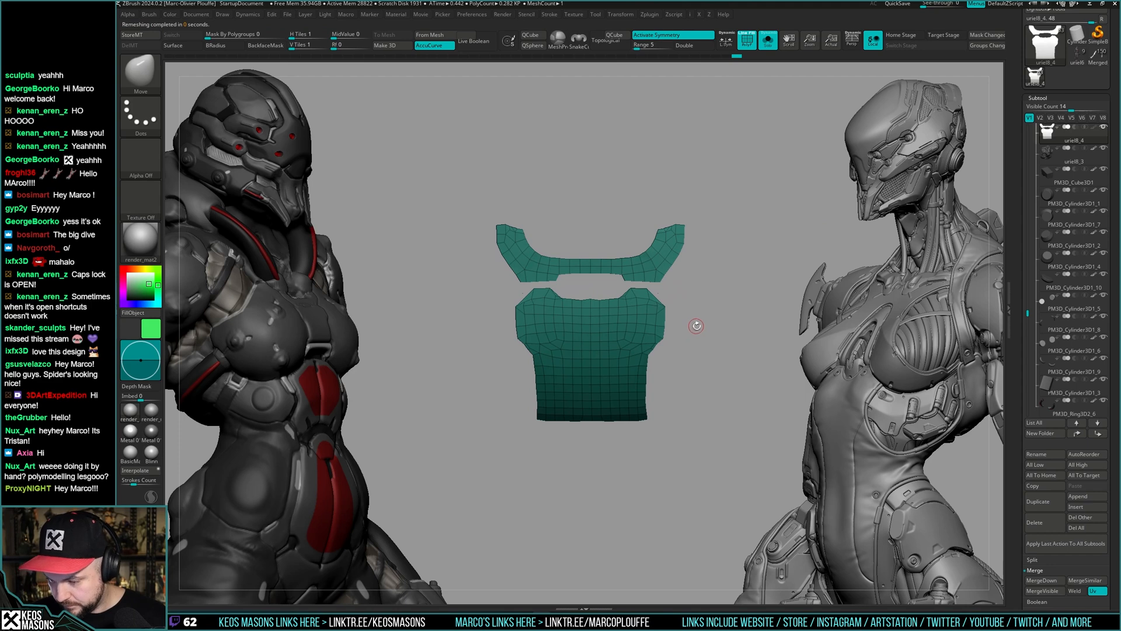
key(space)
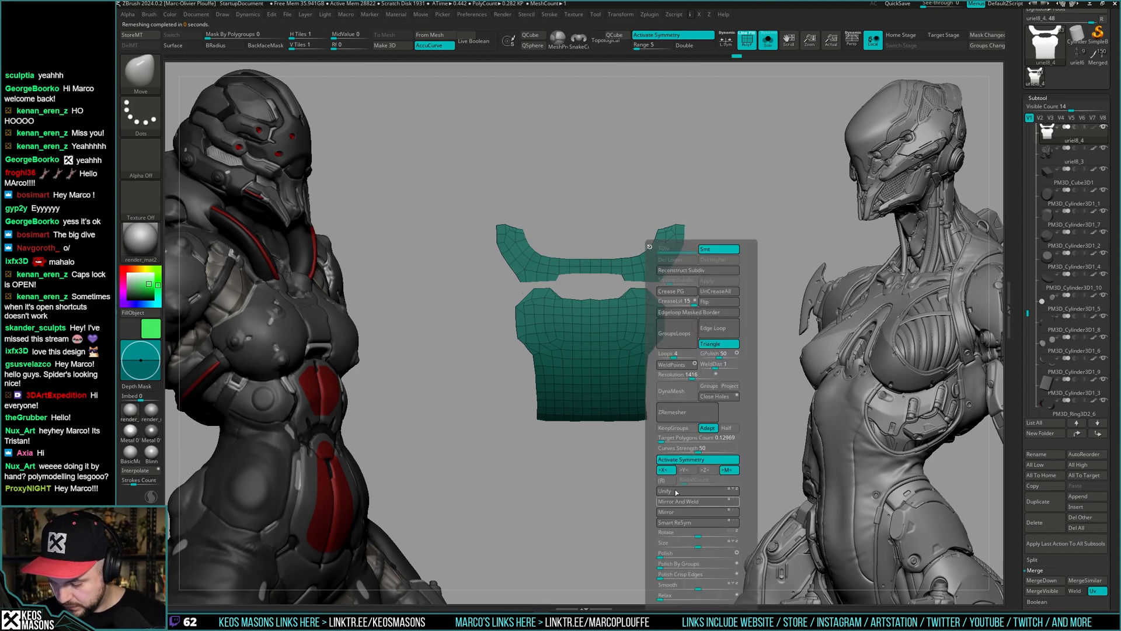
click(686, 413)
key(ctrl+shift+s)
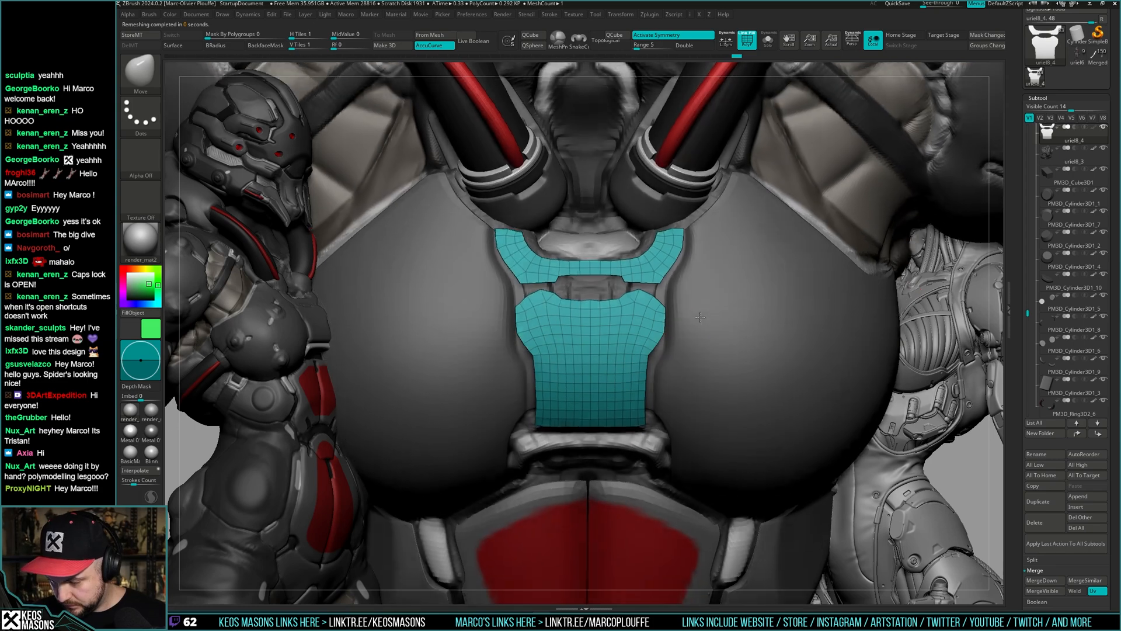
- With the Move brush, square off the upper corners of the remeshed central plate
key(b)
key(m)
key(p)
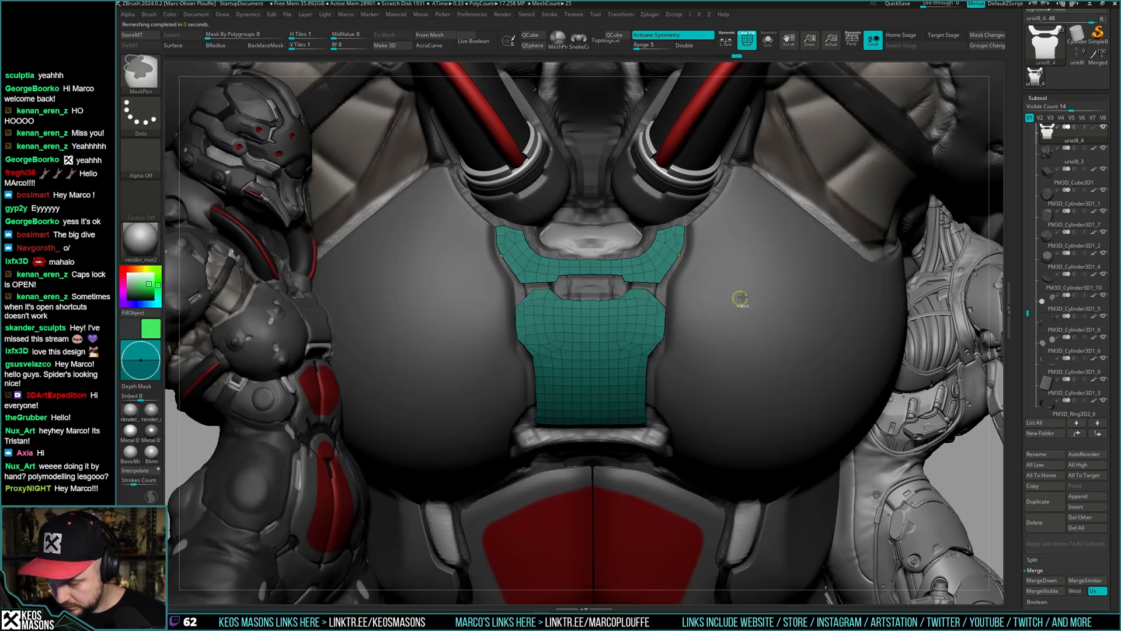
key(ctrl+shift)
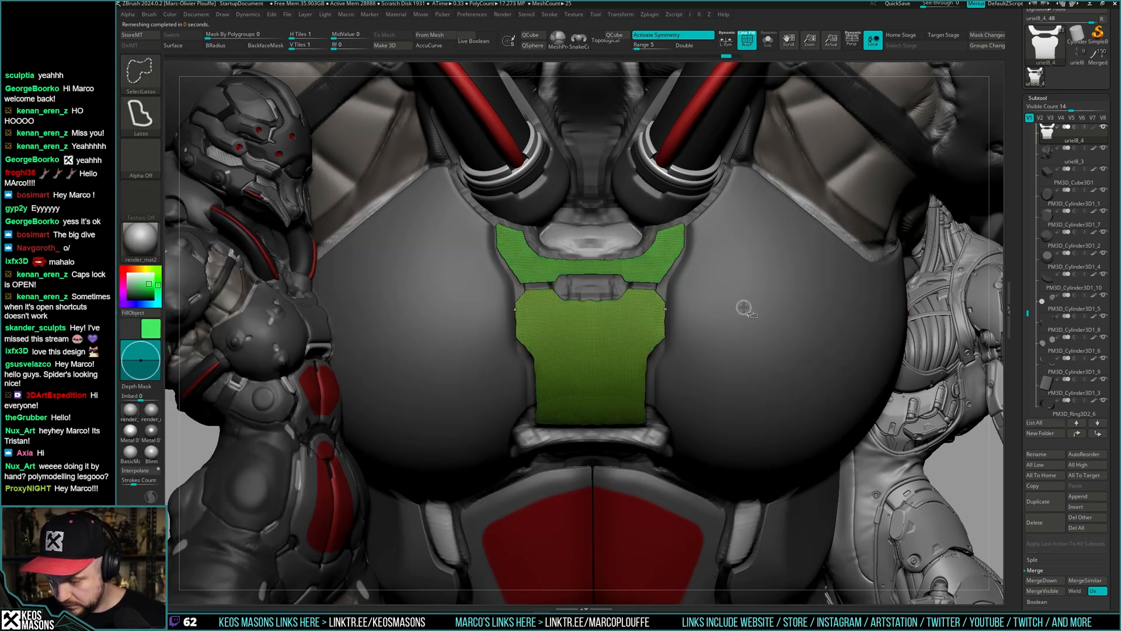
key(b)
key(m)
key(v)
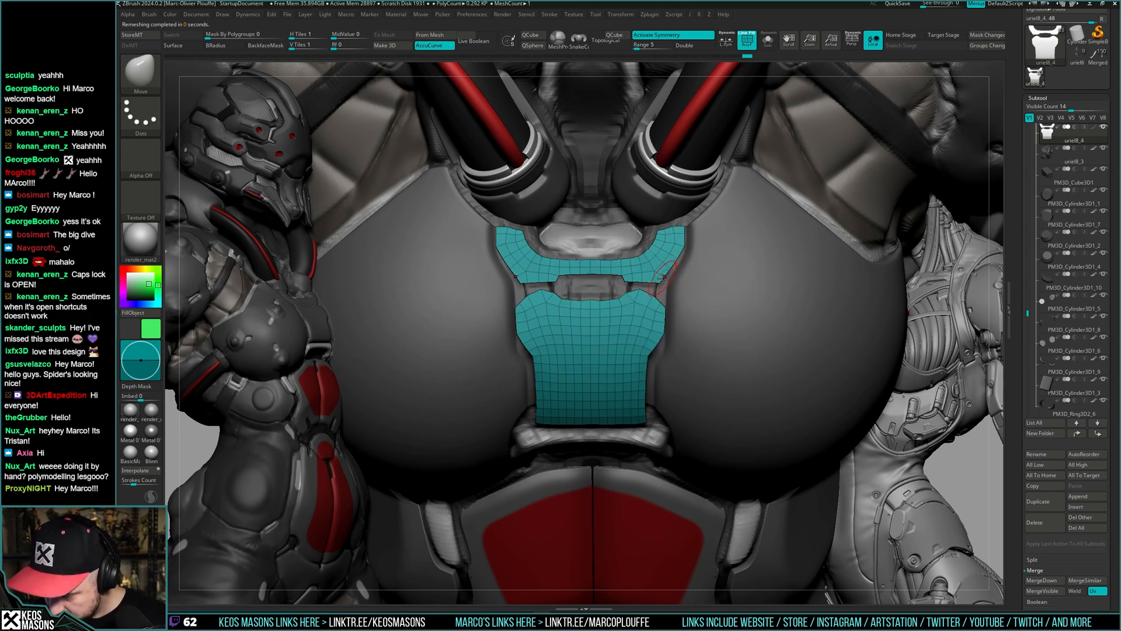
key(space)
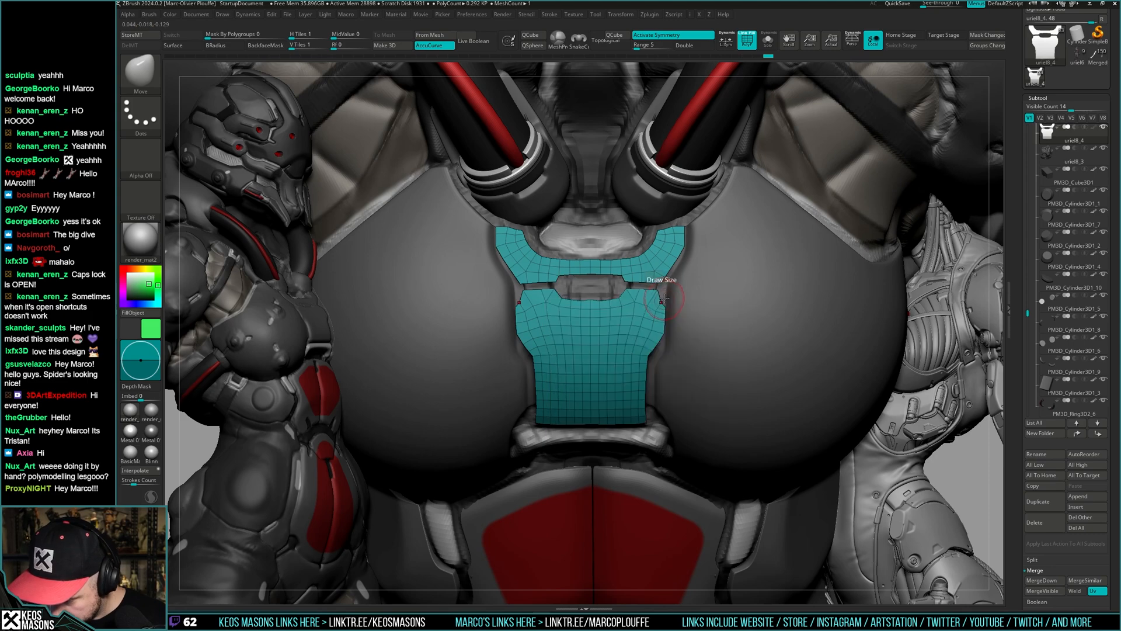
drag(662, 300, 663, 292)
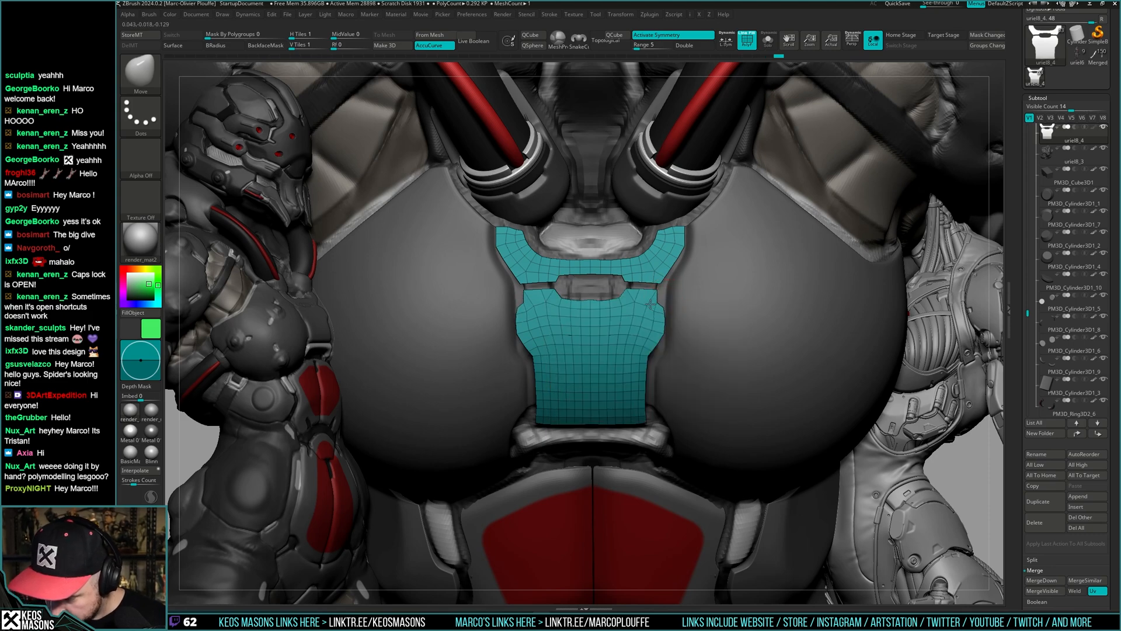
key(space)
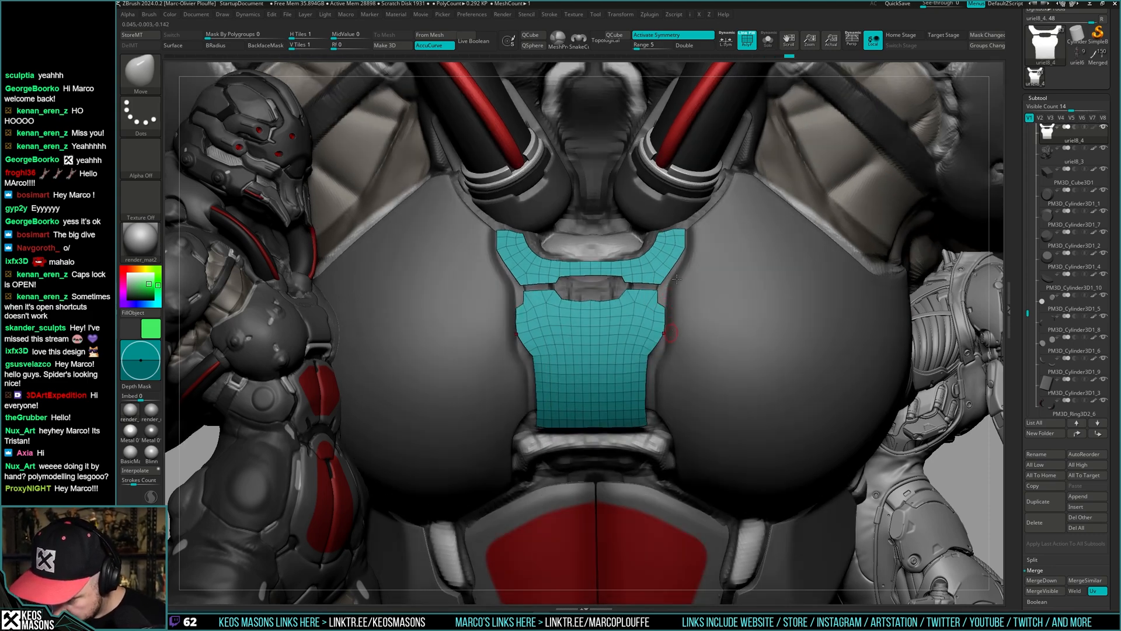
right_drag(677, 279, 660, 301)
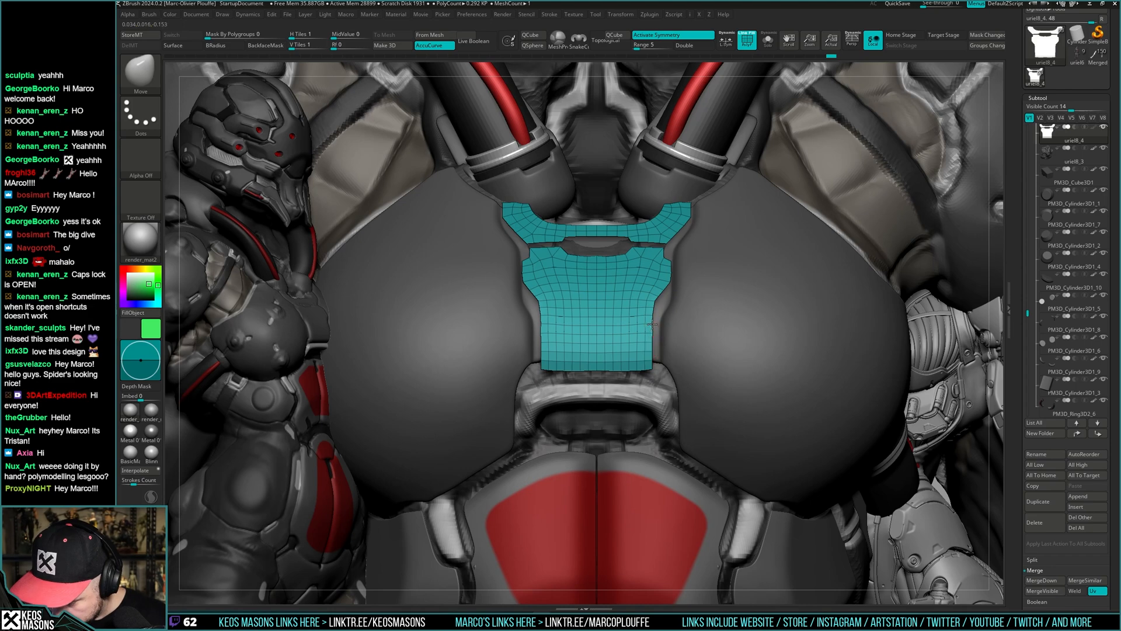
- Adjust the central plate's side edges to follow the chest plates, checking it both isolated and with the armour shown
key(shift+s)
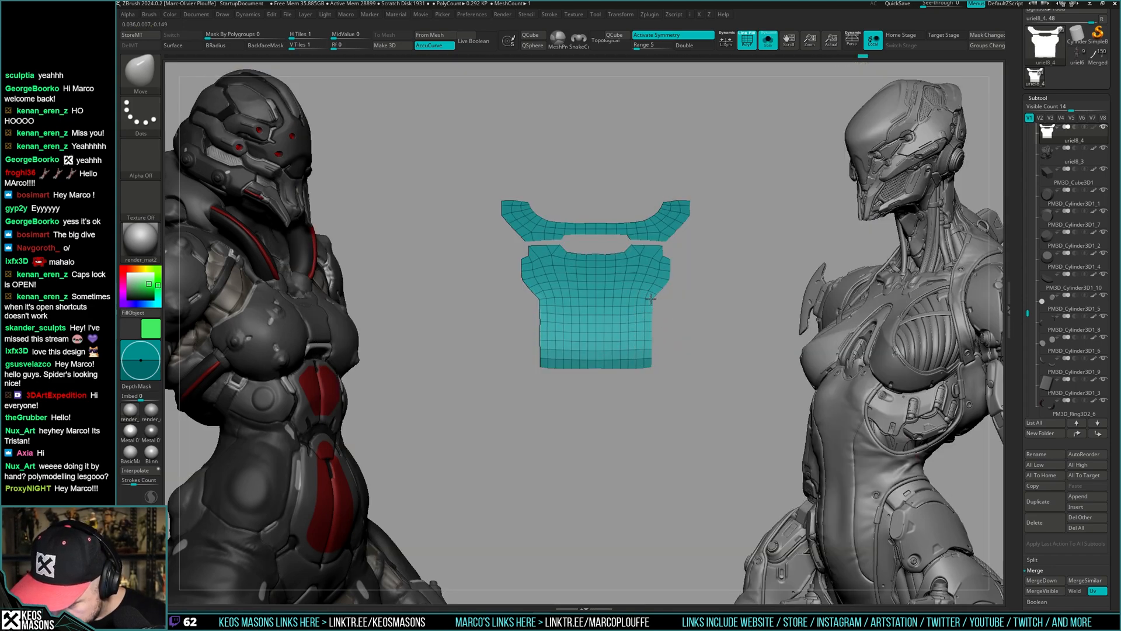
key(shift+s)
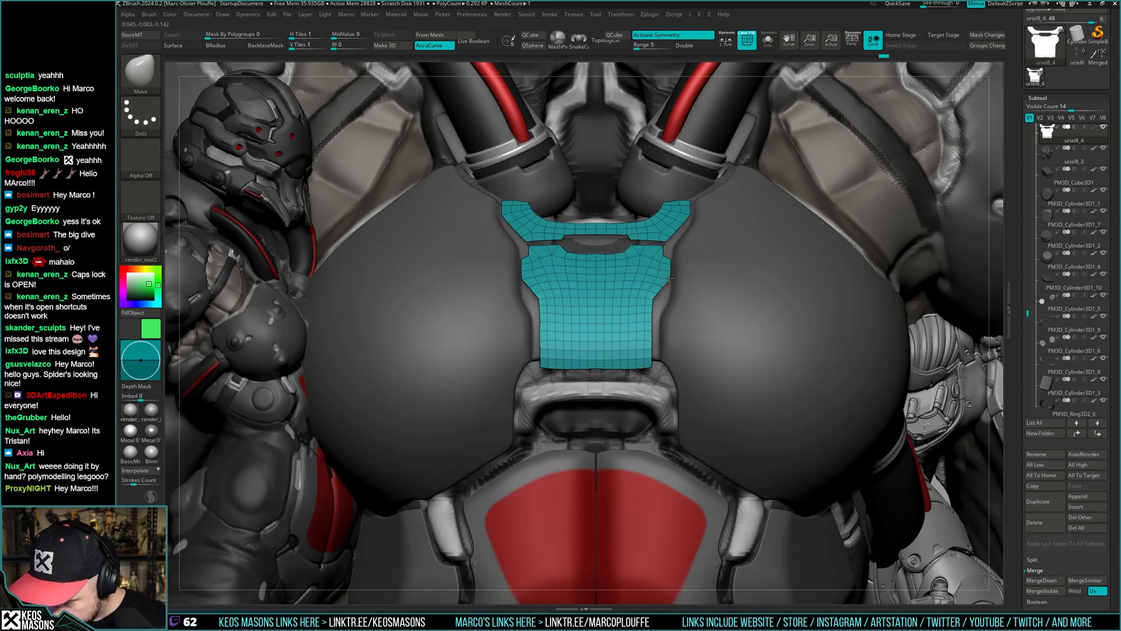
right_drag(673, 300, 653, 334)
key(shift+s)
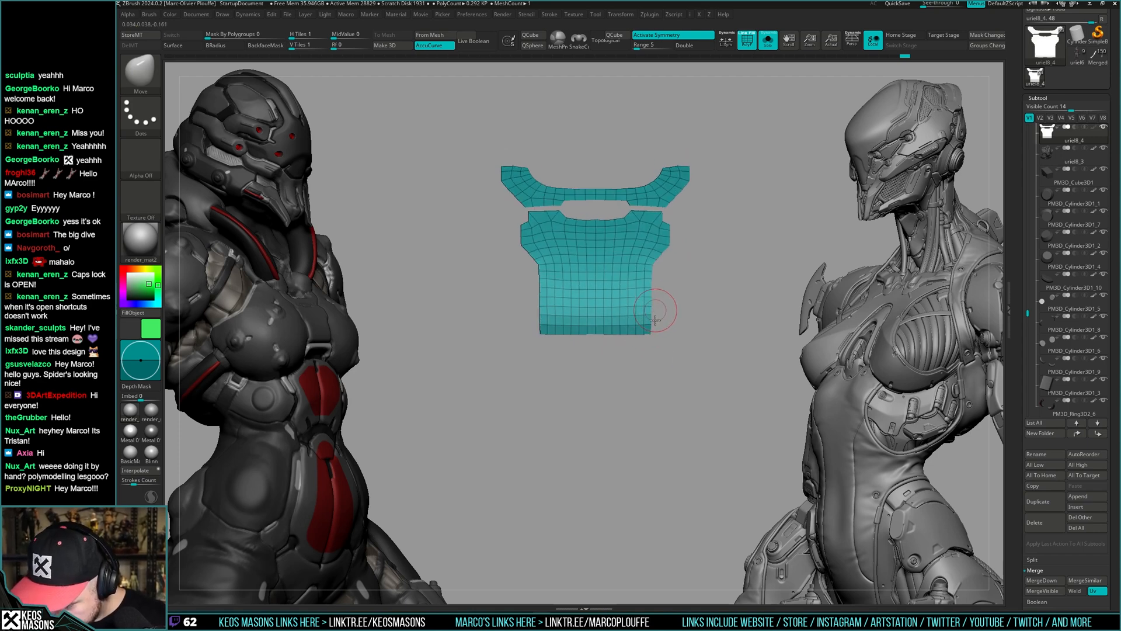
right_drag(655, 320, 671, 351)
key(shift+s)
key(shift+s)
- Nudge the vertices of the notch in the isolated central plate's upper edge with the Move brush
right_click(581, 306)
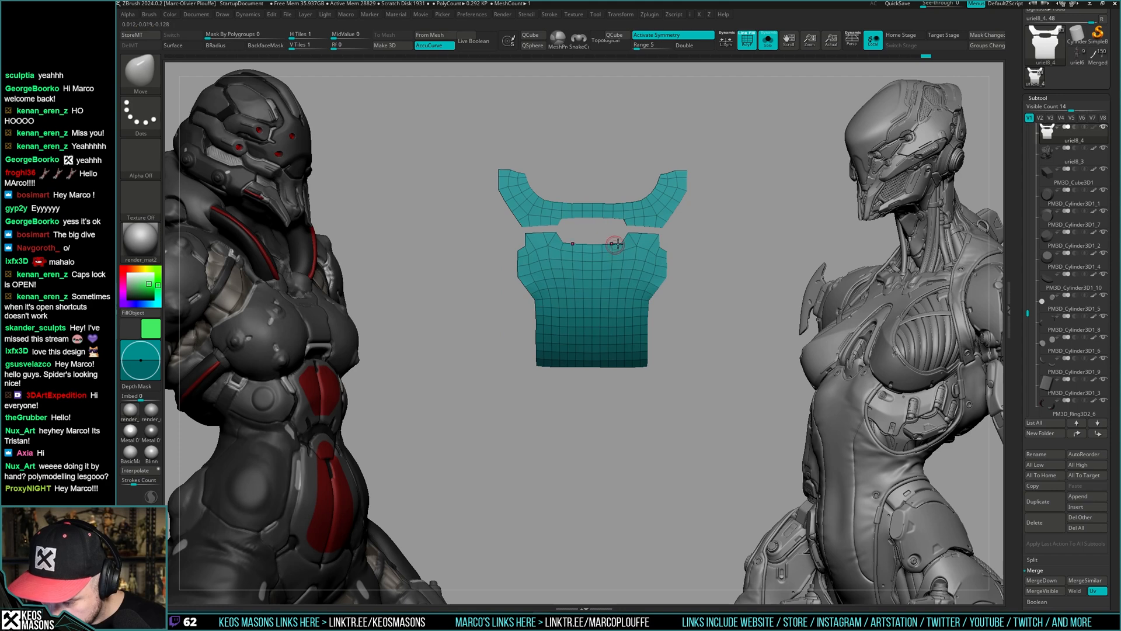
key(space)
drag(620, 243, 612, 236)
mouse_move(612, 235)
right_down()
mouse_move(632, 255)
mouse_move(663, 252)
mouse_move(650, 262)
mouse_move(703, 257)
mouse_move(678, 285)
mouse_move(689, 275)
right_up()
- Mask the central plate so that only the collar piece can be edited, and return to the Move brush
key(space)
key(space)
key(space)
key(shift+f)
key(shift+f)
key(shift+f)
key(w)
ctrl+click(682, 233)
key(q)
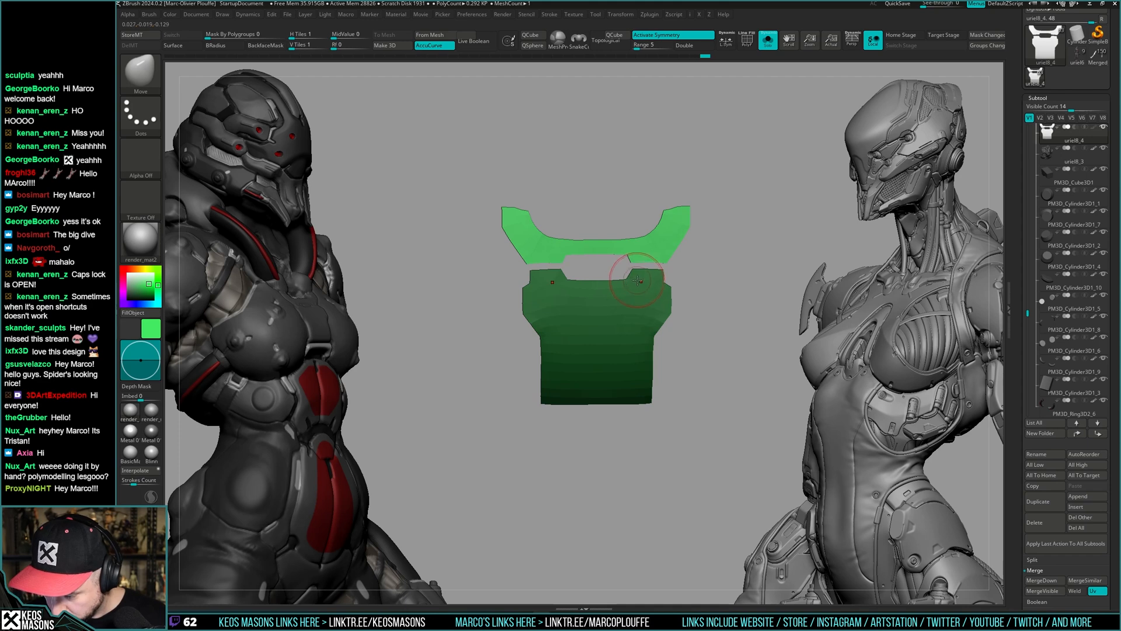
- Bring the surrounding armour back with the wireframe shown and nudge the collar's side arms with the Move brush
right_drag(637, 280, 640, 285)
key(space)
drag(677, 286, 666, 258)
key(alt+s)
key(space)
key(shift+f)
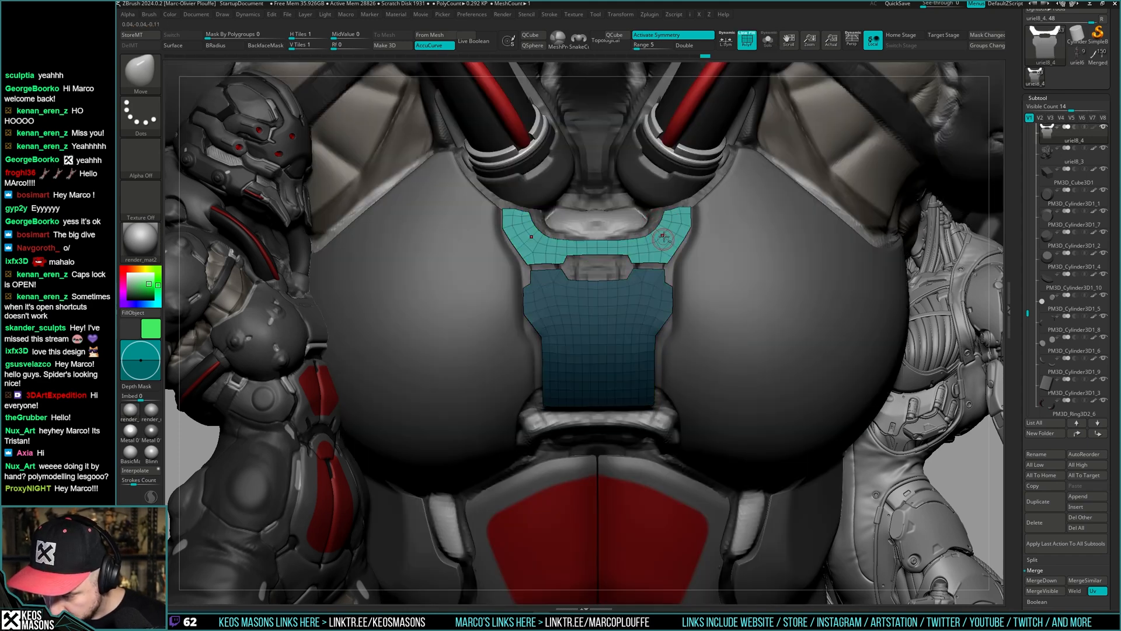
key(space)
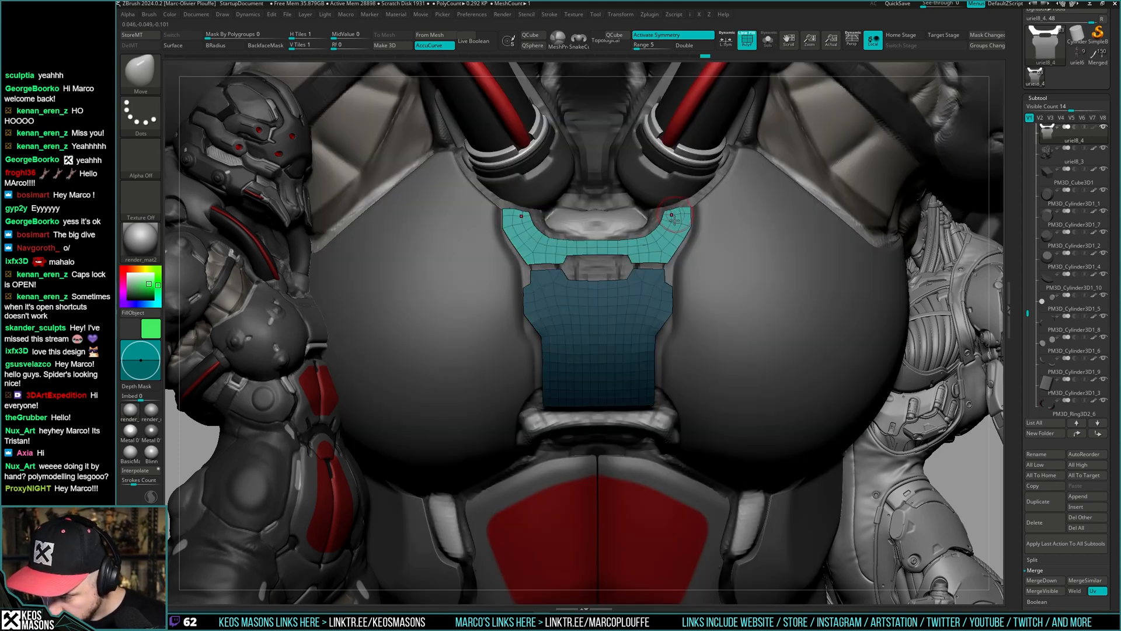
right_drag(671, 225, 676, 213)
- Resize the Move brush, refine the upper tips and inner edges of the collar arms, and hide the wireframe
key(space)
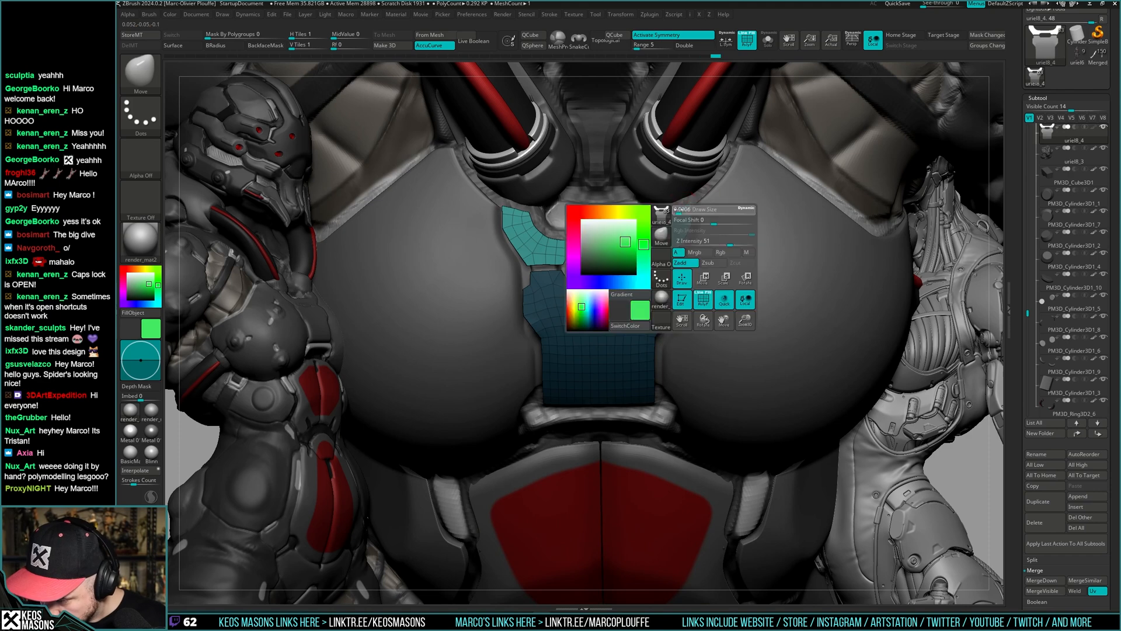
key(space)
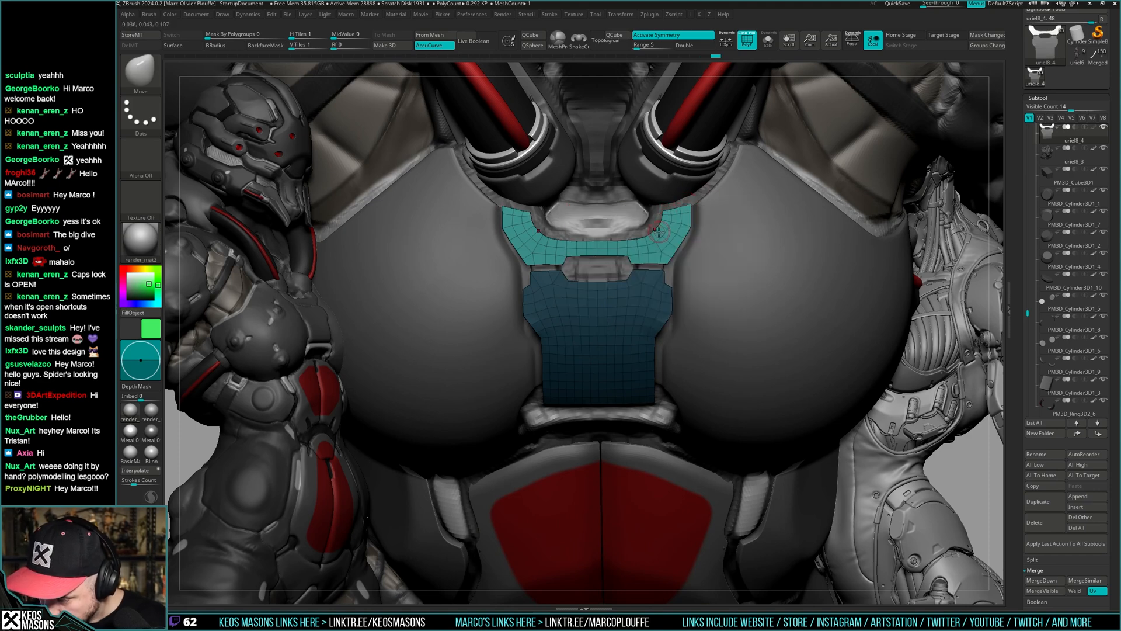
key(space)
key(space)
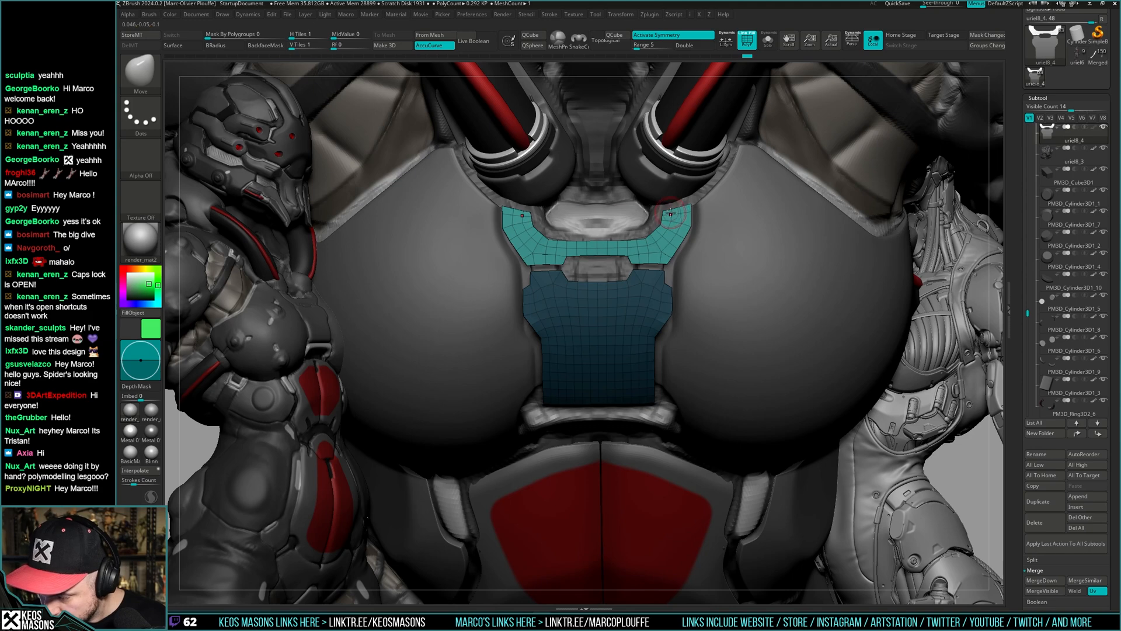
right_drag(669, 209, 672, 219)
key(shift+f)
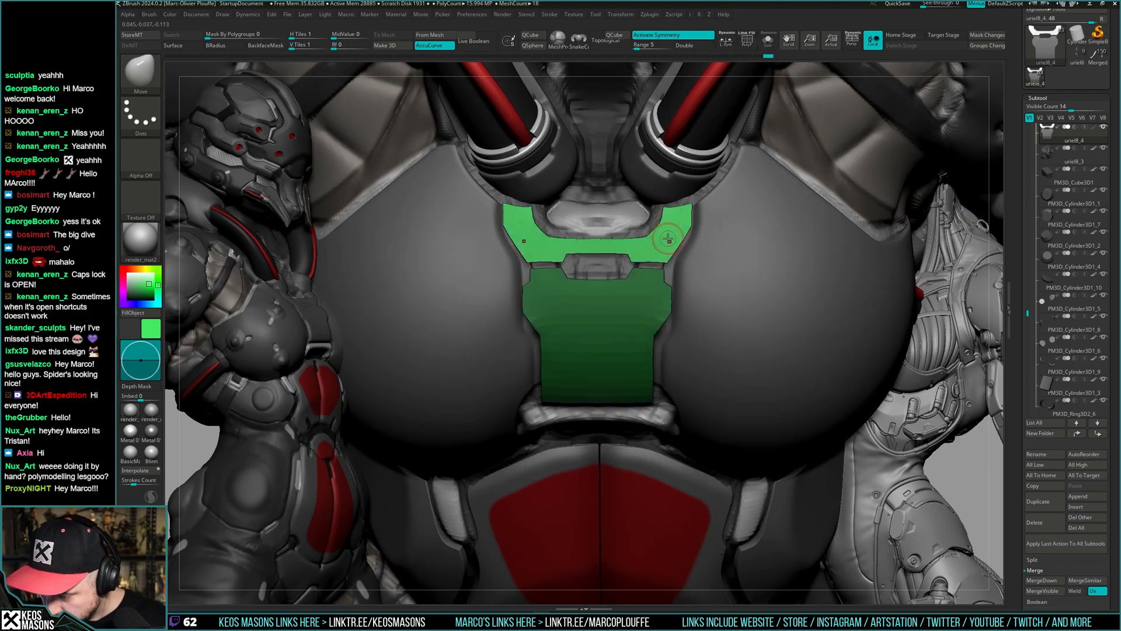
- Isolate the collar and central plate and invert the mask so that only the central plate can be edited
scroll(721, 245, down, 3)
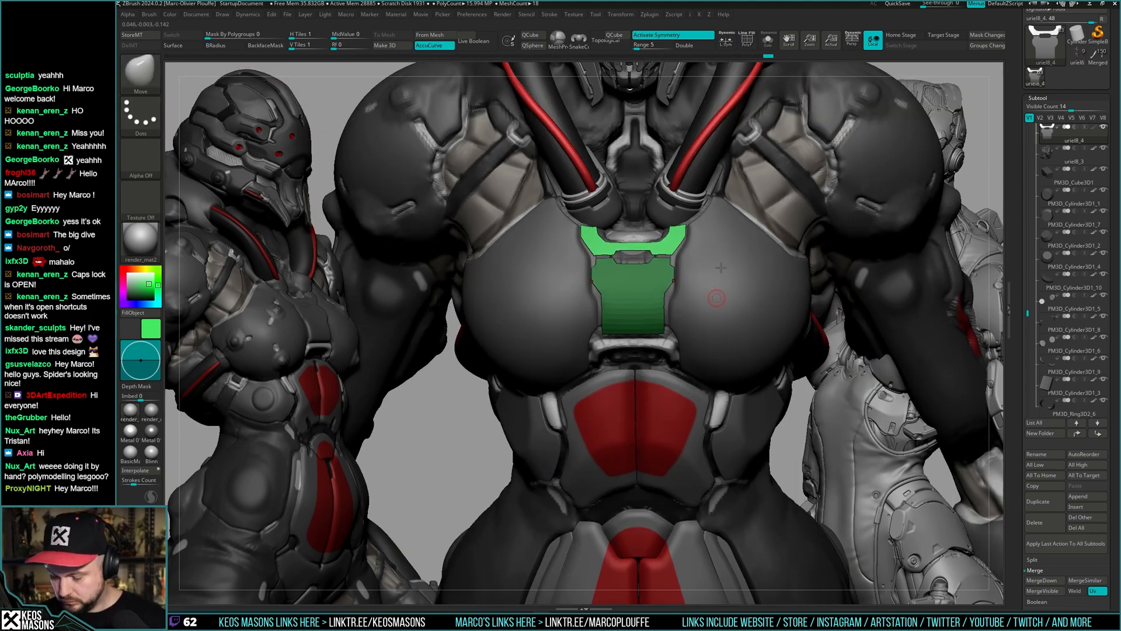
mouse_move(721, 267)
right_down()
mouse_move(713, 295)
mouse_move(710, 263)
right_up()
key(alt+s)
right_drag(678, 345, 688, 331)
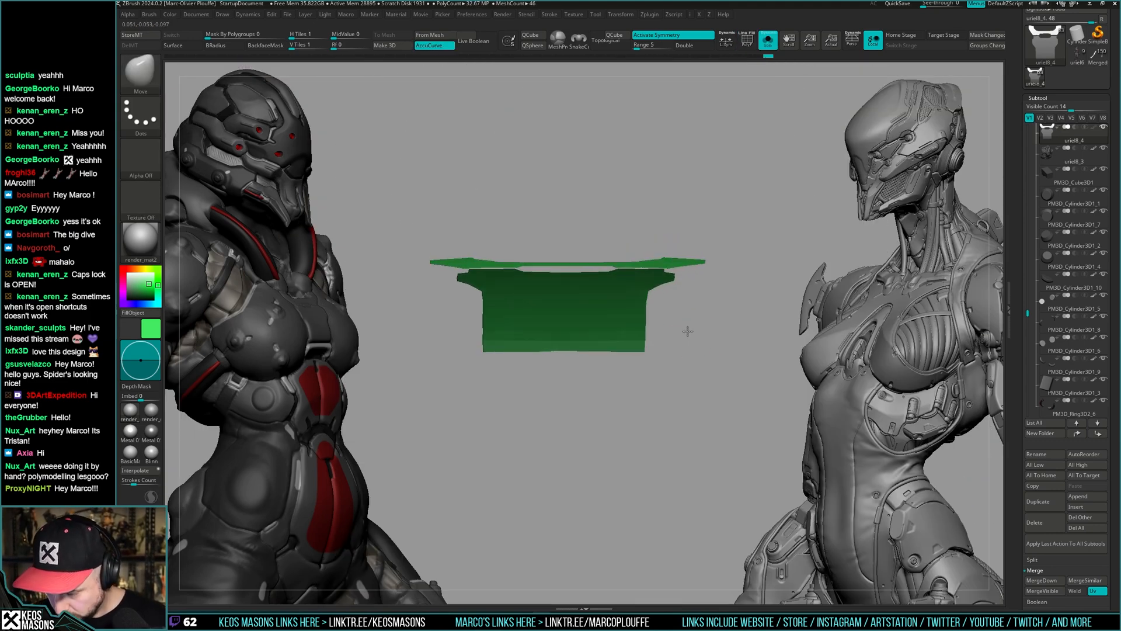
alt+click(644, 272)
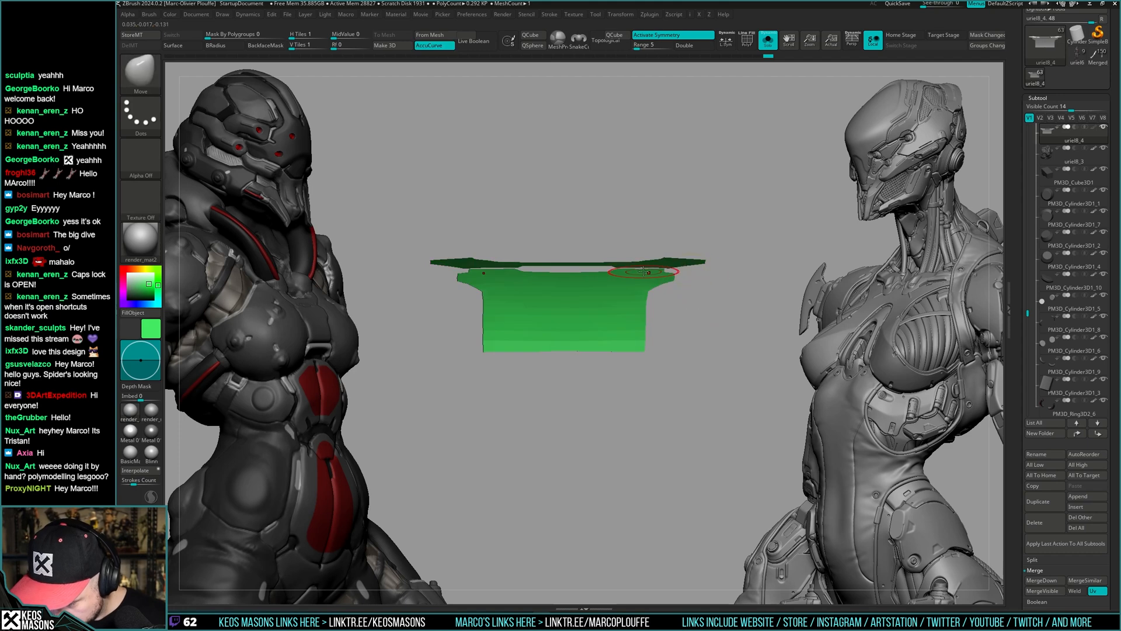
shift+right_drag(646, 290, 716, 315)
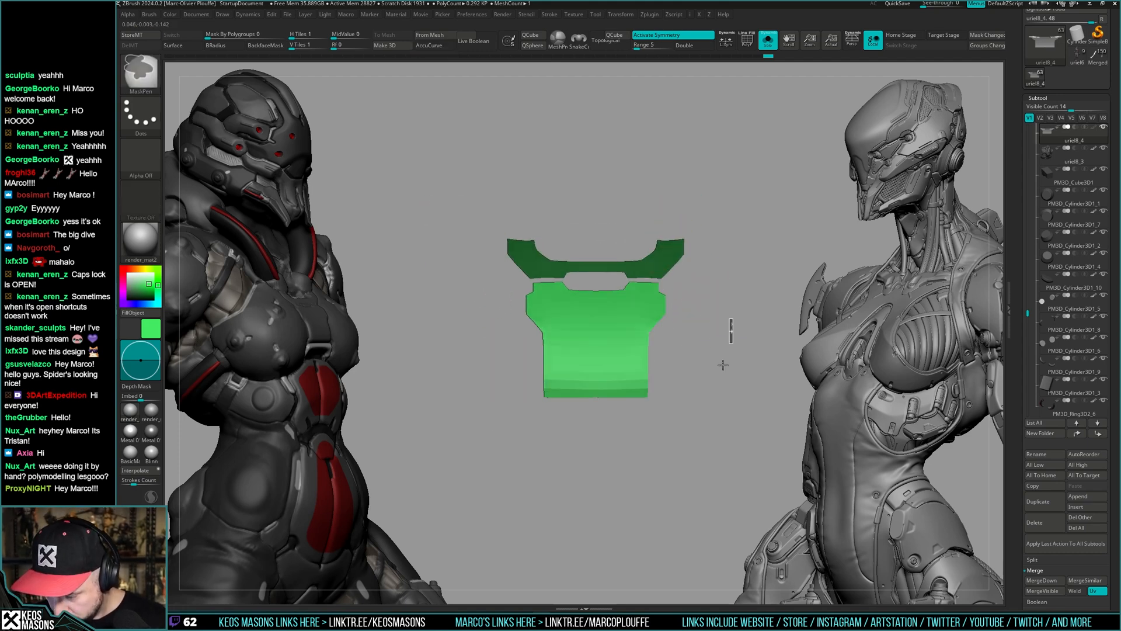
- Adjust the central plate's upper side edges with the wireframe shown, clear the mask and hide the wireframe
key(shift+f)
right_drag(640, 292, 646, 325)
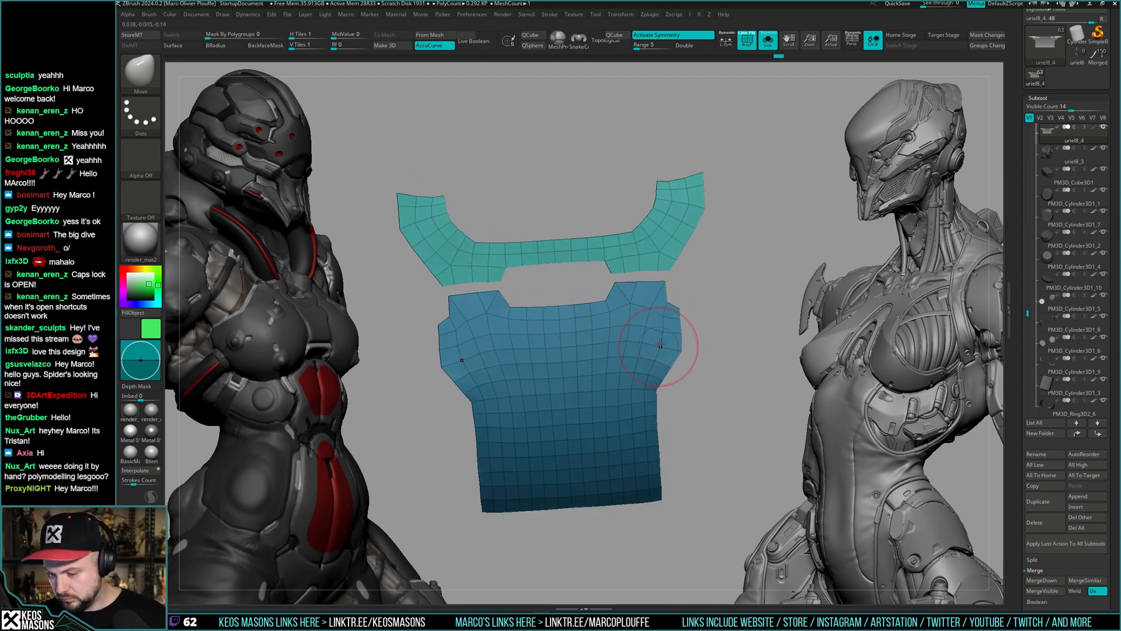
ctrl+right_drag(658, 320, 712, 296)
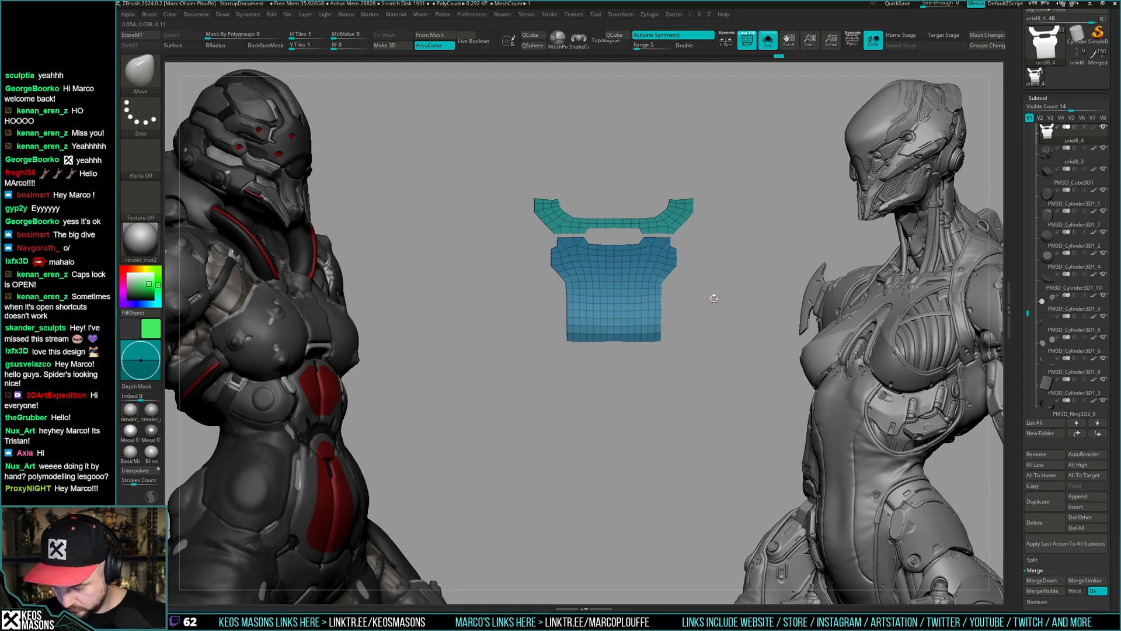
key(shift+f)
- Switch to the hPolish brush and flatten the surface of the isolated central plate's side wings
key(space)
right_drag(618, 340, 688, 336)
key(b)
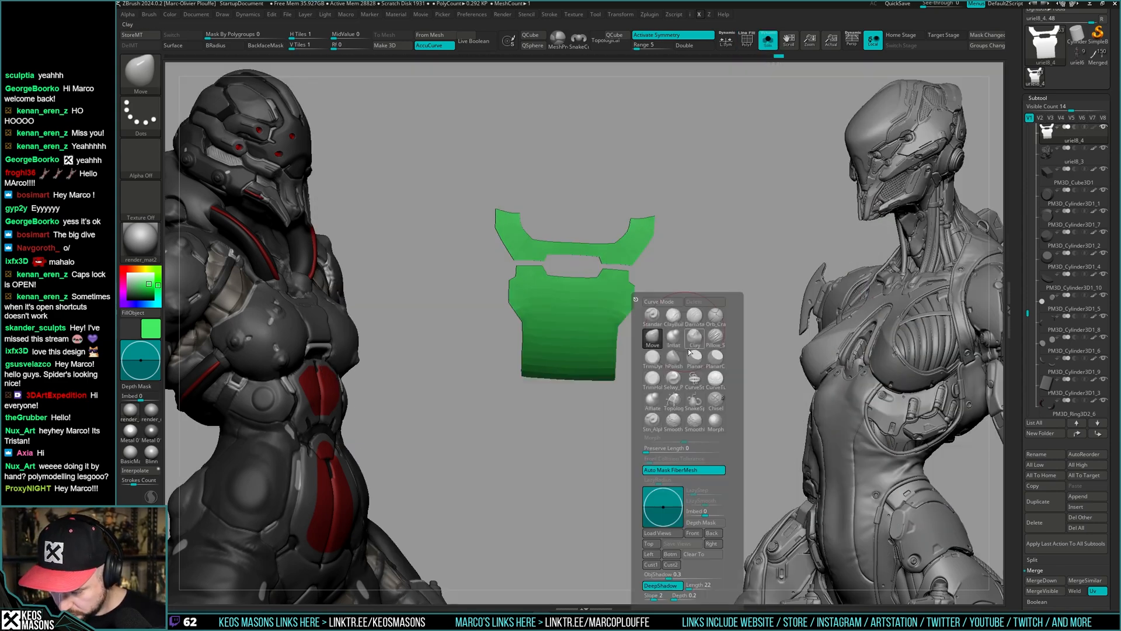
click(645, 303)
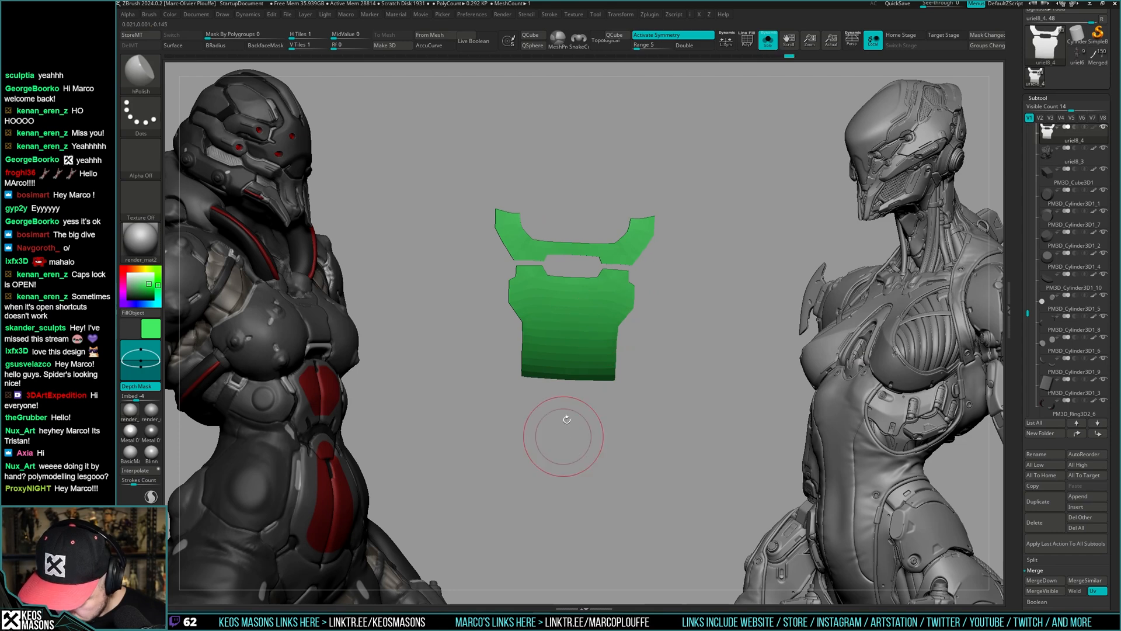
right_drag(567, 419, 573, 296)
right_drag(612, 396, 614, 446)
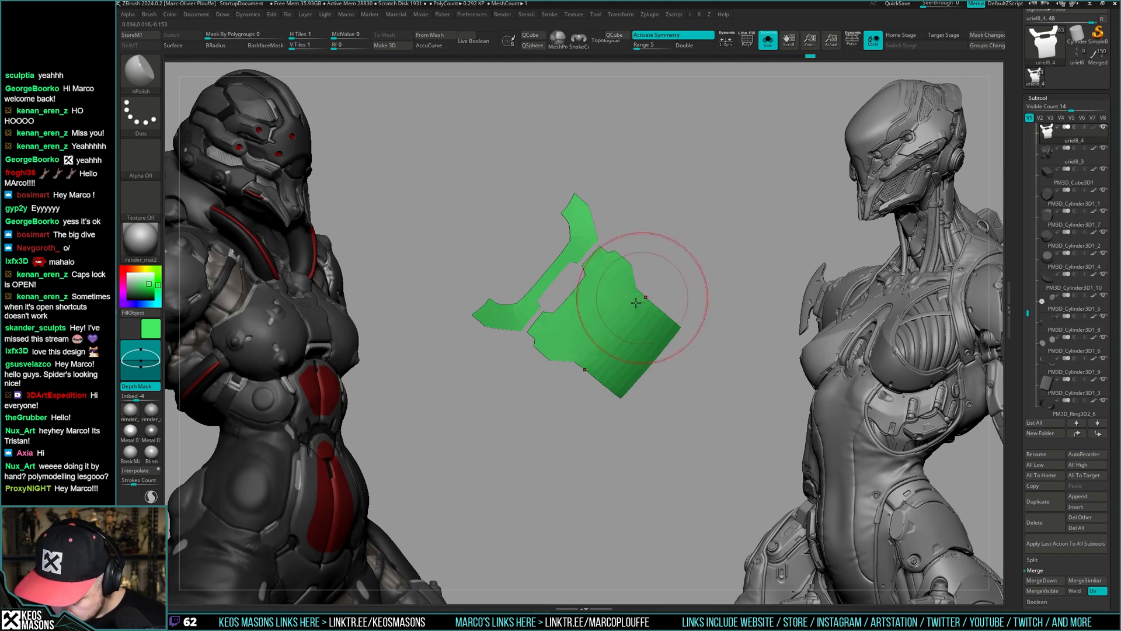
mouse_move(636, 303)
mouse_down()
mouse_move(596, 351)
mouse_move(640, 275)
mouse_up()
right_drag(640, 275, 595, 198)
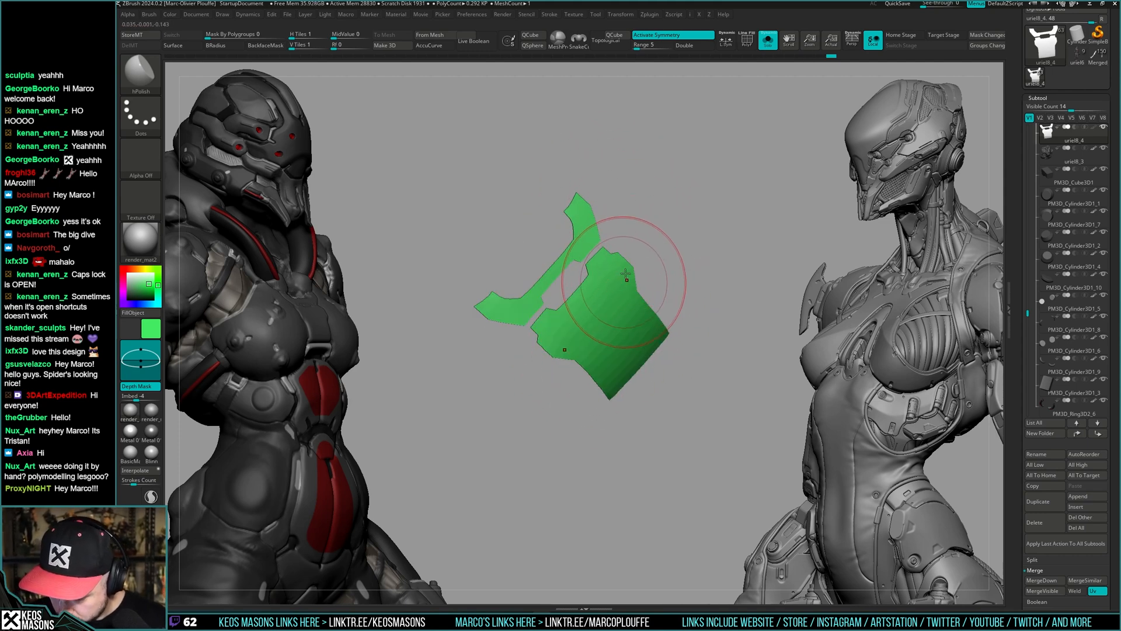
mouse_move(610, 319)
right_down()
mouse_move(587, 292)
mouse_move(715, 350)
mouse_move(687, 350)
mouse_move(684, 320)
mouse_move(679, 328)
right_up()
click(716, 350)
- Thicken the collar and central plate with Panel Loops, using thickness 0.01, polish 0, bevel 0 and elevation -100
key(alt+s)
key(space)
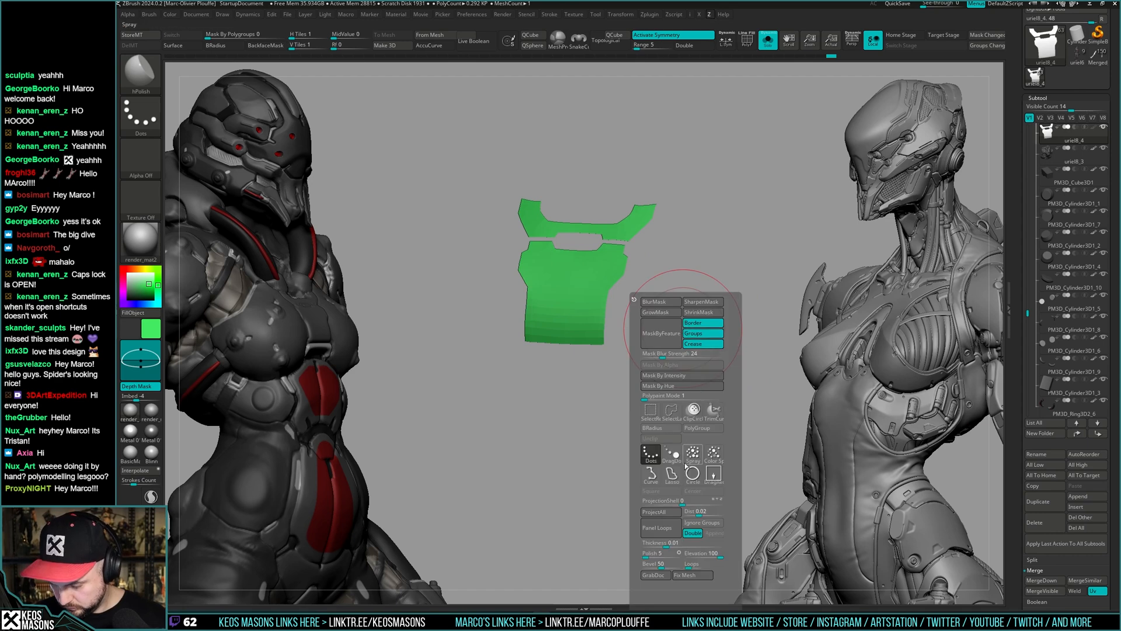
drag(649, 558, 641, 555)
drag(648, 565, 640, 566)
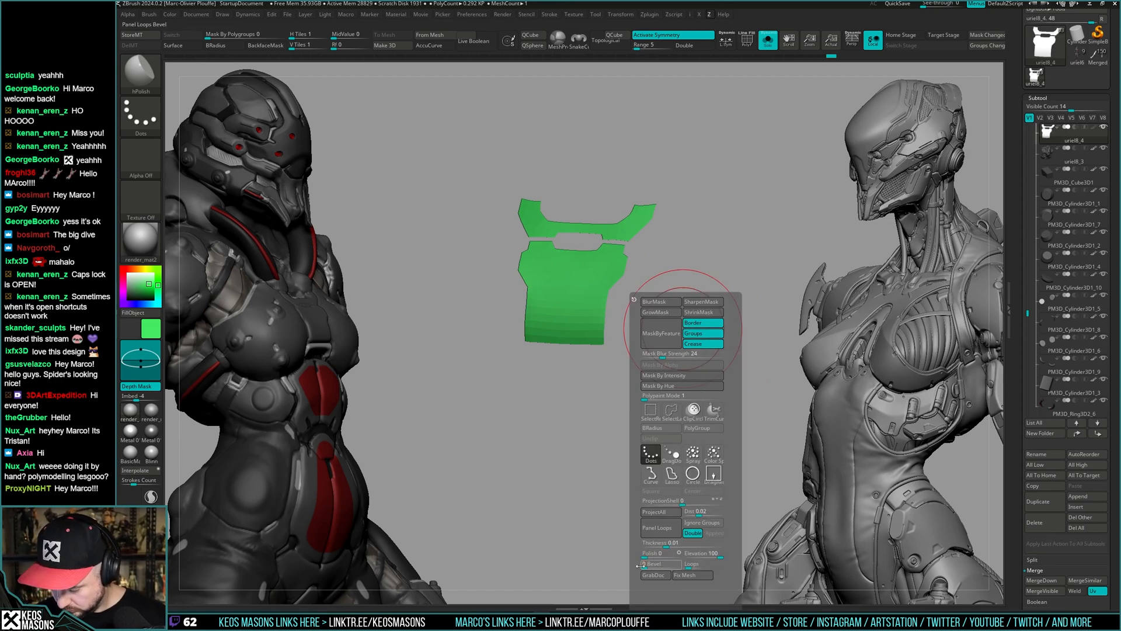
click(673, 530)
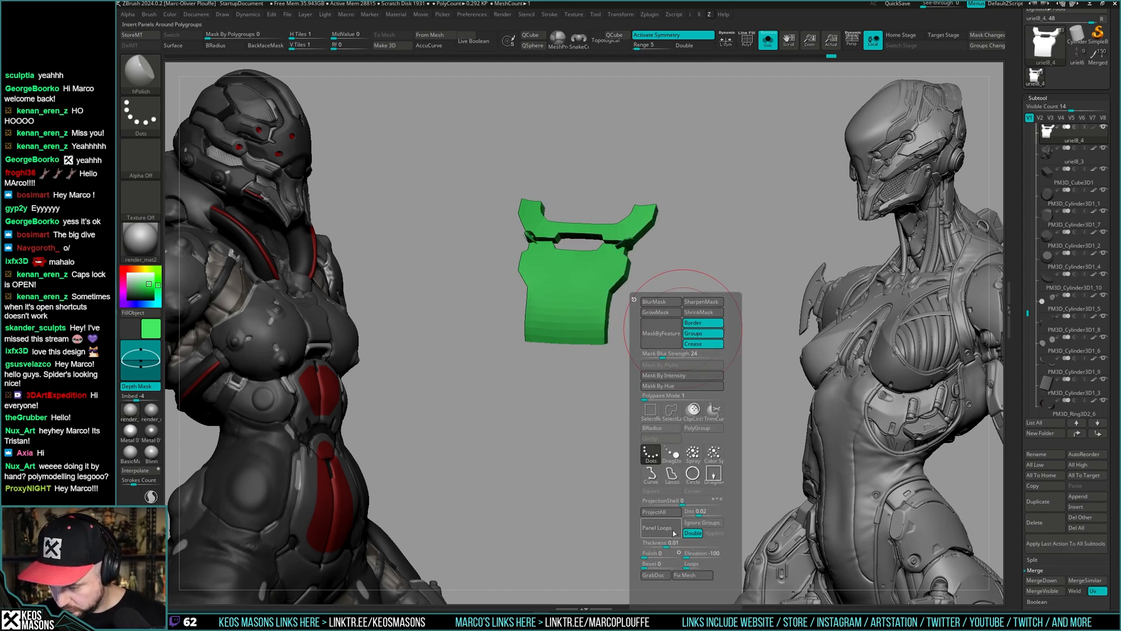
- Inspect the polygroups of the thickened collar and plate by isolating them in turn with the wireframe shown, then restore full visibility
drag(660, 287, 655, 299)
key(shift+f)
key(ctrl+w)
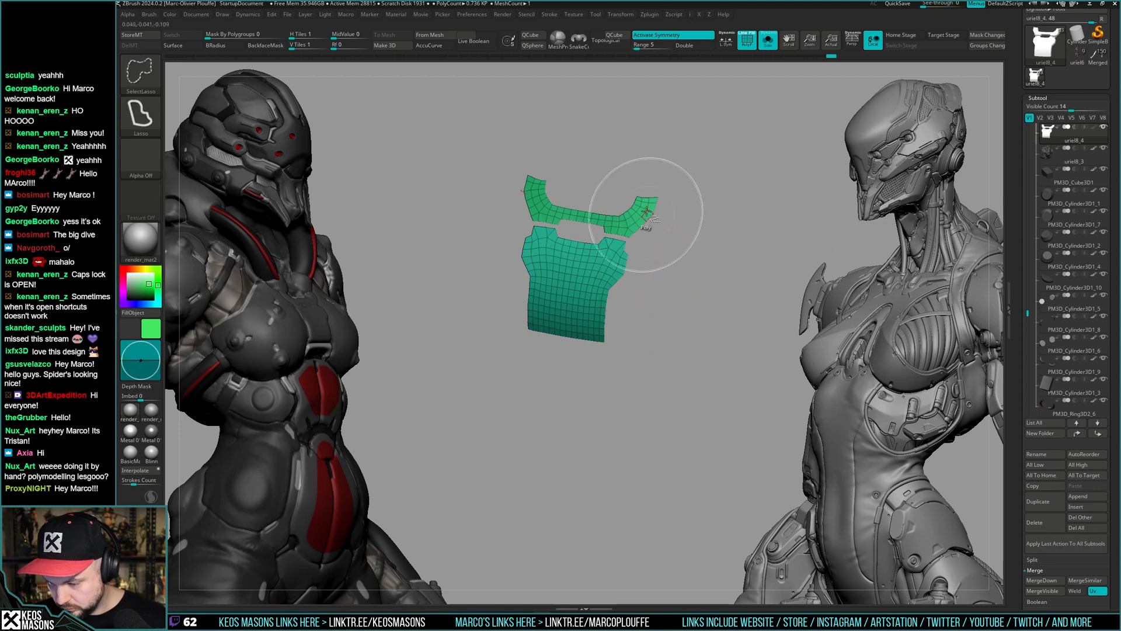
ctrl+shift+click(646, 212)
mouse_move(726, 194)
ctrl+shift+mouse_down()
mouse_move(720, 224)
mouse_move(696, 225)
mouse_move(718, 263)
ctrl+shift+mouse_up()
ctrl+shift+click(711, 223)
ctrl+shift+click(648, 209)
ctrl+shift+click(615, 252)
ctrl+shift+click(717, 262)
- Show the full armour without wireframe and fill the collar and central plate with the armour's grey colour
key(space)
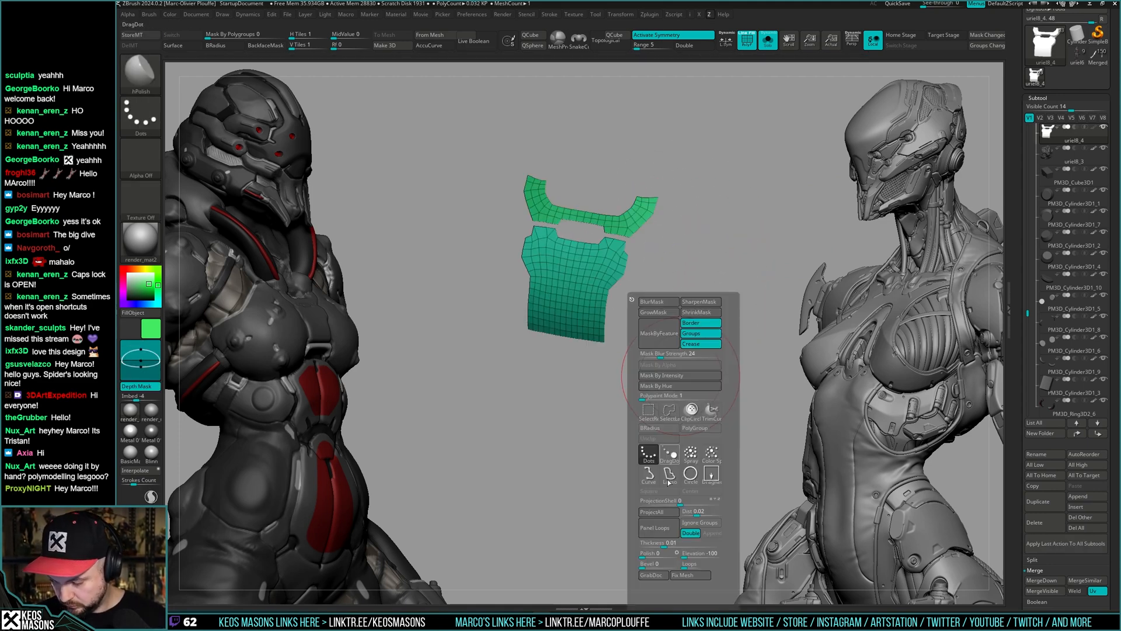
key(shift+s)
drag(637, 301, 693, 314)
key(shift+f)
mouse_move(692, 315)
ctrl+right_down()
mouse_move(708, 295)
mouse_move(689, 317)
ctrl+right_up()
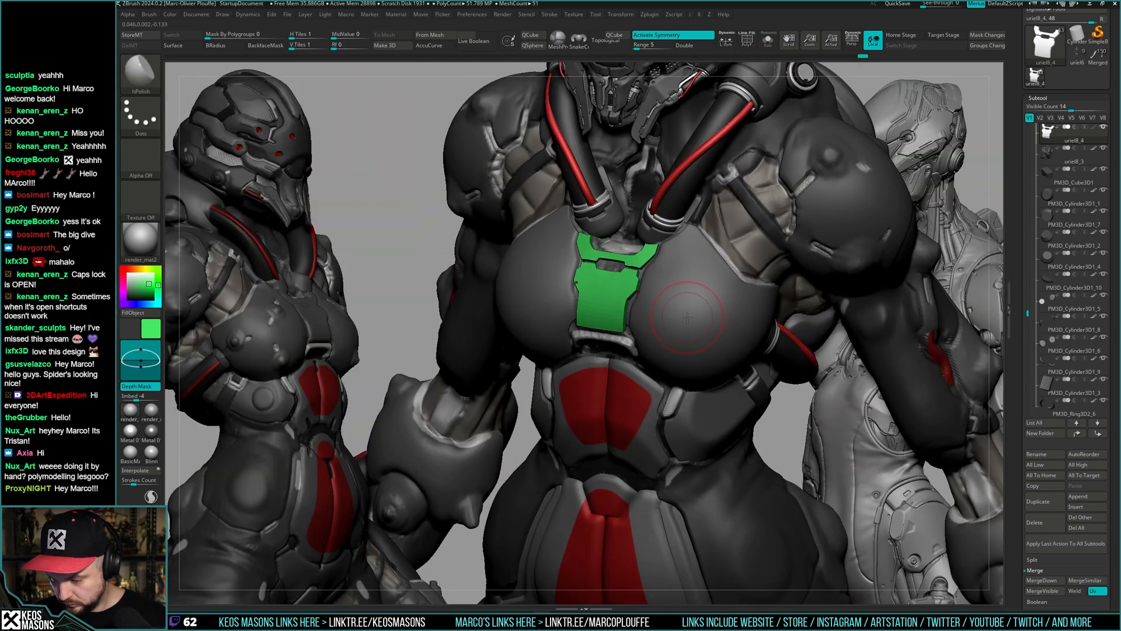
key(c)
key(x)
right_drag(648, 351, 664, 366)
right_click(665, 367)
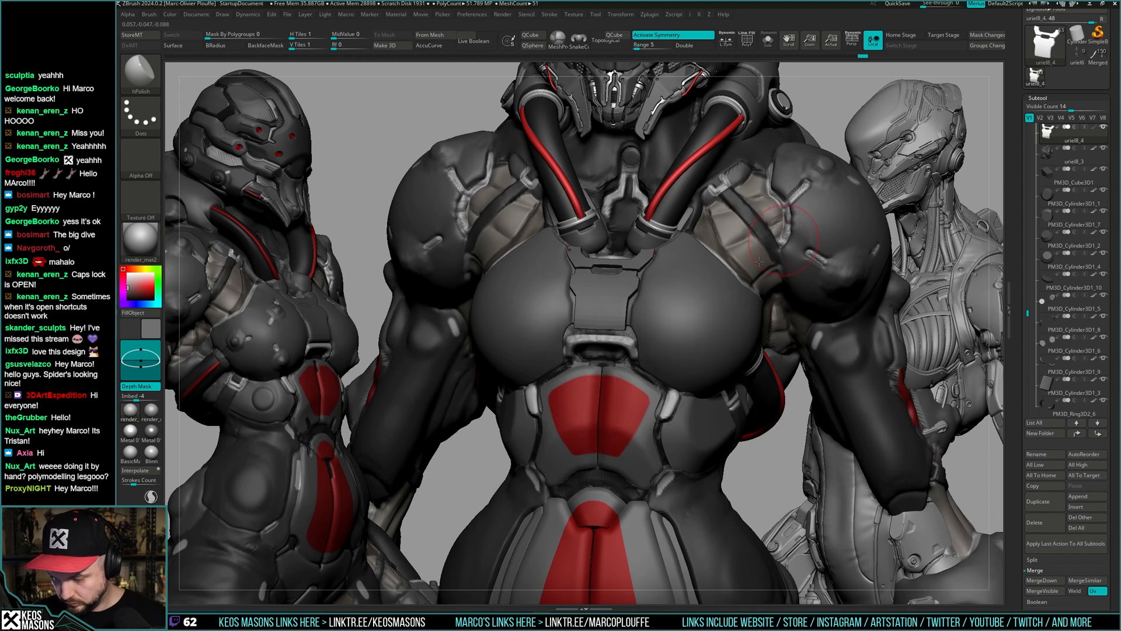
right_click(698, 330)
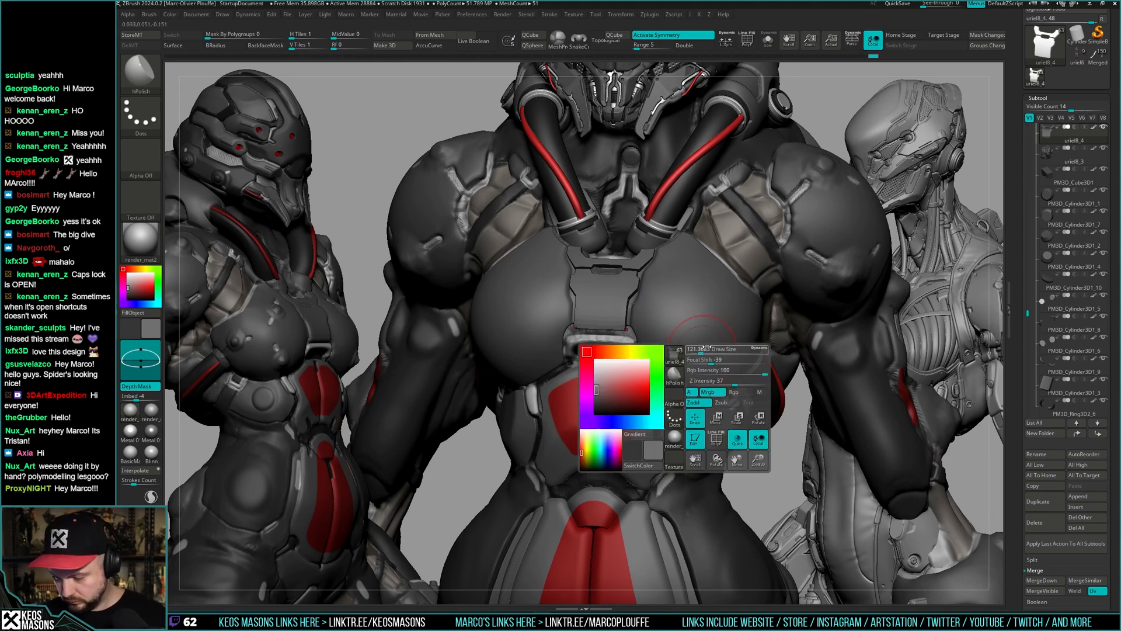
right_click(726, 323)
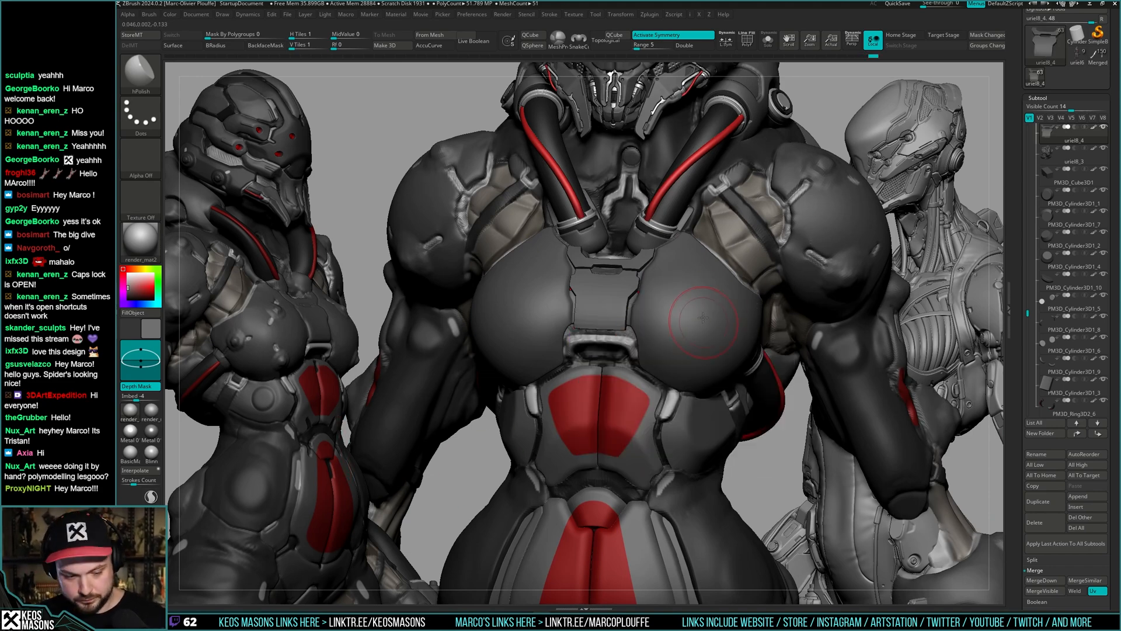
- Select the body beneath the chest armour, switch to the DamStandard brush and smooth the surface around the central plate
mouse_move(696, 304)
right_down()
mouse_move(706, 318)
mouse_move(693, 336)
mouse_move(685, 319)
mouse_move(716, 275)
mouse_move(700, 284)
right_up()
right_click(699, 299)
mouse_move(695, 296)
right_down()
mouse_move(710, 344)
mouse_move(722, 298)
mouse_move(700, 320)
mouse_move(708, 292)
right_up()
alt+click(711, 292)
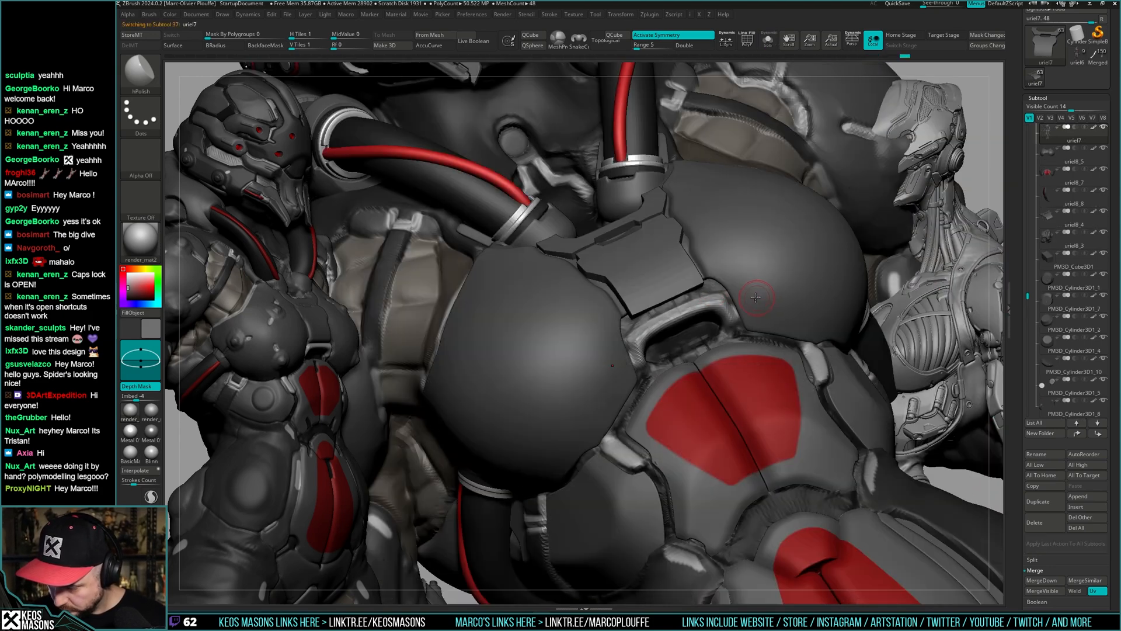
key(b)
key(d)
key(s)
key(space)
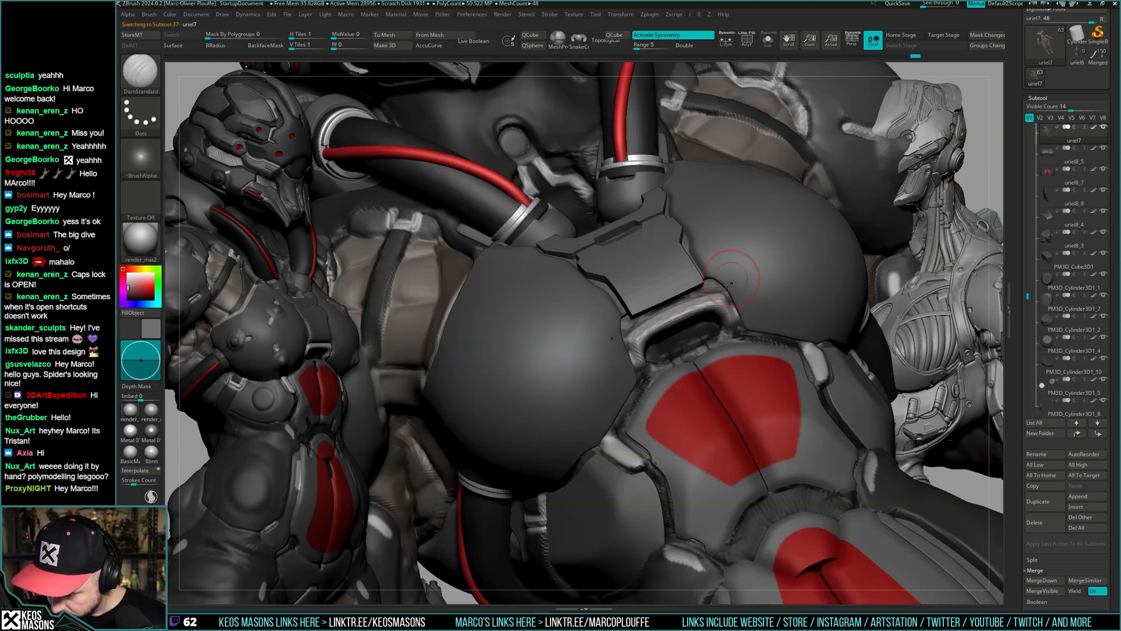
mouse_move(730, 283)
shift+right_down()
mouse_move(719, 298)
mouse_move(604, 314)
mouse_move(723, 332)
mouse_move(685, 300)
shift+right_up()
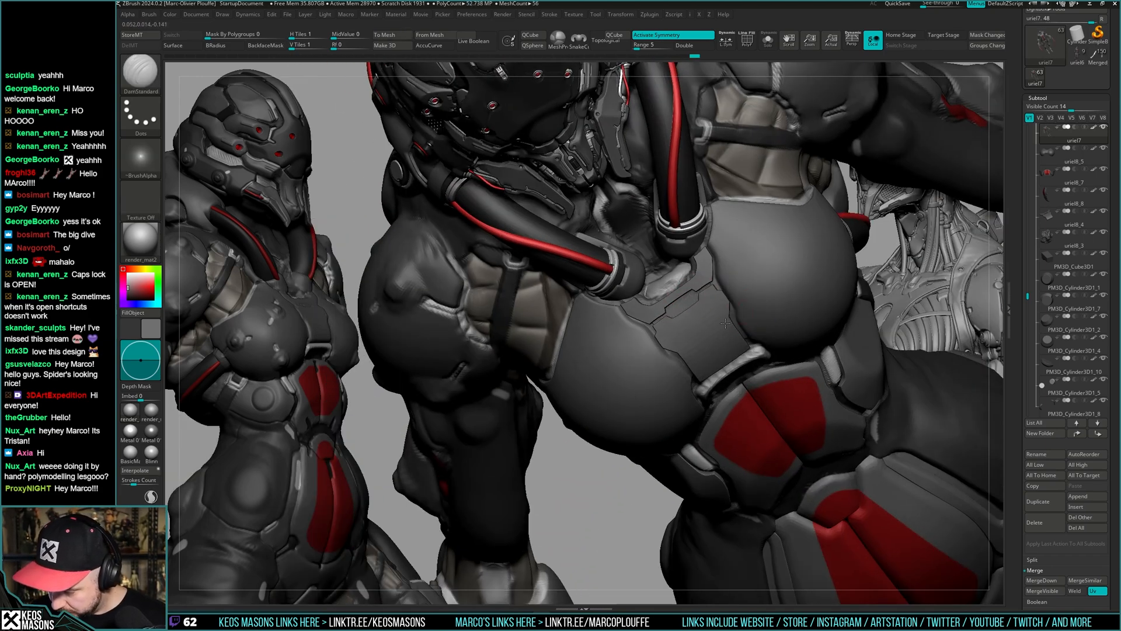
- Fill the body with green and check it against the grey armour plates from the front
mouse_move(681, 308)
right_down()
mouse_move(701, 265)
mouse_move(728, 302)
right_up()
key(c)
click(683, 405)
click(760, 390)
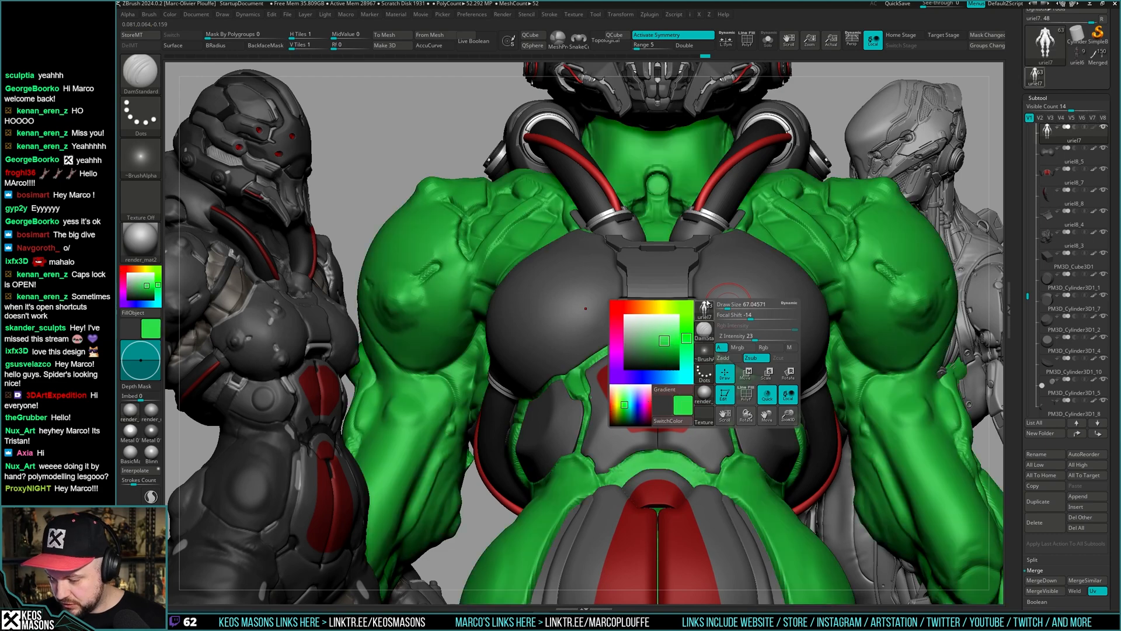
right_drag(759, 390, 712, 304)
right_drag(615, 393, 692, 345)
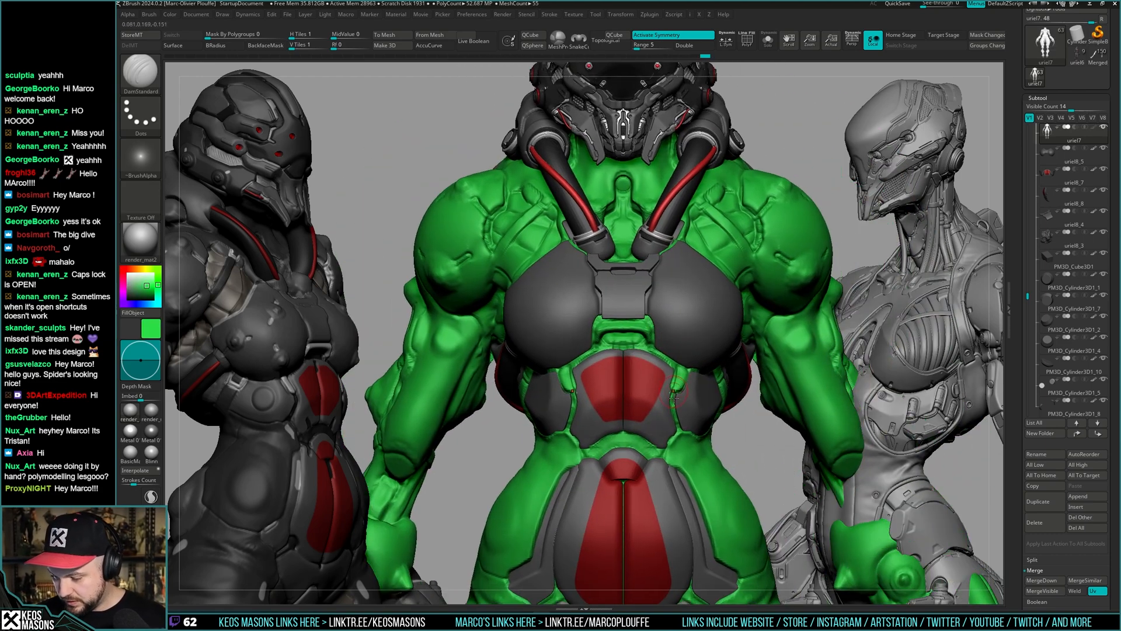
right_drag(675, 397, 653, 421)
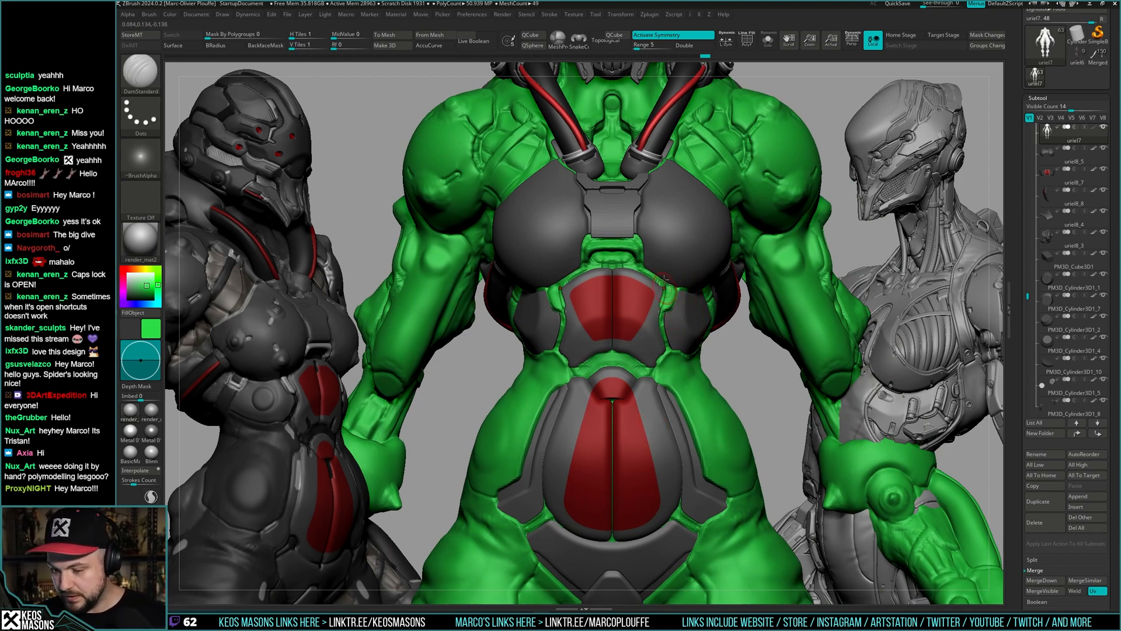
- Select the collar and central plate, mask their upper portion in an isolated side view, and switch to the Move brush
alt+right_drag(665, 279, 681, 372)
alt+click(662, 275)
mouse_move(601, 253)
right_down()
mouse_move(687, 295)
mouse_move(702, 274)
mouse_move(653, 305)
mouse_move(711, 263)
right_up()
key(ctrl+shift+f)
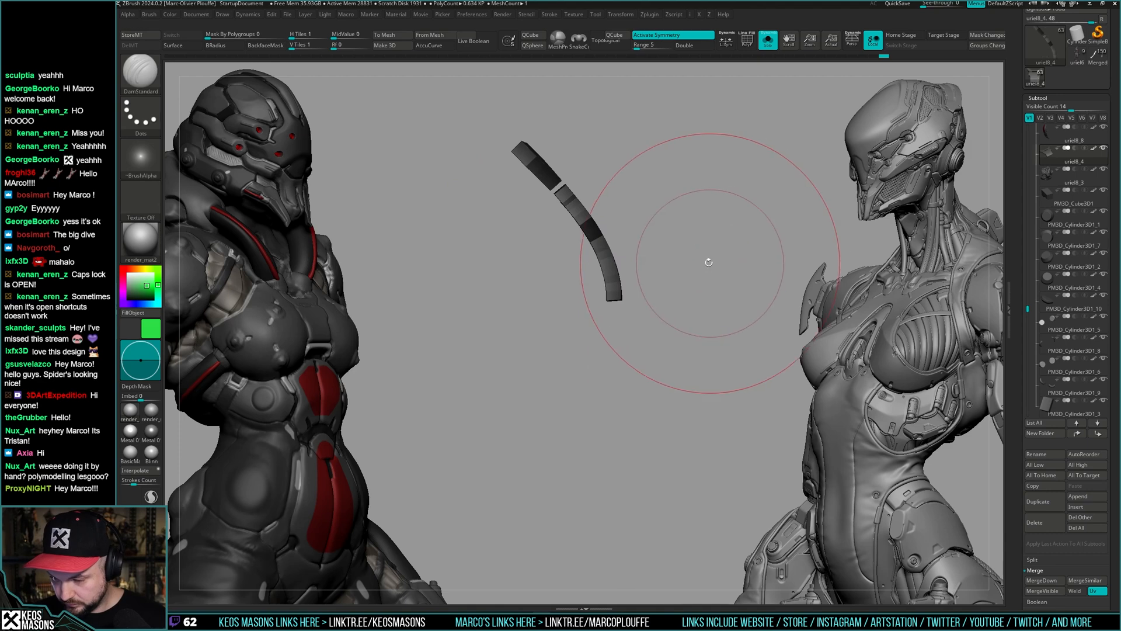
ctrl+drag(488, 115, 629, 245)
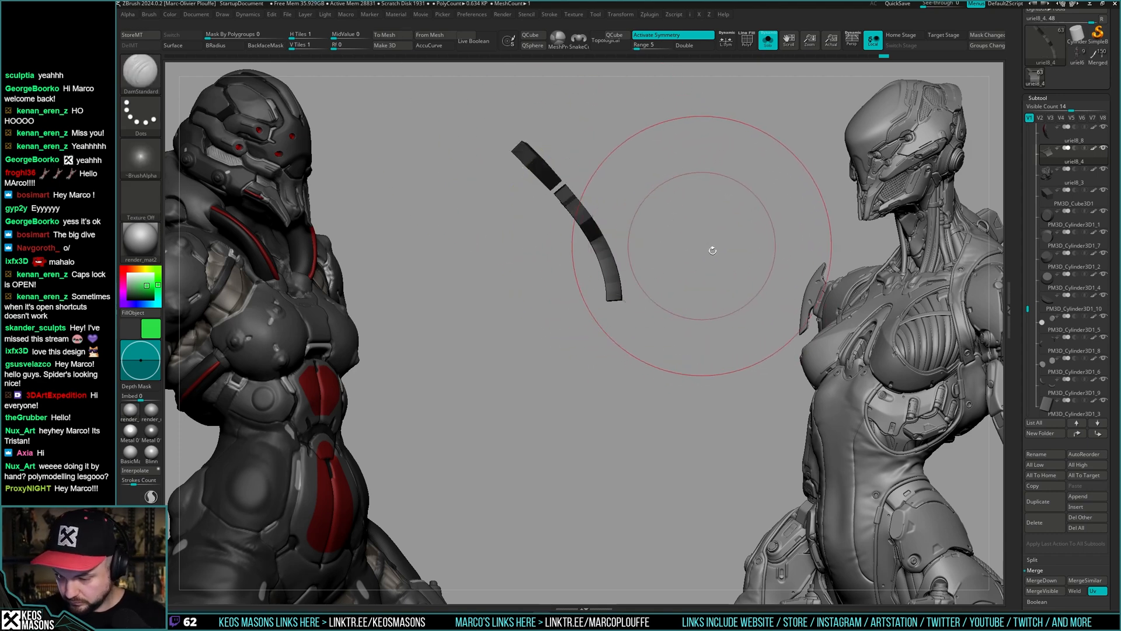
right_drag(713, 250, 705, 285)
key(ctrl+shift+f)
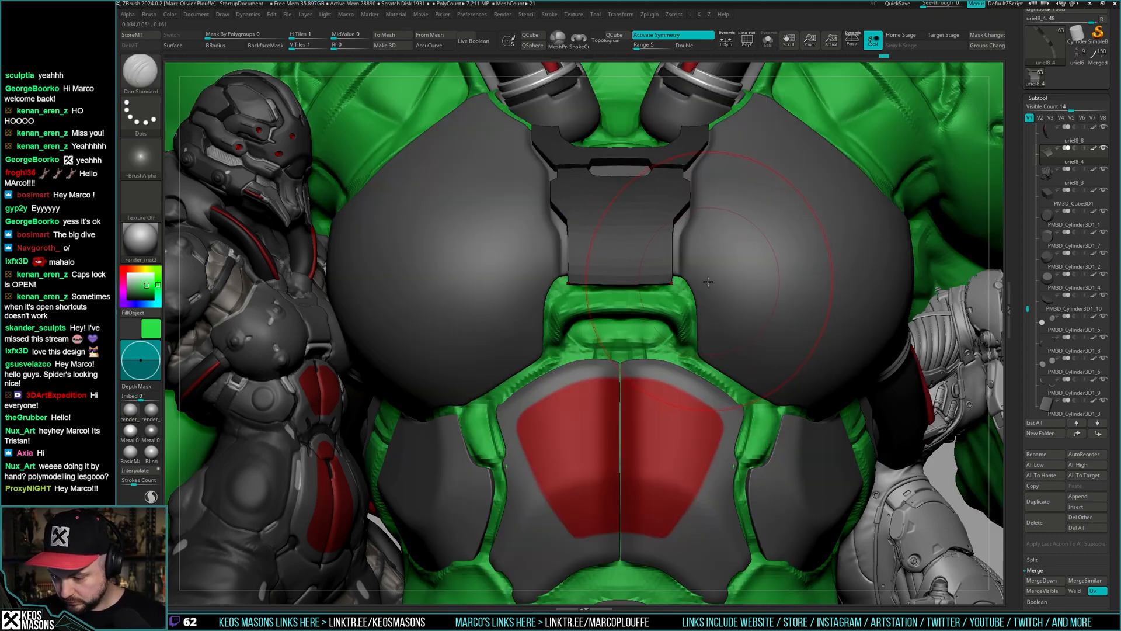
key(b)
key(m)
key(v)
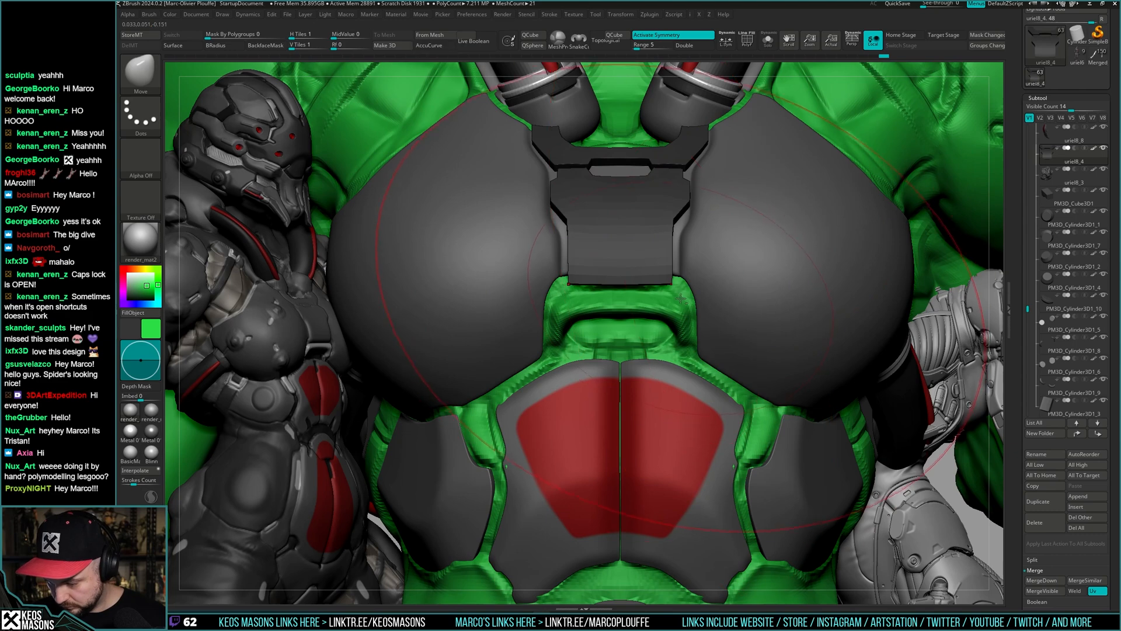
- Extend the central plate's lower edge downward with the Move brush and check the isolated collar and plate
key(space)
click(681, 294)
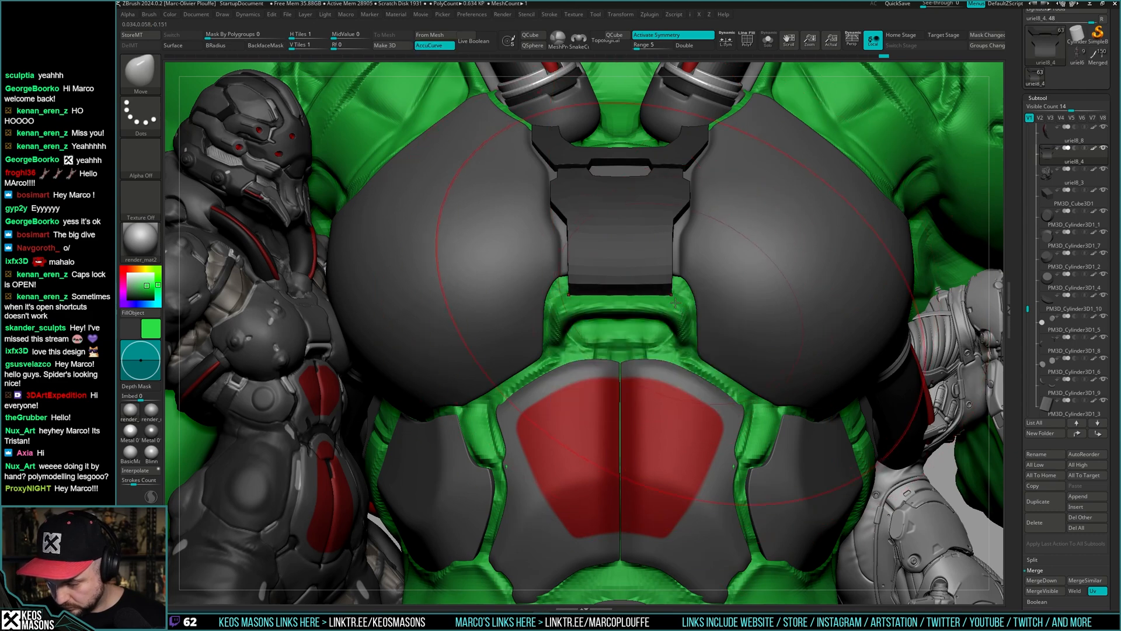
key(space)
mouse_move(682, 313)
right_down()
mouse_move(648, 345)
mouse_move(677, 299)
right_up()
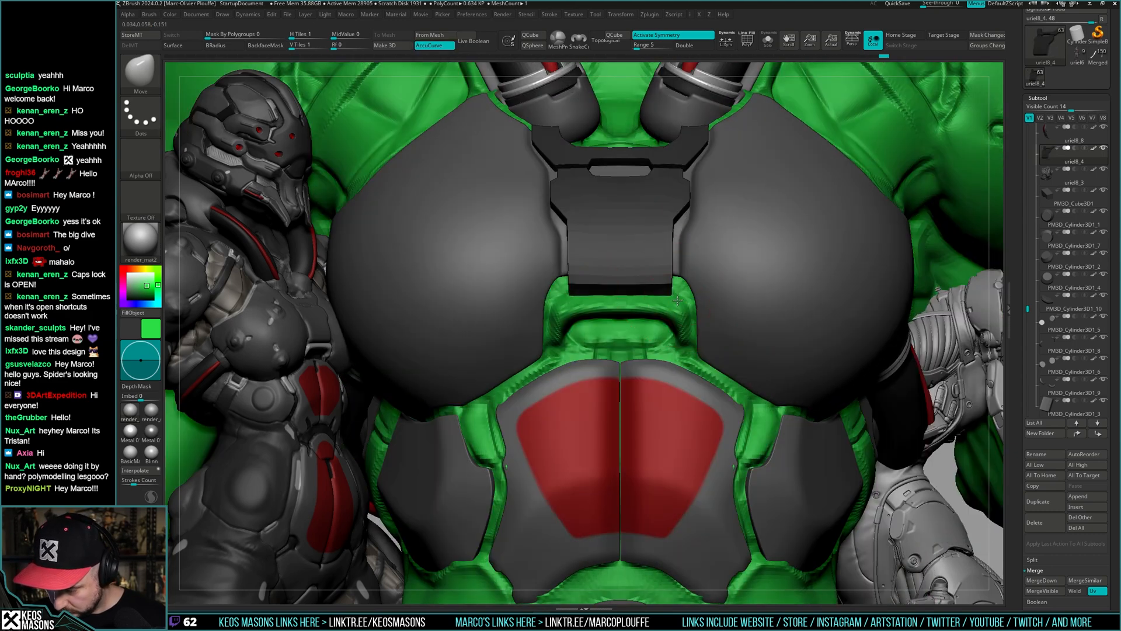
key(alt+s)
key(space)
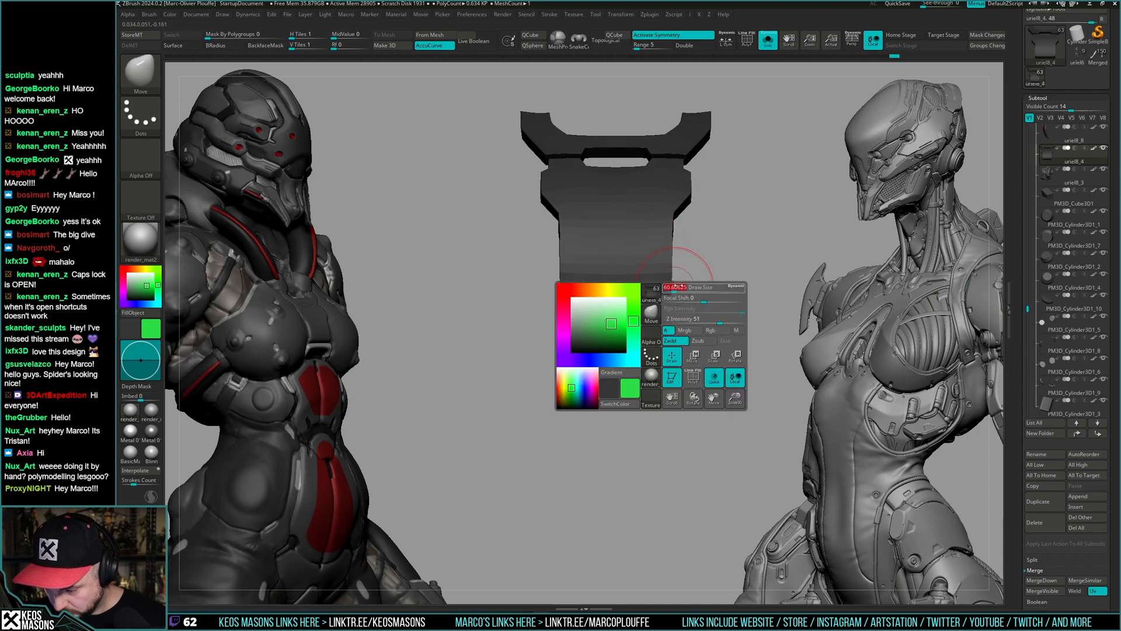
ctrl+right_drag(677, 278, 673, 285)
key(space)
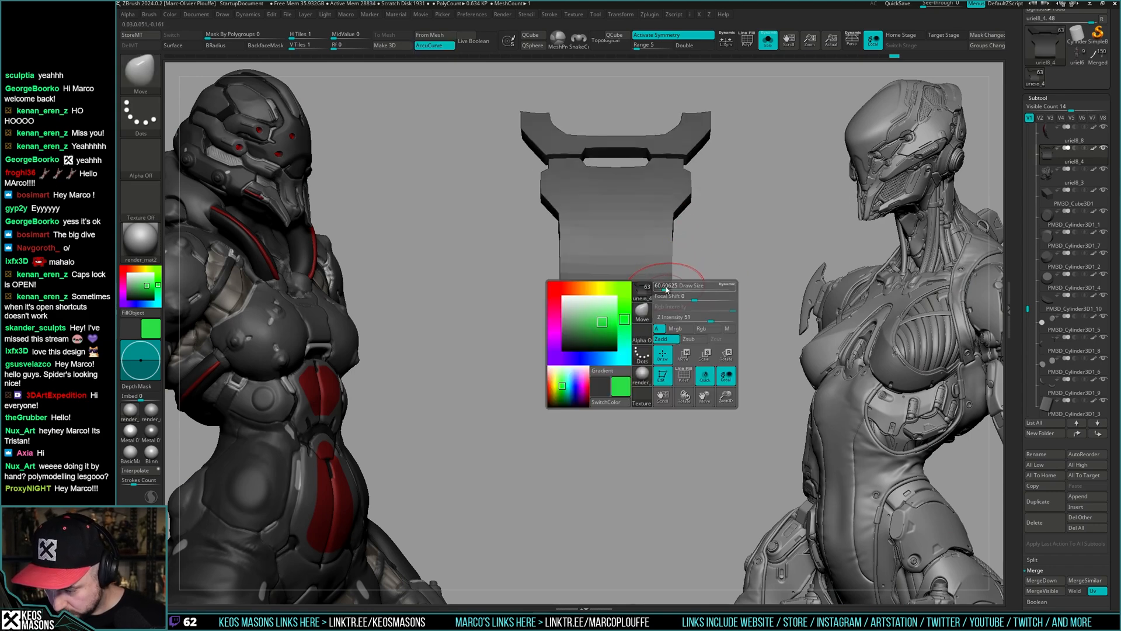
mouse_move(664, 276)
ctrl+right_down()
mouse_move(689, 286)
mouse_move(696, 354)
mouse_move(690, 316)
ctrl+right_up()
key(alt+s)
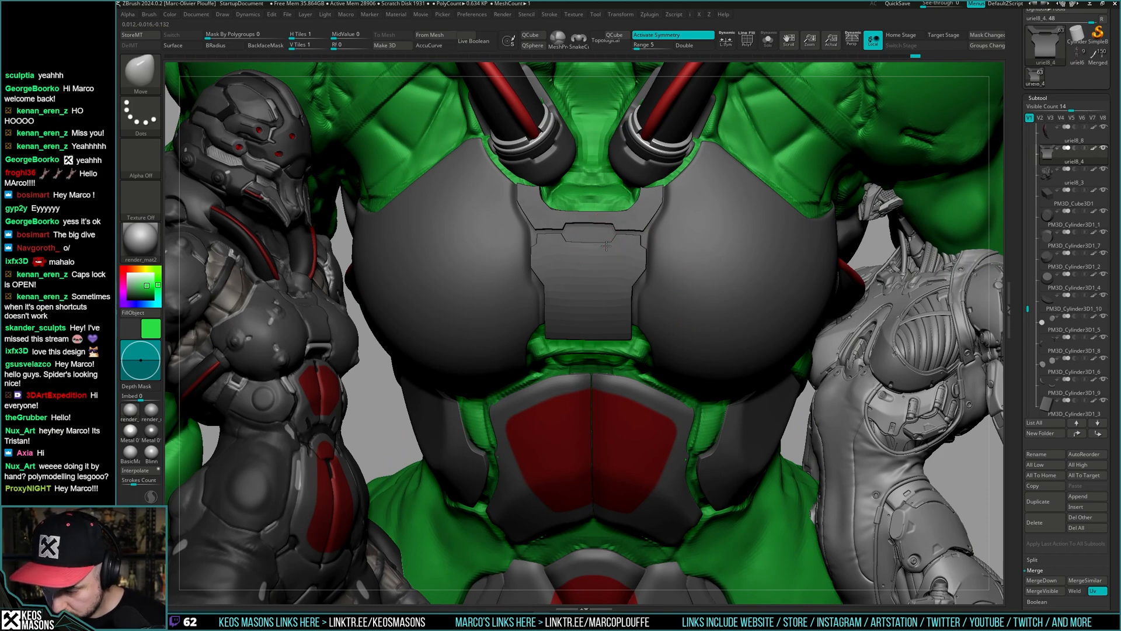
- Reshape the central plate's notched upper edge below the collar with the Move brush, using AccuCurve
key(a)
drag(566, 240, 613, 241)
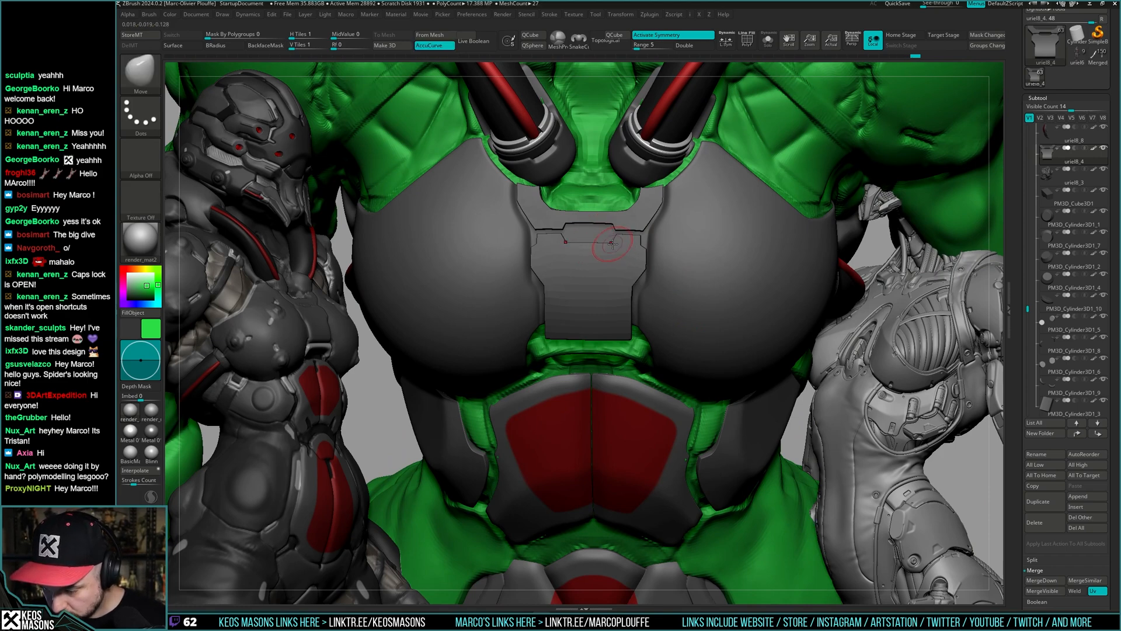
right_drag(762, 239, 588, 230)
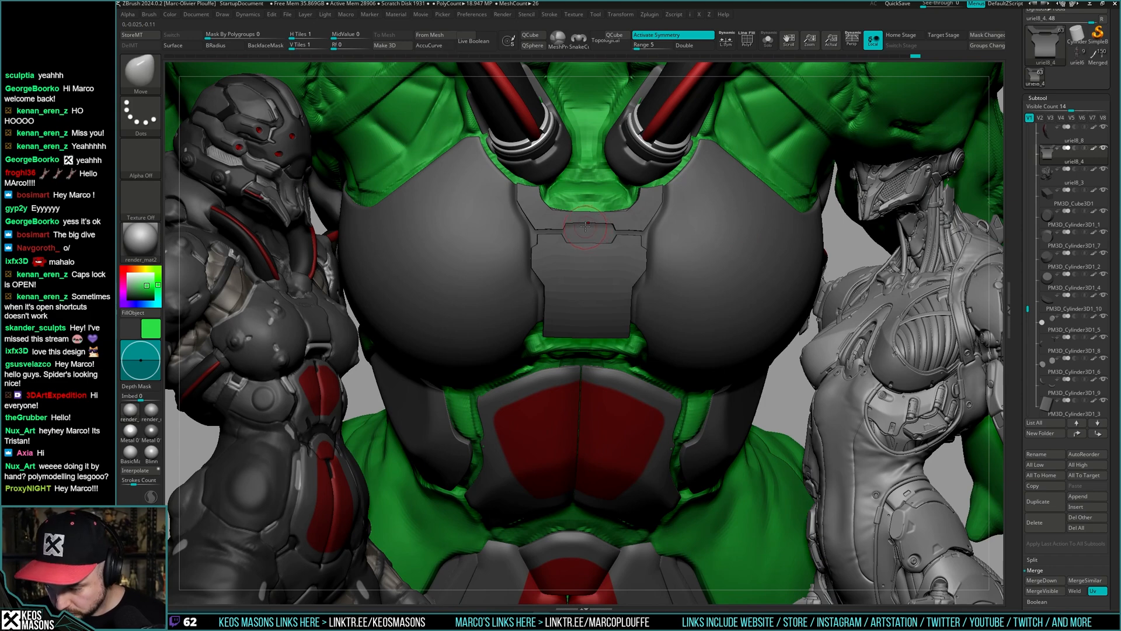
mouse_move(736, 193)
ctrl+right_down()
mouse_move(753, 263)
mouse_move(727, 260)
mouse_move(711, 297)
mouse_move(717, 277)
mouse_move(717, 297)
mouse_move(683, 250)
ctrl+right_up()
- Select the chest plates and examine their fit around the central plate in a ghosted view
alt+click(683, 248)
key(shift+ctrl+s)
key(shift+ctrl+s)
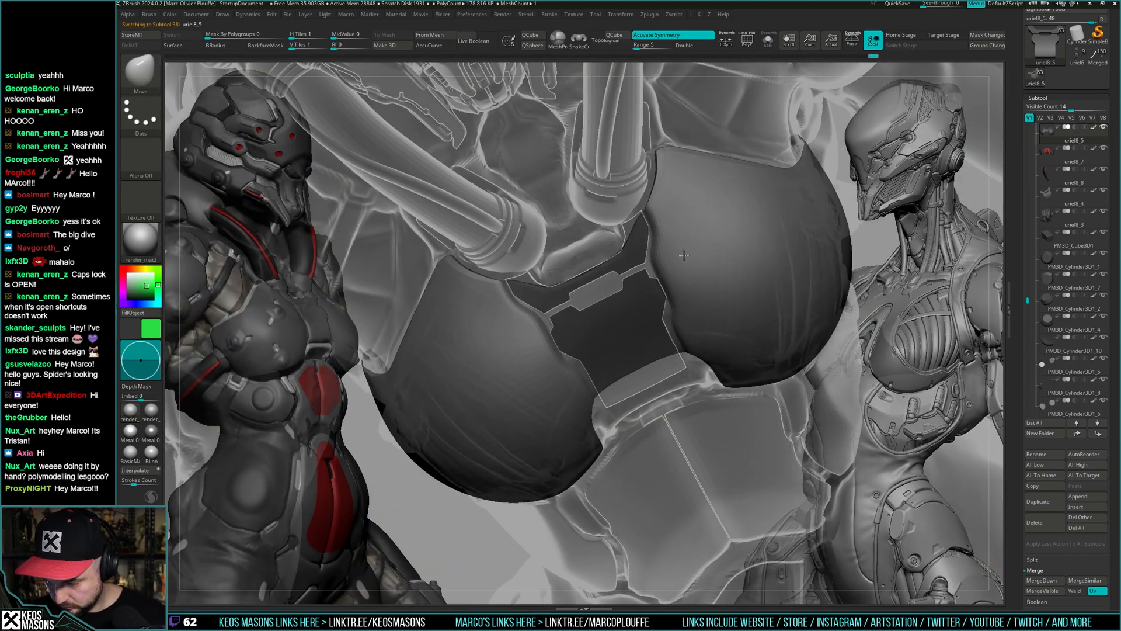
key(ctrl+shift)
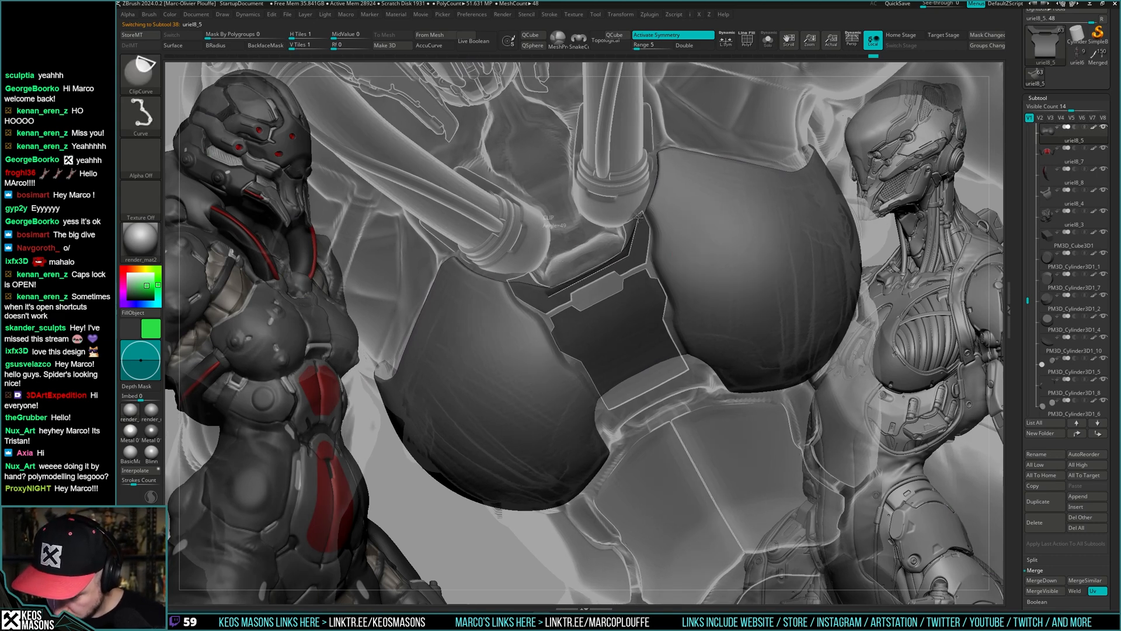
ctrl+shift+drag(639, 216, 639, 218)
mouse_move(639, 217)
right_down()
mouse_move(679, 272)
mouse_move(600, 296)
right_up()
key(shift+ctrl+s)
key(shift+ctrl+s)
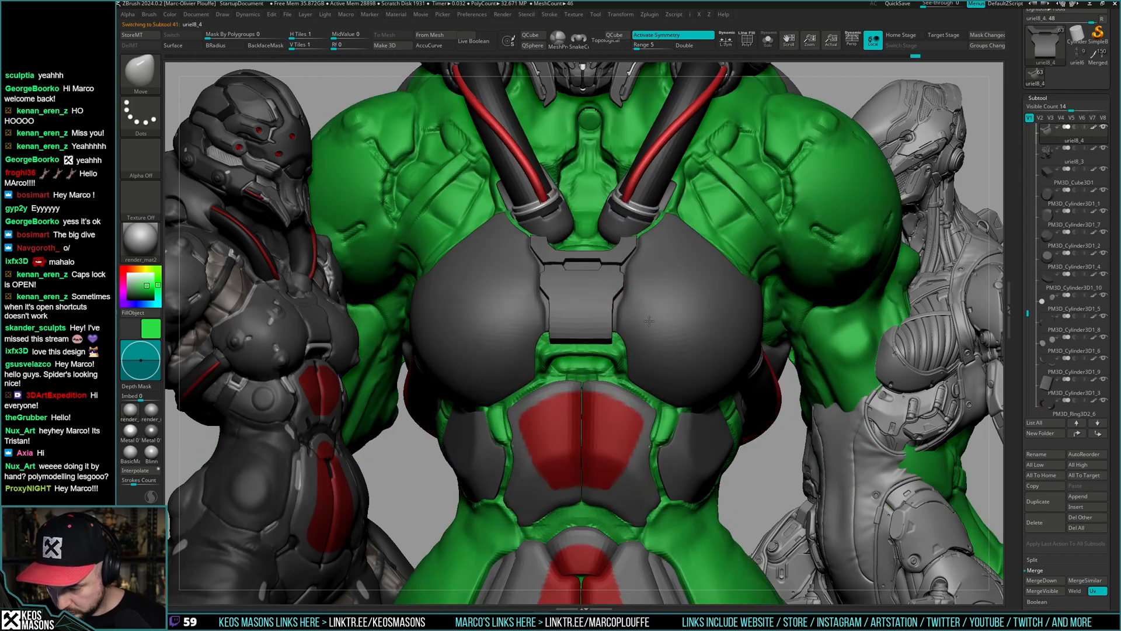
- Check the collar and central plate from the front, both isolated and within the full armour
alt+click(653, 314)
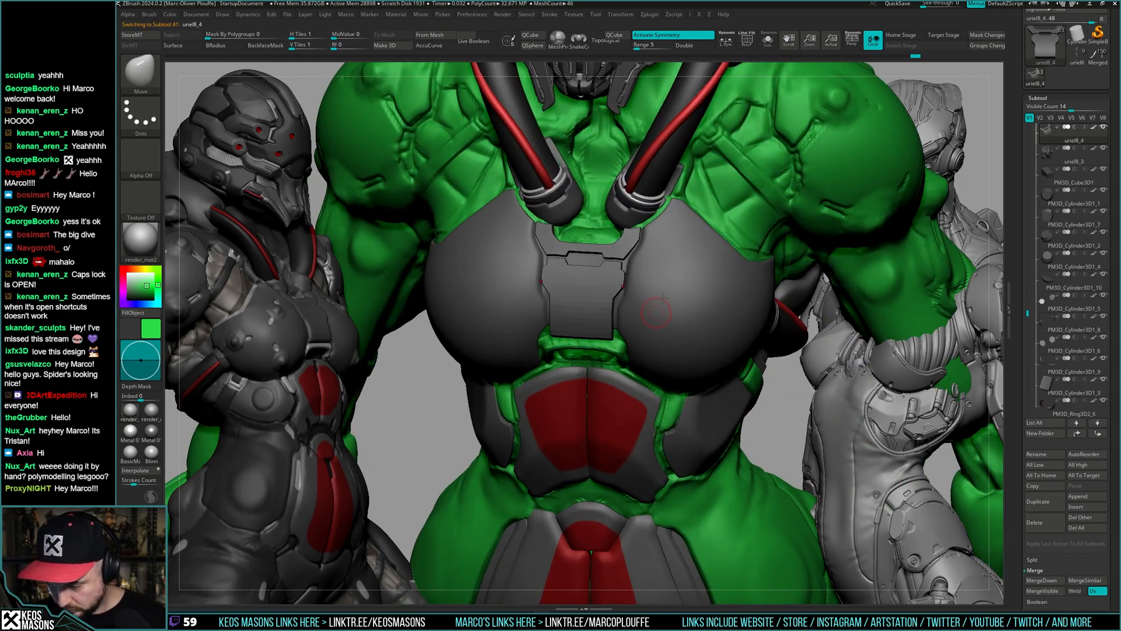
shift+right_drag(663, 298, 660, 314)
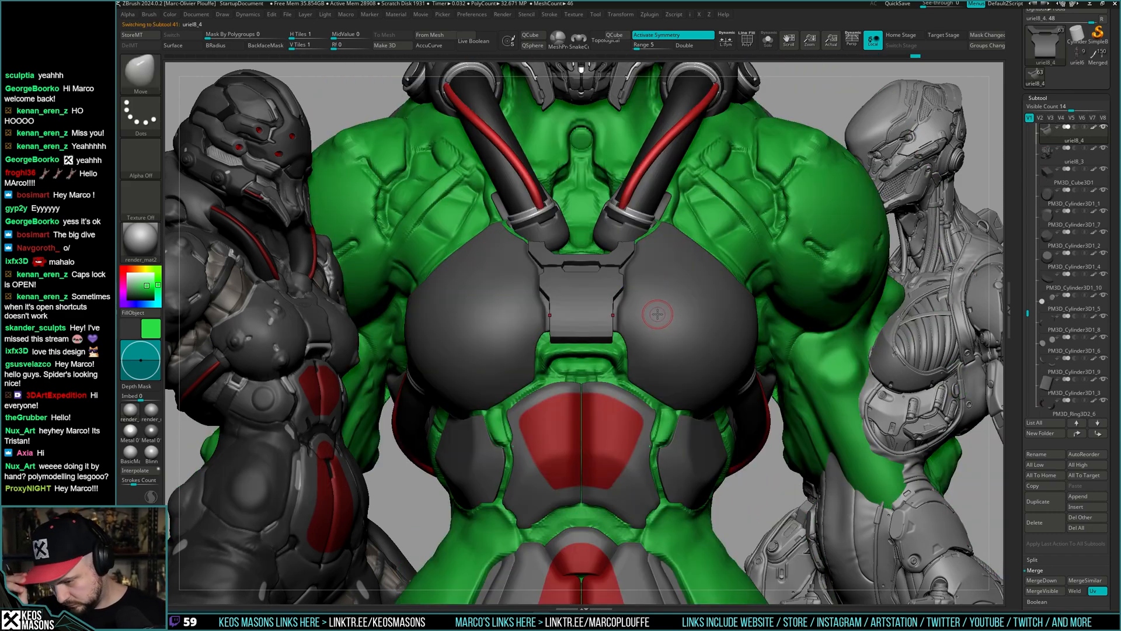
key(shift+ctrl+s)
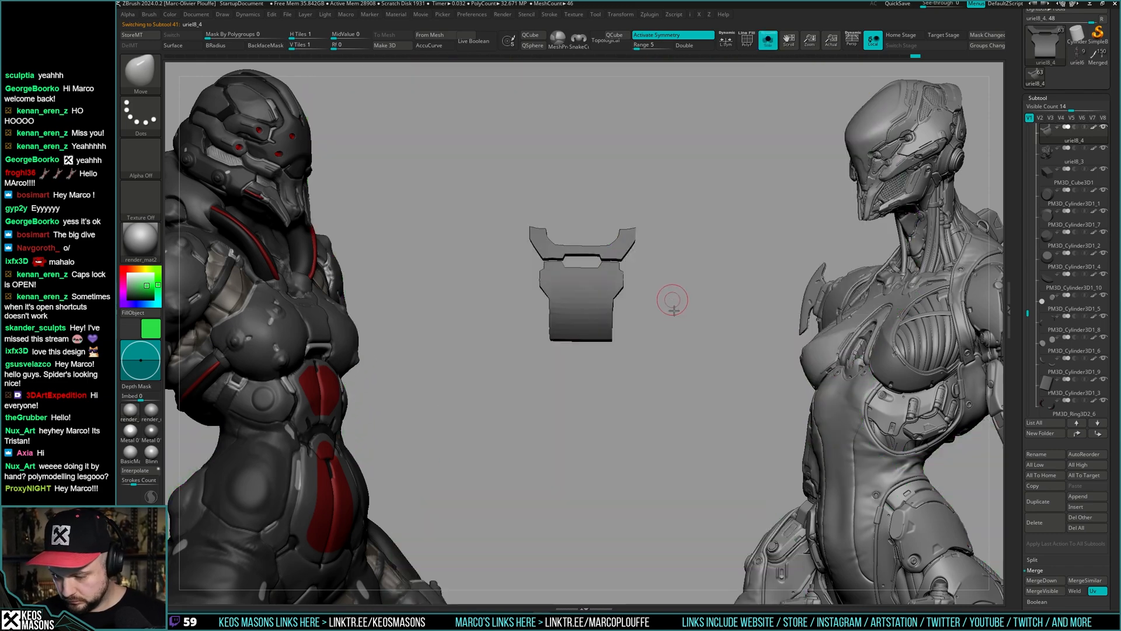
key(shift+f)
key(shift+ctrl+s)
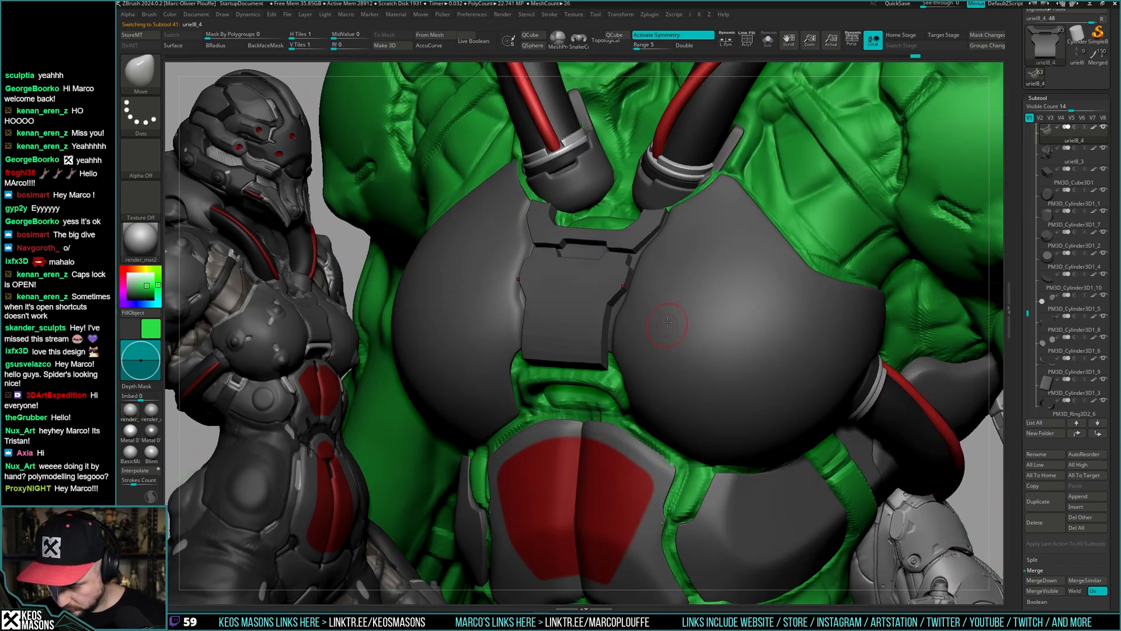
- Fit the collar's tips and the central plate's lower corners between the chest plates with the Move brush and AccuCurve
right_drag(668, 323, 681, 295)
key(space)
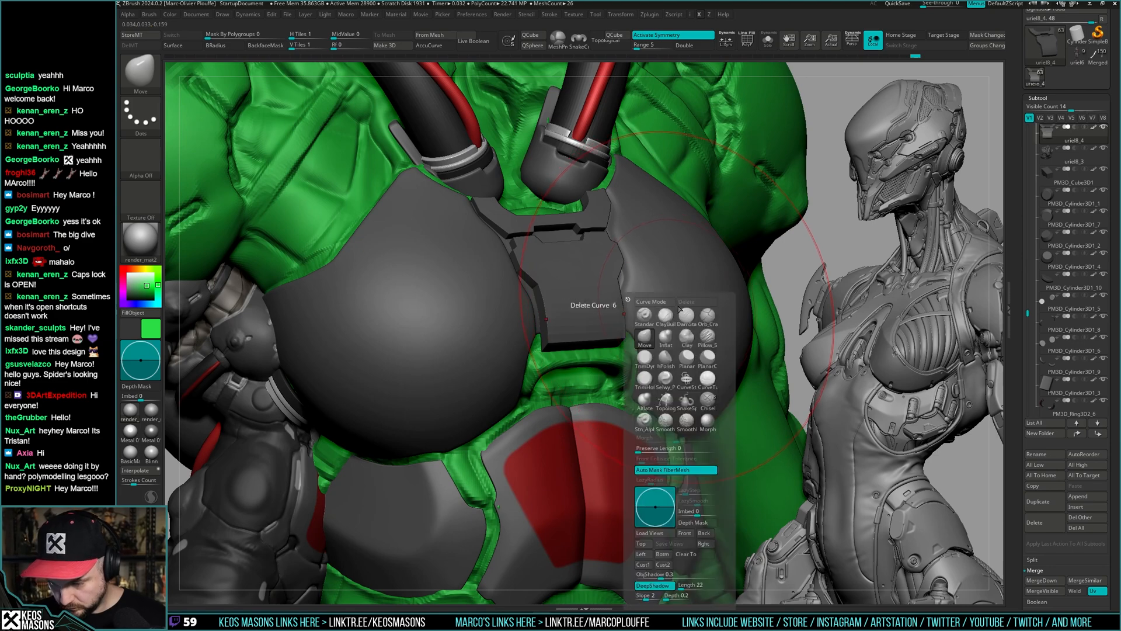
key(a)
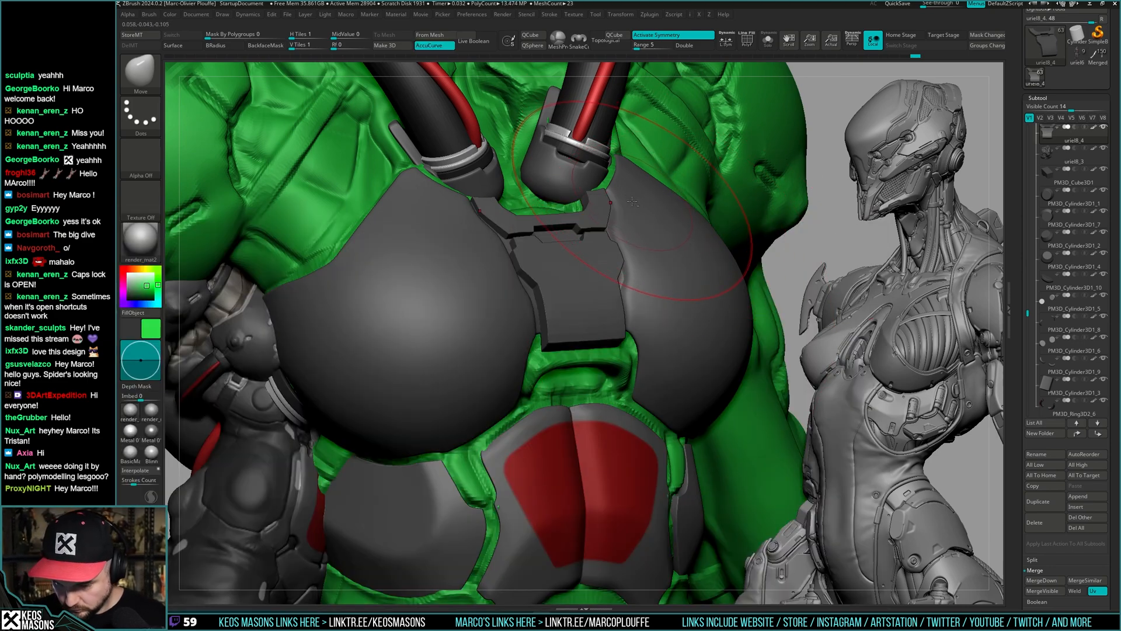
key(a)
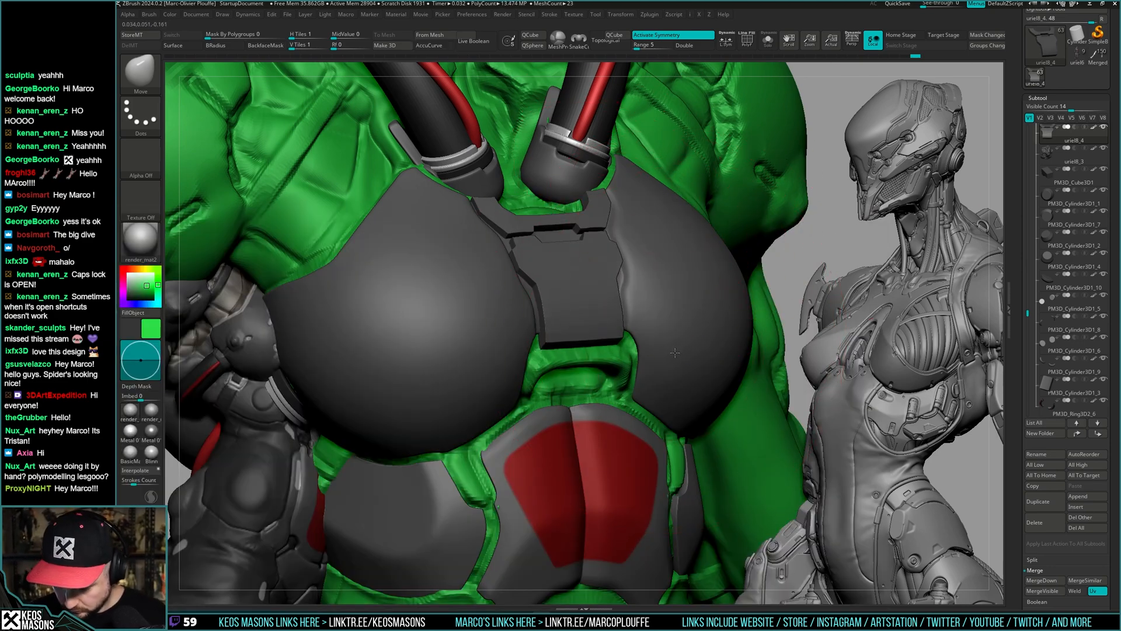
shift+right_drag(672, 354, 604, 397)
right_click(602, 403)
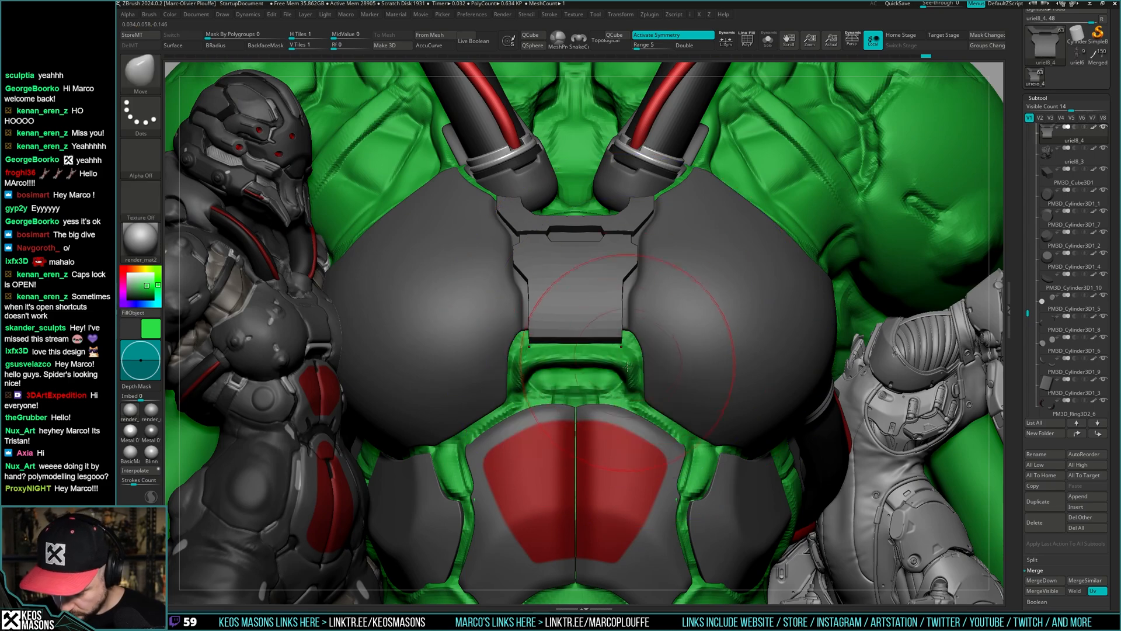
right_click(608, 414)
- Isolate the collar and central plate, switch to the hPolish brush and examine their facing edges from several angles
right_drag(683, 362, 641, 310)
right_drag(657, 241, 673, 263)
key(shift+s)
right_click(673, 263)
click(658, 319)
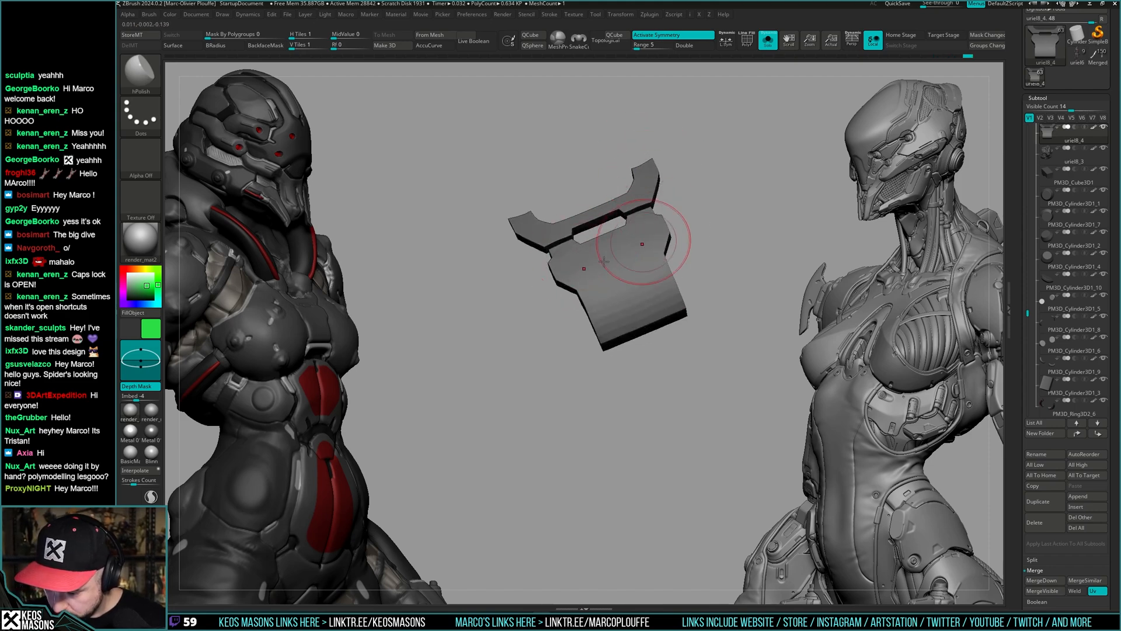
right_drag(604, 262, 645, 280)
key(shift+s)
right_click(634, 328)
key(shift+s)
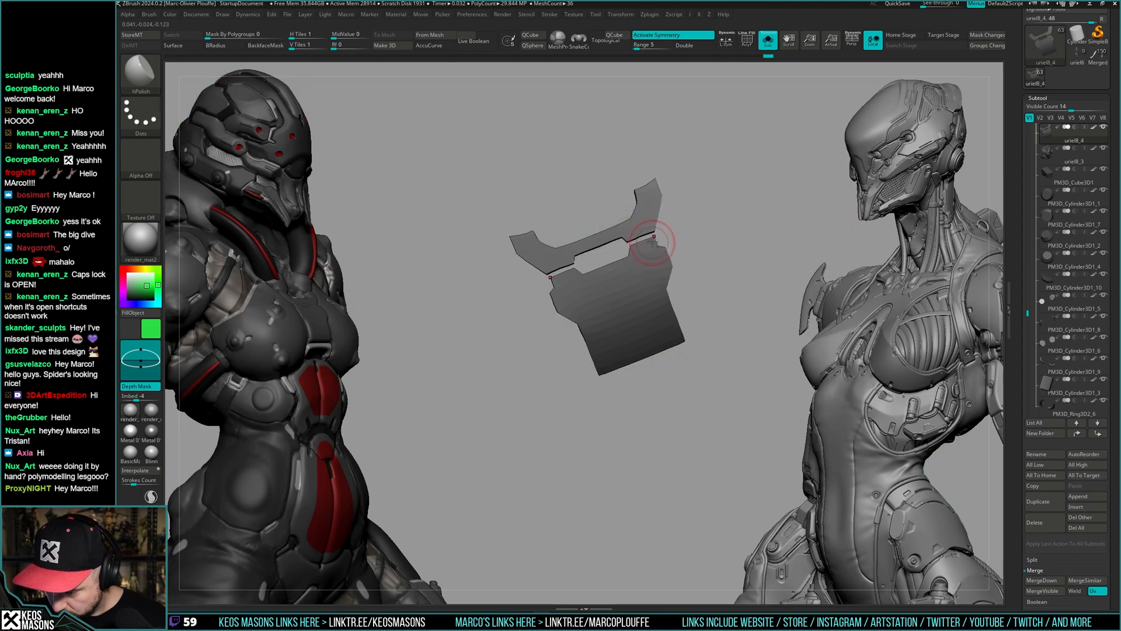
right_drag(653, 242, 715, 262)
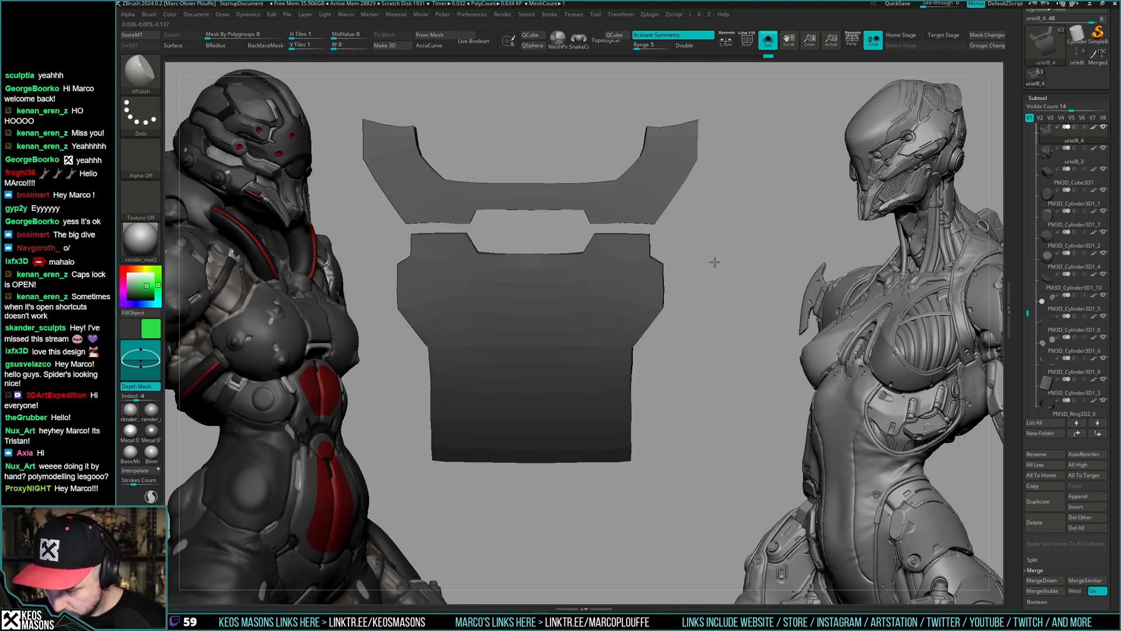
- Show the wireframe, mask everything except the collar's lower tips and adjust them with the Transpose line
key(shift+f)
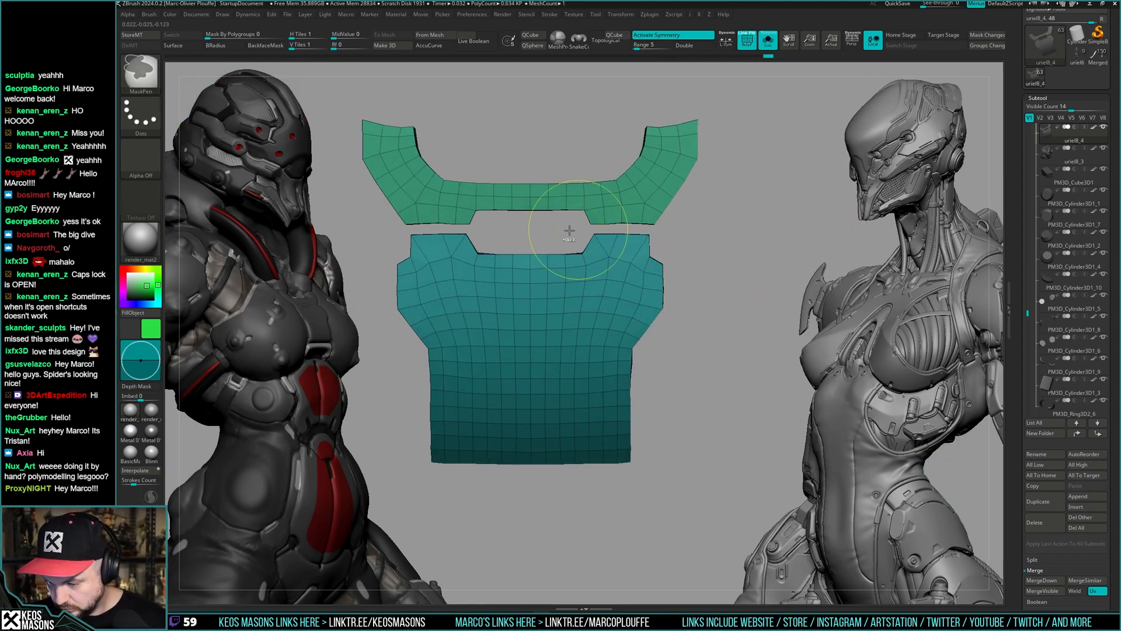
ctrl+click(688, 218)
ctrl+drag(684, 220, 645, 139)
key(w)
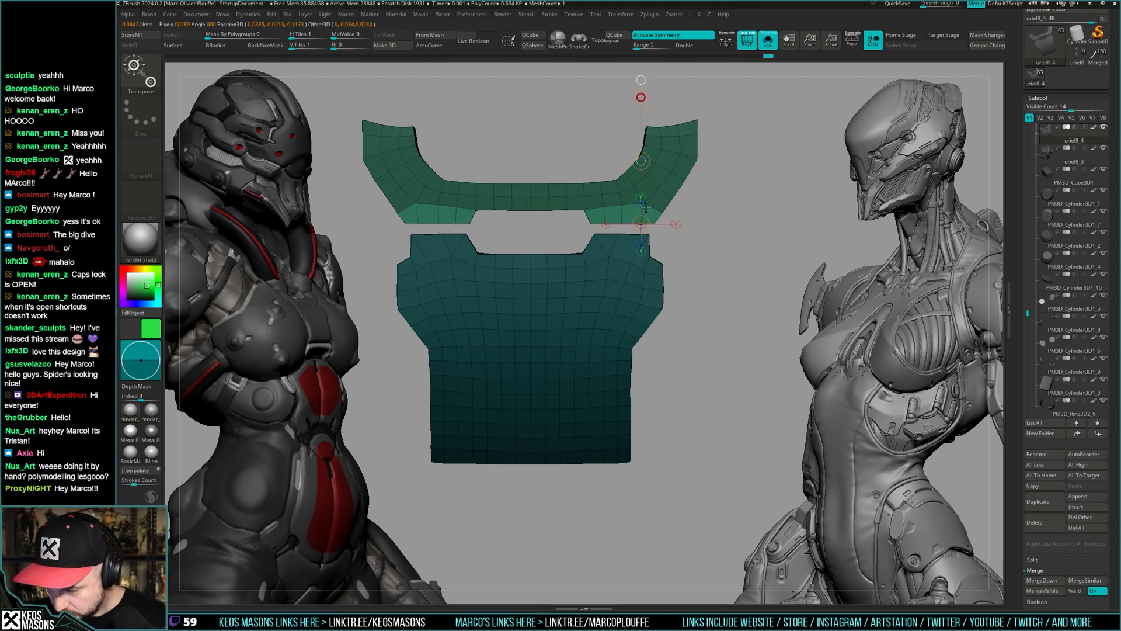
key(q)
- Mask everything except the central plate's upper corners beside the notch and adjust them with the Transpose line
mouse_move(695, 234)
ctrl+mouse_down()
mouse_move(705, 252)
mouse_move(686, 242)
mouse_move(641, 79)
ctrl+mouse_up()
ctrl+click(686, 242)
key(w)
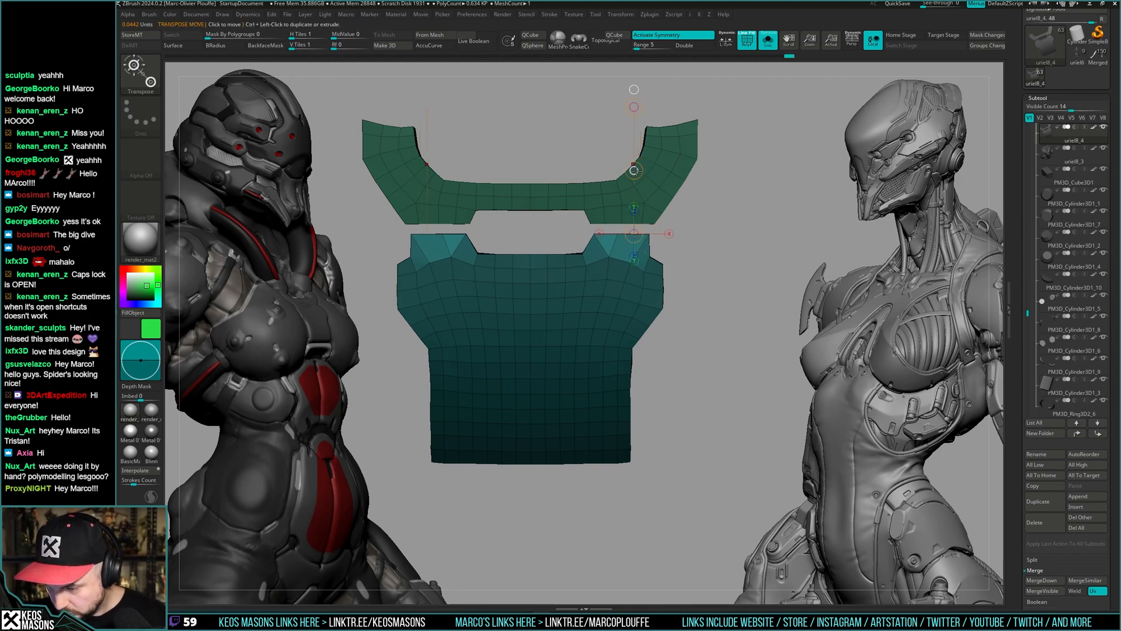
drag(636, 165, 635, 167)
key(q)
- Clear the mask, hide the wireframe and preview the collar and central plate with Dynamic Subdivision
ctrl+right_drag(534, 85, 728, 233)
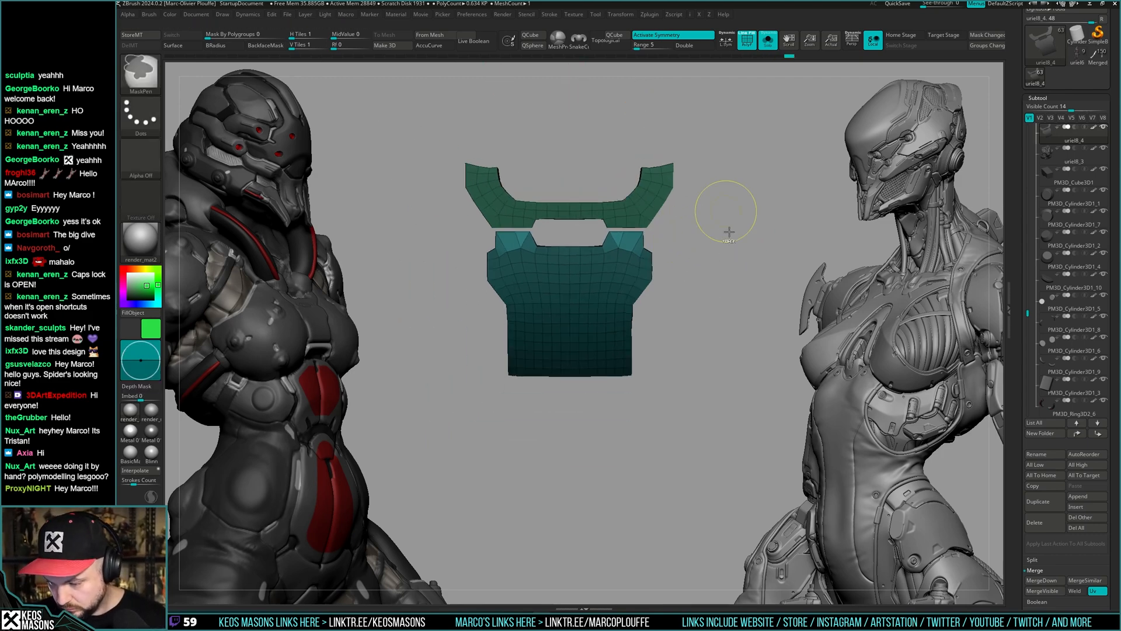
ctrl+drag(728, 232, 716, 325)
right_drag(716, 325, 688, 284)
key(alt+s)
key(alt+s)
key(shift+f)
key(shift+f)
key(shift+f)
key(d)
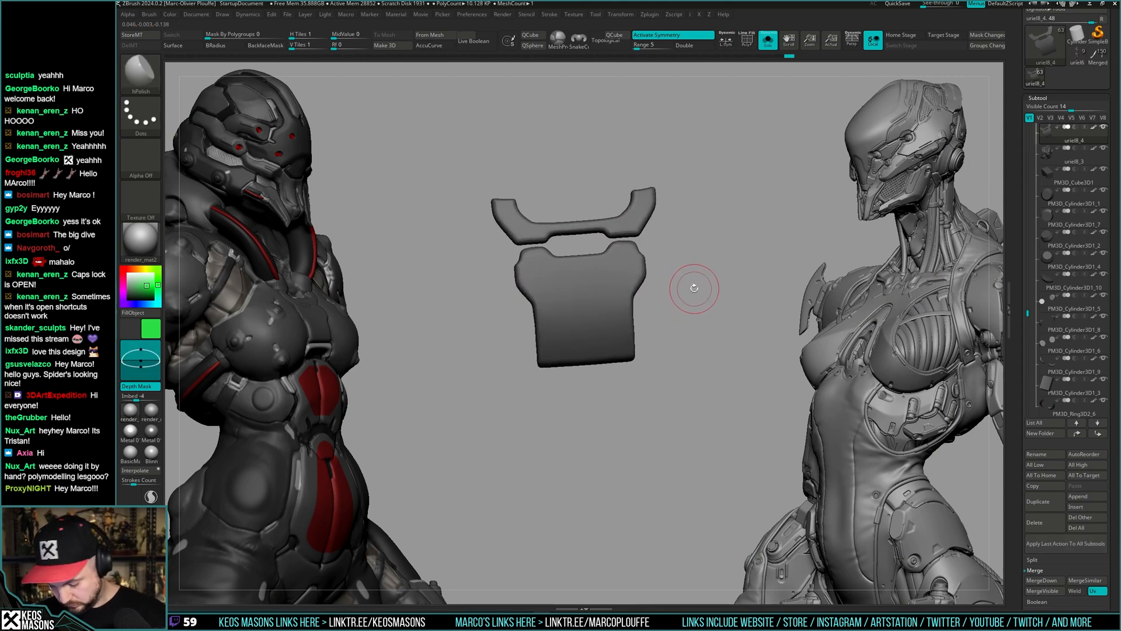
- Set the crease level to 2 and smooth subdivision to 3, and view the smoothed plate within the armour
key(shift+d)
text(g)
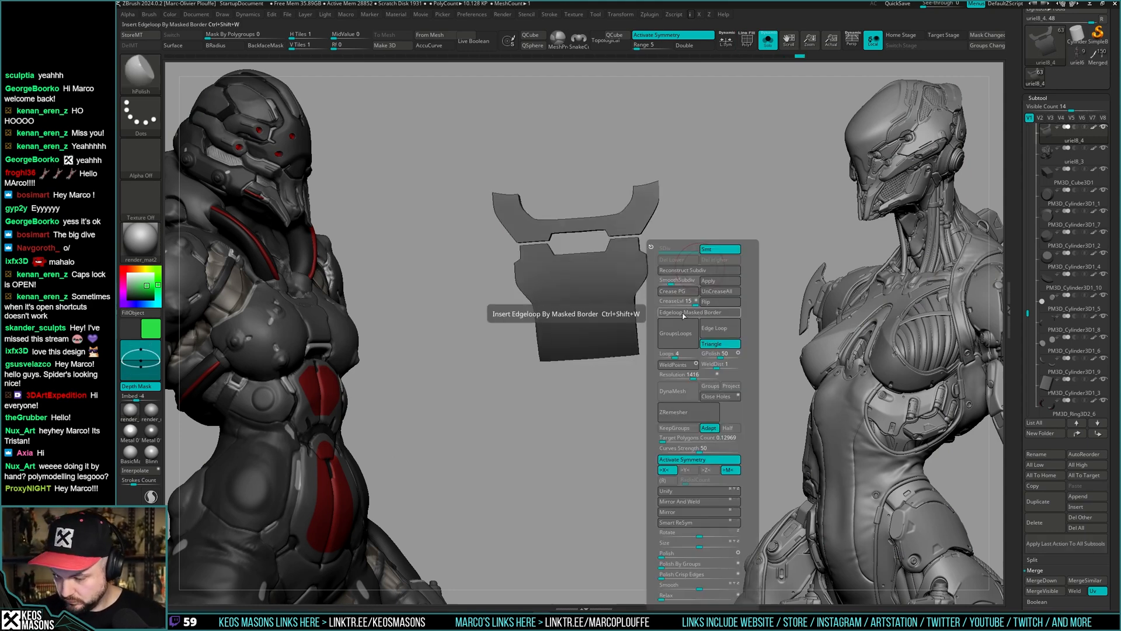
text(2)
key(Return)
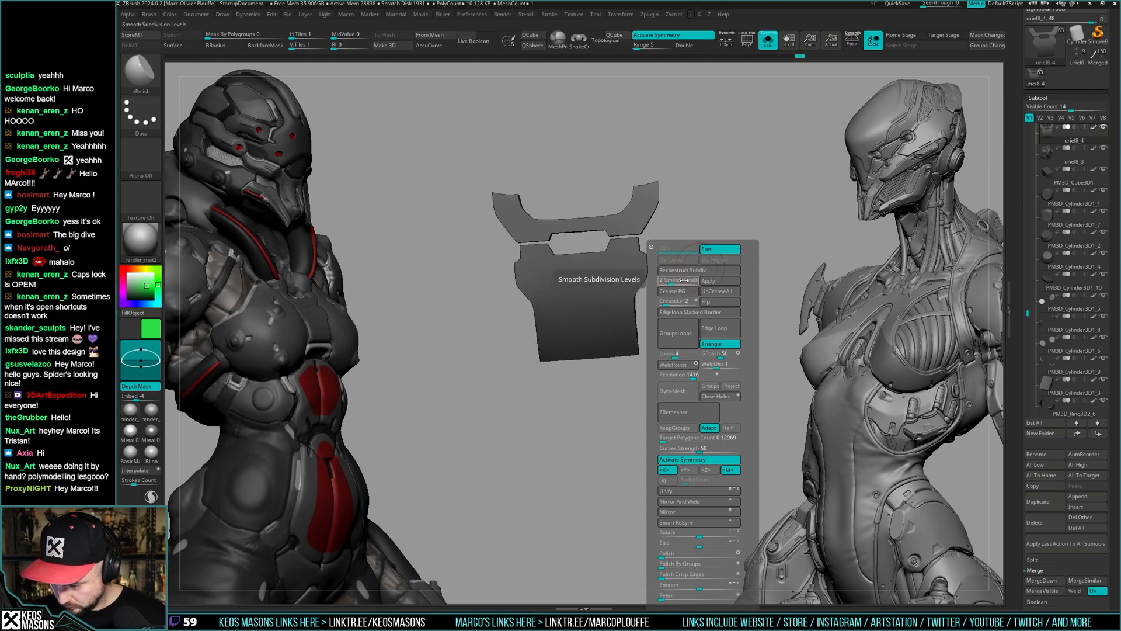
key(d)
key(alt+s)
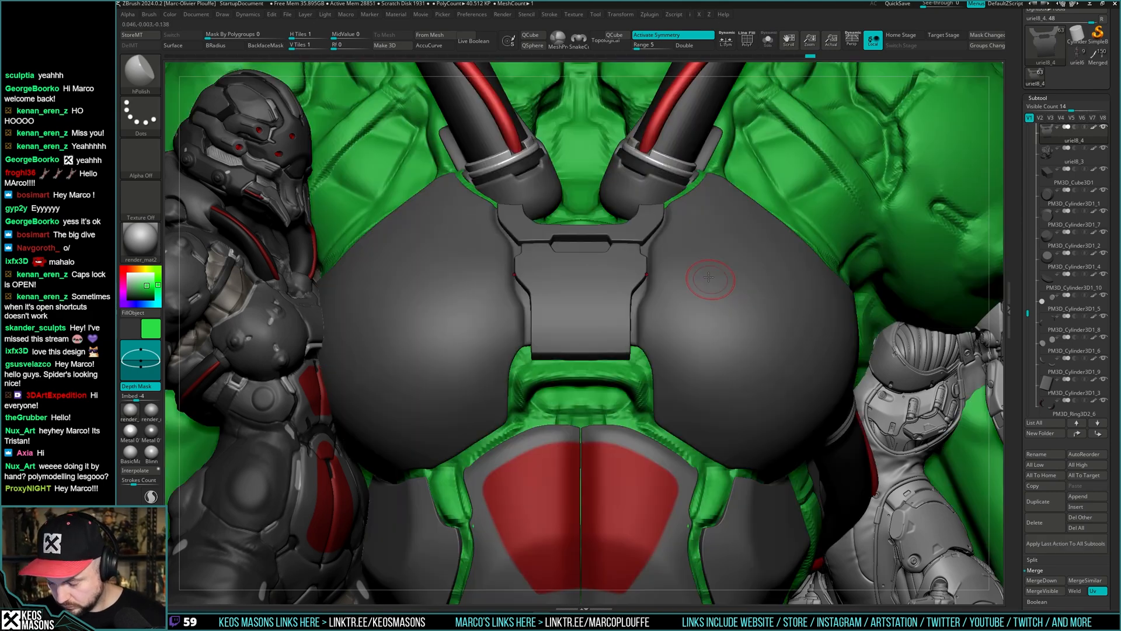
- Raise the smooth subdivision level of the collar and central plate further and review them on the full character
right_drag(783, 281, 706, 155)
mouse_move(707, 304)
right_down()
mouse_move(705, 240)
mouse_move(699, 305)
mouse_move(706, 295)
right_up()
key(alt+s)
key(space)
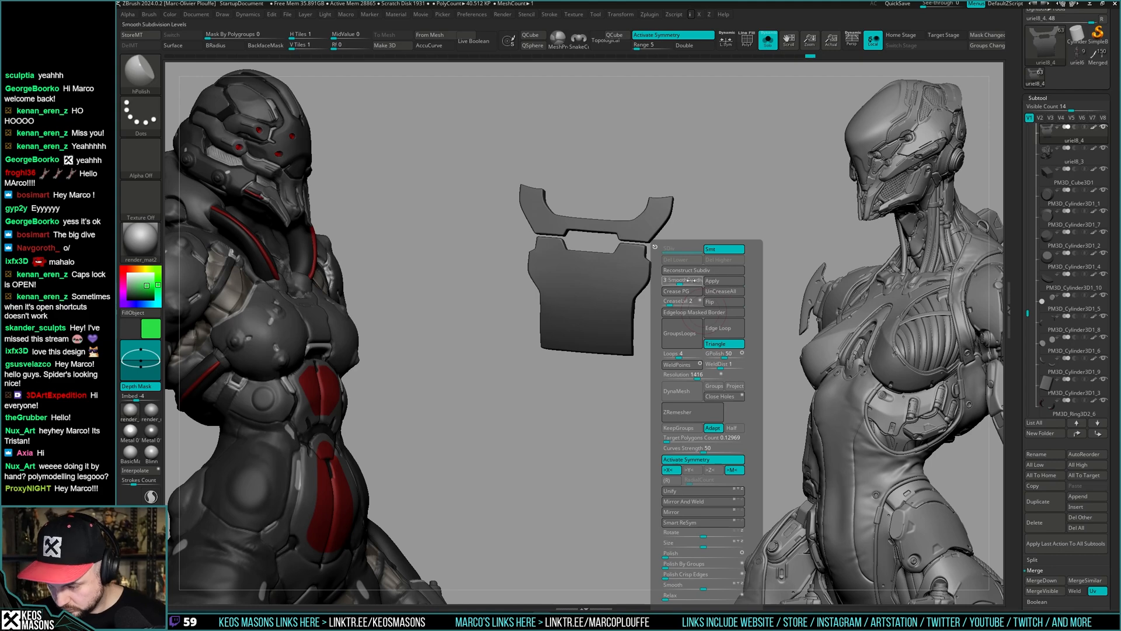
key(alt+s)
right_drag(717, 248, 726, 315)
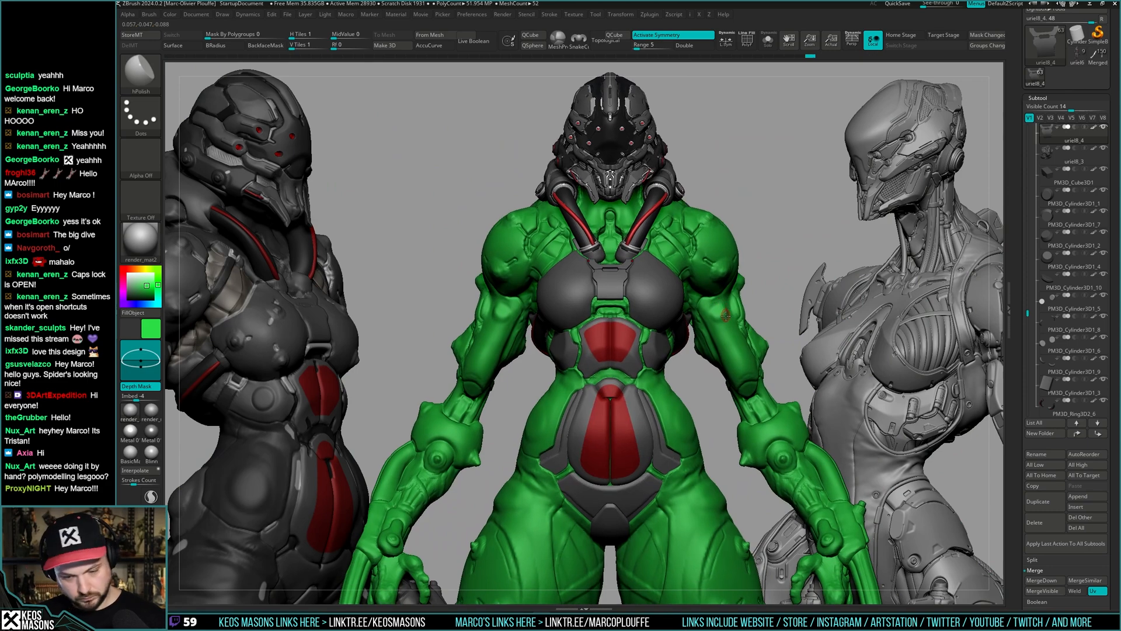
- Isolate the collar and central plate with wireframe, switch to the ZModeler brush and examine their polygroups and side faces
mouse_move(641, 284)
ctrl+right_down()
mouse_move(673, 347)
mouse_move(657, 312)
mouse_move(652, 357)
mouse_move(646, 320)
mouse_move(626, 319)
mouse_move(718, 300)
ctrl+right_up()
key(alt+s)
key(shift+f)
key(b)
key(z)
key(m)
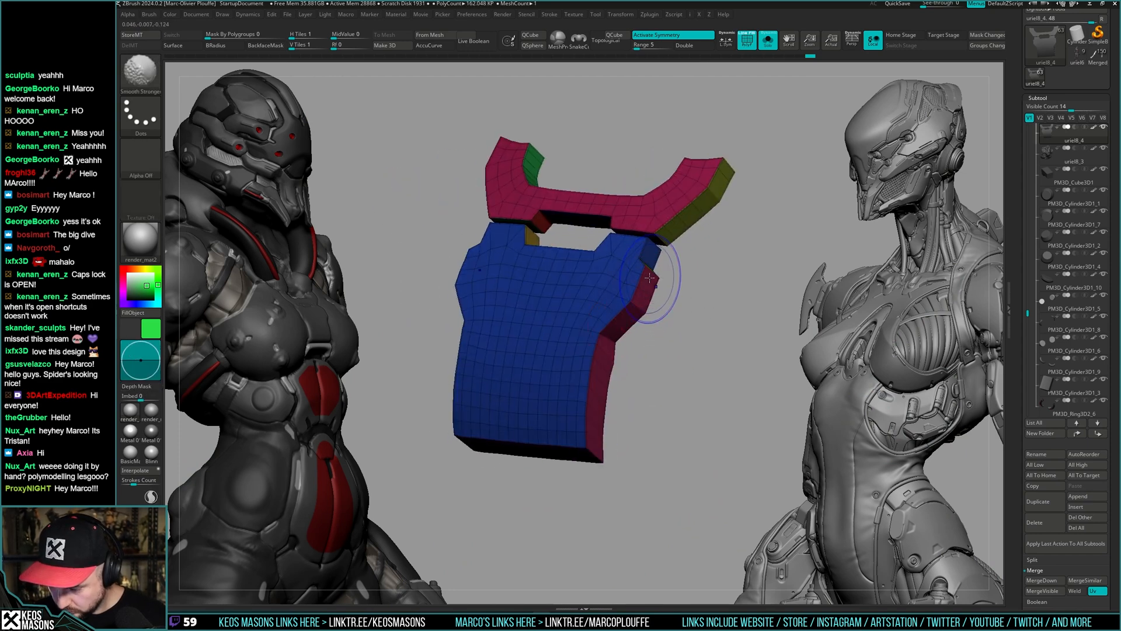
right_drag(641, 303, 687, 358)
key(shift+f)
key(alt+s)
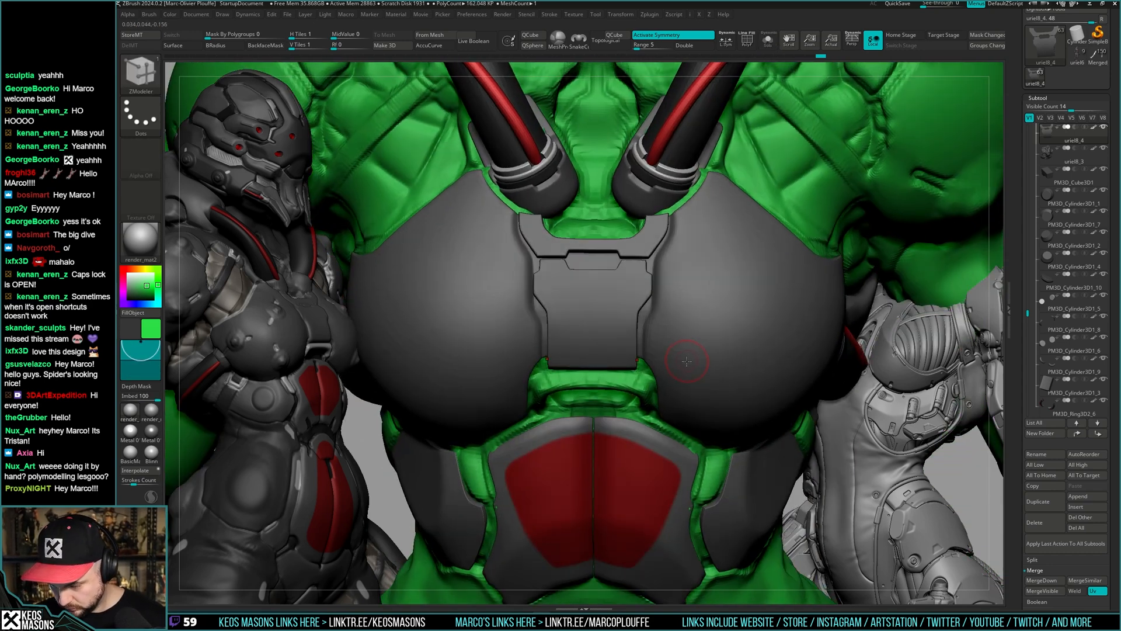
- Widen the collar and central plate slightly between the chest plates by scaling them outward from their centre with Transpose
key(b)
key(i)
key(n)
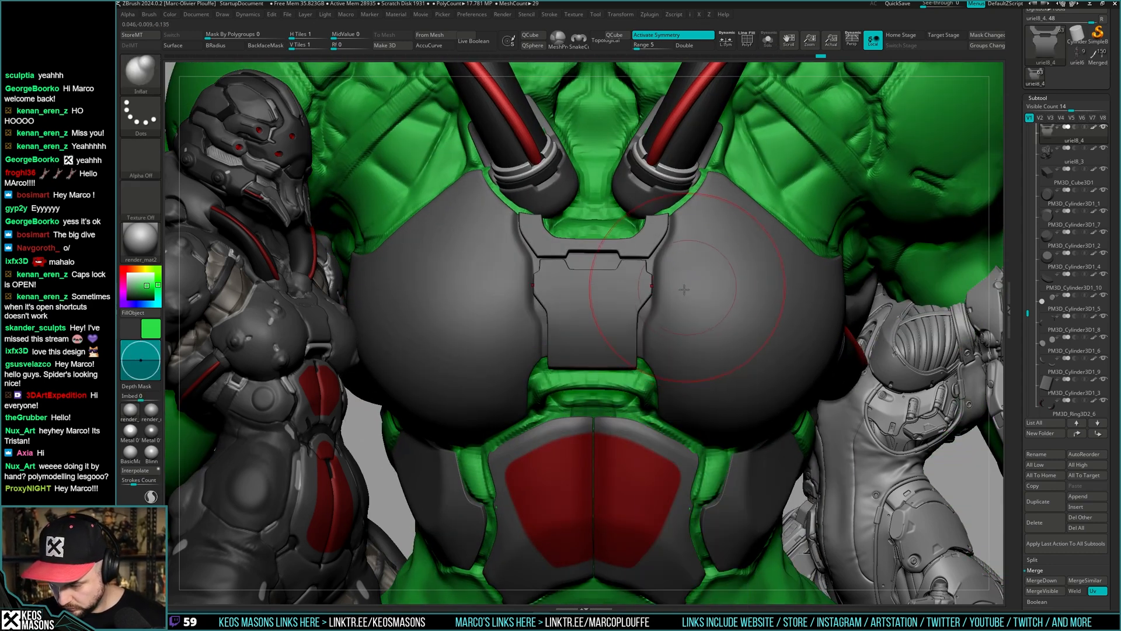
key(w)
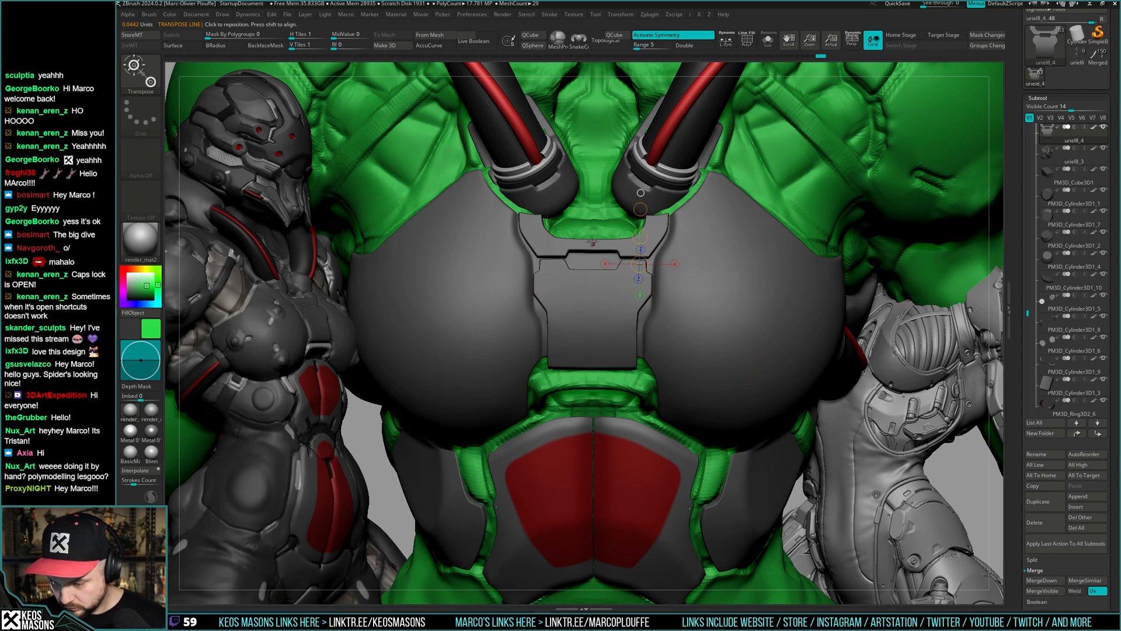
drag(593, 240, 754, 238)
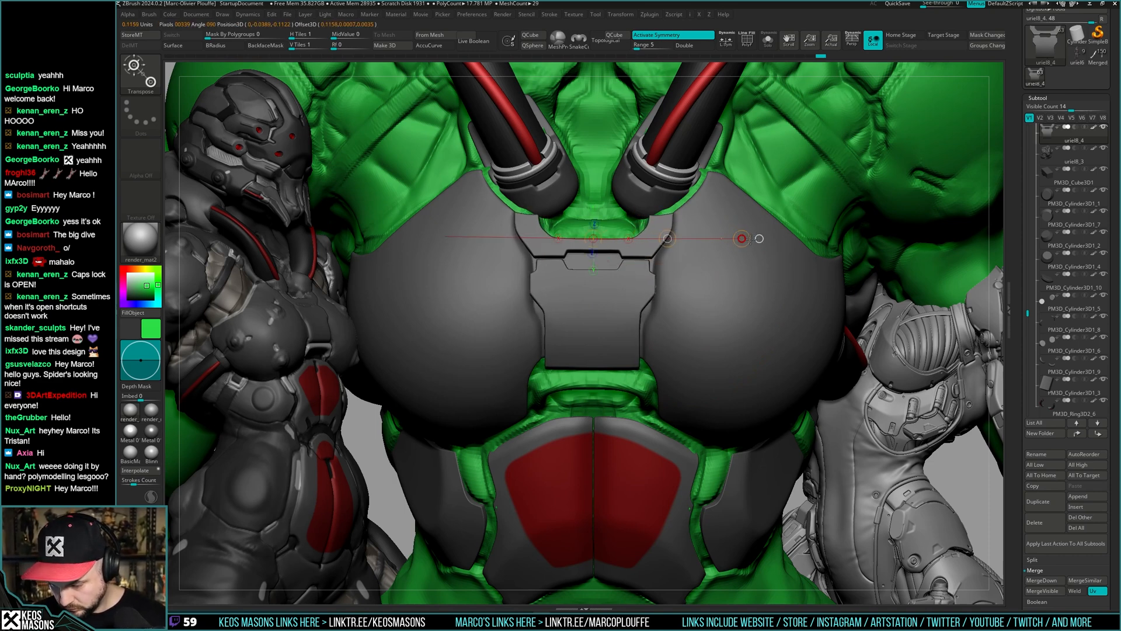
key(q)
- Switch to the Move brush, enable AccuCurve and adjust the collar's outer upper corner against the chest plate
right_drag(694, 219, 689, 230)
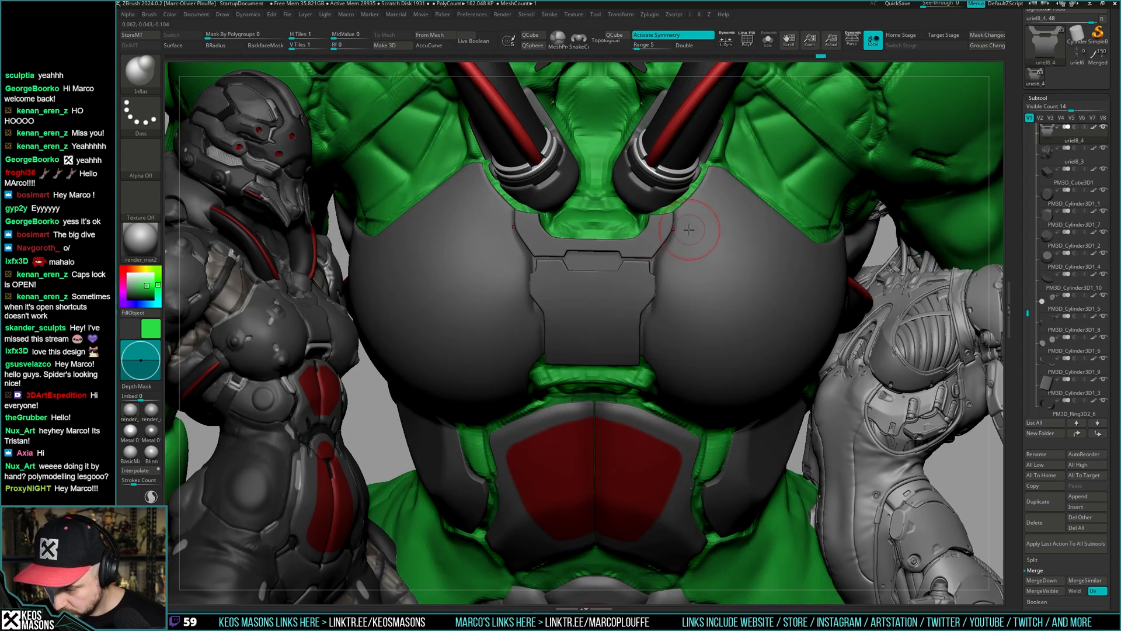
key(space)
click(660, 267)
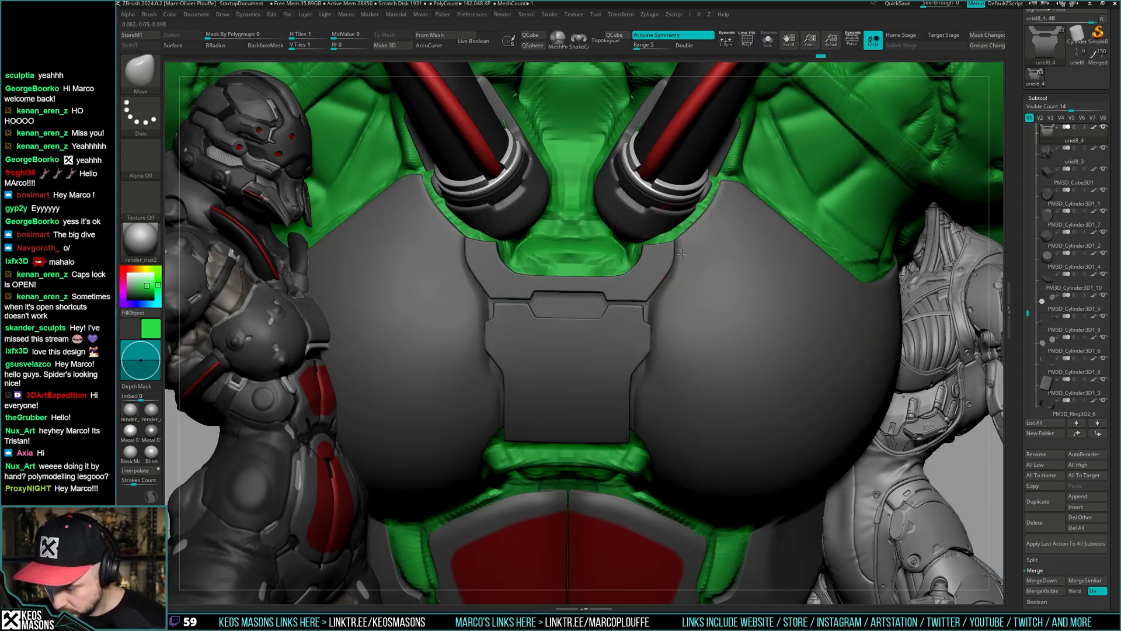
right_drag(691, 259, 669, 230)
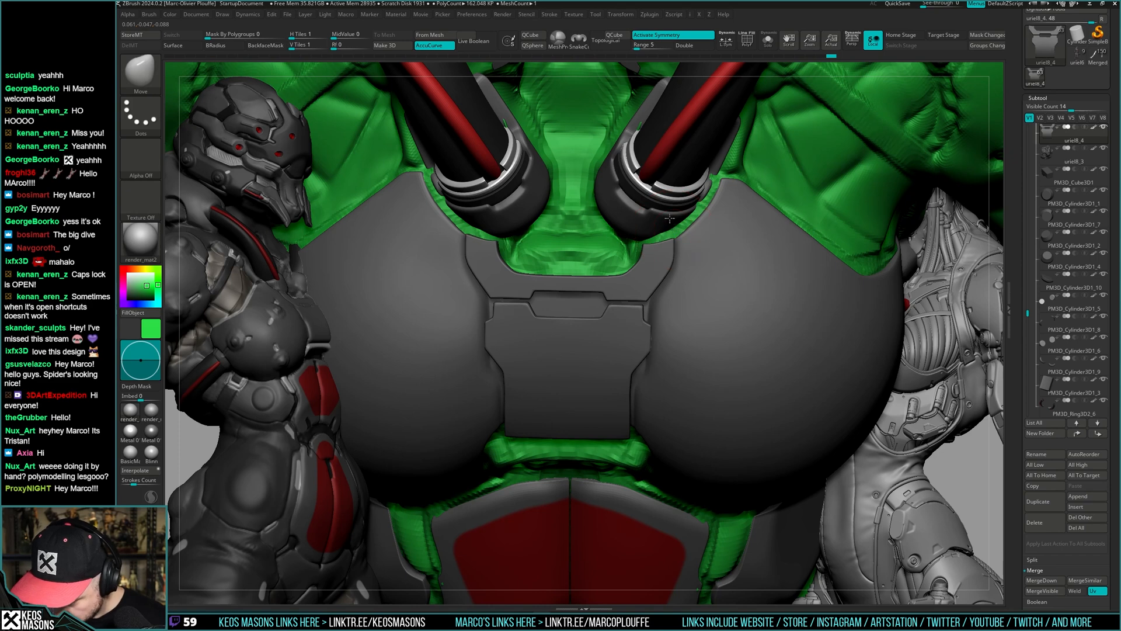
click(657, 244)
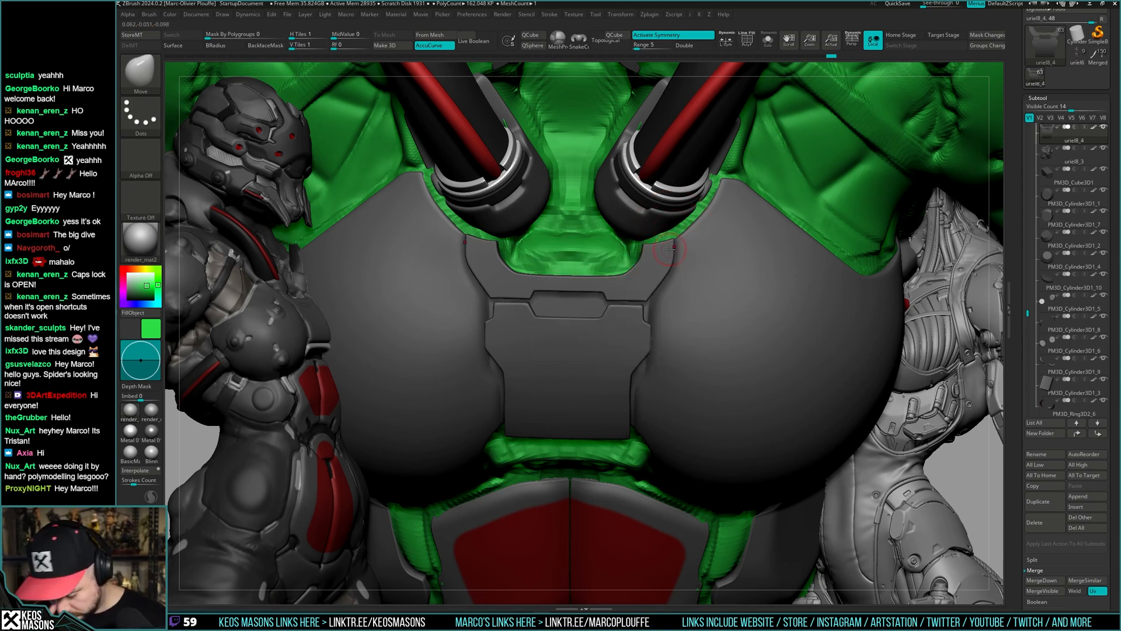
- Check the collar's upper corners with the wireframe shown, then hide it and undo the last change
key(shift+f)
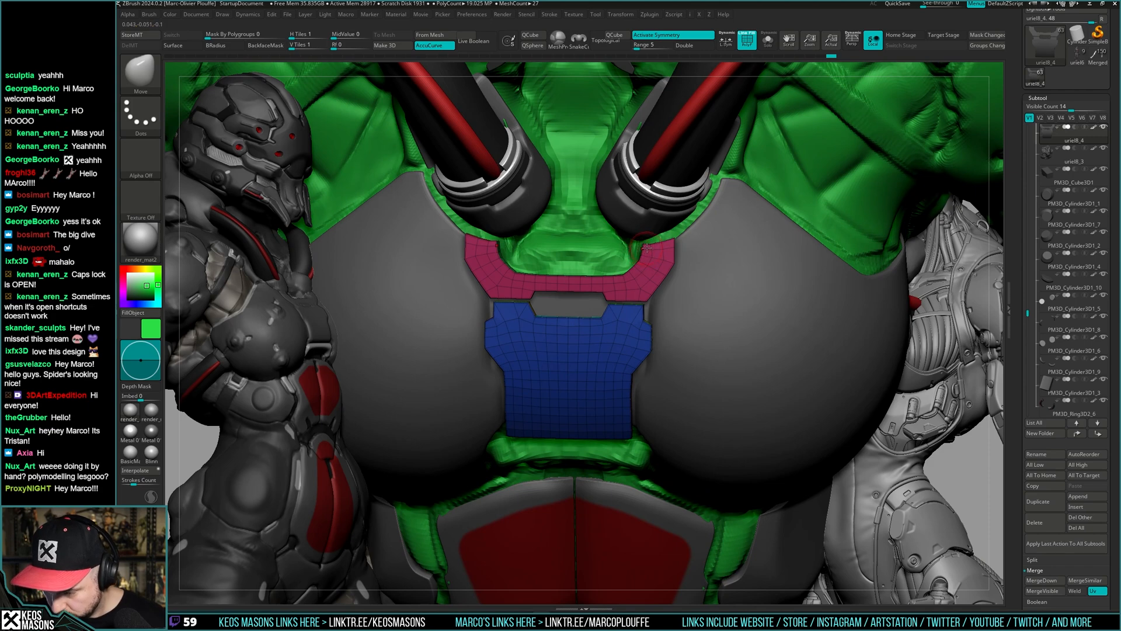
right_drag(646, 248, 681, 254)
key(space)
key(shift+f)
mouse_move(653, 263)
ctrl+shift+mouse_down()
mouse_move(684, 228)
mouse_move(689, 238)
ctrl+shift+mouse_up()
key(ctrl+z)
mouse_move(692, 257)
right_down()
mouse_move(689, 293)
mouse_move(689, 237)
mouse_move(660, 278)
mouse_move(672, 251)
mouse_move(681, 303)
mouse_move(672, 296)
mouse_move(683, 295)
mouse_move(678, 257)
mouse_move(686, 295)
mouse_move(681, 257)
mouse_move(714, 287)
mouse_move(701, 280)
mouse_move(630, 342)
mouse_move(583, 278)
mouse_move(650, 289)
mouse_move(658, 266)
mouse_move(638, 253)
right_up()
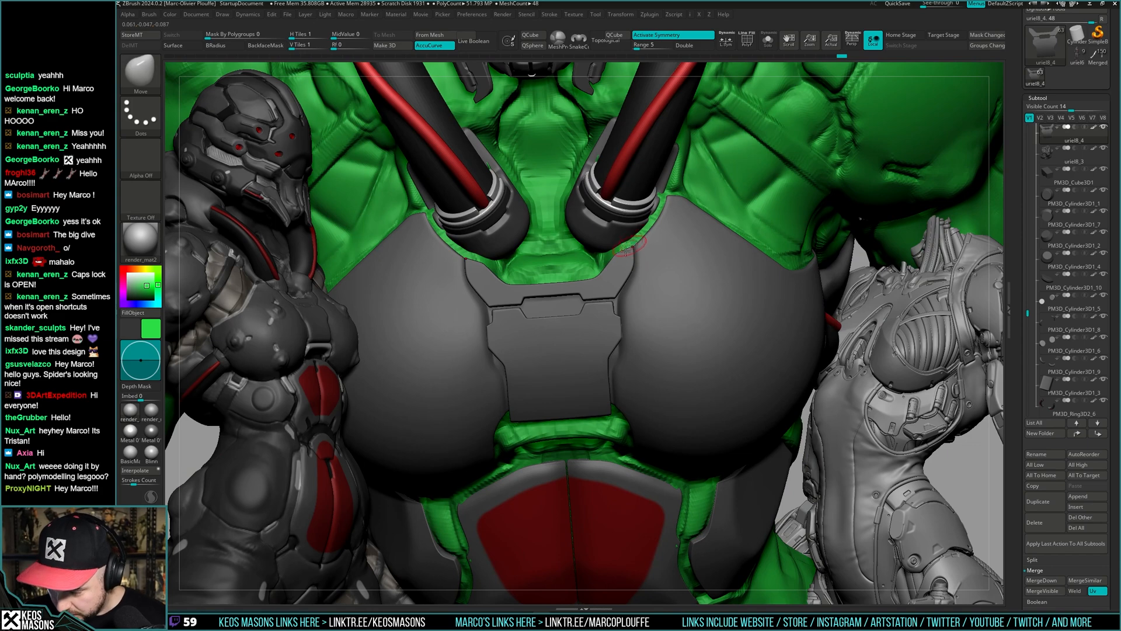
- Select the body subtool and review the torso armour on the full character from the front, side and back
key(ctrl)
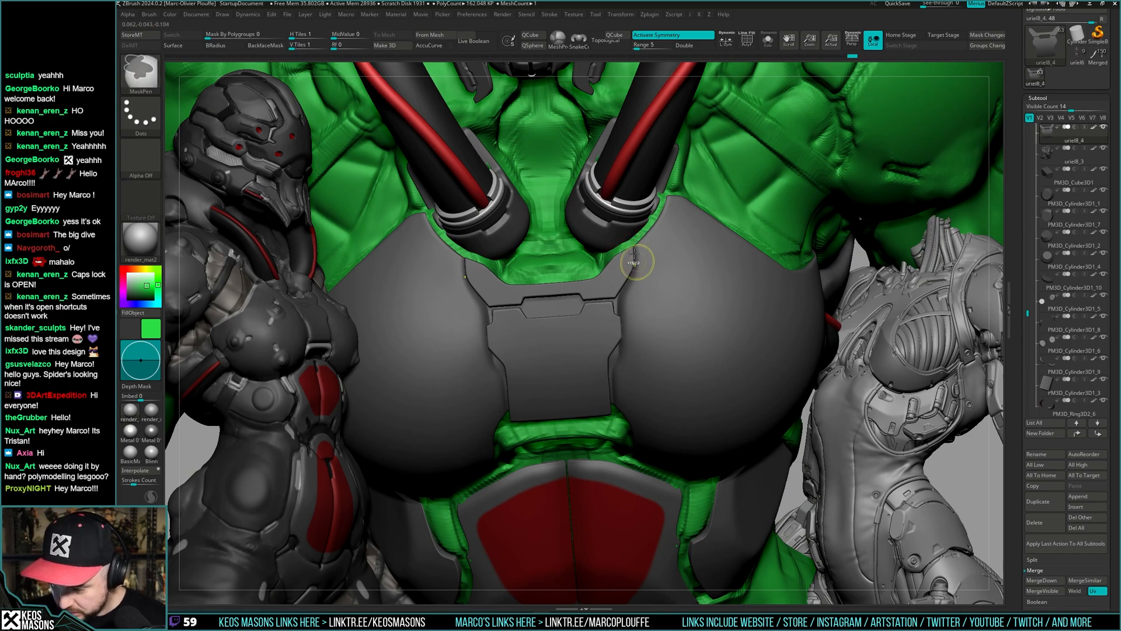
ctrl+right_drag(635, 261, 652, 304)
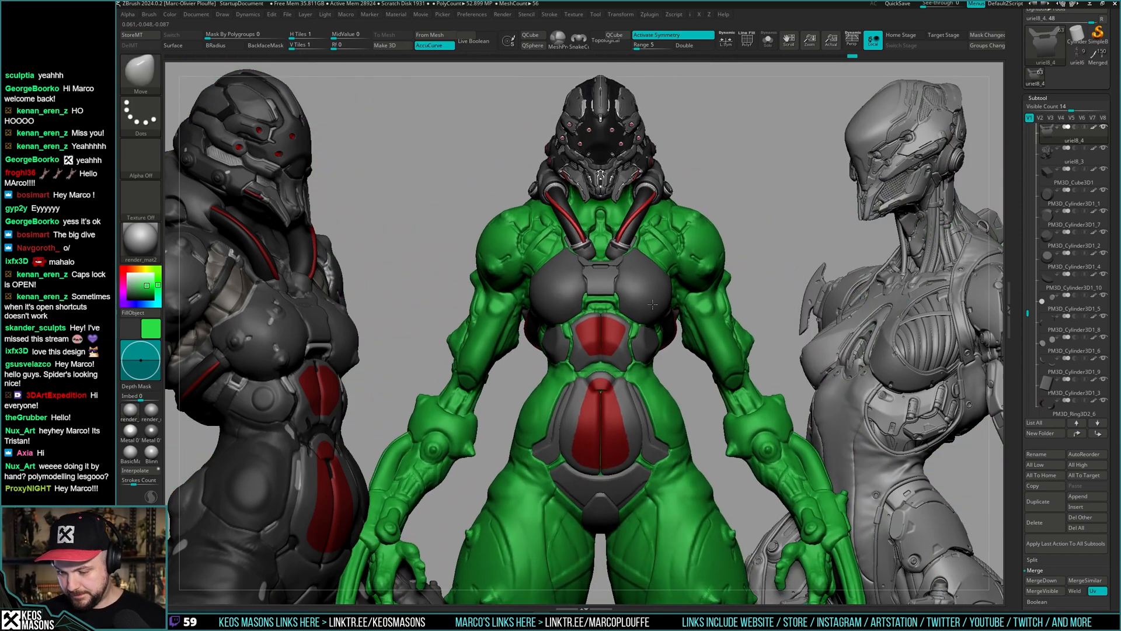
alt+click(653, 304)
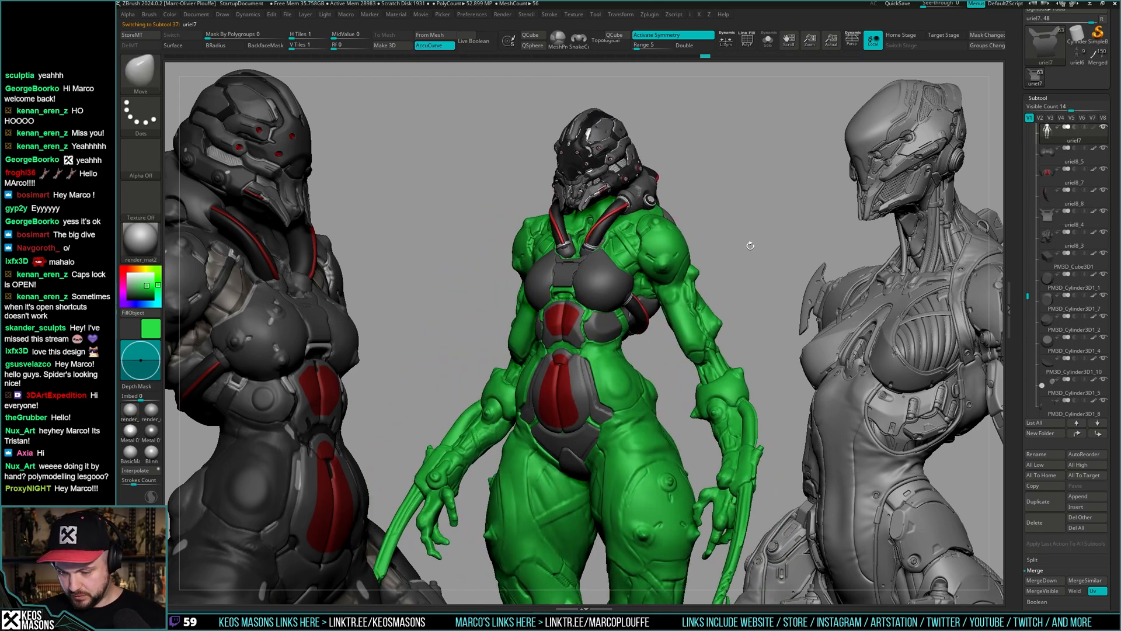
drag(751, 246, 592, 306)
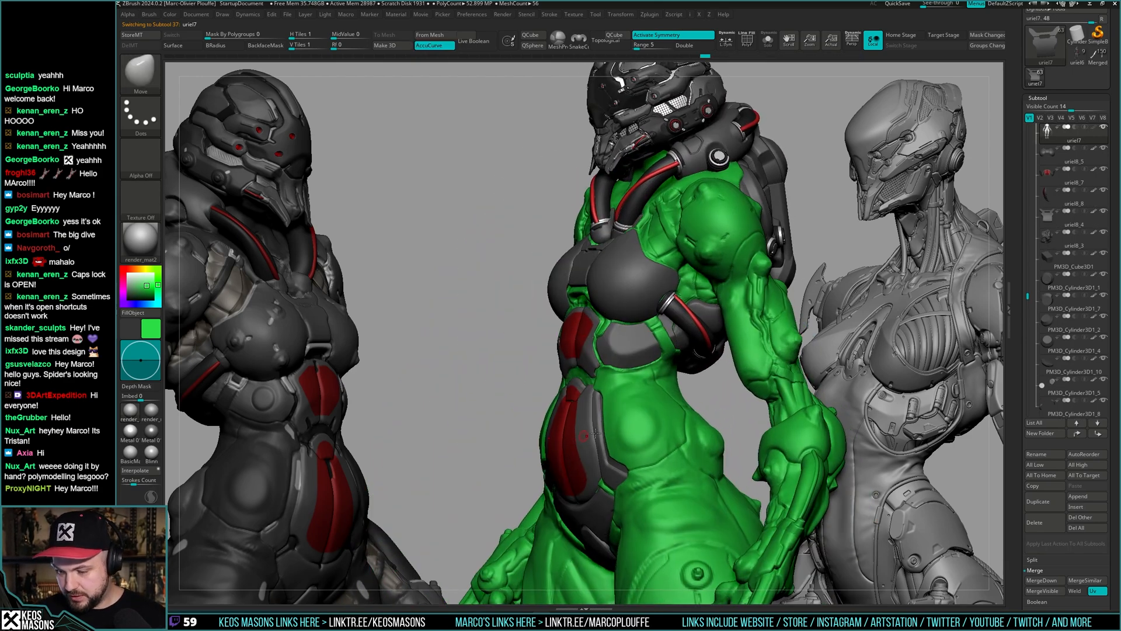
drag(594, 433, 640, 336)
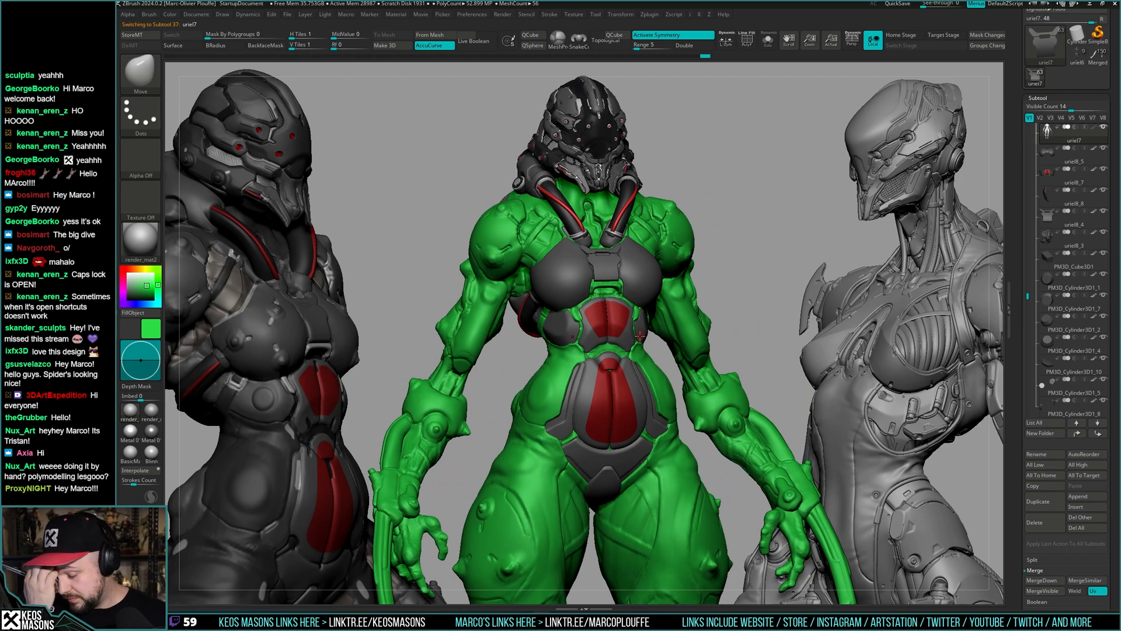
drag(765, 250, 740, 278)
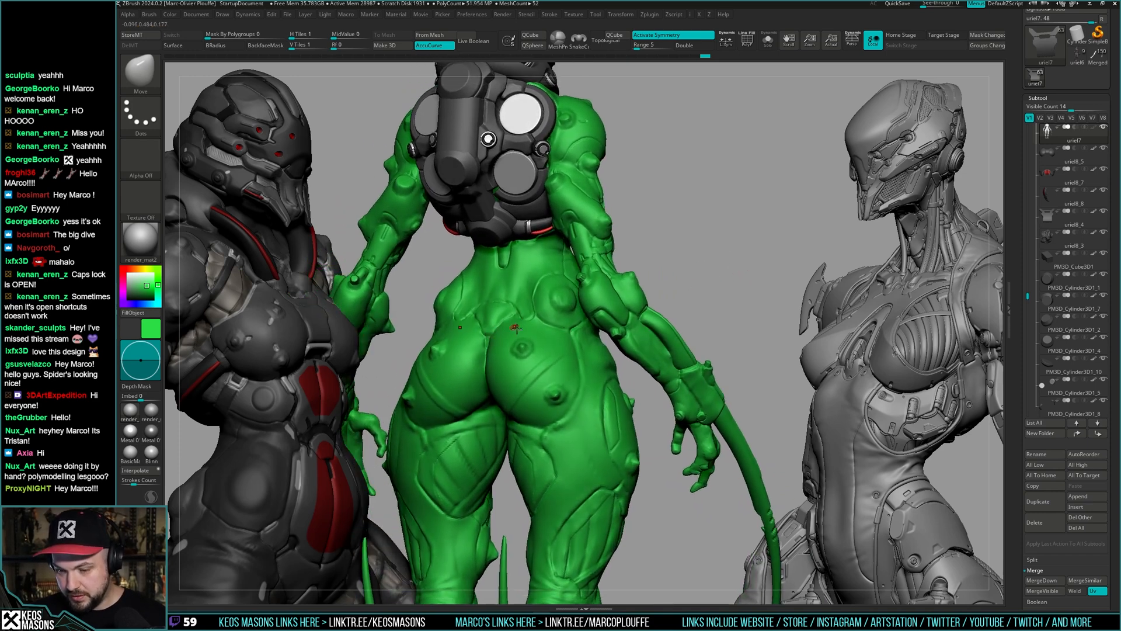
right_drag(519, 319, 766, 267)
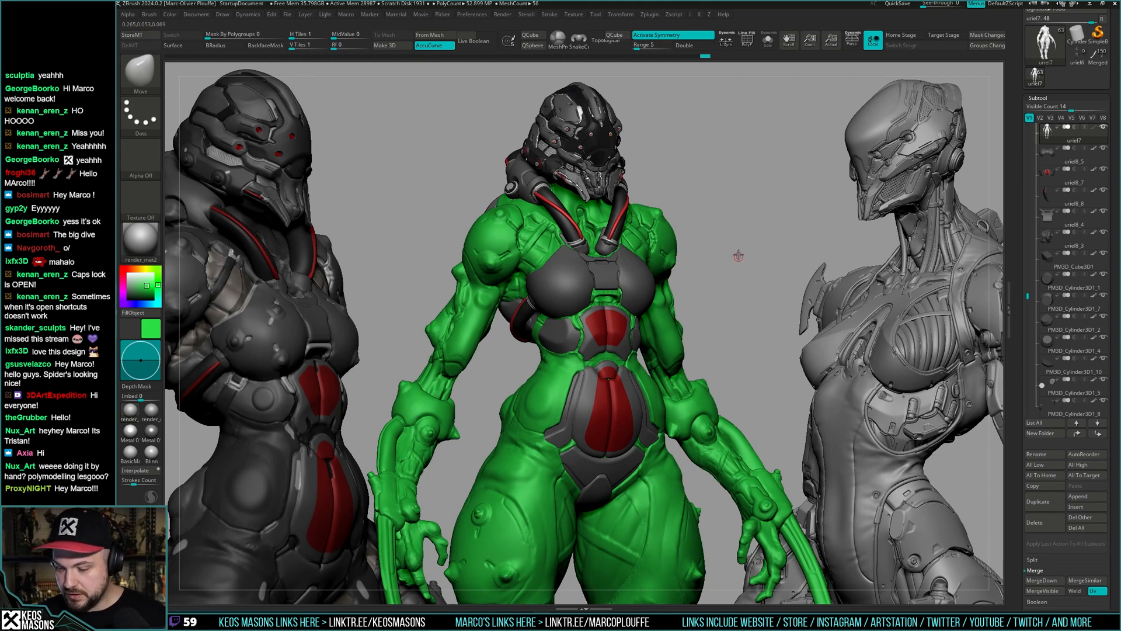
right_drag(738, 255, 670, 220)
right_drag(670, 221, 633, 231)
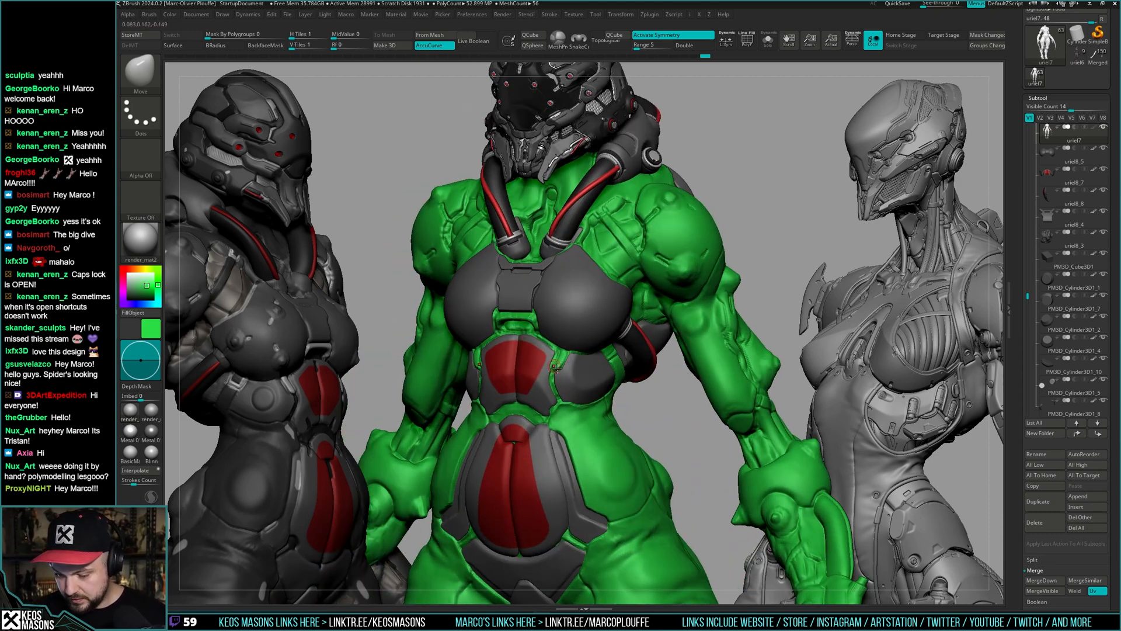
- Undo the green fill on the body subtool to bring back its painted armour design
right_drag(564, 386, 705, 298)
key(ctrl+z)
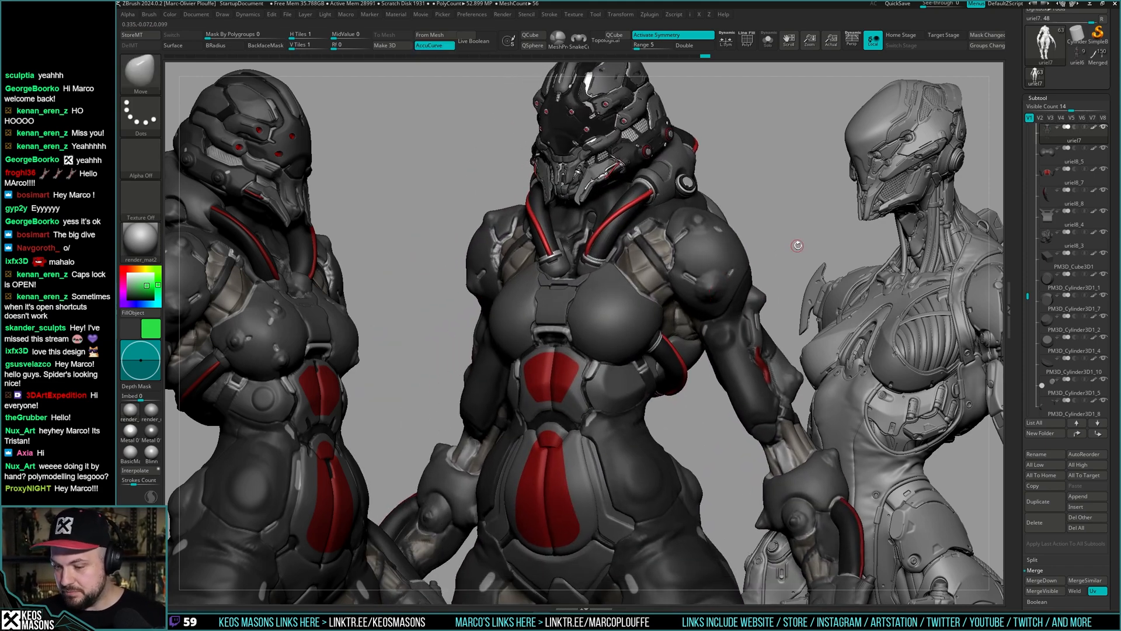
mouse_move(799, 245)
right_down()
mouse_move(772, 270)
mouse_move(782, 257)
right_up()
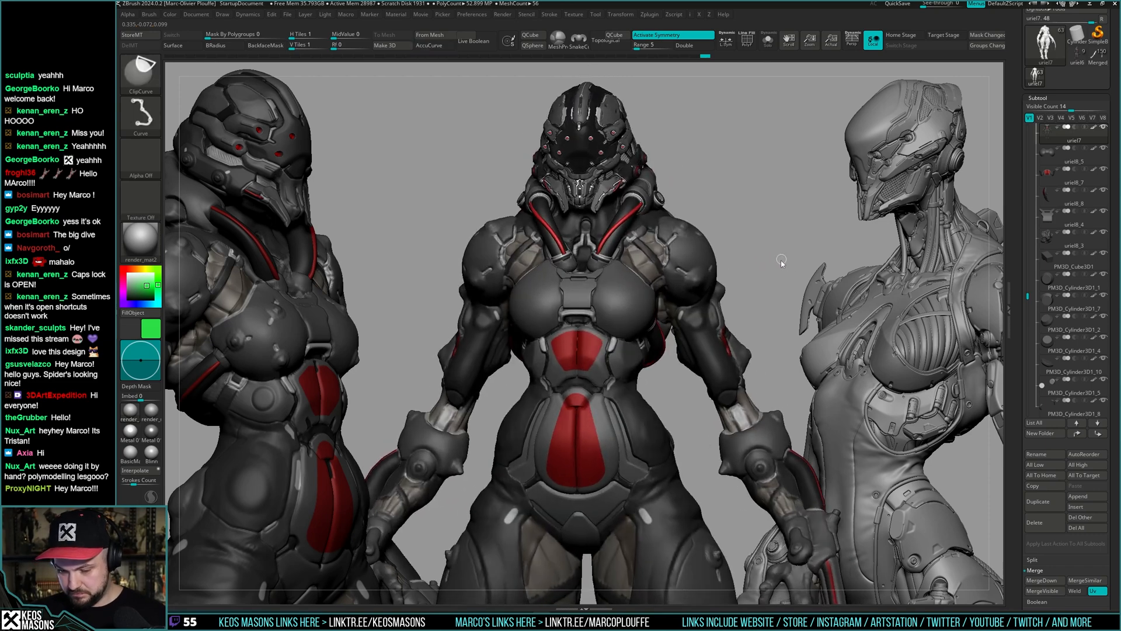
- Save the tool as spider_21.ztl in the spider project folder, replacing the existing file
key(ctrl+shift+t)
click(737, 381)
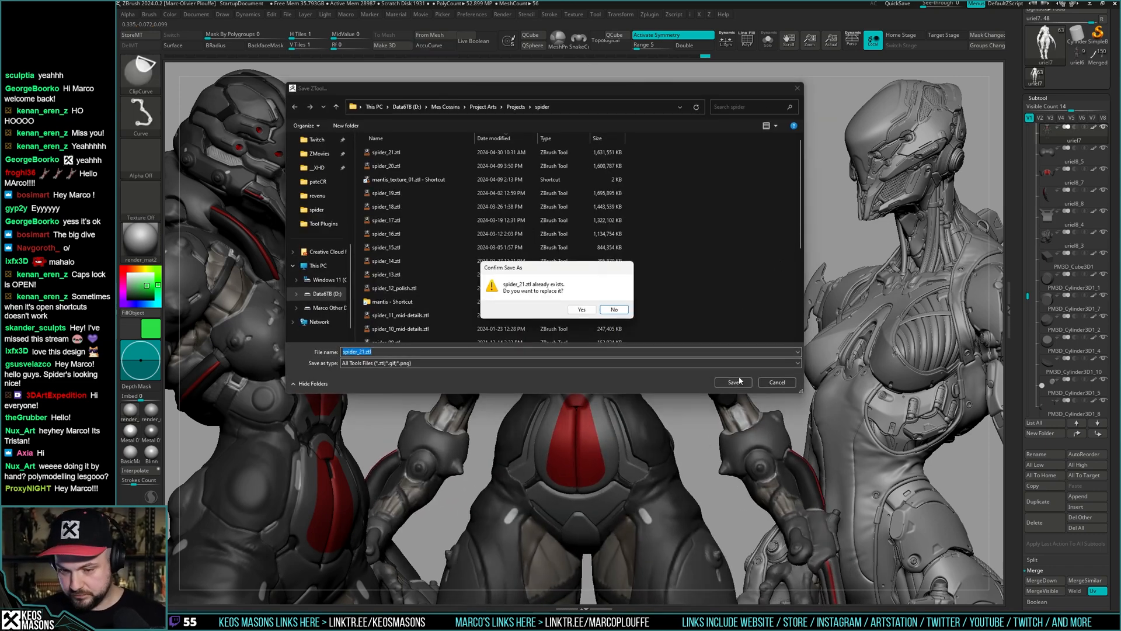
click(582, 310)
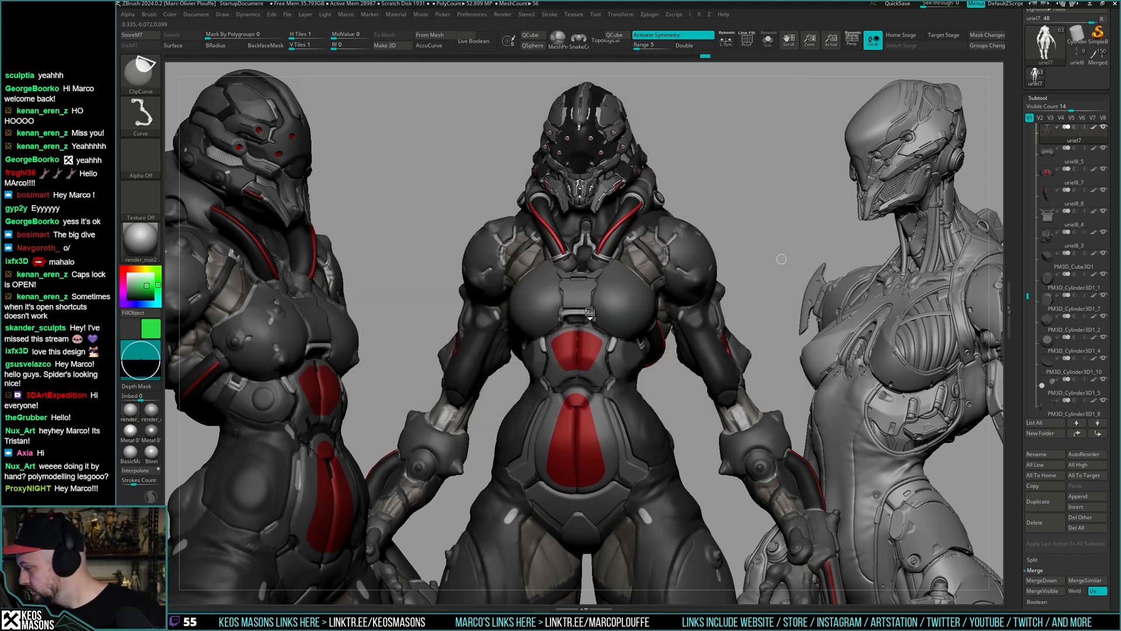